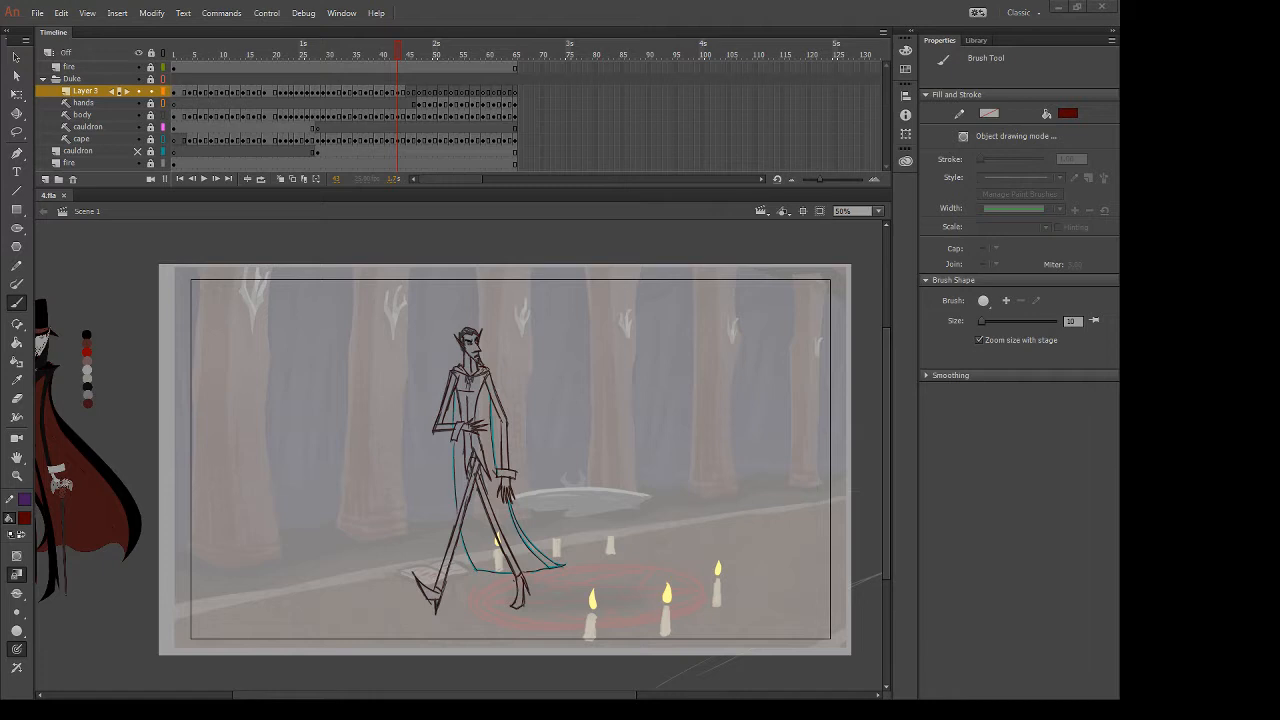
left_click_drag(632, 488, 653, 455)
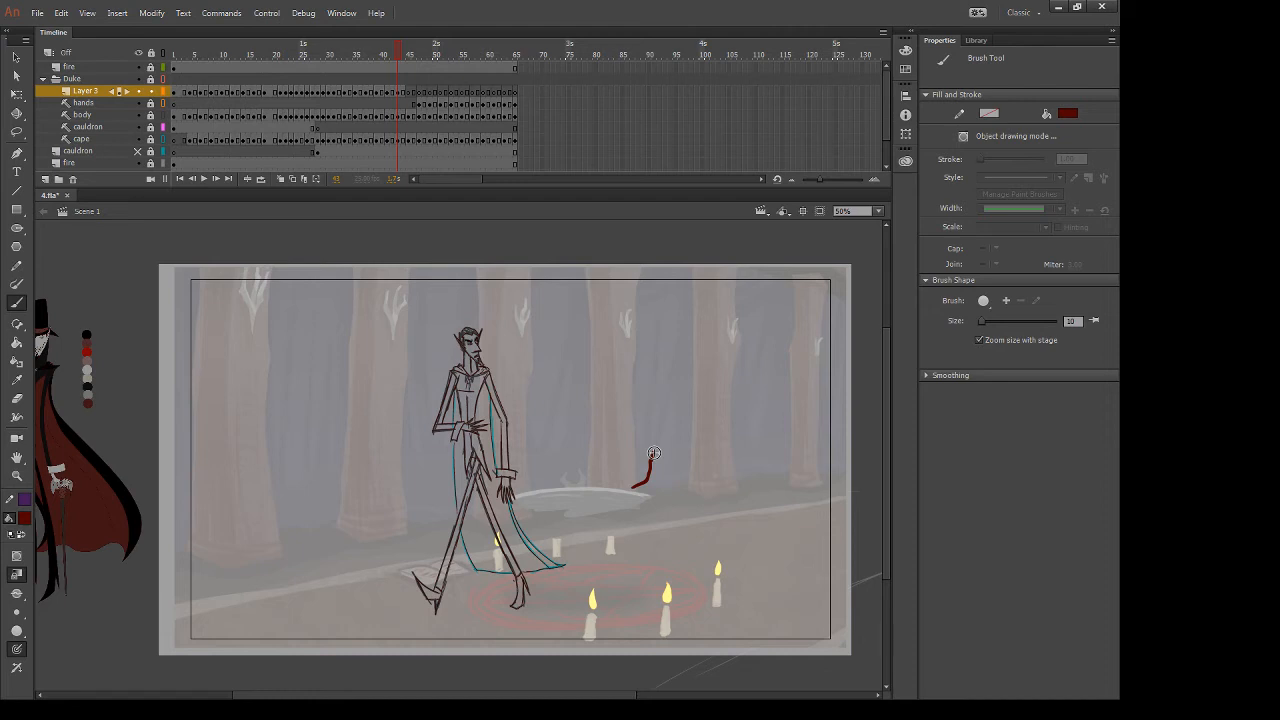
key("ctrl+z")
scroll(890, 377, "down", 1)
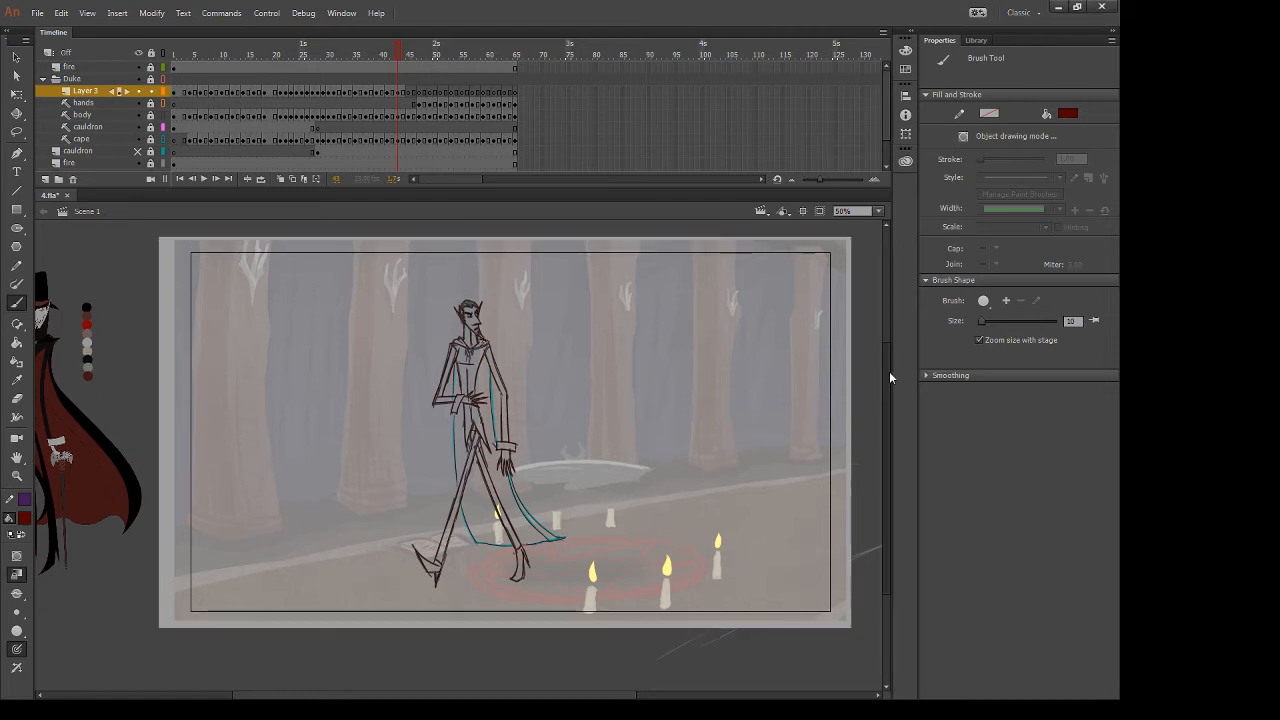
left_click_drag(889, 372, 890, 375)
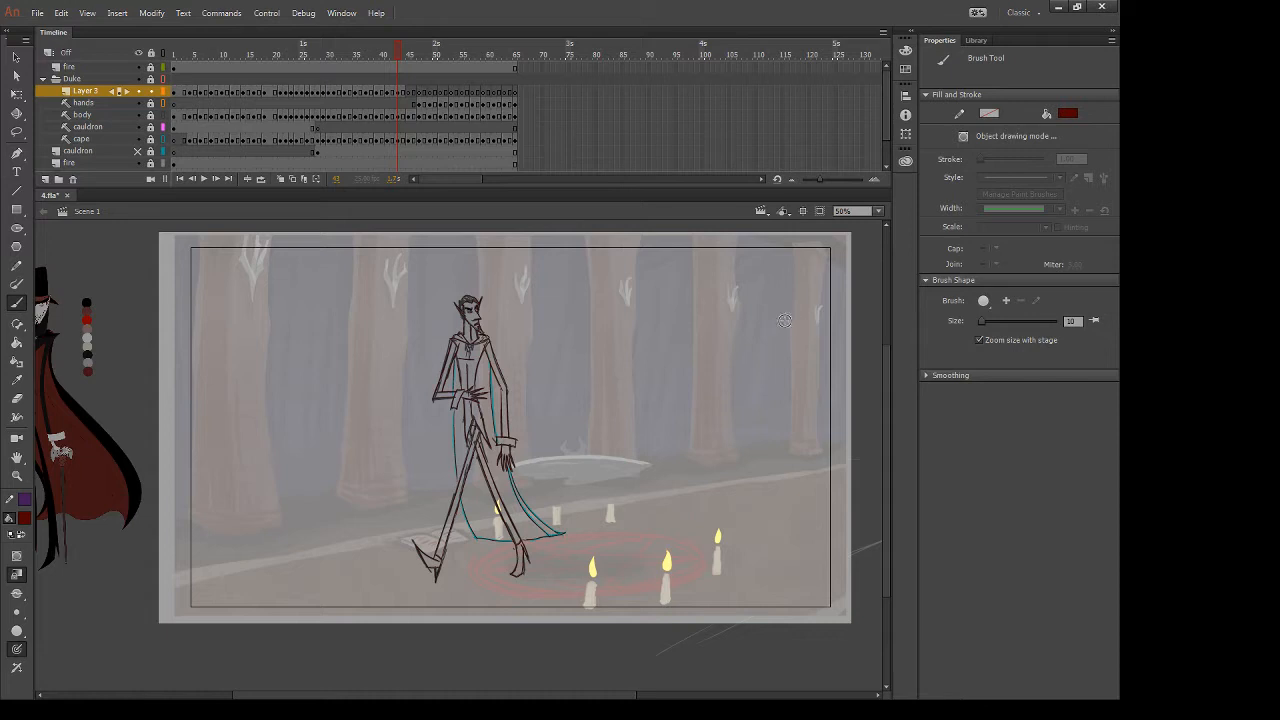
key("ctrl+1")
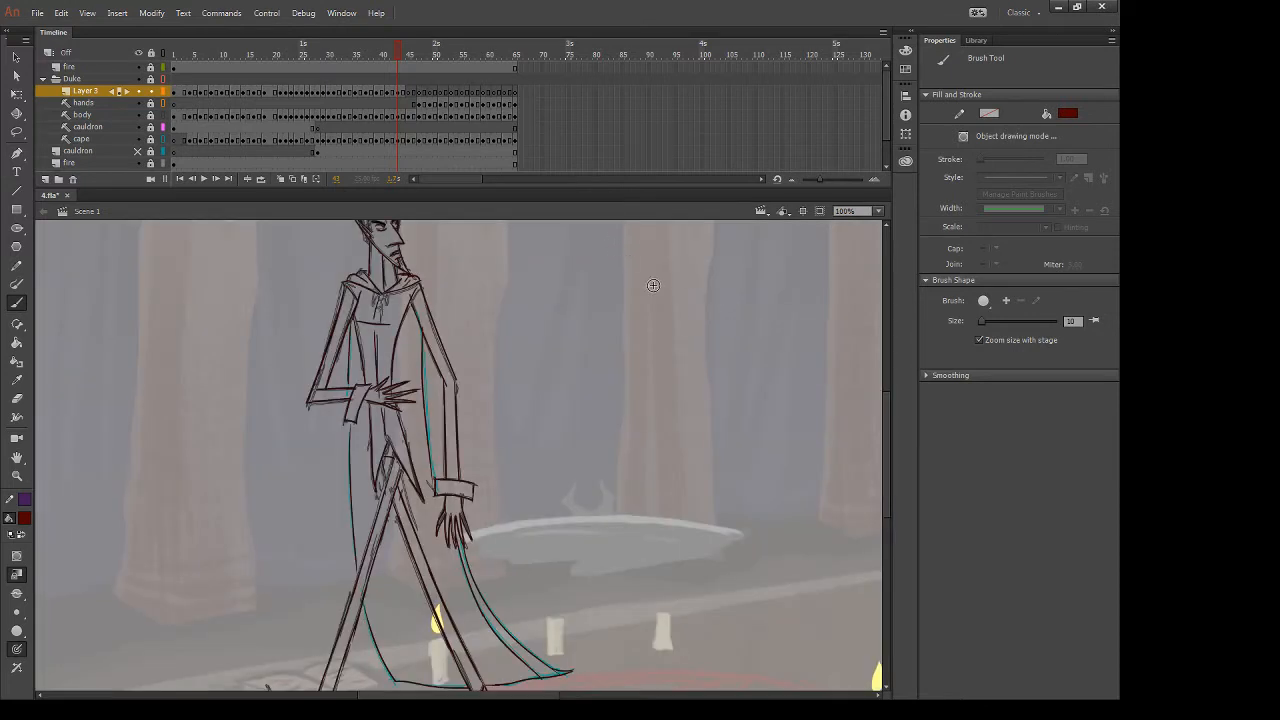
mouse_move(666, 310)
left_mouse_down()
mouse_move(691, 349)
mouse_move(726, 366)
left_mouse_up()
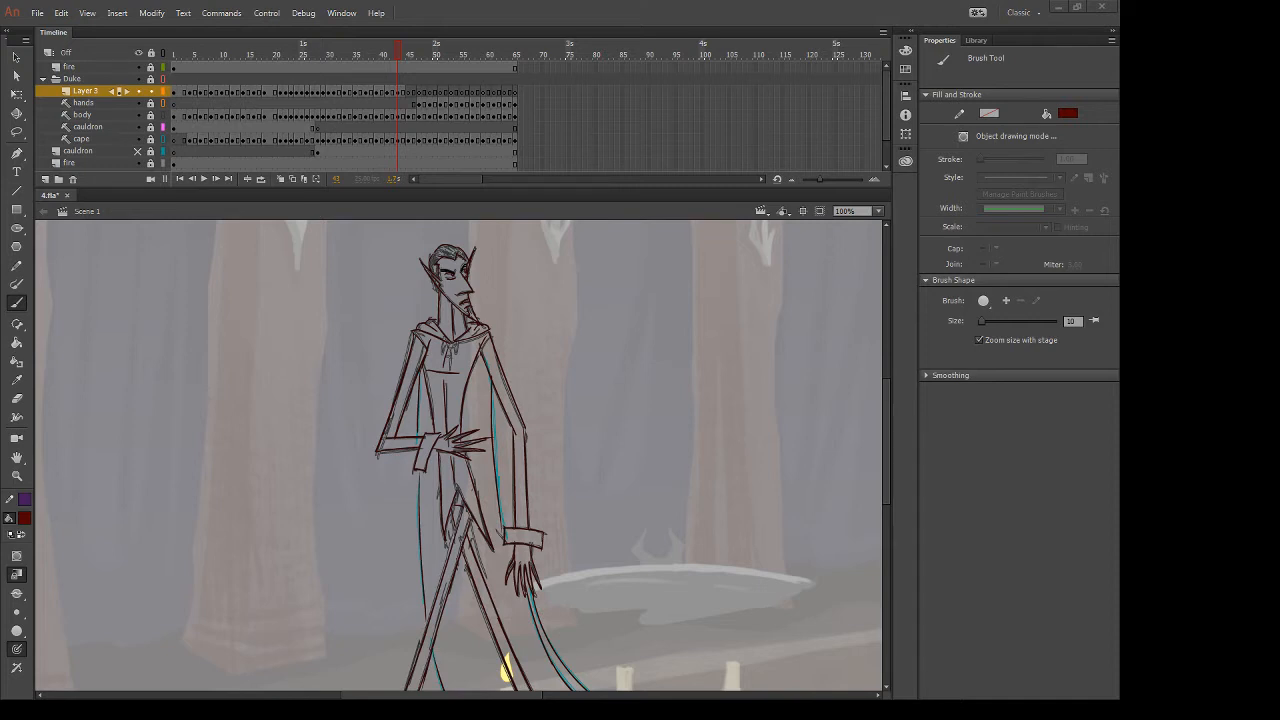
mouse_move(630, 298)
left_mouse_down()
mouse_move(660, 348)
mouse_move(620, 305)
left_mouse_up()
key("ctrl+z")
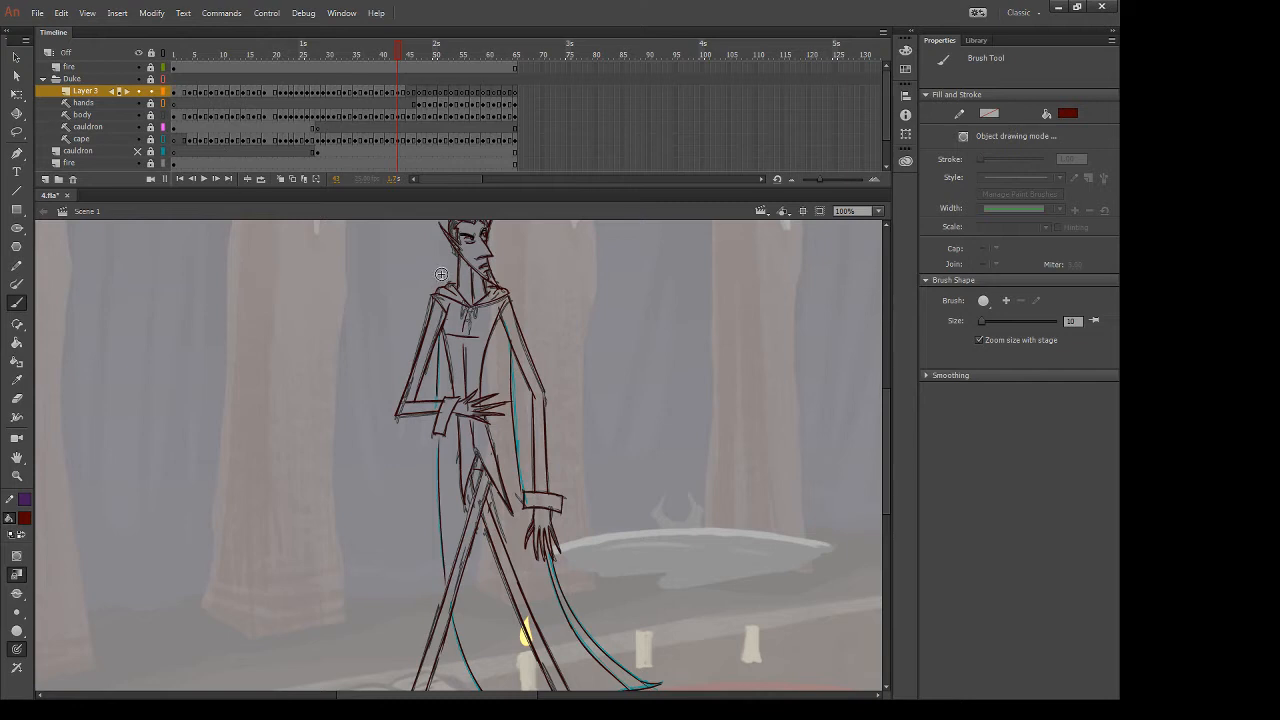
Hide the hands, body, cauldron and cape layers inside the Duke folder to view the clean line art alone, and show them again
left_click_drag(138, 103, 138, 139)
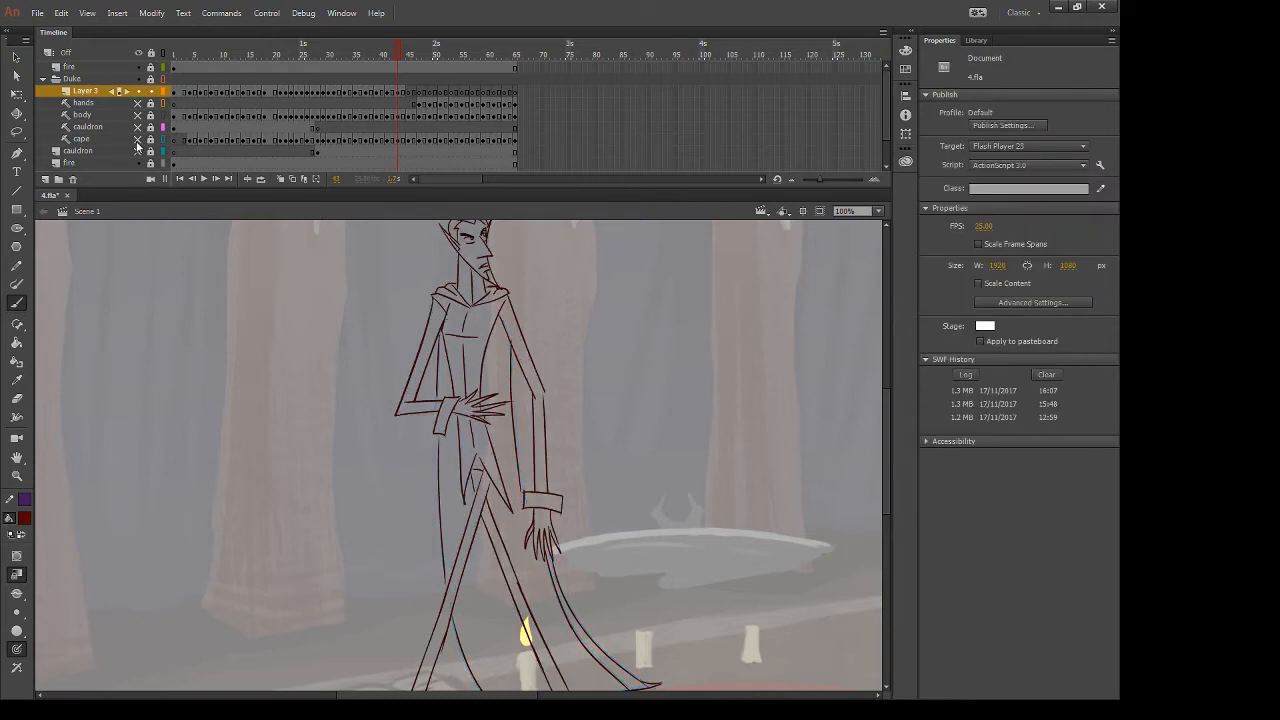
left_click_drag(138, 103, 136, 155)
left_click(138, 151)
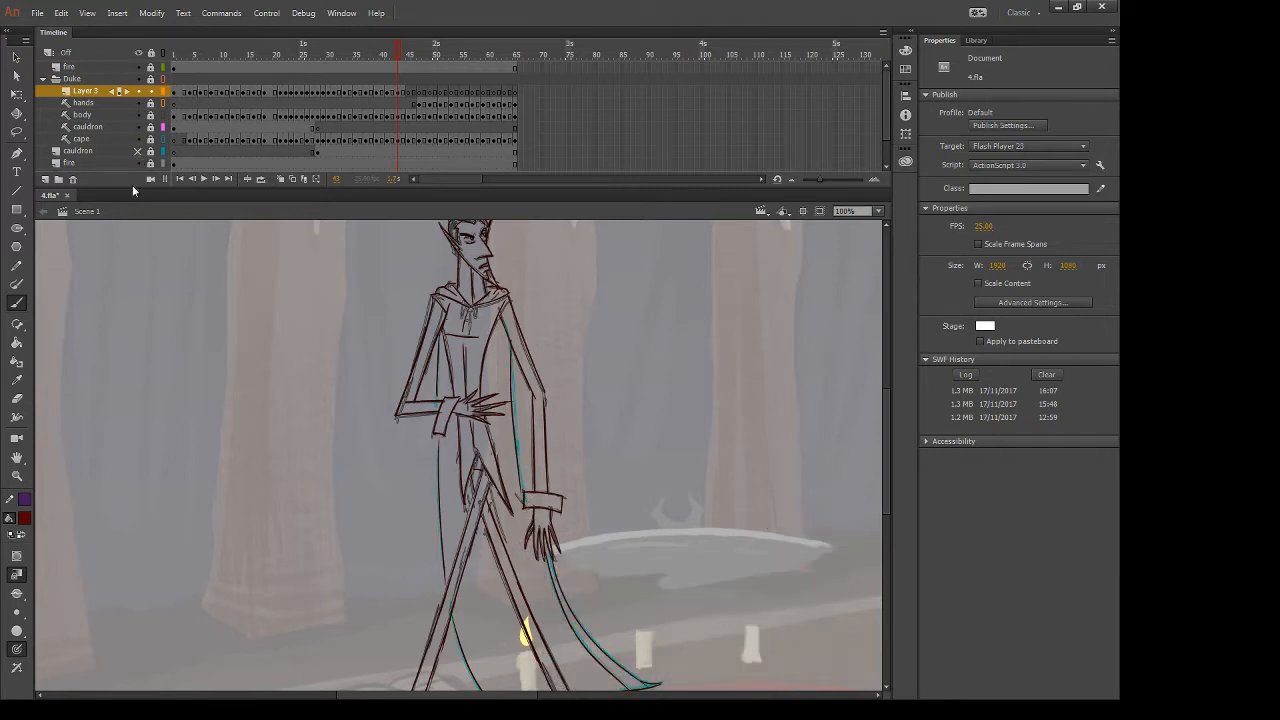
Go to frame 45 of the line art layer and try a brush stroke along the character's near ear, undoing it
left_click(410, 92)
left_click_drag(595, 256, 661, 350)
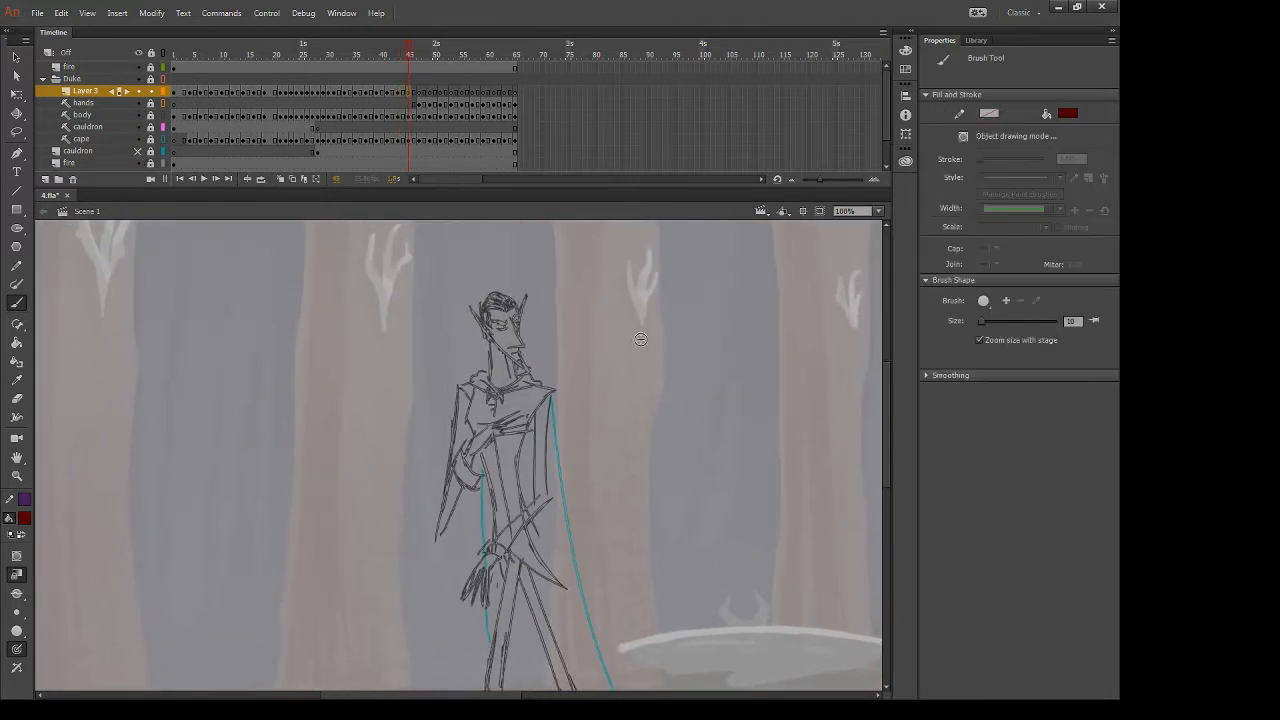
key("ctrl+equal")
left_click_drag(718, 268, 740, 364)
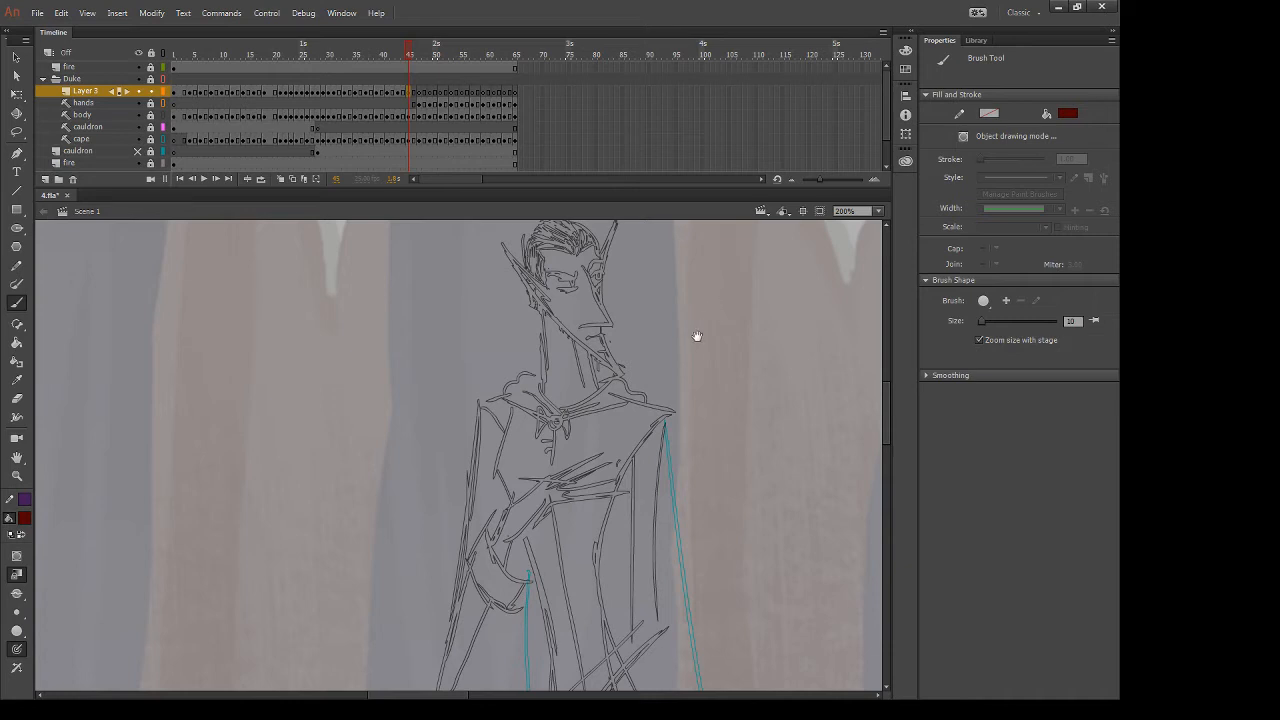
left_click_drag(694, 337, 715, 395)
left_click_drag(617, 313, 622, 337)
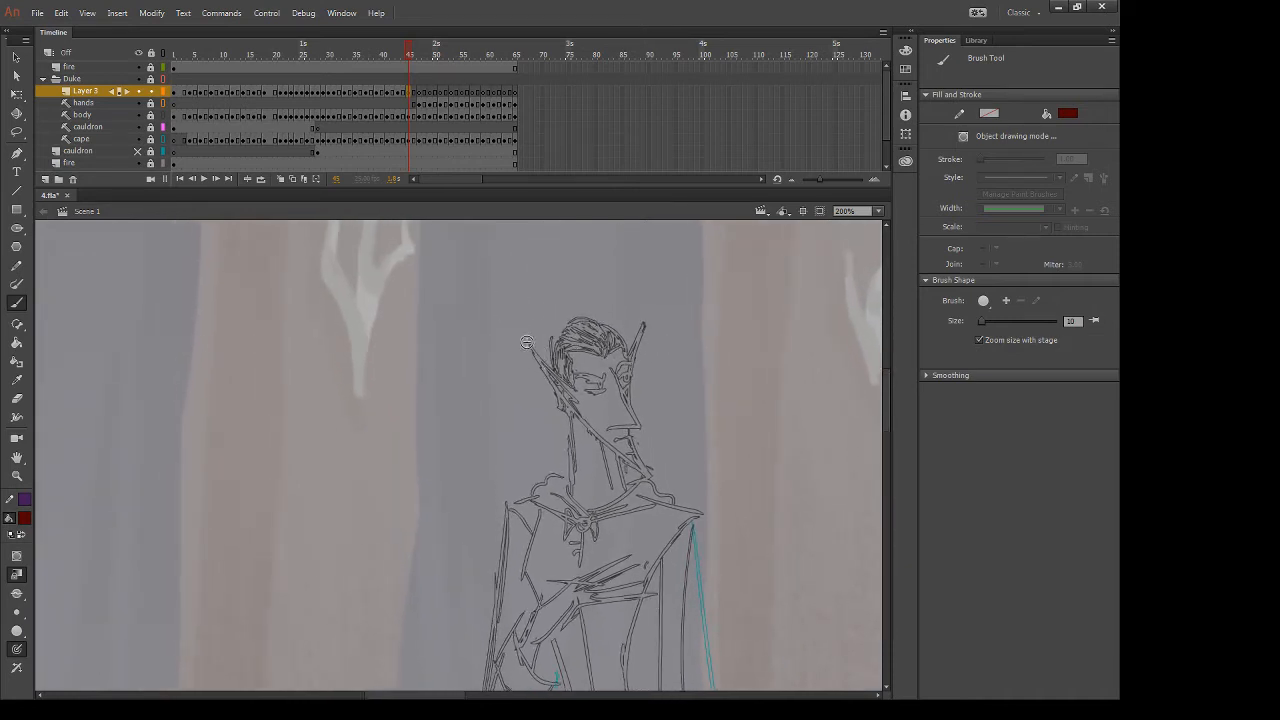
left_click_drag(525, 339, 597, 408)
key("ctrl+z")
Sample the dark red line colour from the inked head on frame 44 and return to frame 45 with the Brush tool
key("comma")
key("i")
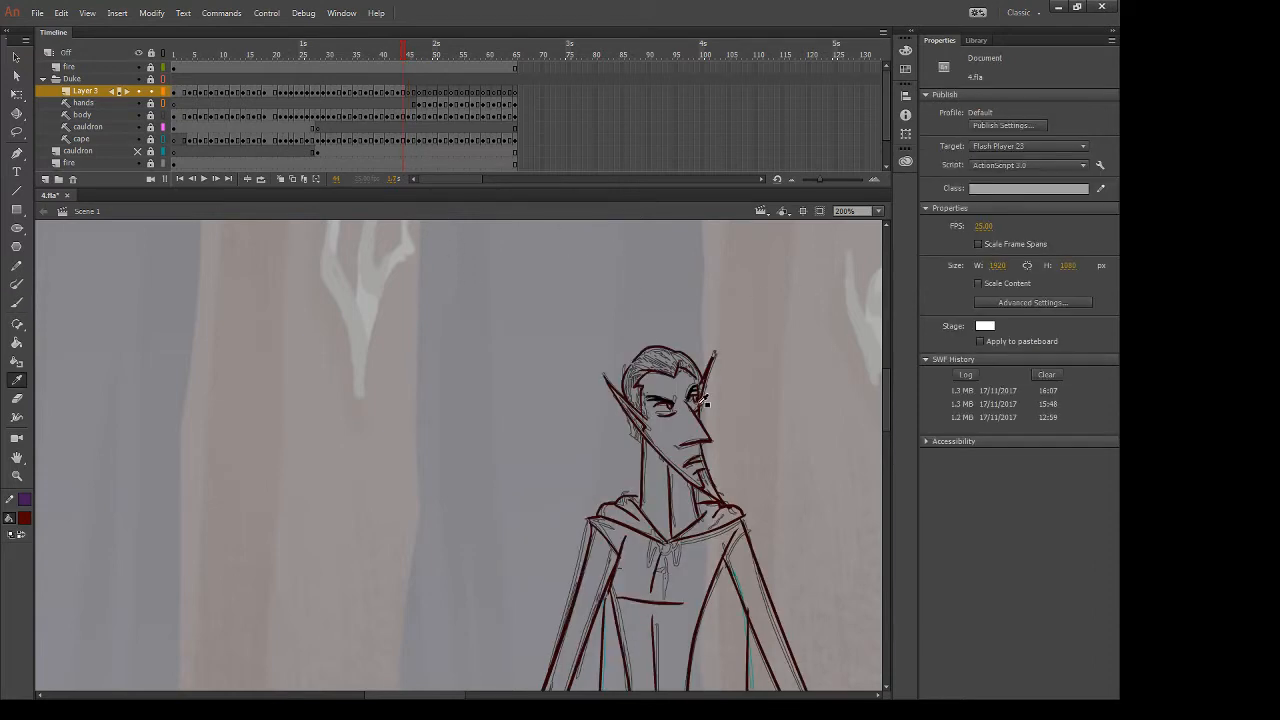
left_click(704, 401)
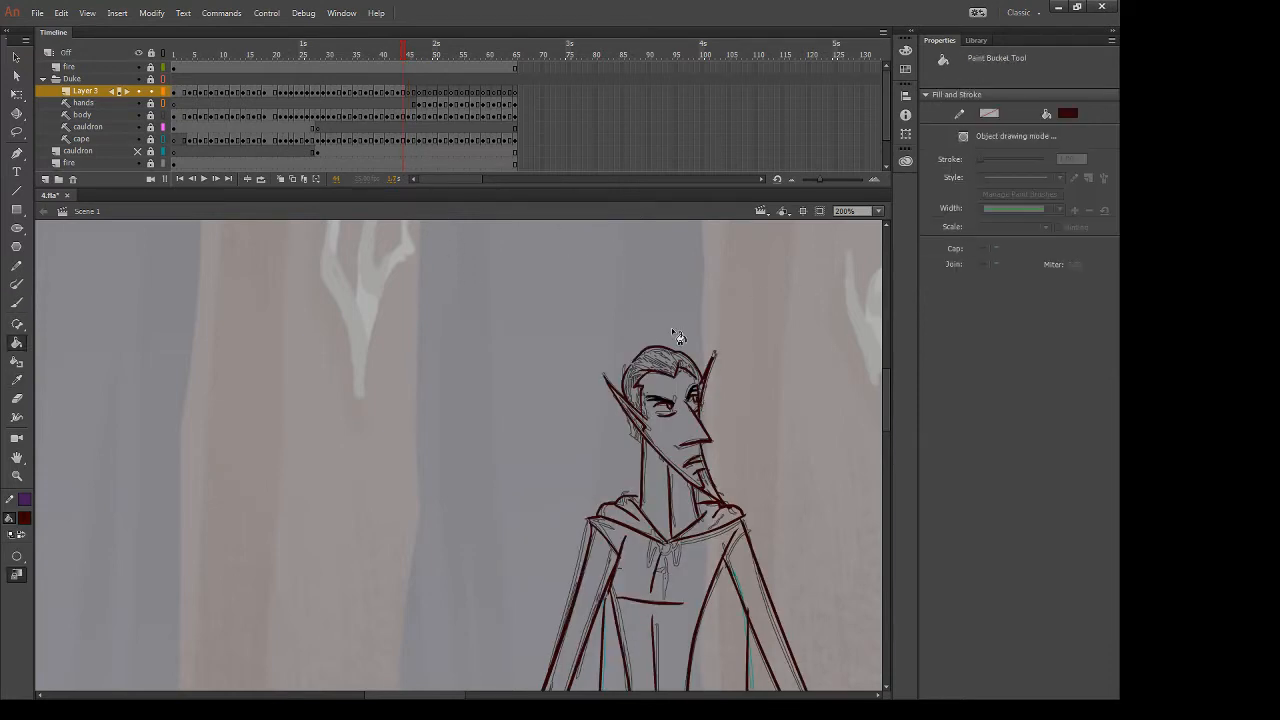
key("period")
key("b")
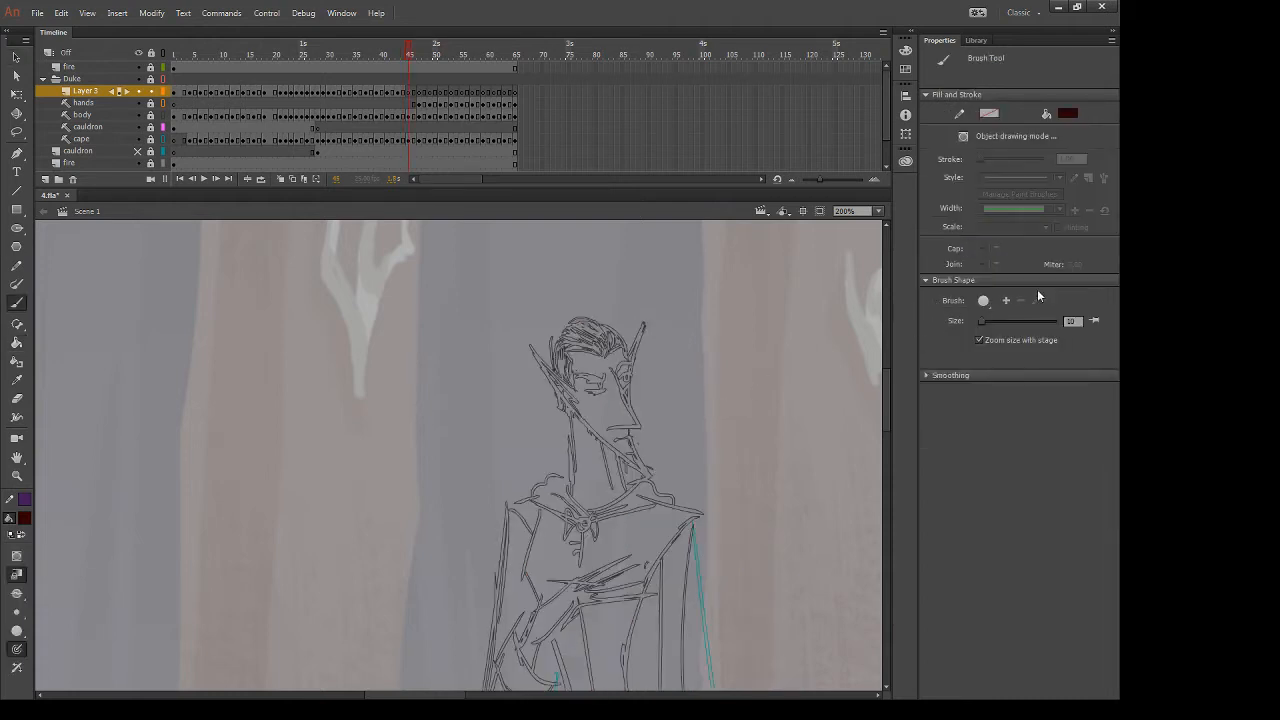
Set the brush size to 4 and test it with strokes beside the head on frames 45 and 44, undoing each one
left_click(1072, 321)
type("4")
mouse_move(696, 357)
left_mouse_down()
mouse_move(673, 400)
mouse_move(788, 420)
left_mouse_up()
key("ctrl+z")
key("comma")
left_click_drag(731, 383, 765, 430)
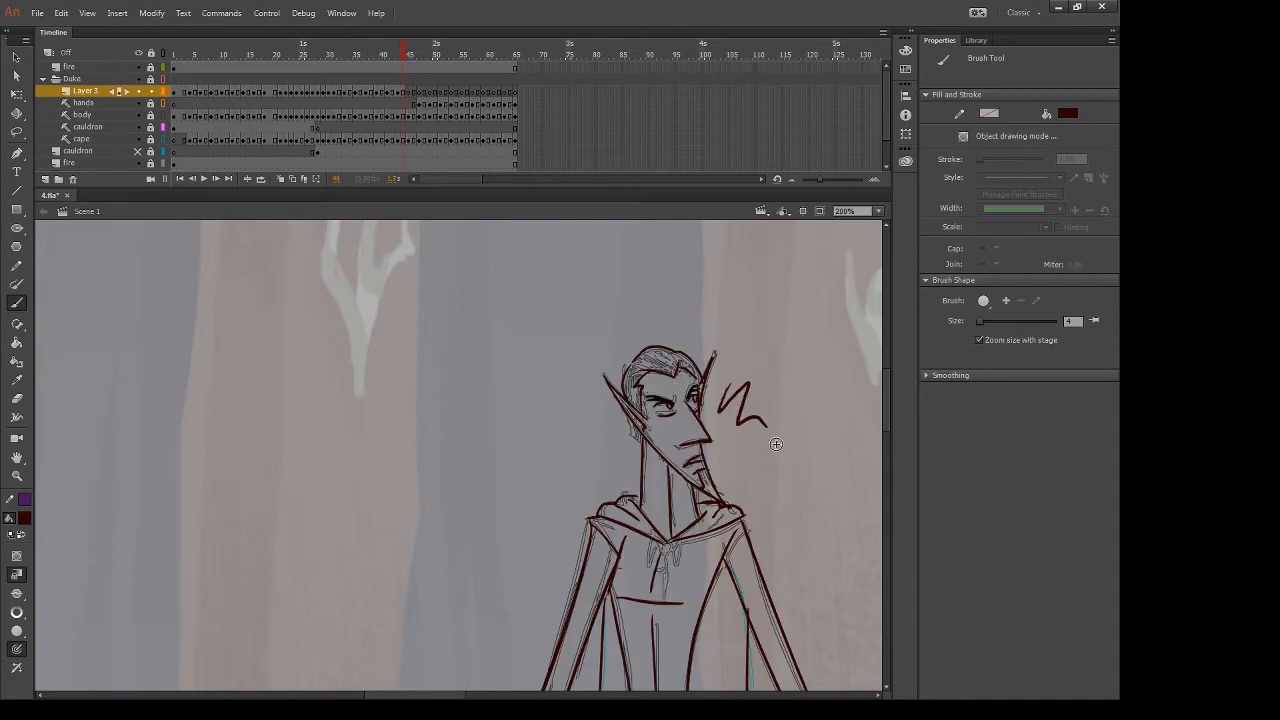
key("ctrl+z")
key("period")
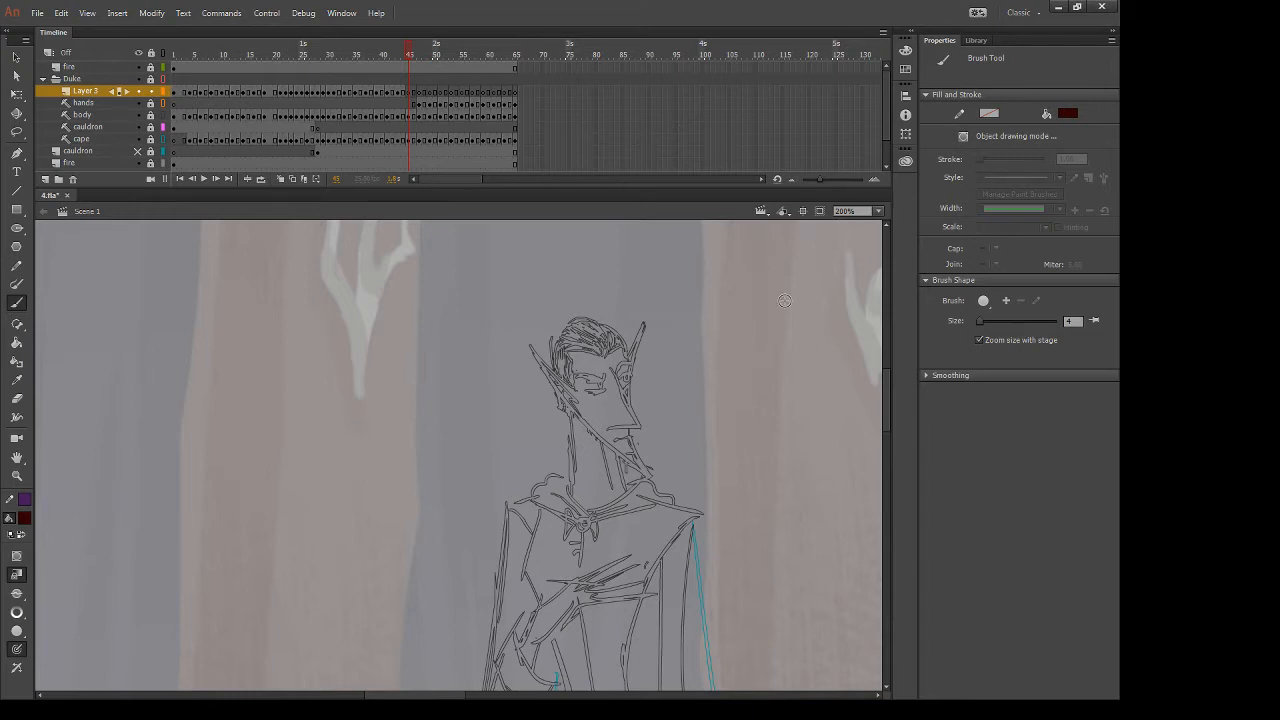
Ink the upper edge of the near ear from its tip toward the face on frame 45, following the sketch
key("ctrl+equal")
left_click_drag(793, 280, 659, 392)
left_click_drag(461, 350, 566, 447)
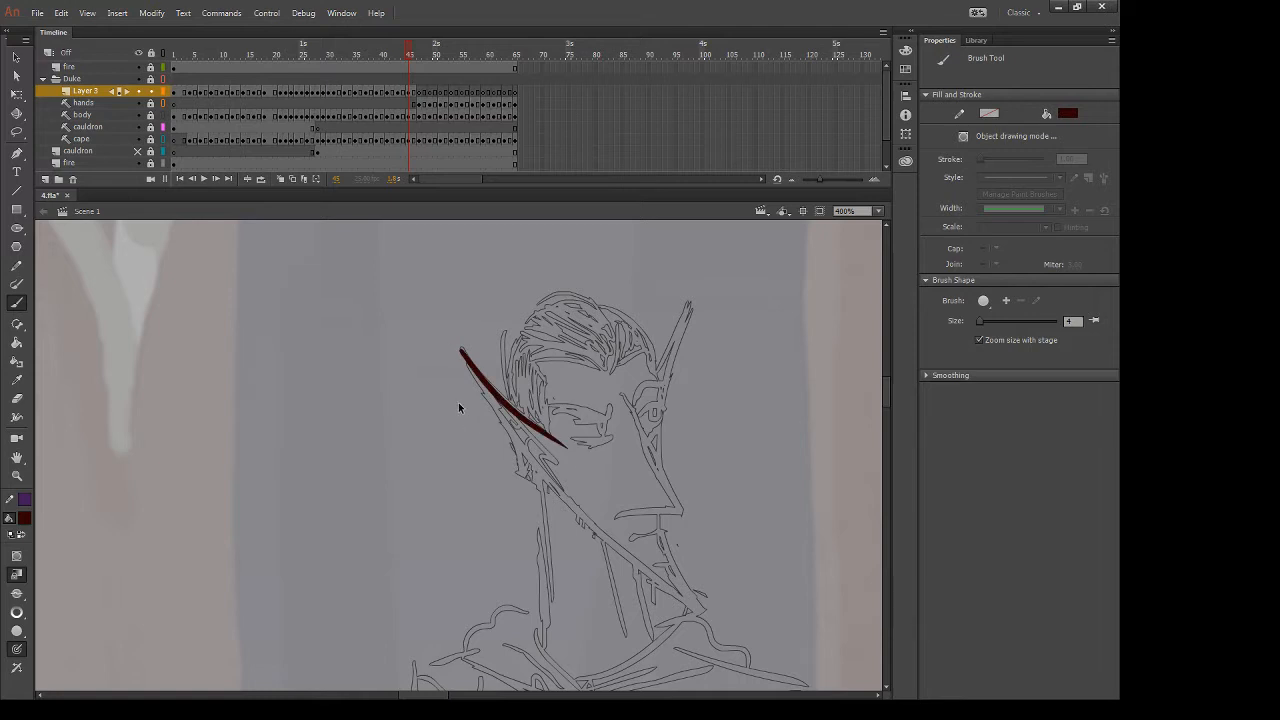
key("ctrl+z")
left_click_drag(461, 350, 562, 446)
left_click_drag(458, 344, 693, 610)
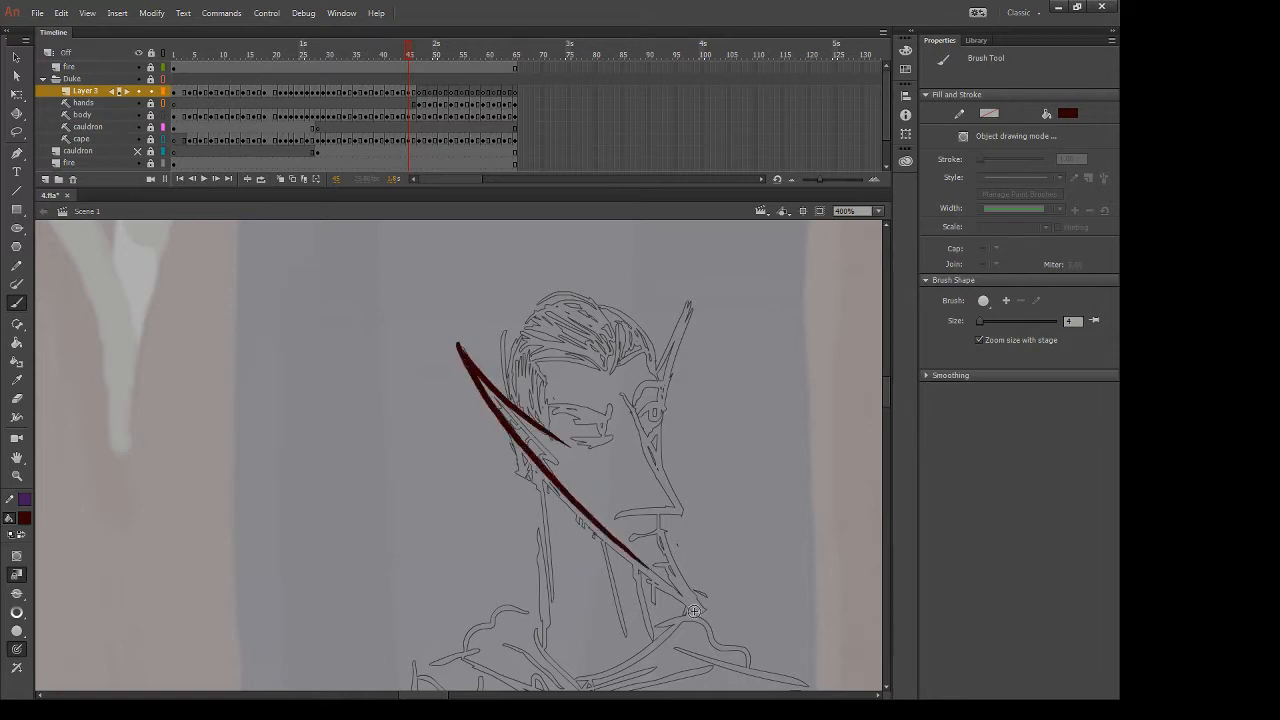
key("ctrl+z")
left_click_drag(458, 345, 602, 527)
key("ctrl+z")
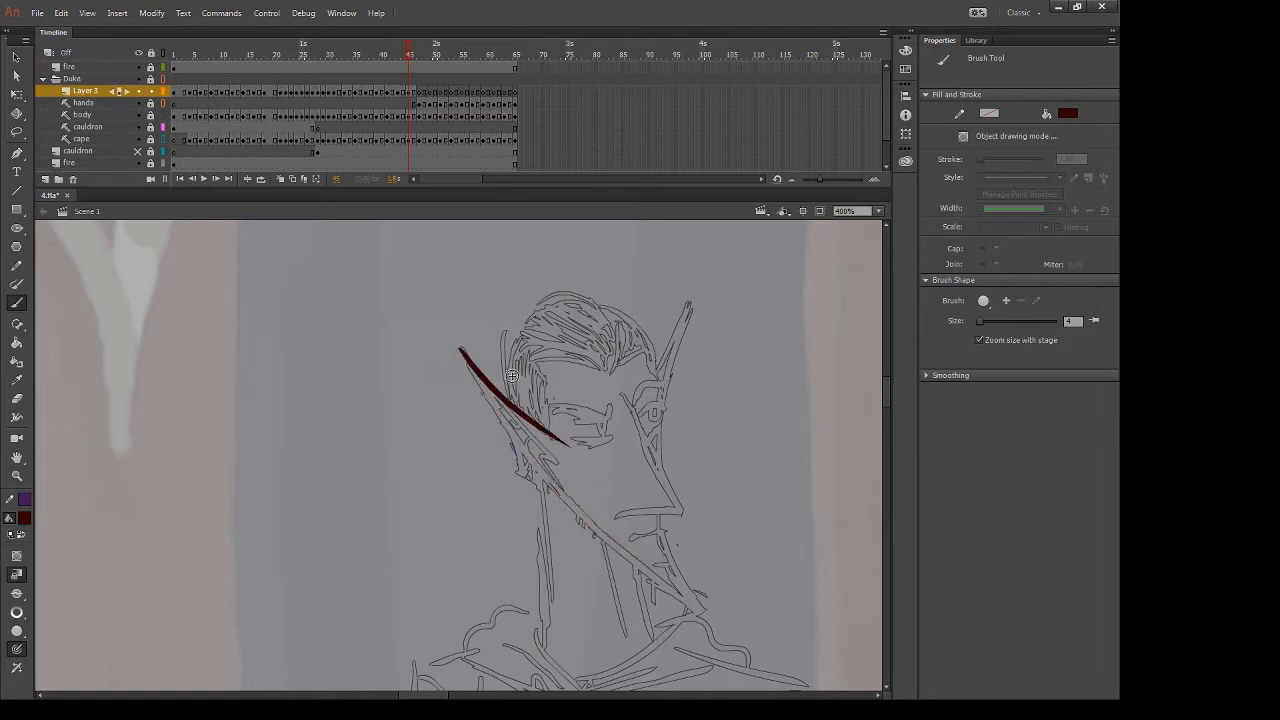
Trim the inner end of the ear's upper line with the Eraser tool
left_click_drag(511, 375, 409, 345)
key("e")
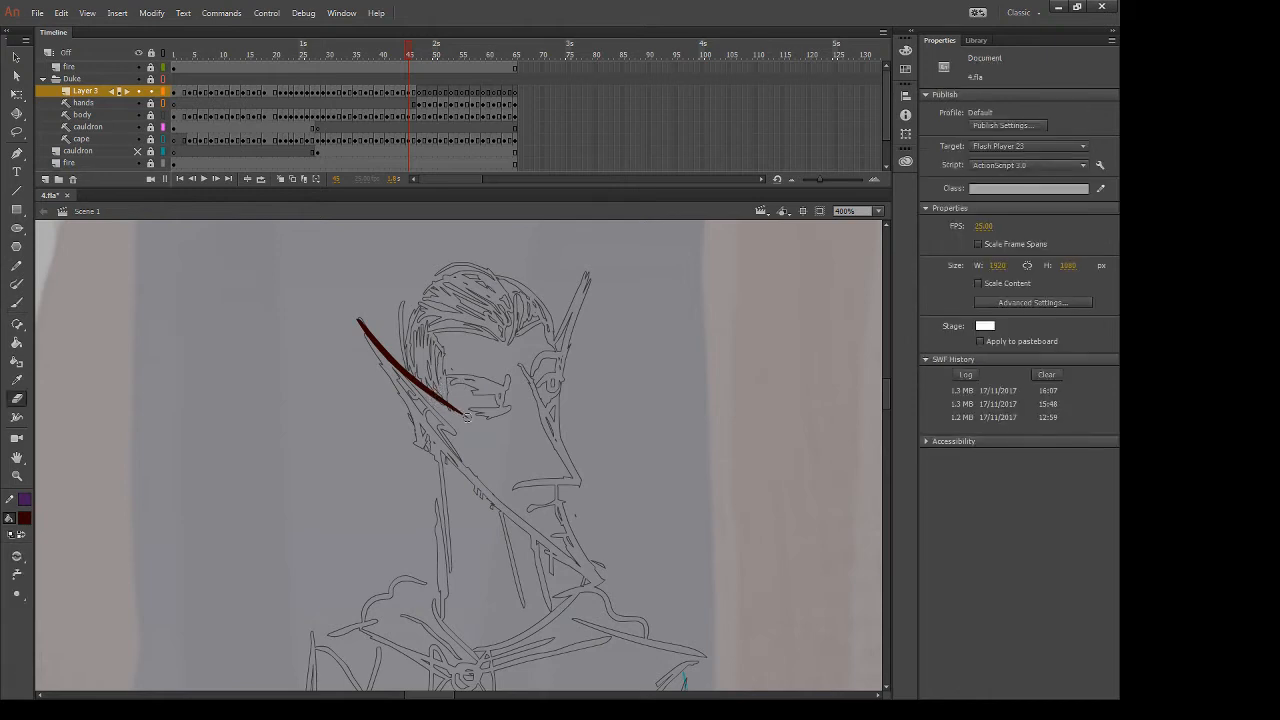
left_click_drag(456, 384, 457, 404)
Ink the angled sideburn line from the temple down to the ear, redrawing strokes as needed and erasing the overshoot at the corner
key("b")
mouse_move(426, 328)
left_mouse_down()
mouse_move(452, 364)
mouse_move(444, 414)
left_mouse_up()
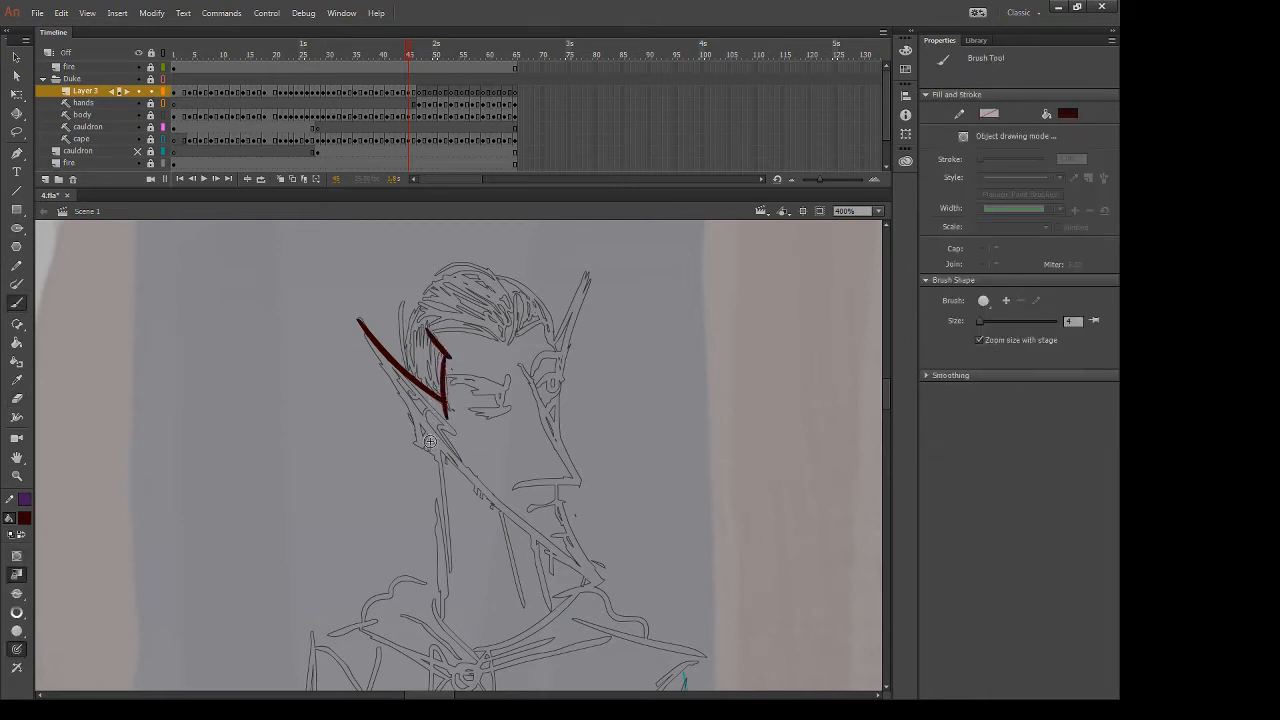
key("ctrl+z")
key("ctrl+z")
mouse_move(427, 325)
left_mouse_down()
mouse_move(433, 385)
mouse_move(444, 360)
mouse_move(447, 412)
left_mouse_up()
key("ctrl+z")
left_click_drag(447, 348, 454, 417)
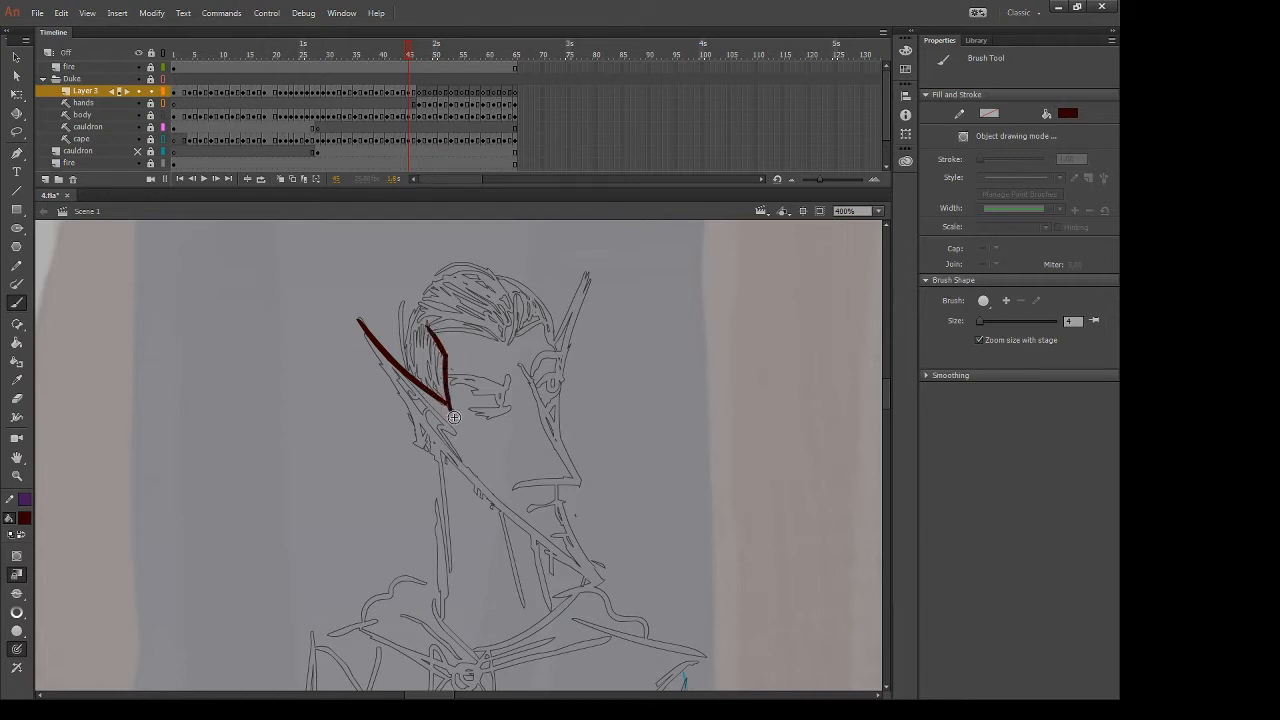
key("ctrl+z")
left_click_drag(446, 350, 450, 428)
left_click_drag(443, 362, 448, 405)
key("e")
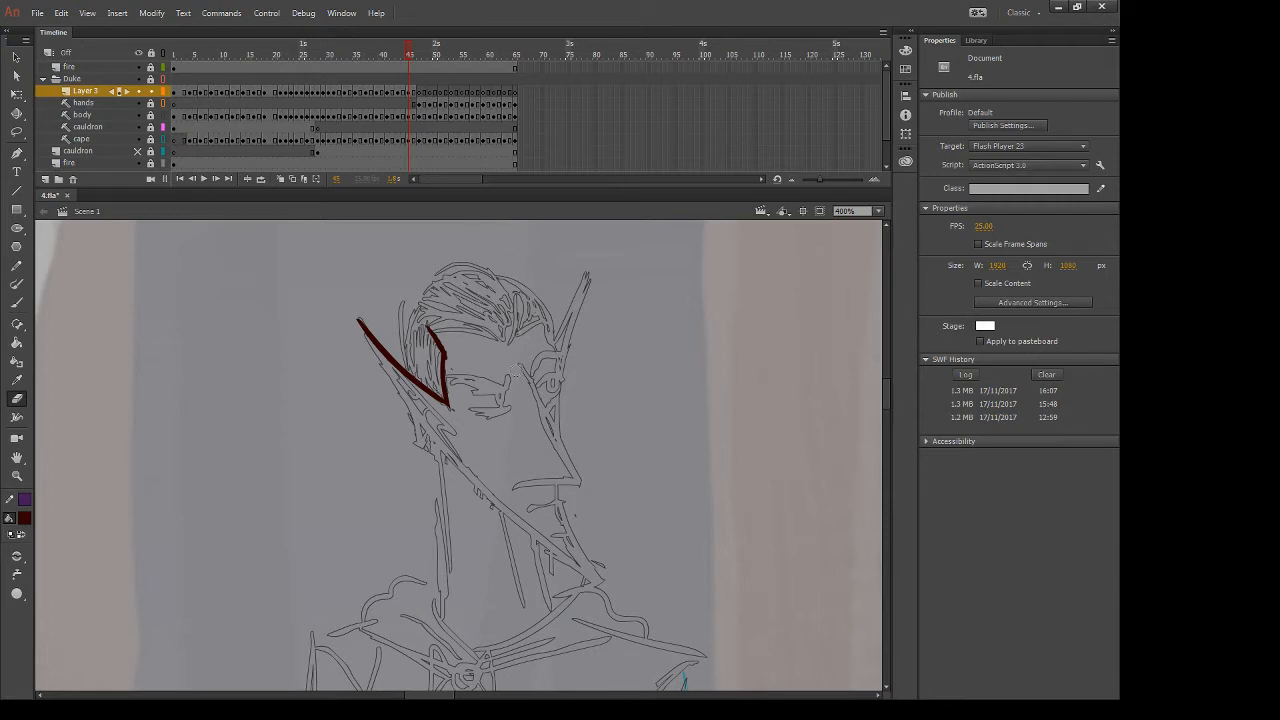
Ink the long curve from the near ear's tip down along the jaw, undoing and redrawing it until it follows the sketch
key("b")
left_click_drag(358, 320, 516, 537)
key("ctrl+z")
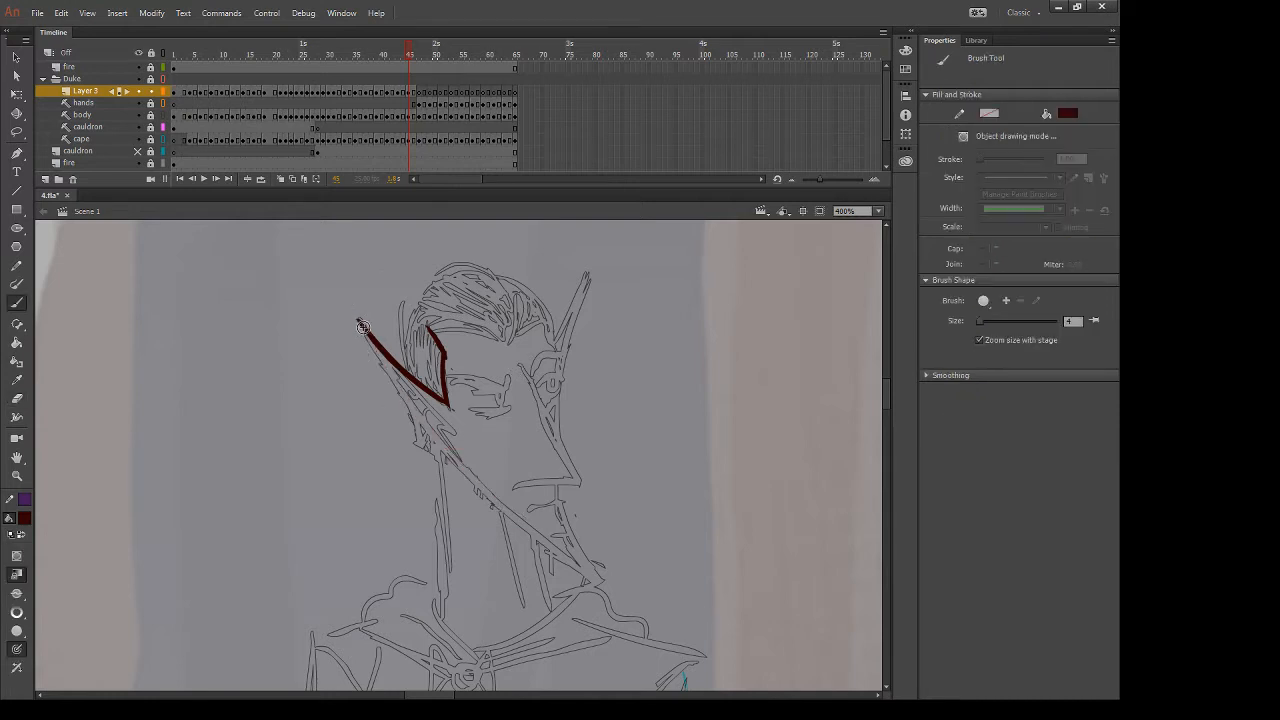
left_click_drag(358, 320, 516, 537)
key("ctrl+z")
left_click_drag(358, 319, 520, 545)
left_click_drag(493, 436, 444, 385)
key("ctrl+z")
left_click_drag(307, 272, 472, 495)
key("ctrl+z")
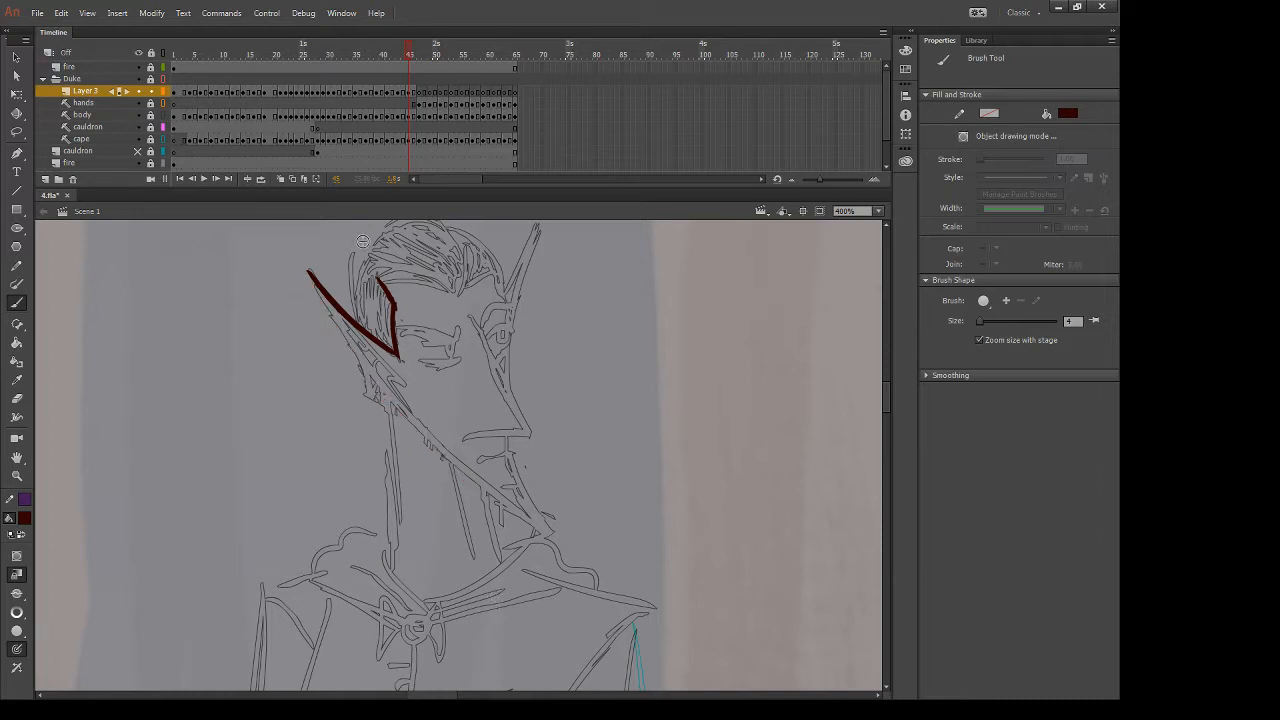
left_click_drag(307, 272, 514, 526)
key("ctrl+z")
left_click_drag(302, 262, 492, 516)
key("ctrl+z")
left_click_drag(302, 262, 496, 512)
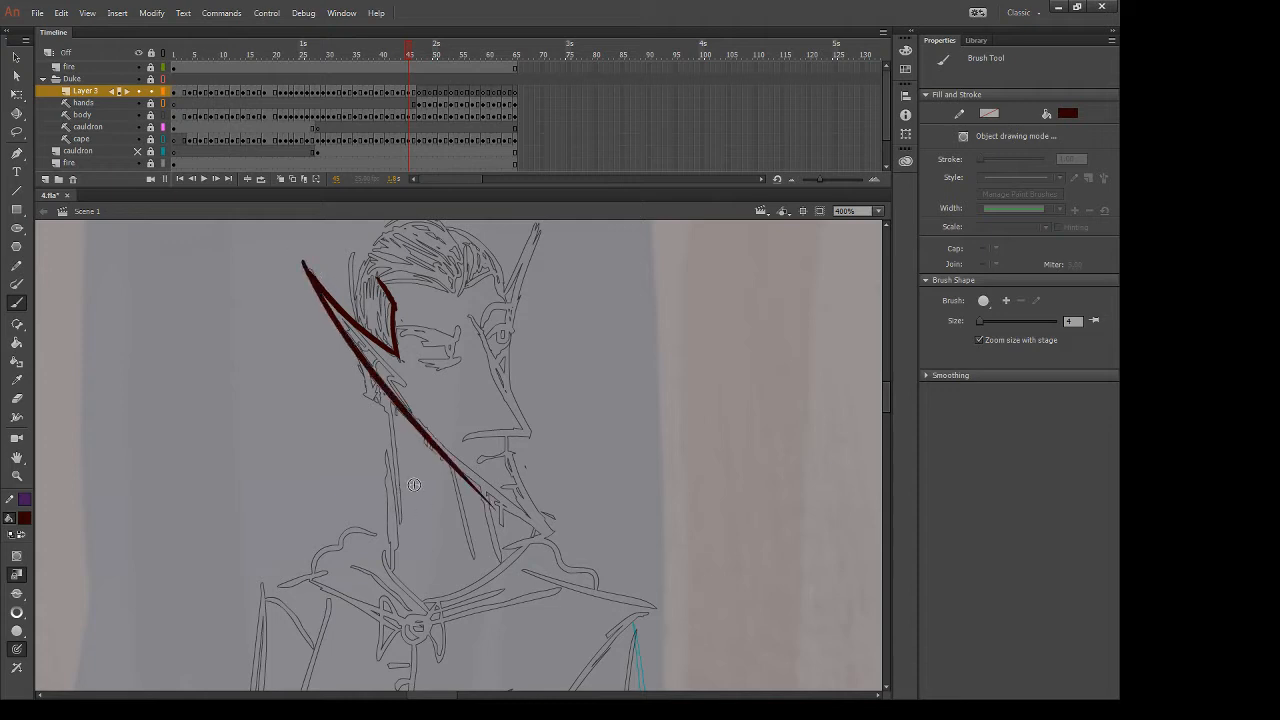
Ink the nose bridge, the underside of the nose and the upper lip over the sketch
left_click_drag(470, 316, 538, 455)
key("ctrl+z")
left_click_drag(469, 314, 544, 463)
mouse_move(462, 437)
left_mouse_down()
mouse_move(546, 451)
mouse_move(535, 457)
mouse_move(542, 437)
mouse_move(506, 438)
left_mouse_up()
key("e")
key("b")
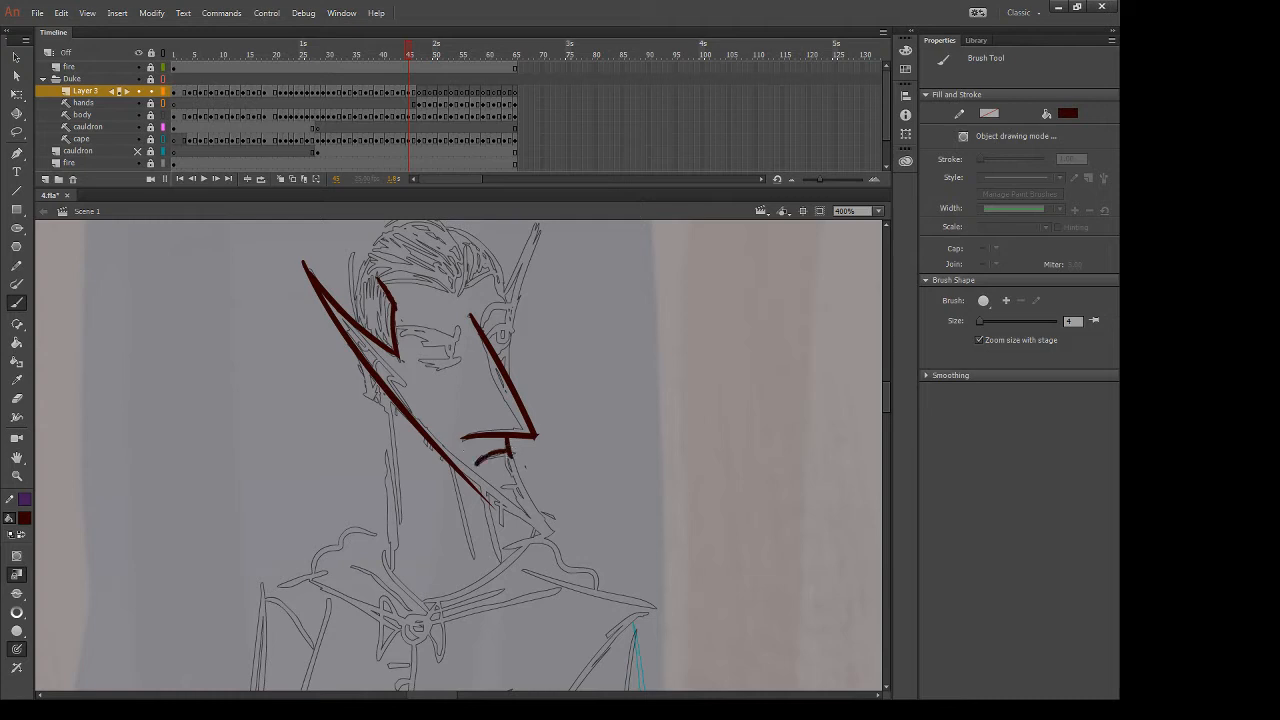
Ink the front of the chin and extend the jawline to its point, erase the excess line ends, and add the goatee lines
left_click_drag(510, 454, 570, 550)
left_click_drag(449, 462, 552, 536)
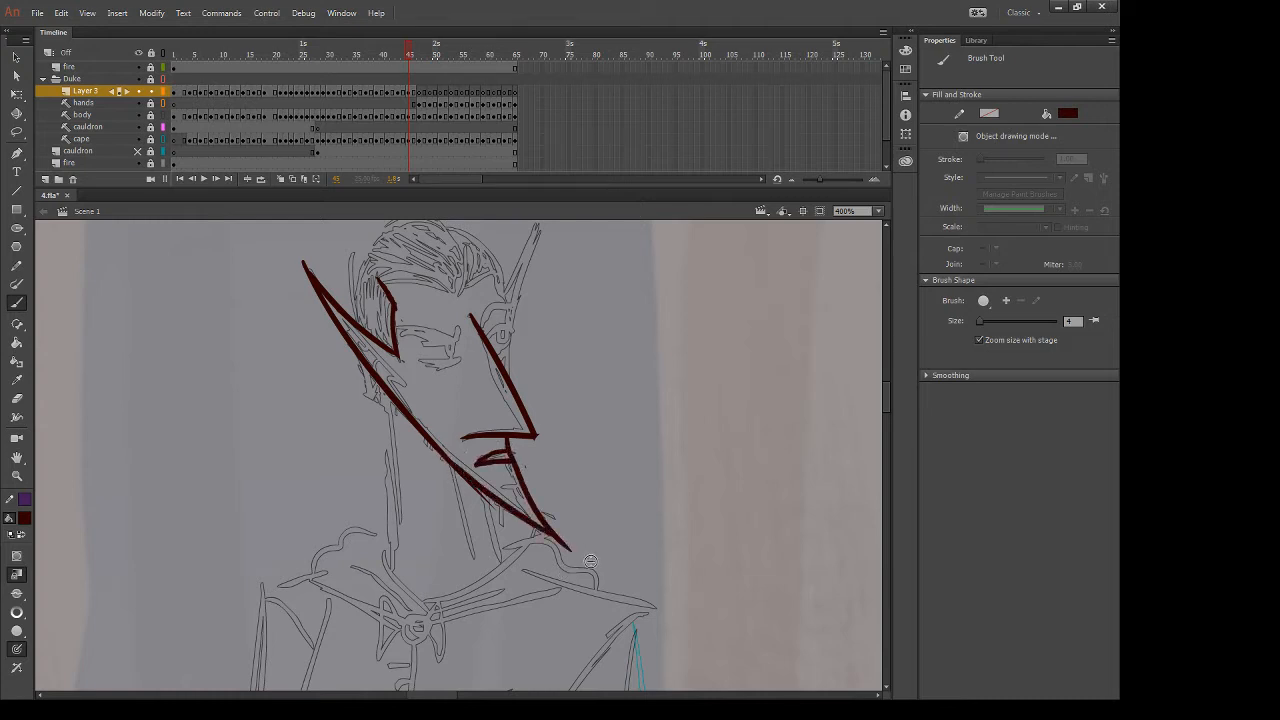
key("e")
mouse_move(450, 478)
left_mouse_down()
mouse_move(492, 513)
mouse_move(454, 484)
left_mouse_up()
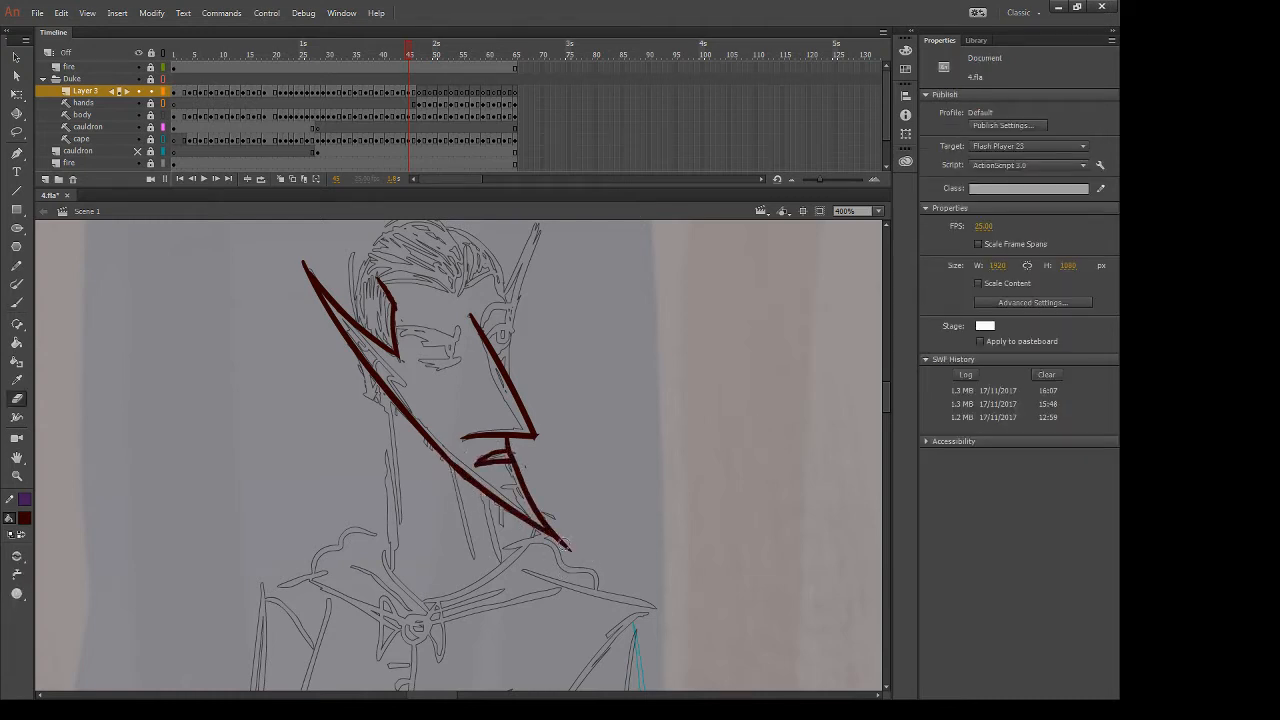
left_click_drag(567, 552, 566, 546)
key("b")
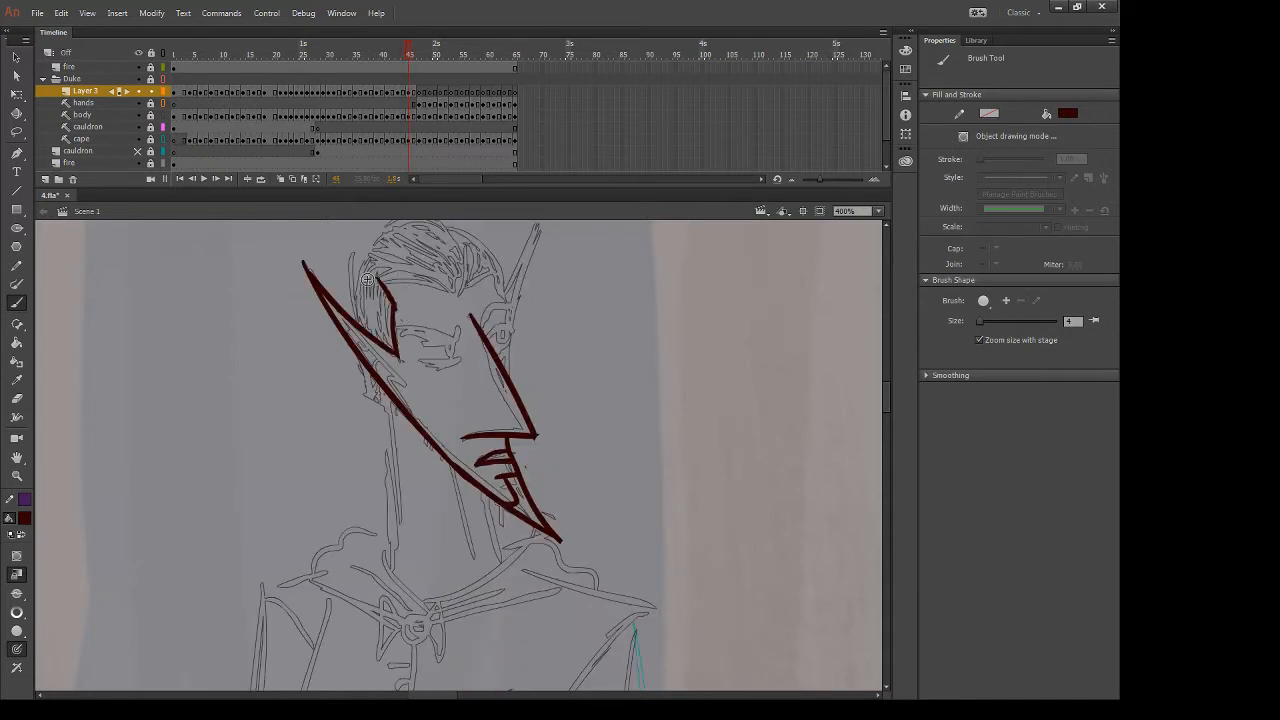
Ink the hairline across the forehead with its widow's peak and clean up the line's far end with the Eraser tool
left_click_drag(368, 280, 466, 298)
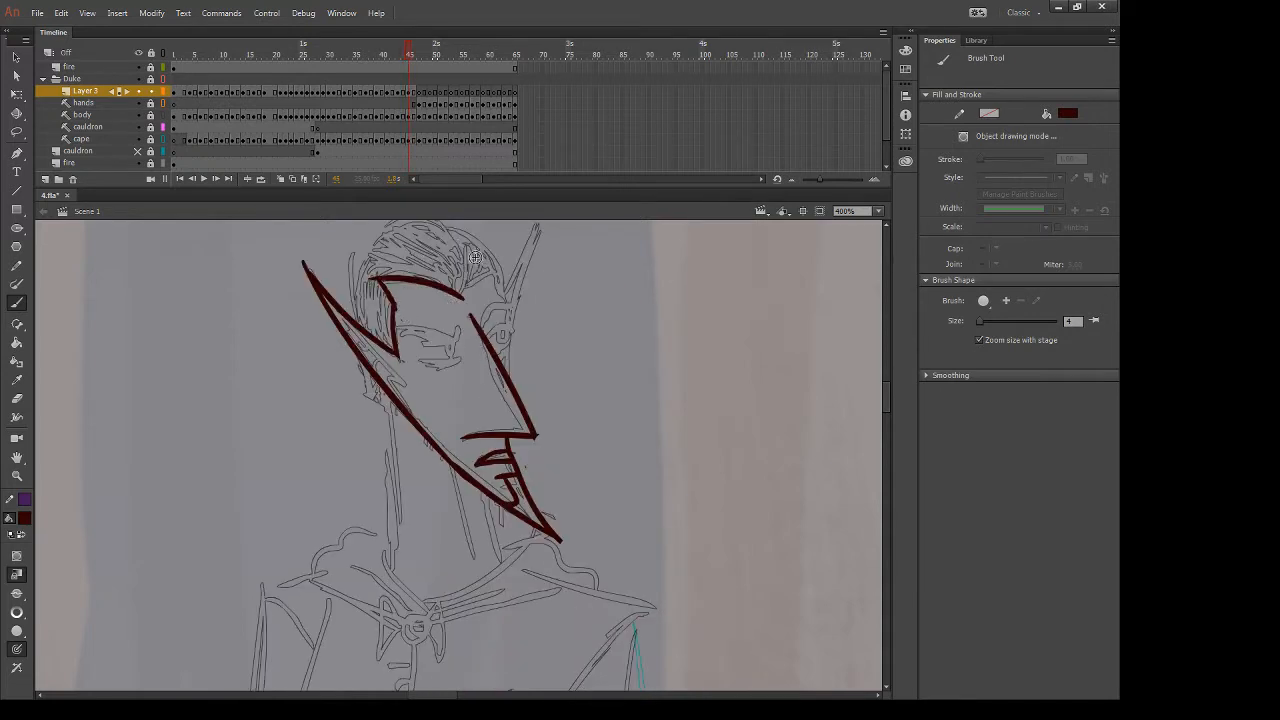
mouse_move(467, 247)
left_mouse_down()
mouse_move(464, 297)
mouse_move(491, 271)
left_mouse_up()
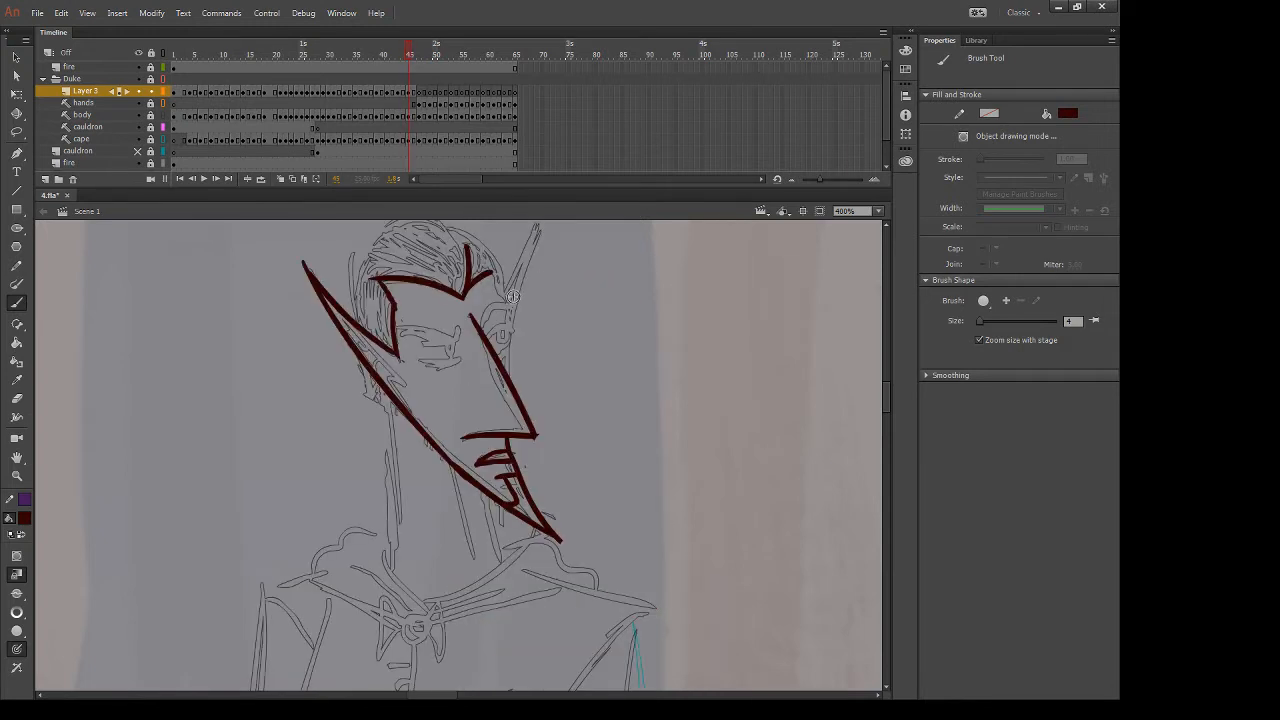
key("e")
mouse_move(492, 284)
left_mouse_down()
mouse_move(479, 285)
mouse_move(490, 284)
left_mouse_up()
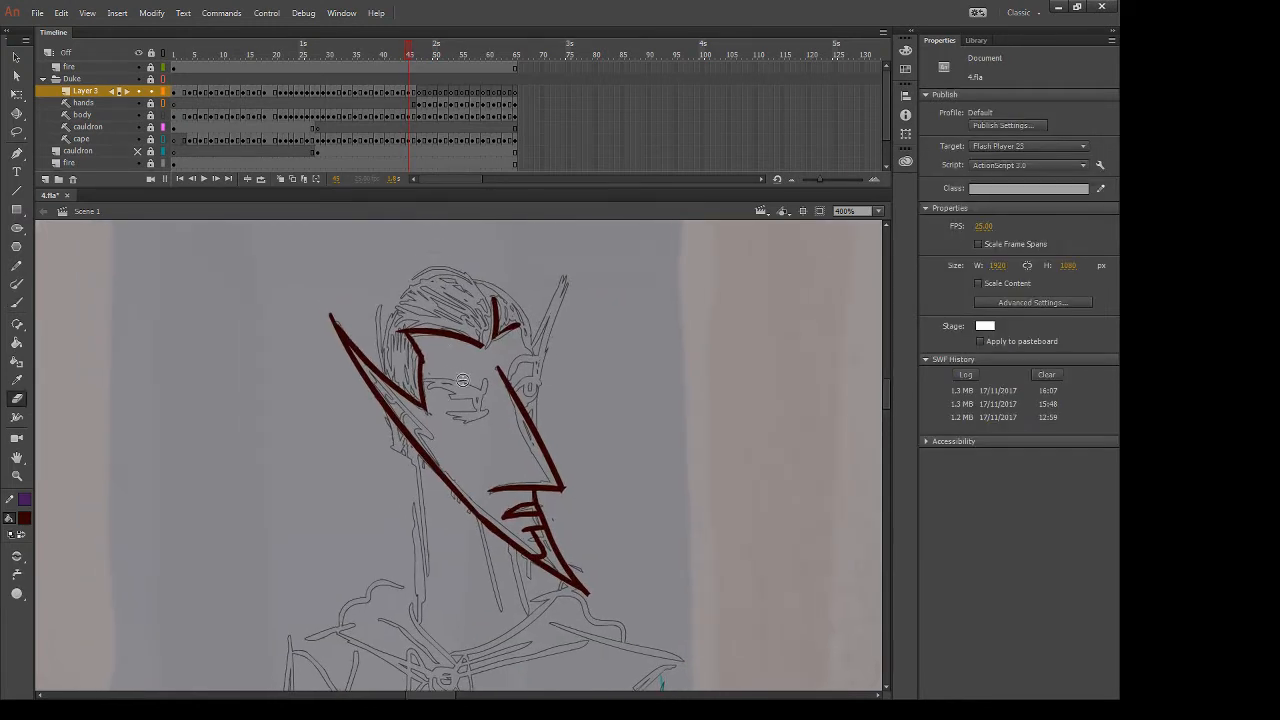
Ink the inner fold lines of the near ear and trim the ear's pointed tip with the Eraser tool
key("b")
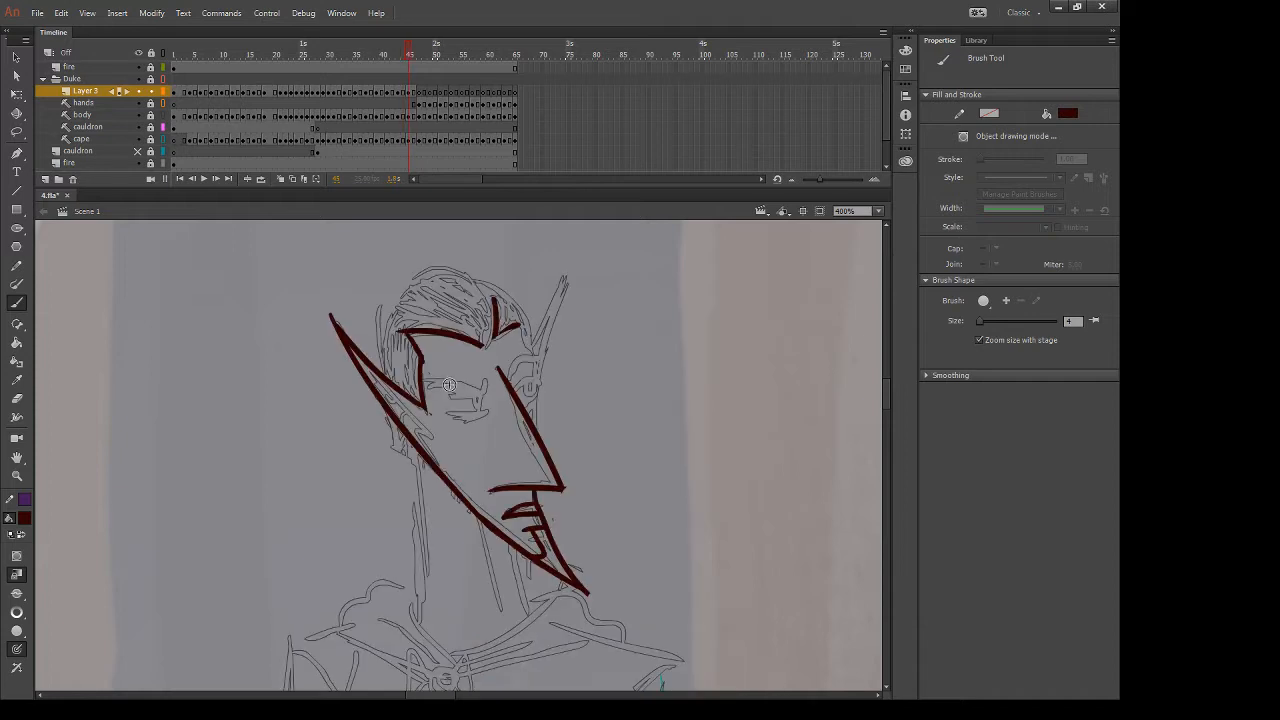
key("i")
key("b")
mouse_move(388, 396)
left_mouse_down()
mouse_move(380, 384)
mouse_move(419, 432)
mouse_move(372, 376)
left_mouse_up()
key("e")
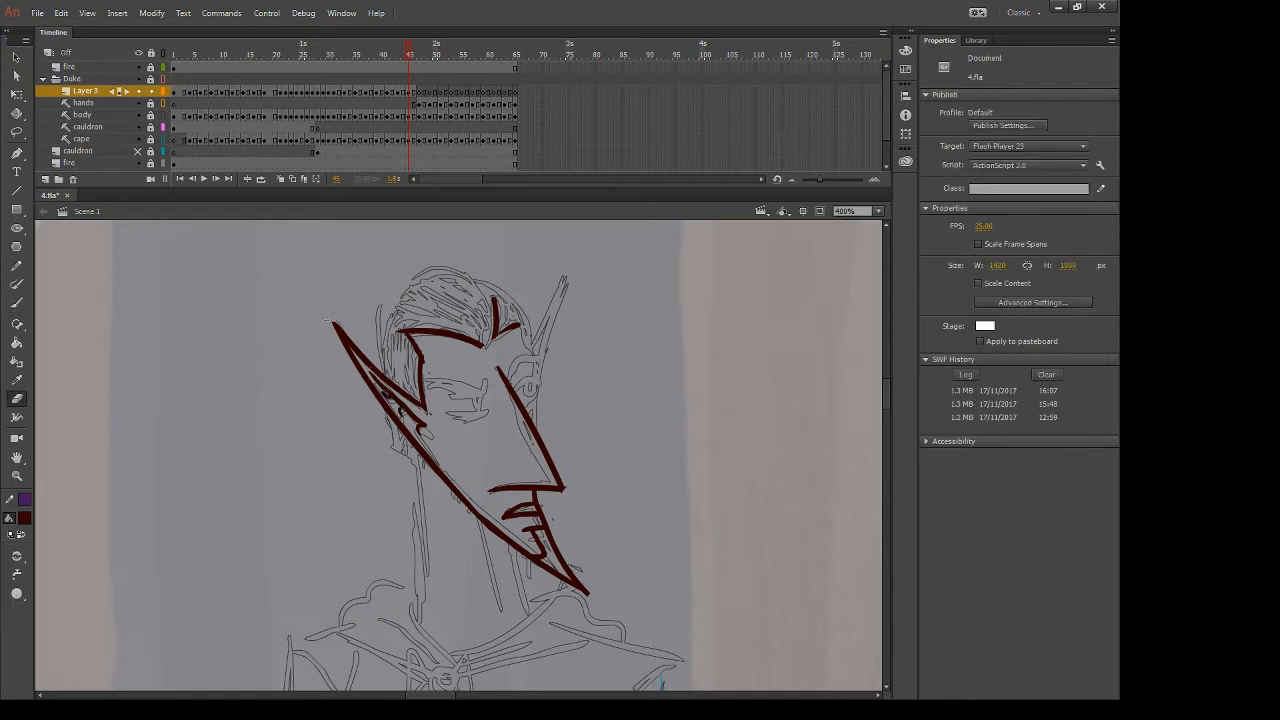
Ink the top of the head as a smooth arc from the back of the hair over to the forelock
key("n")
left_click_drag(567, 287, 600, 330)
key("b")
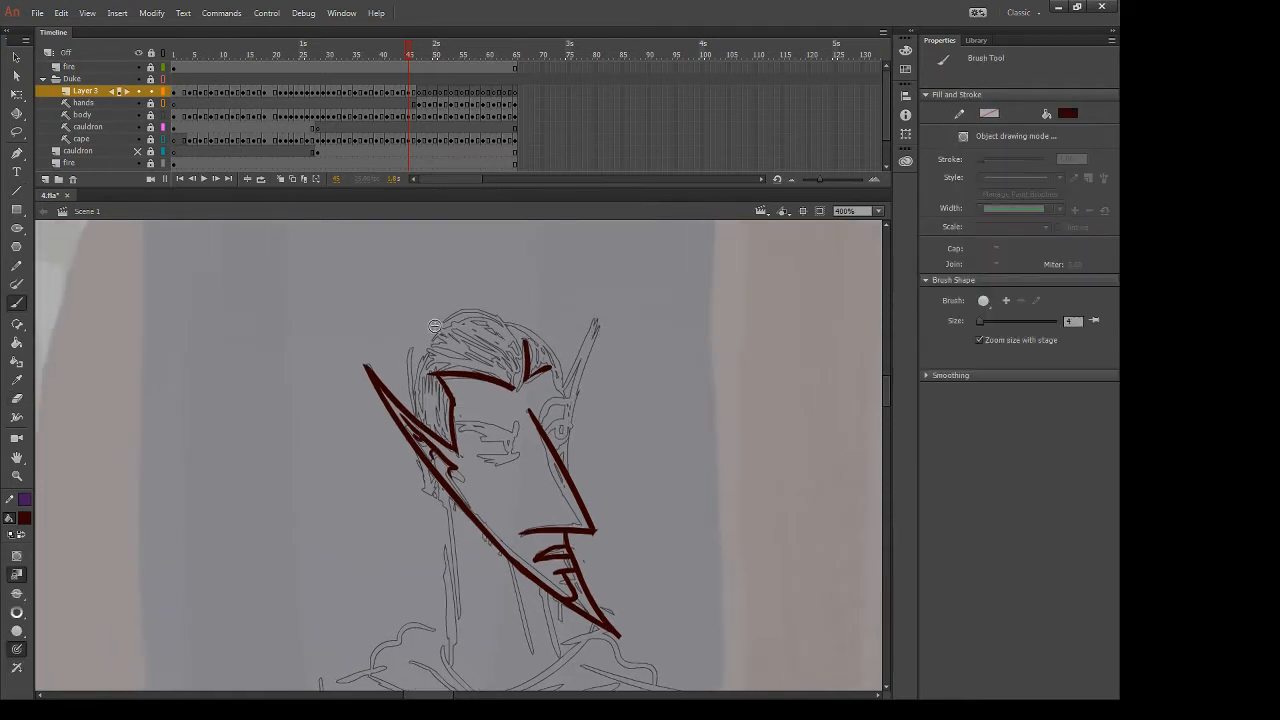
mouse_move(424, 348)
left_mouse_down()
mouse_move(493, 324)
mouse_move(509, 335)
left_mouse_up()
key("ctrl+z")
left_click_drag(422, 350, 522, 329)
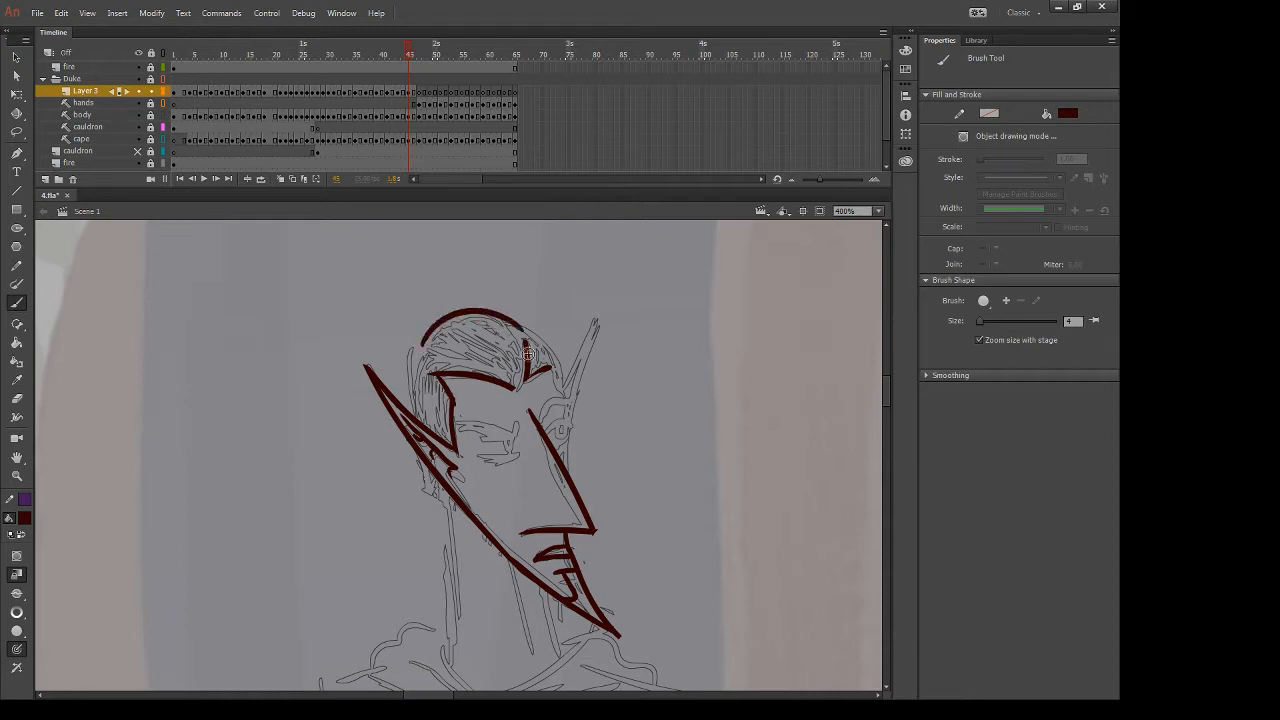
key("ctrl+z")
mouse_move(418, 350)
left_mouse_down()
mouse_move(432, 322)
mouse_move(520, 335)
left_mouse_up()
key("ctrl+z")
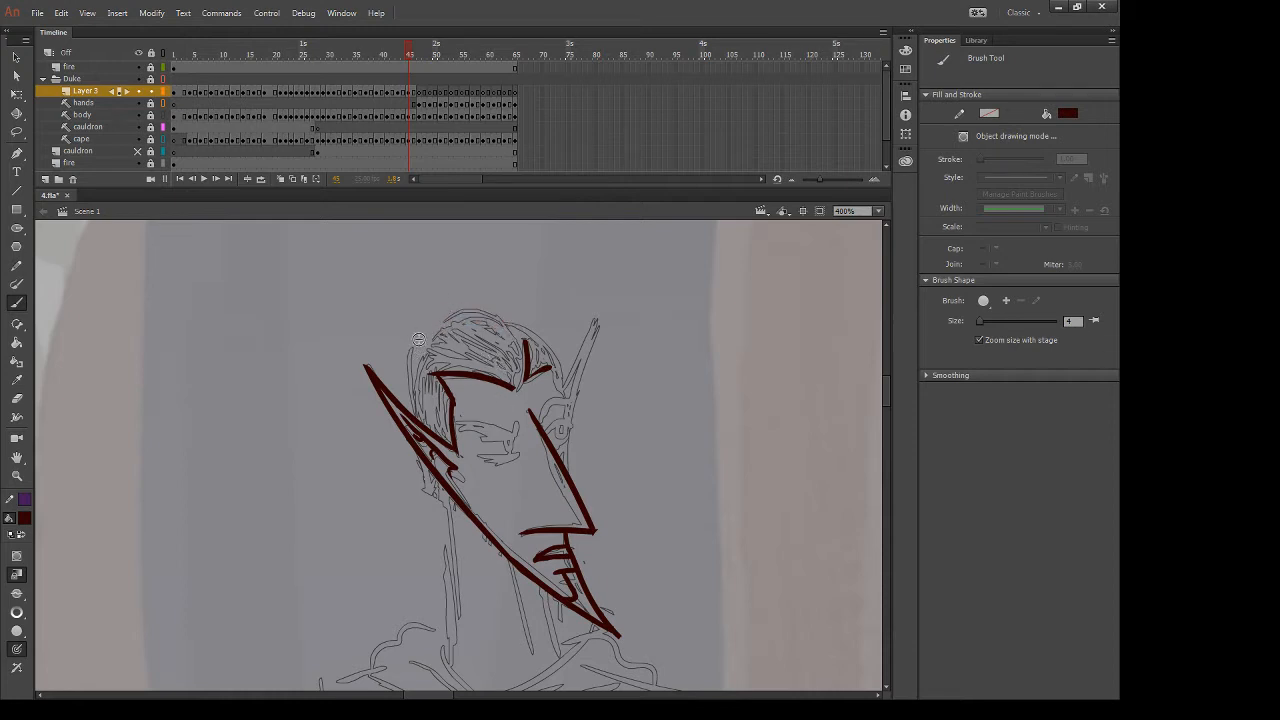
left_click_drag(420, 355, 515, 335)
key("ctrl+z")
left_click_drag(420, 347, 520, 326)
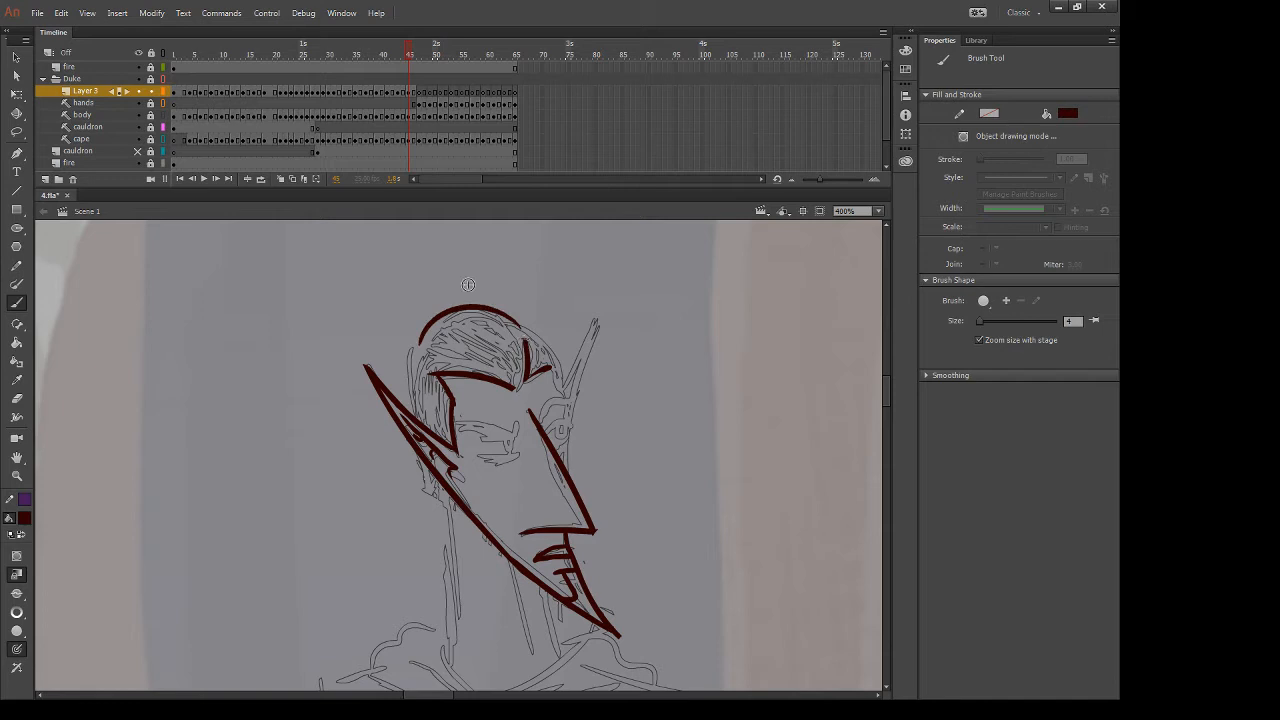
Ink the back of the head from the crown down to the near ear and compare it with the previous frame
left_click_drag(419, 345, 410, 418)
key("ctrl+z")
left_click_drag(416, 344, 408, 414)
key("ctrl+z")
left_click_drag(415, 345, 411, 415)
key("comma")
key("period")
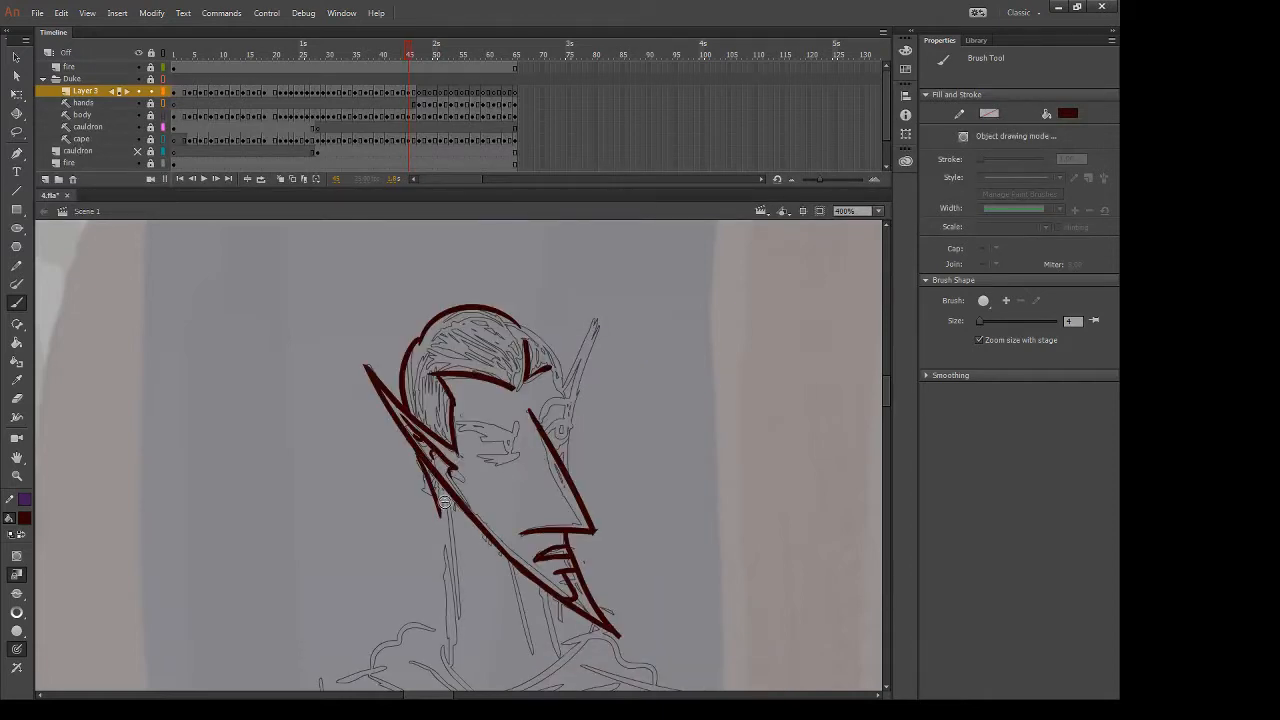
Ink the back of the neck from below the ear to the collar and the middle neck line below the jaw
left_click_drag(446, 480, 455, 688)
key("ctrl+z")
left_click_drag(436, 470, 452, 690)
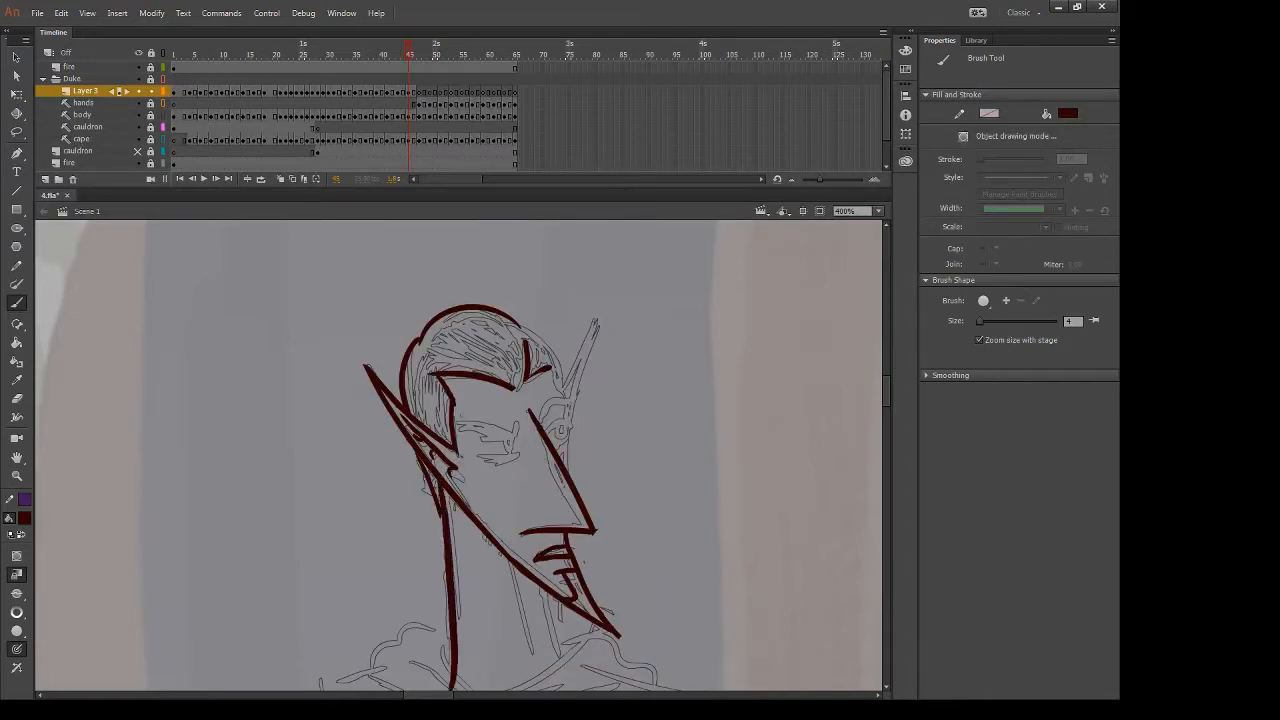
left_click_drag(598, 436, 620, 348)
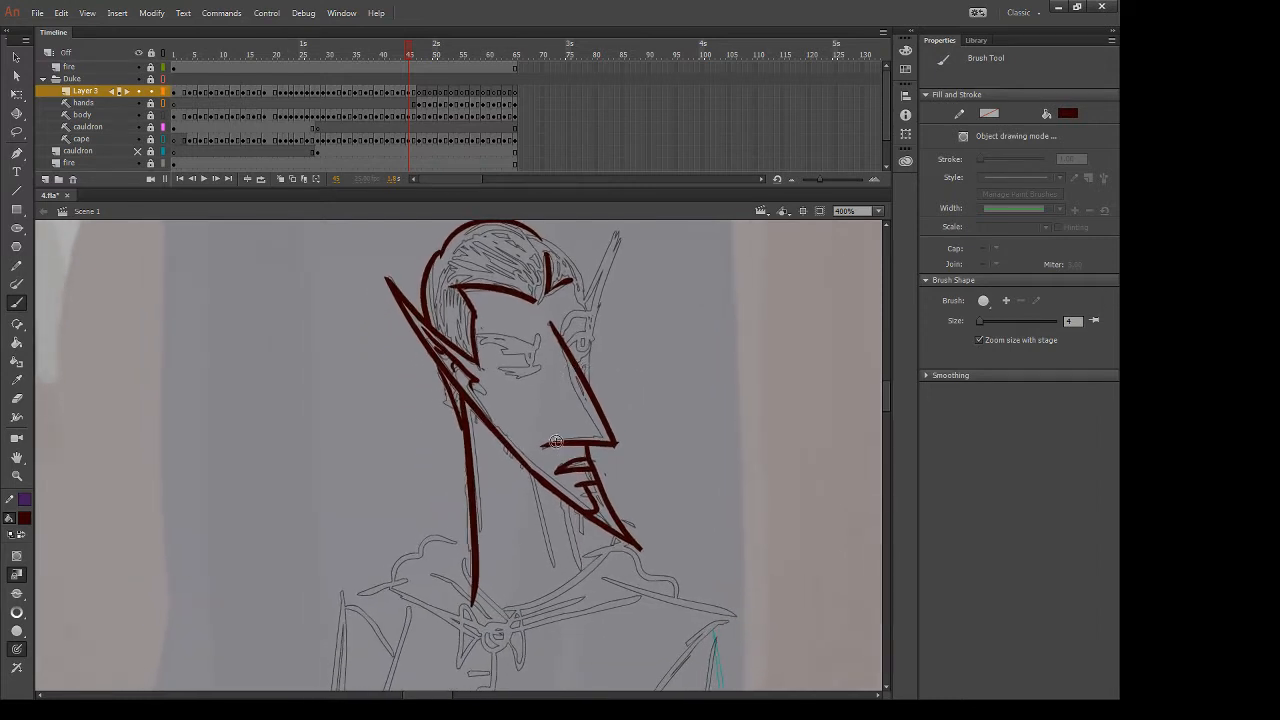
left_click_drag(528, 474, 556, 600)
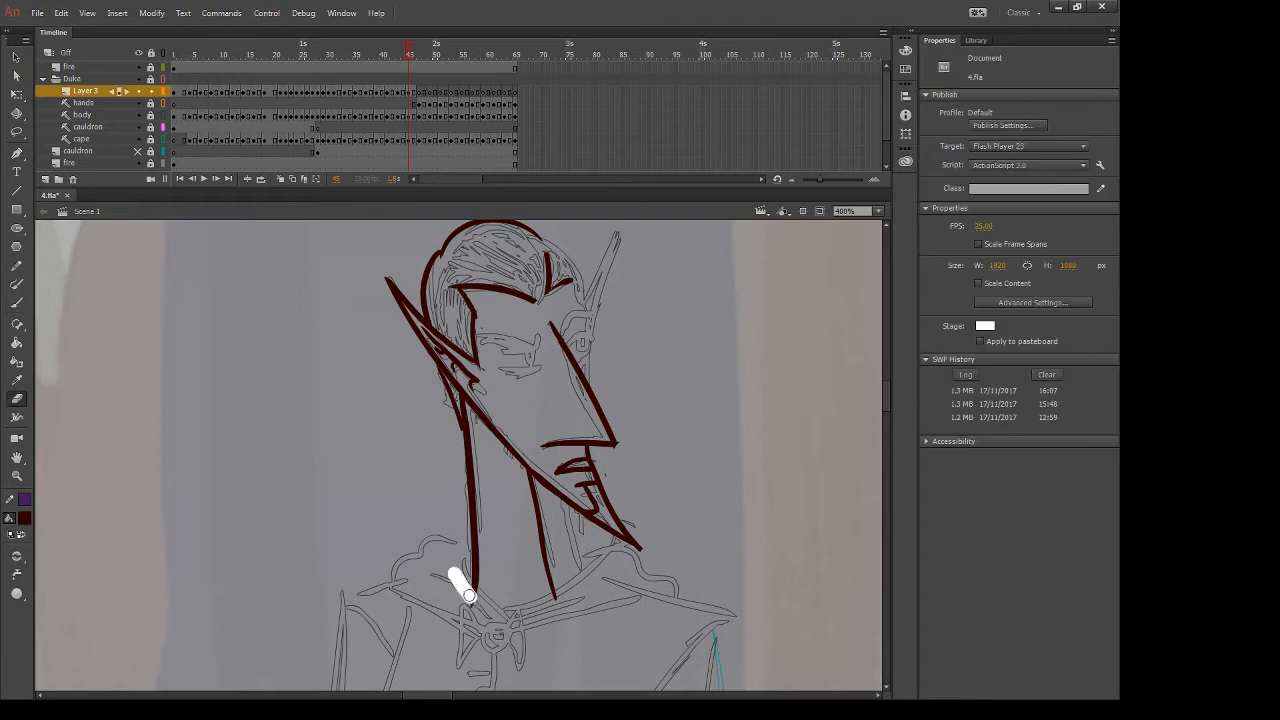
Ink the near side of the cape collar with its outer outline, inner edge and small fold
mouse_move(472, 536)
left_mouse_down()
mouse_move(448, 537)
mouse_move(385, 588)
left_mouse_up()
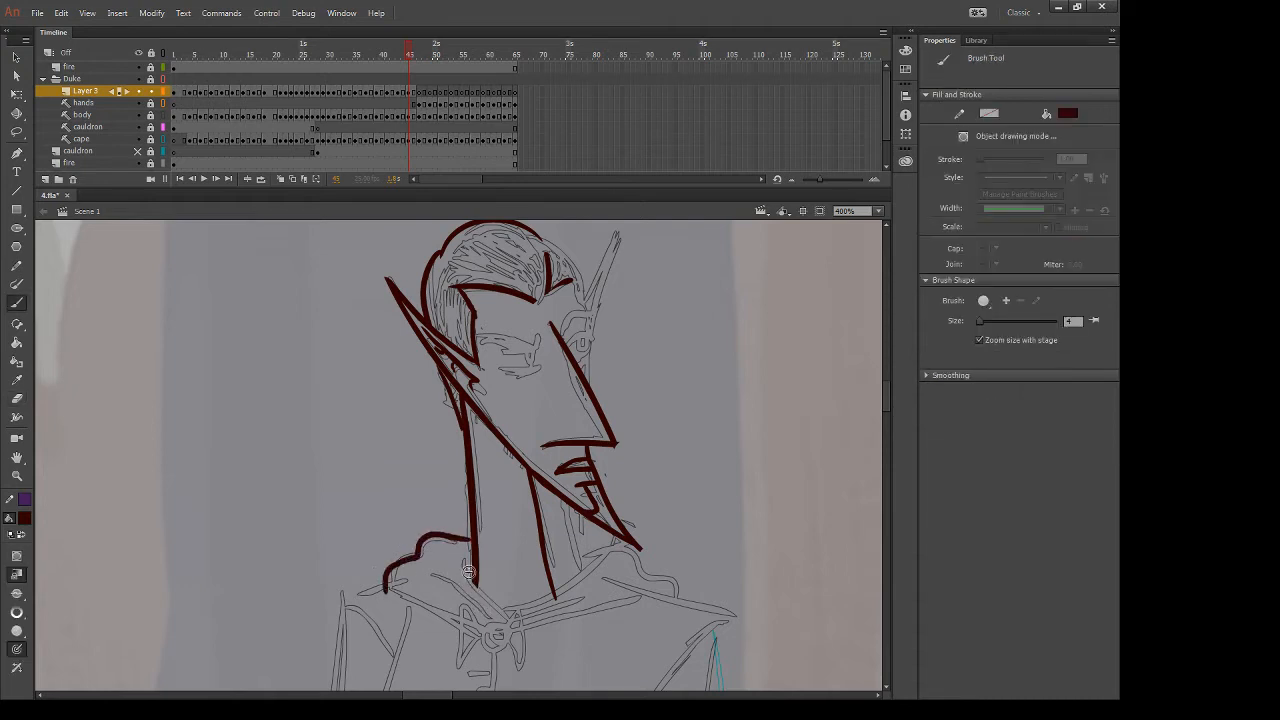
left_click_drag(456, 553, 518, 616)
mouse_move(510, 564)
left_mouse_down()
mouse_move(380, 486)
mouse_move(470, 564)
left_mouse_up()
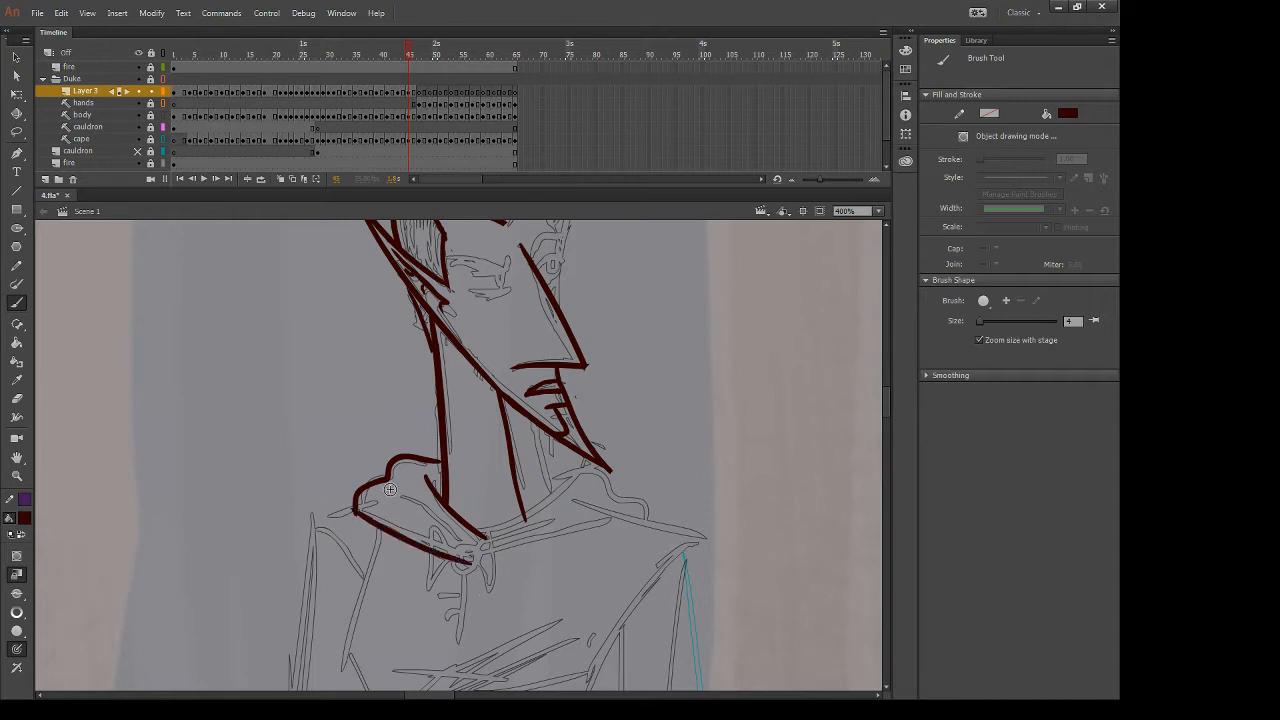
mouse_move(386, 476)
left_mouse_down()
mouse_move(414, 510)
mouse_move(351, 521)
left_mouse_up()
Trim the lower end of the middle neck line with the Eraser tool and compare with the previous frame
key("e")
key("b")
key("e")
left_click_drag(542, 511, 522, 521)
key("comma")
key("period")
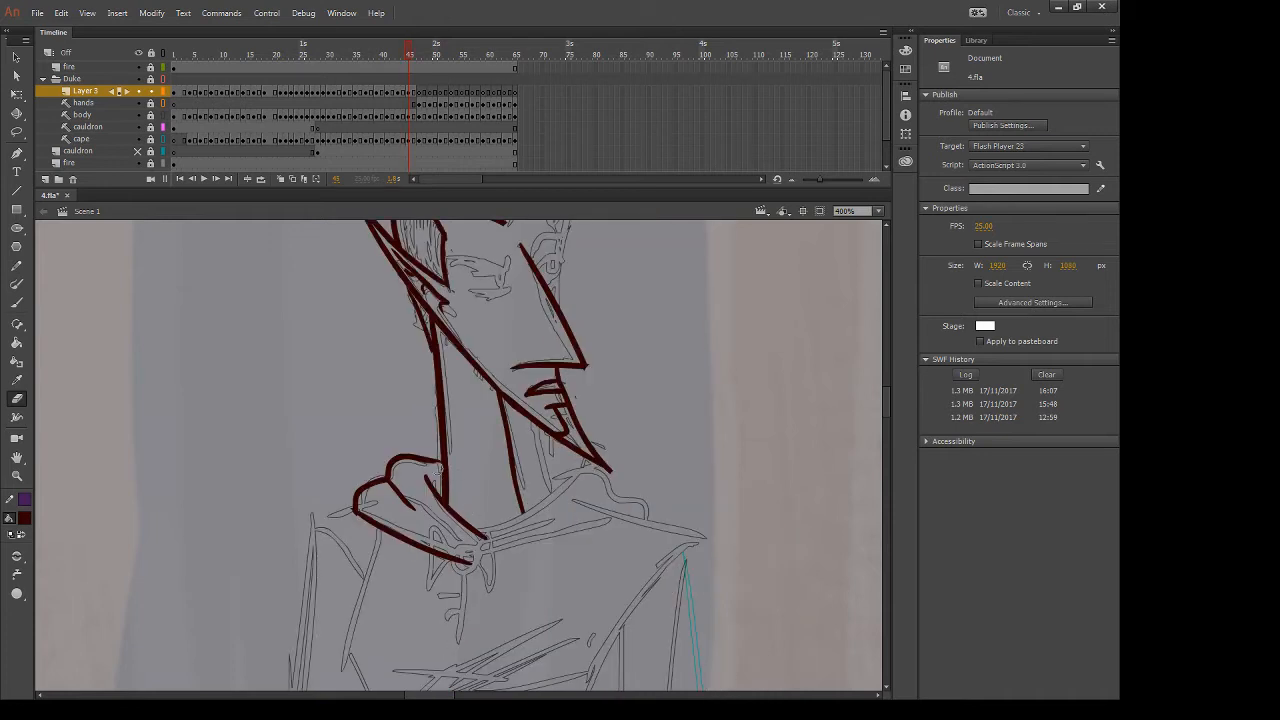
Ink the far side of the cape collar, including its folds and the lower edge up from the clasp
mouse_move(422, 475)
left_mouse_down()
mouse_move(490, 544)
mouse_move(466, 566)
mouse_move(497, 526)
mouse_move(479, 534)
mouse_move(527, 518)
mouse_move(575, 472)
mouse_move(652, 518)
left_mouse_up()
key("b")
left_click_drag(468, 553, 648, 512)
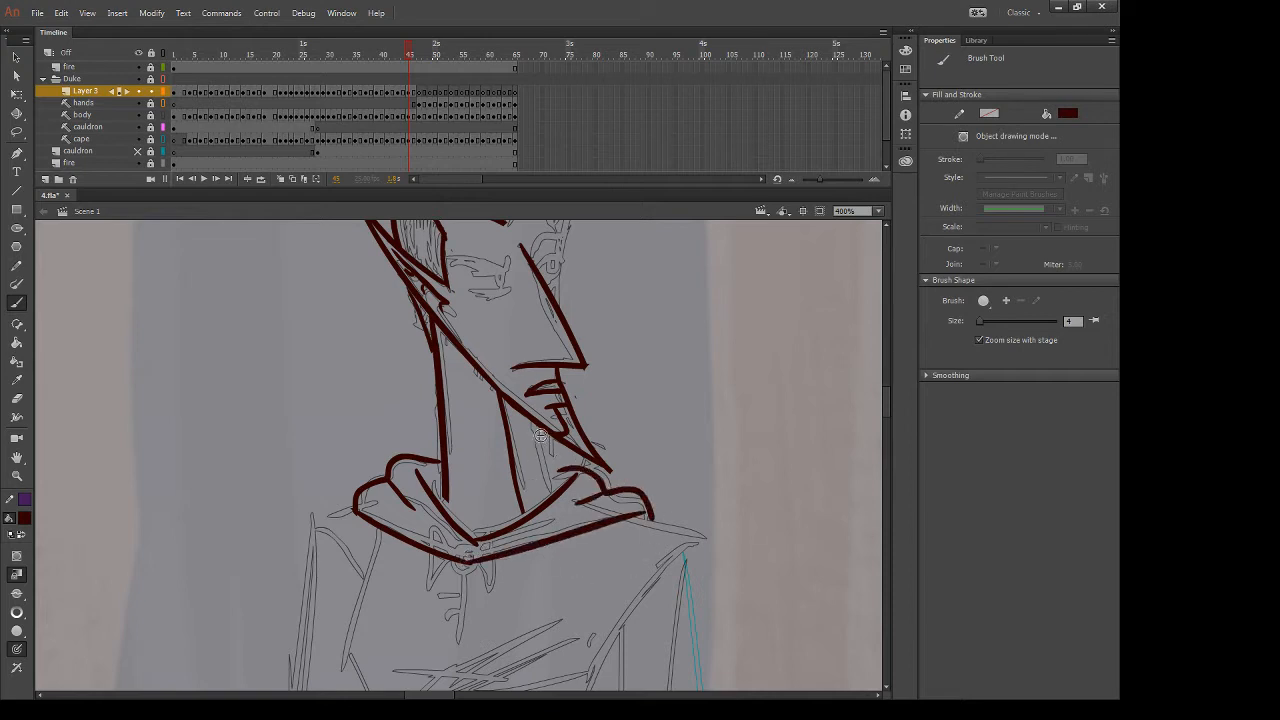
Ink the far side of the neck from the underside of the jaw down to the collar
left_click_drag(543, 437, 565, 486)
key("ctrl+z")
left_click_drag(546, 432, 557, 484)
left_click_drag(801, 329, 734, 438)
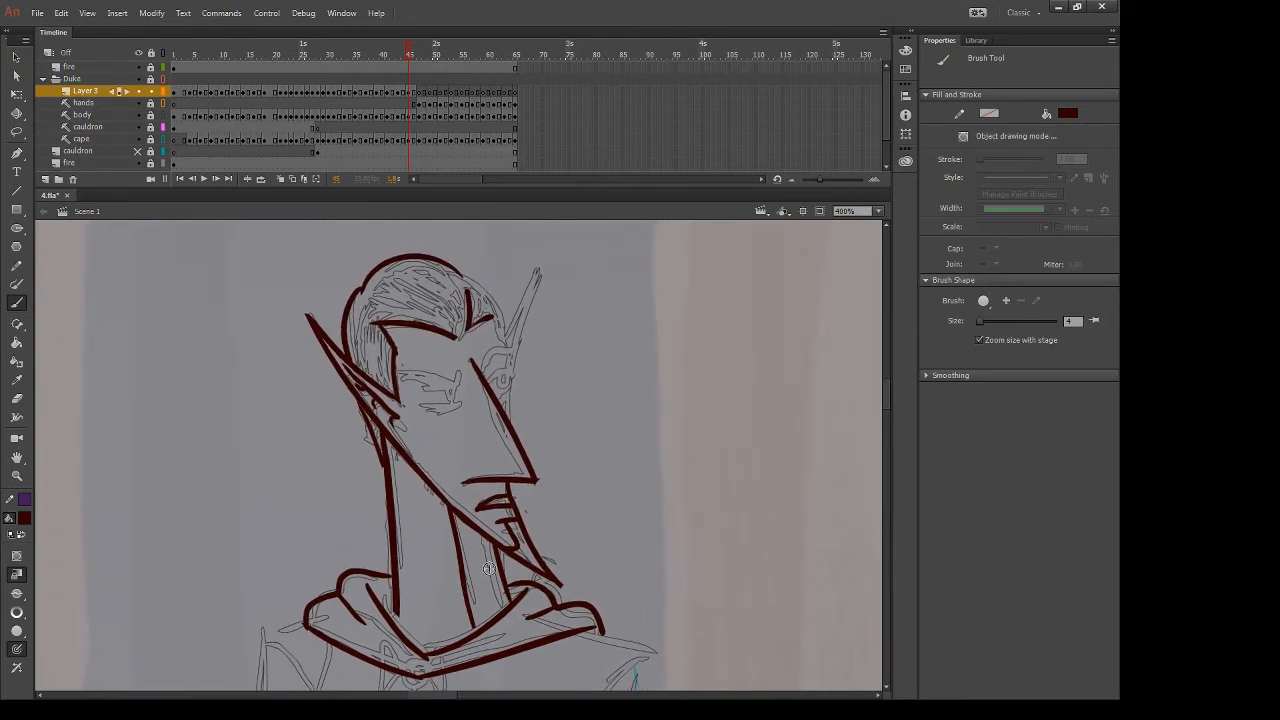
left_click_drag(536, 541, 567, 473)
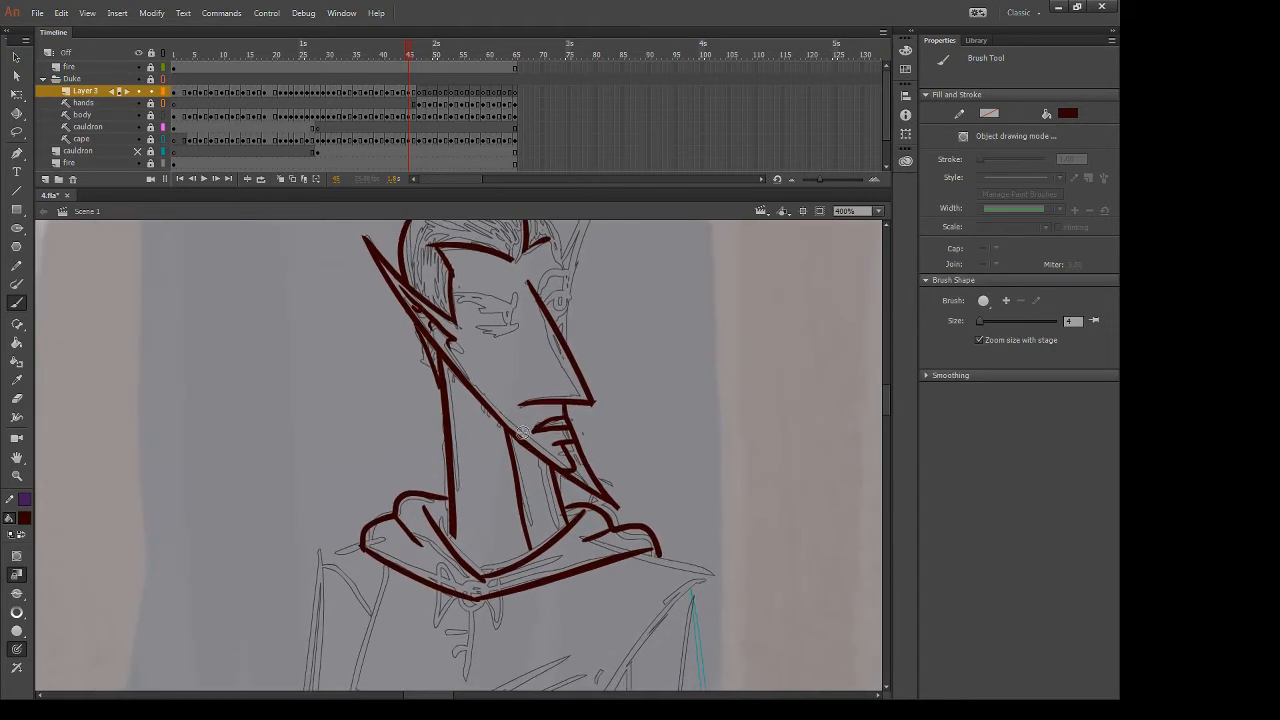
Erase the middle neck line and clean up the line ends along the neck and jaw
key("e")
key("b")
key("e")
mouse_move(458, 540)
left_mouse_down()
mouse_move(463, 493)
mouse_move(458, 537)
mouse_move(460, 485)
mouse_move(509, 466)
mouse_move(522, 536)
left_mouse_up()
key("l")
key("e")
mouse_move(489, 431)
left_mouse_down()
mouse_move(511, 449)
mouse_move(500, 442)
left_mouse_up()
Redraw the middle neck line from the jaw down towards the point of the collar opening
key("b")
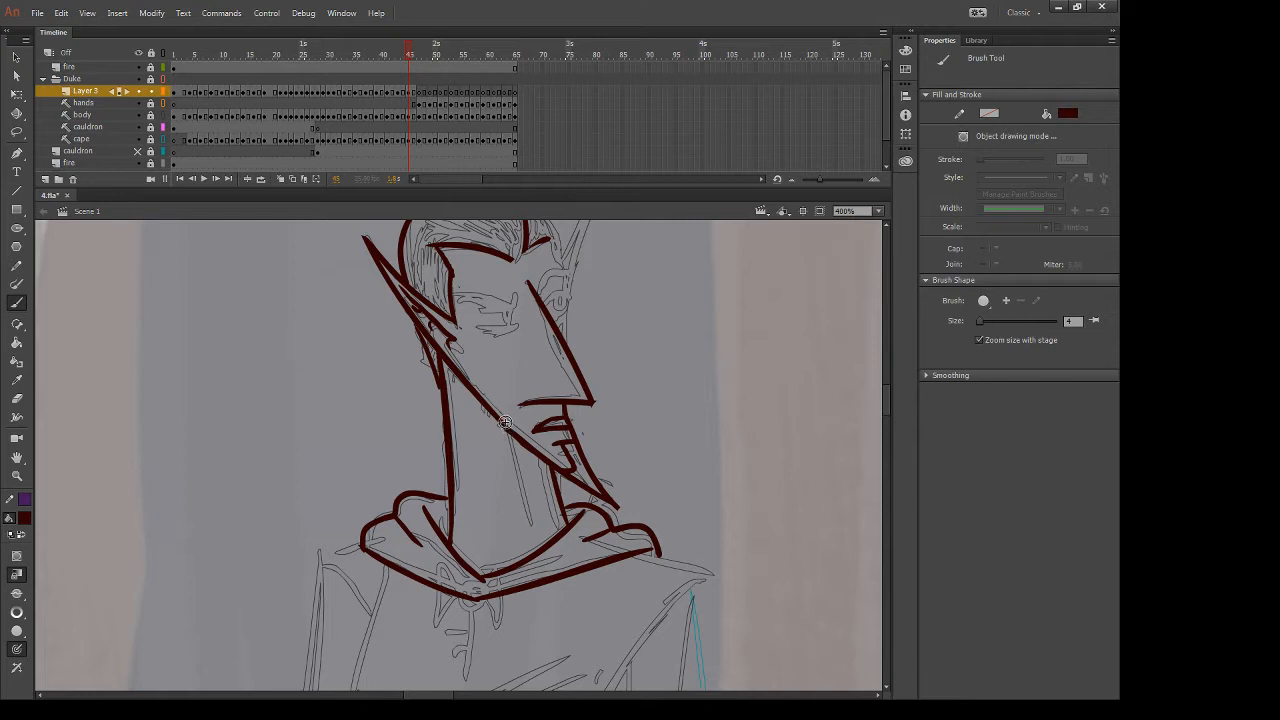
left_click_drag(506, 428, 486, 563)
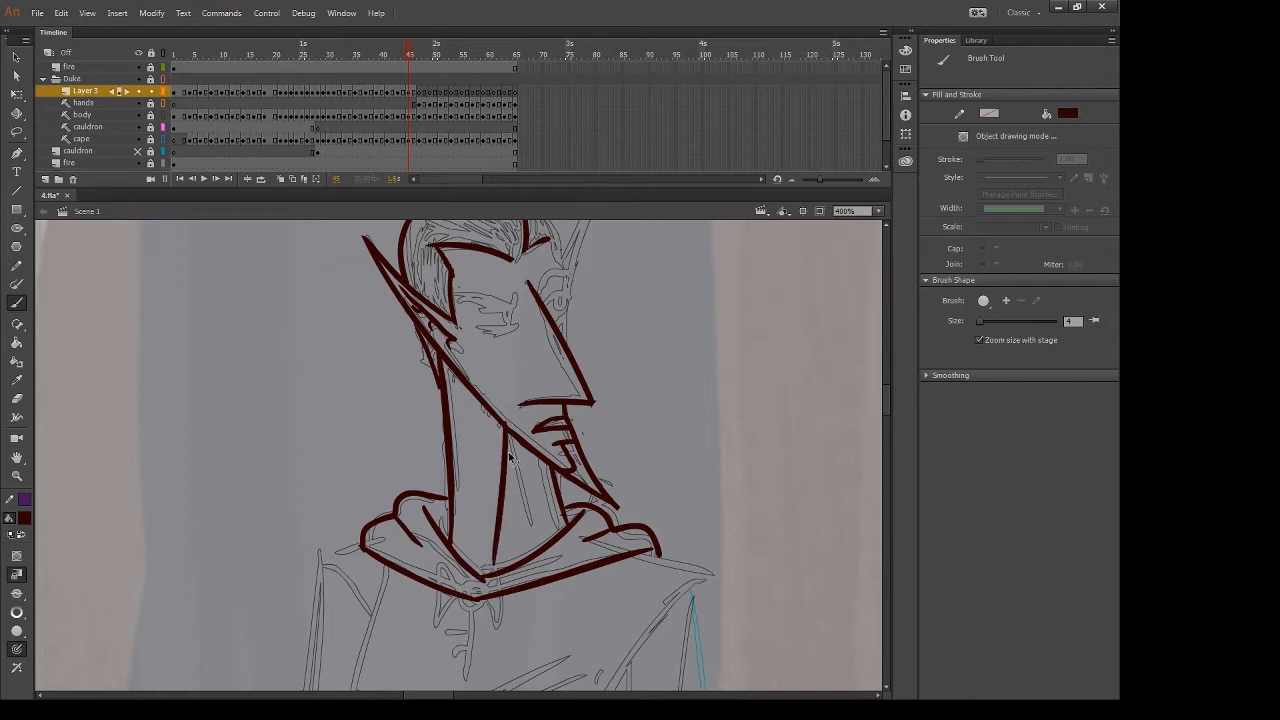
key("ctrl+z")
left_click_drag(506, 428, 491, 568)
key("ctrl+z")
left_click_drag(506, 431, 495, 556)
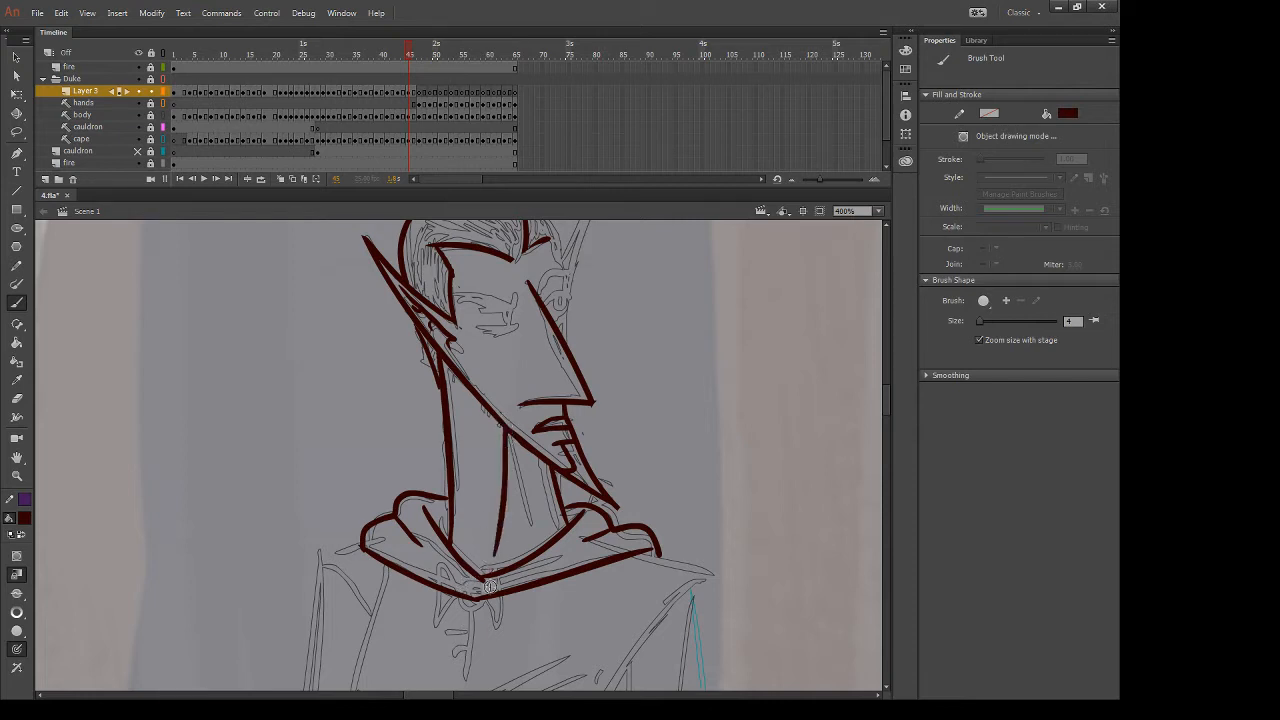
Clean up the far collar fold below the chin with the Eraser tool
key("e")
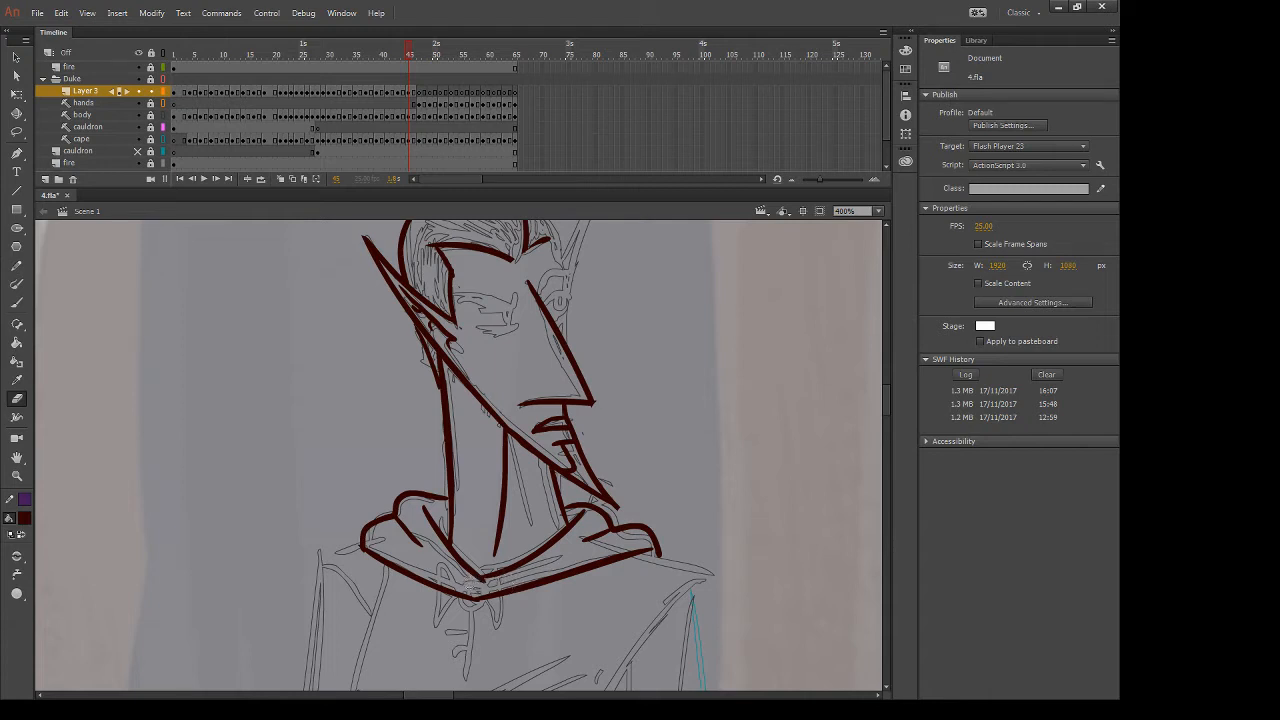
key("b")
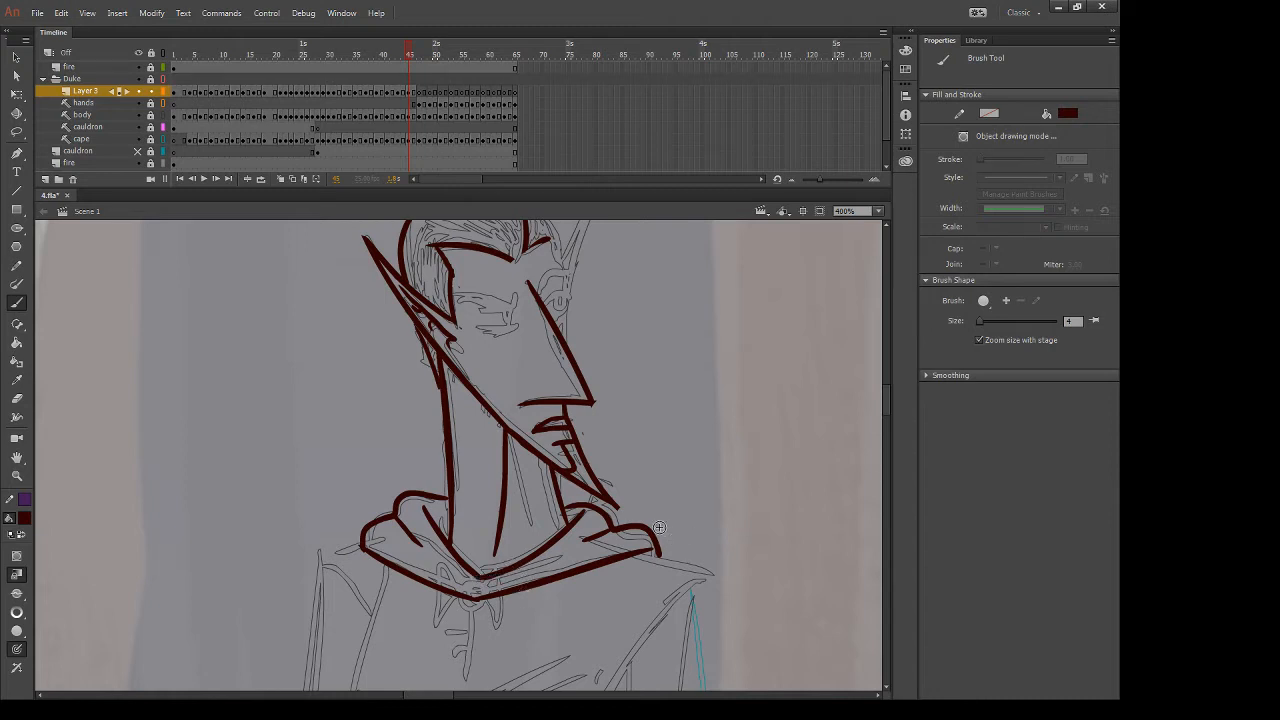
key("e")
left_click_drag(570, 503, 620, 521)
key("b")
key("ctrl+z")
left_click_drag(618, 420, 609, 535)
Ink the far side of the skull and the far edge of the face down to the nose
left_click_drag(498, 301, 560, 372)
key("ctrl+z")
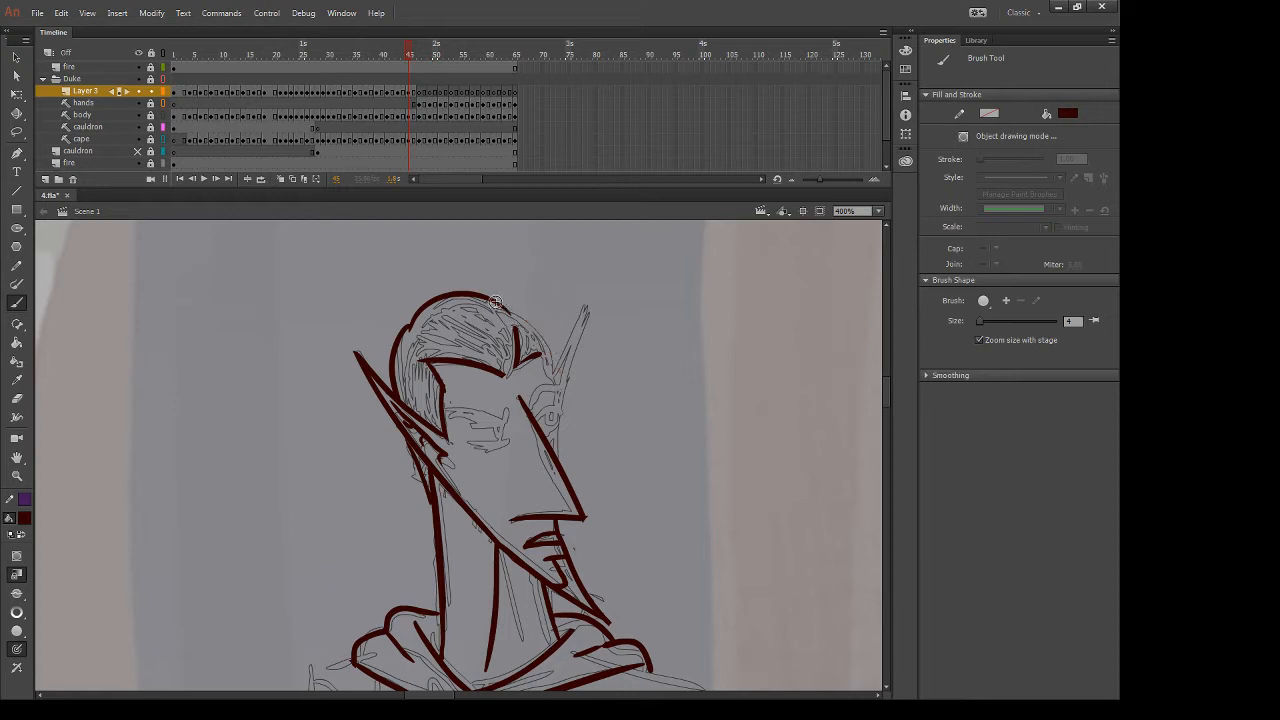
left_click_drag(491, 300, 553, 370)
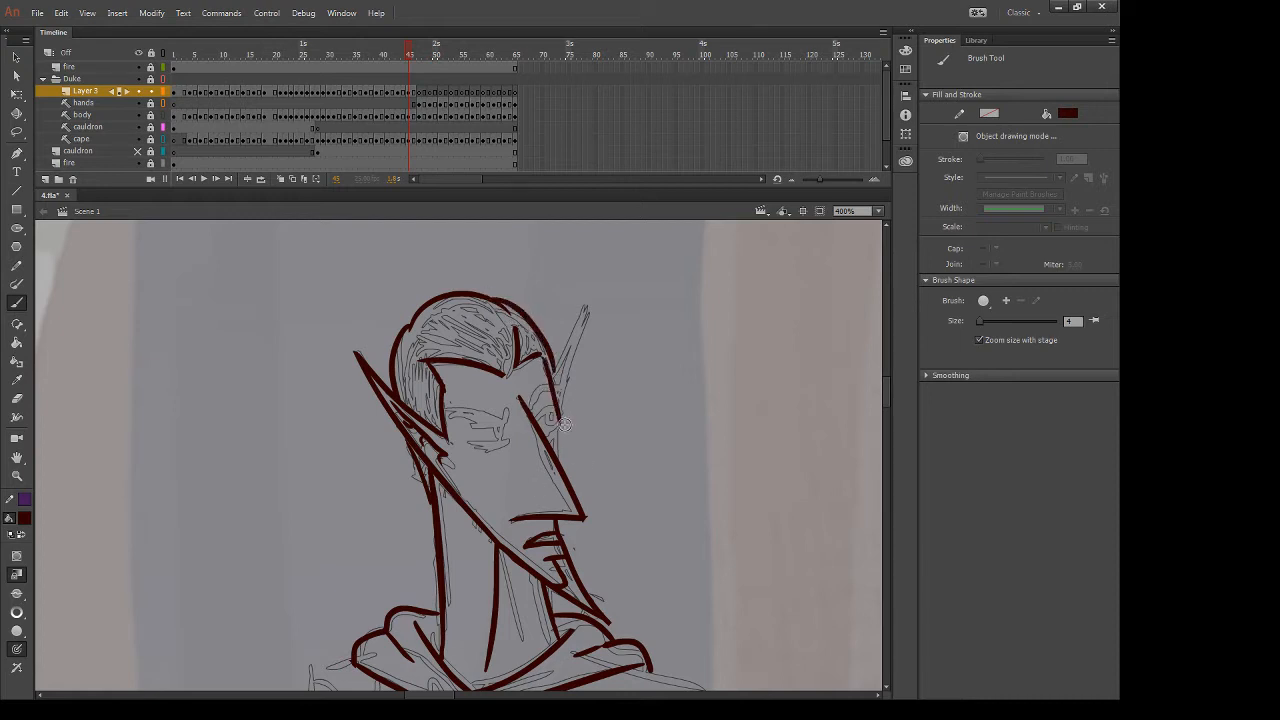
left_click_drag(558, 414, 556, 459)
Ink the pointed far ear and compare the head with frame 44
left_click_drag(554, 375, 586, 306)
key("ctrl+z")
mouse_move(555, 370)
left_mouse_down()
mouse_move(590, 296)
mouse_move(560, 418)
left_mouse_up()
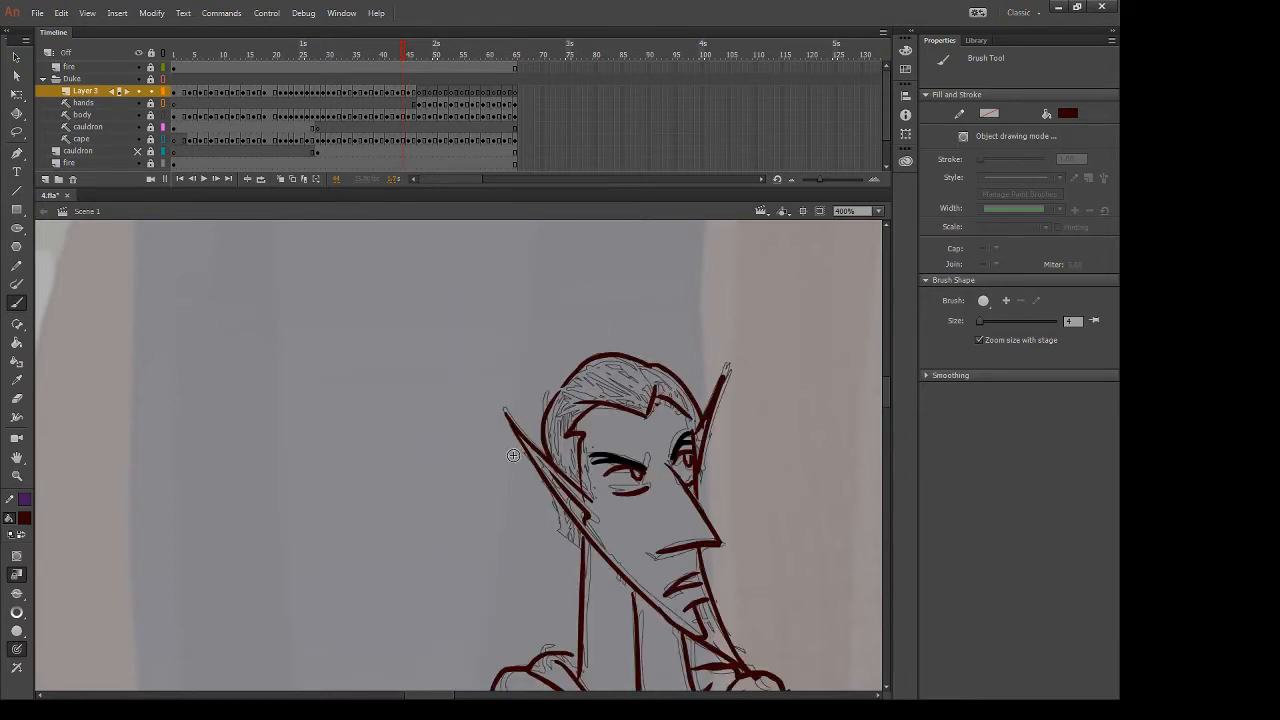
key(".")
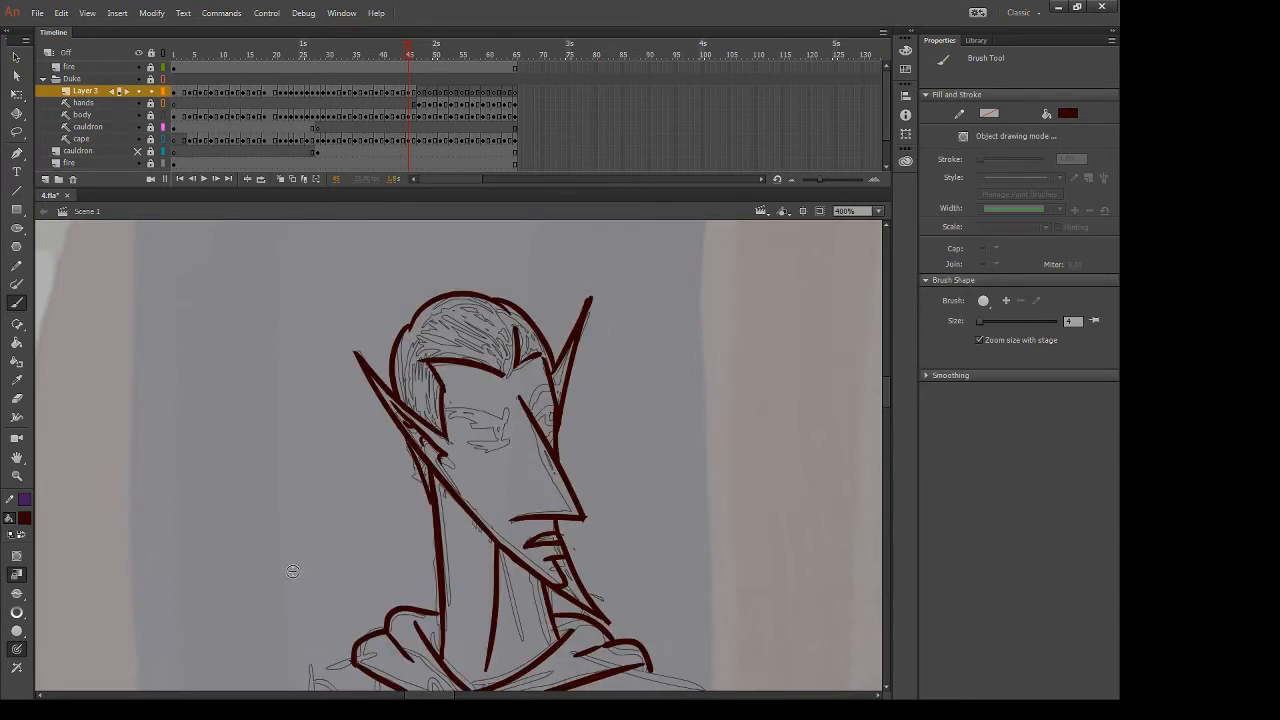
Switch the brush colour to black and ink both eyebrows over the sketch
left_click(68, 577)
left_click_drag(451, 414, 501, 421)
left_click_drag(451, 408, 492, 416)
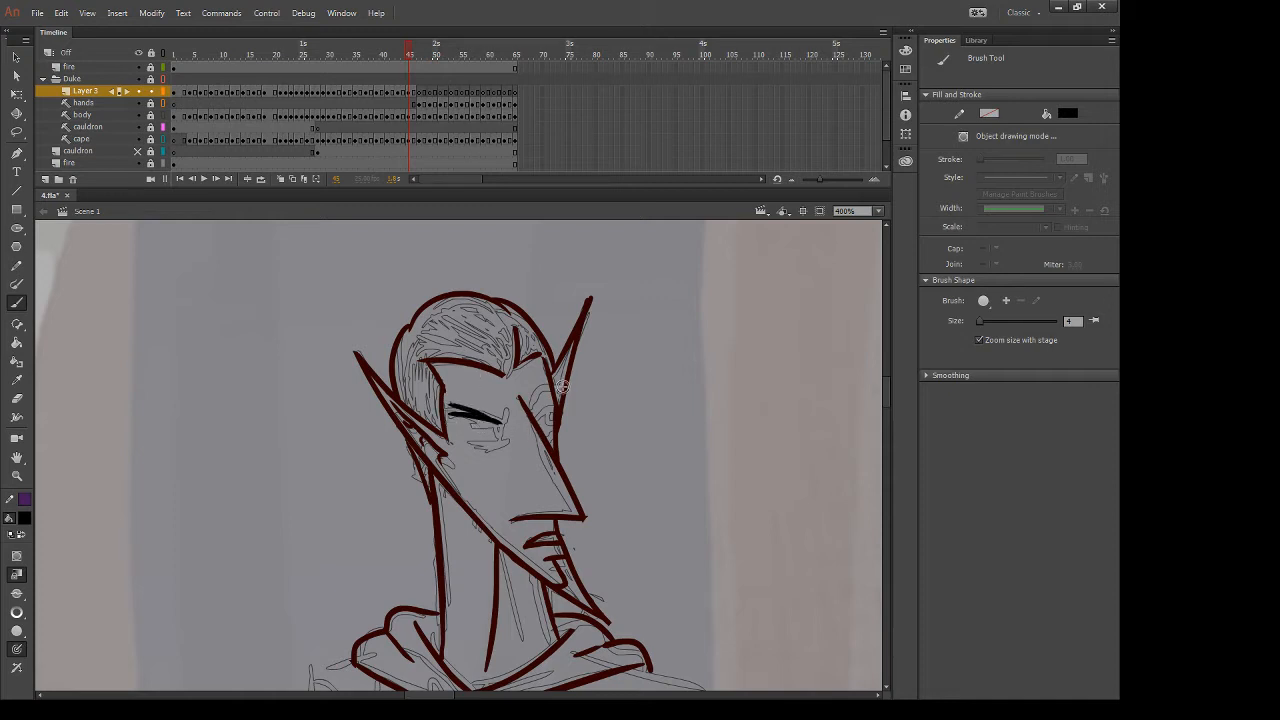
left_click_drag(527, 406, 558, 382)
Sample the dark red line colour from frame 44 and ink the near eye's lids and iris on frame 45
key("i")
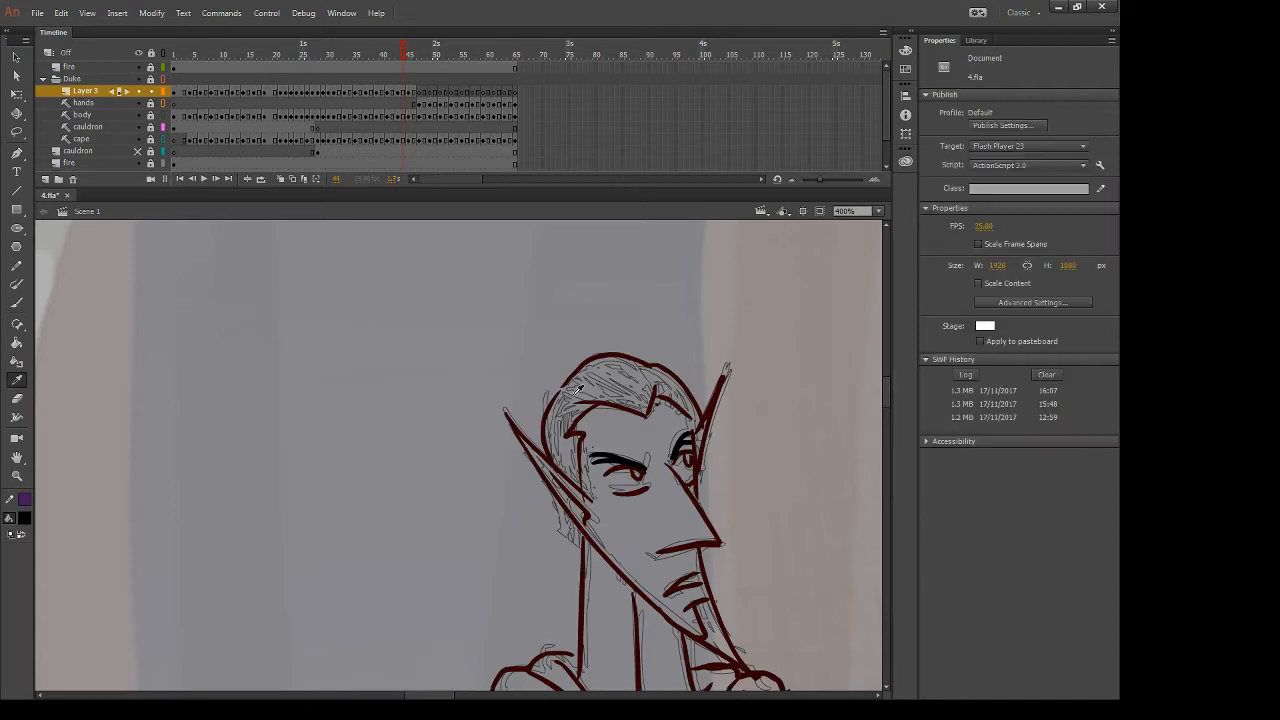
left_click(582, 365)
key(".")
key("b")
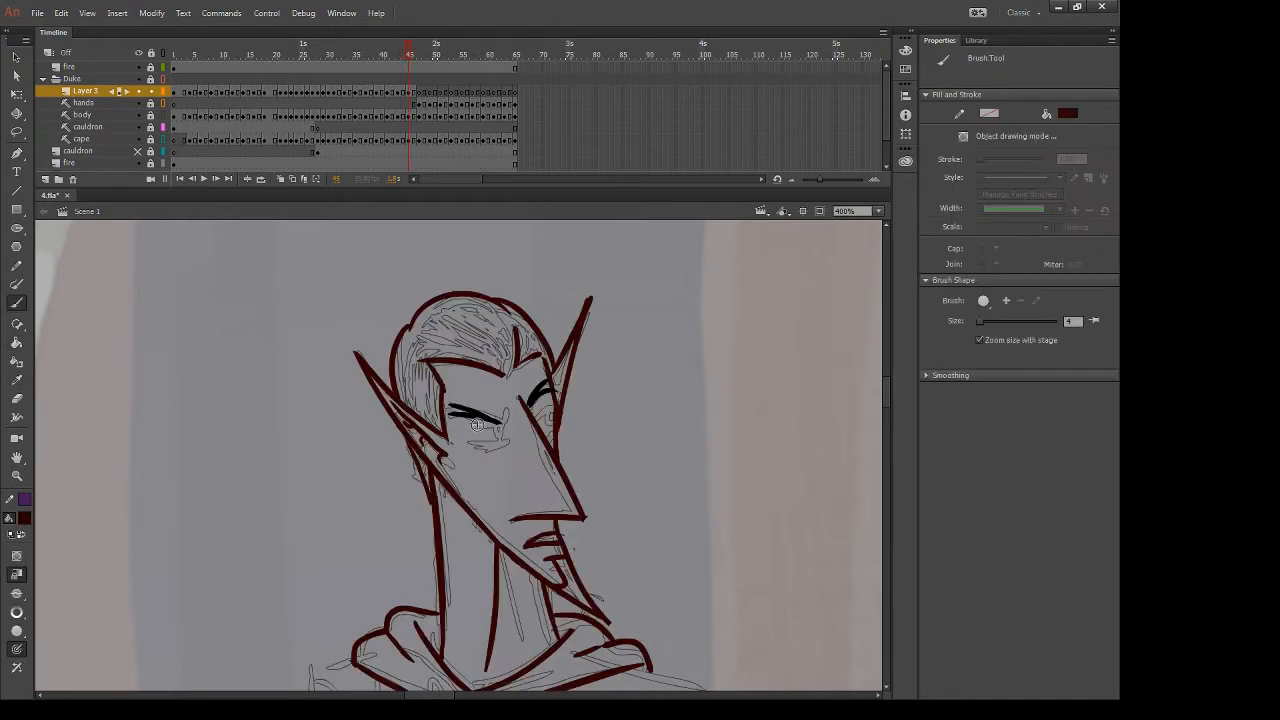
mouse_move(457, 423)
left_mouse_down()
mouse_move(480, 420)
mouse_move(516, 440)
mouse_move(505, 444)
left_mouse_up()
key("ctrl+z")
key("ctrl+z")
Sample black from the near eyebrow and extend the brow stroke towards the nose
key("i")
left_click(469, 413)
key("b")
left_click_drag(473, 411, 503, 421)
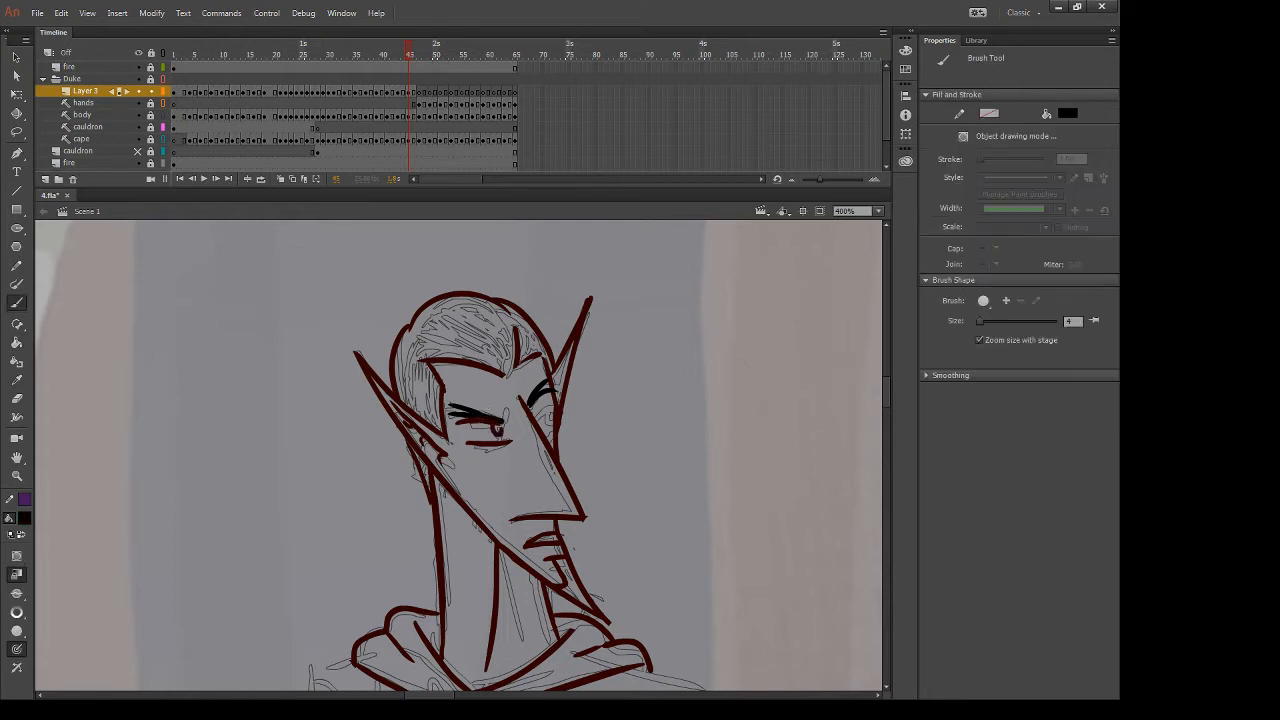
Sample the dark red from the hairline and ink the far eye beside the nose bridge
key("i")
left_click(497, 367)
key("b")
left_click_drag(547, 410, 550, 420)
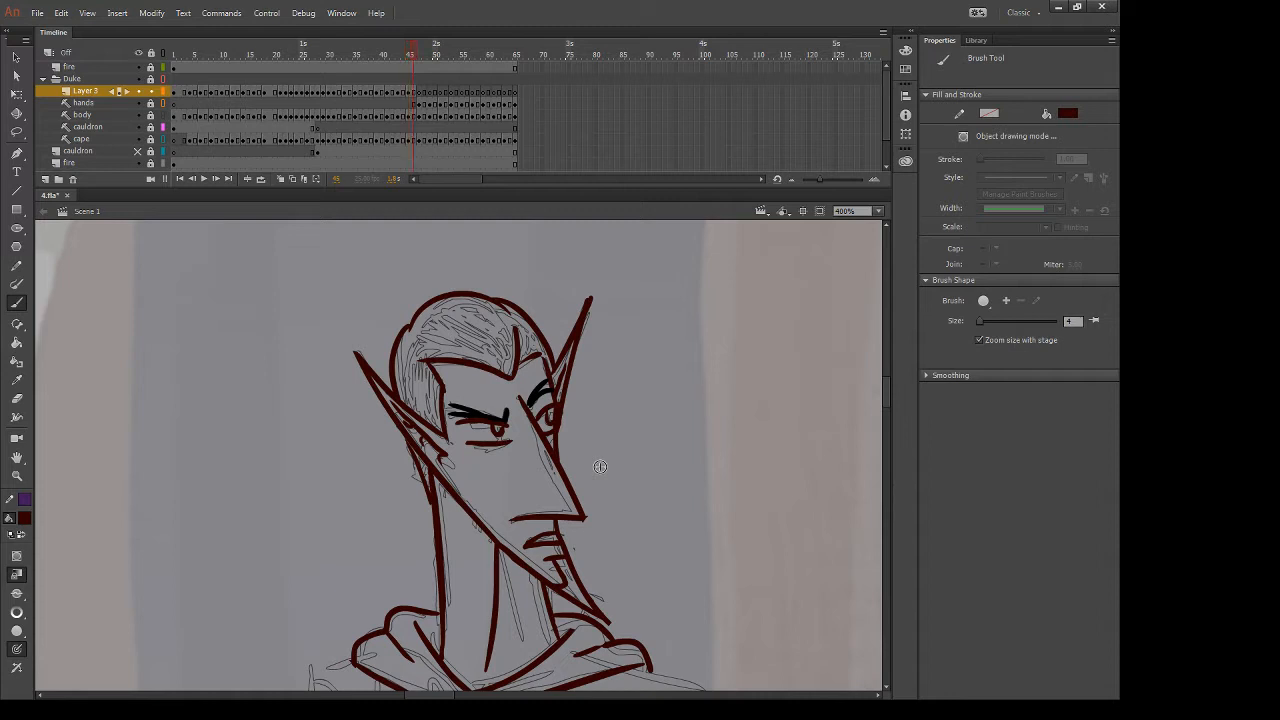
Go to frame 47 and ink the hairline with its widow's peak and the sideburn edge
key("period")
left_click_drag(320, 314, 422, 334)
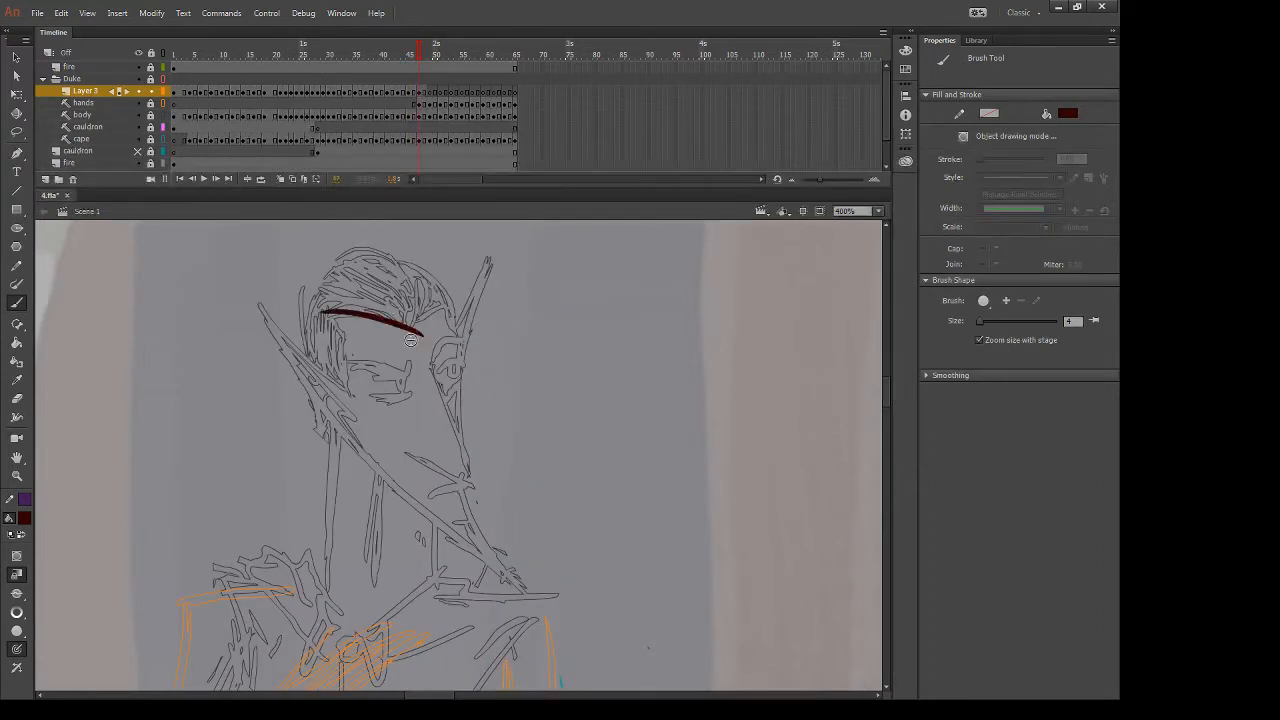
left_click_drag(418, 272, 411, 330)
mouse_move(320, 314)
left_mouse_down()
mouse_move(346, 338)
mouse_move(354, 402)
left_mouse_up()
key("ctrl+z")
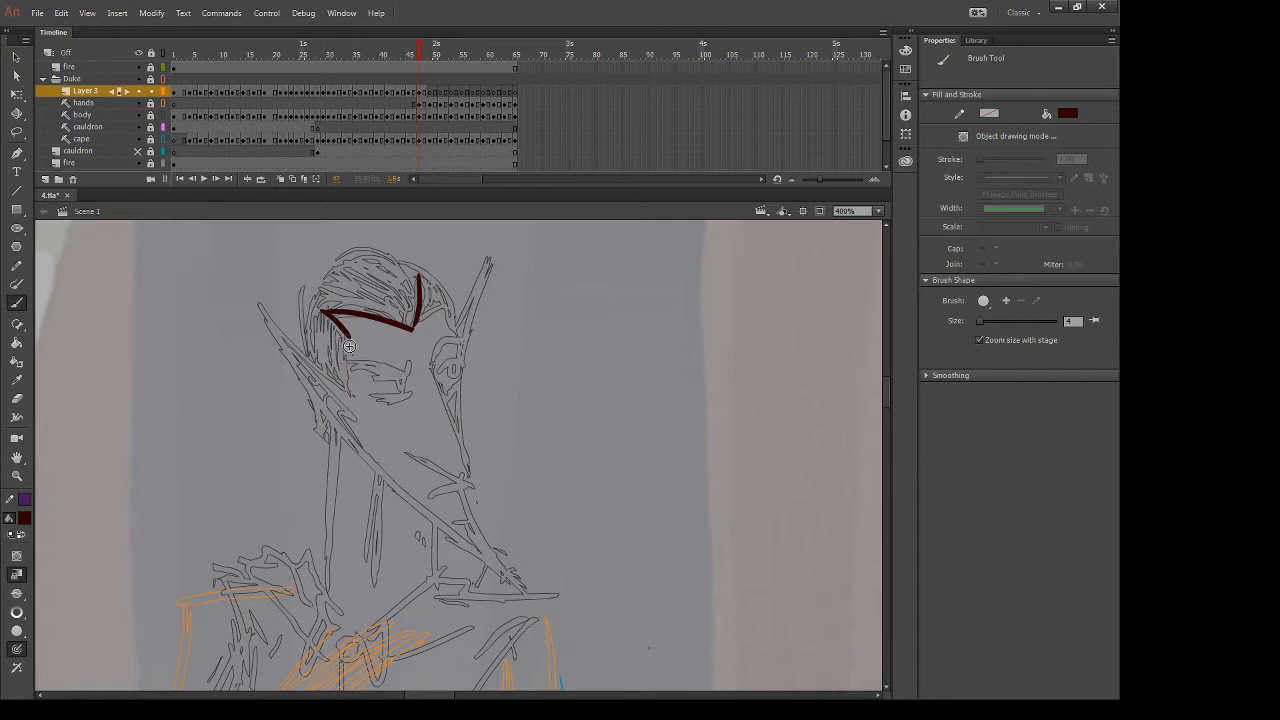
left_click_drag(348, 335, 348, 398)
key("e")
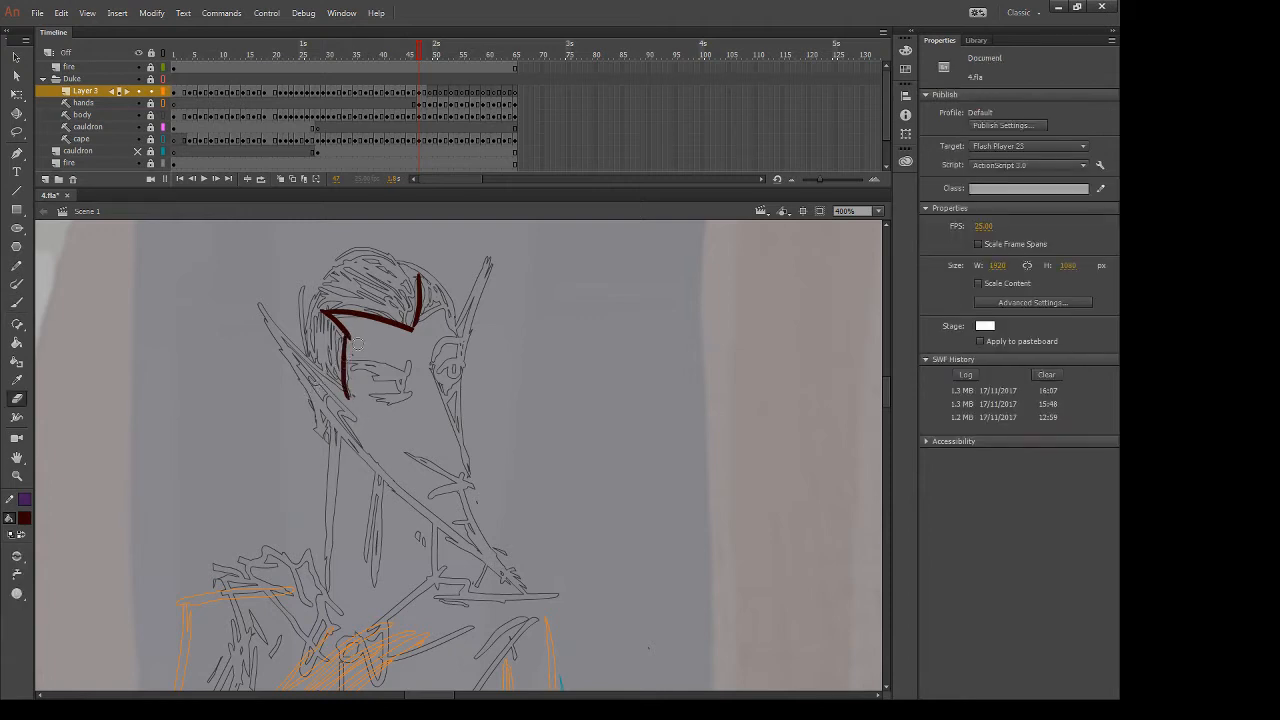
key("b")
Ink the upper edge of the near ear from its tip to the sideburn and erase around its lower end
left_click_drag(260, 306, 362, 405)
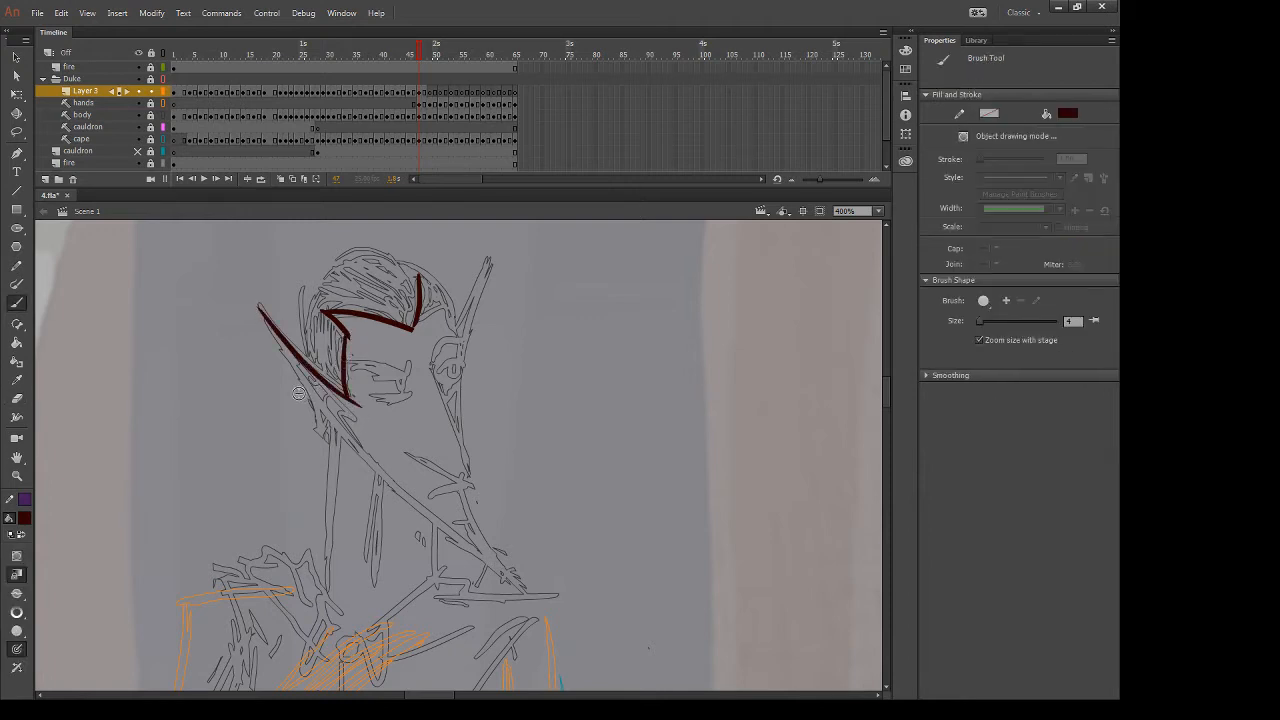
key("ctrl+z")
left_click_drag(260, 306, 370, 404)
key("ctrl+z")
left_click_drag(260, 306, 351, 396)
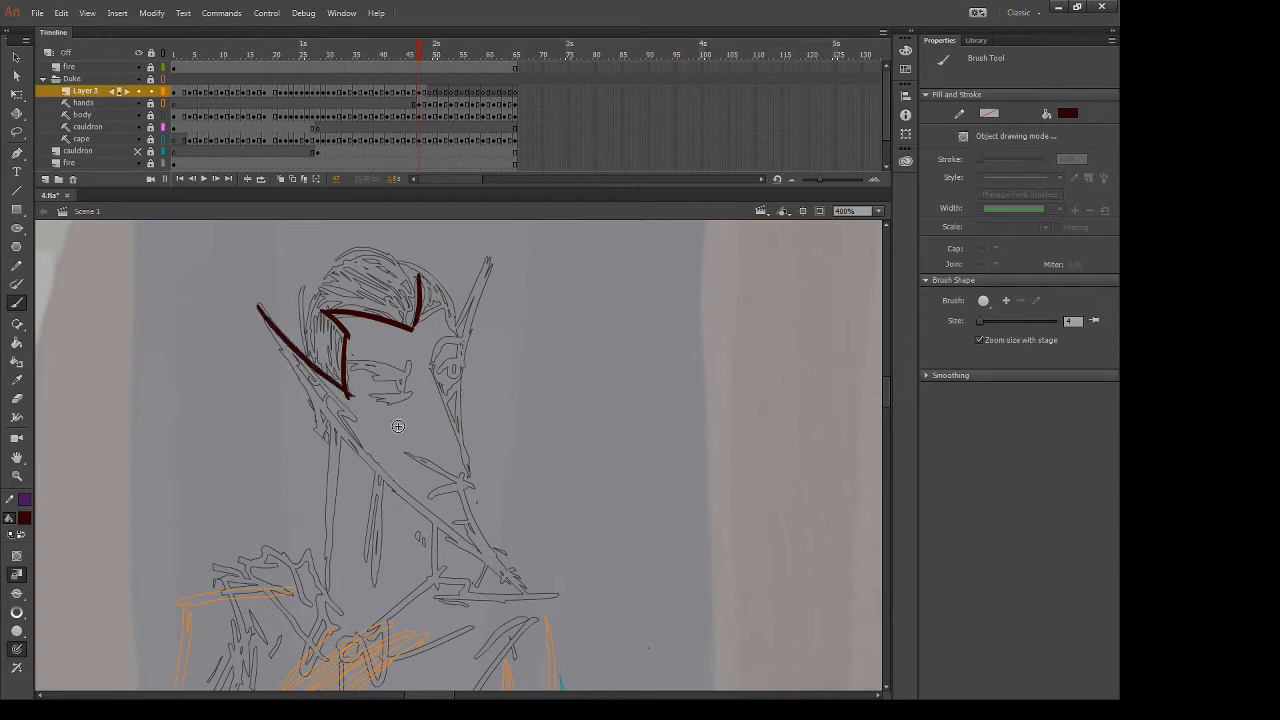
key("e")
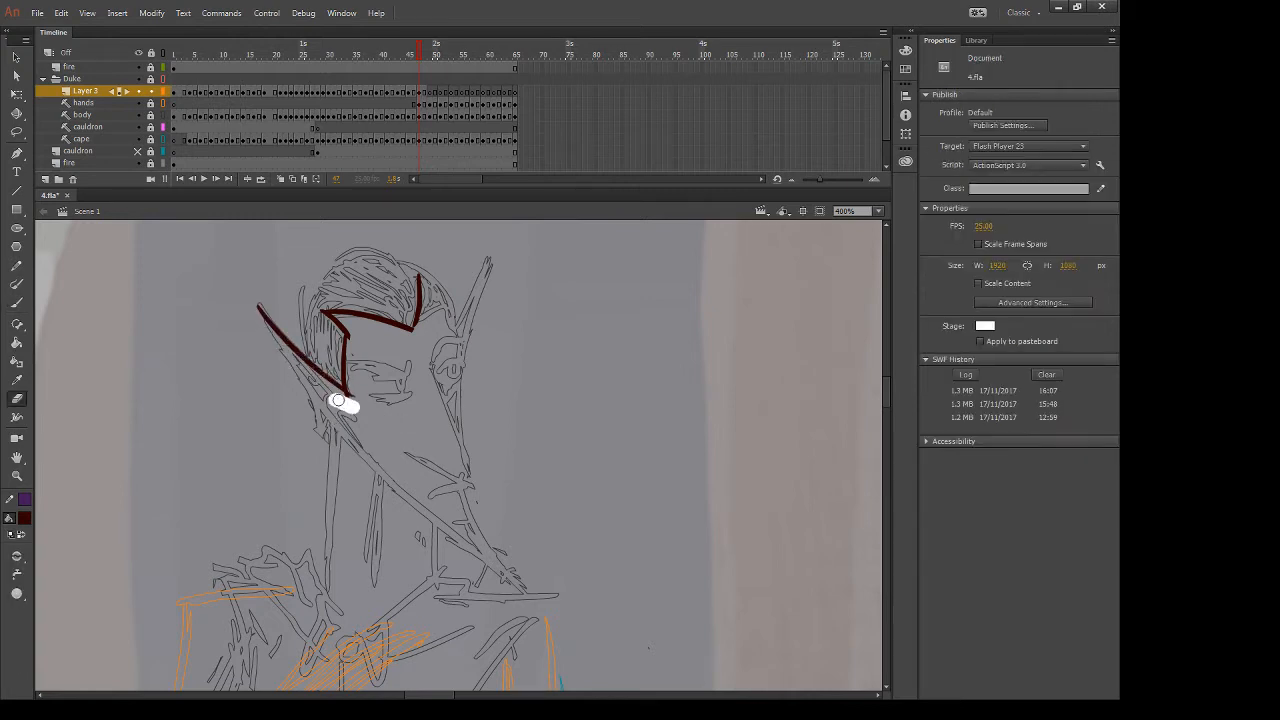
key("b")
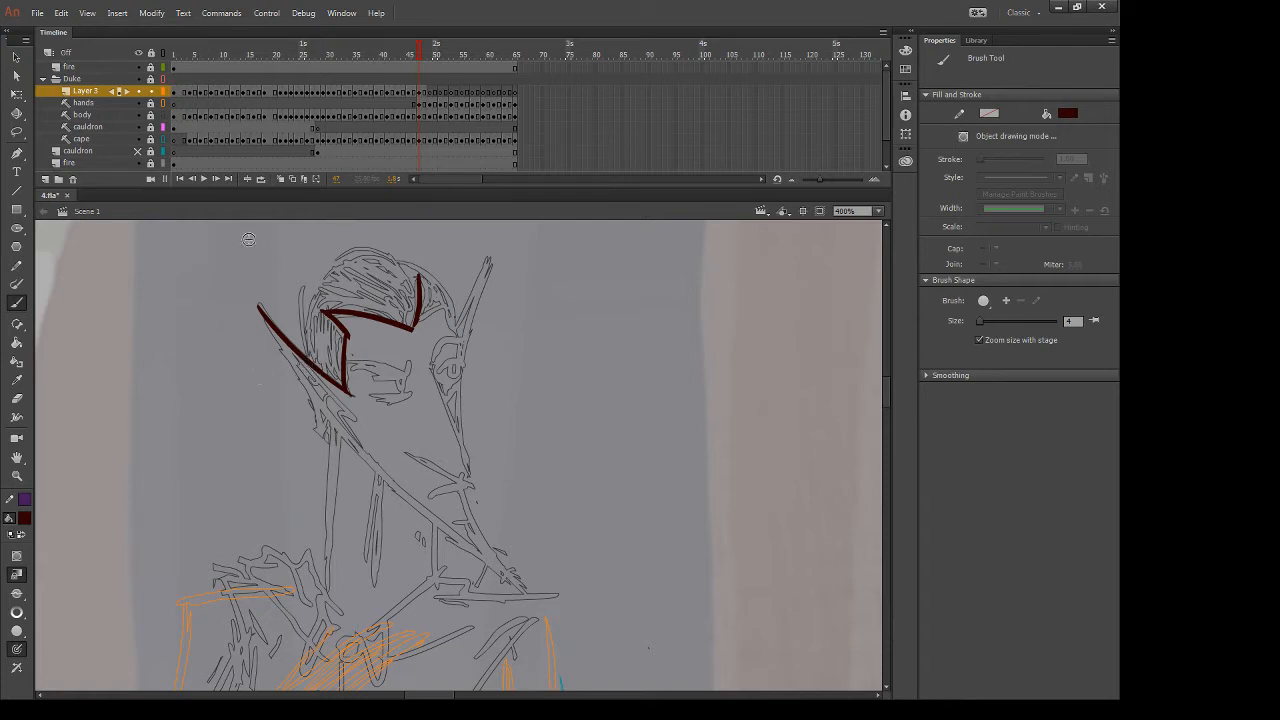
Ink the near ear's lower edge and the jawline as one long curve from the ear tip to the chin, erasing and redrawing its end
left_click_drag(259, 307, 410, 507)
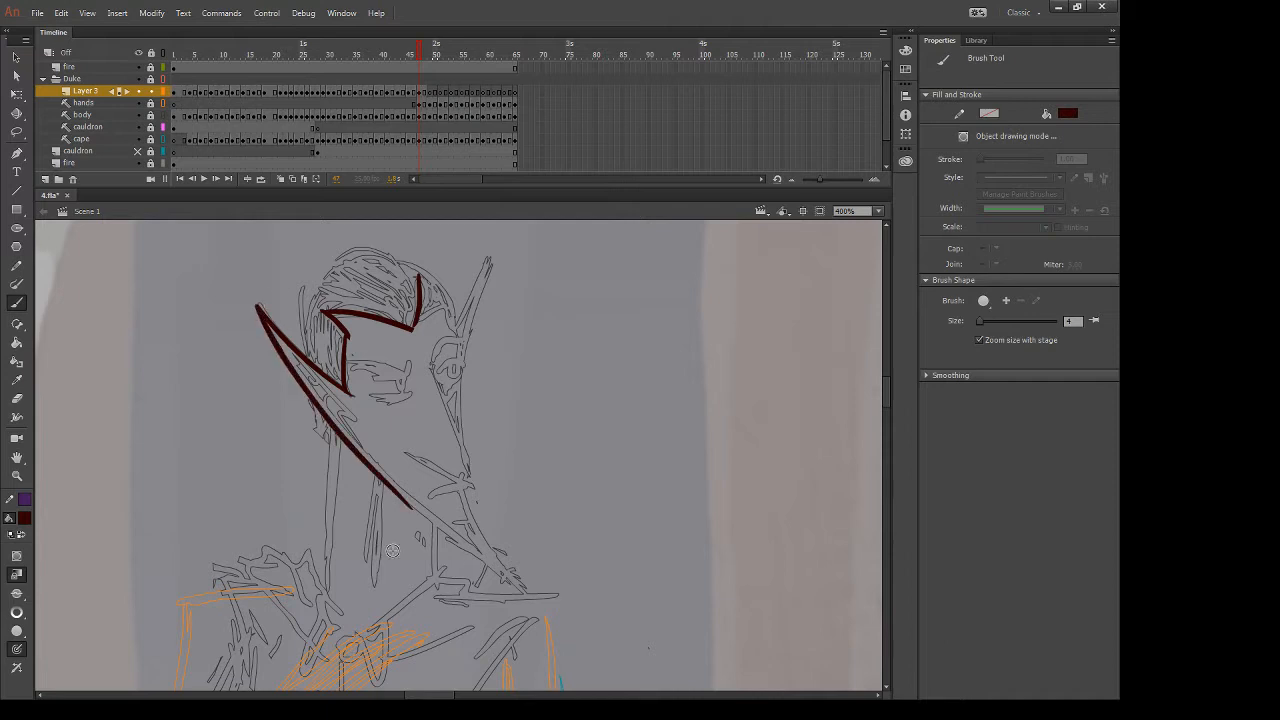
key("ctrl+z")
left_click_drag(259, 307, 490, 560)
key("ctrl+z")
mouse_move(257, 304)
left_mouse_down()
mouse_move(352, 436)
mouse_move(510, 568)
mouse_move(278, 348)
mouse_move(445, 532)
mouse_move(540, 593)
left_mouse_up()
key("ctrl+z")
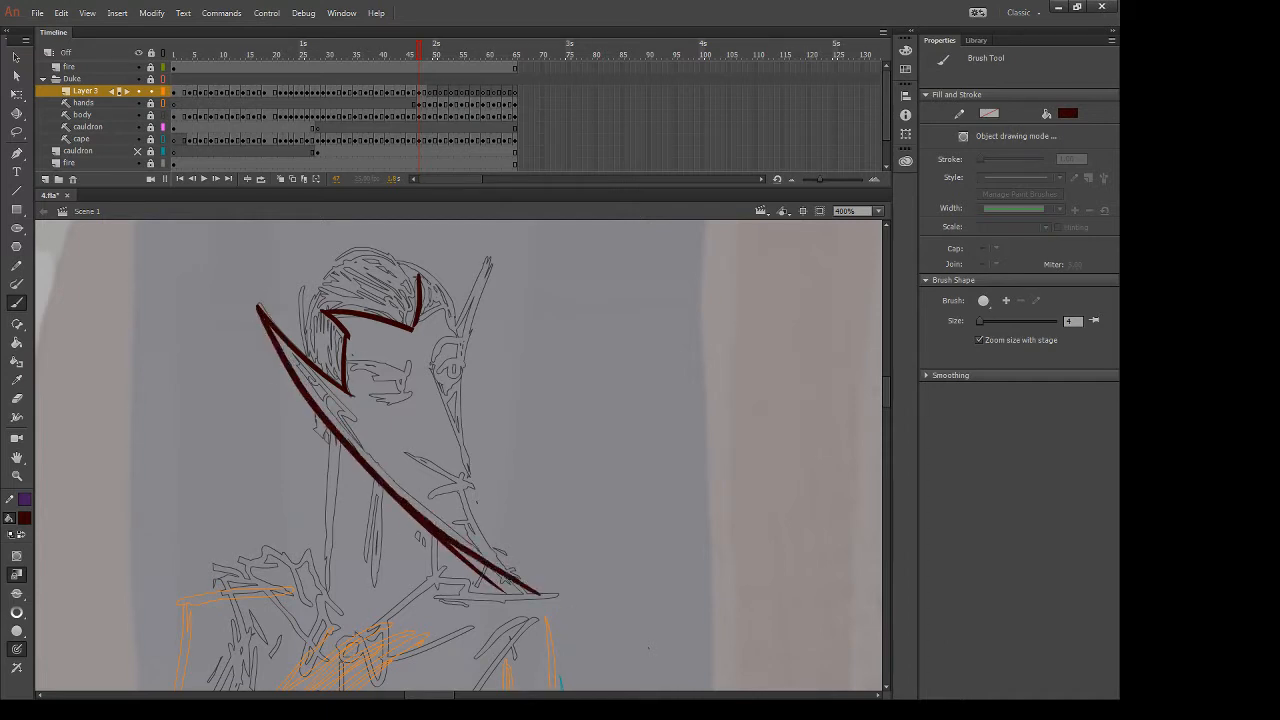
key("e")
left_click_drag(381, 504, 514, 599)
mouse_move(395, 473)
left_mouse_down()
mouse_move(444, 530)
mouse_move(540, 595)
left_mouse_up()
key("b")
left_click_drag(425, 518, 540, 597)
Ink the underside and bridge of the nose meeting at a pointed tip, and add the folds inside the near ear
left_click_drag(396, 450, 478, 500)
key("ctrl+z")
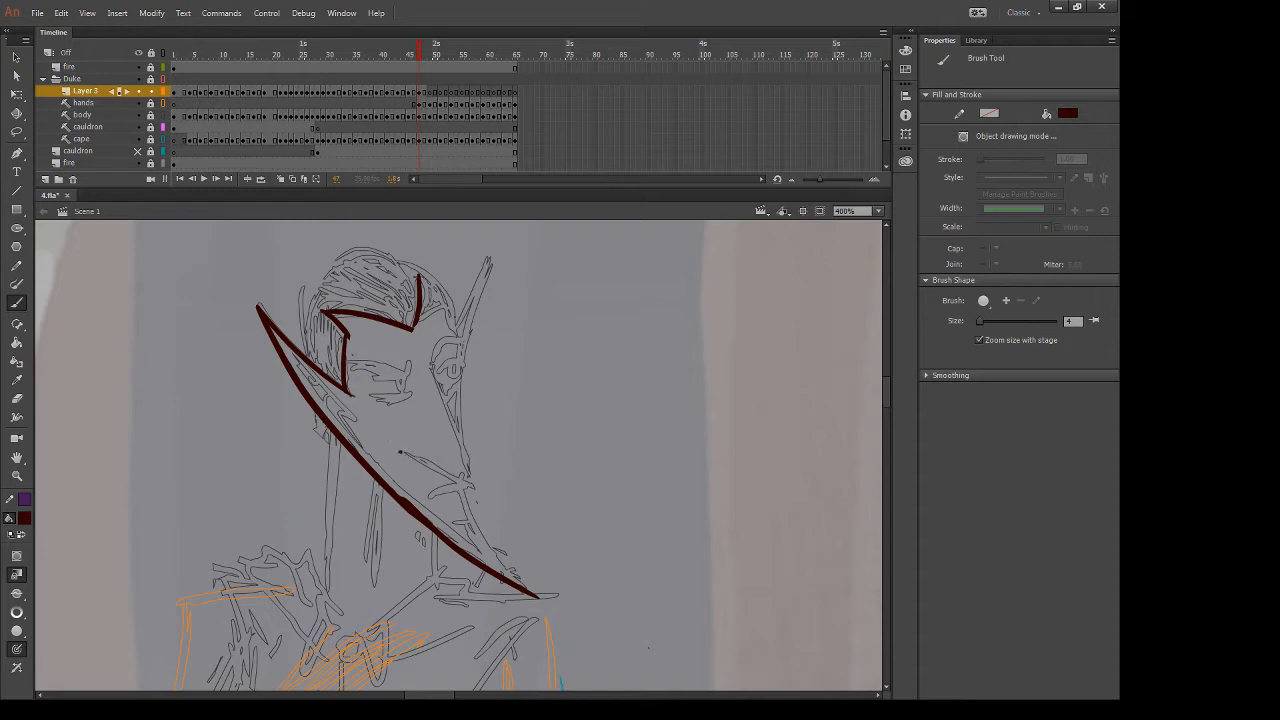
left_click_drag(400, 452, 494, 497)
left_click_drag(422, 356, 492, 512)
key("e")
key("b")
left_click_drag(298, 364, 352, 430)
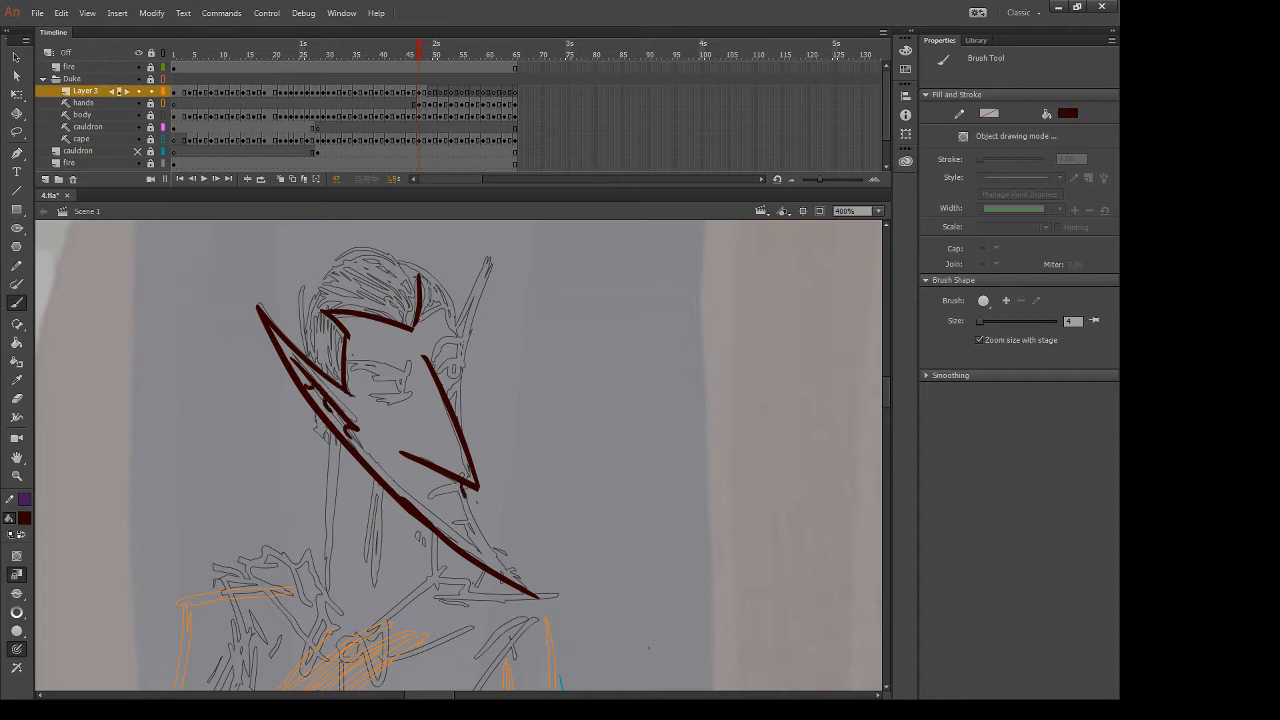
Ink the front of the chin from below the nose to the chin point and draw the lips
left_click_drag(458, 488, 538, 597)
mouse_move(440, 491)
left_mouse_down()
mouse_move(458, 487)
mouse_move(427, 508)
mouse_move(466, 499)
left_mouse_up()
key("ctrl+z")
key("ctrl+z")
key("ctrl+z")
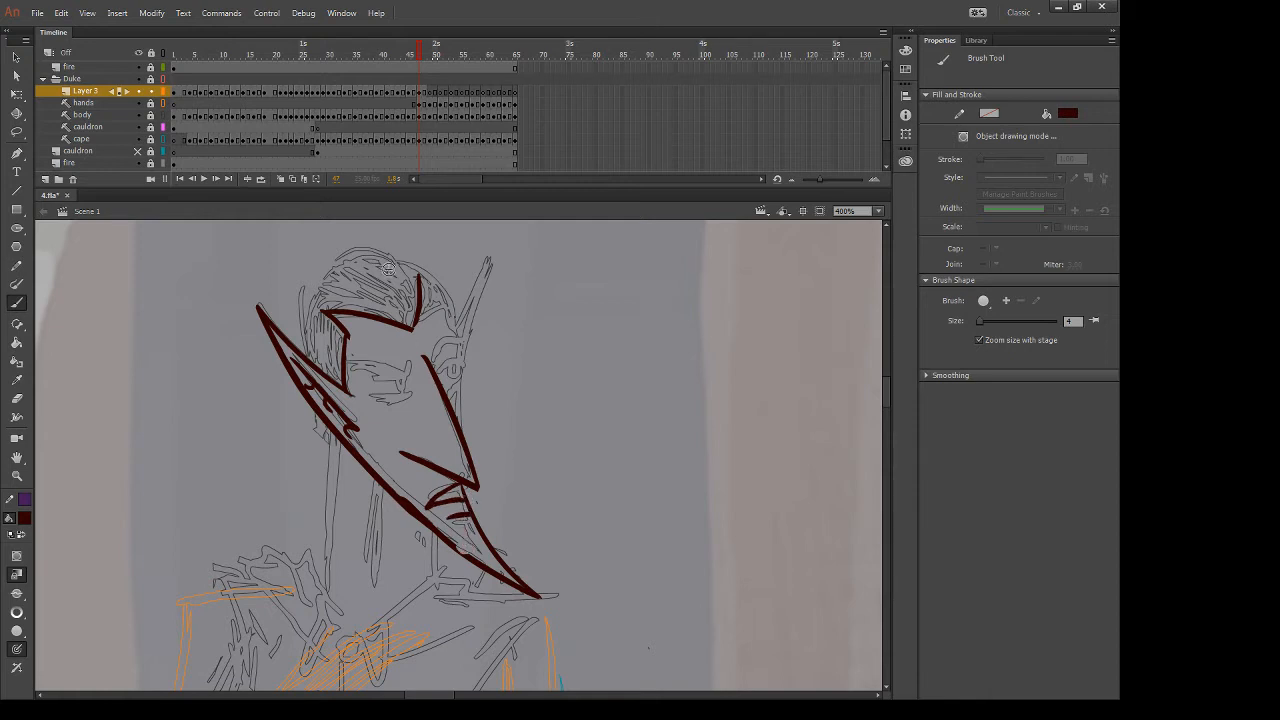
Ink the crown and back of the head behind the near ear, and erase the upper part of the line above the widow's peak
mouse_move(325, 285)
left_mouse_down()
mouse_move(342, 263)
mouse_move(418, 300)
left_mouse_up()
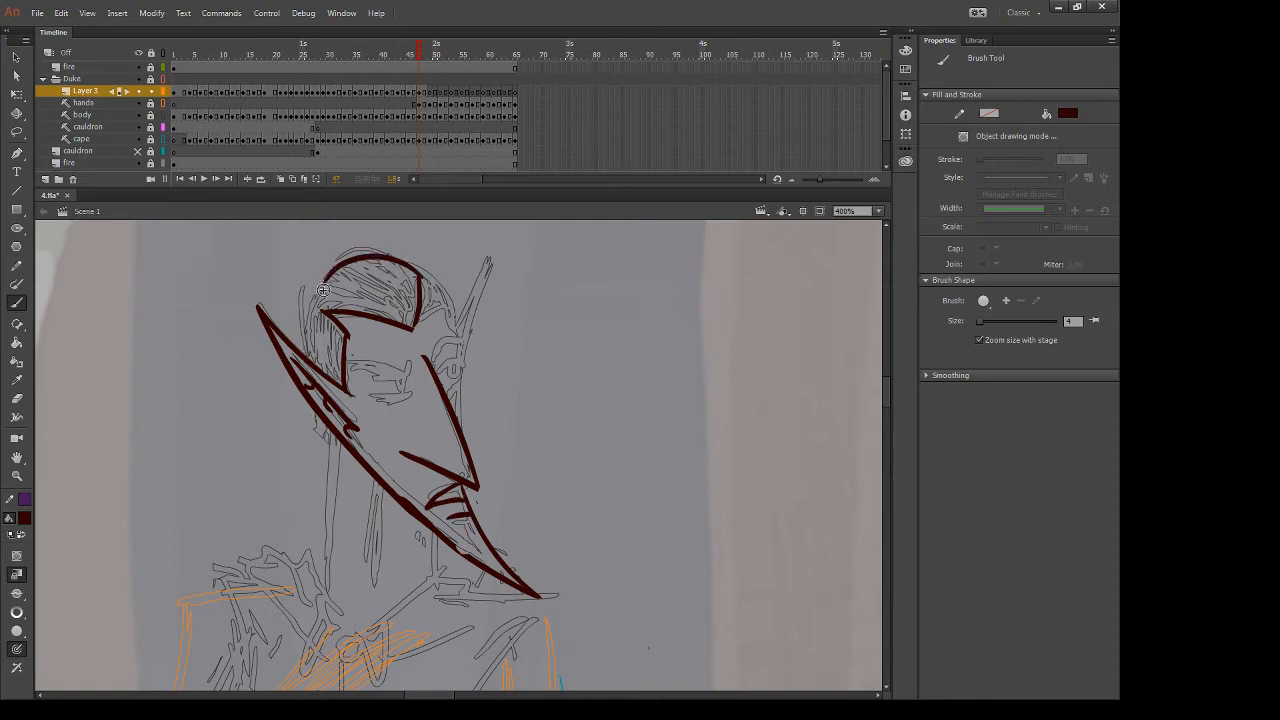
mouse_move(326, 282)
left_mouse_down()
mouse_move(300, 318)
mouse_move(306, 354)
left_mouse_up()
key("ctrl+z")
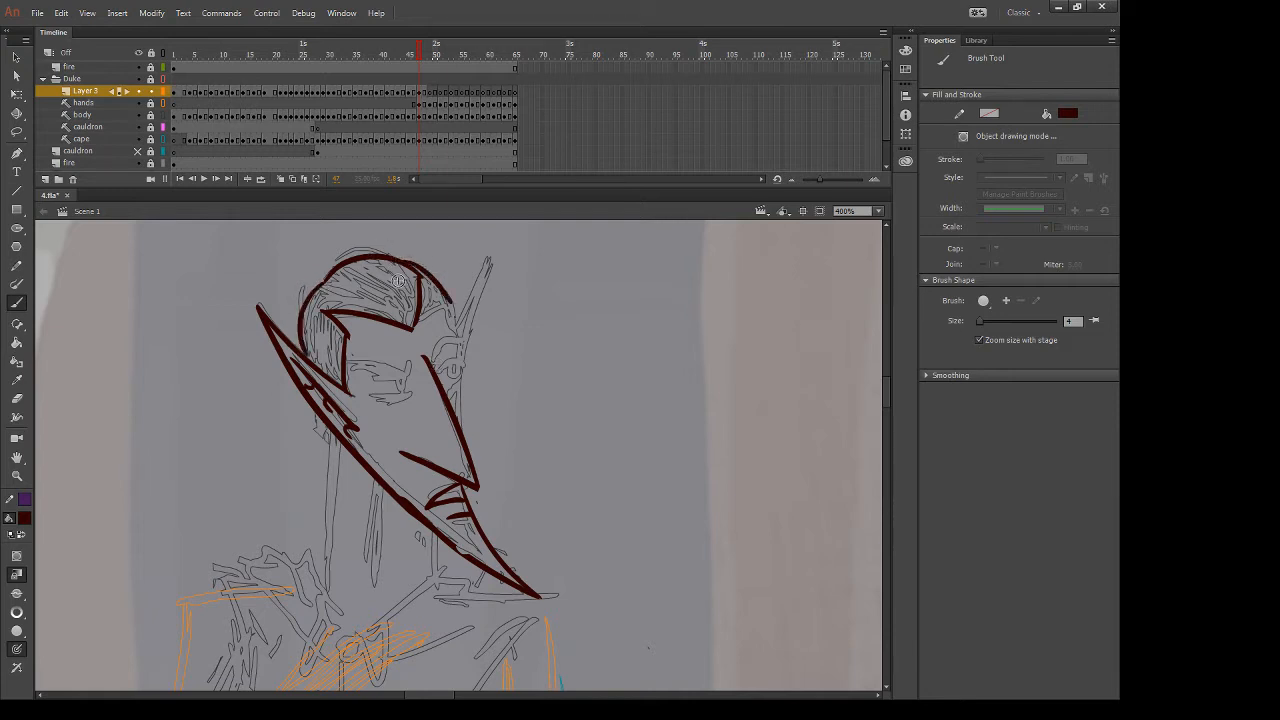
key("e")
key("b")
Ink the far side of the face from the temple past the far eye to the nose bridge
left_click_drag(444, 303, 462, 358)
key("ctrl+z")
mouse_move(444, 303)
left_mouse_down()
mouse_move(467, 362)
mouse_move(460, 429)
left_mouse_up()
key("ctrl+z")
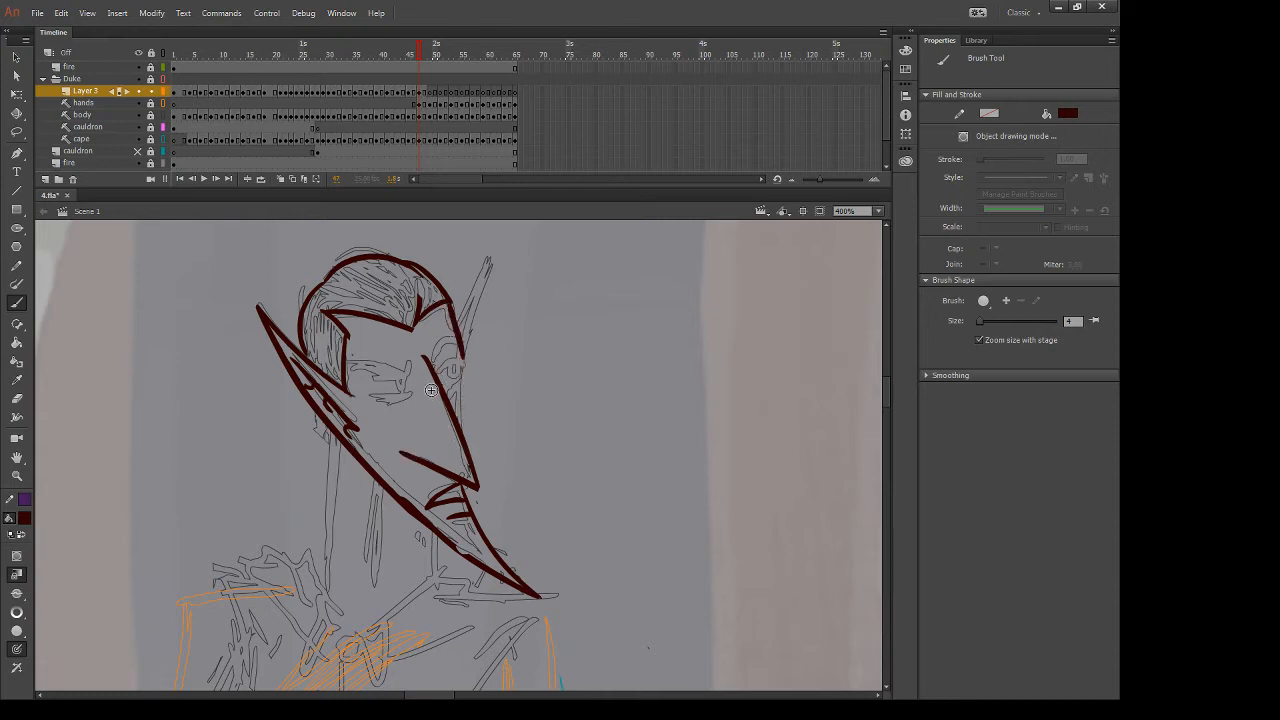
key("comma")
key("period")
left_click_drag(463, 356, 457, 422)
Ink the far ear as a narrow point rising beside the temple
mouse_move(457, 314)
left_mouse_down()
mouse_move(485, 261)
mouse_move(456, 387)
left_mouse_up()
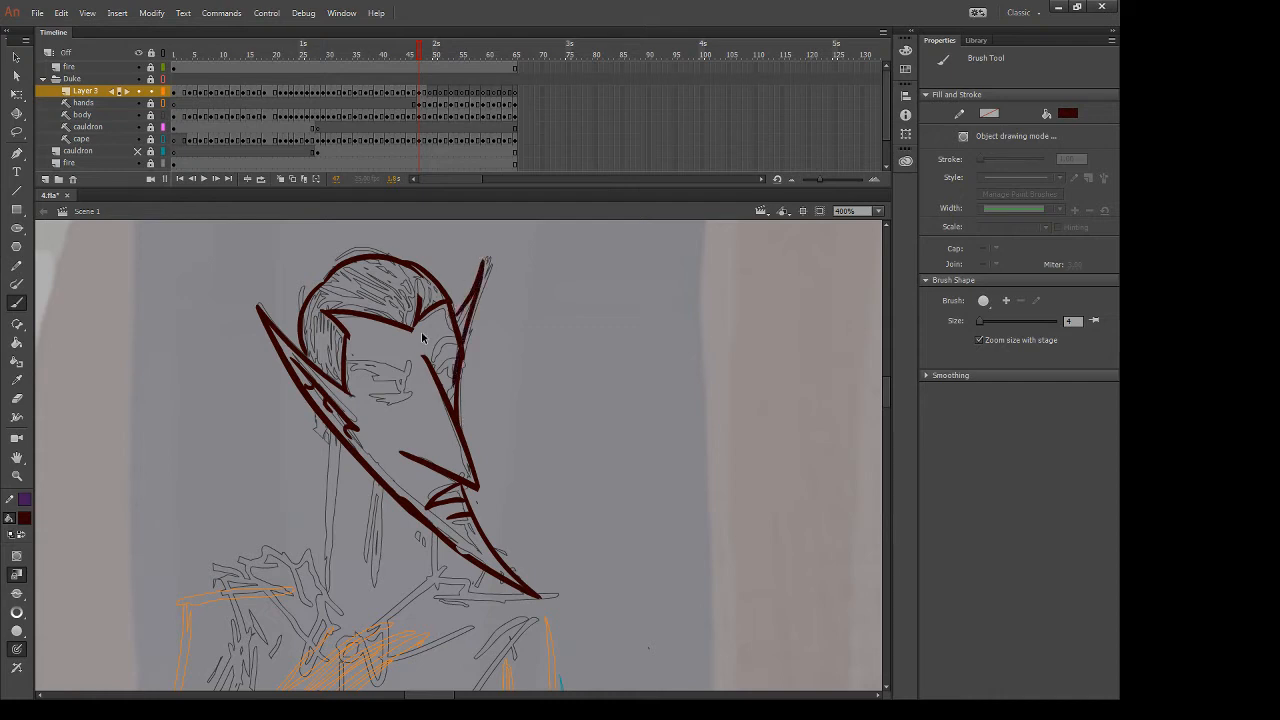
key("ctrl+z")
left_click_drag(484, 262, 464, 366)
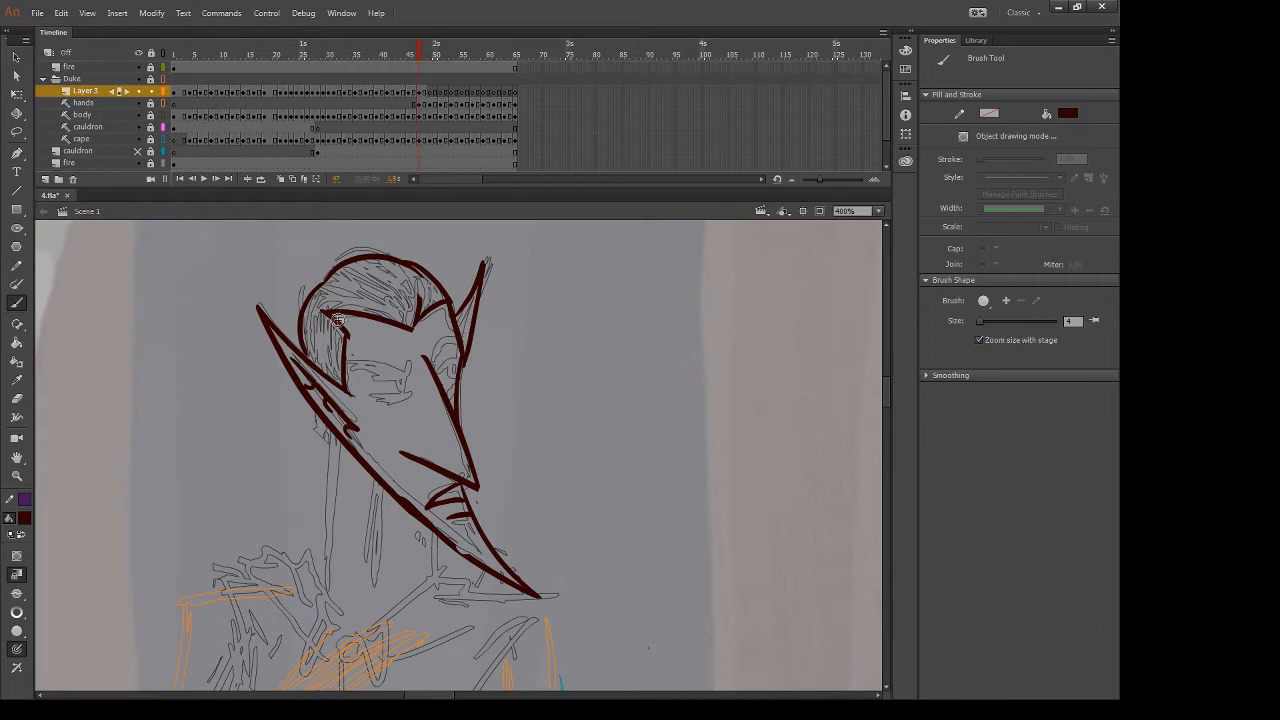
Ink the lids and pupils of both eyes and clean up the pointed tip of the chin
mouse_move(366, 372)
left_mouse_down()
mouse_move(408, 379)
mouse_move(464, 360)
left_mouse_up()
left_click_drag(366, 390, 412, 396)
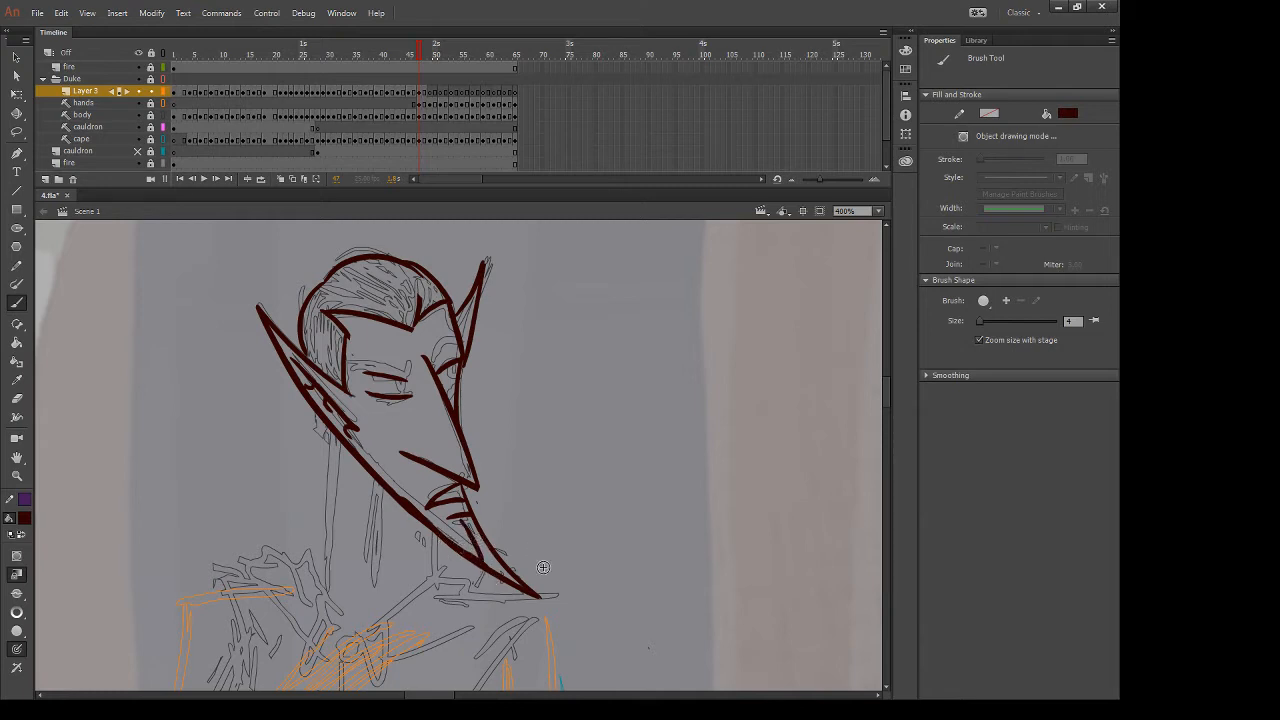
key("e")
key("b")
Sample black from the eyebrow on frame 46 and ink both eyebrows on frame 47
key(".")
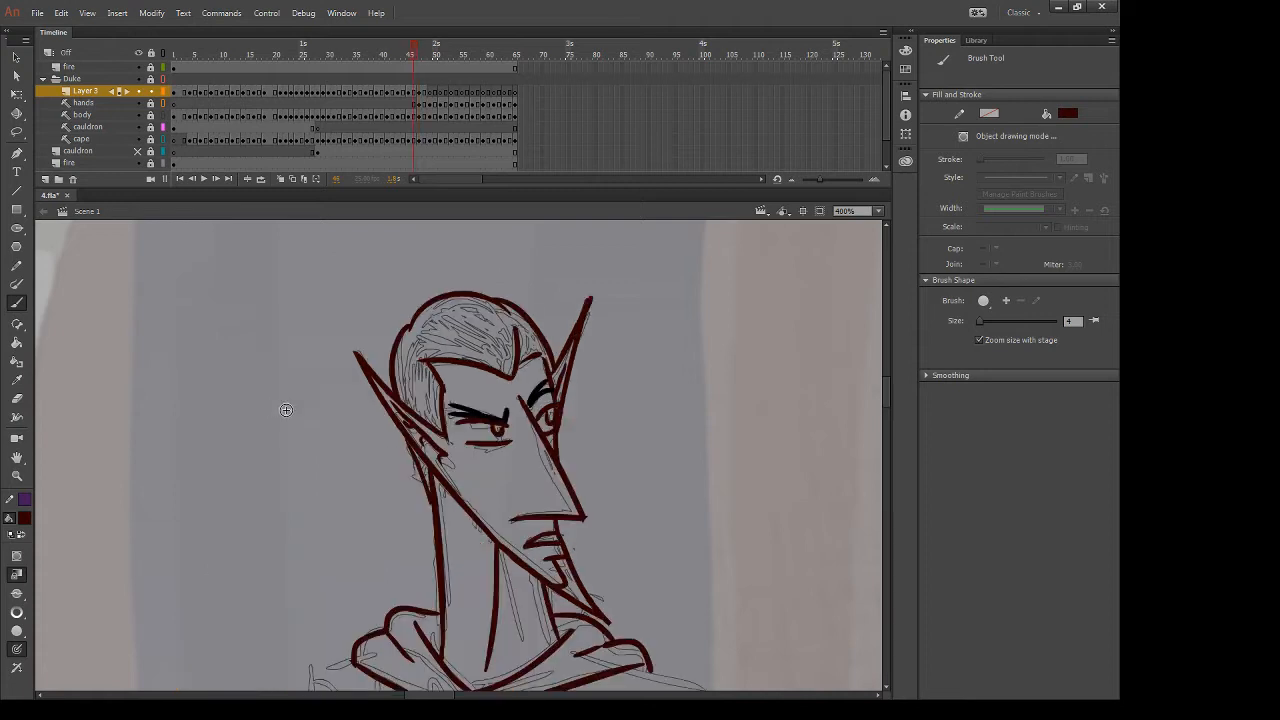
key("u")
key("i")
key("y")
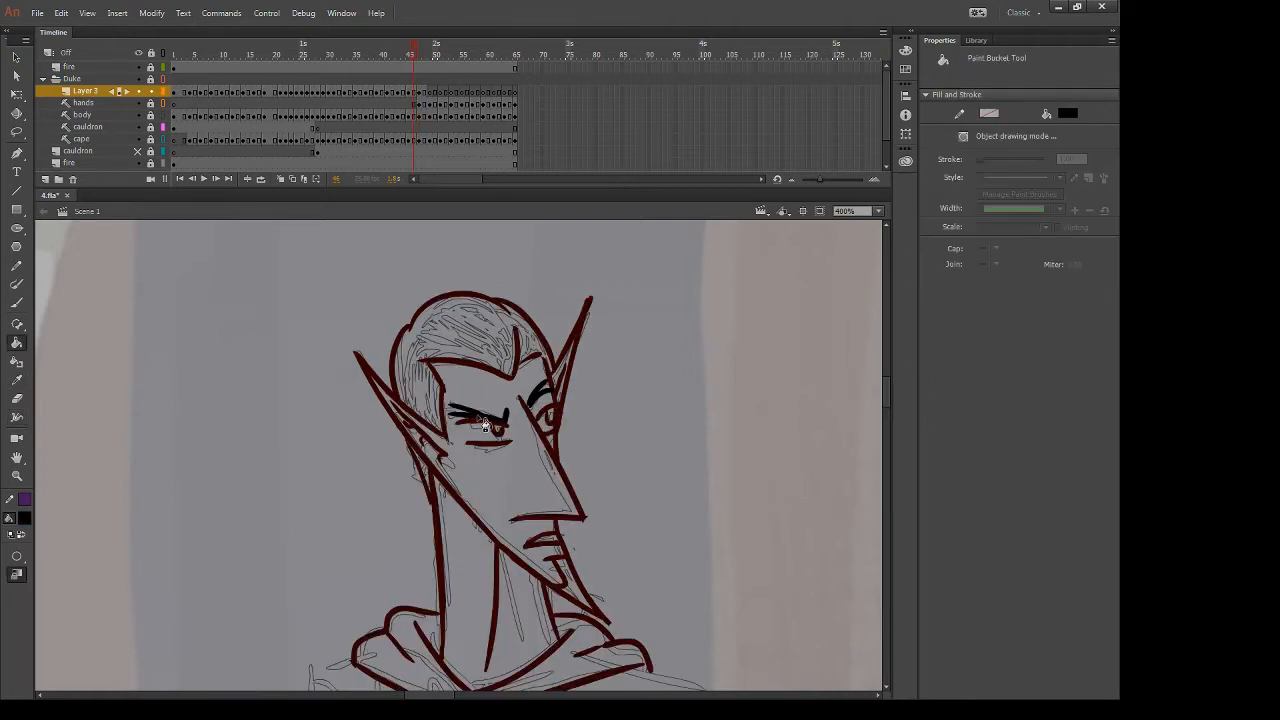
key(".")
key("b")
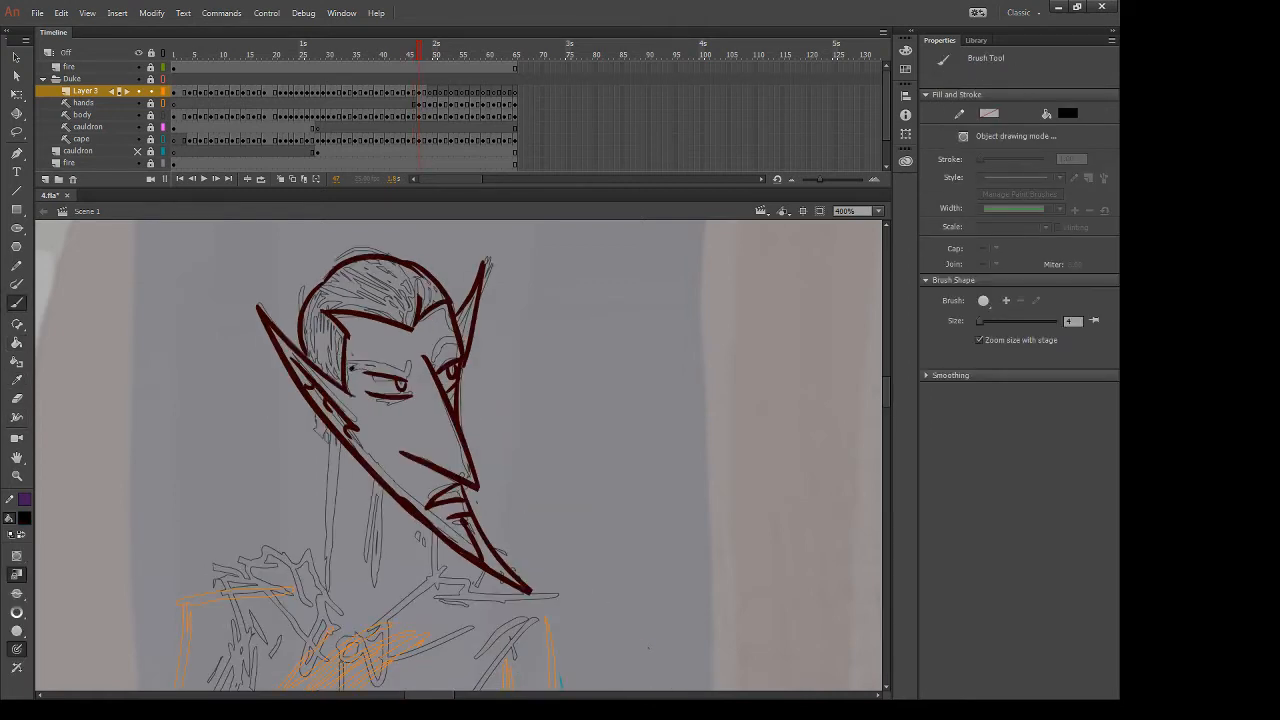
mouse_move(352, 368)
left_mouse_down()
mouse_move(414, 378)
mouse_move(458, 342)
mouse_move(439, 342)
mouse_move(453, 331)
left_mouse_up()
key("ctrl+z")
key("ctrl+z")
key("ctrl+z")
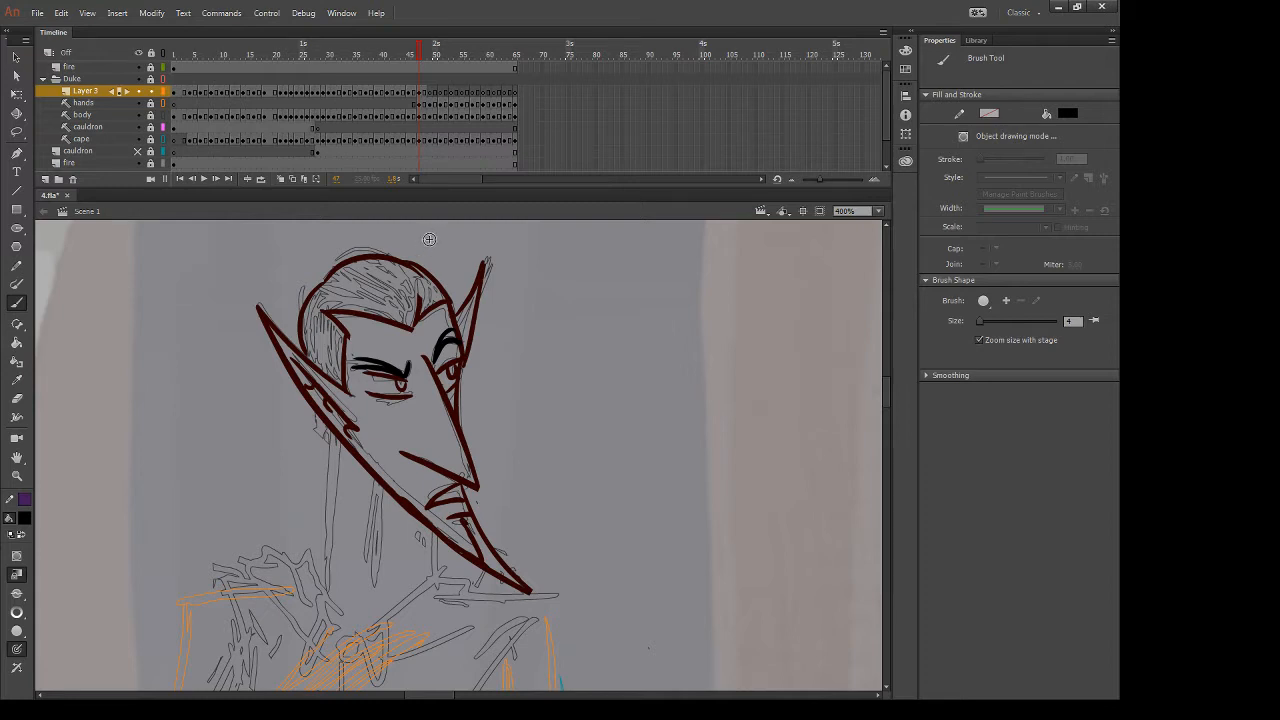
Sample the dark red from the hairline and ink the two neck lines from the ear and jaw down to the collar
key("u")
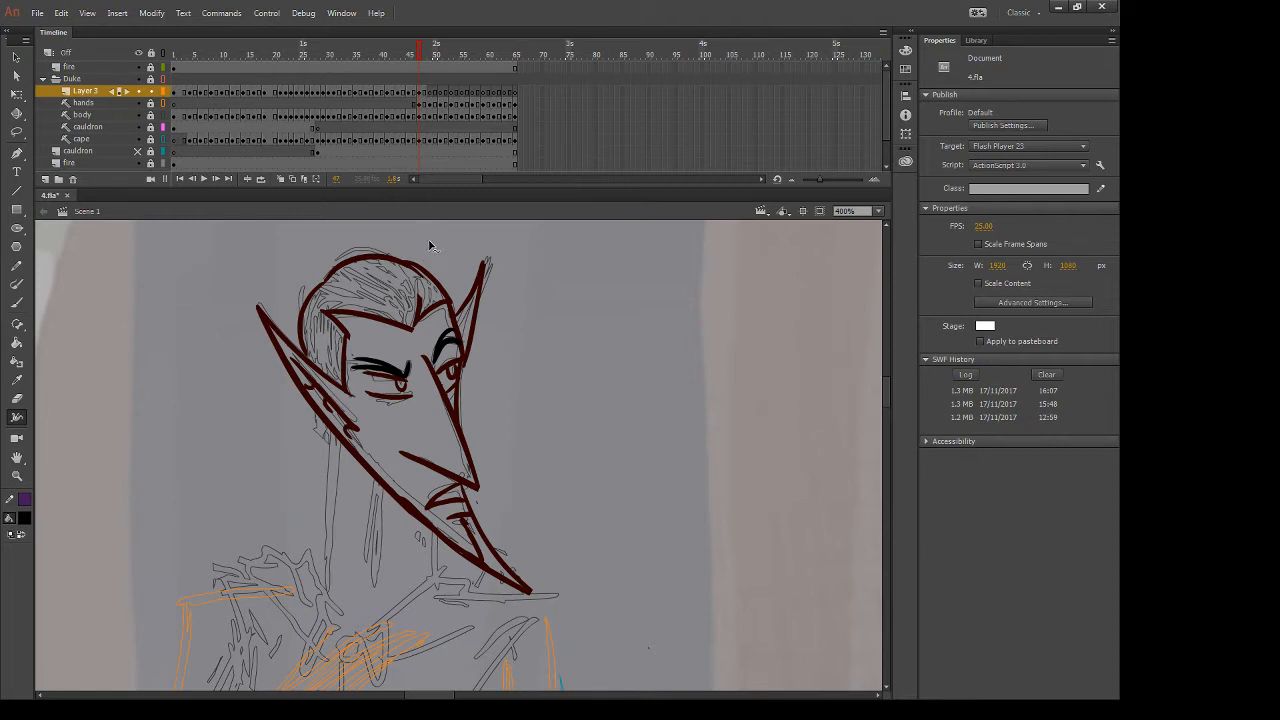
key("i")
left_click(353, 329)
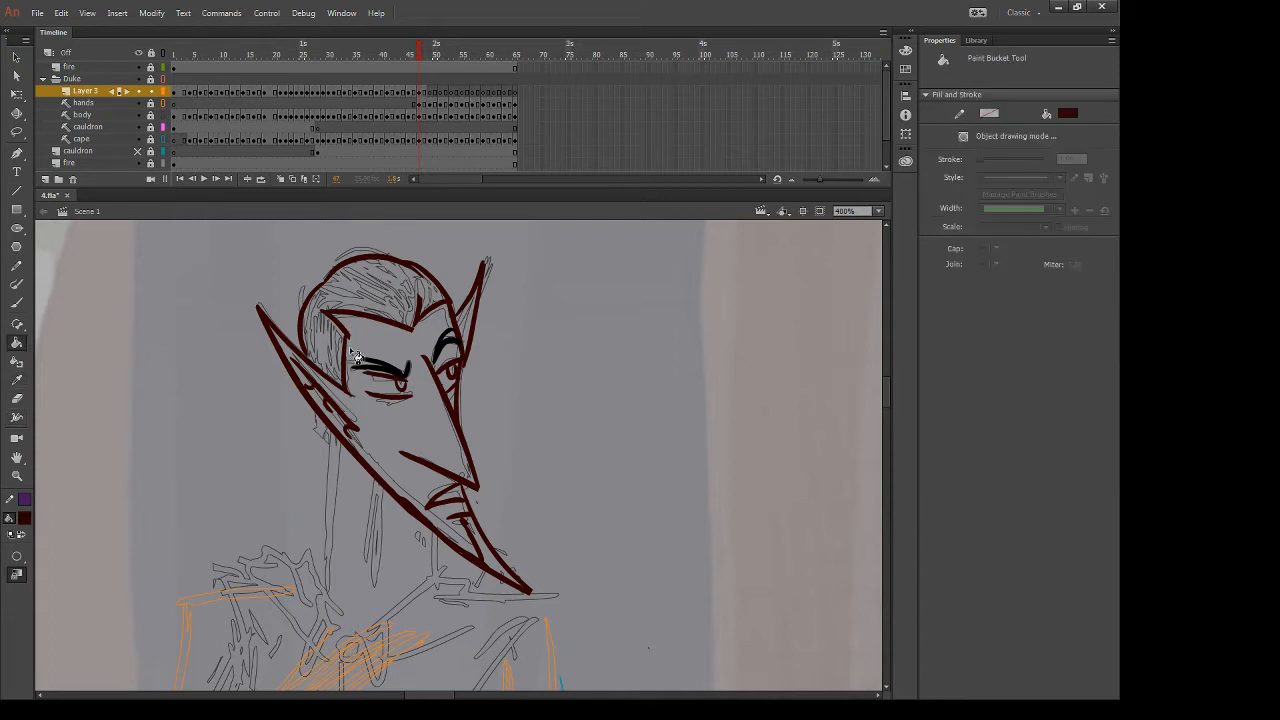
key("comma")
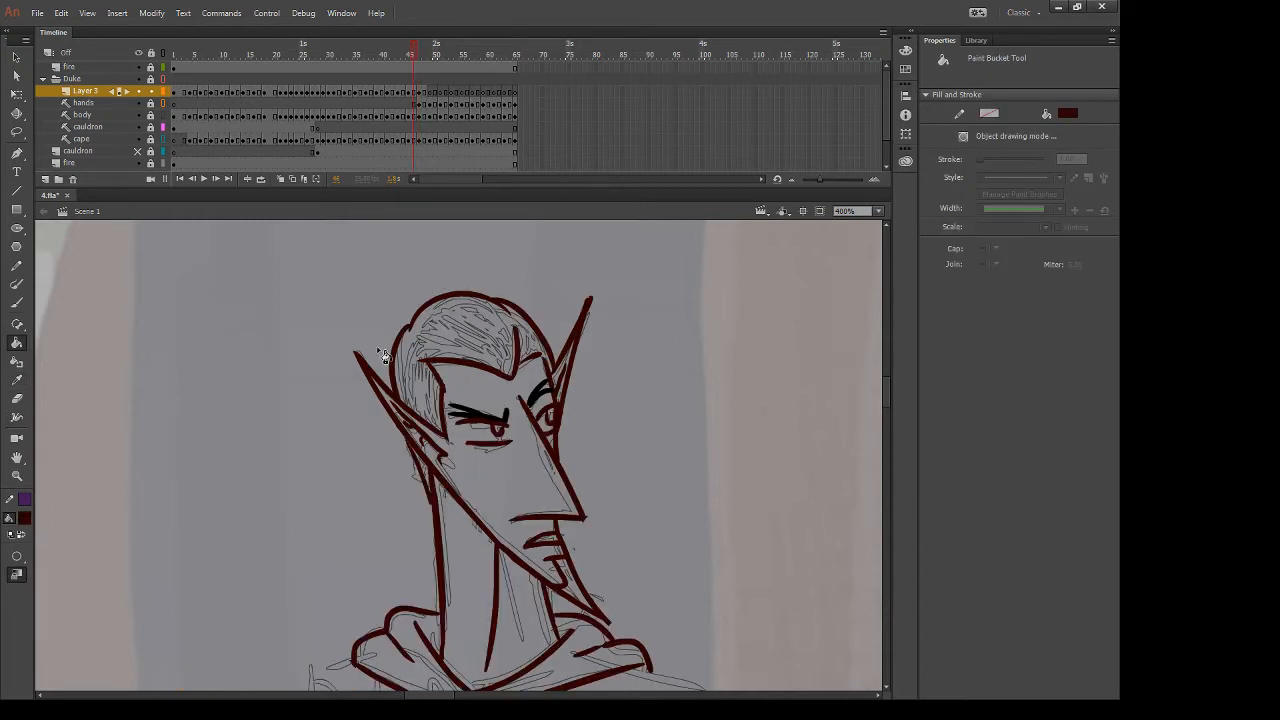
key("period")
key("b")
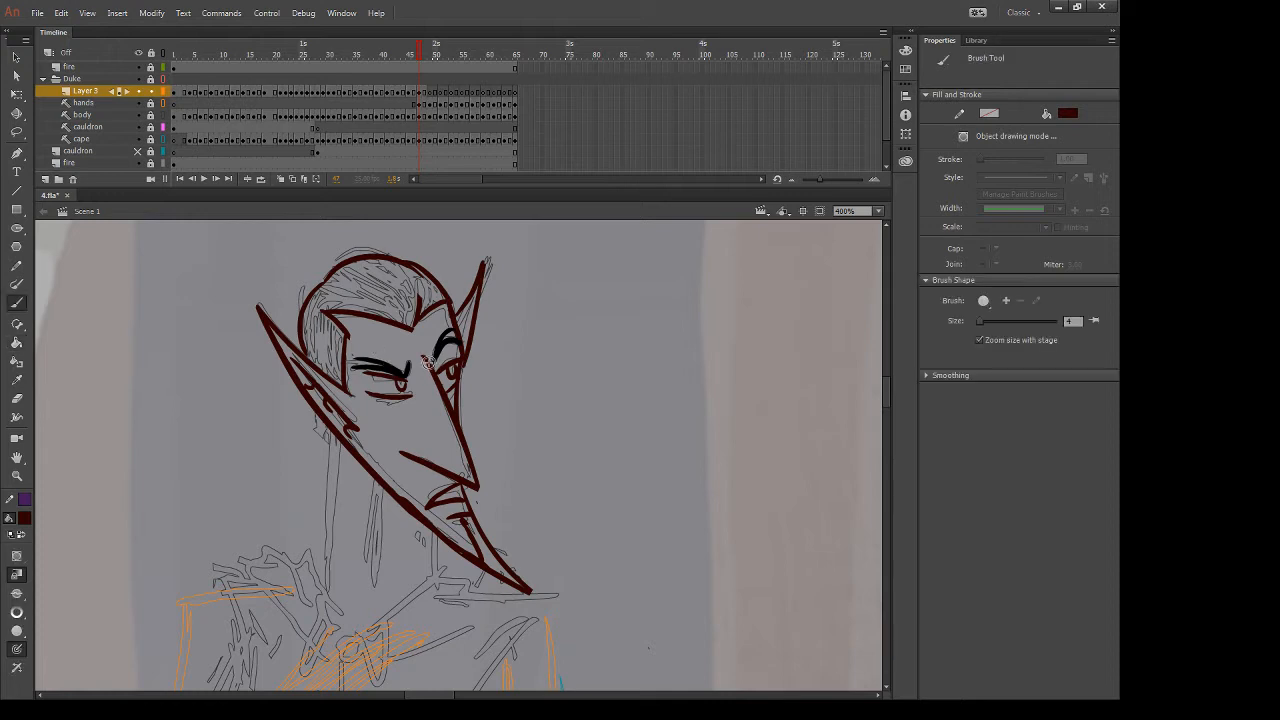
key("comma")
key("period")
left_click_drag(375, 476, 366, 636)
left_click_drag(338, 432, 314, 636)
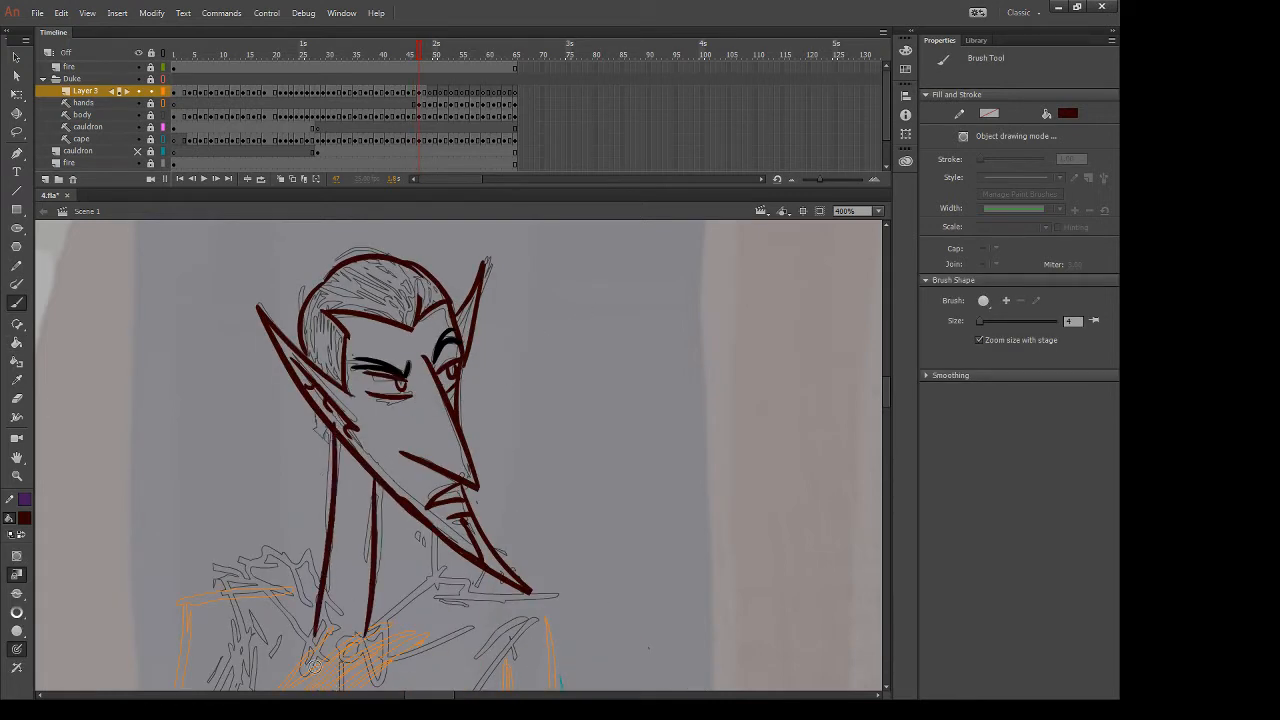
Redraw the back line of the neck from below the ear and erase its excess at the collar
key("ctrl+z")
left_click_drag(337, 436, 315, 634)
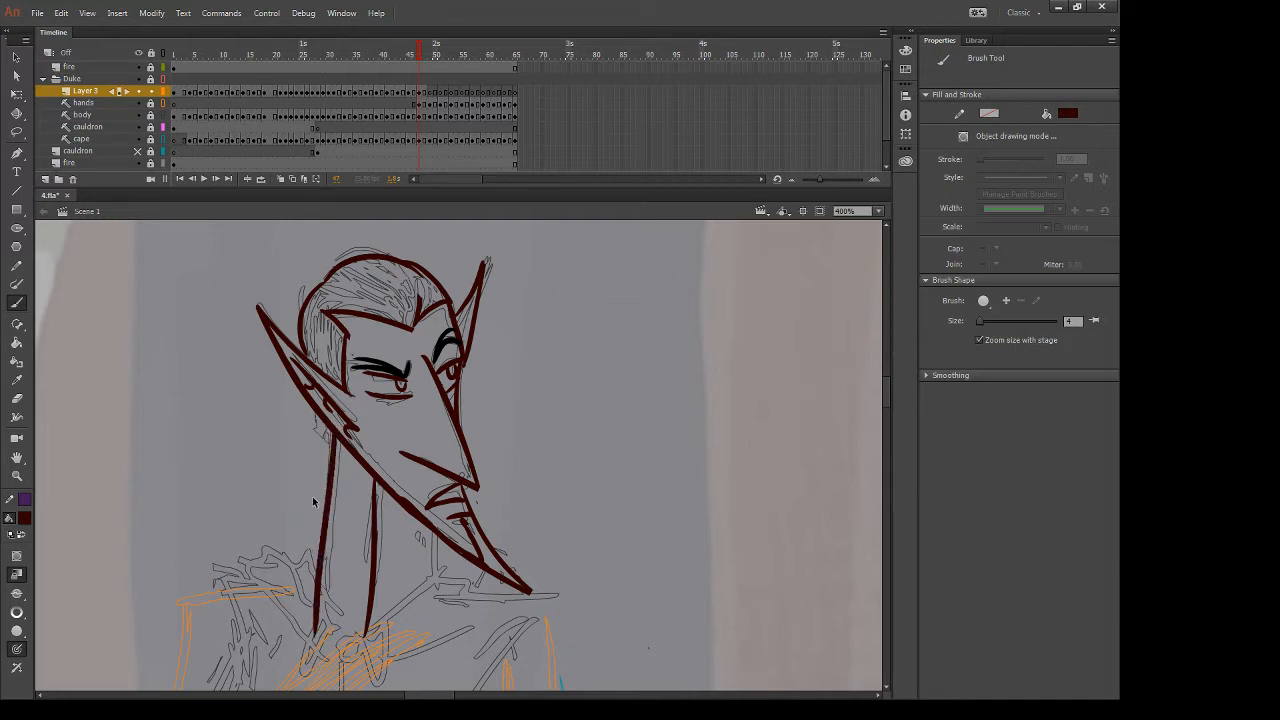
key("ctrl+z")
key("ctrl+y")
key("ctrl+z")
key("ctrl+y")
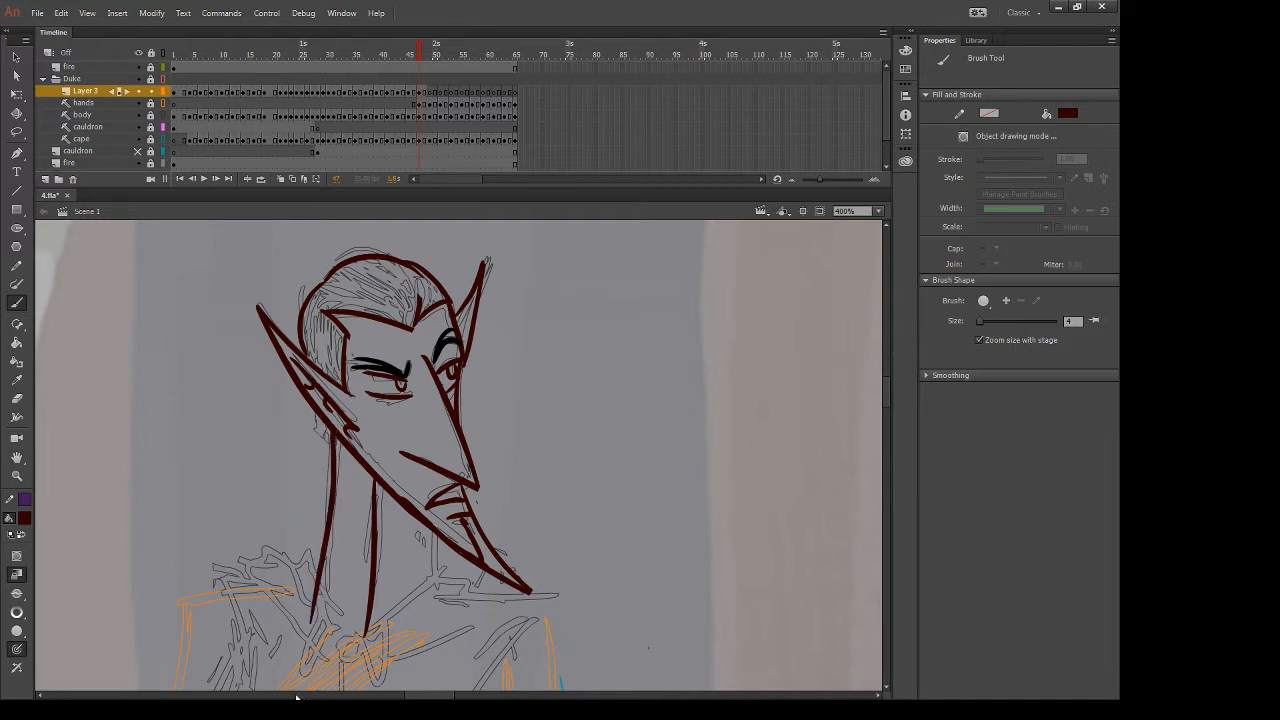
key("ctrl+z")
left_click_drag(337, 434, 316, 621)
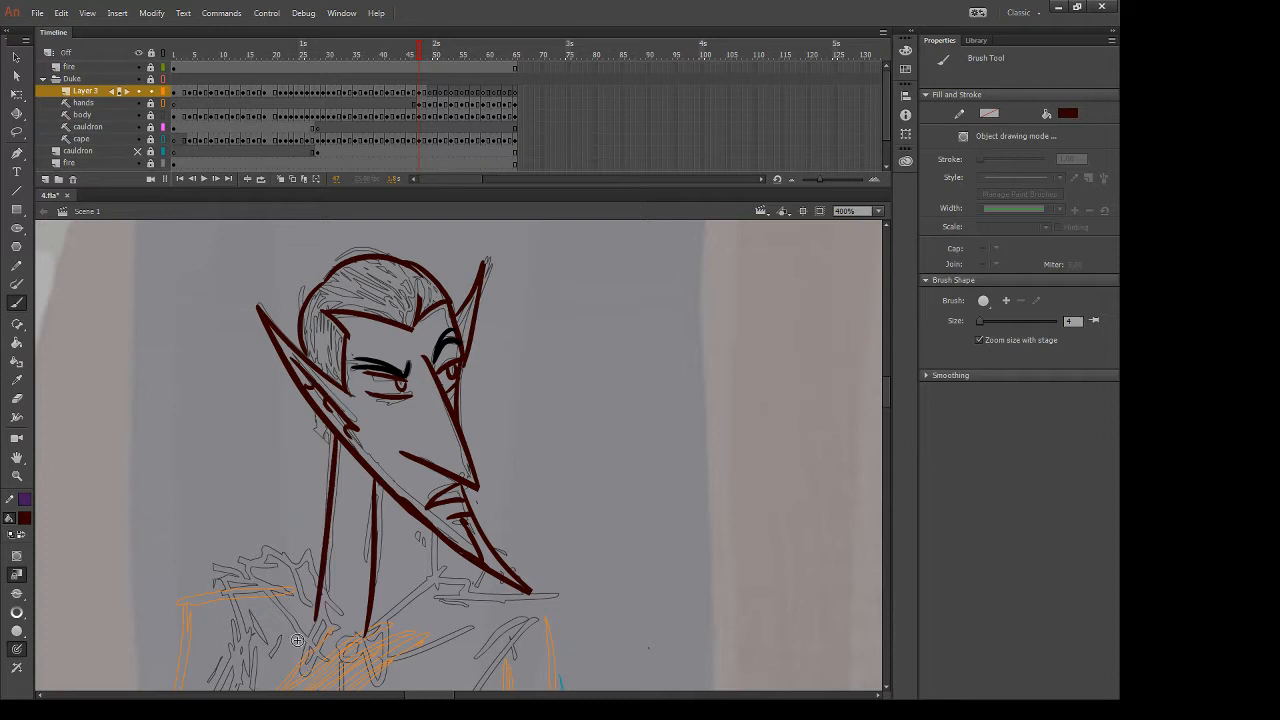
key("e")
mouse_move(303, 572)
left_mouse_down()
mouse_move(323, 616)
mouse_move(327, 606)
left_mouse_up()
left_click_drag(328, 601, 361, 535)
key("b")
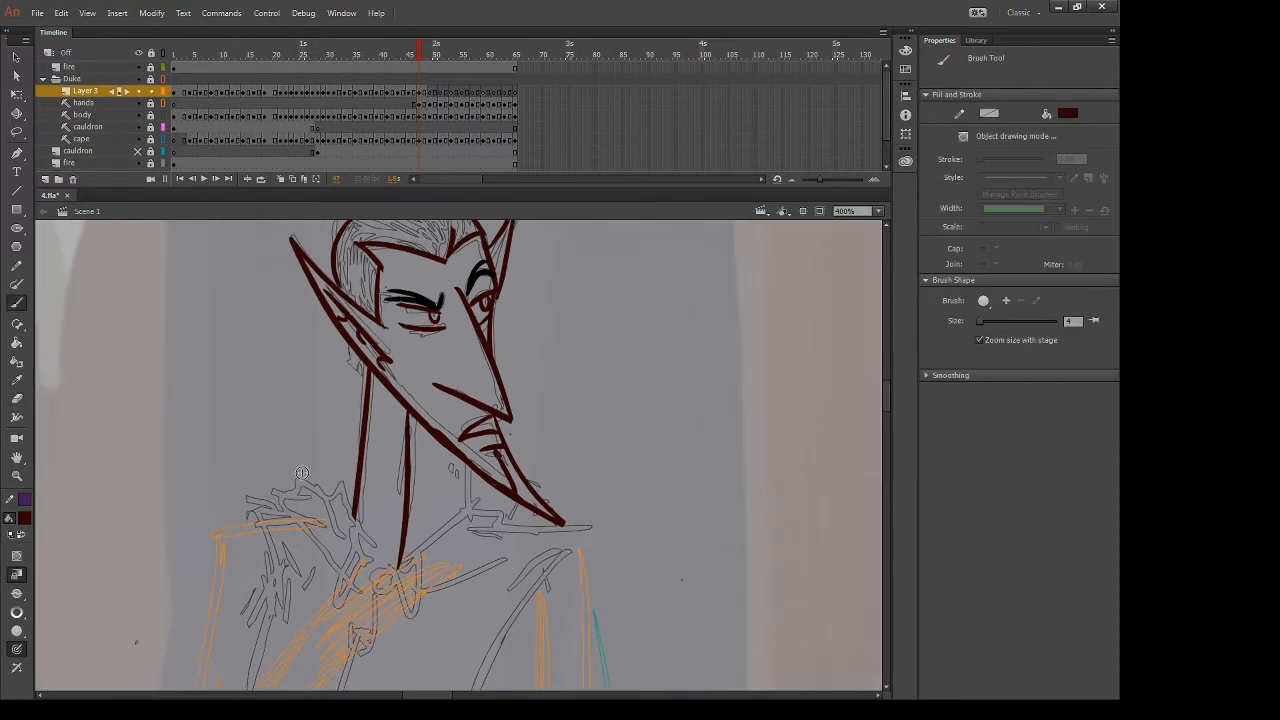
Ink the folded top of the near collar and its outer edge down to the collar's front point
key("comma")
key("period")
mouse_move(271, 502)
left_mouse_down()
mouse_move(352, 505)
mouse_move(286, 488)
mouse_move(354, 481)
left_mouse_up()
key("ctrl+z")
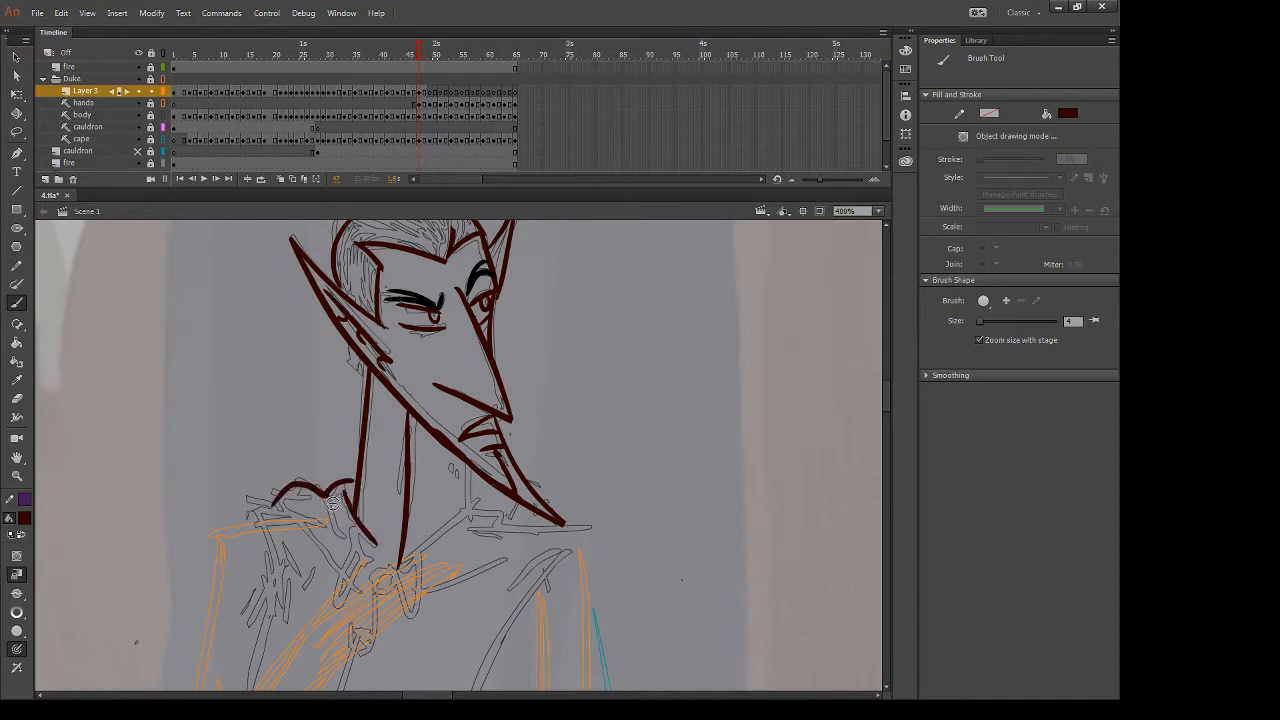
left_click_drag(274, 500, 405, 600)
key("ctrl+z")
left_click_drag(275, 502, 380, 595)
Erase the excess lines inside the near collar, and ink the V-shaped inner neckline with the far collar's folds
key("e")
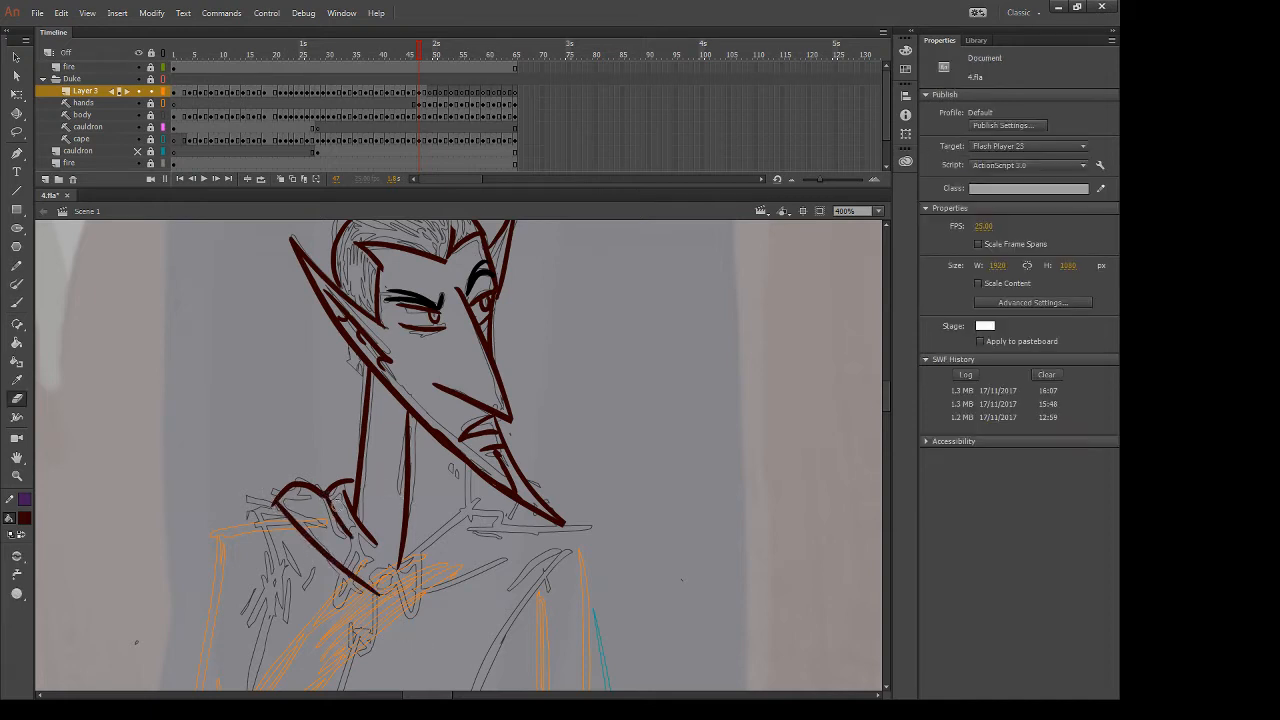
mouse_move(333, 499)
left_mouse_down()
mouse_move(346, 540)
mouse_move(398, 568)
left_mouse_up()
key("b")
key("e")
key("b")
key("e")
mouse_move(341, 489)
left_mouse_down()
mouse_move(371, 546)
mouse_move(412, 574)
left_mouse_up()
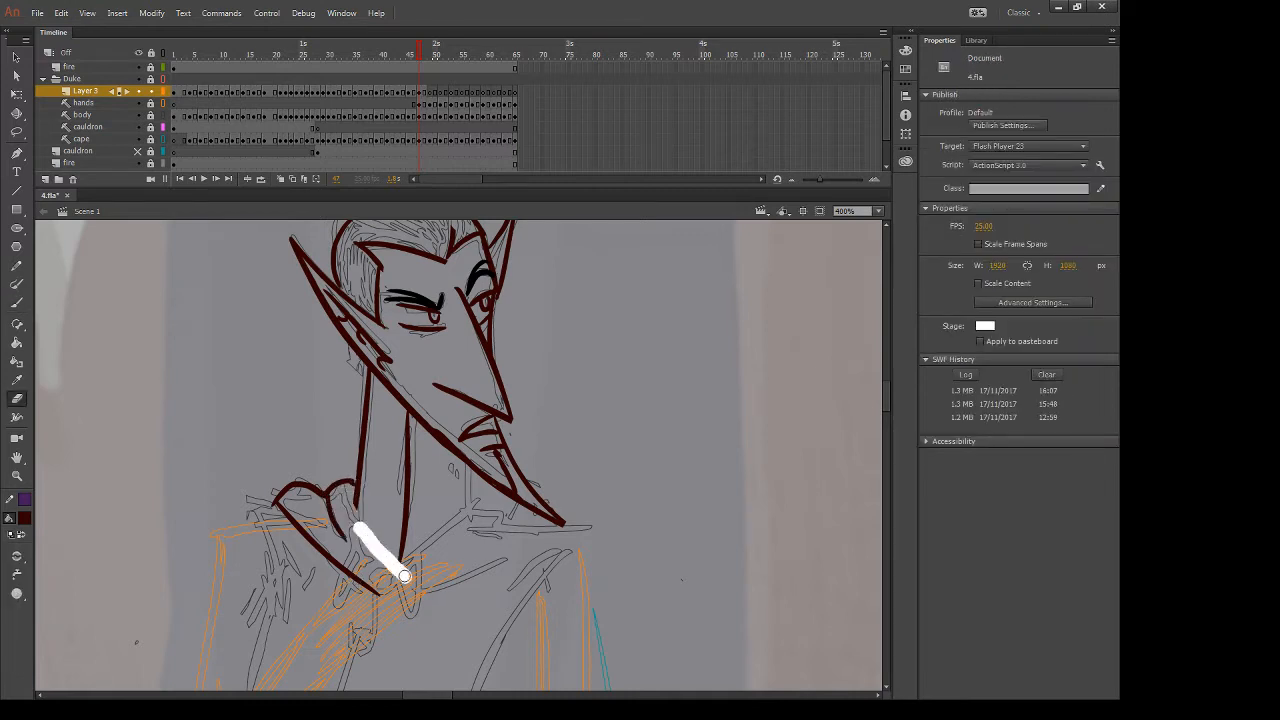
key("b")
mouse_move(342, 490)
left_mouse_down()
mouse_move(391, 580)
mouse_move(398, 544)
mouse_move(398, 566)
mouse_move(496, 503)
mouse_move(543, 539)
mouse_move(498, 527)
mouse_move(536, 518)
left_mouse_up()
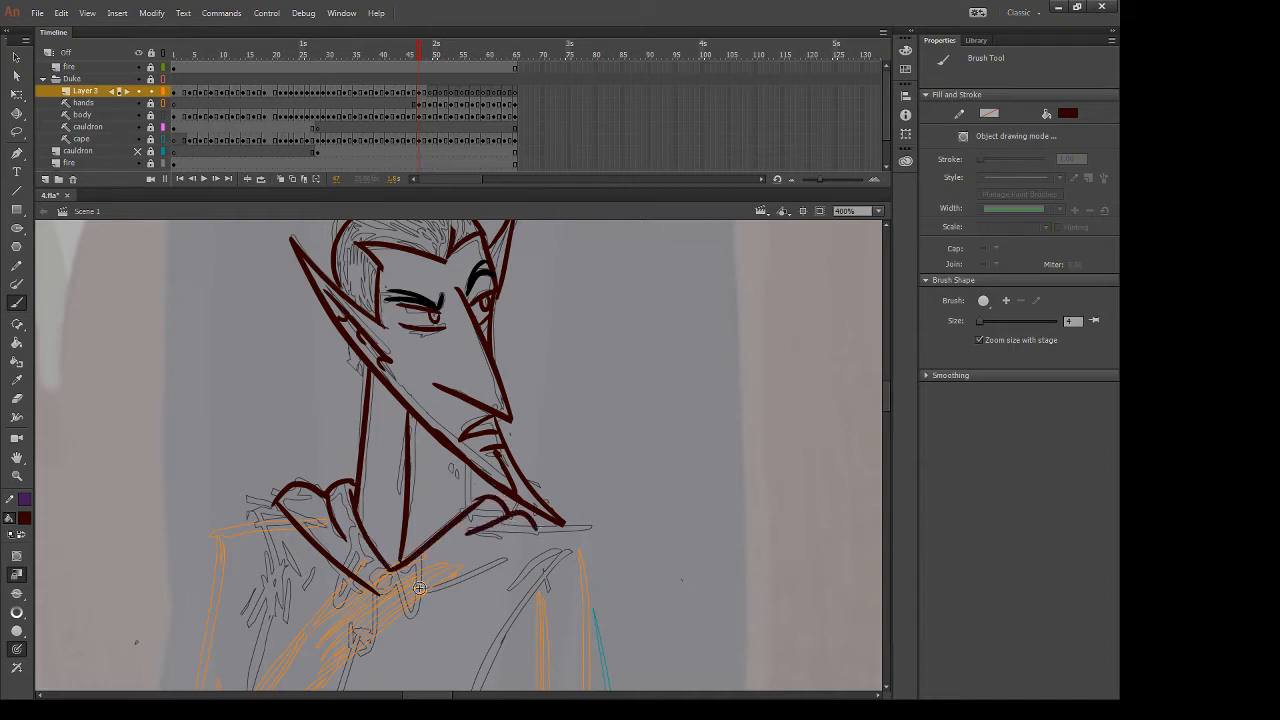
Ink the far collar's lower edge from the front point up to the chin tip, redoing the stroke until it fits
left_click_drag(380, 592, 542, 543)
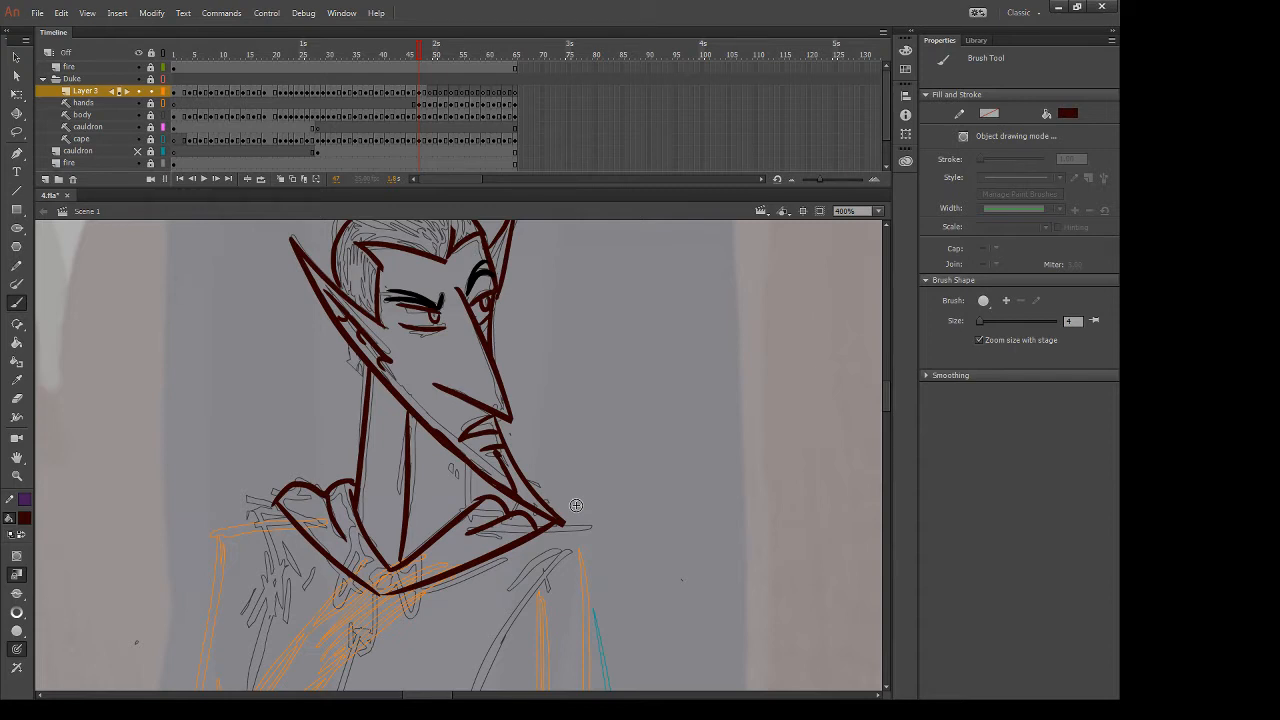
key("ctrl+z")
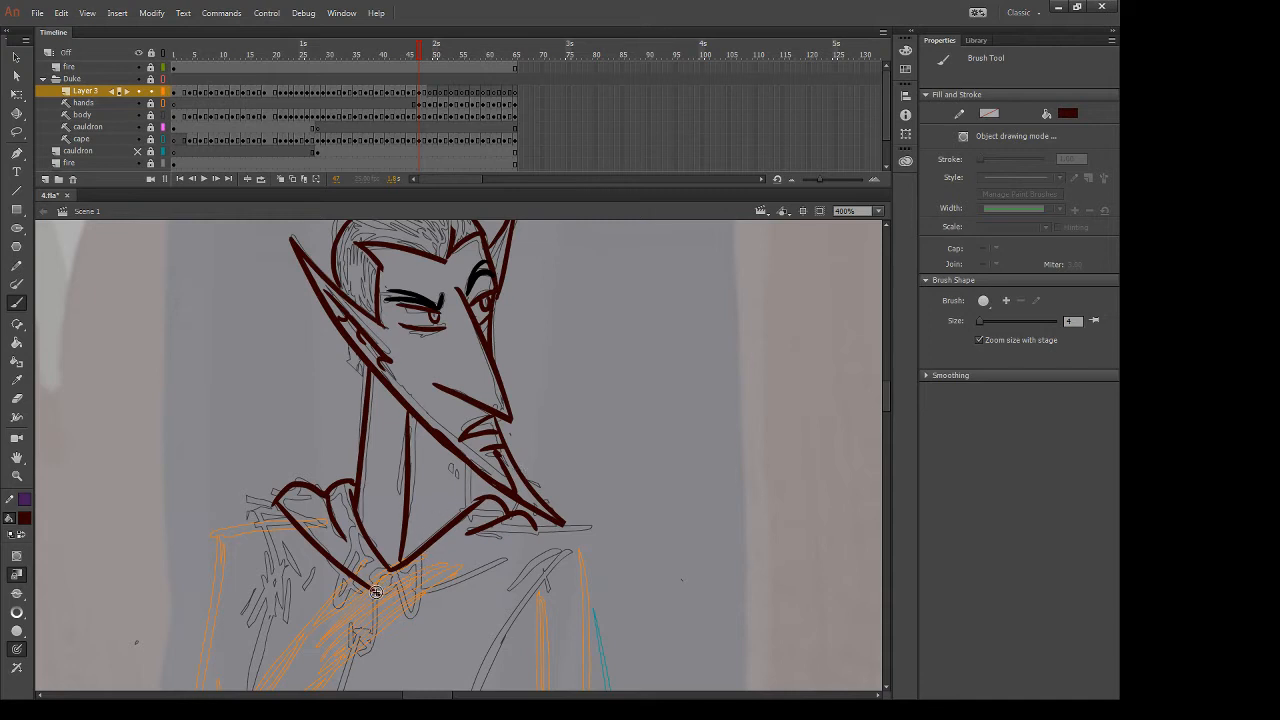
left_click_drag(376, 592, 550, 530)
key("ctrl+z")
left_click_drag(379, 589, 566, 525)
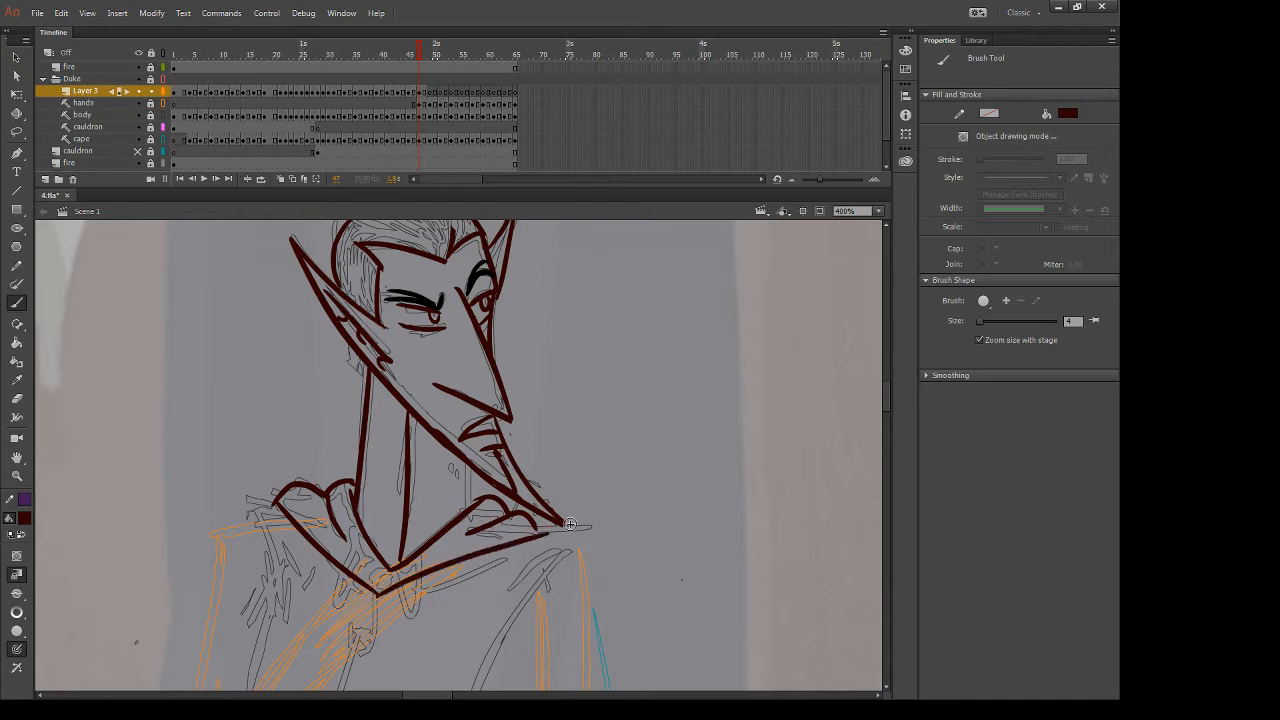
key("ctrl+z")
left_click_drag(380, 594, 562, 524)
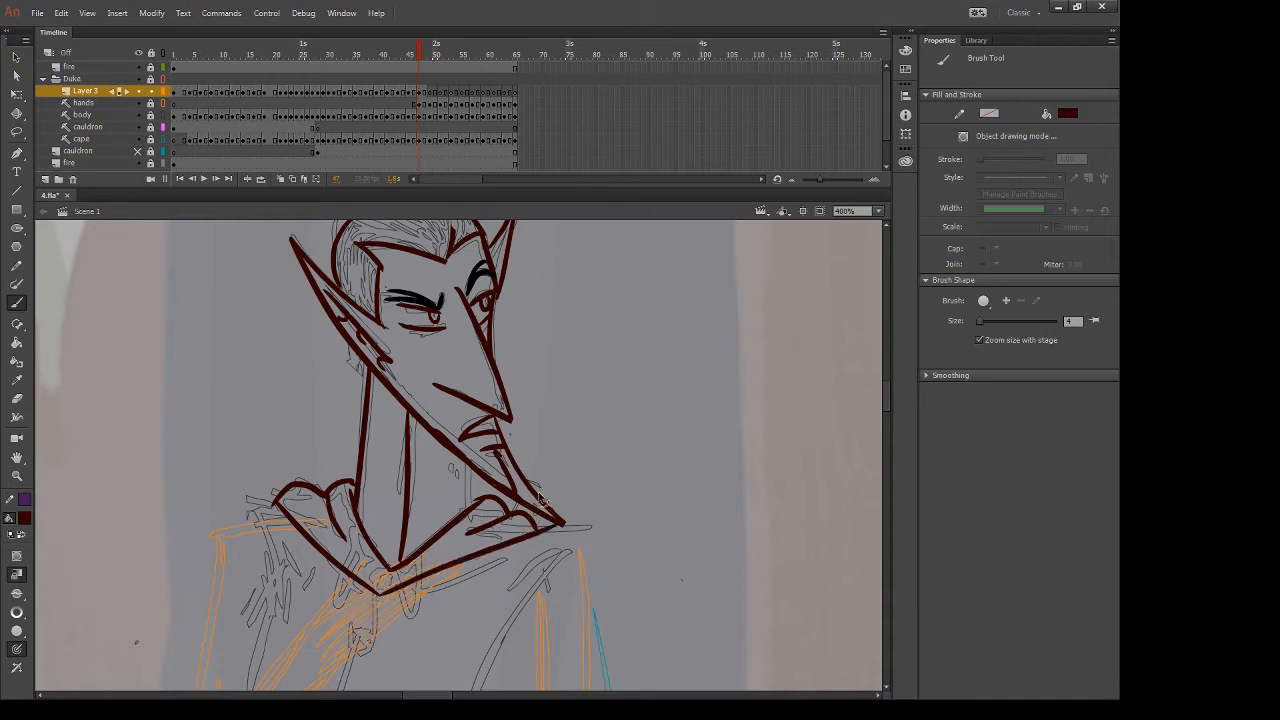
key("ctrl+z")
left_click_drag(381, 594, 532, 537)
key("ctrl+z")
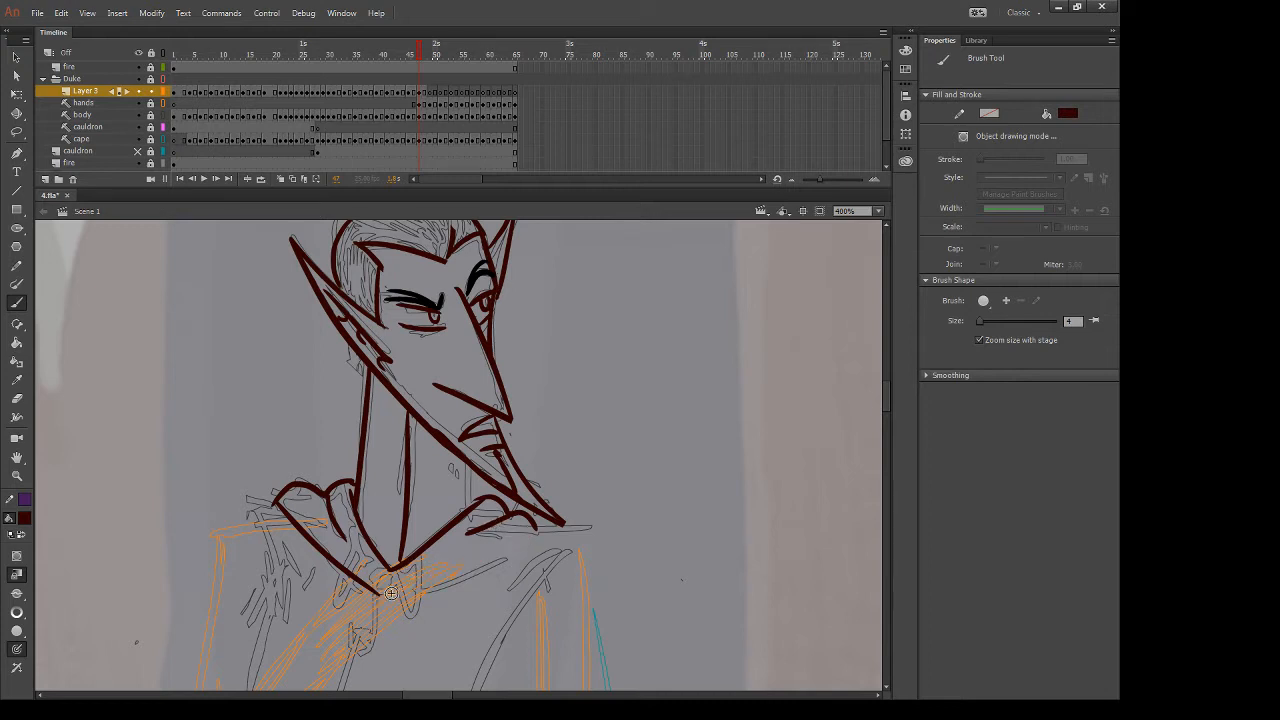
left_click_drag(381, 594, 537, 527)
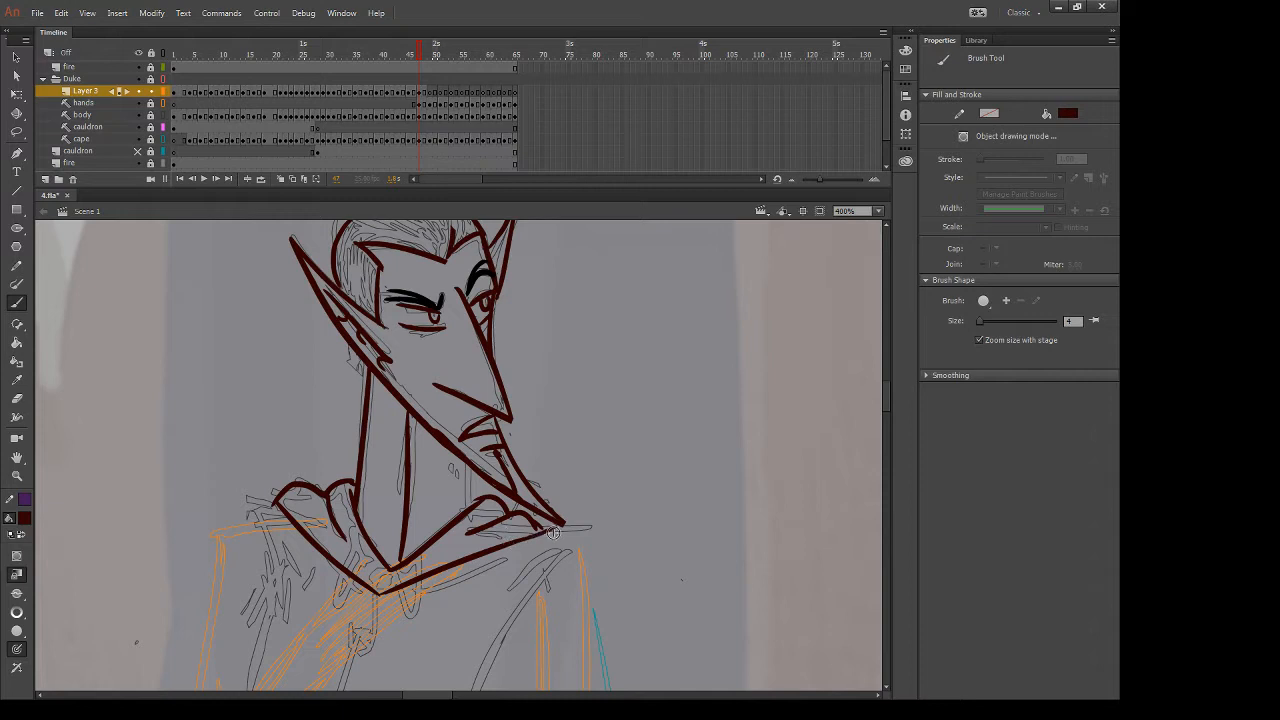
key("e")
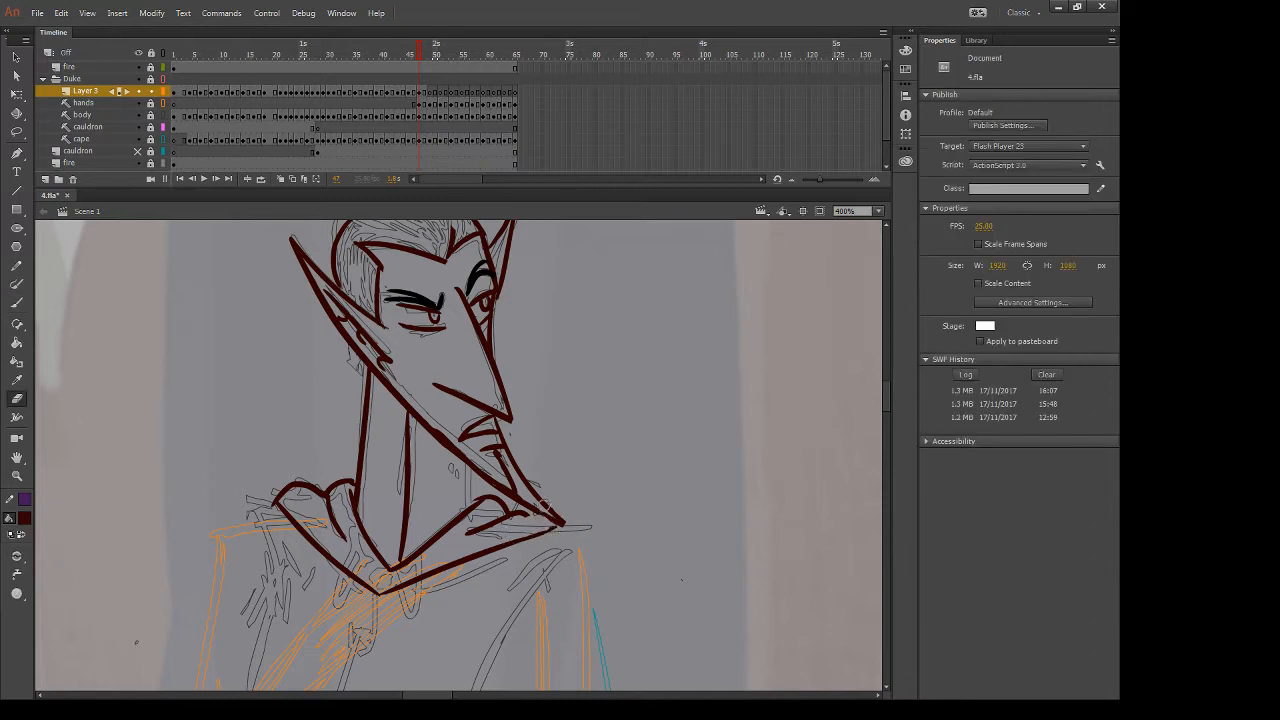
Ink the far collar's fold line up to the chin tip and compare the drawing with the neighbouring frames
key("b")
left_click_drag(520, 512, 554, 528)
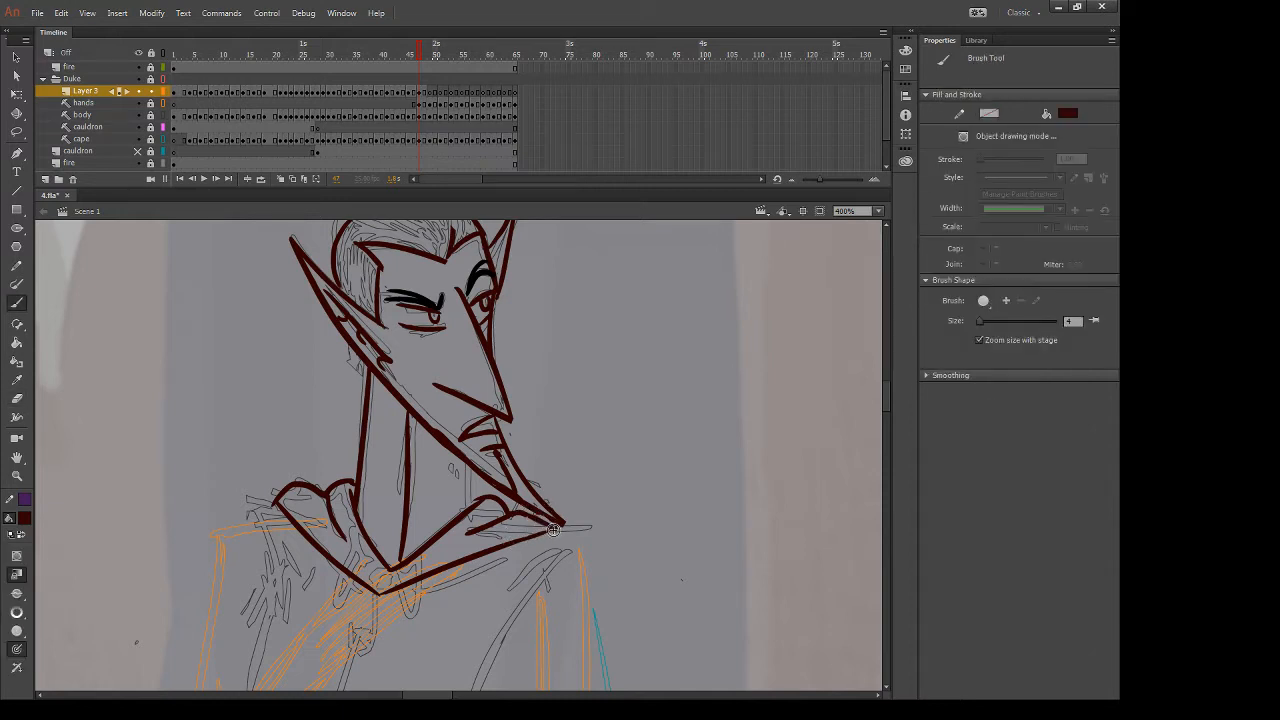
key("period")
key("period")
key("comma")
key("comma")
key("comma")
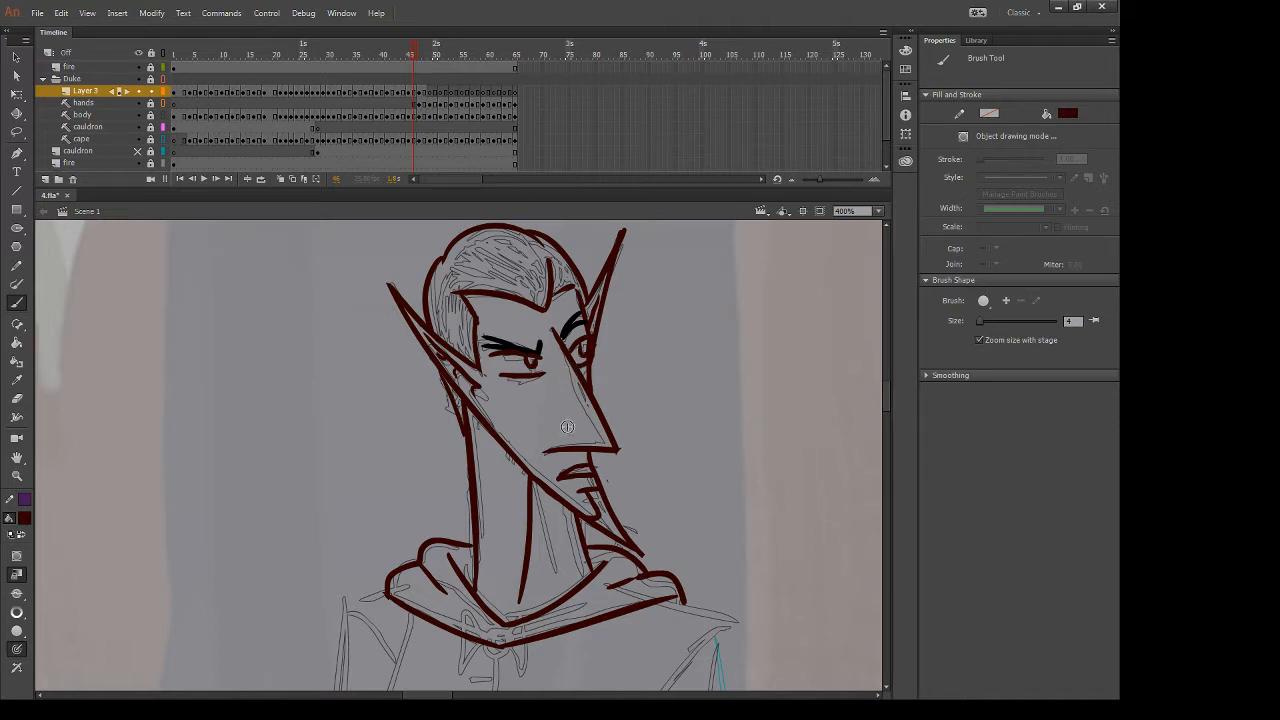
key("period")
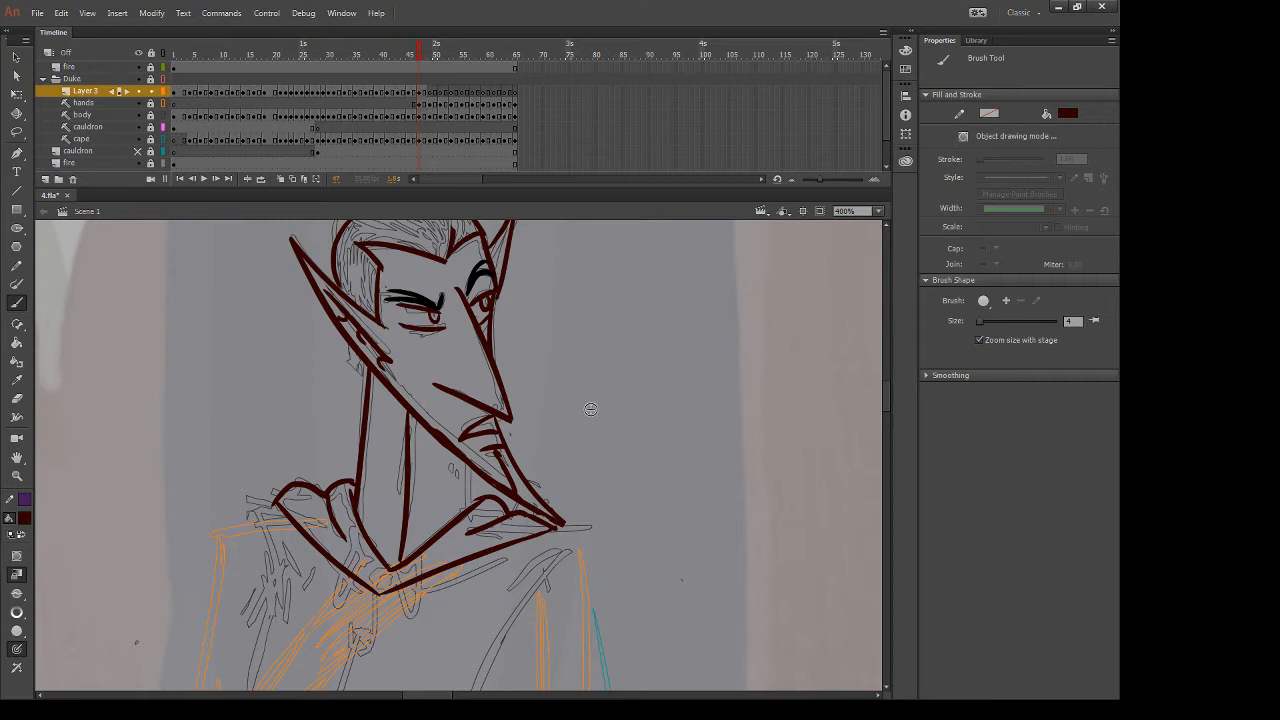
On frame 49, ink the nose's bridge and underside so they meet in a sharp tip, erasing the excess
key("period")
left_click_drag(506, 296, 580, 420)
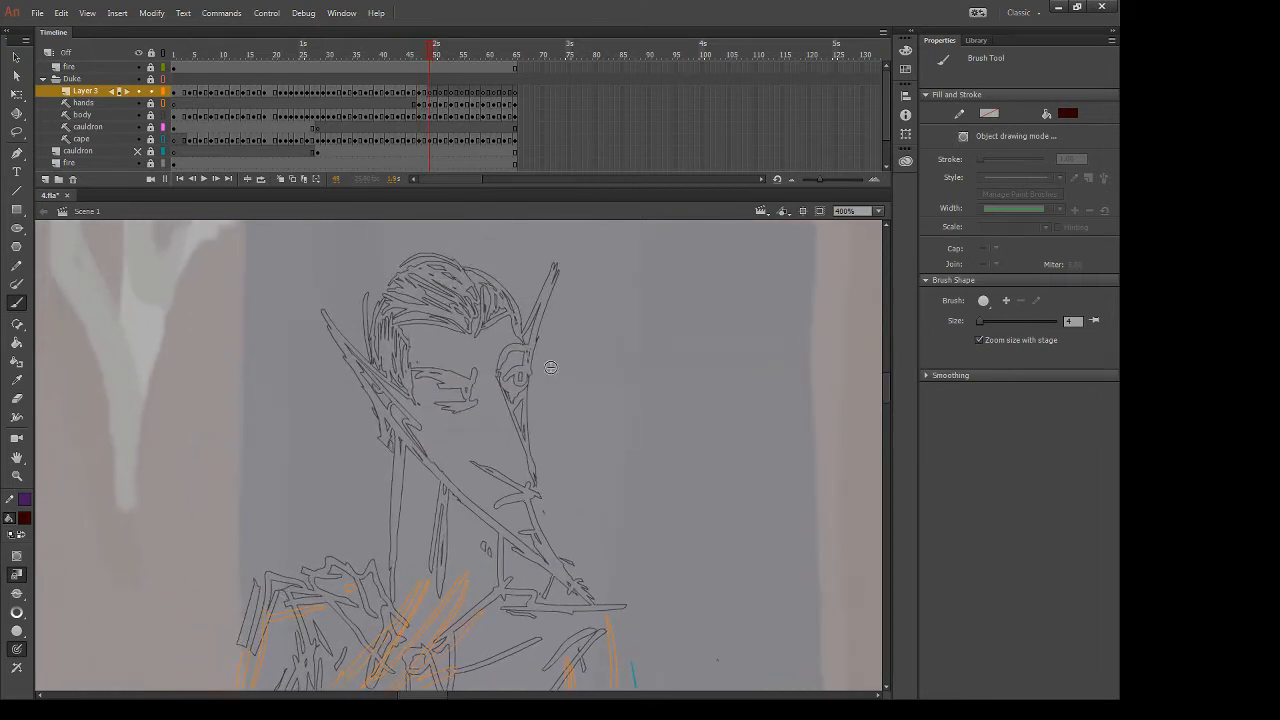
left_click_drag(490, 368, 558, 536)
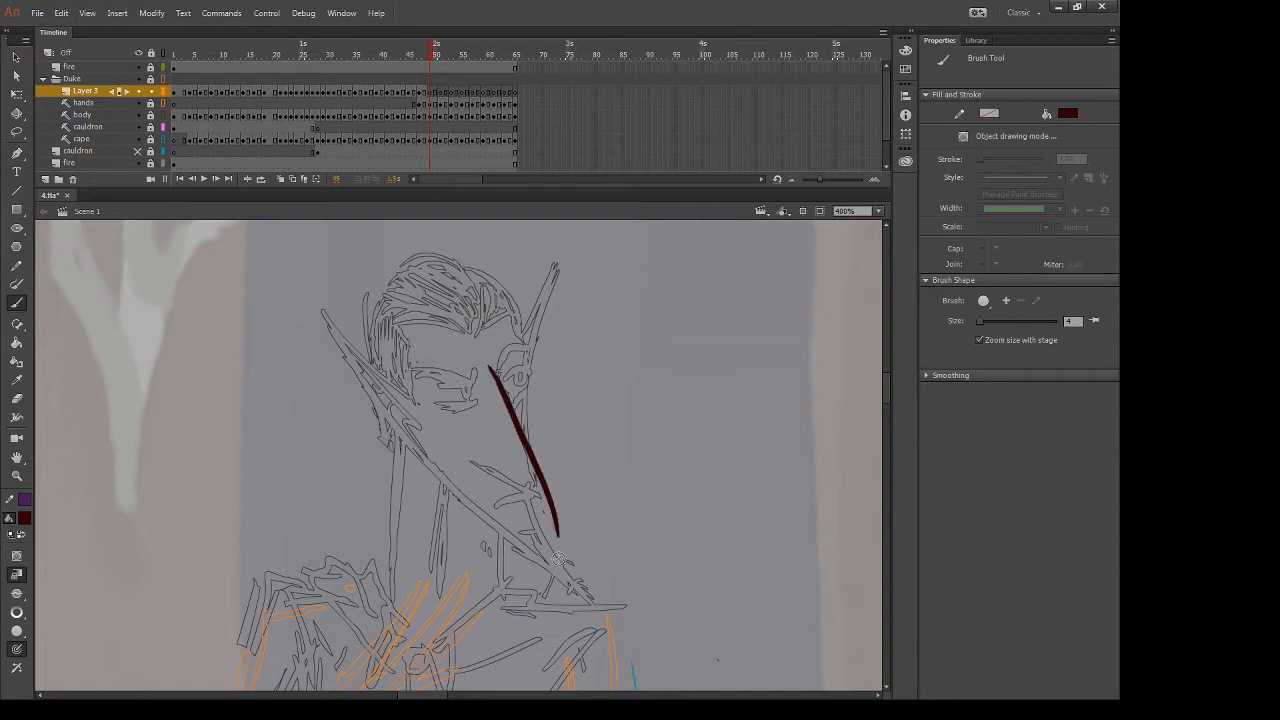
key("ctrl+z")
mouse_move(491, 363)
left_mouse_down()
mouse_move(541, 533)
mouse_move(502, 385)
mouse_move(541, 510)
left_mouse_up()
key("ctrl+z")
left_click_drag(467, 462, 541, 500)
key("ctrl+z")
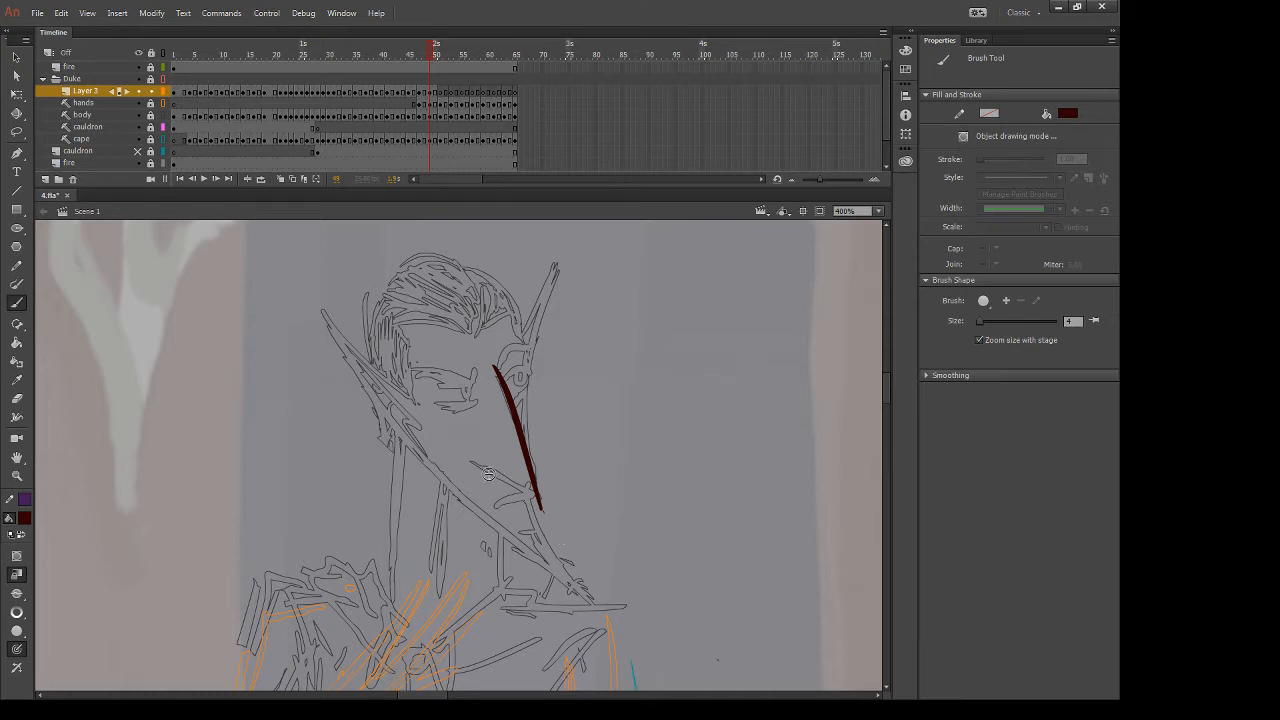
left_click_drag(465, 461, 541, 499)
key("e")
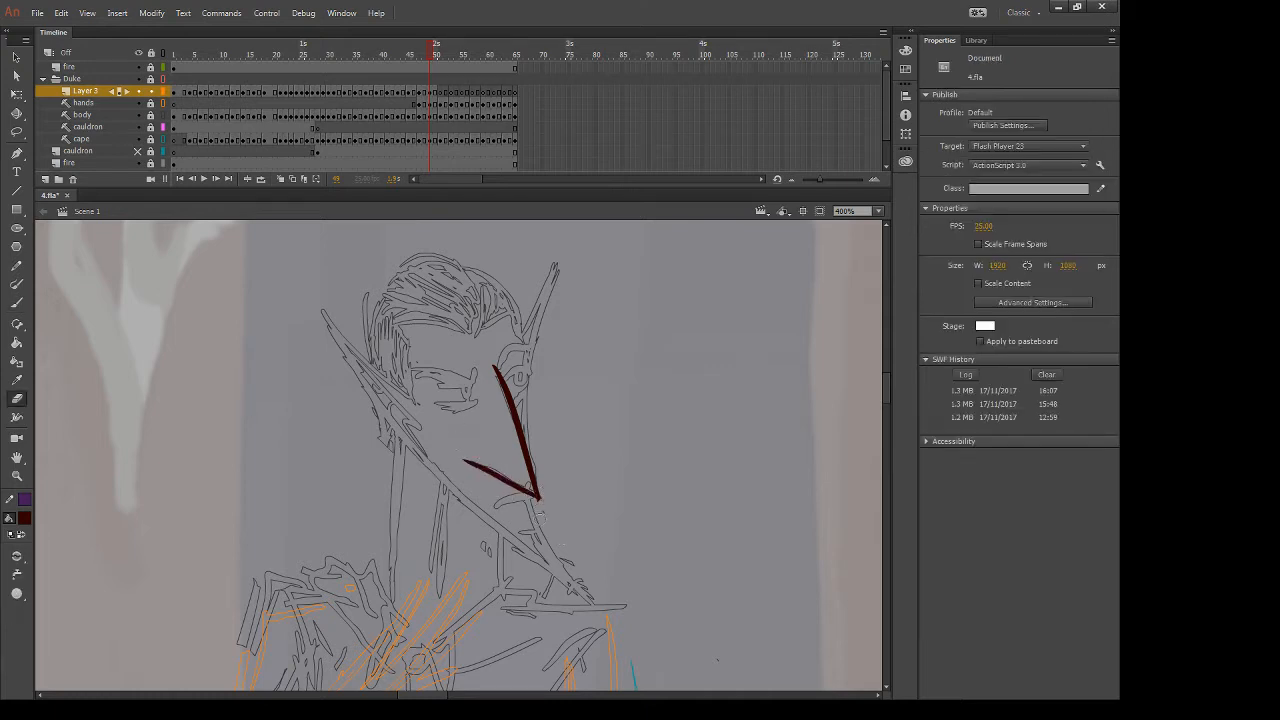
Ink the upper lip under the nose and the front line of the face down to the chin tip
key("b")
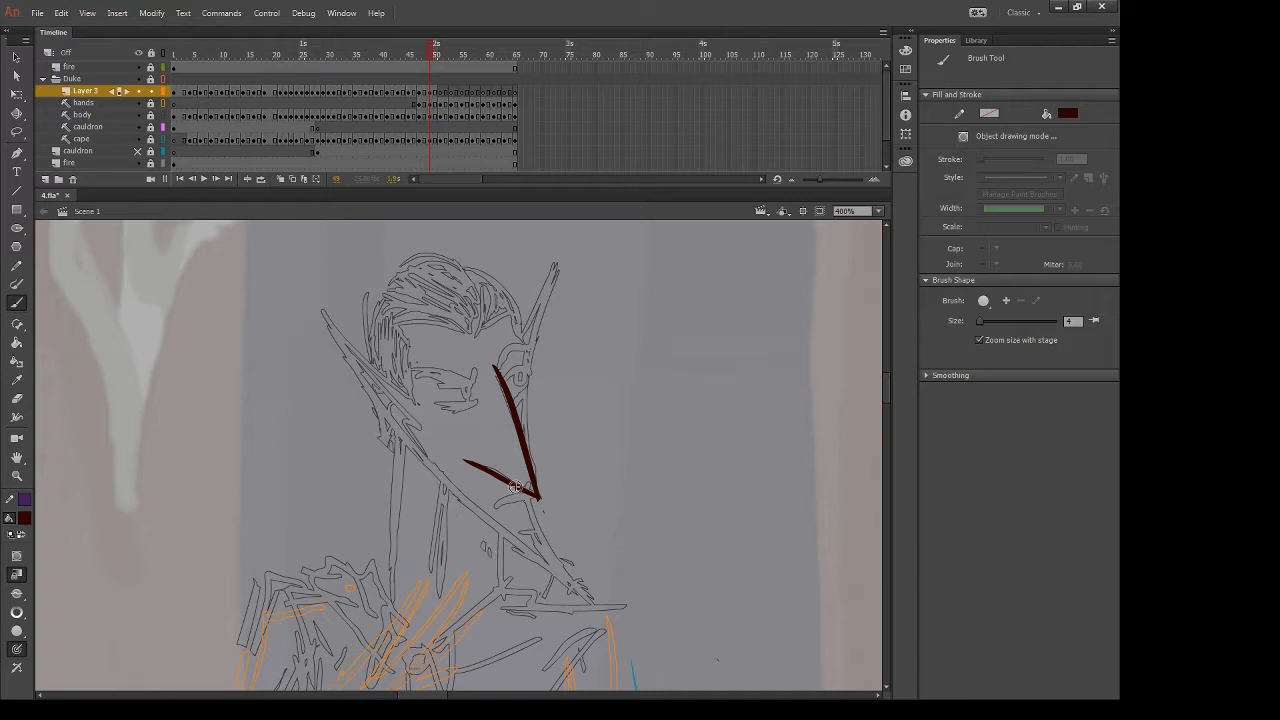
mouse_move(488, 512)
left_mouse_down()
mouse_move(538, 494)
mouse_move(599, 606)
left_mouse_up()
key("comma")
key("period")
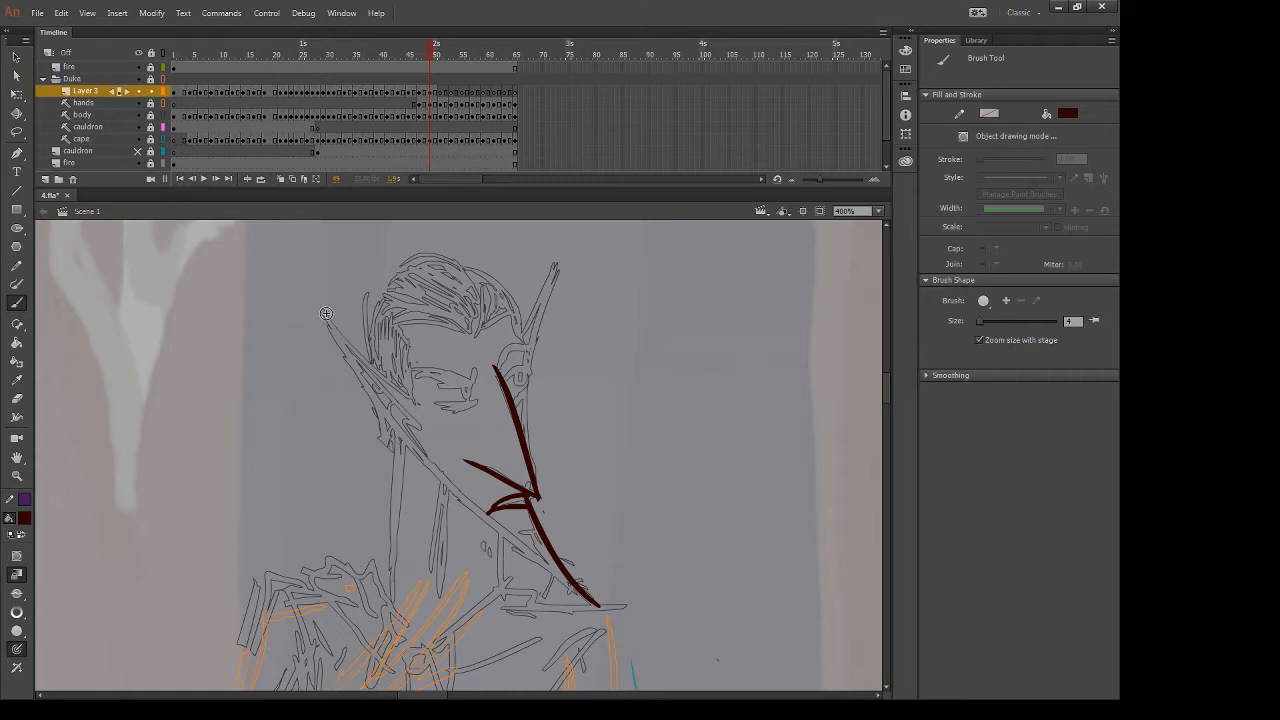
Ink the upper edge of the near ear from its point to the cheek, redoing the stroke until it fits
left_click_drag(325, 312, 405, 408)
key("ctrl+z")
left_click_drag(323, 312, 418, 406)
key("ctrl+z")
left_click_drag(322, 310, 415, 403)
key("comma")
key("period")
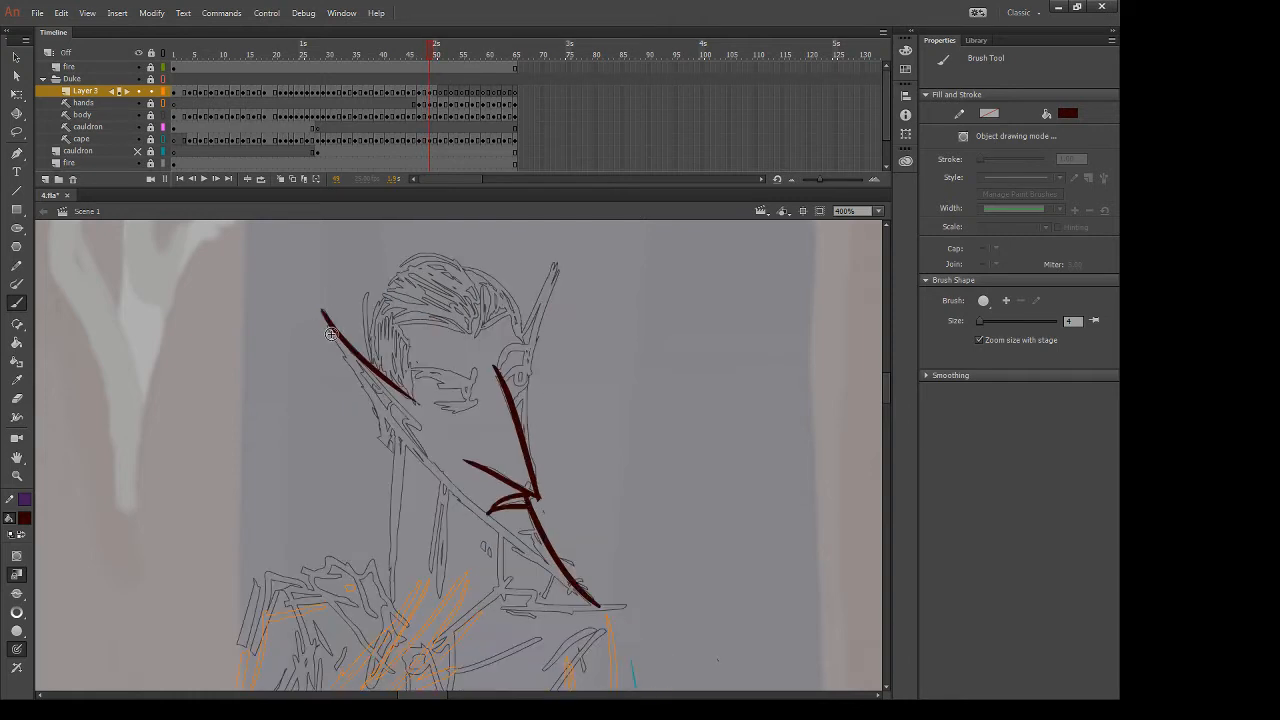
Ink the near ear's outer edge and continue it along the jaw down to the chin tip
left_click_drag(322, 310, 457, 519)
key("ctrl+z")
key("ctrl+y")
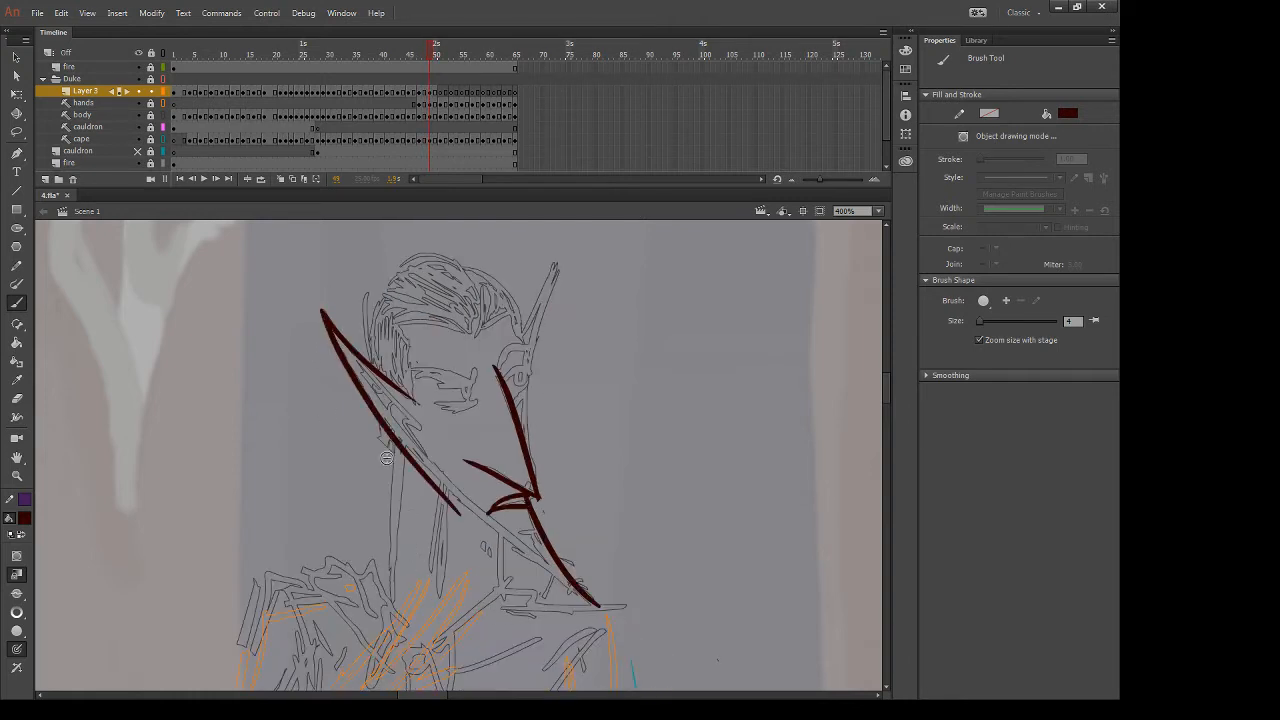
key("ctrl+z")
left_click_drag(326, 317, 458, 502)
left_click_drag(424, 458, 570, 584)
key("ctrl+z")
key("ctrl+y")
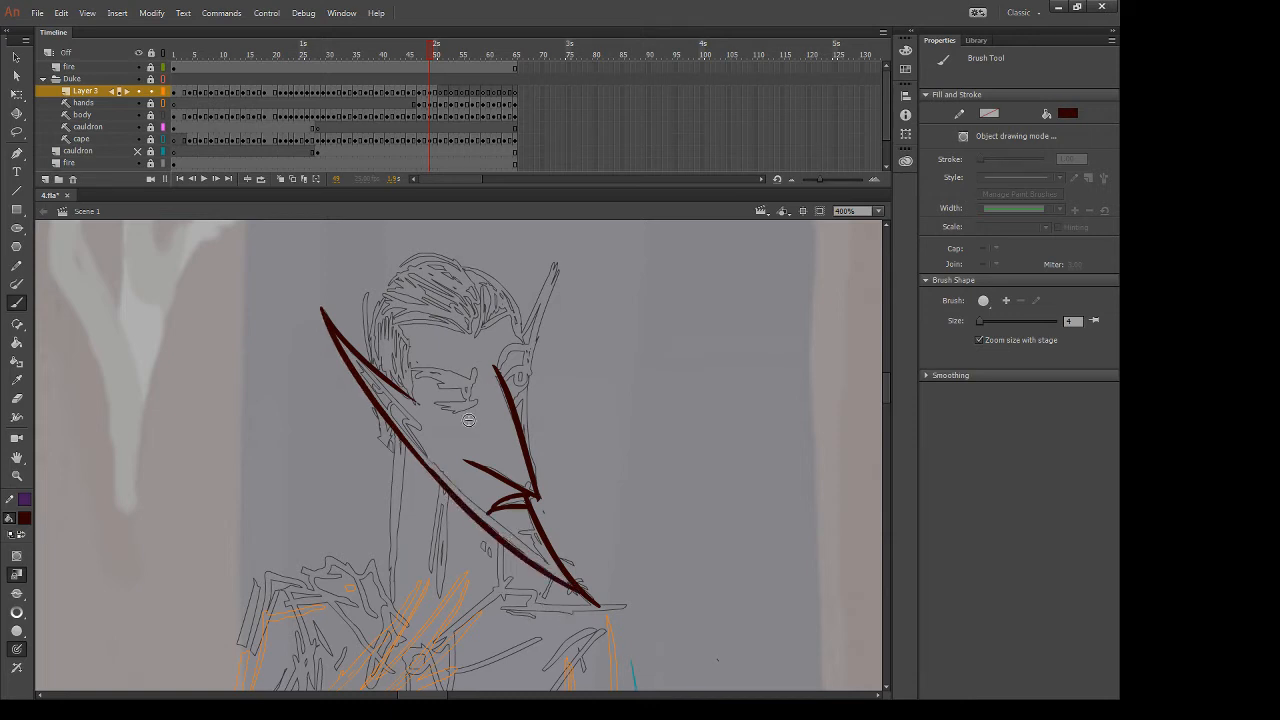
Ink the lower lip and chin crease, and erase the excess lines at the chin tip
left_click_drag(504, 527, 536, 532)
key("e")
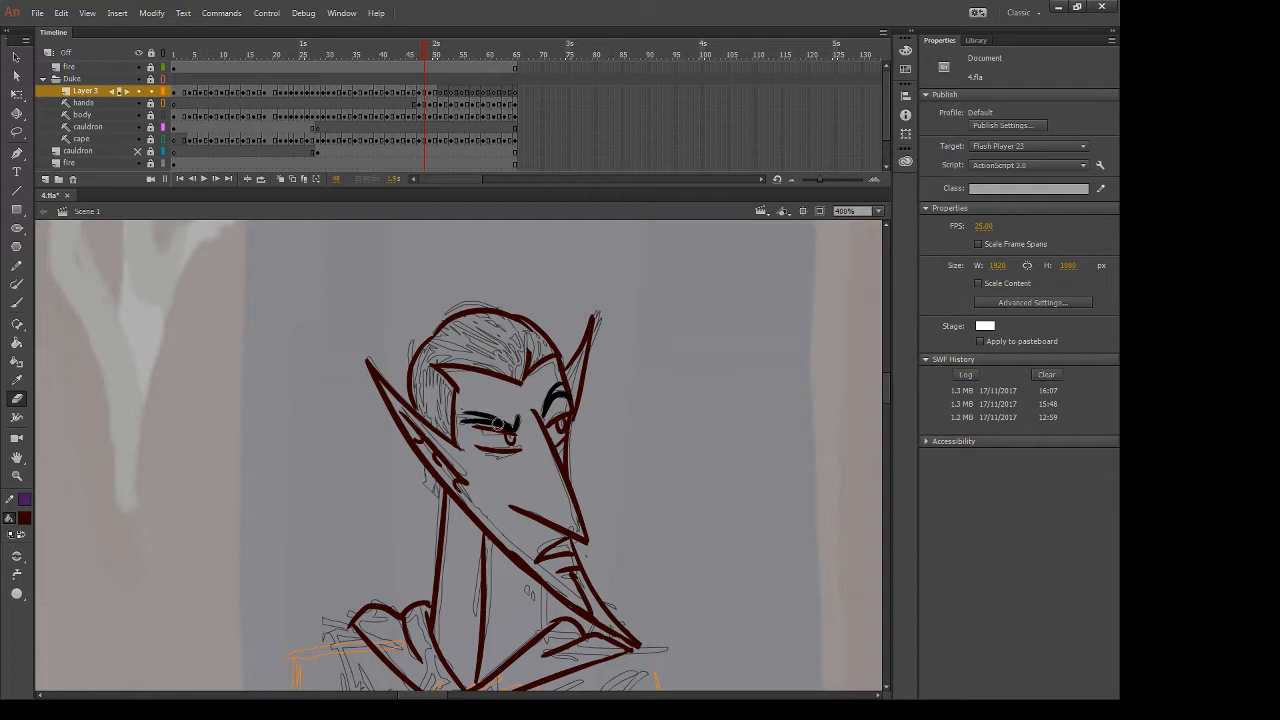
key(".")
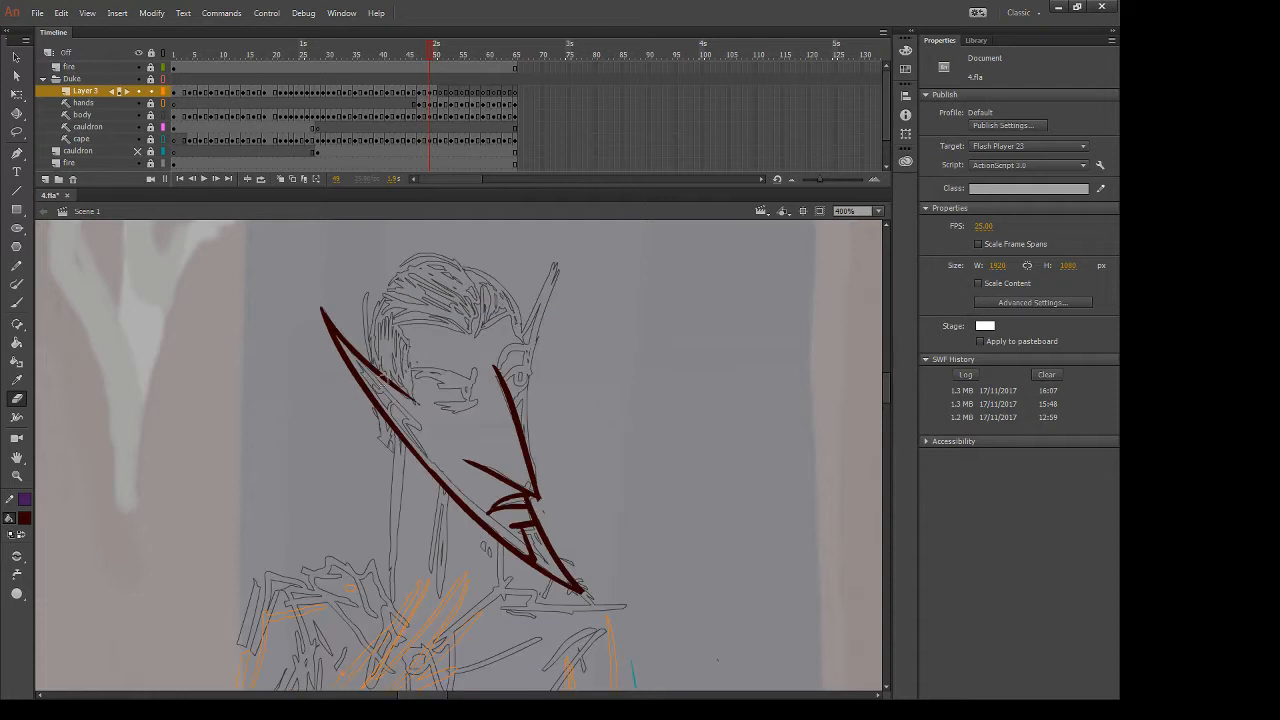
Ink the near ear's inner folds, and the sideburn edge with the curved front hairline
key("b")
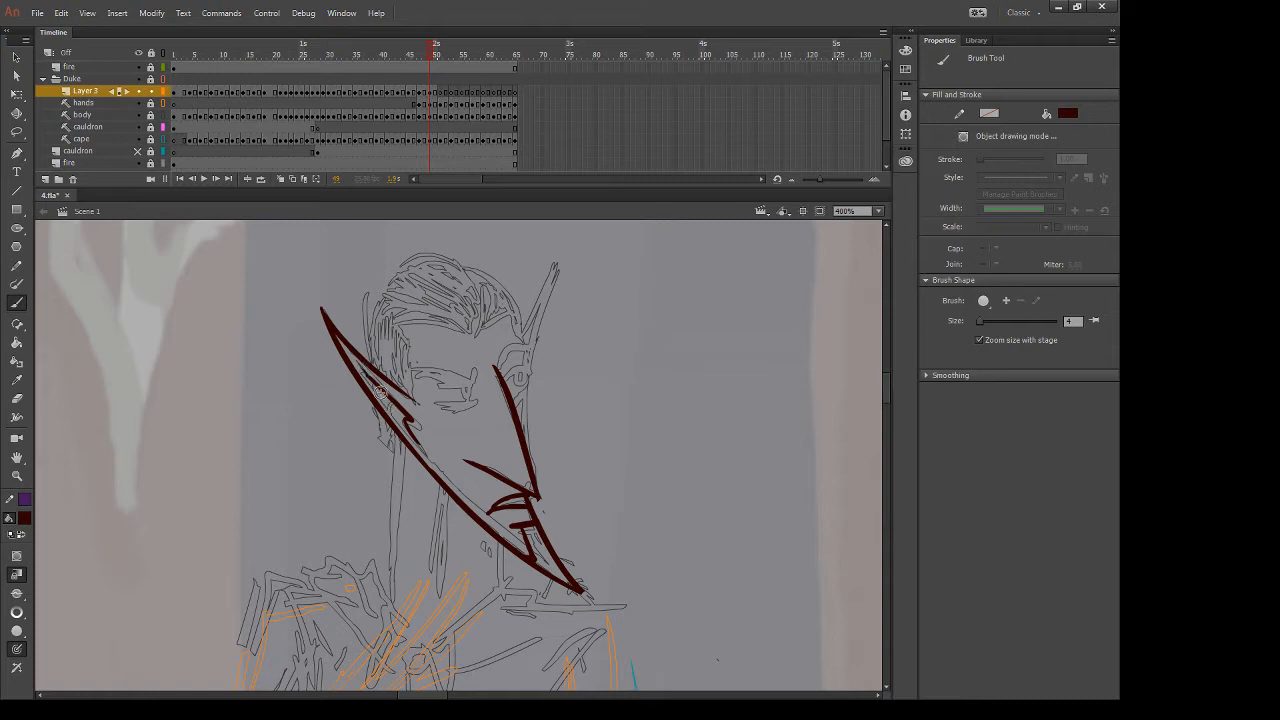
left_click_drag(408, 341, 411, 394)
key("ctrl+z")
left_click_drag(407, 346, 417, 405)
mouse_move(388, 327)
left_mouse_down()
mouse_move(415, 361)
mouse_move(409, 320)
mouse_move(387, 321)
mouse_move(476, 340)
left_mouse_up()
key("ctrl+z")
left_click_drag(388, 324, 488, 337)
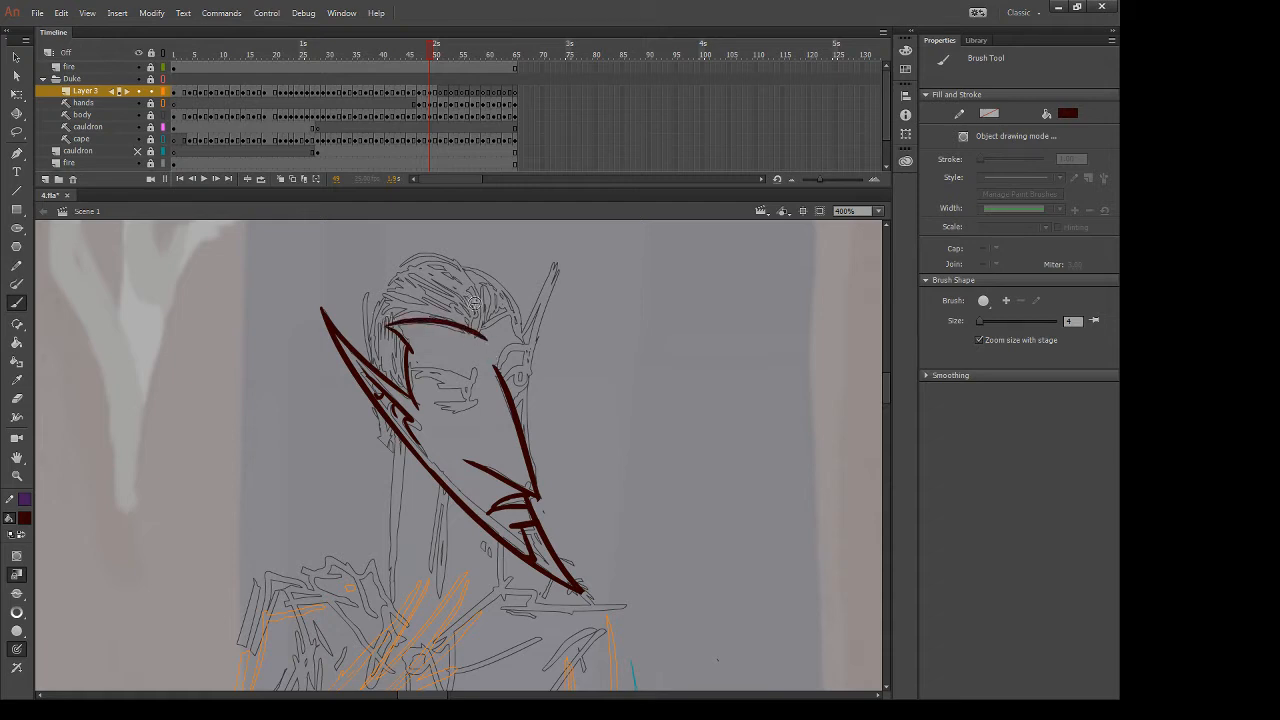
Ink the widow's peak with its parting line and the far edge of the face, erasing the excess below the sideburn
mouse_move(486, 284)
left_mouse_down()
mouse_move(479, 332)
mouse_move(521, 314)
mouse_move(526, 354)
left_mouse_up()
key("ctrl+z")
left_click_drag(518, 317, 528, 470)
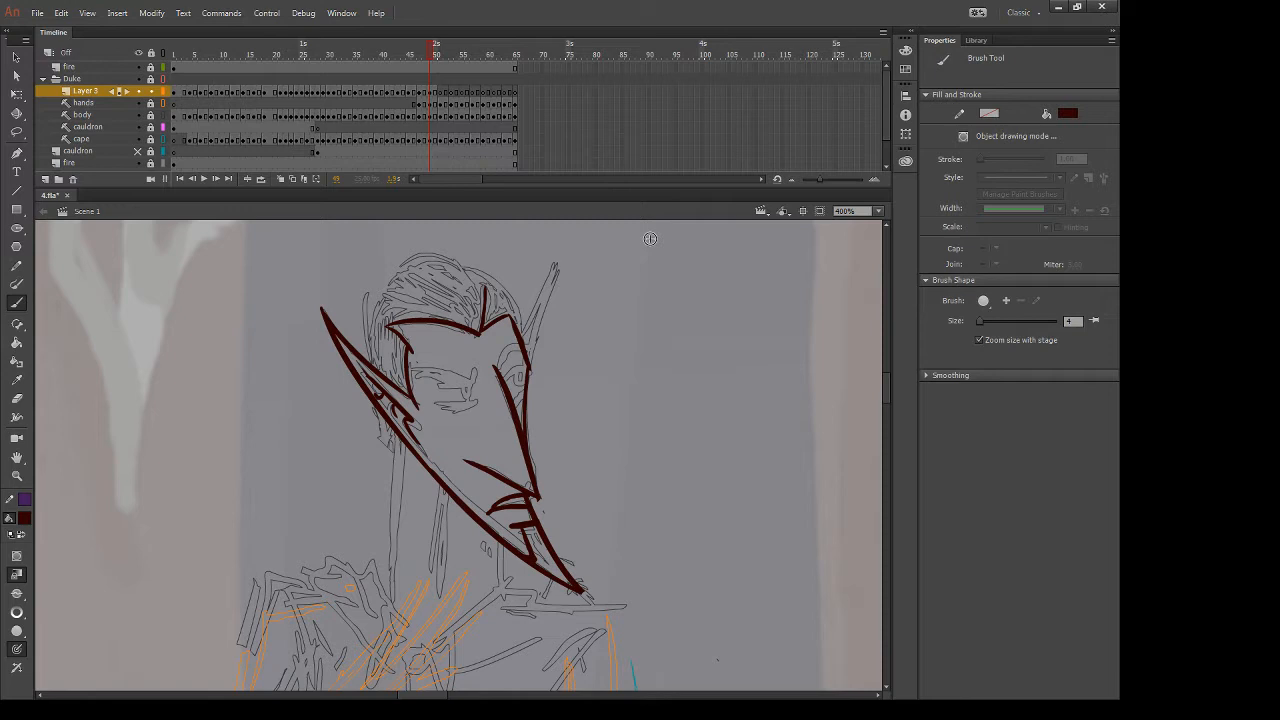
key("e")
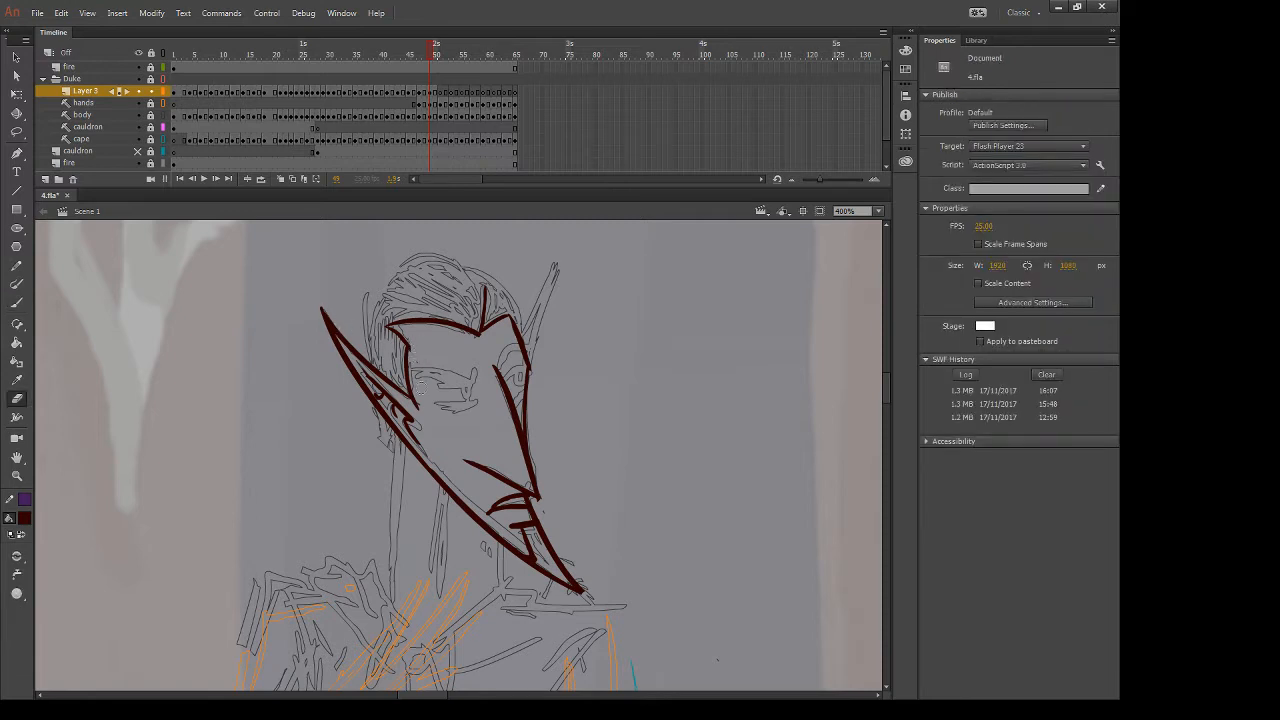
key("b")
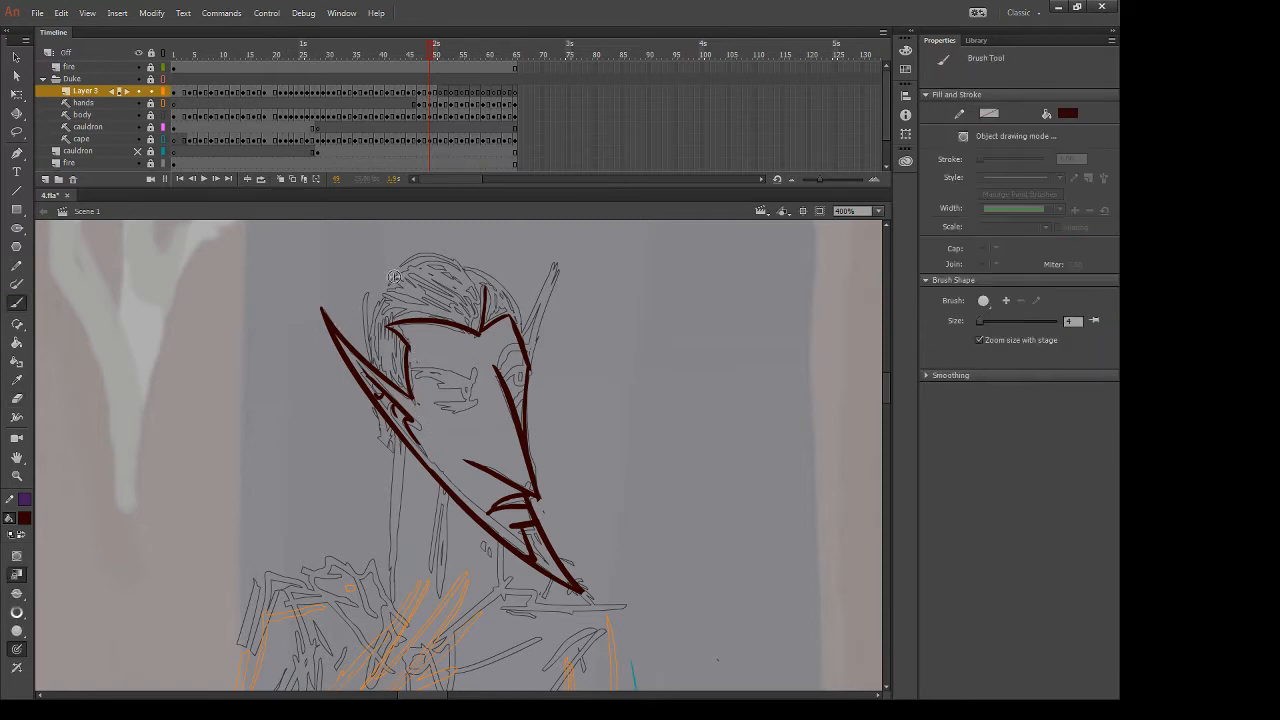
Ink the top of the head and curve its outline down the back to the near ear
left_click_drag(375, 296, 480, 288)
key("ctrl+z")
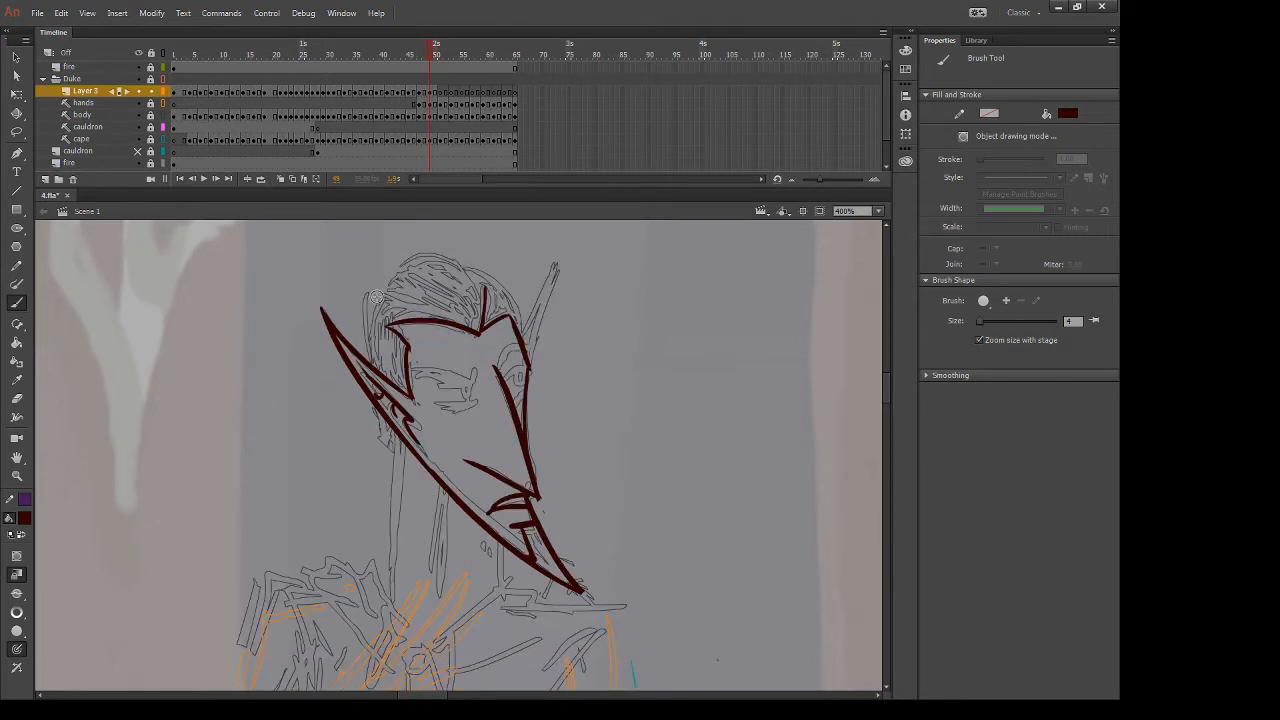
left_click_drag(375, 300, 470, 270)
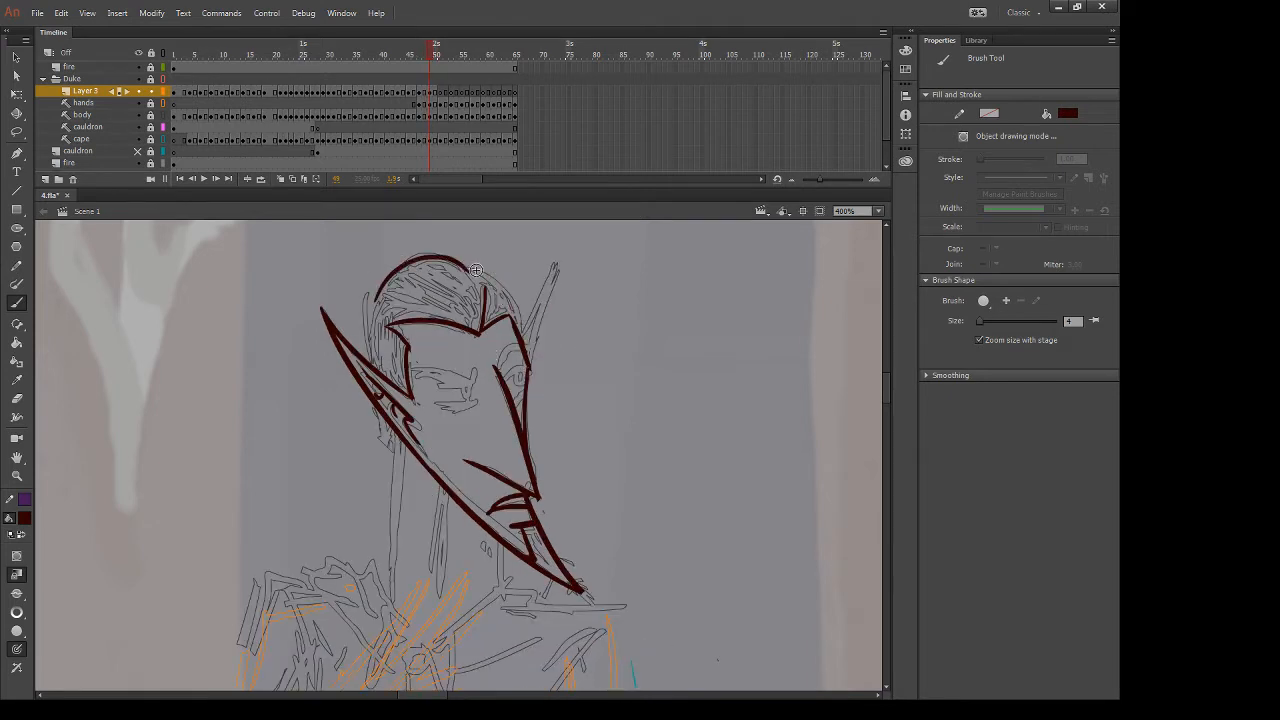
left_click_drag(461, 263, 517, 320)
key("ctrl+z")
left_click_drag(376, 295, 360, 345)
Ink the far side of the hair outline from the crown down to the temple, redoing the stroke until it fits
left_click_drag(458, 262, 519, 303)
key("ctrl+z")
left_click_drag(469, 263, 520, 332)
key("ctrl+z")
left_click_drag(463, 261, 522, 344)
key("ctrl+z")
left_click_drag(461, 262, 530, 343)
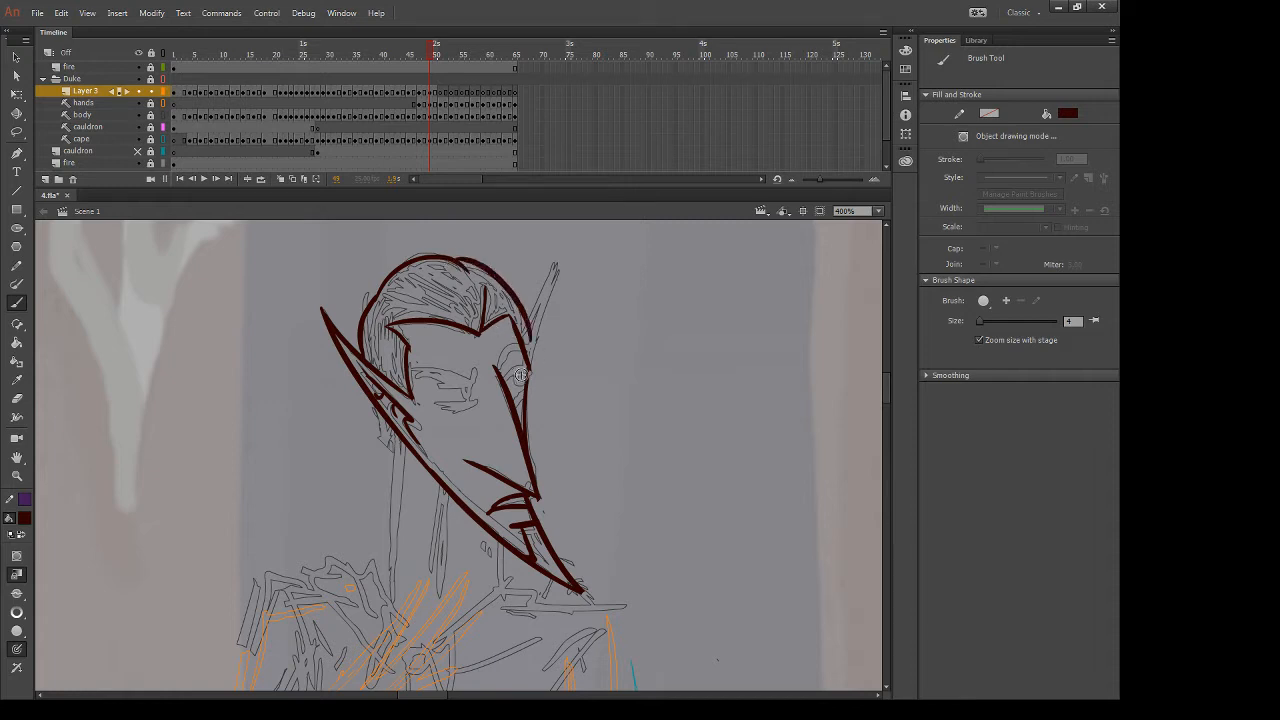
key("ctrl+z")
left_click_drag(462, 261, 526, 350)
key("ctrl+z")
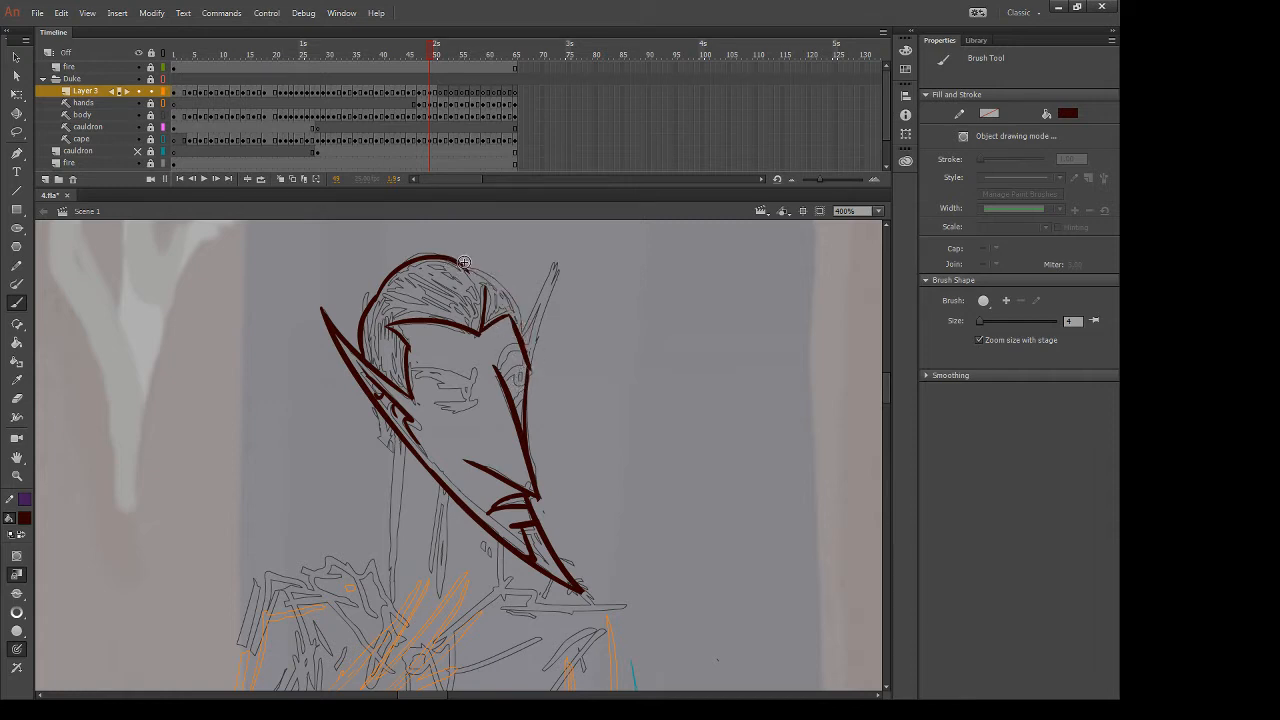
left_click_drag(464, 262, 528, 356)
key("ctrl+z")
mouse_move(458, 260)
left_mouse_down()
mouse_move(505, 276)
mouse_move(516, 366)
left_mouse_up()
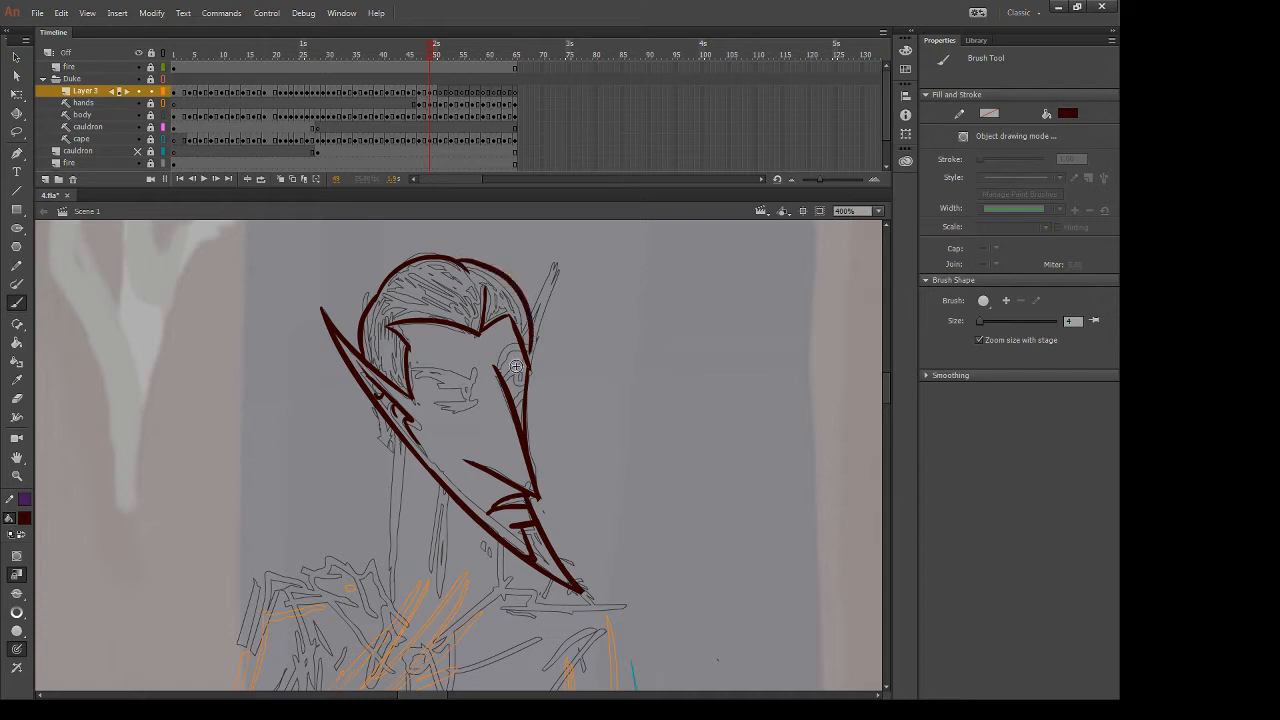
key("ctrl+z")
left_click_drag(461, 262, 524, 347)
key("ctrl+z")
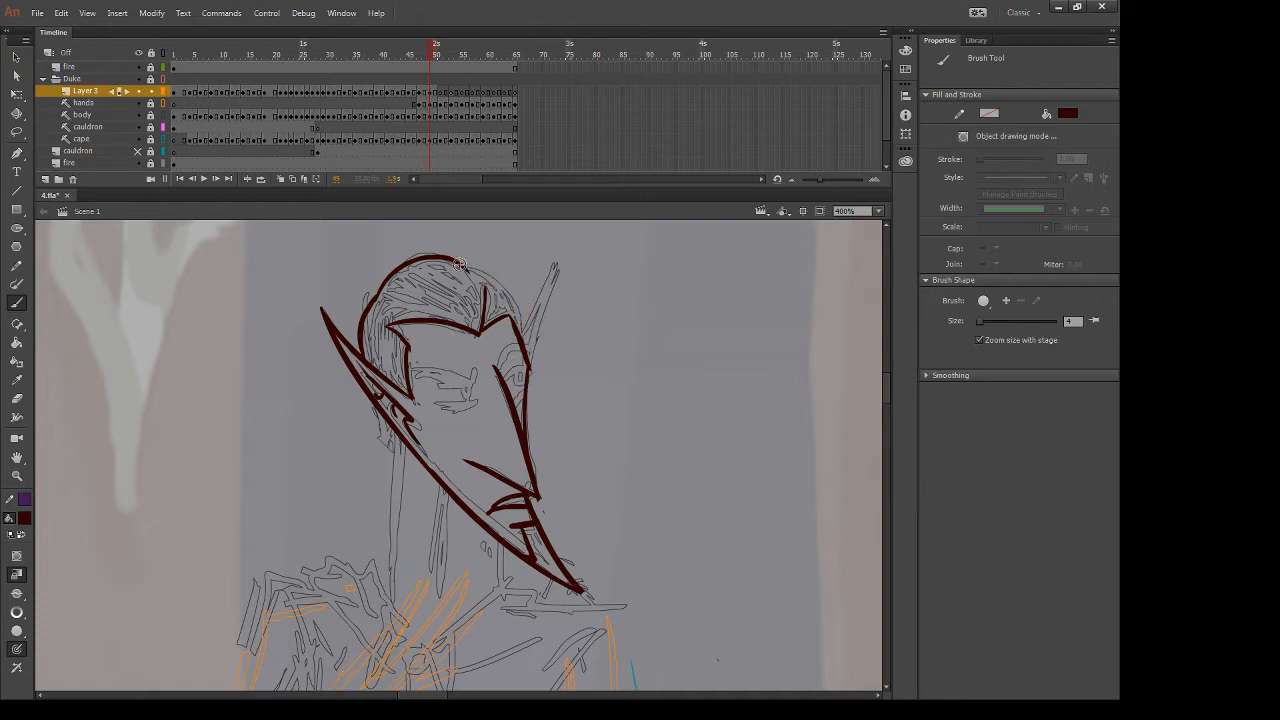
left_click_drag(459, 264, 524, 330)
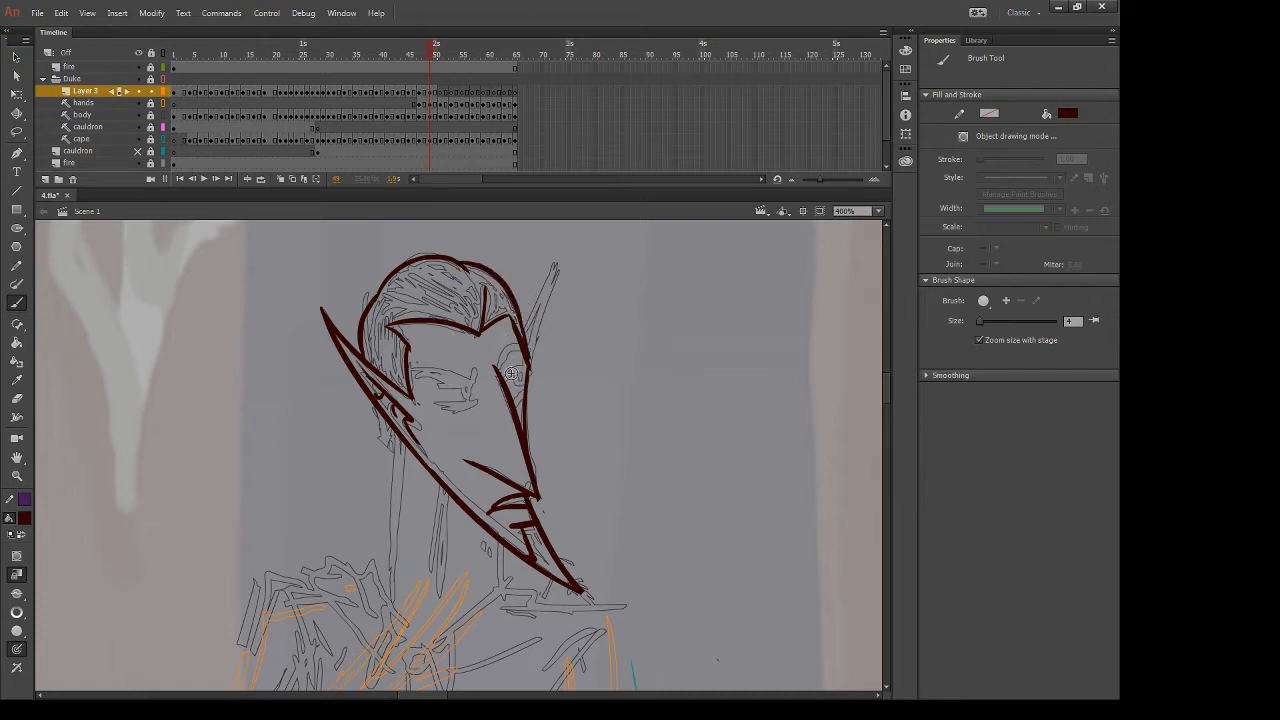
Compare the head with the previous frames and ink the far pointed ear with its inner line
key("comma")
key("period")
key("comma")
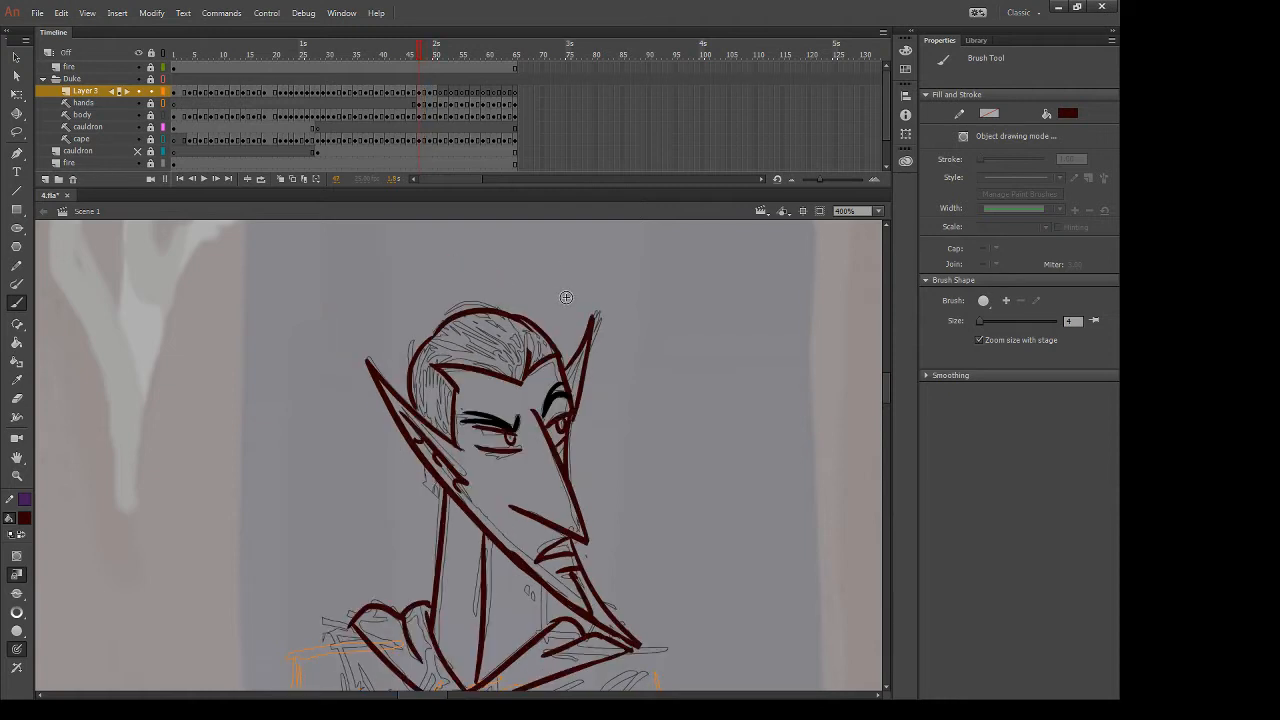
key("period")
key("comma")
key("period")
key("period")
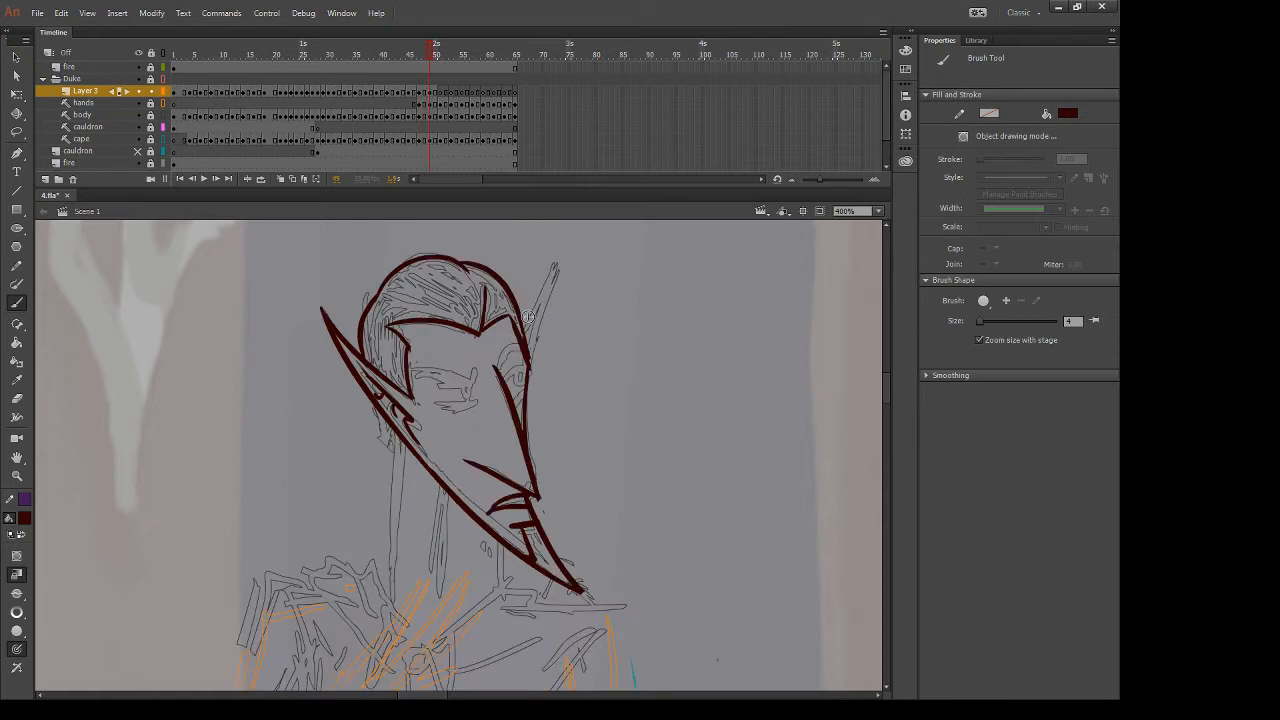
mouse_move(525, 322)
left_mouse_down()
mouse_move(549, 251)
mouse_move(528, 394)
left_mouse_up()
key("ctrl+z")
left_click_drag(555, 265, 524, 404)
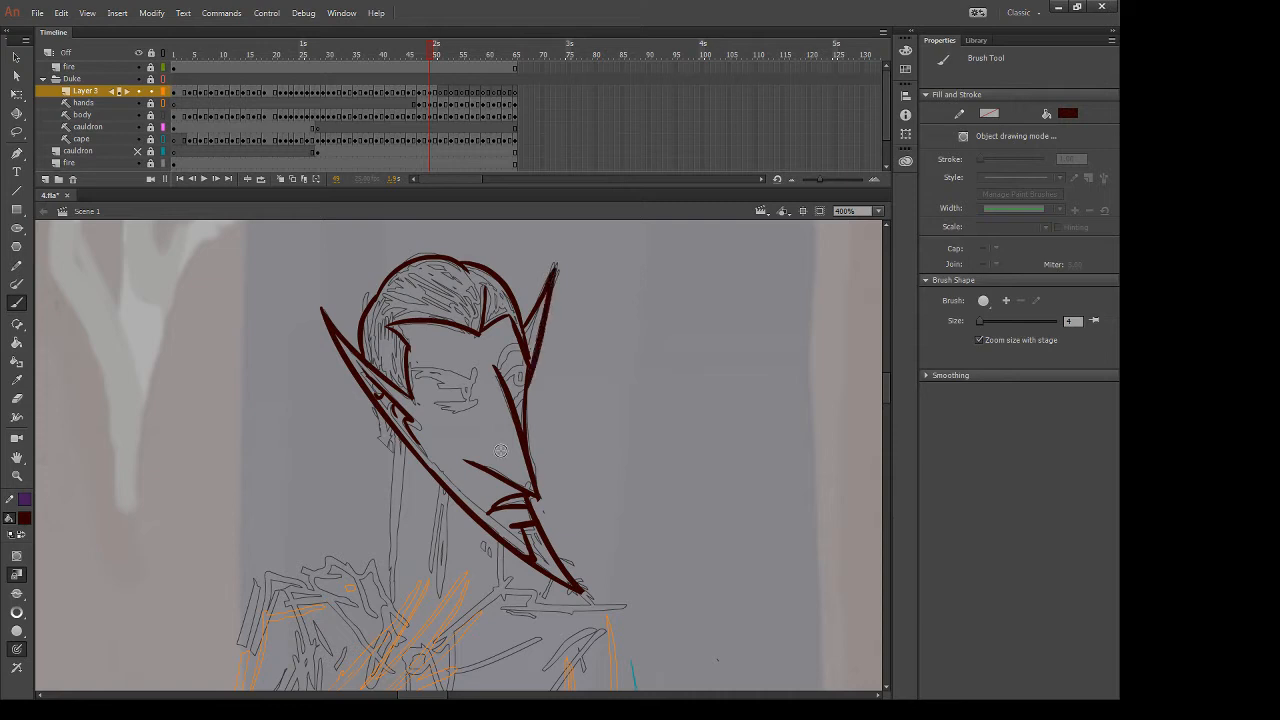
left_click_drag(535, 316, 522, 362)
Switch the brush fill to black and paint both eyebrows
left_click(69, 571)
mouse_move(415, 376)
left_mouse_down()
mouse_move(472, 390)
mouse_move(417, 376)
mouse_move(474, 387)
mouse_move(485, 366)
mouse_move(524, 347)
left_mouse_up()
key("ctrl+z")
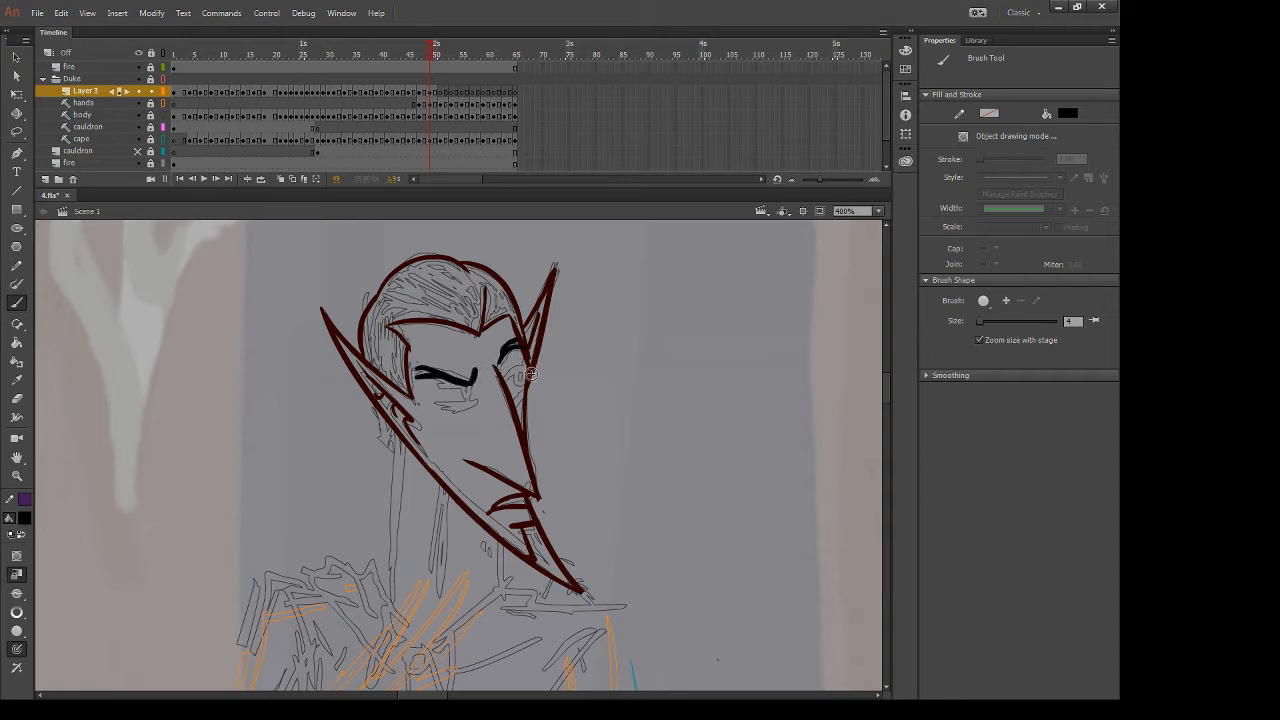
Sample the dark red line colour and ink both eyes with their lids, pupils and lower creases
key("i")
left_click(470, 325)
key("b")
mouse_move(426, 385)
left_mouse_down()
mouse_move(469, 387)
mouse_move(477, 401)
mouse_move(476, 385)
left_mouse_up()
key("ctrl+z")
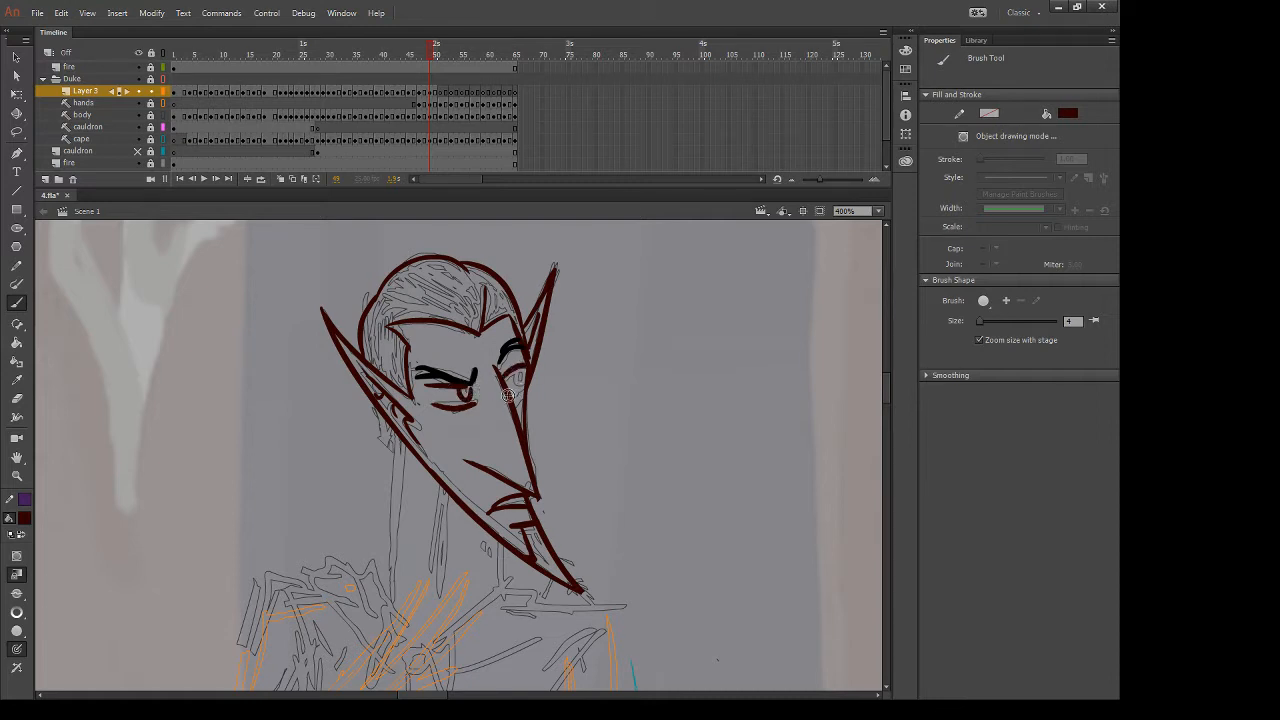
Ink the neck's back line, middle line and short front line down from the ear, jaw and chin
key("period")
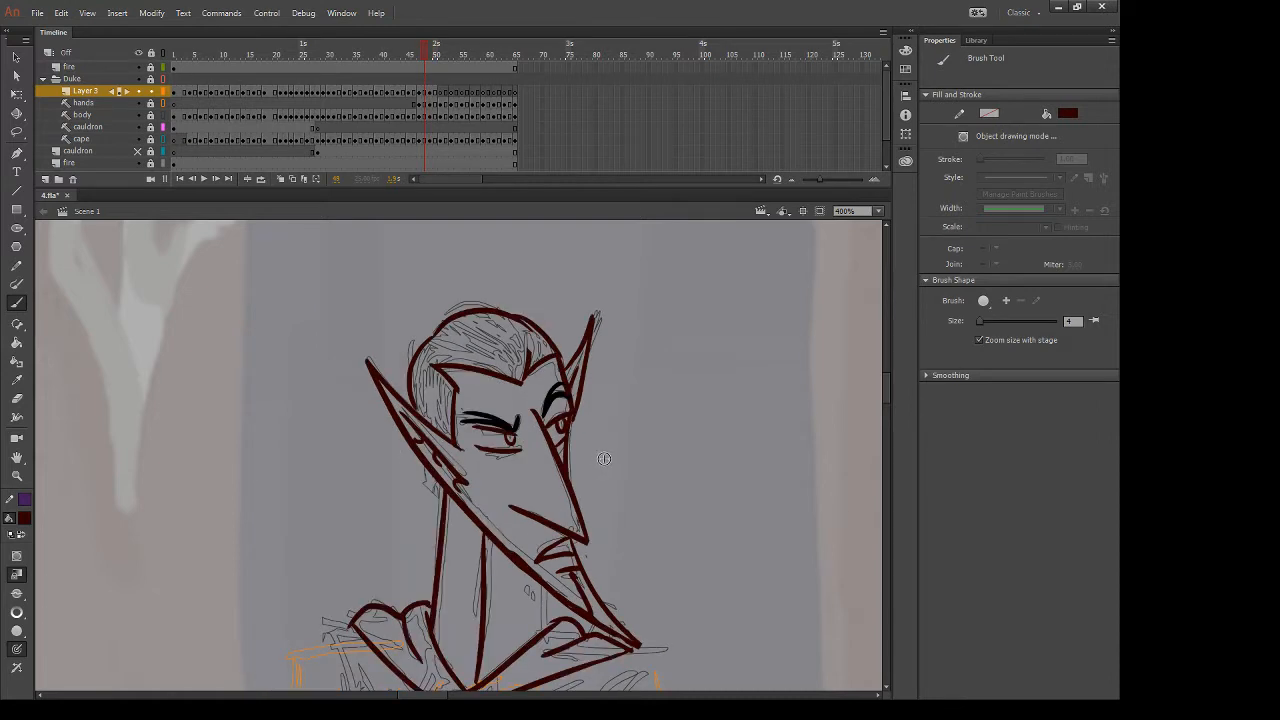
key("comma")
left_click_drag(443, 488, 437, 640)
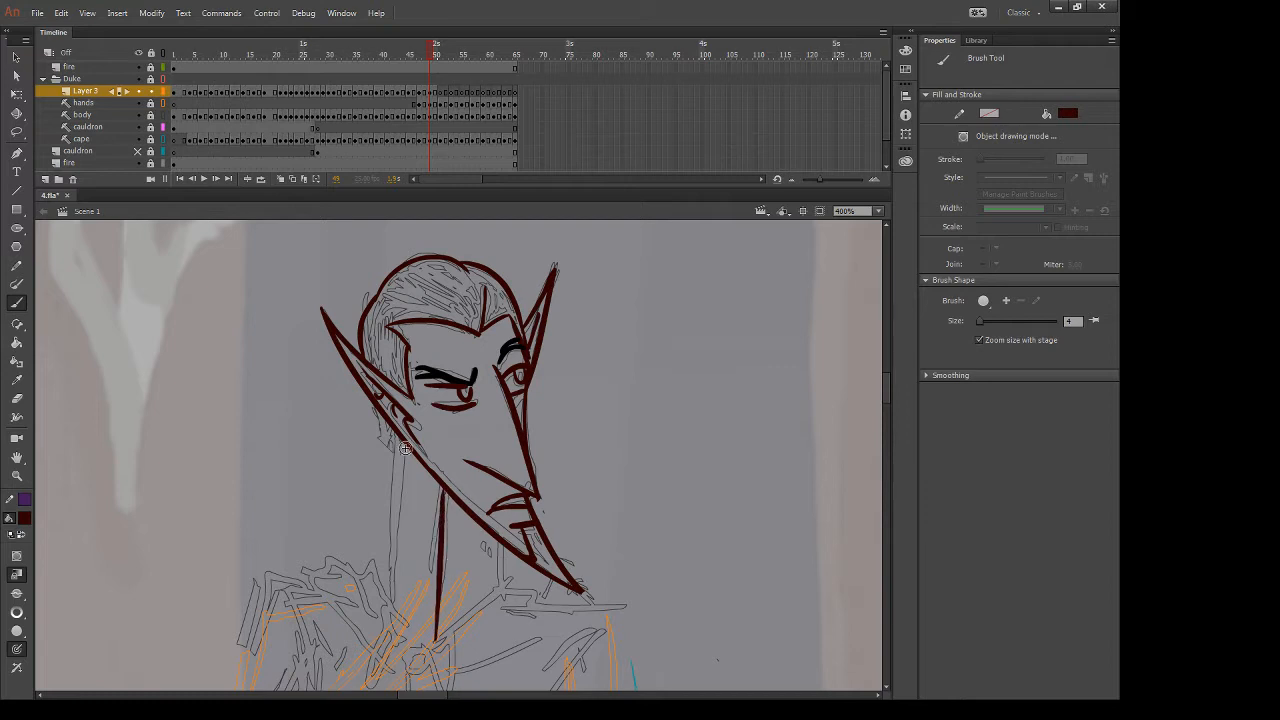
left_click_drag(404, 440, 386, 617)
left_click_drag(503, 540, 506, 598)
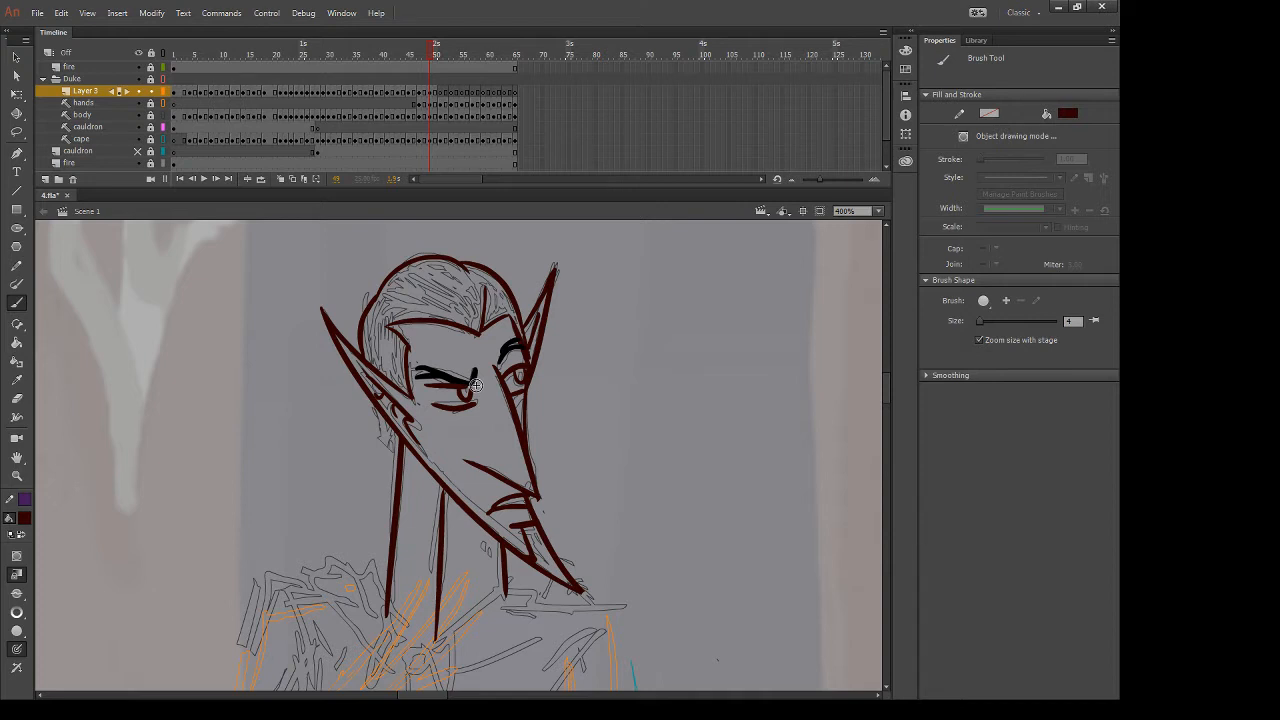
left_click_drag(458, 463, 496, 407)
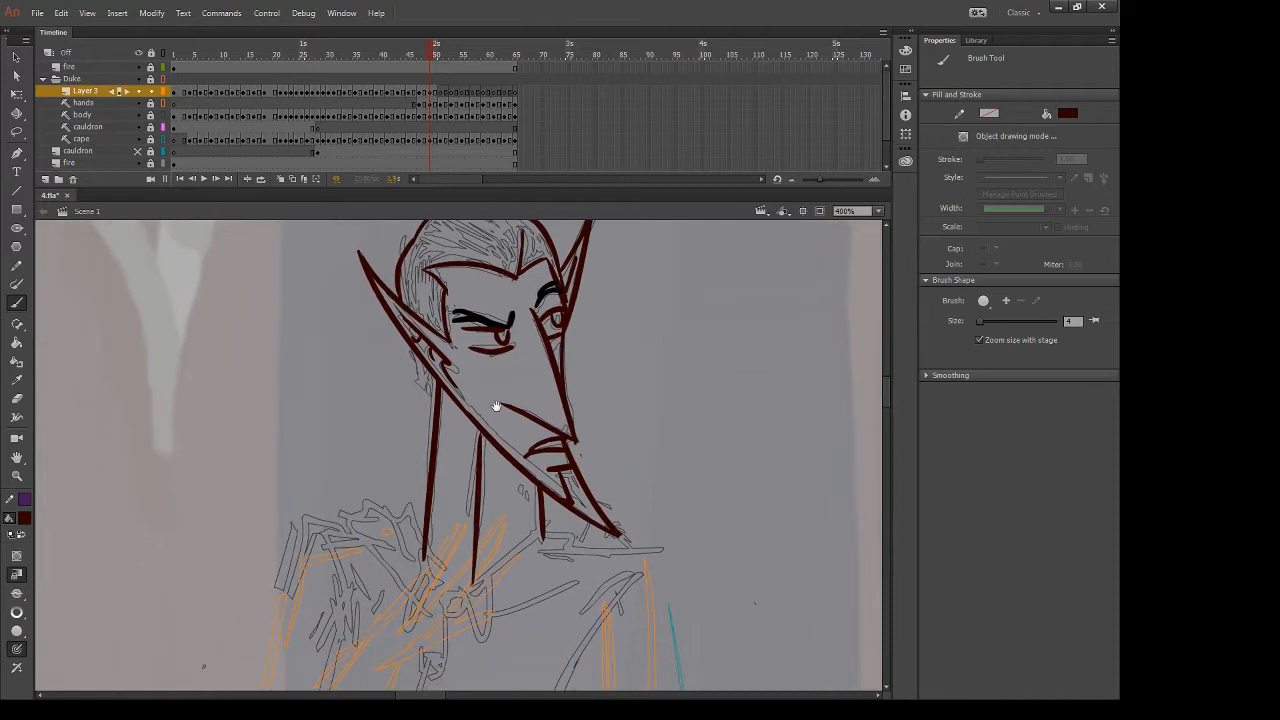
Compare the head with the neighbouring frames and ink the short hair edge behind the near ear on frame 49
key("comma")
key("period")
left_click_drag(414, 349, 436, 403)
key("comma")
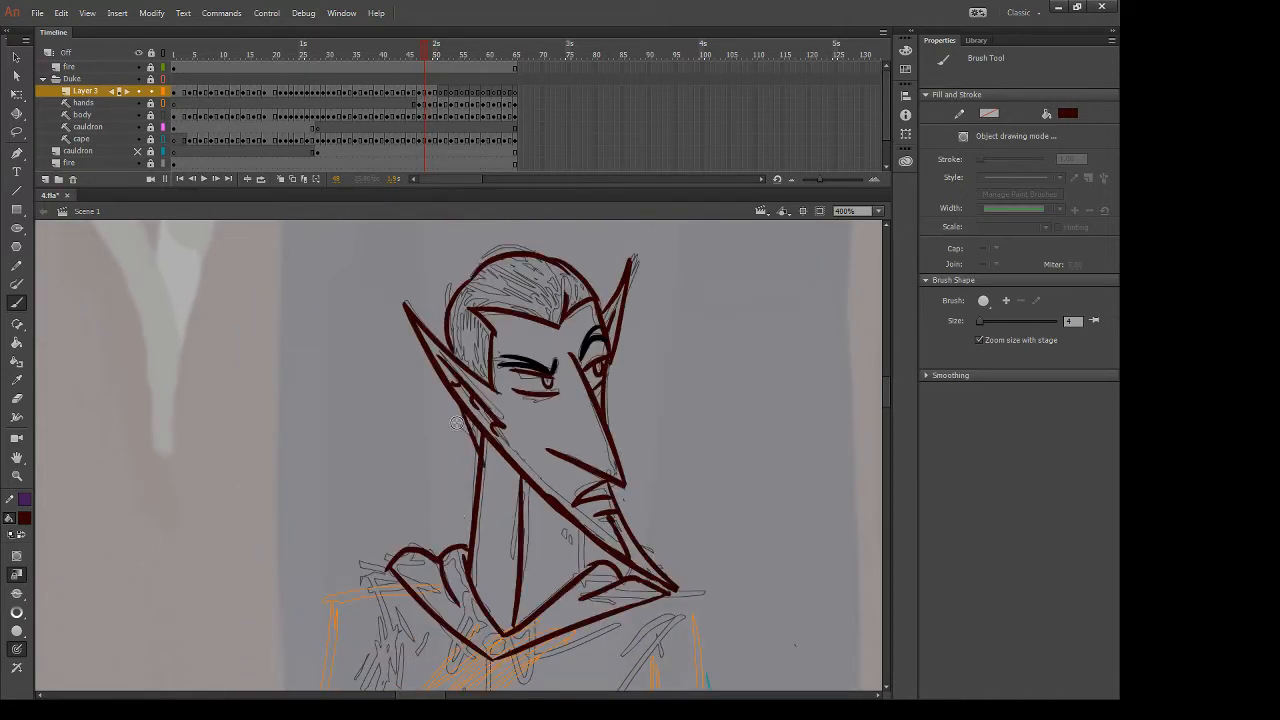
key("comma")
key("period")
key("period")
key("comma")
key("comma")
key("period")
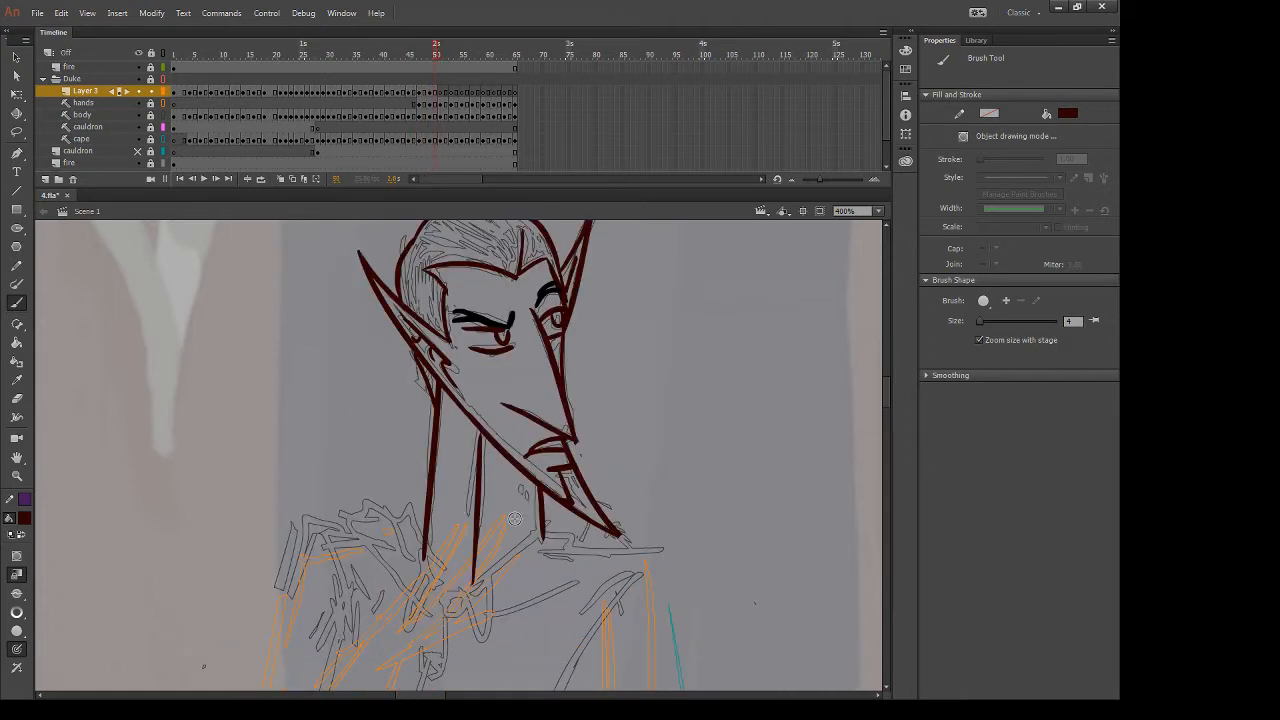
key("period")
Ink the near side of the collar with its outer edge, inner edge and short fold, and erase the overshooting shoulder corner
mouse_move(412, 518)
left_mouse_down()
mouse_move(336, 530)
mouse_move(455, 630)
left_mouse_up()
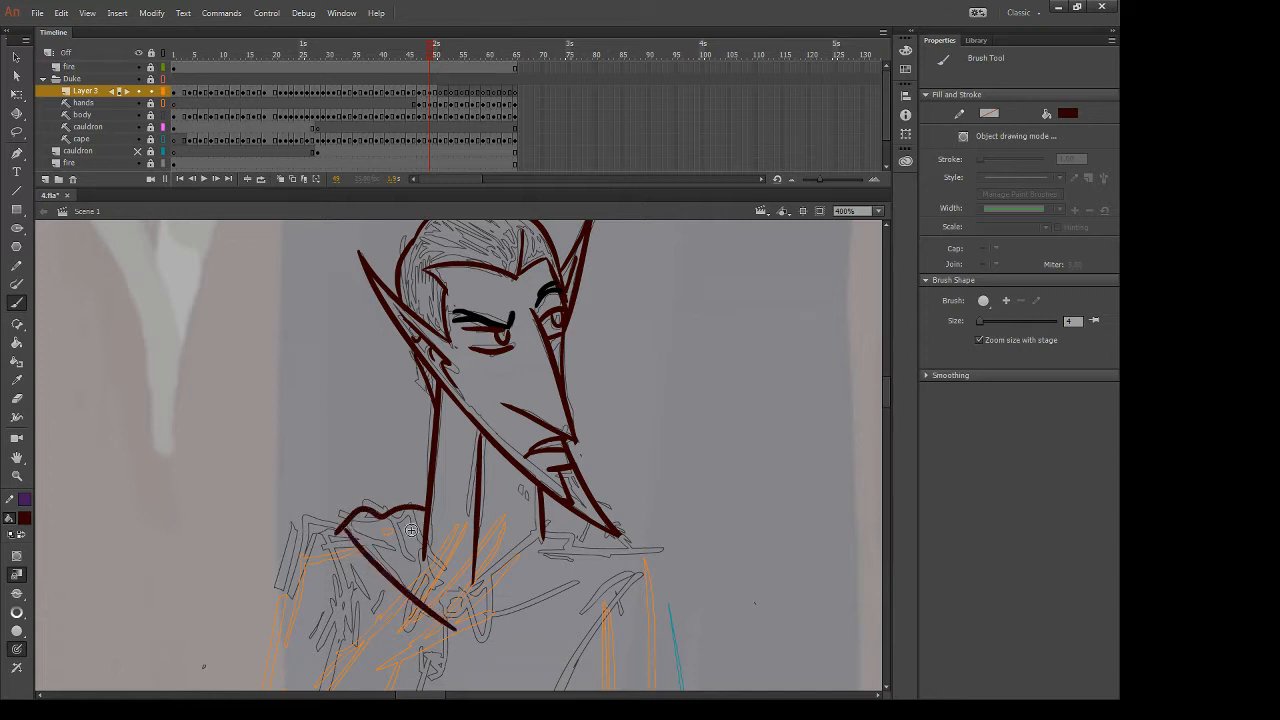
left_click_drag(411, 520, 460, 607)
left_click_drag(381, 517, 404, 558)
key("e")
mouse_move(327, 521)
left_mouse_down()
mouse_move(334, 535)
mouse_move(330, 524)
left_mouse_up()
key("b")
Ink the far side of the collar with its inner edge, rolled folds and outer edge meeting in a point below the neck
mouse_move(466, 600)
left_mouse_down()
mouse_move(552, 533)
mouse_move(606, 545)
left_mouse_up()
left_click_drag(455, 630, 633, 545)
key("ctrl+z")
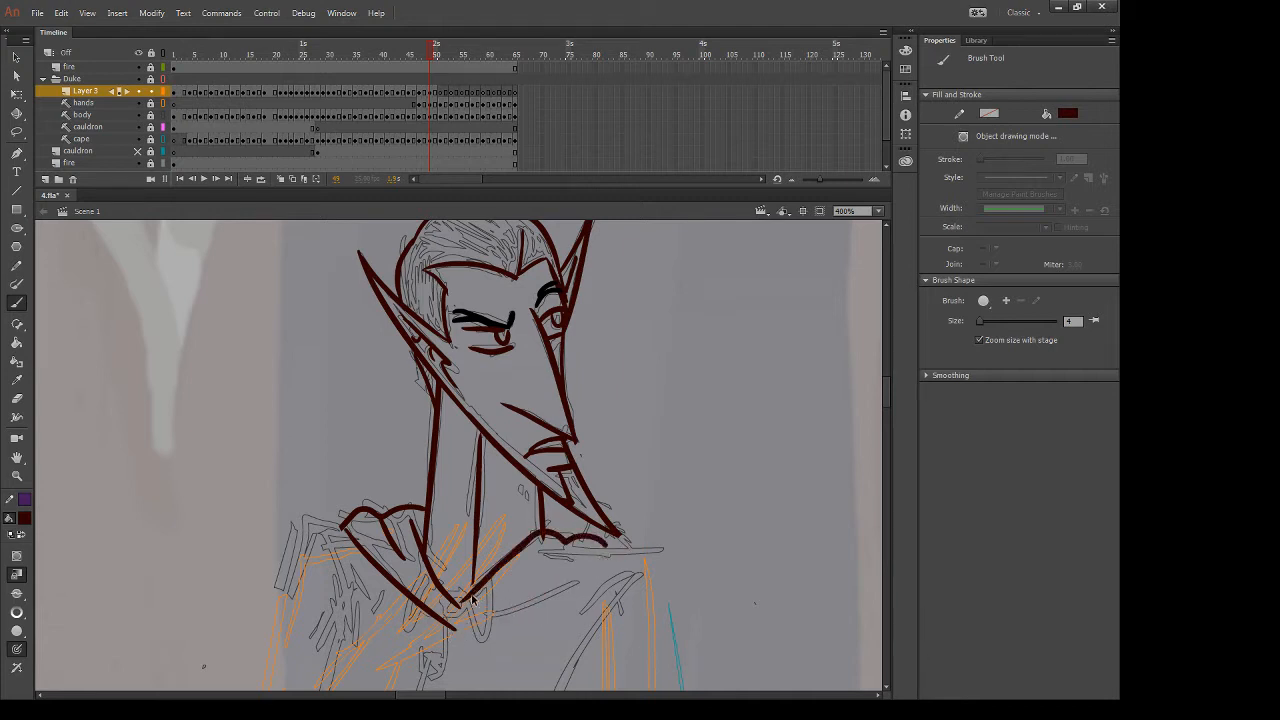
key("ctrl+z")
mouse_move(460, 606)
left_mouse_down()
mouse_move(570, 523)
mouse_move(618, 545)
mouse_move(516, 584)
left_mouse_up()
key("ctrl+z")
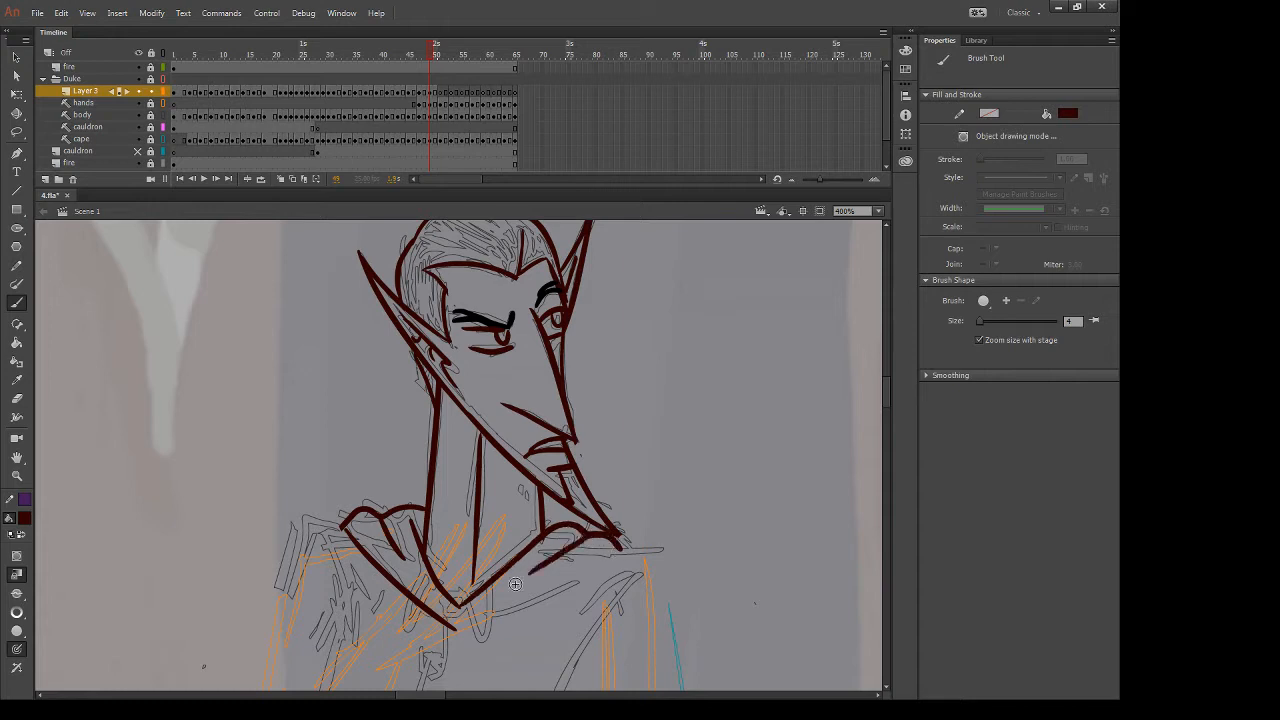
left_click_drag(452, 630, 612, 554)
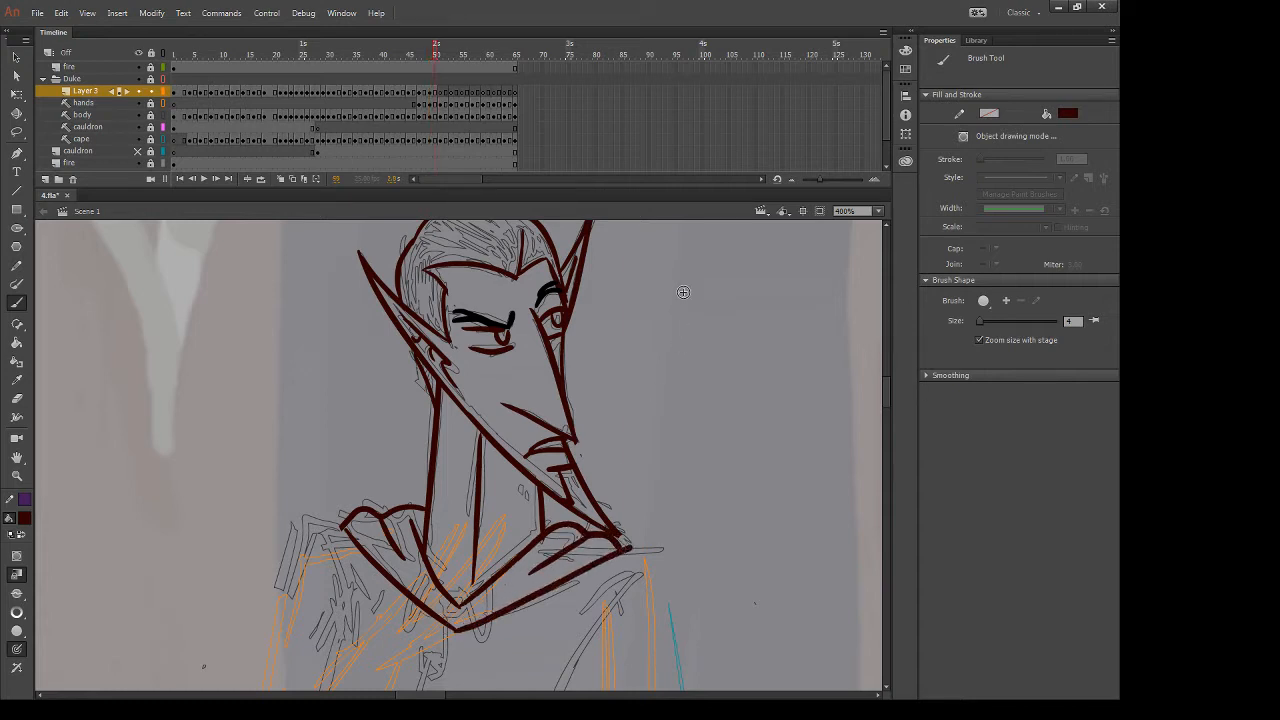
On frame 51, ink the neck's middle and back lines over the sketch and trim the back line's lower end
key("period")
key("period")
left_click_drag(410, 388, 382, 590)
key("ctrl+z")
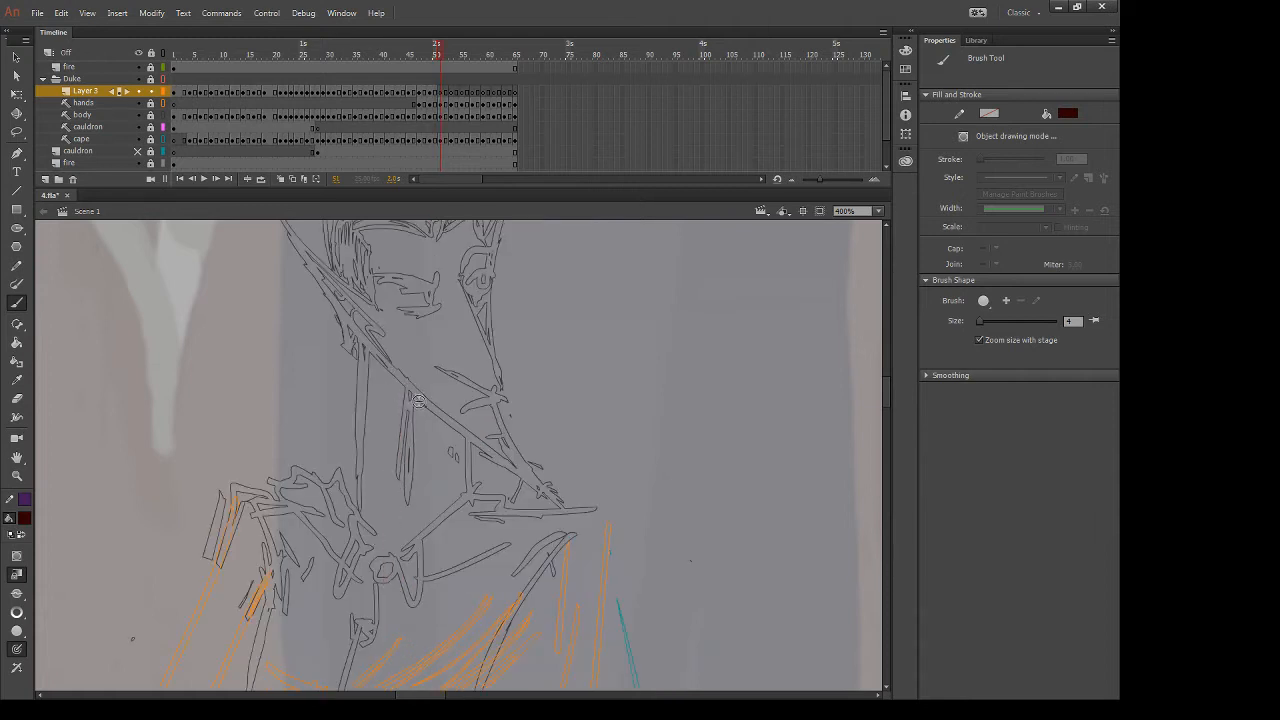
left_click_drag(410, 388, 382, 590)
left_click_drag(362, 334, 328, 552)
key("ctrl+z")
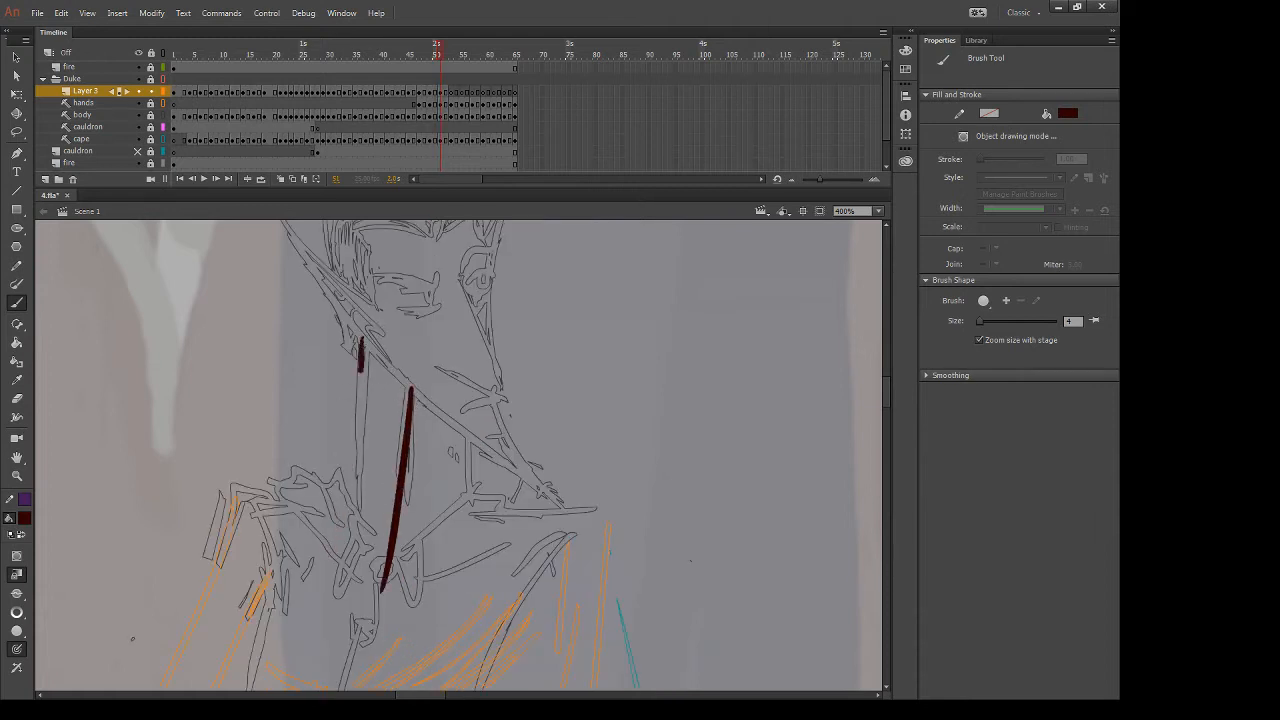
left_click_drag(362, 340, 332, 546)
key("ctrl+z")
key("e")
mouse_move(346, 476)
left_mouse_down()
mouse_move(334, 548)
mouse_move(382, 588)
mouse_move(316, 481)
mouse_move(273, 498)
mouse_move(342, 523)
left_mouse_up()
key("b")
Ink the near side of the collar on frame 51 with its outer edge and the inner edge running to the neck's base
left_click_drag(272, 495, 388, 590)
left_click_drag(338, 468, 392, 576)
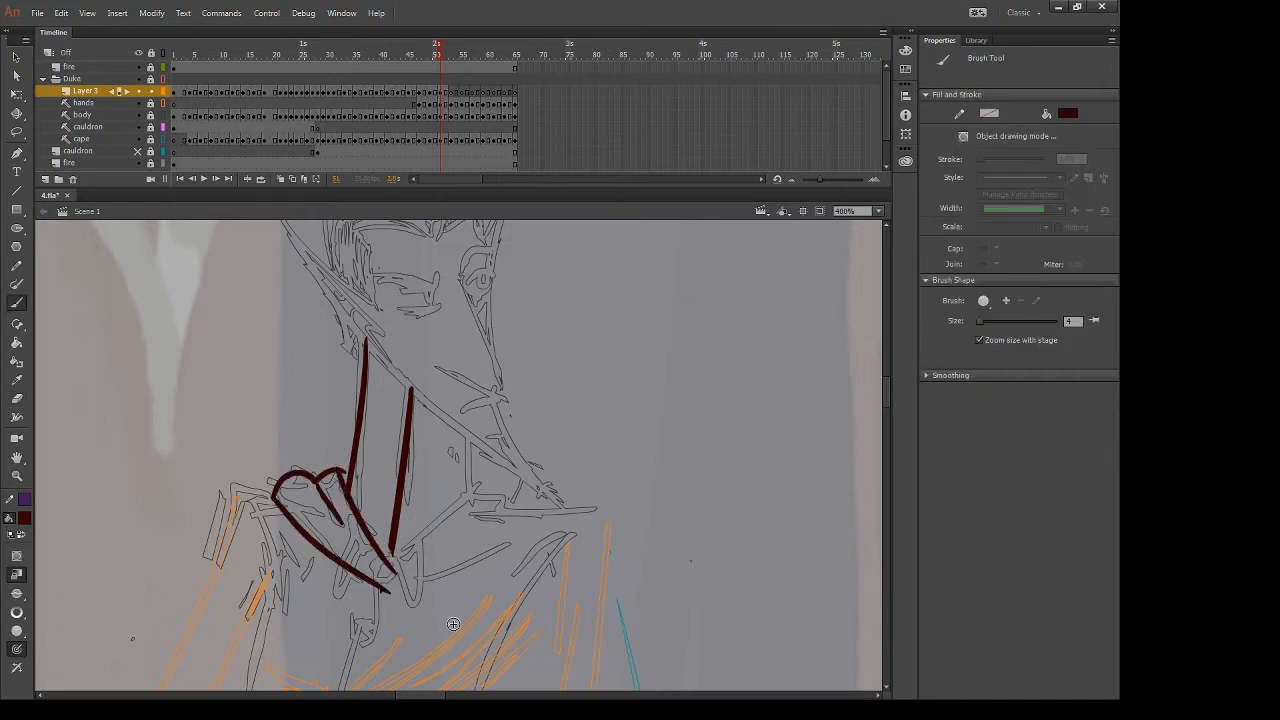
key("ctrl+z")
left_click_drag(344, 494, 416, 576)
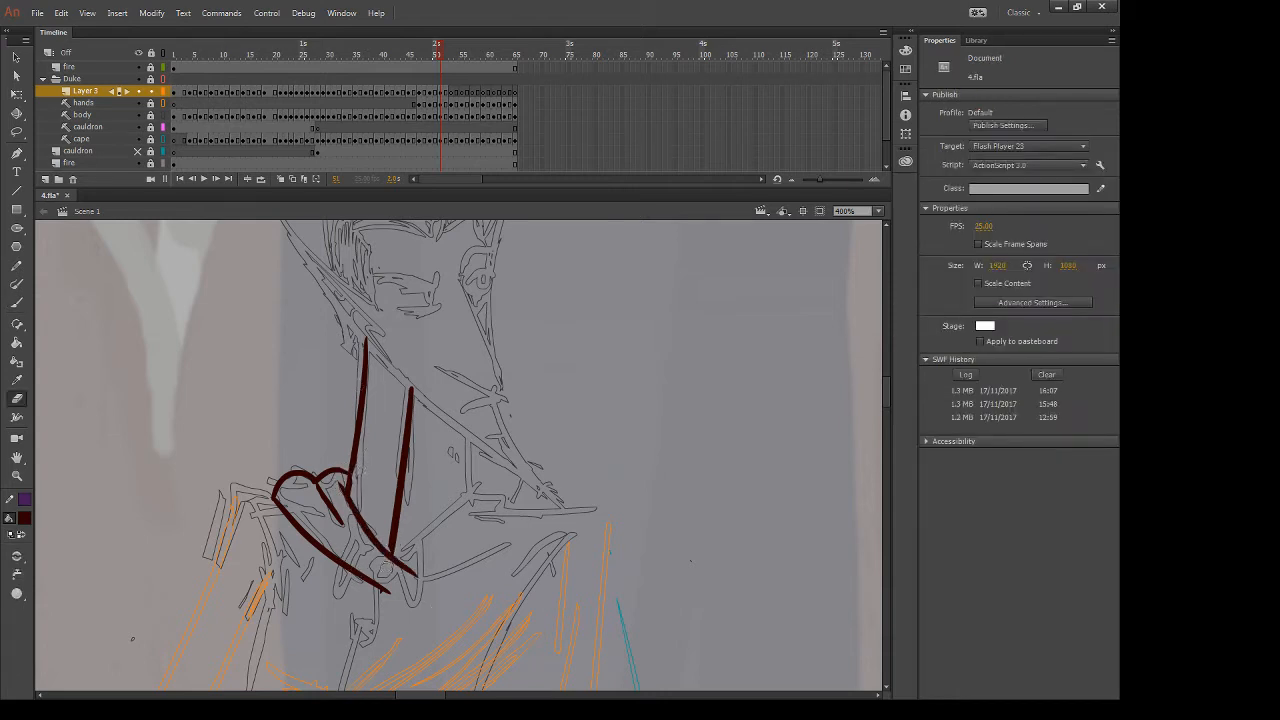
Ink the far side of the collar on frame 51 with its inner edge, folded top and outer edge rising toward the chin
key("b")
left_click_drag(392, 560, 496, 487)
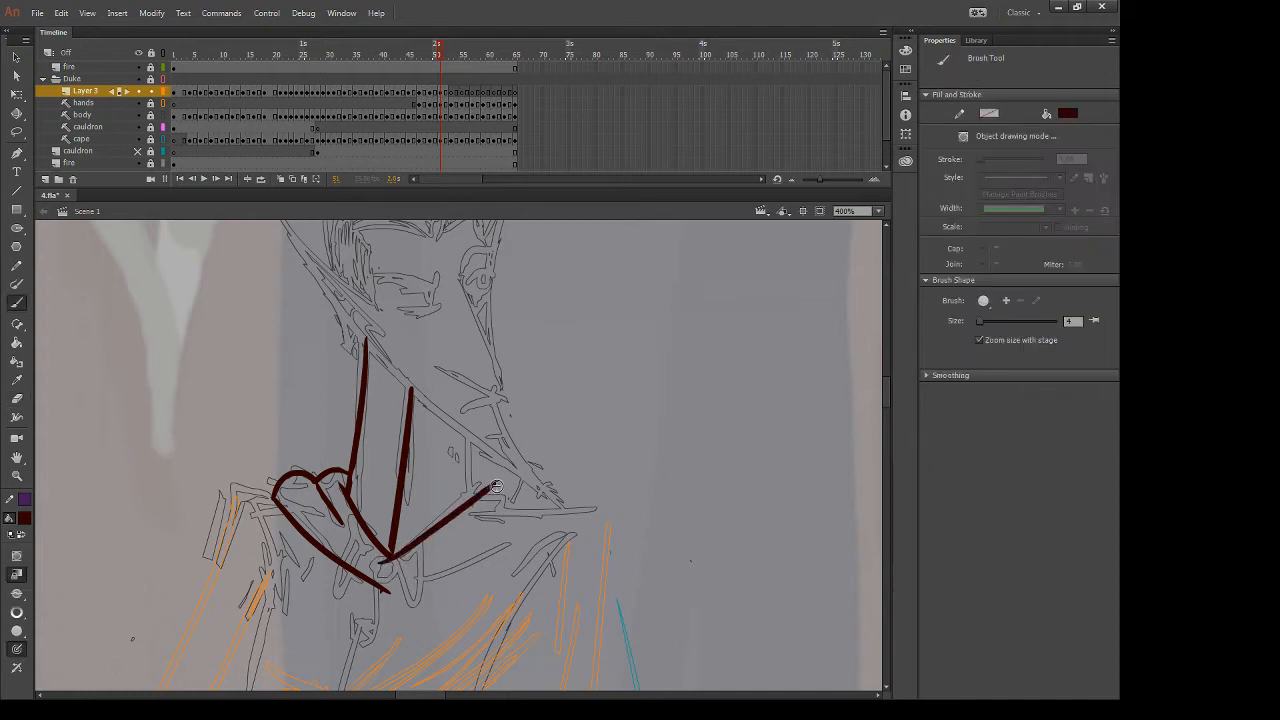
key("ctrl+z")
mouse_move(395, 550)
left_mouse_down()
mouse_move(500, 484)
mouse_move(542, 514)
mouse_move(472, 534)
left_mouse_up()
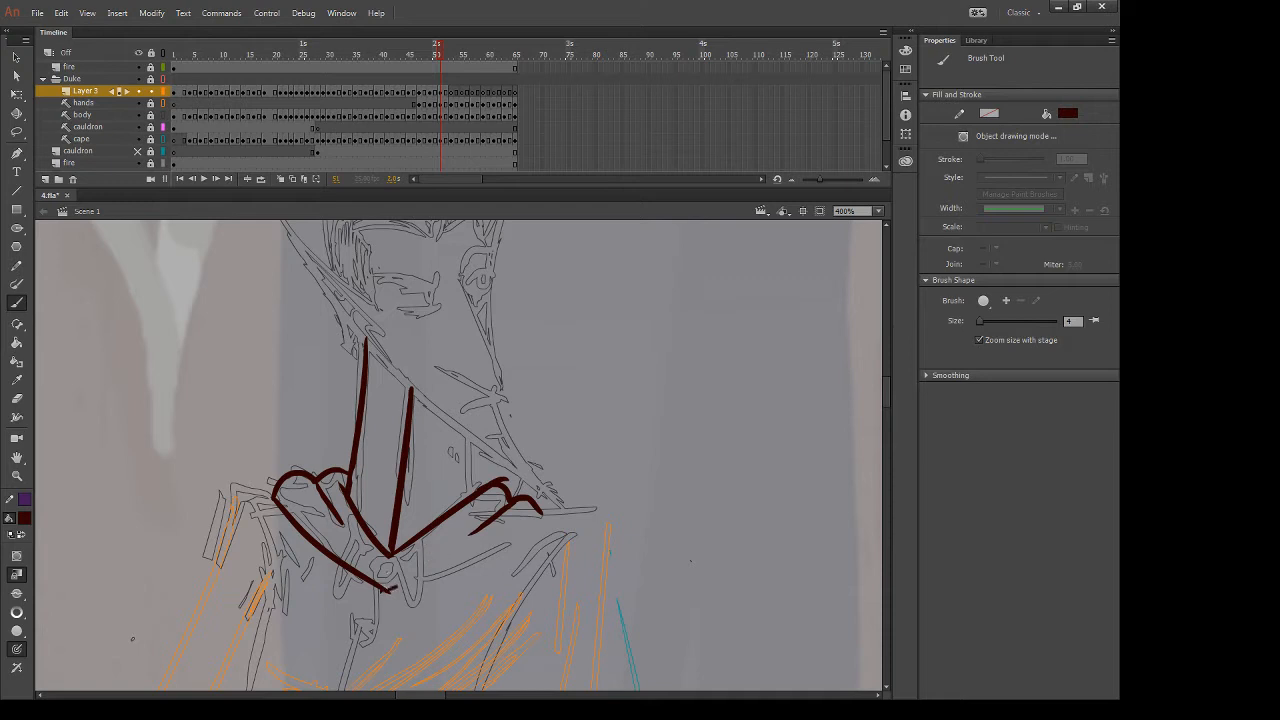
left_click_drag(388, 590, 570, 503)
Erase the far collar's end fold, redraw its rolled edges and ink the neck's short front line
key("e")
mouse_move(497, 465)
left_mouse_down()
mouse_move(513, 475)
mouse_move(468, 494)
mouse_move(540, 505)
left_mouse_up()
key("b")
key("e")
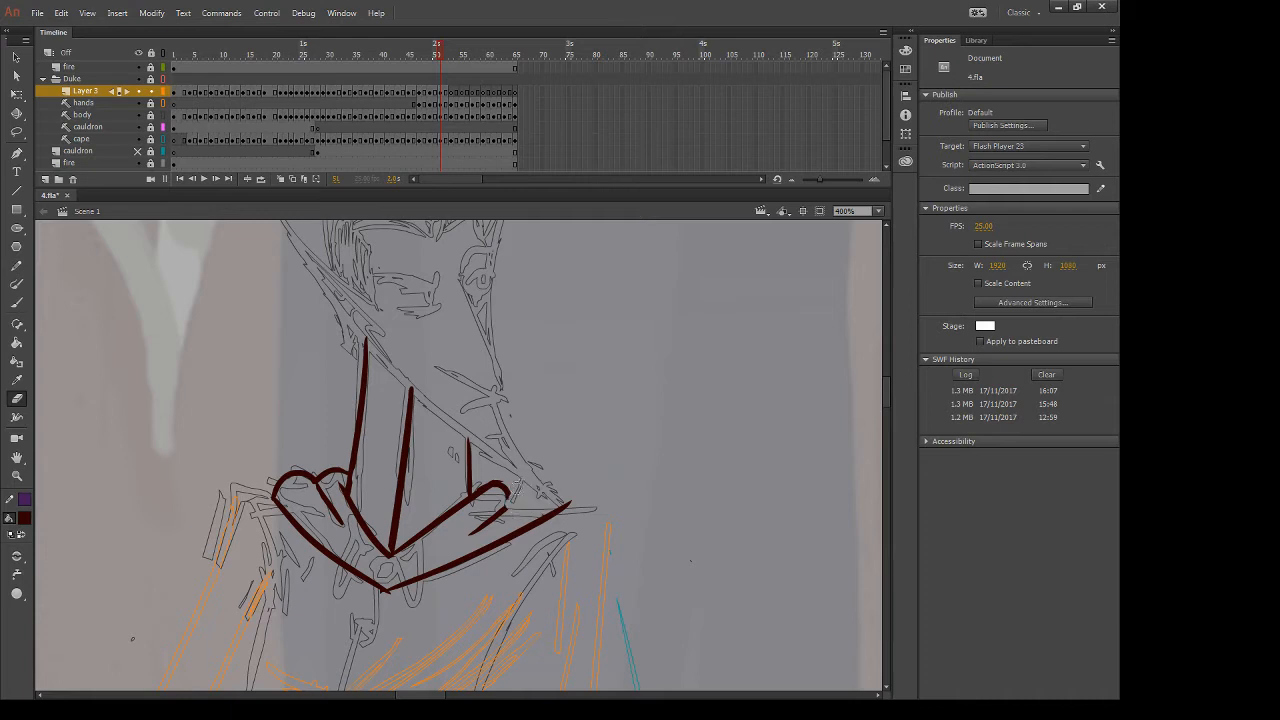
key("b")
key("e")
key("b")
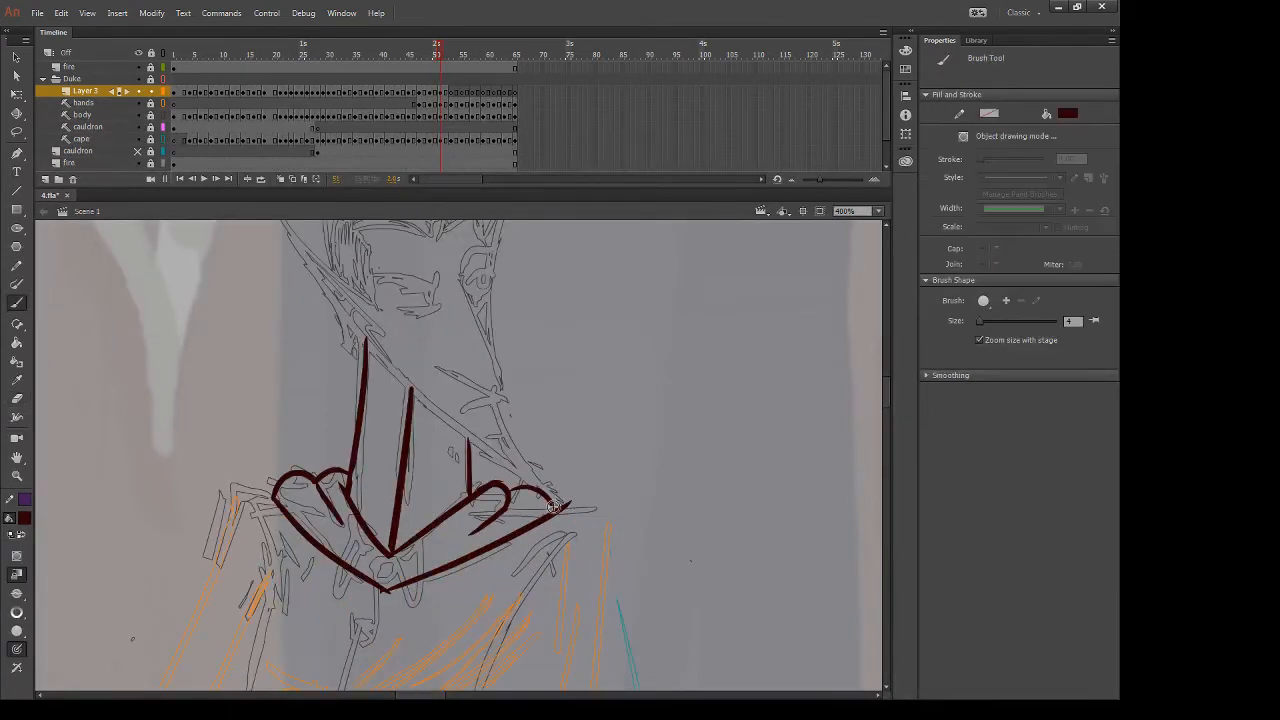
Ink the long nose with its bridge line and its underside meeting at the tip
left_click_drag(550, 447, 576, 511)
left_click_drag(480, 334, 538, 478)
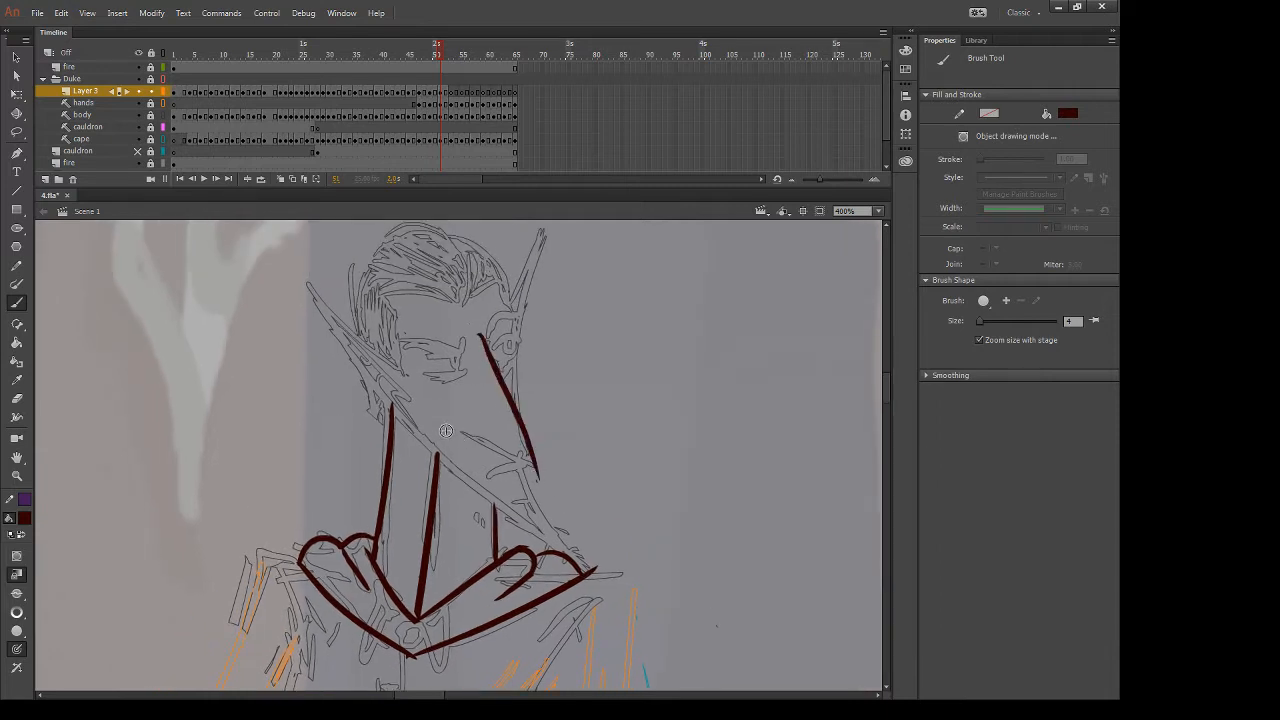
left_click_drag(446, 432, 545, 477)
Ink the near pointed ear, the long jaw line running down to the chin and the chin's front edge
mouse_move(317, 300)
left_mouse_down()
mouse_move(422, 393)
mouse_move(491, 513)
left_mouse_up()
key("ctrl+z")
key("ctrl+z")
mouse_move(309, 285)
left_mouse_down()
mouse_move(415, 383)
mouse_move(502, 512)
mouse_move(600, 572)
left_mouse_up()
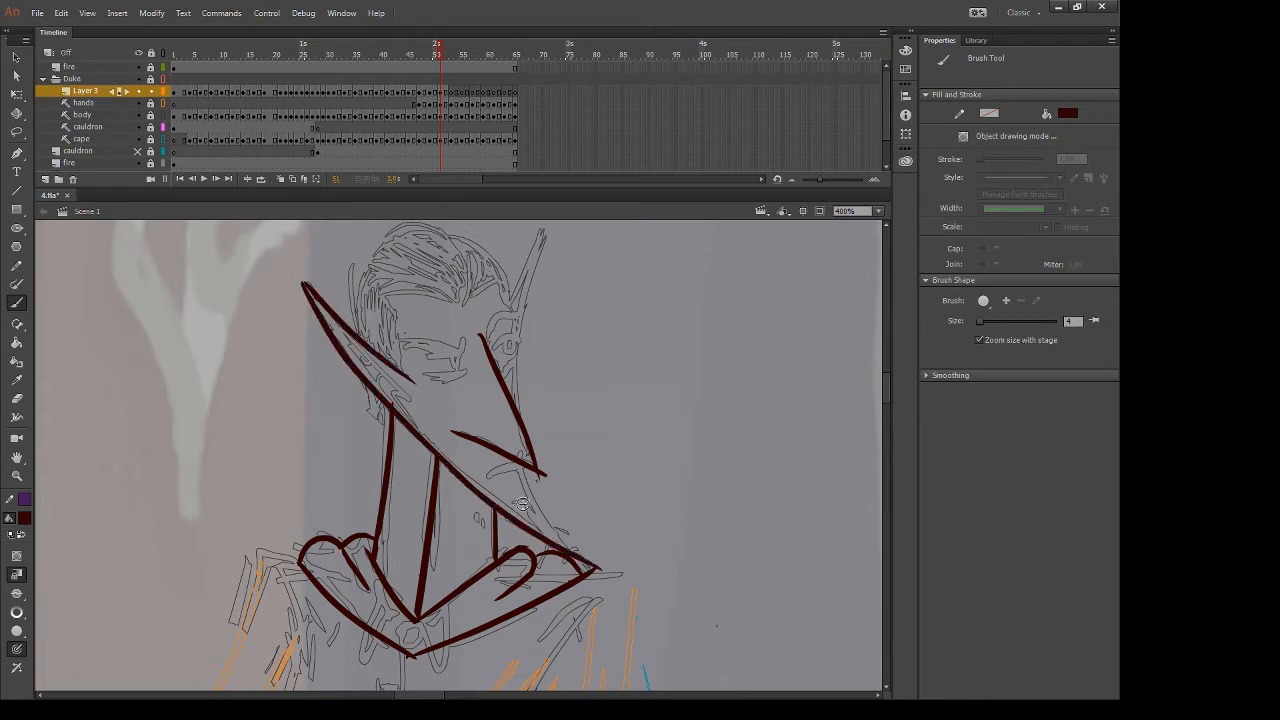
mouse_move(523, 466)
left_mouse_down()
mouse_move(590, 570)
mouse_move(543, 479)
left_mouse_up()
Erase the collar tip sticking out past the chin and redraw the far collar's inner fold lower, under the jaw
key("e")
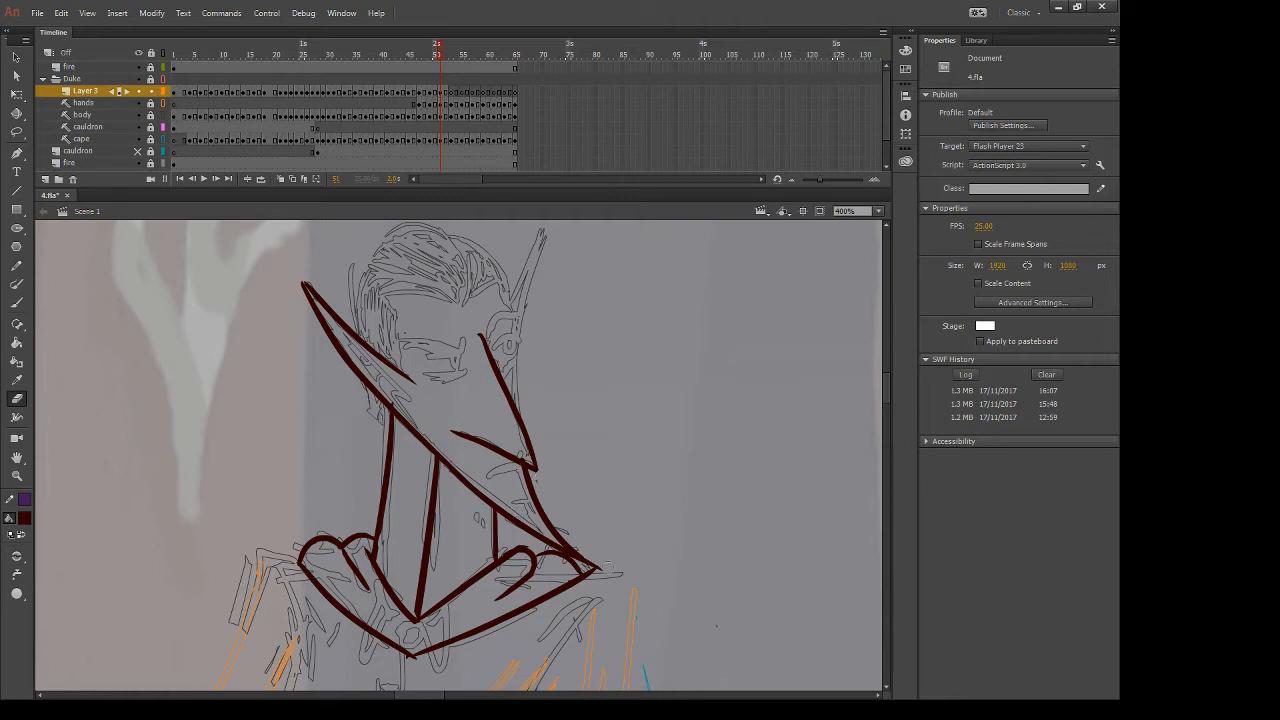
left_click_drag(592, 571, 576, 552)
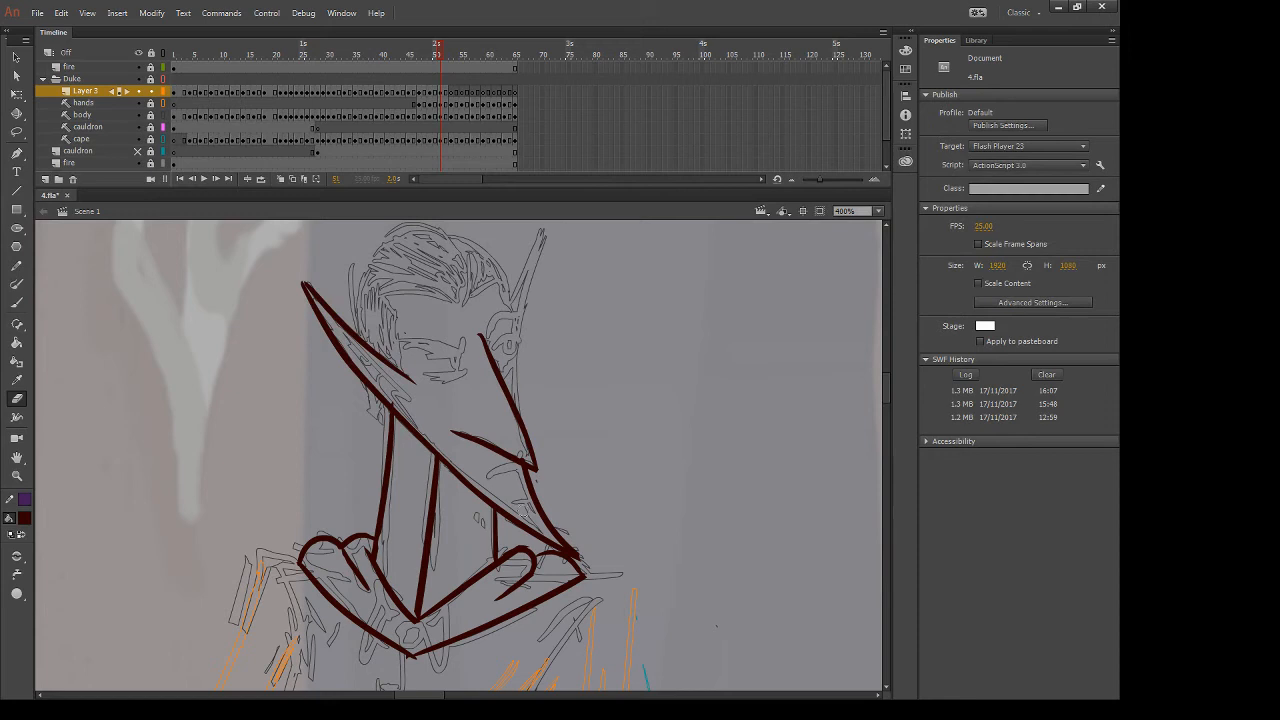
key("b")
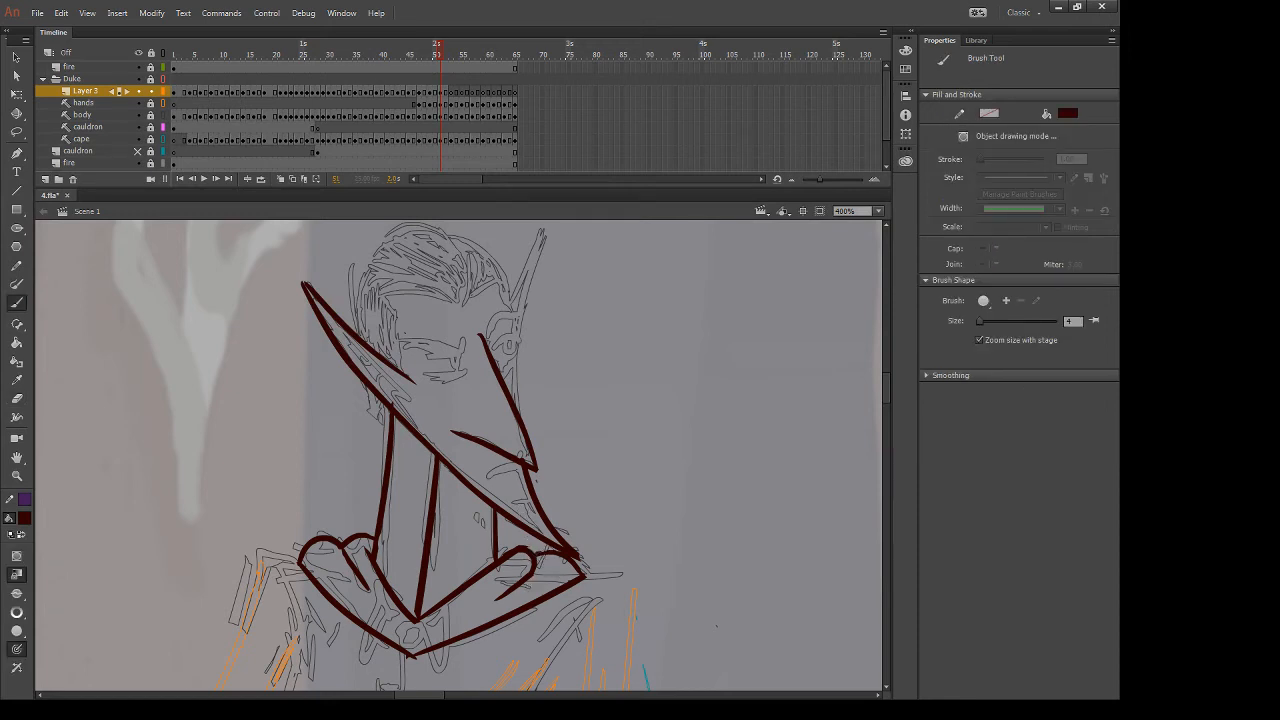
key("e")
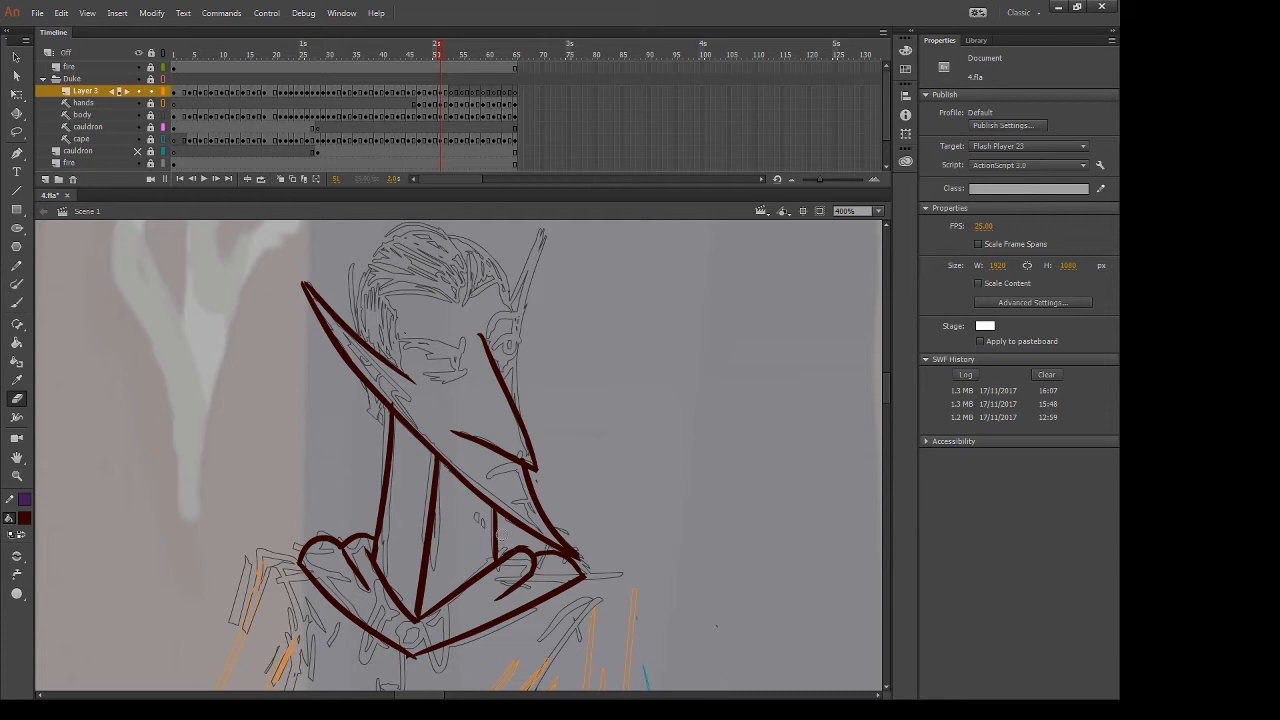
key("b")
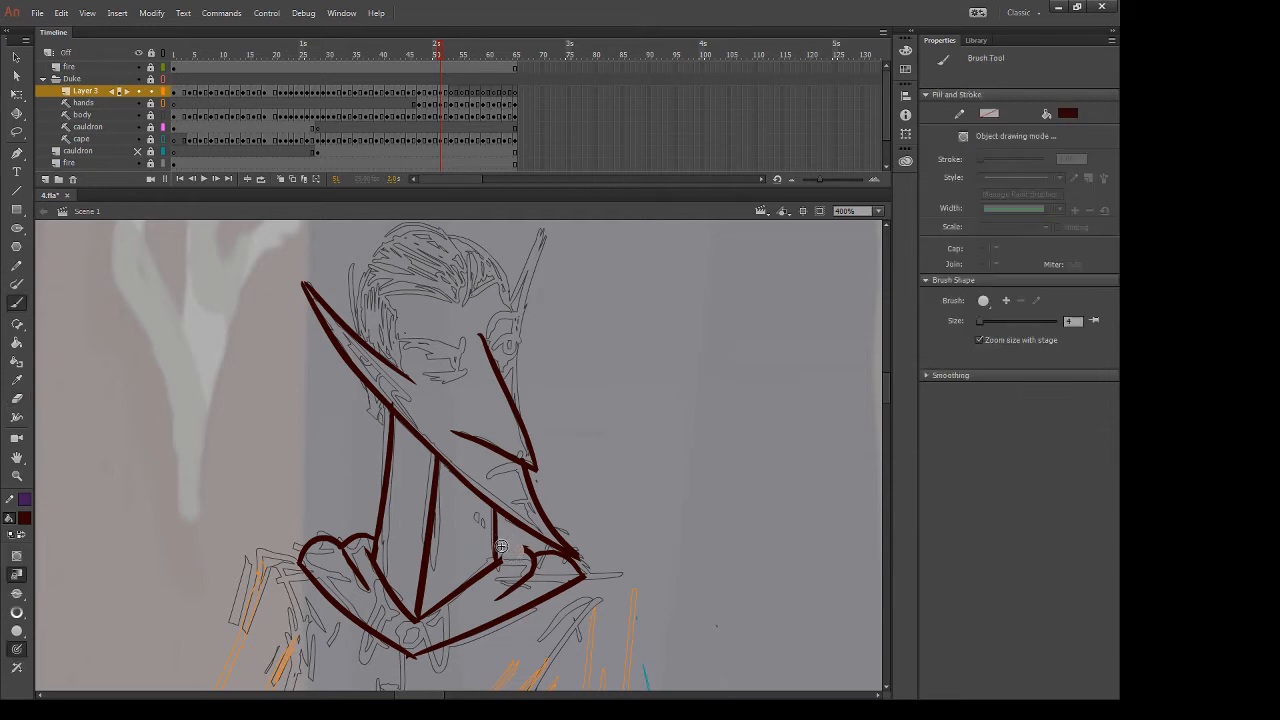
mouse_move(495, 551)
left_mouse_down()
mouse_move(539, 613)
mouse_move(507, 544)
mouse_move(495, 551)
mouse_move(533, 558)
left_mouse_up()
key("ctrl+z")
key("e")
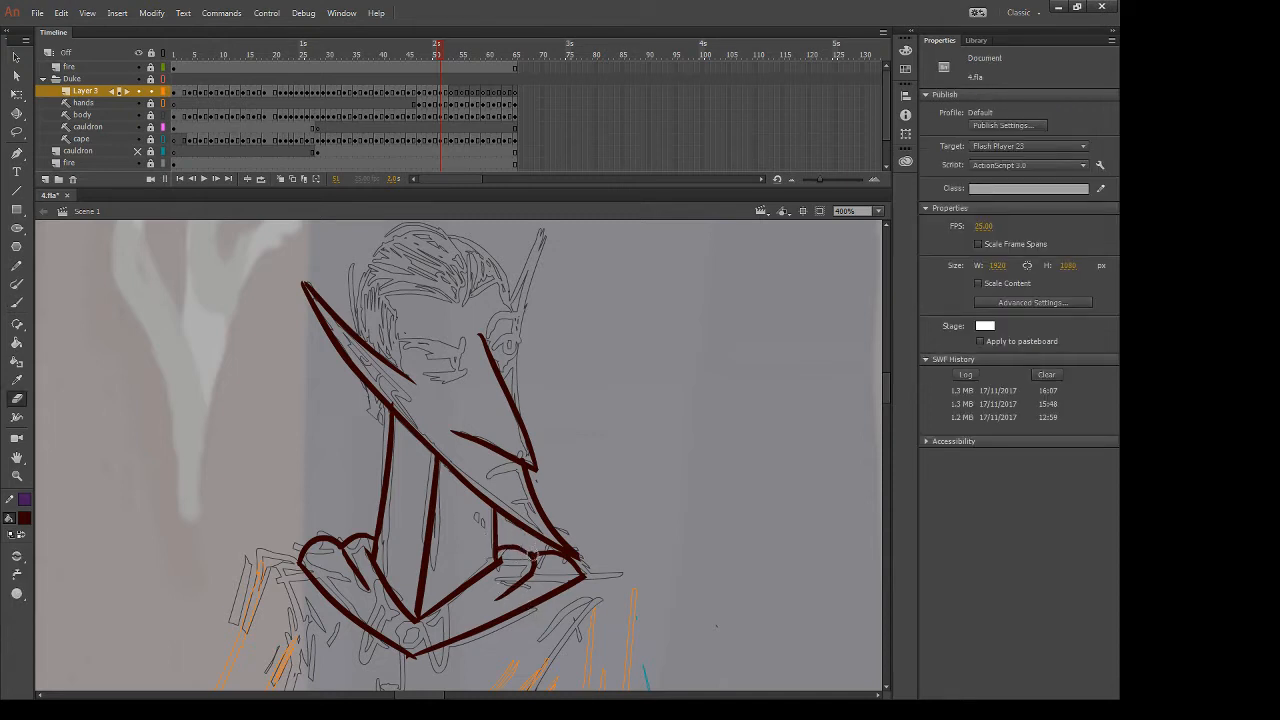
key("b")
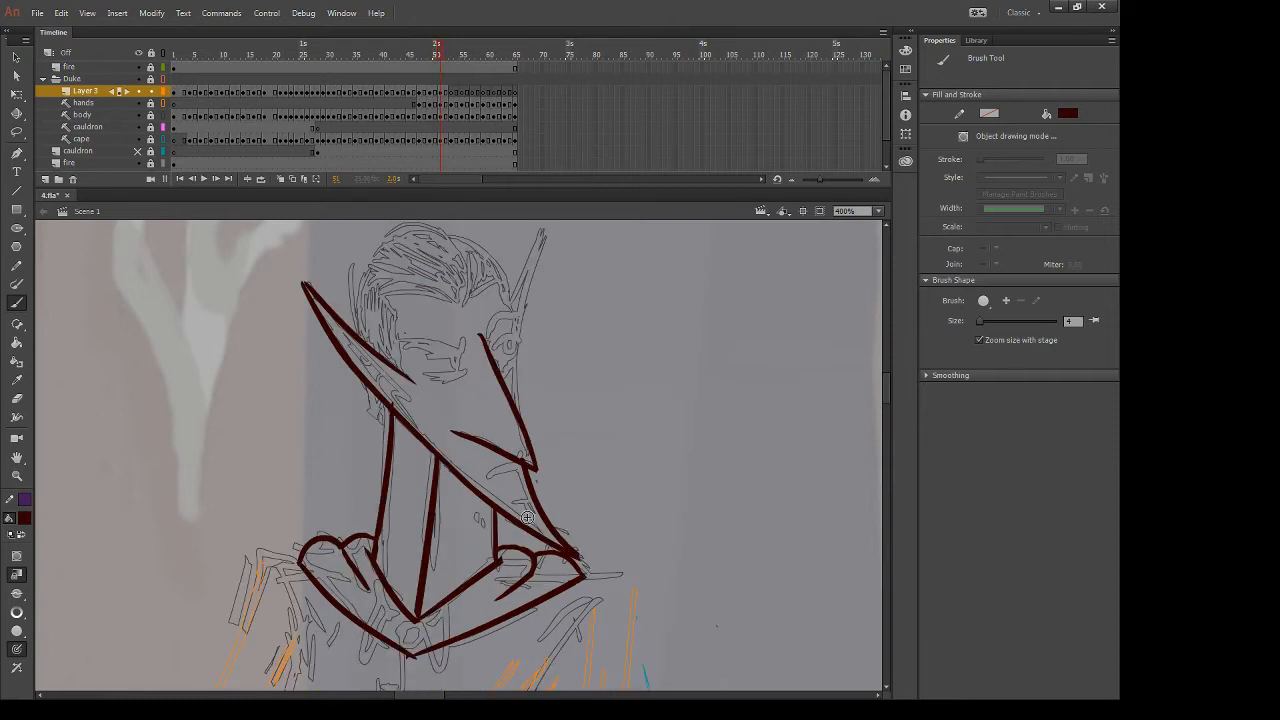
Erase the upper part of the nose bridge and redraw it with a cleaner line
key("e")
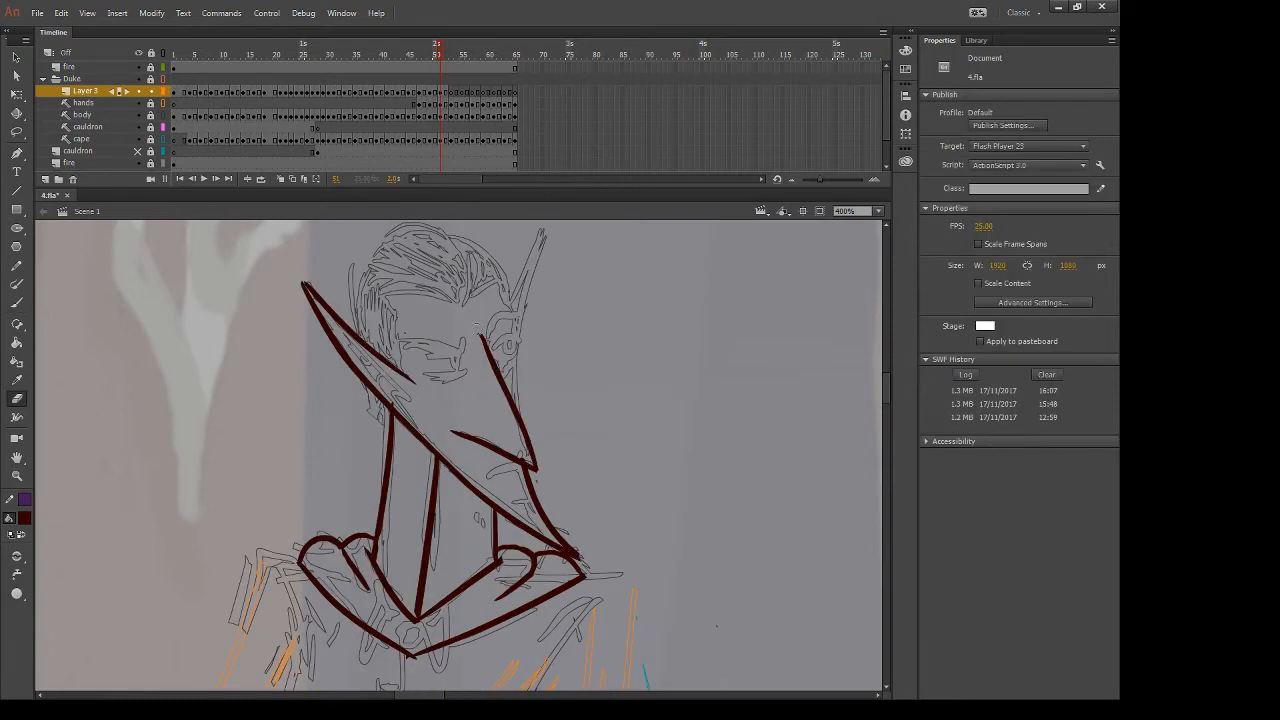
left_click_drag(476, 324, 506, 423)
left_click_drag(481, 362, 473, 427)
key("b")
mouse_move(485, 337)
left_mouse_down()
mouse_move(534, 481)
mouse_move(513, 429)
left_mouse_up()
key("e")
key("b")
Ink the side hairline from the temple down to the near ear and add the ear's inner line
left_click_drag(373, 294, 398, 320)
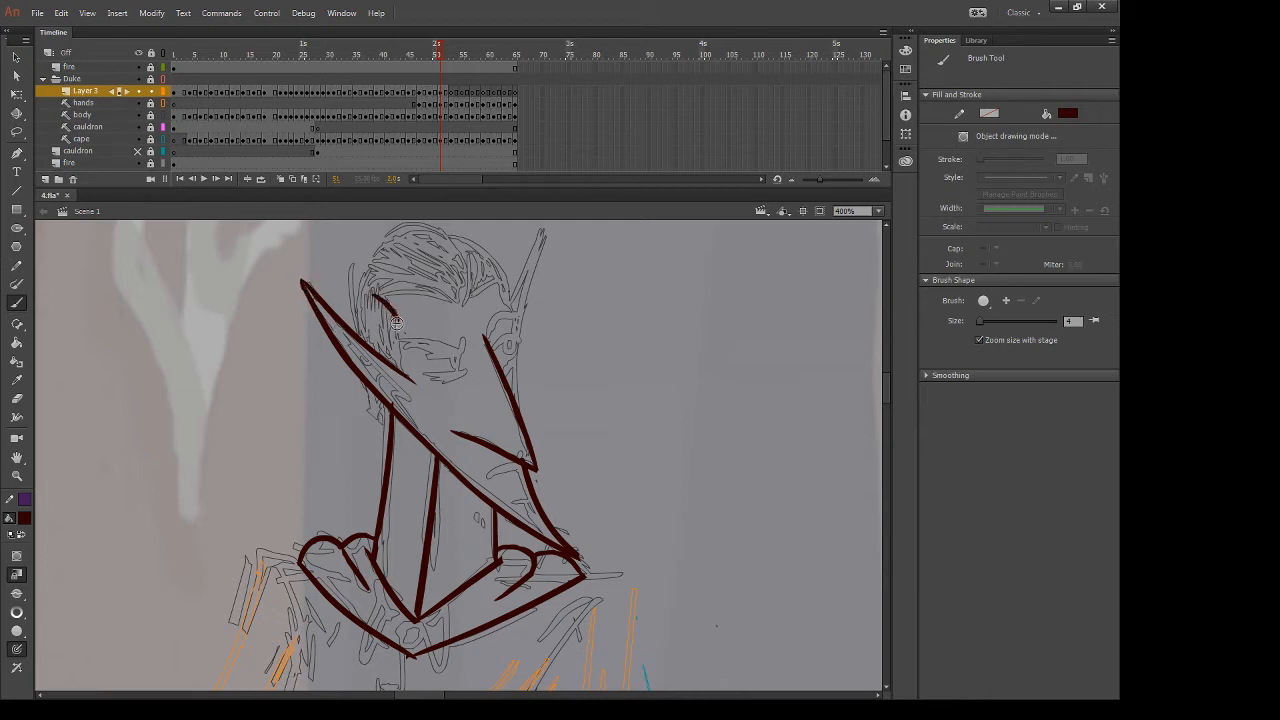
left_click_drag(397, 321, 399, 374)
key("ctrl+z")
left_click_drag(397, 320, 408, 383)
left_click_drag(384, 286, 462, 303)
key("ctrl+z")
left_click_drag(397, 319, 405, 384)
key("ctrl+z")
left_click_drag(397, 319, 407, 383)
key("e")
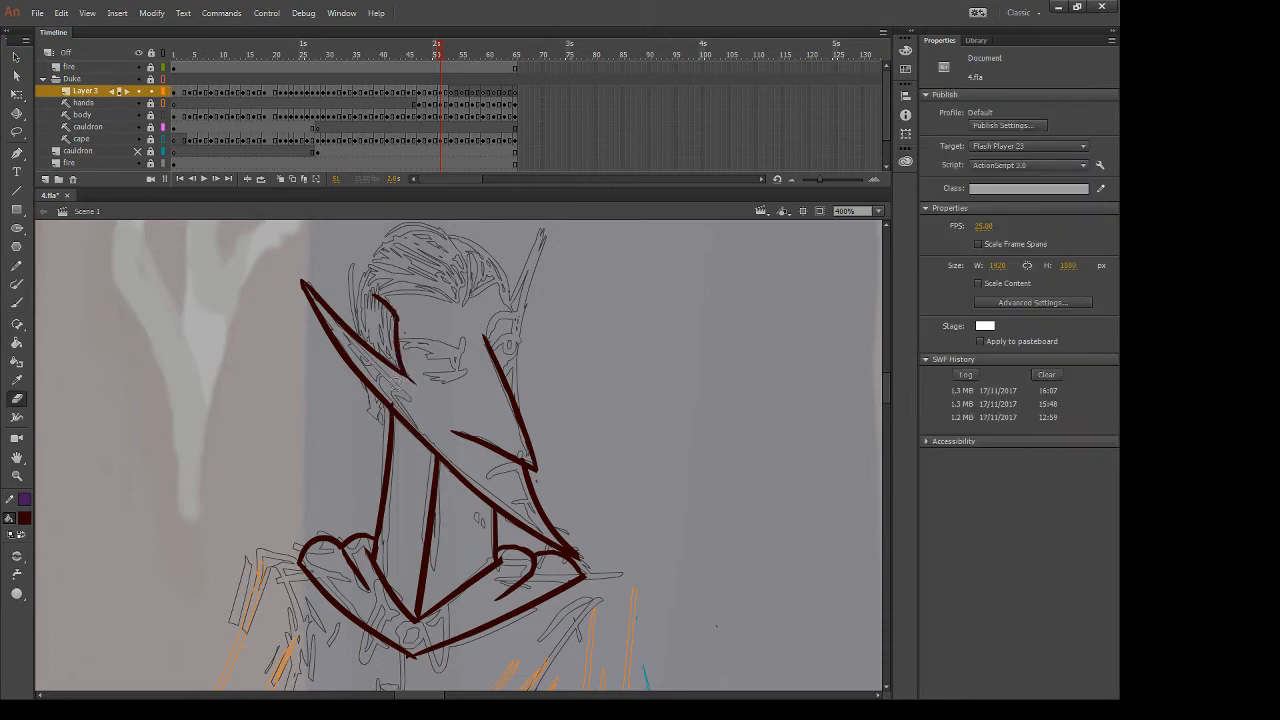
key("b")
left_click_drag(342, 334, 413, 404)
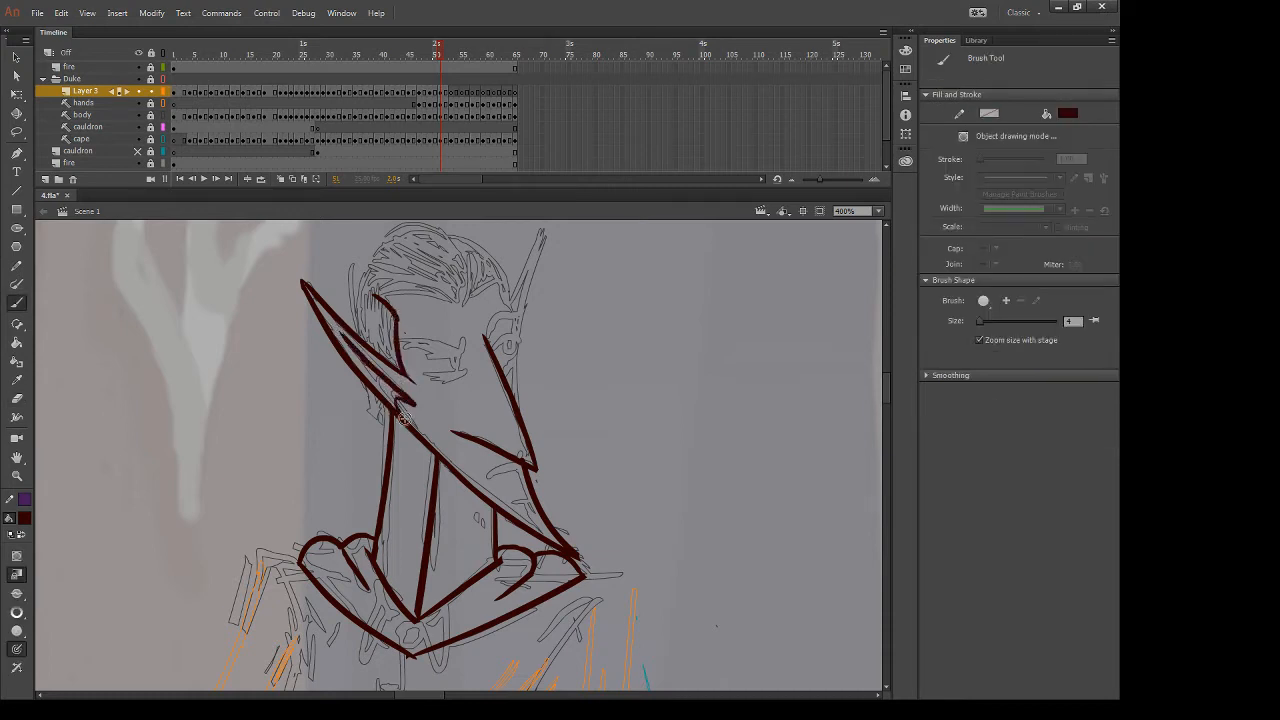
Redraw the forehead hairline from the temple to the widow's peak until it fits, and check it against the previous frame
left_click_drag(371, 296, 475, 312)
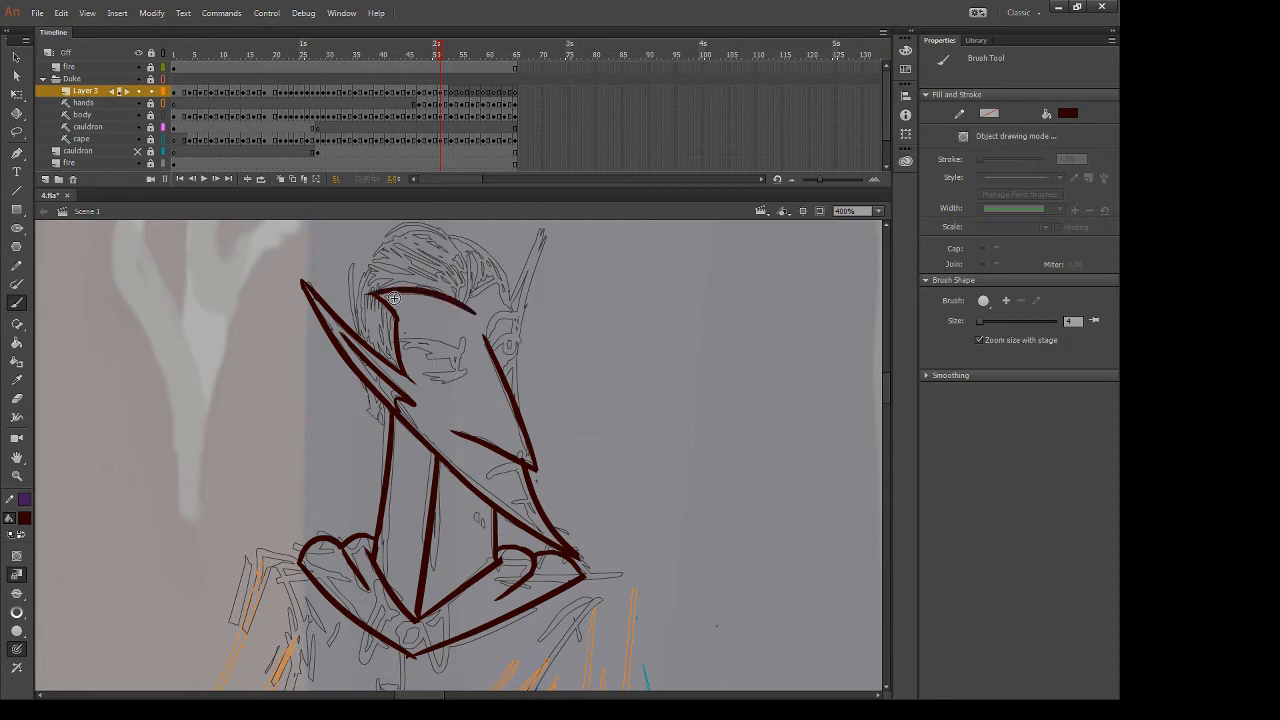
key("ctrl+z")
left_click_drag(369, 297, 474, 309)
key("ctrl+z")
mouse_move(370, 297)
left_mouse_down()
mouse_move(463, 302)
mouse_move(522, 323)
left_mouse_up()
key("comma")
key("period")
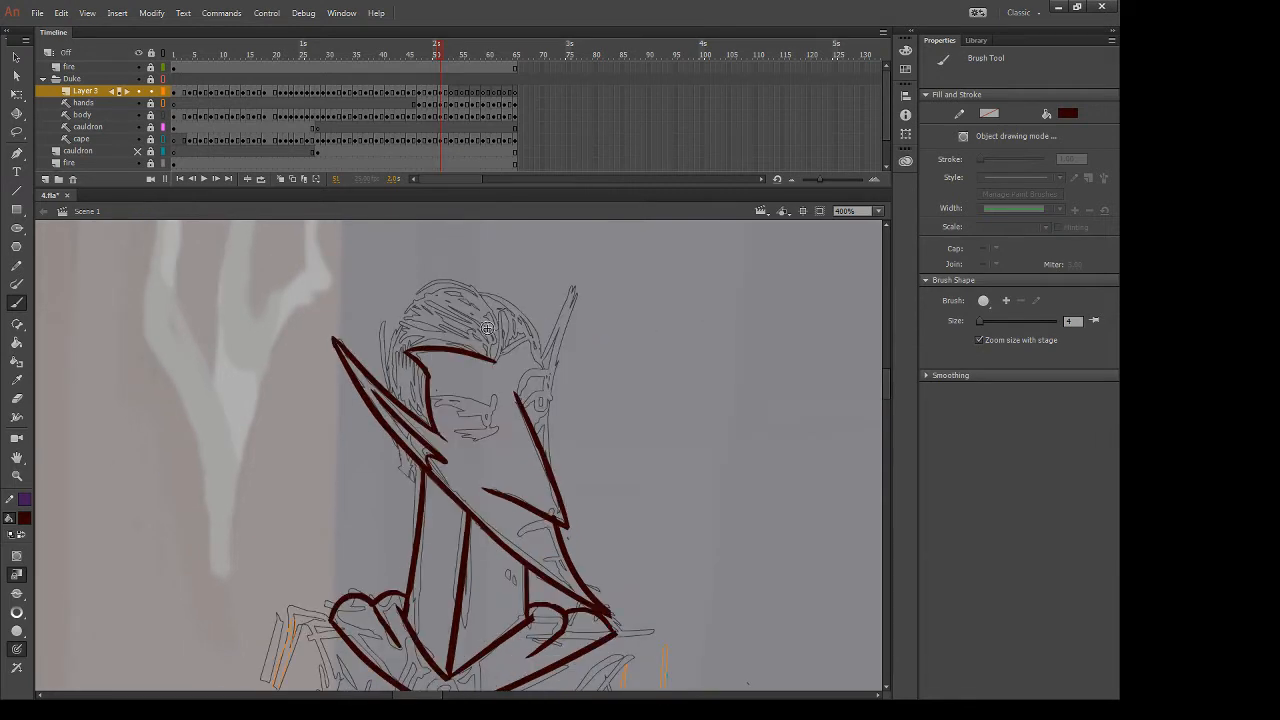
Ink the crown of the hair and the line rising from the widow's peak, erasing the part where they join
mouse_move(399, 318)
left_mouse_down()
mouse_move(468, 290)
mouse_move(497, 352)
left_mouse_up()
key("e")
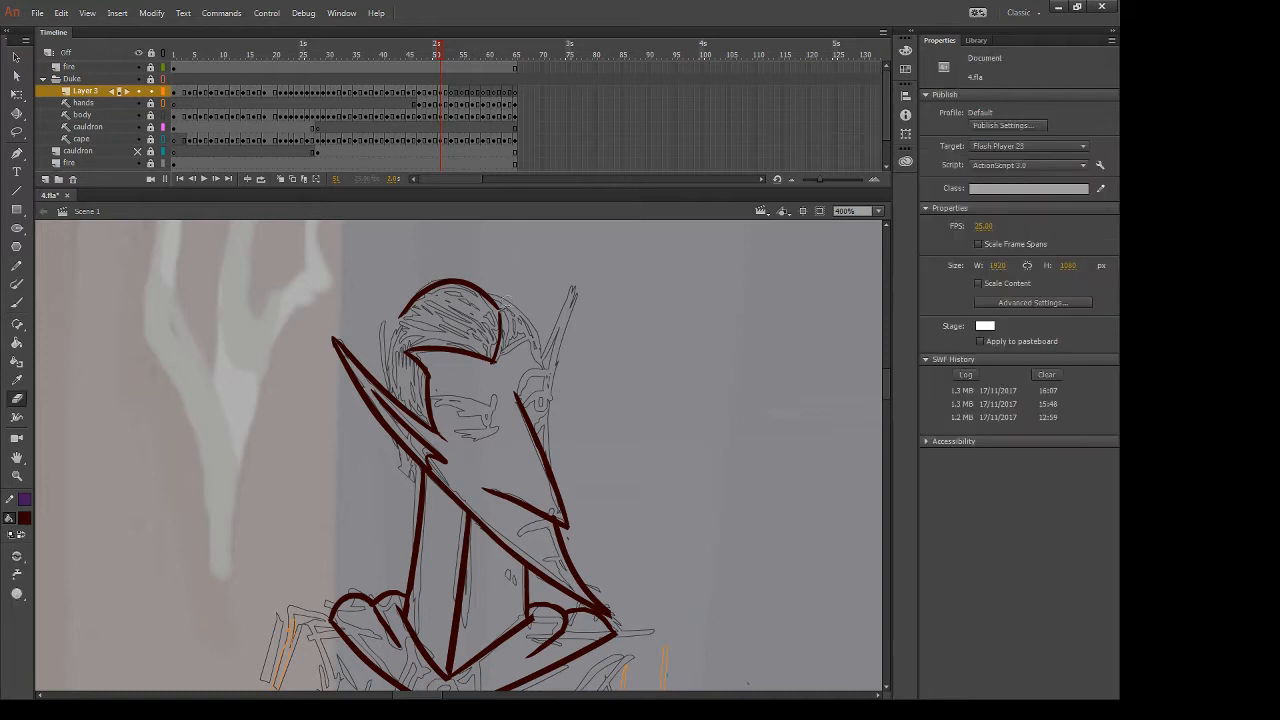
mouse_move(506, 303)
left_mouse_down()
mouse_move(490, 319)
mouse_move(500, 324)
left_mouse_up()
key("b")
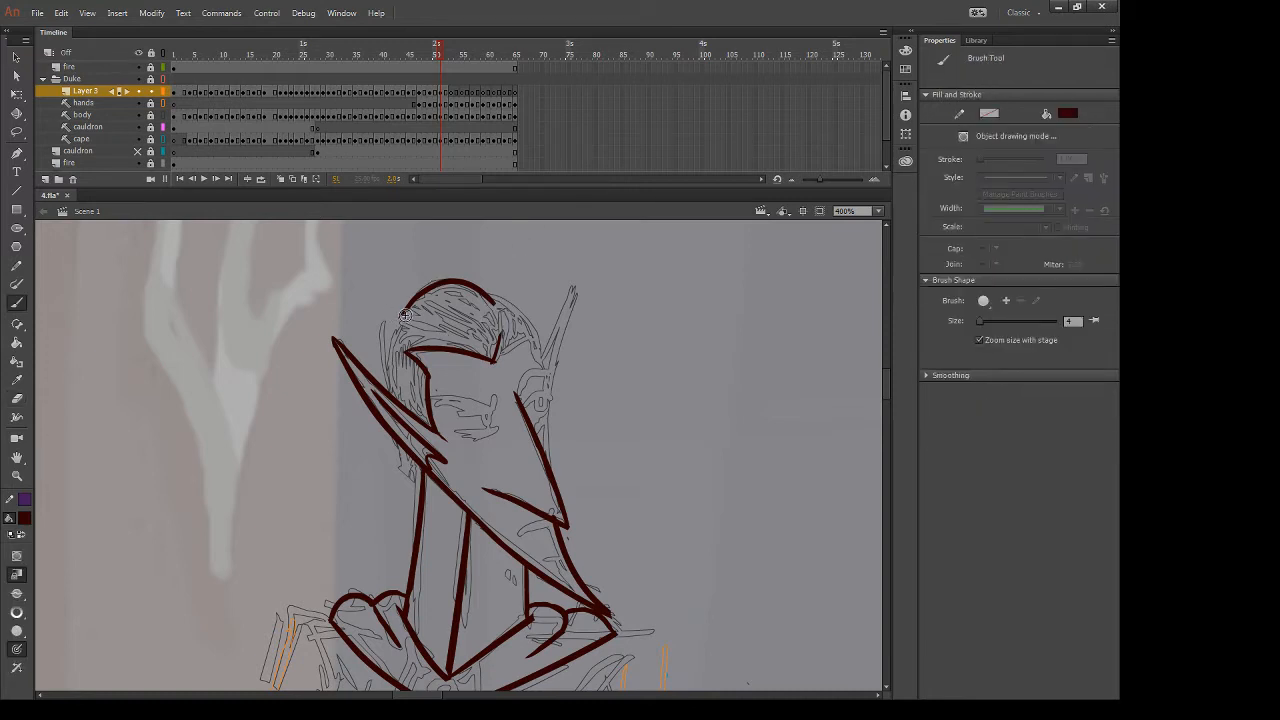
Ink the back of the head from the crown down to the near ear and compare it with the previous frame
left_click_drag(405, 314, 378, 382)
key("ctrl+z")
left_click_drag(403, 314, 376, 377)
key("ctrl+z")
left_click_drag(408, 315, 381, 371)
key("comma")
key("period")
Ink the far side of the hair and its hairline from the widow's peak, trim them and compare with the previous frame
left_click_drag(482, 290, 545, 350)
key("ctrl+z")
mouse_move(478, 285)
left_mouse_down()
mouse_move(543, 362)
mouse_move(532, 320)
left_mouse_up()
key("e")
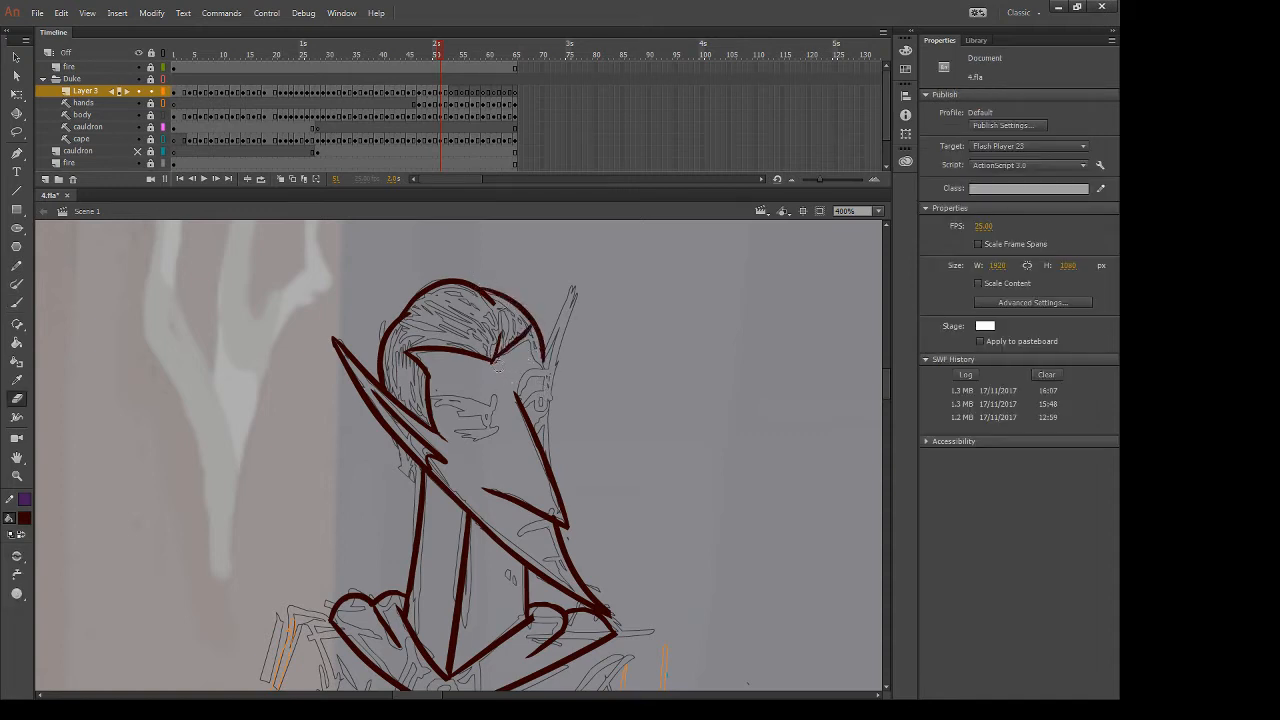
key("comma")
key("period")
key("b")
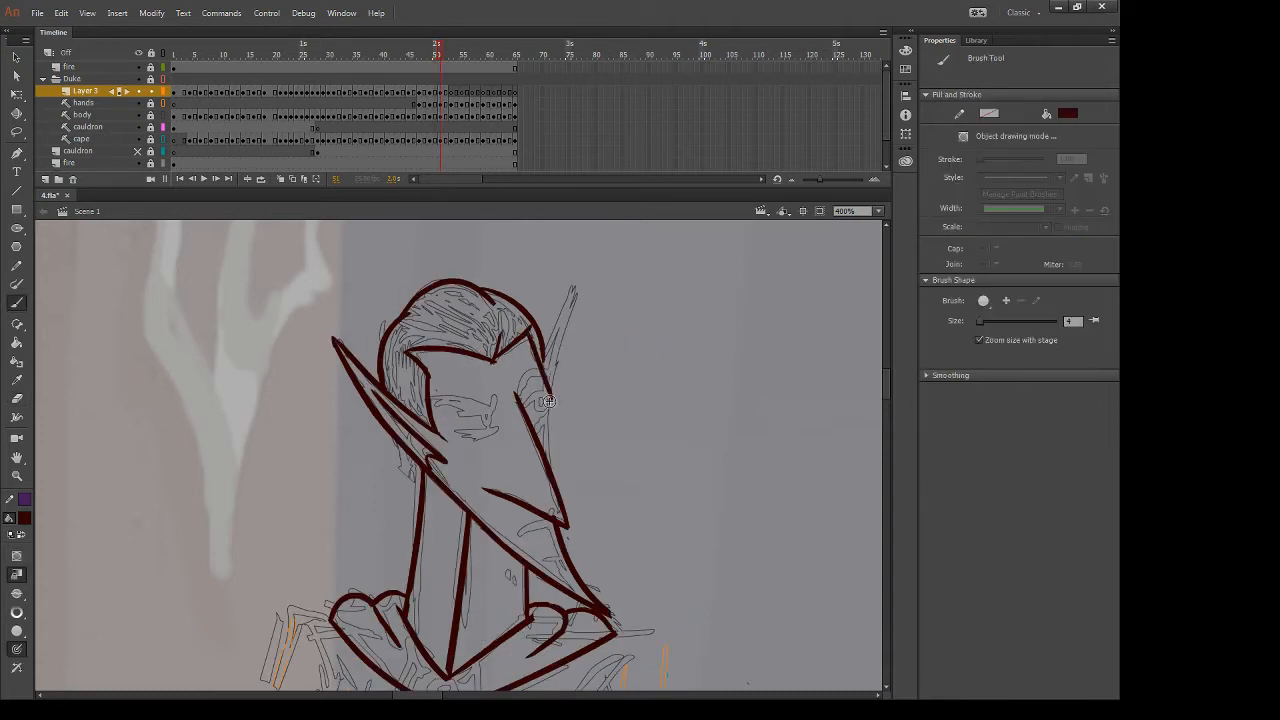
Ink the far edge of the face down to the nose and the far pointed ear, and clean up the ear's lower end
left_click_drag(550, 391, 552, 468)
key("ctrl+z")
left_click_drag(549, 390, 560, 500)
key("ctrl+z")
left_click_drag(549, 395, 552, 462)
mouse_move(542, 359)
left_mouse_down()
mouse_move(573, 286)
mouse_move(552, 408)
left_mouse_up()
key("ctrl+z")
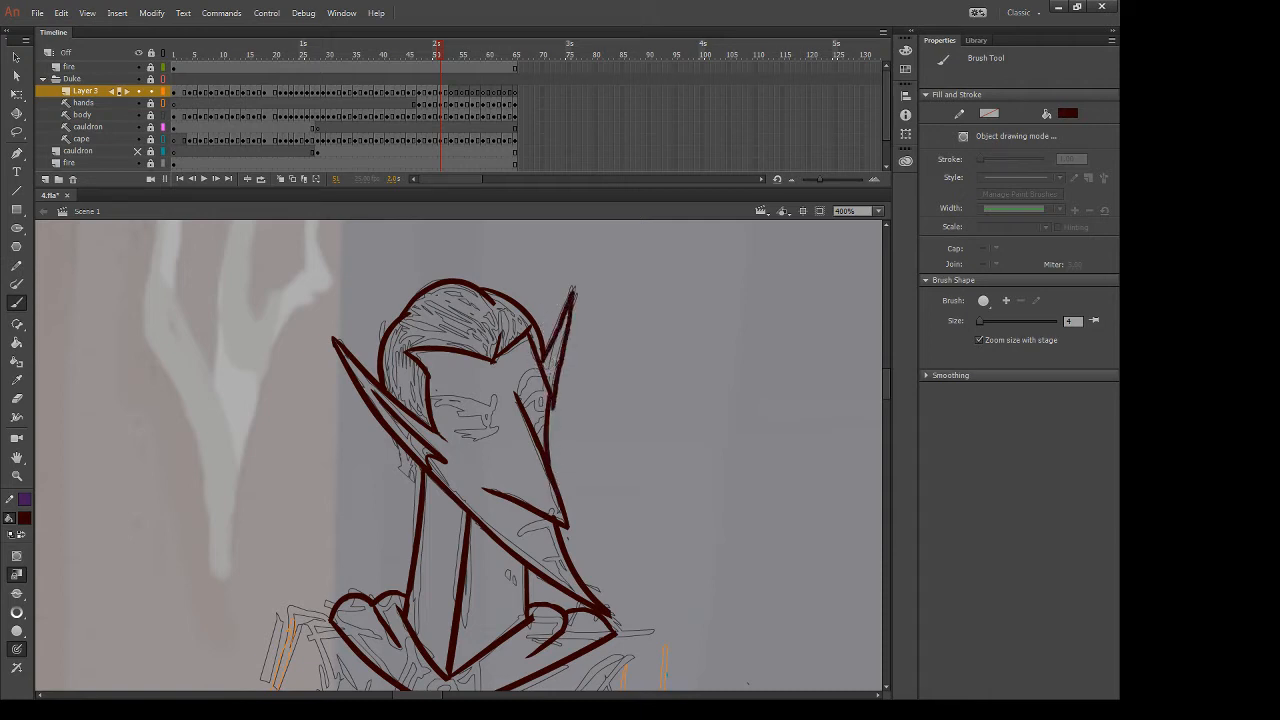
key("e")
left_click_drag(572, 356, 557, 424)
Ink both eyes with their lids, pupils and lower creases, and the mouth with its lower lip line
key("b")
mouse_move(445, 414)
left_mouse_down()
mouse_move(488, 414)
mouse_move(496, 430)
mouse_move(489, 416)
mouse_move(540, 418)
mouse_move(542, 397)
left_mouse_up()
key("ctrl+z")
mouse_move(550, 524)
left_mouse_down()
mouse_move(515, 542)
mouse_move(555, 530)
mouse_move(560, 568)
left_mouse_up()
key("ctrl+z")
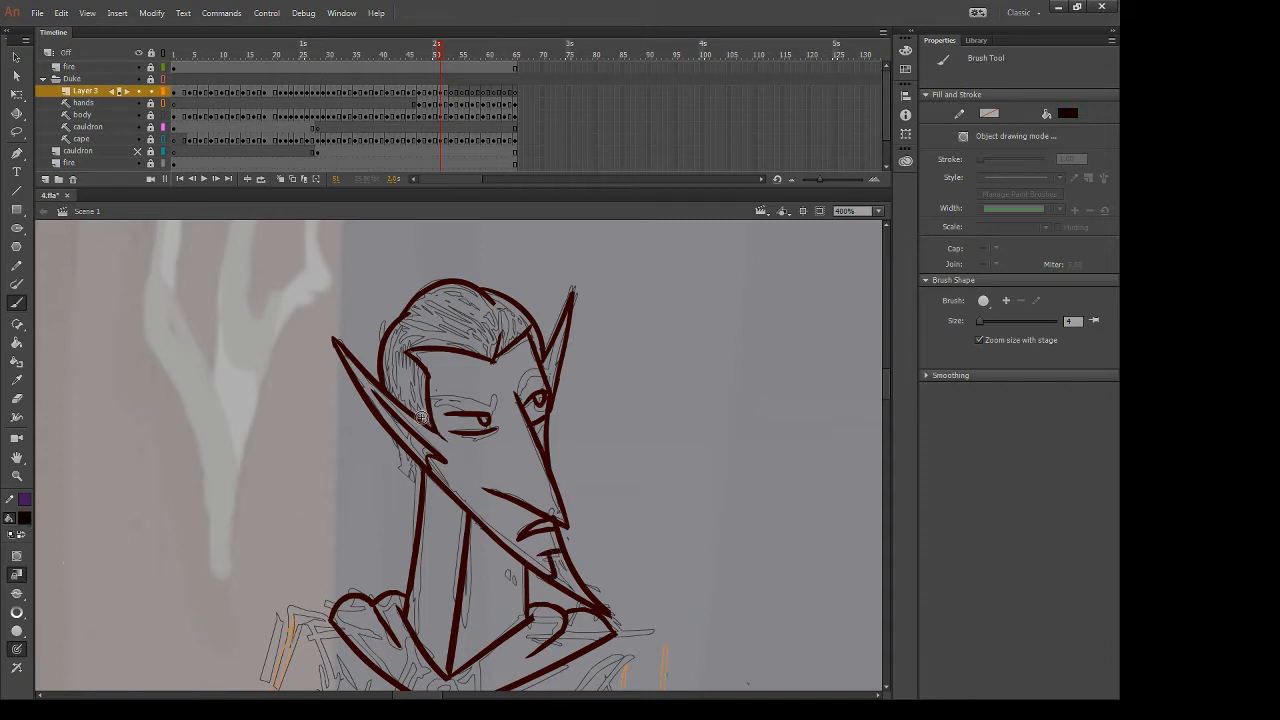
Paint both eyebrows in black on frame 51 and pick up the dark red line colour again
mouse_move(436, 399)
left_mouse_down()
mouse_move(490, 411)
mouse_move(452, 400)
mouse_move(492, 405)
mouse_move(540, 377)
left_mouse_up()
key("ctrl+z")
key("i")
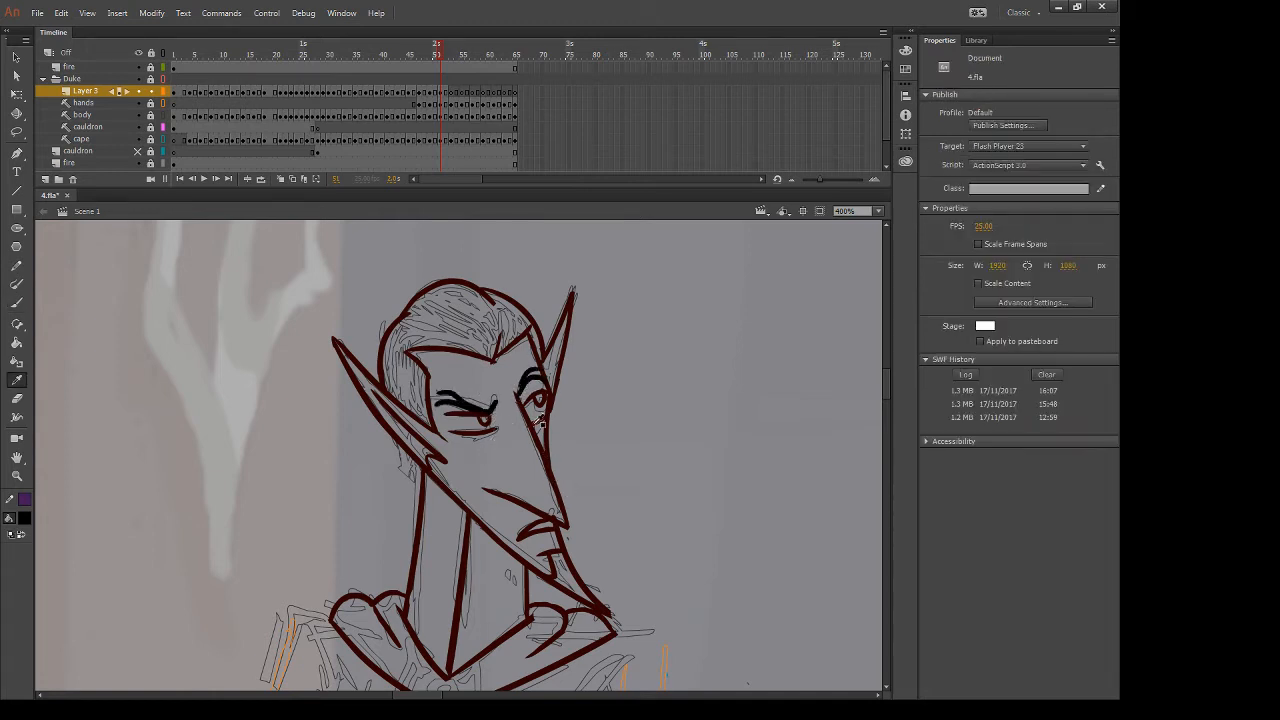
left_click(536, 440)
On frame 53, ink the nose's underside and bridge, and the front of the face from the nose down to the chin
key("period")
key("period")
left_click_drag(619, 505, 663, 441)
key("b")
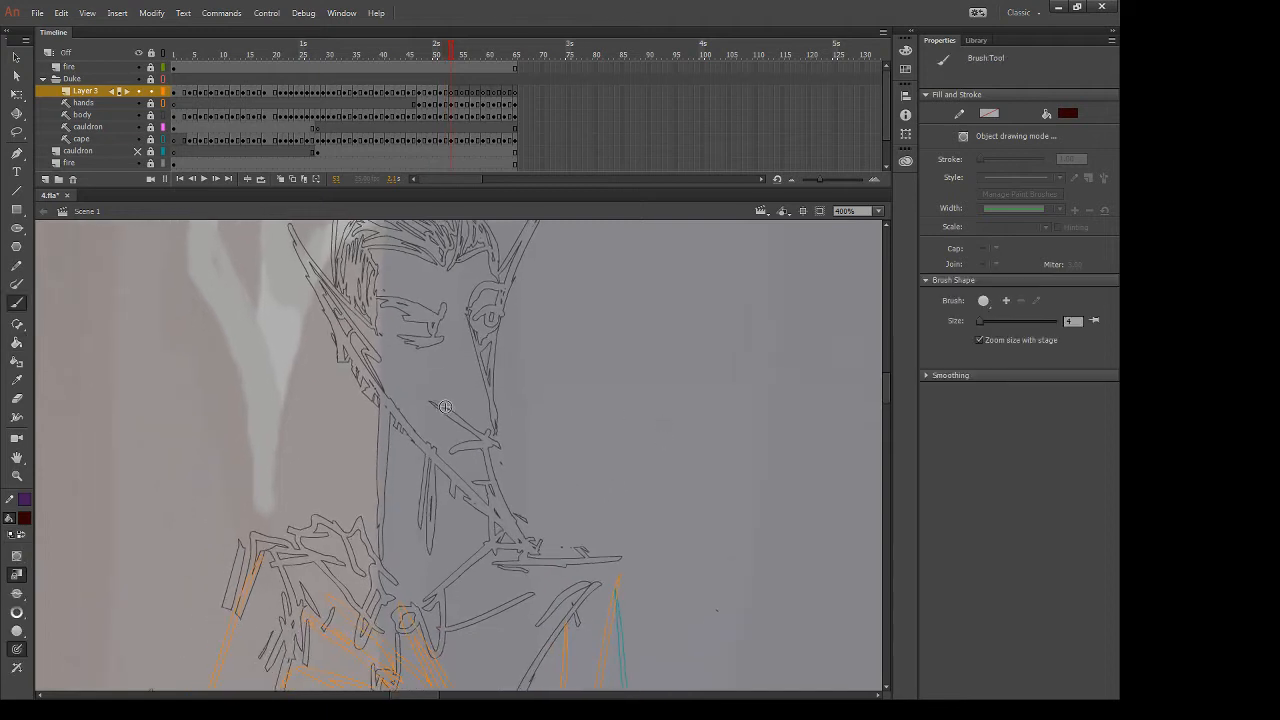
left_click_drag(422, 400, 508, 452)
left_click_drag(460, 297, 508, 505)
key("ctrl+z")
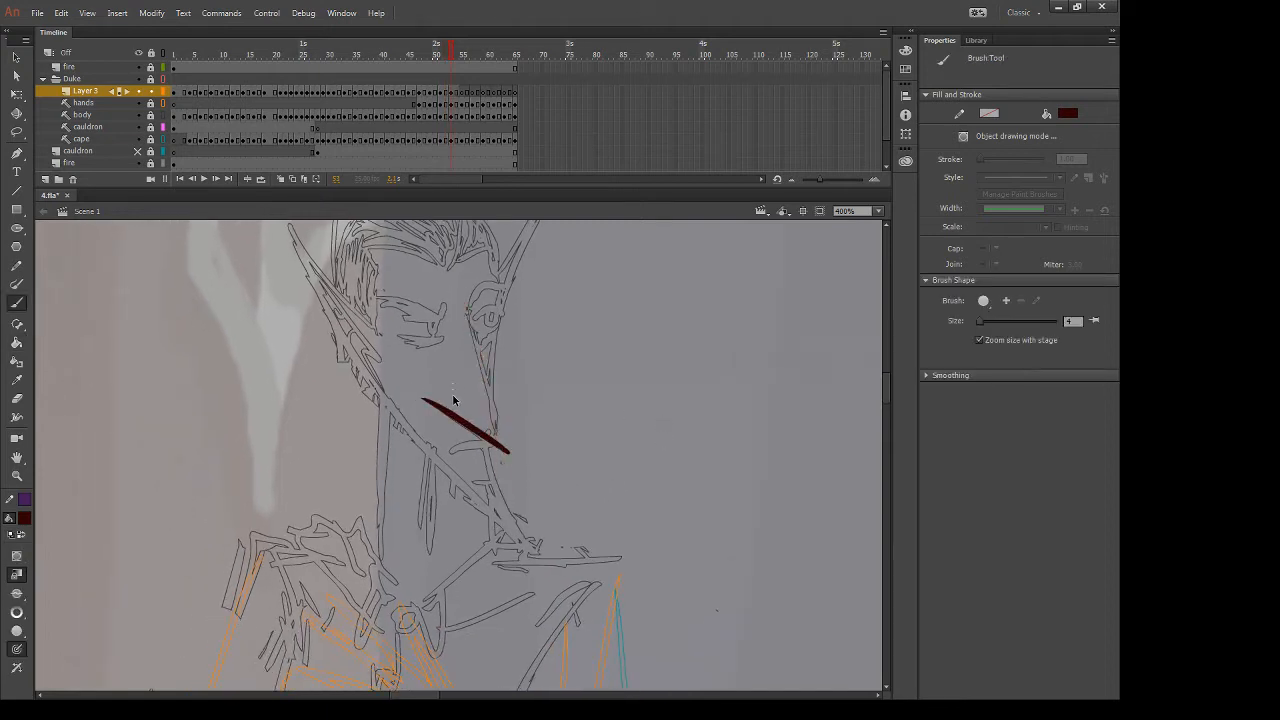
key("ctrl+z")
left_click_drag(425, 401, 521, 464)
left_click_drag(465, 302, 550, 566)
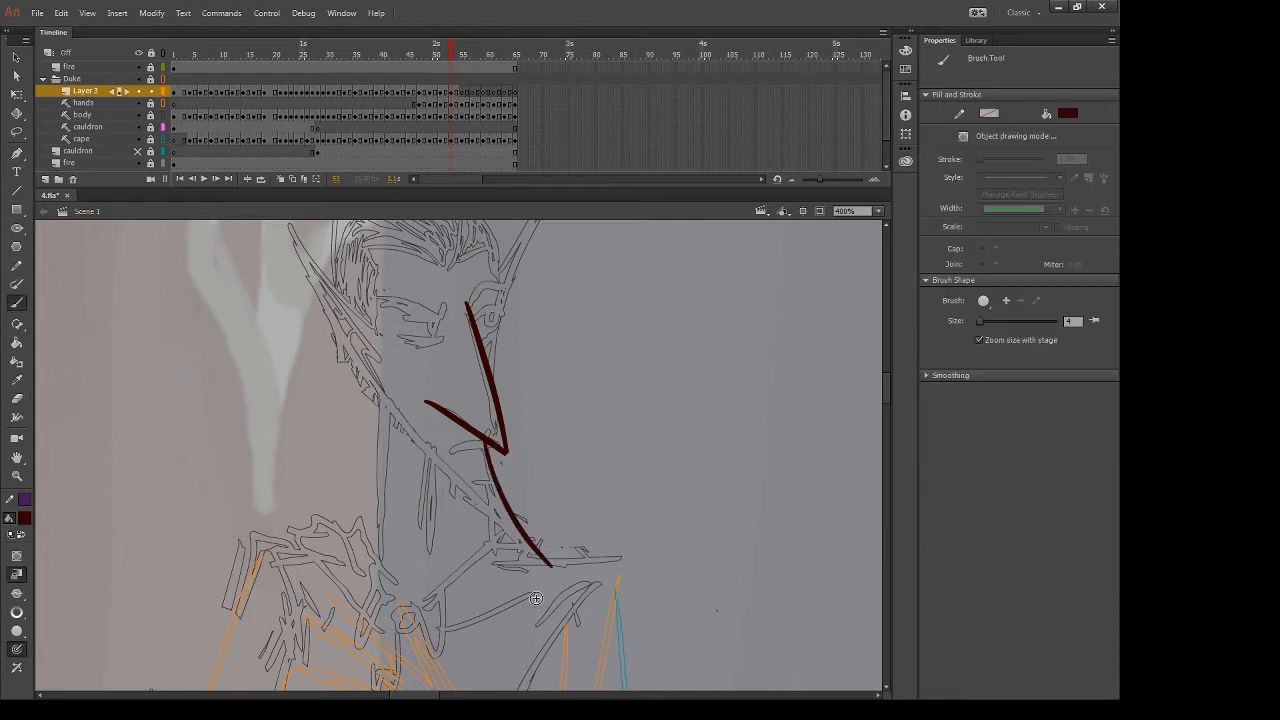
Ink the near pointed ear's outer edges and the jaw line running from the ear to the chin's tip
left_click_drag(524, 376, 571, 463)
mouse_move(337, 306)
left_mouse_down()
mouse_move(443, 433)
mouse_move(355, 364)
mouse_move(466, 542)
left_mouse_up()
left_click_drag(431, 499, 600, 654)
key("ctrl+z")
left_click_drag(437, 504, 602, 649)
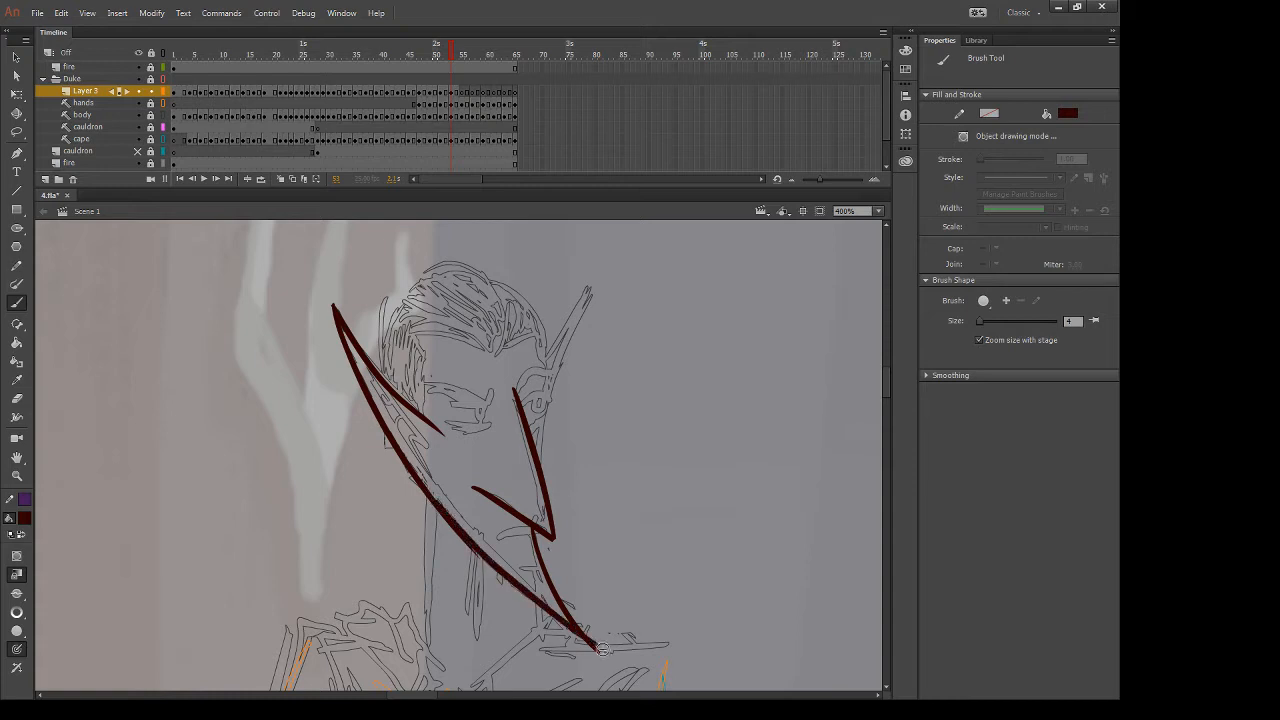
key("ctrl+z")
left_click_drag(440, 512, 591, 653)
left_click_drag(506, 583, 605, 654)
Ink the mouth, lower lip and short chin line, and erase the overshoot at the chin's tip
key("e")
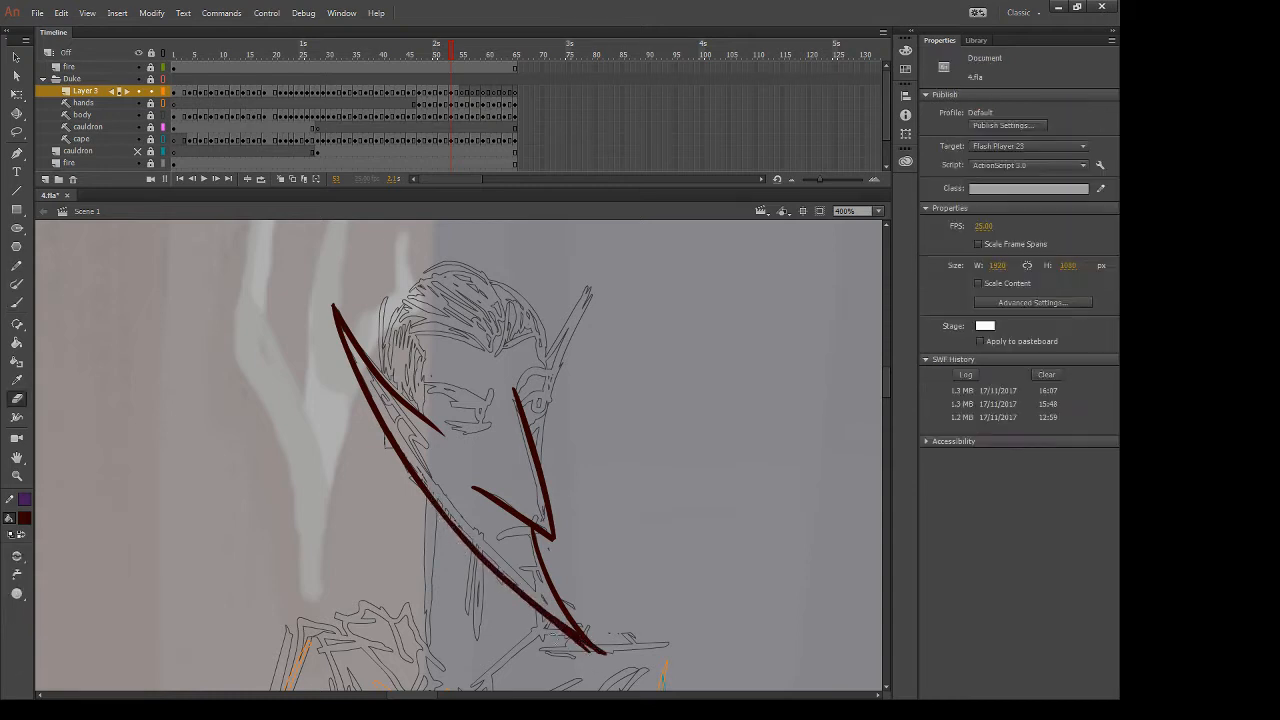
key("b")
mouse_move(528, 528)
left_mouse_down()
mouse_move(494, 546)
mouse_move(534, 537)
mouse_move(490, 548)
mouse_move(539, 559)
left_mouse_up()
key("ctrl+z")
mouse_move(530, 562)
left_mouse_down()
mouse_move(535, 587)
mouse_move(514, 584)
left_mouse_up()
key("e")
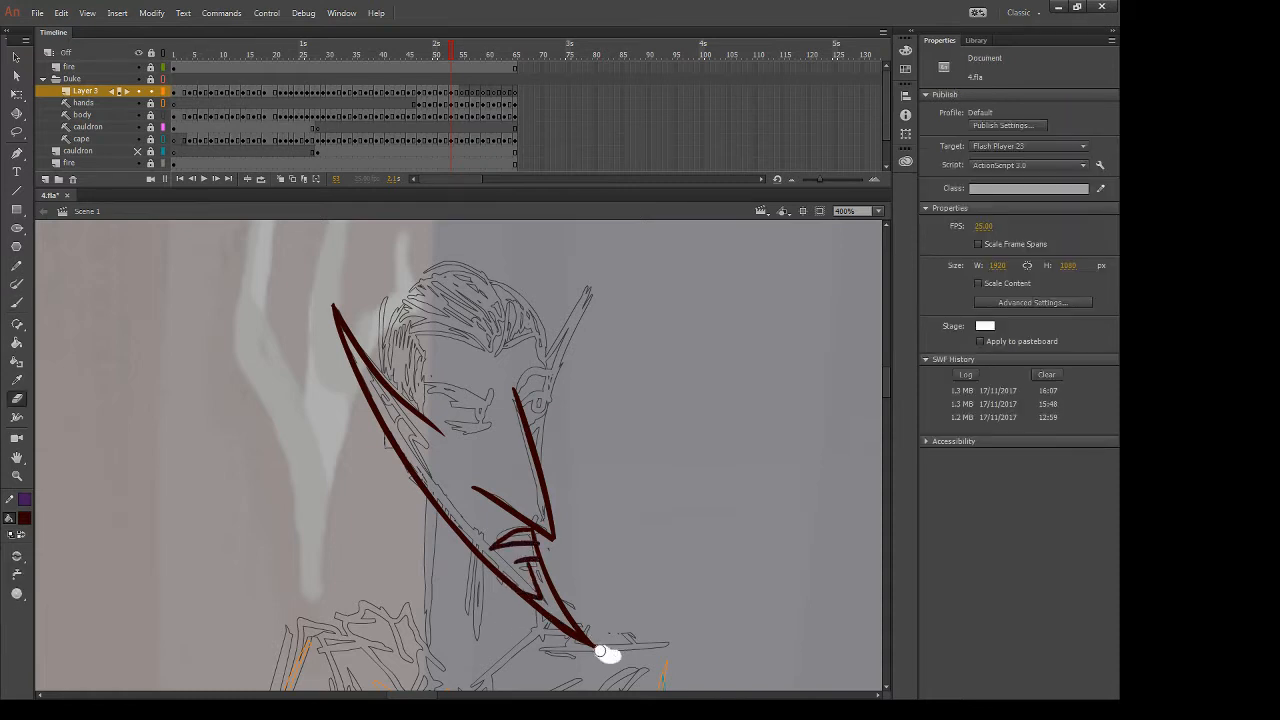
key("b")
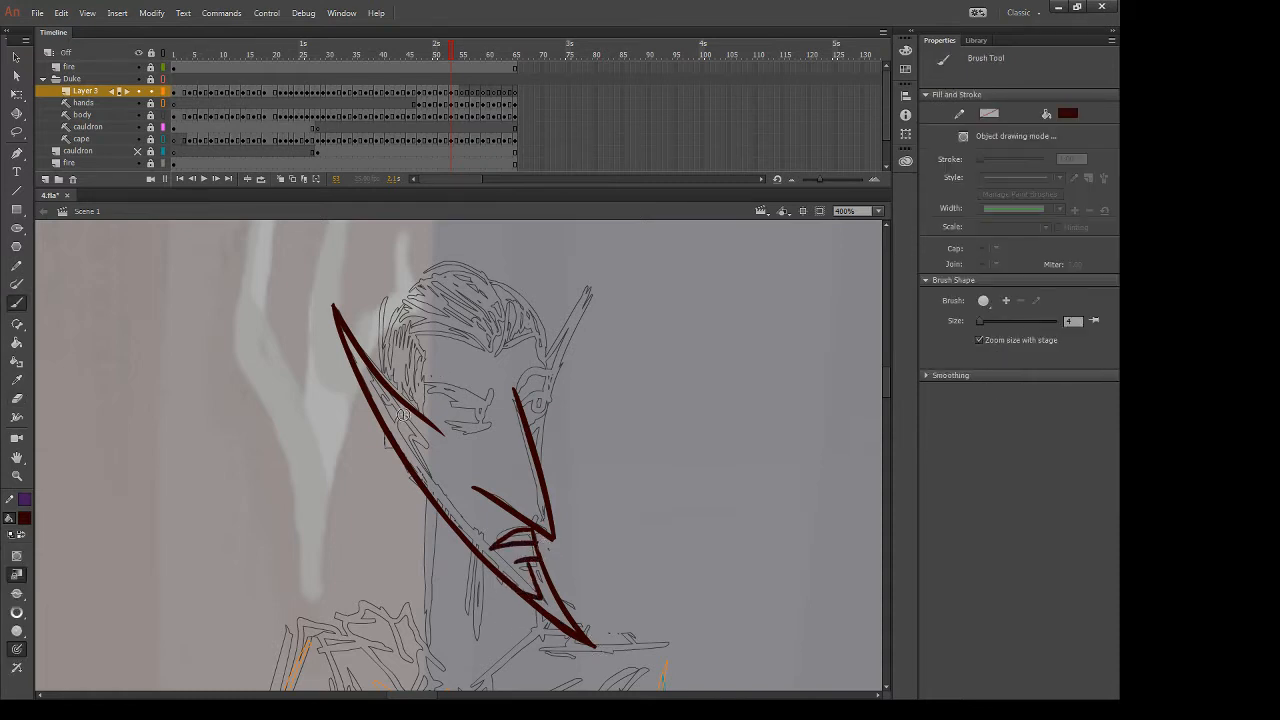
Ink the near ear's inner fold and lobe, and trim the ear's upper edge where it meets the face
mouse_move(363, 370)
left_mouse_down()
mouse_move(428, 455)
mouse_move(425, 471)
left_mouse_up()
key("e")
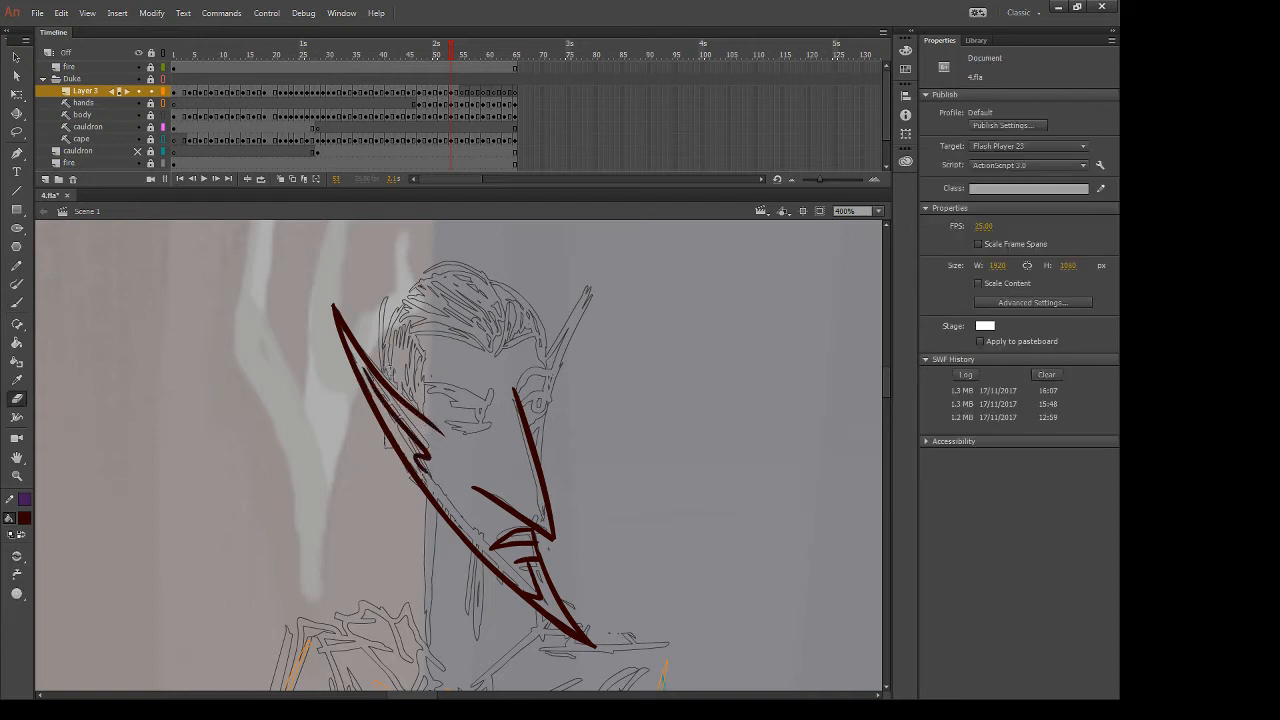
mouse_move(388, 372)
left_mouse_down()
mouse_move(456, 452)
mouse_move(435, 435)
left_mouse_up()
key("b")
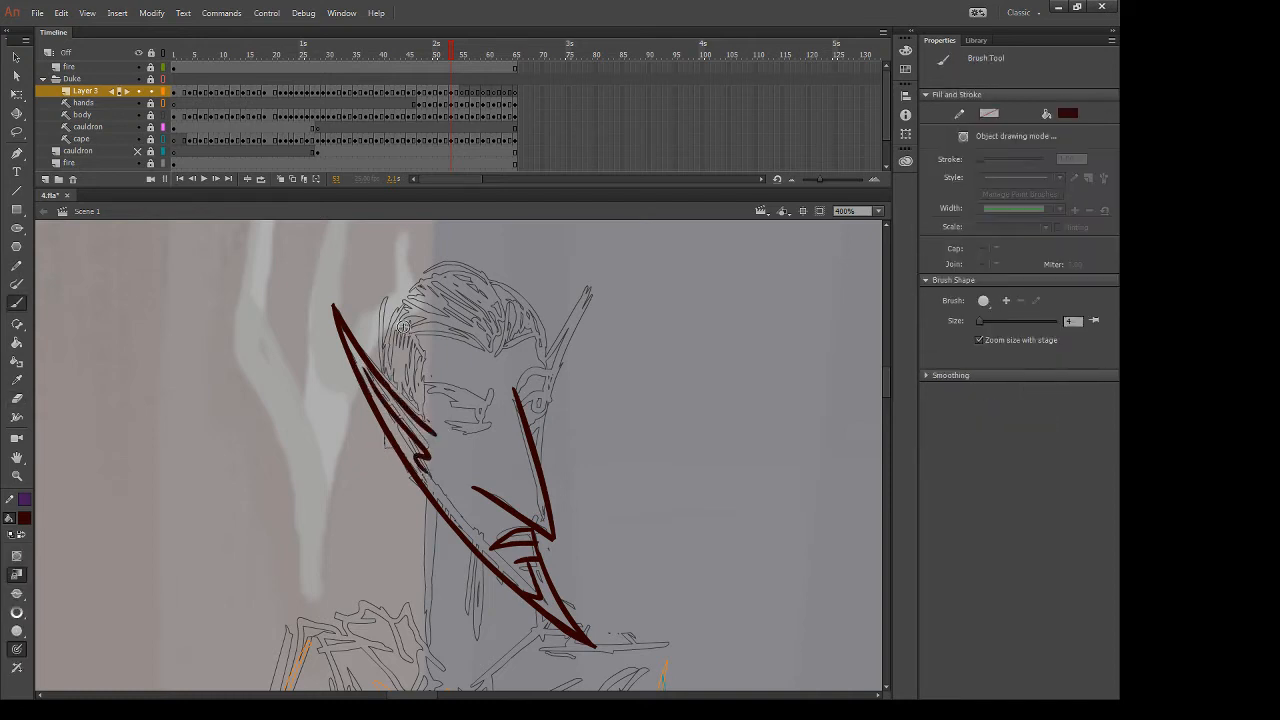
Ink the hairline from the near temple through the widow's peak to the far temple, and clean up its ends
mouse_move(404, 329)
left_mouse_down()
mouse_move(424, 355)
mouse_move(428, 424)
mouse_move(474, 342)
mouse_move(504, 362)
left_mouse_up()
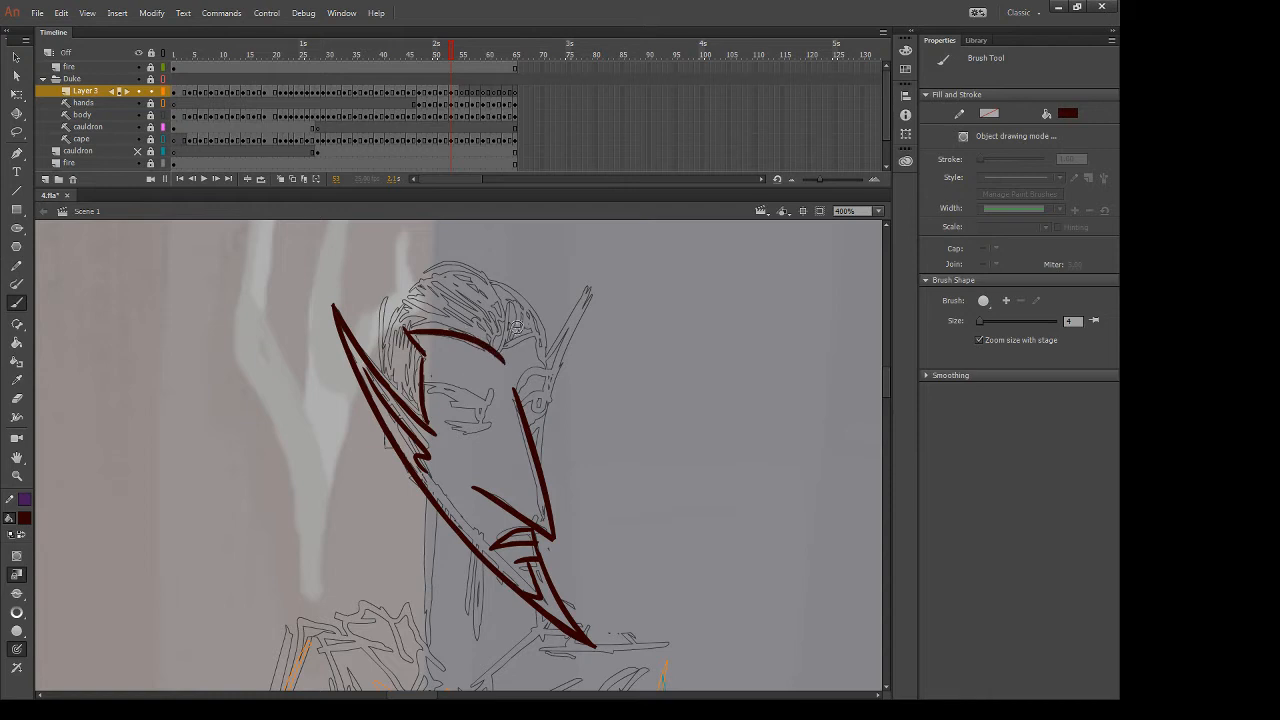
mouse_move(513, 317)
left_mouse_down()
mouse_move(507, 360)
mouse_move(539, 342)
mouse_move(544, 394)
left_mouse_up()
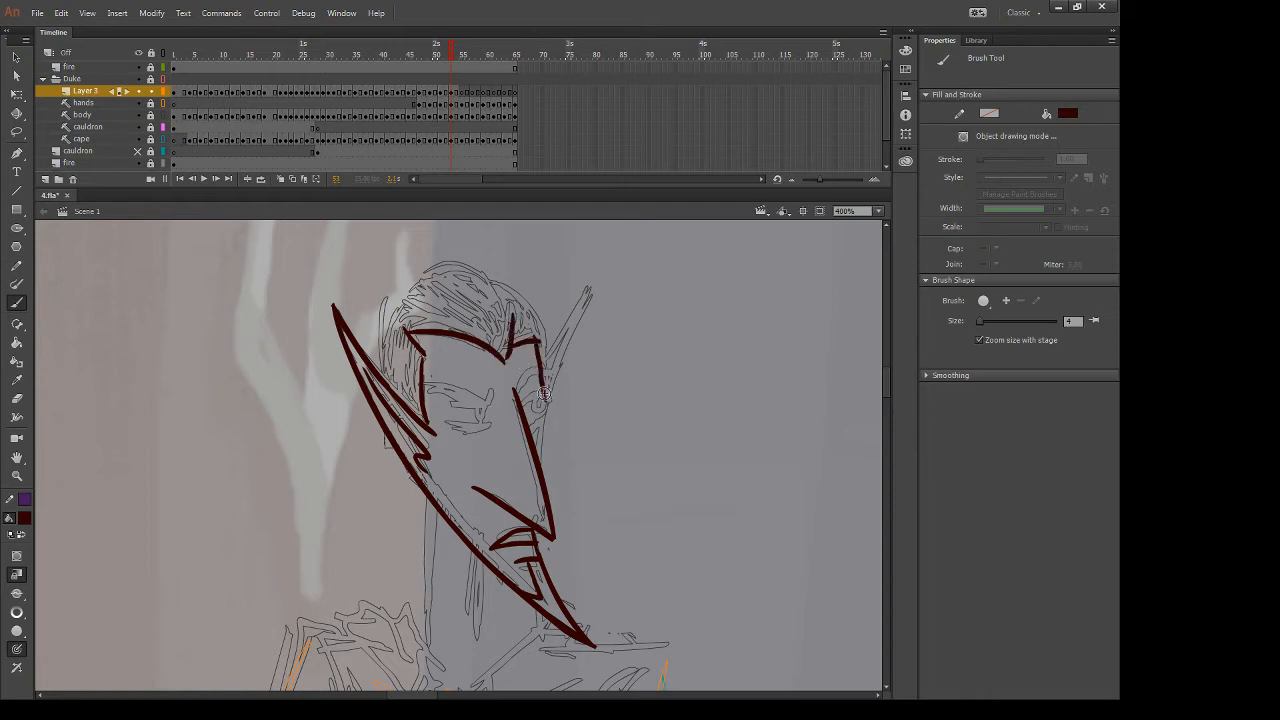
key("e")
mouse_move(525, 330)
left_mouse_down()
mouse_move(515, 376)
mouse_move(524, 338)
mouse_move(508, 360)
mouse_move(539, 462)
left_mouse_up()
key("b")
Ink both eyes with their lids, pupils and lower creases, and trim the face edge beside the far eye
mouse_move(436, 401)
left_mouse_down()
mouse_move(482, 405)
mouse_move(488, 426)
mouse_move(476, 416)
mouse_move(486, 406)
mouse_move(547, 396)
left_mouse_up()
key("ctrl+z")
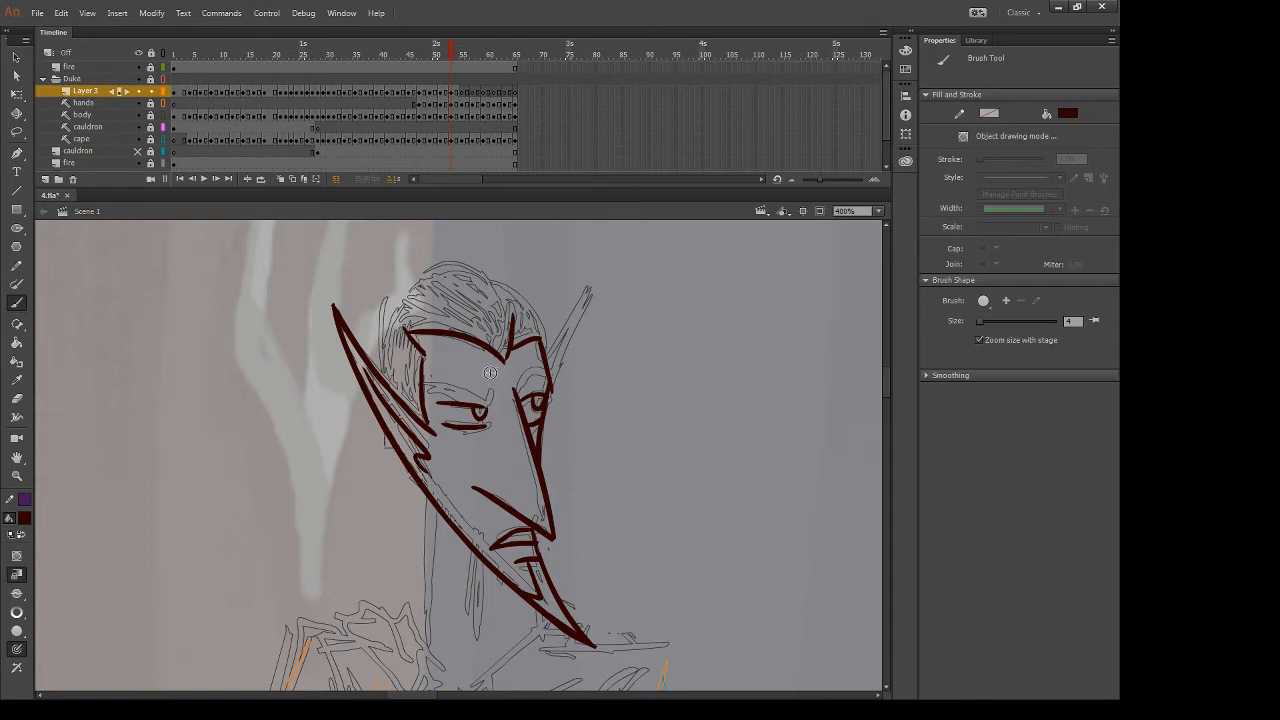
key("e")
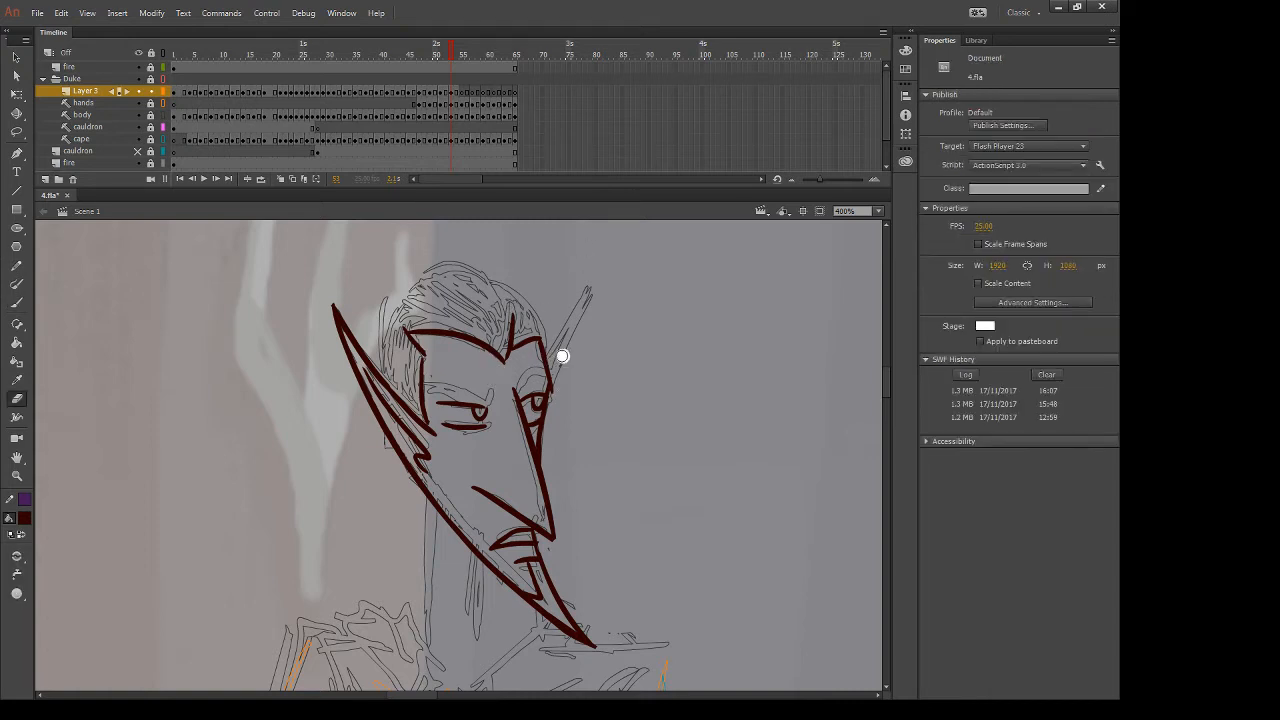
mouse_move(562, 356)
left_mouse_down()
mouse_move(556, 400)
mouse_move(554, 384)
left_mouse_up()
Sample the black eyebrow colour from the previous frame and paint both eyebrows on frame 53
key("comma")
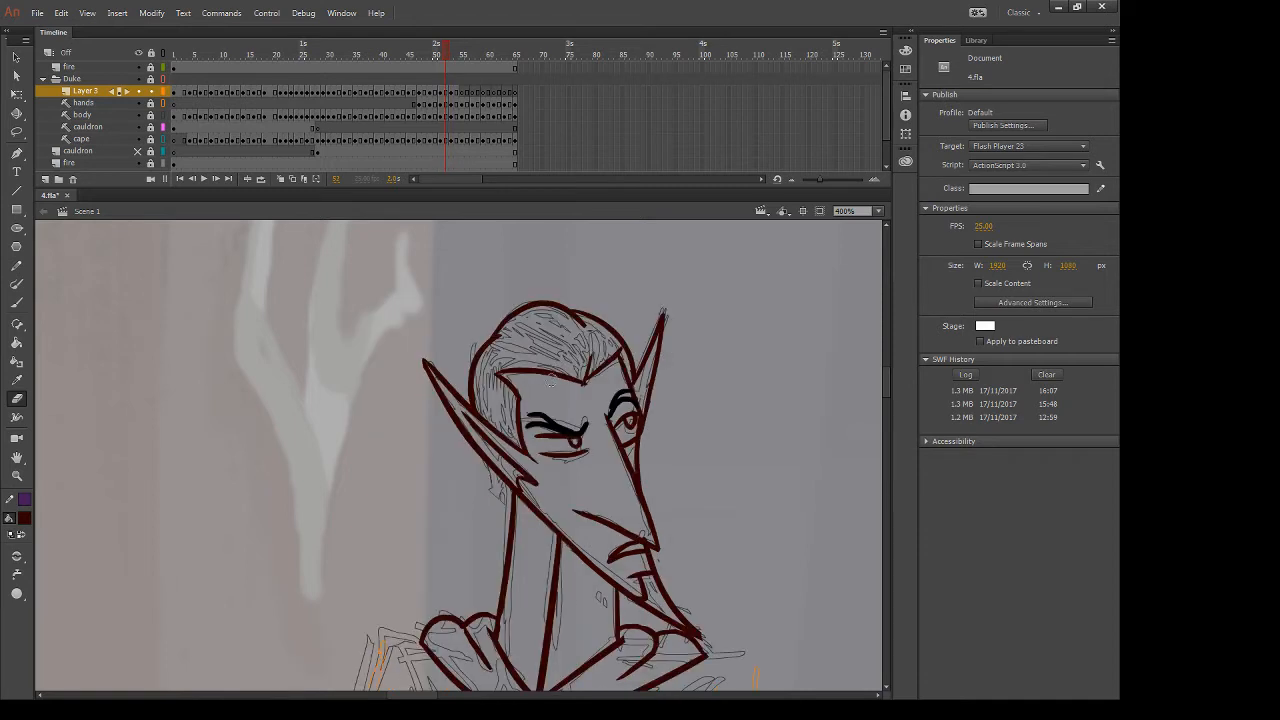
key("i")
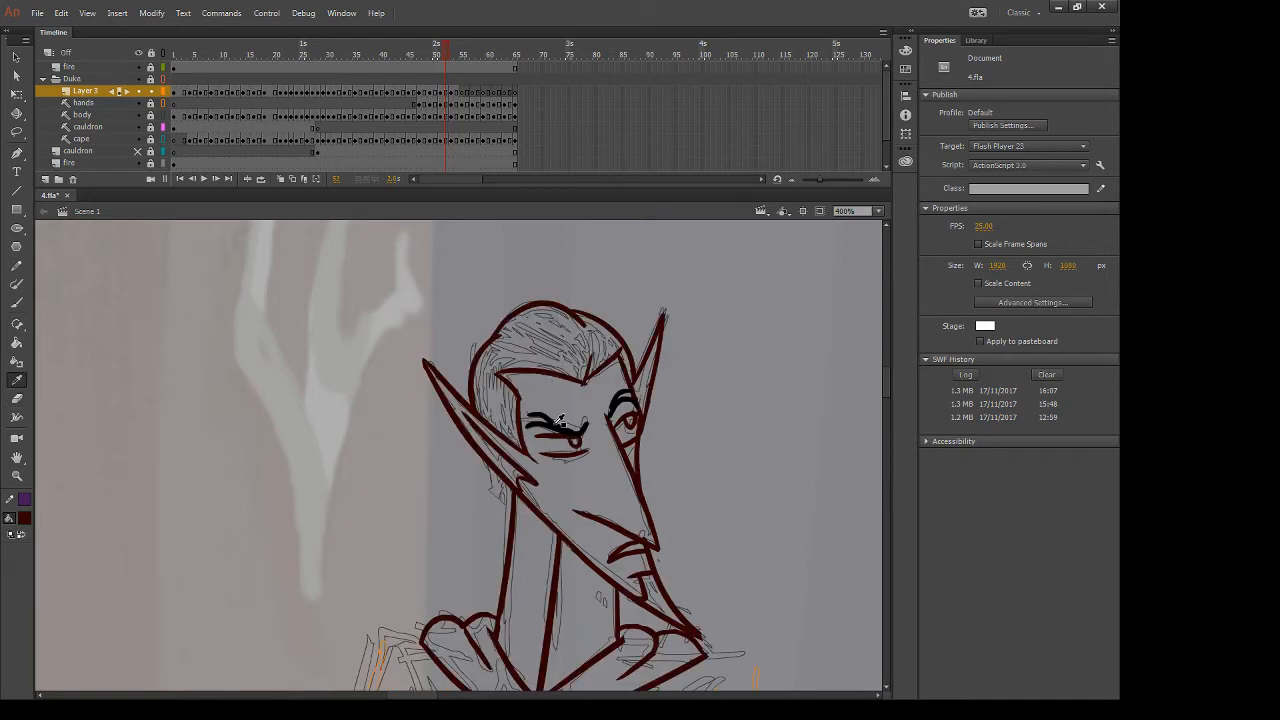
left_click(558, 420)
key("period")
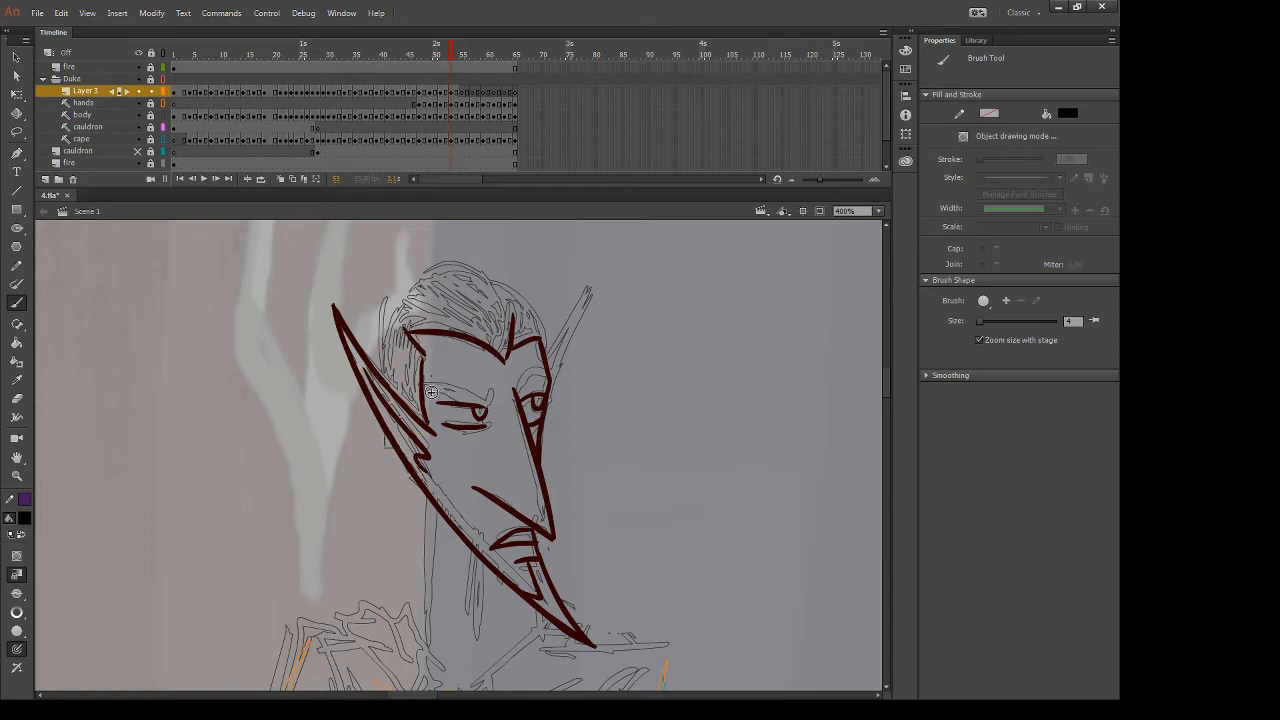
left_click_drag(428, 391, 465, 399)
key("ctrl+z")
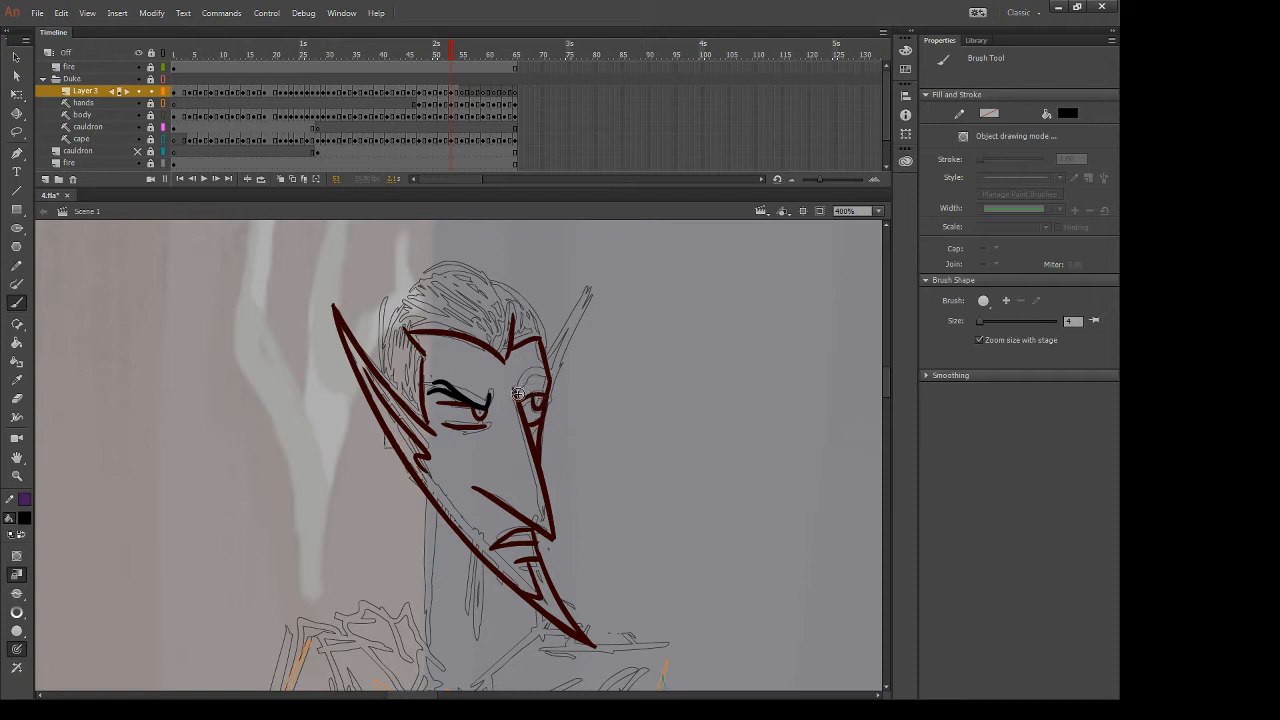
mouse_move(515, 381)
left_mouse_down()
mouse_move(542, 367)
mouse_move(549, 381)
left_mouse_up()
Ink the crown and the back of the head down to the near ear in dark red, and smooth their join
left_click_drag(405, 298, 507, 299)
mouse_move(406, 297)
left_mouse_down()
mouse_move(381, 321)
mouse_move(373, 366)
left_mouse_up()
key("e")
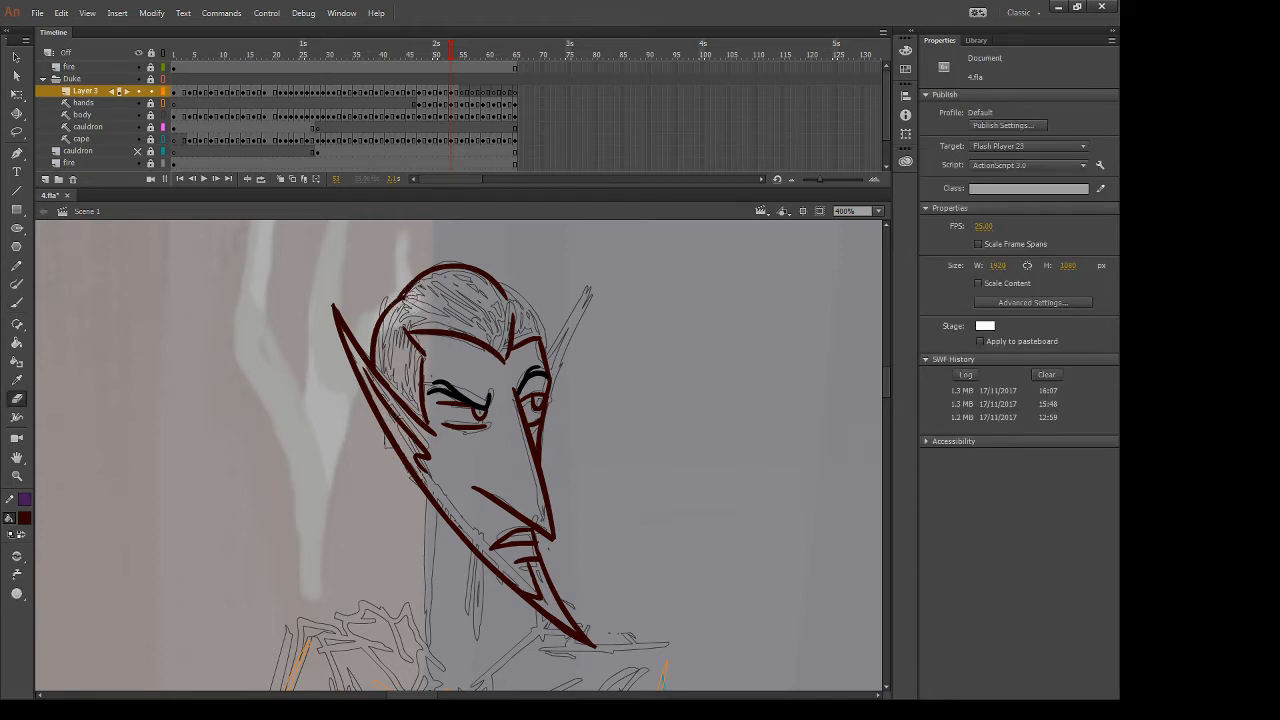
left_click_drag(418, 289, 408, 301)
key("b")
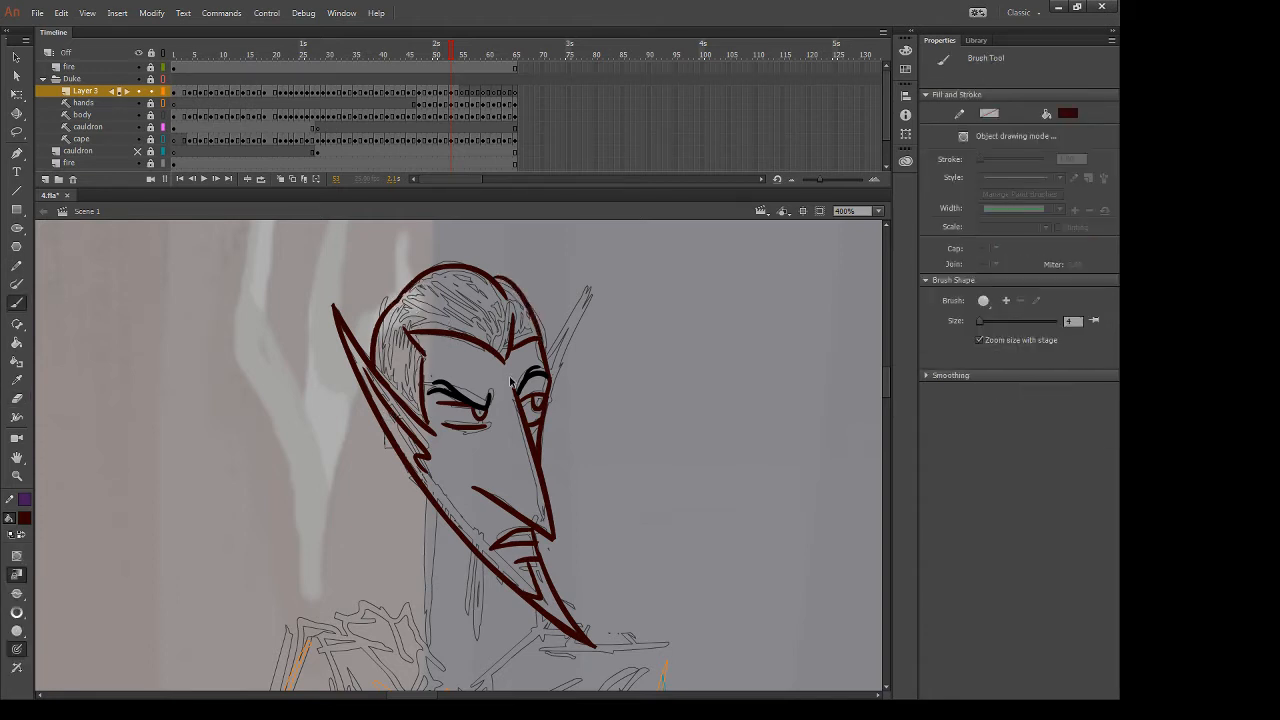
Ink the far side of the hair down to the temple and the far pointed ear
mouse_move(491, 275)
left_mouse_down()
mouse_move(536, 320)
mouse_move(542, 346)
left_mouse_up()
key("ctrl+z")
left_click_drag(493, 277, 553, 399)
key("ctrl+z")
left_click_drag(490, 275, 538, 327)
key("ctrl+z")
mouse_move(494, 278)
left_mouse_down()
mouse_move(535, 310)
mouse_move(548, 384)
mouse_move(592, 284)
mouse_move(561, 372)
left_mouse_up()
Ink the neck's near edge, its inner muscle line and the short far edge below the chin
scroll(559, 385, "down", 3)
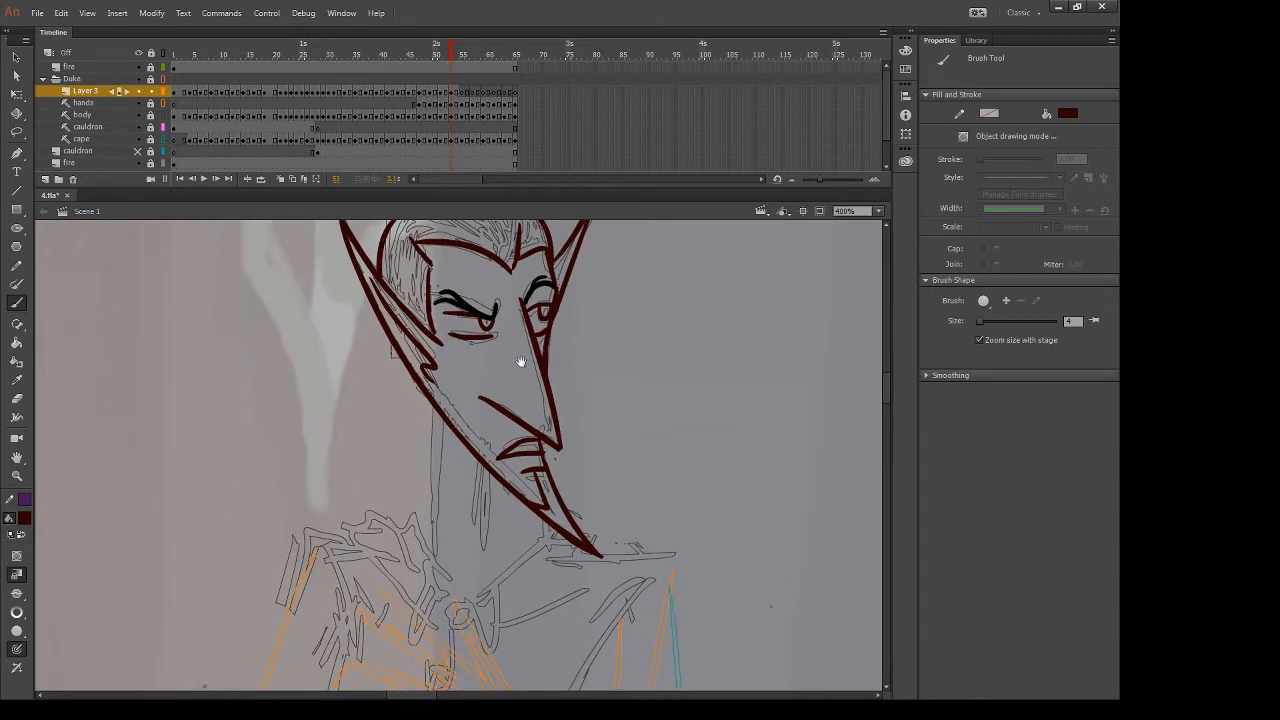
left_click_drag(432, 400, 420, 600)
left_click_drag(484, 466, 476, 582)
key("ctrl+z")
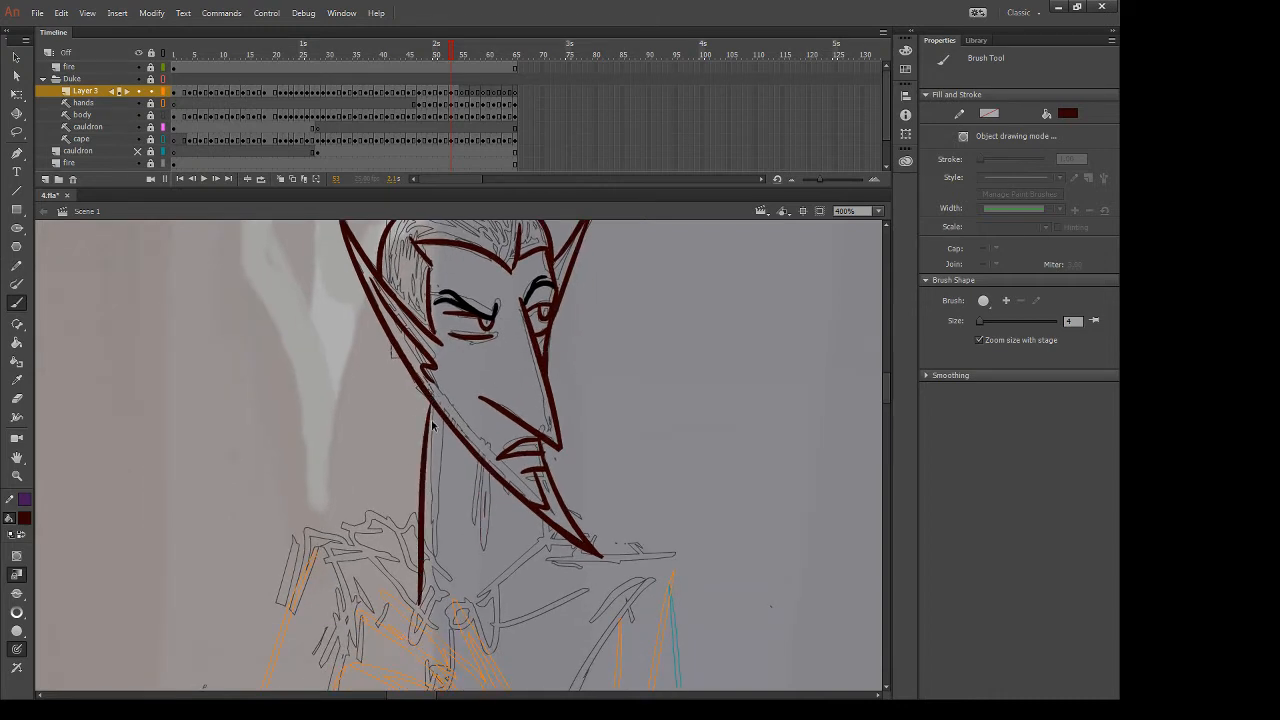
key("ctrl+z")
left_click_drag(433, 402, 430, 580)
left_click_drag(484, 464, 482, 597)
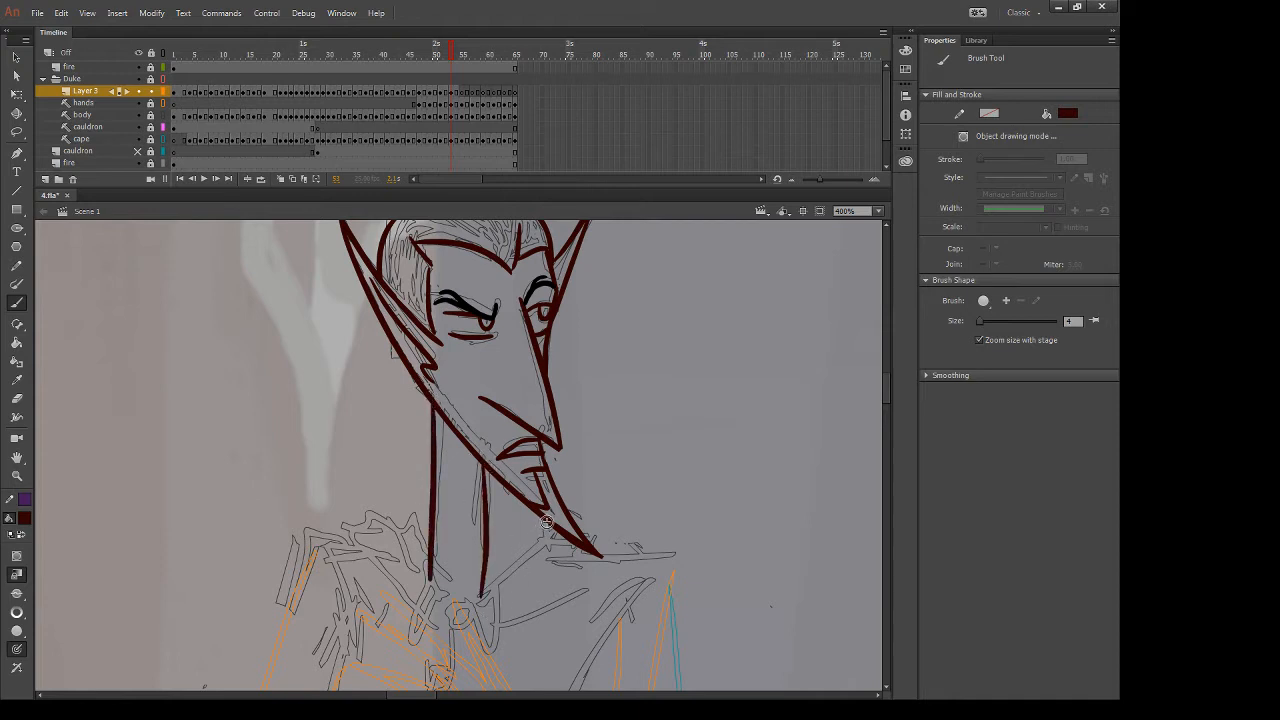
left_click_drag(548, 522, 550, 556)
Ink the near side of the collar with its folds and the V-shaped neckline, and erase the neckline's overshoot
key("e")
left_click_drag(408, 542, 418, 569)
key("b")
mouse_move(333, 533)
left_mouse_down()
mouse_move(418, 524)
mouse_move(421, 620)
mouse_move(493, 667)
left_mouse_up()
left_click_drag(416, 524, 479, 625)
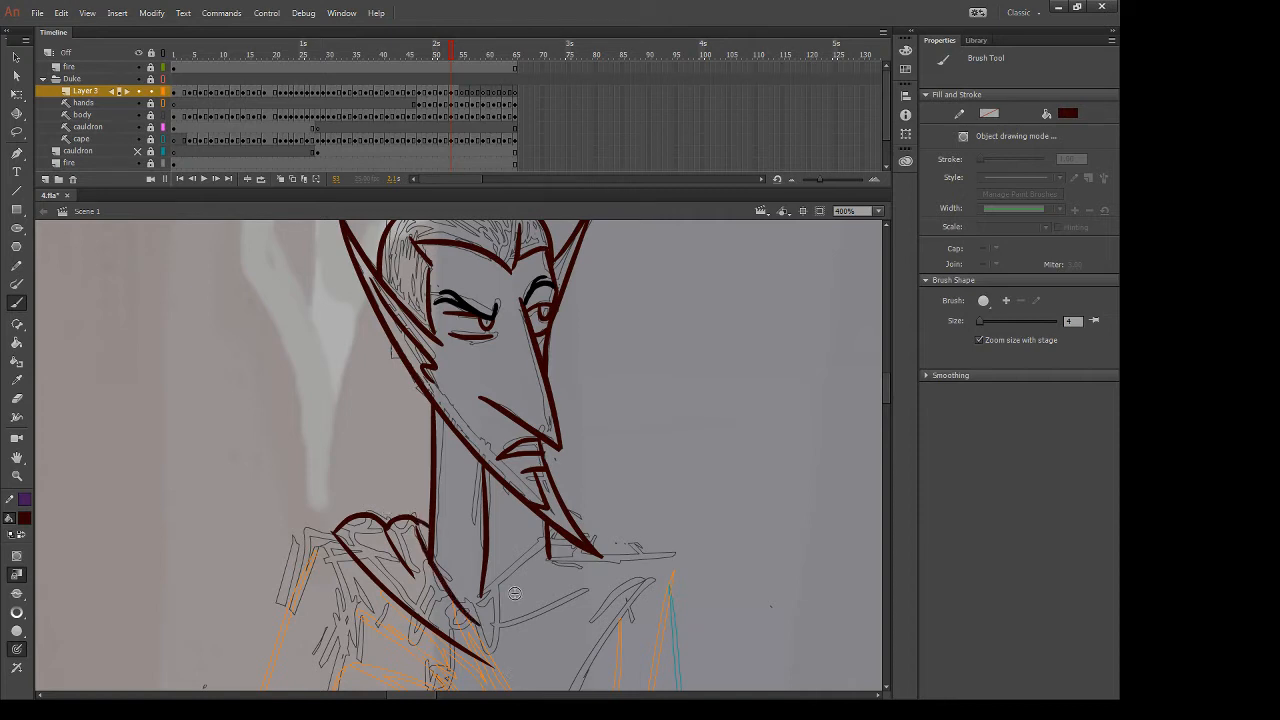
key("e")
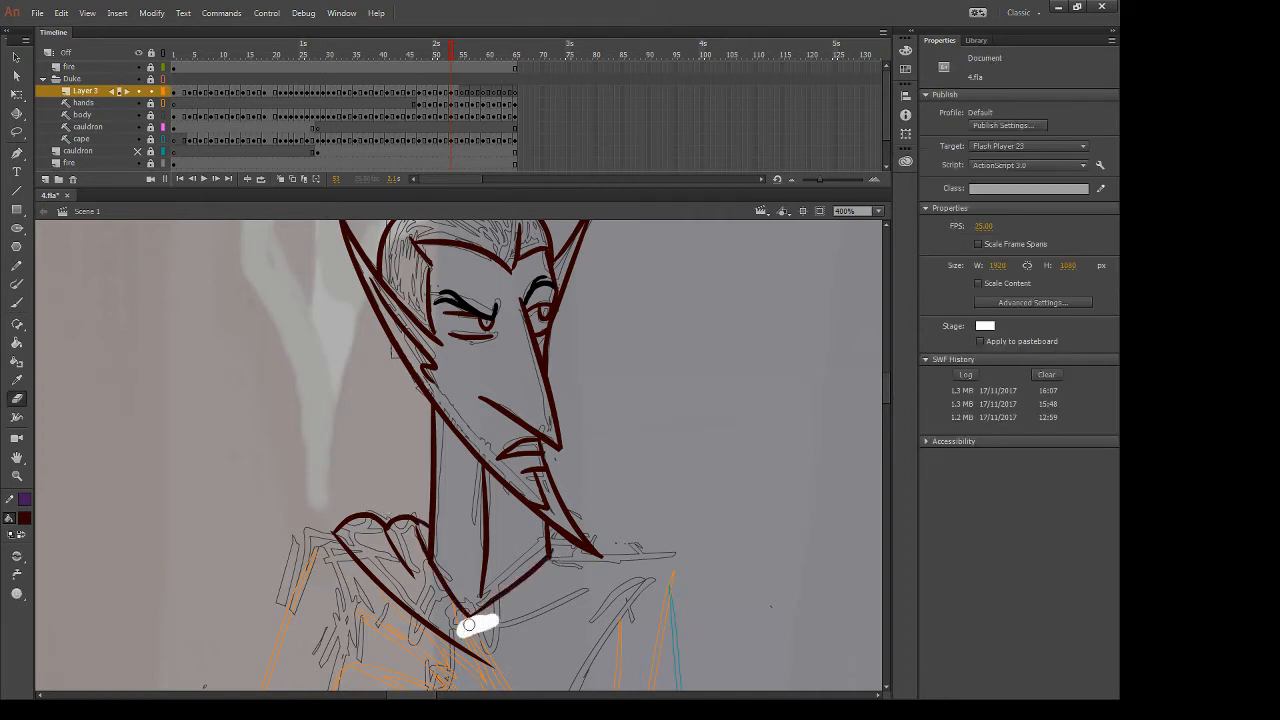
key("b")
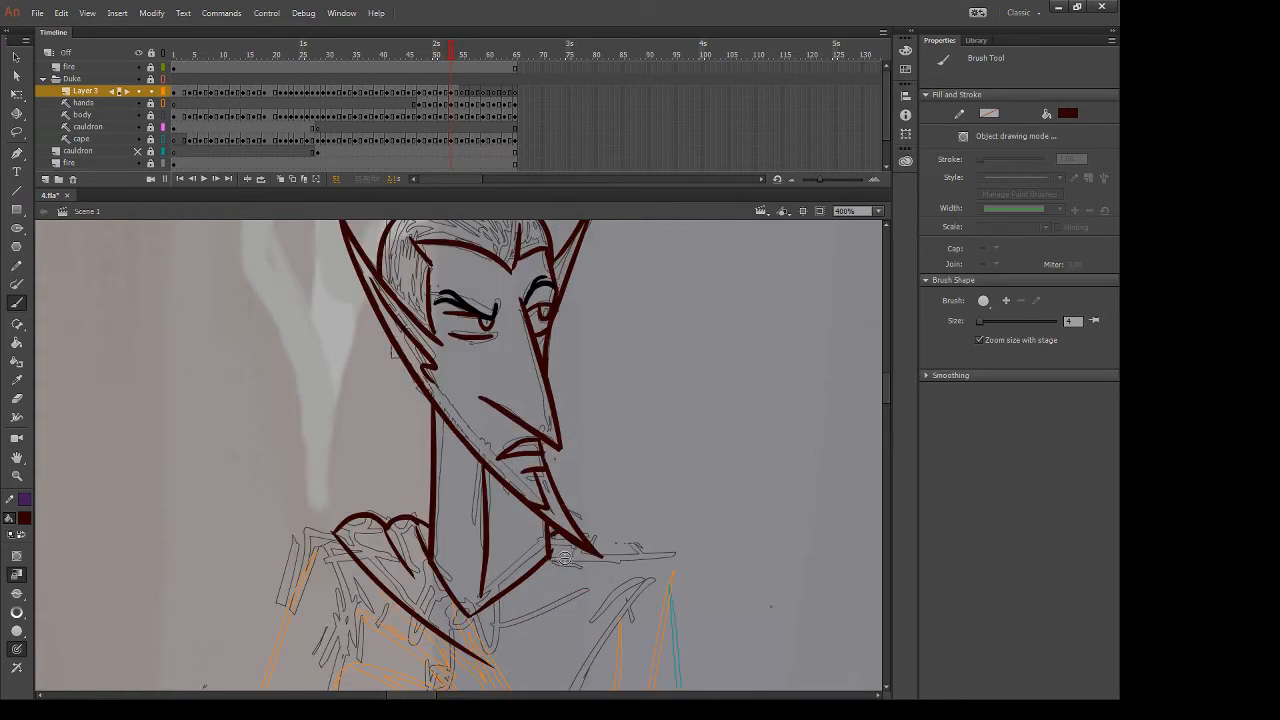
Ink the far side of the collar with its fold and lower edge, and clean up the collar's front point
left_click_drag(540, 600, 588, 558)
left_click_drag(590, 540, 628, 558)
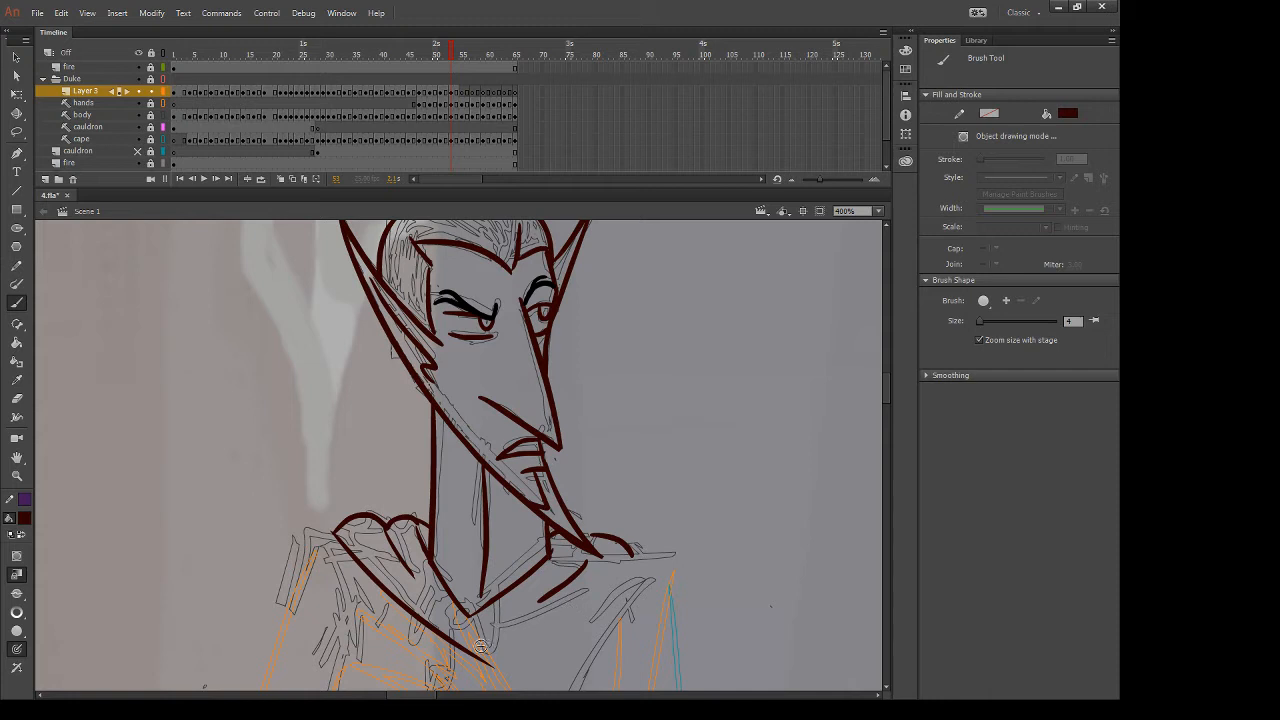
left_click_drag(476, 645, 640, 553)
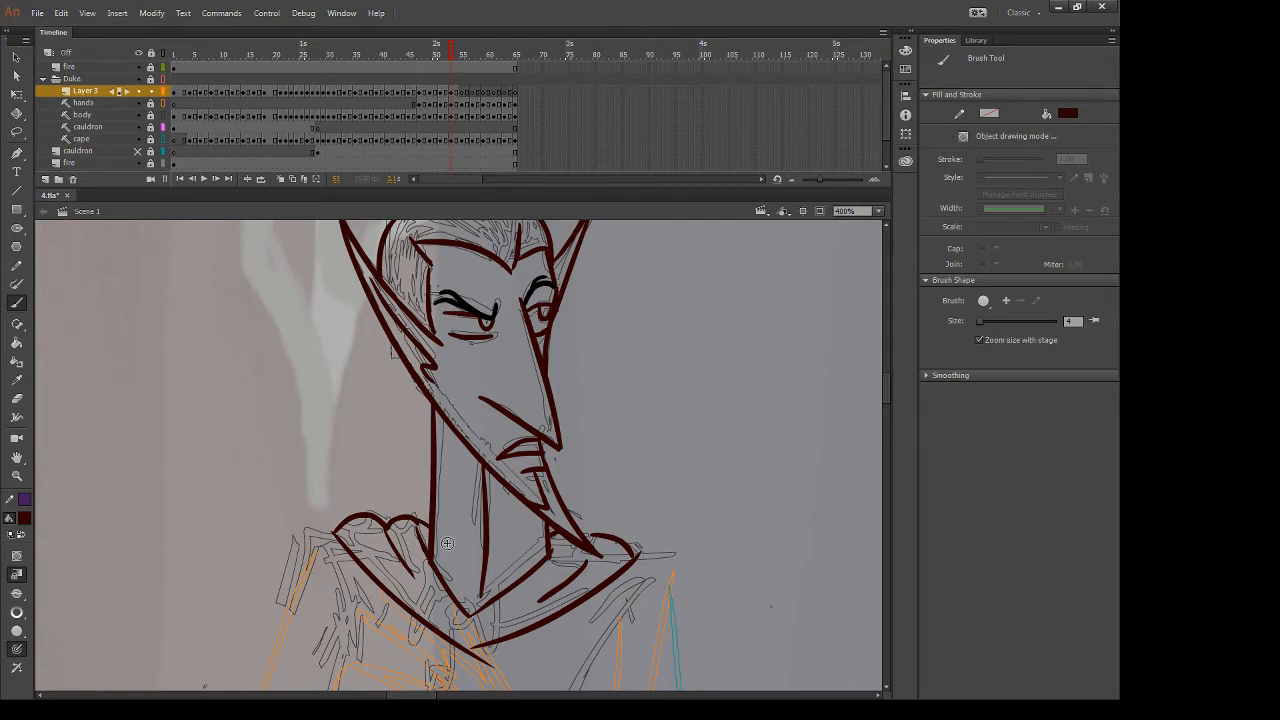
key("e")
left_click_drag(518, 658, 482, 660)
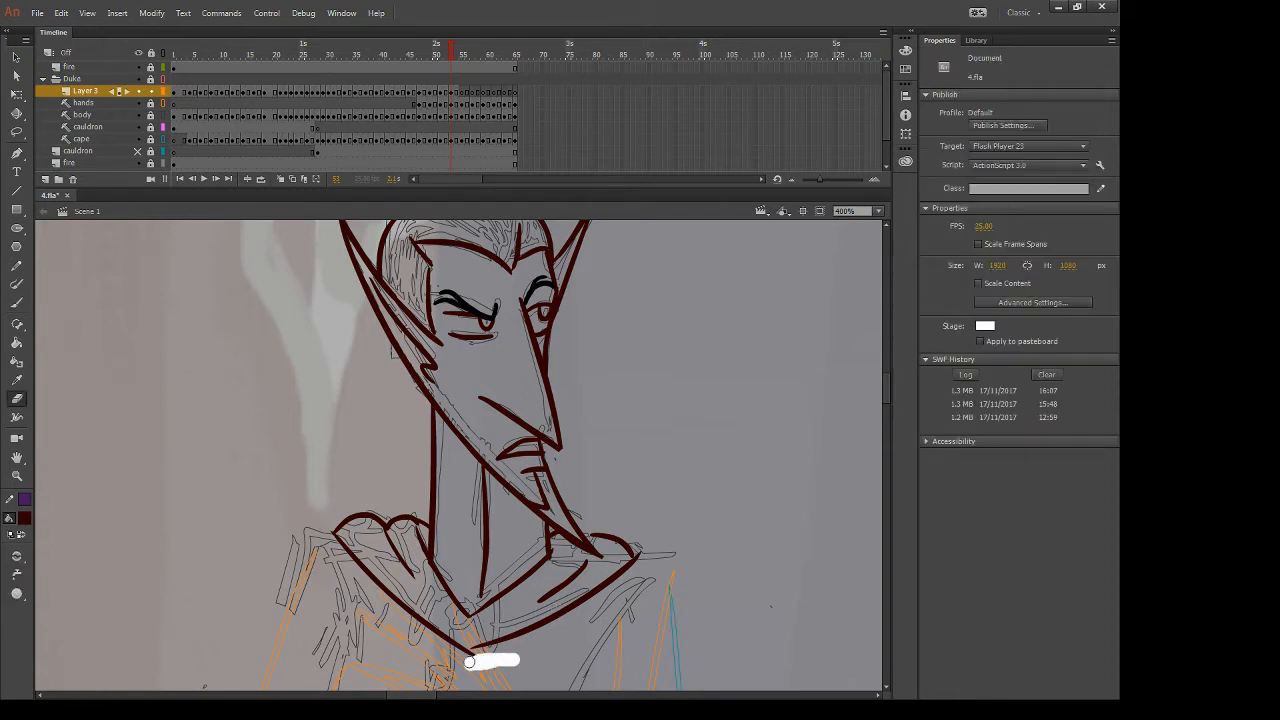
left_click_drag(482, 660, 466, 656)
key("b")
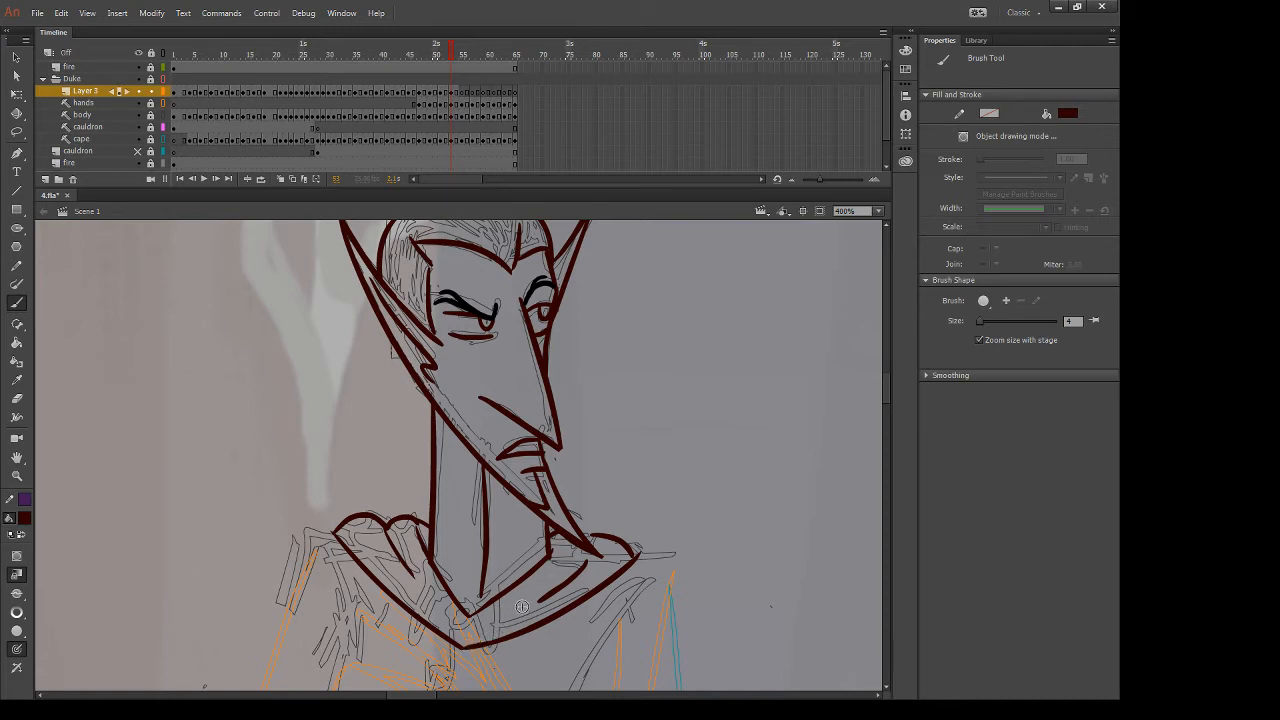
Compare the inked head and collar on frame 53 with the preceding frames, and move on to frame 54
key("e")
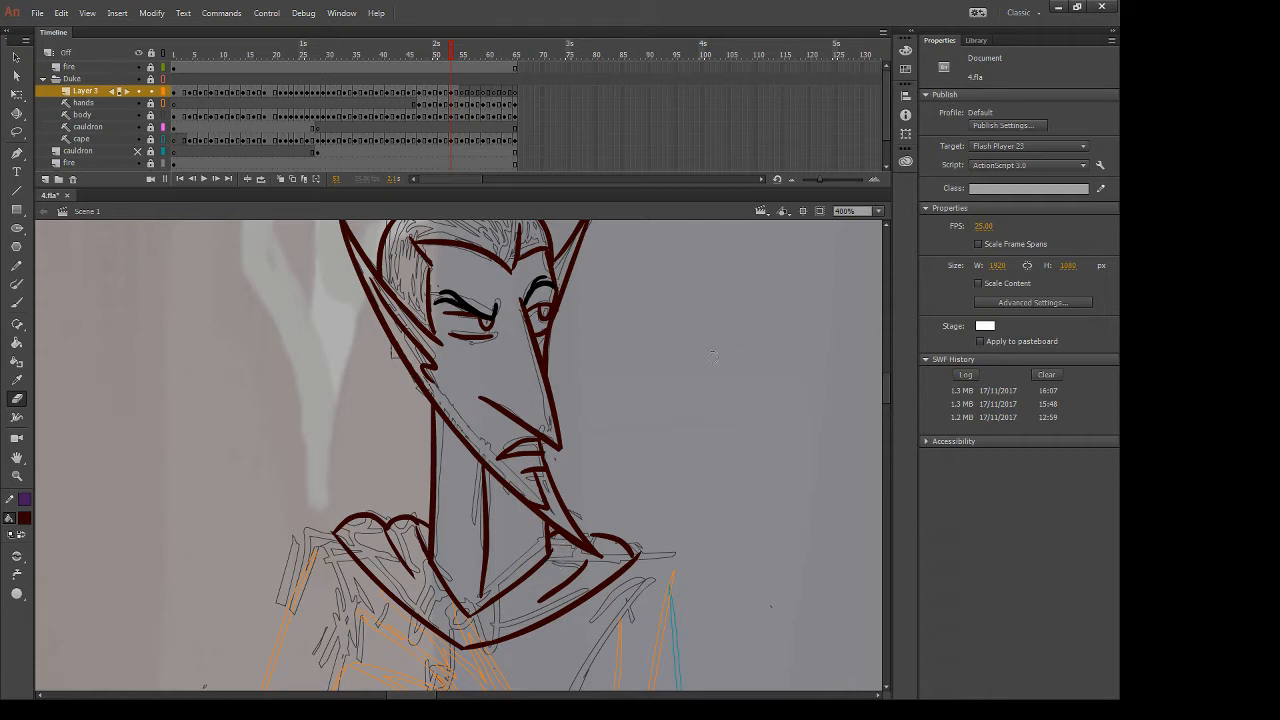
key("comma")
key("comma")
key("period")
key("period")
key("b")
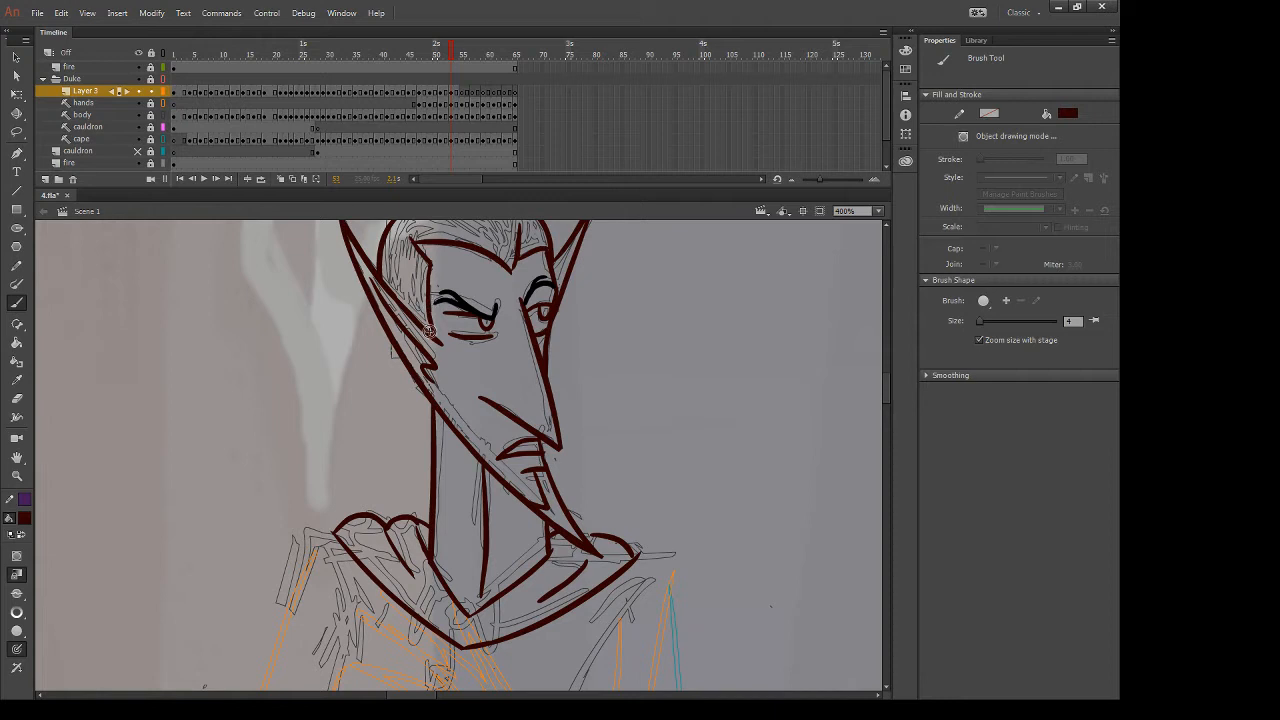
key("e")
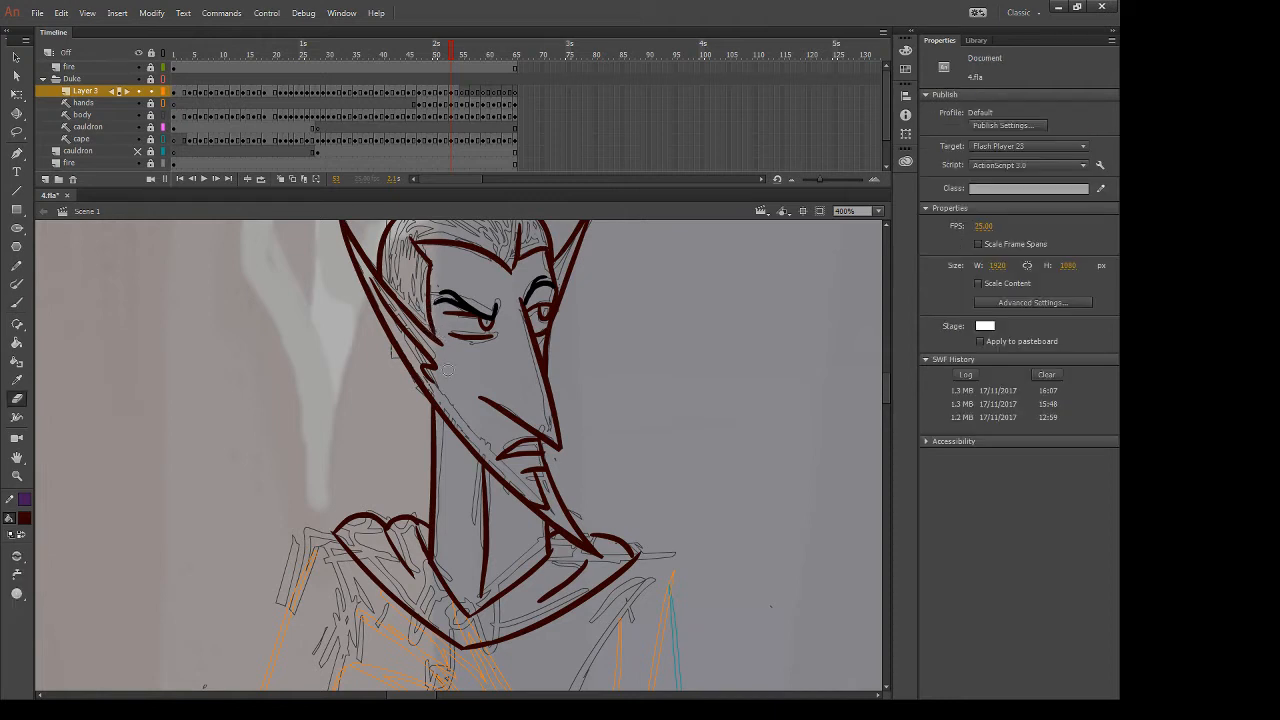
left_click_drag(646, 349, 634, 389)
key("comma")
key("period")
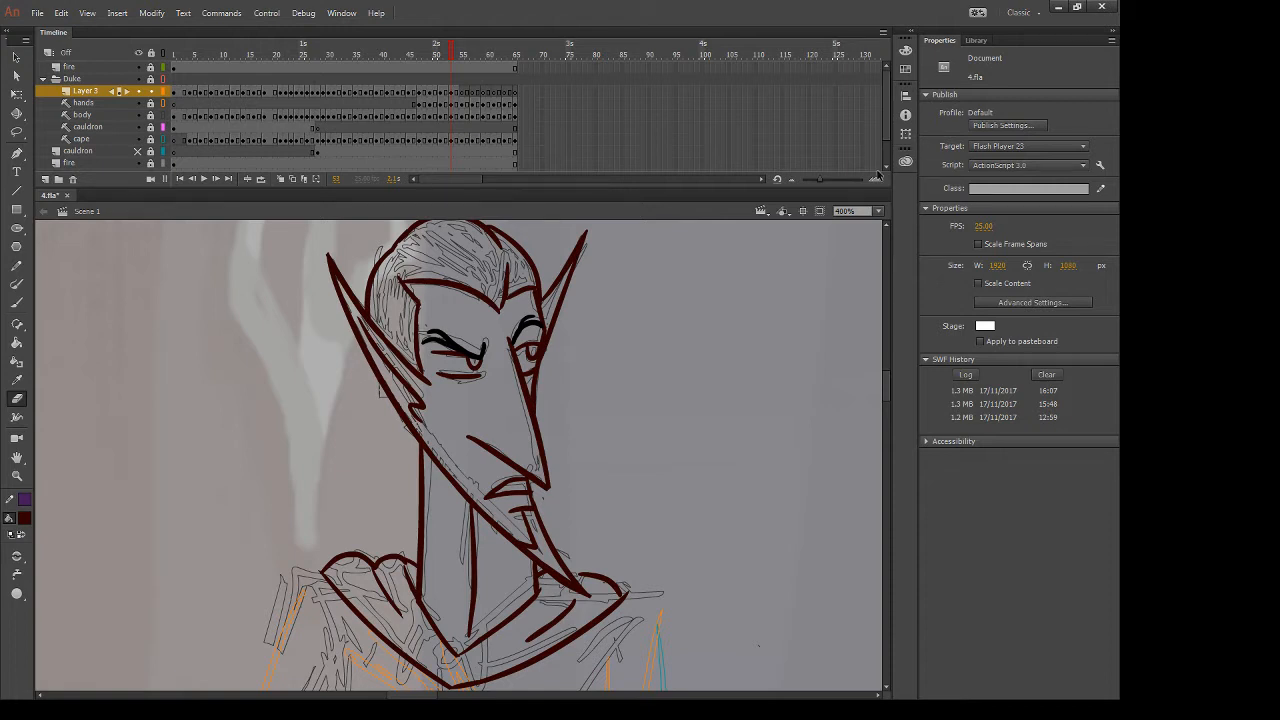
key(".")
key(".")
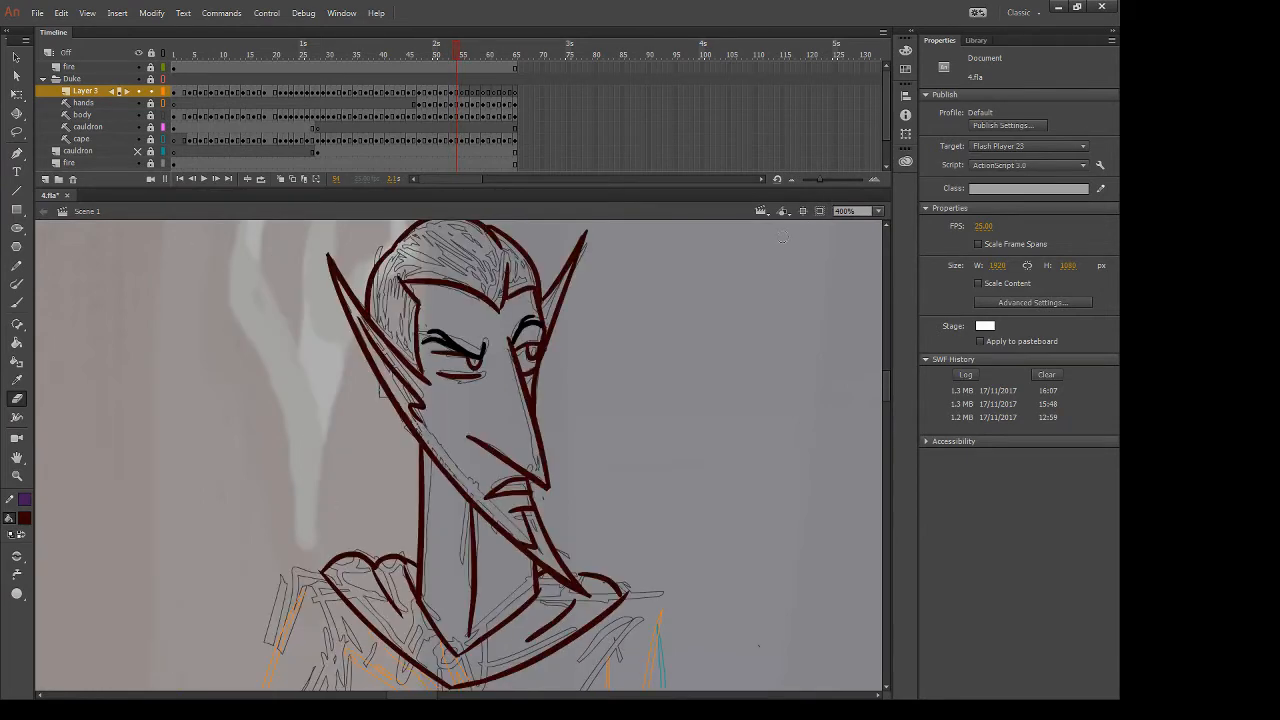
Move on to frame 55 and ink the underside of the nose in dark red
key(".")
mouse_move(563, 329)
left_mouse_down()
mouse_move(603, 310)
mouse_move(691, 349)
left_mouse_up()
key("b")
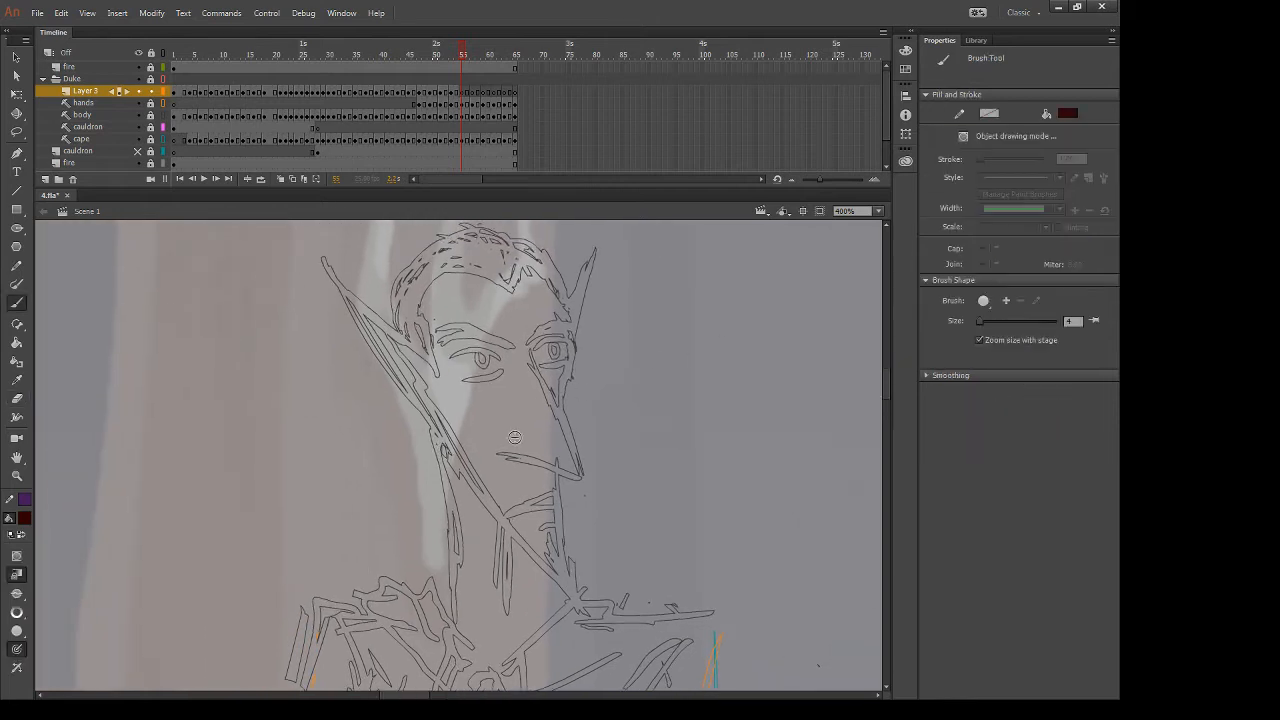
left_click_drag(498, 455, 577, 478)
key("ctrl+z")
left_click_drag(494, 451, 610, 482)
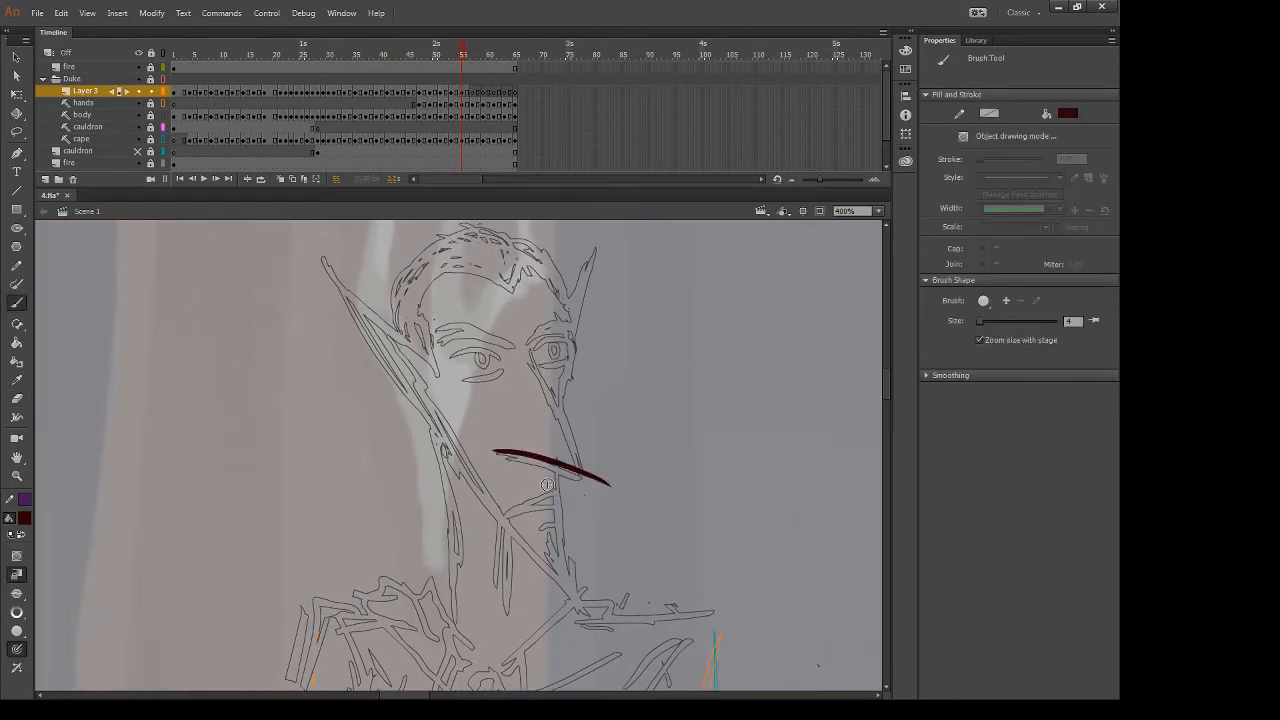
key("ctrl+z")
left_click_drag(497, 455, 595, 483)
Ink the nose bridge down to its tip and the front profile line from the nose to the chin
left_click_drag(526, 351, 588, 474)
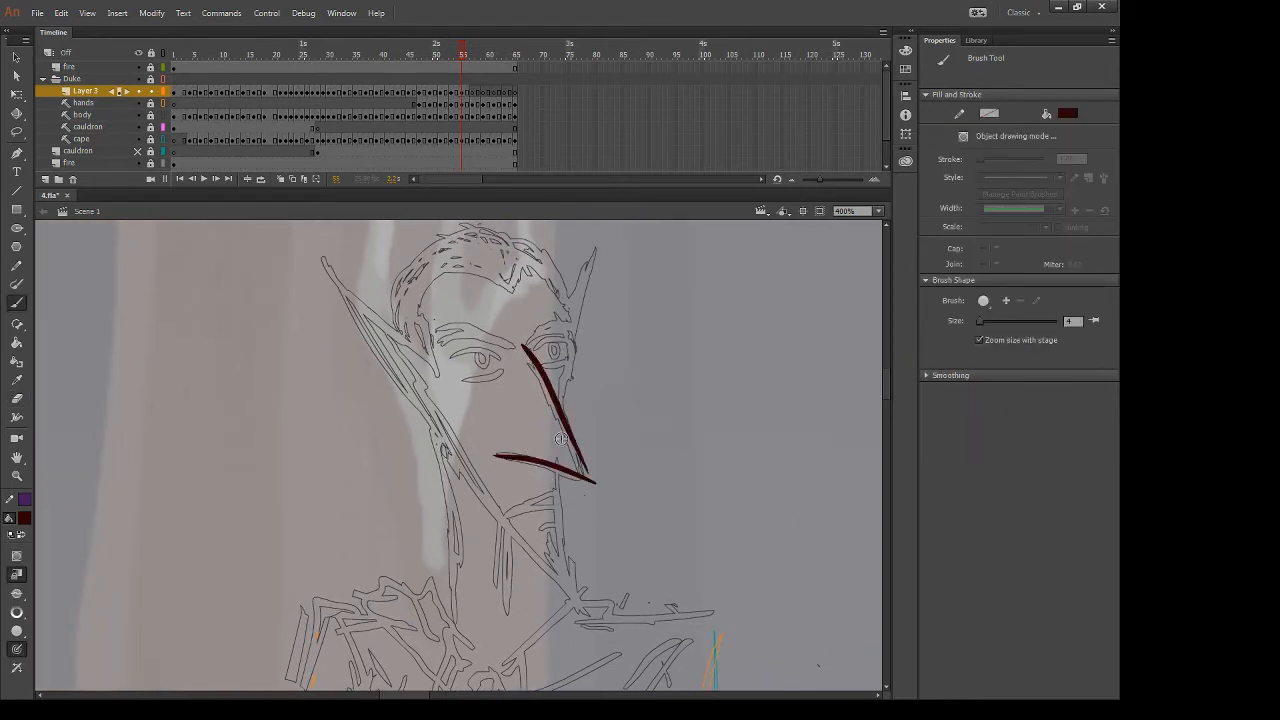
key("ctrl+z")
mouse_move(526, 351)
left_mouse_down()
mouse_move(586, 480)
mouse_move(600, 647)
left_mouse_up()
key("e")
key("b")
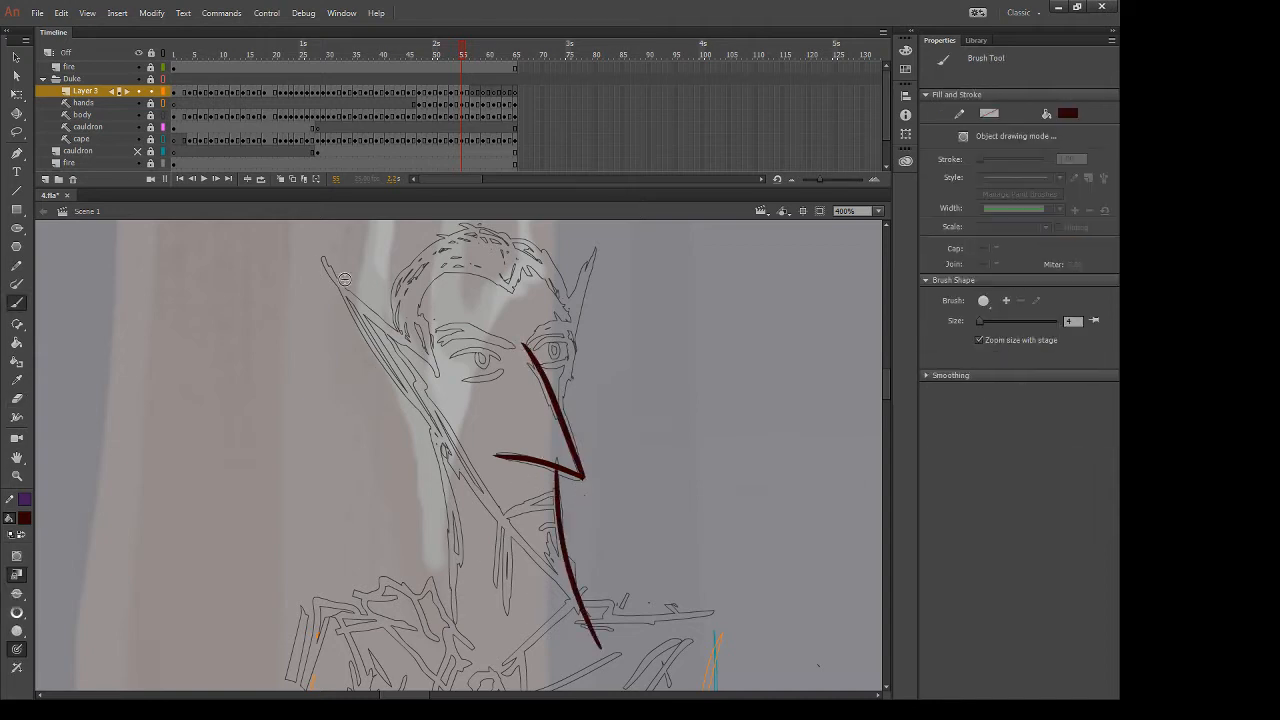
Ink the near ear's upper edge and its back edge from the pointed tip down to the jaw
left_click_drag(321, 257, 432, 369)
key("ctrl+z")
left_click_drag(323, 263, 454, 379)
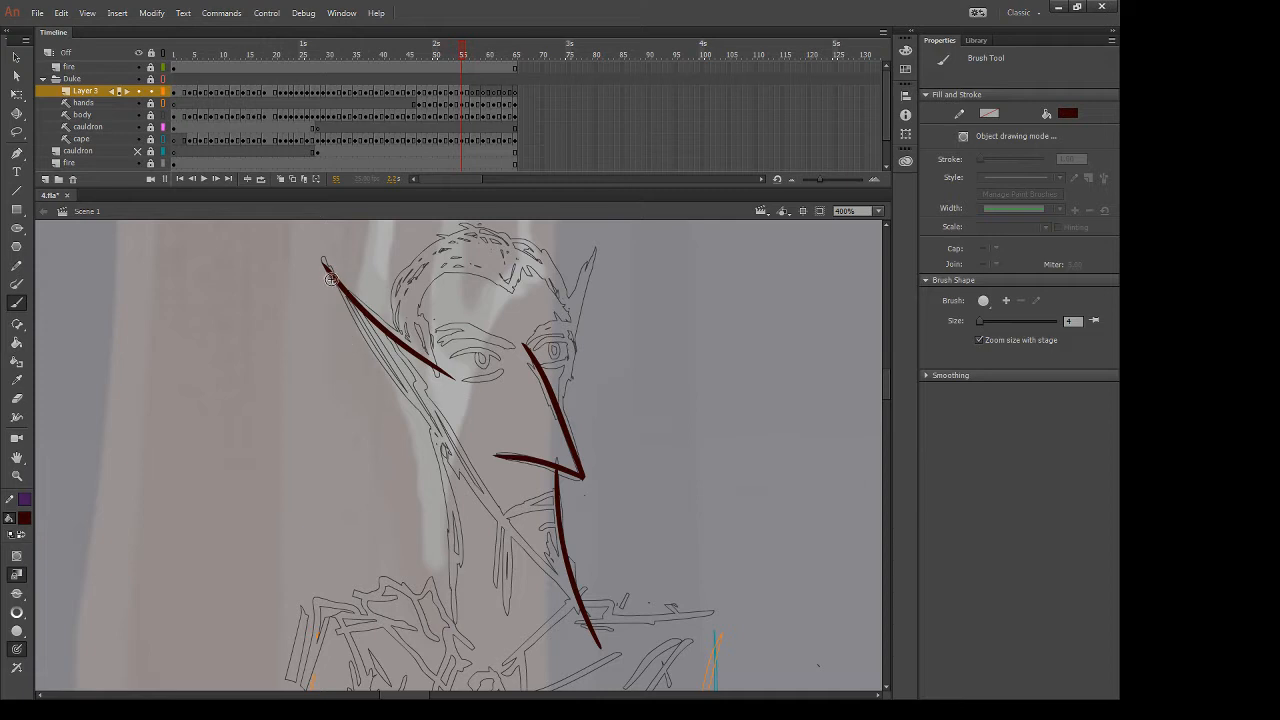
left_click_drag(325, 268, 461, 445)
key("ctrl+z")
left_click_drag(329, 279, 410, 402)
key("ctrl+z")
mouse_move(327, 278)
left_mouse_down()
mouse_move(427, 410)
mouse_move(431, 443)
mouse_move(430, 409)
mouse_move(576, 596)
left_mouse_up()
key("ctrl+z")
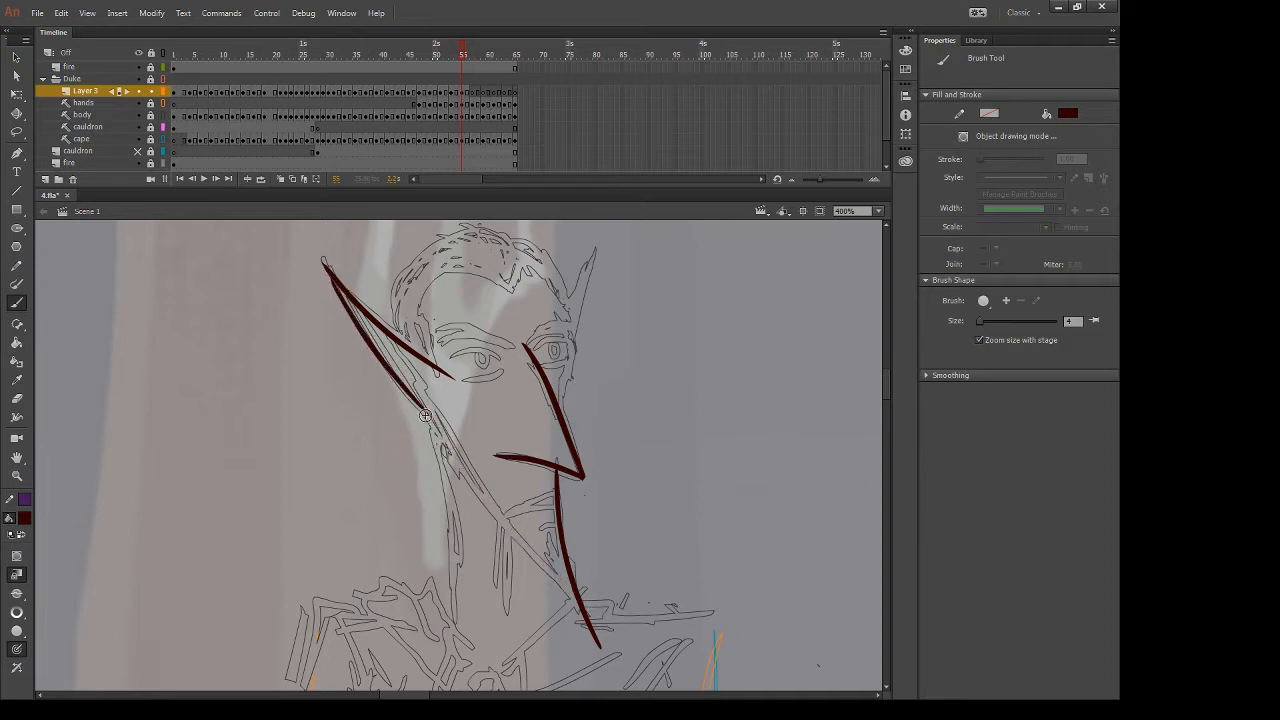
Ink the jawline from the near ear to the chin, trim its overshoot, and add the mouth and goatee lines
left_click_drag(420, 408, 574, 592)
key("ctrl+z")
mouse_move(420, 404)
left_mouse_down()
mouse_move(577, 598)
mouse_move(599, 656)
left_mouse_up()
key("e")
key("b")
mouse_move(558, 488)
left_mouse_down()
mouse_move(518, 512)
mouse_move(556, 521)
mouse_move(534, 557)
mouse_move(563, 550)
left_mouse_up()
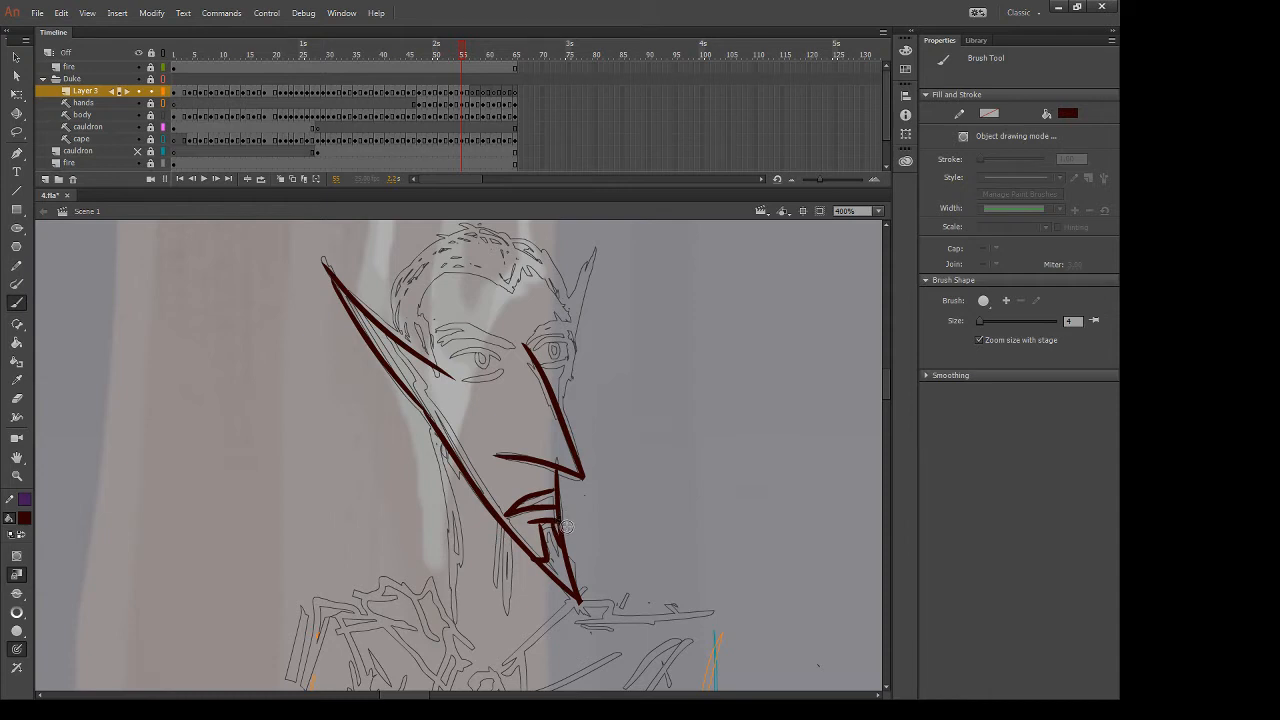
Trim the inner end of the near ear's upper edge and ink the folds inside the ear
key("e")
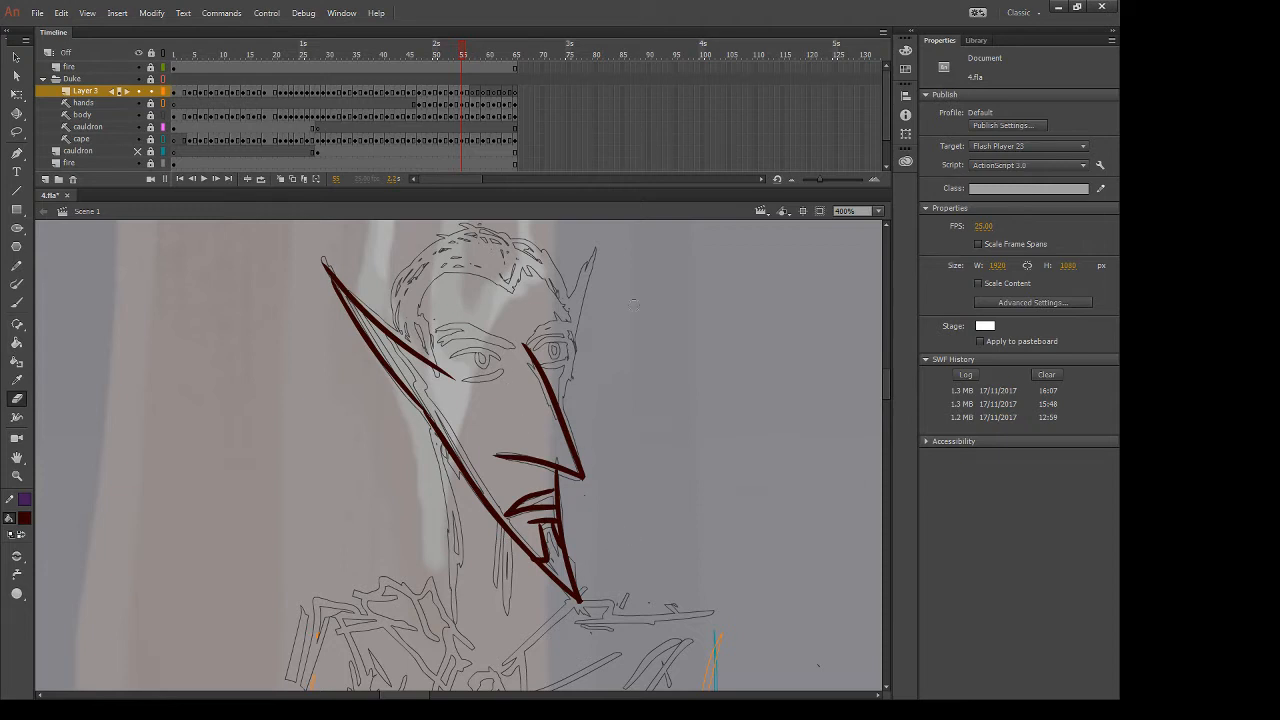
key("b")
key("e")
left_click_drag(440, 350, 452, 385)
key("b")
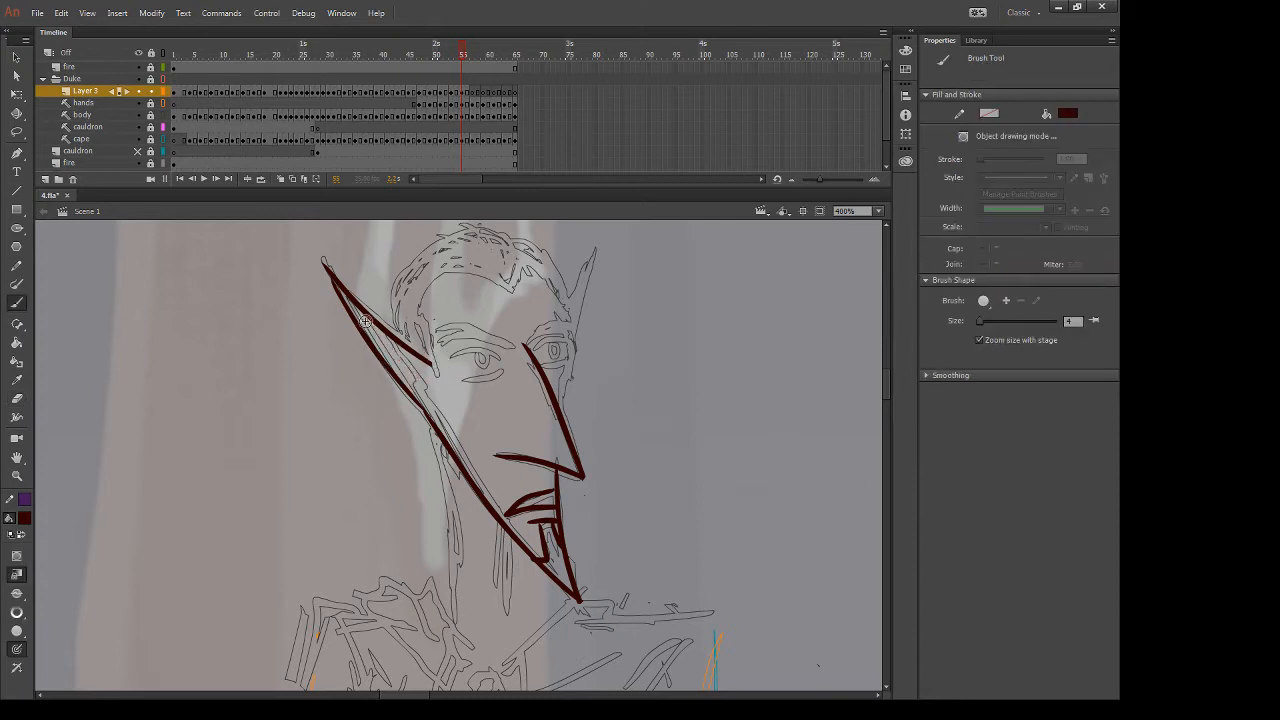
mouse_move(365, 321)
left_mouse_down()
mouse_move(422, 381)
mouse_move(429, 414)
mouse_move(385, 344)
mouse_move(408, 392)
left_mouse_up()
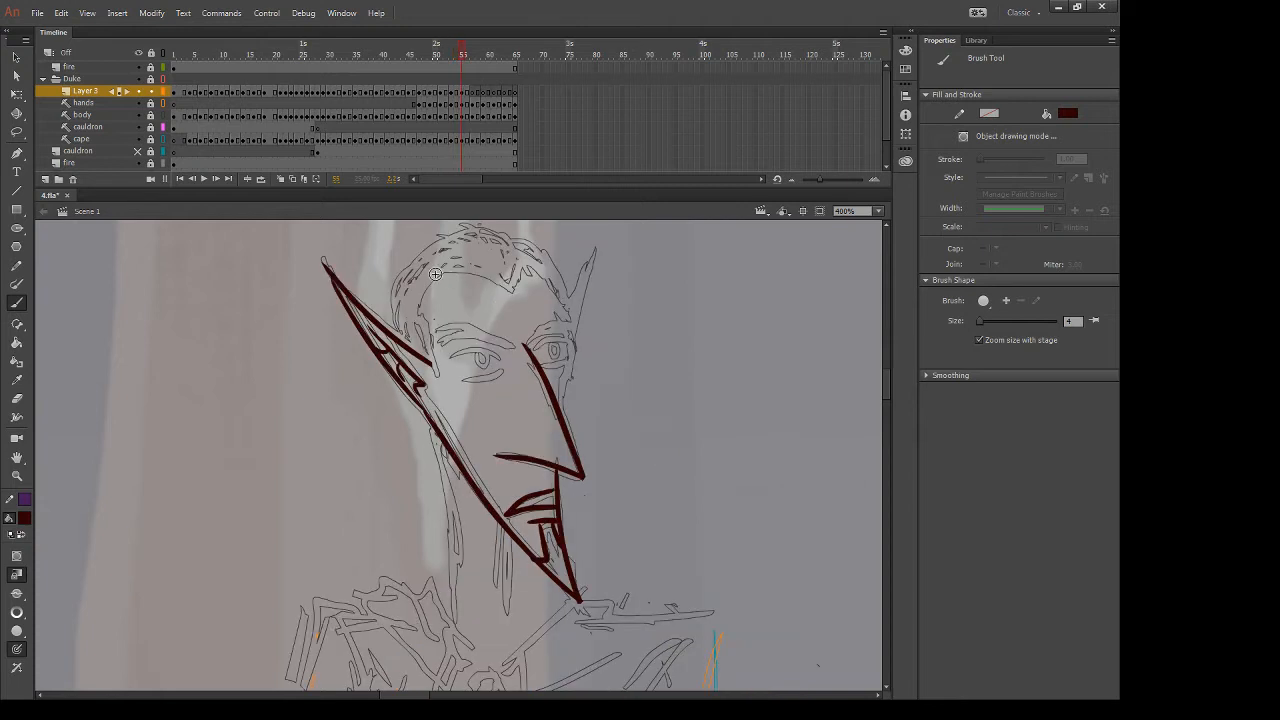
left_click_drag(446, 268, 416, 318)
key("ctrl+z")
left_click_drag(445, 272, 410, 320)
key("ctrl+z")
mouse_move(451, 272)
left_mouse_down()
mouse_move(414, 319)
mouse_move(425, 318)
left_mouse_up()
key("ctrl+z")
mouse_move(447, 273)
left_mouse_down()
mouse_move(411, 329)
mouse_move(431, 366)
left_mouse_up()
key("comma")
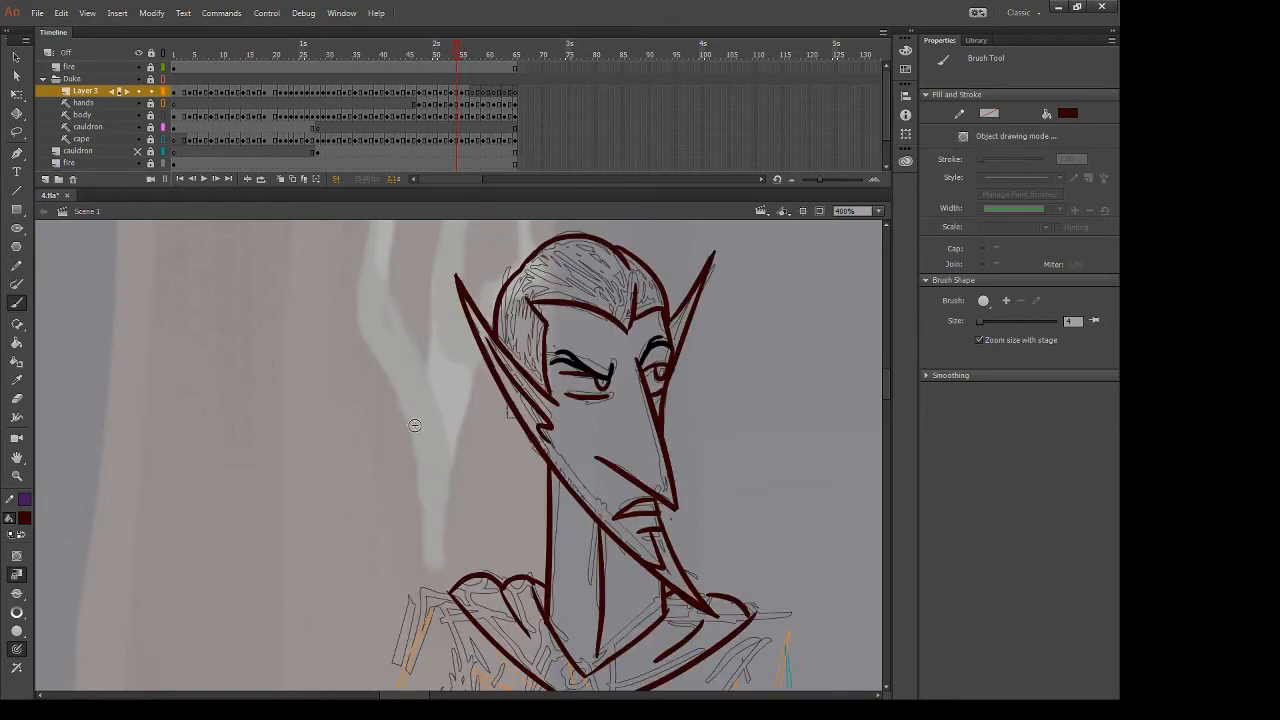
key("period")
key("ctrl+z")
key("ctrl+z")
Ink the hairline across the forehead with its central peak, and erase the overshoot at the peak's tip
mouse_move(418, 280)
left_mouse_down()
mouse_move(507, 296)
mouse_move(441, 272)
mouse_move(512, 294)
left_mouse_up()
key("ctrl+z")
left_click_drag(520, 250, 512, 296)
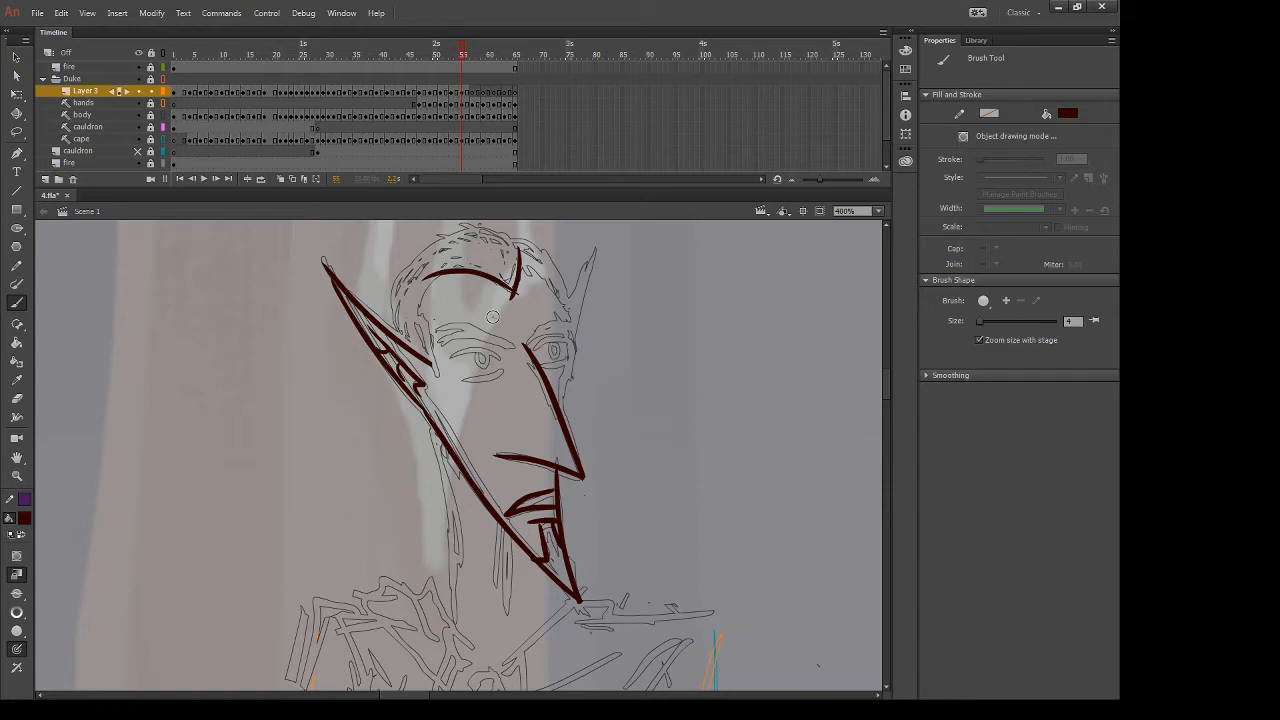
key("e")
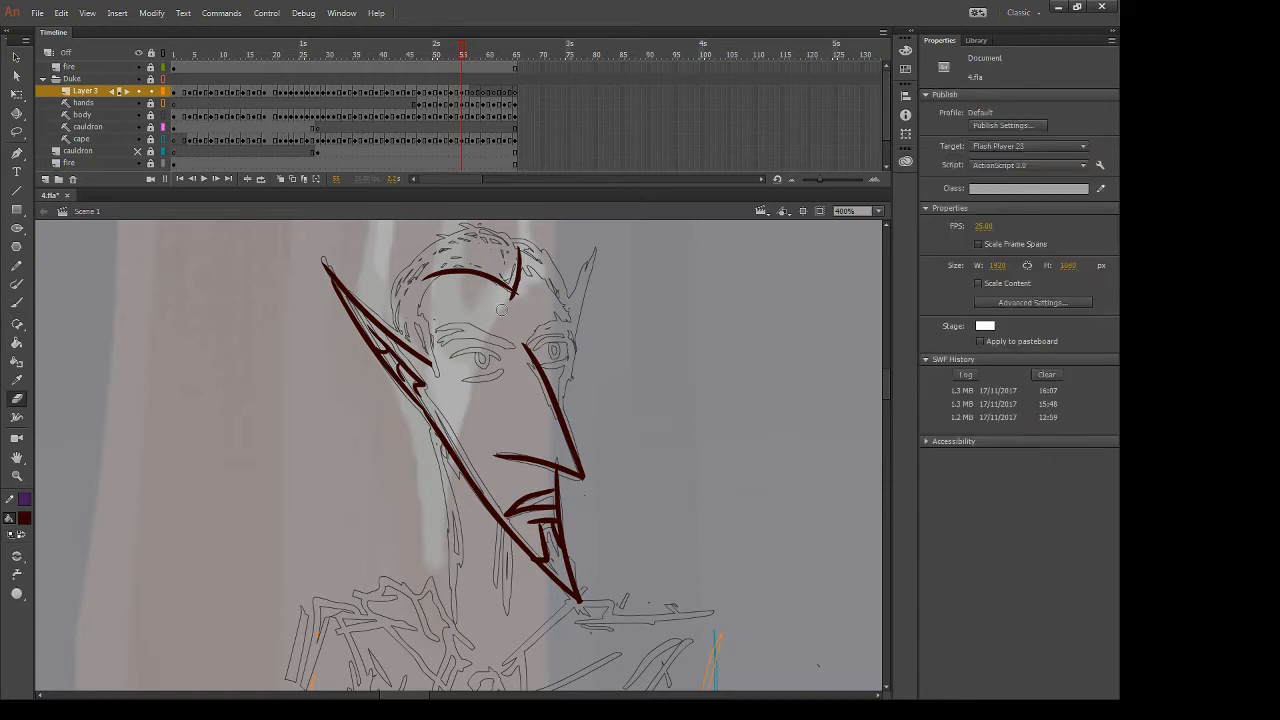
key("b")
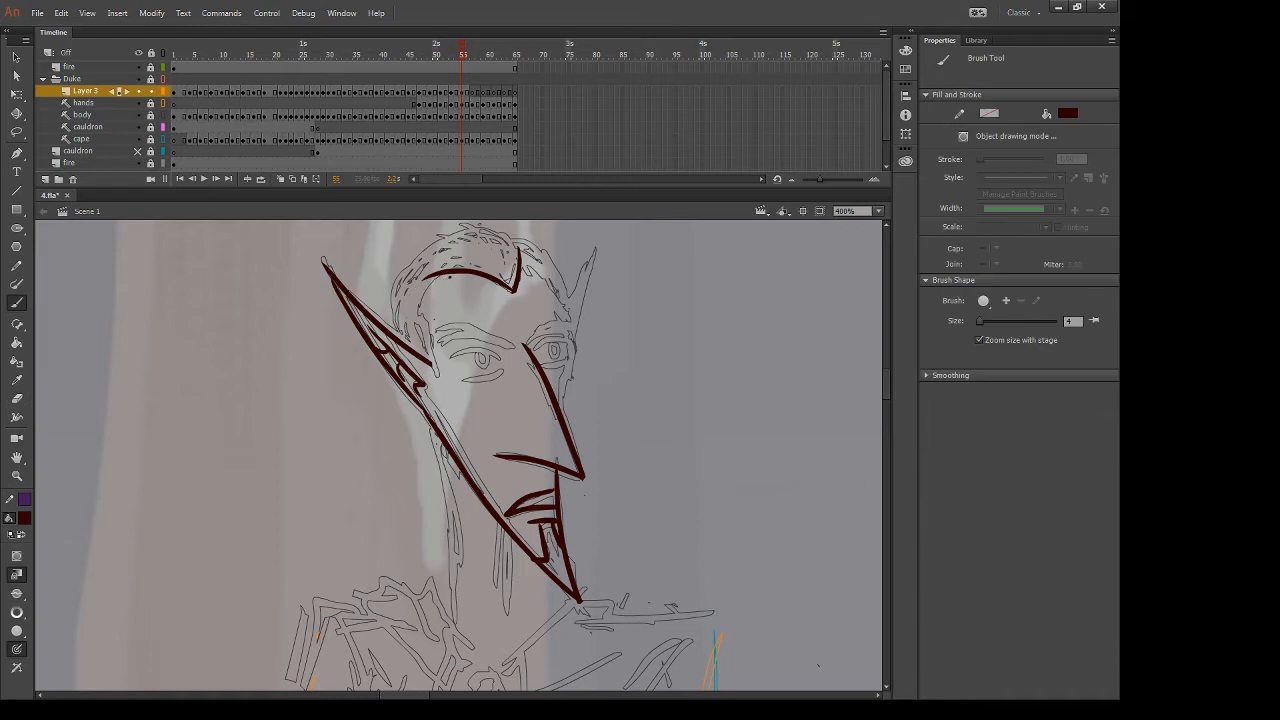
Ink the hairline's temple edge down to the near ear, checking it against frame 54, and clean up the stroke
left_click_drag(452, 270, 418, 322)
key("comma")
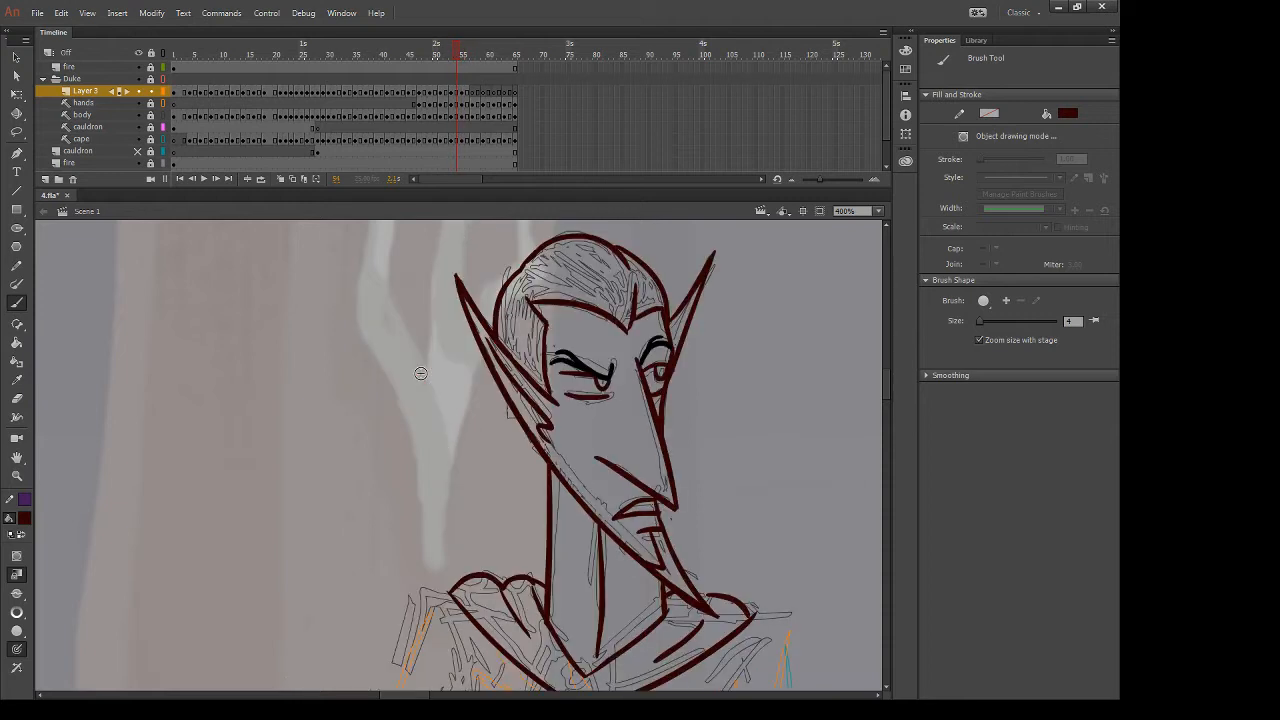
key("period")
key("e")
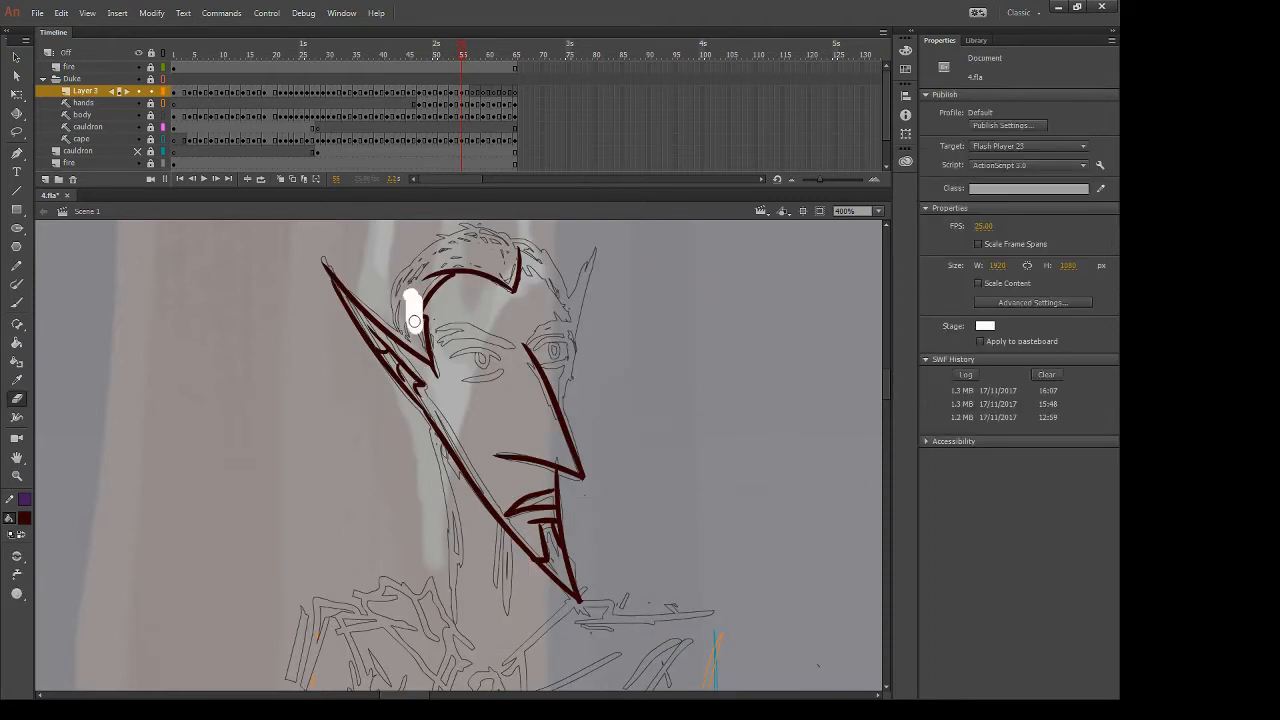
key("b")
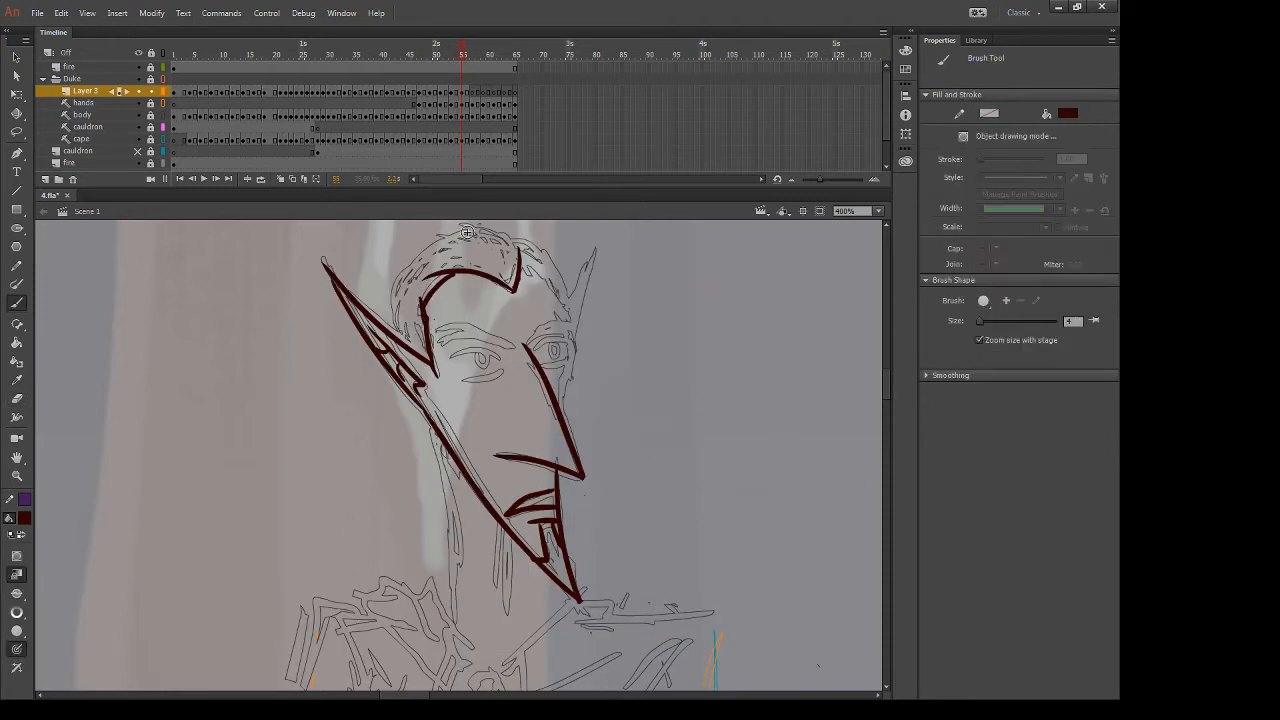
Ink the top of the head and the curved back of the hair down to the near ear
mouse_move(408, 264)
left_mouse_down()
mouse_move(468, 222)
mouse_move(515, 243)
left_mouse_up()
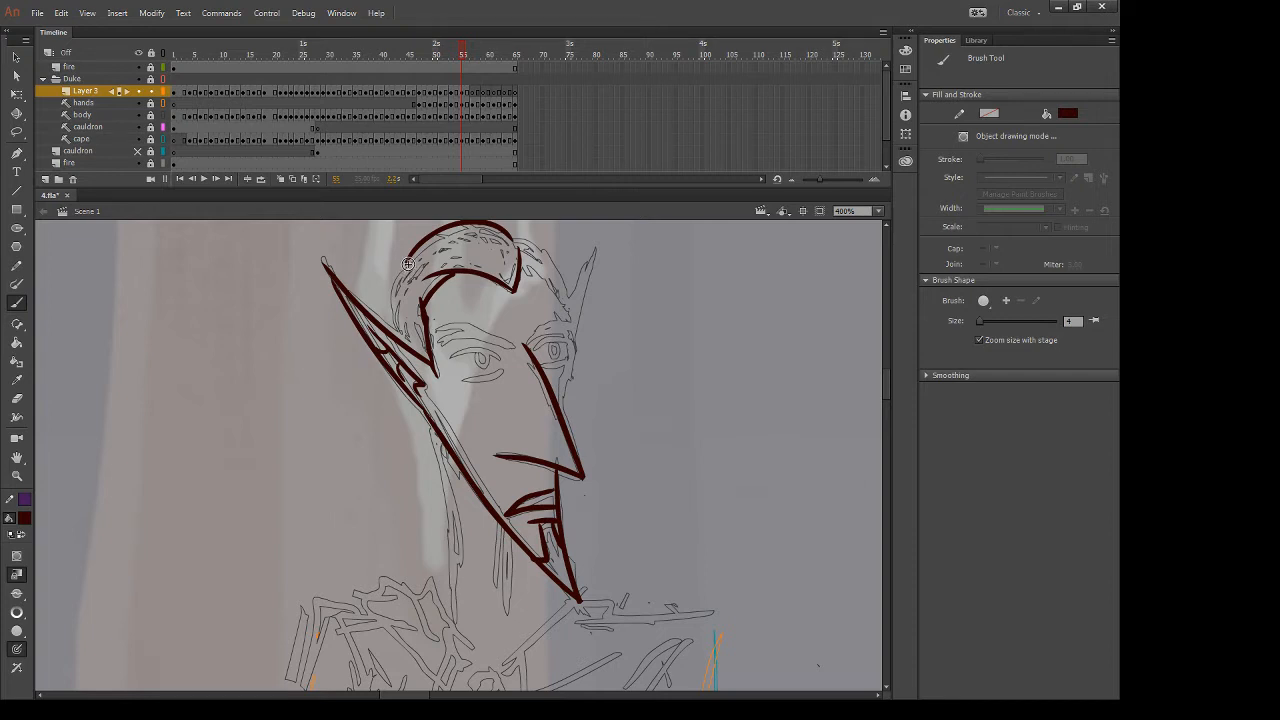
left_click_drag(408, 263, 393, 328)
key("ctrl+z")
mouse_move(408, 264)
left_mouse_down()
mouse_move(392, 290)
mouse_move(393, 335)
left_mouse_up()
Ink the far side's hairline and outer hair contour, and trim the overshoot where they meet
key("space")
left_click_drag(634, 274, 610, 328)
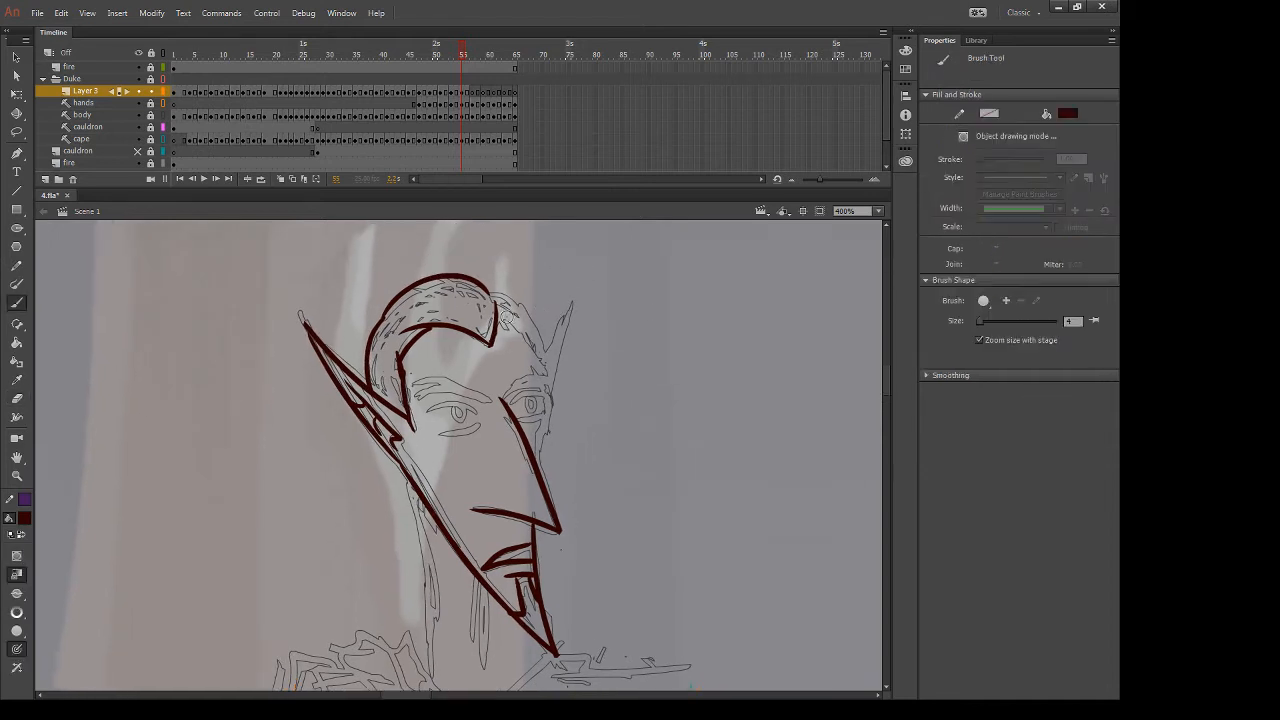
left_click_drag(499, 322, 548, 374)
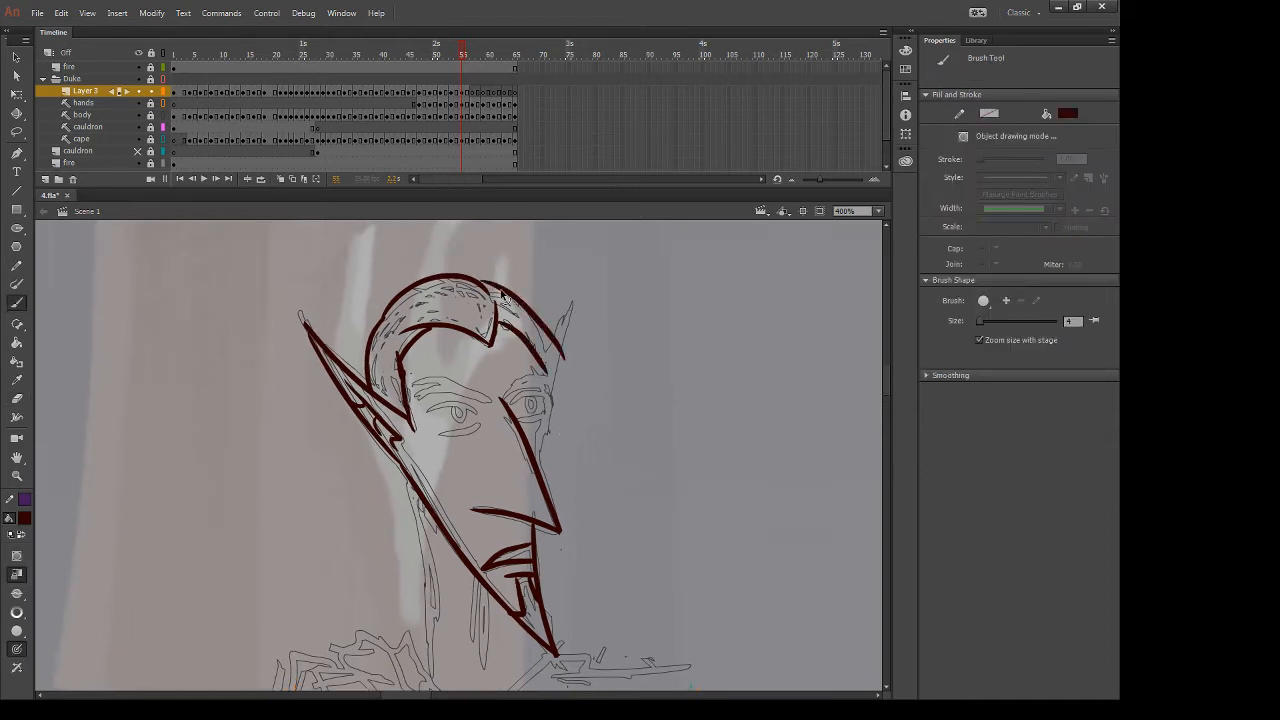
key("ctrl+z")
mouse_move(470, 278)
left_mouse_down()
mouse_move(556, 384)
mouse_move(556, 322)
left_mouse_up()
key("e")
key("b")
Ink the far edge of the face from the temple to the nose and the pointed far ear
left_click_drag(549, 376, 539, 456)
key("ctrl+z")
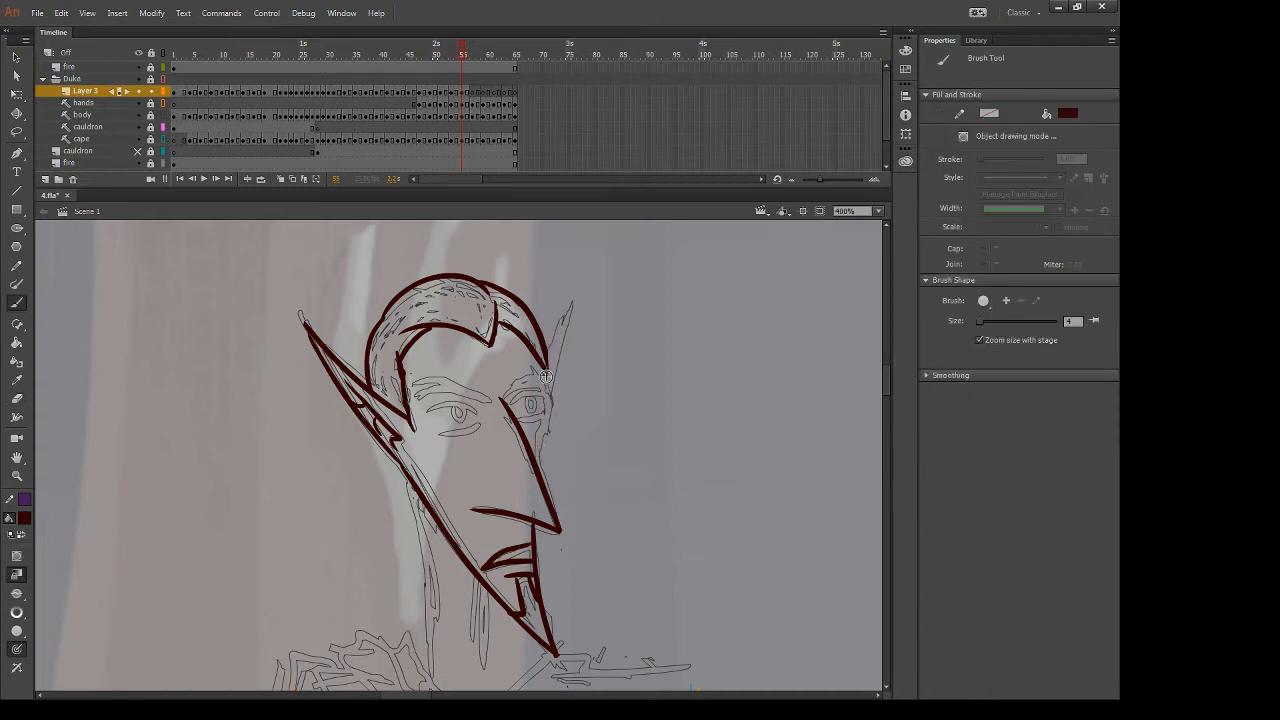
left_click_drag(550, 370, 540, 466)
mouse_move(549, 352)
left_mouse_down()
mouse_move(573, 304)
mouse_move(544, 410)
left_mouse_up()
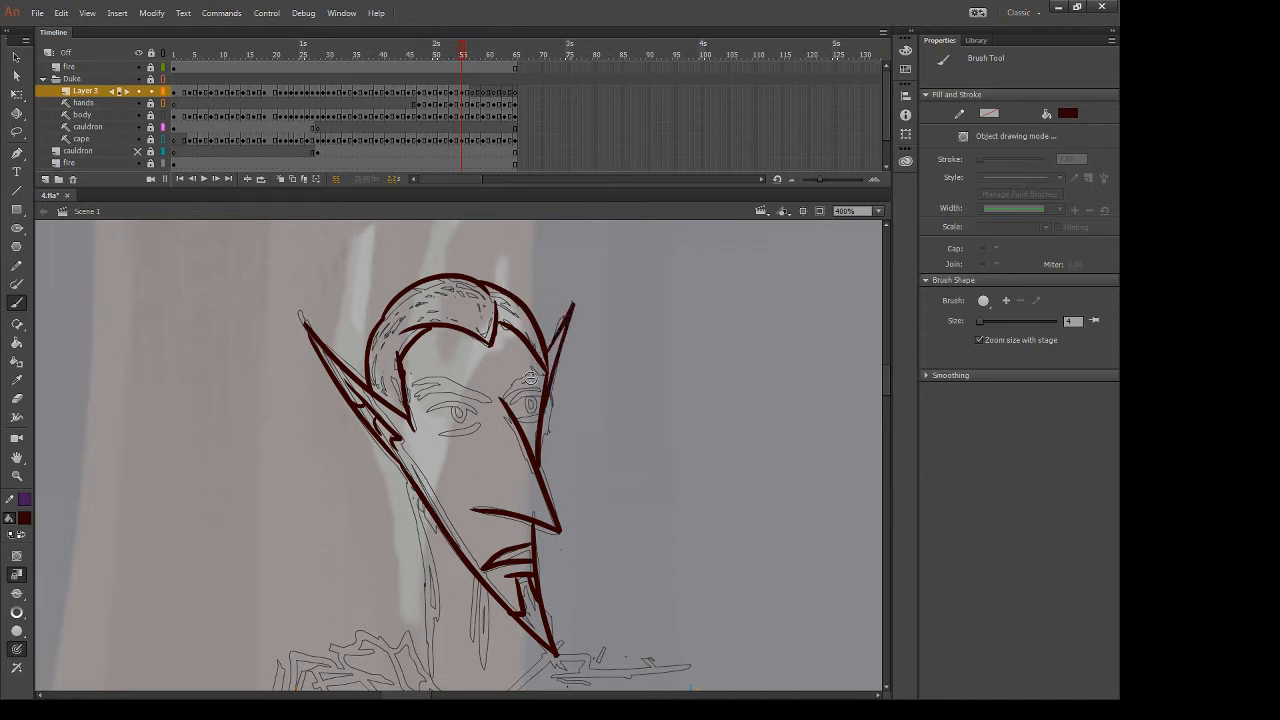
key("ctrl+z")
mouse_move(548, 352)
left_mouse_down()
mouse_move(572, 302)
mouse_move(541, 452)
left_mouse_up()
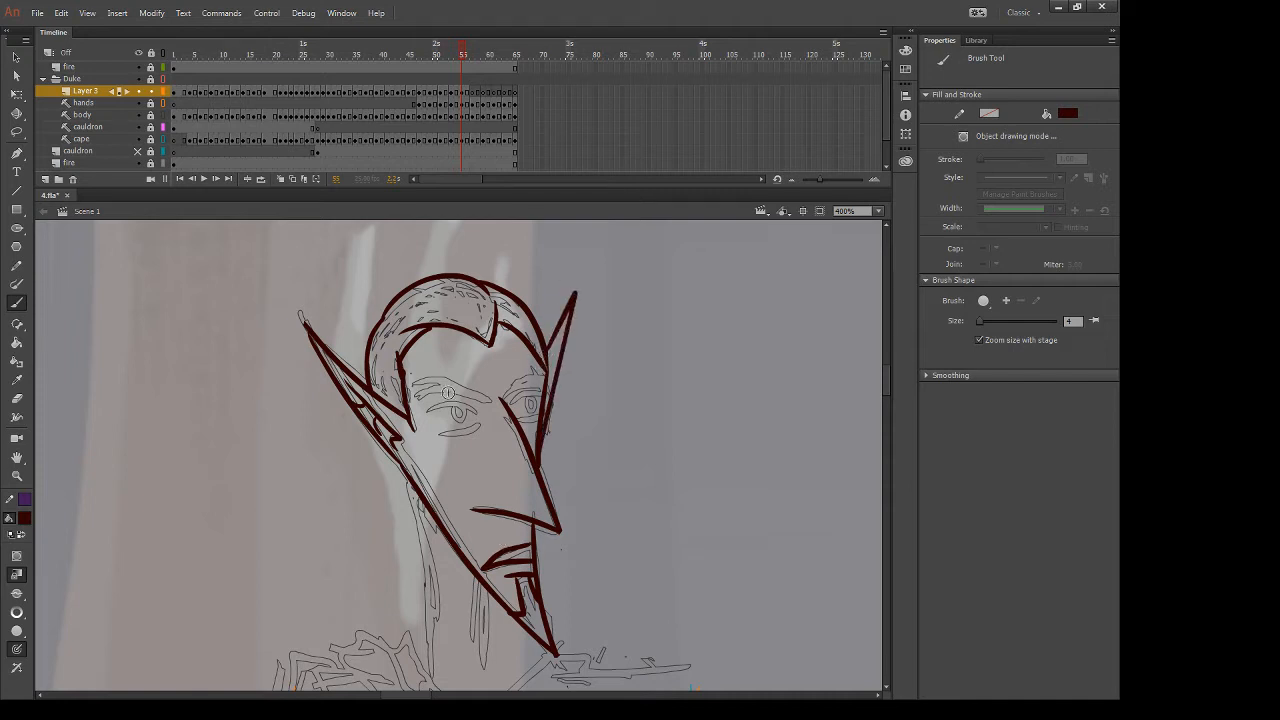
Ink the upper and lower lines of both eyes, and paint both eyebrows in black, using frame 54 as reference
mouse_move(428, 408)
left_mouse_down()
mouse_move(480, 418)
mouse_move(448, 435)
mouse_move(542, 399)
mouse_move(515, 421)
mouse_move(550, 410)
left_mouse_up()
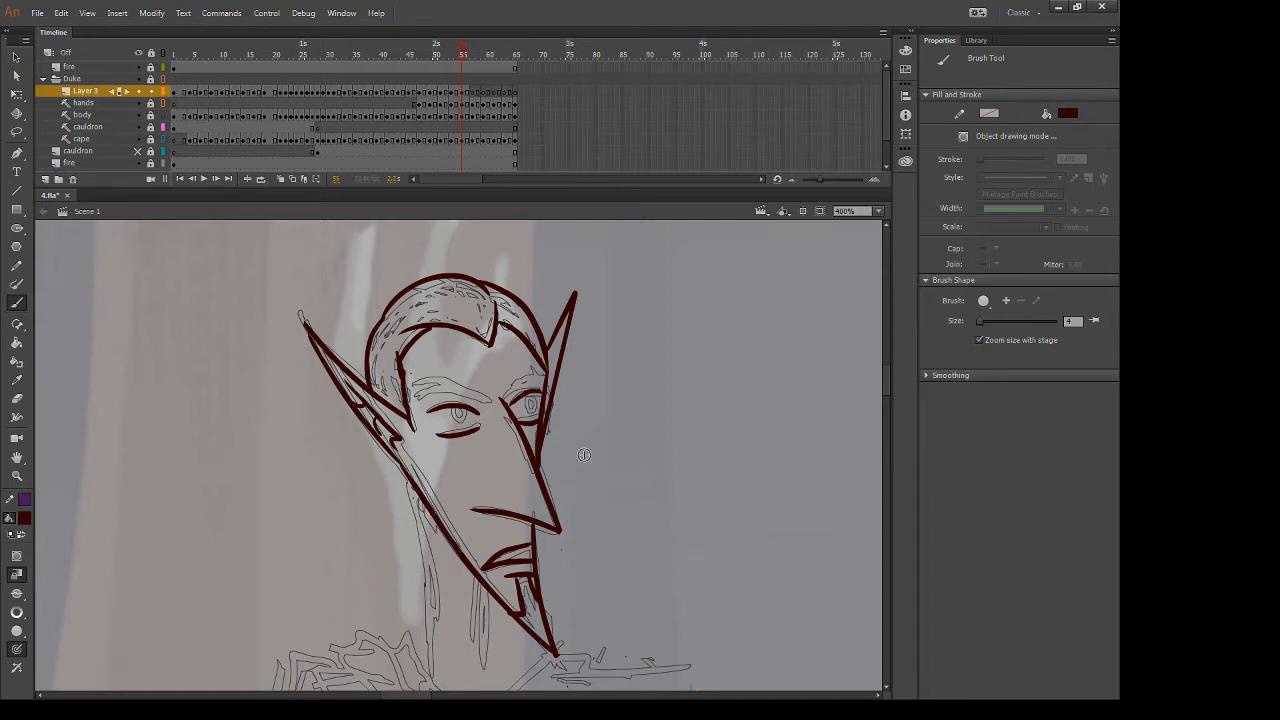
left_click(27, 519)
mouse_move(442, 387)
left_mouse_down()
mouse_move(415, 397)
mouse_move(488, 395)
left_mouse_up()
key("ctrl+z")
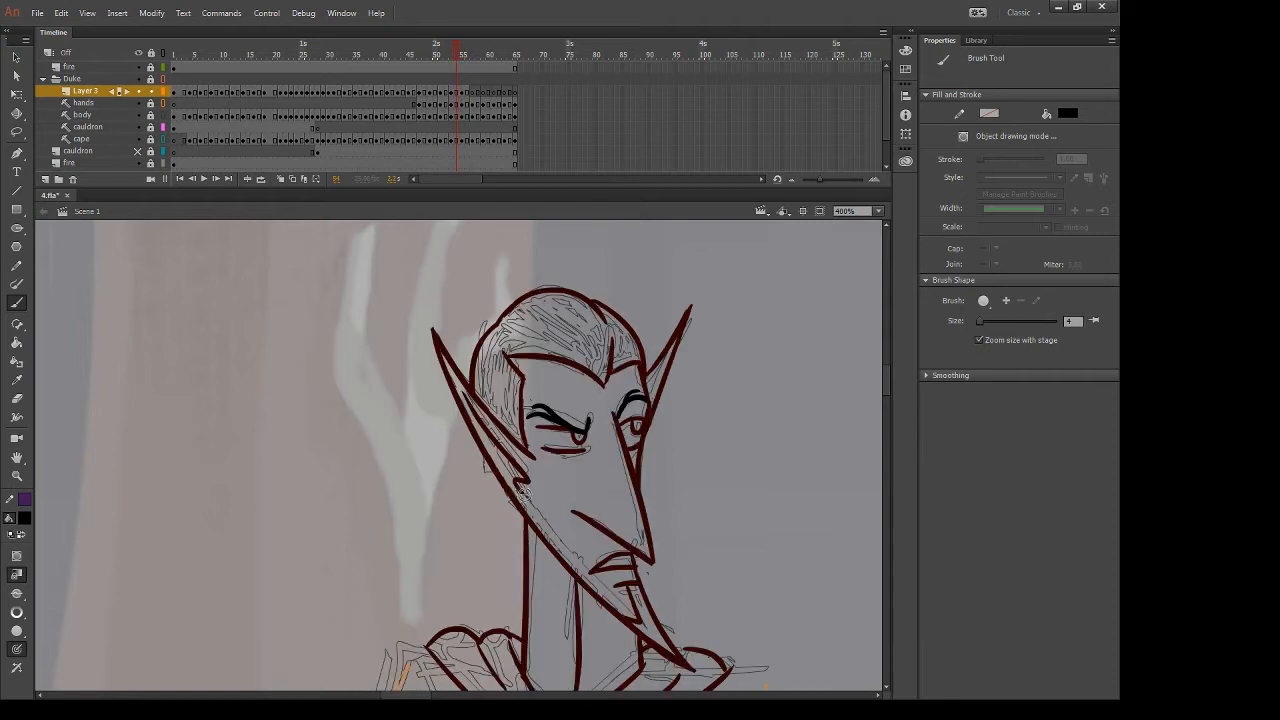
key(".")
mouse_move(507, 396)
left_mouse_down()
mouse_move(546, 374)
mouse_move(512, 392)
left_mouse_up()
key(".")
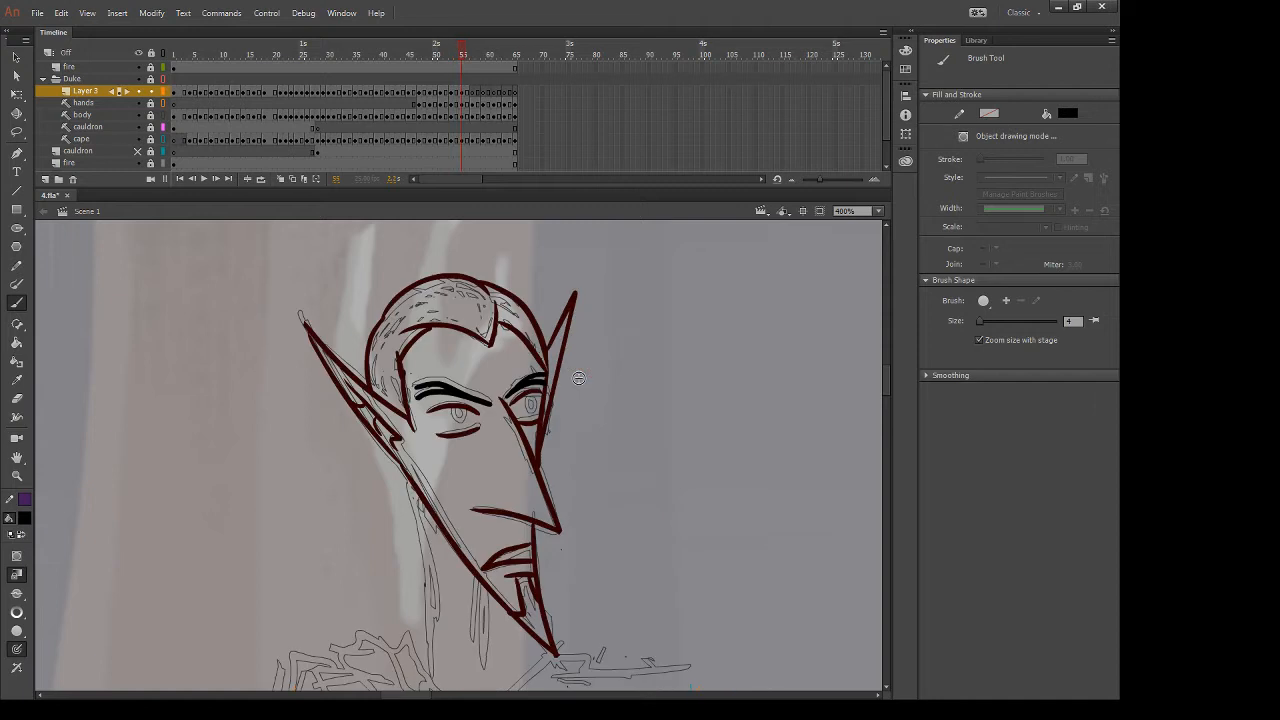
Sample the dark red line colour and ink the irises of both eyes, comparing them with the neighbouring frame
key("i")
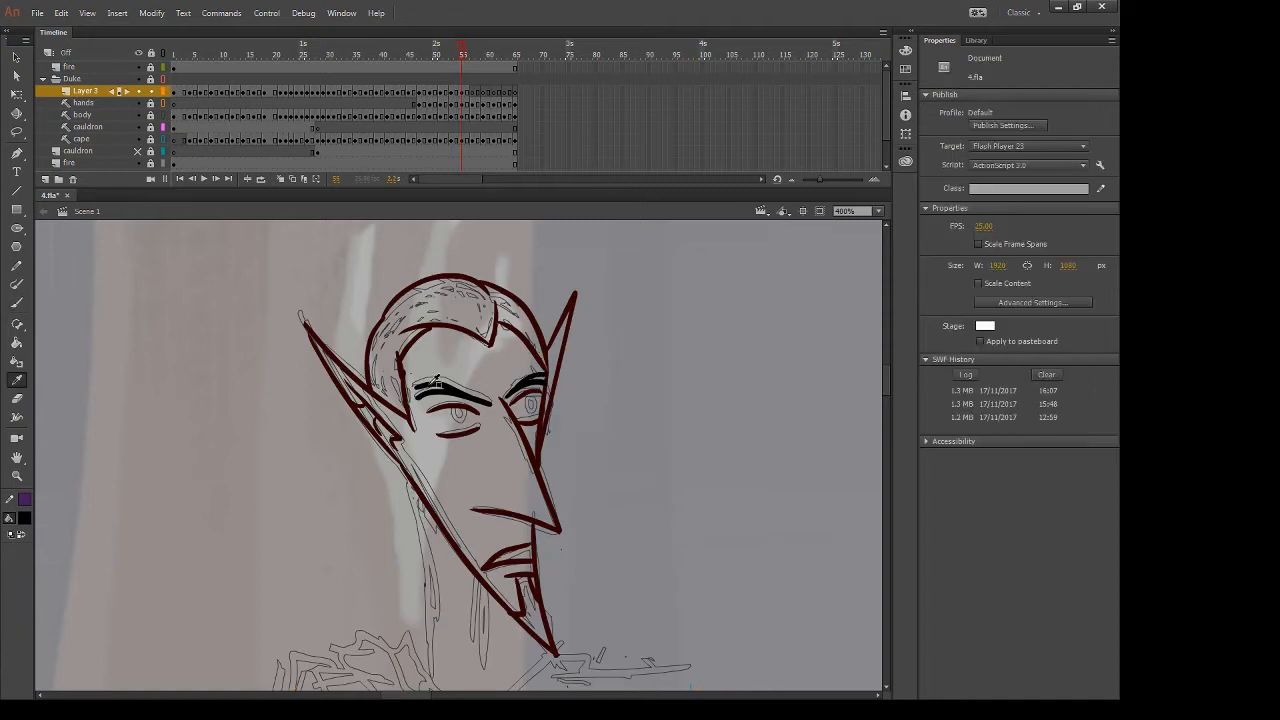
key(".")
left_click(405, 365)
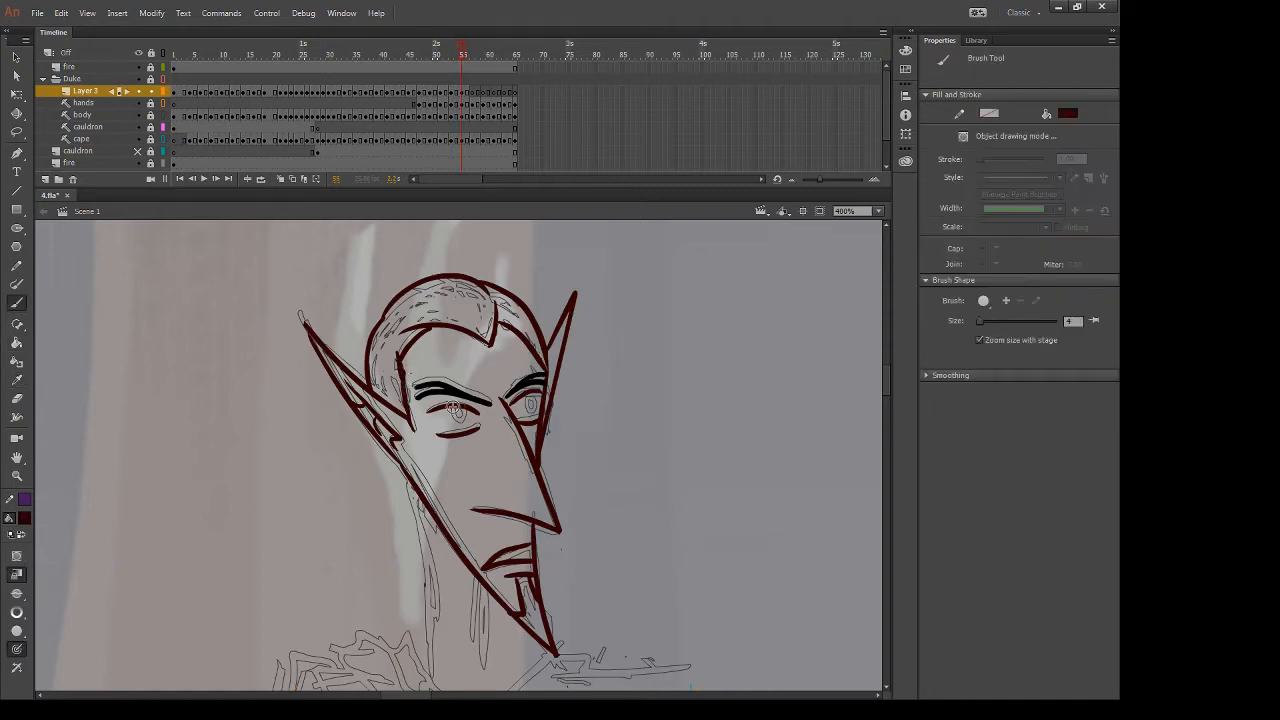
key(".")
left_click_drag(463, 418, 468, 408)
key("ctrl+z")
key("ctrl+z")
key(".")
key("comma")
key("period")
Ink the neck's inner muscle line from the jaw down to the base of the neck
left_click_drag(568, 385, 580, 307)
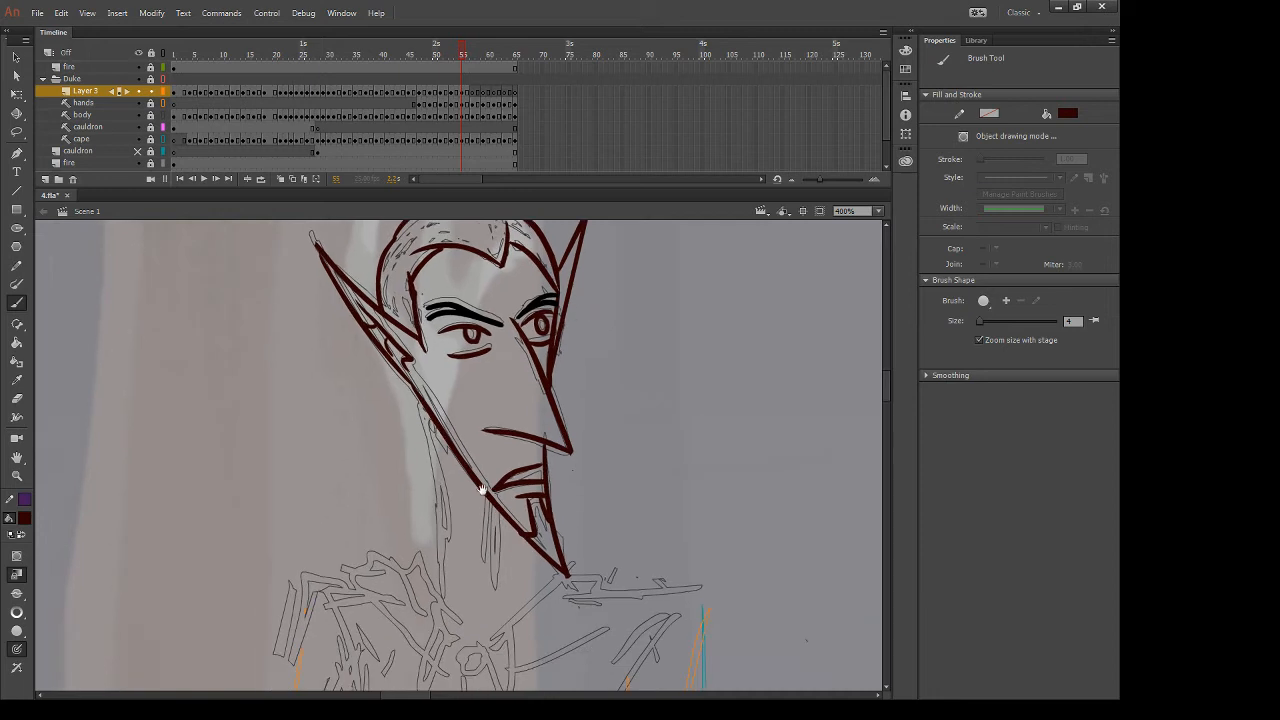
left_click_drag(487, 494, 480, 654)
key("ctrl+z")
left_click_drag(490, 499, 487, 660)
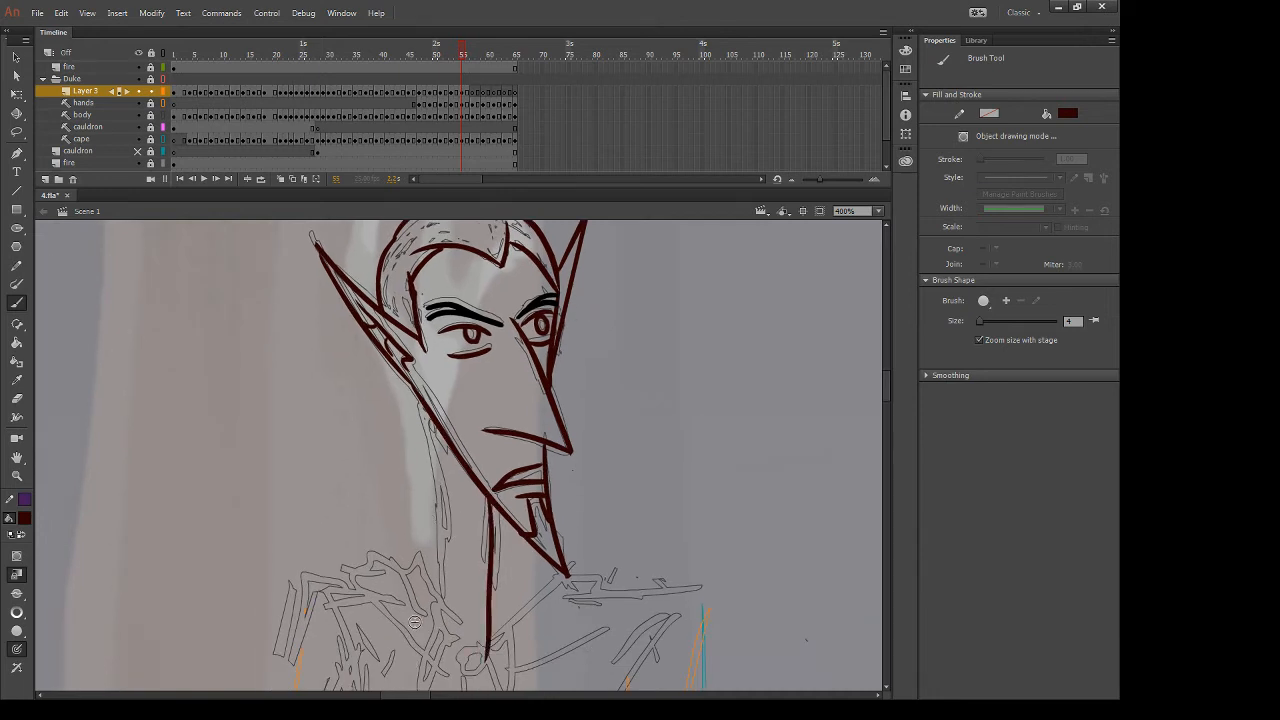
Ink the near edge of the neck from the jaw to the collar and erase its overshoot at the base
left_click_drag(420, 390, 410, 648)
key("ctrl+z")
left_click_drag(418, 395, 404, 636)
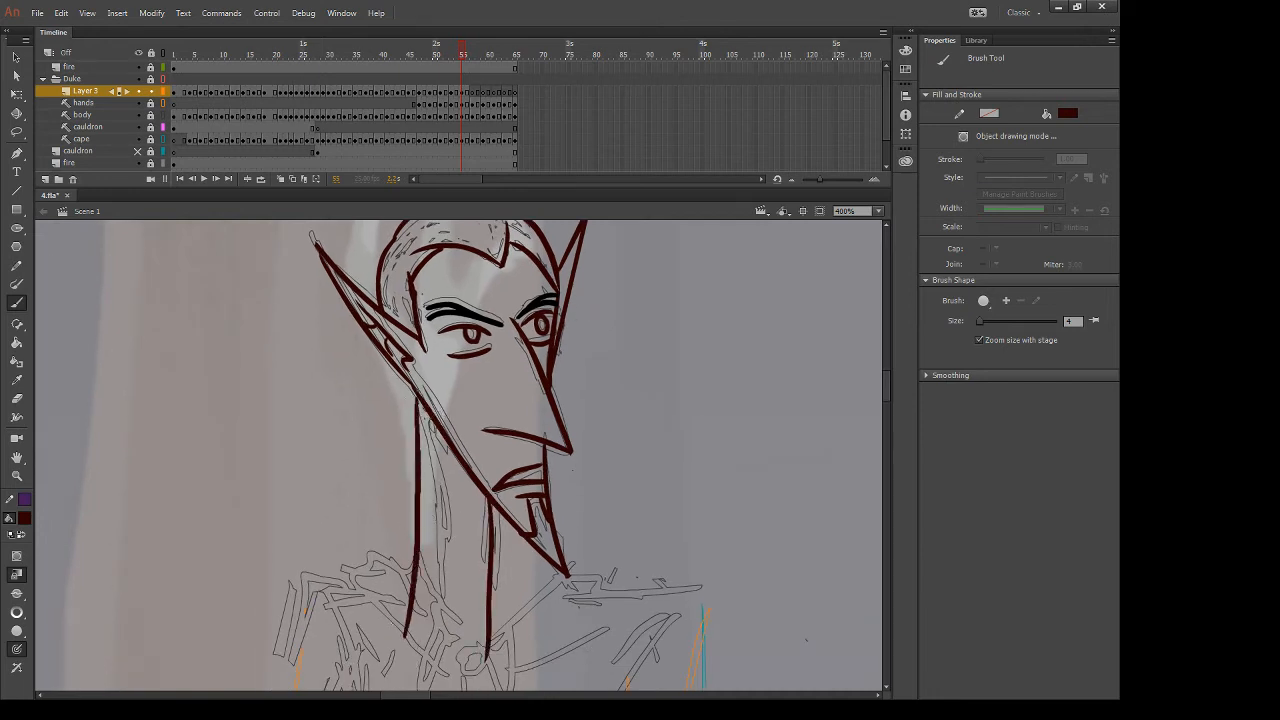
key("ctrl+z")
left_click_drag(416, 393, 427, 641)
key("e")
mouse_move(407, 565)
left_mouse_down()
mouse_move(447, 658)
mouse_move(490, 656)
mouse_move(475, 649)
mouse_move(488, 574)
left_mouse_up()
Ink the near side of the collar with its folds, the V-shaped neckline, and the far collar's folds
key("b")
mouse_move(436, 482)
left_mouse_down()
mouse_move(365, 490)
mouse_move(376, 519)
mouse_move(409, 498)
mouse_move(433, 534)
left_mouse_up()
left_click_drag(363, 511, 486, 608)
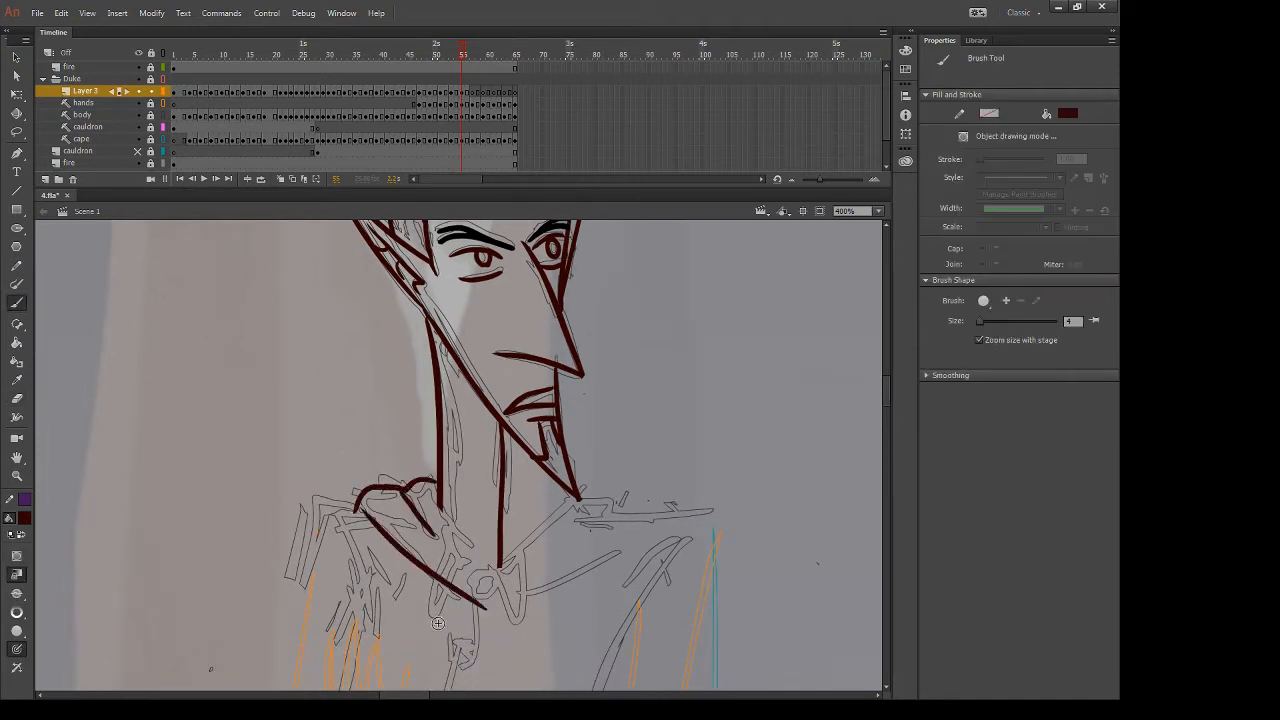
mouse_move(426, 486)
left_mouse_down()
mouse_move(512, 578)
mouse_move(600, 480)
mouse_move(644, 508)
mouse_move(584, 528)
left_mouse_up()
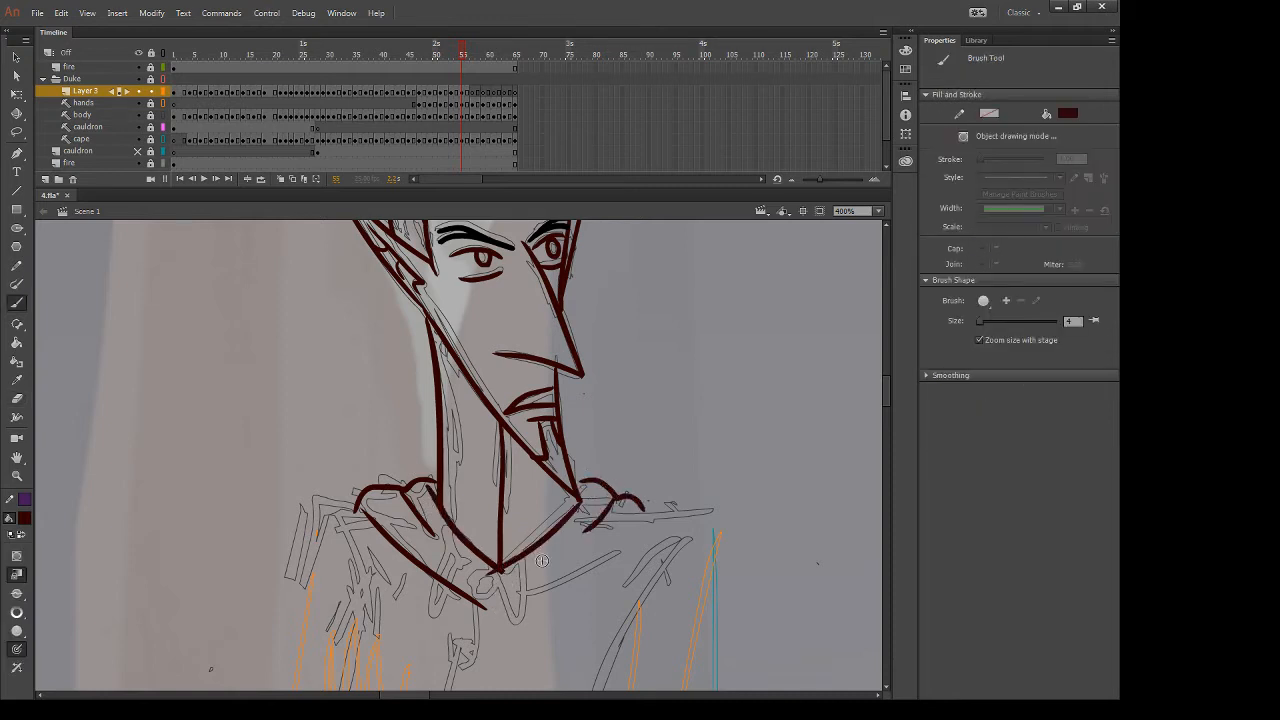
Ink the far collar's lower edge, erase the overshoots at the neckline and outer corner, and close the corner
left_click_drag(488, 602, 672, 490)
key("e")
left_click_drag(523, 571, 490, 580)
left_click_drag(642, 505, 667, 490)
key("b")
mouse_move(638, 500)
left_mouse_down()
mouse_move(646, 518)
mouse_move(653, 490)
left_mouse_up()
Close and clean up the outer corner of the near collar
key("e")
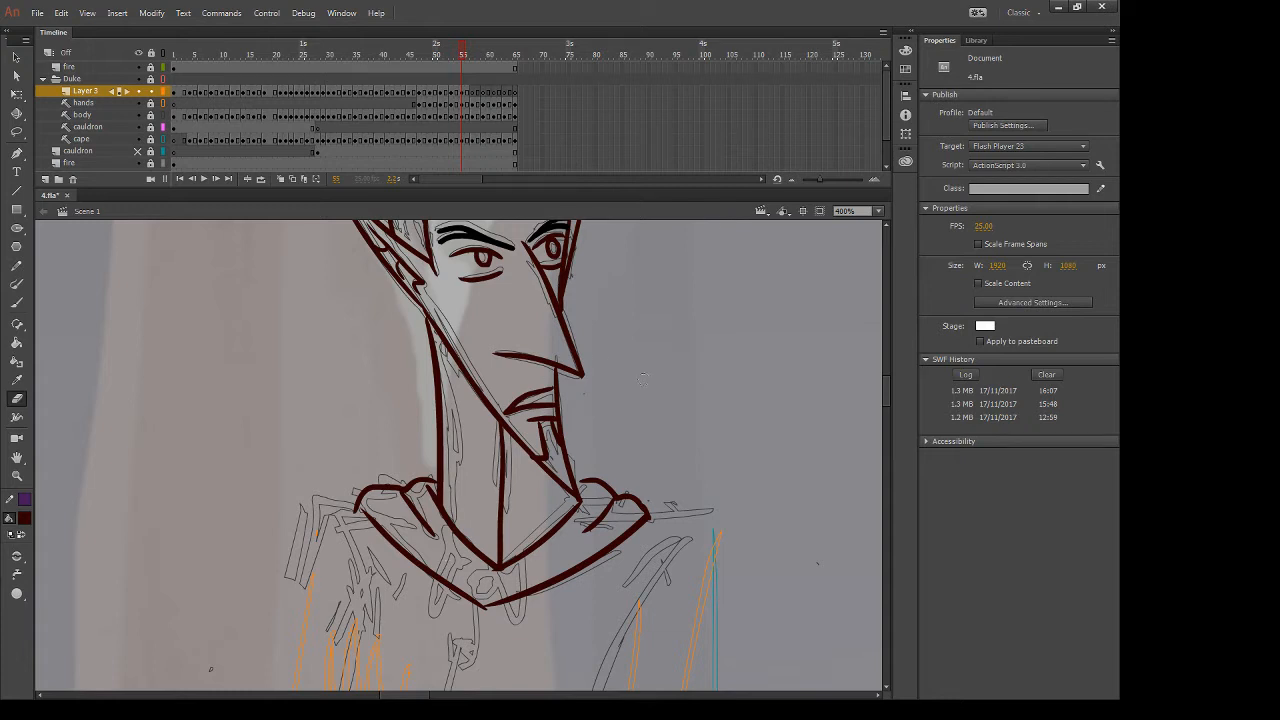
key("b")
left_click_drag(356, 508, 371, 522)
key("e")
key("b")
left_click_drag(686, 369, 694, 441)
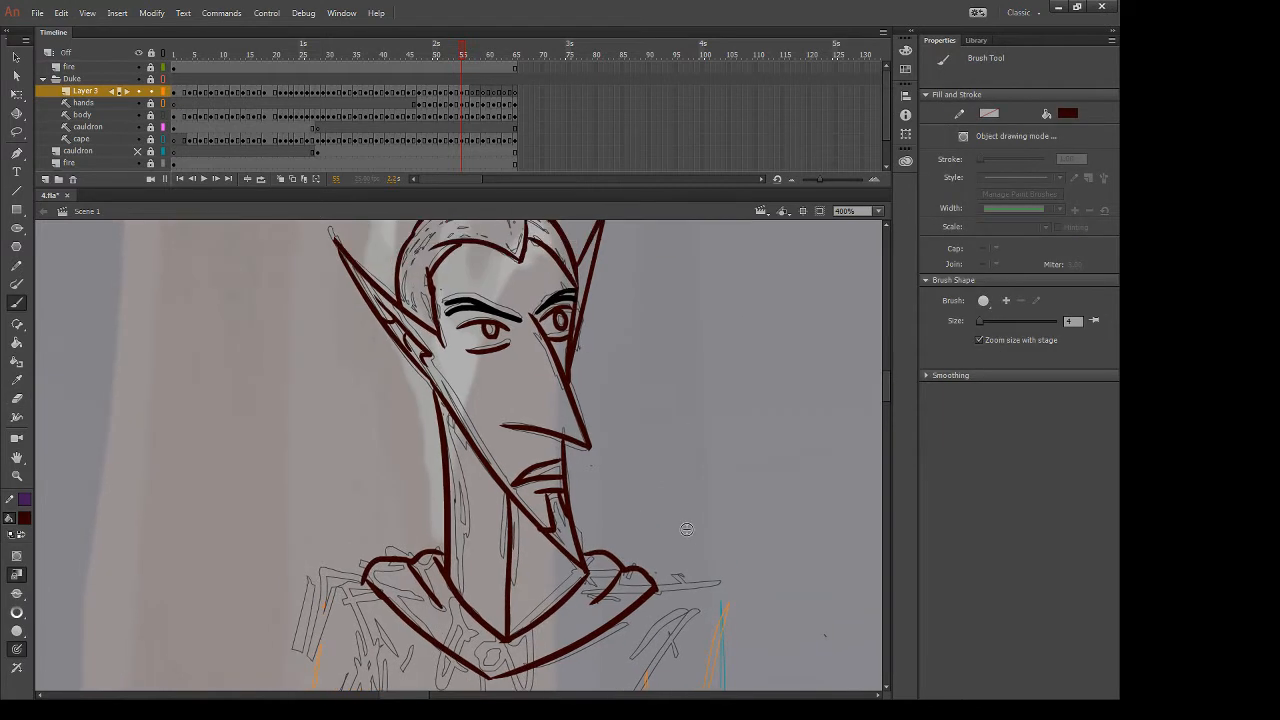
On frame 57, ink the V-shaped front hairline and the arc of the crown over the rough head sketch
key("period")
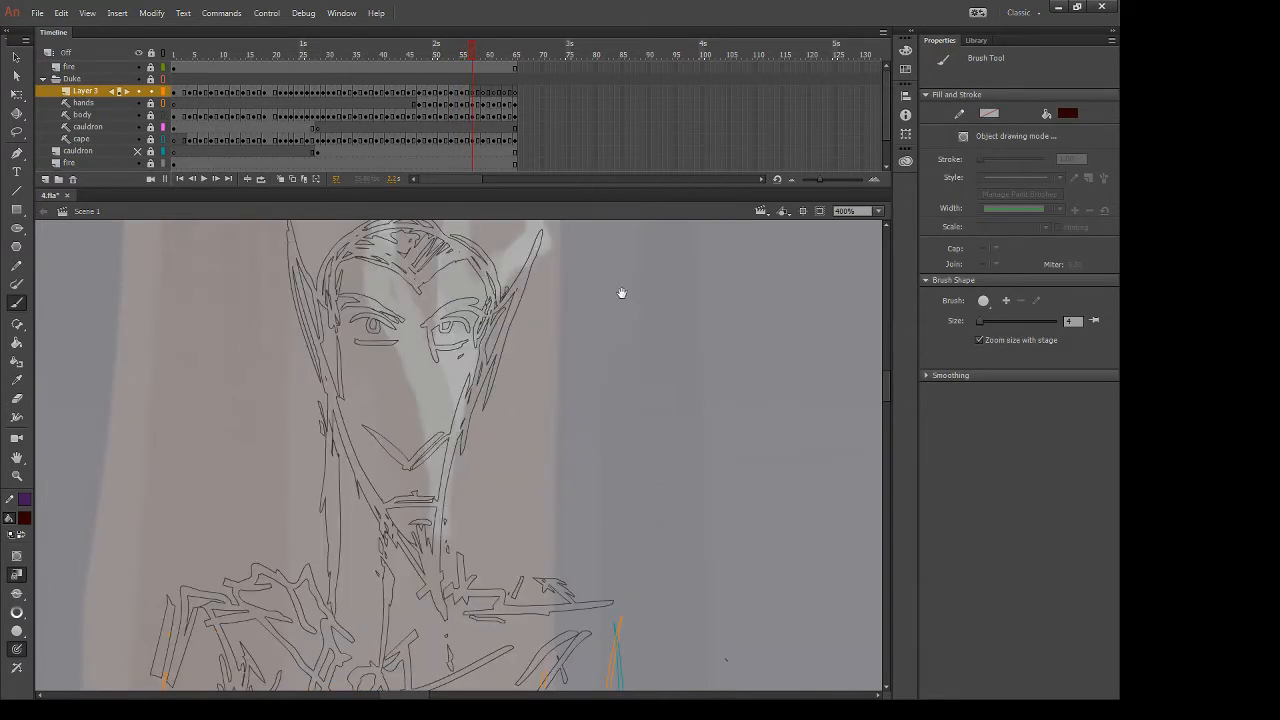
key("period")
mouse_move(420, 345)
left_mouse_down()
mouse_move(403, 345)
mouse_move(482, 377)
left_mouse_up()
left_click_drag(532, 343, 484, 375)
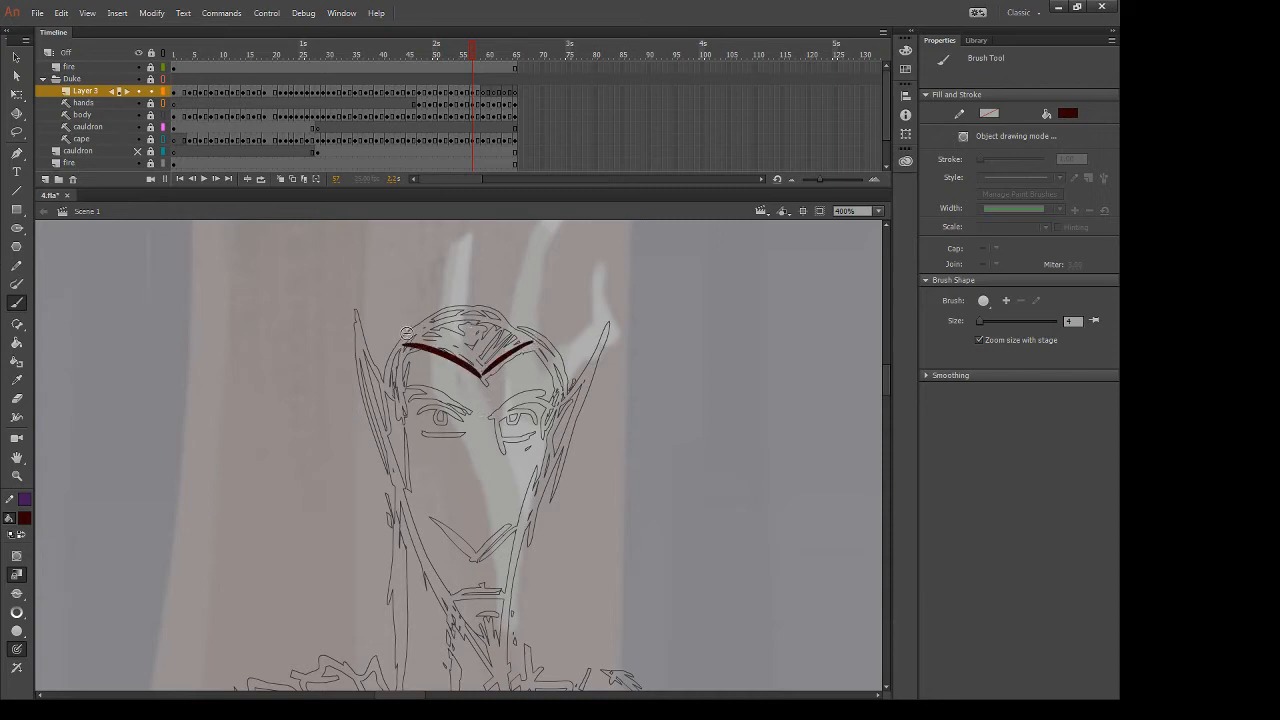
left_click_drag(407, 336, 528, 370)
key("ctrl+z")
mouse_move(401, 336)
left_mouse_down()
mouse_move(510, 319)
mouse_move(535, 340)
left_mouse_up()
key("ctrl+z")
key("ctrl+z")
left_click_drag(401, 334, 530, 336)
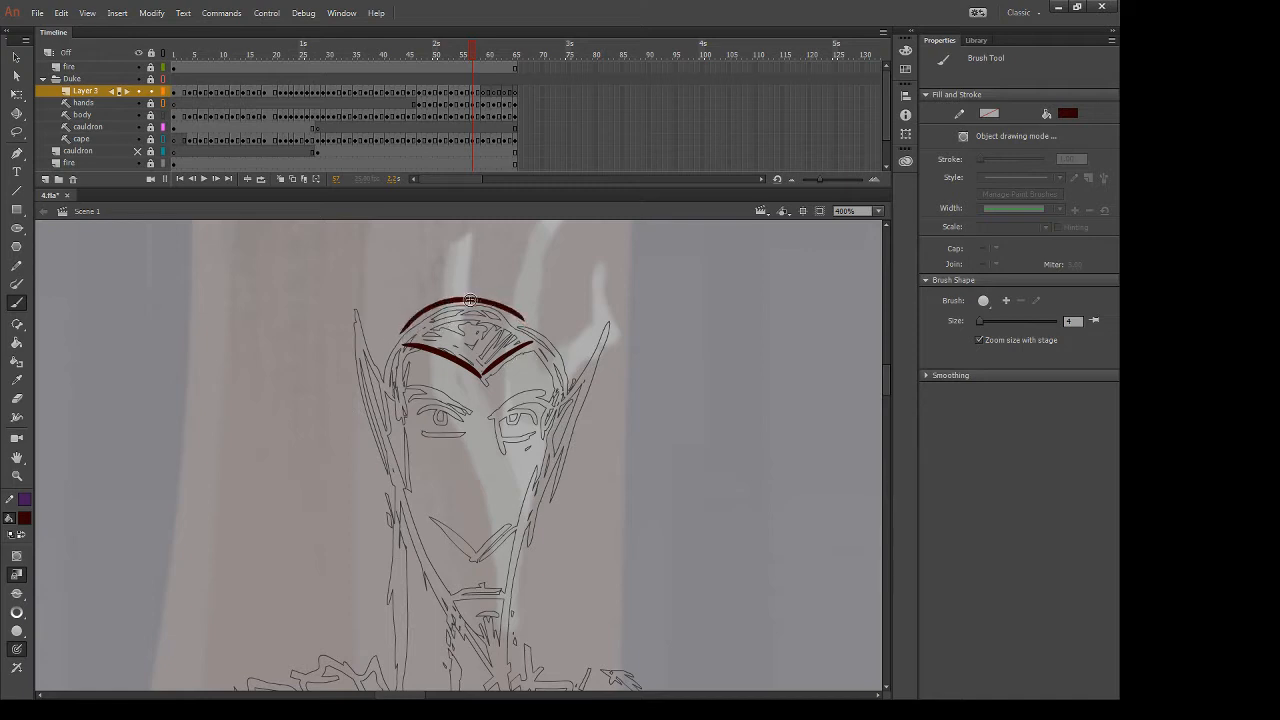
Ink both outer sides of the head and the hairline's curve above the near temple
left_click_drag(410, 324, 395, 396)
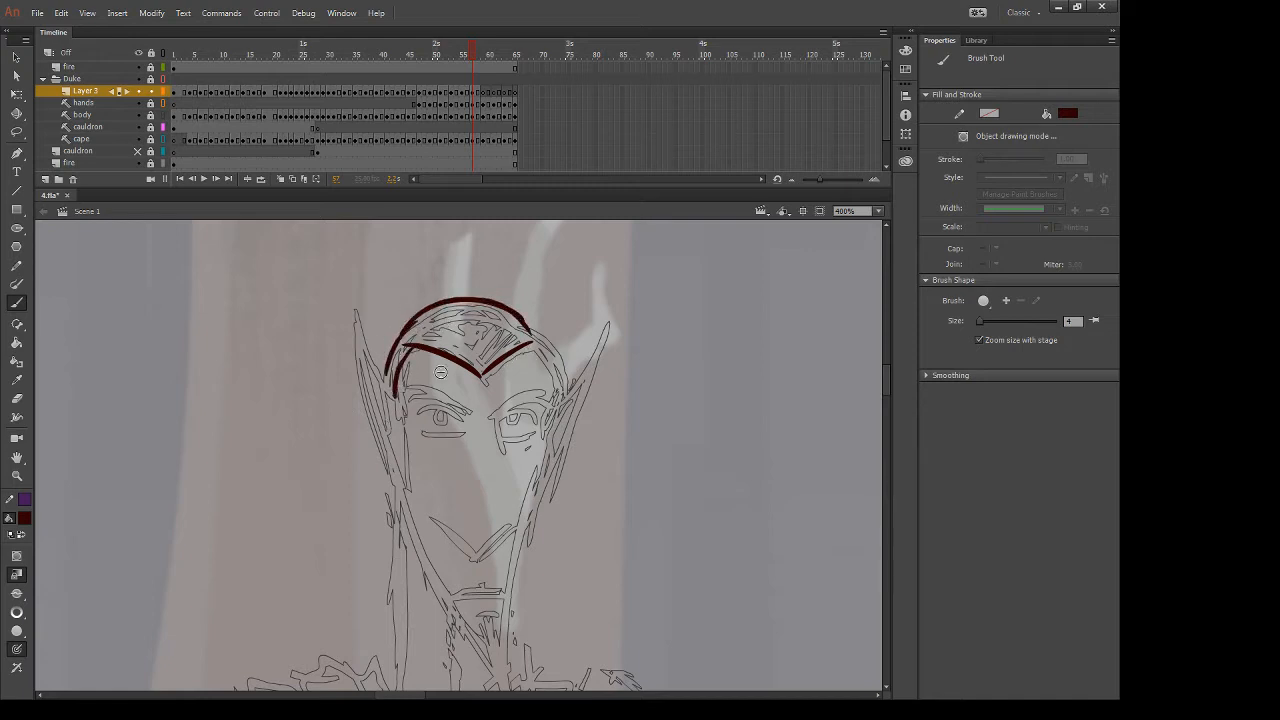
left_click_drag(522, 316, 570, 392)
key("ctrl+z")
left_click_drag(506, 306, 574, 379)
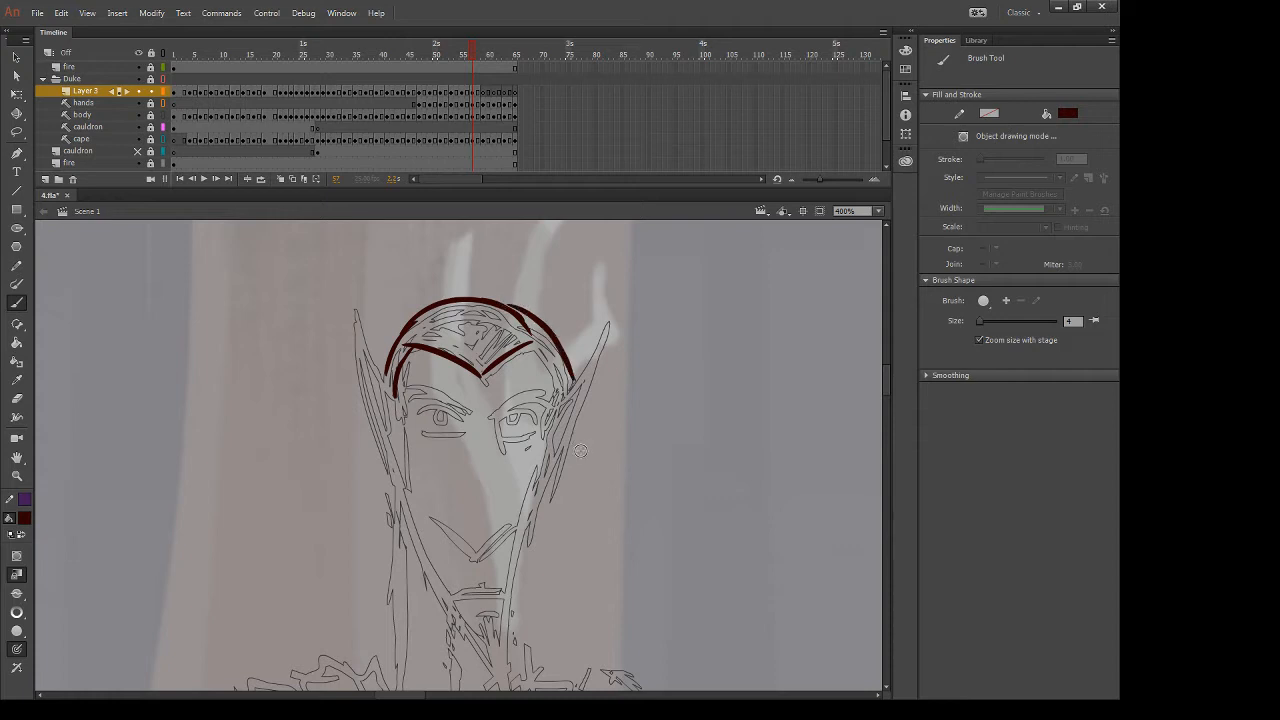
Redraw the crown arc to join both sides of the head and ink the hairline down the far temple
key("e")
mouse_move(529, 333)
left_mouse_down()
mouse_move(495, 308)
mouse_move(429, 317)
mouse_move(477, 296)
mouse_move(500, 304)
left_mouse_up()
key("b")
key("ctrl+z")
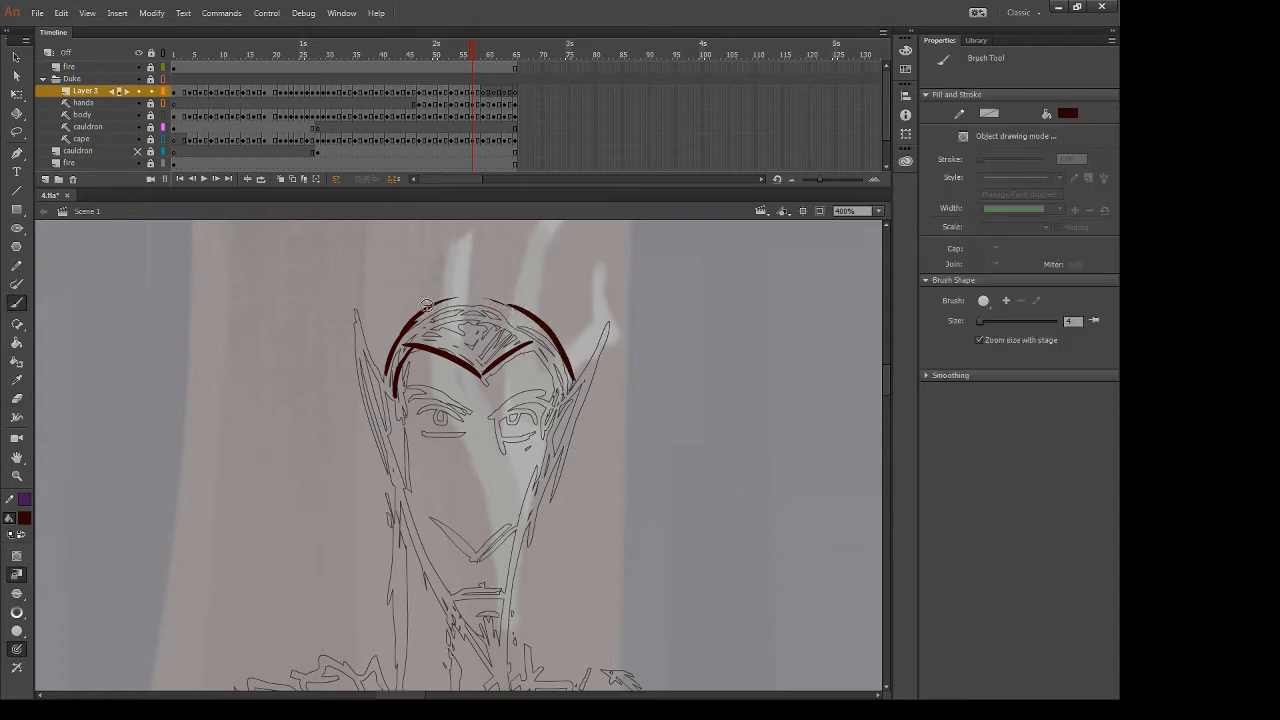
mouse_move(421, 313)
left_mouse_down()
mouse_move(481, 295)
mouse_move(528, 317)
left_mouse_up()
left_click_drag(532, 342, 558, 412)
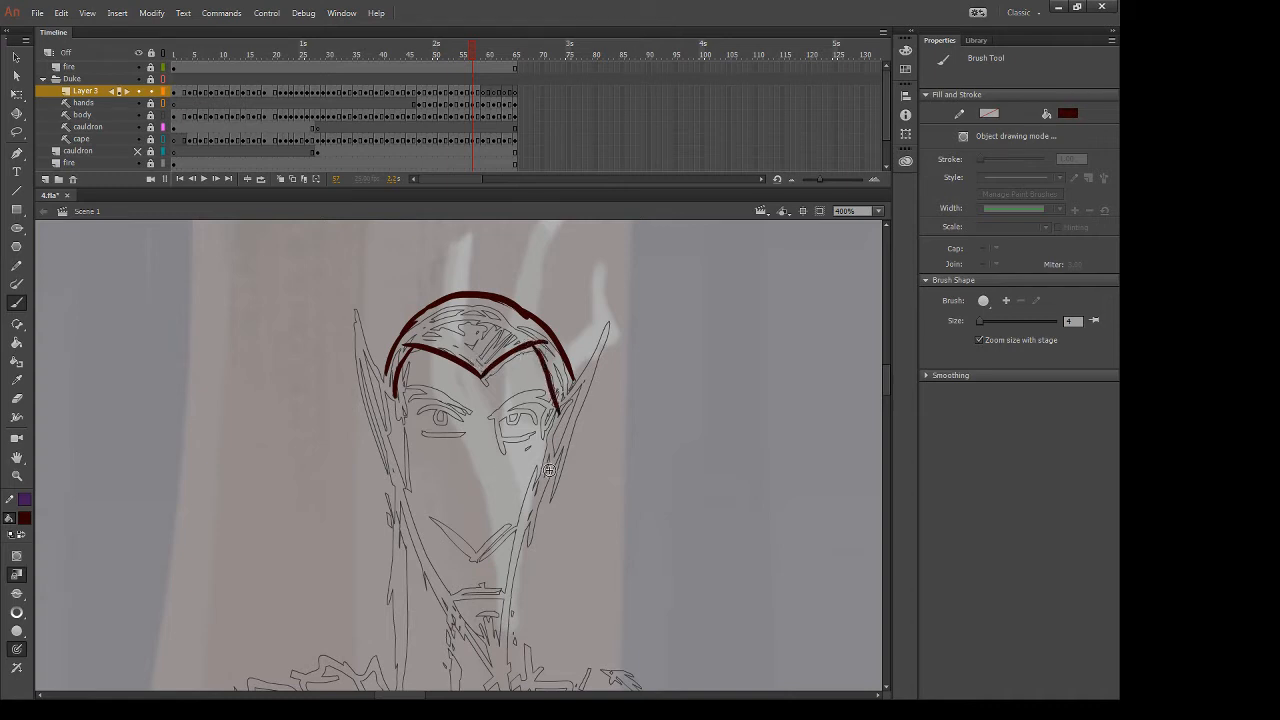
key("ctrl+z")
left_click_drag(538, 345, 572, 408)
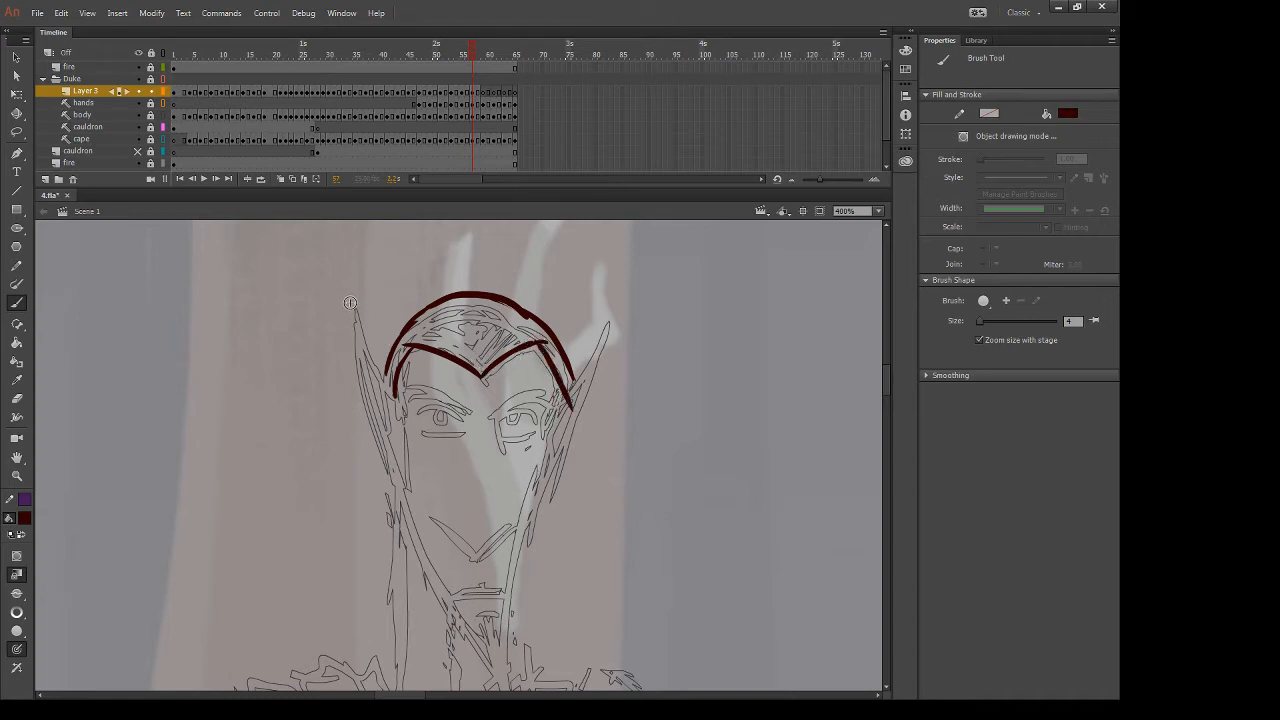
Ink the near ear's upper and outer edges from its pointed tip down to the jaw
left_click_drag(350, 302, 396, 420)
key("ctrl+z")
mouse_move(350, 302)
left_mouse_down()
mouse_move(396, 418)
mouse_move(388, 476)
mouse_move(418, 550)
left_mouse_up()
key("ctrl+z")
Ink the near side of the face from the temple down past the base of the ear
left_click_drag(402, 412, 414, 566)
key("ctrl+z")
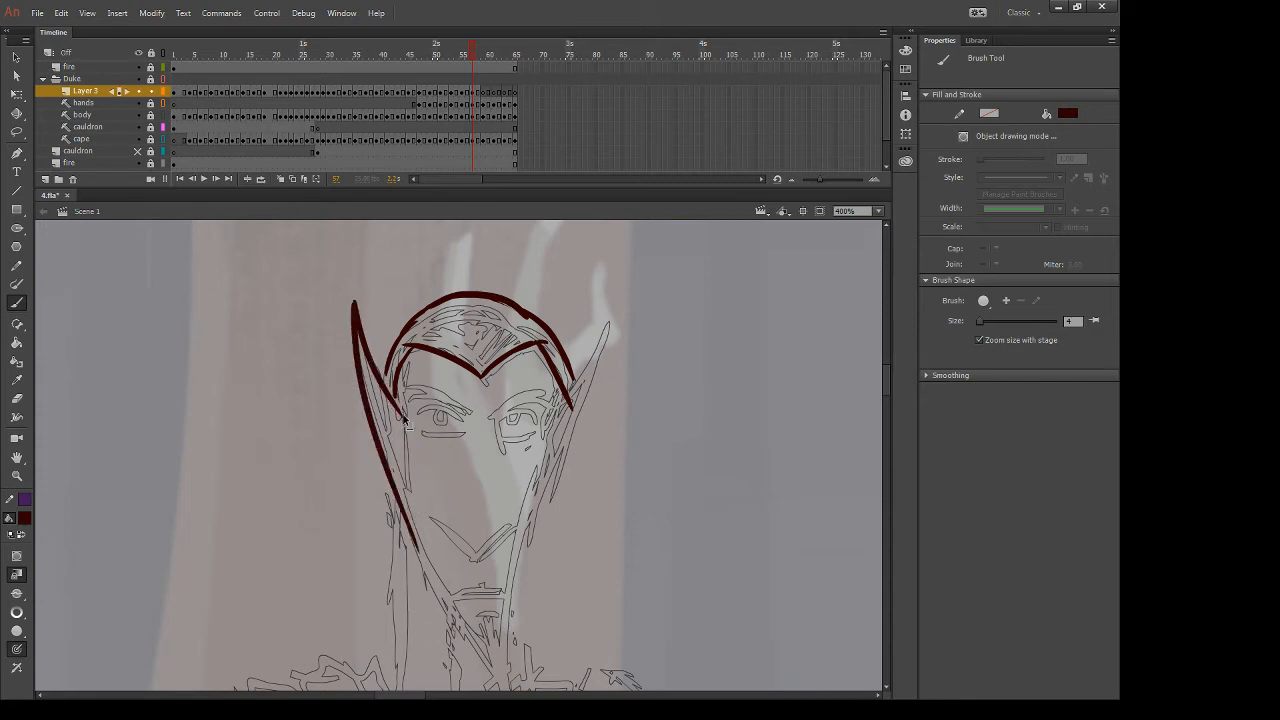
left_click_drag(398, 392, 414, 578)
key("ctrl+z")
left_click_drag(396, 392, 414, 578)
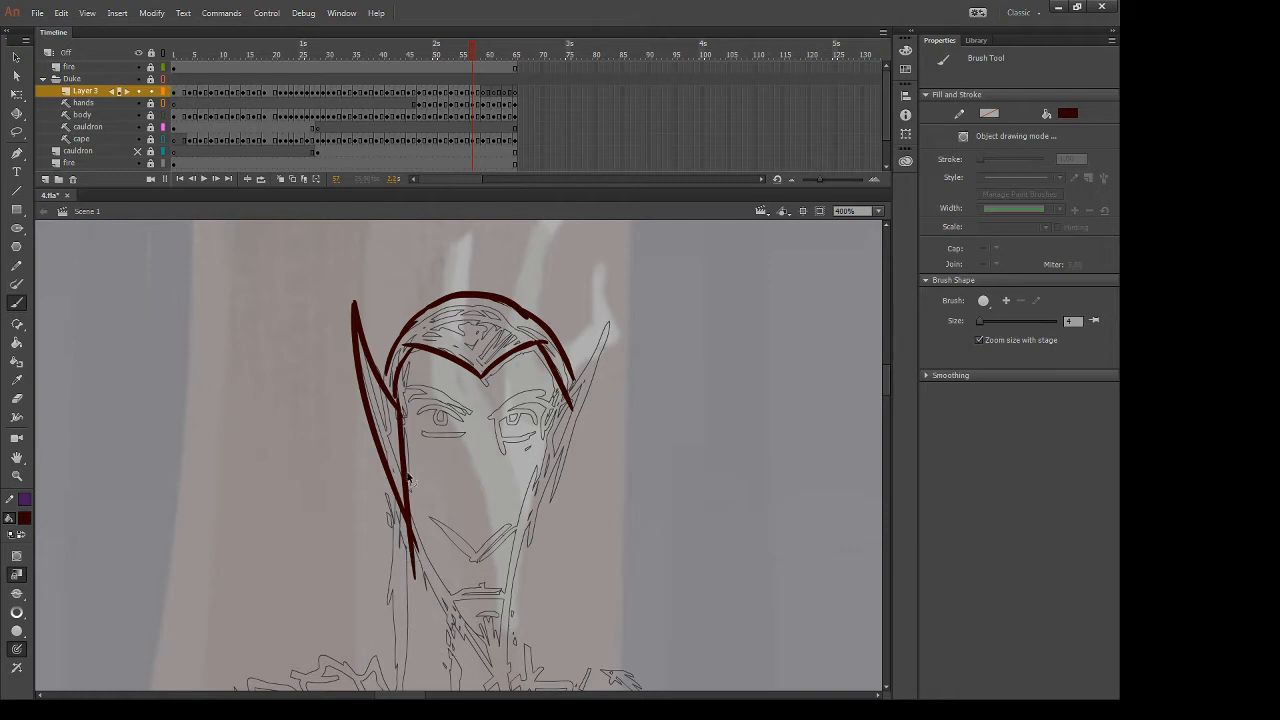
key("ctrl+z")
left_click_drag(398, 402, 418, 612)
Erase the line overshoots below the near ear's base
left_click_drag(490, 481, 510, 438)
key("e")
left_click_drag(412, 478, 448, 560)
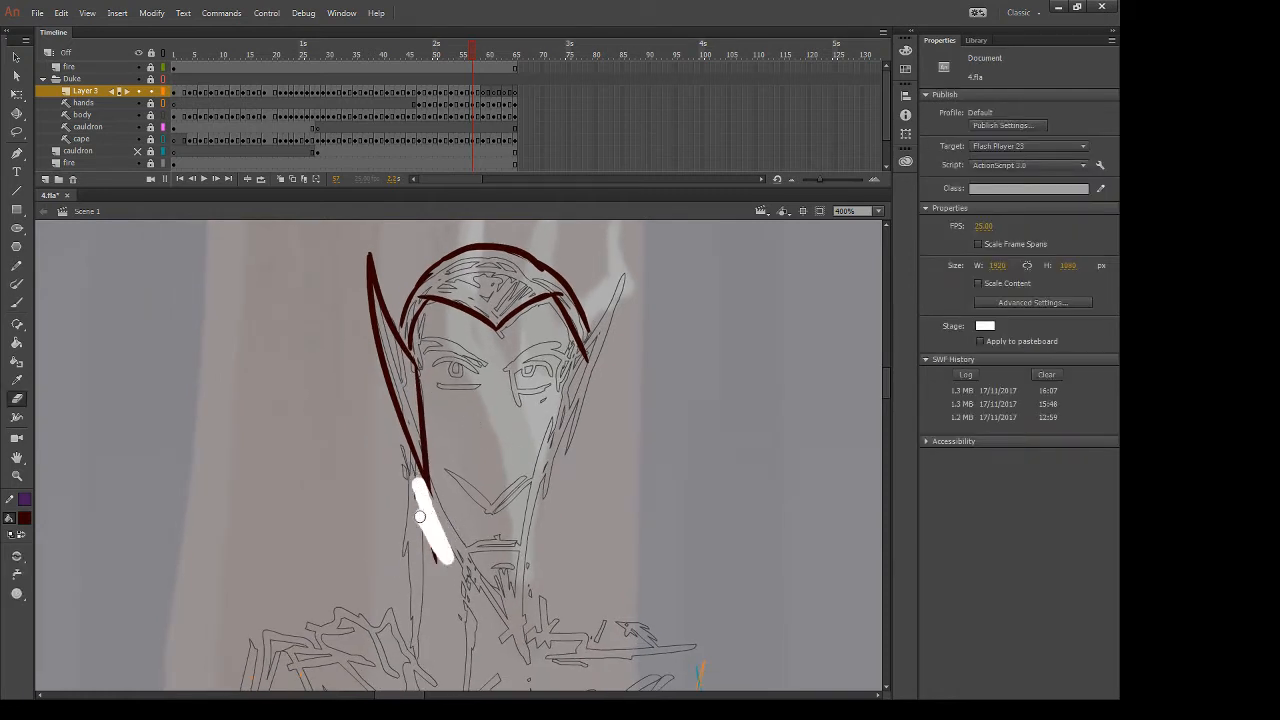
left_click_drag(420, 517, 446, 572)
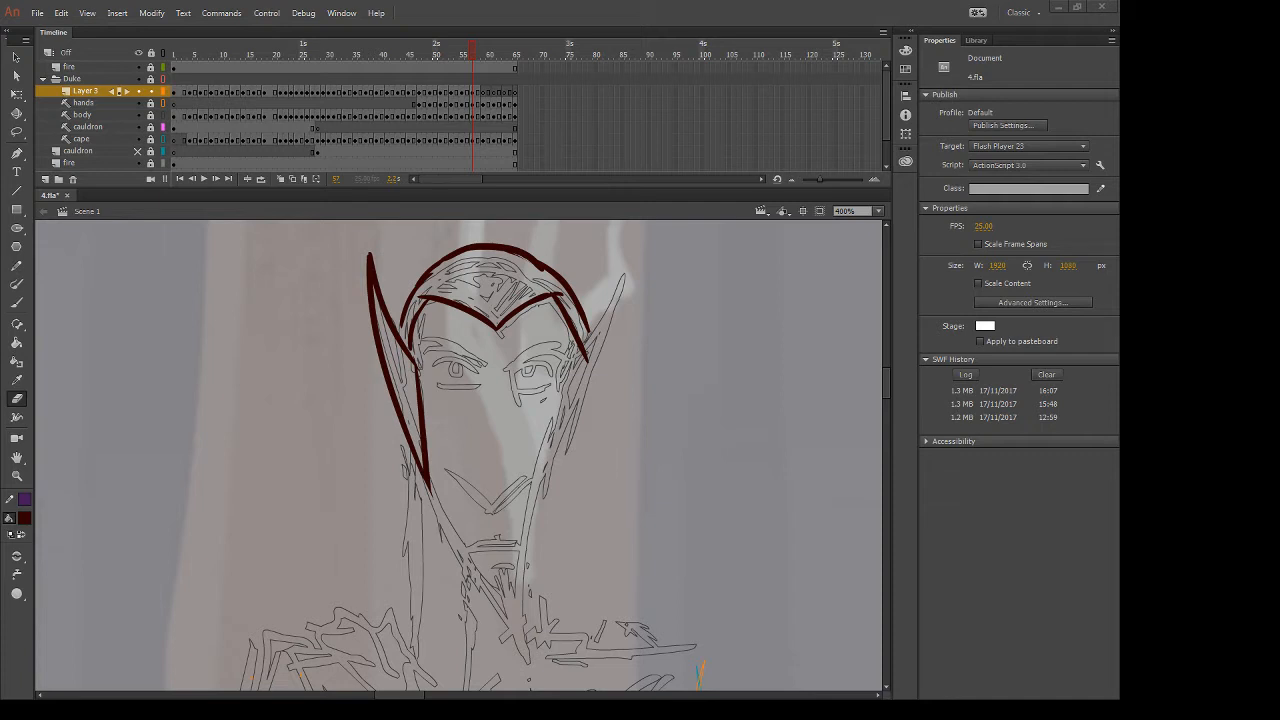
Ink the V-shaped underside of the nose
key("b")
left_click_drag(446, 468, 497, 512)
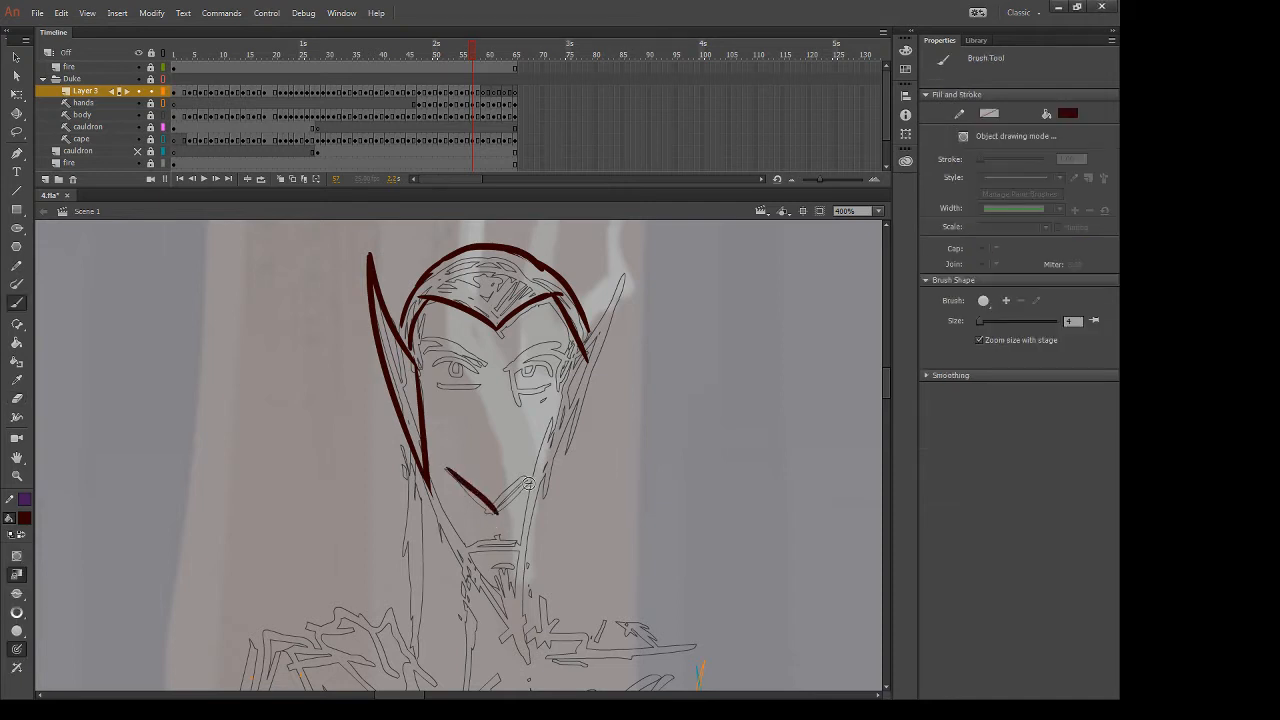
left_click_drag(530, 471, 495, 511)
Ink both eyes with their pupils and lower lids, plus the short nose-bridge line beside the far eye
key("comma")
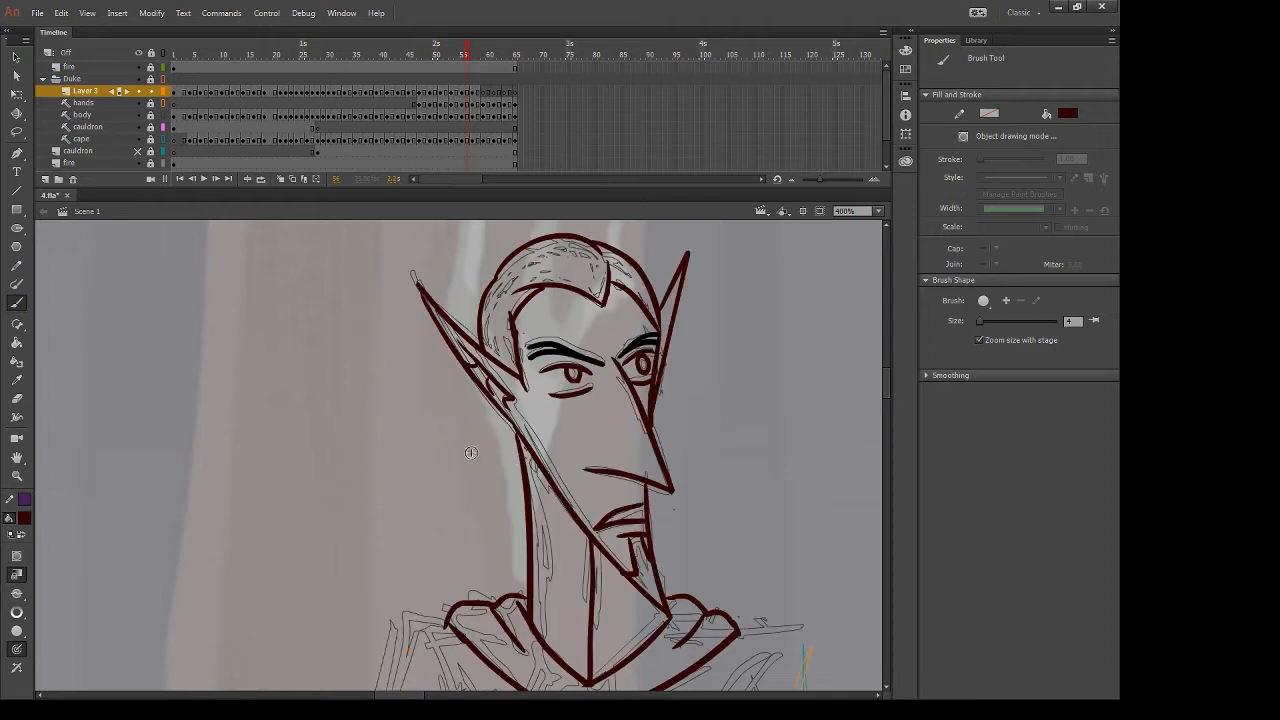
key("period")
mouse_move(429, 364)
left_mouse_down()
mouse_move(476, 374)
mouse_move(478, 388)
mouse_move(455, 374)
mouse_move(460, 361)
left_mouse_up()
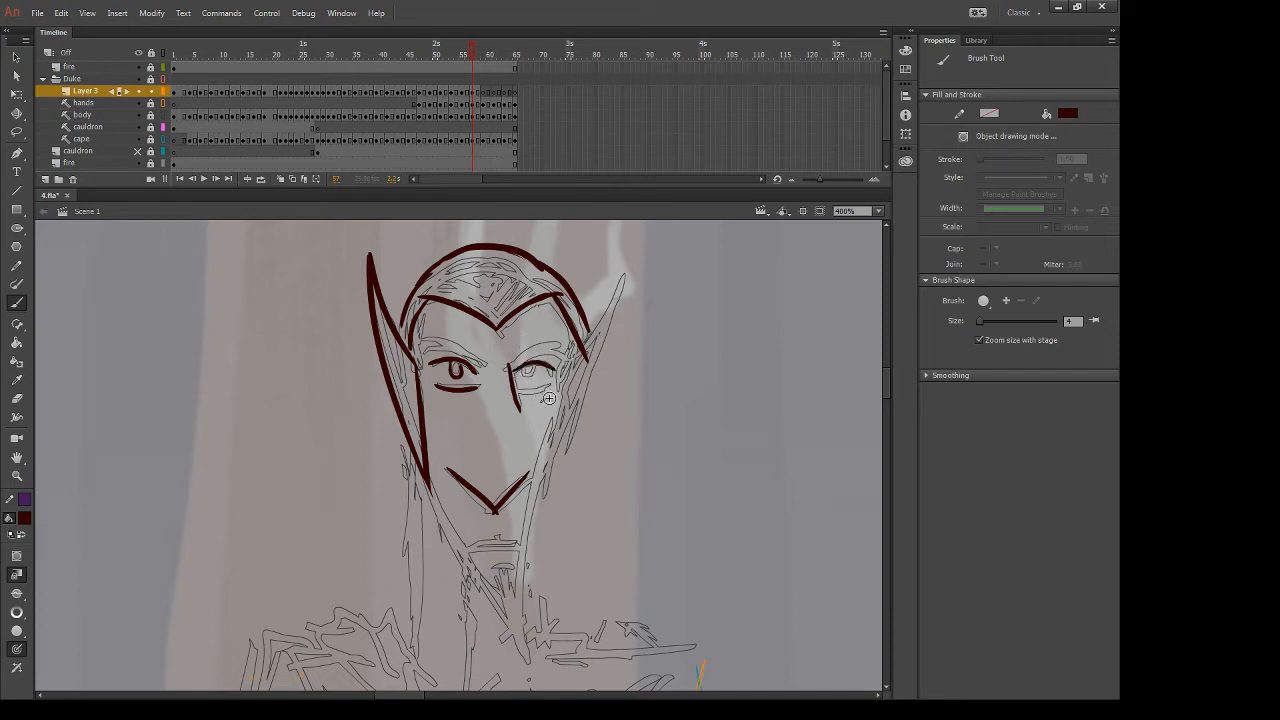
mouse_move(513, 375)
left_mouse_down()
mouse_move(557, 370)
mouse_move(534, 400)
mouse_move(517, 392)
mouse_move(548, 393)
mouse_move(513, 387)
mouse_move(538, 366)
left_mouse_up()
key("ctrl+z")
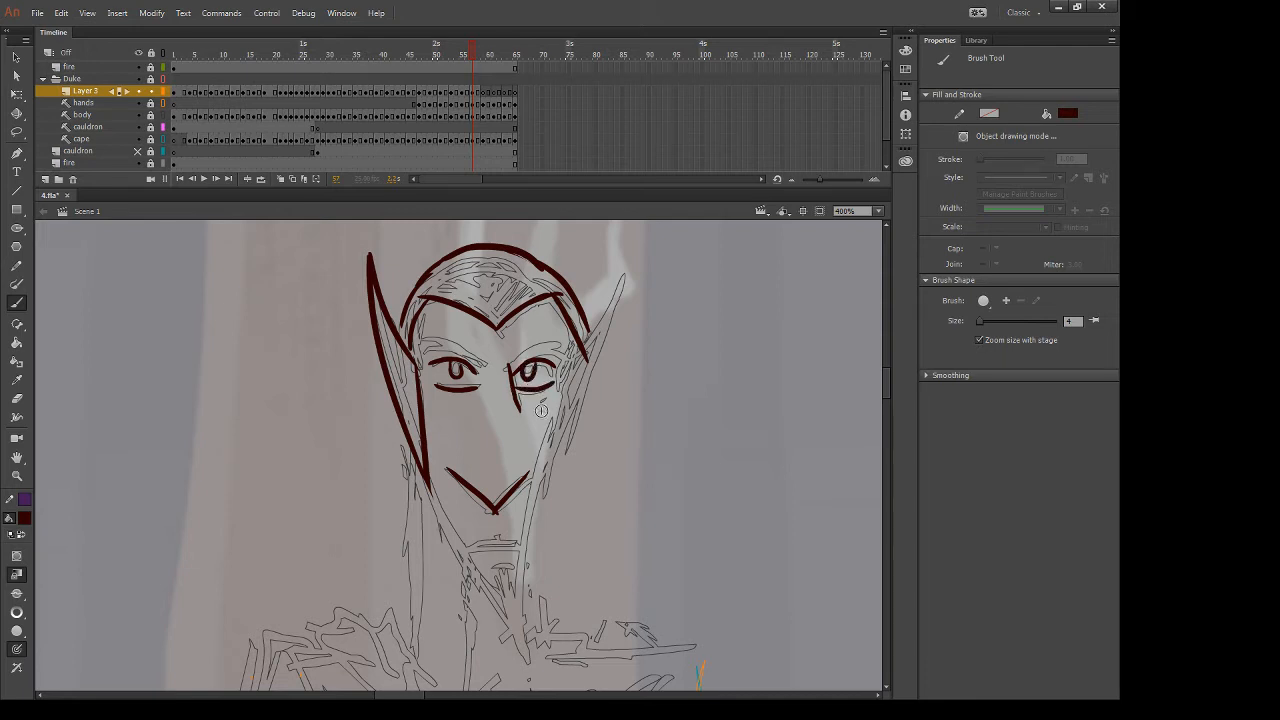
Ink the inner folds of the near ear
left_click_drag(388, 337, 418, 420)
key("comma")
key("period")
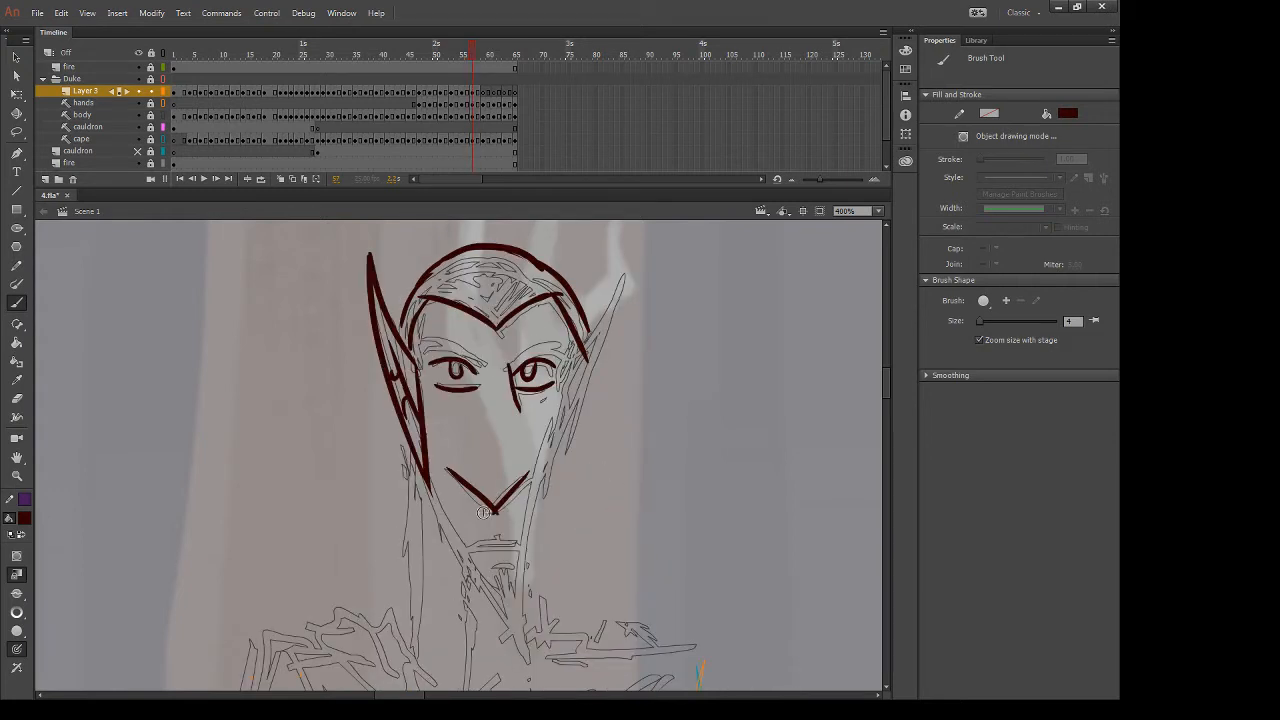
Ink the near jawline from the ear's base to the chin and the mouth beneath the nose
left_click_drag(426, 474, 531, 681)
key("ctrl+z")
left_click_drag(427, 478, 538, 686)
key("ctrl+z")
left_click_drag(425, 478, 528, 662)
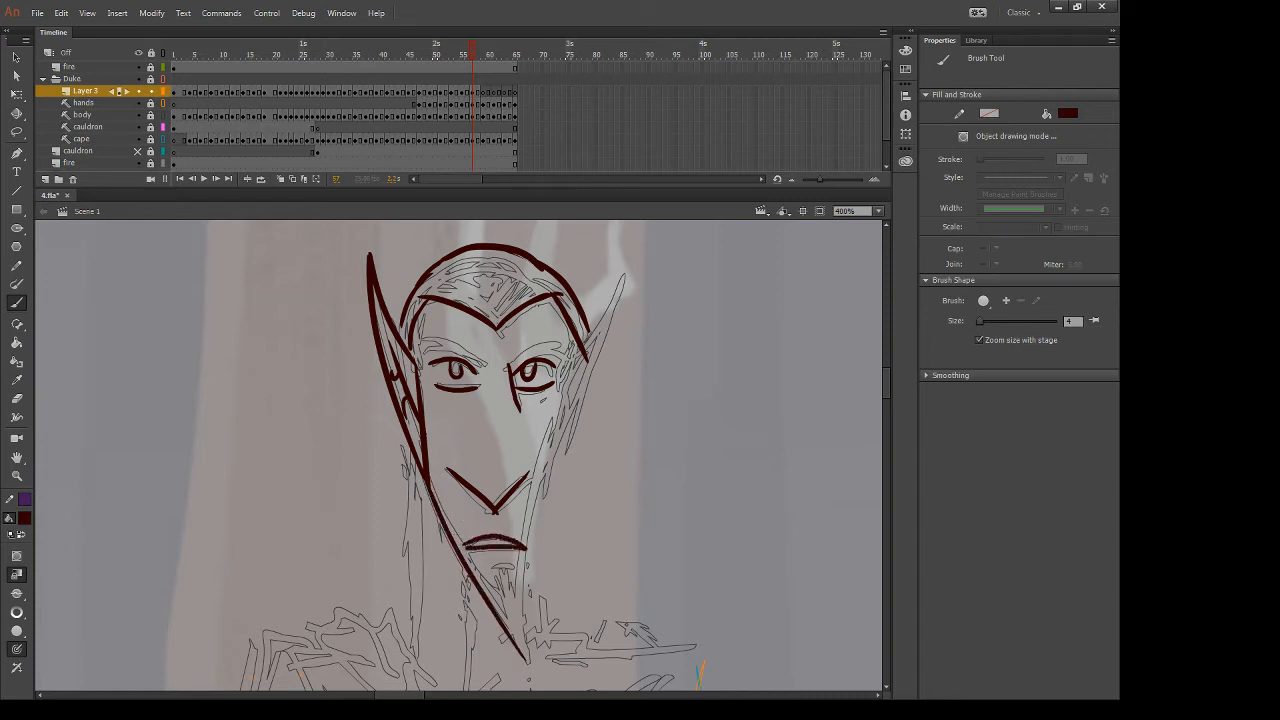
Ink both eyebrows in black, touching up the hair edge beside the near ear in dark red
left_click(57, 583)
left_click_drag(423, 342, 487, 363)
key("ctrl+z")
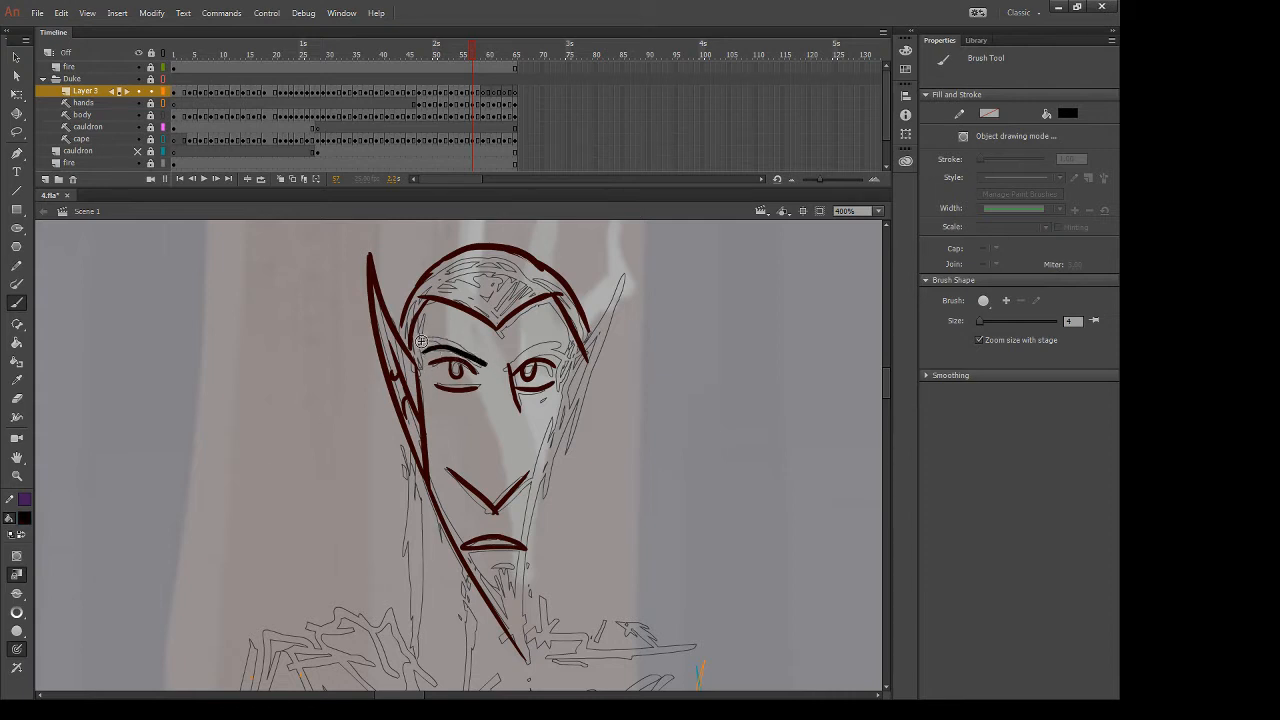
key("i")
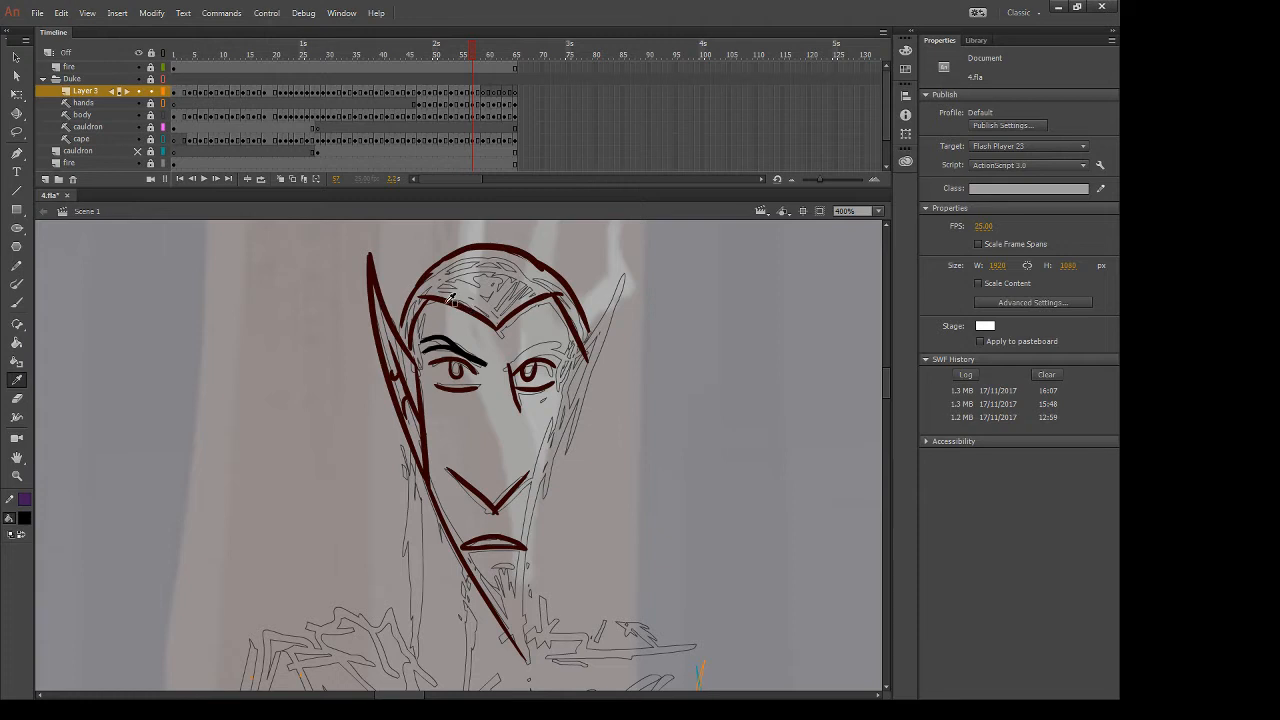
left_click(452, 299)
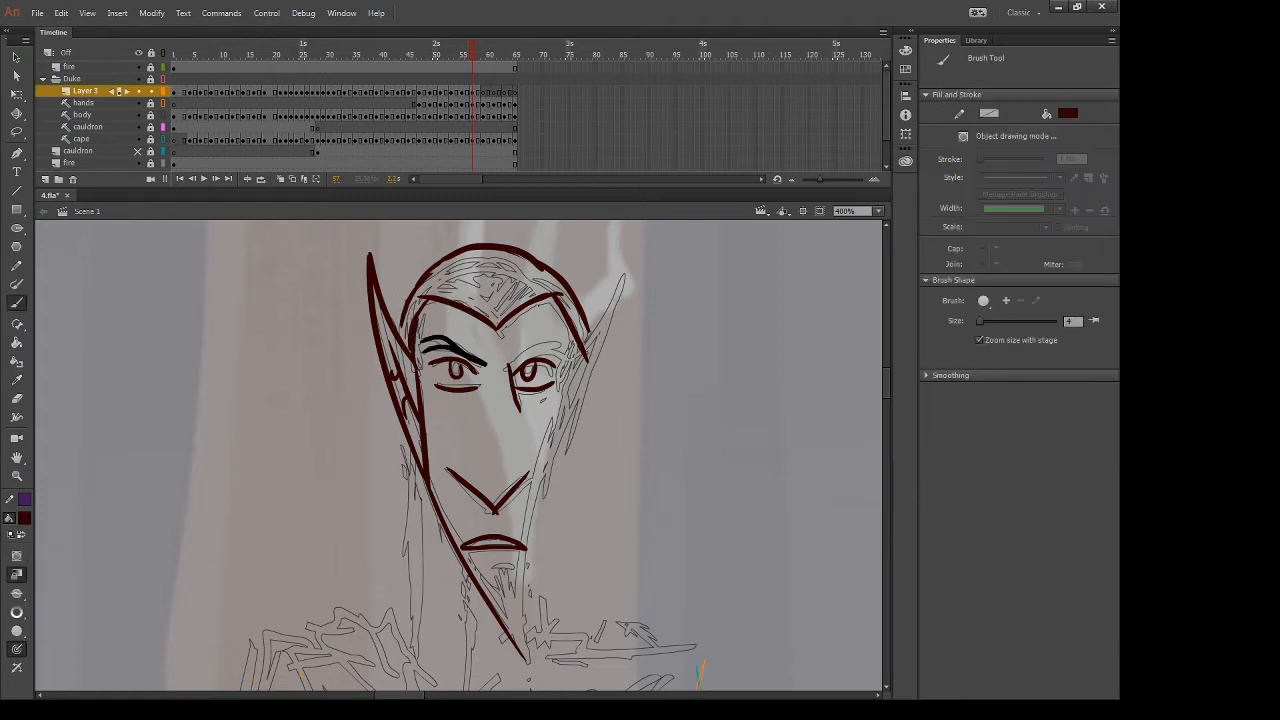
key("i")
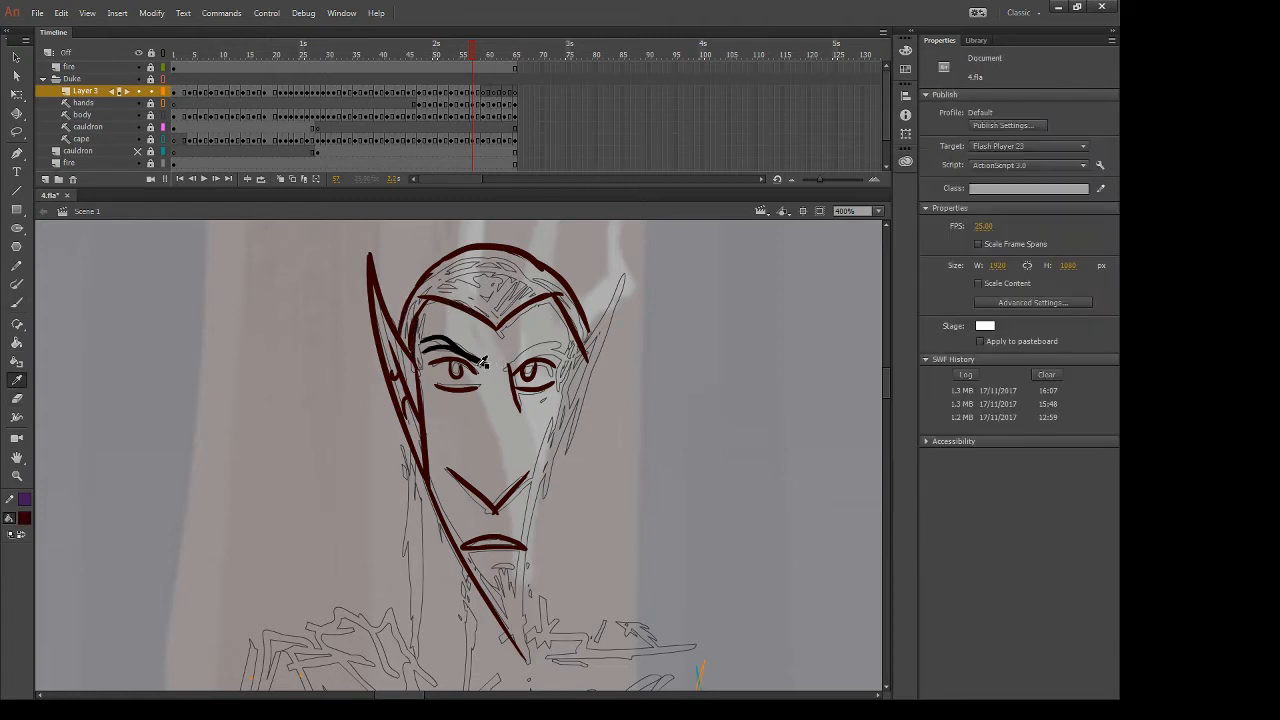
left_click(472, 352)
mouse_move(507, 366)
left_mouse_down()
mouse_move(548, 344)
mouse_move(574, 352)
left_mouse_up()
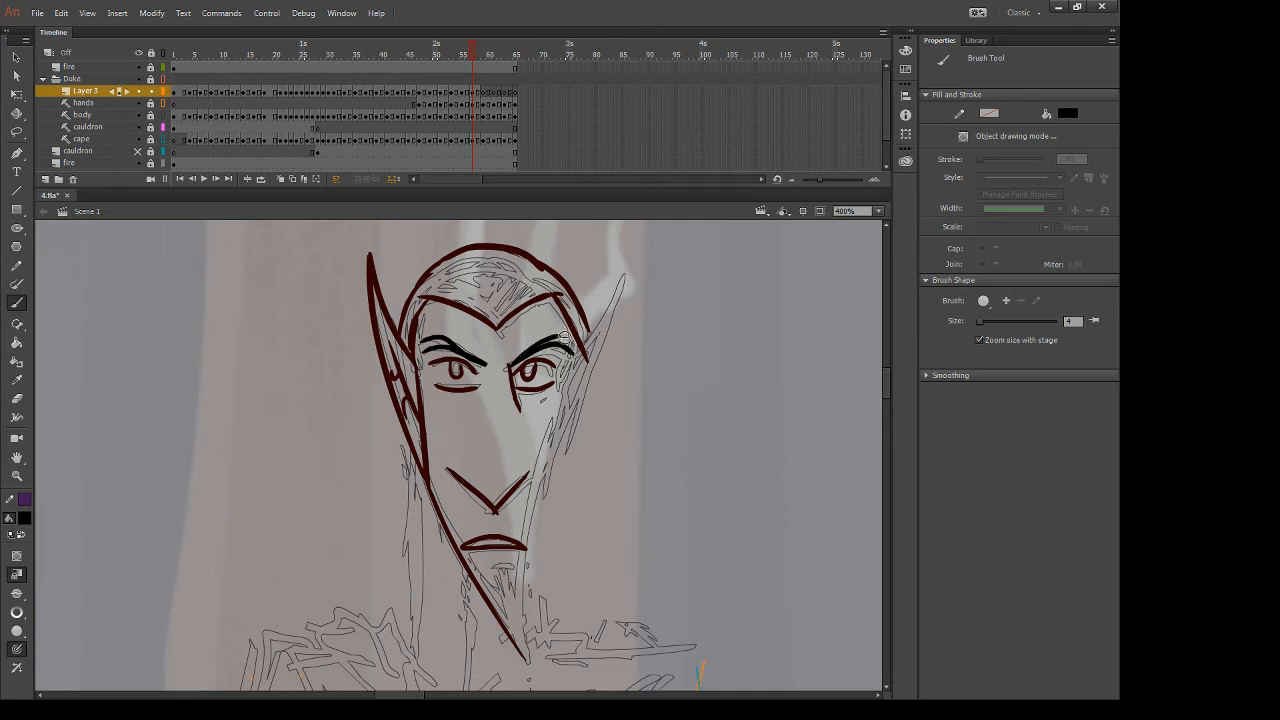
Sample the dark red line colour and erase the far hairline's overshoot at the temple
key("i")
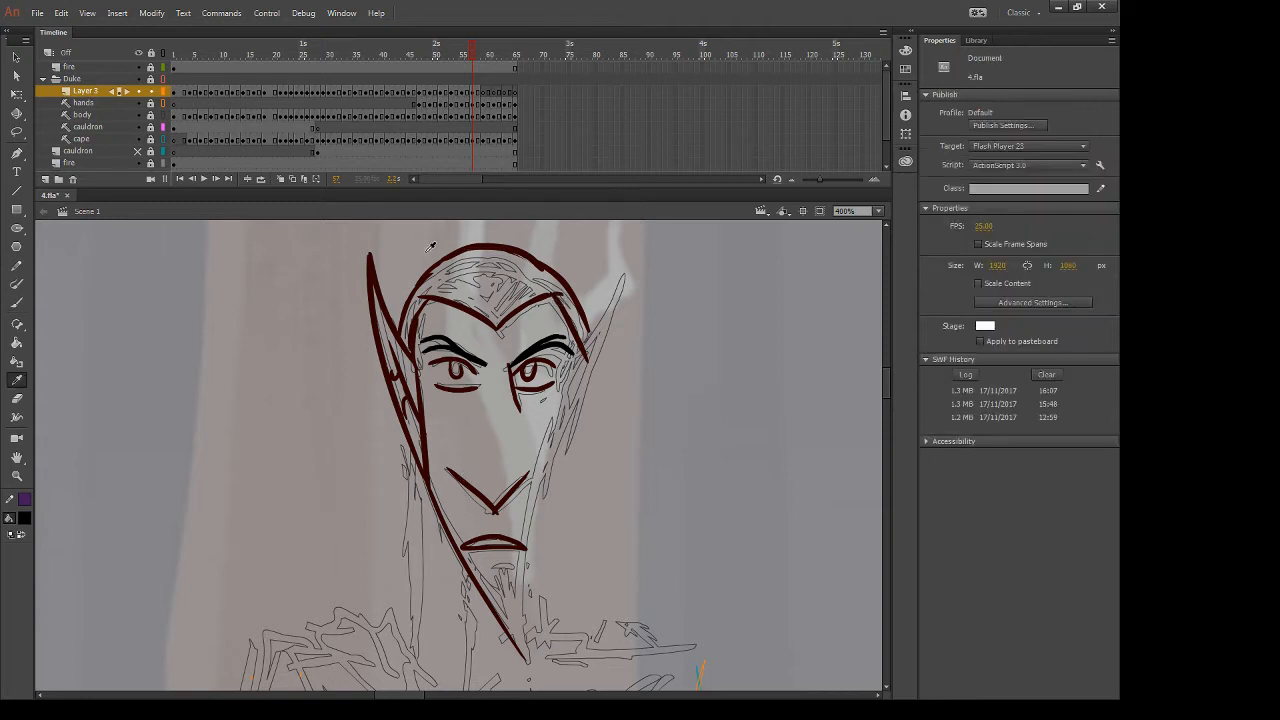
left_click(372, 268)
key("e")
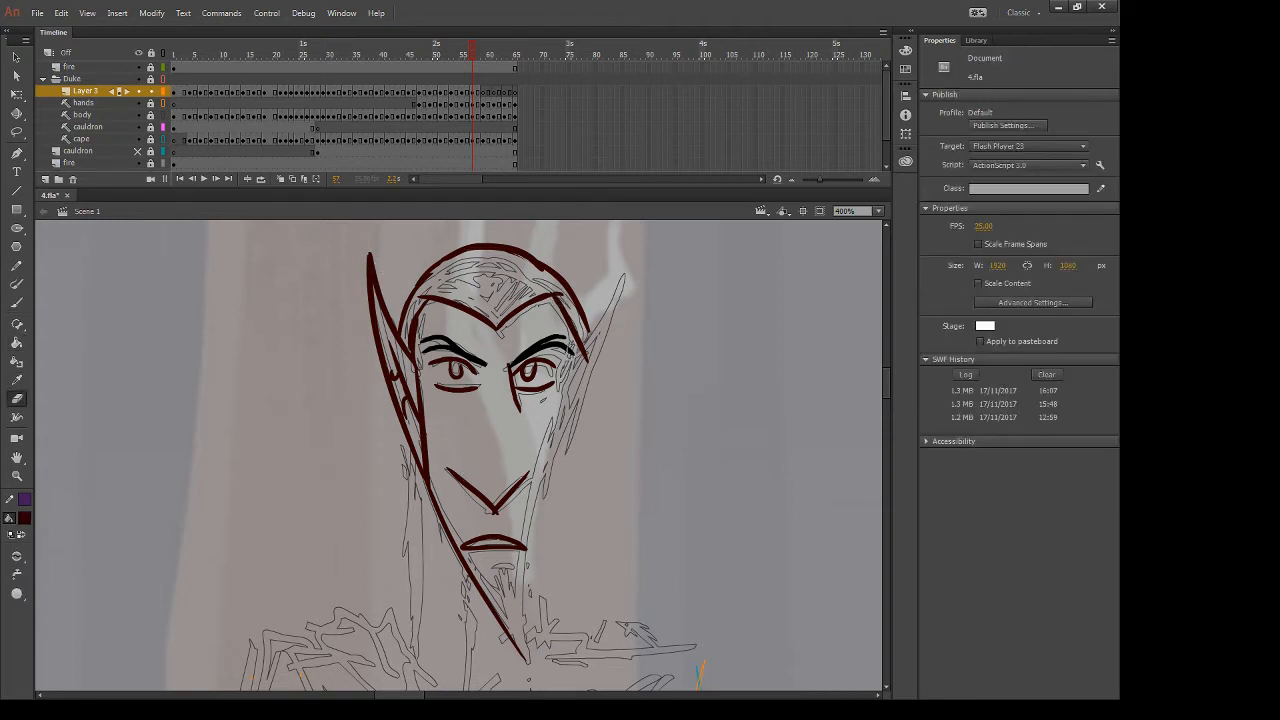
mouse_move(592, 356)
left_mouse_down()
mouse_move(596, 342)
mouse_move(537, 520)
left_mouse_up()
key("b")
key("ctrl+z")
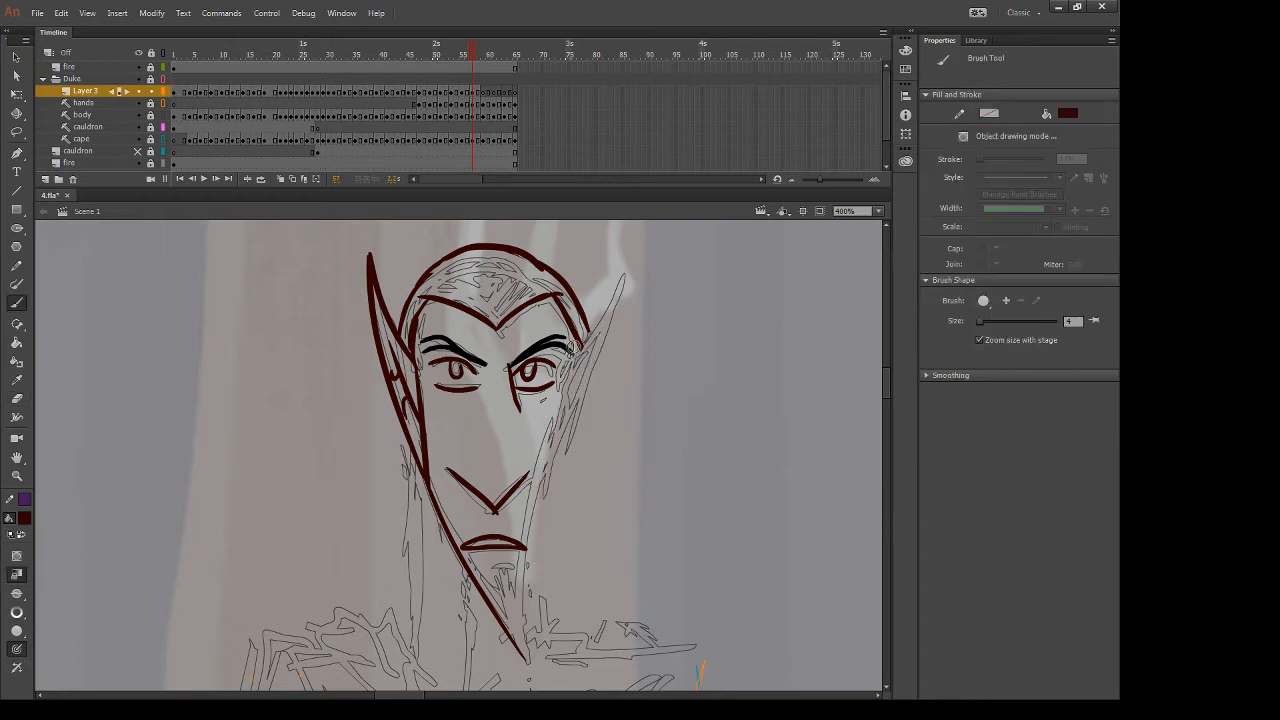
left_click_drag(577, 346, 528, 500)
key("ctrl+z")
left_click_drag(578, 346, 537, 491)
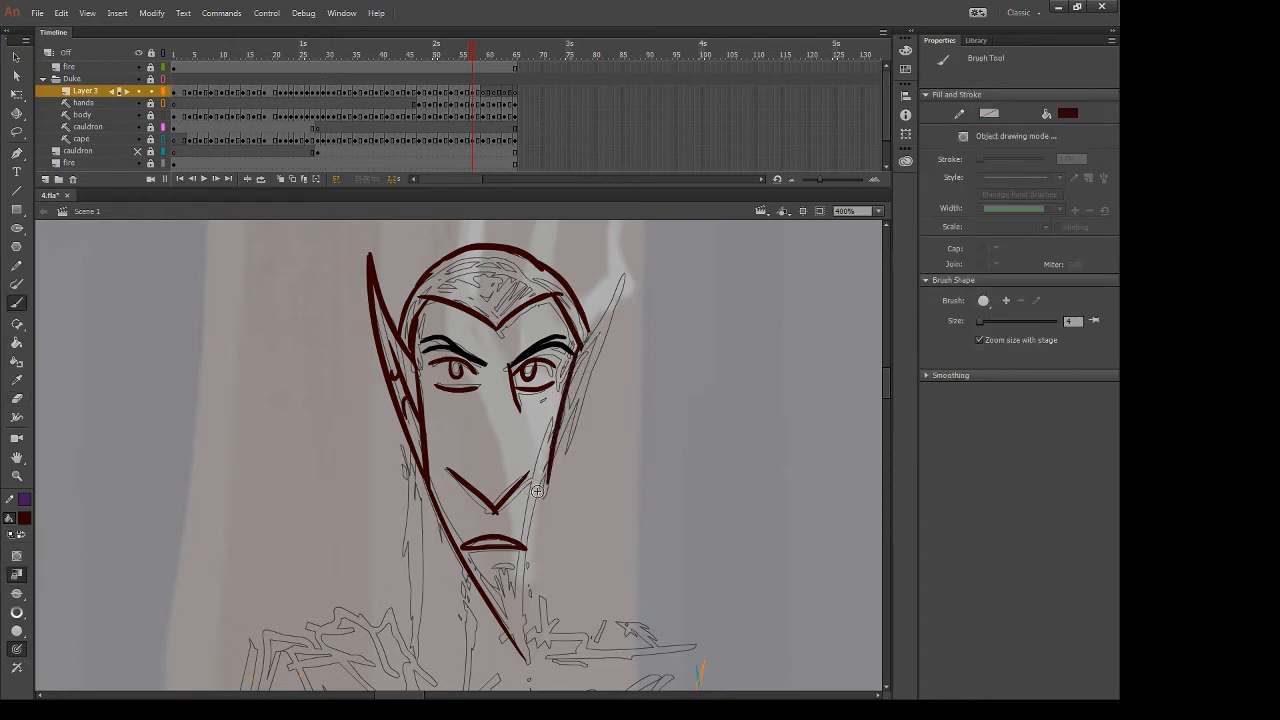
key("ctrl+z")
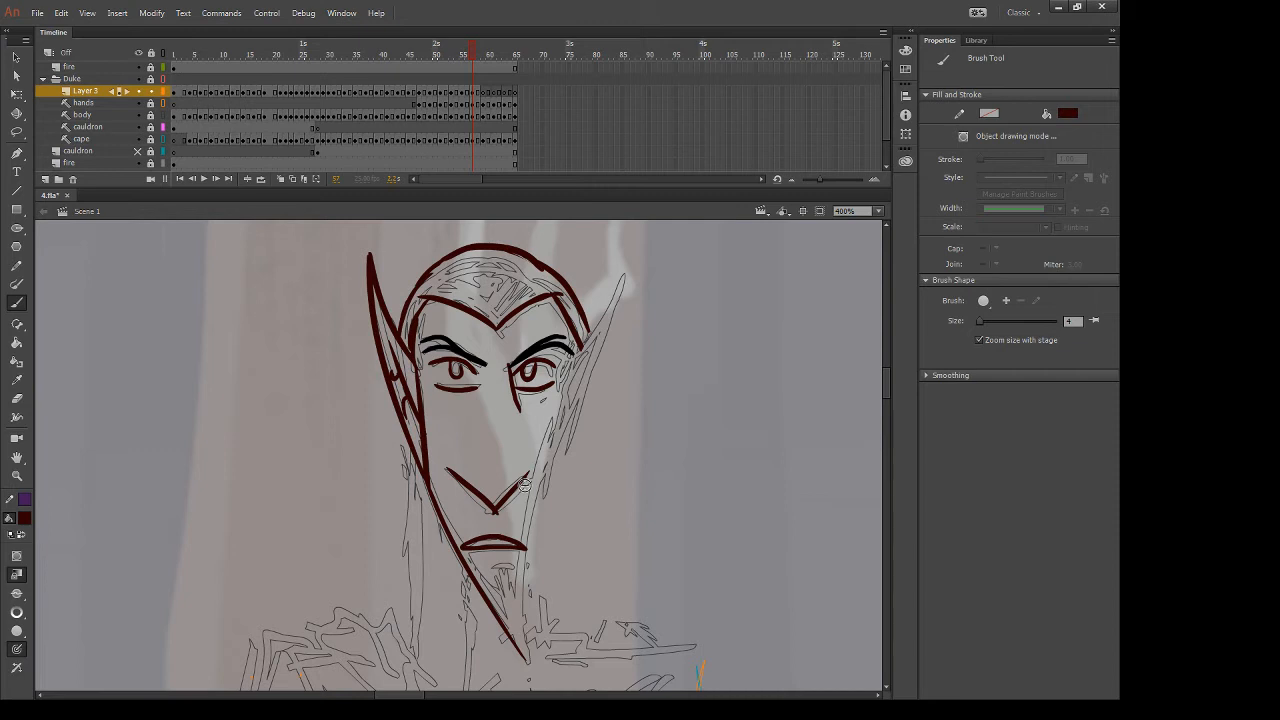
left_click_drag(577, 346, 535, 484)
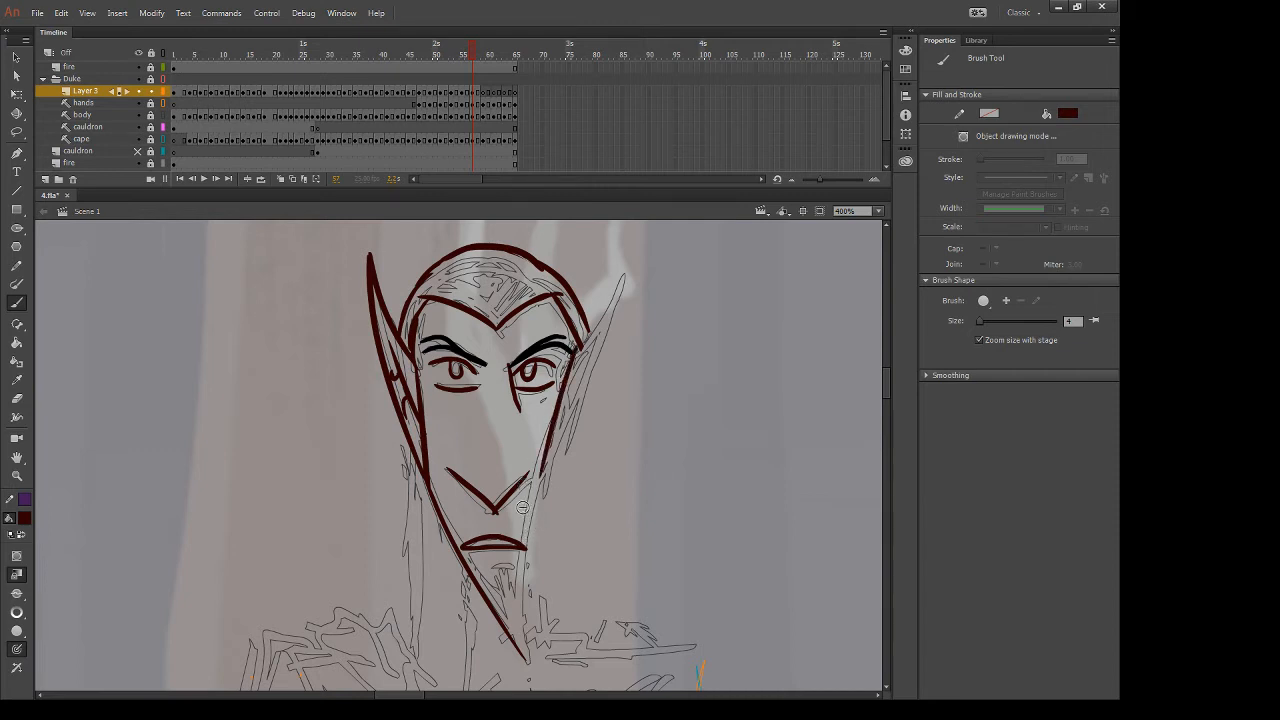
key("ctrl+z")
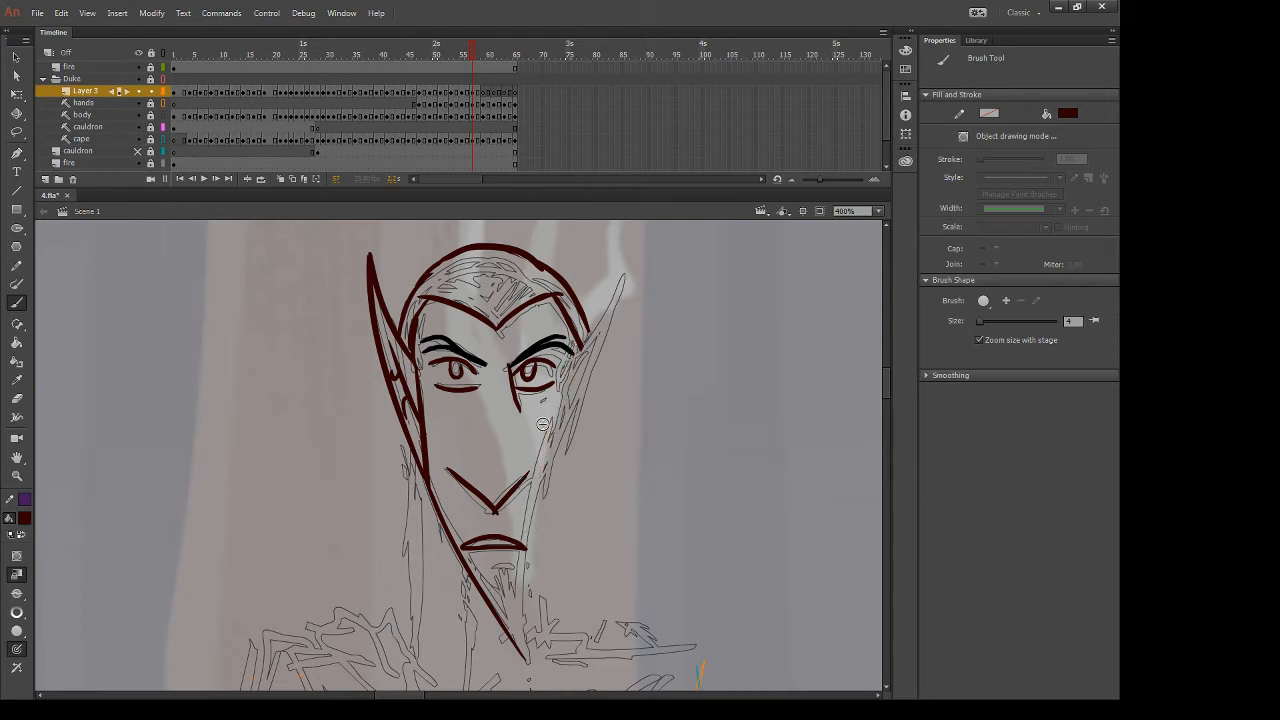
left_click_drag(575, 352, 545, 486)
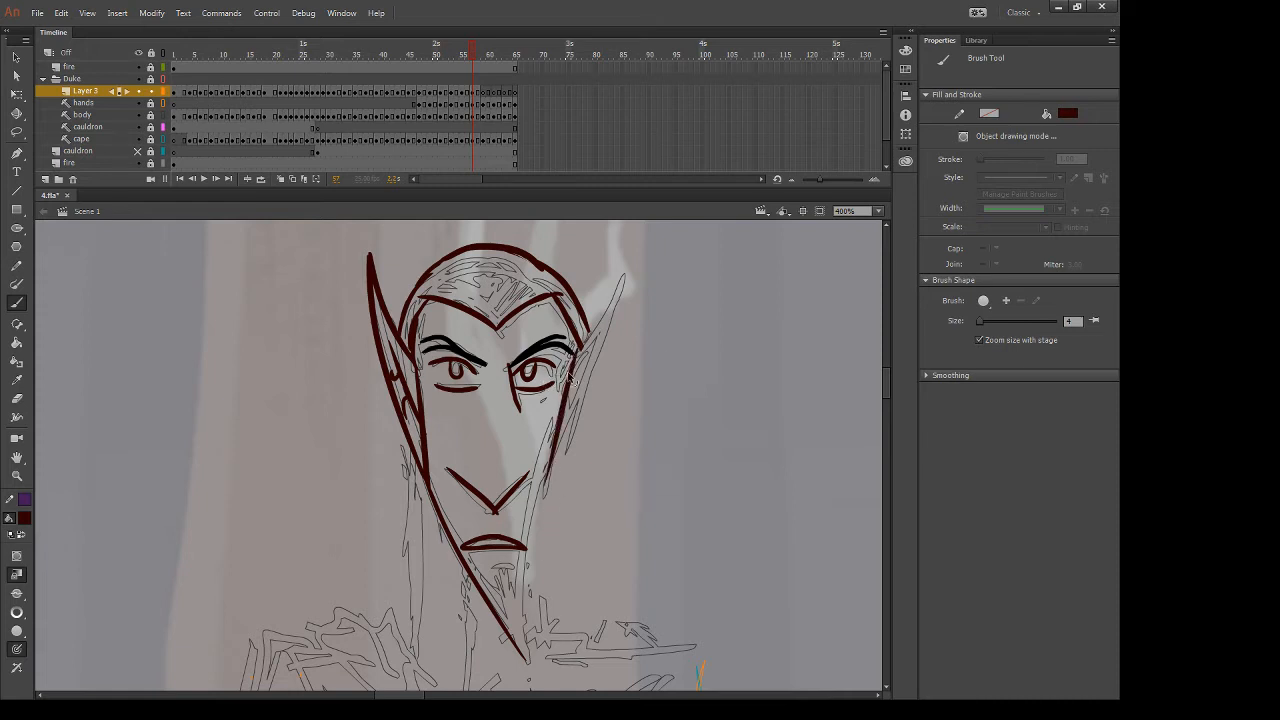
key("ctrl+z")
Ink the far side of the face from the temple to a cleanly trimmed chin point and add the lower-lip line
mouse_move(575, 343)
left_mouse_down()
mouse_move(532, 508)
mouse_move(515, 676)
left_mouse_up()
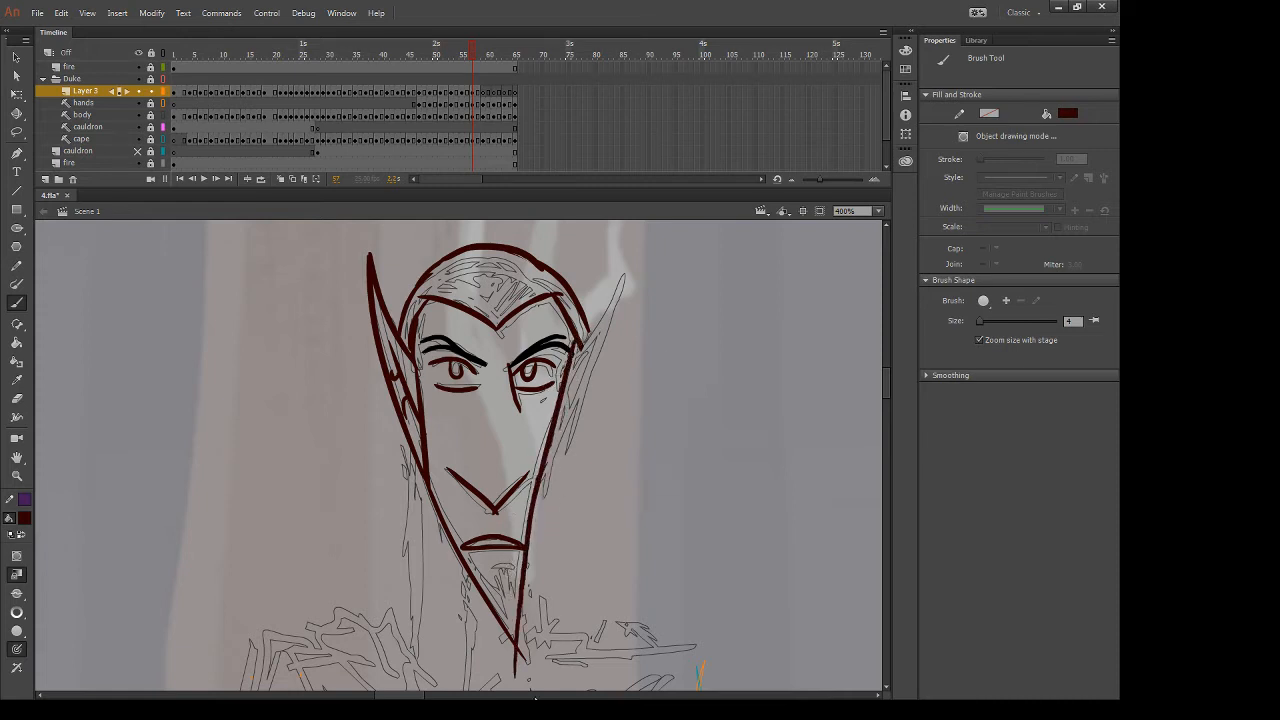
key("ctrl+z")
left_click_drag(539, 480, 523, 687)
key("ctrl+z")
left_click_drag(535, 502, 531, 534)
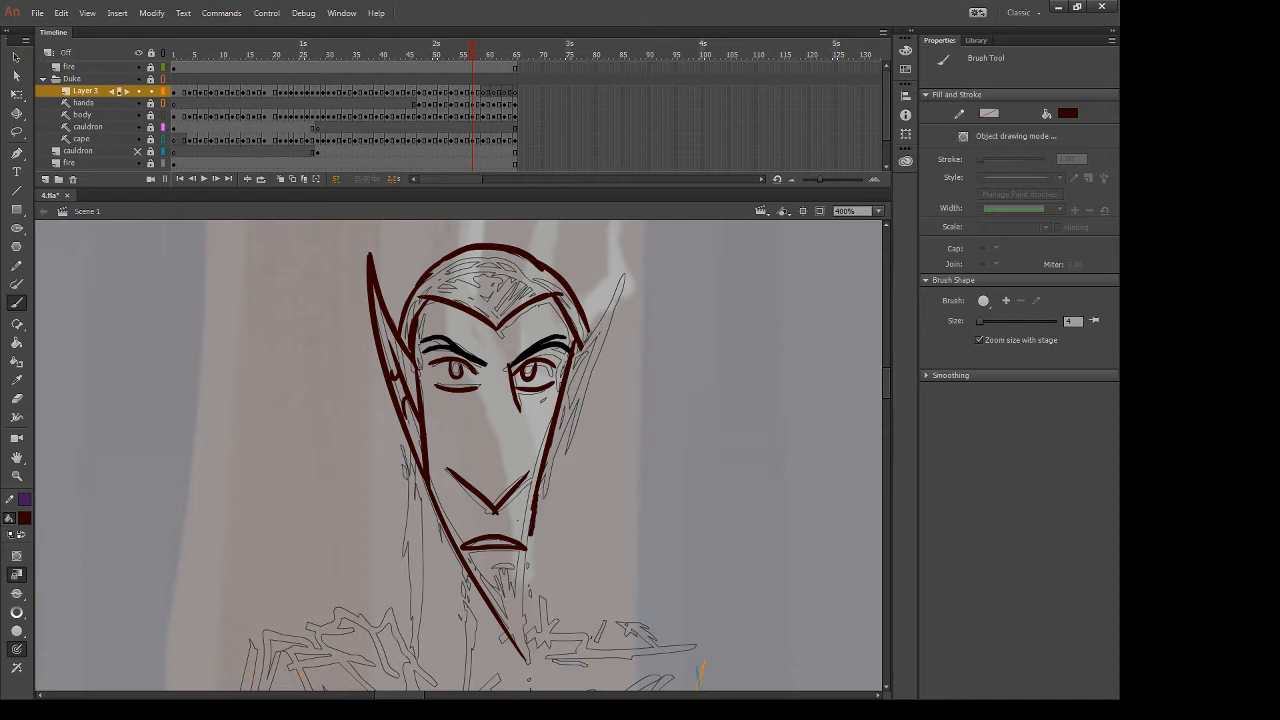
key("e")
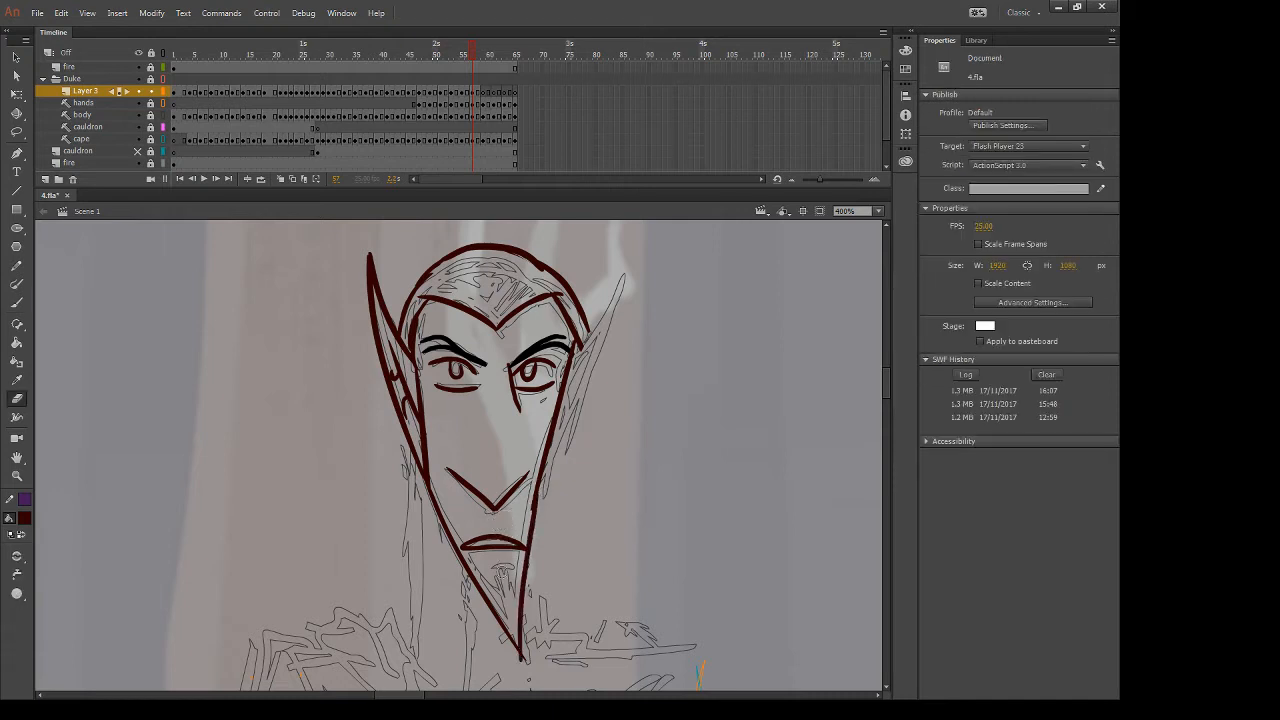
key("b")
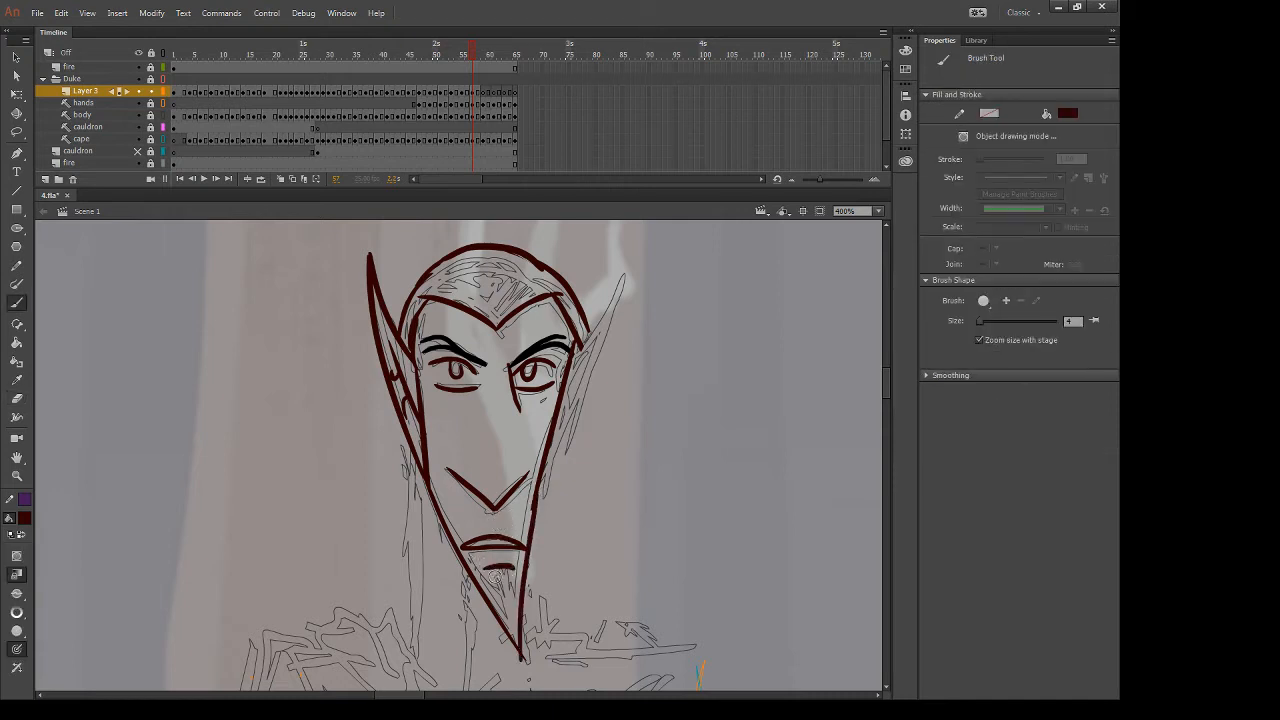
Ink the goatee strokes below the lower lip and the outline of the far ear
mouse_move(496, 570)
left_mouse_down()
mouse_move(491, 612)
mouse_move(508, 592)
left_mouse_up()
key("e")
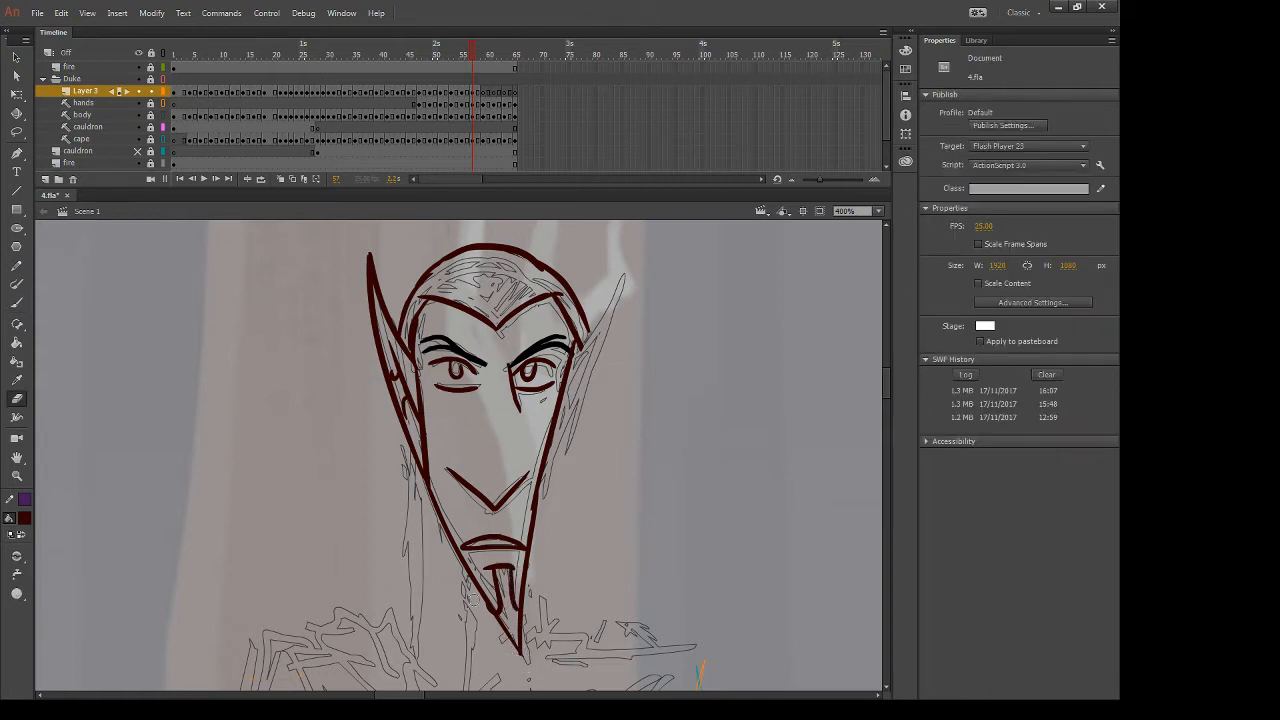
key("b")
left_click_drag(632, 279, 538, 506)
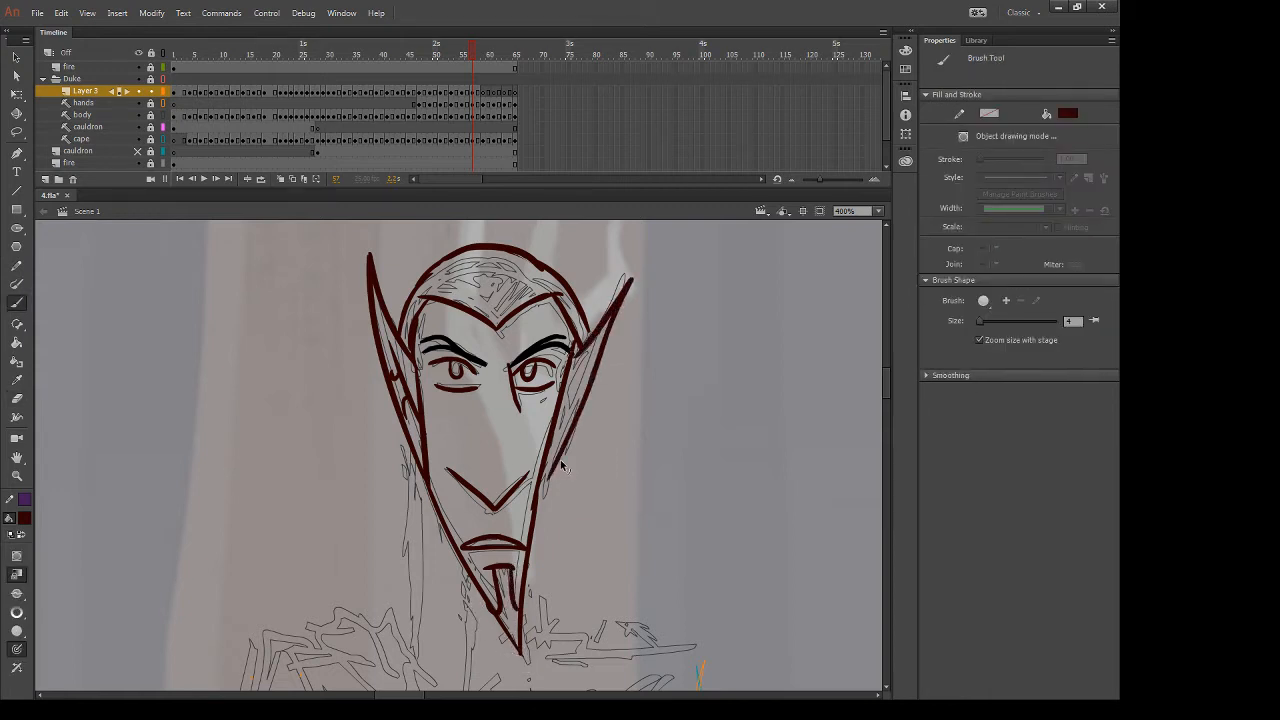
key("ctrl+z")
mouse_move(628, 274)
left_mouse_down()
mouse_move(586, 346)
mouse_move(554, 465)
left_mouse_up()
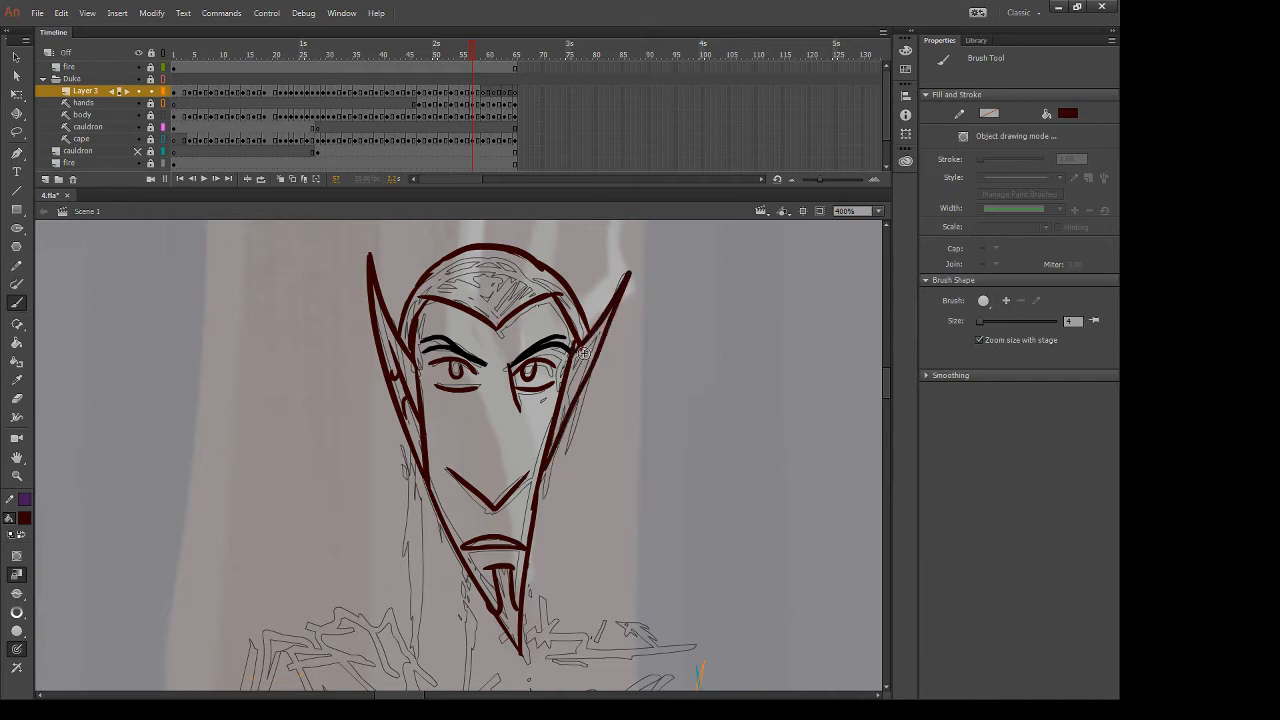
Ink the neck lines and the near side of the collar with its folds and inner edge
left_click_drag(412, 457, 402, 690)
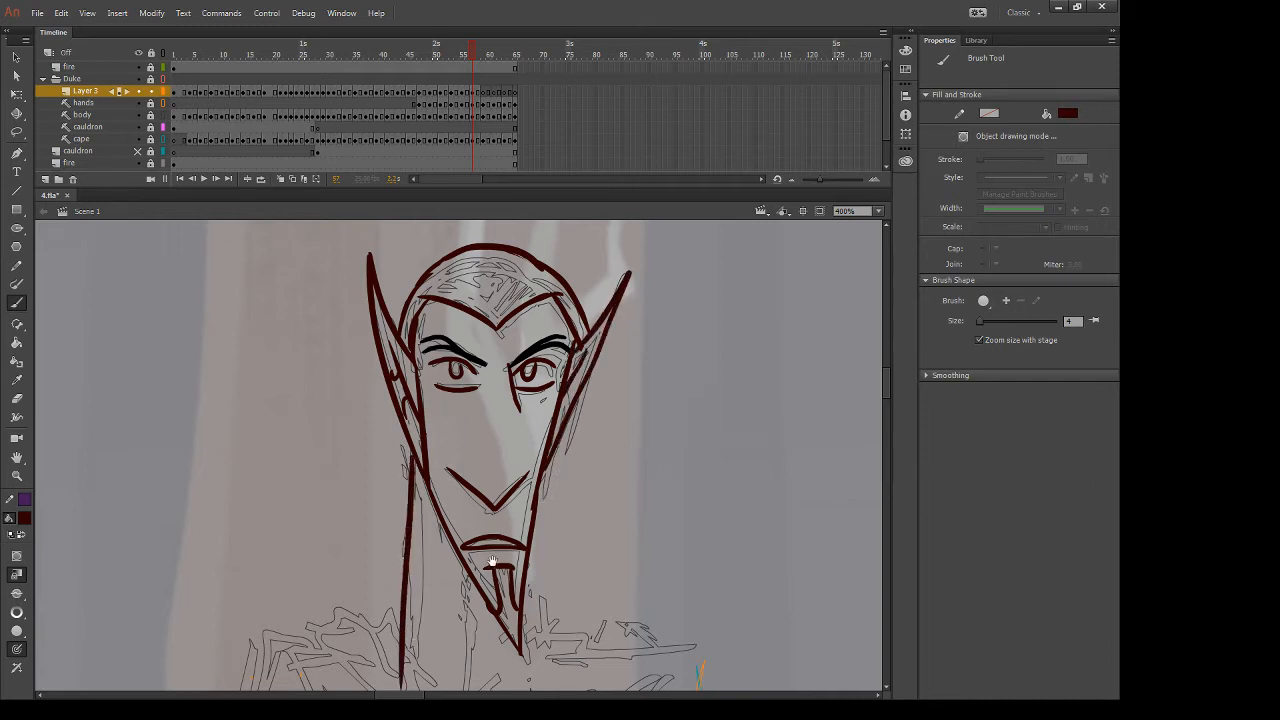
mouse_move(480, 541)
left_mouse_down()
mouse_move(457, 426)
mouse_move(449, 602)
left_mouse_up()
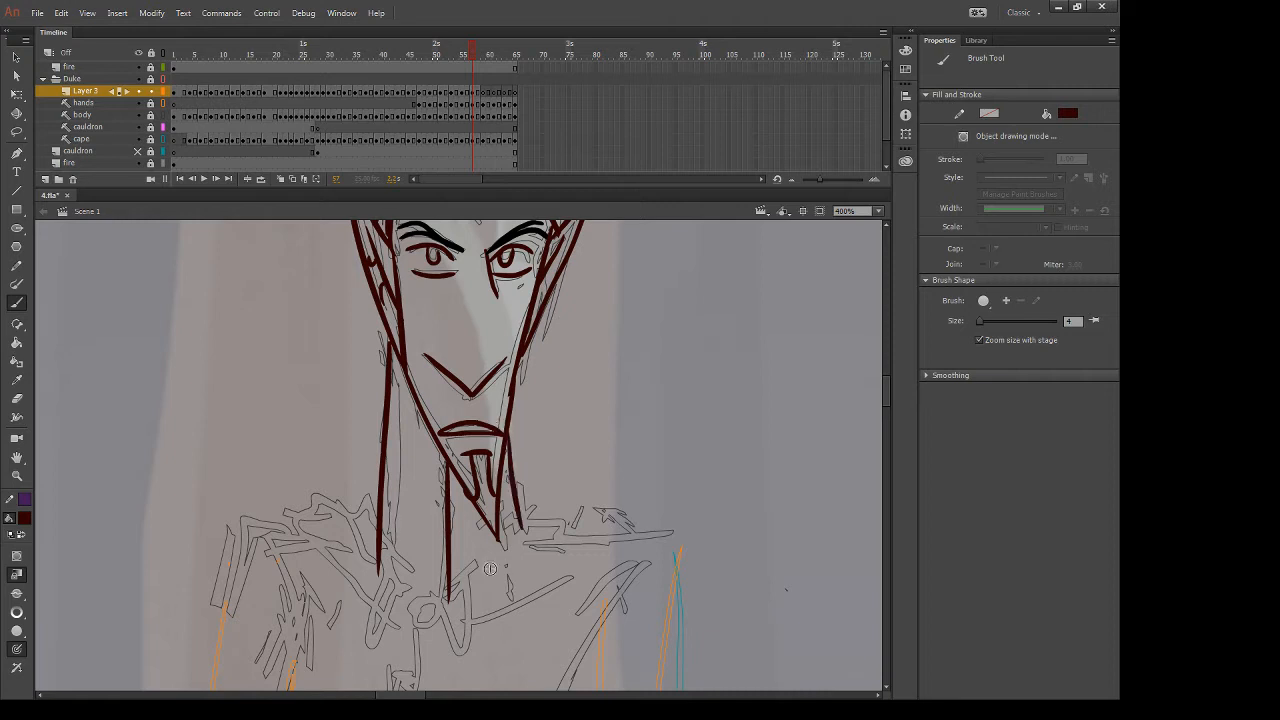
key("e")
mouse_move(345, 505)
left_mouse_down()
mouse_move(400, 592)
mouse_move(375, 566)
mouse_move(358, 499)
mouse_move(290, 520)
mouse_move(366, 558)
left_mouse_up()
key("b")
left_click_drag(289, 518, 424, 645)
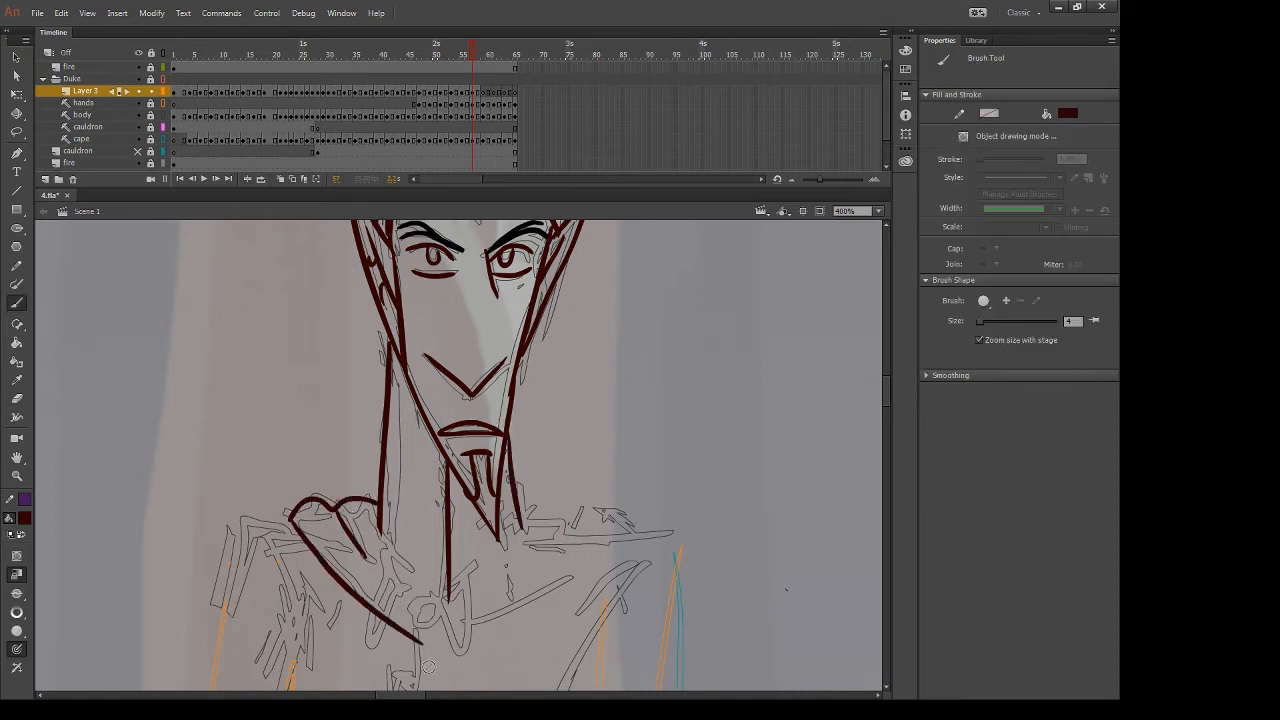
left_click_drag(371, 508, 441, 604)
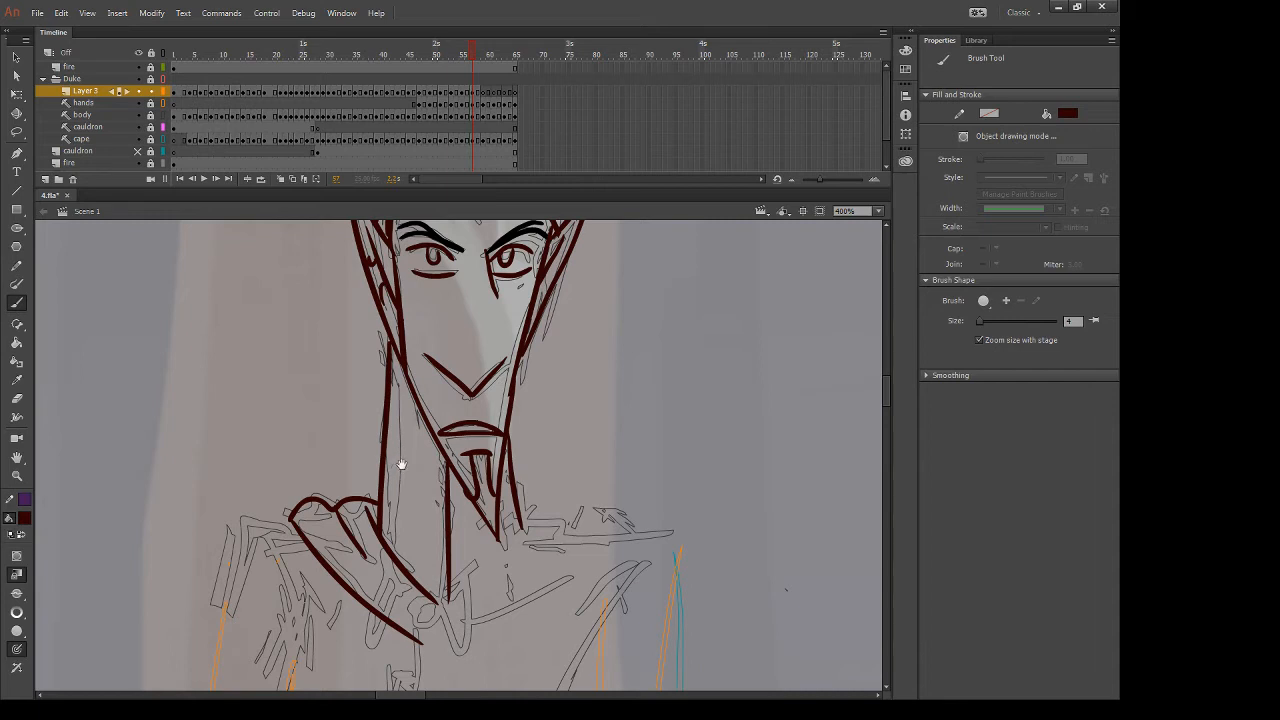
Erase the collar's near lower edge and redraw it as a cleaner line down to the front point
left_click_drag(400, 464, 434, 429)
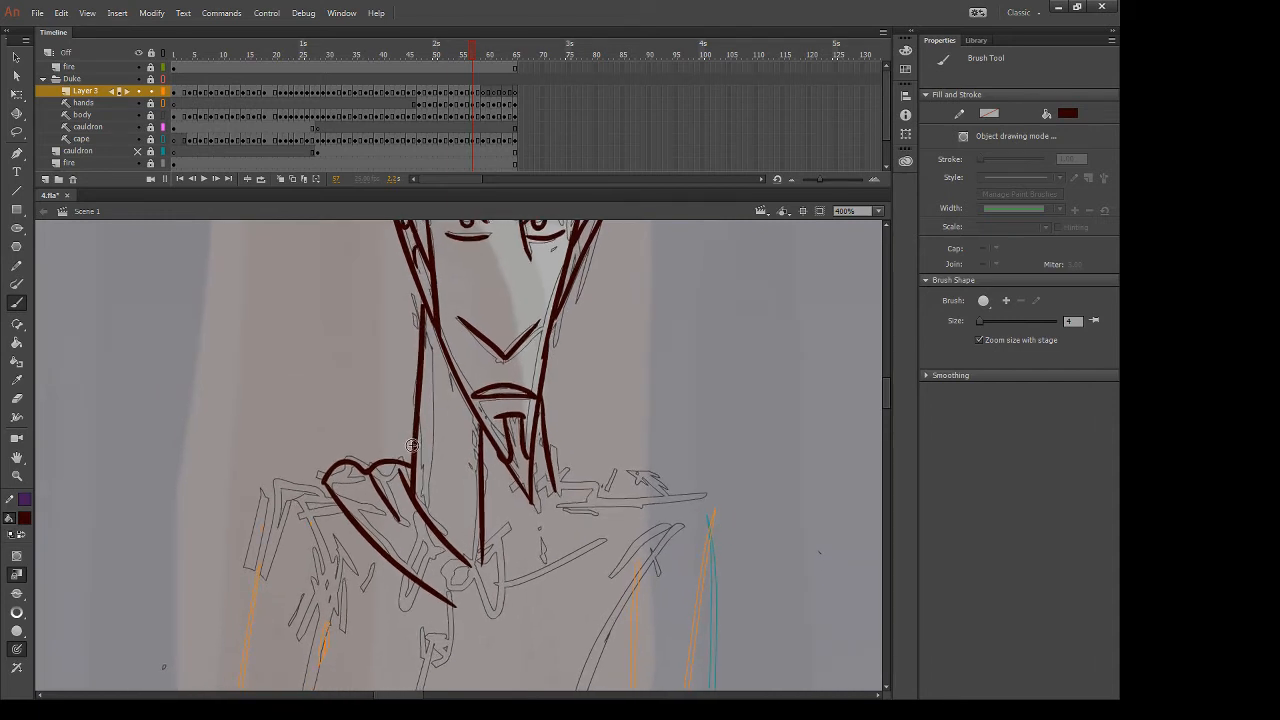
key("e")
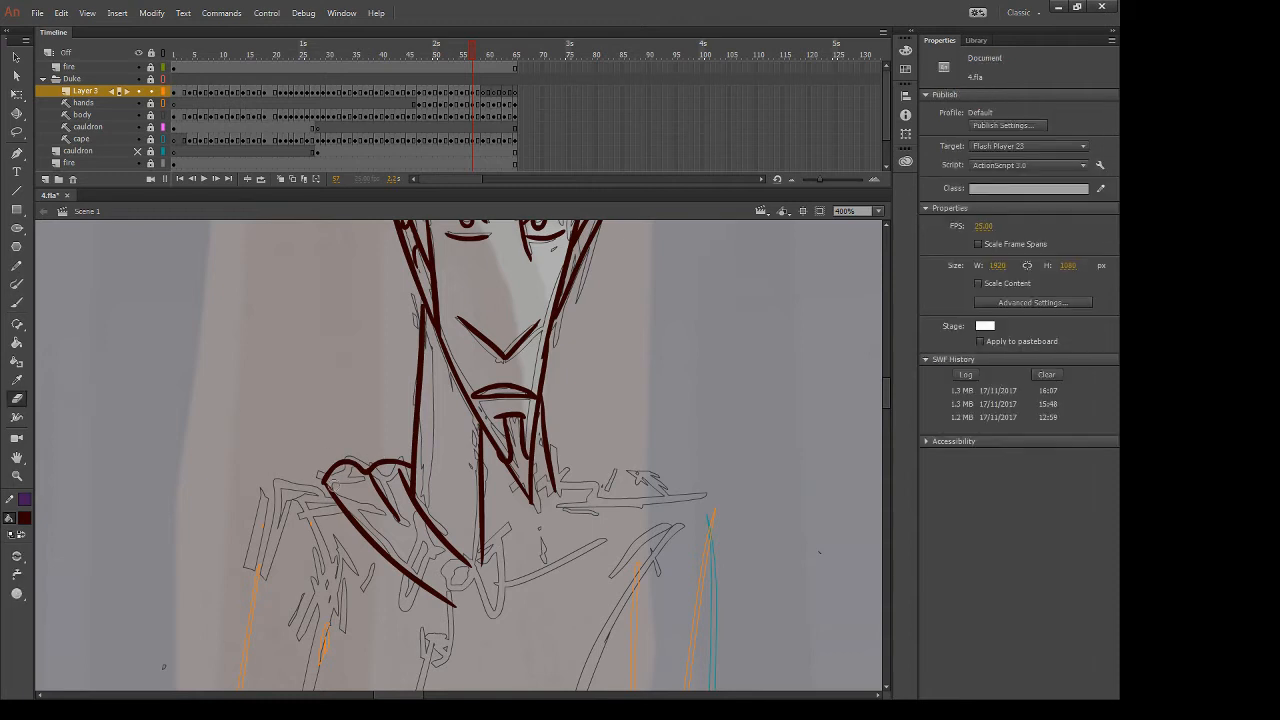
left_click_drag(322, 482, 406, 571)
left_click_drag(357, 529, 480, 620)
key("b")
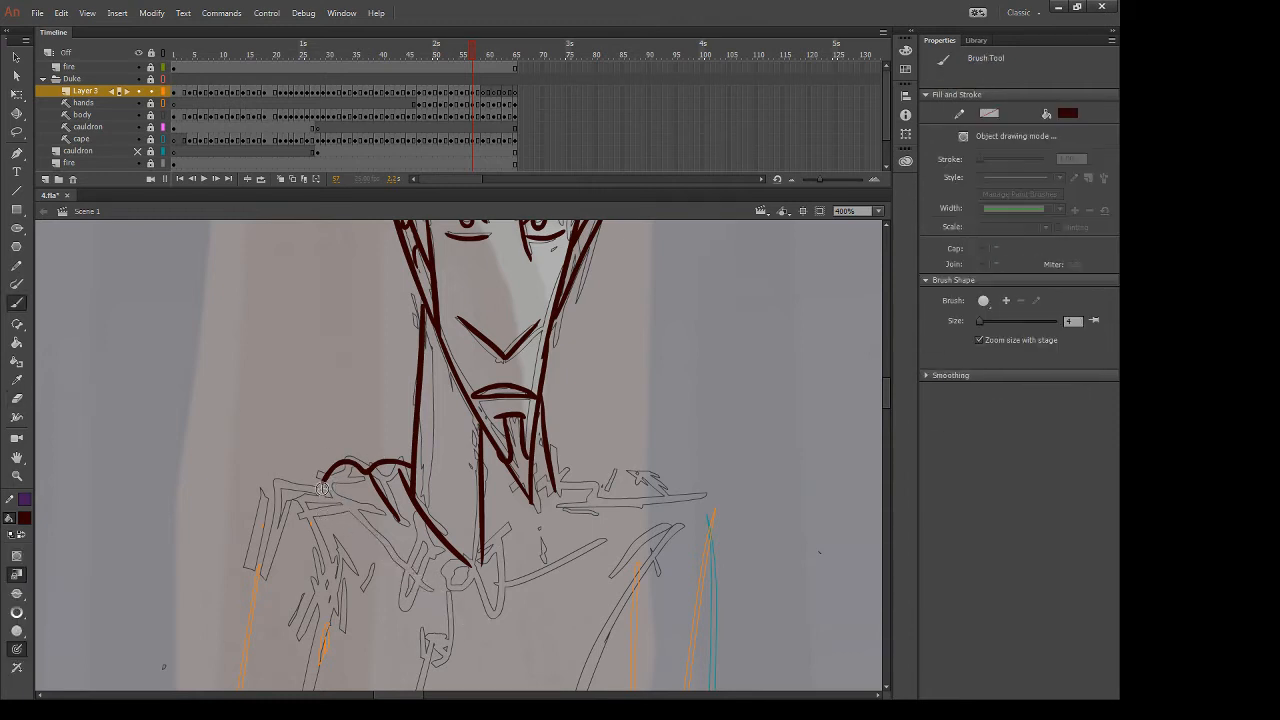
left_click_drag(322, 488, 490, 612)
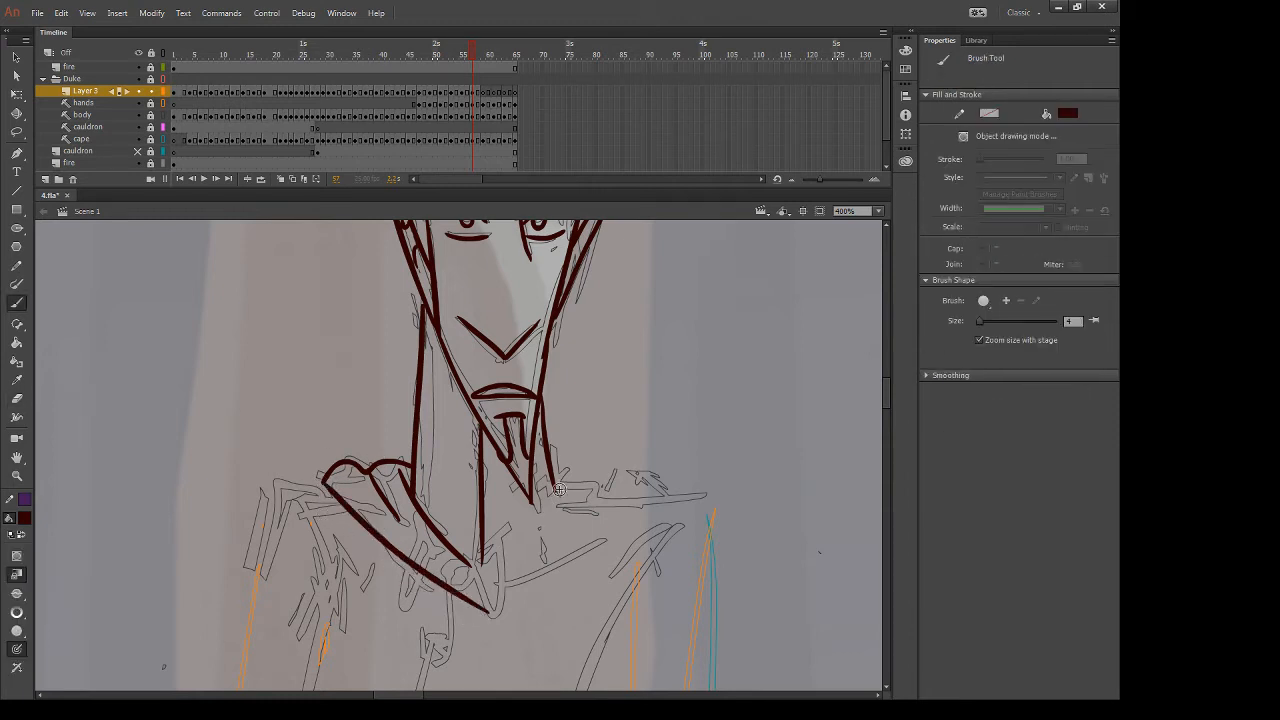
Ink the far half of the collar with its inner edge, shoulder folds and lower edge
left_click_drag(562, 488, 466, 565)
key("ctrl+z")
left_click_drag(565, 486, 457, 576)
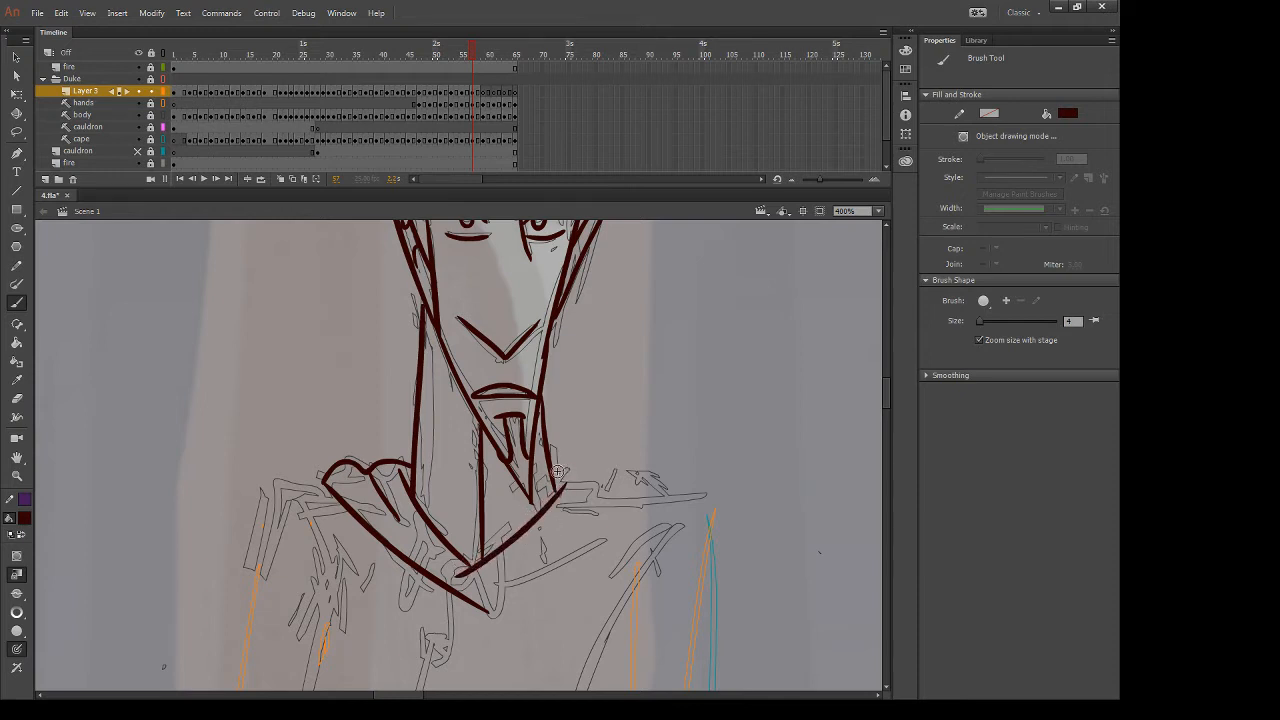
mouse_move(556, 470)
left_mouse_down()
mouse_move(601, 483)
mouse_move(553, 537)
left_mouse_up()
mouse_move(470, 600)
left_mouse_down()
mouse_move(652, 495)
mouse_move(624, 492)
mouse_move(648, 497)
mouse_move(488, 606)
left_mouse_up()
Clean up the collar's inner and lower front points, comparing with the previous frame and erasing the overshooting line ends
key("e")
key("b")
key("e")
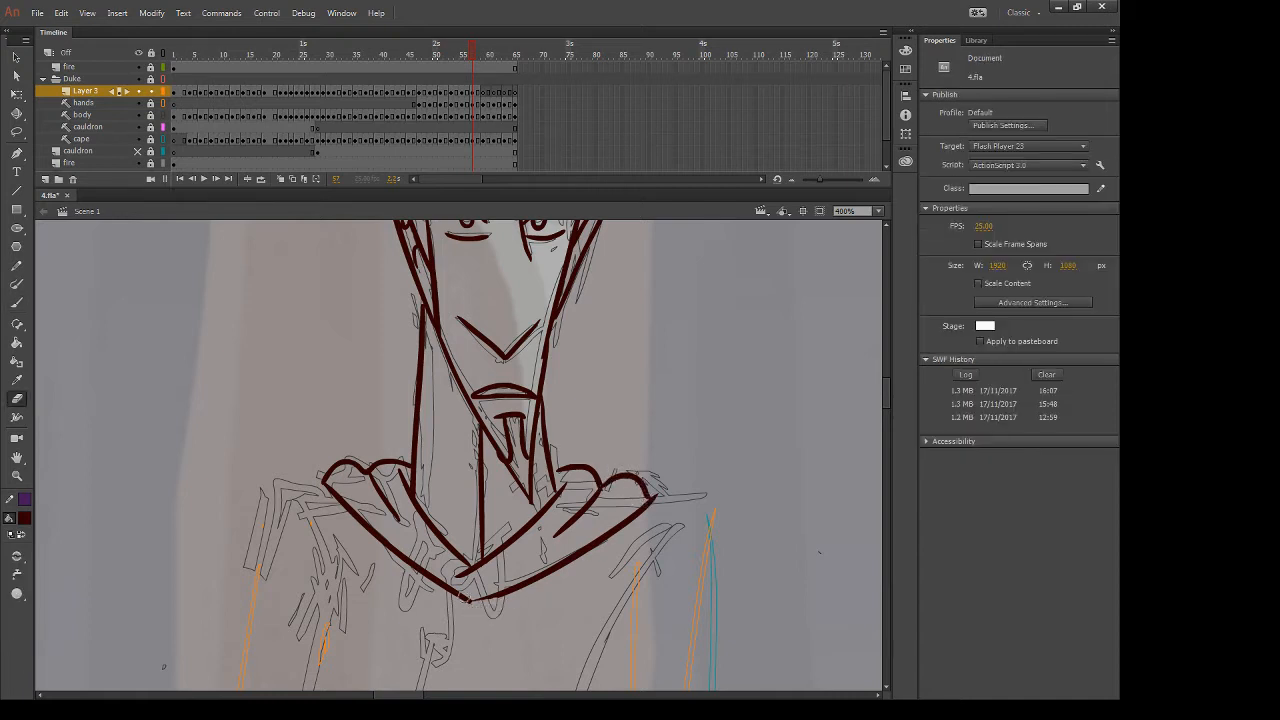
key("b")
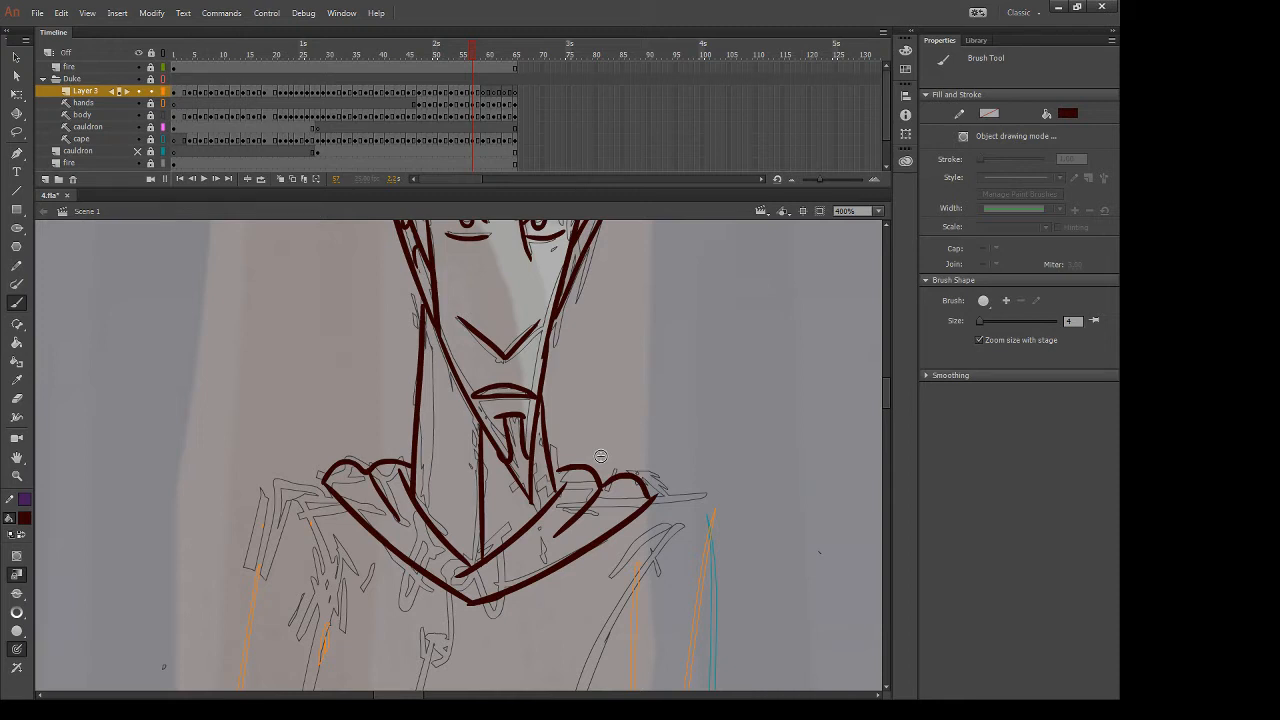
key("e")
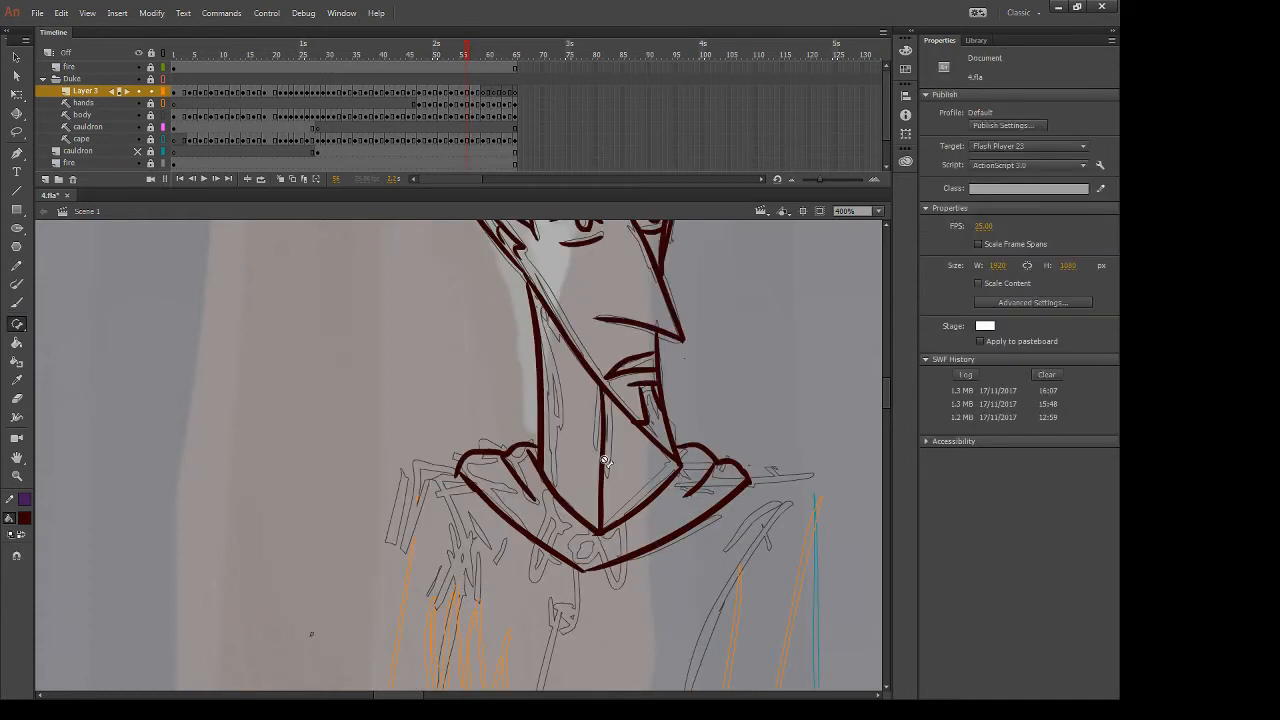
key(".")
key("e")
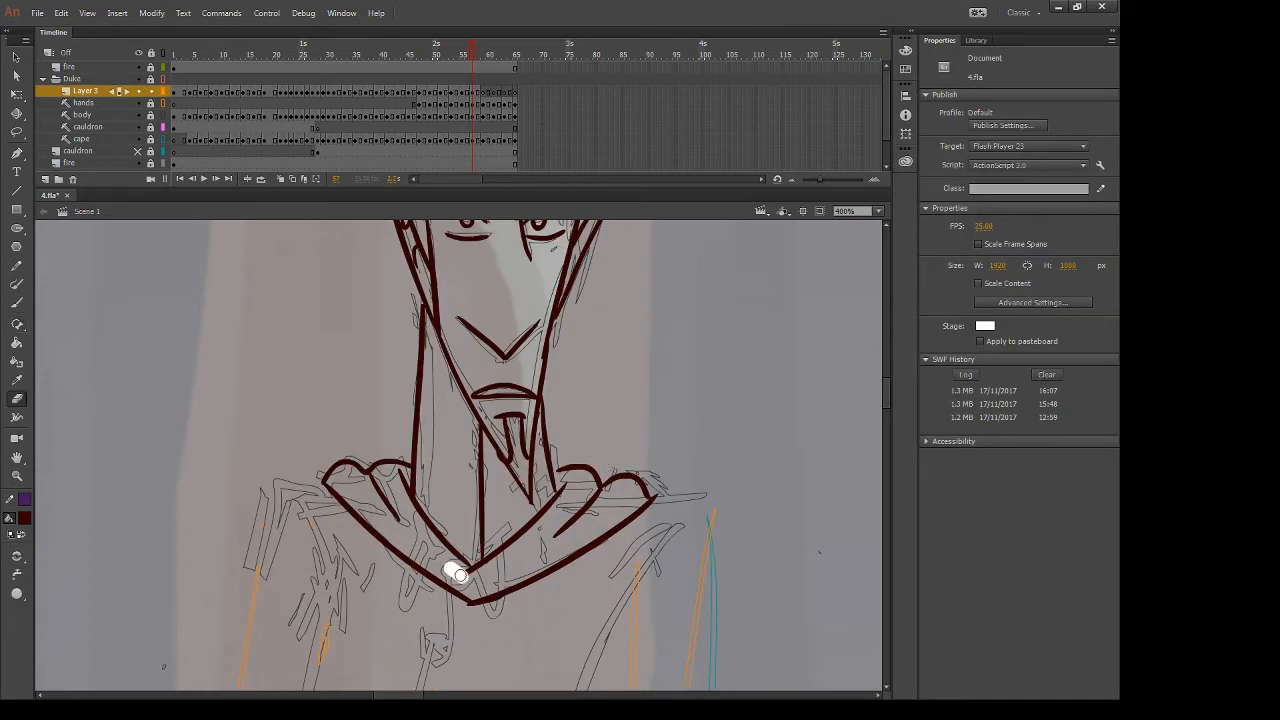
left_click_drag(704, 279, 700, 333)
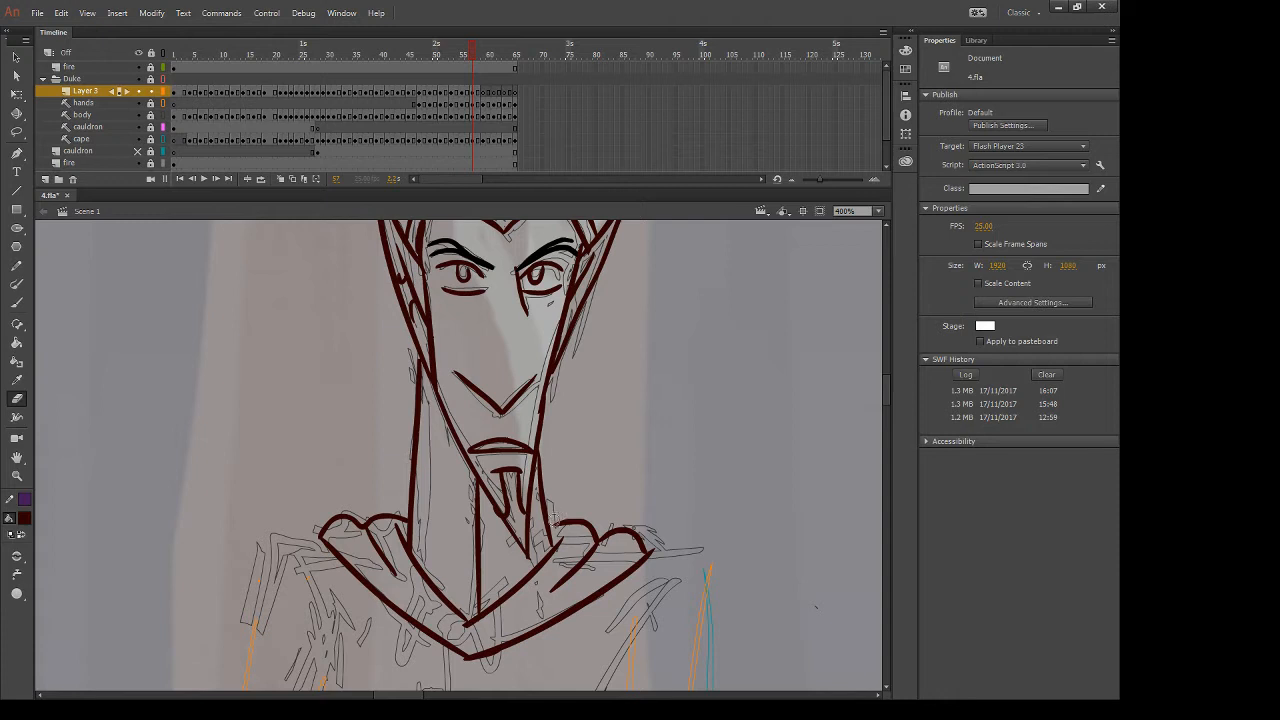
Move to frame 59 and ink both eyes with their lids and pupils over the sketch
key("b")
key(".")
key(".")
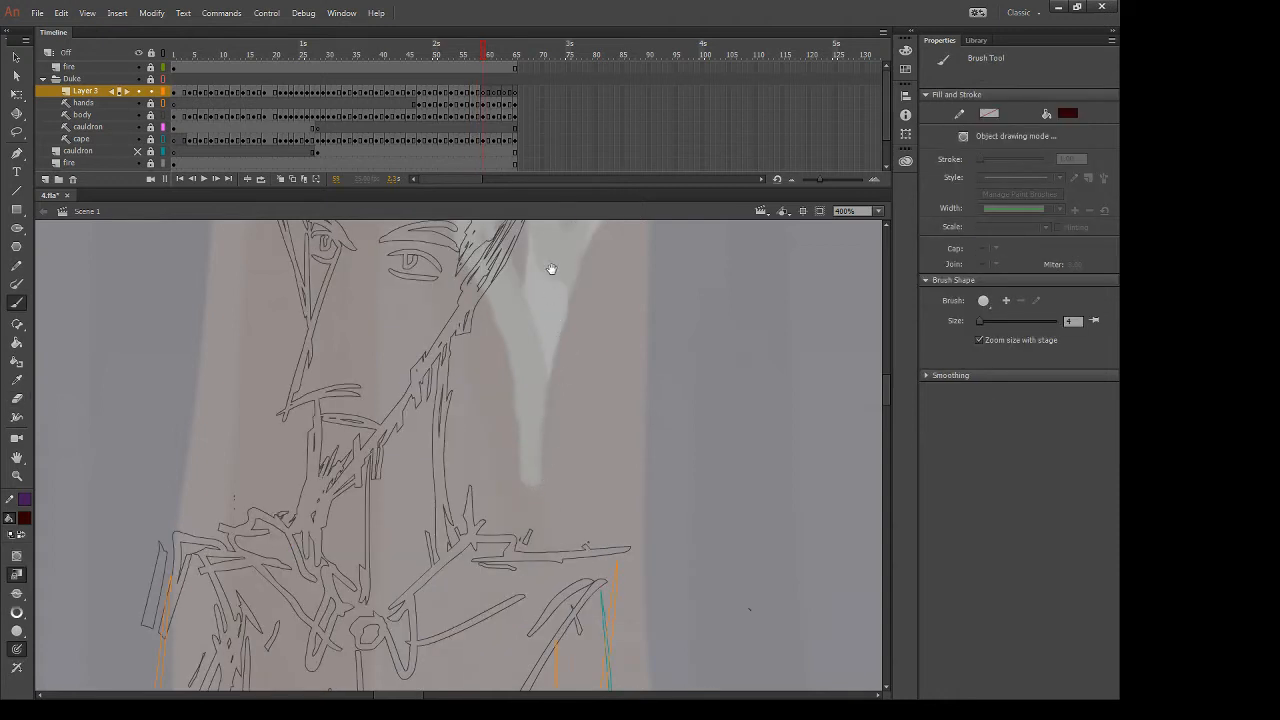
left_click_drag(551, 269, 651, 412)
mouse_move(407, 385)
left_mouse_down()
mouse_move(437, 393)
mouse_move(436, 408)
mouse_move(541, 433)
left_mouse_up()
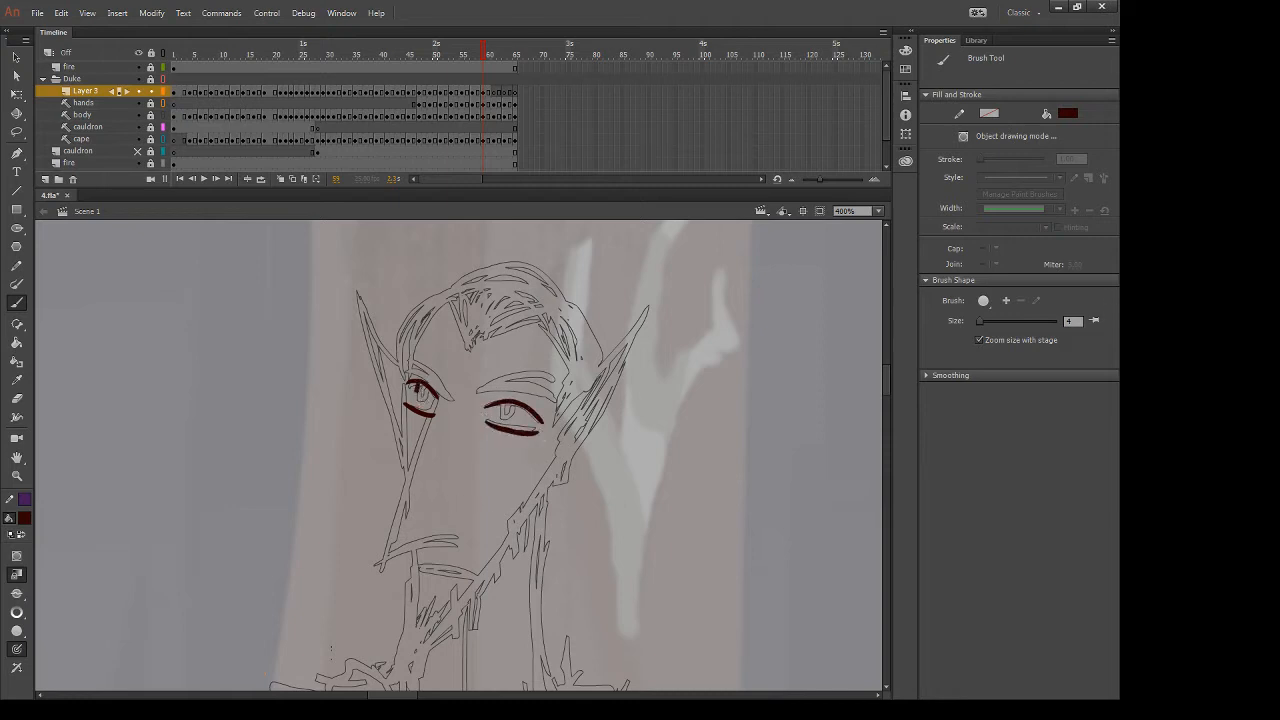
mouse_move(417, 390)
left_mouse_down()
mouse_move(430, 388)
mouse_move(425, 402)
left_mouse_up()
key("ctrl+z")
Ink the nose's bridge and underside, erasing the overshoot beyond the tip
left_click_drag(444, 391, 358, 626)
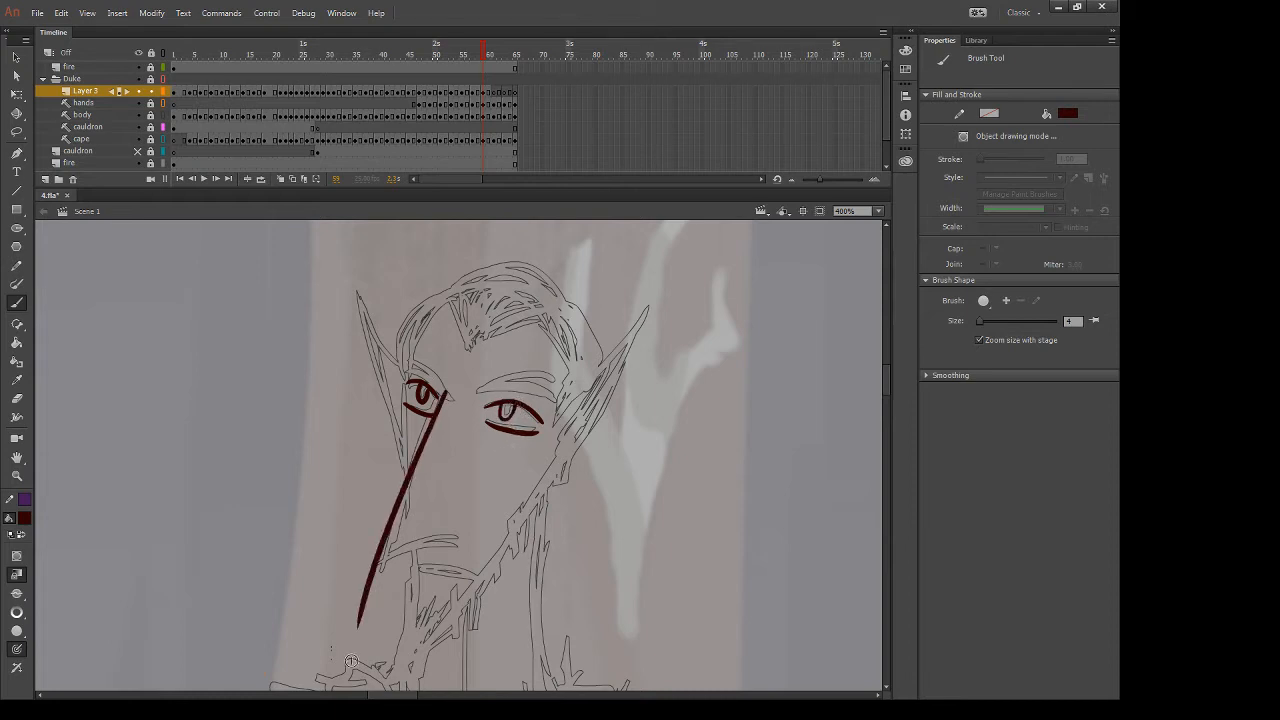
left_click_drag(380, 562, 460, 545)
key("ctrl+z")
mouse_move(378, 566)
left_mouse_down()
mouse_move(445, 566)
mouse_move(367, 570)
mouse_move(357, 617)
left_mouse_up()
key("e")
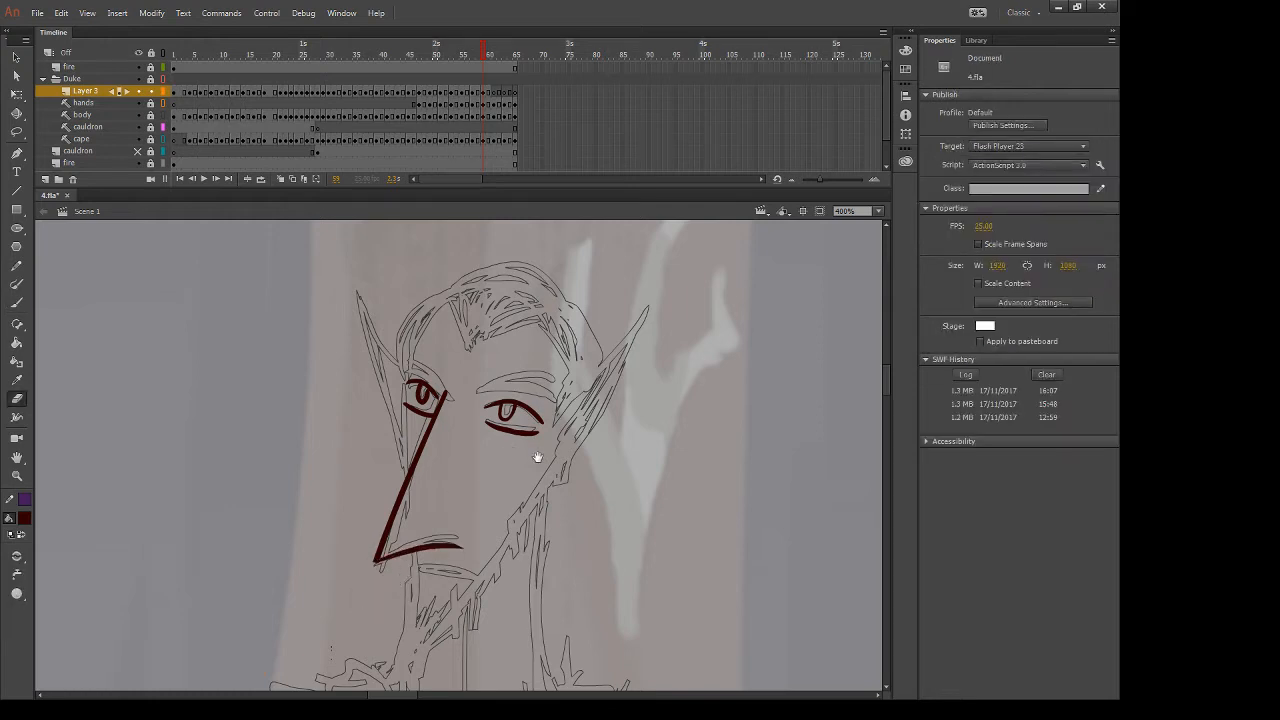
Ink the face's front edge from nose to chin and the near jawline and ear, trimming the chin point
left_click_drag(537, 457, 600, 300)
key("b")
left_click_drag(468, 414, 425, 585)
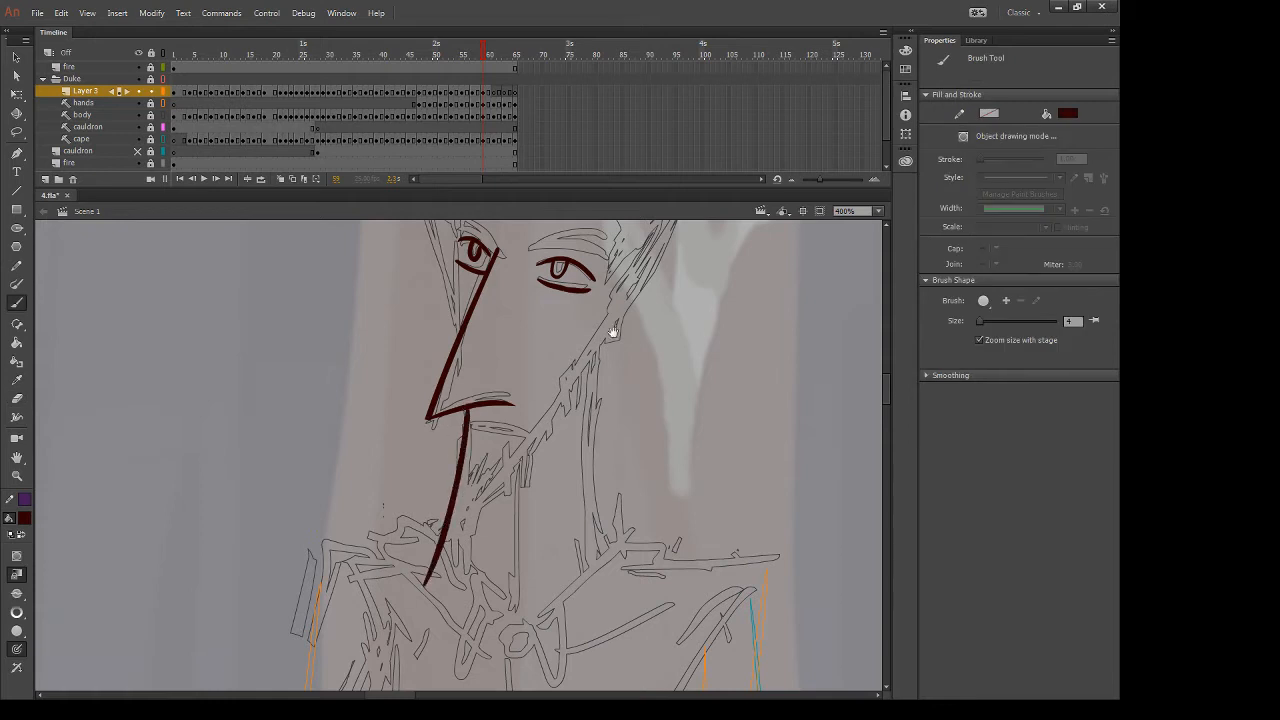
left_click_drag(613, 332, 573, 481)
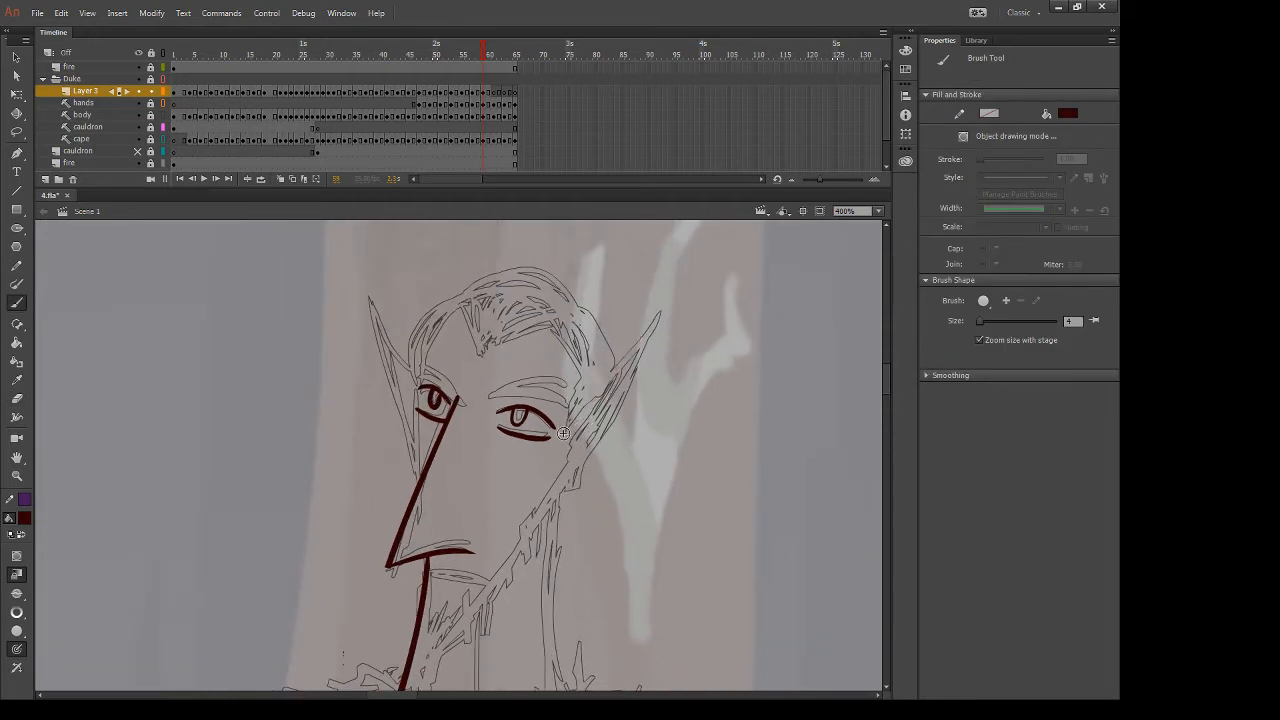
mouse_move(563, 433)
left_mouse_down()
mouse_move(660, 320)
mouse_move(488, 596)
left_mouse_up()
mouse_move(473, 553)
left_mouse_down()
mouse_move(525, 438)
mouse_move(448, 602)
left_mouse_up()
key("ctrl+z")
left_click_drag(555, 461, 443, 618)
key("e")
key("b")
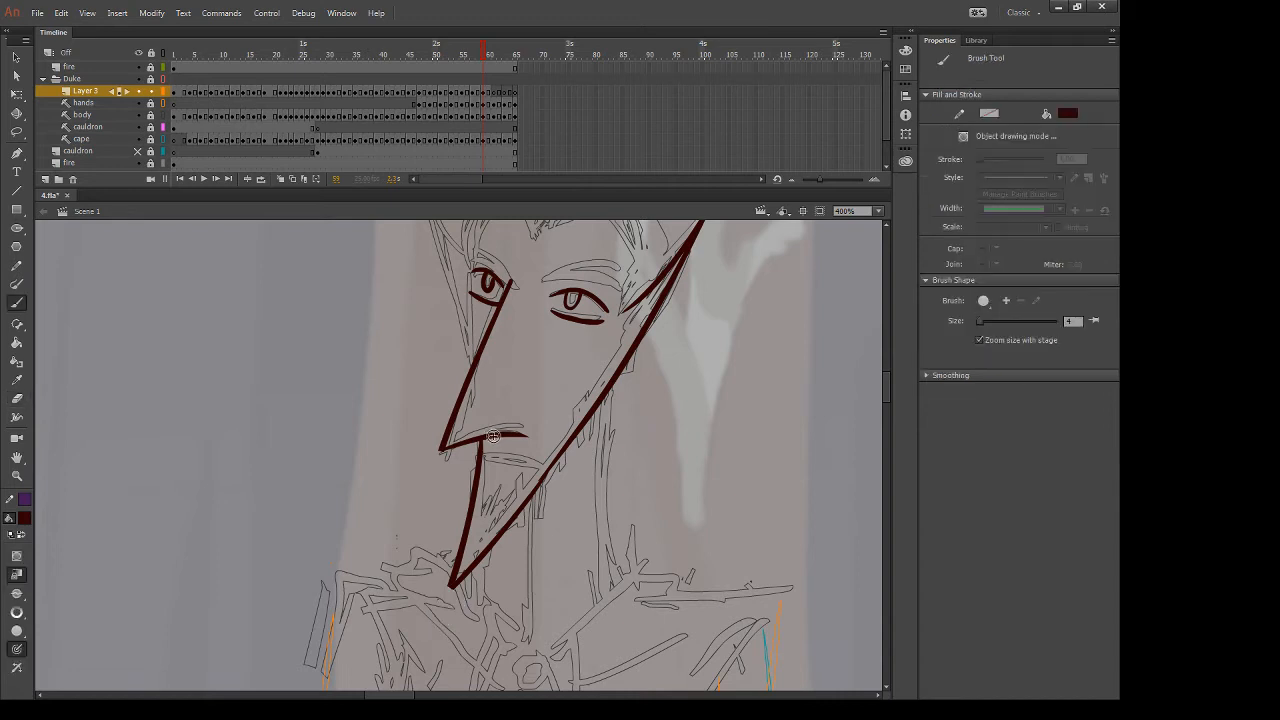
Check the neighbouring frame and ink the mouth and goatee strokes between nose and chin
key("comma")
key("period")
mouse_move(484, 455)
left_mouse_down()
mouse_move(543, 470)
mouse_move(523, 468)
mouse_move(475, 524)
mouse_move(502, 522)
left_mouse_up()
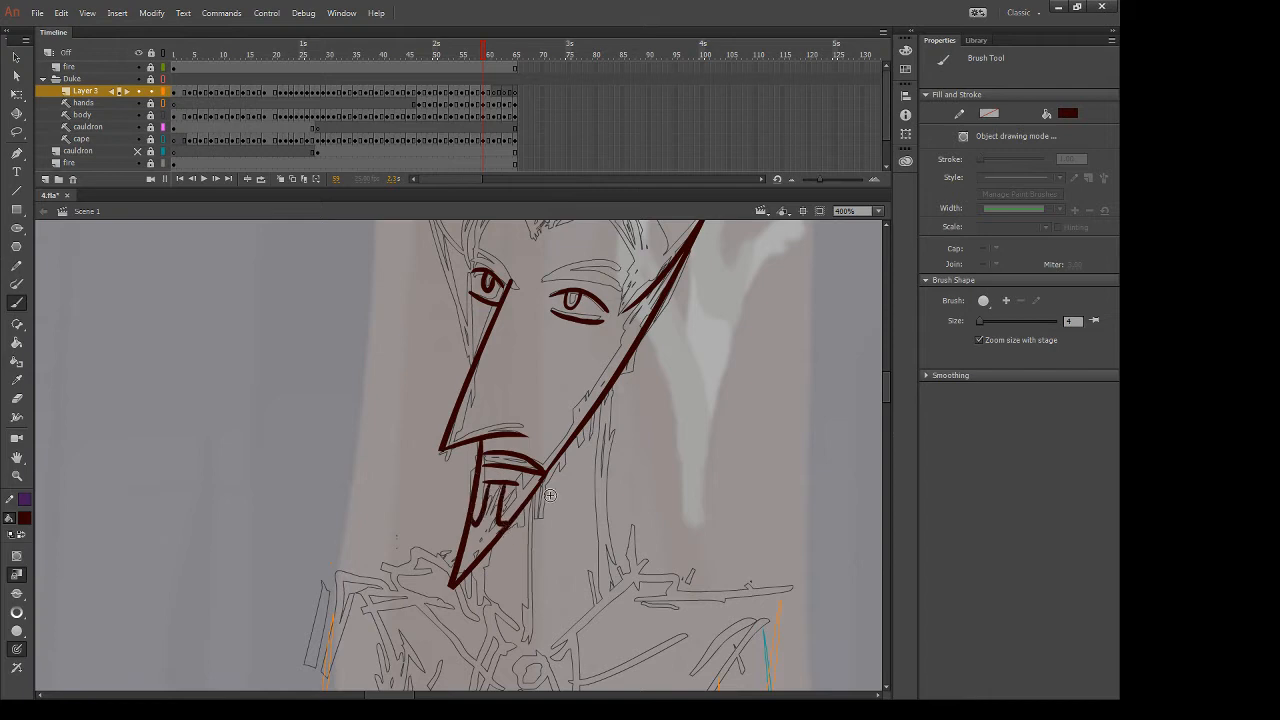
Ink the front hairline with its widow's peak across the forehead
scroll(700, 477, "up", 5)
left_click_drag(531, 312, 550, 379)
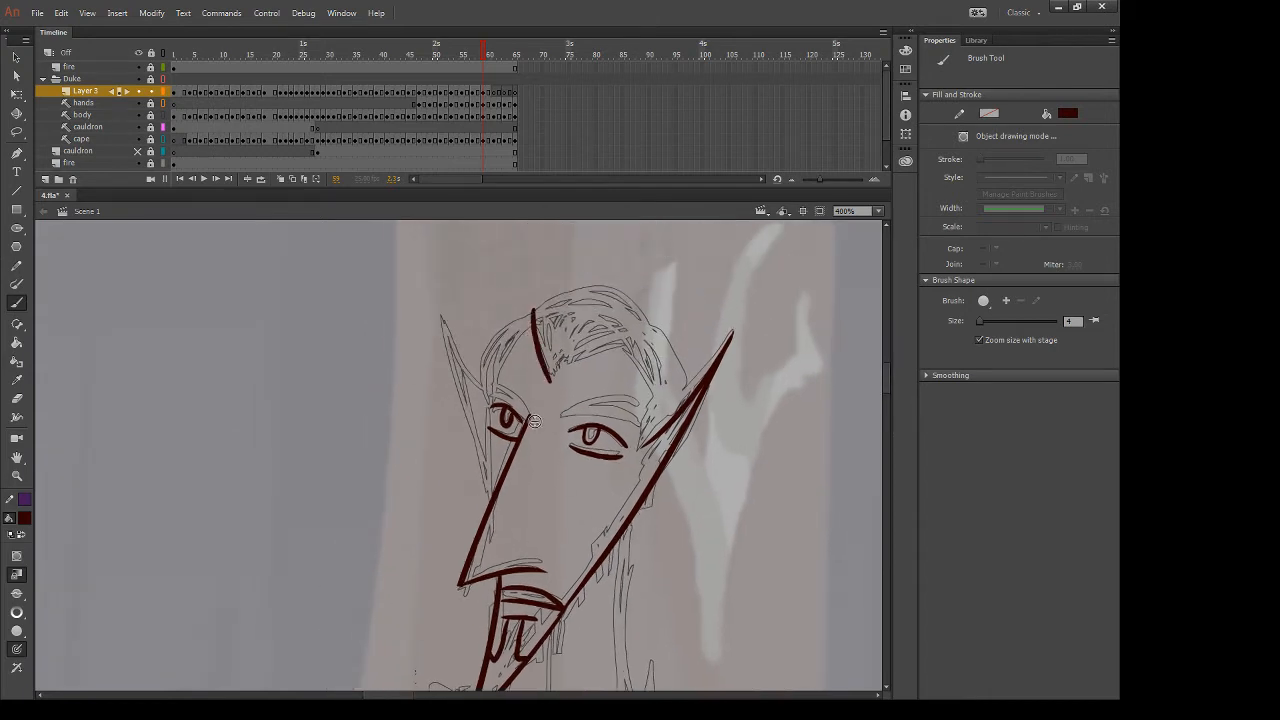
key("ctrl+z")
left_click_drag(531, 314, 558, 371)
key("ctrl+z")
mouse_move(531, 312)
left_mouse_down()
mouse_move(549, 369)
mouse_move(644, 354)
left_mouse_up()
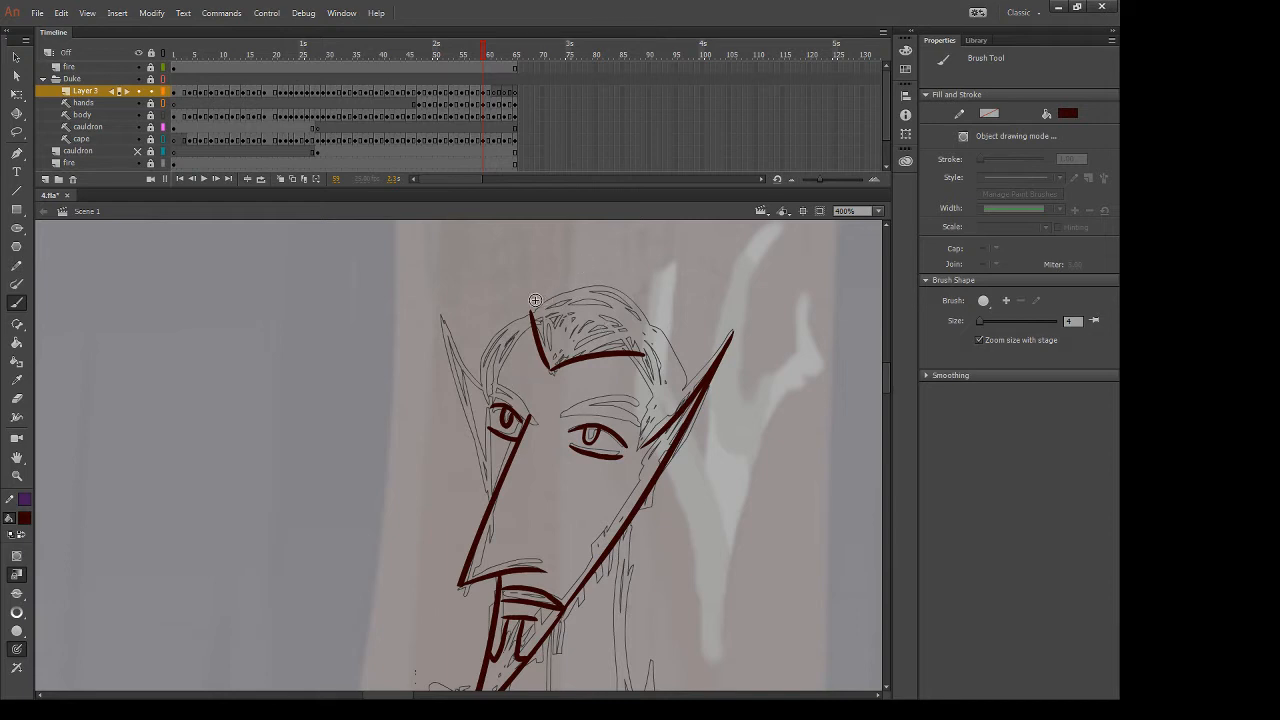
Ink the crown and back of the head, plus the temple hair edge trimmed to meet the near ear
left_click_drag(537, 300, 660, 326)
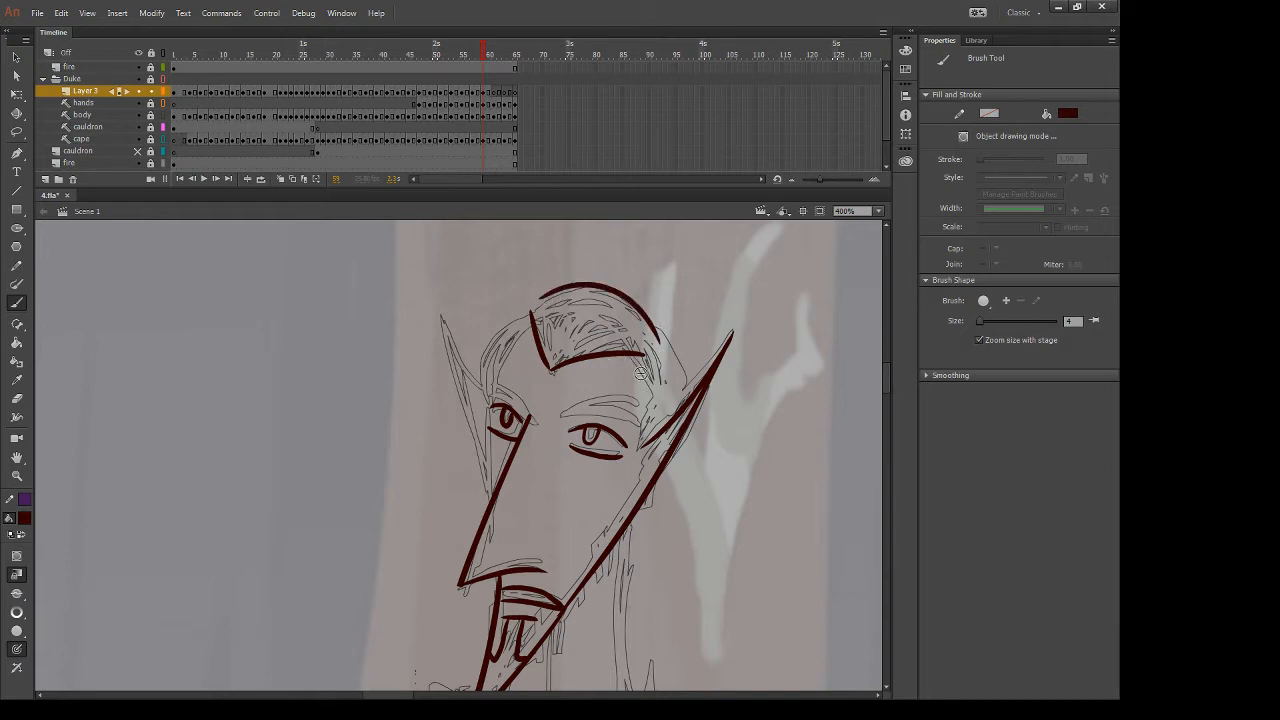
key("e")
left_click_drag(645, 412, 636, 451)
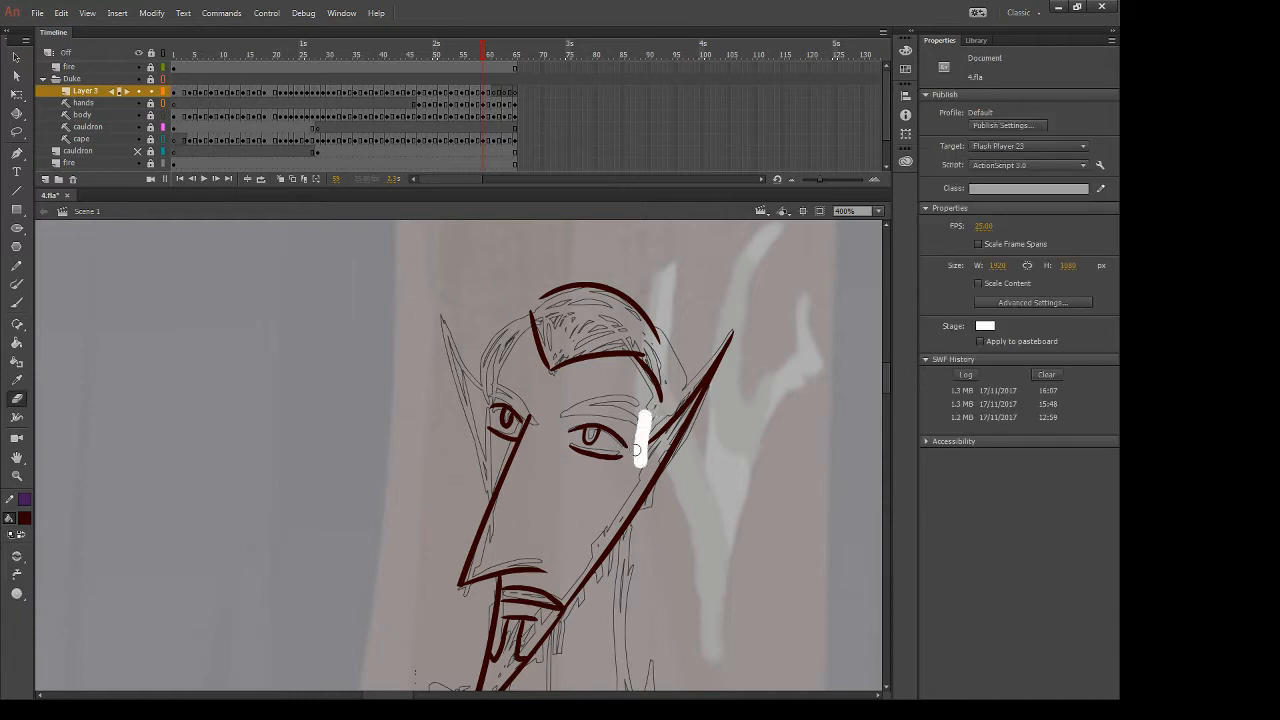
key("b")
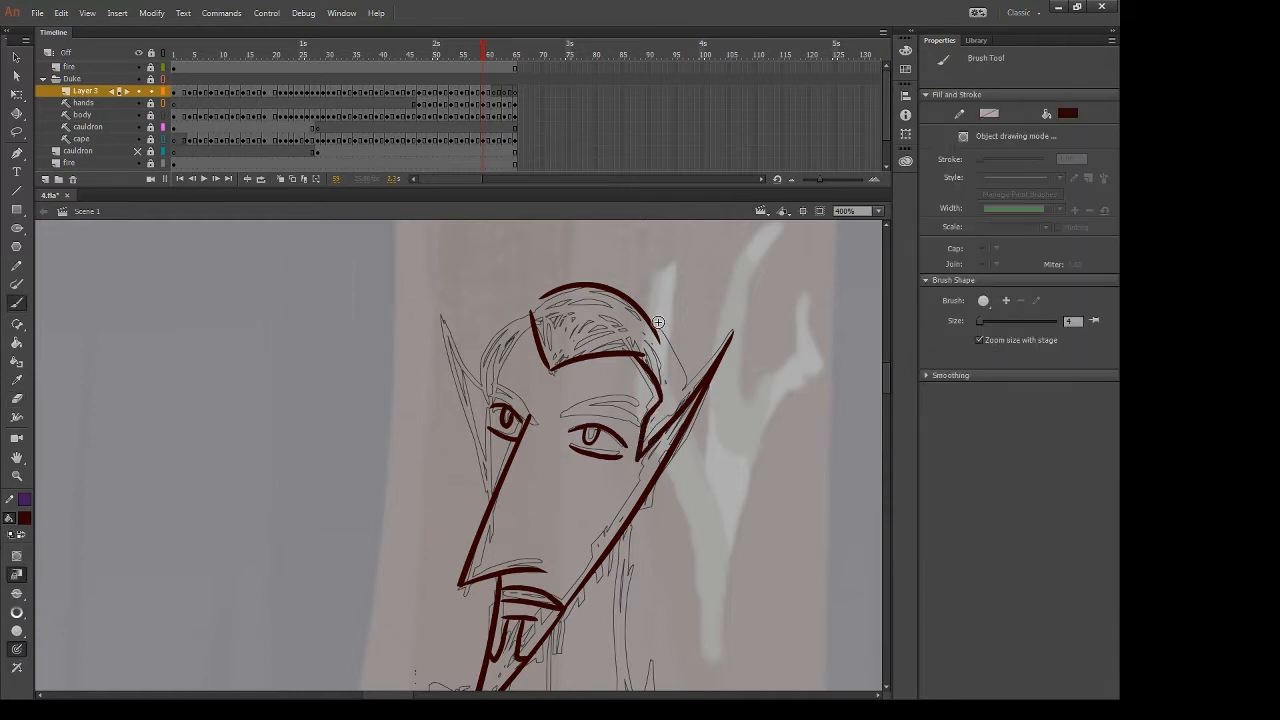
left_click_drag(648, 300, 684, 390)
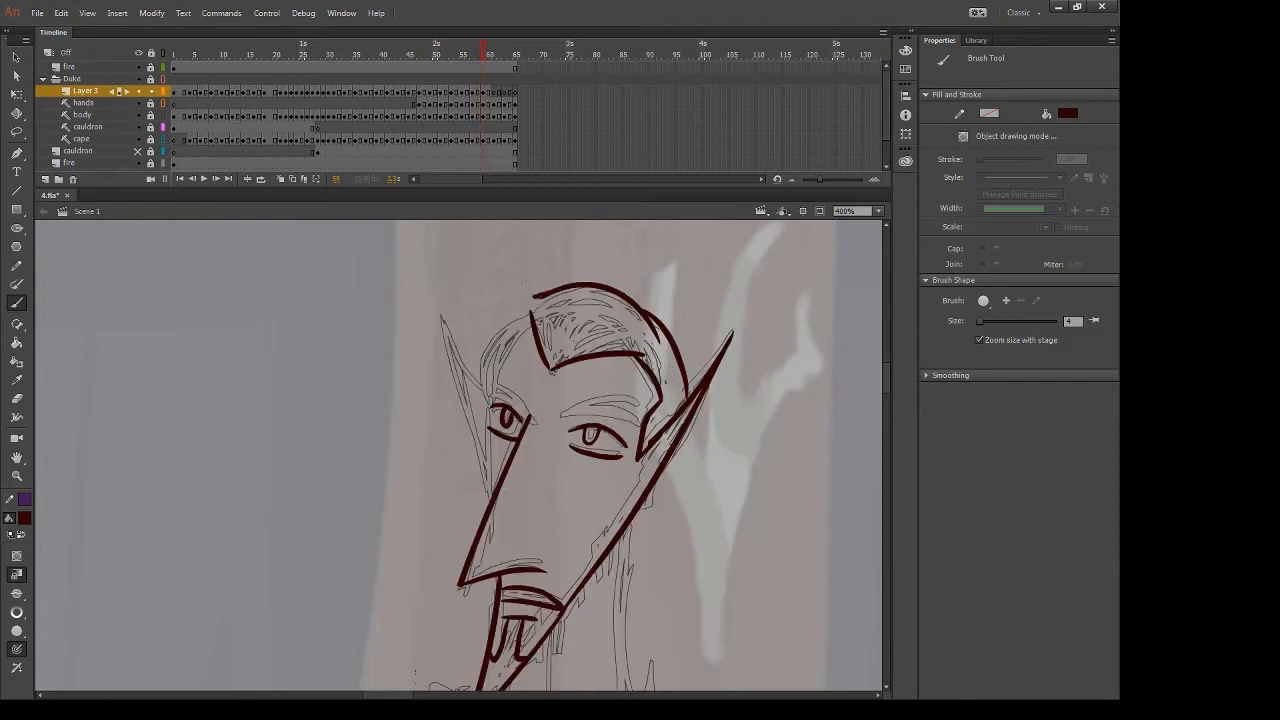
Ink the far side of the head and face, erase the temple overshoot and outline the far ear
left_click_drag(543, 293, 480, 395)
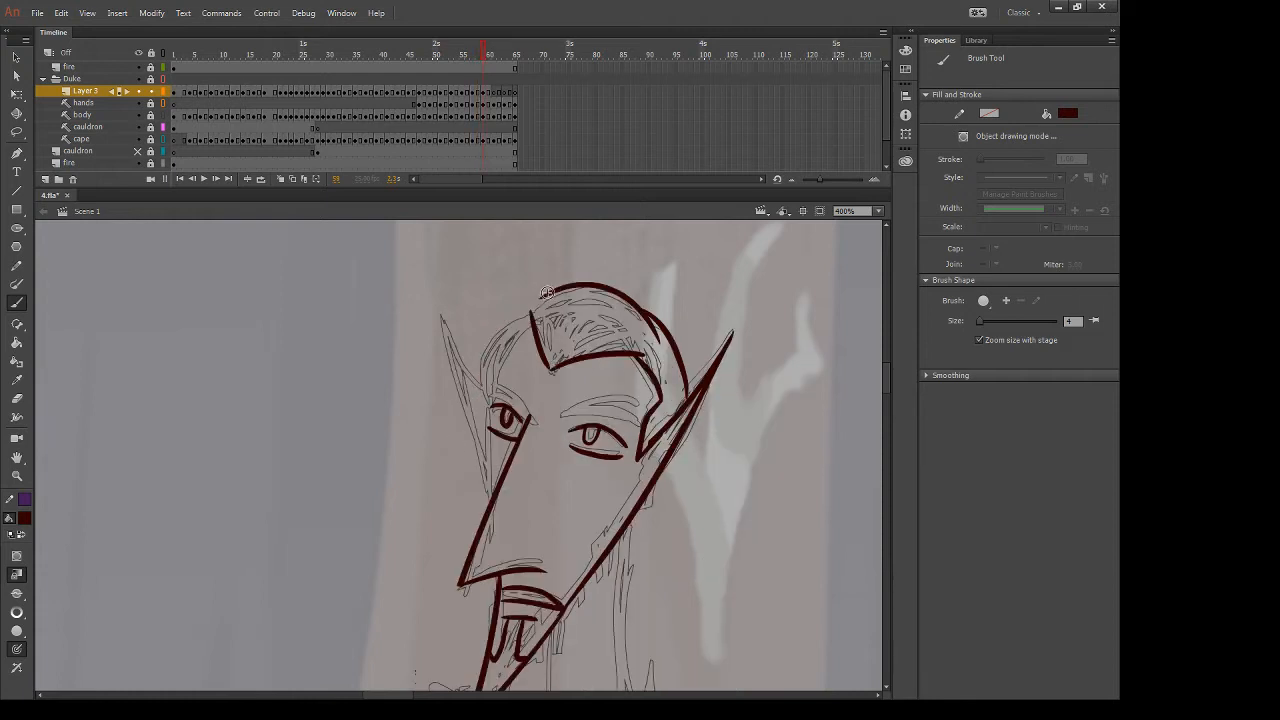
left_click_drag(540, 298, 478, 435)
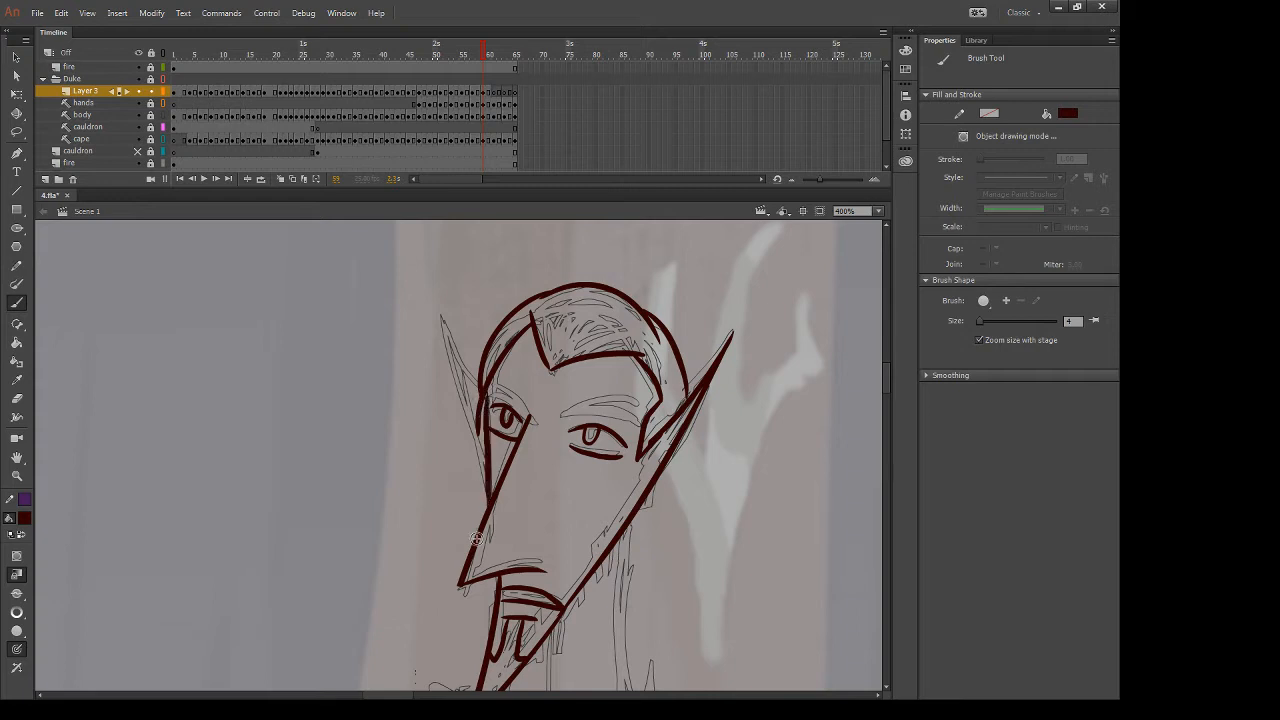
key("e")
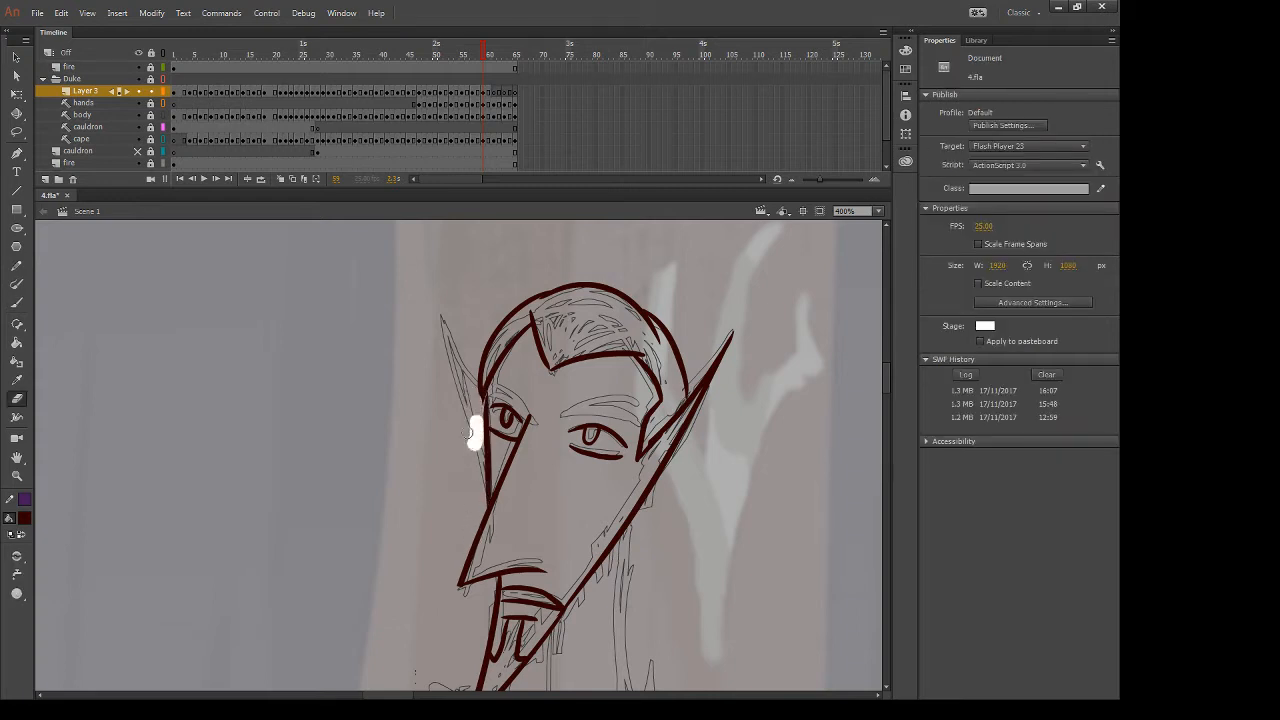
key("b")
left_click_drag(443, 313, 478, 388)
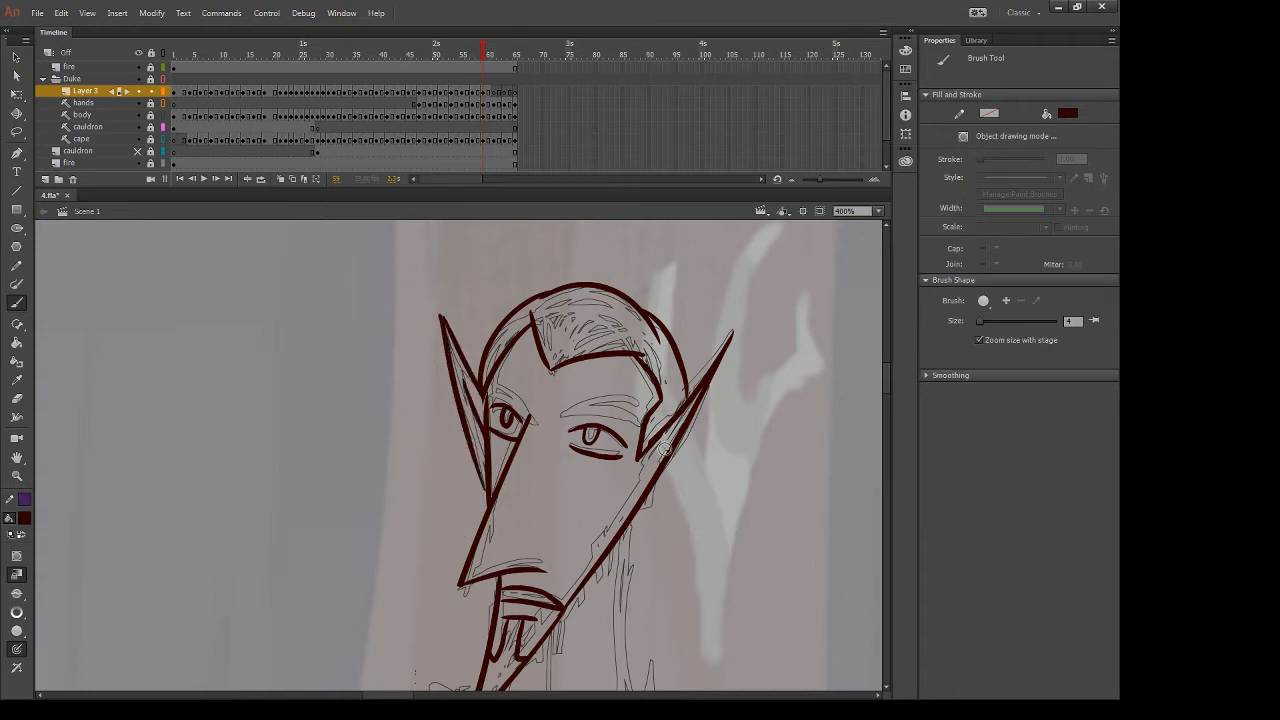
Erase the near ear's outer edge and re-ink it from the ear tip down into the jawline
key("e")
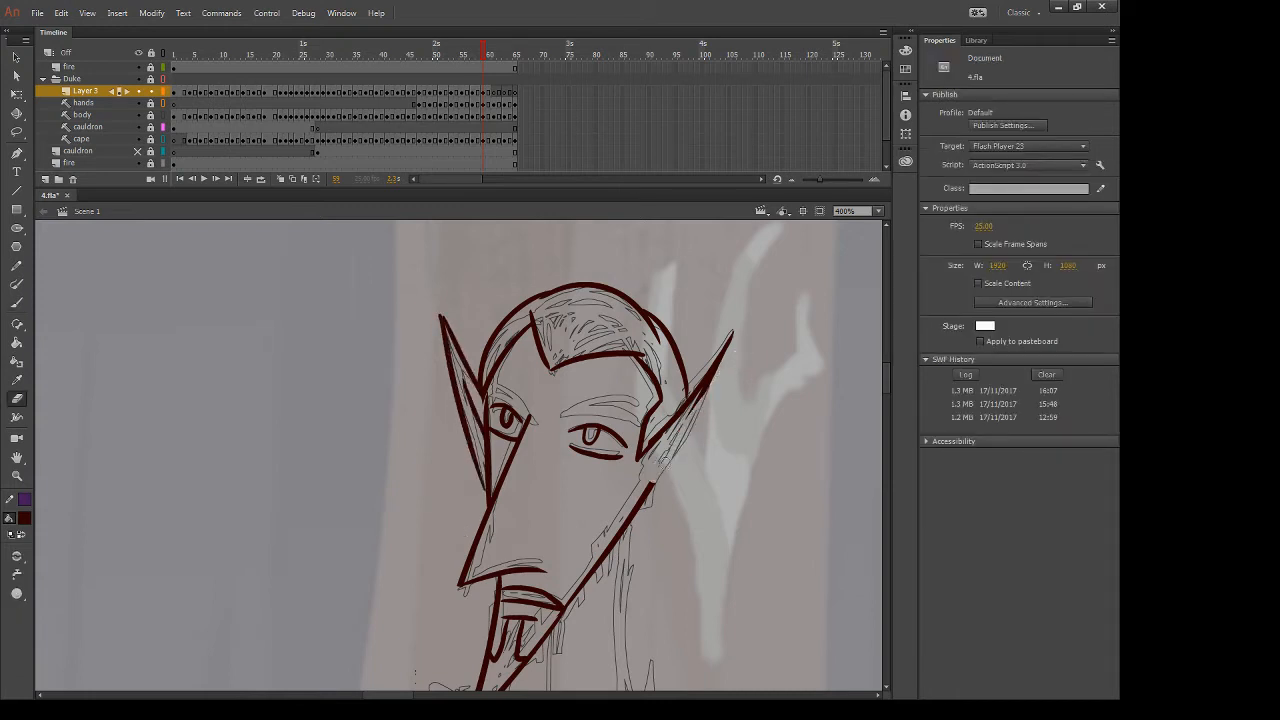
left_click_drag(753, 333, 688, 424)
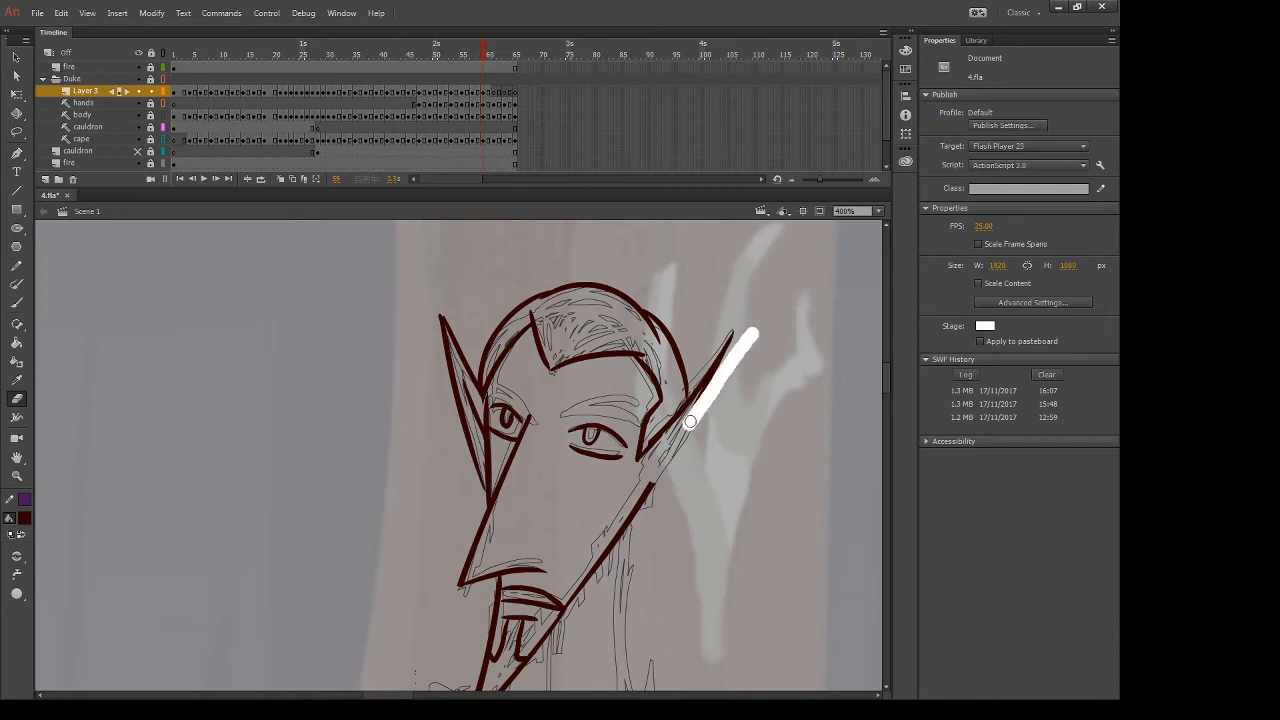
mouse_move(737, 353)
left_mouse_down()
mouse_move(689, 420)
mouse_move(640, 535)
left_mouse_up()
key("b")
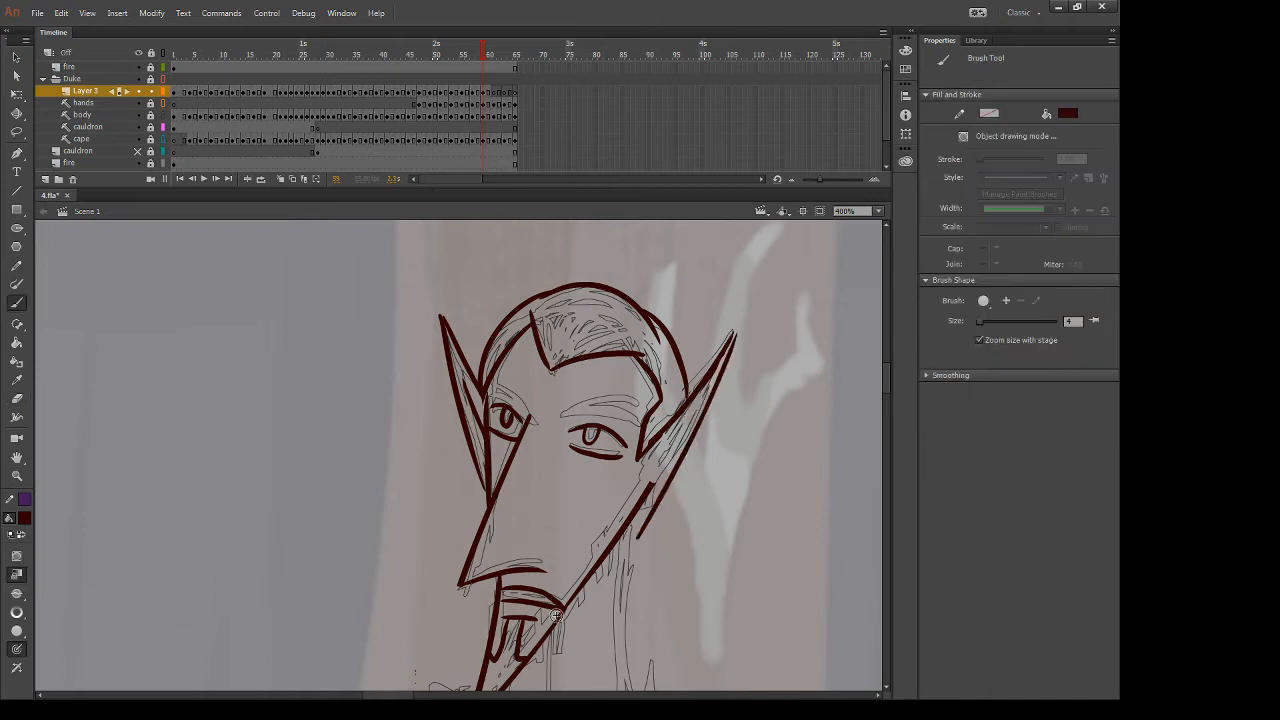
key("ctrl+z")
key("e")
left_click_drag(723, 375, 699, 413)
key("b")
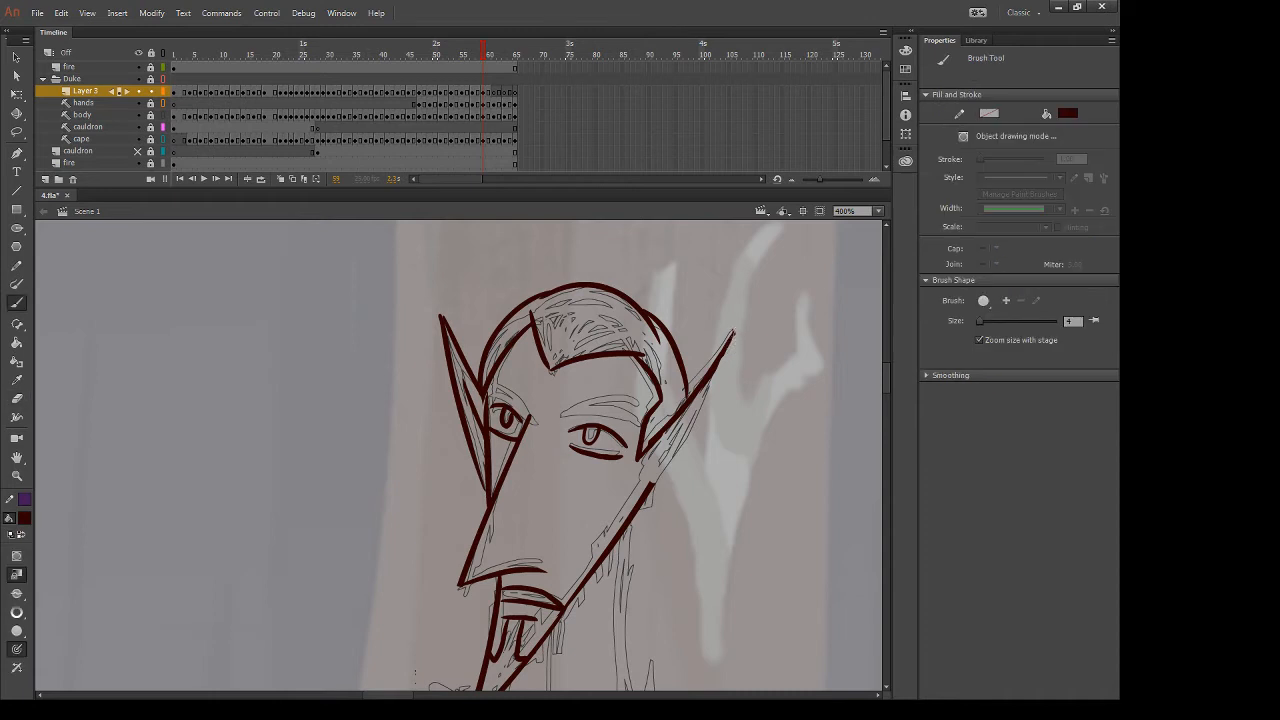
left_click_drag(733, 334, 640, 502)
key("e")
key("b")
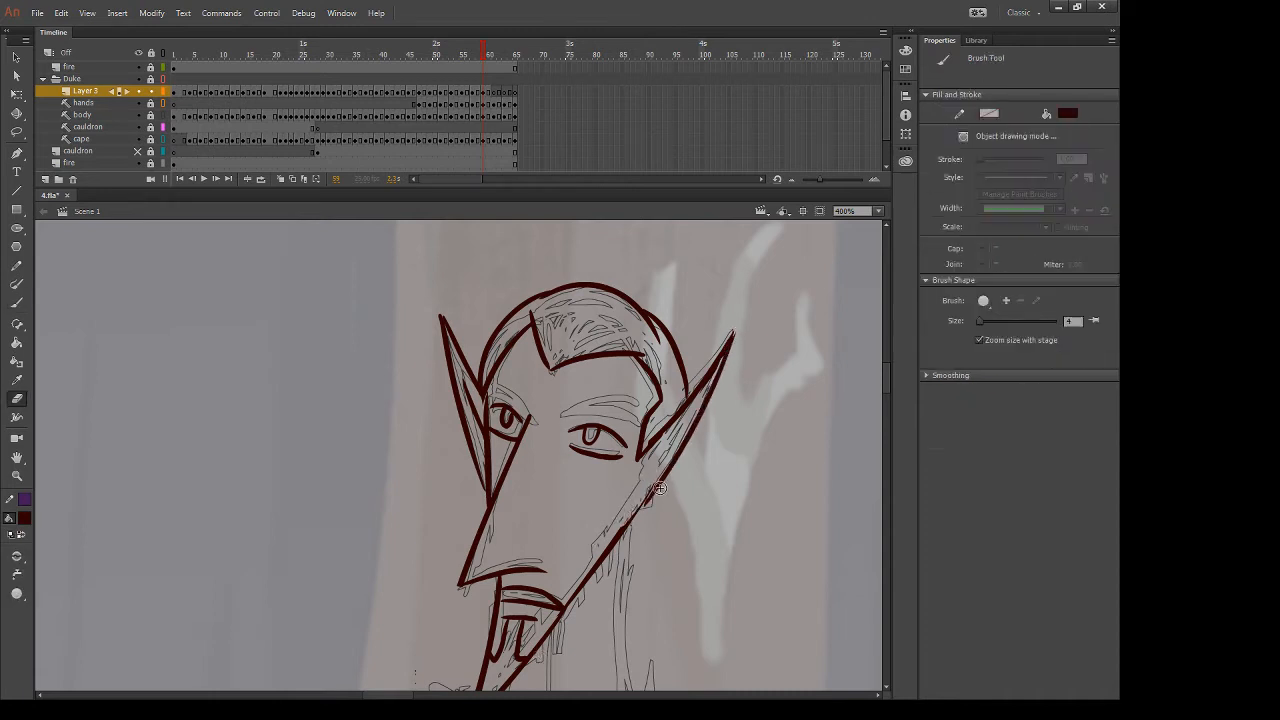
left_click_drag(672, 462, 616, 546)
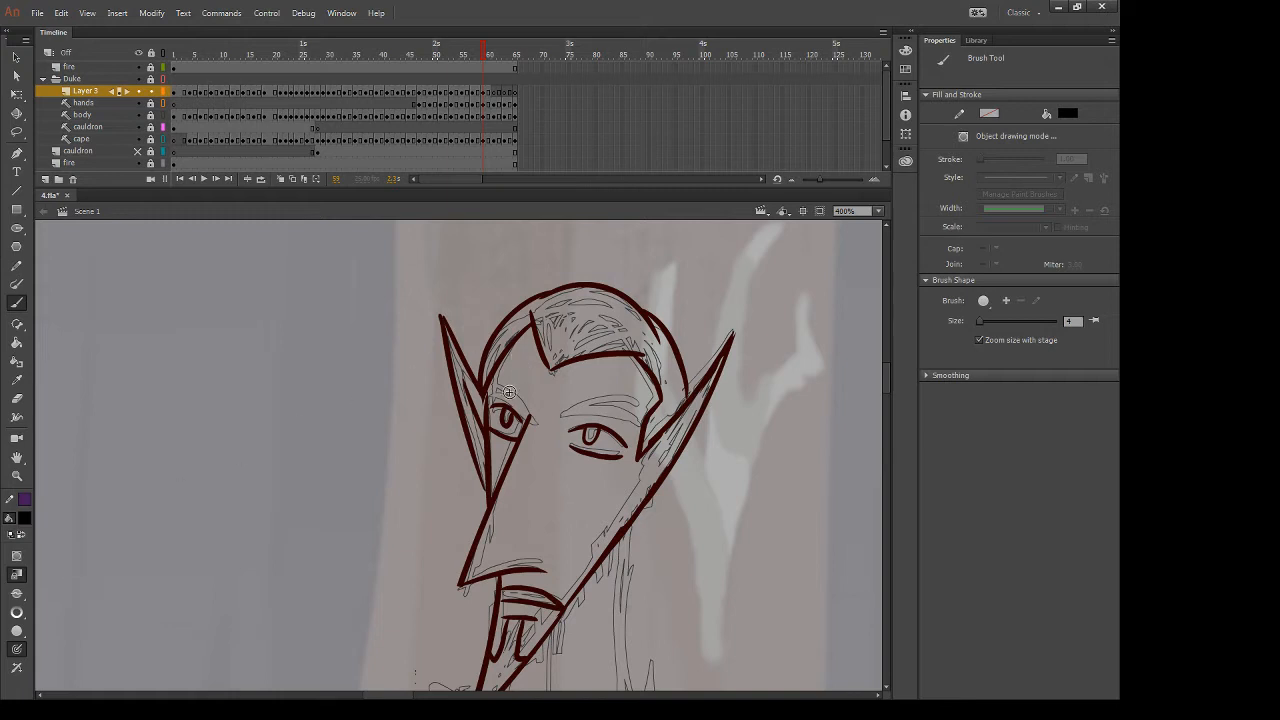
Ink both eyebrows with tapered black strokes above the eyes
mouse_move(489, 401)
left_mouse_down()
mouse_move(527, 417)
mouse_move(491, 398)
mouse_move(641, 409)
left_mouse_up()
key("ctrl+z")
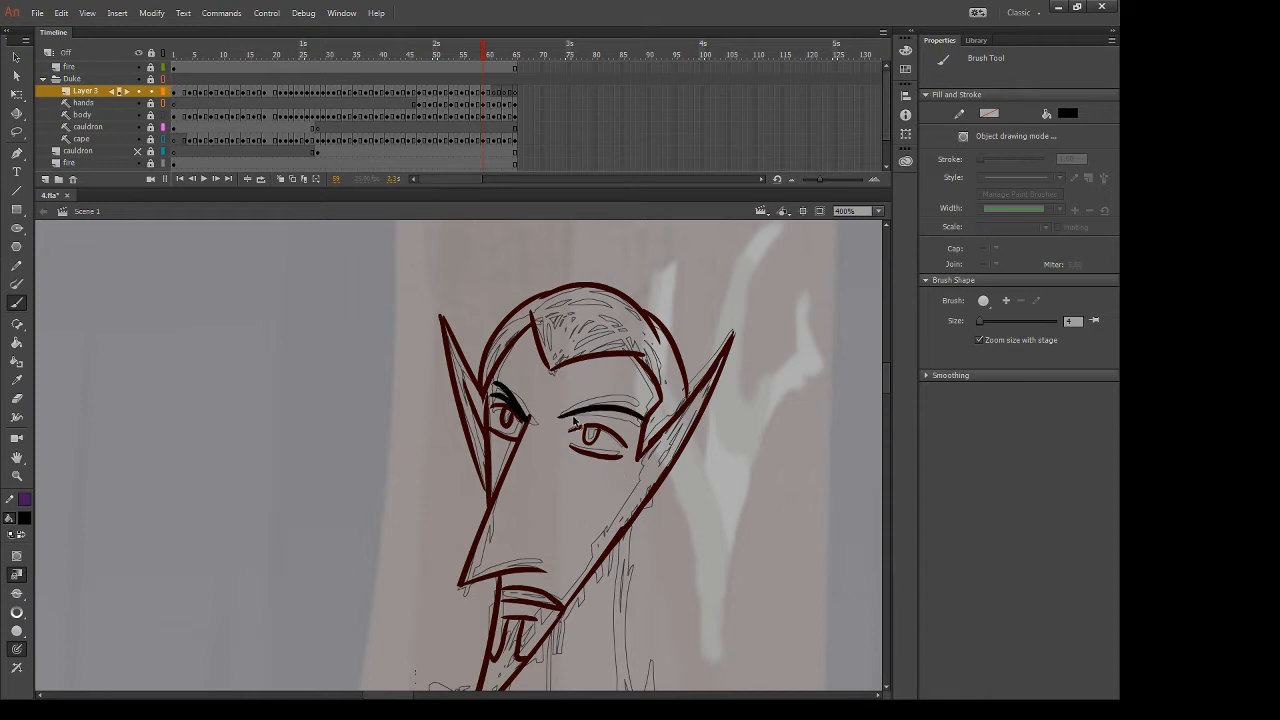
key("ctrl+z")
mouse_move(559, 416)
left_mouse_down()
mouse_move(637, 421)
mouse_move(637, 408)
left_mouse_up()
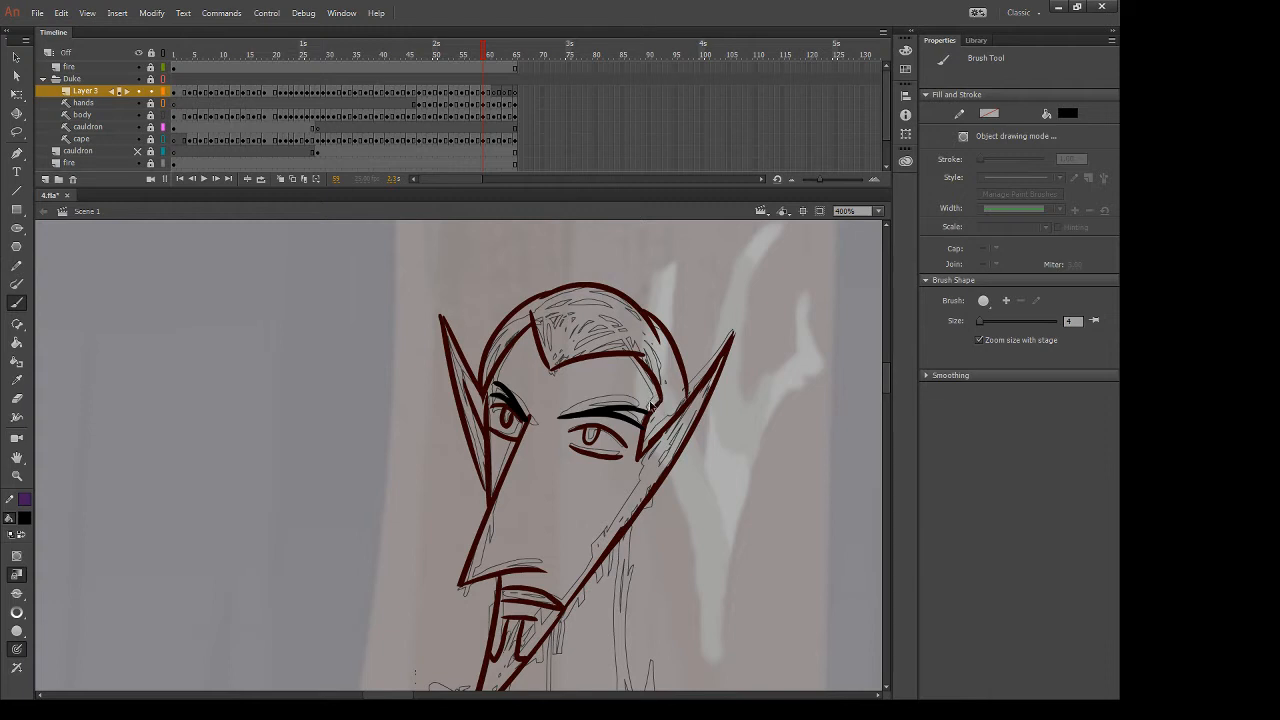
Erase the temple hair edge beside the near eyebrow and re-ink it in the dark red sampled from the line art
key("e")
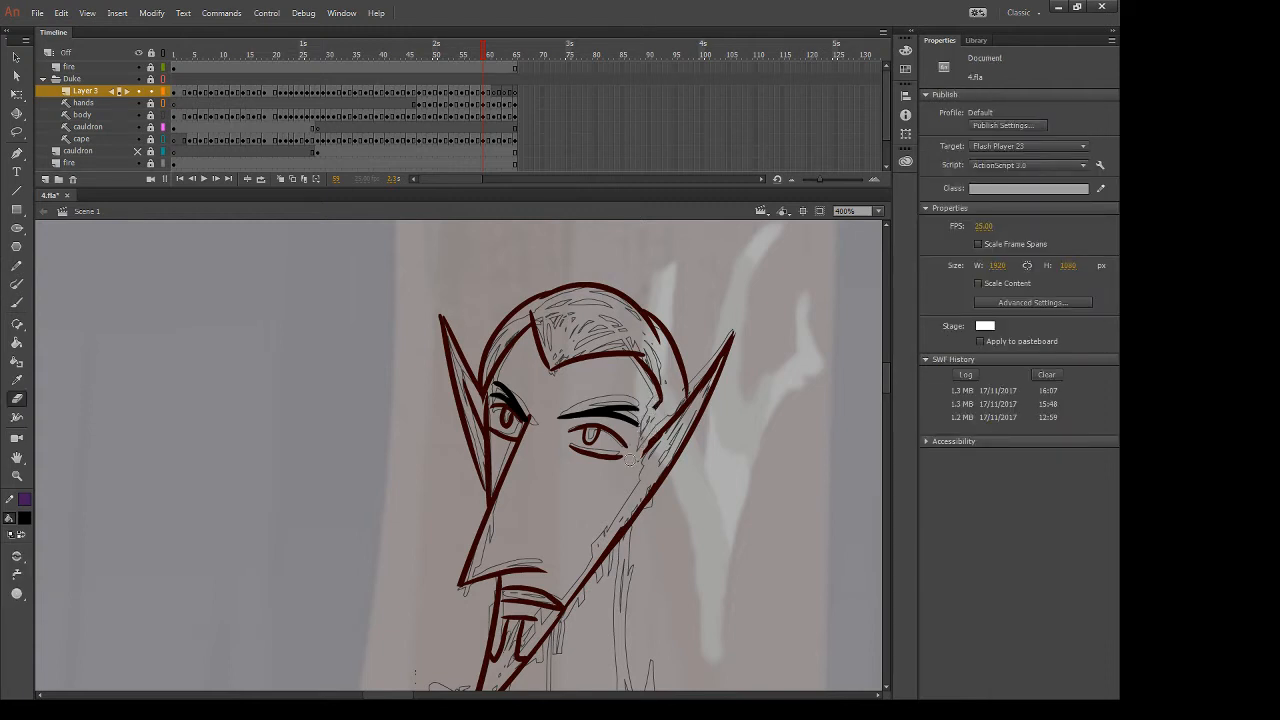
key("i")
key("o")
key("i")
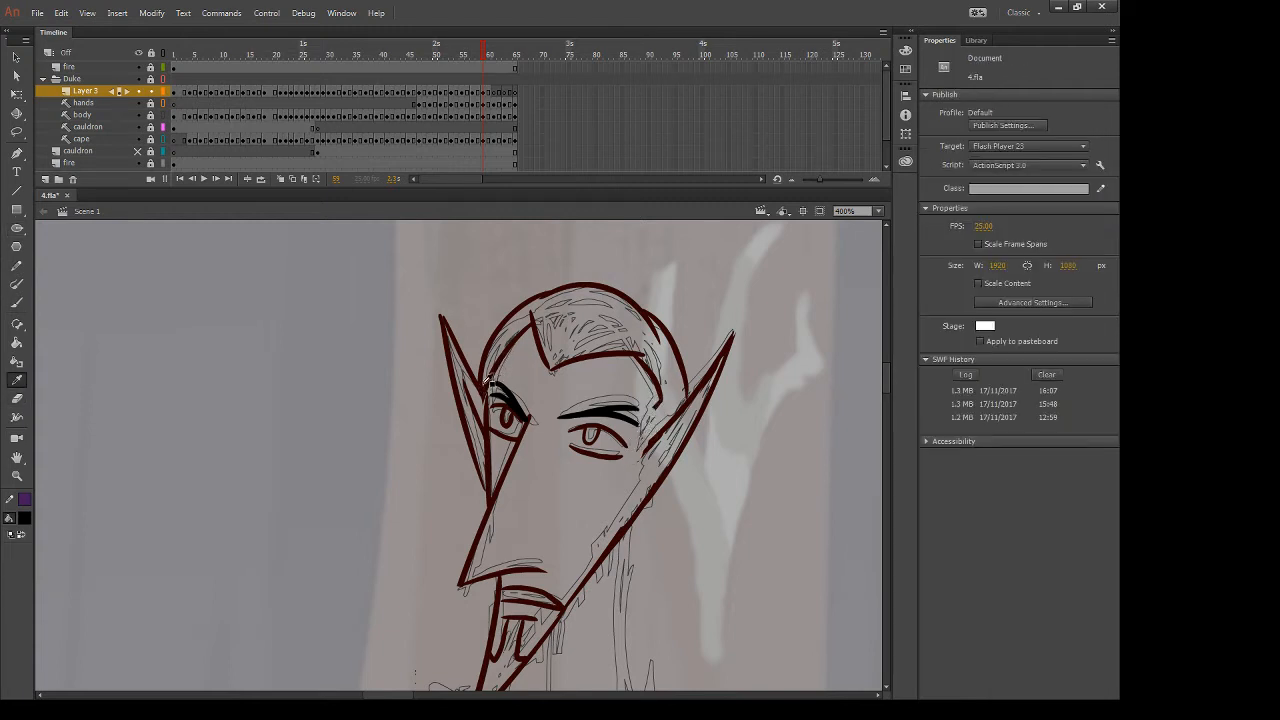
left_click(483, 387)
key("b")
left_click_drag(646, 404, 636, 467)
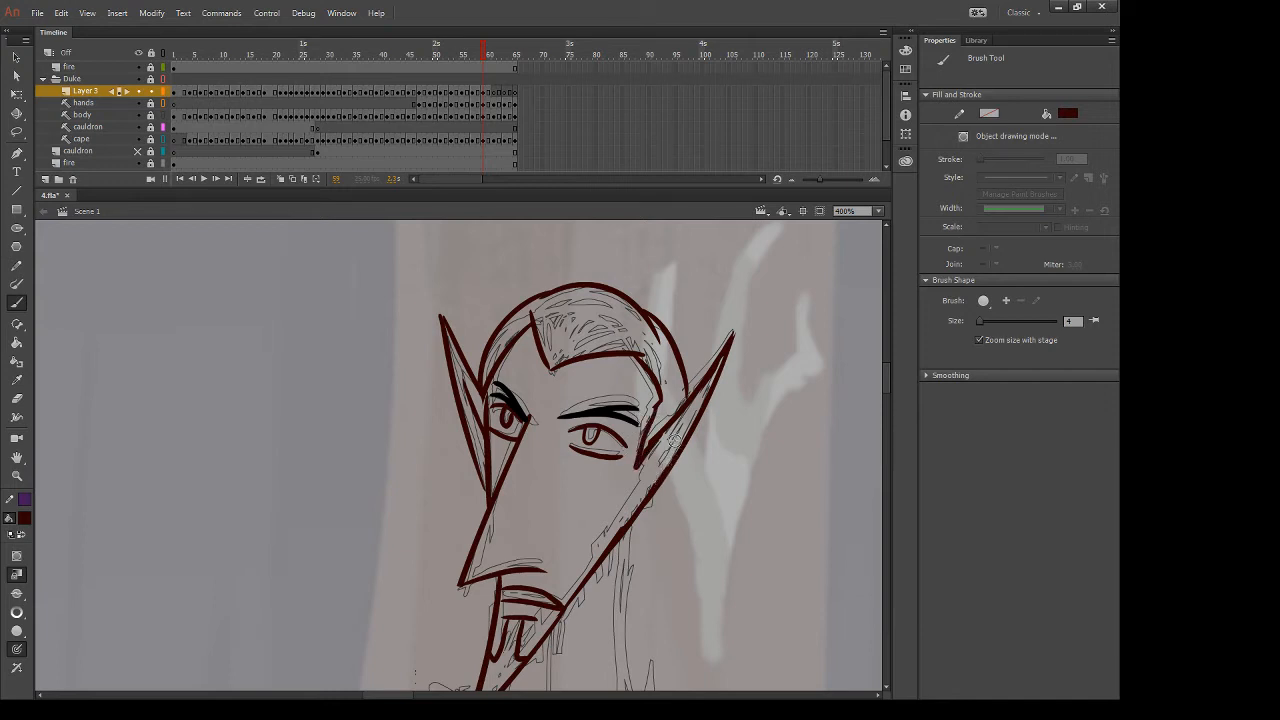
Ink the inner fold lines inside the near and far ears
left_click_drag(699, 399, 645, 495)
key("ctrl+z")
key("ctrl+z")
mouse_move(702, 397)
left_mouse_down()
mouse_move(650, 465)
mouse_move(654, 485)
left_mouse_up()
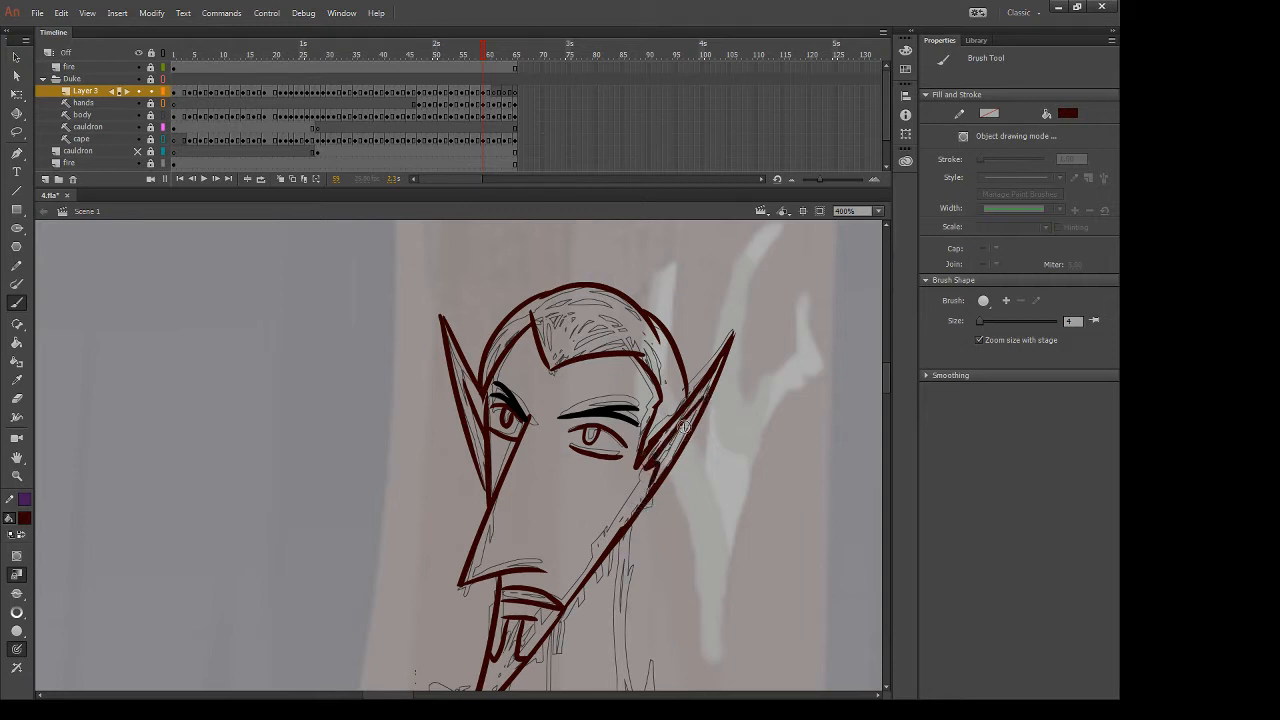
key("ctrl+z")
left_click_drag(702, 396, 645, 491)
key("ctrl+z")
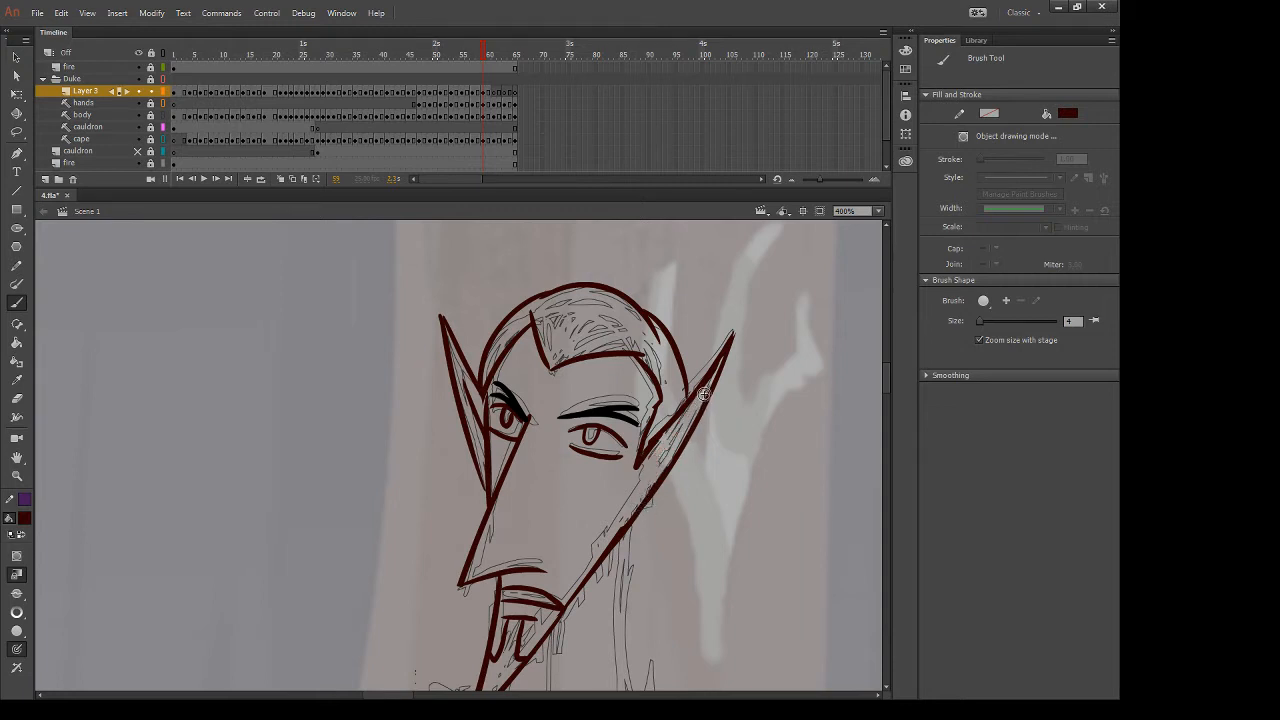
left_click_drag(701, 397, 643, 482)
key("ctrl+z")
mouse_move(702, 395)
left_mouse_down()
mouse_move(643, 482)
mouse_move(659, 475)
mouse_move(651, 490)
mouse_move(644, 476)
mouse_move(686, 435)
mouse_move(672, 447)
left_mouse_up()
key("e")
key("b")
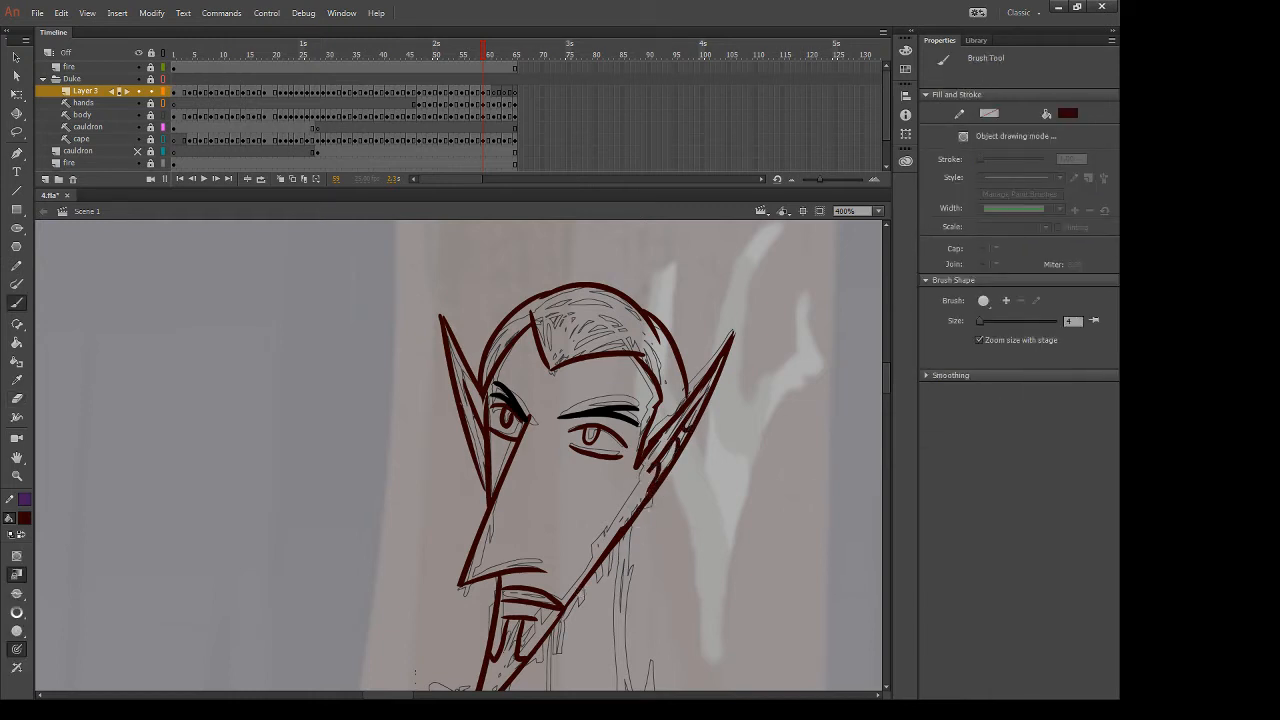
Ink the front neck line in the sampled dark red, from beneath the jaw down to the collar
key("i")
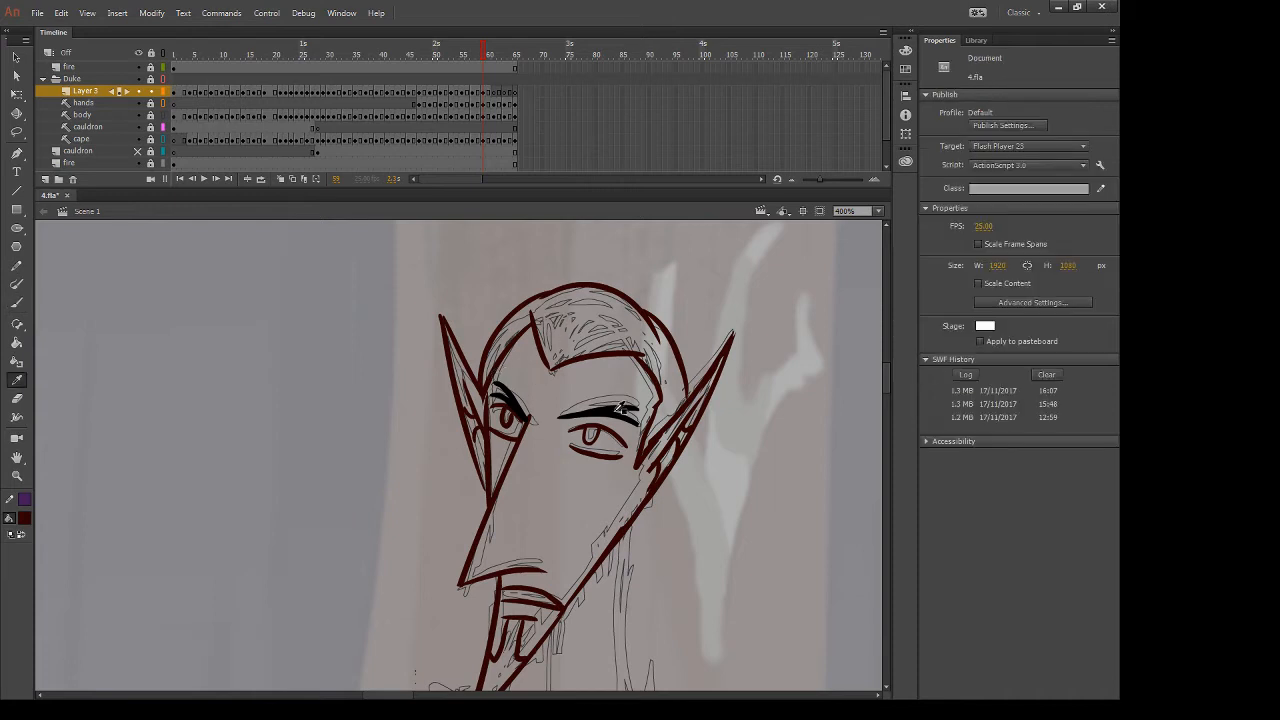
left_click(607, 425)
scroll(585, 455, "down", 5)
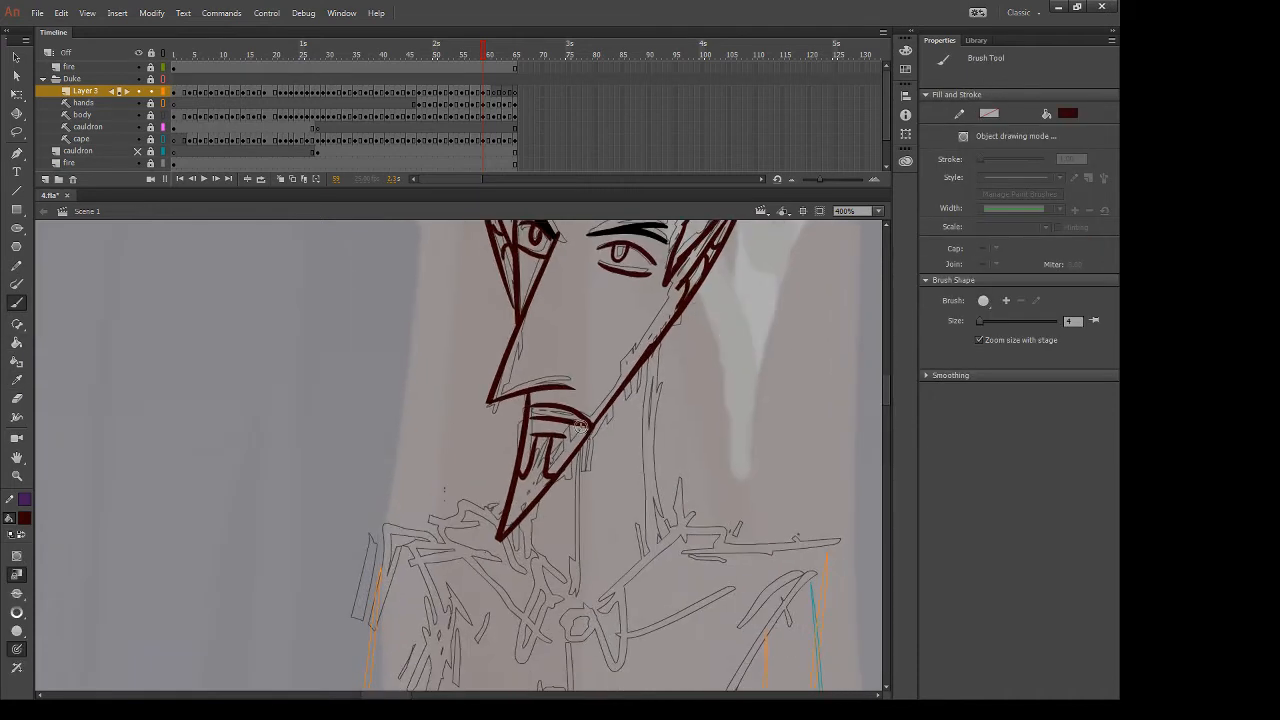
left_click_drag(585, 455, 567, 618)
key("ctrl+z")
left_click_drag(586, 450, 564, 640)
key("ctrl+z")
left_click_drag(578, 452, 569, 614)
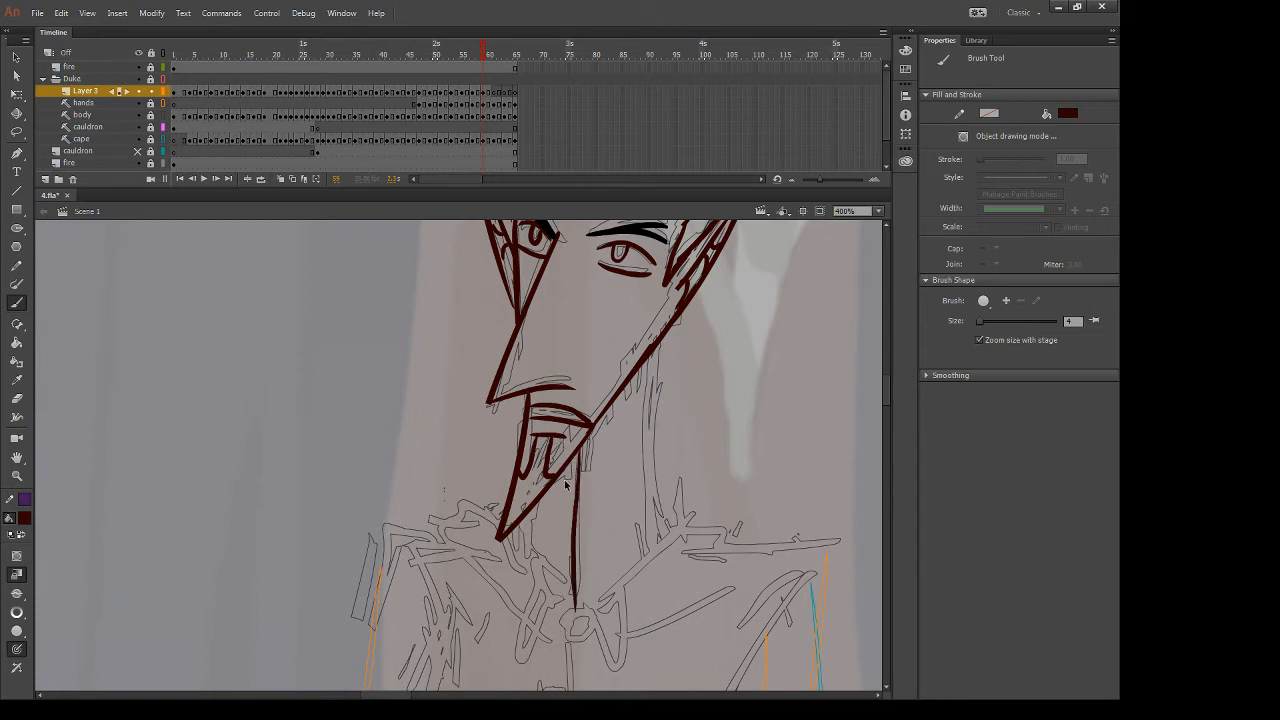
key("ctrl+z")
left_click_drag(579, 447, 577, 586)
Ink the back line of the neck from the jaw down to the shoulder
left_click_drag(653, 348, 650, 576)
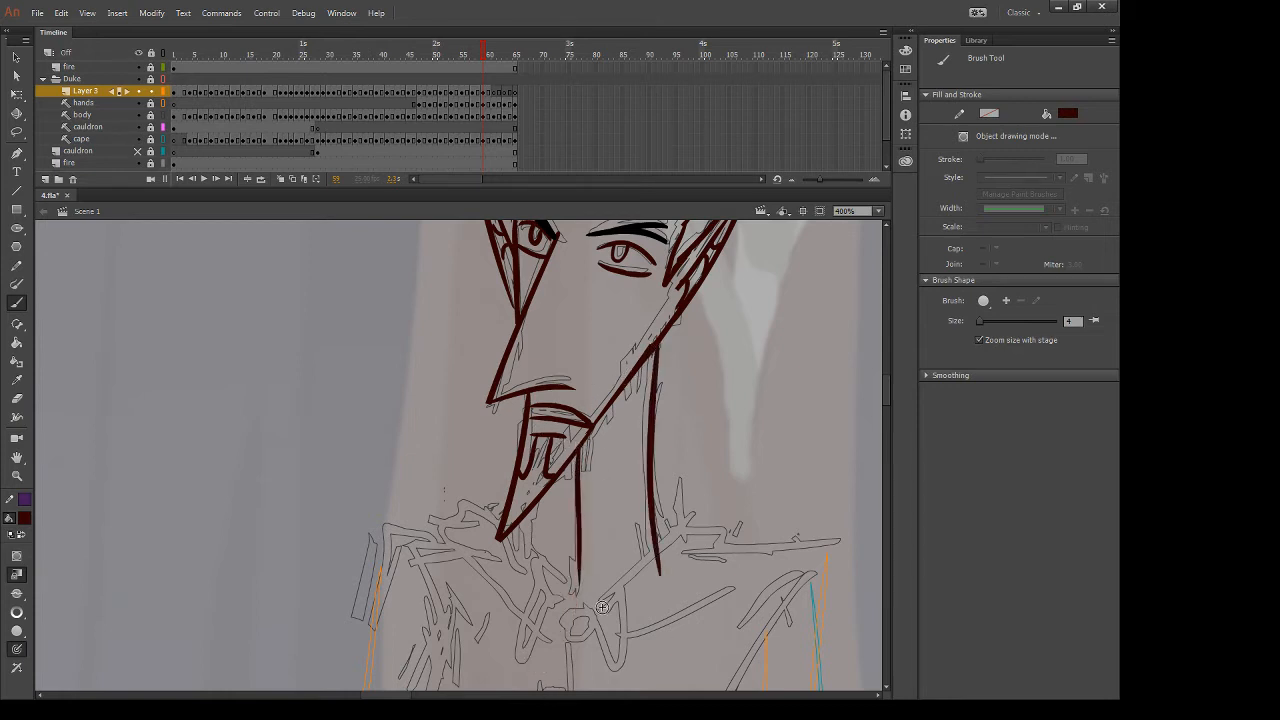
key("ctrl+z")
left_click_drag(653, 352, 665, 600)
key("ctrl+z")
left_click_drag(655, 342, 666, 575)
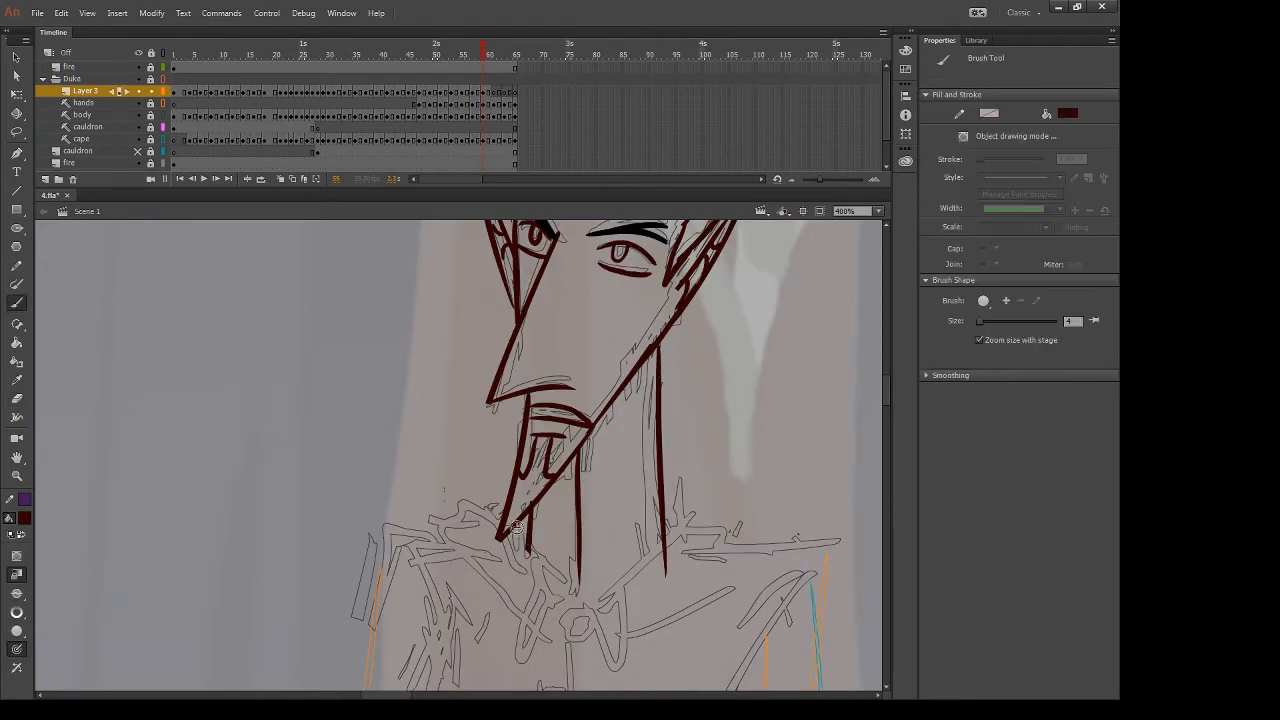
Ink the far side of the collar with its inner edge toward the throat and rounded folds behind the chin
left_click_drag(526, 546, 597, 609)
left_click_drag(508, 490, 436, 532)
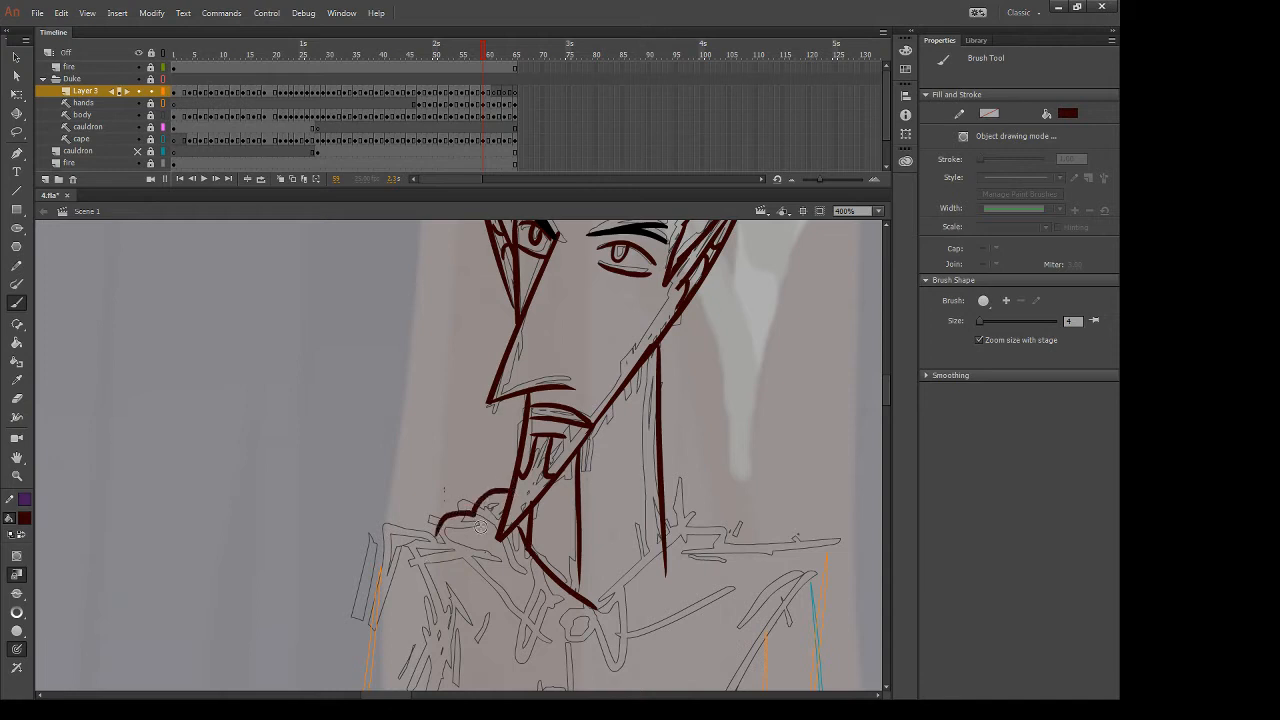
key("ctrl+z")
key("ctrl+z")
left_click_drag(490, 505, 600, 645)
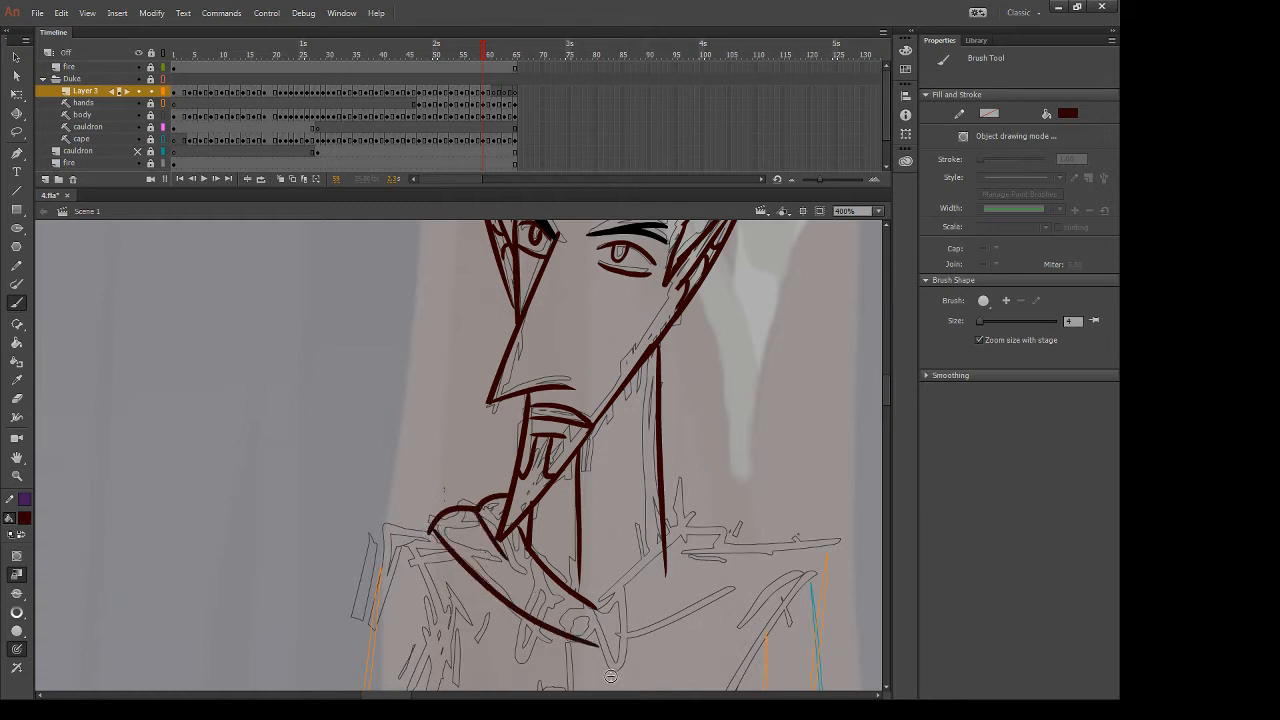
Ink the collar's lower edge from the far outer fold down to the front centre
key("ctrl+z")
left_click_drag(432, 522, 600, 645)
key("ctrl+z")
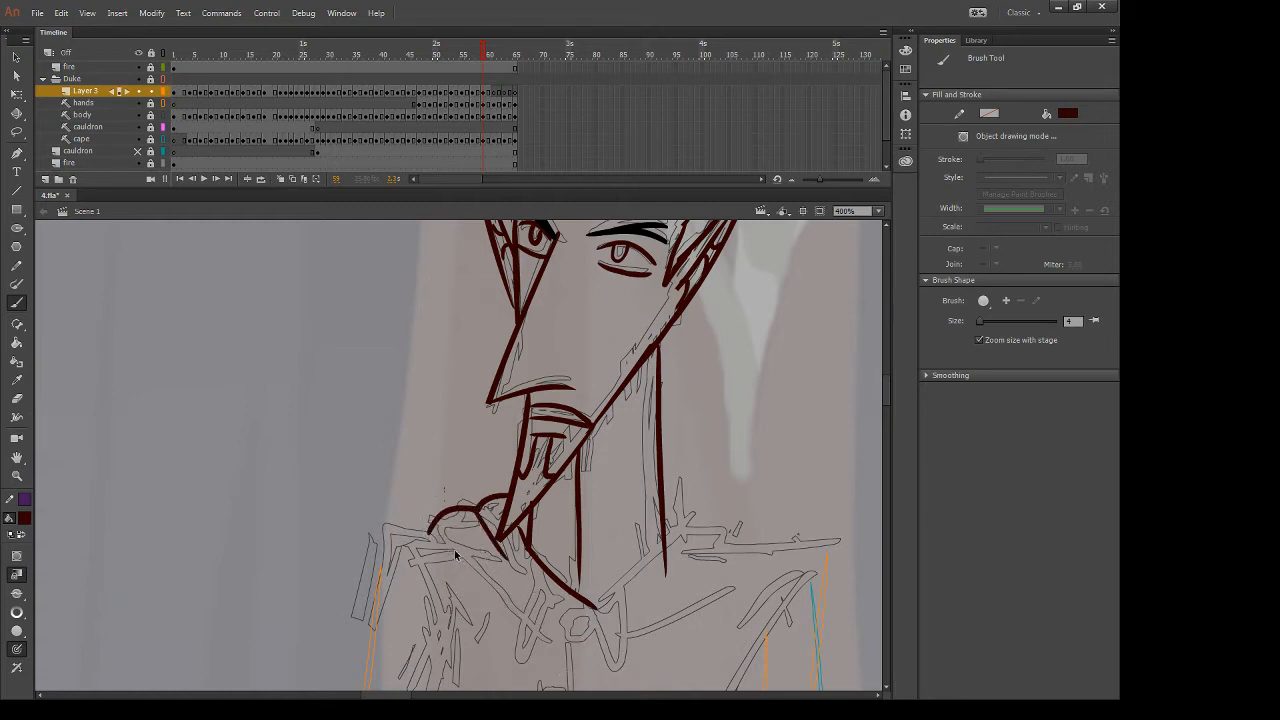
left_click_drag(430, 522, 585, 635)
key("ctrl+z")
key("e")
left_click_drag(416, 525, 569, 636)
key("b")
key("ctrl+z")
left_click_drag(432, 526, 565, 635)
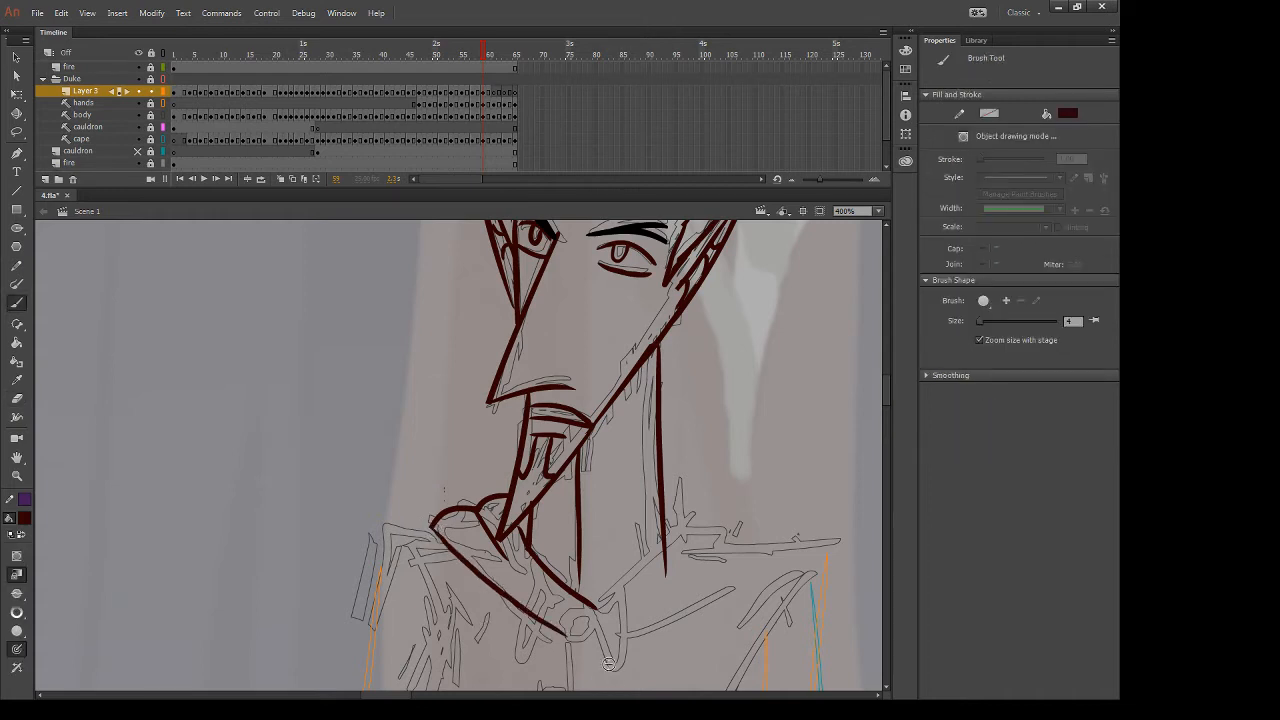
Trim the back neck line and ink the near side of the collar with its rounded folds, inner edge and lower edge
key("e")
mouse_move(690, 531)
left_mouse_down()
mouse_move(662, 553)
mouse_move(658, 600)
left_mouse_up()
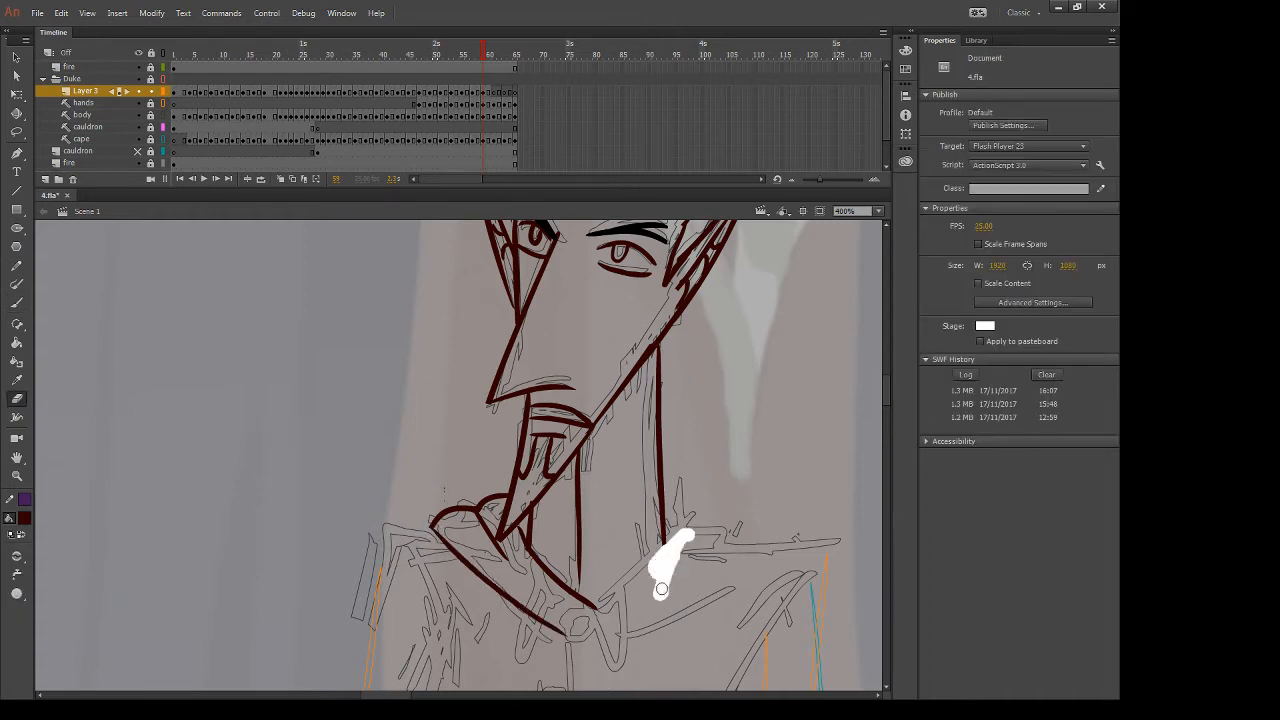
key("b")
left_click_drag(660, 512, 755, 540)
left_click_drag(688, 518, 592, 607)
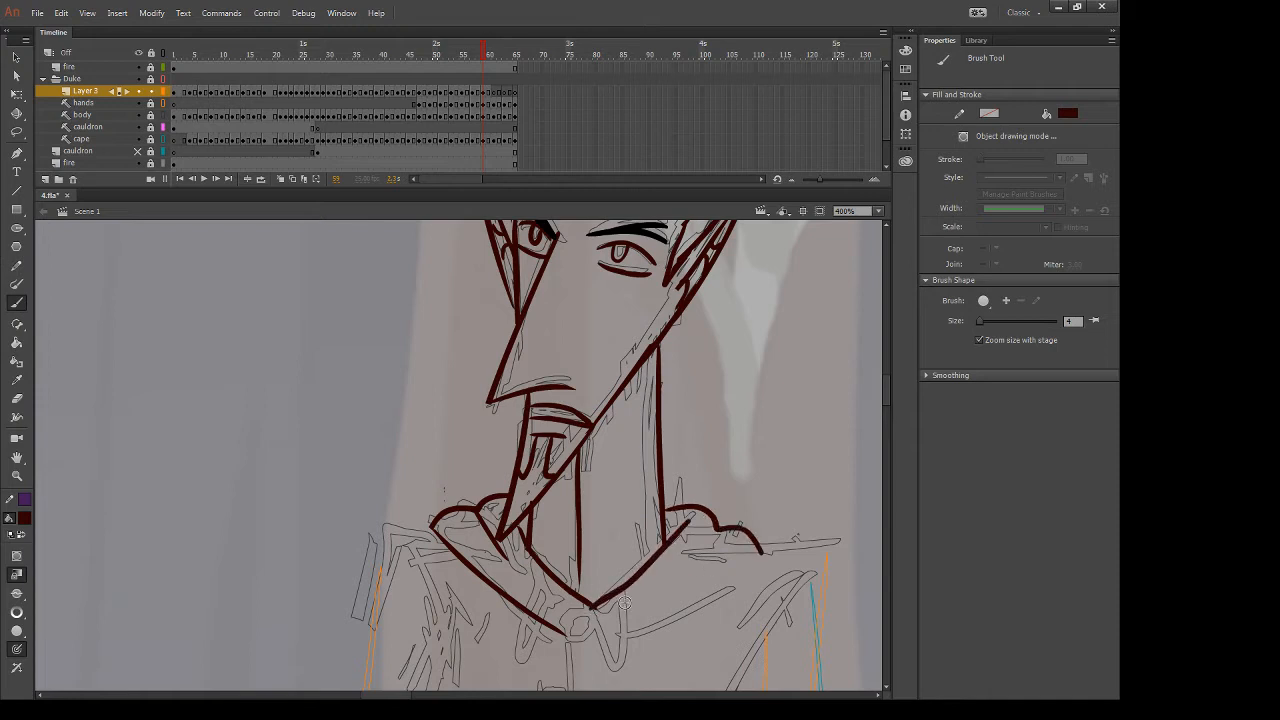
left_click_drag(709, 542, 659, 584)
mouse_move(567, 636)
left_mouse_down()
mouse_move(788, 541)
mouse_move(776, 554)
left_mouse_up()
Erase and re-ink the outermost fold on the near side of the collar, trimming where it meets the lower edge
key("e")
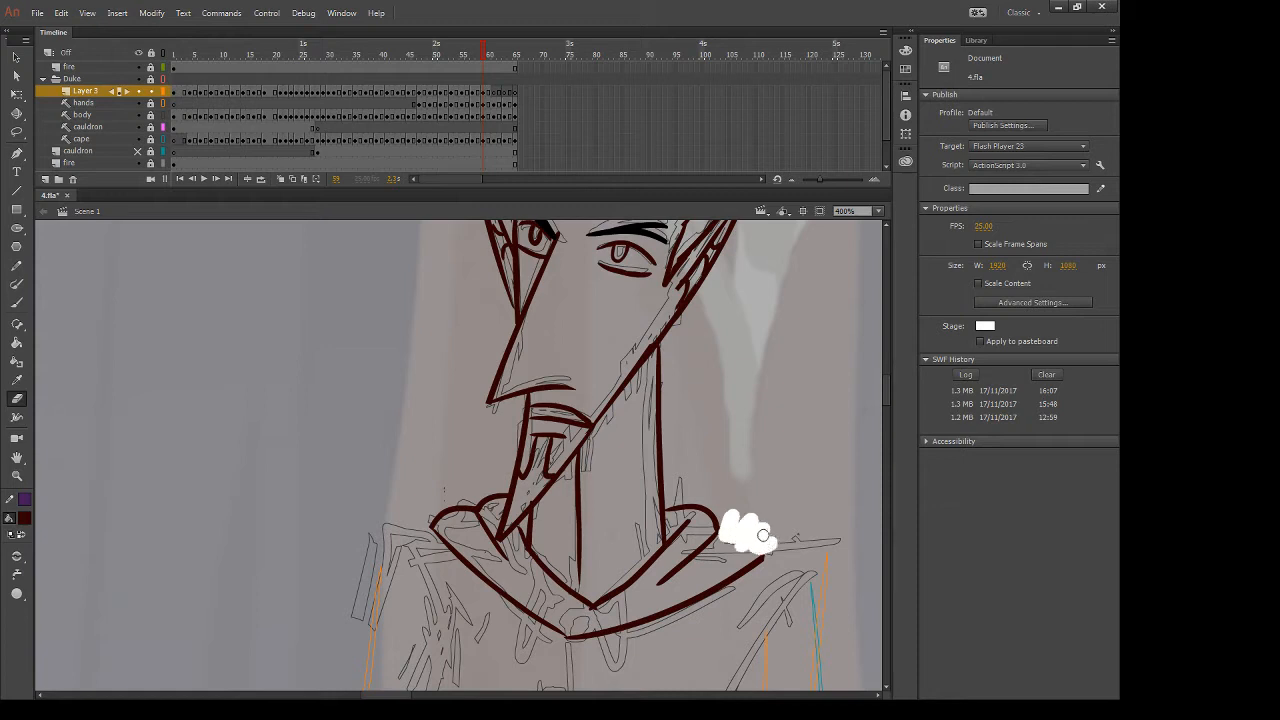
key("b")
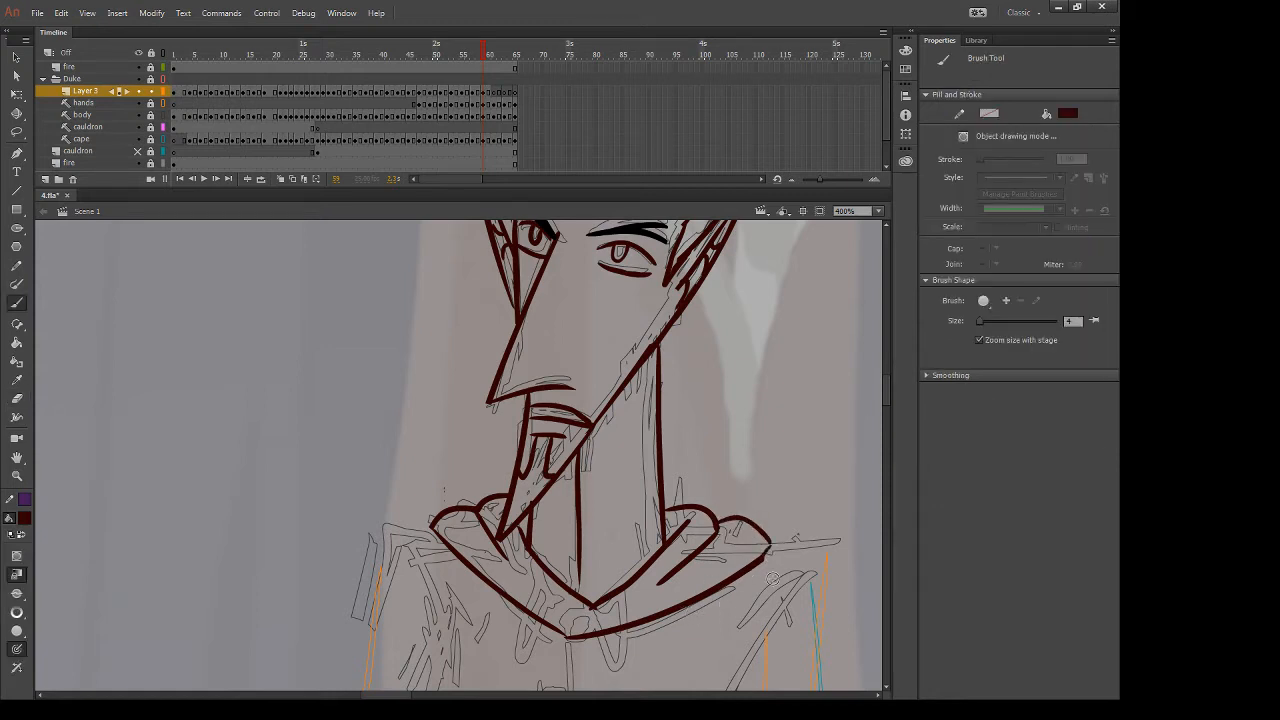
key("e")
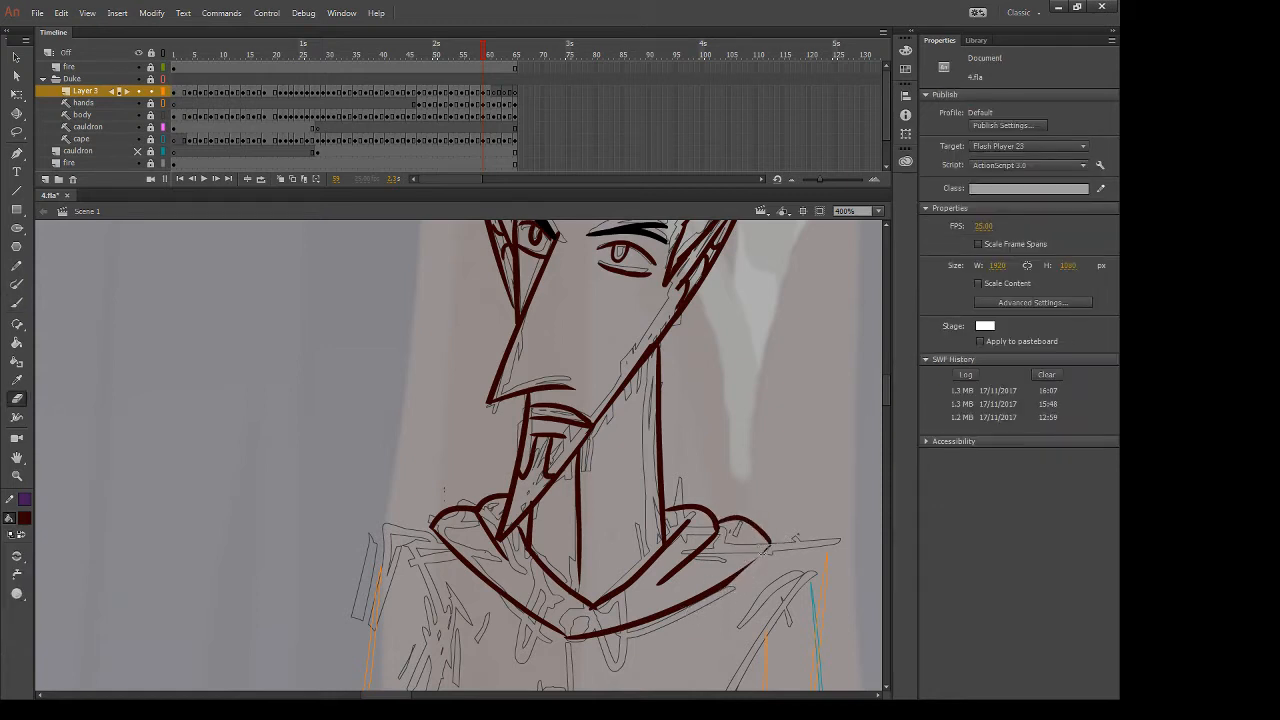
key("b")
Erase the jawline around the mouth corner and re-ink it as one line from the neck to the chin
left_click_drag(803, 325, 697, 490)
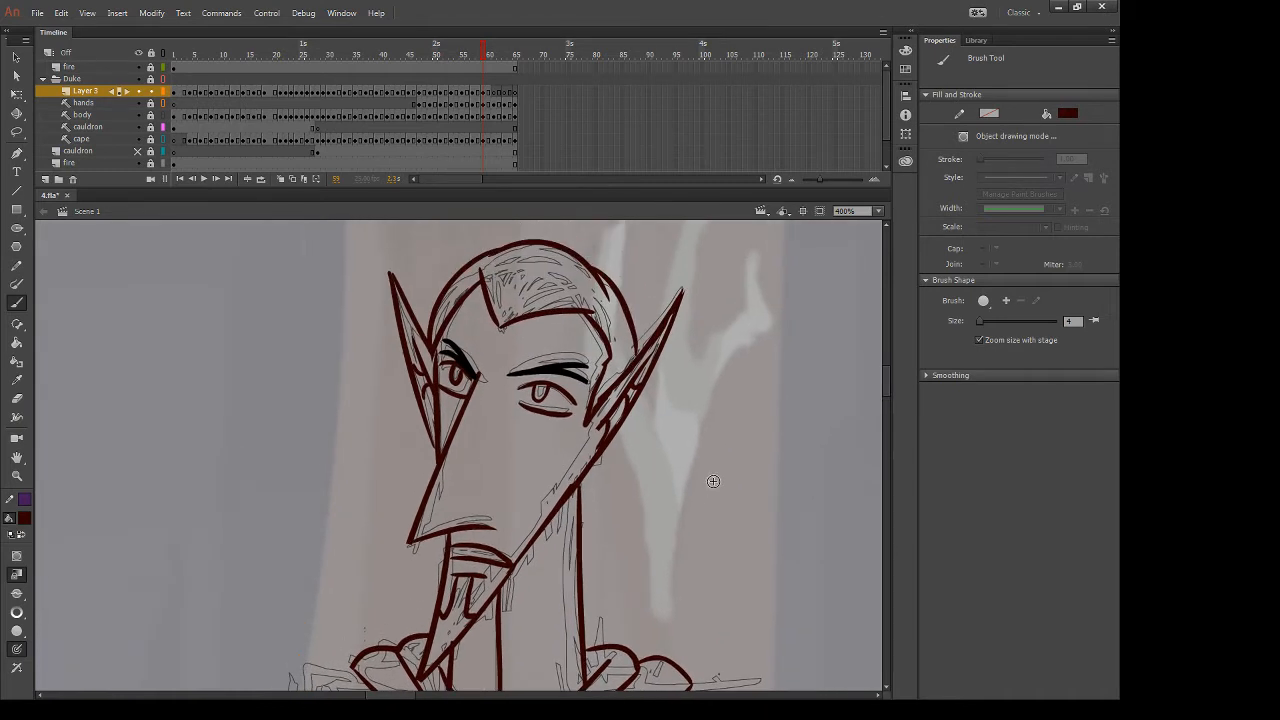
key("e")
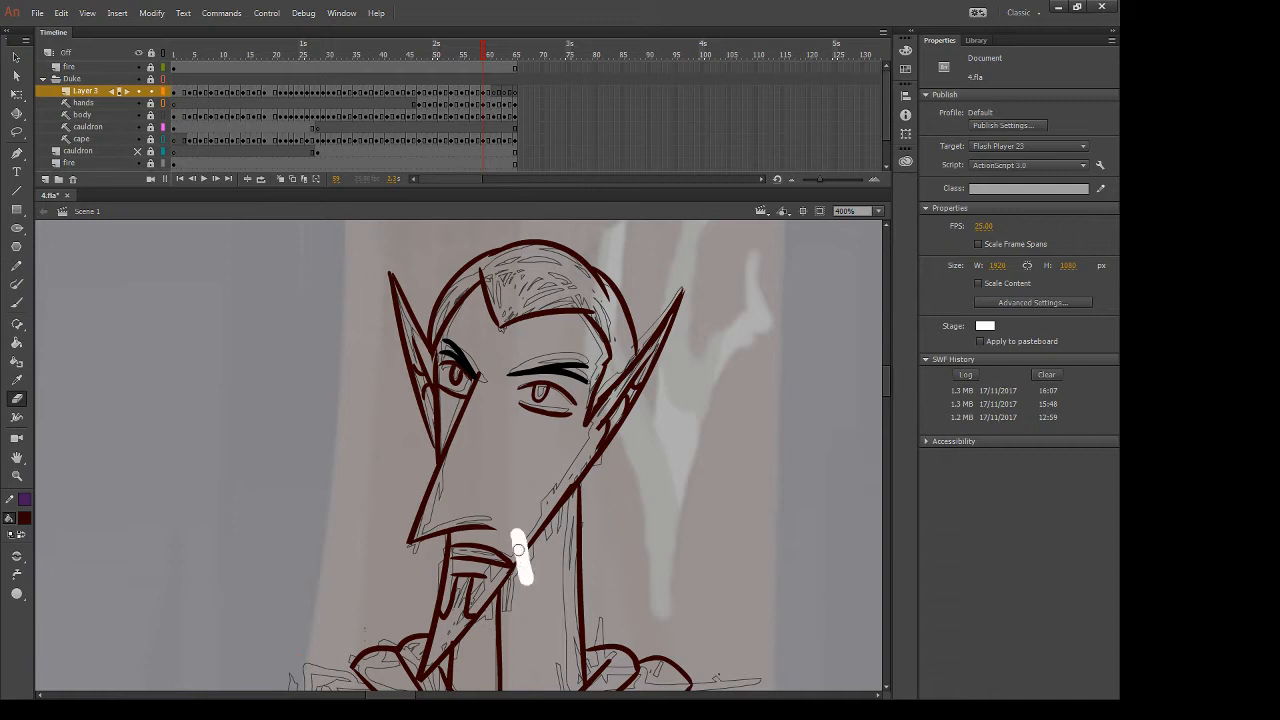
left_click_drag(515, 551, 488, 600)
mouse_move(540, 518)
left_mouse_down()
mouse_move(524, 562)
mouse_move(574, 488)
mouse_move(461, 645)
left_mouse_up()
key("b")
key("e")
key("b")
key("ctrl+z")
left_click_drag(581, 483, 440, 653)
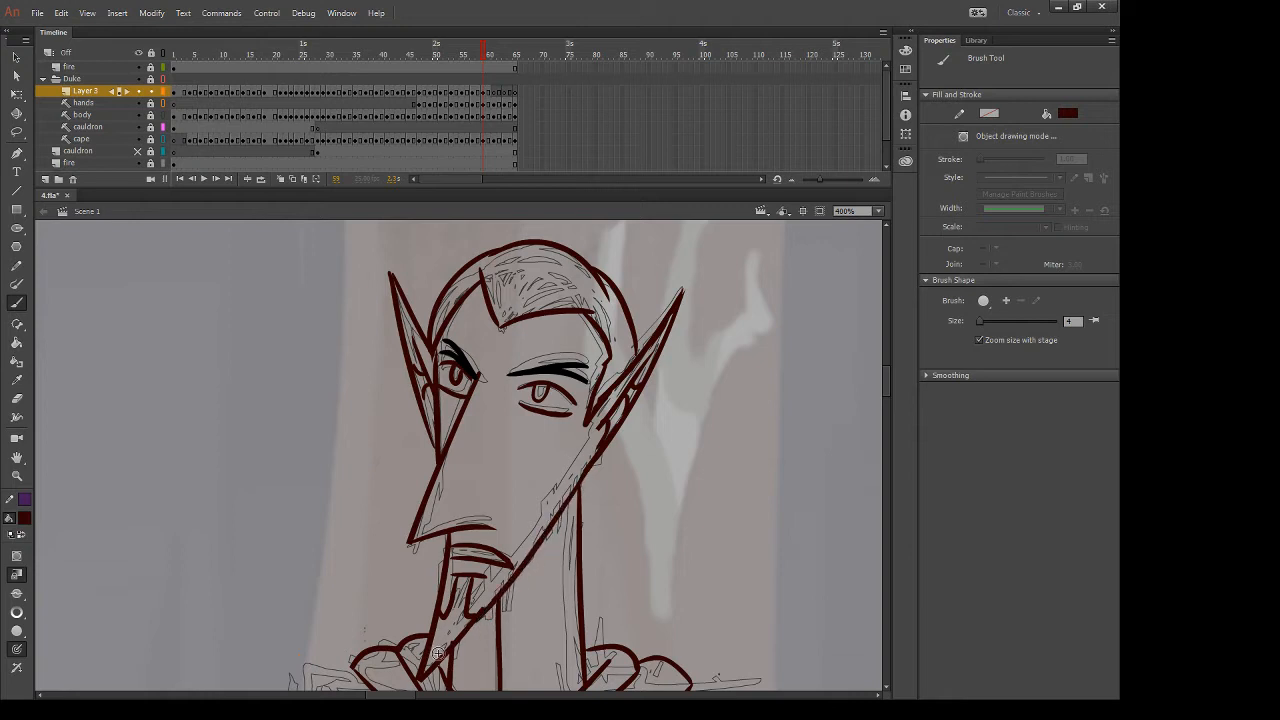
left_click_drag(524, 572, 484, 592)
Go to frame 61 and ink the nose, mouth, front of the chin and first goatee stroke over the sketch
key(".")
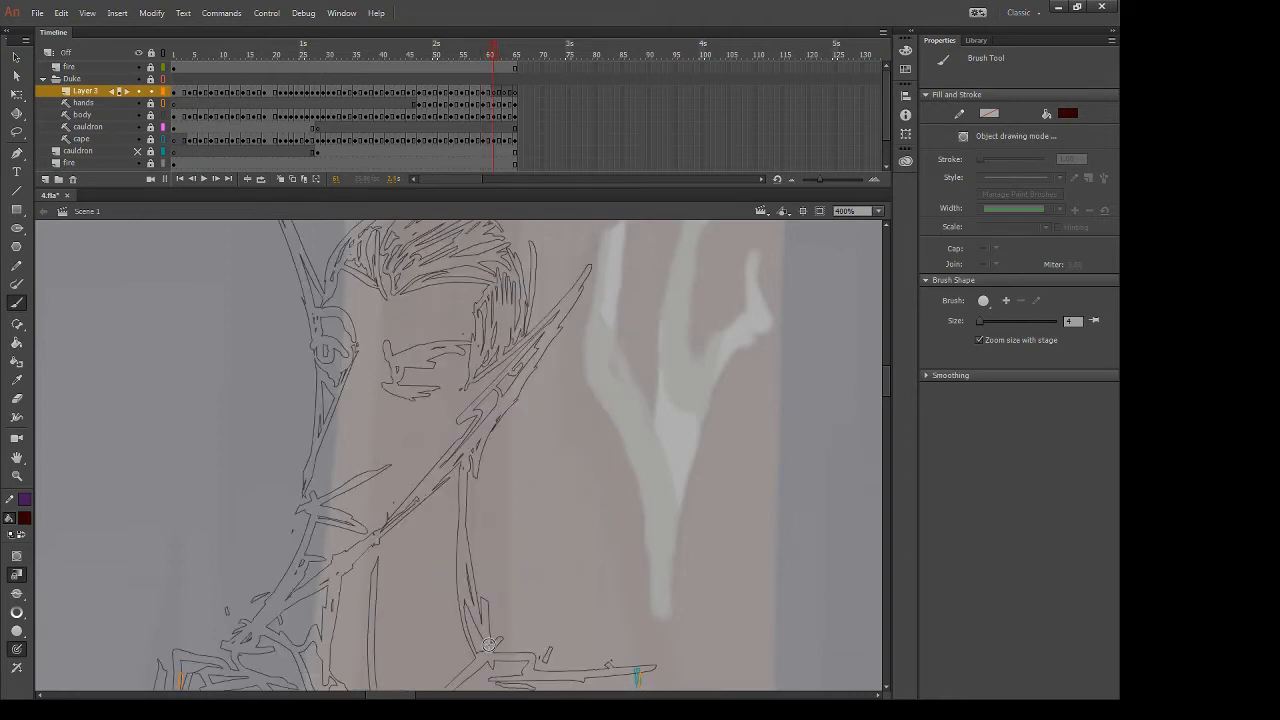
left_click_drag(537, 388, 627, 405)
mouse_move(456, 360)
left_mouse_down()
mouse_move(381, 540)
mouse_move(488, 486)
mouse_move(376, 540)
mouse_move(433, 438)
mouse_move(429, 468)
mouse_move(418, 451)
mouse_move(321, 628)
left_mouse_up()
key("ctrl+z")
key("b")
mouse_move(452, 436)
left_mouse_down()
mouse_move(501, 468)
mouse_move(437, 458)
mouse_move(452, 477)
mouse_move(452, 510)
left_mouse_up()
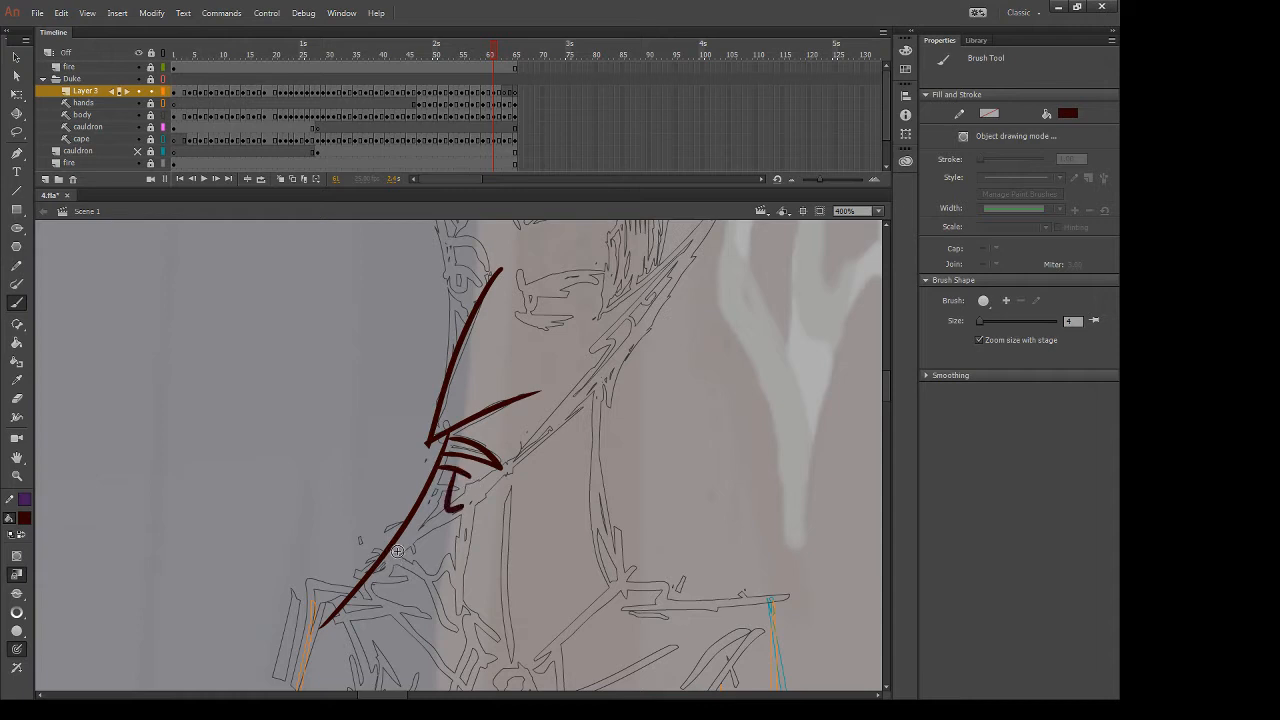
Ink the lower jaw edge from the chin tip, erase the chin overshoot and add the remaining goatee stroke
left_click_drag(381, 557, 527, 458)
key("e")
left_click_drag(372, 562, 339, 623)
left_click_drag(672, 355, 667, 429)
key("b")
left_click_drag(438, 540, 418, 577)
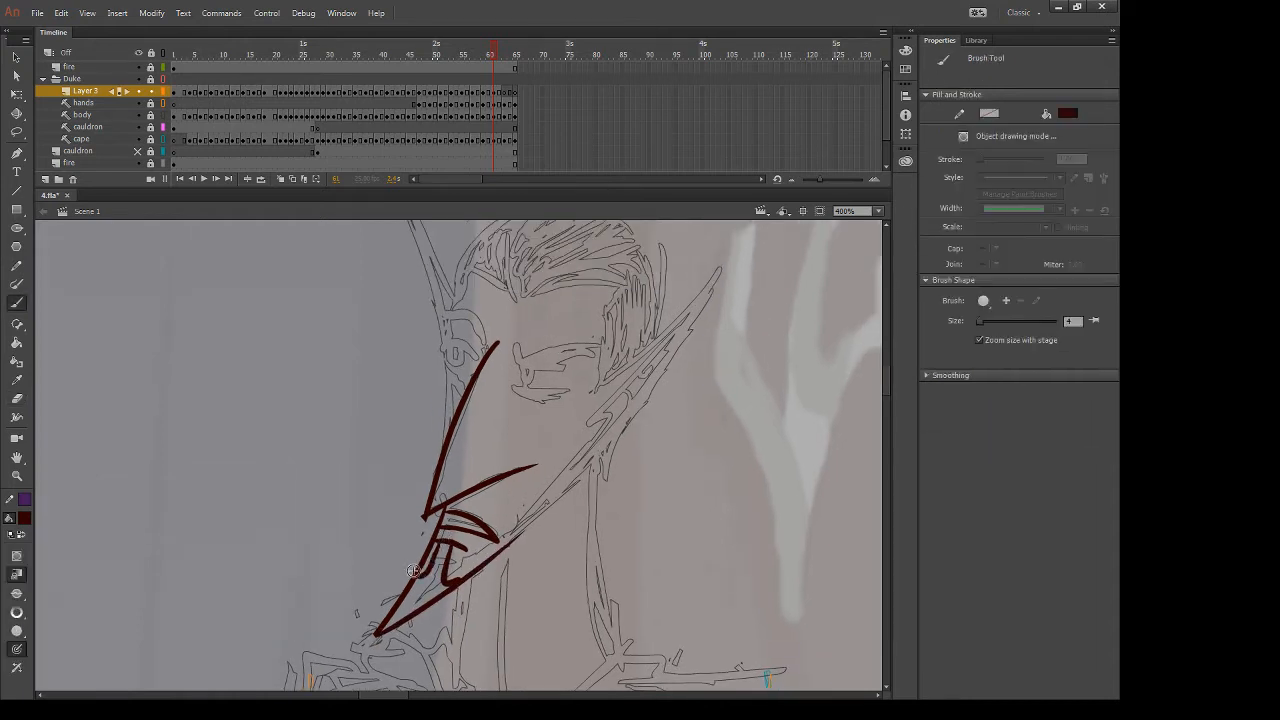
Ink frame 61's front hairline with its widow's peak across the forehead
left_click_drag(665, 396, 614, 521)
mouse_move(447, 357)
left_mouse_down()
mouse_move(460, 430)
mouse_move(575, 408)
left_mouse_up()
mouse_move(467, 342)
left_mouse_down()
mouse_move(534, 318)
mouse_move(603, 386)
mouse_move(532, 312)
mouse_move(601, 381)
left_mouse_up()
key("ctrl+z")
key("ctrl+z")
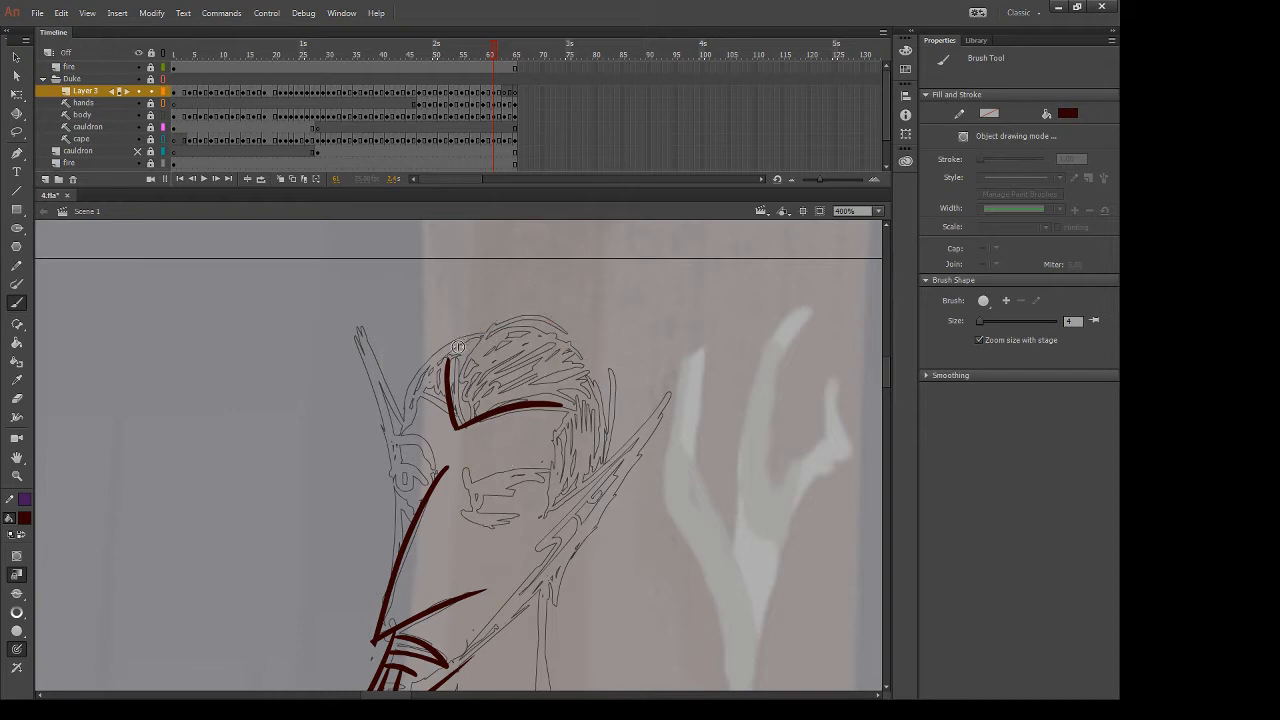
Ink the top outline of frame 61's head, curving over the hair to the back and down the front
left_click_drag(462, 344, 596, 398)
mouse_move(484, 328)
left_mouse_down()
mouse_move(402, 424)
mouse_move(449, 415)
left_mouse_up()
key("space")
left_click_drag(444, 474, 464, 371)
key(".")
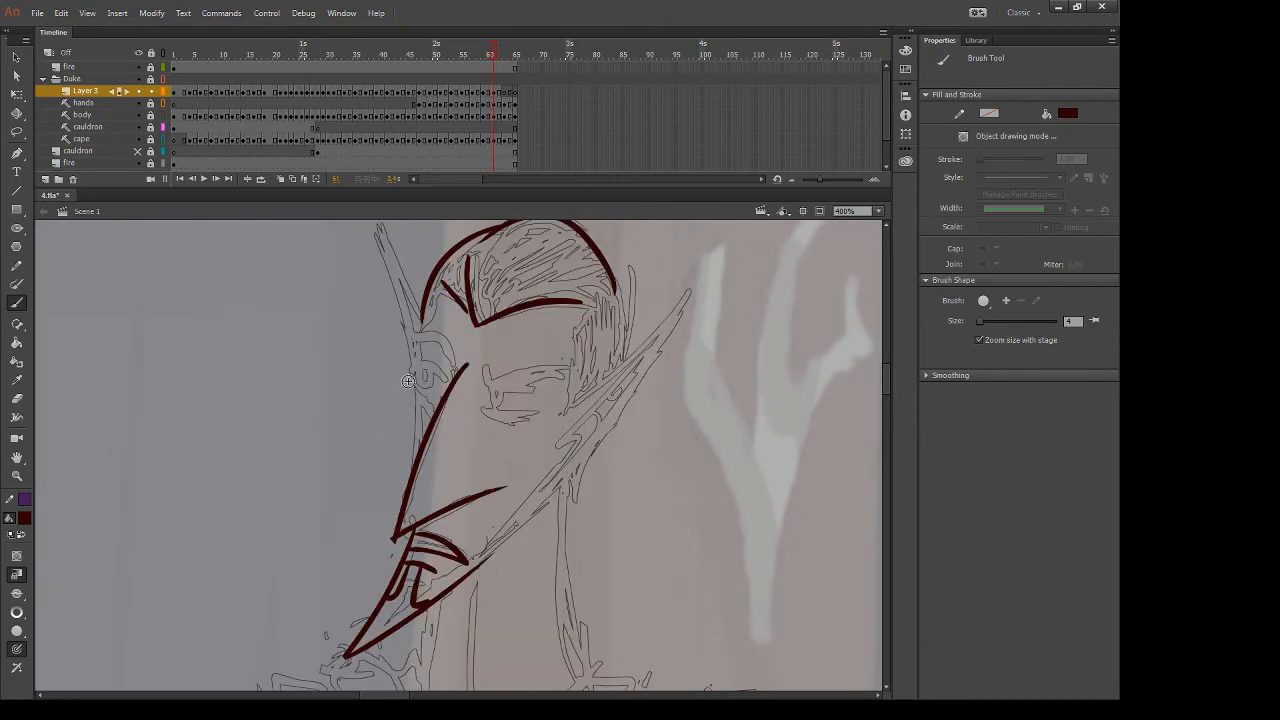
key("ctrl+z")
left_click_drag(468, 277, 414, 374)
key("ctrl+z")
mouse_move(454, 281)
left_mouse_down()
mouse_move(474, 320)
mouse_move(436, 300)
mouse_move(410, 372)
left_mouse_up()
left_click_drag(422, 324, 410, 456)
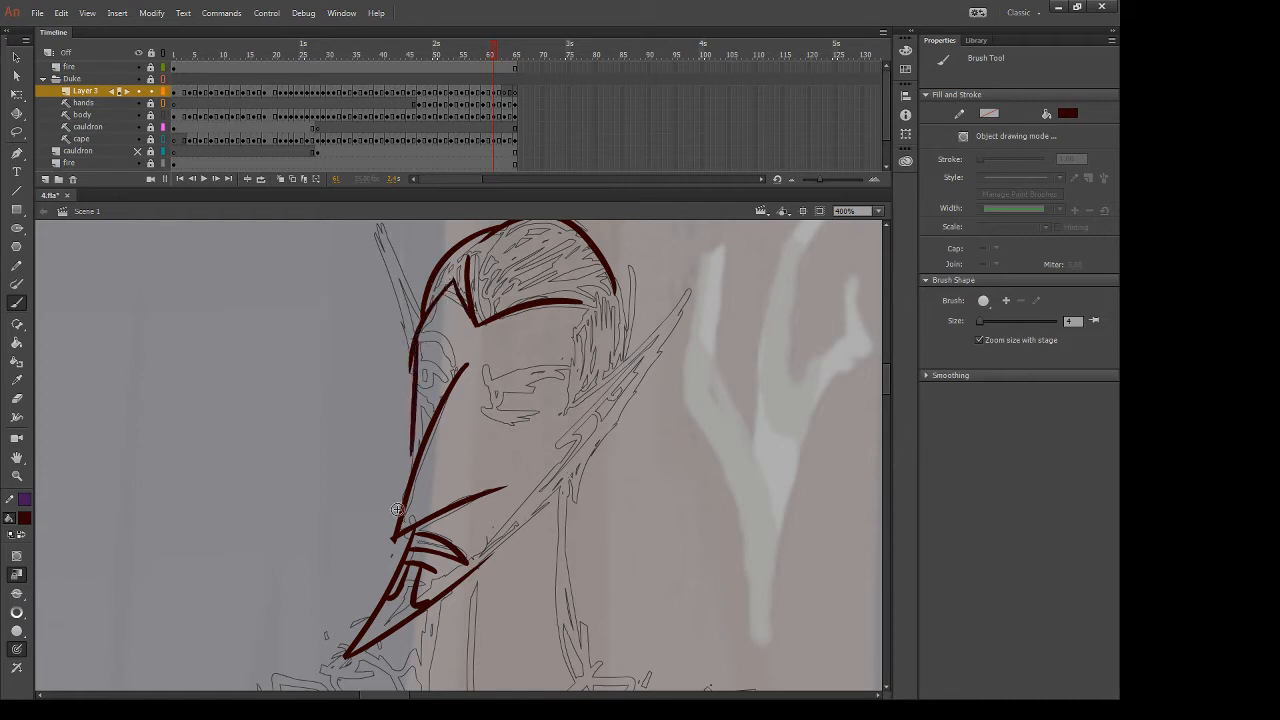
key("ctrl+z")
key("ctrl+z")
Ink the far edge of the face from the hairline's front corner past the far eye to the nose
mouse_move(454, 284)
left_mouse_down()
mouse_move(417, 360)
mouse_move(414, 448)
left_mouse_up()
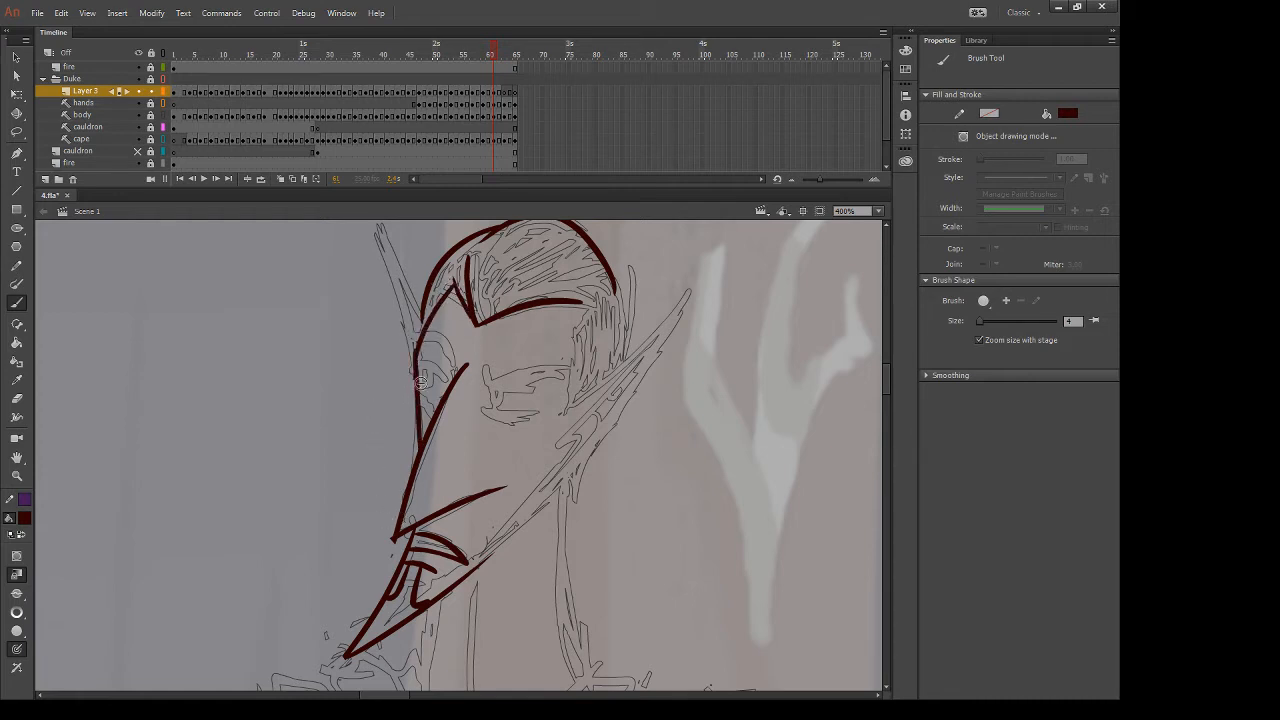
key("ctrl+z")
left_click_drag(418, 354, 421, 454)
Ink the far ear as a long, narrow spike with two strokes meeting at its pointed tip
left_click_drag(477, 361, 480, 450)
mouse_move(380, 309)
left_mouse_down()
mouse_move(428, 411)
mouse_move(419, 495)
left_mouse_up()
key("ctrl+z")
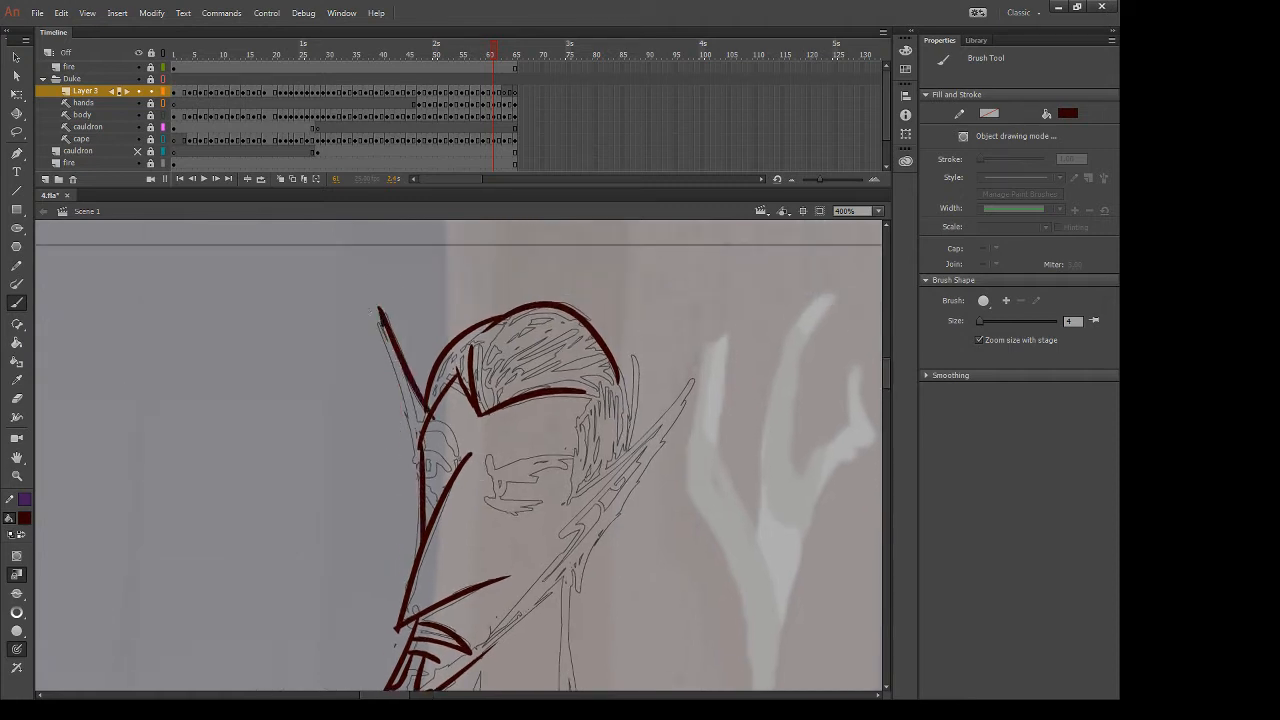
left_click_drag(380, 310, 419, 458)
key("e")
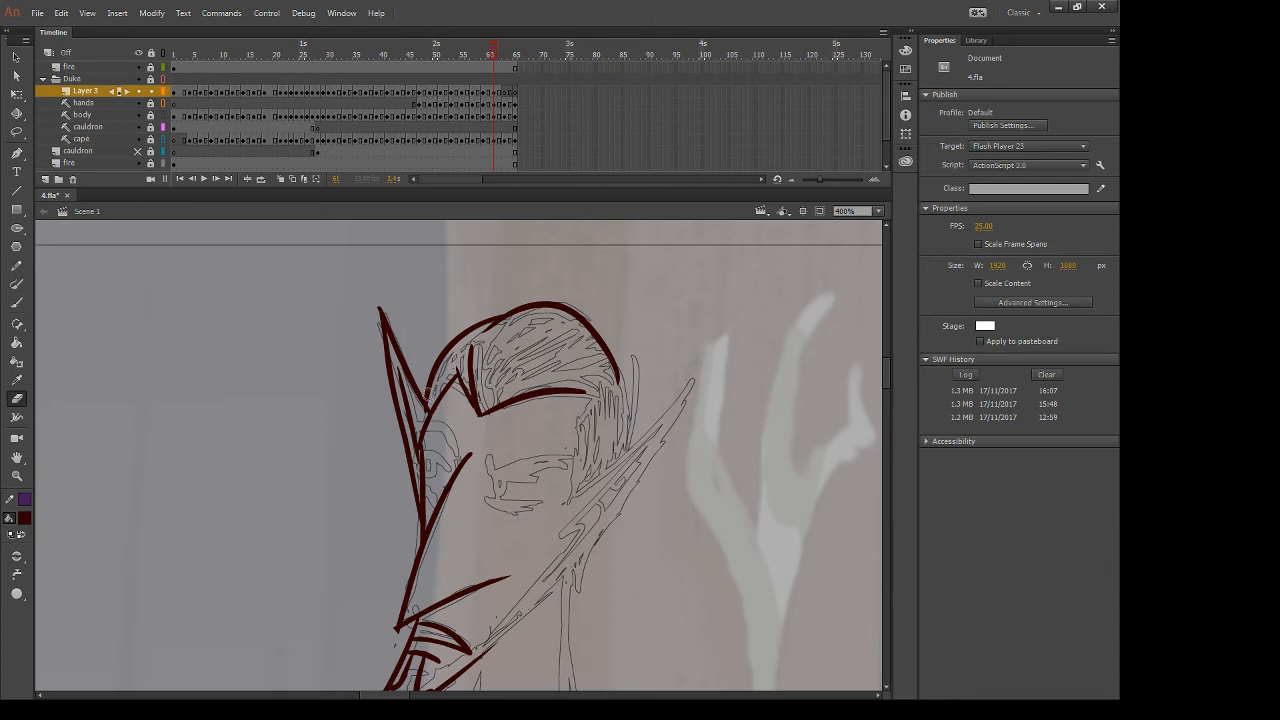
key("b")
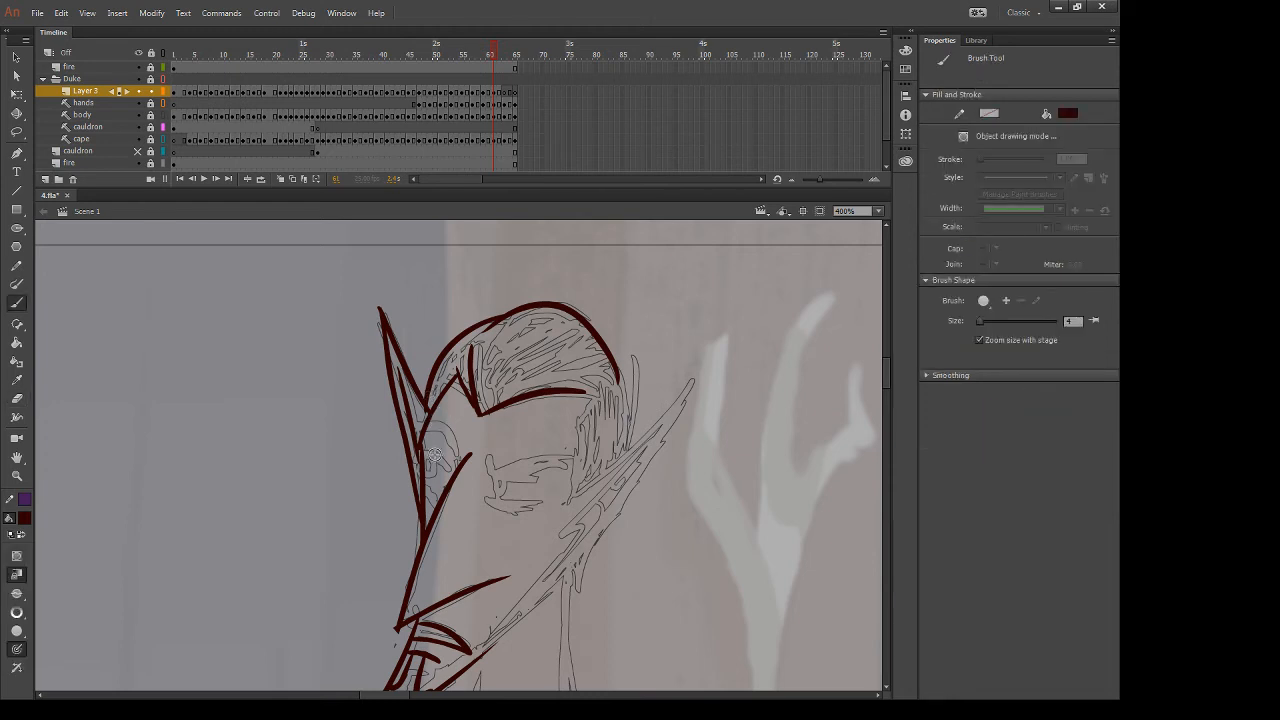
Ink the far eye beside the nose bridge and the near eye's upper and lower lid lines over the sketch
left_click_drag(436, 454, 450, 474)
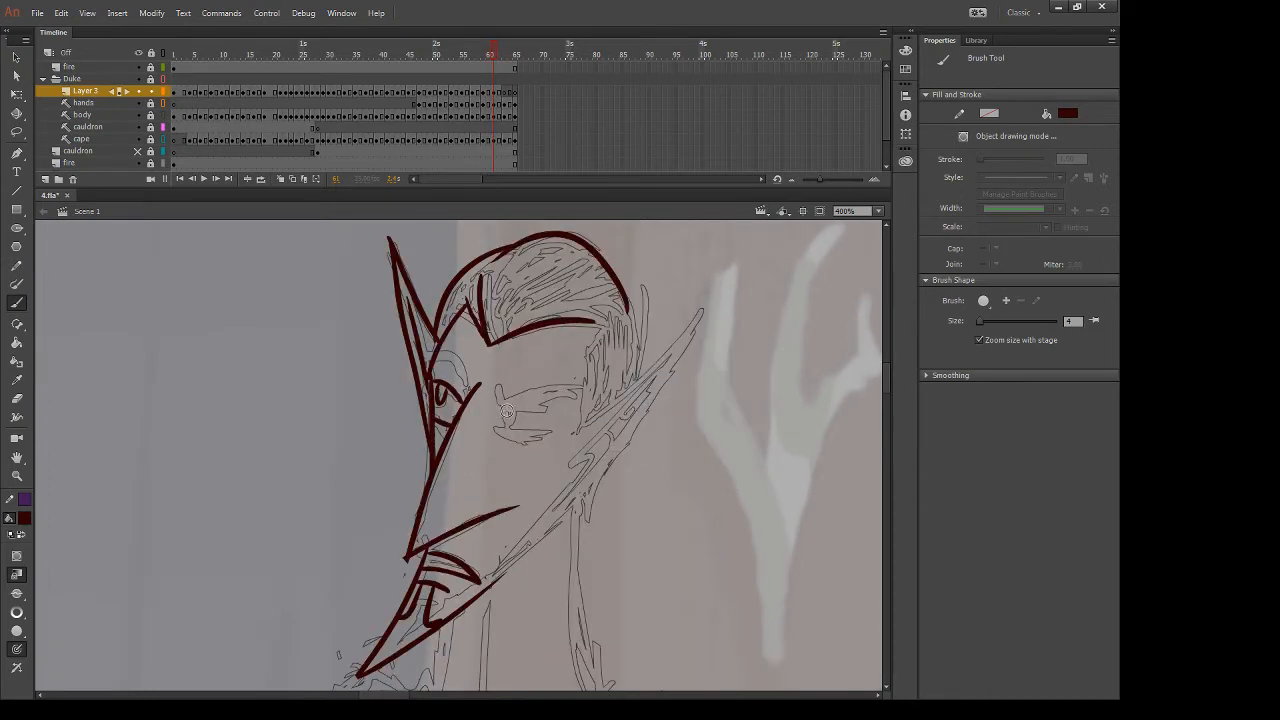
left_click_drag(503, 410, 567, 409)
left_click_drag(492, 432, 560, 434)
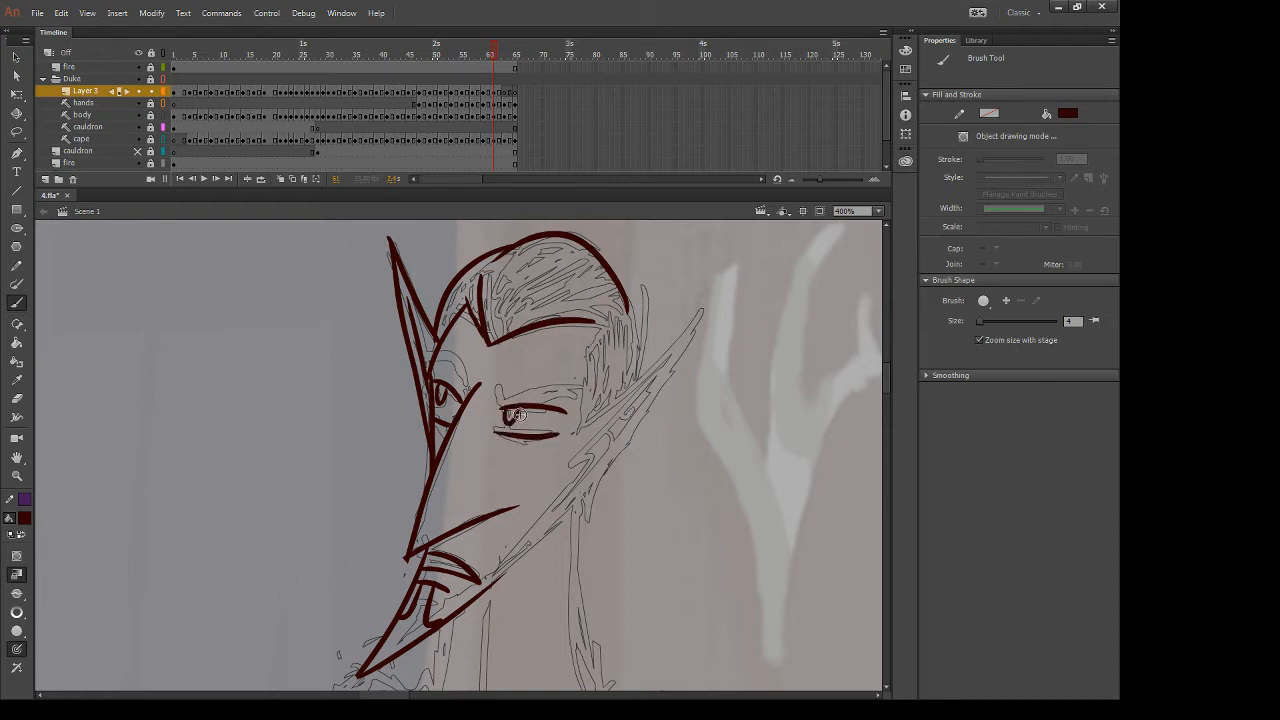
Draw the eyebrow above the wider, nearer eye with black Brush strokes on frame 61
left_click(57, 558)
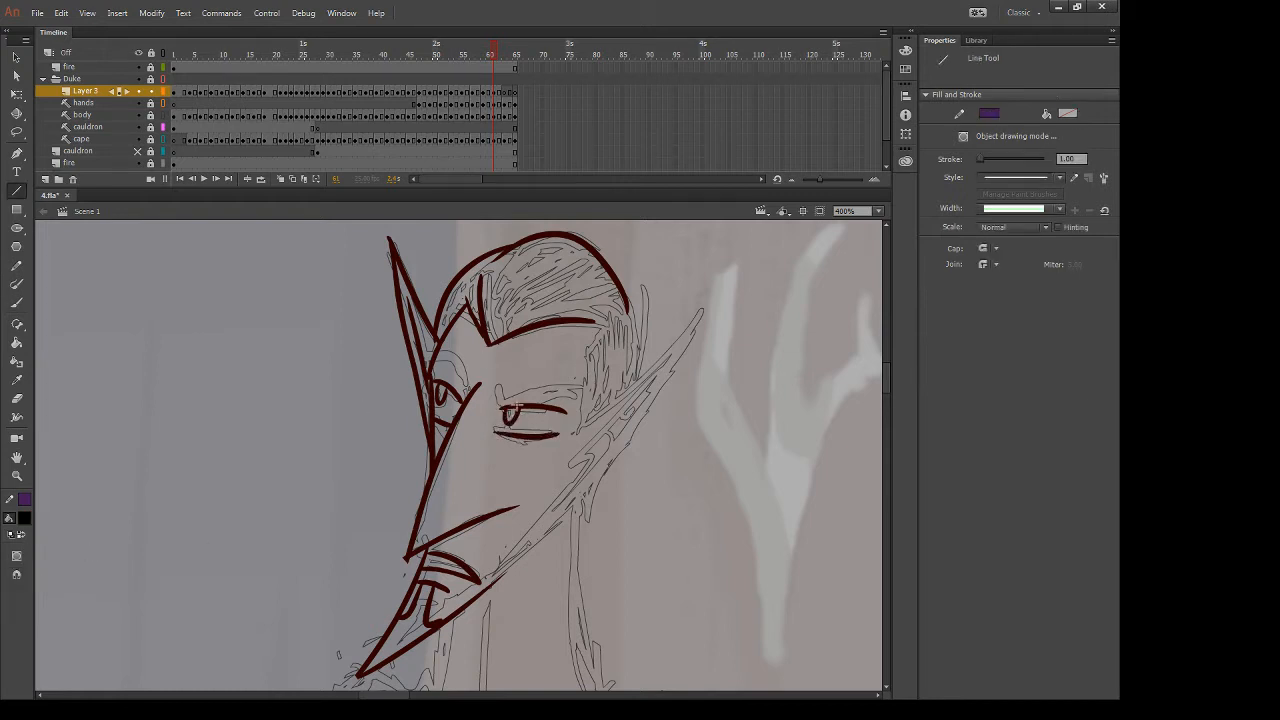
left_click_drag(497, 398, 590, 394)
left_click_drag(508, 402, 590, 393)
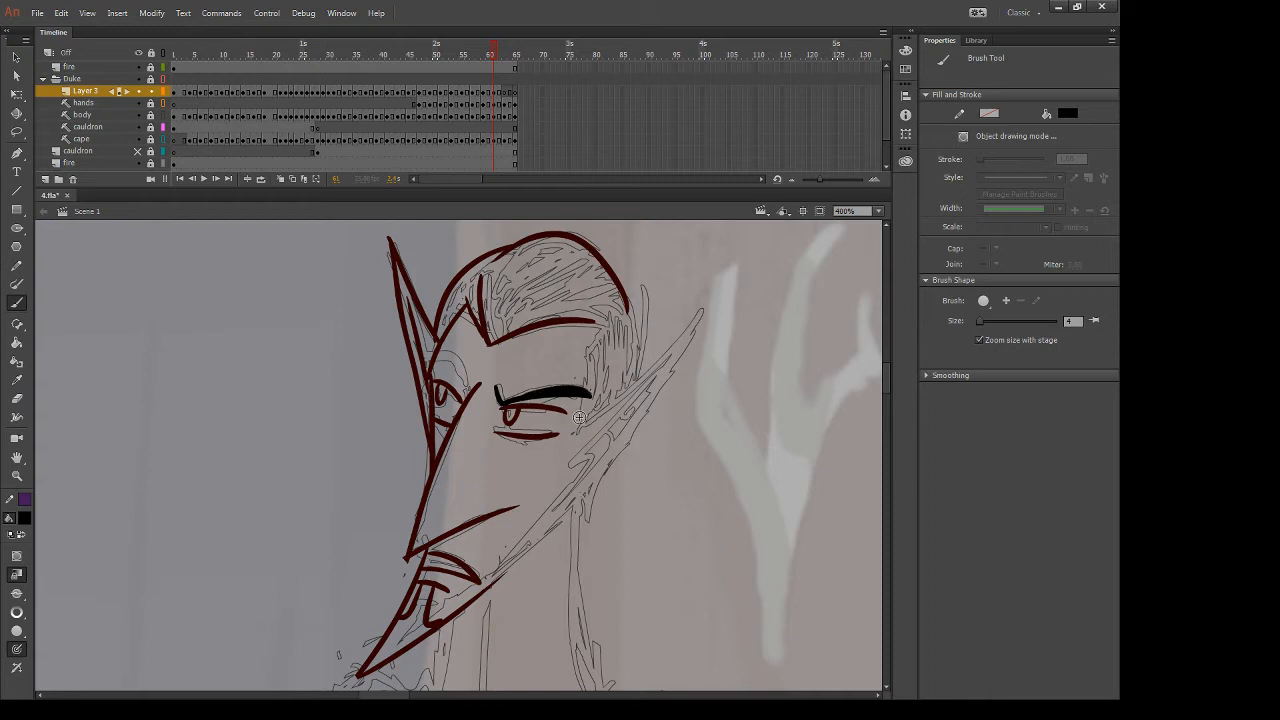
key("ctrl+z")
key("ctrl+z")
left_click_drag(511, 400, 592, 391)
Brush a curved black eyebrow over the far eye, beside the bridge of the nose
left_click_drag(434, 358, 468, 394)
left_click_drag(439, 353, 470, 400)
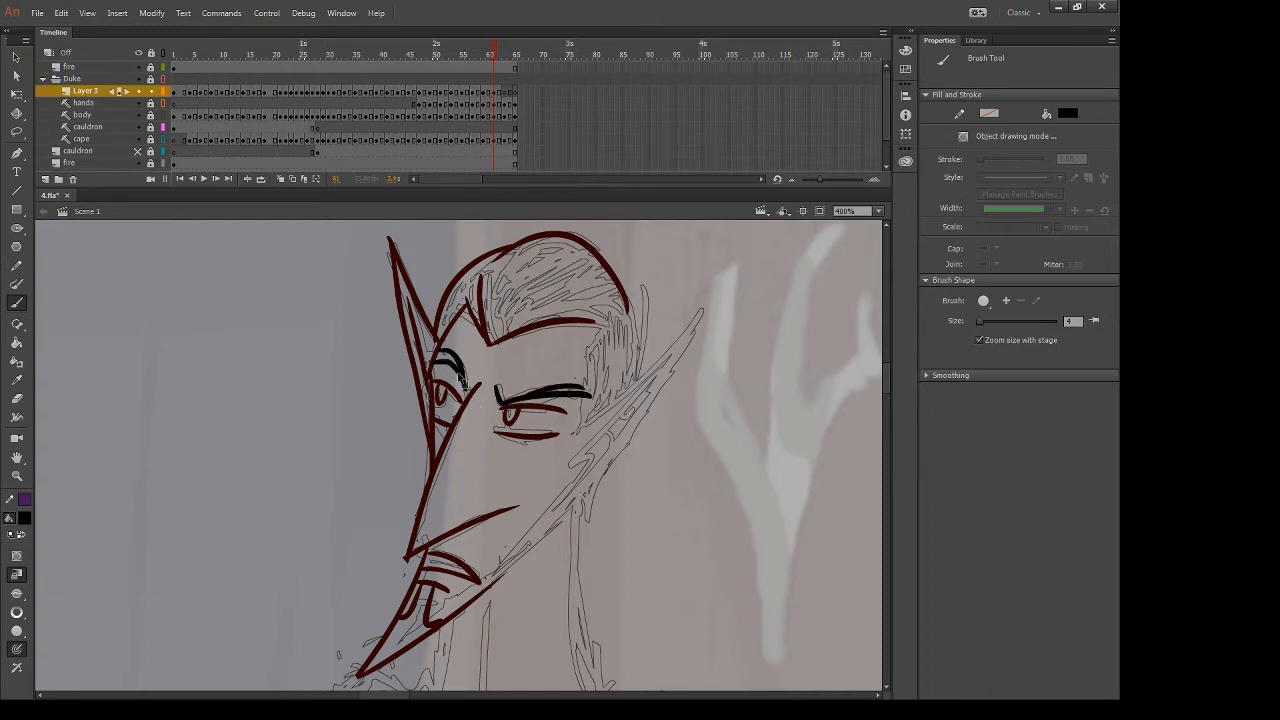
key("ctrl+z")
left_click_drag(440, 354, 468, 398)
Sample the dark red outline colour and extend the front hairline toward the temple with the Brush
key("i")
left_click(488, 298)
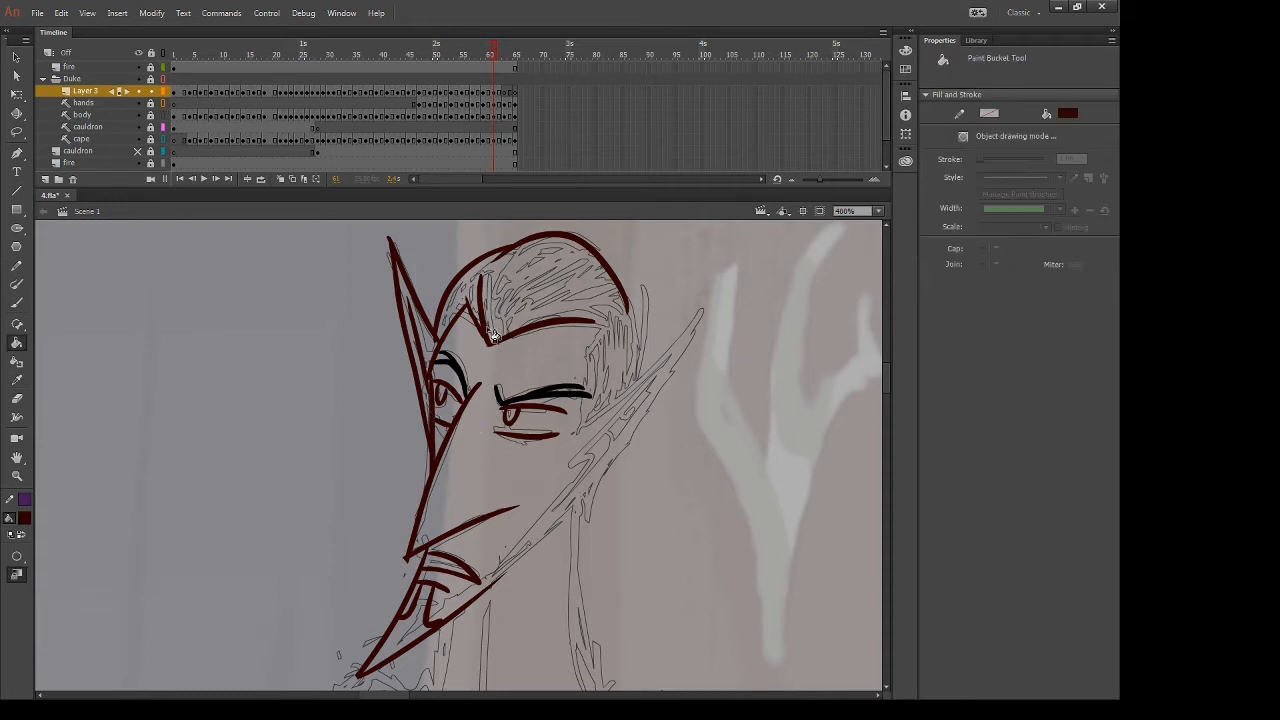
key("b")
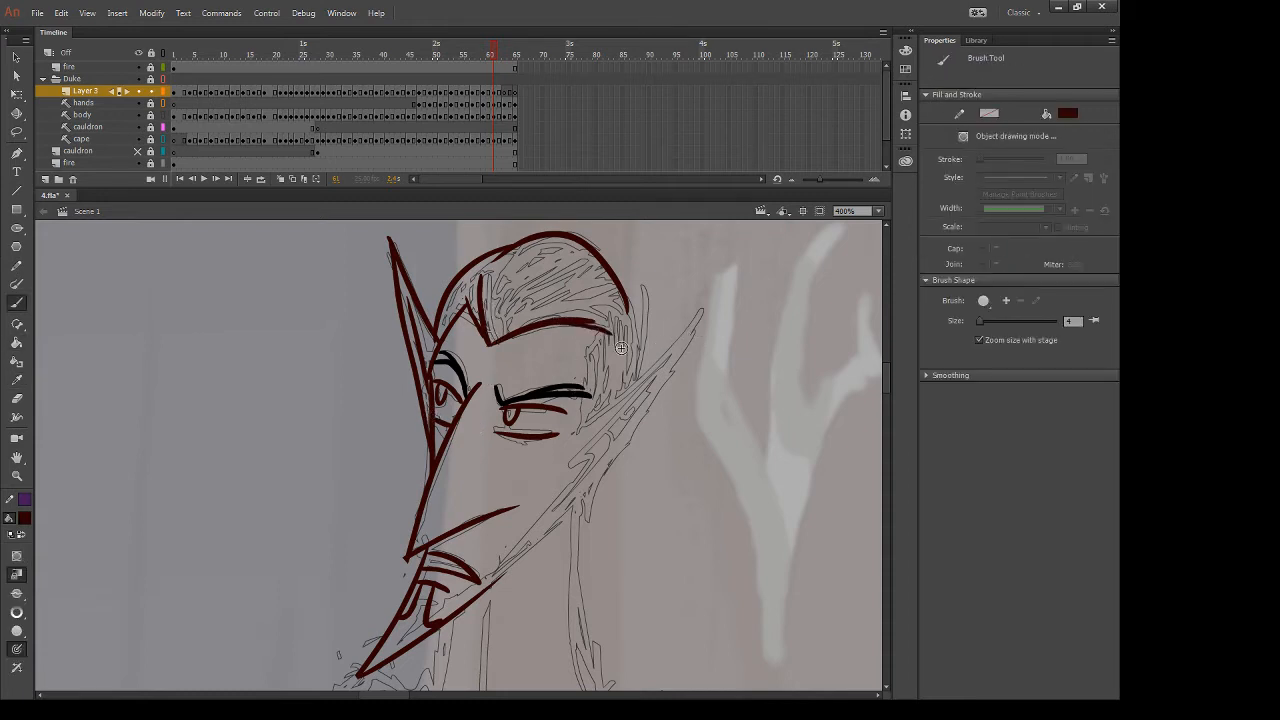
Erase the back curve of the skull and redraw it as a longer, smoother dark red stroke following the sketch
key("i")
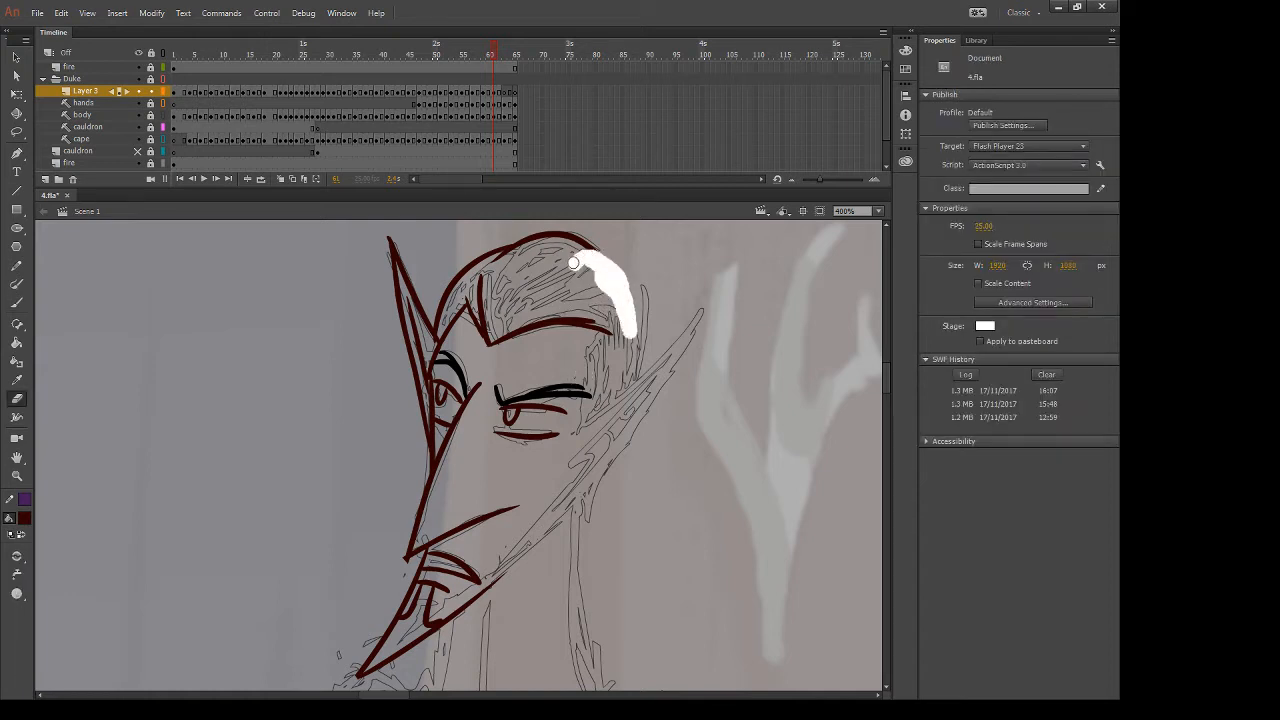
key("b")
left_click_drag(574, 241, 632, 328)
key("ctrl+z")
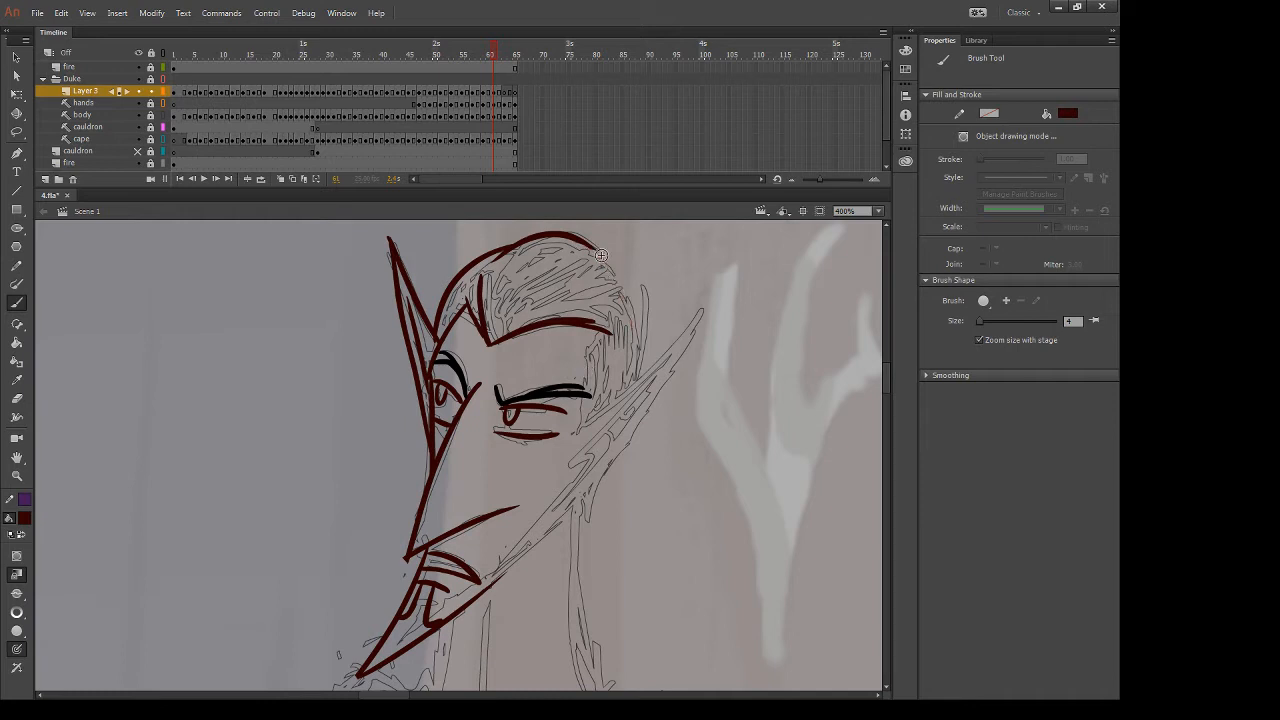
left_click_drag(585, 241, 626, 320)
key("ctrl+z")
left_click_drag(580, 239, 634, 322)
key("ctrl+z")
left_click_drag(582, 240, 618, 339)
key("ctrl+z")
left_click_drag(573, 238, 638, 333)
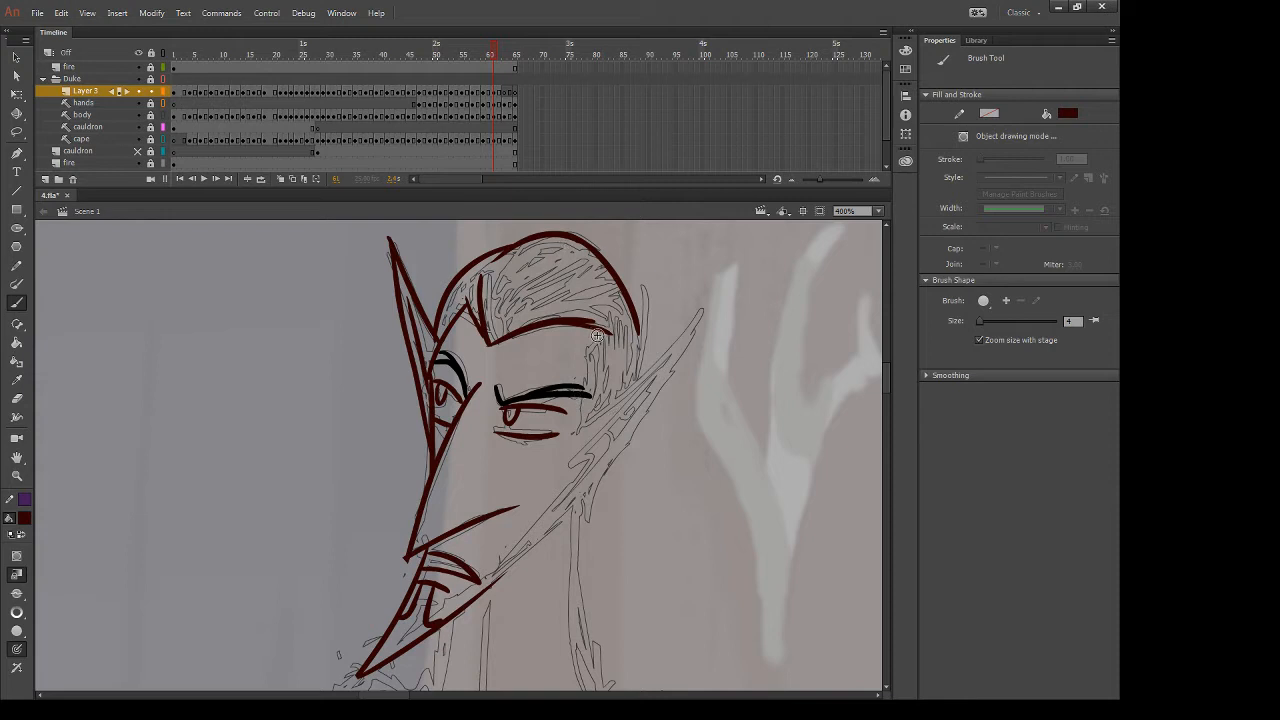
Draw the near pointed ear and the jawline down to the chin, and erase the overshoot at the ear tip
left_click_drag(584, 436, 728, 294)
key("ctrl+z")
mouse_move(583, 434)
left_mouse_down()
mouse_move(729, 292)
mouse_move(536, 566)
mouse_move(462, 611)
left_mouse_up()
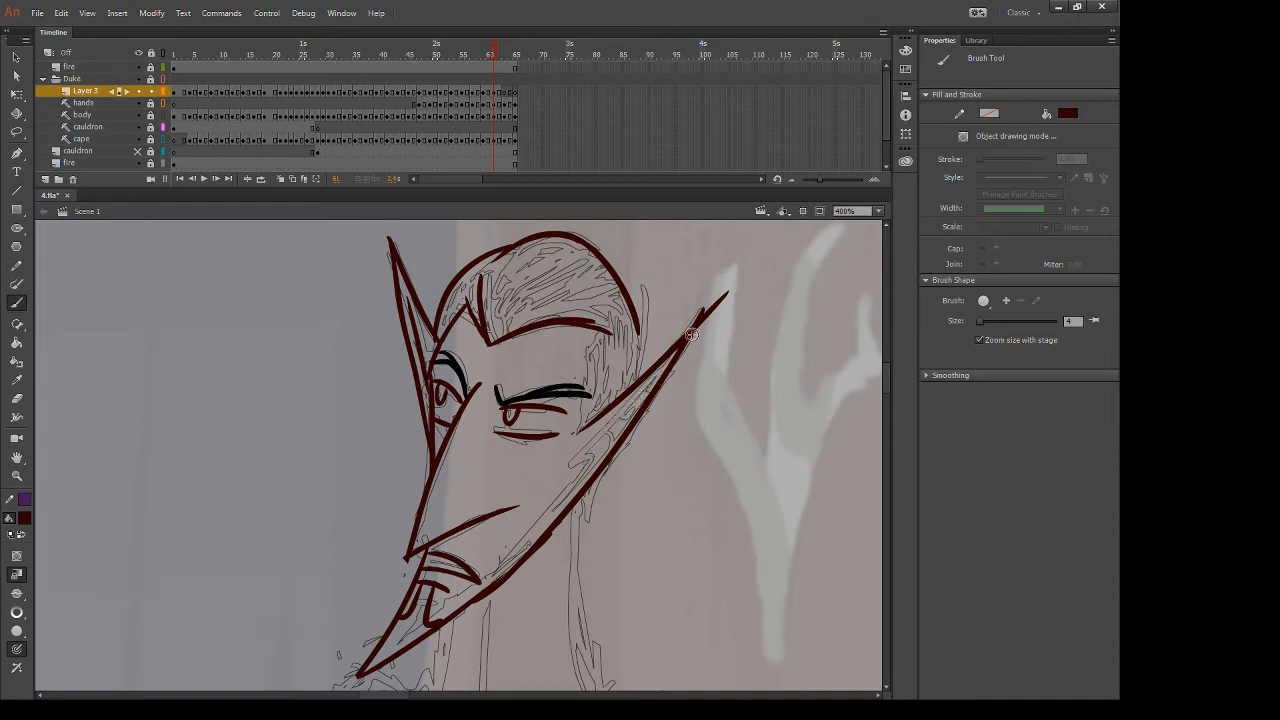
key("e")
mouse_move(700, 318)
left_mouse_down()
mouse_move(714, 286)
mouse_move(695, 355)
mouse_move(720, 294)
left_mouse_up()
Lasso the near ear, stretch it slightly outward with Free Transform, and trim its tip with the Eraser
key("l")
key("l")
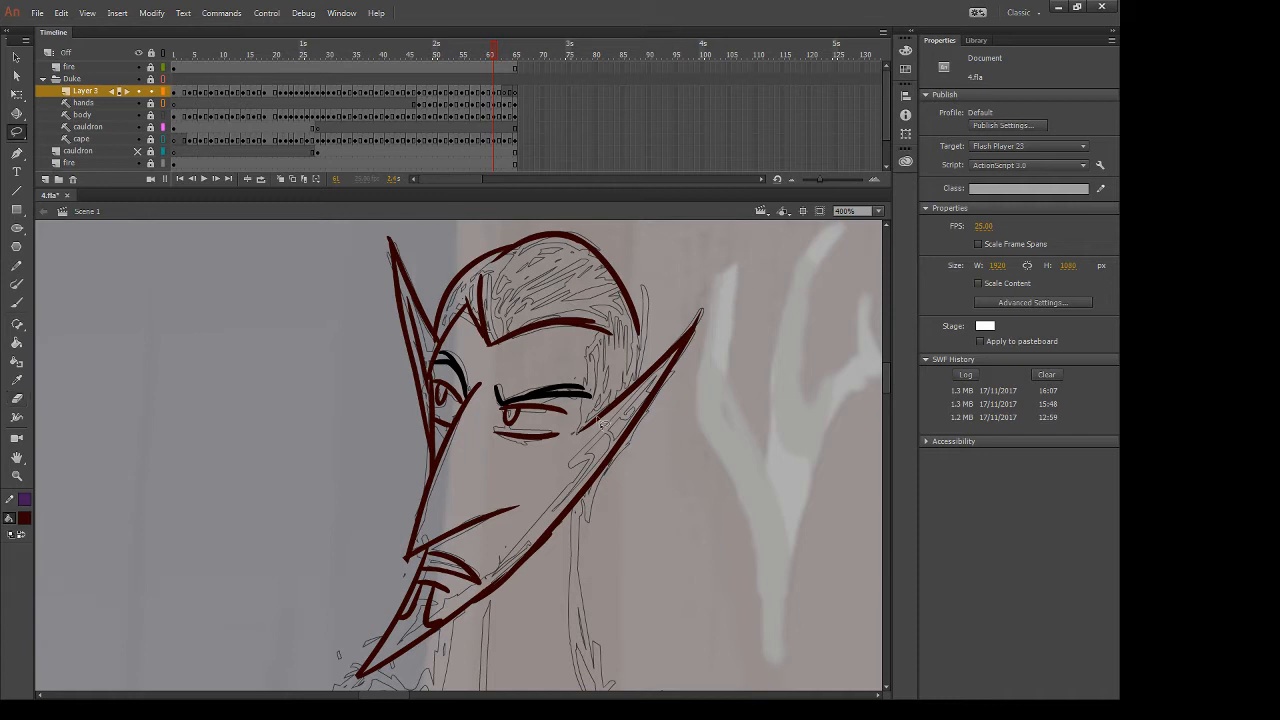
left_click_drag(617, 393, 640, 352)
key("q")
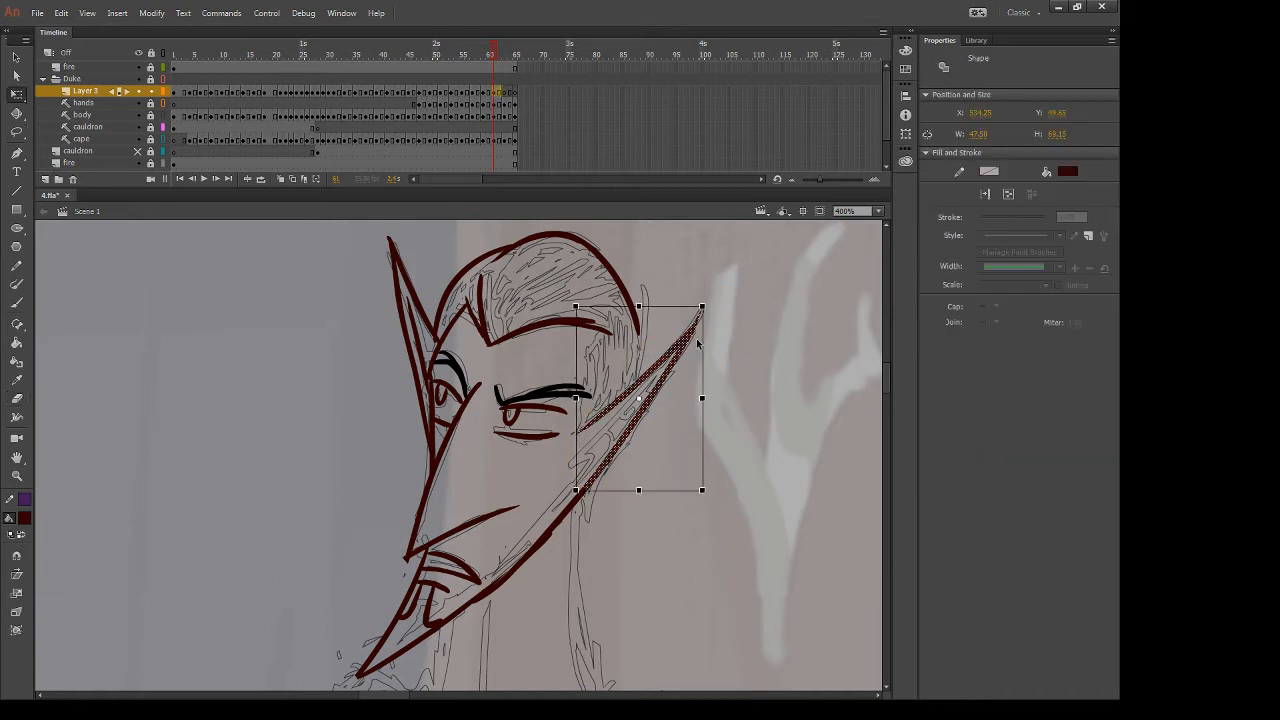
left_click_drag(703, 401, 722, 378)
key("b")
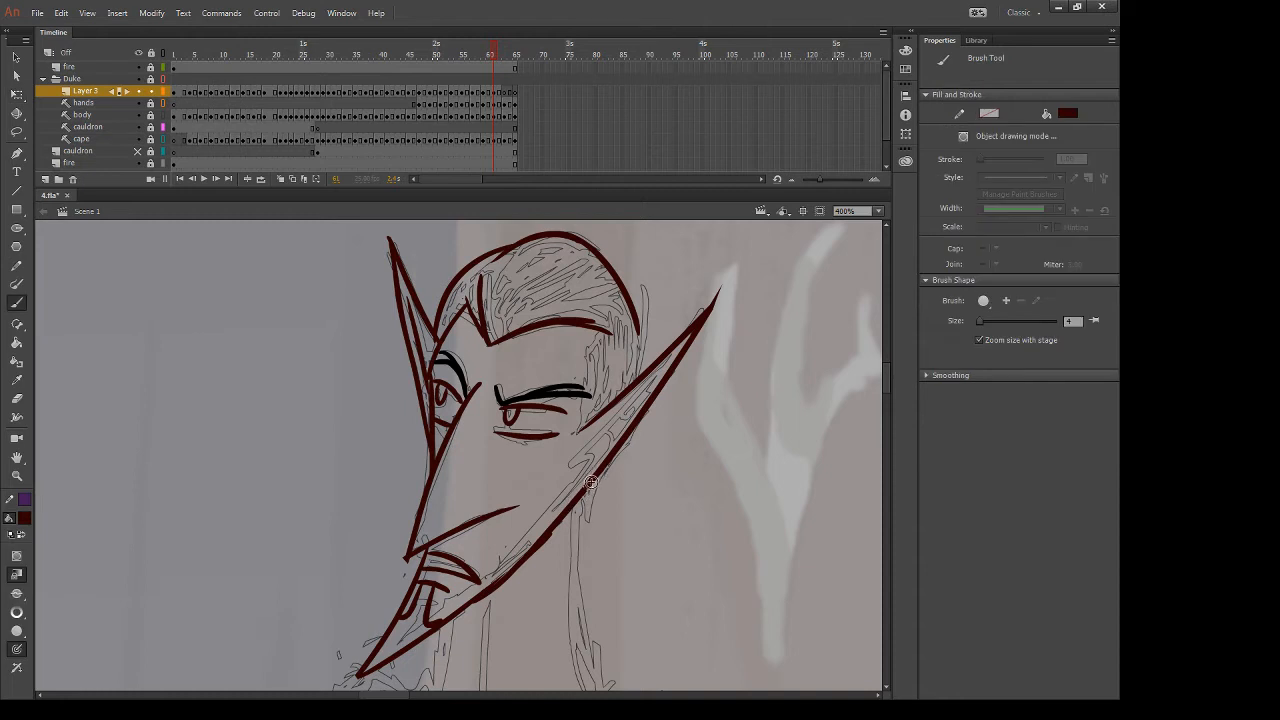
key("e")
left_click_drag(722, 281, 713, 312)
Draw the inner fold lines of the near ear from below its tip down to the lobe
key("b")
left_click_drag(660, 367, 578, 464)
key("ctrl+z")
mouse_move(668, 362)
left_mouse_down()
mouse_move(592, 440)
mouse_move(590, 467)
left_mouse_up()
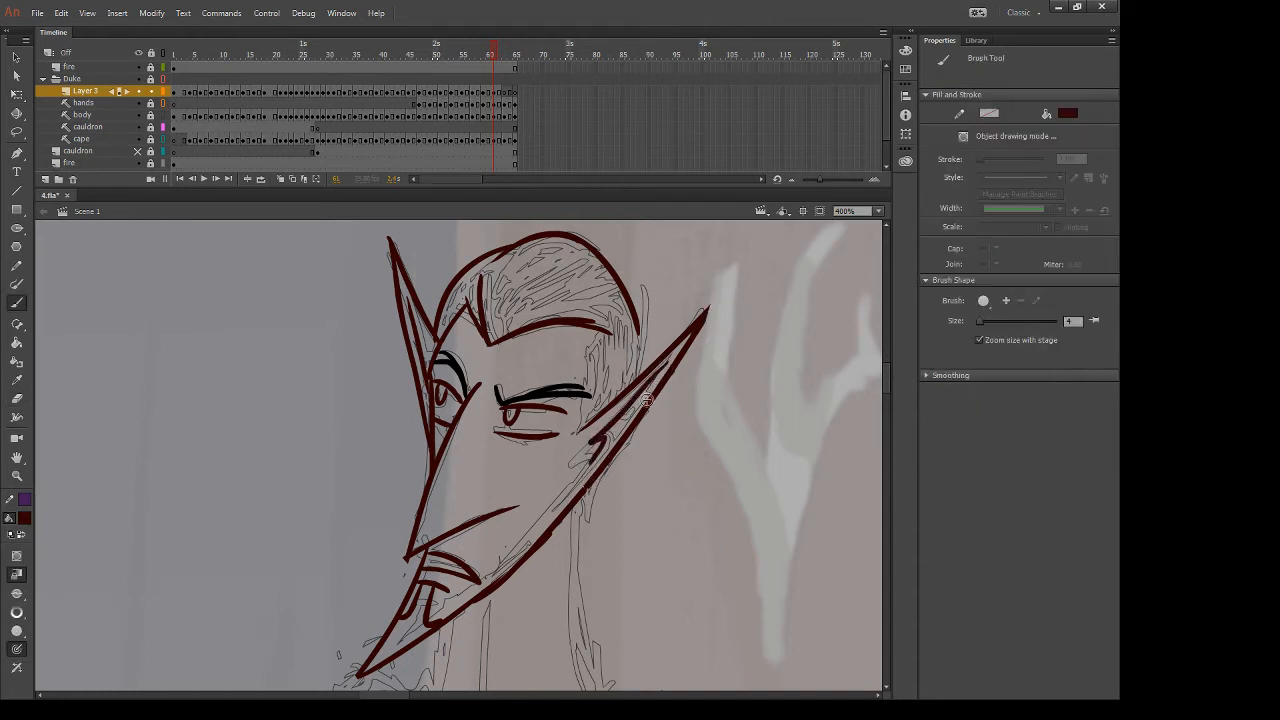
key("ctrl+z")
mouse_move(671, 361)
left_mouse_down()
mouse_move(583, 431)
mouse_move(593, 470)
left_mouse_up()
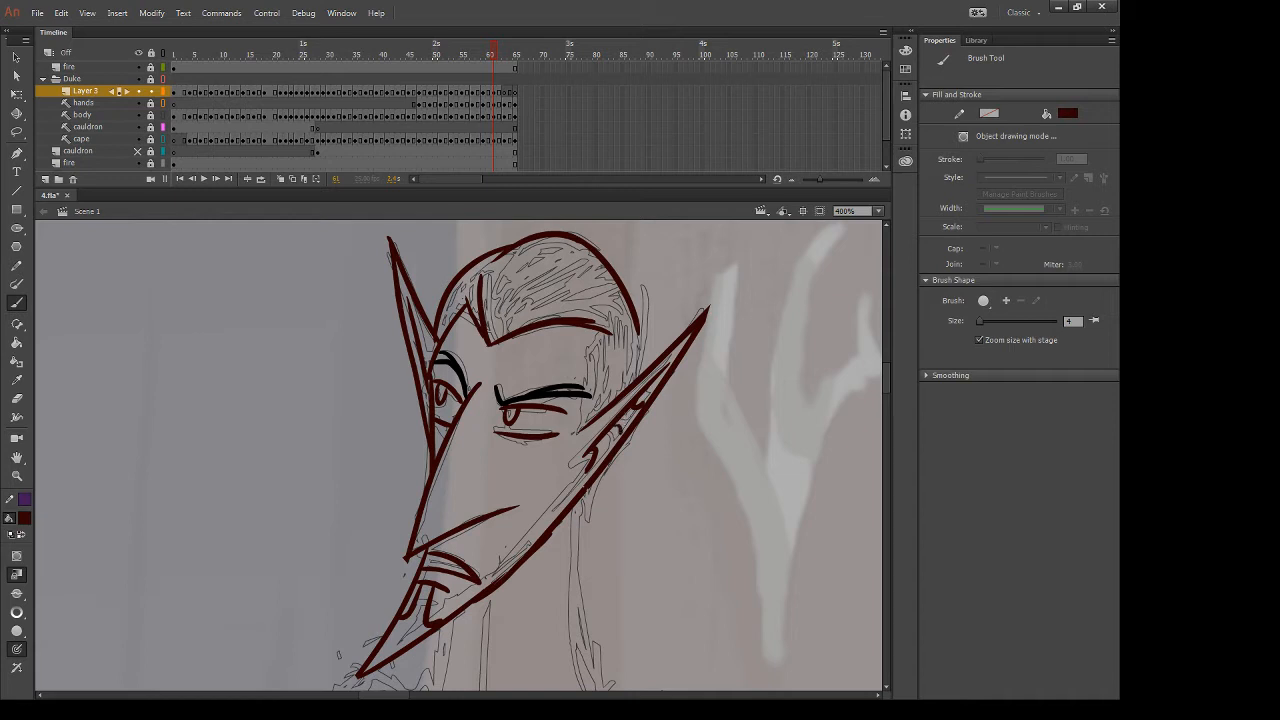
Draw the sideburn edge down to the ear and extend the back-of-head outline to meet the ear
left_click_drag(606, 336, 590, 432)
mouse_move(604, 286)
left_mouse_down()
mouse_move(649, 350)
mouse_move(643, 374)
left_mouse_up()
key("ctrl+z")
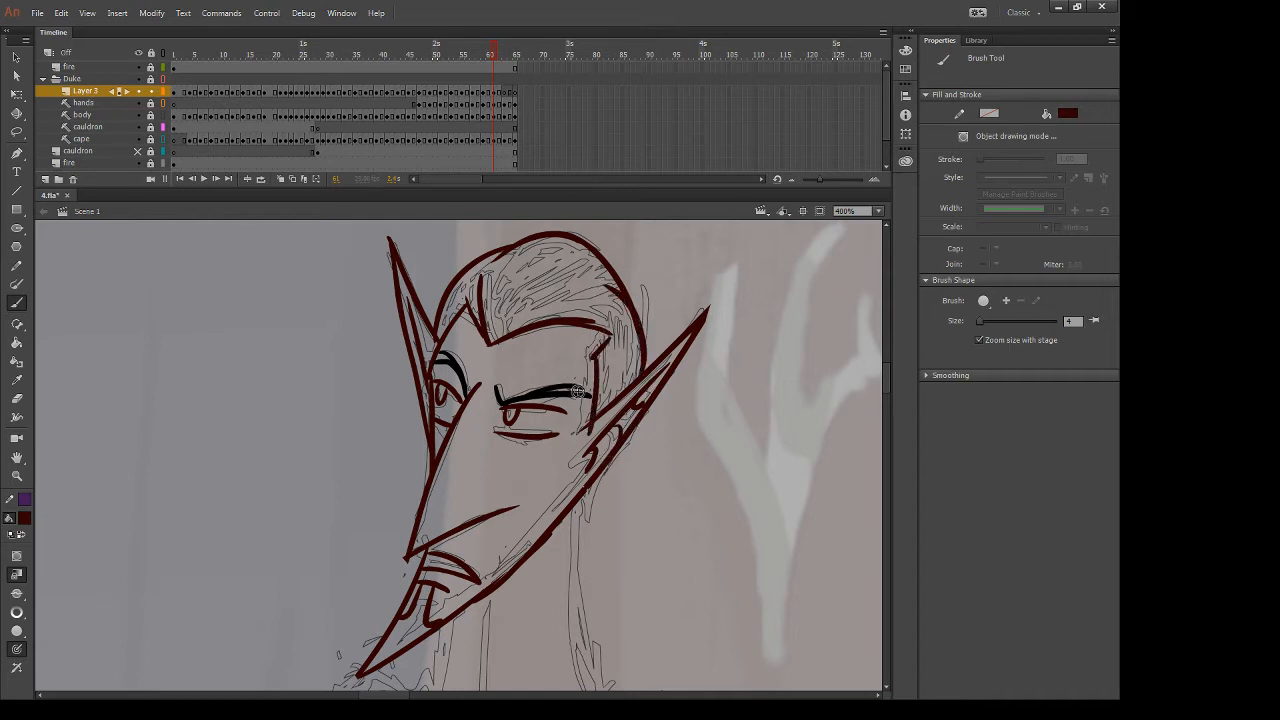
Compare with the previous frame and rework the outline along the top of the head with the Eraser and Brush
key("e")
key("b")
left_click_drag(693, 263, 724, 266)
key("e")
left_click_drag(798, 331, 715, 382)
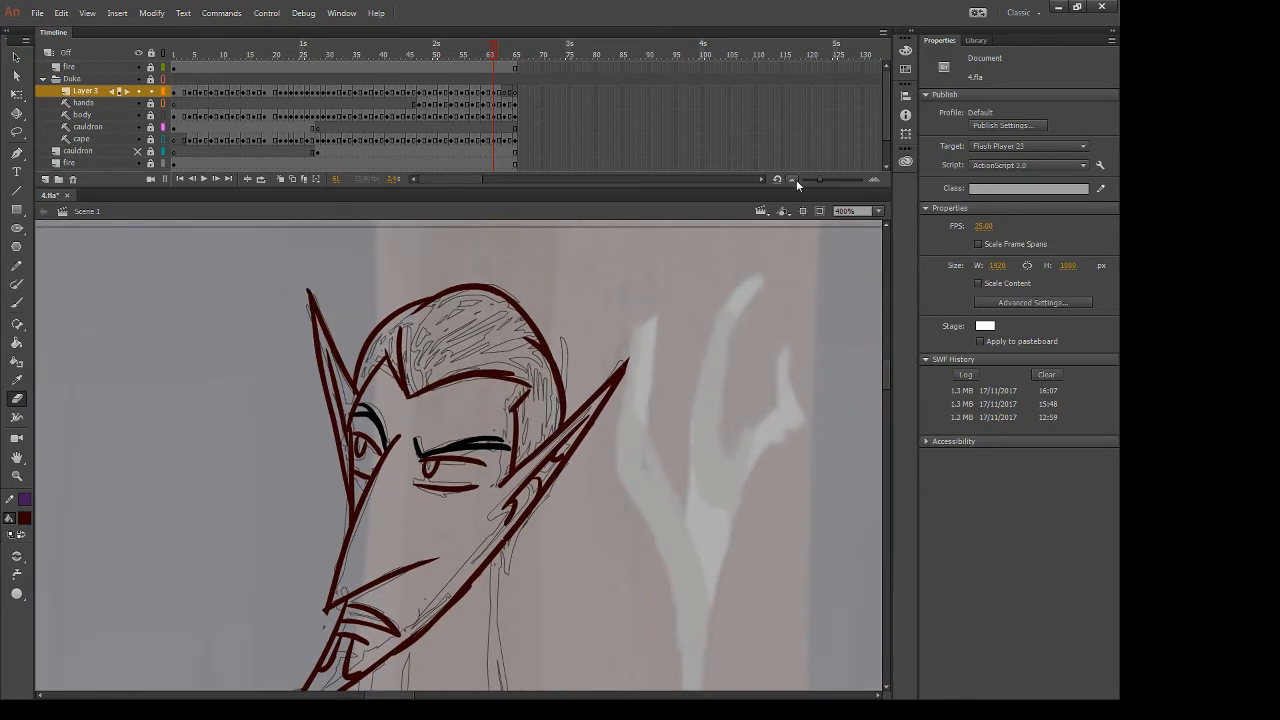
key("comma")
key("period")
mouse_move(474, 273)
left_mouse_down()
mouse_move(504, 284)
mouse_move(479, 279)
mouse_move(540, 334)
left_mouse_up()
key("b")
key("e")
left_click_drag(471, 273, 428, 284)
key("b")
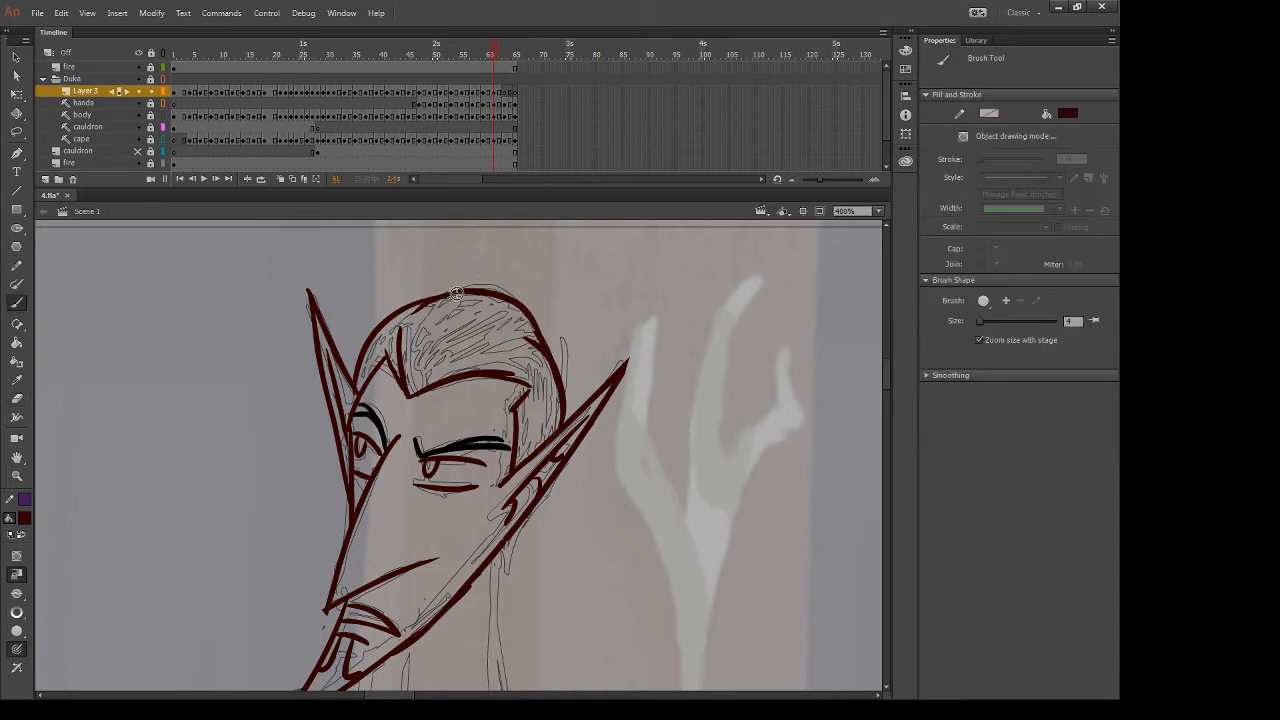
key("comma")
key("period")
Draw the back neck line from below the ear and the long inner neck line below the jaw
left_click_drag(599, 582, 629, 448)
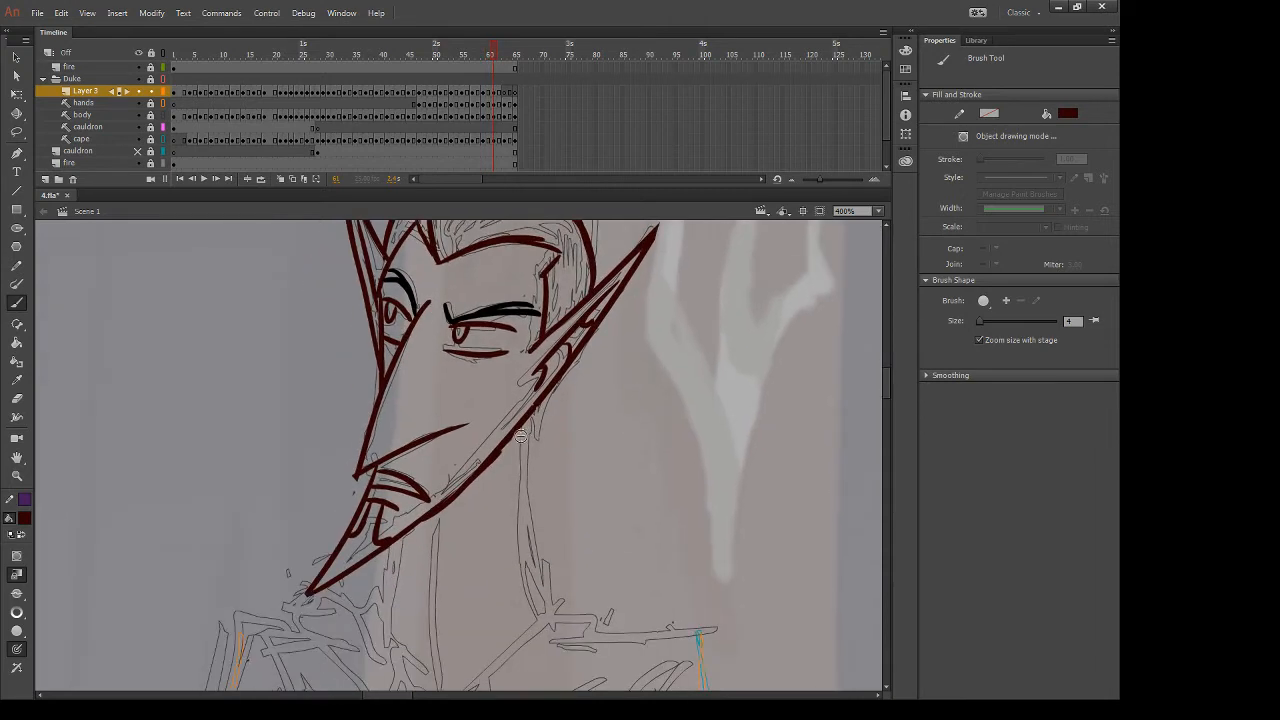
left_click_drag(528, 421, 530, 642)
key("ctrl+z")
left_click_drag(526, 404, 548, 662)
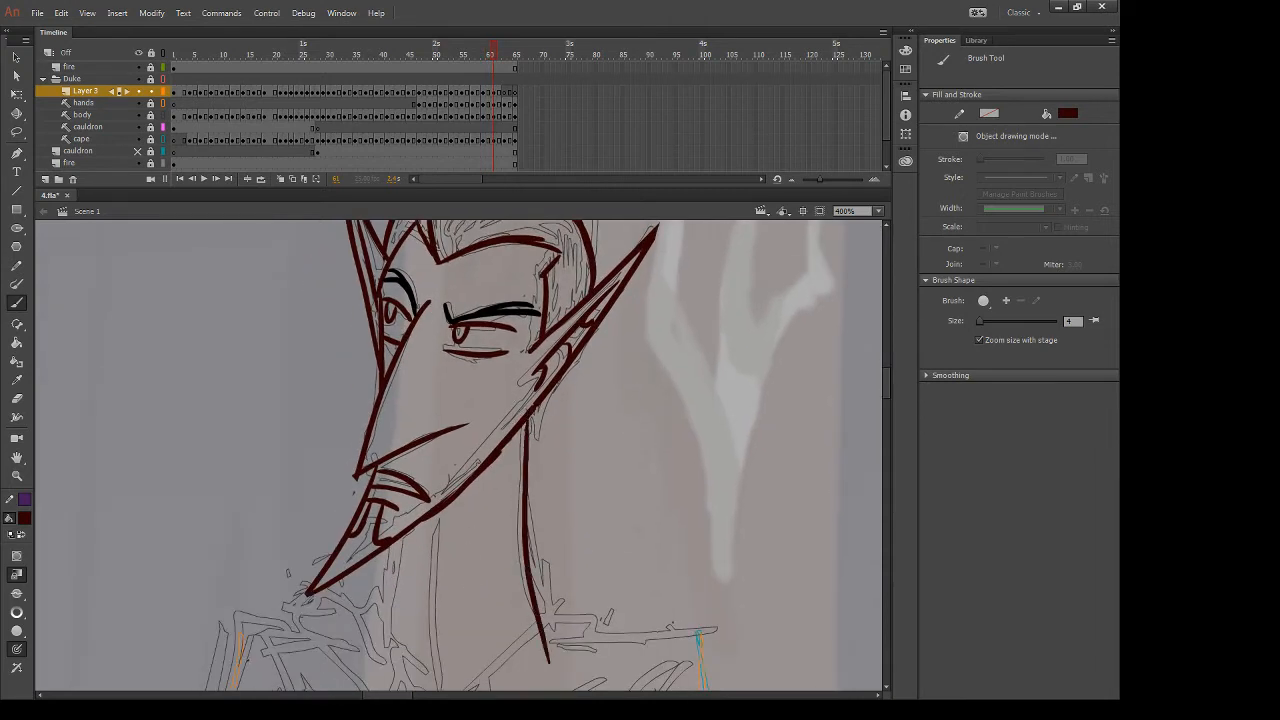
left_click_drag(521, 547, 543, 442)
left_click_drag(458, 410, 463, 650)
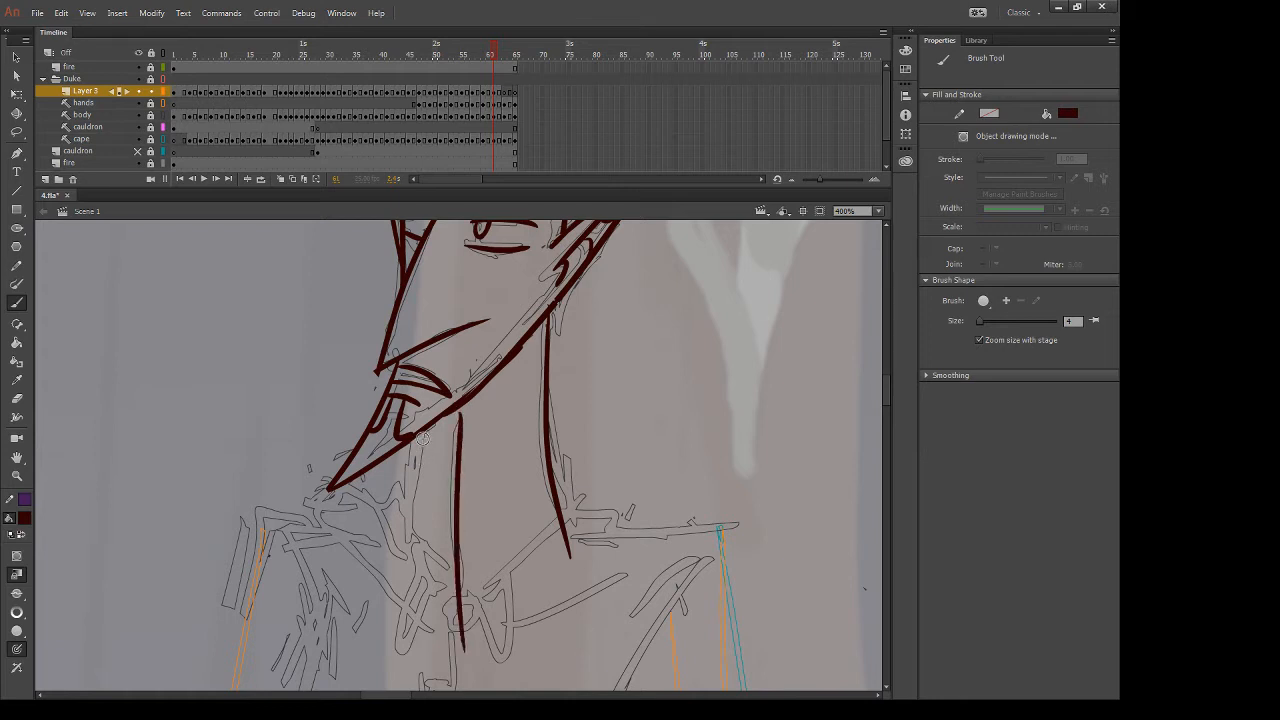
Draw the front neck line below the chin and trim the lower ends of the neck lines with the Eraser
left_click_drag(422, 437, 405, 570)
key("ctrl+z")
left_click_drag(417, 440, 410, 568)
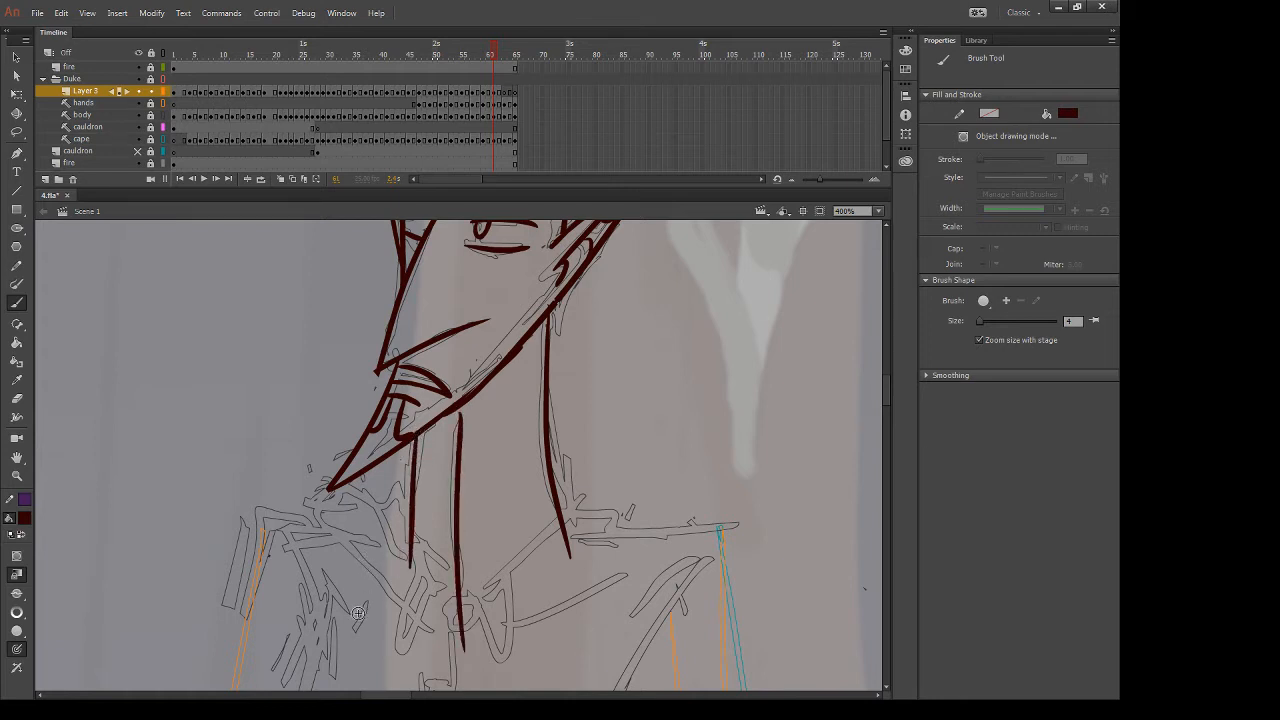
key("ctrl+z")
left_click_drag(417, 436, 410, 562)
key("ctrl+z")
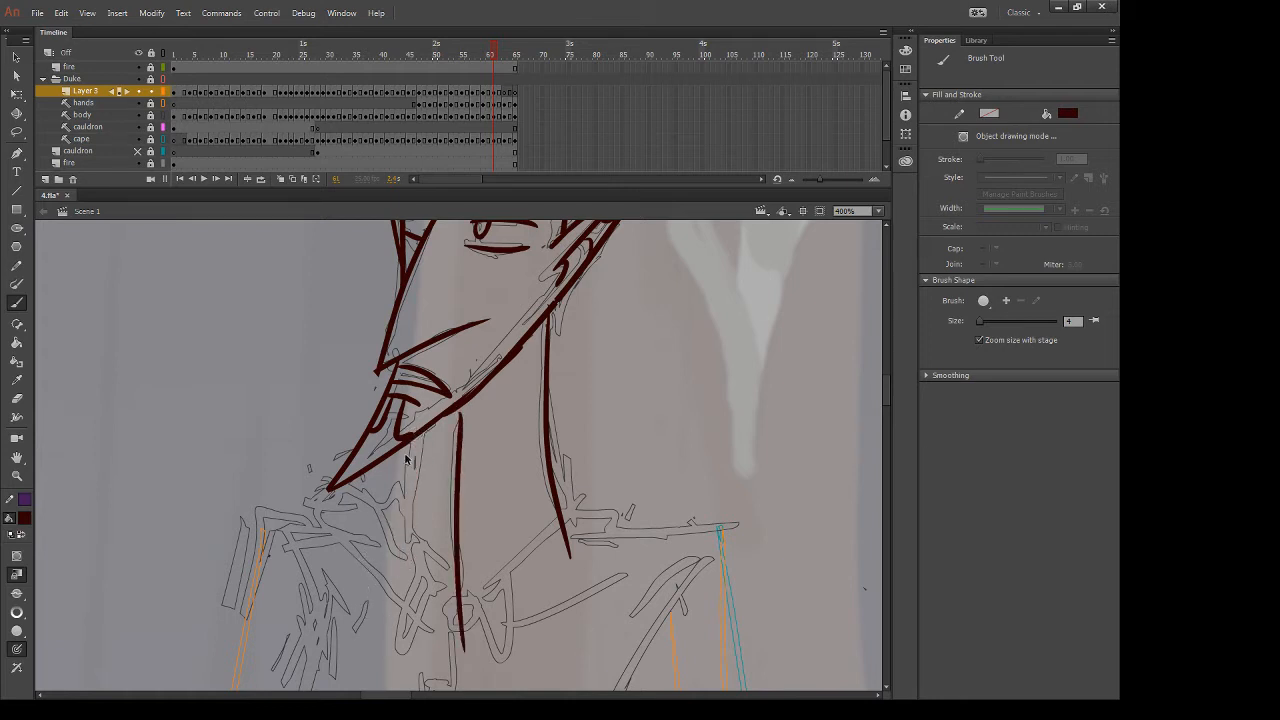
key("e")
mouse_move(386, 512)
left_mouse_down()
mouse_move(387, 542)
mouse_move(466, 621)
mouse_move(460, 670)
left_mouse_up()
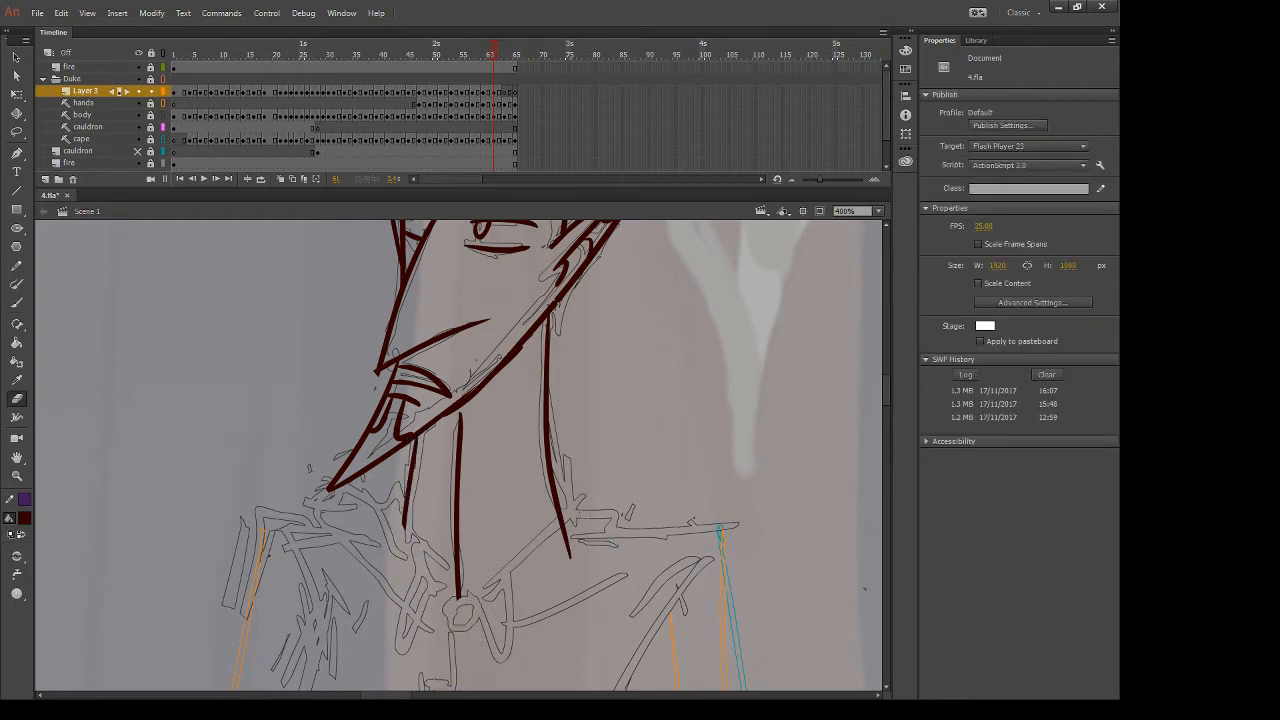
mouse_move(588, 510)
left_mouse_down()
mouse_move(580, 541)
mouse_move(556, 590)
left_mouse_up()
Draw the collar half under the chin: its scalloped top edge, fold, inner neckline and outer edge
key("b")
mouse_move(404, 497)
left_mouse_down()
mouse_move(303, 522)
mouse_move(386, 562)
left_mouse_up()
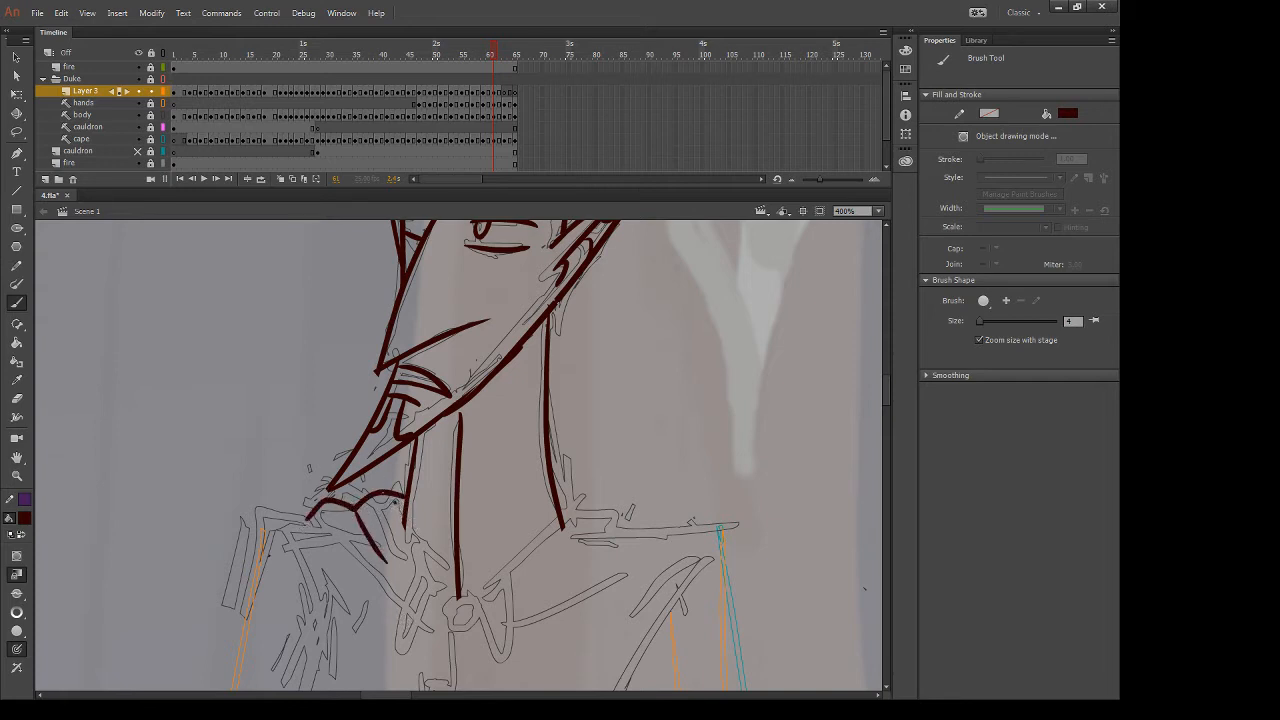
left_click_drag(395, 502, 483, 616)
left_click_drag(313, 519, 462, 651)
key("ctrl+z")
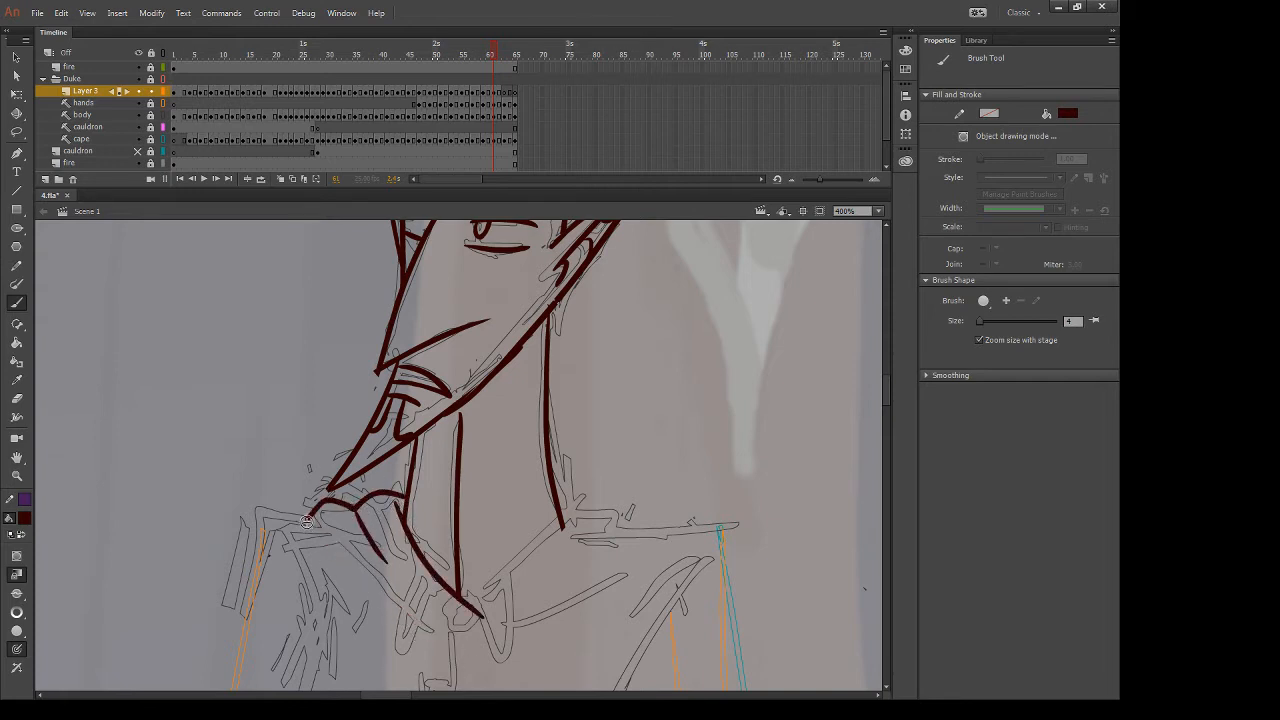
left_click_drag(306, 521, 458, 650)
key("ctrl+z")
left_click_drag(305, 521, 438, 638)
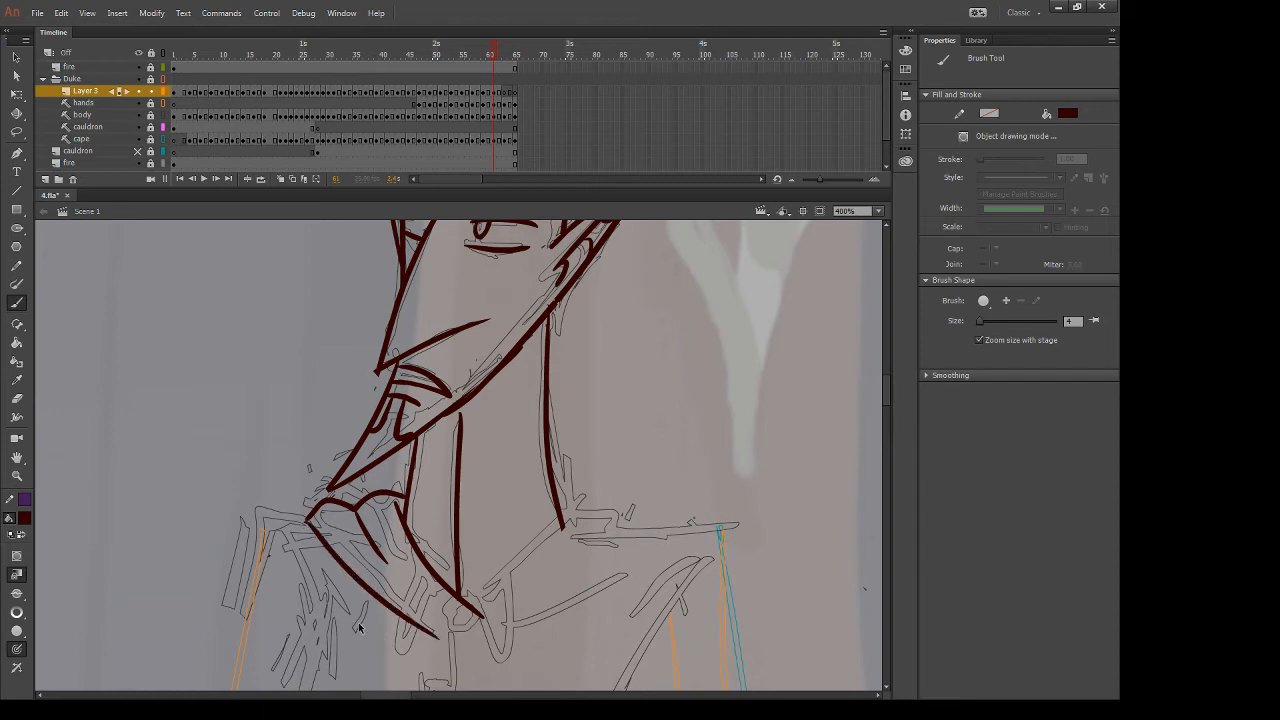
key("ctrl+z")
left_click_drag(305, 521, 446, 631)
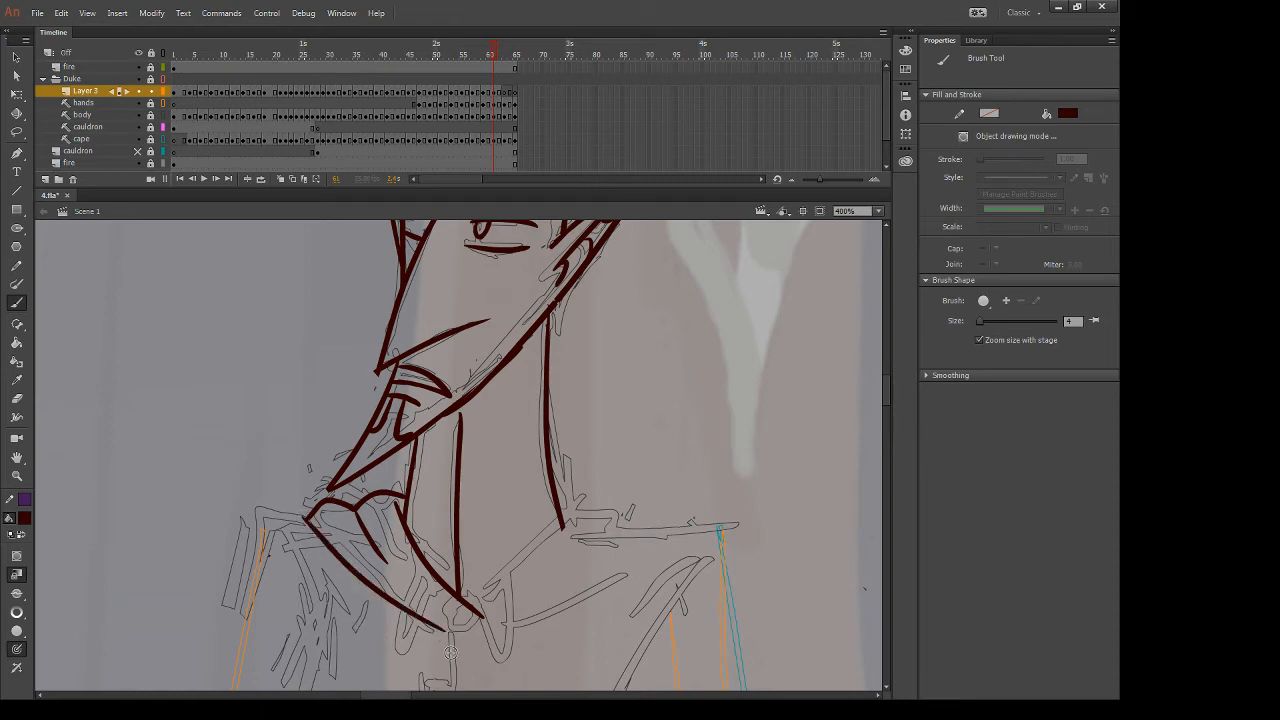
Draw the collar half behind the neck with its scalloped top, fold, inner neckline and outer edge, cleaning its ends
key("e")
mouse_move(508, 603)
left_mouse_down()
mouse_move(457, 610)
mouse_move(585, 490)
mouse_move(565, 540)
mouse_move(588, 495)
mouse_move(651, 535)
left_mouse_up()
key("b")
key("b")
left_click_drag(611, 514, 565, 550)
left_click_drag(445, 631, 659, 527)
key("ctrl+z")
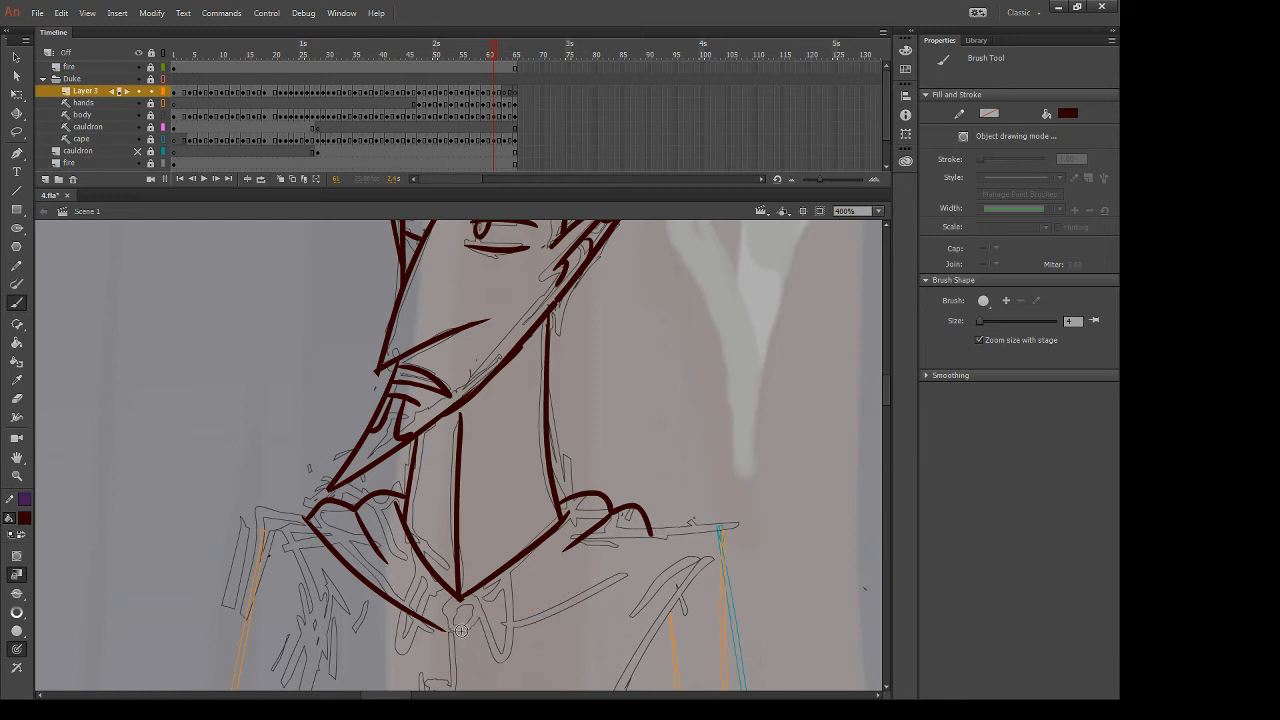
left_click_drag(450, 630, 672, 514)
key("ctrl+z")
mouse_move(446, 628)
left_mouse_down()
mouse_move(690, 522)
mouse_move(640, 522)
mouse_move(678, 526)
left_mouse_up()
key("e")
key("b")
key("ctrl+z")
key("e")
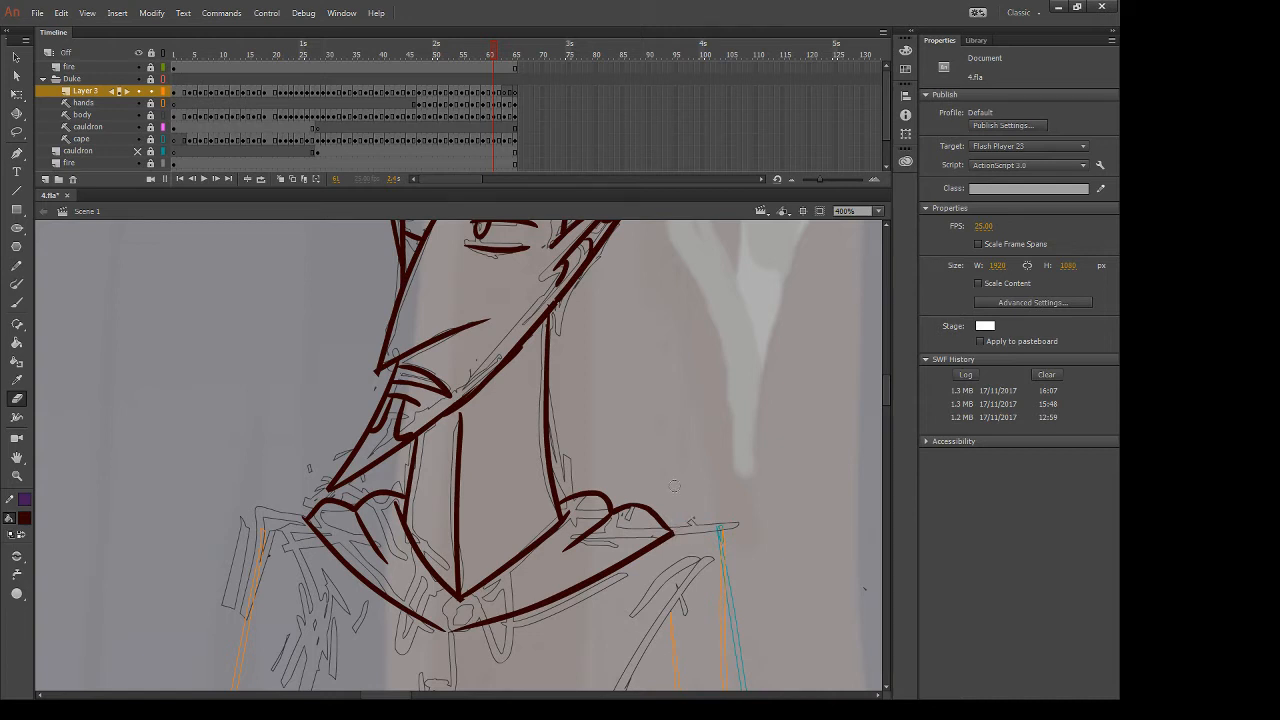
Clean up the outline just beyond the tip of the nose with the Eraser
scroll(590, 308, "up", 3)
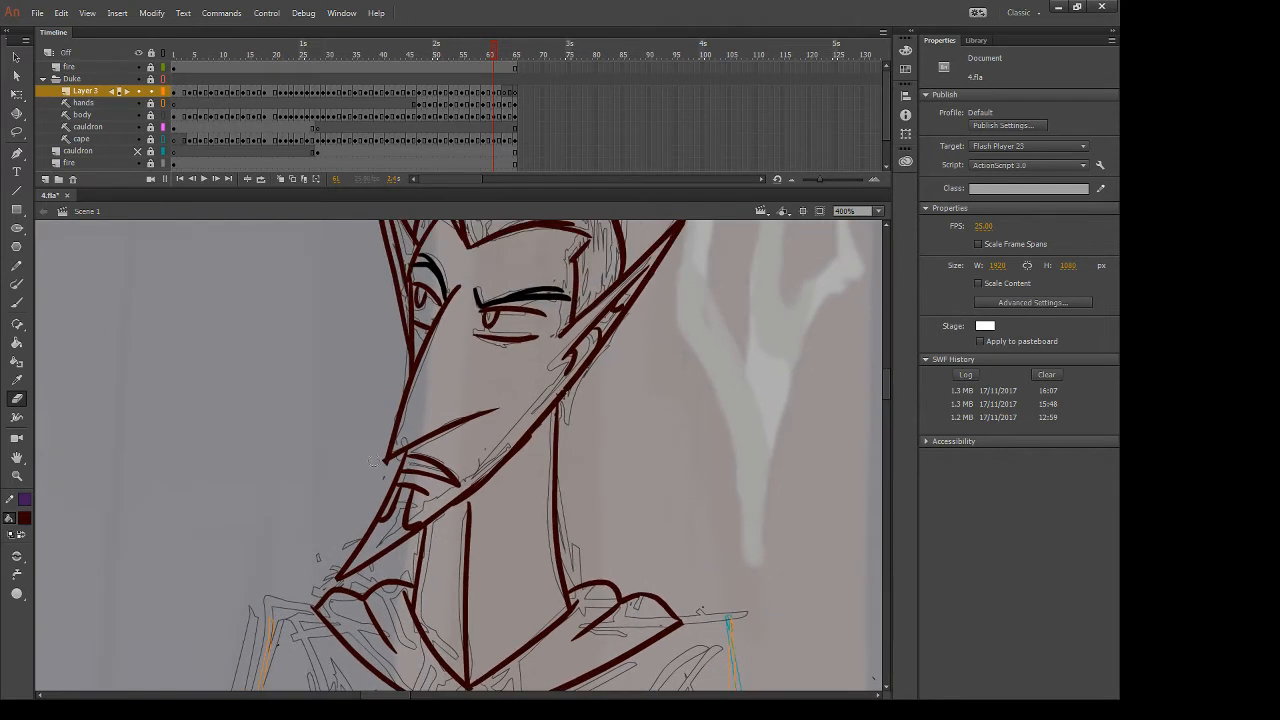
left_click_drag(375, 455, 380, 461)
left_click_drag(694, 289, 679, 362)
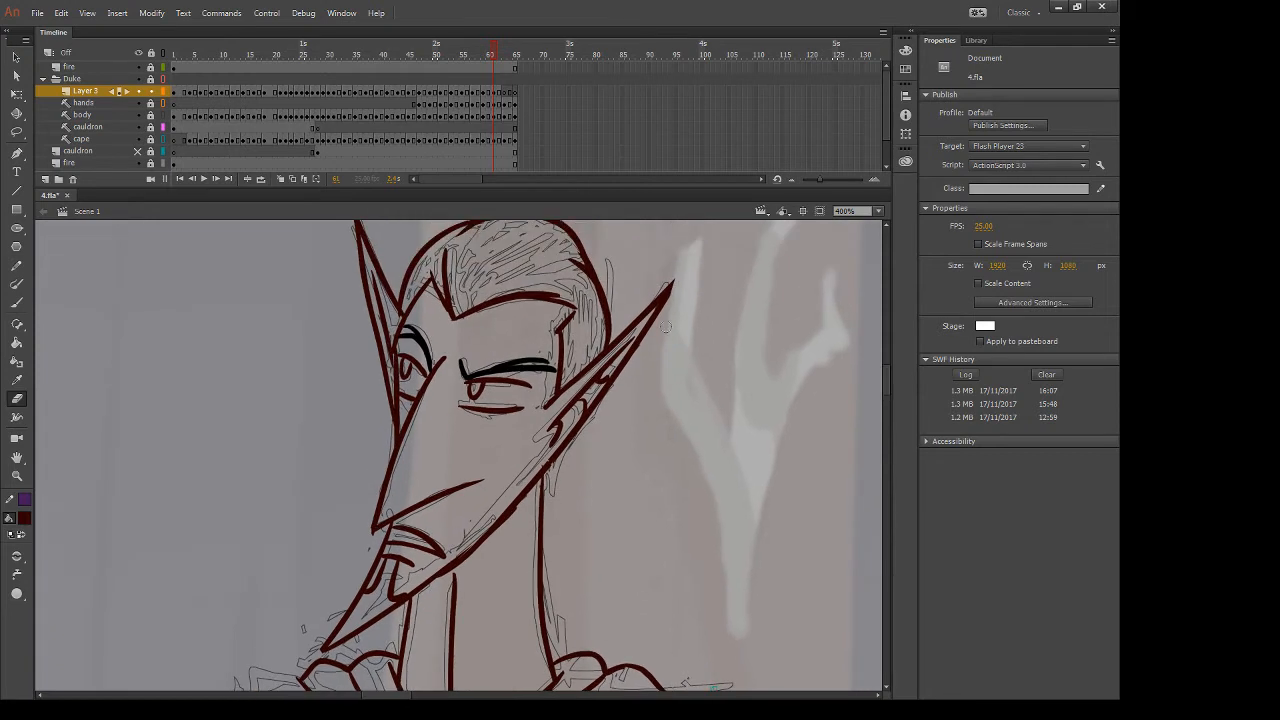
On frame 63, draw the bridge and underside of the nose with the Brush and trim the overlap at its tip
key("period")
key("period")
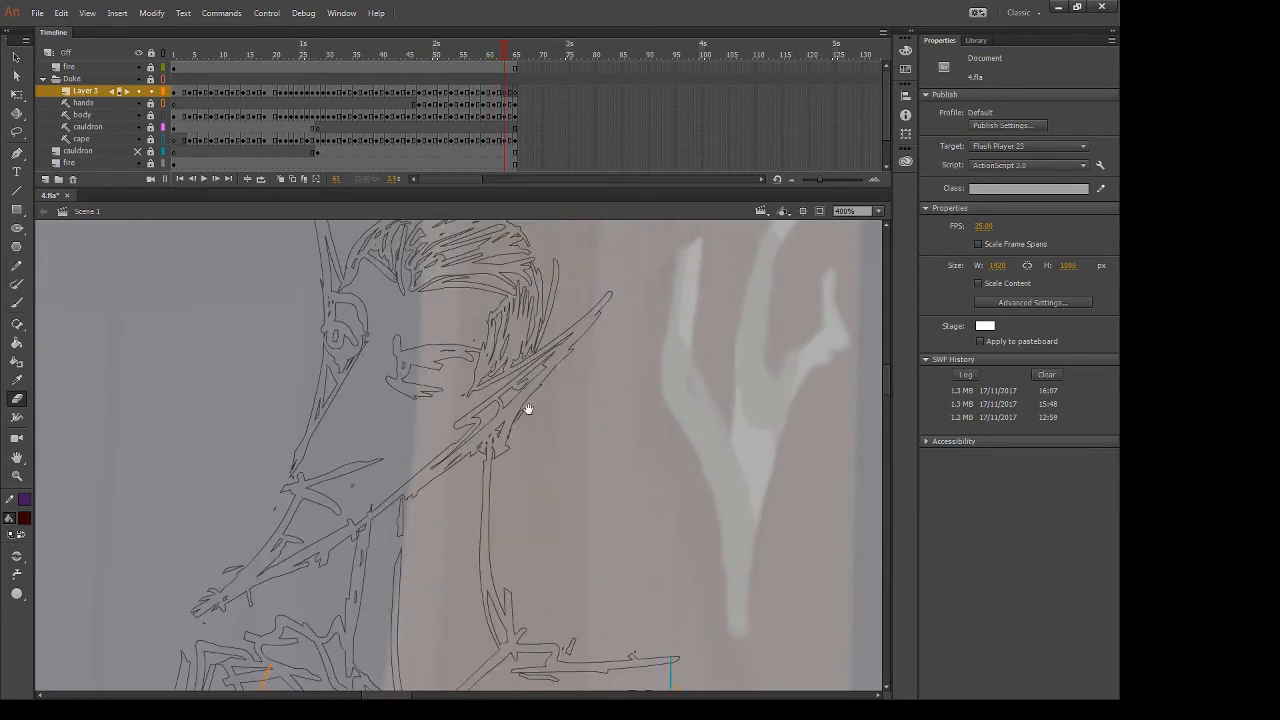
left_click_drag(528, 408, 648, 428)
key("b")
mouse_move(491, 350)
left_mouse_down()
mouse_move(385, 530)
mouse_move(506, 488)
left_mouse_up()
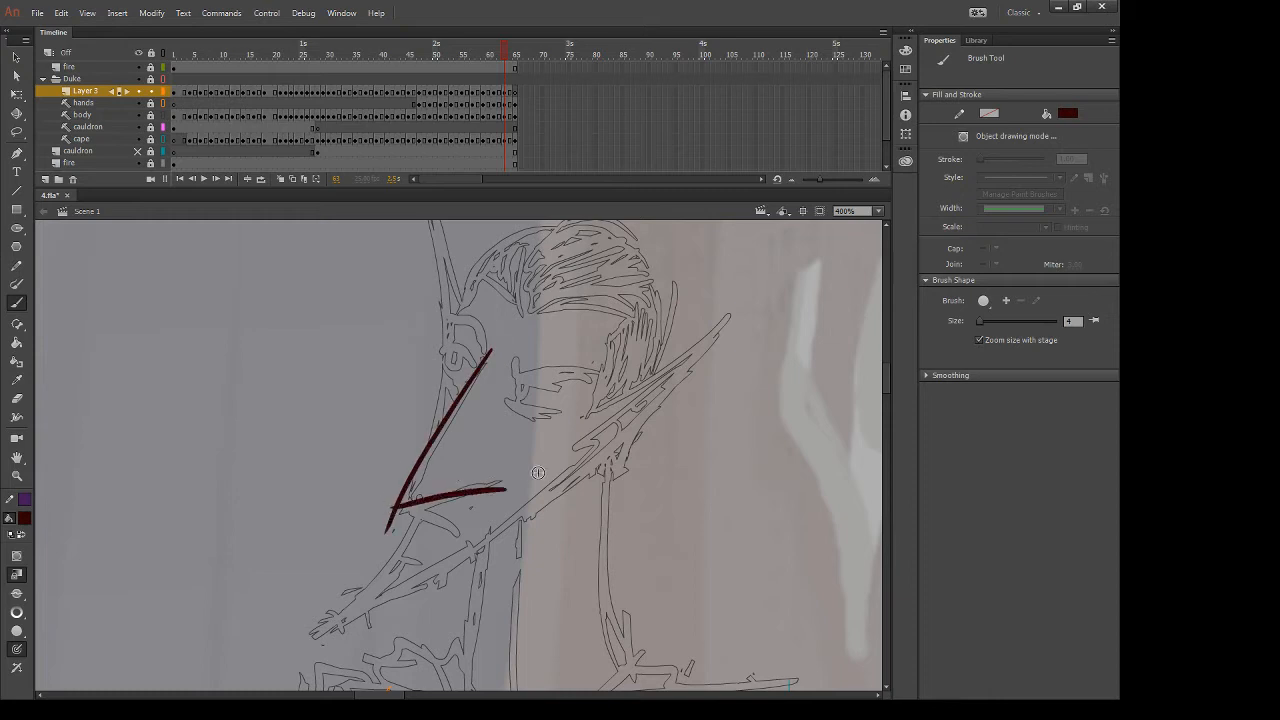
key("ctrl+z")
left_click_drag(390, 516, 498, 492)
key("ctrl+z")
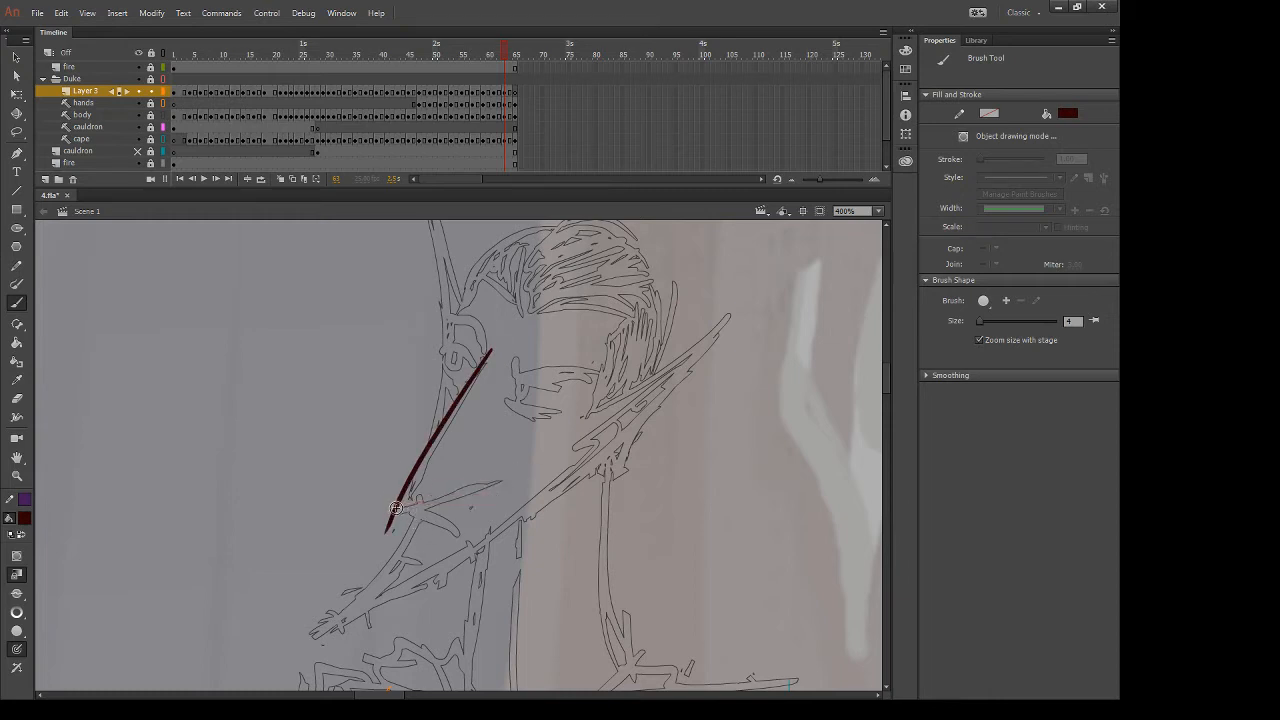
left_click_drag(396, 508, 498, 490)
key("ctrl+z")
left_click_drag(392, 512, 498, 492)
key("e")
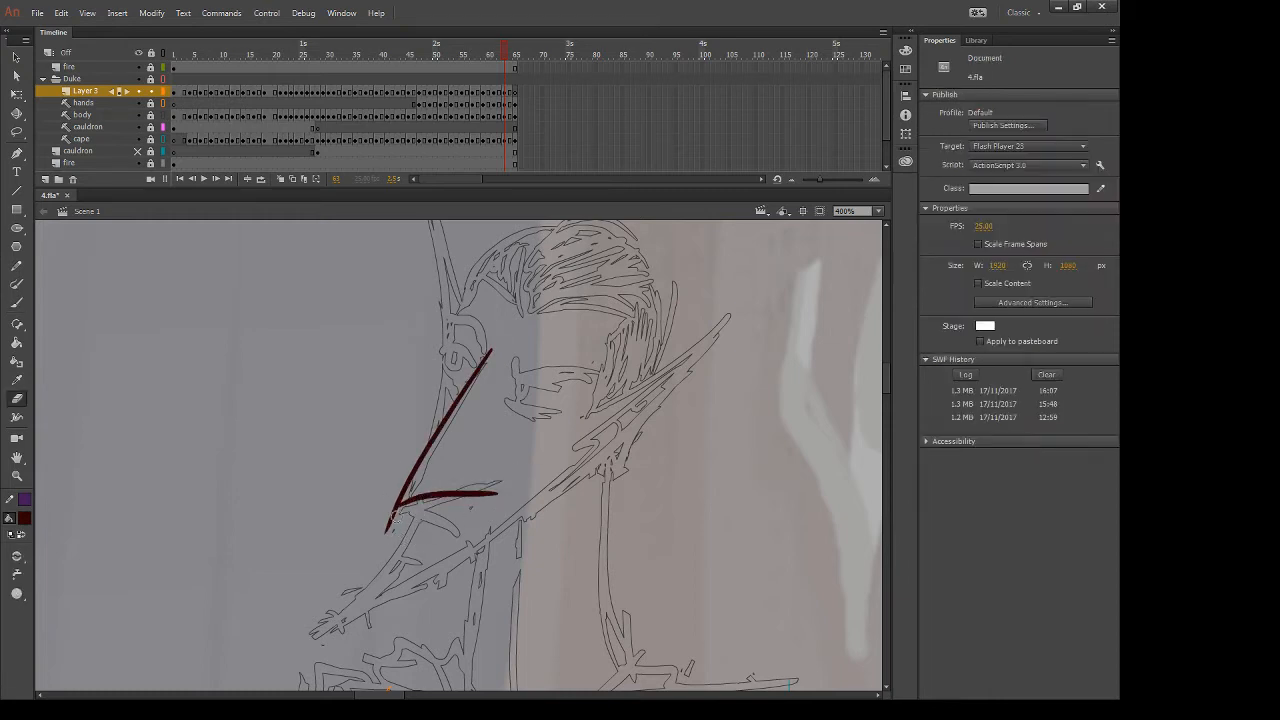
left_click_drag(393, 515, 280, 660)
Draw the front profile line curving from under the nose down to the tip of the chin
key("b")
key("ctrl+z")
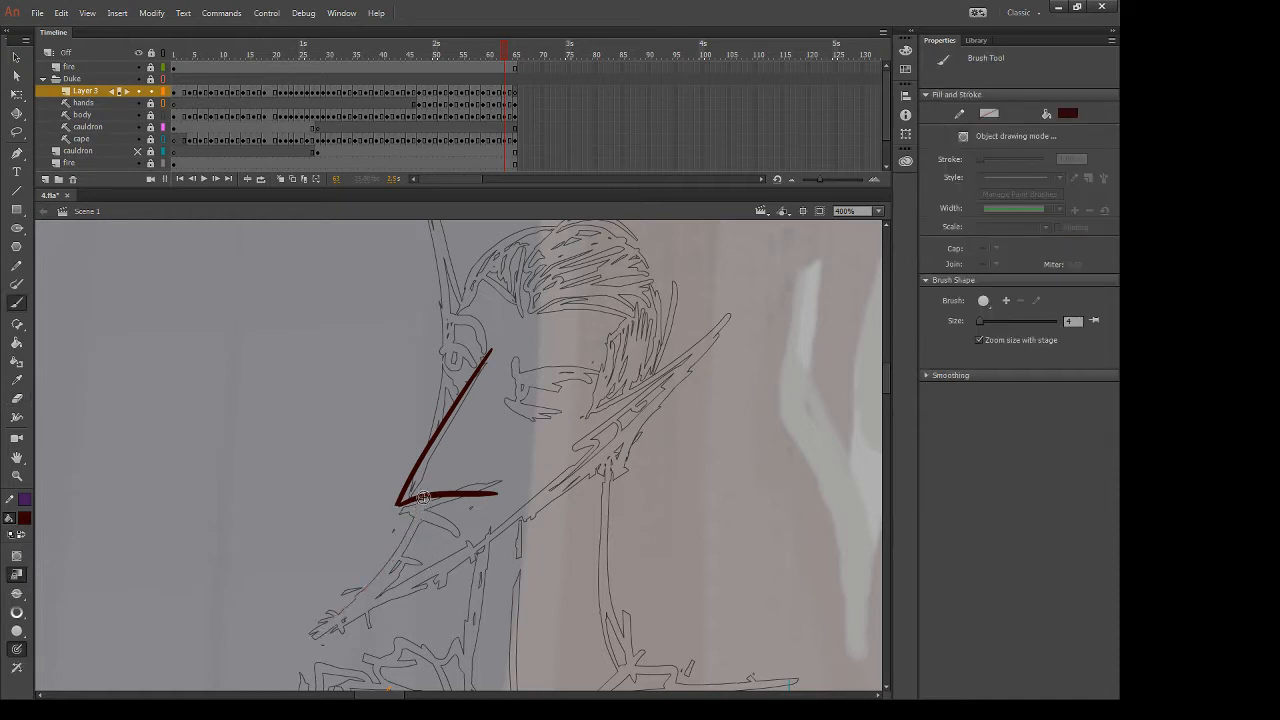
left_click_drag(424, 497, 305, 643)
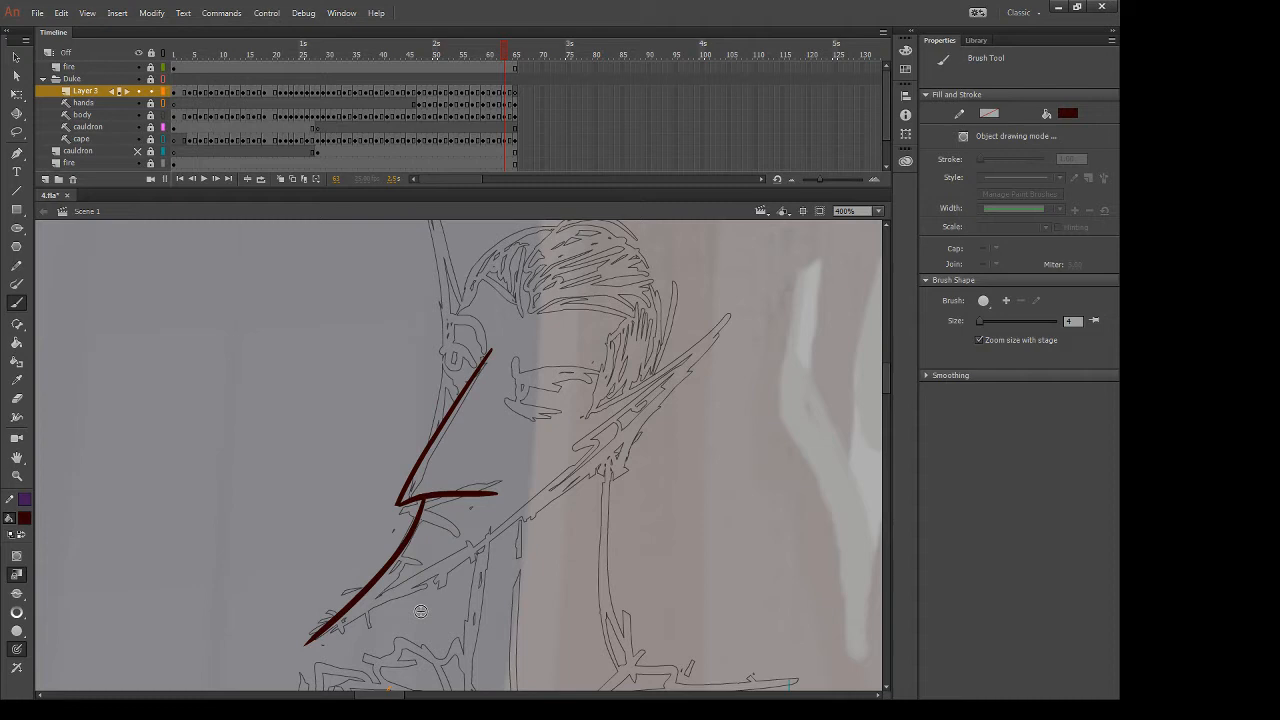
key("ctrl+z")
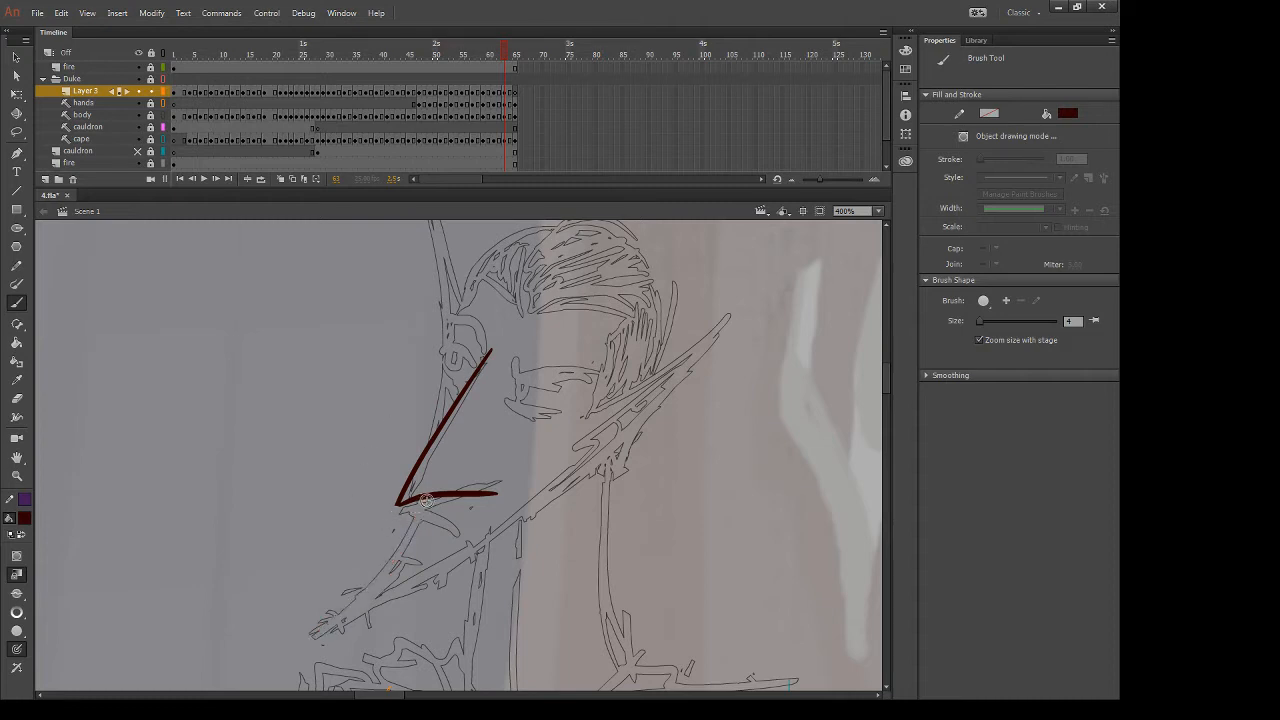
left_click_drag(424, 497, 318, 632)
key("ctrl+z")
mouse_move(424, 497)
left_mouse_down()
mouse_move(298, 659)
mouse_move(340, 626)
left_mouse_up()
key("e")
key("b")
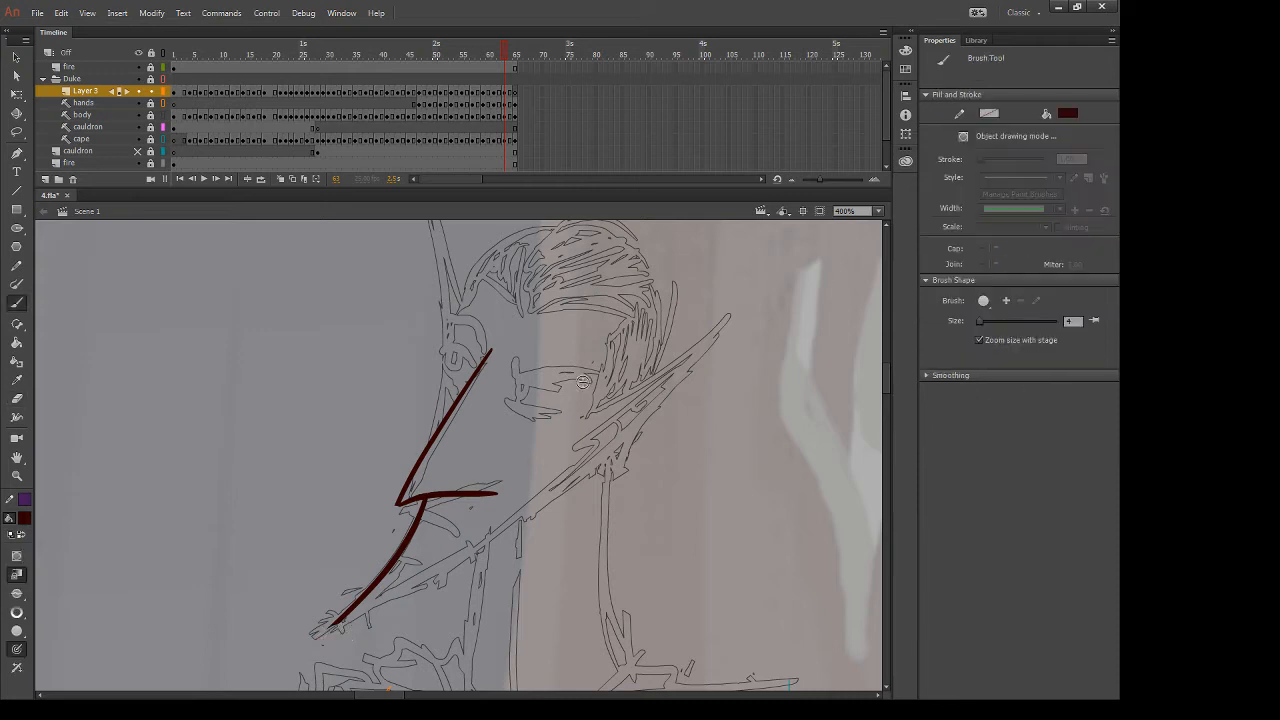
Draw the near ear's upper edge, the long jaw line from ear tip to chin, and the mouth lines, cleaning stray overlaps
mouse_move(584, 414)
left_mouse_down()
mouse_move(747, 304)
mouse_move(404, 596)
mouse_move(333, 630)
mouse_move(498, 540)
left_mouse_up()
key("ctrl+z")
mouse_move(416, 503)
left_mouse_down()
mouse_move(456, 538)
mouse_move(446, 518)
mouse_move(412, 586)
left_mouse_up()
key("ctrl+z")
left_click_drag(427, 543, 420, 550)
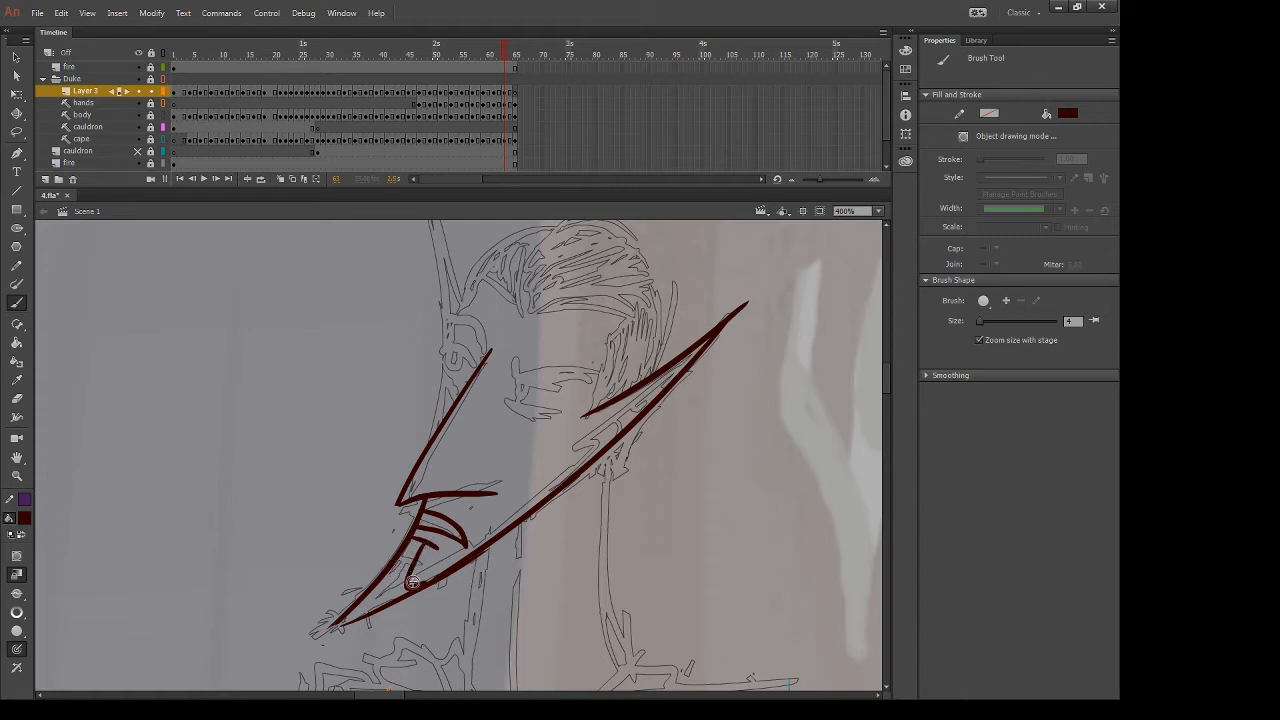
mouse_move(346, 610)
left_mouse_down()
mouse_move(366, 617)
mouse_move(352, 632)
mouse_move(372, 623)
left_mouse_up()
key("ctrl+z")
key("e")
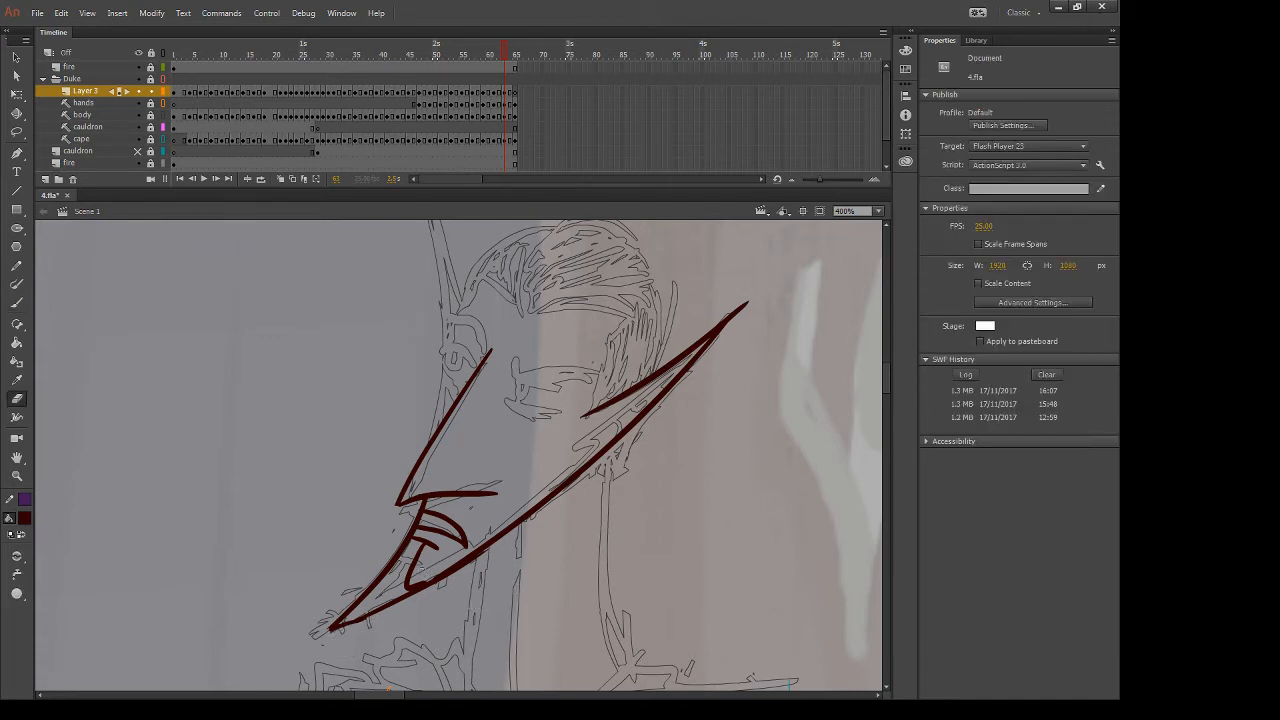
left_click_drag(419, 577, 430, 568)
Trim the tip of the near ear with the Eraser and draw the folds inside that ear
key("b")
key("space")
left_click_drag(806, 335, 762, 380)
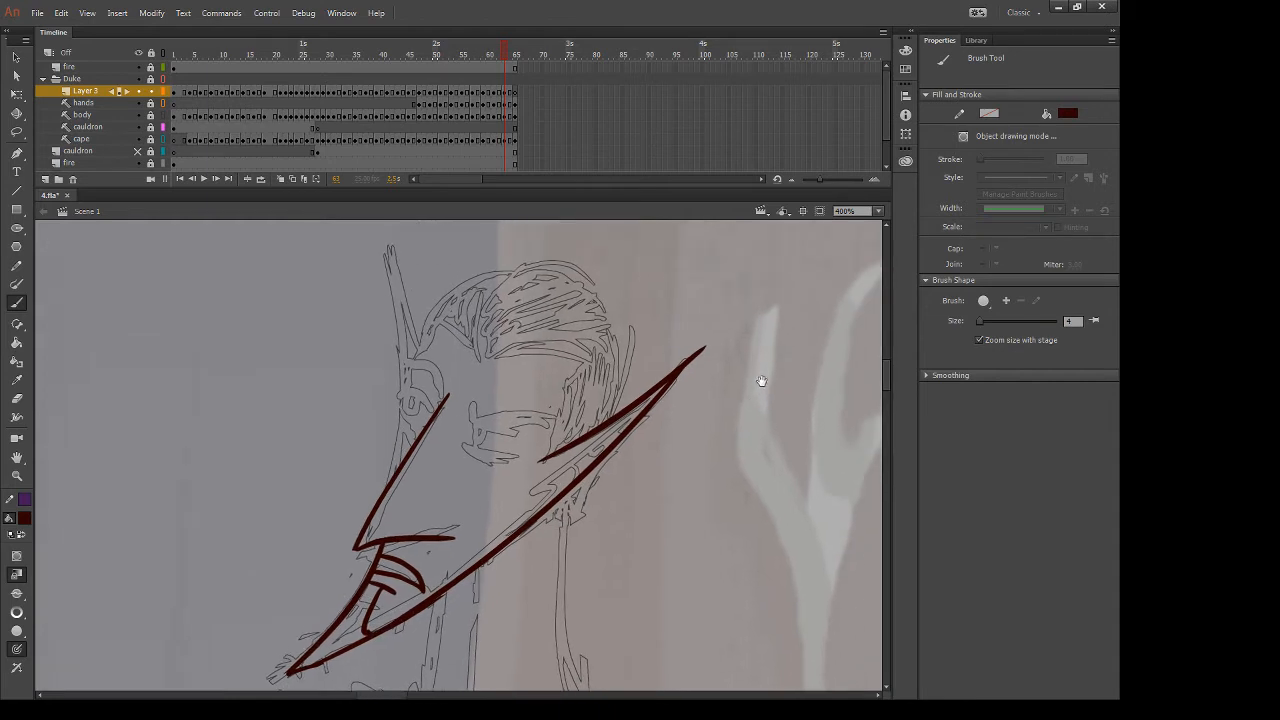
key("e")
mouse_move(719, 328)
left_mouse_down()
mouse_move(698, 378)
mouse_move(699, 338)
left_mouse_up()
key("comma")
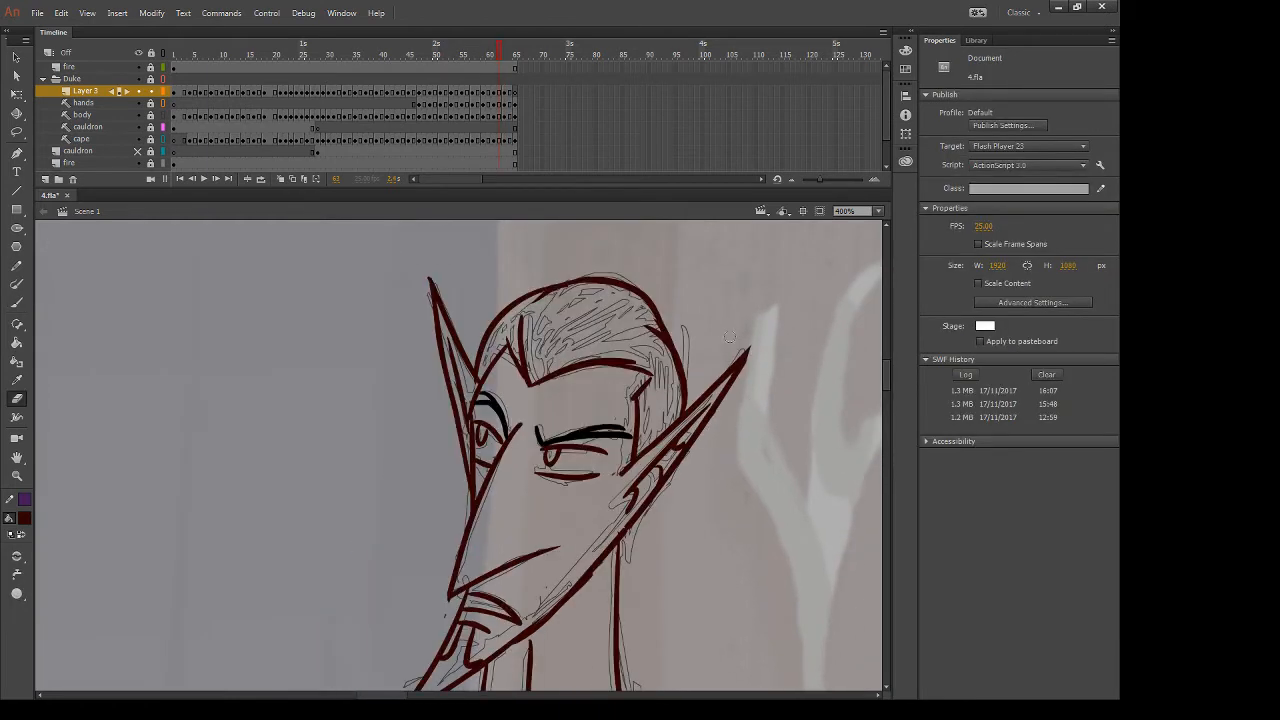
key("period")
key("b")
mouse_move(617, 425)
left_mouse_down()
mouse_move(547, 493)
mouse_move(610, 447)
left_mouse_up()
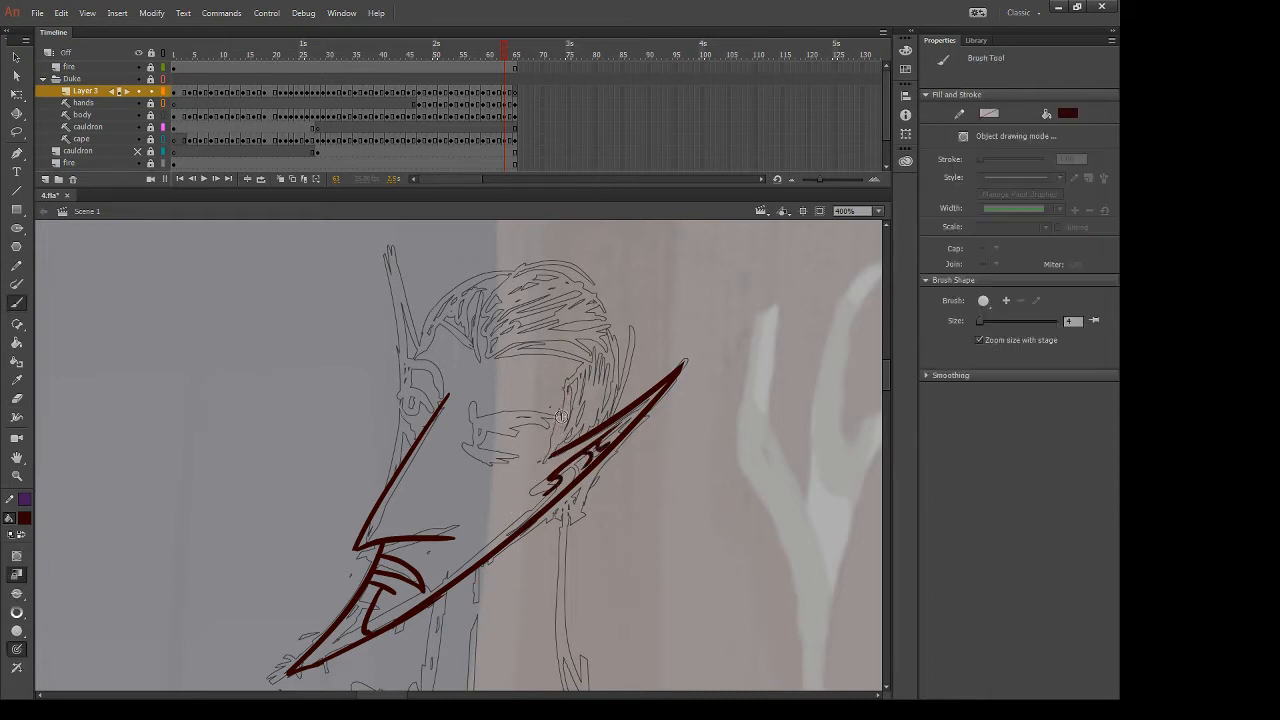
Draw the hairline from the temple by the near ear across the forehead to its central point, erasing the overlap there
left_click_drag(568, 376, 548, 458)
left_click_drag(568, 379, 600, 366)
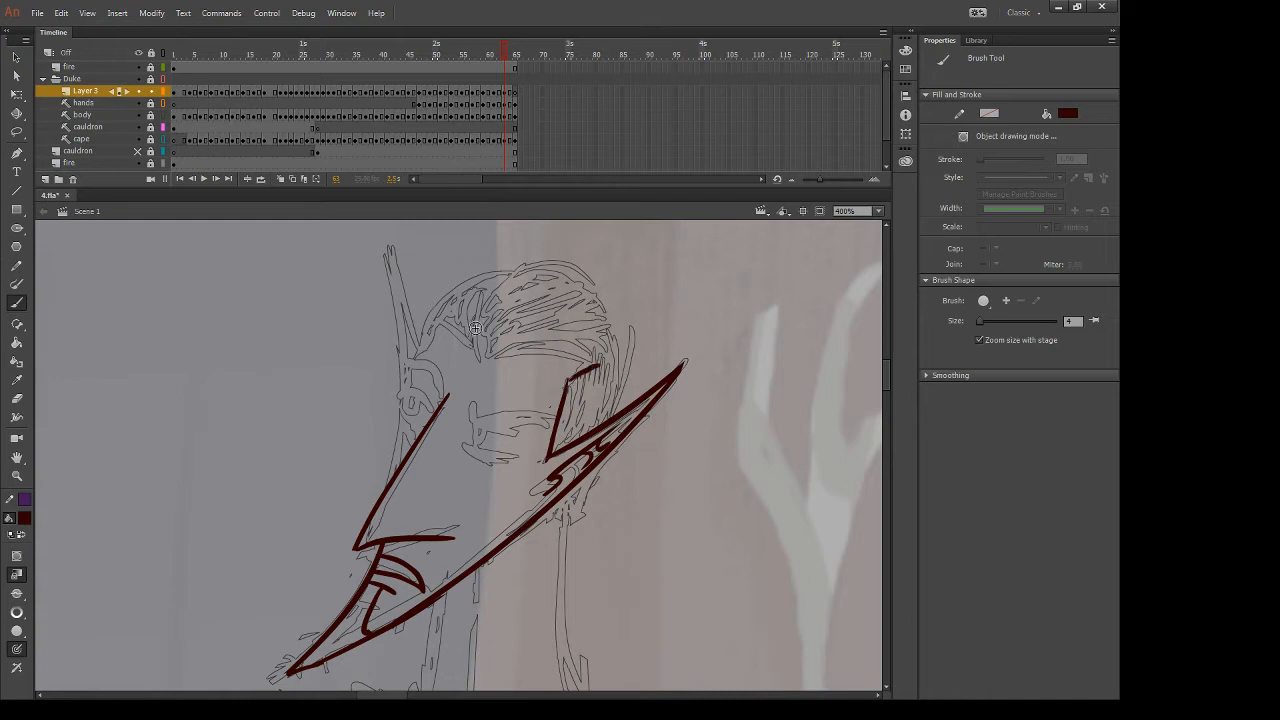
mouse_move(474, 294)
left_mouse_down()
mouse_move(478, 372)
mouse_move(600, 362)
left_mouse_up()
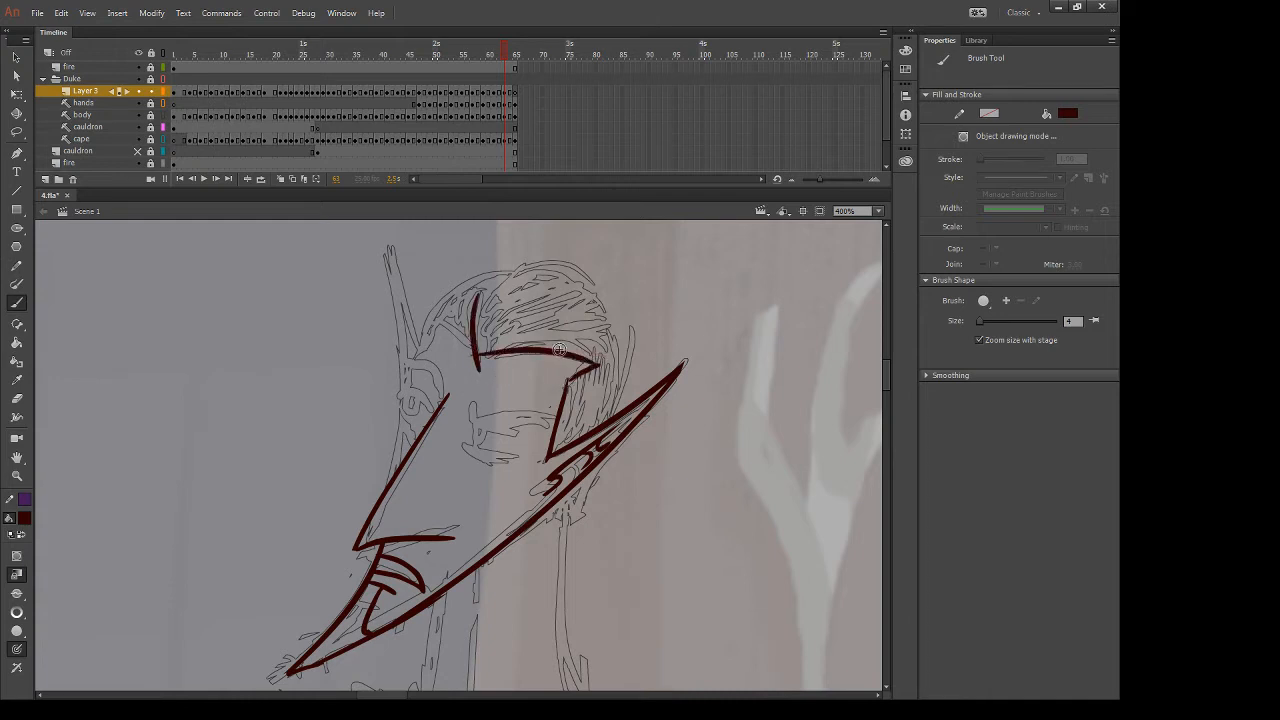
key("e")
left_click_drag(487, 365, 468, 367)
key("b")
Draw the hairline peak and forehead contour on the far side of the face, plus the far pointed ear
mouse_move(448, 310)
left_mouse_down()
mouse_move(476, 356)
mouse_move(403, 390)
mouse_move(394, 480)
left_mouse_up()
key("ctrl+z")
left_click_drag(405, 382, 396, 476)
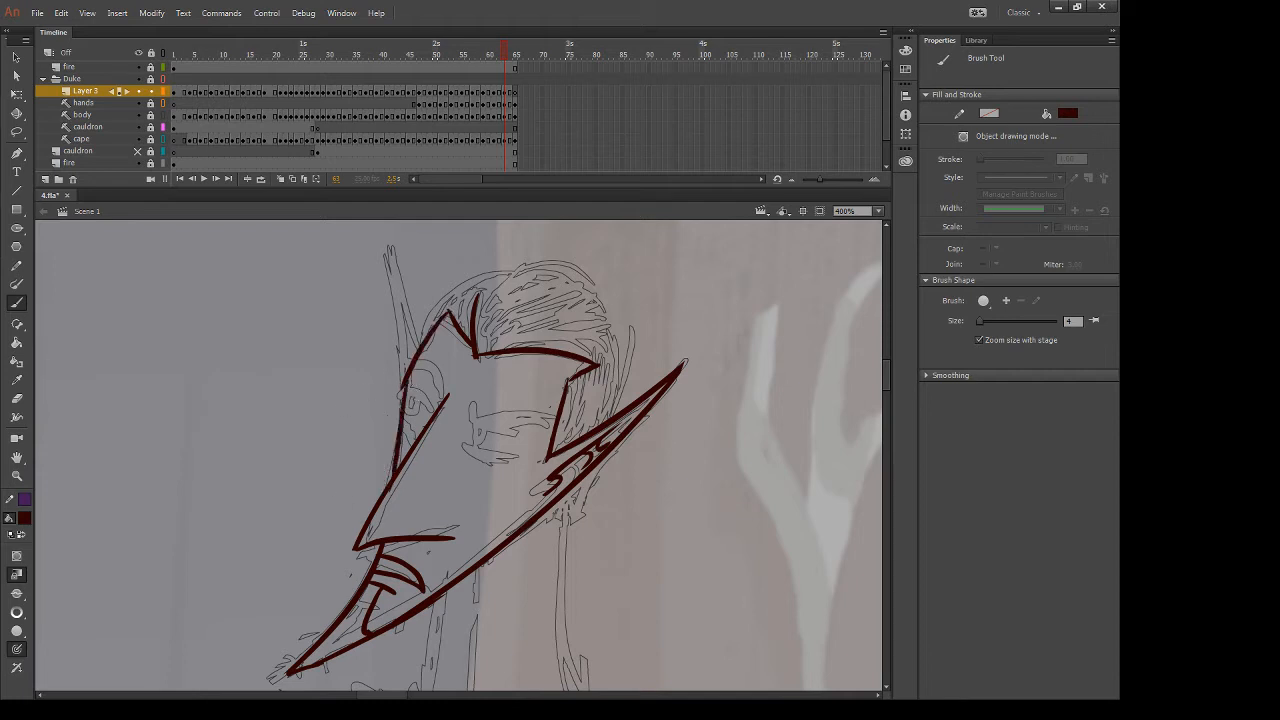
key("ctrl+z")
left_click_drag(403, 394, 371, 492)
left_click_drag(402, 279, 410, 355)
mouse_move(390, 249)
left_mouse_down()
mouse_move(417, 350)
mouse_move(391, 275)
mouse_move(399, 427)
left_mouse_up()
key("ctrl+z")
mouse_move(390, 248)
left_mouse_down()
mouse_move(397, 427)
mouse_move(391, 276)
mouse_move(402, 408)
left_mouse_up()
key("ctrl+z")
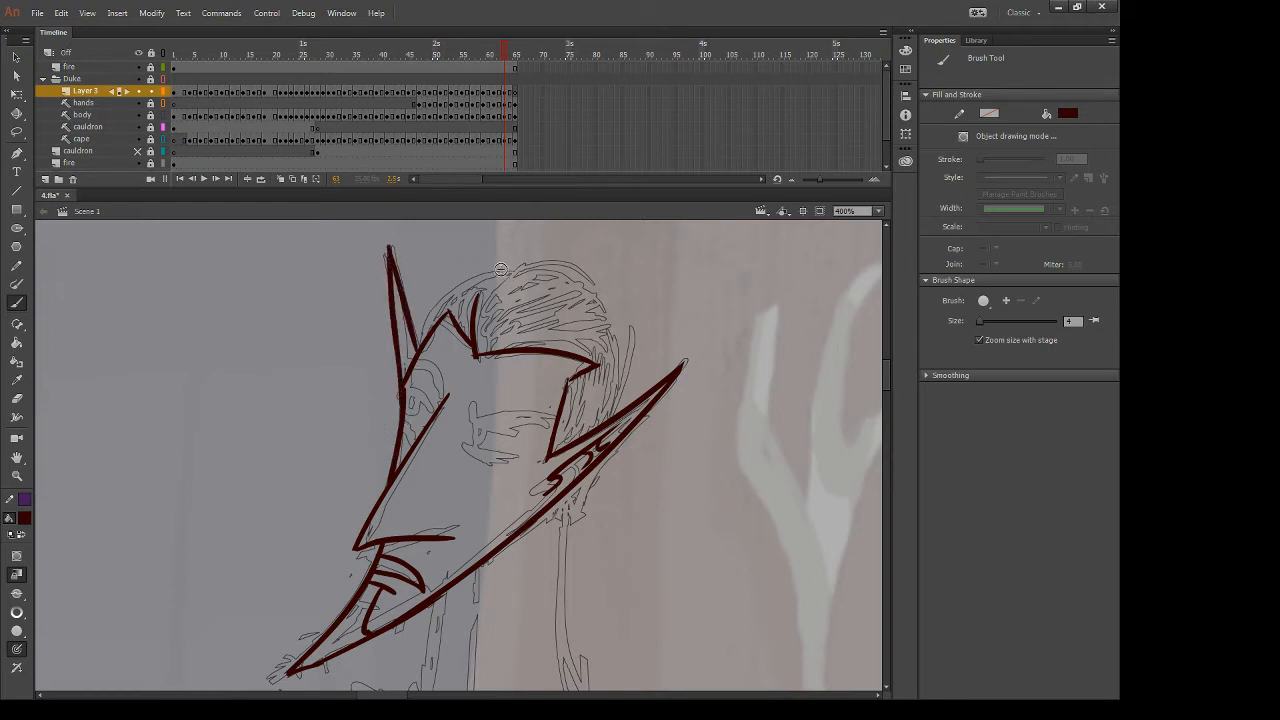
Draw the top of the head as a rounded outline from the near ear over to the far ear
left_click_drag(500, 268, 610, 350)
key("ctrl+z")
mouse_move(500, 268)
left_mouse_down()
mouse_move(612, 352)
mouse_move(604, 414)
left_mouse_up()
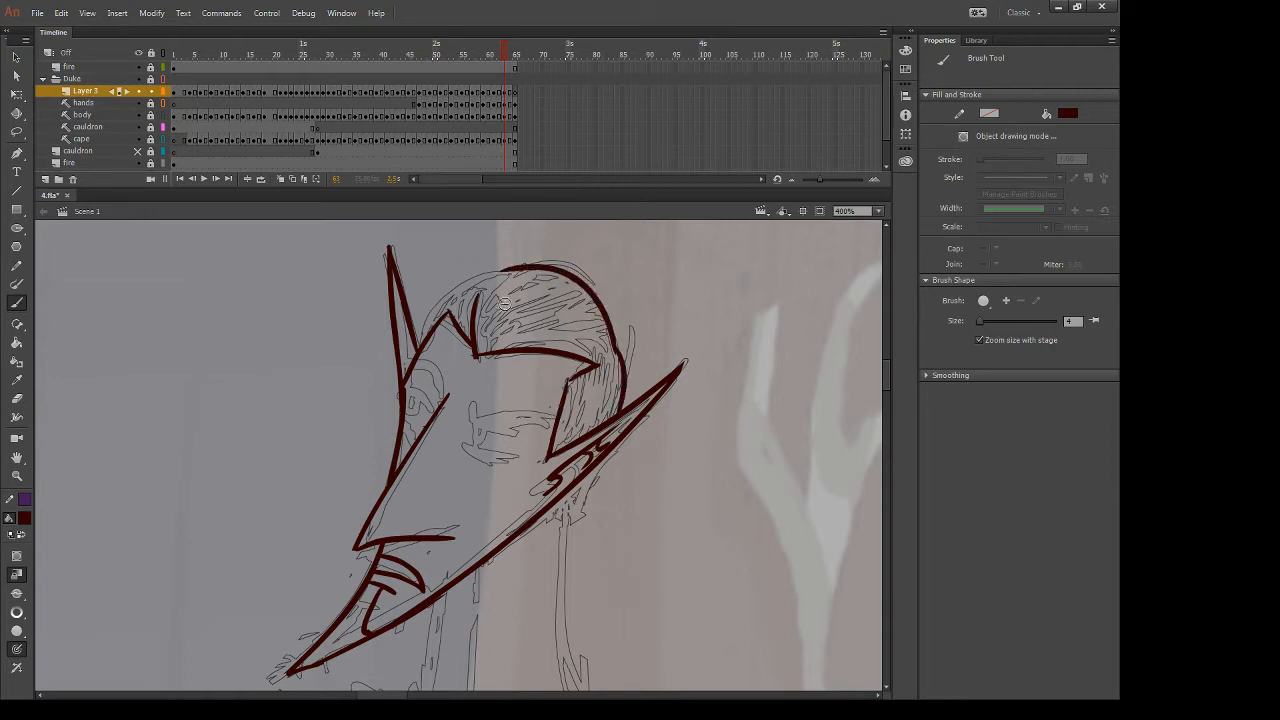
left_click_drag(505, 268, 414, 348)
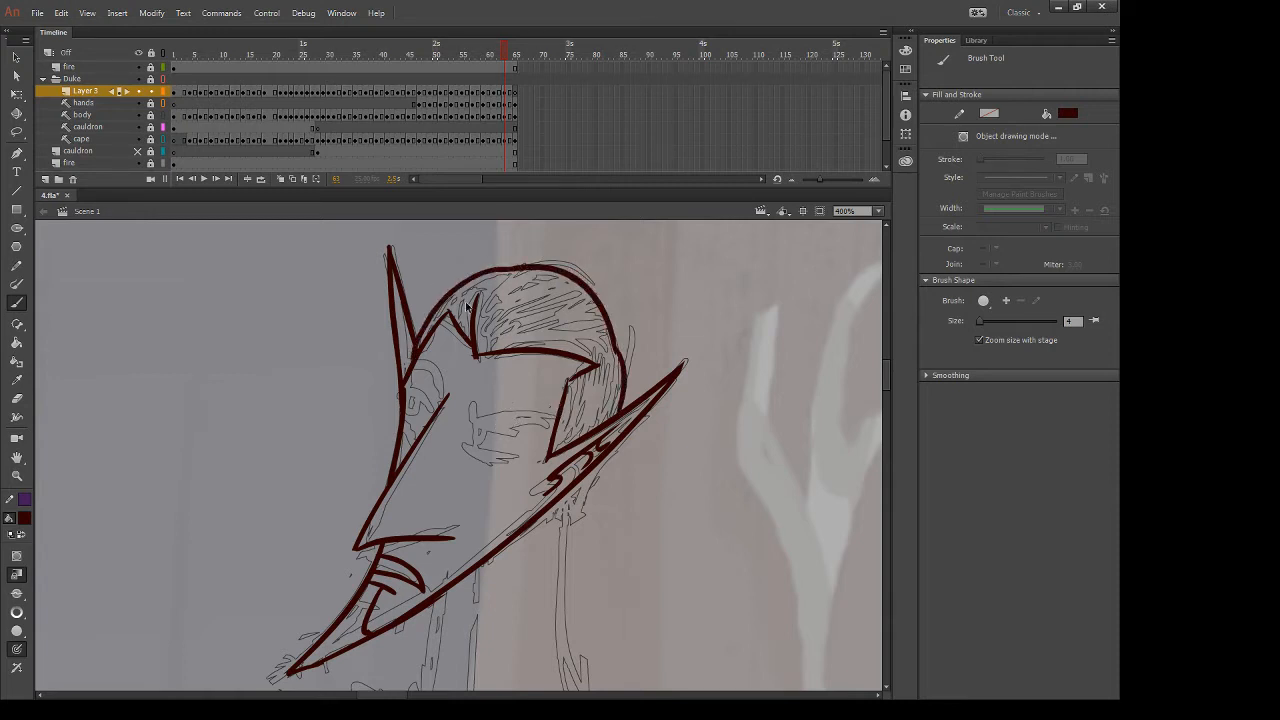
key("ctrl+z")
mouse_move(520, 266)
left_mouse_down()
mouse_move(424, 316)
mouse_move(410, 360)
left_mouse_up()
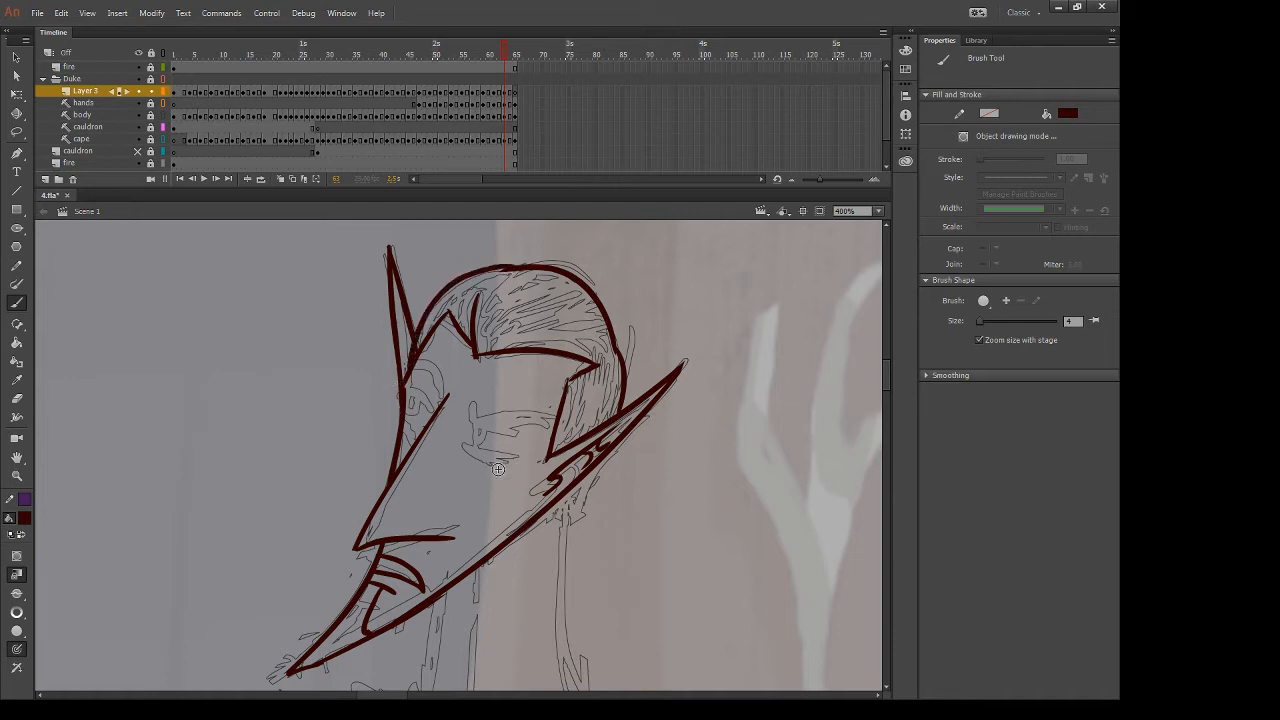
Draw both eyes with their lids, pupils and lower lid lines
mouse_move(463, 423)
left_mouse_down()
mouse_move(531, 434)
mouse_move(520, 460)
mouse_move(478, 440)
left_mouse_up()
key("ctrl+z")
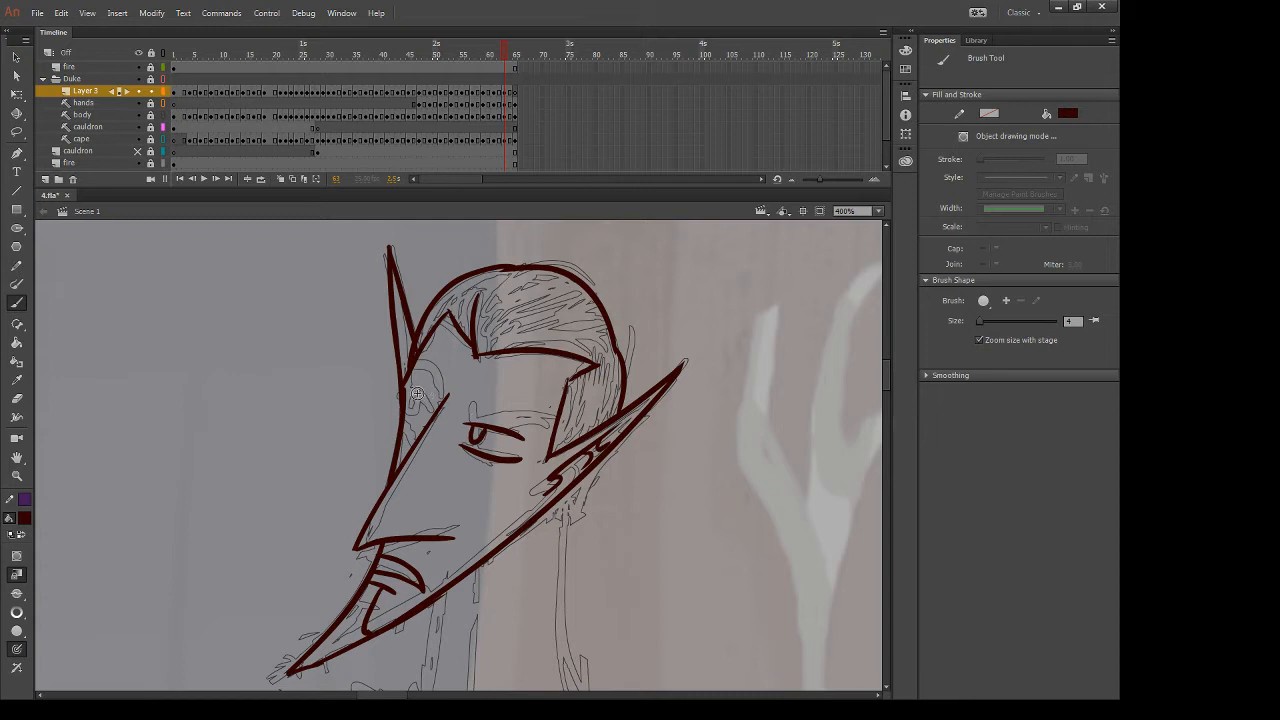
mouse_move(410, 388)
left_mouse_down()
mouse_move(432, 410)
mouse_move(418, 432)
left_mouse_up()
key("ctrl+z")
key("ctrl+z")
Draw the short nape line below the near ear on frame 63 and on the preceding drawing
left_click_drag(606, 459, 571, 540)
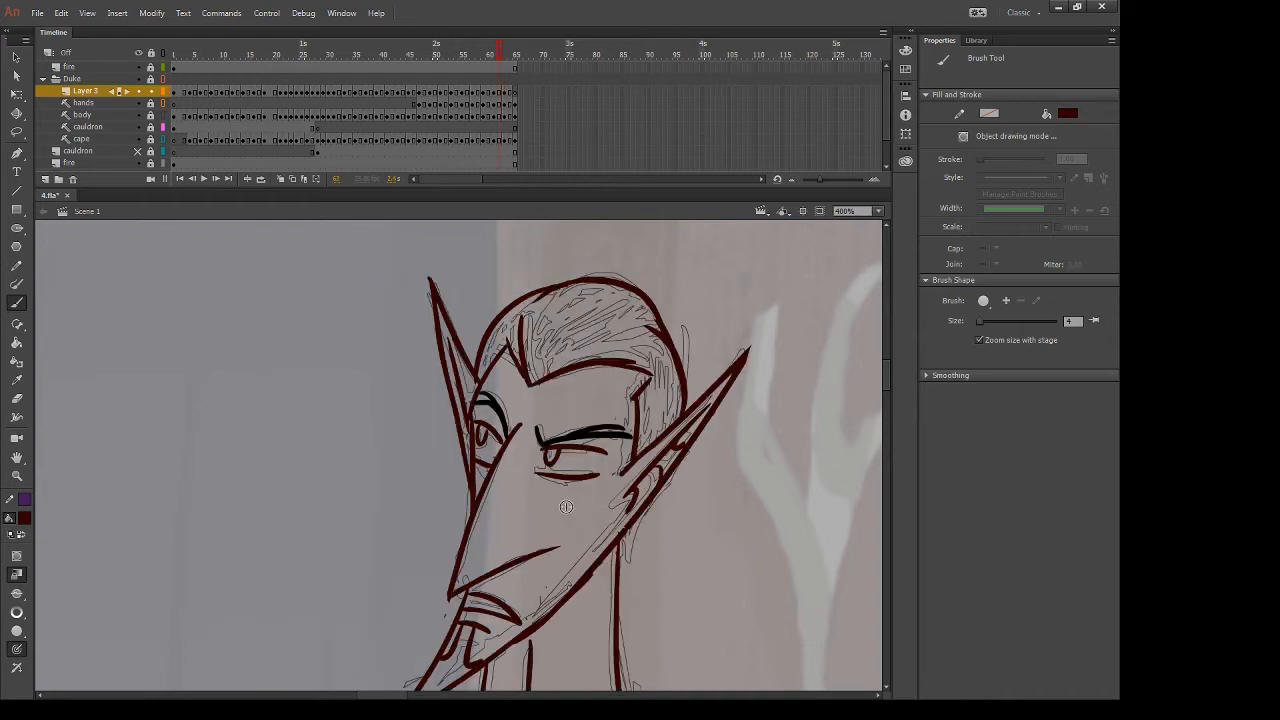
left_click_drag(660, 490, 620, 606)
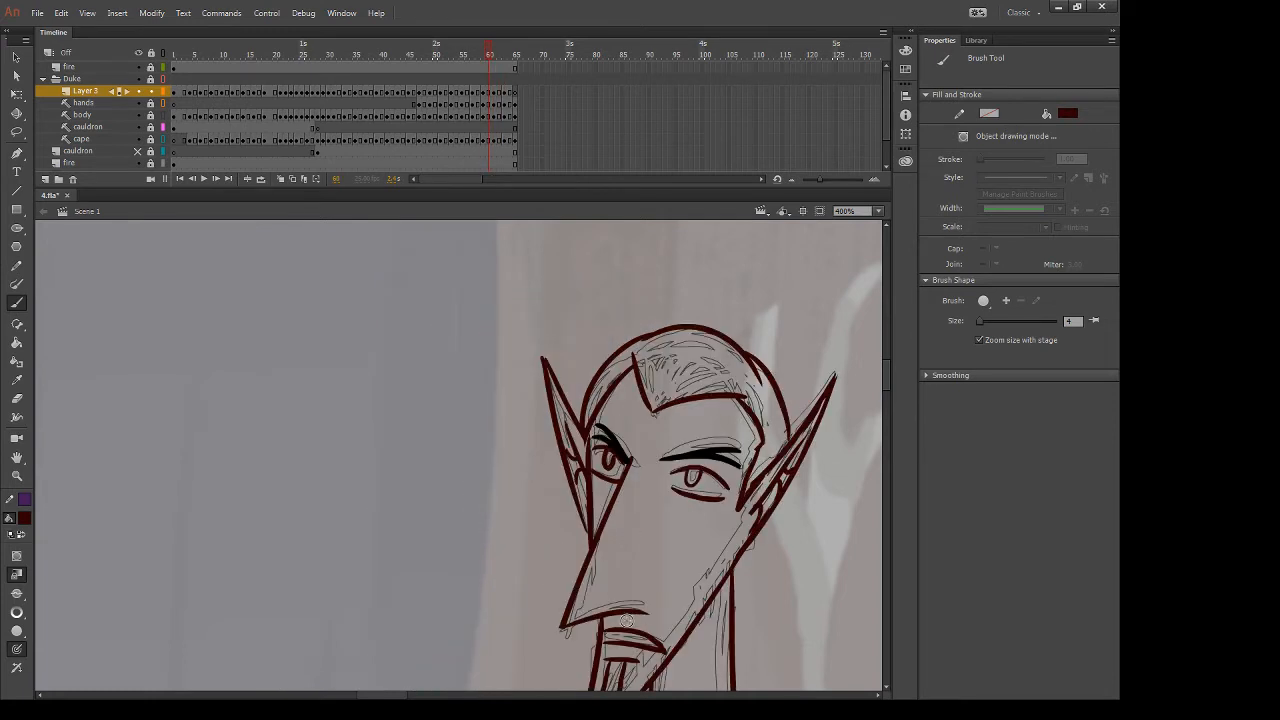
key(".")
key(".")
key(".")
left_click_drag(587, 540, 484, 383)
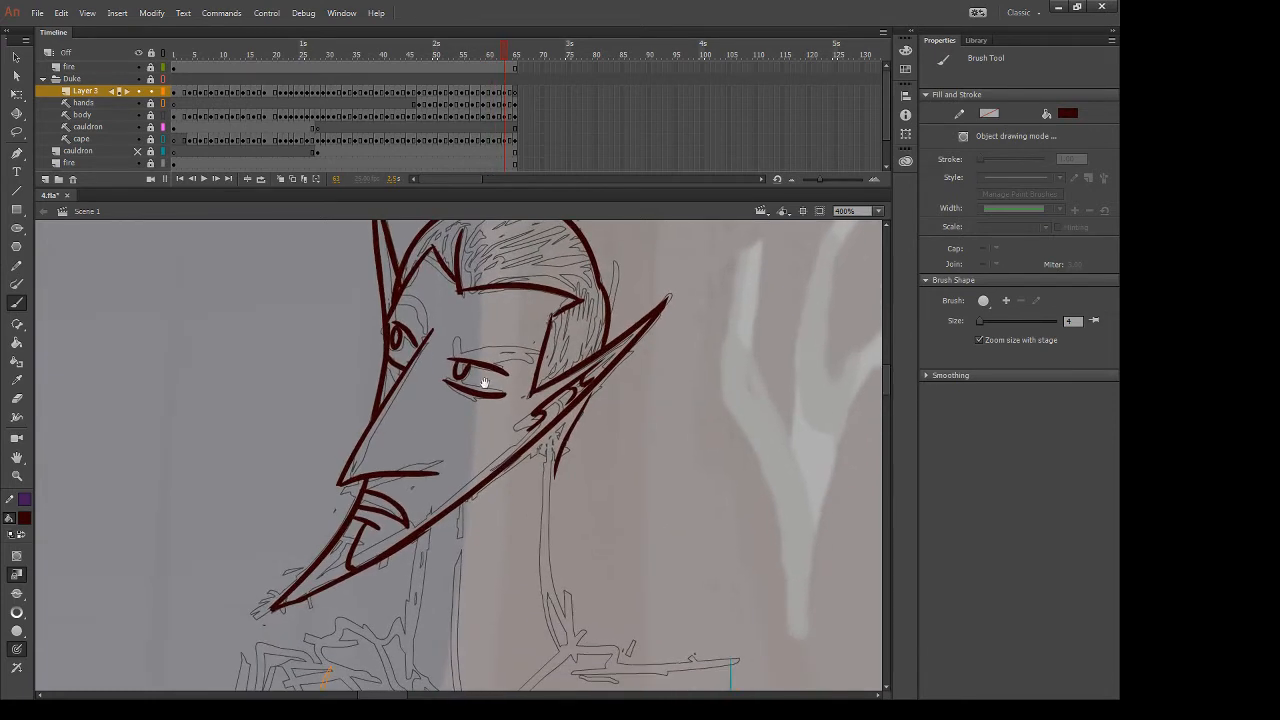
Switch the brush colour to the black of the previous frame's eyebrows and draw both eyebrows on frame 63
left_click(69, 575)
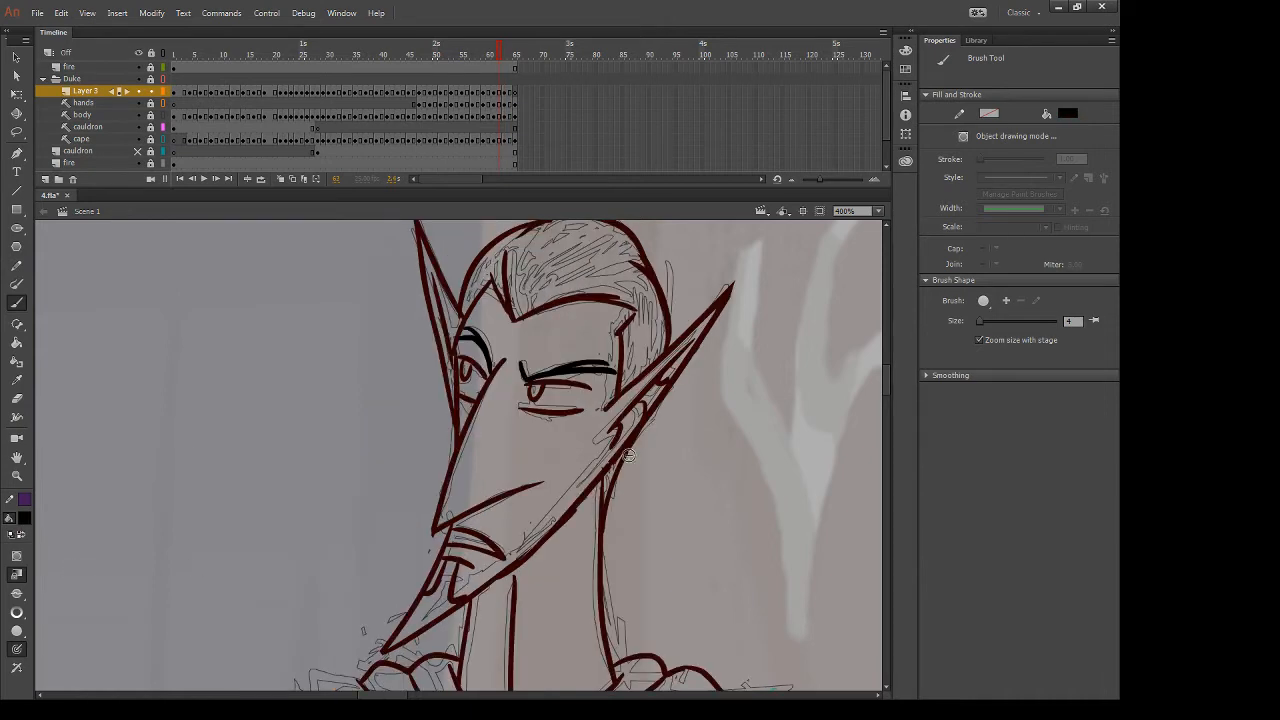
key(".")
left_click_drag(453, 336, 454, 362)
left_click_drag(456, 355, 536, 364)
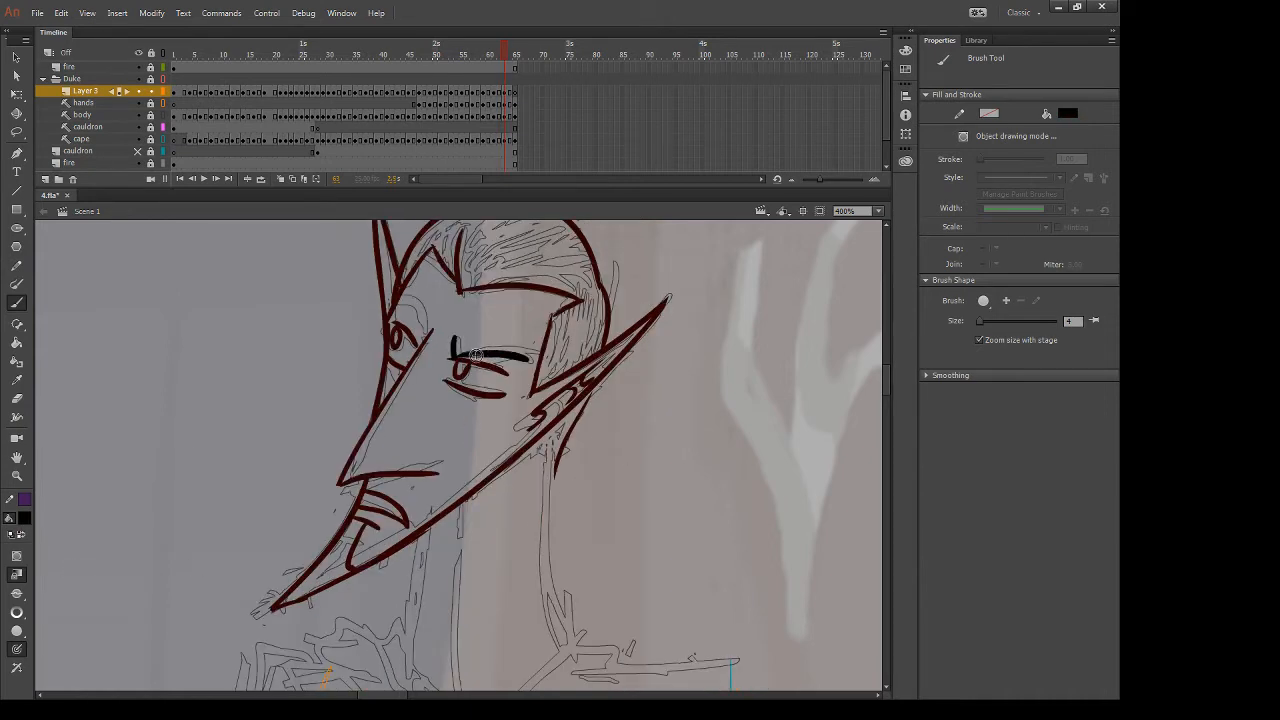
left_click_drag(458, 352, 532, 355)
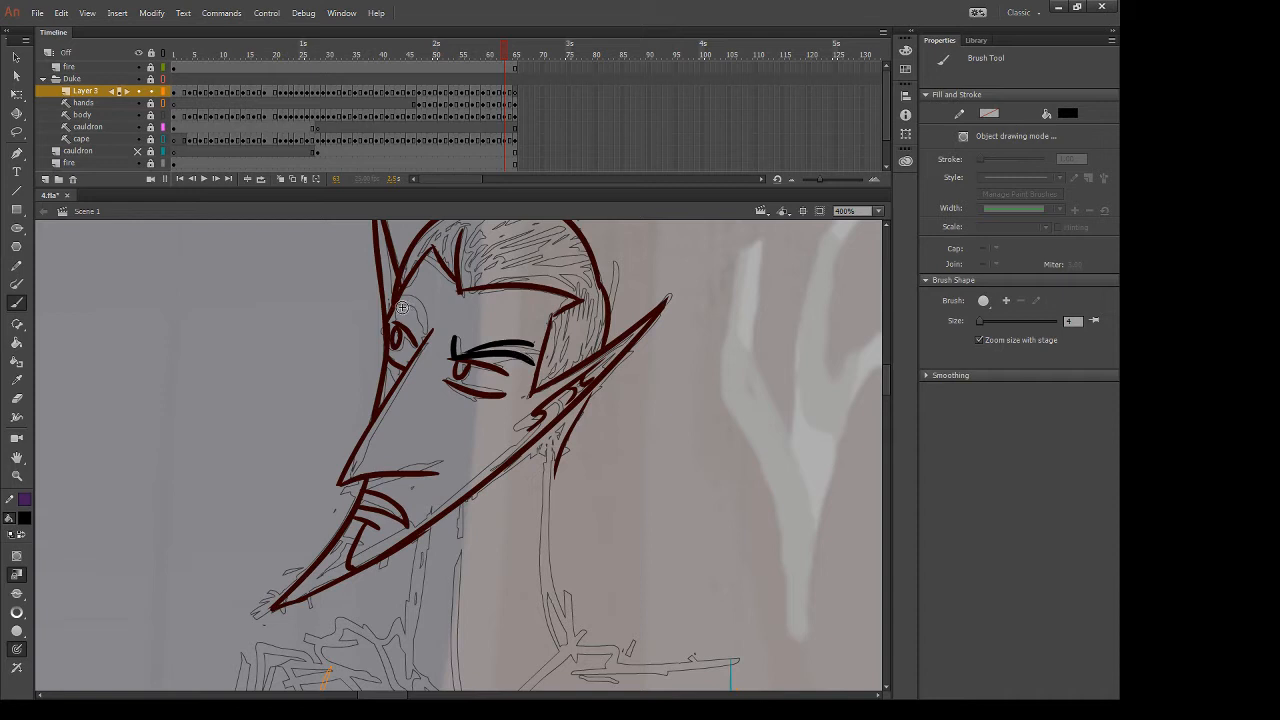
left_click_drag(397, 307, 420, 345)
key("ctrl+z")
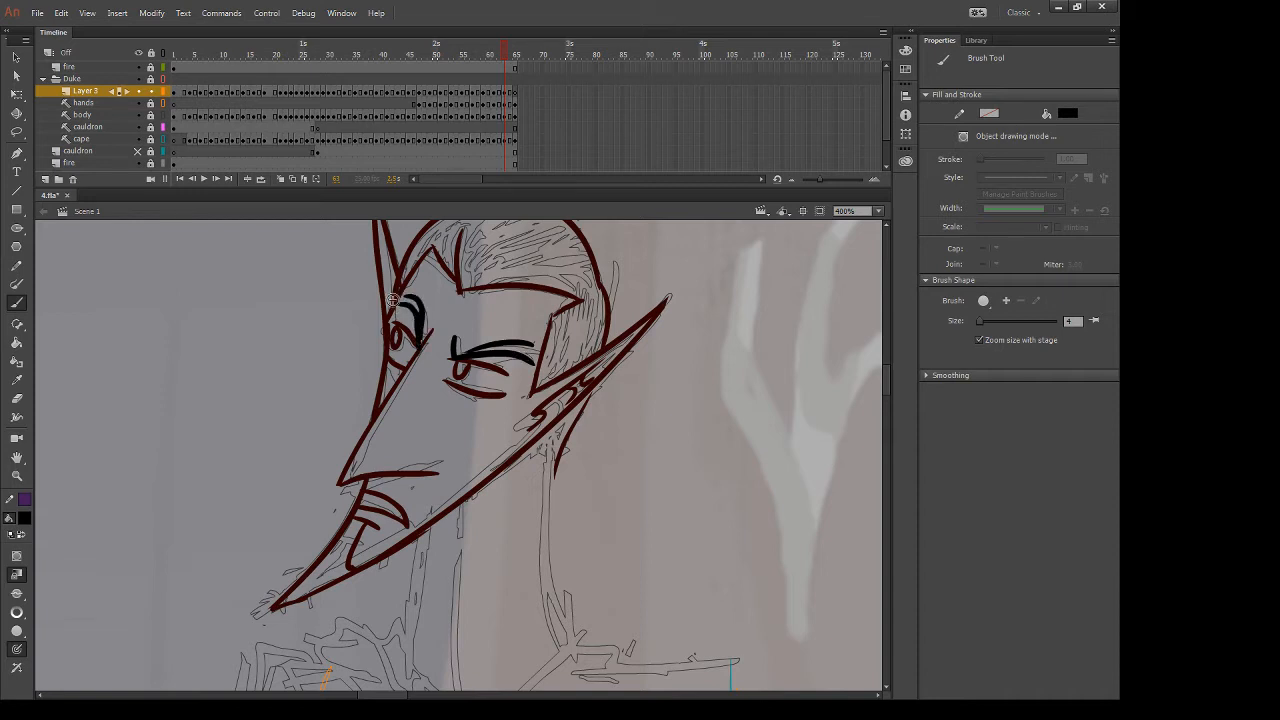
Pick up the dark red outline colour, draw the three neck lines, and trim their lower ends with the Eraser
key("o")
key("i")
left_click(386, 343)
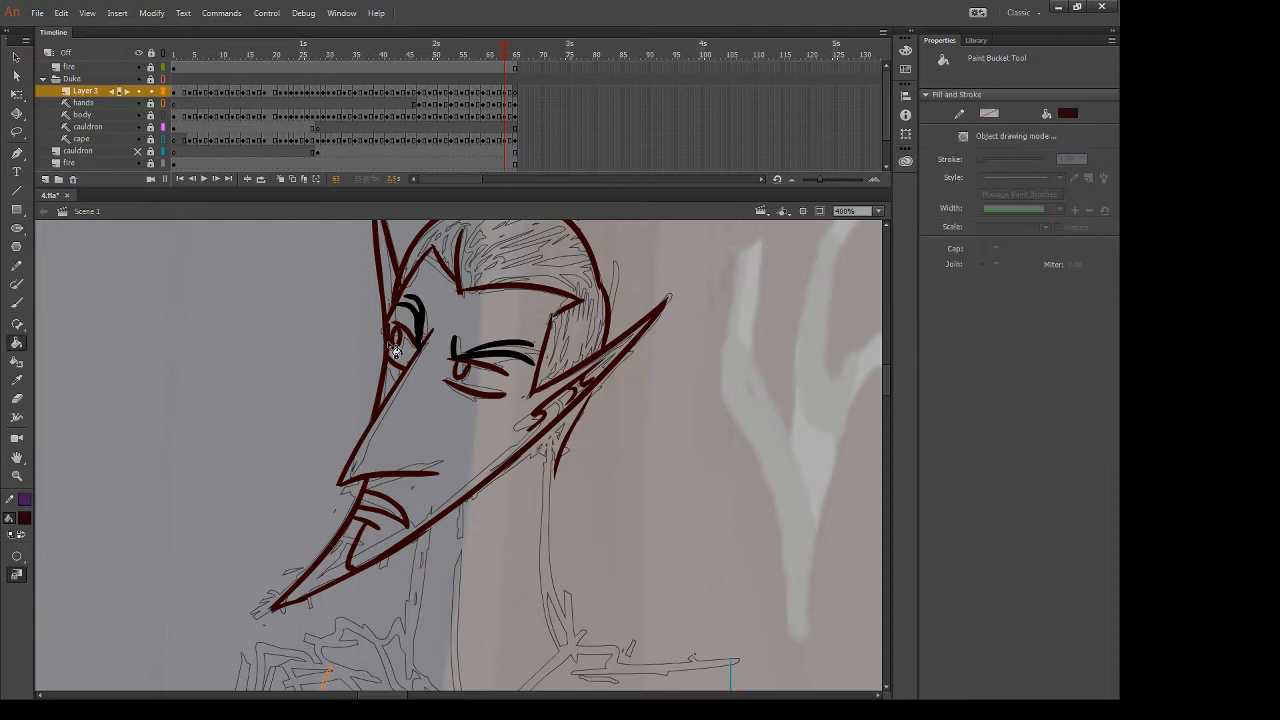
mouse_move(487, 508)
left_mouse_down()
mouse_move(512, 394)
mouse_move(483, 650)
left_mouse_up()
key("v")
key("b")
left_click_drag(441, 418, 437, 575)
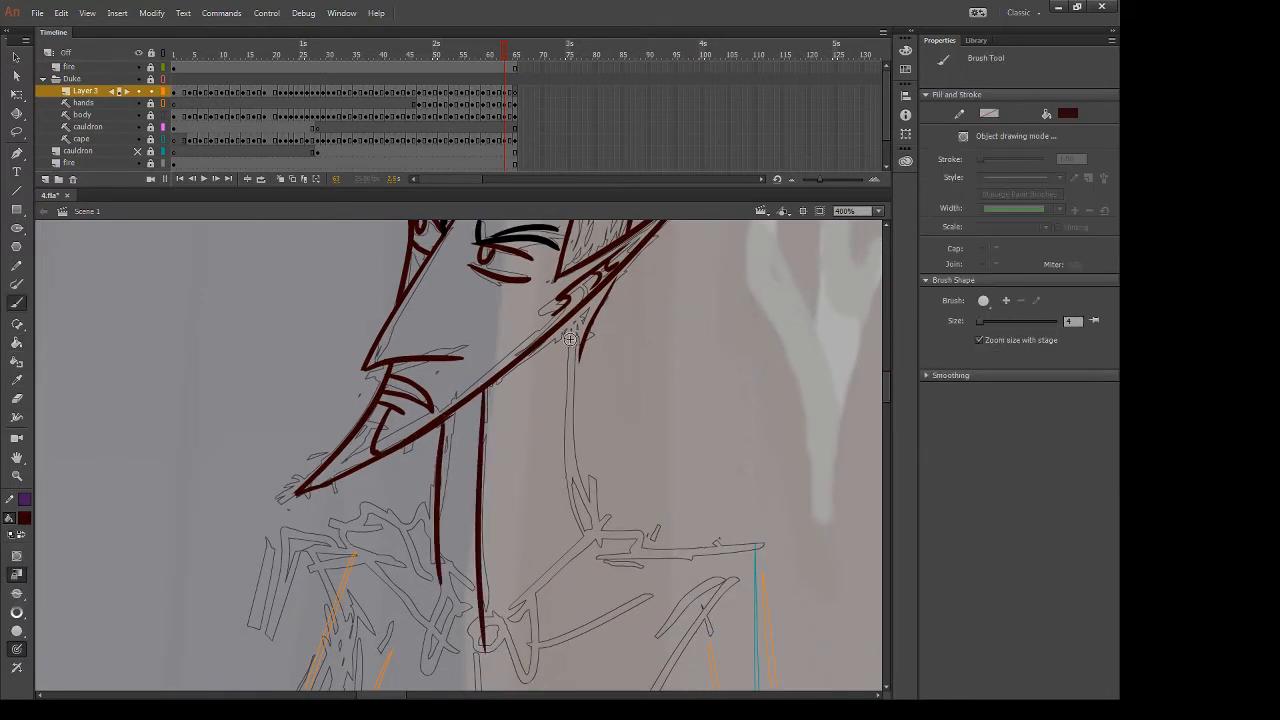
left_click_drag(572, 322, 599, 592)
left_click_drag(561, 500, 565, 413)
key("e")
mouse_move(440, 462)
left_mouse_down()
mouse_move(487, 520)
mouse_move(496, 575)
left_mouse_up()
mouse_move(624, 442)
left_mouse_down()
mouse_move(602, 493)
mouse_move(618, 528)
left_mouse_up()
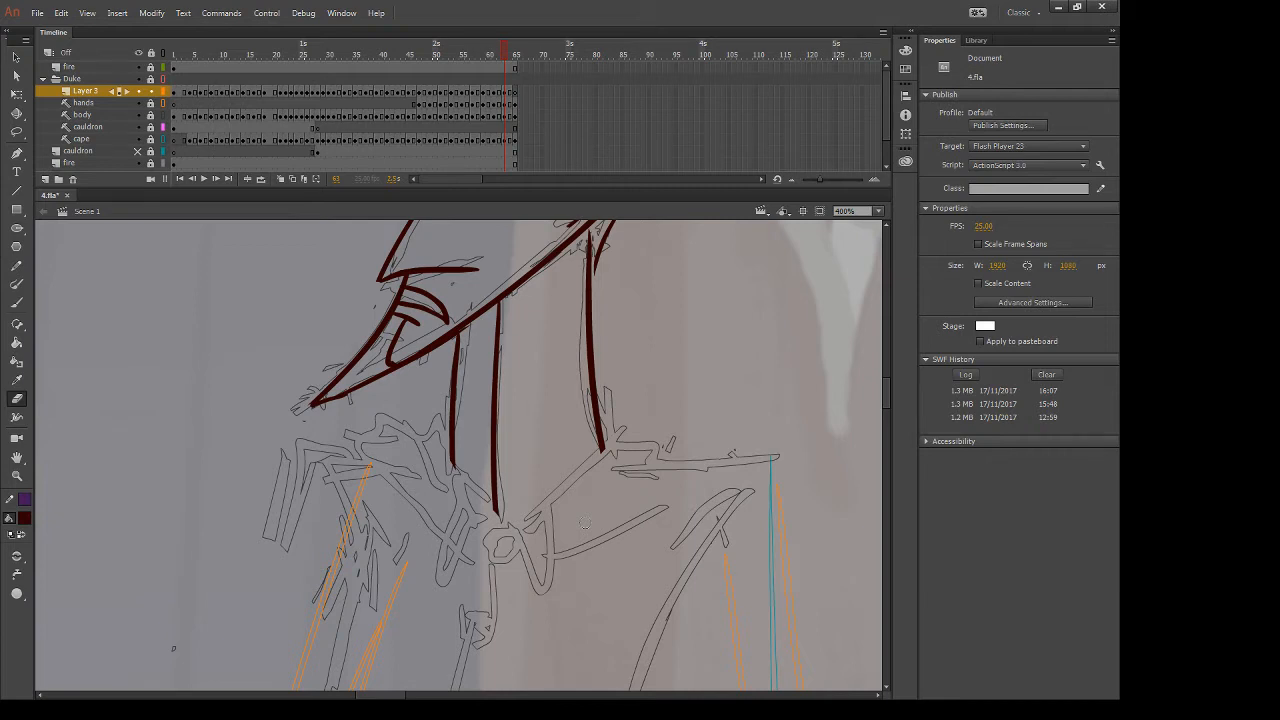
Draw the scalloped top edge, fold and inner neckline of the collar half under the chin
key("b")
mouse_move(448, 415)
left_mouse_down()
mouse_move(408, 416)
mouse_move(343, 457)
left_mouse_up()
key("ctrl+z")
mouse_move(452, 435)
left_mouse_down()
mouse_move(421, 418)
mouse_move(345, 455)
left_mouse_up()
mouse_move(402, 428)
left_mouse_down()
mouse_move(430, 480)
mouse_move(462, 482)
mouse_move(498, 525)
left_mouse_up()
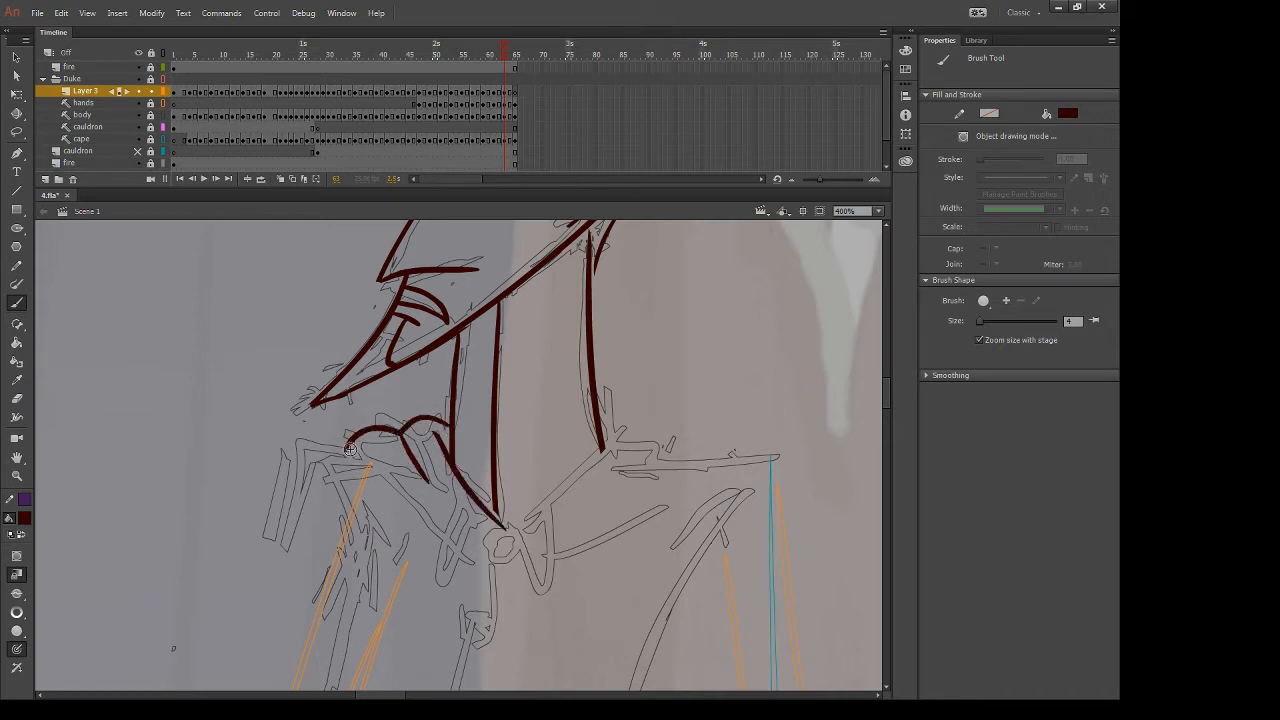
Draw the outer edge of the front collar half, curving down to the centre below the neck
left_click_drag(347, 447, 494, 582)
key("ctrl+z")
left_click_drag(347, 448, 494, 582)
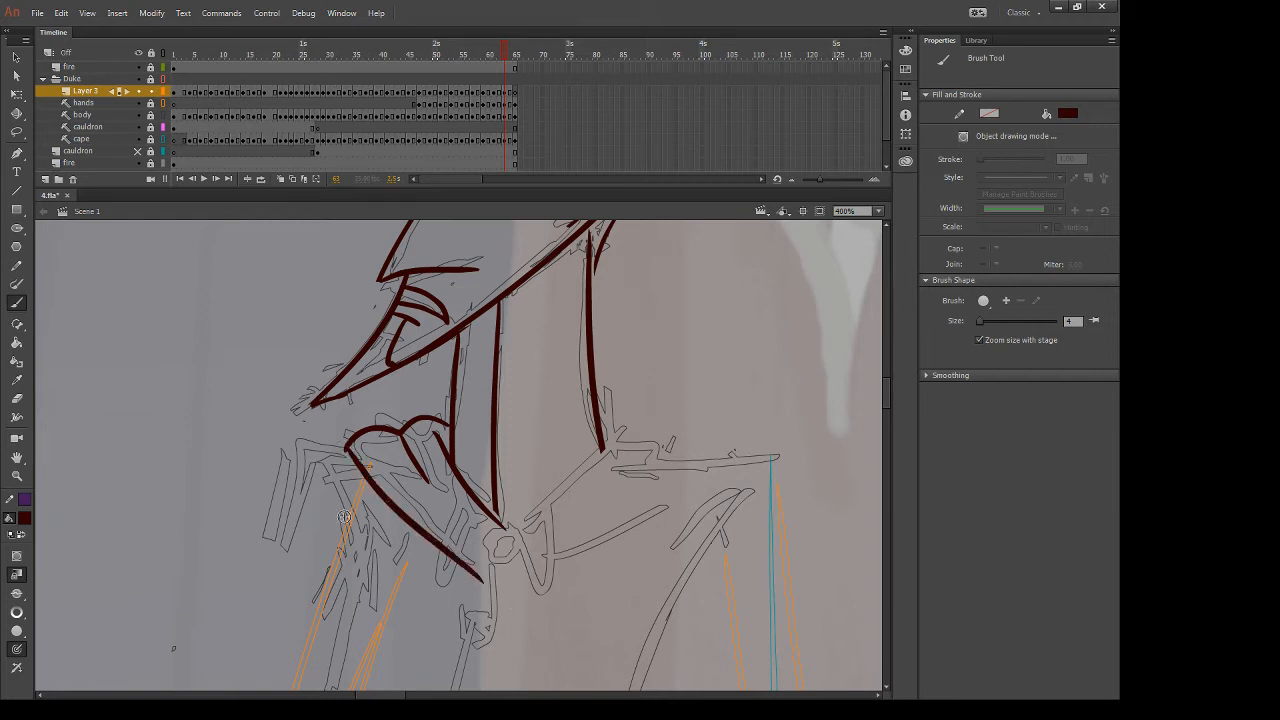
key("ctrl+z")
left_click_drag(346, 446, 500, 578)
key("ctrl+z")
mouse_move(346, 446)
left_mouse_down()
mouse_move(478, 562)
mouse_move(497, 563)
mouse_move(502, 592)
mouse_move(389, 488)
mouse_move(458, 561)
mouse_move(628, 452)
left_mouse_up()
key("ctrl+z")
key("ctrl+z")
key("ctrl+z")
key("e")
key("b")
key("ctrl+z")
Draw the collar half behind the neck with its inner neckline, scalloped top, fold and outer edge
left_click_drag(484, 534, 613, 430)
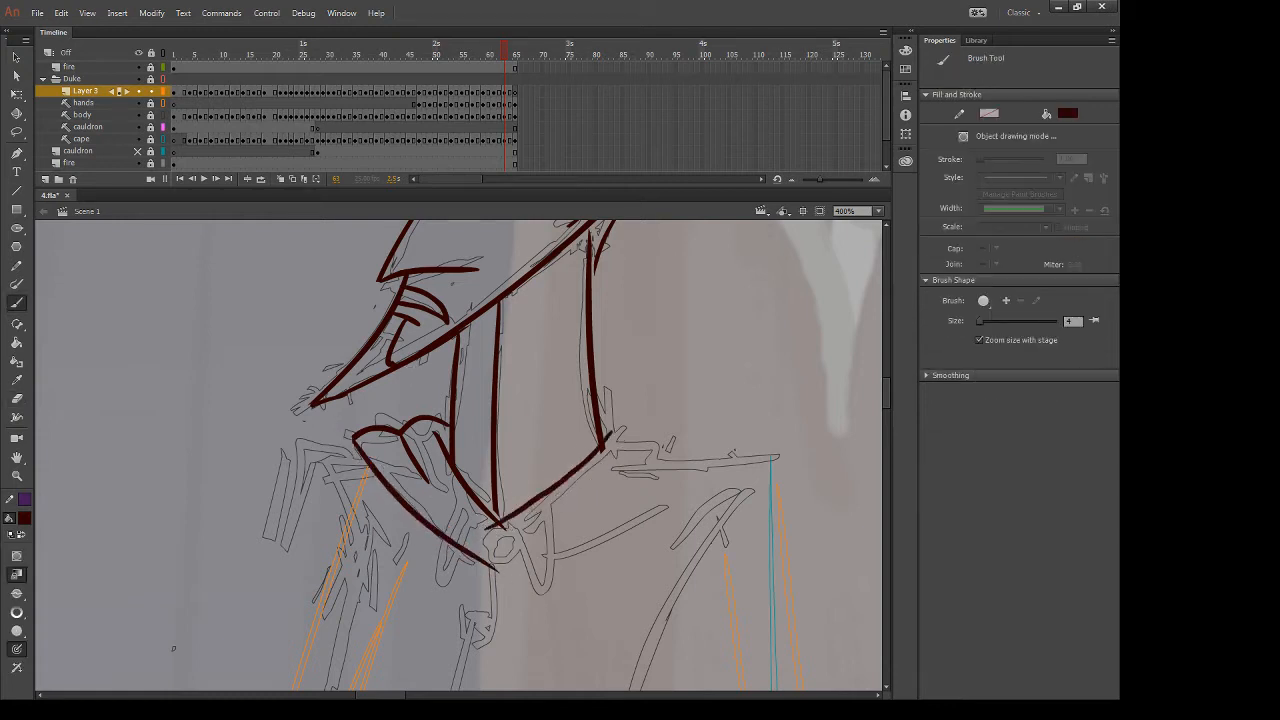
key("ctrl+z")
mouse_move(482, 533)
left_mouse_down()
mouse_move(618, 430)
mouse_move(681, 447)
mouse_move(702, 469)
left_mouse_up()
left_click_drag(652, 450, 609, 478)
mouse_move(702, 468)
left_mouse_down()
mouse_move(535, 555)
mouse_move(490, 566)
left_mouse_up()
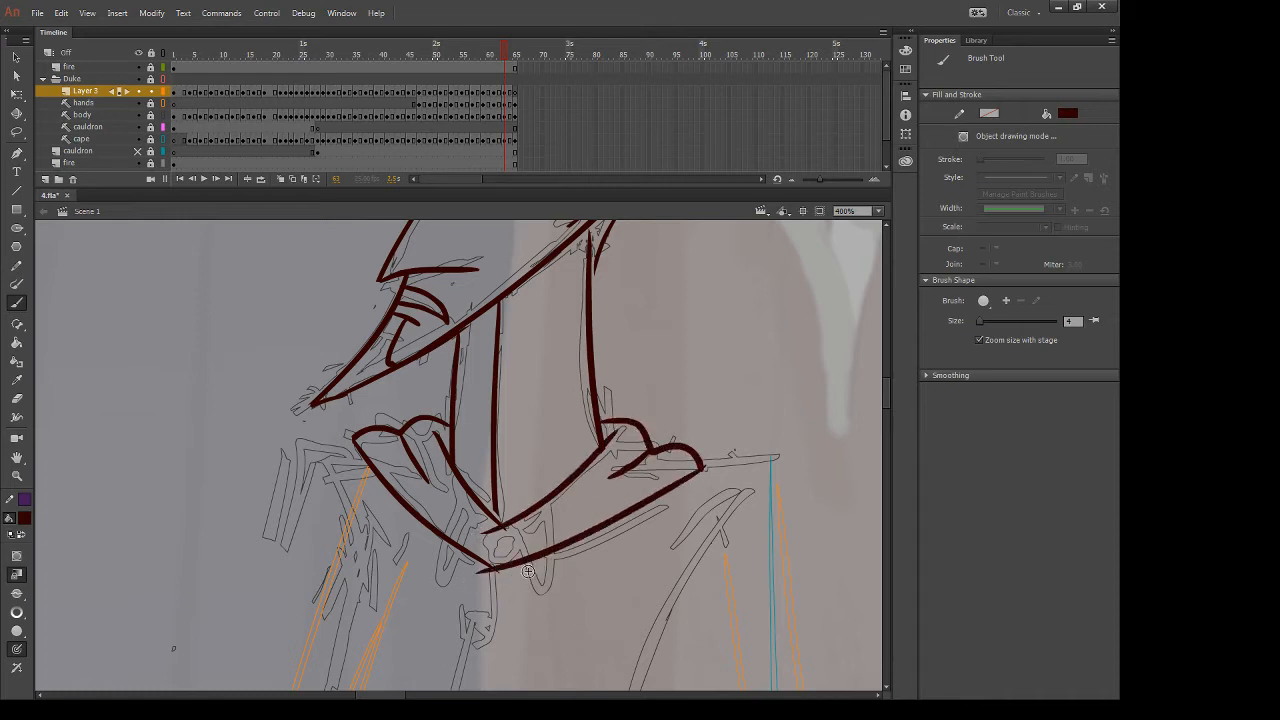
Erase the overshooting stroke ends at the centre of the collar where its inner and outer edges meet
key("e")
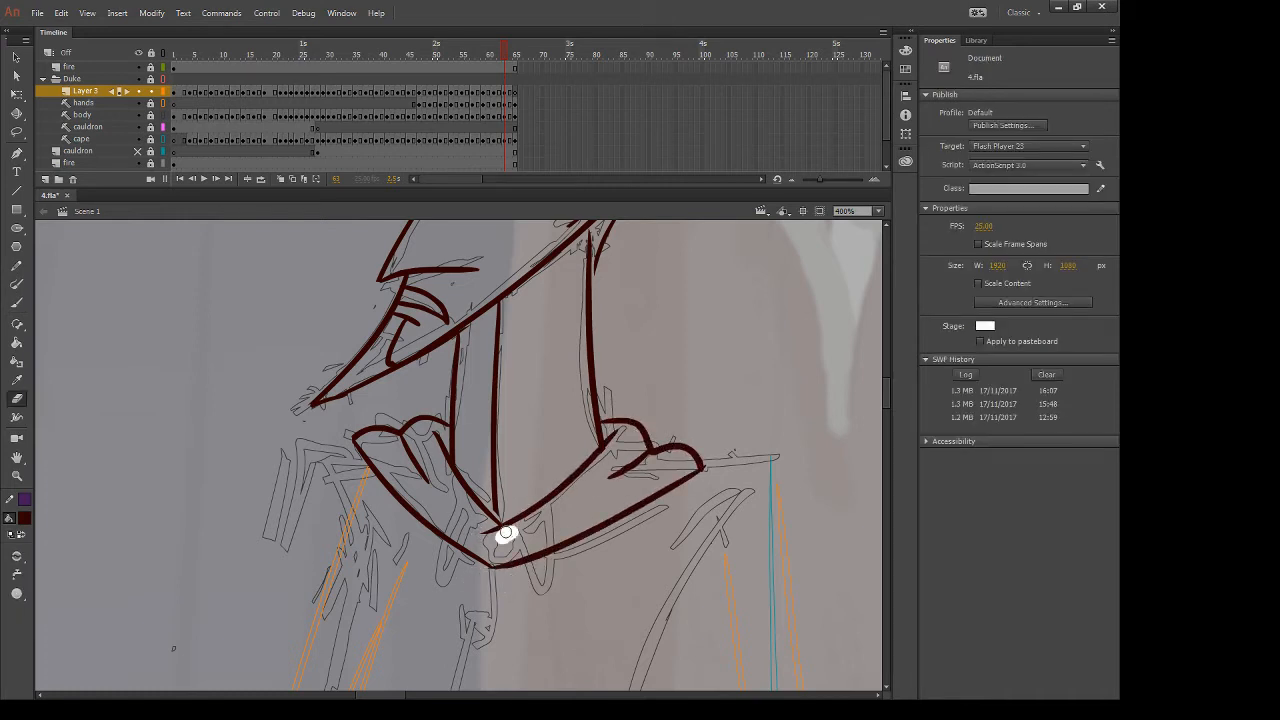
key("b")
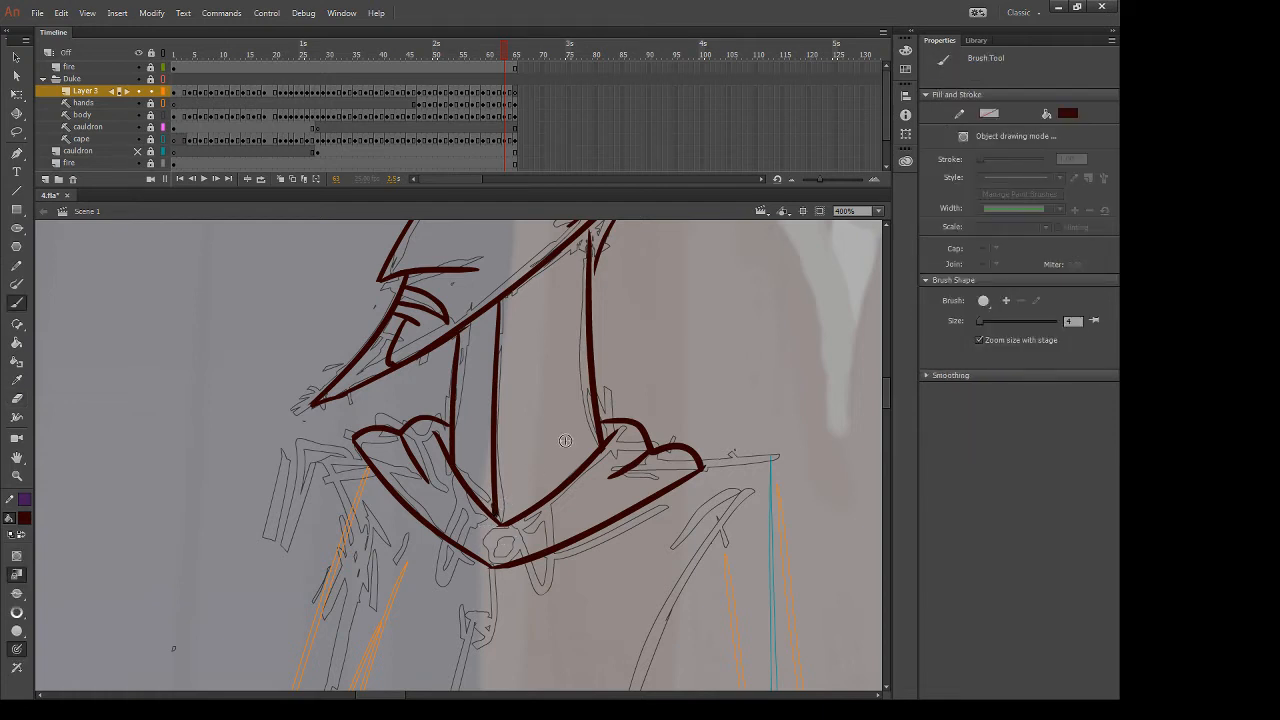
Go to the keyframe at frame 65, draw the nose bridge and underside, and clean up the nose tip
key(".")
left_click_drag(650, 351, 680, 561)
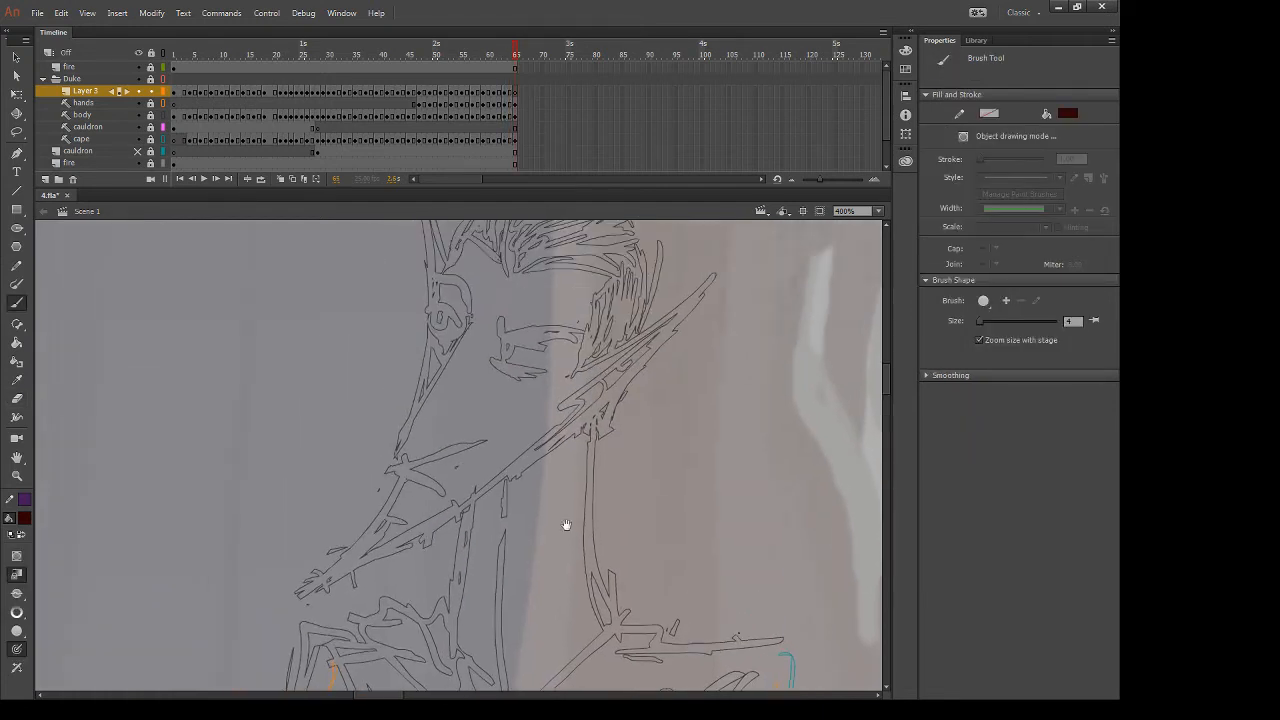
mouse_move(478, 308)
left_mouse_down()
mouse_move(368, 503)
mouse_move(490, 441)
left_mouse_up()
key("e")
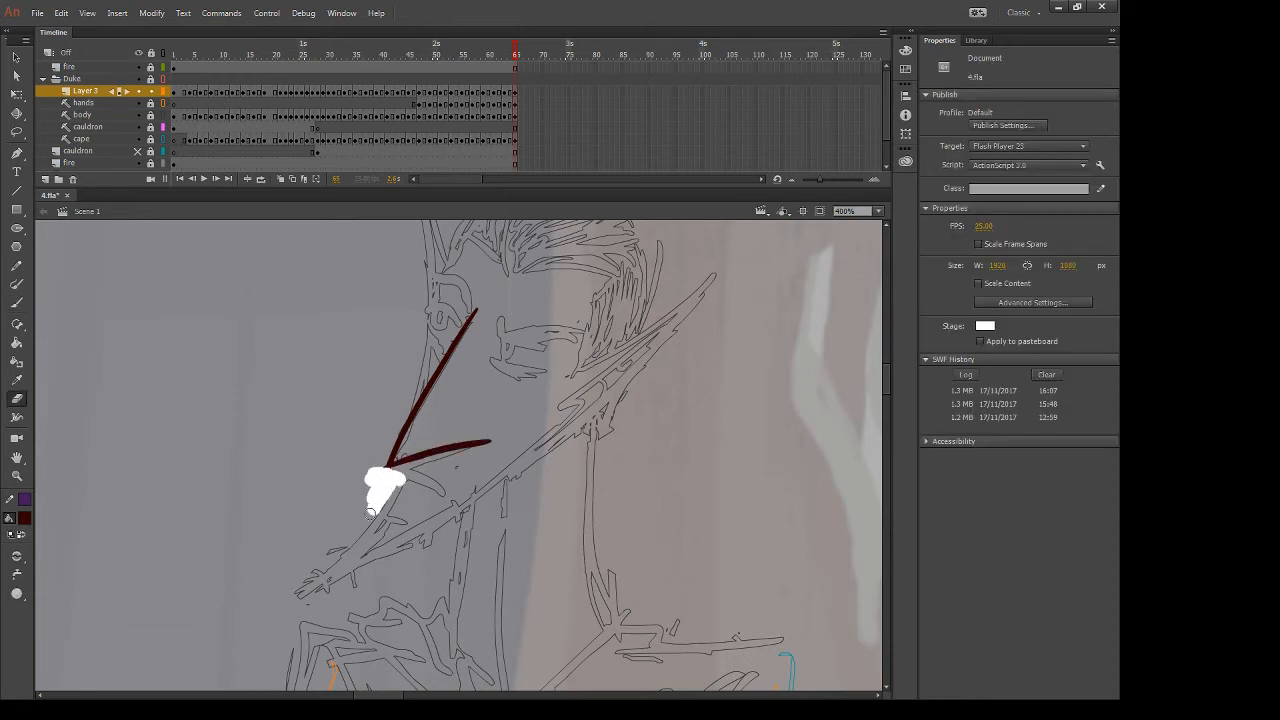
Draw the slanted line from below the nose to the chin tip, and add the mouth and lip lines
key("b")
left_click_drag(413, 459, 276, 618)
key("ctrl+z")
left_click_drag(412, 462, 268, 614)
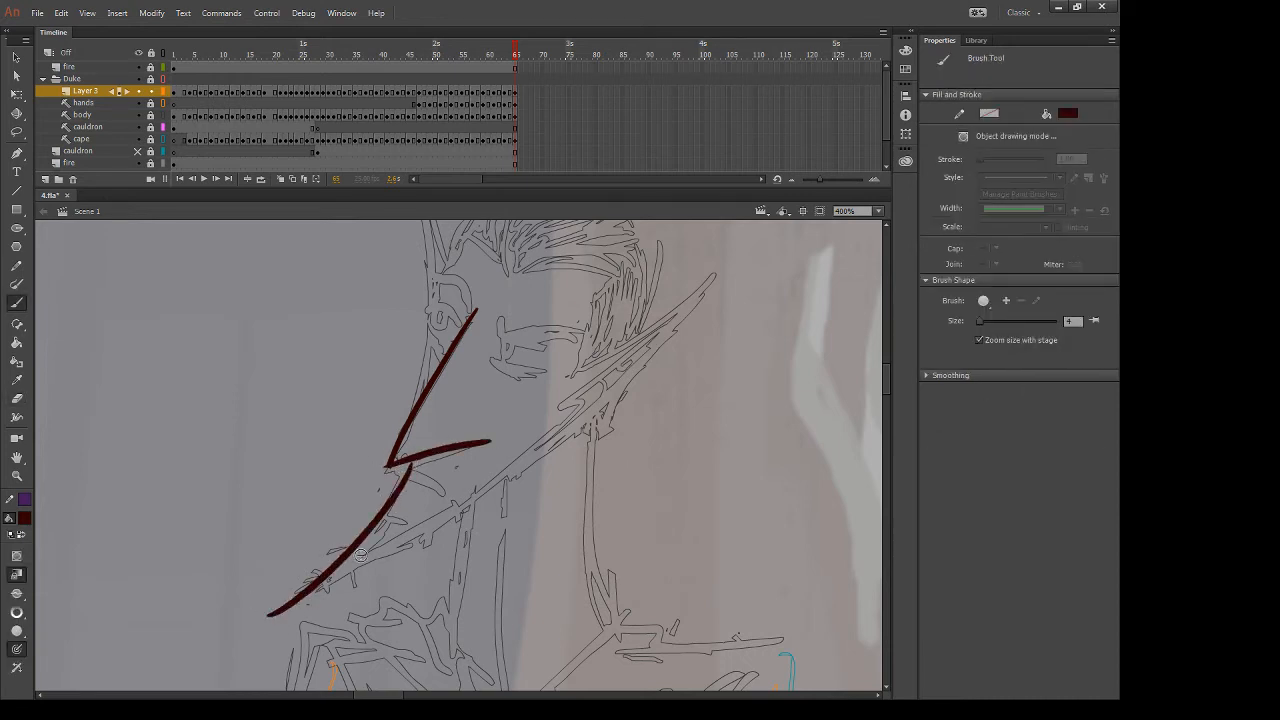
key("ctrl+z")
mouse_move(404, 467)
left_mouse_down()
mouse_move(454, 506)
mouse_move(385, 543)
mouse_move(406, 545)
left_mouse_up()
Draw the jaw's underside back from the chin tip and erase the overshooting end at the chin
mouse_move(303, 590)
left_mouse_down()
mouse_move(421, 538)
mouse_move(544, 447)
left_mouse_up()
key("ctrl+z")
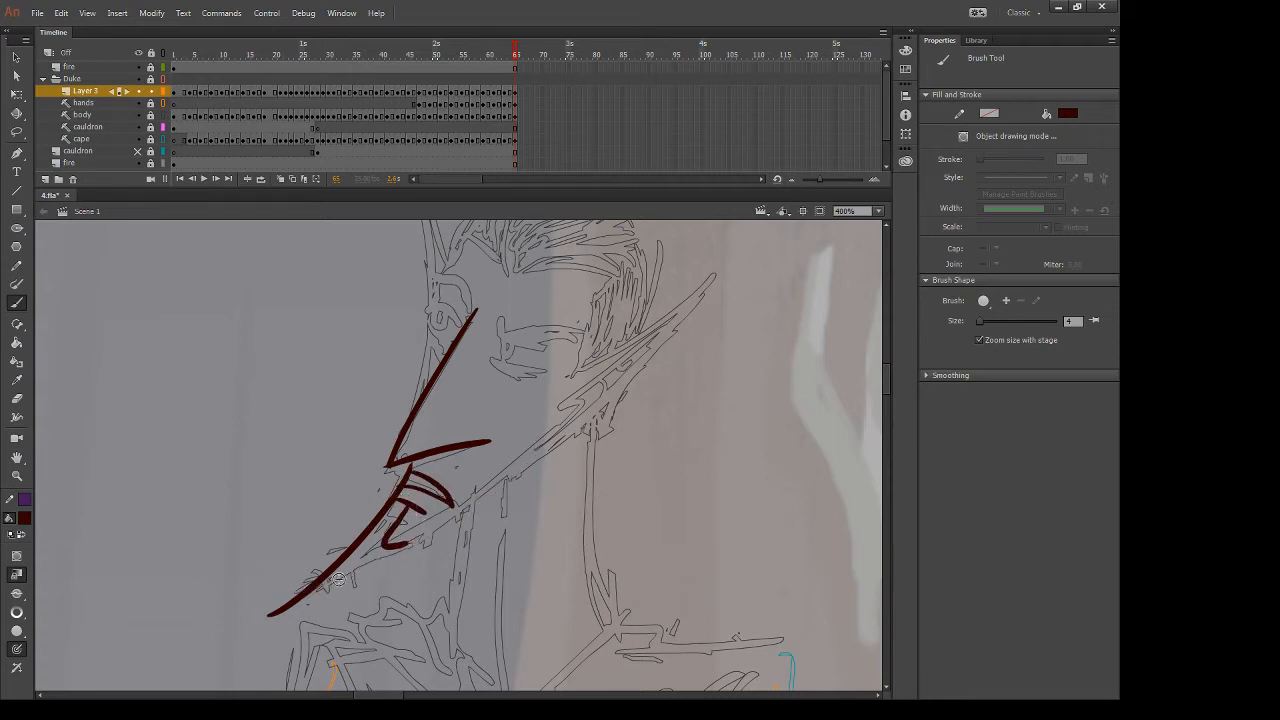
mouse_move(318, 584)
left_mouse_down()
mouse_move(546, 438)
mouse_move(272, 616)
left_mouse_up()
key("e")
left_click_drag(640, 399, 609, 461)
key("b")
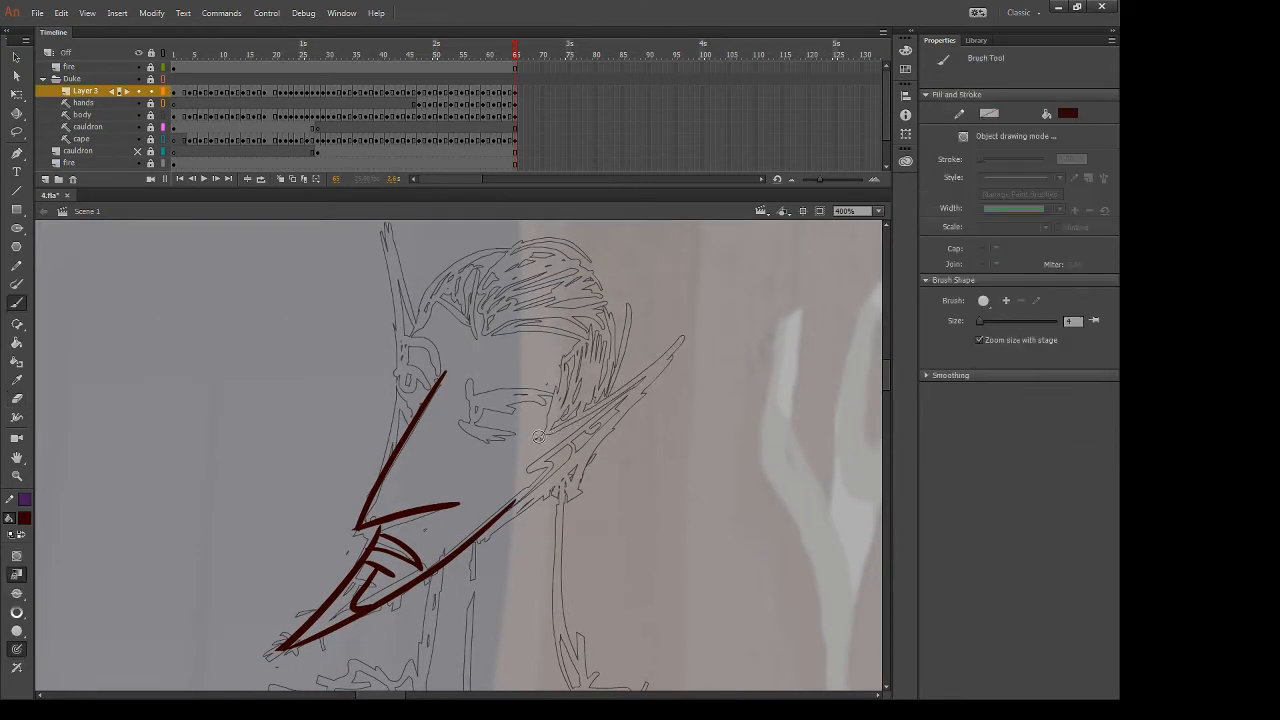
Draw the upper jawline as one long stroke from the near ear's tip down to the jaw
mouse_move(540, 435)
left_mouse_down()
mouse_move(706, 322)
mouse_move(452, 546)
left_mouse_up()
key("ctrl+z")
left_click_drag(677, 351, 484, 535)
Draw the hairline above the forehead and down the sideburn to the near ear
left_click_drag(527, 347, 529, 427)
mouse_move(470, 351)
left_mouse_down()
mouse_move(478, 418)
mouse_move(604, 415)
mouse_move(578, 430)
mouse_move(545, 520)
left_mouse_up()
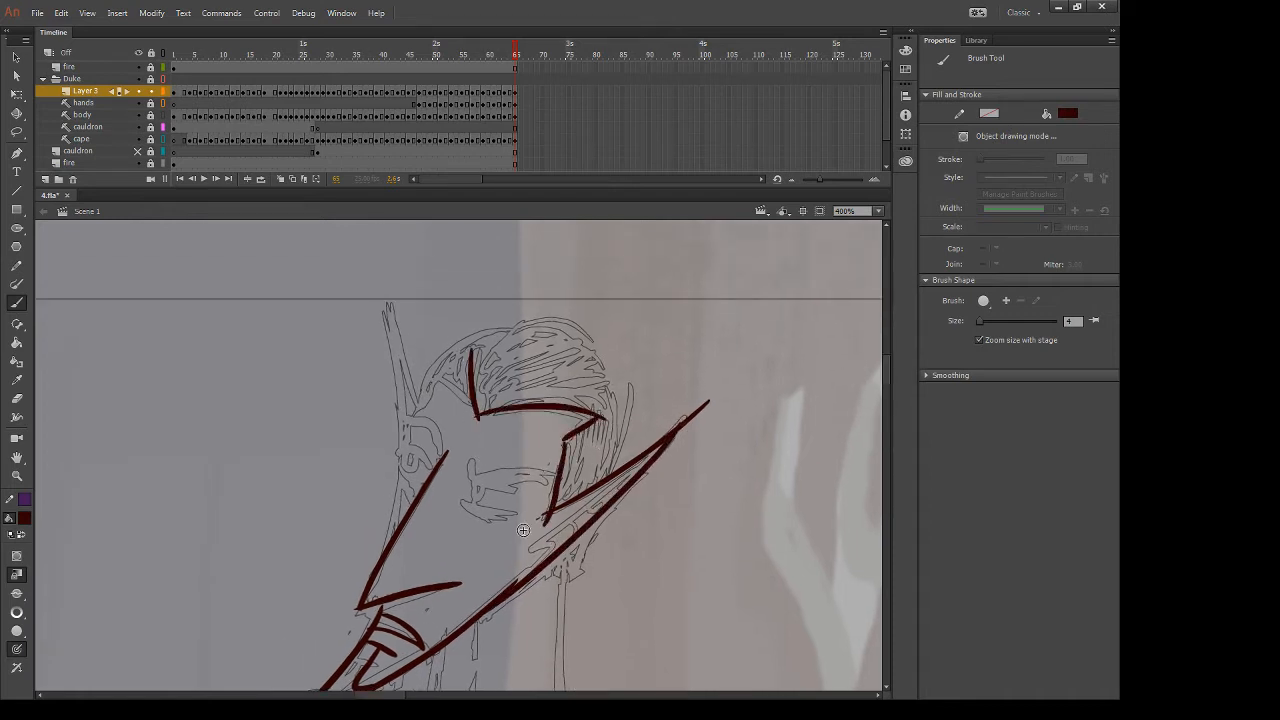
Draw the rounded top contour of the hair, redoing the stroke until it follows the sketch
mouse_move(494, 324)
left_mouse_down()
mouse_move(610, 352)
mouse_move(630, 395)
left_mouse_up()
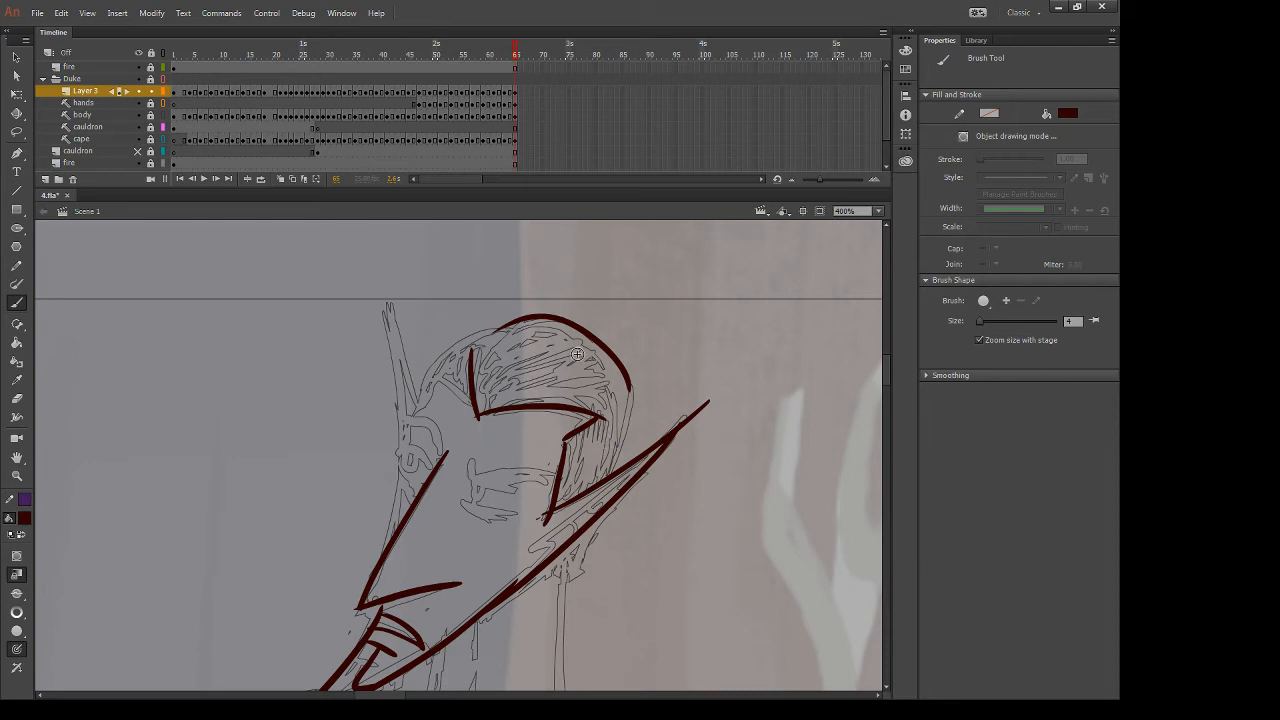
key("ctrl+z")
mouse_move(496, 326)
left_mouse_down()
mouse_move(546, 318)
mouse_move(612, 372)
left_mouse_up()
key("ctrl+z")
mouse_move(496, 328)
left_mouse_down()
mouse_move(598, 340)
mouse_move(612, 372)
left_mouse_up()
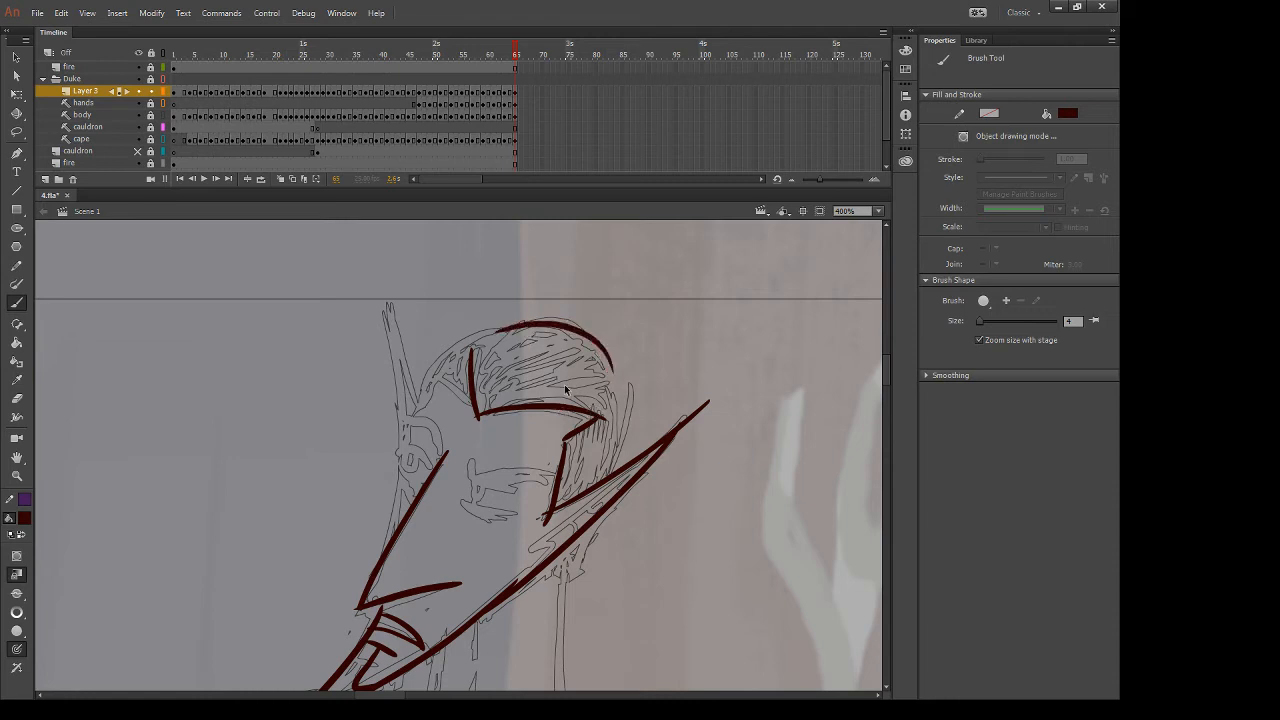
key("ctrl+z")
mouse_move(505, 334)
left_mouse_down()
mouse_move(620, 392)
mouse_move(622, 424)
left_mouse_up()
key("e")
Draw the back of the head curving from the hair's top contour down to the near ear
key("b")
left_click_drag(619, 368, 612, 487)
key("ctrl+z")
left_click_drag(606, 372, 636, 452)
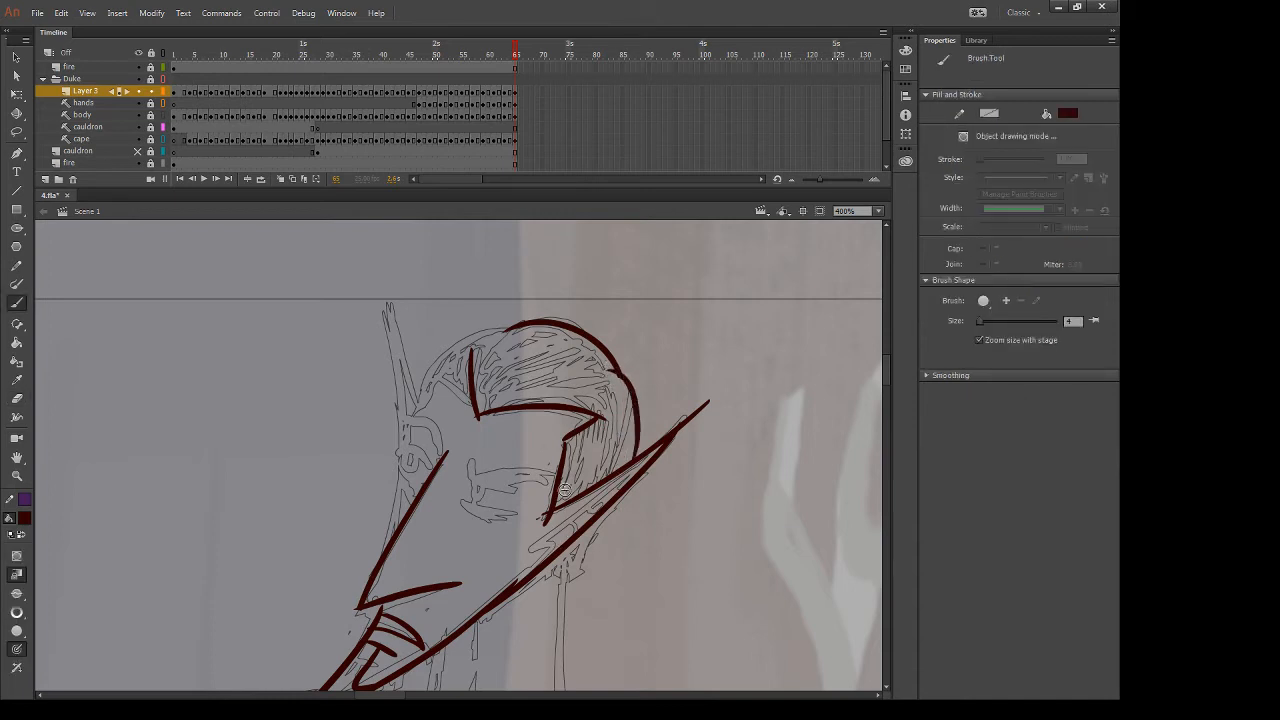
Erase the overshooting stroke ends at the bottom of the sideburn and beyond the near ear's tip
key("e")
left_click_drag(537, 491, 539, 532)
left_click_drag(700, 393, 682, 448)
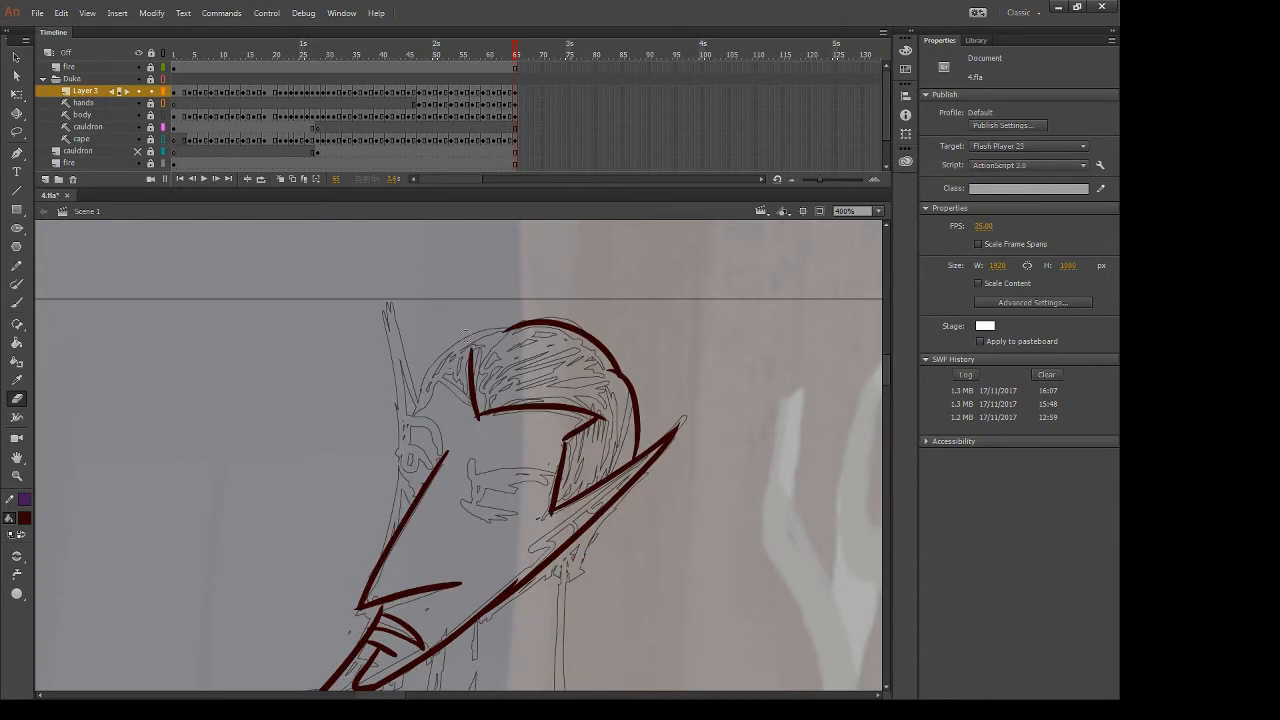
Draw the short hairline stroke forming the front peak and the hair's front contour down to the forehead
key("b")
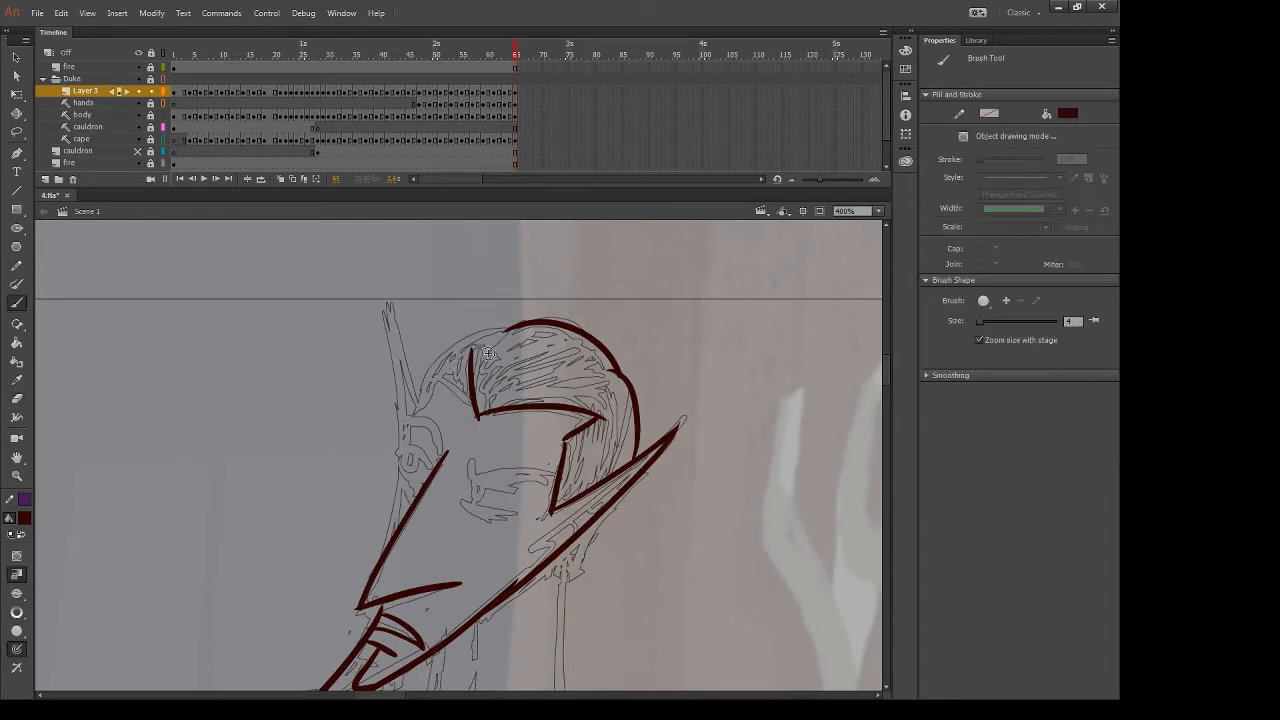
left_click_drag(443, 355, 477, 413)
key("ctrl+z")
left_click_drag(447, 369, 476, 410)
mouse_move(517, 322)
left_mouse_down()
mouse_move(420, 392)
mouse_move(393, 453)
left_mouse_up()
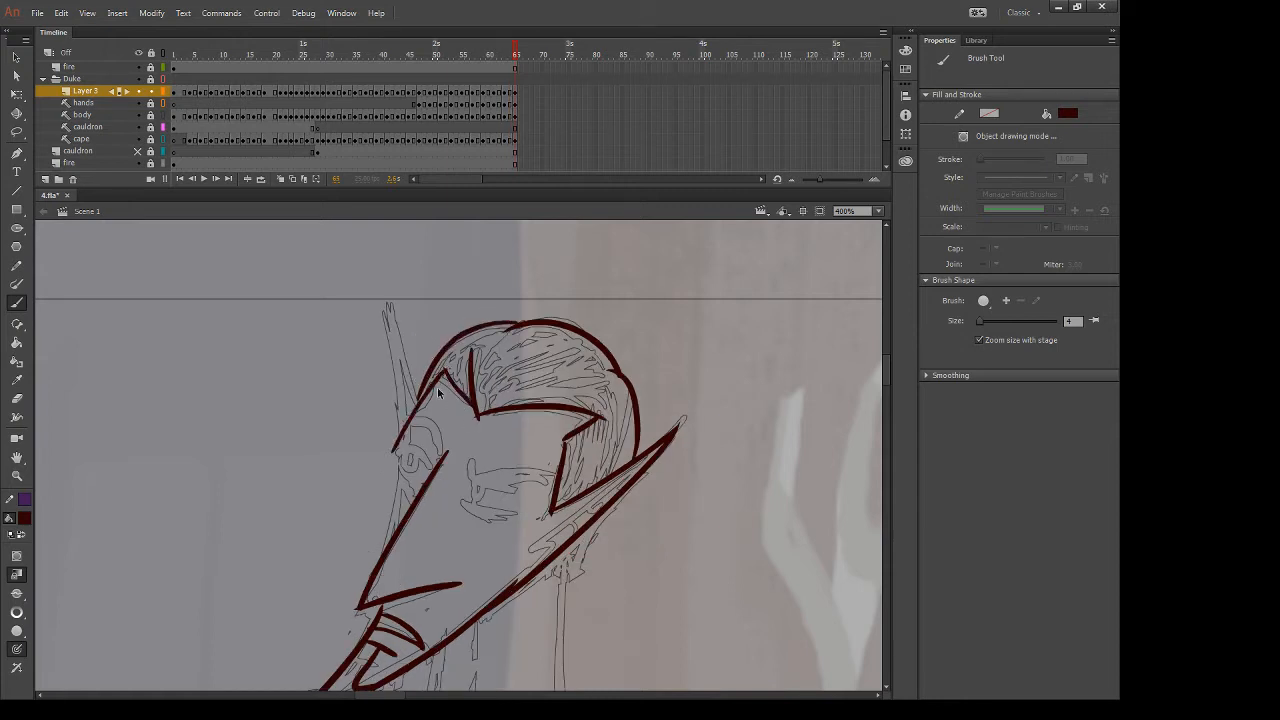
Redraw the front of the forehead and continue the far side of the face down to the nose bridge
key("ctrl+z")
mouse_move(440, 376)
left_mouse_down()
mouse_move(404, 424)
mouse_move(390, 528)
left_mouse_up()
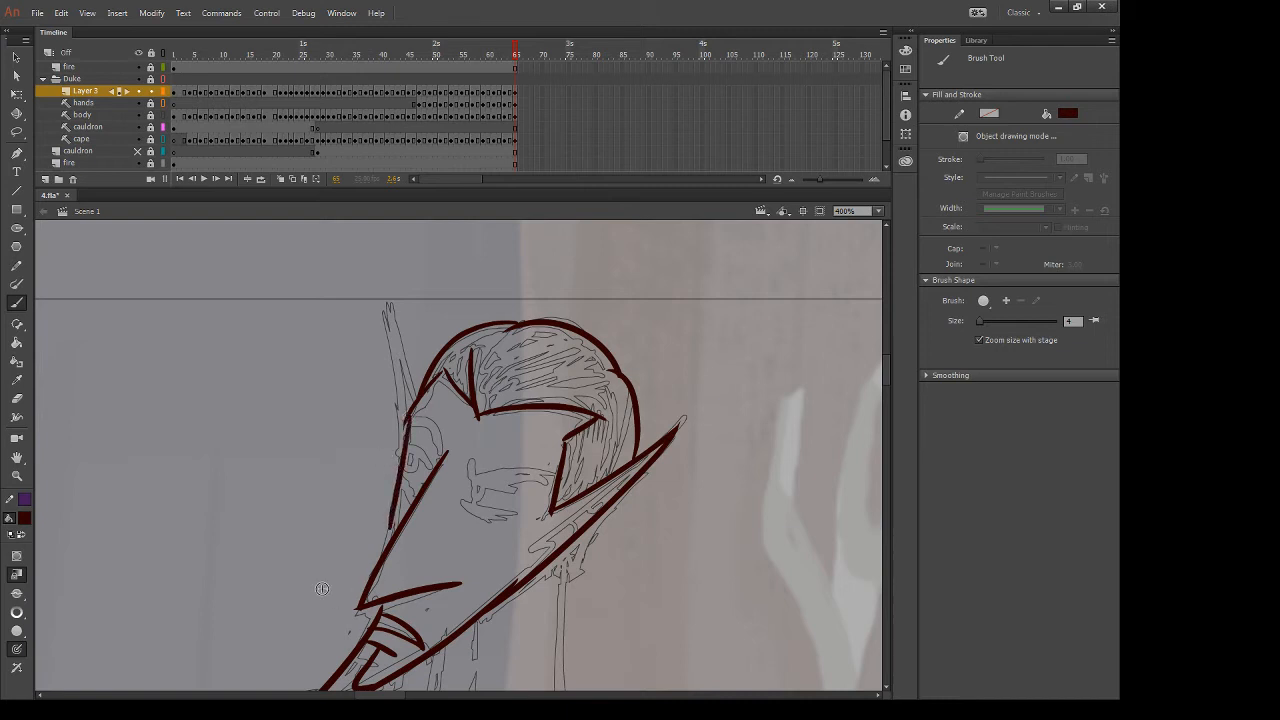
left_click_drag(408, 428, 394, 530)
key("ctrl+z")
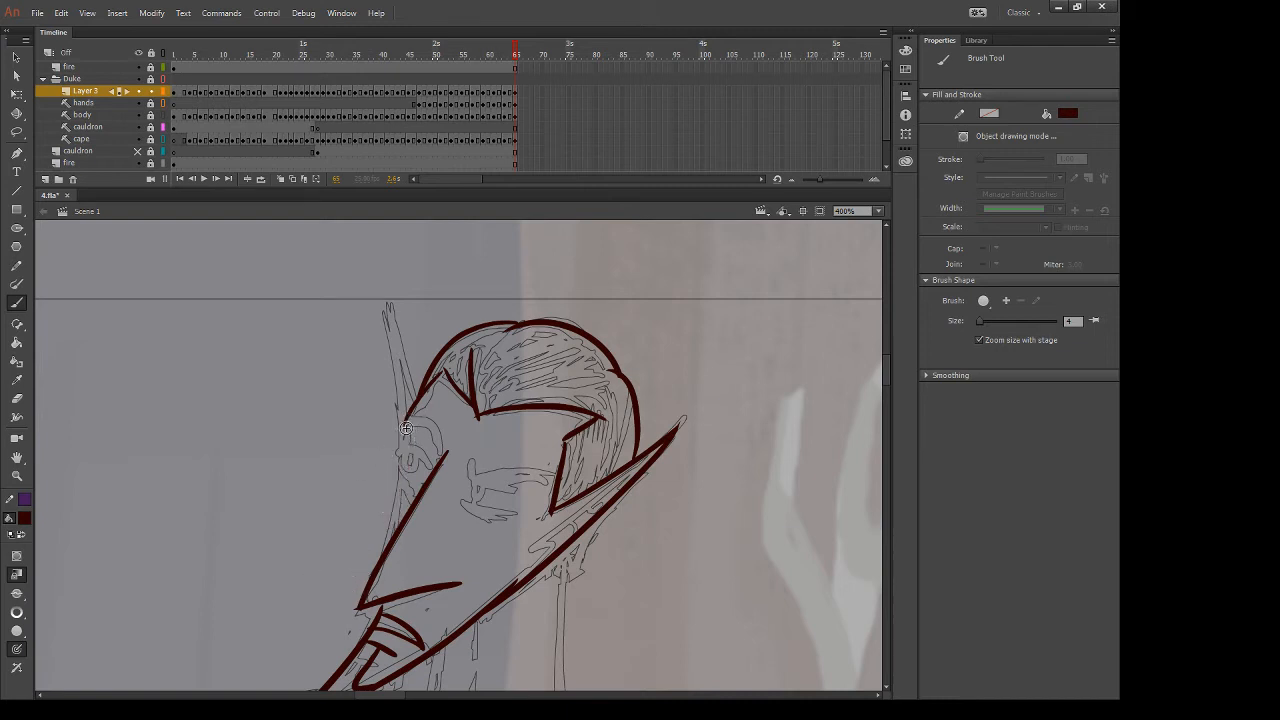
left_click_drag(408, 422, 391, 532)
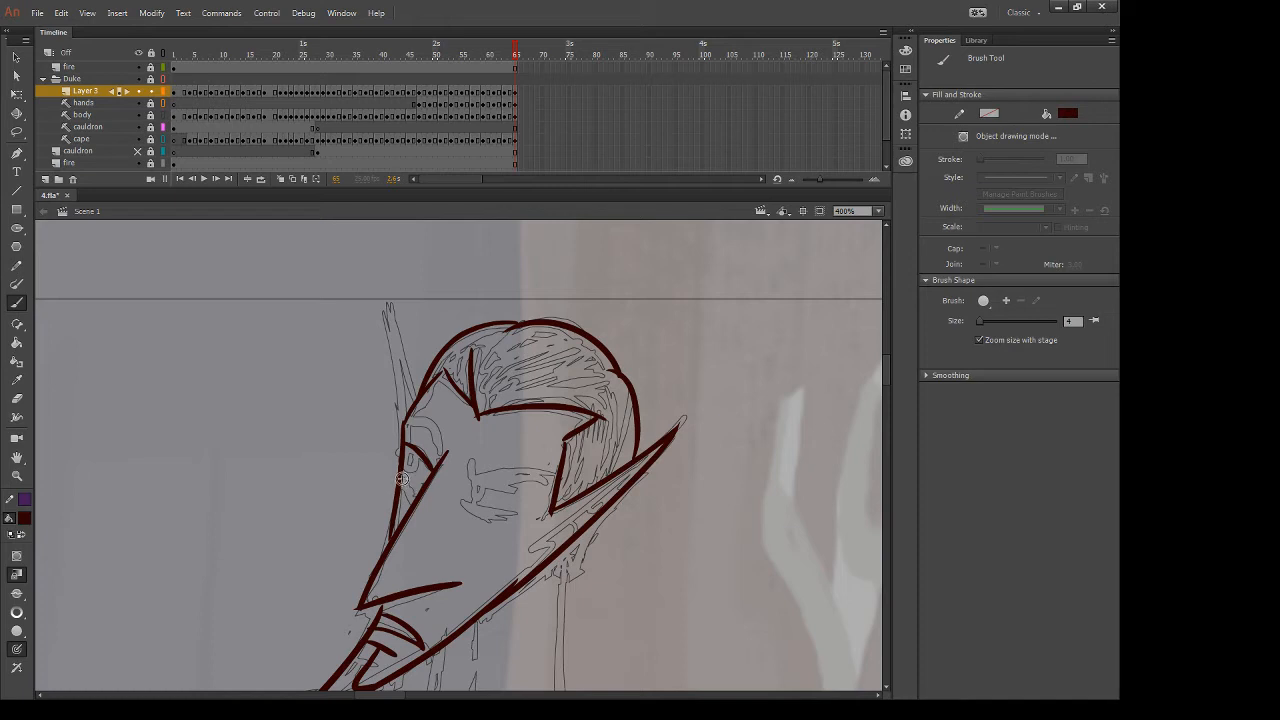
Draw the far eye's lids and pupil, and add the near eye's upper lid with its end trimmed
left_click_drag(402, 479, 422, 491)
mouse_move(411, 447)
left_mouse_down()
mouse_move(409, 468)
mouse_move(542, 494)
left_mouse_up()
key("e")
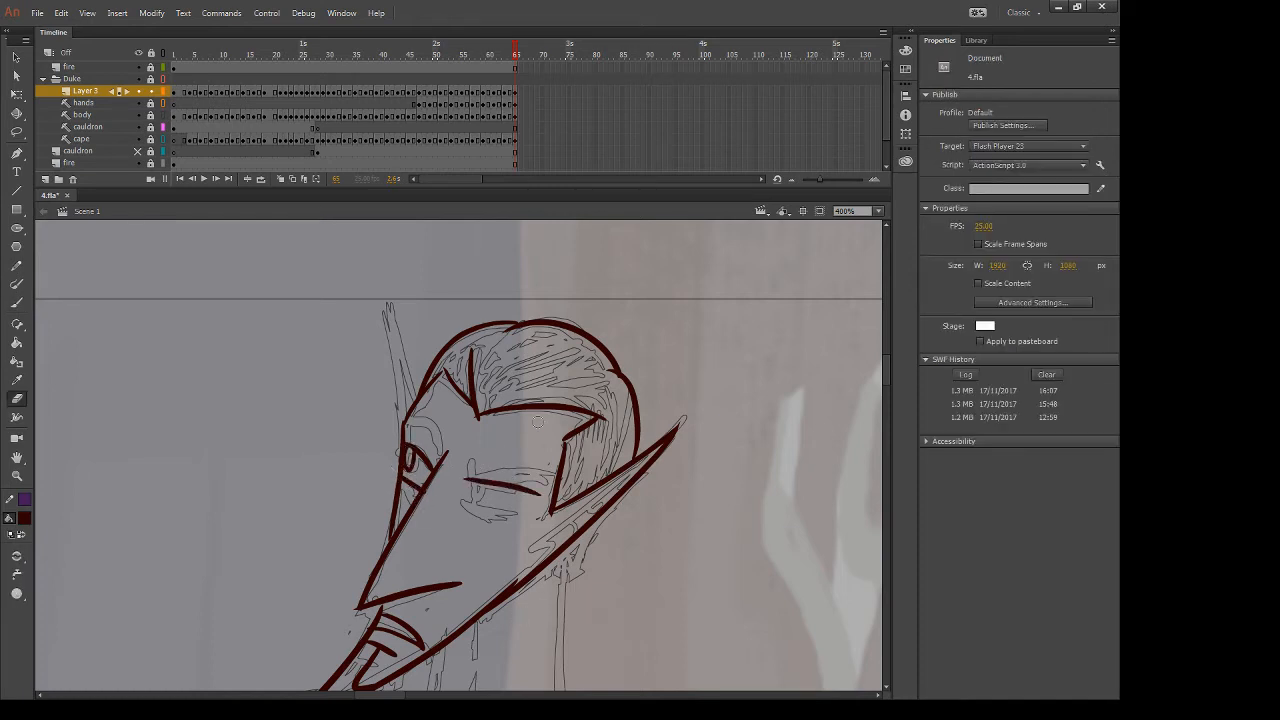
left_click_drag(535, 492, 541, 496)
key("b")
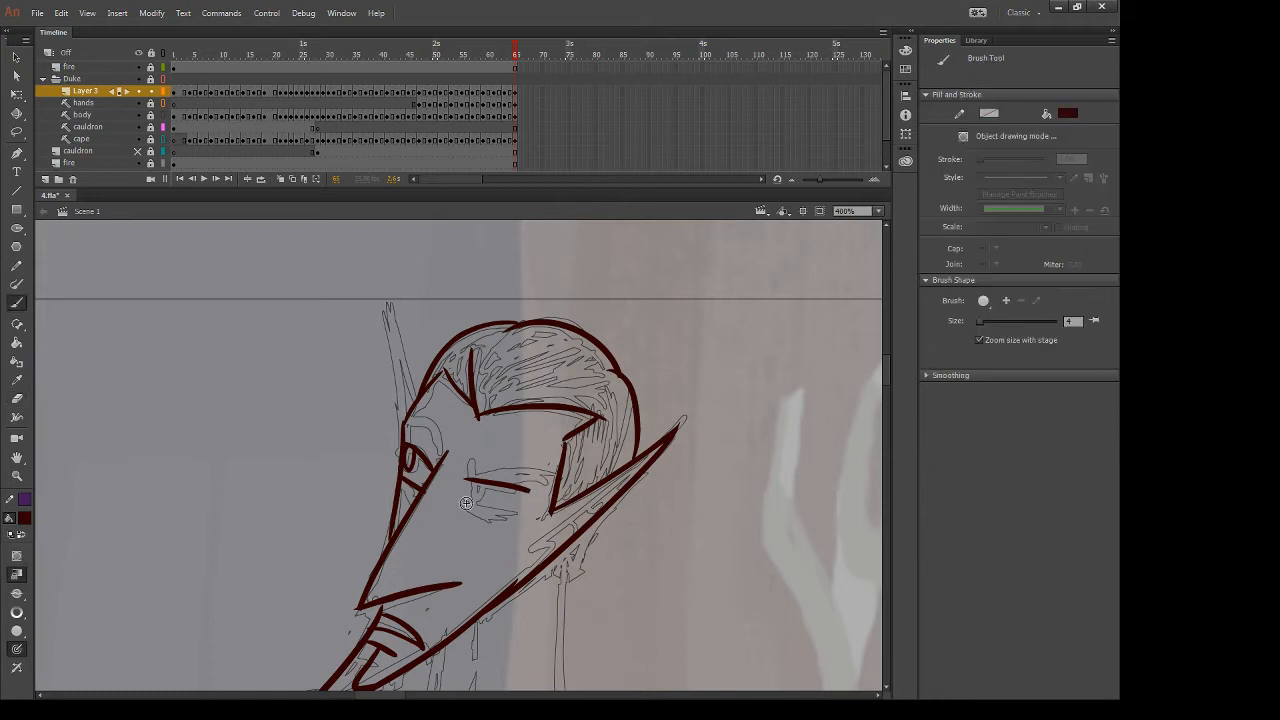
Draw the near eye's lower lid and small pupil beneath the upper lid
left_click_drag(463, 502, 521, 516)
key("ctrl+z")
left_click_drag(463, 503, 528, 516)
key("ctrl+z")
mouse_move(471, 482)
left_mouse_down()
mouse_move(472, 497)
mouse_move(485, 484)
left_mouse_up()
key("ctrl+z")
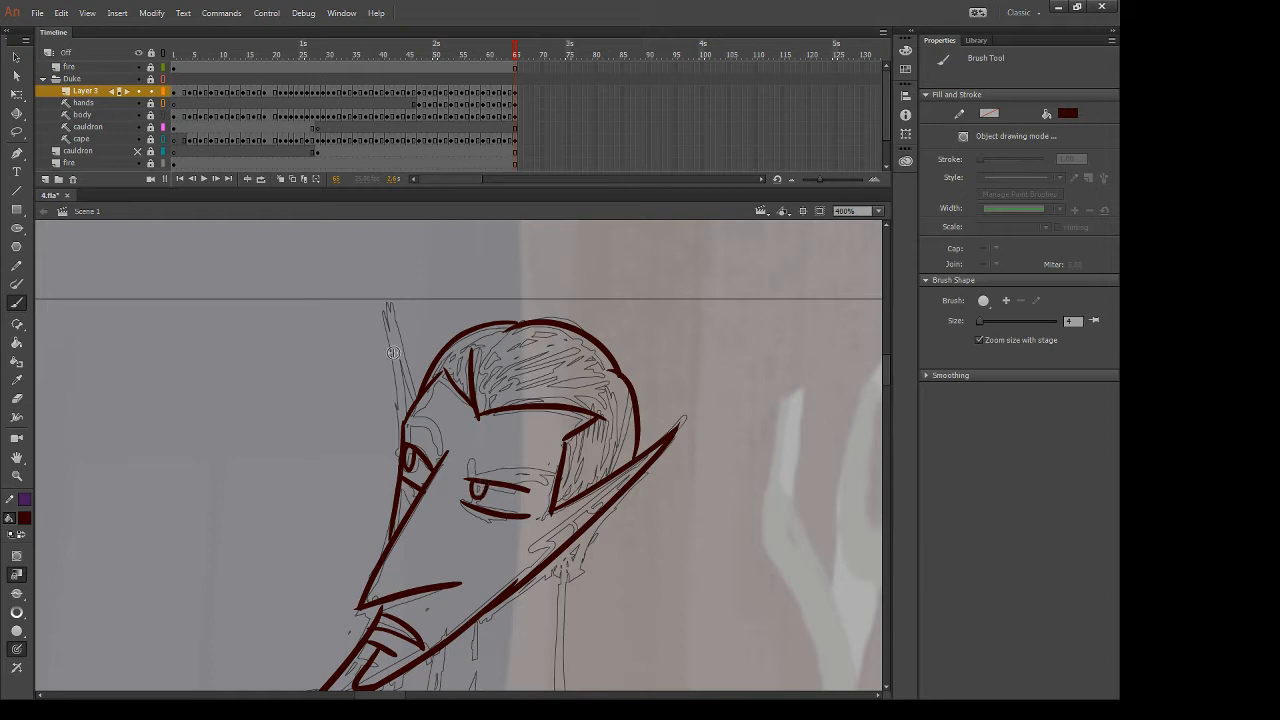
Draw the two edges of the far pointed ear, meeting at its upward tip
mouse_move(390, 309)
left_mouse_down()
mouse_move(413, 400)
mouse_move(397, 452)
left_mouse_up()
key("ctrl+z")
left_click_drag(390, 309, 401, 438)
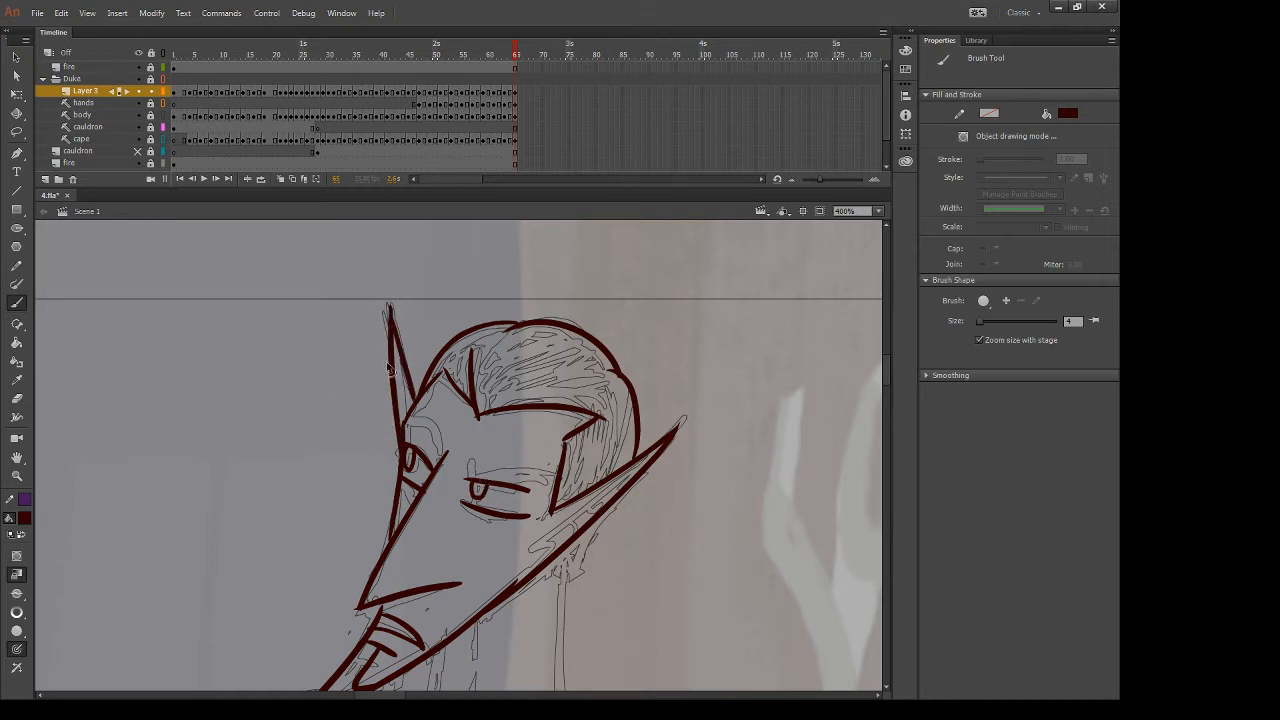
key("ctrl+z")
left_click_drag(391, 319, 400, 442)
Draw the inner fold lines inside the near ear
left_click_drag(563, 556, 581, 508)
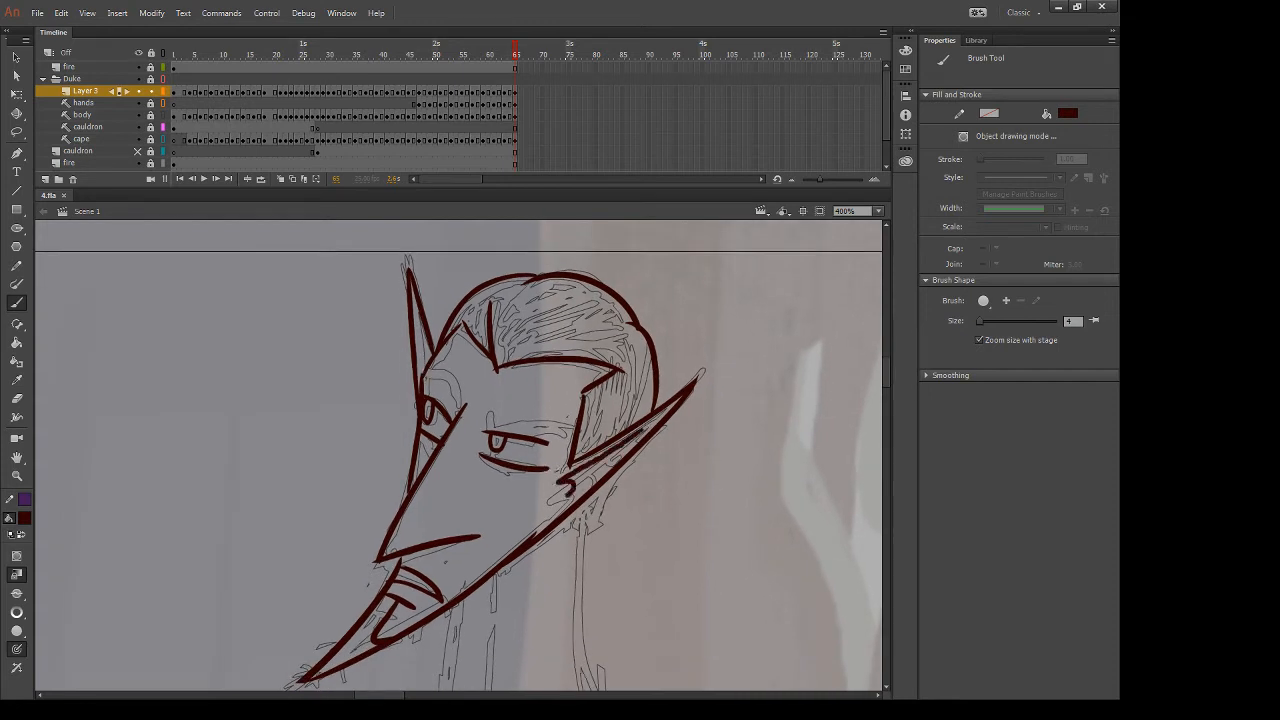
left_click_drag(645, 429, 567, 498)
mouse_move(615, 448)
left_mouse_down()
mouse_move(630, 454)
mouse_move(608, 468)
left_mouse_up()
Pick up black from the previous keyframe's eyebrows and draw the far eyebrow on frame 65
key("comma")
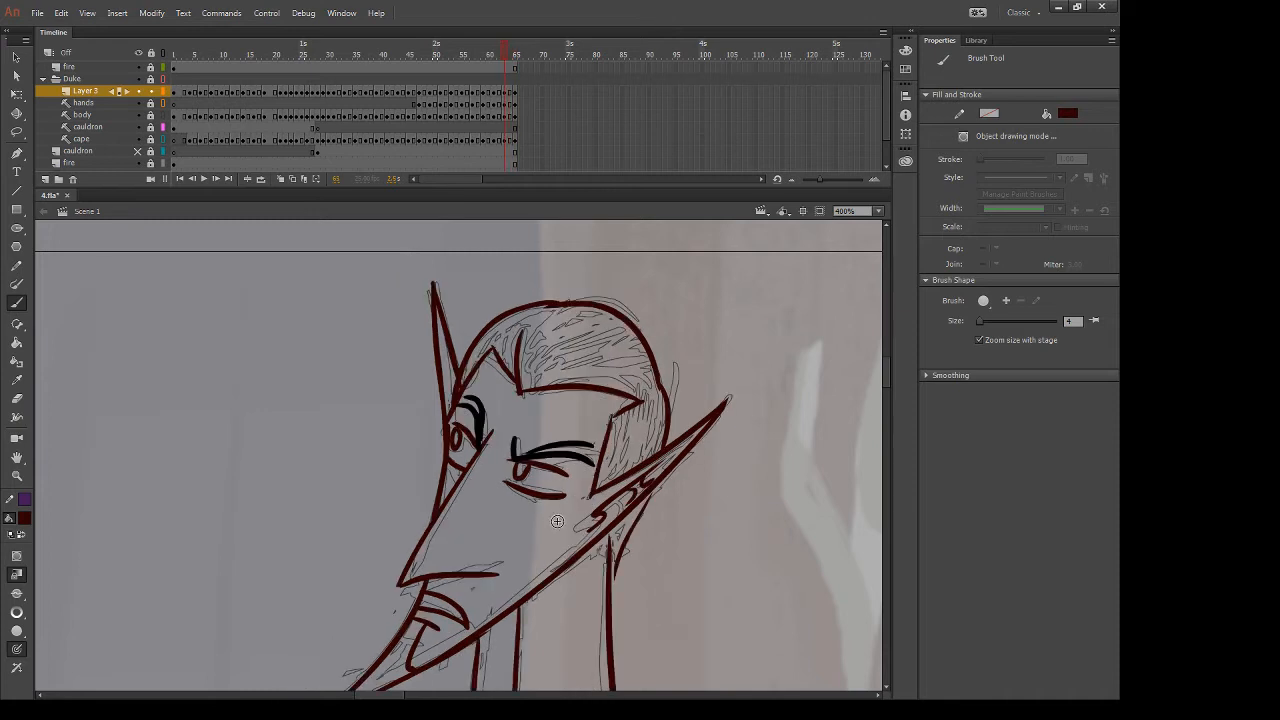
key("period")
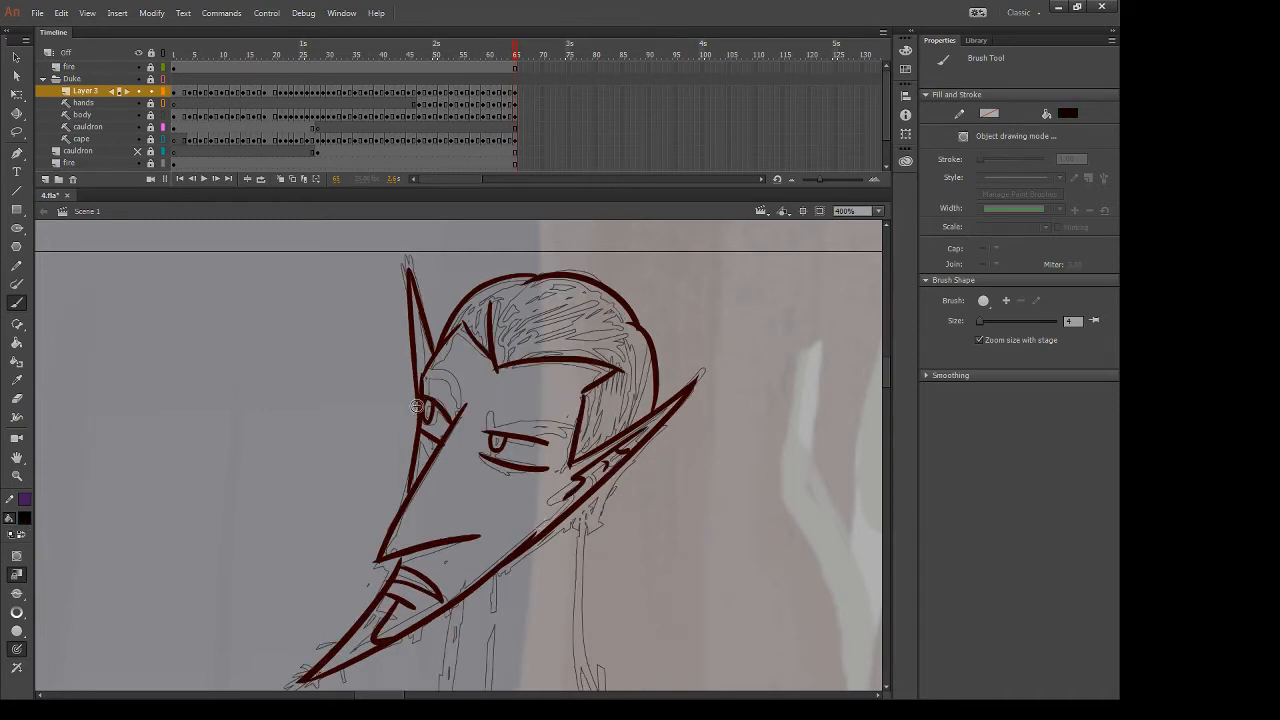
left_click_drag(423, 377, 449, 408)
key("ctrl+z")
Draw the near eyebrow in black above the eye, redoing it to match the previous keyframe's arched shape
mouse_move(485, 410)
left_mouse_down()
mouse_move(489, 432)
mouse_move(563, 446)
left_mouse_up()
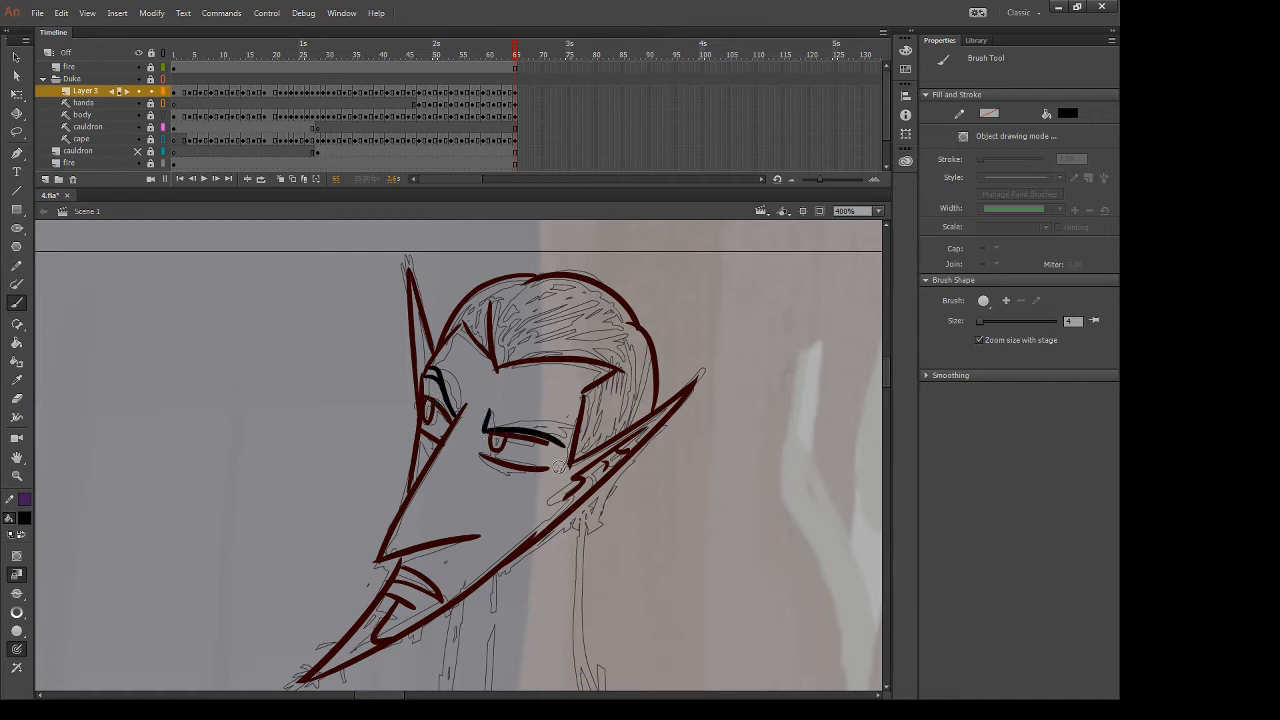
key("ctrl+z")
key("comma")
key("period")
left_click_drag(486, 430, 561, 438)
key("ctrl+z")
mouse_move(478, 430)
left_mouse_down()
mouse_move(560, 434)
mouse_move(563, 417)
left_mouse_up()
key("ctrl+z")
left_click_drag(488, 428, 562, 416)
key("ctrl+z")
left_click_drag(487, 428, 563, 417)
Pick up the dark red outline colour, draw the three neck lines under the jaw, and trim their lower ends
key(".")
key("u")
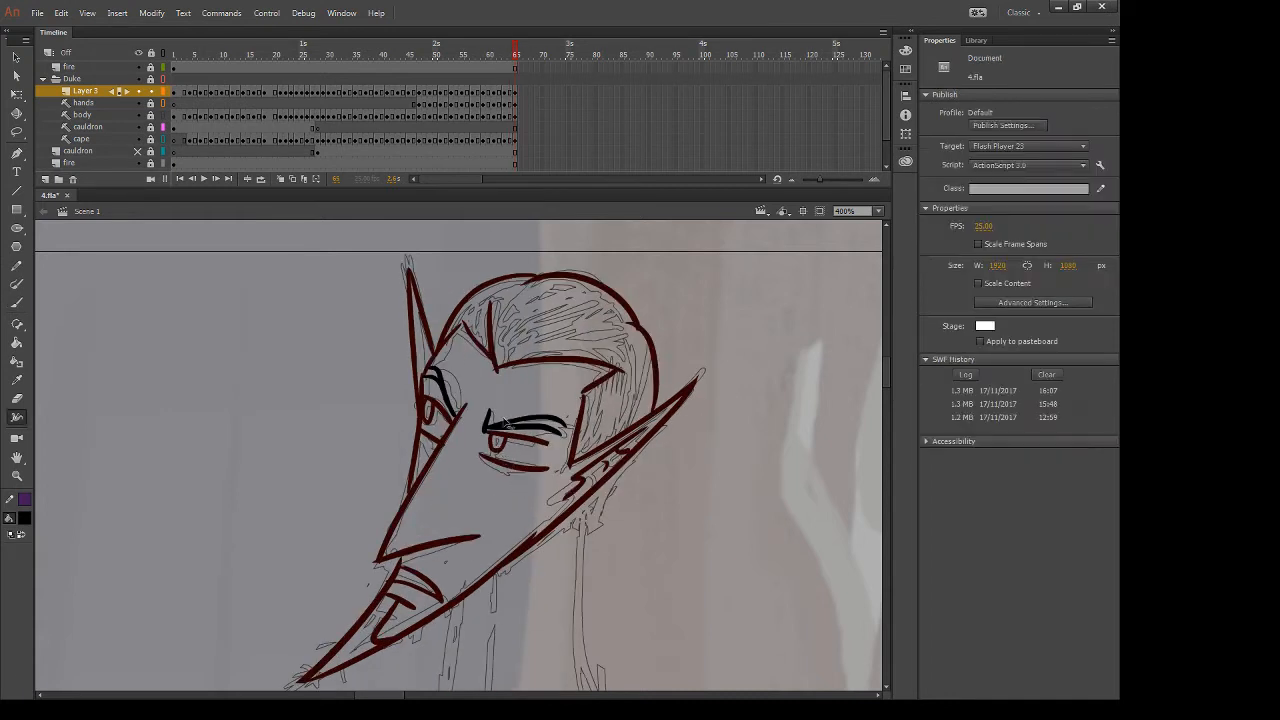
key("i")
left_click(496, 364)
left_click_drag(626, 512, 674, 331)
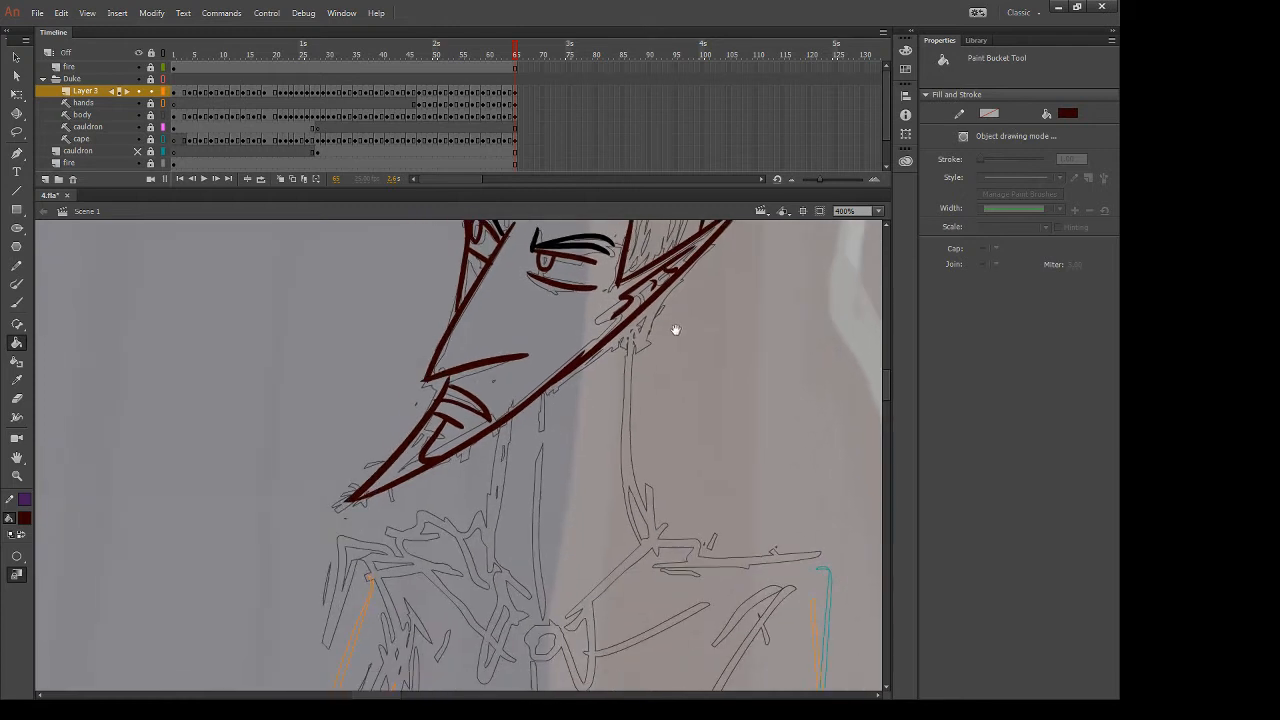
key("b")
left_click_drag(544, 391, 526, 627)
key("ctrl+z")
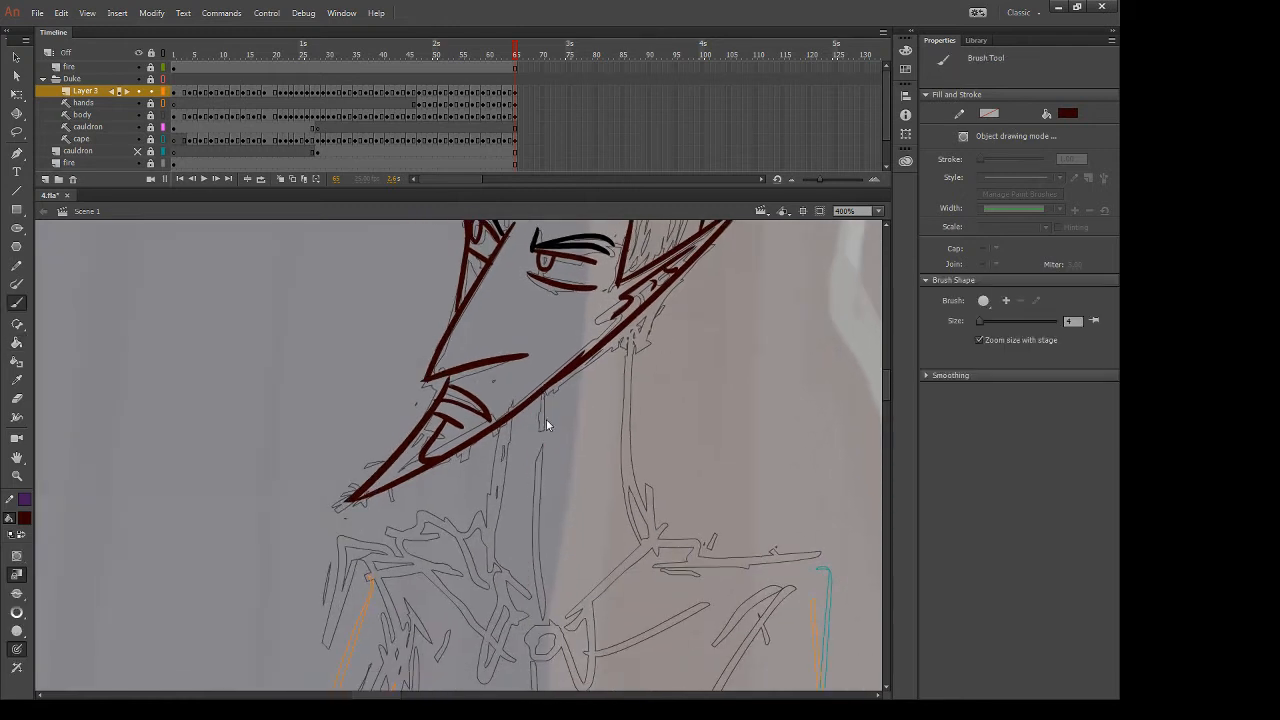
left_click_drag(545, 395, 546, 637)
left_click_drag(629, 338, 652, 605)
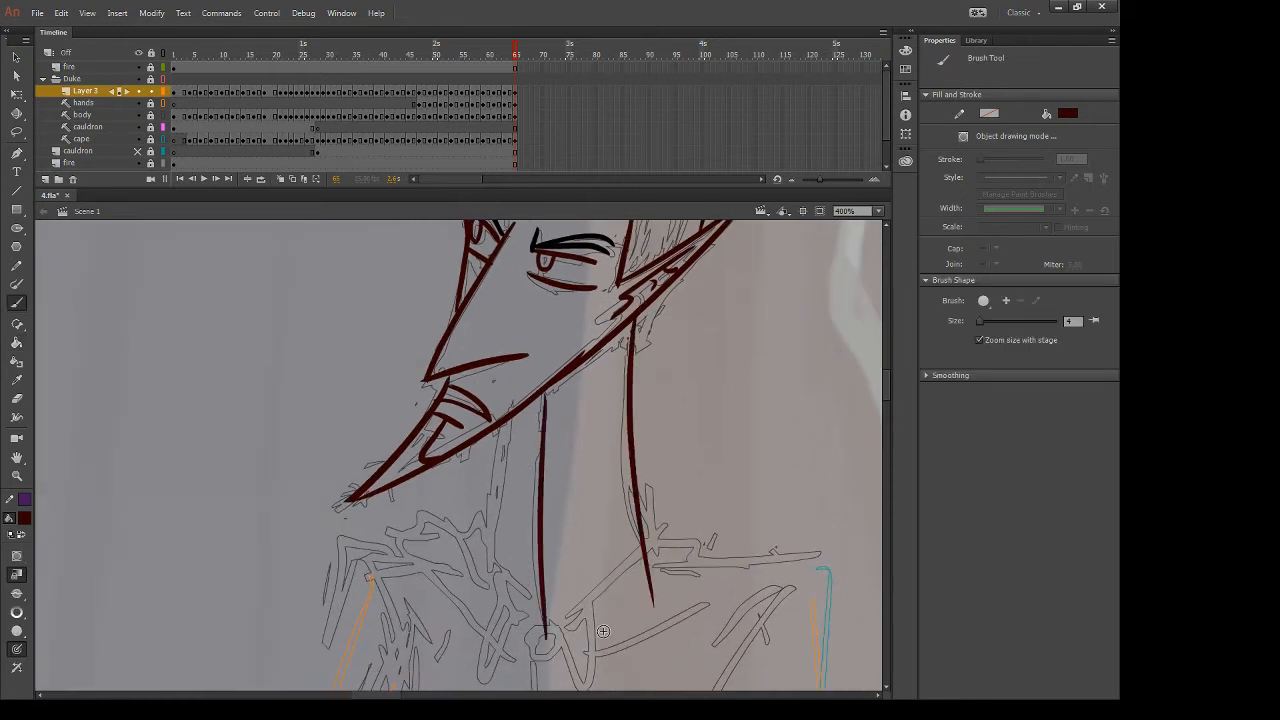
left_click_drag(497, 418, 492, 586)
key("e")
Draw the scalloped top edge, fold and inner neckline of the collar half under the chin
key("b")
mouse_move(384, 544)
left_mouse_down()
mouse_move(488, 528)
mouse_move(450, 553)
mouse_move(407, 526)
mouse_move(487, 517)
mouse_move(455, 559)
mouse_move(474, 598)
left_mouse_up()
key("ctrl+z")
key("ctrl+z")
mouse_move(470, 526)
left_mouse_down()
mouse_move(550, 652)
mouse_move(570, 645)
left_mouse_up()
Draw the scalloped top and inner neckline of the collar half behind the neck, trimming the overshoot at the centre
key("e")
mouse_move(668, 530)
left_mouse_down()
mouse_move(632, 588)
mouse_move(650, 620)
mouse_move(664, 522)
mouse_move(727, 567)
left_mouse_up()
key("b")
left_click_drag(661, 531, 516, 642)
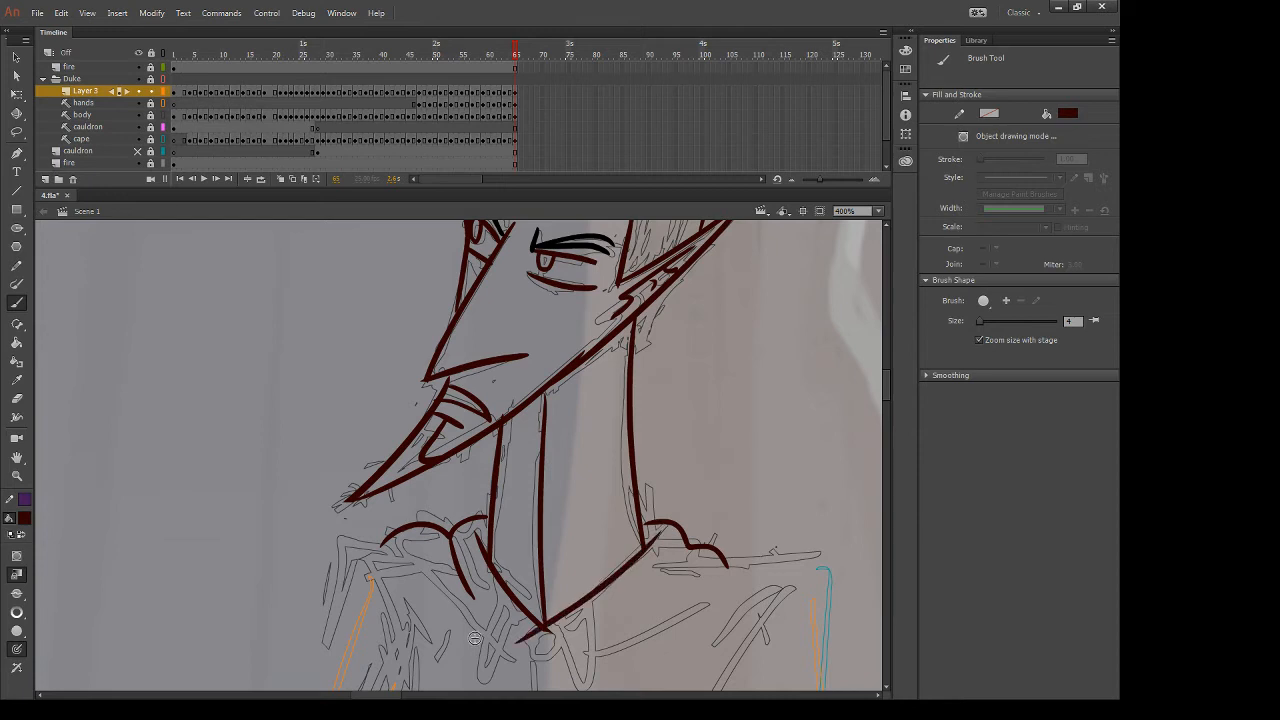
key("ctrl+z")
left_click_drag(658, 534, 511, 641)
key("e")
left_click_drag(691, 594, 677, 518)
key("b")
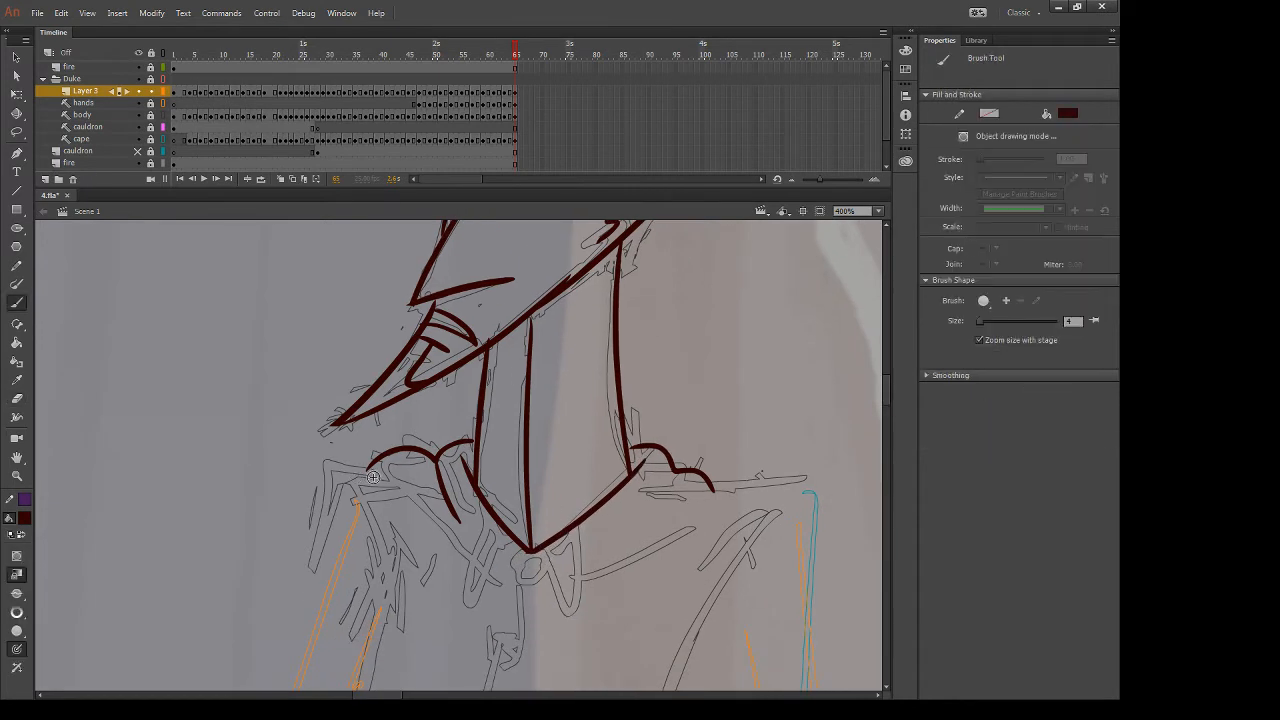
Draw the outer edges of both collar halves and the rear fold, and erase the overshoot where they meet
left_click_drag(370, 468, 513, 597)
key("ctrl+z")
mouse_move(370, 469)
left_mouse_down()
mouse_move(531, 602)
mouse_move(720, 488)
mouse_move(603, 539)
left_mouse_up()
key("e")
left_click_drag(551, 601, 504, 602)
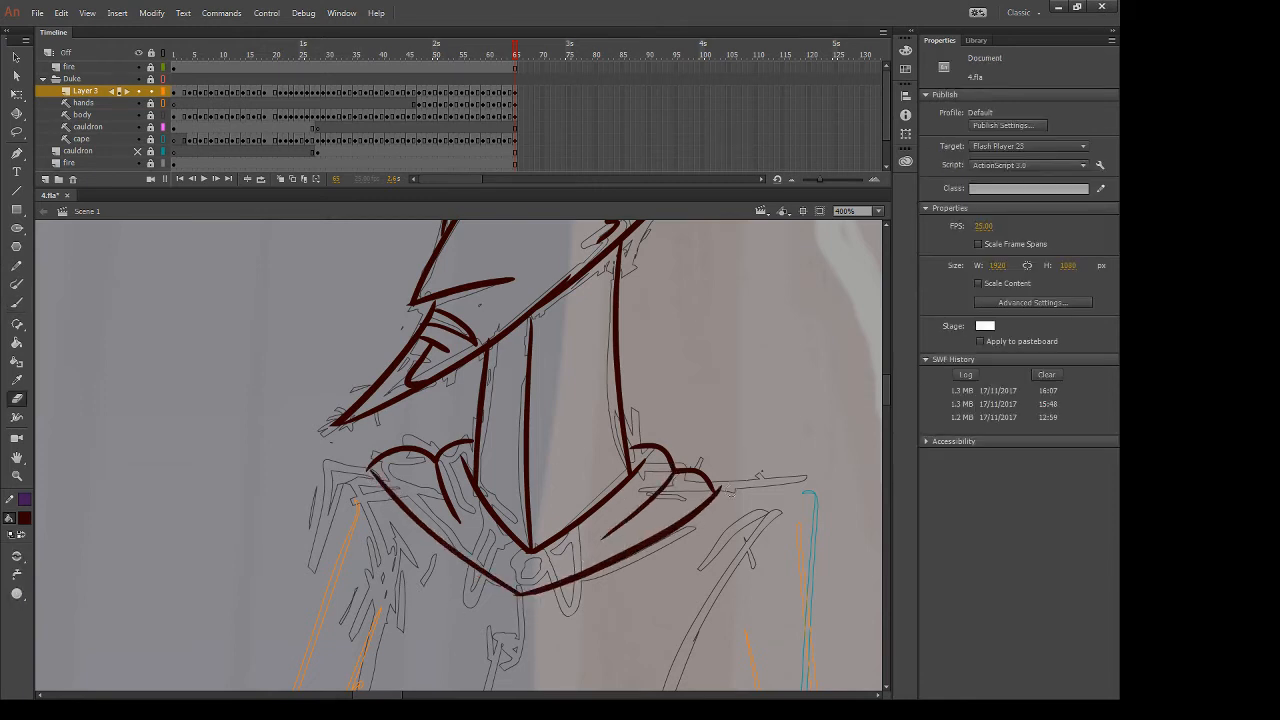
Redraw the last scallop of the rear collar half wider and clean up its corner with the outer edge
mouse_move(721, 484)
left_mouse_down()
mouse_move(686, 488)
mouse_move(682, 470)
mouse_move(734, 488)
left_mouse_up()
key("b")
key("ctrl+z")
key("ctrl+z")
left_click_drag(672, 462, 745, 487)
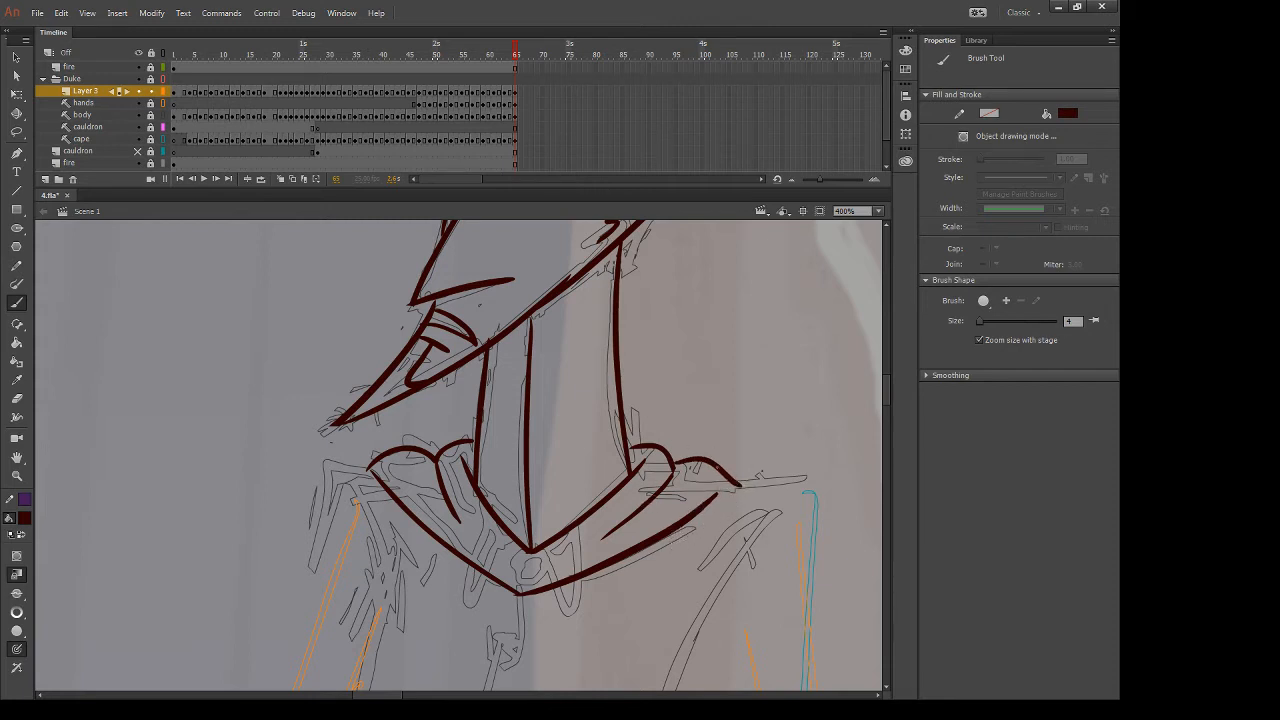
key("e")
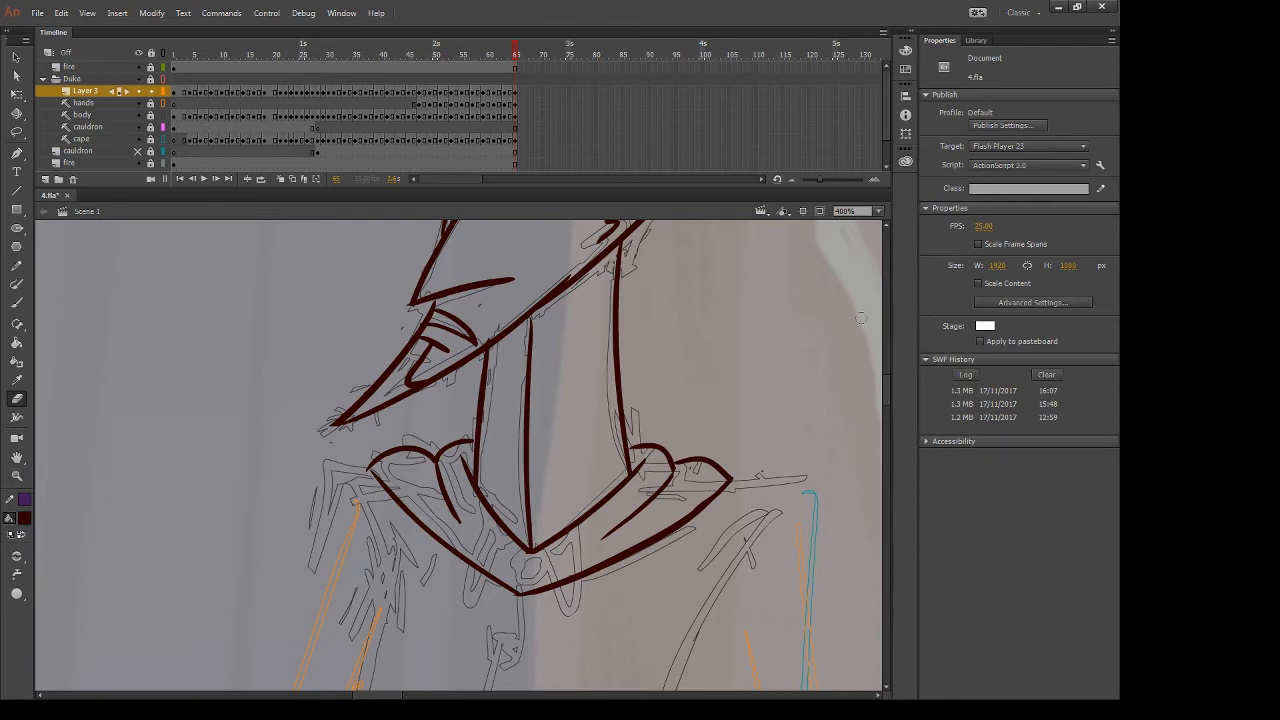
left_click_drag(775, 392, 706, 500)
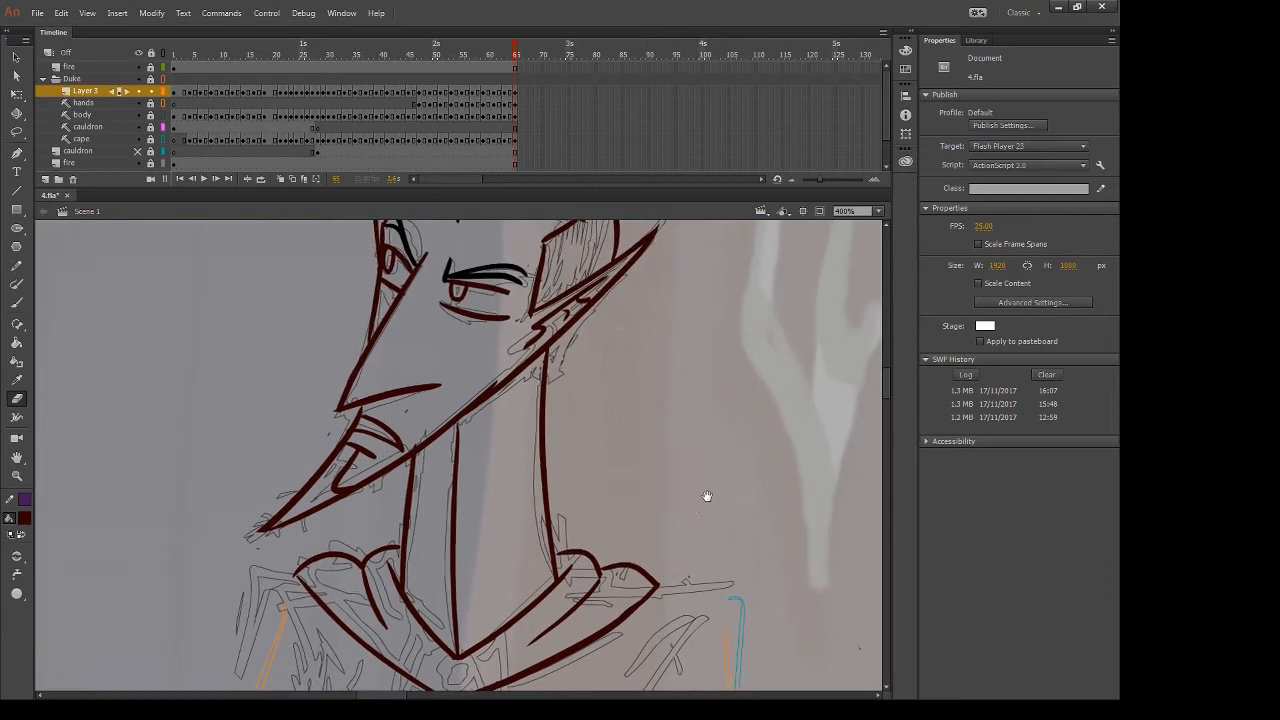
Go back from the last frame to frame 45 and show the sketched hand and cuff below the collar
key("comma")
key("comma")
key("comma")
key("comma")
key("comma")
key("comma")
key("comma")
key("comma")
key("comma")
key("comma")
key("comma")
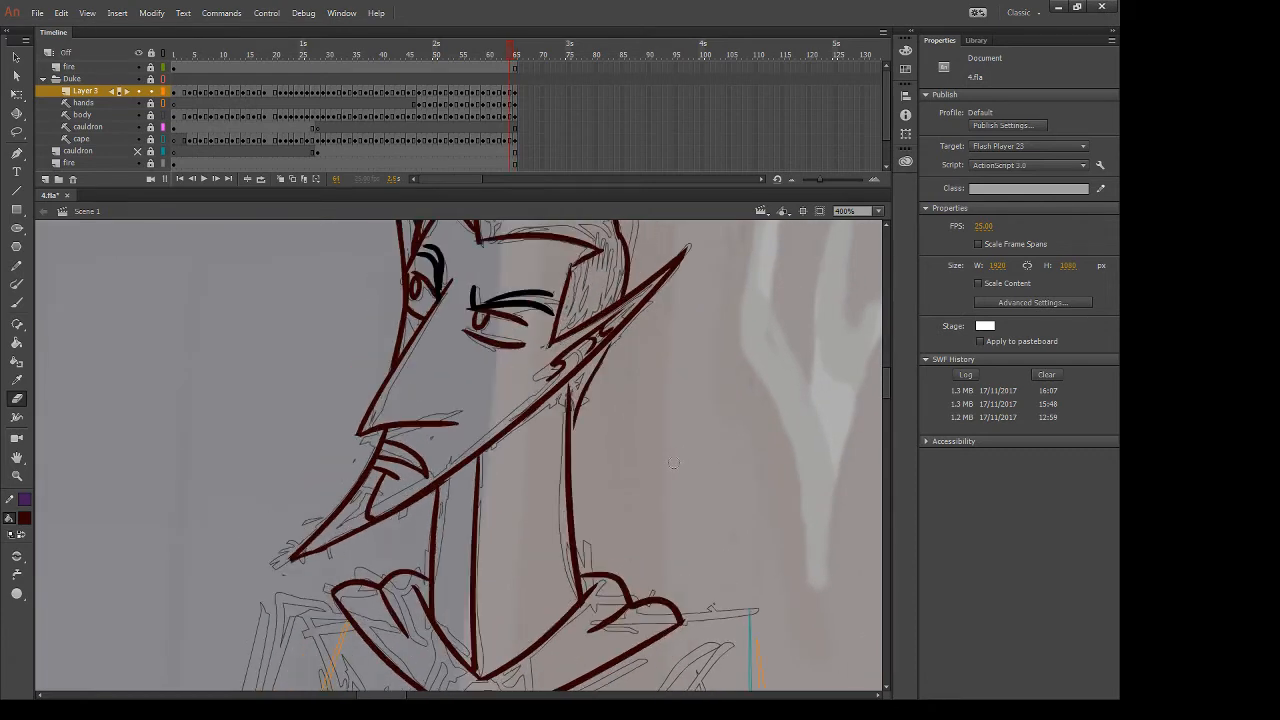
left_click_drag(745, 571, 417, 296)
left_click_drag(764, 477, 674, 405)
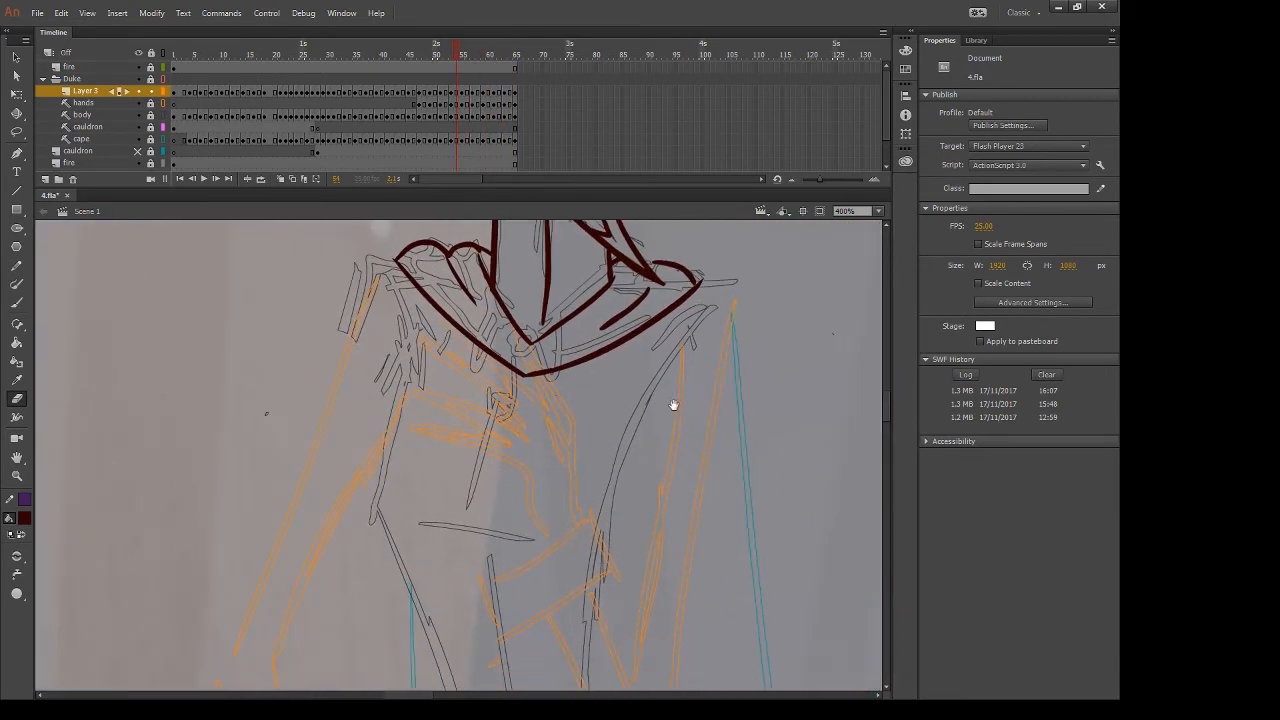
key("comma")
key("comma")
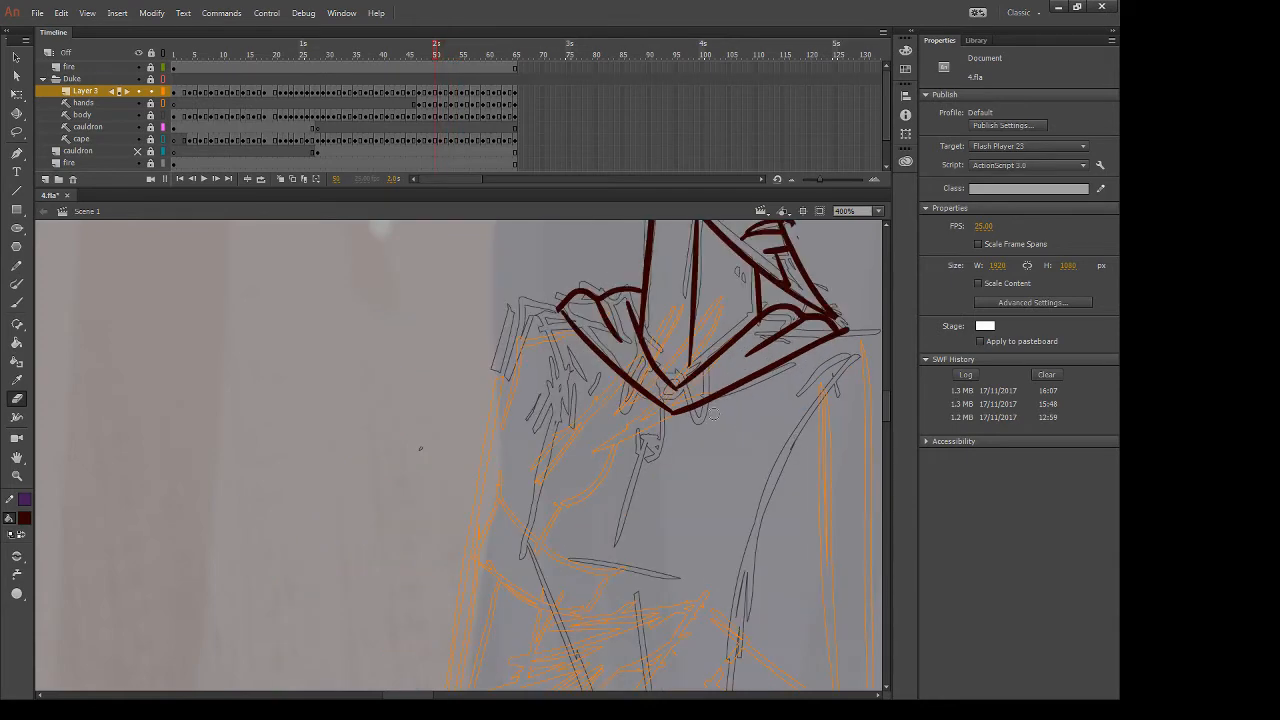
key("comma")
key("comma")
left_click_drag(722, 439, 508, 314)
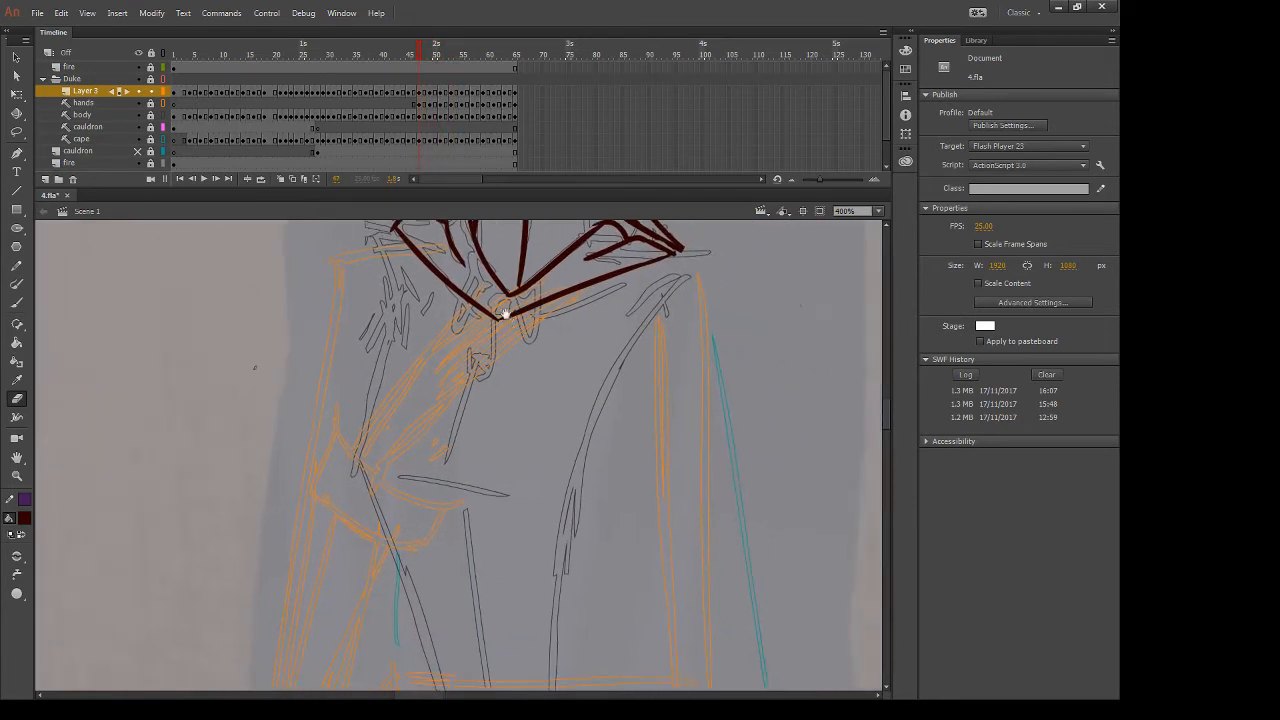
key("comma")
key("comma")
key("period")
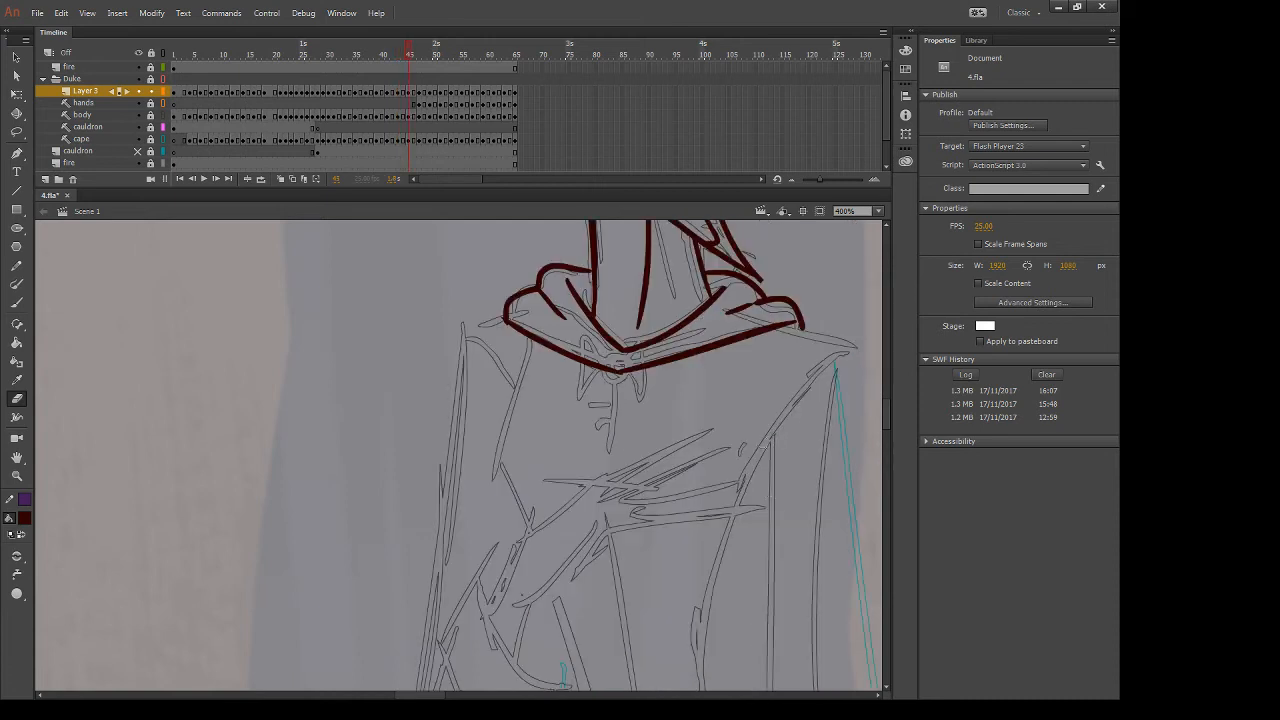
left_click_drag(780, 540, 660, 401)
Outline the four-sided sleeve cuff over the sketch, redrawing its lower edge thinner and erasing the overshoot at its corners
key("b")
left_click_drag(362, 436, 458, 548)
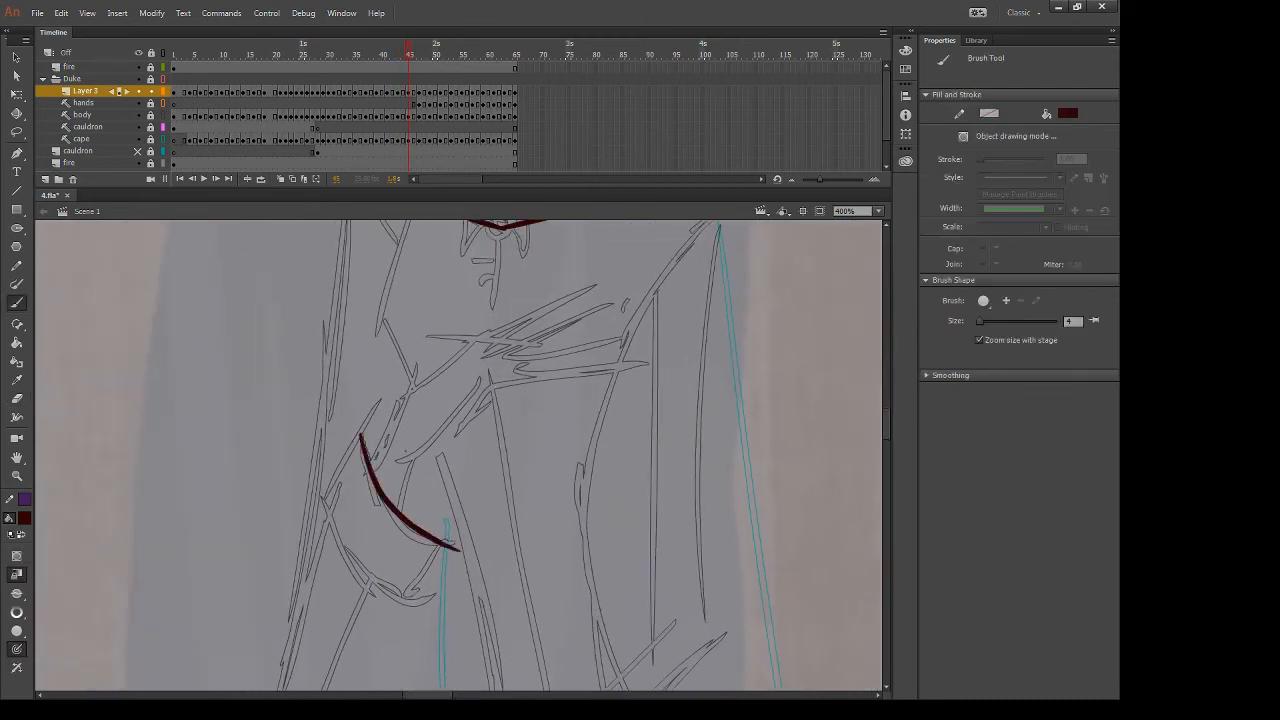
mouse_move(361, 438)
left_mouse_down()
mouse_move(323, 500)
mouse_move(450, 620)
left_mouse_up()
left_click_drag(452, 542, 405, 600)
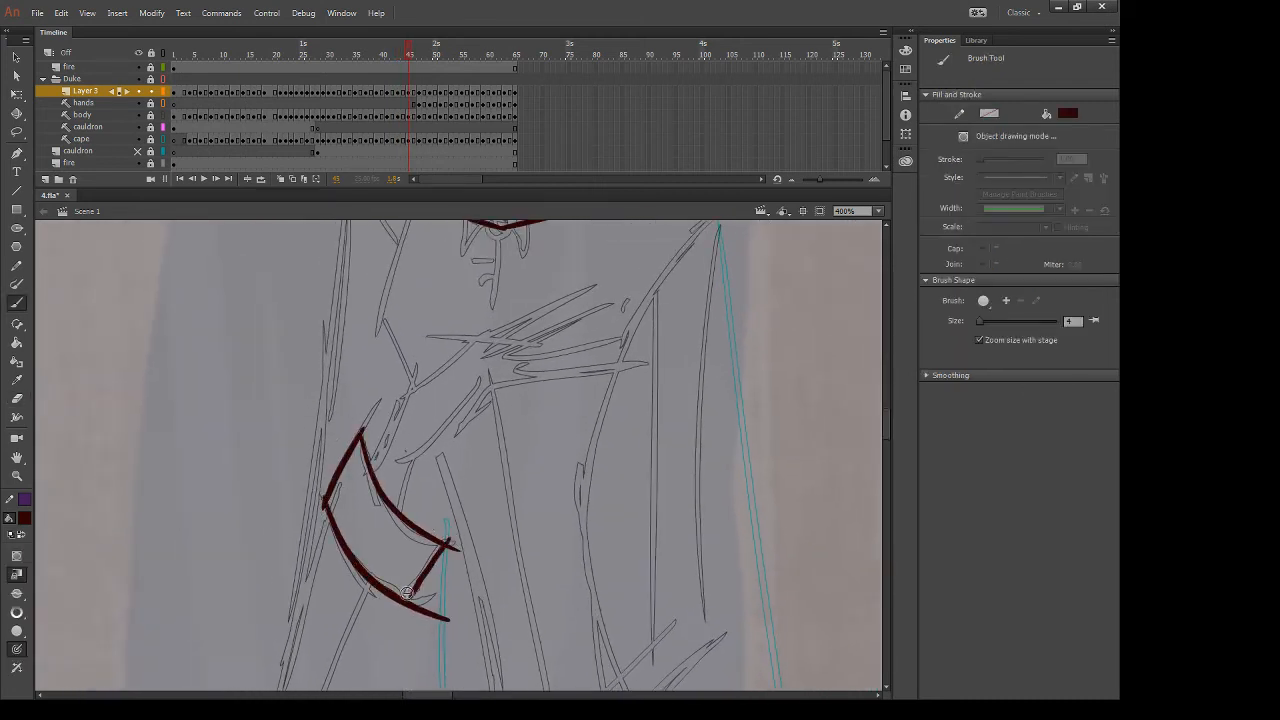
key("ctrl+z")
key("e")
mouse_move(324, 516)
left_mouse_down()
mouse_move(370, 582)
mouse_move(387, 585)
left_mouse_up()
key("b")
left_click_drag(323, 500, 436, 614)
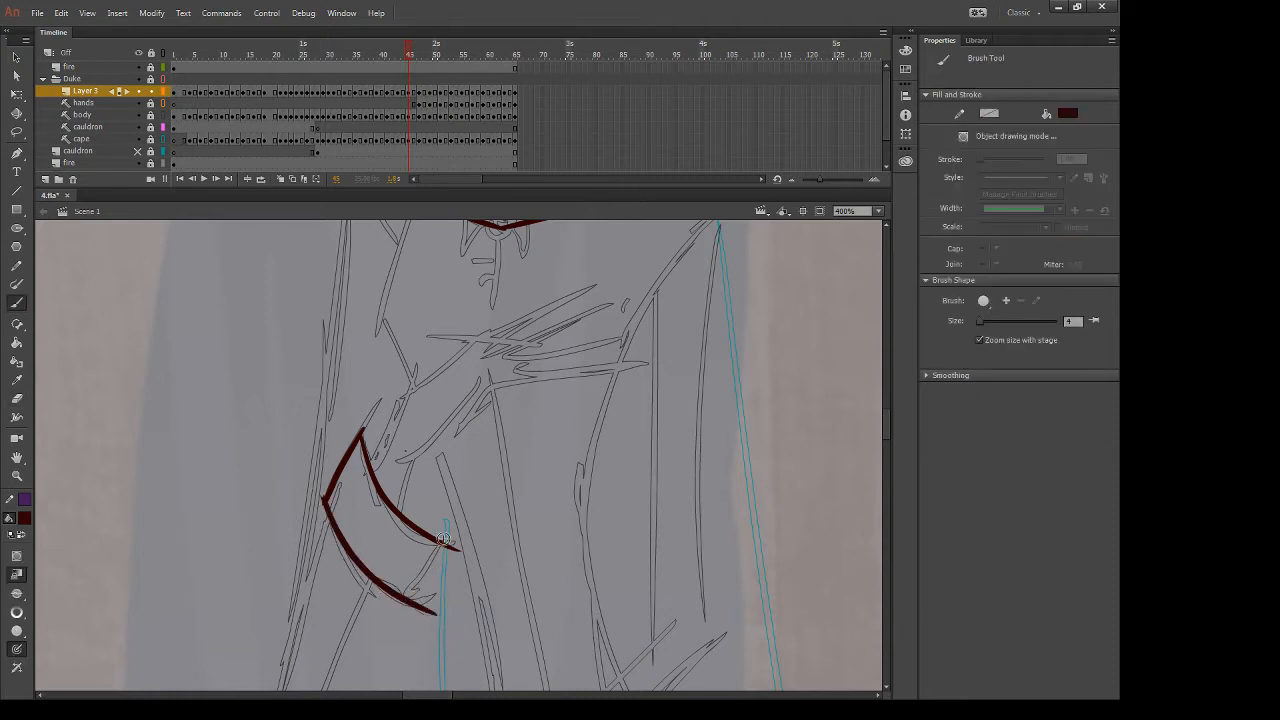
key("e")
mouse_move(448, 540)
left_mouse_down()
mouse_move(405, 602)
mouse_move(449, 536)
mouse_move(428, 618)
mouse_move(412, 604)
left_mouse_up()
key("b")
Draw the two wrist lines rising from the cuff's upper edge, redoing the longer one until it meets the edge cleanly
scroll(402, 479, "up", 2)
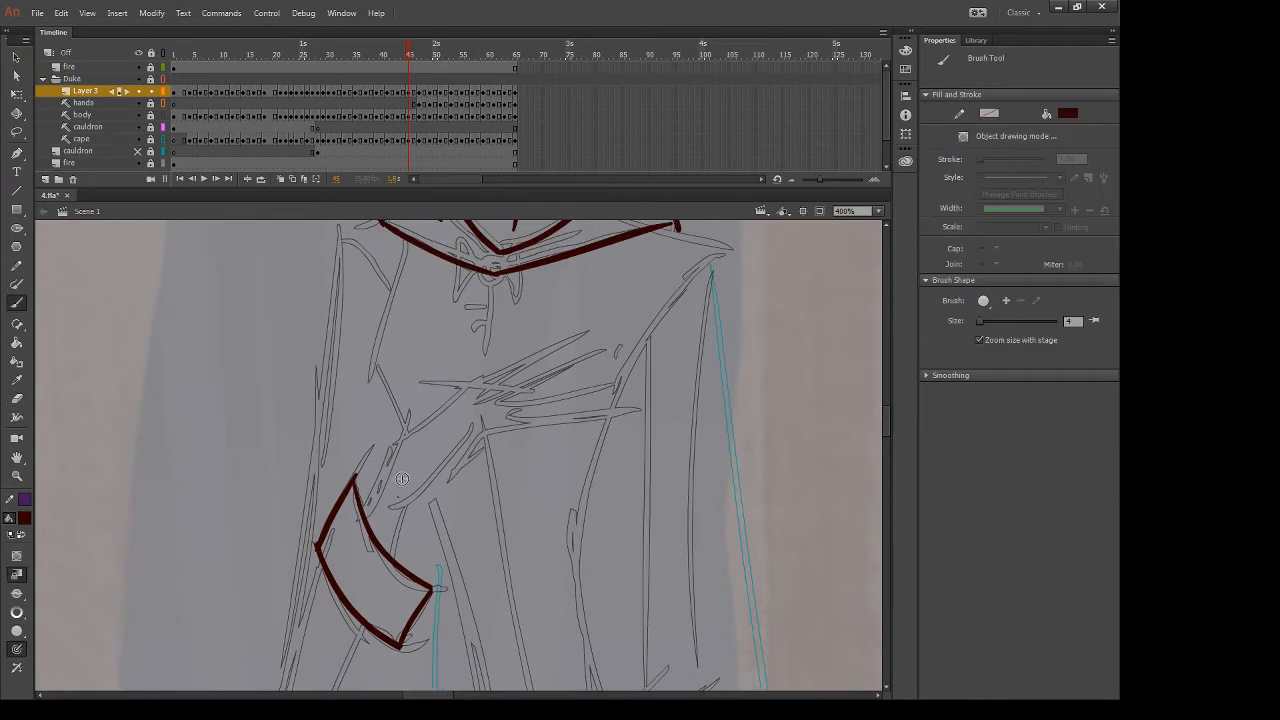
left_click_drag(398, 452, 368, 517)
key("ctrl+z")
left_click_drag(405, 434, 367, 517)
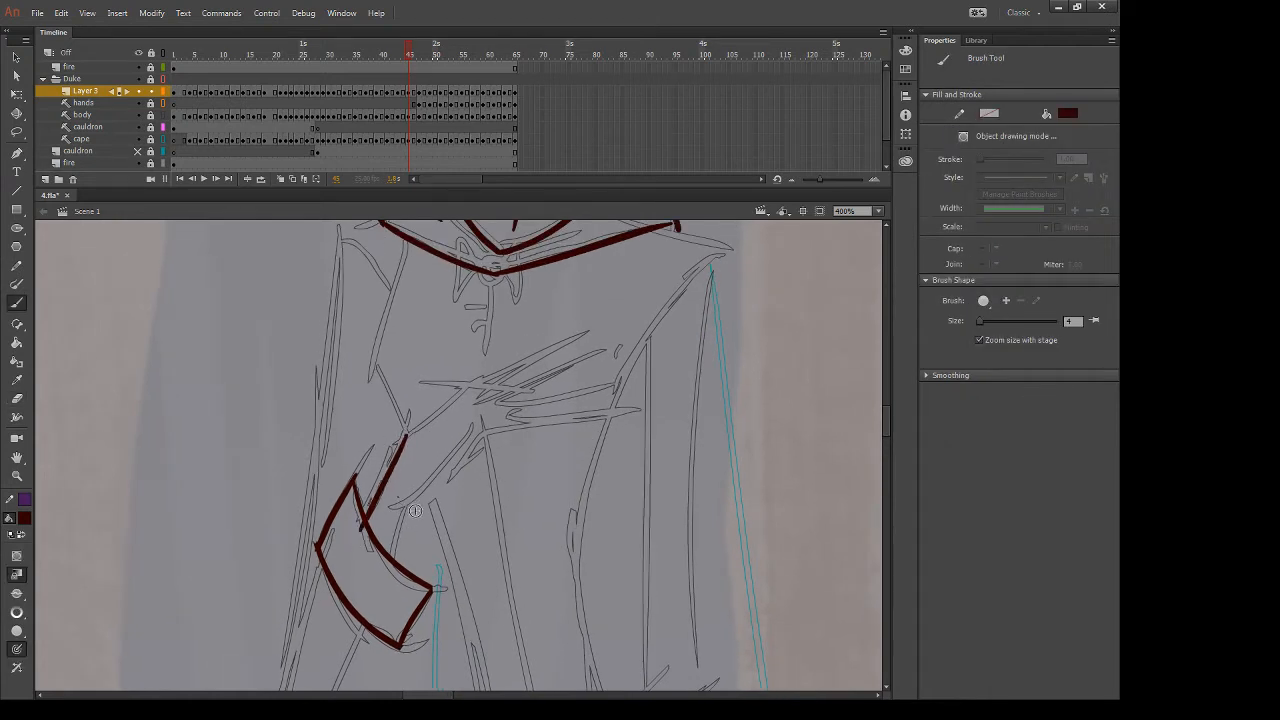
key("ctrl+z")
left_click_drag(404, 434, 369, 527)
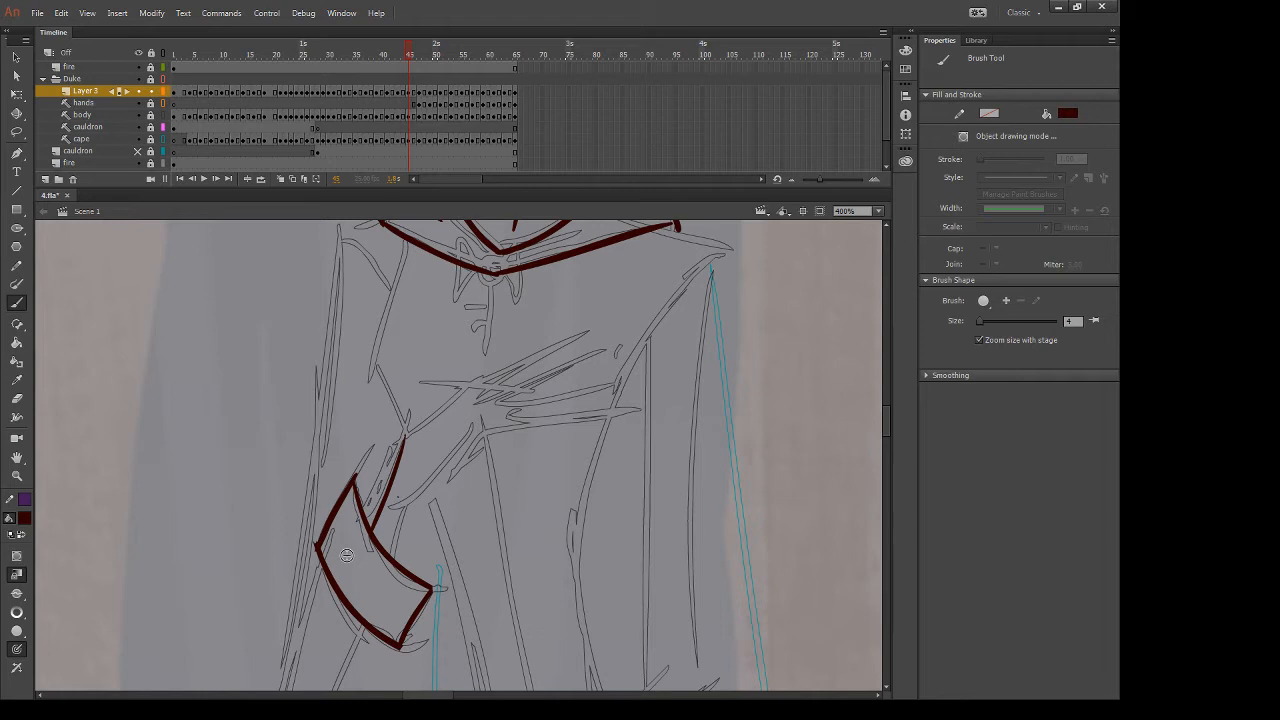
key("ctrl+z")
left_click_drag(404, 434, 369, 527)
key("ctrl+z")
mouse_move(405, 432)
left_mouse_down()
mouse_move(369, 527)
mouse_move(390, 552)
mouse_move(390, 588)
left_mouse_up()
key("e")
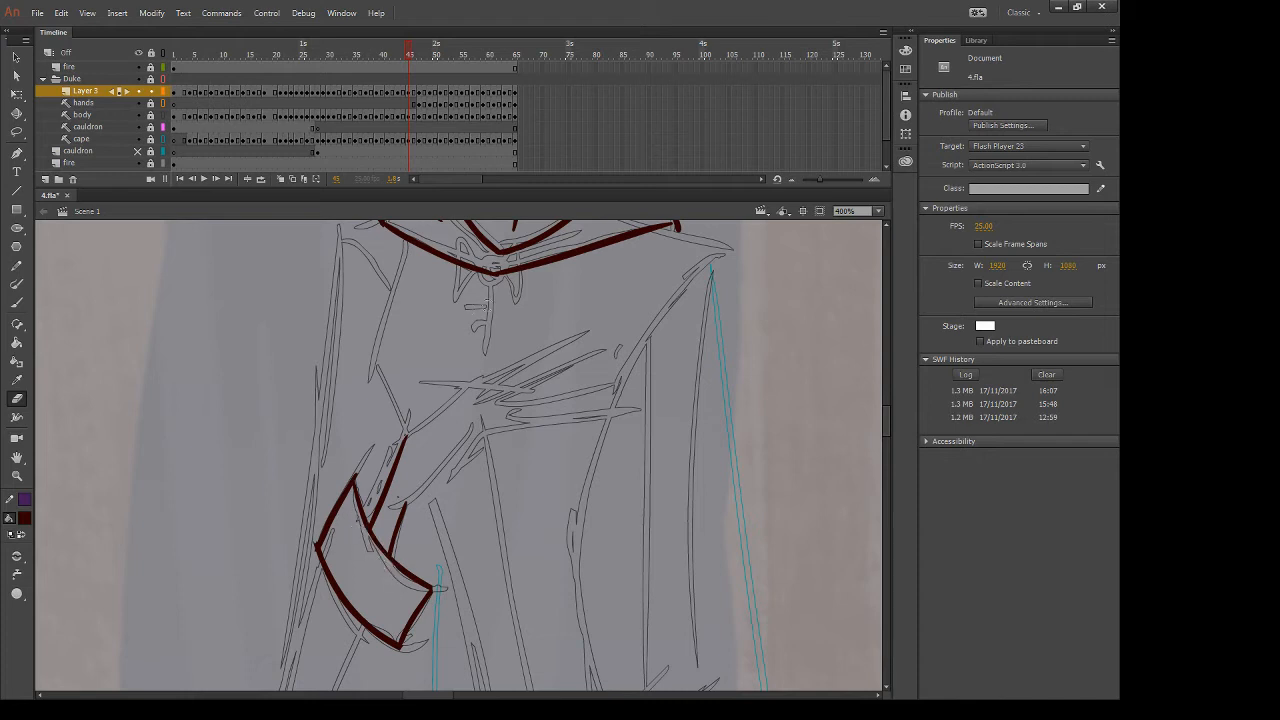
key("b")
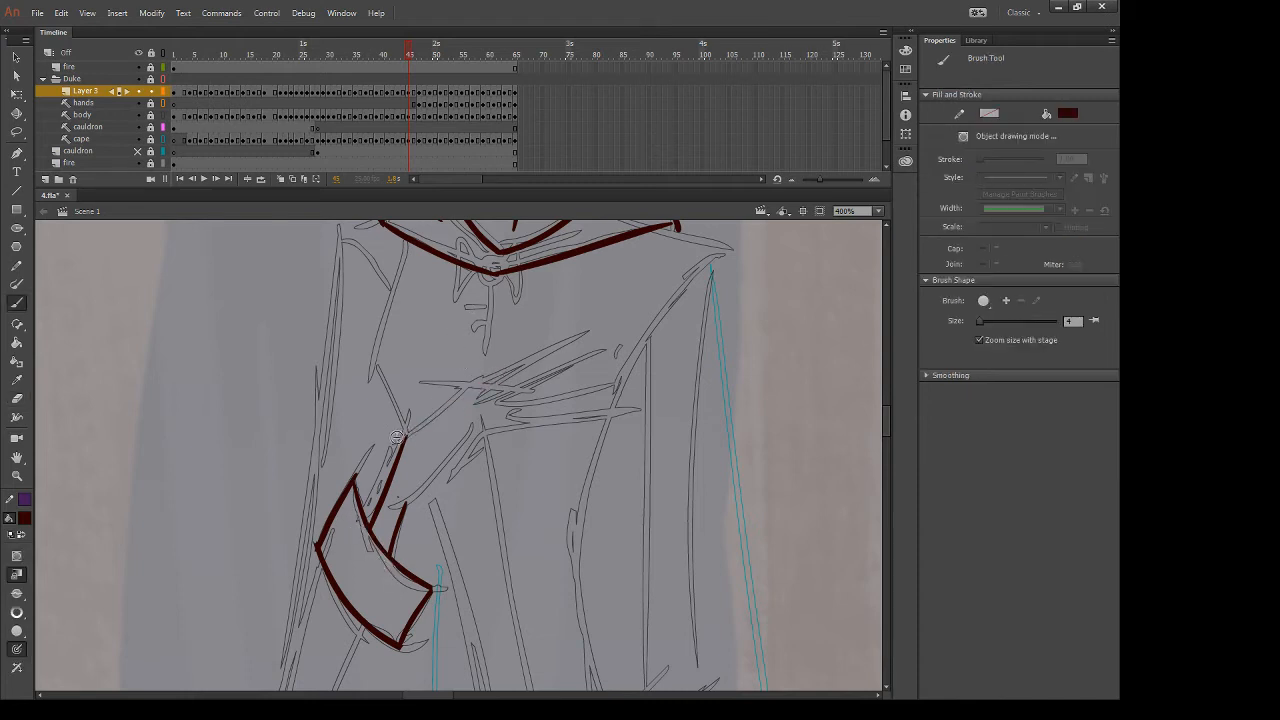
Draw the back of the hand from the wrist to the tip of the uppermost finger and clean up the wrist corner
mouse_move(397, 437)
left_mouse_down()
mouse_move(607, 316)
mouse_move(500, 392)
left_mouse_up()
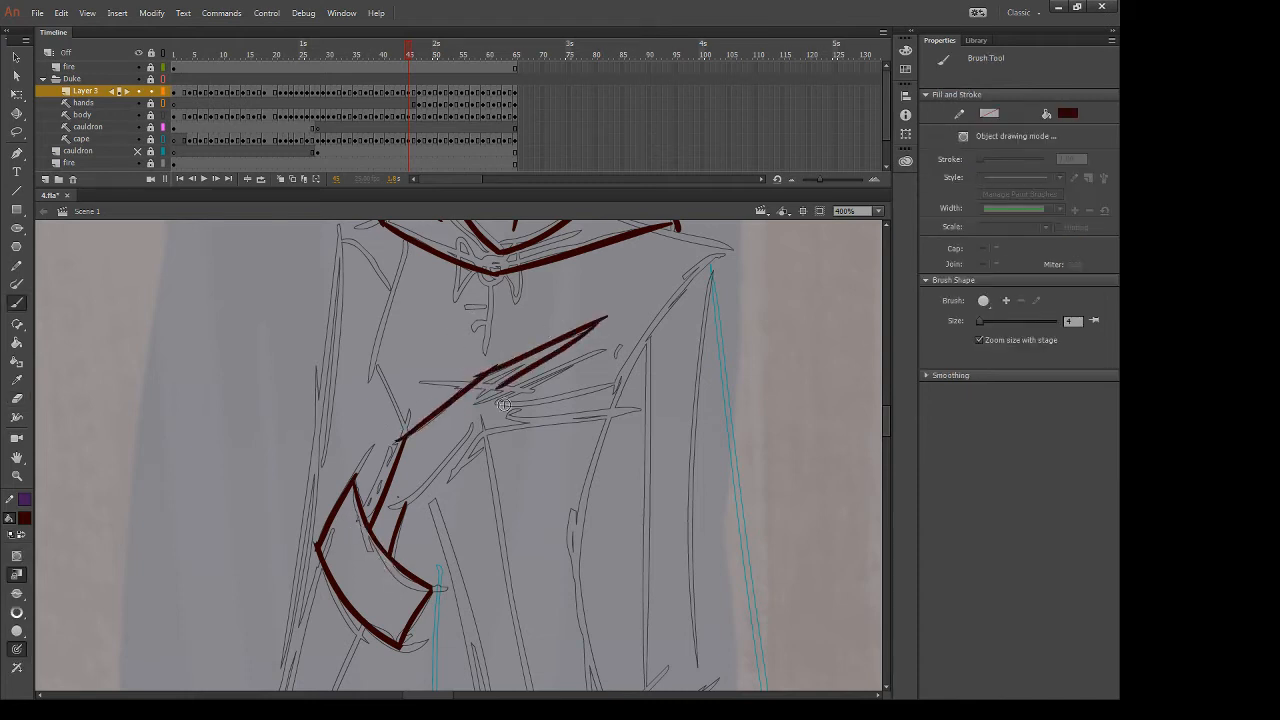
key("ctrl+z")
left_click_drag(602, 320, 498, 380)
key("comma")
key("period")
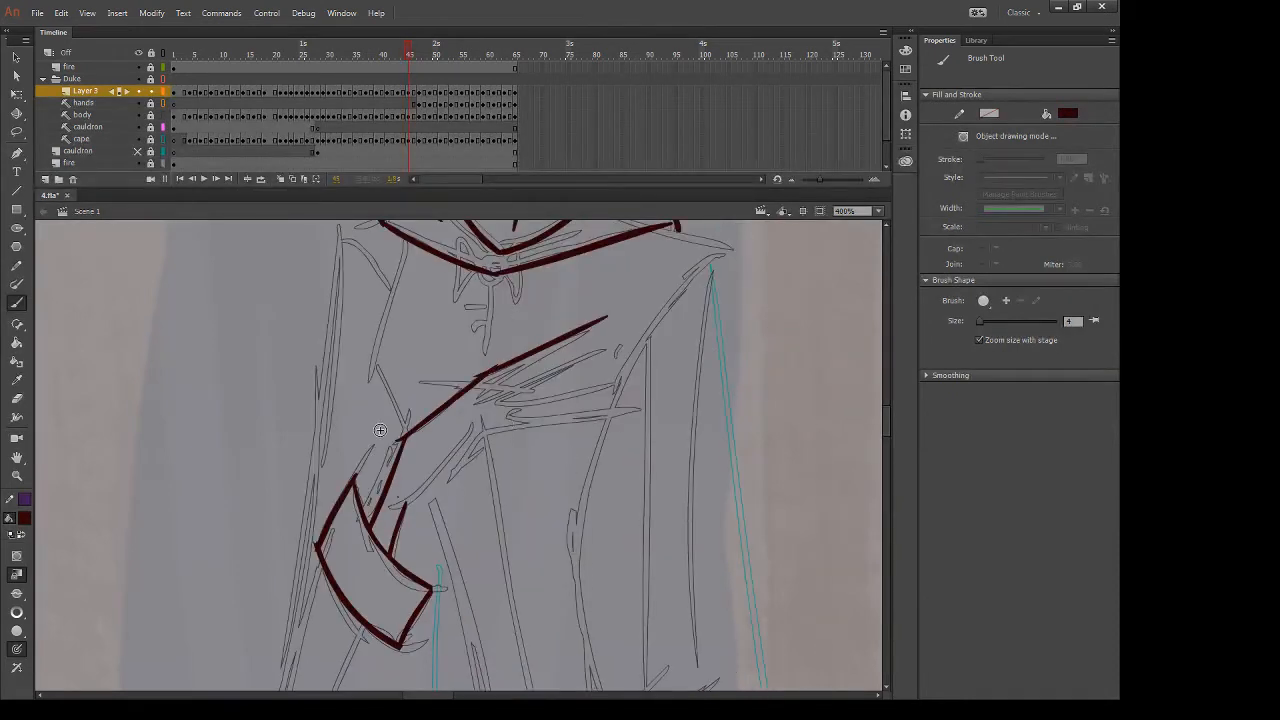
key("e")
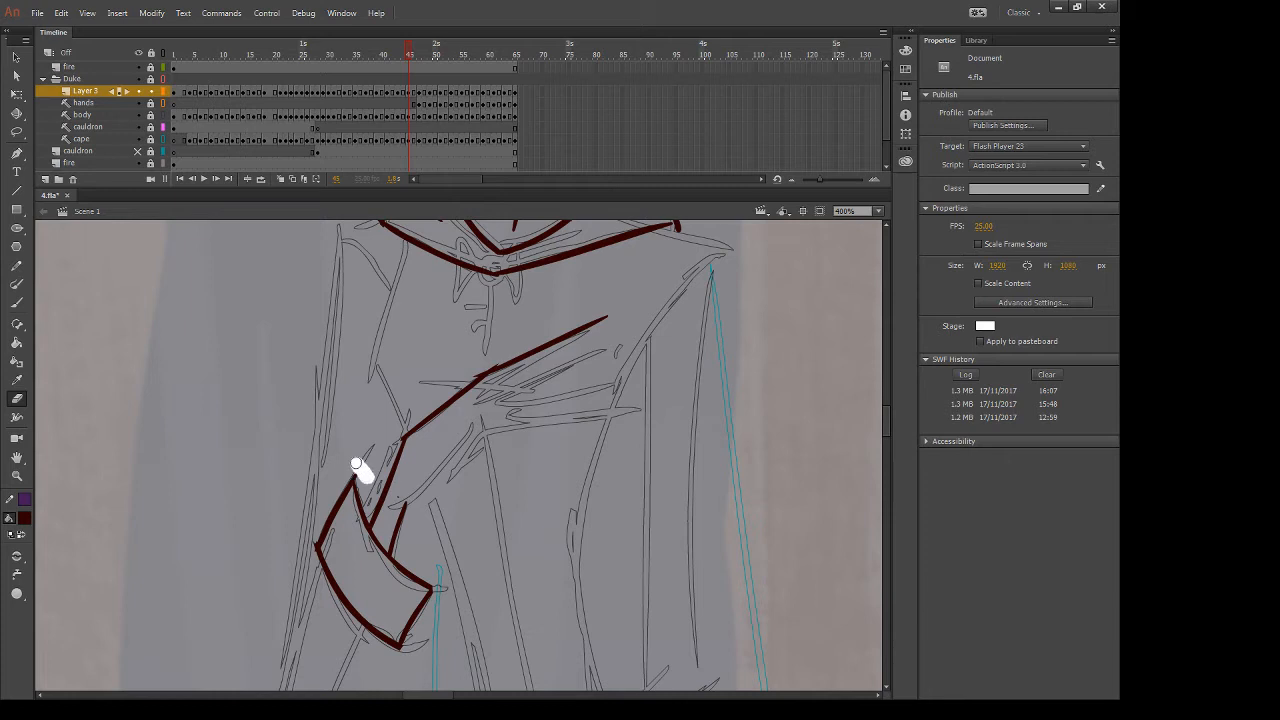
key("b")
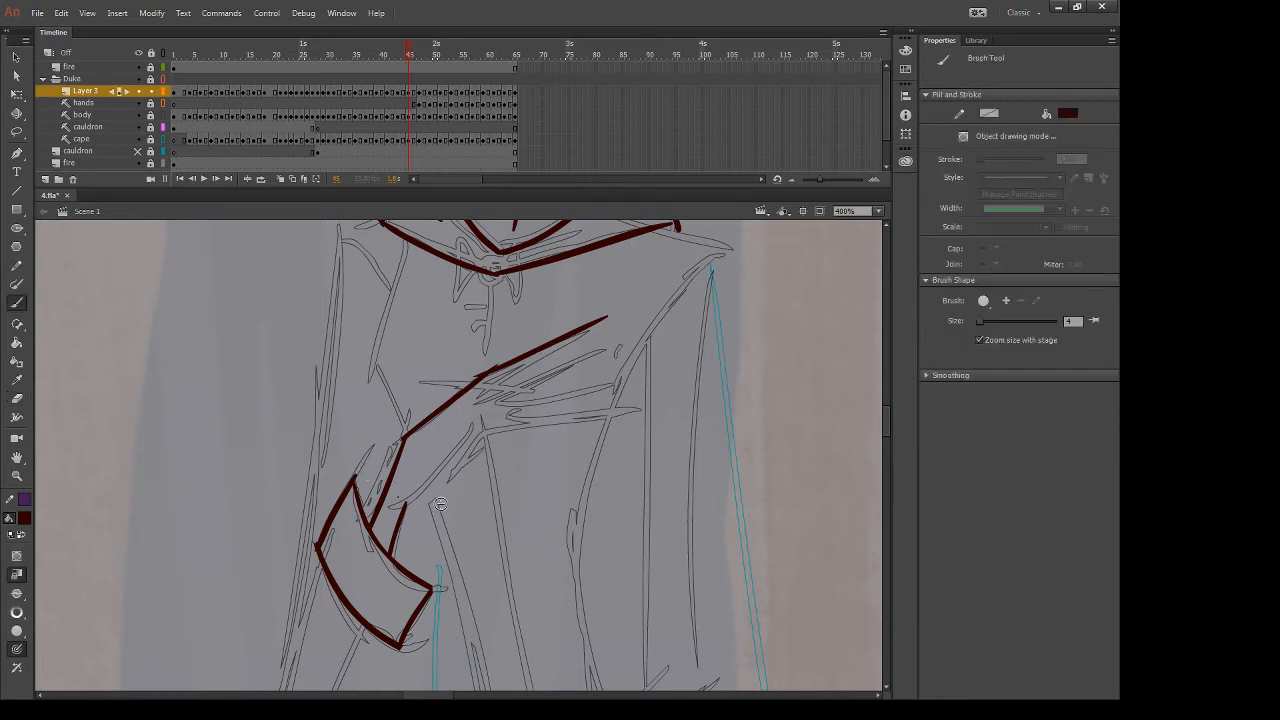
Draw the palm edge and the second and third fingers, and shorten both fingertips with the eraser
mouse_move(403, 502)
left_mouse_down()
mouse_move(499, 409)
mouse_move(628, 322)
left_mouse_up()
key("ctrl+z")
mouse_move(482, 394)
left_mouse_down()
mouse_move(638, 332)
mouse_move(520, 398)
left_mouse_up()
key("ctrl+z")
mouse_move(630, 336)
left_mouse_down()
mouse_move(535, 388)
mouse_move(667, 386)
left_mouse_up()
key("e")
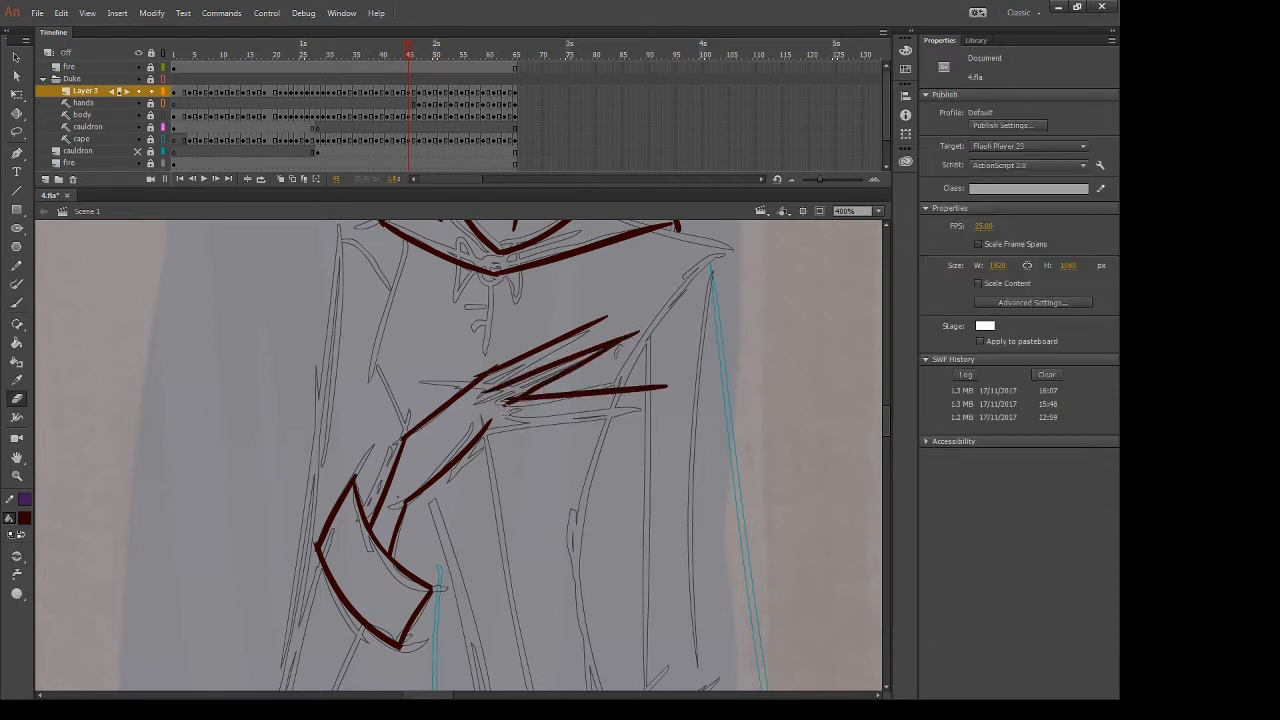
left_click_drag(634, 334, 618, 342)
key("b")
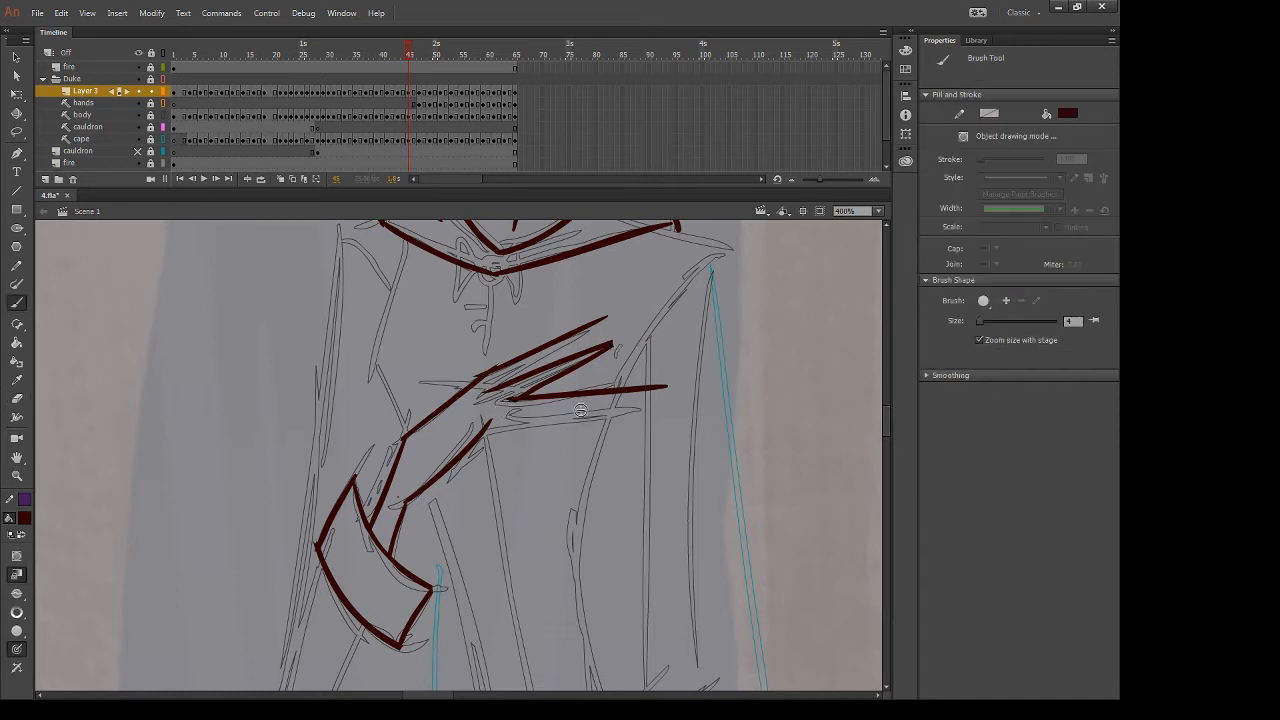
key("e")
left_click_drag(655, 388, 636, 390)
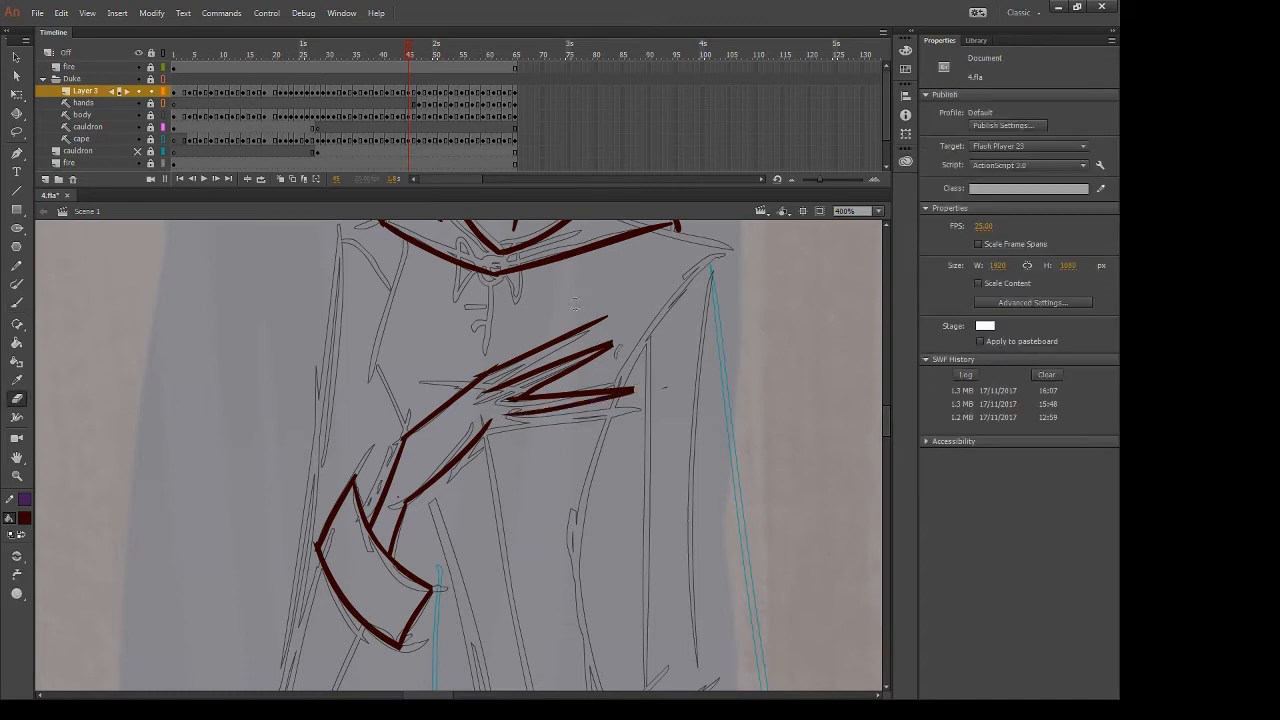
Draw the underside of the uppermost finger and the upper edge of the fourth finger
key("b")
left_click_drag(581, 332, 512, 380)
key("ctrl+z")
left_click_drag(604, 319, 506, 386)
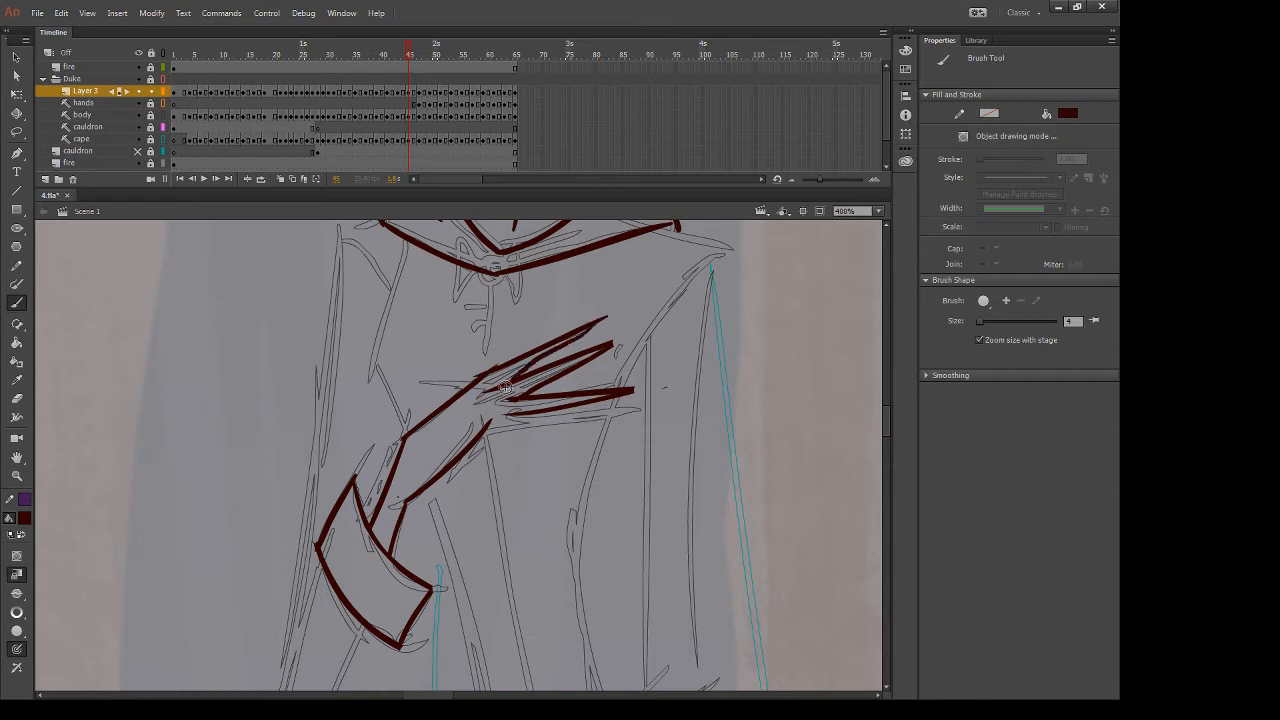
key("ctrl+z")
mouse_move(603, 319)
left_mouse_down()
mouse_move(510, 381)
mouse_move(636, 418)
left_mouse_up()
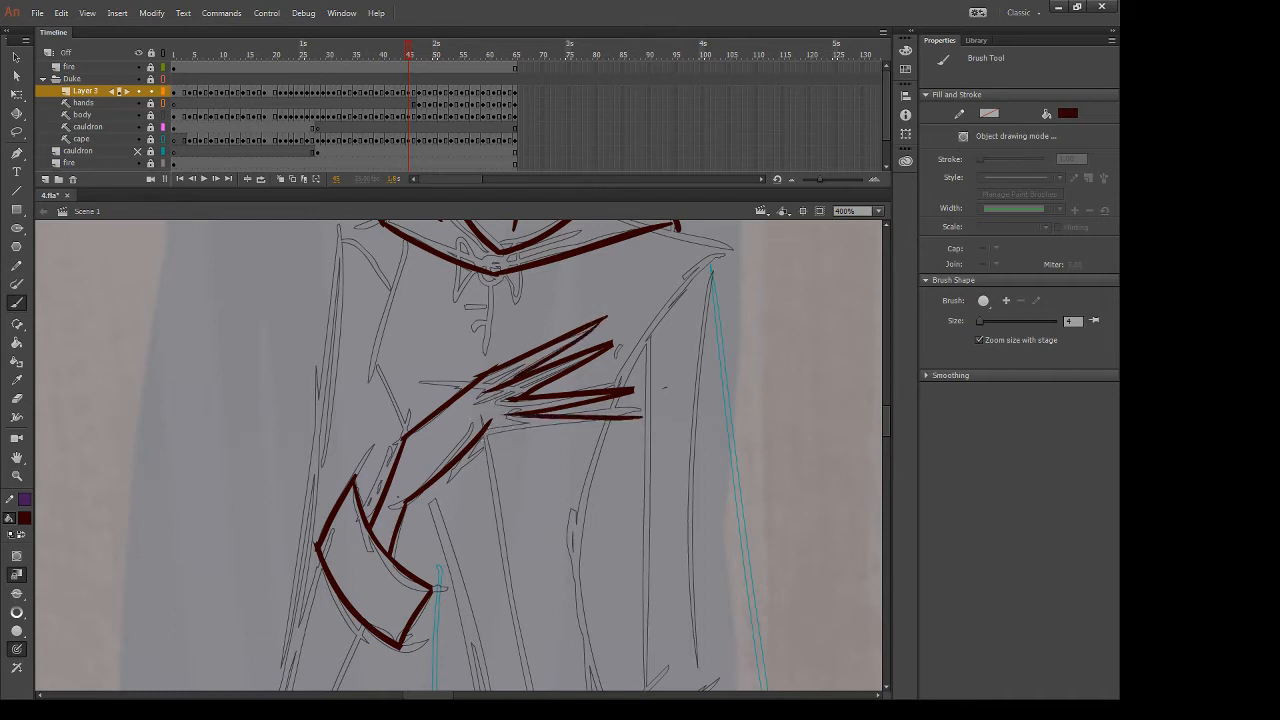
Draw the fourth finger's lower edge back to the palm, trim its tip and add an arched line over the back of the hand
left_click_drag(486, 431, 642, 416)
key("e")
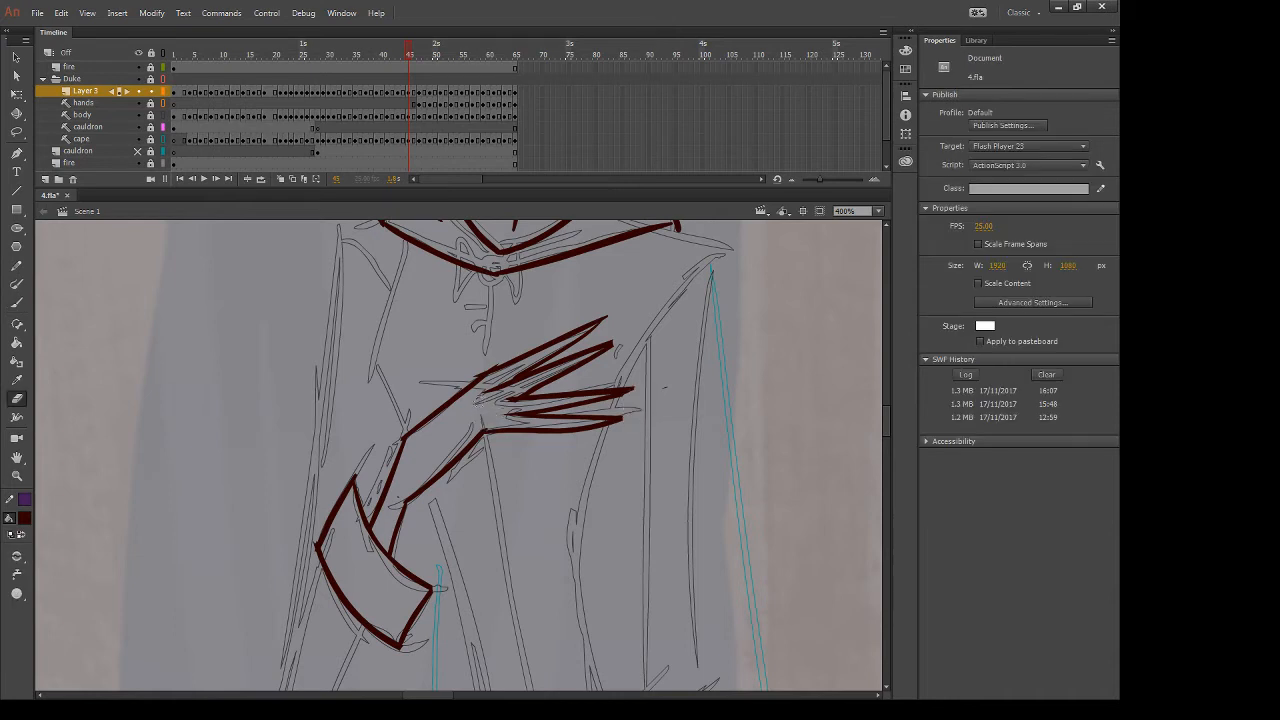
key("b")
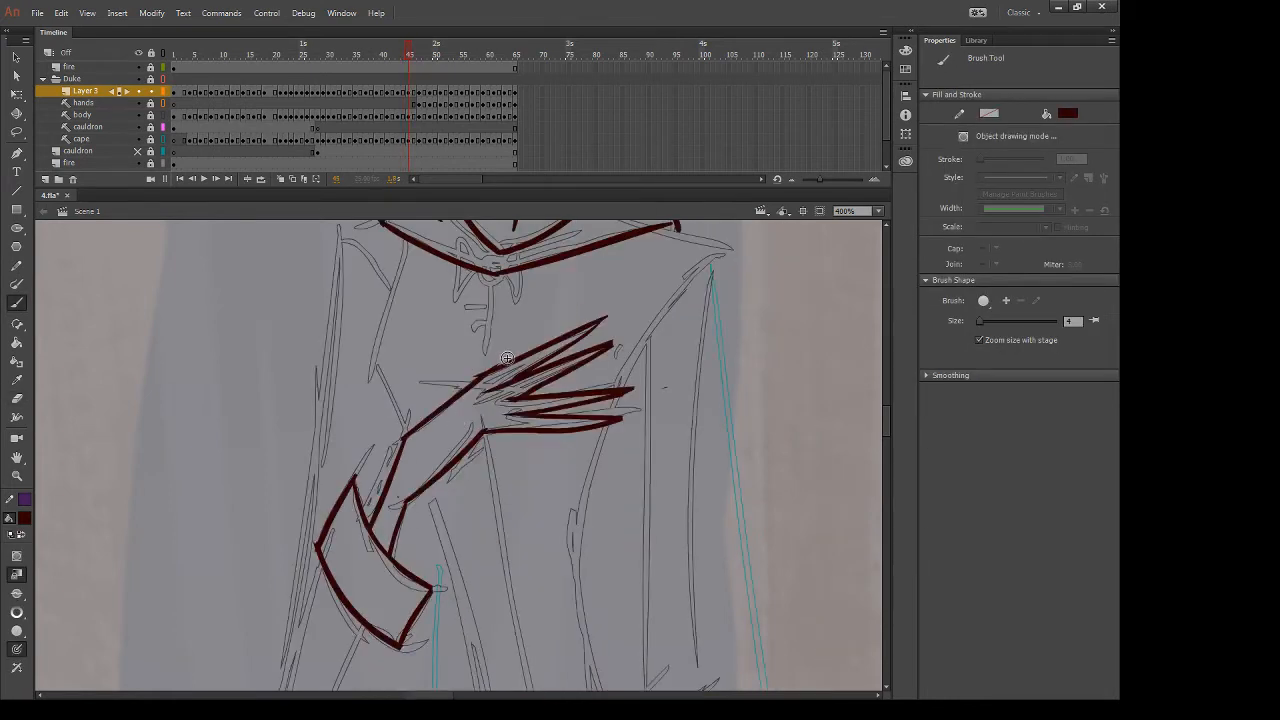
left_click_drag(478, 372, 405, 437)
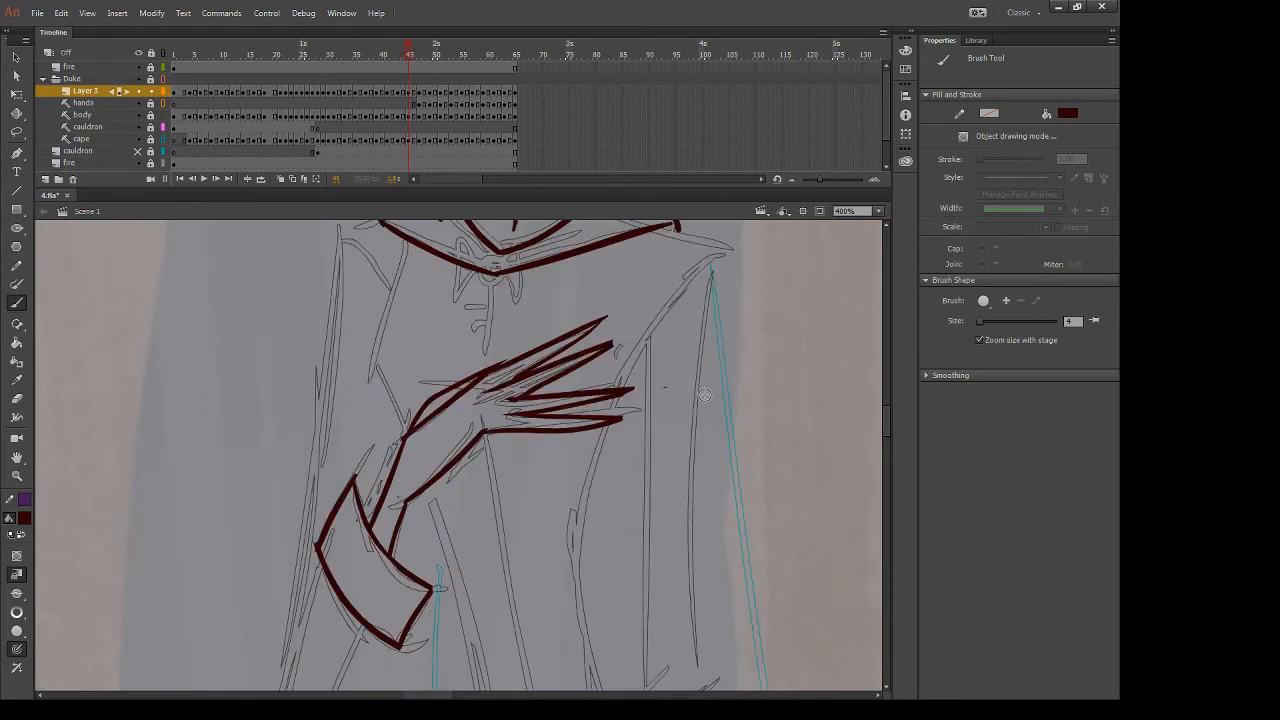
On frame 47, outline the four-sided sleeve cuff over the orange sketch and erase the overshoot at its corners
key("period")
key("period")
mouse_move(428, 354)
left_mouse_down()
mouse_move(470, 420)
mouse_move(585, 495)
left_mouse_up()
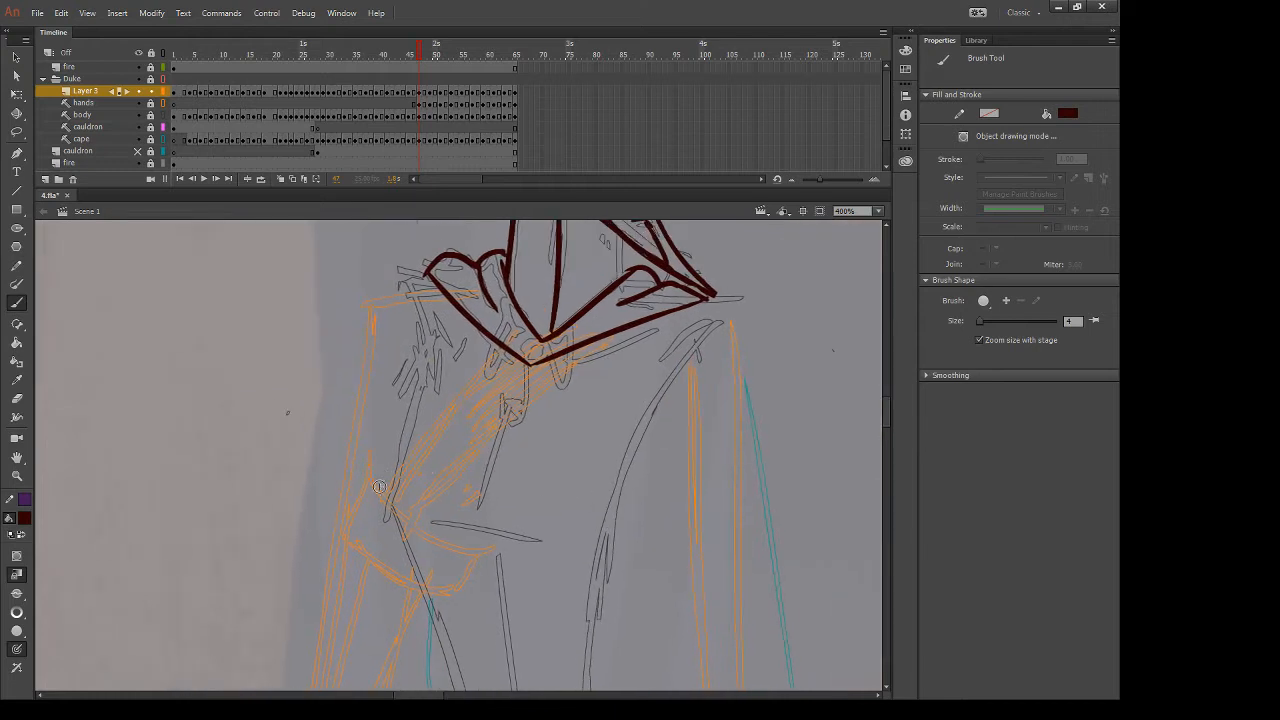
left_click_drag(368, 473, 495, 560)
mouse_move(367, 473)
left_mouse_down()
mouse_move(359, 542)
mouse_move(343, 532)
mouse_move(470, 600)
left_mouse_up()
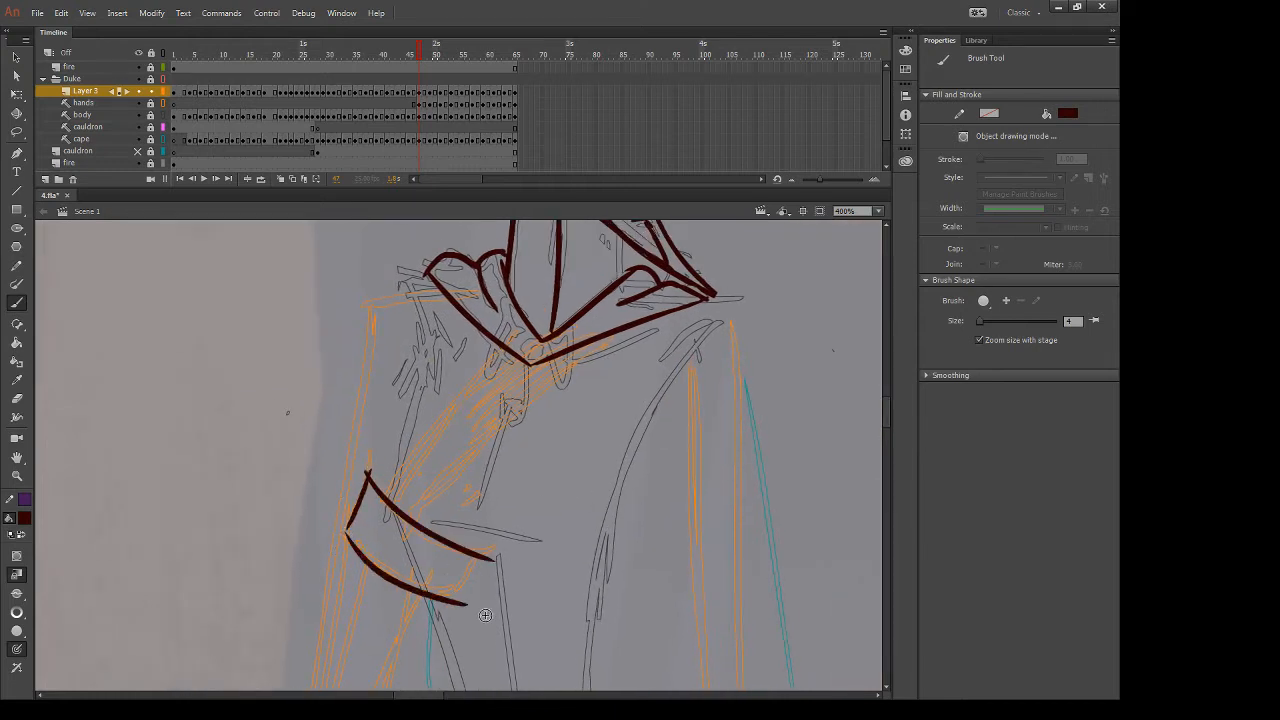
left_click_drag(480, 553, 460, 603)
key("e")
left_click_drag(488, 553, 486, 560)
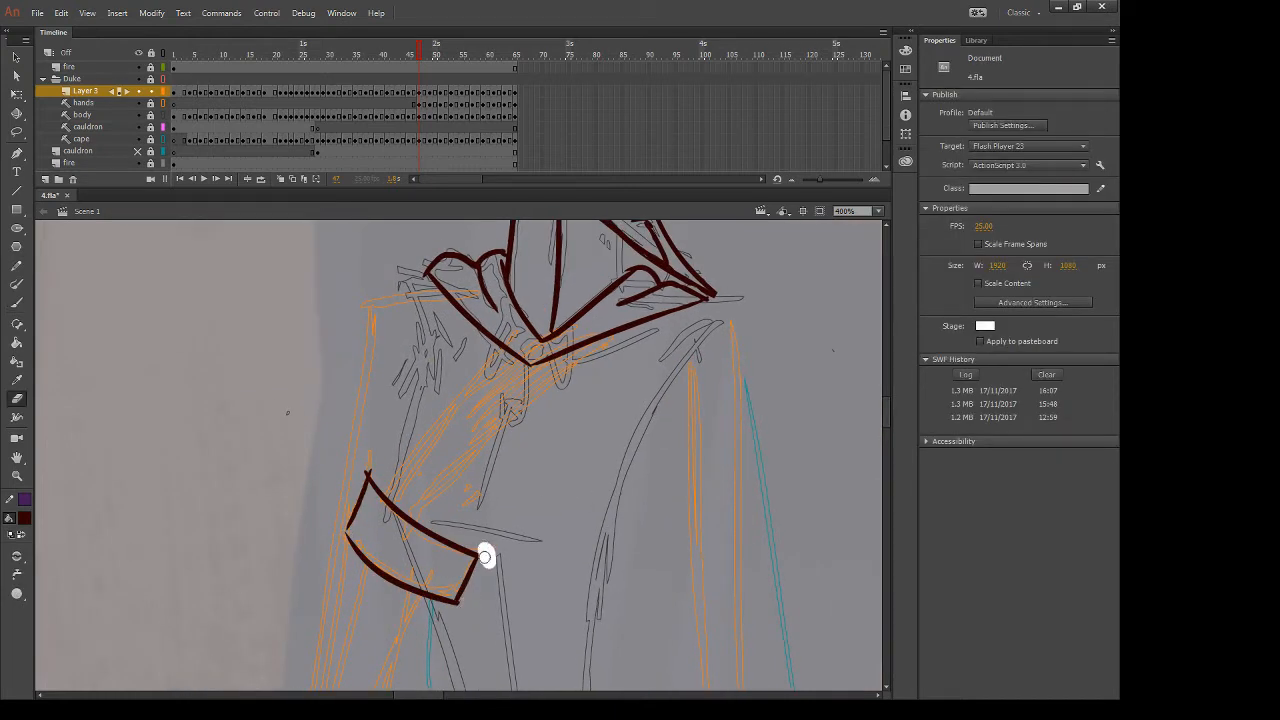
left_click_drag(361, 464, 375, 464)
Erase the collar's lower point where the hand covers it and draw the hand's upper edge down to the cuff
key("b")
key("e")
mouse_move(532, 342)
left_mouse_down()
mouse_move(496, 382)
mouse_move(566, 329)
mouse_move(594, 336)
mouse_move(506, 349)
mouse_move(516, 338)
mouse_move(453, 405)
mouse_move(373, 529)
left_mouse_up()
key("b")
key("ctrl+z")
left_click_drag(459, 399, 373, 530)
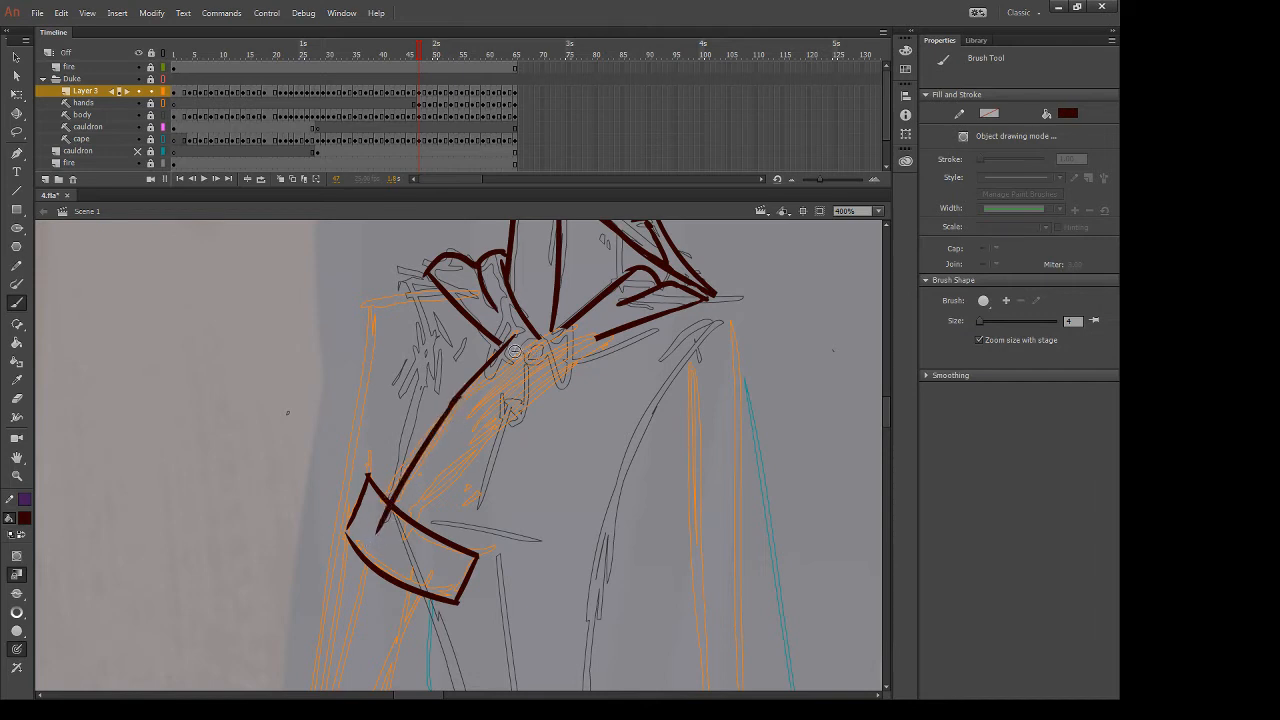
Draw the pointed fingers over the collar and the lower hand edge, trim the lines inside the cuff and erase the lower wrist line
mouse_move(517, 336)
left_mouse_down()
mouse_move(470, 398)
mouse_move(572, 328)
mouse_move(484, 397)
left_mouse_up()
mouse_move(484, 397)
left_mouse_down()
mouse_move(515, 375)
mouse_move(504, 400)
mouse_move(545, 377)
mouse_move(405, 530)
left_mouse_up()
key("e")
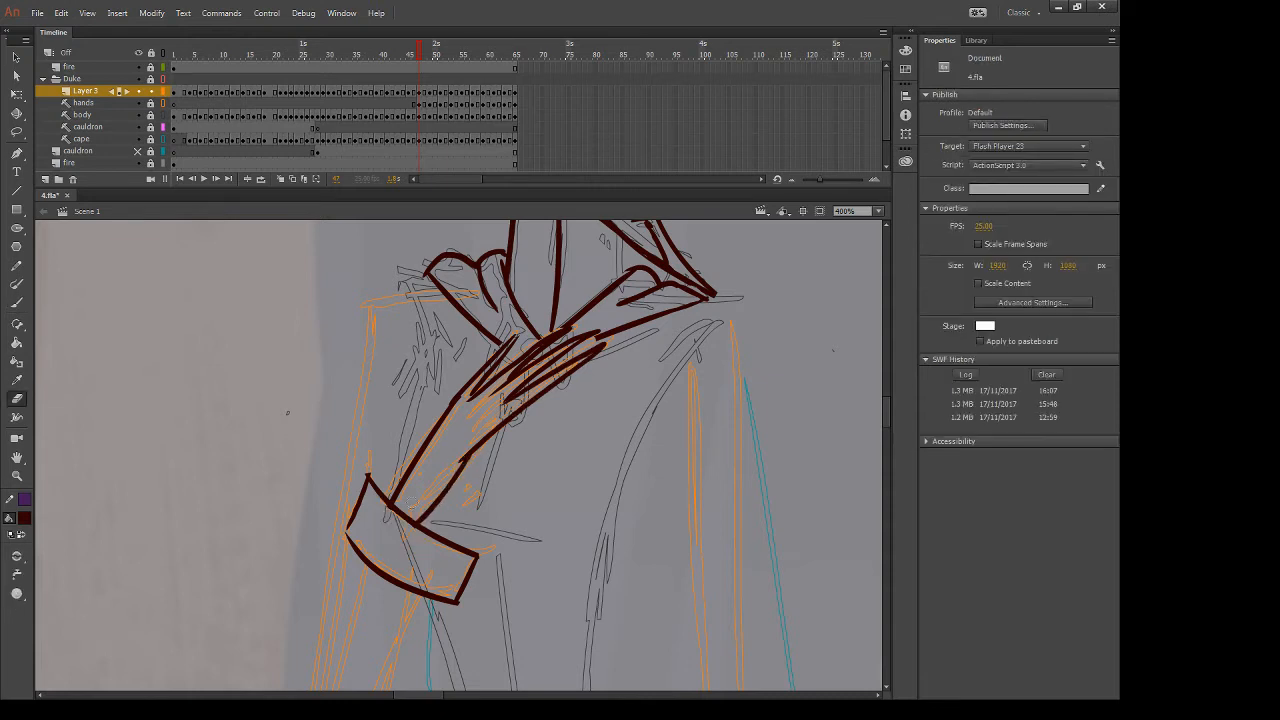
left_click_drag(468, 460, 418, 512)
key("b")
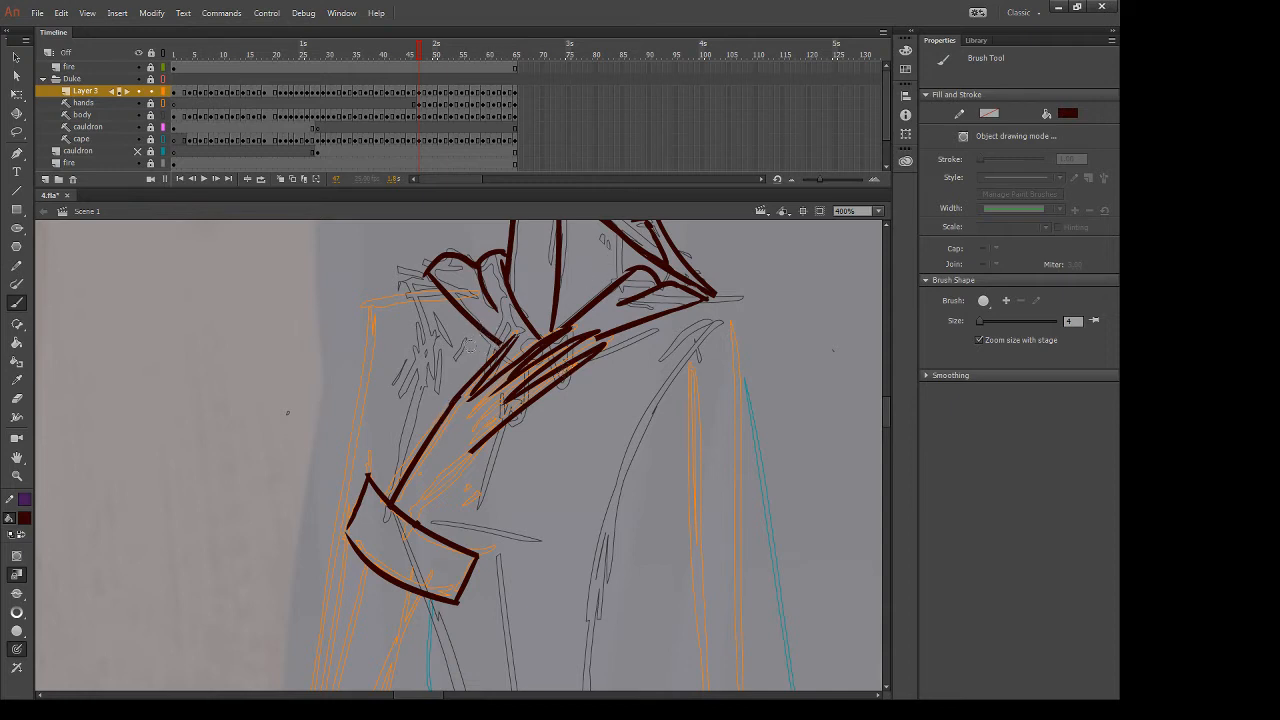
Trim the outlines of the upper fingers and erase the lower finger edge running towards the wrist
key("e")
mouse_move(512, 340)
left_mouse_down()
mouse_move(457, 385)
mouse_move(486, 369)
mouse_move(476, 392)
left_mouse_up()
key("b")
key("e")
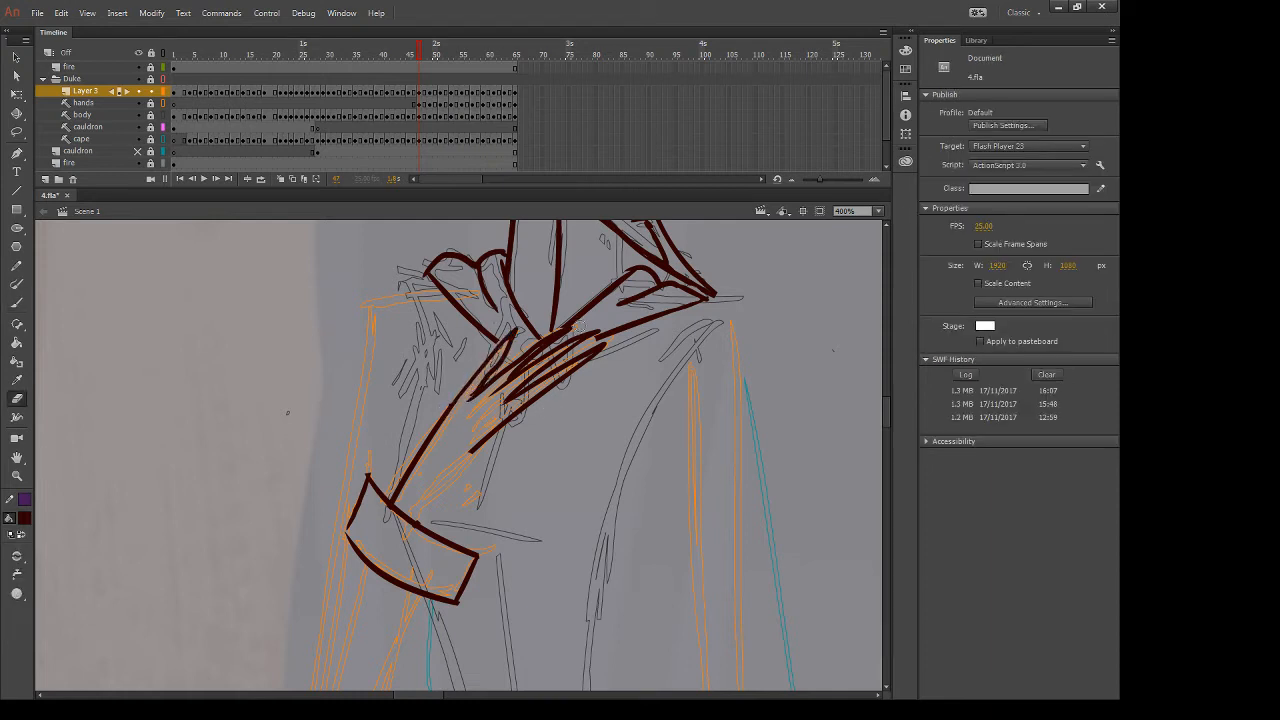
left_click_drag(578, 325, 505, 400)
mouse_move(572, 326)
left_mouse_down()
mouse_move(486, 409)
mouse_move(600, 322)
mouse_move(610, 340)
mouse_move(456, 456)
left_mouse_up()
Redraw the lower fingers and the palm edge down to the cuff, thinning the wrist line with the eraser
key("b")
mouse_move(580, 324)
left_mouse_down()
mouse_move(486, 403)
mouse_move(606, 352)
mouse_move(490, 430)
mouse_move(590, 391)
left_mouse_up()
left_click_drag(590, 391, 466, 474)
key("ctrl+z")
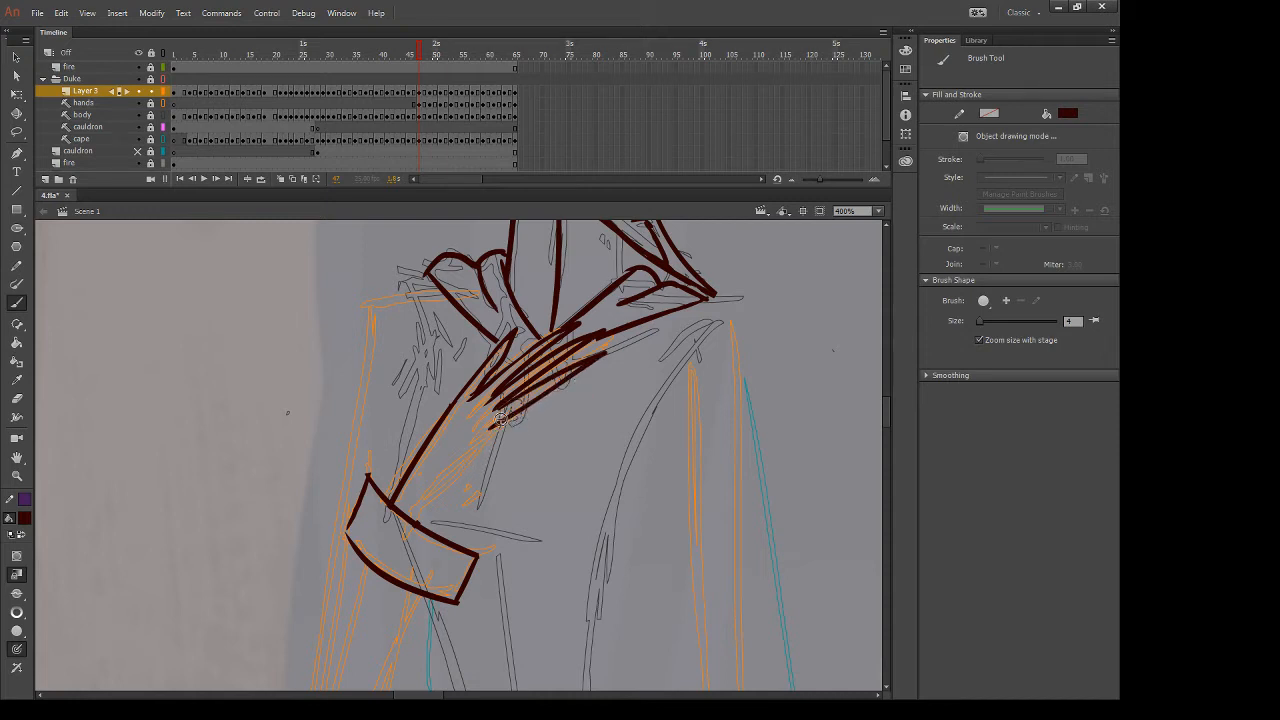
mouse_move(490, 429)
left_mouse_down()
mouse_move(598, 384)
mouse_move(476, 449)
mouse_move(434, 502)
mouse_move(491, 466)
left_mouse_up()
key("ctrl+z")
key("e")
left_click_drag(430, 512, 490, 468)
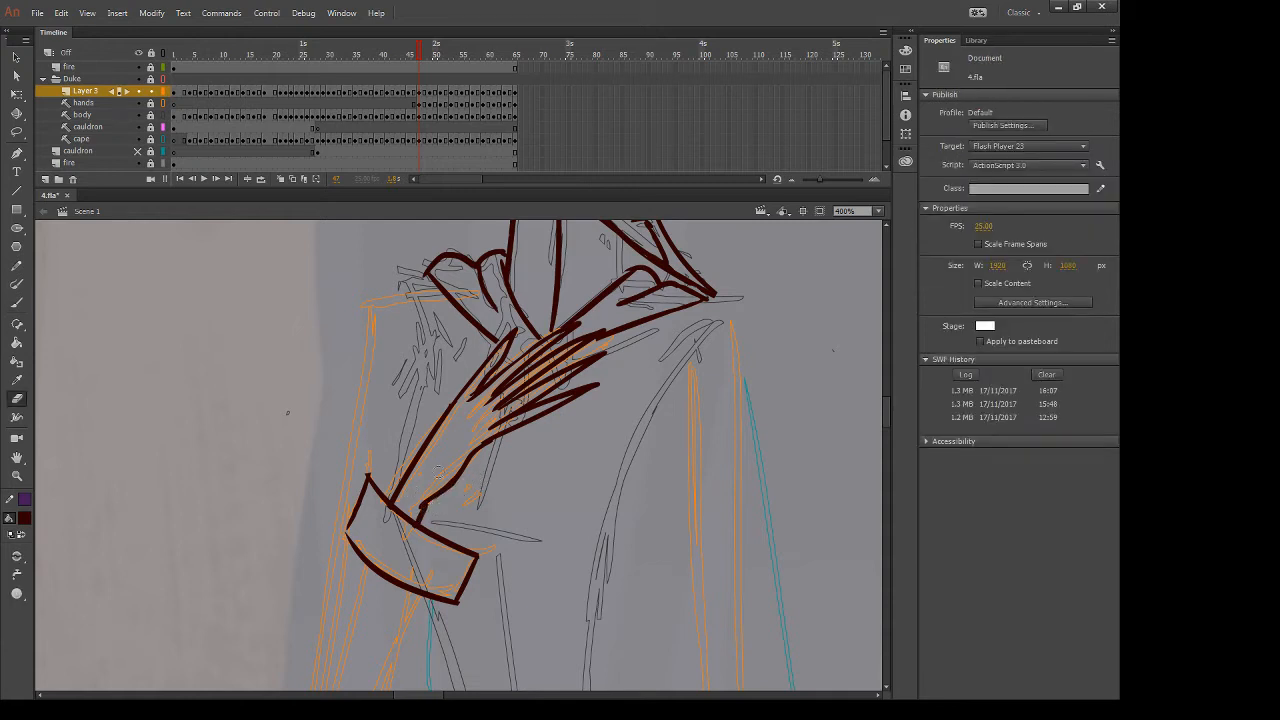
Compare the hand with the previous frame and advance to frame 49
key("comma")
key("period")
key("period")
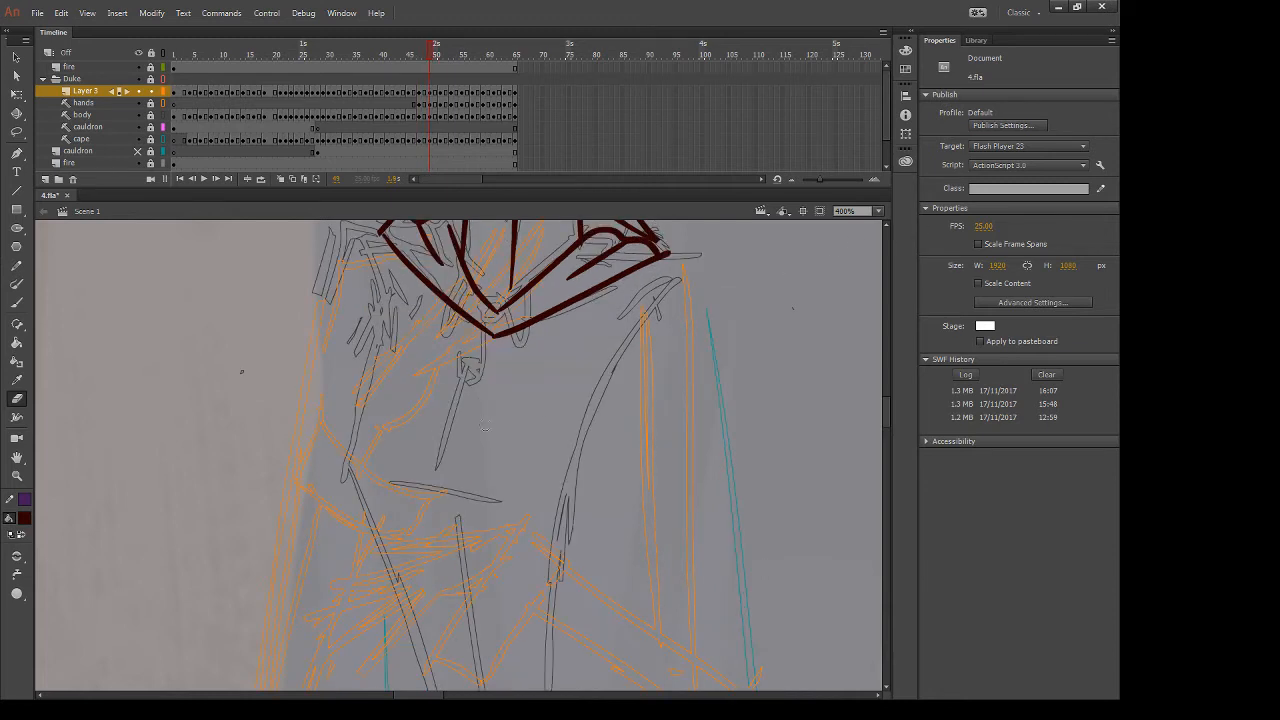
Erase the collar tip beneath the hand on frame 49 and draw the hand's upper edge and the wrist lines
left_click_drag(508, 314, 515, 431)
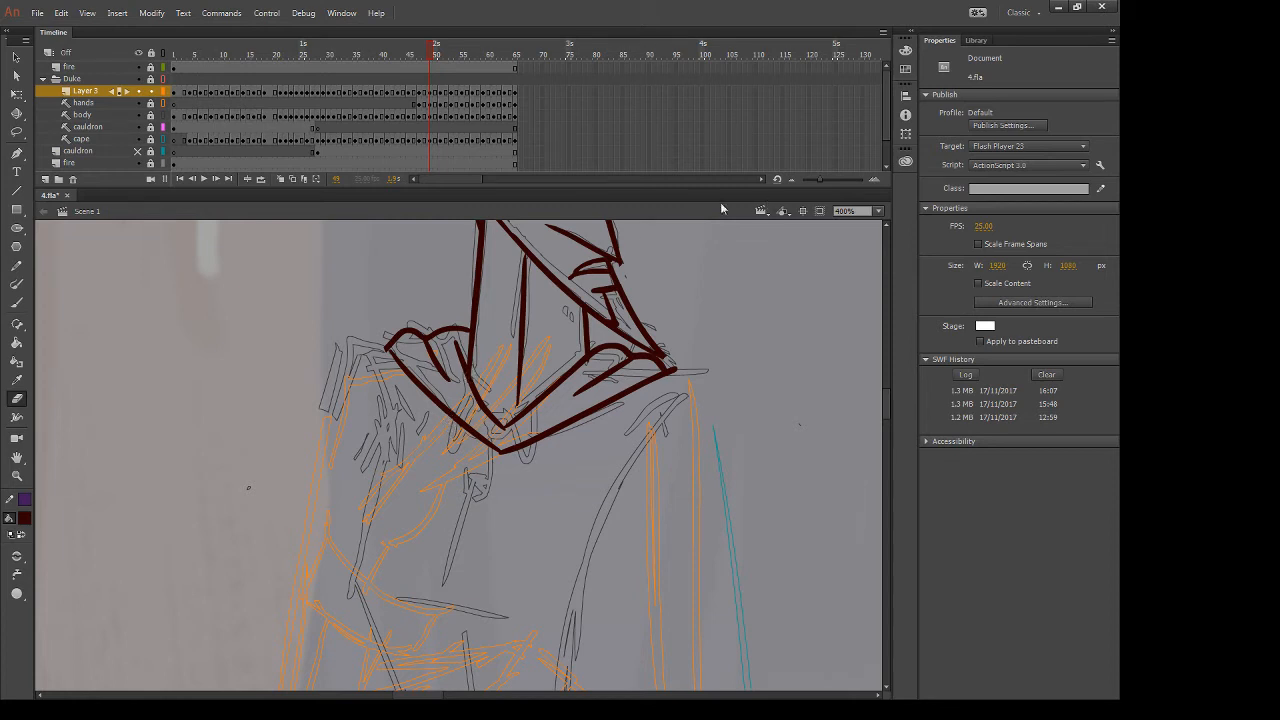
mouse_move(486, 374)
left_mouse_down()
mouse_move(445, 455)
mouse_move(520, 376)
mouse_move(480, 468)
mouse_move(472, 401)
left_mouse_up()
key("b")
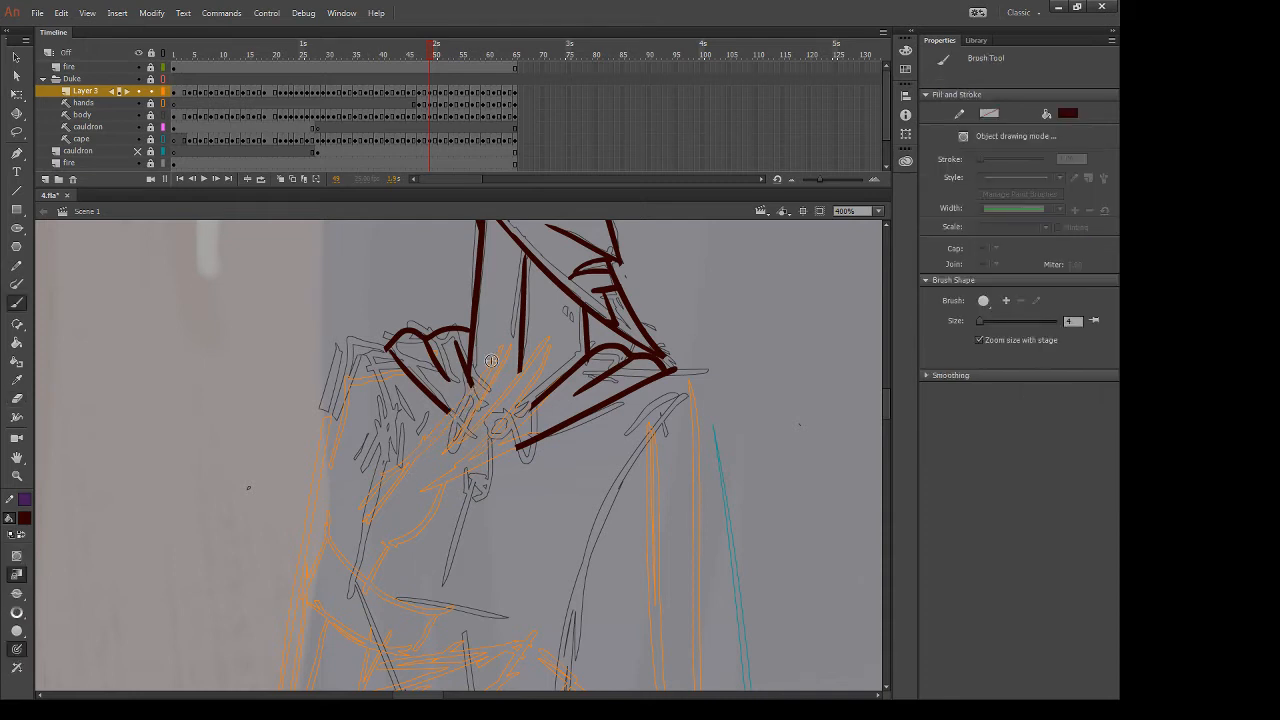
mouse_move(500, 352)
left_mouse_down()
mouse_move(358, 514)
mouse_move(338, 585)
left_mouse_up()
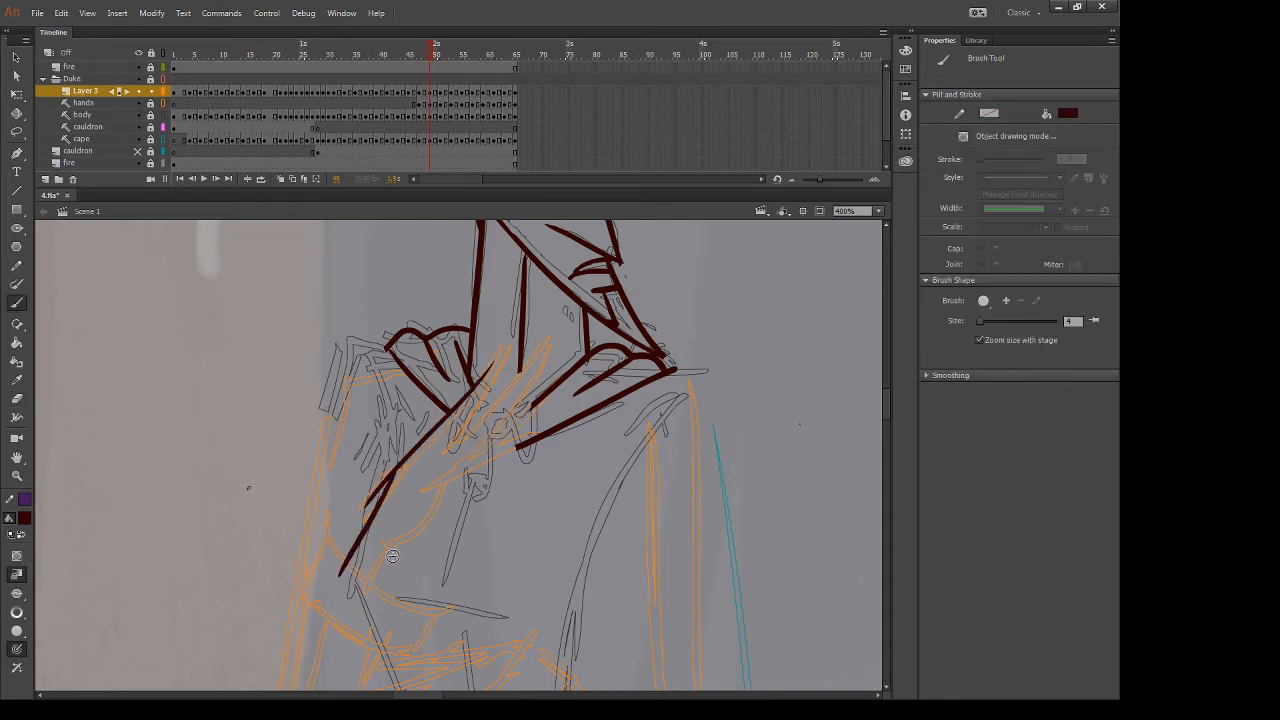
key("ctrl+z")
left_click_drag(390, 484, 348, 583)
mouse_move(392, 543)
left_mouse_down()
mouse_move(378, 570)
mouse_move(330, 585)
left_mouse_up()
key("e")
key("b")
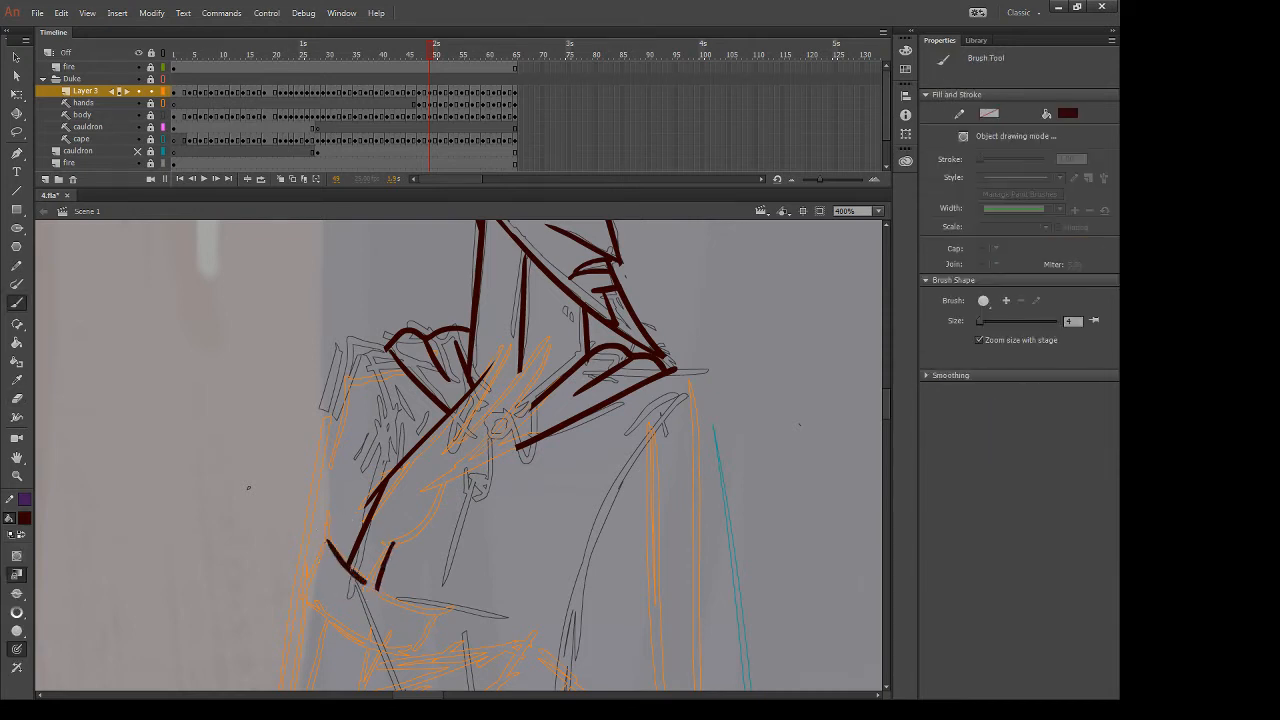
Draw the curved four-sided cuff outline around the wrist and trim the lines overshooting its corners
left_click_drag(332, 541, 462, 603)
key("ctrl+z")
left_click_drag(326, 530, 460, 603)
mouse_move(329, 532)
left_mouse_down()
mouse_move(298, 604)
mouse_move(425, 655)
left_mouse_up()
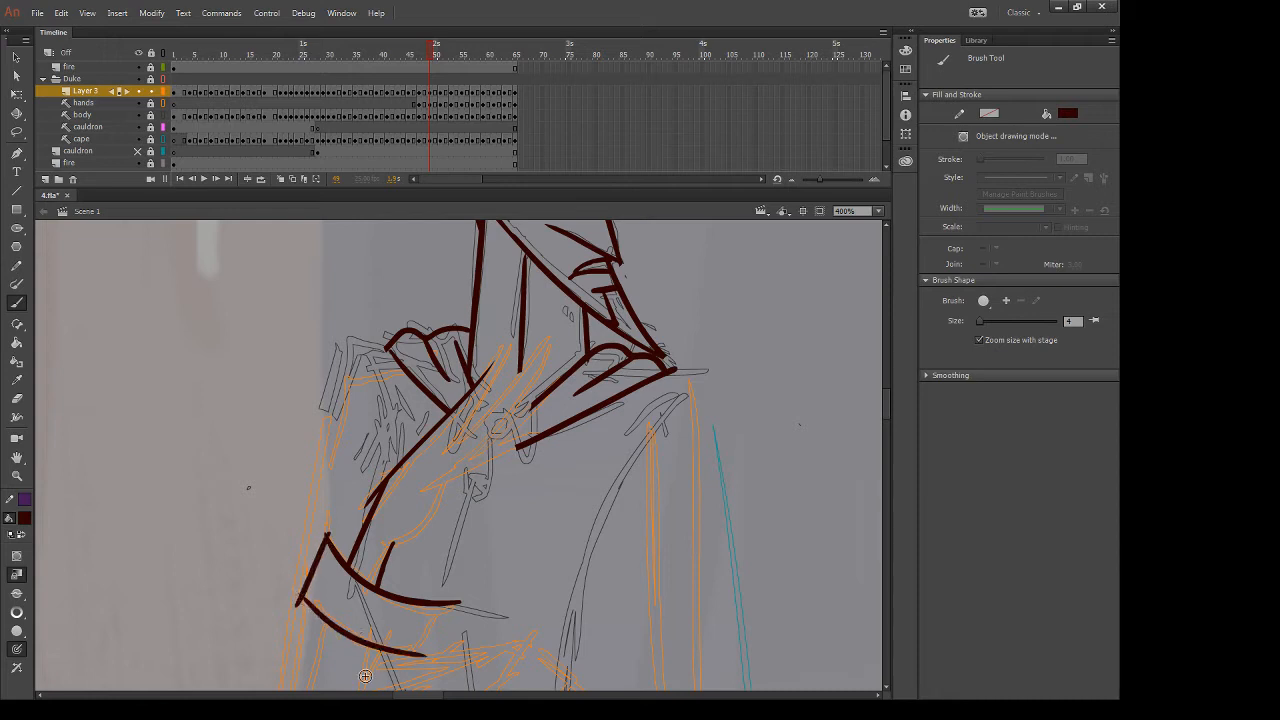
left_click_drag(446, 608, 420, 656)
left_click_drag(453, 603, 420, 660)
mouse_move(298, 615)
left_mouse_down()
mouse_move(304, 624)
mouse_move(292, 595)
left_mouse_up()
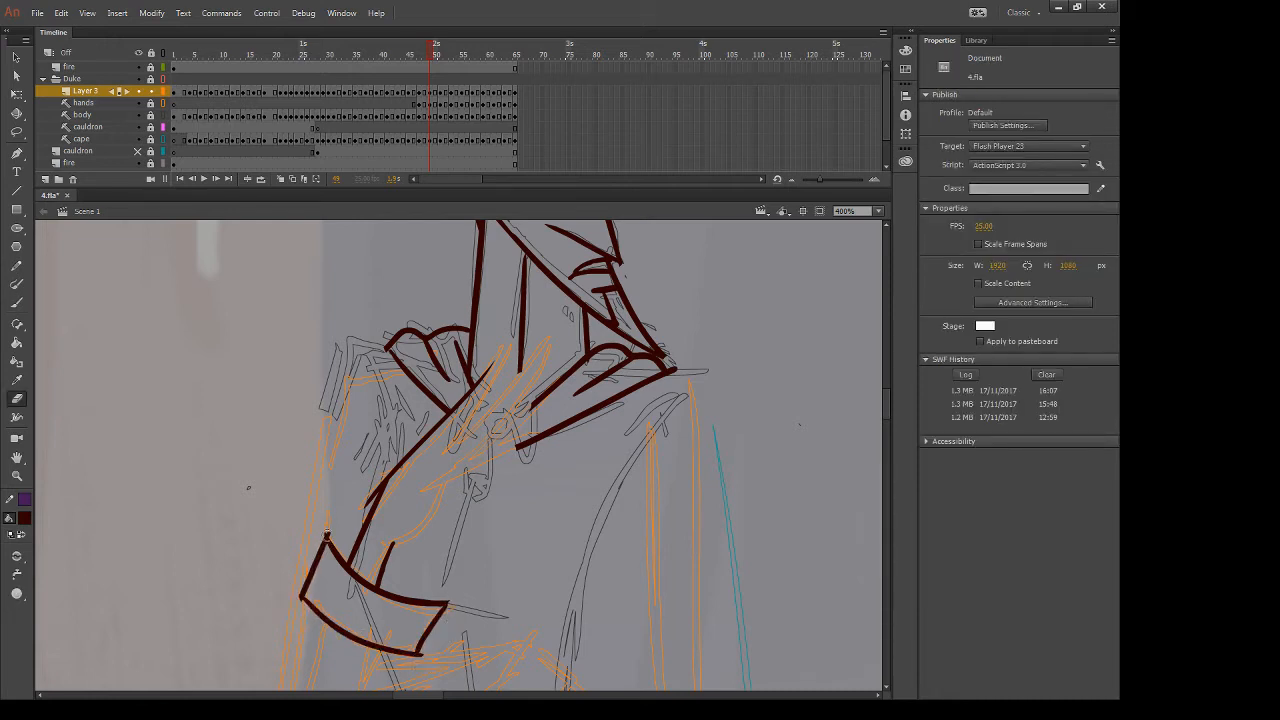
left_click_drag(336, 532, 320, 526)
Draw the palm edge up from the wrist and the pointed fingers overlapping the collar
key("b")
left_click_drag(389, 546, 457, 466)
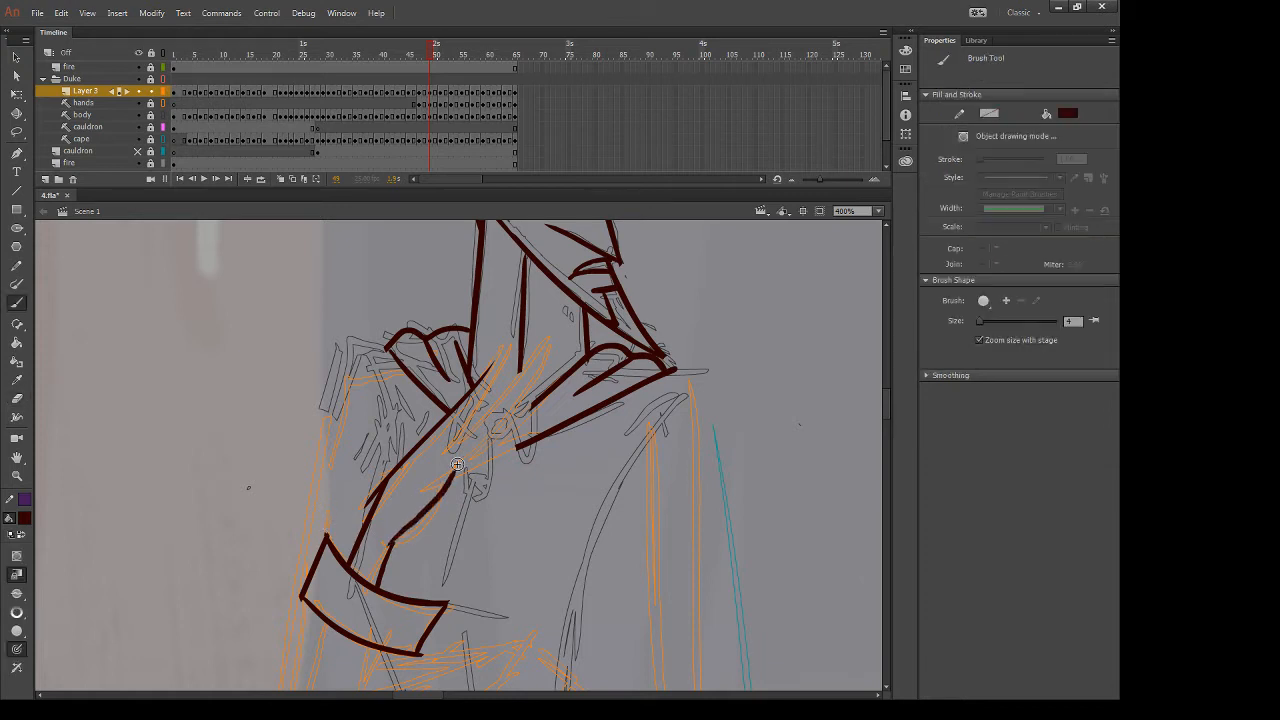
key("e")
left_click_drag(366, 485, 366, 489)
key("b")
mouse_move(472, 390)
left_mouse_down()
mouse_move(509, 345)
mouse_move(451, 442)
mouse_move(548, 340)
mouse_move(457, 457)
mouse_move(553, 390)
mouse_move(461, 472)
left_mouse_up()
key("ctrl+z")
left_click_drag(552, 443, 440, 528)
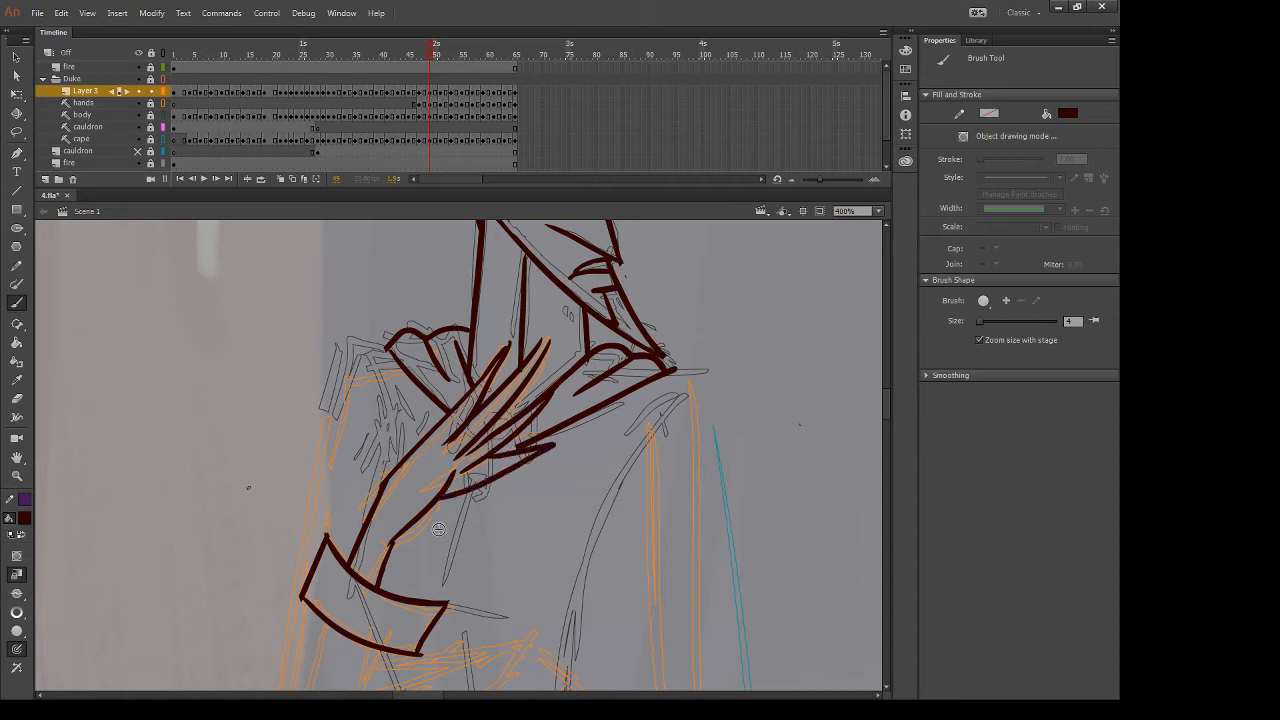
Replace the lowest finger and its join to the palm edge, and draw an angled knuckle line on the hand's upper edge
key("ctrl+z")
key("e")
left_click_drag(495, 453, 424, 496)
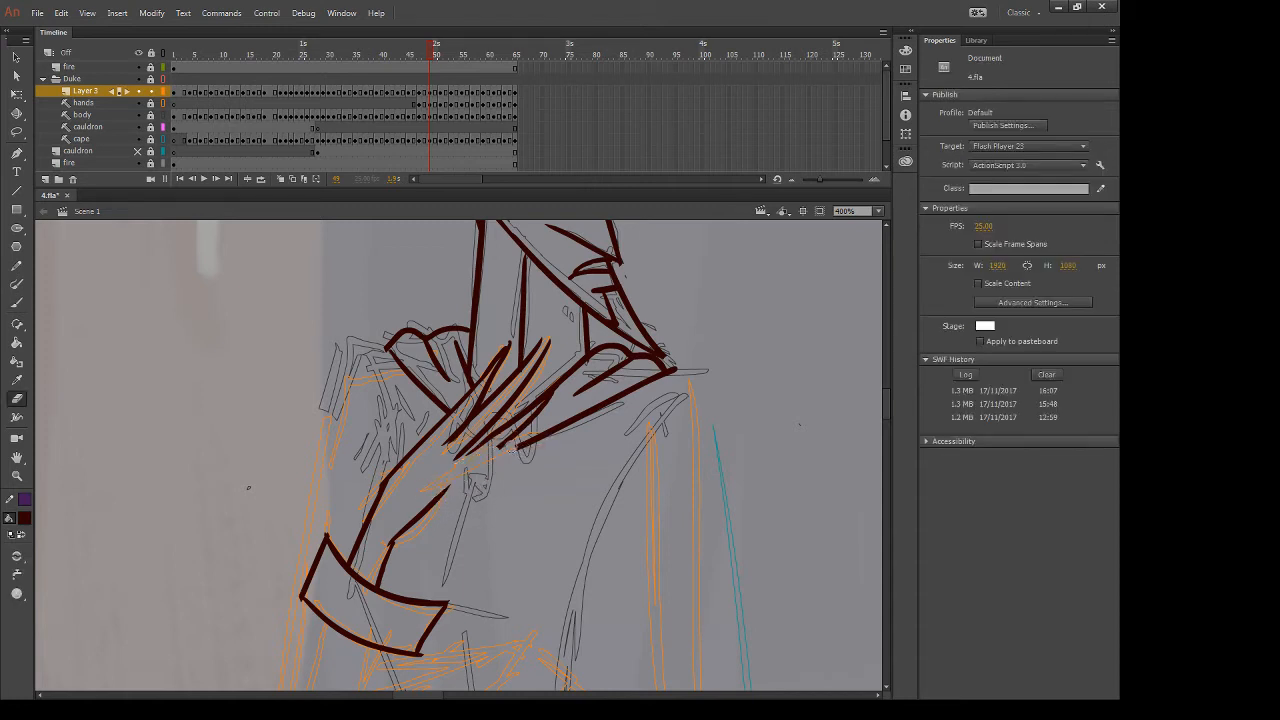
key("b")
mouse_move(474, 460)
left_mouse_down()
mouse_move(544, 432)
mouse_move(470, 472)
mouse_move(445, 467)
left_mouse_up()
key("e")
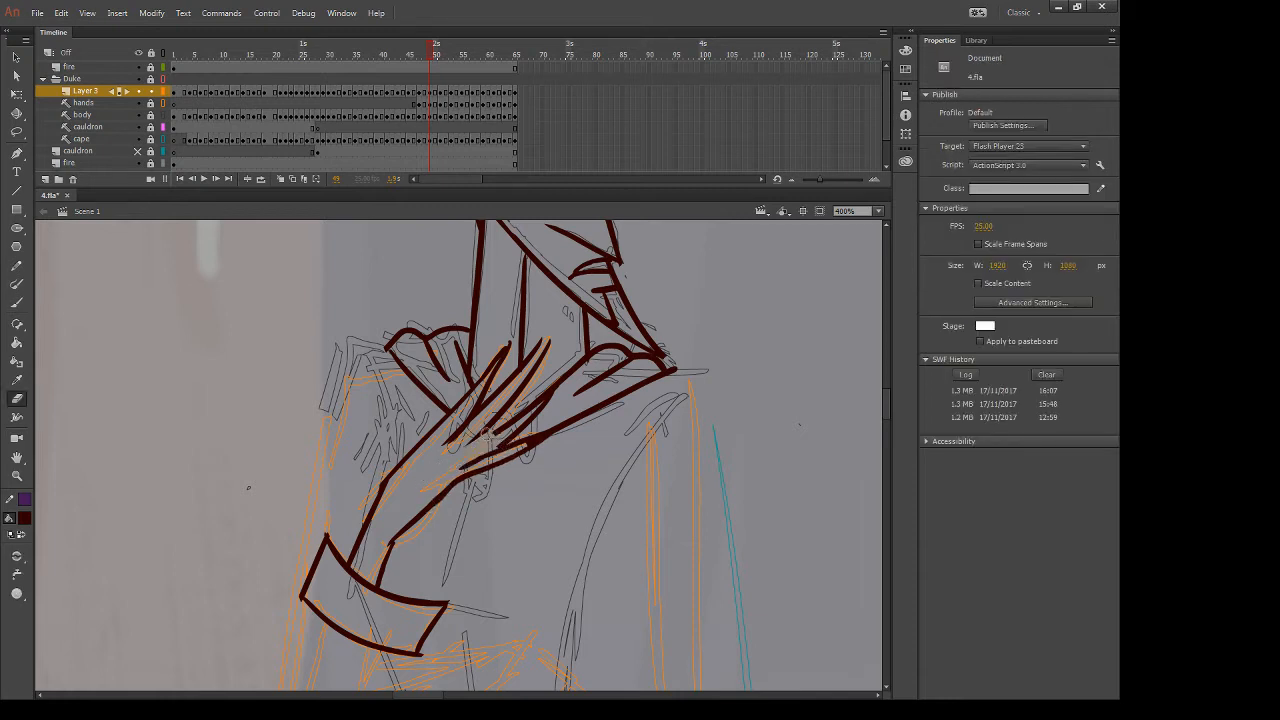
key("b")
mouse_move(519, 417)
left_mouse_down()
mouse_move(456, 454)
mouse_move(511, 441)
mouse_move(506, 426)
mouse_move(463, 459)
mouse_move(479, 431)
mouse_move(413, 462)
mouse_move(436, 419)
mouse_move(365, 536)
left_mouse_up()
key("ctrl+z")
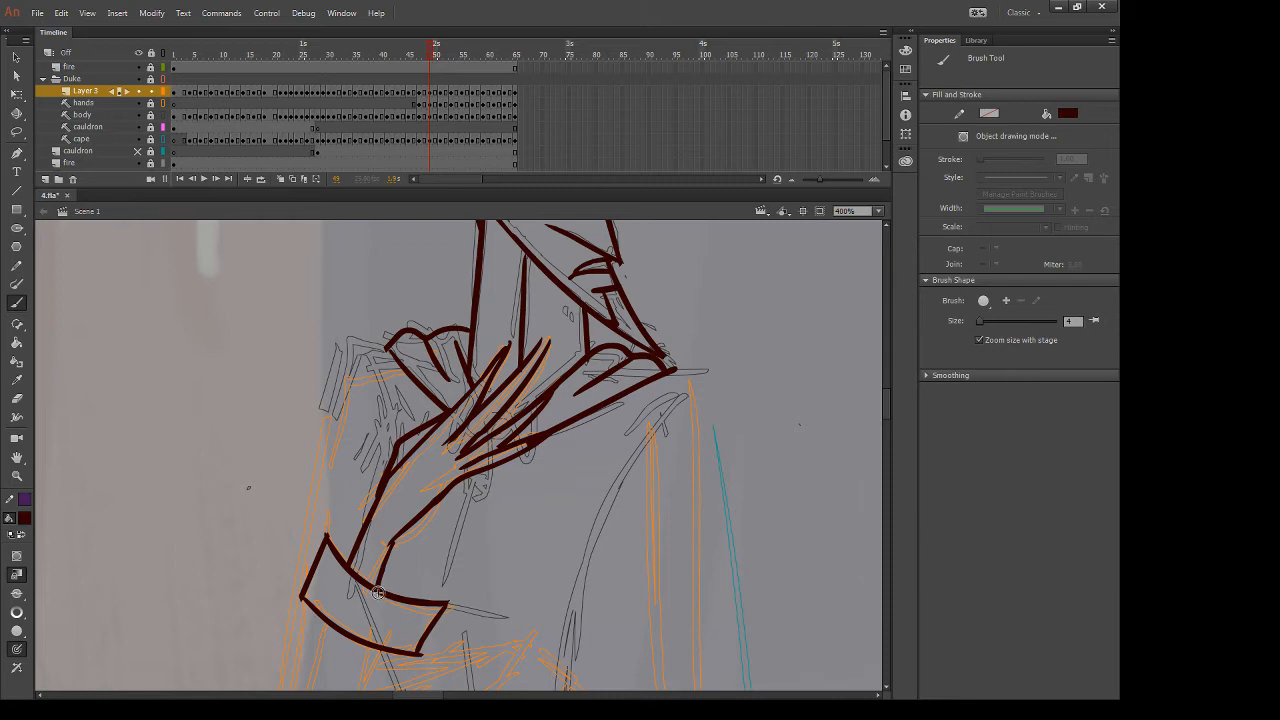
Compare the neighbouring frames, draw the slanted cuff outline over the sketch on frame 51 and trim its corners
key("comma")
key("period")
key("comma")
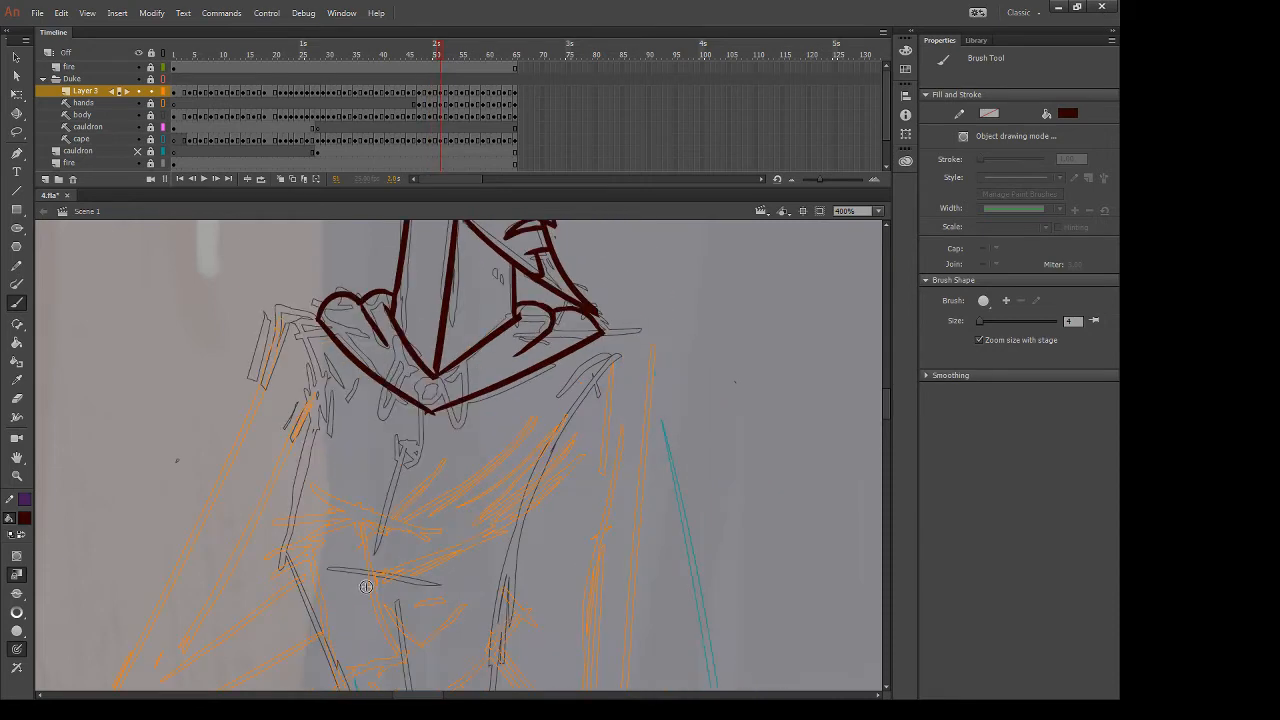
key("period")
key("period")
left_click_drag(374, 567, 403, 458)
mouse_move(391, 404)
left_mouse_down()
mouse_move(440, 548)
mouse_move(330, 445)
mouse_move(382, 588)
mouse_move(440, 546)
left_mouse_up()
key("e")
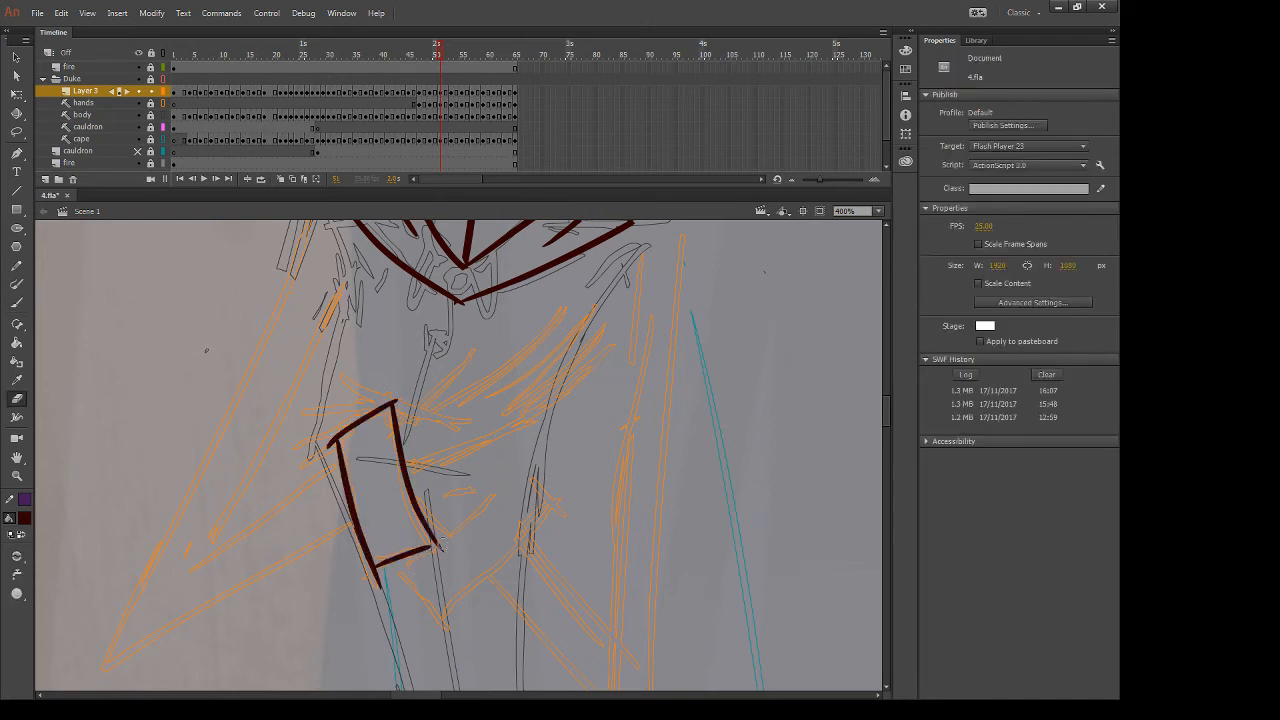
left_click_drag(374, 577, 385, 602)
mouse_move(316, 433)
left_mouse_down()
mouse_move(321, 447)
mouse_move(329, 436)
left_mouse_up()
Draw the hand's upper edge from the cuff, the short thumb and the pointed fingers on frame 51
key("b")
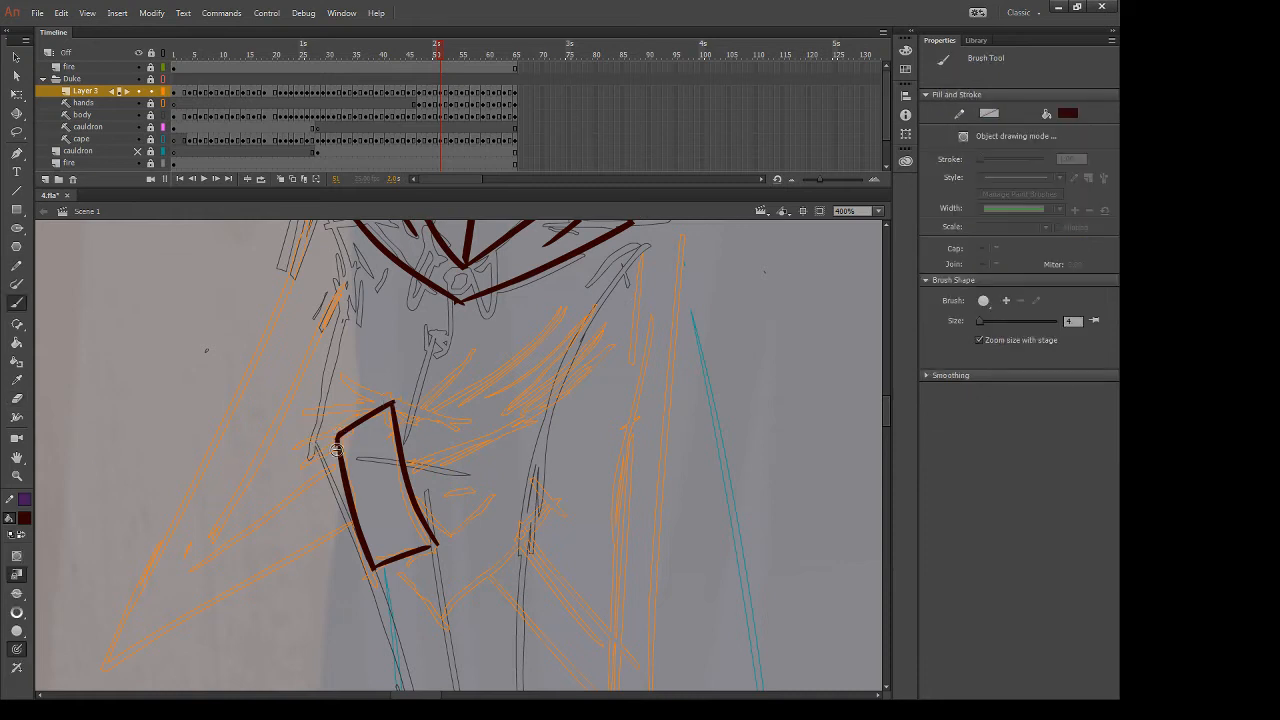
left_click_drag(398, 428, 462, 355)
key("ctrl+z")
left_click_drag(400, 428, 476, 348)
mouse_move(476, 348)
left_mouse_down()
mouse_move(437, 412)
mouse_move(571, 306)
mouse_move(495, 395)
mouse_move(587, 320)
mouse_move(493, 397)
mouse_move(499, 408)
mouse_move(603, 340)
mouse_move(502, 422)
left_mouse_up()
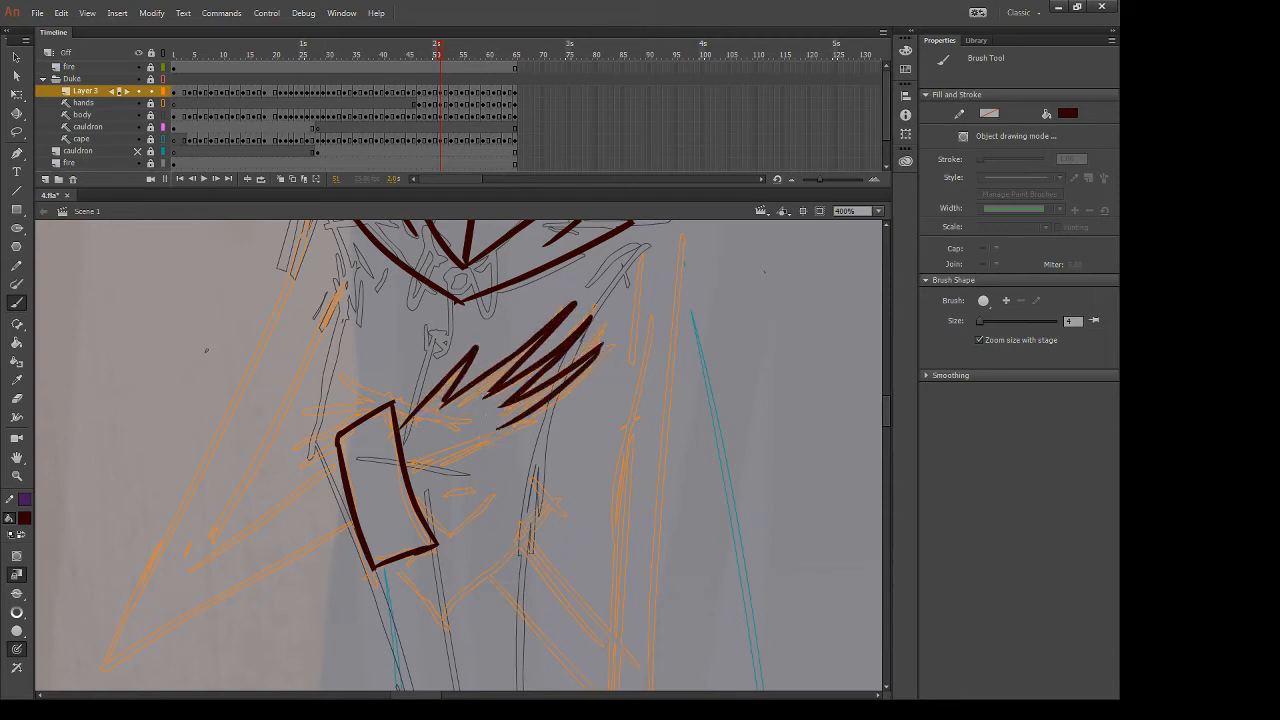
left_click_drag(600, 402, 455, 447)
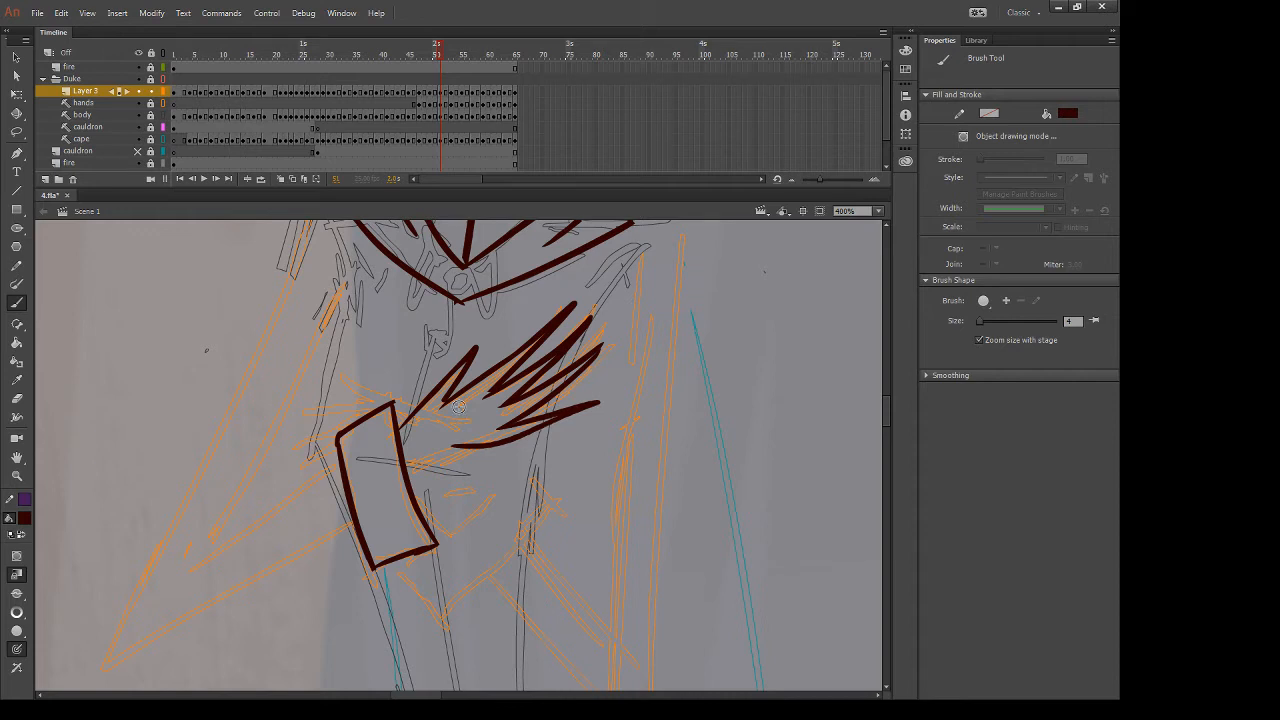
Erase the inner end of the lowest finger and draw the palm edge out from the cuff
key("e")
left_click_drag(441, 450, 474, 438)
key("b")
mouse_move(409, 468)
left_mouse_down()
mouse_move(617, 401)
mouse_move(629, 384)
mouse_move(464, 458)
mouse_move(507, 428)
mouse_move(604, 396)
left_mouse_up()
key("e")
key("b")
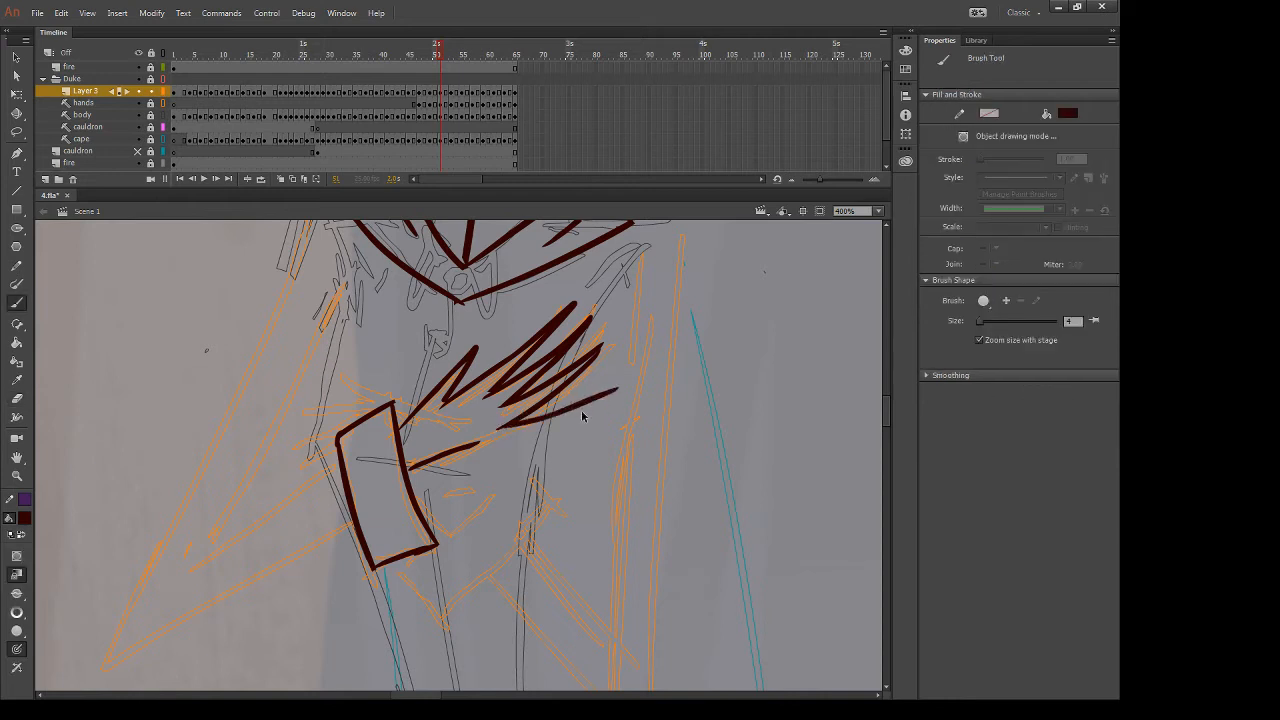
Redraw the lowest finger's underside to join the palm edge and extend the line at the base of the thumb
key("ctrl+z")
mouse_move(497, 432)
left_mouse_down()
mouse_move(606, 402)
mouse_move(470, 461)
mouse_move(518, 439)
mouse_move(467, 440)
mouse_move(518, 443)
left_mouse_up()
key("ctrl+z")
key("e")
key("b")
key("comma")
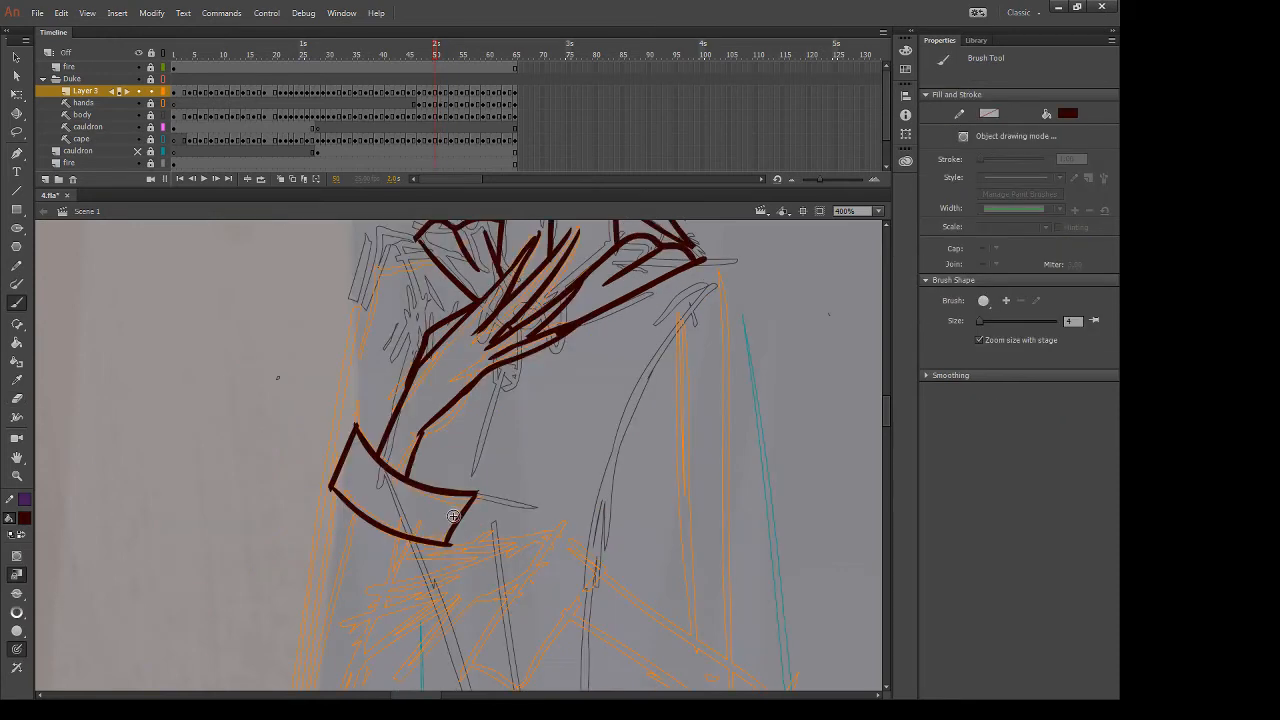
key("period")
left_click_drag(463, 393, 435, 409)
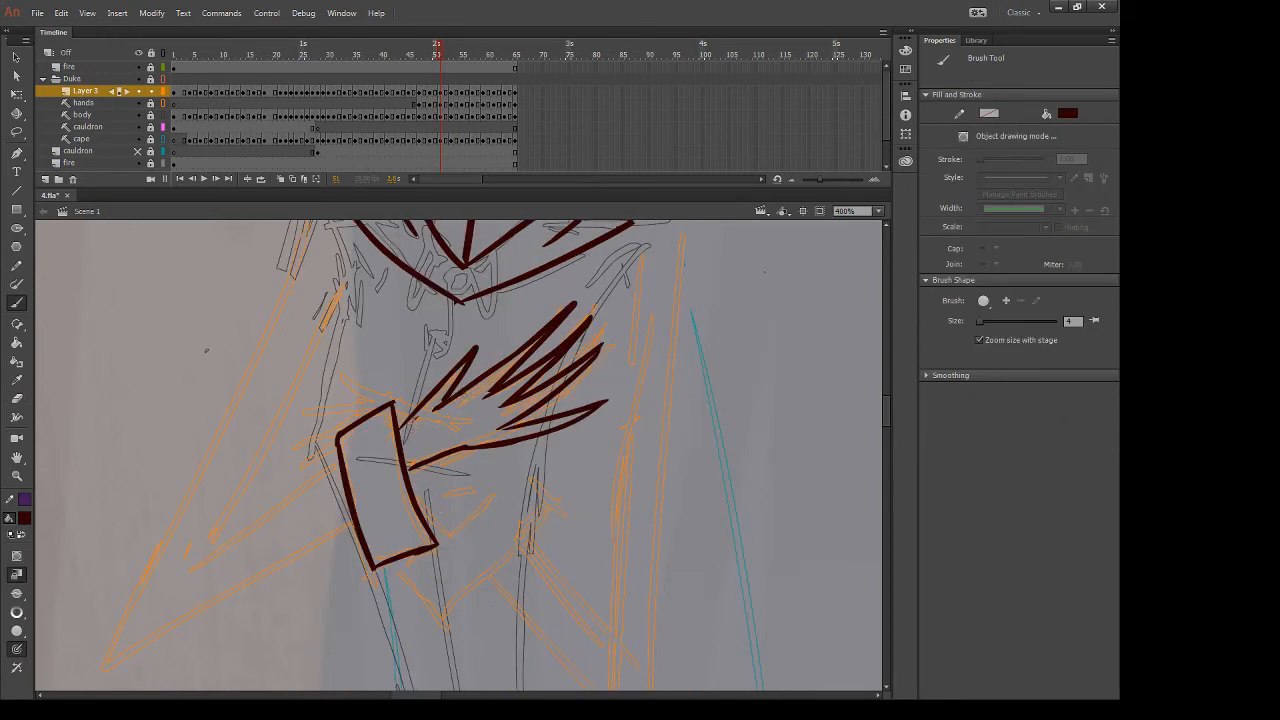
Advance to frame 53 and draw the four sides of the tilted cuff over the sketch
key("period")
key("period")
key("comma")
key("period")
mouse_move(514, 546)
left_mouse_down()
mouse_move(559, 398)
mouse_move(378, 522)
mouse_move(494, 378)
mouse_move(362, 510)
left_mouse_up()
key("ctrl+z")
mouse_move(526, 354)
left_mouse_down()
mouse_move(325, 508)
mouse_move(585, 503)
left_mouse_up()
mouse_move(413, 480)
left_mouse_down()
mouse_move(443, 552)
mouse_move(573, 438)
left_mouse_up()
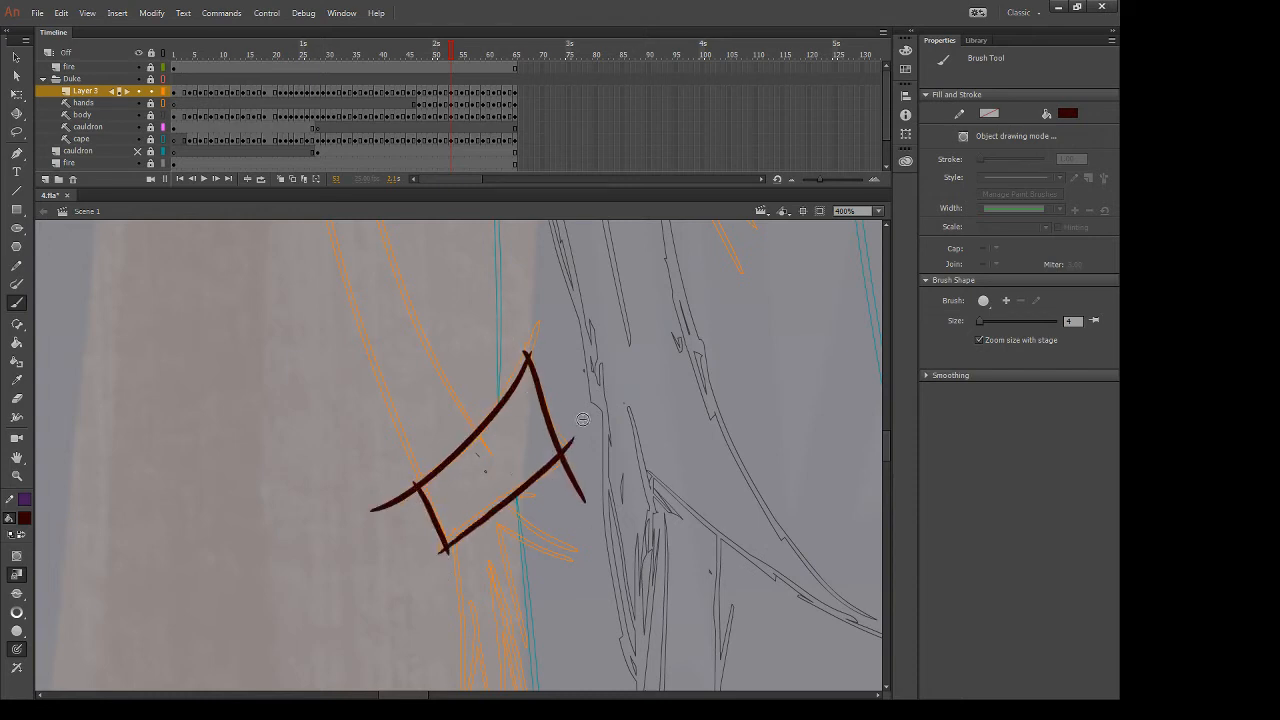
Trim the overshooting cuff corners on frame 53 and redraw the cuff's short outer side
key("e")
mouse_move(381, 487)
left_mouse_down()
mouse_move(406, 505)
mouse_move(407, 493)
mouse_move(393, 499)
mouse_move(432, 488)
mouse_move(440, 565)
left_mouse_up()
key("b")
left_click_drag(413, 482, 440, 558)
key("e")
left_click_drag(527, 356, 522, 342)
mouse_move(578, 408)
left_mouse_down()
mouse_move(563, 470)
mouse_move(576, 486)
mouse_move(559, 407)
mouse_move(516, 325)
mouse_move(491, 326)
mouse_move(578, 376)
left_mouse_up()
key("b")
key("ctrl+z")
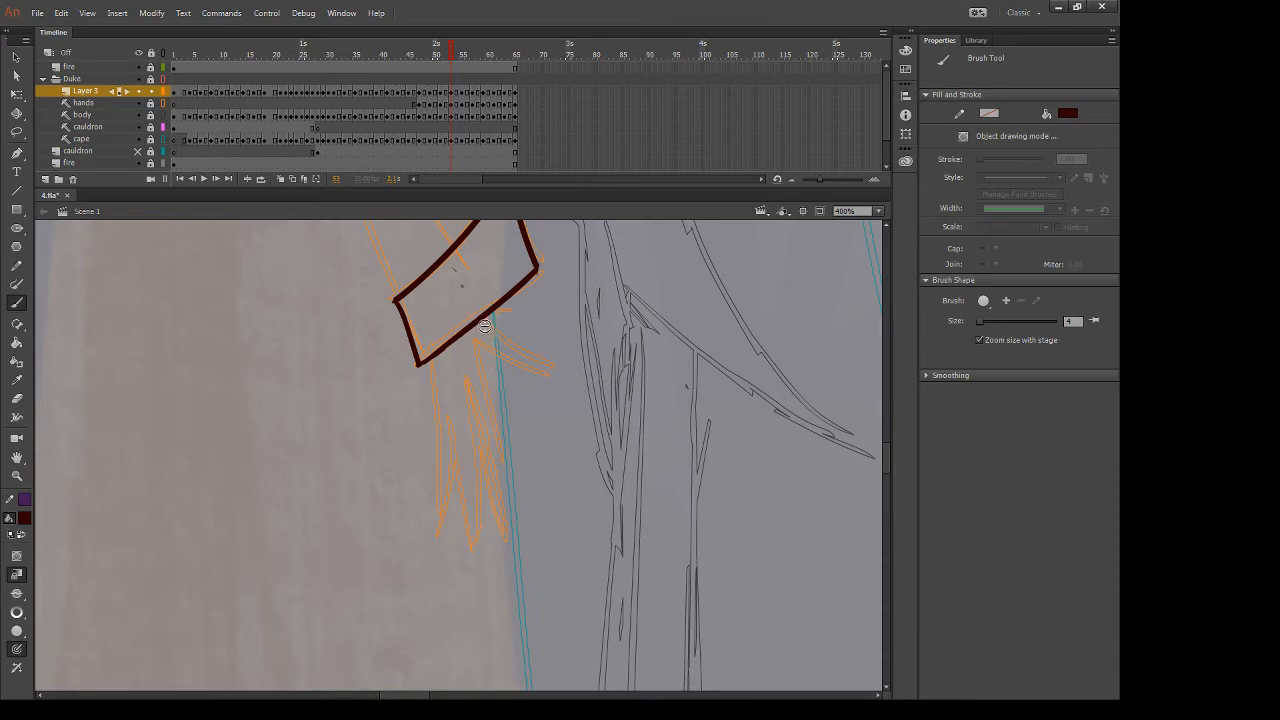
Draw the pointed thumb, the long hanging fingers and the outer hand edge below the cuff on frame 53
mouse_move(483, 321)
left_mouse_down()
mouse_move(568, 368)
mouse_move(476, 344)
mouse_move(510, 570)
left_mouse_up()
left_click_drag(463, 378, 506, 535)
left_click_drag(446, 408, 472, 583)
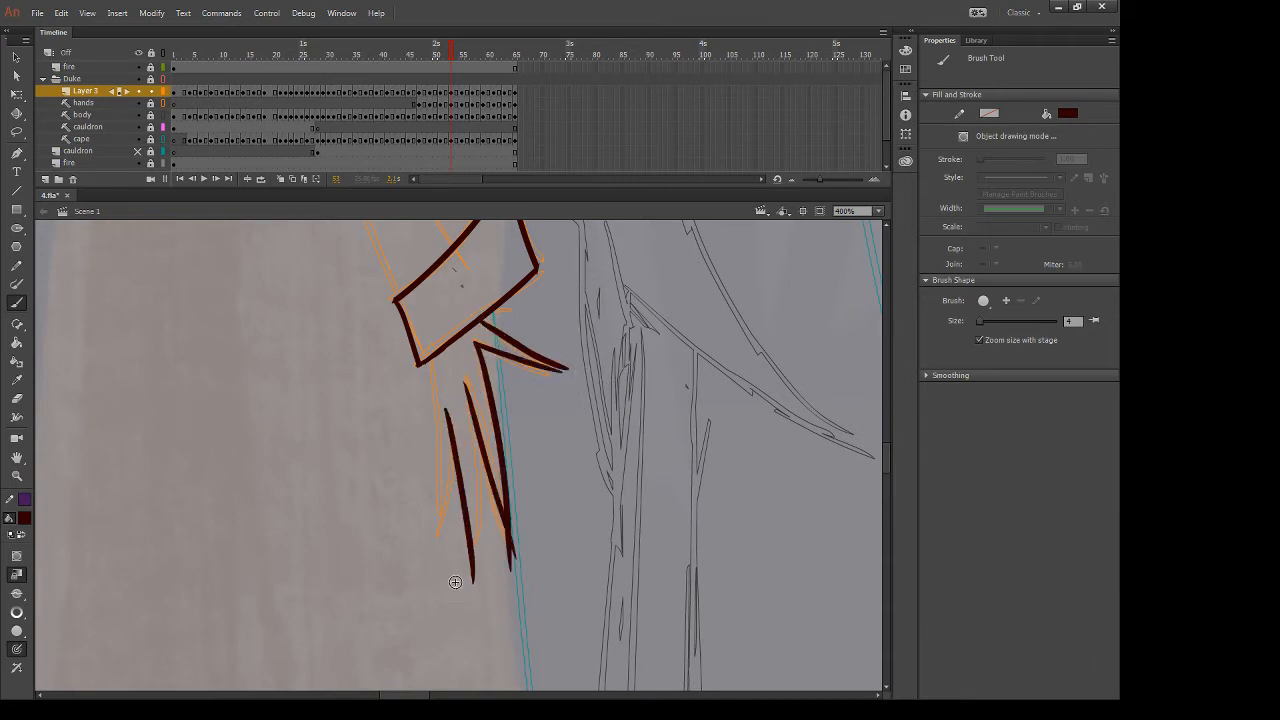
key("ctrl+z")
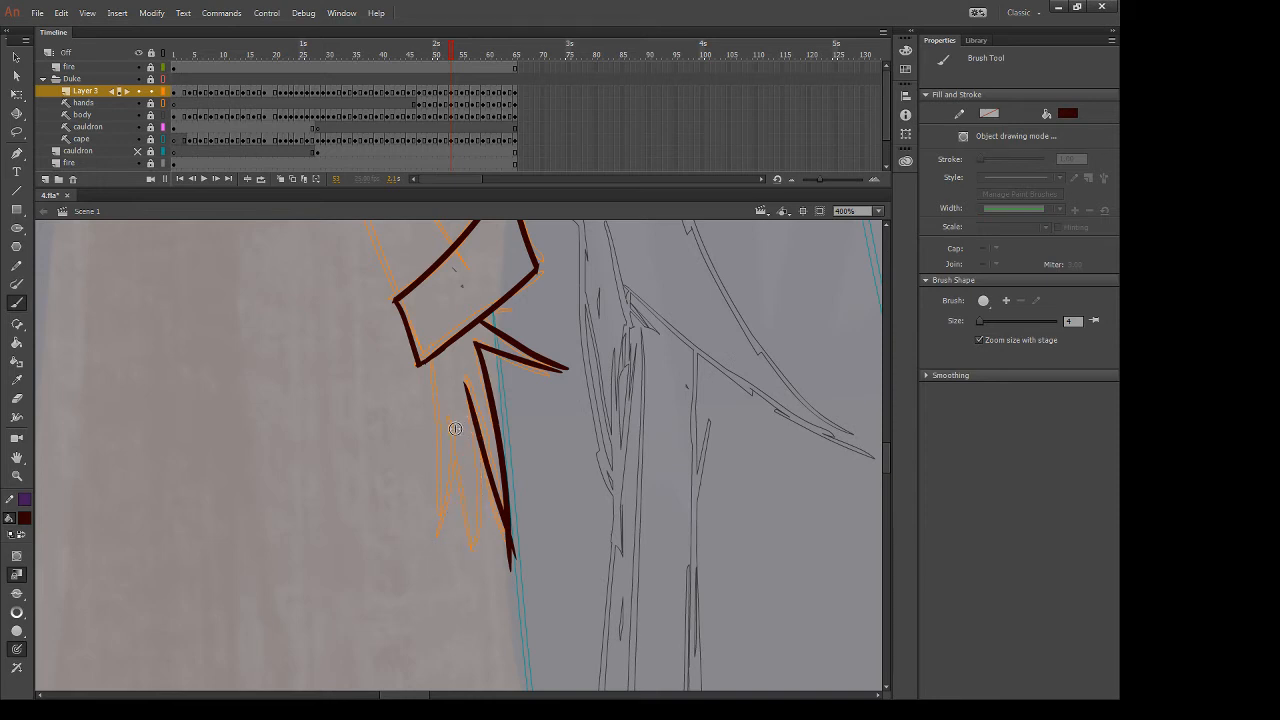
left_click_drag(450, 409, 482, 560)
left_click_drag(478, 433, 481, 569)
left_click_drag(442, 407, 458, 572)
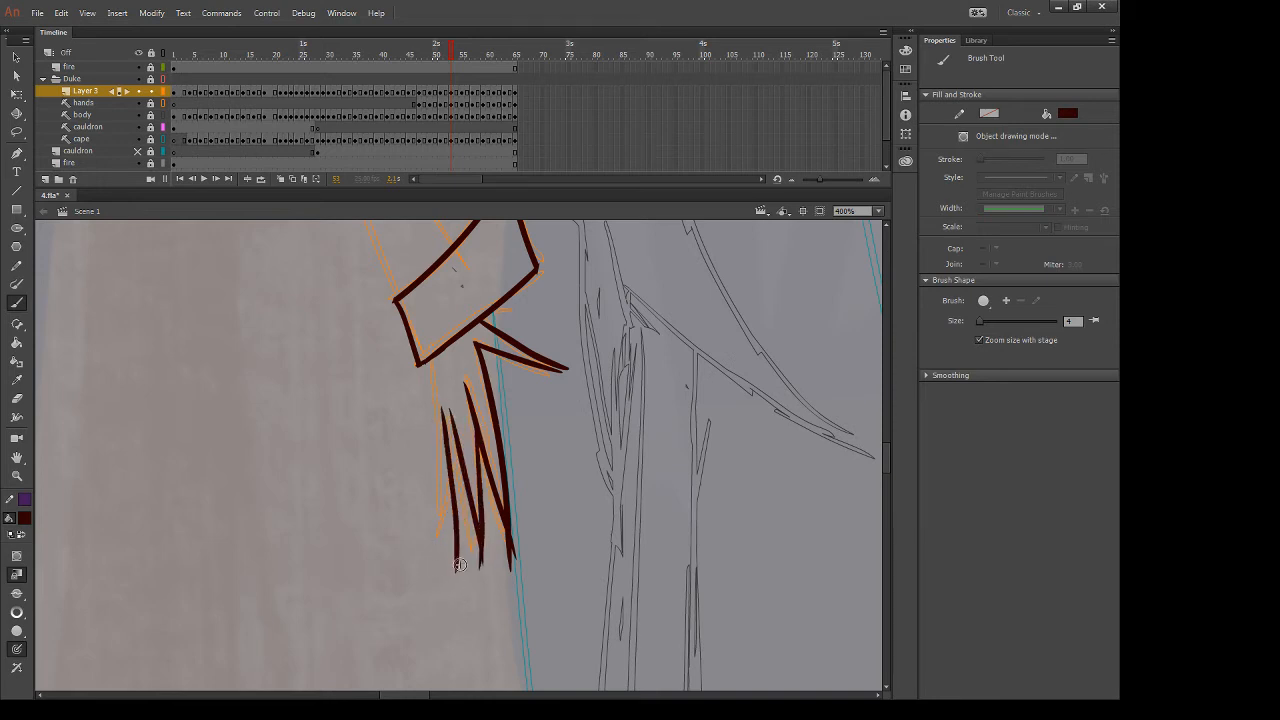
left_click_drag(468, 484, 461, 568)
mouse_move(421, 362)
left_mouse_down()
mouse_move(449, 560)
mouse_move(464, 575)
mouse_move(518, 533)
mouse_move(505, 570)
left_mouse_up()
Shorten the overlong fingertips with the eraser and redraw the middle fingers to sharp points
key("e")
left_click_drag(437, 531, 455, 580)
key("b")
left_click_drag(466, 487, 461, 532)
key("e")
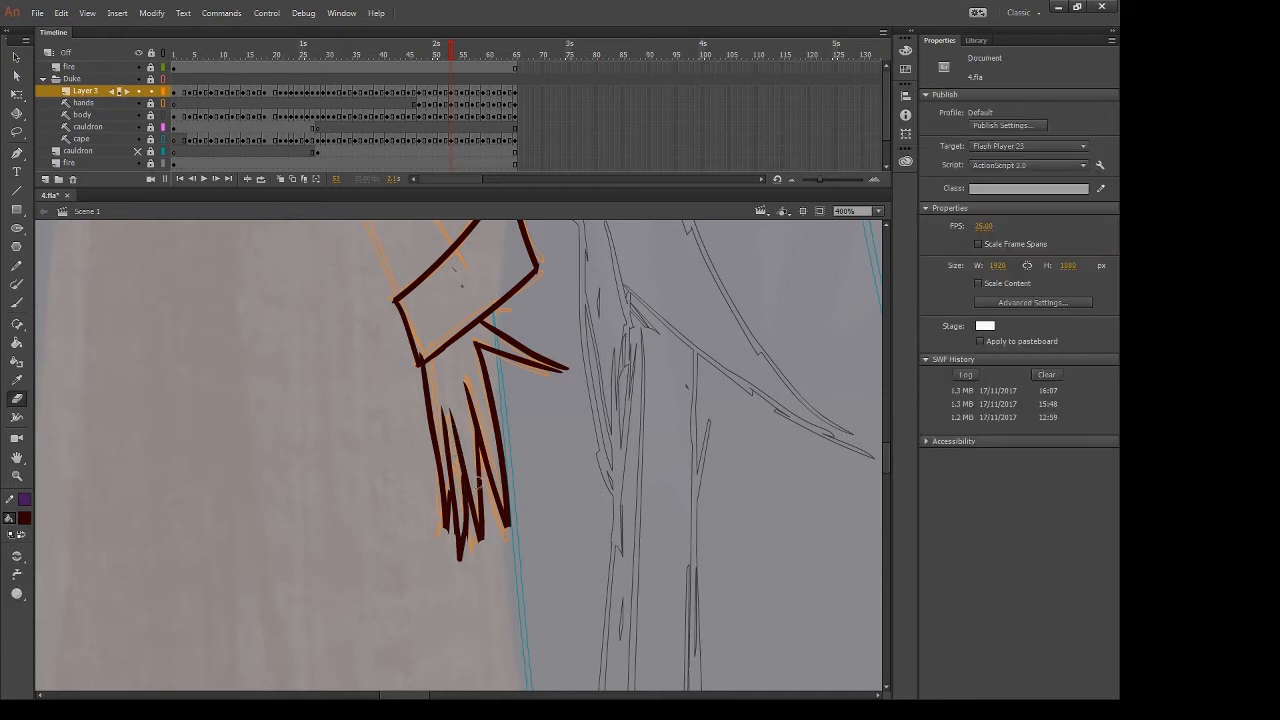
left_click_drag(480, 477, 478, 563)
key("b")
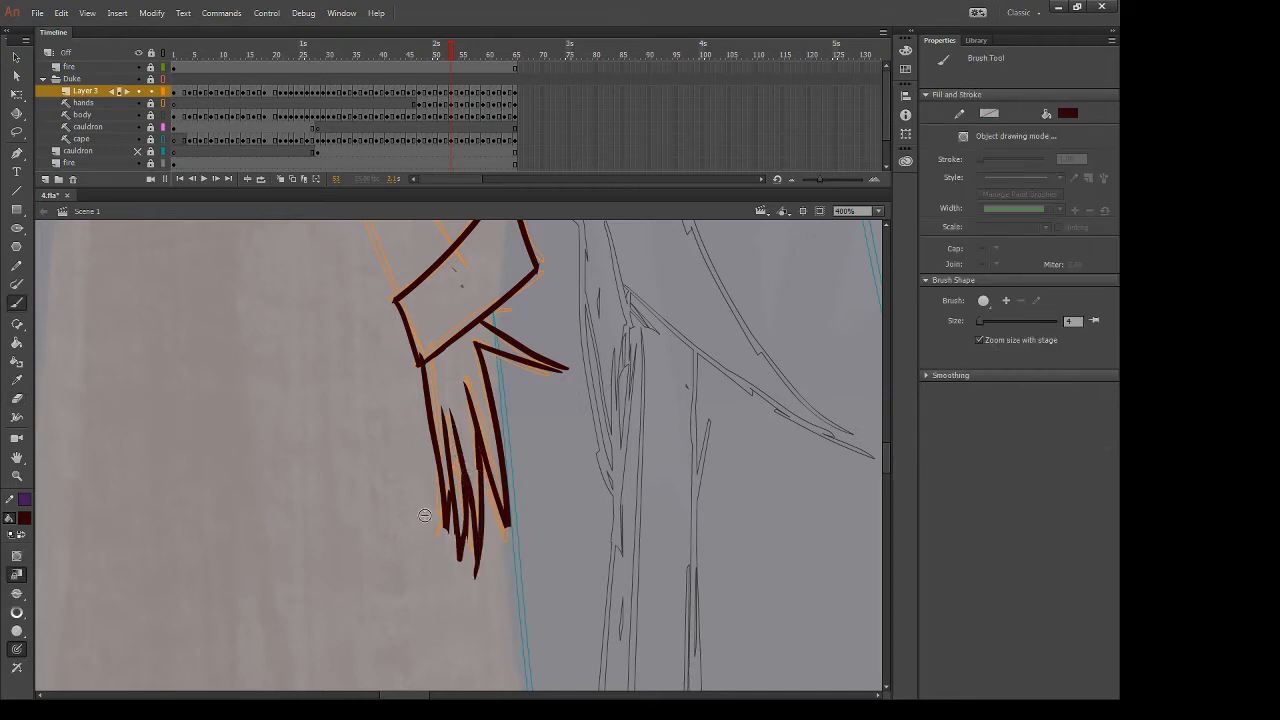
Advance to frame 55 and draw the four curved sides of the cuff over the sketch
key("e")
key("period")
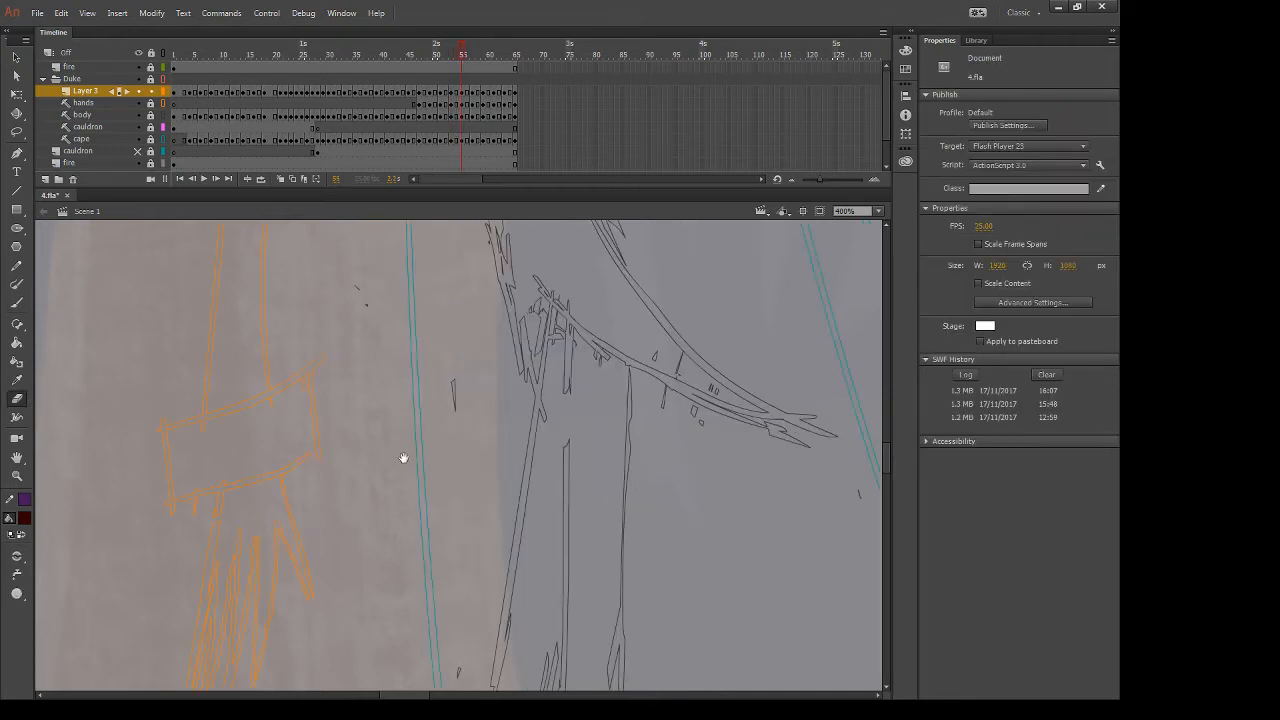
left_click_drag(403, 457, 597, 410)
mouse_move(345, 366)
left_mouse_down()
mouse_move(549, 268)
mouse_move(516, 418)
left_mouse_up()
key("b")
left_click_drag(352, 360, 362, 450)
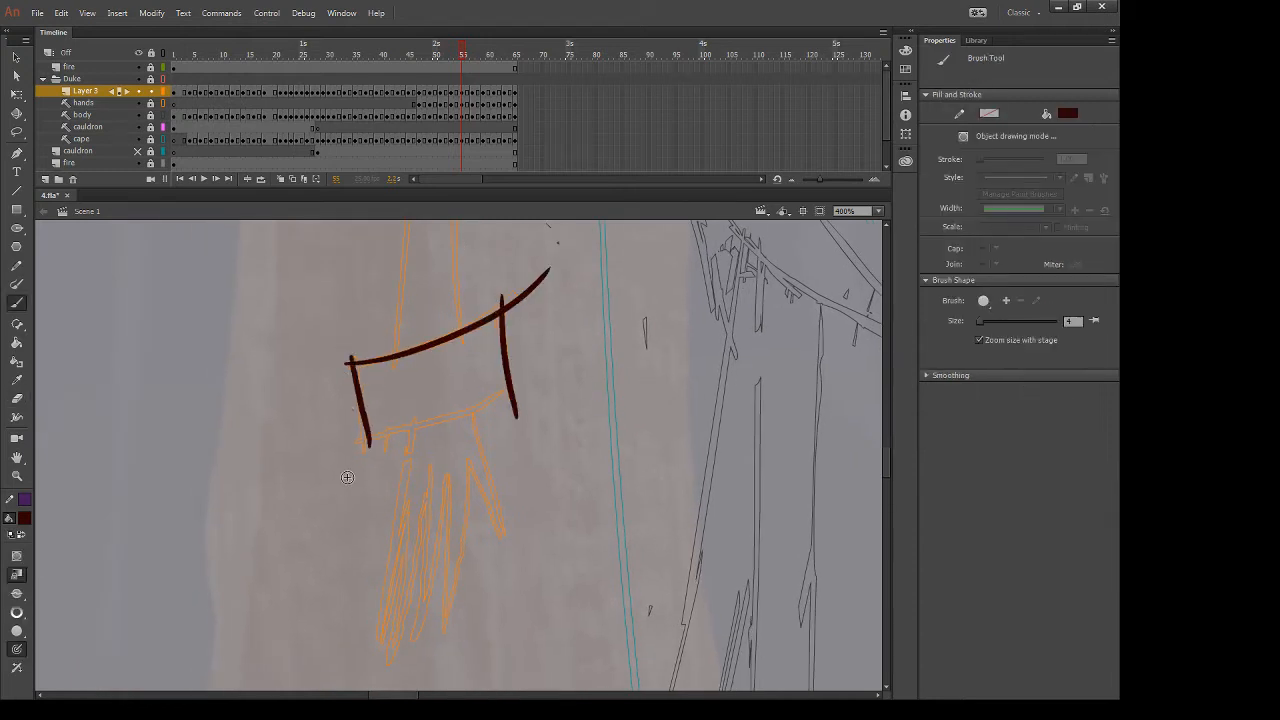
key("ctrl+z")
mouse_move(348, 356)
left_mouse_down()
mouse_move(362, 460)
mouse_move(527, 374)
left_mouse_up()
Erase the line ends overshooting the cuff corners on frame 55
key("e")
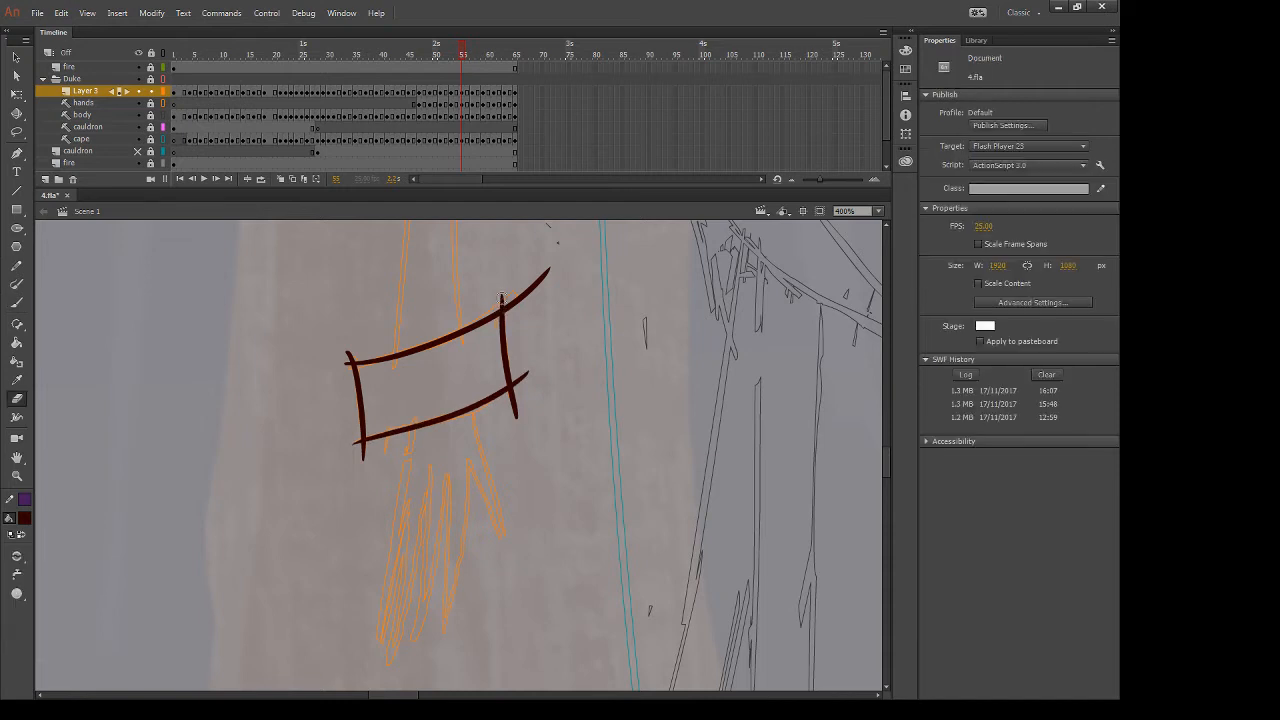
mouse_move(496, 297)
left_mouse_down()
mouse_move(563, 263)
mouse_move(522, 298)
mouse_move(514, 430)
left_mouse_up()
left_click_drag(350, 338, 342, 364)
left_click_drag(334, 434, 356, 456)
Draw the outer hand edge, the thumb's outer line and the long curved fingers below the cuff on frame 55
scroll(437, 543, "down", 3)
key("b")
left_click_drag(410, 342, 370, 604)
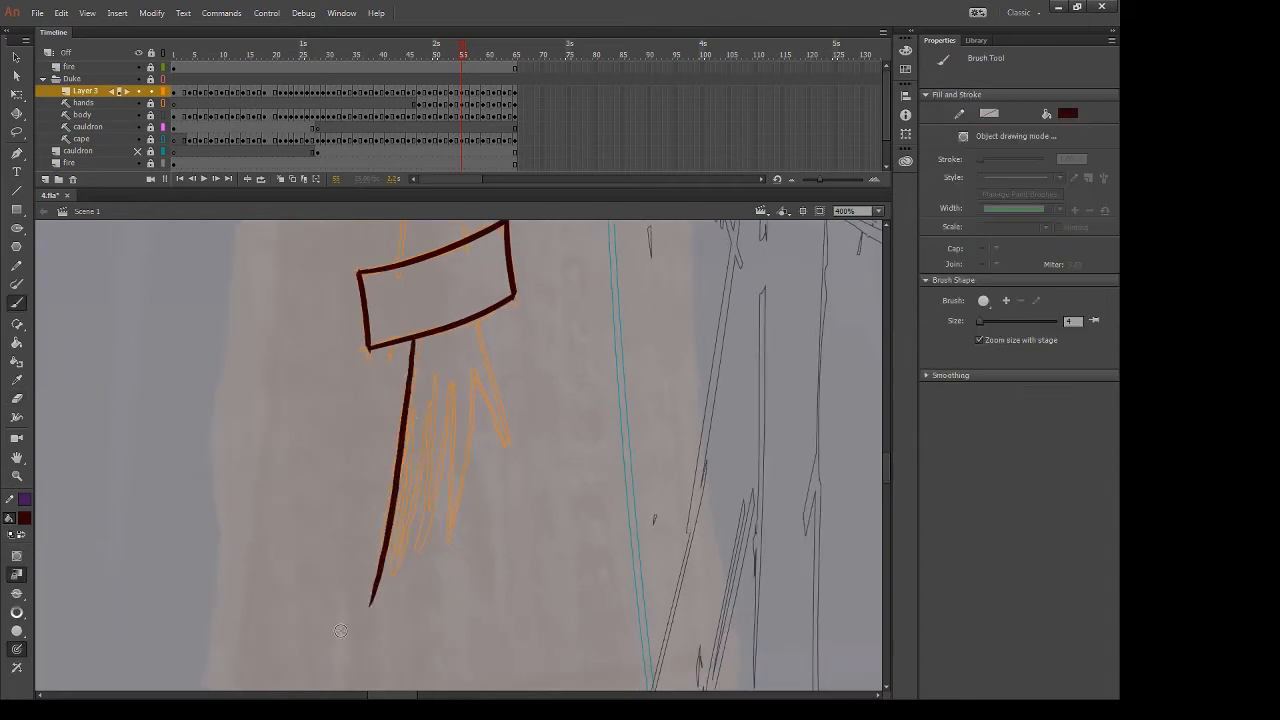
left_click_drag(476, 322, 522, 450)
left_click_drag(476, 368, 444, 554)
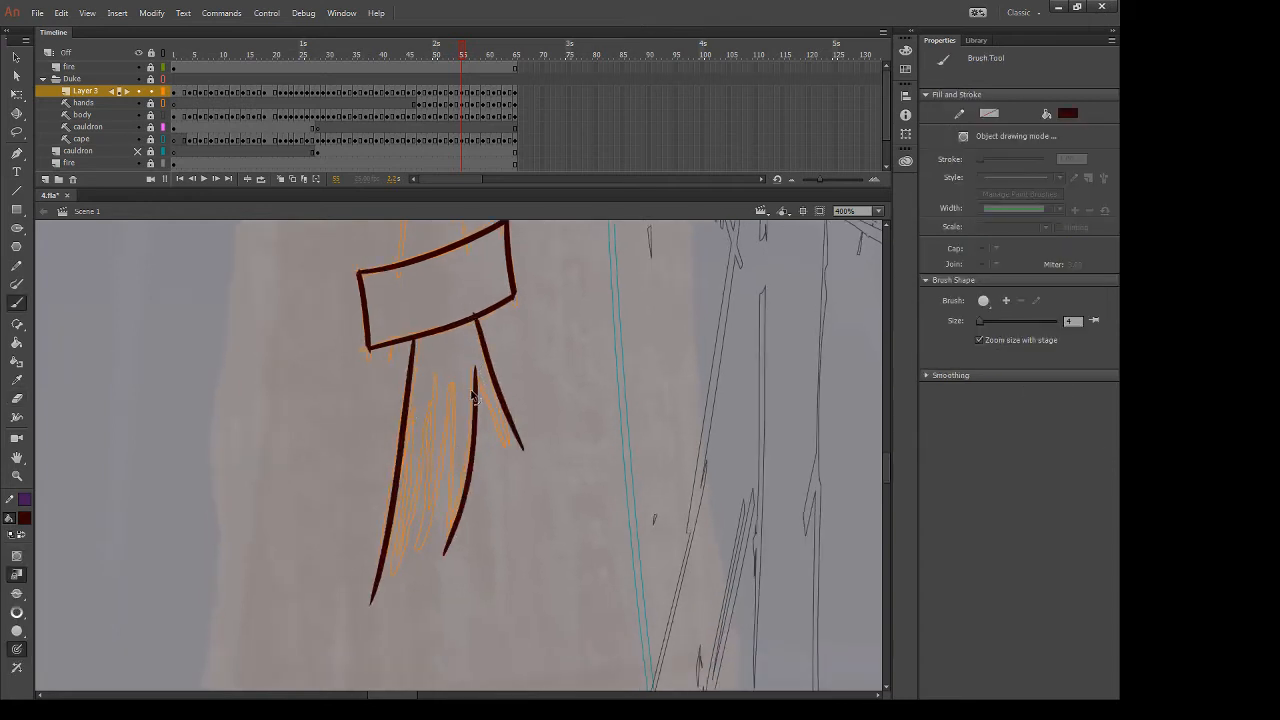
mouse_move(451, 380)
left_mouse_down()
mouse_move(440, 590)
mouse_move(412, 568)
left_mouse_up()
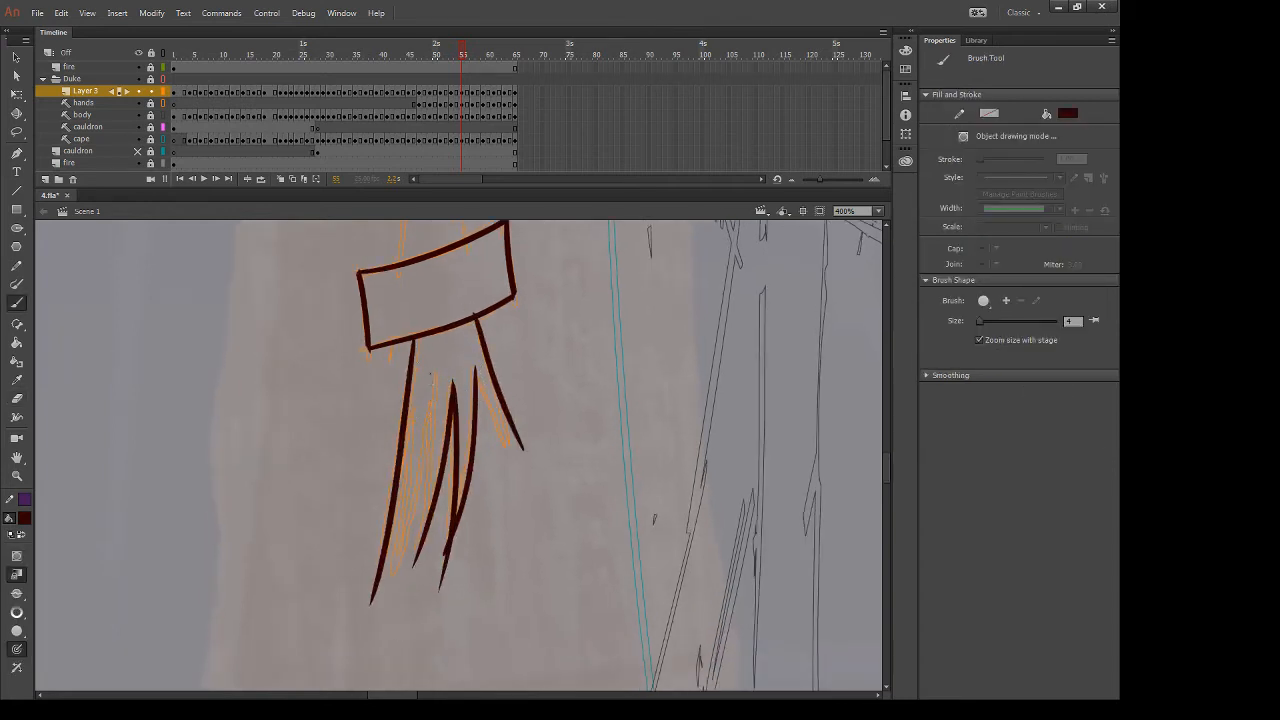
left_click_drag(432, 374, 410, 572)
left_click_drag(424, 438, 394, 572)
left_click_drag(406, 468, 400, 574)
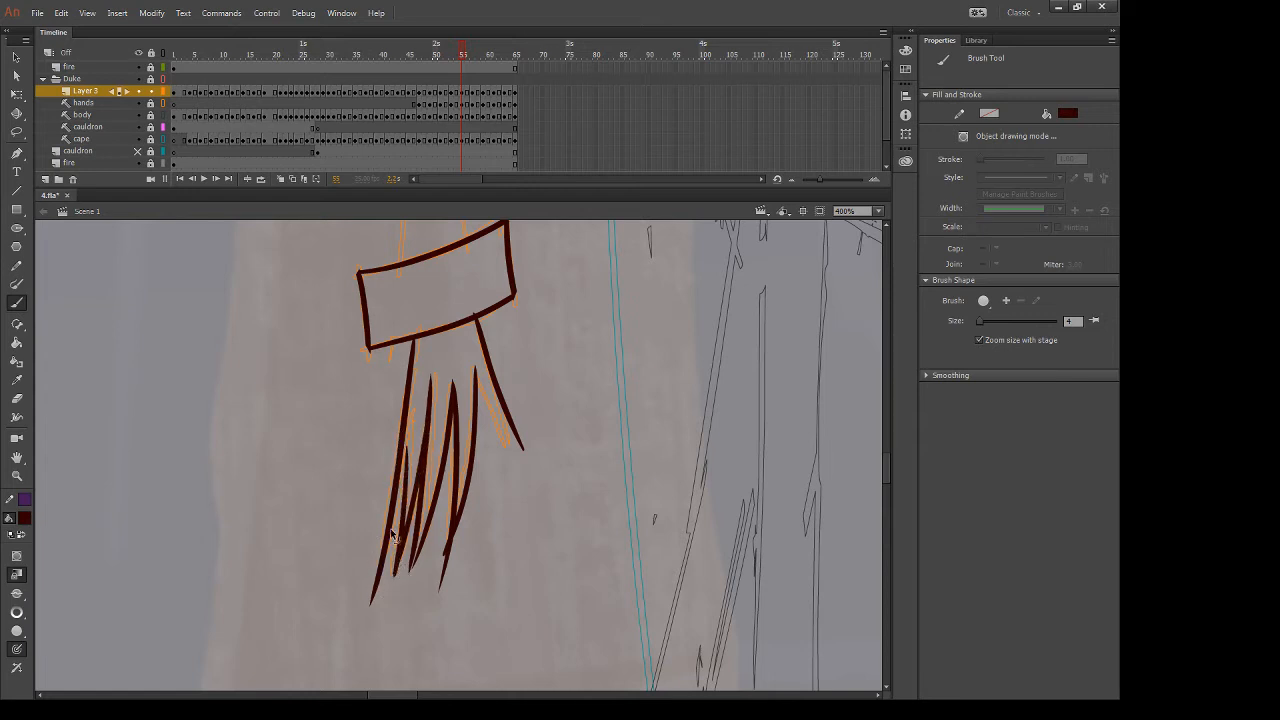
Redraw the outermost finger, trim the overlong fingertips and close the thumb with its inner line
key("ctrl+z")
left_click_drag(410, 422, 392, 573)
left_click_drag(395, 508, 370, 612)
key("e")
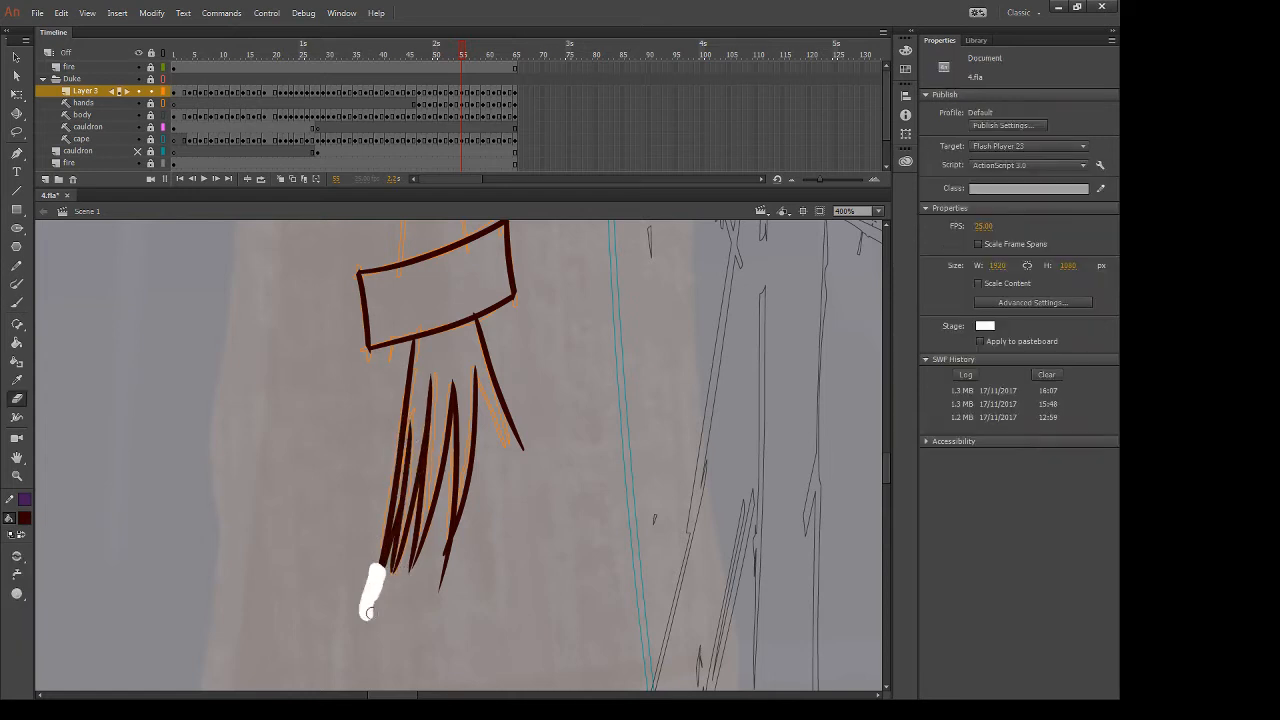
left_click_drag(462, 540, 442, 610)
key("b")
left_click_drag(480, 381, 525, 453)
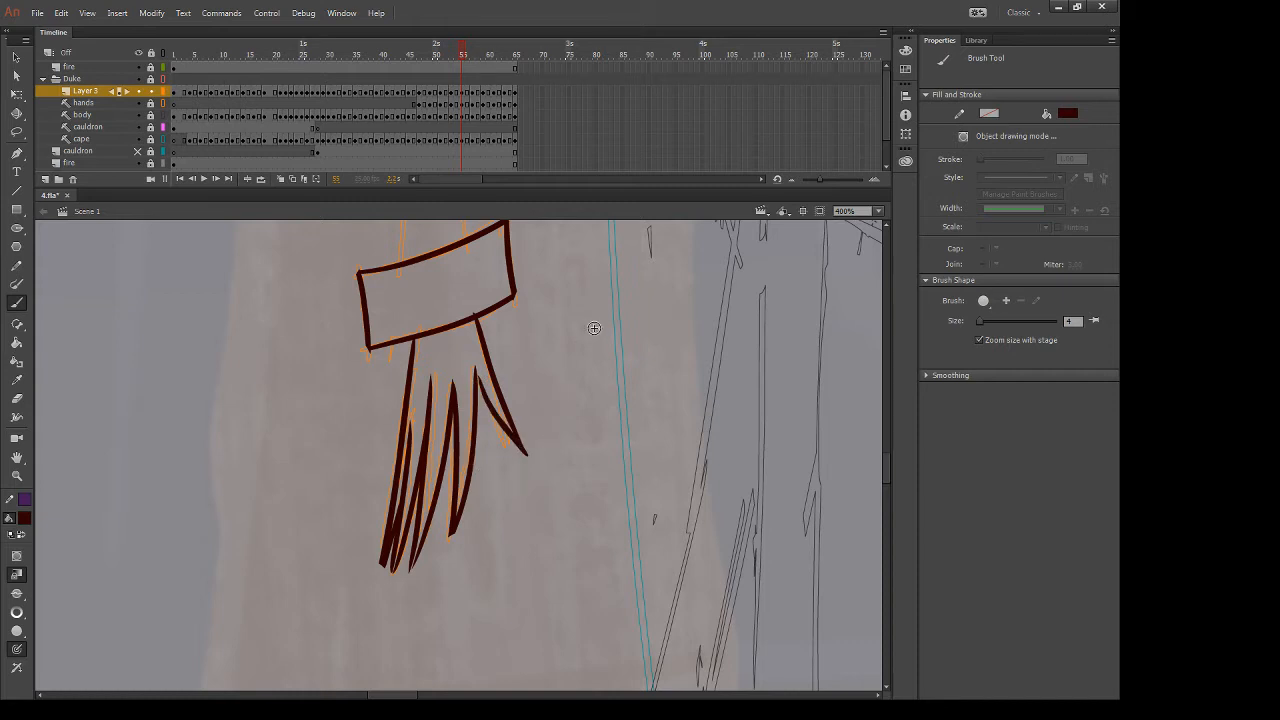
Trim the overlong thumb tip on frame 55 and touch up the top of its inner line
key("e")
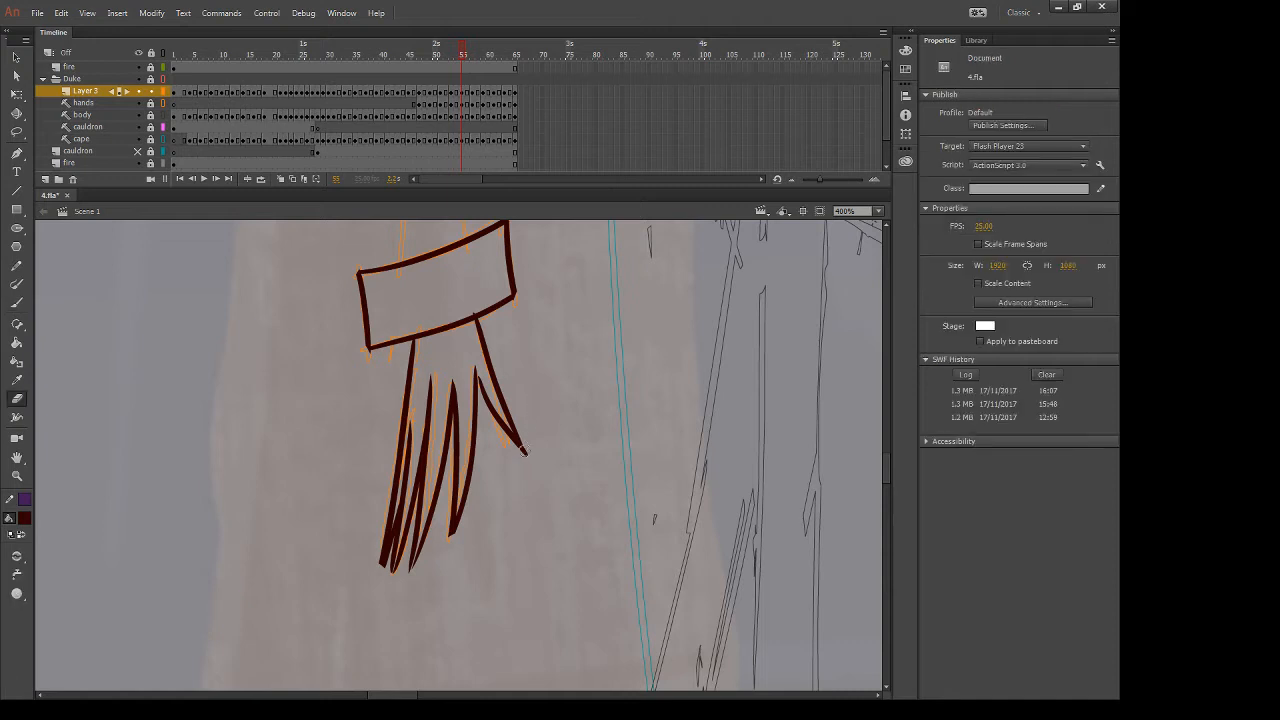
left_click_drag(534, 440, 518, 468)
key("comma")
key("period")
key("b")
left_click_drag(477, 378, 488, 405)
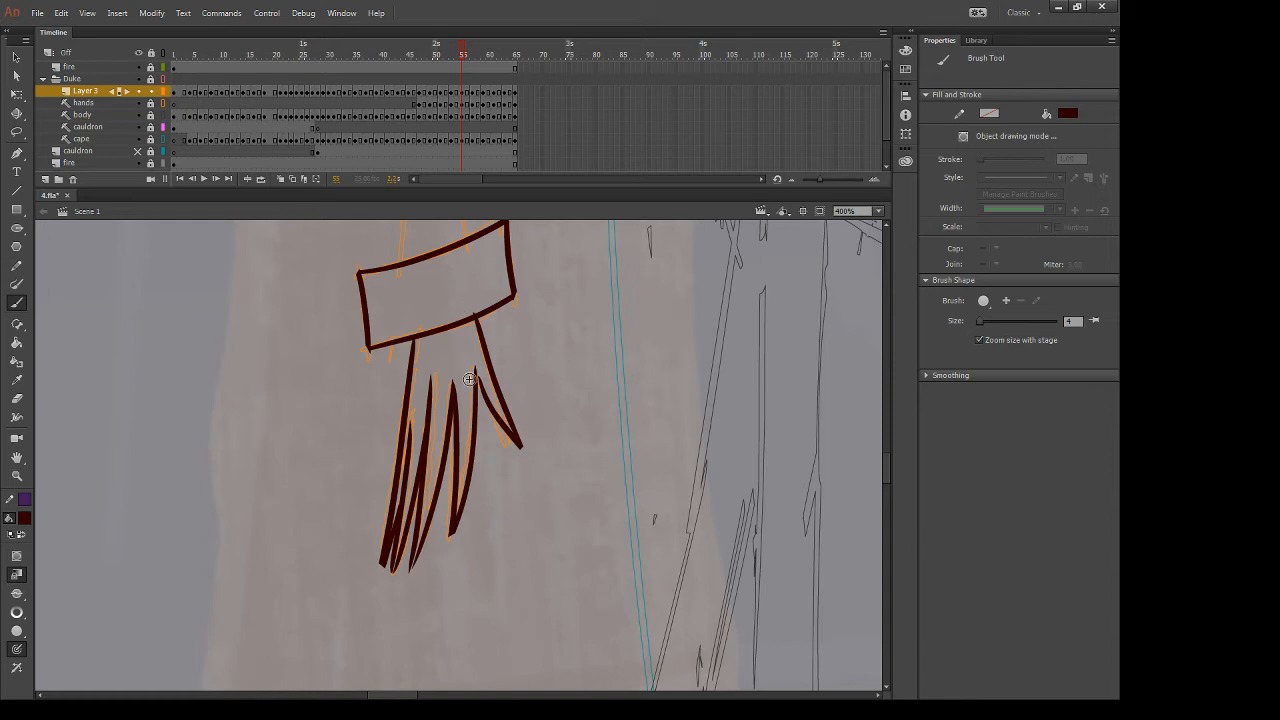
Advance to frame 57 and draw the cuff's outer side over the sketch
key("period")
key("period")
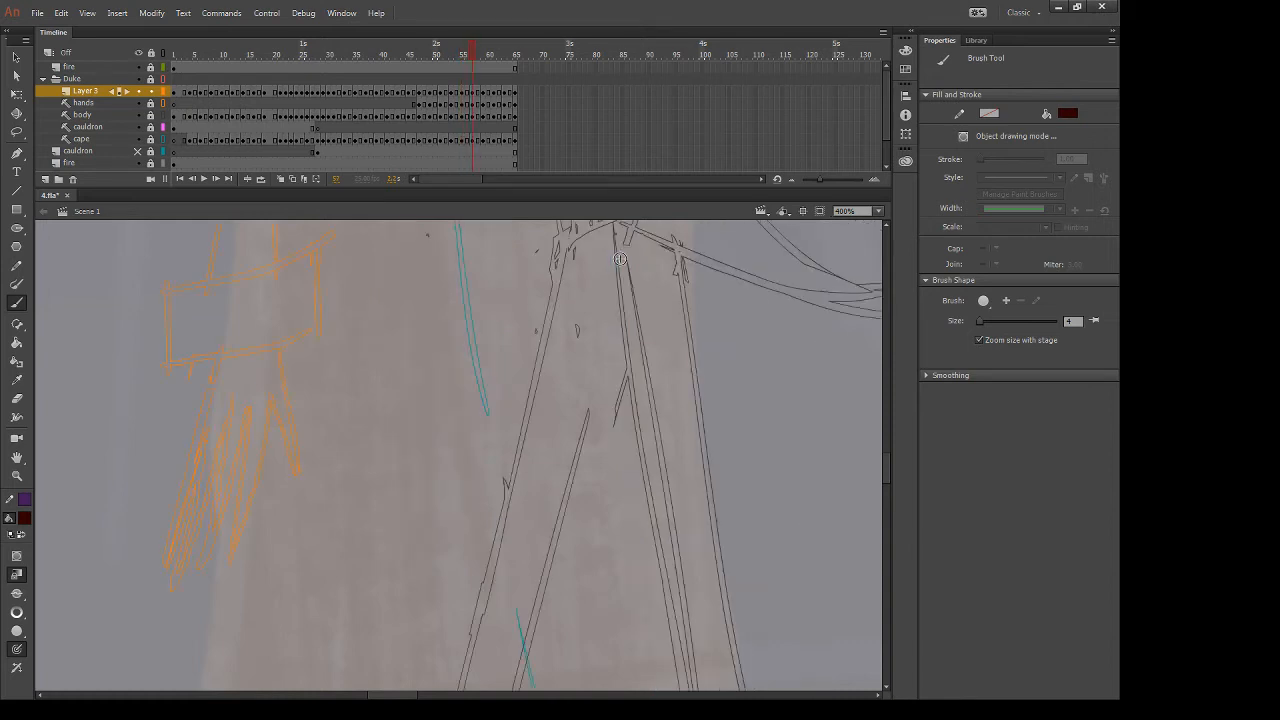
left_click_drag(381, 563, 544, 534)
left_click_drag(341, 322, 364, 417)
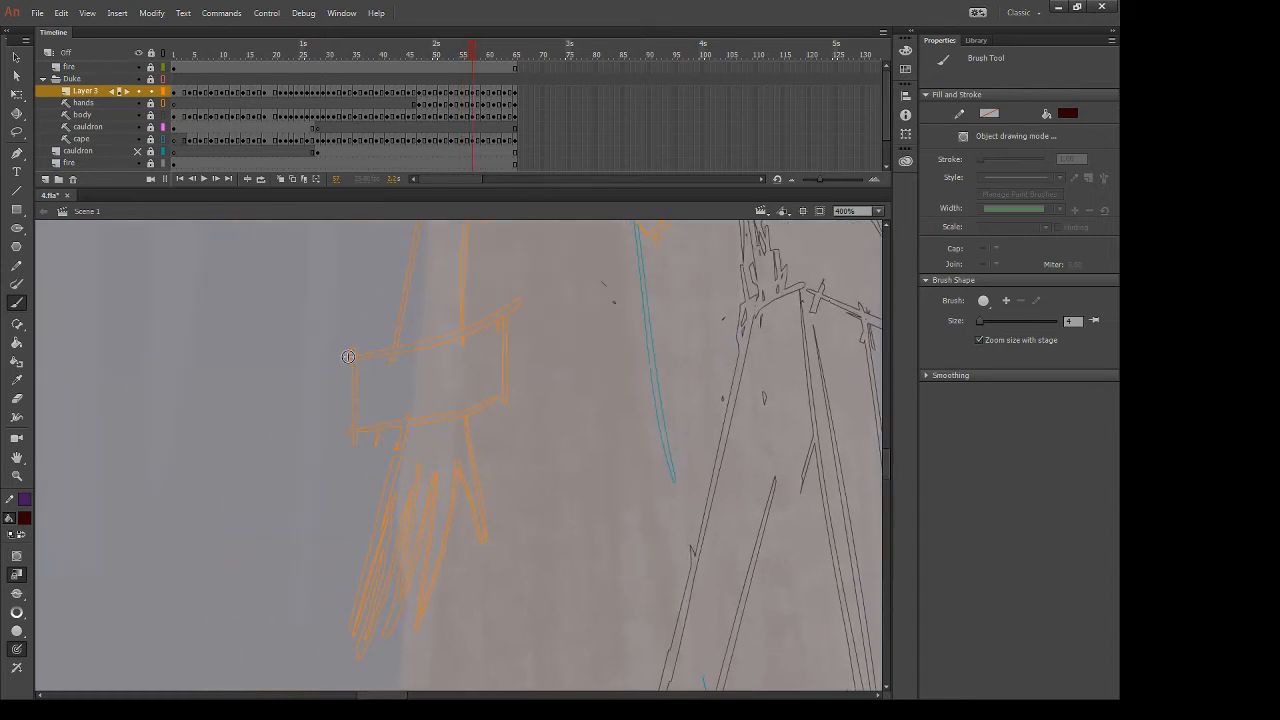
Draw the cuff's curved upper edge, inner side and curved lower edge on frame 57
mouse_move(352, 353)
left_mouse_down()
mouse_move(350, 446)
mouse_move(457, 343)
mouse_move(537, 312)
left_mouse_up()
key("ctrl+z")
key("e")
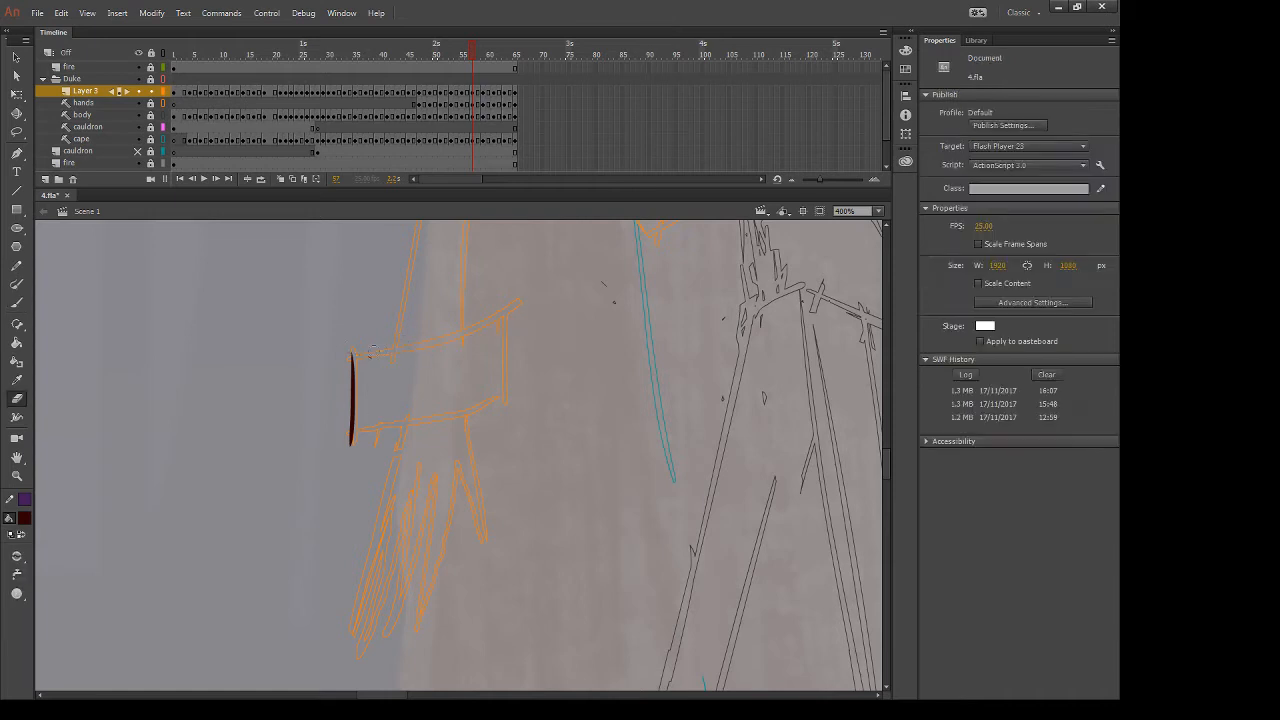
key("b")
left_click_drag(346, 357, 540, 295)
key("ctrl+z")
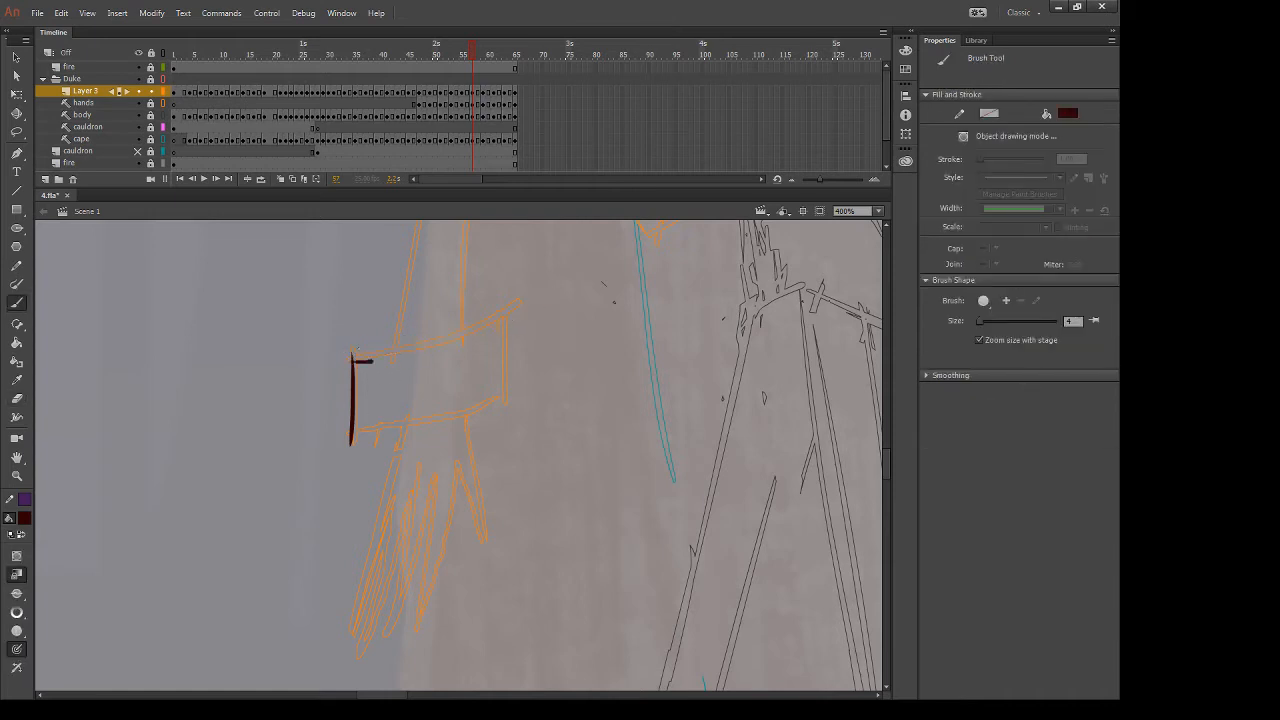
left_click_drag(352, 362, 543, 283)
key("ctrl+z")
left_click_drag(352, 360, 548, 302)
key("ctrl+z")
mouse_move(352, 358)
left_mouse_down()
mouse_move(431, 347)
mouse_move(527, 301)
mouse_move(494, 473)
left_mouse_up()
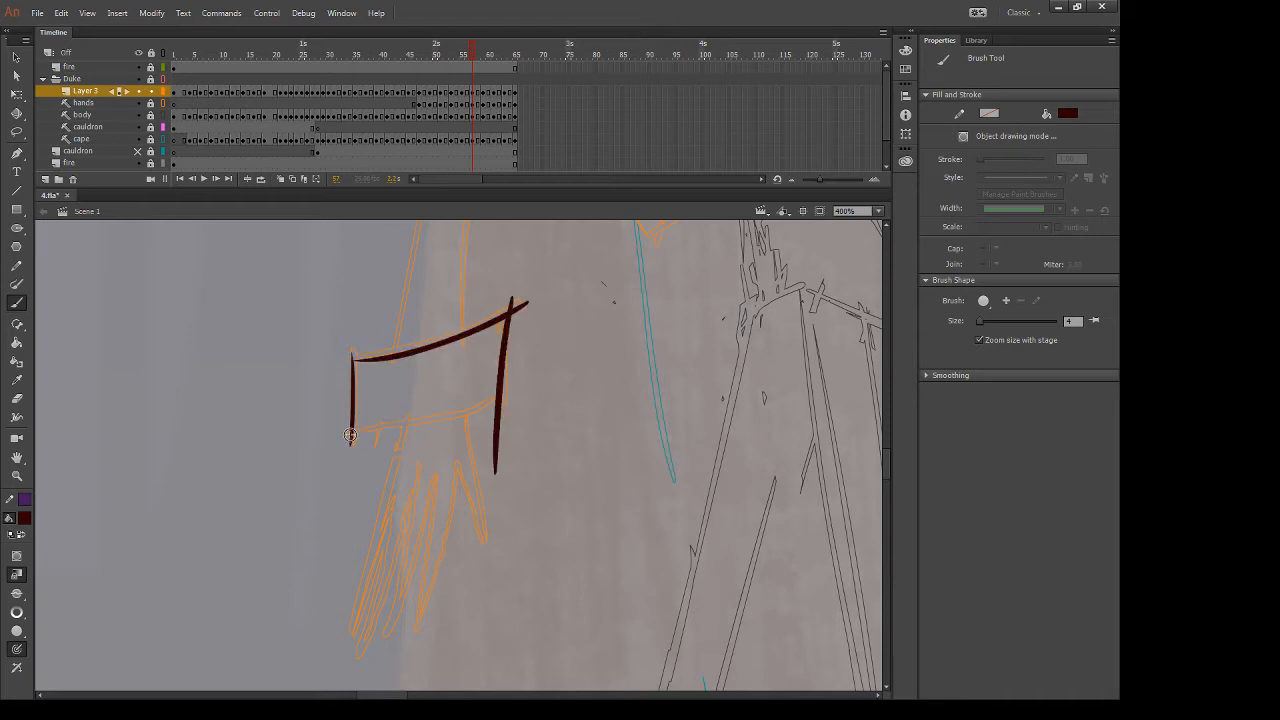
left_click_drag(350, 441, 522, 397)
Erase the line ends overshooting the cuff corners on frame 57
key("e")
mouse_move(511, 292)
left_mouse_down()
mouse_move(522, 322)
mouse_move(512, 305)
left_mouse_up()
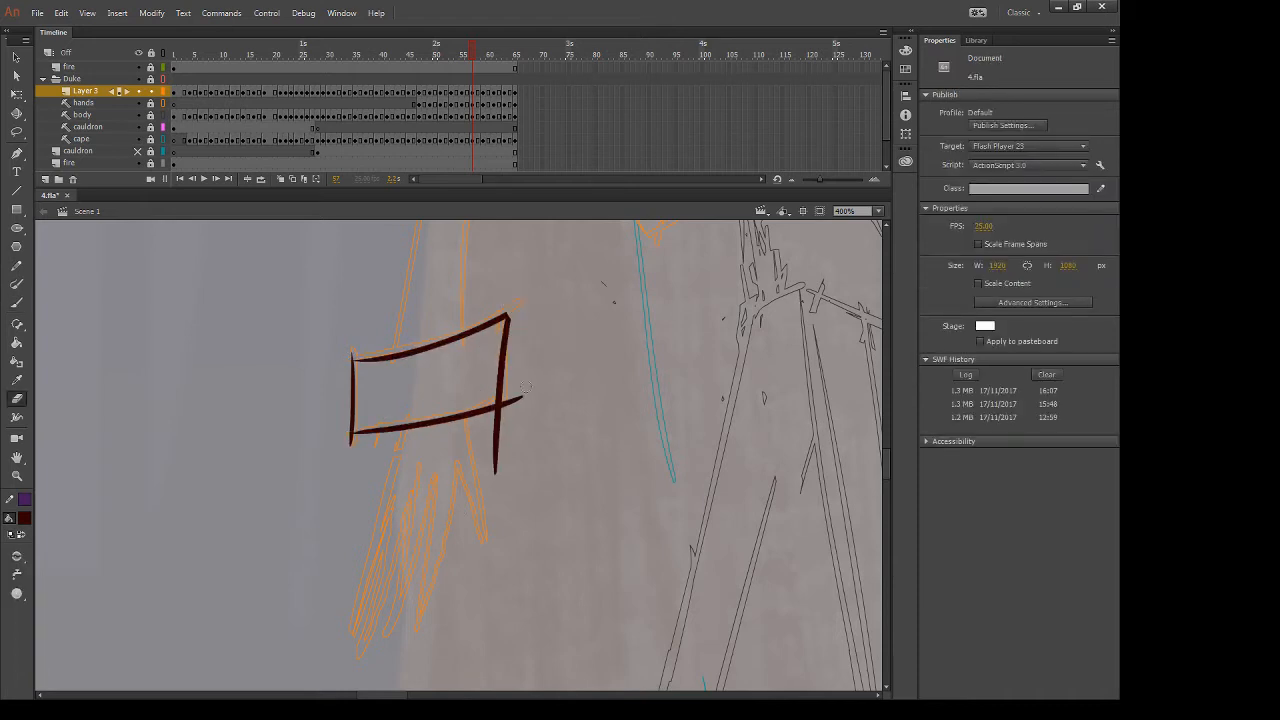
left_click_drag(526, 390, 490, 450)
Draw both thumb lines and the long curved finger beside the thumb below the cuff on frame 57
scroll(479, 376, "down", 2)
key("b")
left_click_drag(478, 326, 503, 452)
mouse_move(443, 372)
left_mouse_down()
mouse_move(411, 572)
mouse_move(447, 470)
mouse_move(413, 548)
left_mouse_up()
key("ctrl+z")
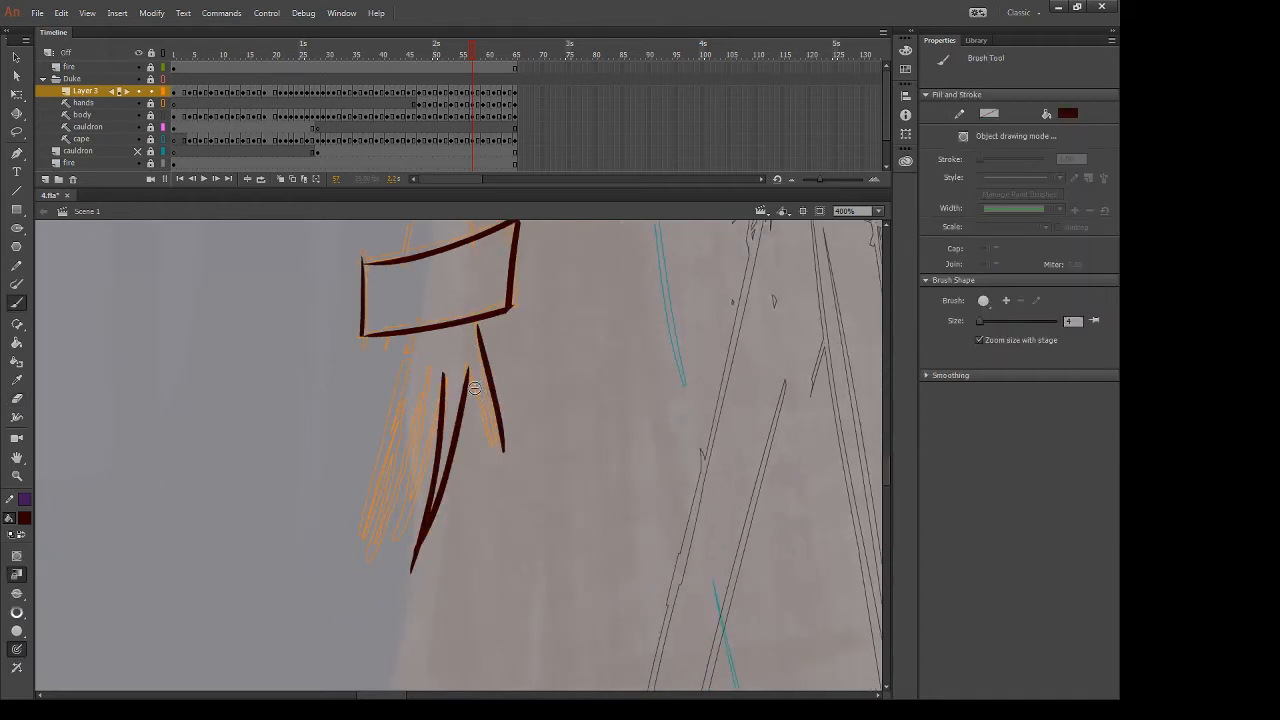
left_click_drag(469, 370, 502, 448)
Draw the middle finger's two lines and the inner line of the neighbouring finger on frame 57
left_click_drag(423, 366, 379, 588)
left_click_drag(440, 430, 393, 564)
left_click_drag(411, 373, 344, 580)
key("ctrl+z")
left_click_drag(410, 373, 346, 578)
key("ctrl+z")
left_click_drag(410, 372, 362, 562)
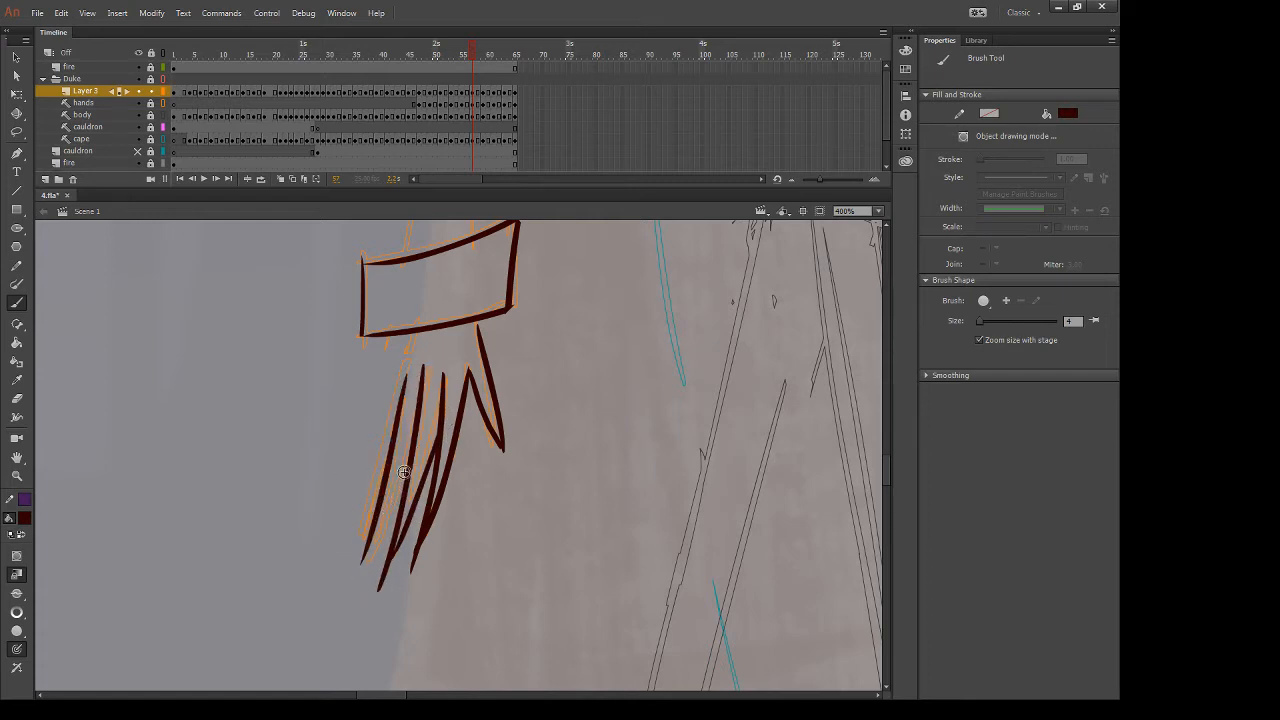
Add the last finger and outer hand edge, trim the overlong fingertips and join the thumb to the cuff on frame 57
left_click_drag(404, 470, 362, 560)
mouse_move(401, 331)
left_mouse_down()
mouse_move(351, 592)
mouse_move(428, 548)
mouse_move(384, 580)
left_mouse_up()
key("e")
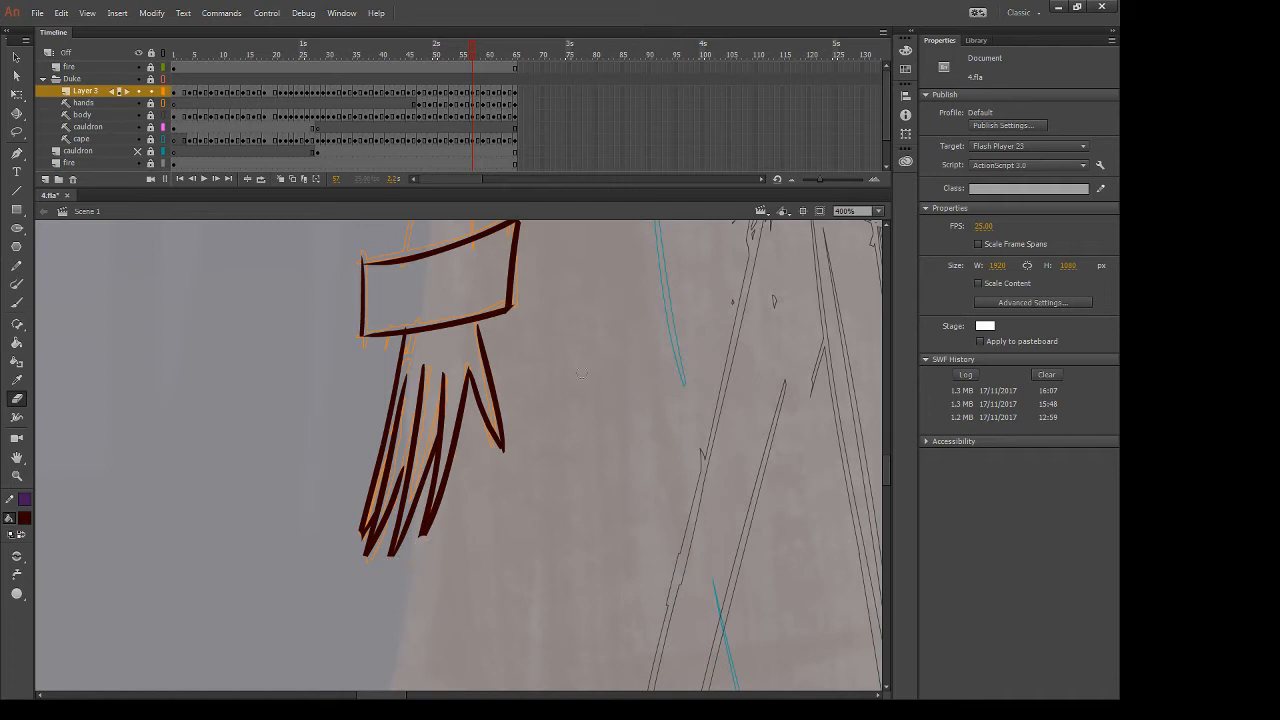
key("b")
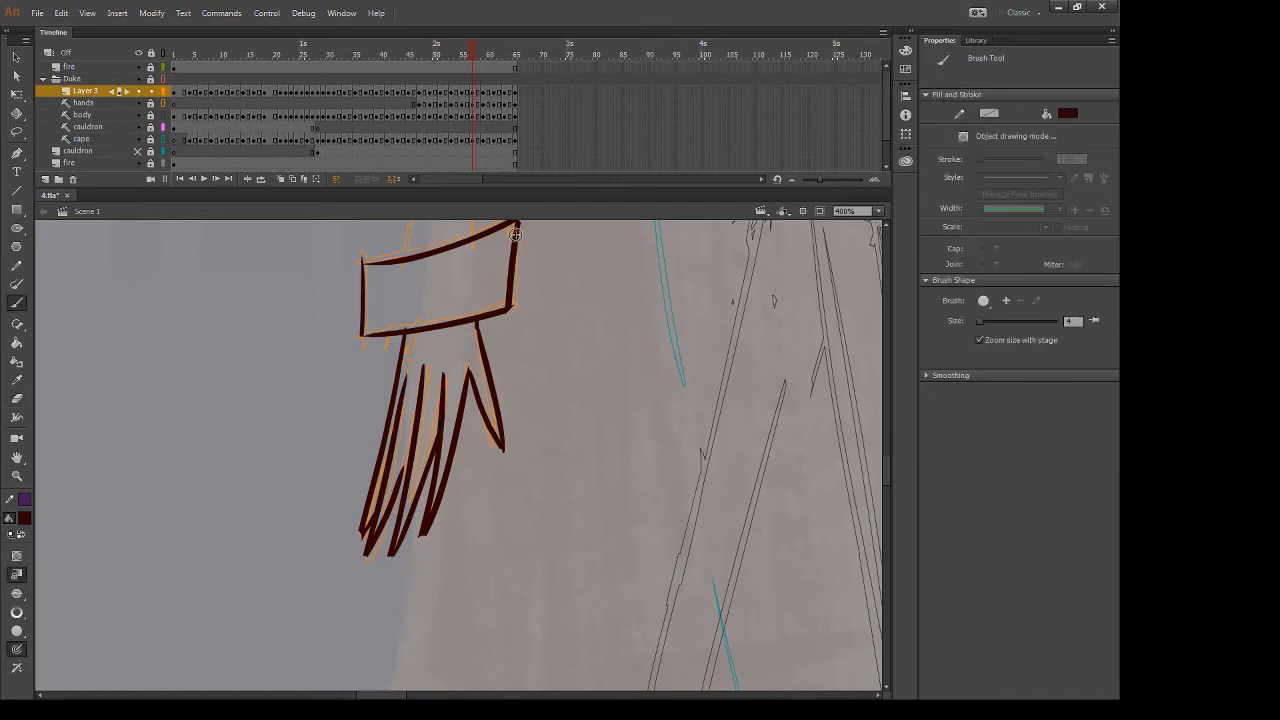
Advance to frame 59 and draw the four sides of the cuff over the sketch
key(".")
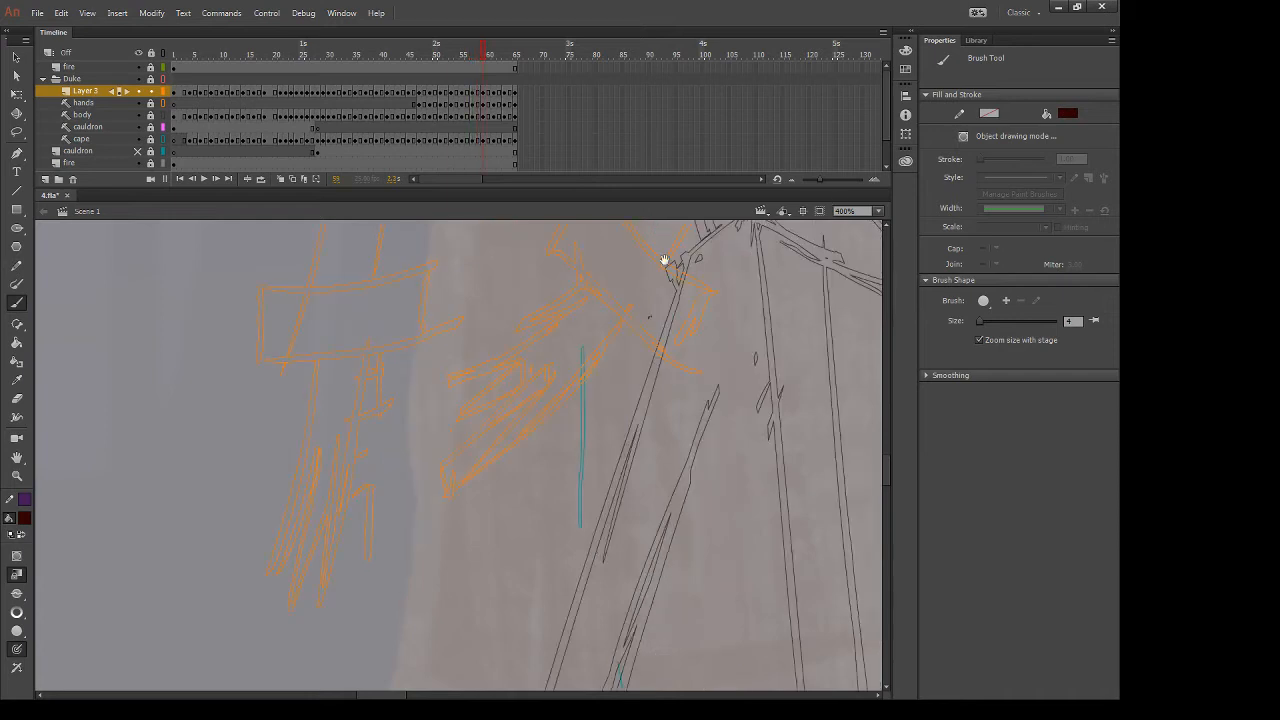
left_click_drag(321, 393, 317, 496)
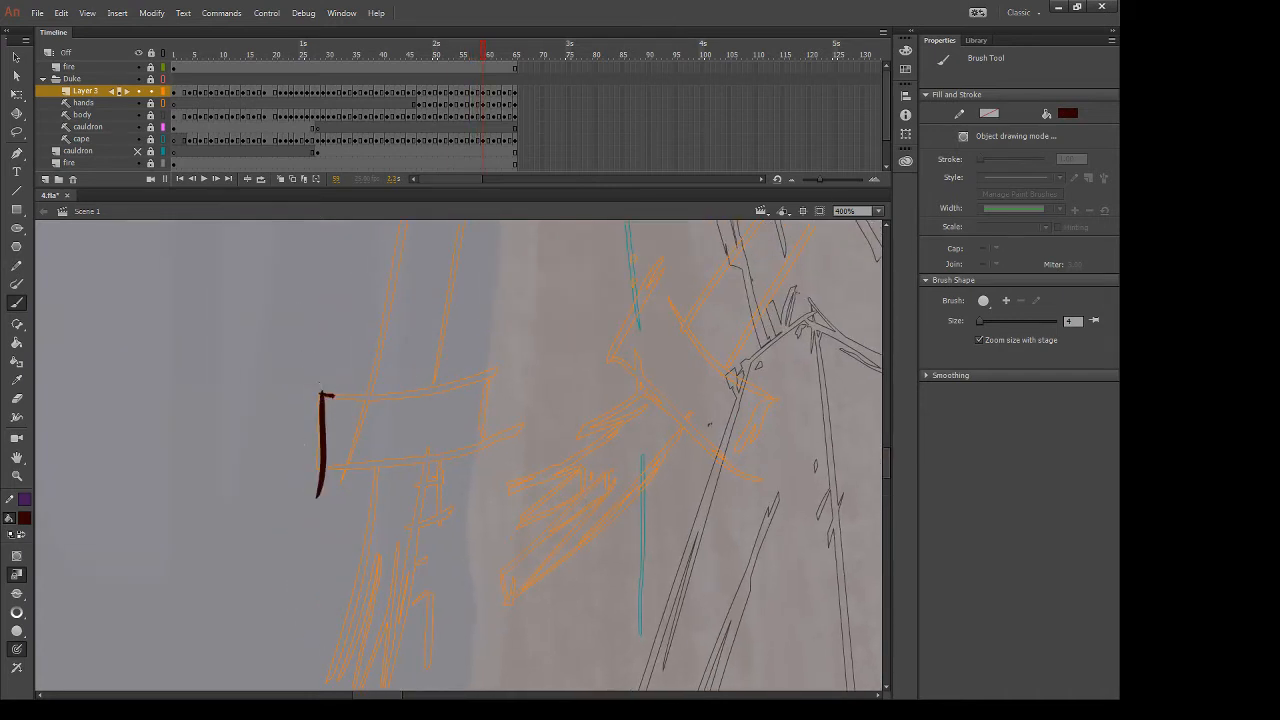
left_click_drag(322, 393, 548, 357)
key("ctrl+z")
mouse_move(321, 396)
left_mouse_down()
mouse_move(528, 347)
mouse_move(490, 457)
left_mouse_up()
left_click_drag(318, 466, 540, 423)
Erase the line ends overshooting the cuff corners on frame 59
key("e")
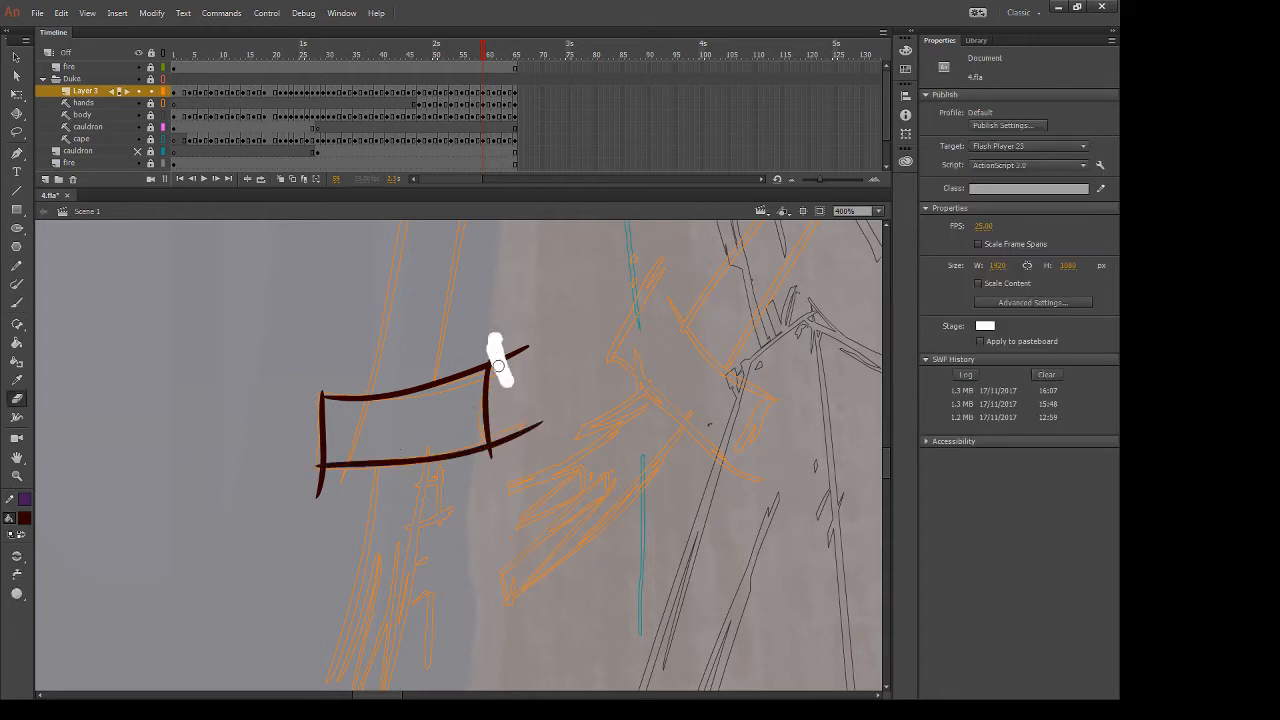
left_click_drag(497, 366, 527, 343)
mouse_move(492, 472)
left_mouse_down()
mouse_move(505, 435)
mouse_move(540, 425)
left_mouse_up()
mouse_move(326, 498)
left_mouse_down()
mouse_move(292, 513)
mouse_move(312, 490)
mouse_move(328, 458)
left_mouse_up()
Draw the thumb's outer line, the outer hand edge and the two lines of the nearest finger on frame 59
left_click_drag(558, 491, 601, 355)
key("b")
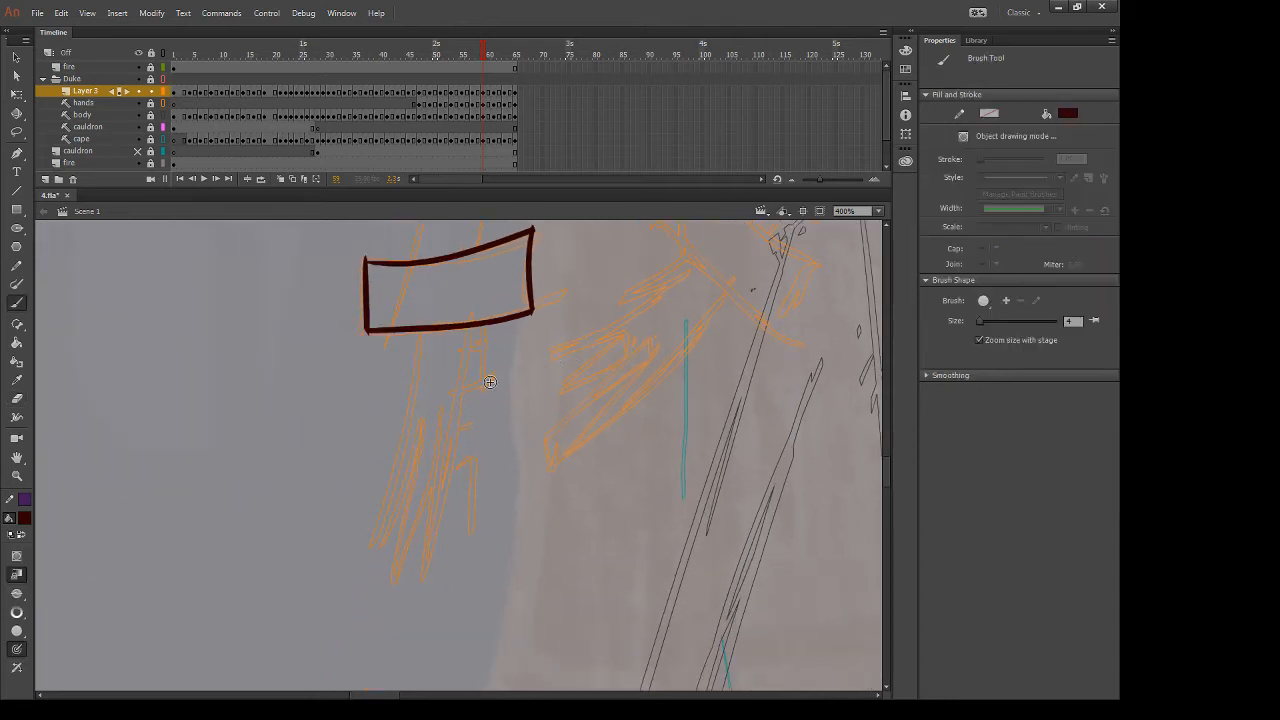
left_click_drag(484, 331, 490, 462)
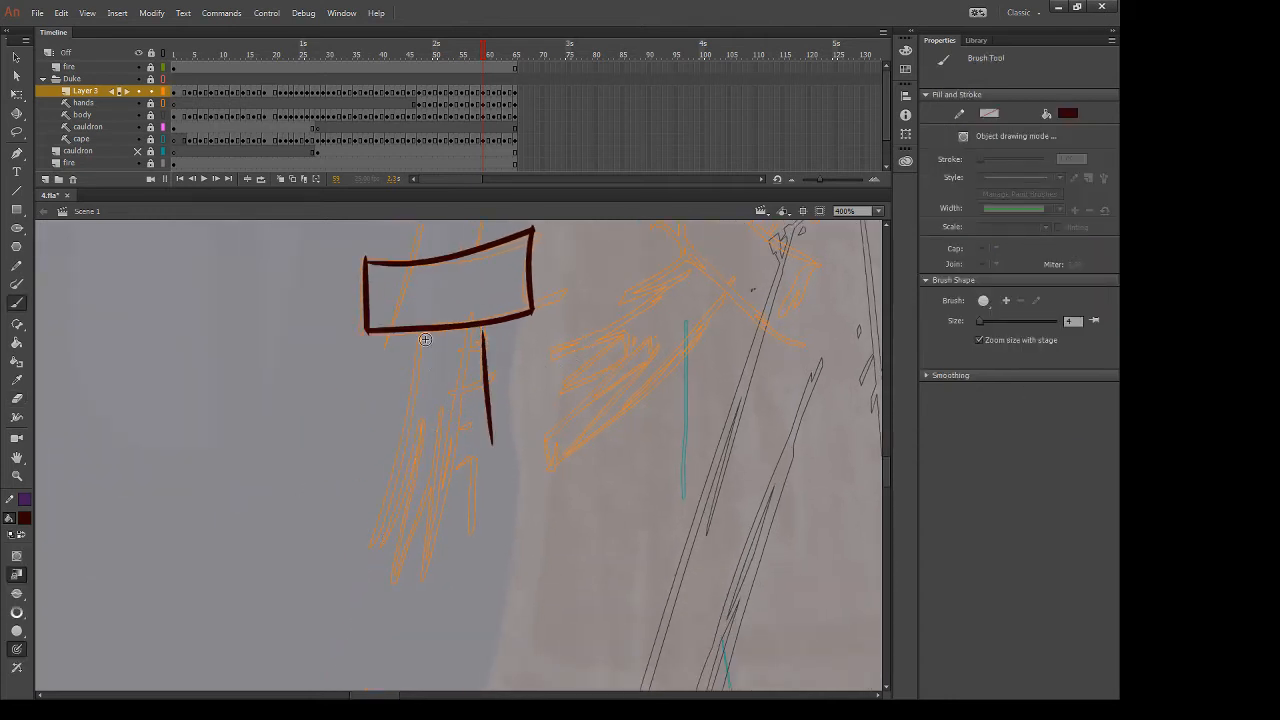
left_click_drag(419, 337, 357, 574)
left_click_drag(443, 408, 421, 590)
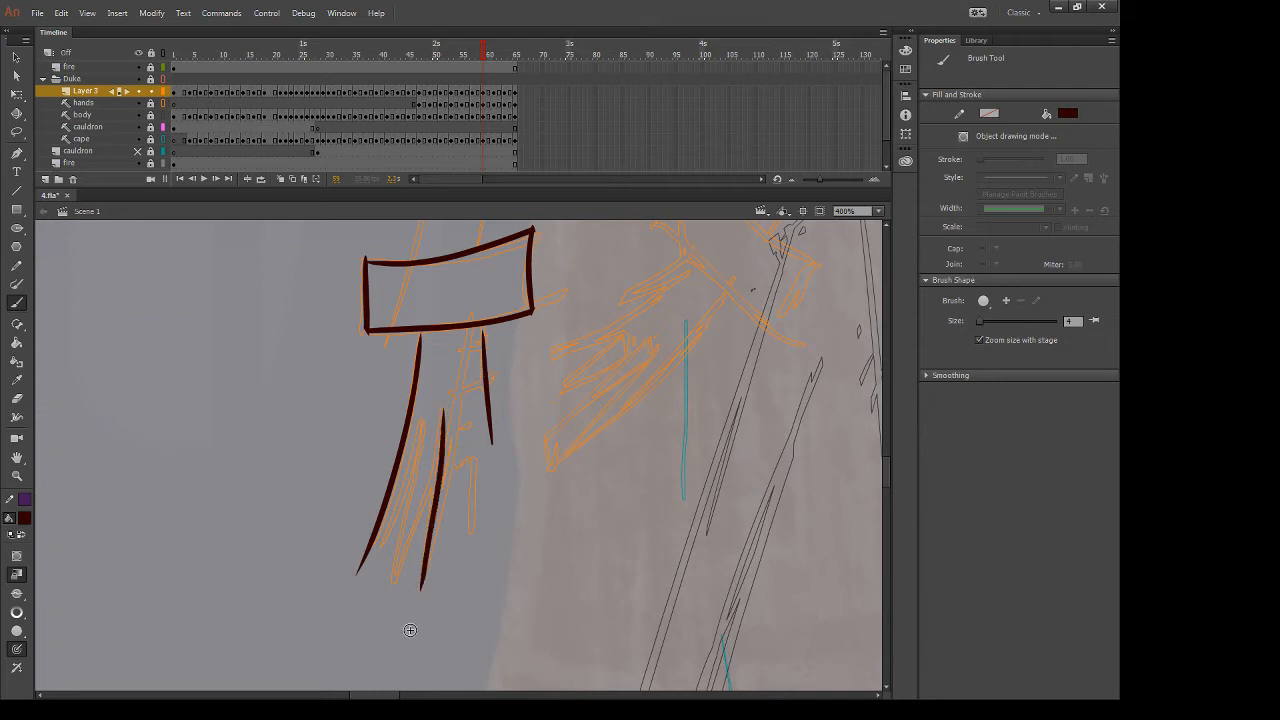
left_click_drag(467, 392, 417, 588)
key("ctrl+z")
left_click_drag(467, 402, 417, 593)
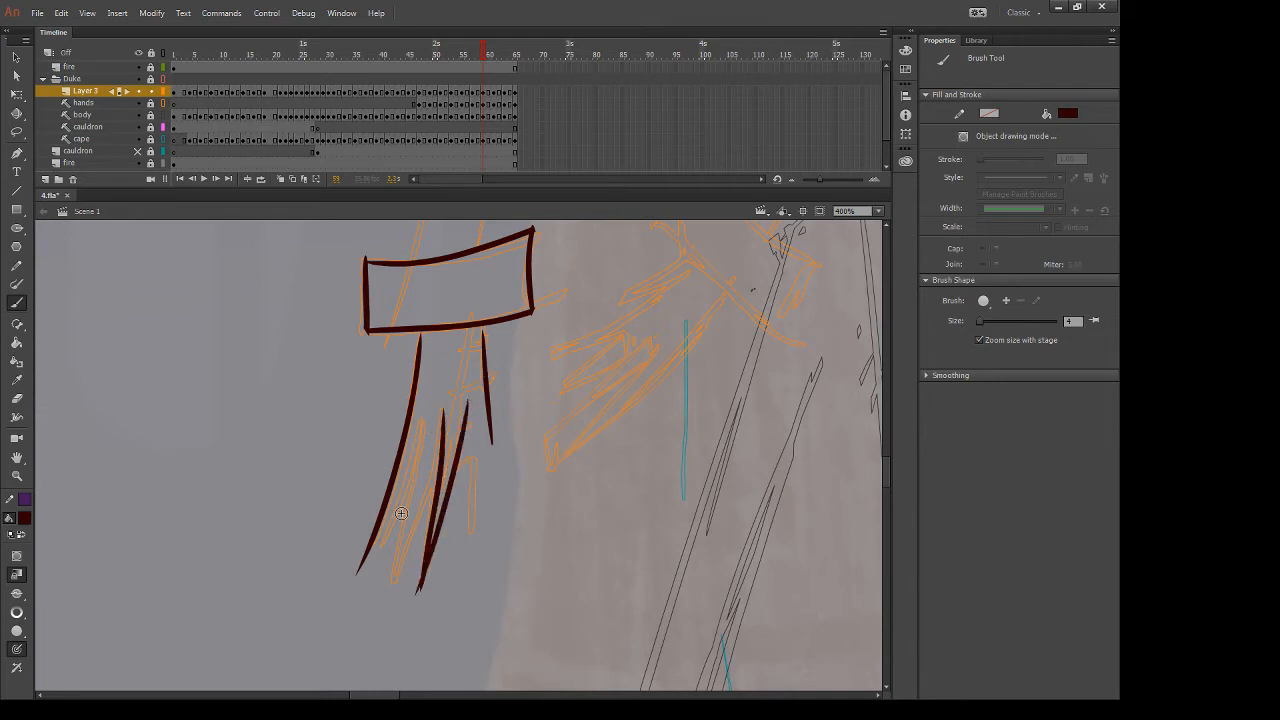
Draw the remaining curved fingers on frame 59 and trim the overlong fingertips
left_click_drag(425, 417, 381, 594)
left_click_drag(436, 452, 389, 577)
left_click_drag(412, 428, 374, 590)
mouse_move(408, 504)
left_mouse_down()
mouse_move(369, 583)
mouse_move(378, 507)
mouse_move(385, 584)
left_mouse_up()
key("e")
Close the thumb with its inner line and connect its outer line to the cuff on frame 59
key("b")
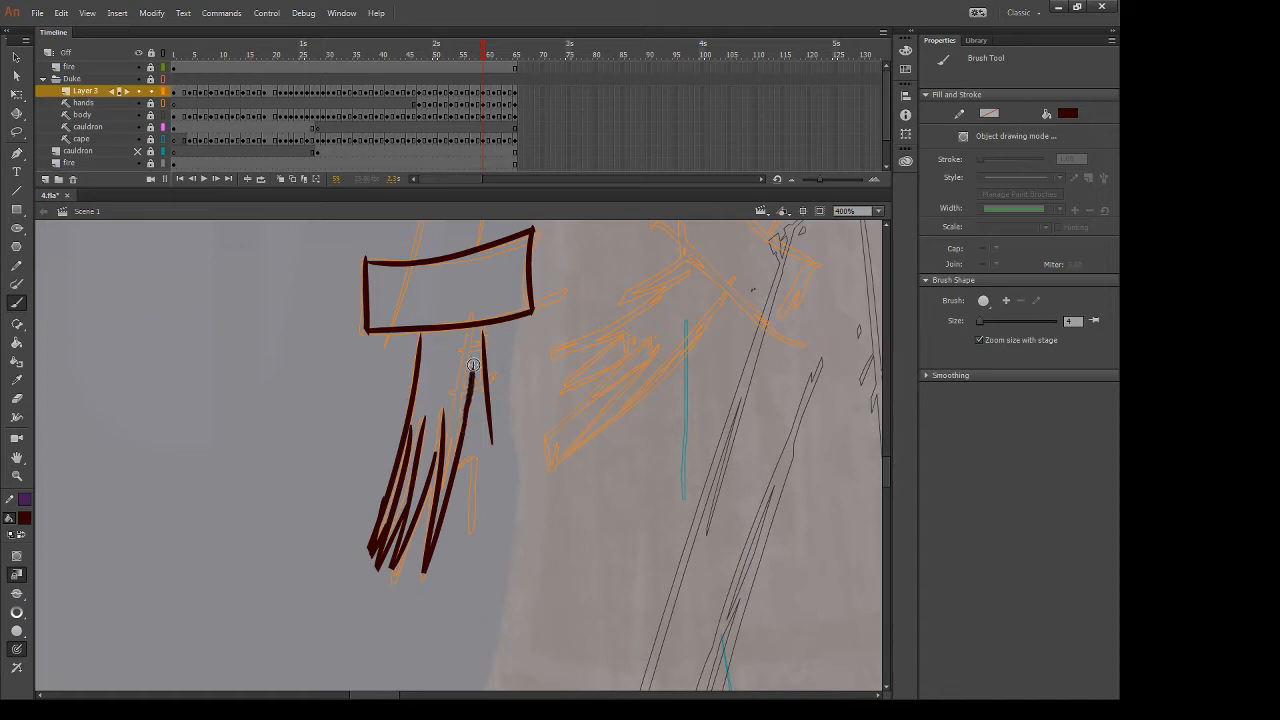
left_click_drag(470, 393, 491, 424)
left_click_drag(482, 323, 486, 357)
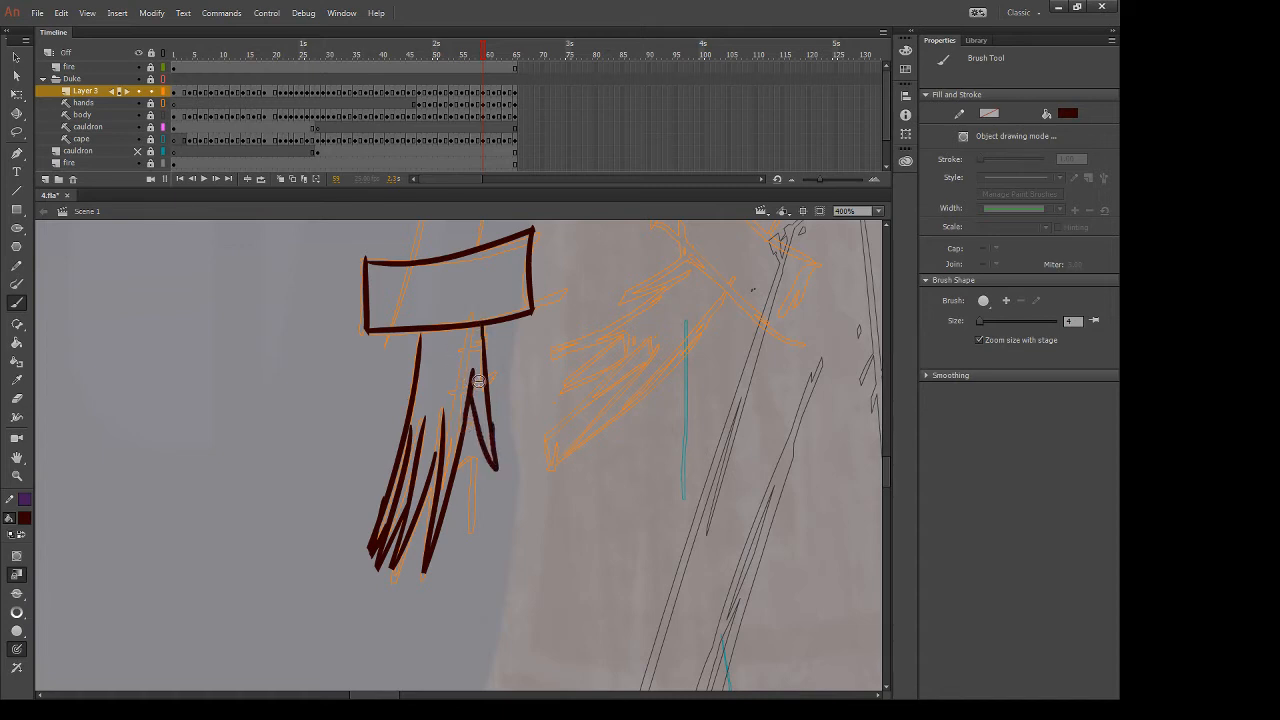
left_click_drag(443, 429, 456, 468)
key("e")
Advance to frame 61 and draw the four sides of the cuff with curved upper and lower edges
key(".")
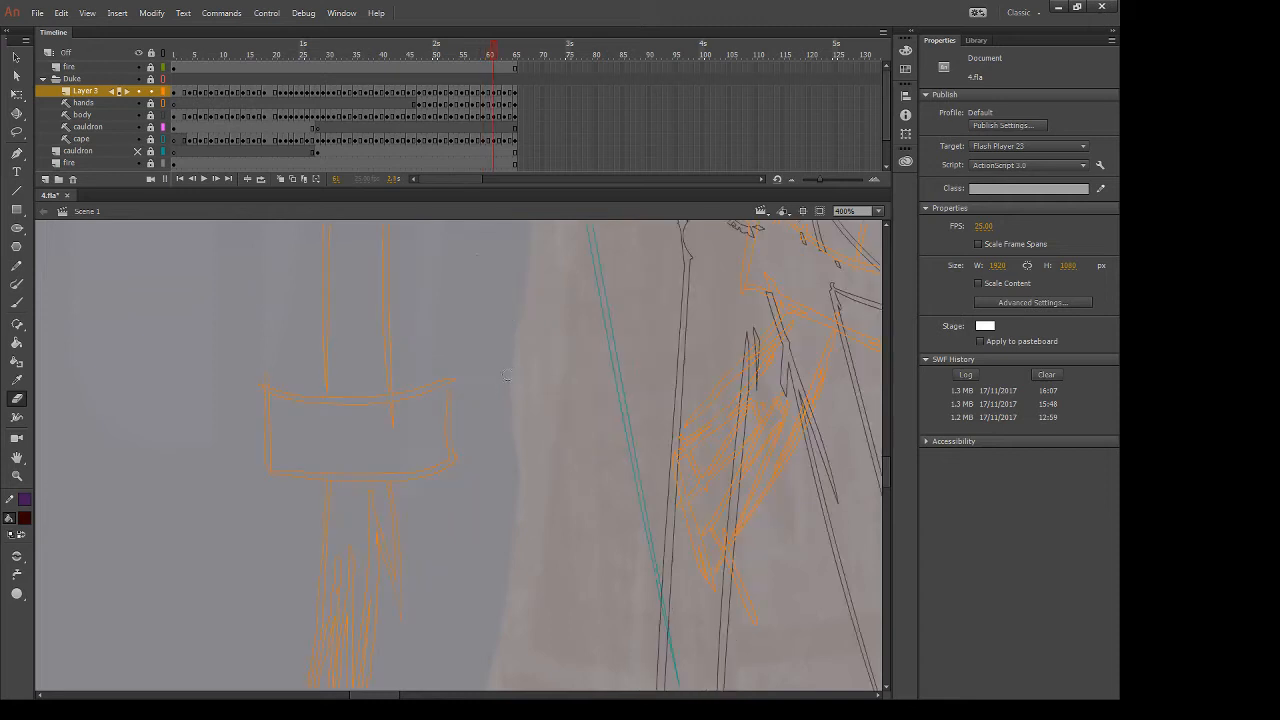
key("b")
mouse_move(262, 382)
left_mouse_down()
mouse_move(266, 505)
mouse_move(406, 394)
mouse_move(517, 352)
mouse_move(383, 394)
mouse_move(482, 354)
mouse_move(453, 510)
left_mouse_up()
key("ctrl+z")
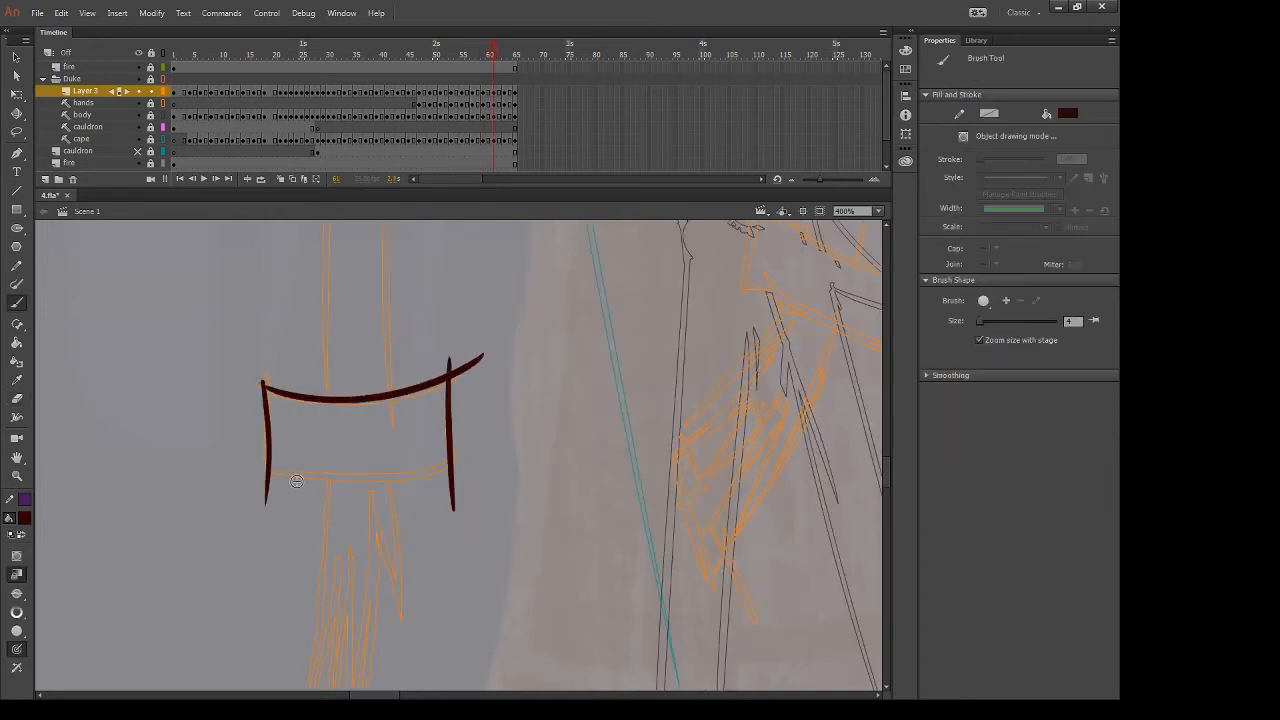
mouse_move(260, 464)
left_mouse_down()
mouse_move(336, 479)
mouse_move(484, 446)
left_mouse_up()
Erase the line ends overshooting the cuff corners on frame 61
key("e")
left_click_drag(451, 363, 486, 352)
mouse_move(488, 428)
left_mouse_down()
mouse_move(445, 500)
mouse_move(455, 472)
mouse_move(440, 532)
left_mouse_up()
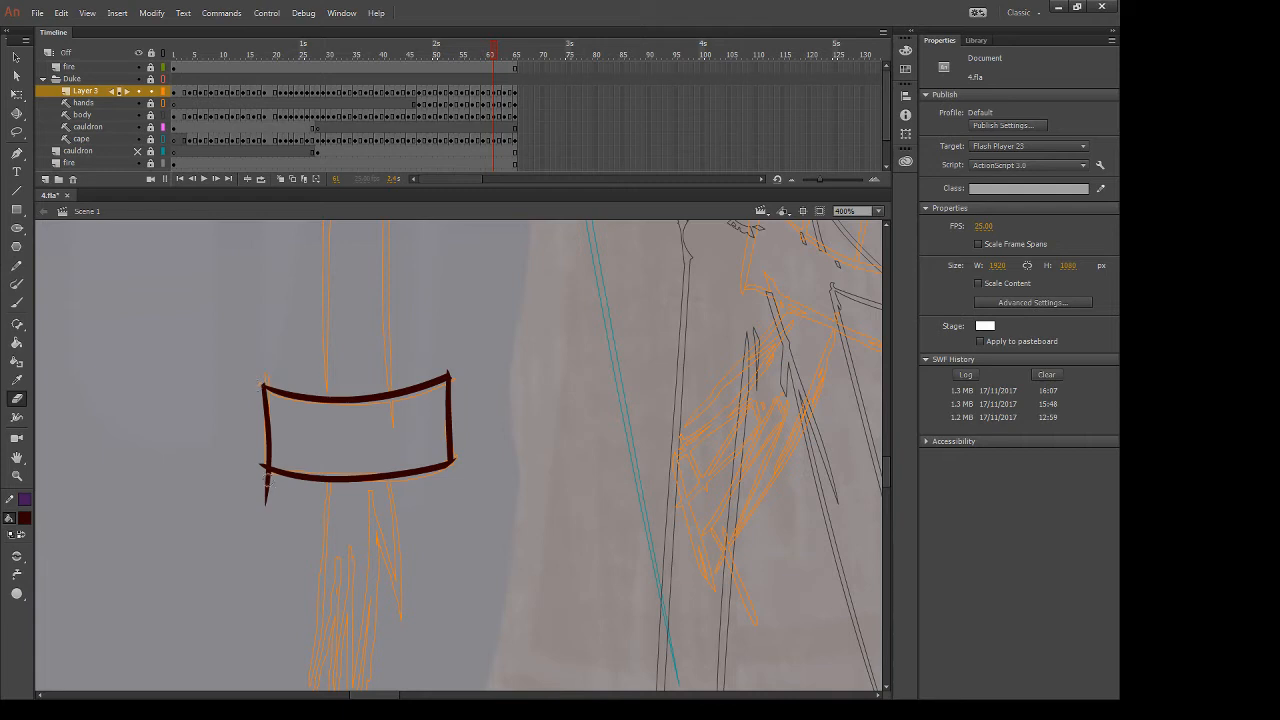
mouse_move(248, 458)
left_mouse_down()
mouse_move(268, 515)
mouse_move(264, 480)
left_mouse_up()
Draw the thumb's outer and inner lines below the cuff on frame 61 and trim the crossing tip
scroll(560, 549, "down", 5)
key("b")
left_click_drag(389, 316, 408, 450)
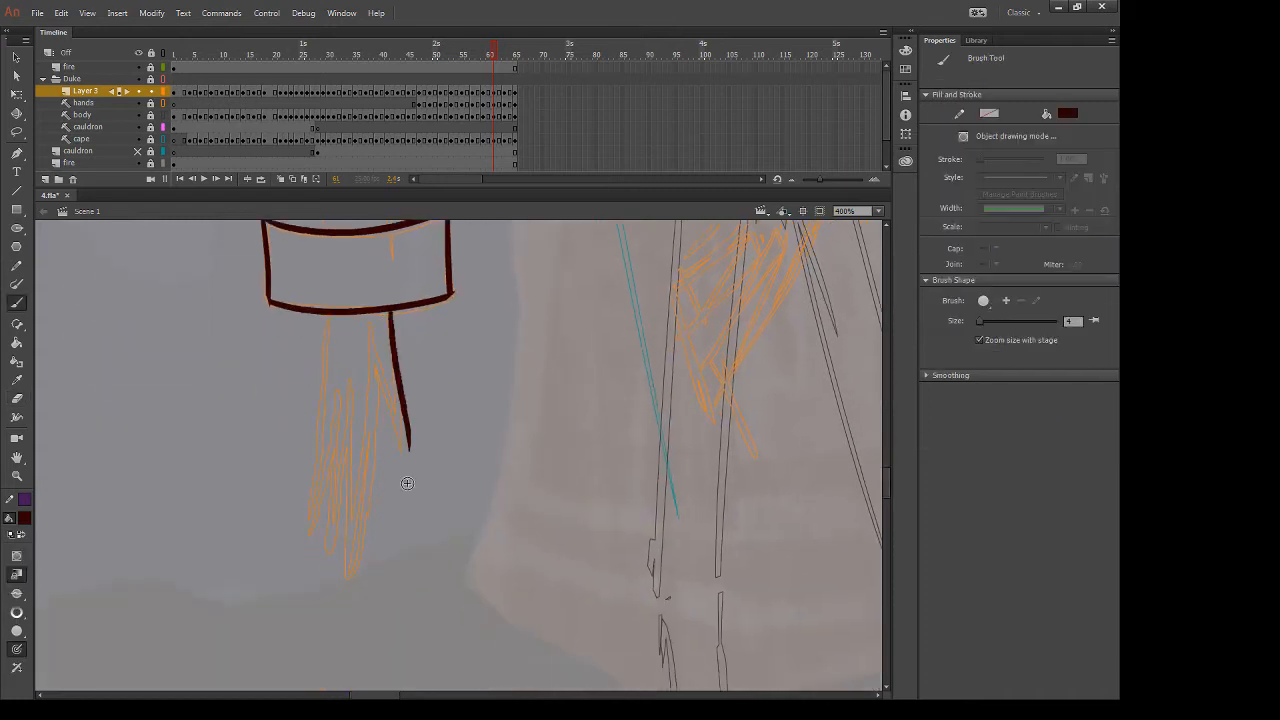
key("ctrl+z")
left_click_drag(391, 314, 405, 462)
left_click_drag(372, 336, 403, 480)
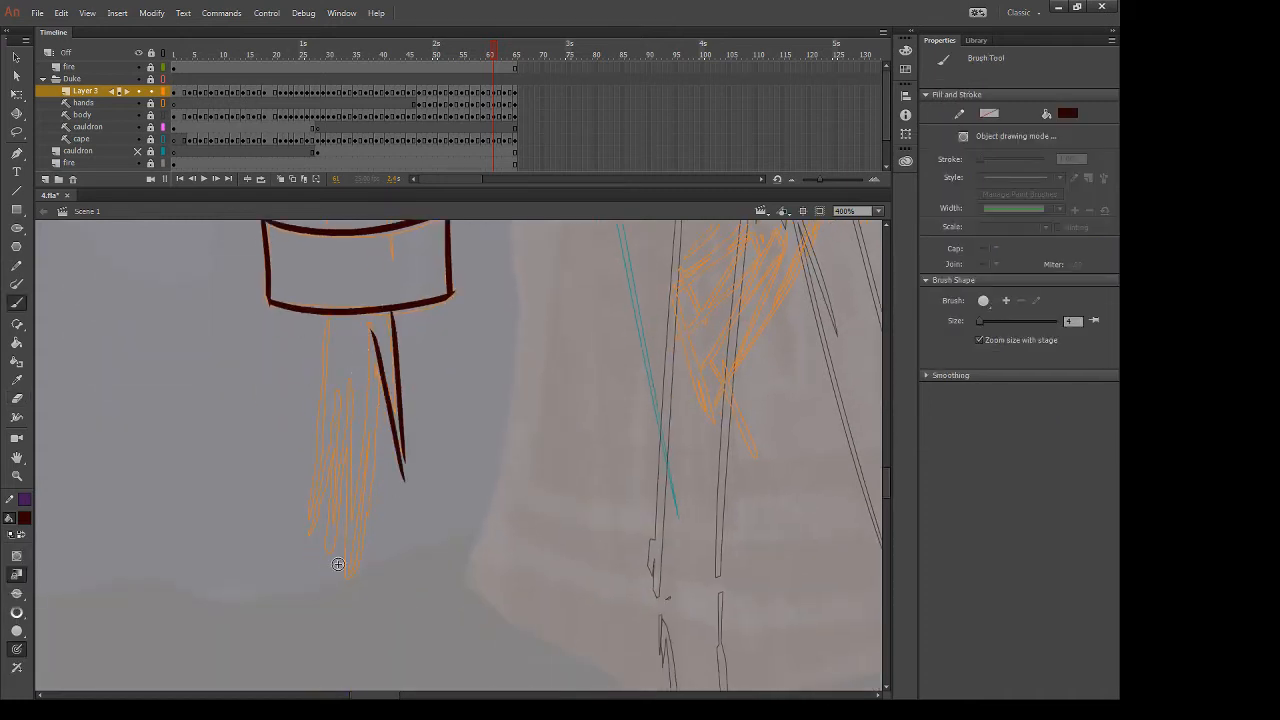
key("ctrl+z")
left_click_drag(370, 343, 409, 452)
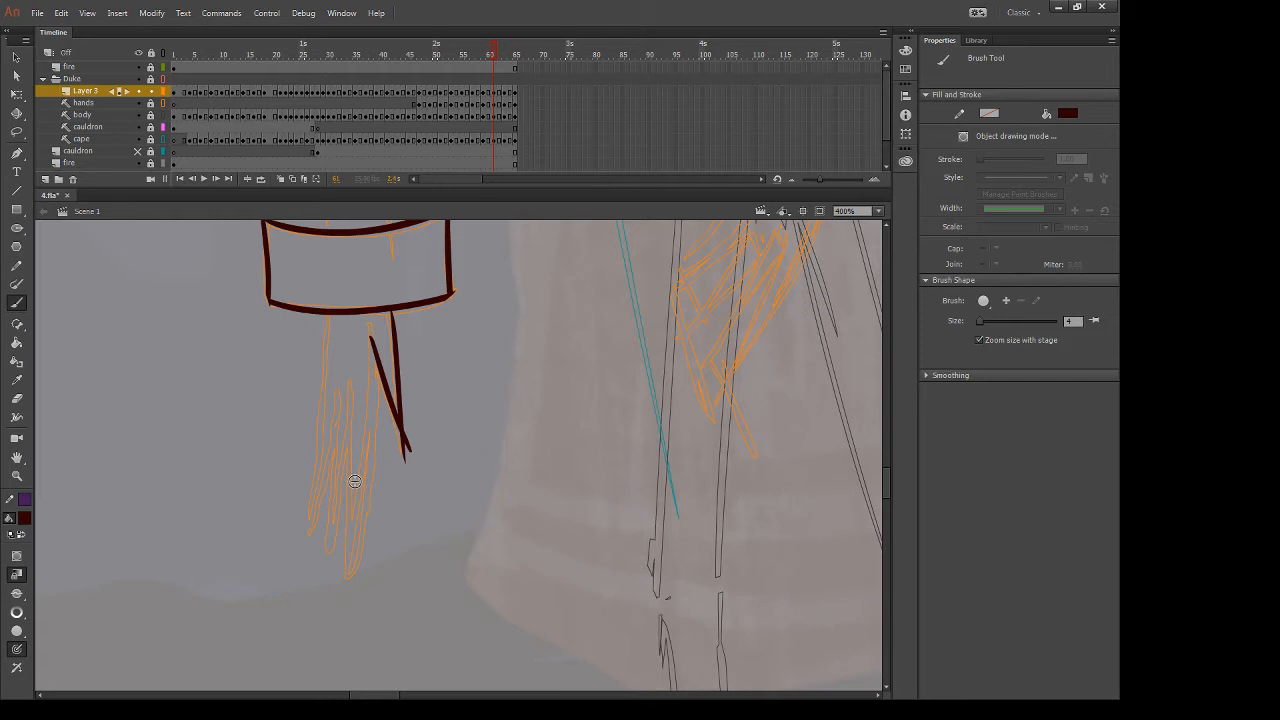
key("e")
left_click_drag(418, 435, 403, 466)
Draw the nearest finger's long edge down from the thumb's base on frame 61 and erase the misplaced line beside it
key("b")
left_click_drag(348, 377, 338, 562)
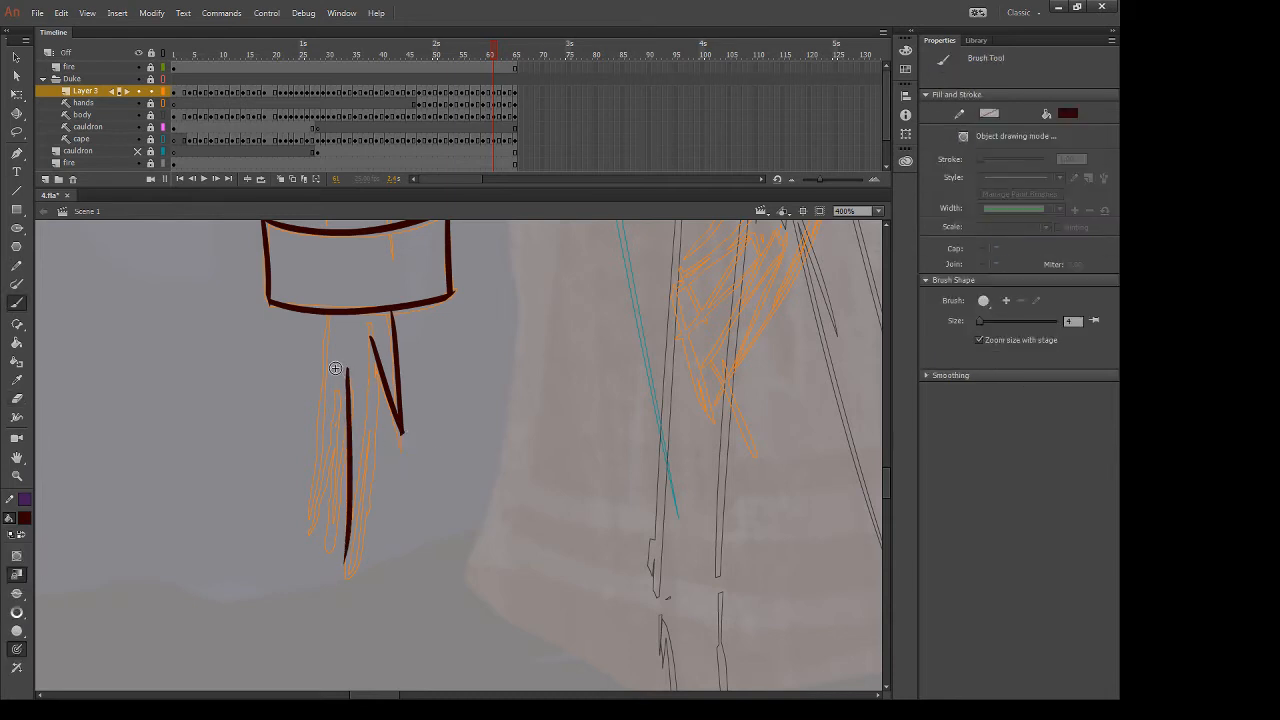
key("ctrl+z")
left_click_drag(346, 372, 329, 606)
key("ctrl+z")
left_click_drag(349, 380, 353, 596)
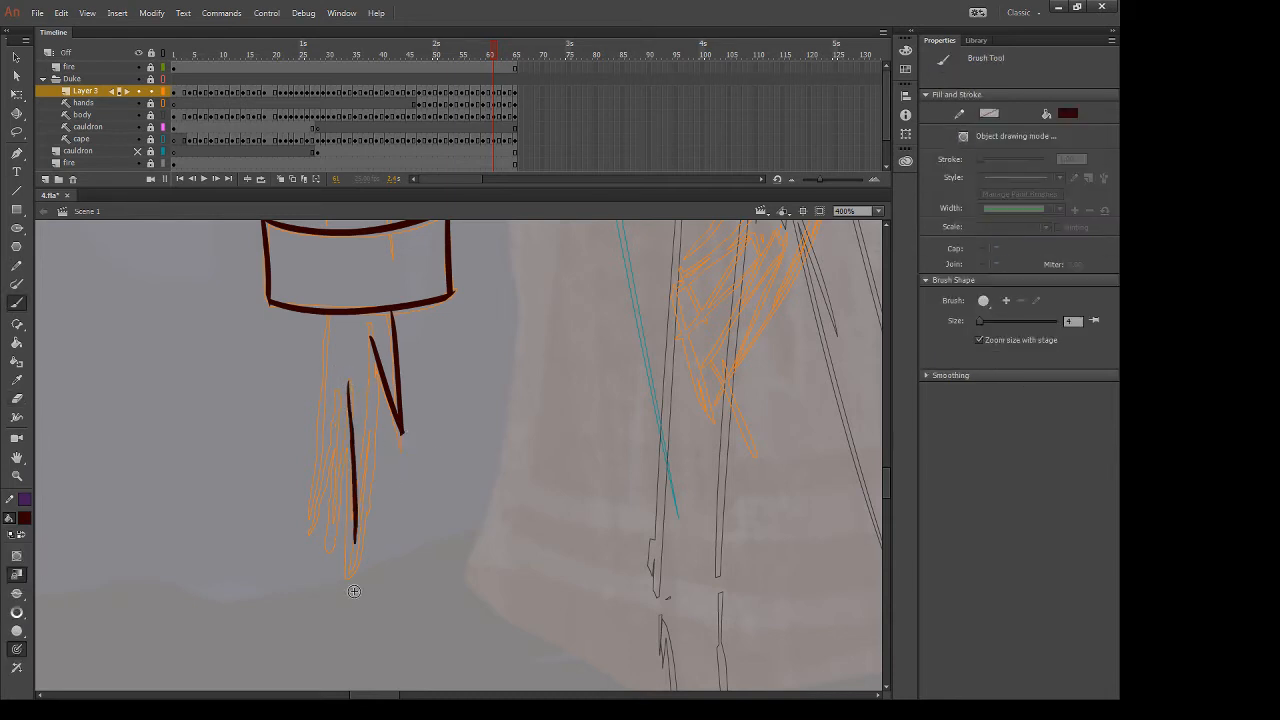
left_click_drag(372, 330, 351, 598)
key("ctrl+z")
left_click_drag(372, 322, 360, 562)
key("e")
left_click_drag(348, 364, 340, 568)
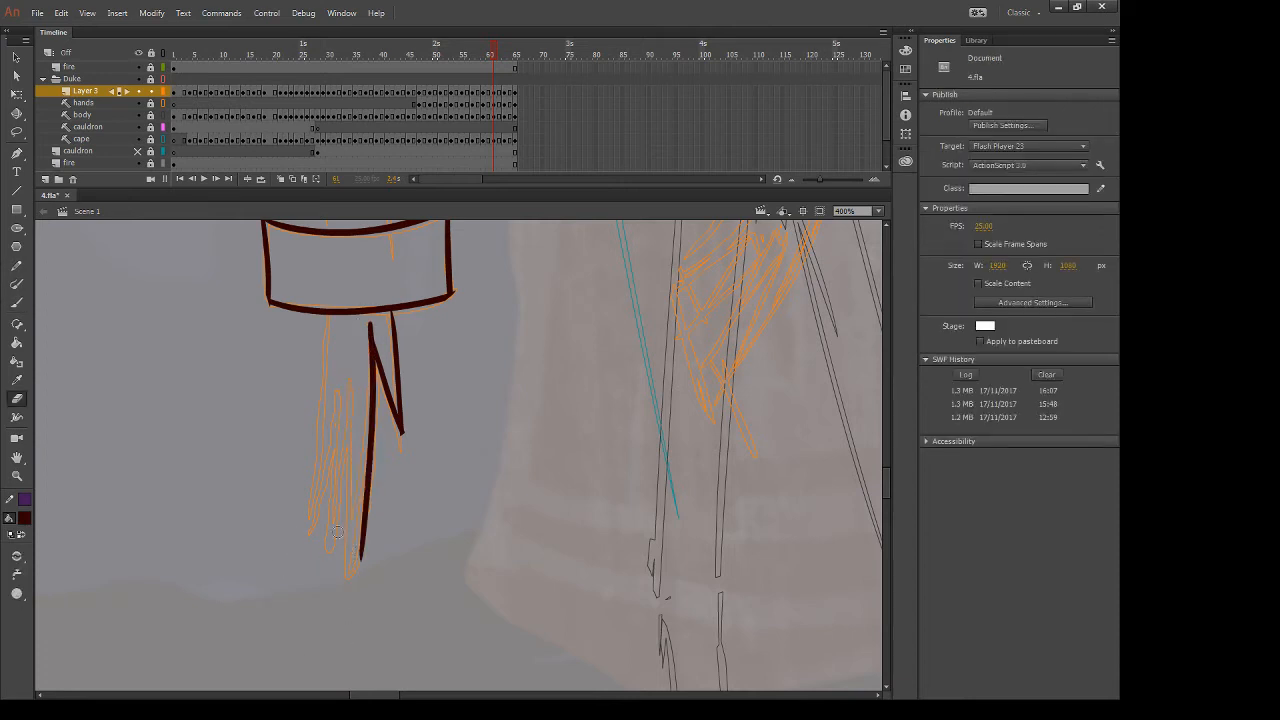
Draw the nearest finger's other edge, extend both lines to the fingertip and trim the excess
key("b")
left_click_drag(345, 381, 357, 623)
left_click_drag(367, 514, 360, 648)
key("e")
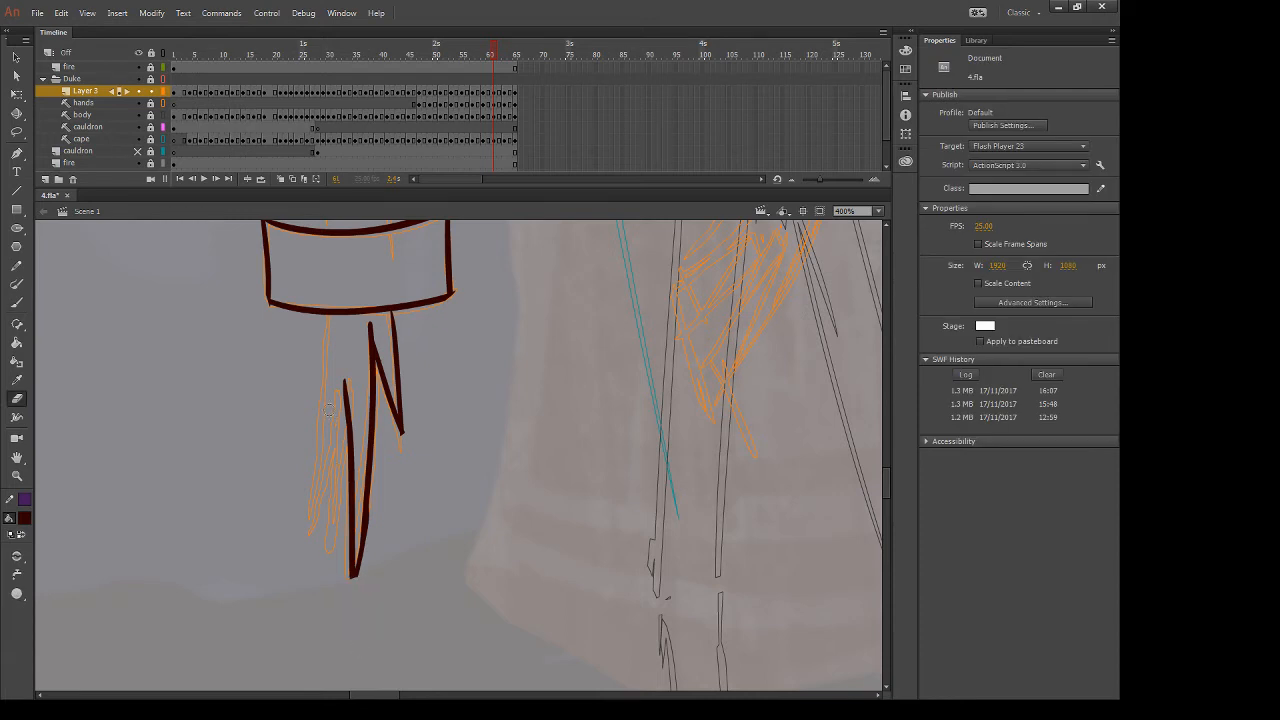
Draw the two lines of the middle finger, meeting in a pointed tip, on frame 61
key("b")
mouse_move(337, 393)
left_mouse_down()
mouse_move(330, 531)
mouse_move(323, 590)
left_mouse_up()
key("ctrl+z")
left_click_drag(335, 388, 329, 570)
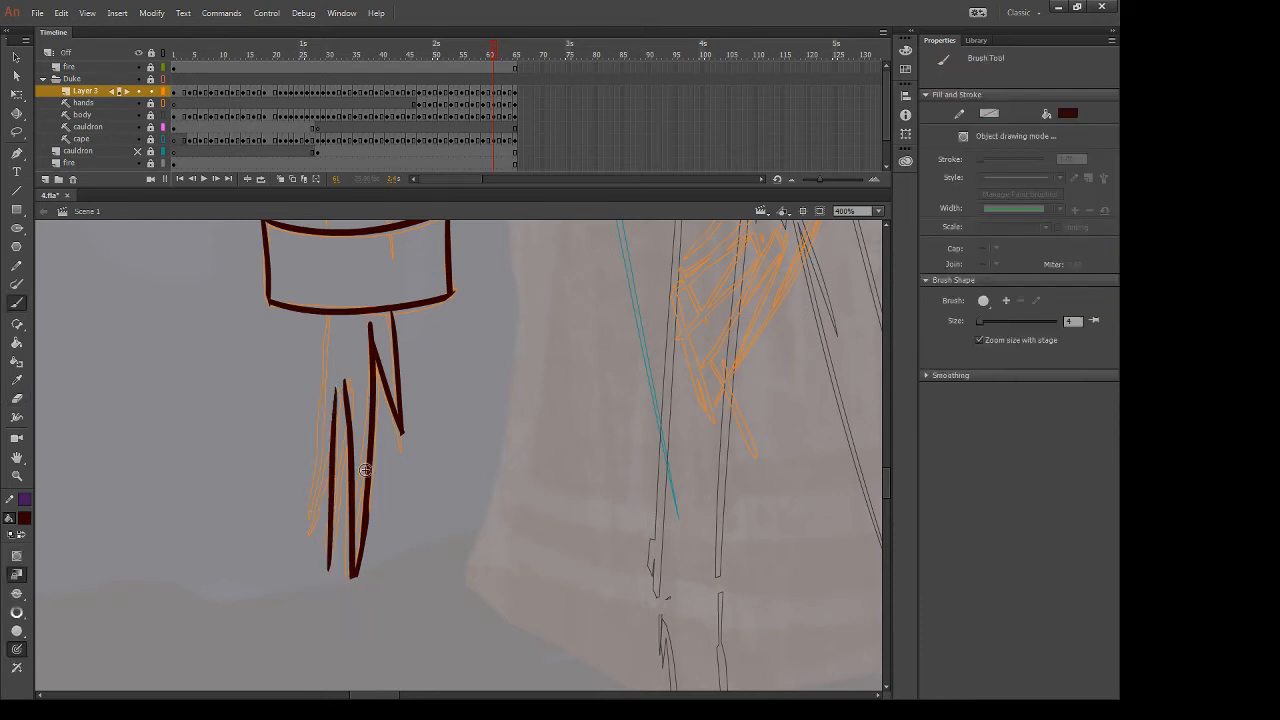
left_click_drag(350, 490, 328, 581)
key("ctrl+z")
left_click_drag(351, 495, 329, 577)
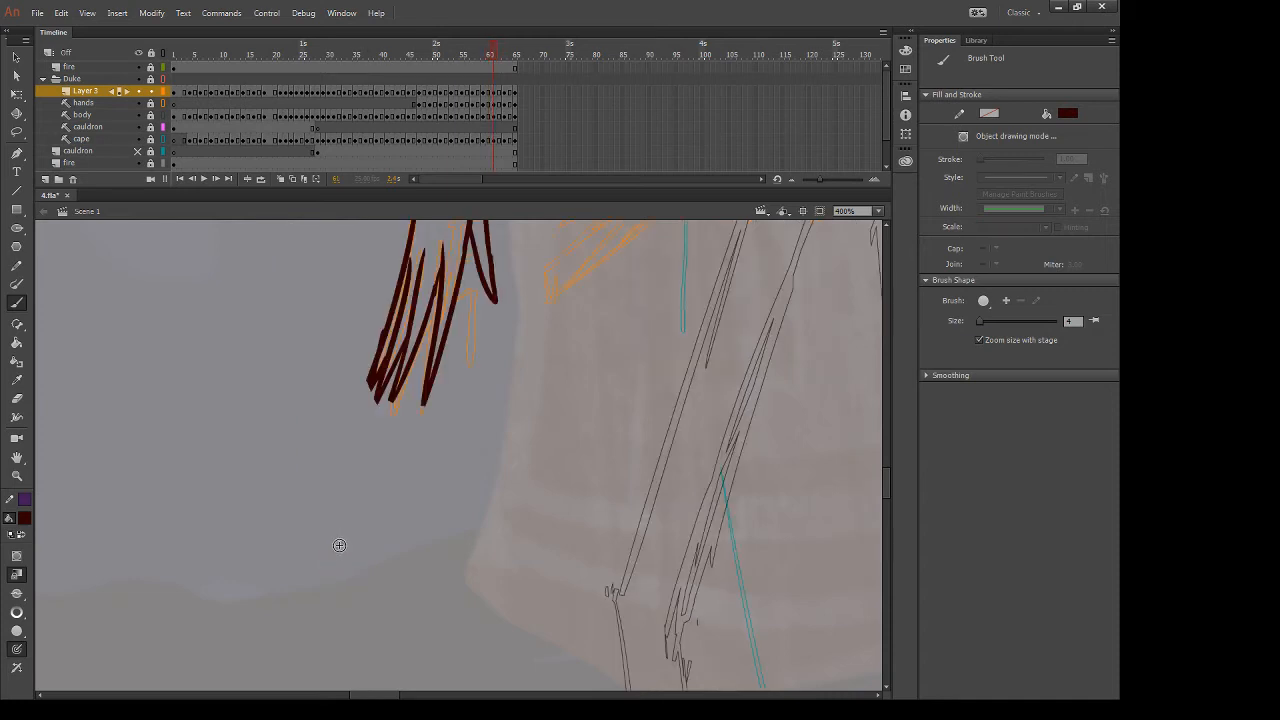
Draw the outermost finger and the outer hand edge from the cuff on frame 61, and trim the overlong fingertips
key(".")
left_click_drag(318, 392, 316, 565)
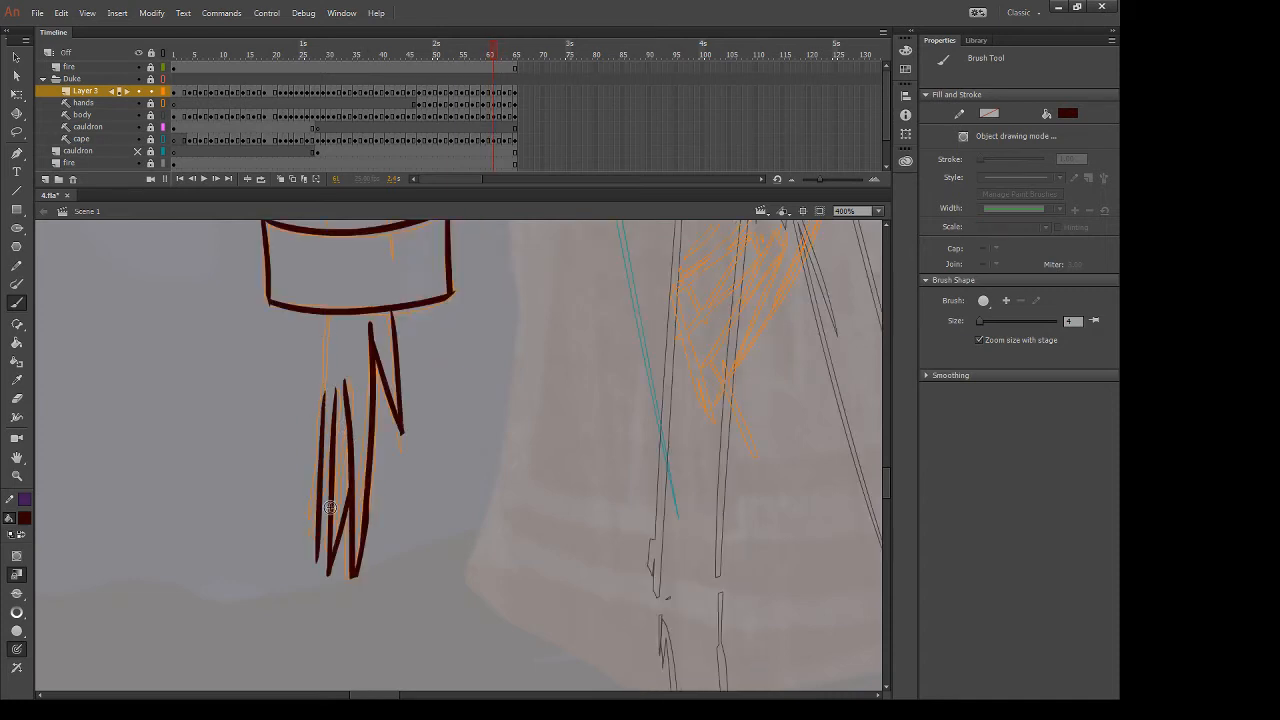
left_click_drag(325, 316, 303, 562)
key("e")
mouse_move(311, 562)
left_mouse_down()
mouse_move(314, 580)
mouse_move(317, 562)
left_mouse_up()
left_click_drag(328, 576, 309, 566)
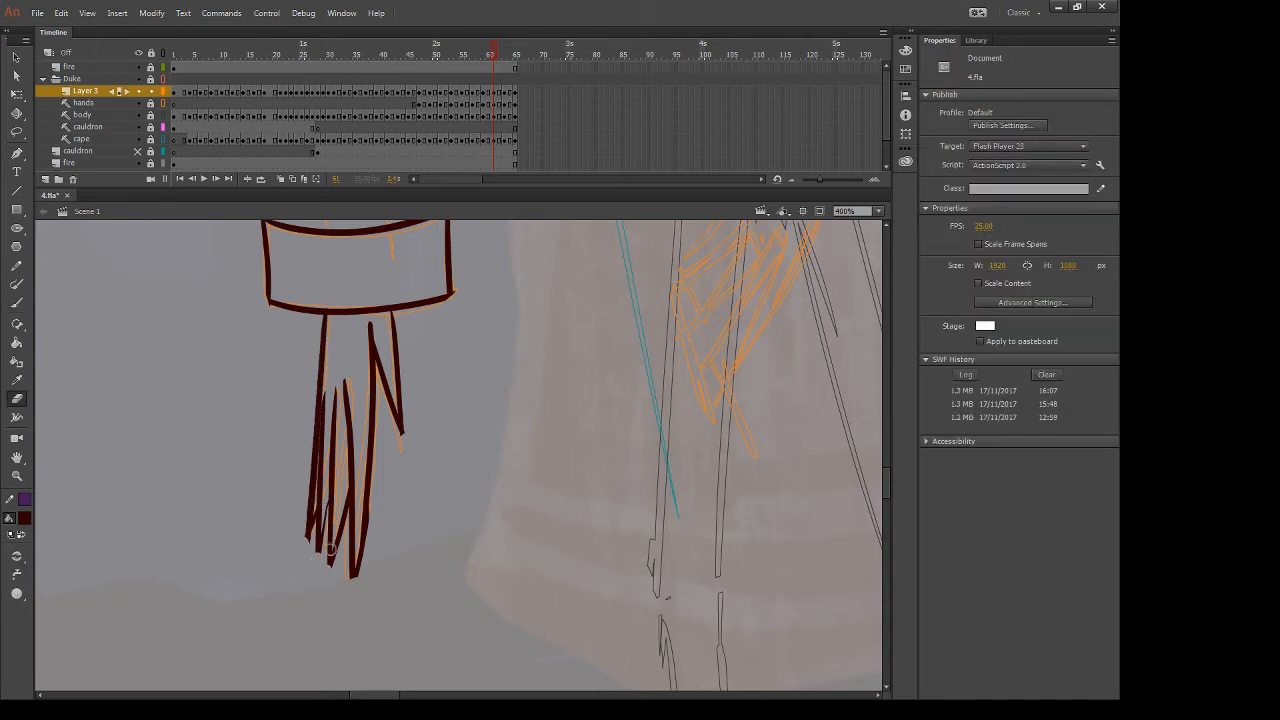
Draw the four edges of the tilted sleeve cuff over the sketch on frame 63
key(".")
mouse_move(481, 314)
left_mouse_down()
mouse_move(406, 494)
mouse_move(468, 582)
left_mouse_up()
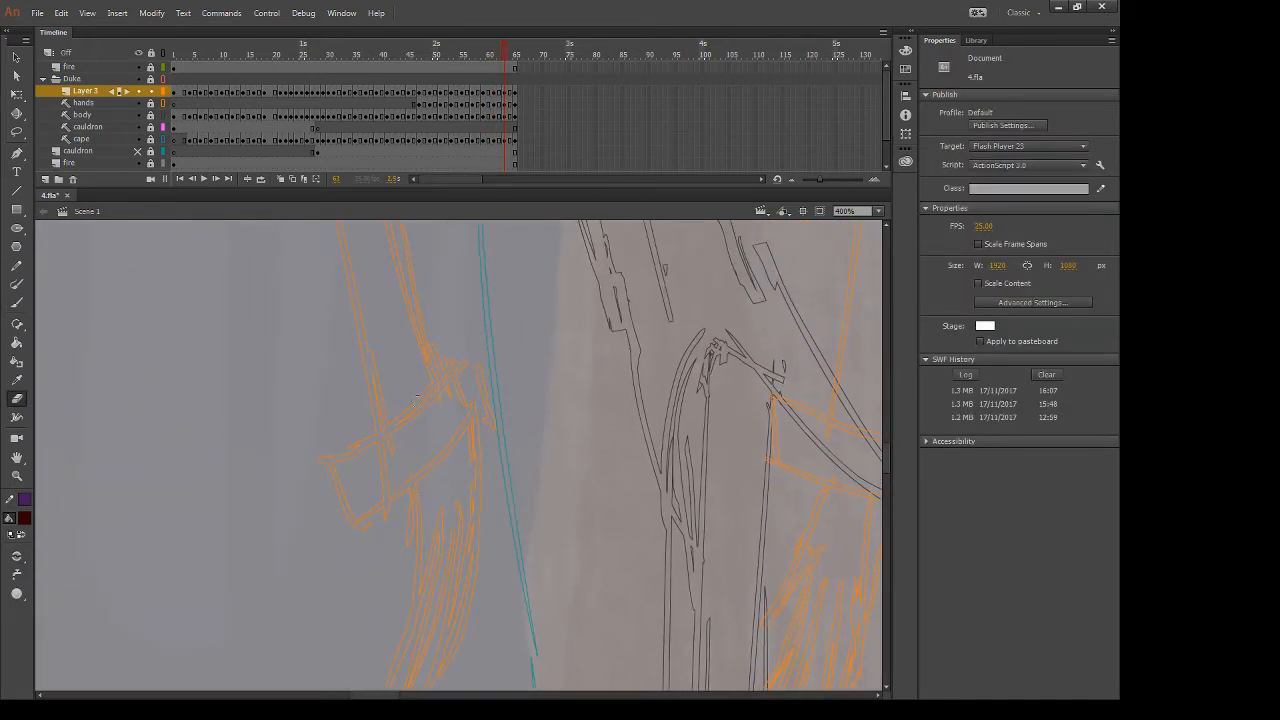
key("b")
mouse_move(461, 353)
left_mouse_down()
mouse_move(415, 408)
mouse_move(326, 474)
mouse_move(319, 459)
mouse_move(357, 539)
left_mouse_up()
key("ctrl+z")
left_click_drag(465, 352, 493, 426)
mouse_move(350, 528)
left_mouse_down()
mouse_move(486, 422)
mouse_move(380, 517)
mouse_move(316, 552)
left_mouse_up()
key("ctrl+z")
key("ctrl+z")
left_click_drag(489, 399, 372, 523)
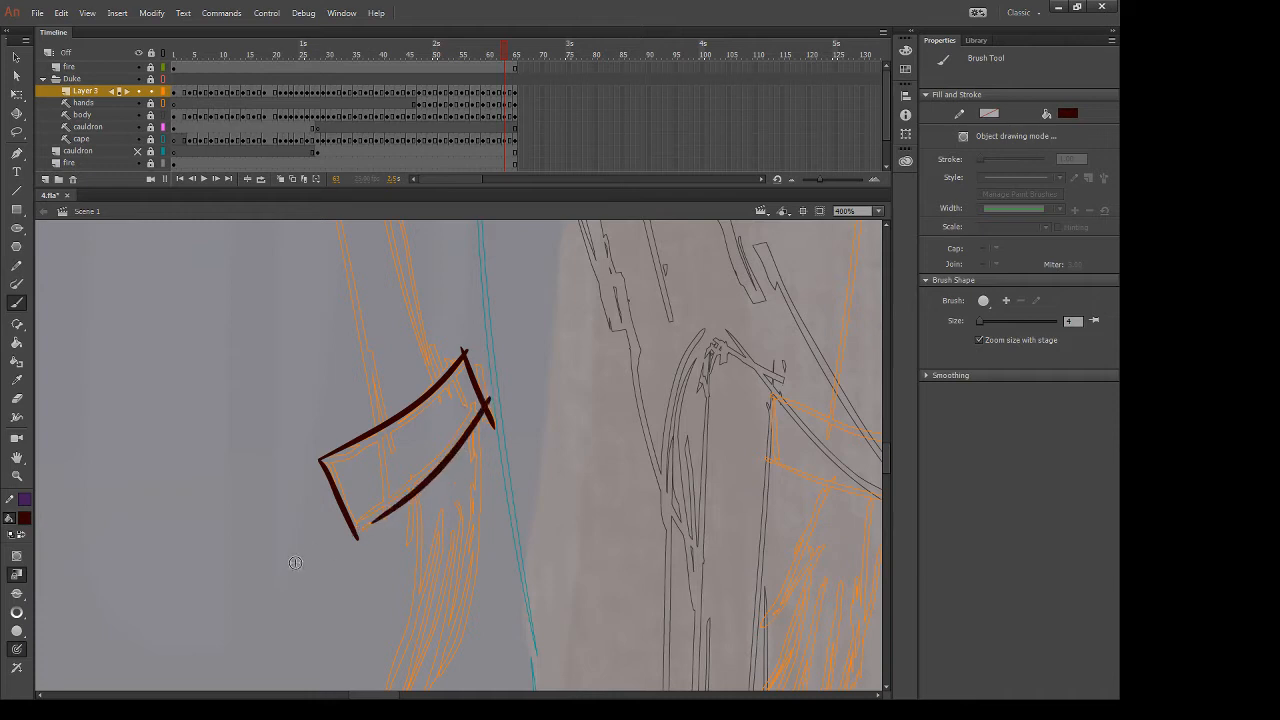
Erase the overshooting line ends at the corners of the frame 63 cuff and smooth its lower edge
key("e")
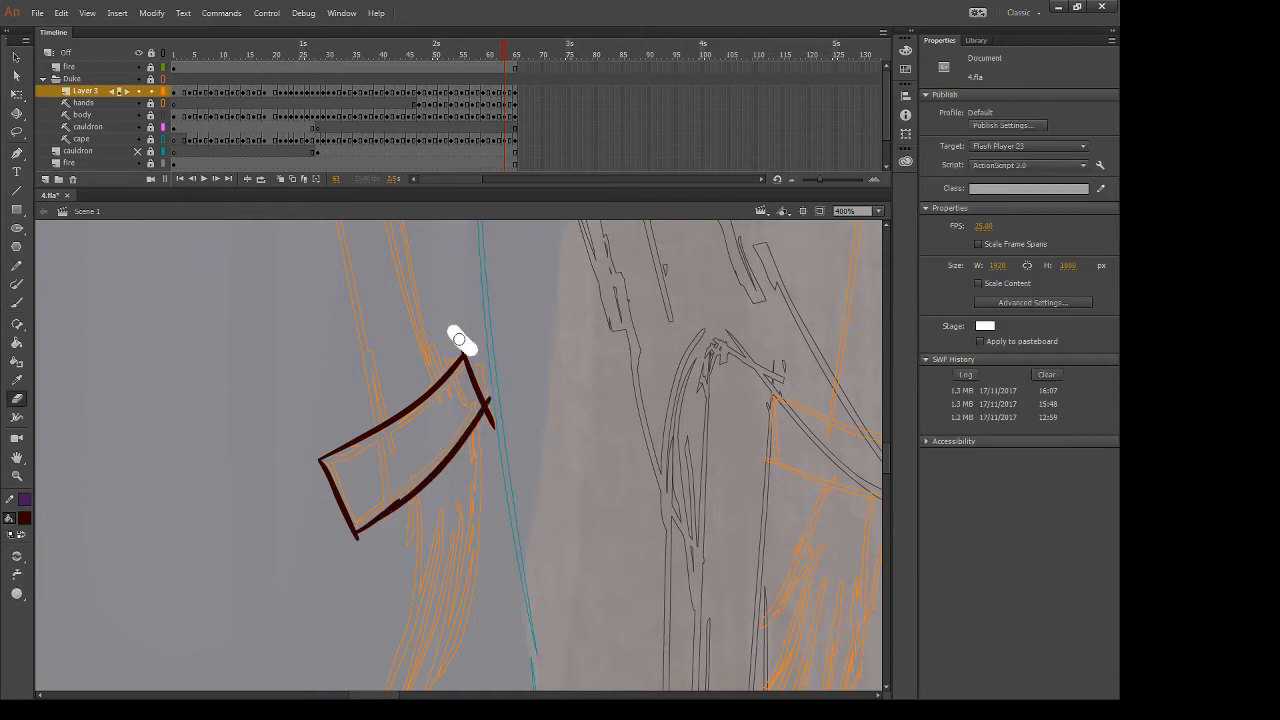
left_click_drag(483, 398, 478, 432)
left_click_drag(358, 543, 366, 540)
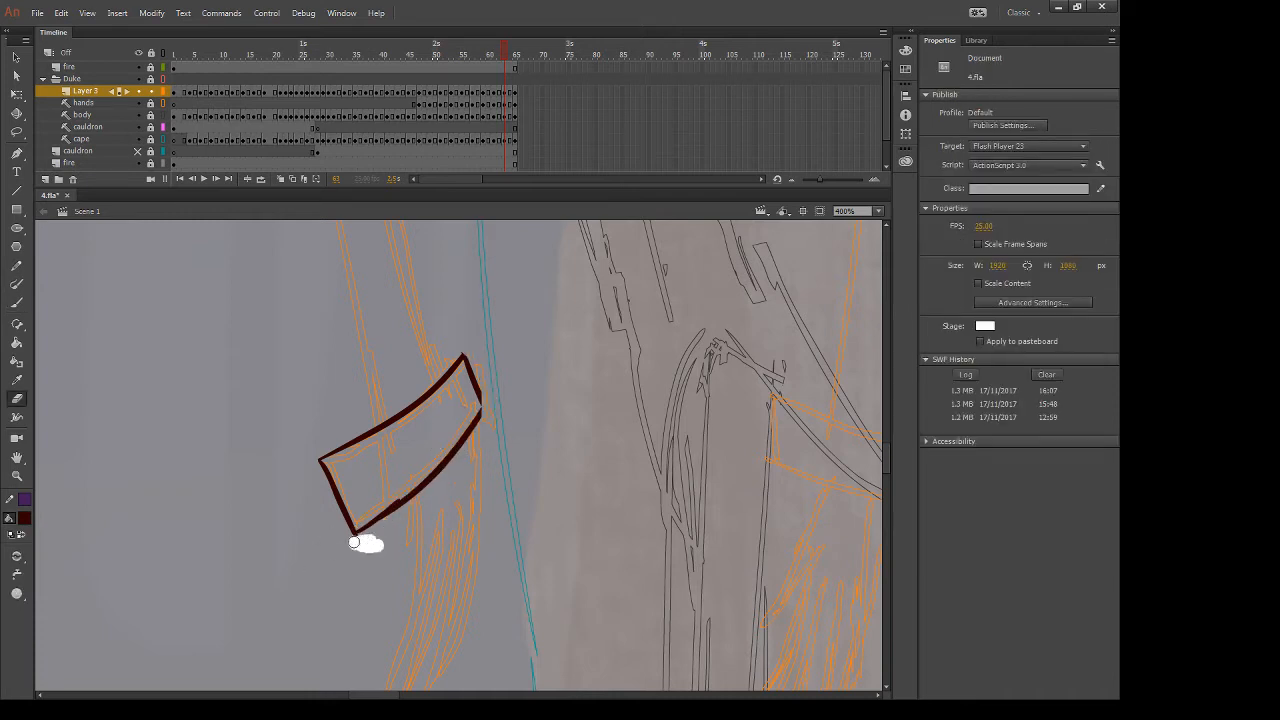
key("b")
key("e")
left_click_drag(395, 487, 386, 495)
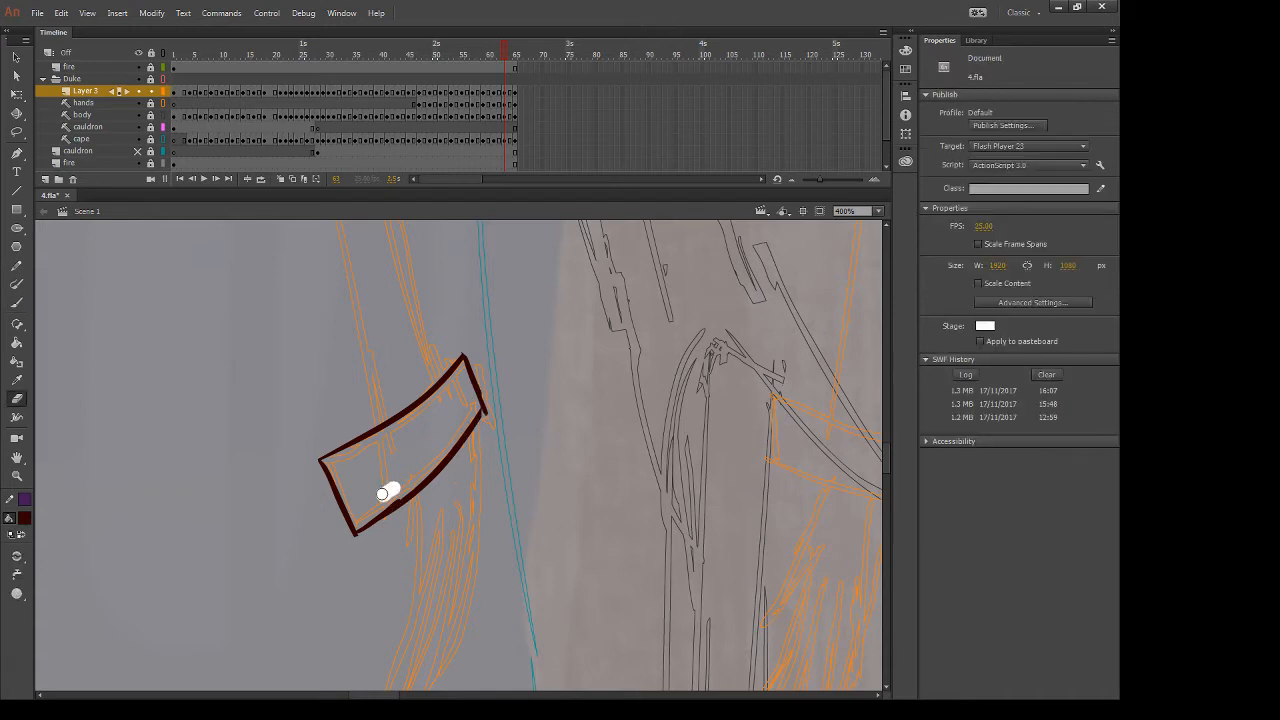
scroll(467, 430, "down", 3)
key("b")
key("e")
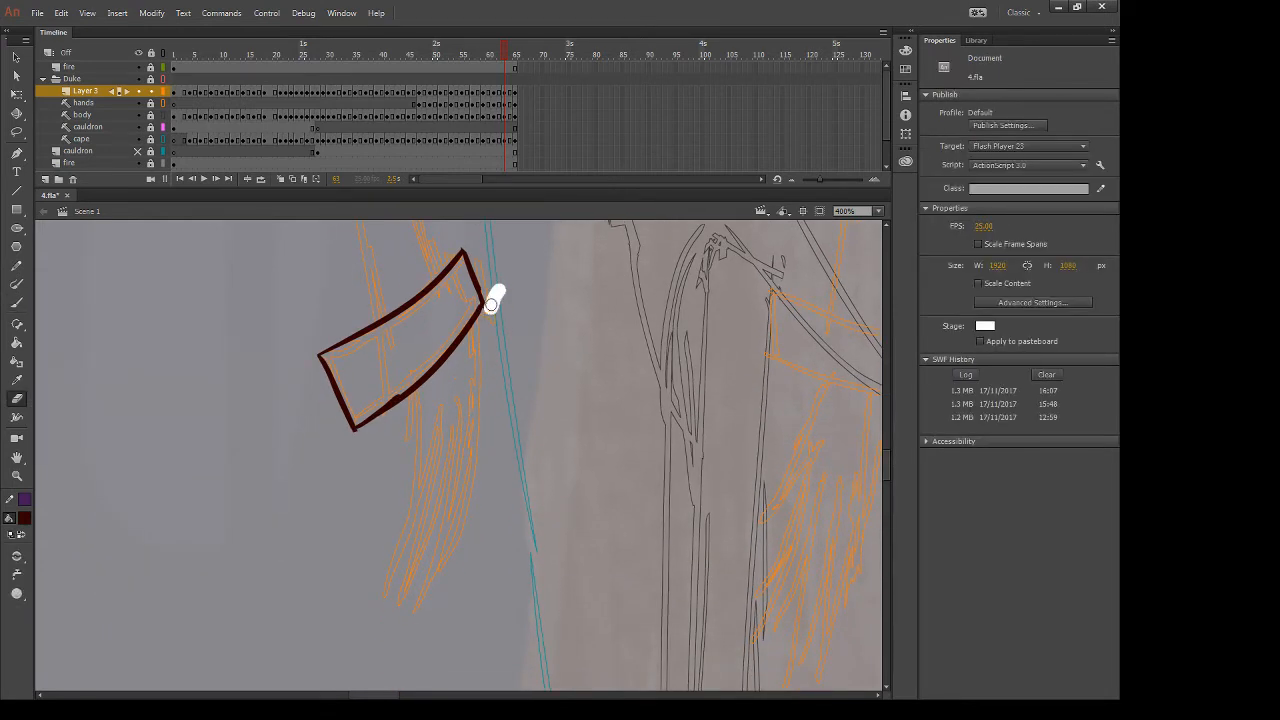
left_click_drag(491, 302, 486, 311)
Draw the hand's two long curved outer edges down from the cuff on frame 63
key("b")
left_click_drag(410, 396, 381, 617)
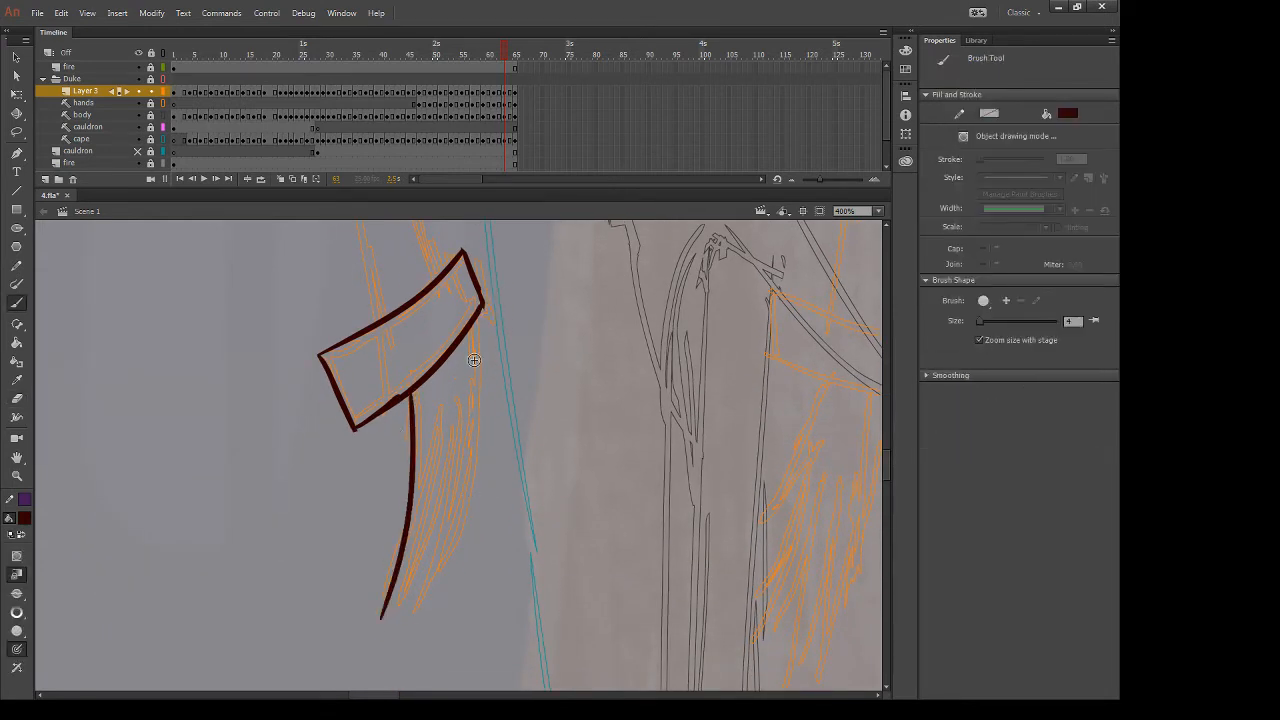
left_click_drag(472, 322, 412, 597)
mouse_move(455, 432)
left_mouse_down()
mouse_move(425, 592)
mouse_move(424, 548)
mouse_move(404, 605)
left_mouse_up()
left_click_drag(436, 462, 392, 602)
key("ctrl+z")
key("ctrl+z")
key("ctrl+z")
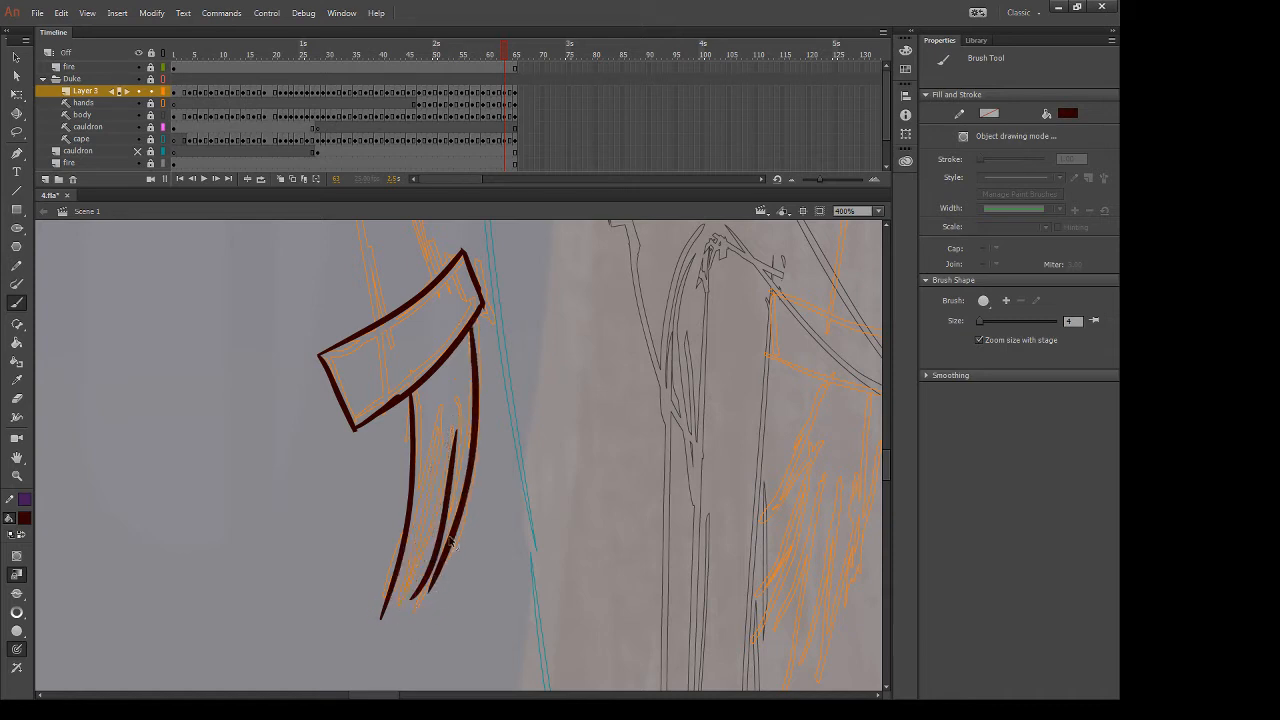
Draw the curved finger lines between the hand's outer edges on frame 63 and trim the fingertips
left_click_drag(455, 427, 425, 590)
left_click_drag(452, 435, 410, 605)
left_click_drag(440, 456, 363, 645)
key("e")
key("b")
mouse_move(413, 550)
left_mouse_down()
mouse_move(405, 612)
mouse_move(424, 595)
left_mouse_up()
key("e")
left_click_drag(413, 604, 404, 620)
Draw the four edges of the sleeve cuff over the sketch on frame 65
key(".")
left_click_drag(578, 320, 628, 636)
mouse_move(546, 562)
left_mouse_down()
mouse_move(534, 514)
mouse_move(540, 307)
mouse_move(531, 503)
mouse_move(517, 457)
left_mouse_up()
key(".")
key("b")
mouse_move(372, 452)
left_mouse_down()
mouse_move(410, 533)
mouse_move(466, 414)
mouse_move(583, 392)
mouse_move(578, 470)
left_mouse_up()
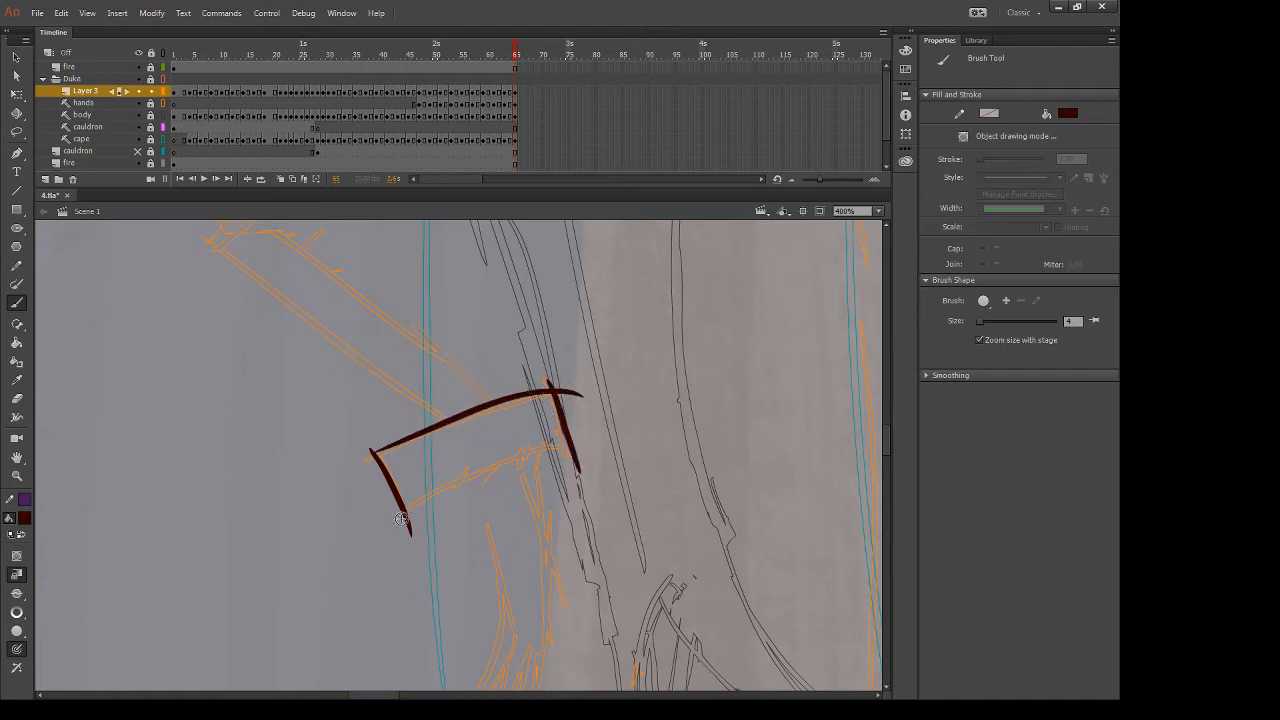
left_click_drag(402, 518, 598, 455)
Erase the line ends that overshoot the corners of the frame 65 cuff
key("e")
left_click_drag(540, 372, 570, 384)
left_click_drag(597, 438, 577, 470)
mouse_move(431, 549)
left_mouse_down()
mouse_move(456, 471)
mouse_move(430, 446)
mouse_move(440, 462)
left_mouse_up()
left_click_drag(386, 370, 394, 370)
Draw the two sides of the wrist and palm down from the cuff on frame 65, redoing the outer side until it curves
key("b")
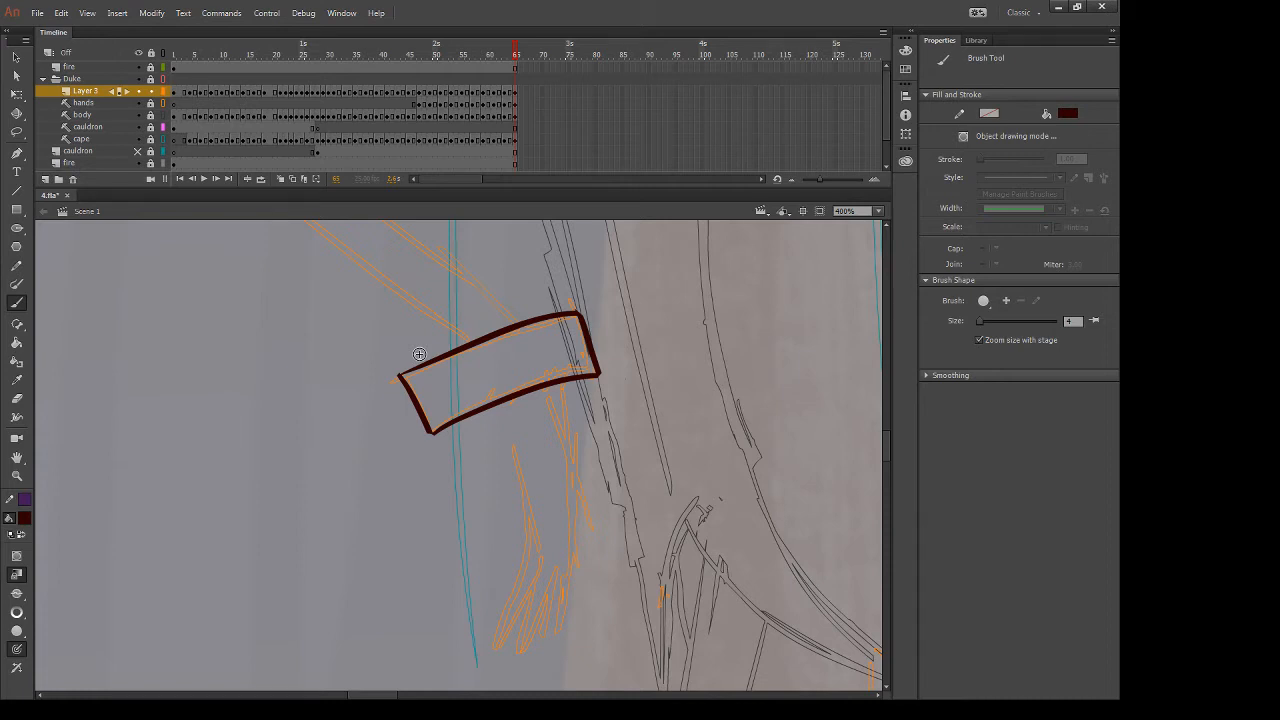
left_click_drag(613, 503, 600, 452)
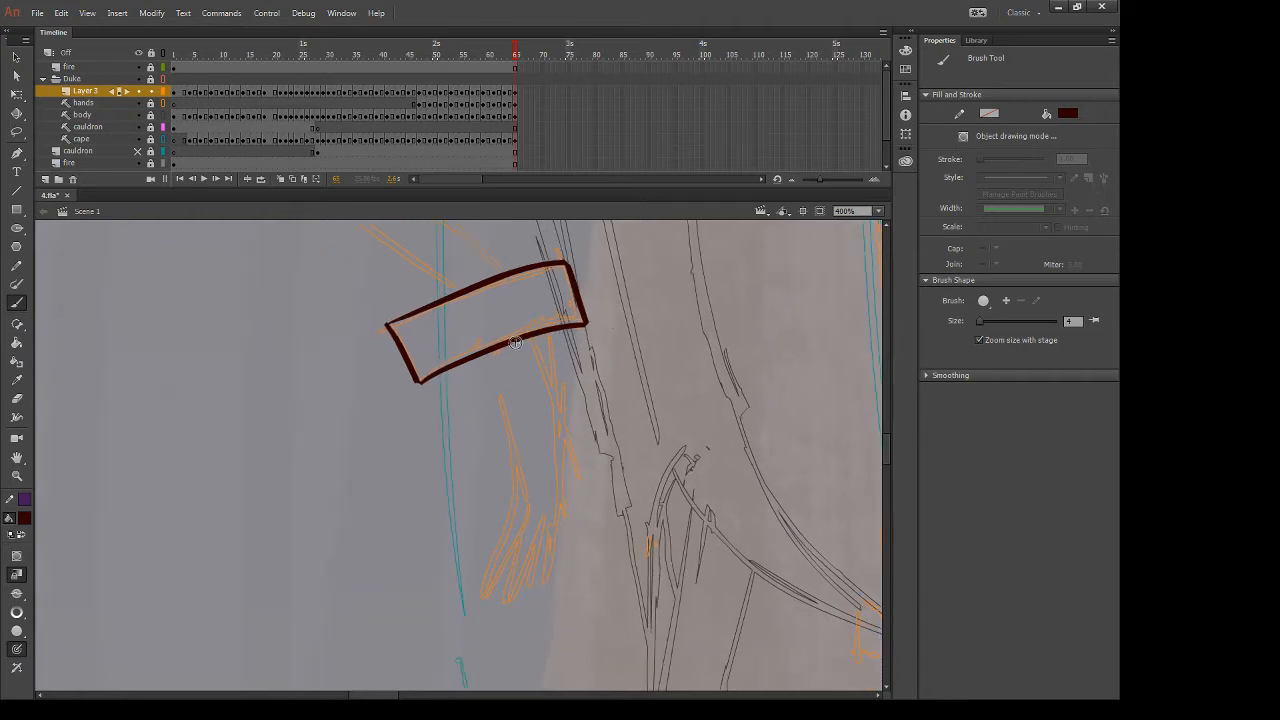
left_click_drag(531, 338, 565, 477)
left_click_drag(495, 352, 528, 520)
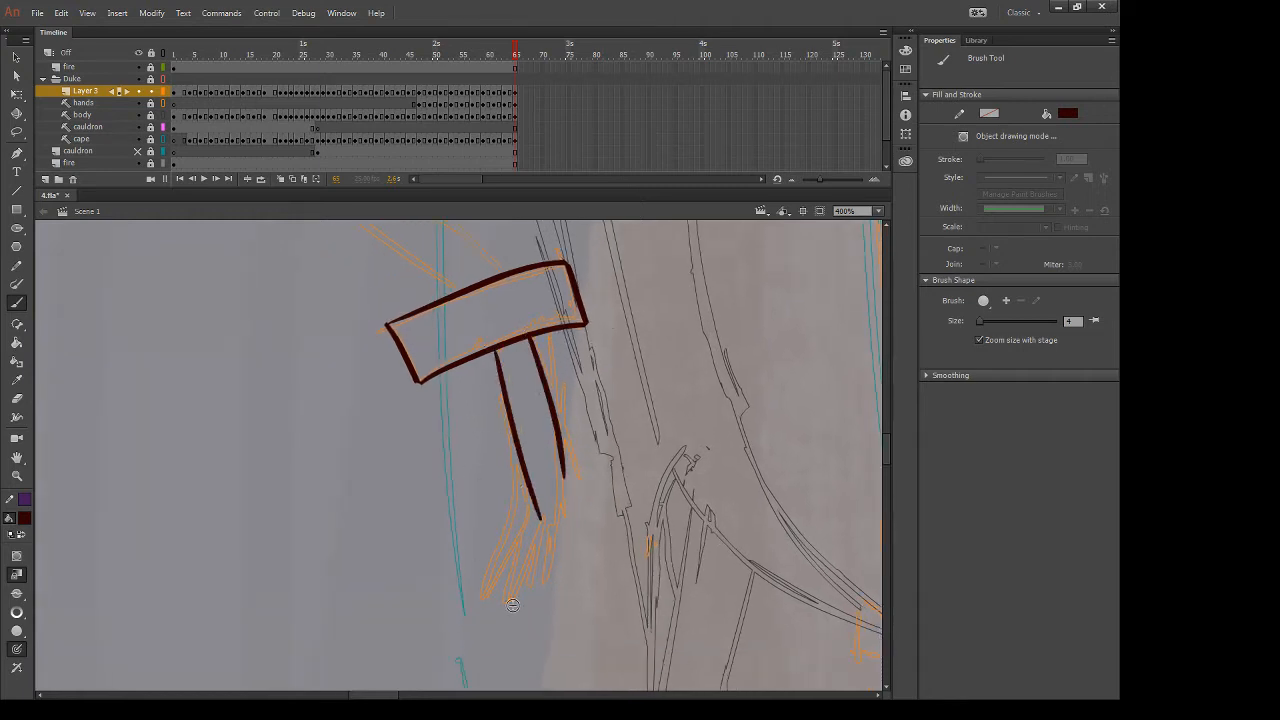
key("ctrl+z")
left_click_drag(495, 352, 528, 520)
key("ctrl+z")
left_click_drag(495, 350, 528, 522)
key("ctrl+z")
left_click_drag(496, 352, 528, 532)
Trim the outer palm line and draw the outermost finger from its end on frame 65, plus the start of the neighbouring finger
key("e")
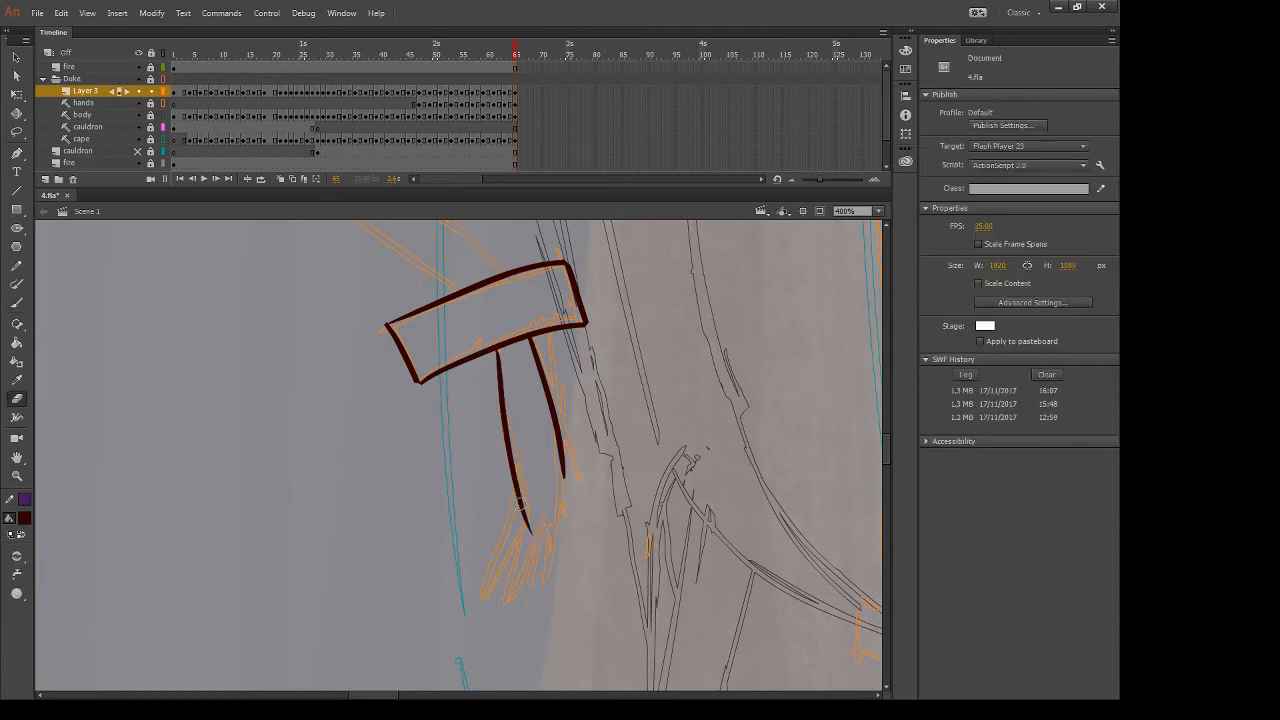
mouse_move(524, 474)
left_mouse_down()
mouse_move(530, 535)
mouse_move(529, 473)
mouse_move(476, 626)
left_mouse_up()
key("b")
left_click_drag(530, 497, 477, 616)
left_click_drag(518, 545, 496, 615)
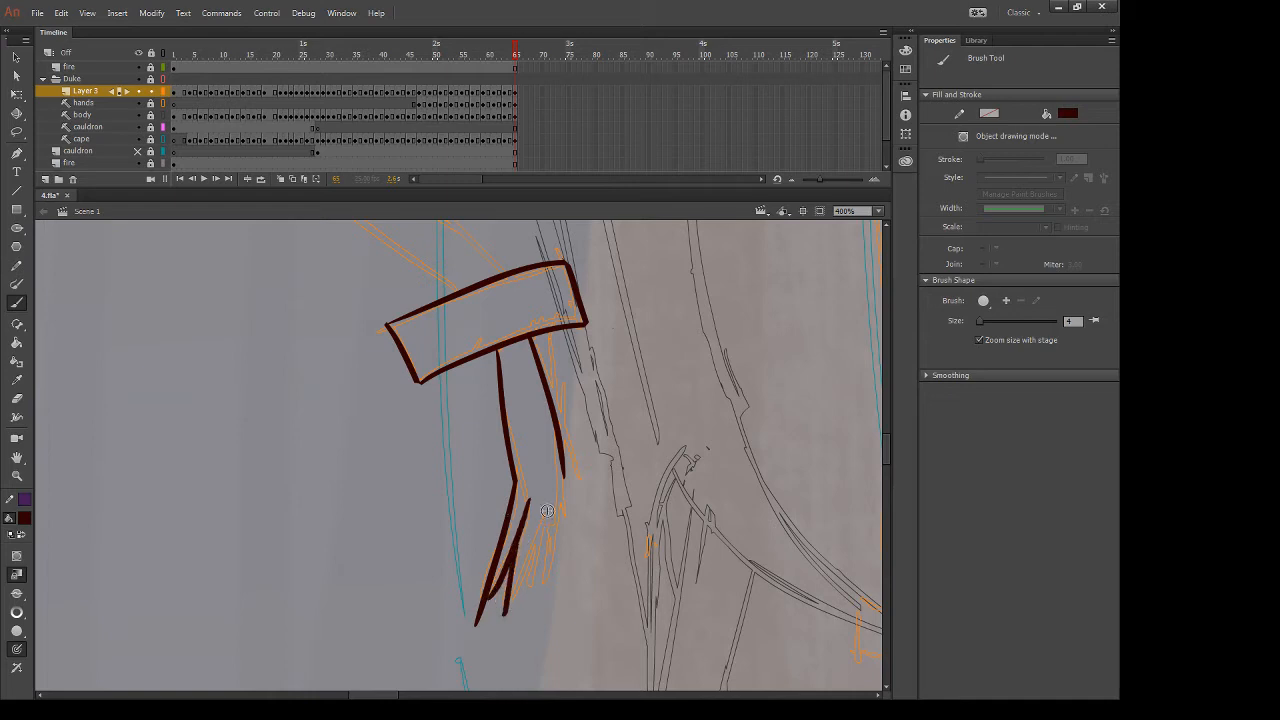
Draw the lines of the two middle fingers as narrow points on frame 65
left_click_drag(552, 505, 506, 618)
left_click_drag(542, 532, 526, 605)
left_click_drag(562, 492, 536, 612)
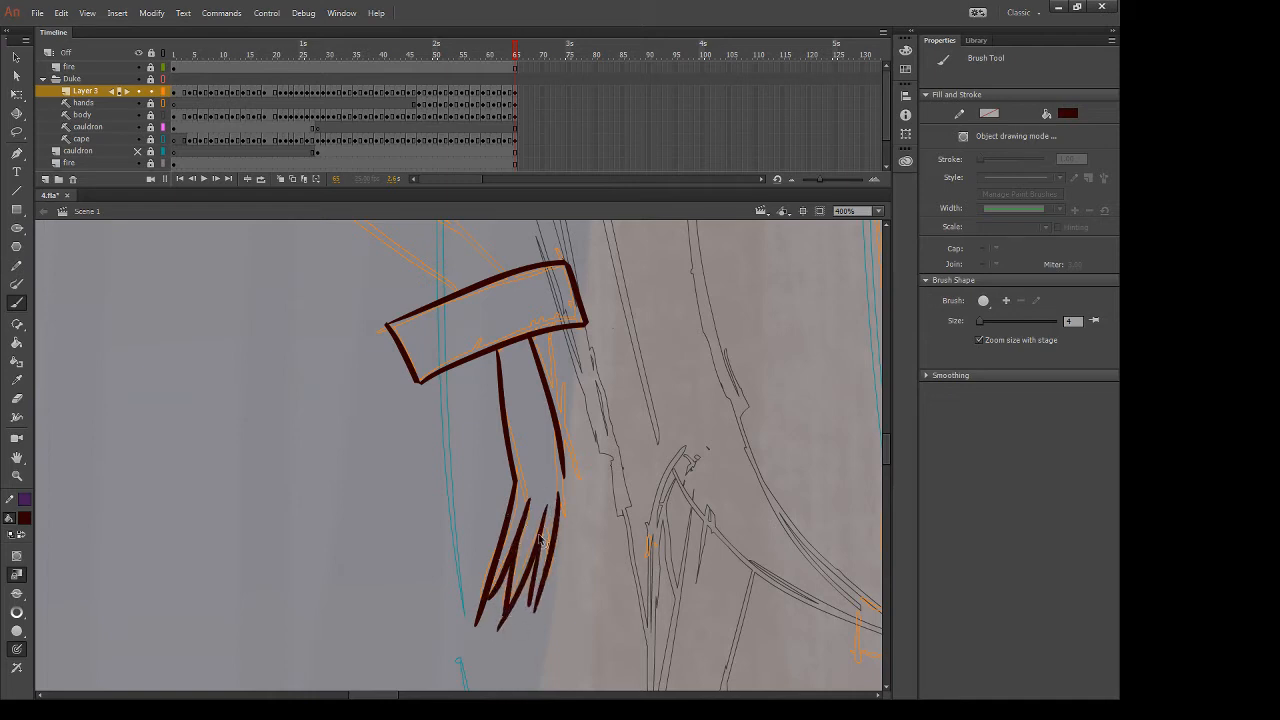
left_click_drag(562, 490, 534, 610)
Draw the last finger as a continuation of the inner palm line on frame 65 and trim the overlong fingertips
left_click_drag(563, 437, 568, 605)
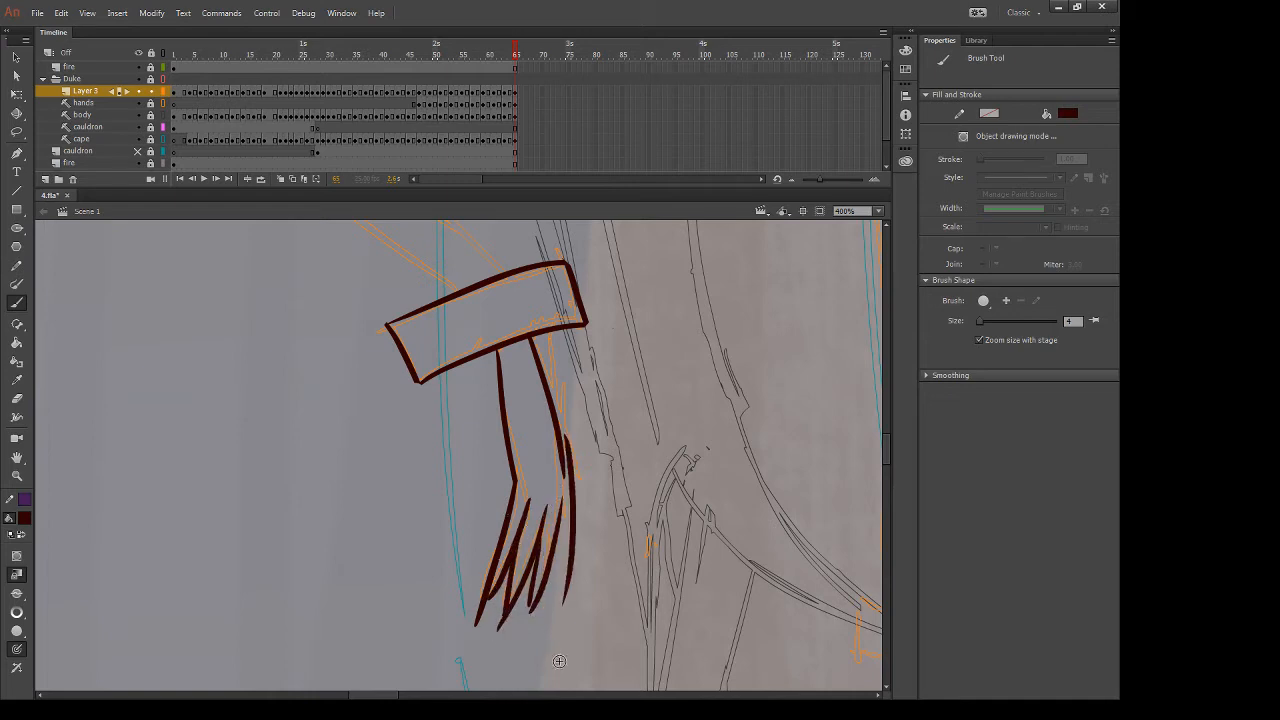
key("ctrl+z")
left_click_drag(562, 438, 564, 588)
key("ctrl+z")
left_click_drag(556, 430, 570, 584)
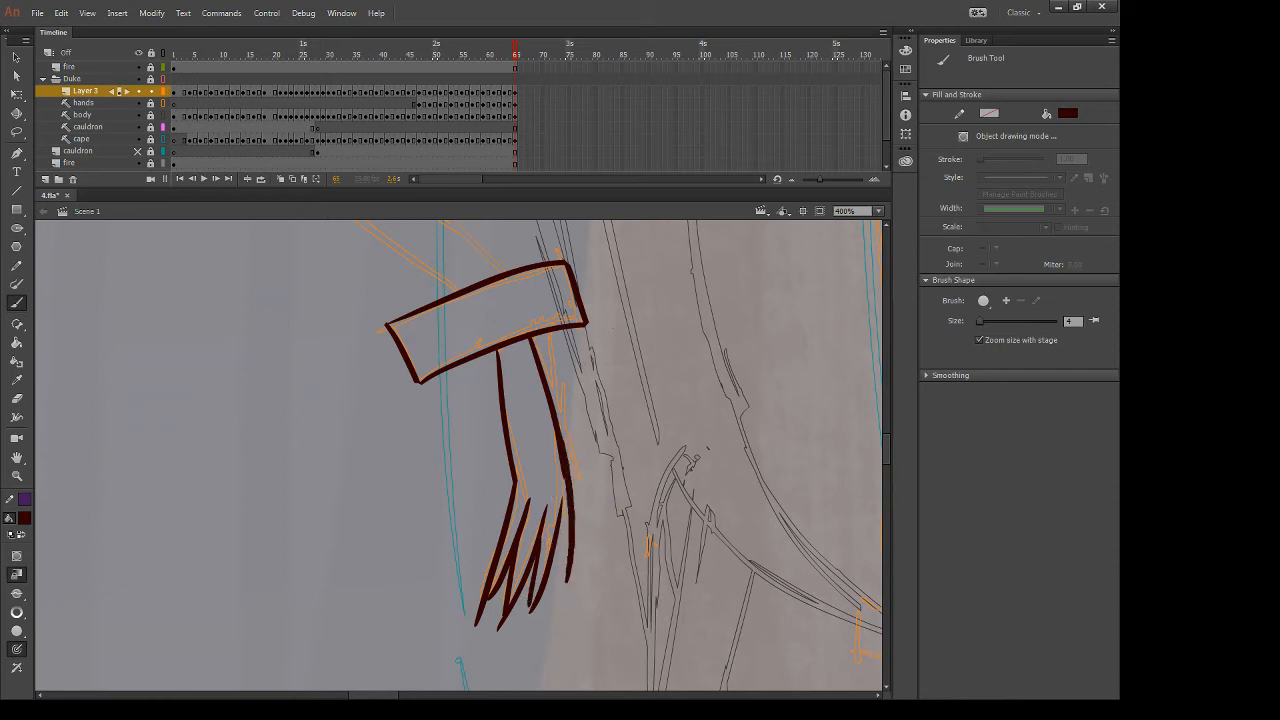
key("e")
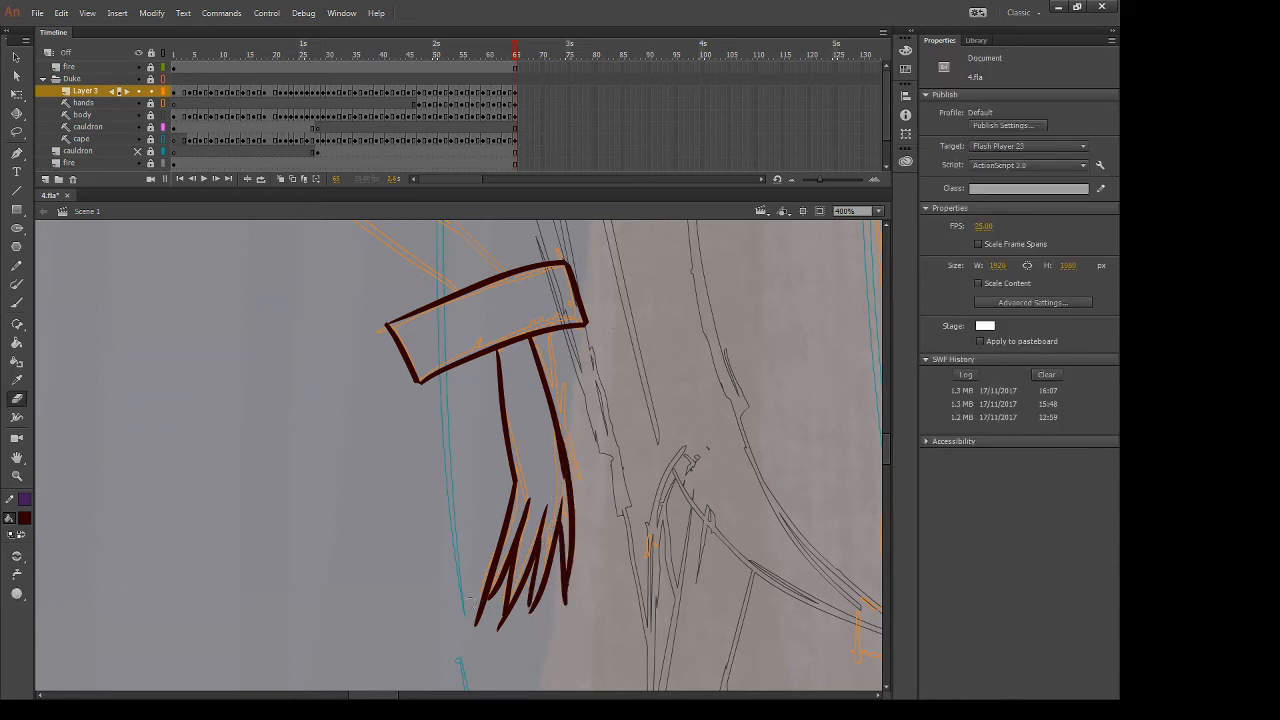
mouse_move(472, 604)
left_mouse_down()
mouse_move(486, 609)
mouse_move(475, 634)
left_mouse_up()
left_click_drag(496, 622, 502, 620)
Redraw the inner wrist edge below the cuff on frame 64 and erase the excess around its joins
key("comma")
key("period")
key("comma")
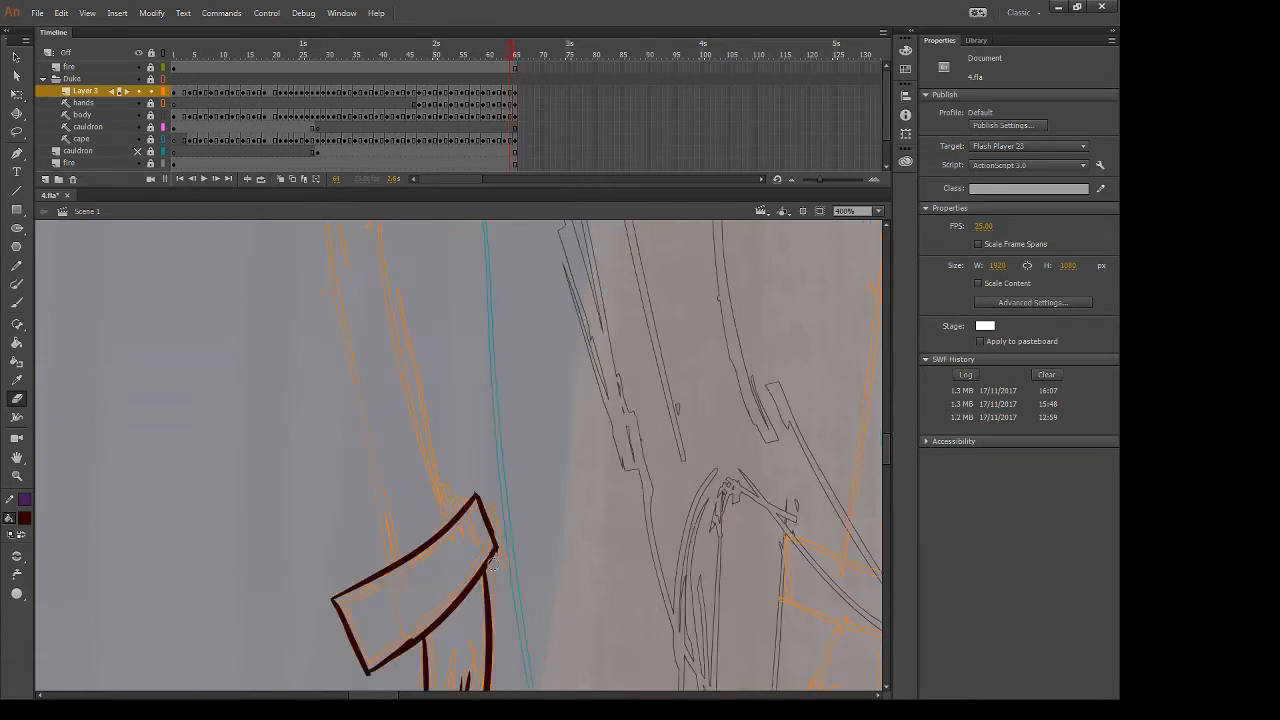
left_click_drag(587, 556, 655, 346)
left_click_drag(566, 354, 545, 440)
key("b")
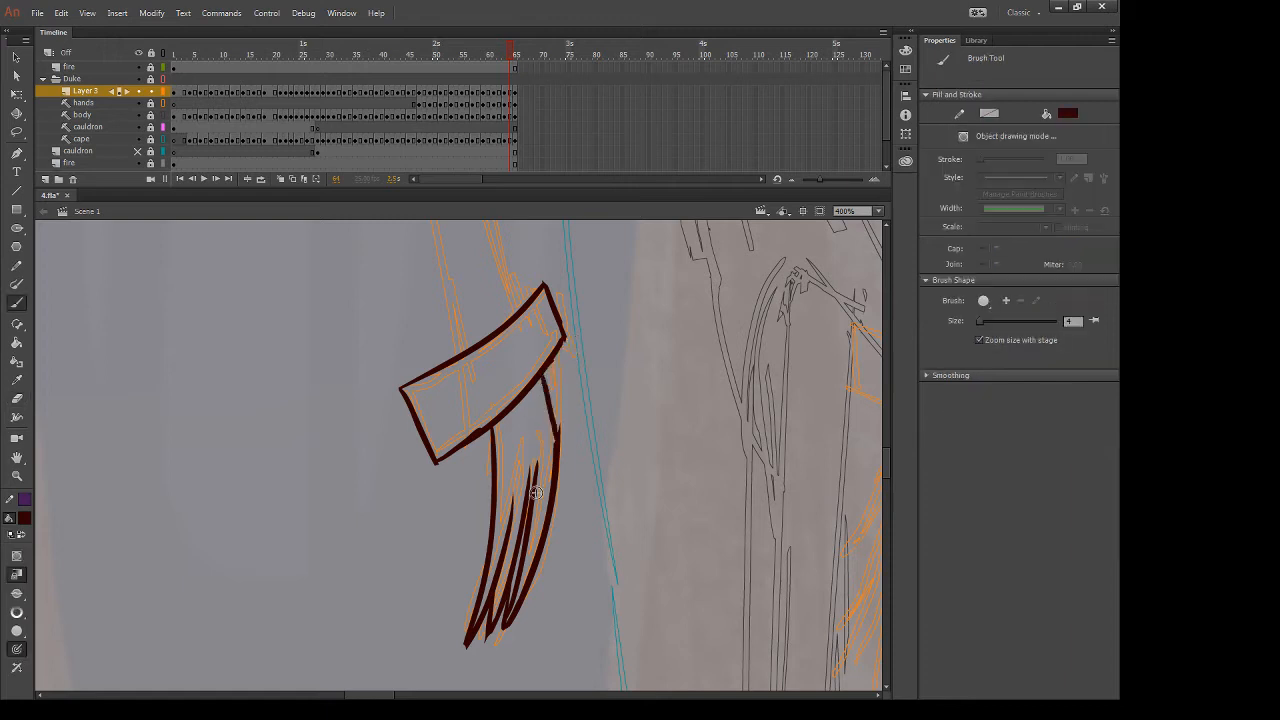
key("ctrl+z")
left_click_drag(541, 377, 555, 446)
key("e")
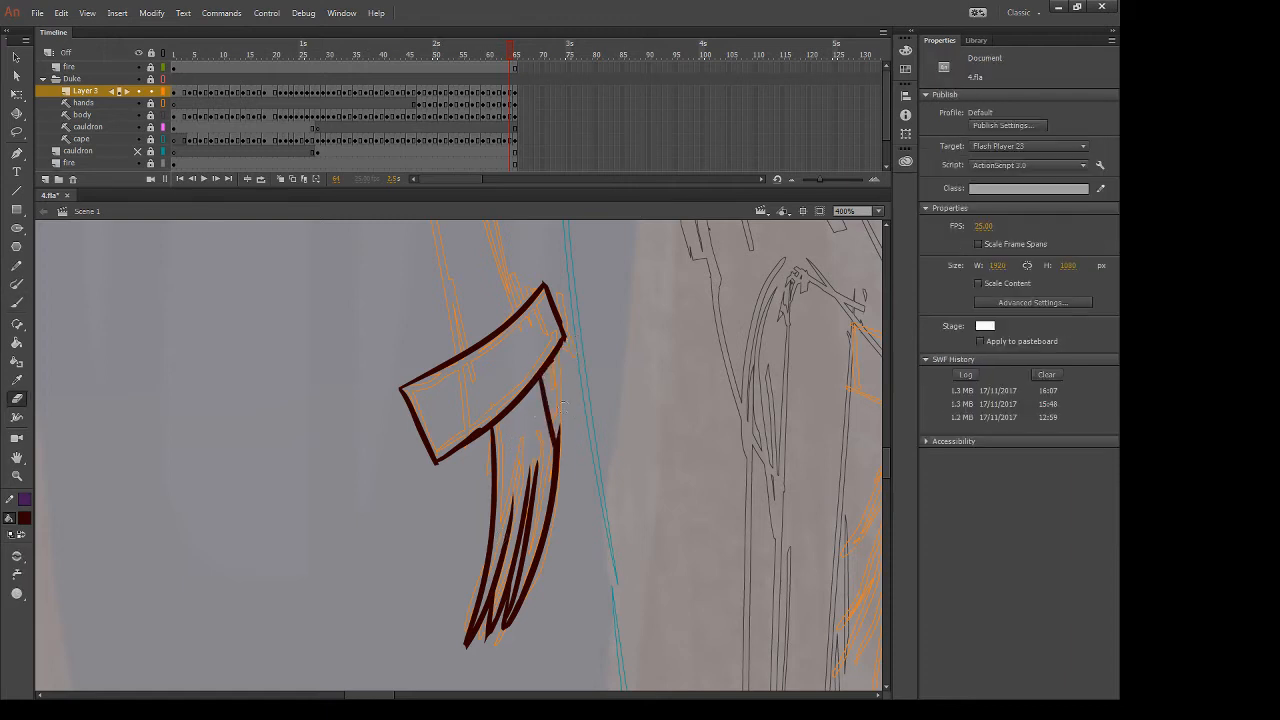
left_click_drag(561, 405, 561, 404)
left_click_drag(568, 448, 568, 450)
mouse_move(477, 416)
left_mouse_down()
mouse_move(460, 425)
mouse_move(488, 412)
left_mouse_up()
Lengthen the third finger's pointed tip on frame 65 and trim the ends of the fingertips
key("period")
left_click_drag(743, 338, 702, 457)
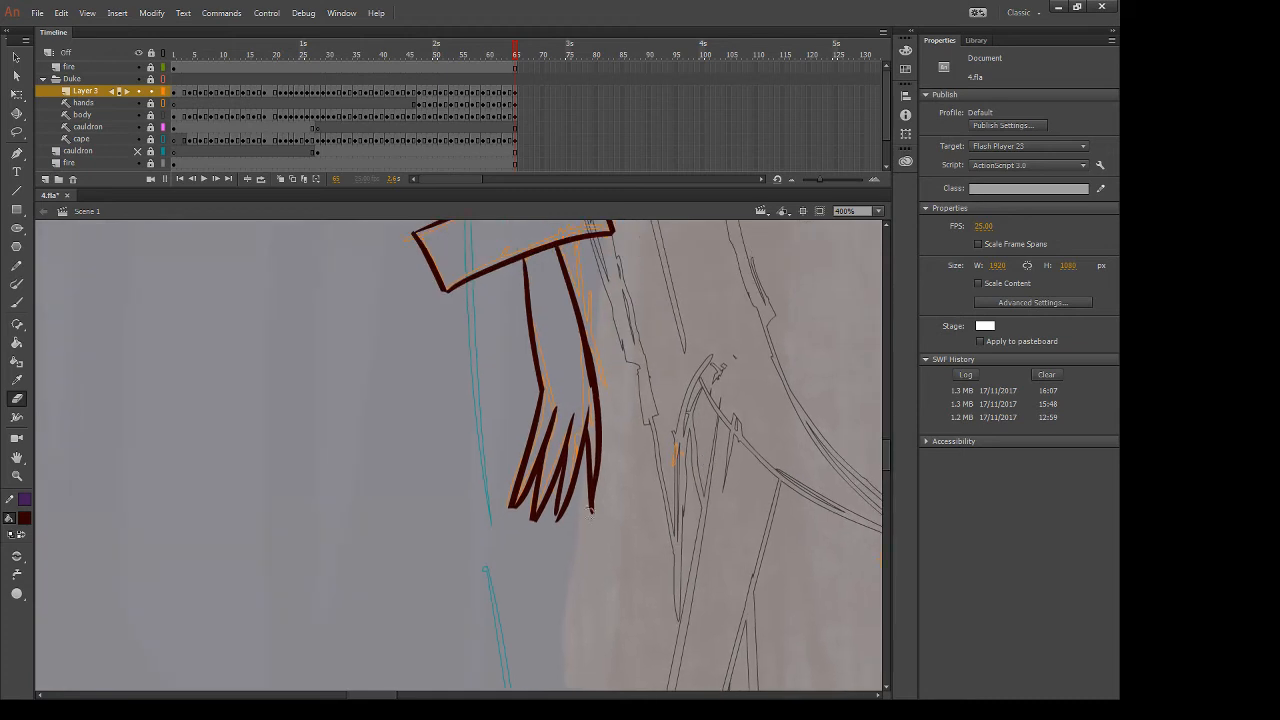
left_click_drag(616, 469, 590, 544)
key("b")
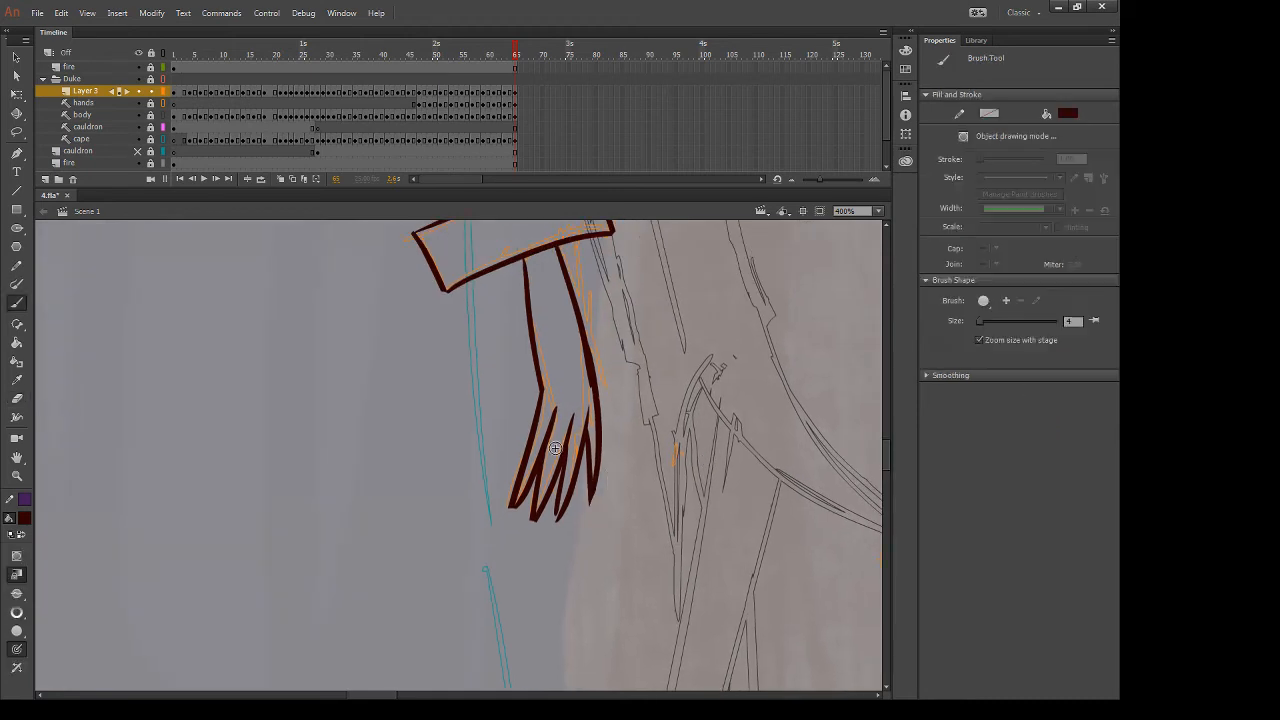
left_click_drag(558, 512, 548, 547)
key("e")
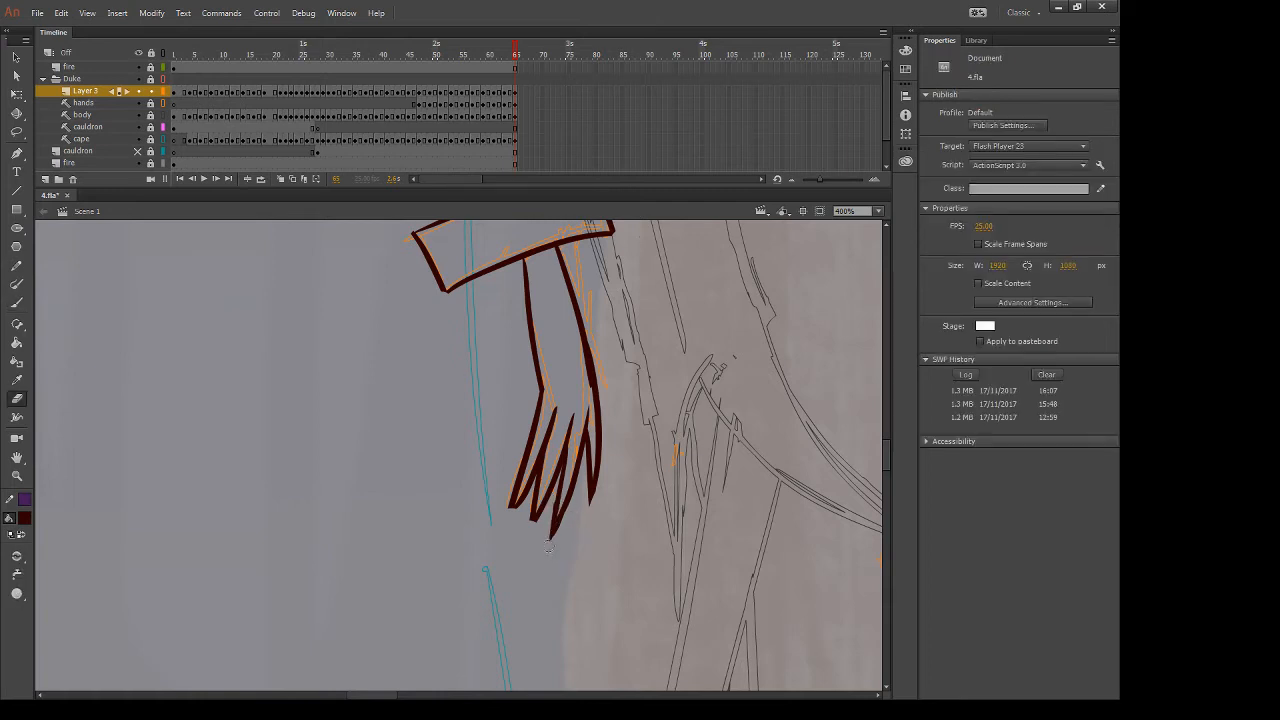
key("comma")
key("period")
left_click_drag(687, 325, 659, 363)
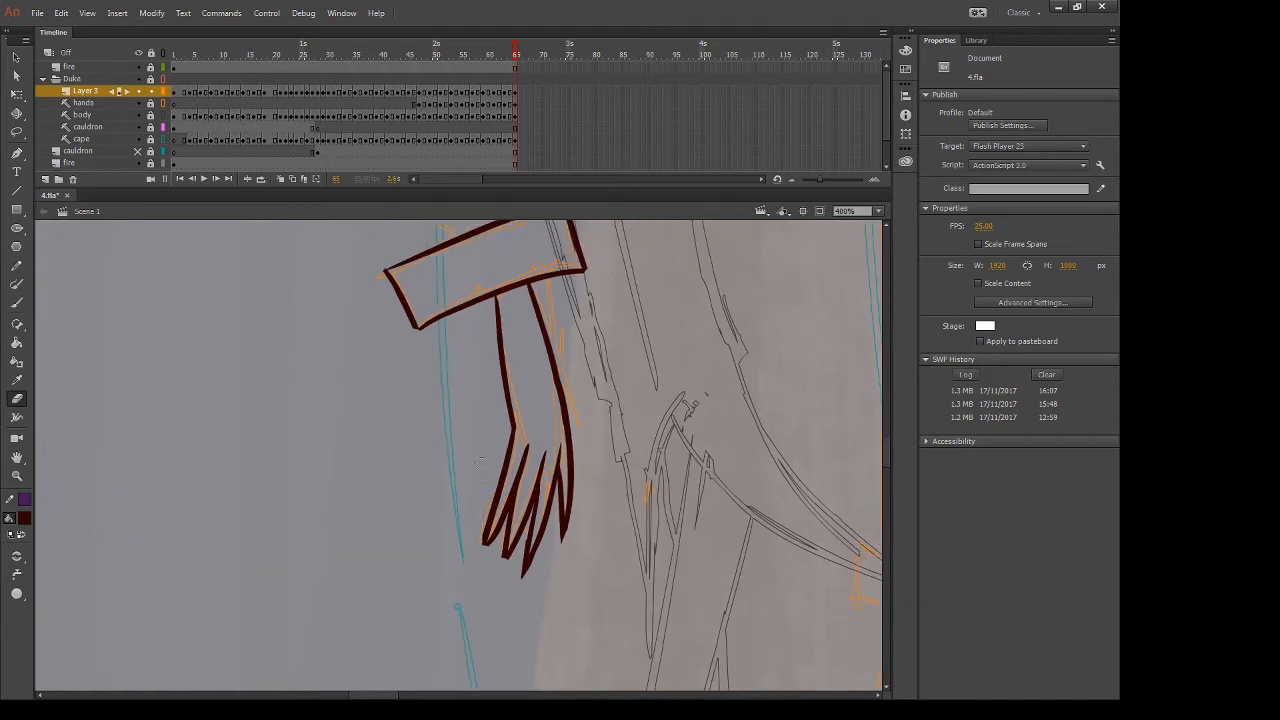
left_click_drag(527, 578, 523, 577)
Lasso the outermost fingertip on frame 65 and adjust it with Free Transform so the finger is slightly shorter
key("l")
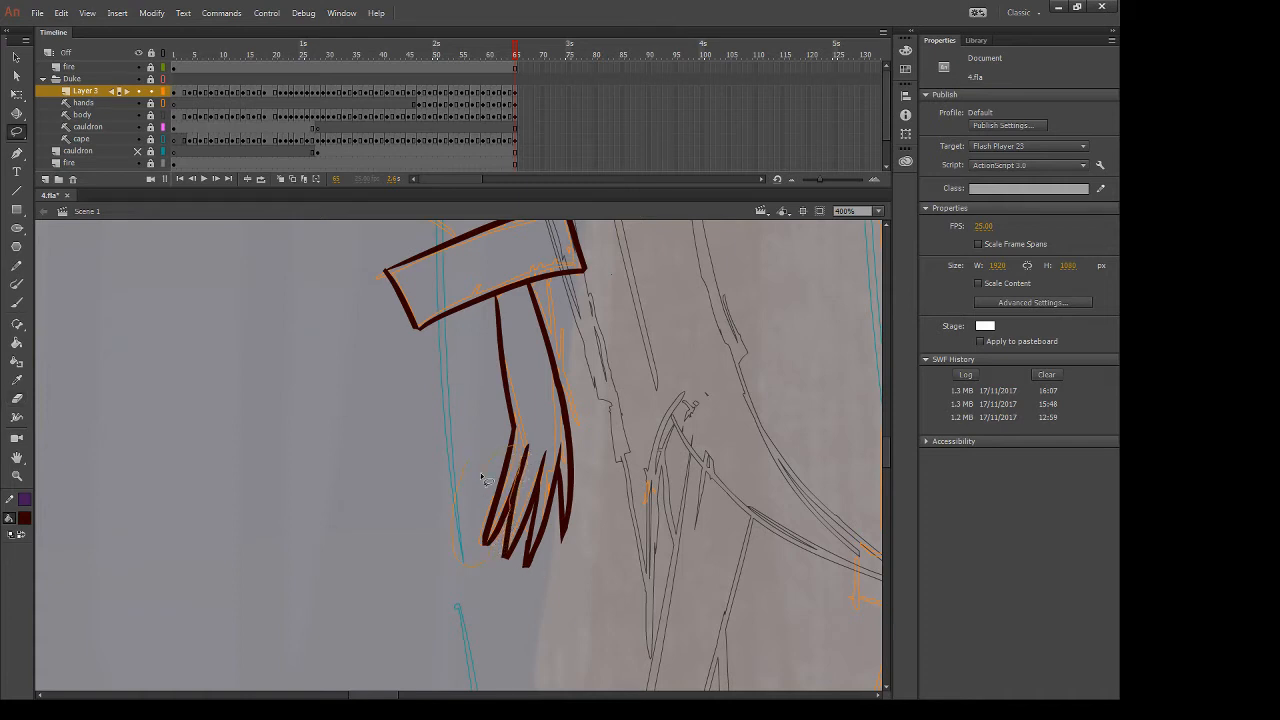
key("q")
mouse_move(483, 479)
left_mouse_down()
mouse_move(497, 556)
mouse_move(506, 538)
left_mouse_up()
left_click(640, 390)
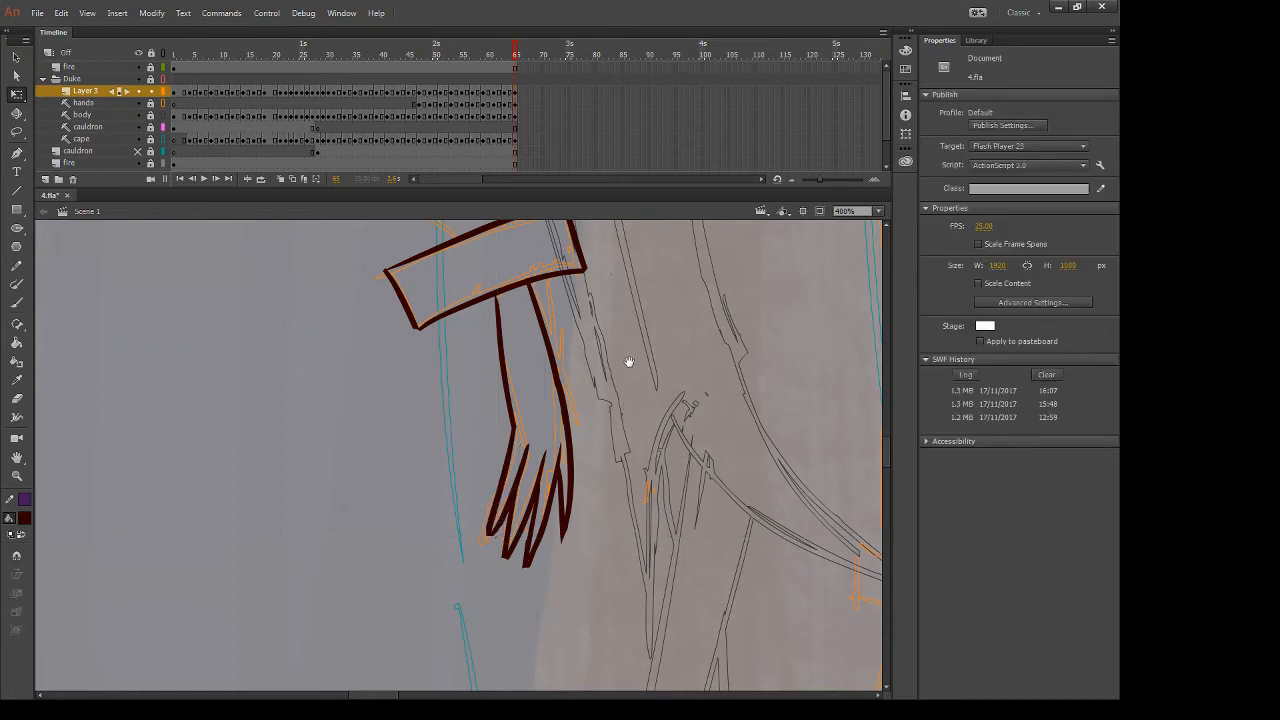
Draw the four edges of the other arm's cuff over the sketch on frame 65
left_click_drag(628, 361, 595, 494)
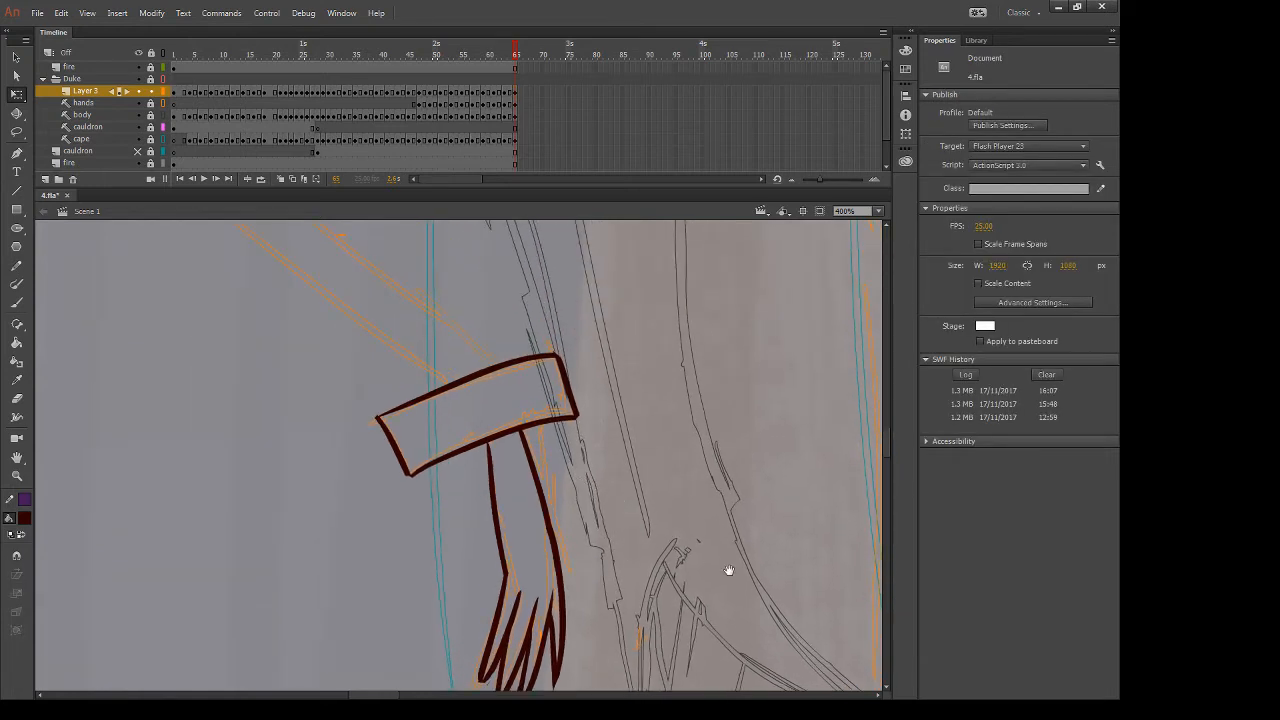
left_click_drag(729, 570, 506, 337)
left_click_drag(700, 540, 667, 503)
key("b")
left_click_drag(520, 378, 510, 468)
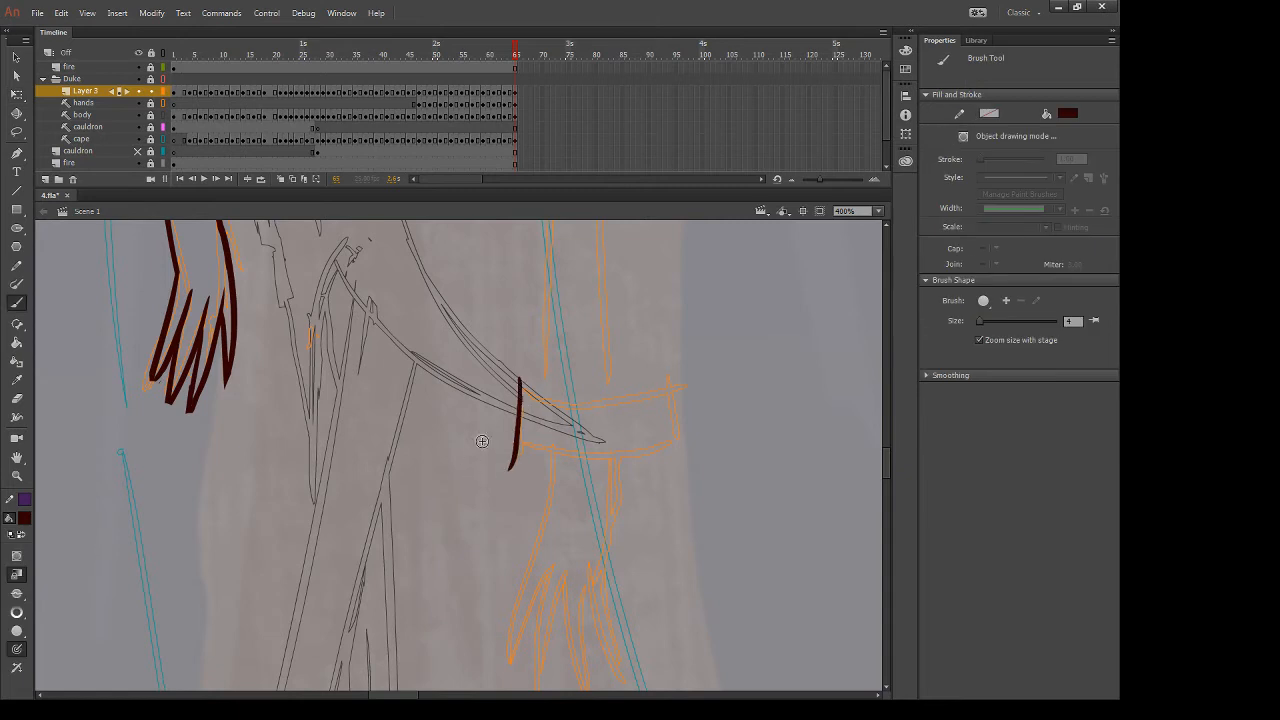
left_click_drag(553, 396, 686, 382)
key("ctrl+z")
mouse_move(518, 386)
left_mouse_down()
mouse_move(687, 381)
mouse_move(675, 488)
left_mouse_up()
key("ctrl+z")
left_click_drag(667, 369, 679, 452)
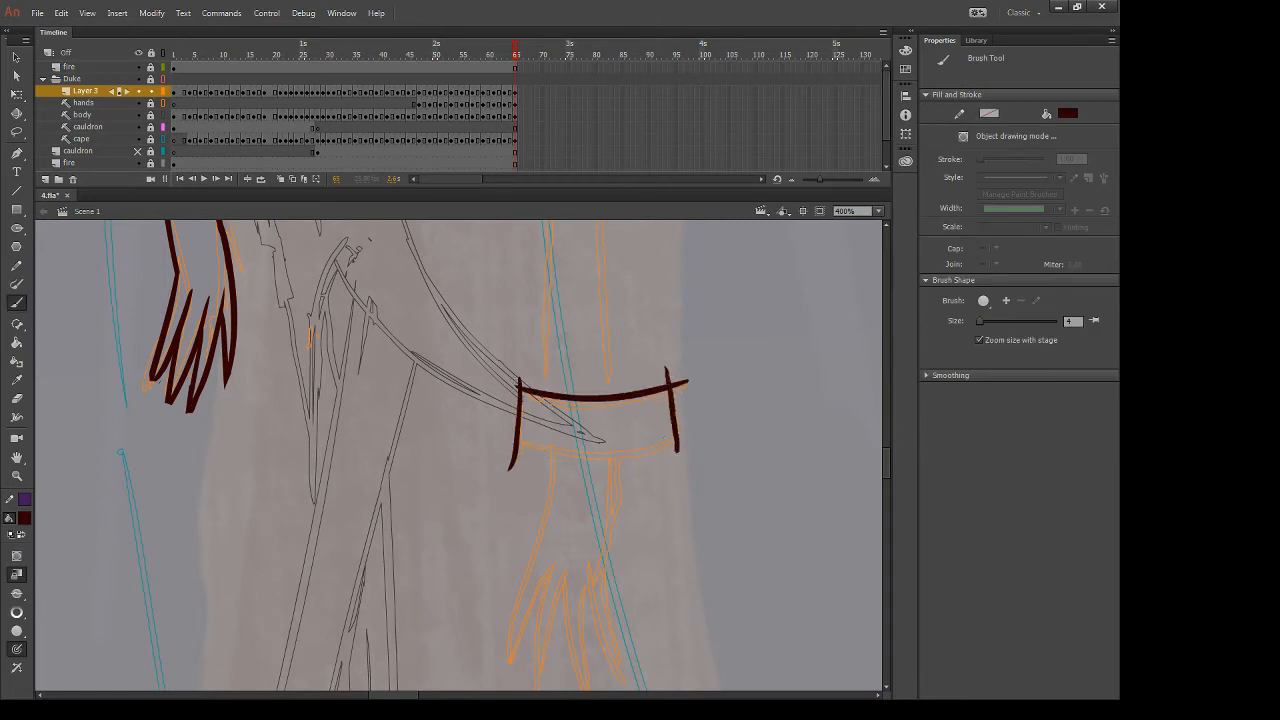
left_click_drag(516, 458, 670, 446)
Erase the overshooting line ends at the corners of the second cuff on frame 65
key("e")
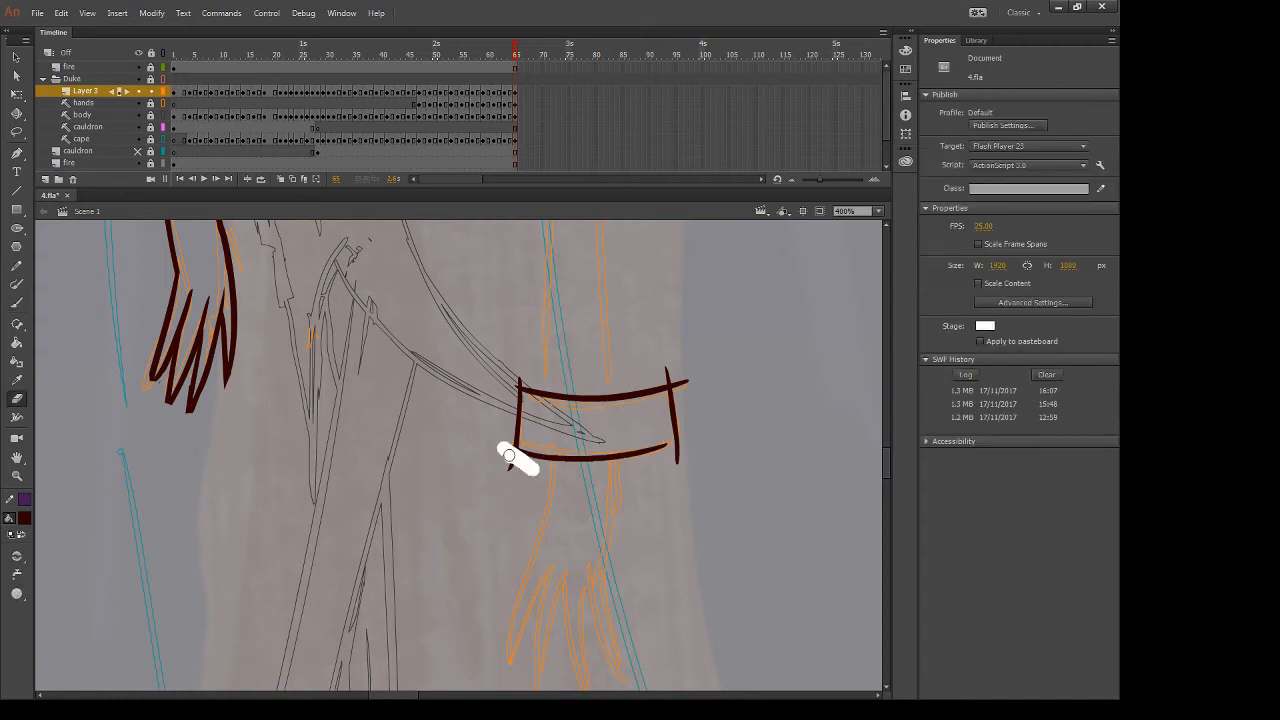
left_click_drag(520, 370, 524, 382)
left_click_drag(676, 374, 685, 389)
mouse_move(692, 436)
left_mouse_down()
mouse_move(674, 464)
mouse_move(671, 445)
mouse_move(647, 455)
left_mouse_up()
Draw the second hand's outer edge from the cuff and the zigzag lines of its first fingers on frame 65
key("b")
scroll(618, 475, "down", 2)
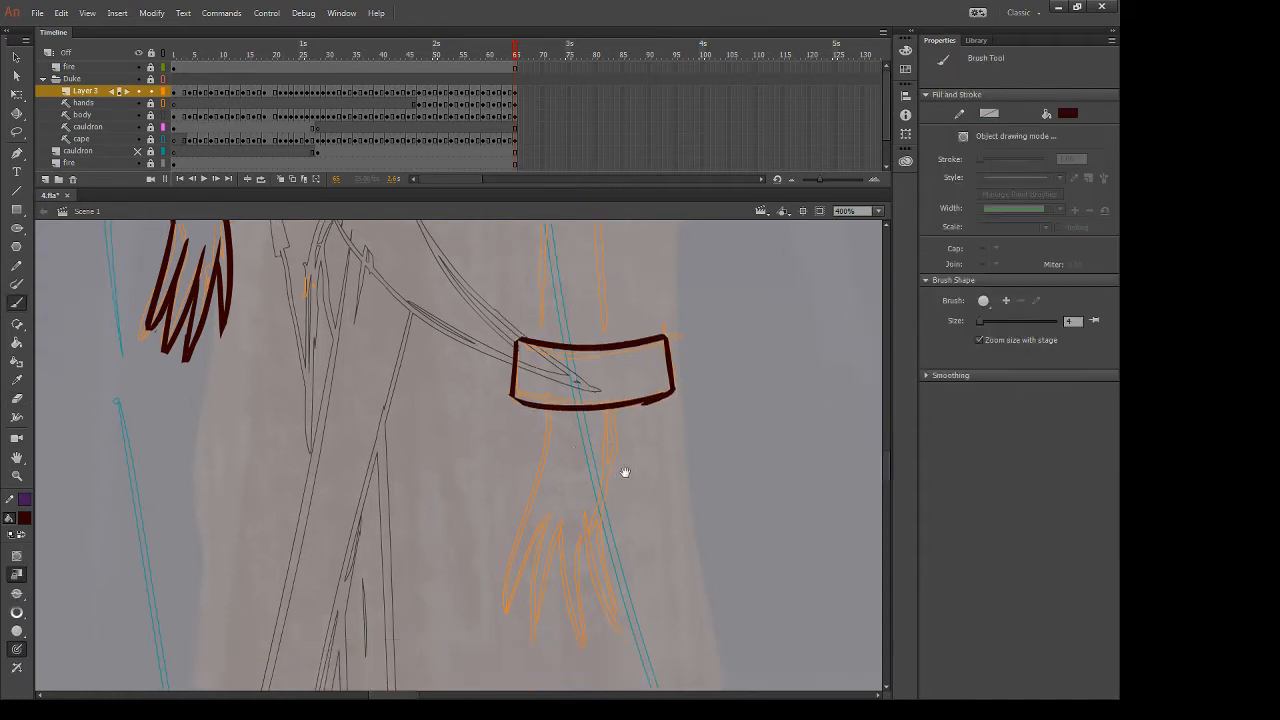
left_click_drag(555, 353, 507, 557)
key("ctrl+z")
mouse_move(555, 355)
left_mouse_down()
mouse_move(500, 558)
mouse_move(519, 500)
mouse_move(557, 465)
left_mouse_up()
key("ctrl+z")
mouse_move(514, 507)
left_mouse_down()
mouse_move(508, 530)
mouse_move(544, 478)
mouse_move(531, 572)
mouse_move(564, 478)
mouse_move(585, 590)
left_mouse_up()
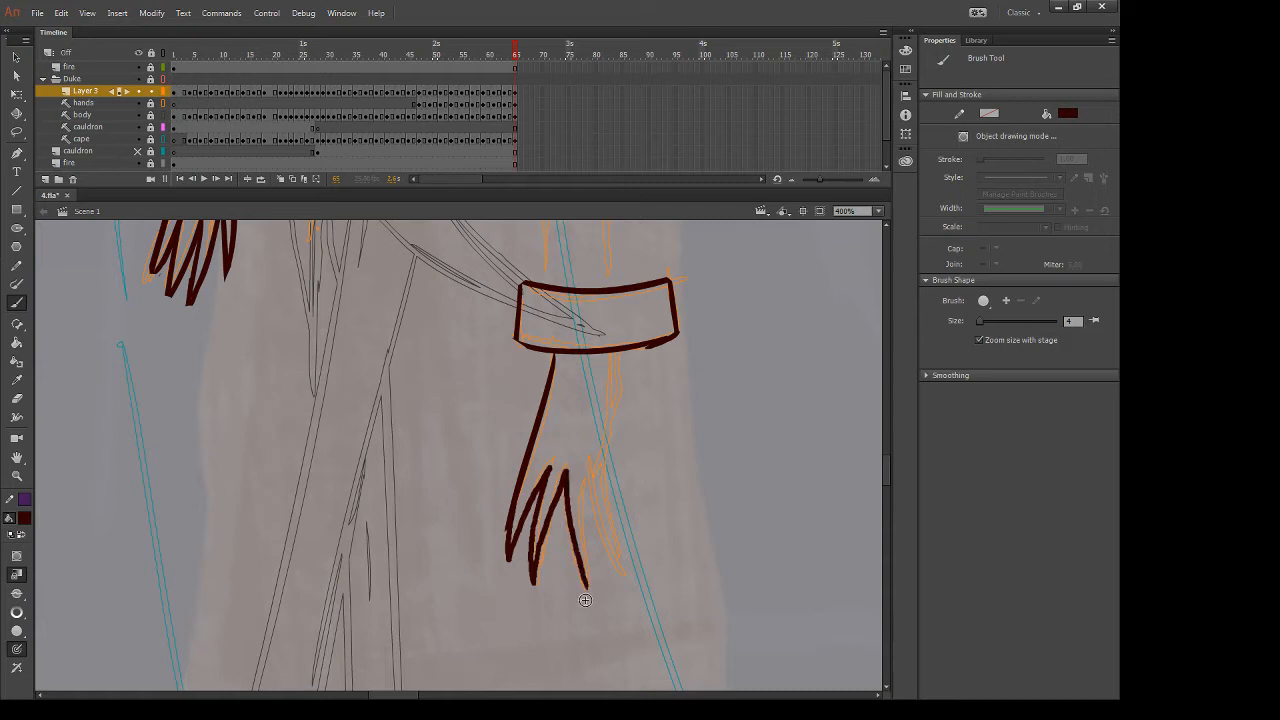
Draw the second hand's last finger and its remaining edge up to the cuff on frame 65
mouse_move(587, 478)
left_mouse_down()
mouse_move(586, 587)
mouse_move(620, 570)
left_mouse_up()
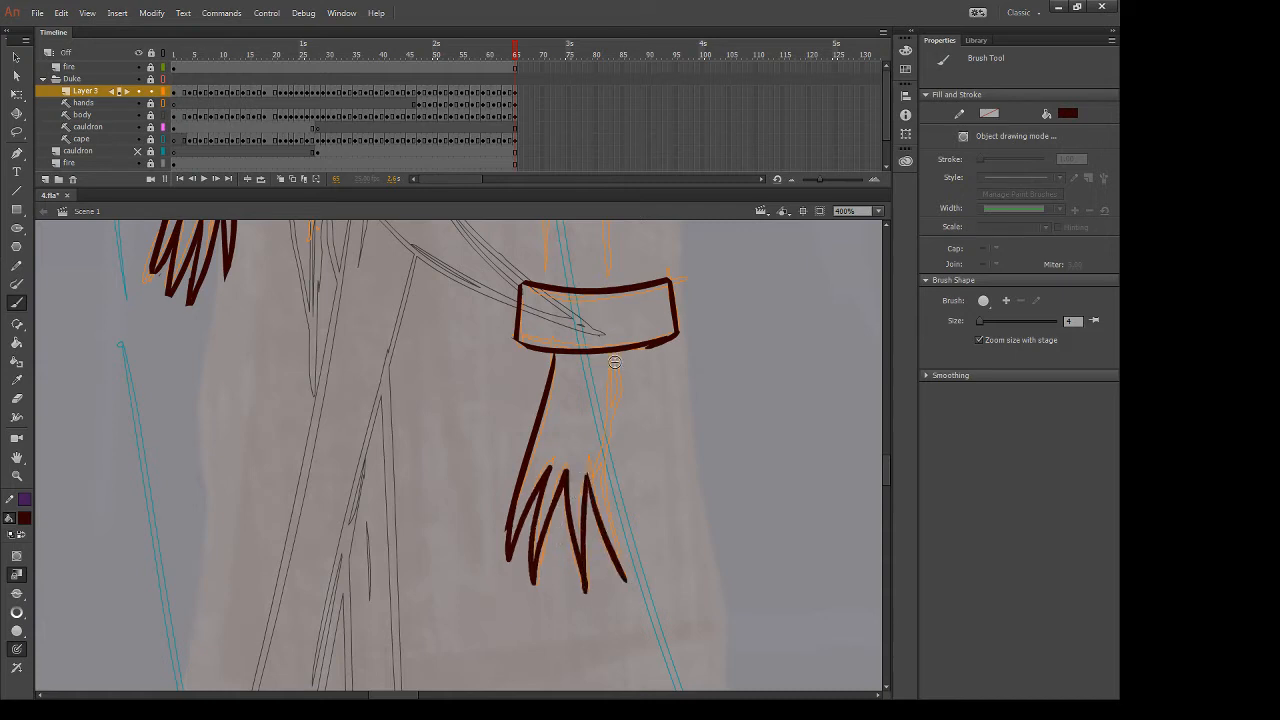
left_click_drag(614, 362, 596, 512)
key("ctrl+z")
mouse_move(617, 350)
left_mouse_down()
mouse_move(602, 455)
mouse_move(624, 588)
left_mouse_up()
key("ctrl+z")
left_click_drag(601, 450, 622, 602)
key("ctrl+z")
mouse_move(601, 451)
left_mouse_down()
mouse_move(624, 605)
mouse_move(586, 591)
mouse_move(619, 594)
mouse_move(625, 612)
left_mouse_up()
key("e")
key("comma")
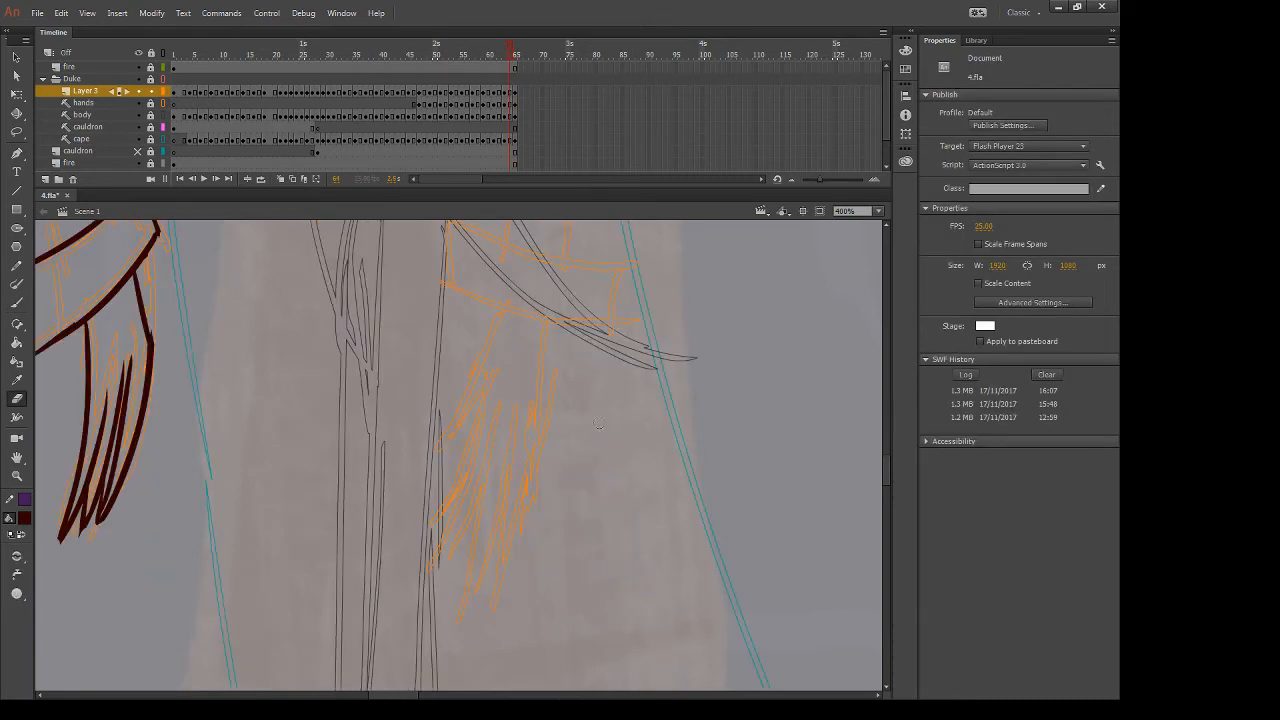
Draw the four edges of the second arm's cuff over the sketch on frame 64
left_click_drag(695, 367, 695, 480)
key("b")
left_click_drag(451, 332, 442, 428)
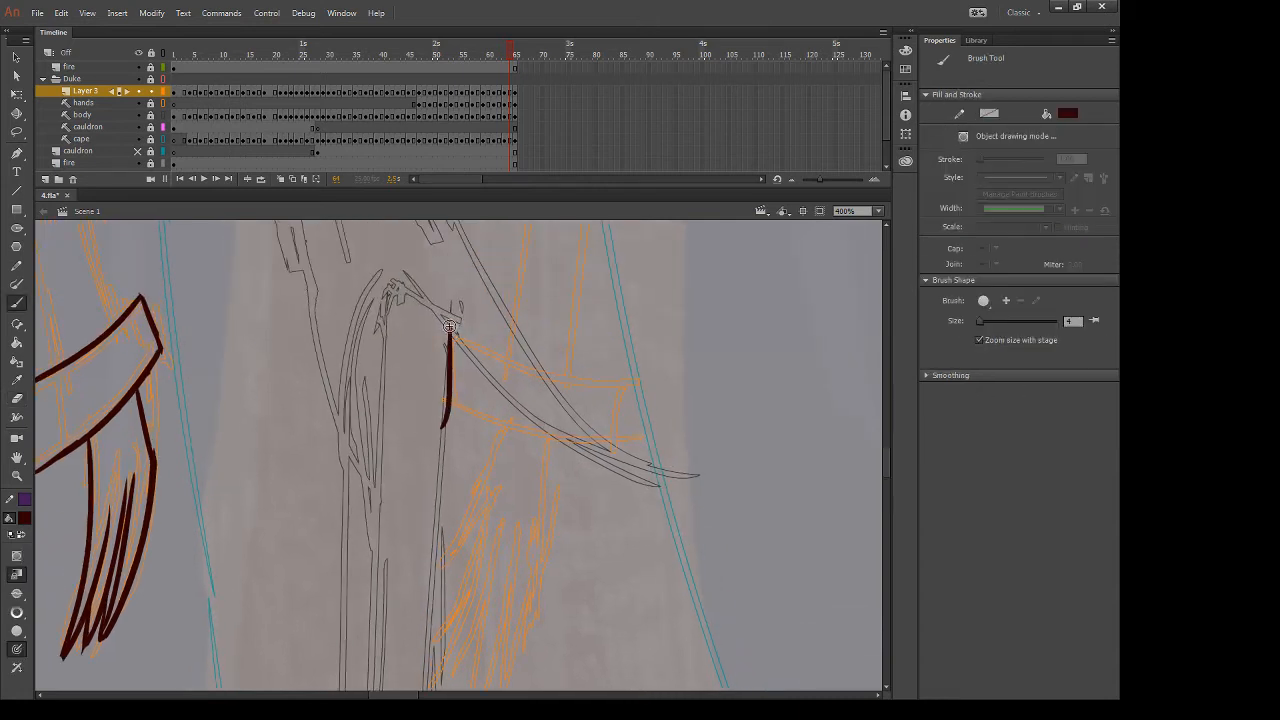
left_click_drag(451, 334, 660, 369)
key("ctrl+z")
left_click_drag(451, 334, 688, 381)
key("ctrl+z")
mouse_move(450, 331)
left_mouse_down()
mouse_move(479, 351)
mouse_move(686, 388)
mouse_move(612, 449)
mouse_move(610, 476)
left_mouse_up()
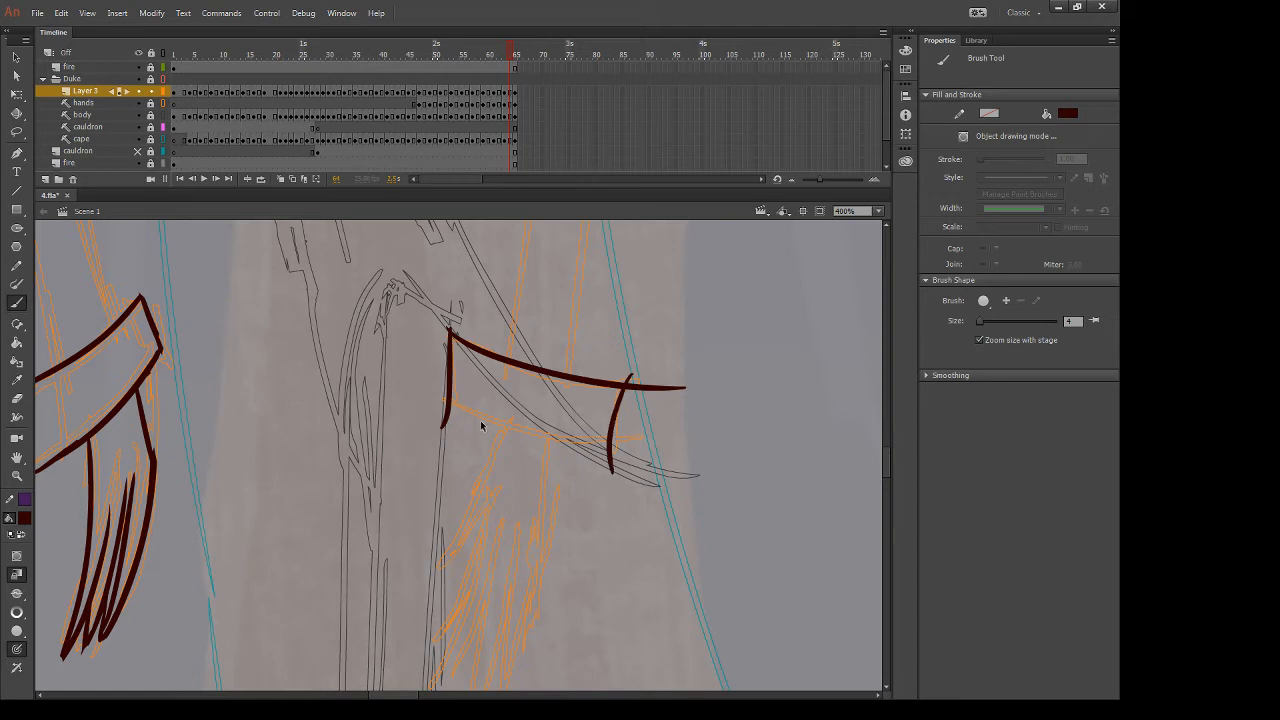
key("ctrl+z")
left_click_drag(628, 370, 610, 466)
mouse_move(452, 400)
left_mouse_down()
mouse_move(612, 442)
mouse_move(592, 482)
mouse_move(626, 440)
mouse_move(606, 451)
left_mouse_up()
Erase the overshooting line ends at the corners of the second cuff on frame 64
key("e")
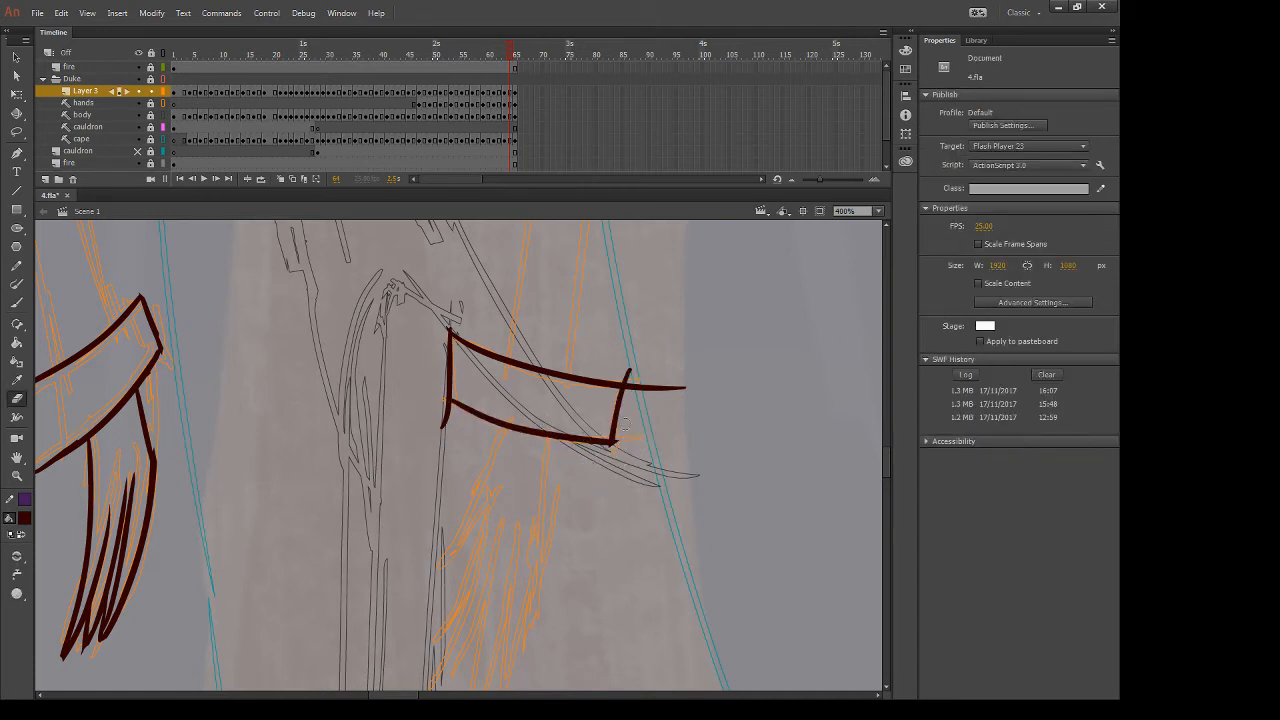
mouse_move(626, 354)
left_mouse_down()
mouse_move(648, 409)
mouse_move(629, 375)
mouse_move(696, 380)
left_mouse_up()
left_click_drag(446, 312, 443, 324)
mouse_move(412, 398)
left_mouse_down()
mouse_move(457, 430)
mouse_move(446, 400)
left_mouse_up()
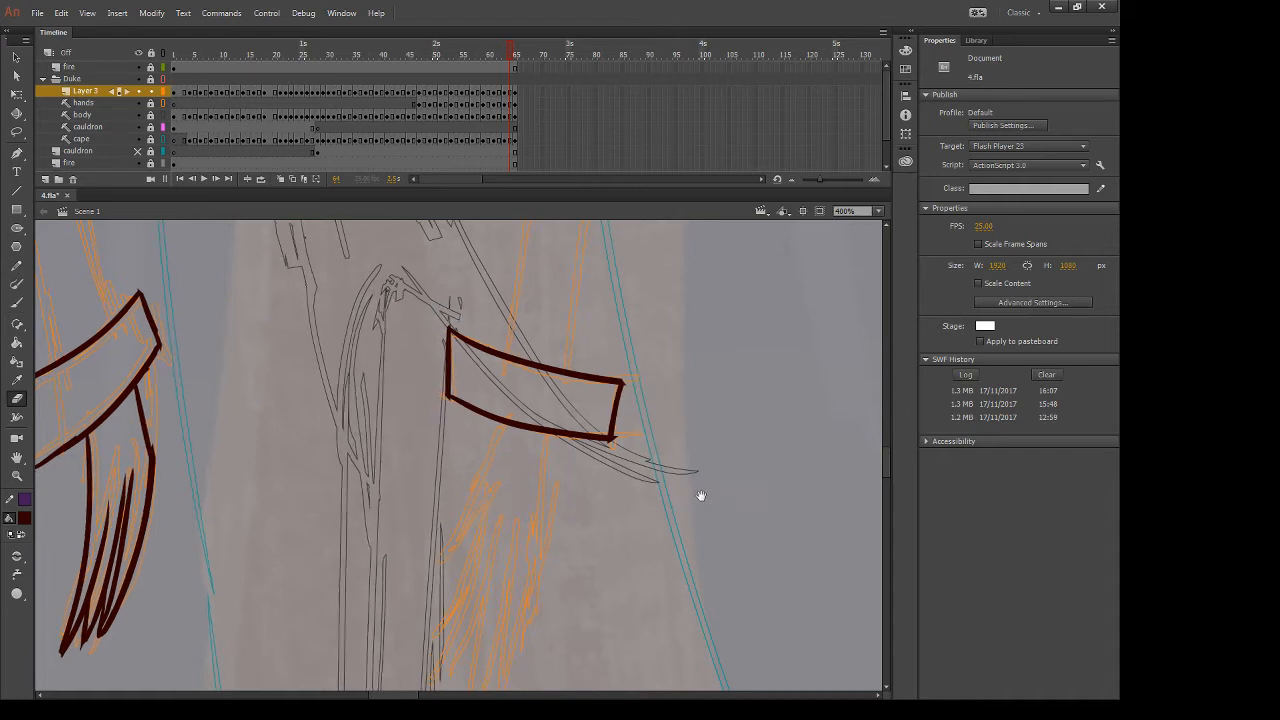
Draw both outer edges of the second hand from the cuff and its short first finger on frame 64
scroll(700, 494, "down", 3)
key("b")
left_click_drag(510, 316, 455, 473)
key("ctrl+z")
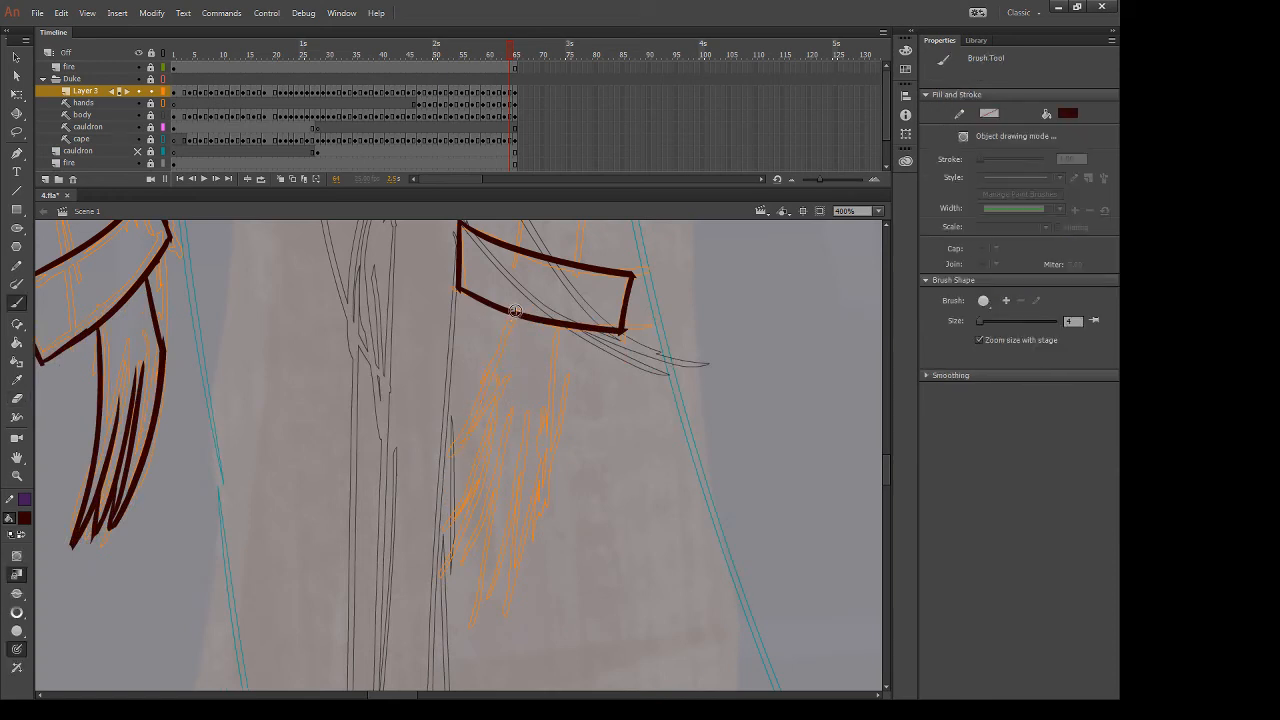
left_click_drag(512, 306, 424, 508)
key("ctrl+z")
left_click_drag(517, 313, 415, 485)
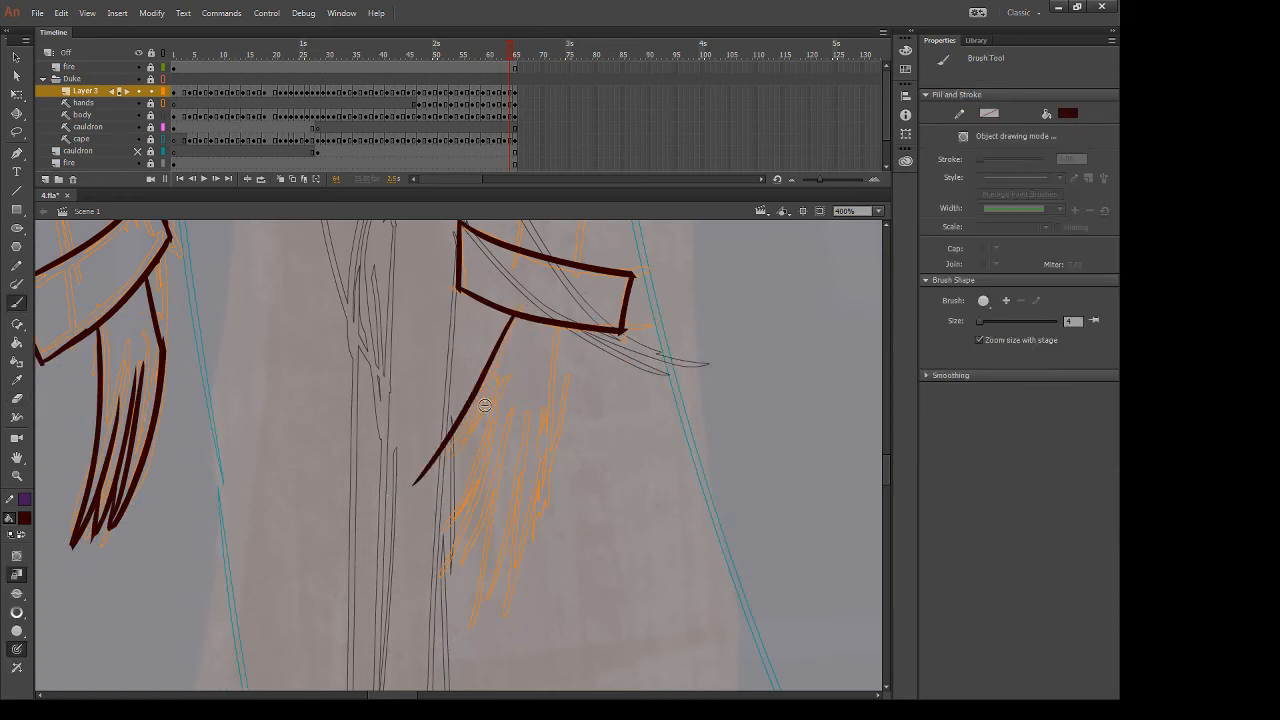
mouse_move(494, 395)
left_mouse_down()
mouse_move(419, 471)
mouse_move(410, 505)
left_mouse_up()
key("e")
key("b")
left_click_drag(558, 330, 483, 612)
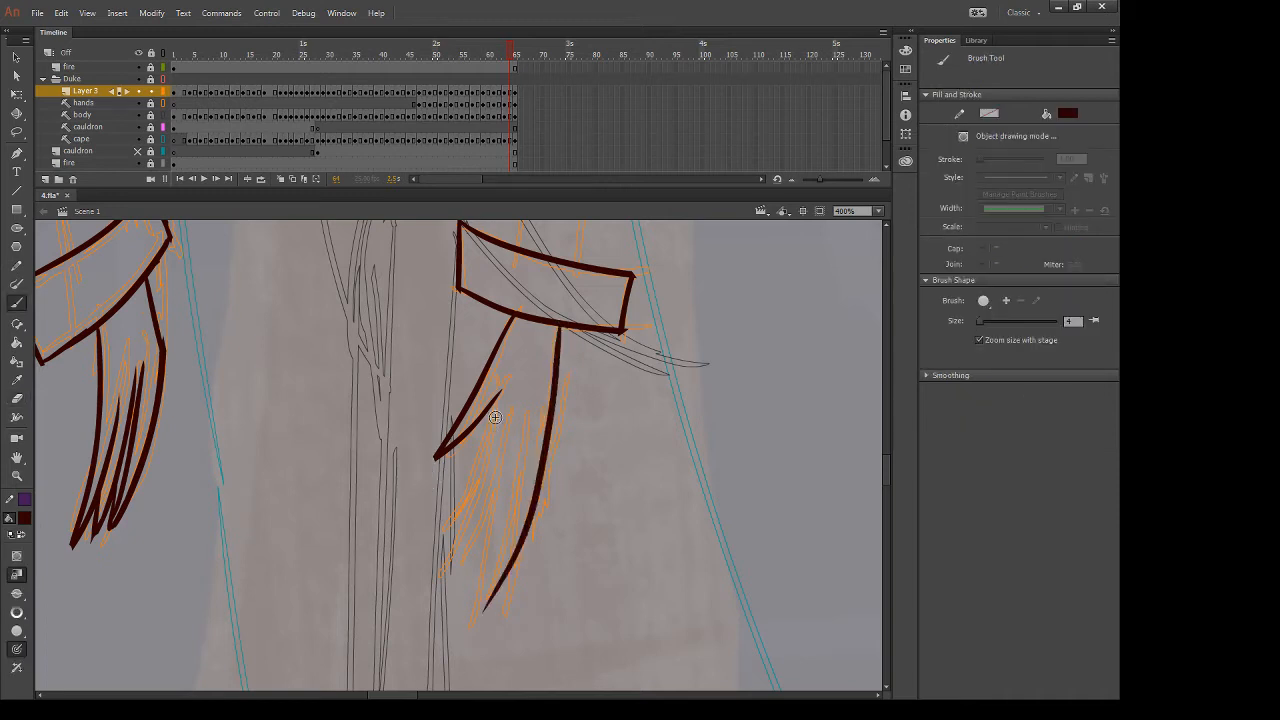
Draw the second hand's next finger below the short one on frame 64 and erase its overshooting tip
left_click_drag(498, 394, 425, 592)
left_click_drag(506, 412, 440, 575)
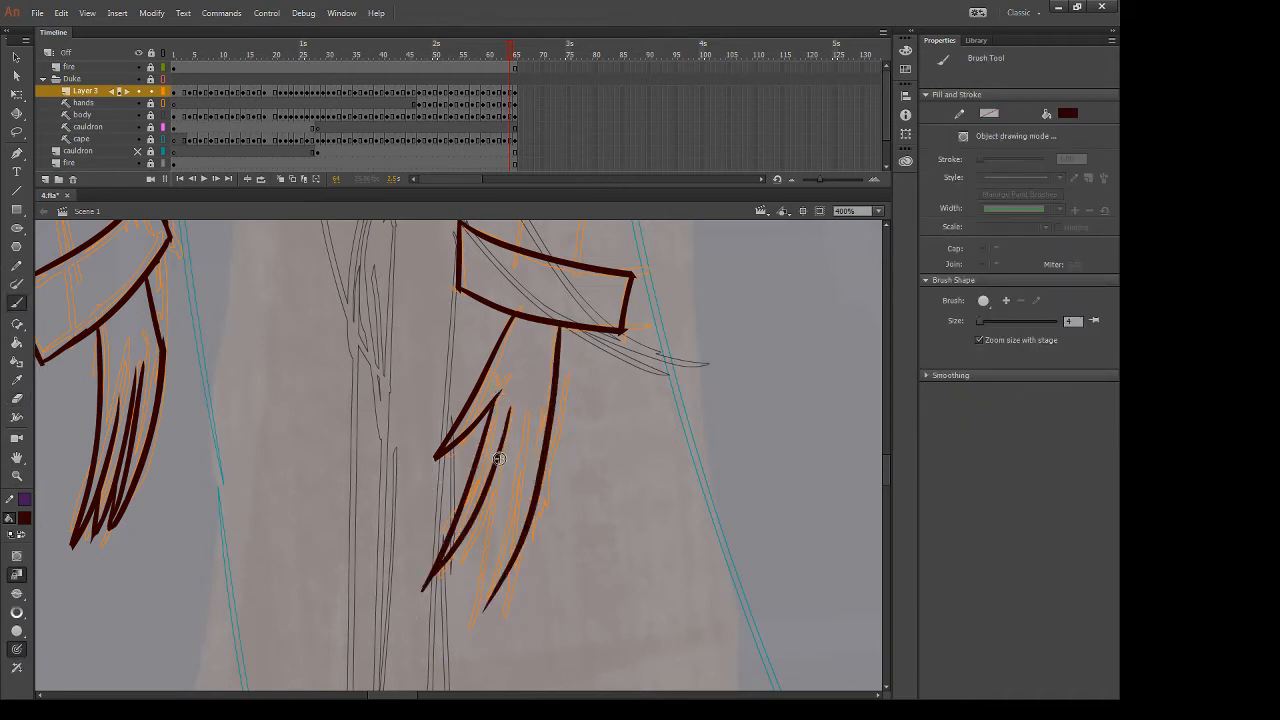
left_click_drag(499, 459, 461, 590)
key("ctrl+z")
mouse_move(490, 483)
left_mouse_down()
mouse_move(460, 597)
mouse_move(417, 593)
left_mouse_up()
key("e")
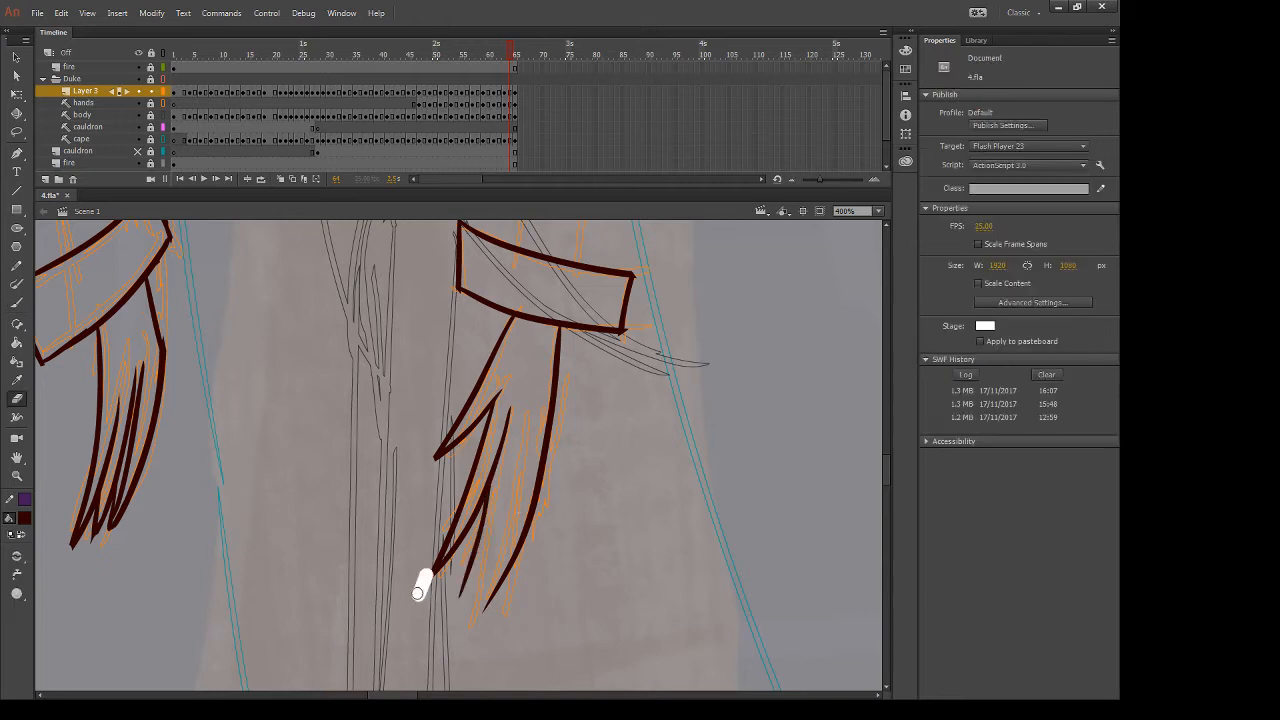
Draw the lines of the second hand's last two fingers down to their tips on frame 64
key("b")
left_click_drag(517, 456, 441, 619)
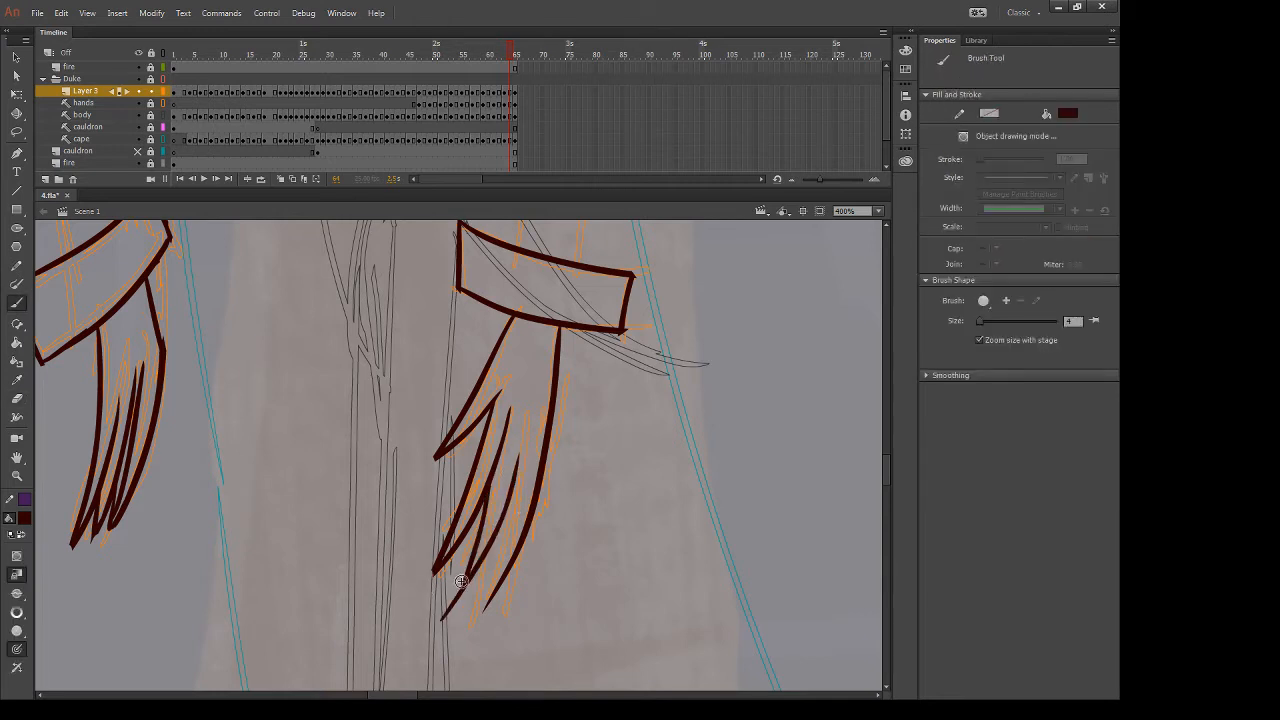
key("ctrl+z")
left_click_drag(473, 553, 447, 625)
key("ctrl+z")
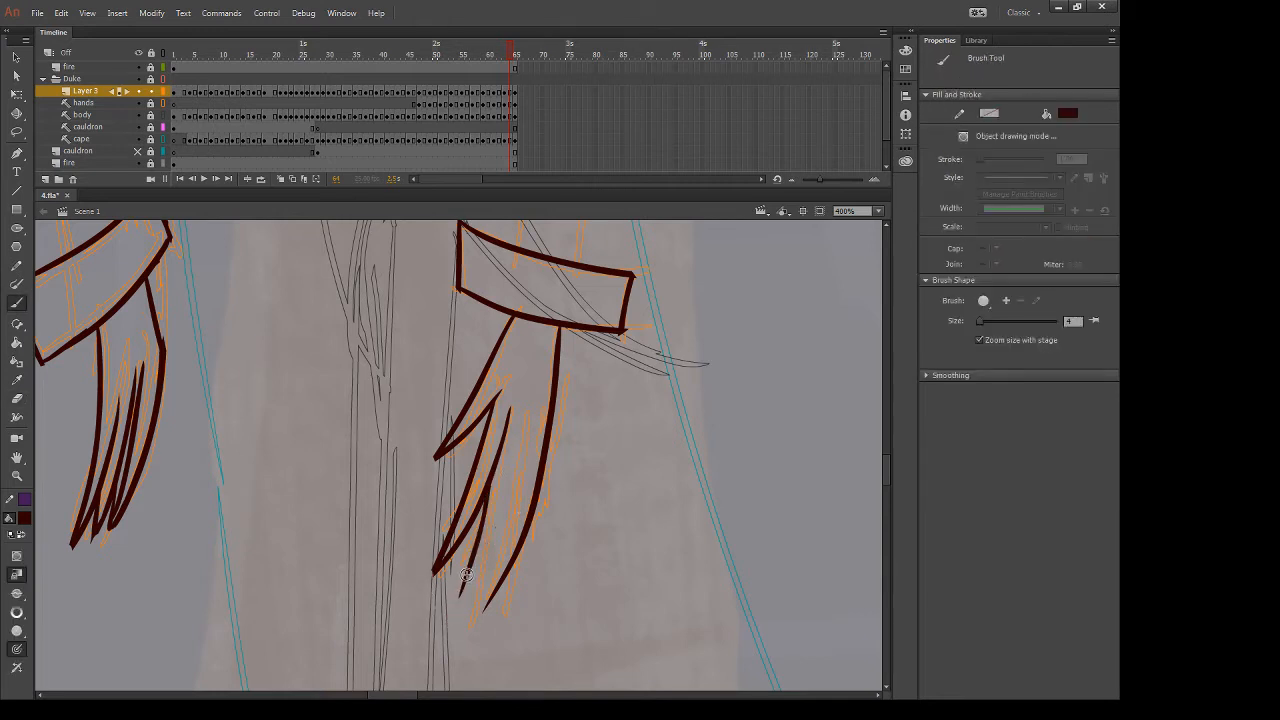
left_click_drag(518, 466, 441, 638)
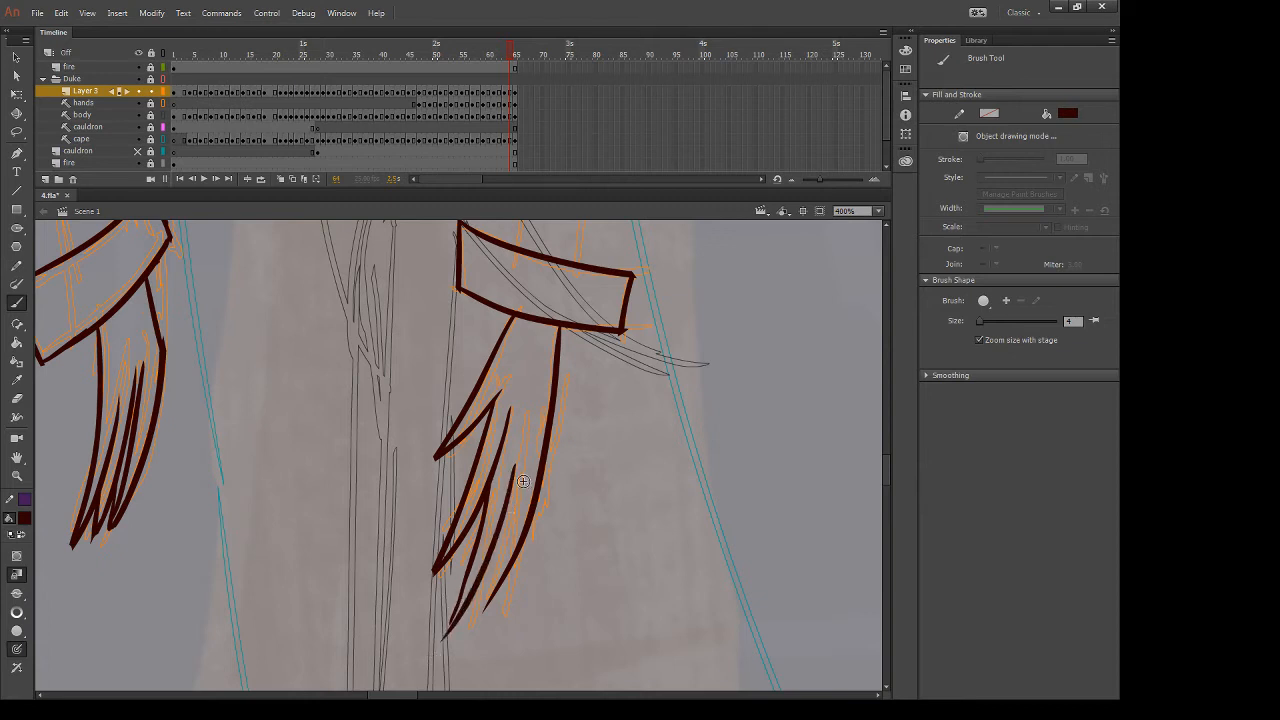
left_click_drag(524, 476, 490, 614)
key("ctrl+z")
left_click_drag(526, 476, 464, 636)
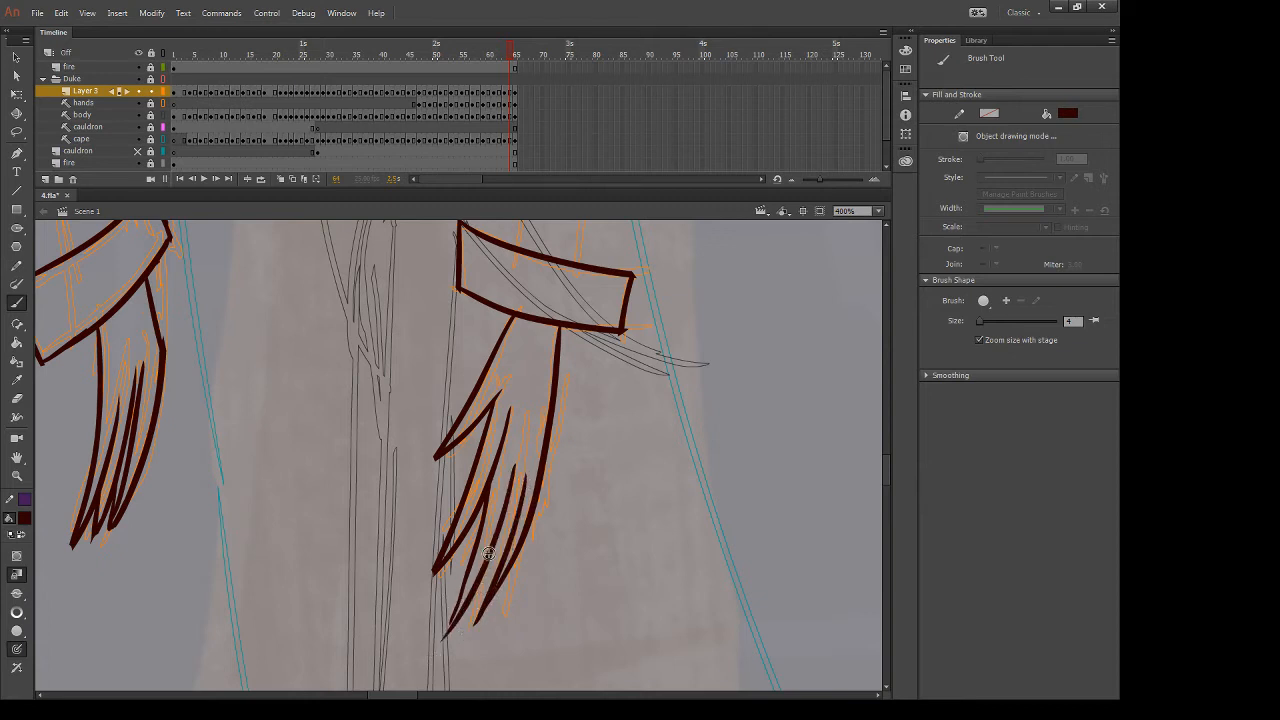
Go to frame 62 and draw the edges of the second arm's cuff over the sketch
left_click_drag(672, 276, 658, 395)
key("comma")
key("comma")
mouse_move(448, 313)
left_mouse_down()
mouse_move(431, 411)
mouse_move(456, 322)
mouse_move(646, 395)
mouse_move(585, 470)
left_mouse_up()
mouse_move(432, 404)
left_mouse_down()
mouse_move(614, 478)
mouse_move(586, 486)
mouse_move(585, 474)
mouse_move(625, 486)
left_mouse_up()
Erase the overshooting line ends at the corners of the second cuff on frame 62
key("e")
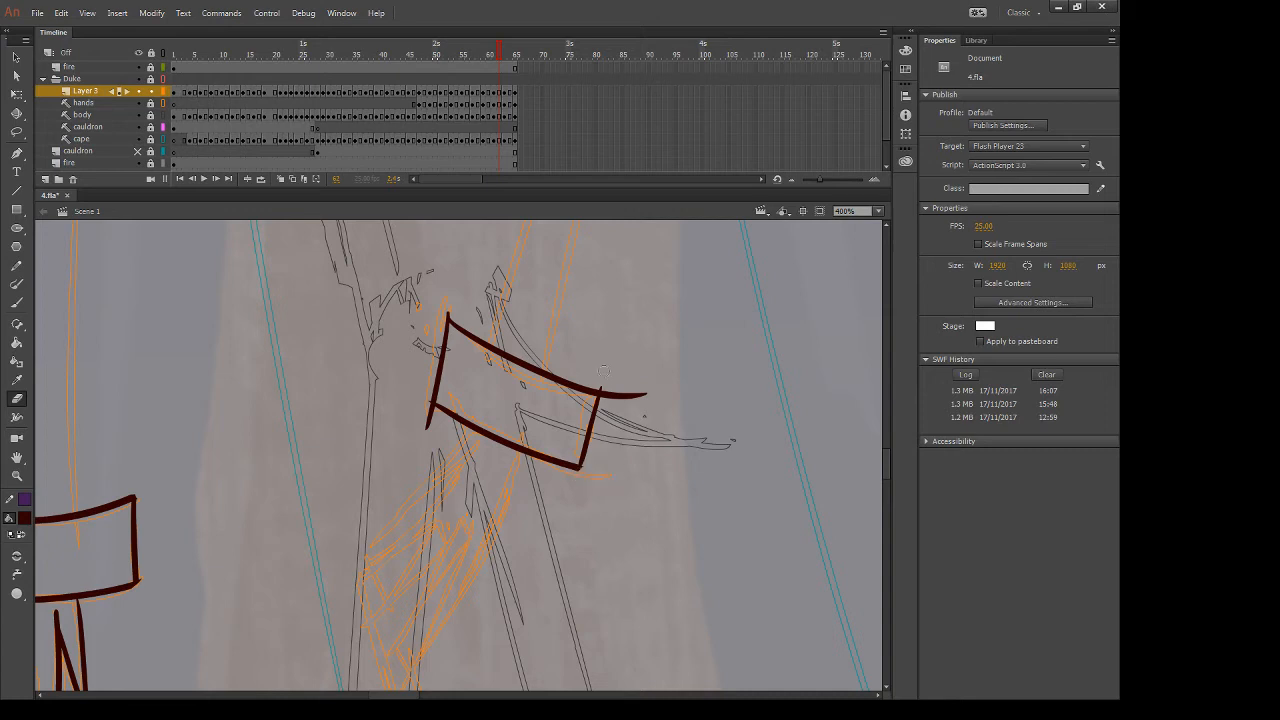
mouse_move(603, 370)
left_mouse_down()
mouse_move(606, 398)
mouse_move(660, 388)
left_mouse_up()
left_click_drag(443, 310, 444, 312)
left_click_drag(423, 402, 418, 437)
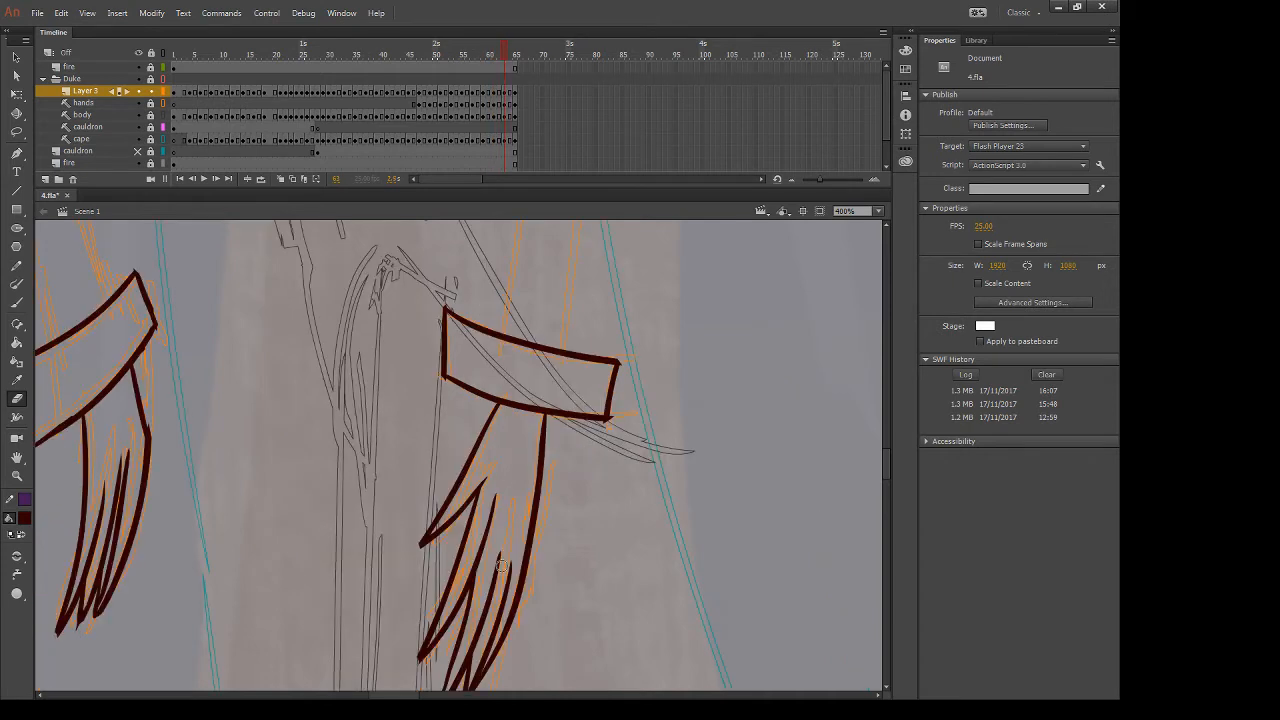
Draw the second hand's upper edge from the cuff and its first finger on frame 62, trimming the fingertip
scroll(560, 557, "down", 2)
key("b")
mouse_move(492, 330)
left_mouse_down()
mouse_move(391, 450)
mouse_move(491, 369)
left_mouse_up()
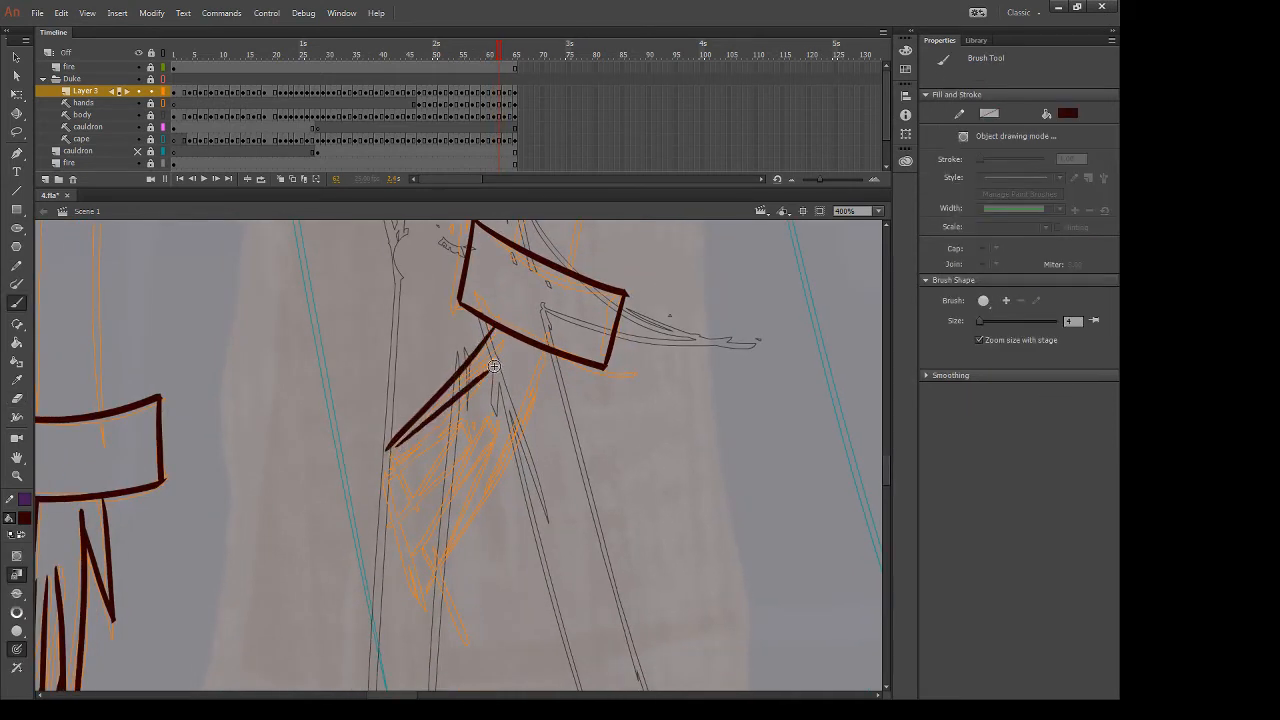
key("ctrl+z")
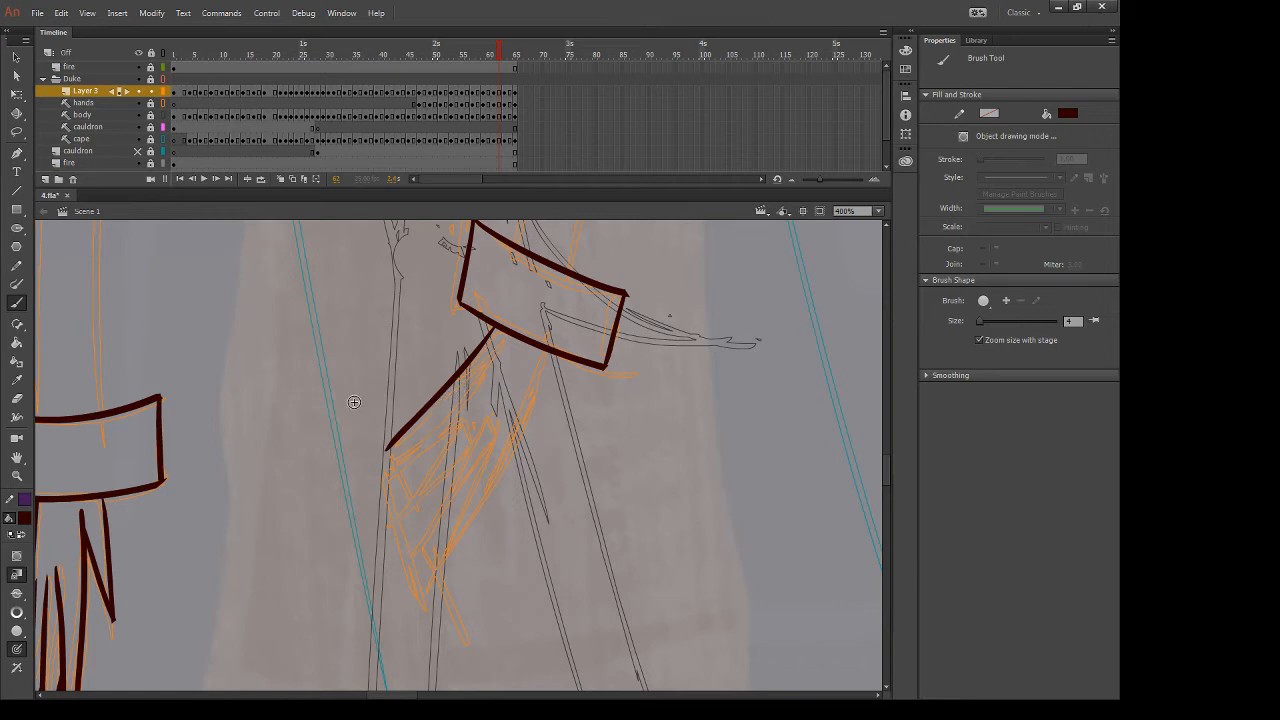
key("e")
key("b")
left_click_drag(390, 447, 498, 382)
key("ctrl+z")
left_click_drag(388, 447, 473, 391)
key("e")
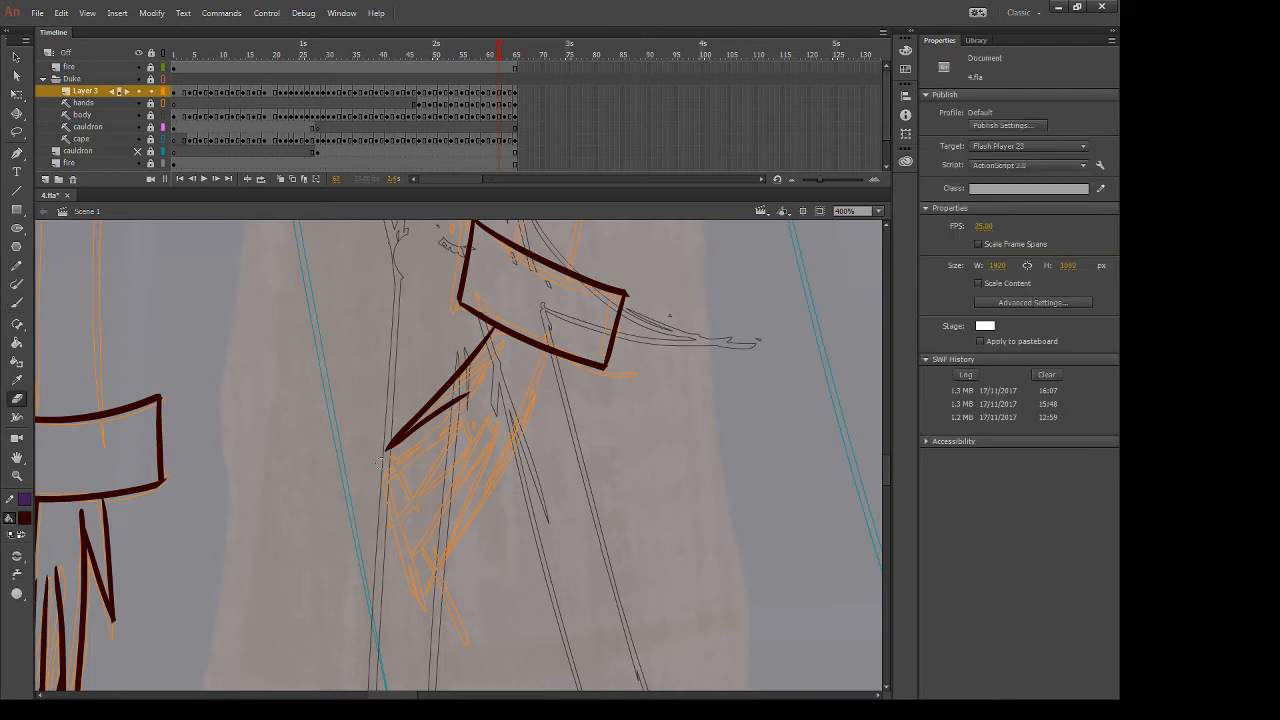
key("b")
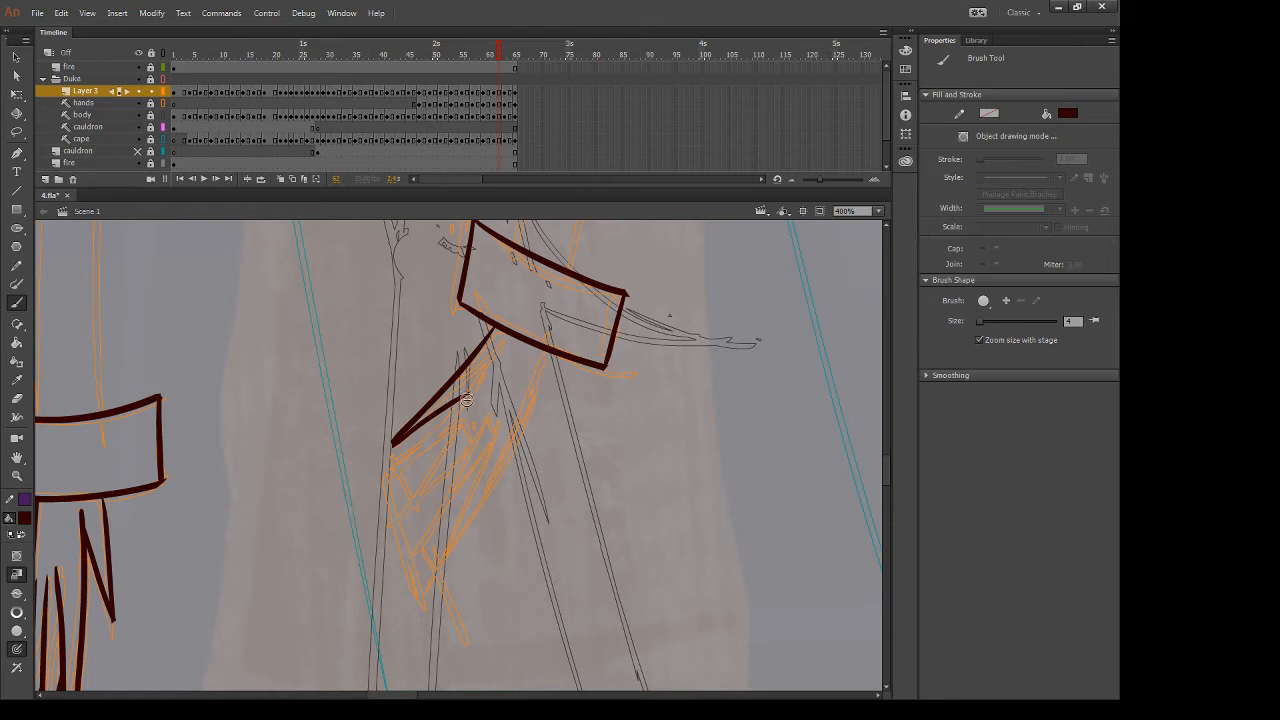
Draw the second hand's second finger on frame 62, trim its tip, and add the upper line of the third finger
left_click_drag(467, 396, 371, 534)
left_click_drag(474, 426, 364, 526)
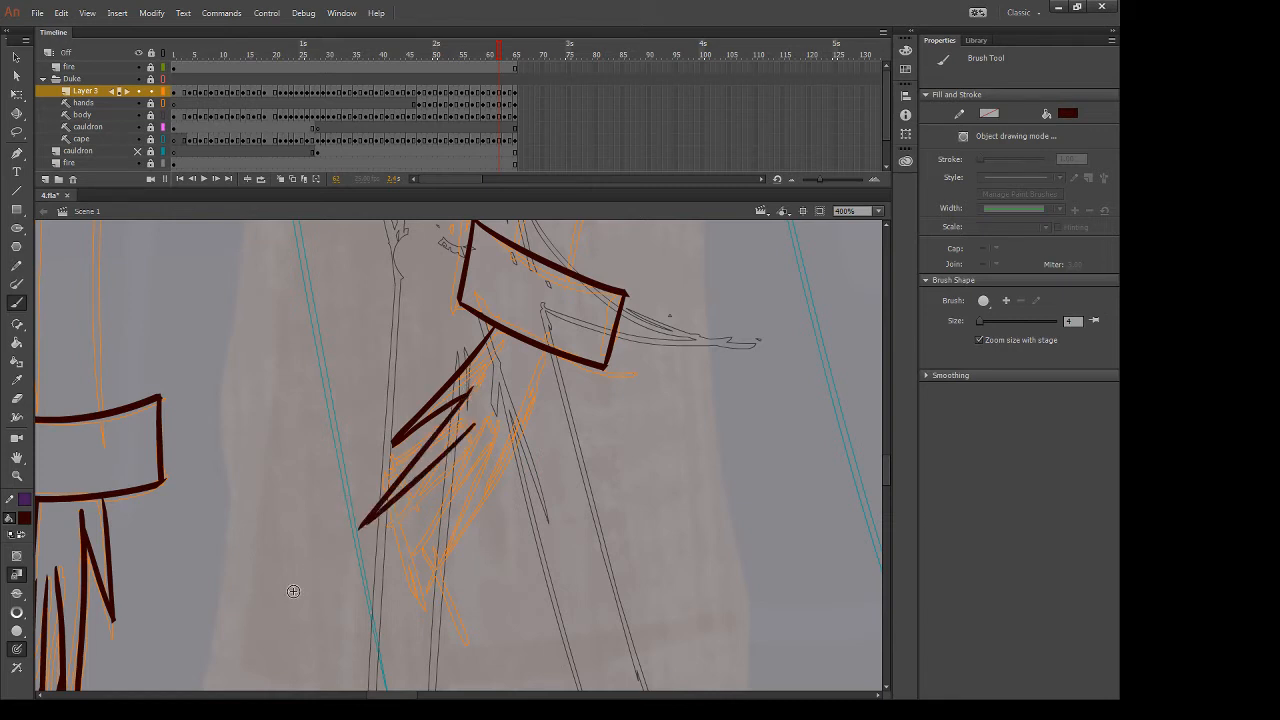
key("e")
left_click_drag(348, 540, 372, 512)
key("b")
left_click_drag(468, 426, 378, 556)
key("ctrl+z")
left_click_drag(474, 428, 372, 556)
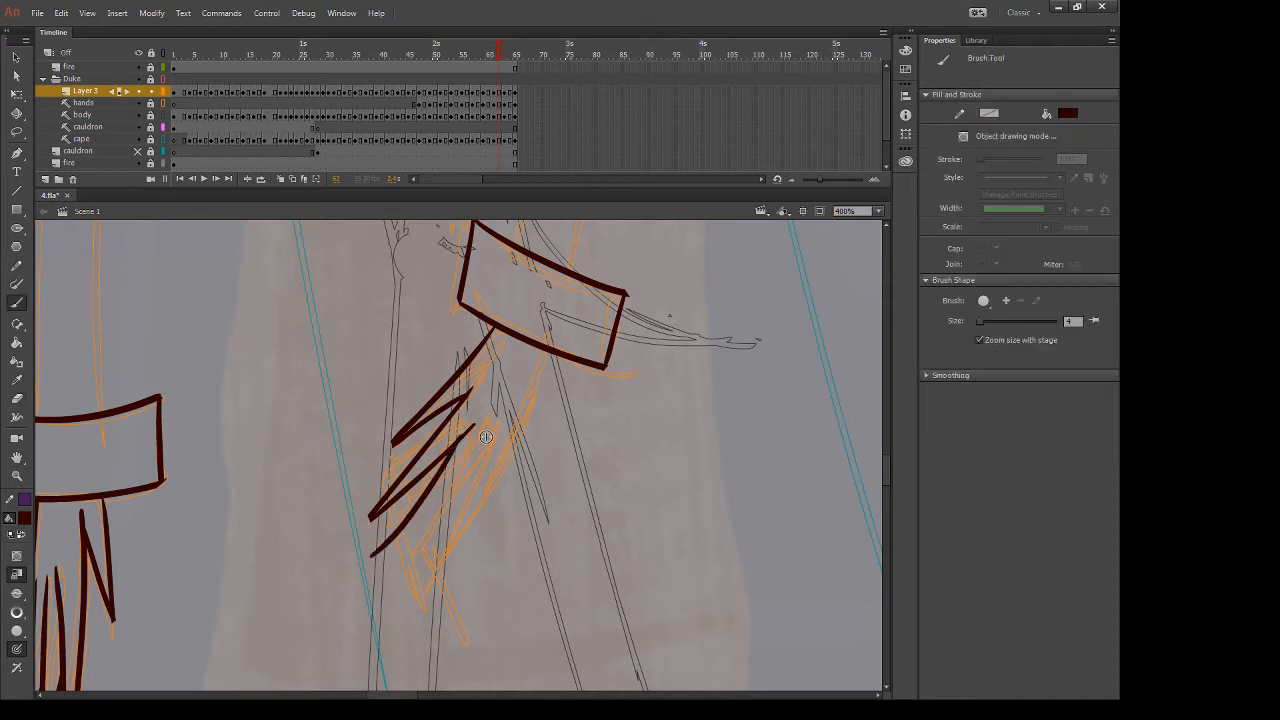
Close the second hand's third finger and start the fourth on frame 62, erasing the overshooting tips
left_click_drag(486, 437, 359, 561)
key("ctrl+z")
left_click_drag(483, 446, 370, 560)
key("ctrl+z")
left_click_drag(488, 448, 364, 562)
mouse_move(480, 454)
left_mouse_down()
mouse_move(406, 586)
mouse_move(371, 550)
left_mouse_up()
key("e")
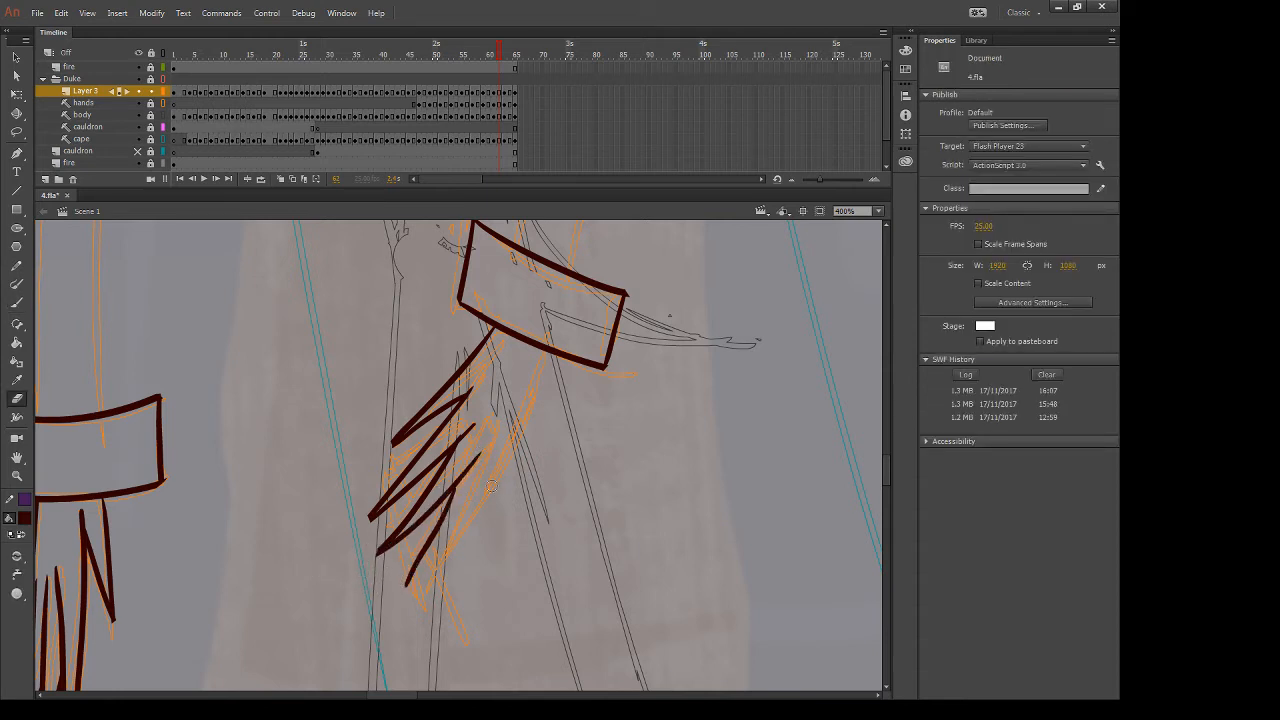
Draw the second hand's outer edge from the cuff and its last finger on frame 62
key("b")
left_click_drag(549, 352, 463, 565)
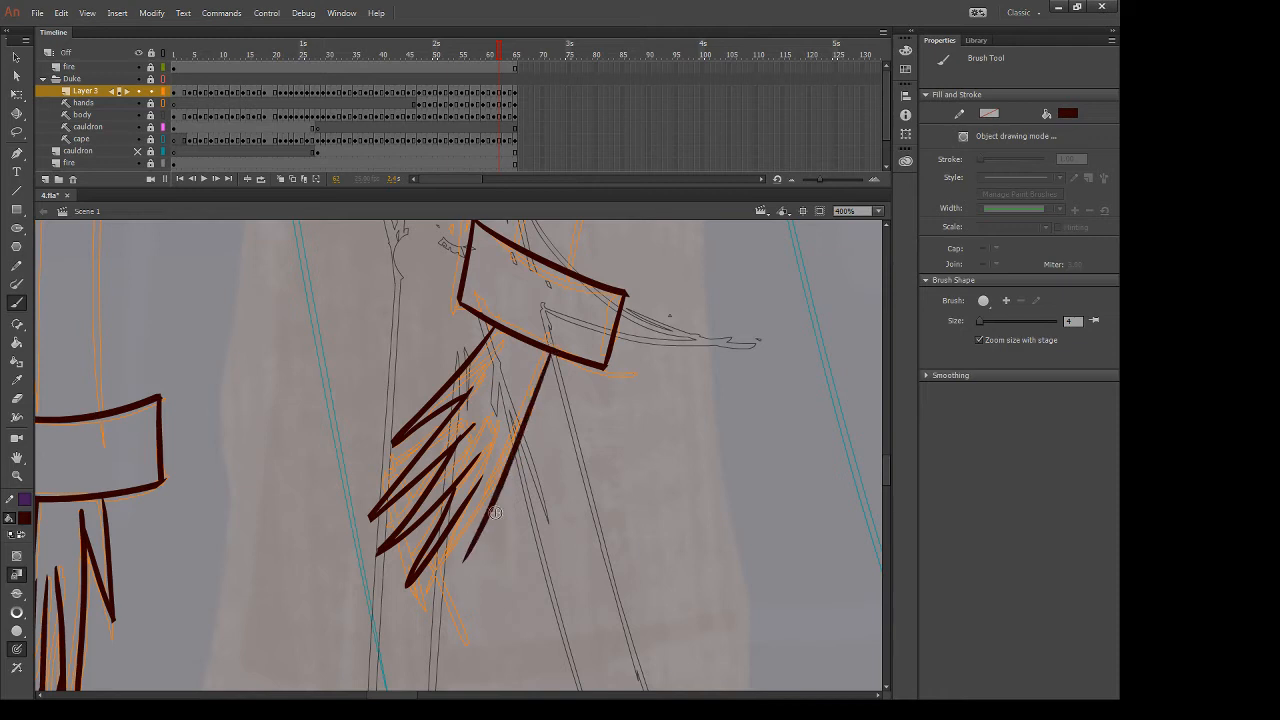
key("ctrl+z")
left_click_drag(546, 352, 443, 572)
left_click_drag(475, 487, 442, 573)
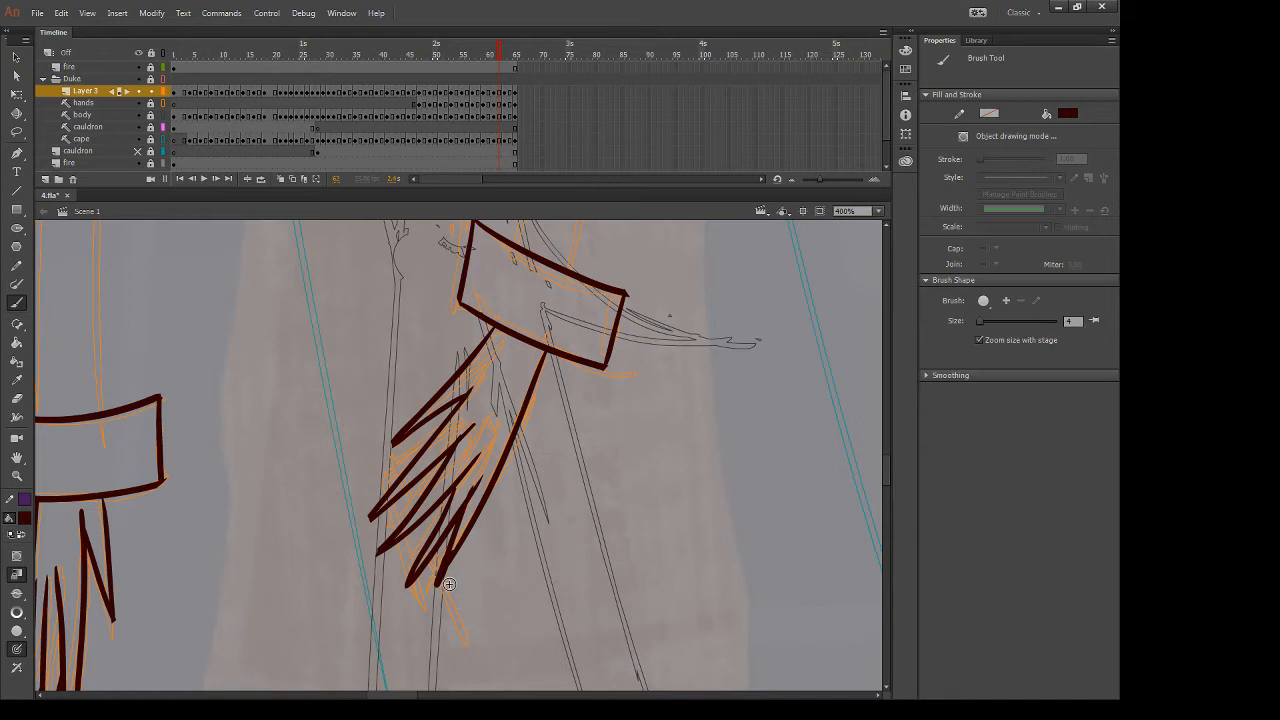
left_click_drag(482, 562, 530, 586)
key("ctrl+z")
key("e")
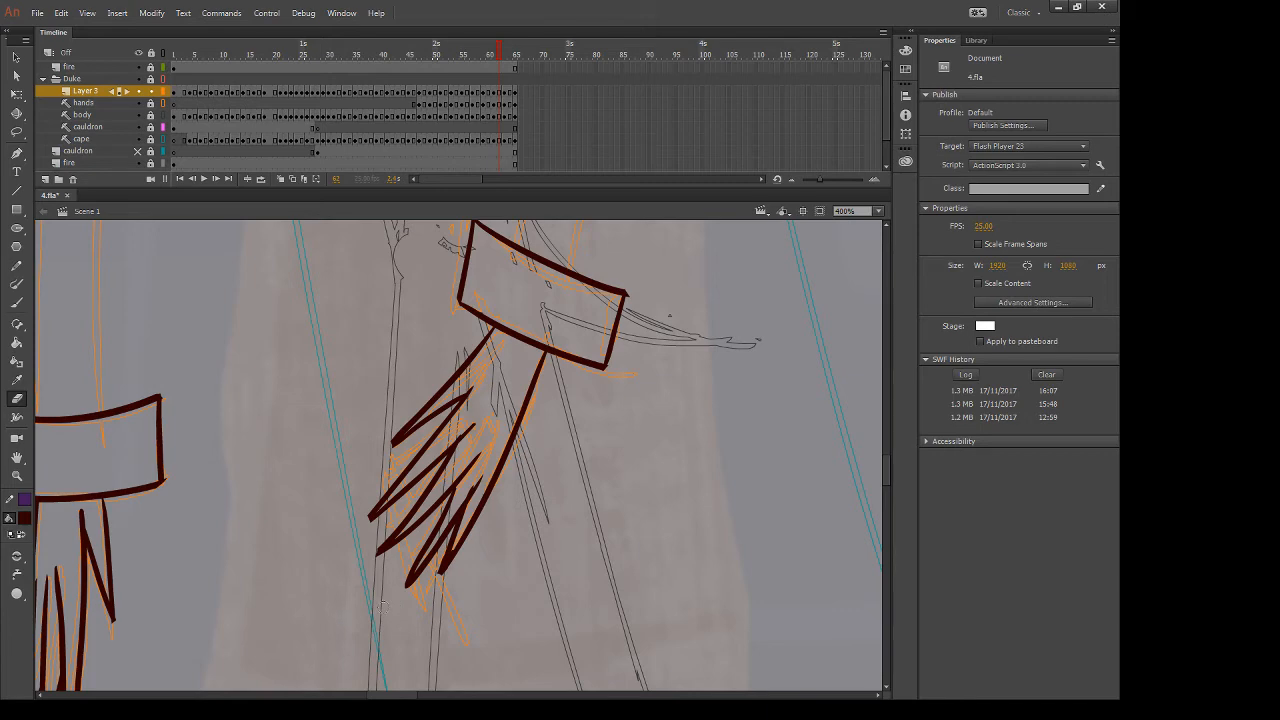
Go to frame 60 and draw the four edges of the second arm's tilted cuff over the sketch
key("comma")
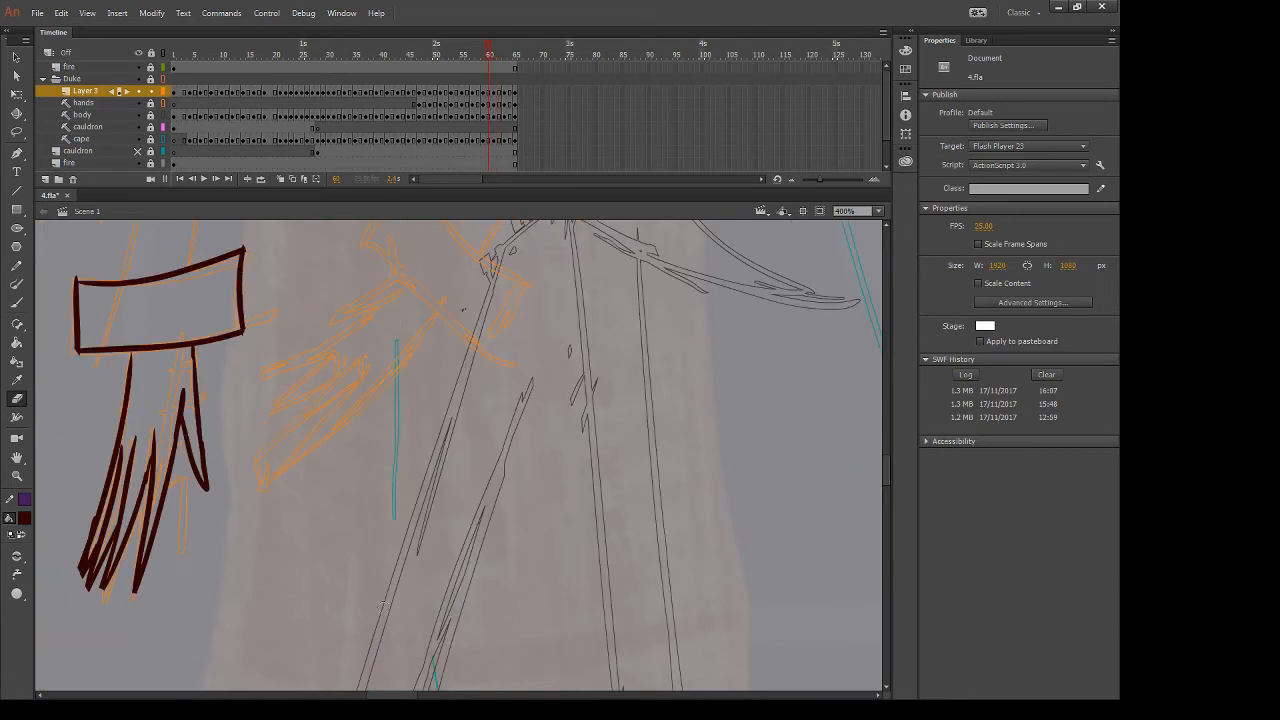
left_click_drag(671, 308, 693, 462)
key("b")
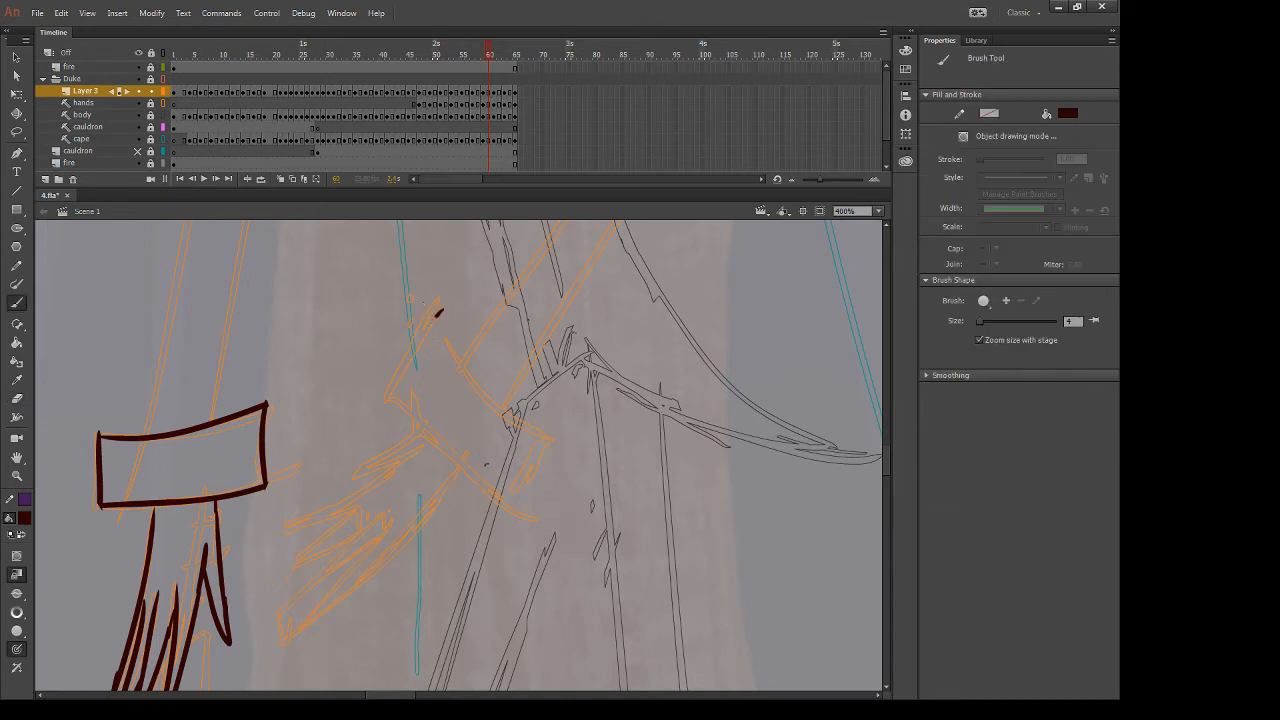
mouse_move(437, 314)
left_mouse_down()
mouse_move(380, 404)
mouse_move(610, 452)
left_mouse_up()
key("ctrl+z")
left_click_drag(437, 318, 570, 460)
key("ctrl+z")
left_click_drag(434, 316, 584, 458)
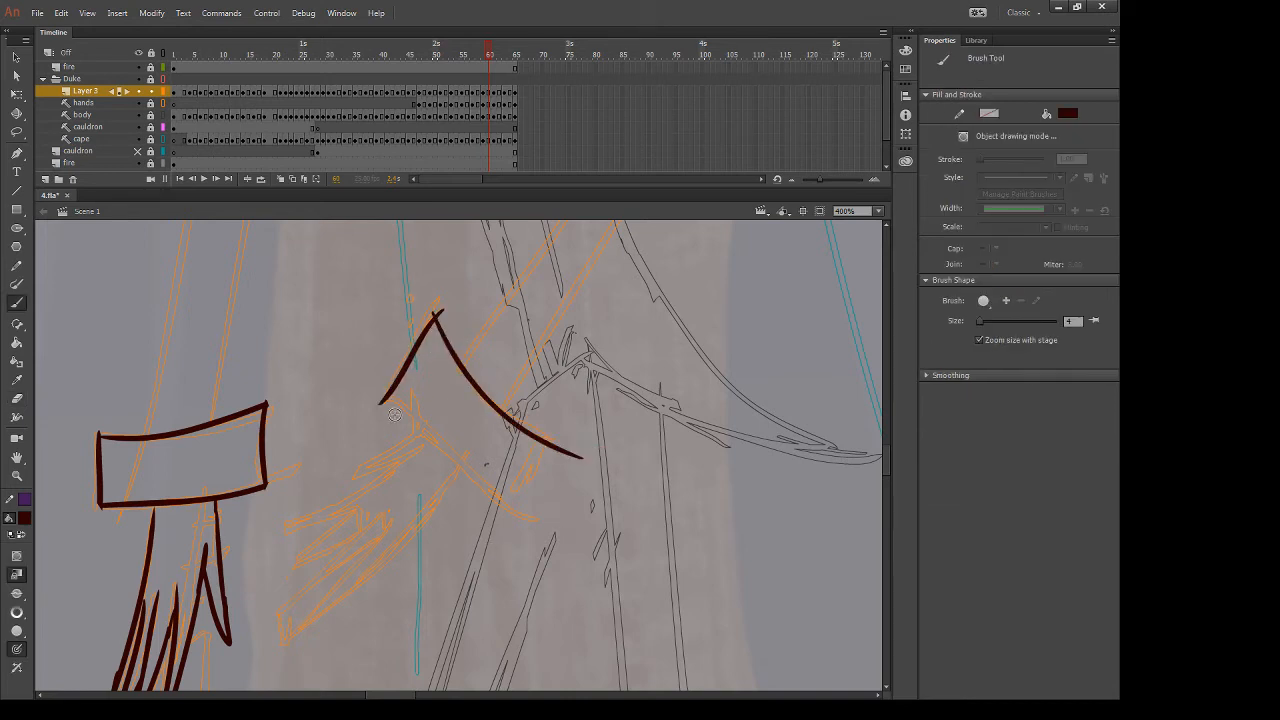
left_click_drag(390, 400, 535, 528)
left_click_drag(551, 427, 495, 528)
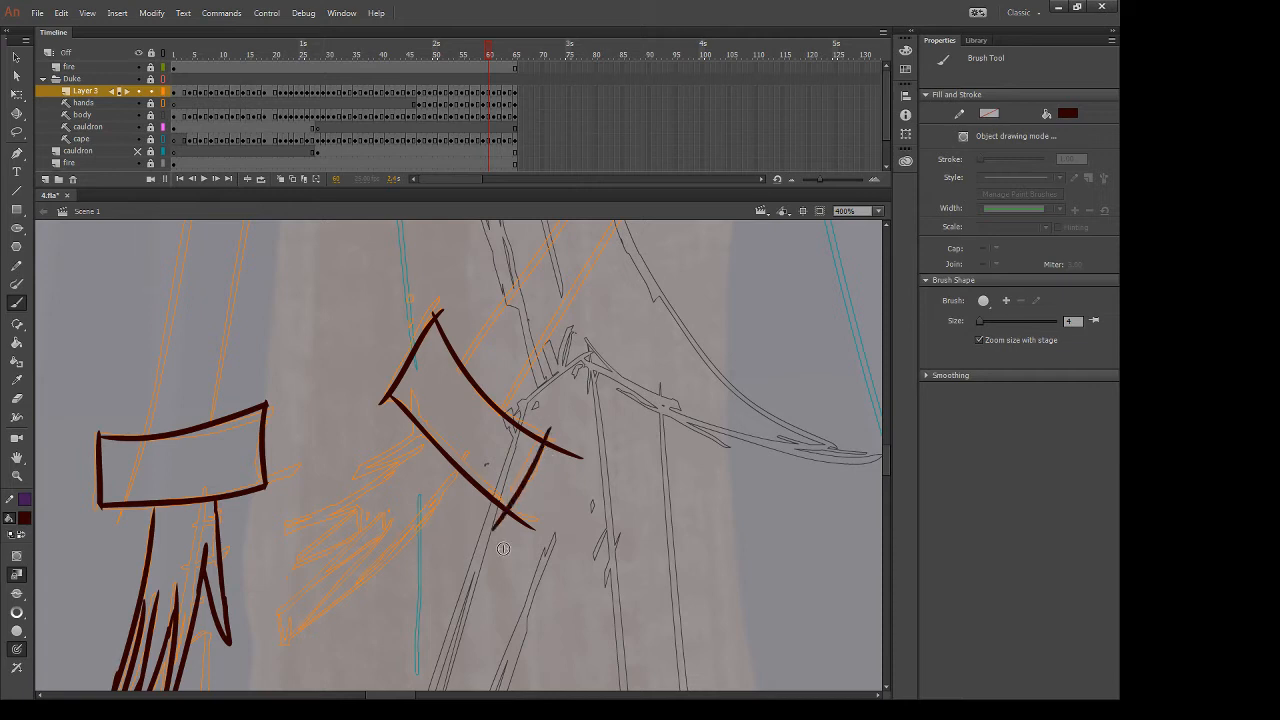
Erase the overshooting line ends at the corners of the tilted cuff on frame 60
key("e")
mouse_move(557, 455)
left_mouse_down()
mouse_move(557, 437)
mouse_move(582, 458)
left_mouse_up()
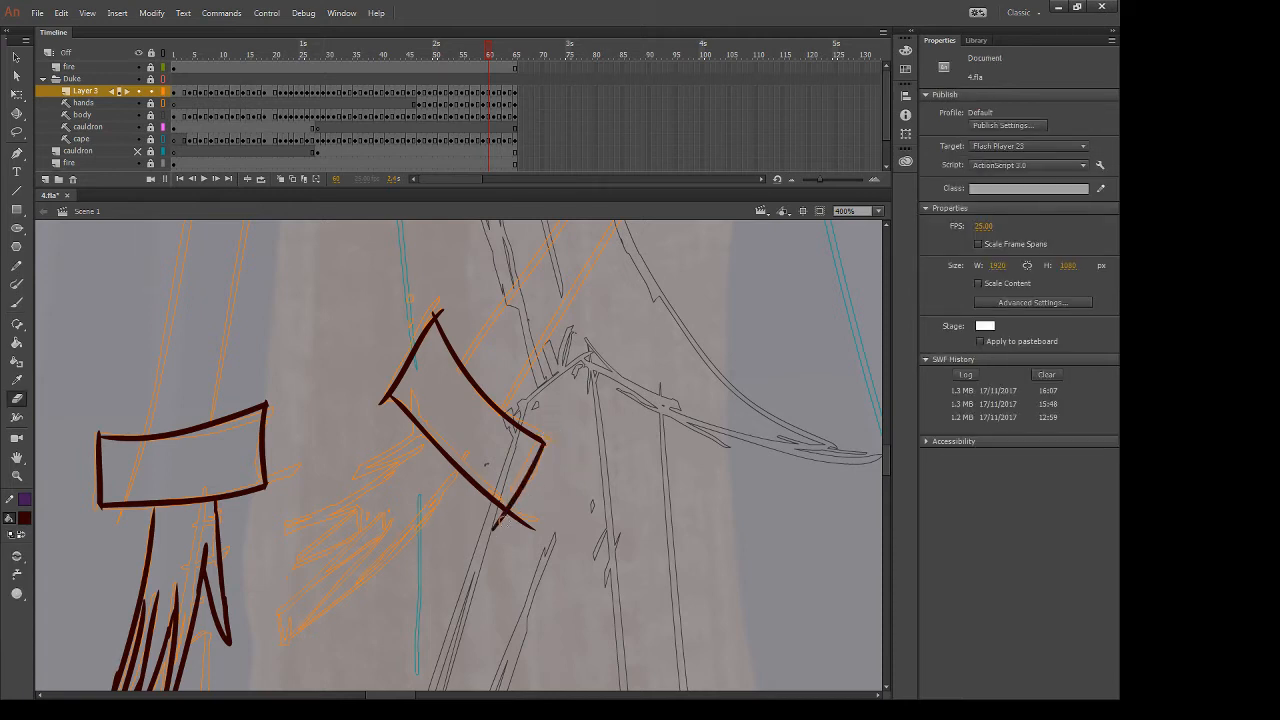
mouse_move(522, 517)
left_mouse_down()
mouse_move(505, 522)
mouse_move(520, 518)
left_mouse_up()
left_click_drag(364, 410, 380, 420)
left_click_drag(420, 297, 438, 305)
Draw the second hand's upper edge from the cuff and the zigzag lines of its first fingers on frame 60
key("b")
mouse_move(420, 432)
left_mouse_down()
mouse_move(366, 457)
mouse_move(414, 460)
mouse_move(278, 556)
mouse_move(398, 494)
mouse_move(309, 566)
mouse_move(401, 525)
mouse_move(291, 622)
mouse_move(401, 544)
left_mouse_up()
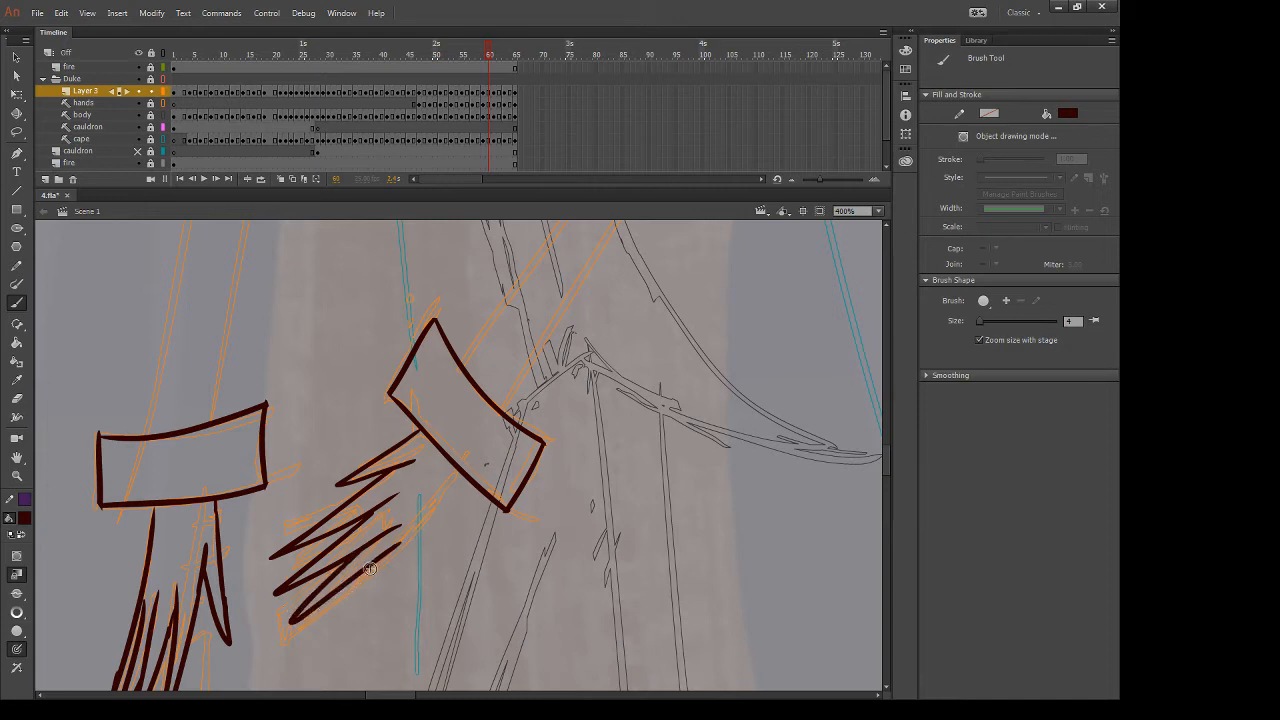
left_click_drag(358, 574, 330, 632)
left_click_drag(452, 486, 331, 655)
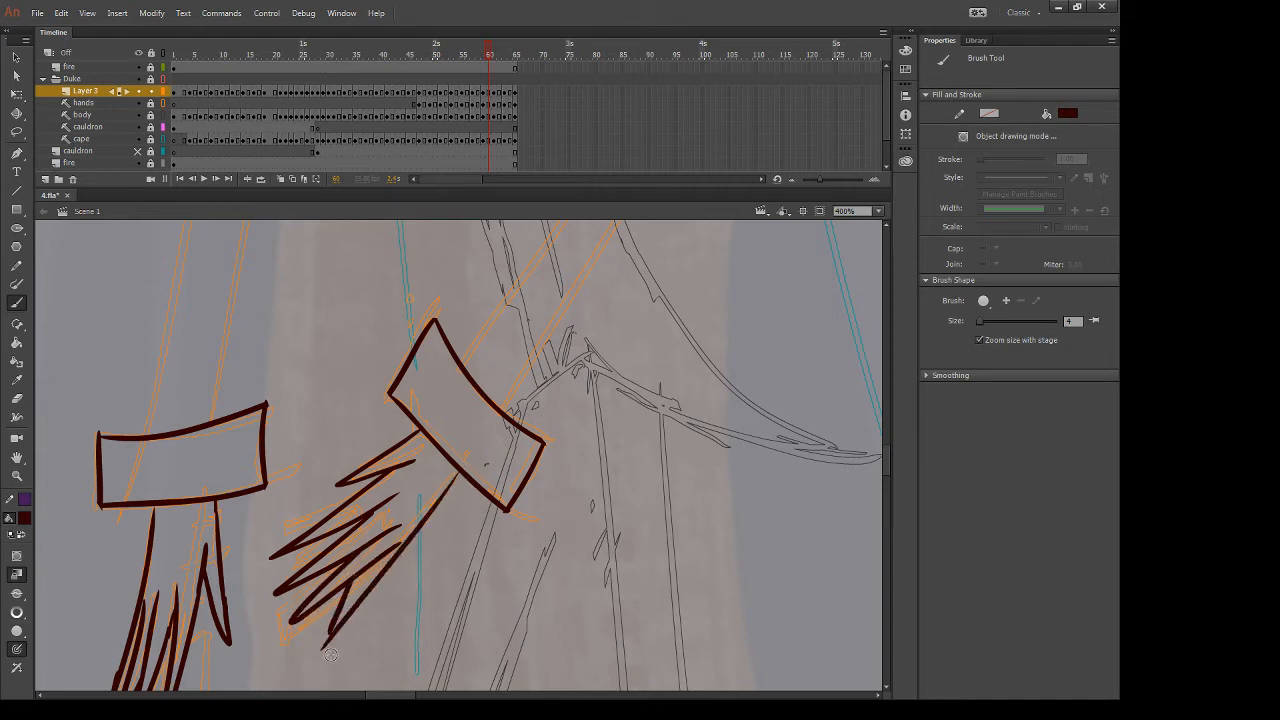
key("ctrl+z")
key("ctrl+y")
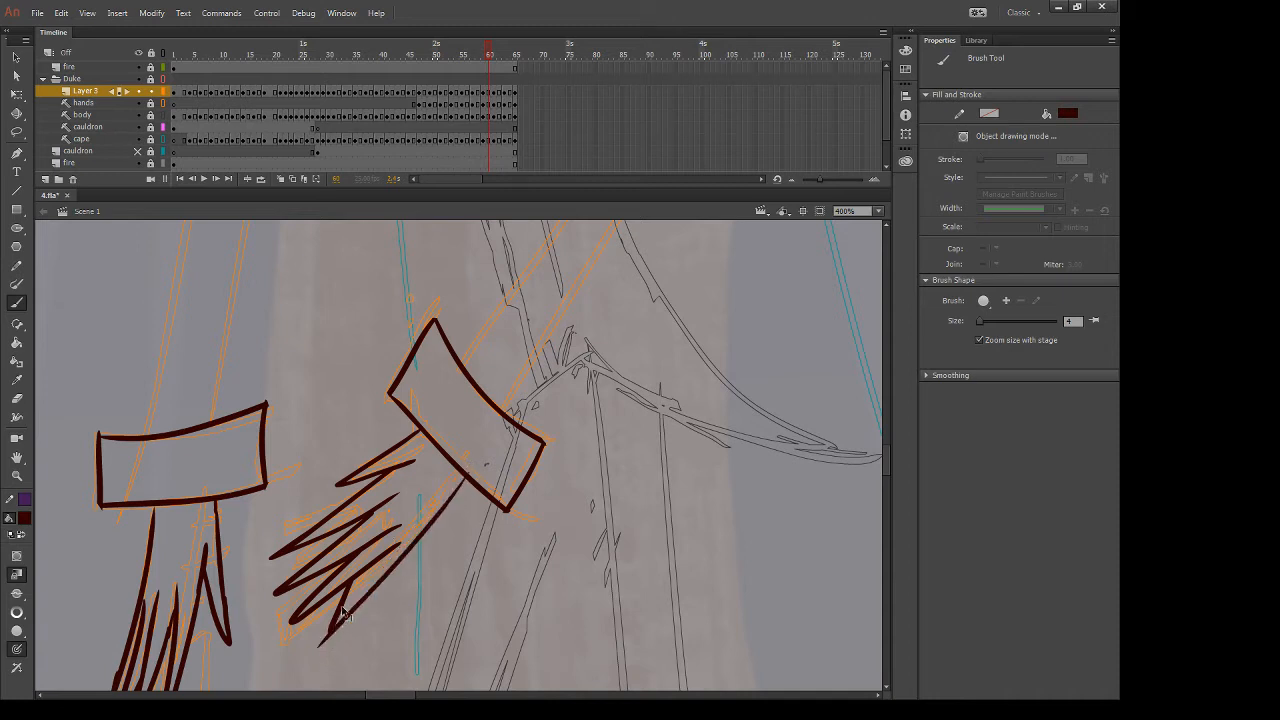
key("ctrl+z")
key("e")
left_click_drag(367, 582, 318, 651)
key("b")
key("ctrl+z")
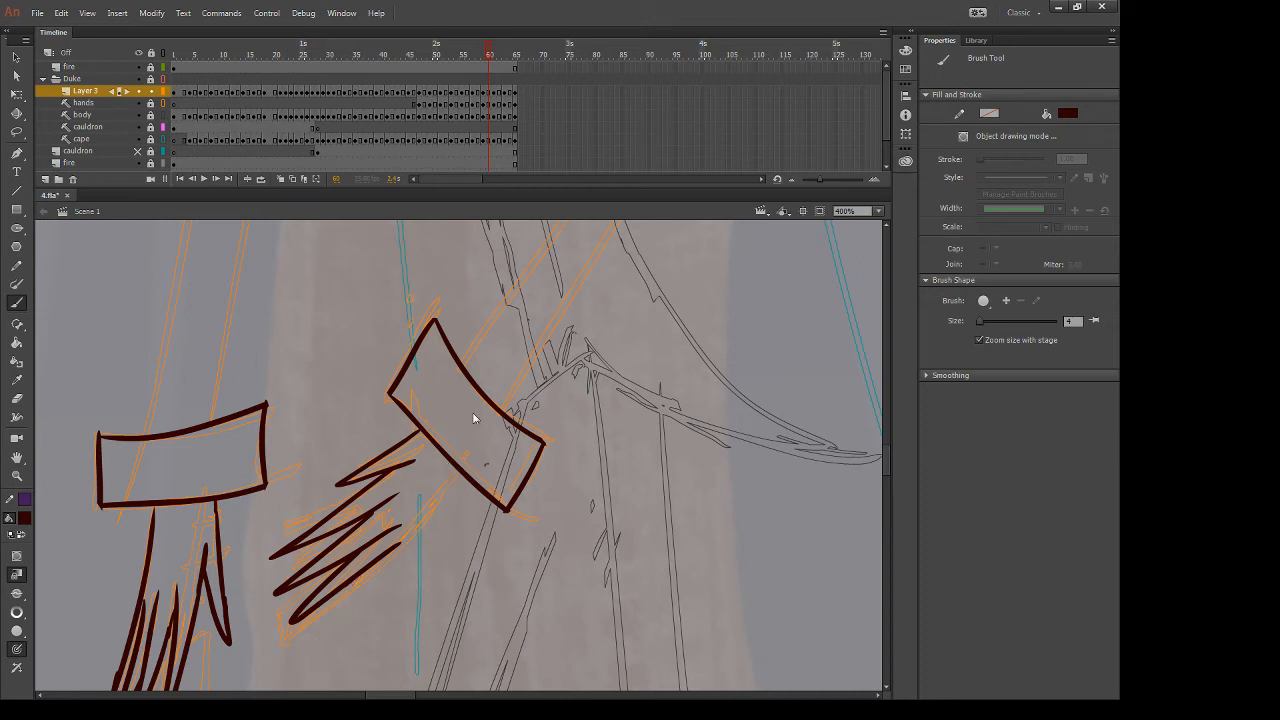
Draw the second hand's last finger and its outer edge from the cuff to the fingertip on frame 60
left_click_drag(380, 555, 334, 639)
left_click_drag(462, 471, 331, 650)
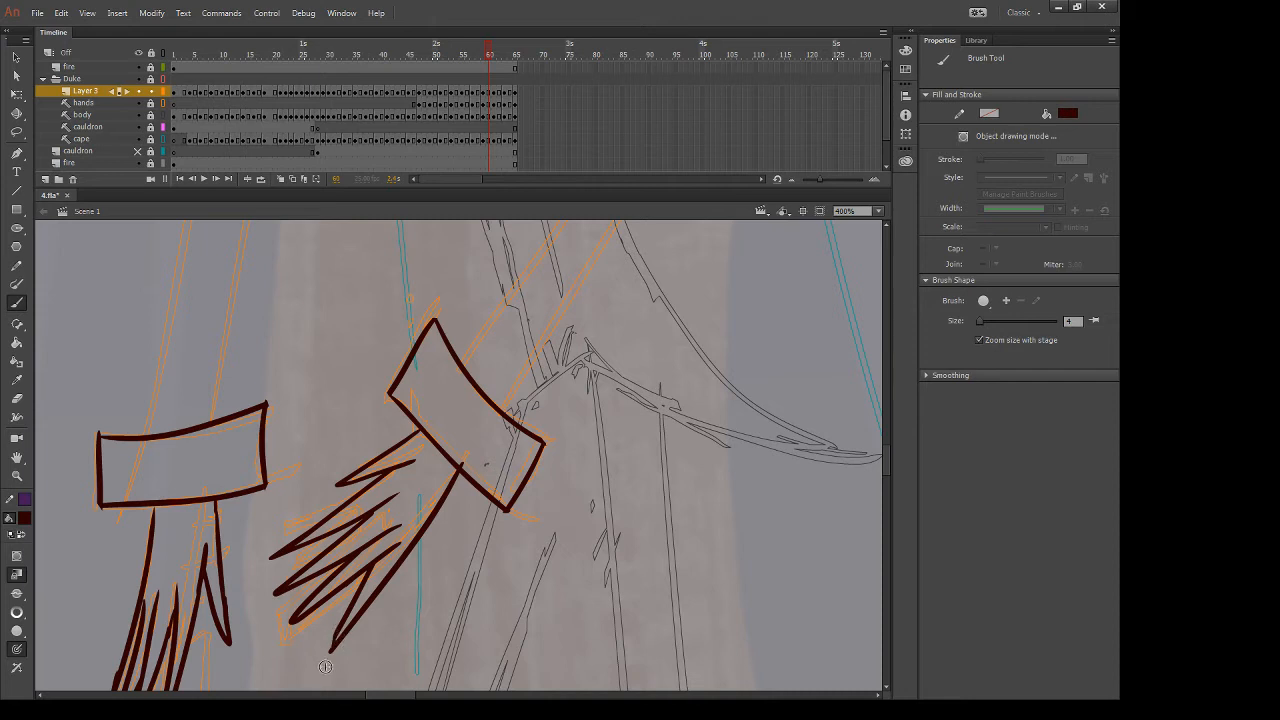
Trim the overshooting hand lines at the tilted cuff and at the last fingertip on frame 60
key("e")
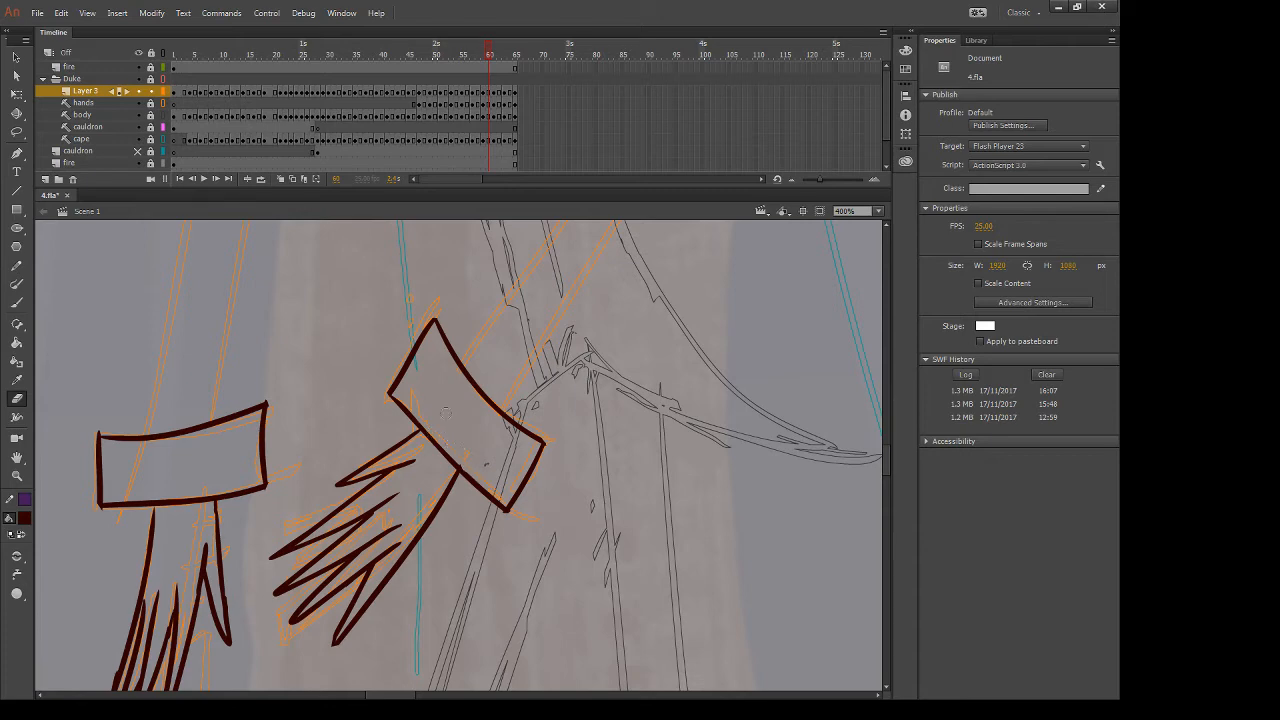
Go to frame 58 and draw the four edges of the second arm's tilted cuff over the sketch
key("comma")
scroll(444, 410, "up", 5)
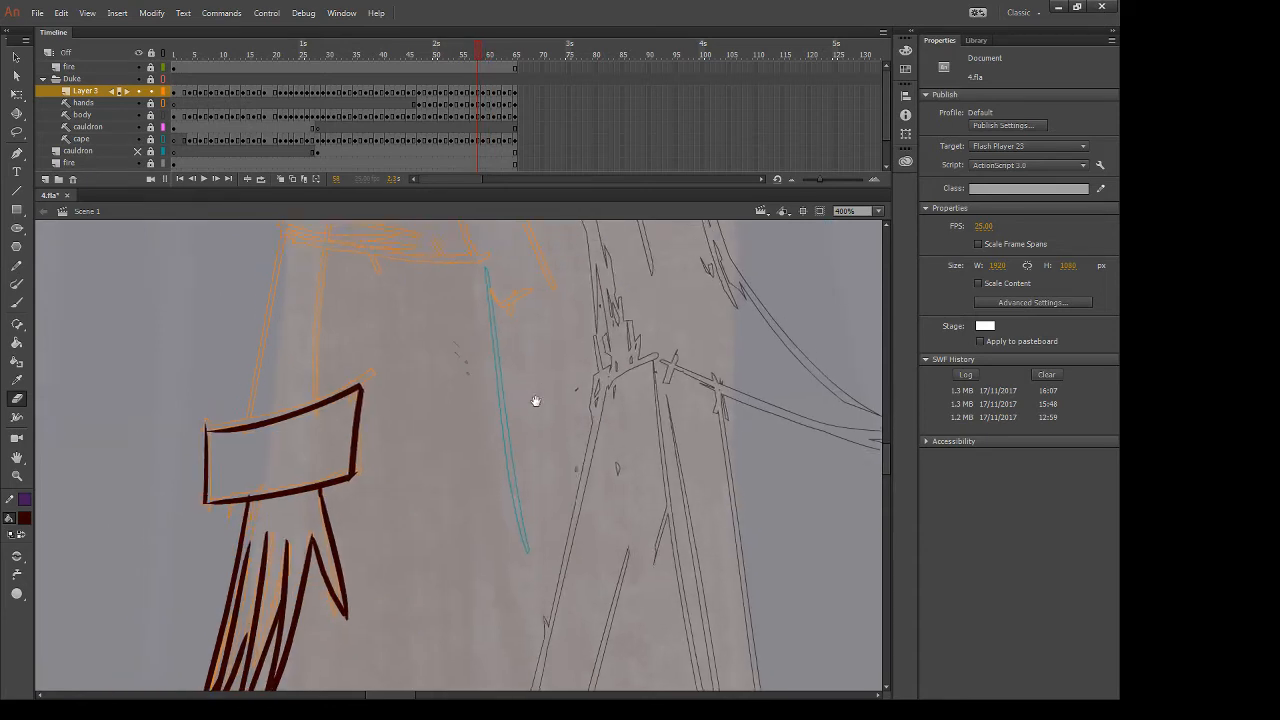
key("b")
left_click_drag(459, 325, 552, 490)
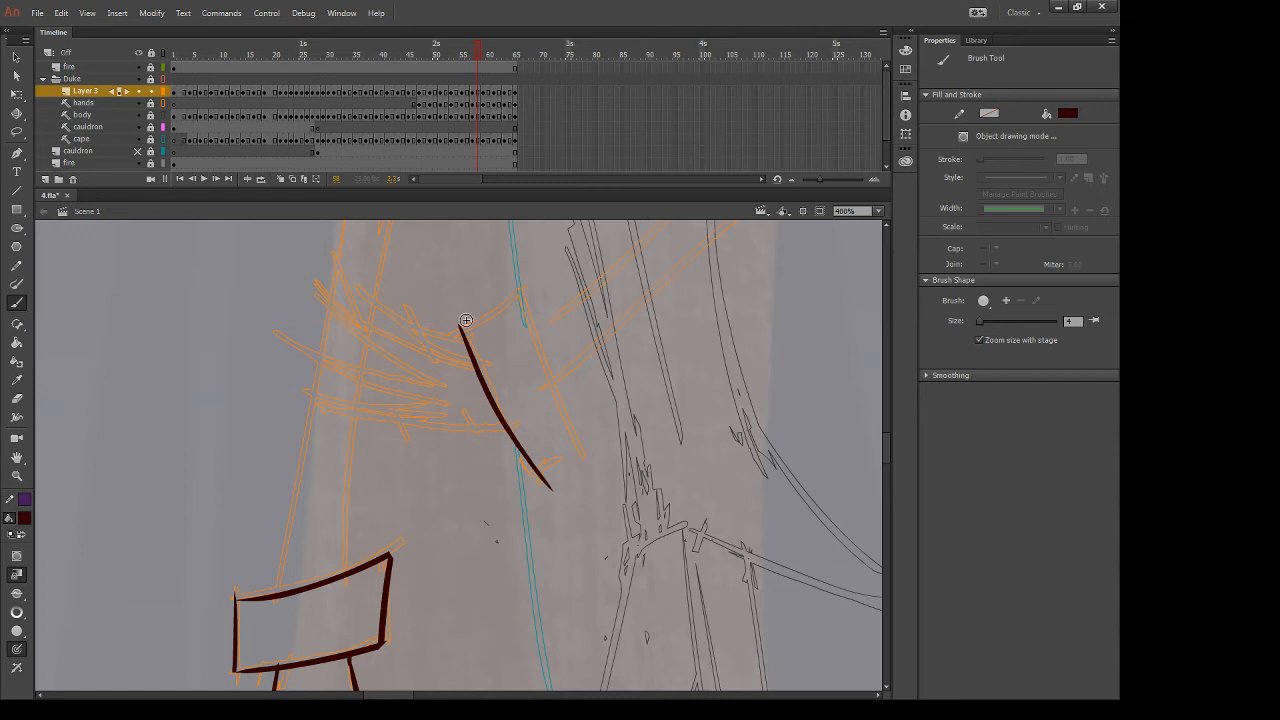
mouse_move(458, 326)
left_mouse_down()
mouse_move(530, 280)
mouse_move(620, 455)
left_mouse_up()
left_click_drag(540, 470, 603, 438)
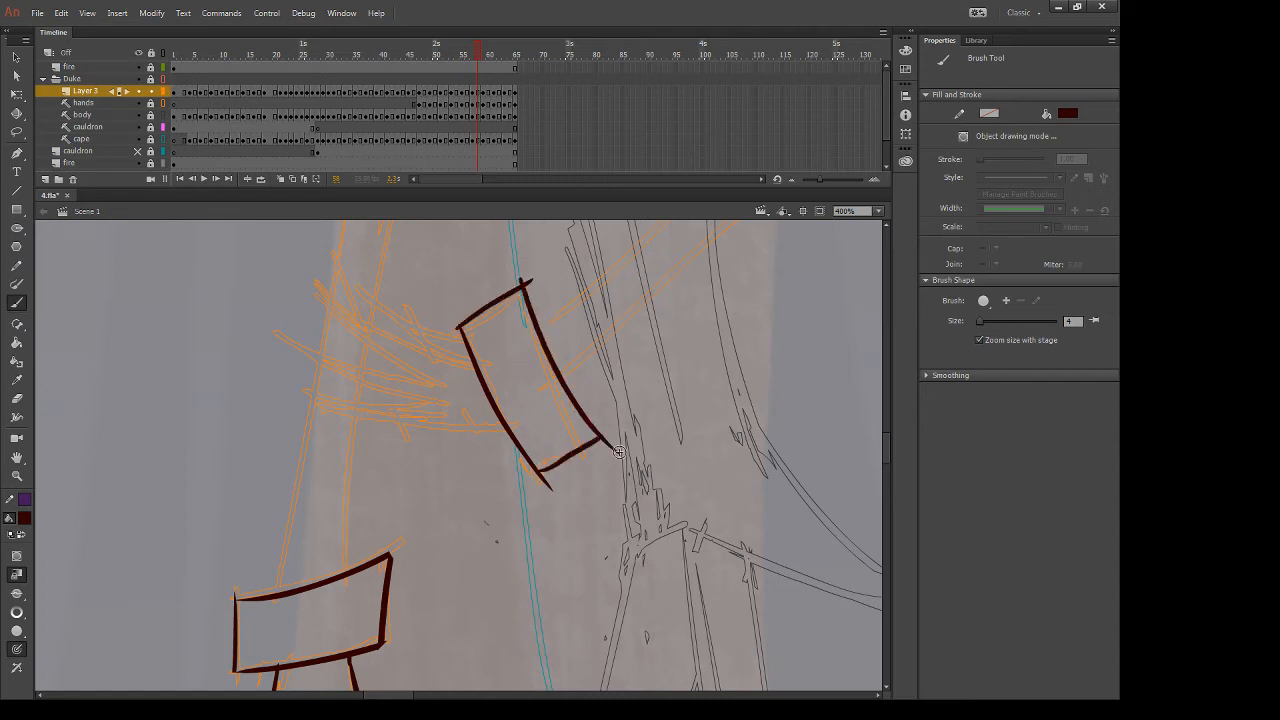
Erase the overshooting line ends at the corners of the tilted cuff on frame 58
key("e")
left_click_drag(512, 262, 545, 295)
left_click_drag(612, 440, 604, 446)
left_click_drag(542, 476, 569, 494)
Draw the second hand's upper edge from the cuff and the zigzag lines of its first two fingers on frame 58
key("b")
left_click_drag(356, 288, 468, 355)
key("ctrl+z")
left_click_drag(355, 288, 466, 358)
key("ctrl+z")
left_click_drag(355, 288, 466, 350)
key("ctrl+z")
left_click_drag(358, 290, 468, 352)
left_click_drag(360, 290, 438, 354)
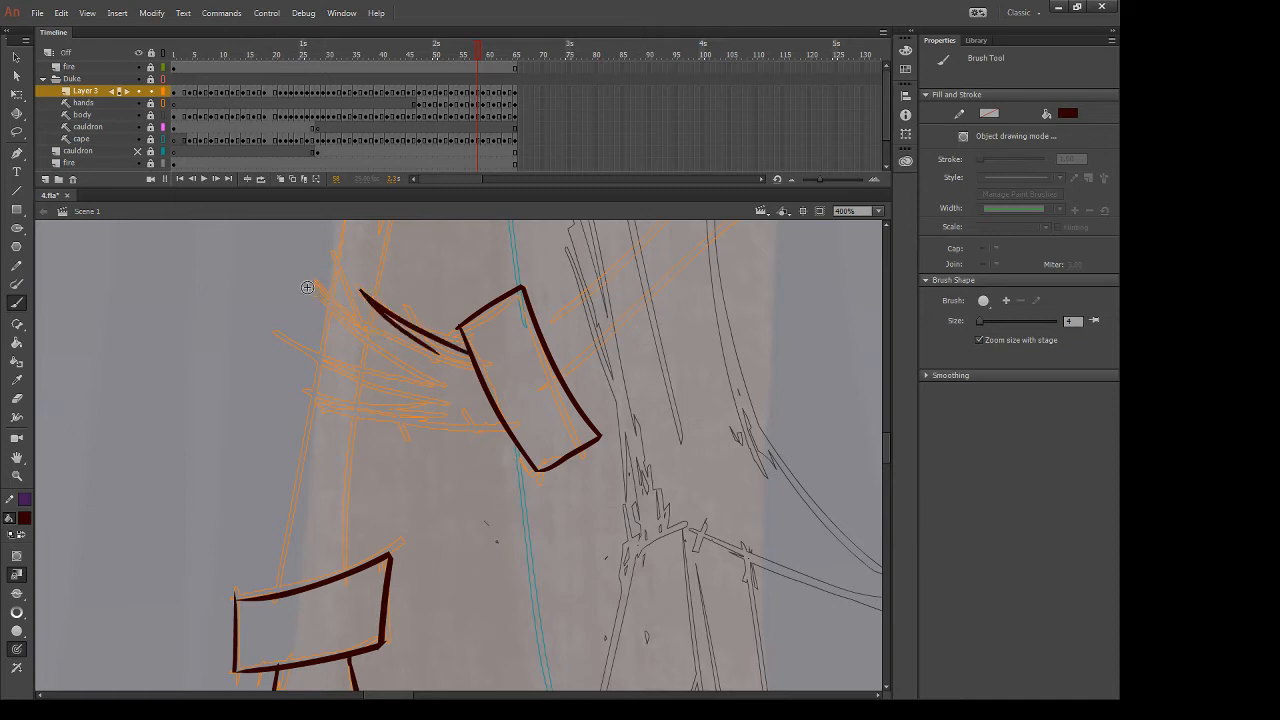
left_click_drag(307, 287, 468, 358)
left_click_drag(308, 288, 436, 384)
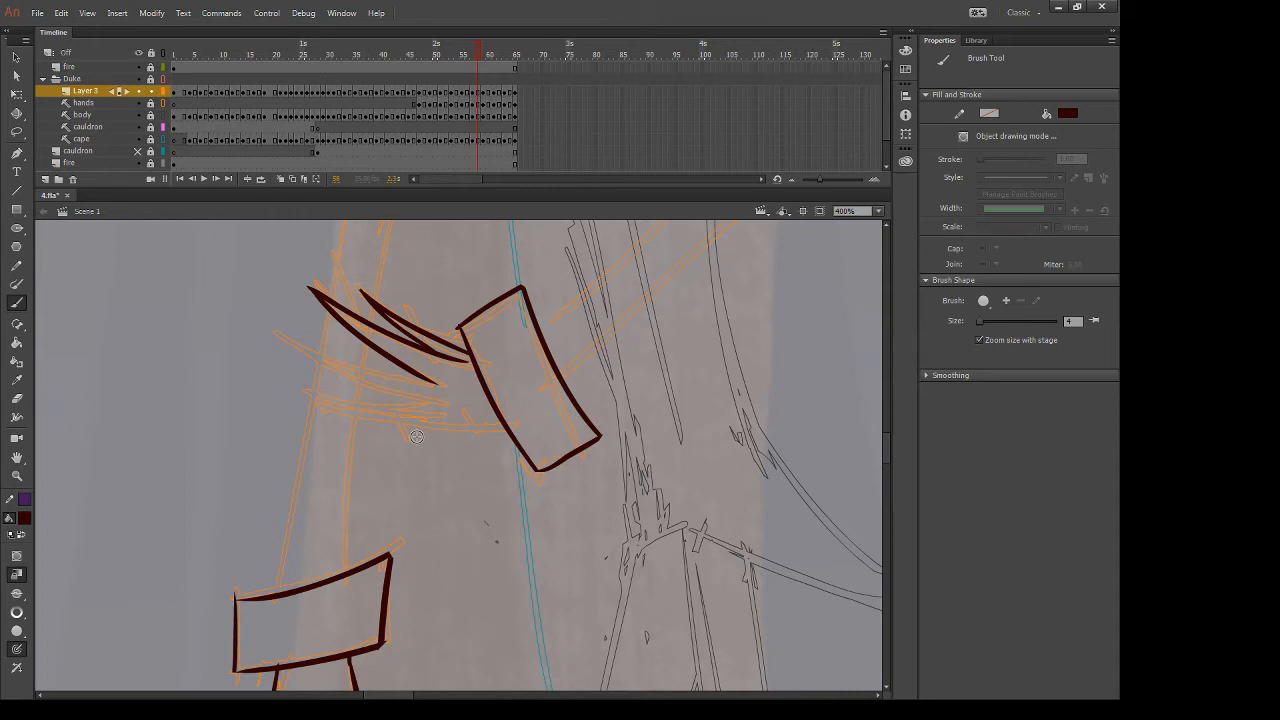
Draw both sides of the second hand's longest middle finger on frame 58
left_click_drag(263, 322, 437, 382)
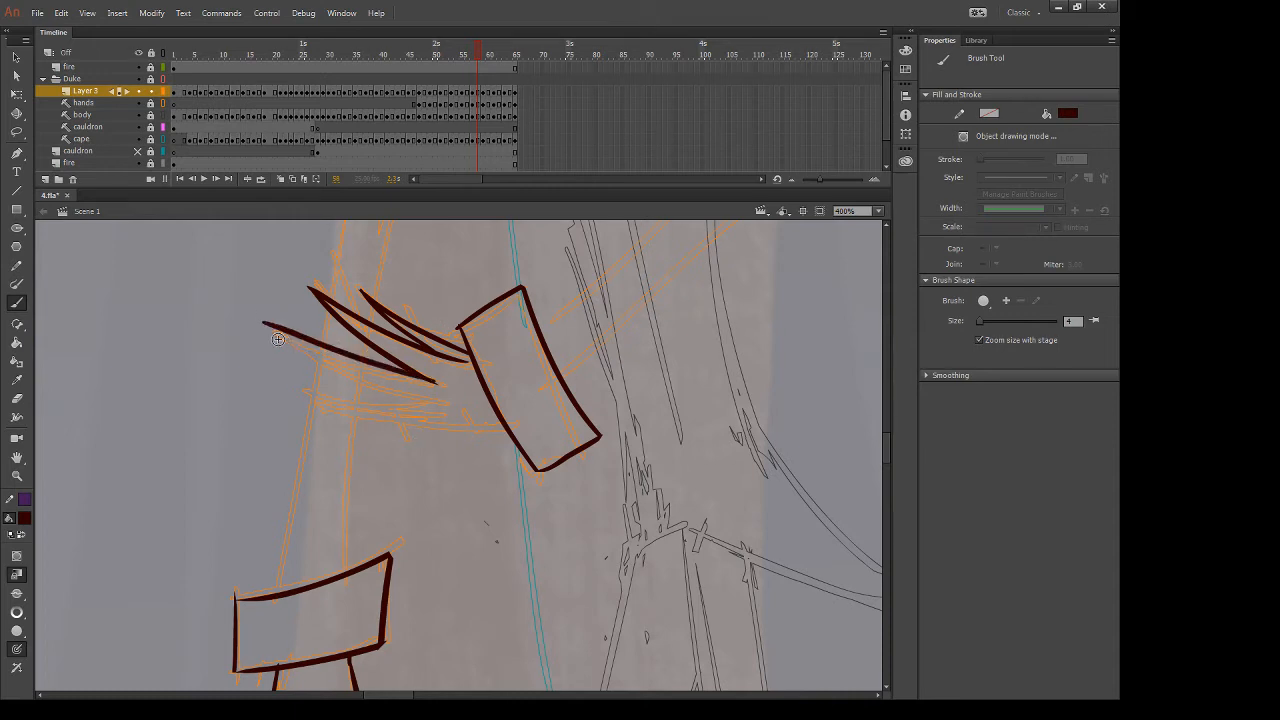
left_click_drag(262, 322, 463, 396)
key("ctrl+z")
left_click_drag(266, 323, 459, 389)
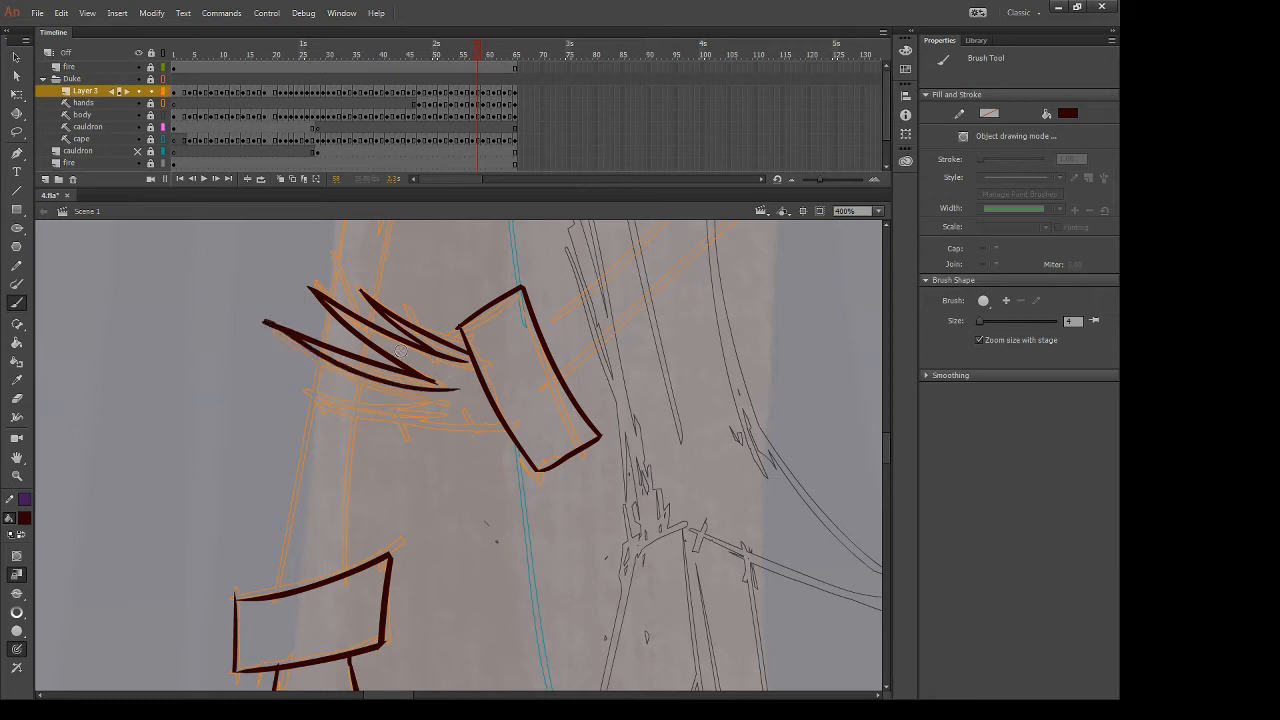
key("ctrl+z")
left_click_drag(277, 337, 466, 388)
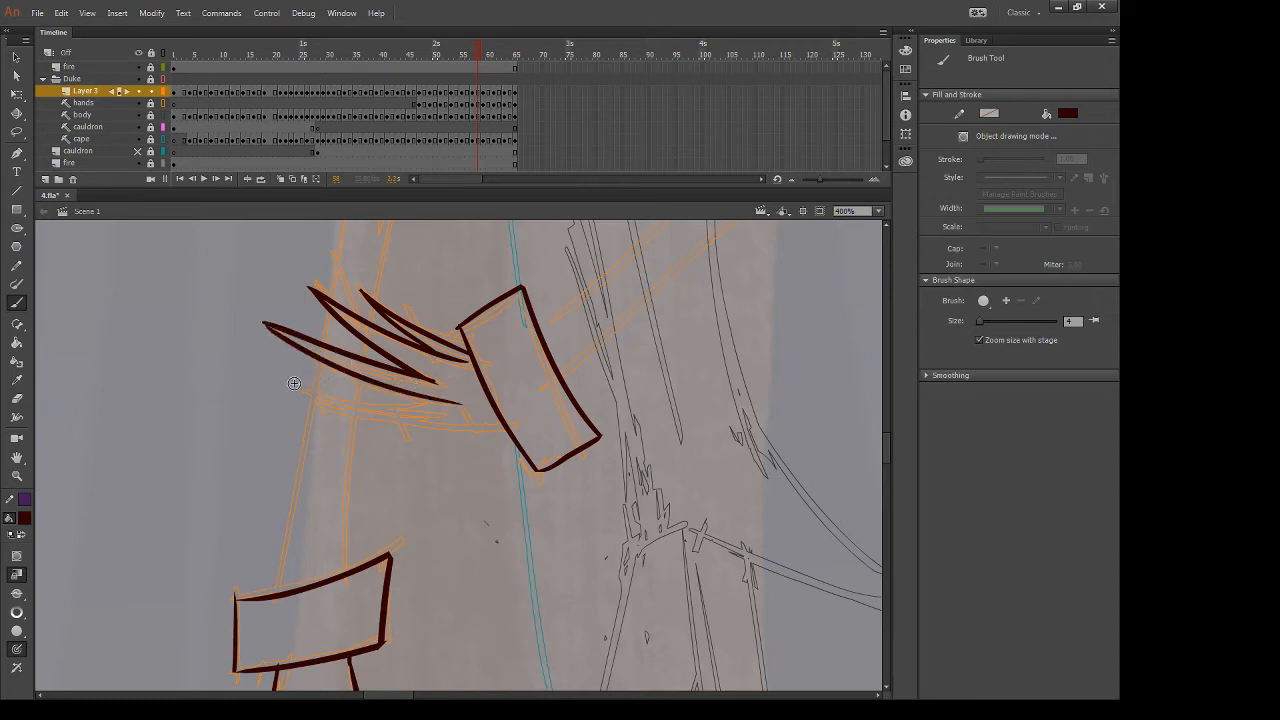
Draw both sides of the finger below the longest one on the second hand on frame 58
left_click_drag(292, 386, 462, 406)
key("ctrl+z")
mouse_move(295, 388)
left_mouse_down()
mouse_move(404, 397)
mouse_move(438, 400)
left_mouse_up()
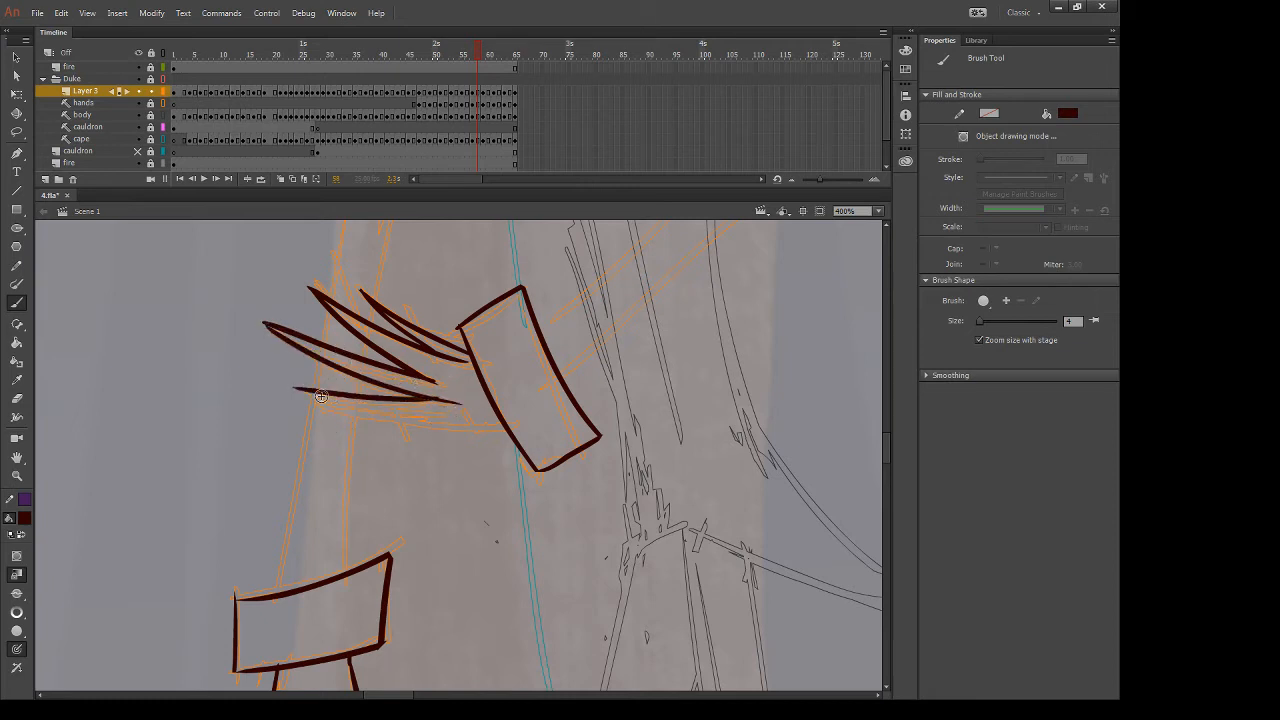
left_click_drag(295, 398, 476, 415)
key("ctrl+z")
left_click_drag(296, 397, 444, 412)
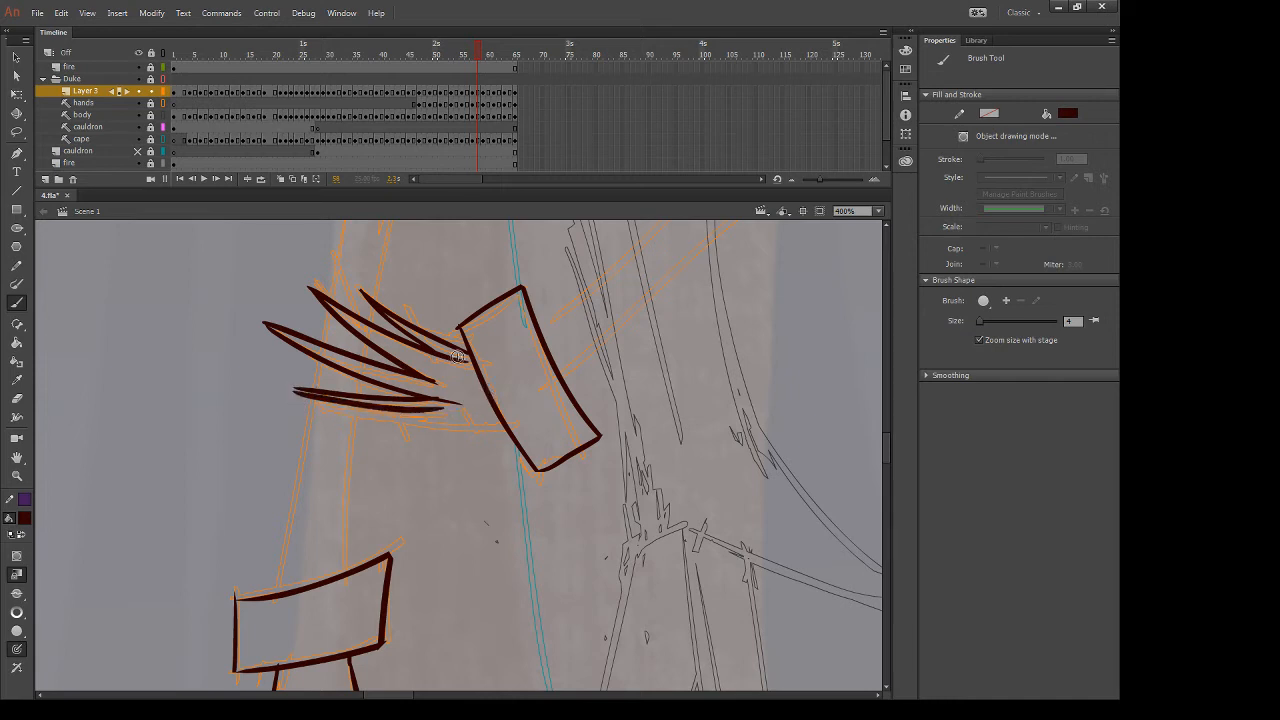
key("ctrl+z")
left_click_drag(292, 390, 440, 412)
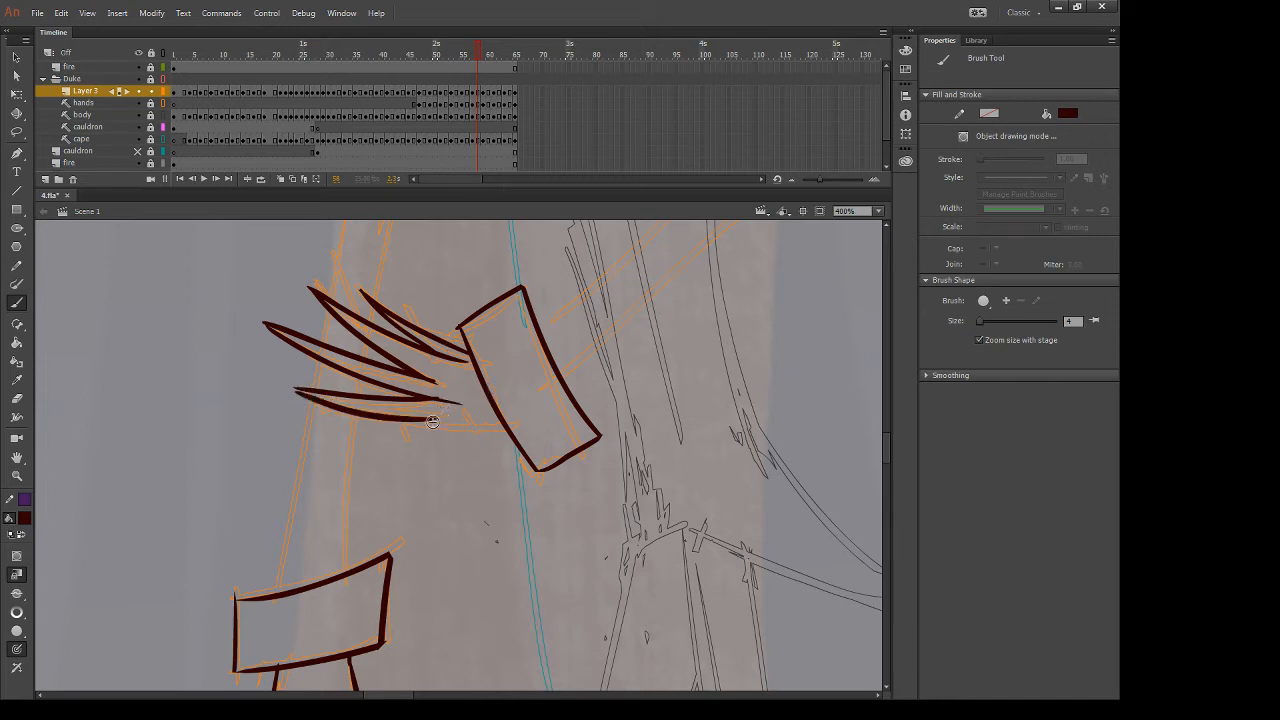
Draw the second hand's lower edge to the cuff on frame 58 and trim the overshooting line ends
left_click_drag(348, 442, 504, 426)
key("ctrl+z")
left_click_drag(338, 441, 518, 417)
key("e")
left_click_drag(441, 405, 474, 402)
left_click_drag(513, 416, 514, 424)
Go to frame 56 and draw the four edges of the second arm's tilted cuff over the sketch
key("comma")
key("comma")
mouse_move(718, 428)
left_mouse_down()
mouse_move(631, 440)
mouse_move(459, 390)
mouse_move(563, 543)
mouse_move(699, 528)
left_mouse_up()
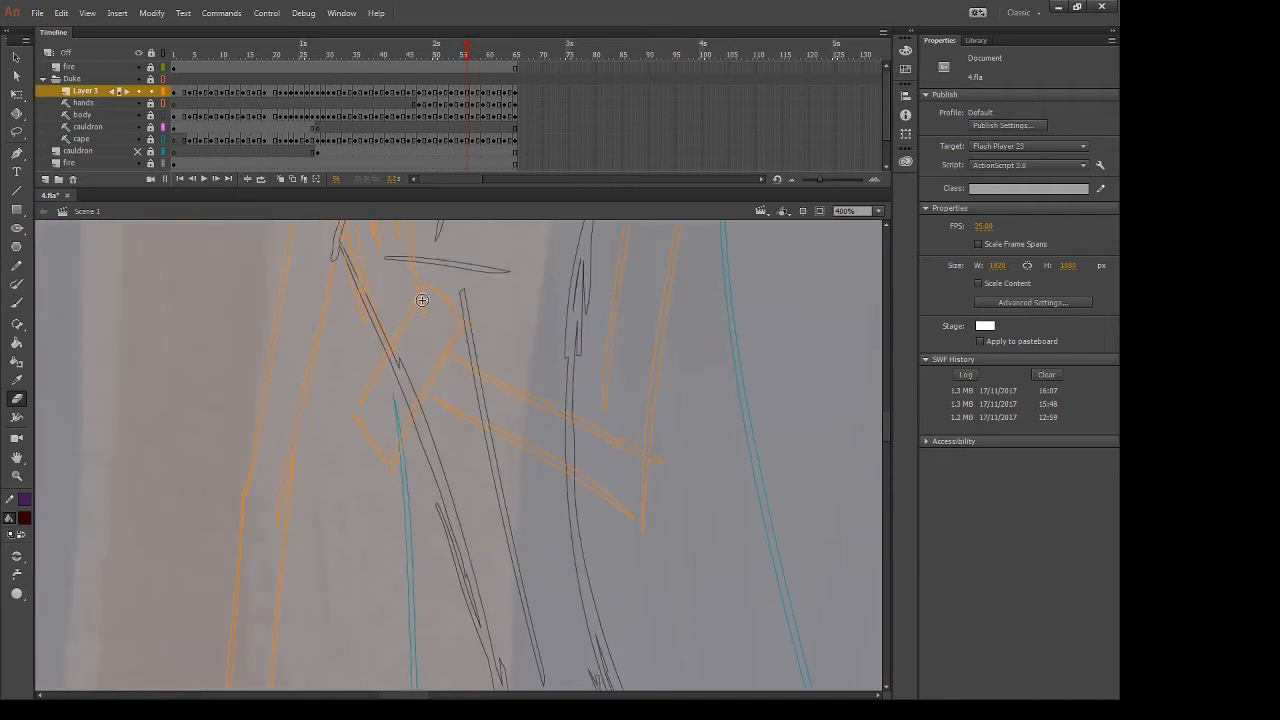
key("b")
left_click_drag(427, 282, 338, 476)
left_click_drag(351, 424, 395, 472)
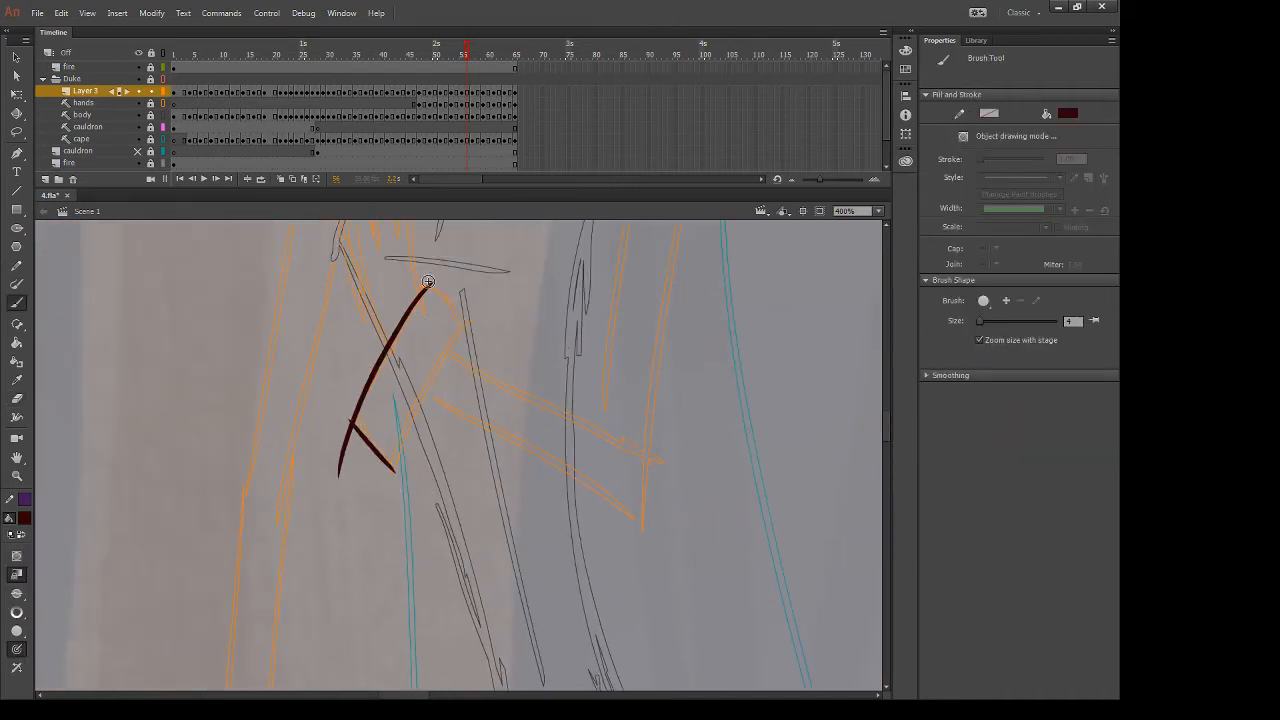
mouse_move(427, 282)
left_mouse_down()
mouse_move(506, 344)
mouse_move(380, 537)
left_mouse_up()
Erase the overshooting line ends at the corners of the tilted cuff on frame 56
key("e")
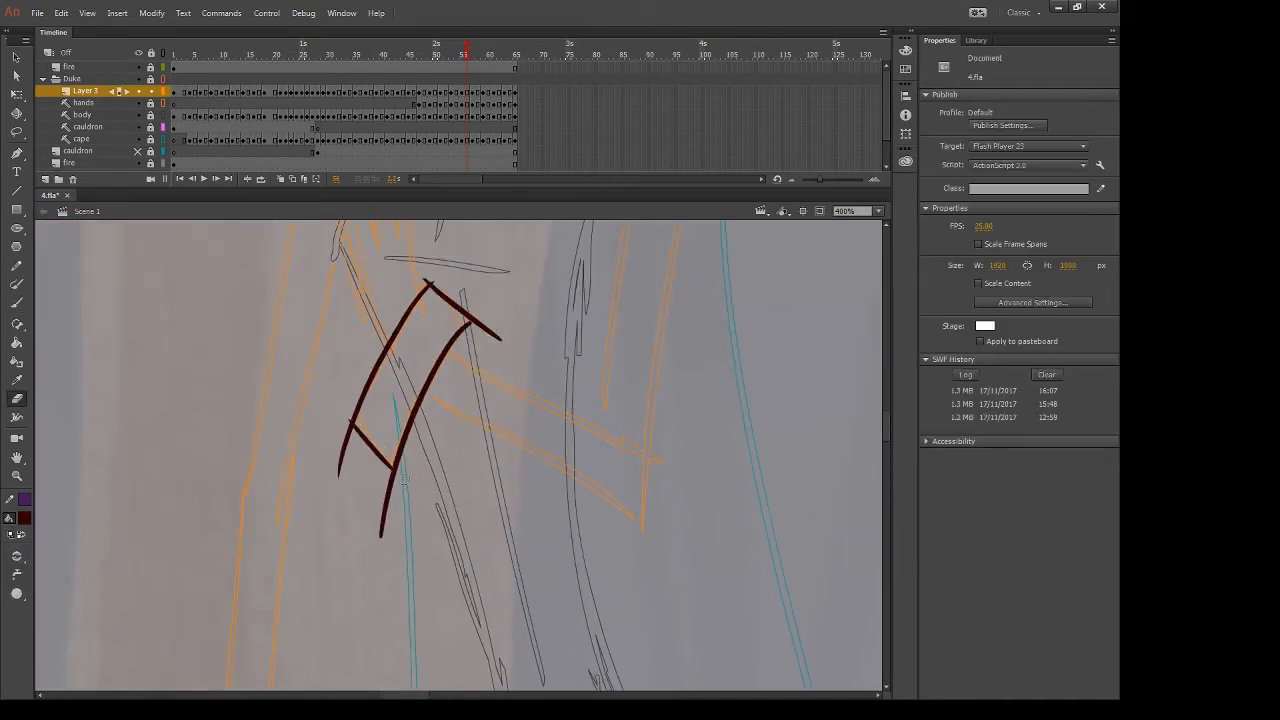
left_click_drag(403, 479, 381, 560)
left_click_drag(333, 412, 358, 490)
left_click_drag(441, 259, 426, 276)
mouse_move(470, 318)
left_mouse_down()
mouse_move(526, 380)
mouse_move(512, 352)
left_mouse_up()
Draw the raised second hand's inner edge from the cuff and the zigzag lines of its first fingers on frame 56
mouse_move(592, 405)
left_mouse_down()
mouse_move(604, 454)
mouse_move(708, 555)
left_mouse_up()
key("b")
mouse_move(529, 388)
left_mouse_down()
mouse_move(530, 295)
mouse_move(509, 400)
mouse_move(530, 297)
mouse_move(503, 255)
left_mouse_up()
left_click_drag(503, 256, 497, 398)
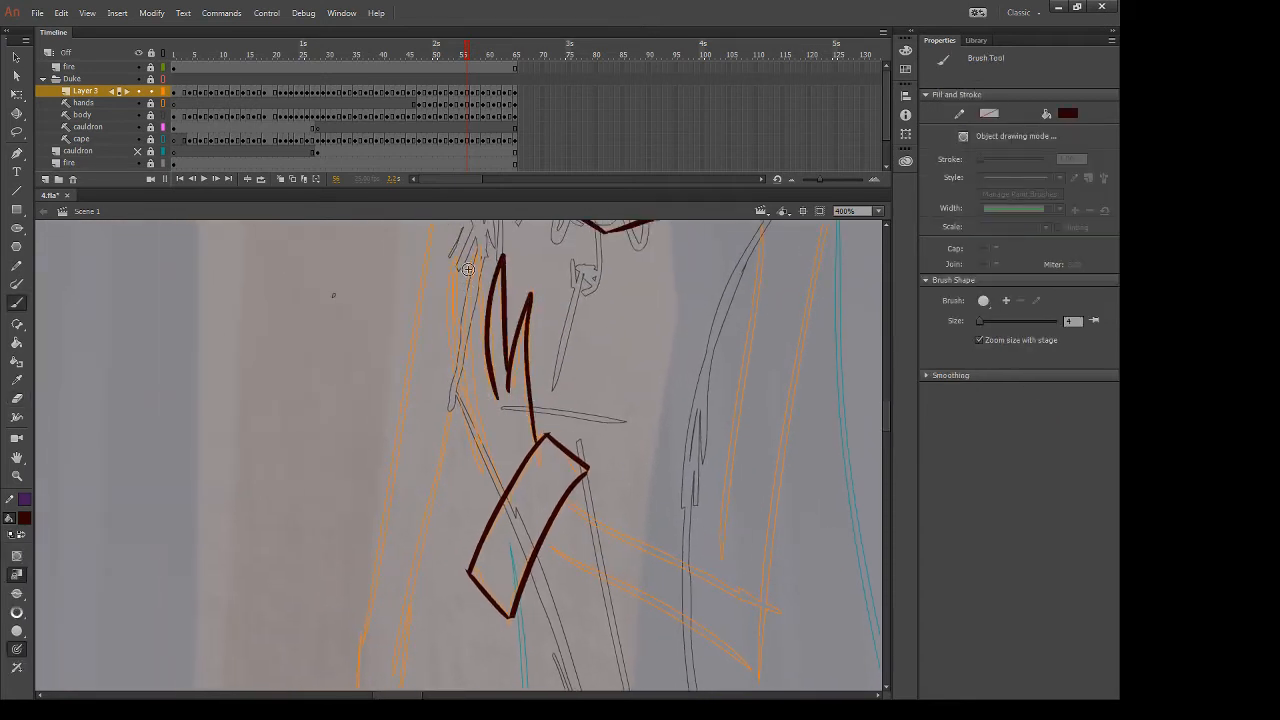
left_click_drag(489, 348, 479, 236)
left_click_drag(479, 236, 474, 388)
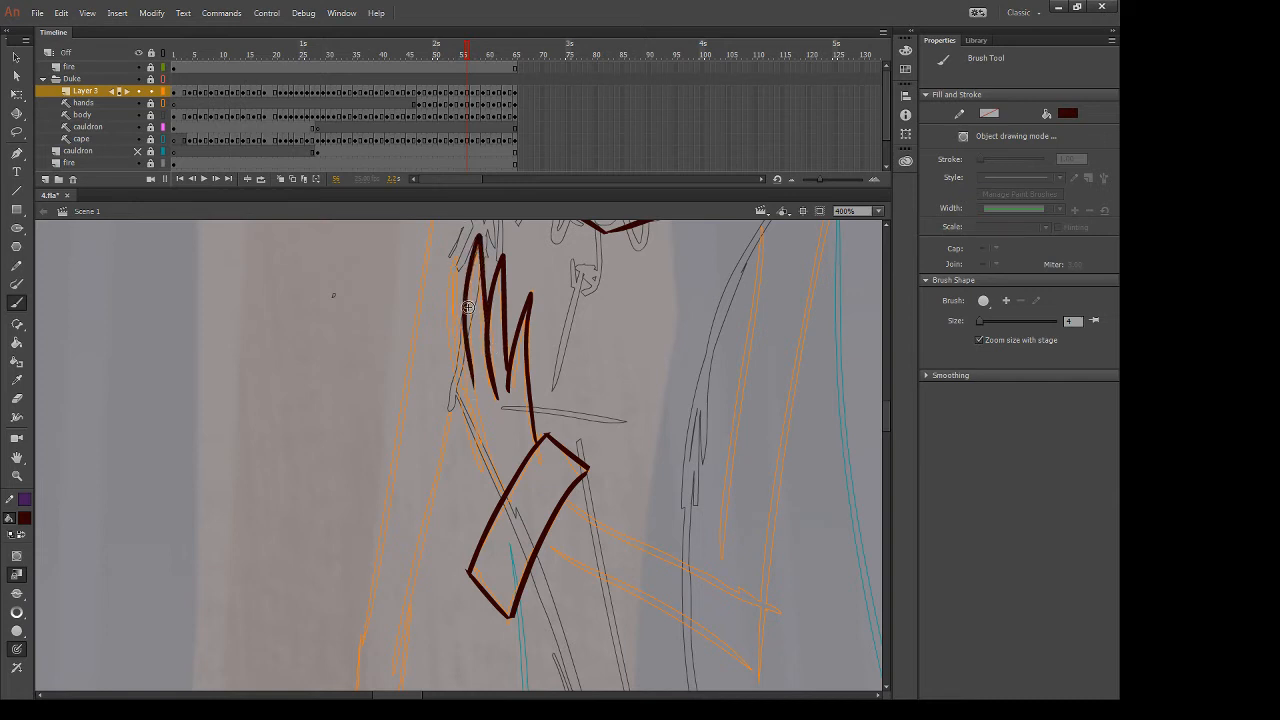
Redraw the third finger and draw the remaining fingers and outer edge down to the cuff on frame 56
key("ctrl+z")
left_click_drag(488, 333, 477, 399)
mouse_move(466, 332)
left_mouse_down()
mouse_move(455, 398)
mouse_move(465, 424)
mouse_move(464, 322)
mouse_move(480, 439)
mouse_move(460, 405)
mouse_move(500, 506)
left_mouse_up()
key("ctrl+z")
Erase the hand line overshooting into the cuff and touch up the cuff's corner on frame 56
key("e")
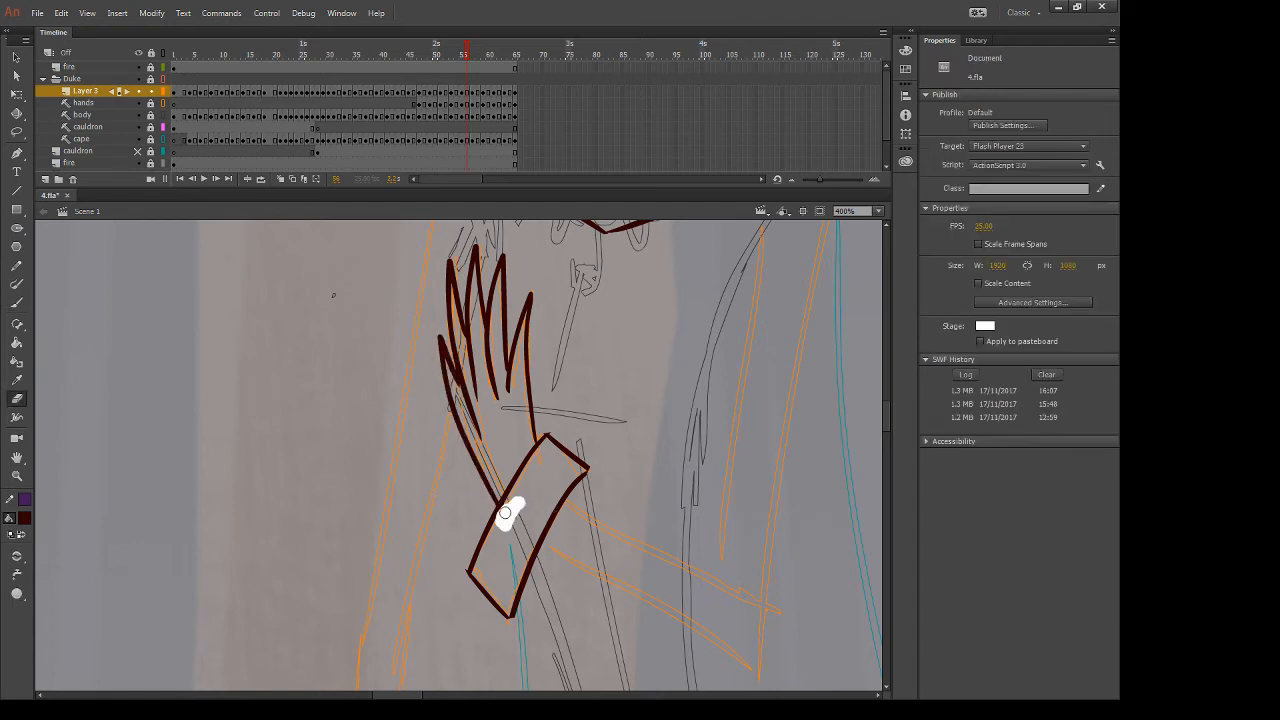
key("b")
key("e")
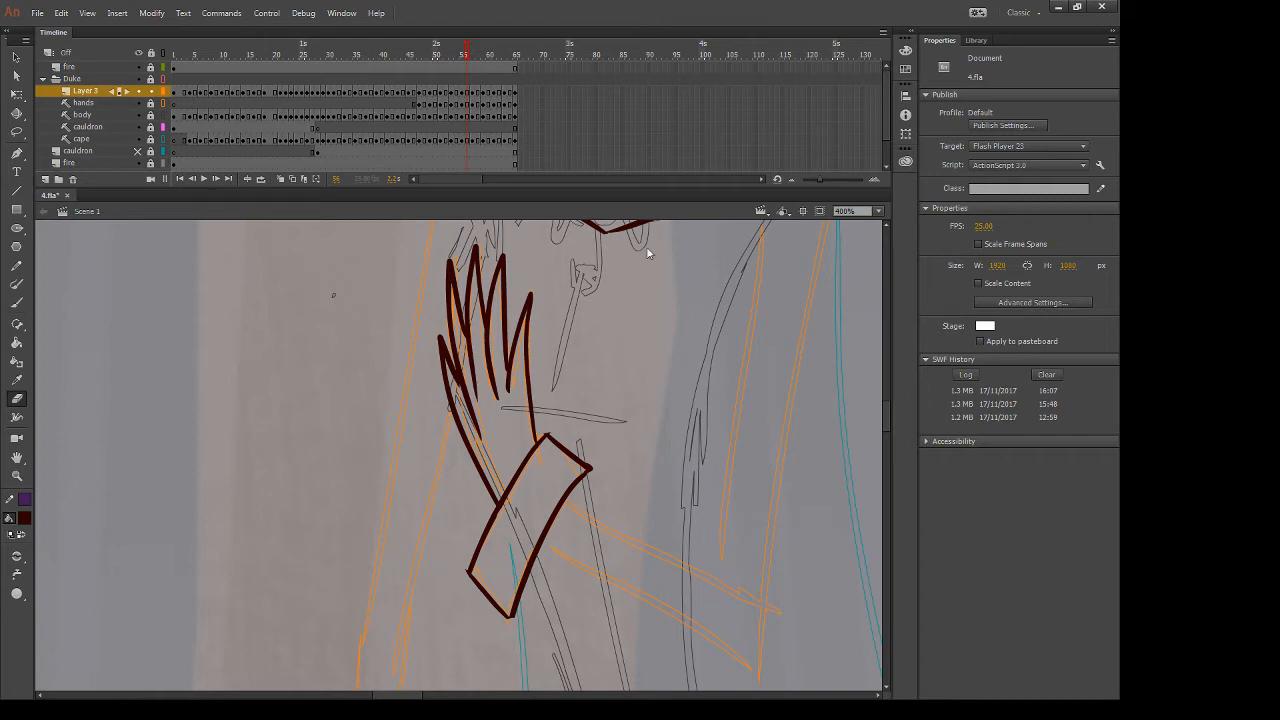
Go to frame 54 and draw the four edges of the second arm's cuff below the collar
key("comma")
key("comma")
mouse_move(757, 342)
left_mouse_down()
mouse_move(514, 536)
mouse_move(572, 594)
left_mouse_up()
key("b")
key("ctrl+z")
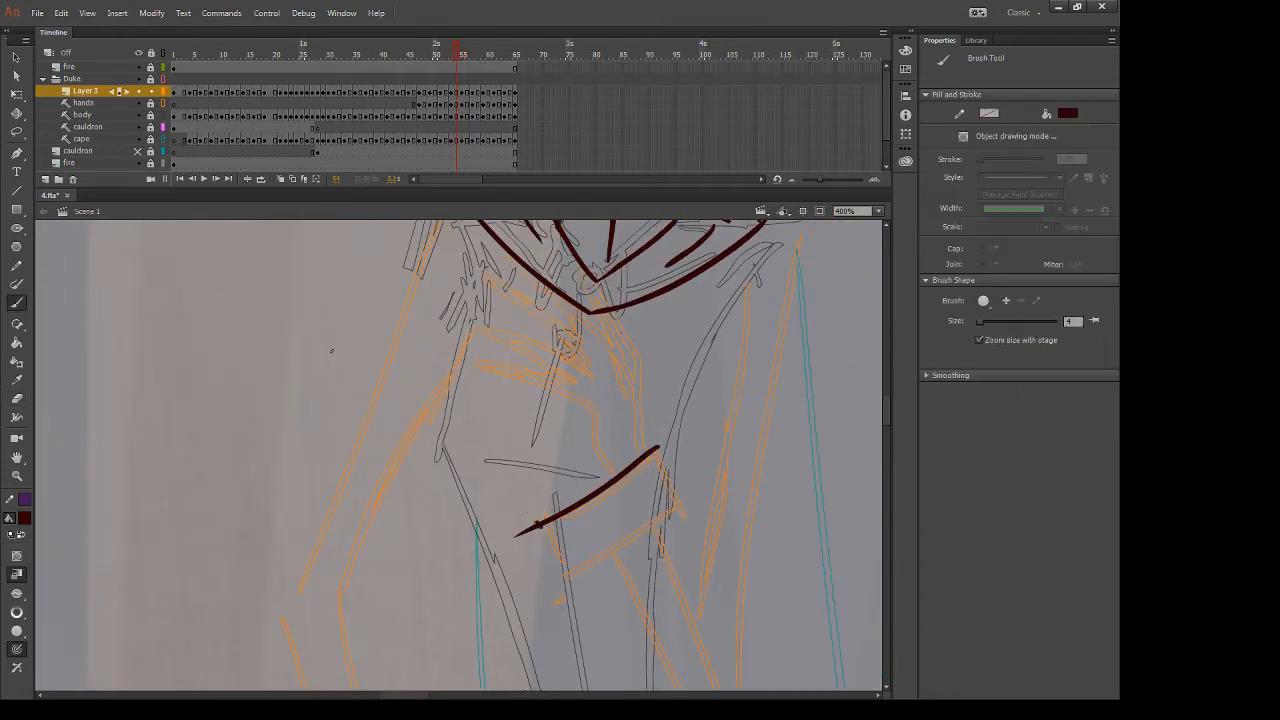
left_click_drag(540, 522, 574, 606)
left_click_drag(656, 446, 690, 522)
left_click_drag(558, 583, 716, 475)
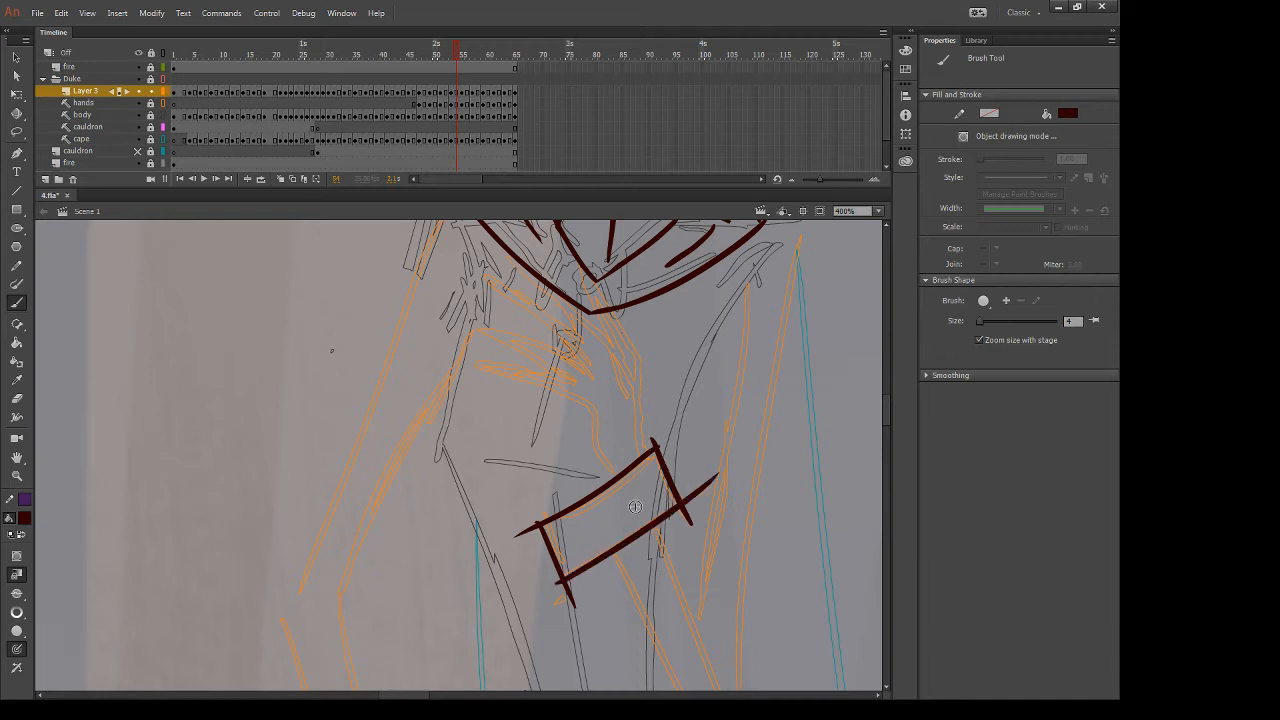
Erase the overshooting line ends at the corners of the second cuff on frame 54
key("e")
mouse_move(497, 556)
left_mouse_down()
mouse_move(513, 524)
mouse_move(530, 521)
left_mouse_up()
left_click_drag(562, 578, 574, 614)
mouse_move(661, 424)
left_mouse_down()
mouse_move(639, 437)
mouse_move(668, 433)
mouse_move(688, 535)
mouse_move(716, 466)
left_mouse_up()
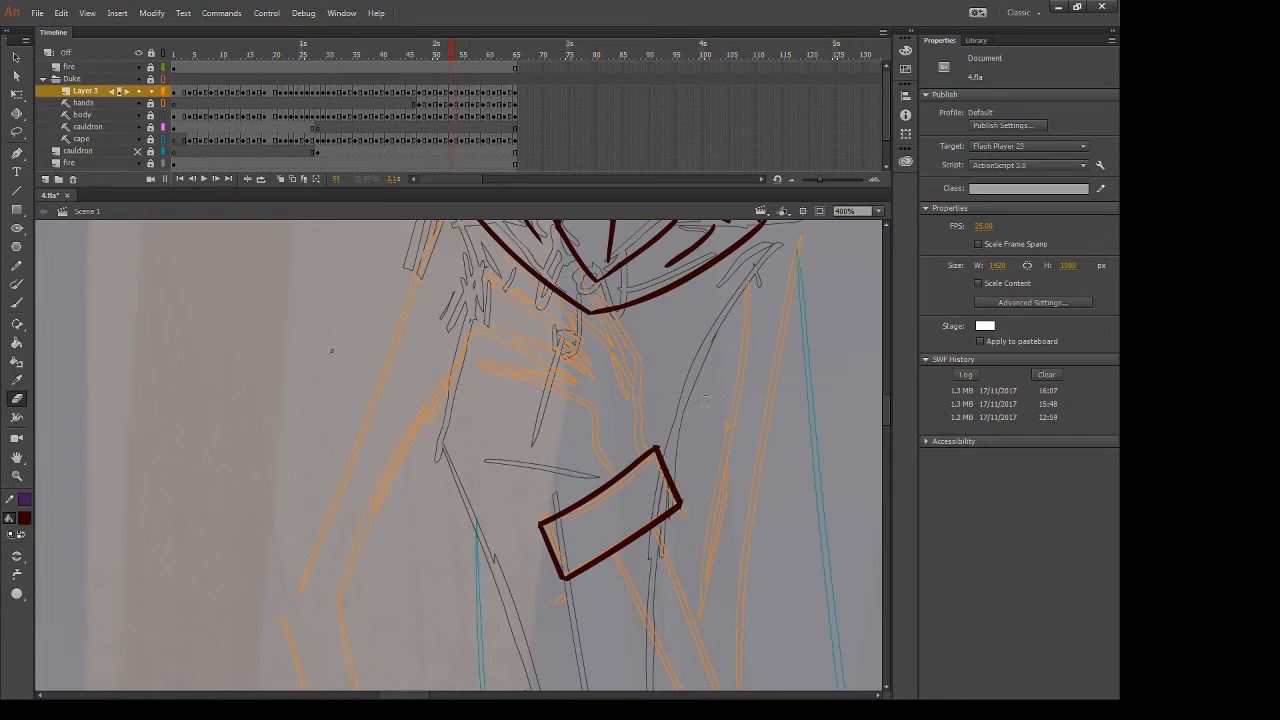
Draw the second hand's outer edge from the fingertip on the collar down to the cuff on frame 54 and erase the overlapped collar lines
key("comma")
key("period")
left_click_drag(698, 358, 698, 454)
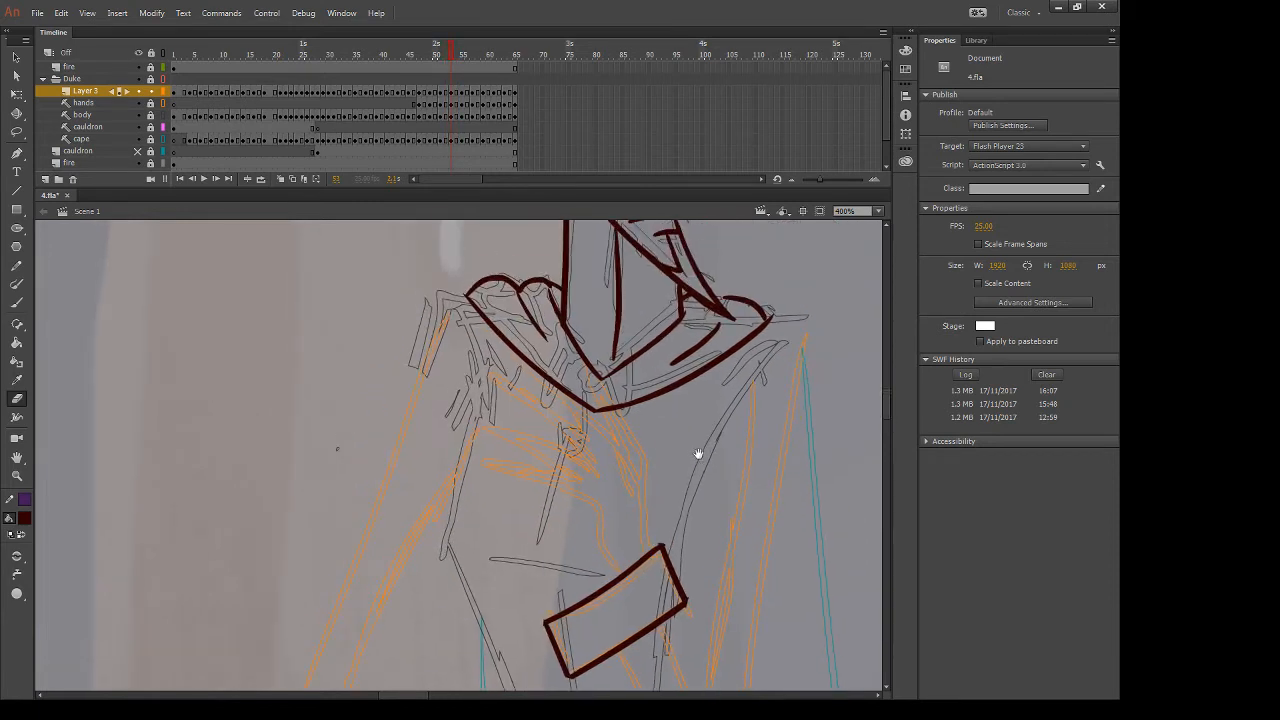
key("period")
key("period")
key("comma")
key("b")
mouse_move(588, 369)
left_mouse_down()
mouse_move(647, 465)
mouse_move(642, 569)
left_mouse_up()
key("e")
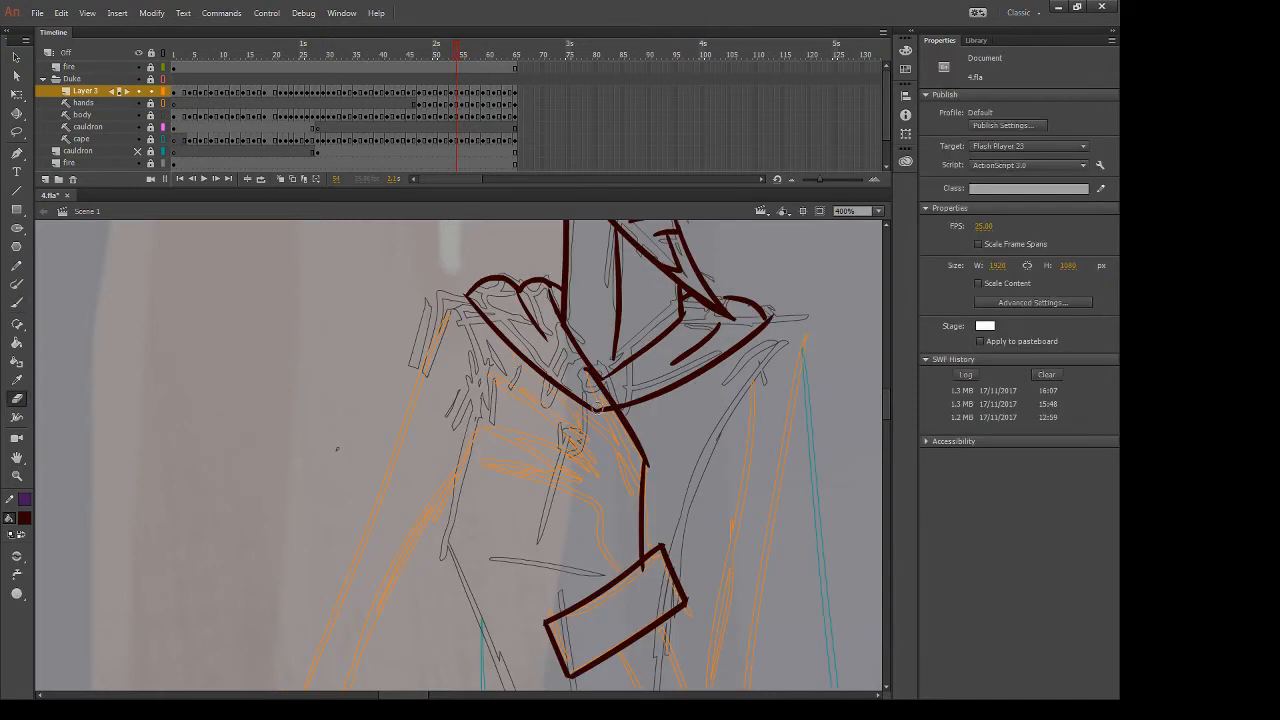
left_click_drag(602, 404, 630, 467)
Draw the next finger's line along the collar's lower edge and trim the hand line overshooting into the cuff on frame 54
key("b")
left_click_drag(506, 360, 602, 411)
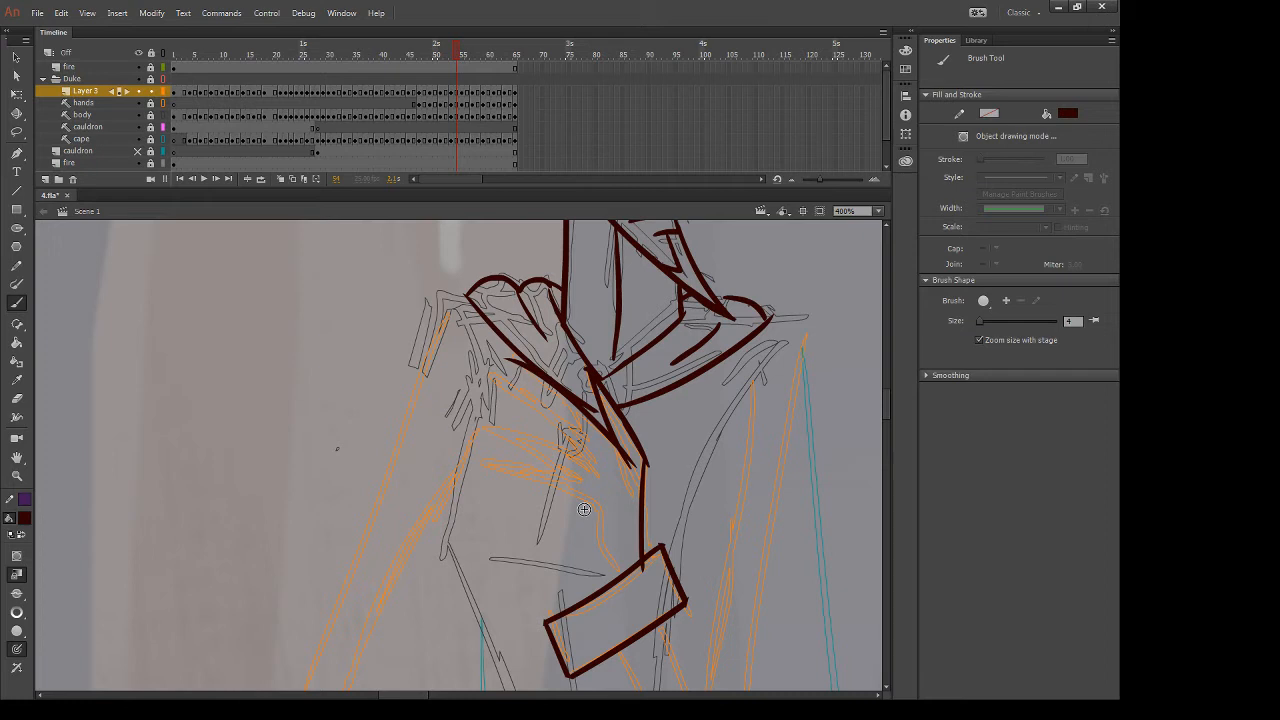
key("e")
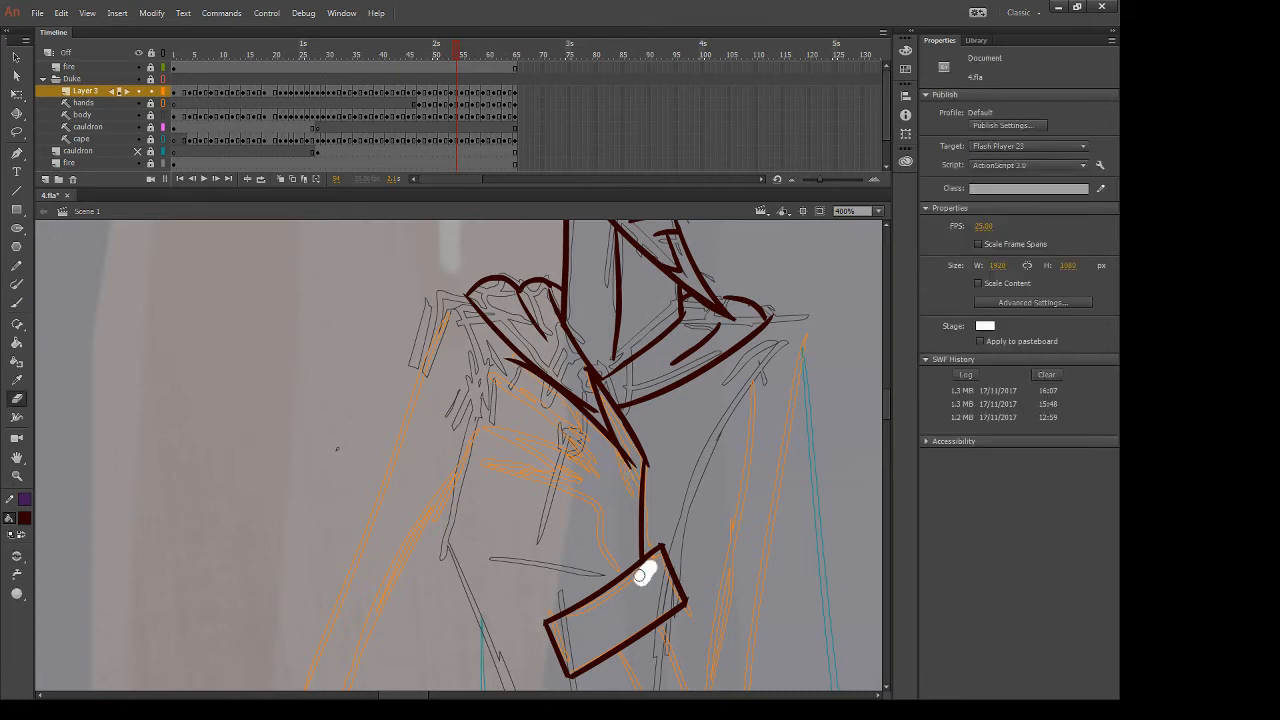
Draw the zigzag lines of the second hand's finger just beneath the collar on frame 54
key("b")
left_click_drag(509, 362, 586, 441)
key("ctrl+z")
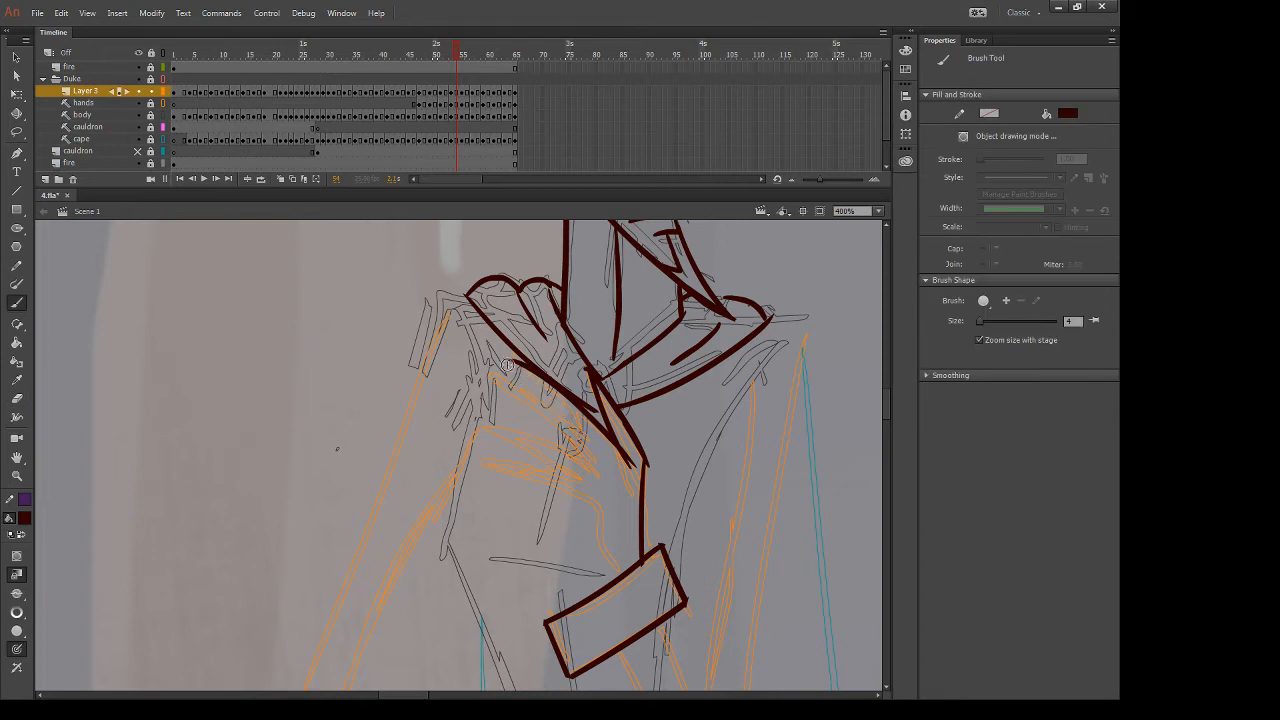
mouse_move(507, 362)
left_mouse_down()
mouse_move(584, 443)
mouse_move(475, 381)
left_mouse_up()
mouse_move(475, 381)
left_mouse_down()
mouse_move(586, 460)
mouse_move(460, 373)
mouse_move(581, 464)
left_mouse_up()
key("ctrl+z")
key("ctrl+z")
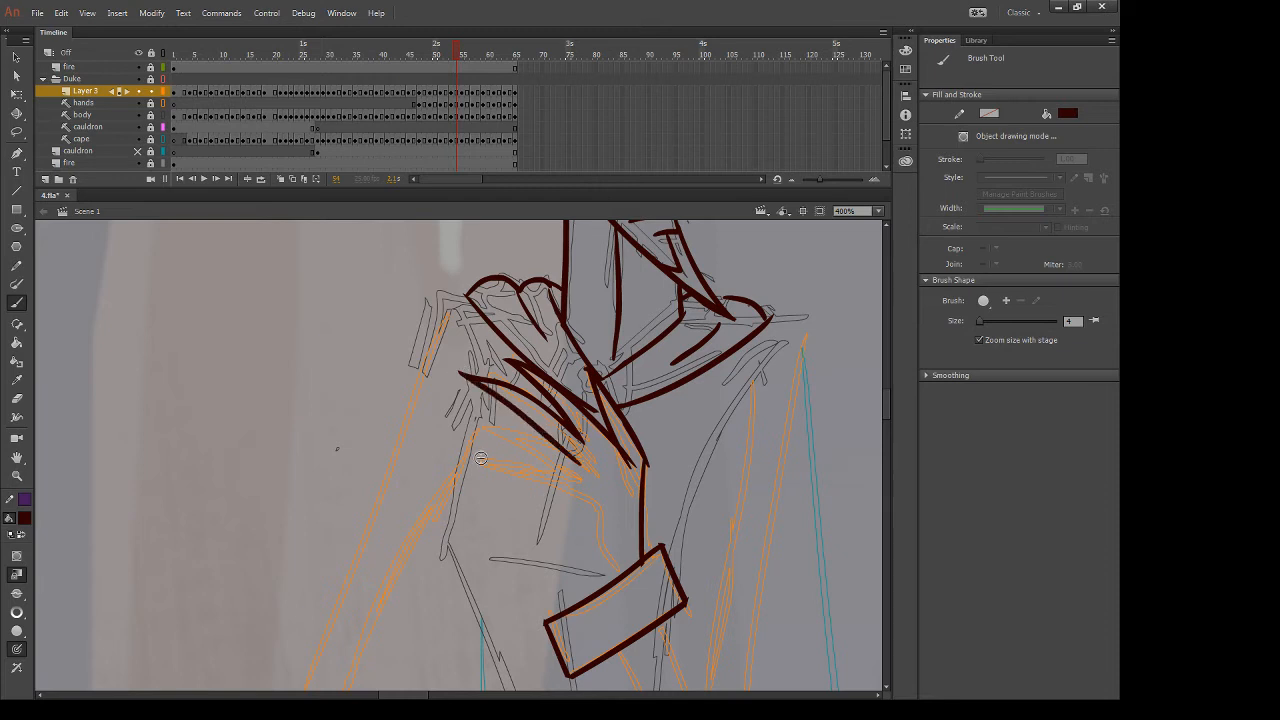
key("ctrl+z")
mouse_move(461, 374)
left_mouse_down()
mouse_move(588, 454)
mouse_move(588, 467)
left_mouse_up()
key("ctrl+z")
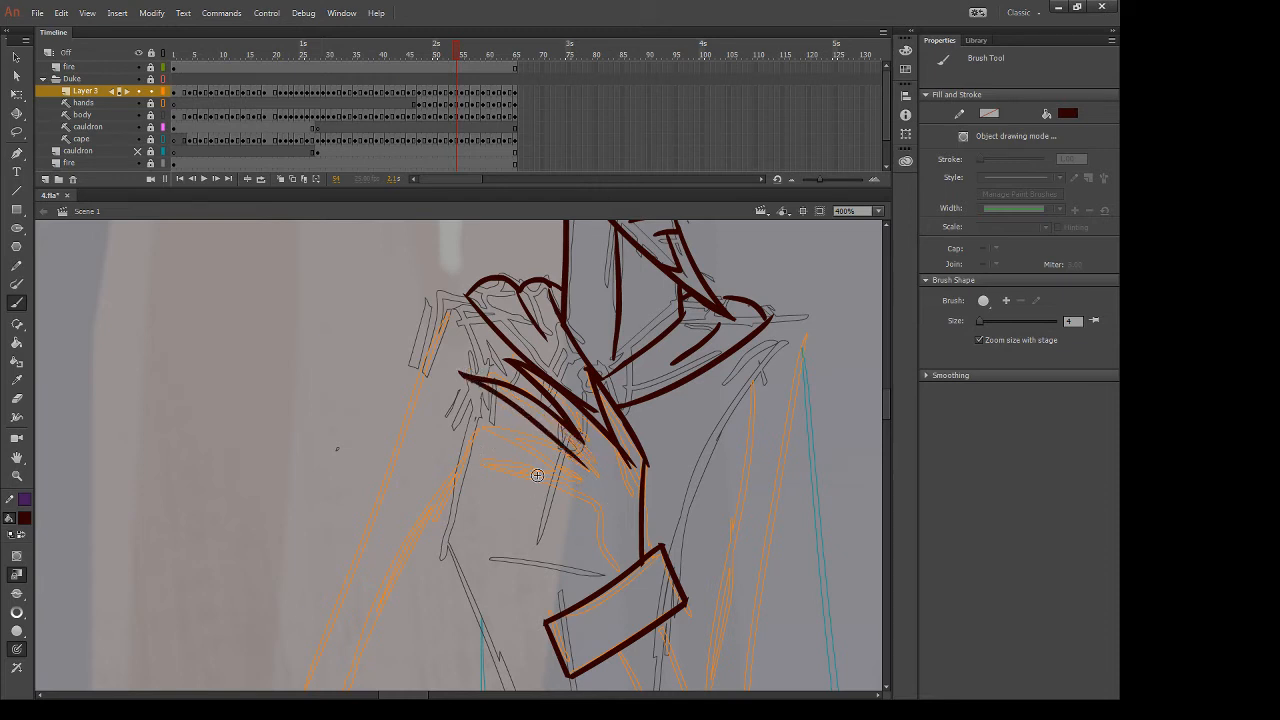
Trim that fingertip, and draw the two lowest fingers and the hand's lower edge down to the cuff on frame 54
key("e")
left_click_drag(453, 380, 466, 366)
key("b")
mouse_move(586, 465)
left_mouse_down()
mouse_move(450, 437)
mouse_move(474, 434)
mouse_move(623, 509)
left_mouse_up()
key("ctrl+z")
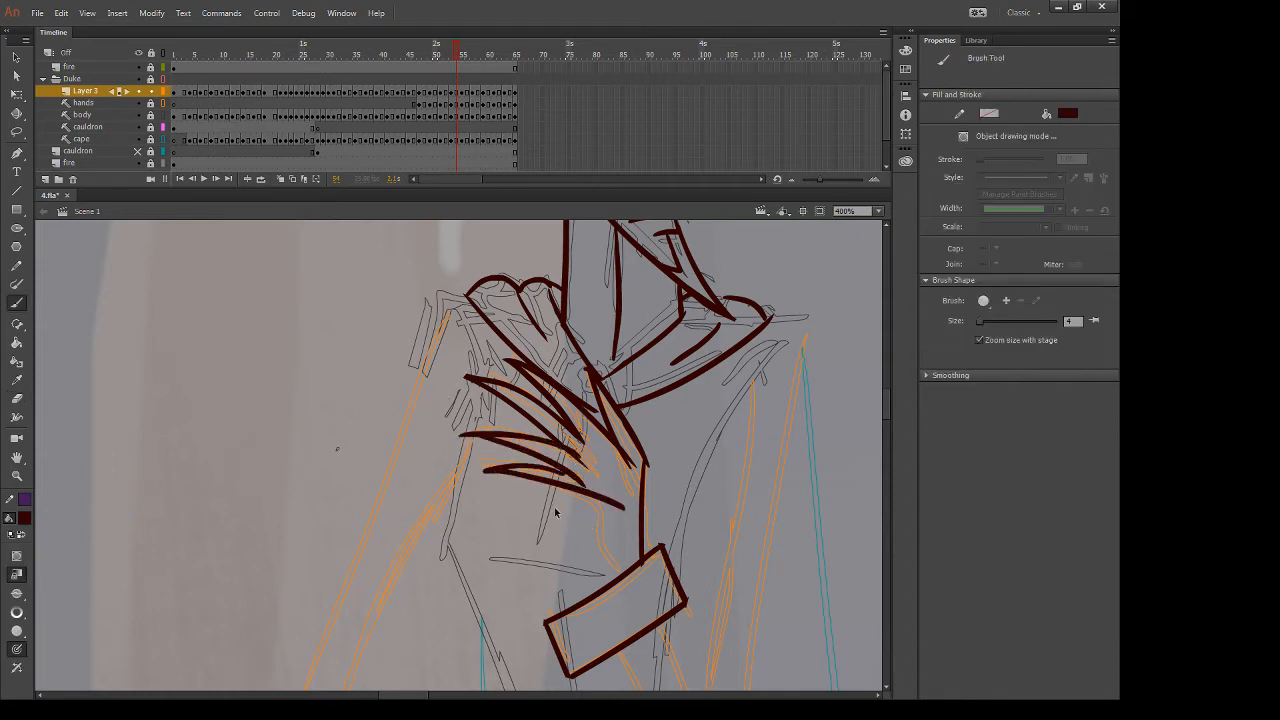
key("ctrl+z")
mouse_move(566, 474)
left_mouse_down()
mouse_move(484, 466)
mouse_move(600, 512)
mouse_move(614, 594)
left_mouse_up()
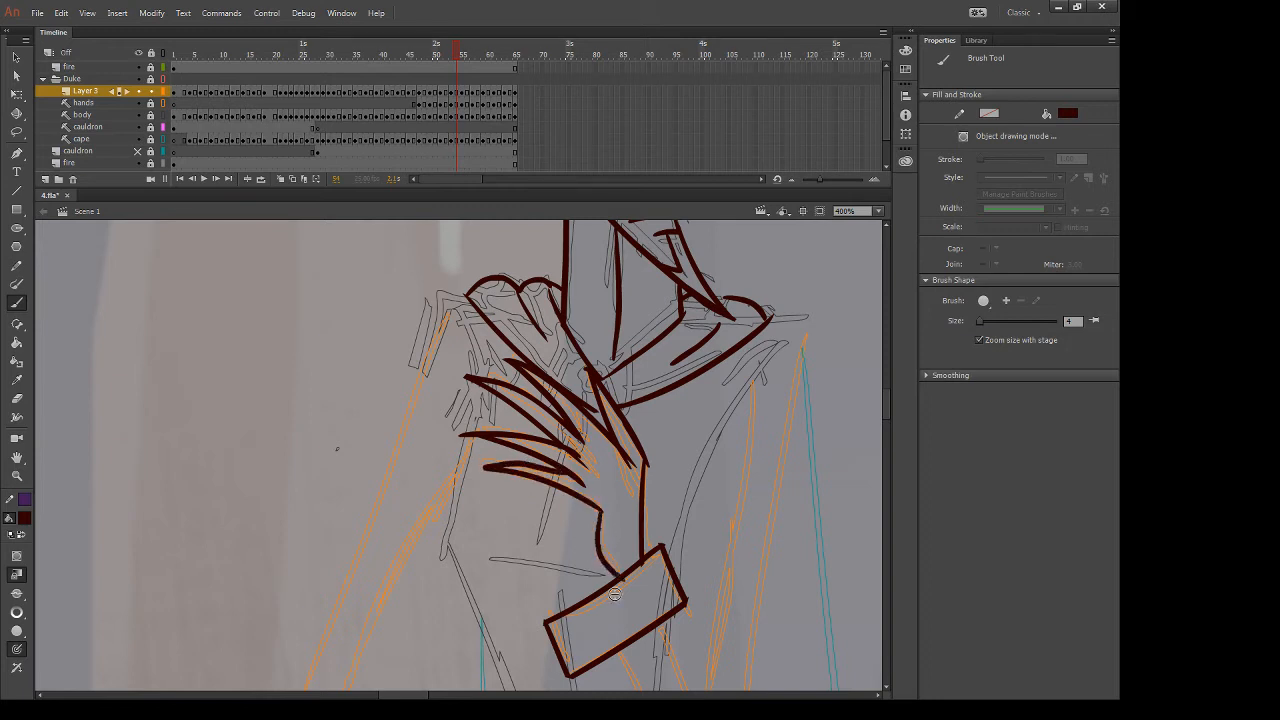
Erase and redraw the upper line of the second hand's lowest finger on frame 54
key("e")
left_click_drag(522, 464, 600, 488)
key("b")
left_click_drag(503, 464, 580, 480)
key("e")
Go to frame 52 and draw the edges of the second arm's tilted cuff overlapping the first cuff
key("comma")
key("comma")
key("comma")
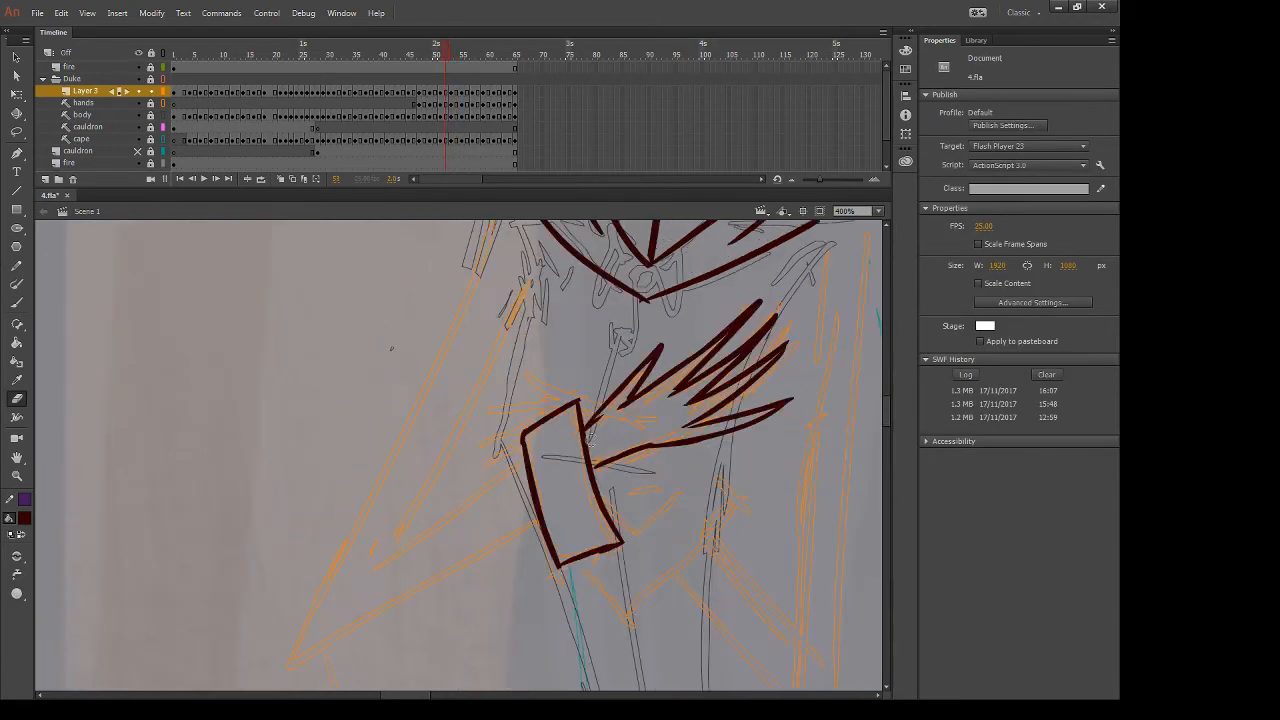
mouse_move(681, 324)
left_mouse_down()
mouse_move(497, 366)
mouse_move(537, 338)
left_mouse_up()
key("b")
mouse_move(546, 478)
left_mouse_down()
mouse_move(412, 604)
mouse_move(492, 645)
mouse_move(594, 520)
mouse_move(485, 635)
left_mouse_up()
Erase the overshooting line ends at the corners of the second cuff on frame 52
key("e")
left_click_drag(415, 604, 424, 598)
left_click_drag(497, 638, 479, 643)
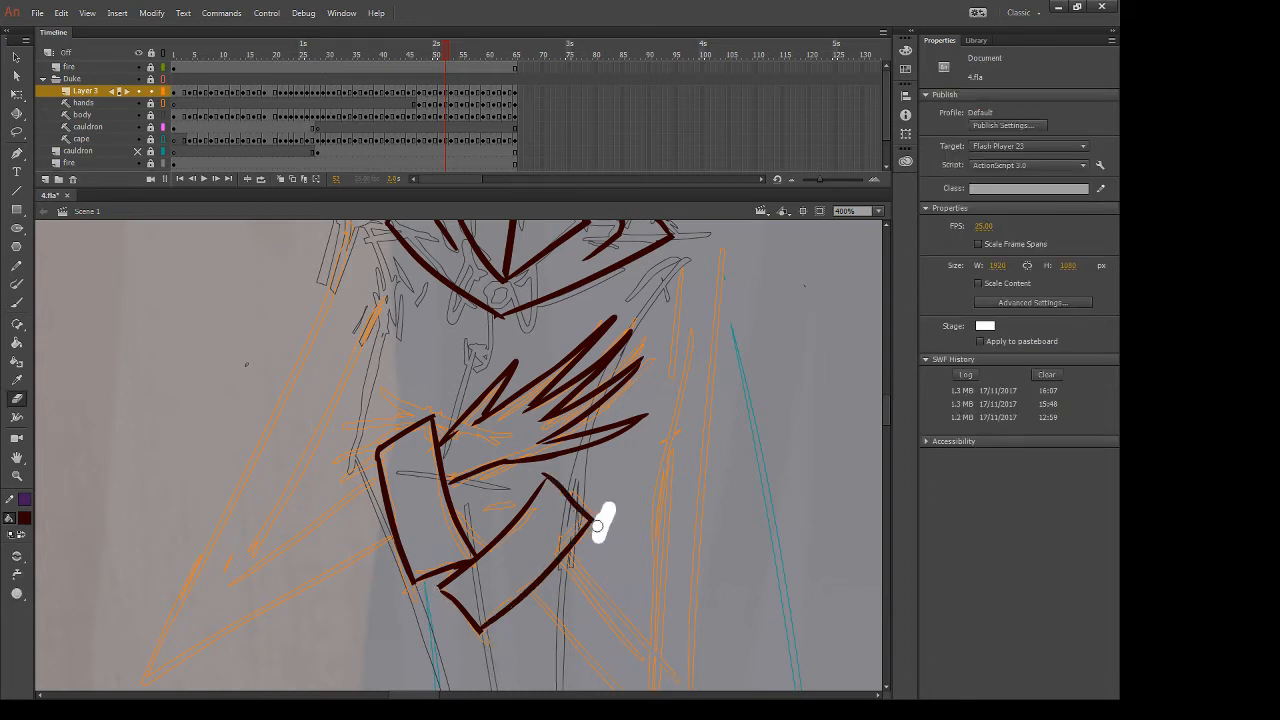
left_click_drag(597, 526, 599, 520)
Draw the two wrist lines joining the second cuff to the first arm on frame 52
mouse_move(665, 413)
left_mouse_down()
mouse_move(723, 514)
mouse_move(714, 471)
mouse_move(674, 417)
left_mouse_up()
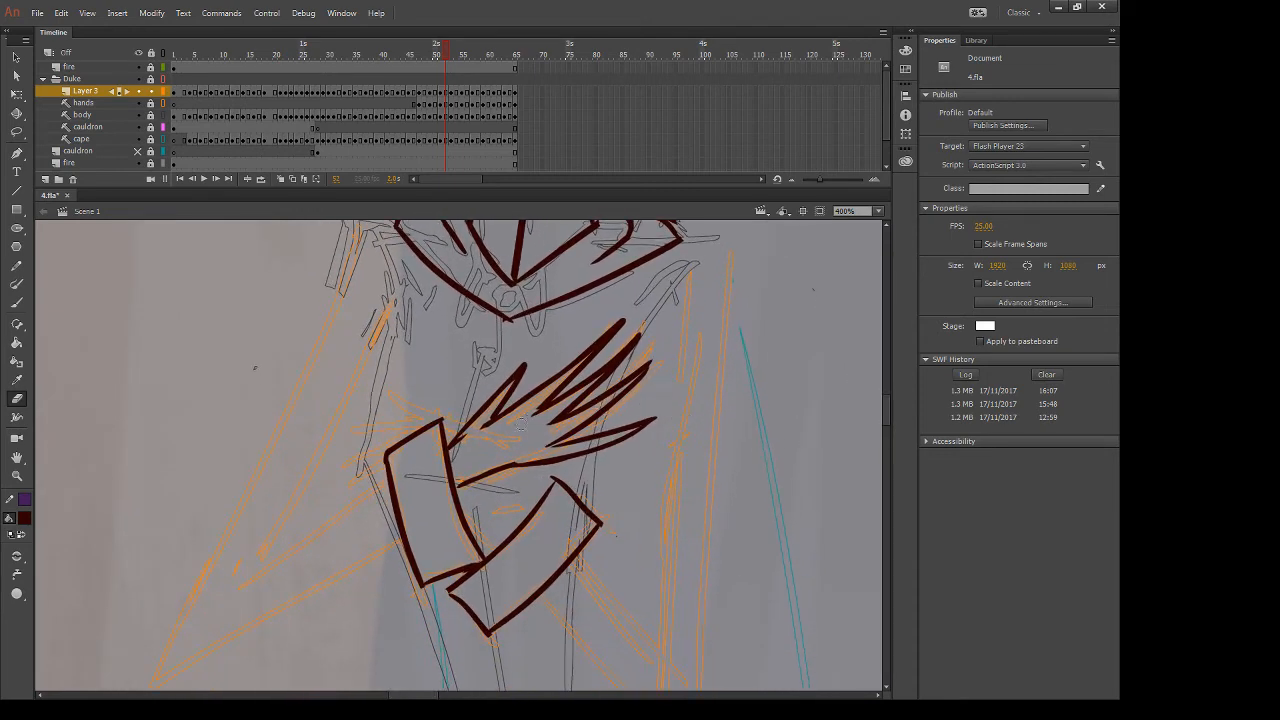
key("b")
left_click_drag(508, 467, 540, 507)
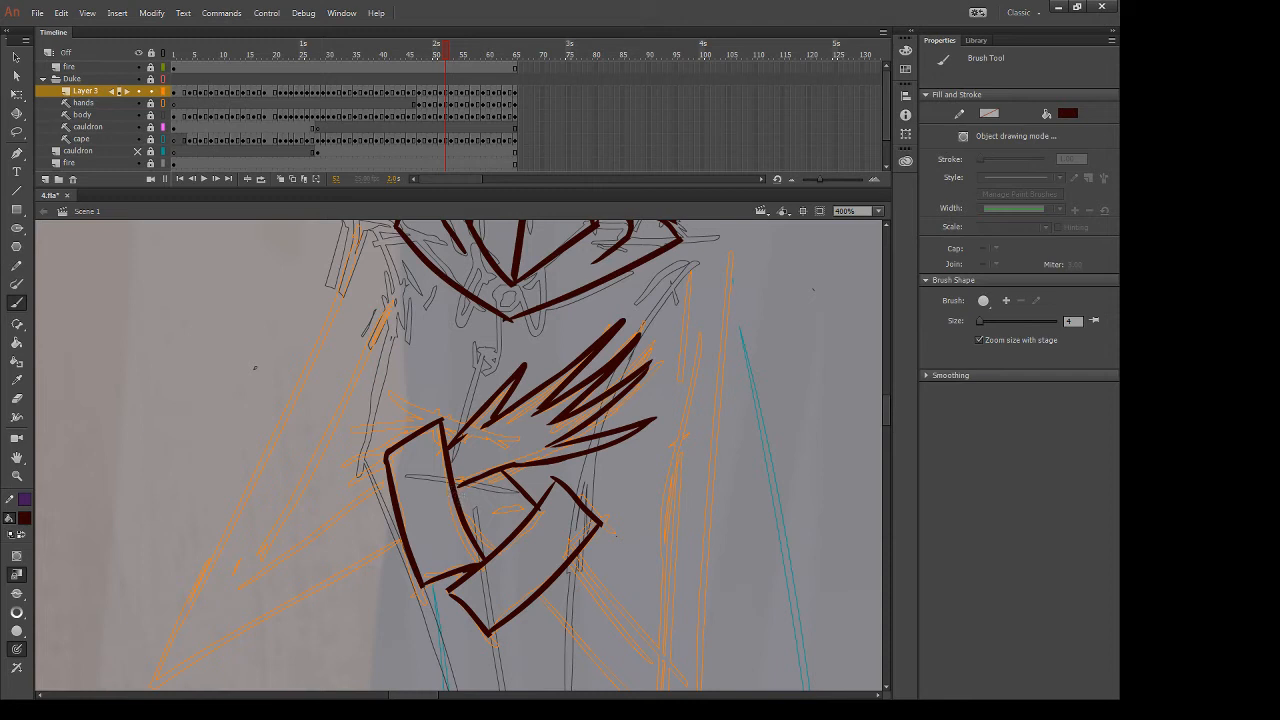
left_click_drag(474, 502, 510, 541)
key("ctrl+z")
left_click_drag(476, 502, 517, 541)
key("e")
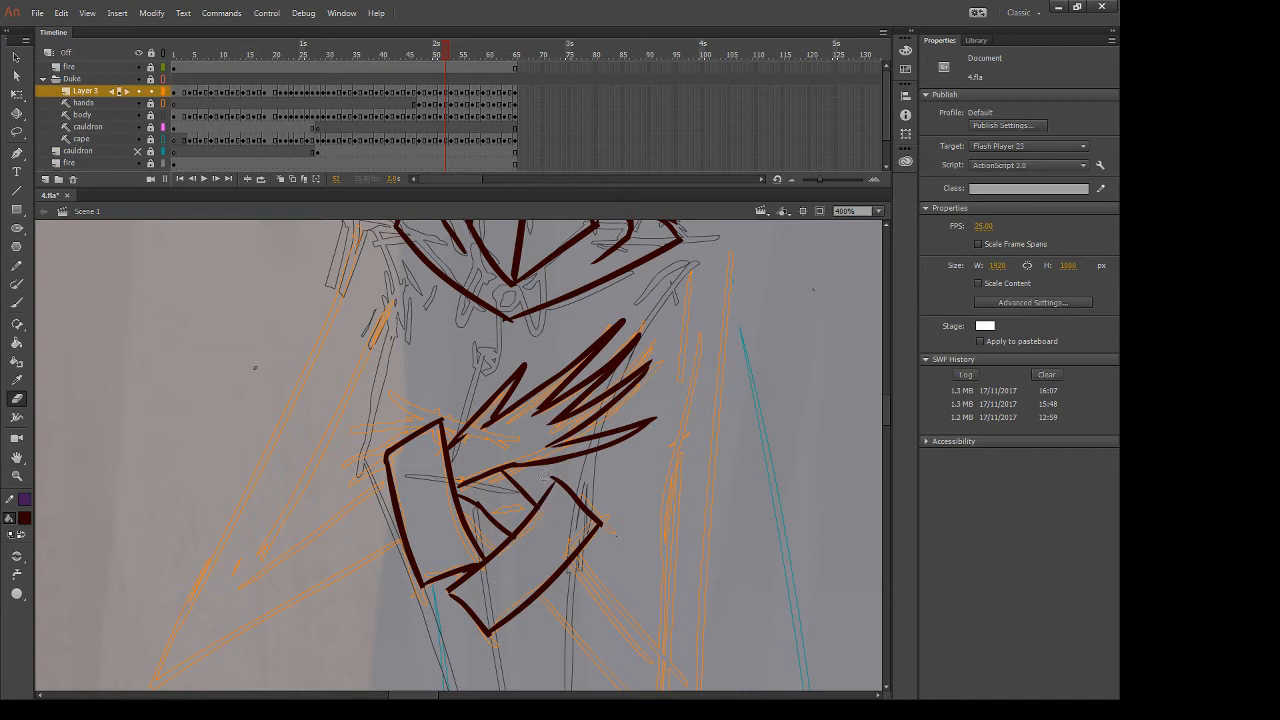
Draw the second hand's pointed fingers sticking out past the far side of the first cuff on frame 52
key("b")
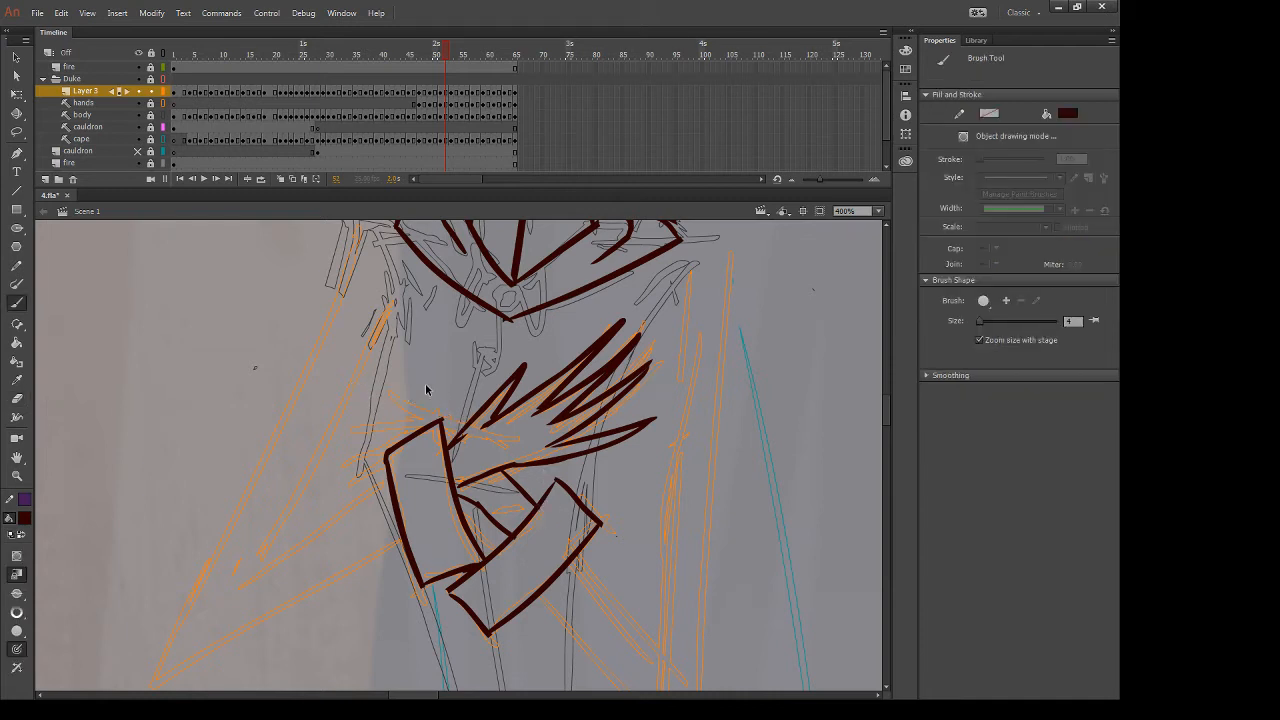
mouse_move(459, 423)
left_mouse_down()
mouse_move(382, 394)
mouse_move(333, 433)
mouse_move(401, 441)
mouse_move(325, 475)
mouse_move(335, 496)
mouse_move(398, 492)
left_mouse_up()
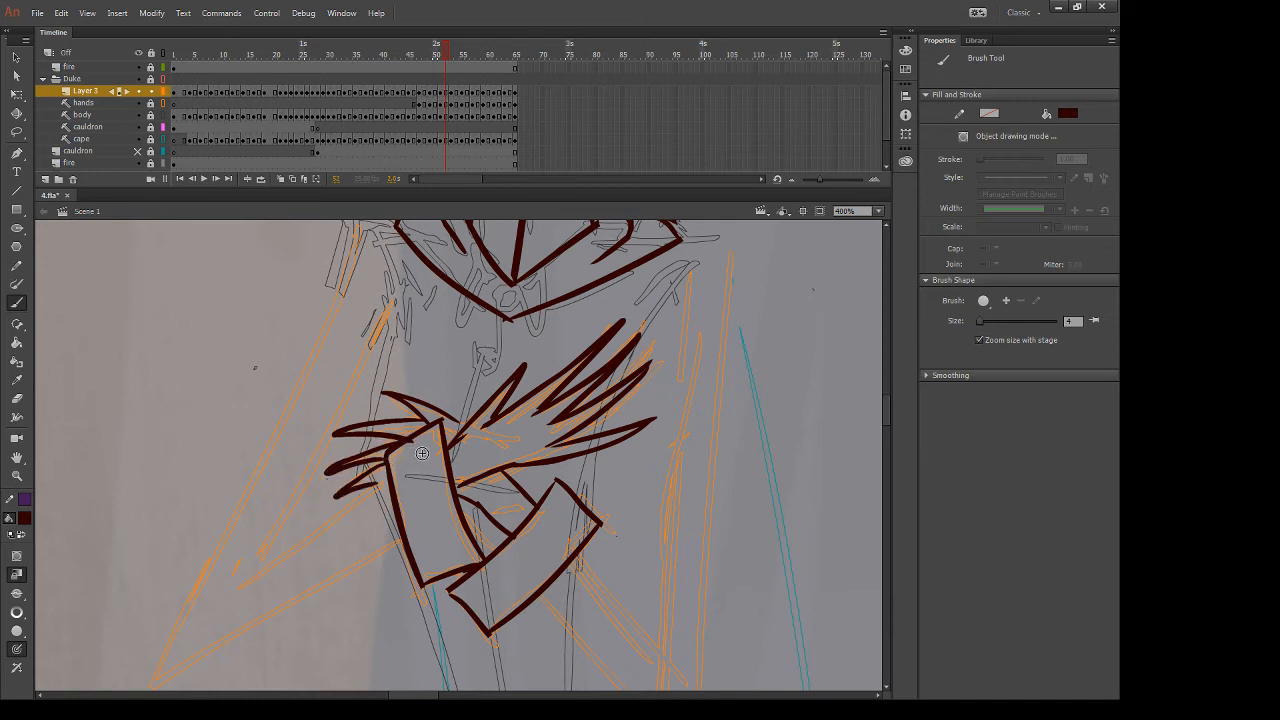
key("e")
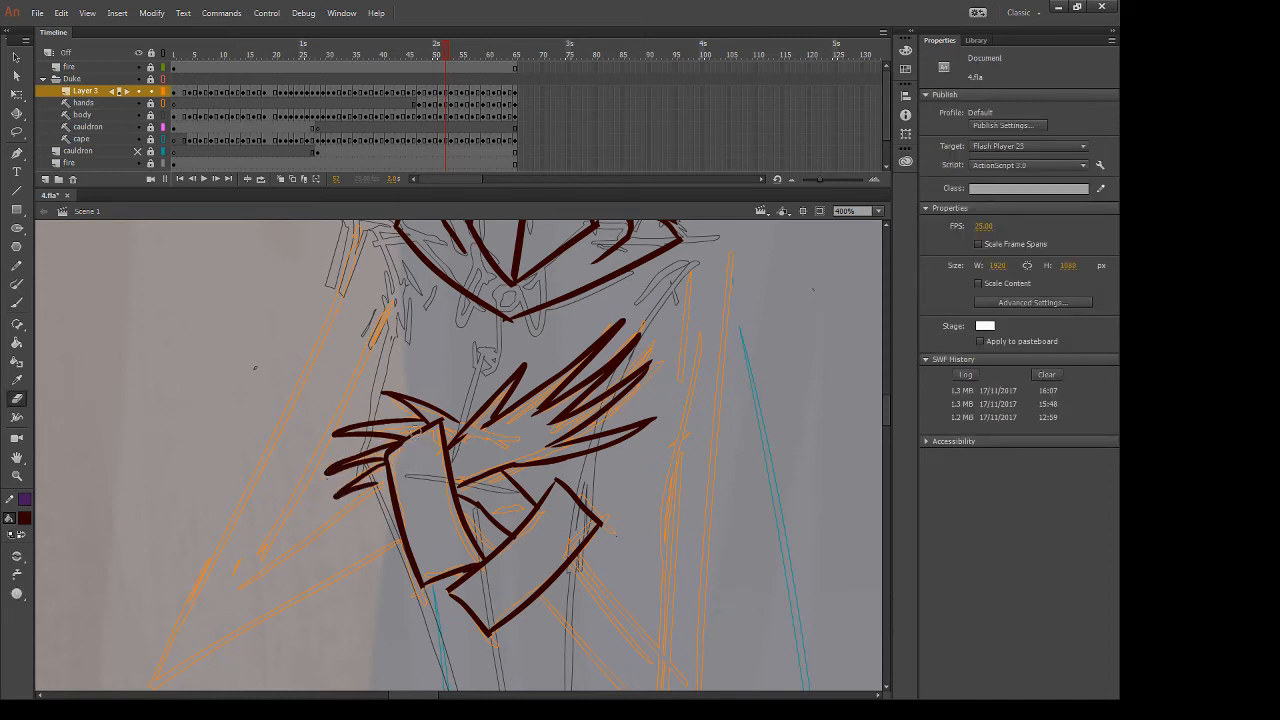
key("b")
Go to frame 50, draw the second arm's tilted rectangular cuff below the first cuff, and trim the overshooting corner lines
key("comma")
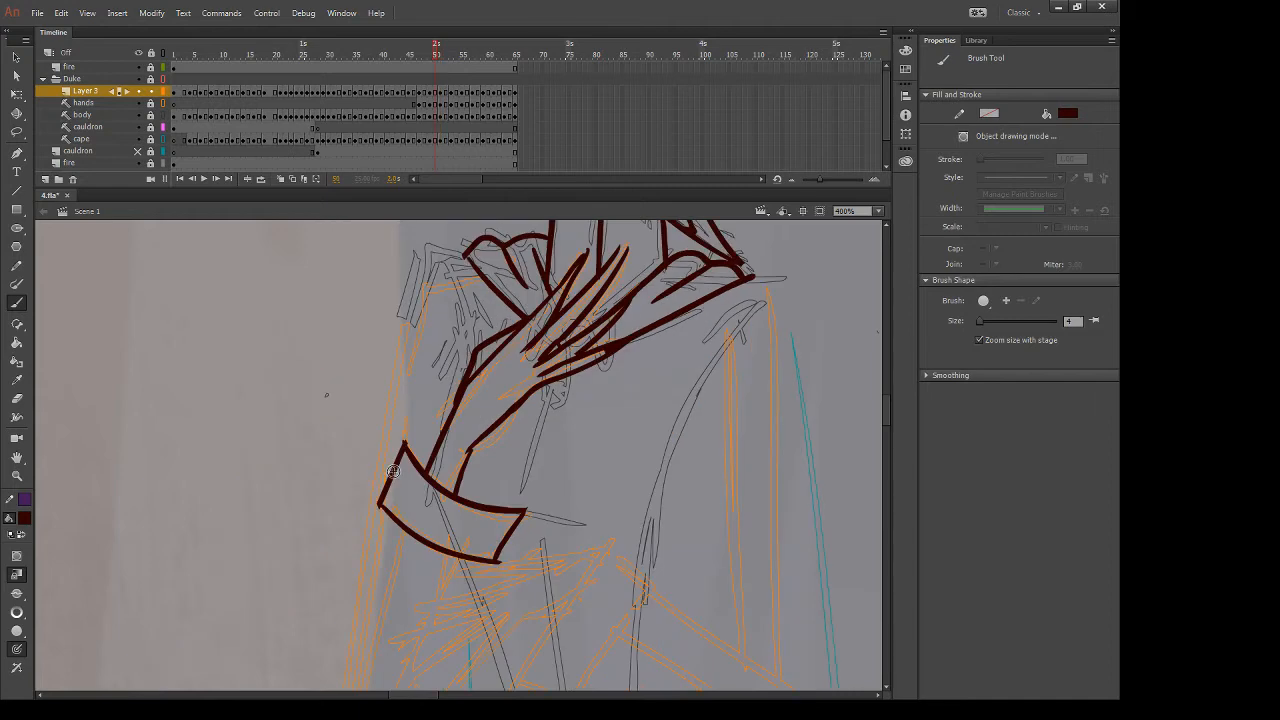
scroll(557, 430, "down", 2)
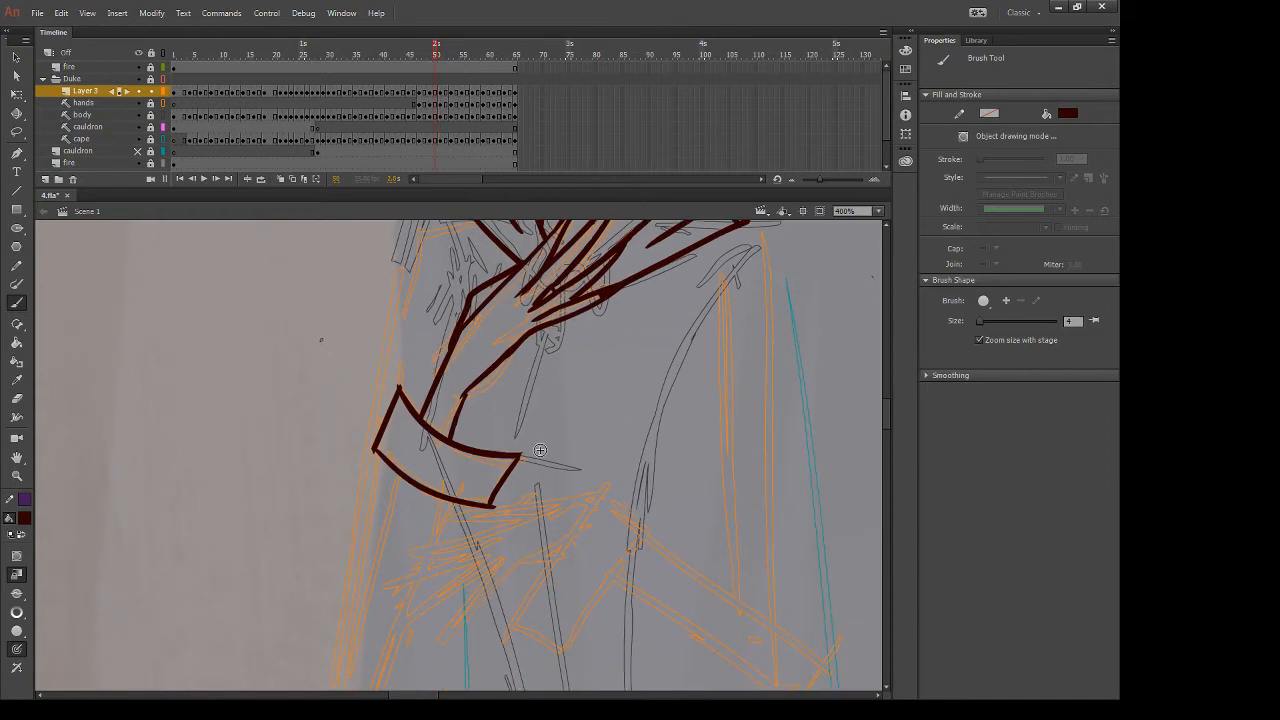
scroll(566, 444, "down", 2)
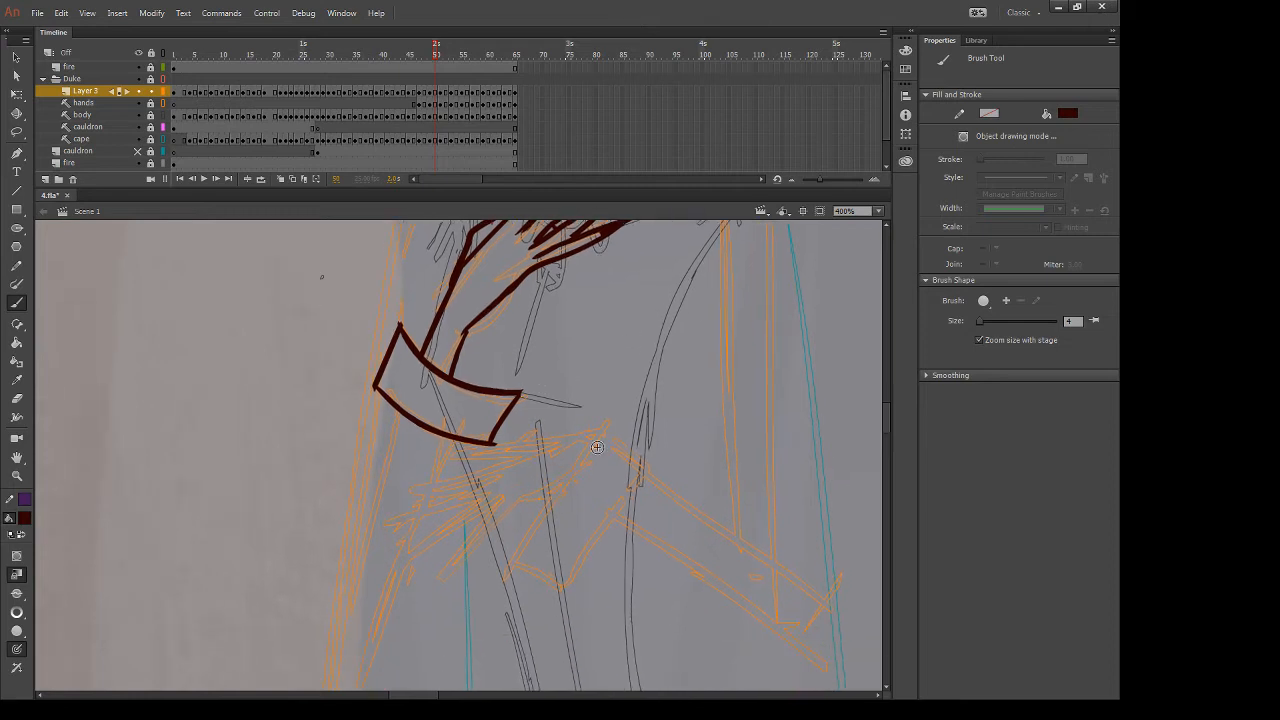
mouse_move(601, 425)
left_mouse_down()
mouse_move(490, 596)
mouse_move(567, 593)
mouse_move(651, 458)
mouse_move(662, 468)
mouse_move(567, 600)
left_mouse_up()
key("e")
left_click_drag(512, 562, 484, 604)
left_click_drag(566, 612, 568, 592)
left_click_drag(664, 470, 656, 462)
key("b")
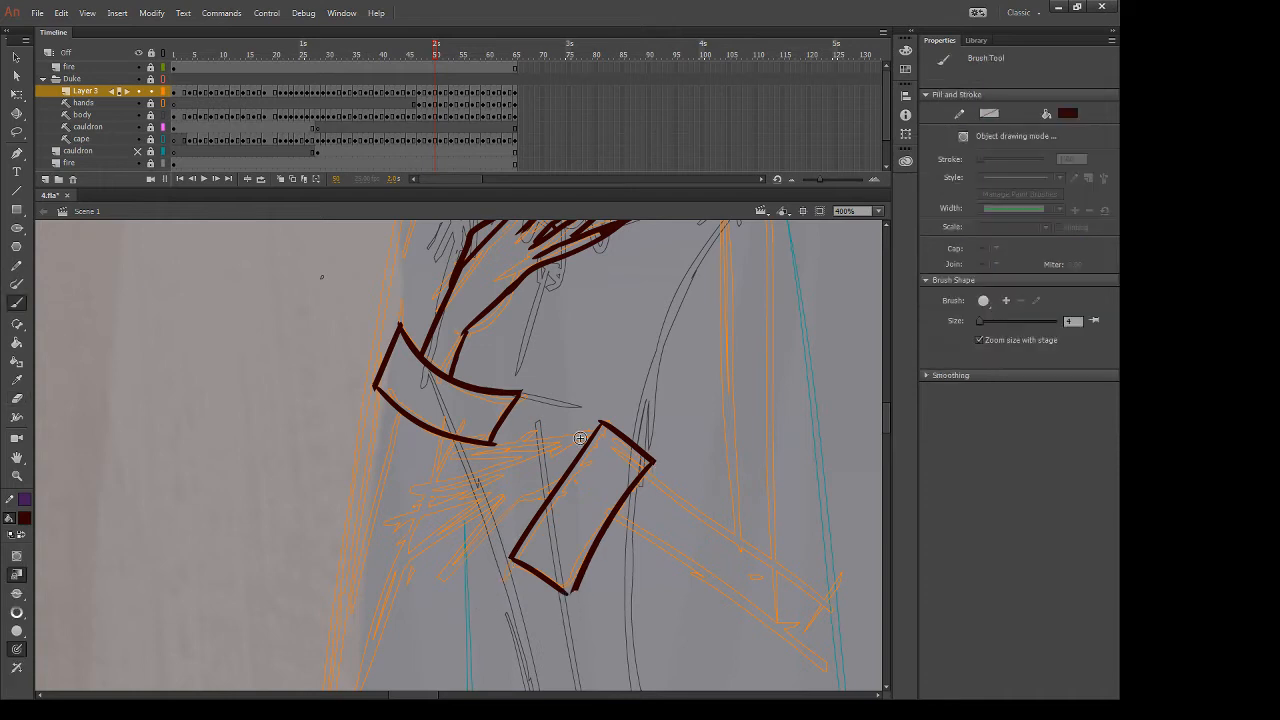
Draw the second hand's upper edge, its spread pointed fingers and the lower edge back to the cuff on frame 50
left_click_drag(597, 430, 442, 464)
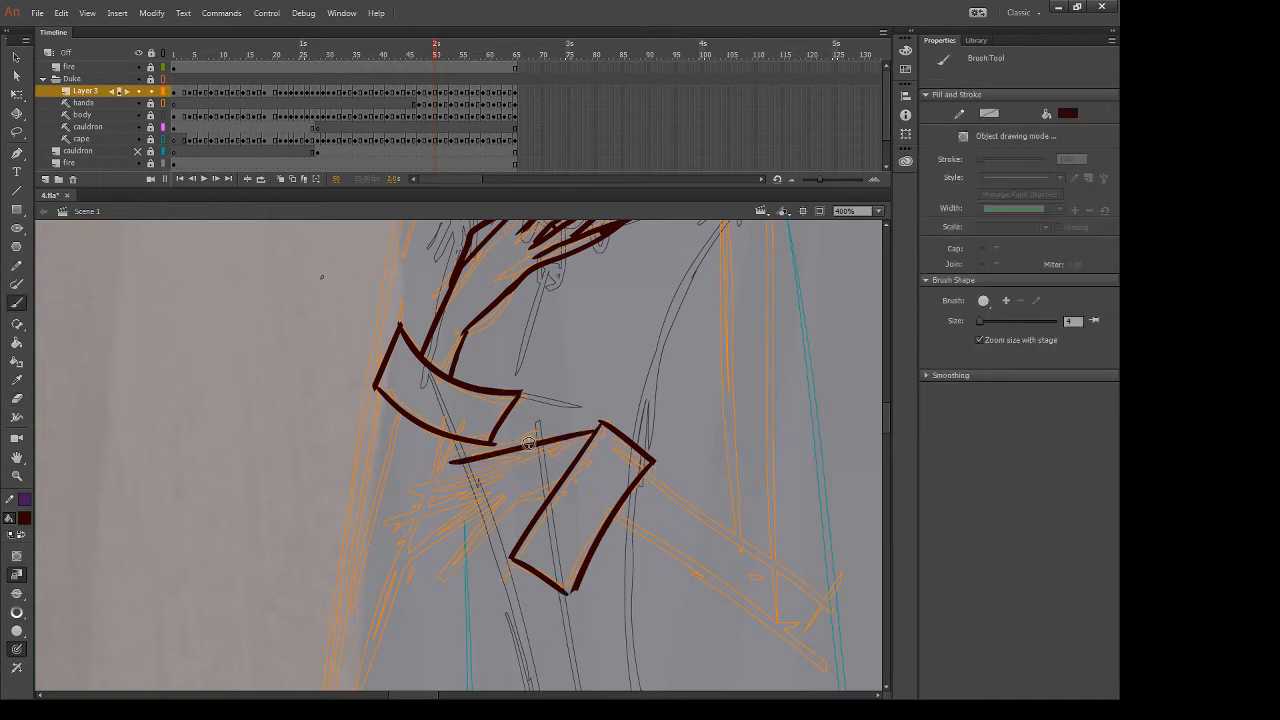
key("ctrl+z")
left_click_drag(600, 430, 408, 436)
mouse_move(530, 447)
left_mouse_down()
mouse_move(440, 452)
mouse_move(400, 495)
left_mouse_up()
mouse_move(485, 486)
left_mouse_down()
mouse_move(392, 500)
mouse_move(343, 537)
mouse_move(488, 498)
left_mouse_up()
key("ctrl+z")
key("ctrl+z")
mouse_move(372, 534)
left_mouse_down()
mouse_move(484, 510)
mouse_move(405, 572)
mouse_move(500, 512)
mouse_move(448, 582)
mouse_move(519, 512)
left_mouse_up()
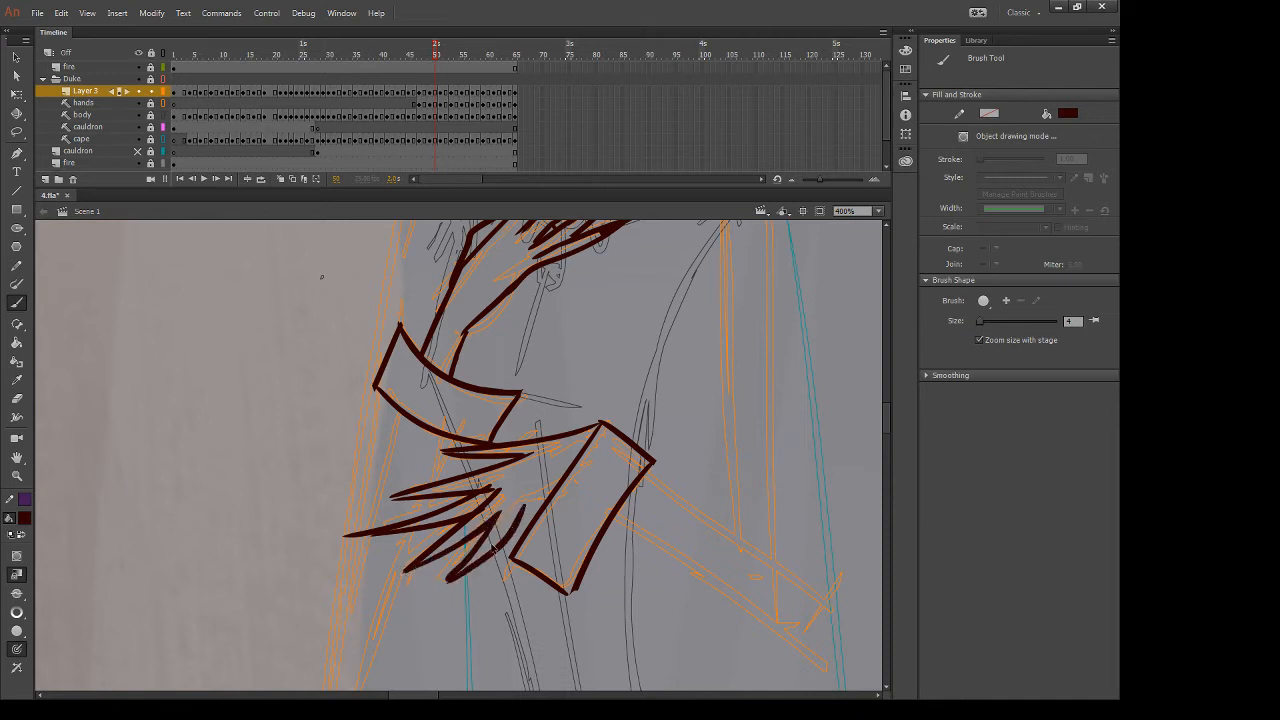
key("ctrl+z")
left_click_drag(445, 588, 556, 493)
Trim the overlong fingertip and the stray line end between the second hand's fingers on frame 50
key("e")
mouse_move(326, 537)
left_mouse_down()
mouse_move(365, 533)
mouse_move(354, 530)
left_mouse_up()
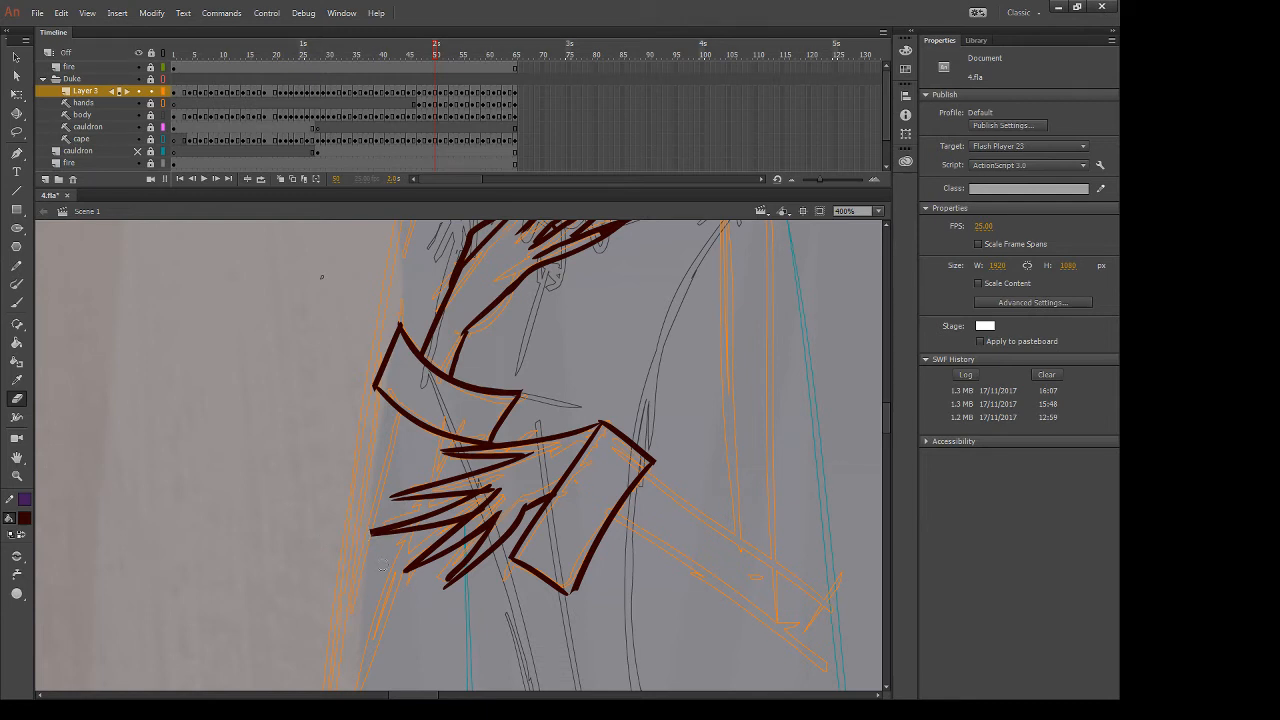
left_click_drag(485, 486, 497, 479)
key("b")
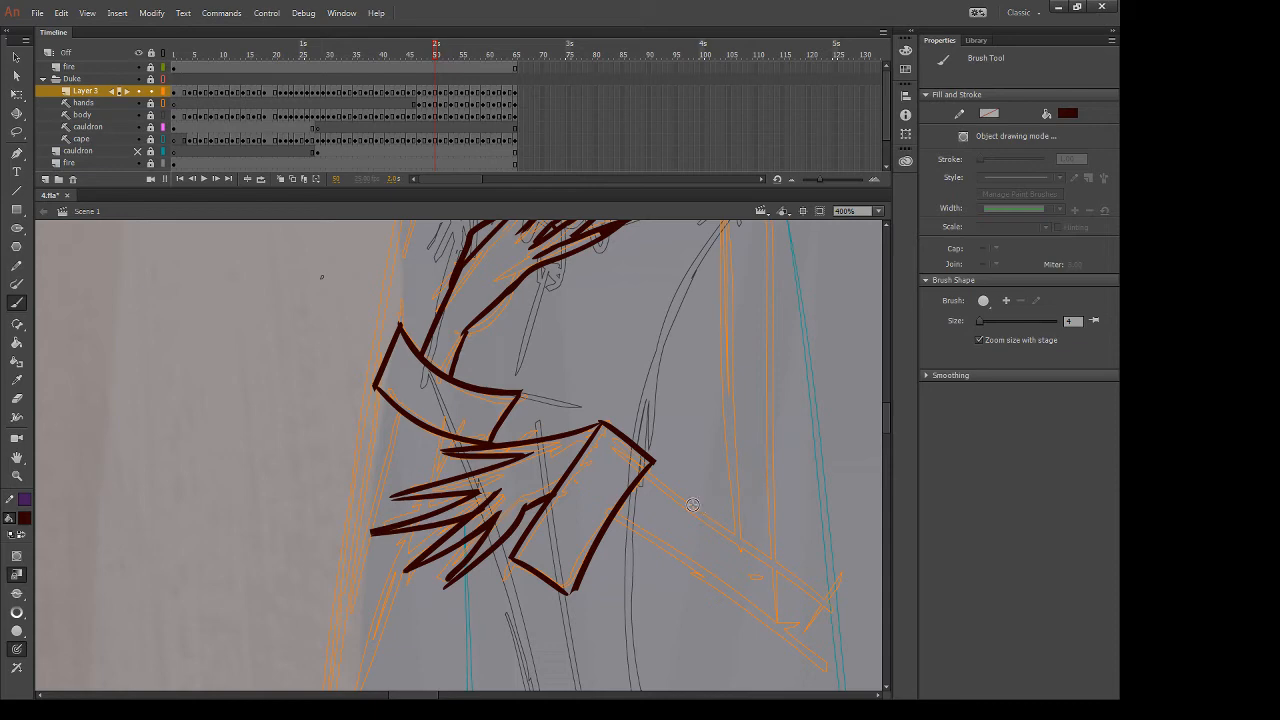
Go to frame 48, draw the second arm's upright rectangular cuff at the hip, and erase its overshooting corner lines
key("comma")
key("comma")
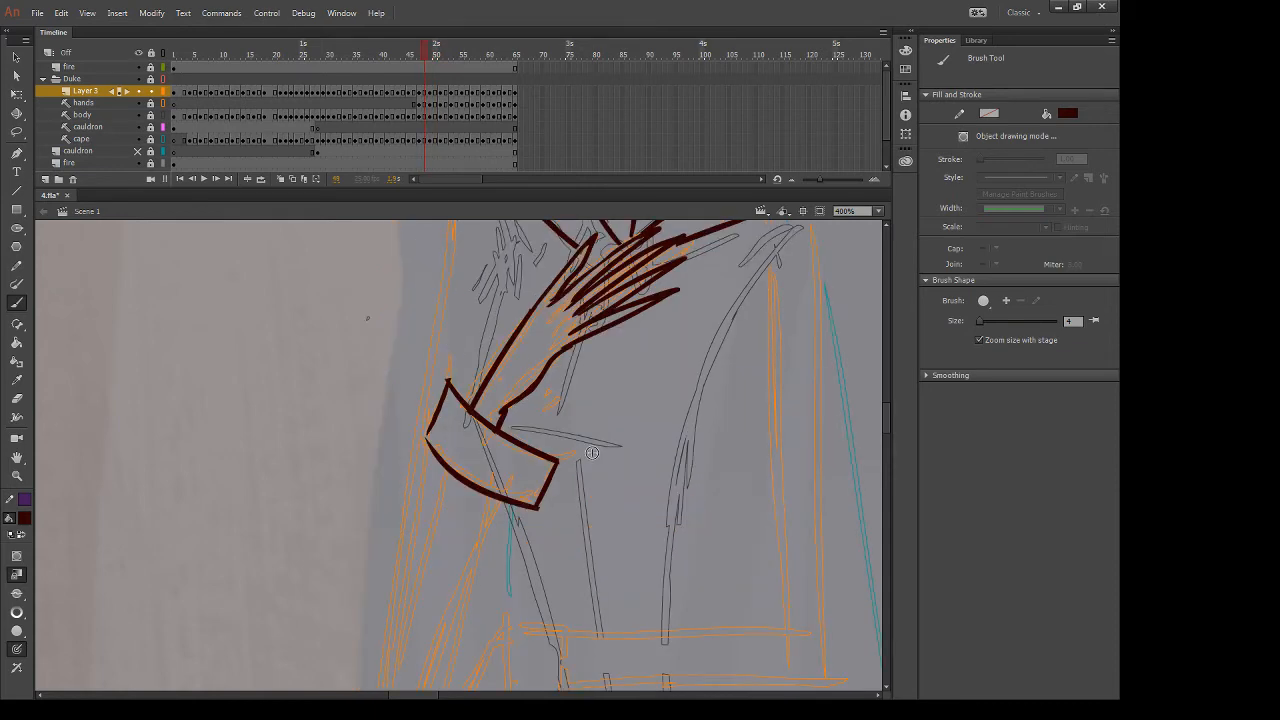
left_click_drag(634, 594, 622, 357)
mouse_move(492, 390)
left_mouse_down()
mouse_move(506, 578)
mouse_move(537, 385)
mouse_move(557, 384)
mouse_move(570, 578)
left_mouse_up()
mouse_move(503, 544)
left_mouse_down()
mouse_move(572, 541)
mouse_move(508, 552)
mouse_move(510, 598)
left_mouse_up()
key("e")
mouse_move(585, 527)
left_mouse_down()
mouse_move(555, 574)
mouse_move(567, 545)
left_mouse_up()
Draw the second hand with downward-pointing fingers from the cuff on frame 48, and touch up the outermost finger
key("b")
mouse_move(488, 395)
left_mouse_down()
mouse_move(468, 408)
mouse_move(374, 604)
mouse_move(410, 634)
mouse_move(430, 518)
mouse_move(446, 640)
mouse_move(484, 516)
mouse_move(478, 462)
mouse_move(382, 571)
left_mouse_up()
key("e")
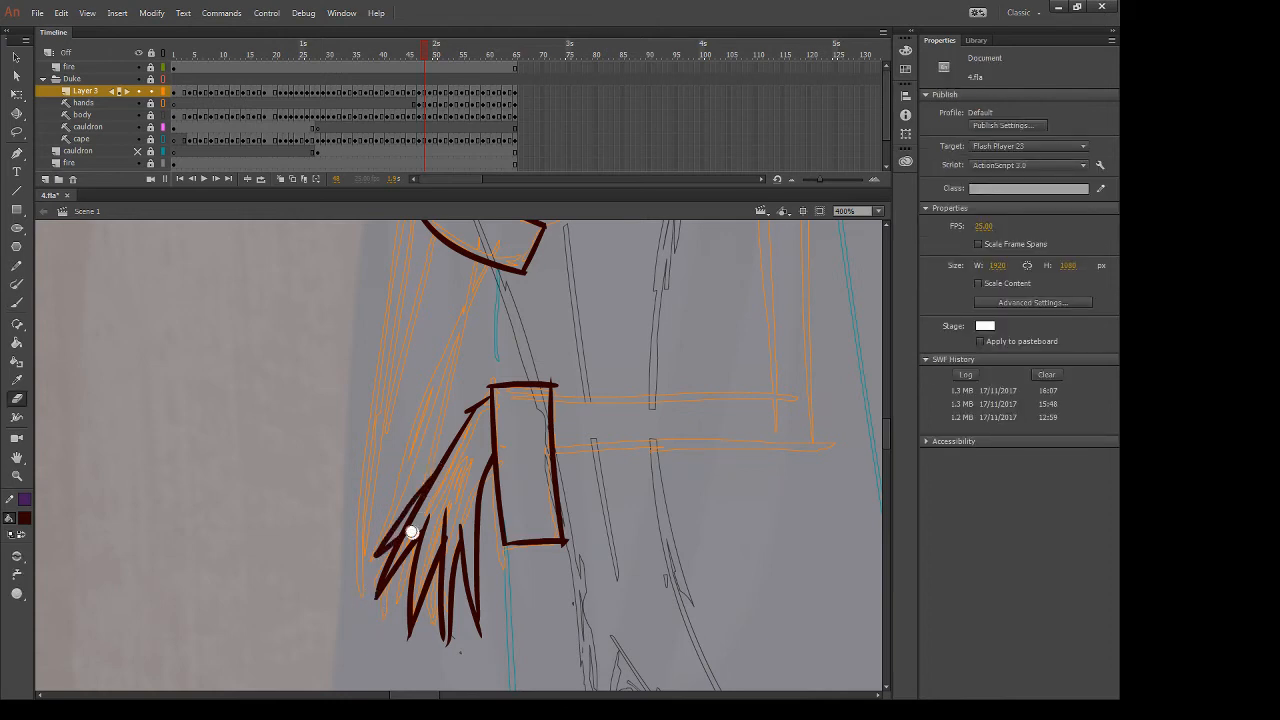
key("b")
left_click_drag(402, 535, 393, 549)
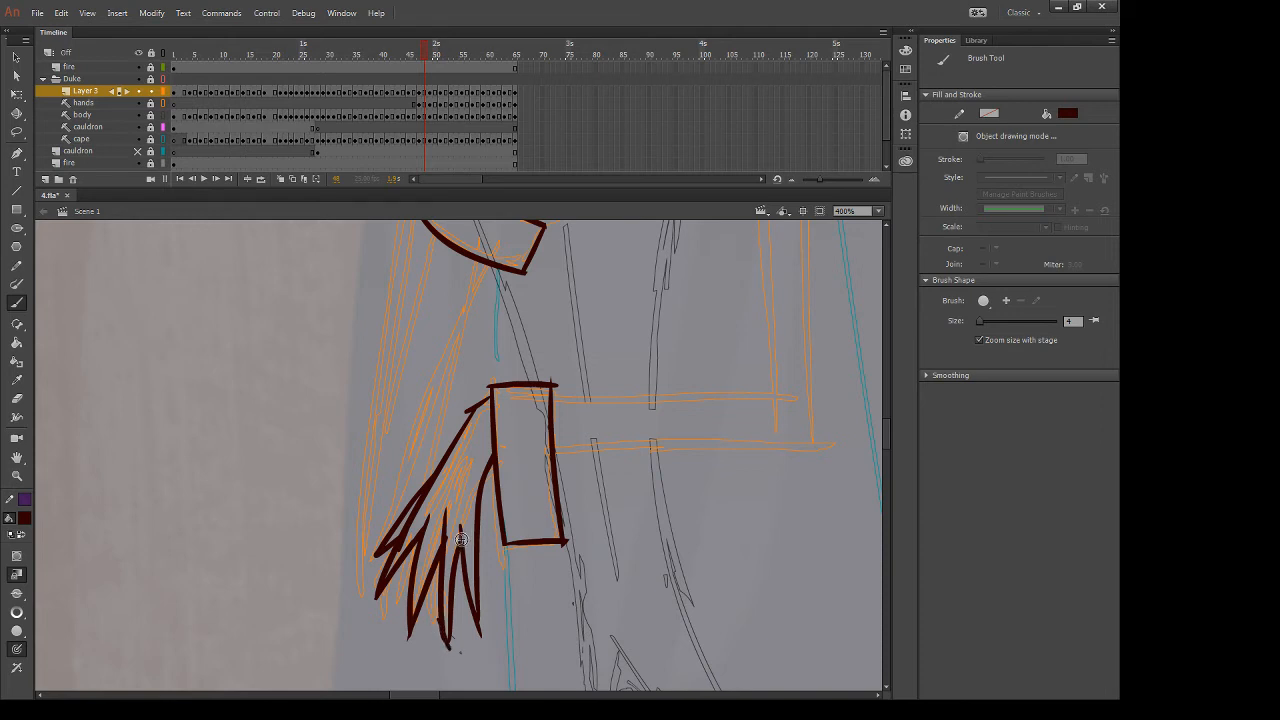
Go to frame 46 and draw the four edges of the second arm's curved cuff over the lower sketch
key("comma")
key("comma")
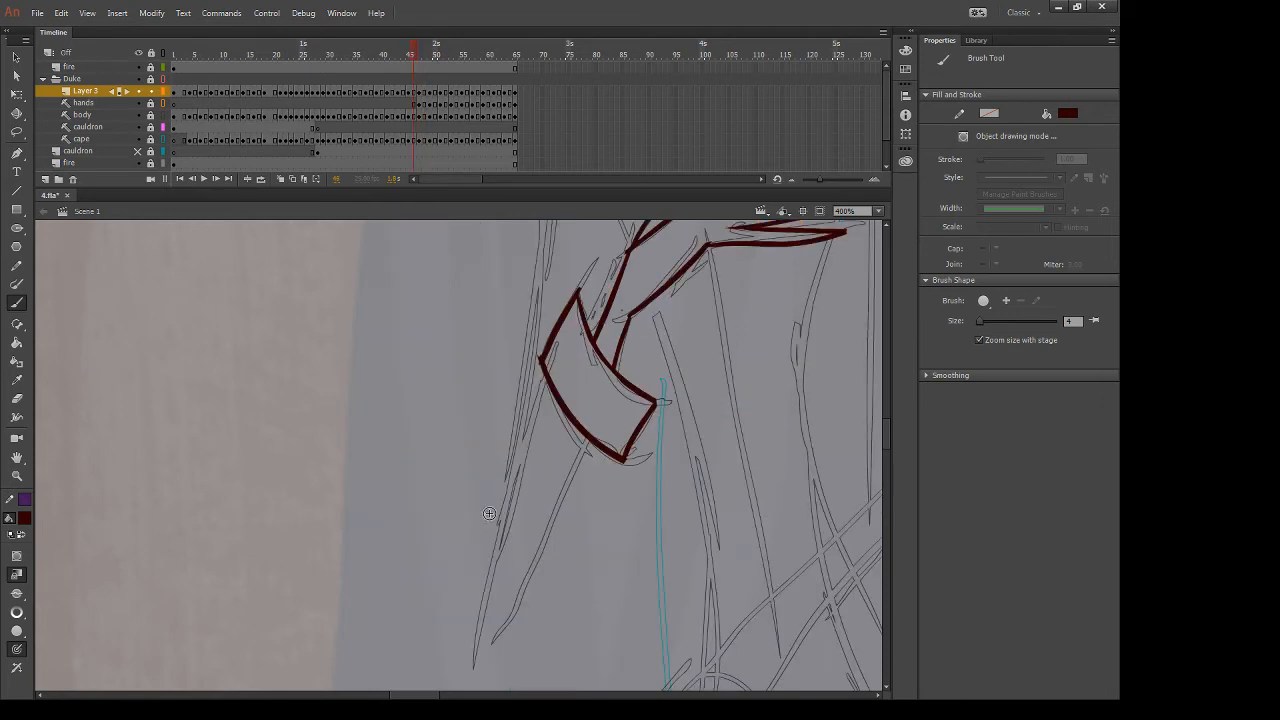
mouse_move(783, 349)
left_mouse_down()
mouse_move(740, 349)
mouse_move(580, 206)
left_mouse_up()
left_click_drag(598, 567, 568, 459)
mouse_move(454, 405)
left_mouse_down()
mouse_move(545, 511)
mouse_move(451, 411)
mouse_move(416, 461)
left_mouse_up()
left_click_drag(422, 452, 517, 558)
left_click_drag(548, 500, 518, 557)
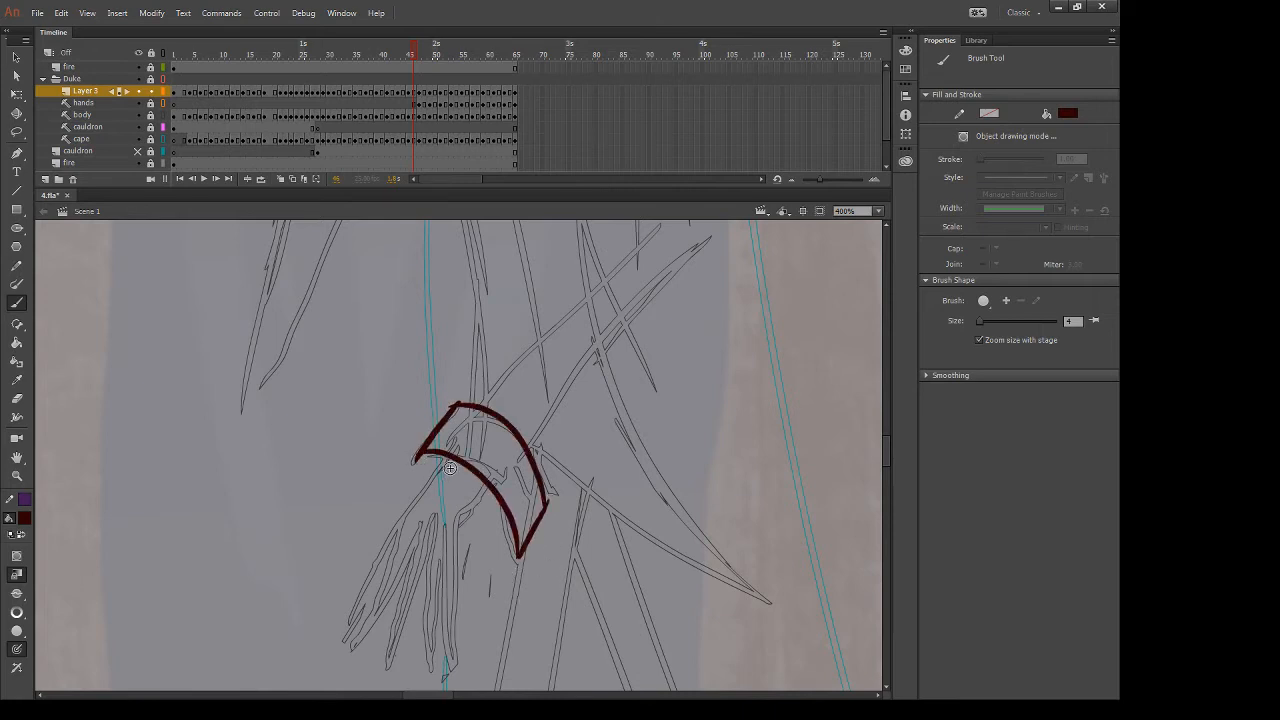
Draw the second hand's outer edge, downward-pointing fingers and inner edge up to the cuff on frame 46
mouse_move(450, 462)
left_mouse_down()
mouse_move(415, 500)
mouse_move(345, 643)
mouse_move(410, 531)
mouse_move(405, 570)
mouse_move(422, 577)
mouse_move(438, 537)
mouse_move(429, 620)
mouse_move(443, 535)
mouse_move(437, 660)
left_mouse_up()
left_click_drag(443, 585, 455, 674)
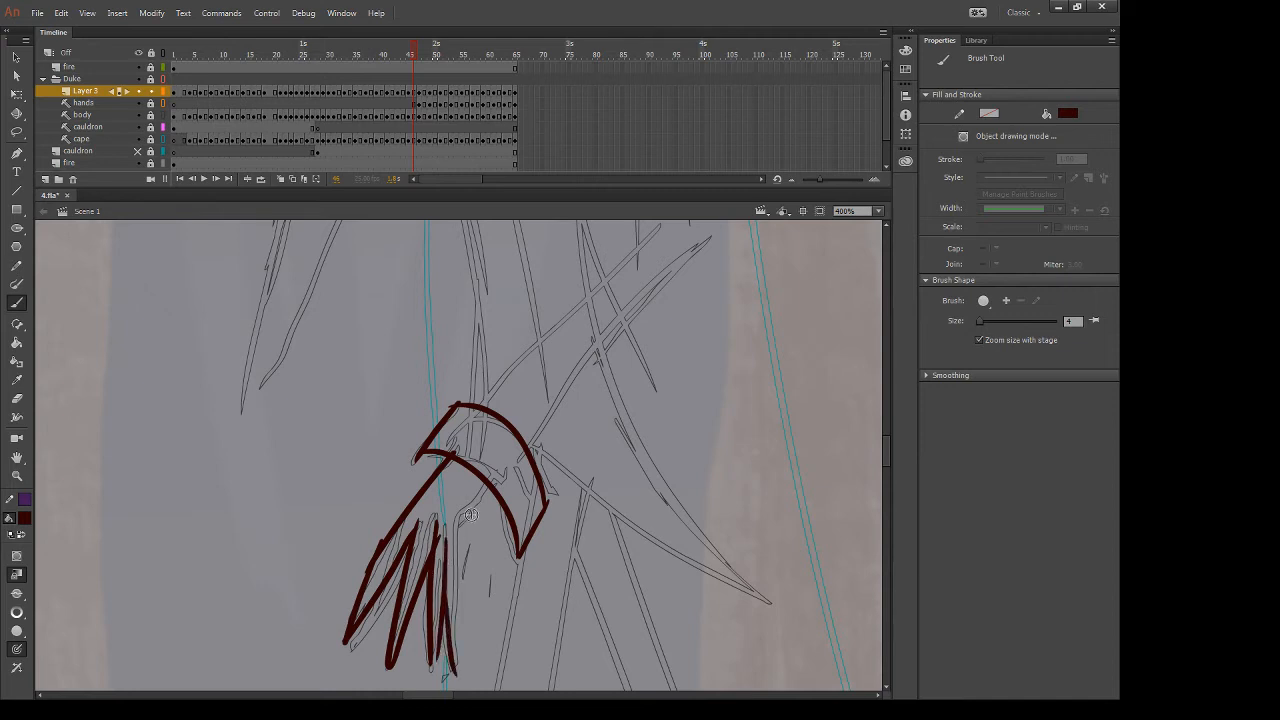
left_click_drag(489, 492, 455, 672)
Erase and redraw the middle finger lines of the lower hand, and add the missing outer finger line on frame 46
key("e")
left_click_drag(440, 505, 430, 686)
key("b")
left_click_drag(442, 580, 431, 686)
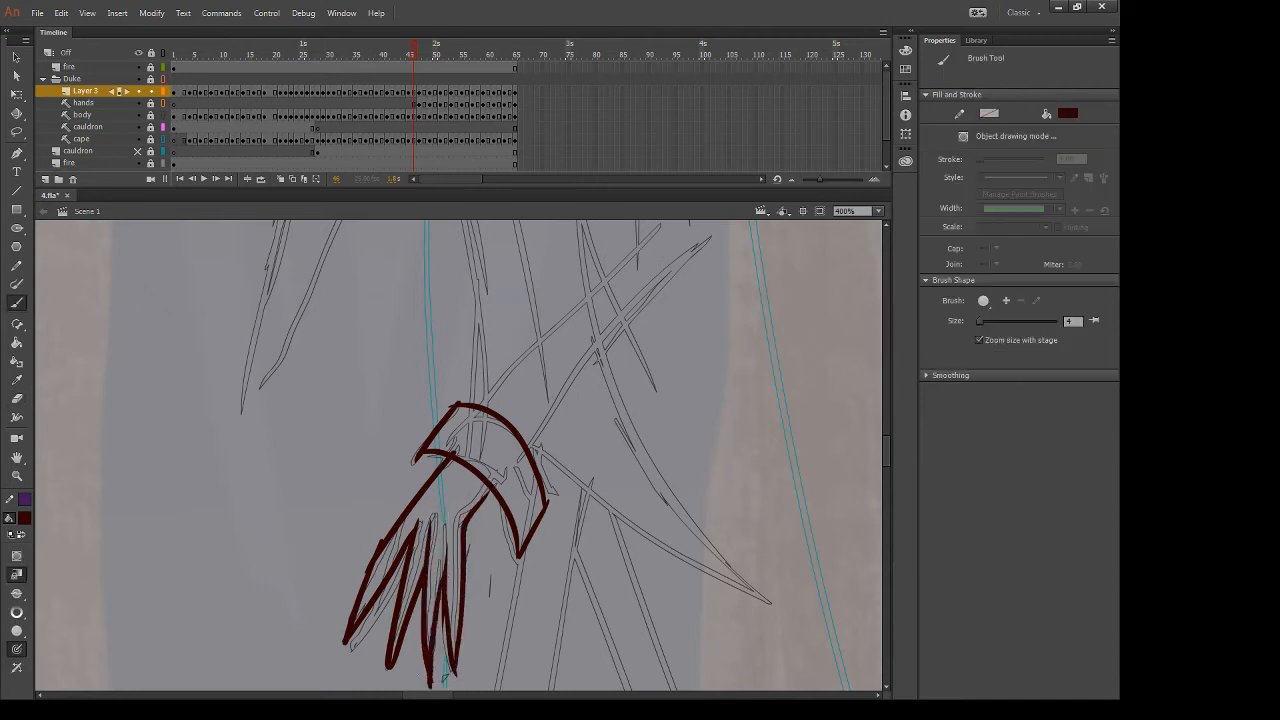
left_click_drag(378, 601, 361, 645)
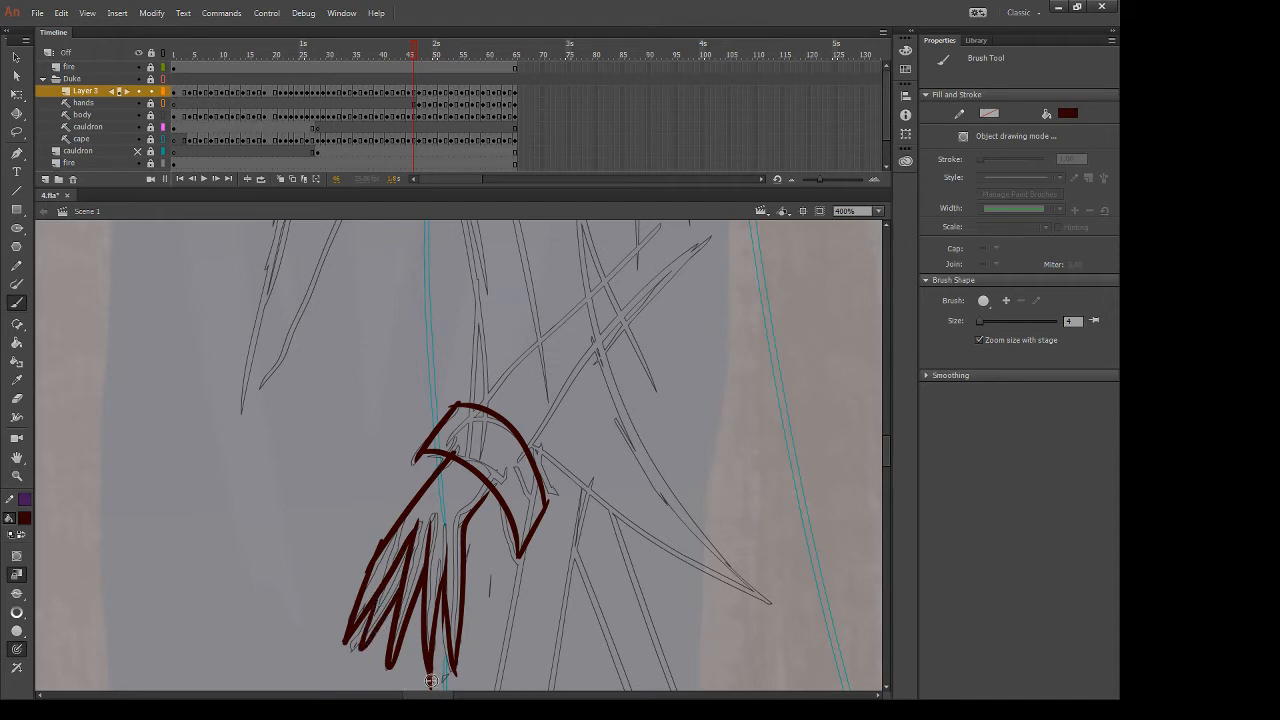
Go to frame 45 and draw the robe's shoulder line from the collar and the armhole edge down to the raised hand
key("e")
mouse_move(698, 470)
left_mouse_down()
mouse_move(480, 566)
mouse_move(457, 514)
left_mouse_up()
key(".")
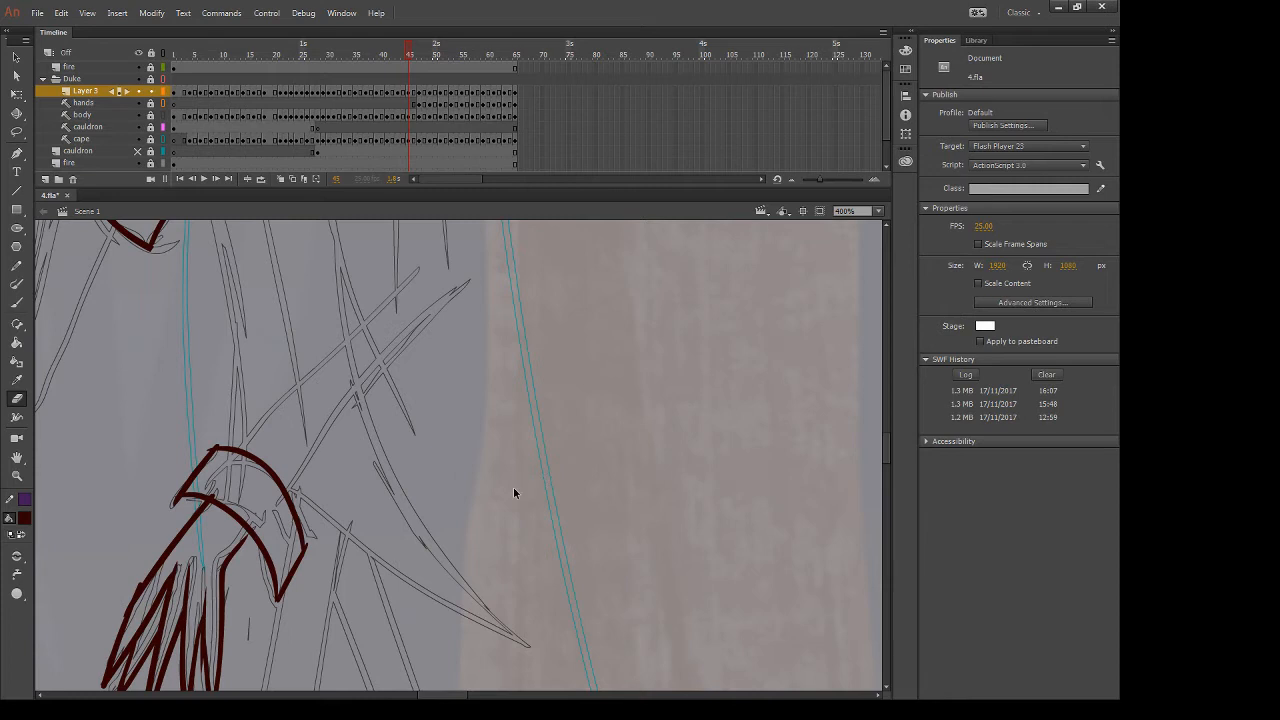
key("ctrl+minus")
left_click_drag(582, 377, 615, 525)
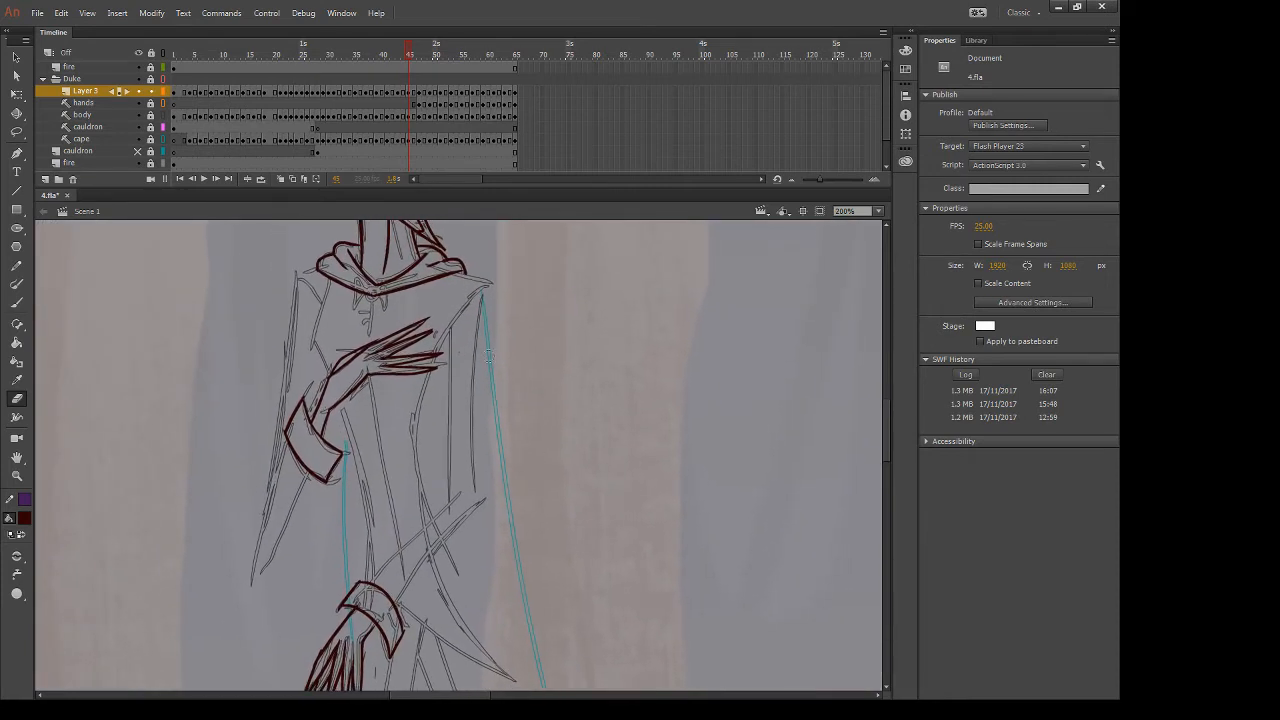
key("b")
left_click_drag(493, 285, 438, 352)
left_click_drag(456, 270, 496, 287)
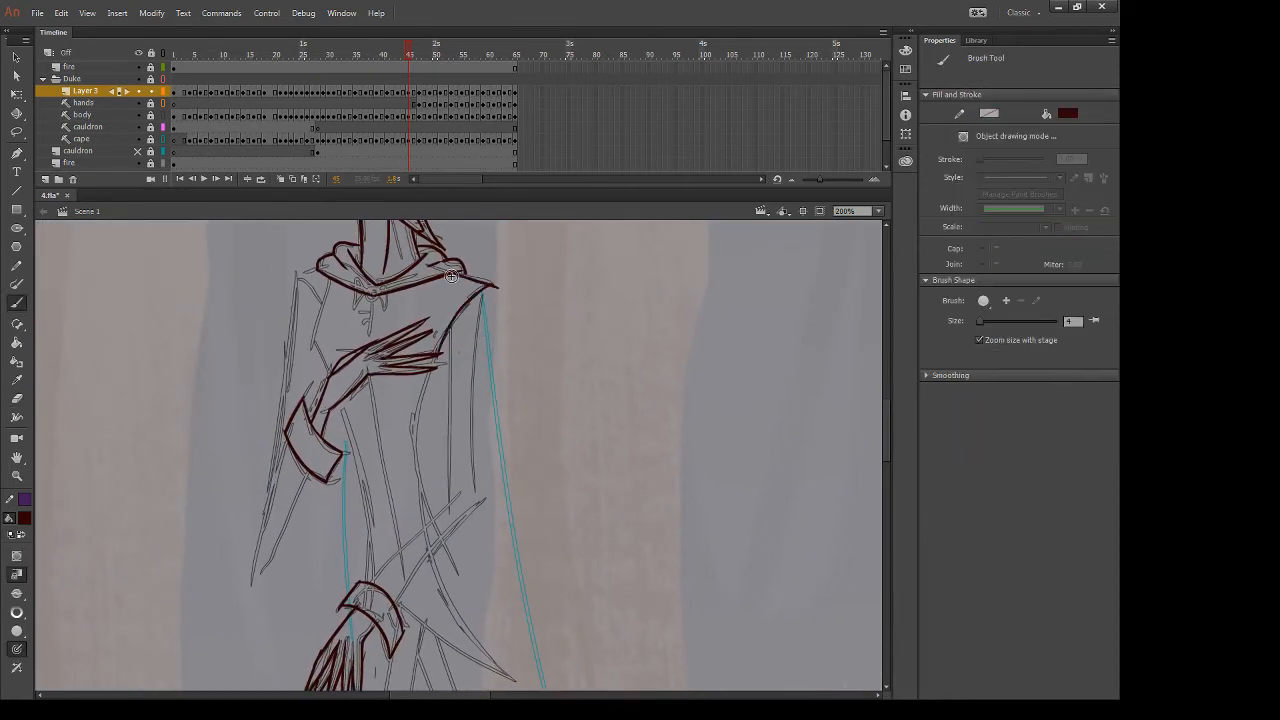
Draw the opposite shoulder and torso edge, plus the robe's side line and inner fold below the raised arm on frame 45
mouse_move(319, 265)
left_mouse_down()
mouse_move(296, 275)
mouse_move(314, 327)
mouse_move(320, 317)
mouse_move(316, 300)
mouse_move(310, 352)
mouse_move(336, 390)
mouse_move(374, 550)
left_mouse_up()
key("ctrl+z")
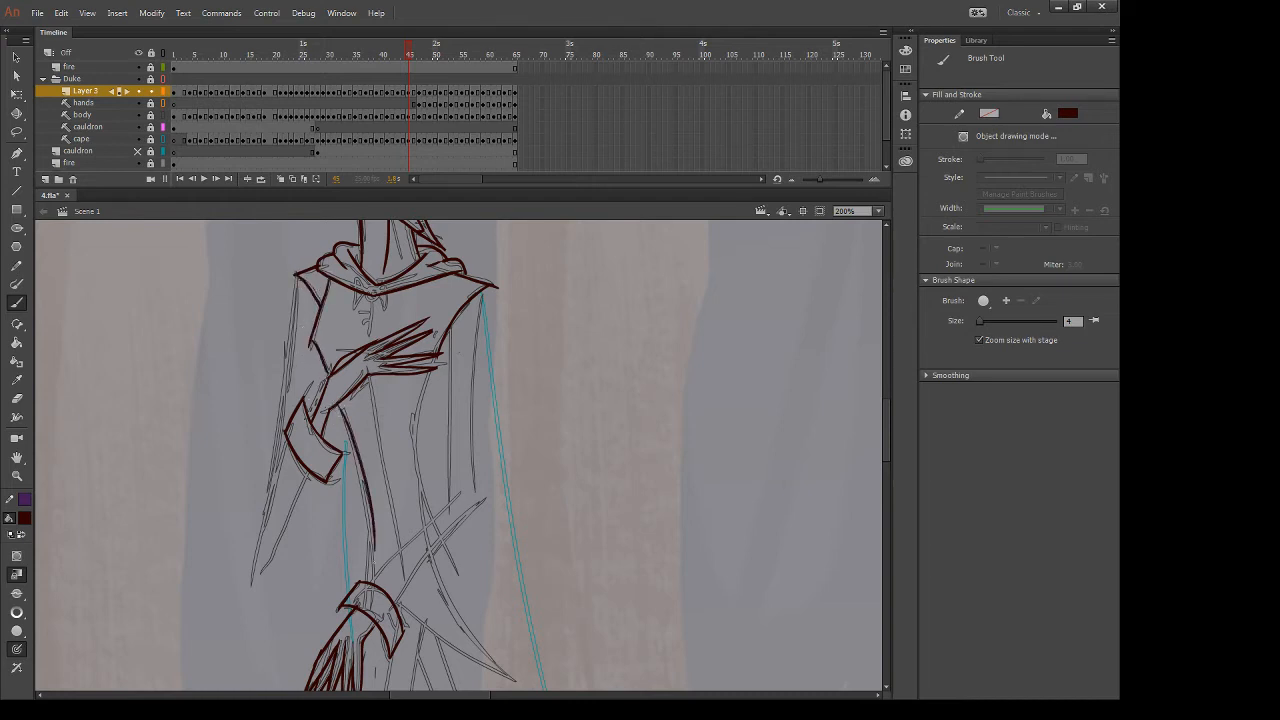
key("ctrl+z")
left_click_drag(341, 408, 373, 577)
left_click_drag(375, 392, 397, 560)
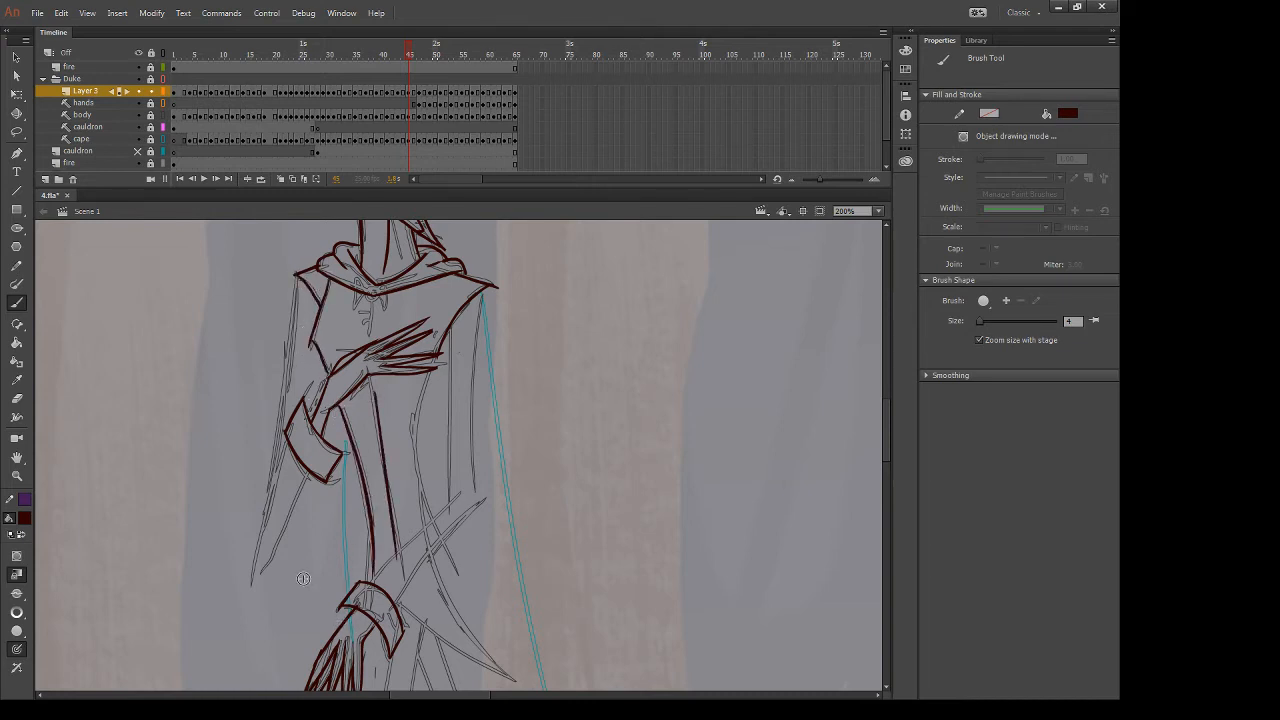
Draw the robe's other side from below the raised hand down to its pointed tail tip on frame 45
left_click_drag(371, 303, 361, 343)
key("ctrl+z")
left_click_drag(431, 370, 425, 526)
mouse_move(424, 600)
left_mouse_down()
mouse_move(437, 421)
mouse_move(520, 548)
left_mouse_up()
key("ctrl+z")
left_click_drag(430, 400, 522, 530)
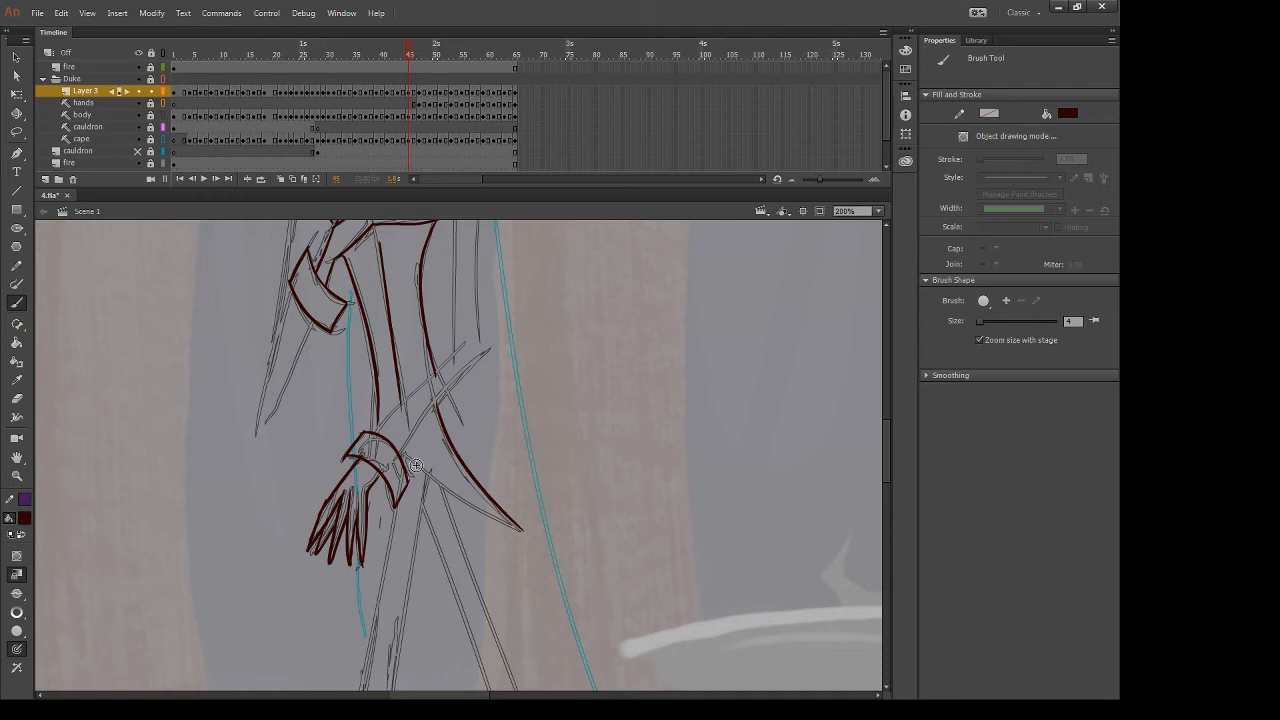
Go to frame 47 and draw the lower robe's side edges, slanted hem and two pointed tails
key("period")
key("period")
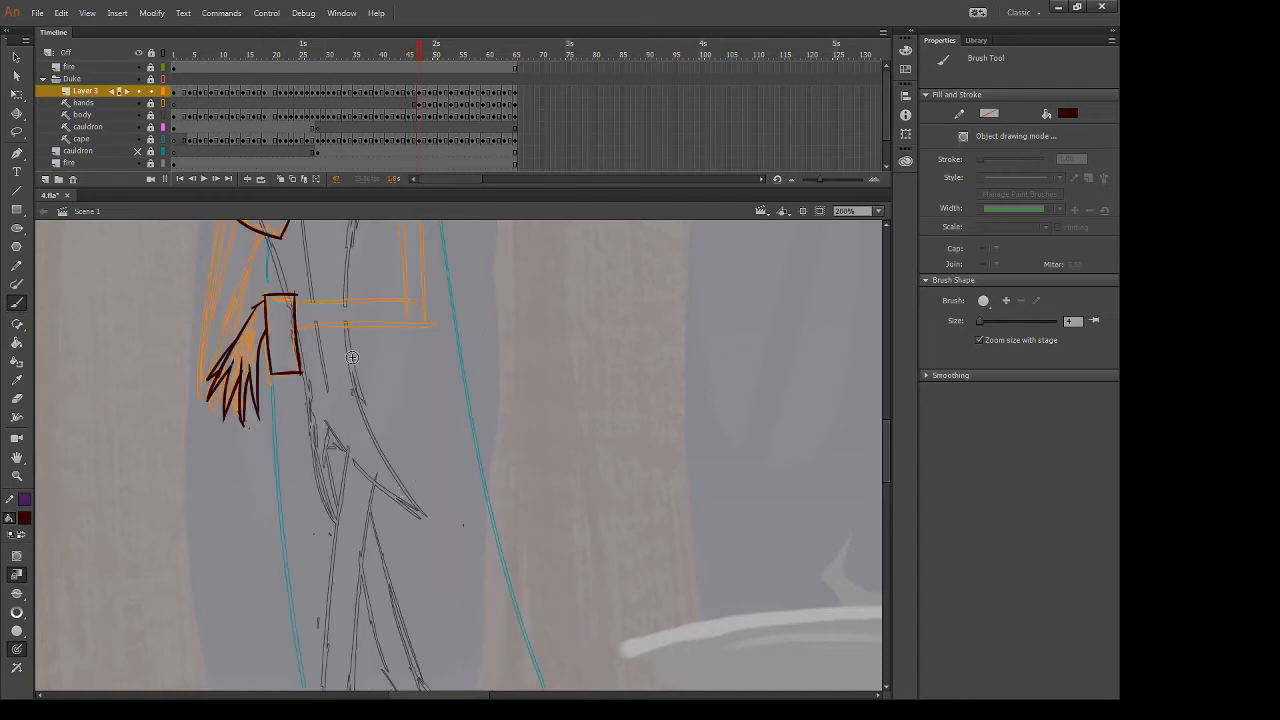
left_click_drag(344, 324, 434, 532)
key("ctrl+z")
left_click_drag(344, 325, 437, 538)
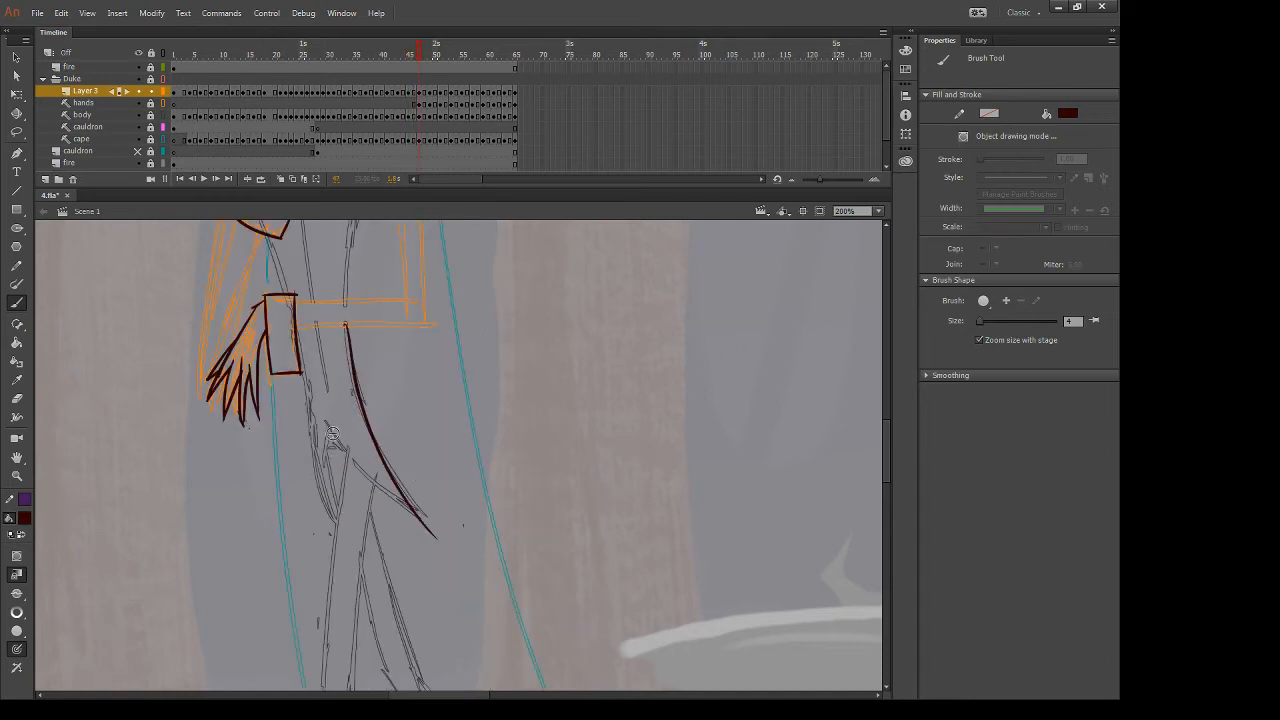
left_click_drag(324, 420, 424, 520)
left_click_drag(306, 380, 340, 532)
left_click_drag(316, 484, 329, 430)
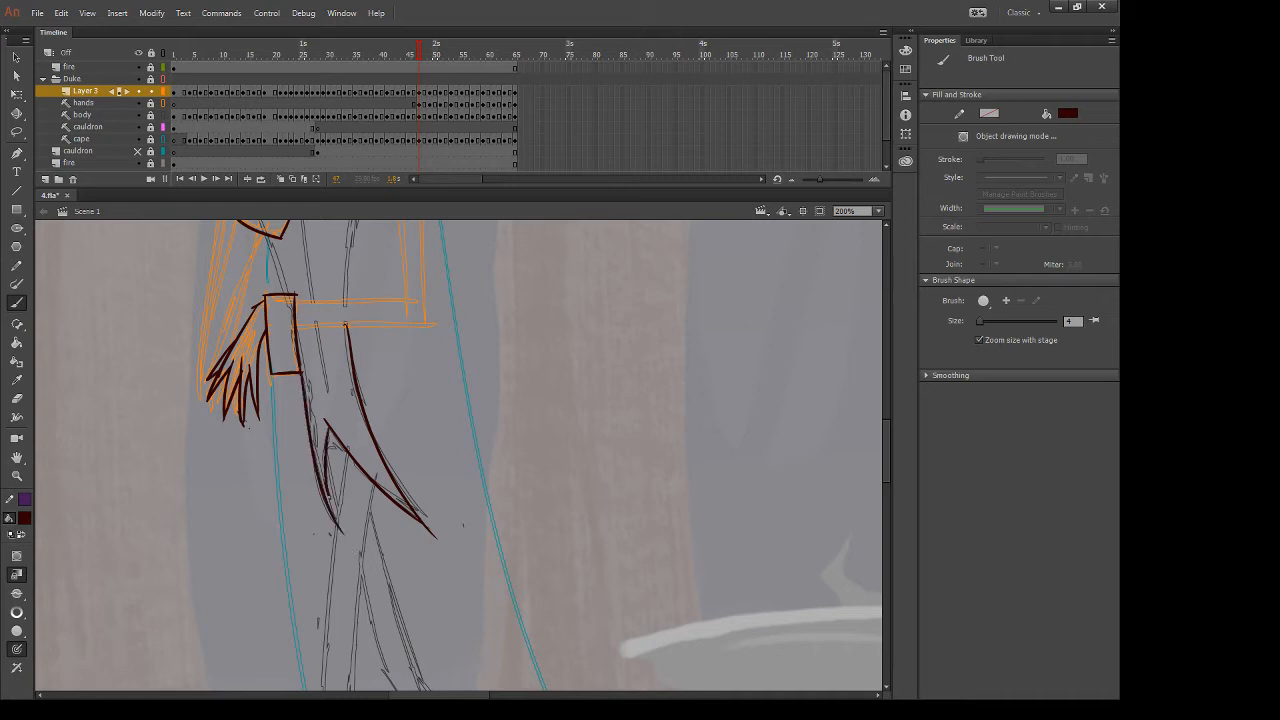
Compare with the adjacent frame and erase the overshooting tips of both robe tails on frame 47
key("comma")
key("period")
key("e")
left_click_drag(350, 505, 342, 528)
left_click_drag(430, 532, 458, 552)
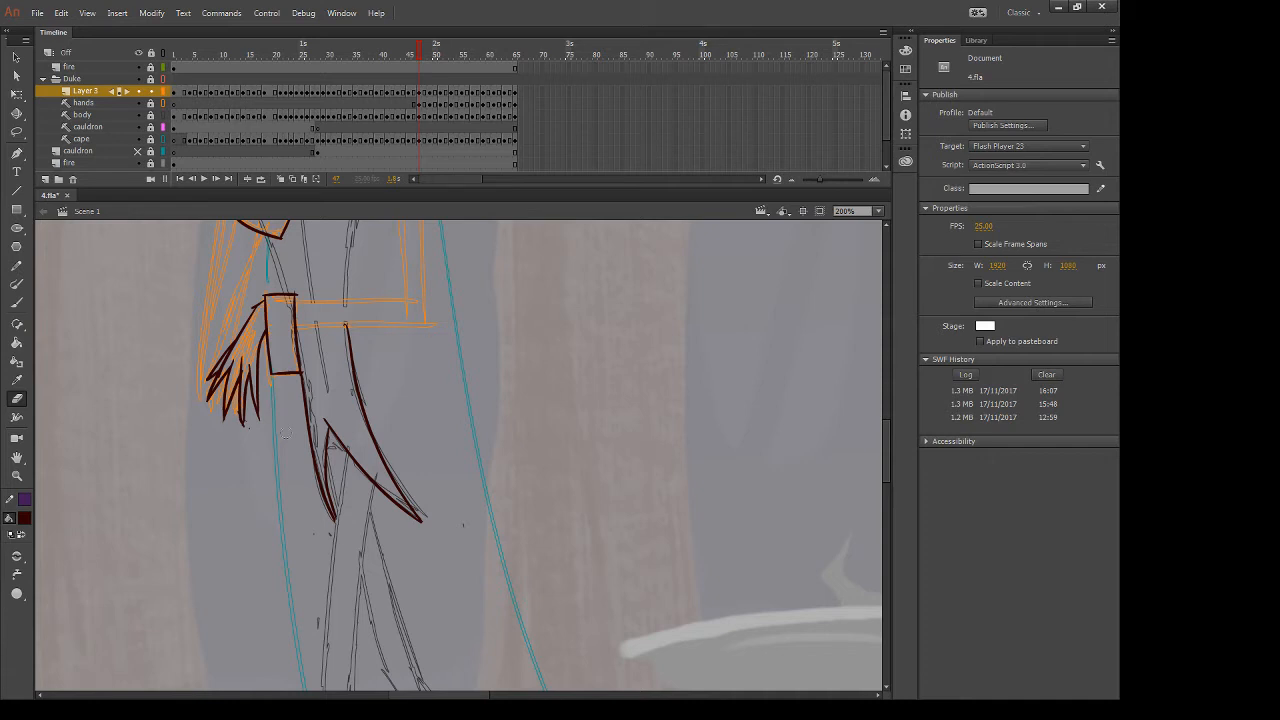
Erase and redraw the inner edge of the robe's narrower tail on frame 47
left_click_drag(322, 443, 348, 530)
mouse_move(322, 446)
left_mouse_down()
mouse_move(321, 434)
mouse_move(340, 537)
left_mouse_up()
key("b")
key("ctrl+z")
left_click_drag(329, 425, 339, 533)
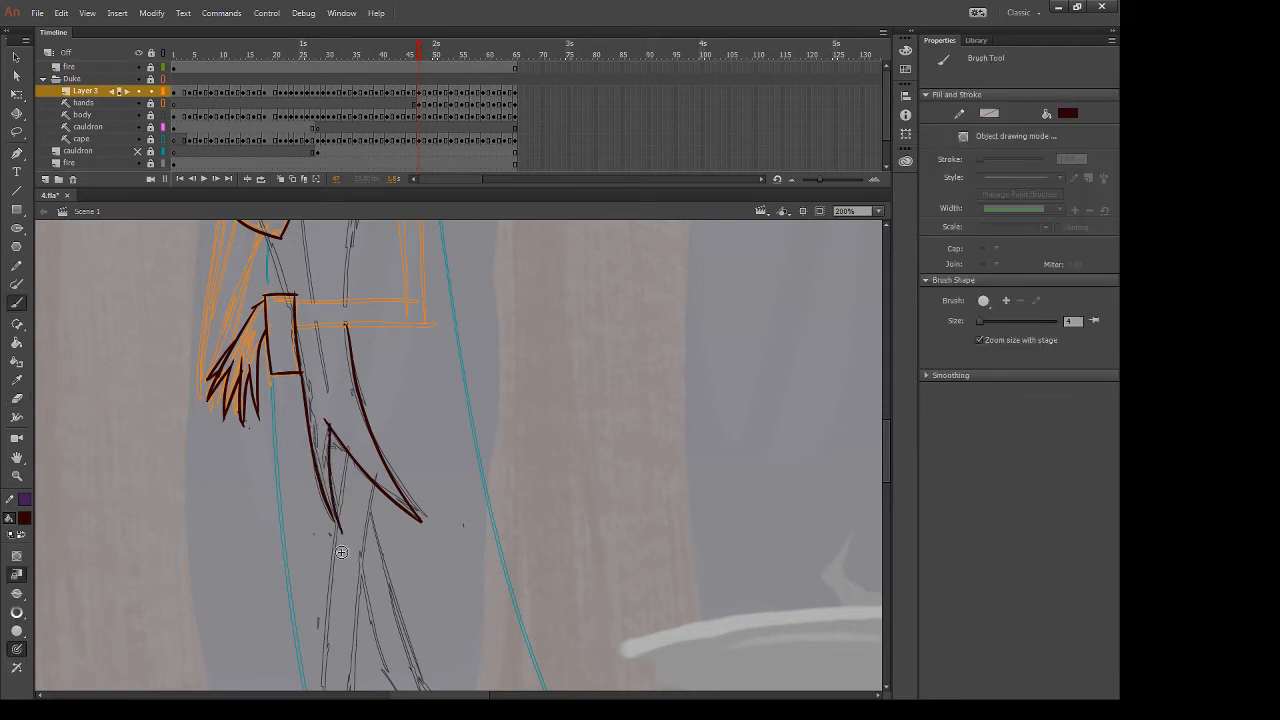
key("ctrl+z")
left_click_drag(330, 425, 334, 518)
Go to frame 48 and draw the robe's fold lines, the edge from shoulder to waist, and the side line between the cuffs
key("period")
left_click_drag(437, 332, 508, 461)
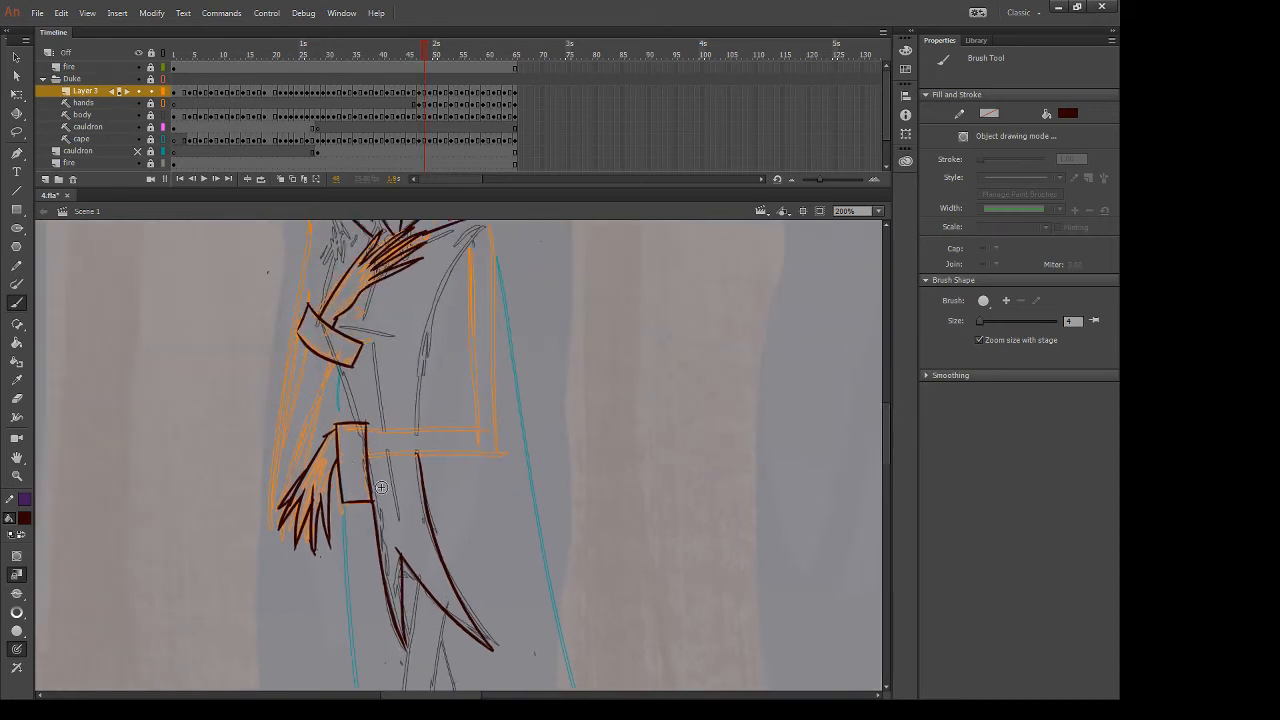
left_click_drag(387, 460, 397, 547)
mouse_move(357, 298)
left_mouse_down()
mouse_move(362, 388)
mouse_move(403, 425)
left_mouse_up()
mouse_move(499, 308)
left_mouse_down()
mouse_move(440, 391)
mouse_move(423, 521)
mouse_move(459, 366)
mouse_move(432, 520)
left_mouse_up()
key("ctrl+z")
left_click_drag(345, 457, 365, 513)
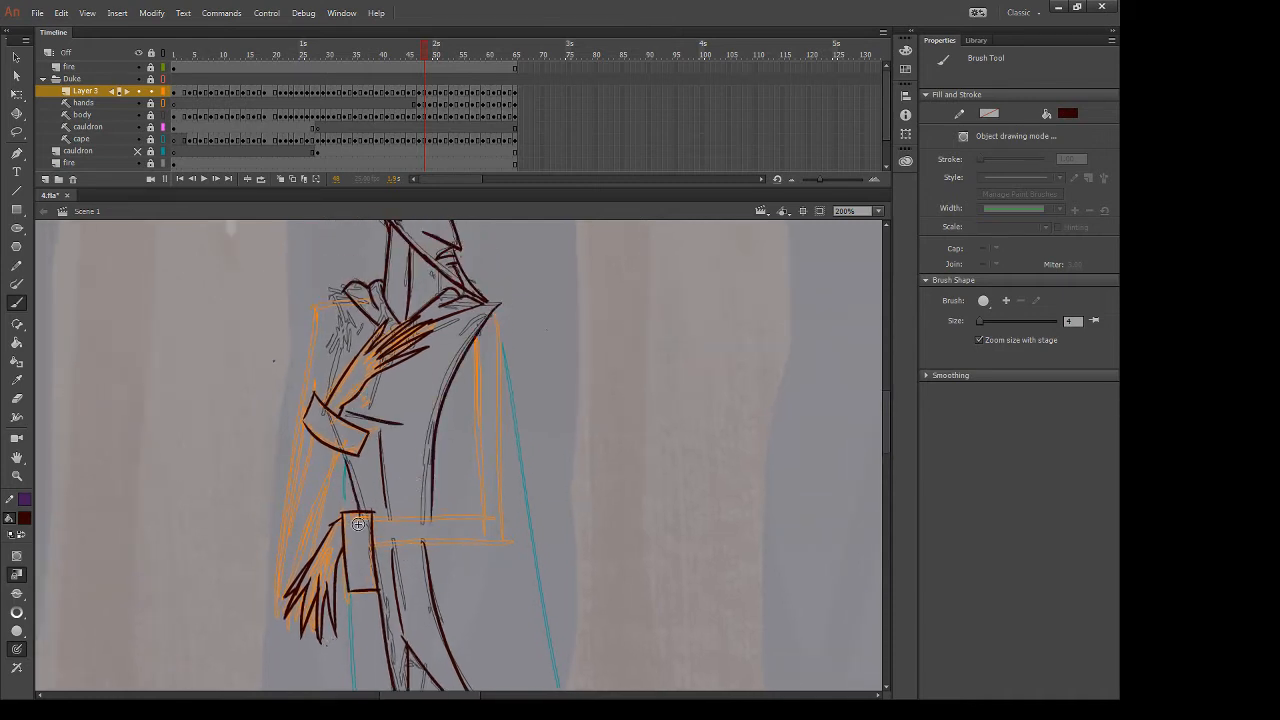
Draw the shoulder and upper-arm lines on frame 48 and erase the lower part of the robe's curved torso edge
left_click_drag(347, 315, 328, 405)
left_click_drag(316, 306, 340, 335)
key(".")
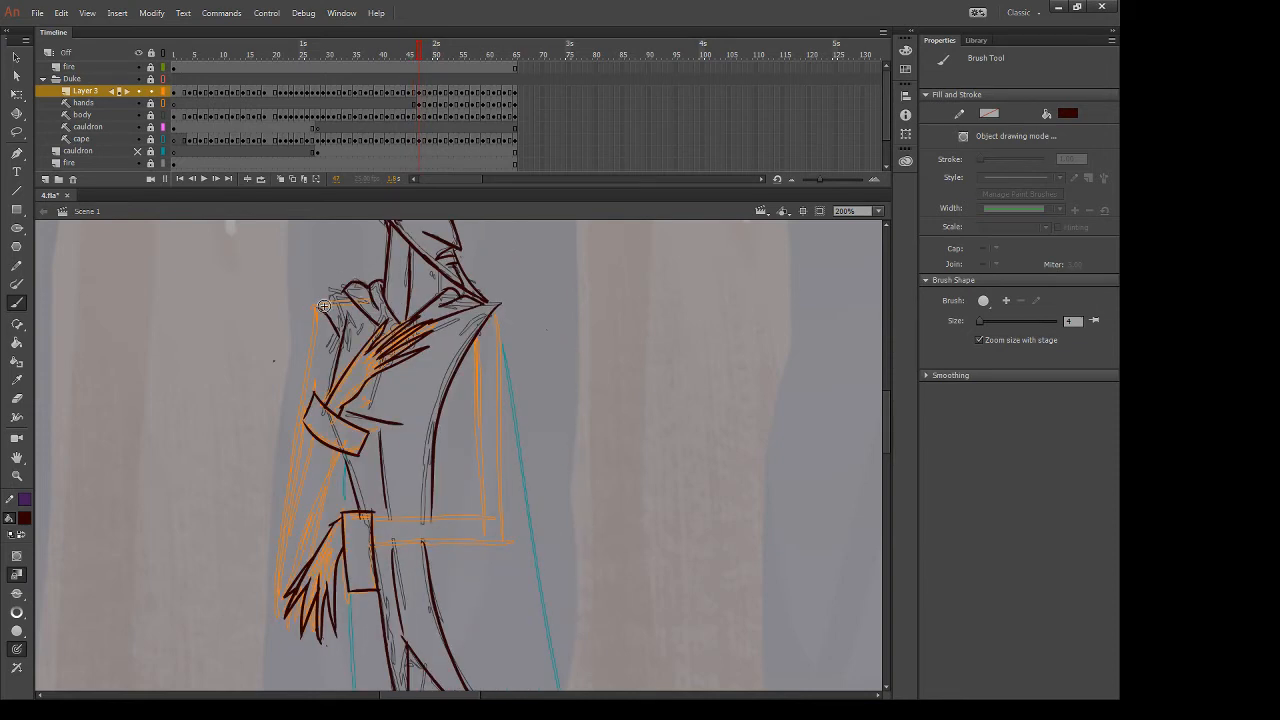
key(".")
key(".")
key(".")
key(".")
key("e")
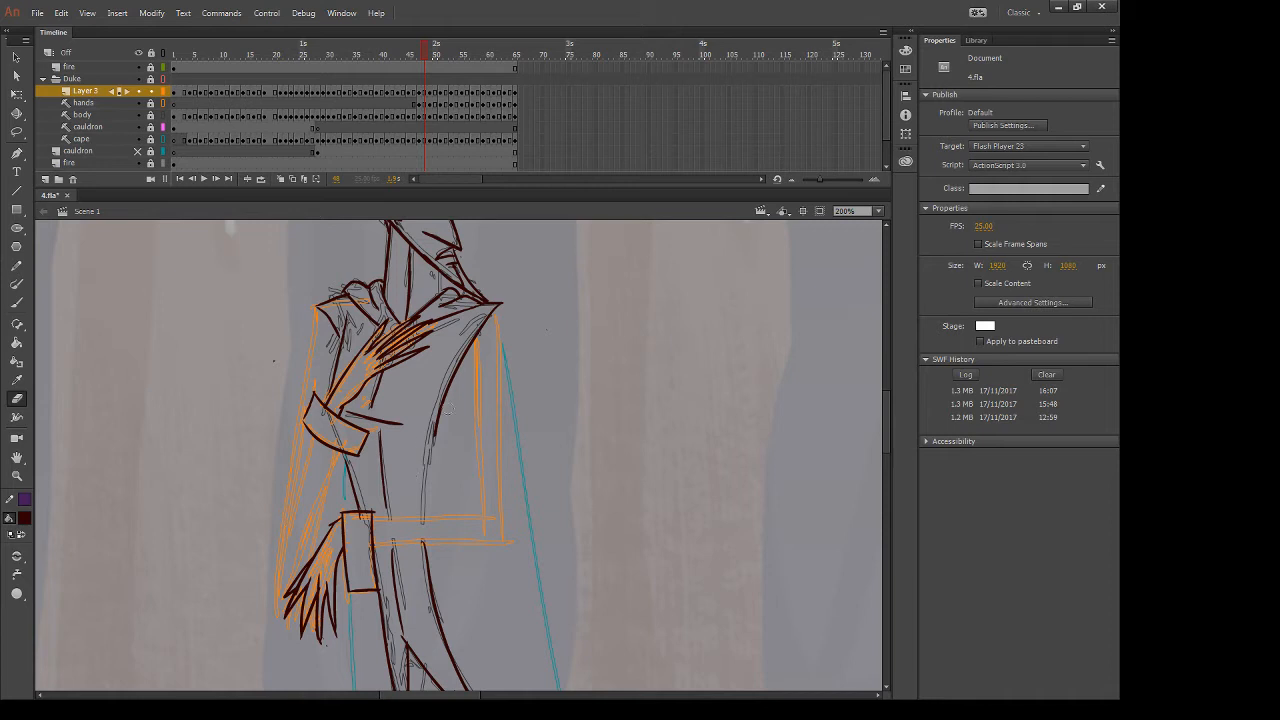
key("b")
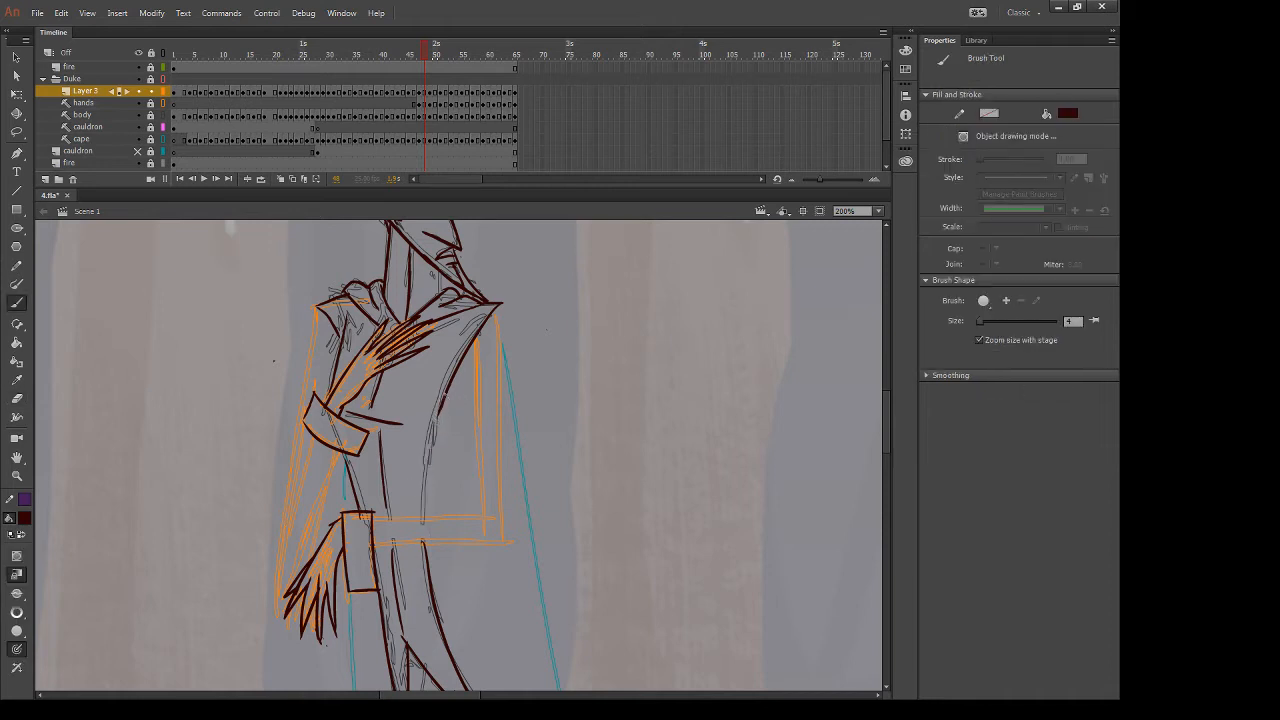
Go to frame 49 and draw the robe's shoulder line beside the collar and the upper-arm edge below it
key(".")
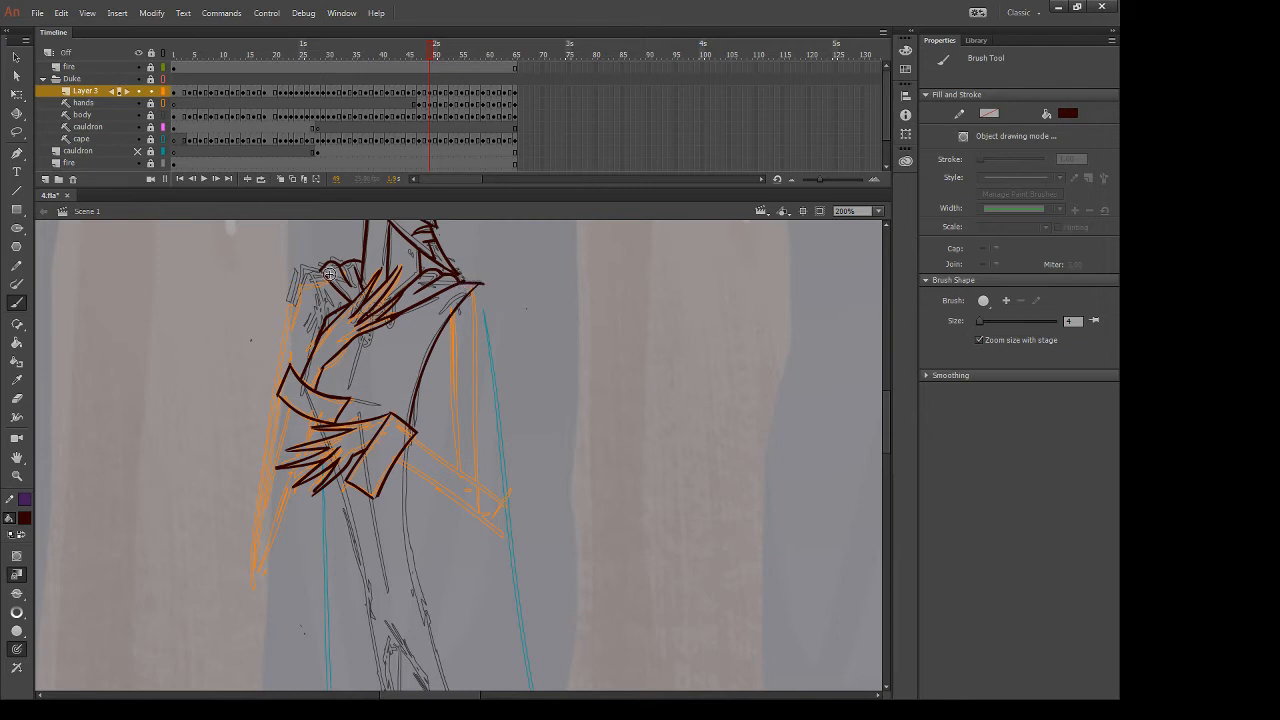
key("ctrl+z")
left_click_drag(322, 269, 302, 267)
left_click_drag(301, 267, 319, 330)
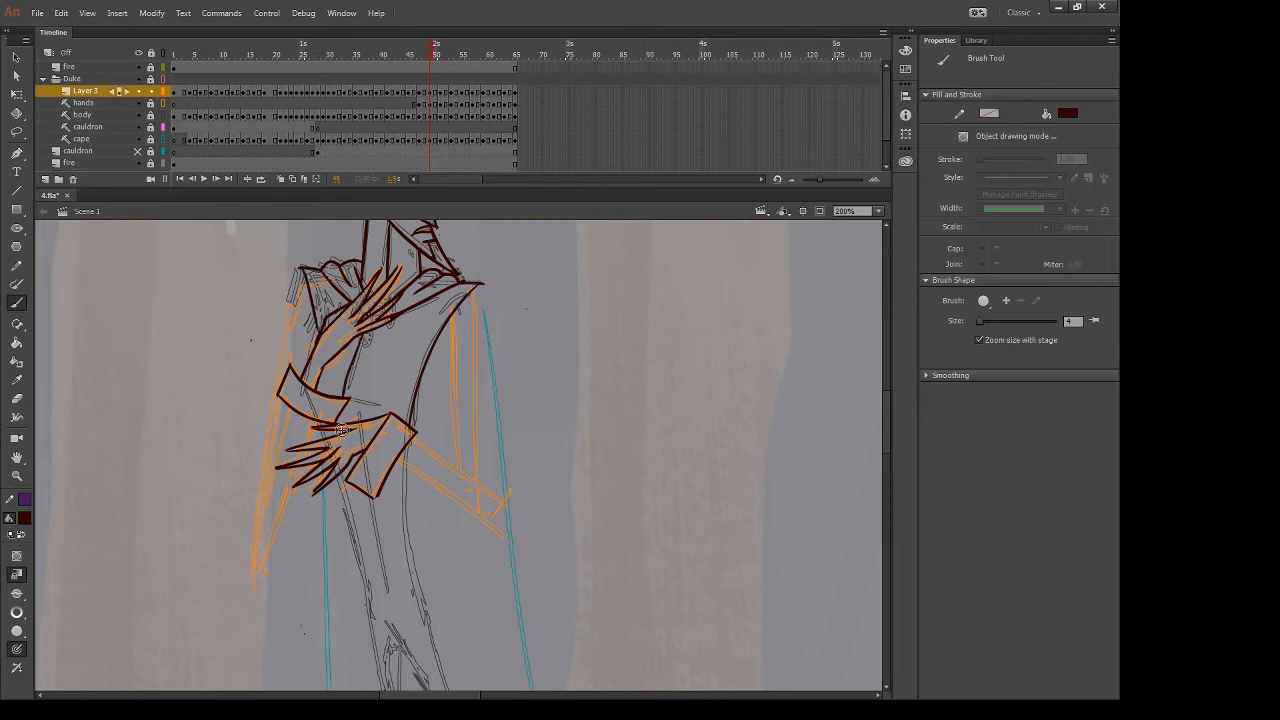
Draw the lower robe's two long side edges and the middle fold line below the cuff on frame 49
left_click_drag(396, 529, 373, 410)
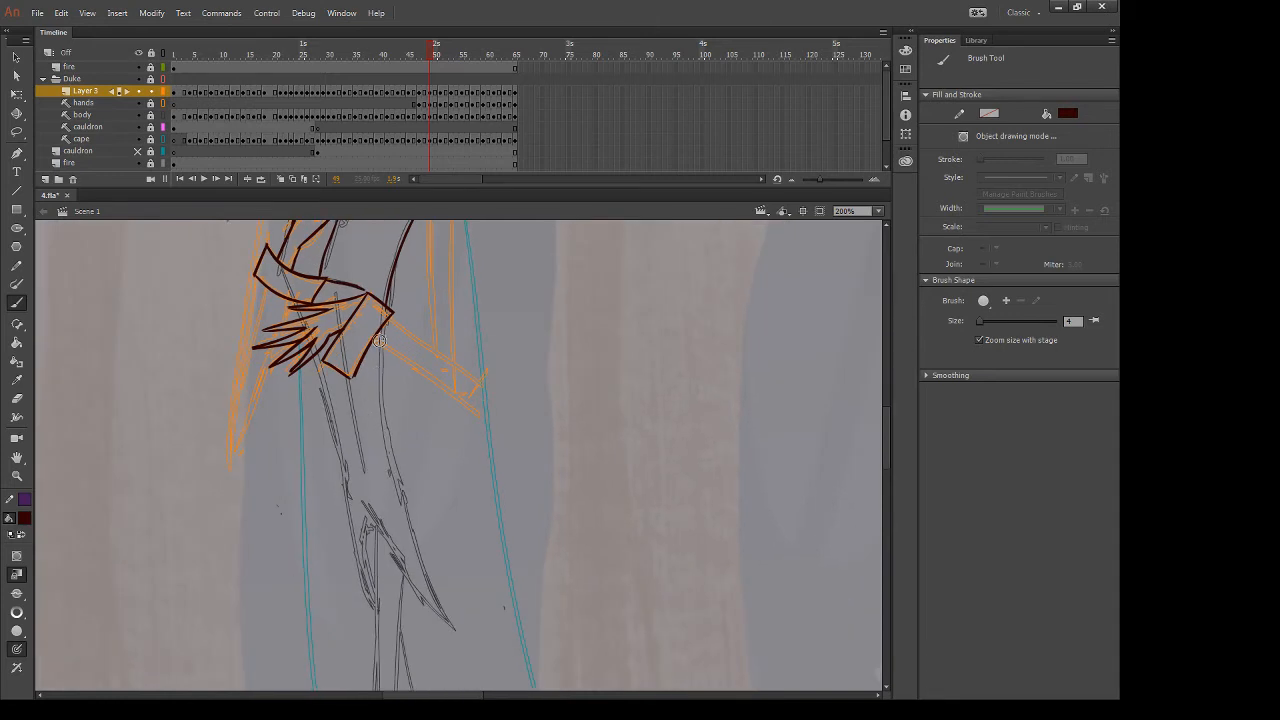
left_click_drag(379, 341, 450, 660)
key("ctrl+z")
left_click_drag(380, 338, 460, 630)
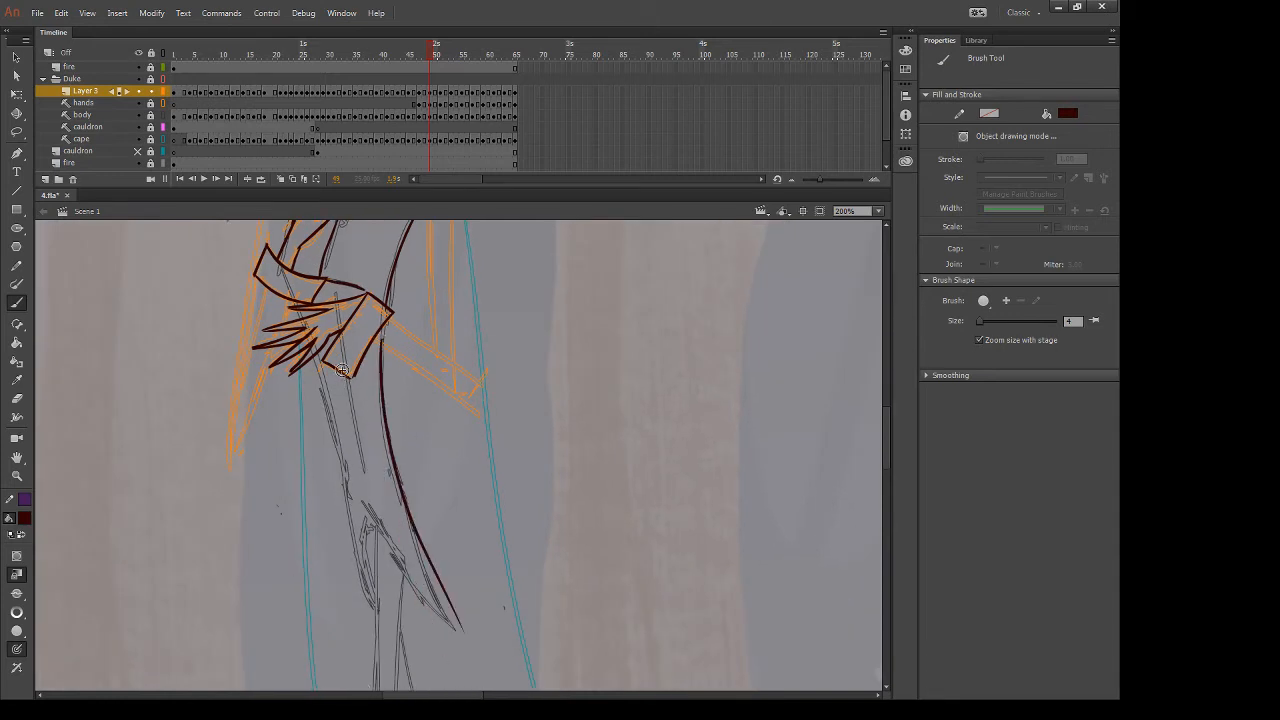
left_click_drag(347, 377, 365, 471)
mouse_move(314, 356)
left_mouse_down()
mouse_move(348, 548)
mouse_move(376, 630)
left_mouse_up()
Draw the slanted hem and the narrower tail's inner edge on frame 49, and redraw the wider tail's outer edge to end at its tip
left_click_drag(362, 491, 467, 634)
key("ctrl+z")
left_click_drag(364, 495, 461, 635)
key("ctrl+z")
key("e")
left_click_drag(402, 486, 460, 628)
key("b")
mouse_move(396, 478)
left_mouse_down()
mouse_move(463, 653)
mouse_move(445, 615)
left_mouse_up()
key("e")
key("b")
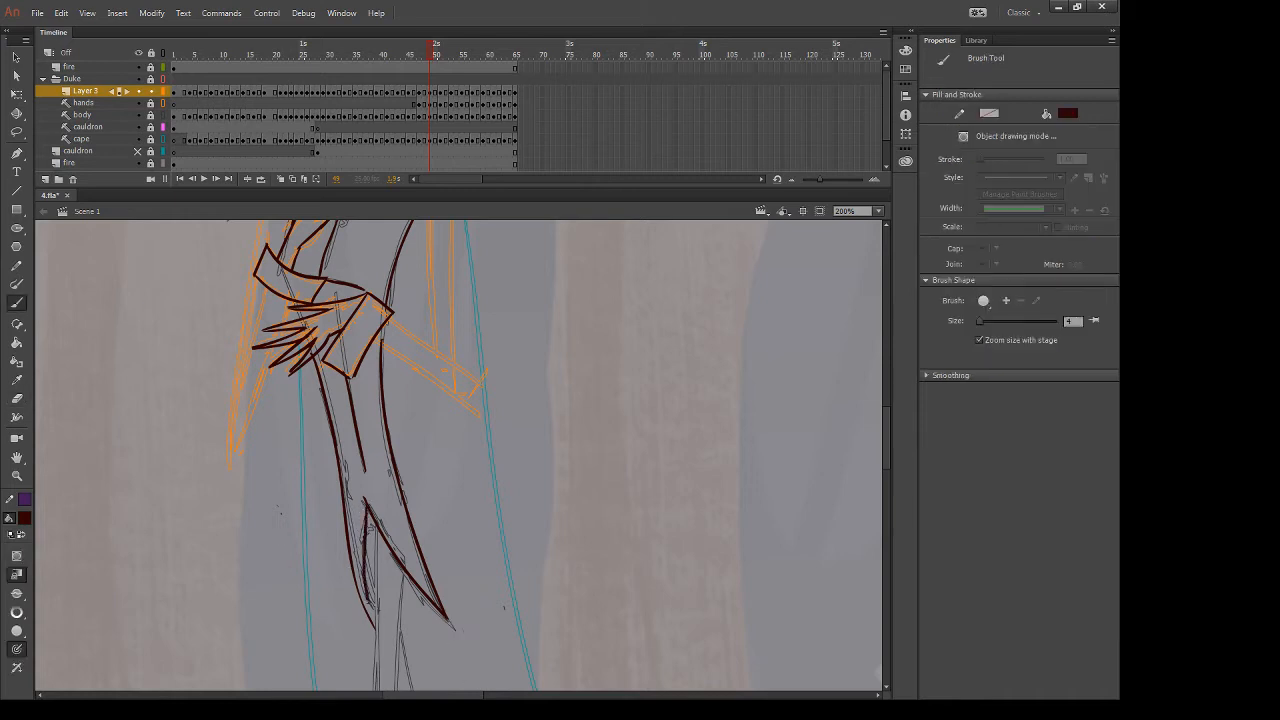
key("e")
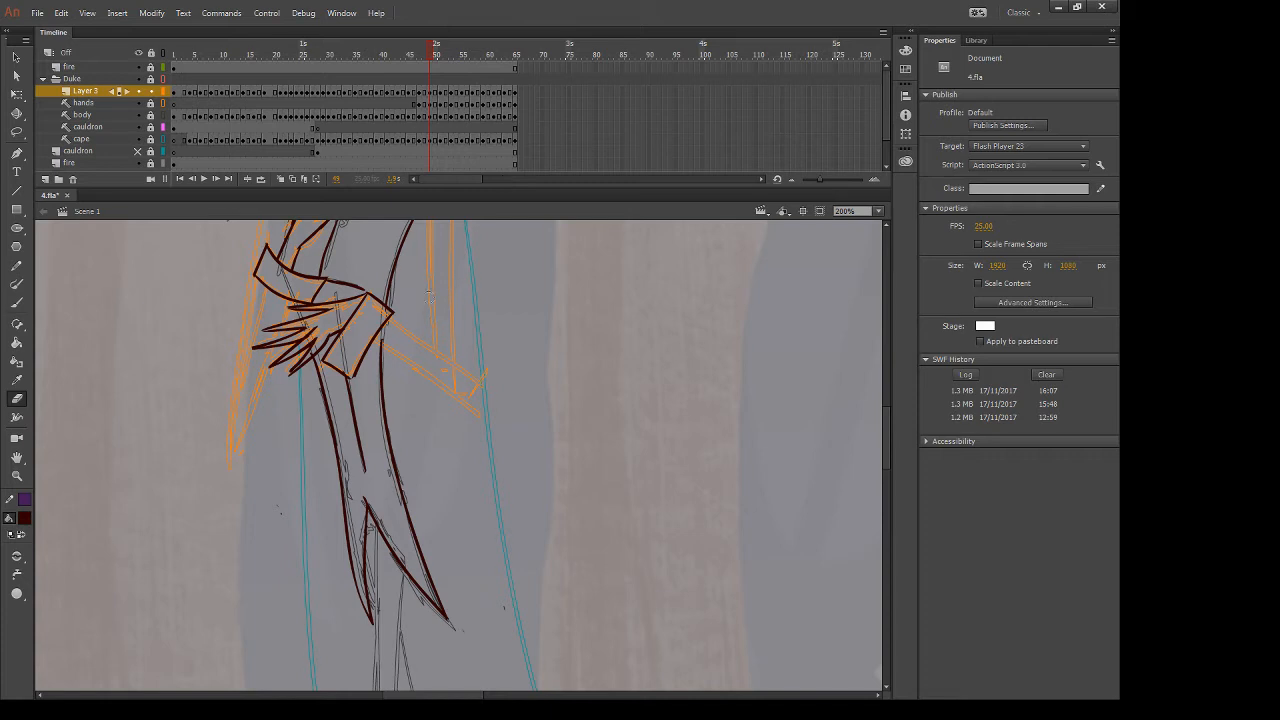
Go to frame 51 and draw the robe's long curved outer edge from the cuff down to the wider tail's tip
left_click_drag(465, 306, 492, 320)
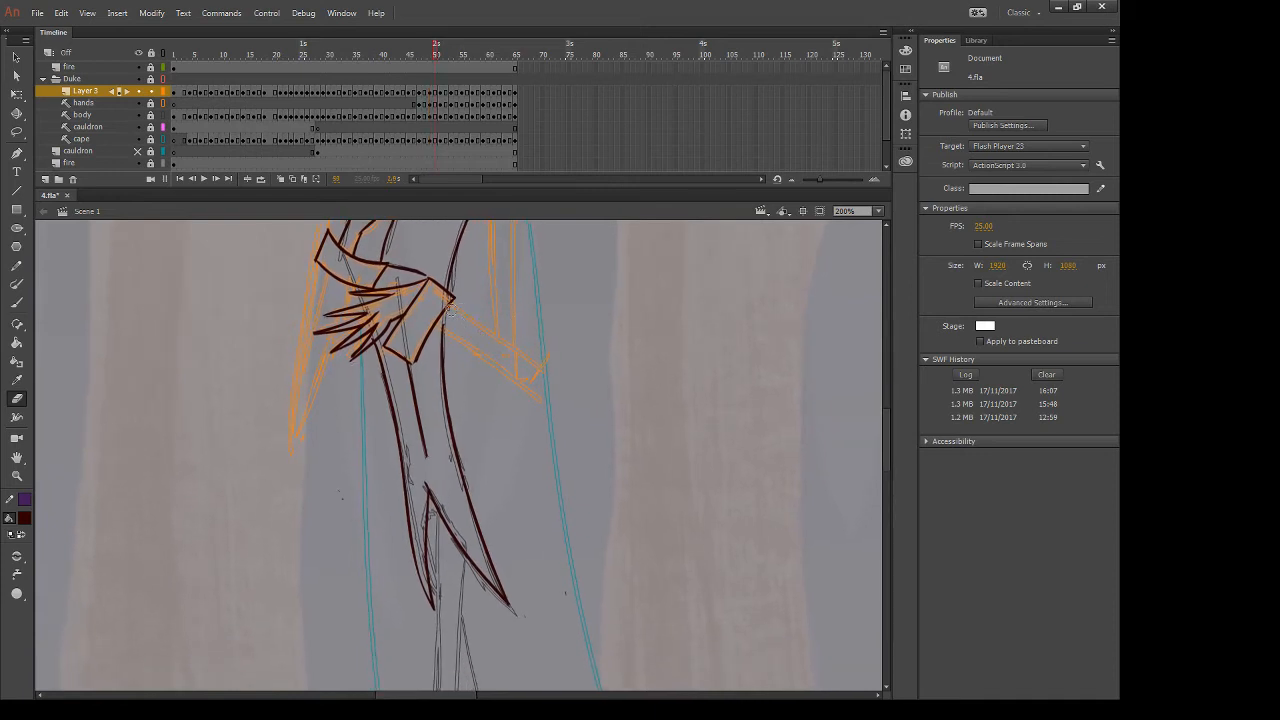
key(".")
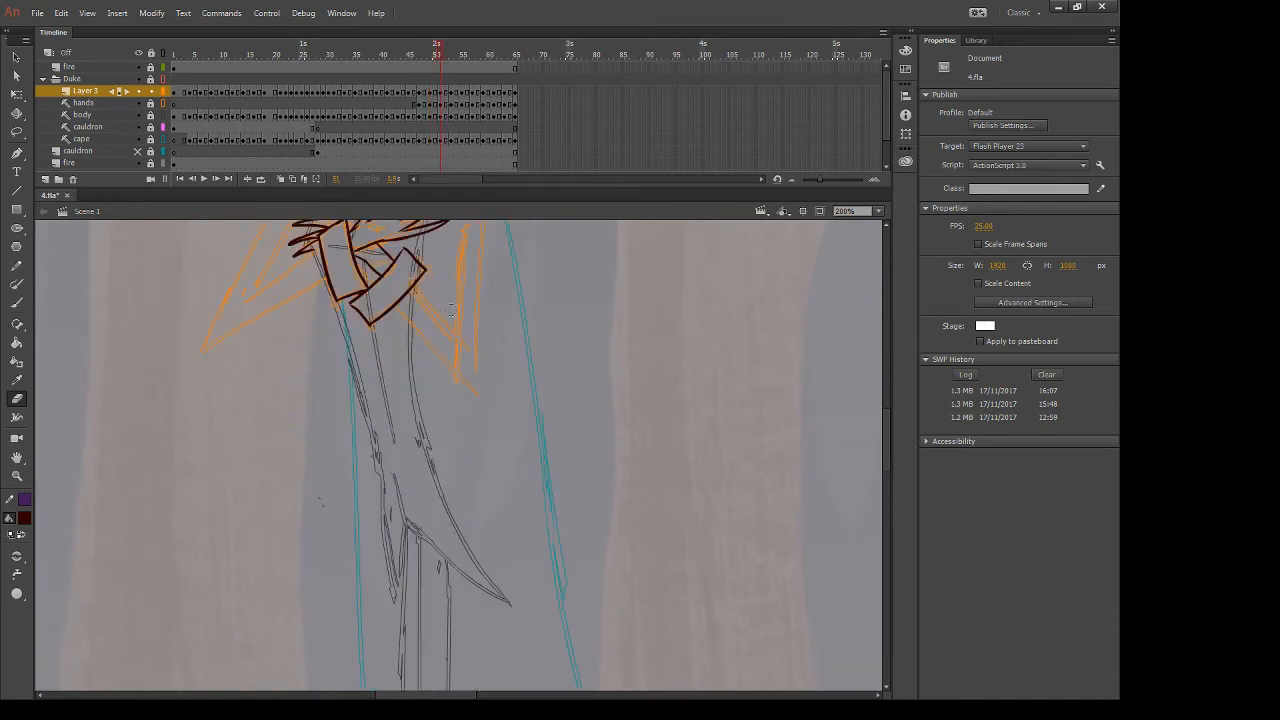
key("b")
mouse_move(411, 316)
left_mouse_down()
mouse_move(428, 441)
mouse_move(483, 584)
left_mouse_up()
key("ctrl+z")
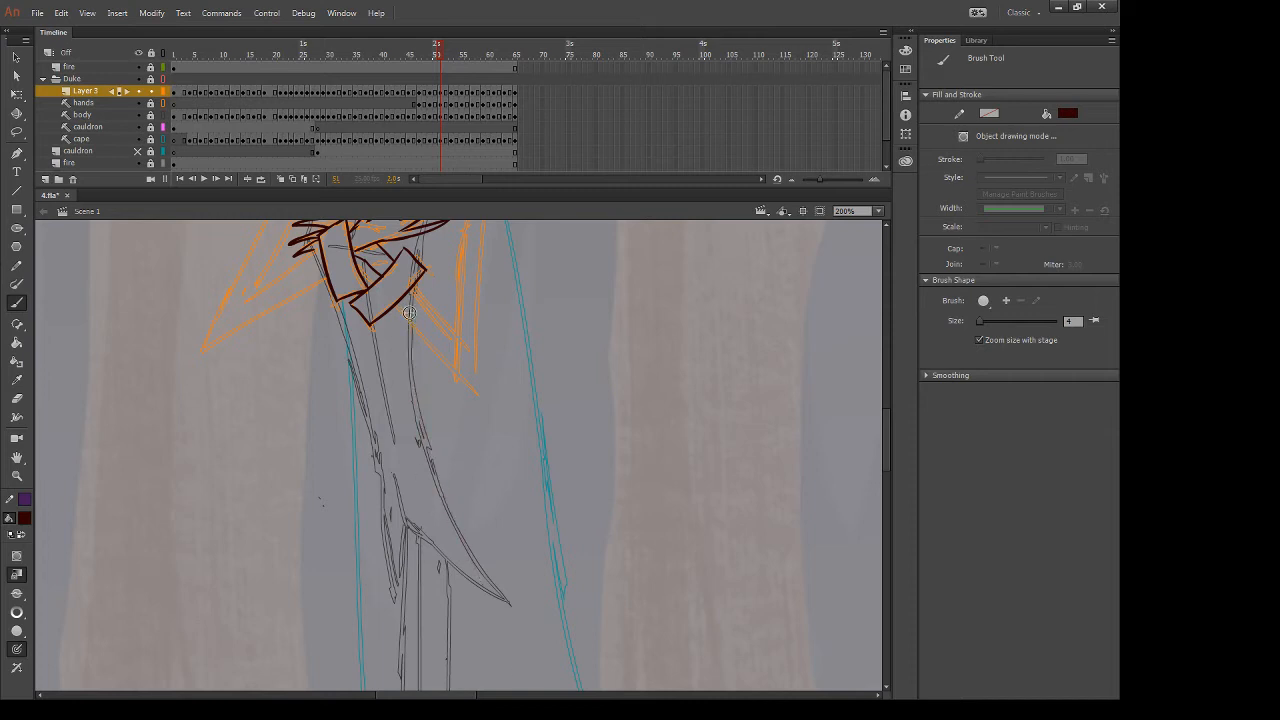
key("ctrl+y")
key("ctrl+z")
key("ctrl+y")
key("ctrl+z")
mouse_move(410, 318)
left_mouse_down()
mouse_move(473, 569)
mouse_move(442, 492)
mouse_move(505, 600)
mouse_move(440, 487)
mouse_move(518, 625)
left_mouse_up()
key("e")
key("b")
key("ctrl+z")
key("e")
key("b")
key("ctrl+z")
left_click_drag(432, 470, 522, 620)
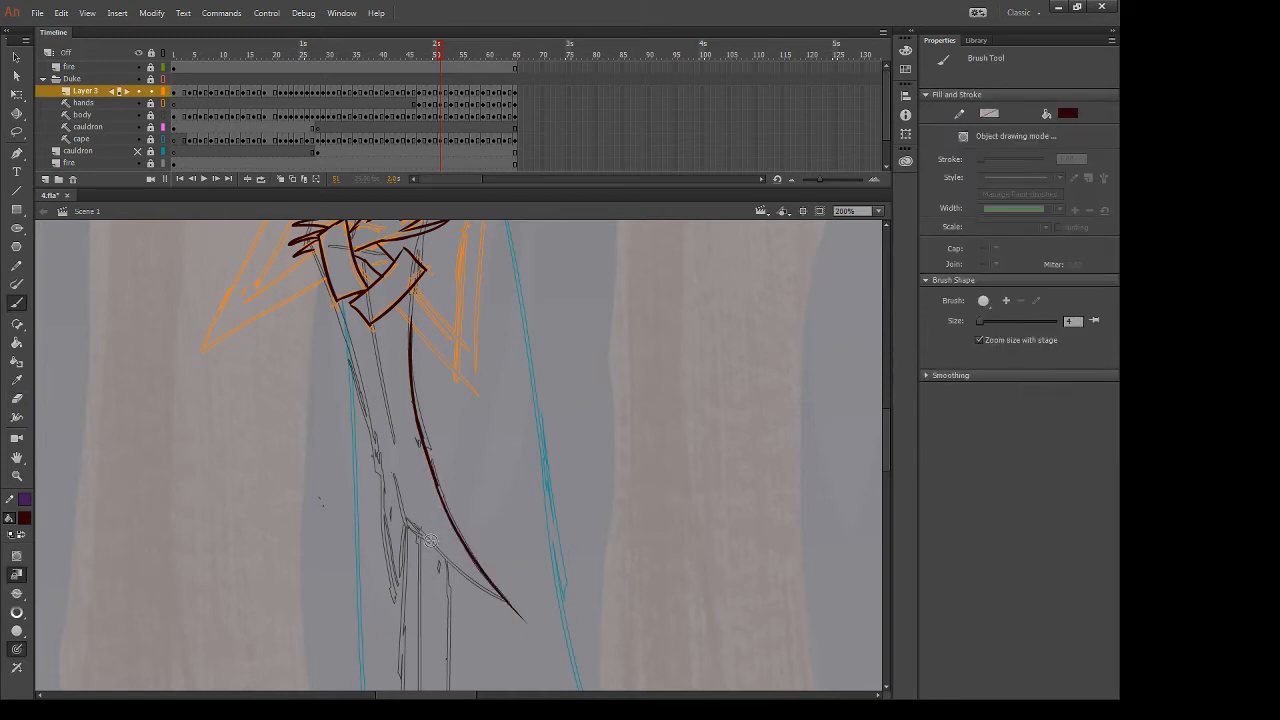
Draw the slanted hem to the wider tail's tip and the short fold above it on frame 51, trimming the overshoot
mouse_move(407, 519)
left_mouse_down()
mouse_move(508, 606)
mouse_move(524, 616)
mouse_move(465, 572)
mouse_move(547, 620)
left_mouse_up()
key("ctrl+z")
key("ctrl+z")
key("e")
key("b")
mouse_move(405, 517)
left_mouse_down()
mouse_move(397, 462)
mouse_move(405, 518)
left_mouse_up()
key("ctrl+z")
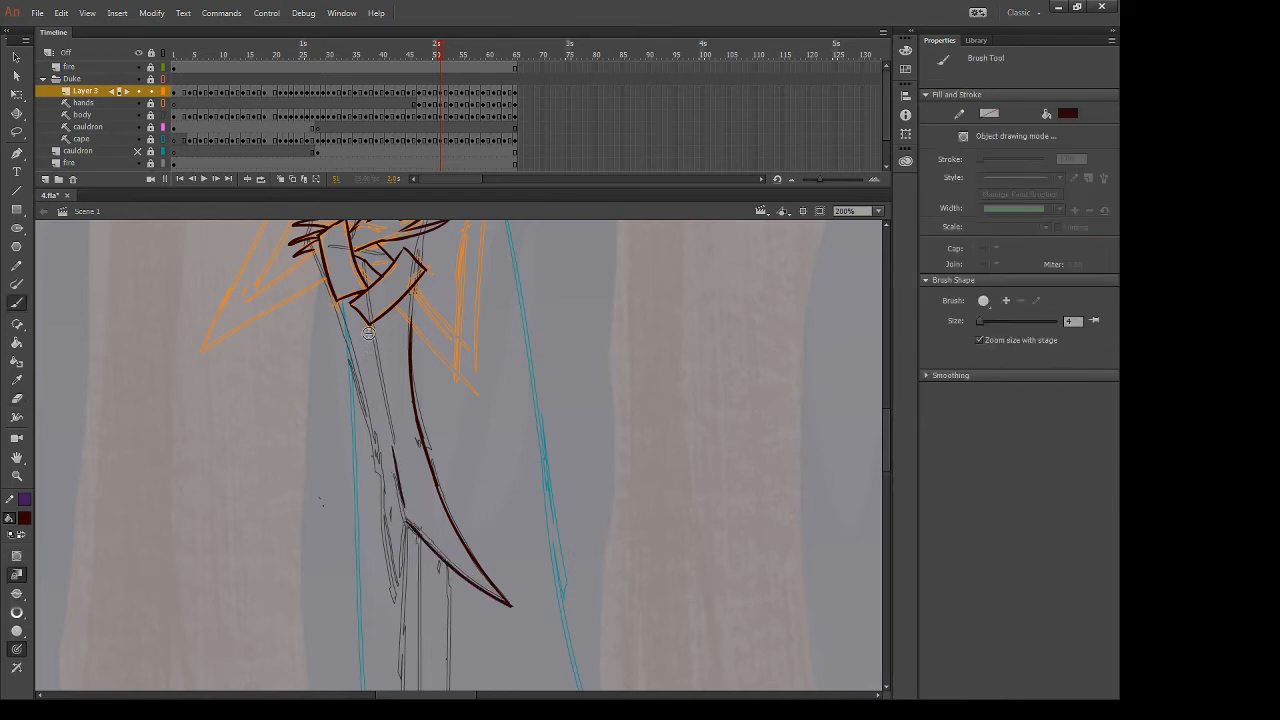
Draw the robe's middle fold line and the other side edge down to the narrower tail's tip on frame 51
left_click_drag(368, 333, 392, 442)
left_click_drag(333, 302, 396, 598)
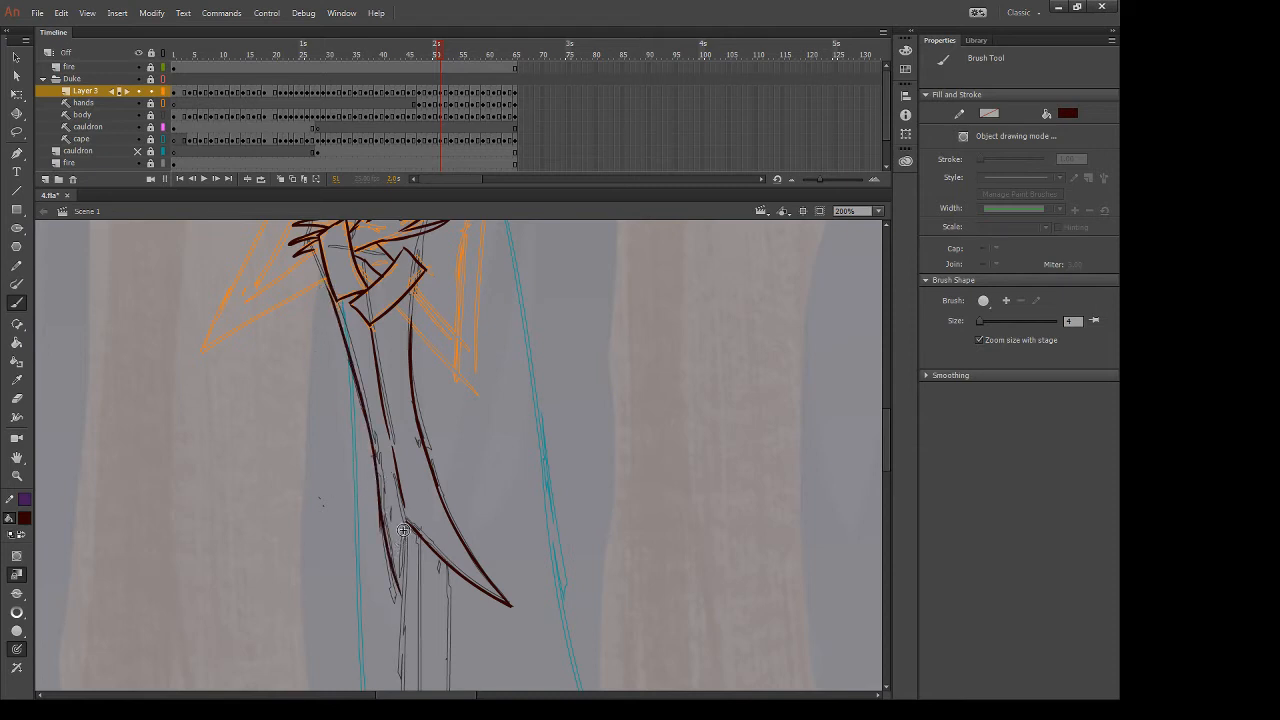
Ink the pointed left coattail over the rough sketch in frame 51, redrawing its two edges until they meet at the tip
left_click_drag(404, 530, 398, 600)
key("ctrl+z")
key("ctrl+z")
left_click_drag(380, 520, 397, 600)
key("ctrl+z")
left_click_drag(380, 510, 400, 630)
key("ctrl+z")
mouse_move(380, 515)
left_mouse_down()
mouse_move(403, 628)
mouse_move(403, 565)
mouse_move(403, 628)
left_mouse_up()
key("ctrl+z")
left_click_drag(410, 527, 404, 628)
key("e")
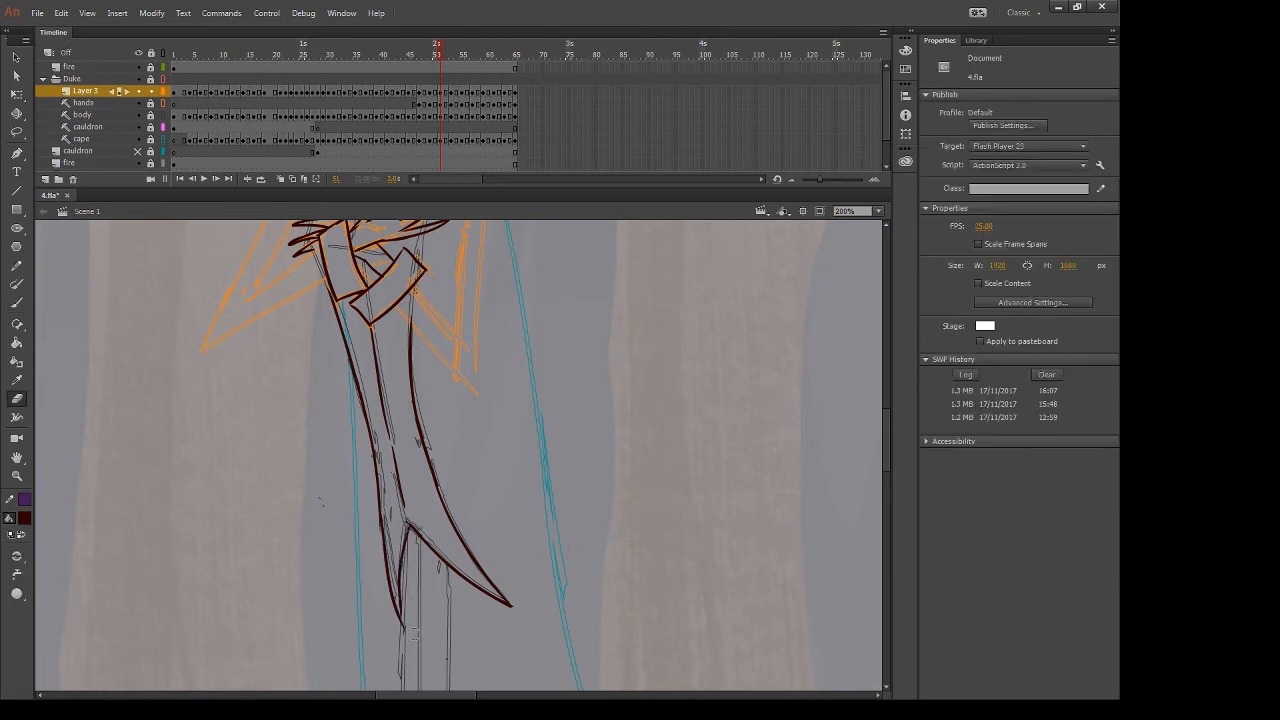
Ink the shoulder lines, left torso side and chest centre line on the character's upper body in frame 51
left_click_drag(546, 378, 592, 552)
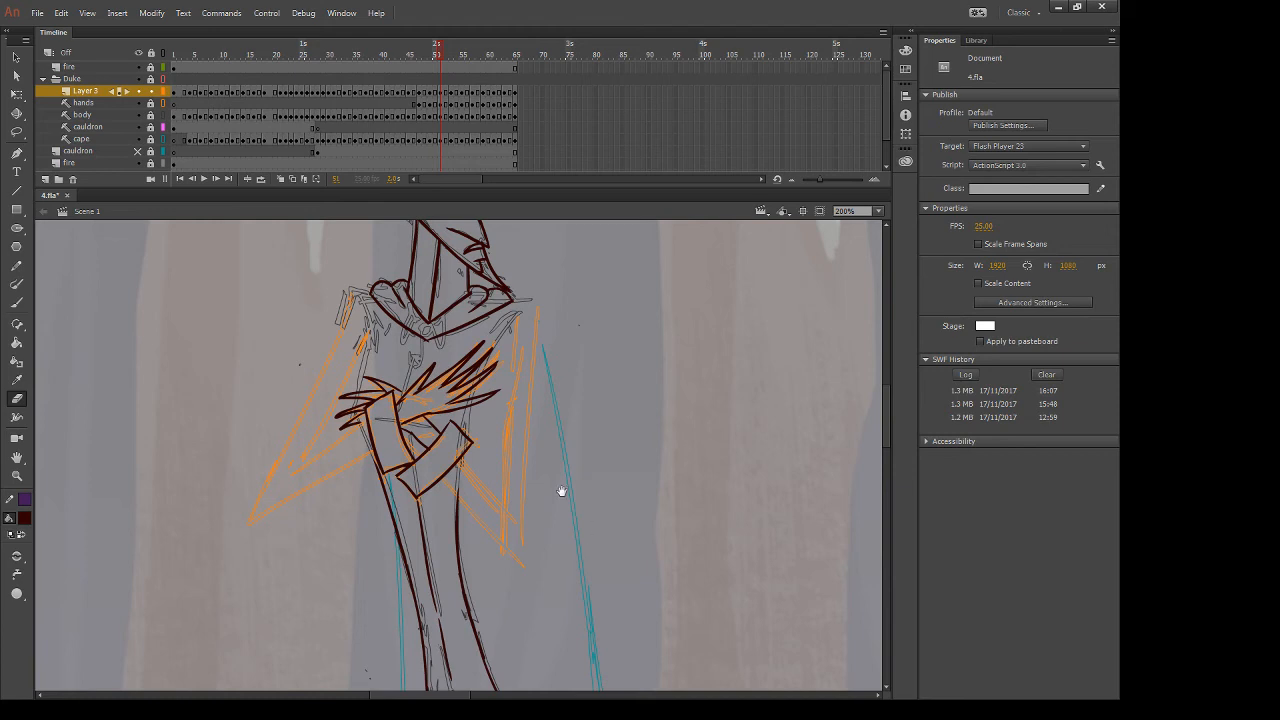
key("b")
left_click_drag(414, 350, 403, 391)
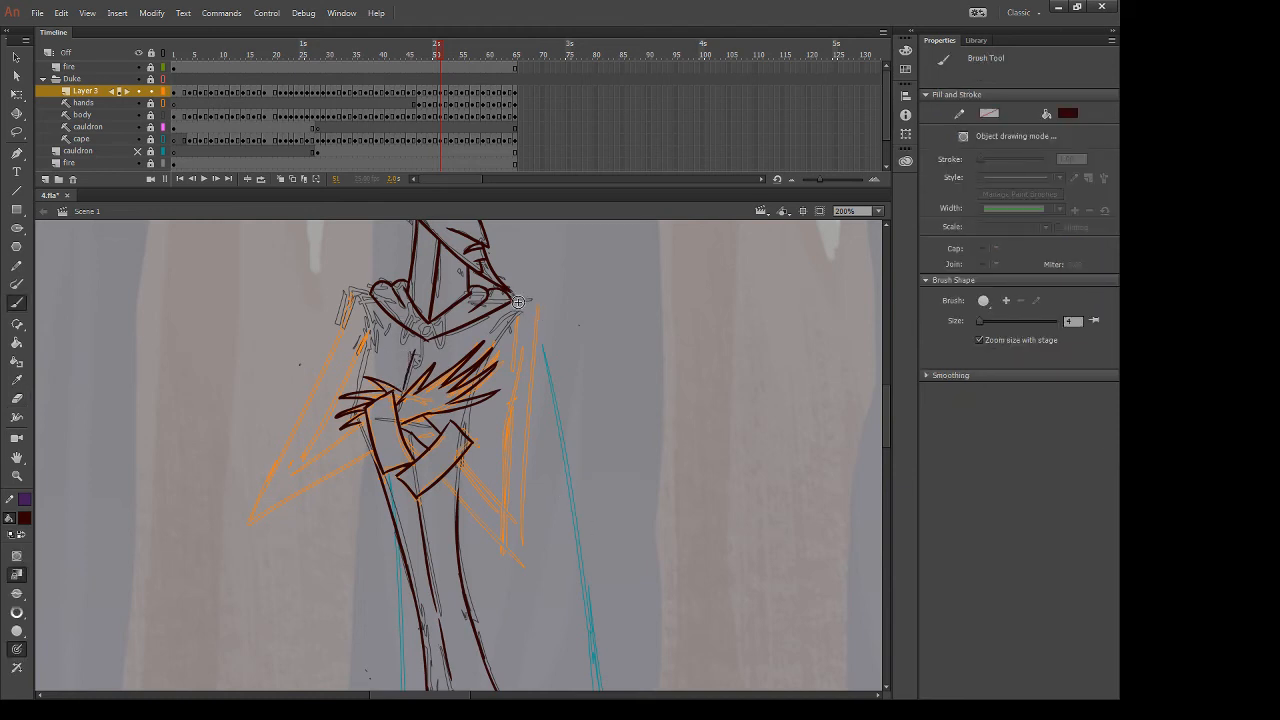
left_click_drag(511, 301, 538, 306)
left_click_drag(350, 288, 371, 339)
left_click_drag(351, 288, 372, 296)
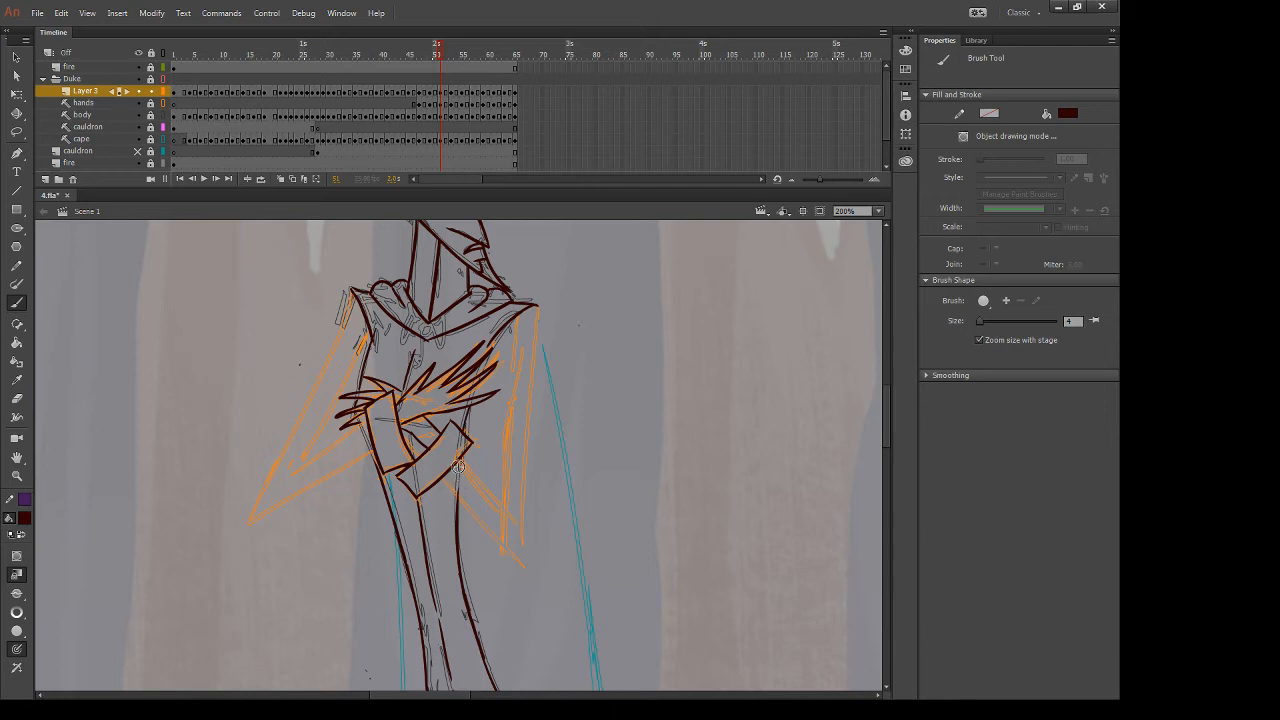
Go to frame 53 and ink the character's shoulders, both torso sides, chest centre line and waist line over the sketch
key(".")
key(".")
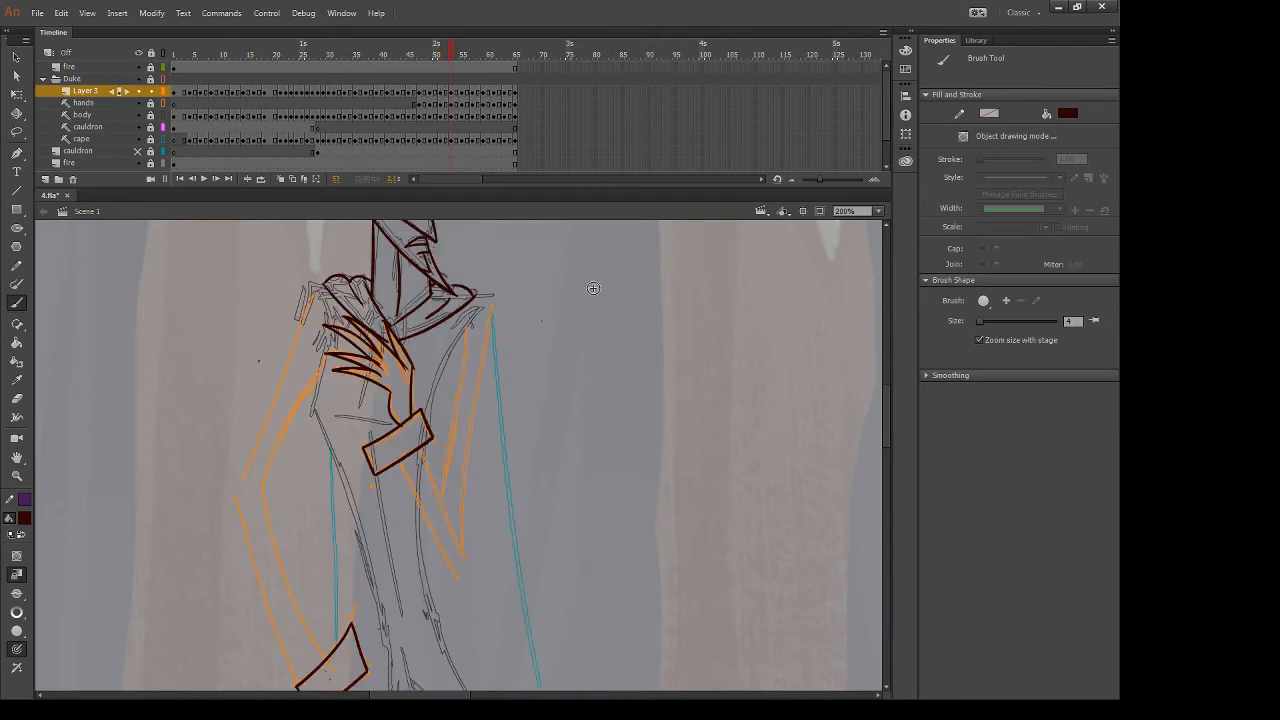
left_click_drag(468, 299, 498, 296)
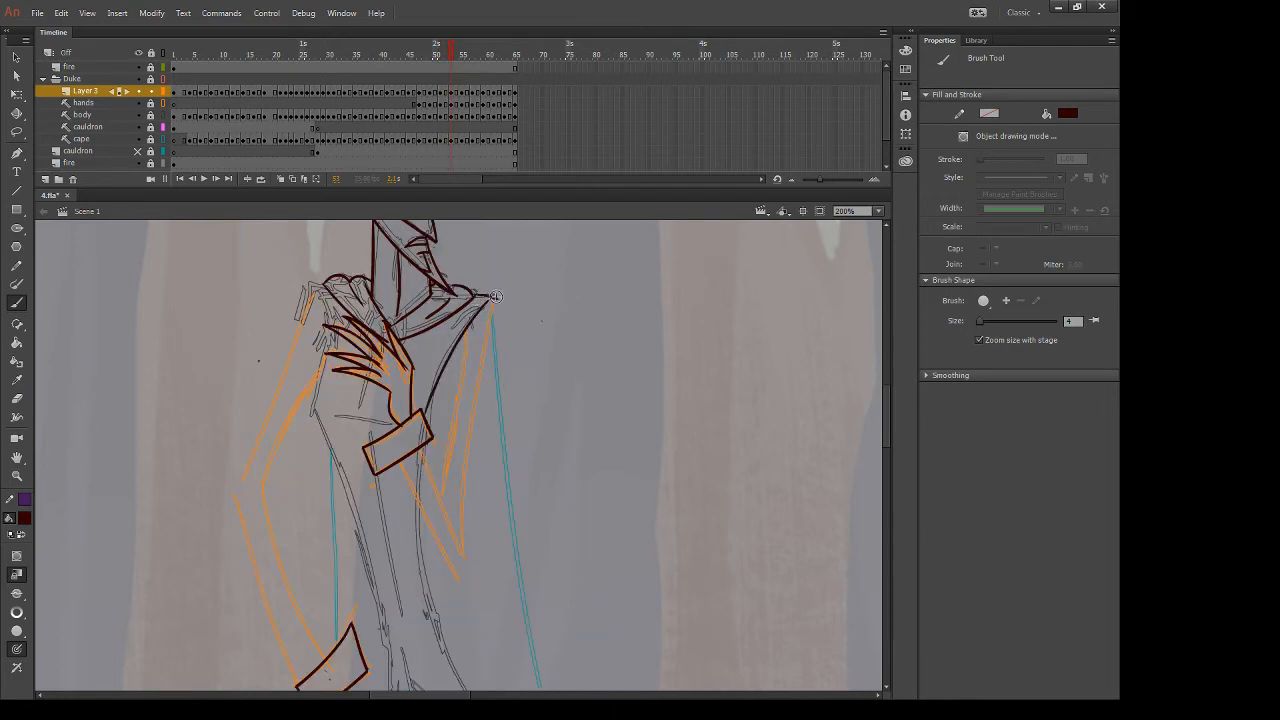
mouse_move(317, 288)
left_mouse_down()
mouse_move(306, 345)
mouse_move(328, 319)
left_mouse_up()
left_click_drag(331, 330, 306, 441)
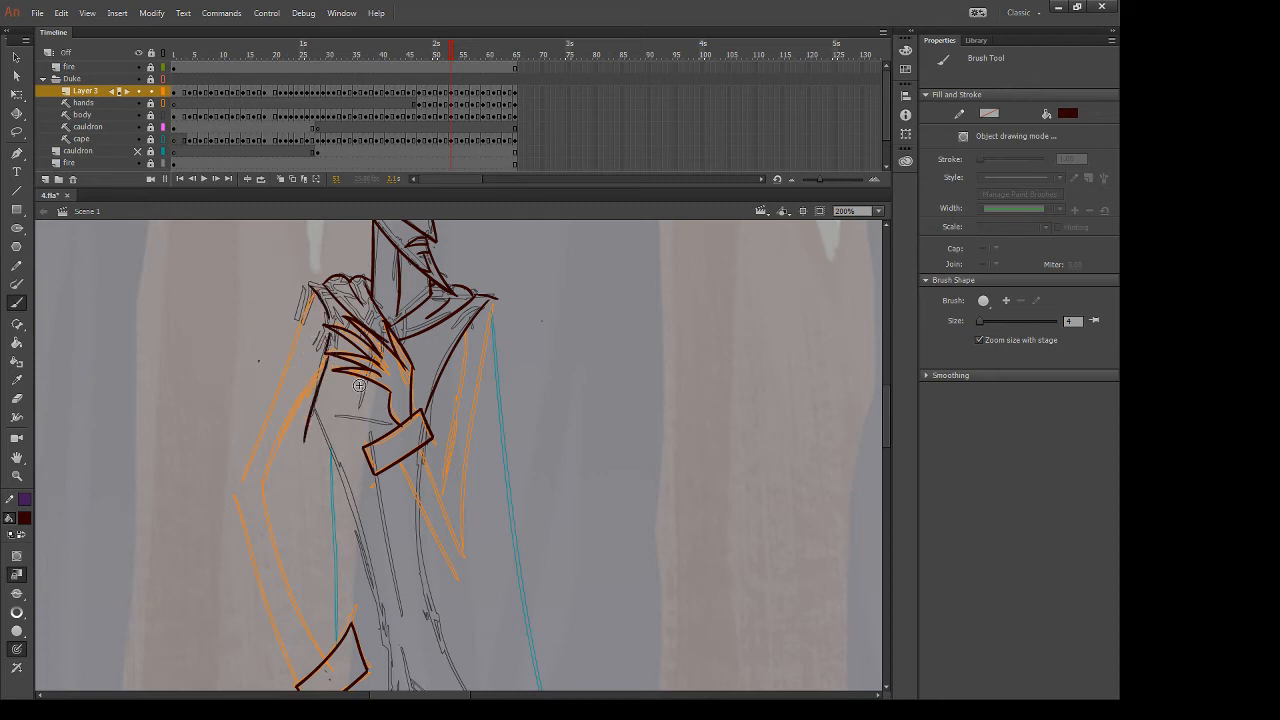
key("ctrl+z")
left_click_drag(327, 348, 311, 415)
mouse_move(368, 377)
left_mouse_down()
mouse_move(360, 408)
mouse_move(388, 424)
left_mouse_up()
key("ctrl+z")
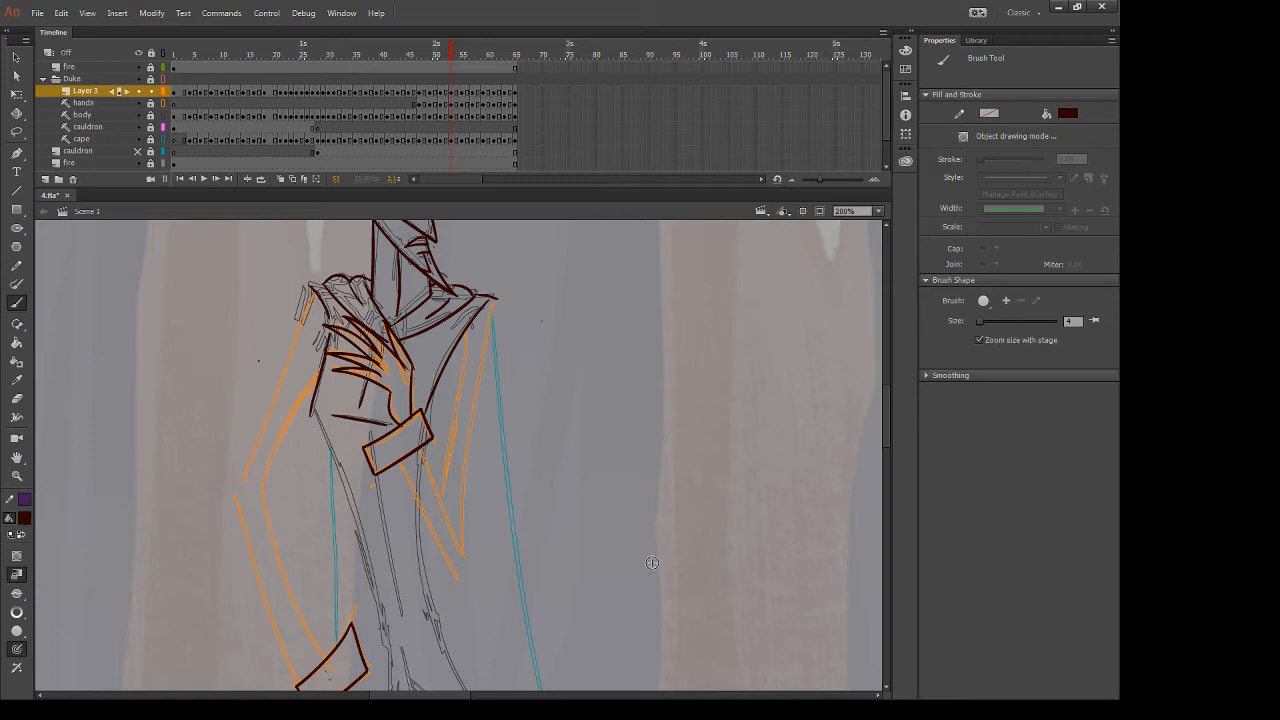
Ink the coat's long left edge below the waist and its curved right edge in frame 53
mouse_move(639, 546)
left_mouse_down()
mouse_move(634, 446)
mouse_move(648, 397)
left_mouse_up()
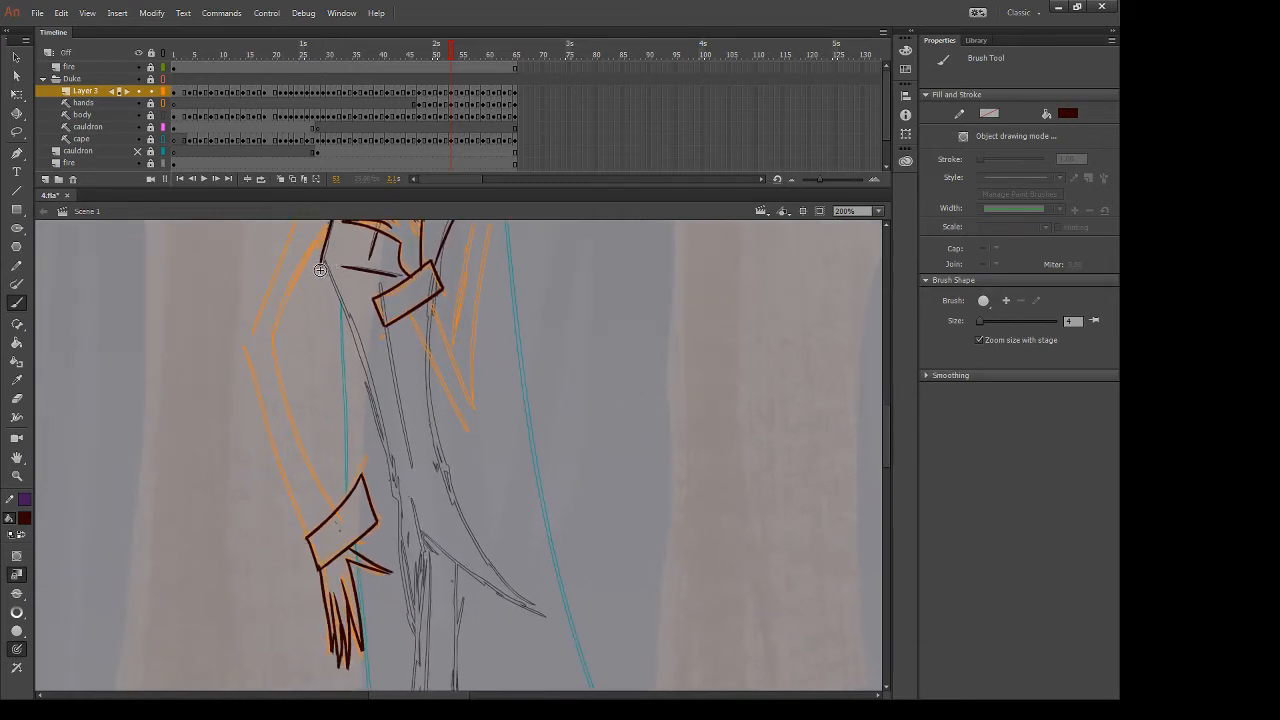
left_click_drag(321, 262, 403, 554)
key("ctrl+z")
left_click_drag(322, 262, 406, 530)
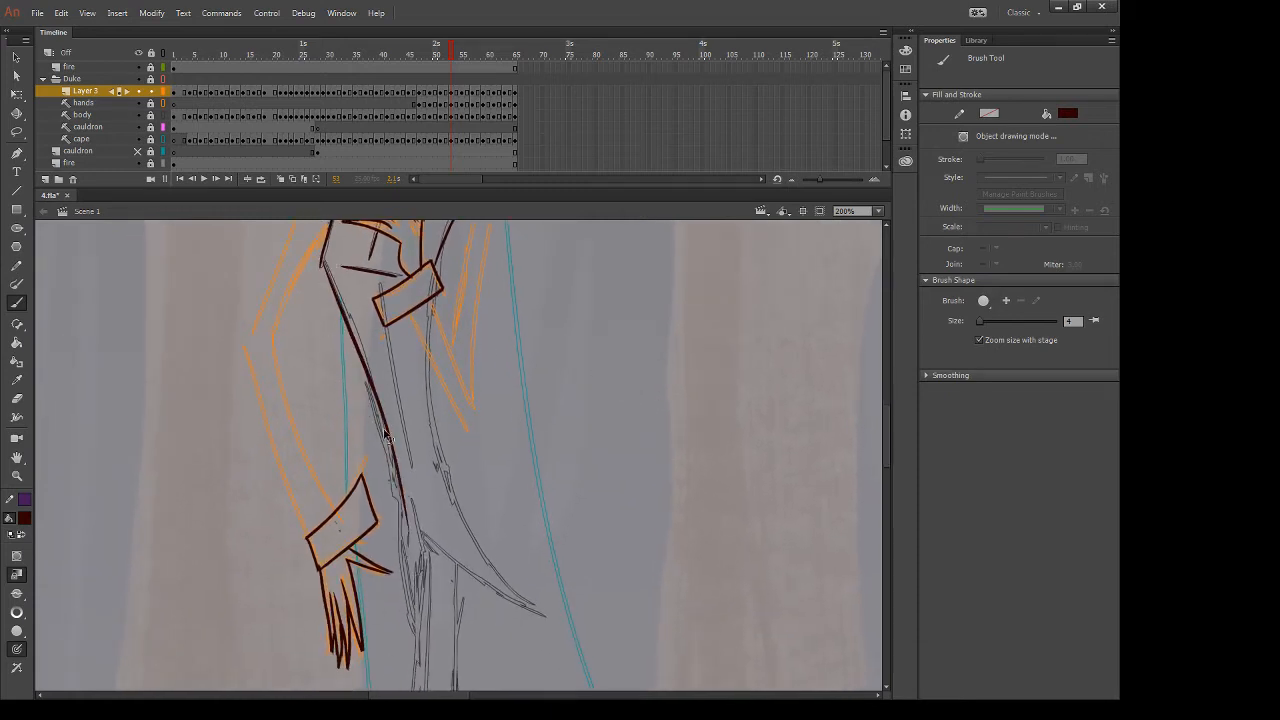
key("ctrl+z")
left_click_drag(323, 265, 399, 492)
key("ctrl+z")
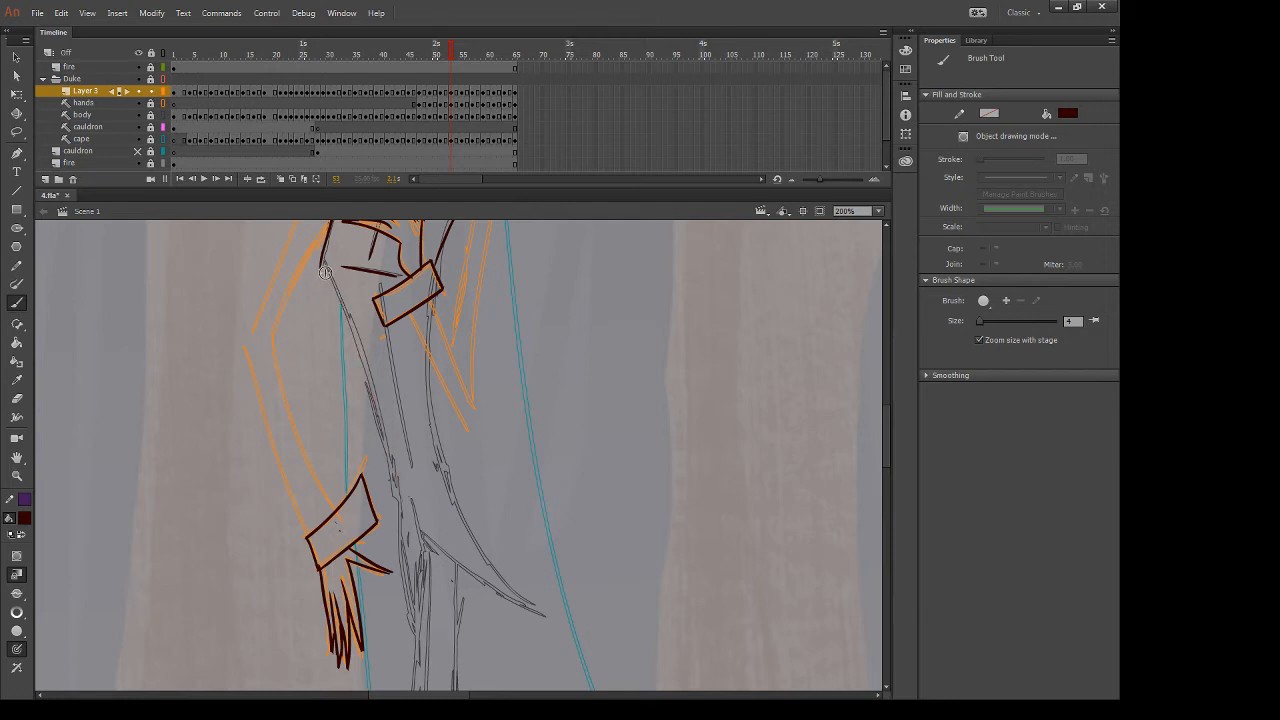
left_click_drag(323, 265, 395, 495)
mouse_move(424, 340)
left_mouse_down()
mouse_move(450, 488)
mouse_move(512, 598)
left_mouse_up()
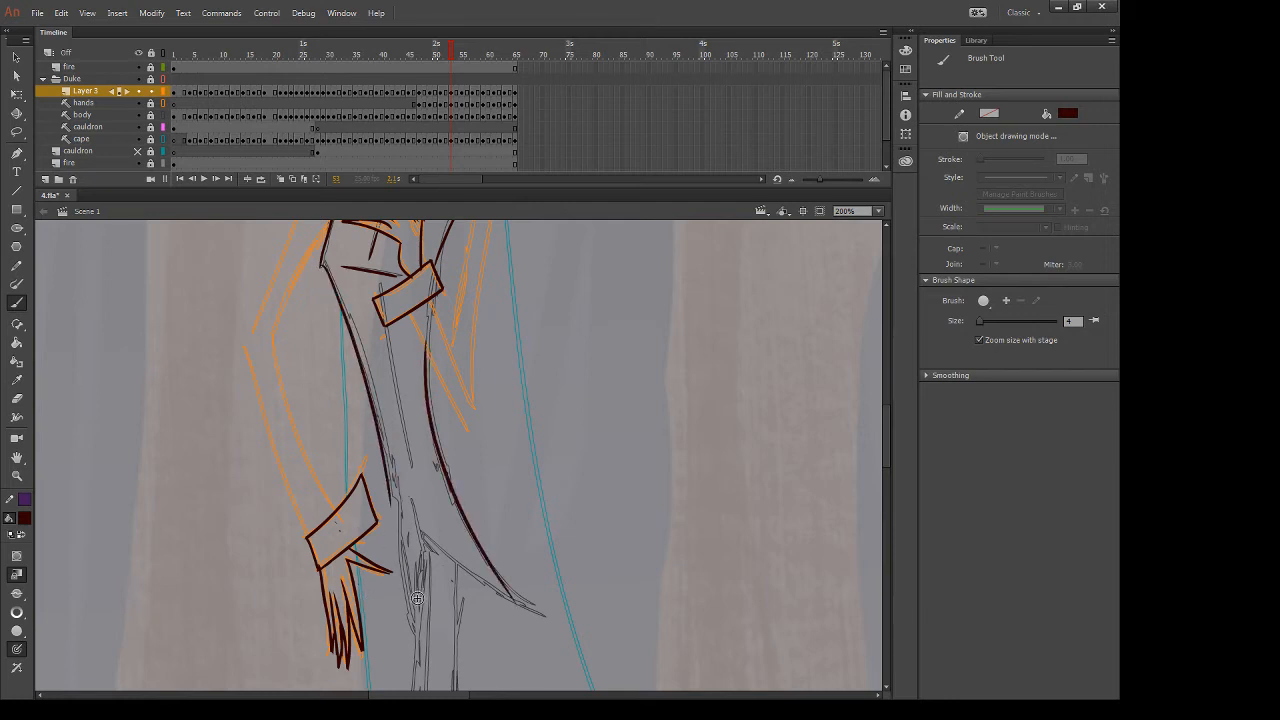
Ink the lower edge of the right coattail, from the centre notch out to its pointed tip, in frame 53
mouse_move(441, 553)
left_mouse_down()
mouse_move(440, 434)
mouse_move(525, 524)
left_mouse_up()
key("e")
key("b")
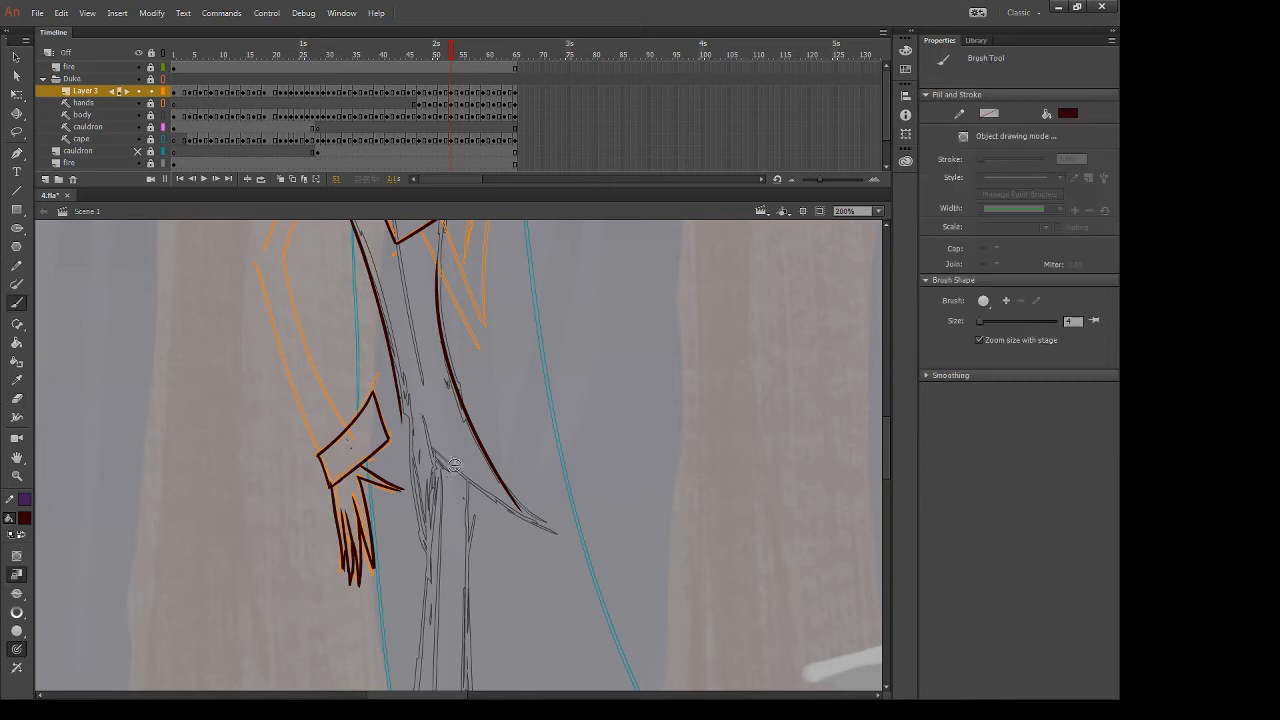
left_click_drag(430, 450, 572, 550)
key("ctrl+z")
left_click_drag(428, 450, 564, 542)
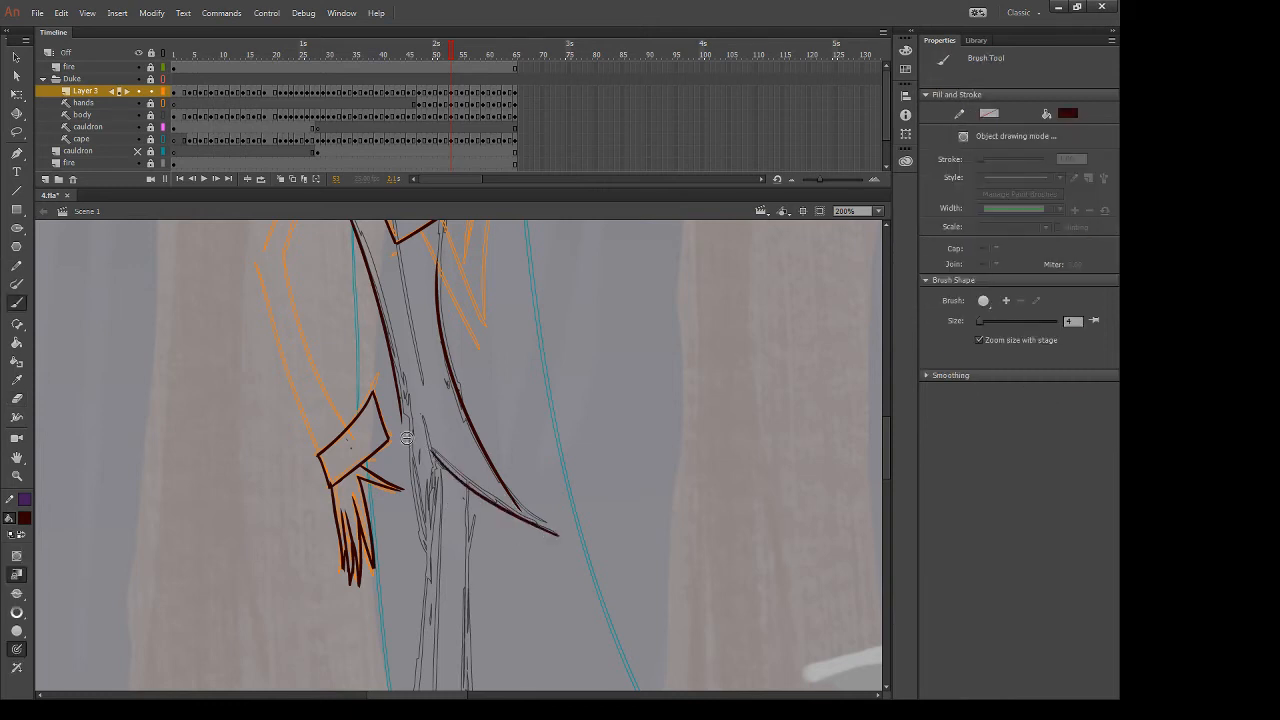
Ink the inner and outer edges of the left coattail so they meet in a point in frame 53
left_click_drag(437, 452, 427, 564)
key("ctrl+z")
left_click_drag(439, 460, 426, 560)
left_click_drag(401, 413, 425, 520)
key("ctrl+z")
left_click_drag(404, 420, 428, 570)
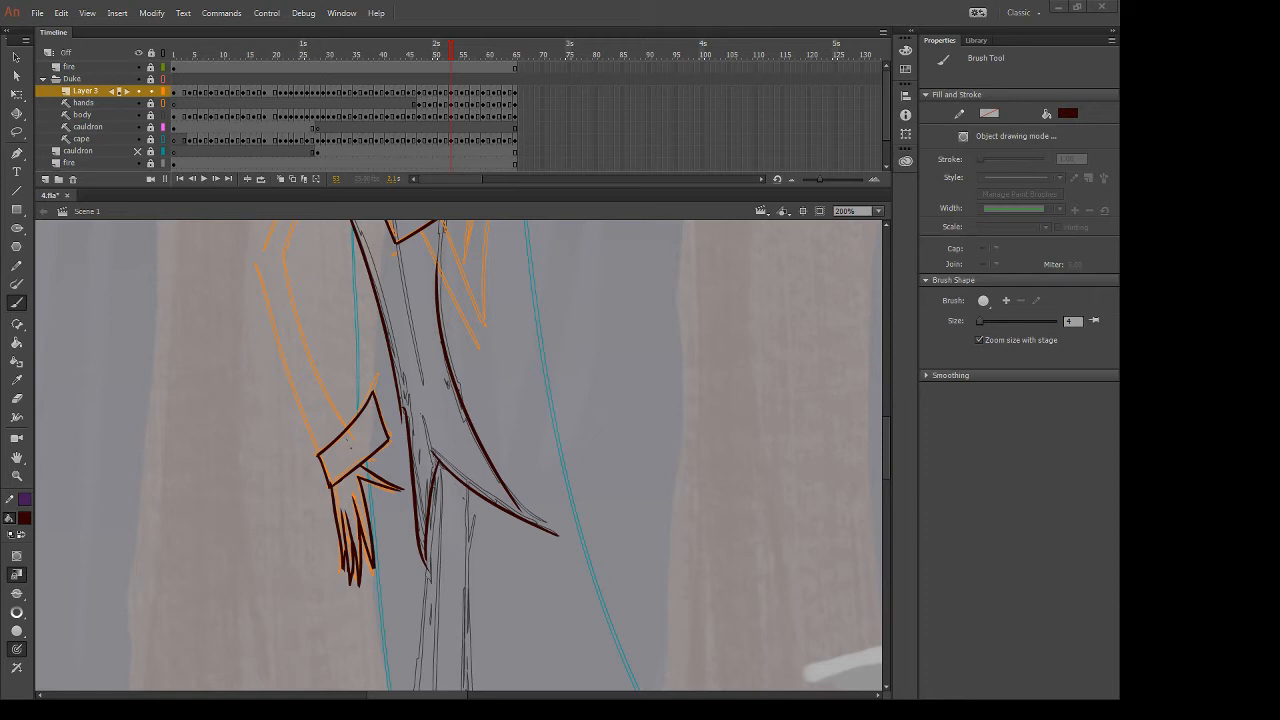
Ink the coat's front opening line from below the raised cuff down to the notch between the tails in frame 53
key("space")
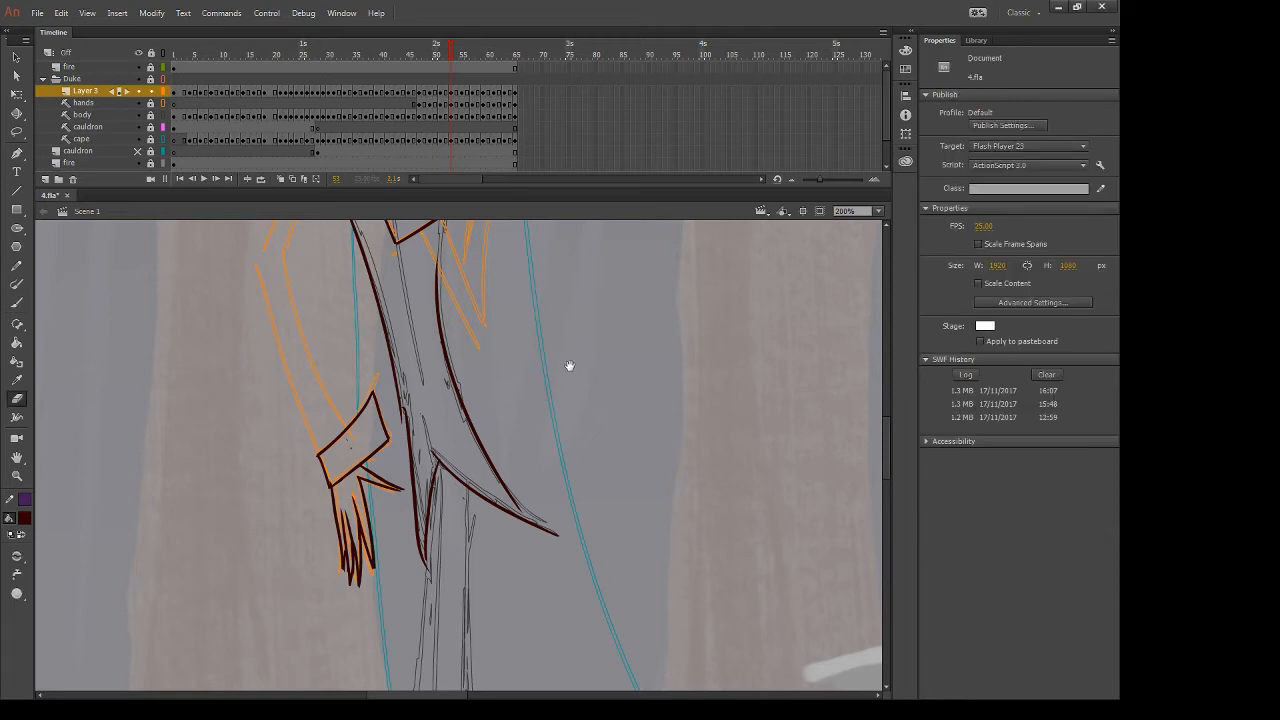
left_click_drag(570, 366, 579, 438)
left_click_drag(400, 319, 440, 524)
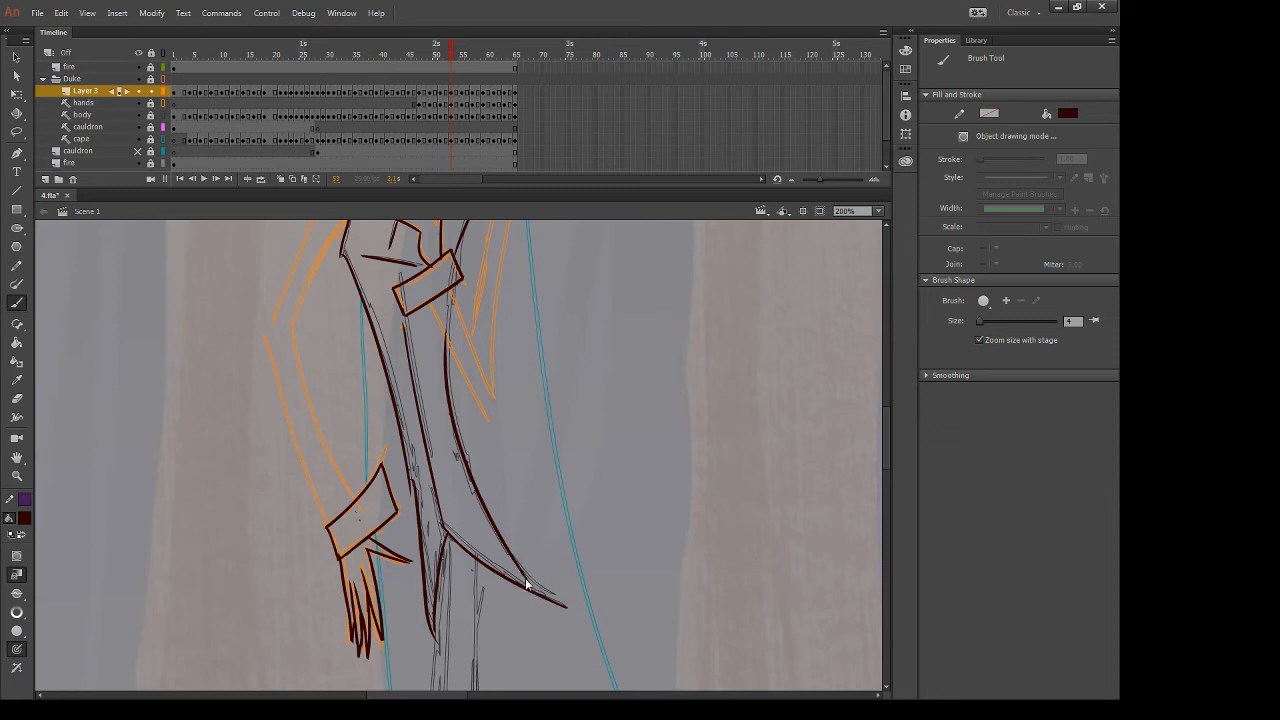
Redraw the end of the right coattail's outer edge so it joins the tail's pointed tip in frame 53
left_click_drag(515, 563, 567, 606)
key("space")
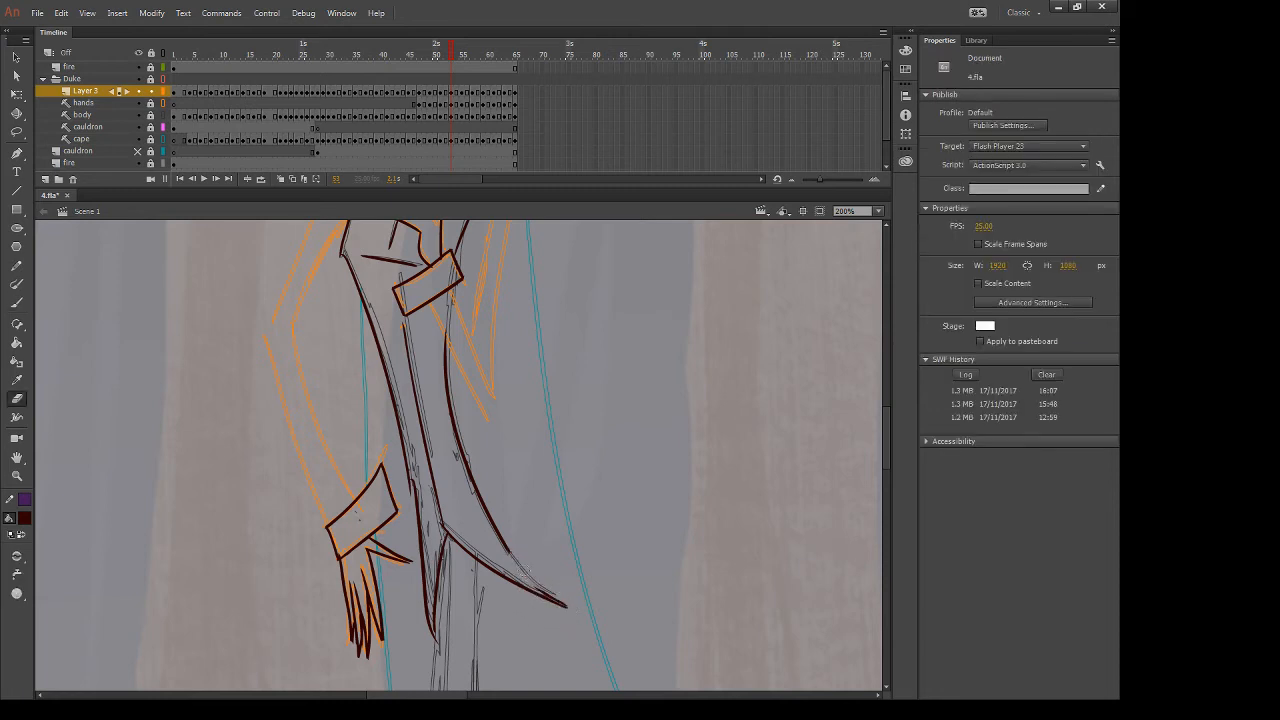
left_click_drag(510, 555, 562, 606)
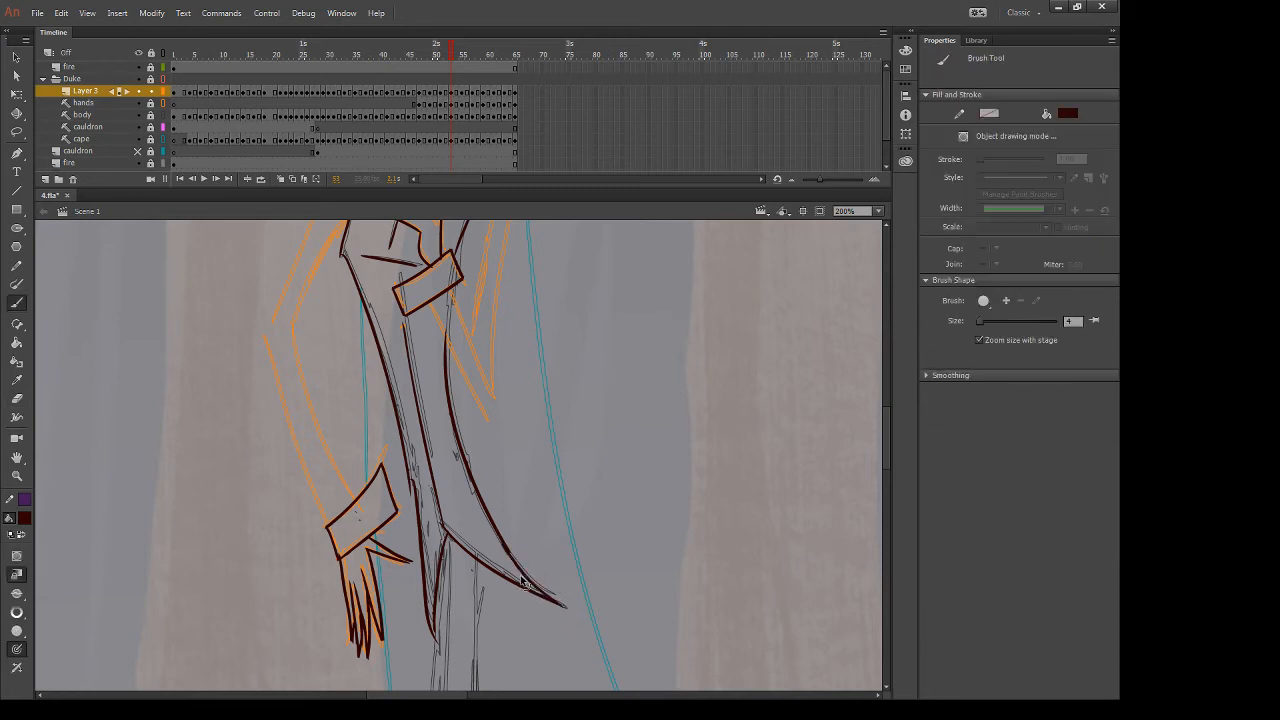
key("ctrl+z")
left_click_drag(504, 542, 558, 602)
Go to frame 55 and ink the character's right shoulder and the curved right side of the torso
key("space")
left_click_drag(542, 408, 600, 558)
key("period")
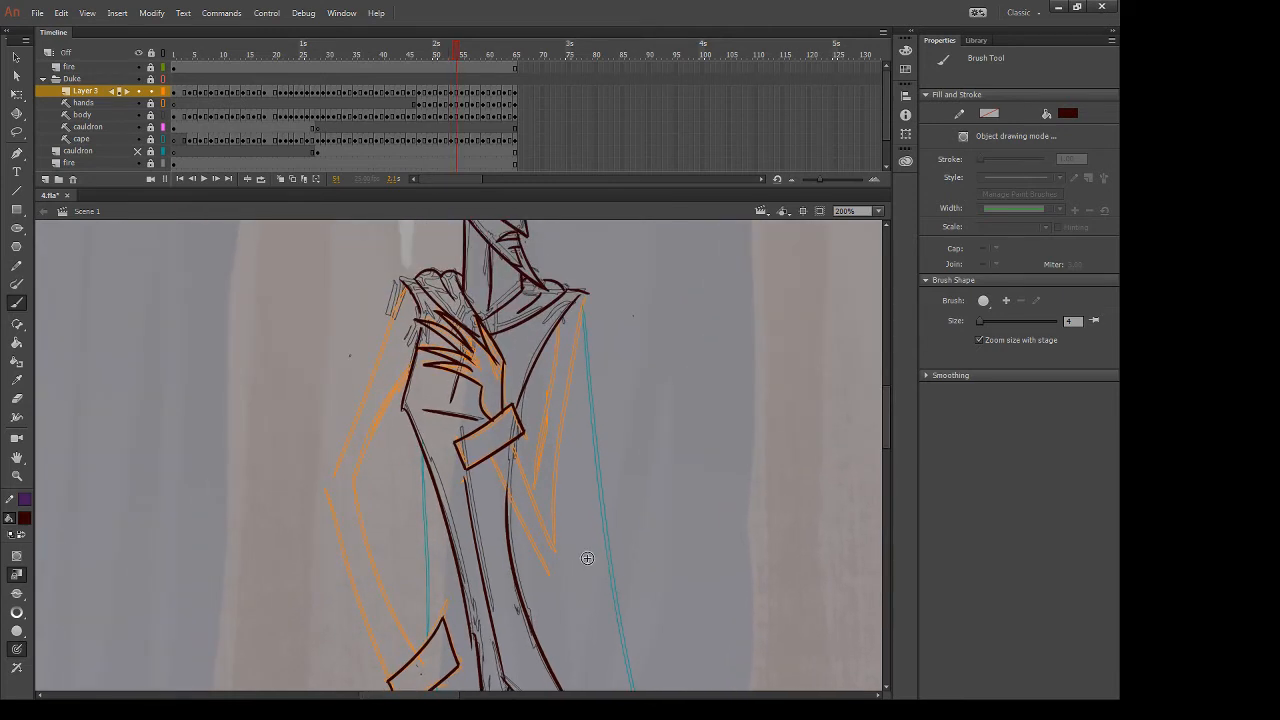
key("comma")
key("period")
key("period")
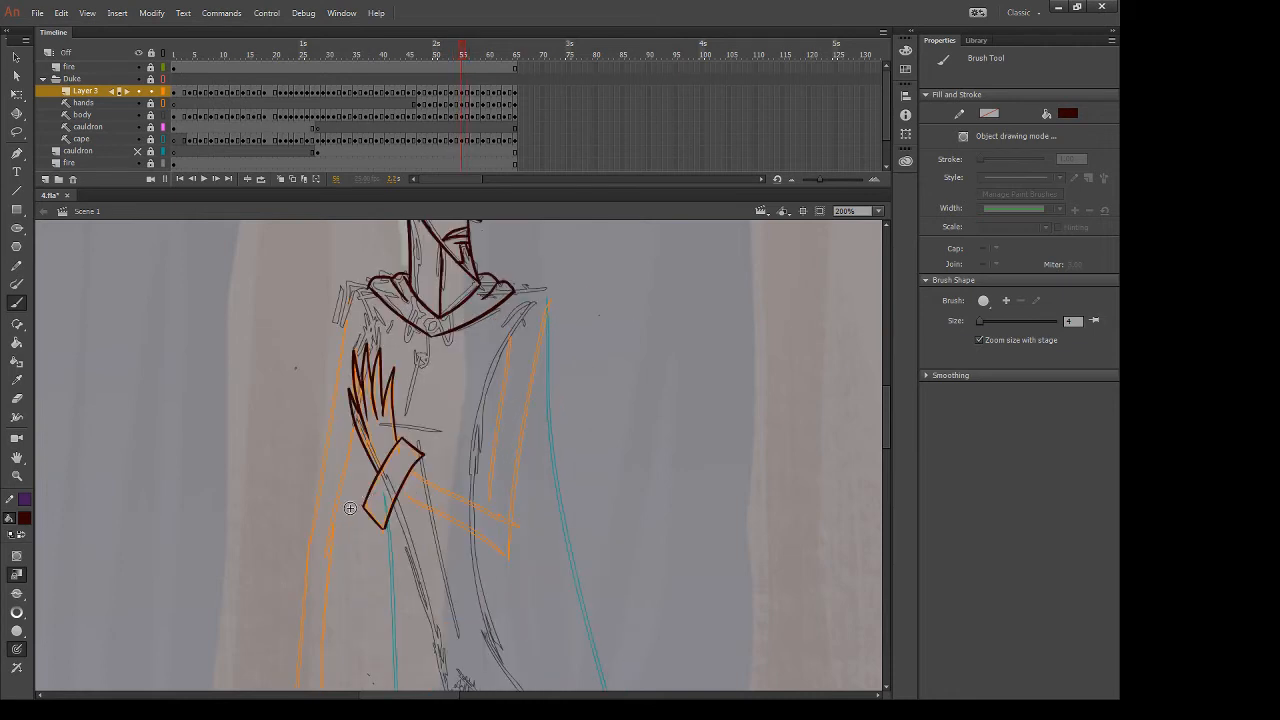
key("comma")
key("period")
left_click_drag(520, 289, 550, 292)
left_click_drag(549, 292, 478, 543)
key("ctrl+z")
mouse_move(549, 292)
left_mouse_down()
mouse_move(489, 375)
mouse_move(474, 511)
mouse_move(530, 302)
mouse_move(474, 537)
mouse_move(481, 521)
mouse_move(458, 510)
left_mouse_up()
key("ctrl+z")
key("e")
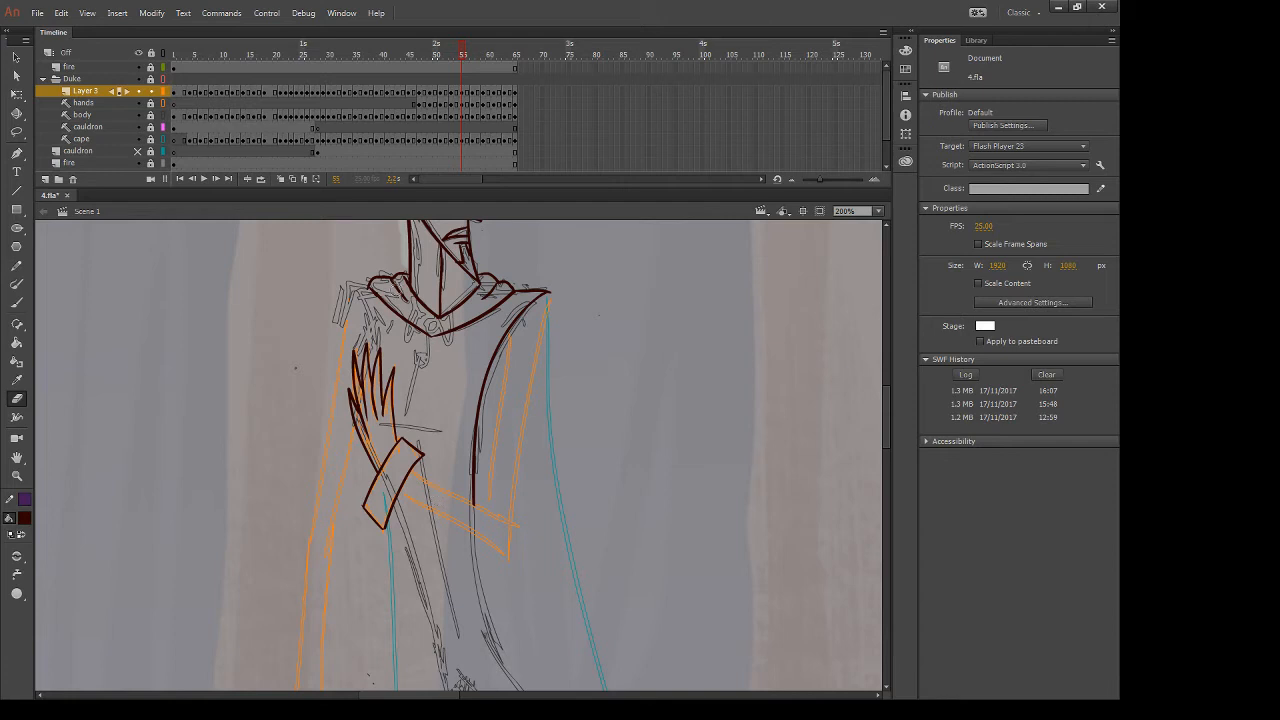
key("b")
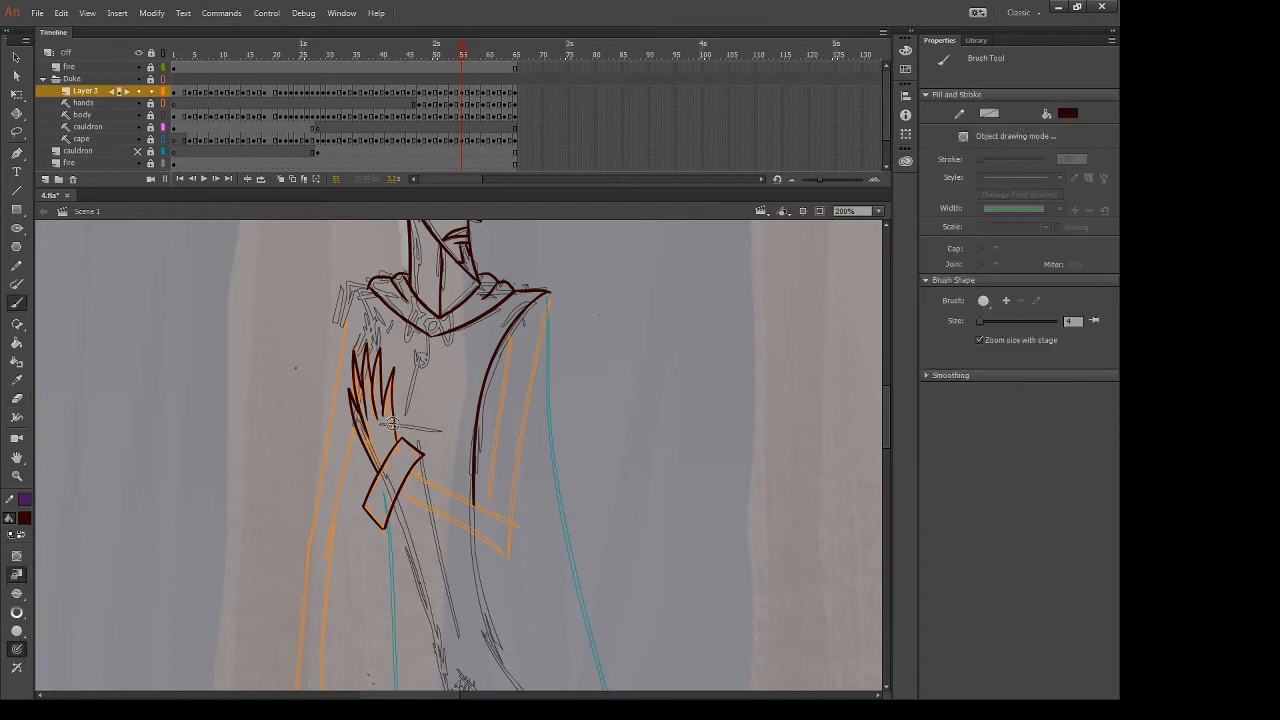
Ink the waist line, chest centre line and left shoulder of the character in frame 55
left_click_drag(391, 424, 451, 437)
left_click_drag(421, 347, 400, 418)
key("ctrl+z")
left_click_drag(420, 345, 403, 414)
key("comma")
key("period")
mouse_move(348, 282)
left_mouse_down()
mouse_move(372, 346)
mouse_move(359, 285)
mouse_move(370, 290)
left_mouse_up()
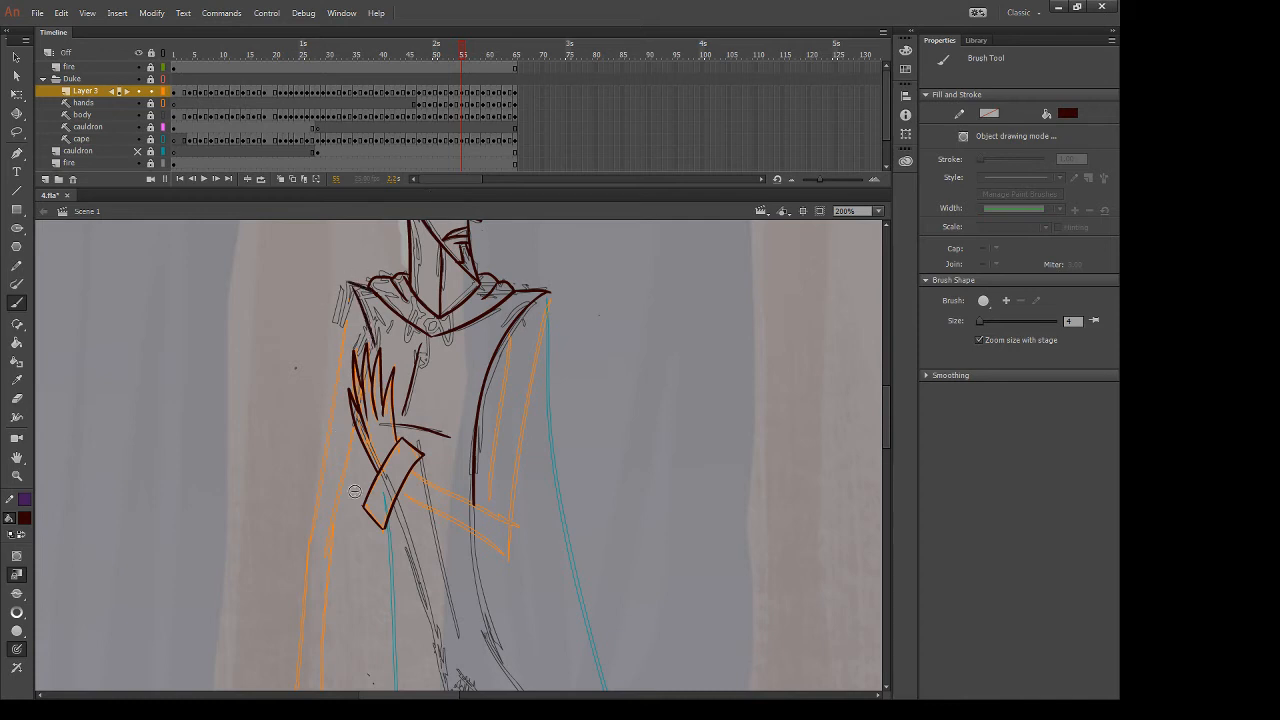
Ink the coat's left edge, front opening line and the full right coattail over the sketch in frame 55
left_click_drag(480, 514, 451, 293)
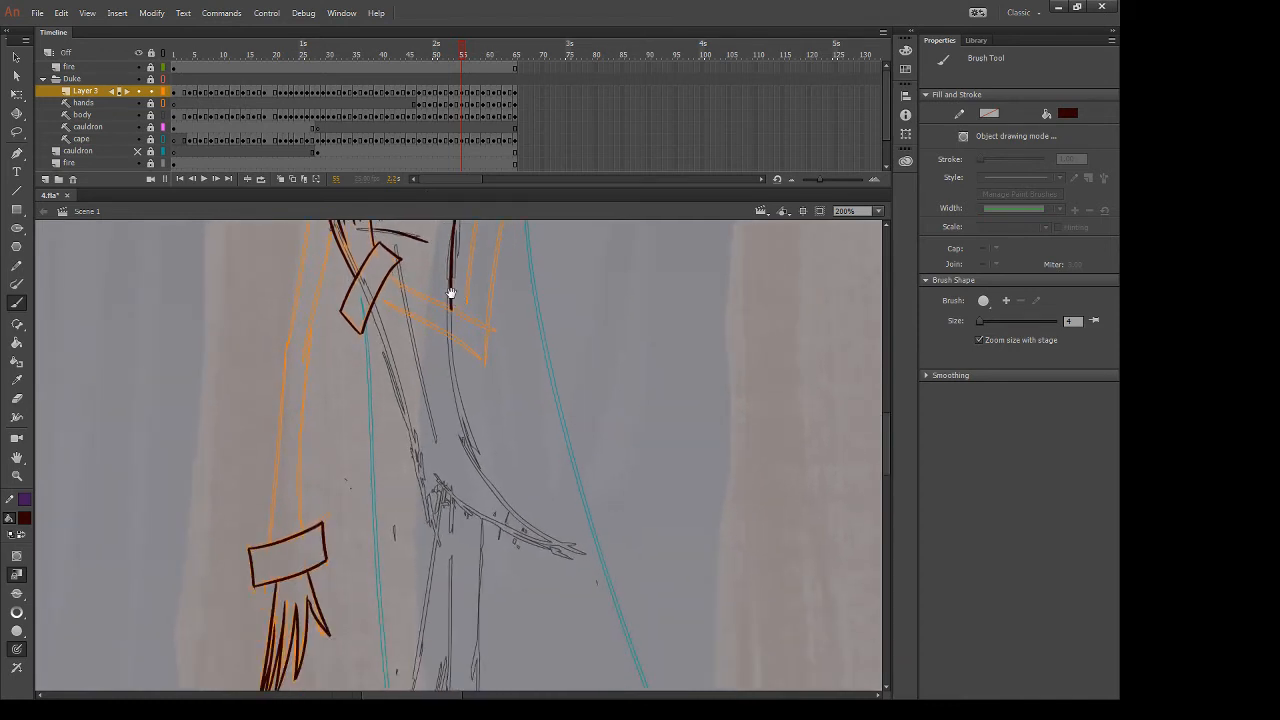
left_click_drag(368, 302, 432, 528)
left_click_drag(398, 314, 444, 456)
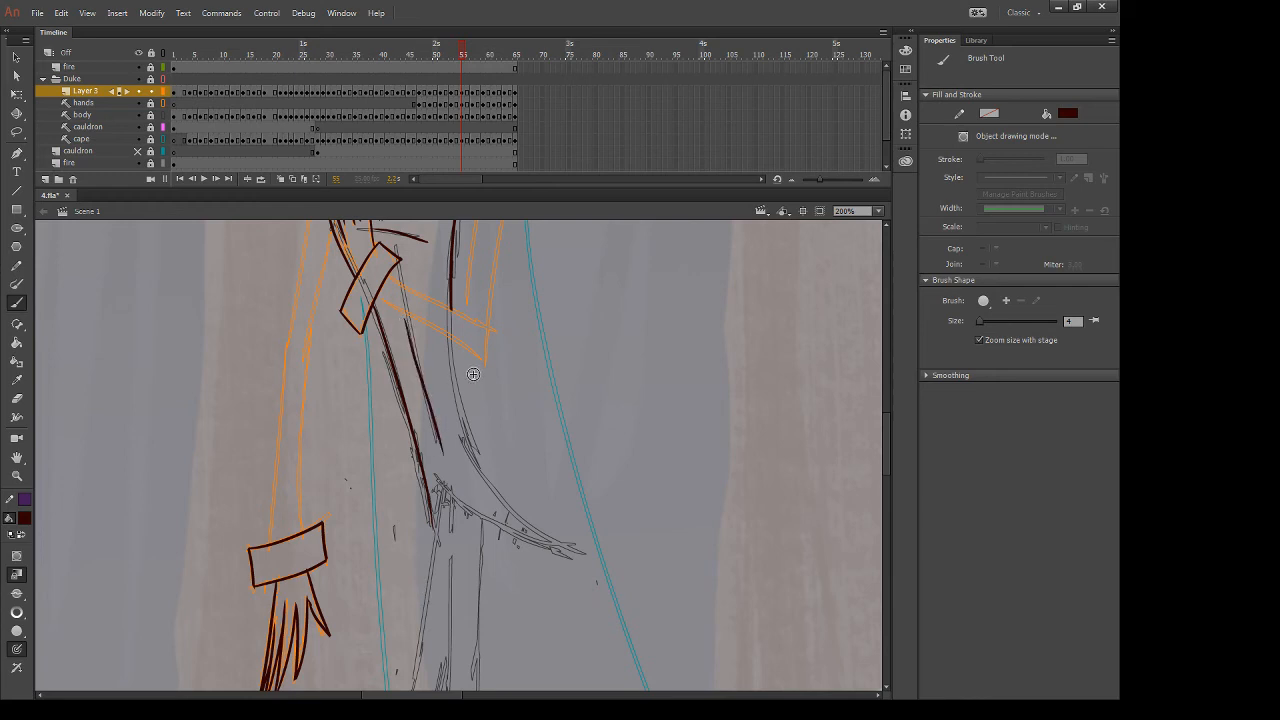
left_click_drag(448, 332, 588, 556)
left_click_drag(438, 480, 596, 556)
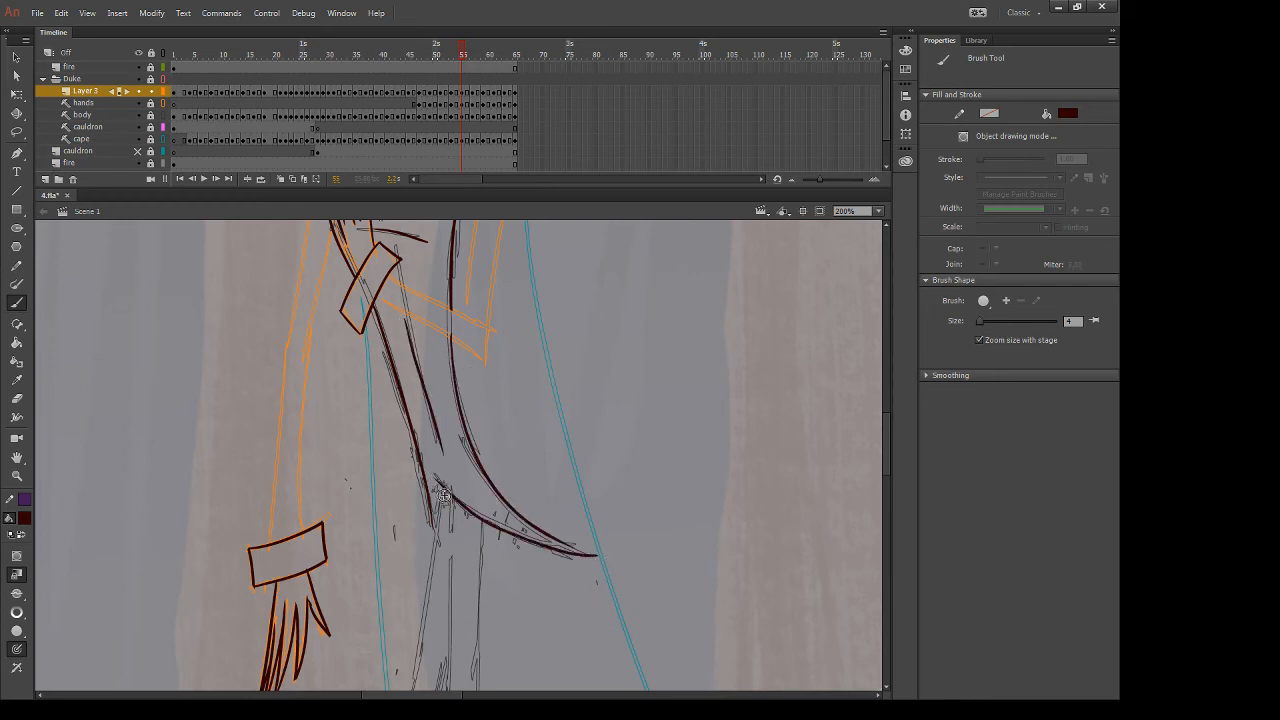
Ink the left coattail in frame 55, redrawing its outer and inner edges until they form a clean point
left_click_drag(442, 484, 431, 553)
key("e")
left_click_drag(421, 475, 429, 528)
mouse_move(425, 528)
left_mouse_down()
mouse_move(430, 500)
mouse_move(438, 602)
left_mouse_up()
key("b")
key("ctrl+z")
left_click_drag(420, 462, 436, 614)
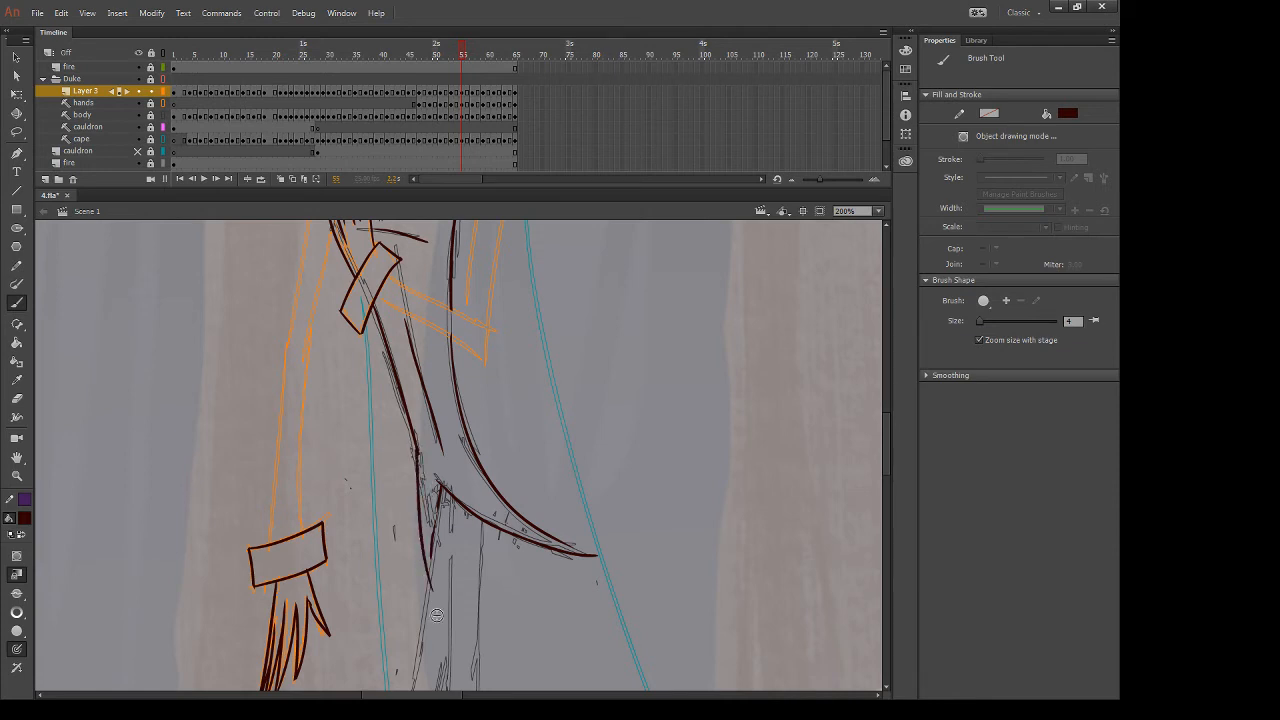
key("ctrl+z")
left_click_drag(416, 446, 432, 594)
key("ctrl+z")
left_click_drag(416, 448, 434, 596)
left_click_drag(436, 500, 430, 592)
key("e")
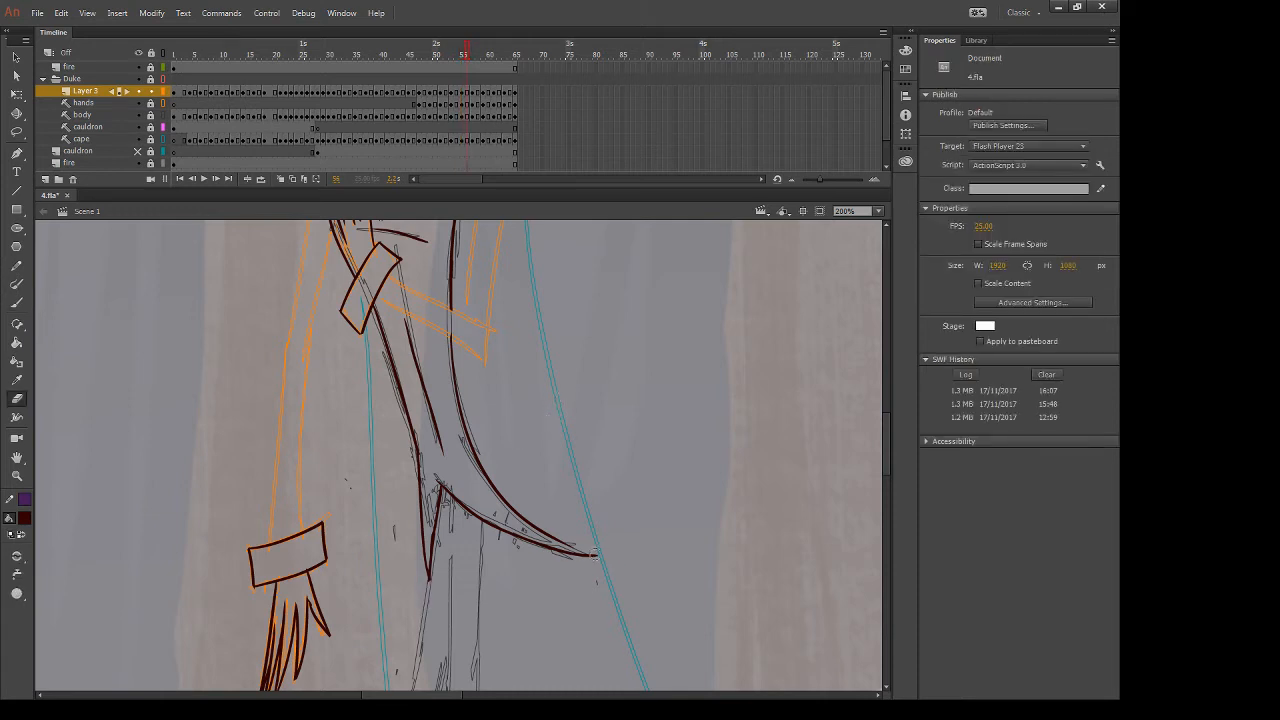
Go to frame 57 and ink the character's shoulders and both sides of the torso over the sketch
key("period")
key("period")
key("period")
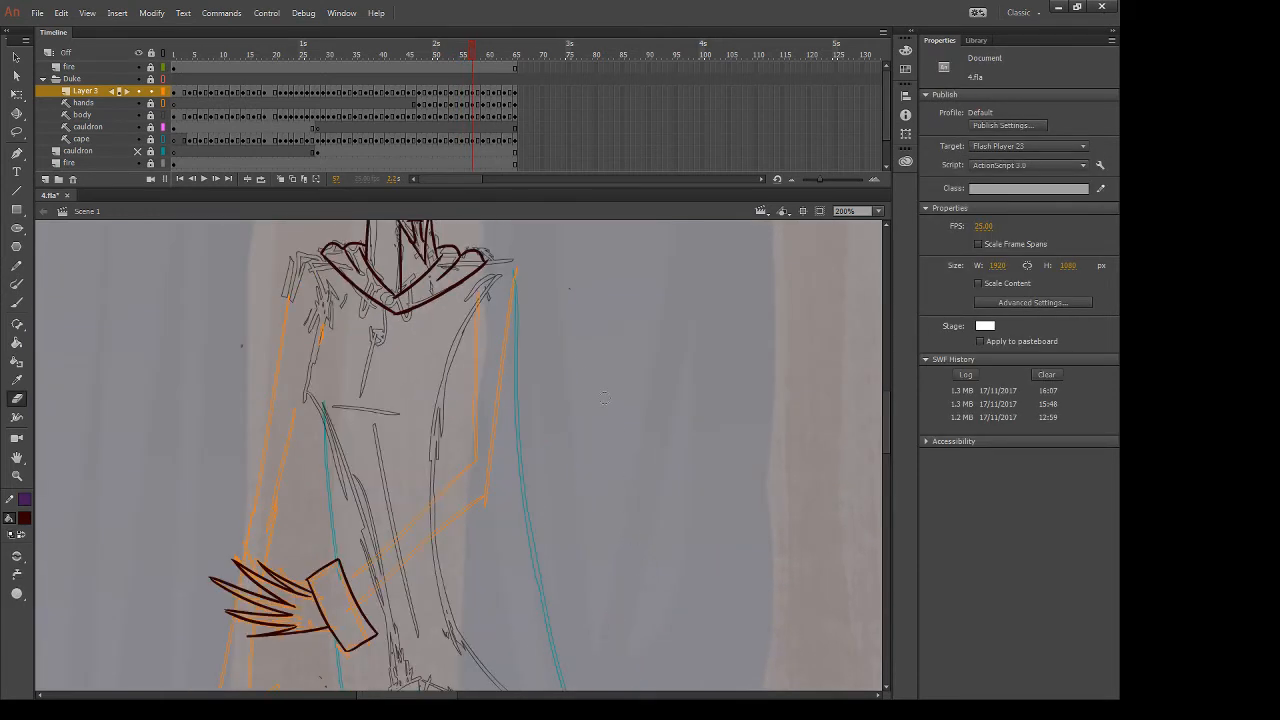
key("b")
left_click_drag(500, 266, 432, 472)
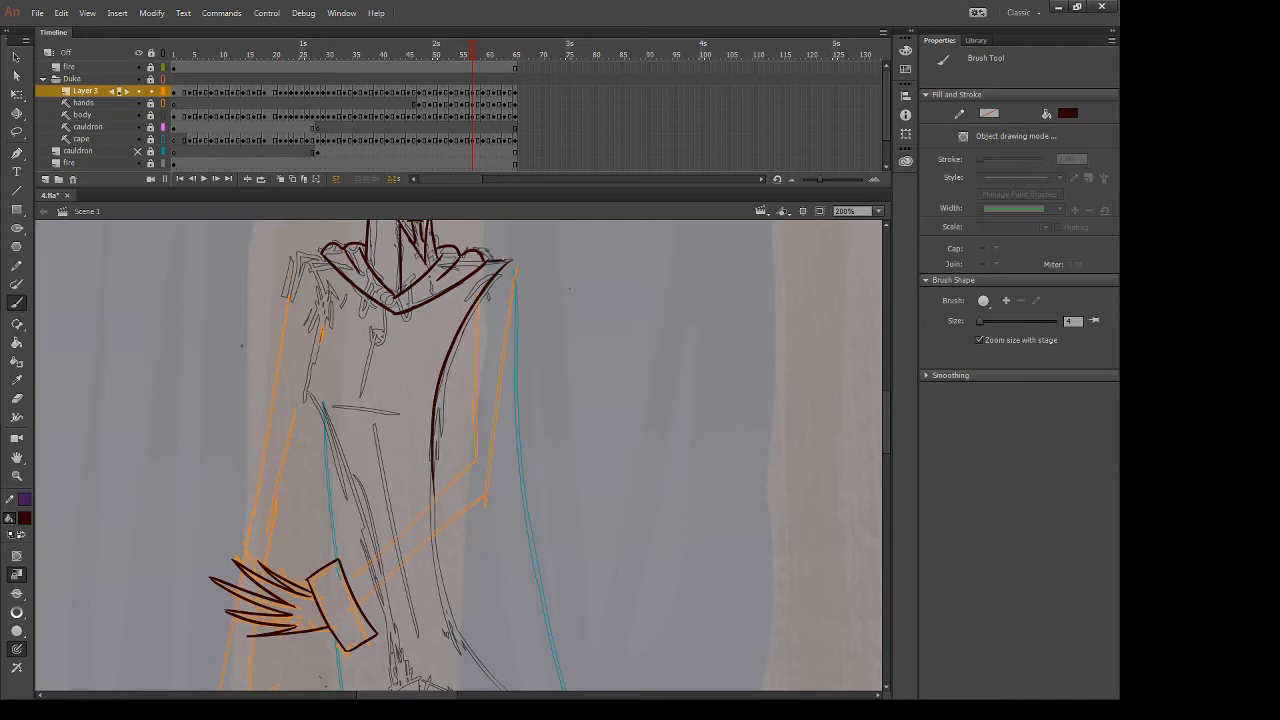
left_click_drag(488, 263, 514, 261)
mouse_move(303, 256)
left_mouse_down()
mouse_move(320, 394)
mouse_move(291, 424)
mouse_move(310, 398)
left_mouse_up()
key("ctrl+z")
key("ctrl+z")
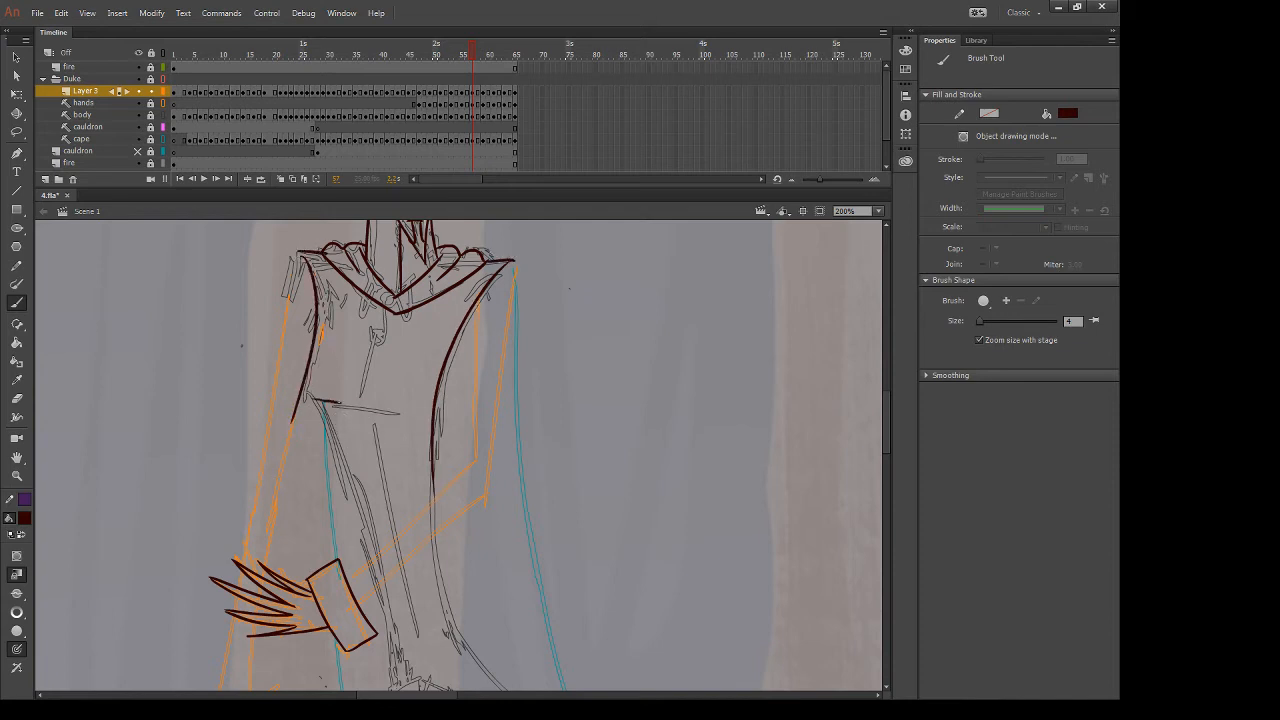
Compare with the previous drawing, and ink the chest centre line and waist line in frame 57
key("comma")
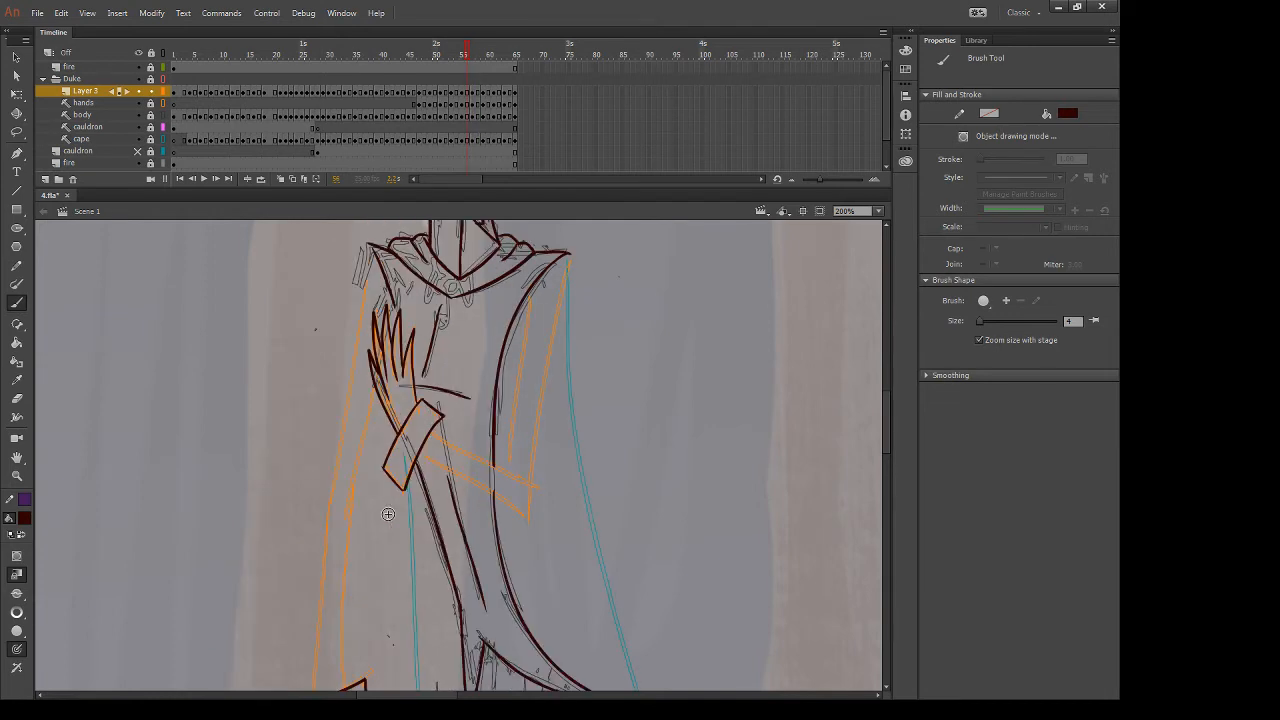
key("period")
left_click_drag(378, 322, 360, 400)
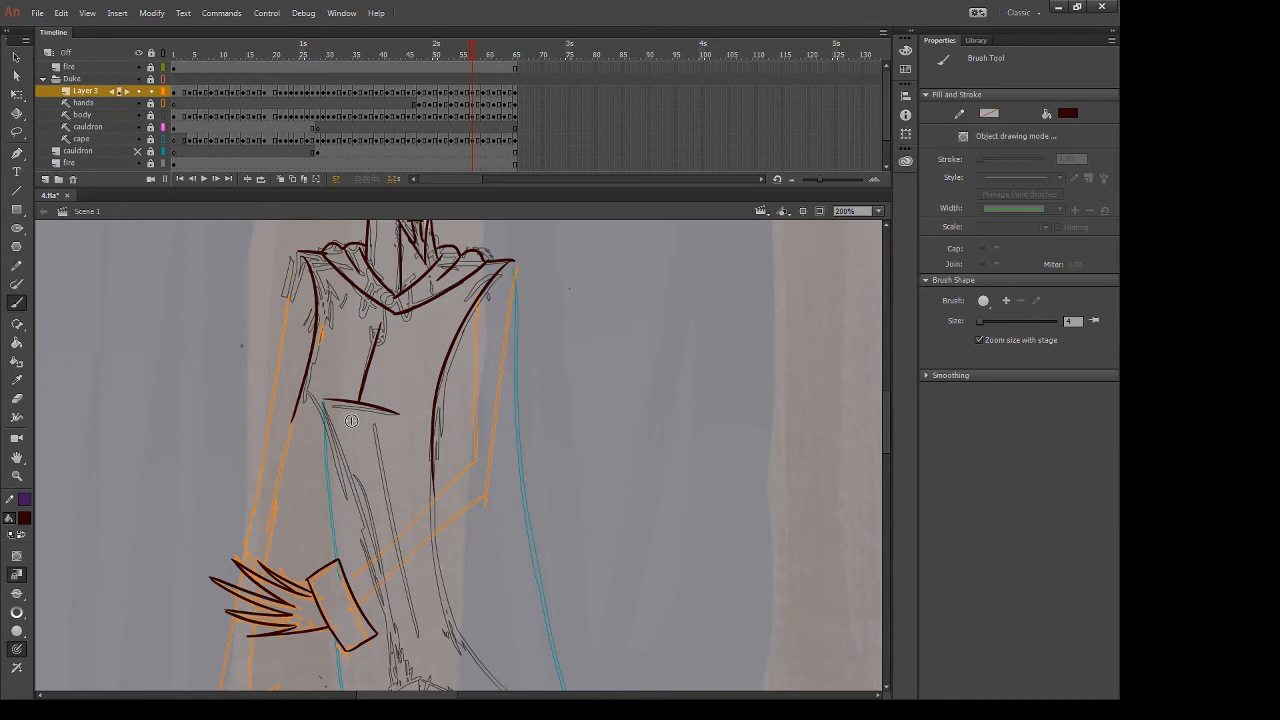
key("e")
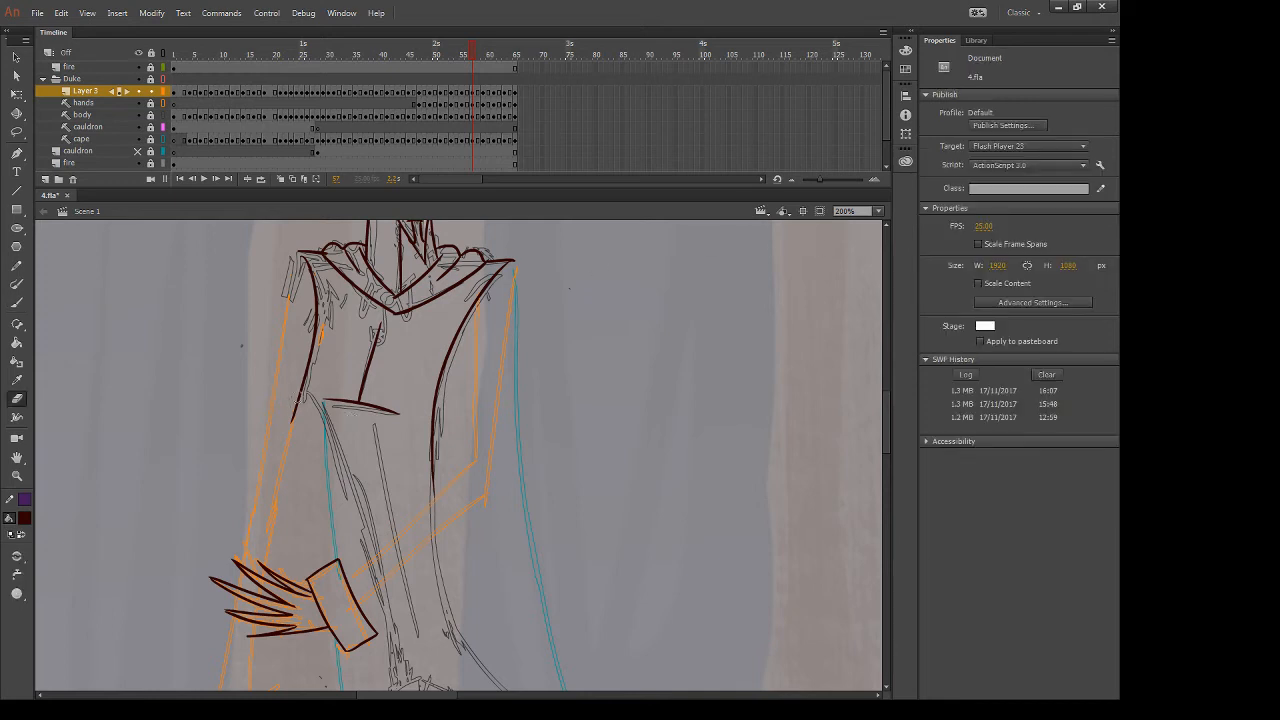
Trim the lower end of the torso's left side and ink the coat's left edge over the sketch in frame 57
left_click_drag(298, 394, 290, 425)
scroll(551, 357, "down", 3)
key("b")
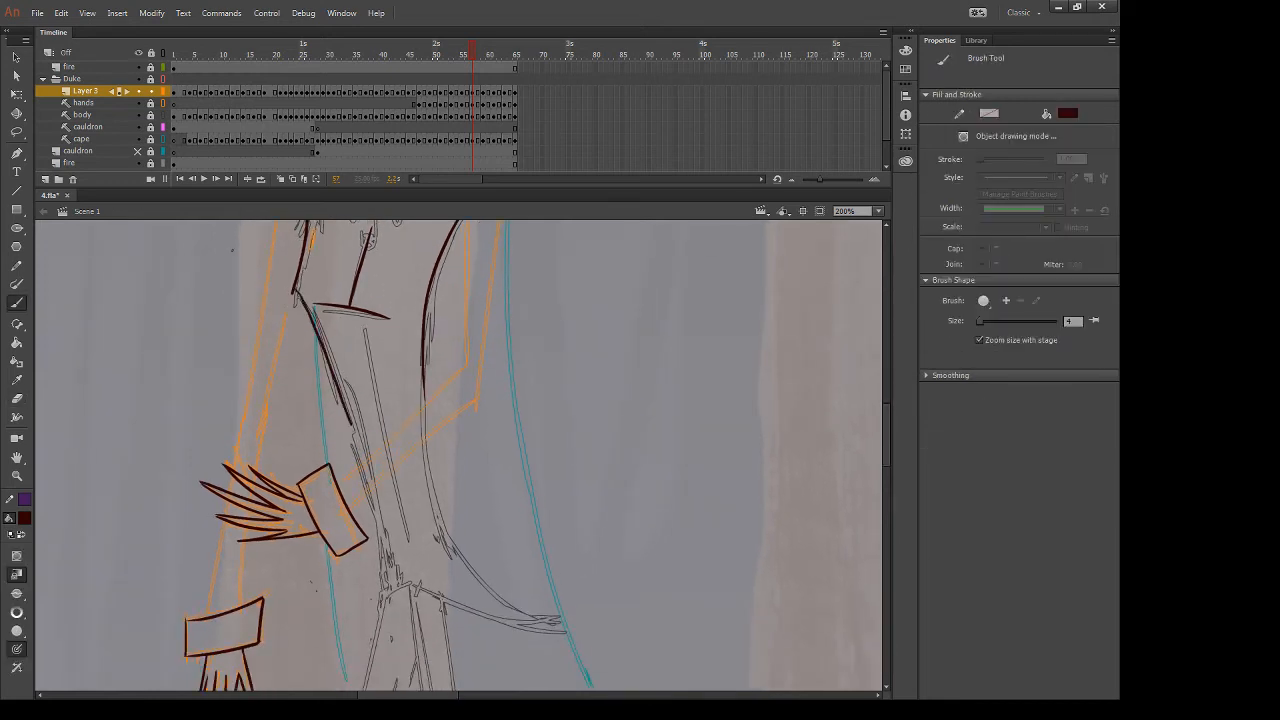
key("e")
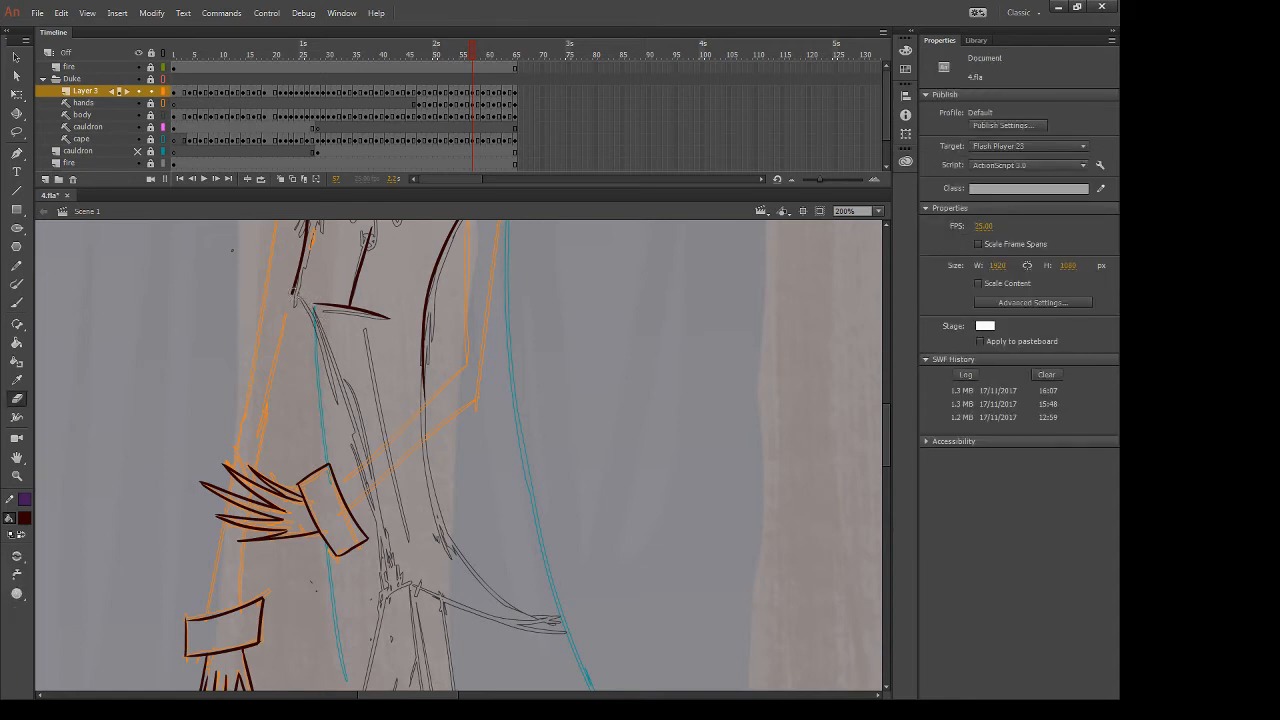
key("b")
left_click_drag(293, 292, 352, 488)
key("ctrl+z")
left_click_drag(293, 292, 364, 470)
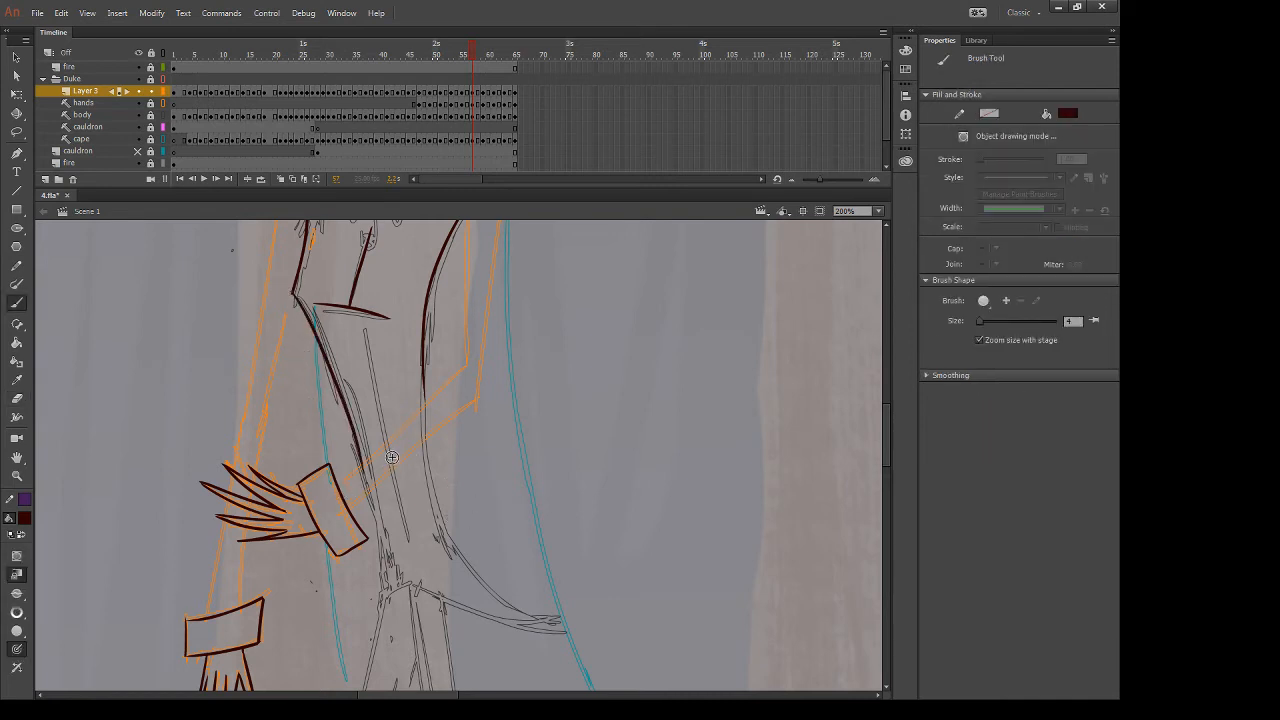
Ink the coat's front opening line and the outer and lower edges of the right coattail in frame 57
left_click_drag(350, 320, 382, 448)
key("ctrl+z")
left_click_drag(348, 326, 408, 540)
left_click_drag(426, 452, 580, 628)
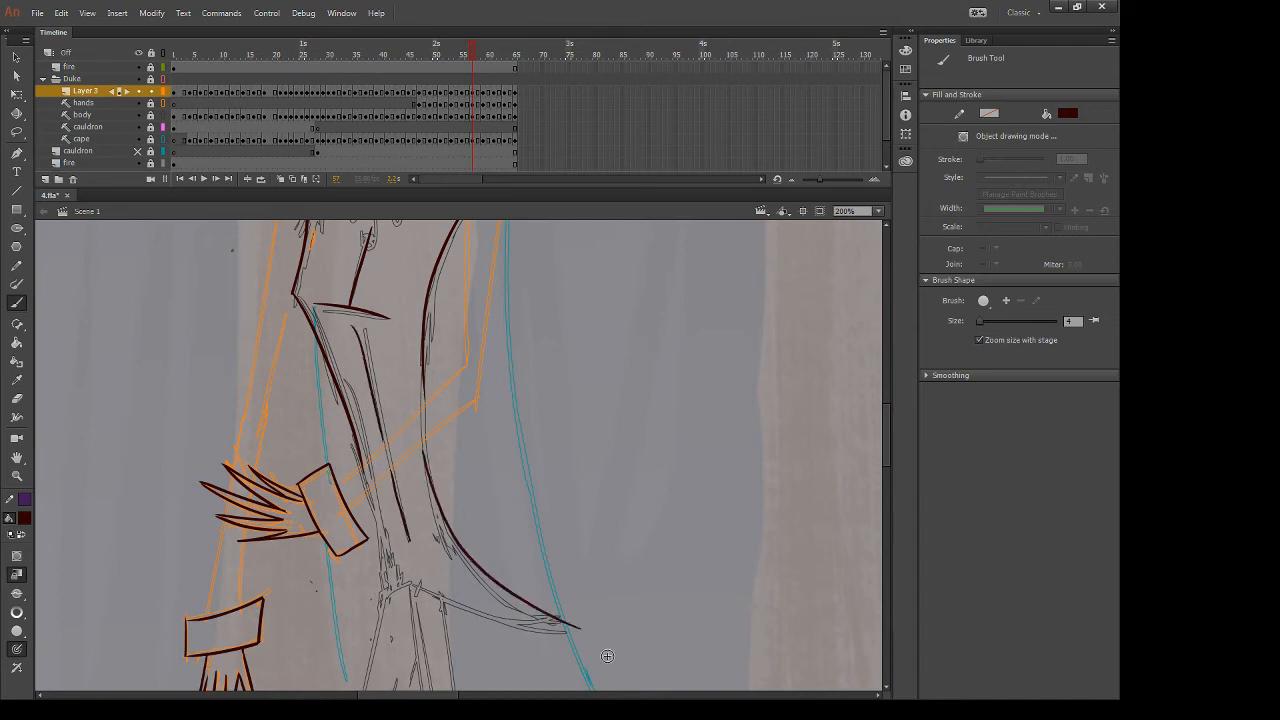
key("ctrl+z")
left_click_drag(425, 456, 466, 562)
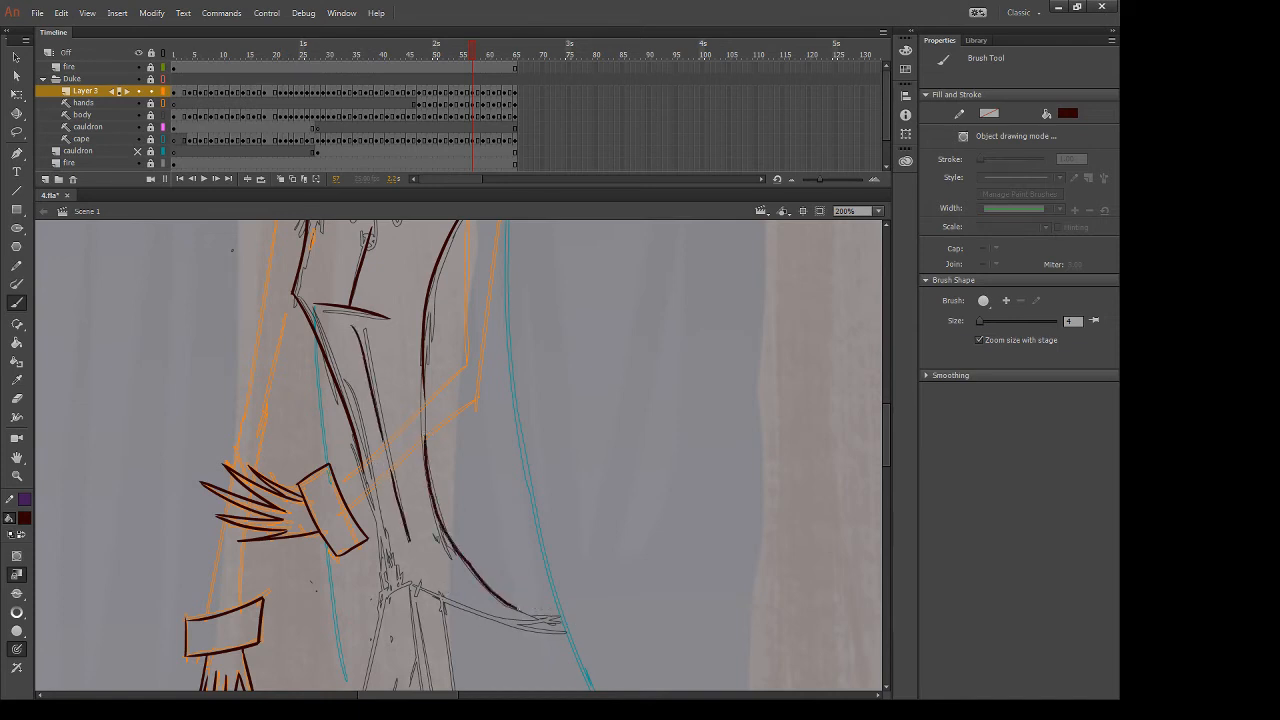
left_click_drag(517, 608, 567, 626)
mouse_move(456, 555)
left_mouse_down()
mouse_move(429, 451)
mouse_move(543, 518)
left_mouse_up()
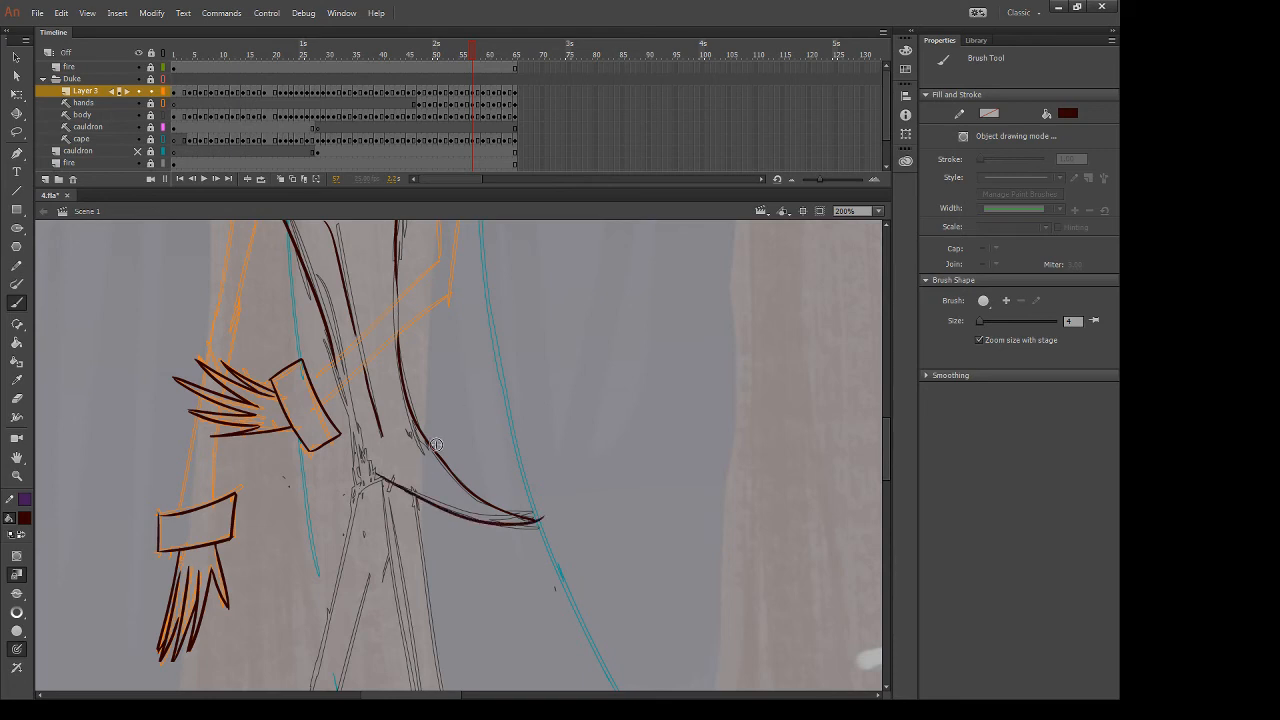
Ink both edges of the left coattail down to a point in frame 57 and compare with the previous drawing
left_click_drag(341, 390, 346, 540)
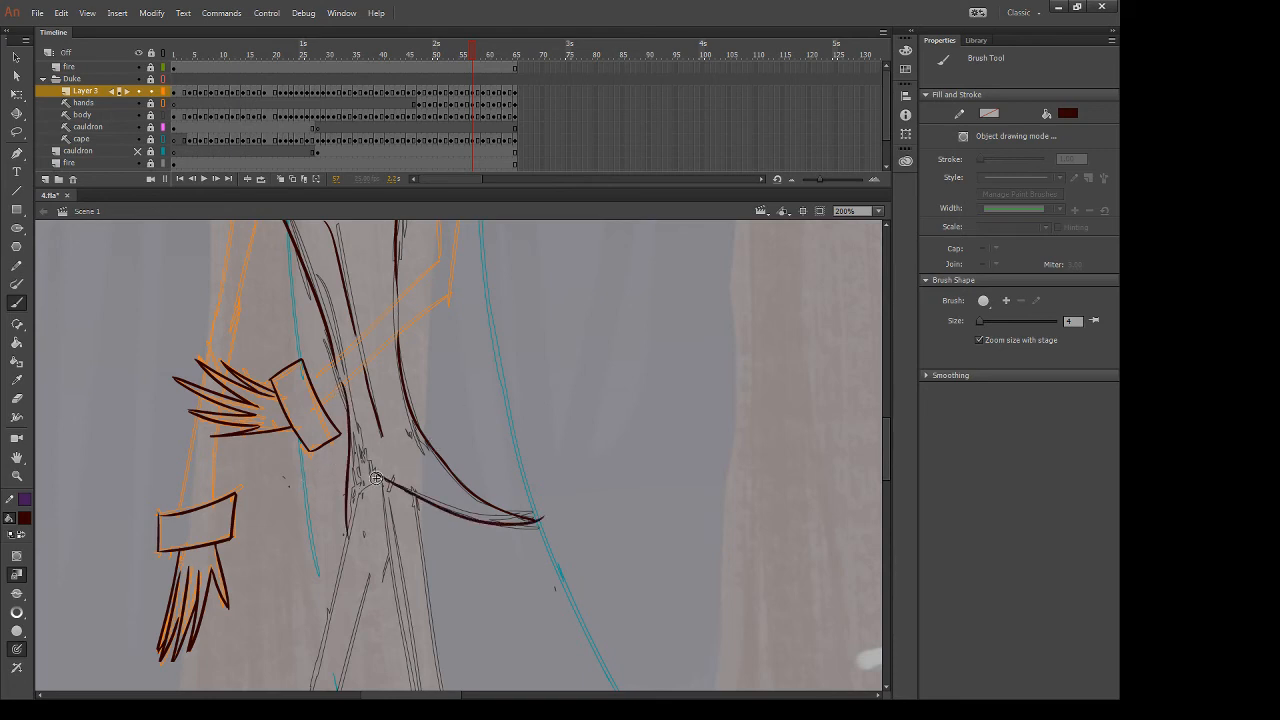
left_click_drag(376, 476, 346, 547)
key("comma")
key("period")
Erase the lower part of the coat's front opening line in frame 57, redraw it as a short separate stroke, and trim the right coattail's tip
key("e")
mouse_move(358, 354)
left_mouse_down()
mouse_move(383, 438)
mouse_move(373, 453)
left_mouse_up()
key("b")
key("ctrl+z")
left_click_drag(362, 358, 369, 432)
key("ctrl+z")
left_click_drag(362, 366, 372, 455)
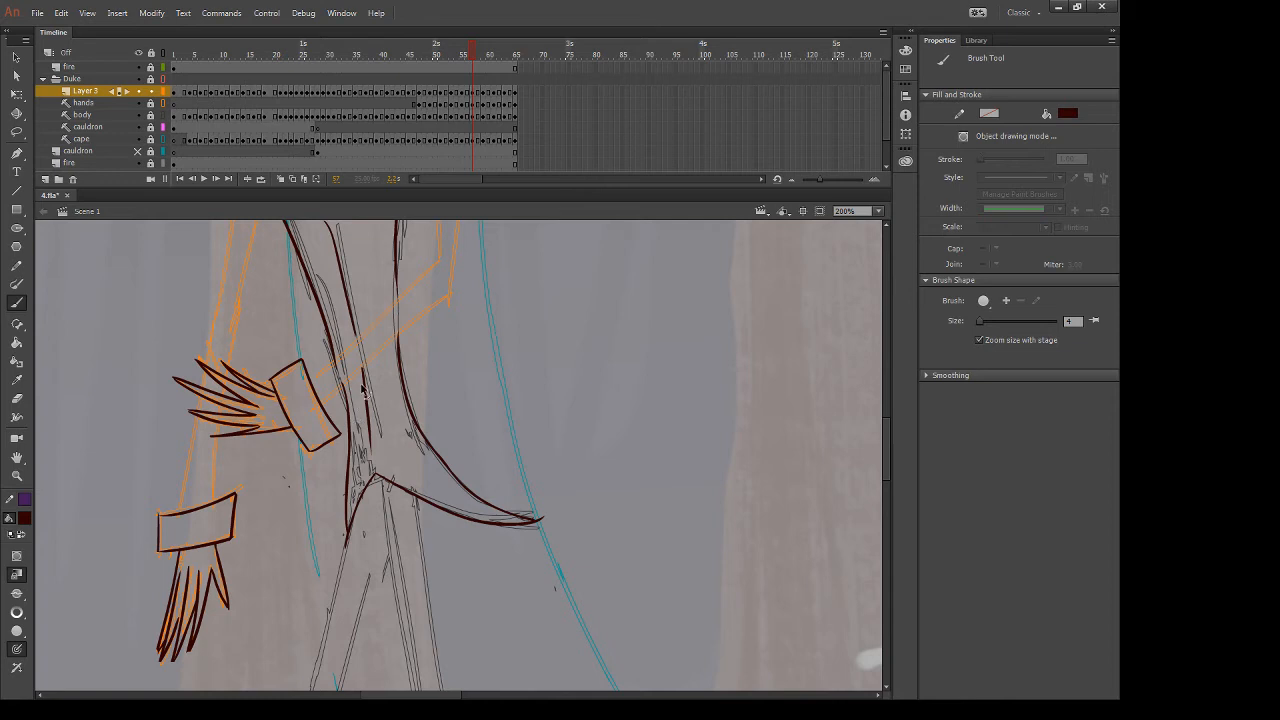
key("ctrl+z")
left_click_drag(360, 364, 368, 450)
key("ctrl+z")
left_click_drag(362, 364, 370, 452)
key("e")
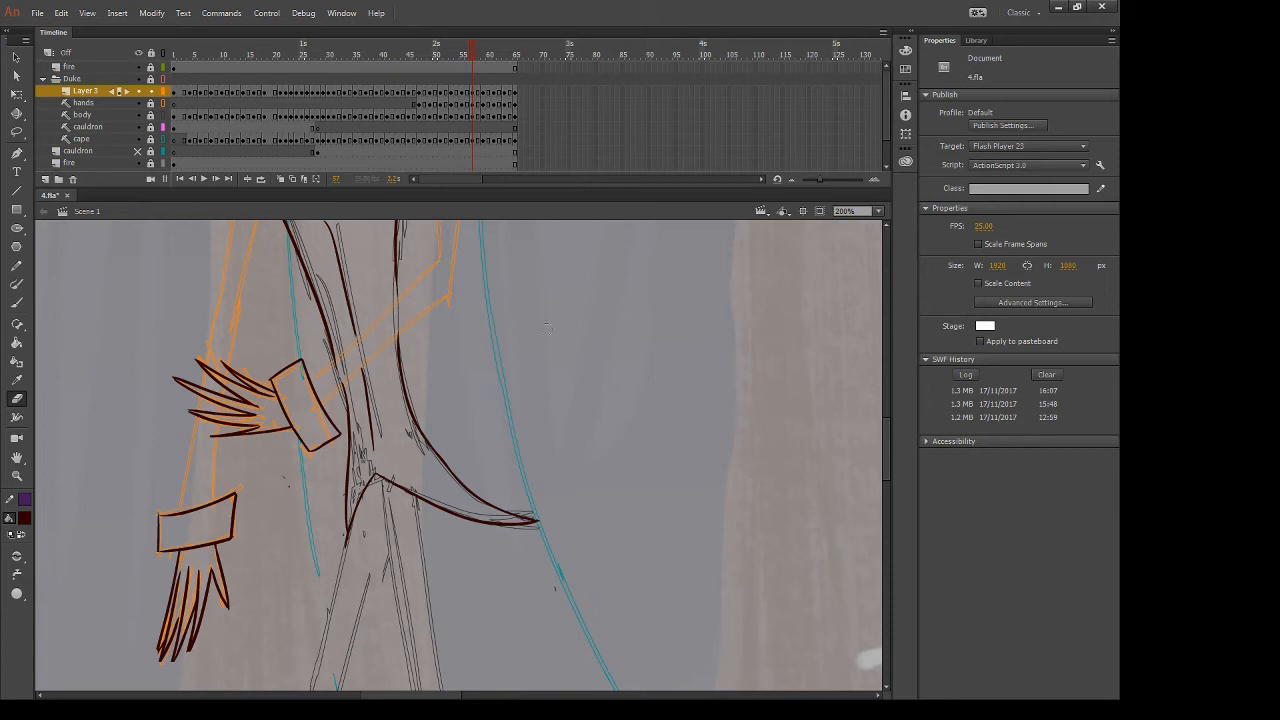
Go to frame 59 and ink the chest centre line, left torso side and right shoulder, trimming the left side's overshoot
key(".")
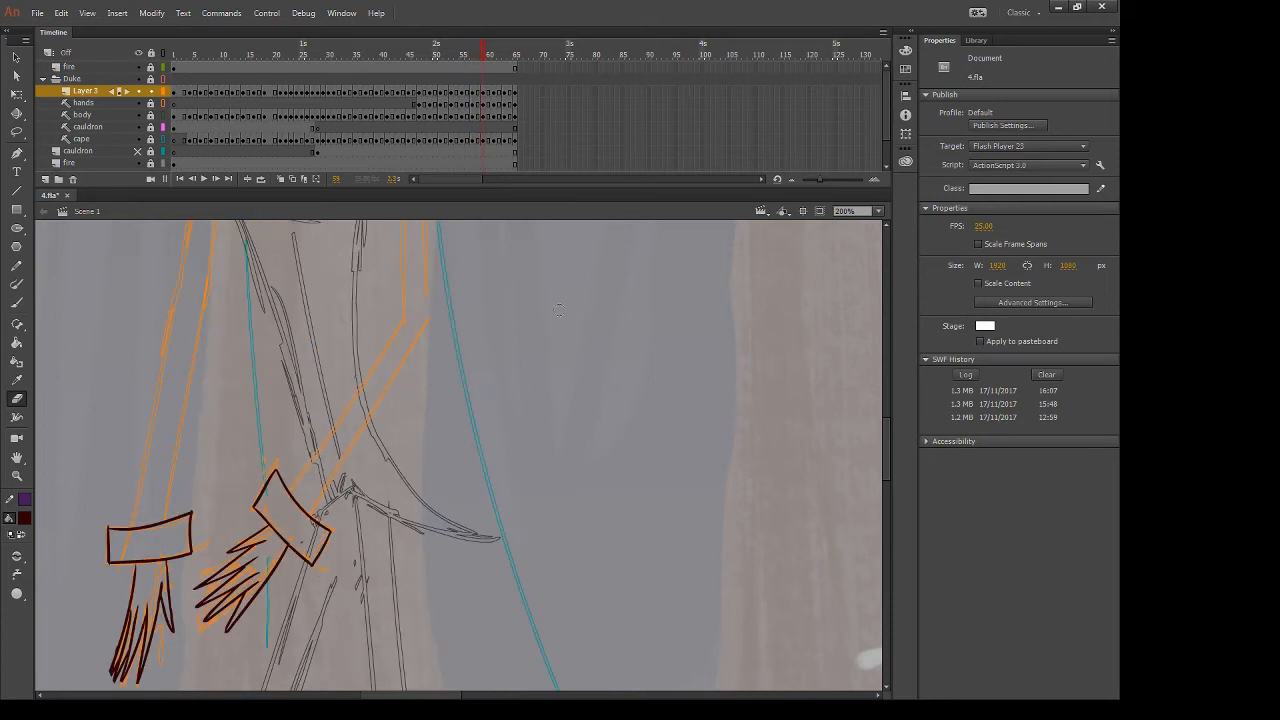
left_click_drag(463, 354, 598, 534)
key("b")
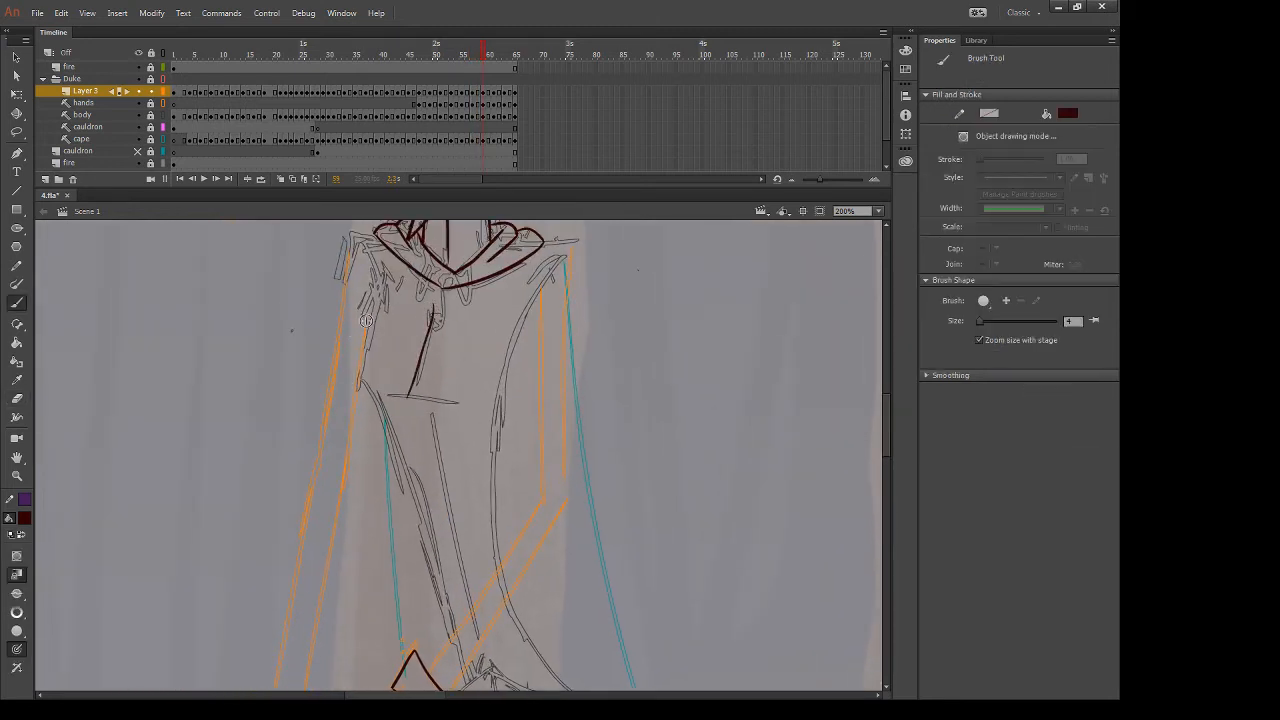
left_click_drag(436, 304, 421, 383)
mouse_move(354, 234)
left_mouse_down()
mouse_move(381, 305)
mouse_move(349, 442)
left_mouse_up()
scroll(420, 377, "up", 2)
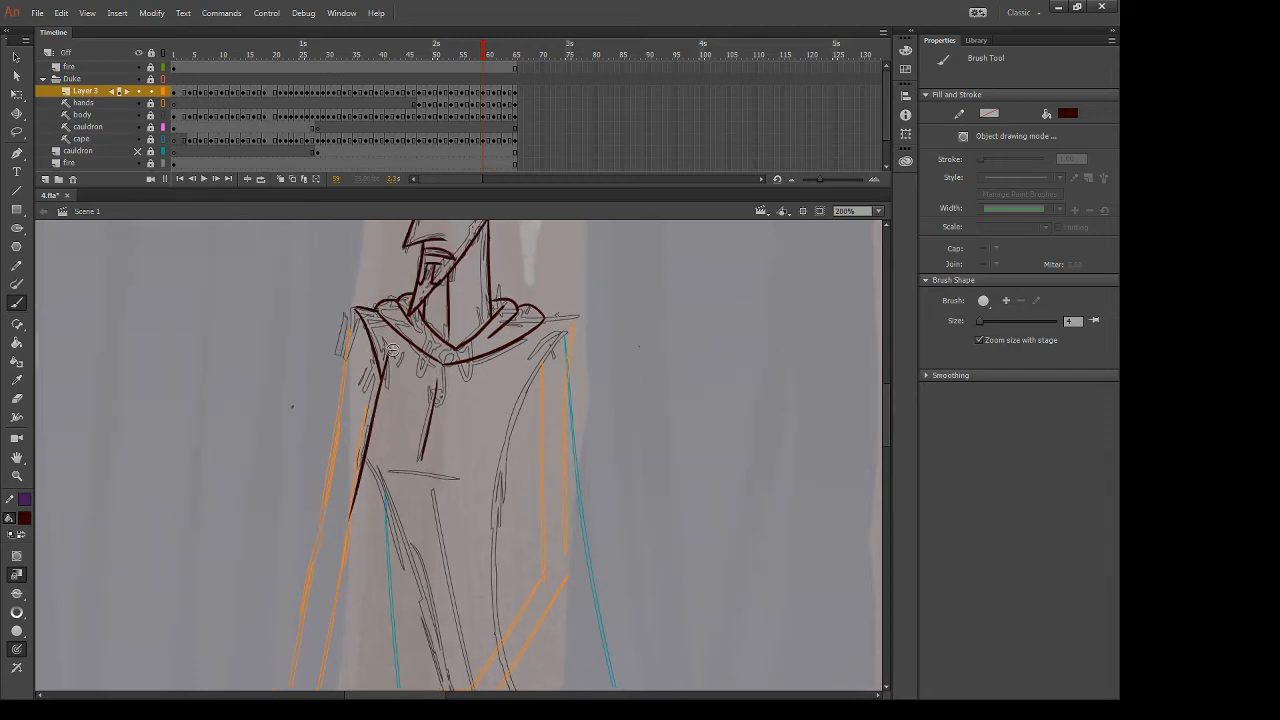
left_click_drag(536, 322, 584, 317)
key("e")
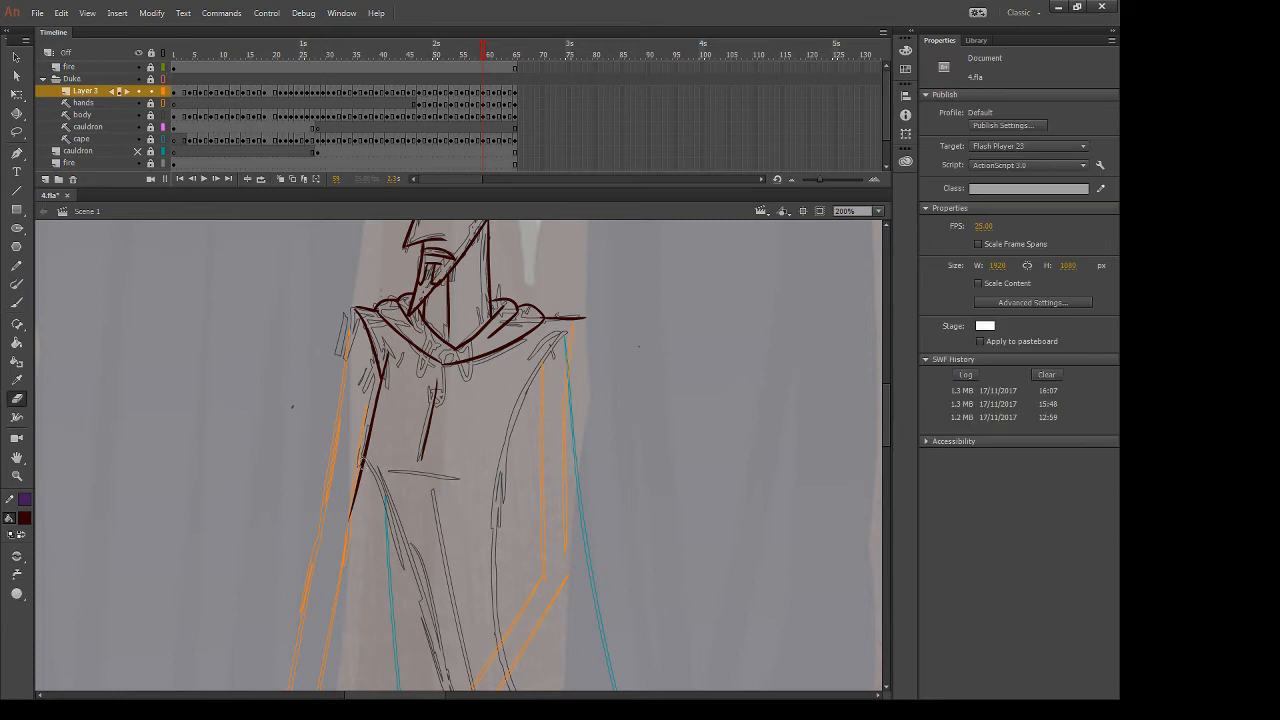
mouse_move(362, 460)
left_mouse_down()
mouse_move(340, 535)
mouse_move(358, 428)
left_mouse_up()
Ink the right side of the torso in frame 59, redrawing the curve from the shoulder until it flows smoothly along the sketch
key("b")
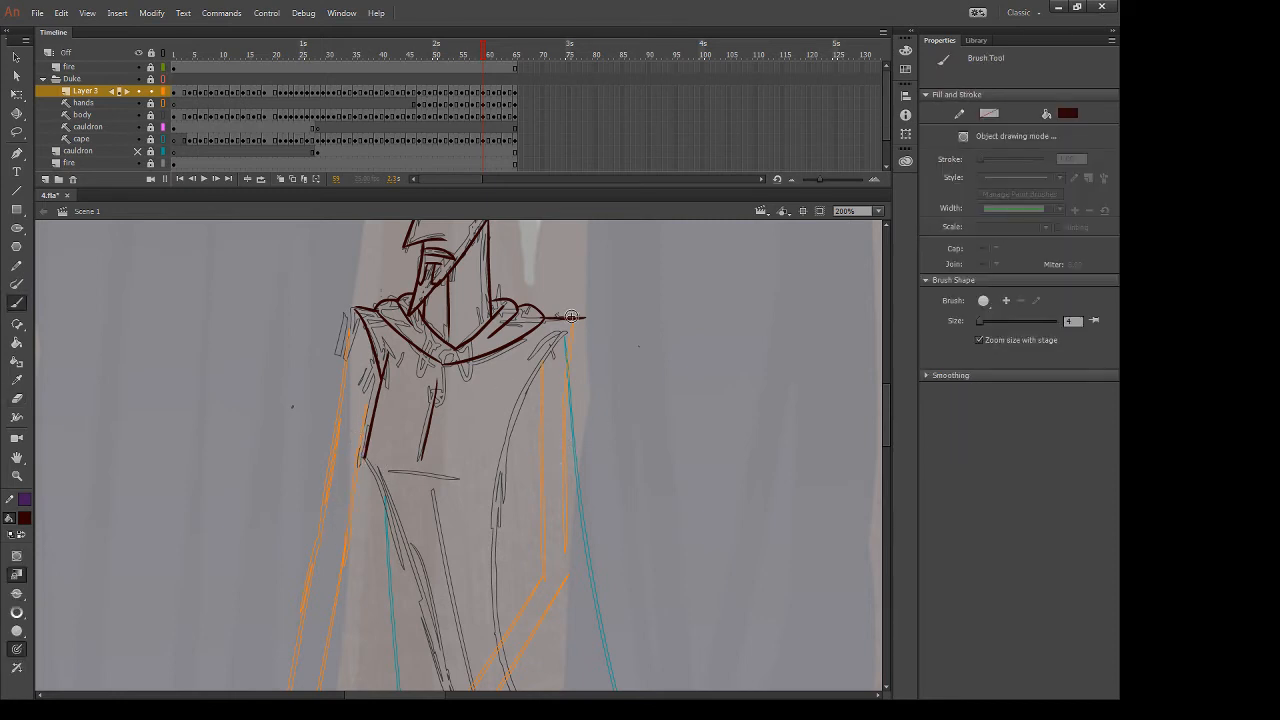
left_click_drag(577, 318, 495, 525)
key("ctrl+z")
left_click_drag(575, 320, 500, 575)
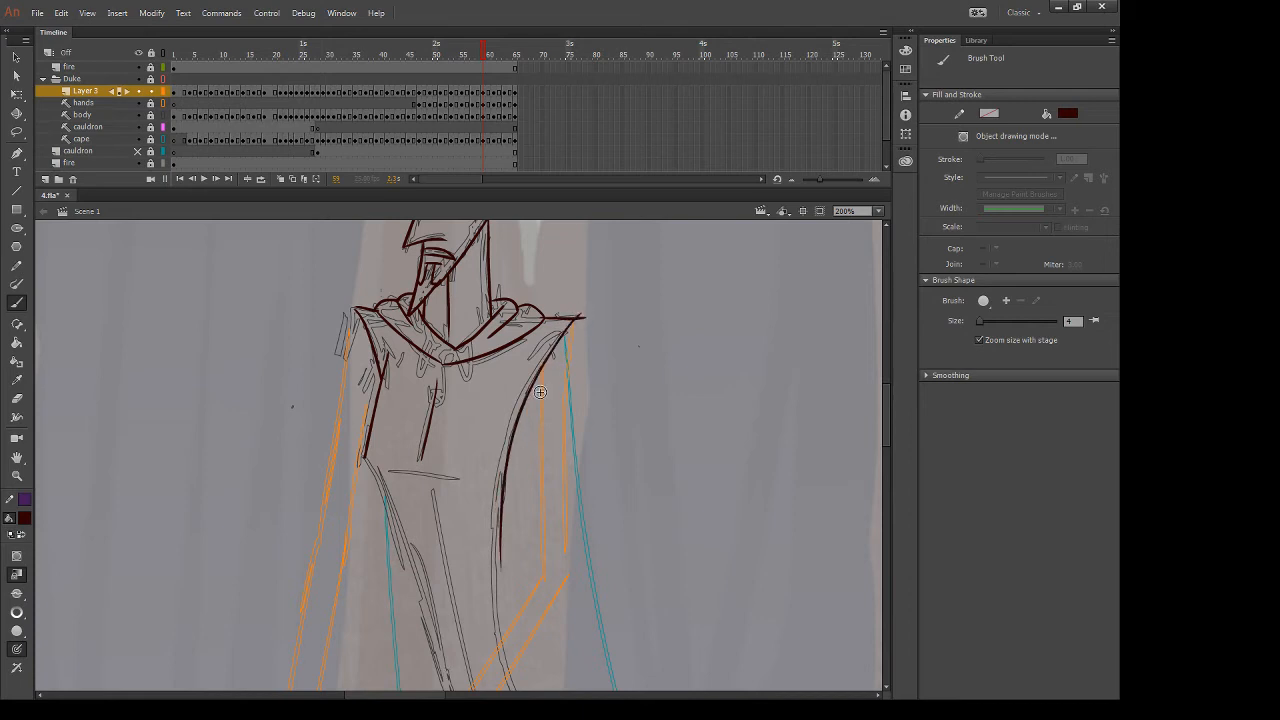
key("ctrl+z")
left_click_drag(575, 318, 500, 598)
key("ctrl+z")
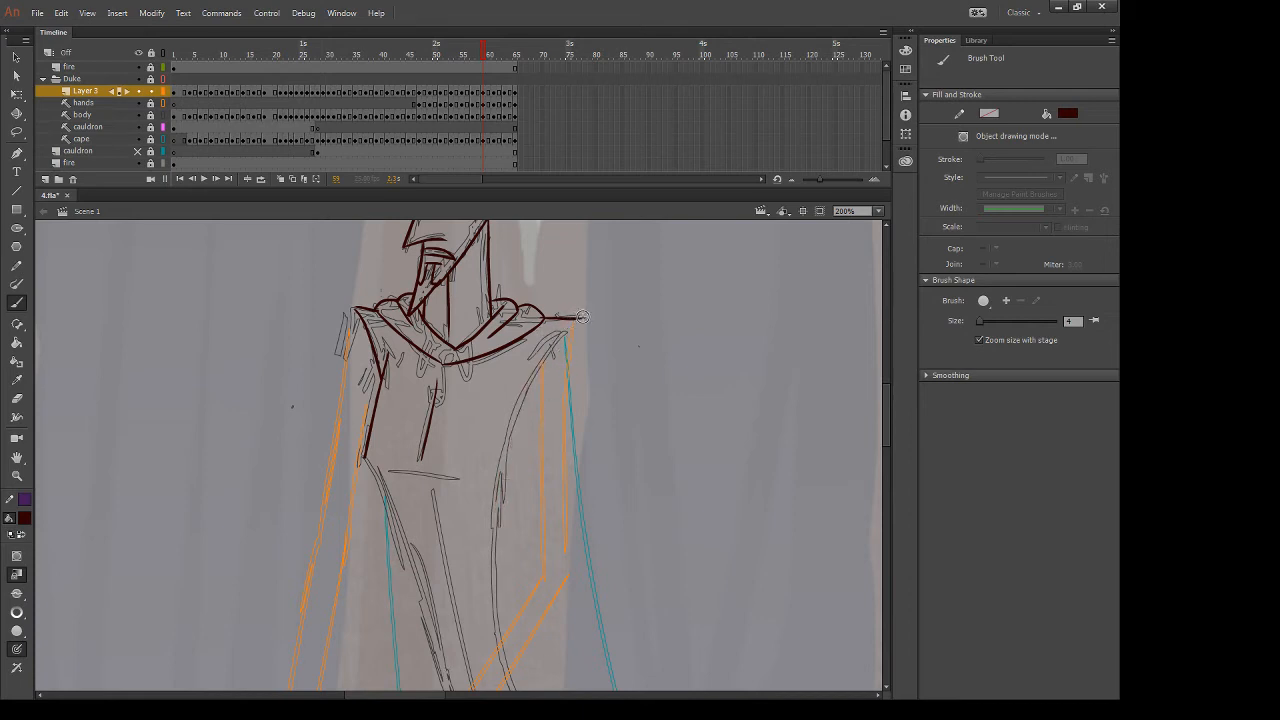
left_click_drag(584, 317, 490, 576)
key("ctrl+z")
left_click_drag(576, 320, 490, 575)
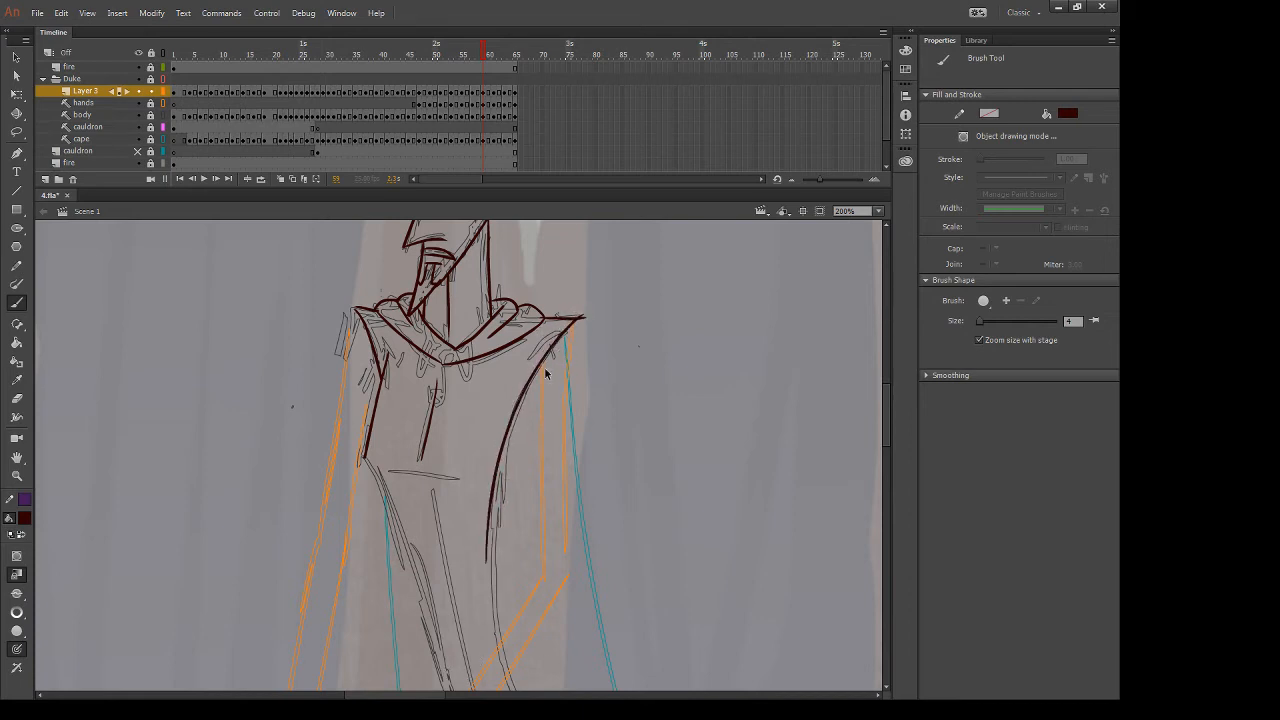
key("ctrl+z")
left_click_drag(583, 315, 495, 610)
key("ctrl+z")
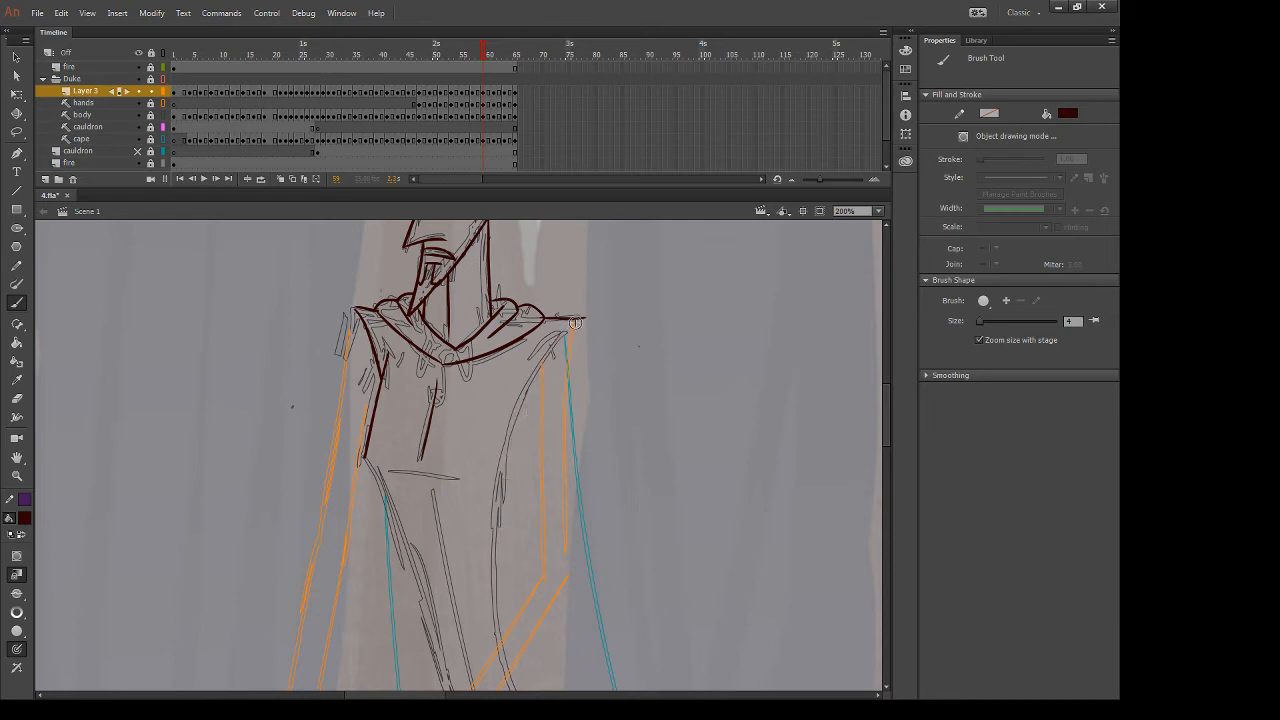
left_click_drag(584, 317, 489, 580)
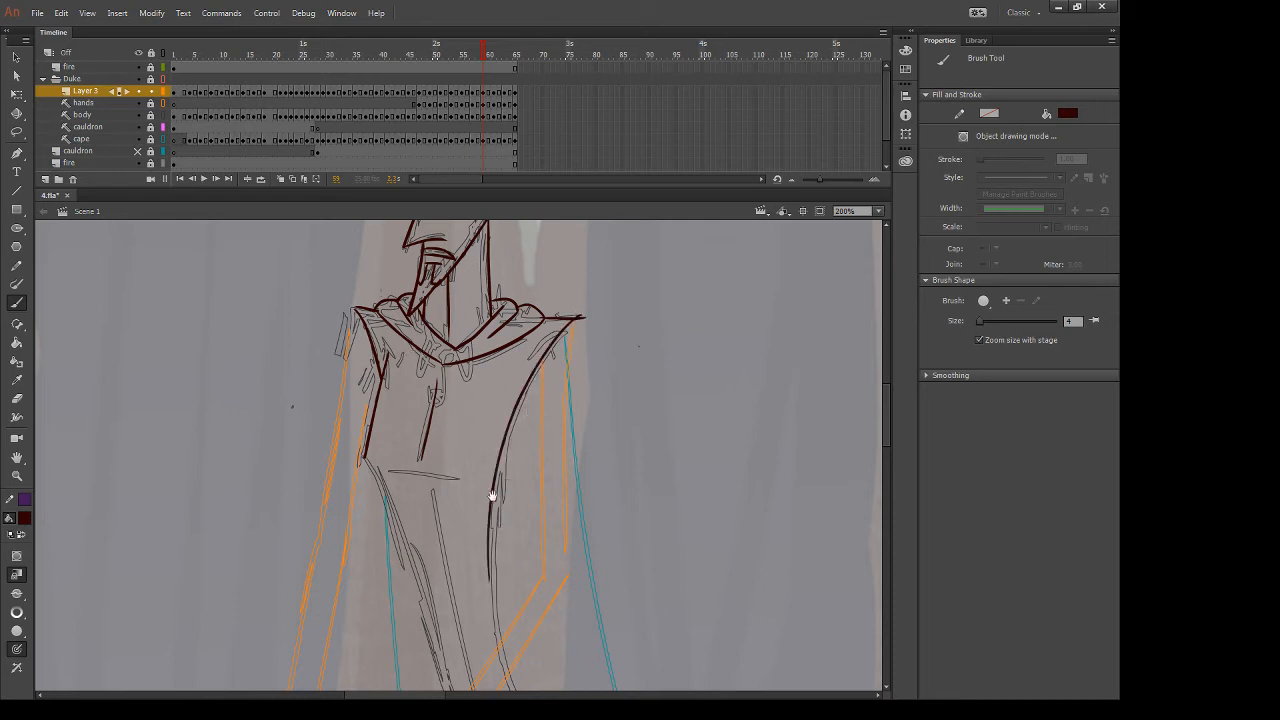
Ink the waist line and the coat's left edge over the sketch in frame 59
scroll(492, 496, "down", 5)
scroll(413, 363, "down", 2)
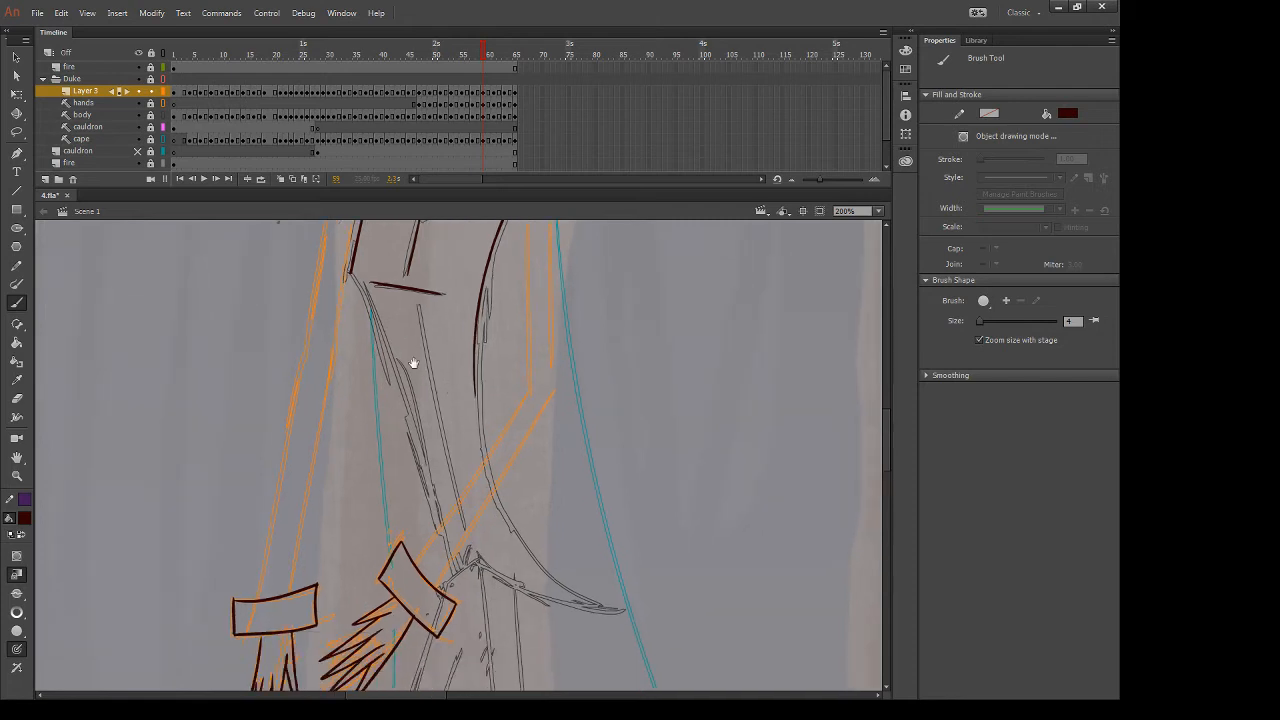
left_click_drag(365, 295, 445, 572)
Ink the outer and lower edges of the right coattail in frame 59, redrawing them until they meet in a clean point
left_click_drag(470, 316, 556, 592)
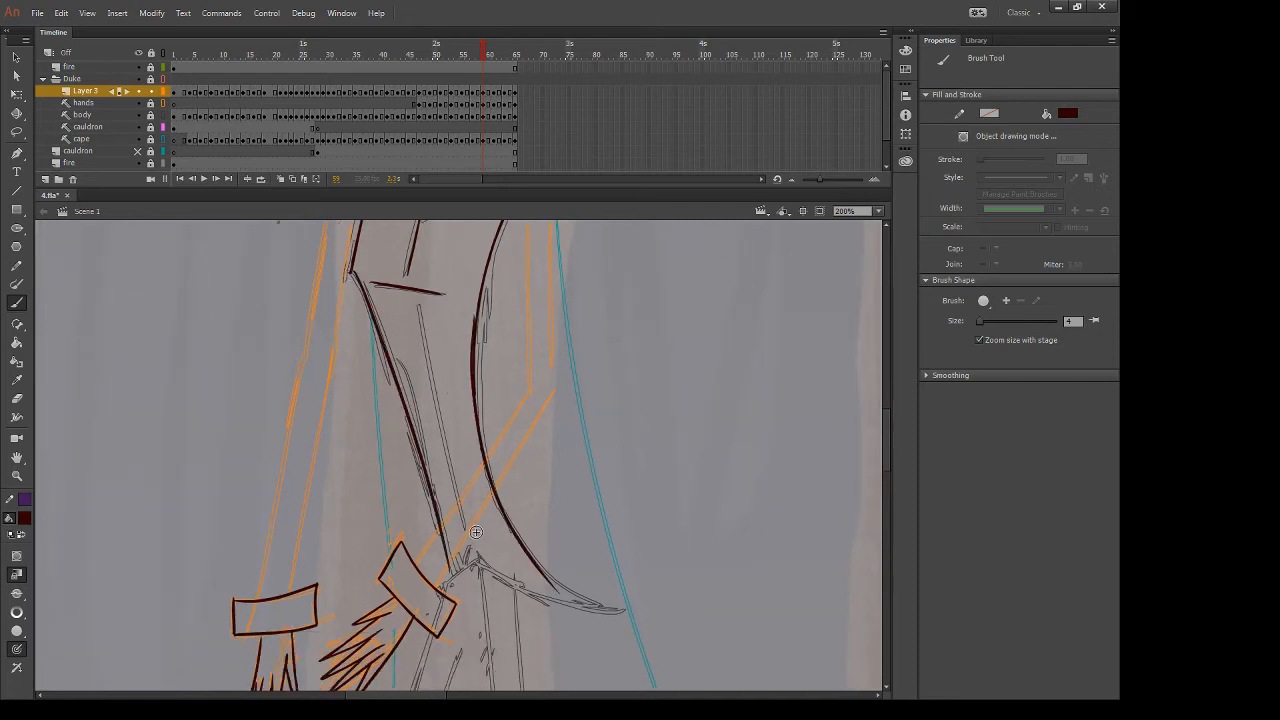
key("ctrl+z")
mouse_move(475, 358)
left_mouse_down()
mouse_move(509, 523)
mouse_move(628, 612)
left_mouse_up()
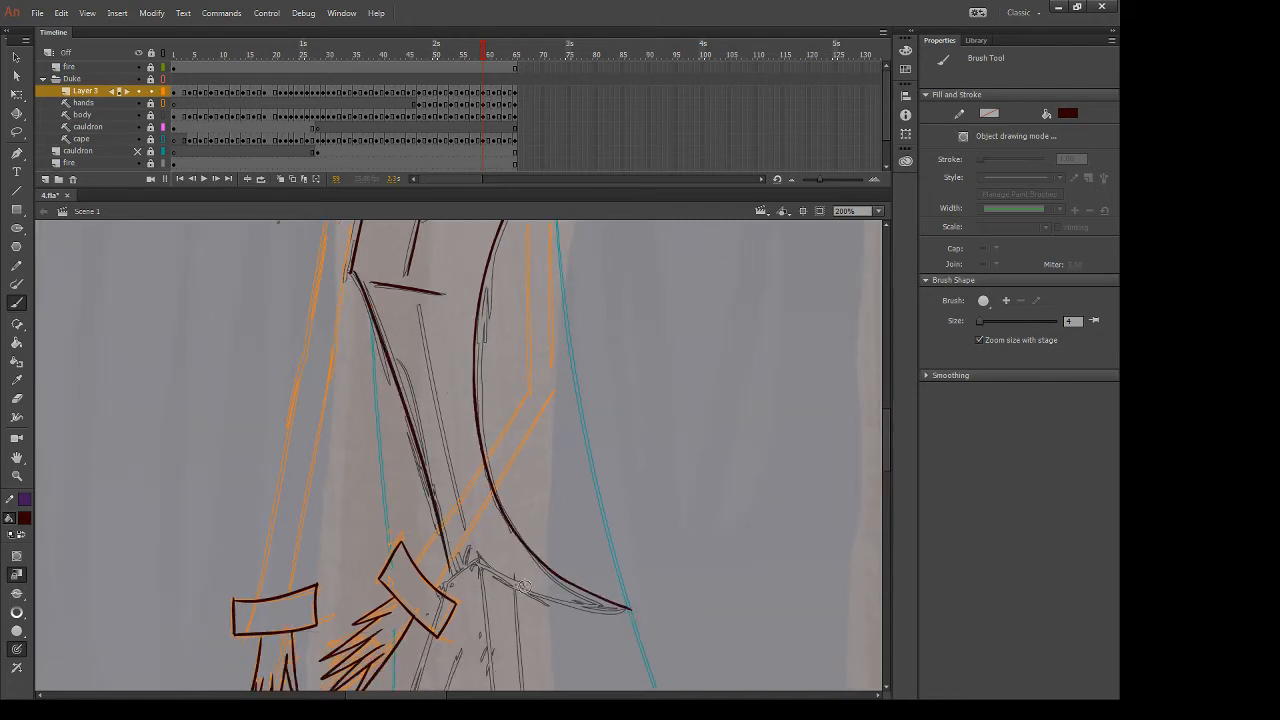
mouse_move(478, 556)
left_mouse_down()
mouse_move(550, 603)
mouse_move(660, 612)
mouse_move(632, 603)
mouse_move(664, 596)
mouse_move(650, 614)
left_mouse_up()
key("ctrl+z")
key("ctrl+z")
key("ctrl+z")
mouse_move(474, 560)
left_mouse_down()
mouse_move(642, 609)
mouse_move(674, 612)
mouse_move(630, 604)
mouse_move(680, 602)
left_mouse_up()
key("e")
key("ctrl+z")
Ink the short lower edge of the left coattail and the coat's front opening line in frame 59
scroll(649, 594, "down", 3)
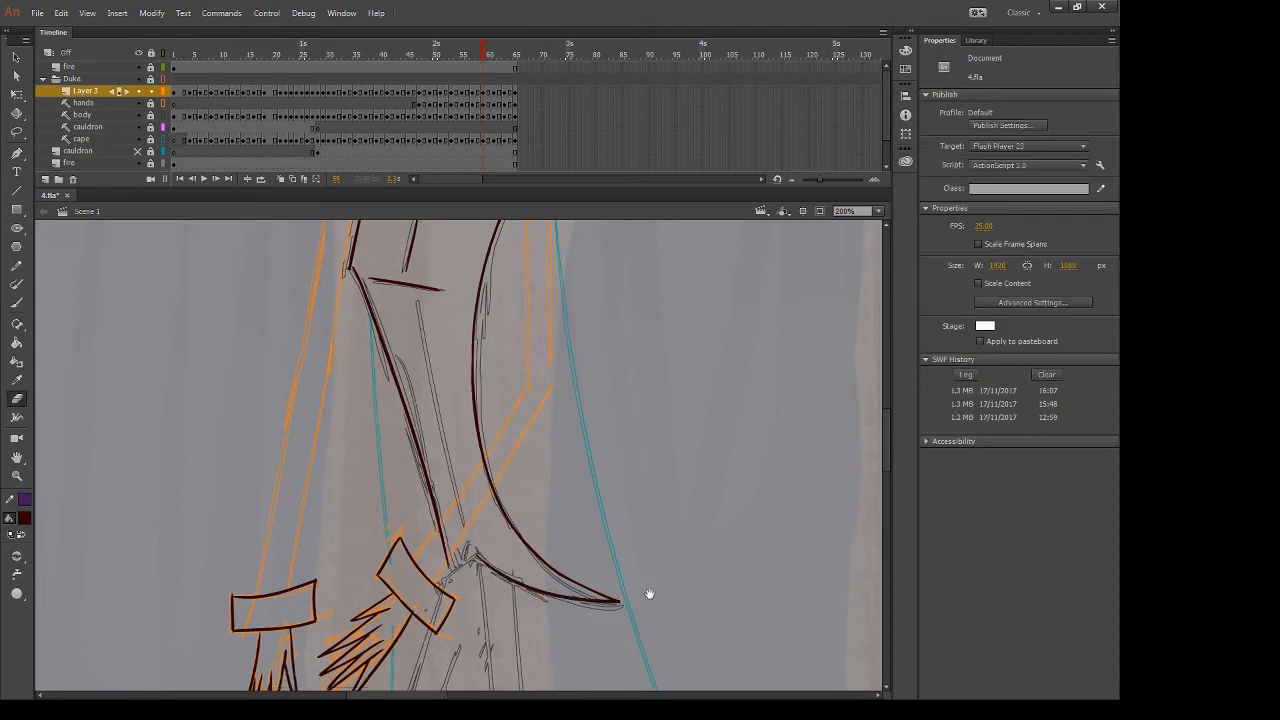
key("b")
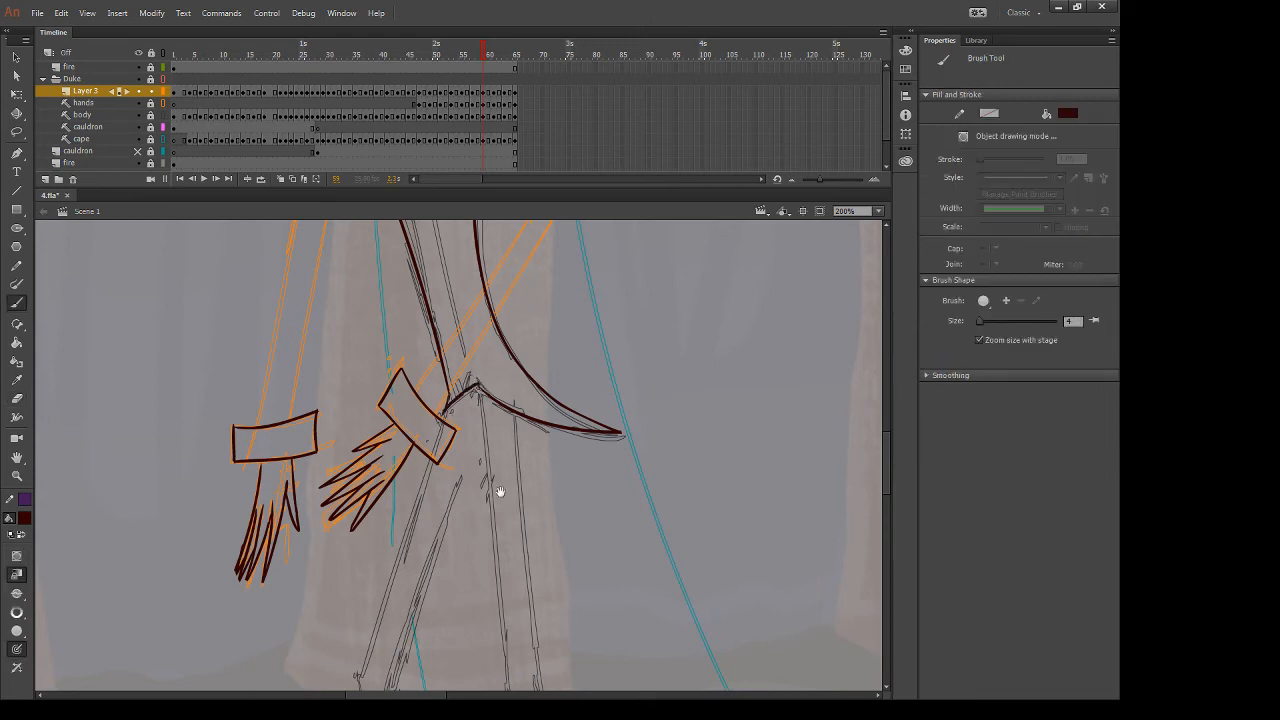
left_click_drag(607, 567, 587, 402)
left_click_drag(468, 260, 538, 626)
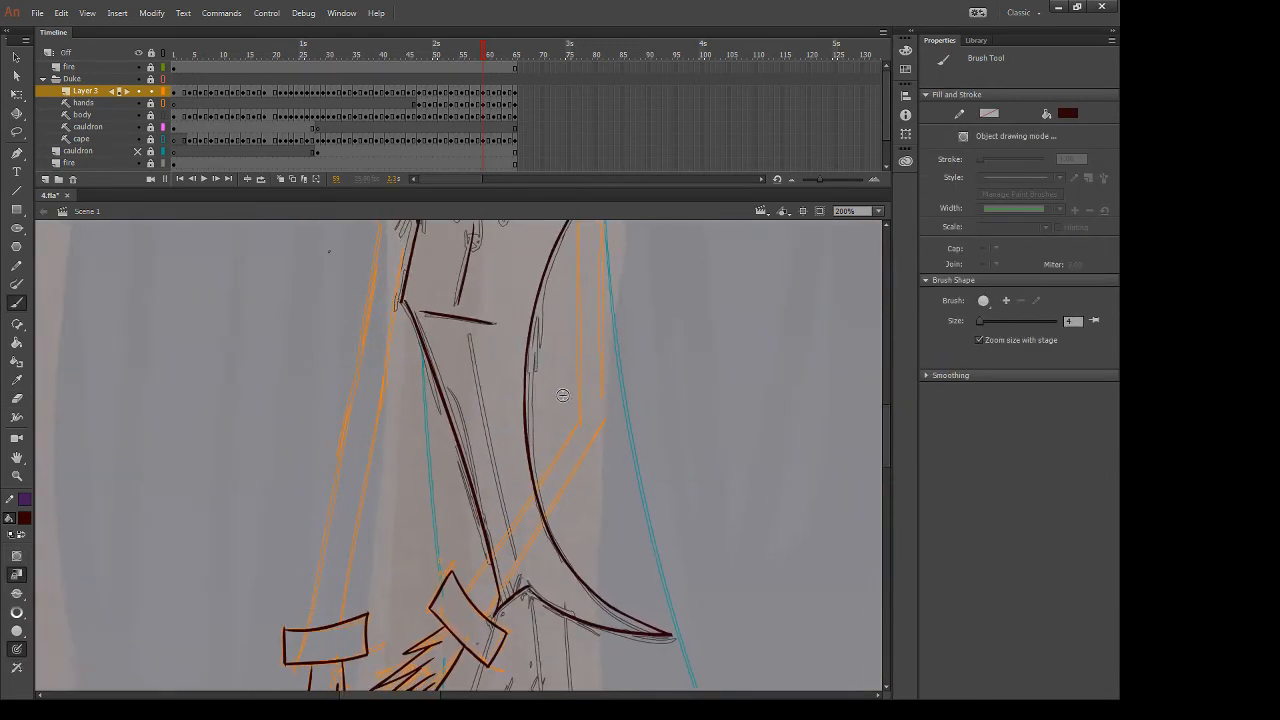
key(".")
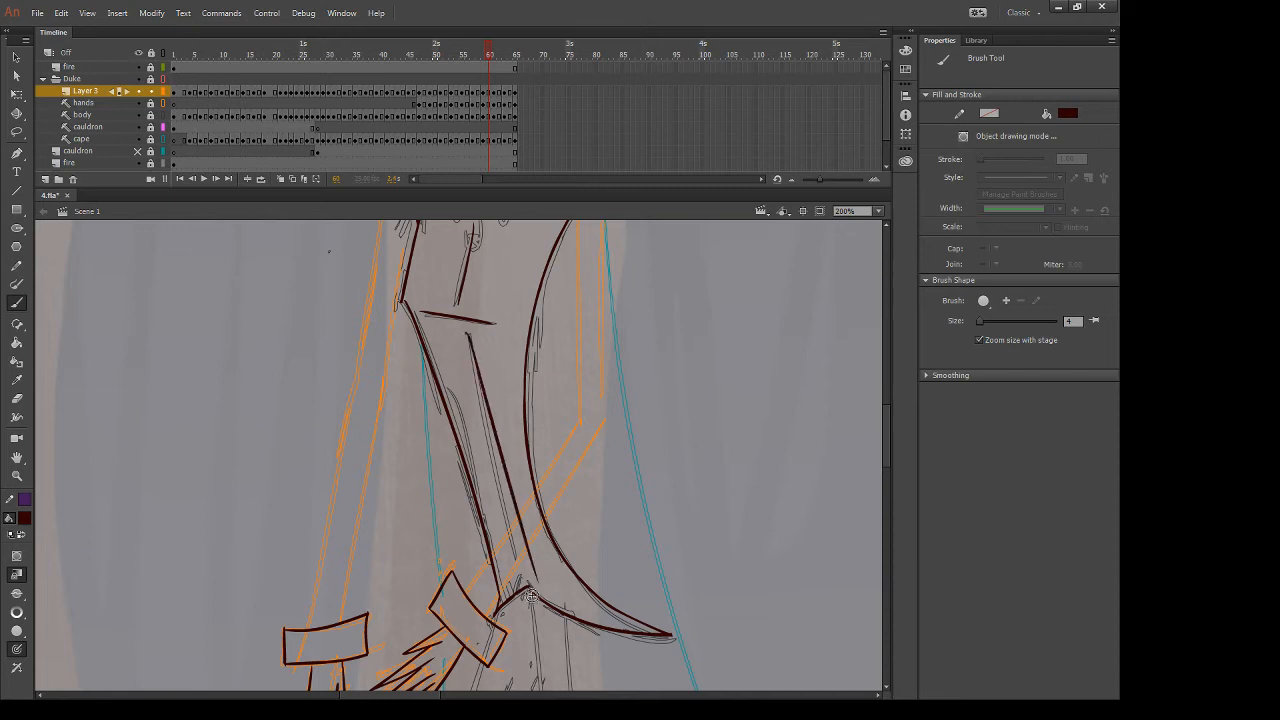
key(".")
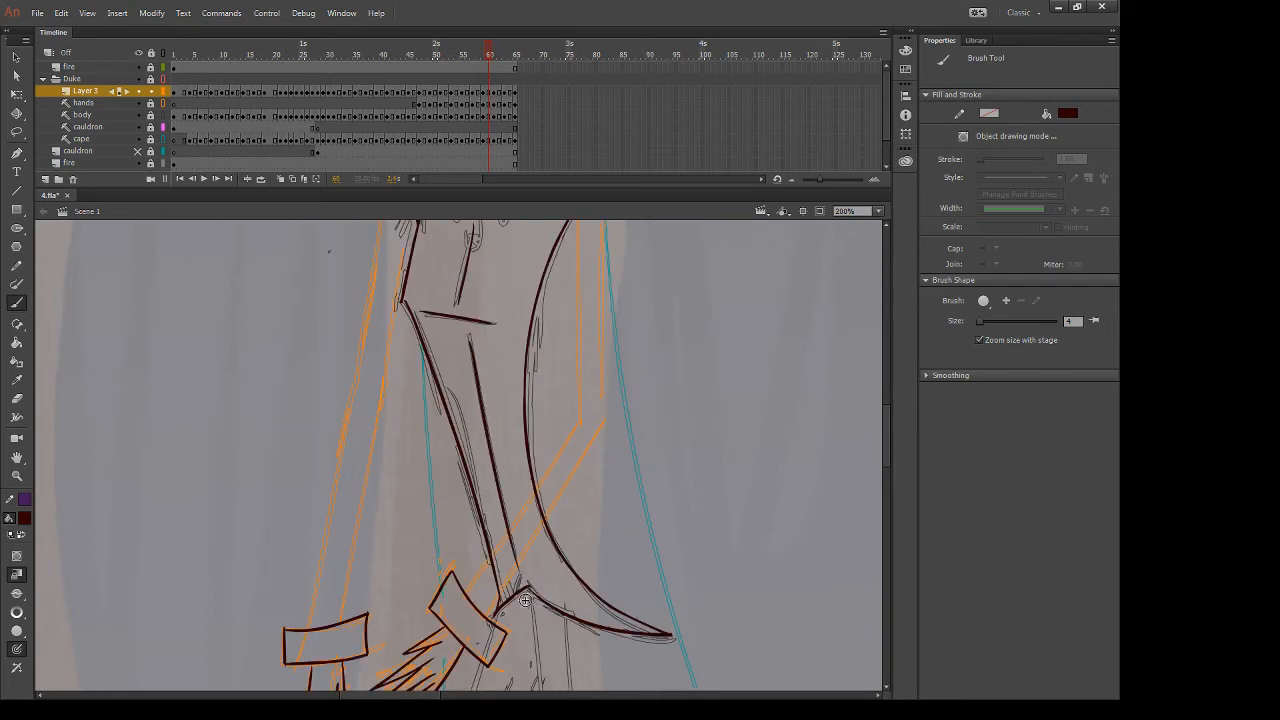
Go to frame 61 and ink the chest centre line, waist line and left side of the torso over the sketch
key(".")
left_click_drag(487, 301, 497, 429)
left_click_drag(423, 346, 402, 435)
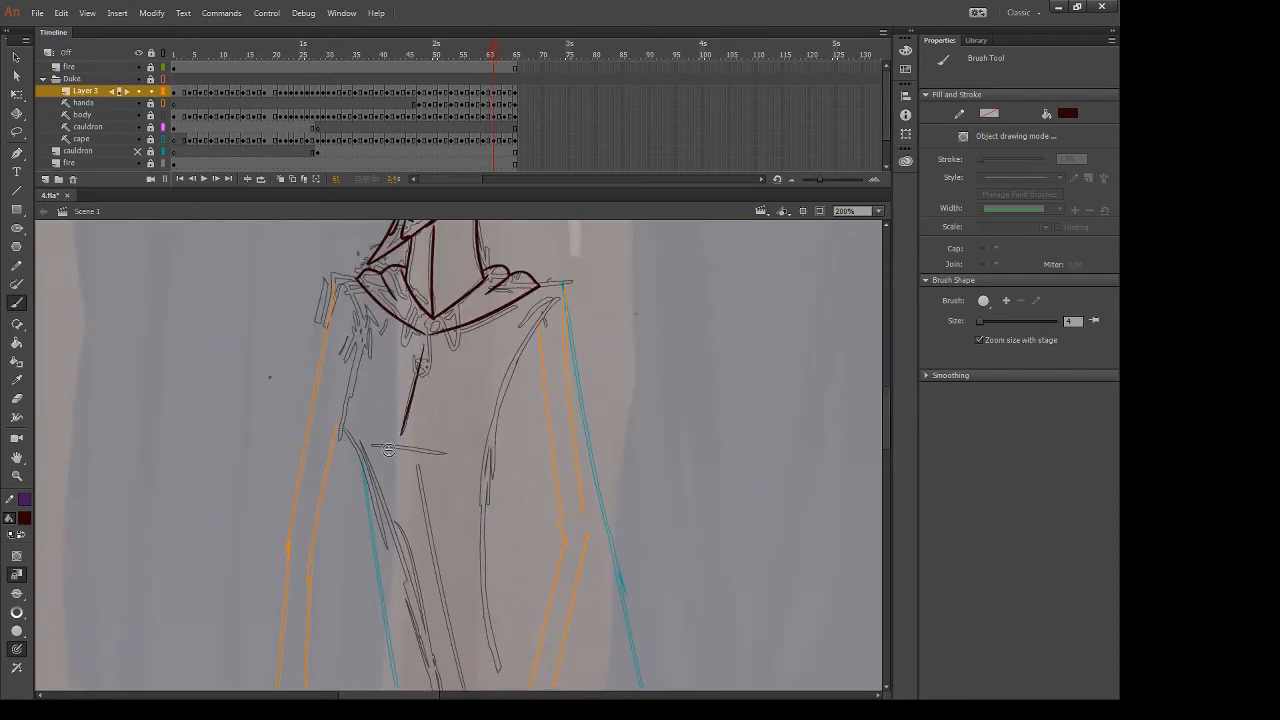
mouse_move(336, 277)
left_mouse_down()
mouse_move(367, 334)
mouse_move(329, 462)
mouse_move(457, 457)
left_mouse_up()
key("ctrl+z")
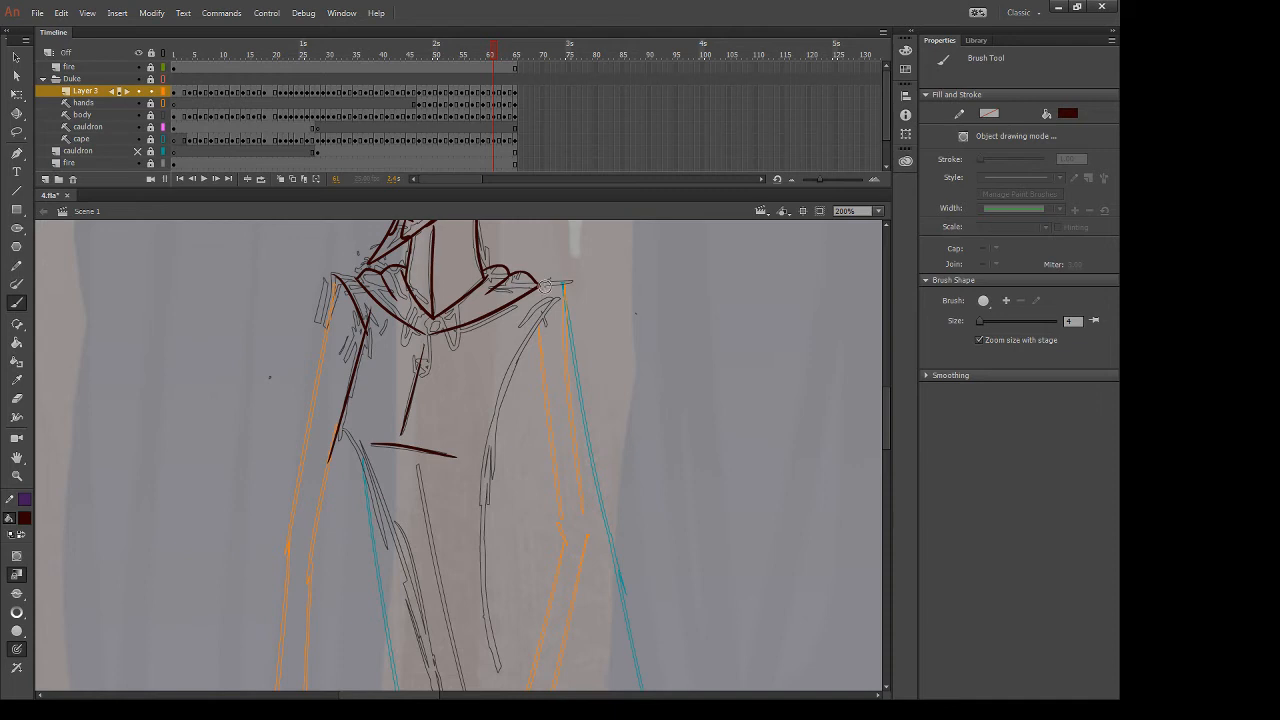
Ink the right shoulder and right torso side in frame 61, and clean up the torso's left side and shoulder
left_click_drag(539, 284, 575, 281)
key("ctrl+z")
key("e")
key("b")
left_click_drag(558, 290, 484, 458)
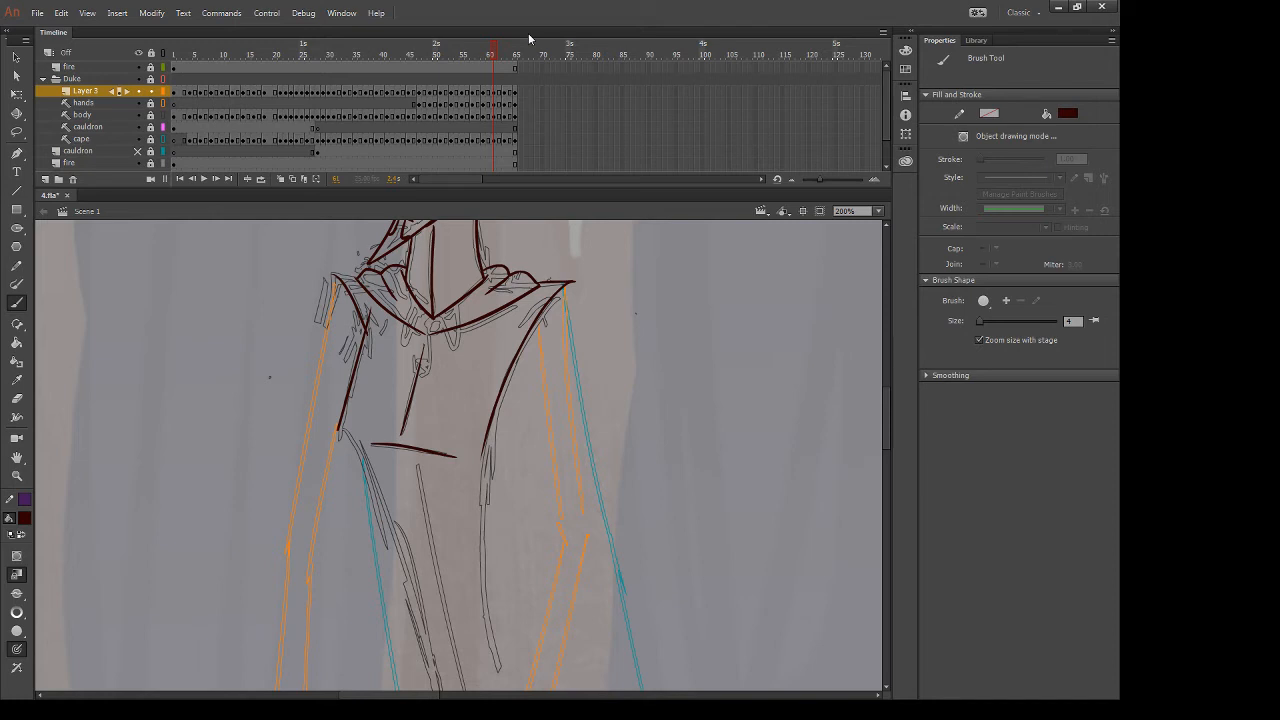
key("e")
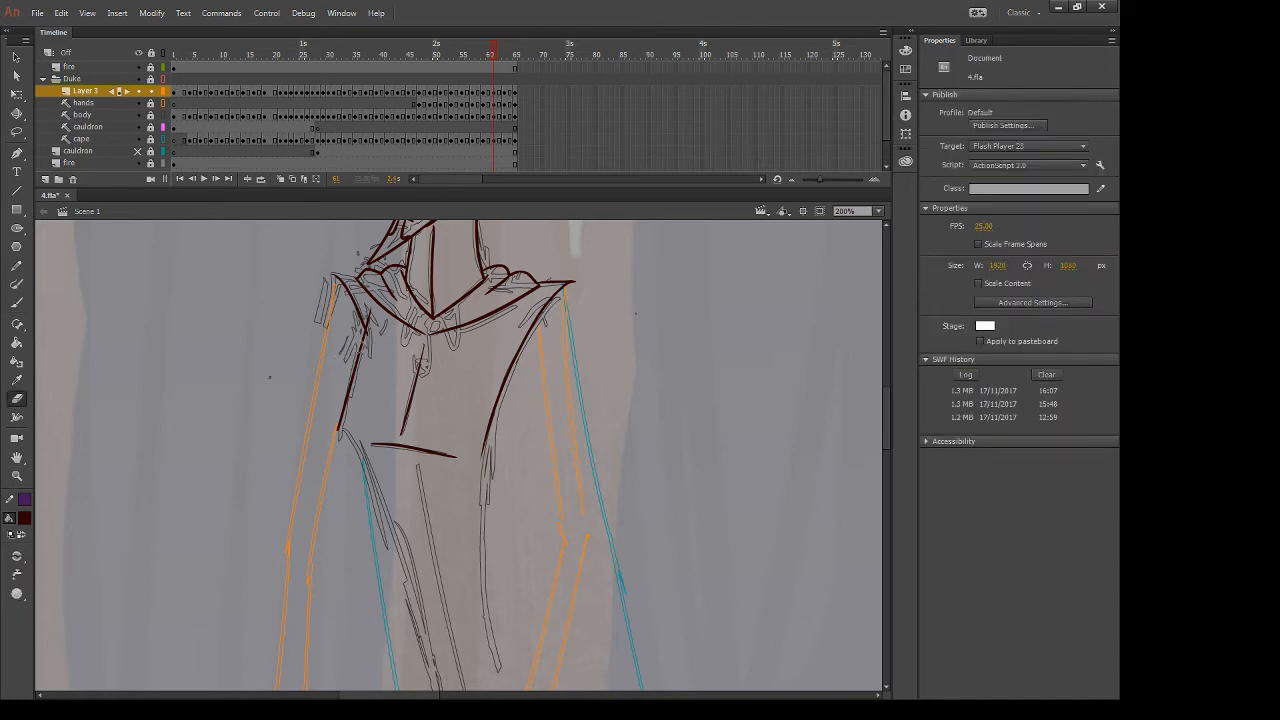
left_click_drag(376, 331, 371, 329)
key("b")
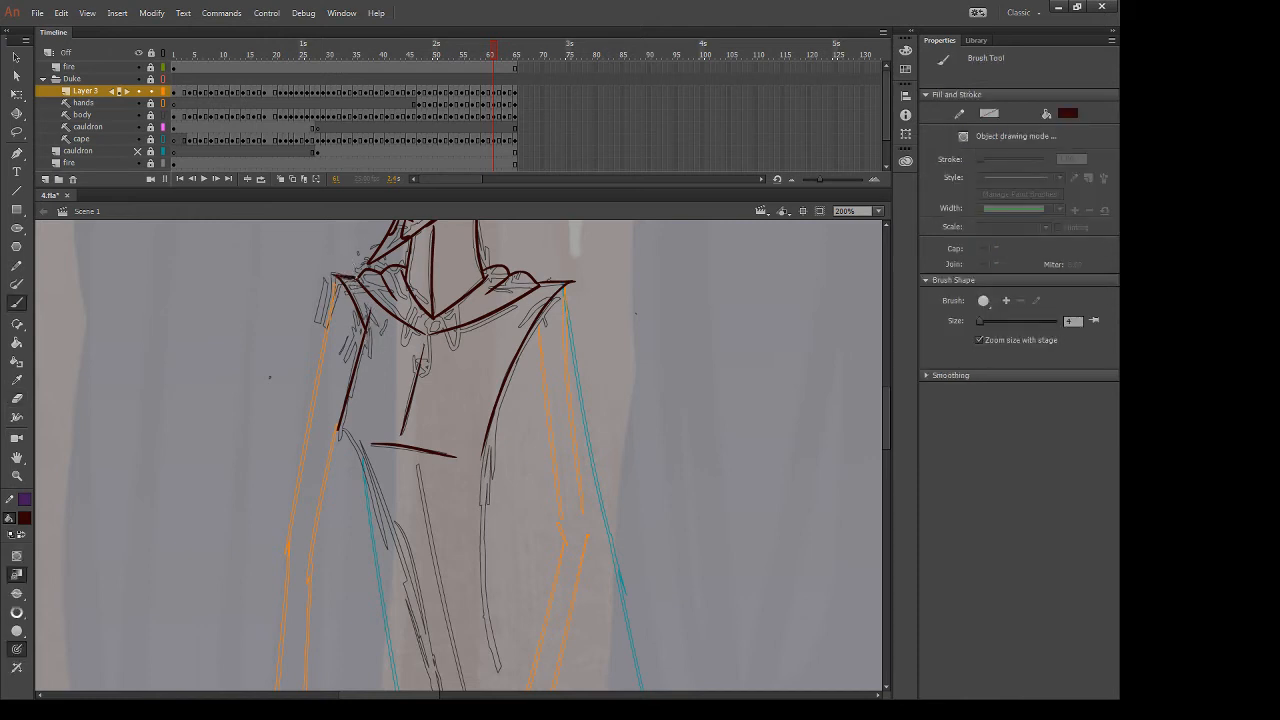
Ink the coat's left edge, front opening line and right edge out to the coattail's tip in frame 61
scroll(646, 363, "down", 5)
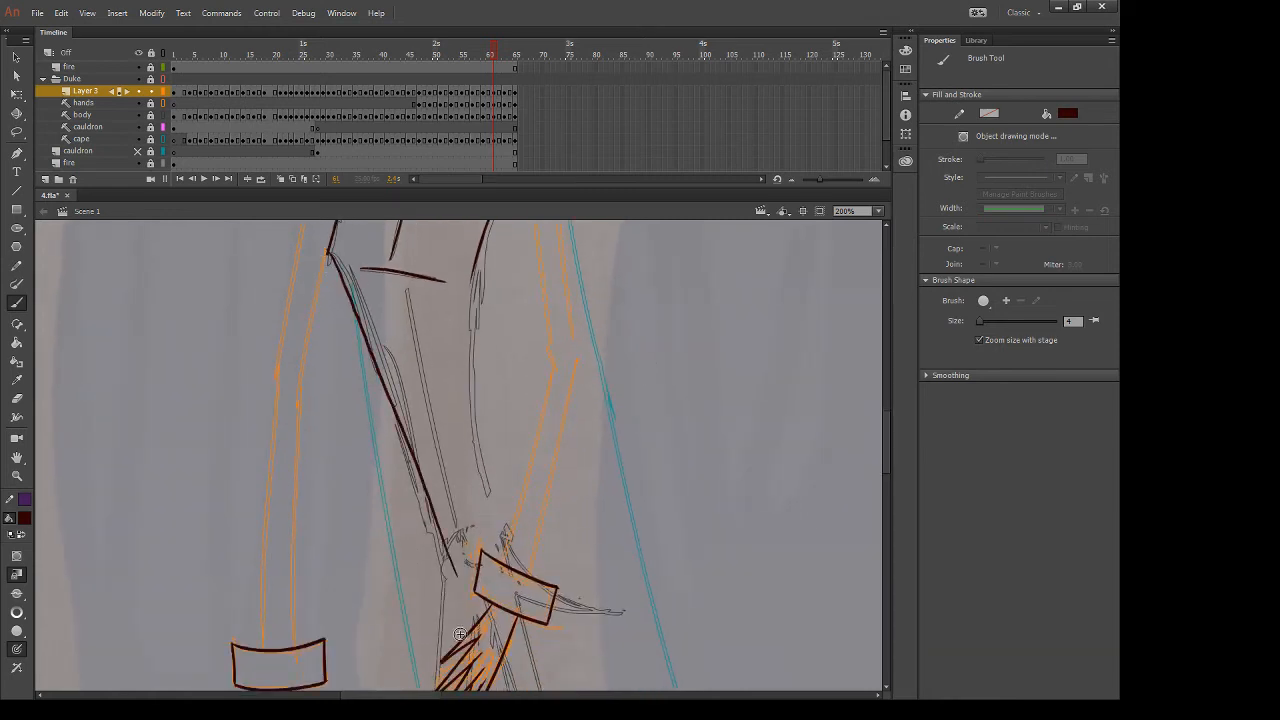
key("ctrl+z")
left_click_drag(333, 252, 444, 598)
left_click_drag(471, 272, 504, 530)
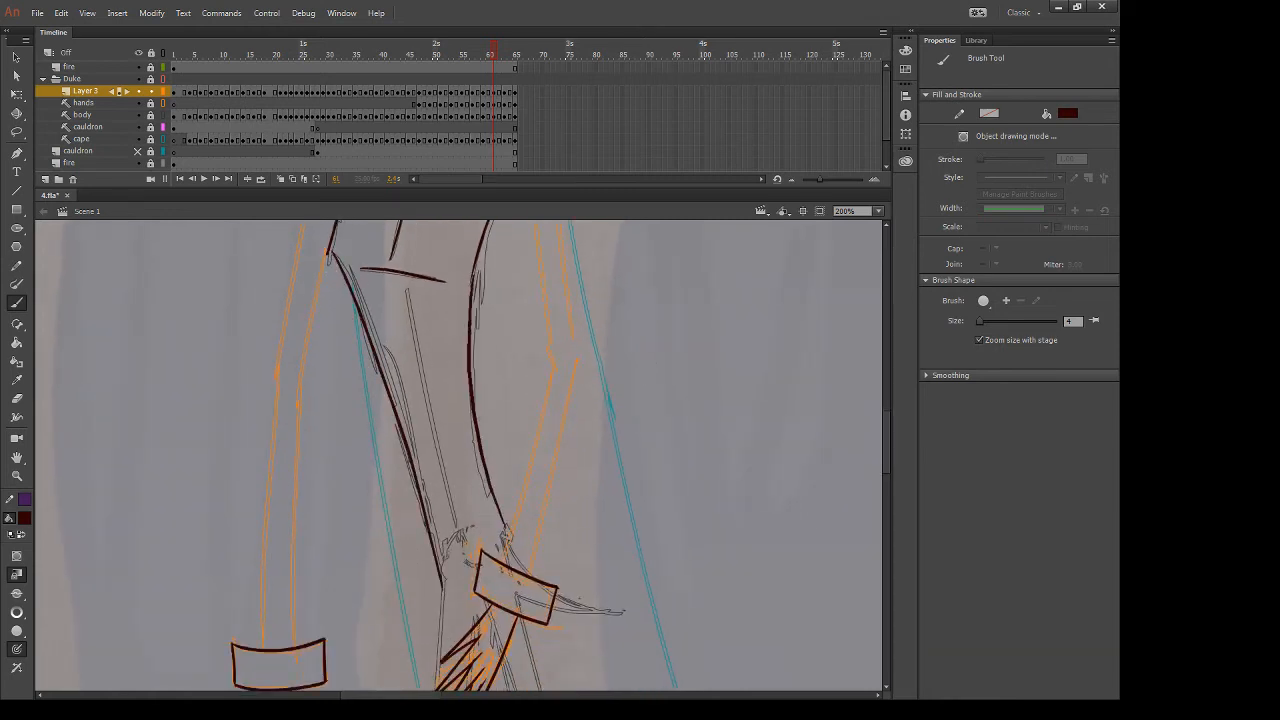
left_click_drag(400, 291, 458, 528)
mouse_move(575, 602)
left_mouse_down()
mouse_move(552, 529)
mouse_move(598, 537)
left_mouse_up()
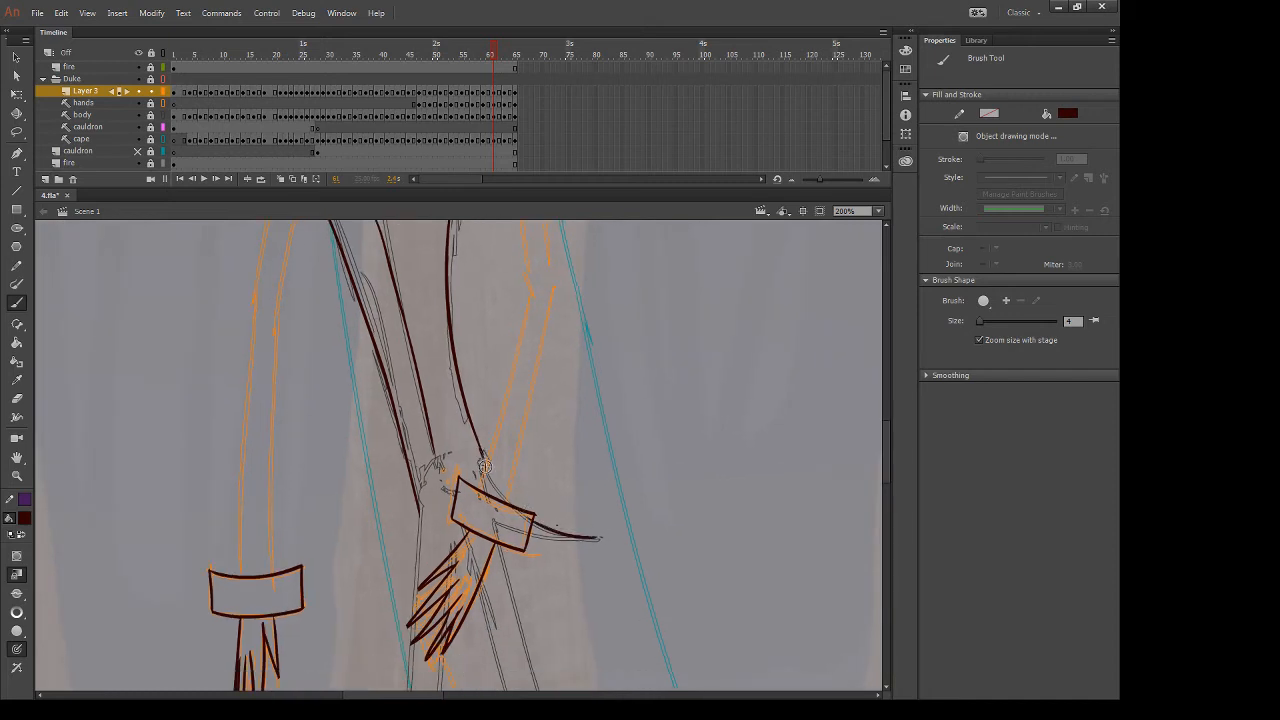
Ink the left coattail's inner edge and the right coattail's lower edge in frame 61, and clean up the stroke ends
mouse_move(436, 459)
left_mouse_down()
mouse_move(451, 489)
mouse_move(430, 470)
mouse_move(437, 459)
mouse_move(415, 556)
left_mouse_up()
left_click_drag(526, 537, 597, 538)
left_click_drag(528, 538, 602, 538)
key("e")
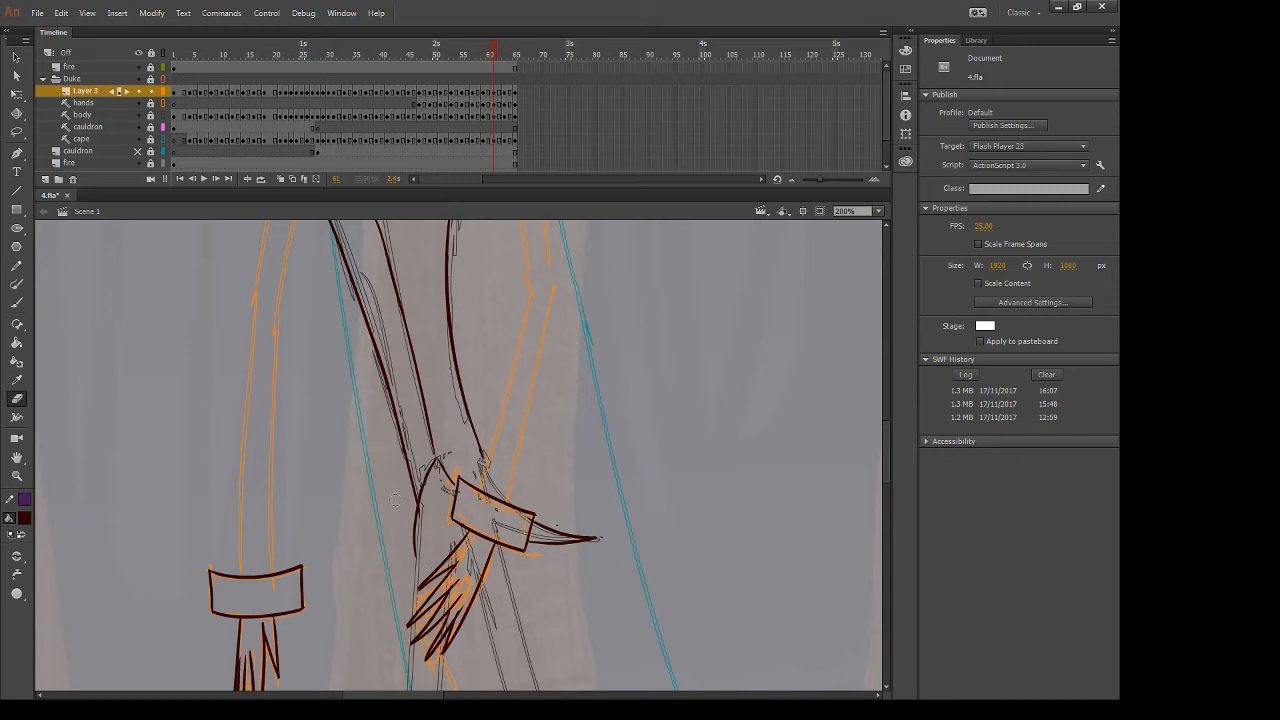
mouse_move(395, 500)
left_mouse_down()
mouse_move(401, 488)
mouse_move(408, 506)
left_mouse_up()
key("b")
left_click_drag(410, 455, 423, 558)
key("e")
left_click(426, 517)
Go to frame 63 and ink the left coattail's inner edge and the right coattail's lower edge out to its tip
key("comma")
key("period")
key("period")
key("b")
left_click_drag(424, 452, 408, 568)
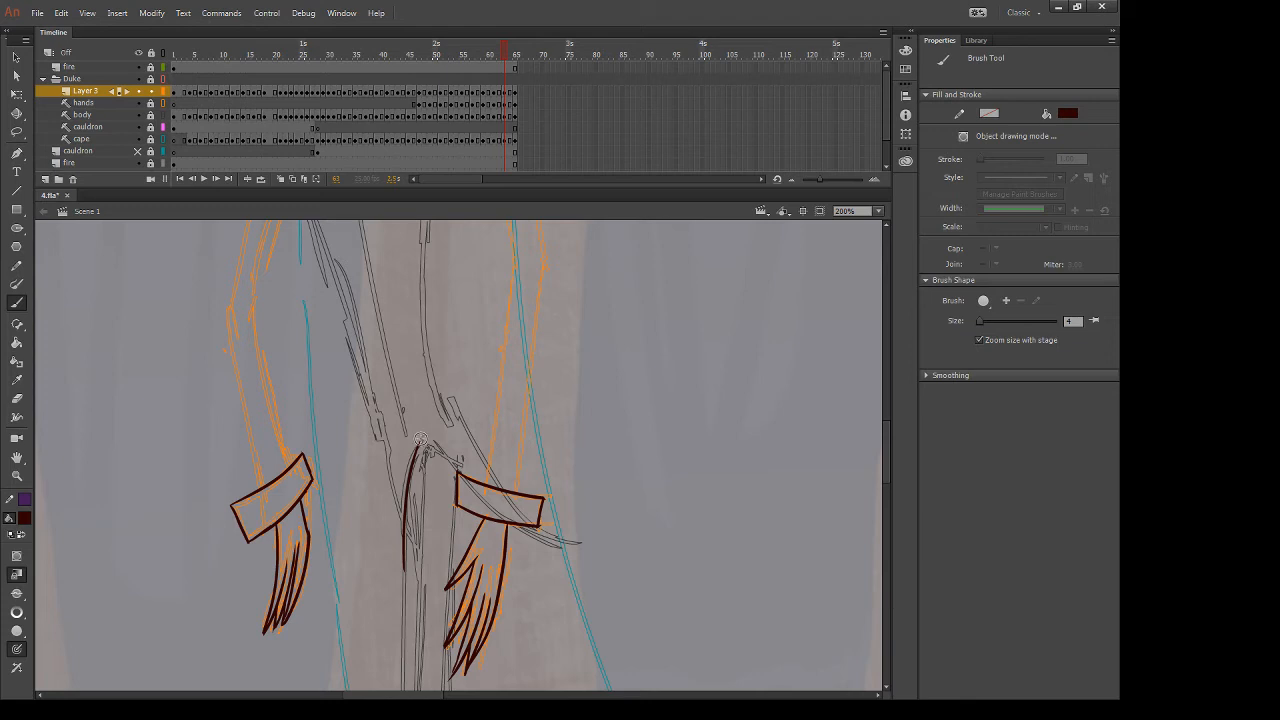
left_click_drag(522, 526, 570, 543)
Ink the chest centre line, waist line, right shoulder and right side of the torso in frame 63
key("space")
left_click_drag(434, 345, 517, 526)
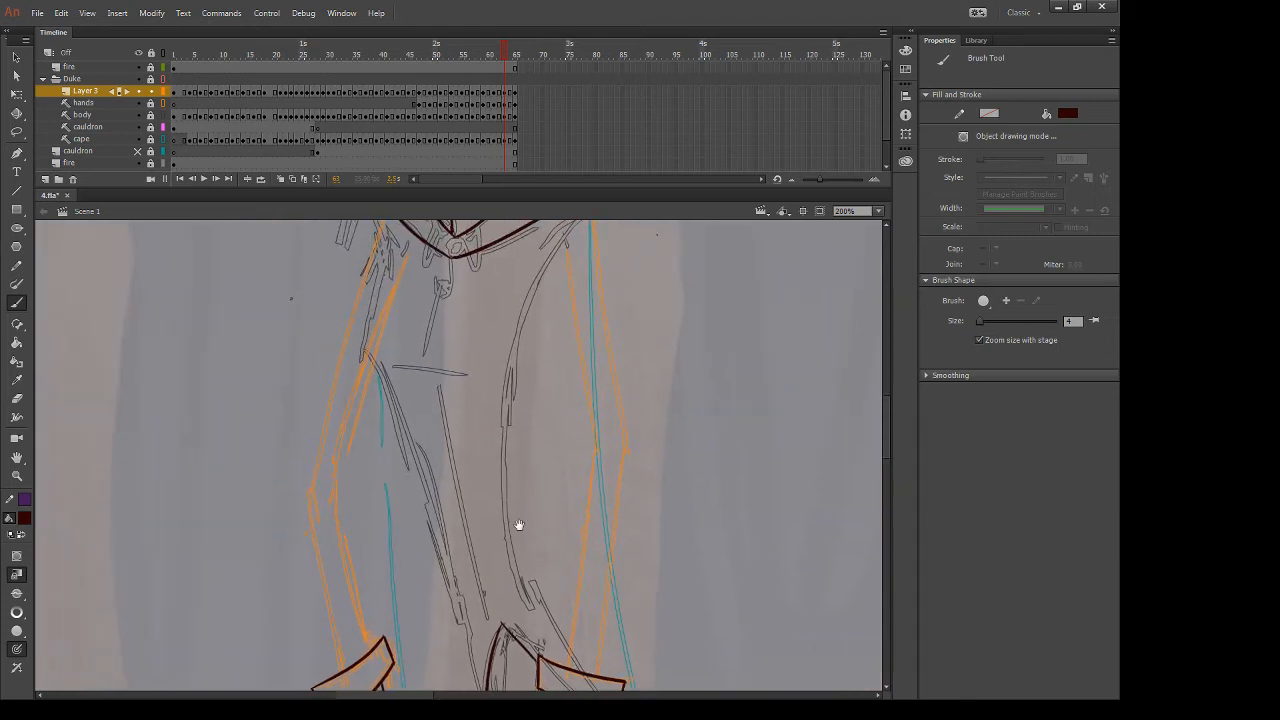
left_click_drag(521, 415, 531, 504)
mouse_move(565, 292)
left_mouse_down()
mouse_move(609, 291)
mouse_move(510, 458)
mouse_move(495, 569)
left_mouse_up()
key("ctrl+z")
mouse_move(611, 284)
left_mouse_down()
mouse_move(521, 576)
mouse_move(592, 306)
mouse_move(514, 568)
left_mouse_up()
key("ctrl+z")
mouse_move(454, 351)
left_mouse_down()
mouse_move(405, 456)
mouse_move(480, 465)
left_mouse_up()
Ink the left side of the torso and the left shoulder line in frame 63, and trim the right shoulder's tip
left_click_drag(390, 290, 386, 455)
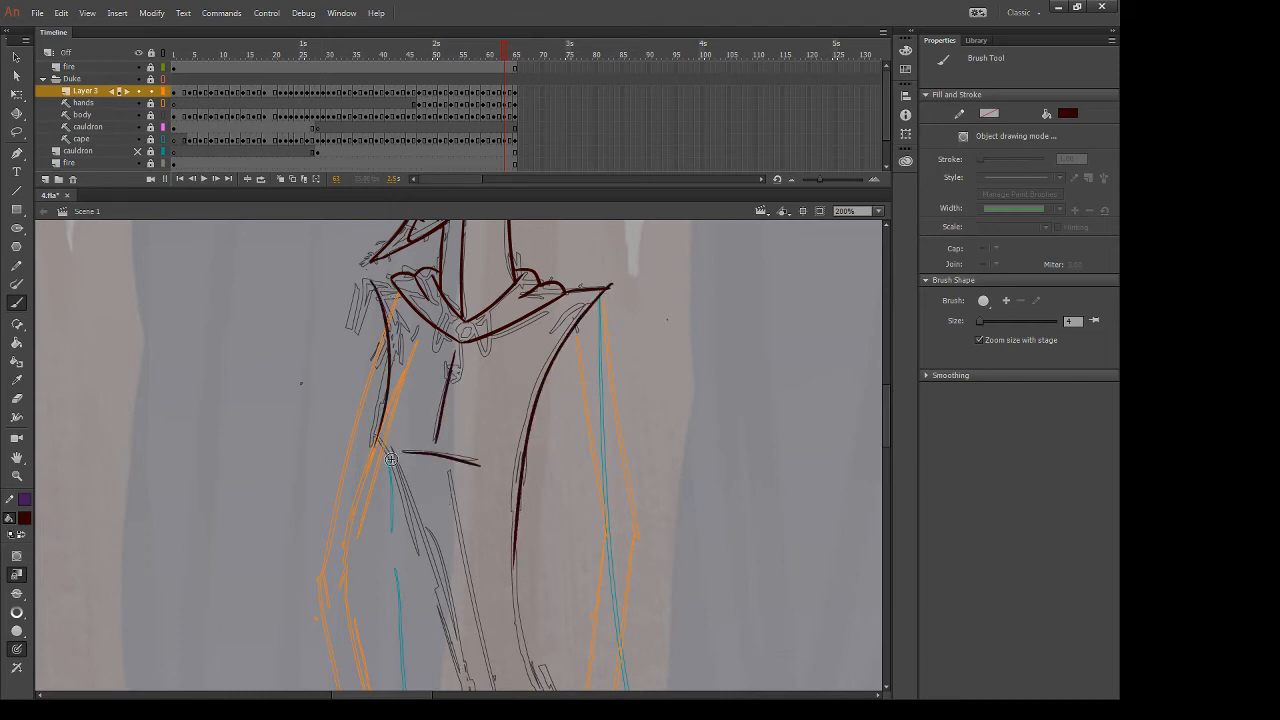
key("ctrl+z")
left_click_drag(370, 282, 381, 464)
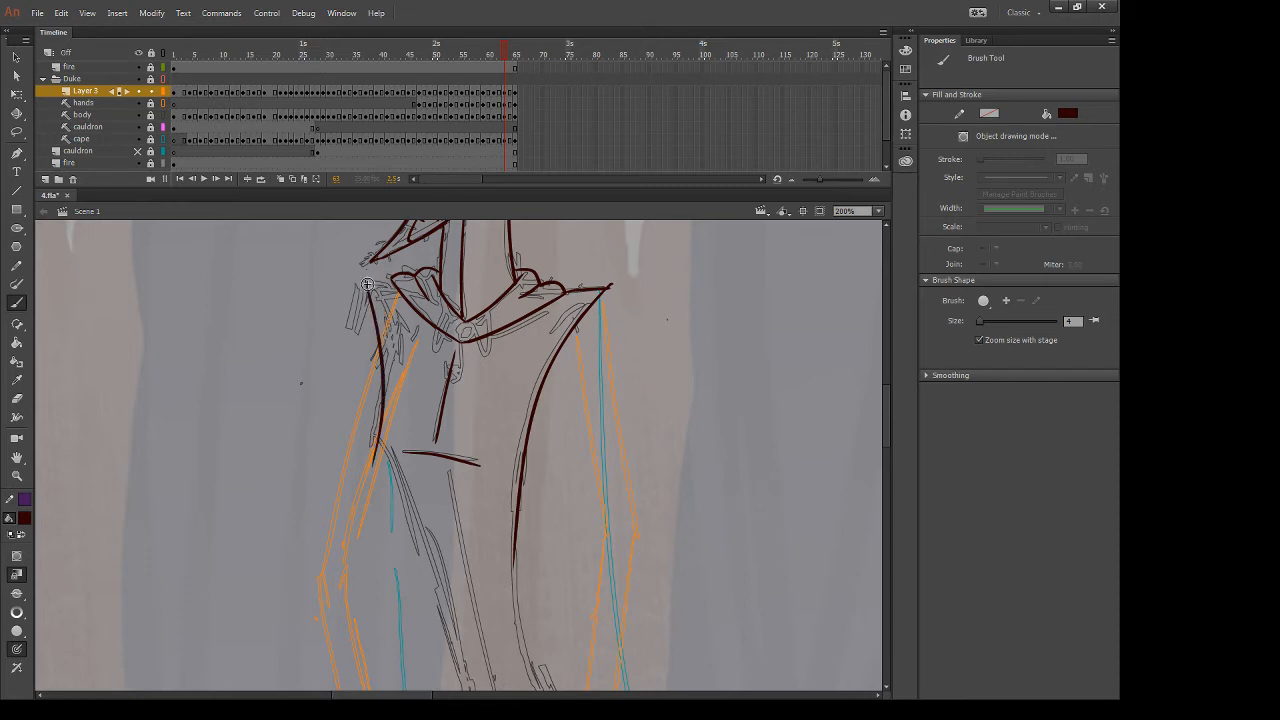
left_click_drag(397, 274, 392, 283)
key("e")
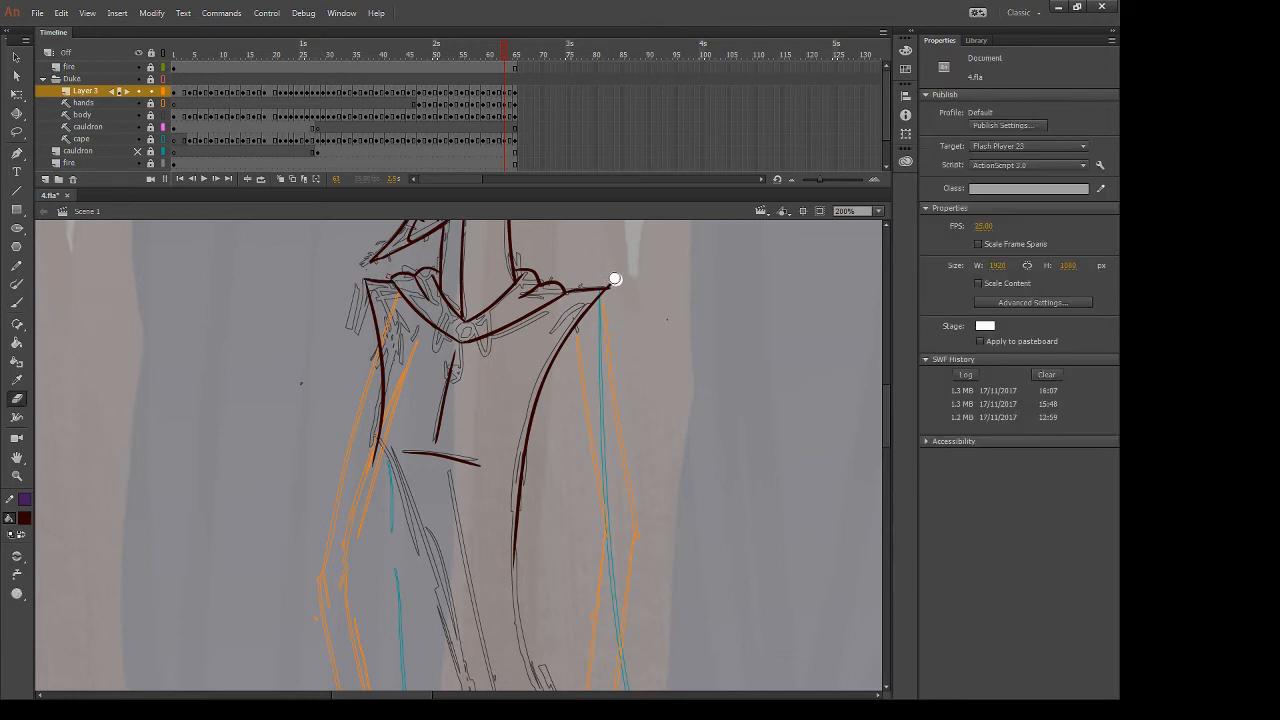
left_click_drag(608, 374, 604, 288)
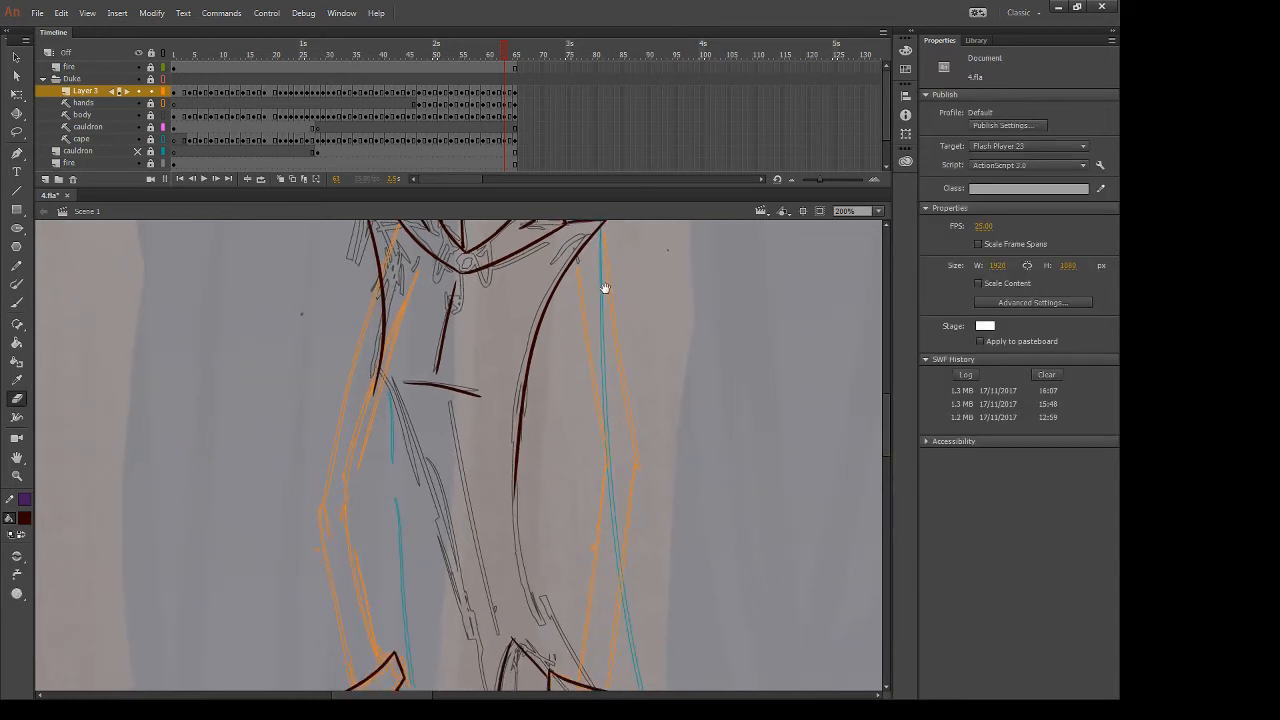
key("b")
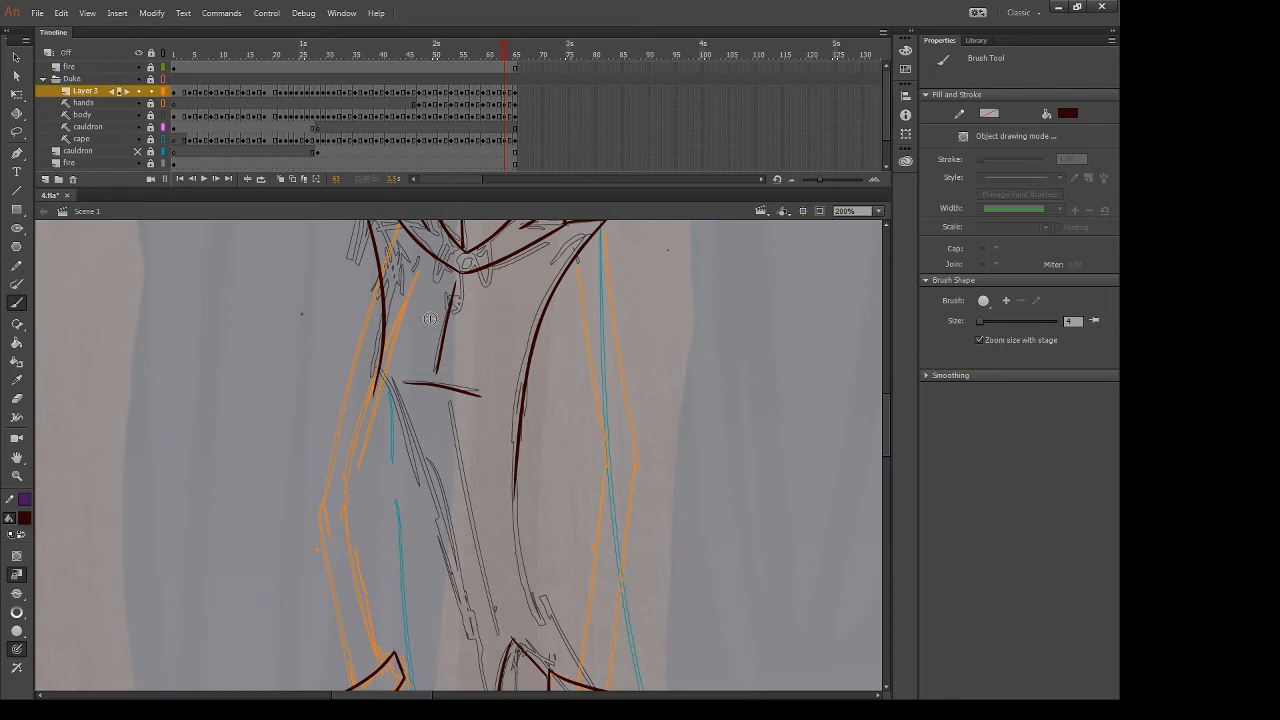
left_click_drag(383, 374, 456, 576)
key("ctrl+z")
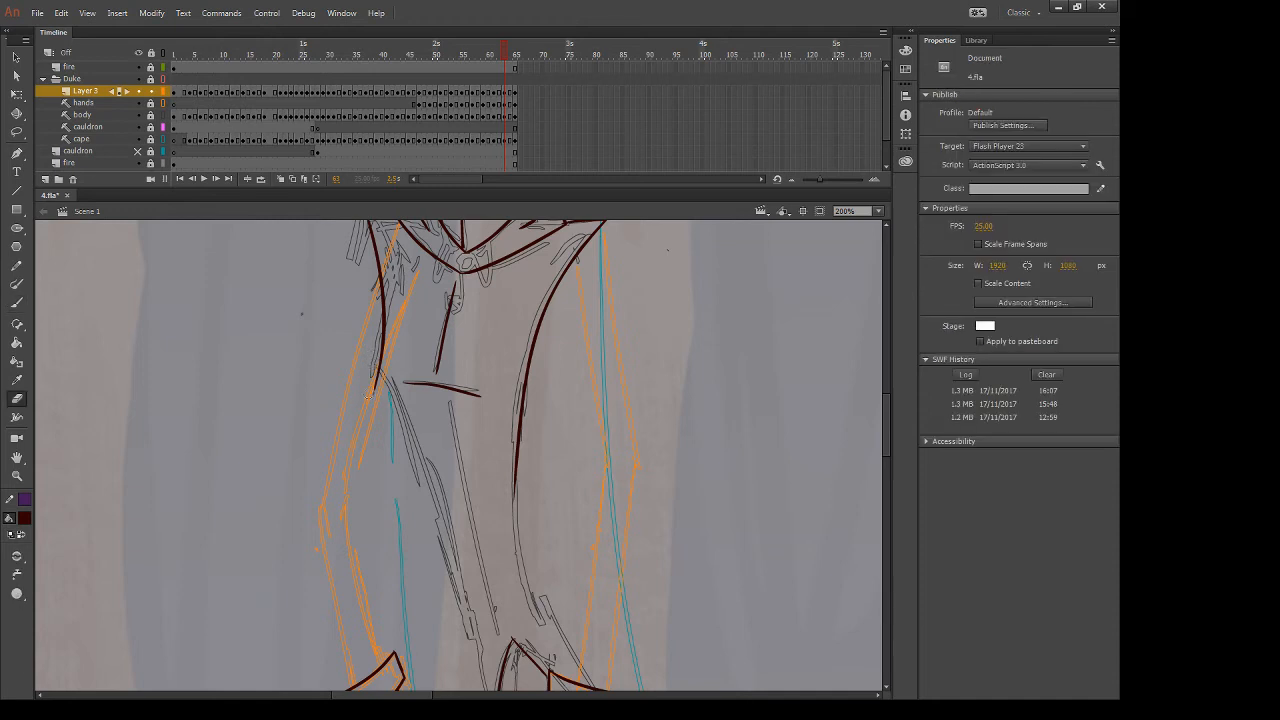
left_click_drag(382, 373, 446, 574)
key("ctrl+z")
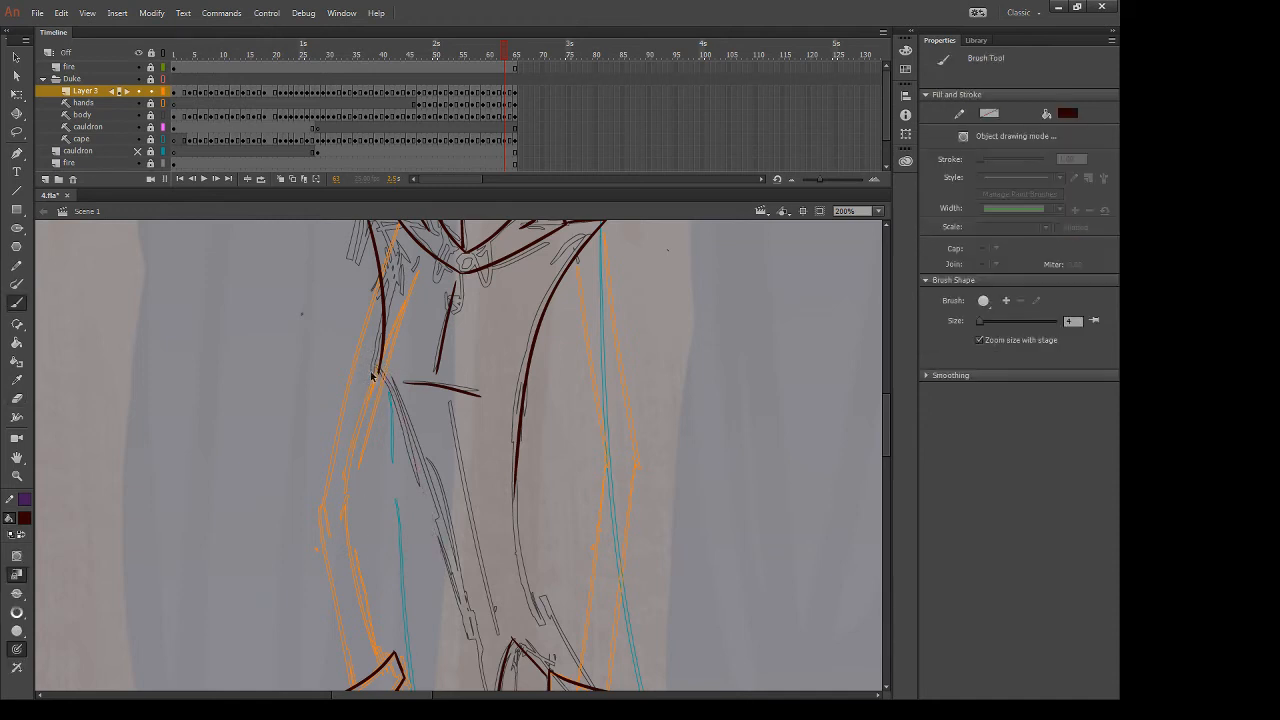
left_click_drag(380, 372, 467, 637)
key("ctrl+z")
left_click_drag(381, 370, 468, 624)
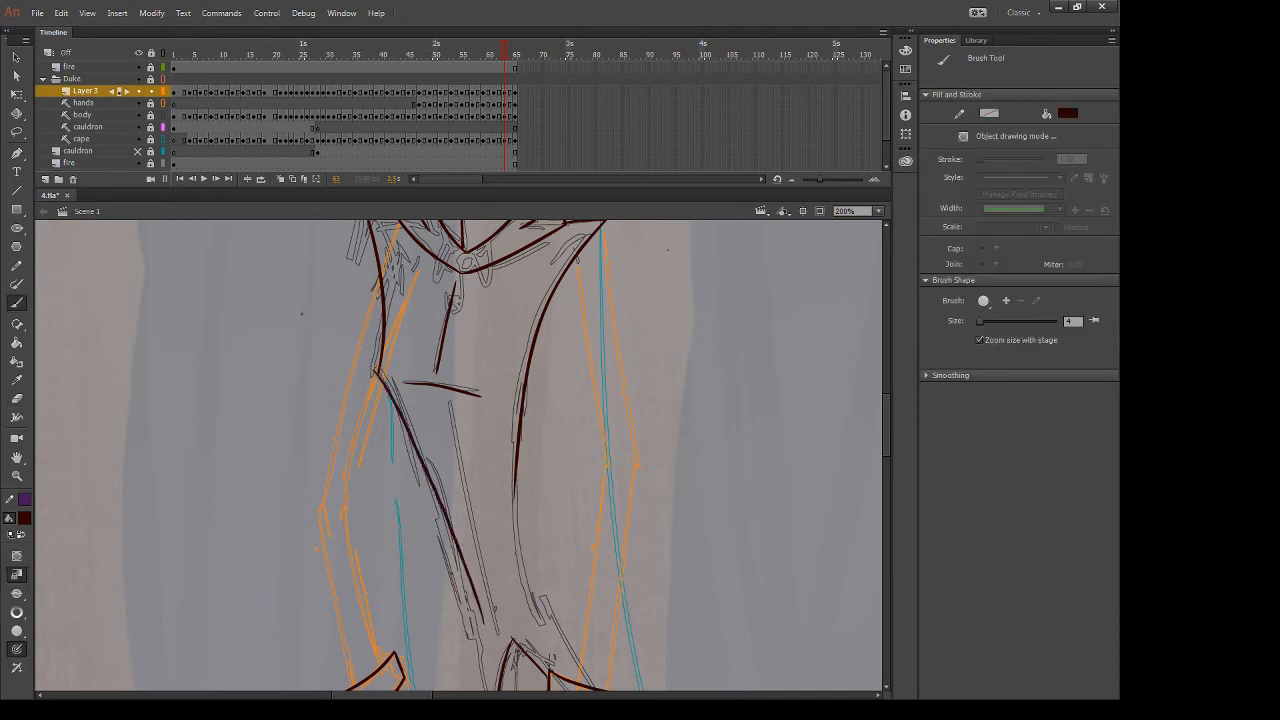
key("ctrl+z")
Ink the coat's front opening line and its left edge from the waist down towards the coattail in frame 63
left_click_drag(524, 479, 529, 364)
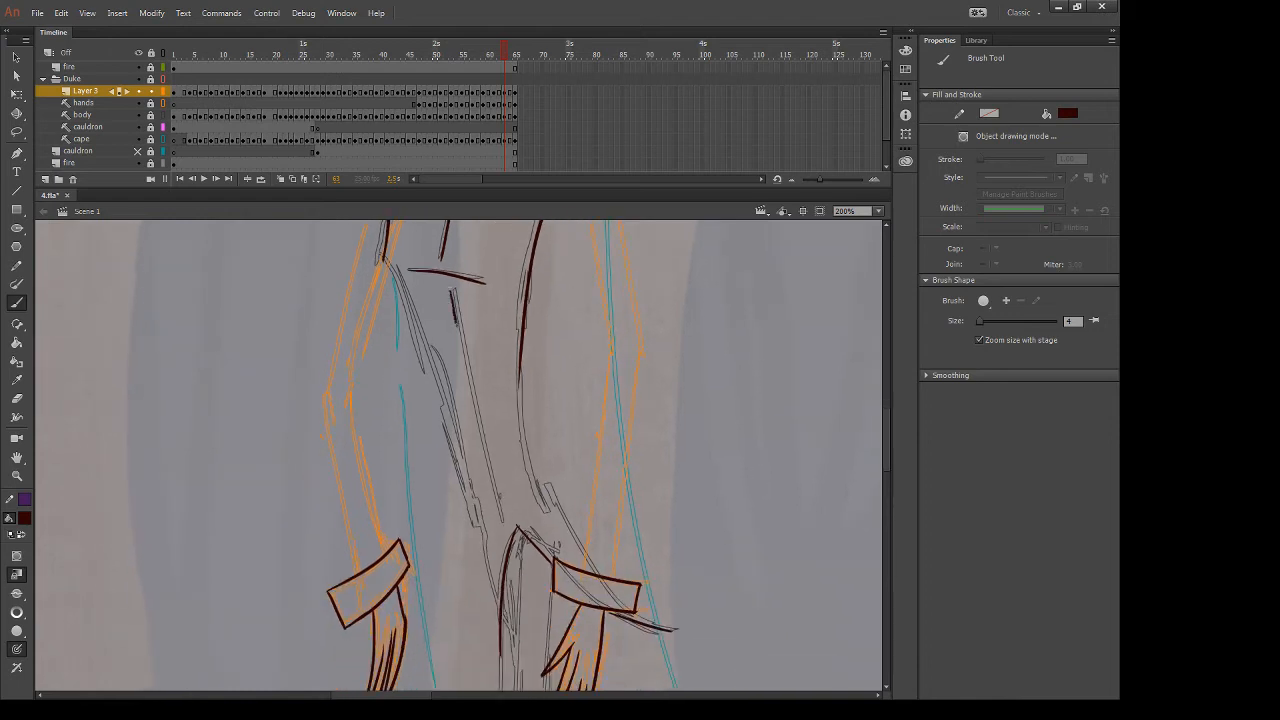
left_click_drag(456, 322, 495, 516)
key("ctrl+z")
mouse_move(448, 286)
left_mouse_down()
mouse_move(504, 512)
mouse_move(495, 484)
left_mouse_up()
key("ctrl+z")
left_click_drag(390, 258, 476, 540)
key("ctrl+z")
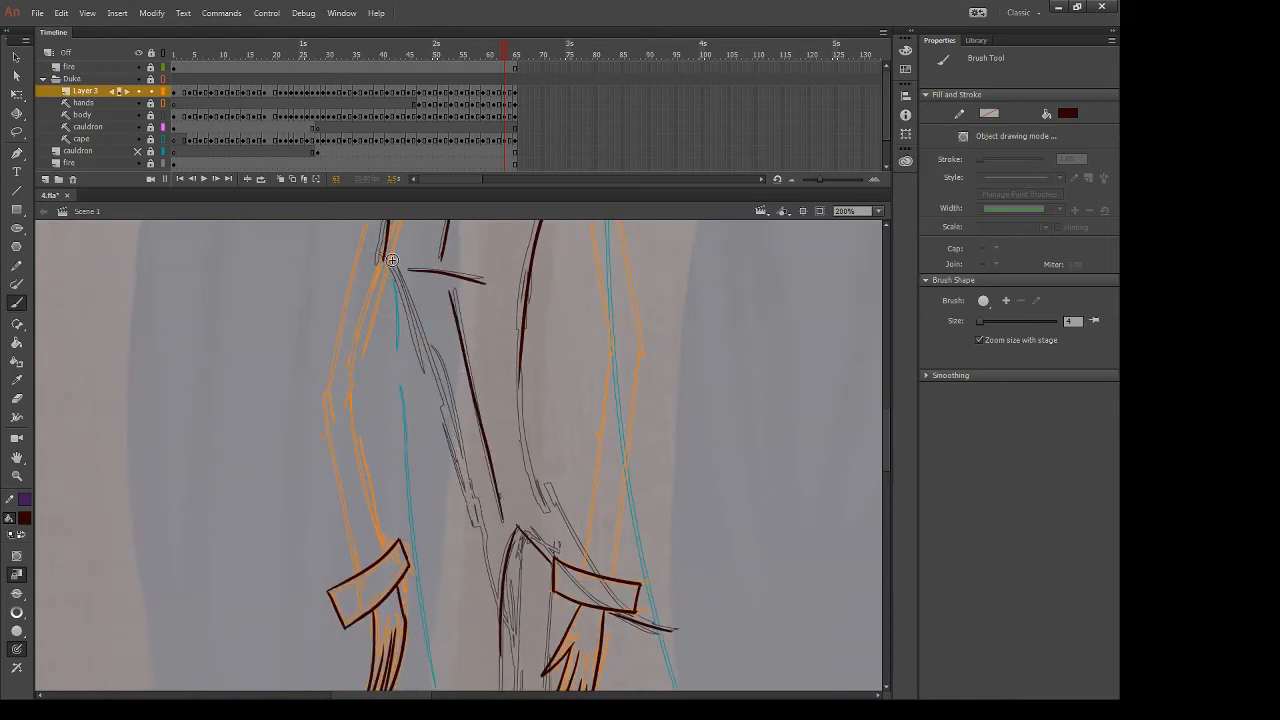
left_click_drag(391, 259, 478, 545)
key("ctrl+z")
mouse_move(386, 258)
left_mouse_down()
mouse_move(478, 530)
mouse_move(487, 638)
left_mouse_up()
key("ctrl+z")
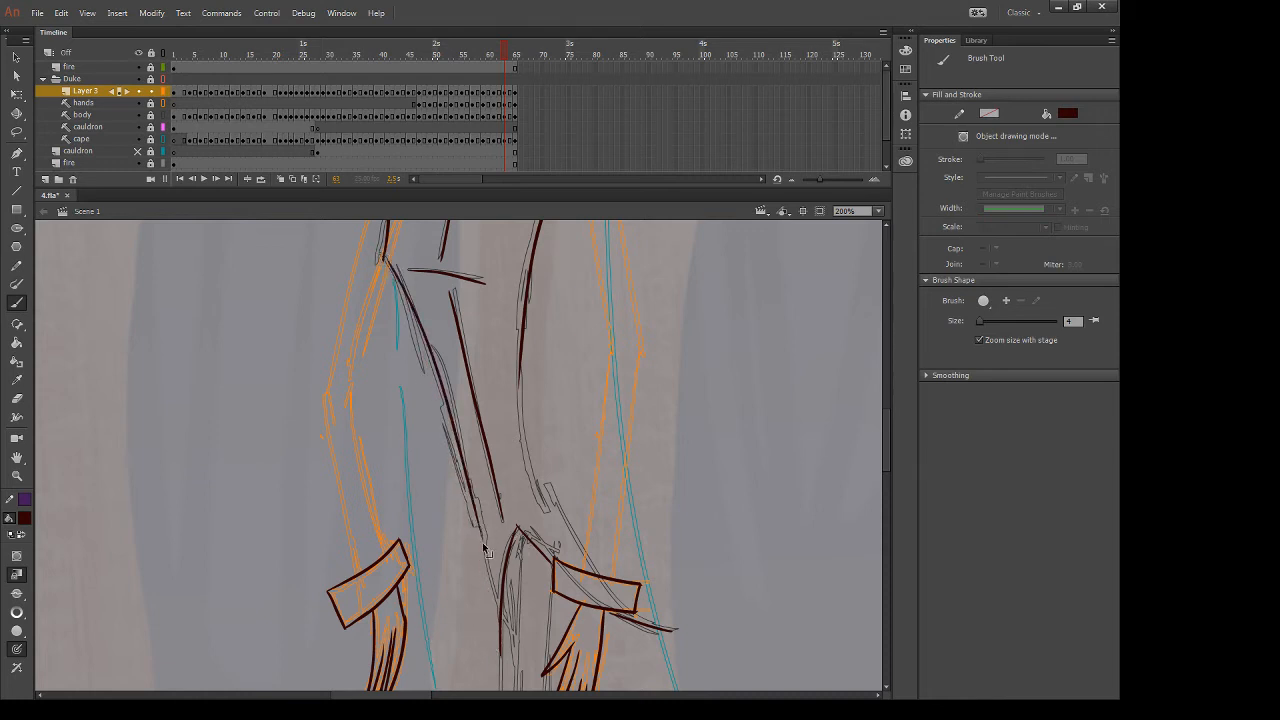
Ink the coat's right edge from the hip down to the cuff in frame 63, and clean up its end
left_click_drag(519, 366, 574, 564)
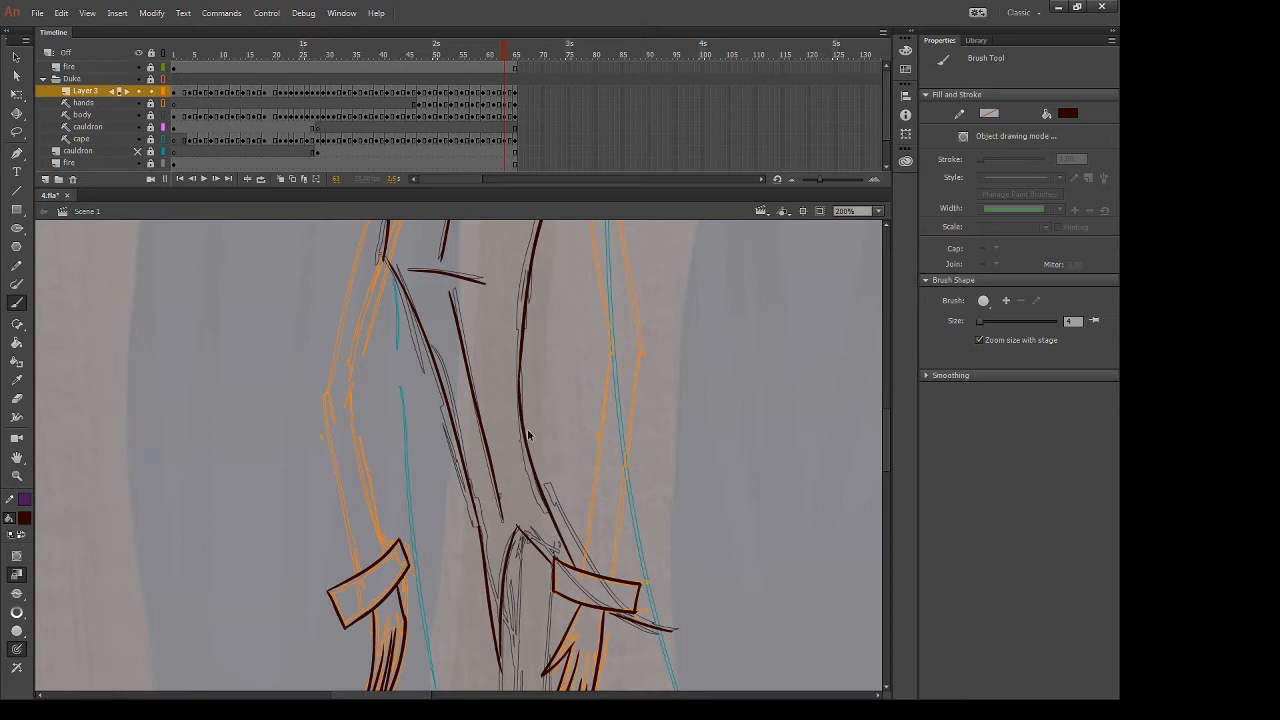
key("ctrl+z")
left_click_drag(520, 361, 597, 573)
key("e")
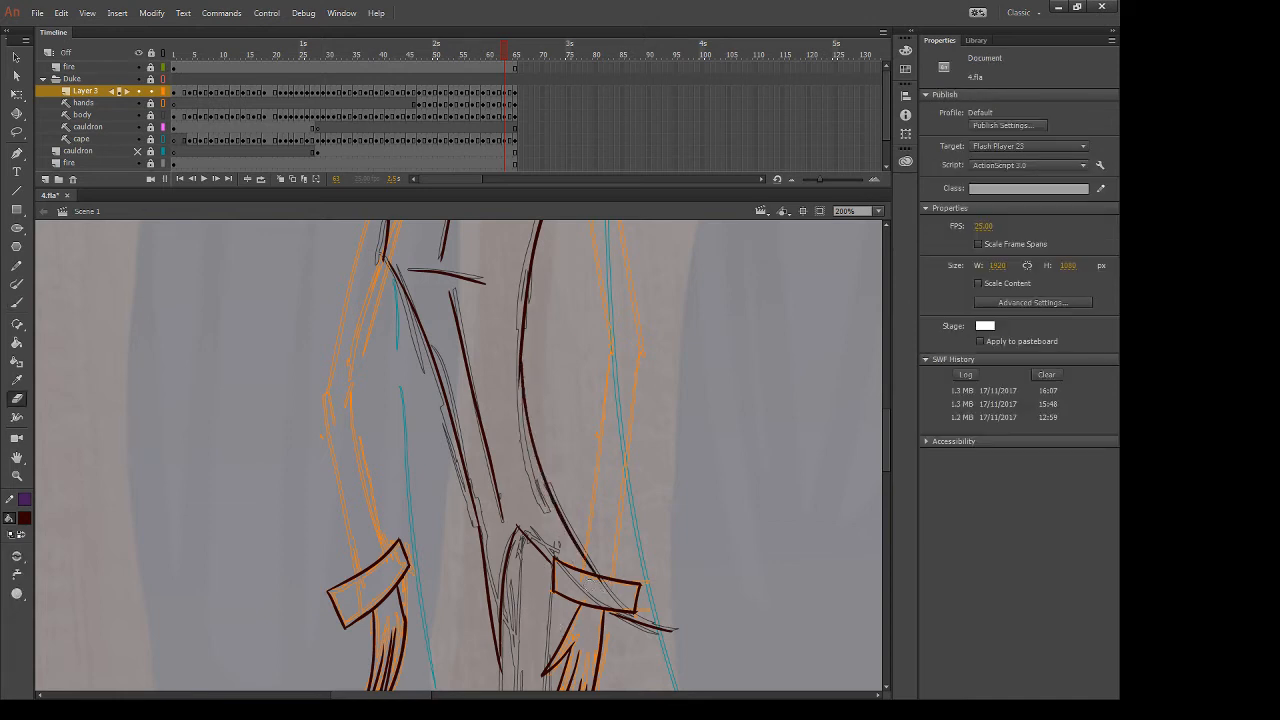
key("b")
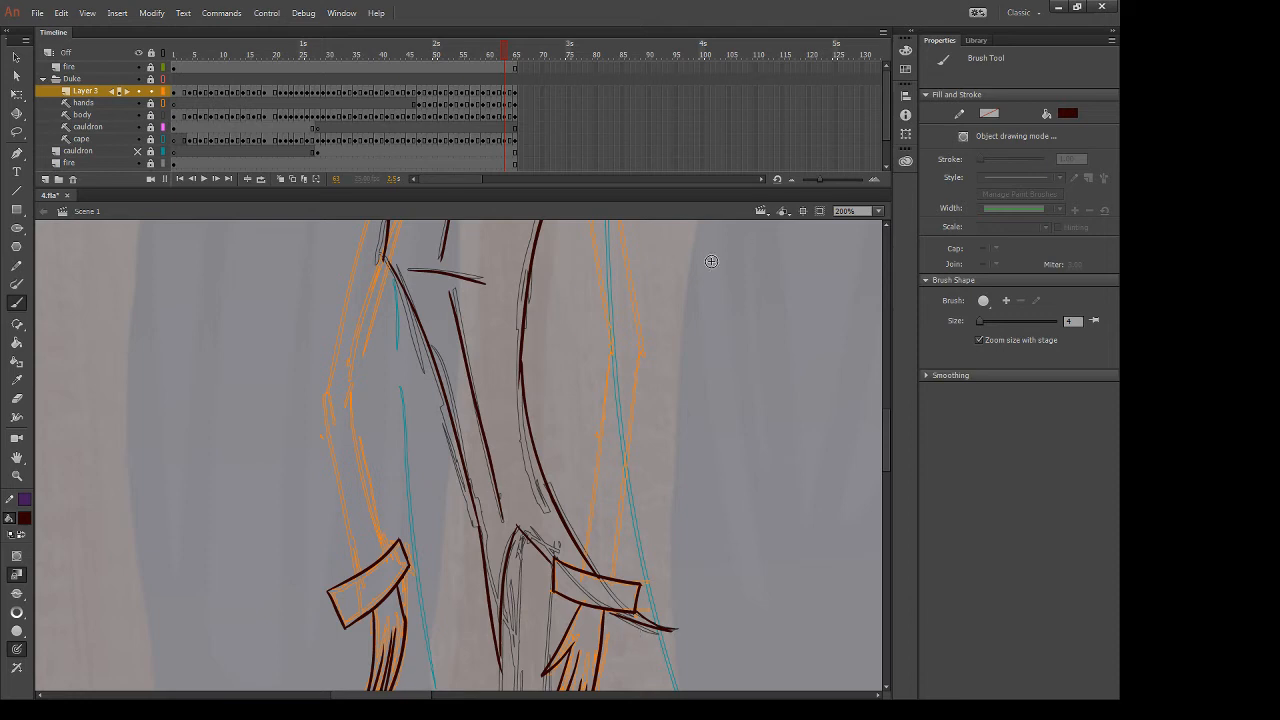
Go to frame 65 and ink the right coattail's lower edge as a curve running to the right cuff
key("period")
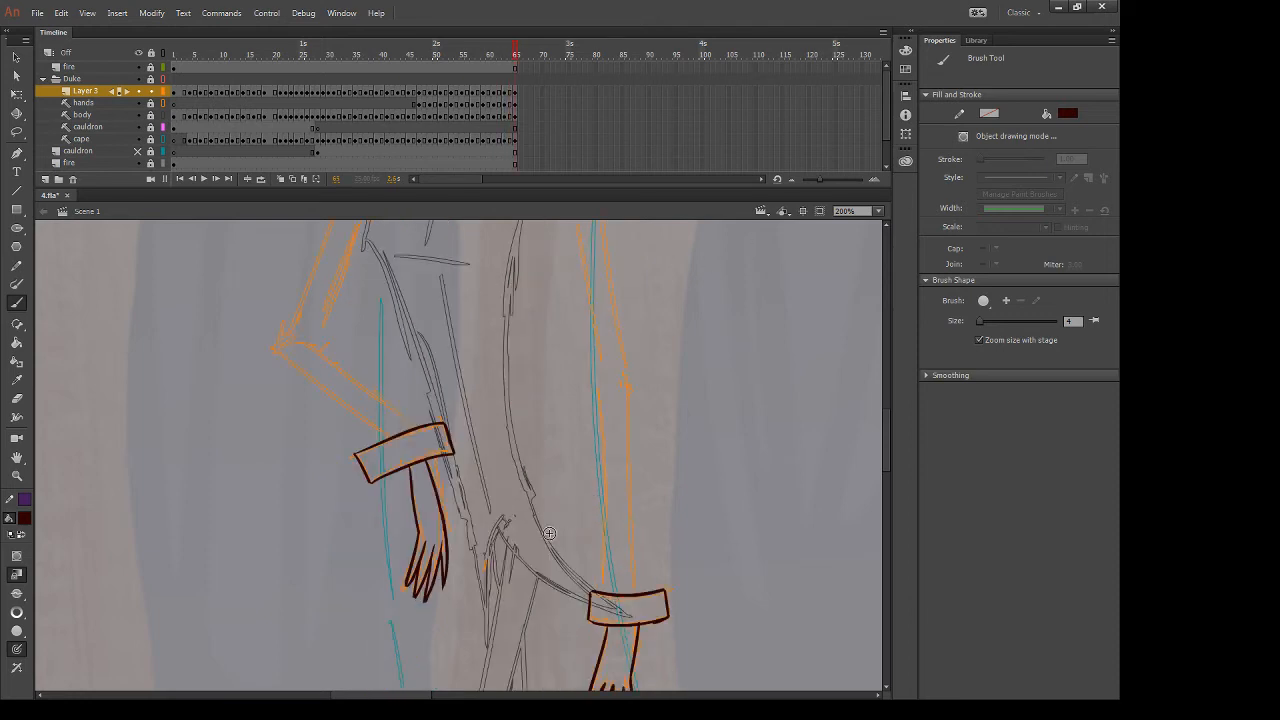
left_click_drag(496, 532, 580, 587)
key("ctrl+z")
mouse_move(496, 530)
left_mouse_down()
mouse_move(522, 563)
mouse_move(602, 608)
left_mouse_up()
key("ctrl+z")
left_click_drag(493, 525, 604, 610)
Ink the chest centre line, right shoulder, right side of the torso and waist line in frame 65
scroll(554, 391, "up", 3)
left_click_drag(460, 318, 430, 403)
scroll(563, 335, "up", 2)
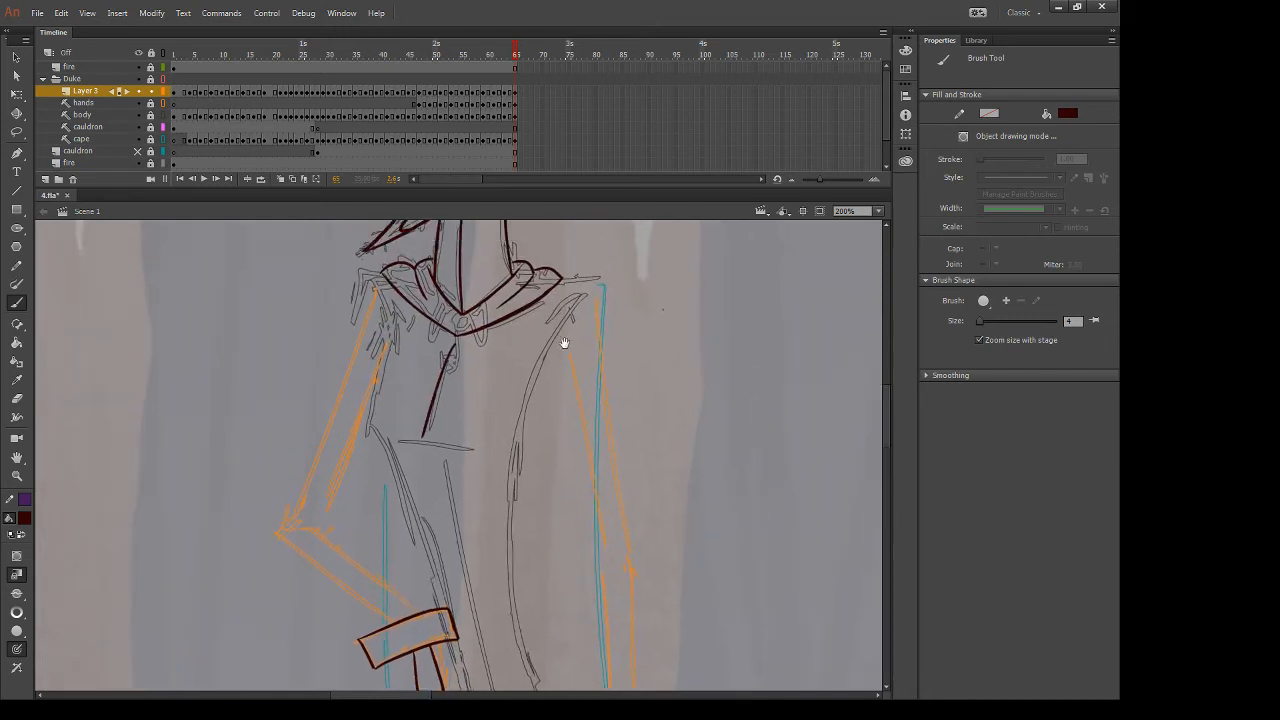
mouse_move(552, 324)
left_mouse_down()
mouse_move(622, 320)
mouse_move(608, 323)
mouse_move(494, 533)
mouse_move(488, 648)
left_mouse_up()
key("ctrl+z")
key("ctrl+z")
left_click_drag(605, 321, 511, 594)
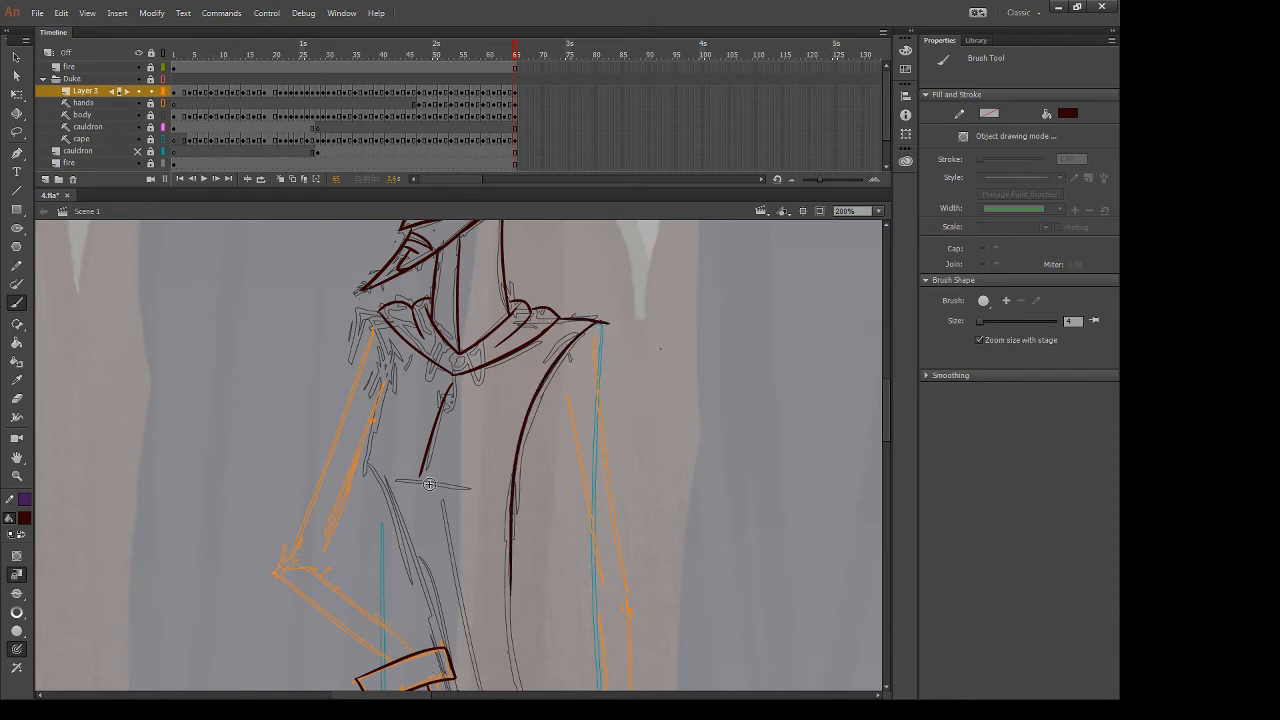
left_click_drag(392, 479, 483, 492)
Ink the left shoulder and left side of the torso in frame 65, and erase the excess line below the waist
left_click_drag(360, 316, 386, 394)
key("ctrl+z")
mouse_move(358, 310)
left_mouse_down()
mouse_move(388, 380)
mouse_move(407, 384)
mouse_move(417, 335)
left_mouse_up()
key("space")
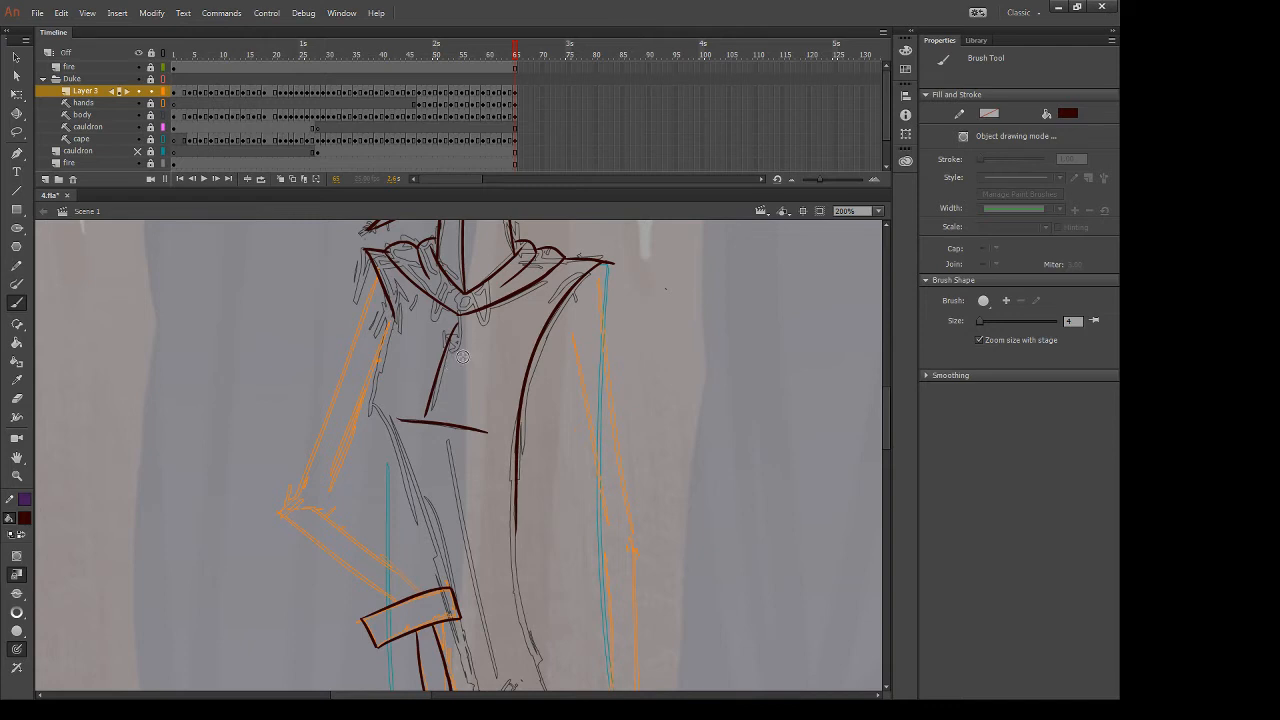
key("e")
key("b")
left_click_drag(397, 314, 357, 502)
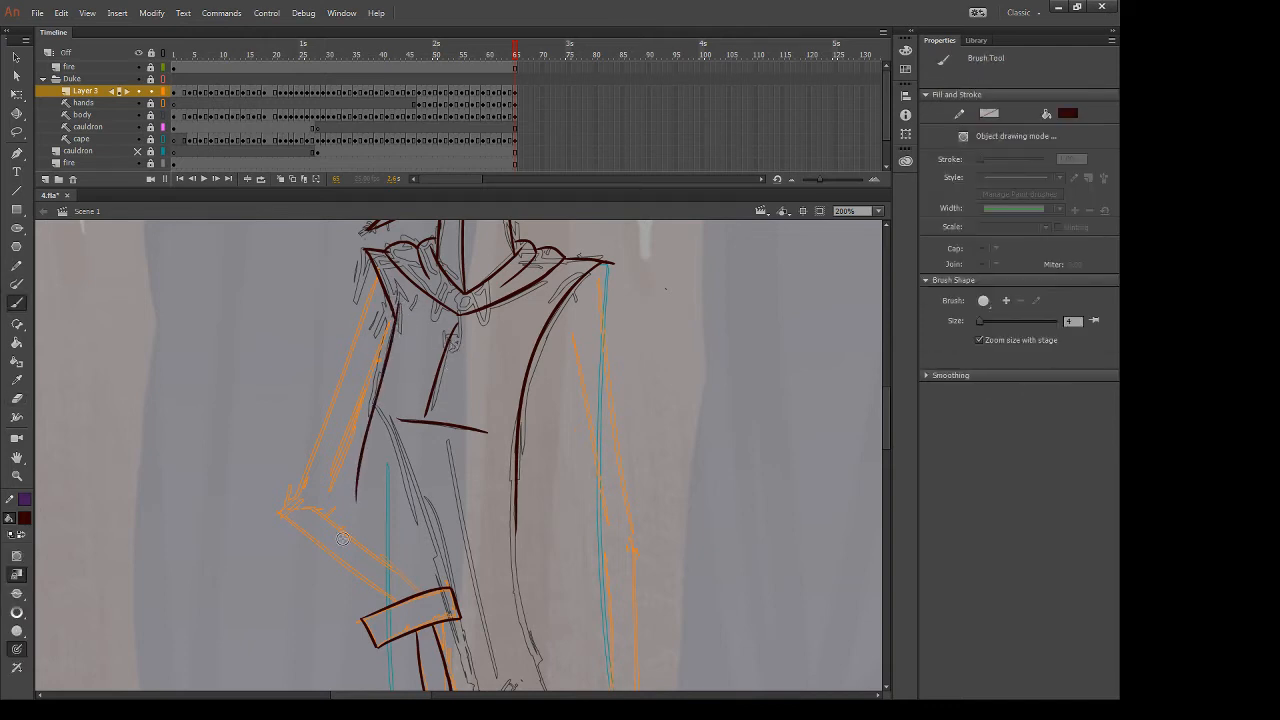
key("ctrl+z")
left_click_drag(397, 316, 362, 480)
key("e")
mouse_move(372, 411)
left_mouse_down()
mouse_move(352, 498)
mouse_move(364, 435)
left_mouse_up()
Ink the coat's left edge from the waist to the coattail's tip and the coattail's inner edge in frame 65
scroll(609, 263, "down", 3)
key("b")
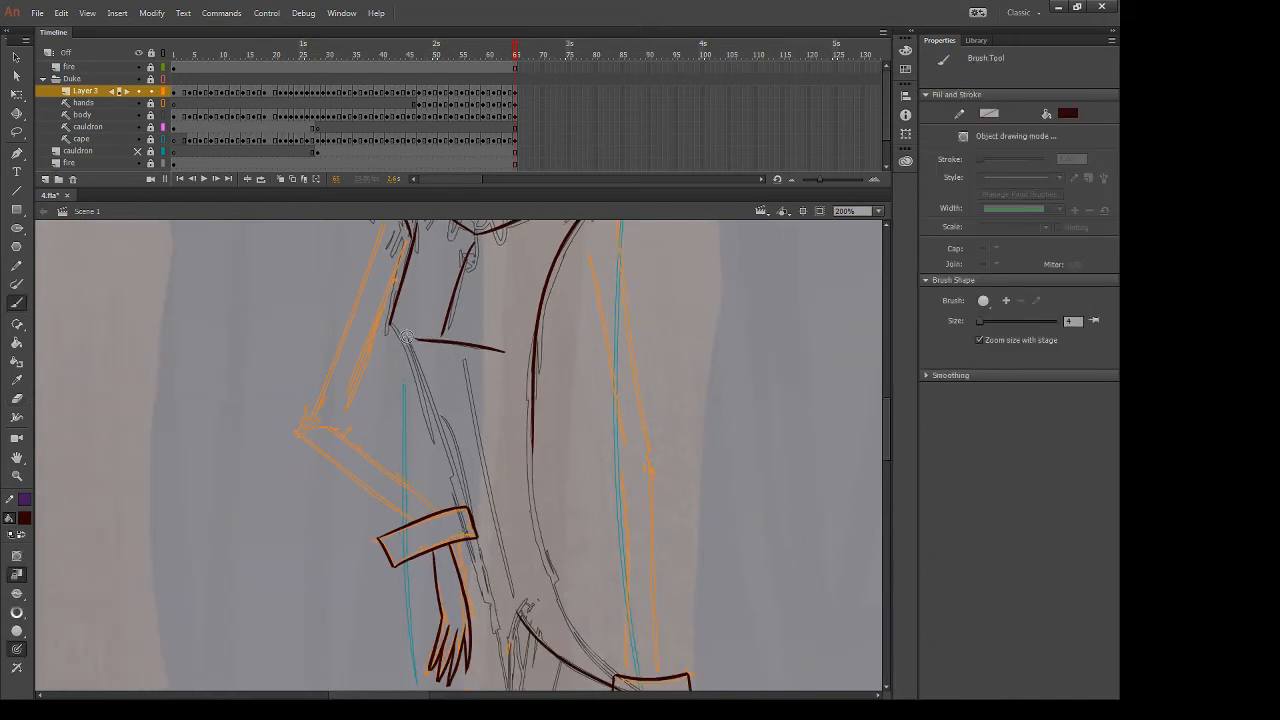
left_click_drag(390, 320, 440, 455)
key("ctrl+z")
mouse_move(390, 322)
left_mouse_down()
mouse_move(440, 495)
mouse_move(446, 456)
mouse_move(459, 504)
left_mouse_up()
key("ctrl+z")
left_click_drag(495, 582, 446, 417)
left_click_drag(421, 371, 457, 580)
key("ctrl+z")
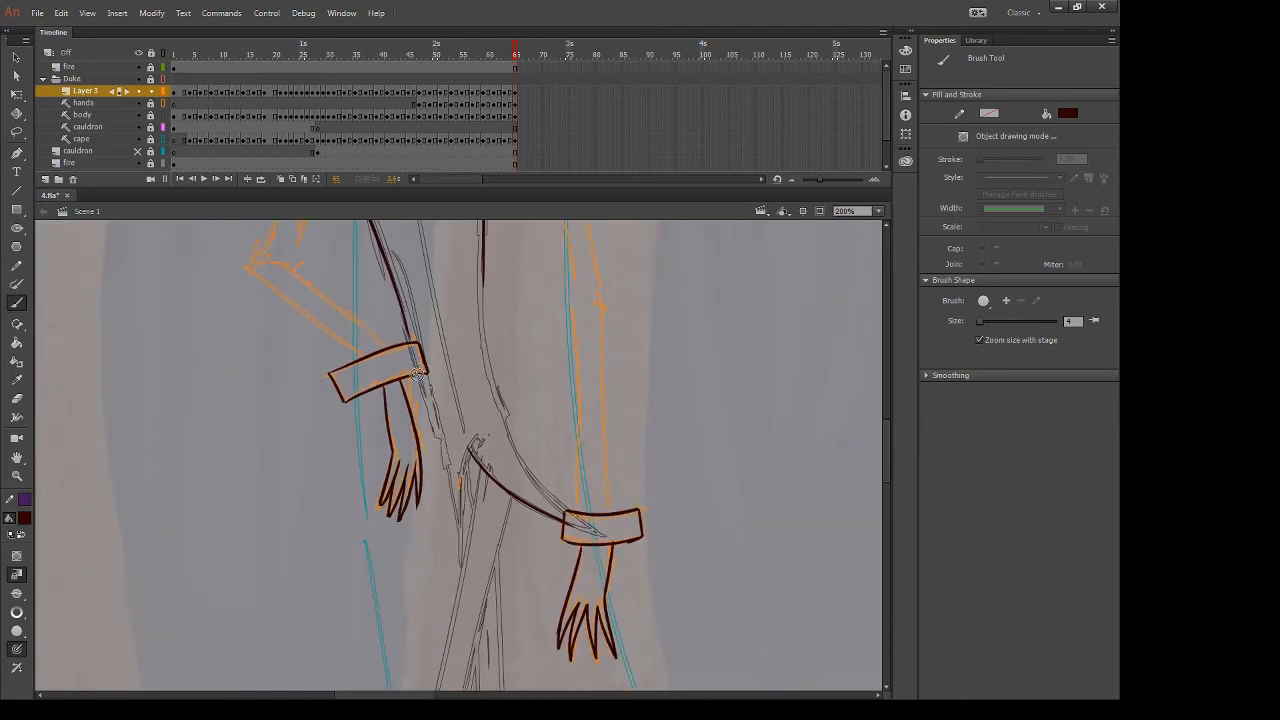
left_click_drag(421, 372, 466, 570)
left_click_drag(470, 447, 462, 560)
key("ctrl+z")
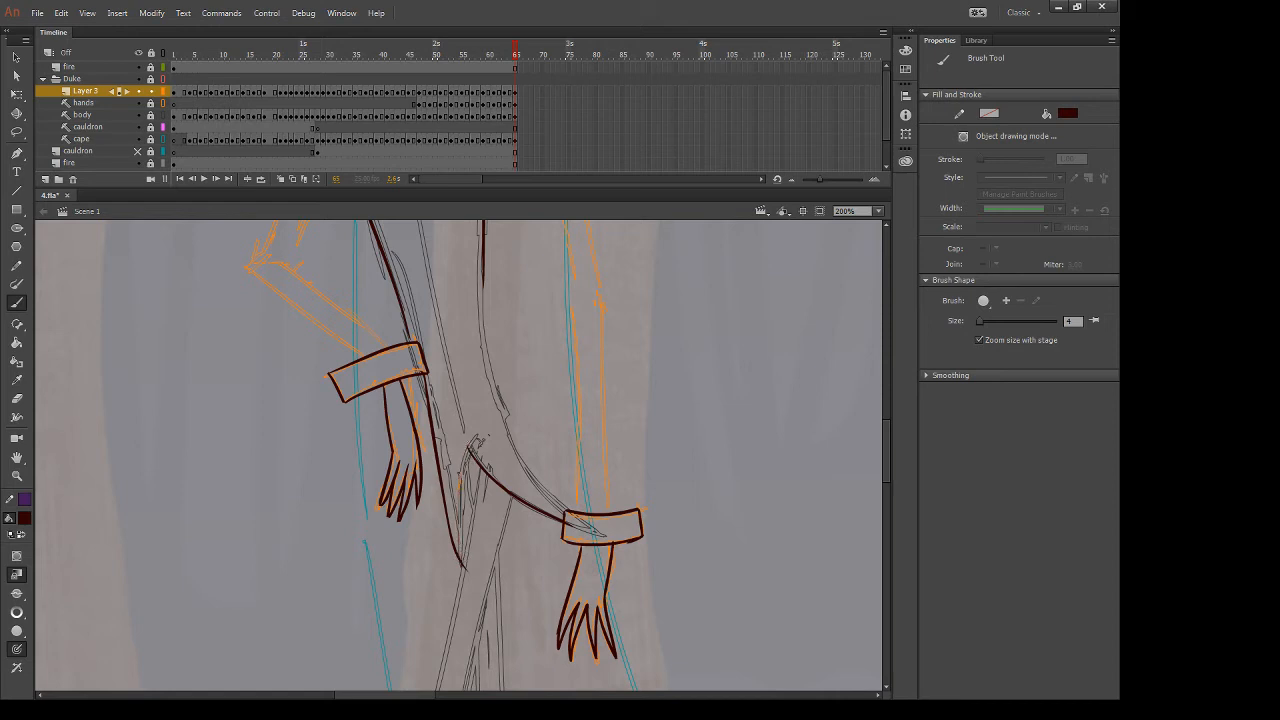
left_click_drag(470, 447, 468, 557)
Ink the coat's front opening line from below the waist line down to the split in frame 65
key("e")
left_click_drag(510, 358, 544, 521)
key("b")
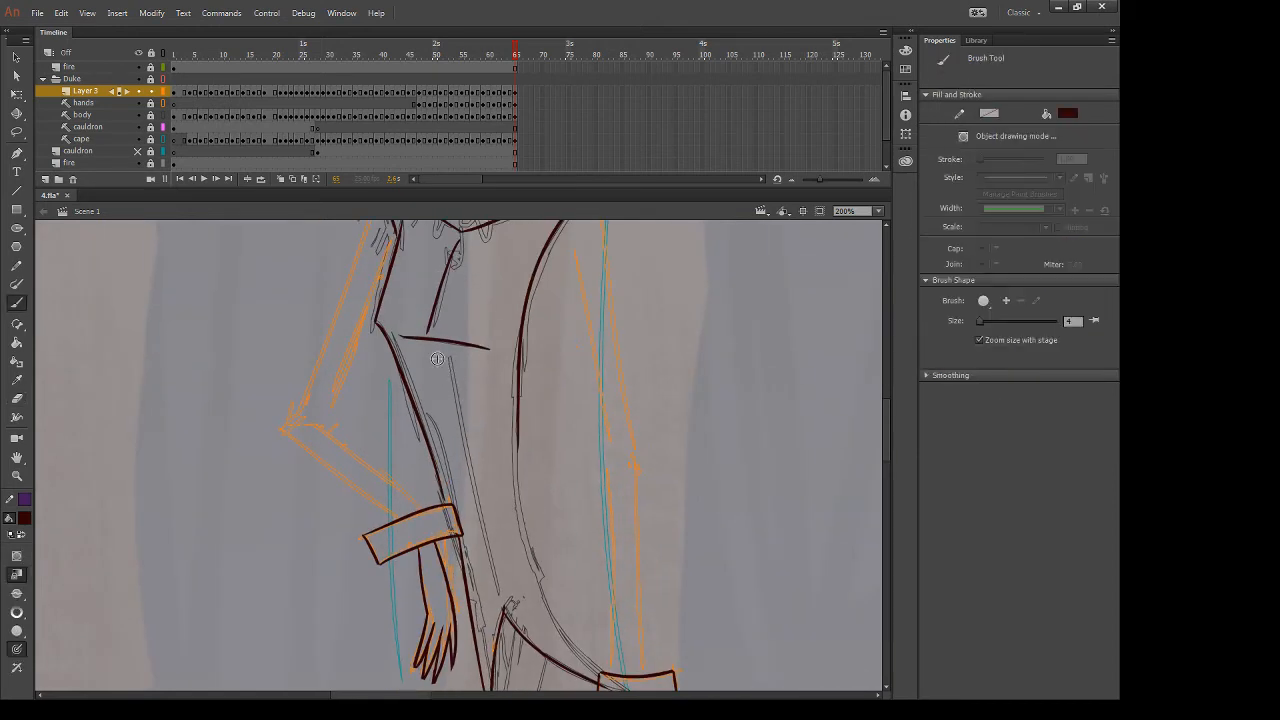
left_click_drag(440, 360, 501, 595)
key("comma")
key("period")
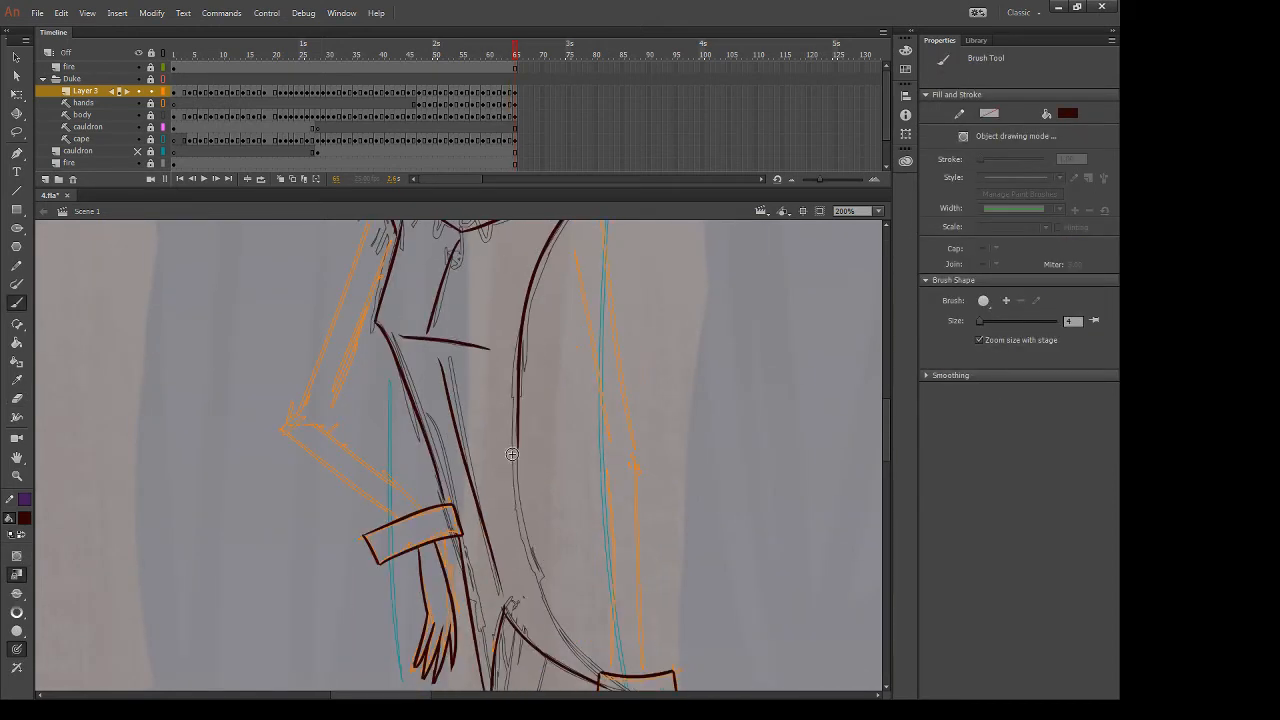
Ink the coat's right edge as one smooth curve from the hip down to the right cuff in frame 65
mouse_move(516, 429)
left_mouse_down()
mouse_move(519, 506)
mouse_move(560, 636)
left_mouse_up()
key("ctrl+z")
left_click_drag(516, 430, 607, 672)
left_click_drag(520, 495, 515, 400)
key("ctrl+z")
left_click_drag(507, 347, 582, 601)
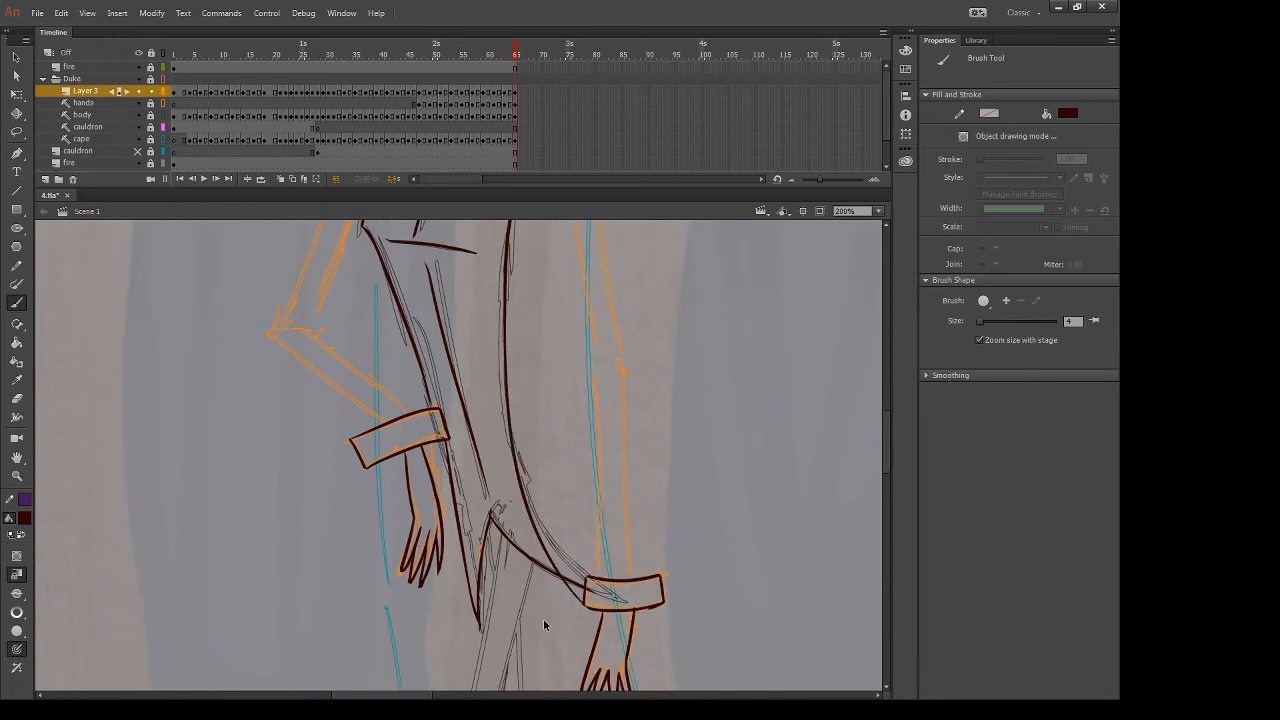
key("ctrl+z")
left_click_drag(506, 342, 584, 587)
key("ctrl+z")
mouse_move(505, 316)
left_mouse_down()
mouse_move(570, 580)
mouse_move(529, 483)
mouse_move(589, 577)
left_mouse_up()
key("e")
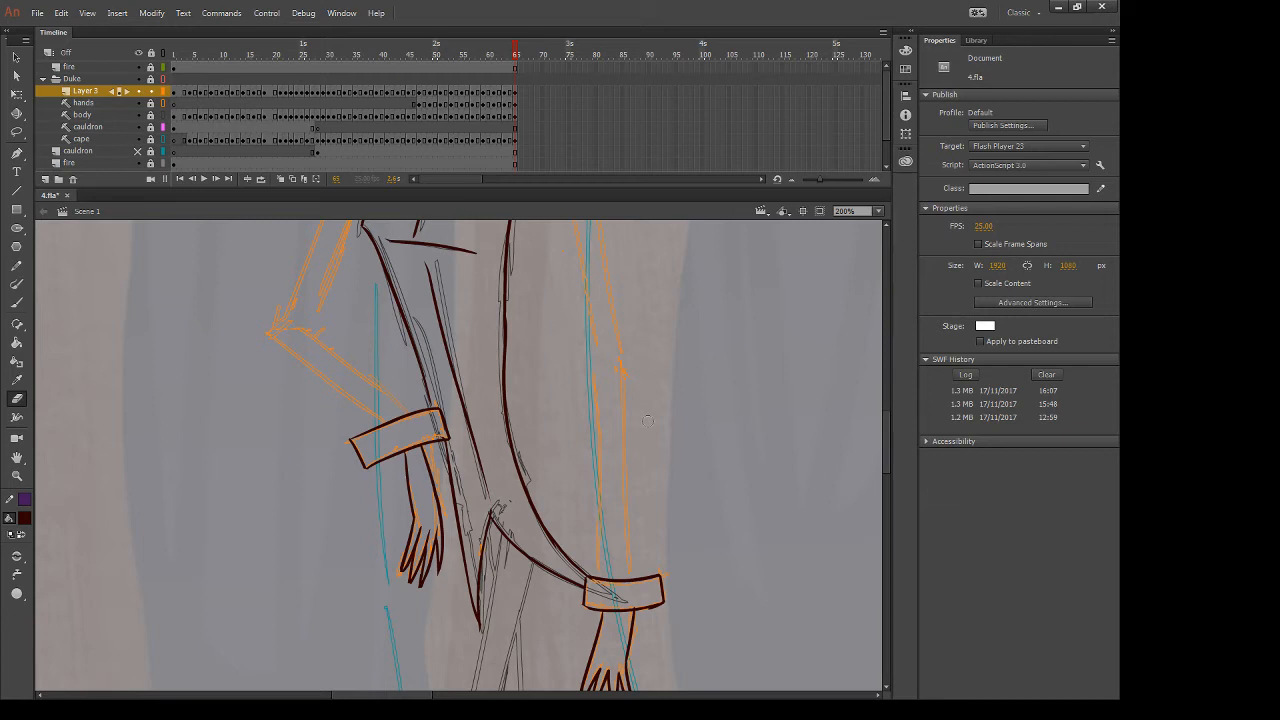
left_click_drag(614, 510, 638, 371)
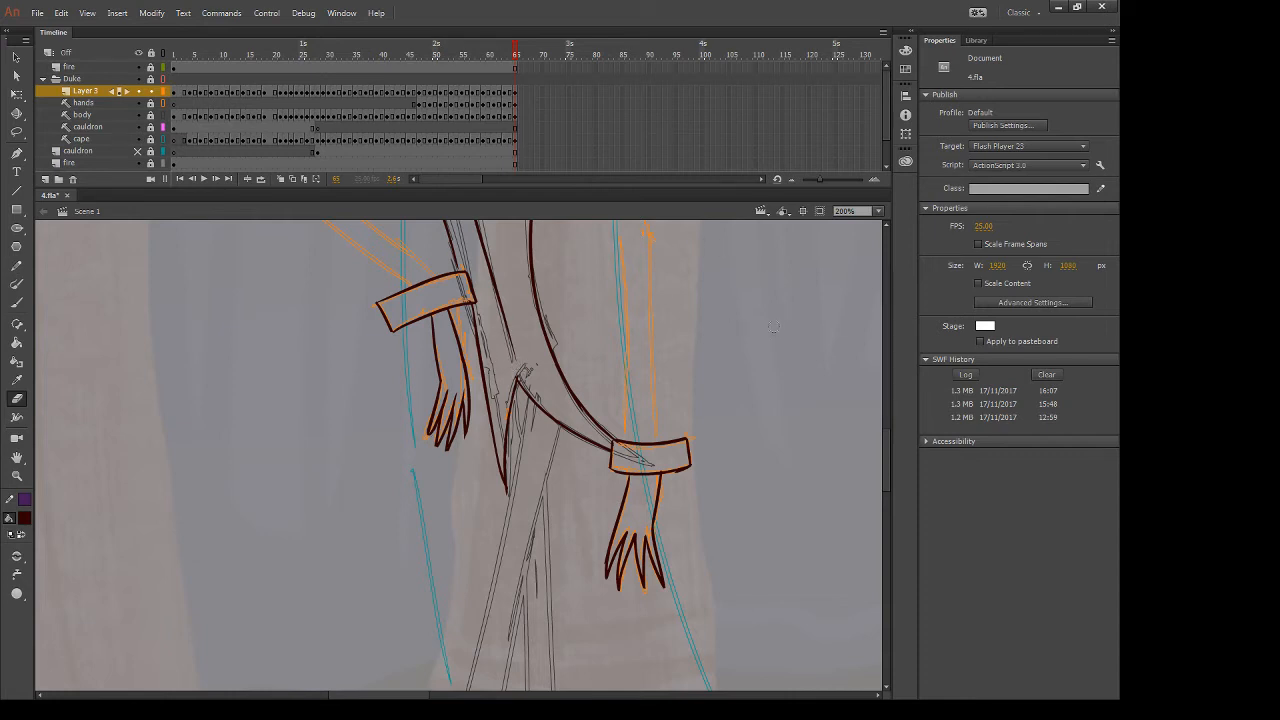
Step back from frame 65 to frame 56 to review the inked torso, trimming the overshooting right shoulder tip in frame 60
key("comma")
key("comma")
key("comma")
key("comma")
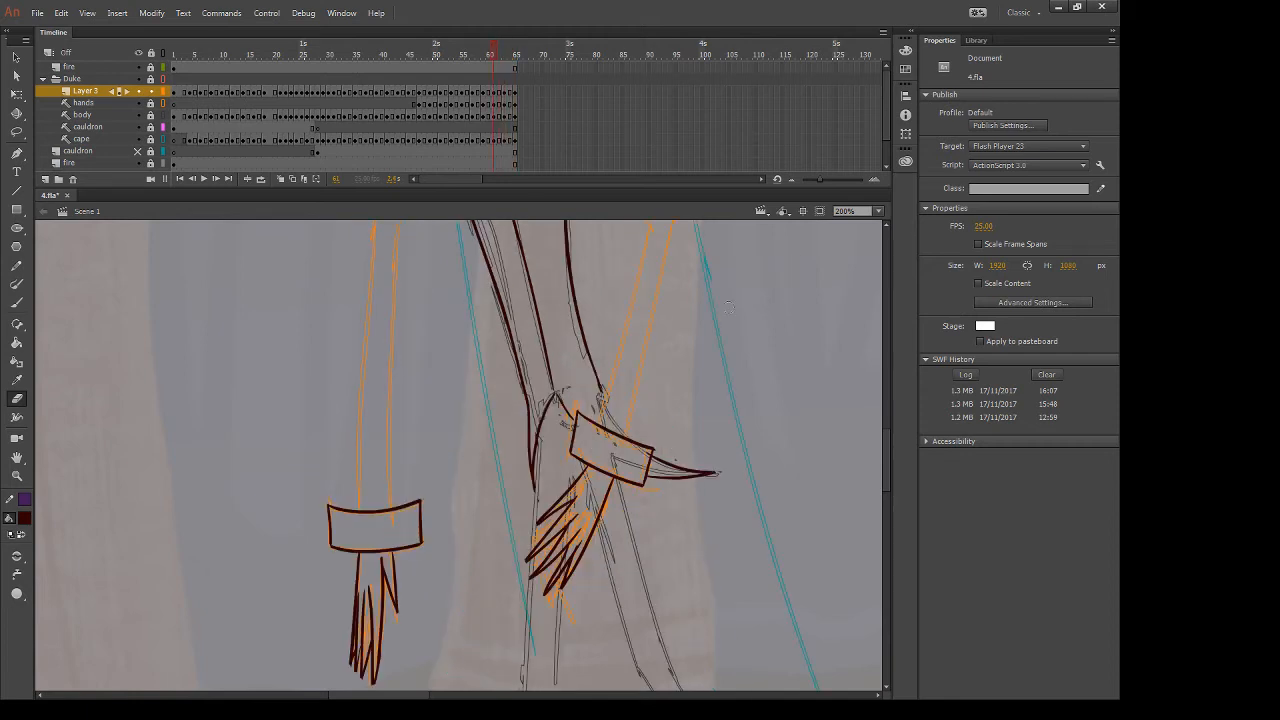
scroll(675, 258, "up", 10)
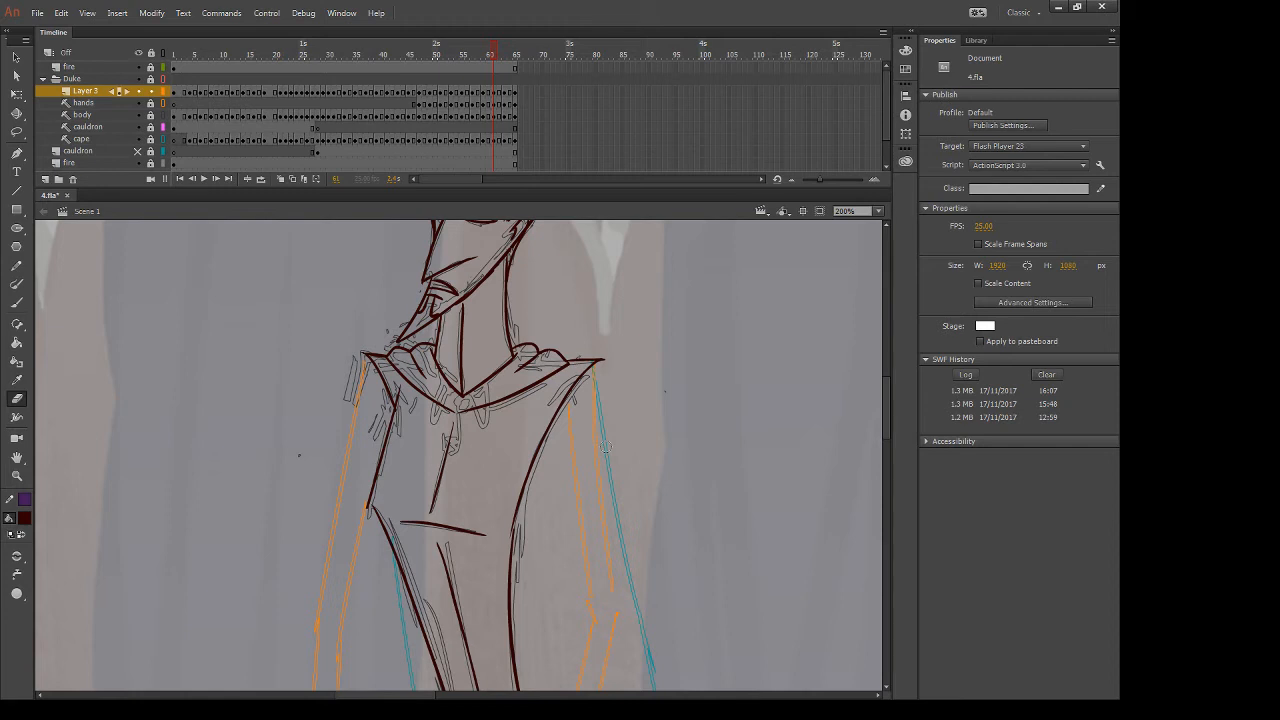
key("comma")
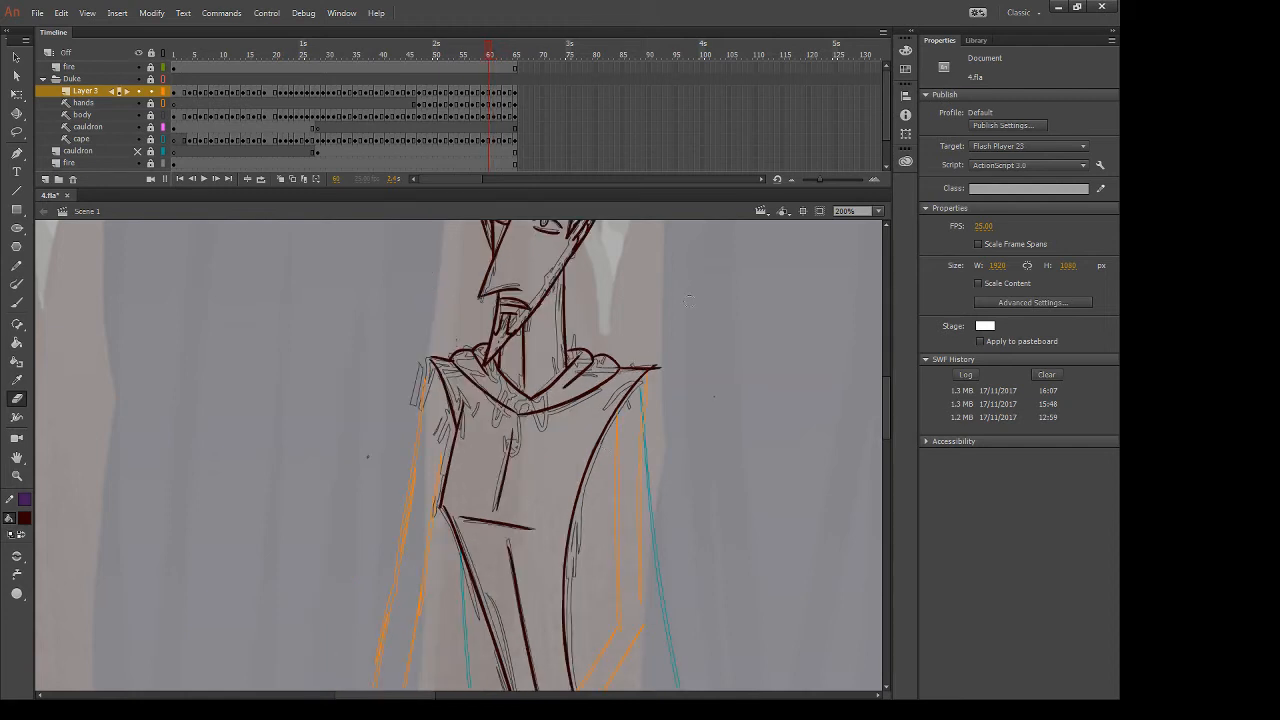
left_click_drag(658, 371, 662, 350)
key("comma")
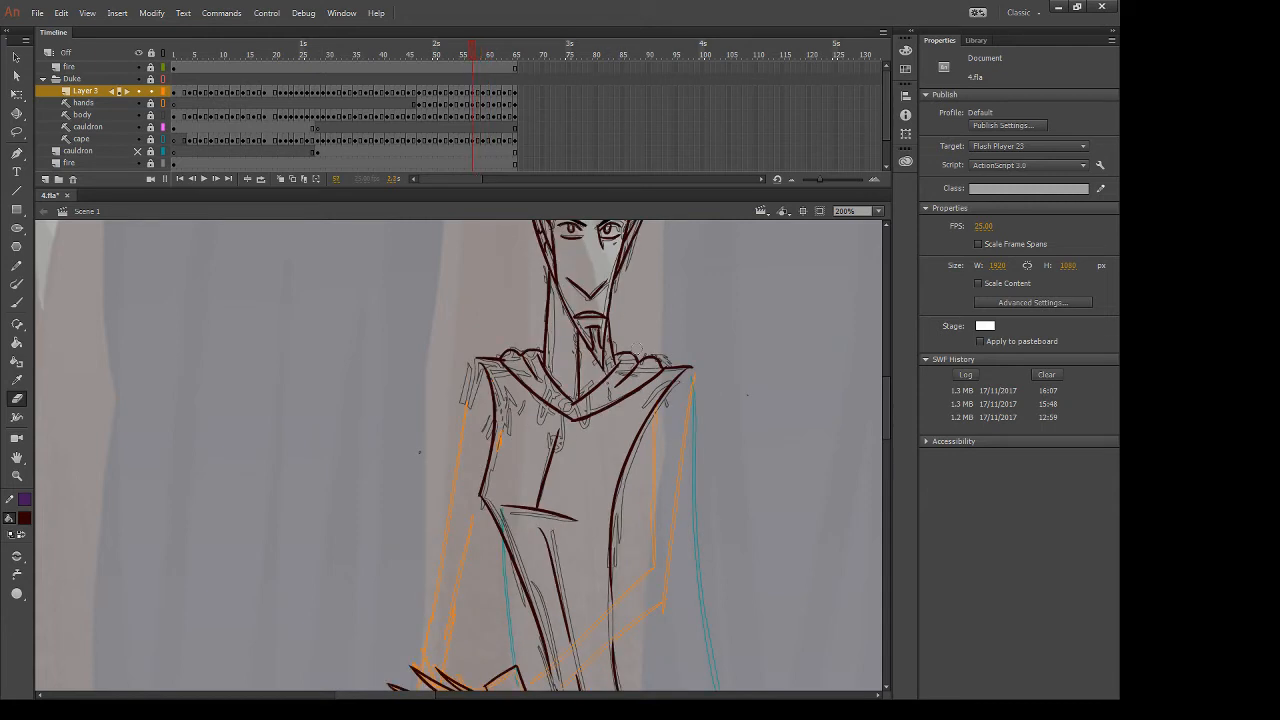
key("comma")
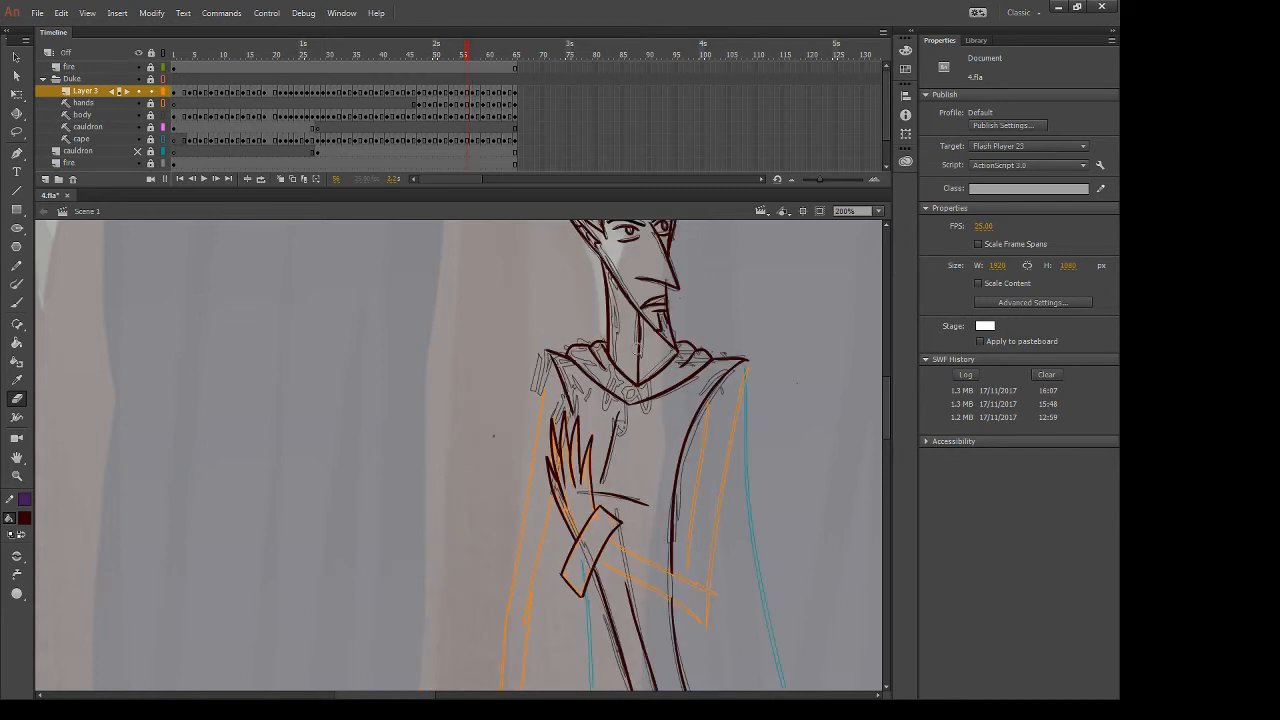
Step back from frame 56 to frame 44 to check which sleeves are inked, and return to frame 45
key("comma")
key("comma")
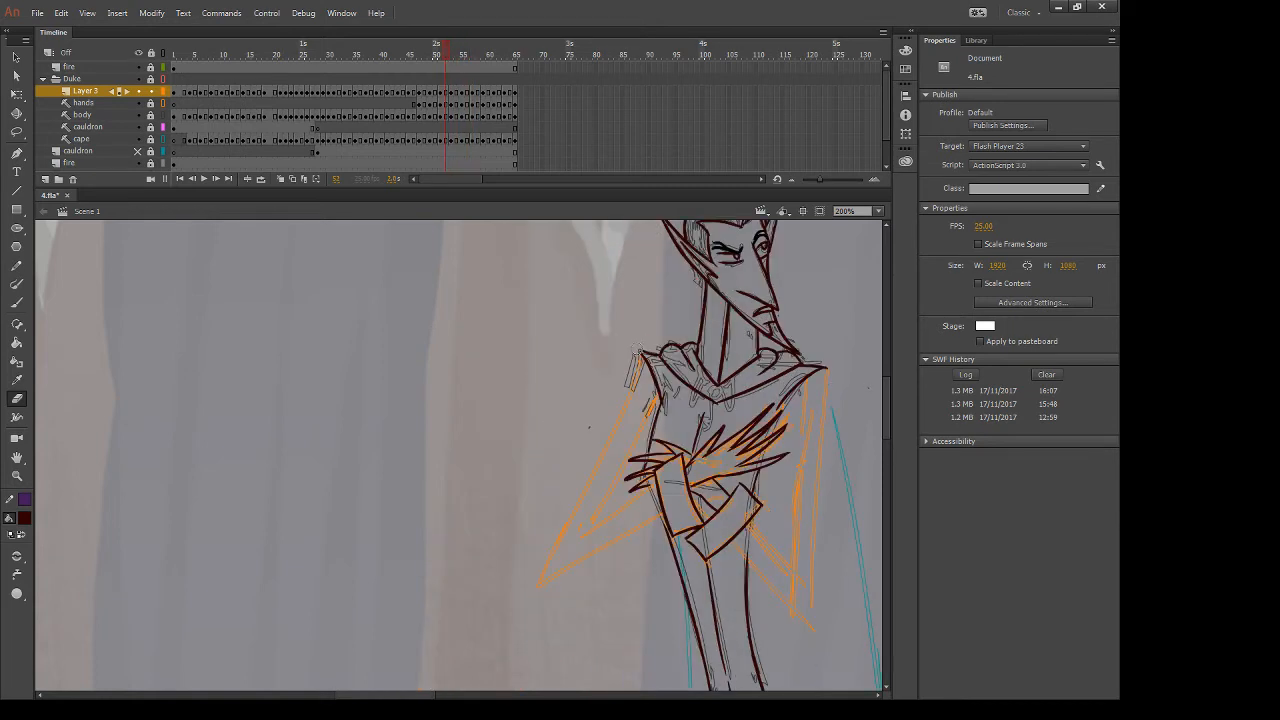
key("comma")
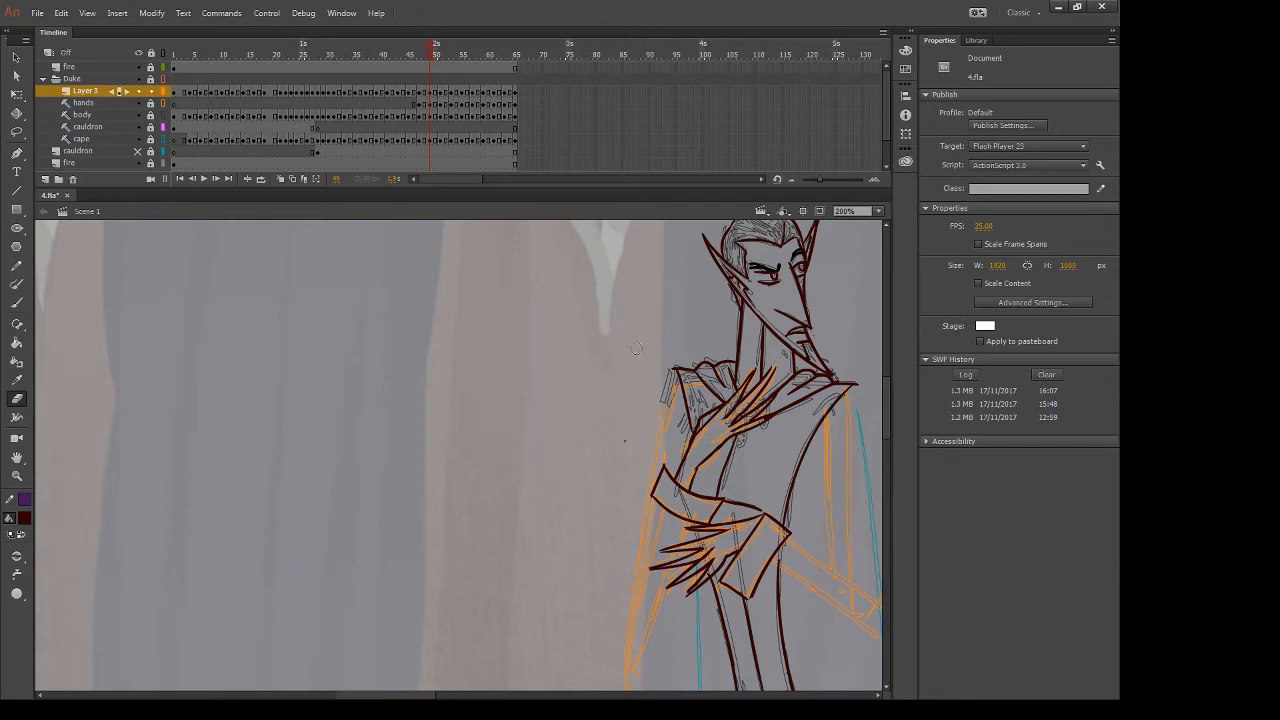
key("comma")
left_click_drag(698, 565, 438, 445)
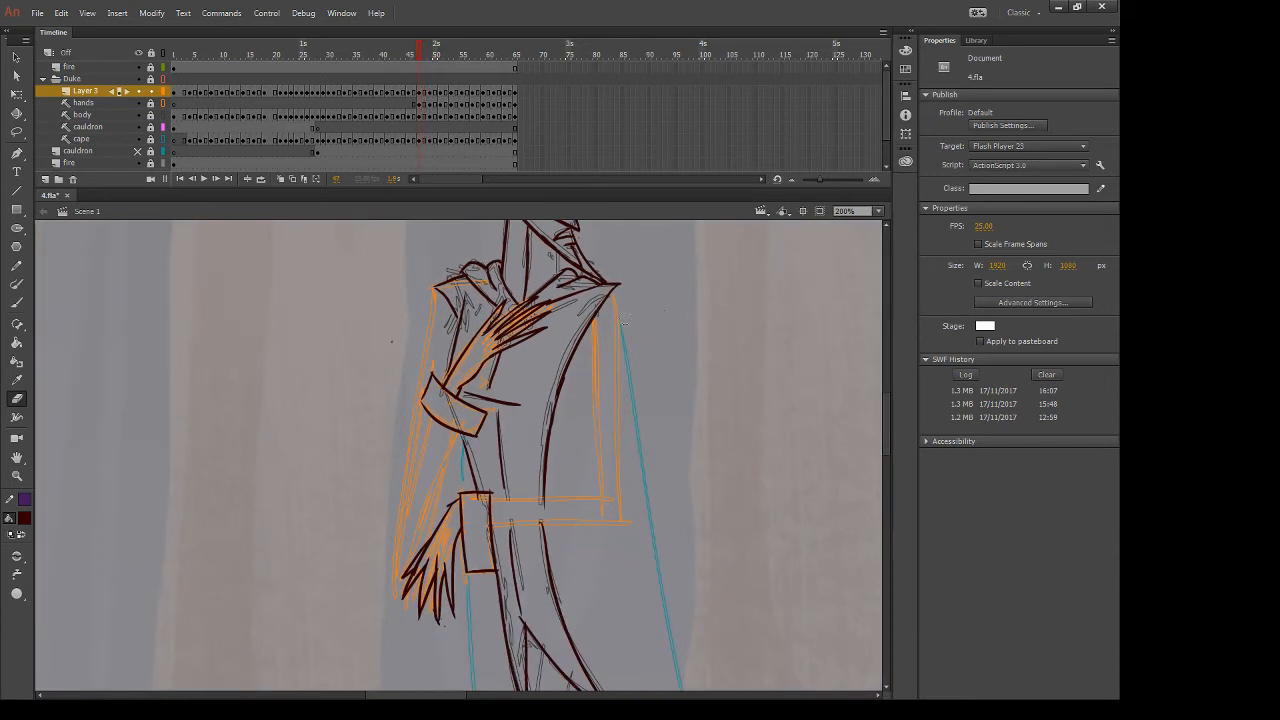
key("comma")
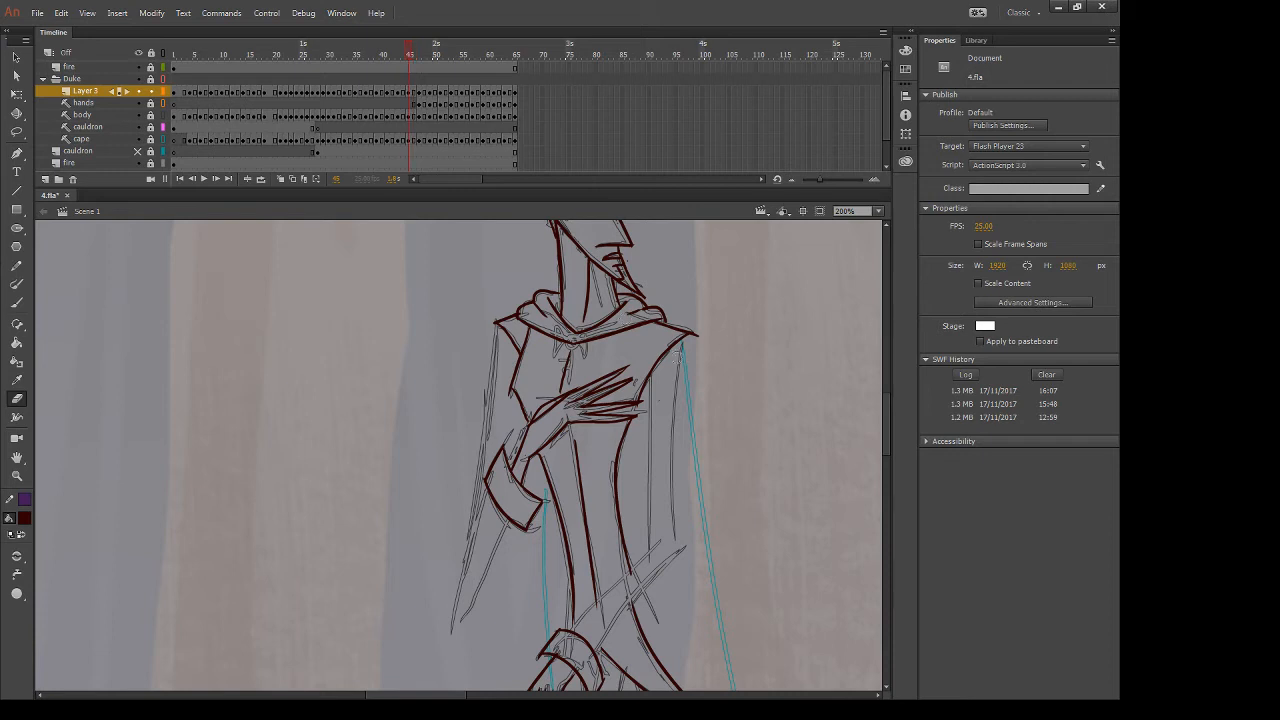
key("comma")
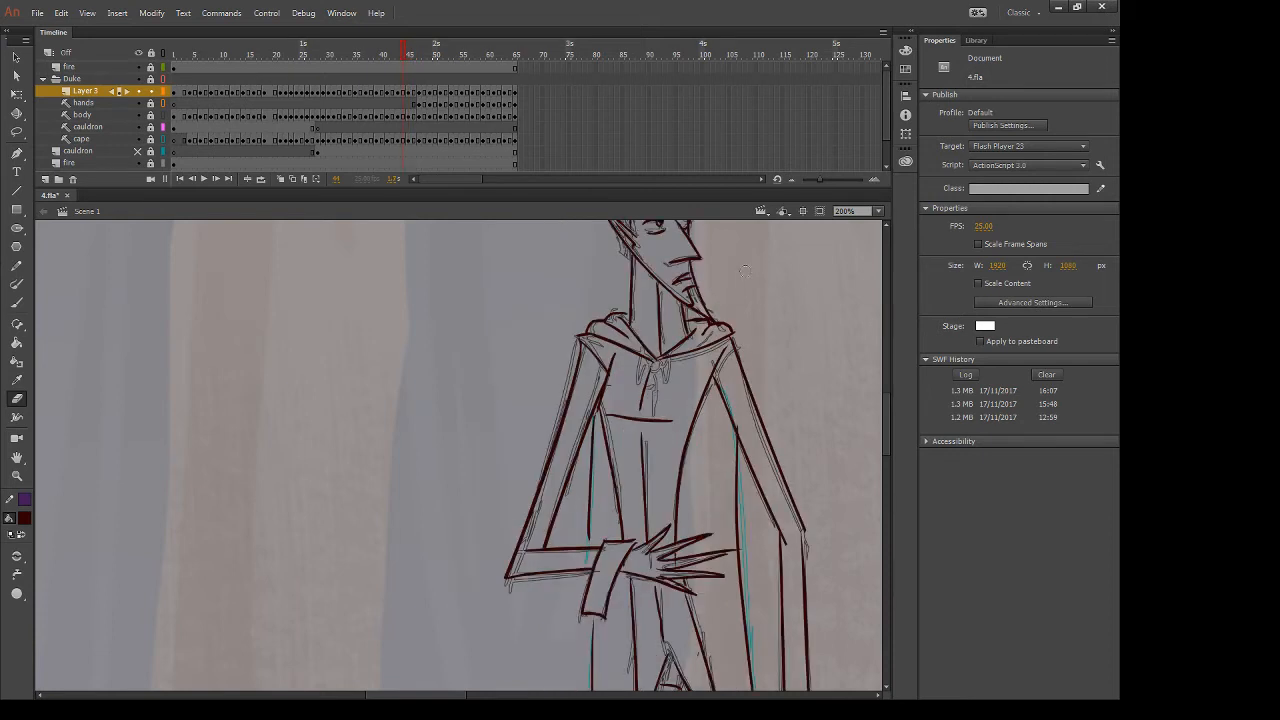
key("period")
Ink the outer and inner edges of the right sleeve's upper arm in frame 45, and trim the overshoots around the elbow
key("b")
left_click_drag(685, 342, 677, 568)
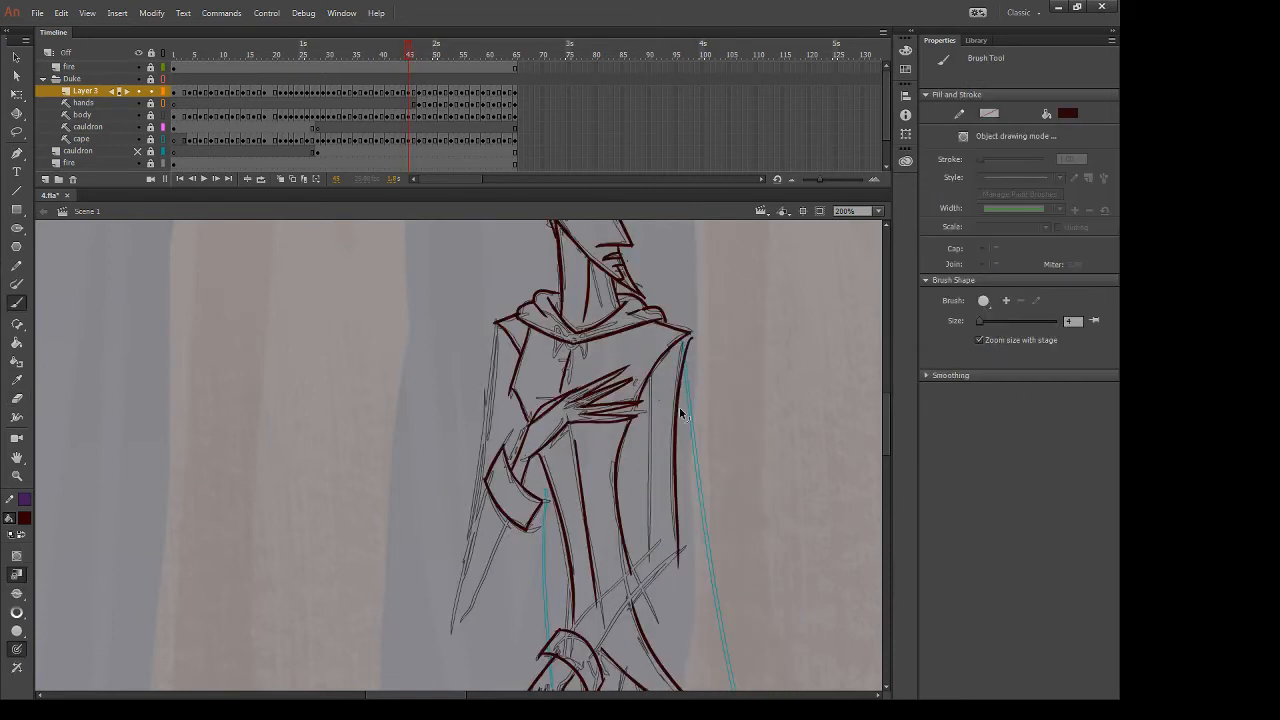
key("ctrl+z")
left_click_drag(685, 342, 677, 588)
left_click_drag(652, 368, 645, 556)
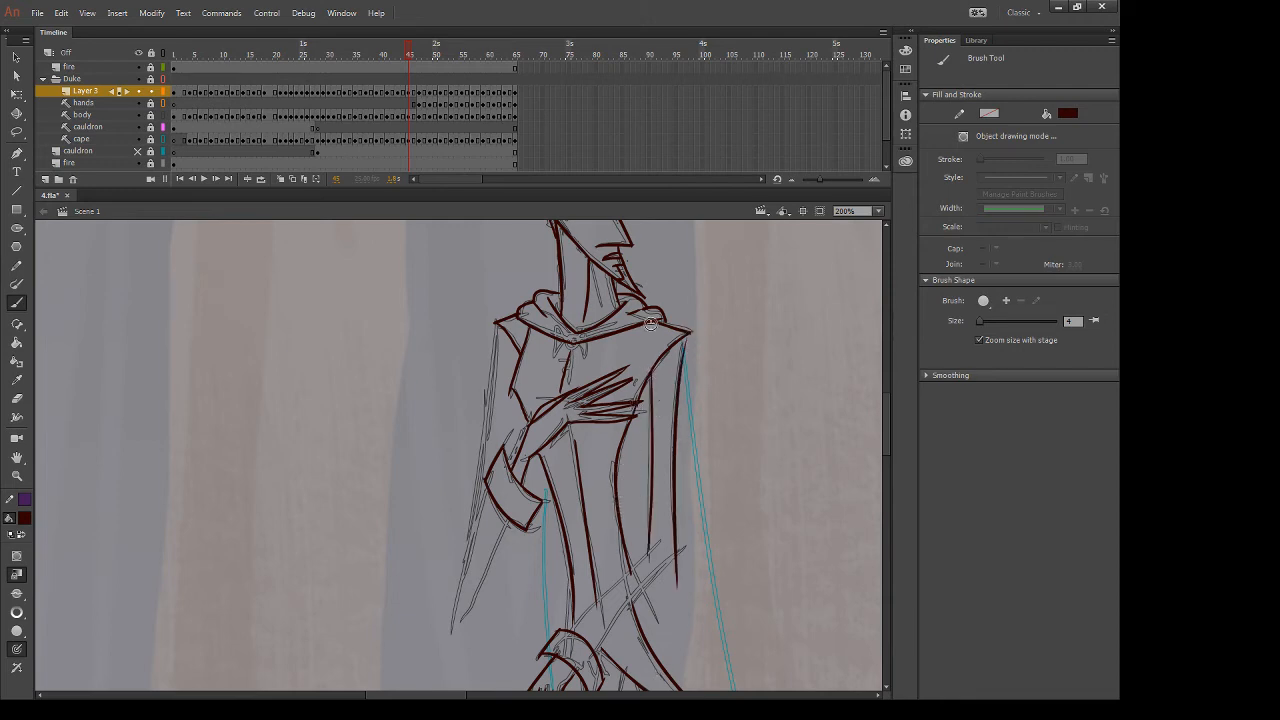
scroll(643, 401, "down", 3)
key("e")
mouse_move(622, 468)
left_mouse_down()
mouse_move(650, 438)
mouse_move(640, 452)
mouse_move(673, 452)
mouse_move(665, 488)
left_mouse_up()
key("b")
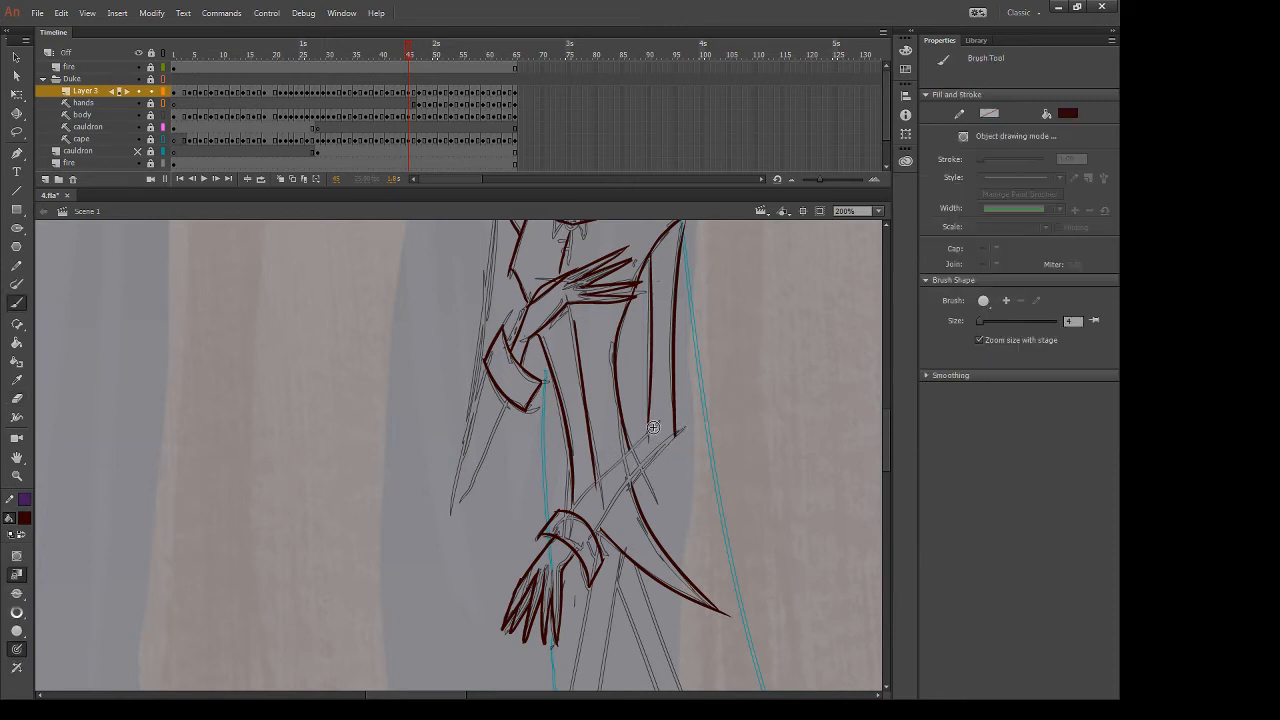
Ink the right forearm's upper and lower edges from the elbow down to the lower cuff in frame 45
left_click_drag(660, 424, 558, 515)
left_click_drag(678, 432, 590, 551)
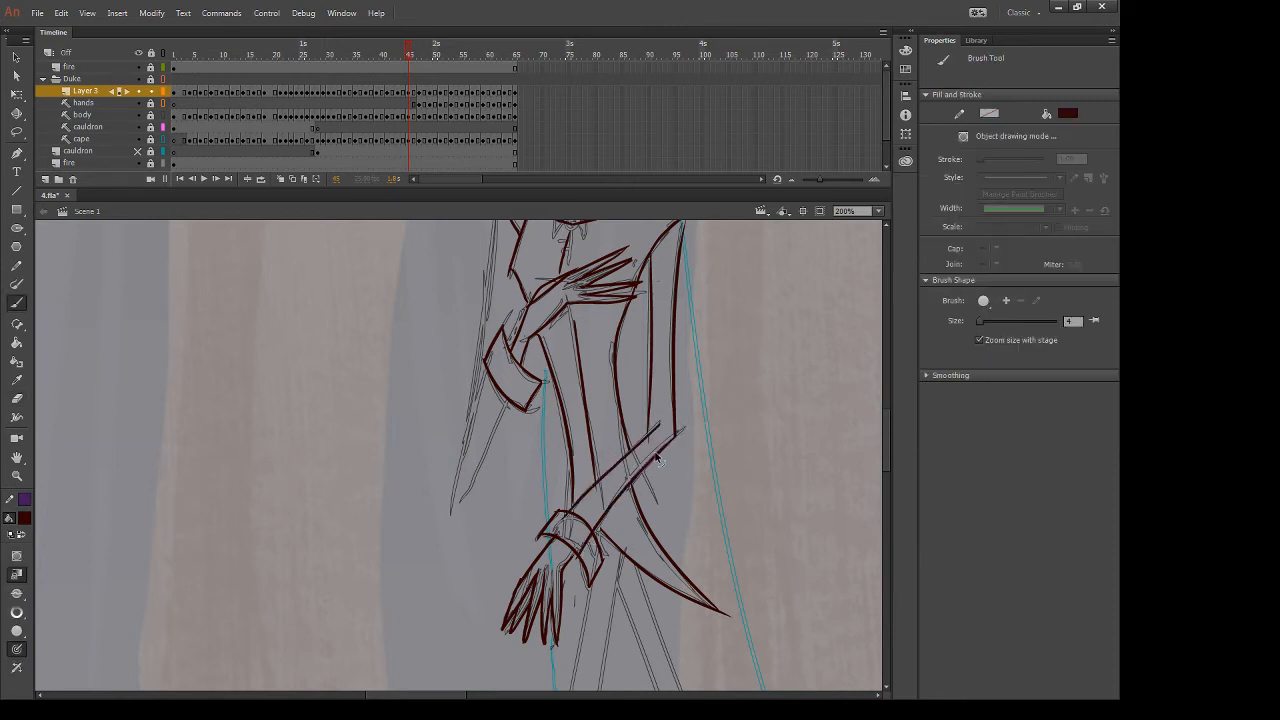
key("ctrl+z")
left_click_drag(677, 433, 592, 551)
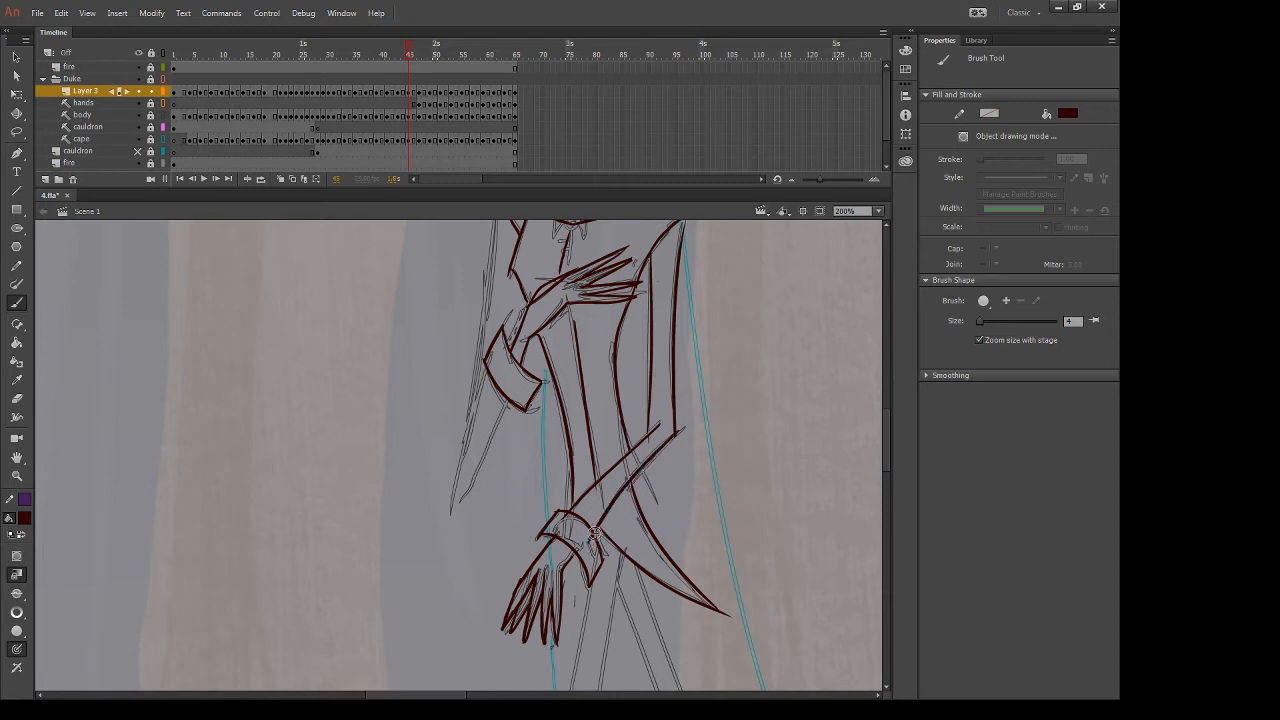
key("e")
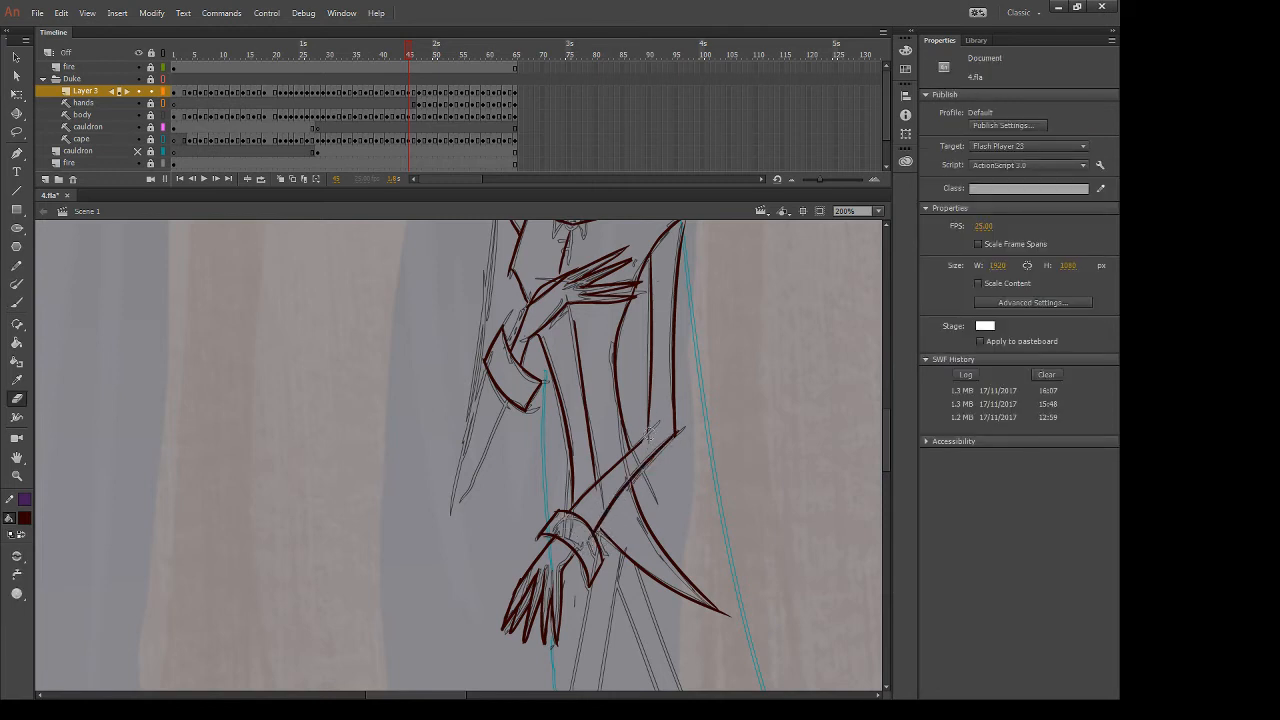
key("b")
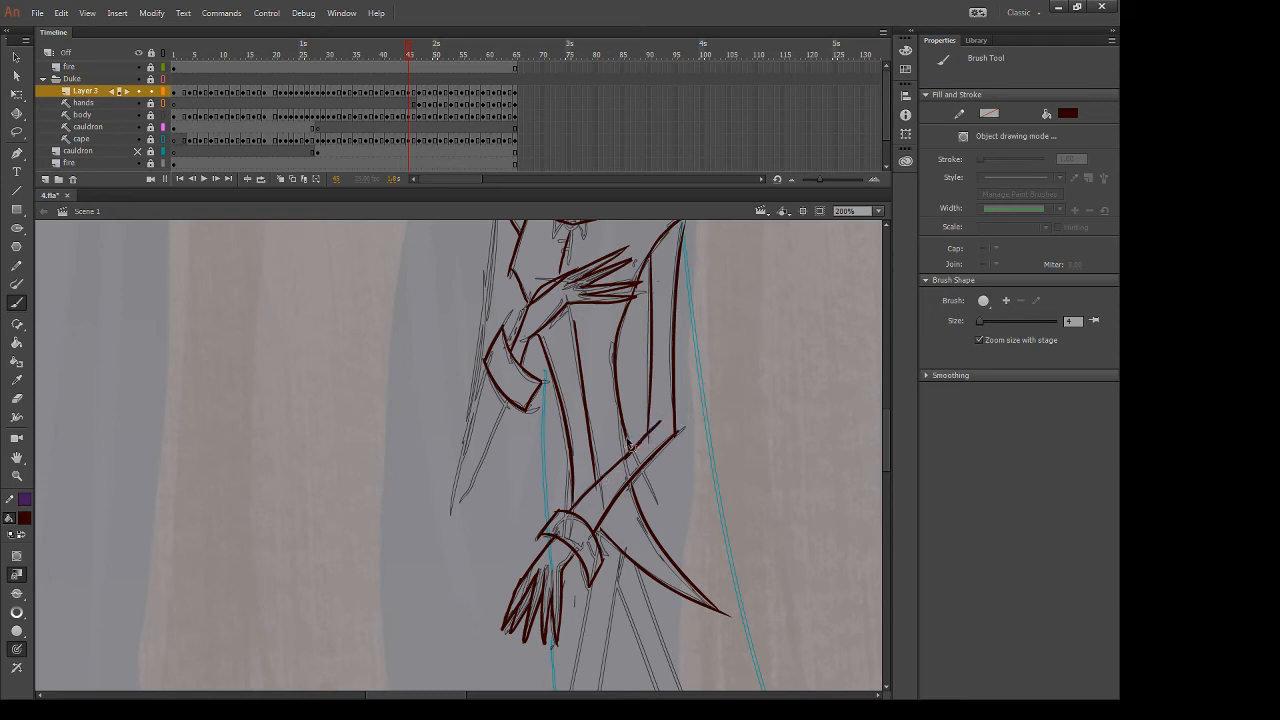
left_click_drag(663, 422, 616, 464)
Ink the left sleeve's two hanging edges from the raised cuff down to the pointed tip in frame 45
left_click_drag(689, 410, 656, 504)
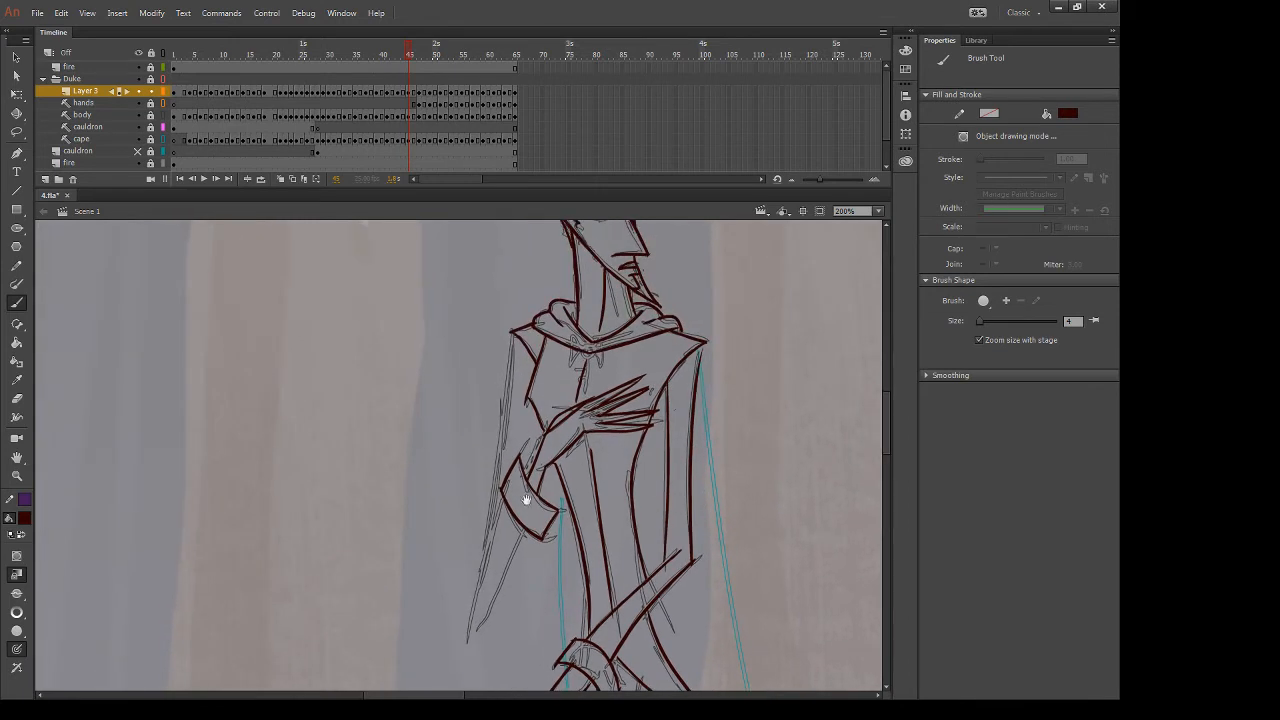
left_click_drag(508, 486, 460, 672)
key("ctrl+z")
left_click_drag(508, 488, 462, 658)
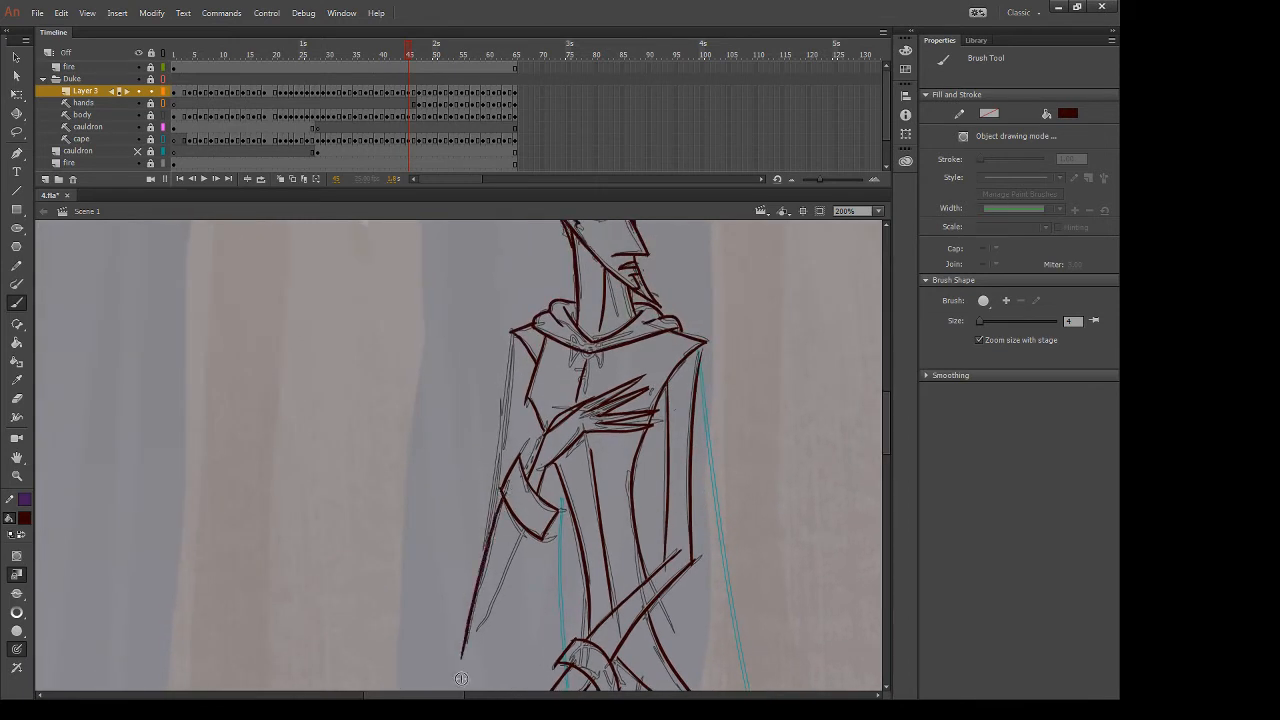
mouse_move(523, 532)
left_mouse_down()
mouse_move(462, 668)
mouse_move(486, 609)
mouse_move(458, 660)
mouse_move(501, 618)
left_mouse_up()
key("ctrl+z")
key("e")
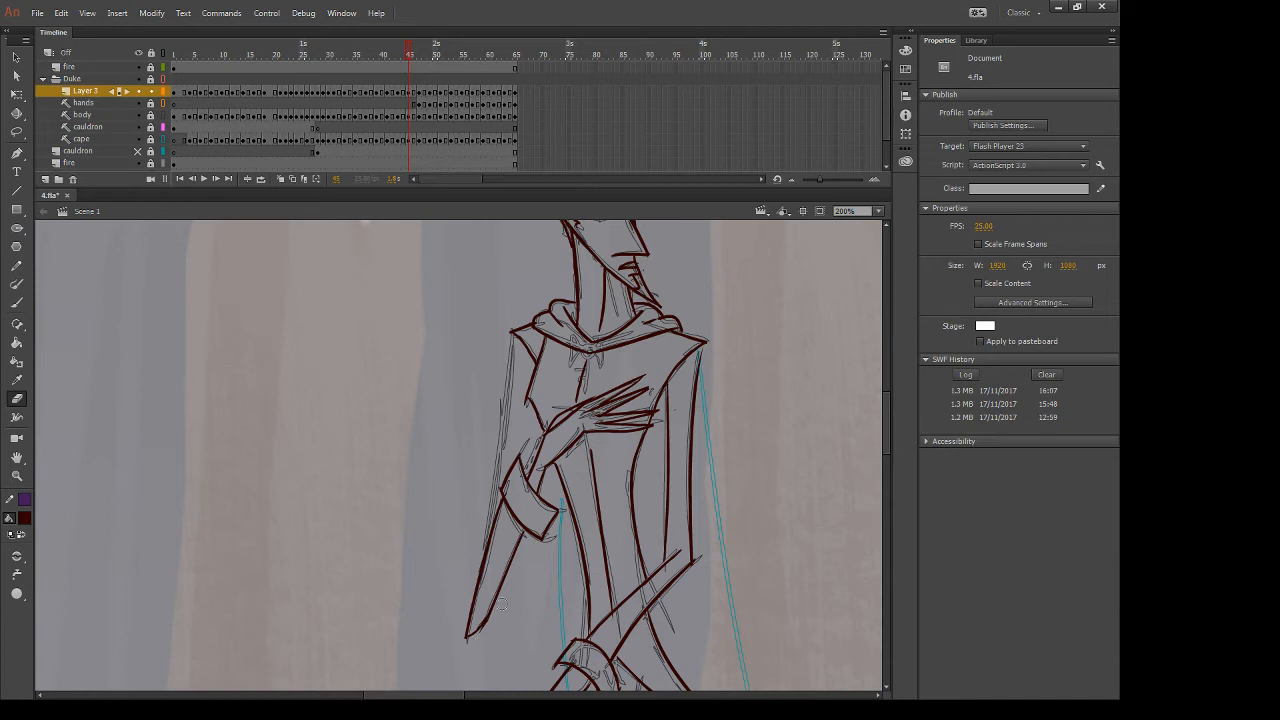
Ink the left sleeve's outer edge as one line from the shoulder down past the cuff in frame 45
key("b")
left_click_drag(513, 332, 493, 476)
key("ctrl+z")
left_click_drag(513, 333, 485, 556)
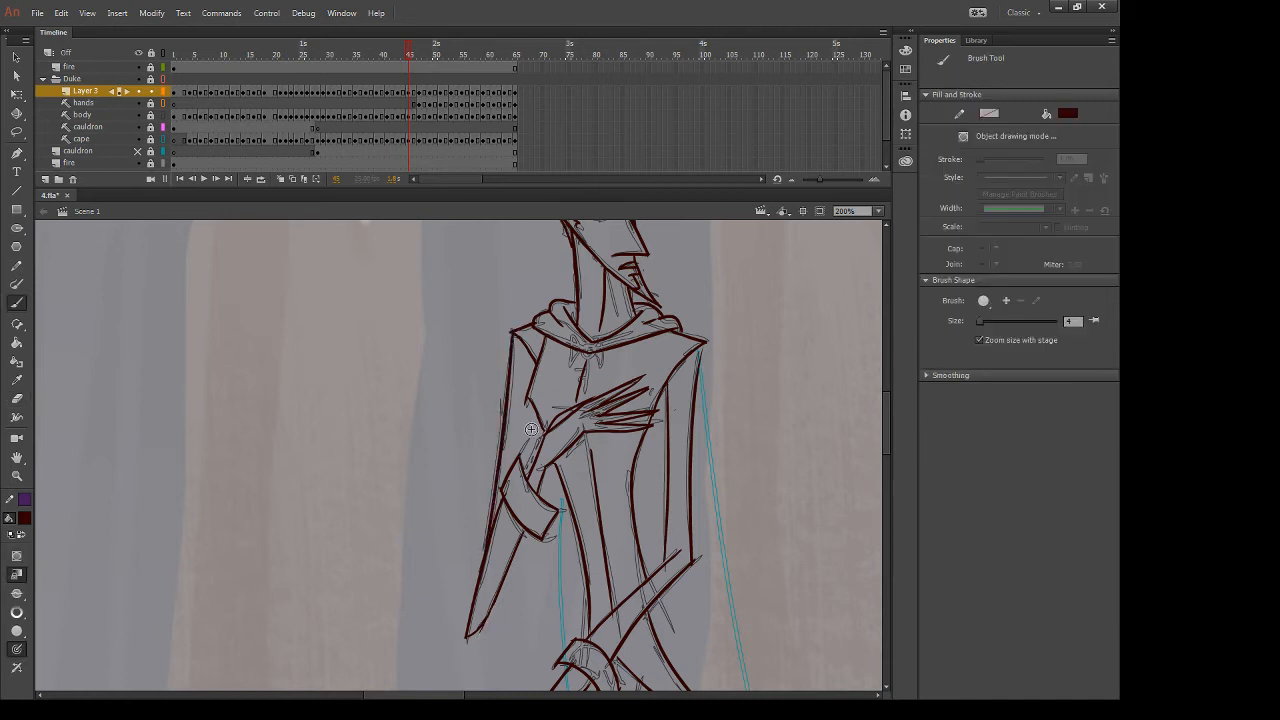
Ink the short inner edge of the left sleeve between the torso and the raised cuff in frame 45
left_click_drag(535, 411, 528, 477)
key("ctrl+z")
left_click_drag(535, 412, 527, 477)
key("ctrl+z")
left_click_drag(538, 418, 523, 490)
key("ctrl+z")
left_click_drag(537, 428, 526, 483)
Trim the overshooting tip of the coattail in frame 45
left_click_drag(688, 417, 675, 337)
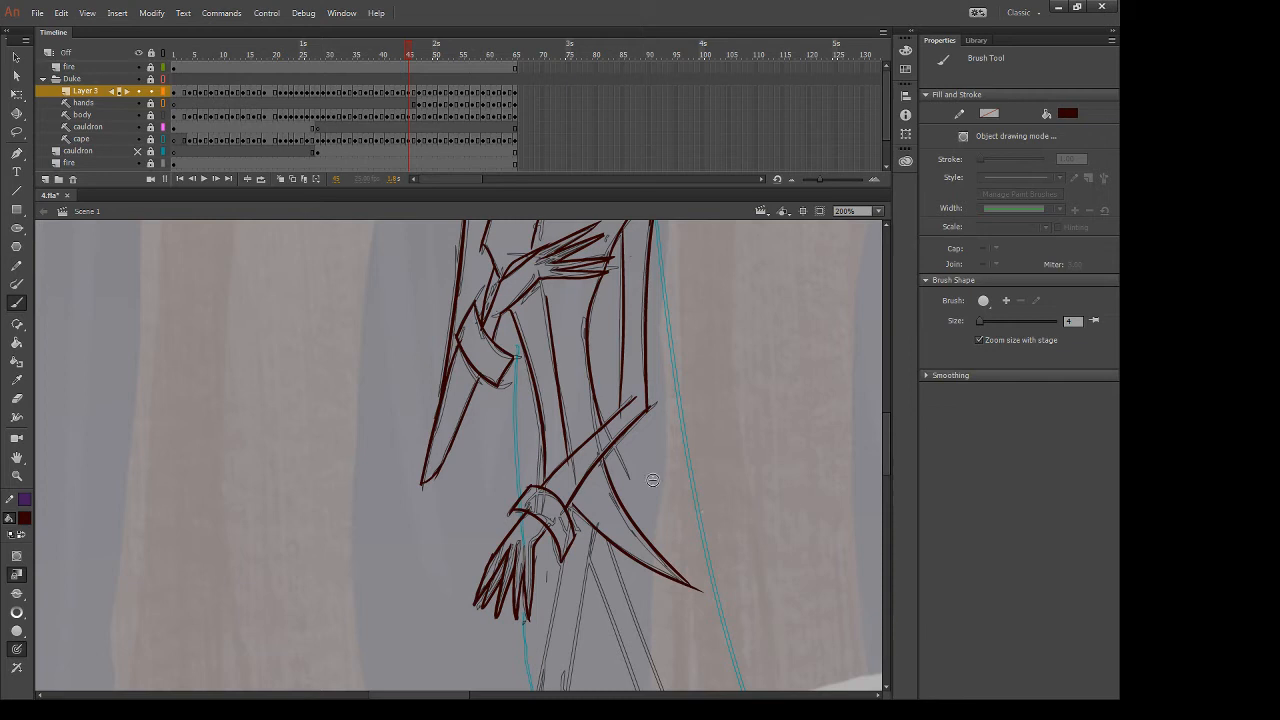
key(".")
key("e")
left_click_drag(704, 590, 693, 588)
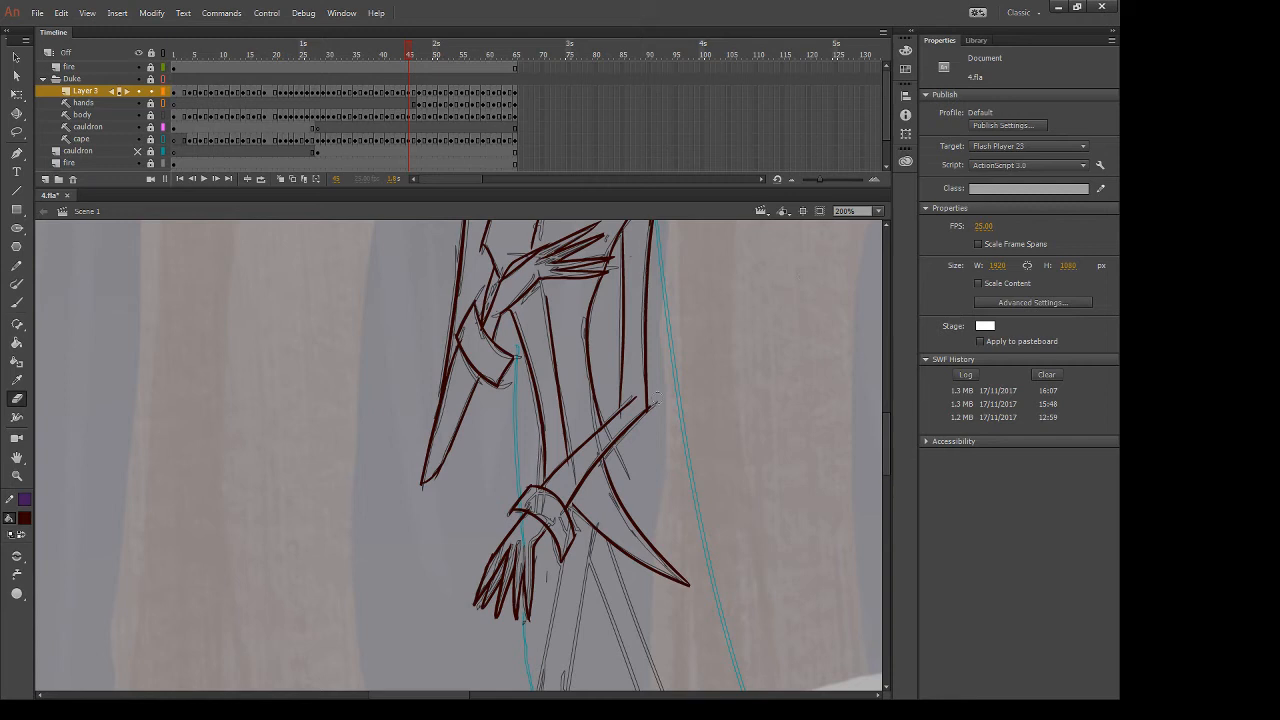
mouse_move(672, 460)
left_mouse_down()
mouse_move(686, 485)
mouse_move(658, 452)
left_mouse_up()
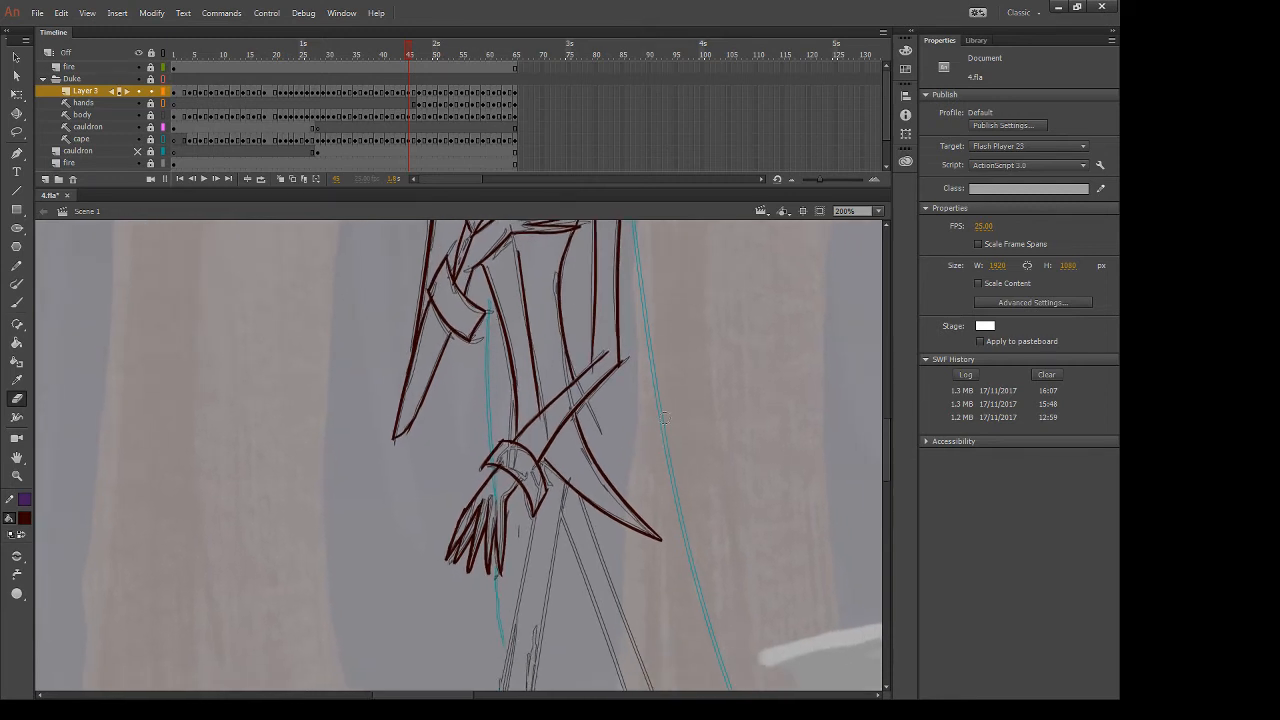
Move to frame 47 and ink the right forearm's upper edge from the lower cuff out past the elbow
key("period")
left_click_drag(643, 308, 708, 484)
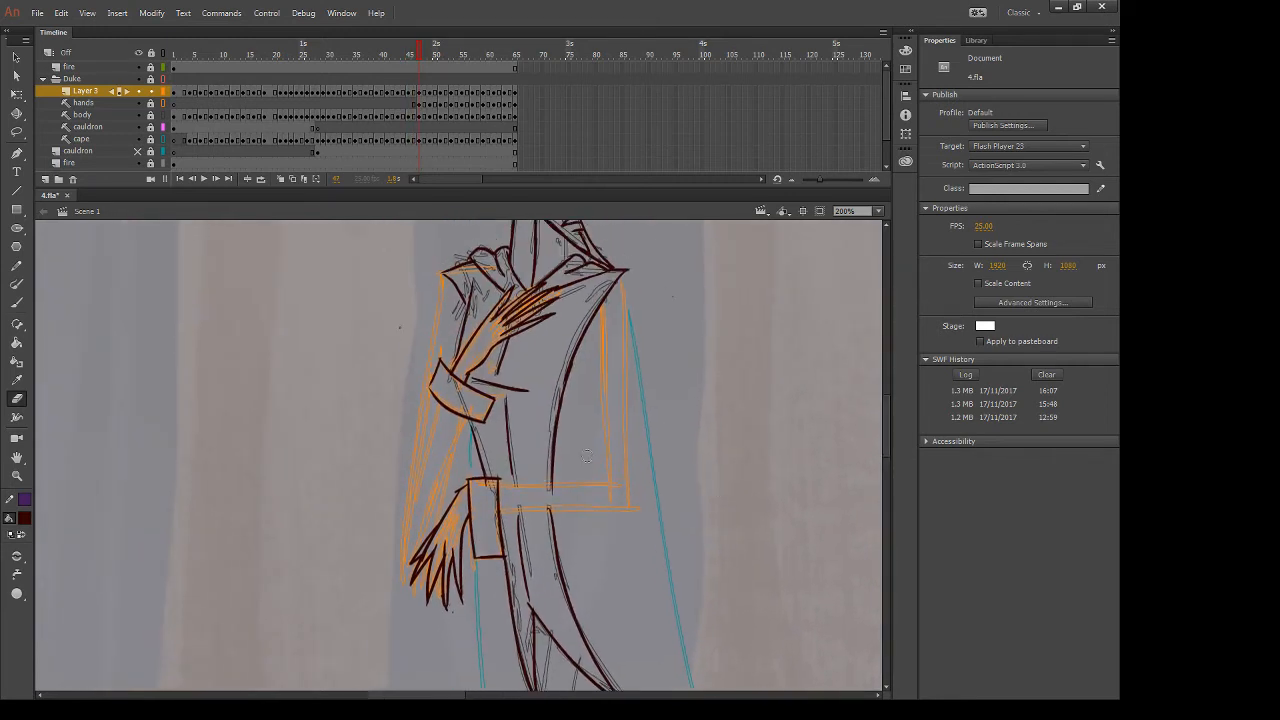
left_click_drag(505, 484, 655, 483)
key("b")
Ink the right forearm's lower edge as one smooth line from the cuff in frame 47, and trim both forearm lines at the elbow
left_click_drag(497, 510, 676, 516)
key("ctrl+z")
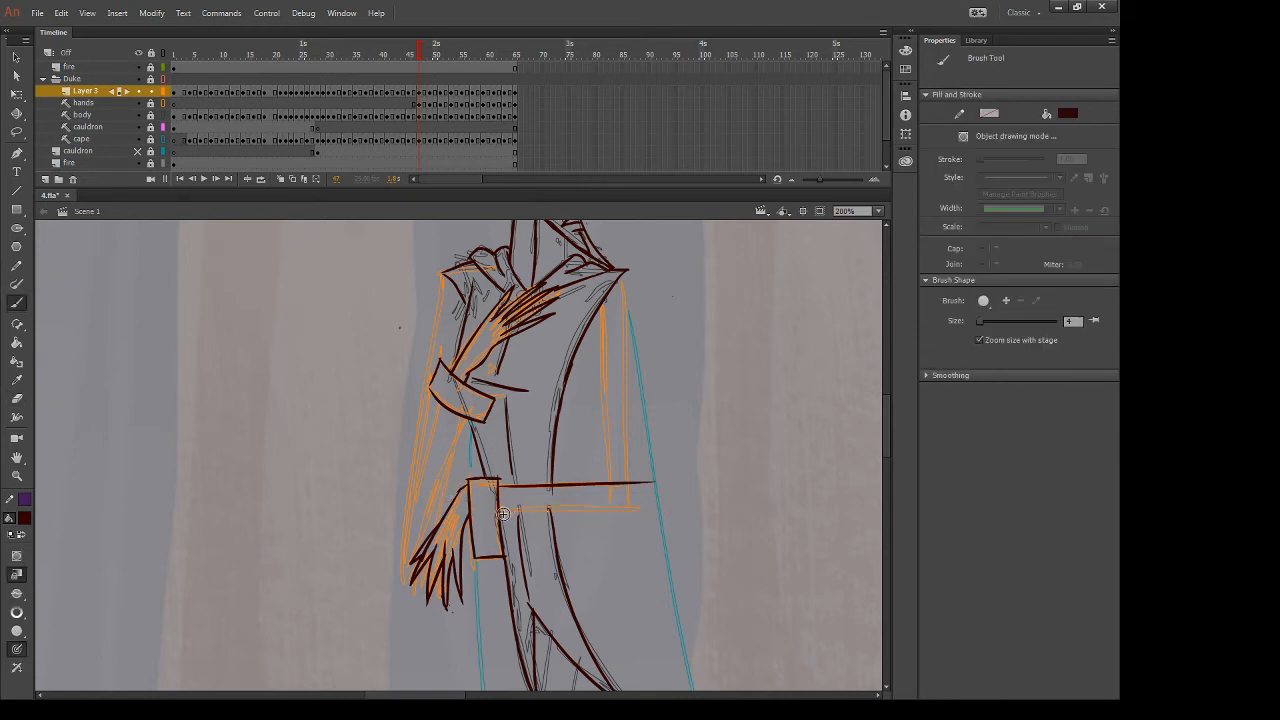
left_click_drag(499, 513, 667, 516)
key("ctrl+z")
left_click_drag(500, 514, 668, 516)
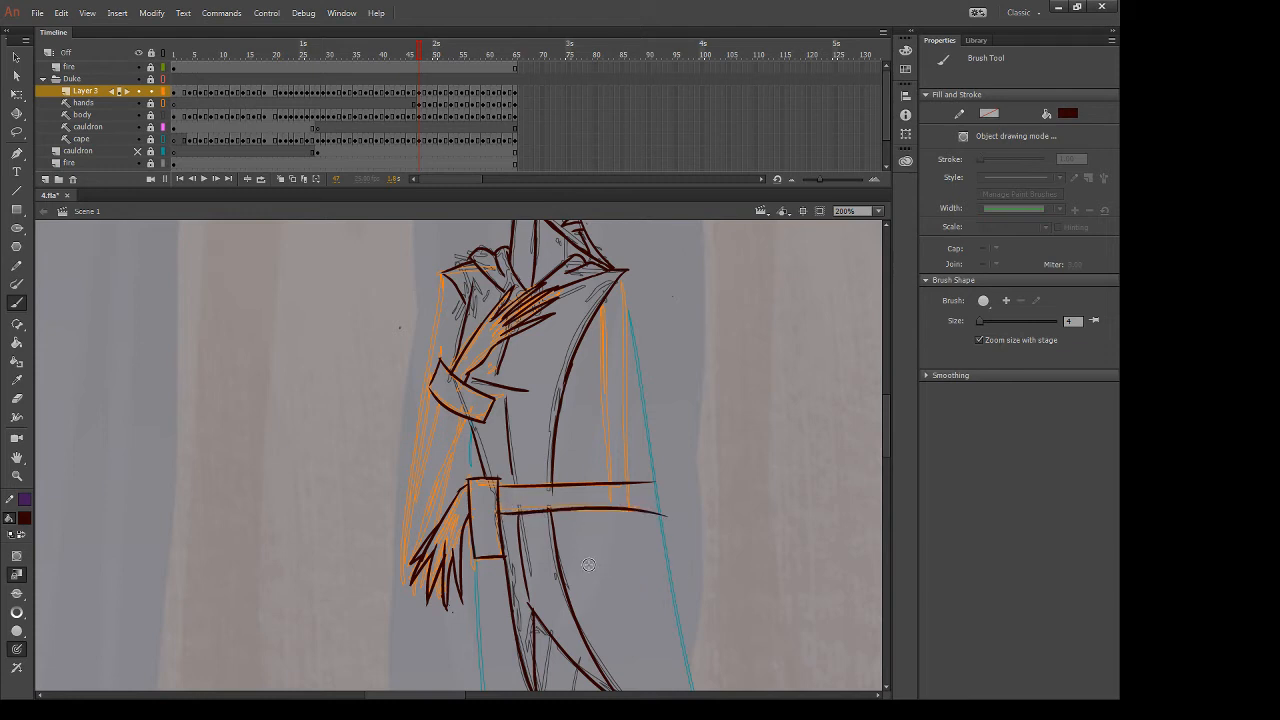
key("ctrl+z")
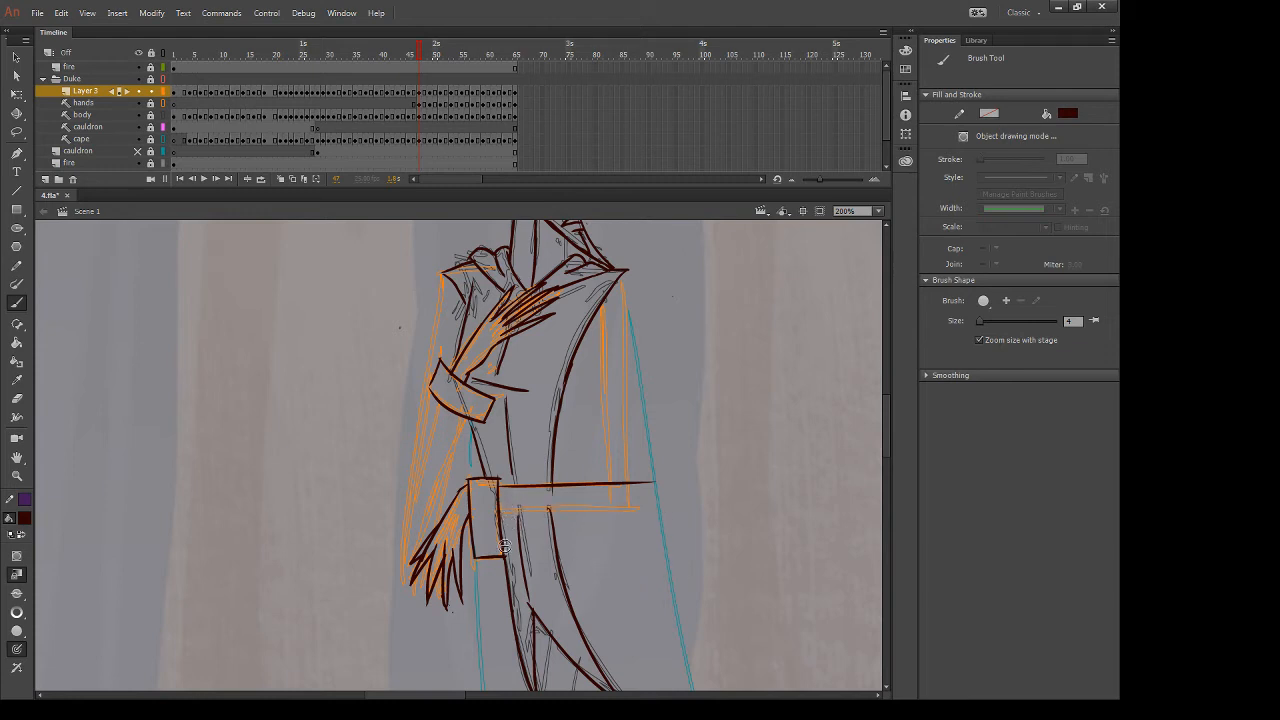
left_click_drag(498, 513, 652, 516)
key("ctrl+z")
left_click_drag(499, 512, 658, 514)
key("ctrl+z")
left_click_drag(498, 512, 668, 515)
key("ctrl+z")
left_click_drag(500, 512, 652, 514)
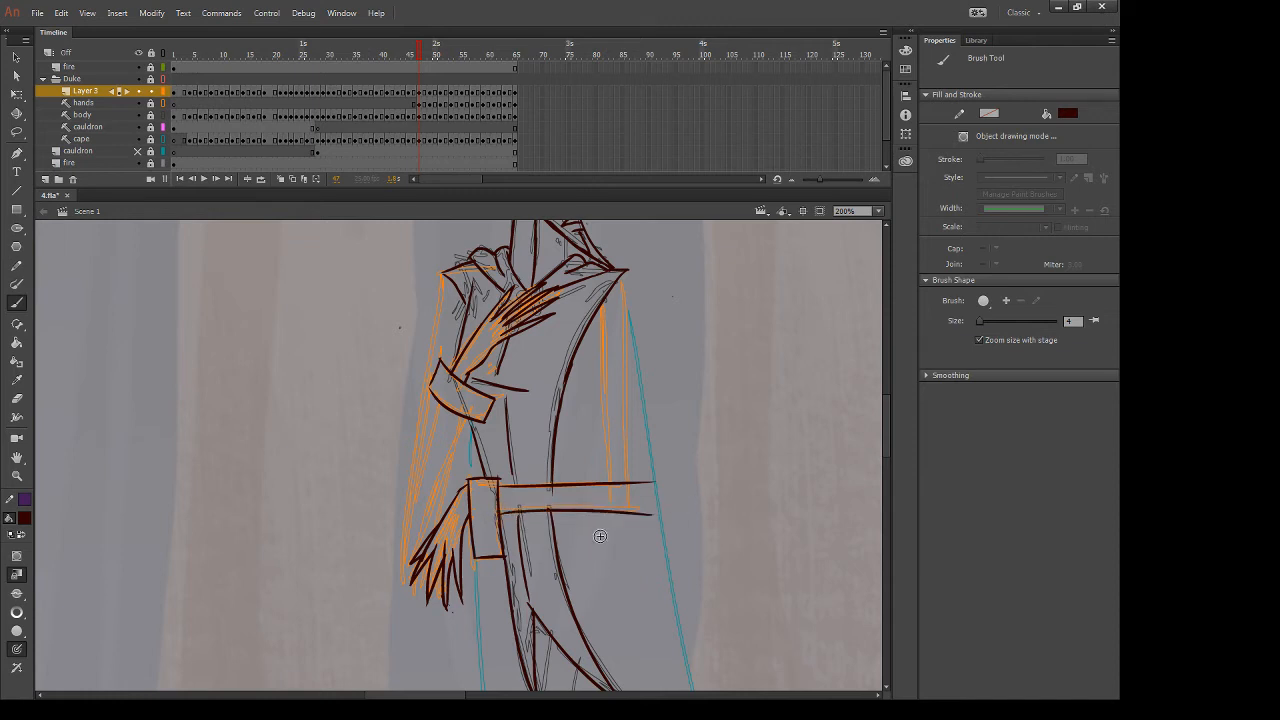
key("ctrl+z")
left_click_drag(497, 512, 682, 516)
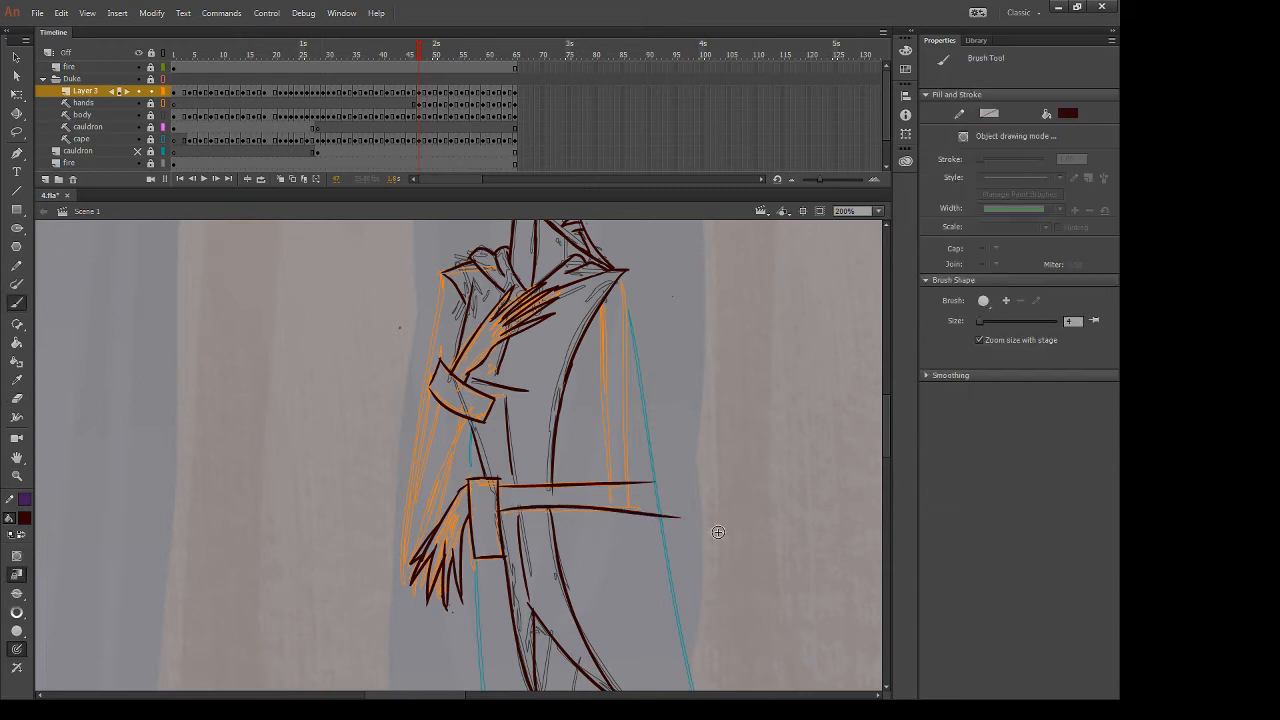
key("ctrl+z")
left_click_drag(497, 512, 692, 514)
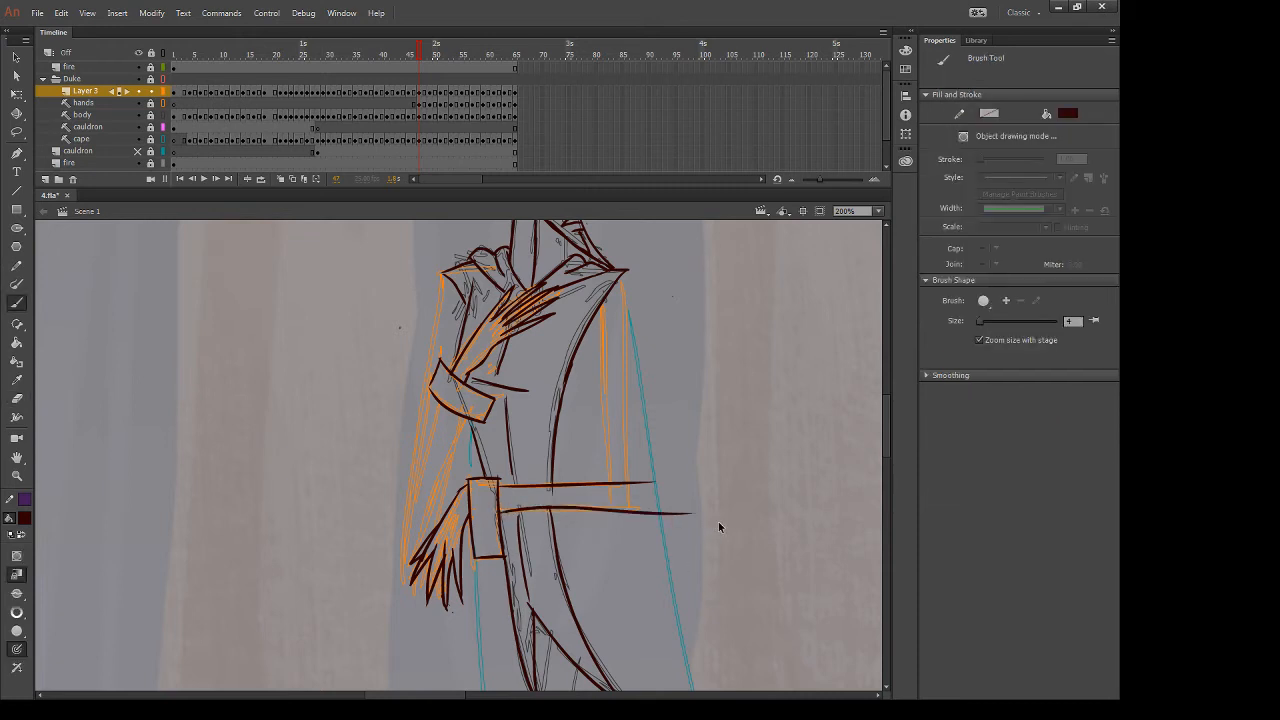
key("ctrl+z")
mouse_move(498, 512)
left_mouse_down()
mouse_move(668, 512)
mouse_move(656, 484)
mouse_move(690, 512)
left_mouse_up()
key("e")
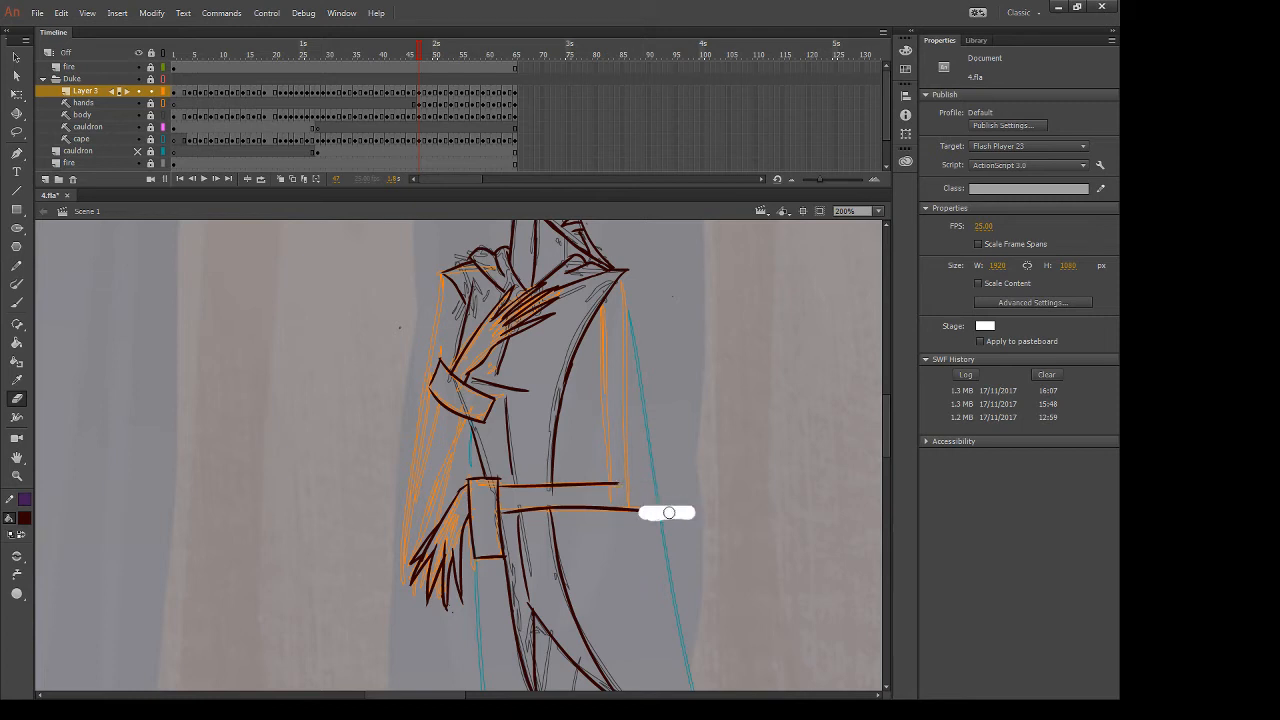
Ink the right sleeve's outer edge from the shoulder tip down to the elbow corner in frame 47
key("b")
left_click_drag(624, 270, 628, 492)
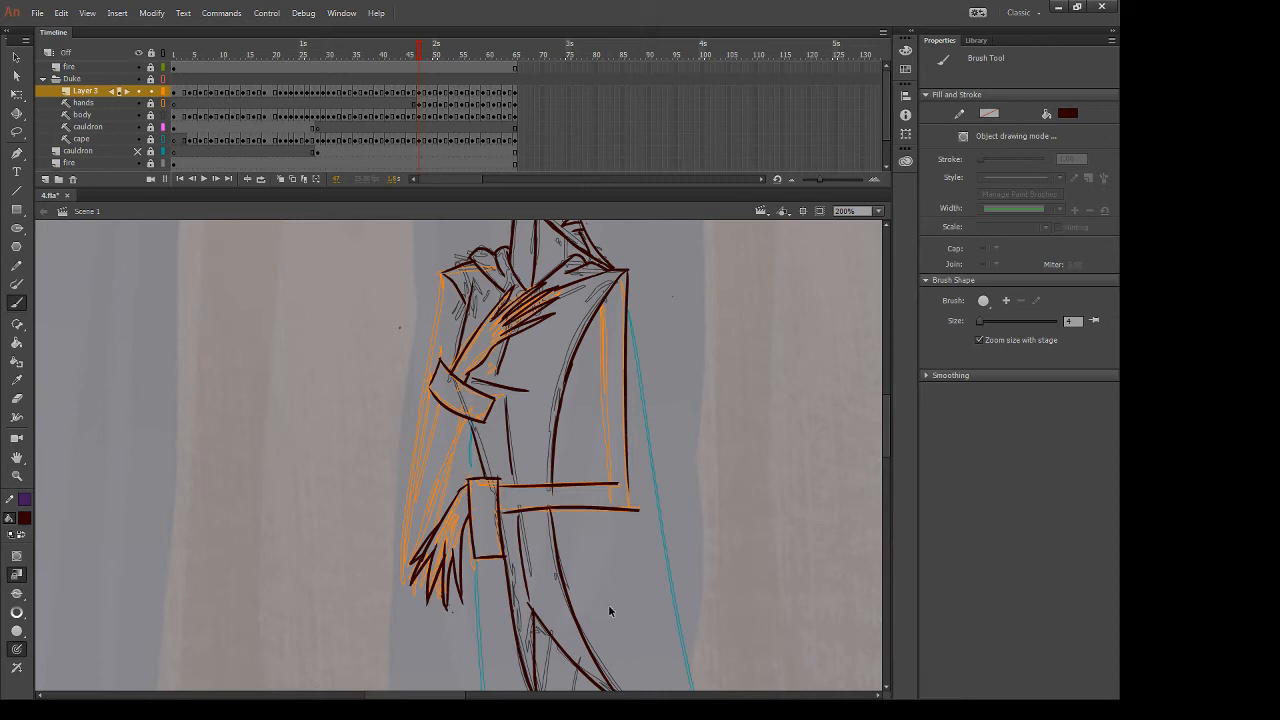
key("ctrl+z")
left_click_drag(627, 268, 637, 556)
key("ctrl+z")
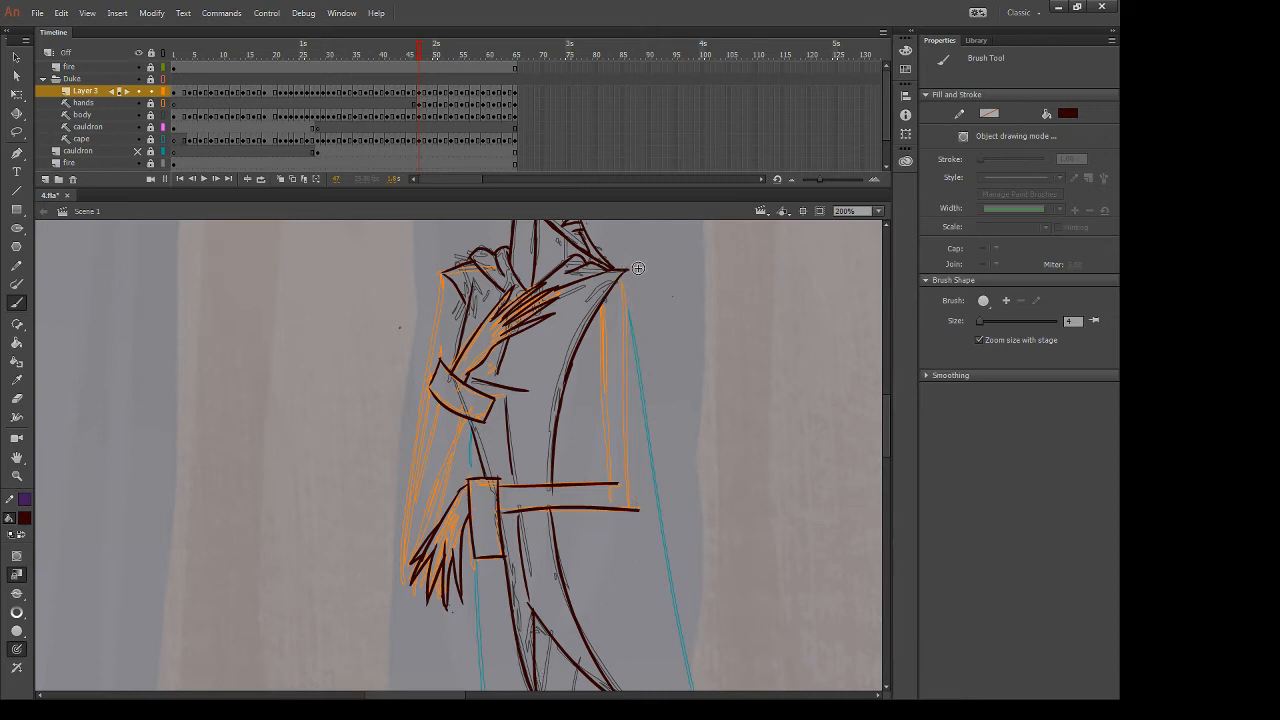
left_click_drag(626, 269, 629, 496)
key("ctrl+z")
left_click_drag(627, 269, 637, 524)
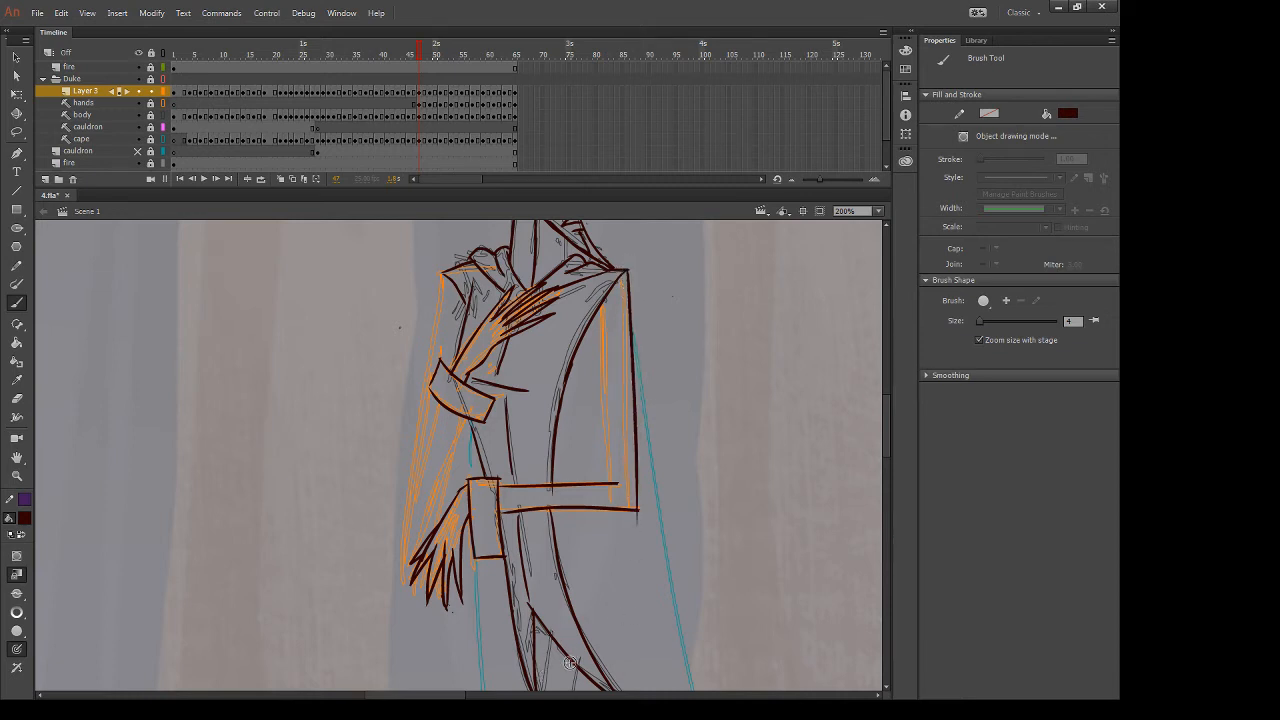
Ink the right sleeve's inner edge from the armpit to the forearm in frame 47, and trim the overshoot at the elbow corner
left_click_drag(604, 302, 605, 482)
key("ctrl+z")
left_click_drag(602, 302, 605, 480)
key("ctrl+z")
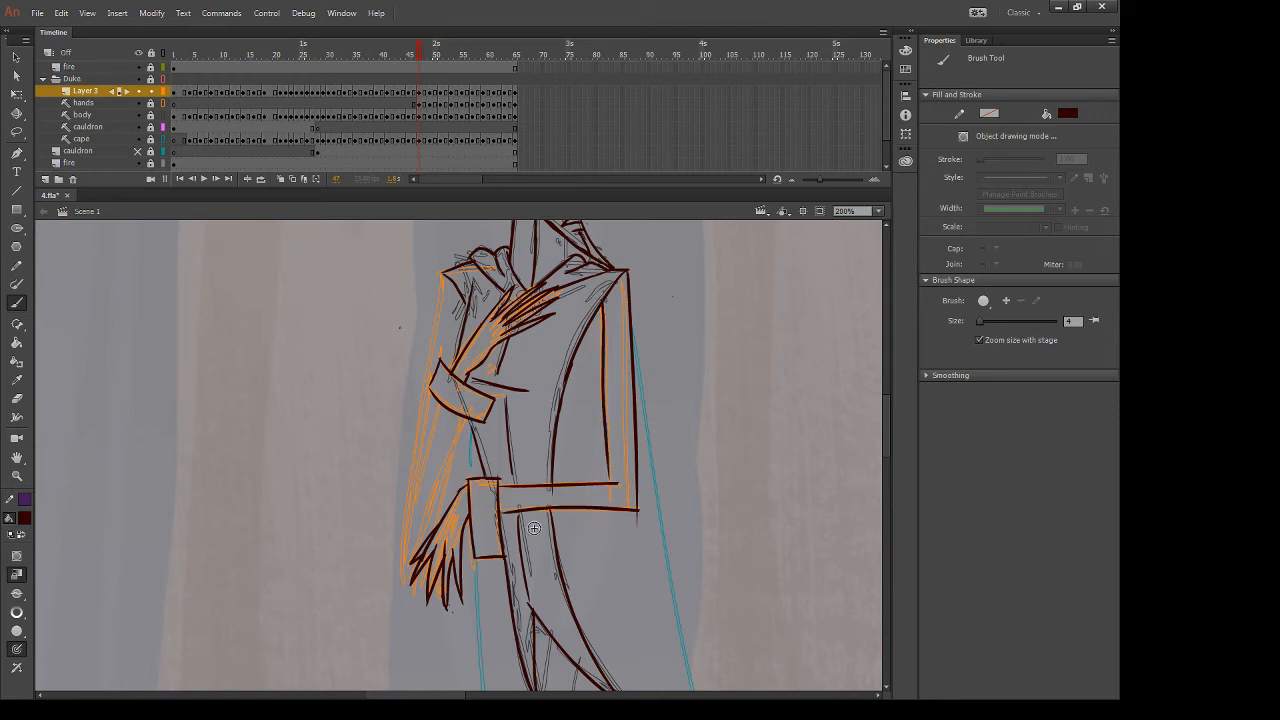
key("ctrl+z")
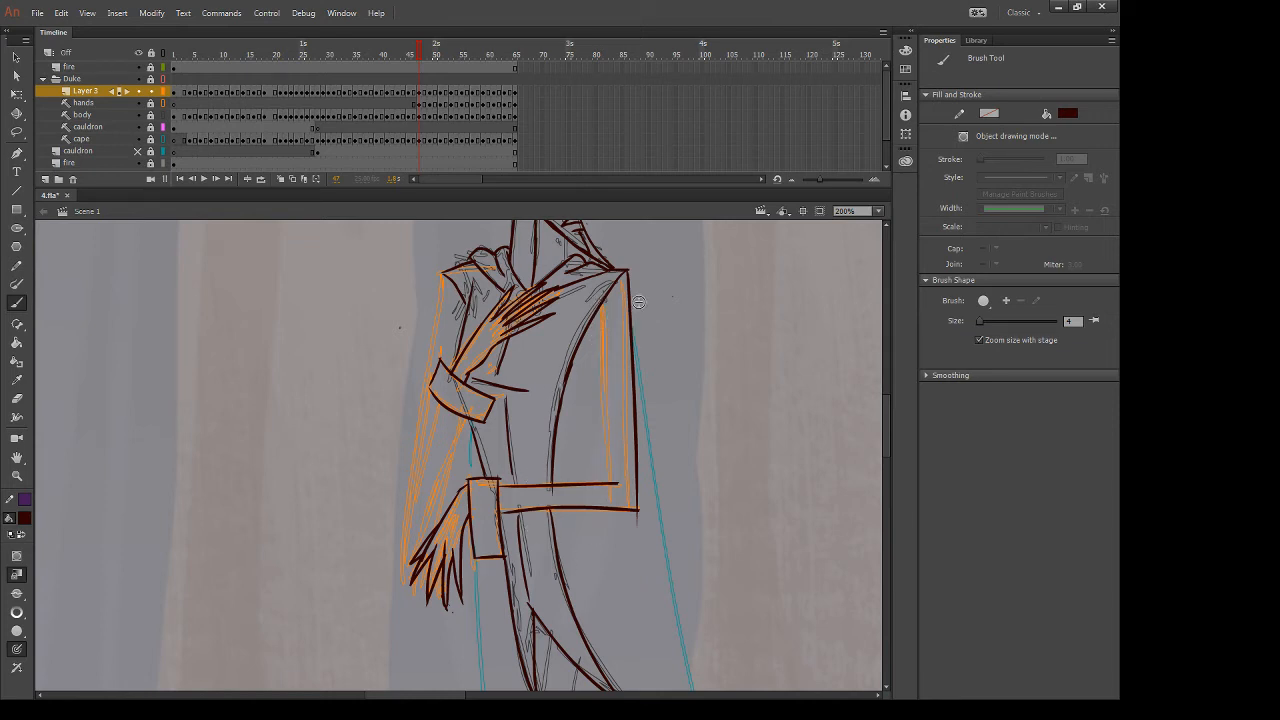
left_click_drag(604, 302, 605, 482)
key("ctrl+z")
left_click_drag(603, 296, 605, 478)
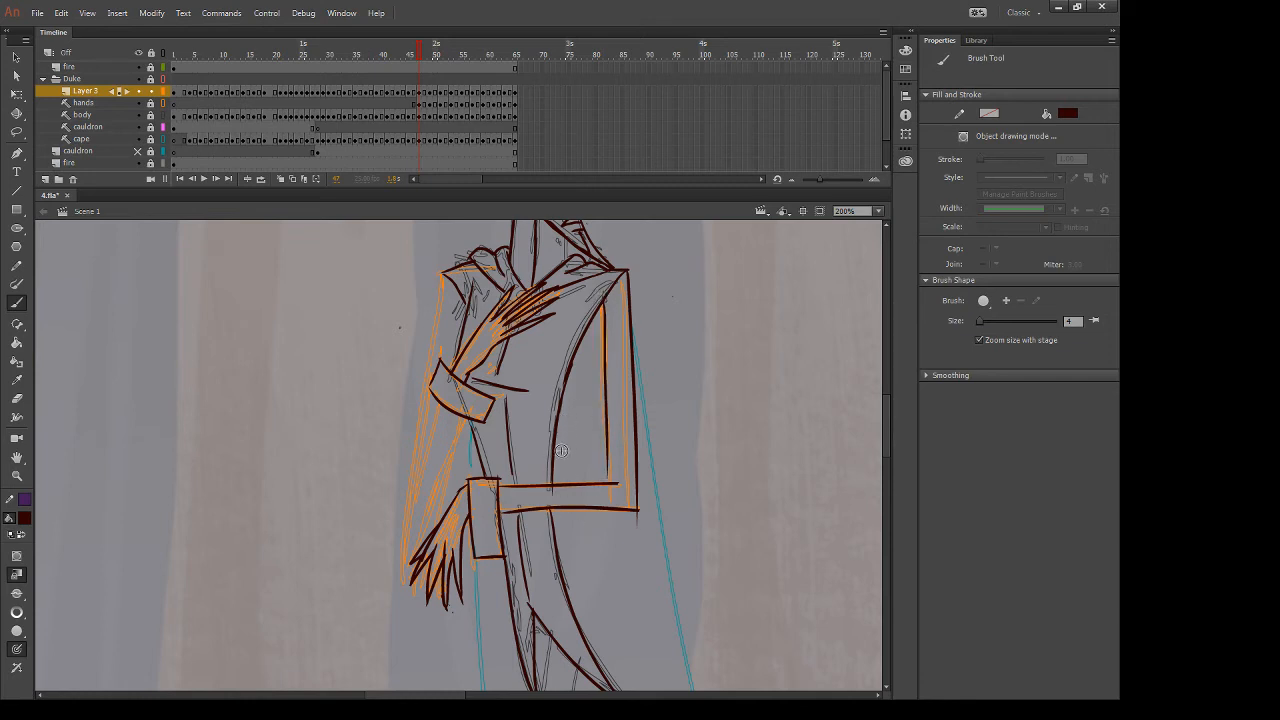
key("e")
left_click_drag(643, 519, 628, 526)
Ink the left sleeve's two hanging edges from the raised cuff down toward the lower hand in frame 47
key("b")
left_click_drag(442, 268, 419, 527)
key("ctrl+z")
mouse_move(438, 402)
left_mouse_down()
mouse_move(402, 564)
mouse_move(430, 536)
left_mouse_up()
key("ctrl+z")
left_click_drag(465, 414, 420, 545)
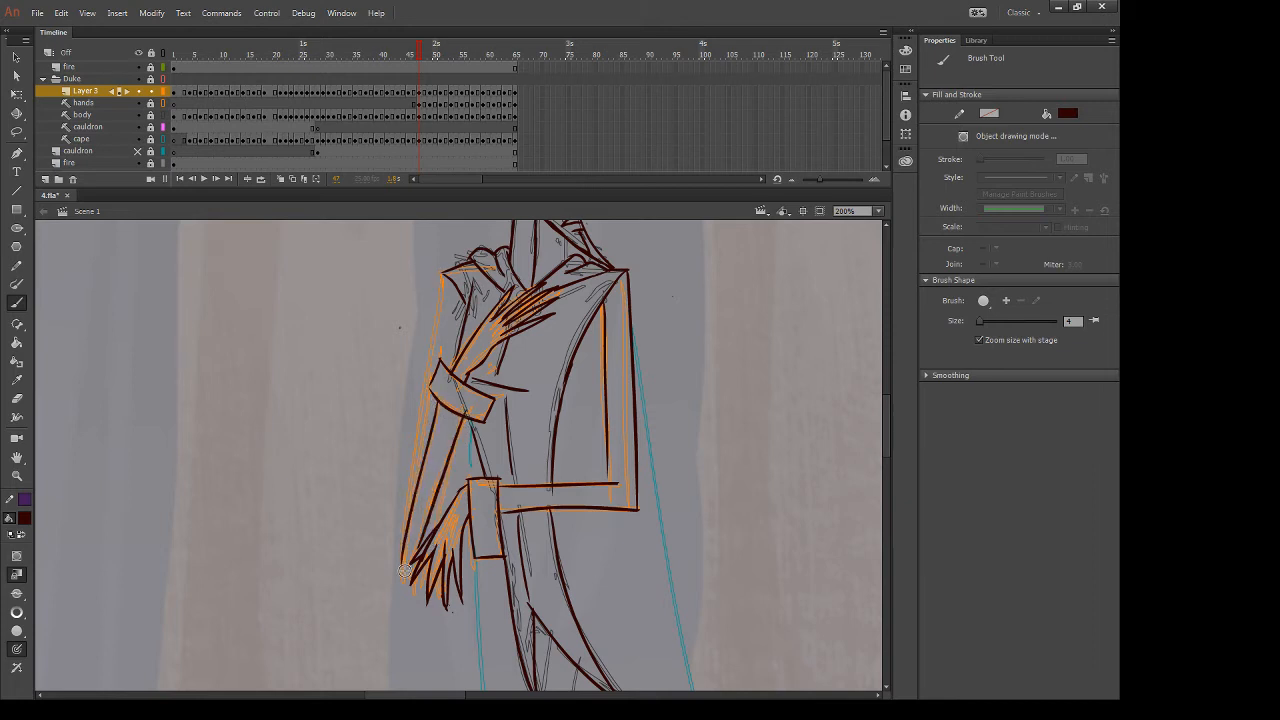
Ink the left sleeve's outer edge from the shoulder down to near the fingertips in frame 47
left_click_drag(442, 269, 417, 481)
key("ctrl+z")
left_click_drag(442, 271, 397, 541)
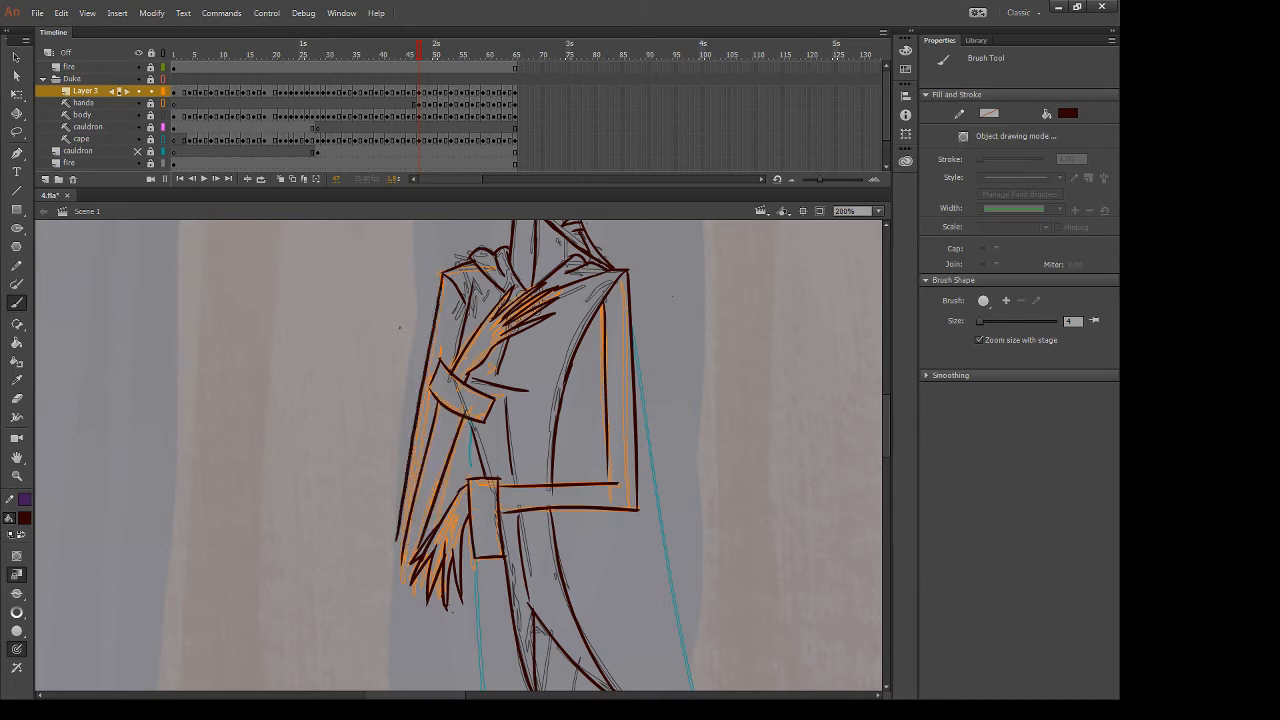
Try extending the left sleeve's outer edge to the fingertips in frame 47, and erase the edge's lower stretch
left_click_drag(414, 446, 396, 603)
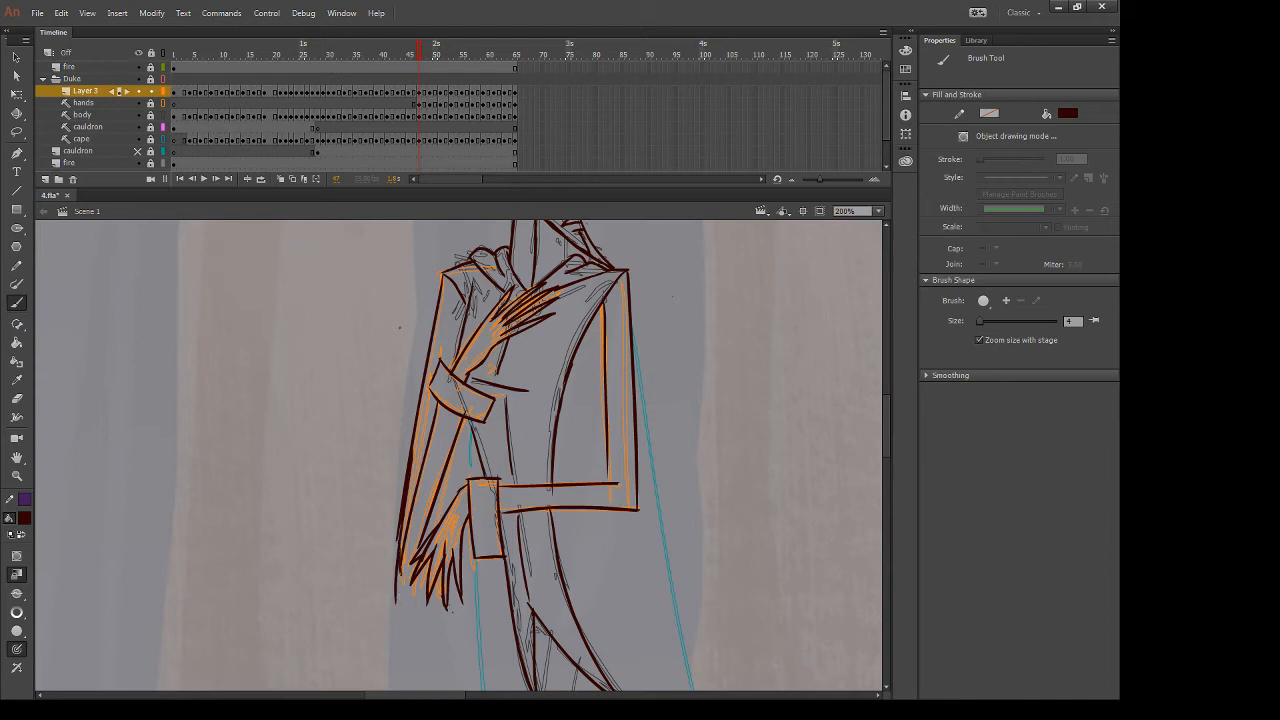
mouse_move(386, 491)
left_mouse_down()
mouse_move(394, 638)
mouse_move(389, 537)
mouse_move(391, 568)
left_mouse_up()
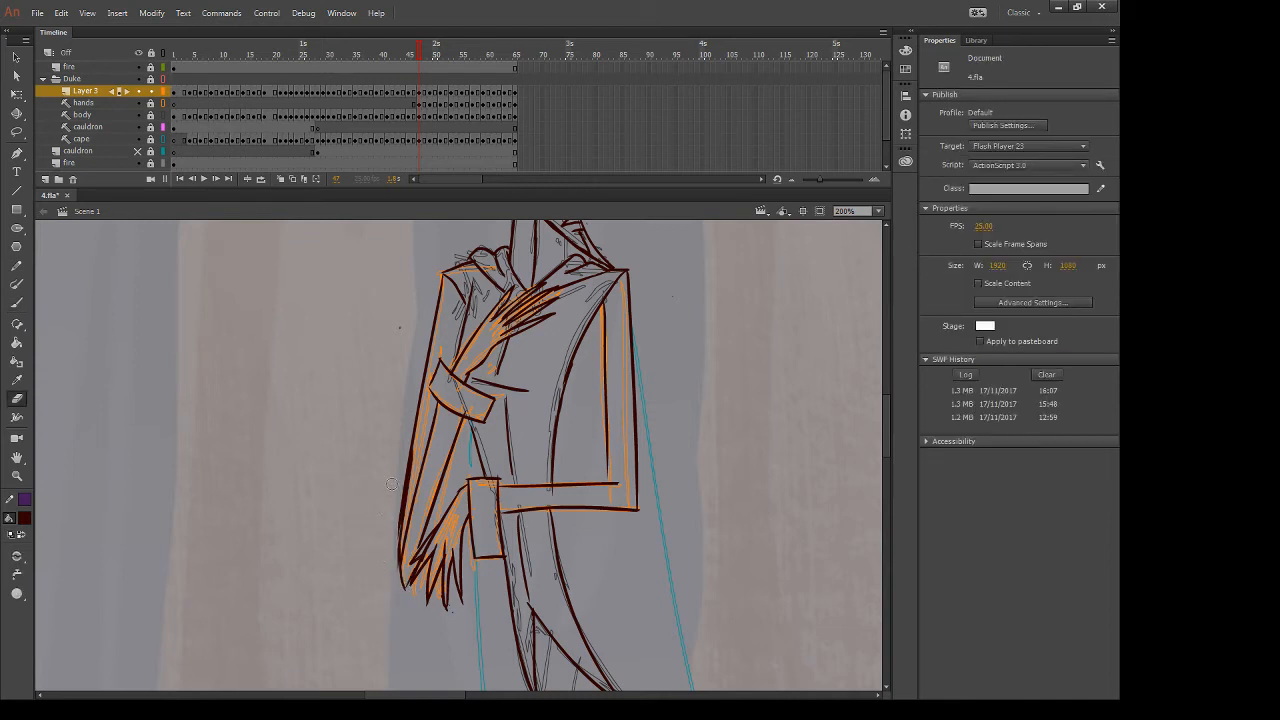
left_click_drag(391, 484, 381, 557)
key("b")
left_click_drag(415, 428, 401, 548)
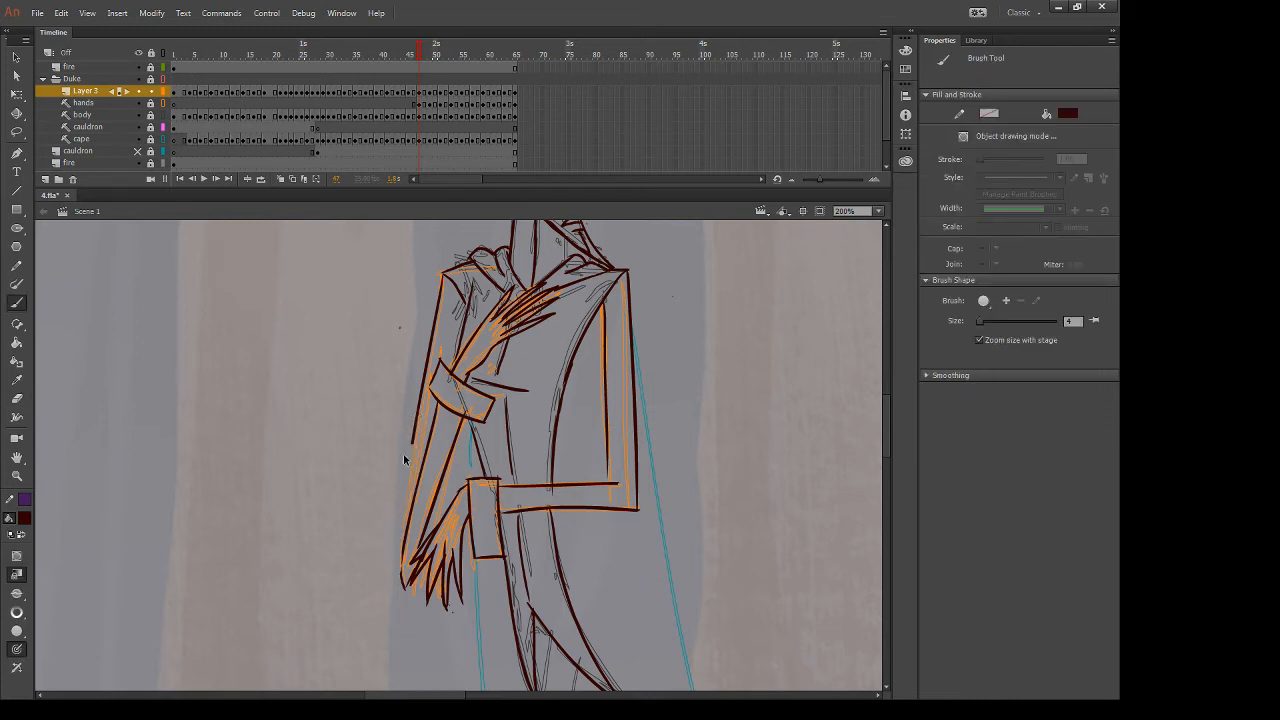
left_click_drag(417, 420, 402, 582)
key("ctrl+z")
left_click_drag(416, 424, 402, 574)
key("ctrl+z")
left_click_drag(413, 440, 399, 577)
key("ctrl+z")
left_click_drag(414, 425, 398, 568)
key("ctrl+z")
left_click_drag(415, 428, 402, 623)
key("ctrl+z")
Redraw the left sleeve's lower outer edge down to the fingertips in frame 47, and trim the overshoot at its end
left_click_drag(411, 440, 390, 622)
left_click_drag(398, 529, 393, 606)
key("e")
left_click_drag(384, 554, 393, 650)
key("b")
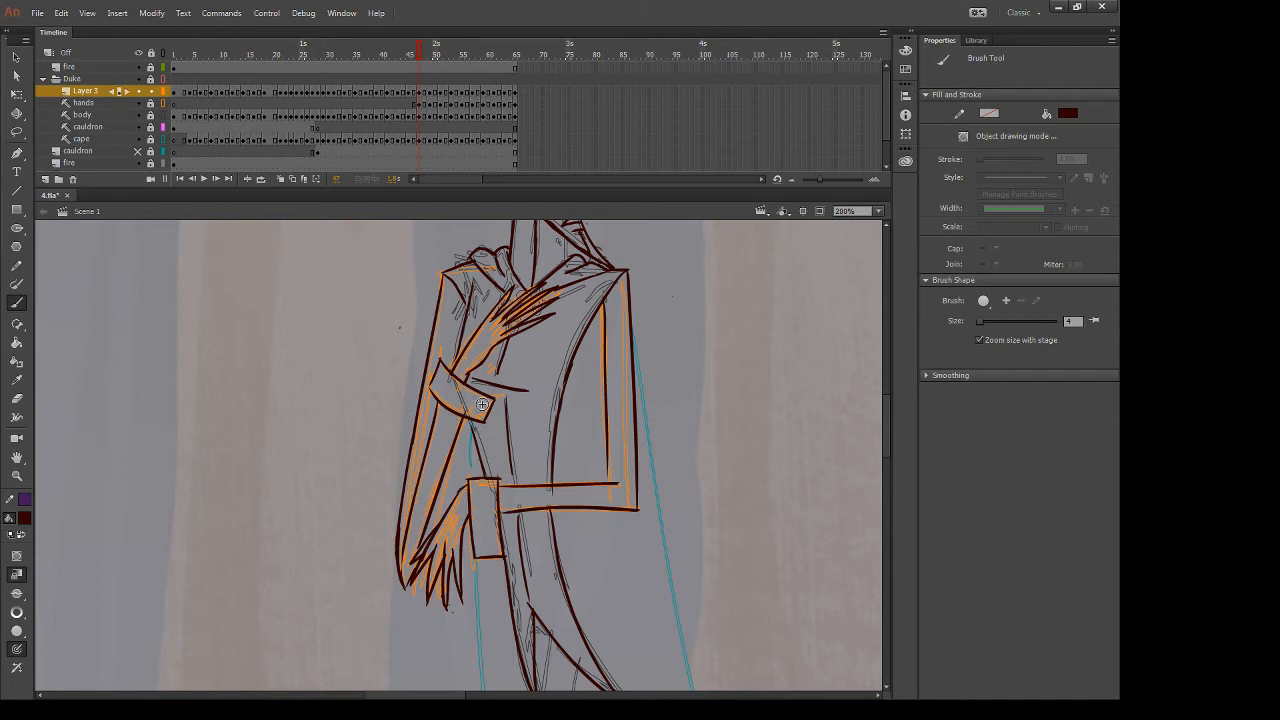
Ink the right sleeve's forearm and upper-arm edges in frame 49, and trim the overshoots at the elbow corner
key("period")
key("period")
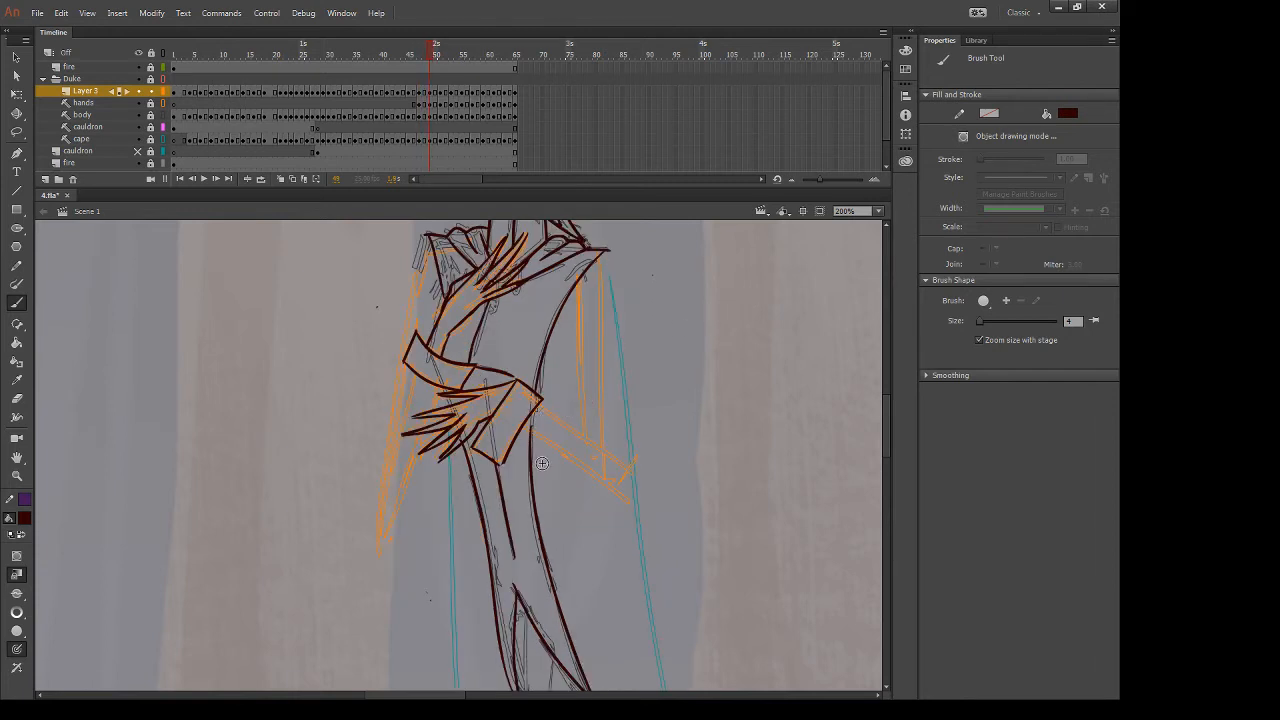
left_click_drag(522, 425, 646, 514)
left_click_drag(536, 396, 637, 470)
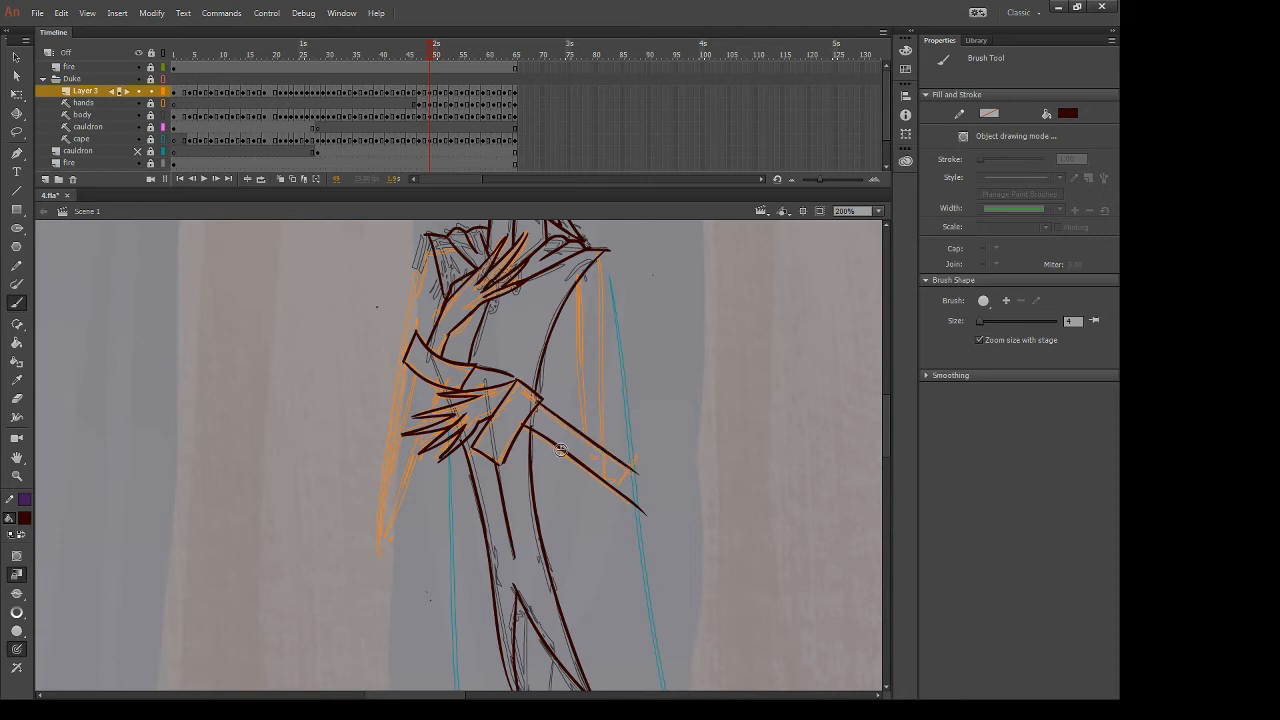
left_click_drag(575, 282, 582, 432)
left_click_drag(604, 255, 613, 535)
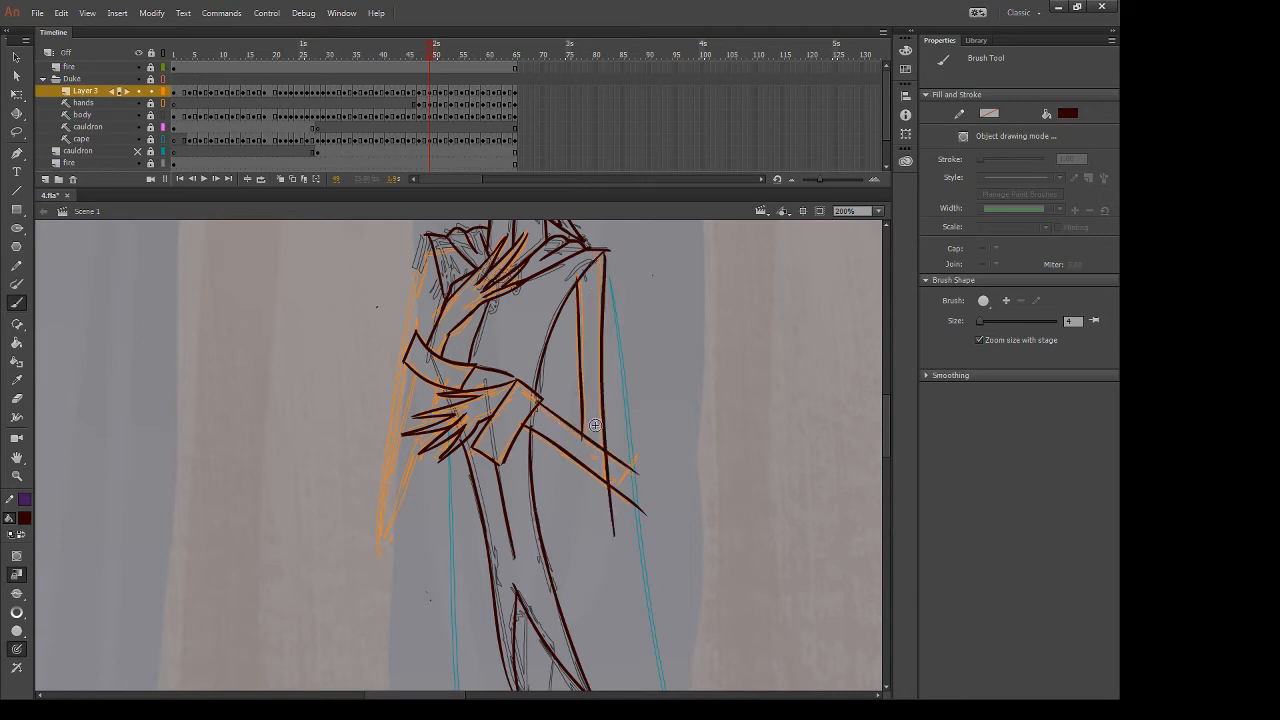
key("e")
mouse_move(623, 423)
left_mouse_down()
mouse_move(609, 493)
mouse_move(626, 546)
mouse_move(646, 526)
mouse_move(633, 497)
mouse_move(605, 520)
left_mouse_up()
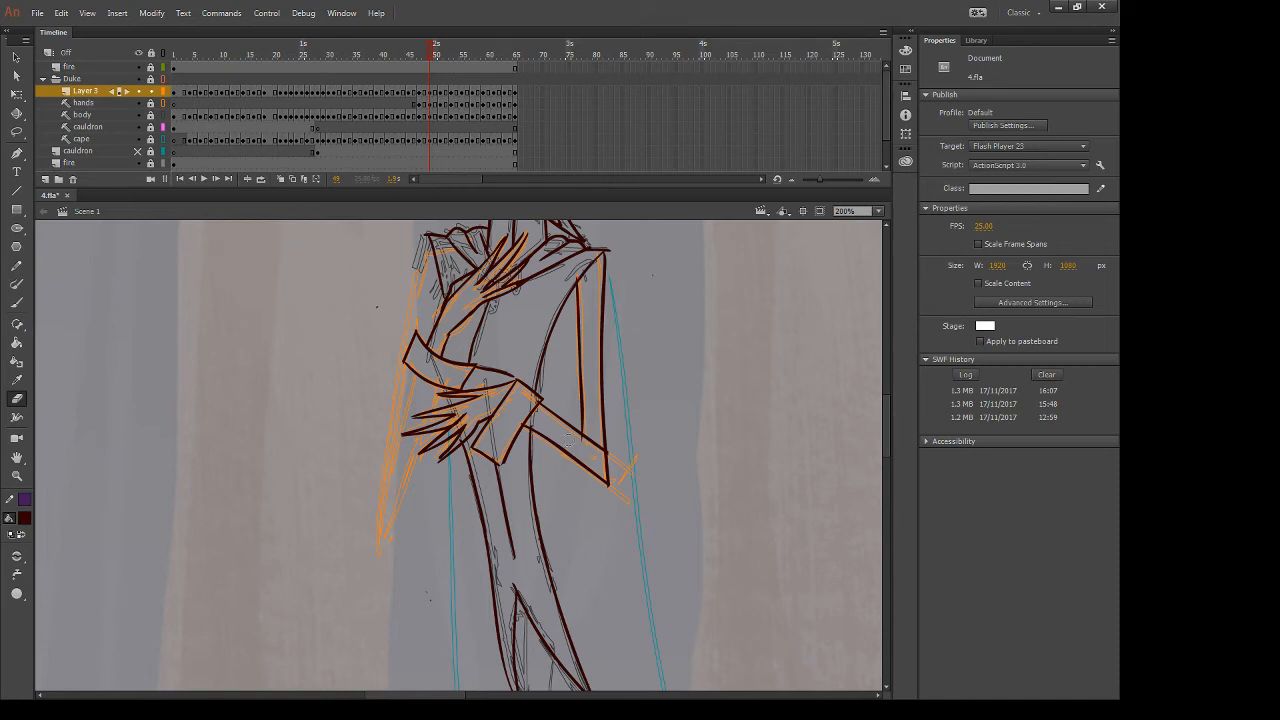
left_click_drag(648, 288, 674, 365)
key("b")
left_click_drag(453, 312, 440, 410)
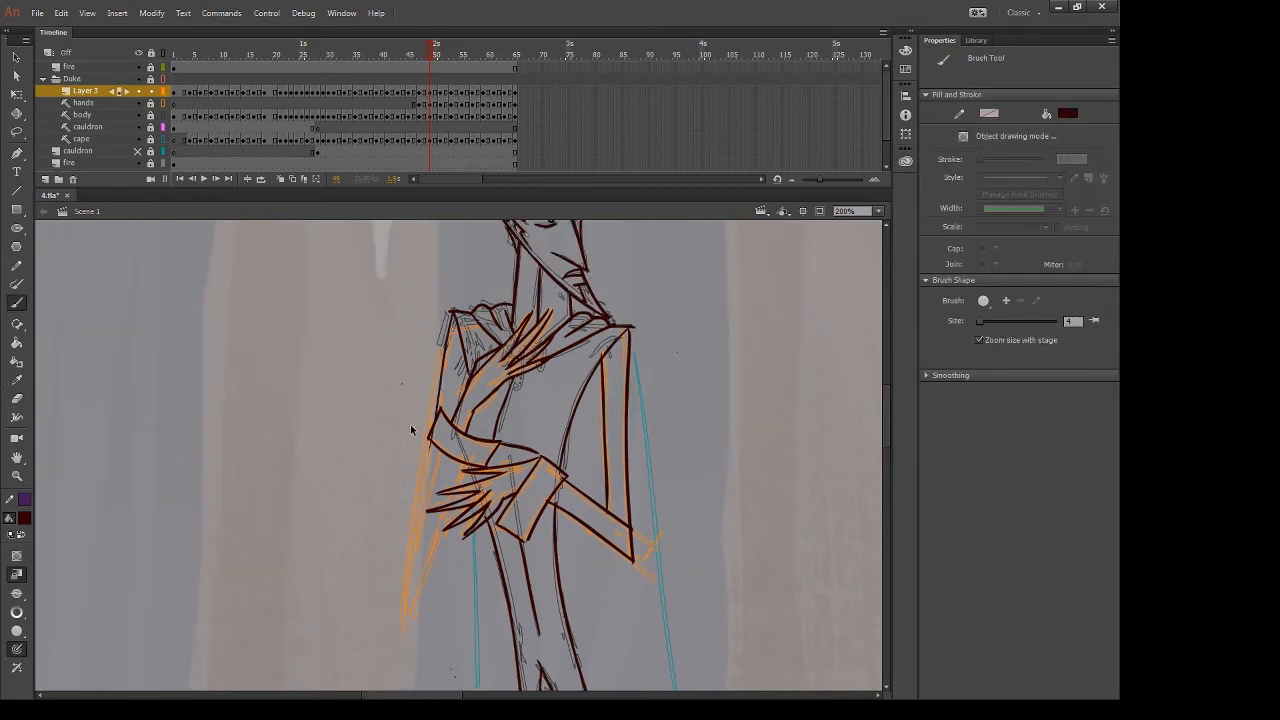
left_click_drag(449, 306, 408, 576)
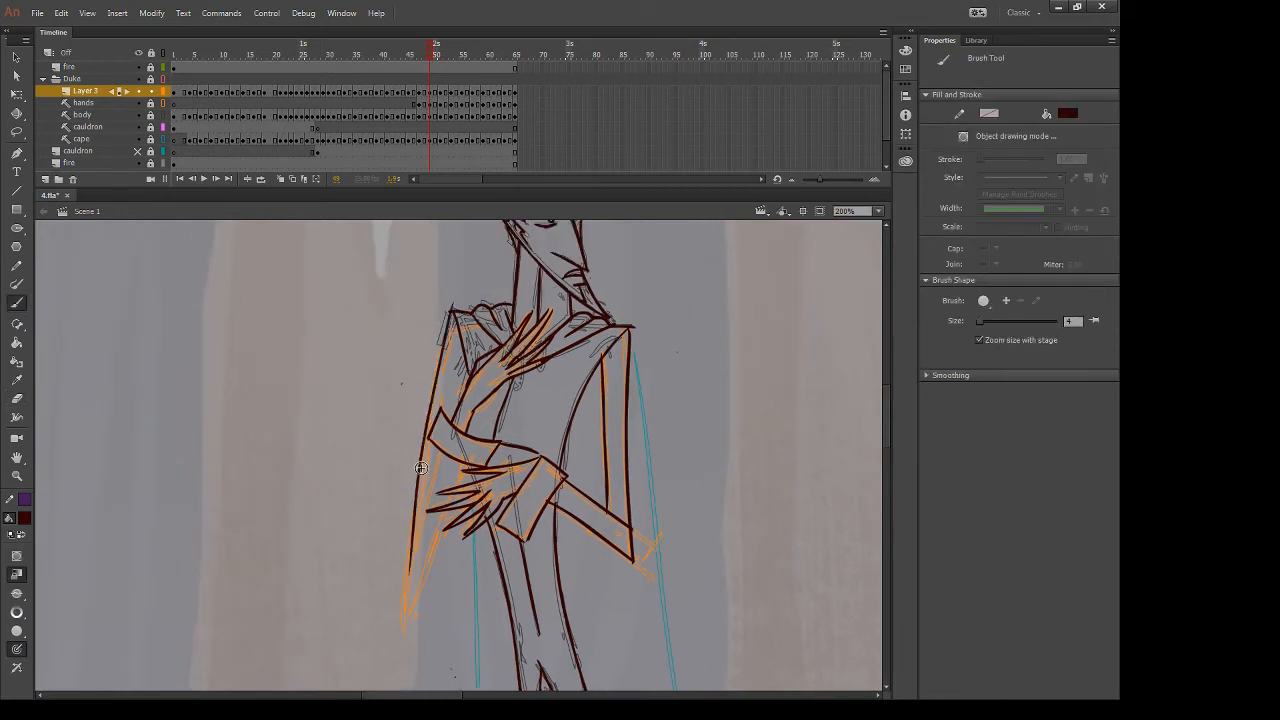
key("ctrl+z")
left_click_drag(450, 313, 409, 606)
key("ctrl+z")
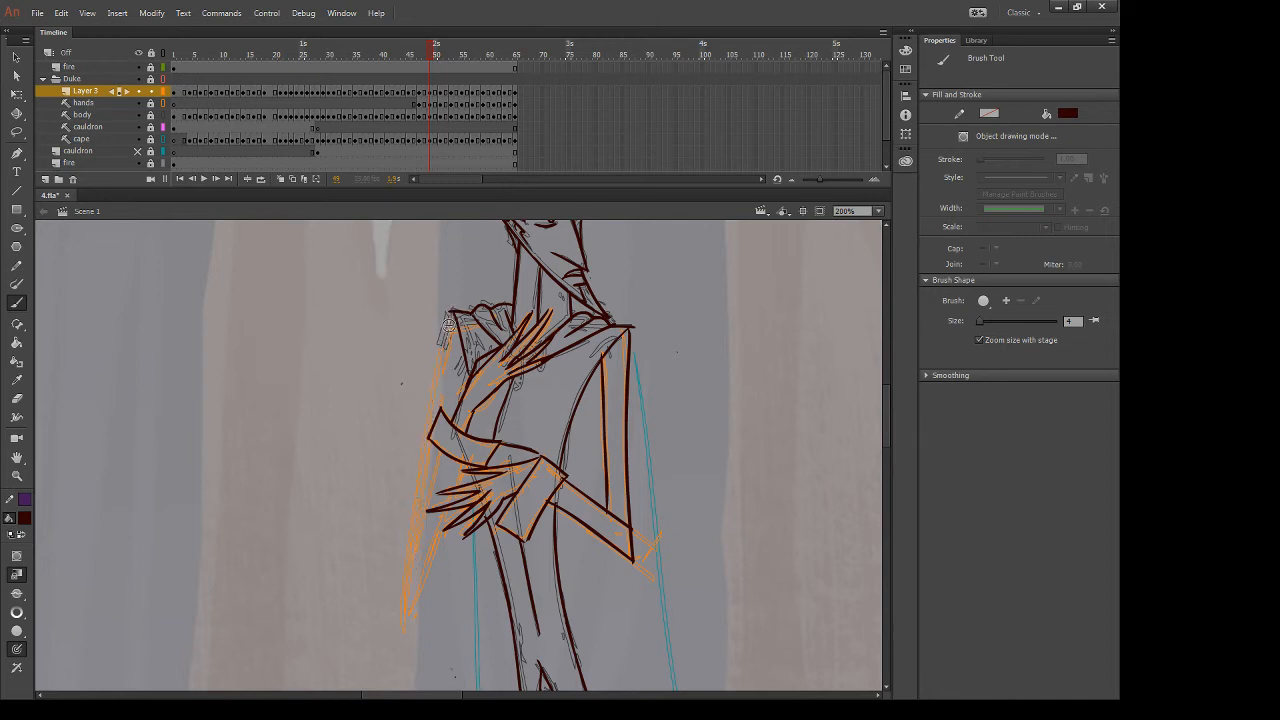
left_click_drag(451, 306, 409, 620)
key("ctrl+z")
Ink the left sleeve's outer edge and inner hanging edges down to the elbow tip in frame 49, and erase the rough tip
left_click_drag(453, 302, 400, 628)
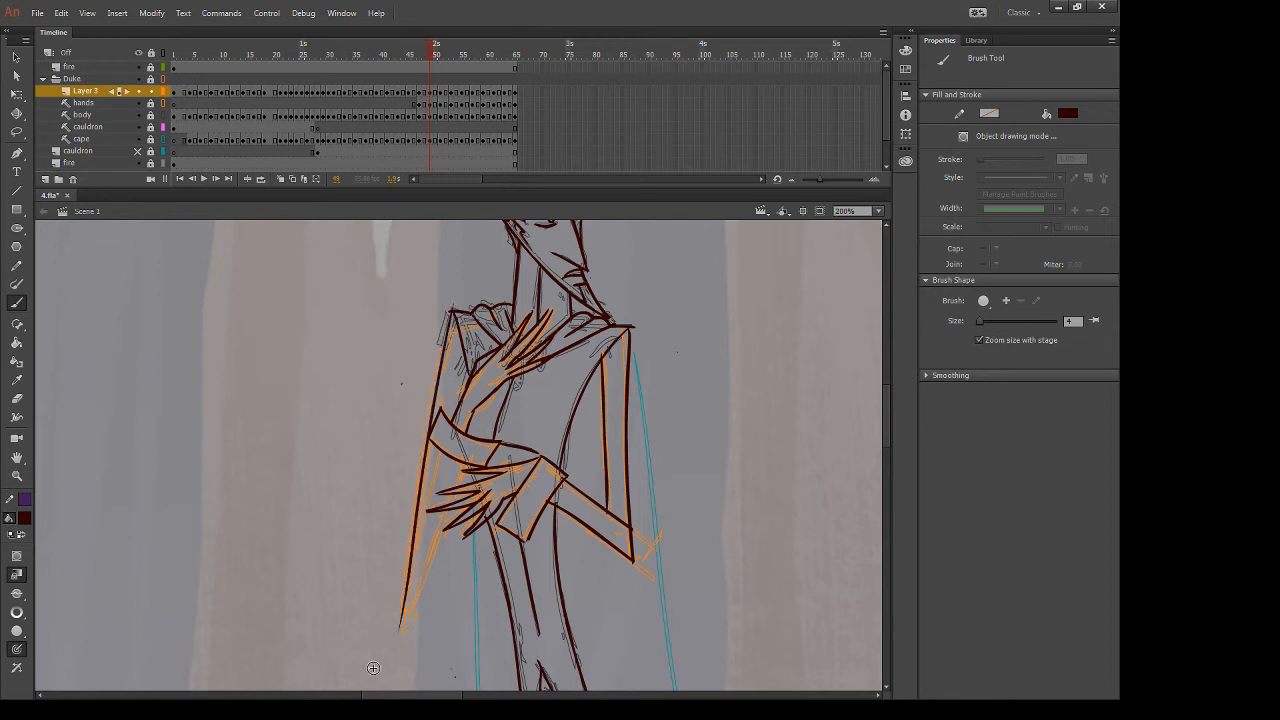
left_click_drag(440, 456, 411, 538)
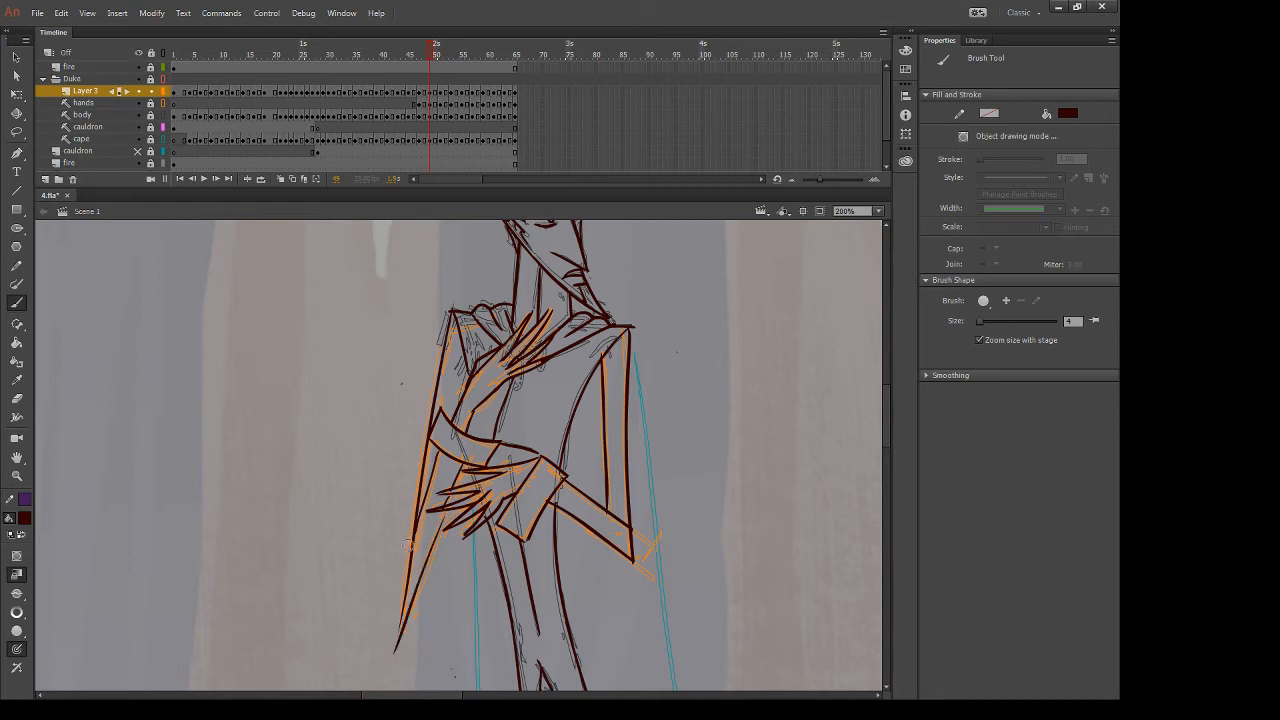
key("e")
left_click_drag(410, 537, 395, 634)
Redraw the lower stretch of the left sleeve's outer edge toward the elbow tip in frame 49
key("b")
left_click_drag(416, 506, 397, 648)
key("ctrl+z")
mouse_move(415, 512)
left_mouse_down()
mouse_move(398, 648)
mouse_move(386, 643)
mouse_move(400, 648)
left_mouse_up()
key("e")
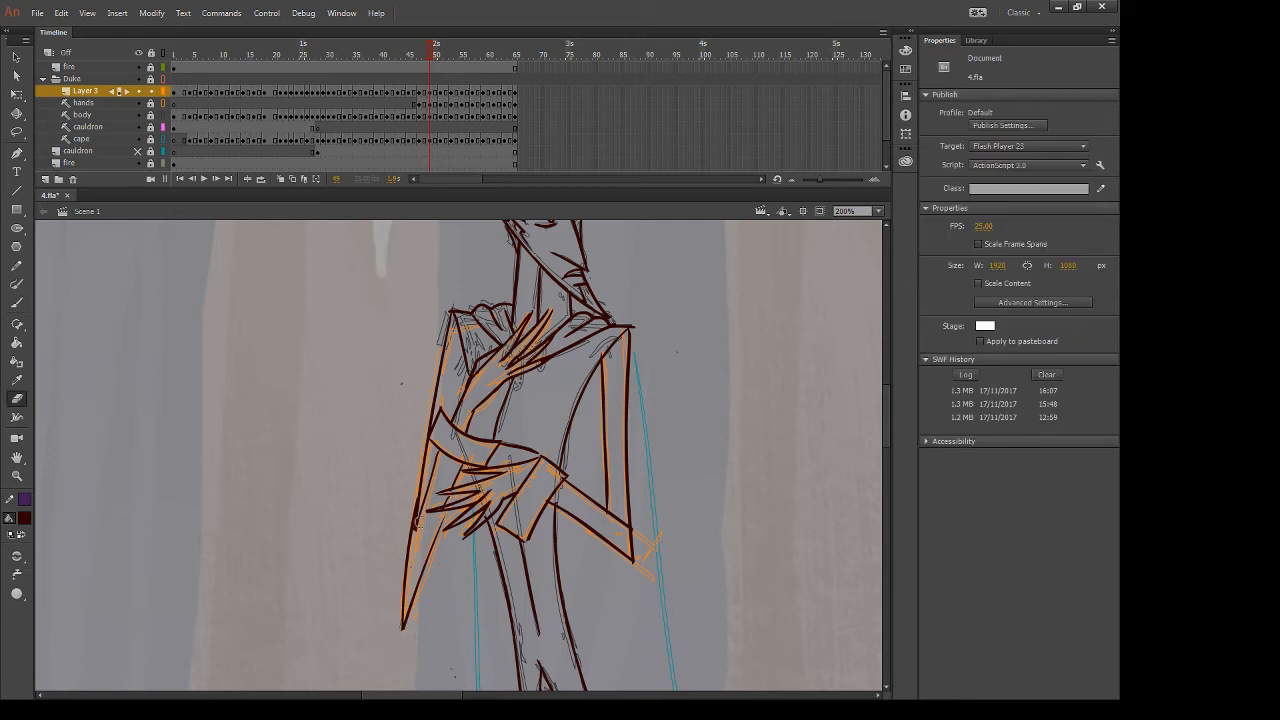
Smooth the left sleeve's outer edge below the cuff with a new stroke in frame 49, and trim the elbow tip
key("b")
left_click_drag(422, 462, 407, 554)
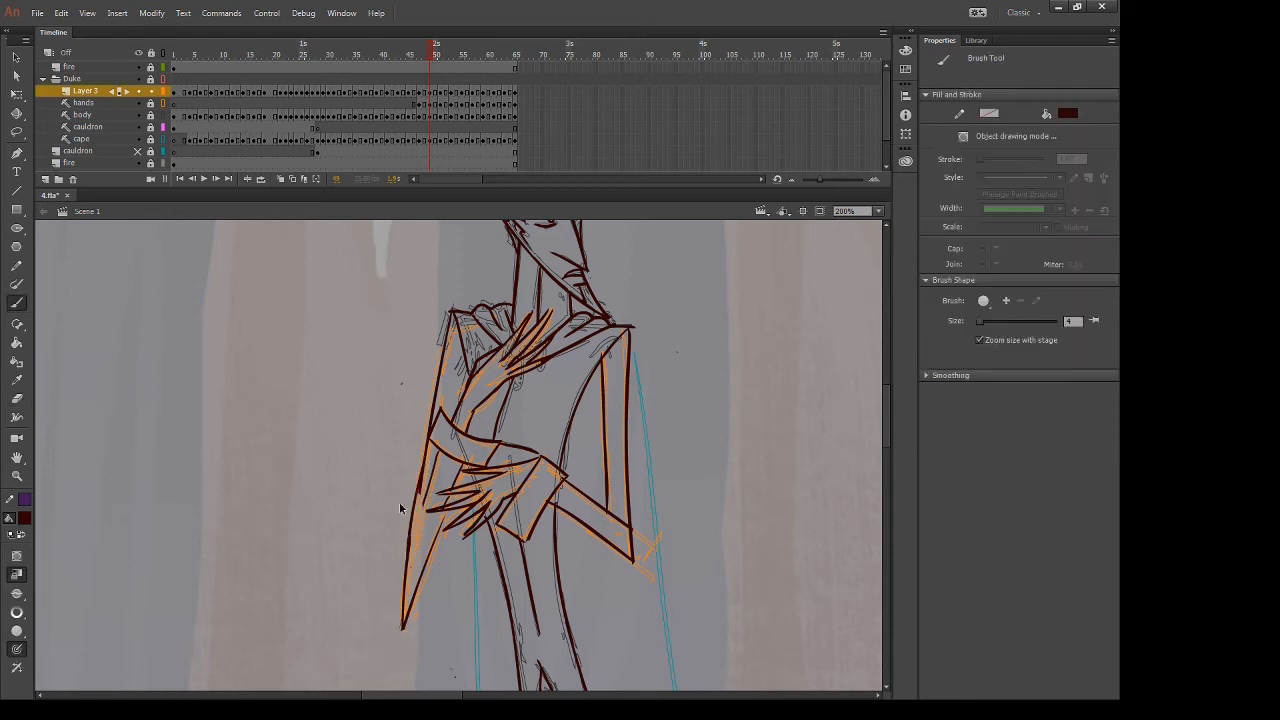
left_click_drag(422, 474, 411, 550)
key("ctrl+z")
left_click_drag(422, 480, 405, 576)
key("e")
left_click_drag(390, 620, 409, 624)
key("b")
key("e")
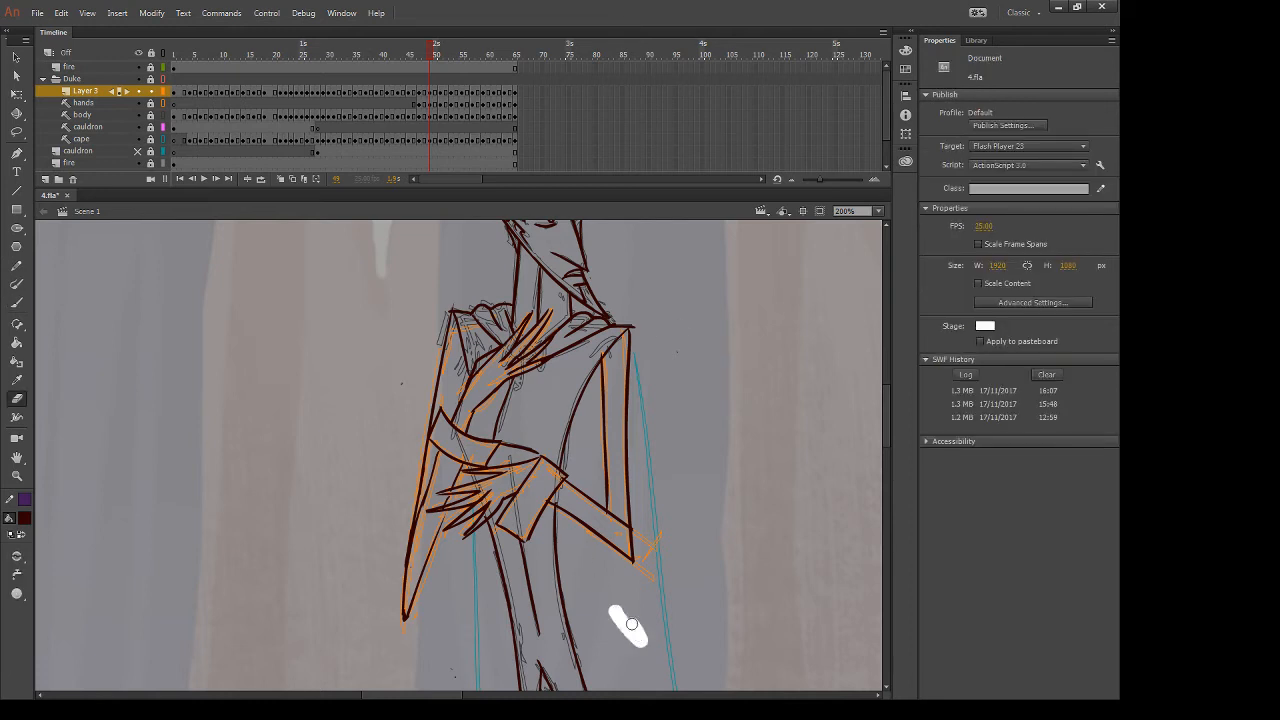
left_click_drag(632, 624, 617, 621)
Ink the right sleeve's outer and inner upper-arm edges in frame 51, and trim the outer edge's overshoot at the elbow
key("comma")
key("period")
key("period")
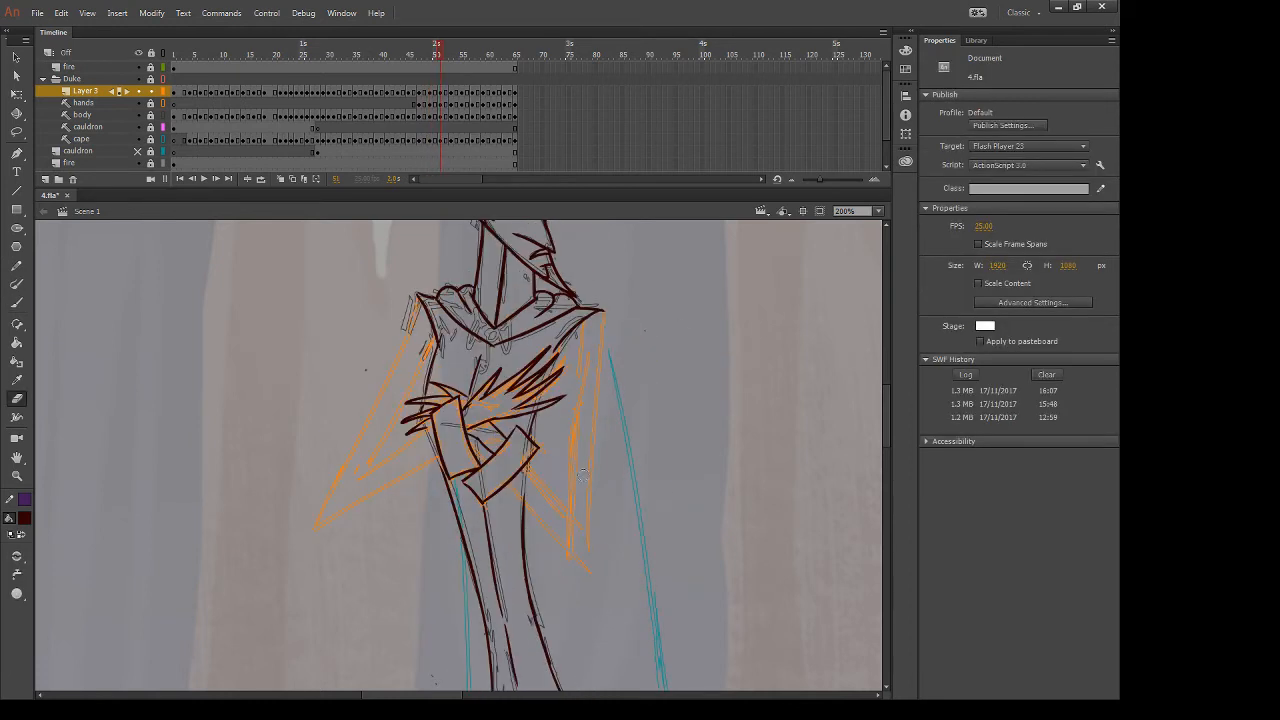
key("b")
left_click_drag(604, 312, 584, 618)
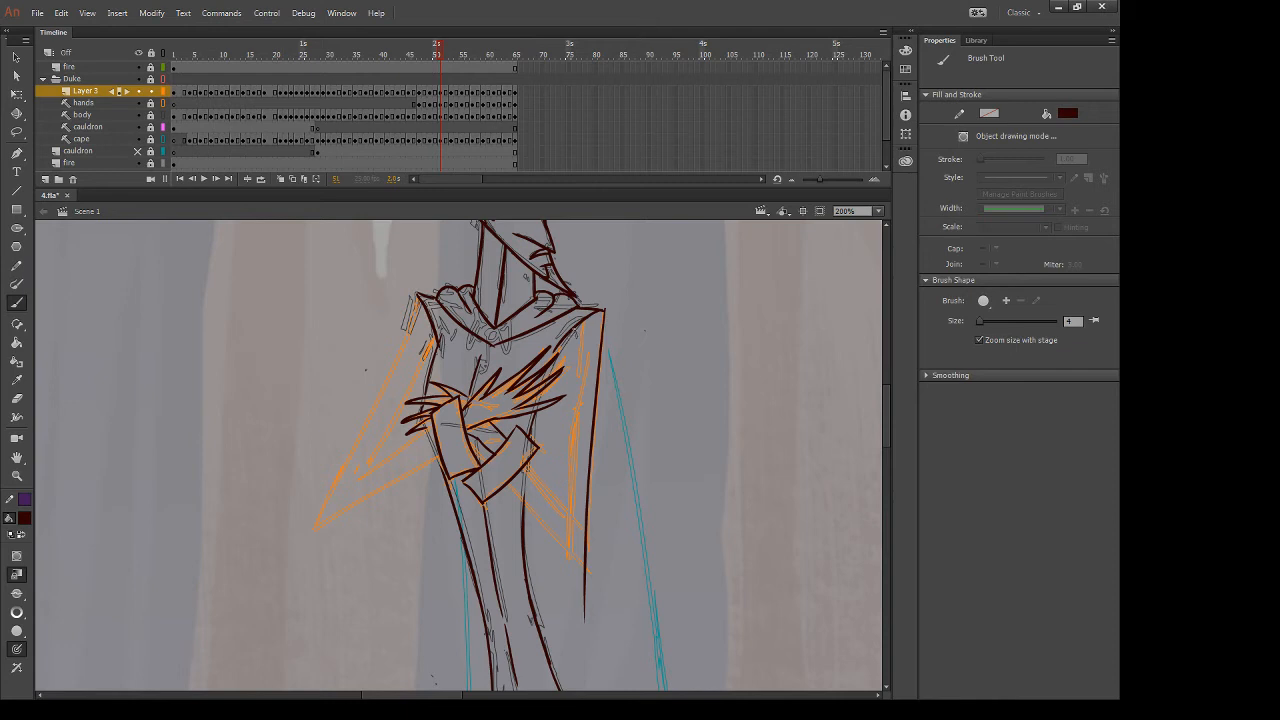
left_click_drag(578, 328, 561, 533)
key("ctrl+z")
left_click_drag(582, 322, 563, 516)
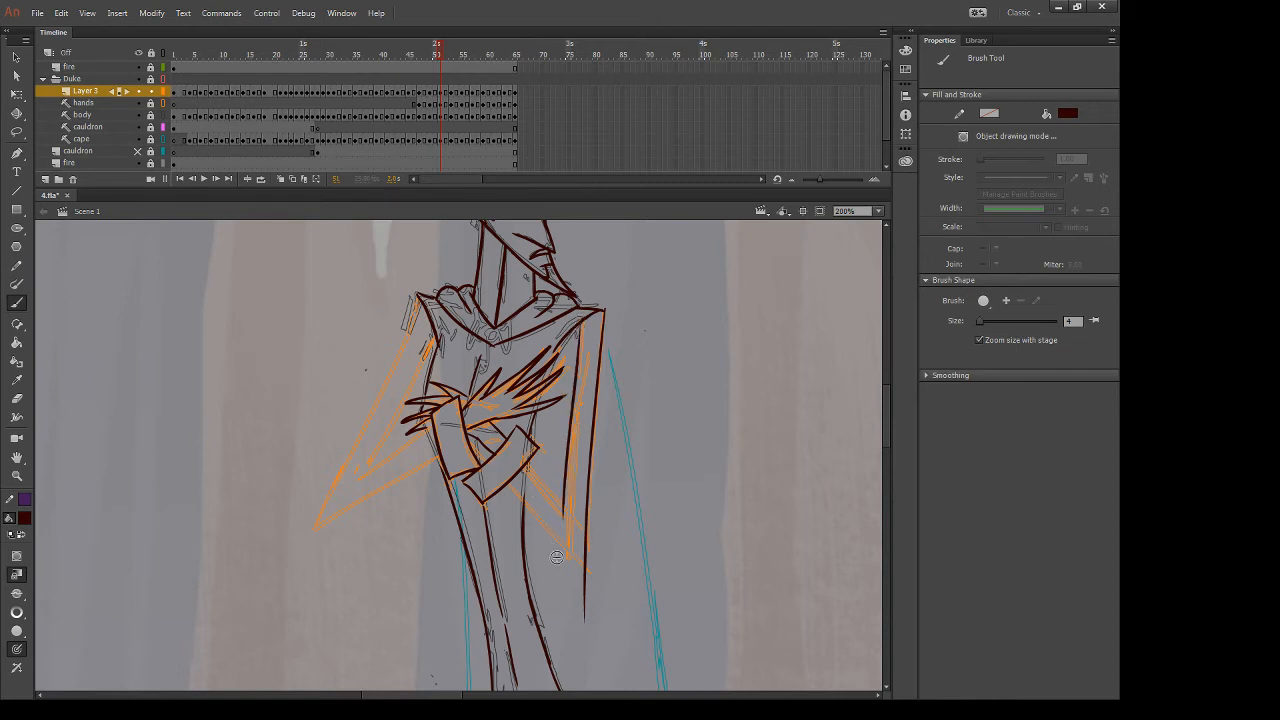
key("e")
left_click_drag(573, 578, 583, 630)
Ink the right sleeve's lower forearm edge from the cuff to the elbow corner in frame 51
key("b")
left_click_drag(518, 488, 594, 584)
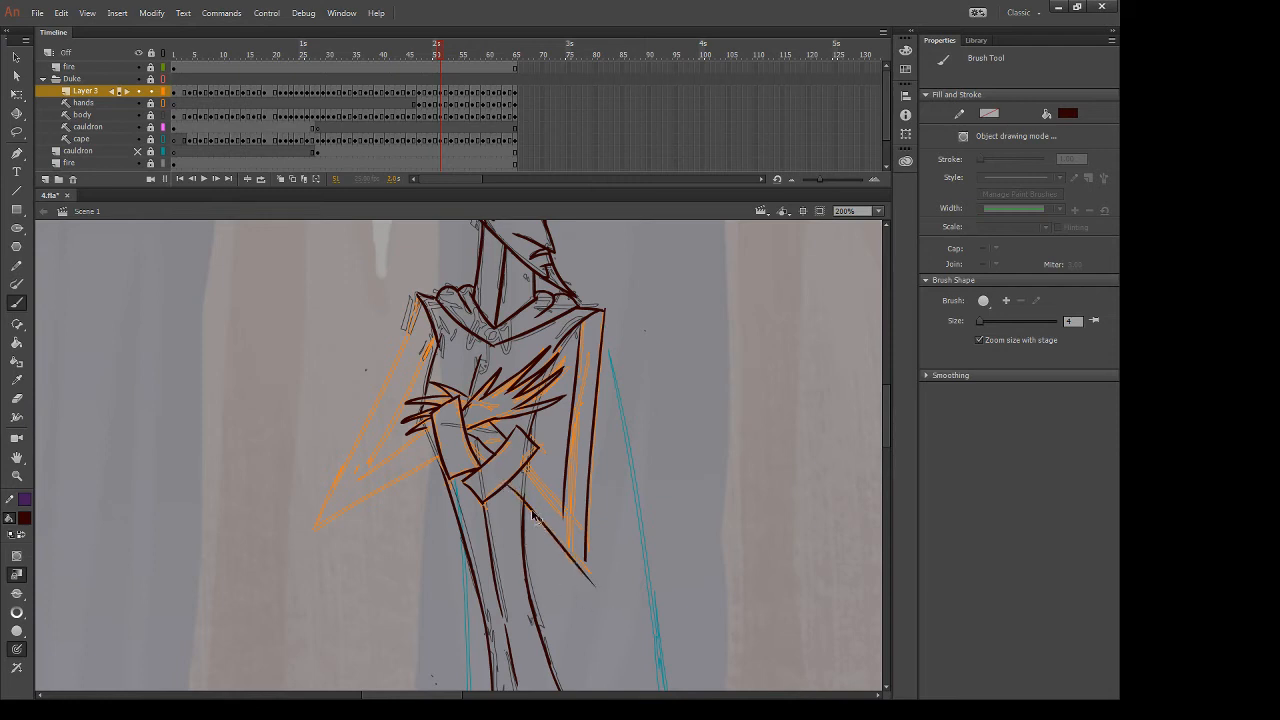
key("ctrl+z")
left_click_drag(505, 484, 592, 578)
Ink the right sleeve's upper forearm edge from the cuff to the inner elbow in frame 51, clearing stray overlap
left_click_drag(525, 467, 598, 570)
key("e")
mouse_move(538, 482)
left_mouse_down()
mouse_move(561, 523)
mouse_move(567, 512)
left_mouse_up()
key("b")
left_click_drag(520, 454, 578, 522)
key("ctrl+z")
left_click_drag(525, 467, 580, 530)
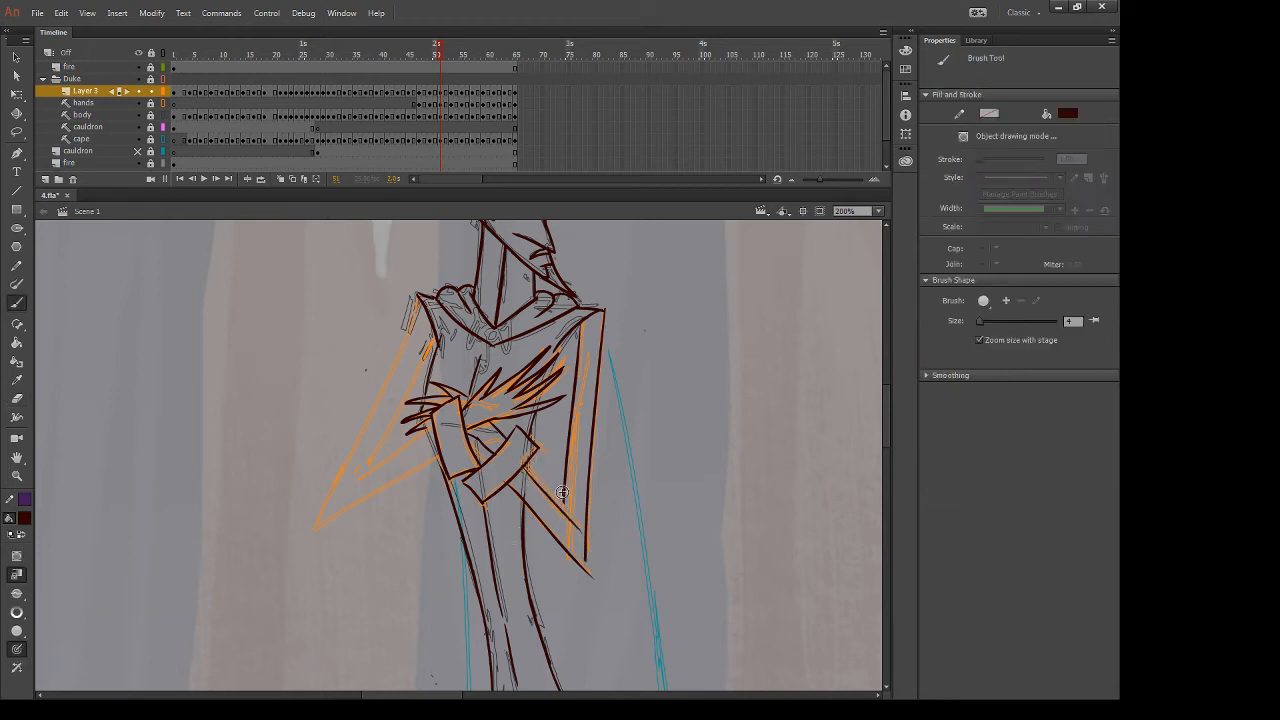
Ink the left sleeve's outer and inner upper-arm edges from the shoulder down toward the elbow in frame 51
mouse_move(418, 294)
left_mouse_down()
mouse_move(305, 580)
mouse_move(318, 531)
mouse_move(290, 588)
mouse_move(388, 366)
mouse_move(290, 573)
left_mouse_up()
key("ctrl+z")
key("ctrl+z")
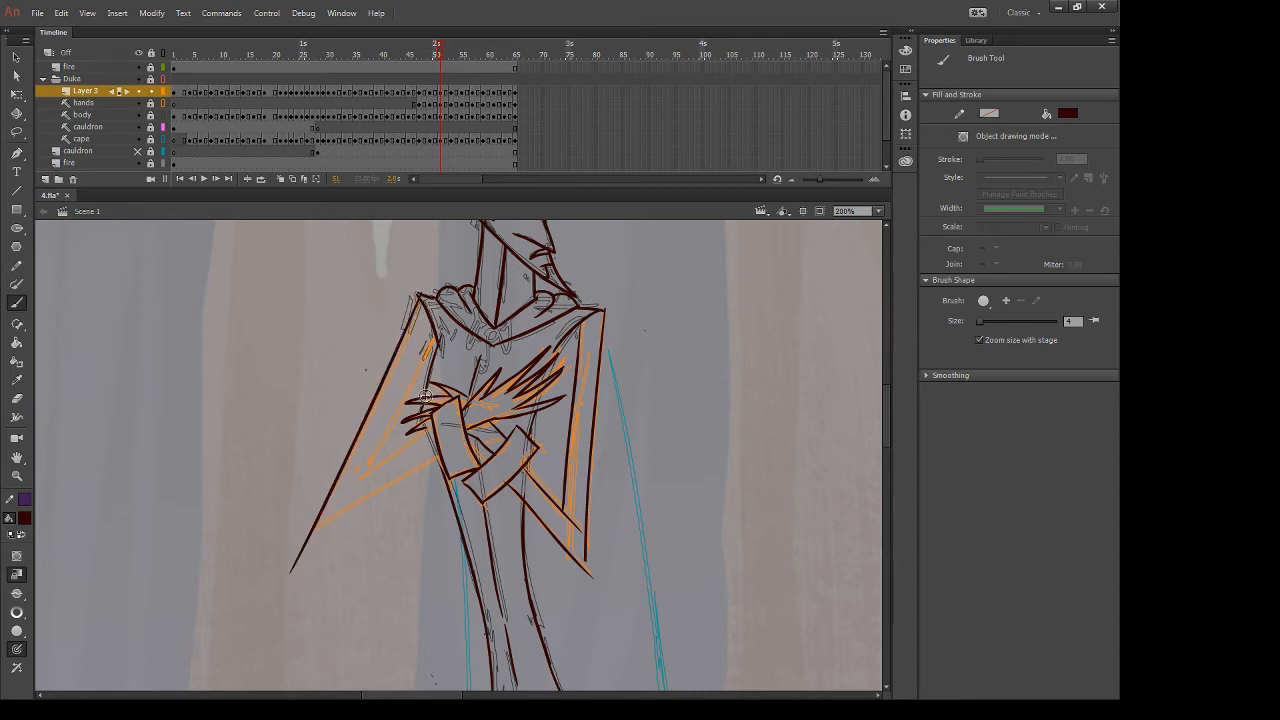
mouse_move(438, 337)
left_mouse_down()
mouse_move(346, 496)
mouse_move(391, 426)
mouse_move(361, 490)
mouse_move(377, 455)
mouse_move(433, 422)
mouse_move(348, 502)
left_mouse_up()
key("e")
key("b")
key("ctrl+z")
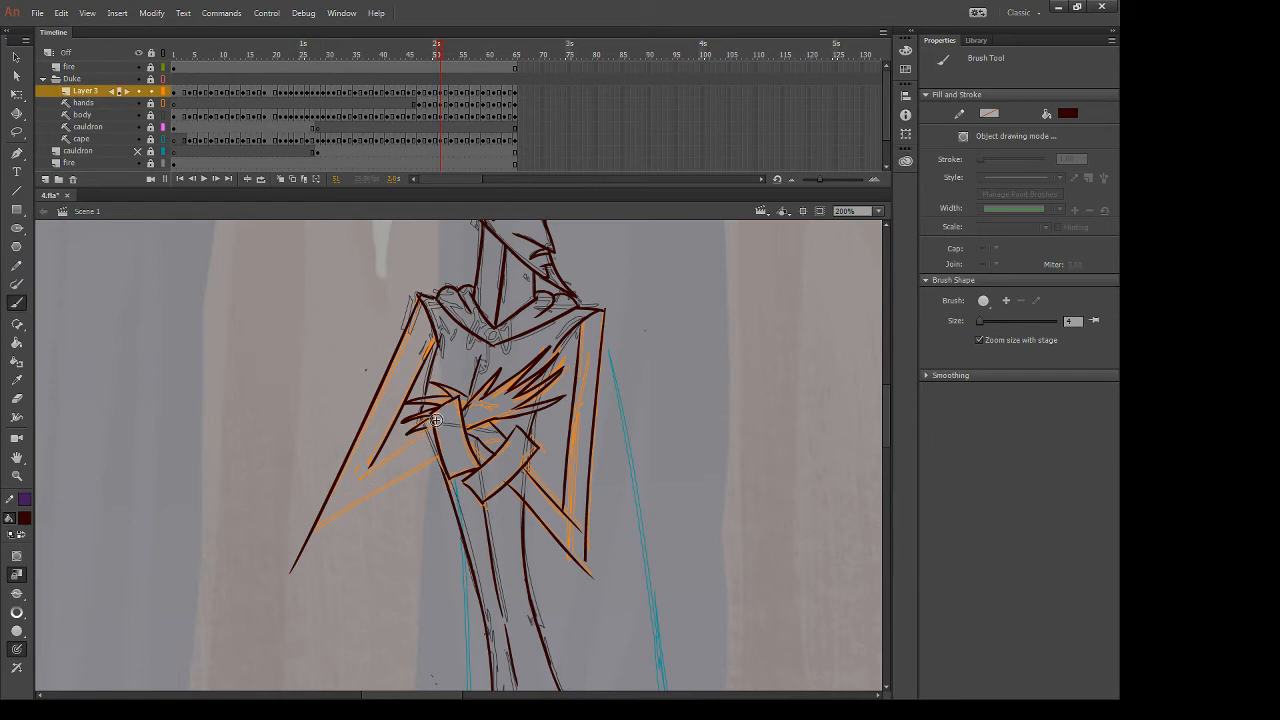
Ink the left sleeve's two forearm edges from the cuff to the elbow in frame 51, and trim the elbow overshoot
left_click_drag(434, 422, 351, 485)
left_click_drag(440, 456, 308, 547)
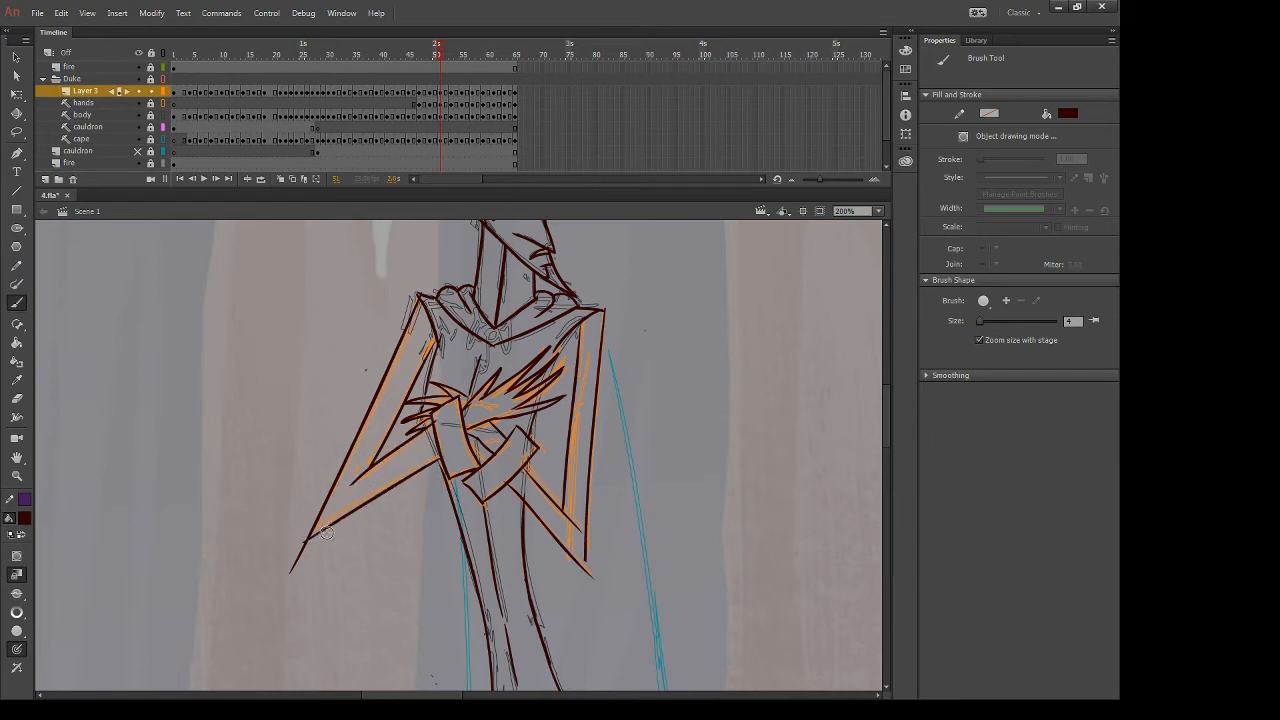
key("ctrl+z")
left_click_drag(440, 457, 295, 558)
key("e")
left_click(441, 421)
key("comma")
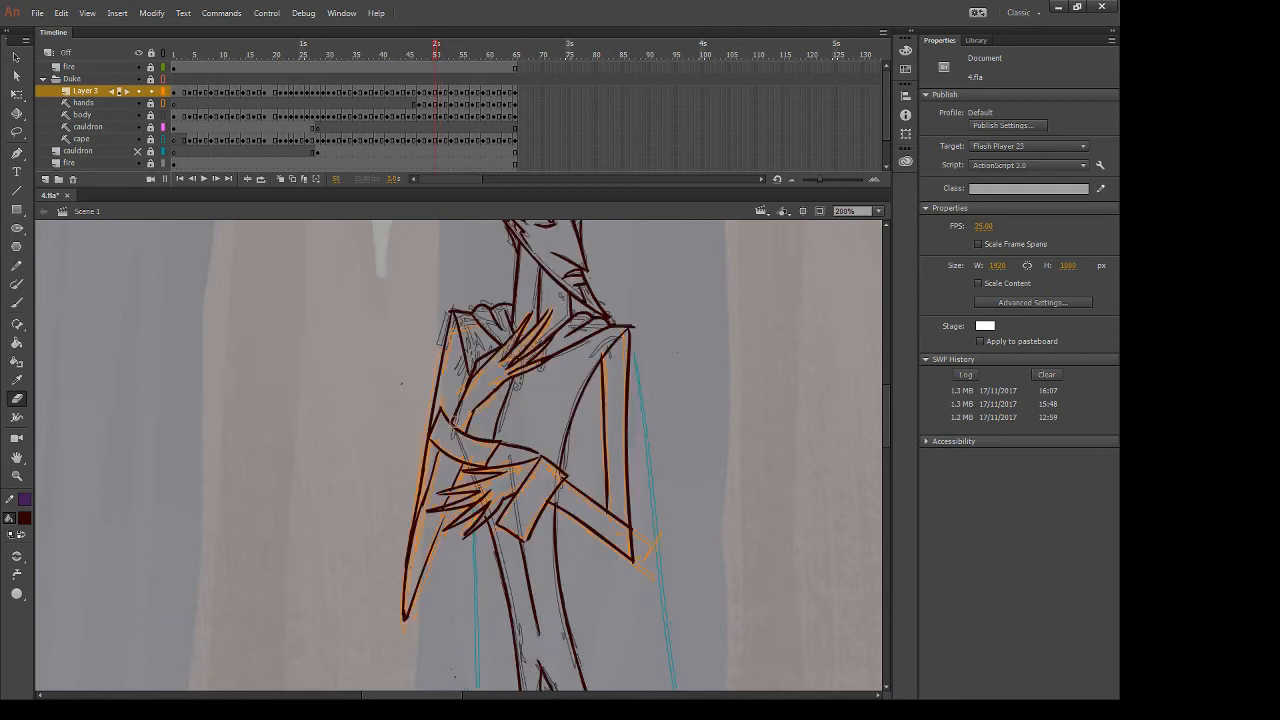
key("period")
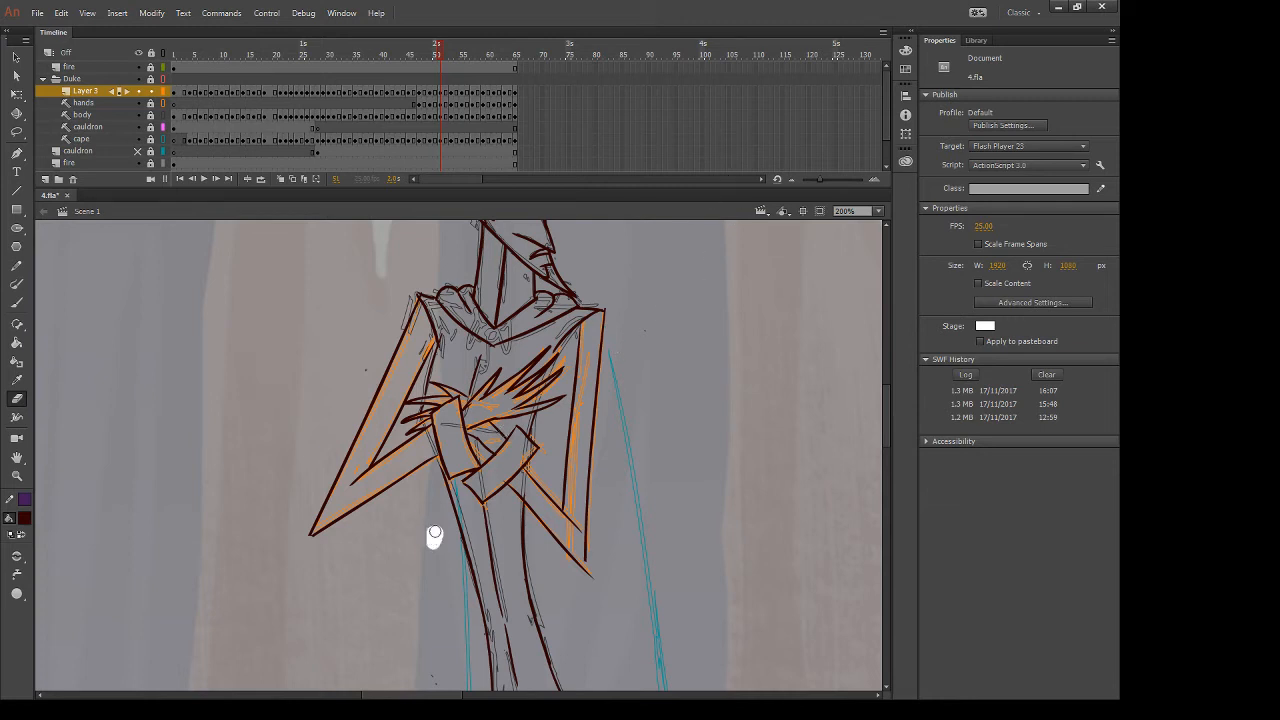
Ink the right sleeve's forearm and upper-arm edges between the raised cuff, elbow and shoulder in frame 53
key("comma")
key("period")
key("period")
key("period")
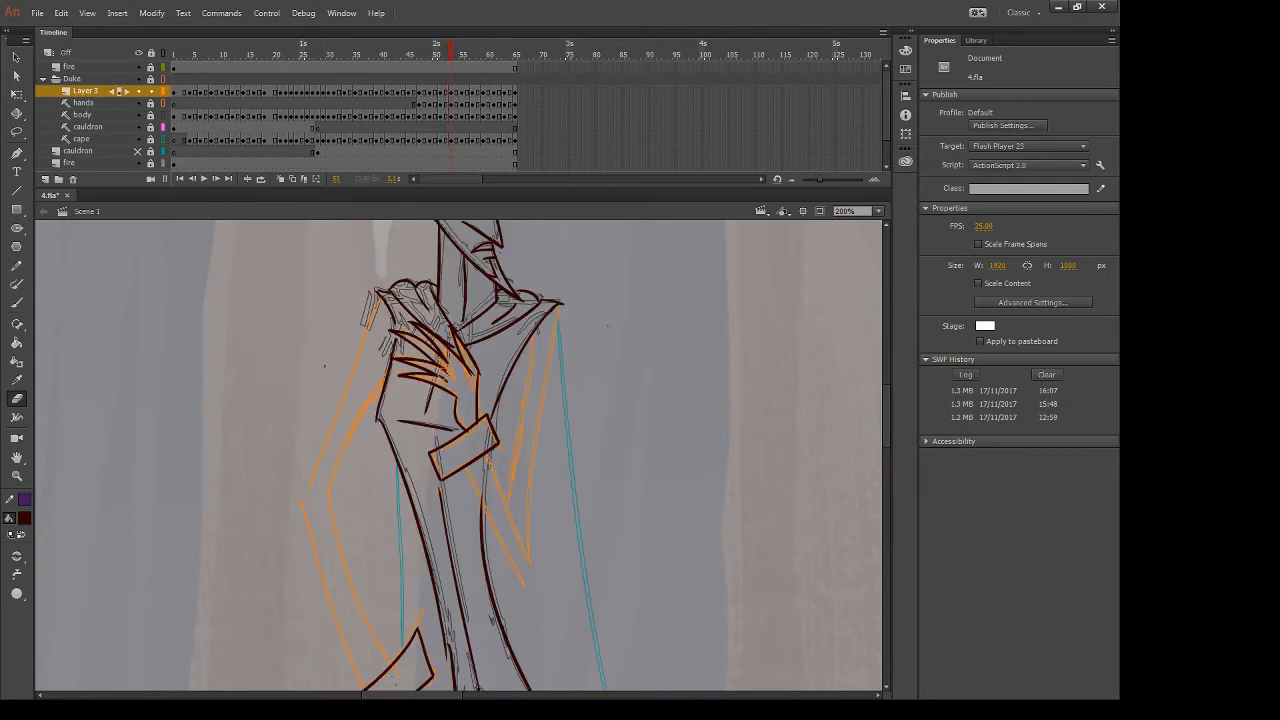
key("b")
mouse_move(466, 468)
left_mouse_down()
mouse_move(531, 614)
mouse_move(538, 569)
left_mouse_up()
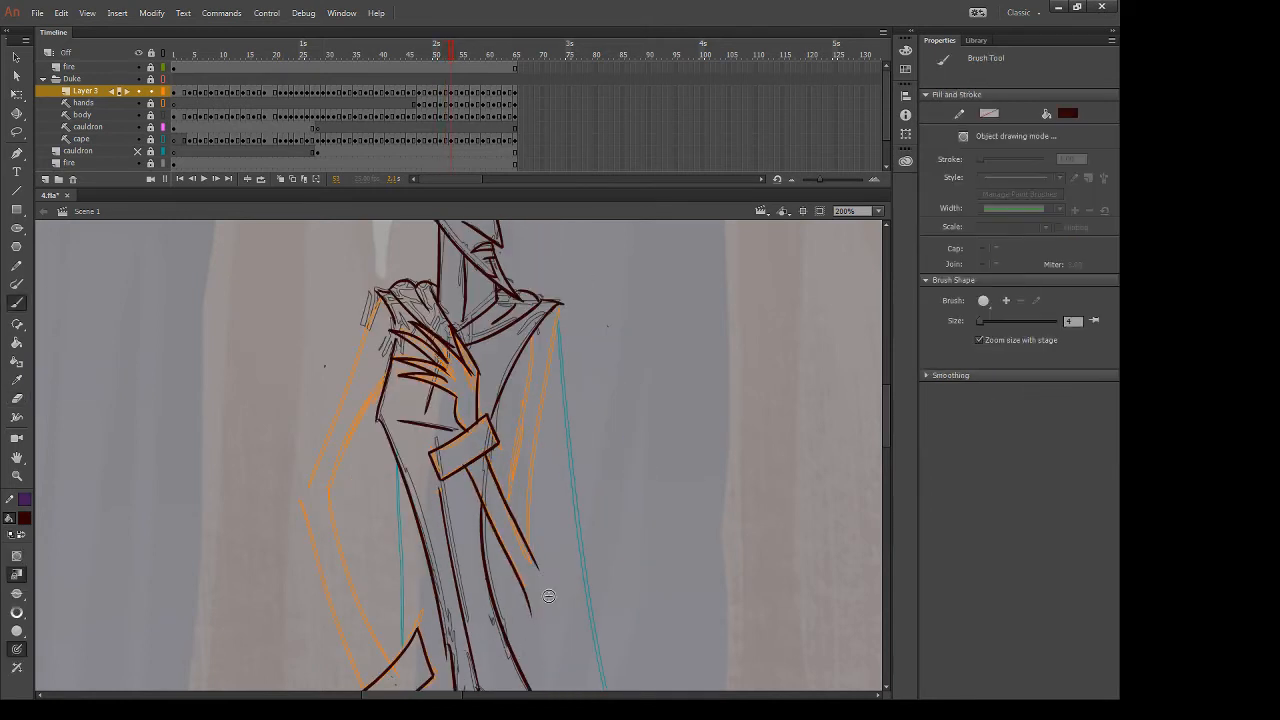
left_click_drag(563, 303, 522, 588)
key("ctrl+z")
left_click_drag(563, 302, 528, 617)
Trim the overshooting line ends around the right sleeve's elbow in frame 53
key("e")
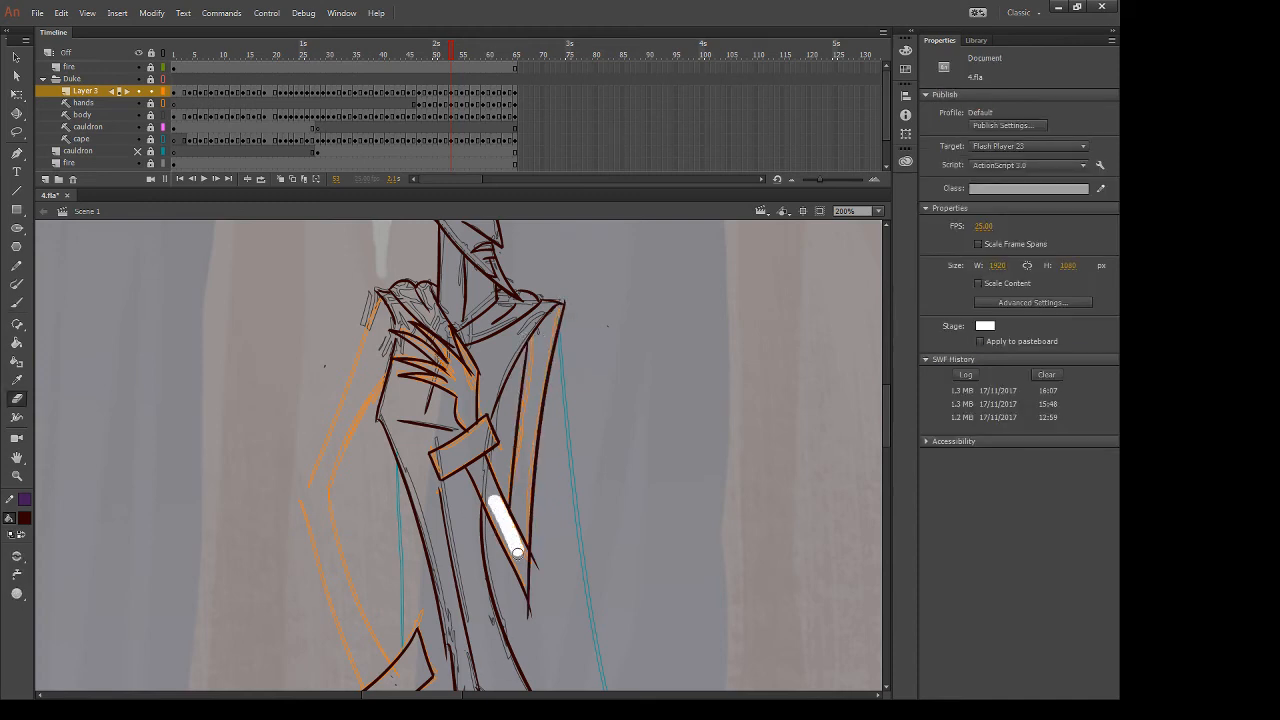
left_click_drag(529, 604, 532, 608)
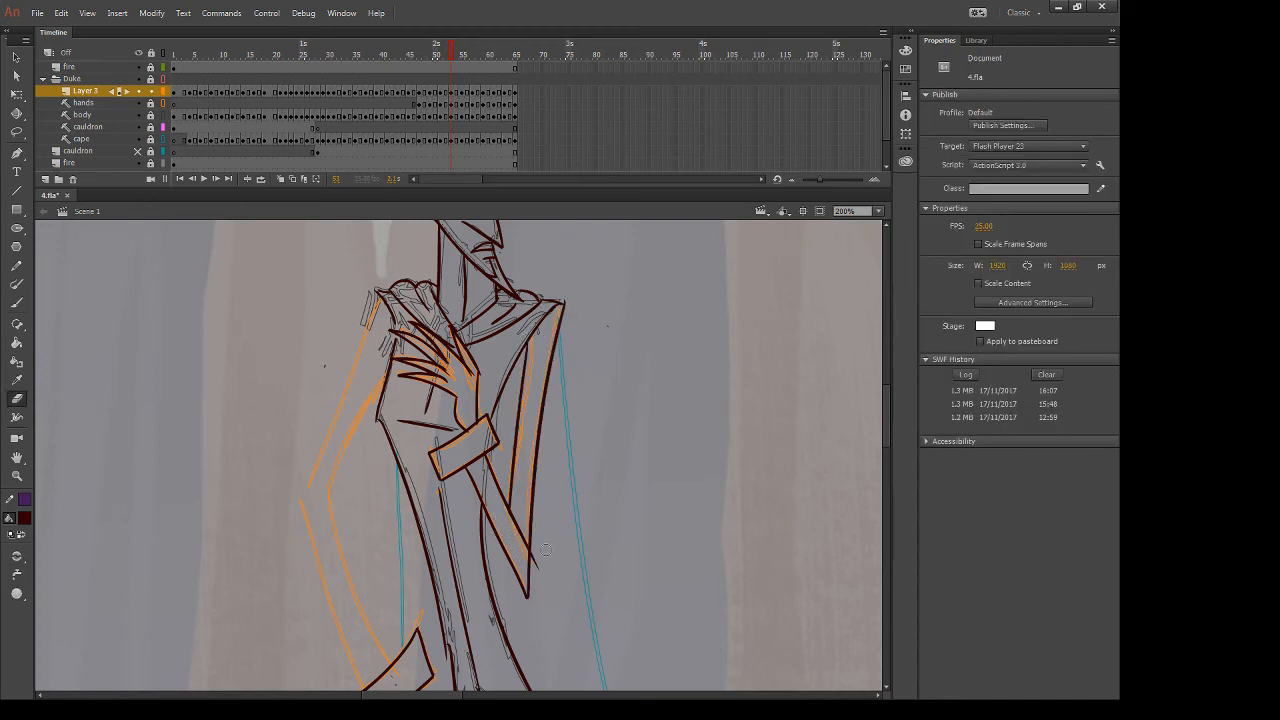
mouse_move(545, 550)
left_mouse_down()
mouse_move(538, 566)
mouse_move(519, 545)
left_mouse_up()
Ink the left sleeve's outer and inner upper-arm edges down past the elbow in frame 53
key("b")
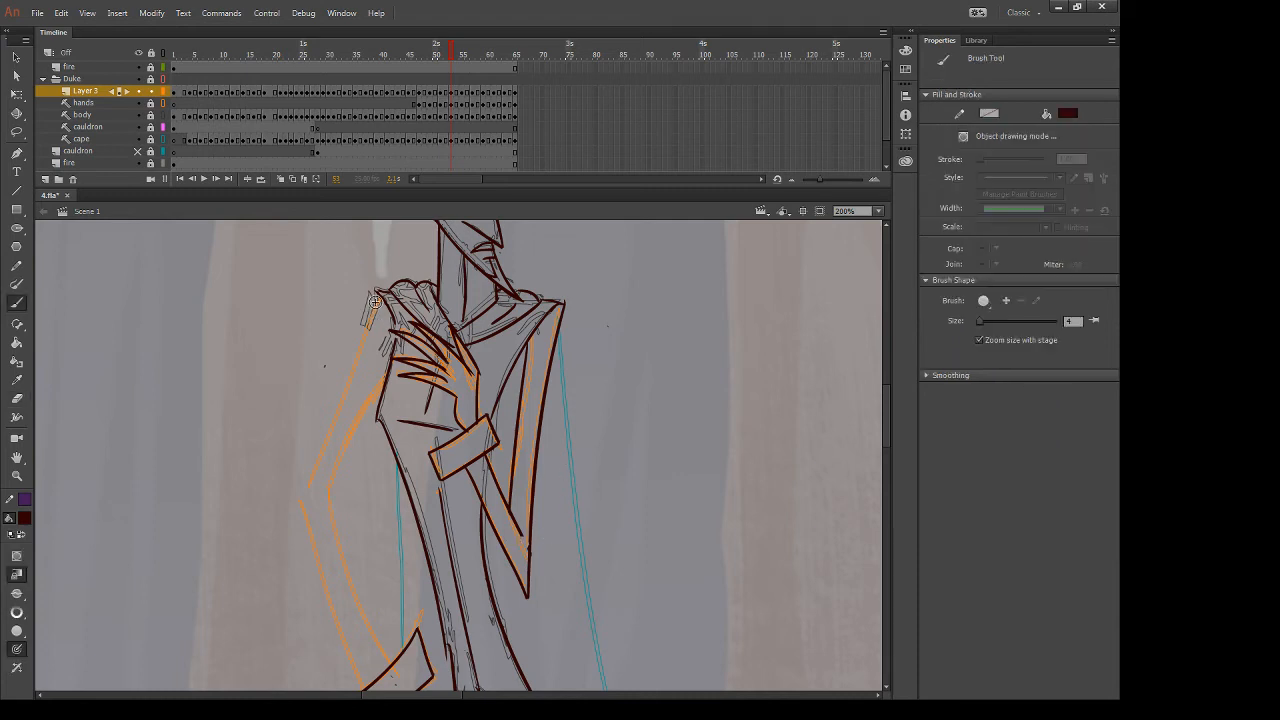
left_click_drag(380, 292, 276, 592)
left_click_drag(388, 364, 318, 572)
key("ctrl+z")
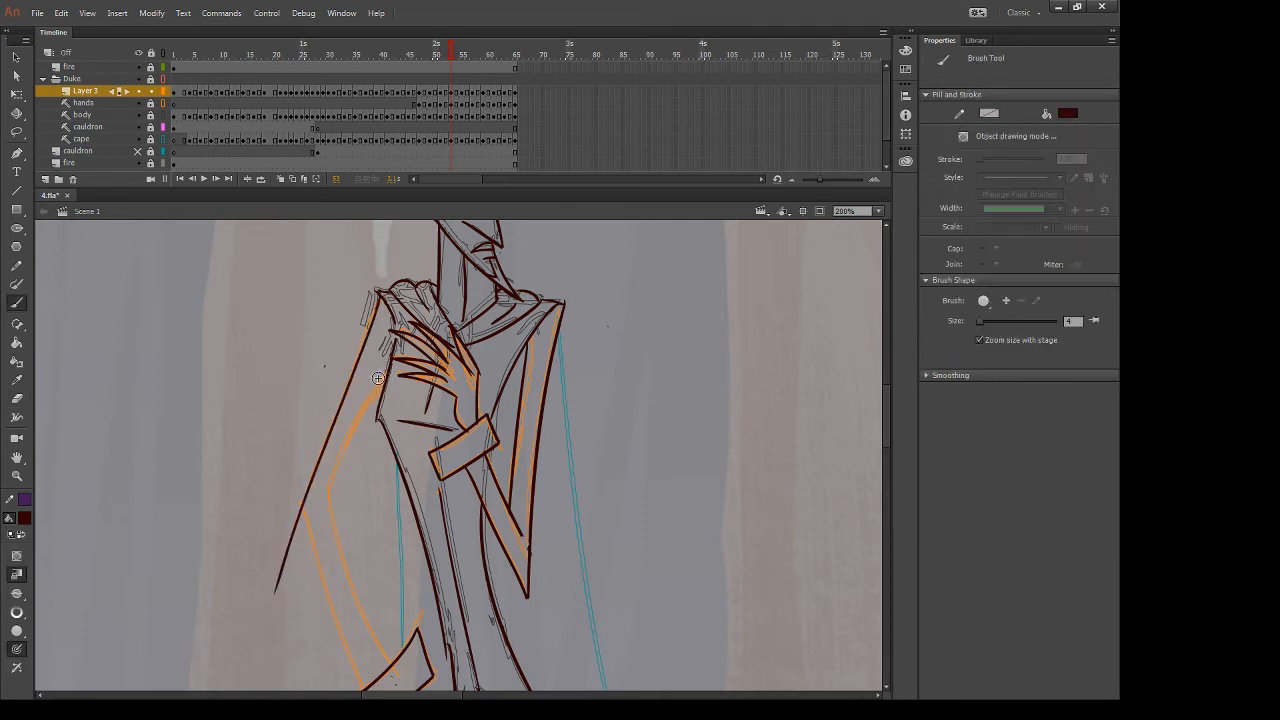
left_click_drag(392, 361, 314, 552)
key("ctrl+z")
left_click_drag(388, 374, 306, 570)
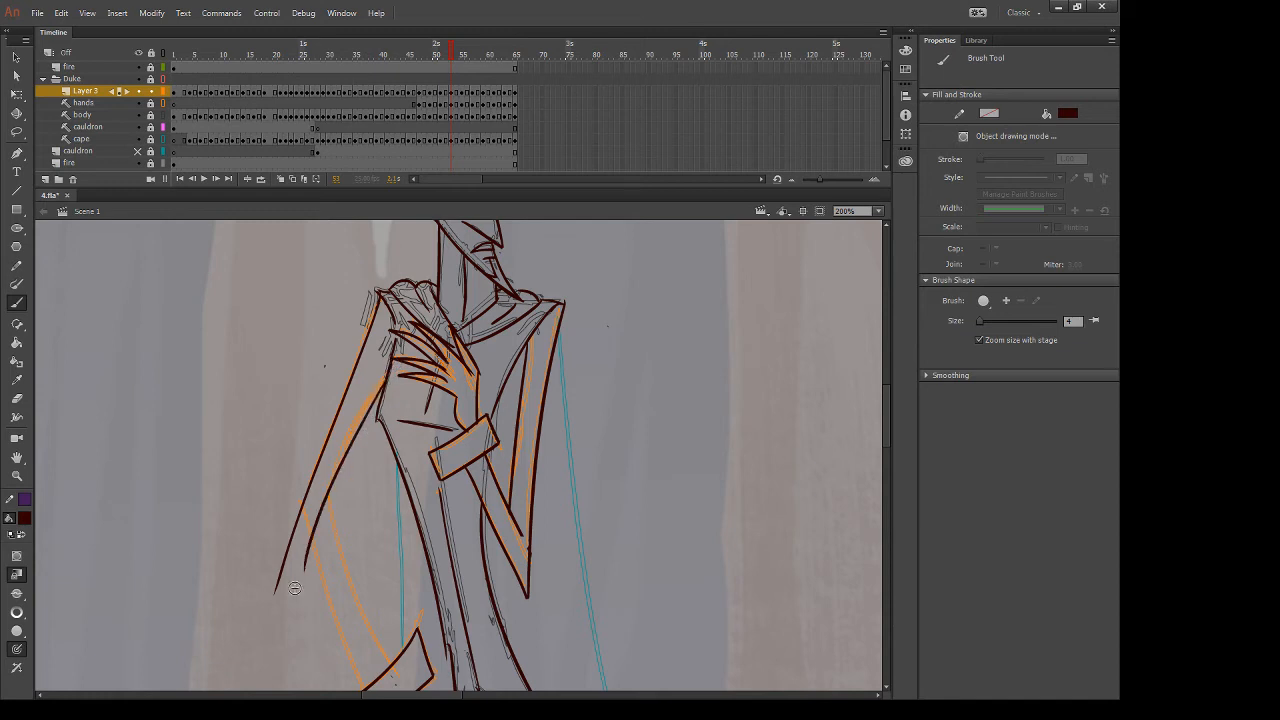
Erase the left sleeve's upper-arm lines extending below the elbow in frame 53
key("e")
left_click_drag(330, 494, 298, 610)
left_click_drag(297, 514, 272, 592)
left_click_drag(295, 596, 293, 530)
Ink the left sleeve's inner and outer forearm edges from the elbow to the lower cuff in frame 53
key("b")
left_click_drag(326, 424, 392, 596)
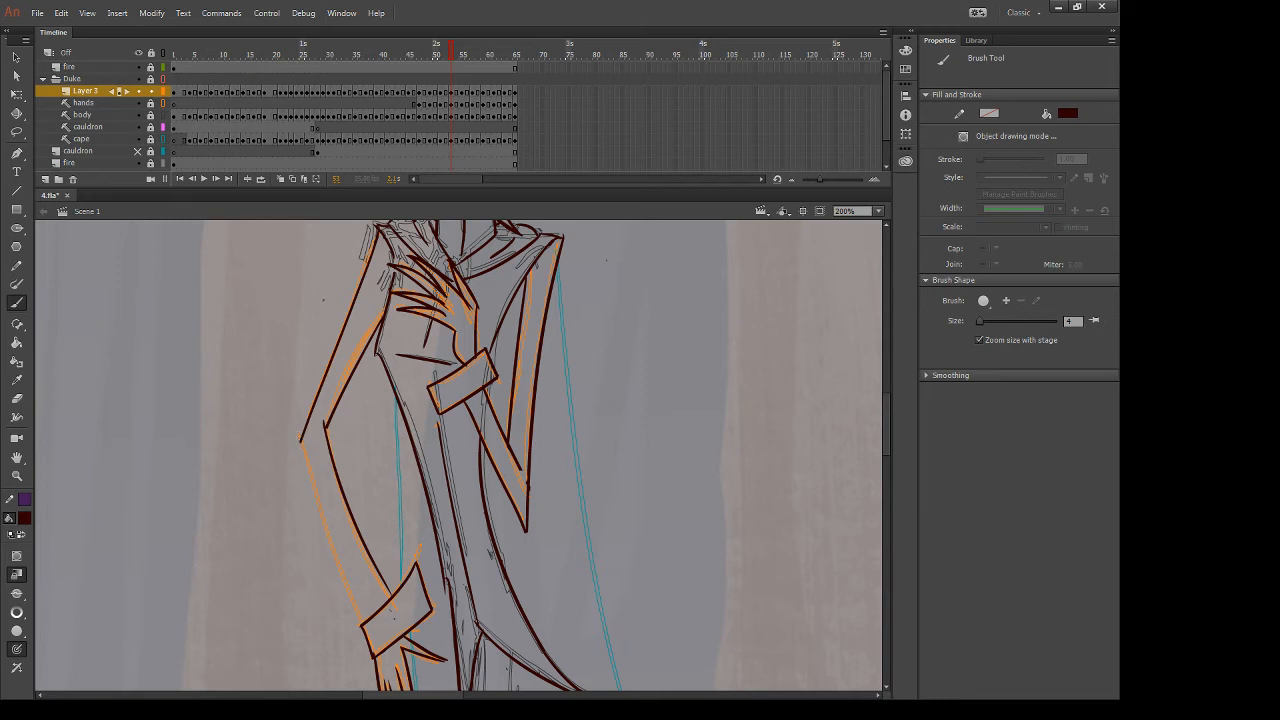
left_click_drag(301, 441, 363, 625)
Ink the right sleeve's upper and lower forearm edges from the cuff past the elbow in frame 55
key("comma")
key("period")
key("period")
key("period")
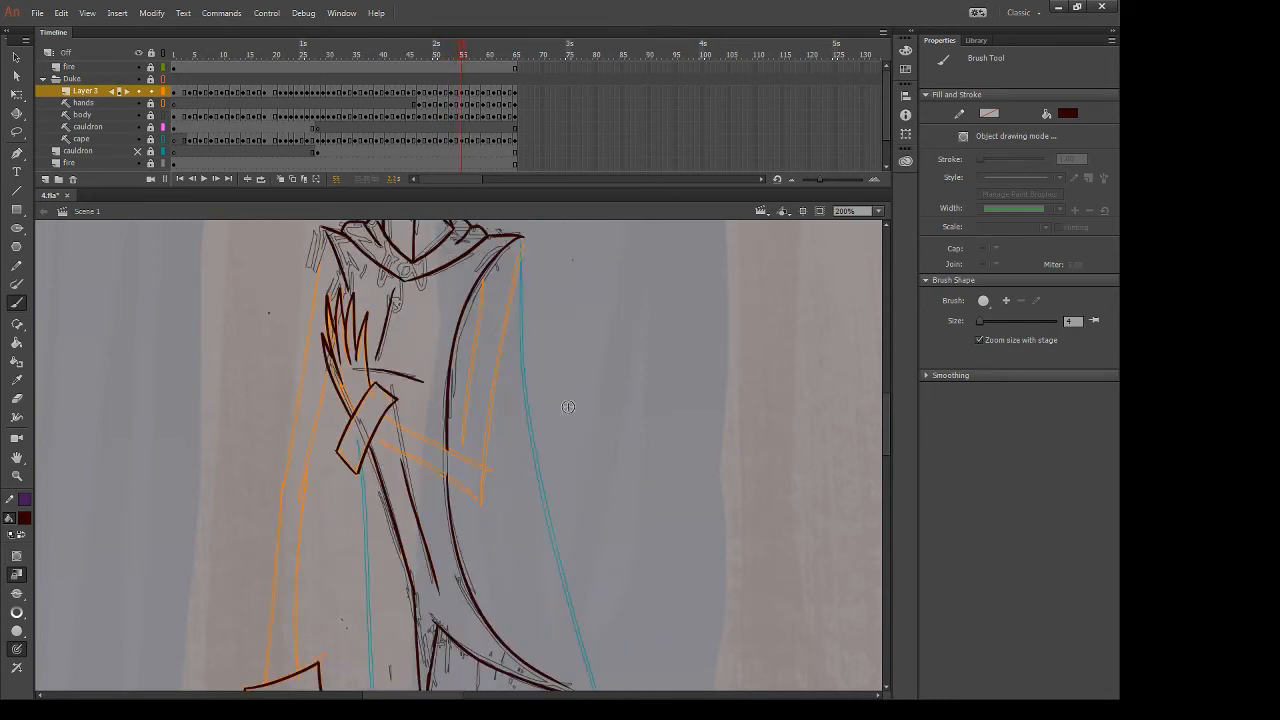
left_click_drag(384, 416, 488, 477)
key("ctrl+z")
left_click_drag(384, 416, 488, 474)
key("ctrl+z")
left_click_drag(384, 418, 488, 468)
key("ctrl+z")
left_click_drag(384, 418, 490, 470)
left_click_drag(368, 440, 503, 510)
key("ctrl+z")
left_click_drag(368, 440, 503, 507)
Ink the right sleeve's inner and outer upper-arm edges and trim the overshooting ends at the elbow in frame 55
left_click_drag(484, 278, 460, 430)
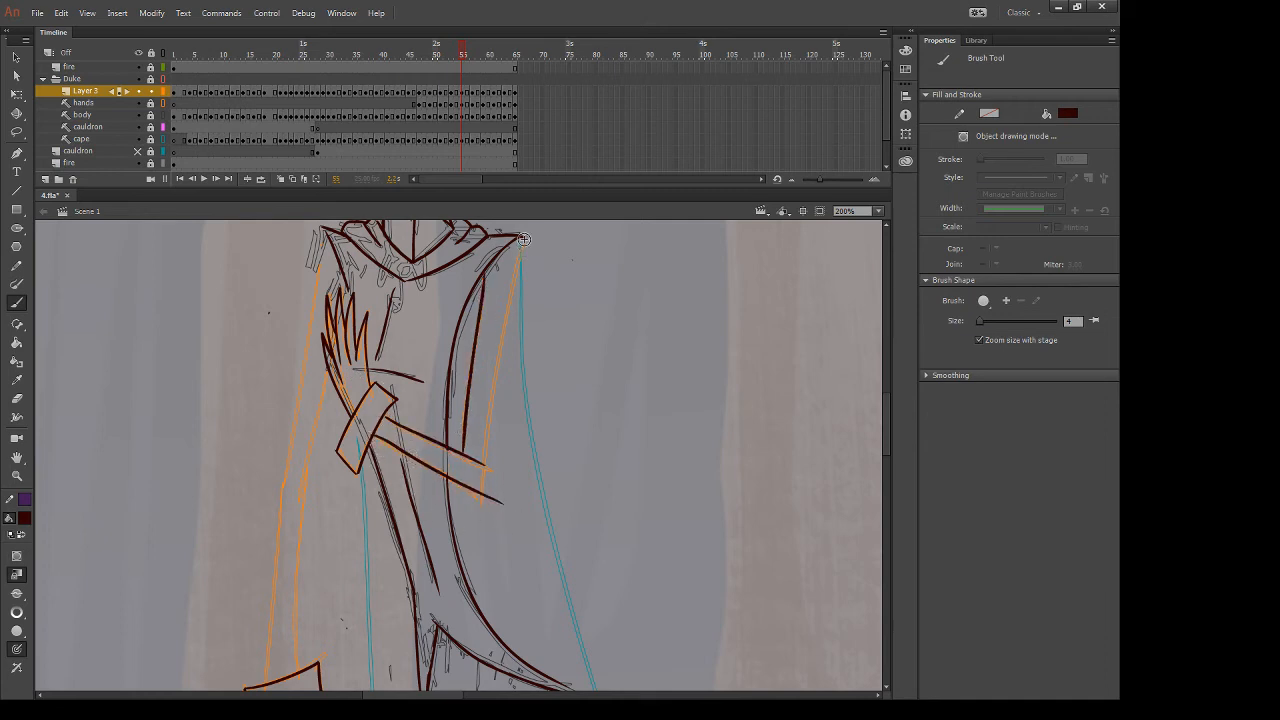
left_click_drag(520, 236, 481, 520)
key("ctrl+z")
mouse_move(522, 236)
left_mouse_down()
mouse_move(485, 525)
mouse_move(502, 503)
mouse_move(489, 505)
left_mouse_up()
key("e")
key("b")
Ink the left sleeve's outer and inner edges from the shoulder and torso down past the elbow in frame 55
left_click_drag(320, 236, 276, 576)
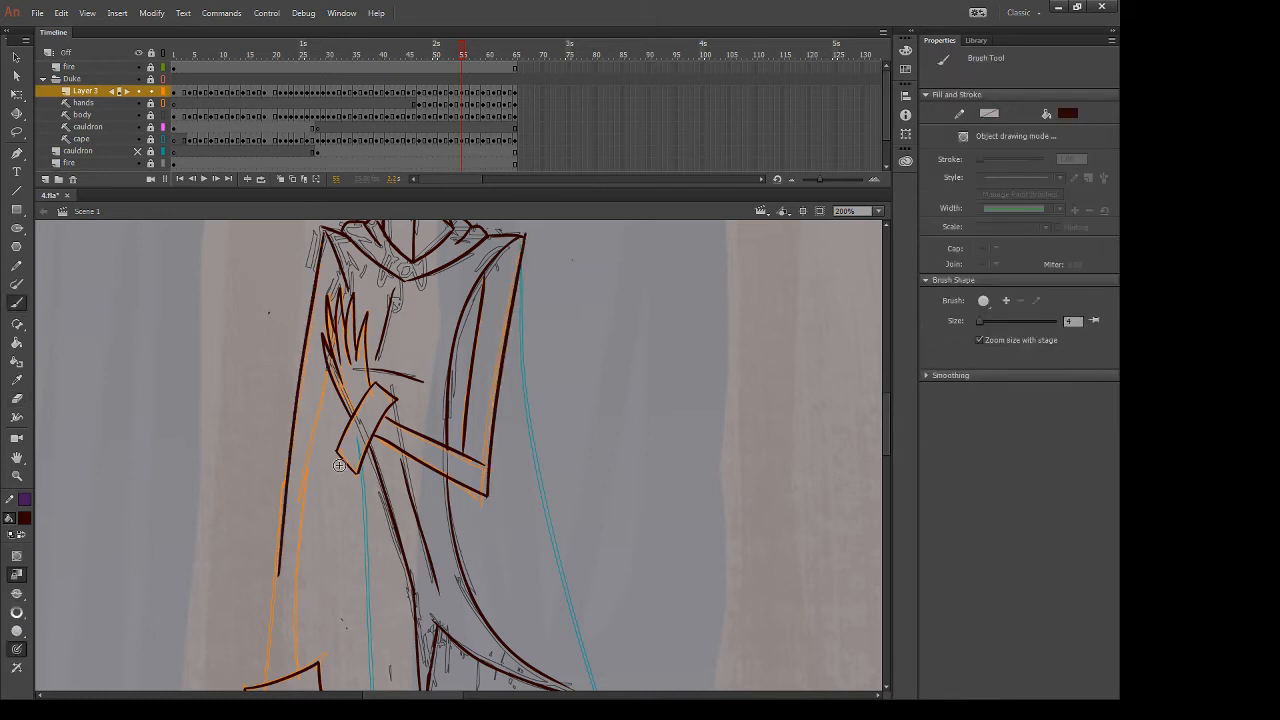
key("ctrl+z")
left_click_drag(326, 230, 272, 522)
mouse_move(326, 375)
left_mouse_down()
mouse_move(298, 550)
mouse_move(308, 436)
mouse_move(279, 413)
mouse_move(305, 570)
left_mouse_up()
key("space")
key("e")
key("b")
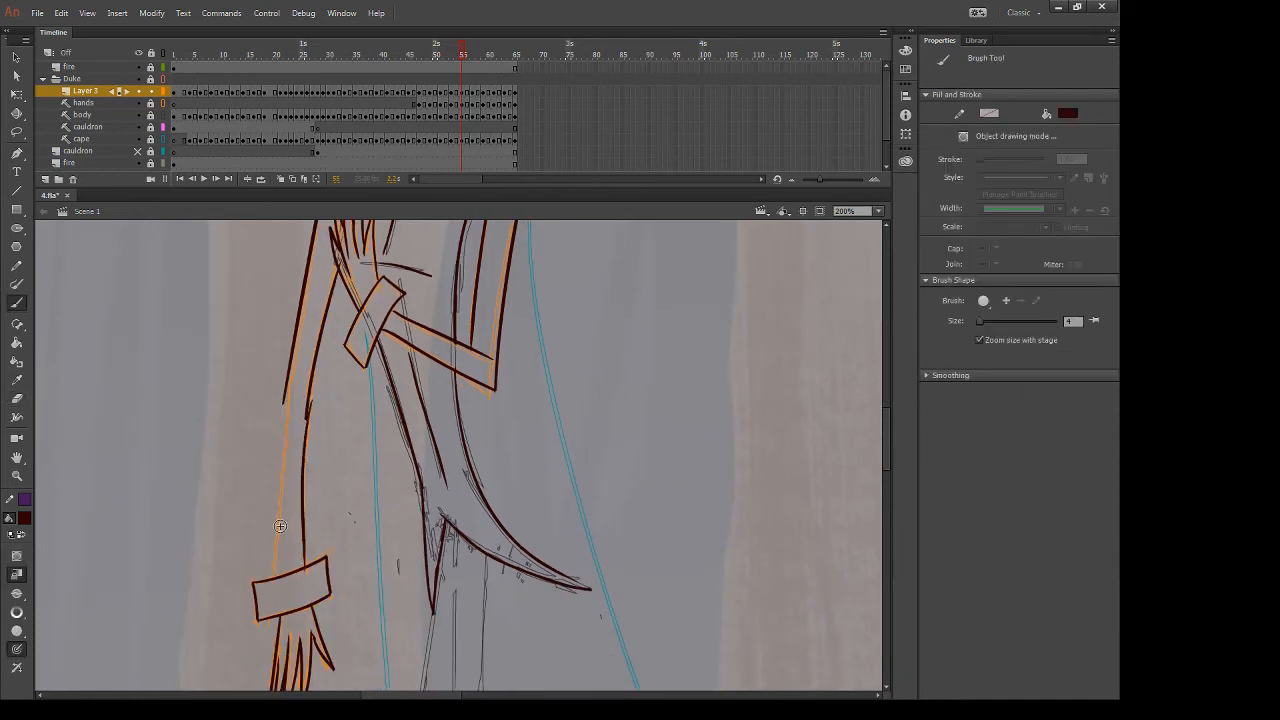
Ink the left sleeve's outer forearm edge to the lower cuff and erase the overshoot inside the cuff in frame 55
left_click_drag(287, 394, 266, 588)
key("ctrl+z")
left_click_drag(288, 392, 268, 588)
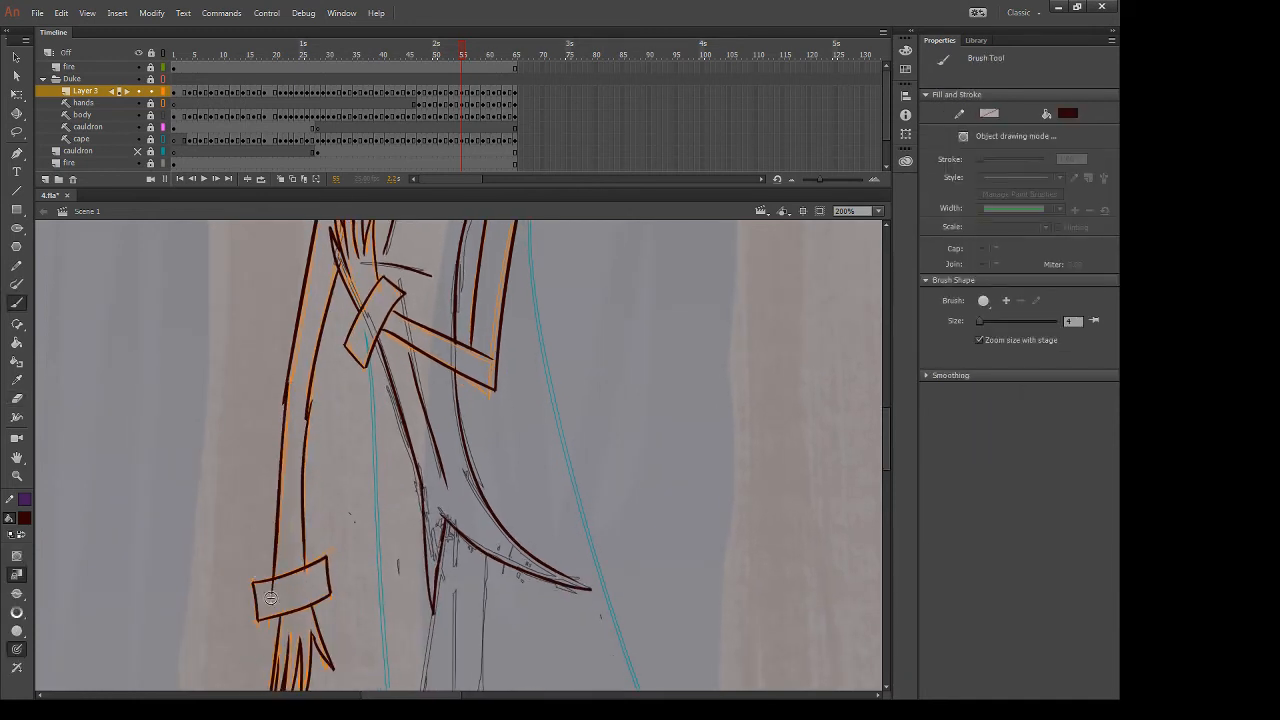
key("e")
left_click_drag(316, 392, 310, 444)
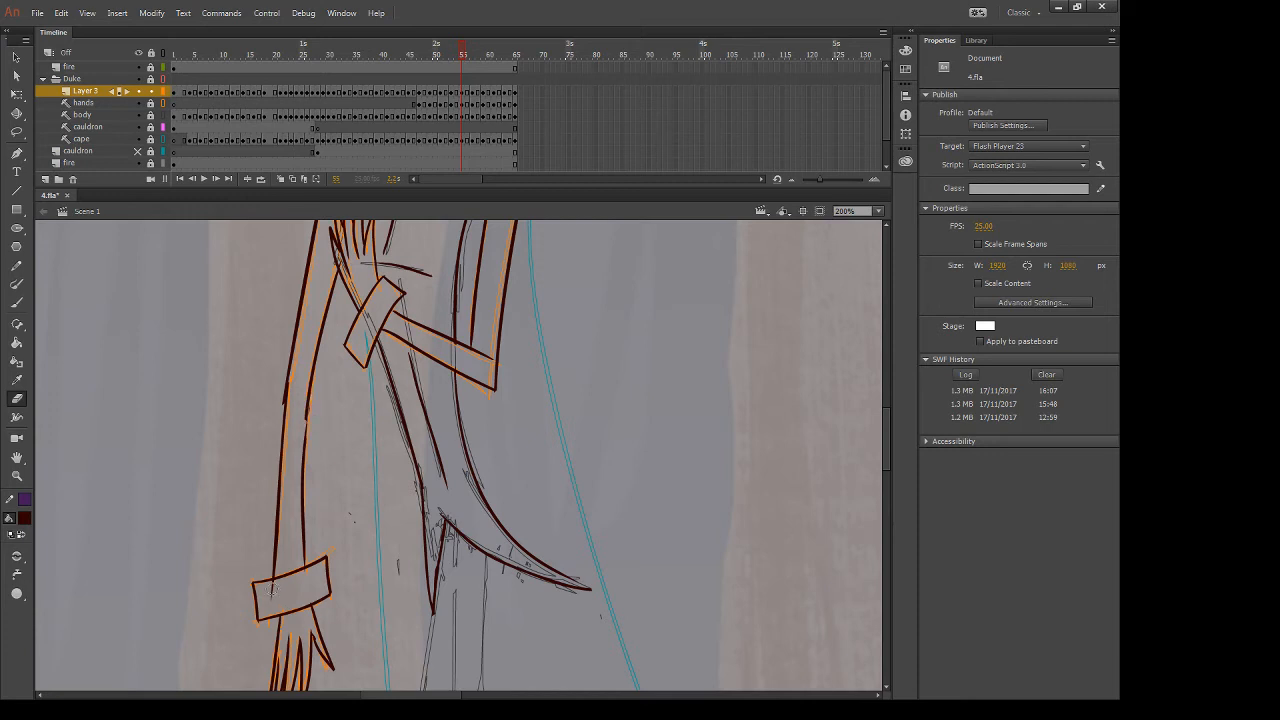
left_click_drag(271, 588, 272, 598)
Ink the right sleeve's upper forearm edge from the elbow down to the cuff in frame 57
key("period")
key("period")
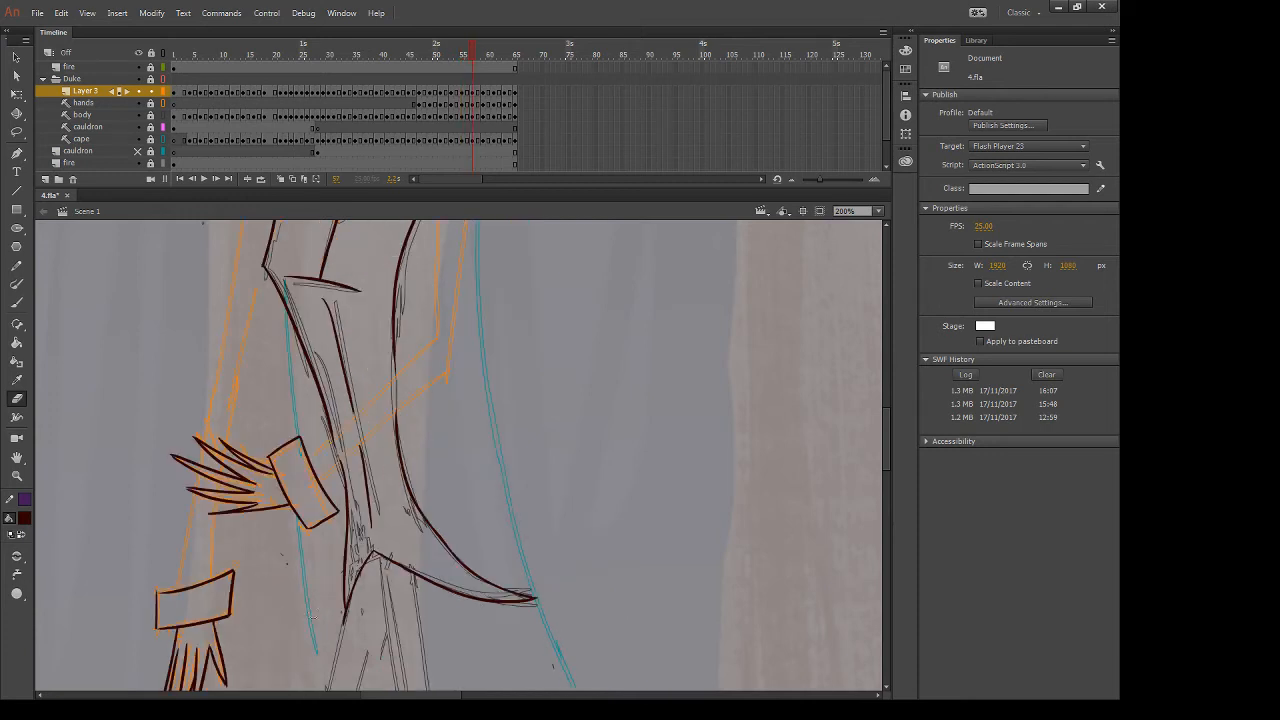
left_click_drag(550, 317, 595, 402)
key("b")
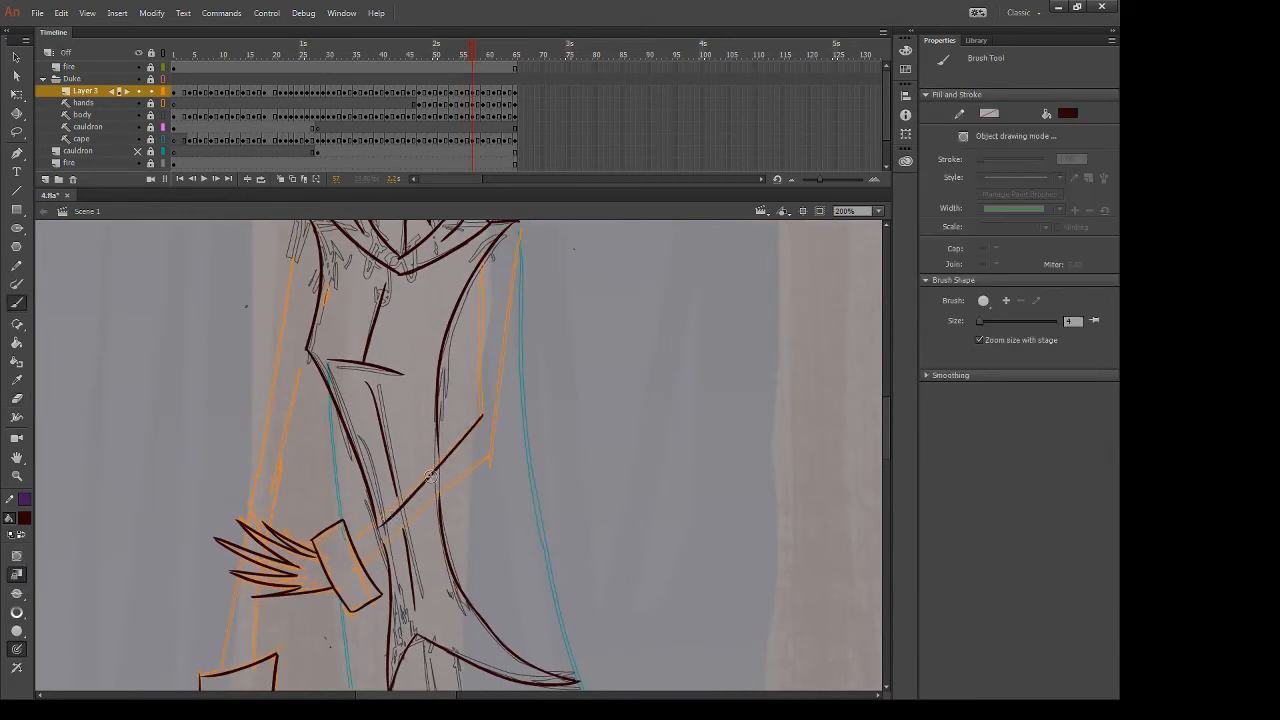
left_click_drag(480, 420, 357, 541)
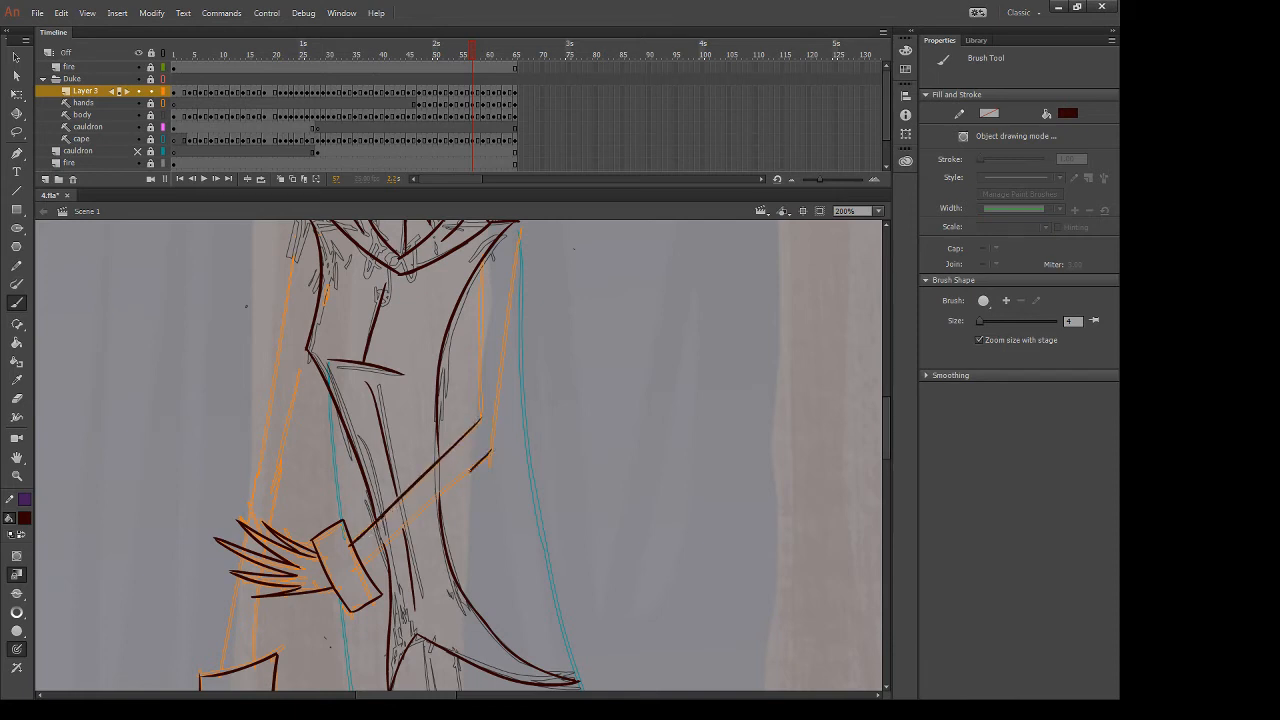
Ink the right sleeve's lower forearm edge from the elbow and trim the line ends inside the cuff in frame 57
left_click_drag(490, 452, 372, 567)
key("ctrl+z")
left_click_drag(490, 446, 360, 568)
key("ctrl+z")
left_click_drag(493, 451, 348, 579)
key("ctrl+z")
left_click_drag(490, 458, 344, 577)
key("e")
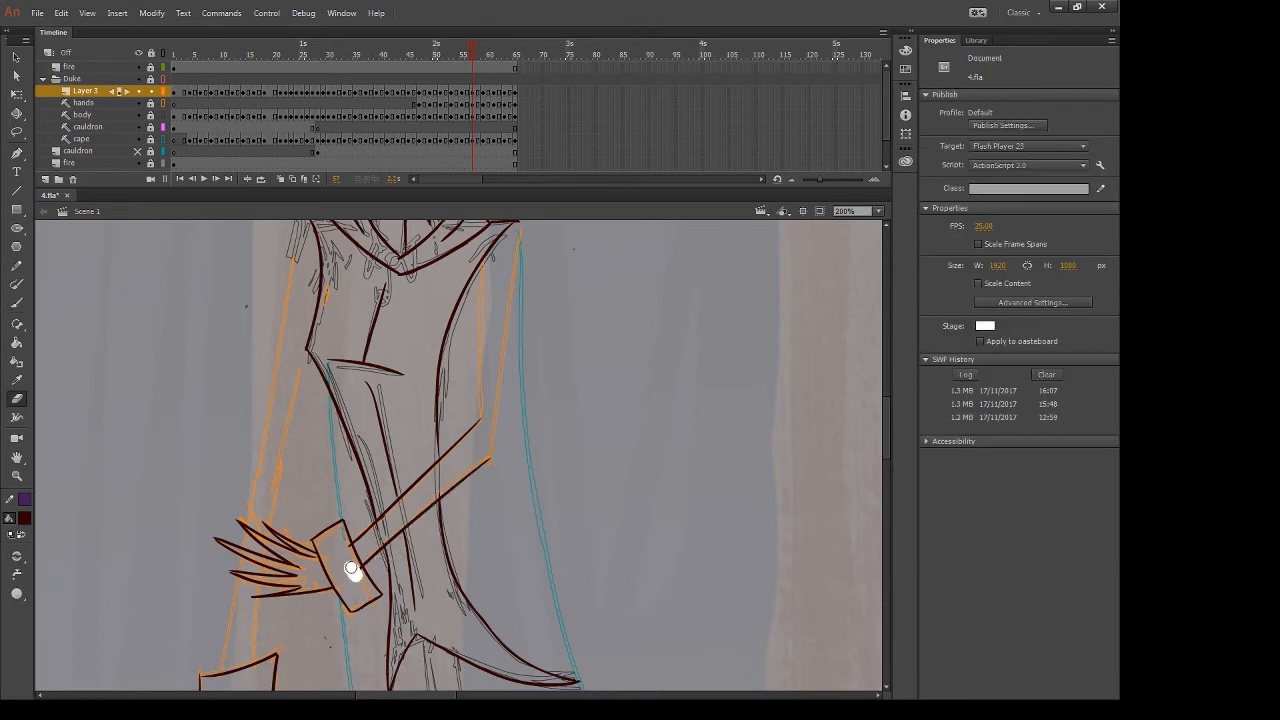
Ink the right sleeve's outer upper-arm edge from the shoulder past the elbow in frame 57
left_click_drag(453, 435, 439, 505)
key("b")
left_click_drag(508, 291, 466, 591)
key("ctrl+z")
left_click_drag(507, 290, 470, 595)
key("ctrl+z")
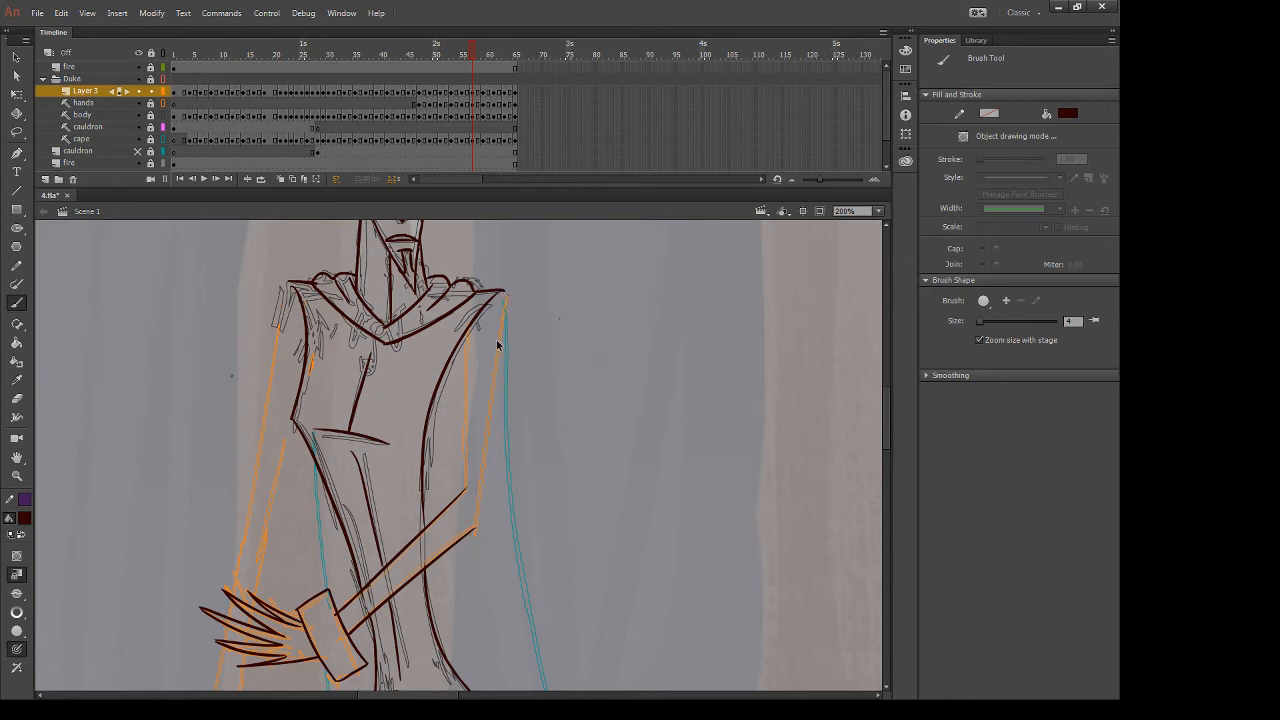
left_click_drag(506, 291, 471, 570)
Ink the right sleeve's inner upper-arm edge and erase the lines overshooting the elbow in frame 57
left_click_drag(470, 329, 451, 528)
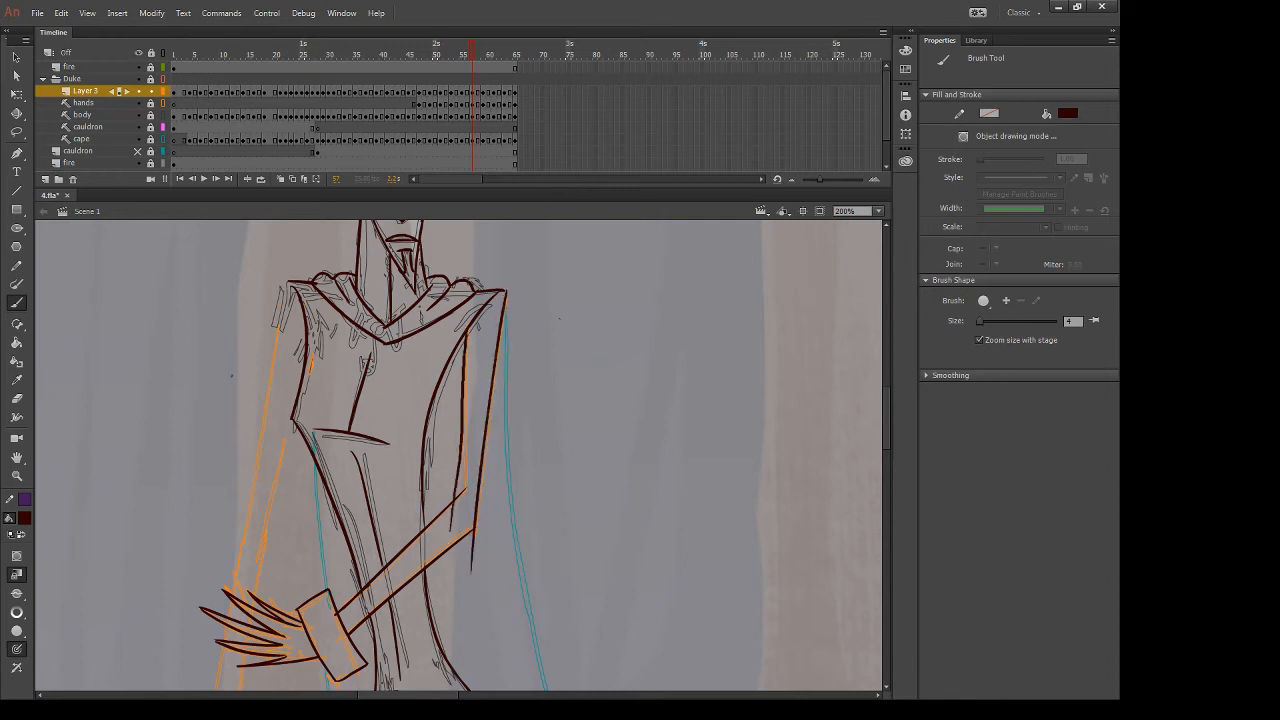
key("ctrl+z")
mouse_move(470, 326)
left_mouse_down()
mouse_move(452, 526)
mouse_move(477, 538)
mouse_move(462, 582)
left_mouse_up()
key("e")
key("b")
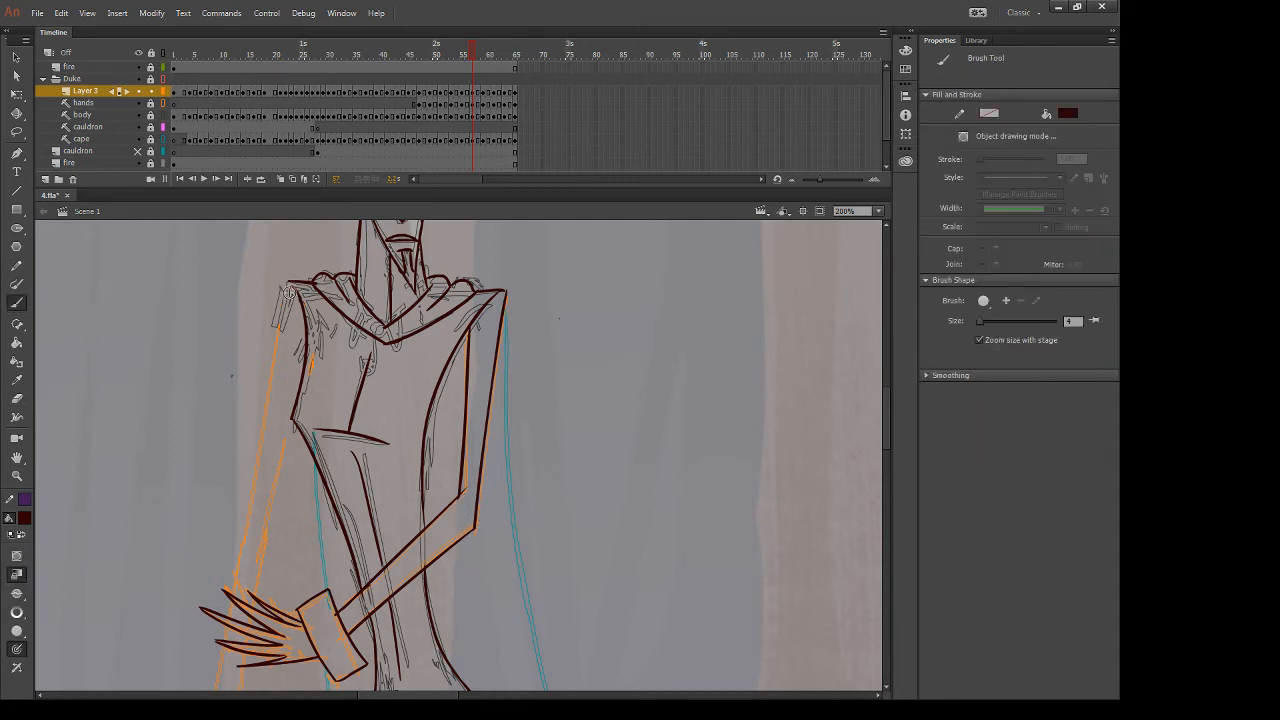
Ink the left sleeve's outer and inner edges from the shoulder and waist down to the hand crossing it in frame 57
left_click_drag(291, 286, 231, 565)
key("ctrl+z")
left_click_drag(292, 278, 232, 592)
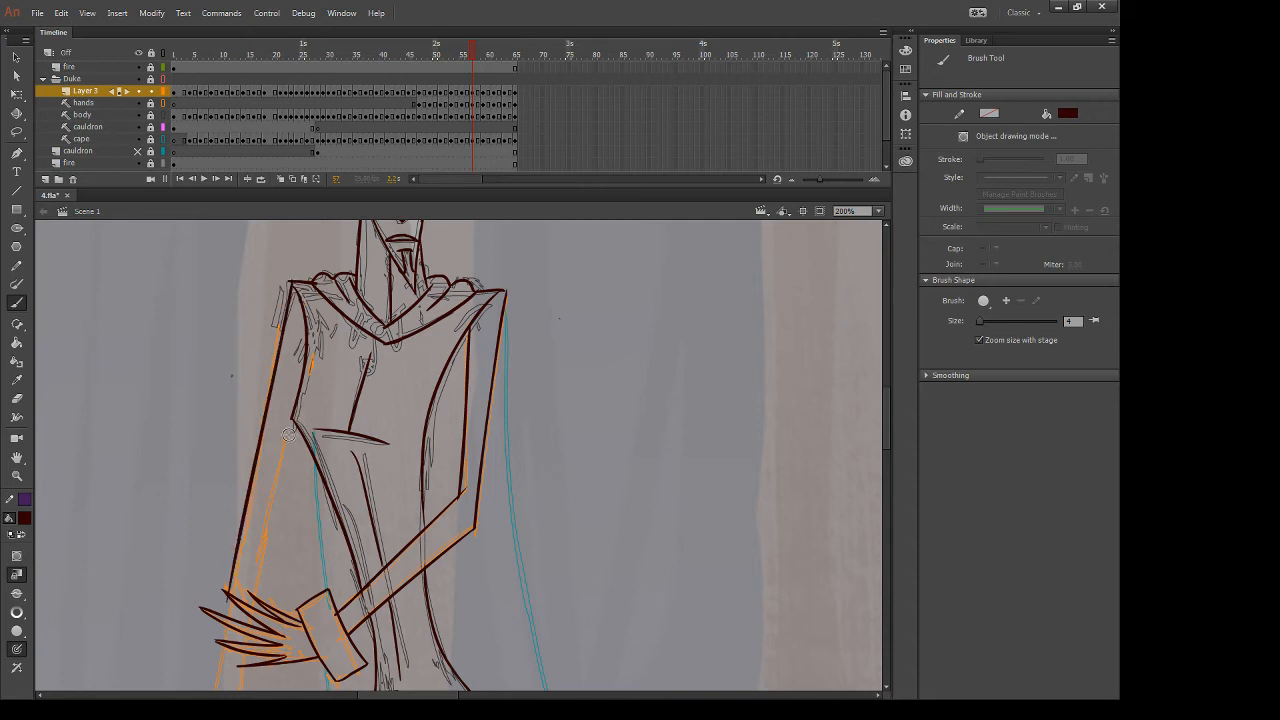
left_click_drag(296, 418, 263, 600)
key("ctrl+z")
left_click_drag(296, 416, 255, 582)
key("ctrl+z")
left_click_drag(292, 426, 254, 604)
Ink the left sleeve's forearm edges below the crossing hand and trim their ends inside the lower cuff in frame 57
left_click_drag(272, 574, 306, 448)
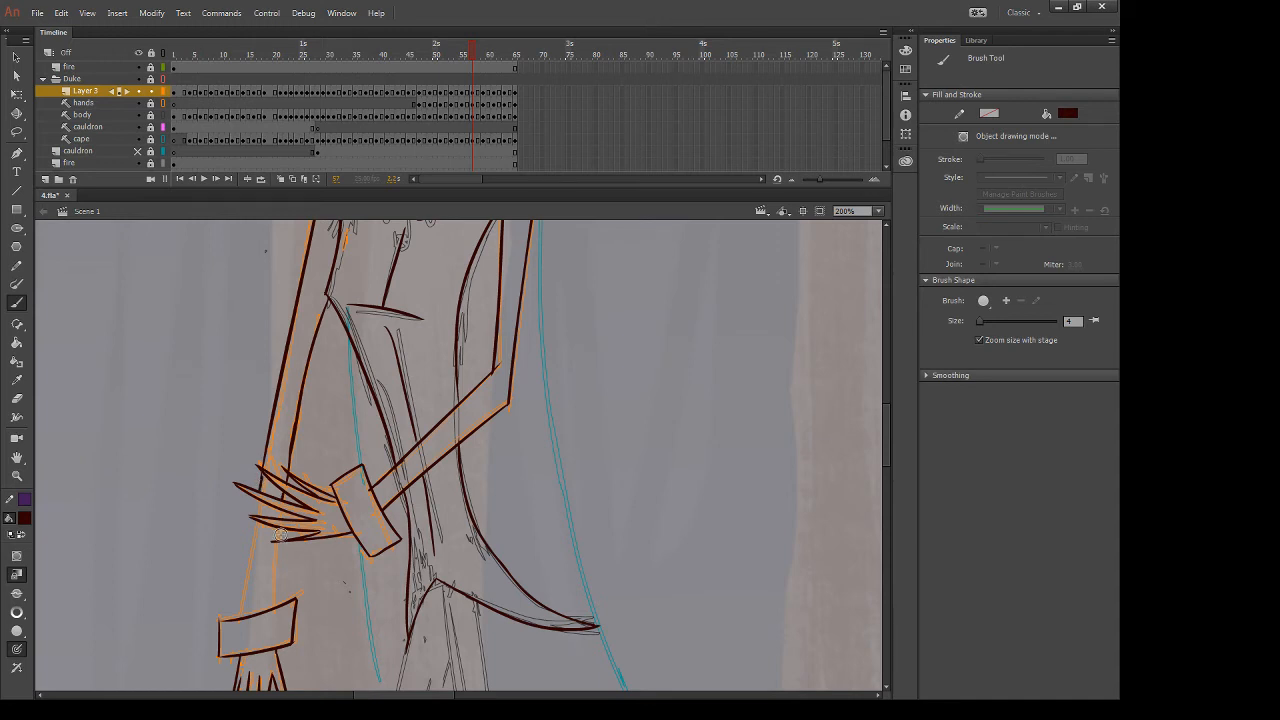
left_click_drag(250, 550, 242, 618)
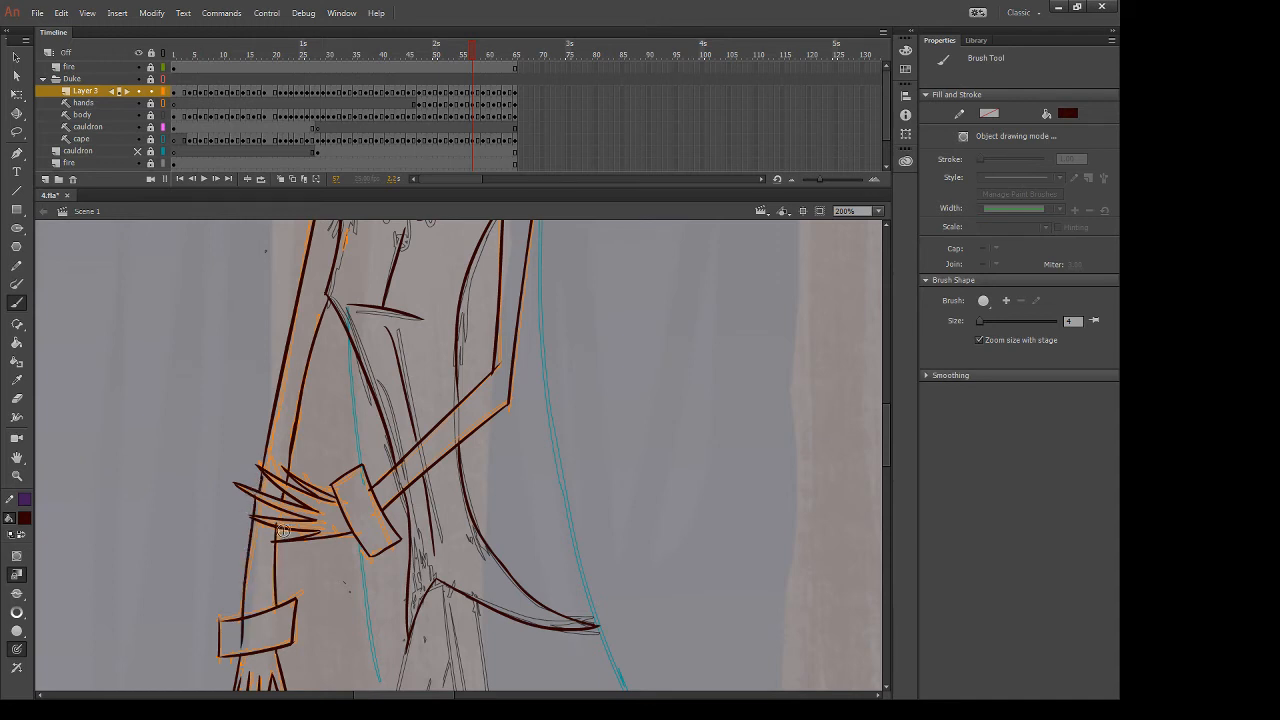
key("e")
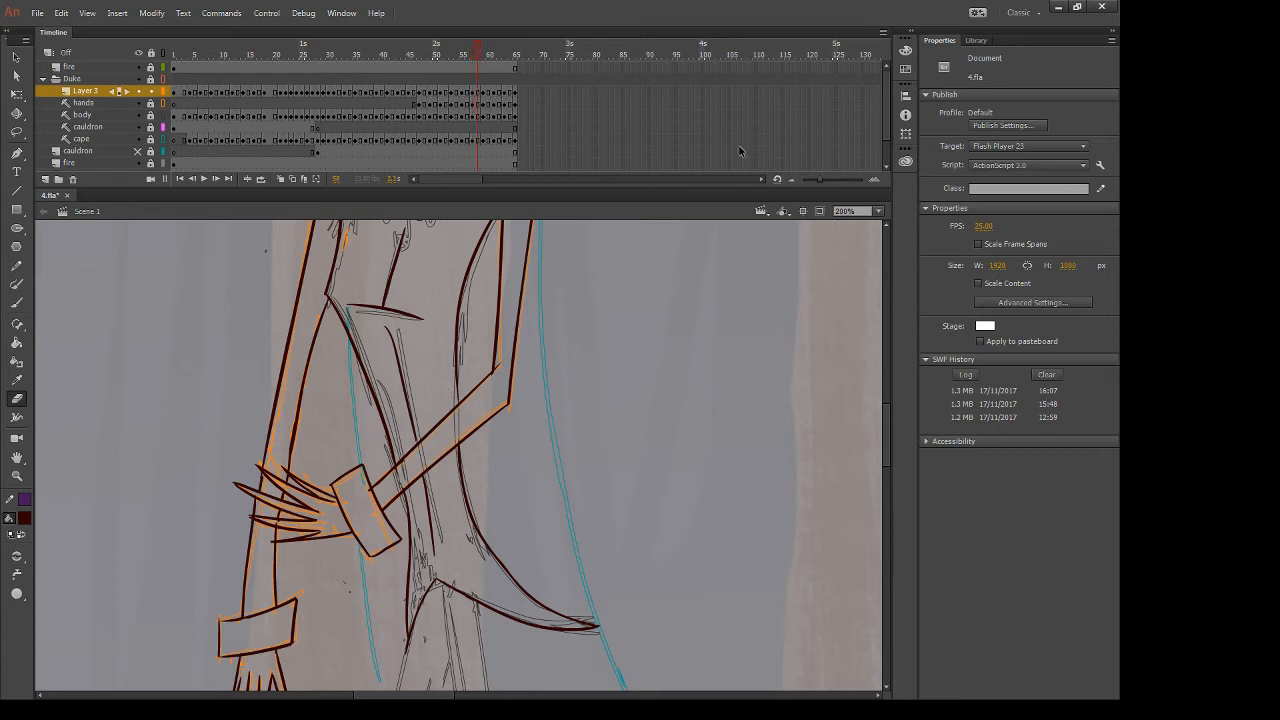
Ink the right sleeve's outer and inner upper-arm edges in frame 59 and trim them at the elbow
key("period")
left_click_drag(529, 391, 523, 454)
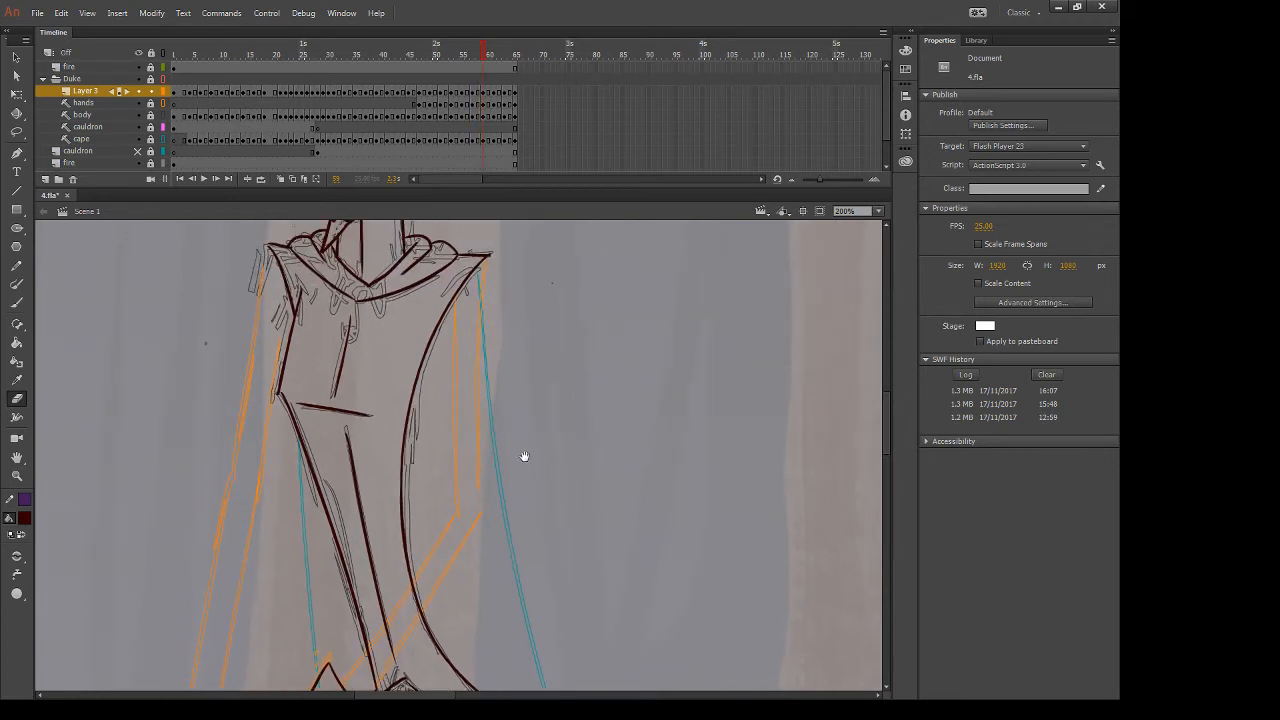
key("b")
left_click_drag(490, 253, 470, 620)
key("ctrl+z")
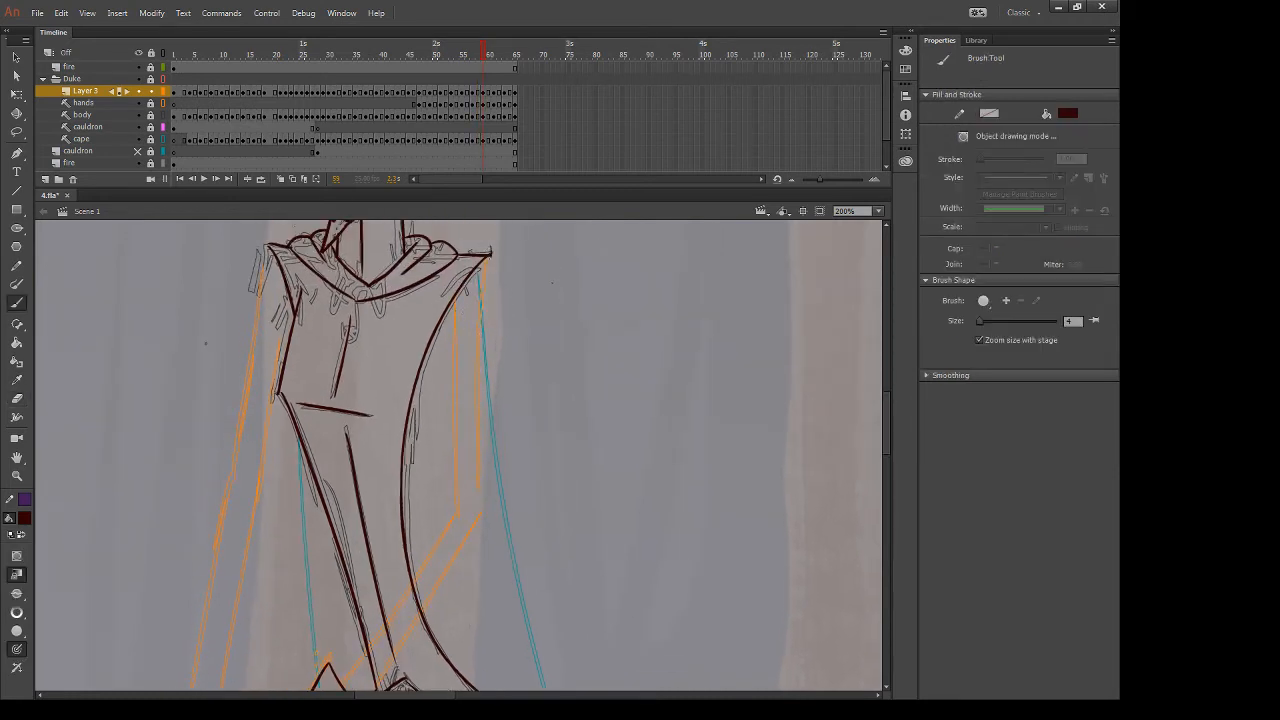
left_click_drag(490, 256, 475, 560)
key("ctrl+z")
left_click_drag(491, 248, 479, 575)
key("ctrl+z")
left_click_drag(491, 248, 481, 585)
mouse_move(457, 292)
left_mouse_down()
mouse_move(452, 535)
mouse_move(481, 540)
mouse_move(481, 588)
left_mouse_up()
key("e")
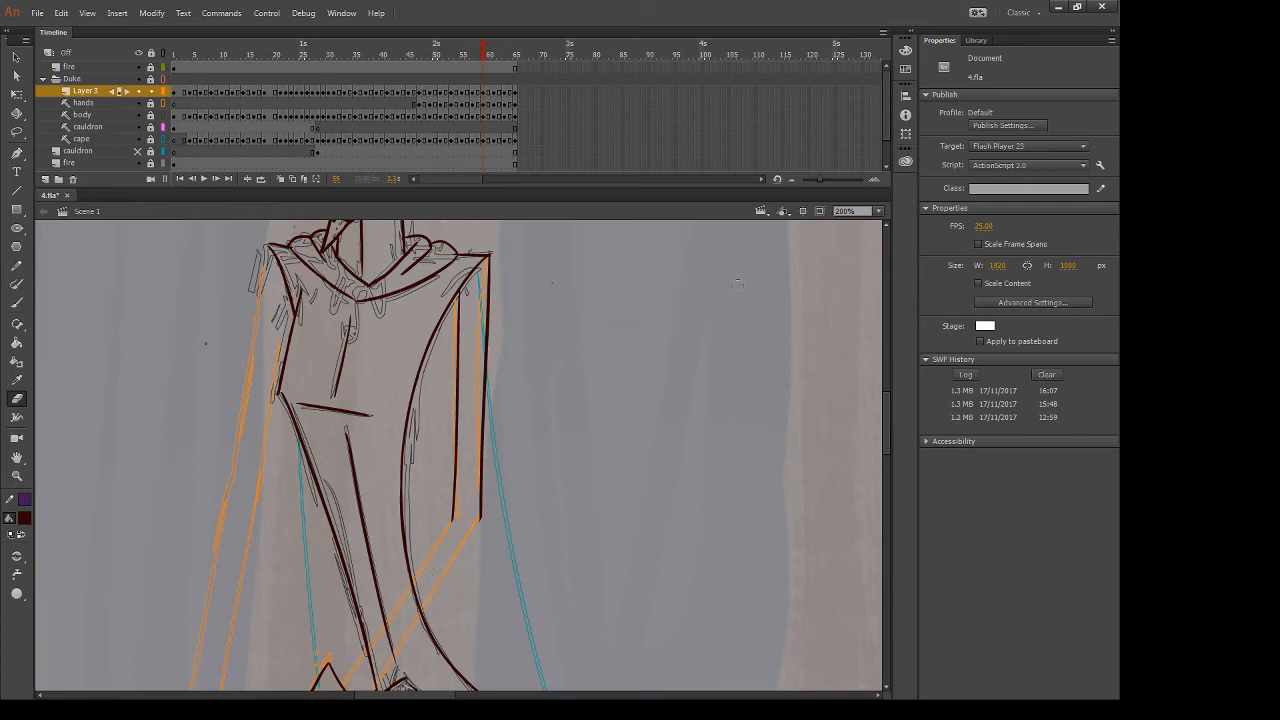
Erase the coat and torso lines where the right forearm crosses them in frame 59
left_click_drag(523, 570, 618, 442)
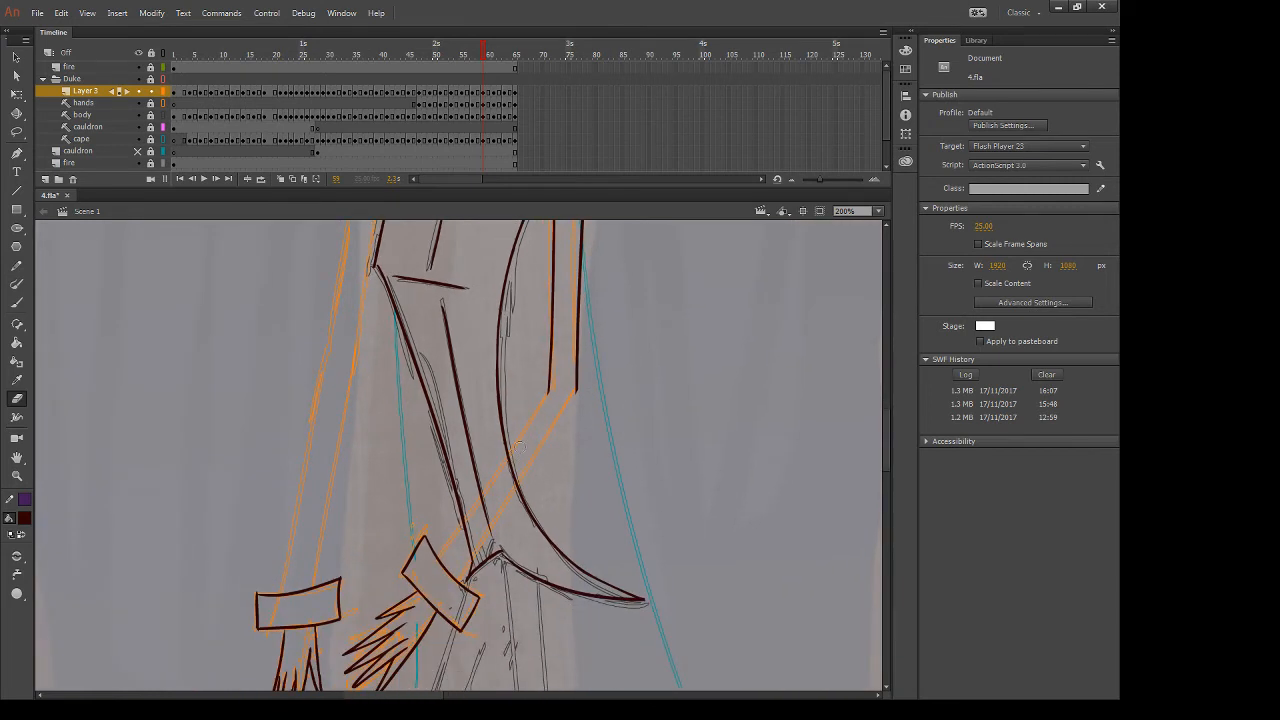
left_click_drag(494, 492, 466, 550)
left_click_drag(520, 462, 478, 520)
Ink the right sleeve's upper forearm edge from the inner elbow to the cuff in frame 59
key("b")
left_click_drag(551, 378, 453, 577)
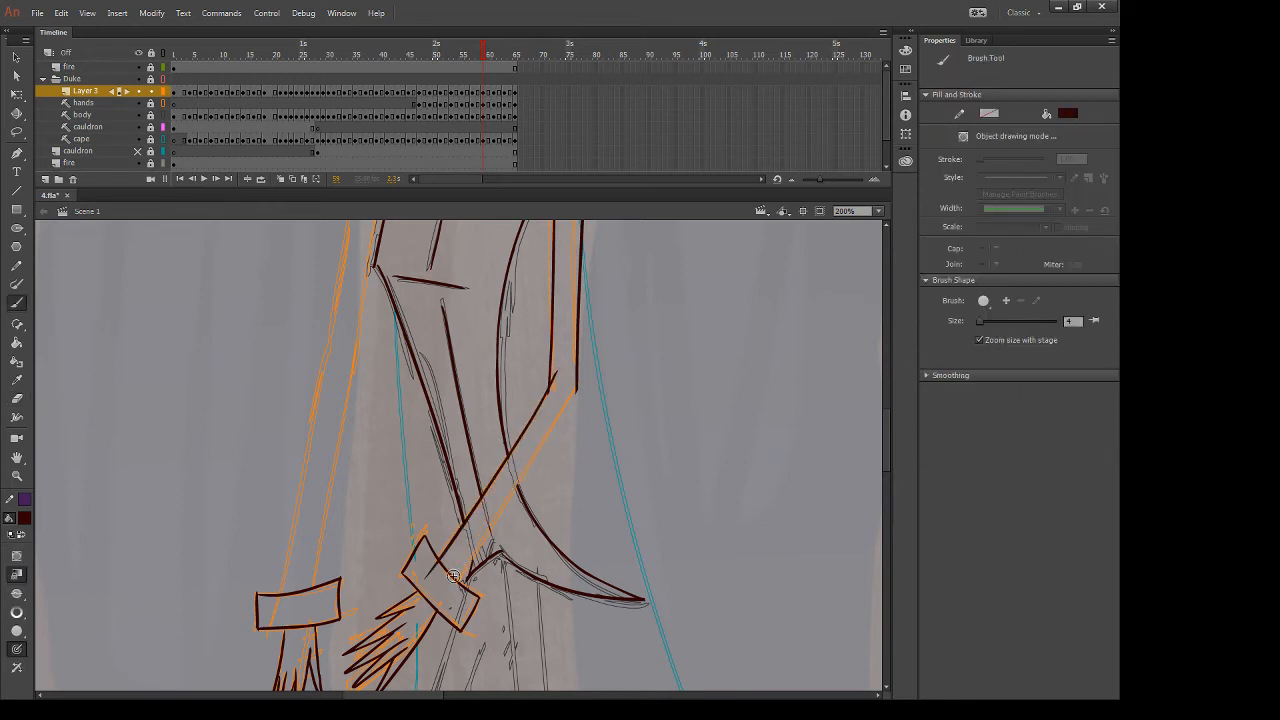
key("ctrl+z")
left_click_drag(551, 383, 424, 562)
key("ctrl+z")
left_click_drag(555, 379, 462, 516)
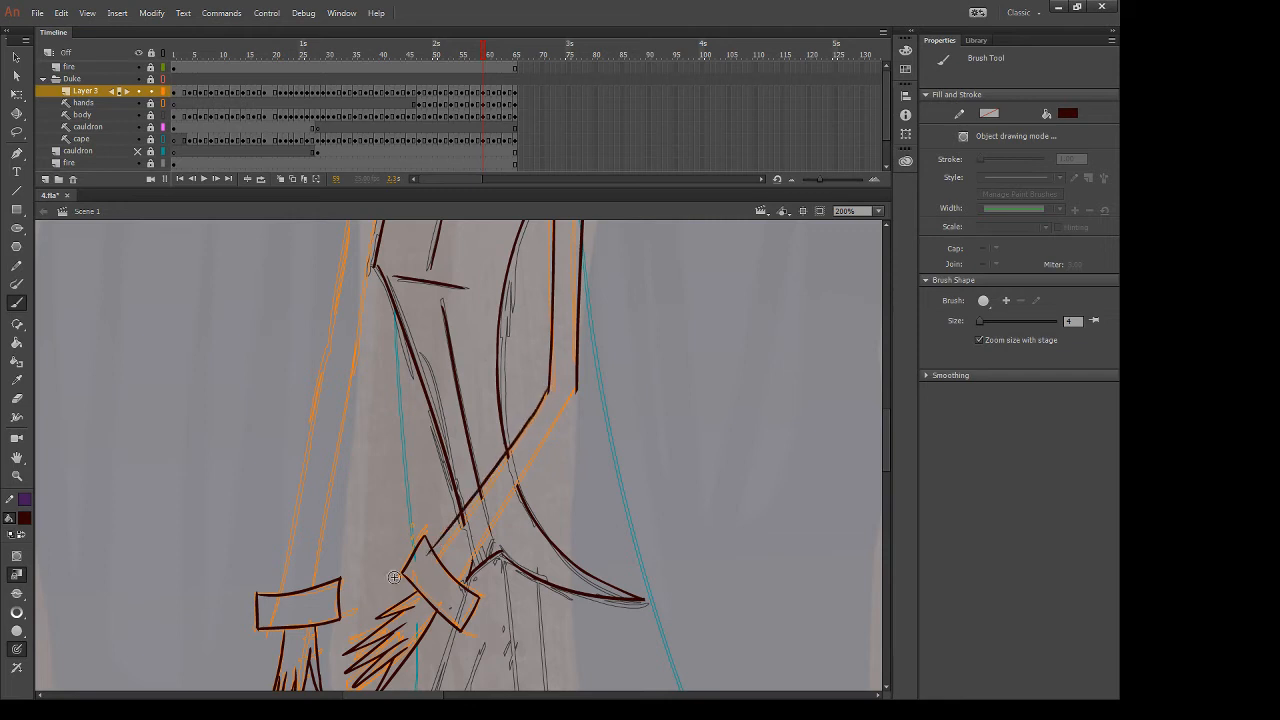
key("ctrl+z")
left_click_drag(549, 390, 428, 574)
Ink the right sleeve's lower forearm edge and erase the line ends inside the cuff in frame 59
left_click_drag(576, 390, 446, 603)
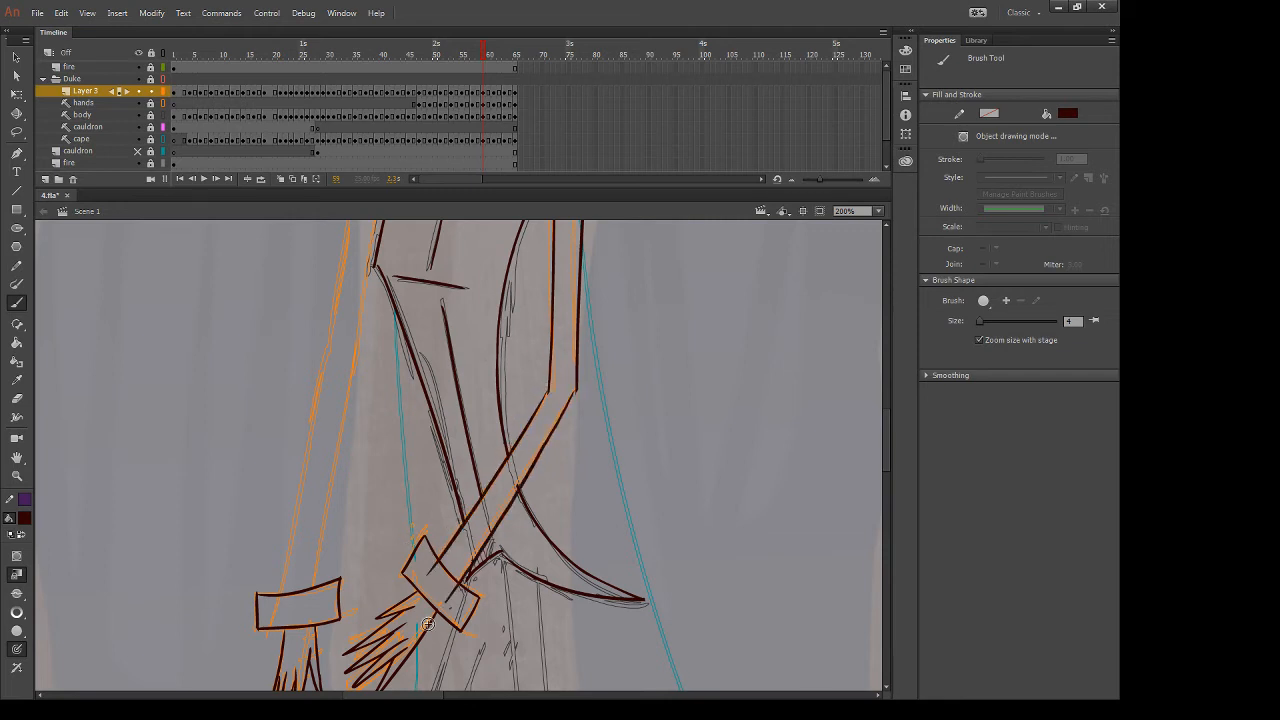
key("ctrl+z")
mouse_move(576, 389)
left_mouse_down()
mouse_move(444, 610)
mouse_move(469, 583)
mouse_move(430, 566)
left_mouse_up()
key("e")
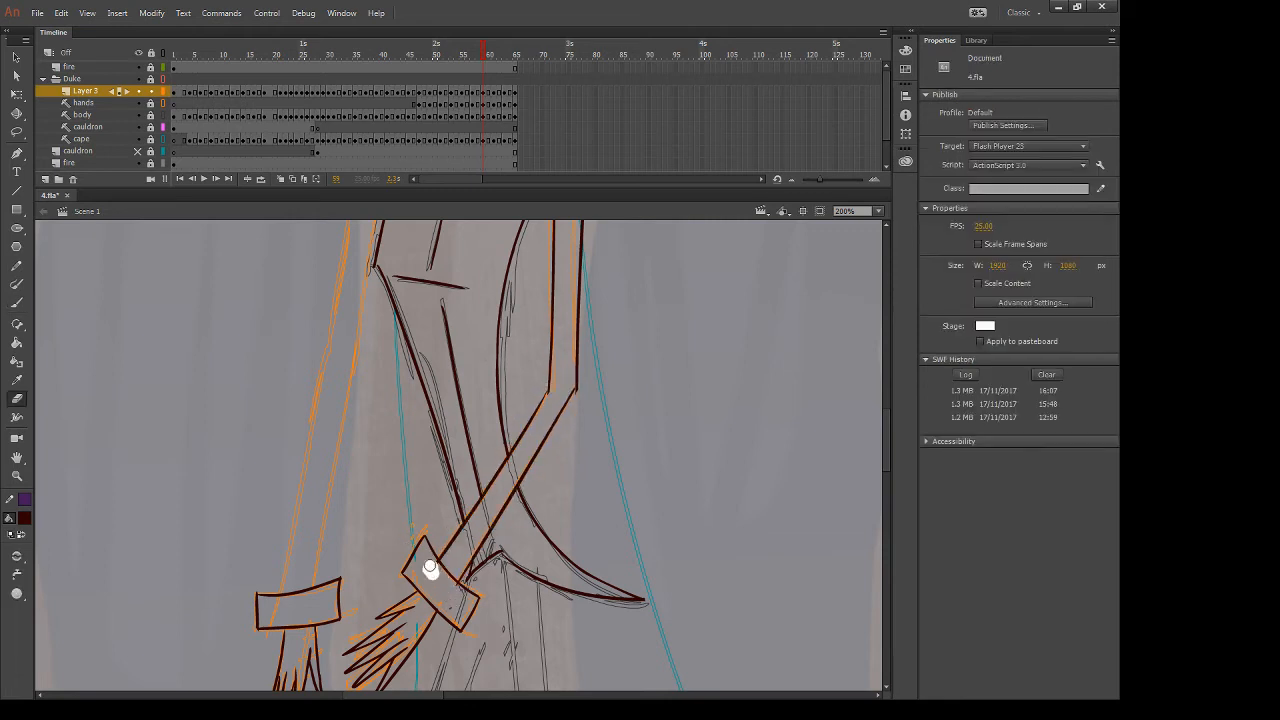
Ink the left sleeve's inner edge from the waist down to the lower cuff in frame 59
key("b")
left_click_drag(376, 254, 289, 626)
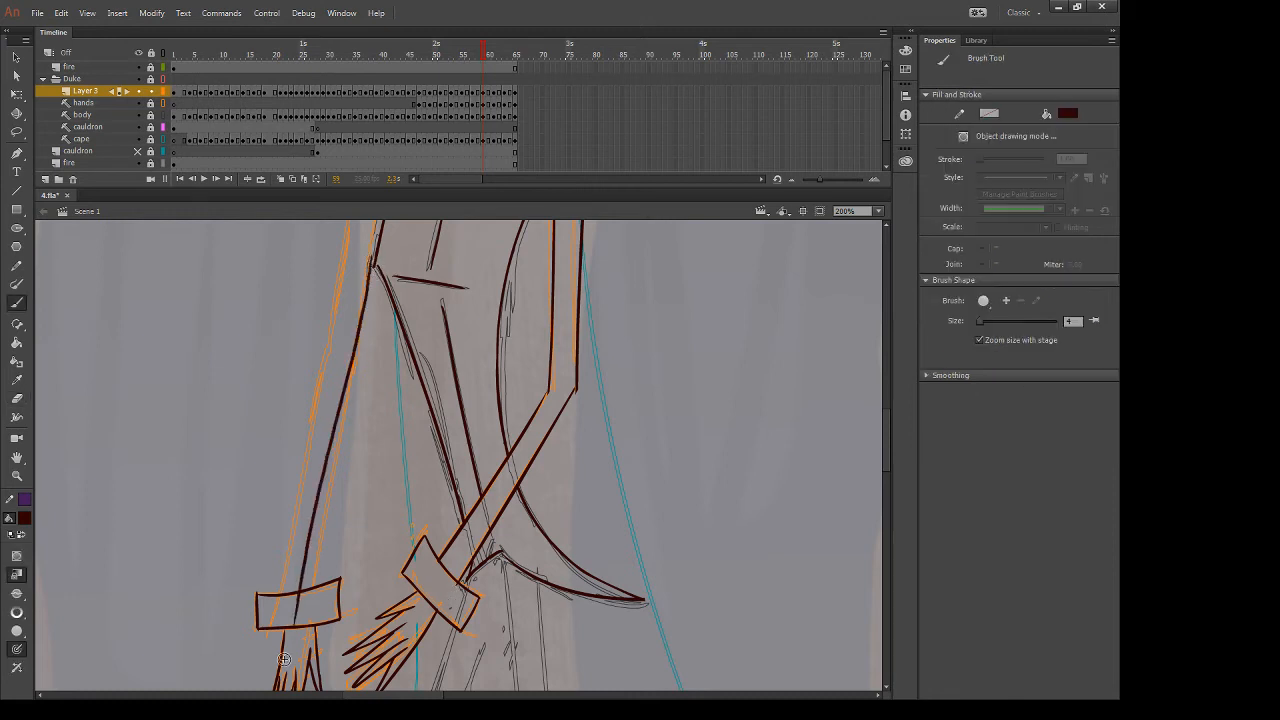
key("ctrl+z")
left_click_drag(372, 264, 313, 588)
Ink the left sleeve's outer edge from the shoulder to the cuff and trim the overshoot inside the cuff in frame 59
left_click_drag(356, 249, 356, 435)
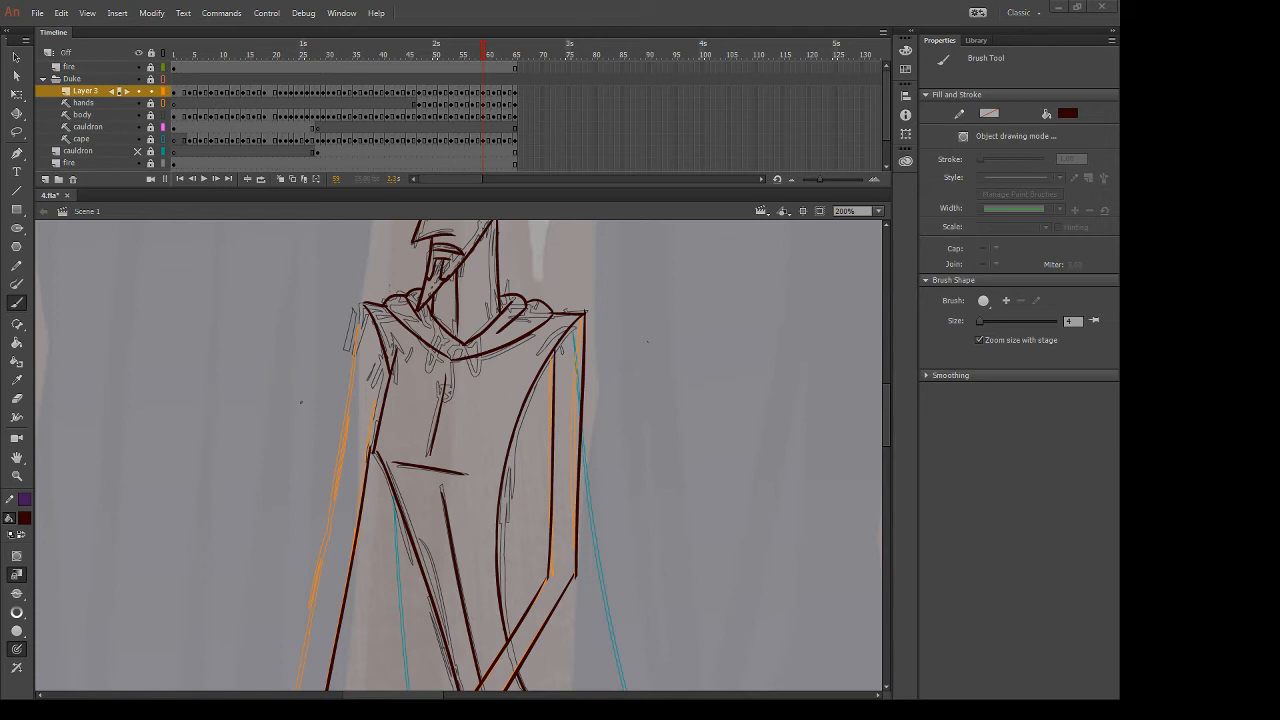
mouse_move(358, 306)
left_mouse_down()
mouse_move(387, 542)
mouse_move(415, 326)
left_mouse_up()
left_click_drag(345, 376, 306, 574)
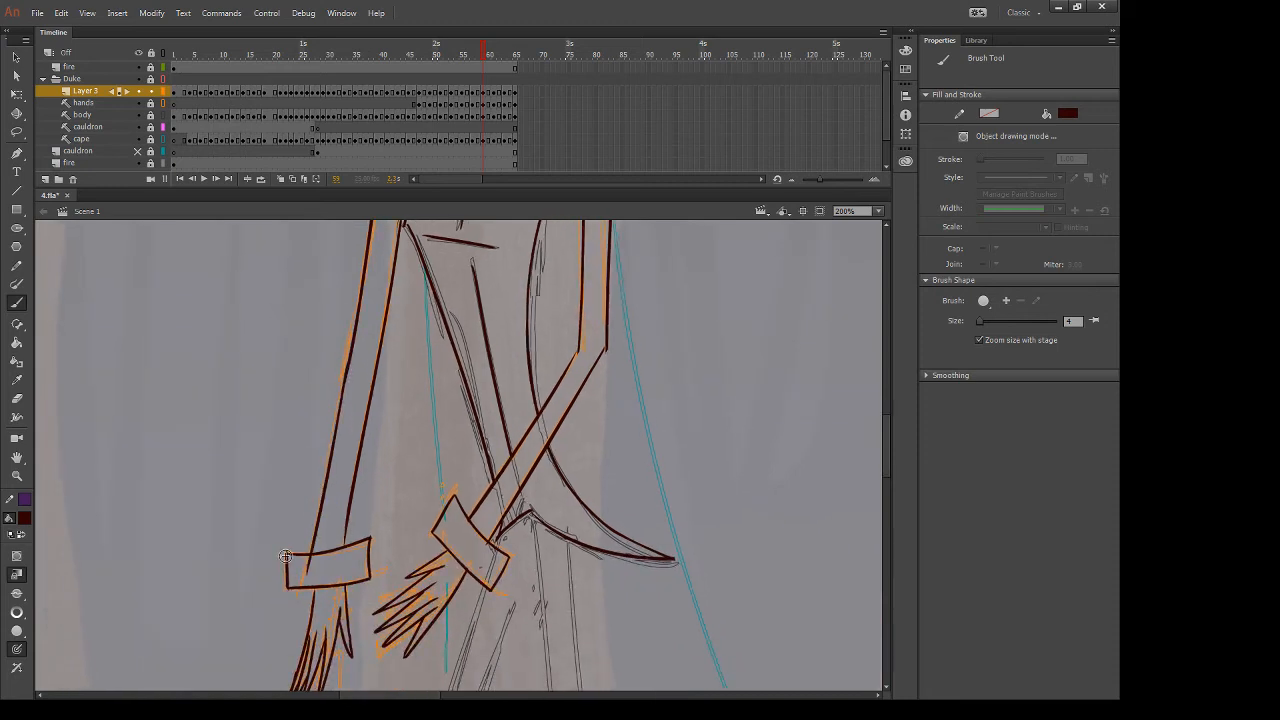
key("e")
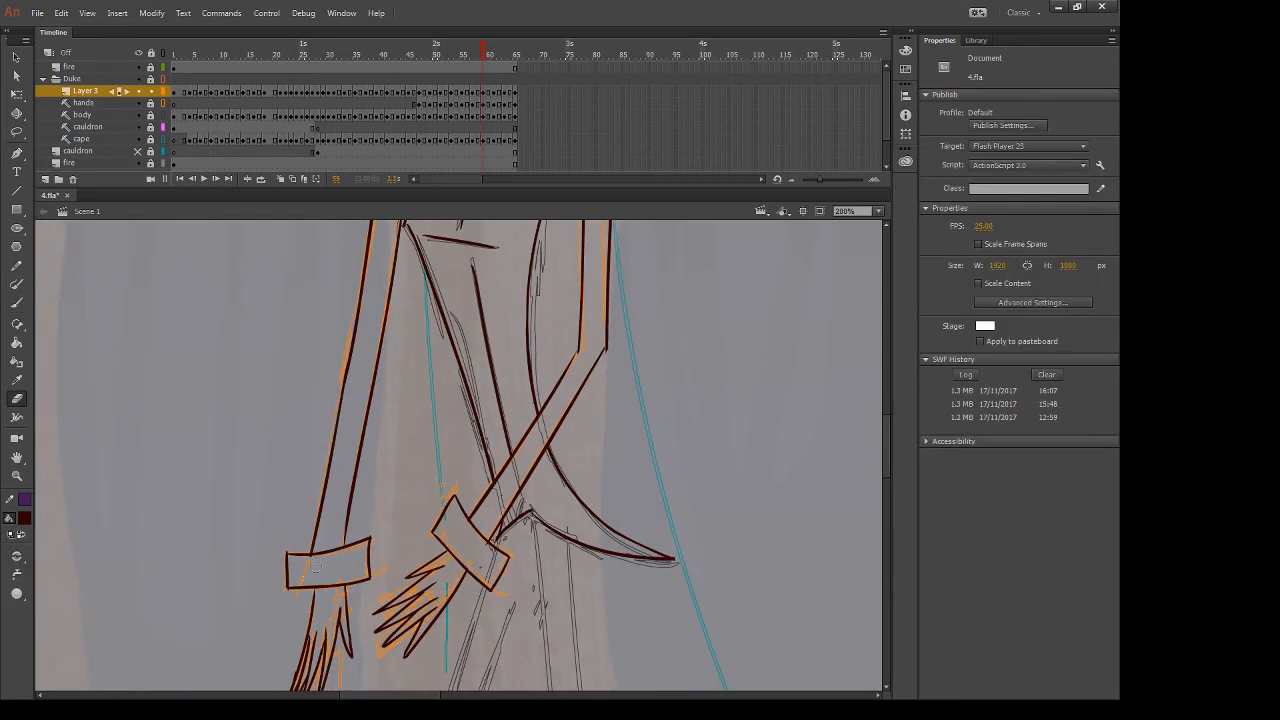
Ink the right sleeve's outer and inner upper-arm edges from the shoulder past the elbow in frame 61
key("comma")
key("period")
key("period")
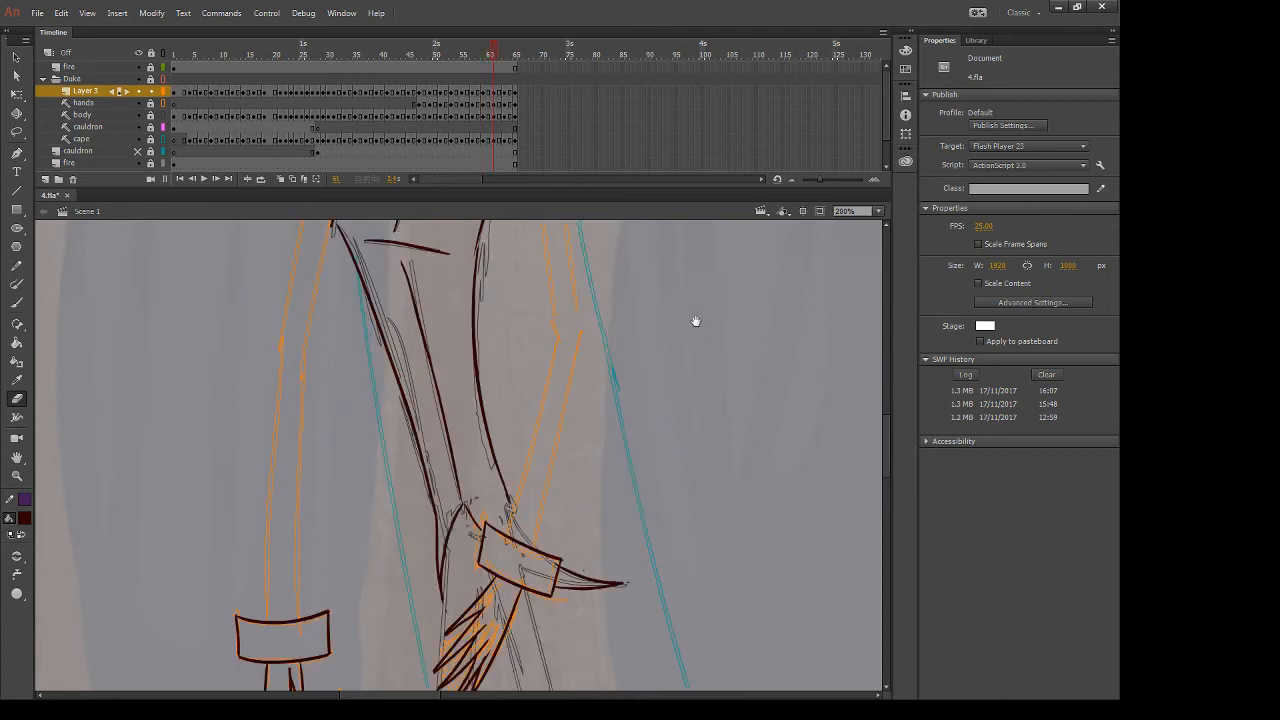
left_click_drag(696, 321, 649, 498)
key("b")
left_click_drag(516, 256, 541, 578)
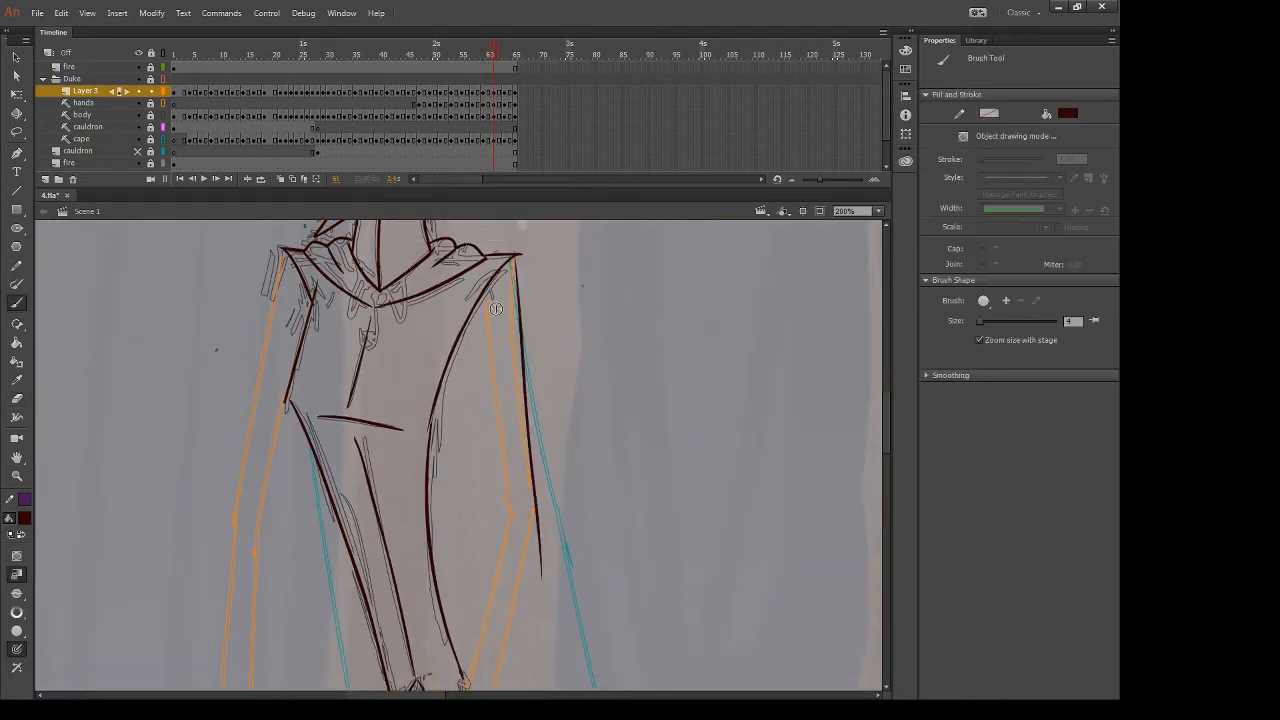
left_click_drag(486, 291, 516, 572)
key("ctrl+z")
left_click_drag(486, 294, 511, 598)
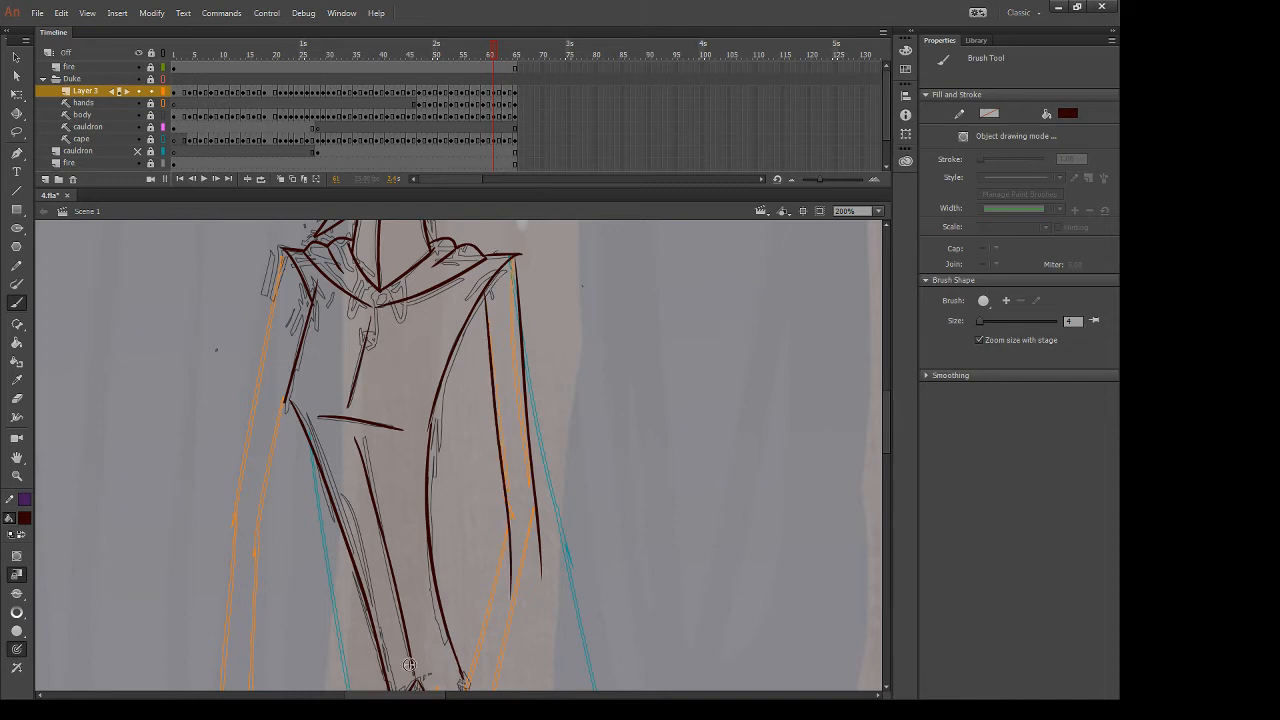
Erase the right sleeve's upper-arm lines extending below the elbow in frame 61
key("e")
mouse_move(507, 548)
left_mouse_down()
mouse_move(521, 537)
mouse_move(506, 605)
left_mouse_up()
left_click_drag(552, 497, 538, 600)
Ink the right sleeve's inner and outer forearm edges from the elbow into the cuff in frame 61
scroll(511, 403, "down", 3)
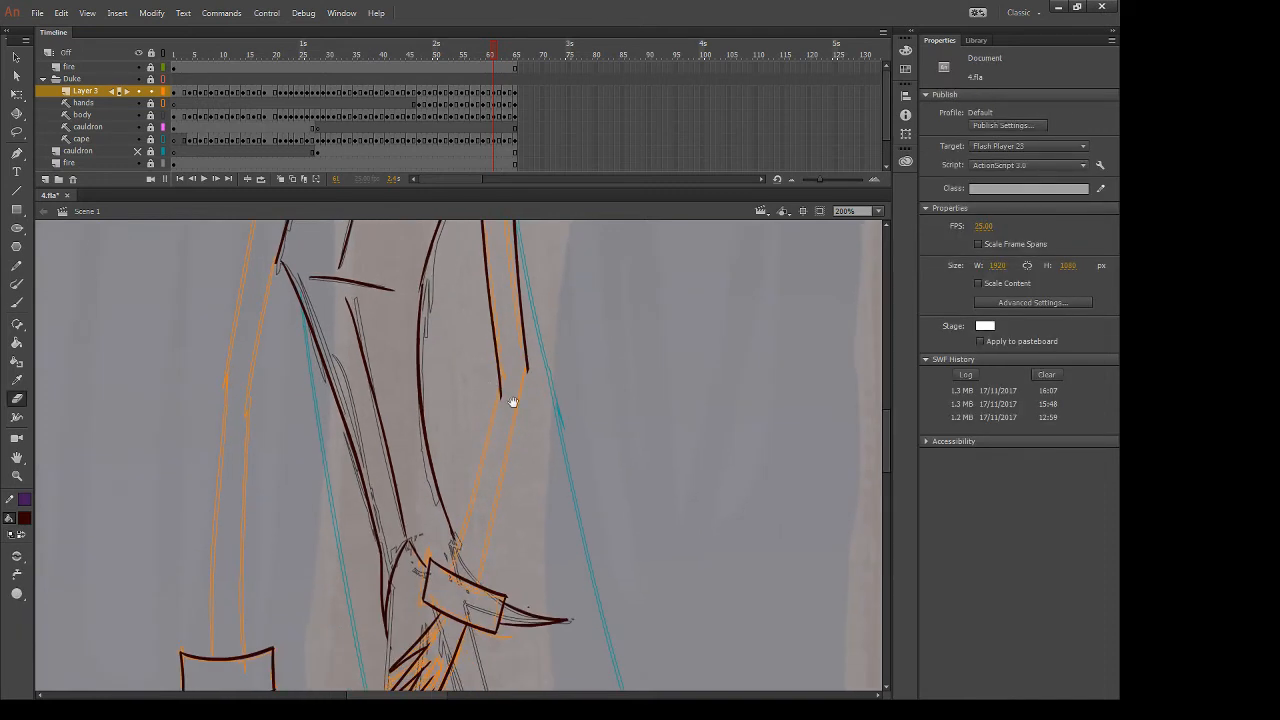
key("b")
left_click_drag(499, 384, 449, 558)
left_click_drag(527, 370, 482, 596)
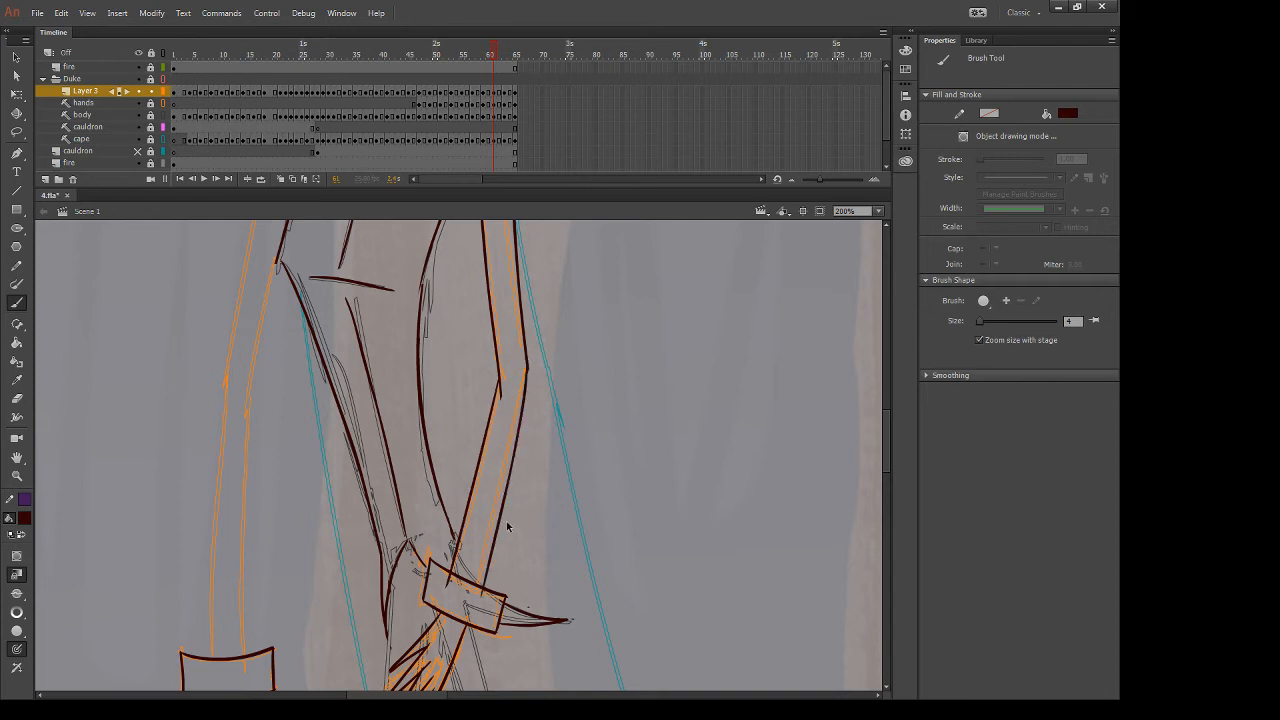
key("ctrl+z")
left_click_drag(527, 370, 471, 595)
key("ctrl+z")
key("ctrl+y")
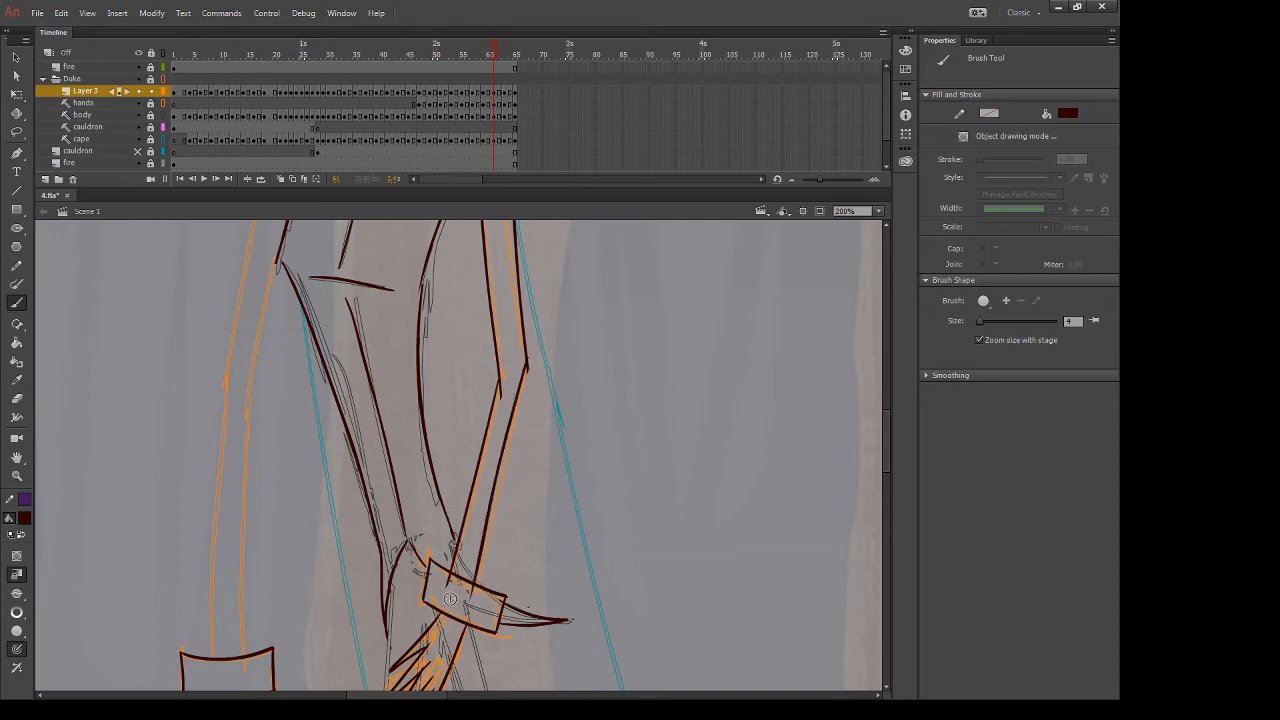
Re-ink the right sleeve's outer forearm edge from the elbow to the cuff and trim line overshoot inside the cuff in frame 61
key("e")
key("ctrl+z")
key("b")
left_click_drag(527, 368, 480, 585)
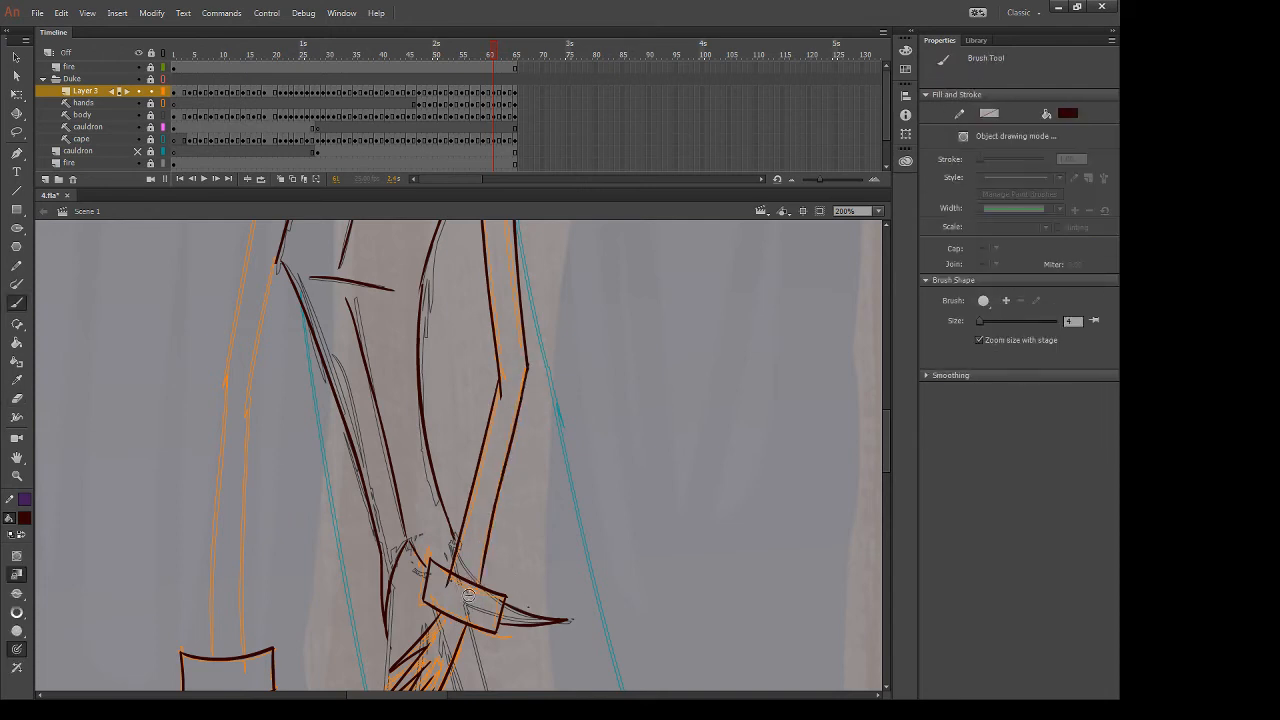
key("e")
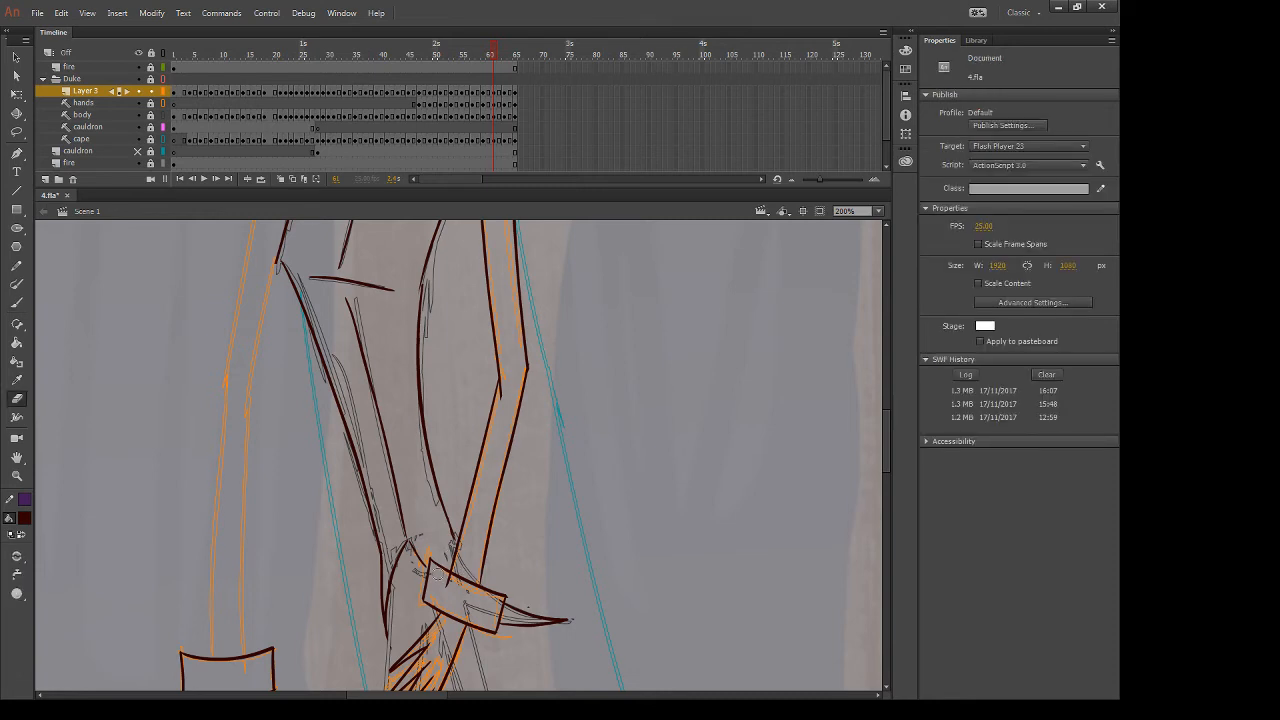
left_click_drag(448, 588, 444, 577)
Ink the left sleeve's outer and inner upper-arm edges from the shoulder and armpit, trimming them at the elbow in frame 61
left_click_drag(604, 363, 600, 508)
key("b")
left_click_drag(363, 306, 301, 658)
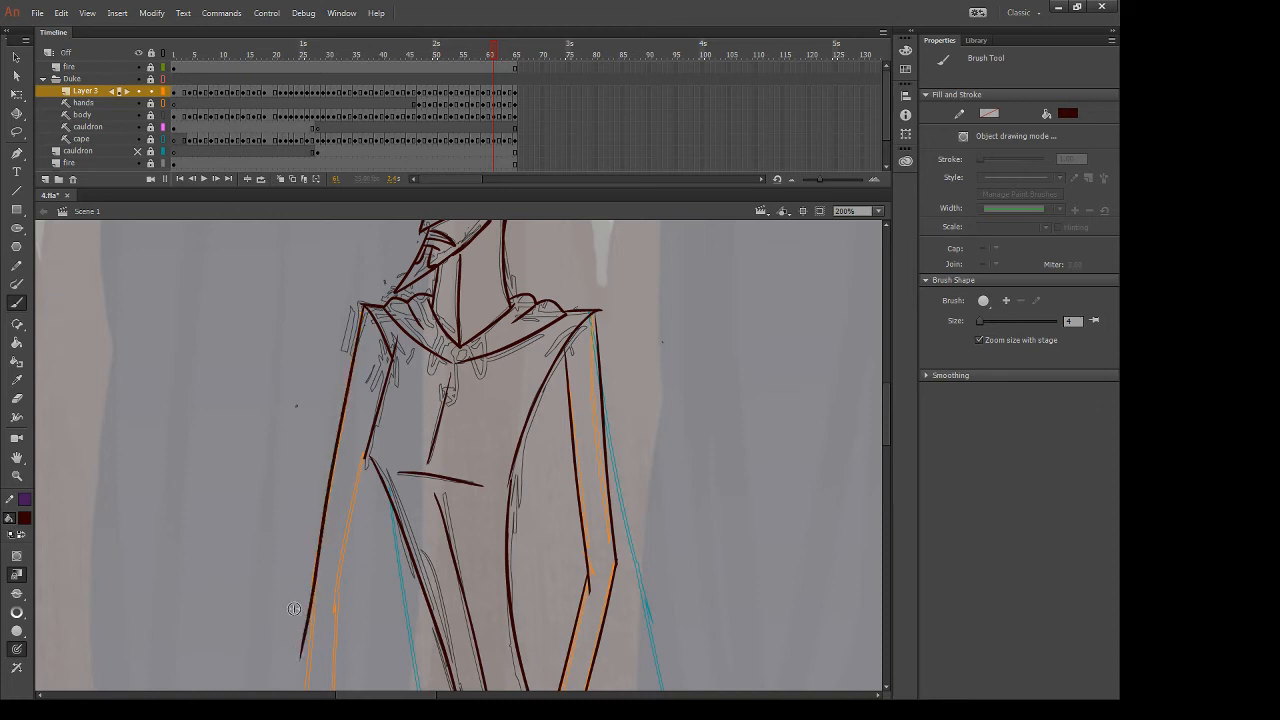
left_click_drag(368, 454, 320, 666)
key("ctrl+z")
mouse_move(366, 458)
left_mouse_down()
mouse_move(327, 654)
mouse_move(371, 509)
mouse_move(380, 383)
mouse_move(347, 356)
mouse_move(363, 620)
left_mouse_up()
key("e")
key("b")
Ink the left sleeve's forearm edges from the elbow to the cuff and erase the overshoot inside the cuff in frame 61
left_click_drag(348, 355, 330, 622)
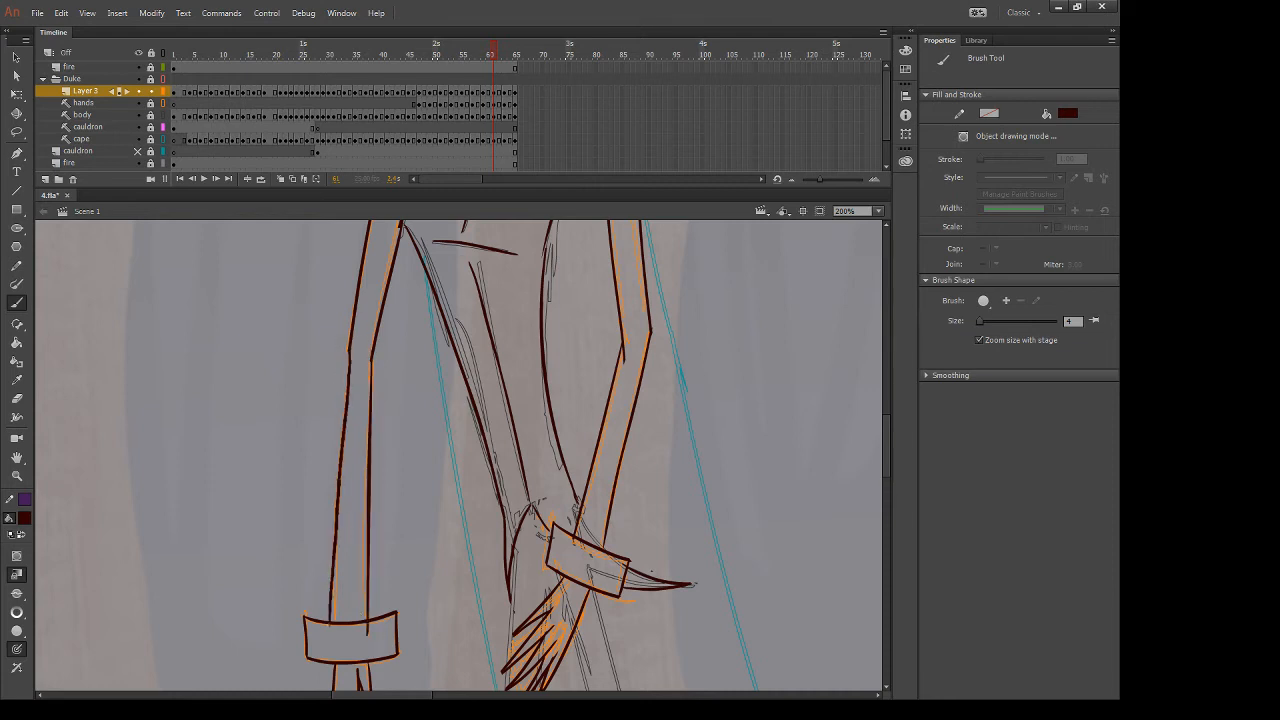
key("ctrl+z")
left_click_drag(348, 350, 336, 624)
key("ctrl+z")
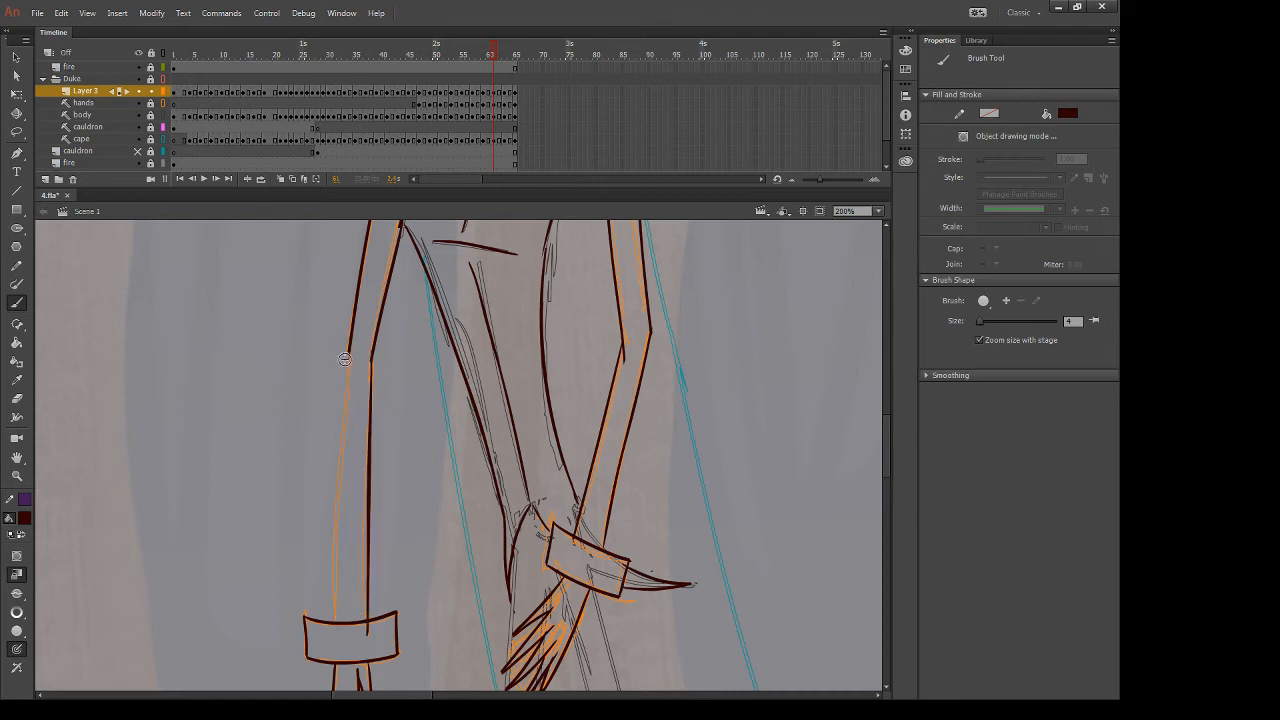
left_click_drag(344, 358, 333, 622)
key("e")
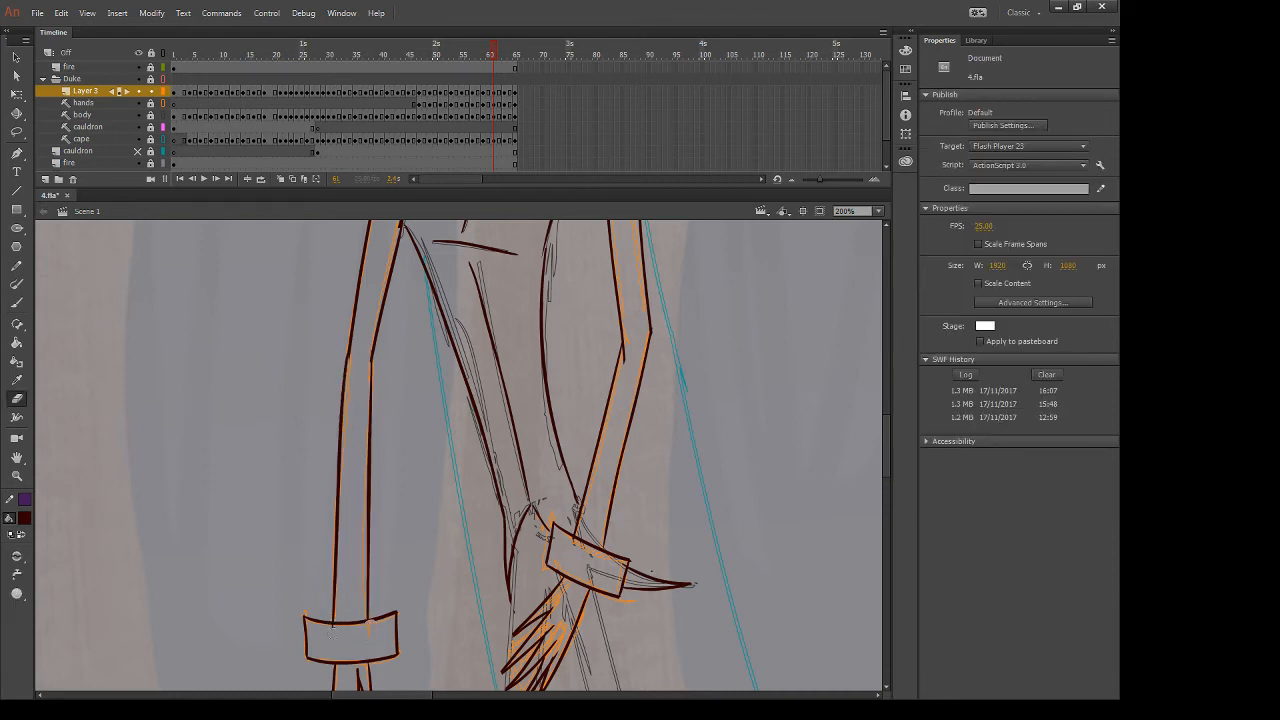
key("b")
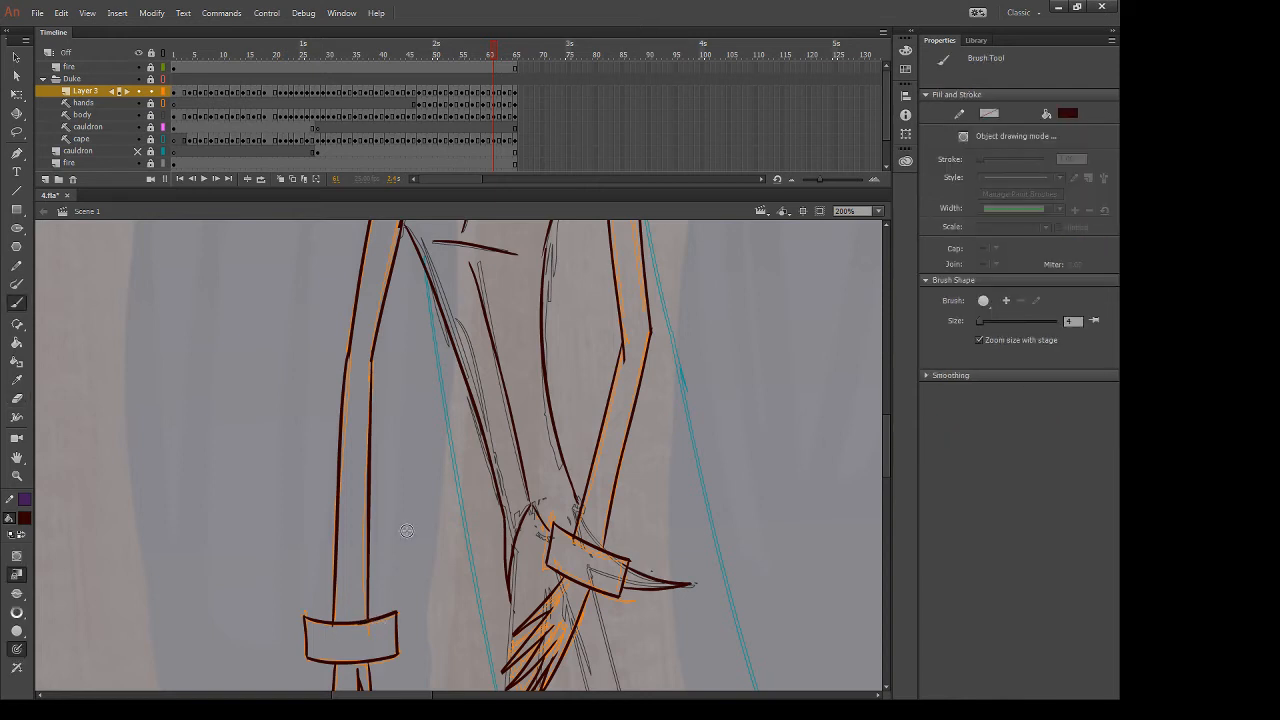
Ink the left sleeve's inner and outer upper-arm edges down to the elbow in frame 63 and trim the ends
key("period")
key("period")
mouse_move(438, 353)
left_mouse_down()
mouse_move(454, 502)
mouse_move(460, 480)
mouse_move(370, 462)
mouse_move(352, 535)
left_mouse_up()
left_click_drag(365, 472, 425, 662)
key("ctrl+z")
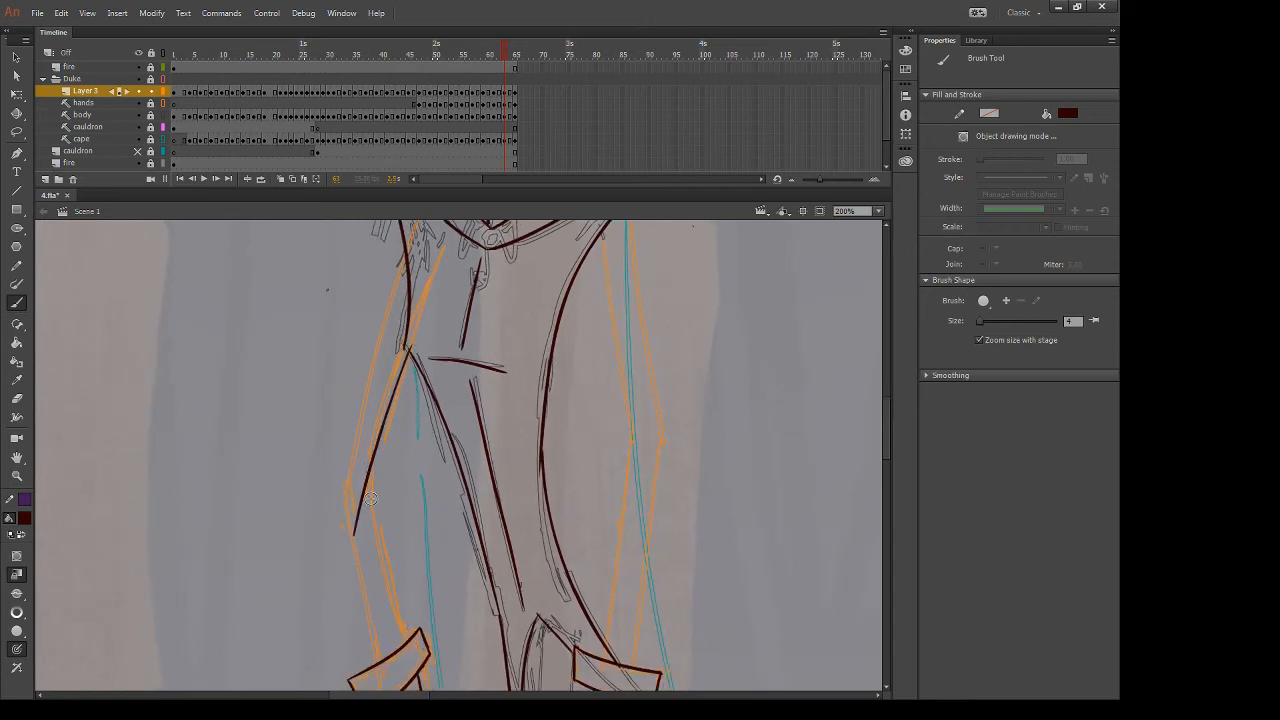
mouse_move(369, 479)
left_mouse_down()
mouse_move(407, 641)
mouse_move(357, 543)
mouse_move(356, 562)
left_mouse_up()
key("e")
key("b")
Ink the left sleeve's forearm edges from the bent elbow into the cuff in frame 63 and trim the overshoot
mouse_move(366, 285)
left_mouse_down()
mouse_move(371, 377)
mouse_move(393, 310)
mouse_move(348, 585)
mouse_move(403, 381)
mouse_move(387, 594)
left_mouse_up()
key("ctrl+z")
left_click_drag(357, 411, 392, 593)
key("e")
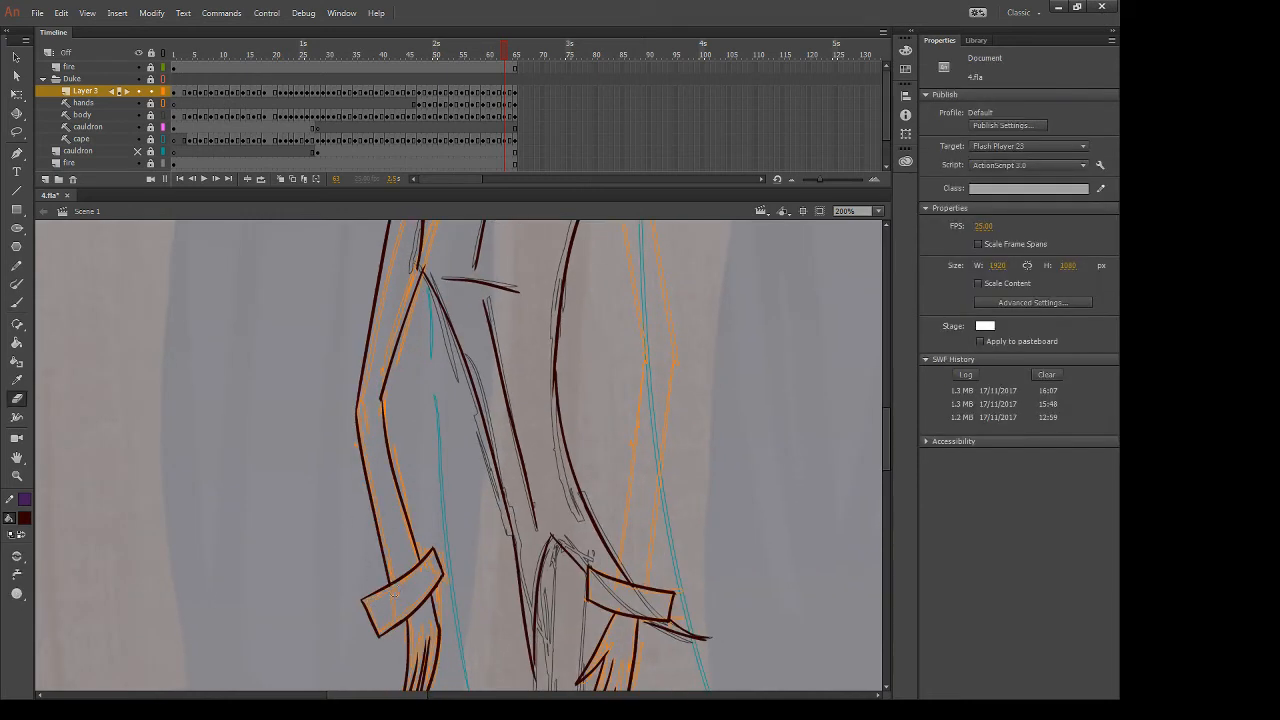
Ink the right sleeve's inner and outer upper-arm edges in frame 63 and erase the parts extending below the elbow
left_click_drag(740, 388, 693, 574)
key("b")
mouse_move(597, 303)
left_mouse_down()
mouse_move(659, 595)
mouse_move(636, 588)
left_mouse_up()
key("ctrl+z")
mouse_move(567, 337)
left_mouse_down()
mouse_move(601, 568)
mouse_move(628, 557)
mouse_move(631, 366)
left_mouse_up()
key("e")
left_click_drag(632, 314, 622, 390)
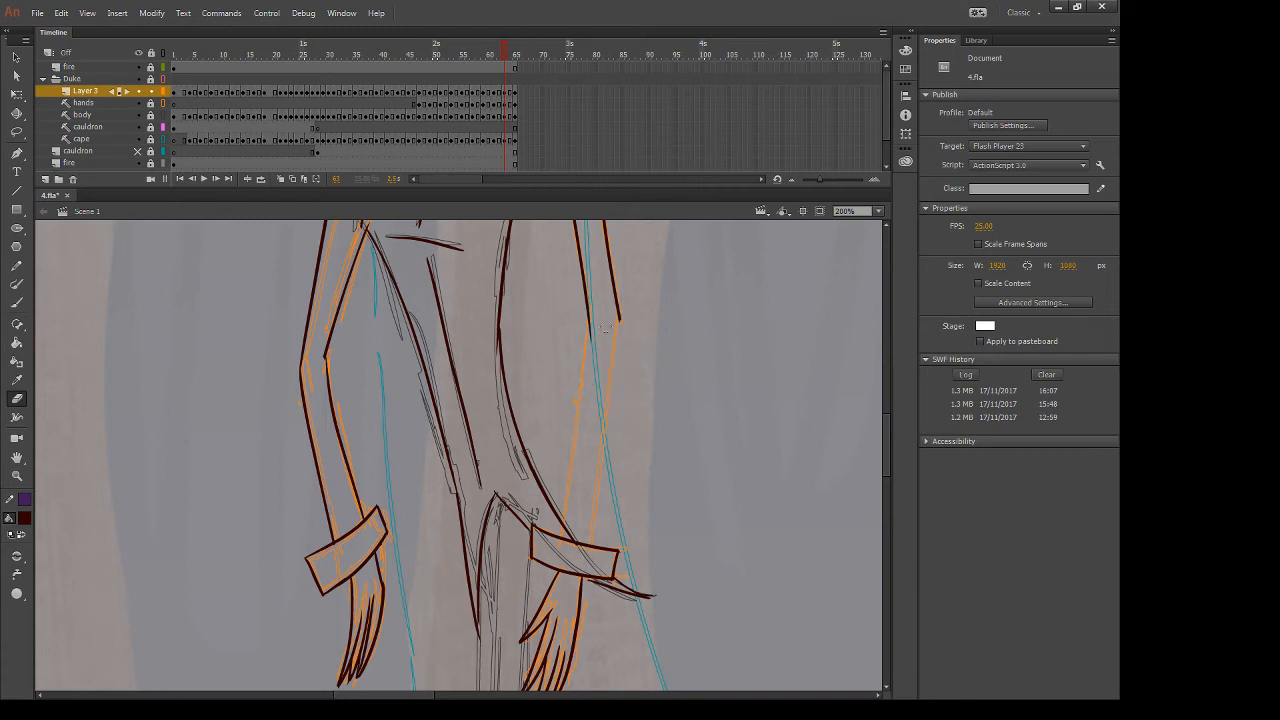
Ink the right sleeve's outer forearm edge to the cuff in frame 63 and erase the coat line crossing inside the sleeve
key("b")
left_click_drag(619, 318, 578, 525)
key("ctrl+z")
left_click_drag(619, 318, 595, 545)
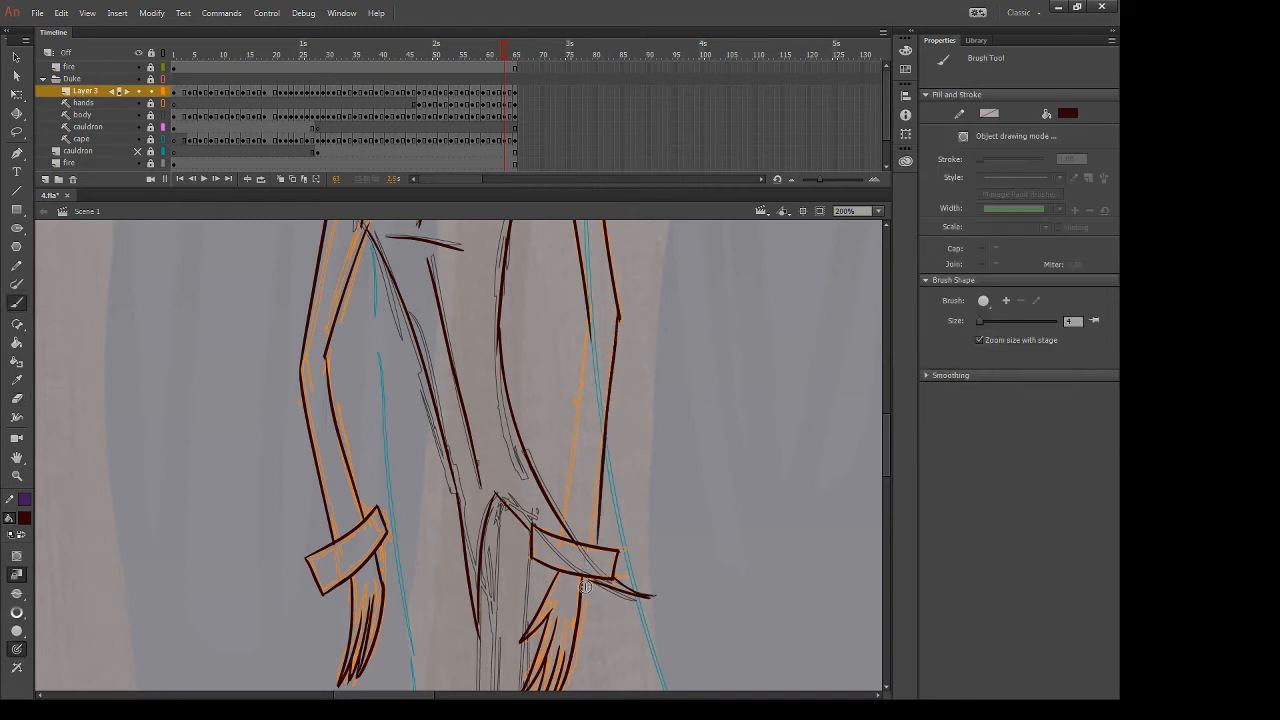
key("ctrl+z")
mouse_move(619, 317)
left_mouse_down()
mouse_move(595, 545)
mouse_move(564, 492)
mouse_move(559, 538)
left_mouse_up()
key("ctrl+z")
key("e")
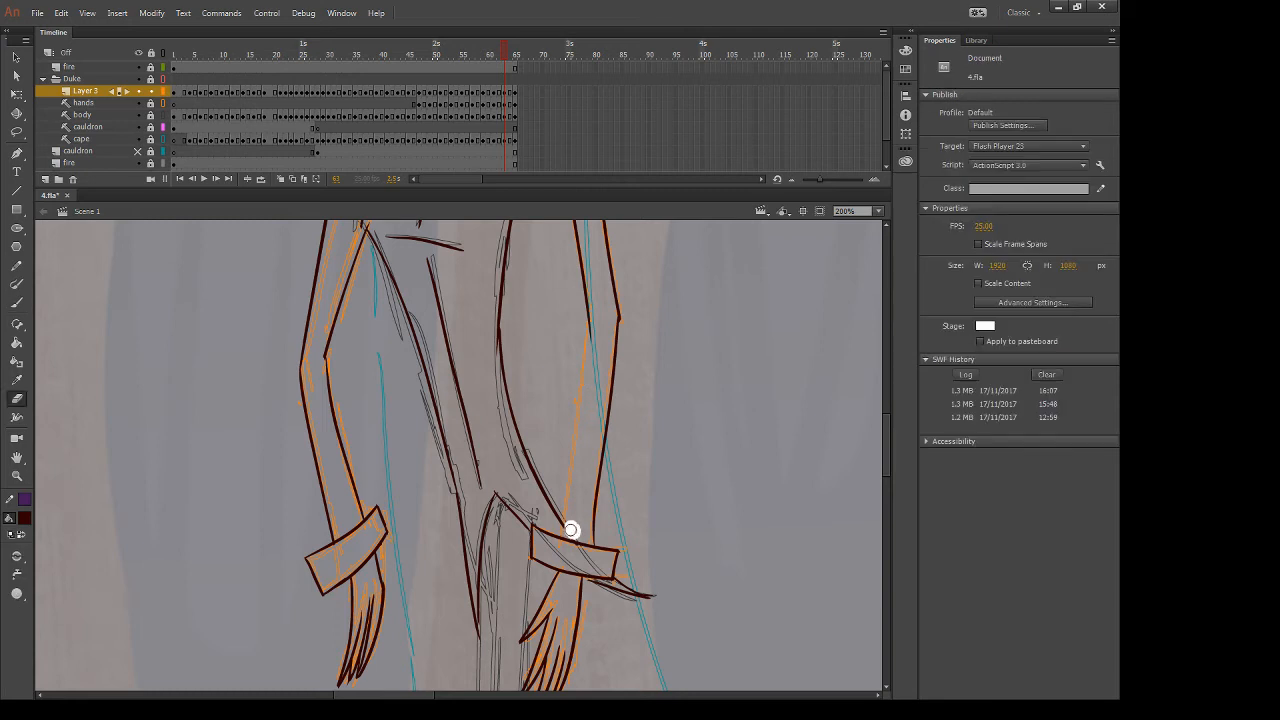
key("b")
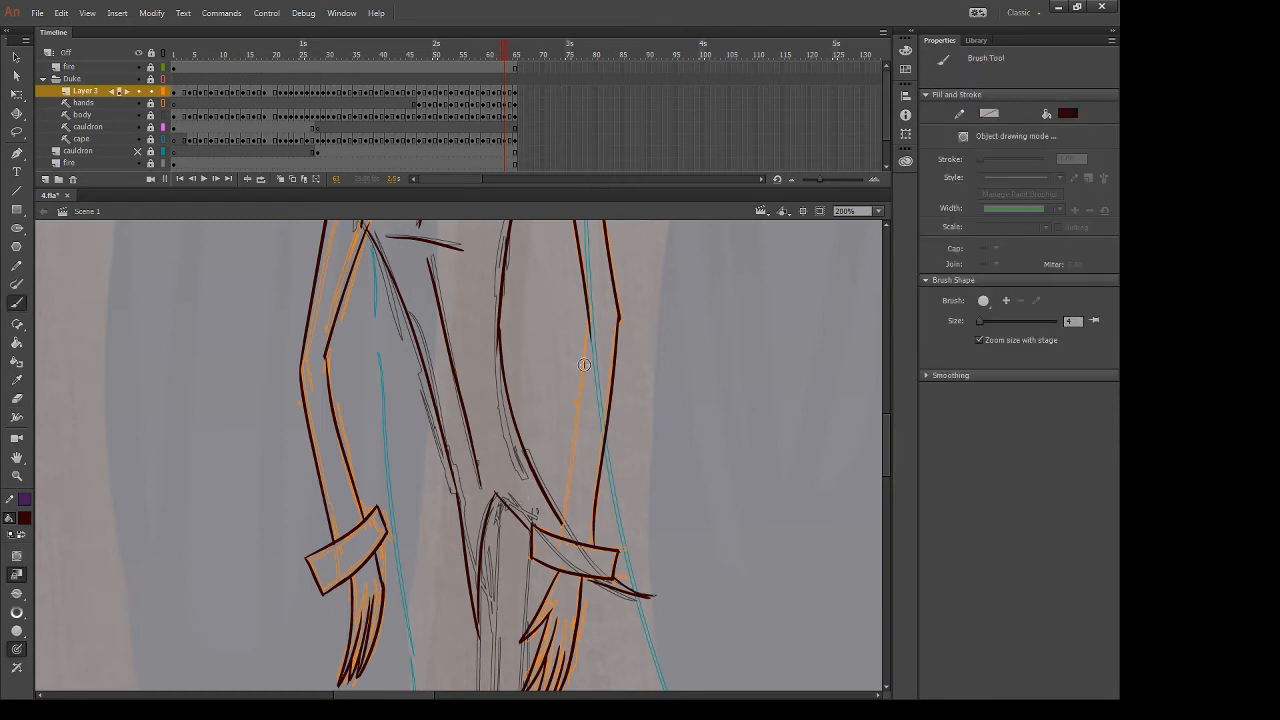
Ink the right sleeve's inner forearm edge from the elbow to the cuff in frame 63 and trim the overshoot
left_click_drag(589, 326, 559, 535)
key("ctrl+z")
left_click_drag(589, 323, 562, 537)
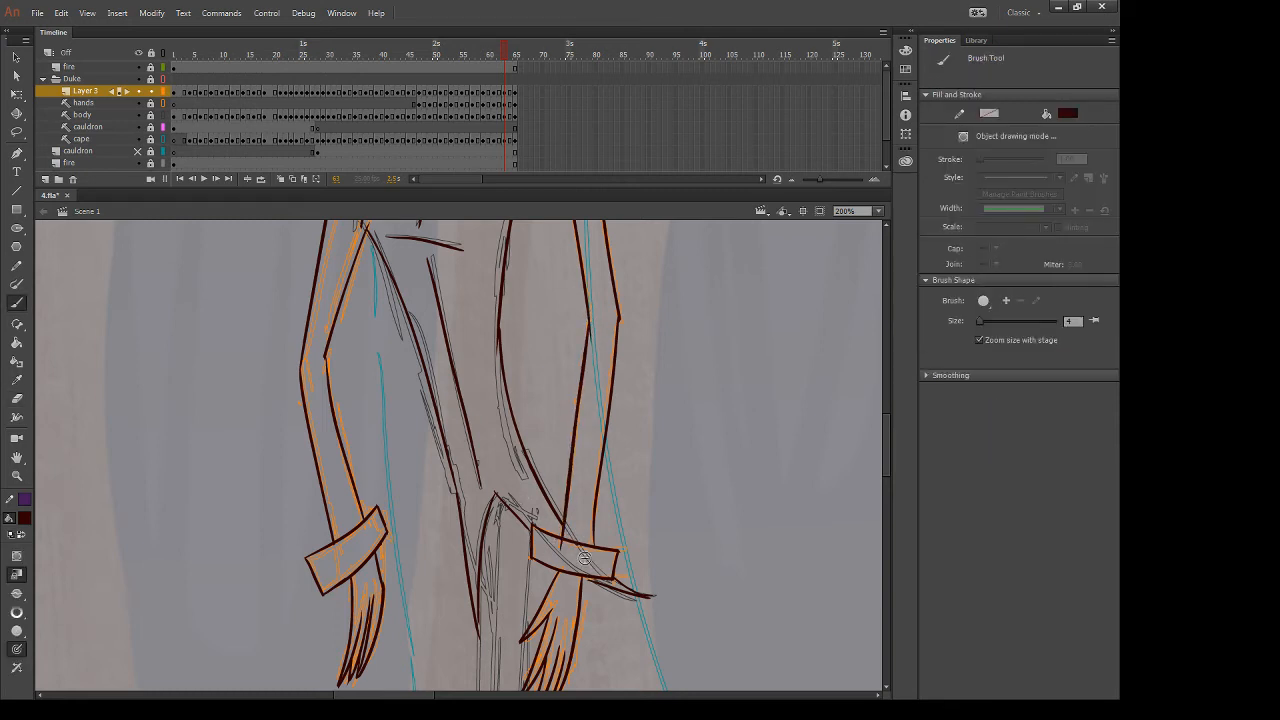
key("e")
Ink the left sleeve's outer and inner upper-arm edges down to the bent elbow in frame 65 and trim the overshoot
key("period")
key("period")
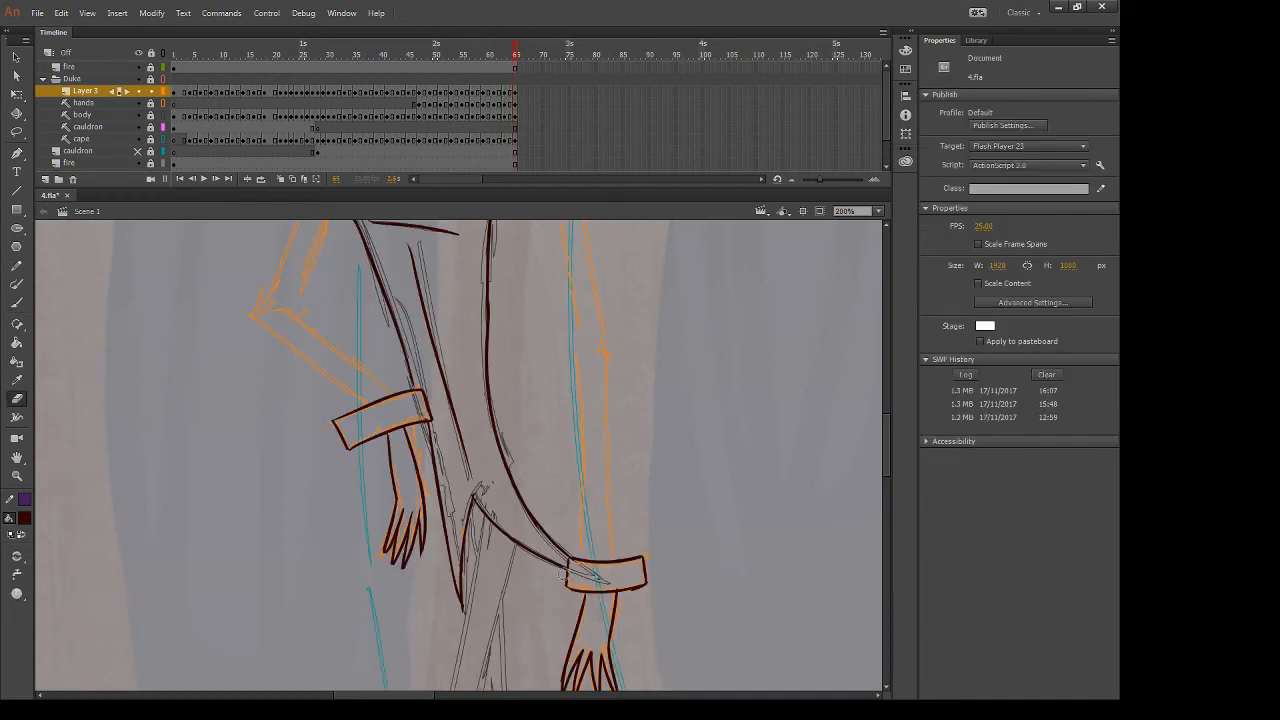
key("space")
left_click_drag(609, 323, 660, 451)
key("b")
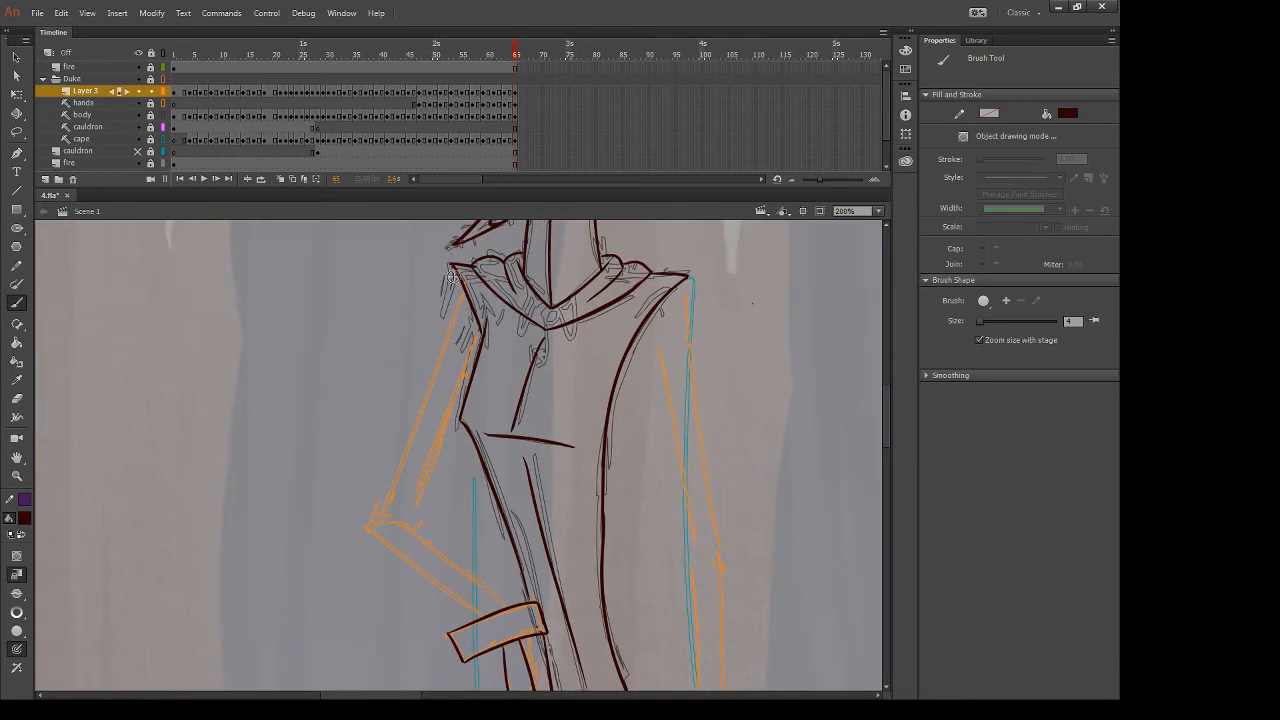
left_click_drag(453, 271, 360, 549)
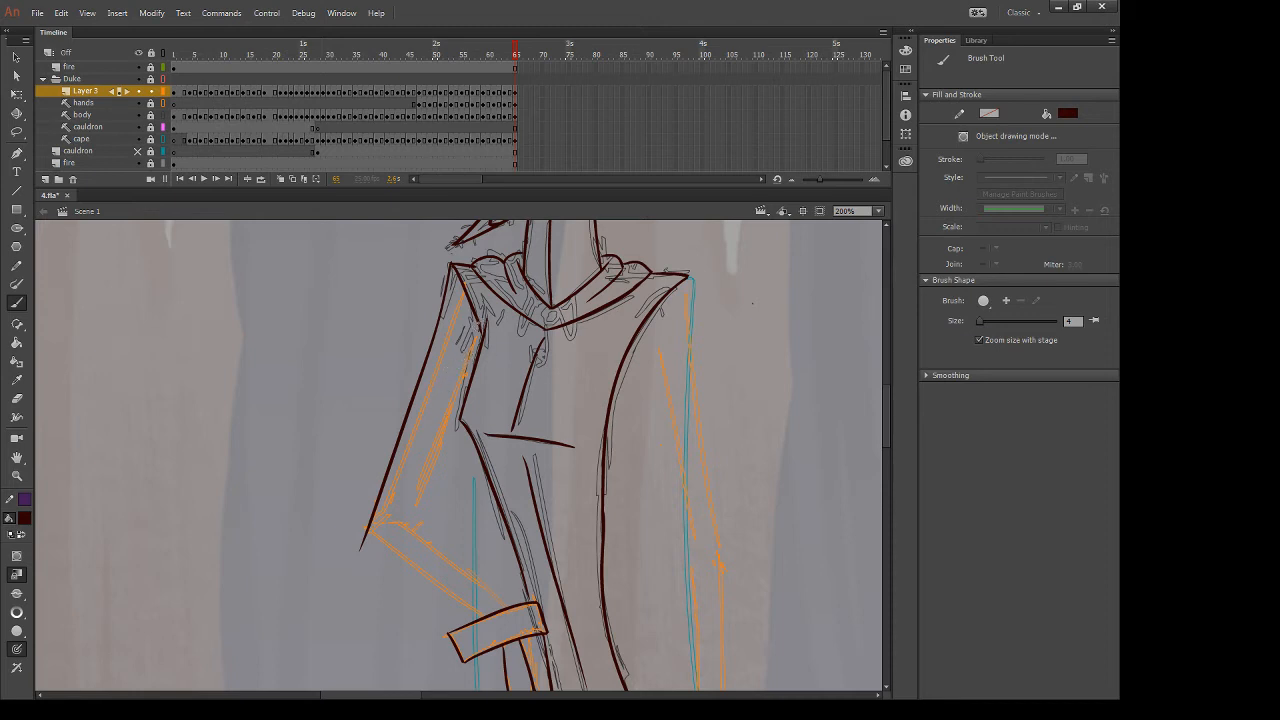
left_click_drag(478, 333, 402, 573)
key("ctrl+z")
mouse_move(480, 332)
left_mouse_down()
mouse_move(440, 428)
mouse_move(416, 566)
left_mouse_up()
key("ctrl+z")
left_click_drag(484, 328, 397, 586)
key("e")
Ink the left sleeve's upper and lower forearm edges from the elbow to the cuff in frame 65 and trim the overshoot
key("b")
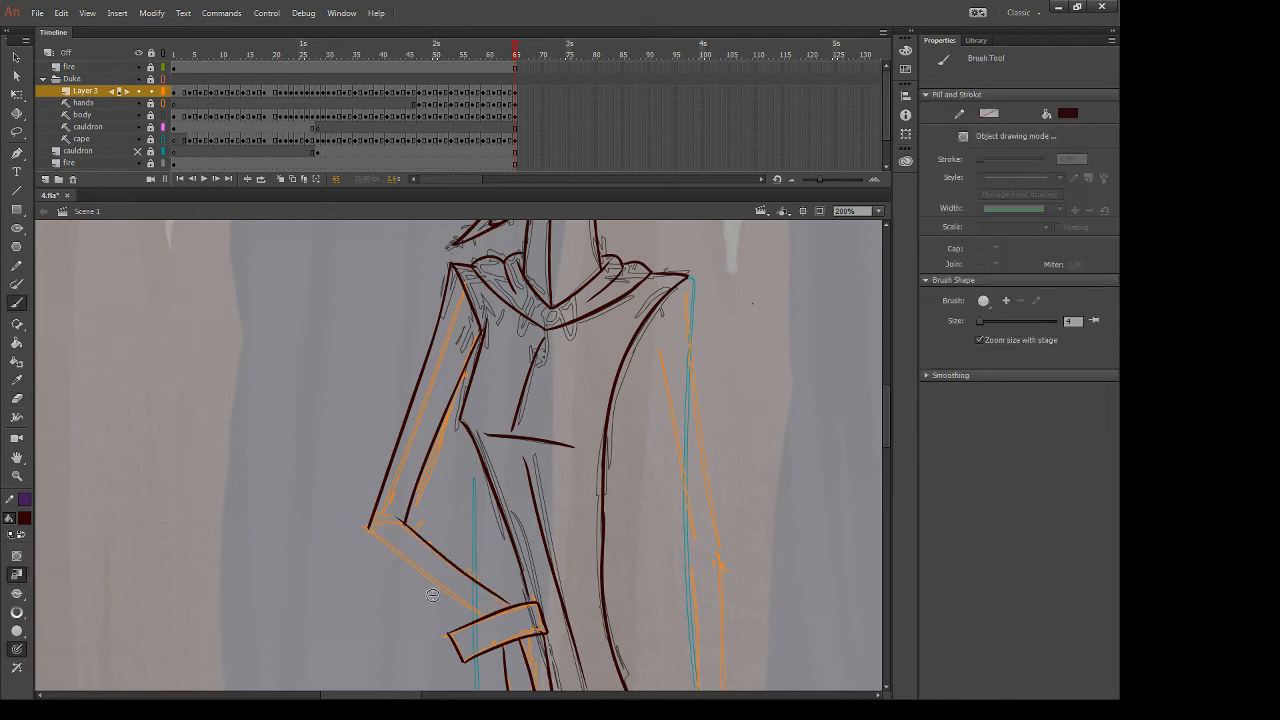
left_click_drag(369, 527, 492, 604)
key("ctrl+z")
left_click_drag(369, 529, 492, 625)
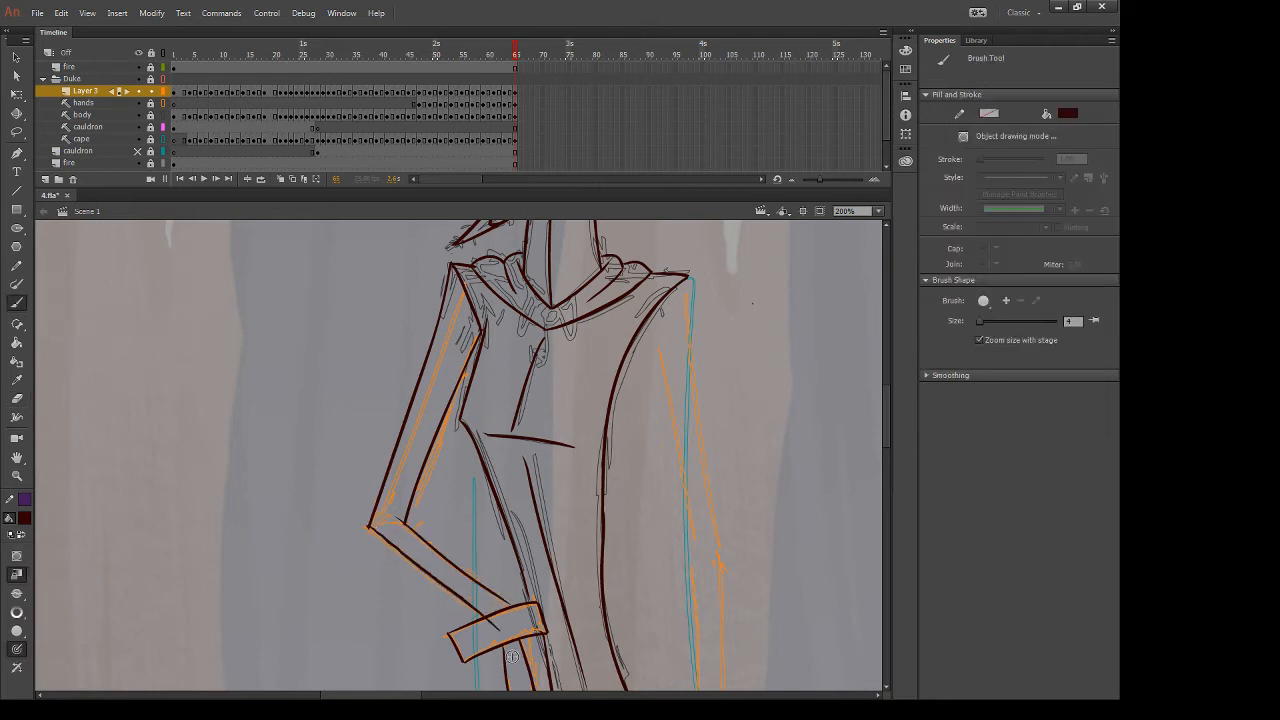
key("ctrl+z")
left_click_drag(369, 529, 500, 628)
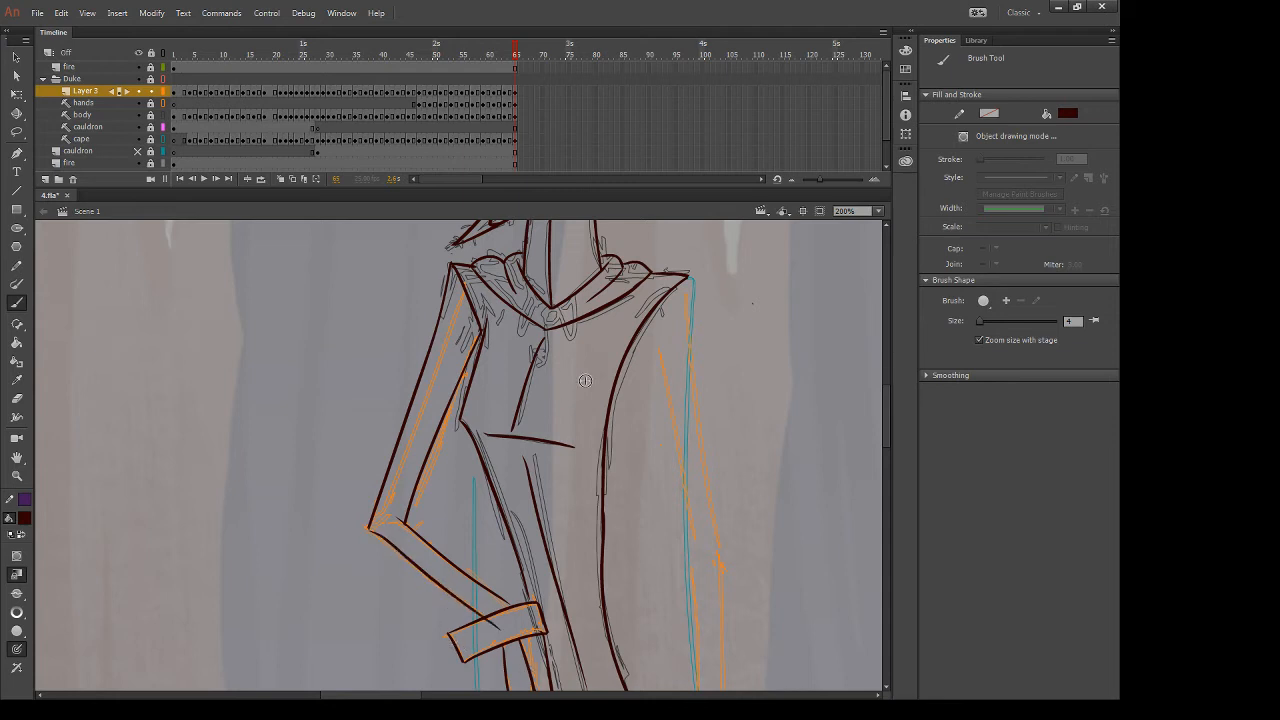
left_click_drag(688, 276, 720, 562)
key("e")
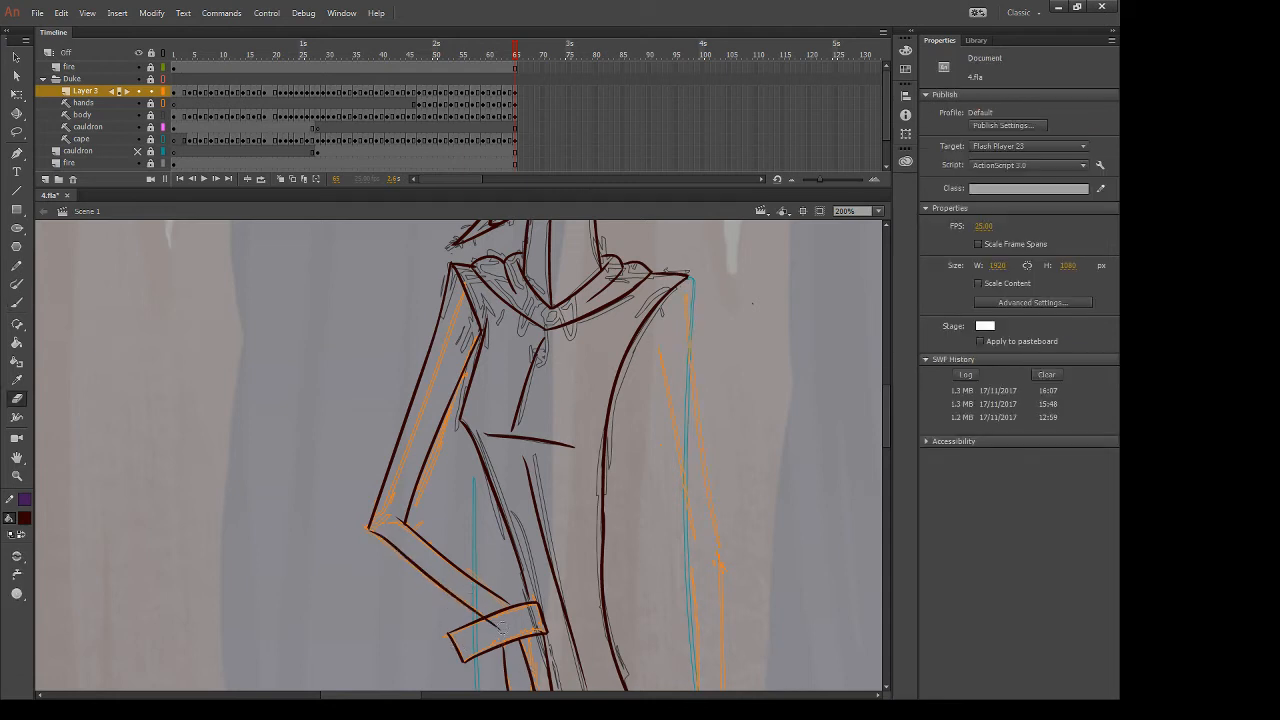
Ink the right sleeve's inner and outer upper-arm edges from the armpit and shoulder past the elbow in frame 65
key("b")
left_click_drag(656, 320, 608, 313)
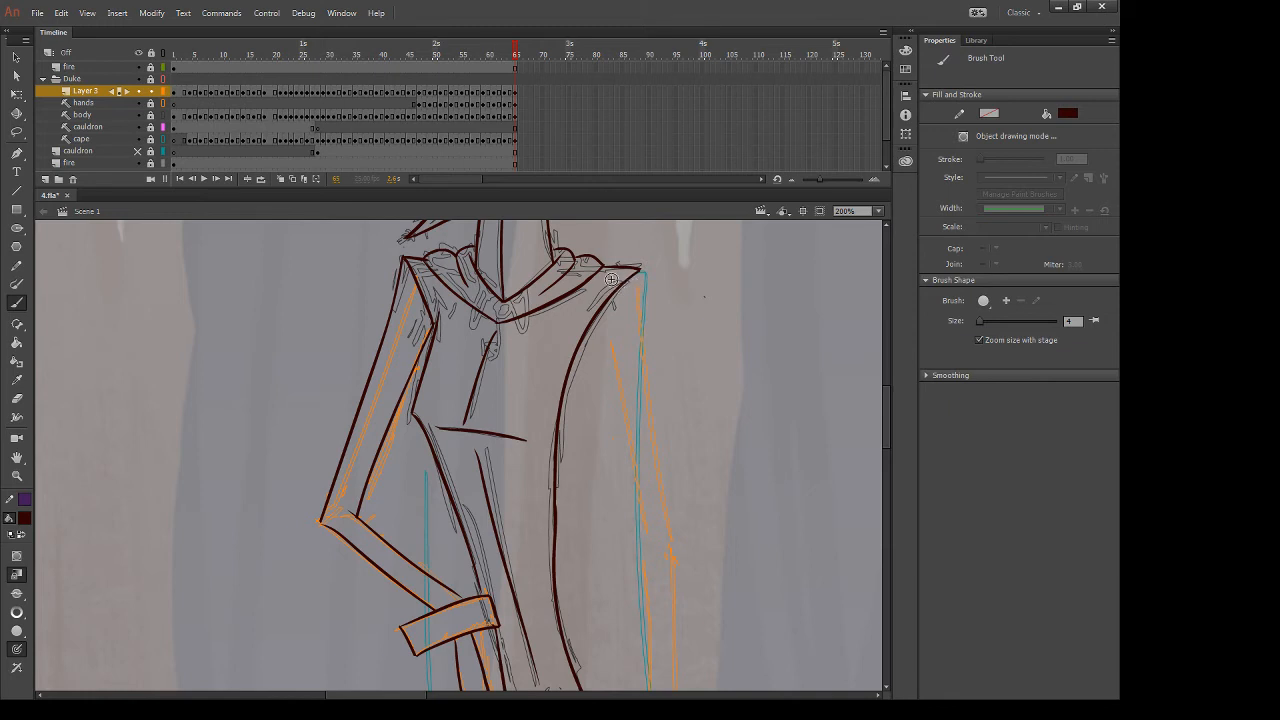
left_click_drag(605, 320, 643, 577)
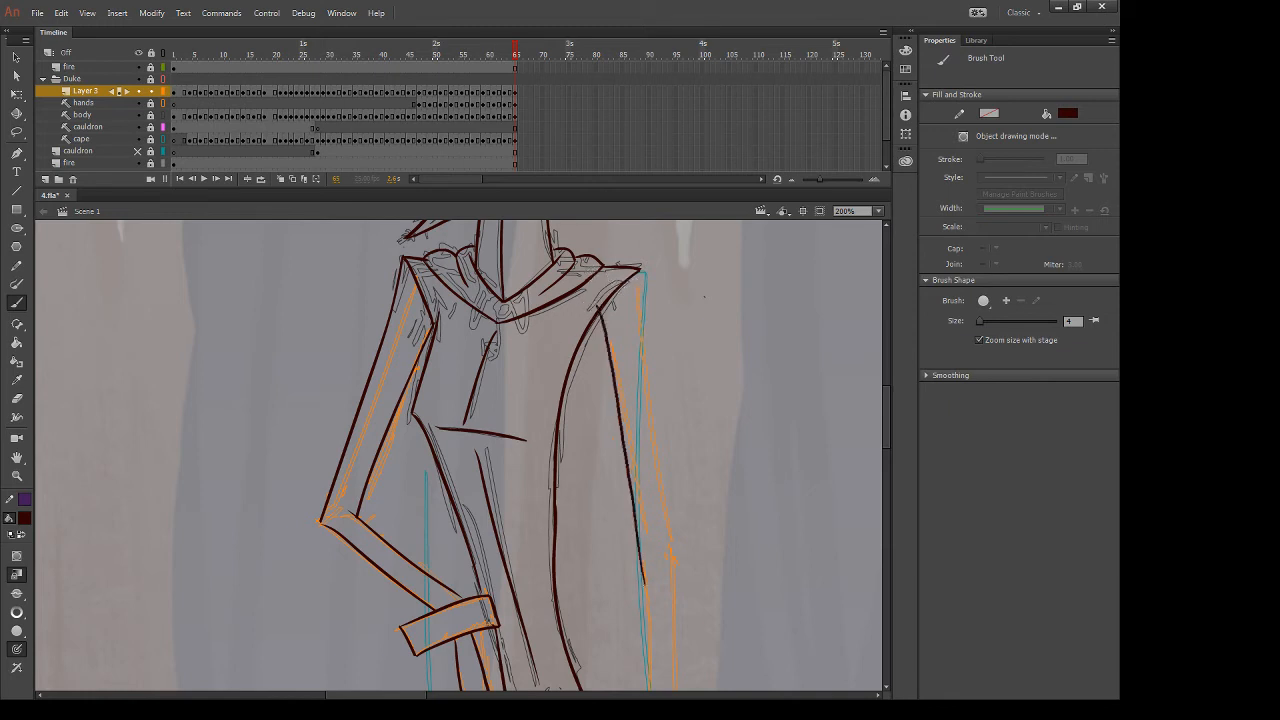
key("ctrl+z")
left_click_drag(605, 318, 647, 606)
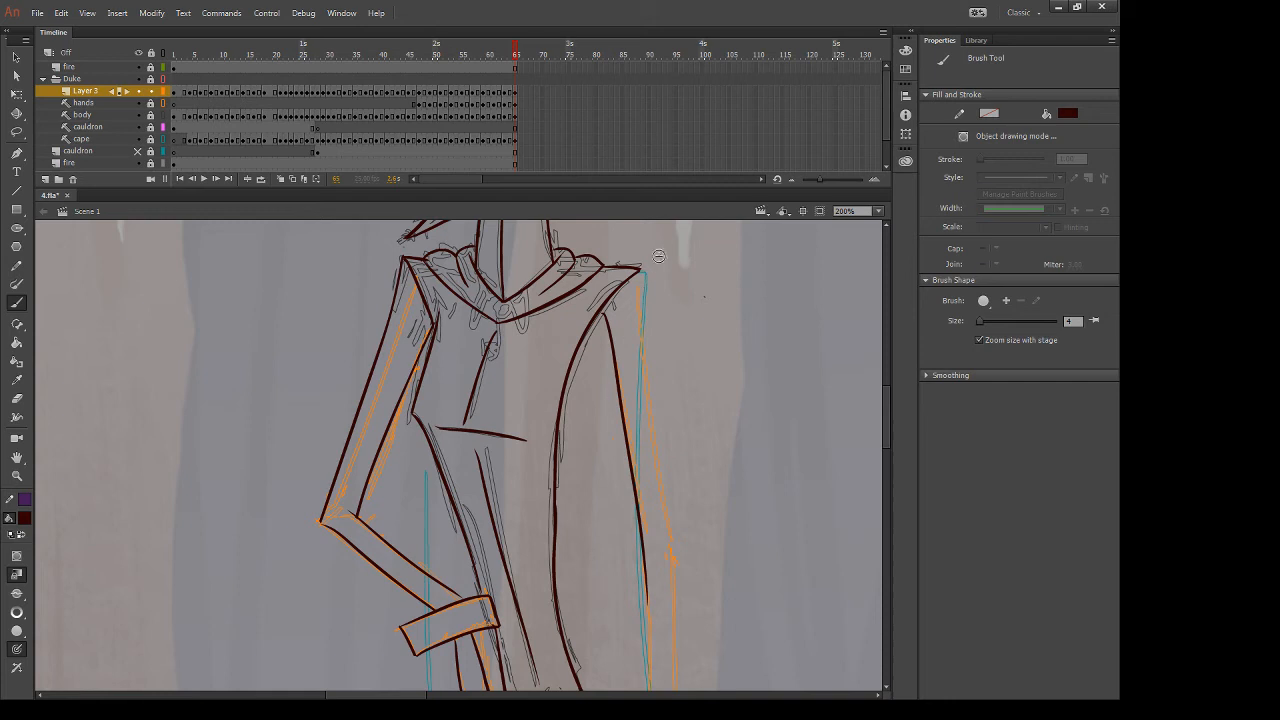
left_click_drag(641, 268, 676, 614)
Ink the right sleeve's inner forearm edge from the elbow into the cuff in frame 65
mouse_move(688, 496)
left_mouse_down()
mouse_move(623, 329)
mouse_move(596, 566)
left_mouse_up()
key("ctrl+z")
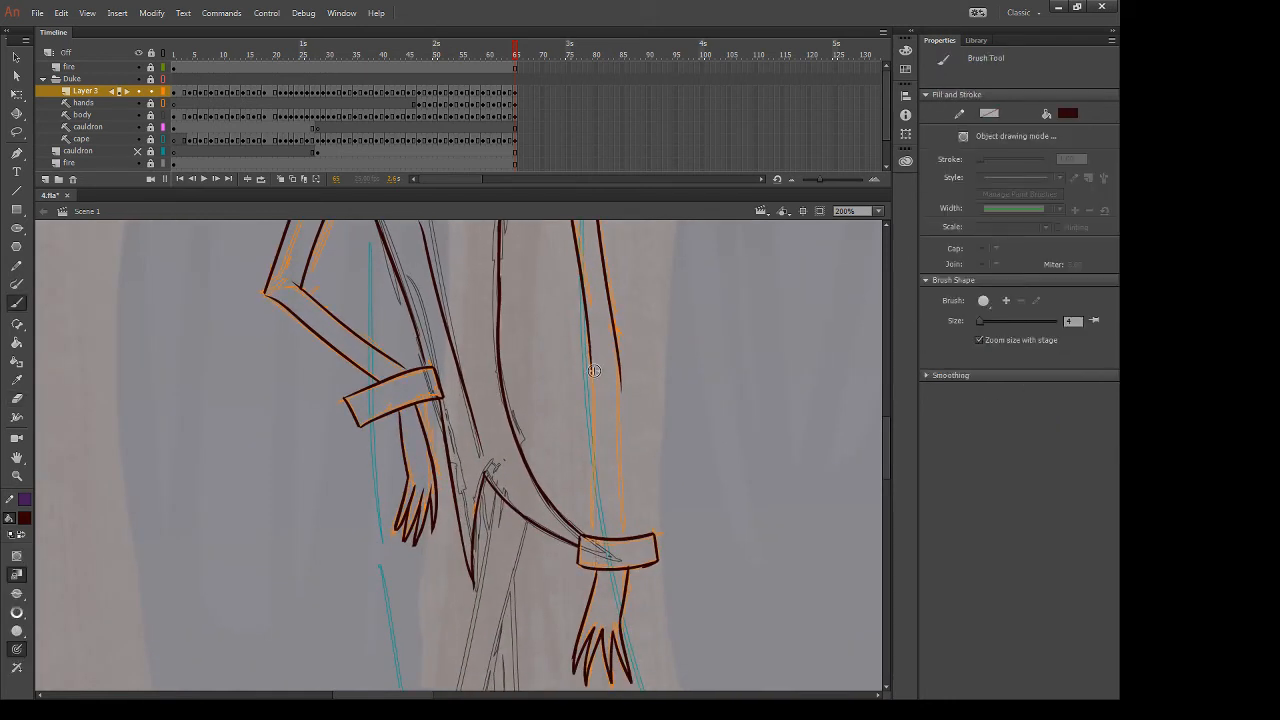
left_click_drag(592, 350, 598, 556)
left_click_drag(619, 364, 625, 532)
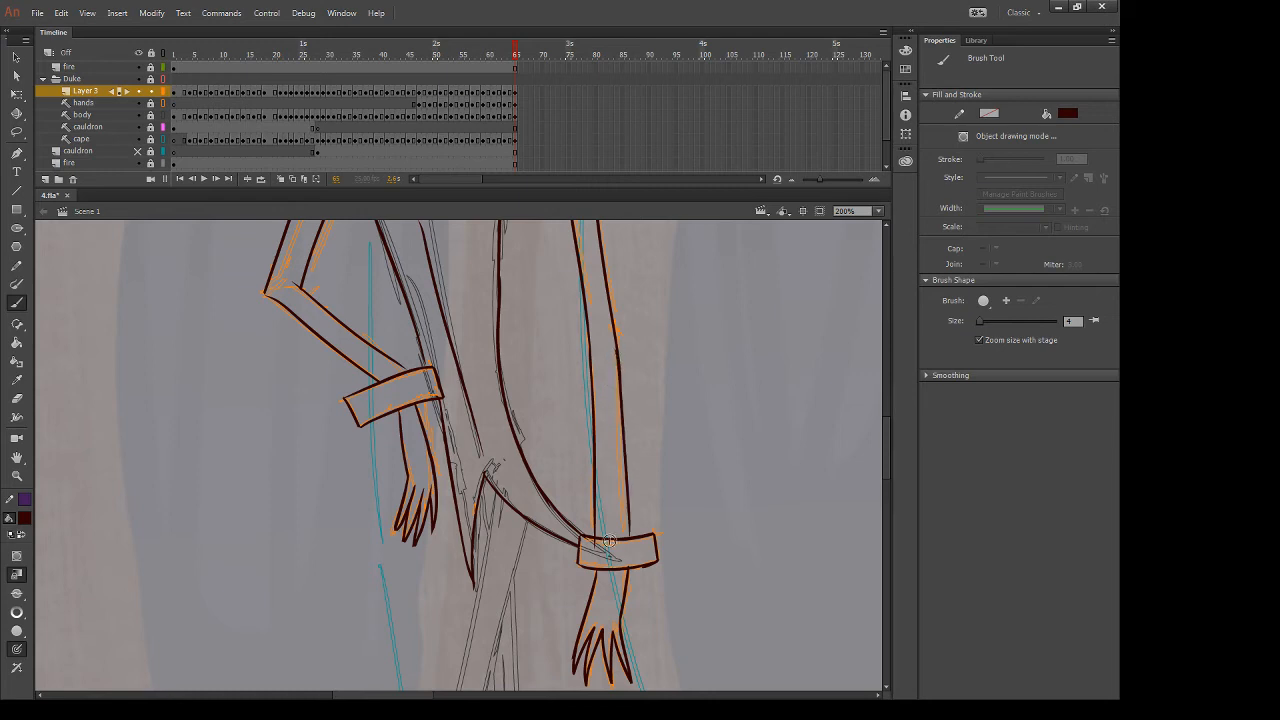
key("ctrl+z")
left_click_drag(619, 340, 625, 535)
key("ctrl+z")
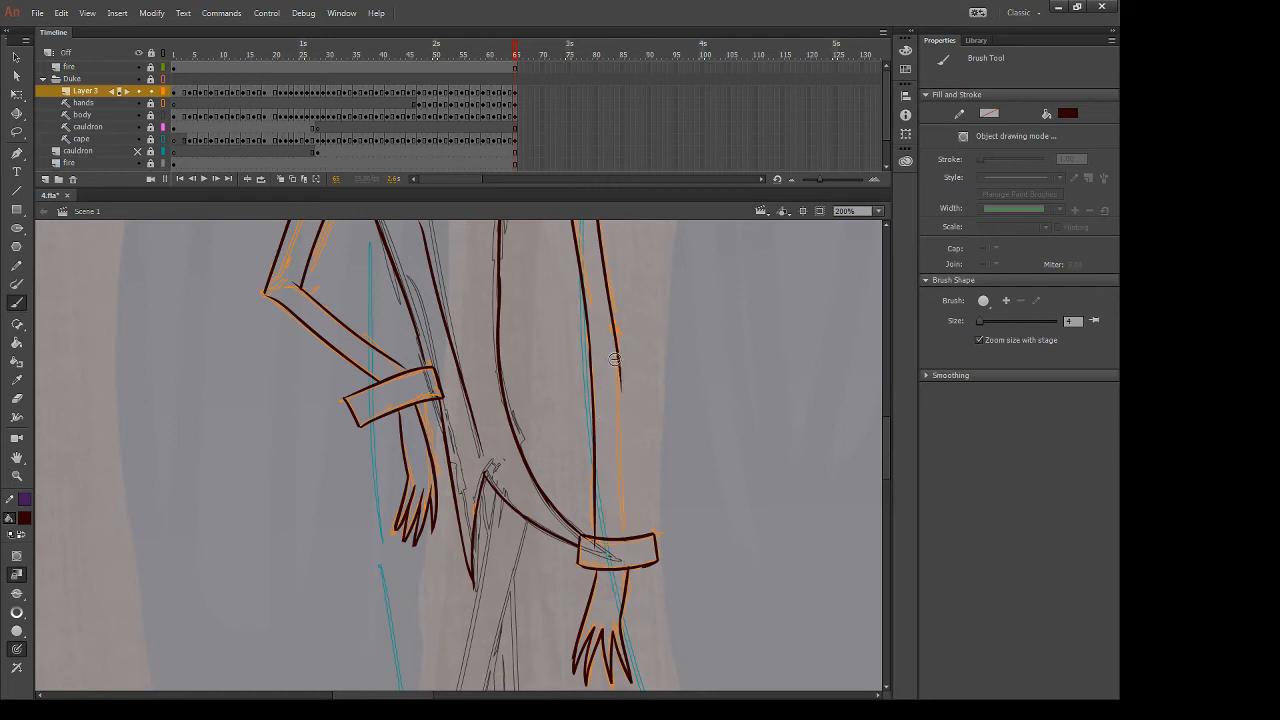
left_click_drag(619, 340, 625, 530)
key("ctrl+z")
key("comma")
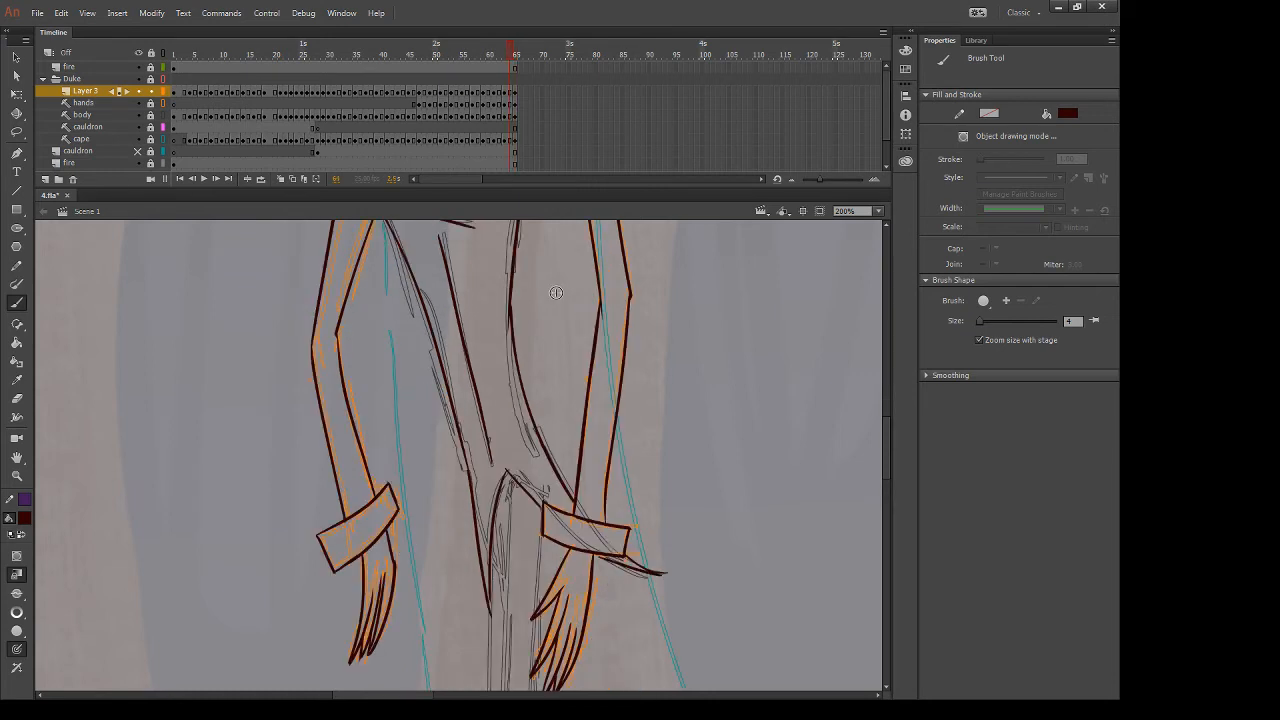
key("period")
Ink the right sleeve's outer forearm edge from the elbow to the cuff in frame 65 and erase the overshoots
left_click_drag(620, 361, 629, 578)
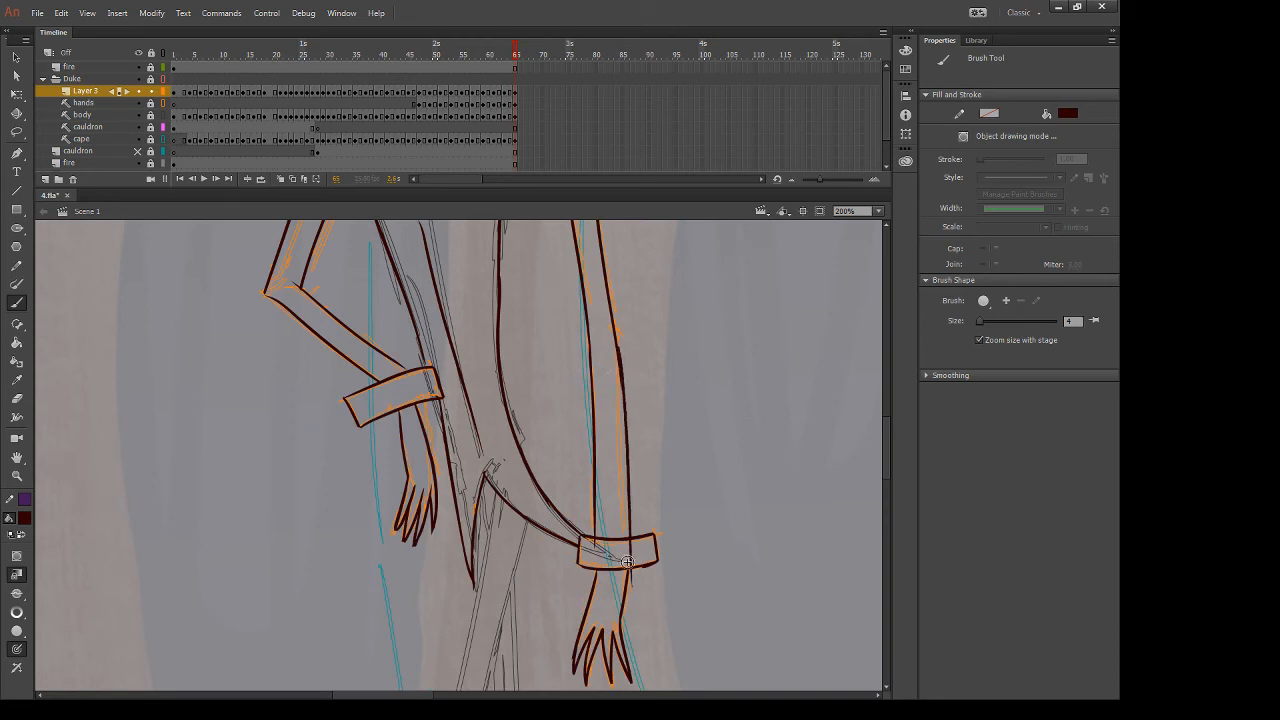
key("ctrl+z")
left_click_drag(620, 352, 625, 536)
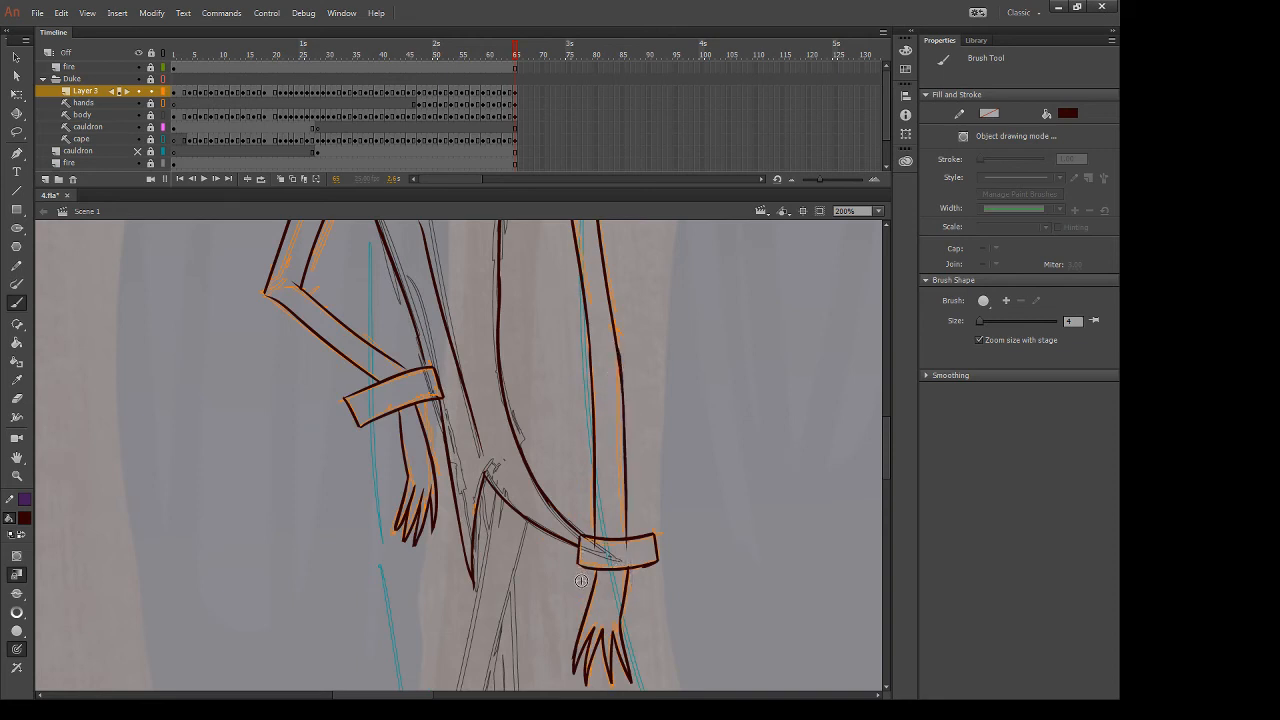
key("ctrl+z")
left_click_drag(620, 364, 622, 540)
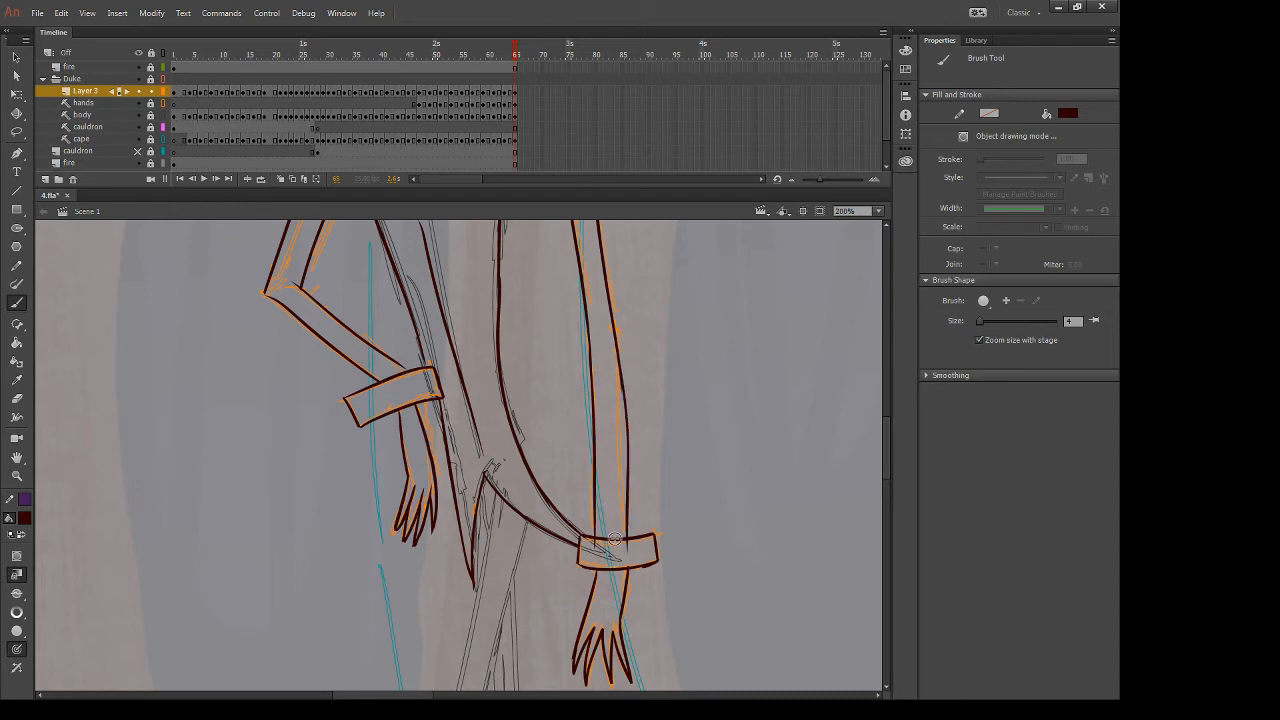
key("ctrl+z")
left_click_drag(620, 366, 622, 538)
key("e")
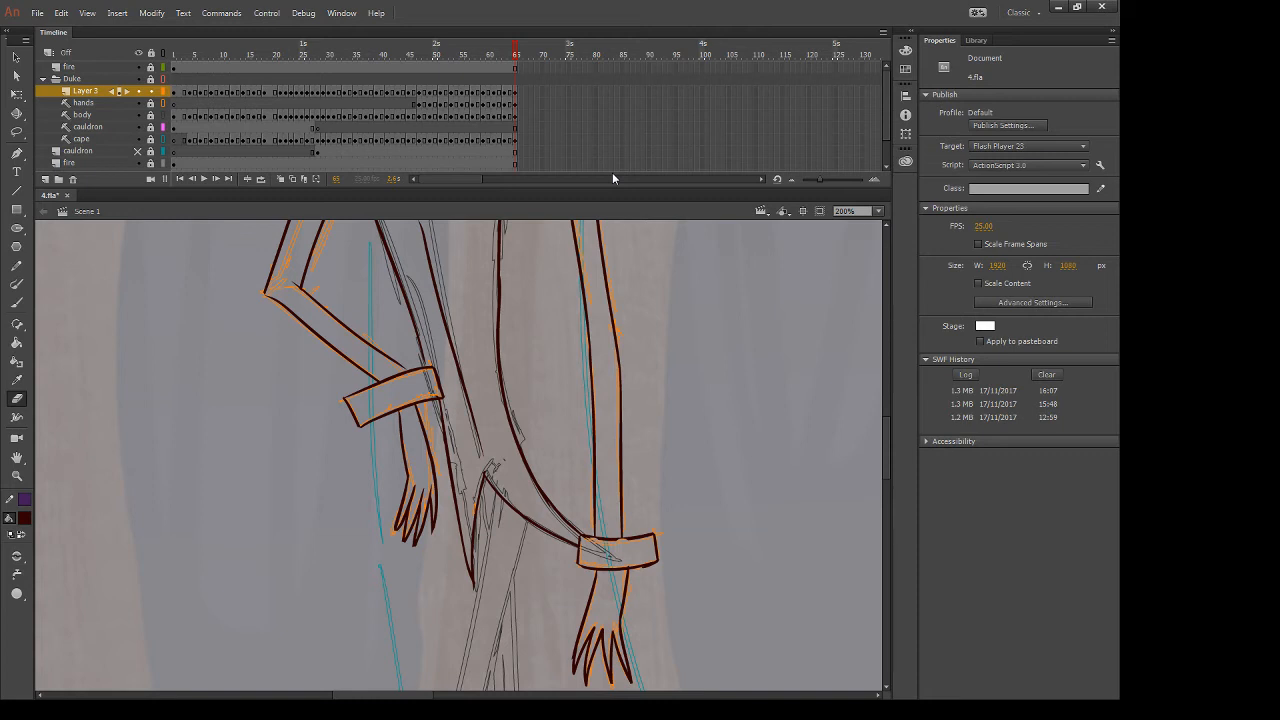
Try to re-ink the upper edge of the right sleeve's cuff in frame 65
key("comma")
key("period")
key("b")
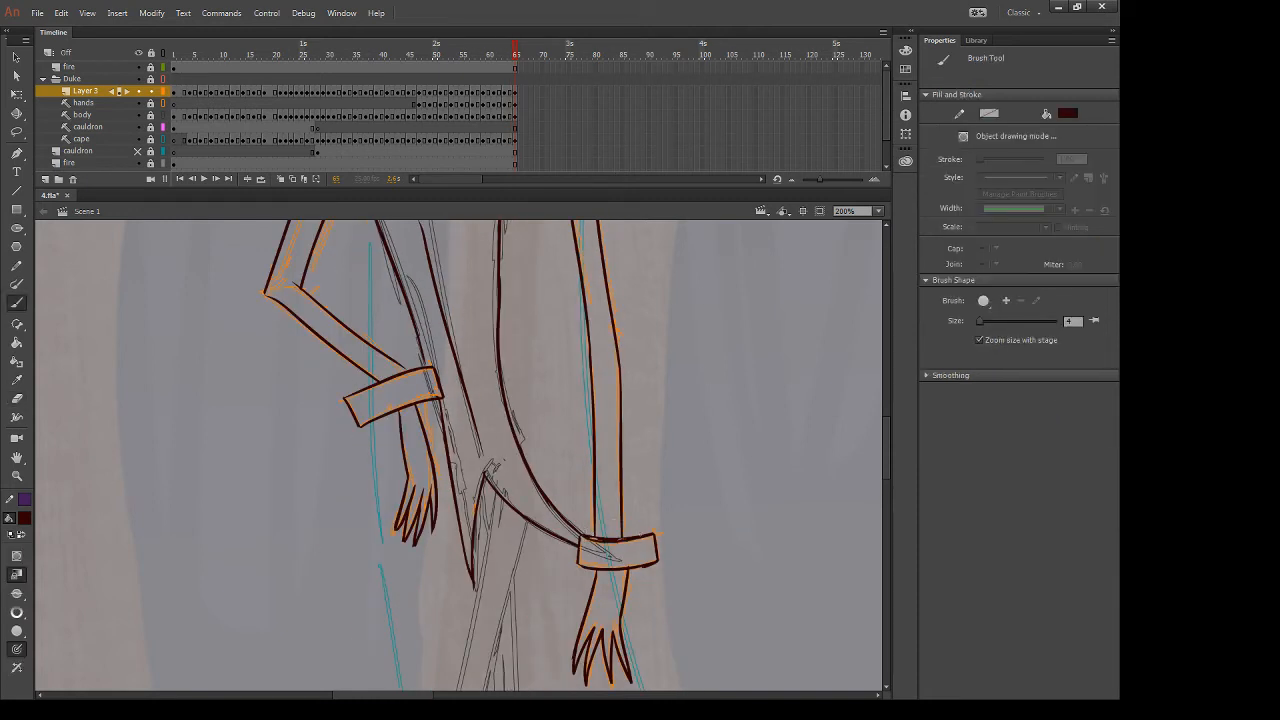
key("ctrl+z")
left_click_drag(581, 537, 648, 536)
key("ctrl+z")
left_click_drag(583, 535, 646, 534)
key("ctrl+z")
left_click_drag(584, 536, 652, 536)
key("ctrl+z")
key("ctrl+z")
Go back frame by frame from frame 65 to frame 45 and bring the character's rough legs into view
key("comma")
key("ctrl+minus")
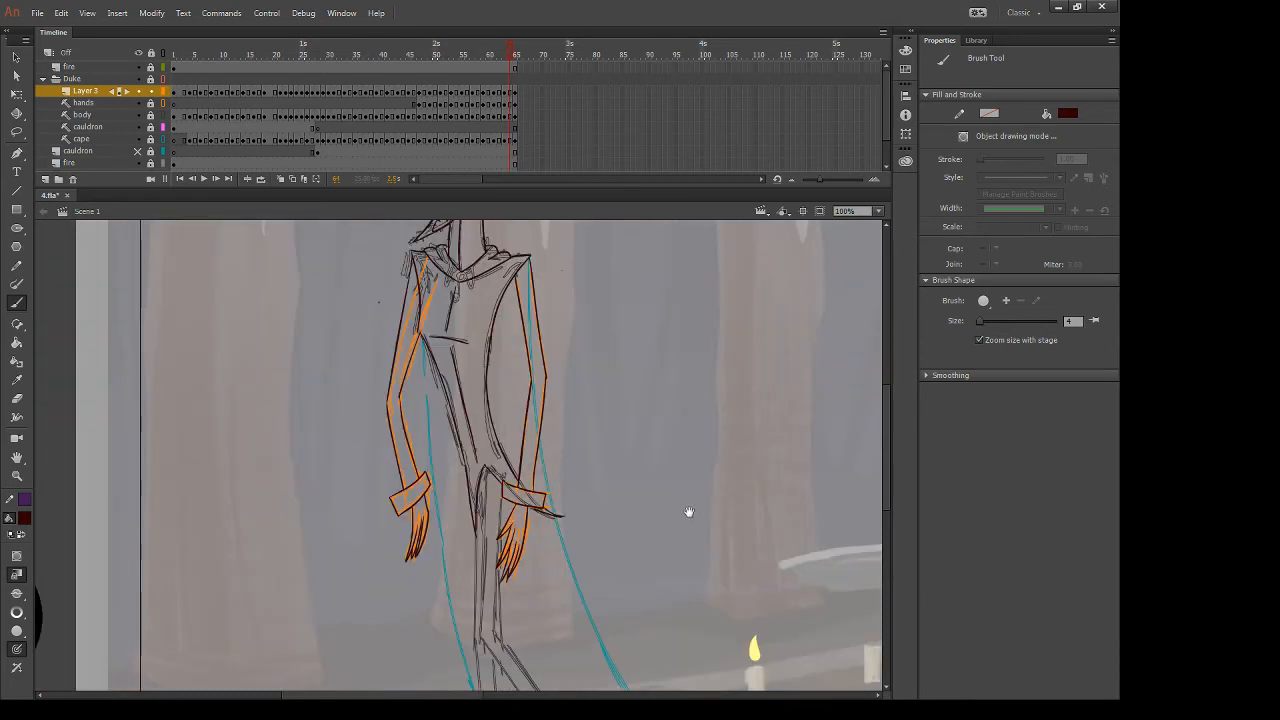
left_click_drag(689, 512, 641, 348)
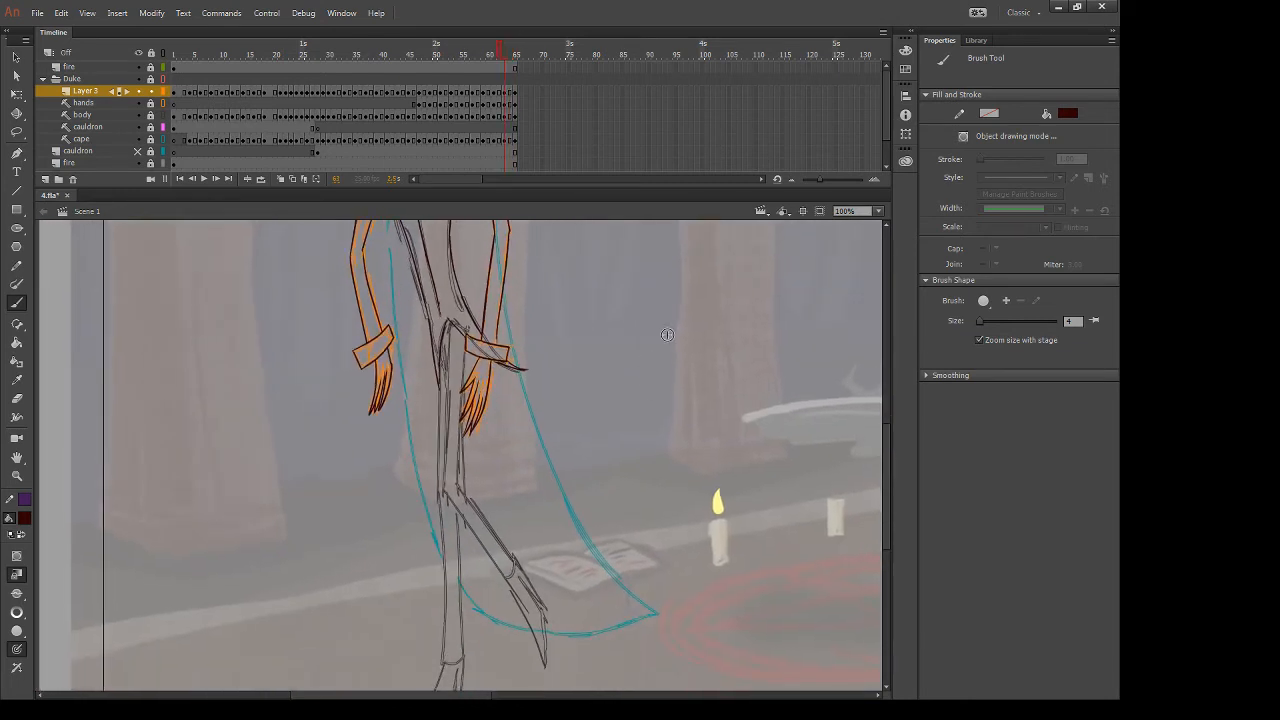
key("comma")
key("comma")
key("comma")
key("comma")
key("comma")
key("comma")
key("comma")
key("comma")
key("comma")
key("comma")
key("comma")
key("comma")
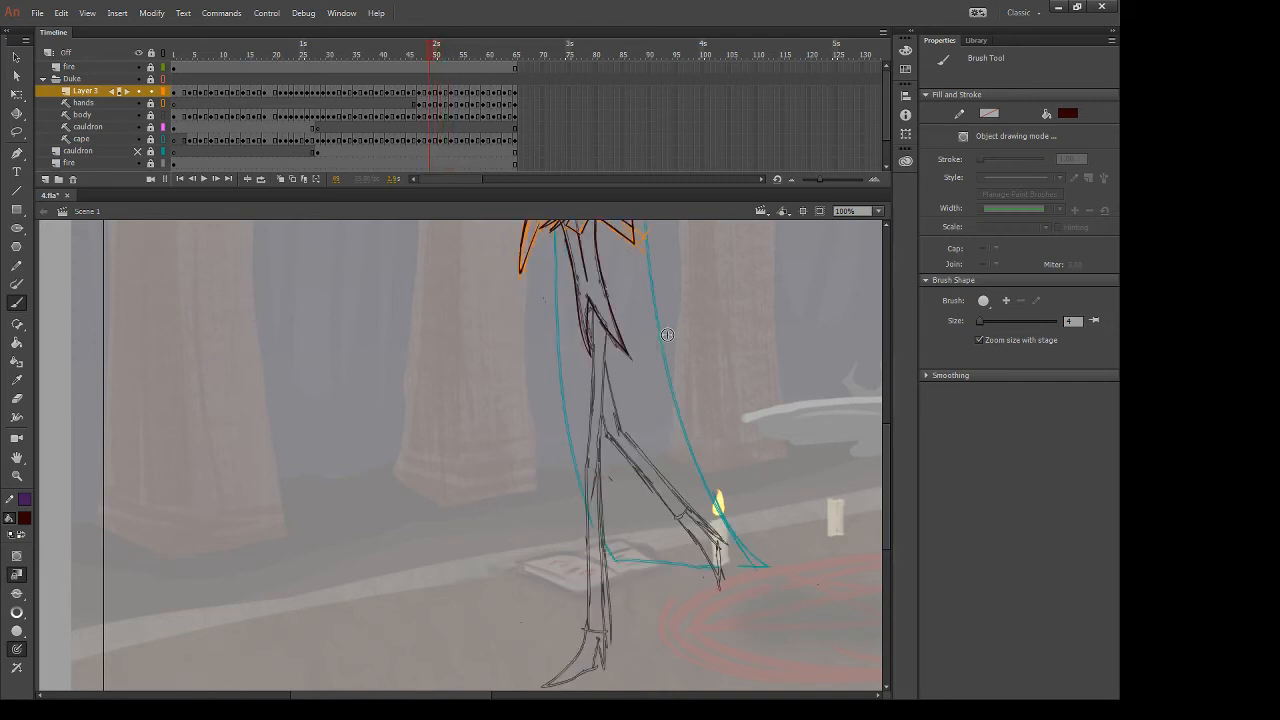
key("comma")
key("comma")
key("comma")
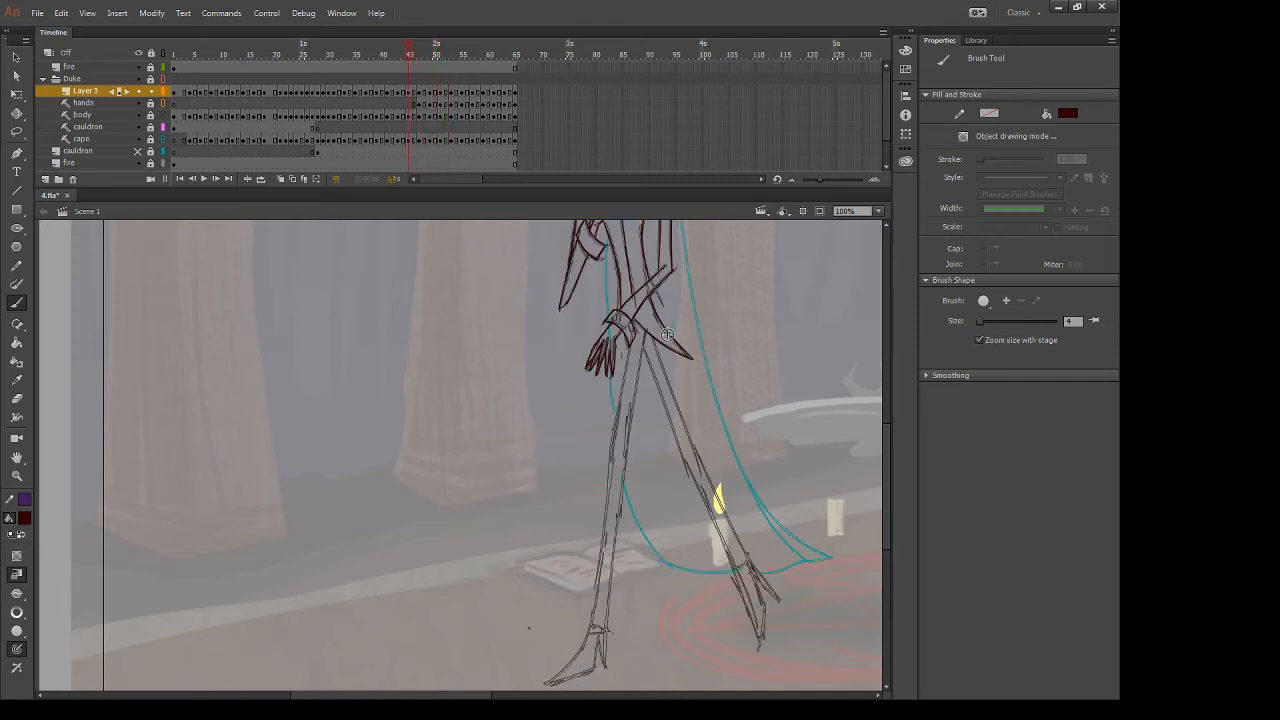
key("comma")
key("period")
left_click_drag(736, 475, 610, 415)
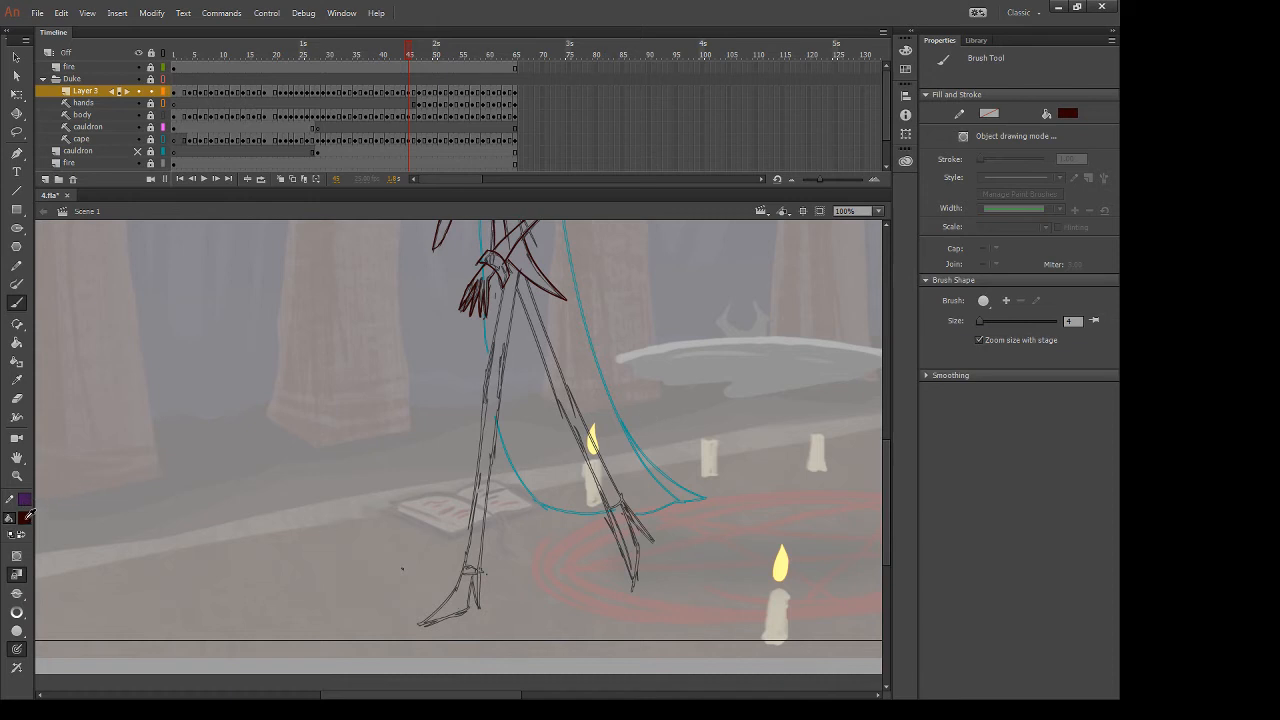
Set the Line tool's stroke to 2 and draw the right leg's outer edge from the coat to the ankle in frame 45
key("n")
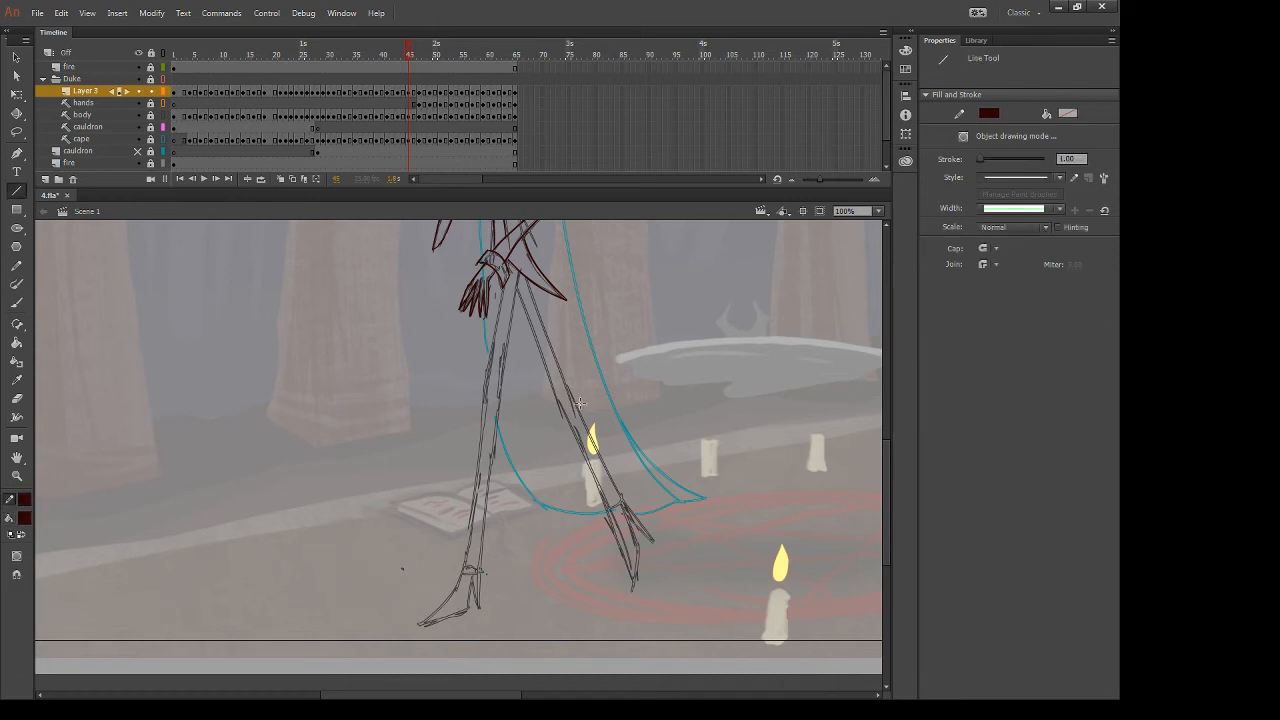
left_click(1068, 158)
type("2")
key("Return")
left_click_drag(524, 278, 619, 503)
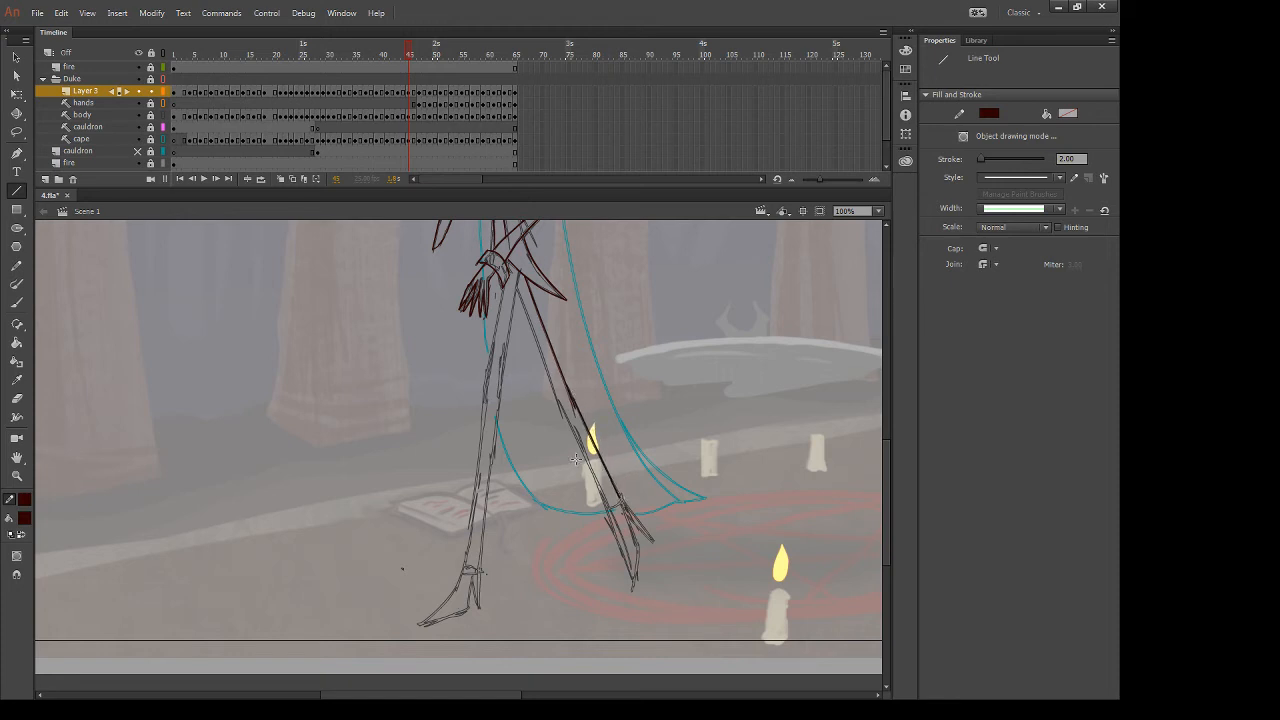
key("c")
key("v")
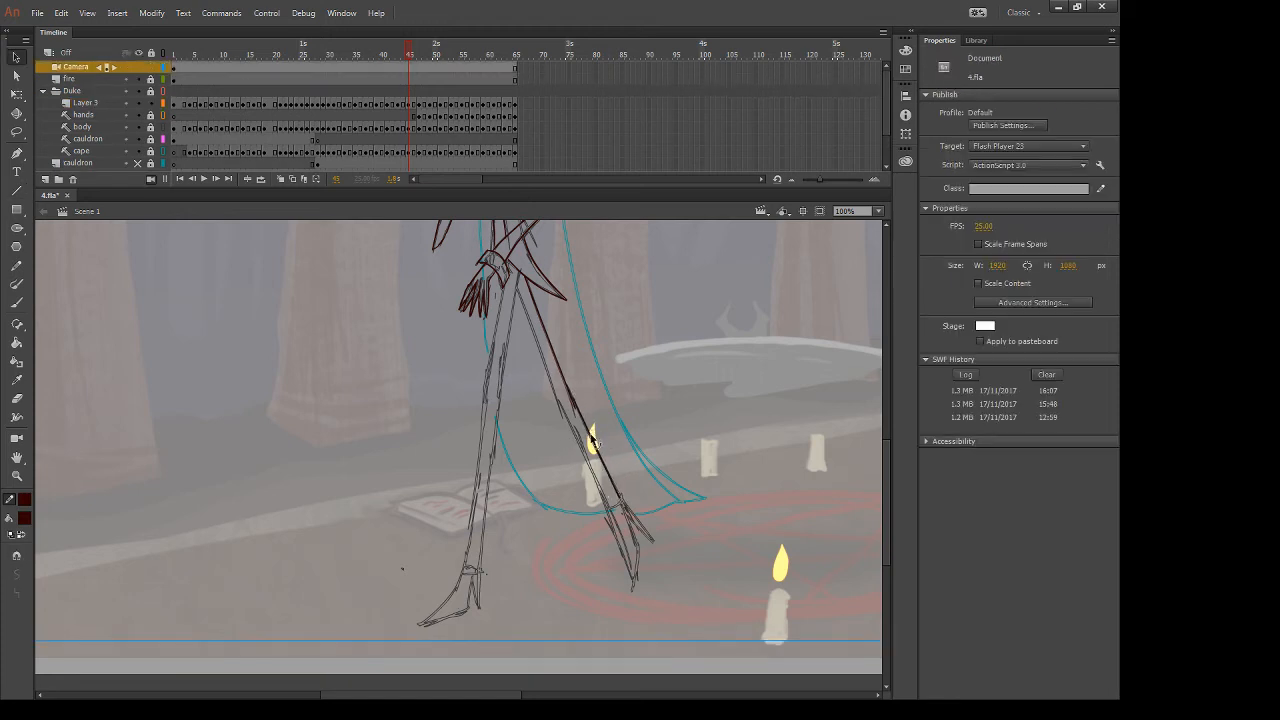
left_click(72, 179)
Deselect the new leg line and reduce the timeline's height to enlarge the stage area
left_click(615, 488)
key("ctrl+equal")
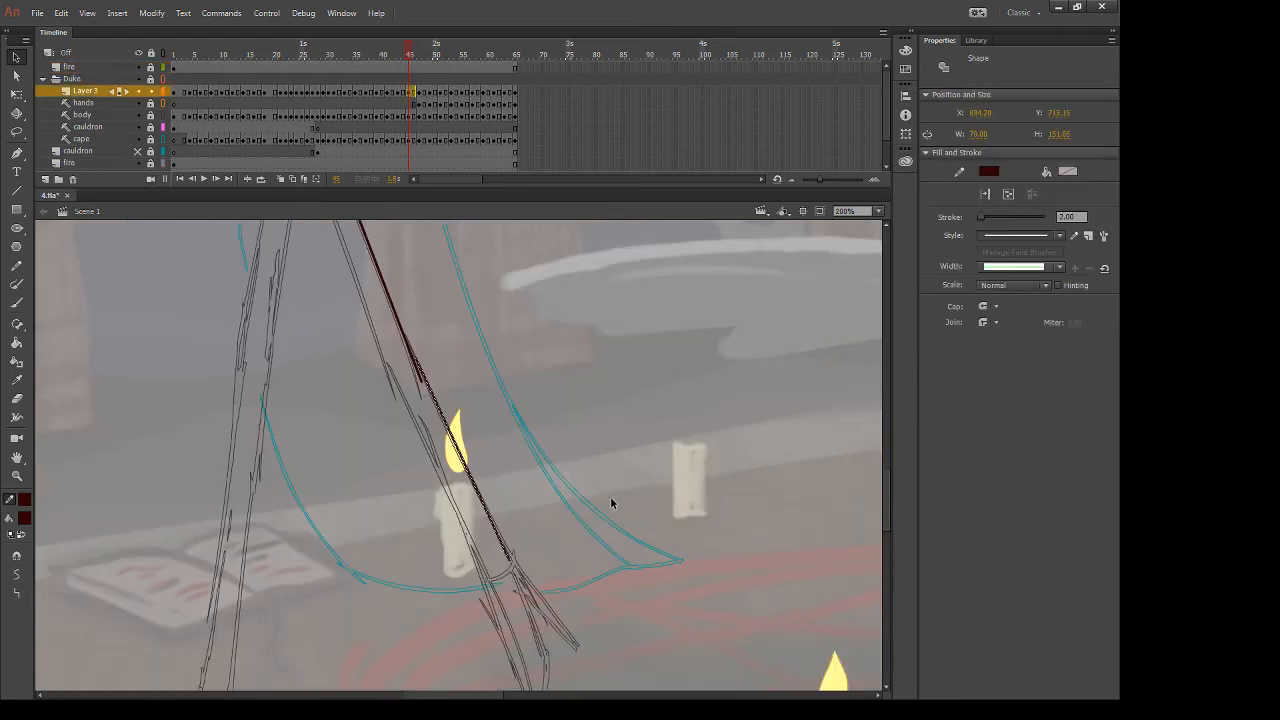
left_click(641, 481)
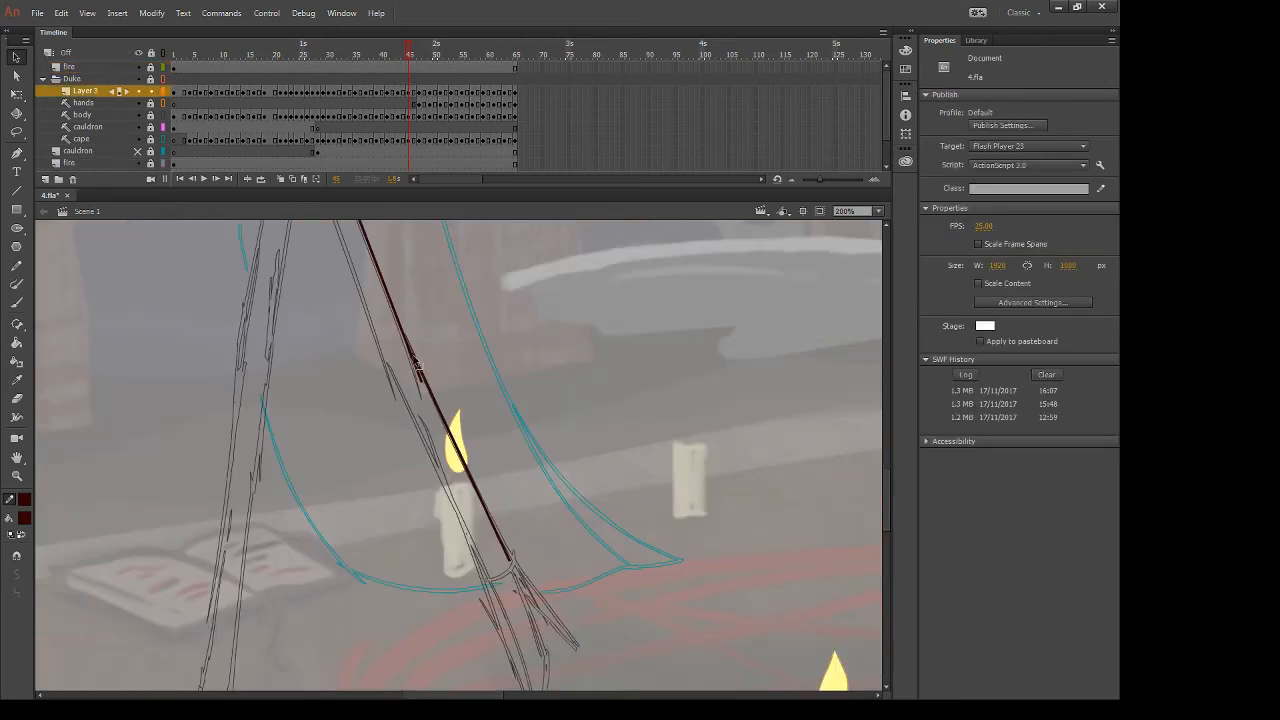
left_click_drag(490, 283, 546, 415)
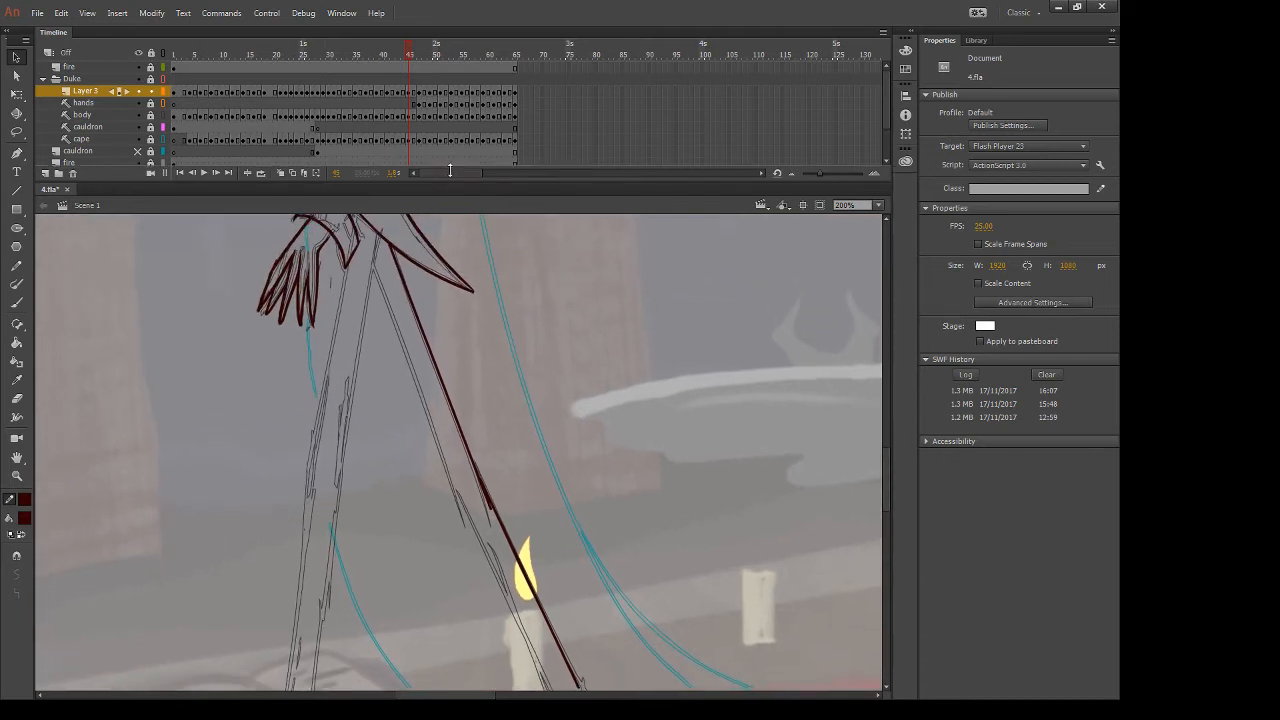
left_click_drag(450, 187, 450, 132)
left_click_drag(590, 363, 566, 337)
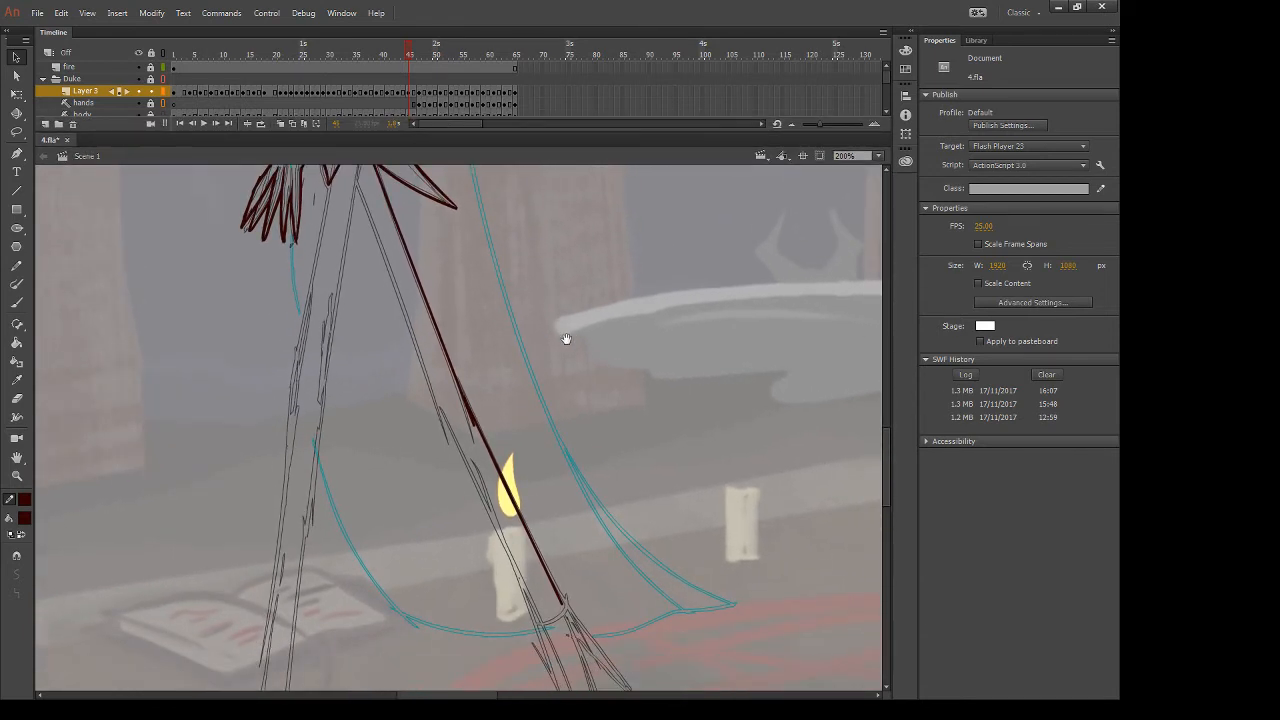
Draw the right leg's inner edge from the coat down to the foot in frame 45 and fit it to the sketch
key("n")
mouse_move(373, 237)
left_mouse_down()
mouse_move(440, 428)
mouse_move(443, 380)
mouse_move(562, 674)
left_mouse_up()
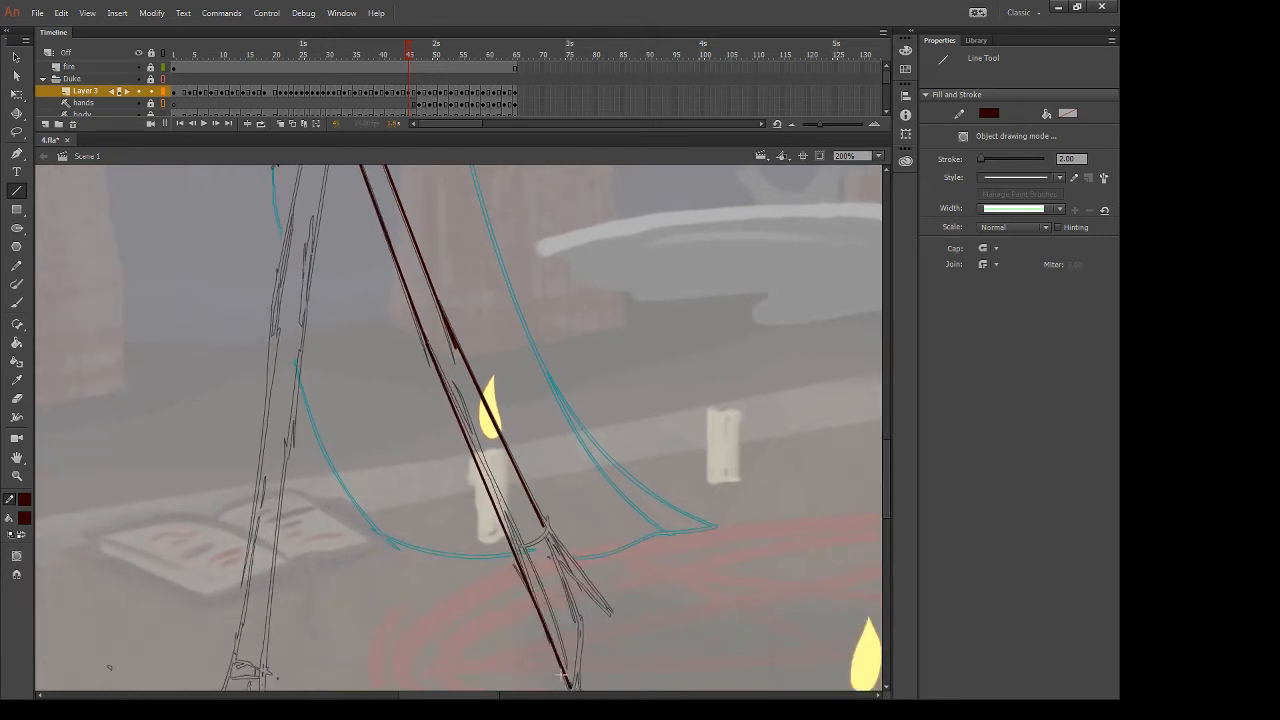
key("v")
left_click_drag(531, 590, 575, 510)
left_click_drag(567, 625, 567, 633)
Ink the right foot's ankle line, sole and pointed heel with the brush in frame 45, redoing the heel's lower edge until it fits
key("b")
mouse_move(518, 488)
left_mouse_down()
mouse_move(540, 455)
mouse_move(620, 565)
mouse_move(582, 562)
mouse_move(564, 652)
left_mouse_up()
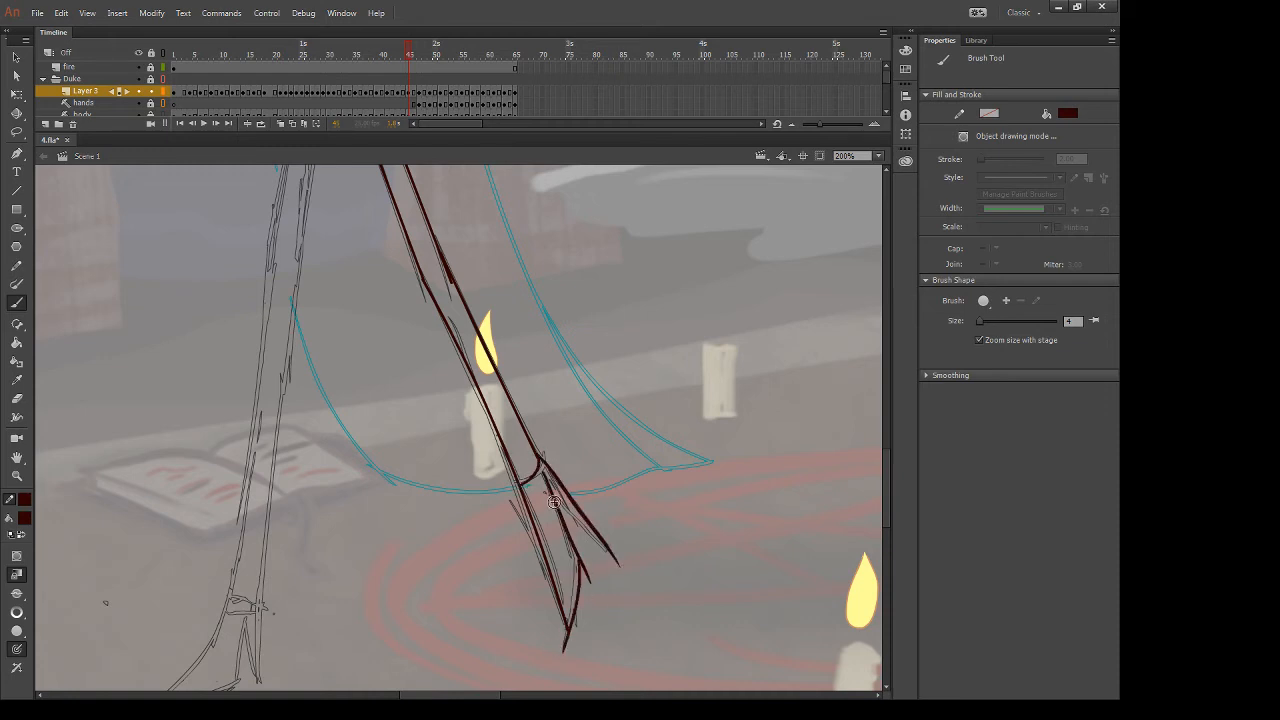
left_click_drag(554, 499, 614, 562)
key("ctrl+z")
key("ctrl+z")
left_click_drag(555, 498, 598, 538)
key("ctrl+z")
key("ctrl+z")
left_click_drag(554, 498, 612, 558)
key("ctrl+z")
left_click_drag(554, 497, 608, 556)
Erase the right foot's front edge in frame 45, re-ink it from ankle to toe and trim the overshoot at the tip
key("e")
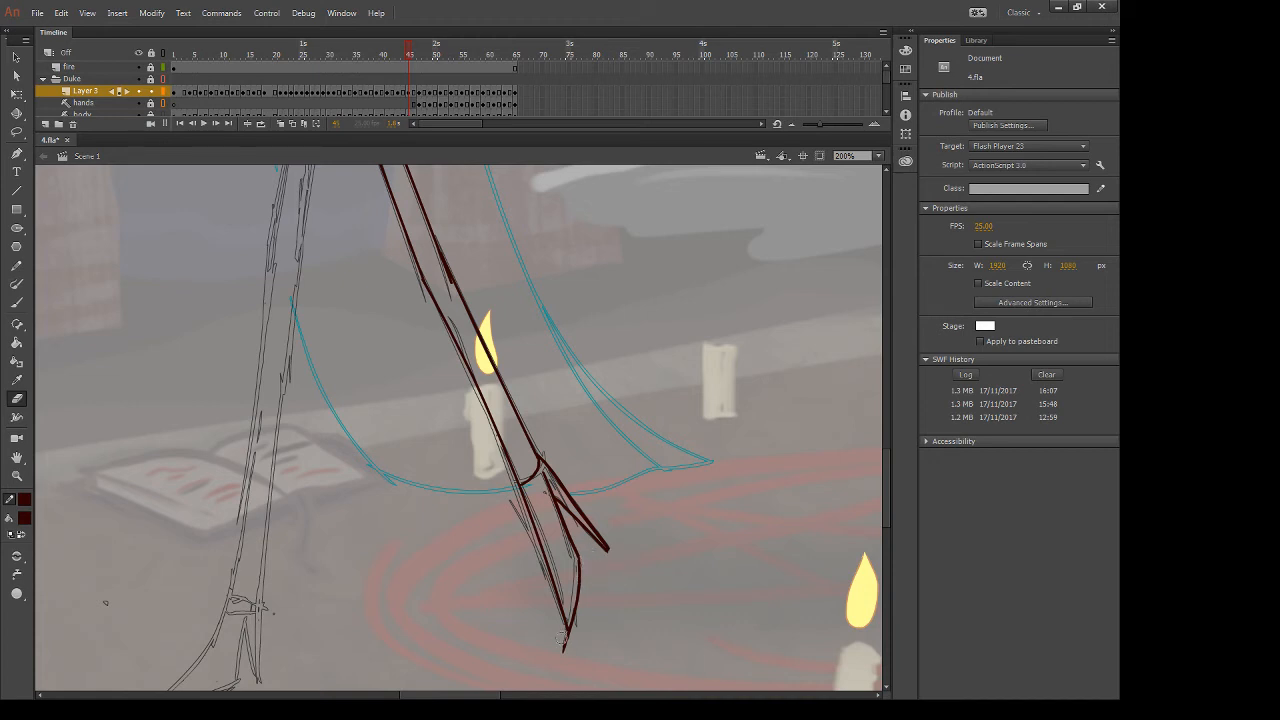
left_click_drag(566, 632, 564, 656)
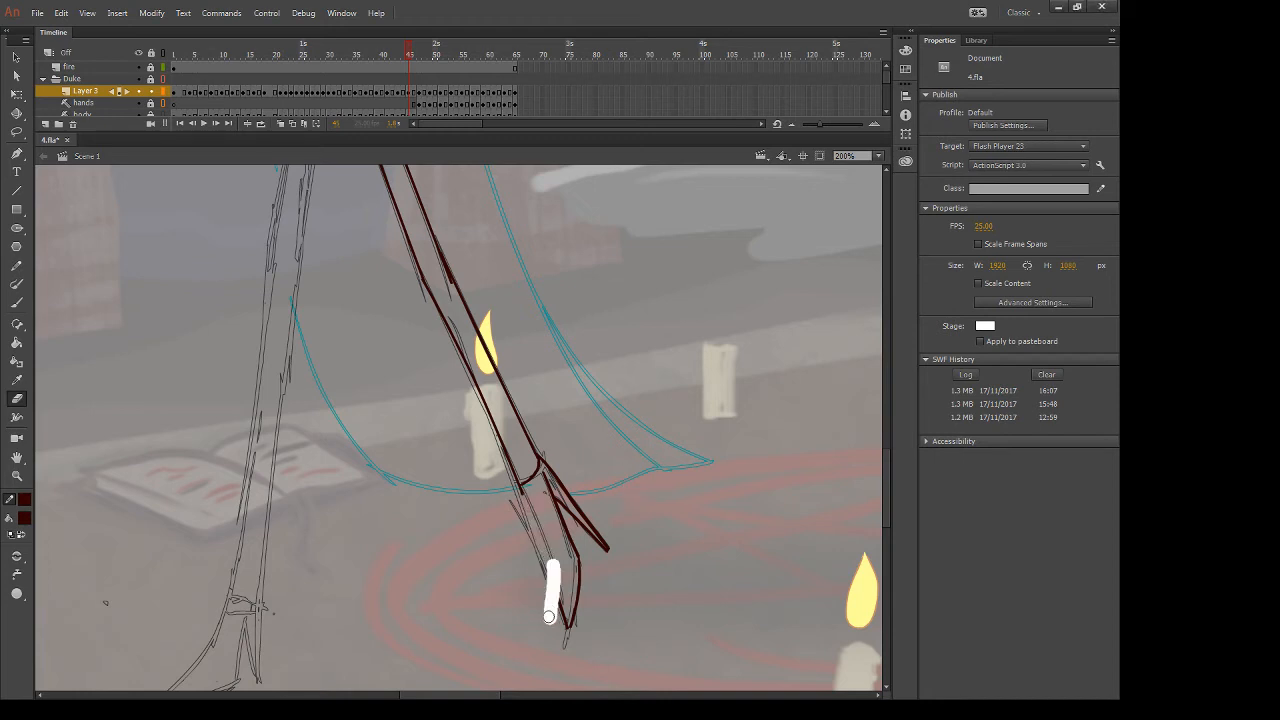
key("b")
mouse_move(525, 486)
left_mouse_down()
mouse_move(562, 611)
mouse_move(563, 688)
left_mouse_up()
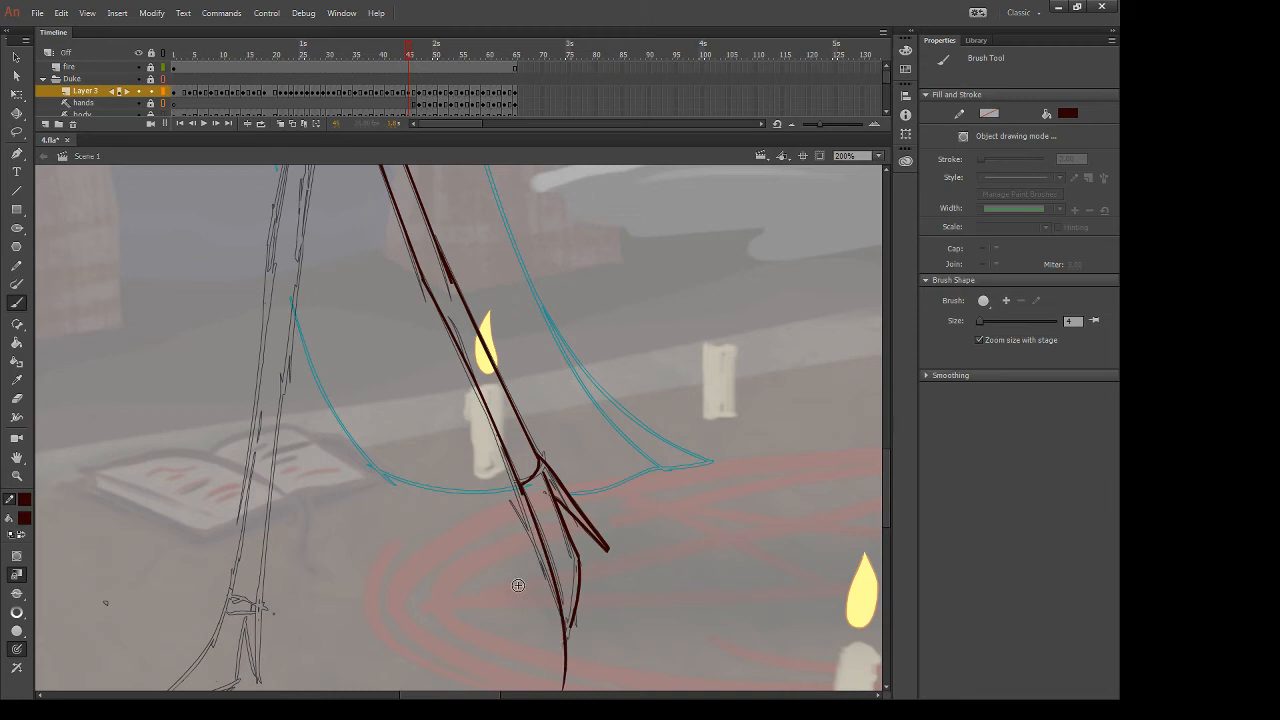
mouse_move(573, 618)
left_mouse_down()
mouse_move(567, 646)
mouse_move(595, 574)
mouse_move(567, 577)
mouse_move(574, 597)
left_mouse_up()
key("e")
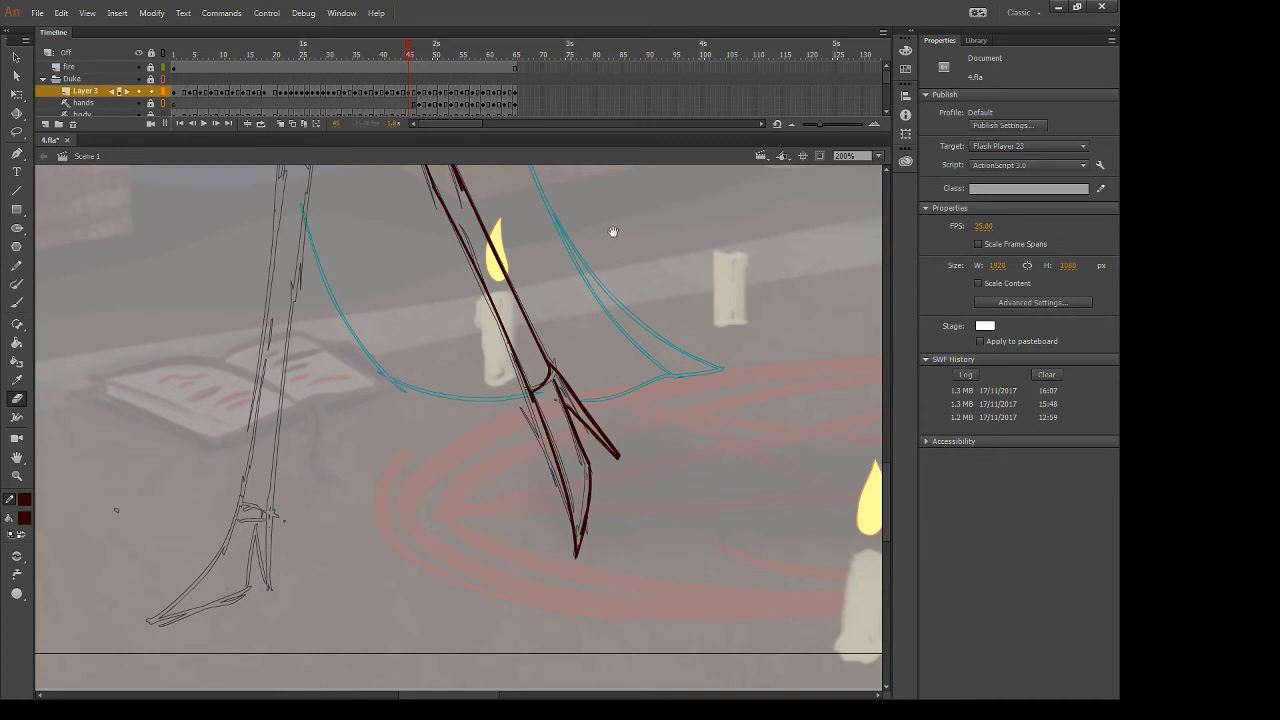
Draw the left leg's inner and outer thigh edges from the coat to the knee in frame 45
left_click_drag(613, 232, 747, 559)
key("b")
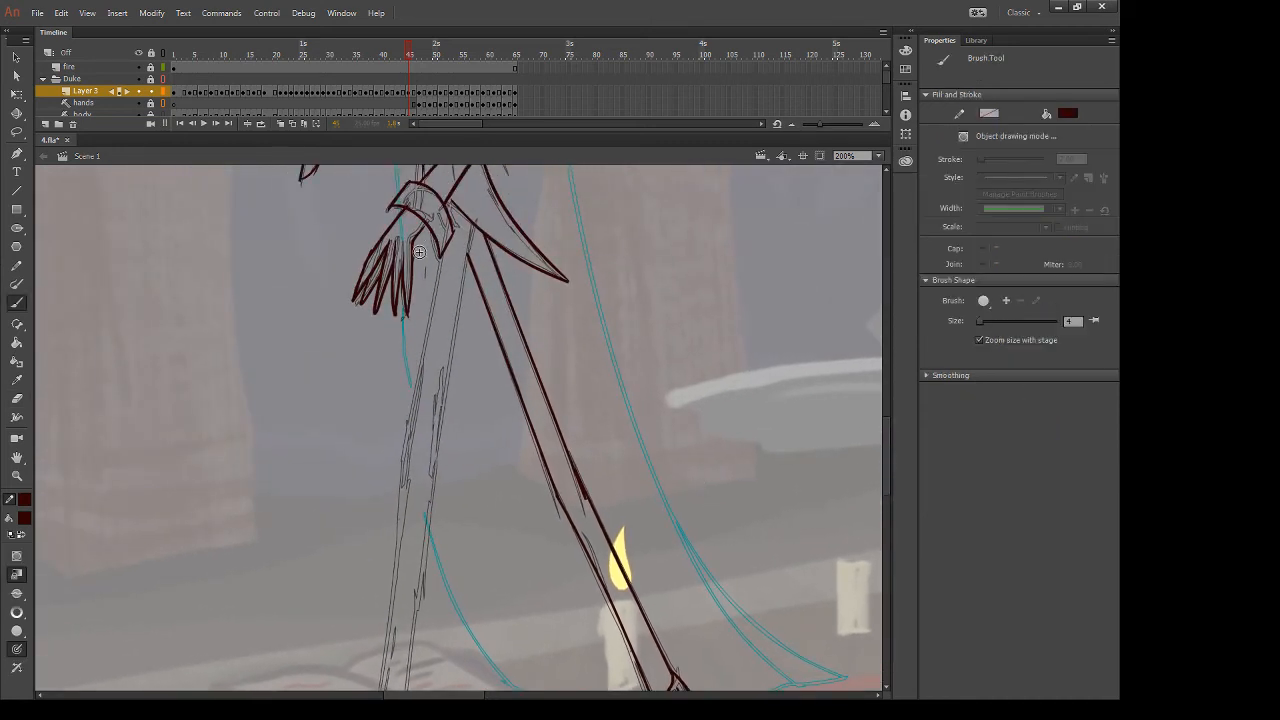
key("n")
left_click_drag(477, 225, 432, 460)
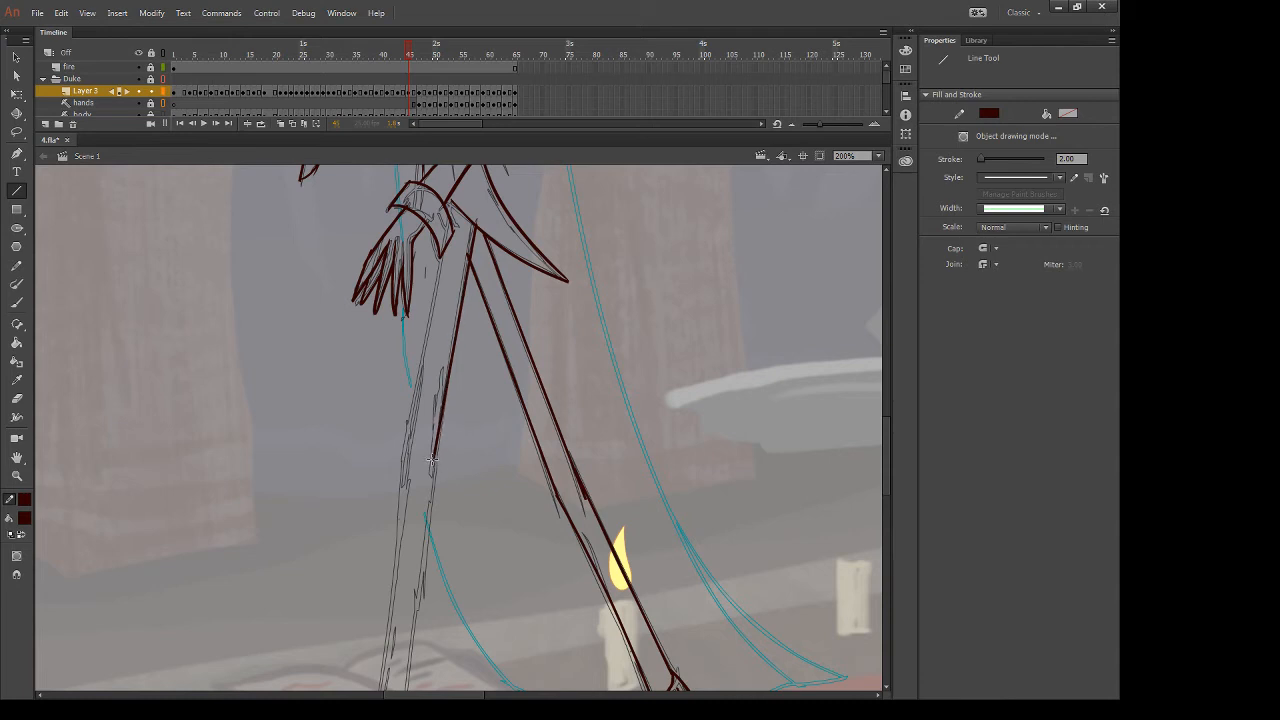
key("v")
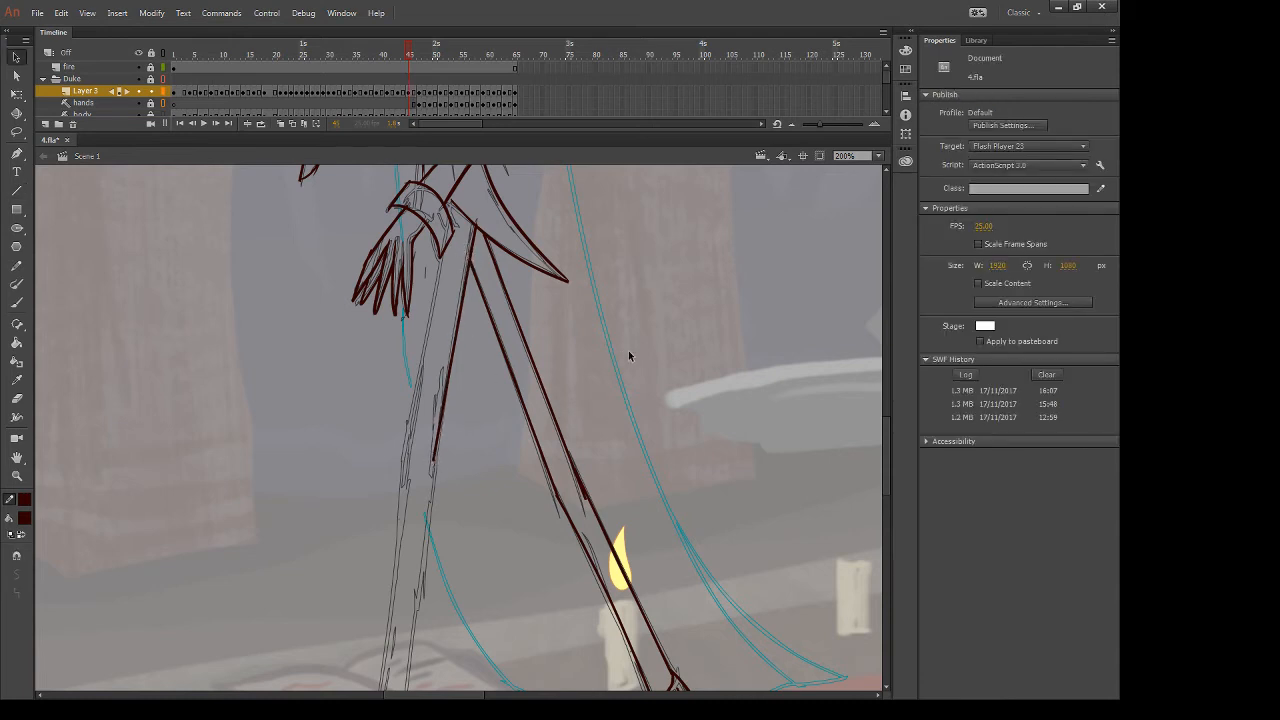
key("n")
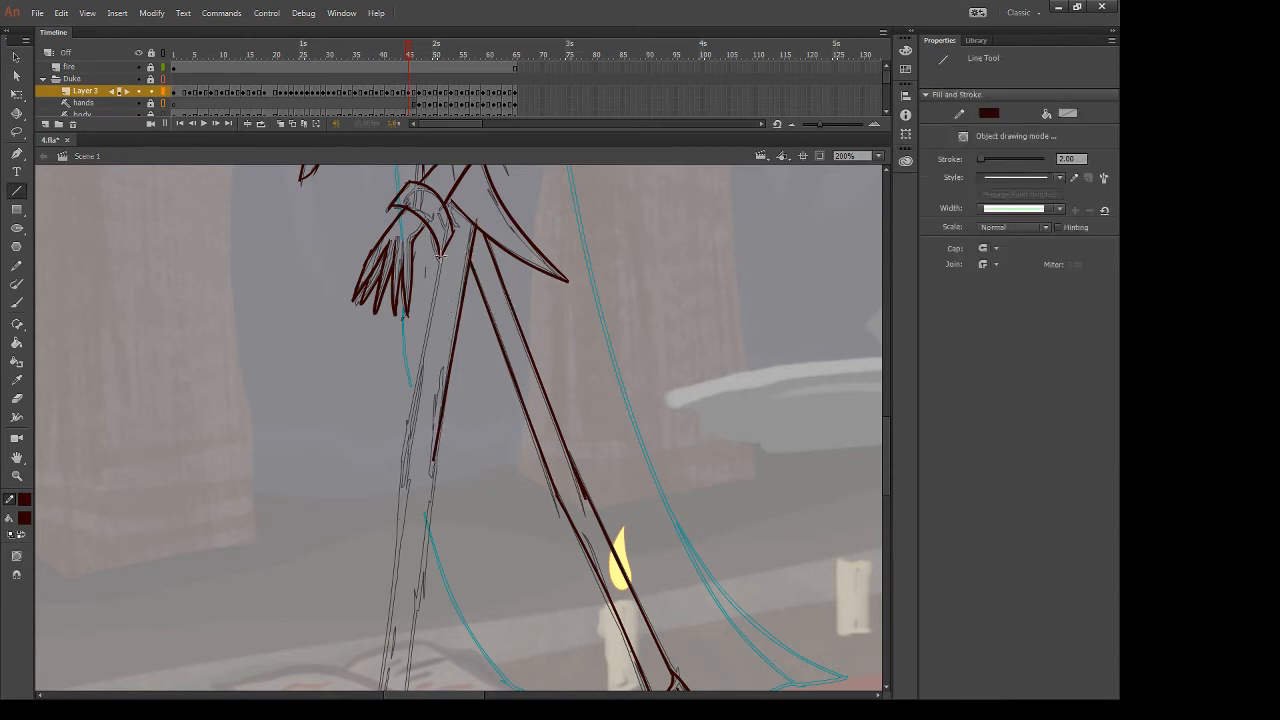
left_click_drag(439, 257, 405, 457)
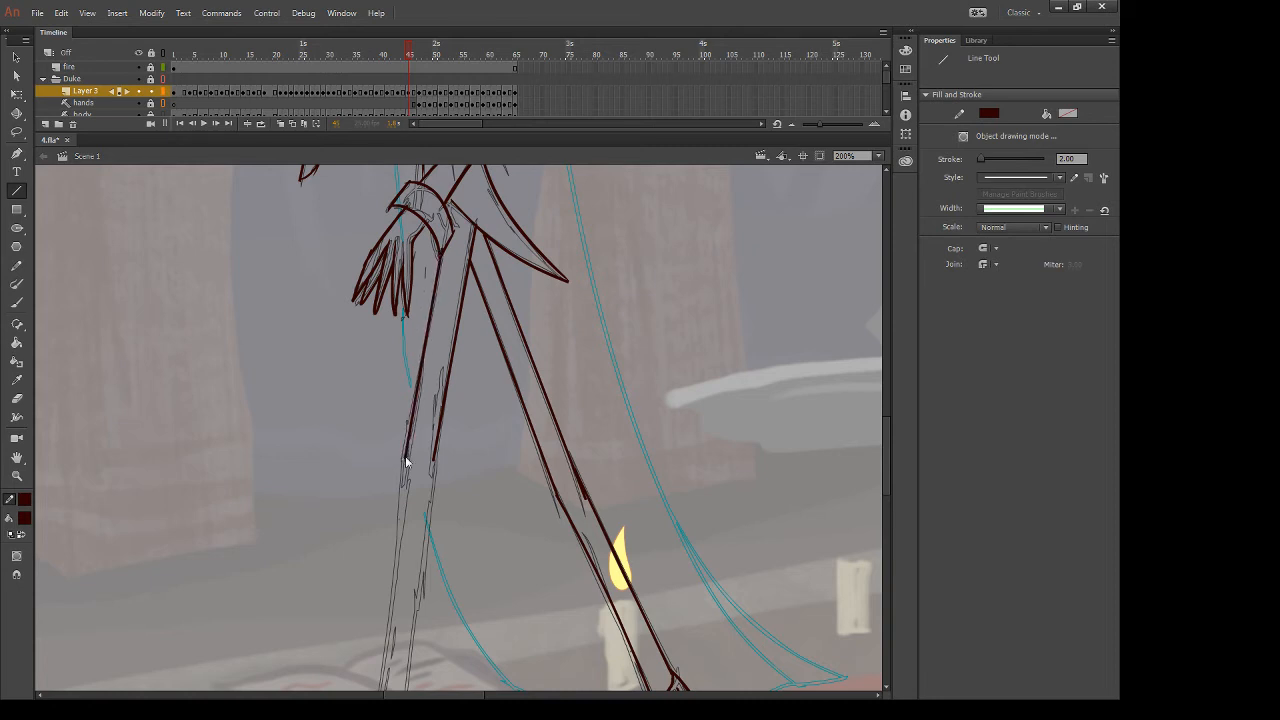
Draw the left leg's inner and outer lower-leg edges from the knee to the foot in frame 45 and bend them to the sketch
left_click_drag(540, 568, 538, 305)
left_click_drag(450, 233, 410, 652)
key("v")
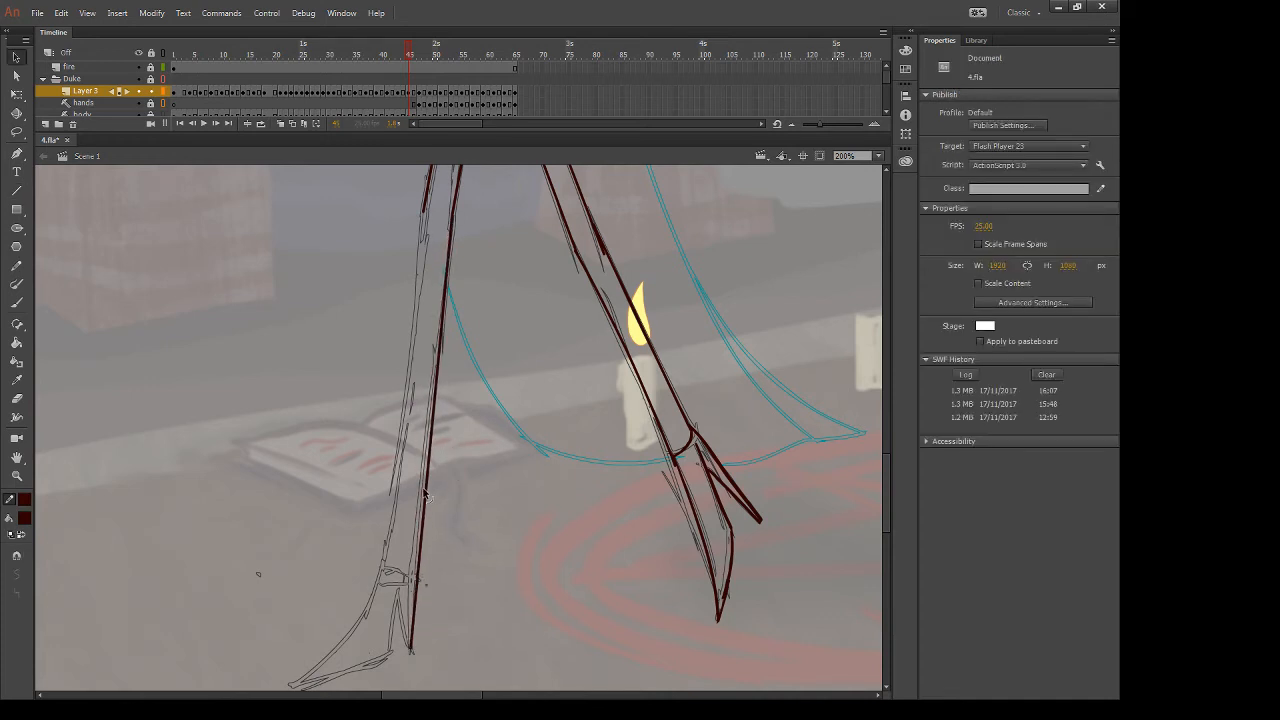
left_click_drag(424, 492, 418, 487)
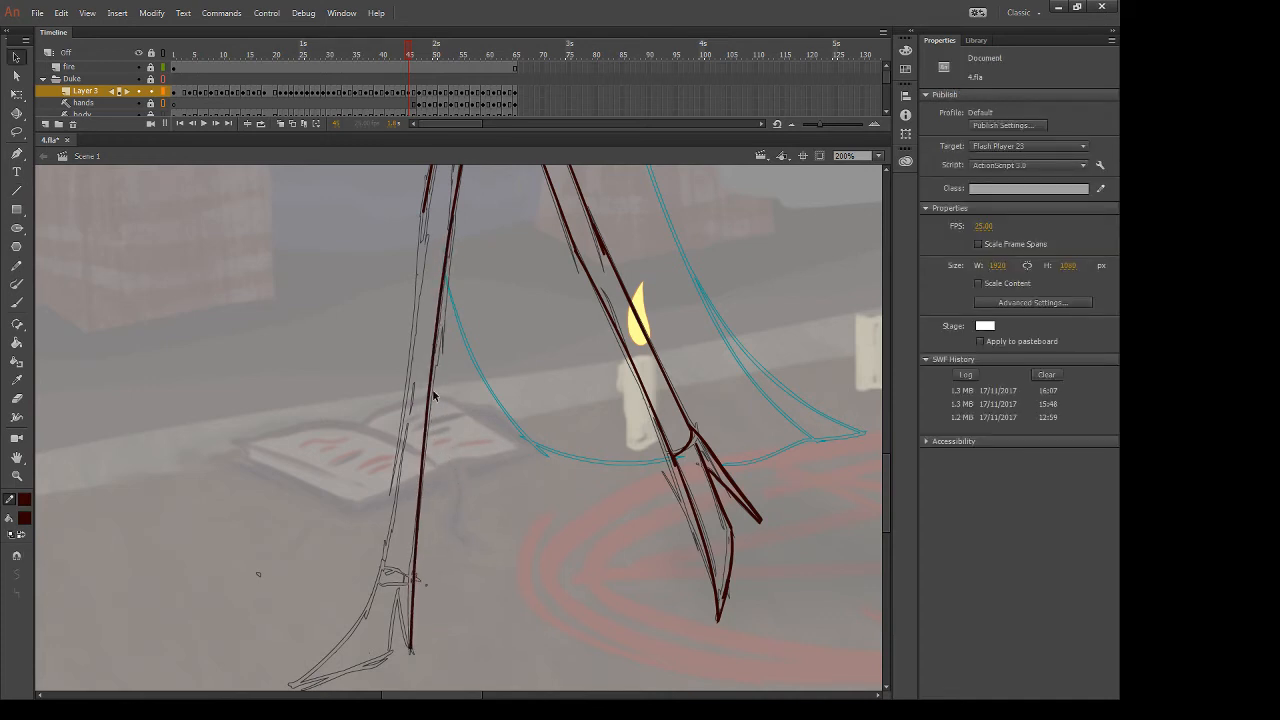
key("n")
left_click_drag(422, 205, 365, 615)
key("v")
left_click_drag(386, 489, 394, 479)
Ink the left foot's instep, sole, pointed heel and ankle line with the brush in frame 45
scroll(459, 398, "down", 5)
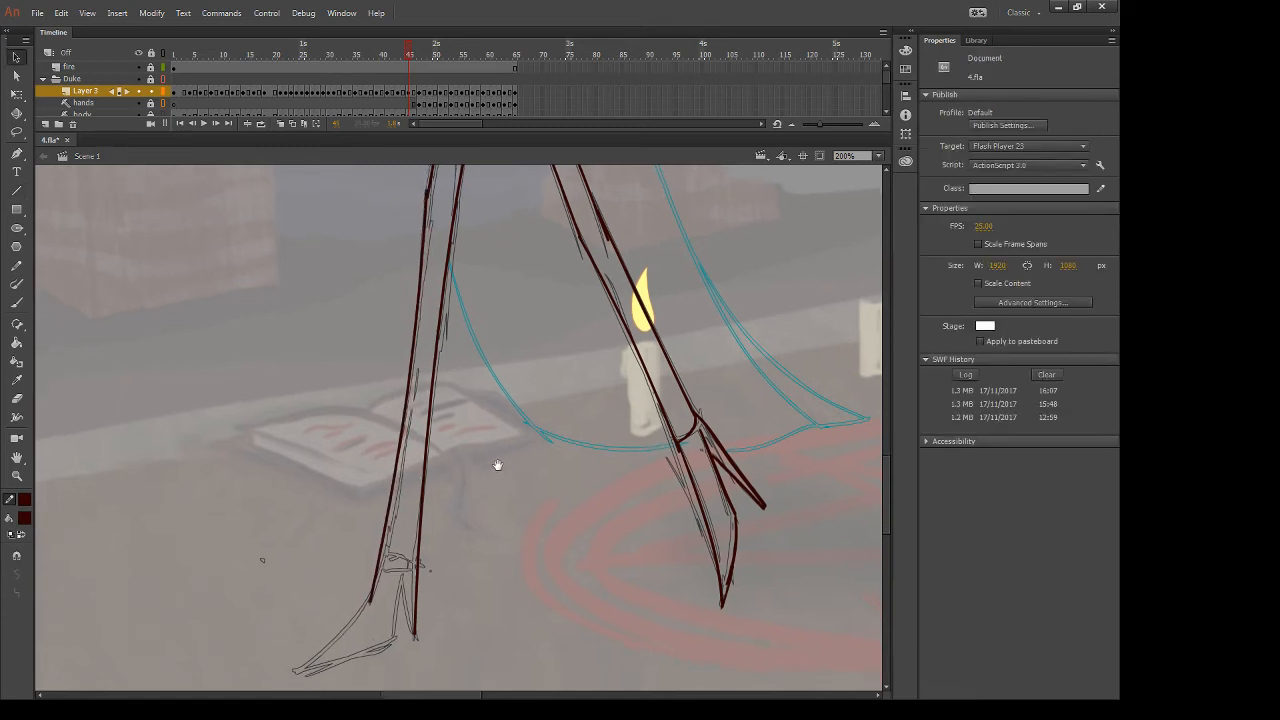
key("b")
left_click_drag(410, 530, 308, 615)
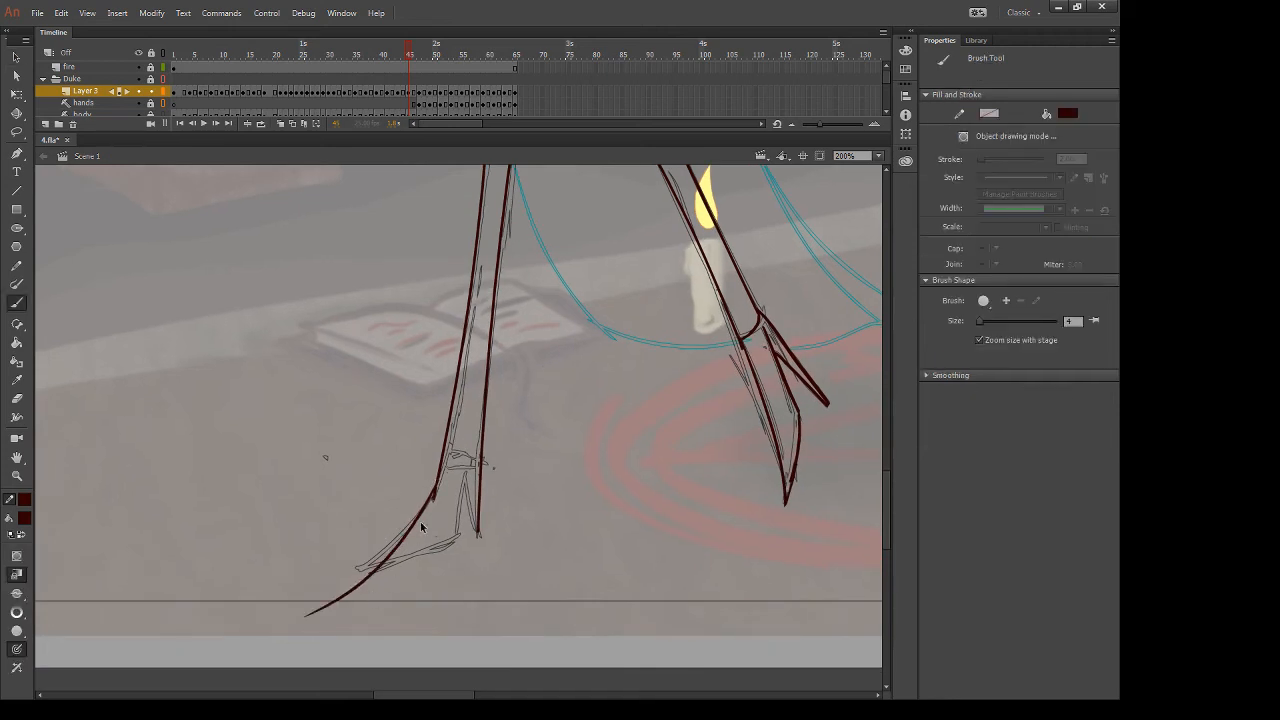
key("ctrl+z")
mouse_move(435, 487)
left_mouse_down()
mouse_move(316, 596)
mouse_move(458, 532)
left_mouse_up()
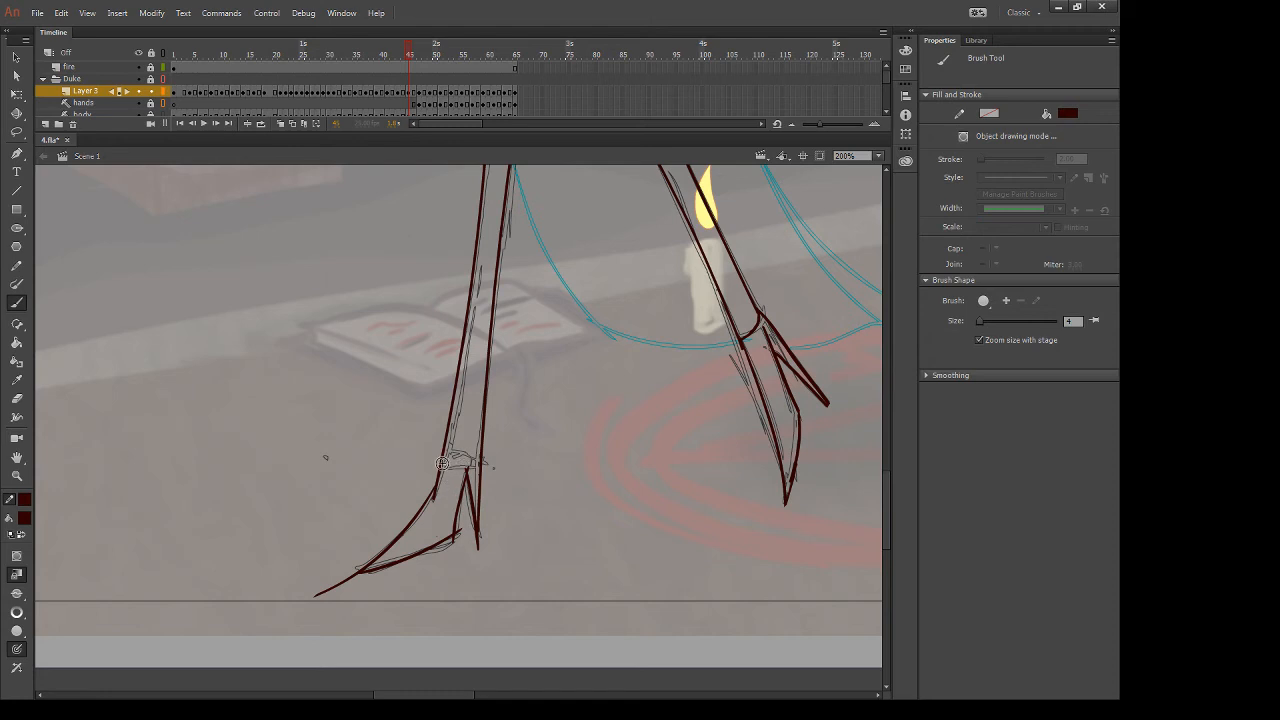
Erase the line overshoots at the left foot's ankle, toe tip and heel in frame 45
key("e")
left_click_drag(437, 497, 438, 503)
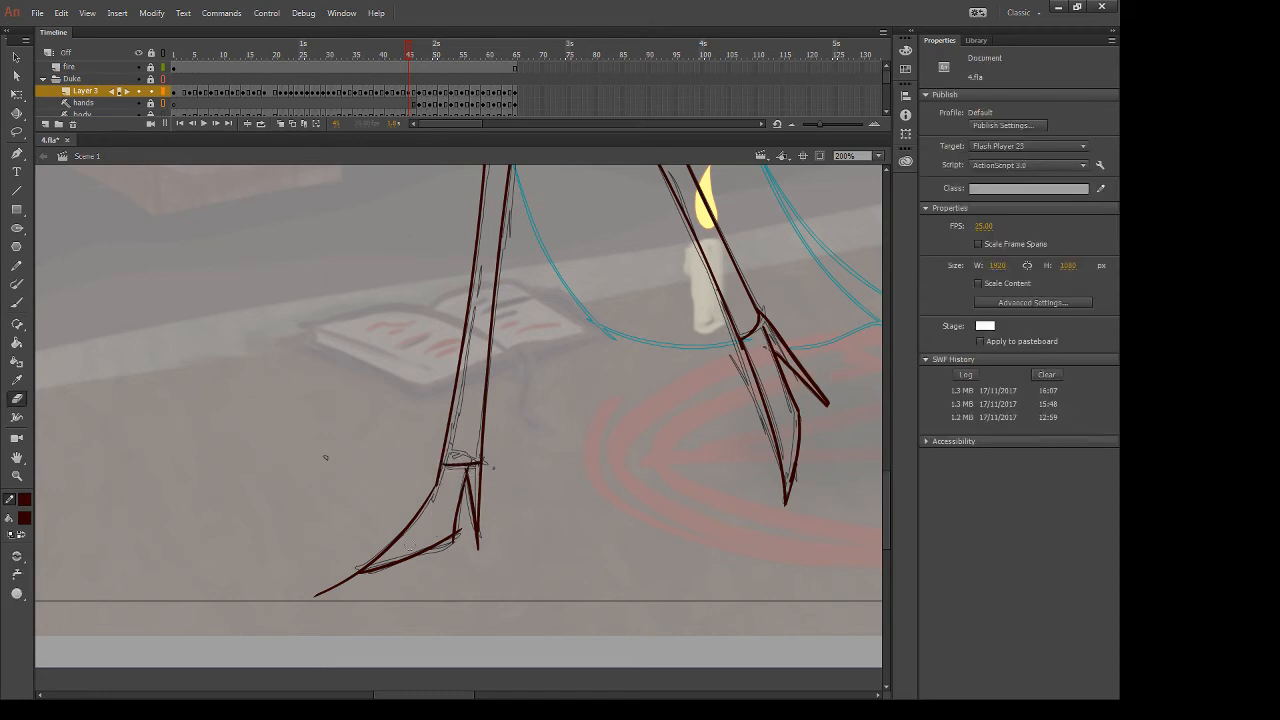
left_click_drag(356, 569, 302, 608)
mouse_move(465, 530)
left_mouse_down()
mouse_move(458, 543)
mouse_move(481, 555)
left_mouse_up()
left_click_drag(652, 371, 563, 491)
left_click_drag(526, 536, 570, 362)
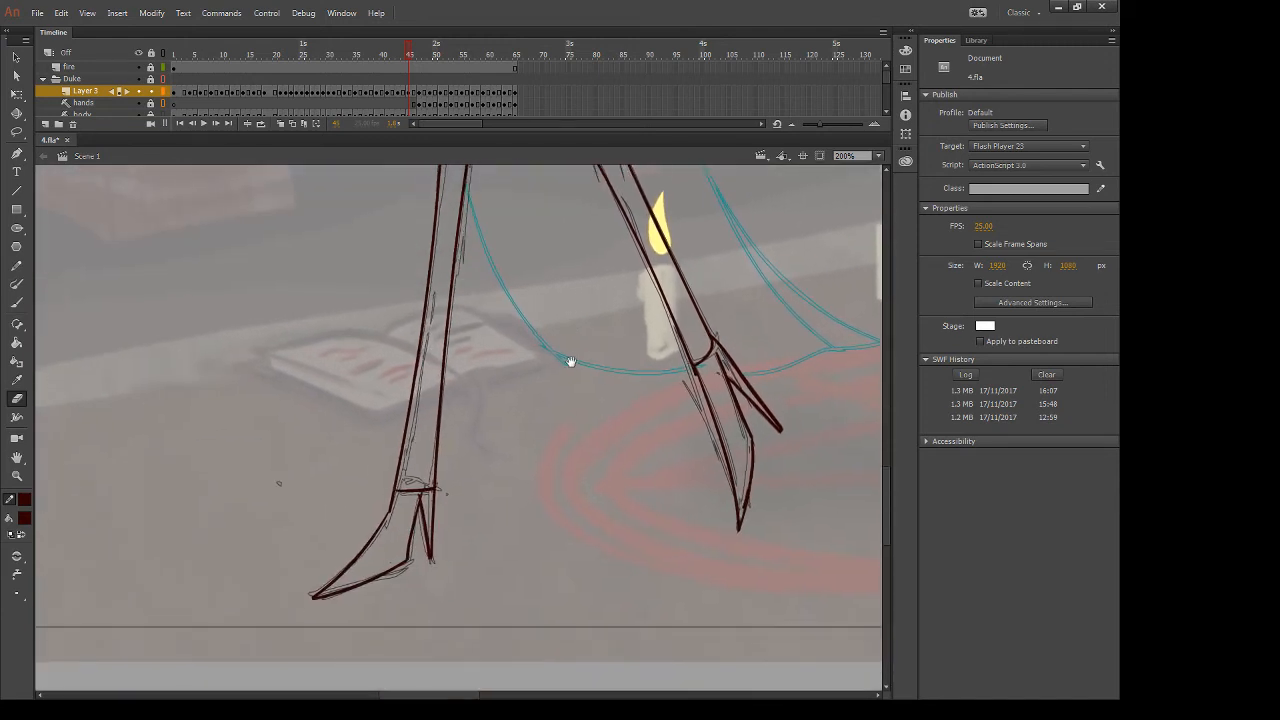
Advance to frame 47 and draw the left leg's inner and outer thigh edges from the coat to the knee
key("period")
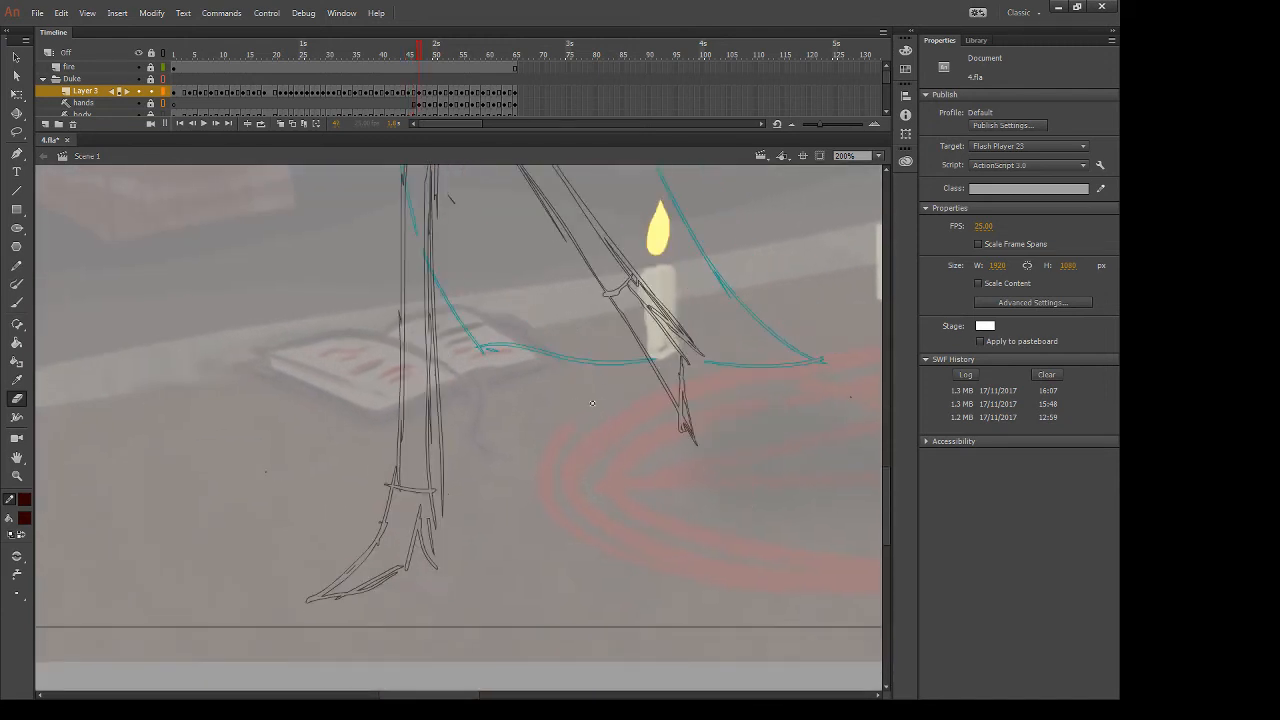
left_click_drag(680, 262, 626, 500)
mouse_move(591, 405)
left_mouse_down()
mouse_move(631, 503)
mouse_move(625, 522)
left_mouse_up()
key("comma")
key("period")
key("n")
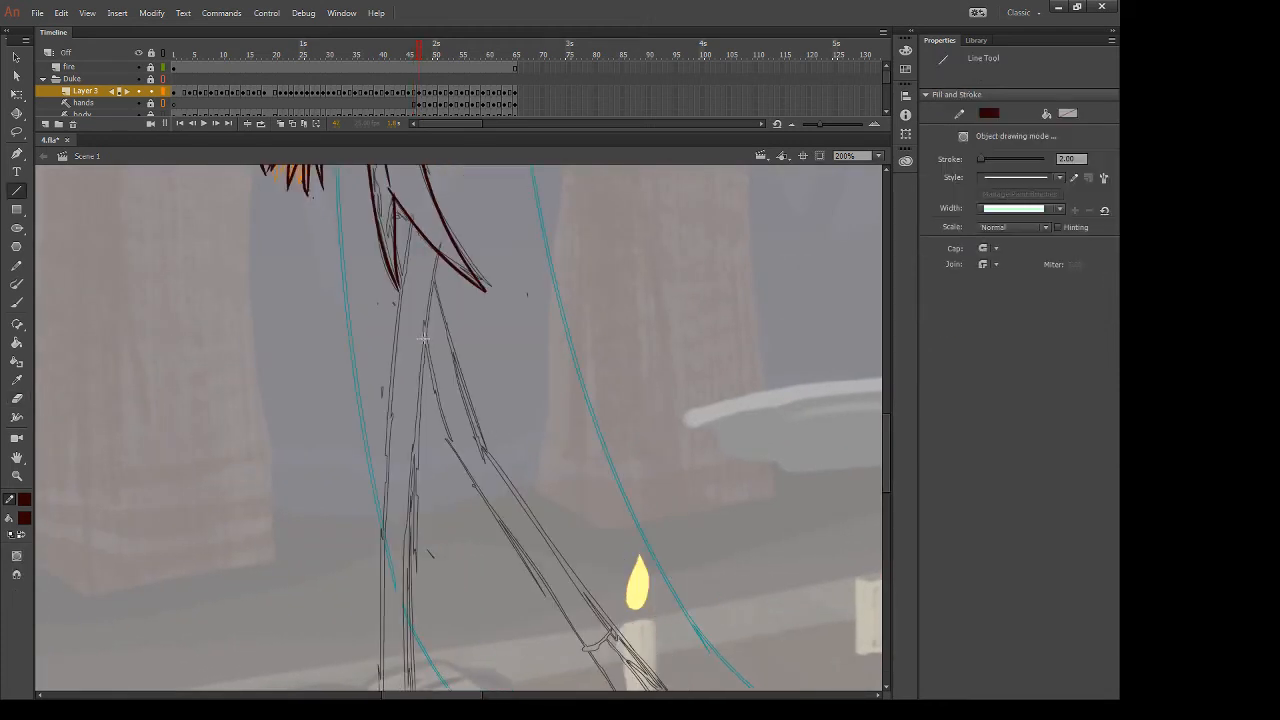
left_click_drag(437, 254, 407, 533)
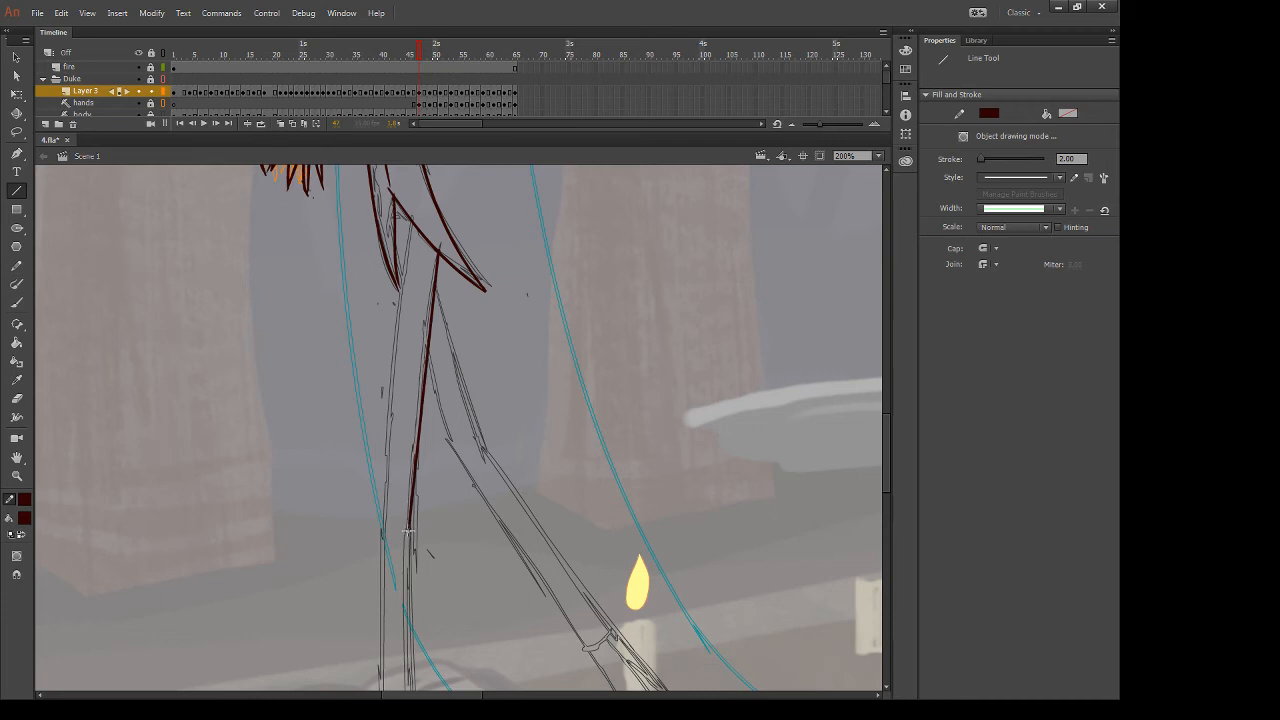
left_click_drag(408, 224, 381, 532)
key("v")
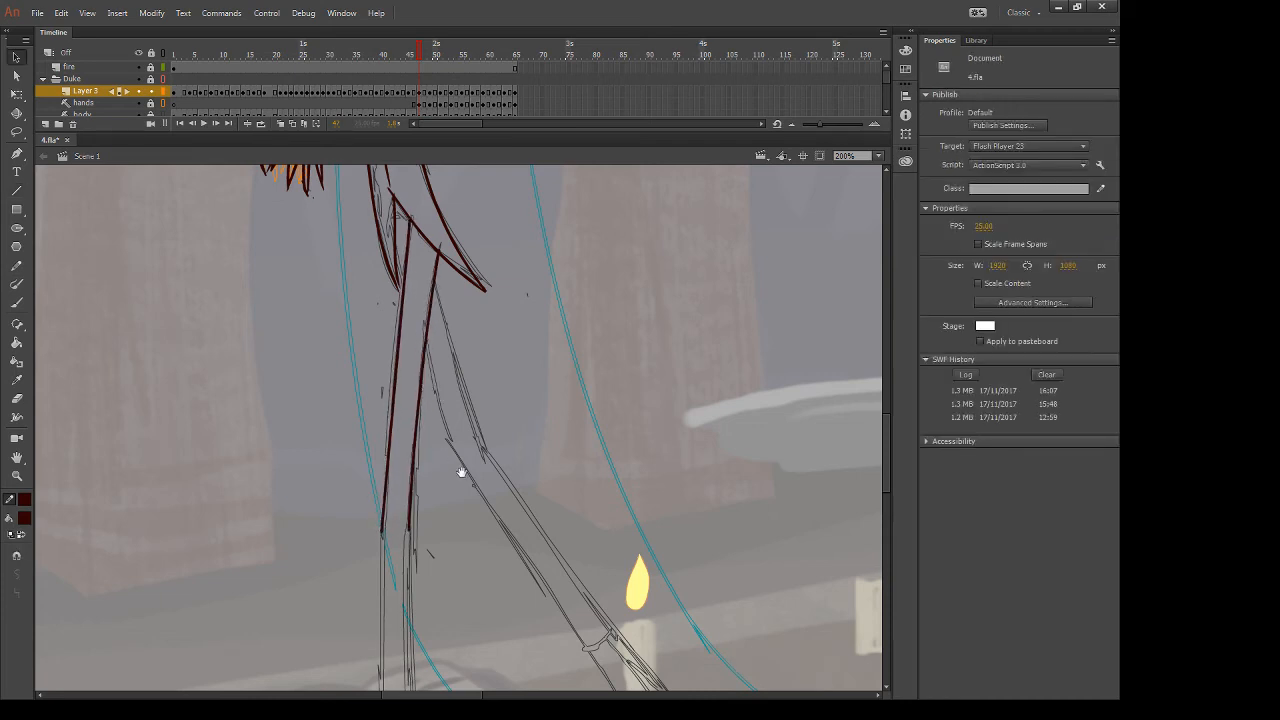
Draw the left leg's lower-leg edges in frame 47 from the knee to the heel and toe tip, and bend them to the sketch
scroll(457, 471, "down", 5)
key("n")
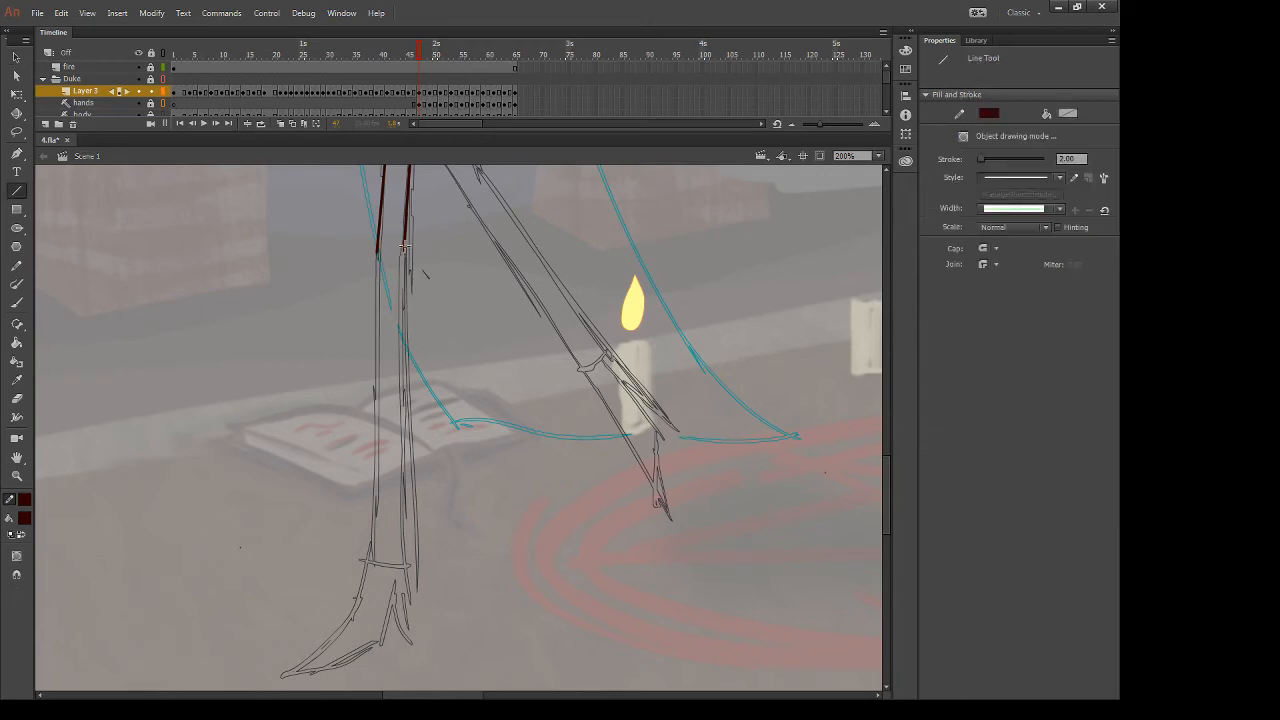
left_click_drag(404, 247, 410, 645)
key("v")
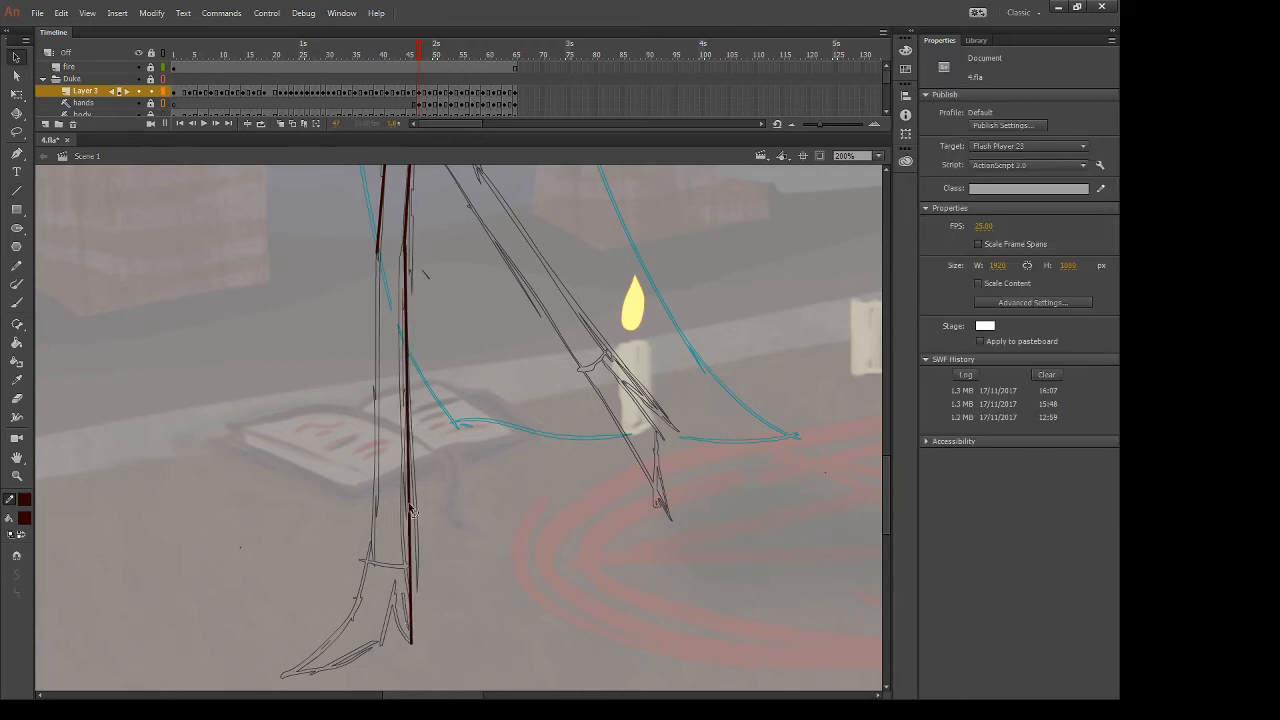
left_click_drag(409, 505, 408, 504)
scroll(451, 544, "down", 1)
key("n")
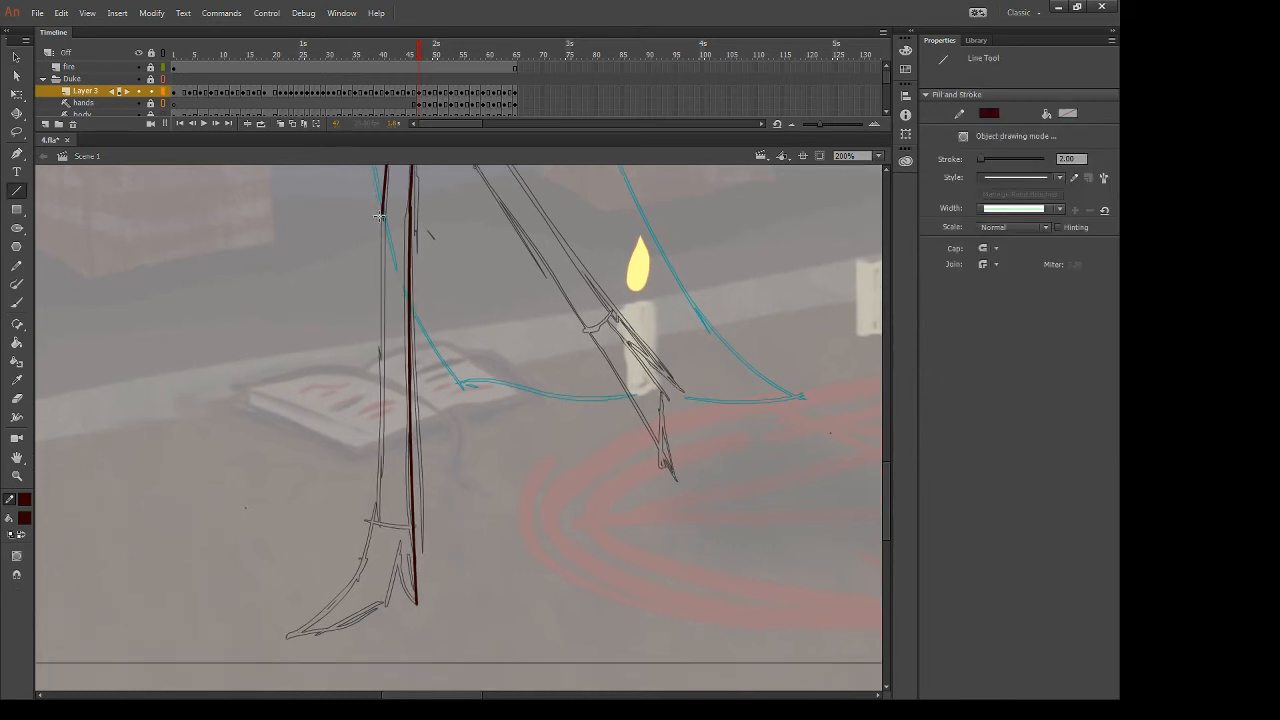
mouse_move(379, 217)
left_mouse_down()
mouse_move(352, 424)
mouse_move(288, 636)
left_mouse_up()
key("v")
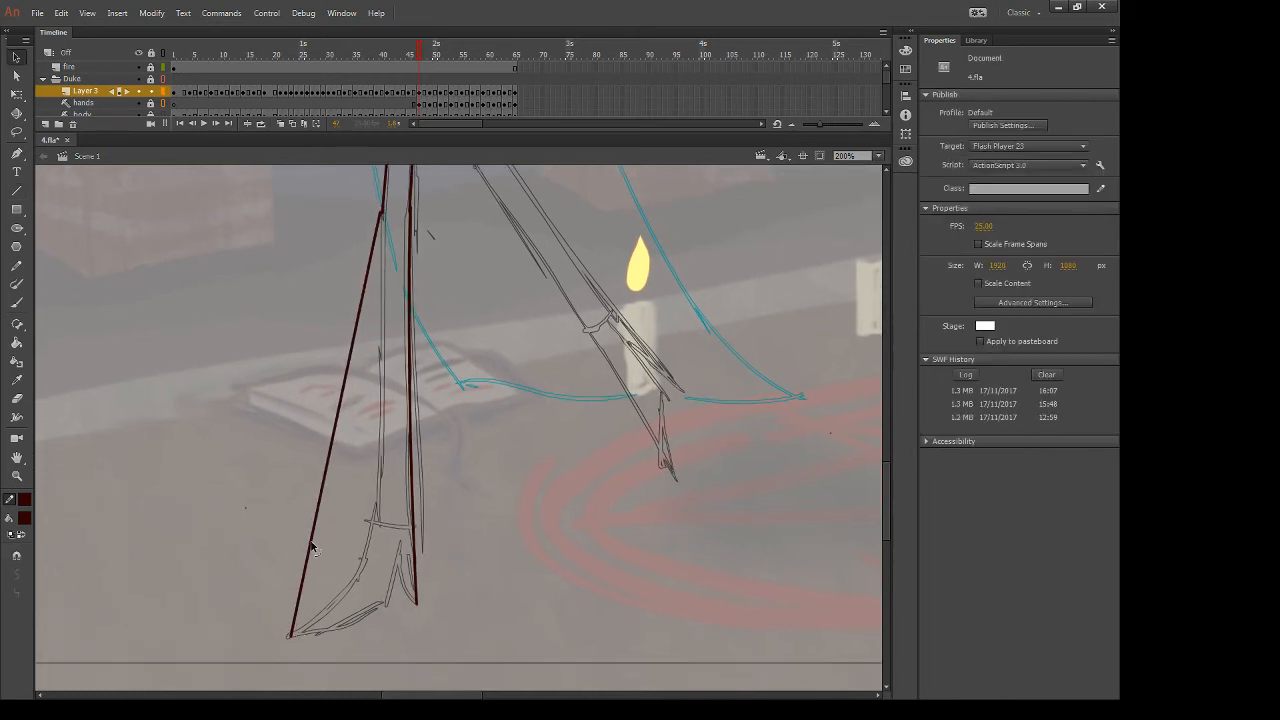
left_click_drag(311, 548, 360, 680)
Ink the left foot's ankle line, sole and the heel's front edge with the brush in frame 47
key("b")
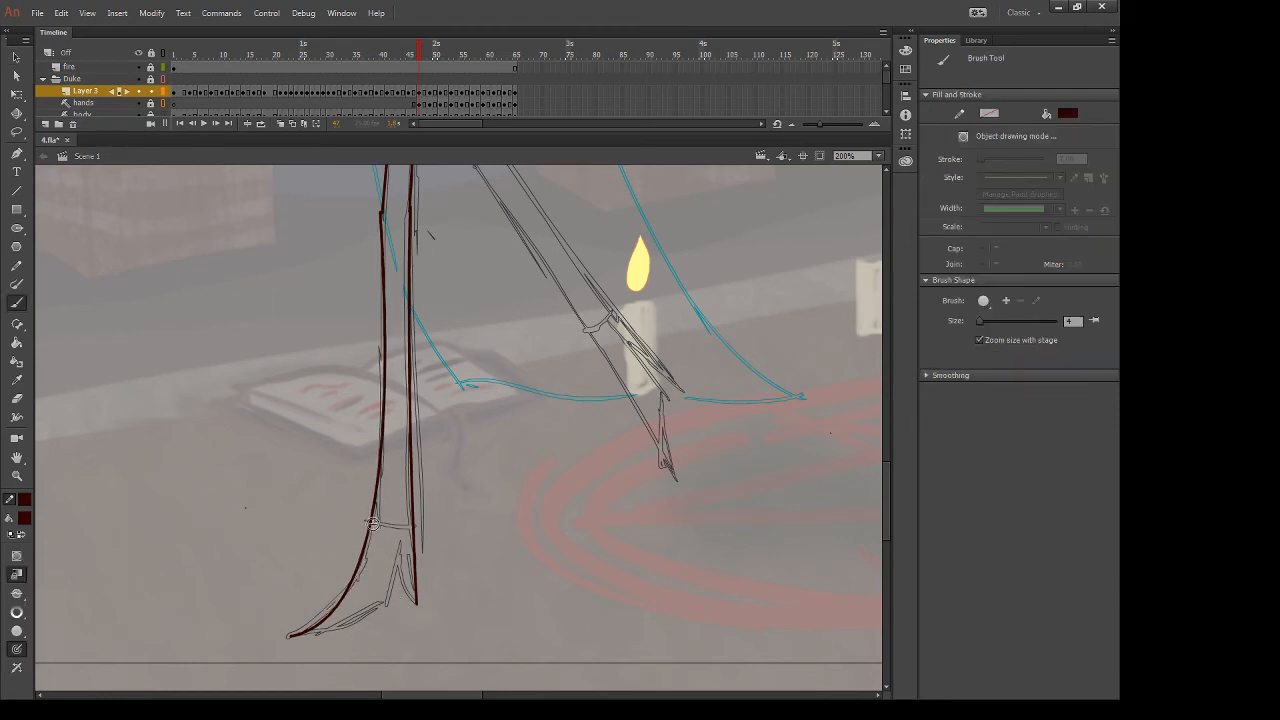
left_click_drag(371, 521, 416, 523)
left_click_drag(290, 636, 398, 590)
key("ctrl+z")
left_click_drag(290, 637, 390, 613)
key("ctrl+z")
mouse_move(289, 637)
left_mouse_down()
mouse_move(397, 606)
mouse_move(308, 637)
mouse_move(385, 603)
left_mouse_up()
key("ctrl+z")
key("ctrl+z")
left_click_drag(399, 552, 387, 604)
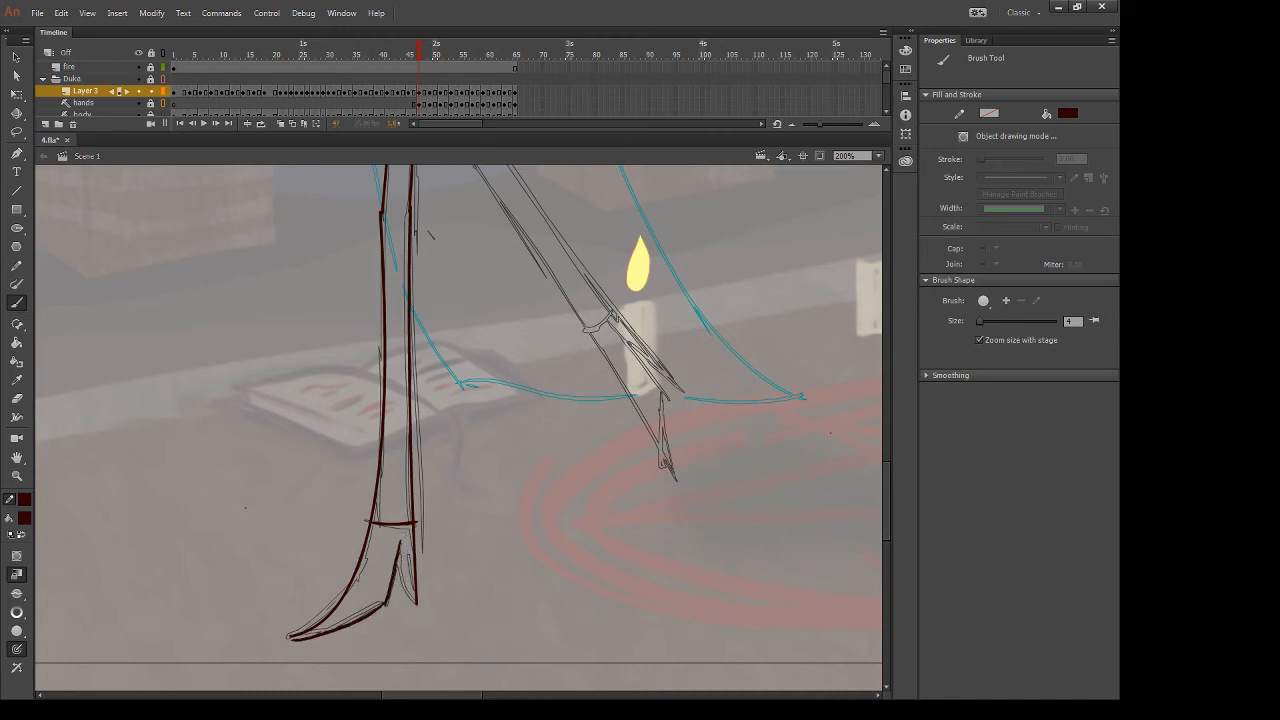
Ink the back of the left foot's pointed heel in frame 47 and tidy the heel tip and sole line
left_click_drag(399, 552, 416, 604)
key("ctrl+z")
left_click_drag(399, 548, 418, 614)
key("ctrl+z")
left_click_drag(399, 546, 420, 621)
key("e")
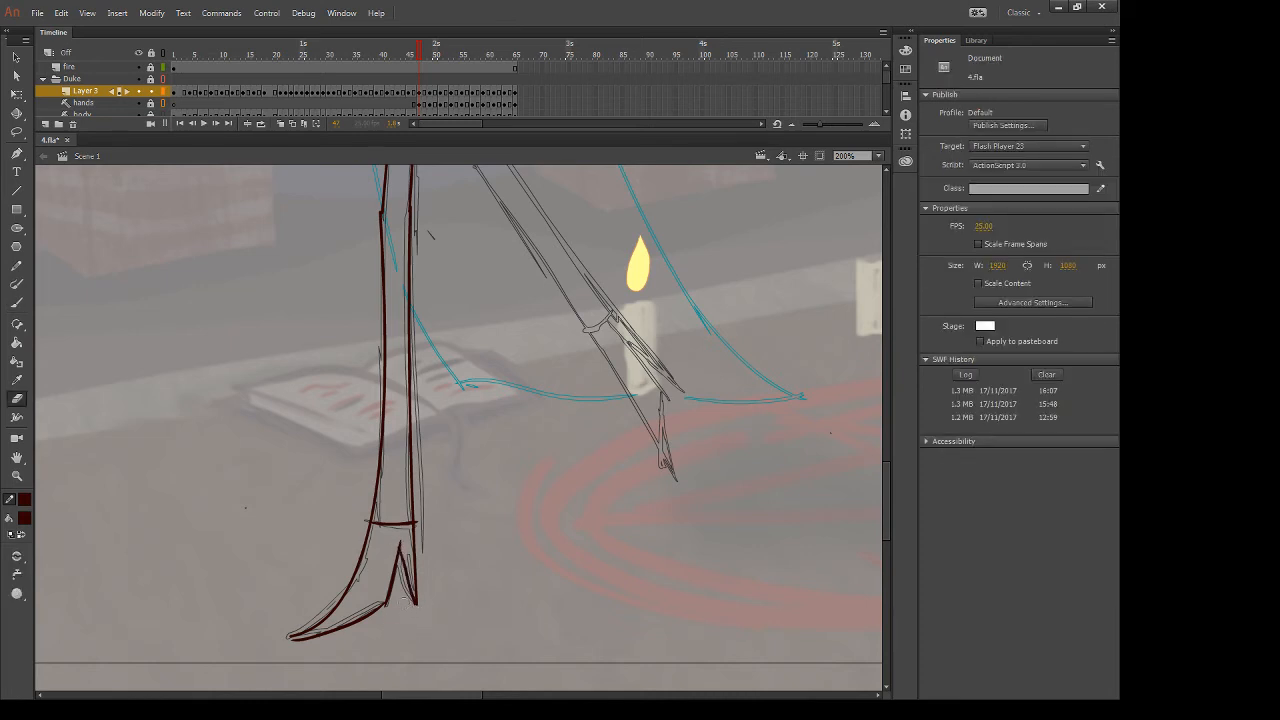
key("b")
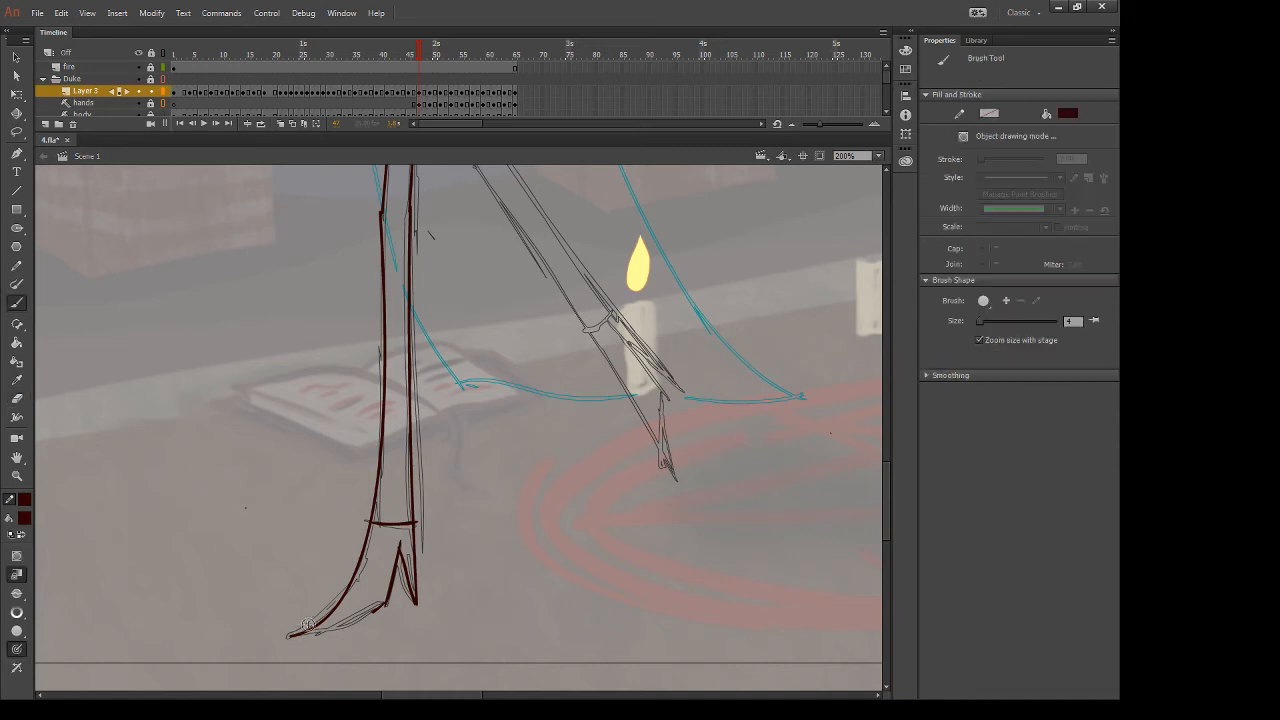
mouse_move(294, 636)
left_mouse_down()
mouse_move(375, 606)
mouse_move(391, 614)
left_mouse_up()
key("ctrl+z")
key("e")
key("b")
key("e")
Draw the right leg's inner edge in frame 47 from the thigh through the knee to the toe tip and bend it to the sketch
left_click_drag(638, 356, 592, 536)
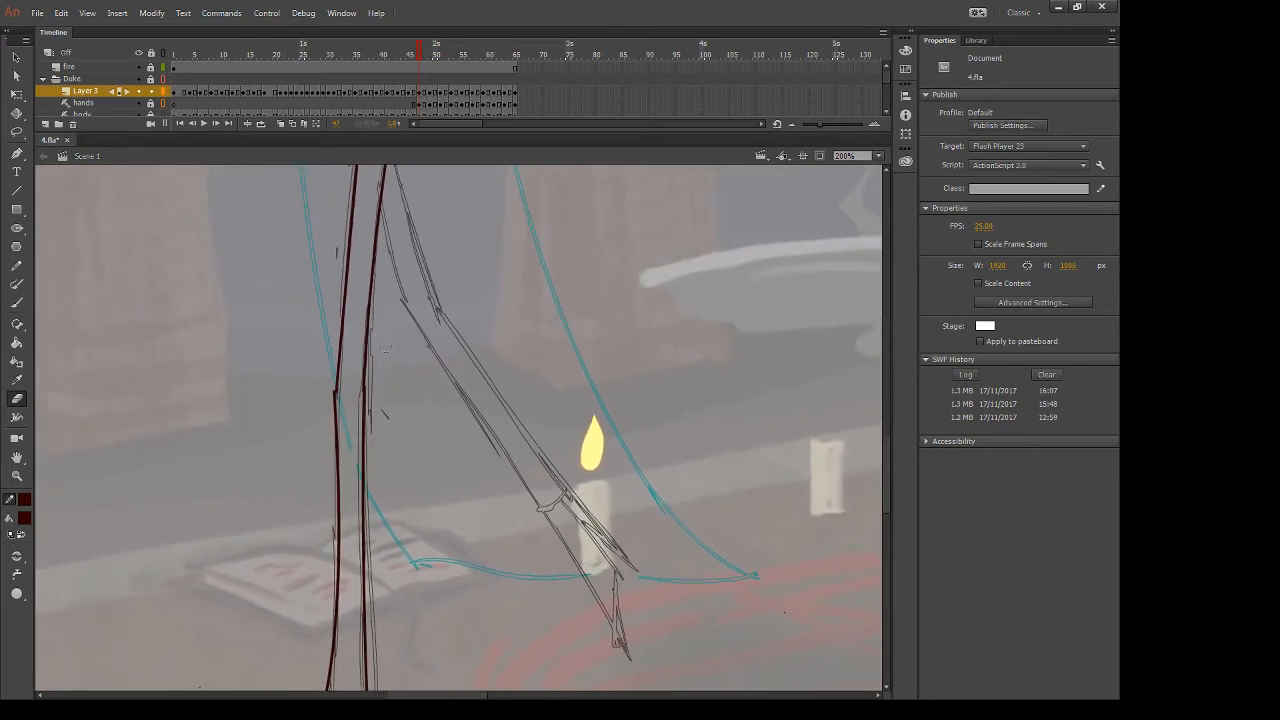
key("n")
mouse_move(380, 207)
left_mouse_down()
mouse_move(402, 298)
mouse_move(614, 652)
mouse_move(628, 654)
left_mouse_up()
key("v")
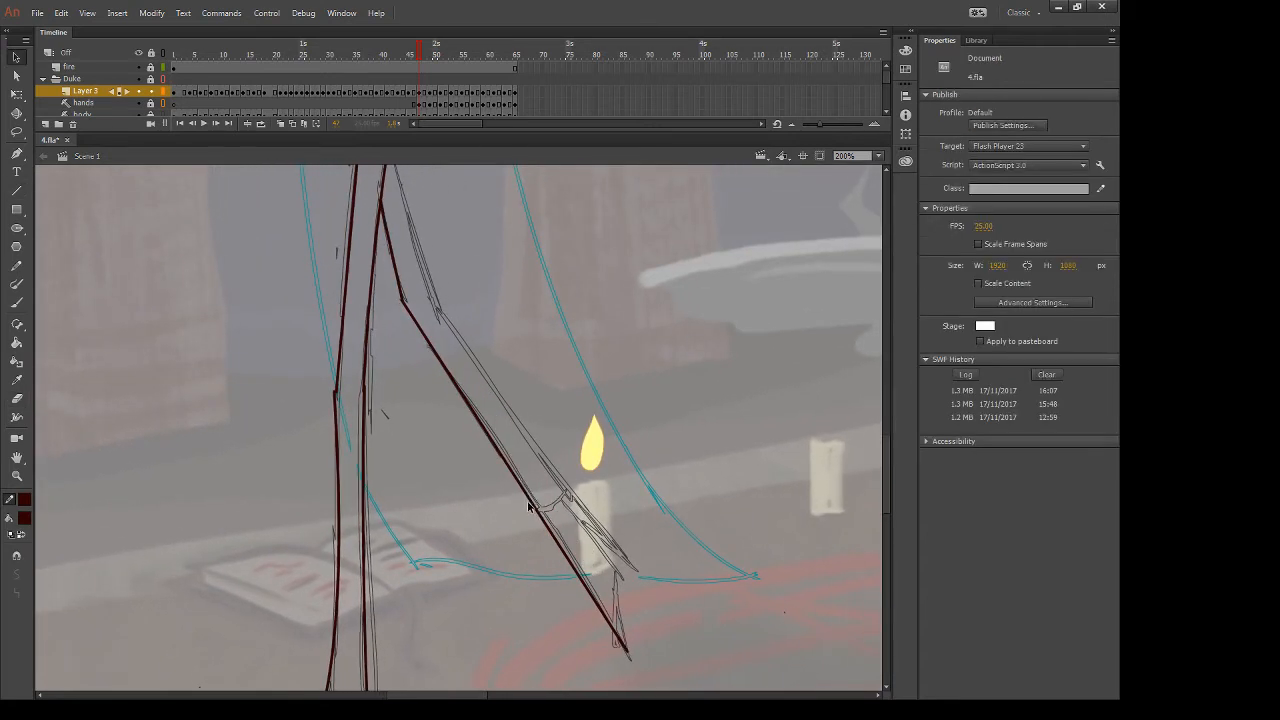
left_click(541, 504)
left_click(541, 501)
left_click_drag(536, 509, 542, 509)
Draw the right leg's outer edge in frame 47 from the upper thigh through the knee to the heel tip and fit it to the sketch
key("n")
scroll(455, 300, "up", 3)
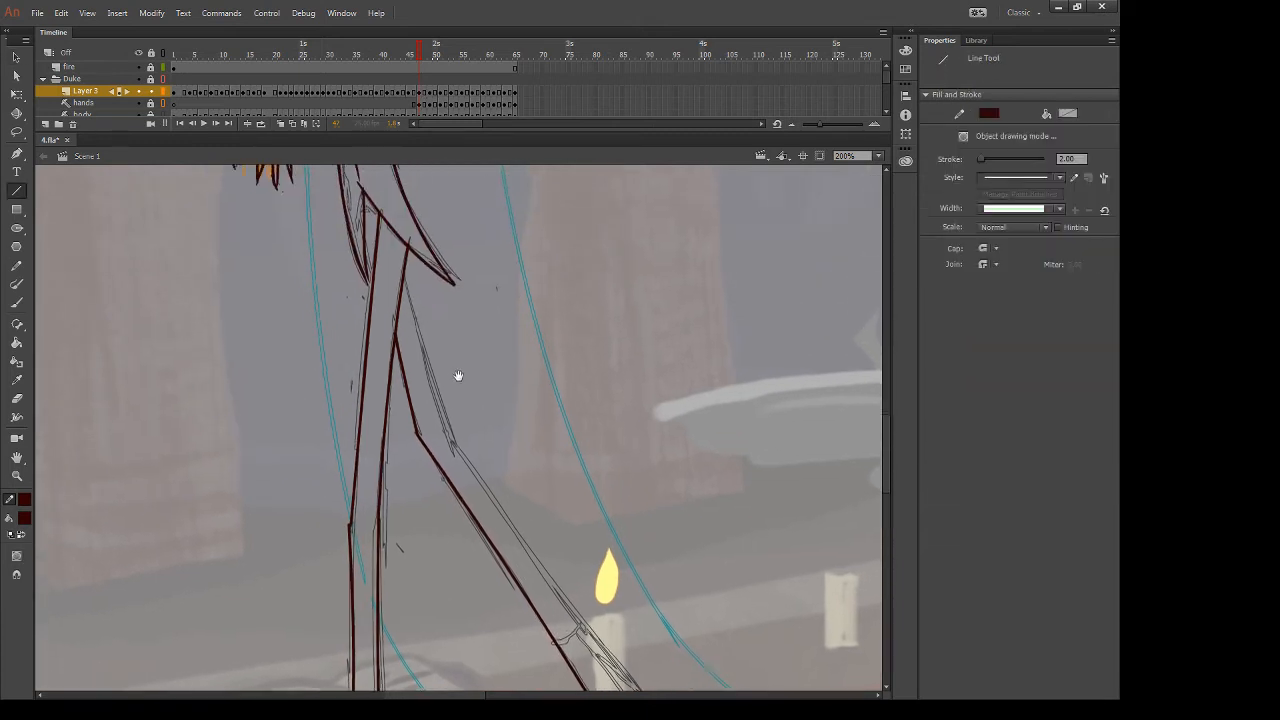
left_click_drag(410, 288, 452, 407)
left_click_drag(464, 450, 456, 453)
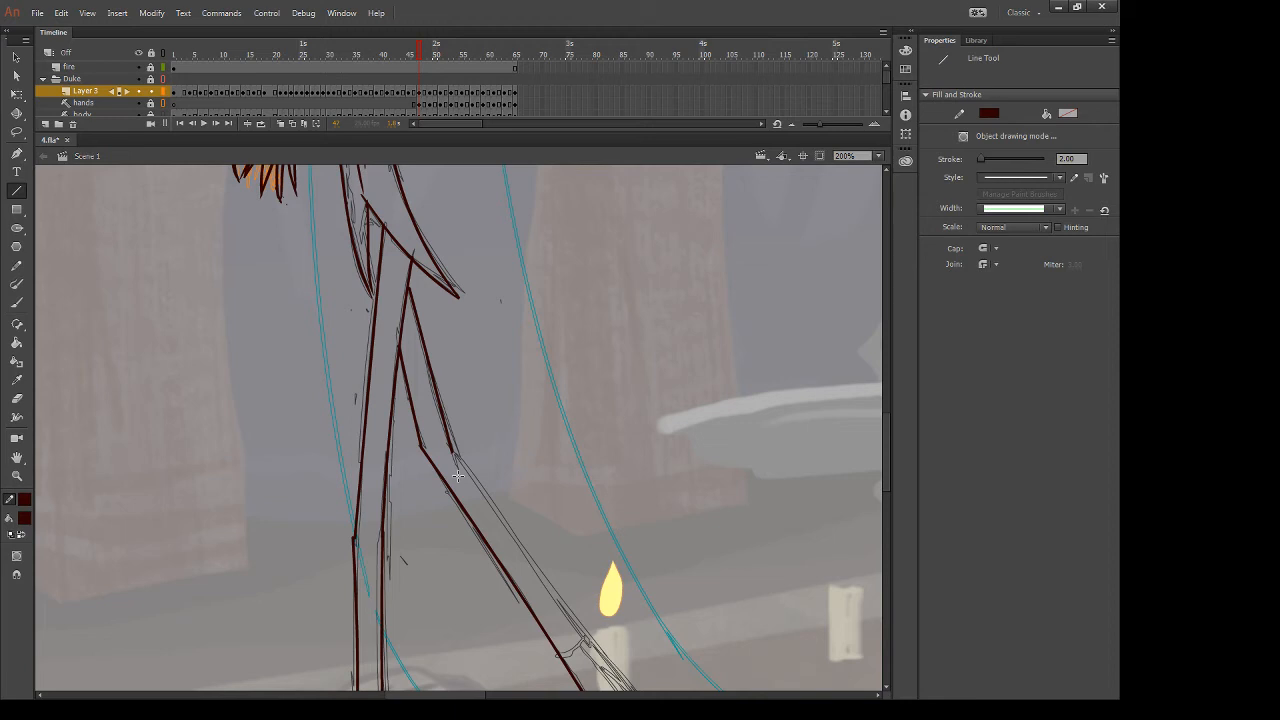
left_click_drag(601, 517, 566, 366)
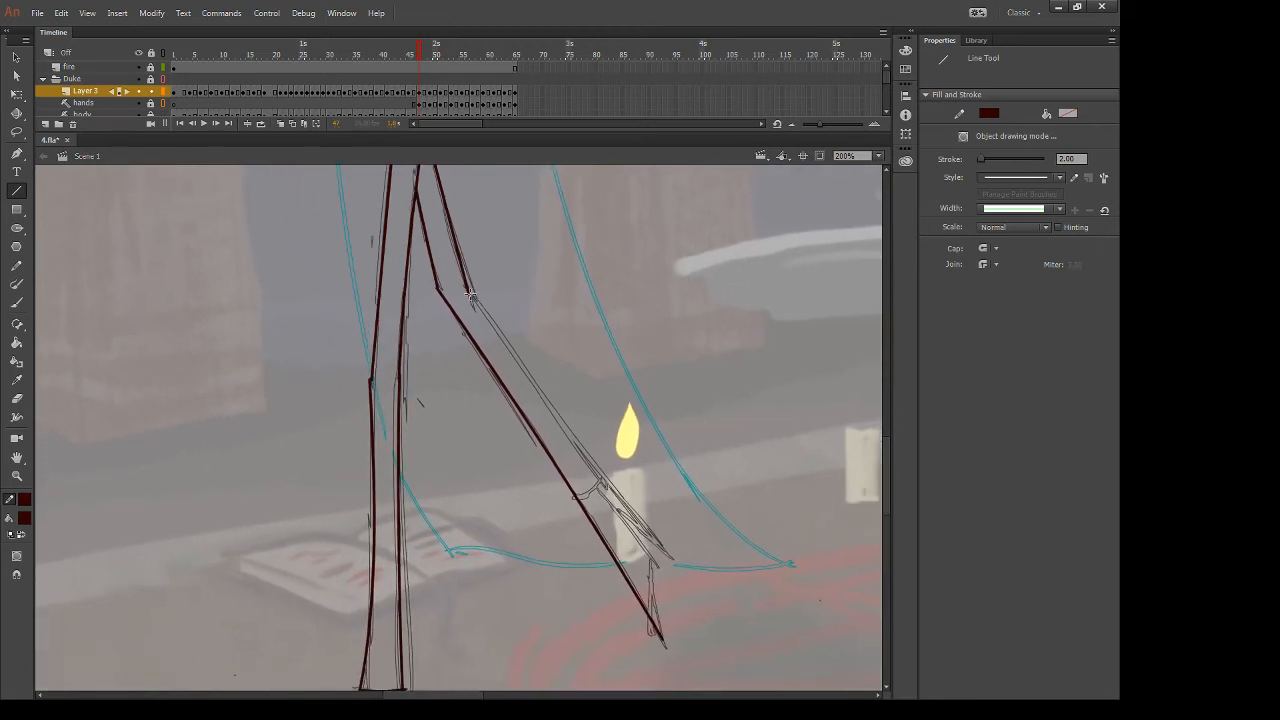
mouse_move(470, 296)
left_mouse_down()
mouse_move(520, 332)
mouse_move(668, 556)
left_mouse_up()
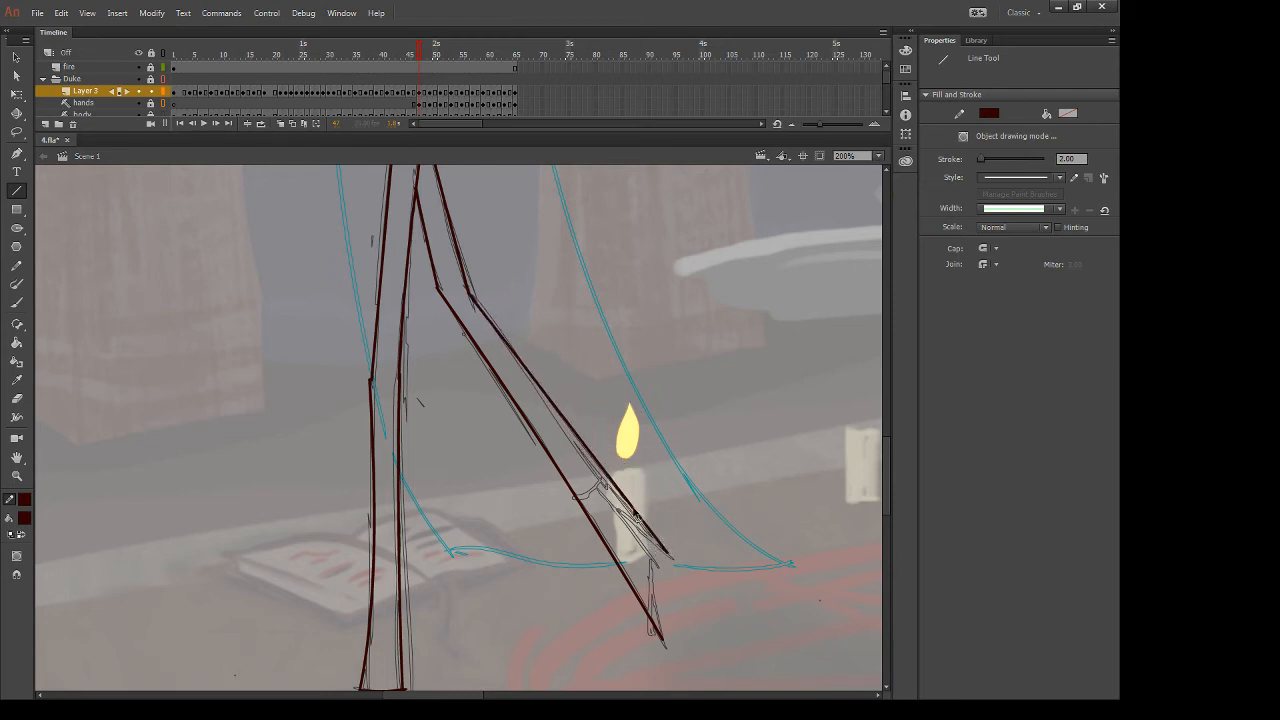
key("v")
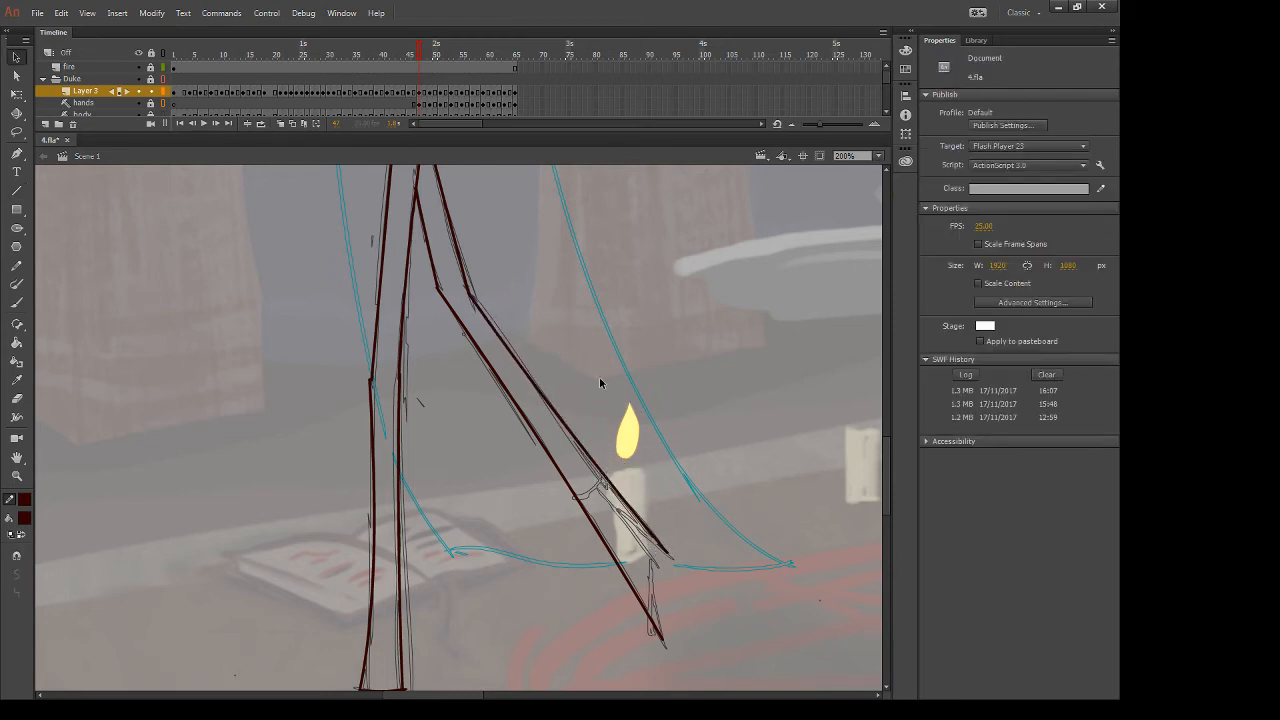
Ink the right ankle's curved line with the brush in frame 47 and erase its overshoot at the leg edge
key("b")
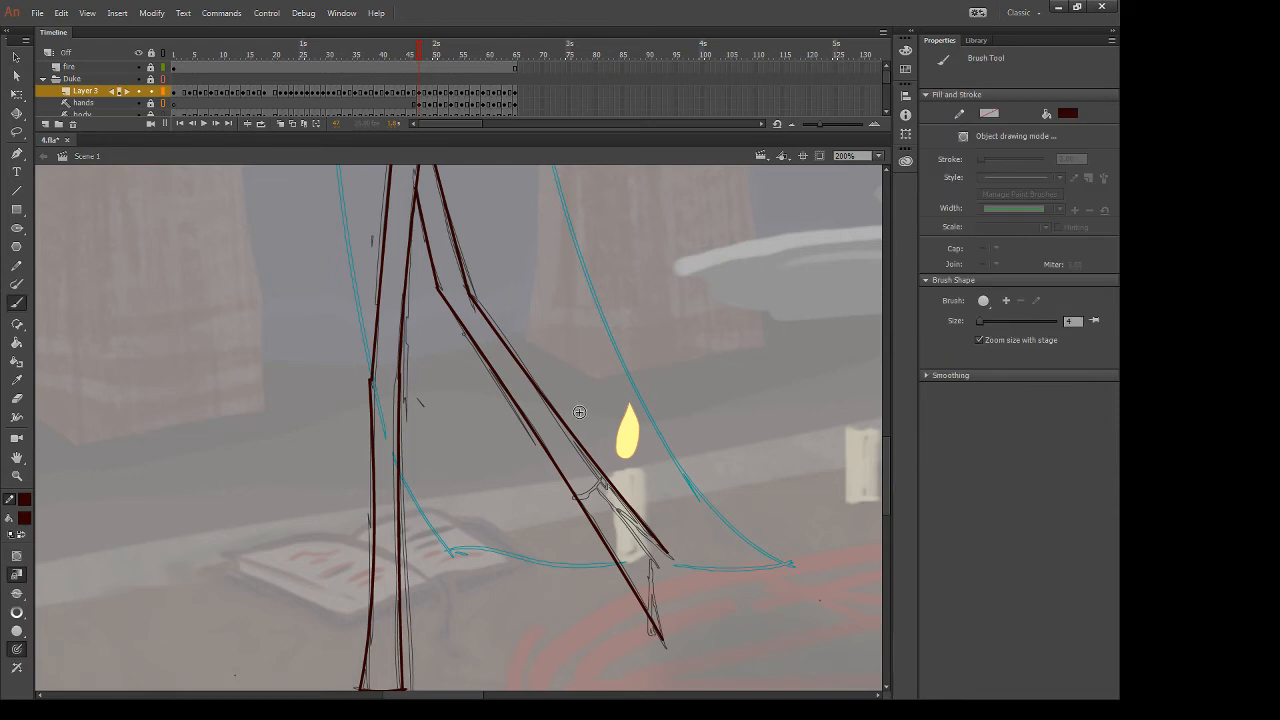
left_click_drag(606, 462, 584, 495)
key("ctrl+z")
left_click_drag(575, 497, 606, 465)
key("e")
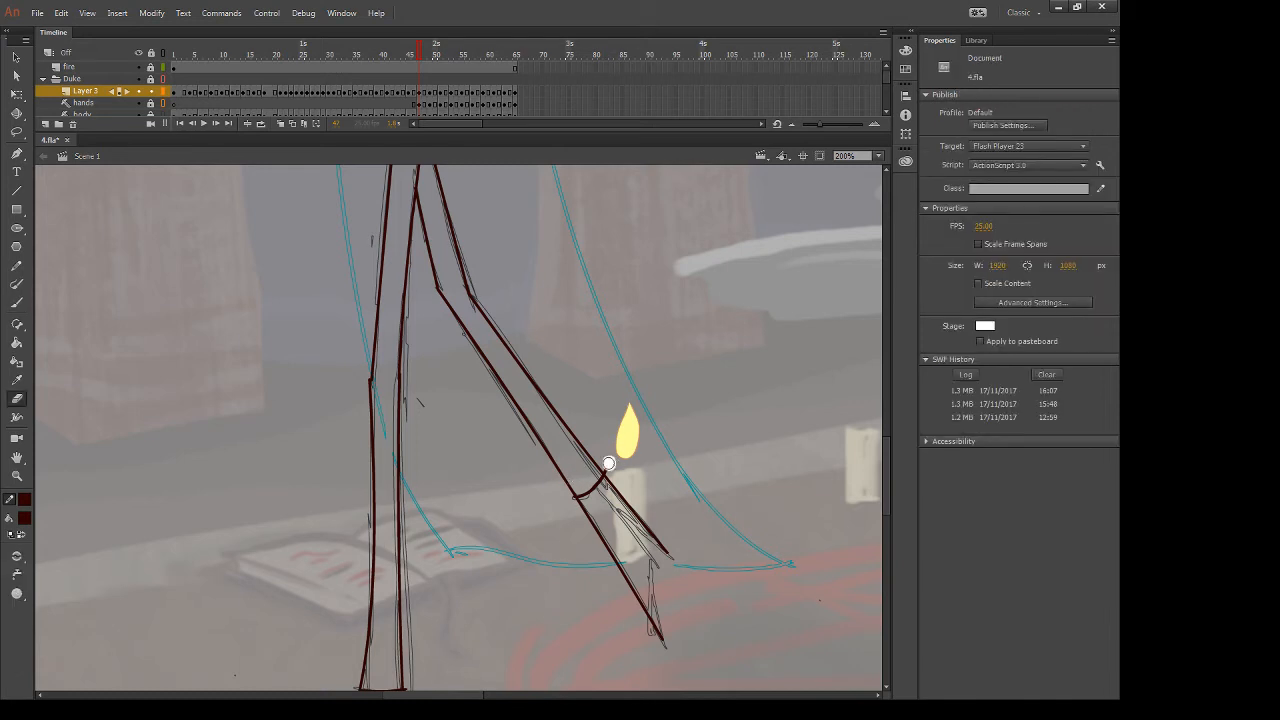
left_click_drag(631, 441, 606, 373)
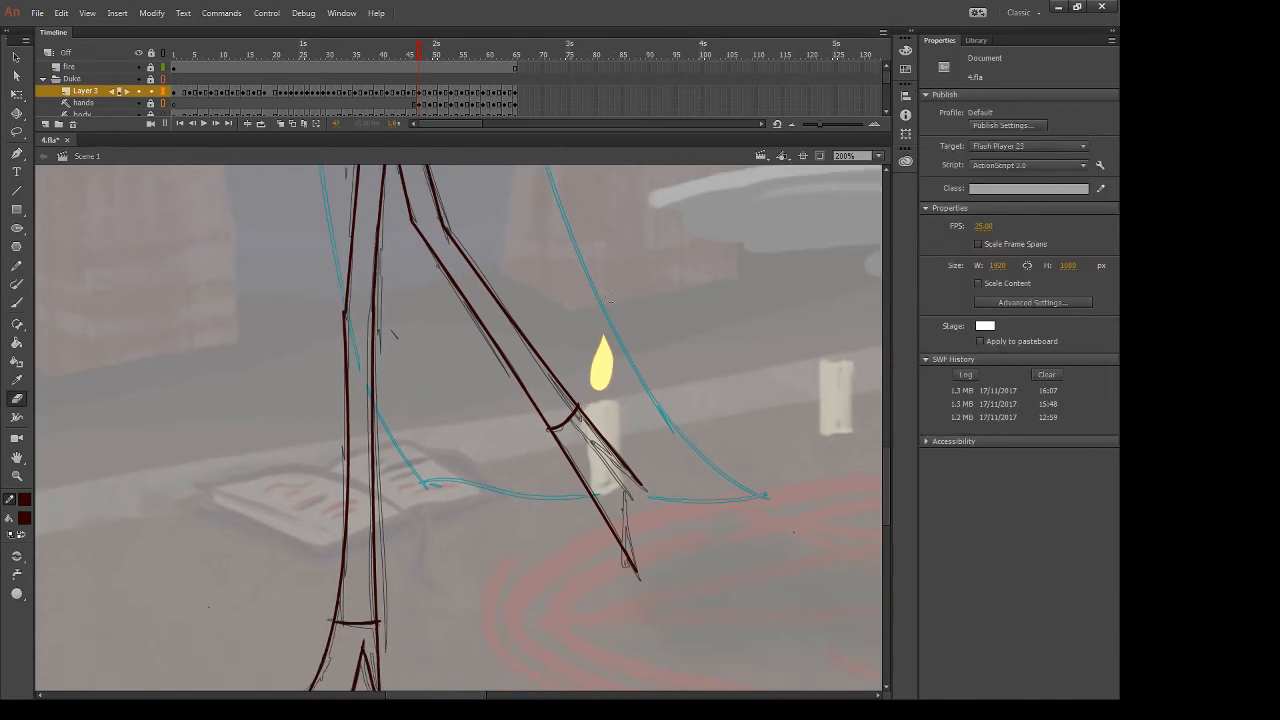
Bend the right foot's instep line in frame 47 and shift its toe tip onto the sketch
key("b")
key("v")
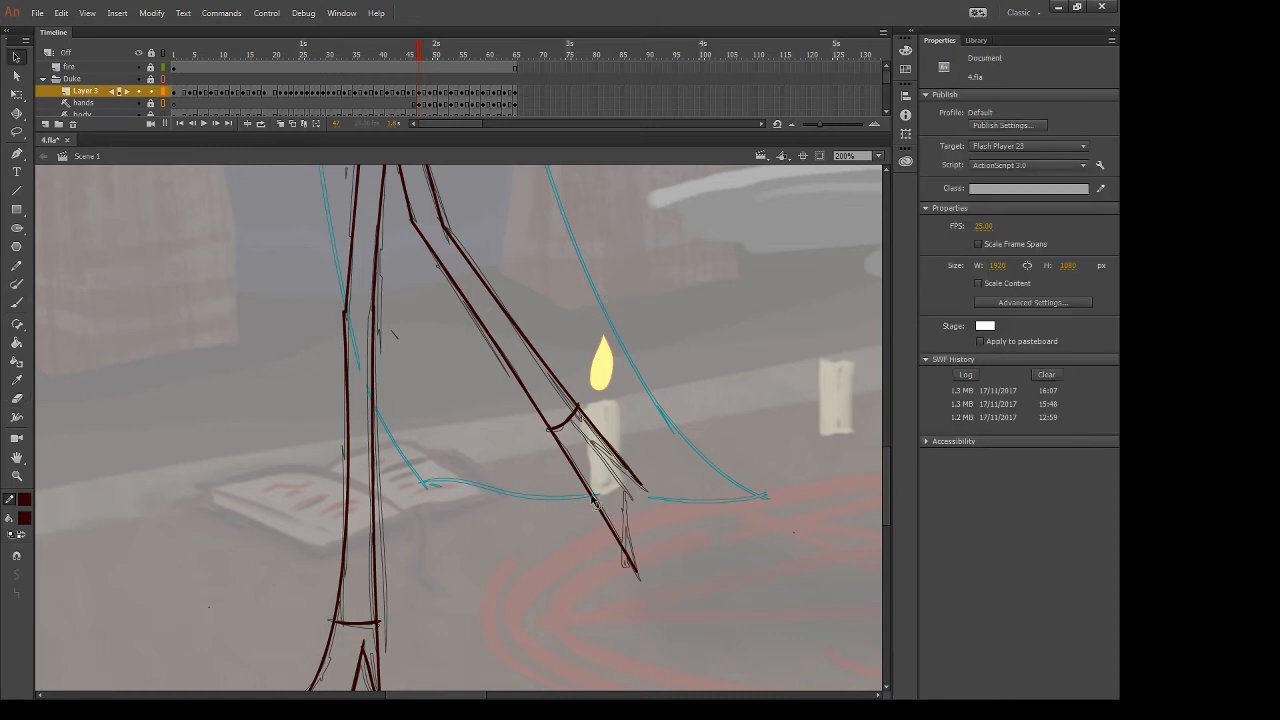
left_click_drag(594, 501, 602, 502)
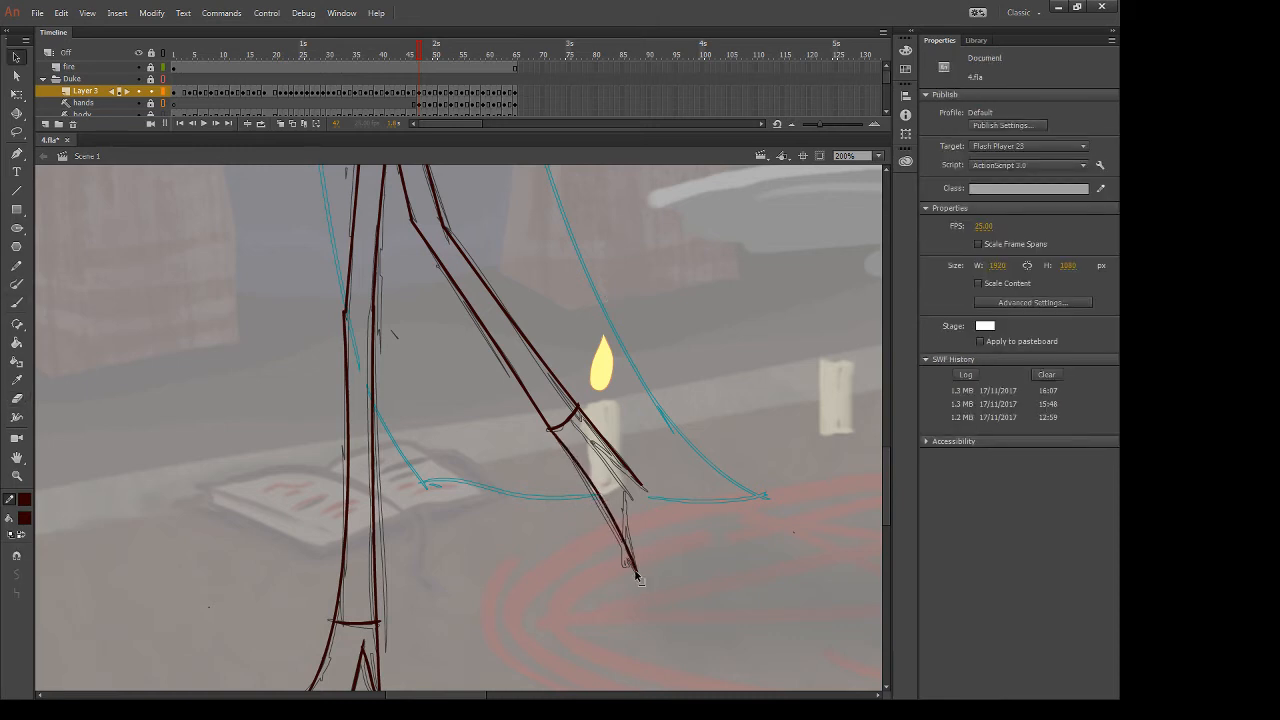
left_click_drag(636, 574, 626, 572)
Ink the right foot's sole and the underside of its pointed heel with the brush in frame 47
key("b")
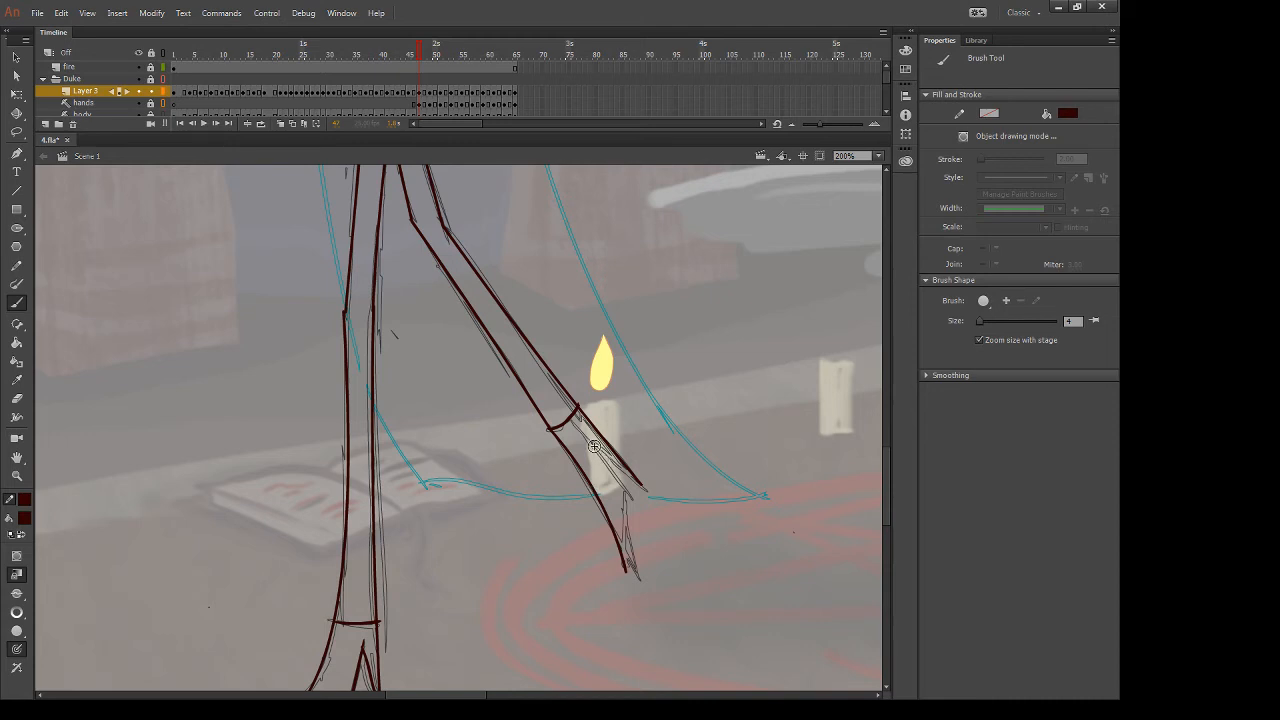
left_click_drag(586, 432, 643, 505)
key("ctrl+z")
mouse_move(584, 431)
left_mouse_down()
mouse_move(643, 511)
mouse_move(627, 510)
mouse_move(624, 585)
left_mouse_up()
left_click_drag(597, 448, 651, 492)
key("ctrl+z")
left_click_drag(597, 450, 653, 499)
key("ctrl+z")
left_click_drag(594, 449, 654, 493)
key("ctrl+z")
left_click_drag(594, 450, 654, 493)
key("ctrl+z")
left_click_drag(592, 446, 652, 495)
key("ctrl+z")
left_click_drag(594, 448, 650, 496)
Erase the line overshoots at the right foot's heel and toe tips in frame 47
key("e")
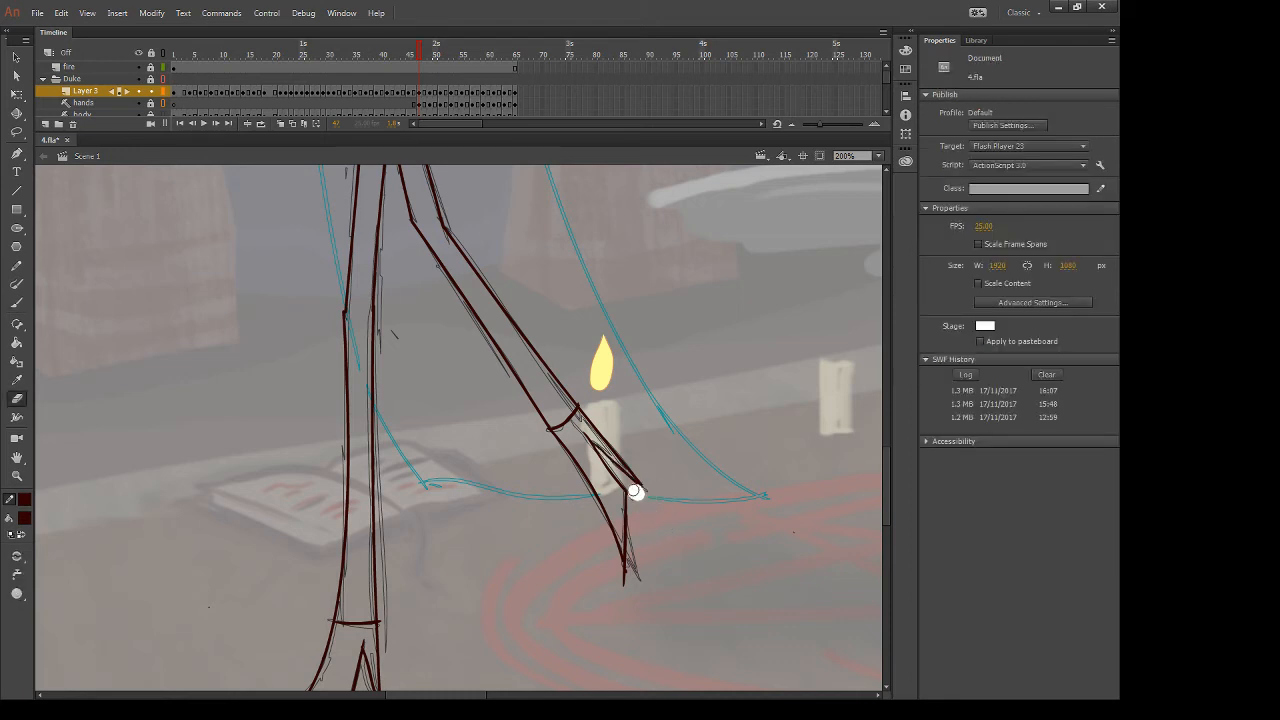
left_click_drag(634, 491, 644, 486)
left_click_drag(638, 490, 634, 492)
left_click_drag(624, 571, 619, 596)
Advance to frame 49 and draw the left leg's thigh edges from the coat to the knee, bending the outer one to the sketch
key("period")
key("period")
key("space")
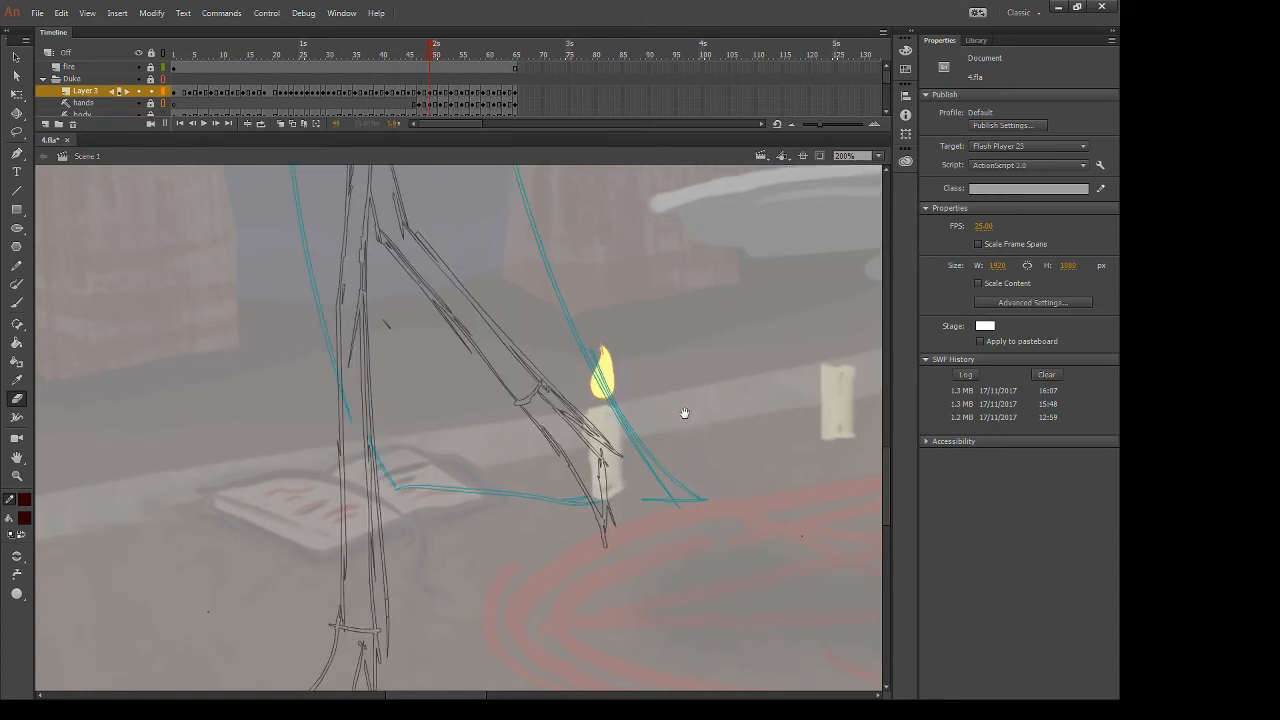
left_click_drag(684, 411, 720, 632)
key("n")
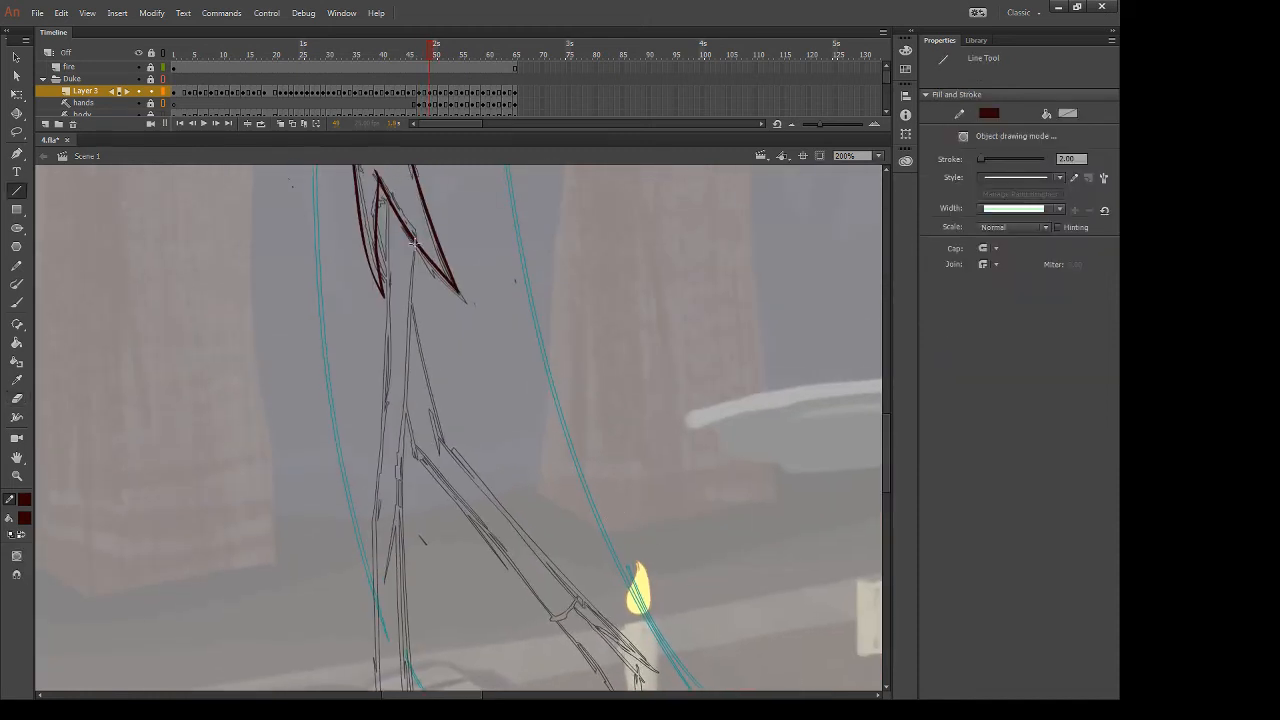
left_click_drag(413, 243, 399, 535)
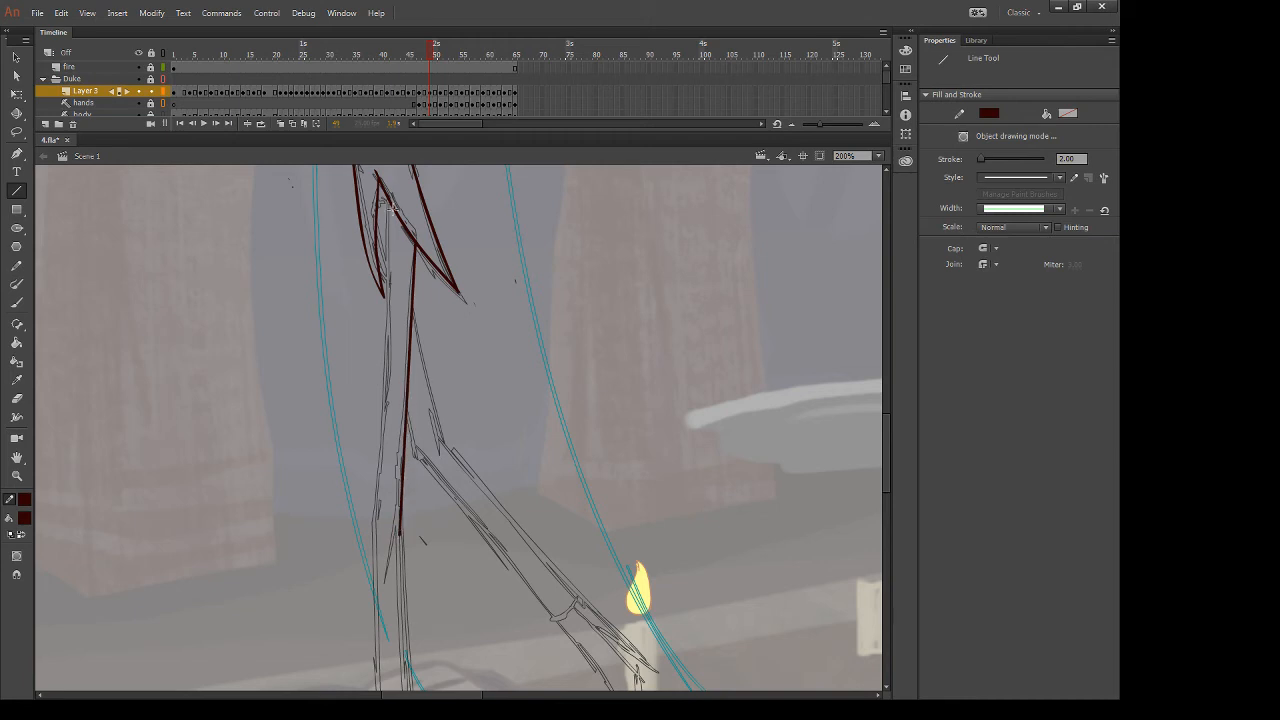
mouse_move(391, 207)
left_mouse_down()
mouse_move(378, 550)
mouse_move(390, 543)
mouse_move(374, 516)
left_mouse_up()
key("v")
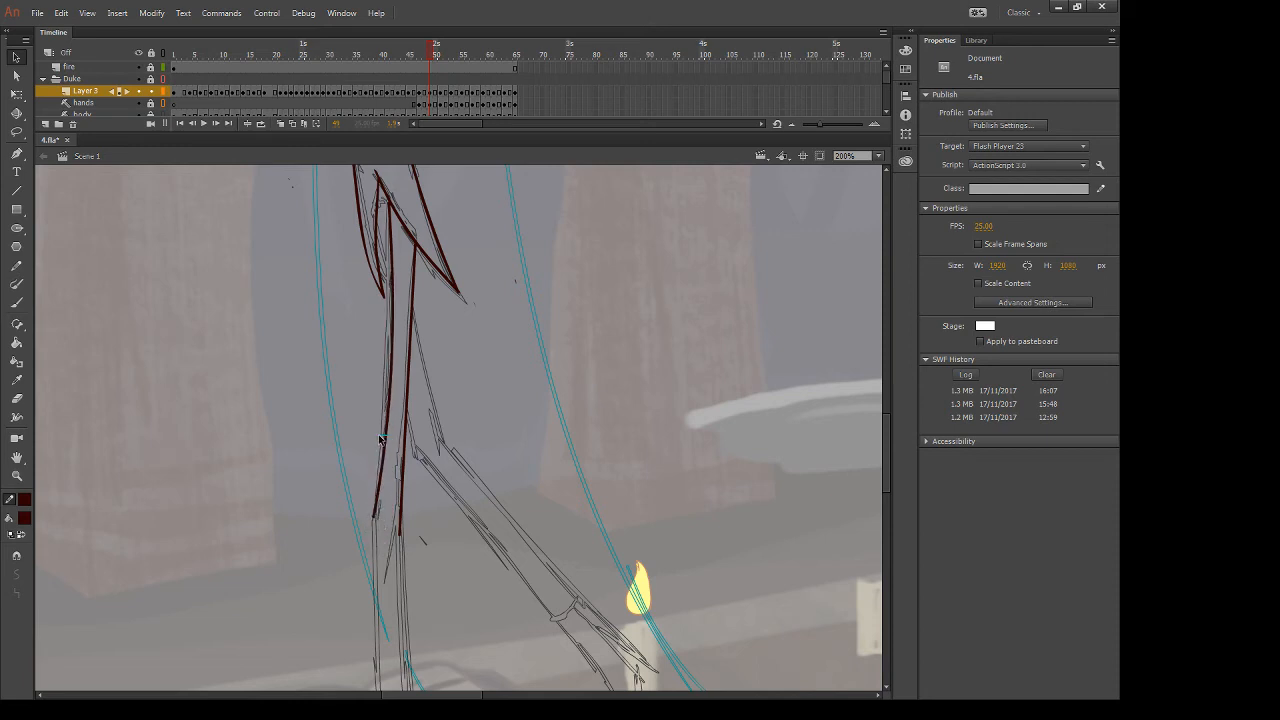
left_click_drag(387, 423, 382, 423)
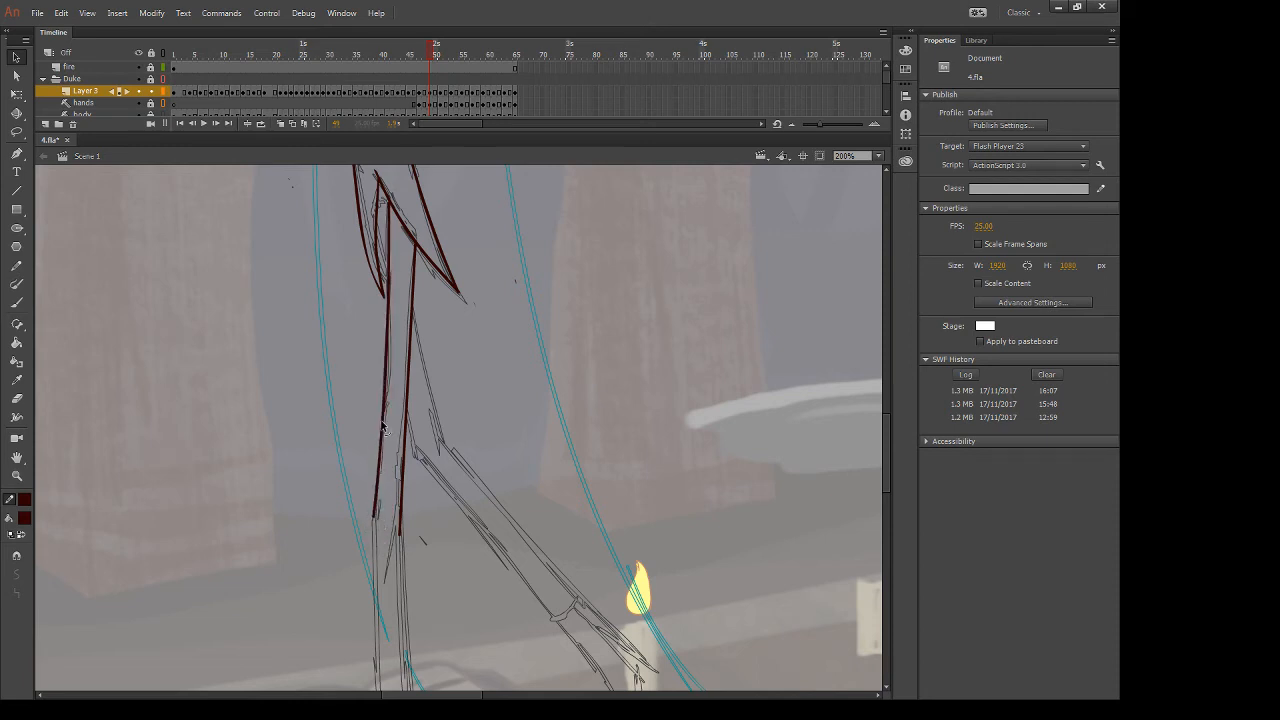
Ink the short inner coat-tail edge beside the left thigh with the brush in frame 49
key("b")
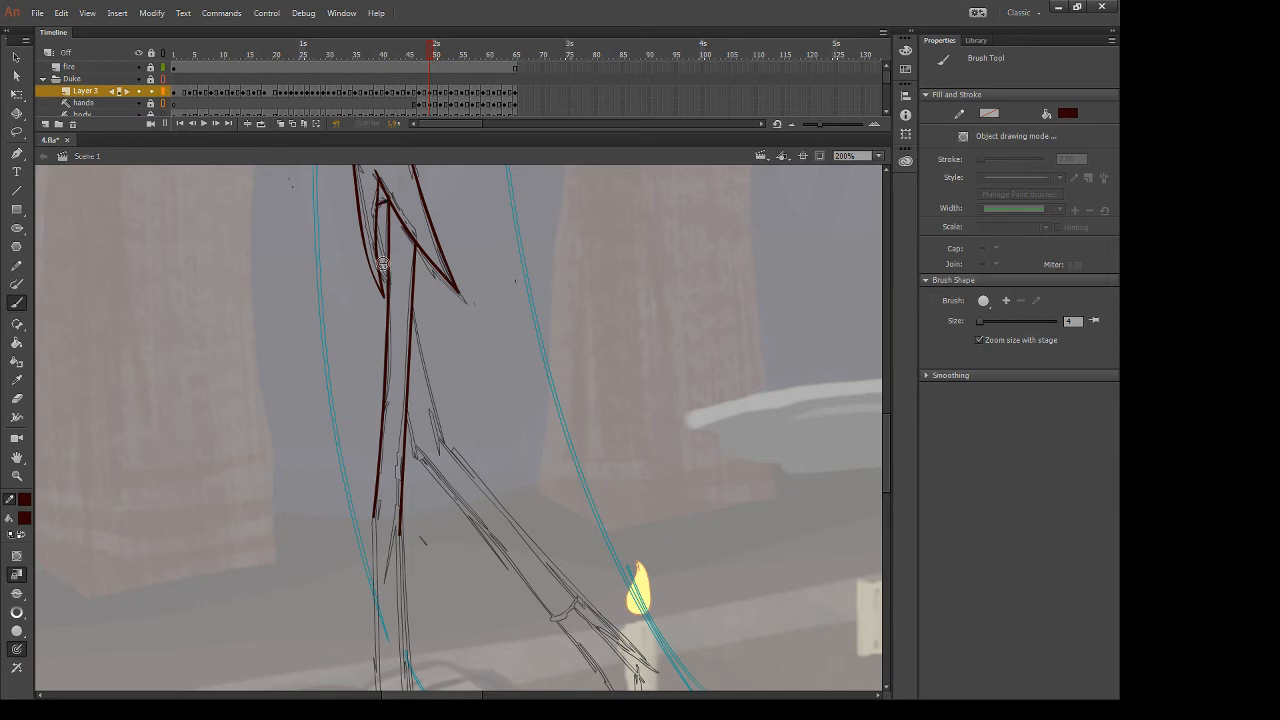
key("ctrl+z")
mouse_move(379, 224)
left_mouse_down()
mouse_move(386, 281)
mouse_move(384, 270)
left_mouse_up()
key("ctrl+z")
Draw the right leg's thigh edges and its inner lower-leg edge down to the toe tip in frame 49, bending the latter to the sketch
left_click_drag(609, 511, 597, 436)
key("n")
mouse_move(401, 228)
left_mouse_down()
mouse_move(440, 376)
mouse_move(428, 367)
mouse_move(407, 382)
mouse_move(638, 662)
mouse_move(630, 680)
left_mouse_up()
key("v")
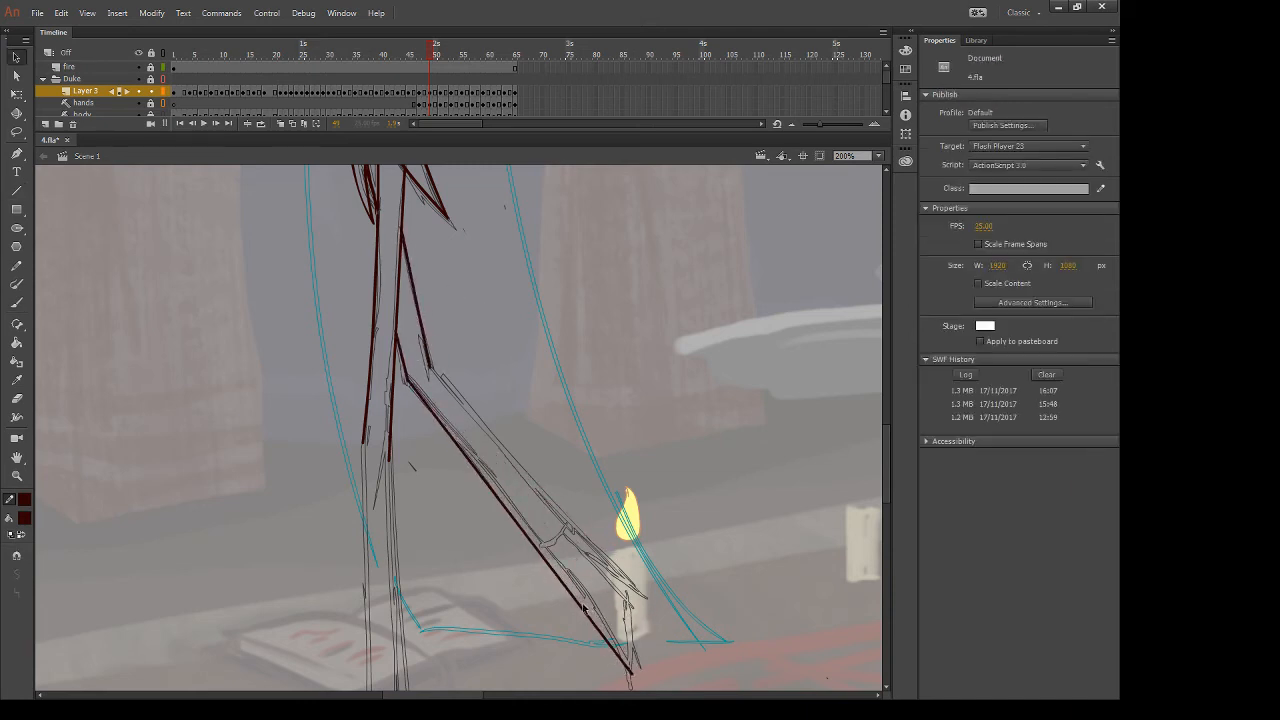
left_click_drag(585, 607, 543, 521)
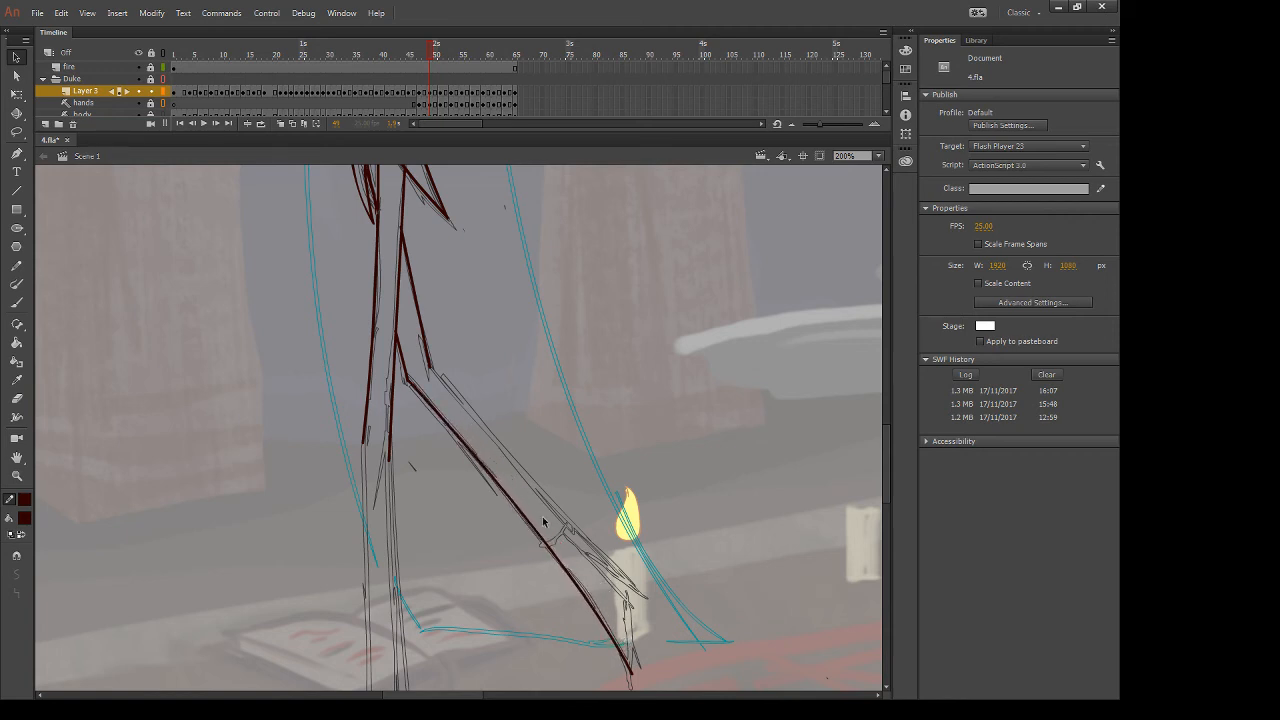
Draw the right leg's outer lower-leg edge, pointed heel and sole in frame 49, and ink the ankle line with the brush
key("n")
left_click_drag(457, 394, 639, 595)
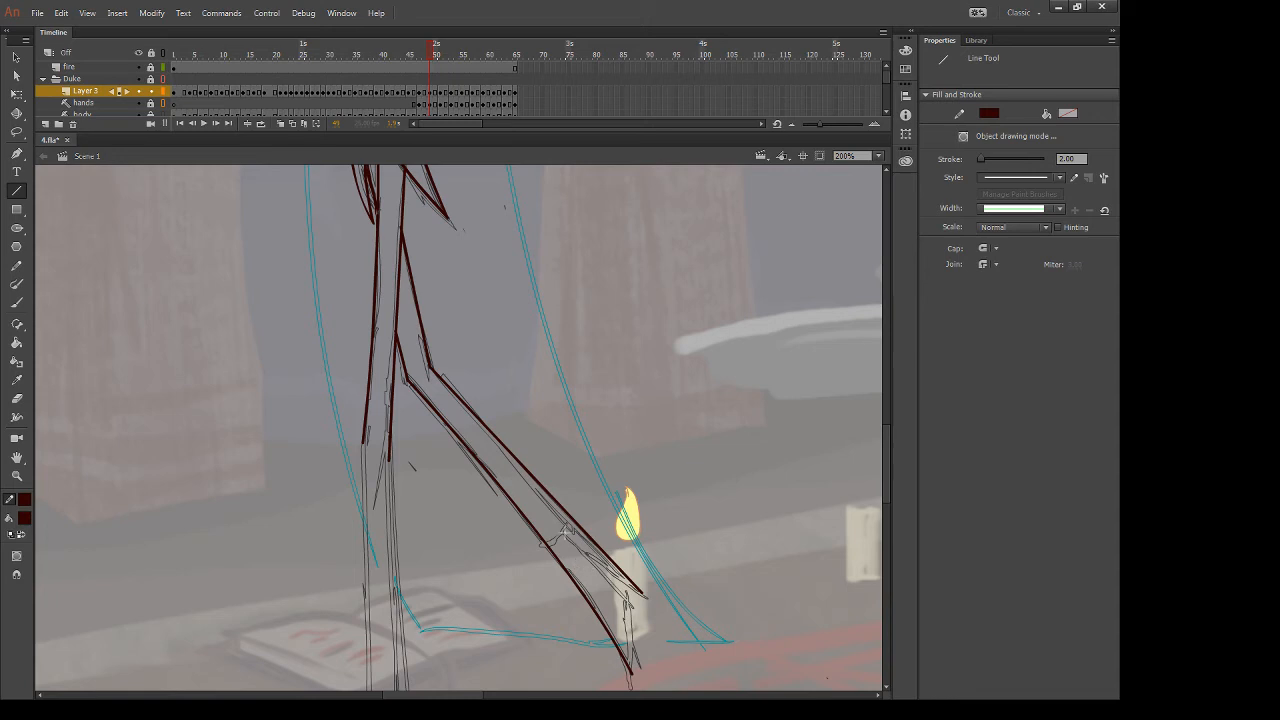
mouse_move(566, 530)
left_mouse_down()
mouse_move(623, 606)
mouse_move(644, 593)
mouse_move(631, 535)
mouse_move(620, 614)
left_mouse_up()
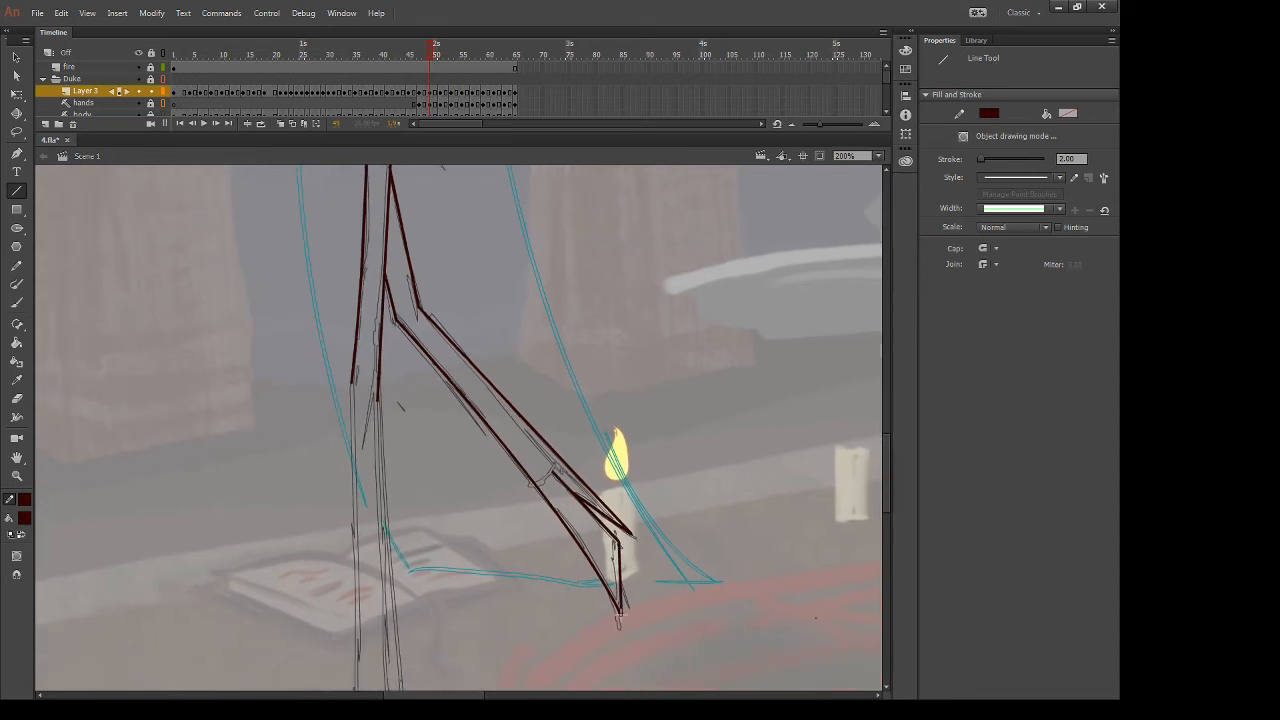
key("v")
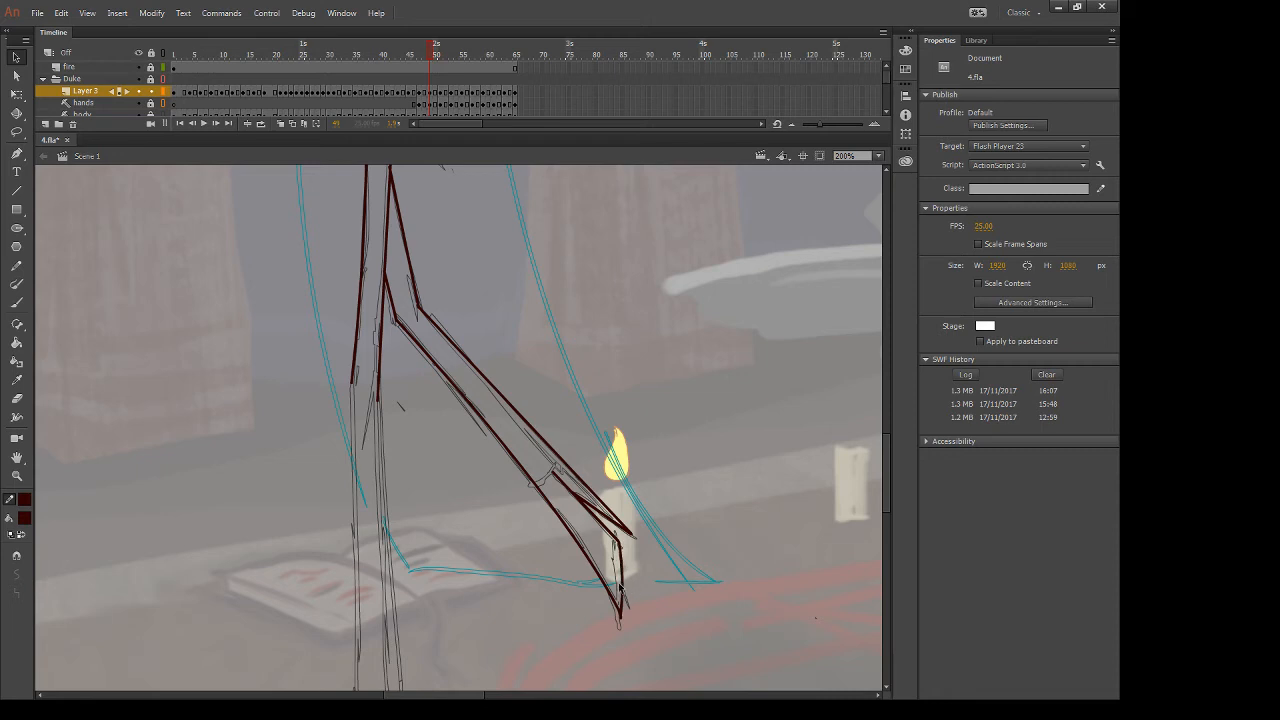
key("b")
left_click_drag(512, 500, 527, 410)
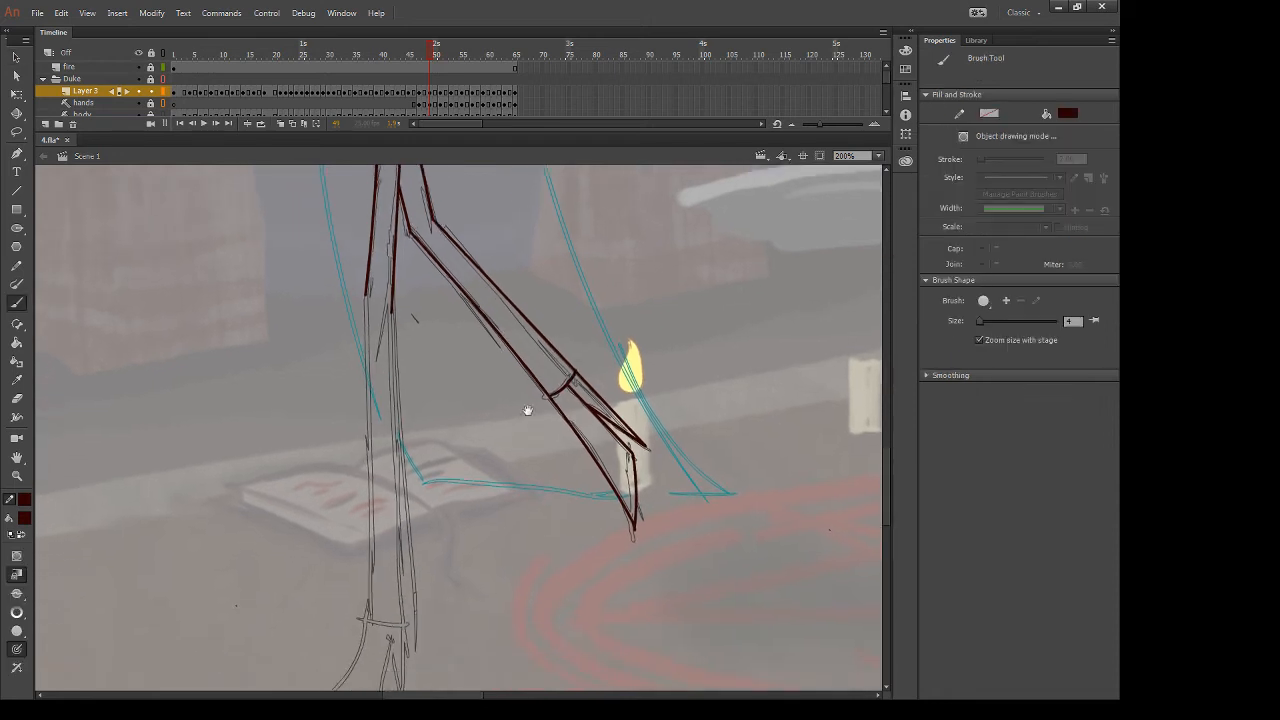
Draw the left leg's two lower-leg edges from the knee to the ankle in frame 49 and ink the ankle line with the brush
left_click_drag(424, 377, 431, 300)
key("n")
left_click_drag(375, 219, 368, 543)
key("v")
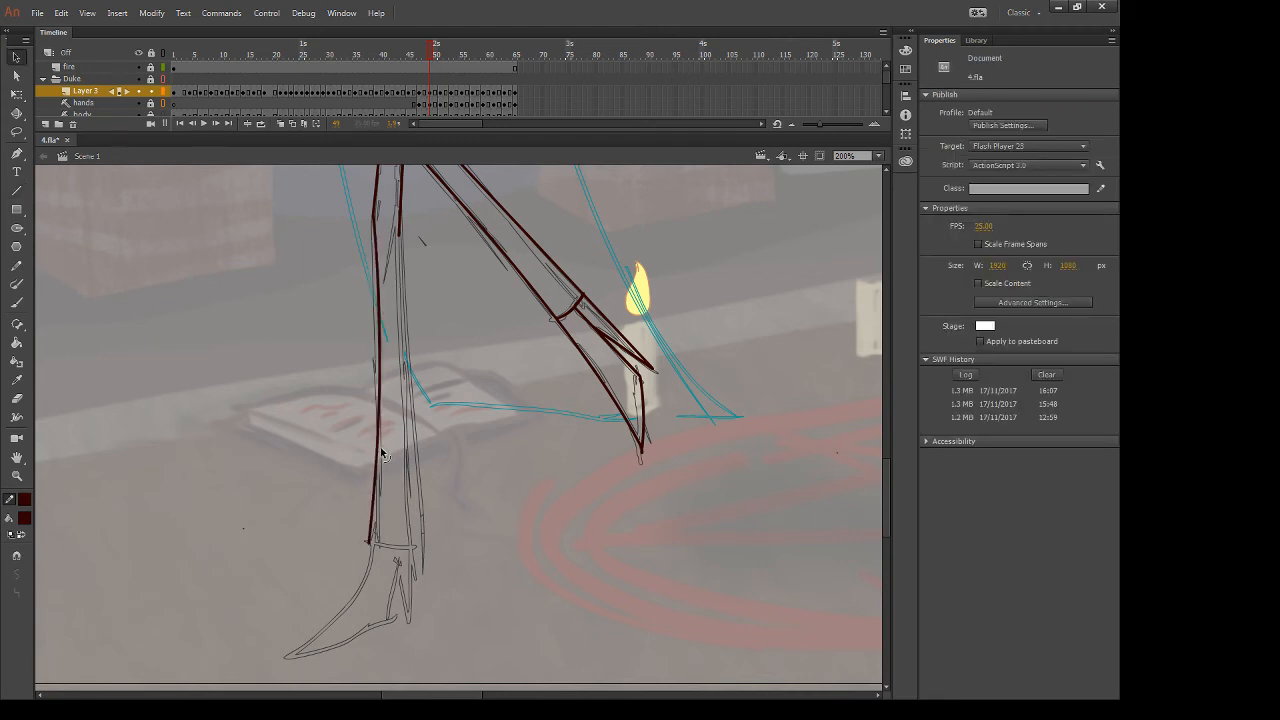
key("n")
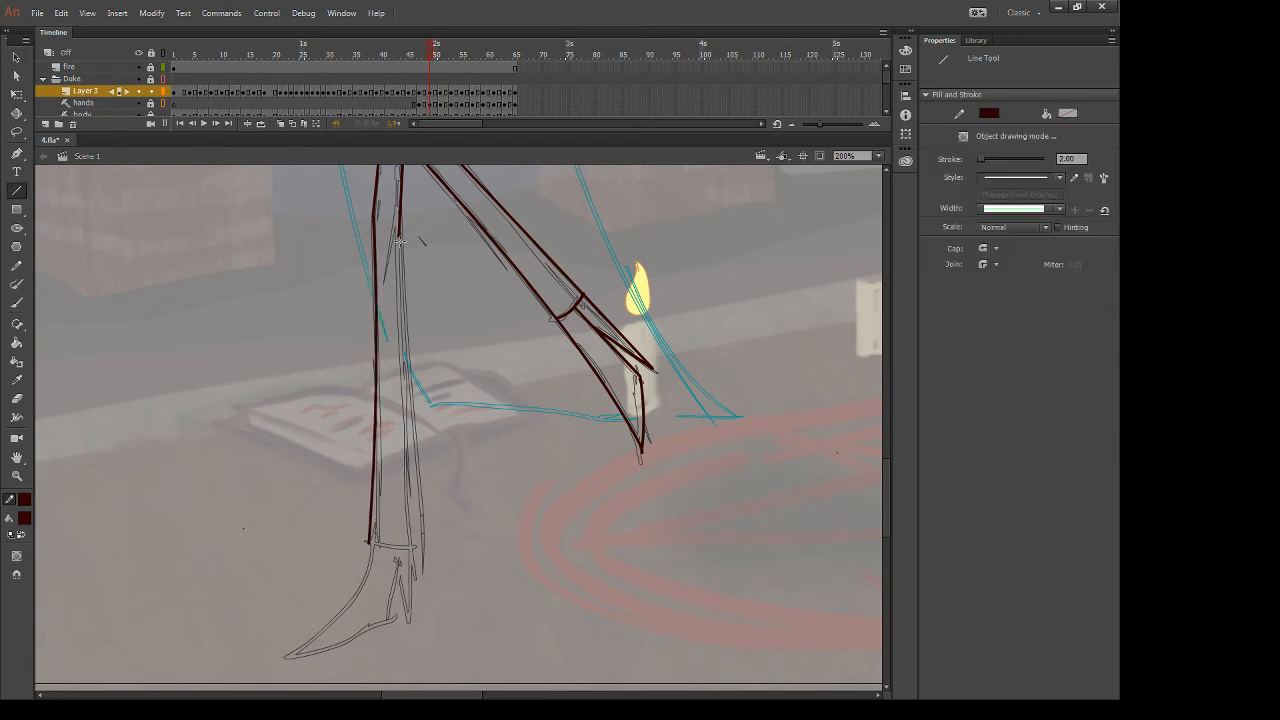
left_click_drag(399, 241, 412, 556)
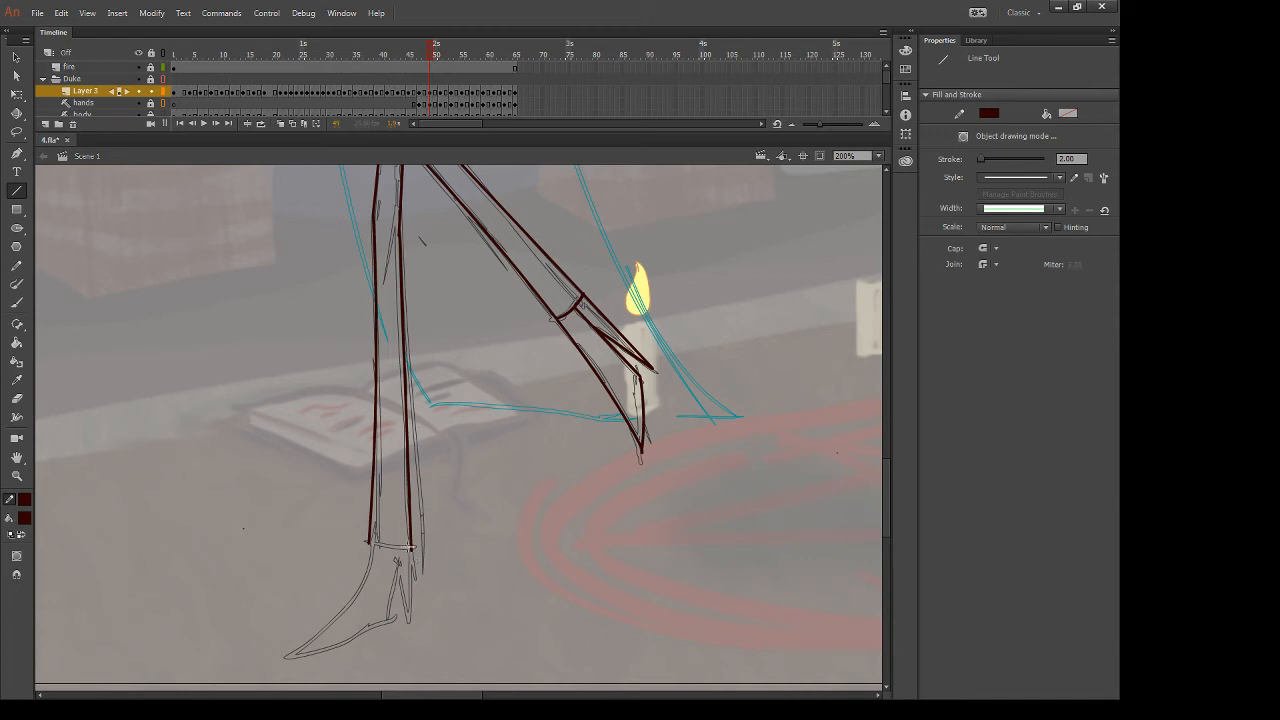
key("v")
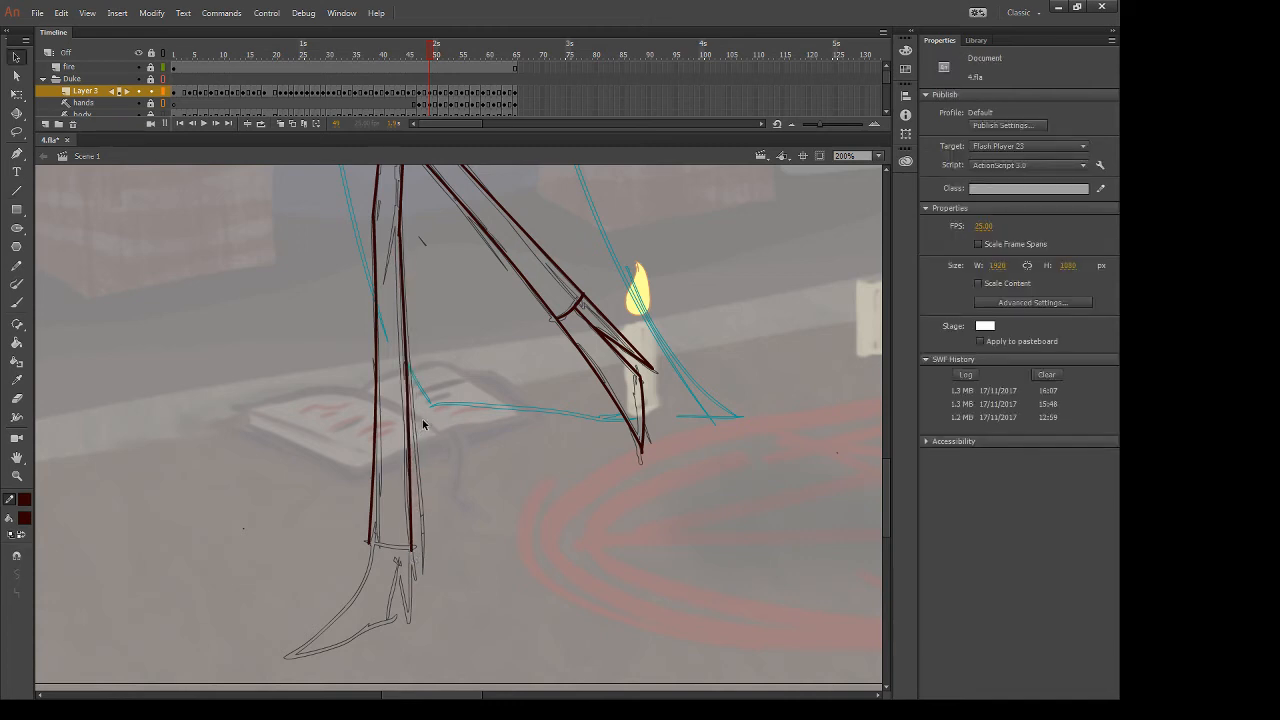
key("b")
left_click_drag(368, 545, 412, 545)
left_click_drag(451, 591, 457, 555)
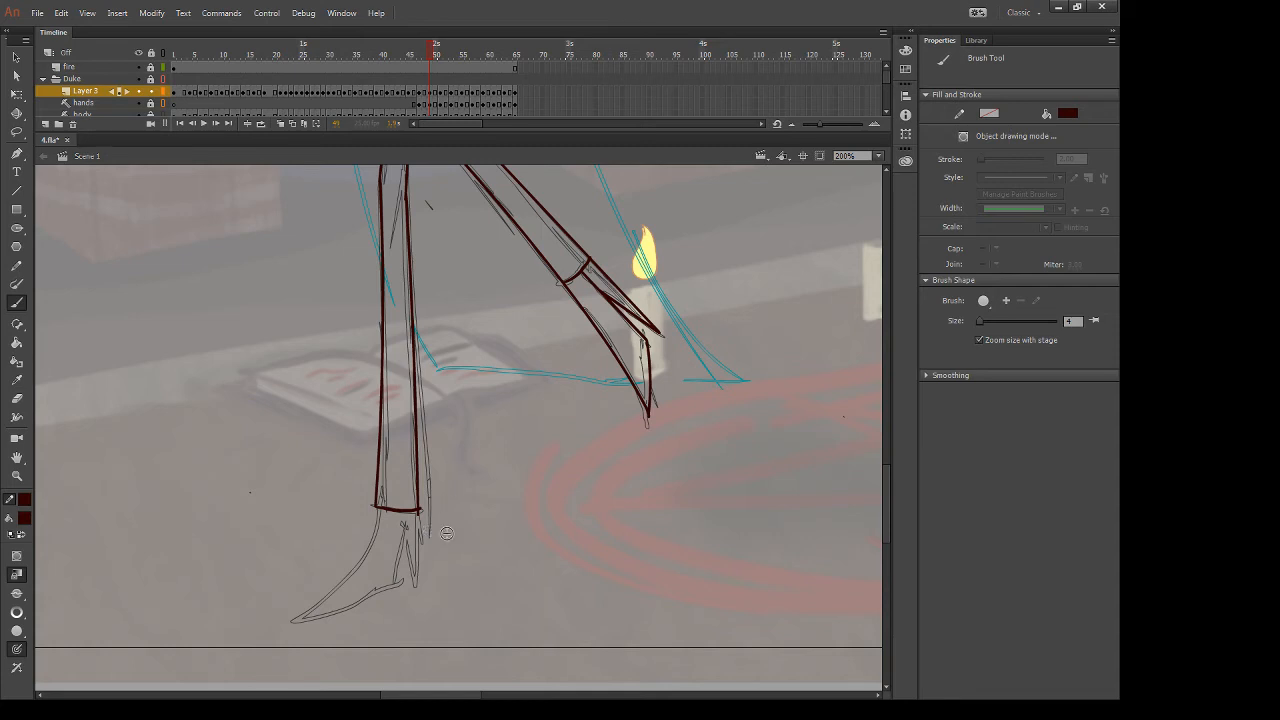
Ink the left foot's front edge, sole and arch with the brush in frame 49, and erase the overshoot beyond the toe tip
left_click_drag(510, 538, 639, 474)
key("e")
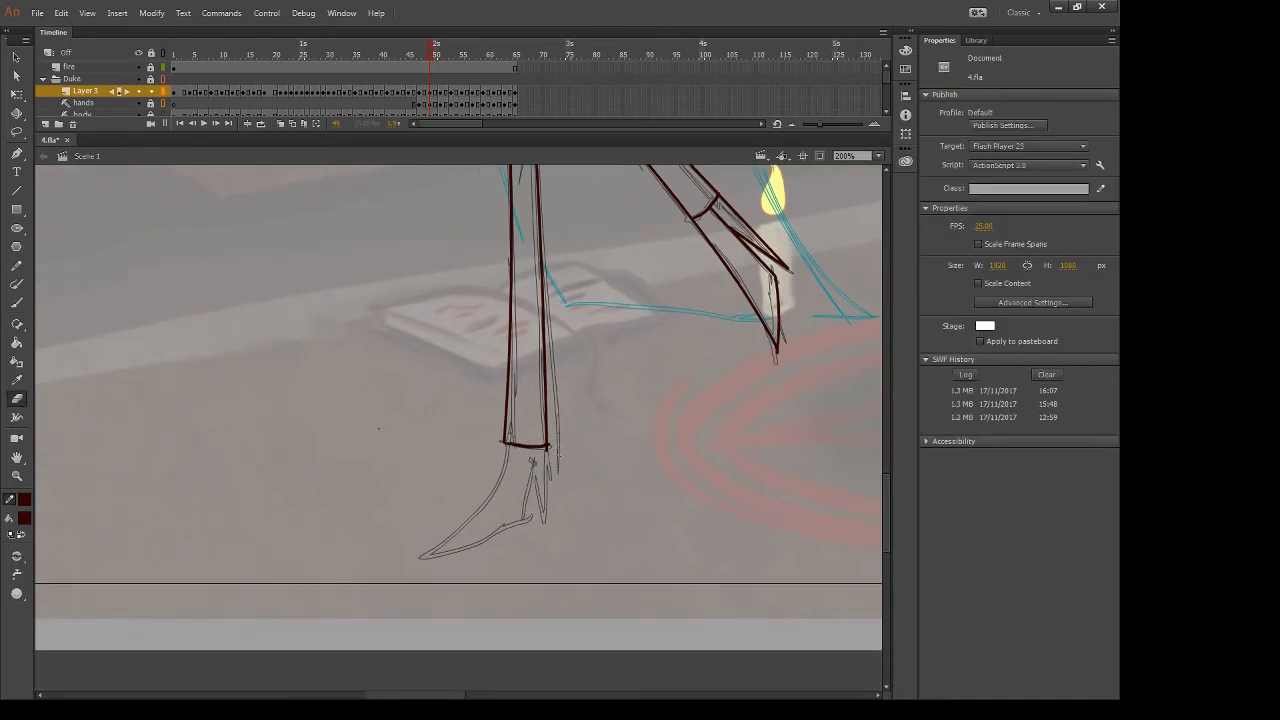
key("b")
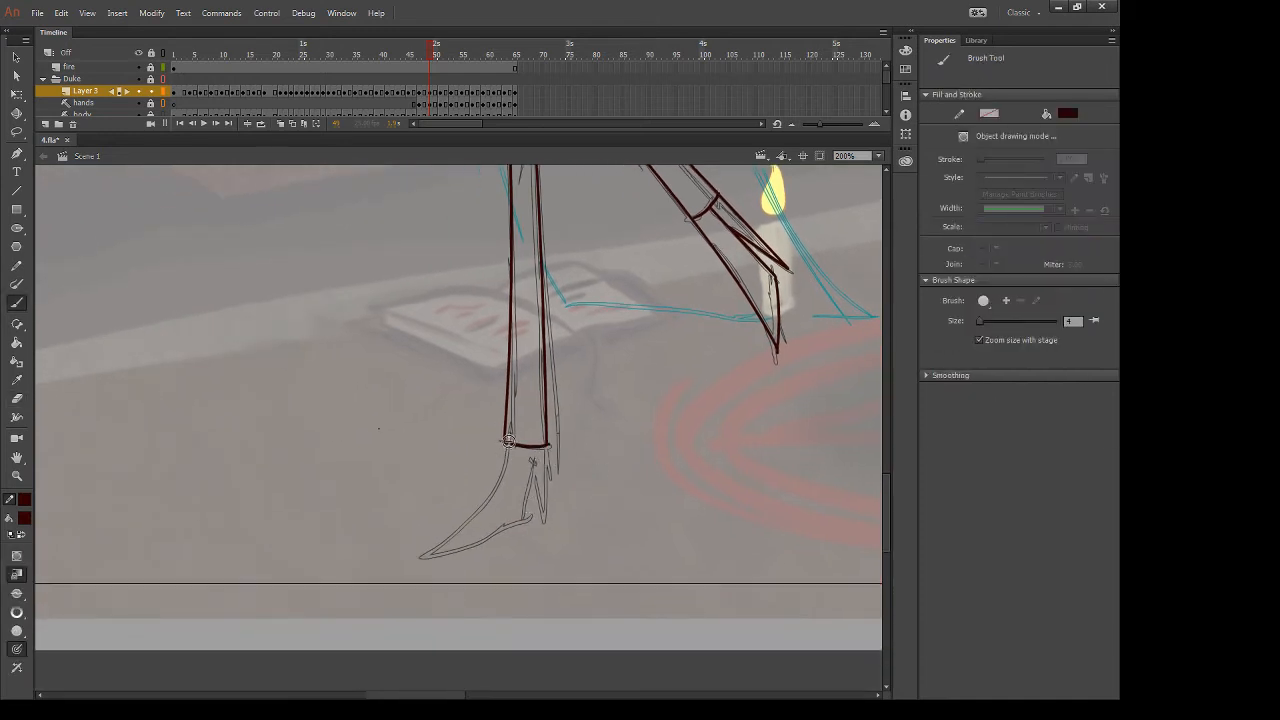
left_click_drag(506, 445, 377, 598)
key("ctrl+z")
mouse_move(506, 447)
left_mouse_down()
mouse_move(387, 580)
mouse_move(532, 515)
left_mouse_up()
key("ctrl+z")
left_click_drag(433, 563, 532, 515)
key("ctrl+z")
left_click_drag(534, 459, 528, 526)
key("e")
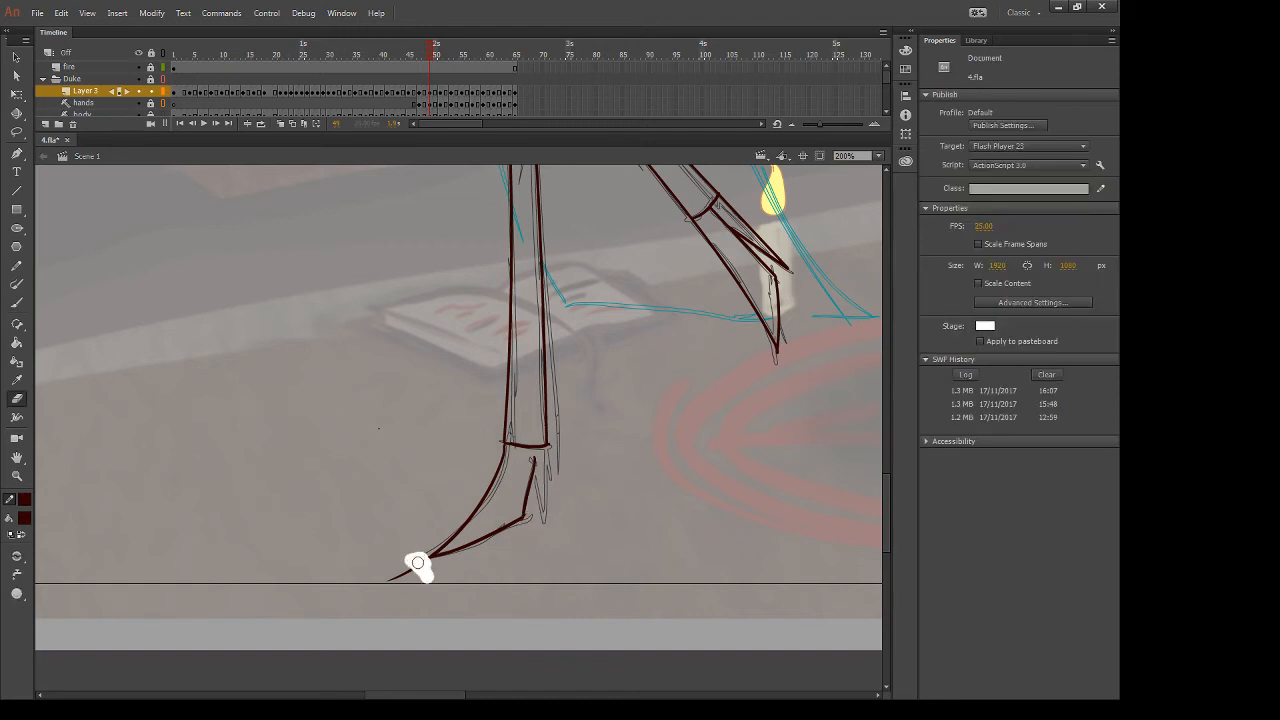
left_click_drag(417, 563, 372, 592)
key("b")
Ink both edges of the left foot's pointed heel with the brush in frame 49
left_click_drag(534, 460, 546, 530)
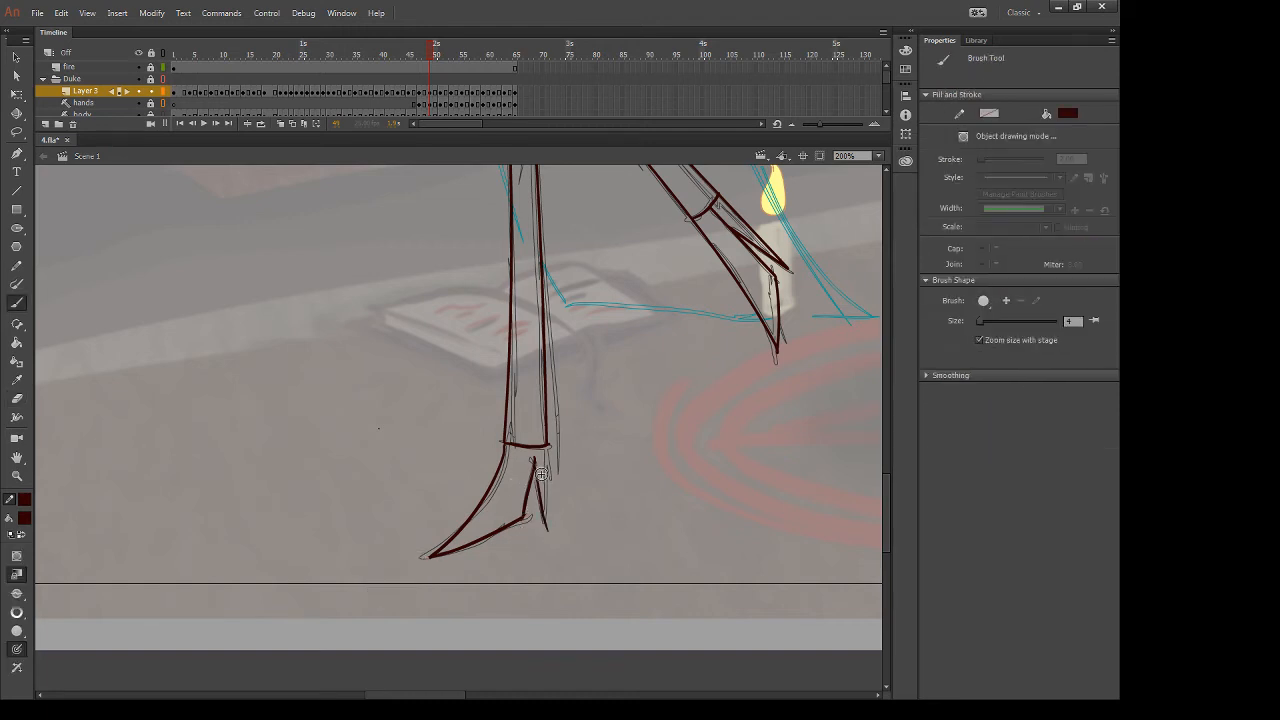
key("ctrl+z")
left_click_drag(534, 459, 544, 522)
left_click_drag(548, 446, 545, 524)
key("ctrl+z")
left_click_drag(548, 448, 547, 531)
key("ctrl+z")
left_click_drag(547, 445, 543, 545)
key("ctrl+z")
left_click_drag(546, 445, 545, 544)
key("e")
key("ctrl+z")
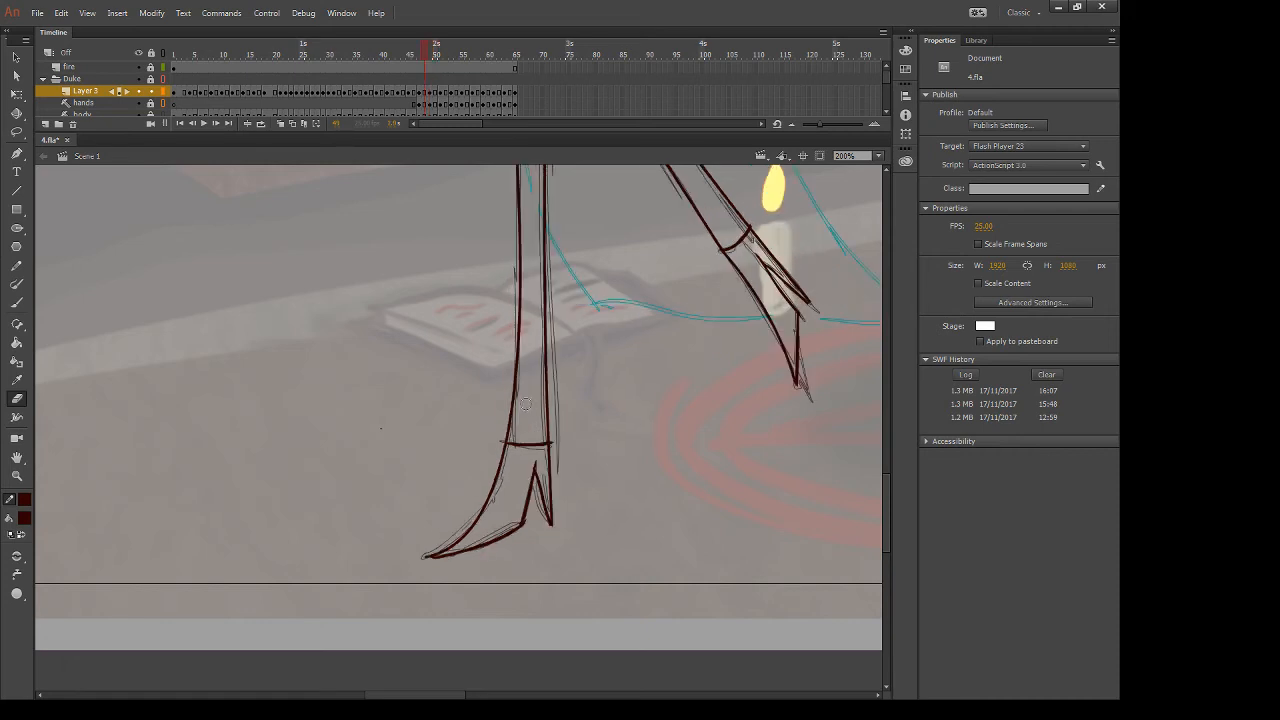
Advance to frame 51 and draw the standing leg's thigh edges from the coat past the knee, bending the back edge to the sketch
left_click_drag(675, 296, 516, 503)
key(".")
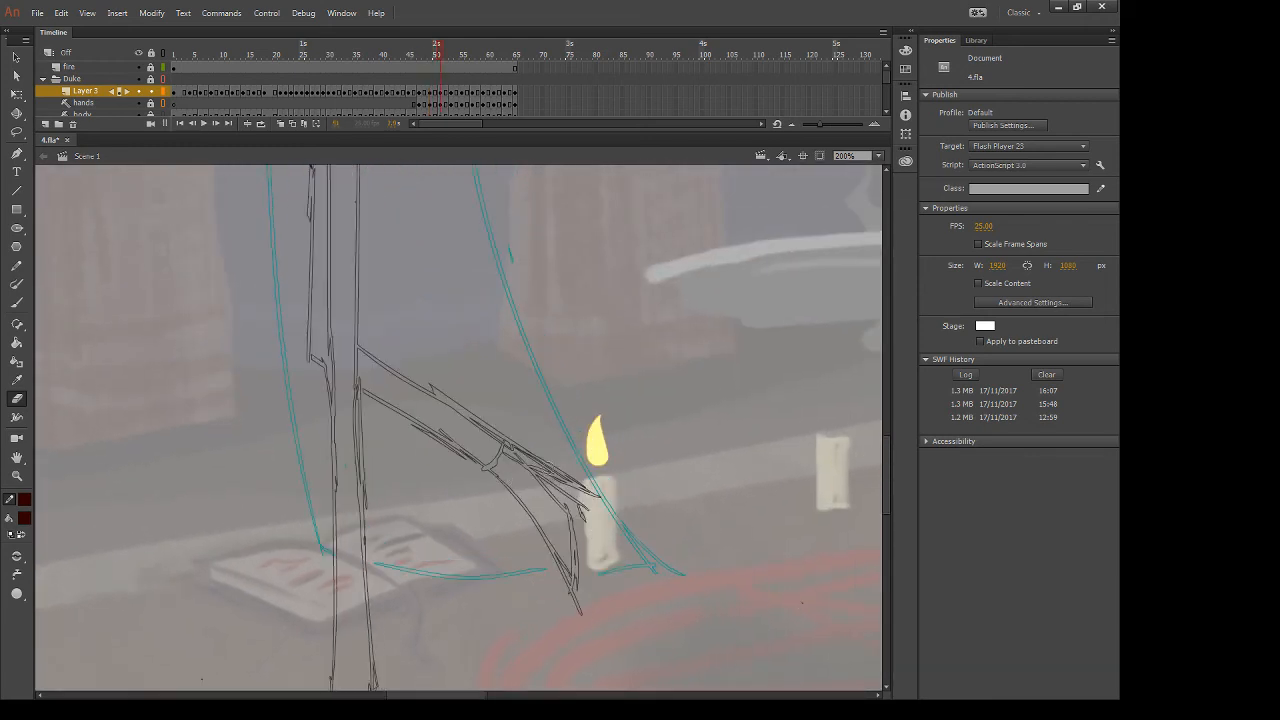
left_click_drag(644, 318, 689, 451)
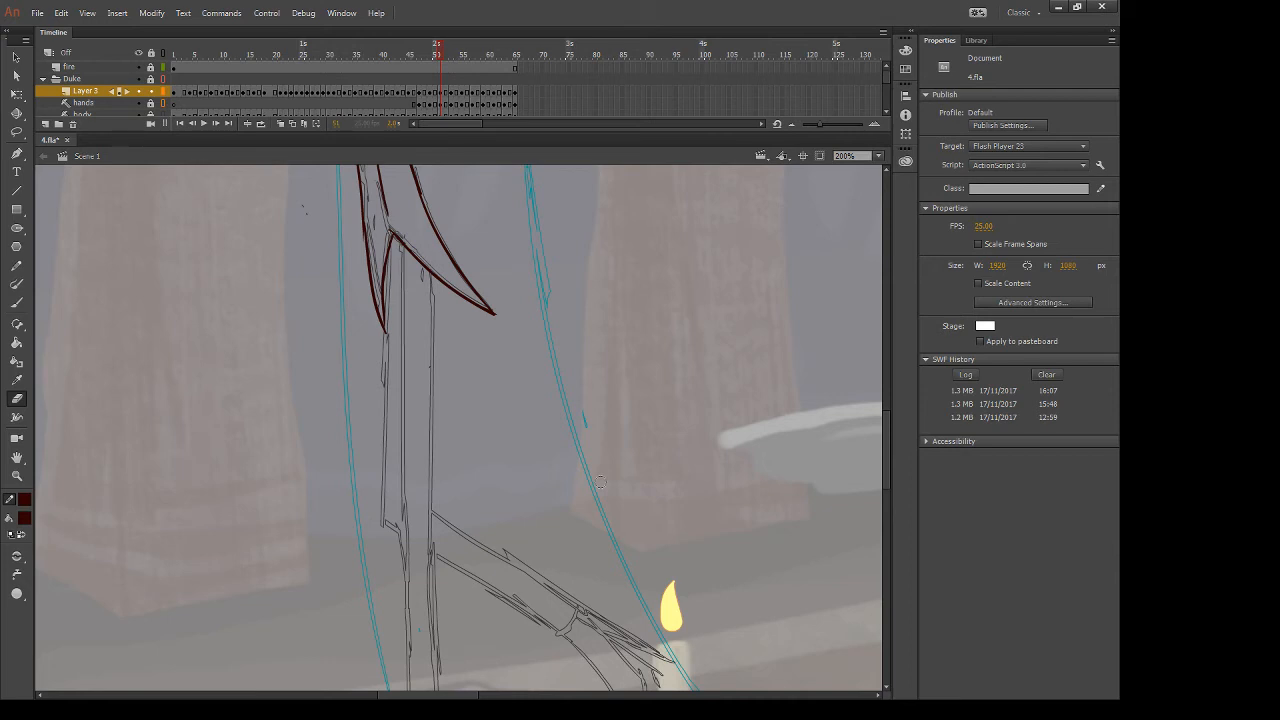
key(".")
key("n")
left_click_drag(403, 248, 401, 552)
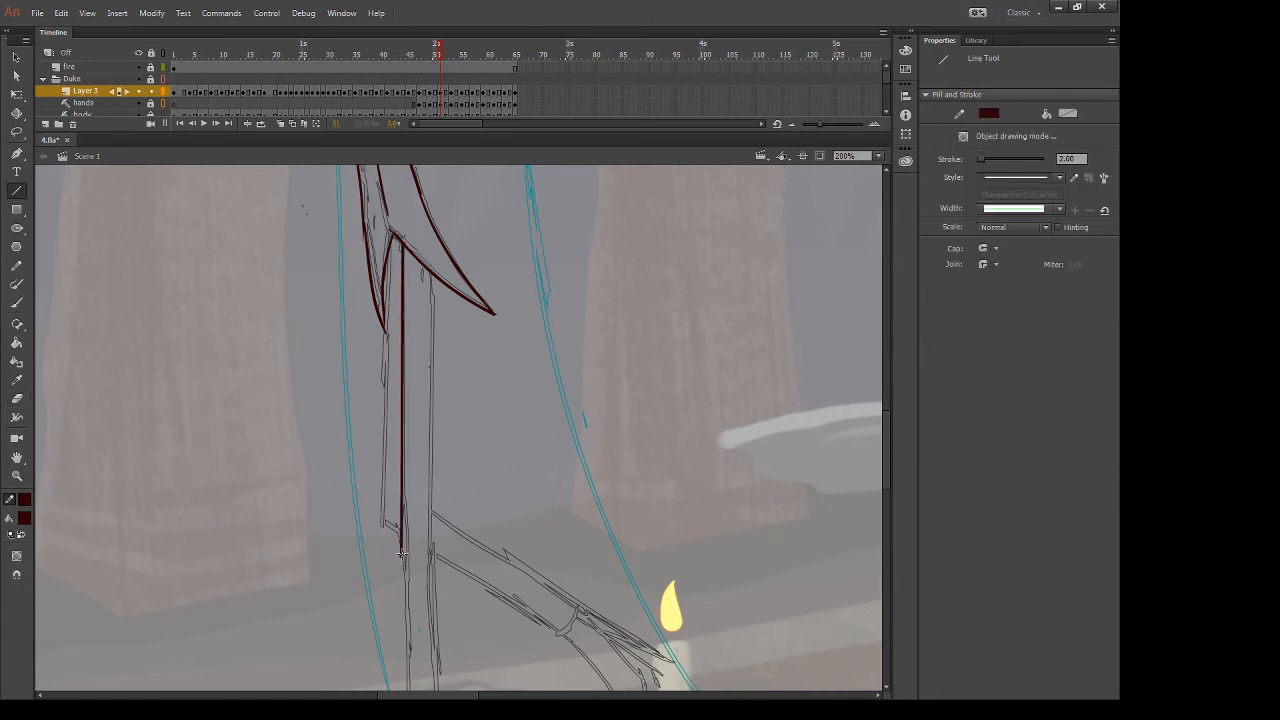
left_click_drag(433, 271, 429, 598)
key("v")
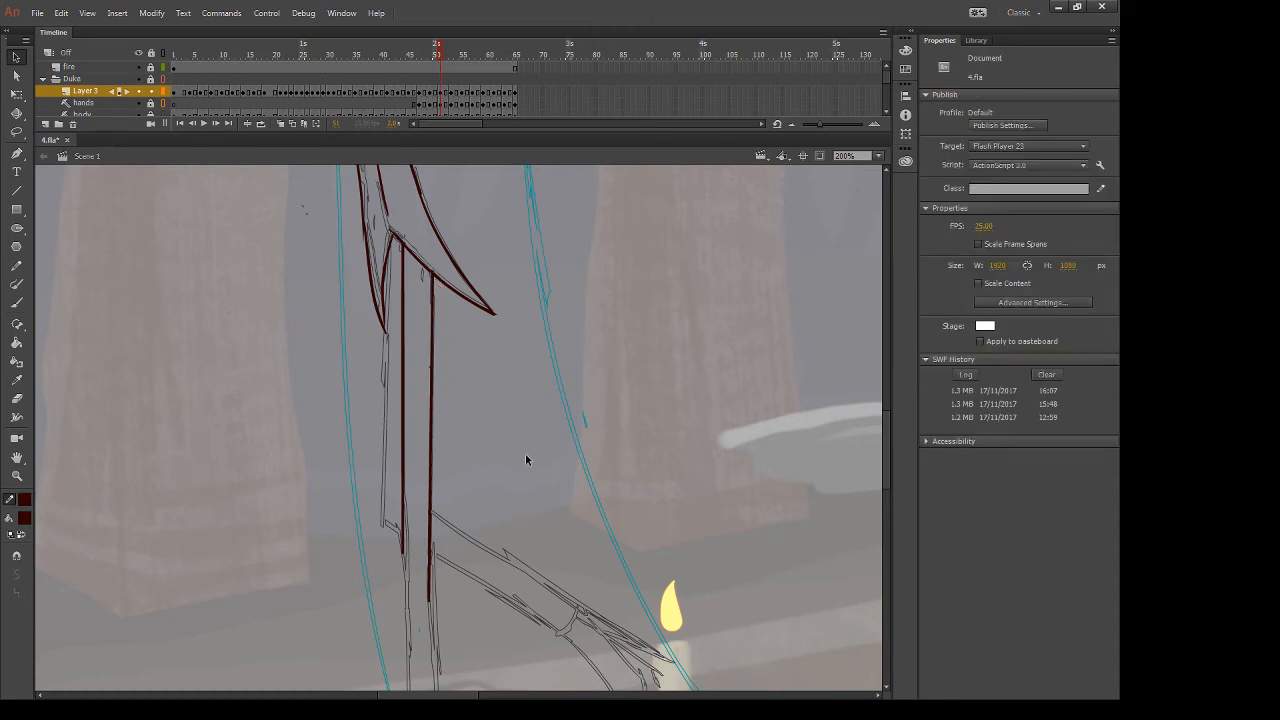
left_click_drag(435, 383, 432, 378)
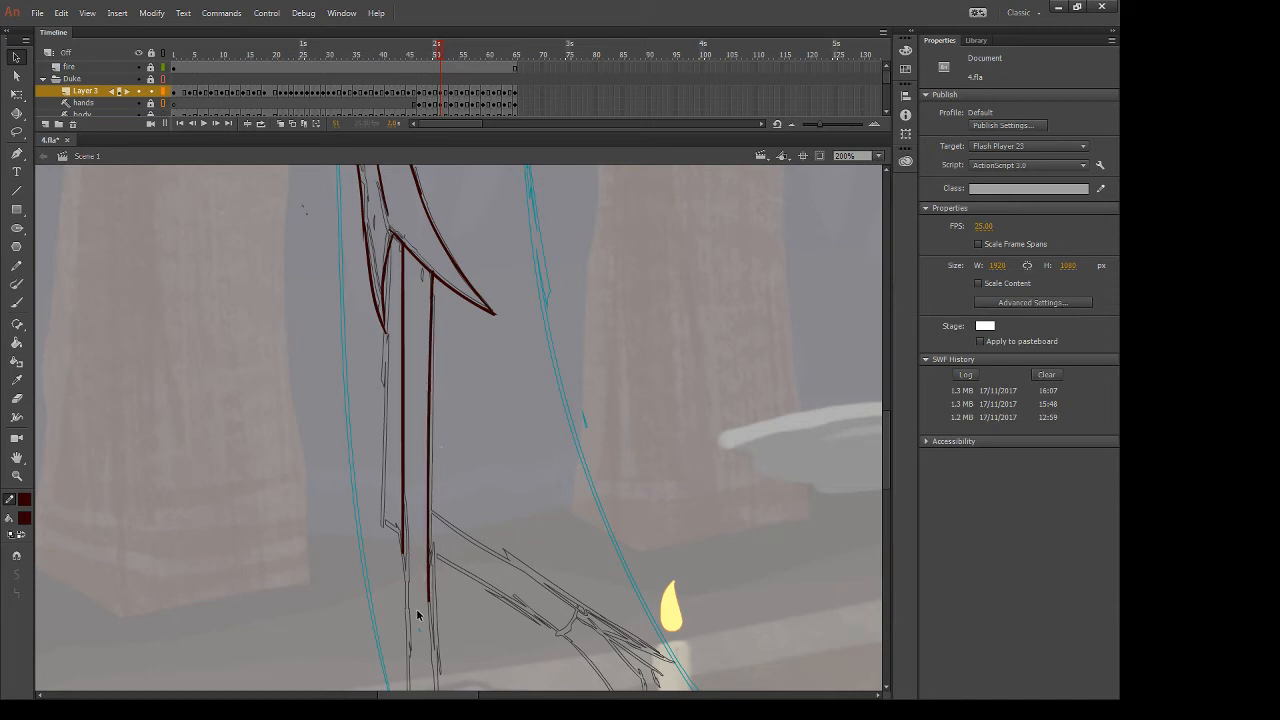
Continue the standing leg's front edge from the knee down to the ankle in frame 51
left_click_drag(429, 601, 483, 334)
key("space")
key("n")
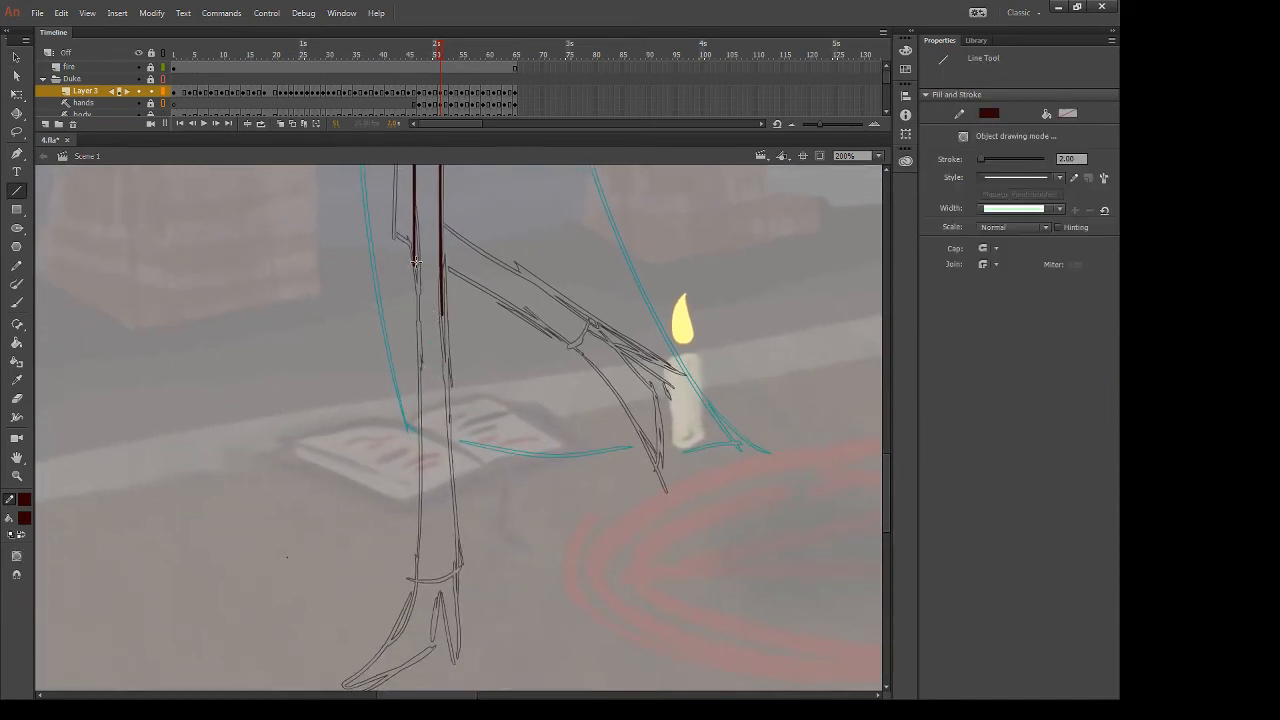
mouse_move(414, 257)
left_mouse_down()
mouse_move(406, 582)
mouse_move(405, 567)
mouse_move(423, 534)
mouse_move(421, 590)
mouse_move(413, 582)
left_mouse_up()
key("v")
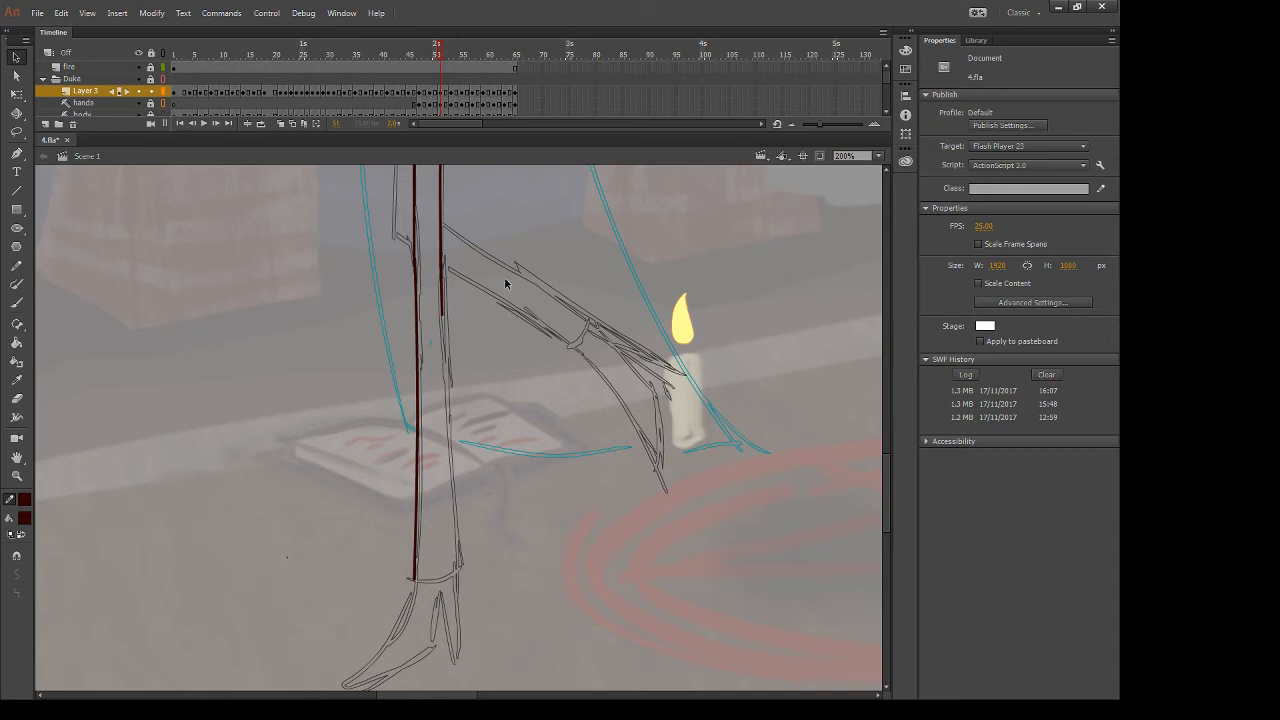
Ink the standing leg's curved ankle line with the brush in frame 51 and trim its overshoot
key("b")
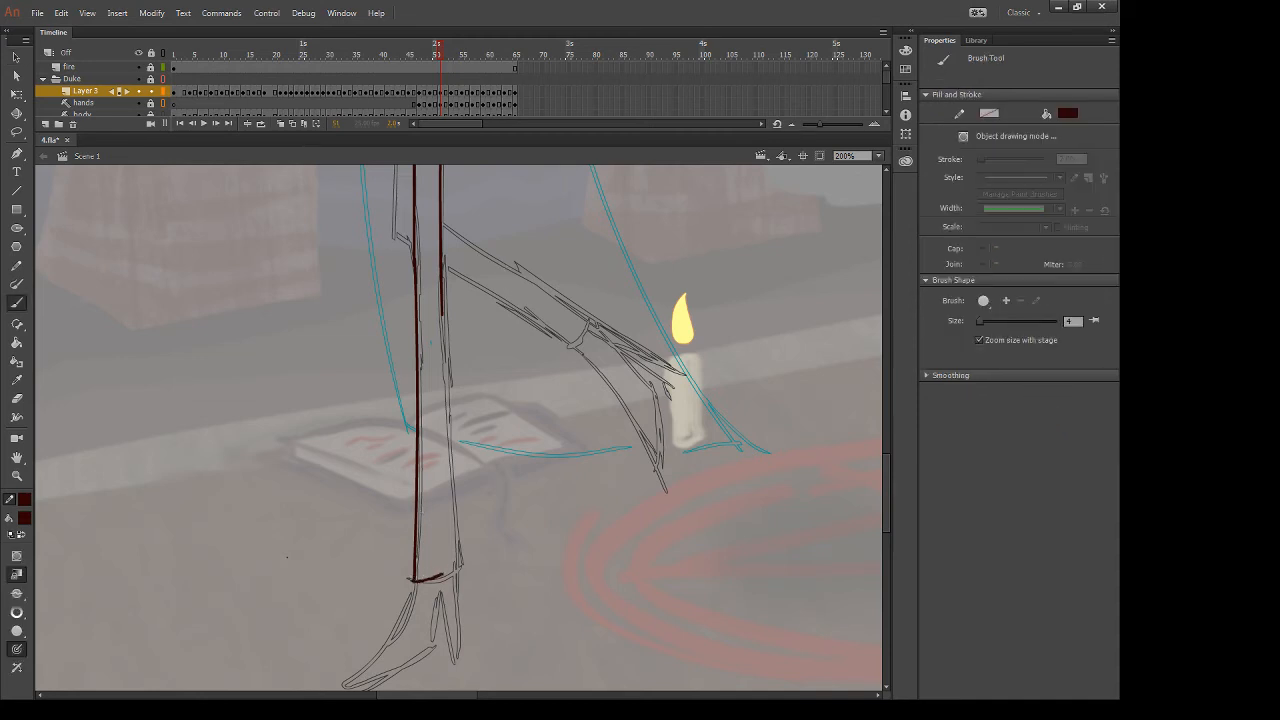
left_click_drag(415, 581, 486, 559)
key("ctrl+z")
key("ctrl+z")
left_click_drag(413, 579, 474, 550)
key("ctrl+z")
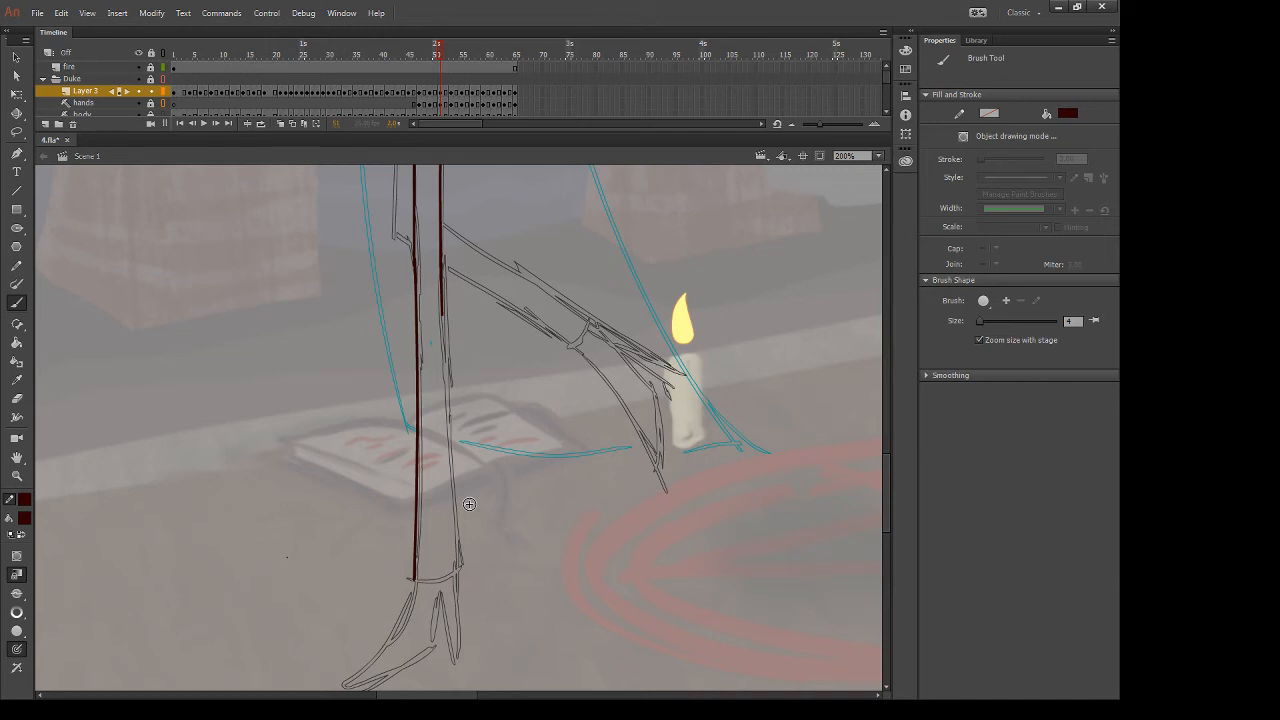
mouse_move(413, 580)
left_mouse_down()
mouse_move(475, 564)
mouse_move(471, 551)
left_mouse_up()
key("ctrl+z")
key("ctrl+z")
key("ctrl+z")
key("ctrl+z")
key("ctrl+z")
key("e")
Stretch the standing leg's back edge down to the ankle line in frame 51 and bend it to the sketch
key("space")
mouse_move(534, 425)
left_mouse_down()
mouse_move(534, 449)
mouse_move(545, 360)
left_mouse_up()
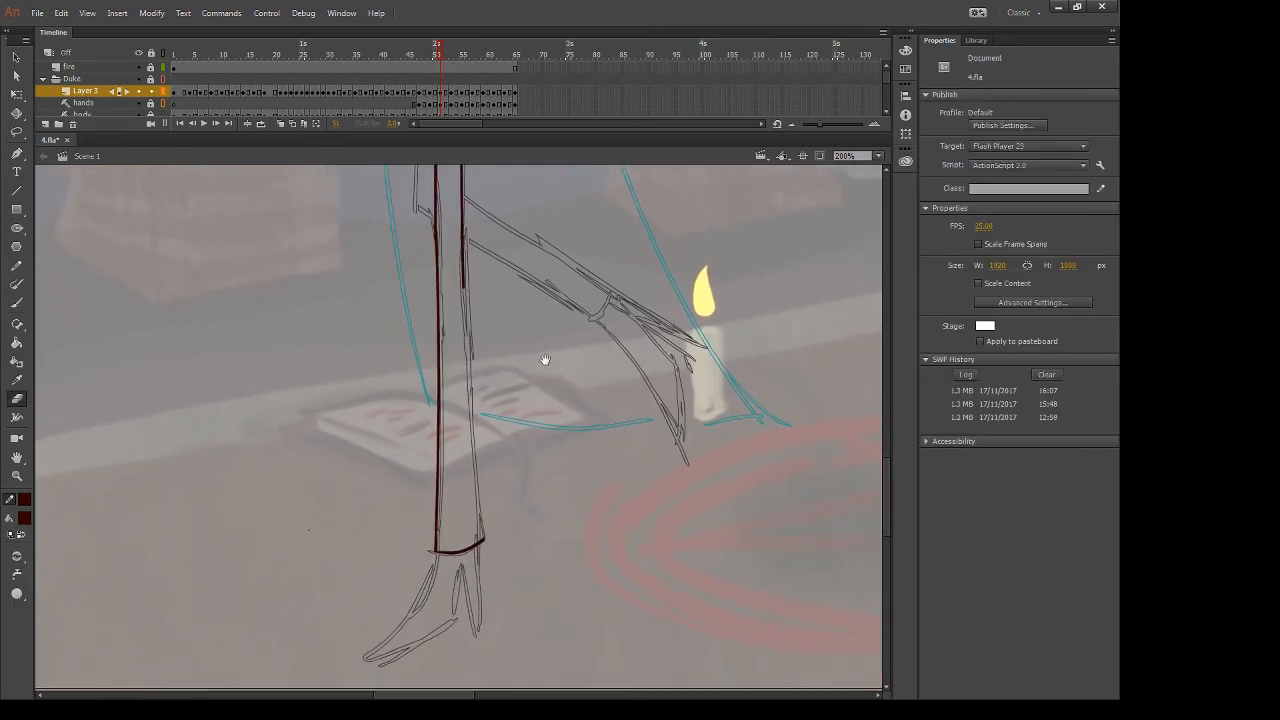
key("n")
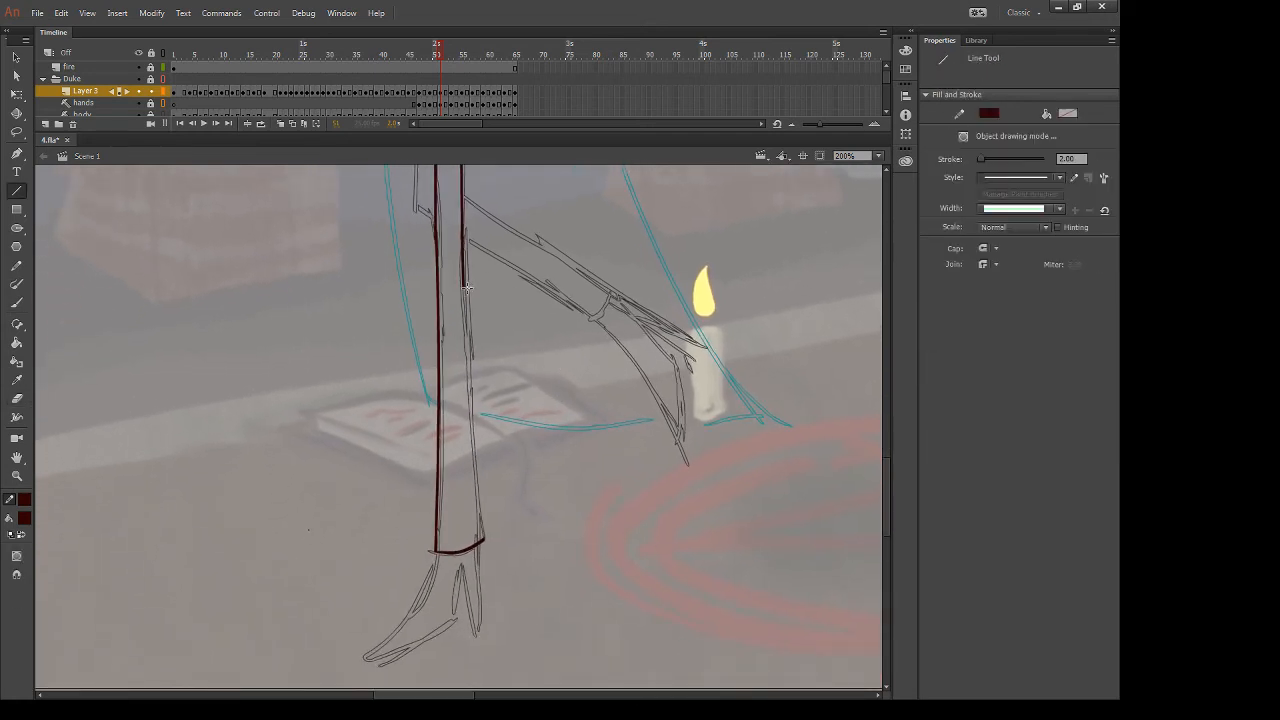
key("v")
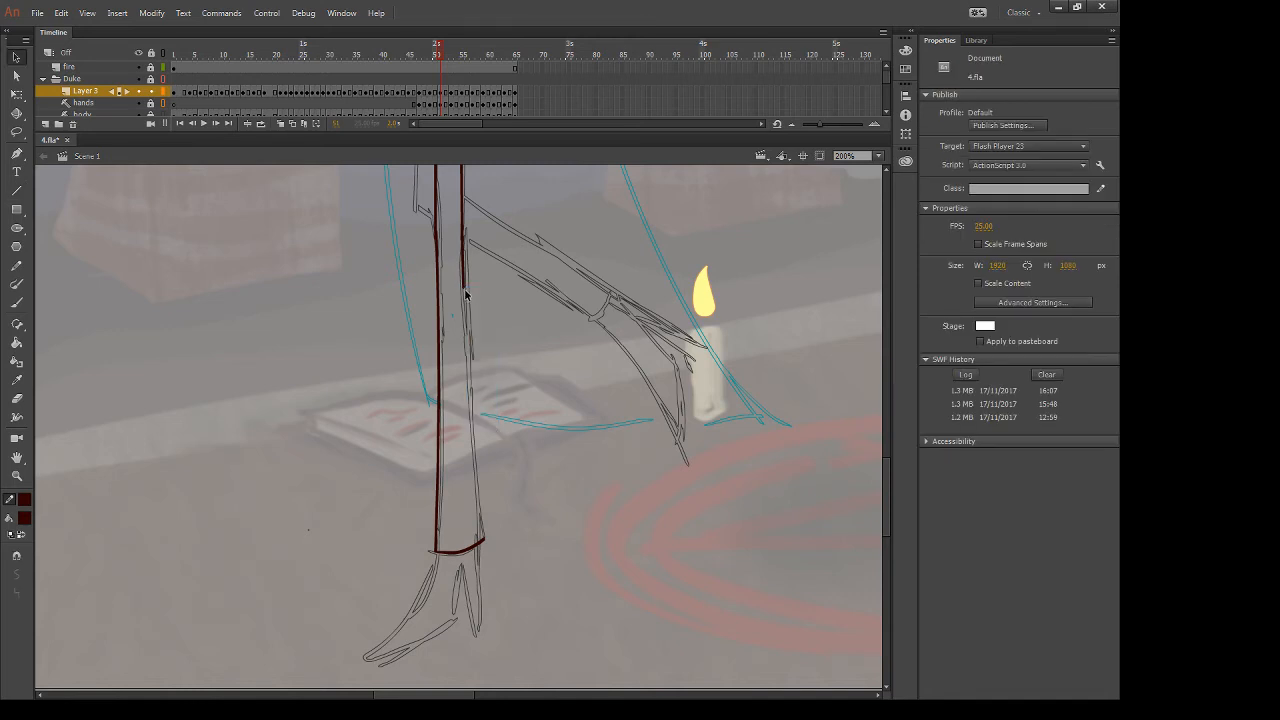
mouse_move(464, 293)
left_mouse_down()
mouse_move(488, 552)
mouse_move(482, 540)
left_mouse_up()
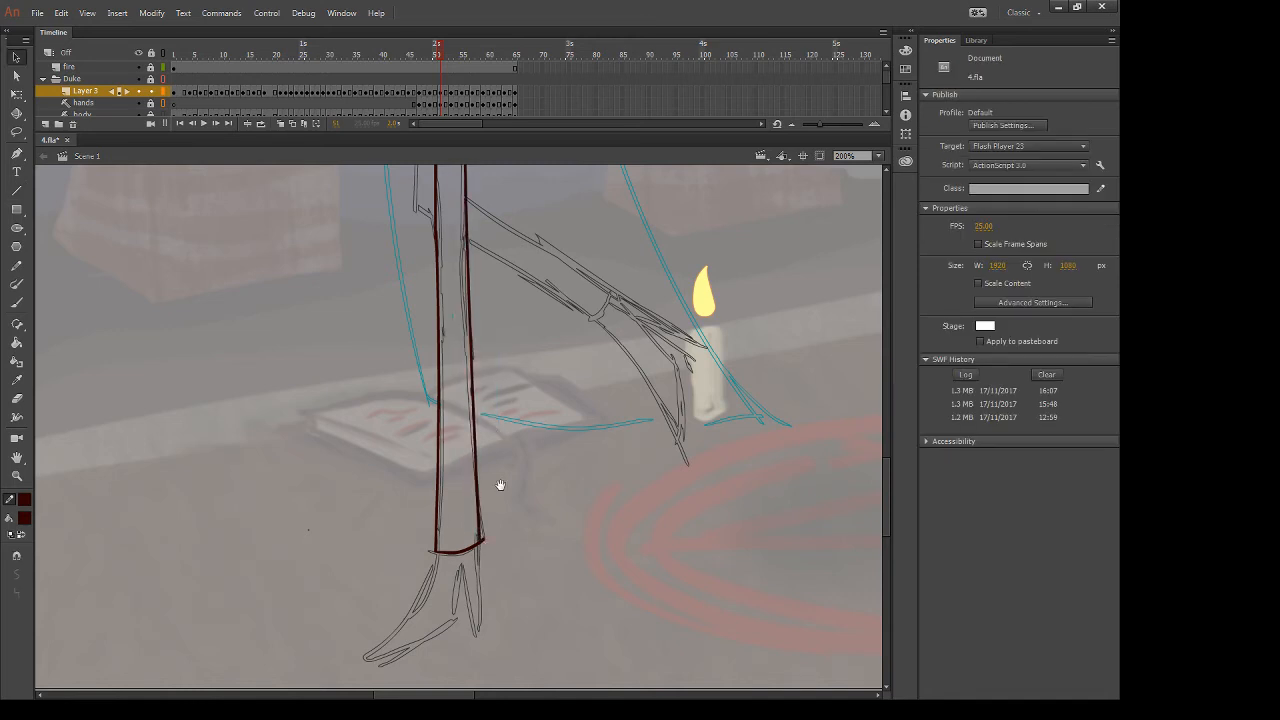
left_click_drag(540, 313, 538, 412)
left_click_drag(468, 381, 465, 386)
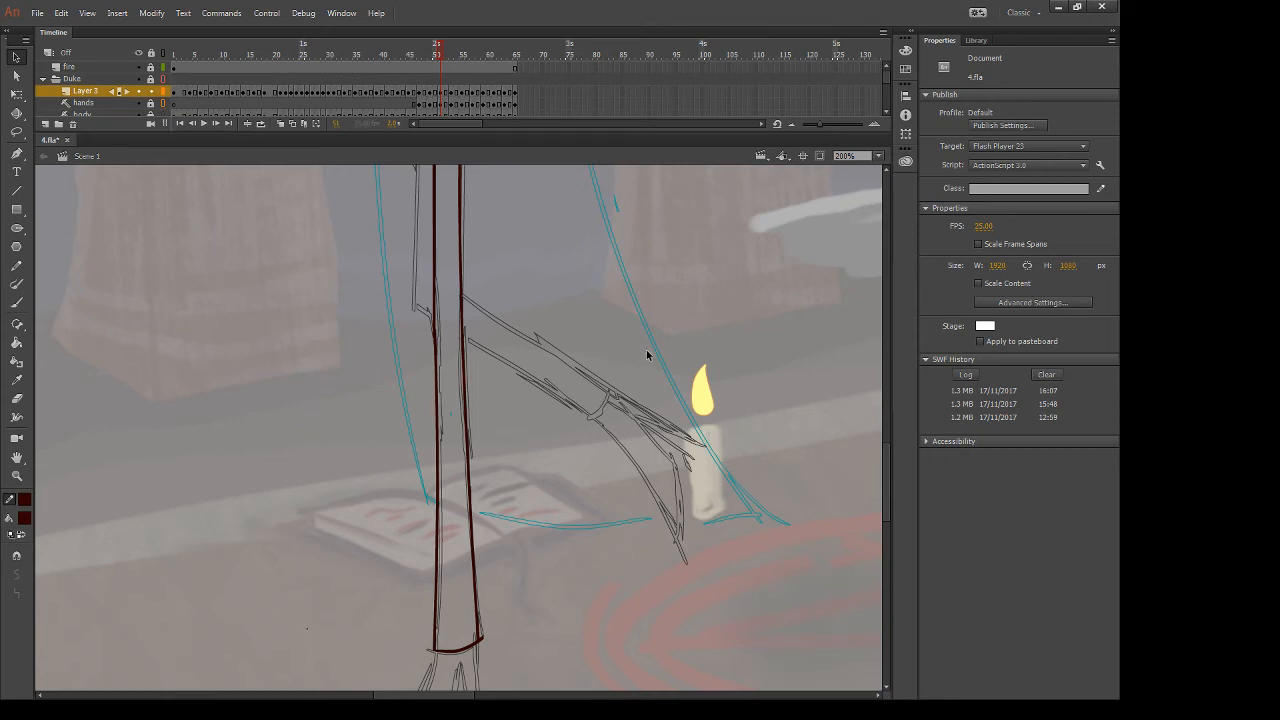
Draw the raised leg's front thigh edge, knee and lower shin edge to the toe in frame 51, and delete the stub crossing the standing leg
left_click_drag(636, 350, 646, 471)
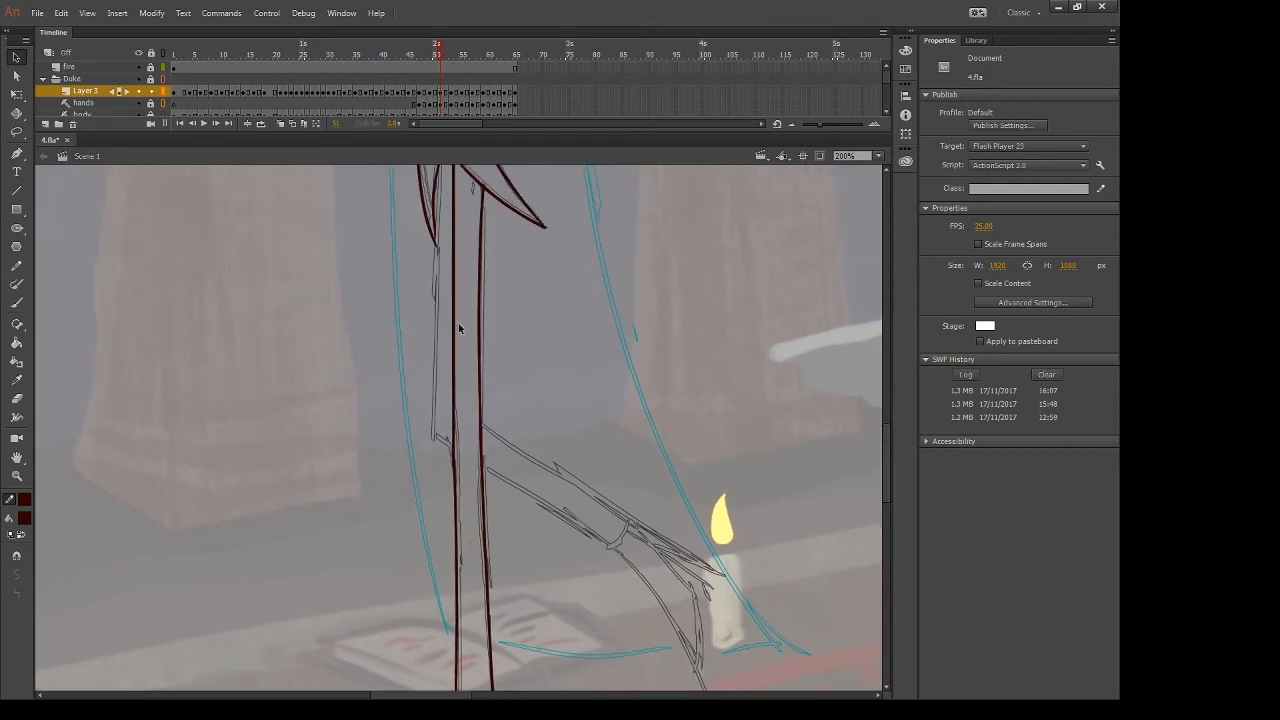
key("n")
mouse_move(436, 245)
left_mouse_down()
mouse_move(433, 437)
mouse_move(694, 636)
mouse_move(674, 594)
mouse_move(700, 662)
left_mouse_up()
key("v")
left_click_drag(624, 596, 645, 580)
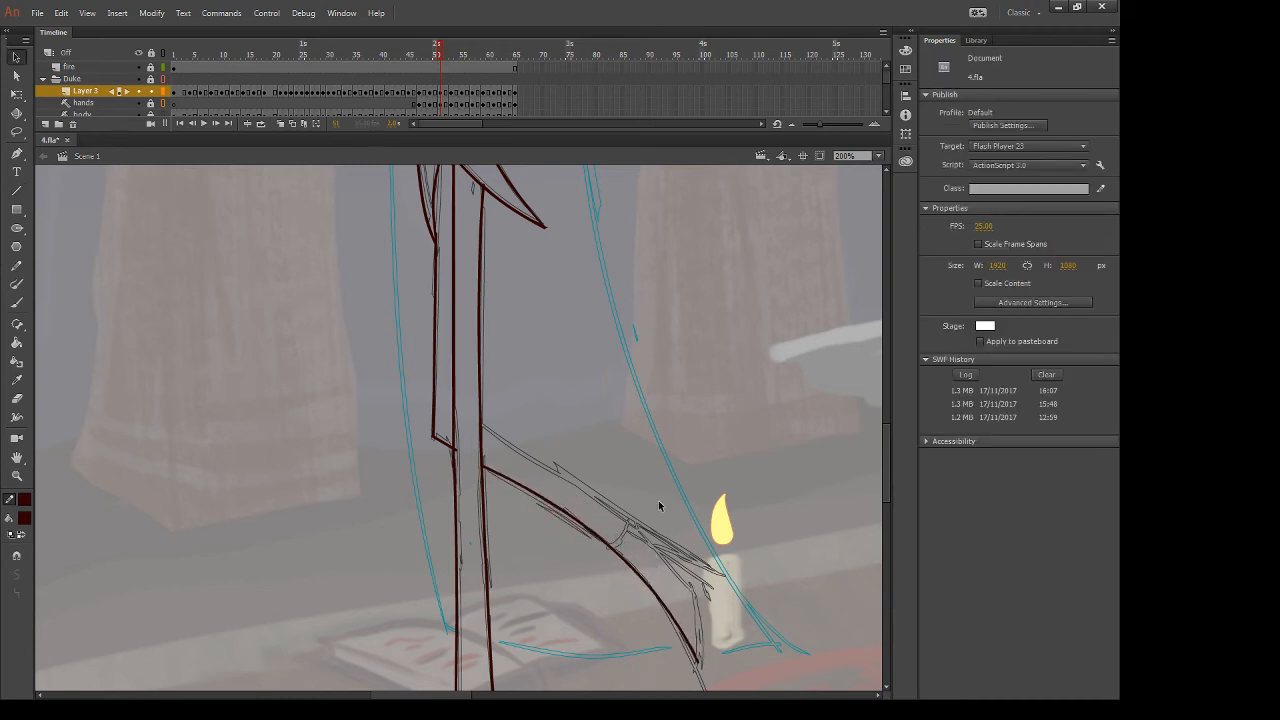
left_click(456, 452)
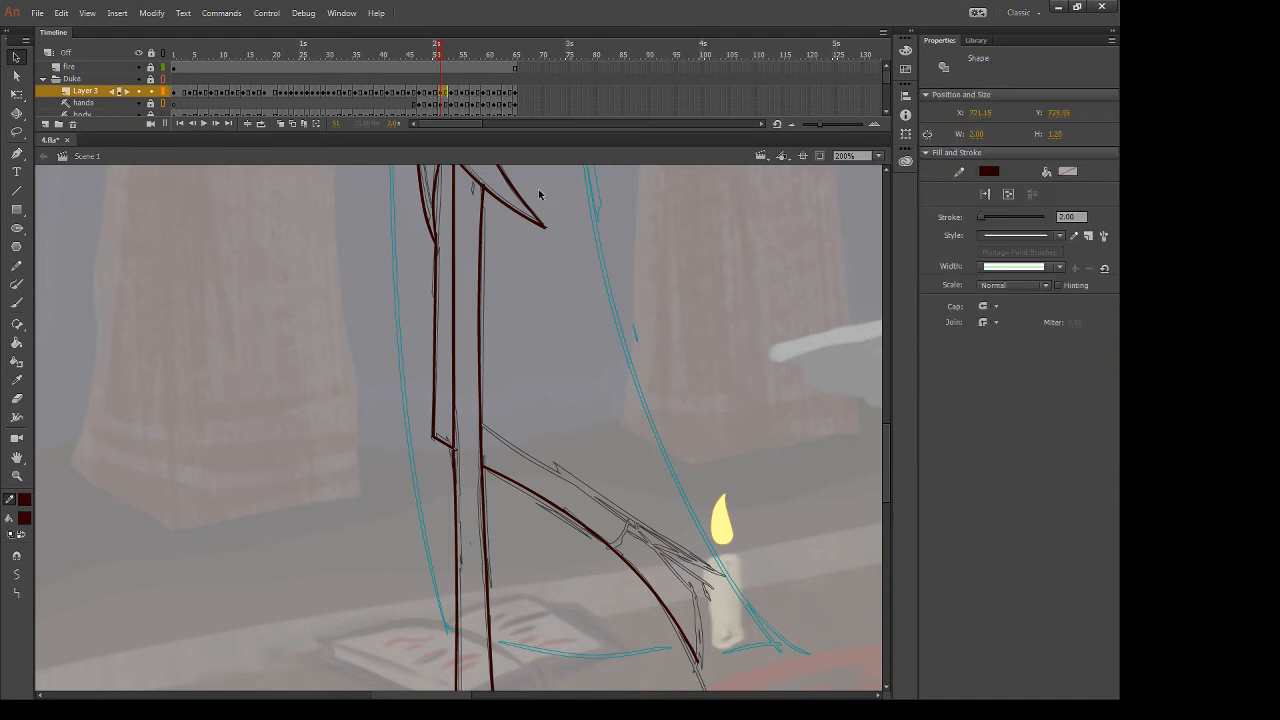
key("Delete")
Draw the raised leg's upper lower-leg edge to the heel tip in frame 51 and ink its ankle line with the brush
key("n")
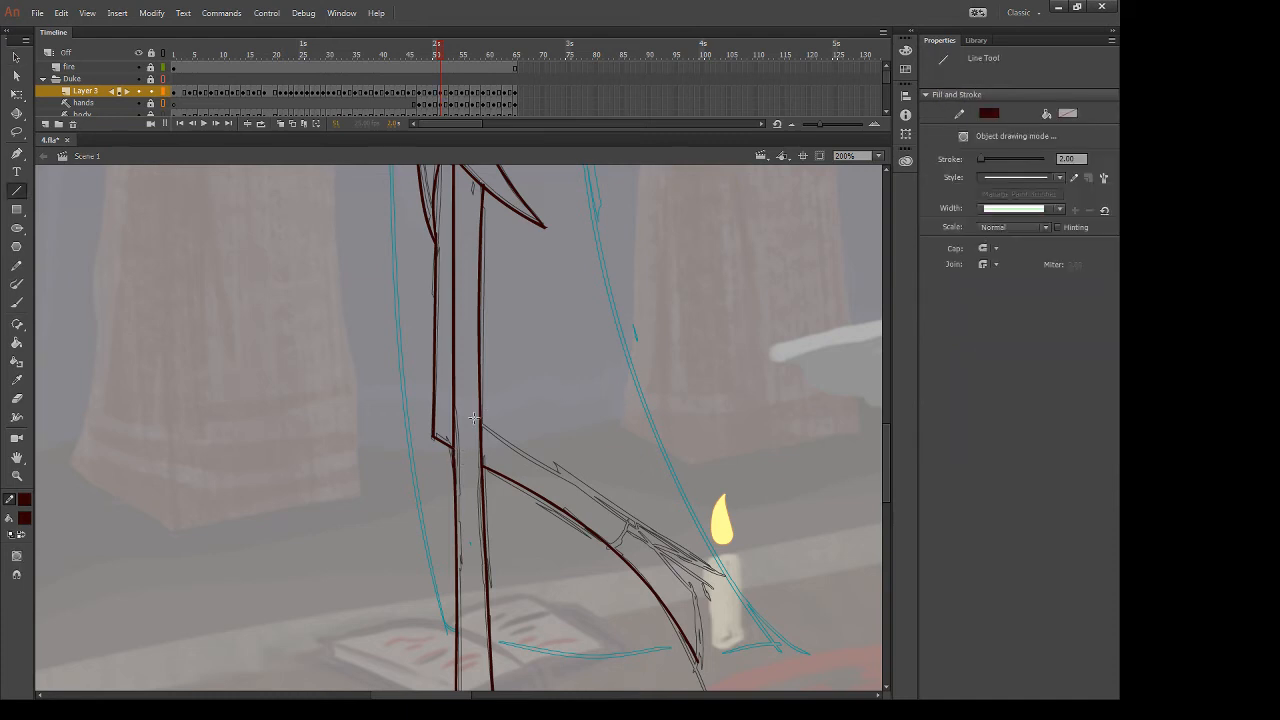
left_click_drag(482, 428, 714, 568)
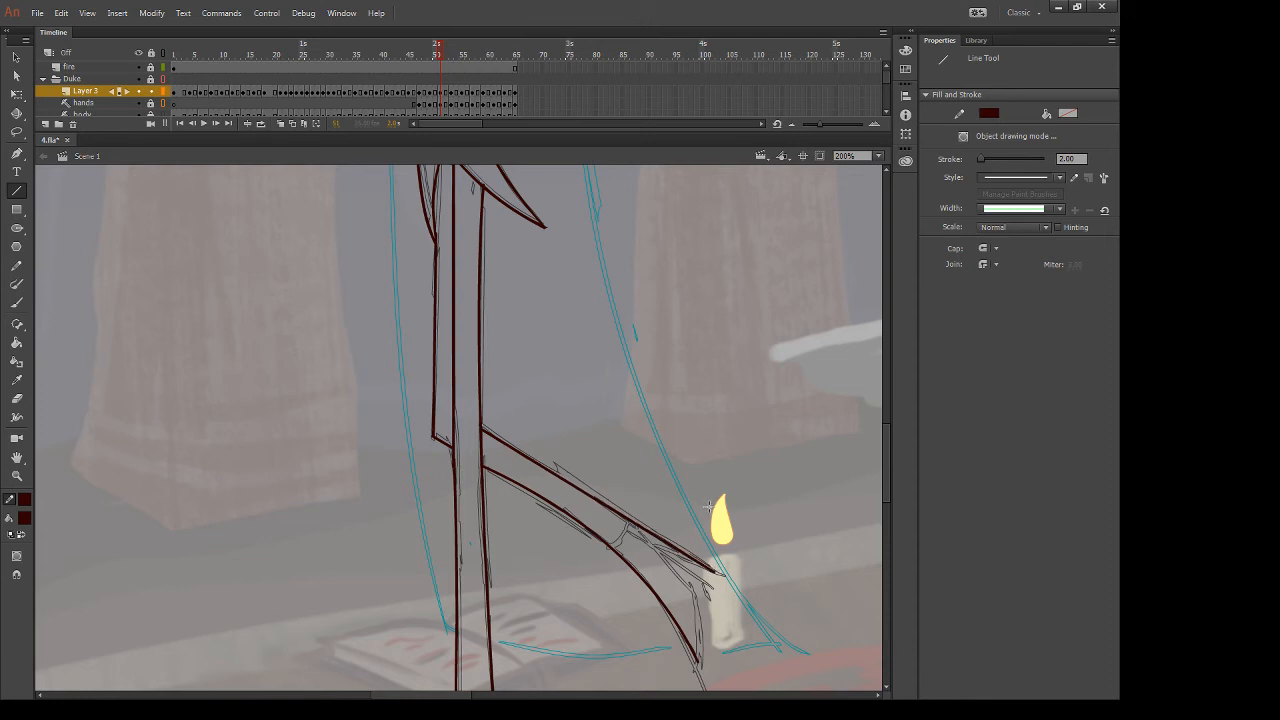
key("v")
left_click_drag(722, 520, 688, 428)
key("b")
left_click_drag(596, 431, 576, 456)
key("ctrl+z")
Draw the raised foot's arch line in frame 51, ink the sole edge to the toe and the pointed heel, and erase the toe overshoot
left_click_drag(626, 374, 610, 298)
key("n")
left_click_drag(605, 376, 664, 446)
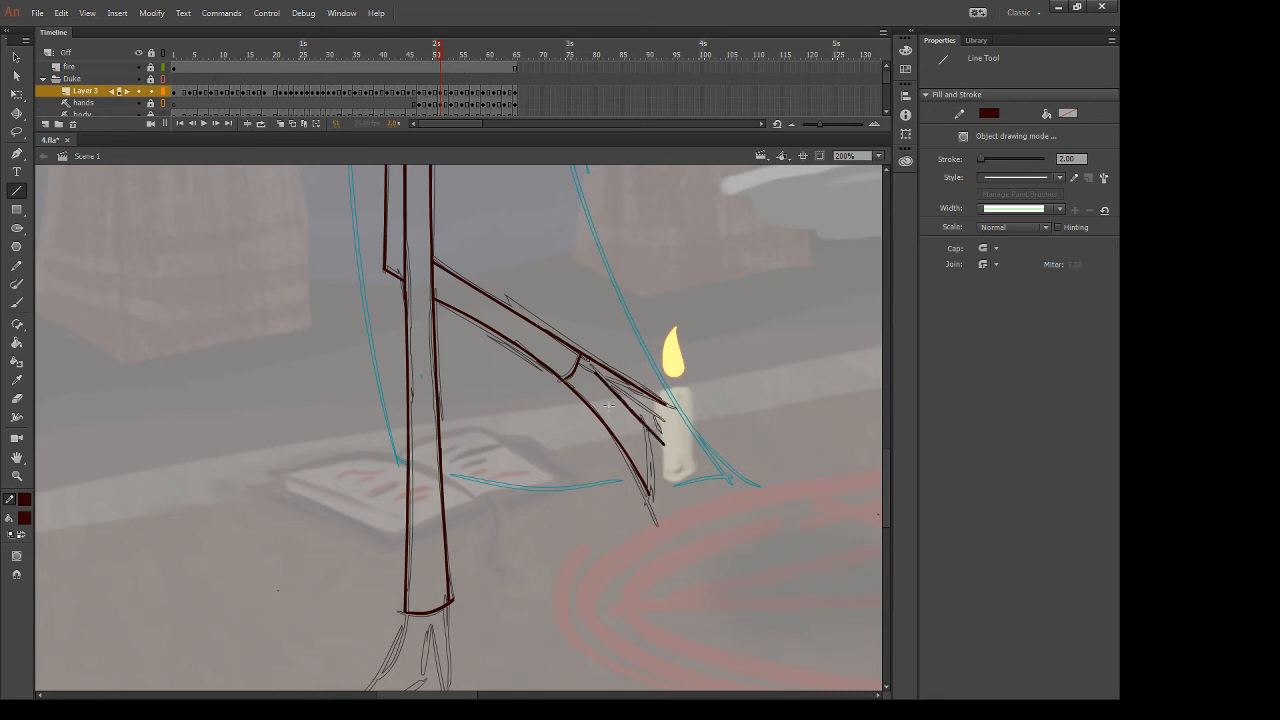
key("v")
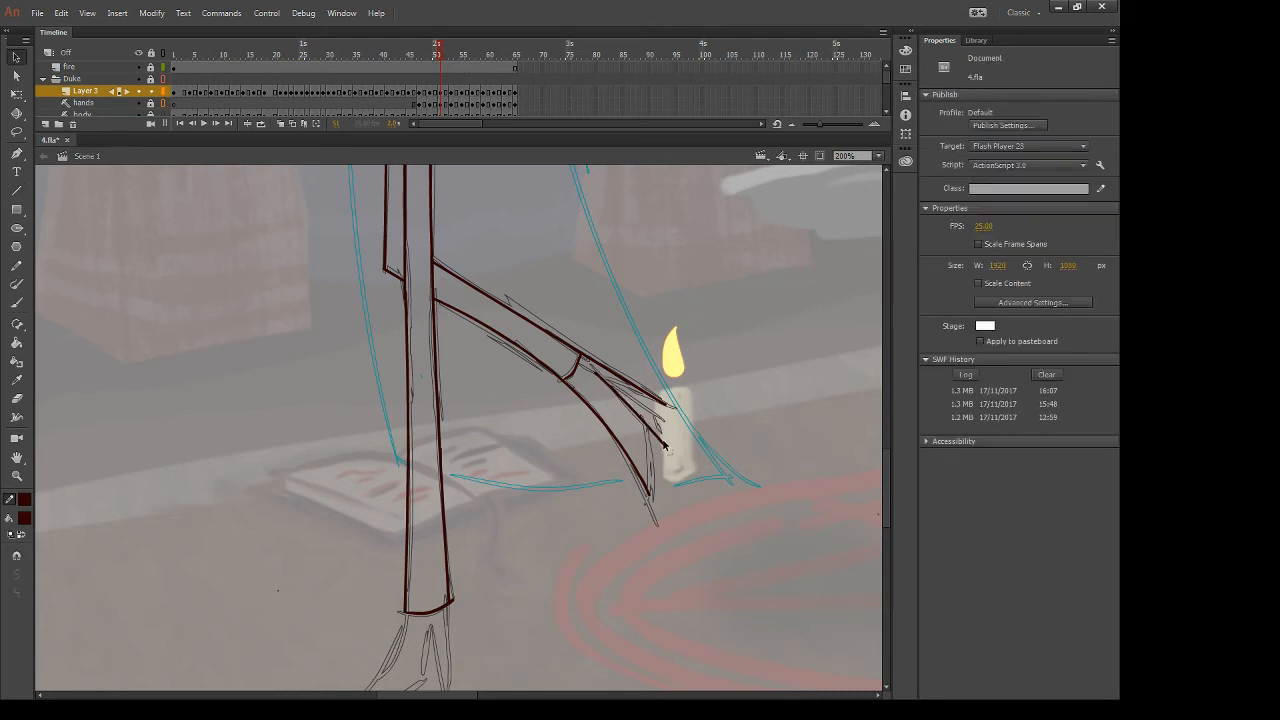
key("b")
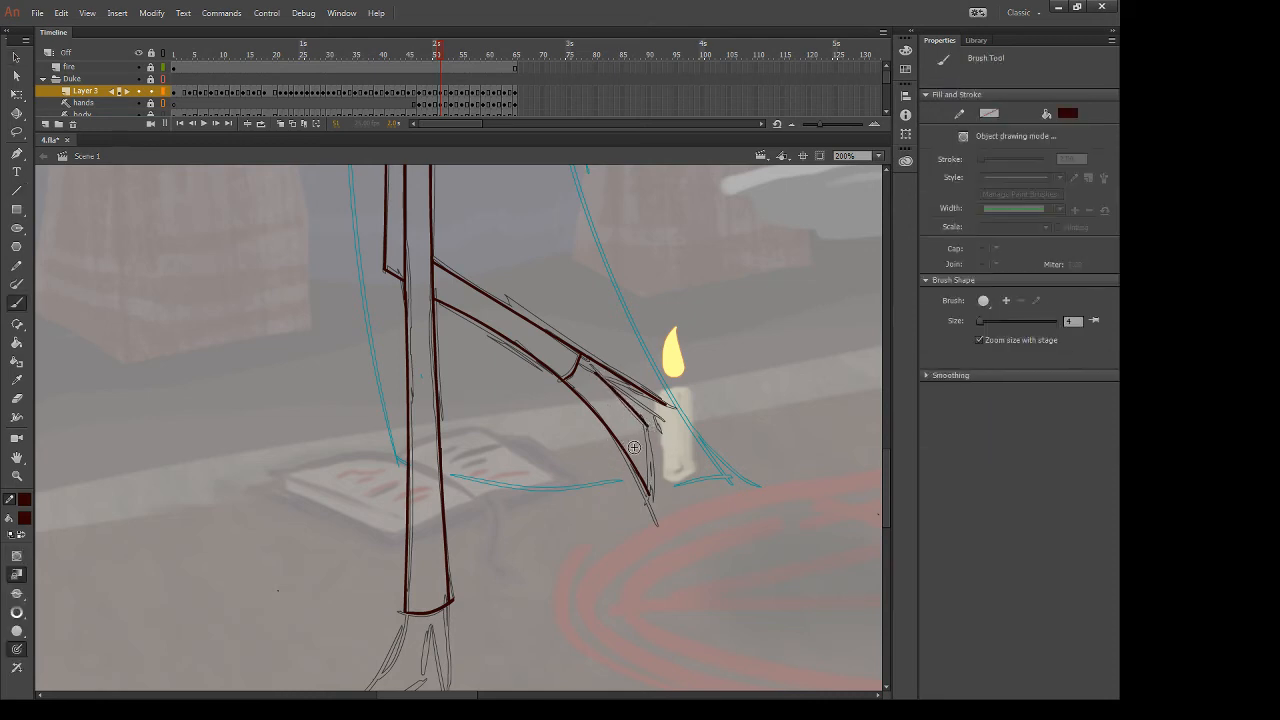
left_click_drag(648, 432, 653, 556)
key("ctrl+z")
left_click_drag(650, 428, 655, 553)
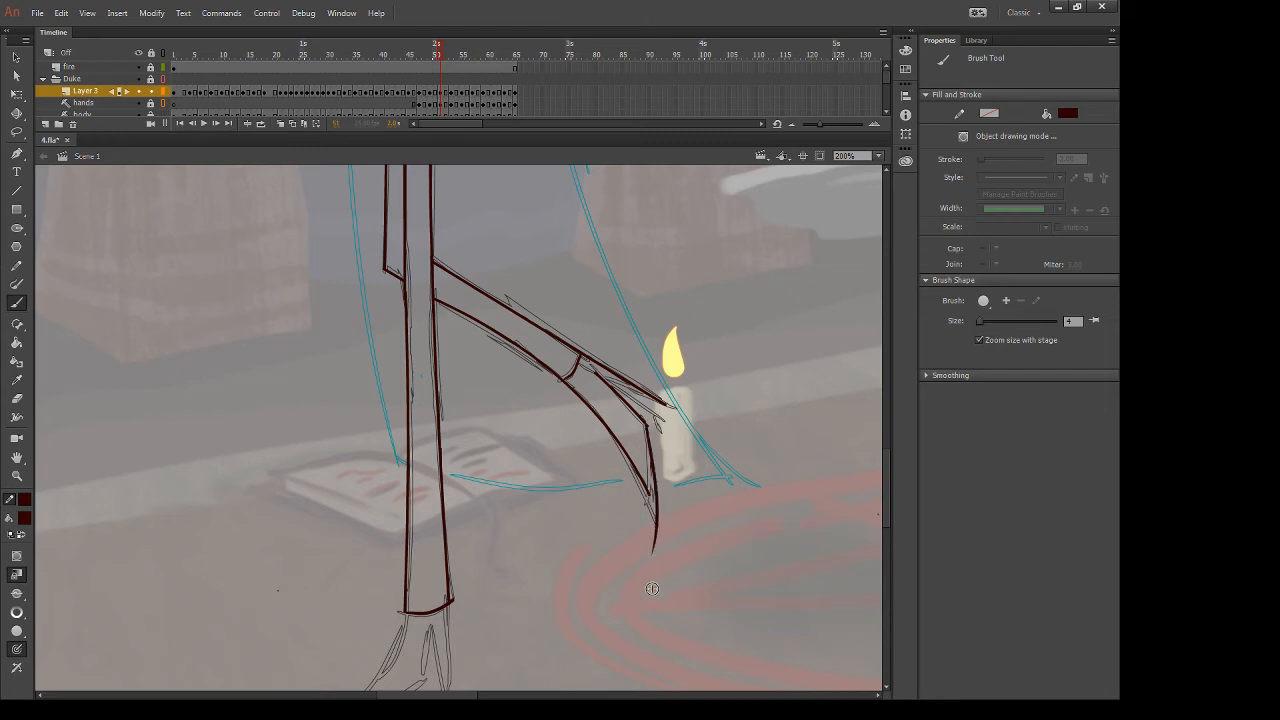
key("ctrl+z")
mouse_move(644, 417)
left_mouse_down()
mouse_move(652, 548)
mouse_move(642, 528)
left_mouse_up()
key("e")
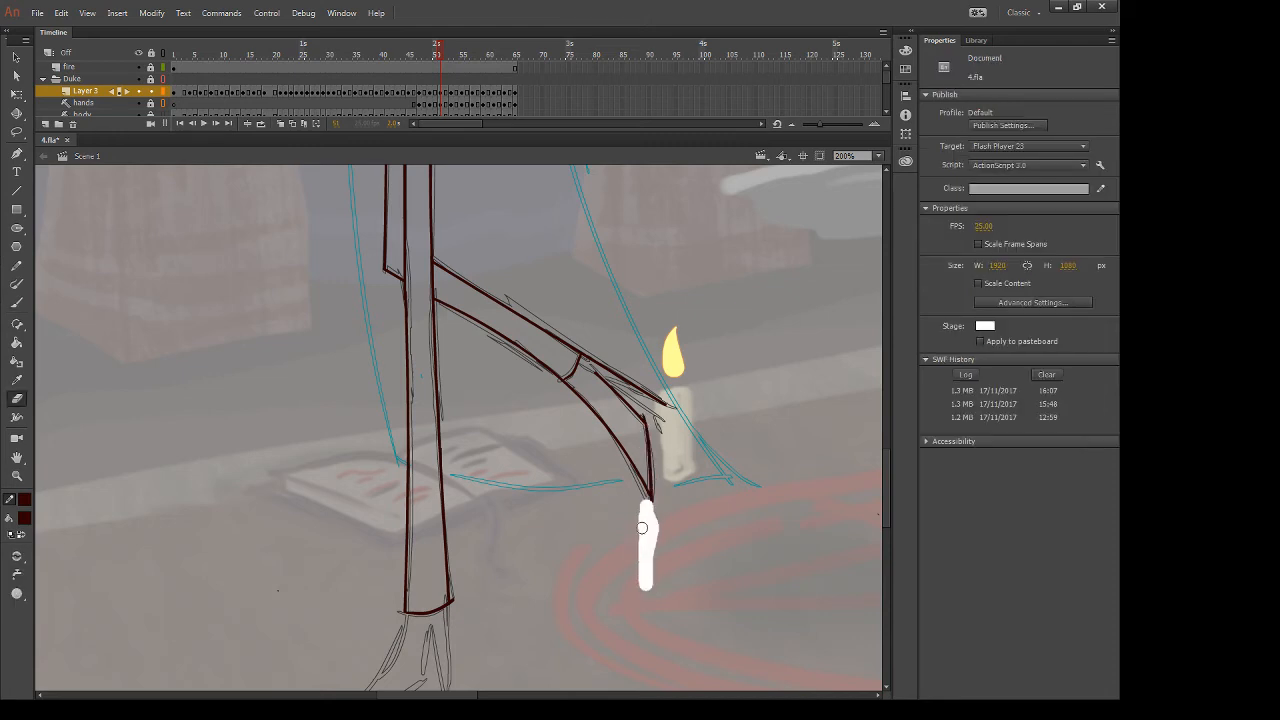
key("b")
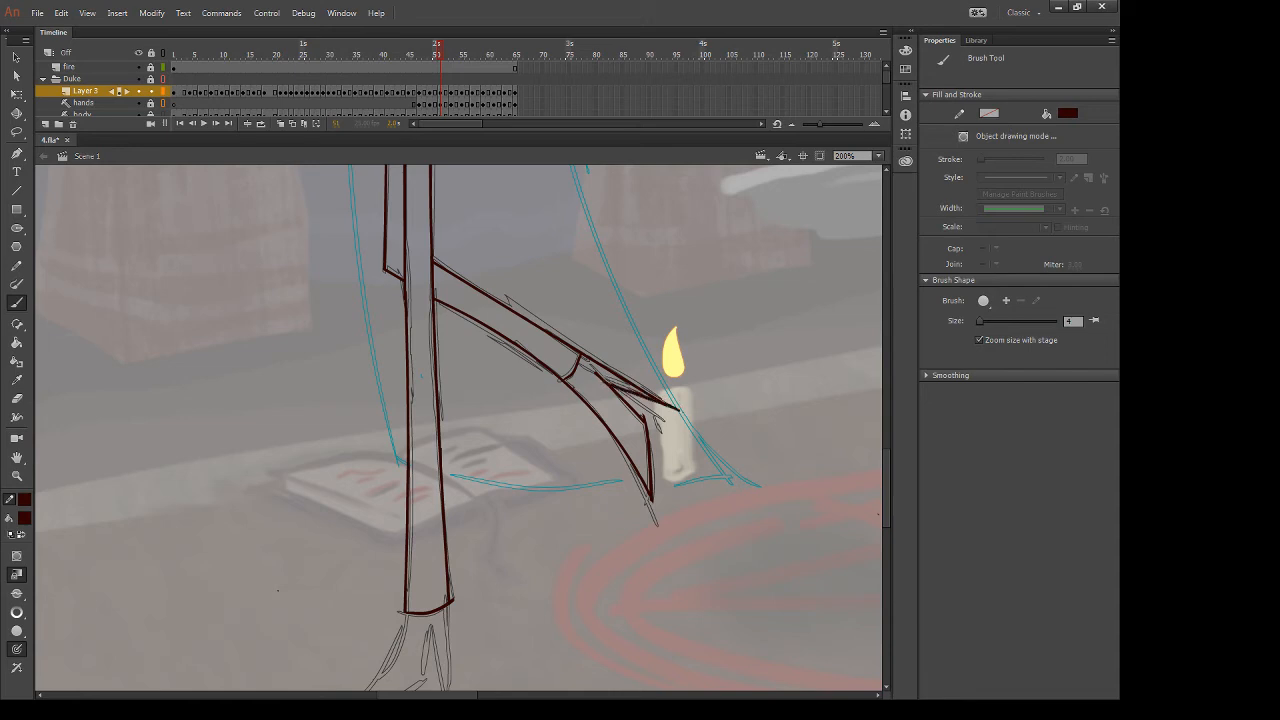
Ink the standing foot's front edge and sole to the pointed toe in frame 51 with the brush, and erase the toe overshoot
key("e")
scroll(698, 464, "down", 3)
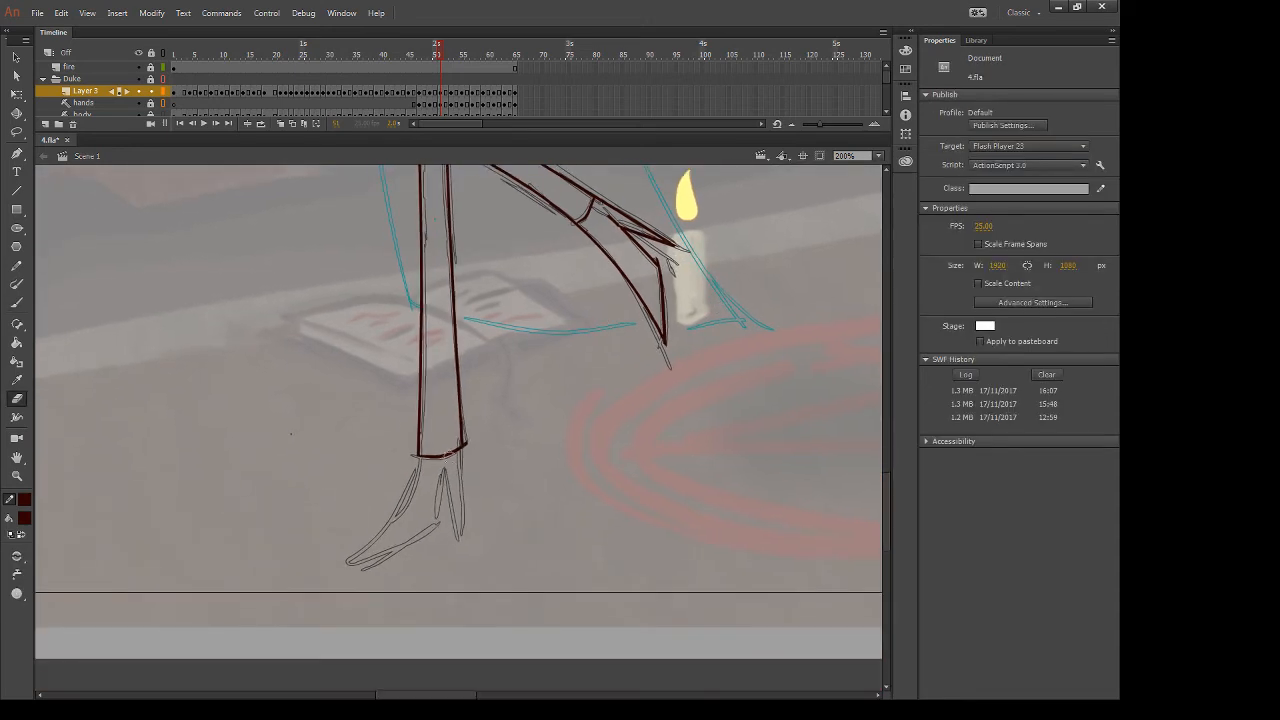
key("b")
mouse_move(438, 452)
left_mouse_down()
mouse_move(305, 582)
mouse_move(436, 529)
left_mouse_up()
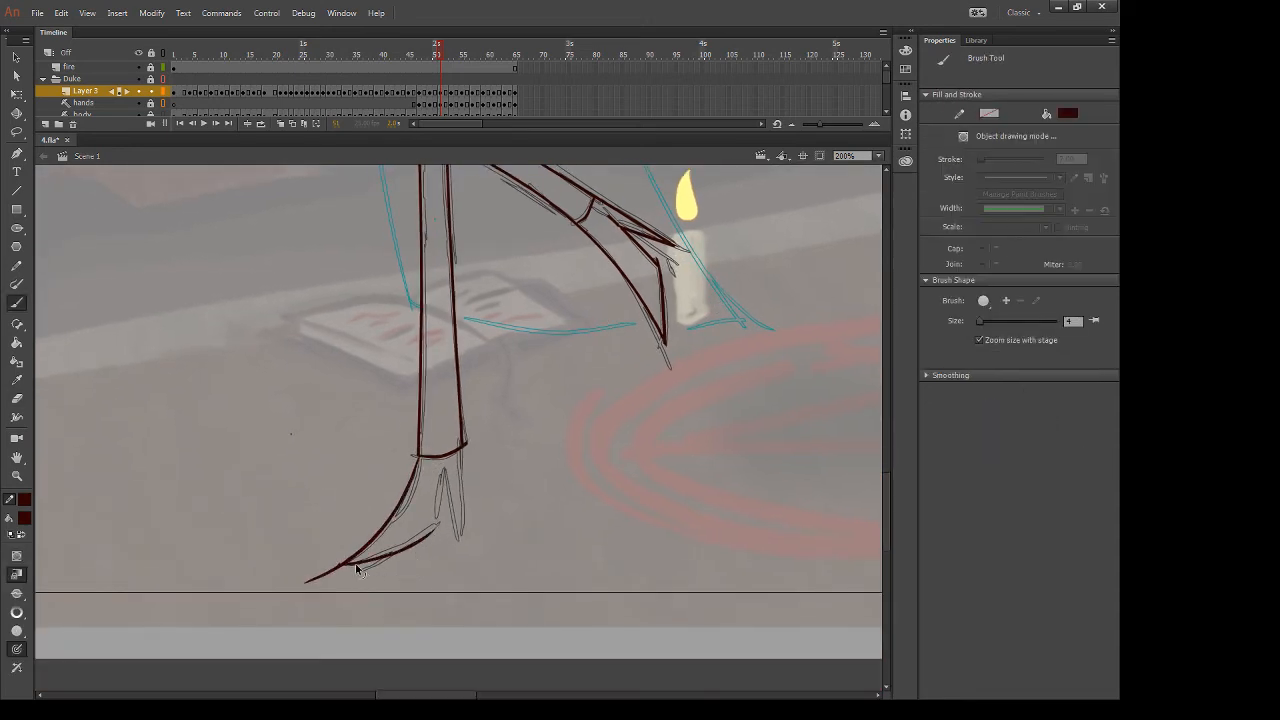
key("ctrl+z")
mouse_move(345, 564)
left_mouse_down()
mouse_move(456, 507)
mouse_move(431, 545)
mouse_move(457, 492)
mouse_move(416, 562)
mouse_move(284, 588)
left_mouse_up()
key("e")
left_click_drag(453, 522, 444, 536)
Ink the standing foot's arch and pointed heel up to the ankle line in frame 51, and trim the heel tip
key("b")
left_click_drag(446, 466, 456, 528)
left_click_drag(462, 440, 458, 545)
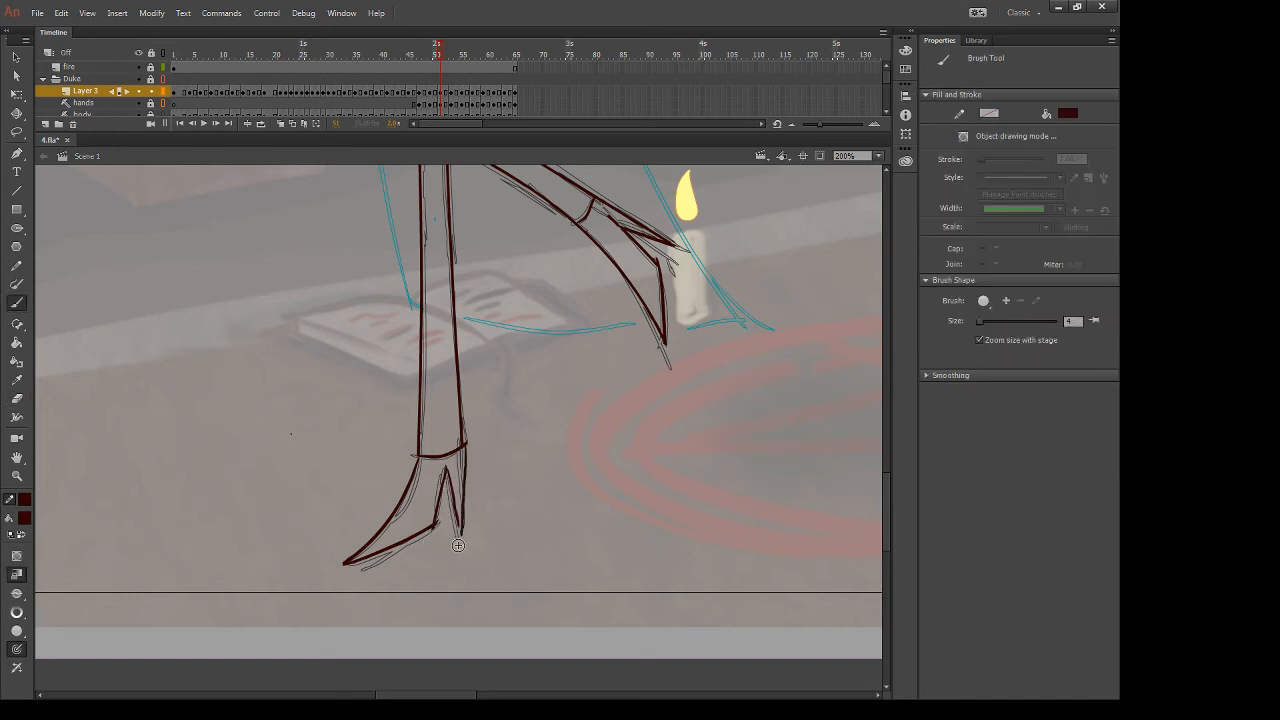
key("ctrl+z")
key("ctrl+z")
left_click_drag(445, 467, 457, 539)
key("ctrl+z")
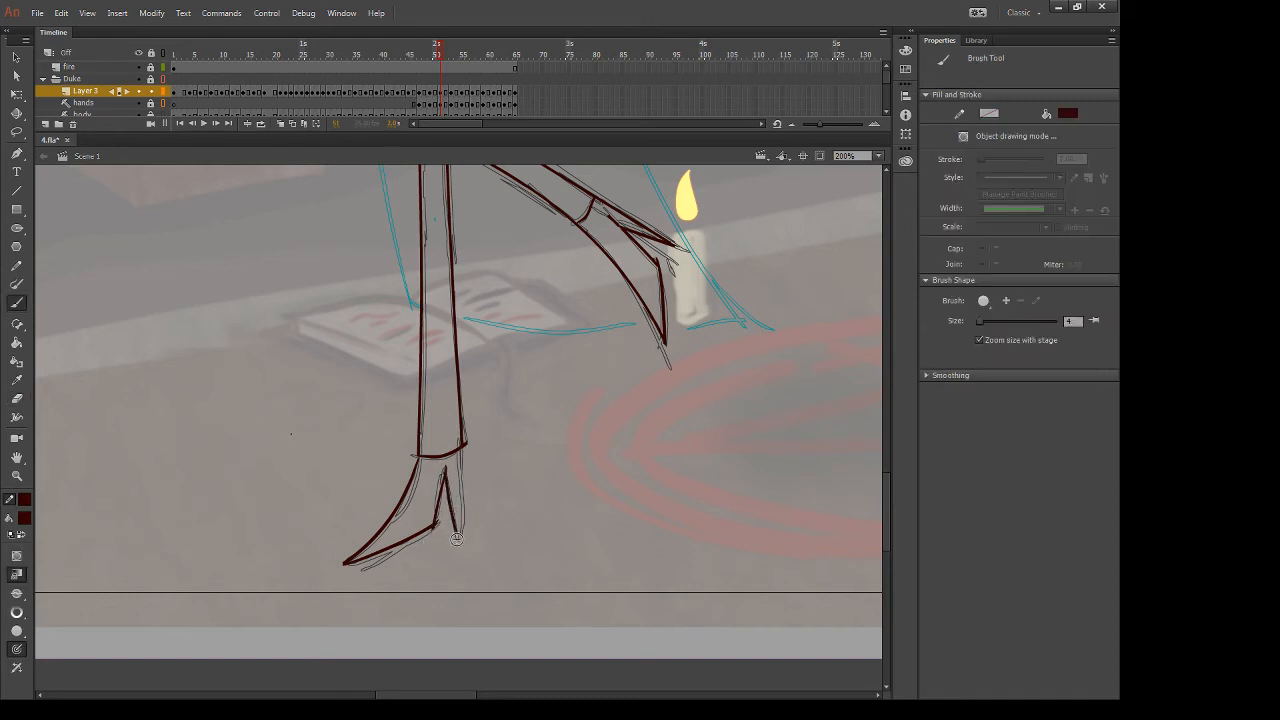
left_click_drag(462, 446, 457, 545)
key("e")
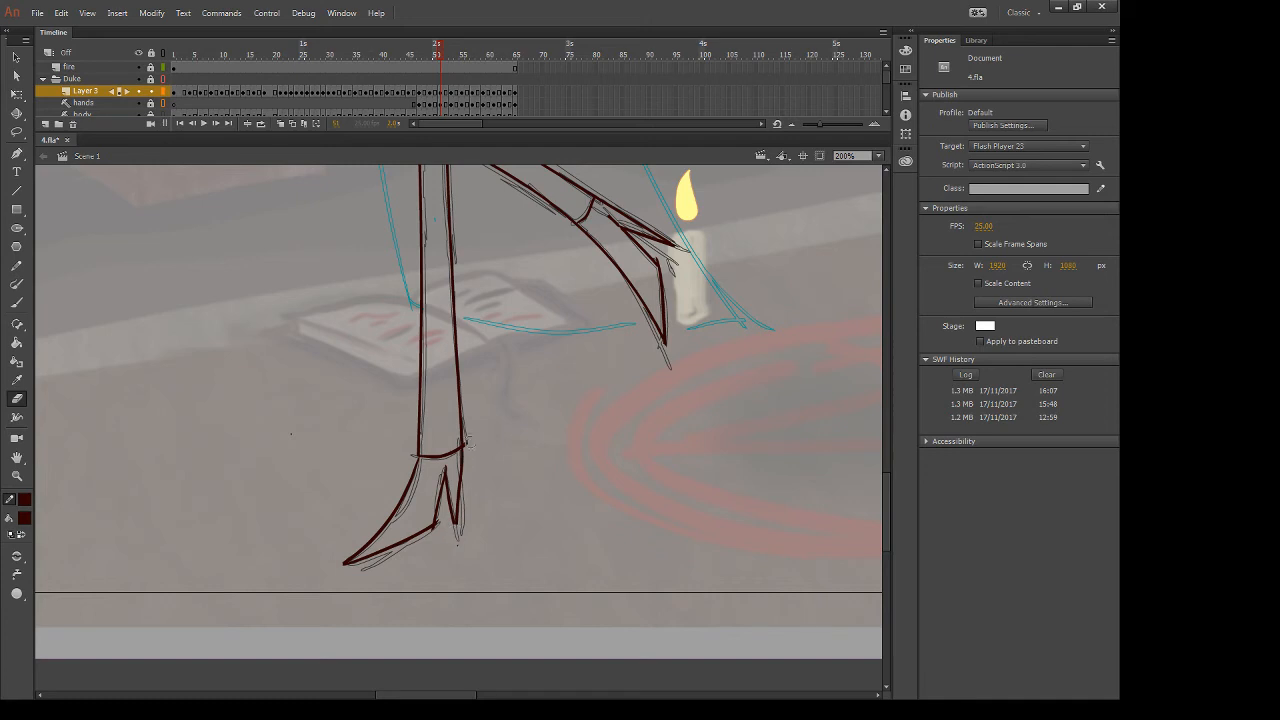
Go to frame 53 and draw the standing leg's front and back thigh edges from the coat hem to the knee with the Line tool
key(".")
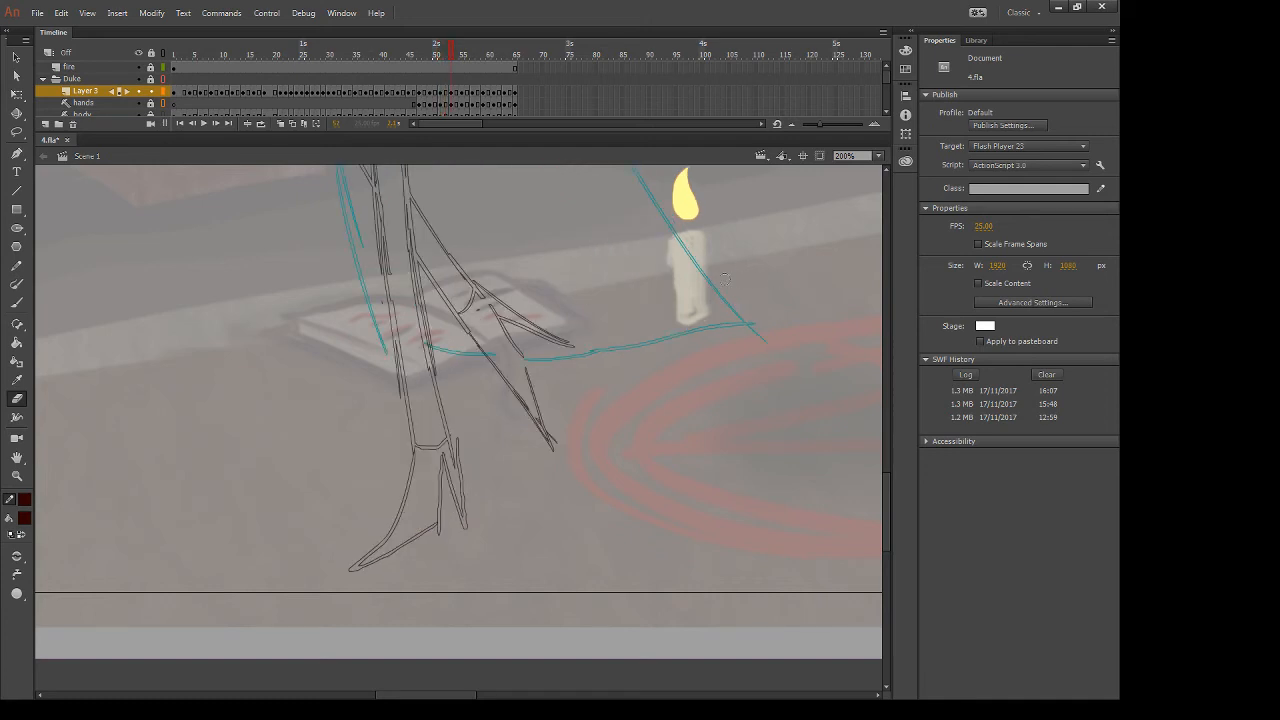
left_click_drag(586, 366, 628, 616)
left_click_drag(562, 414, 568, 564)
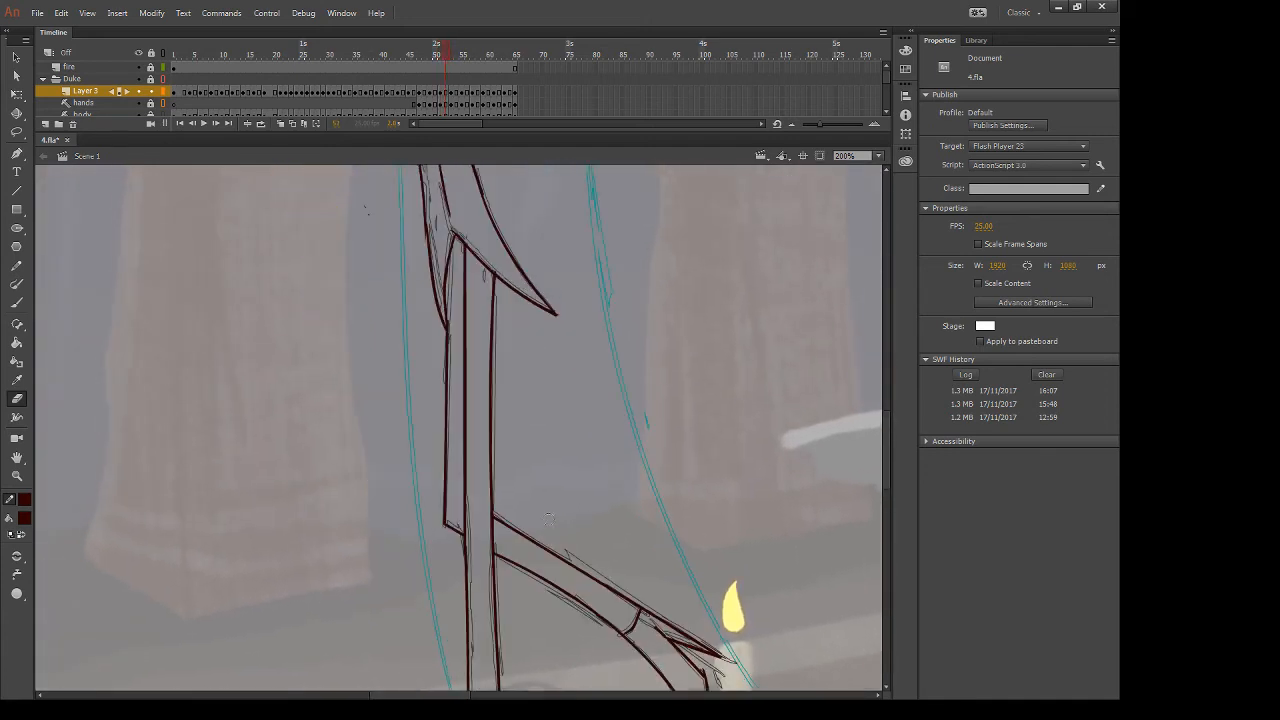
key(".")
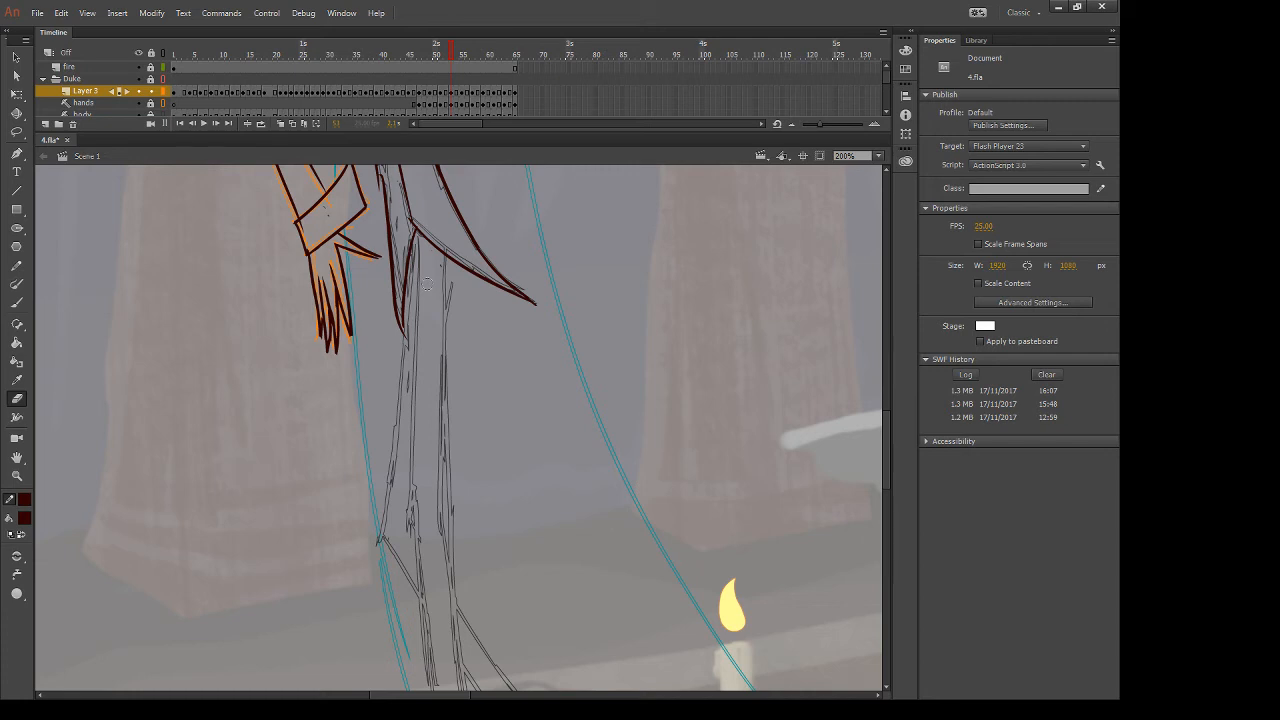
key("n")
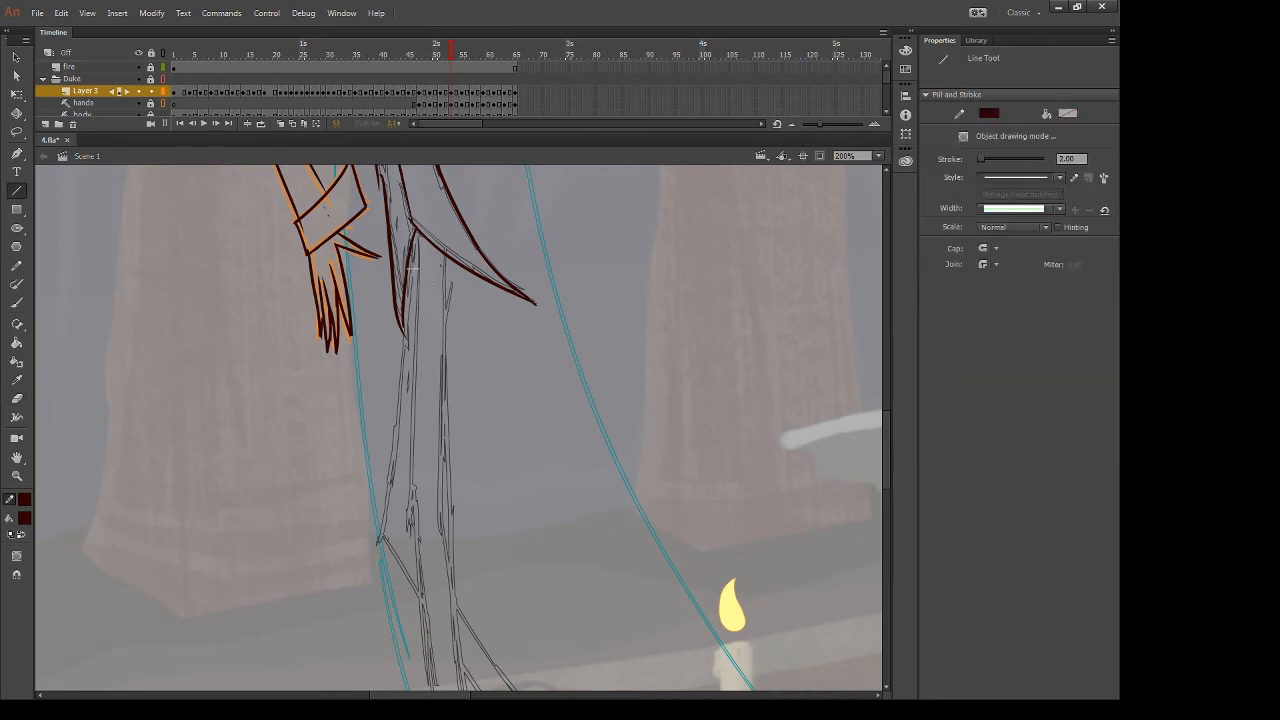
left_click_drag(418, 240, 409, 522)
mouse_move(446, 240)
left_mouse_down()
mouse_move(440, 530)
mouse_move(496, 387)
left_mouse_up()
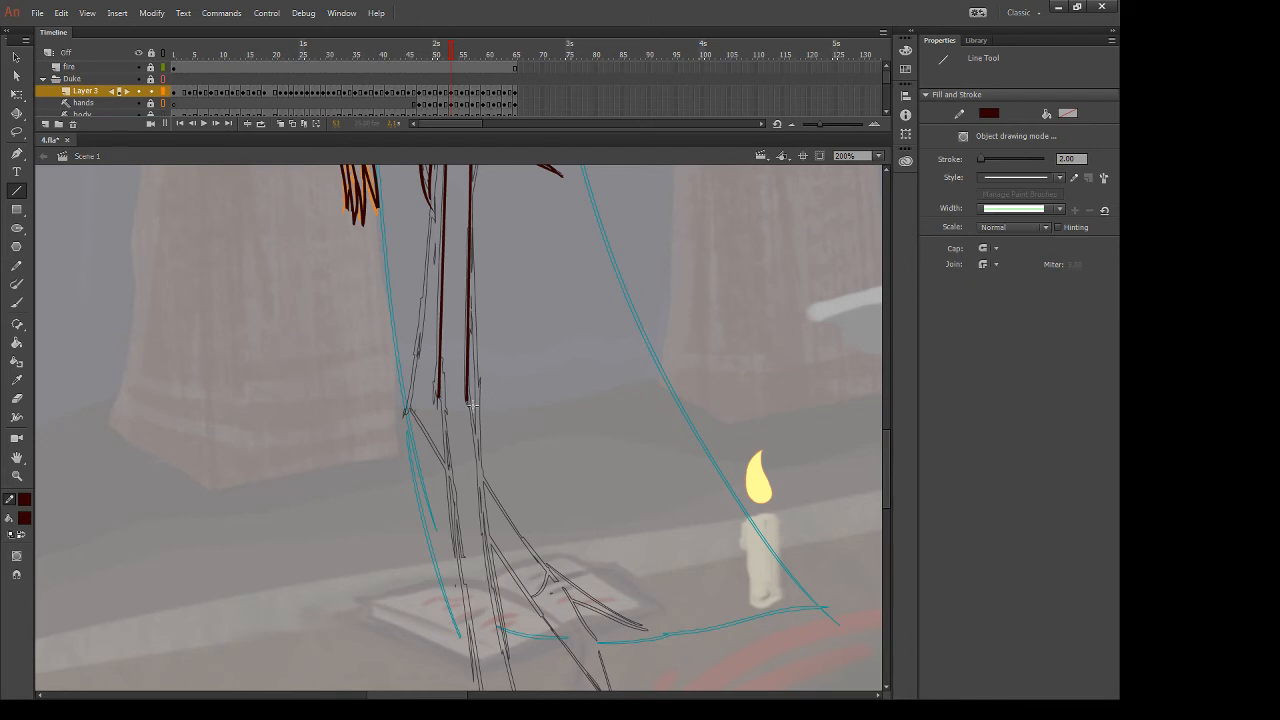
Draw the standing leg's back edge from the knee down to the heel tip in frame 53 and bend it to the sketch
scroll(508, 455, "down", 5)
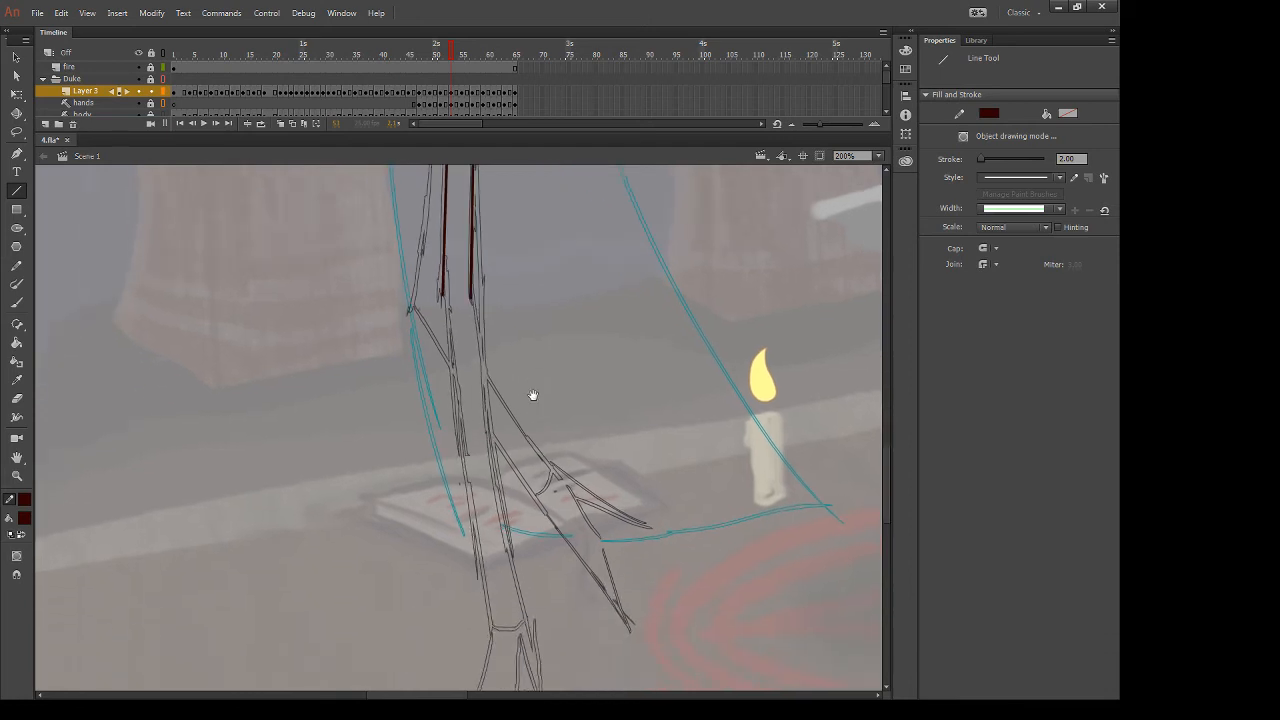
mouse_move(462, 271)
left_mouse_down()
mouse_move(502, 575)
mouse_move(535, 670)
left_mouse_up()
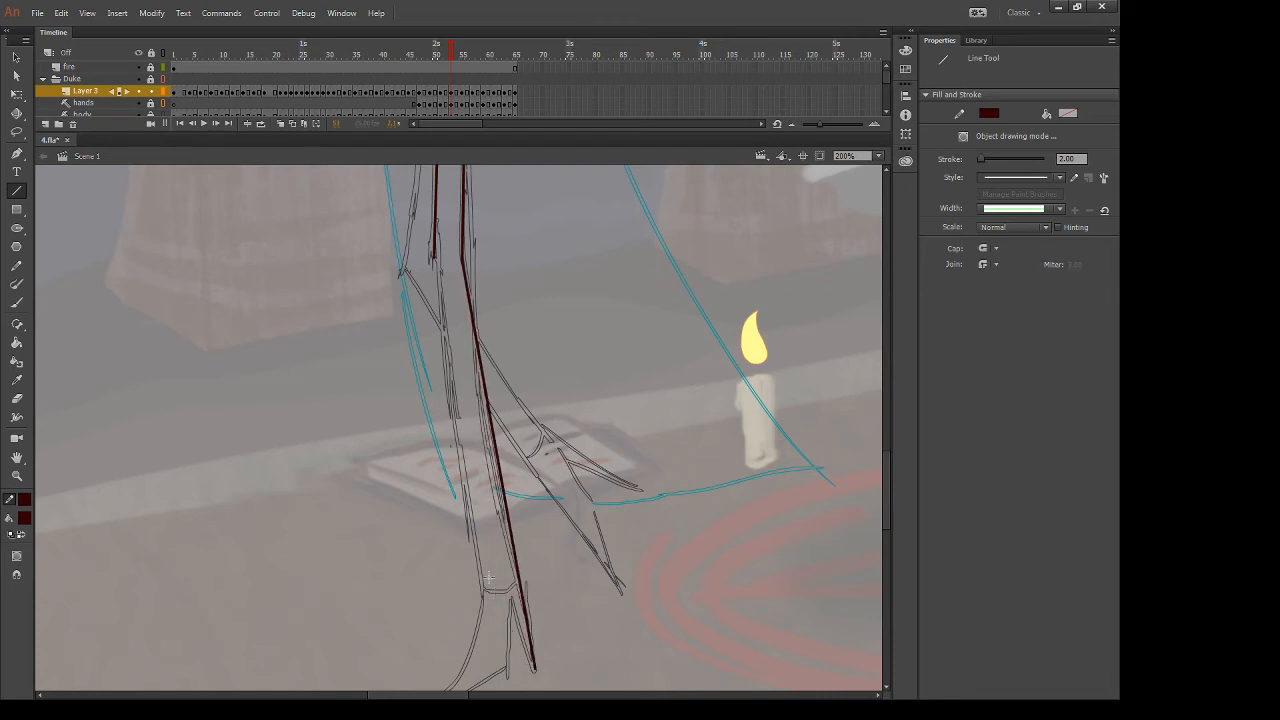
key("v")
left_click_drag(488, 470, 499, 468)
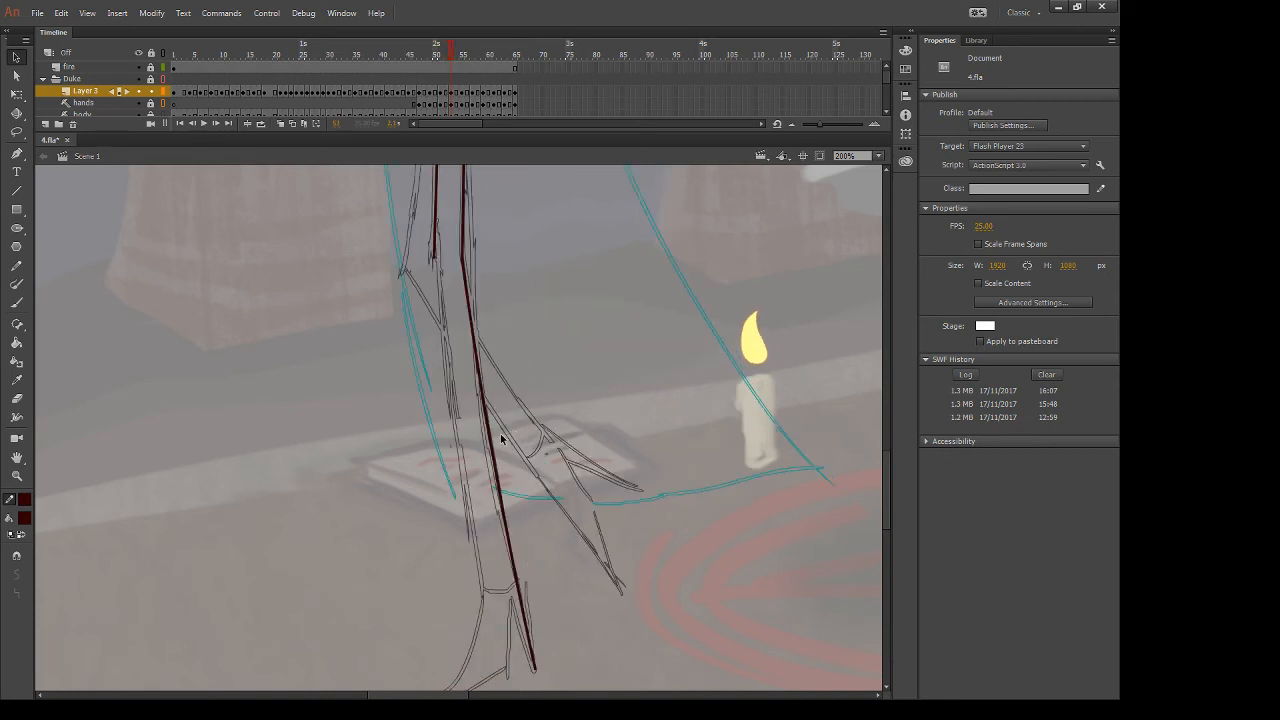
key("n")
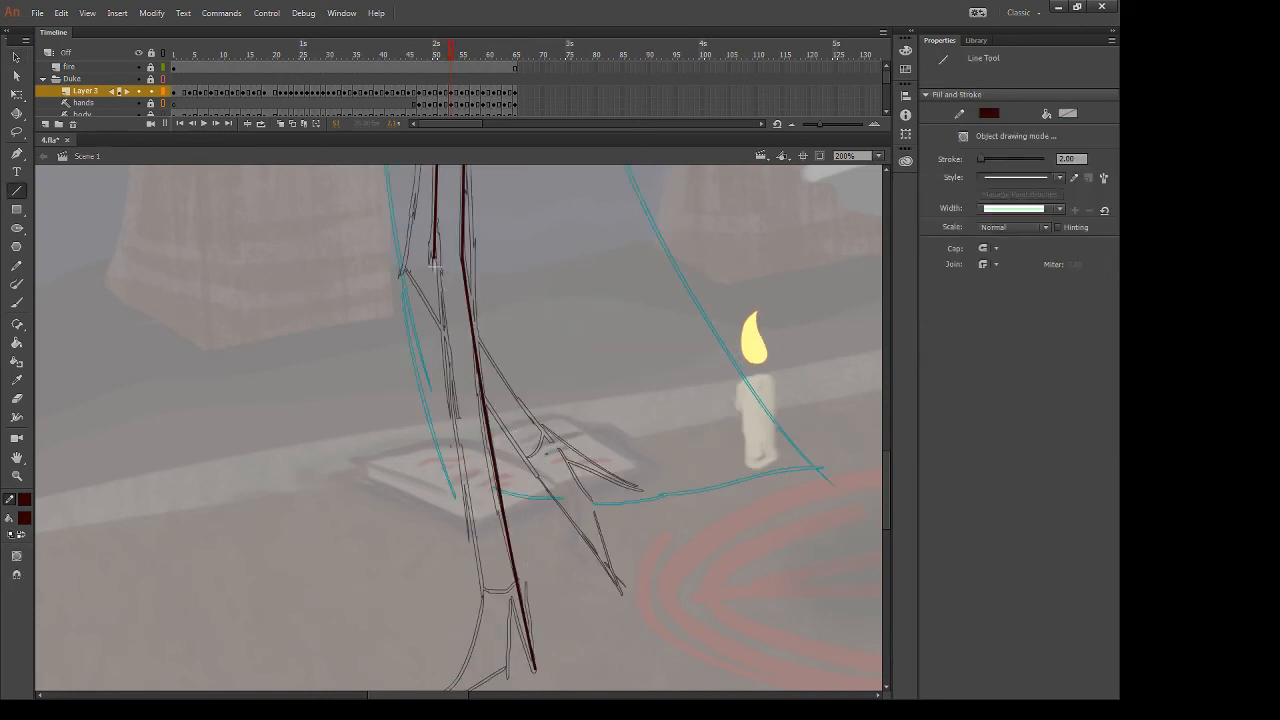
Ink the left edge of the supporting lower leg with a straight line, and brush in the curved ankle line and foot outline
mouse_move(432, 262)
left_mouse_down()
mouse_move(468, 562)
mouse_move(484, 592)
left_mouse_up()
key("v")
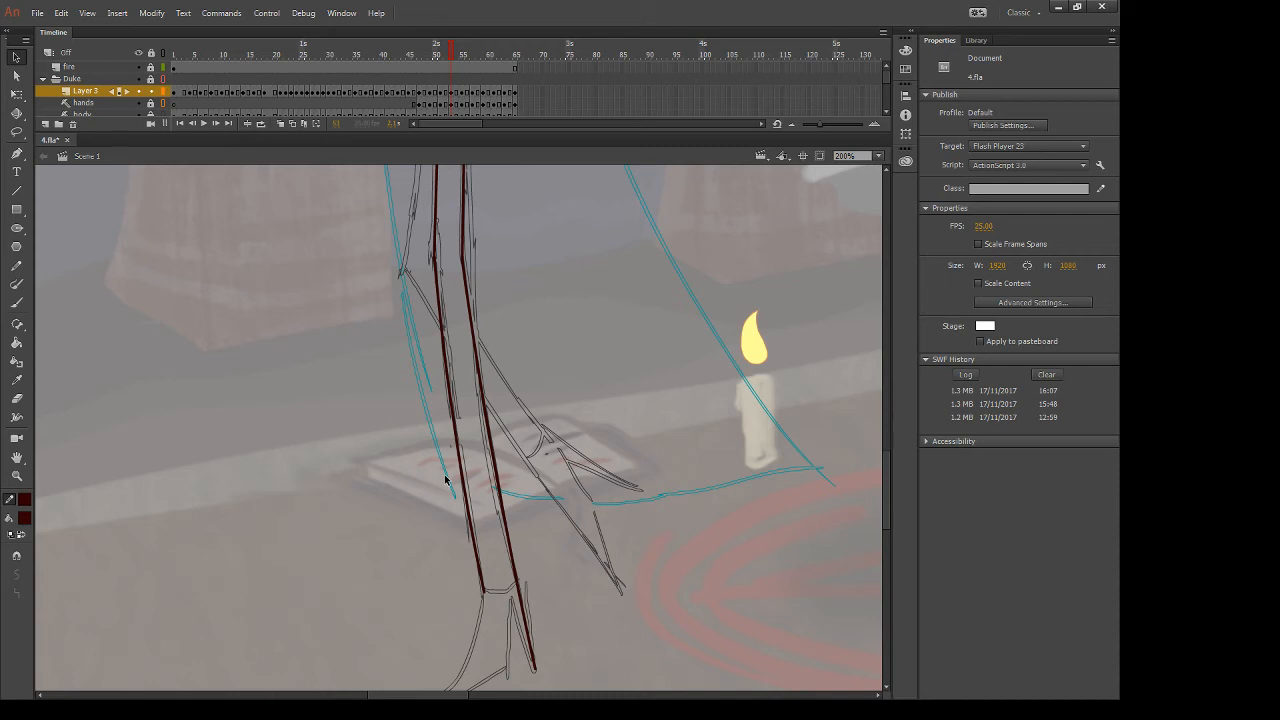
scroll(678, 510, "down", 3)
key("b")
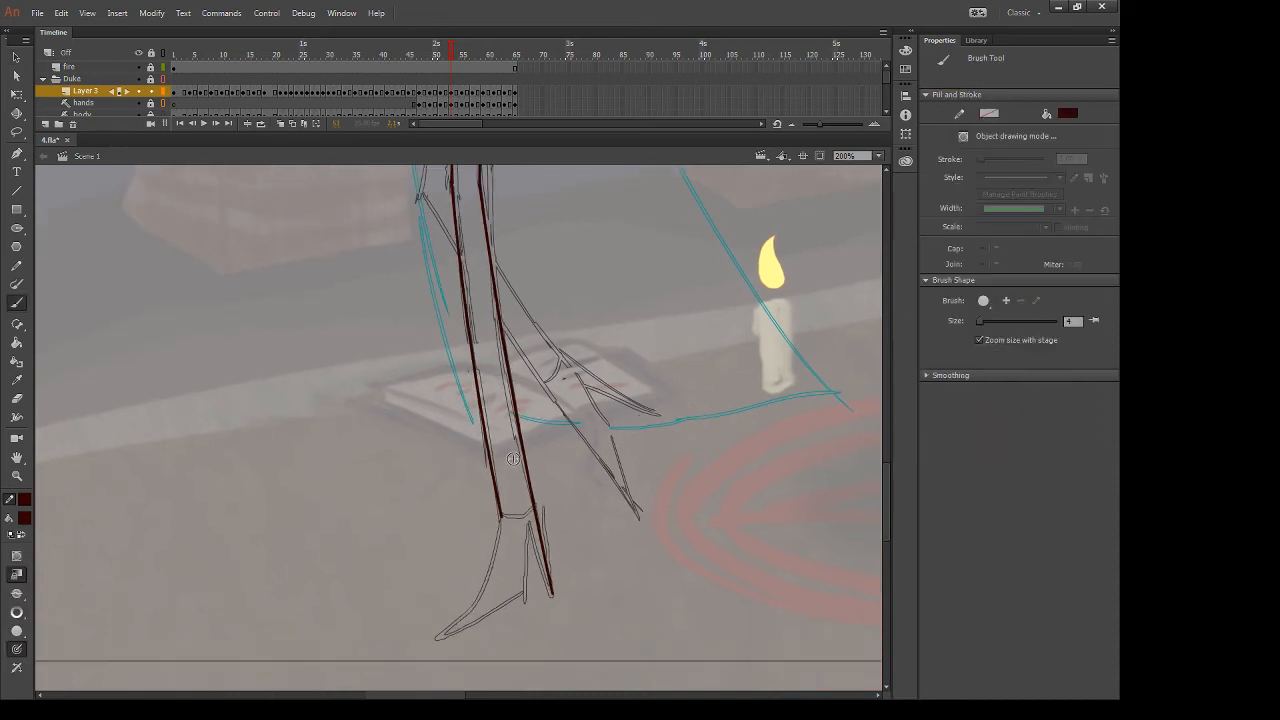
left_click_drag(500, 517, 537, 504)
key("ctrl+z")
key("ctrl+z")
key("ctrl+z")
key("space")
mouse_move(538, 552)
left_mouse_down()
mouse_move(548, 452)
mouse_move(508, 464)
mouse_move(483, 534)
mouse_move(444, 571)
mouse_move(538, 521)
left_mouse_up()
Erase the rough sole stroke of the supporting foot and brush the sole and the heel's front edge over the sketch
key("e")
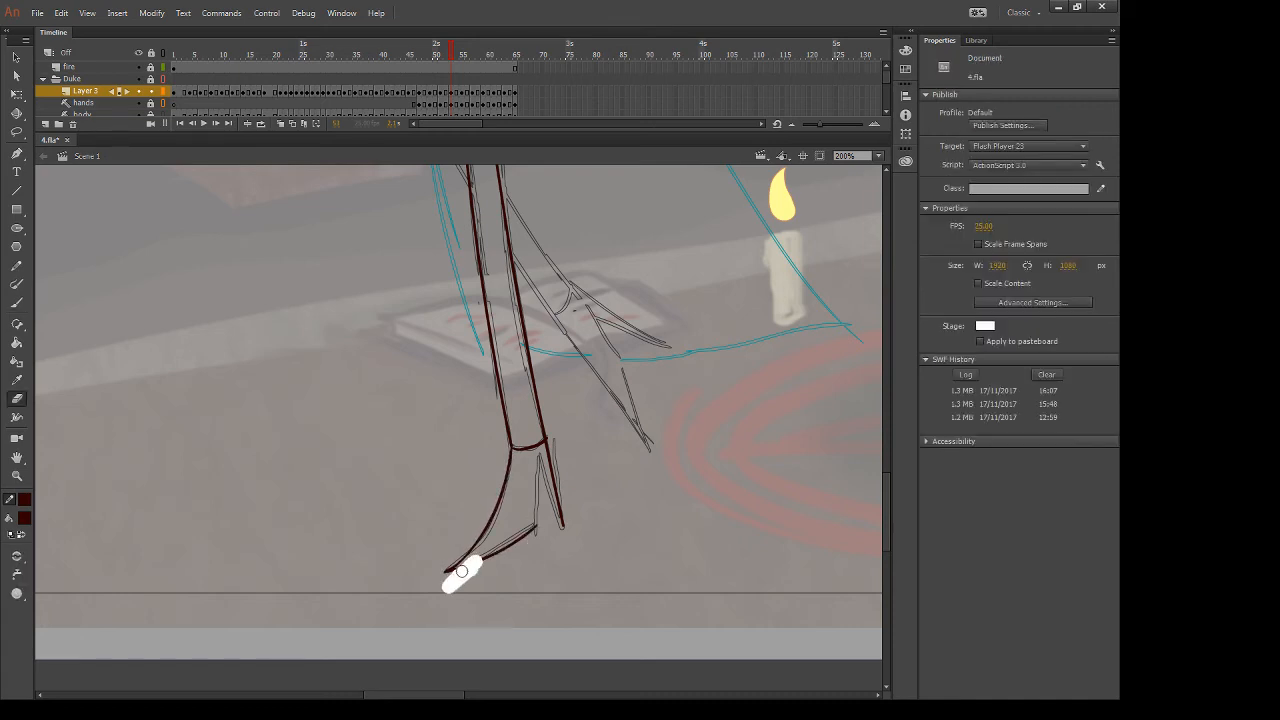
key("v")
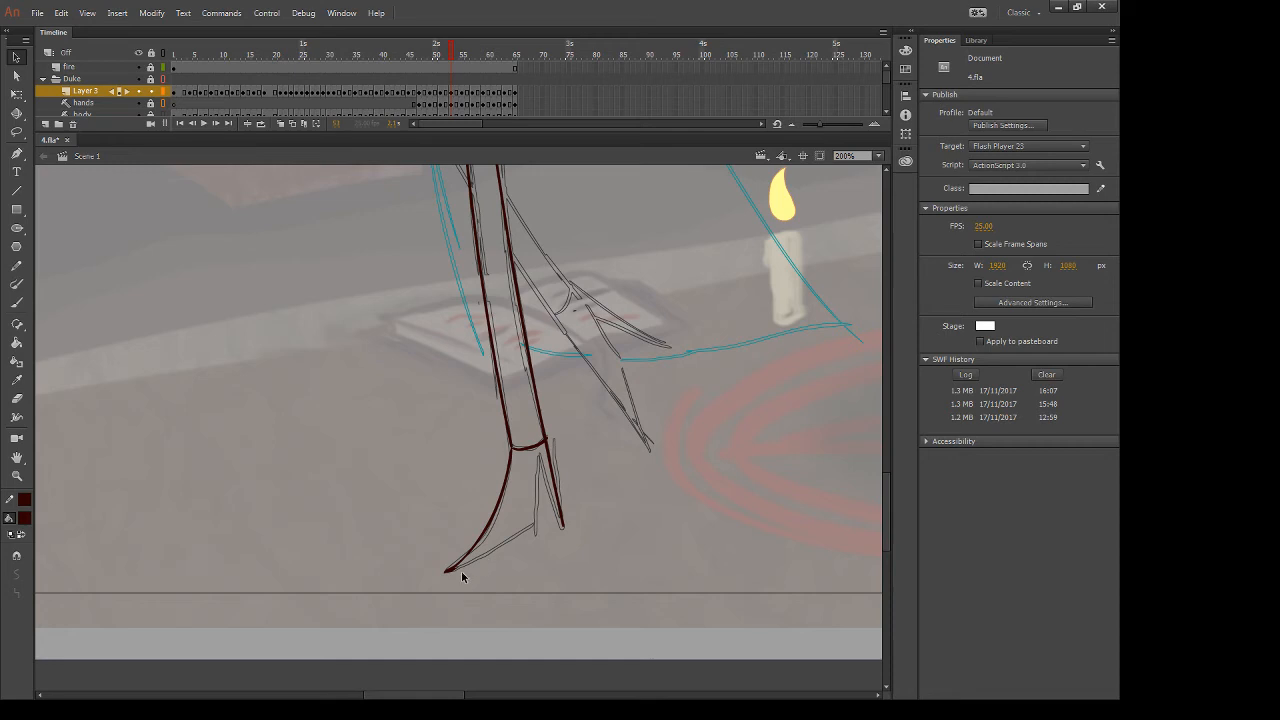
key("b")
left_click_drag(447, 571, 535, 520)
left_click_drag(537, 455, 529, 541)
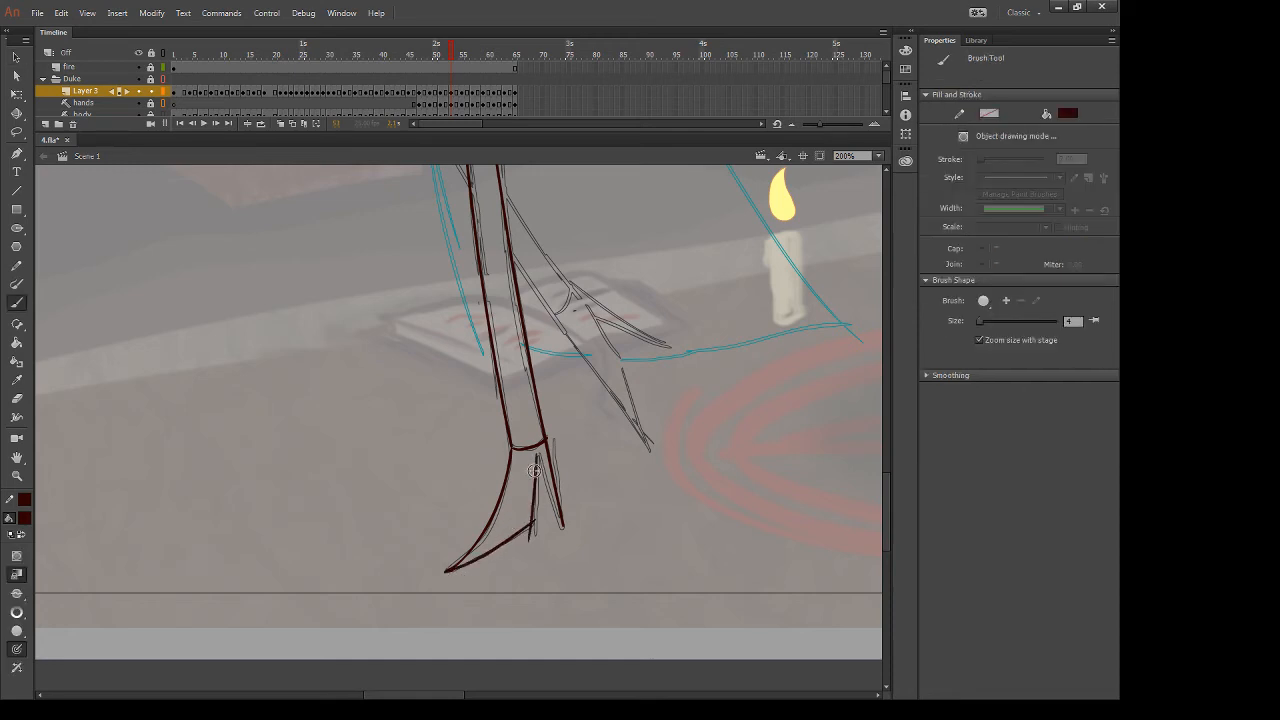
Redo the slanted inner stroke of the supporting foot's heel down to its tip and trim the overshoot
key("ctrl+z")
mouse_move(539, 453)
left_mouse_down()
mouse_move(529, 537)
mouse_move(562, 524)
left_mouse_up()
key("ctrl+z")
left_click_drag(539, 456, 561, 522)
key("ctrl+z")
left_click_drag(539, 457, 566, 538)
key("e")
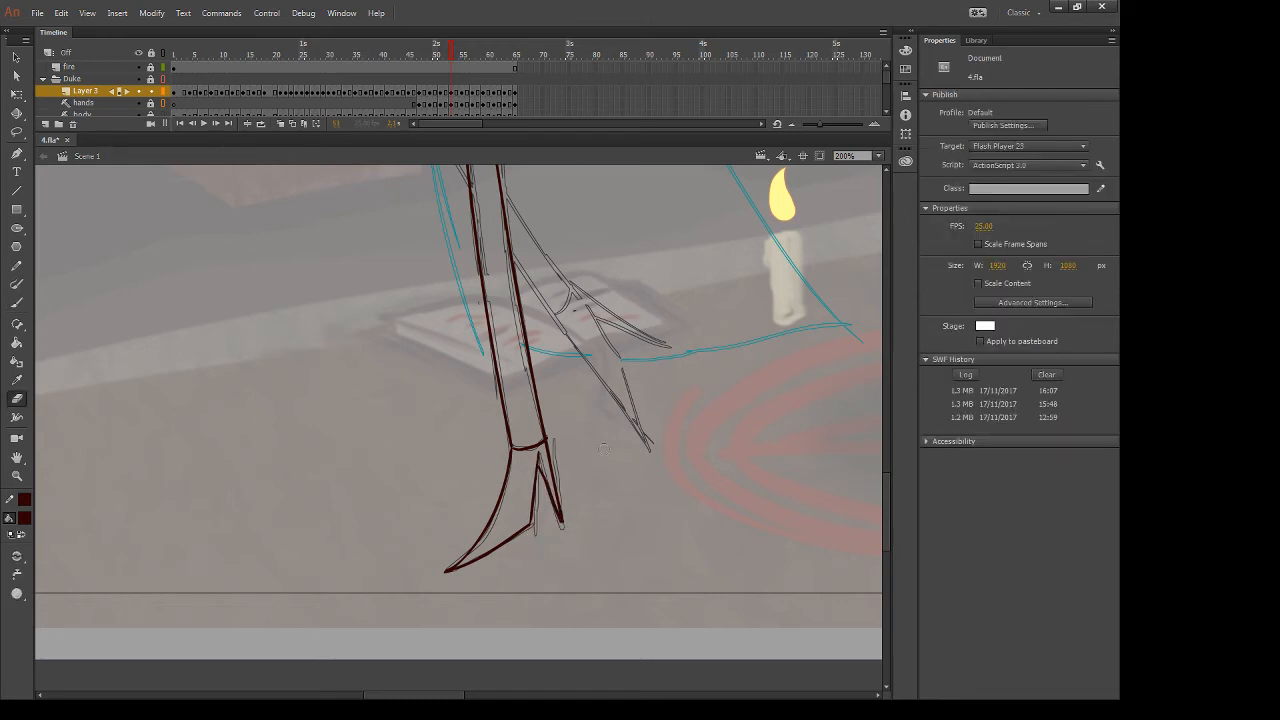
Draw the upper edge of the bent leg's calf with a line down to the ankle and bow it to follow the sketch
key("b")
left_click_drag(598, 387, 606, 508)
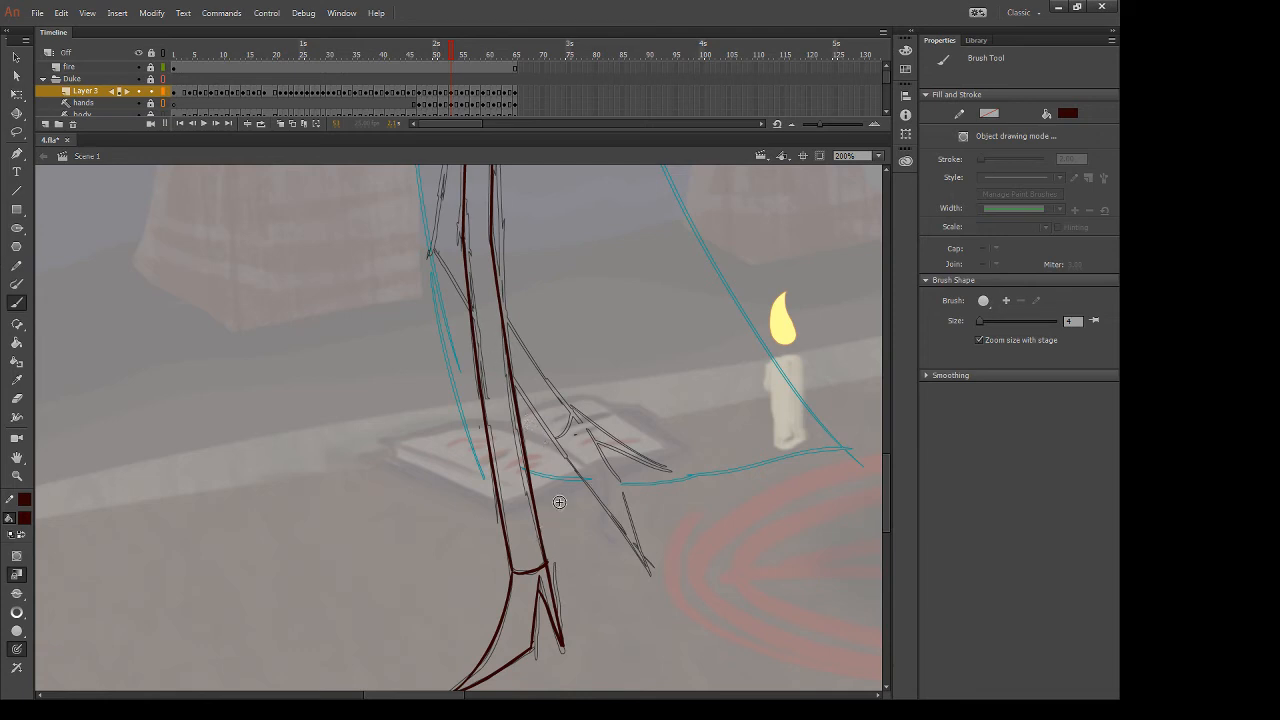
key("n")
left_click_drag(503, 313, 577, 422)
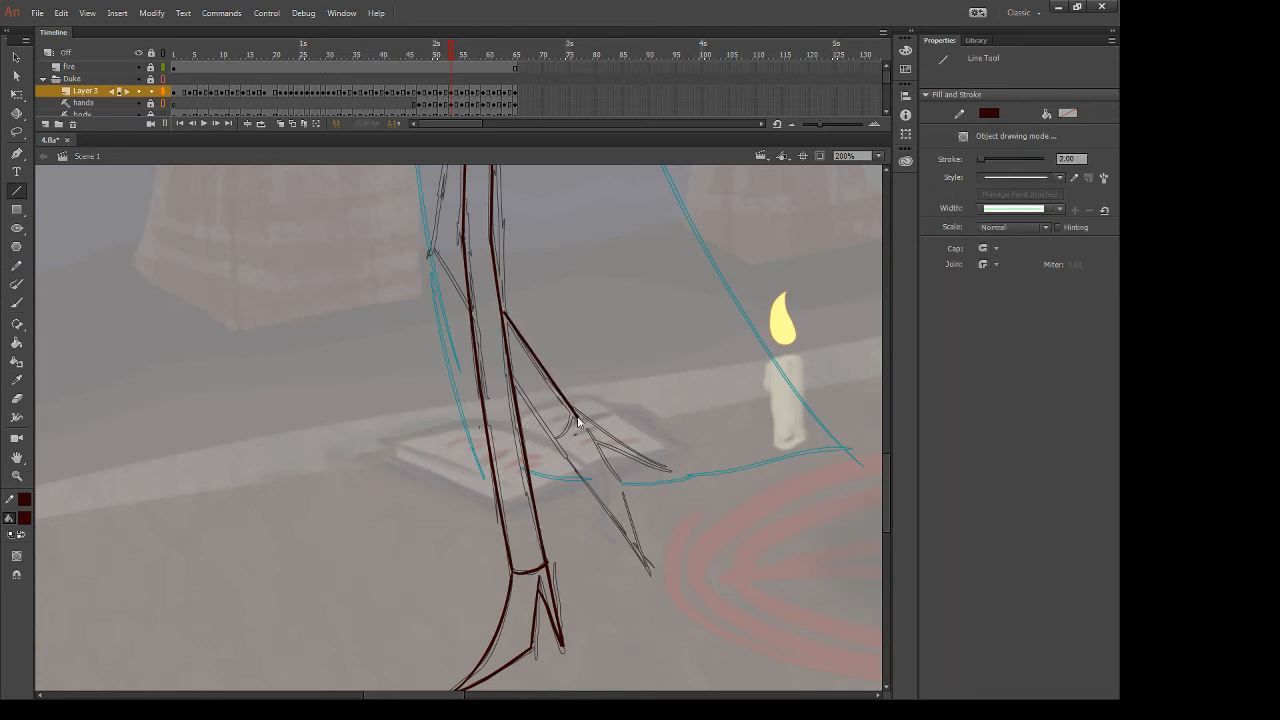
key("v")
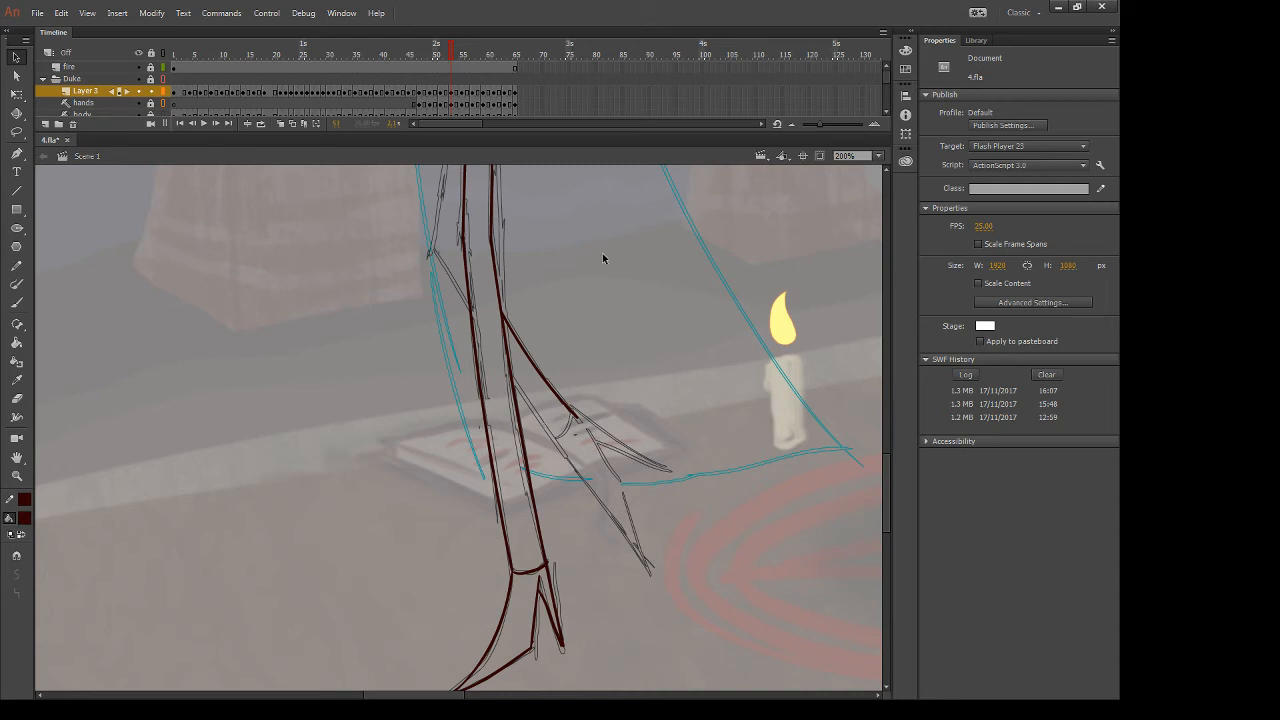
key("b")
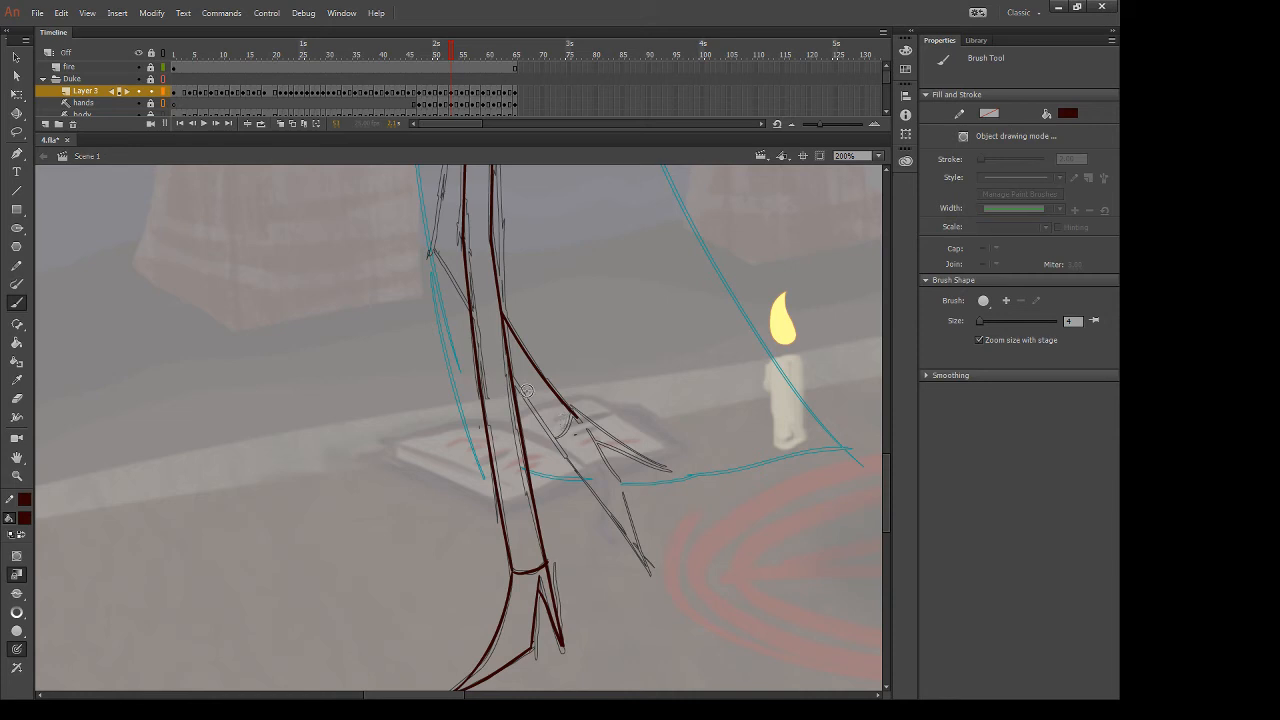
key("n")
mouse_move(512, 380)
left_mouse_down()
mouse_move(598, 526)
mouse_move(648, 565)
left_mouse_up()
key("v")
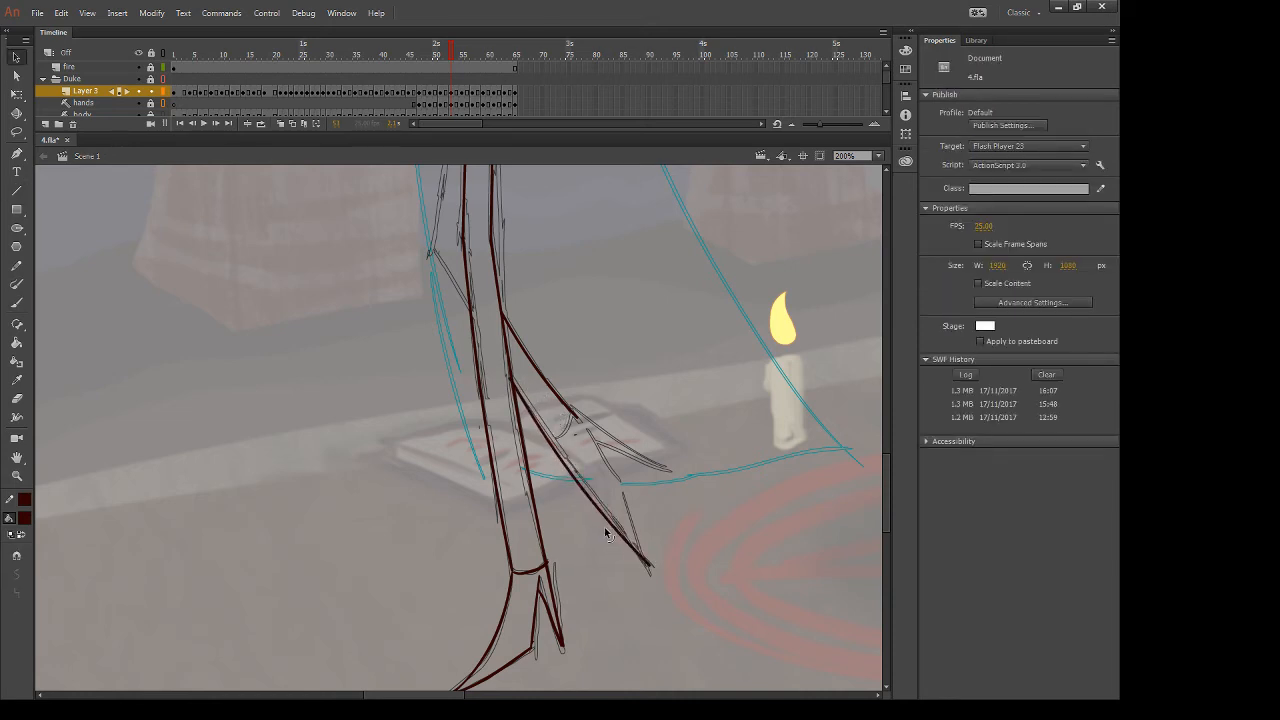
left_click(651, 577)
left_click_drag(650, 573, 643, 577)
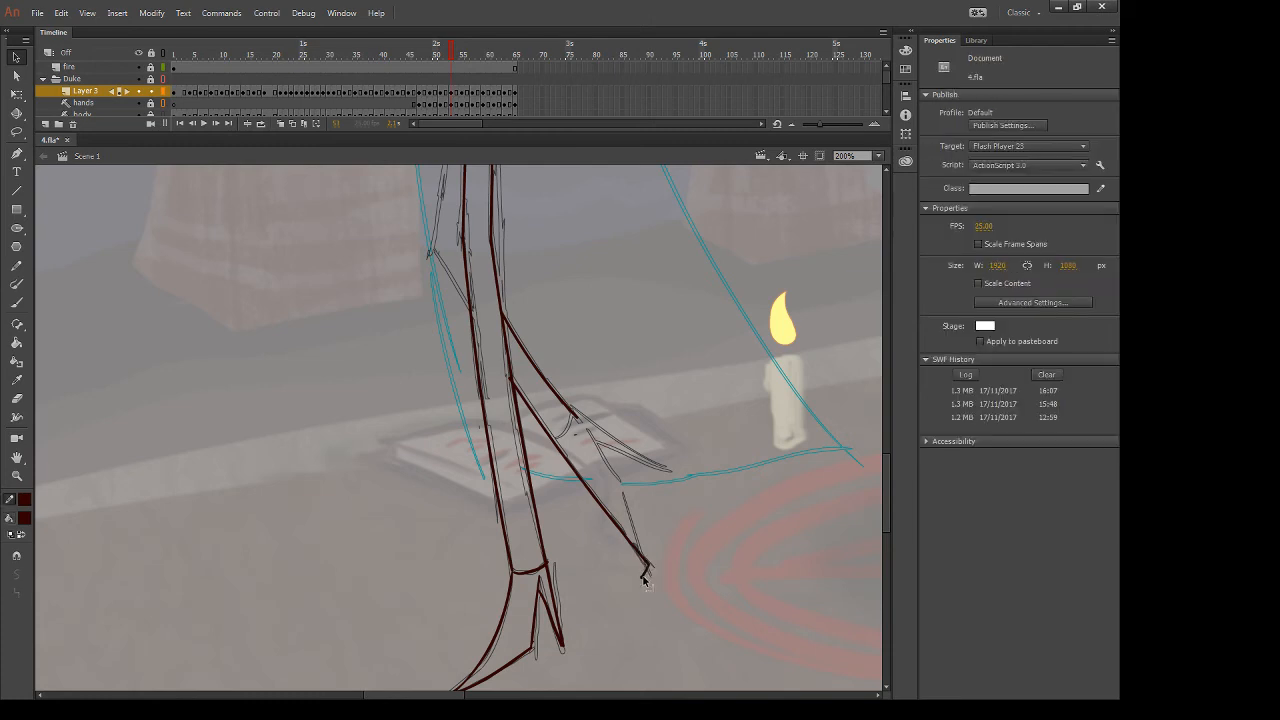
left_click(645, 577)
left_click(651, 573)
mouse_move(648, 567)
left_mouse_down()
mouse_move(641, 575)
mouse_move(648, 567)
left_mouse_up()
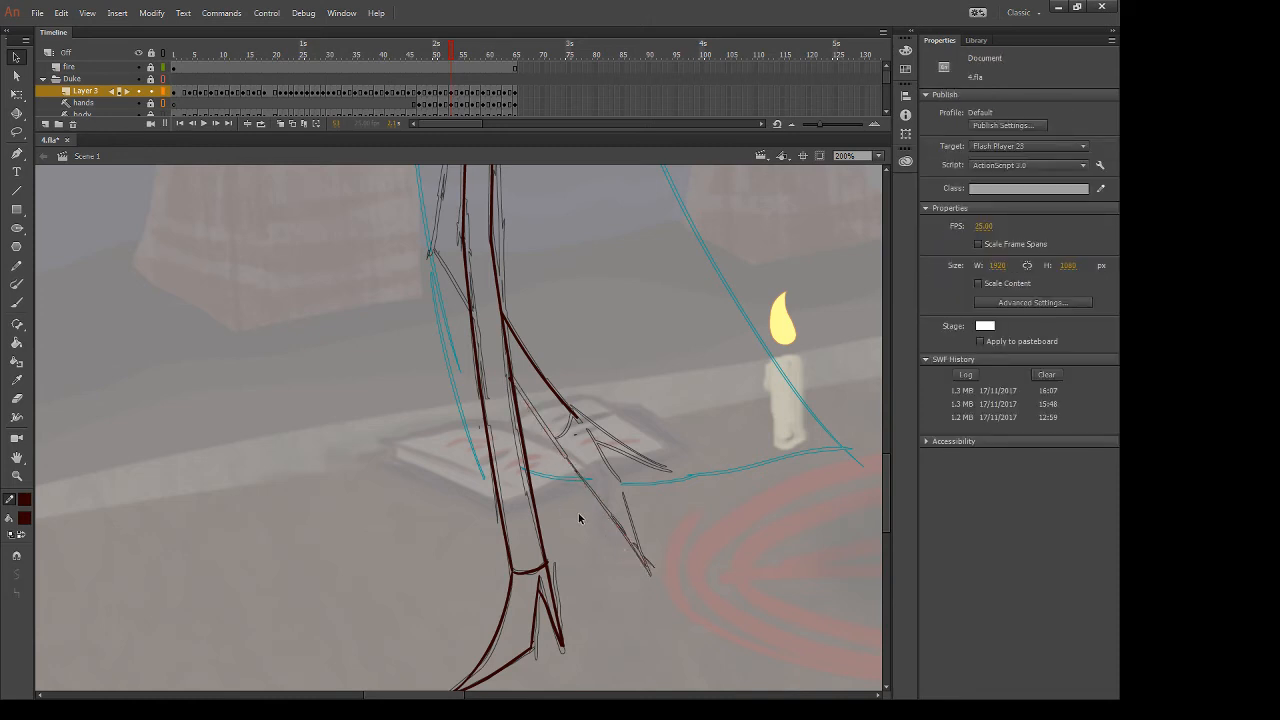
Draw the lower edge of the bent leg's calf as a line from the supporting leg to the raised foot's toe tip
key("n")
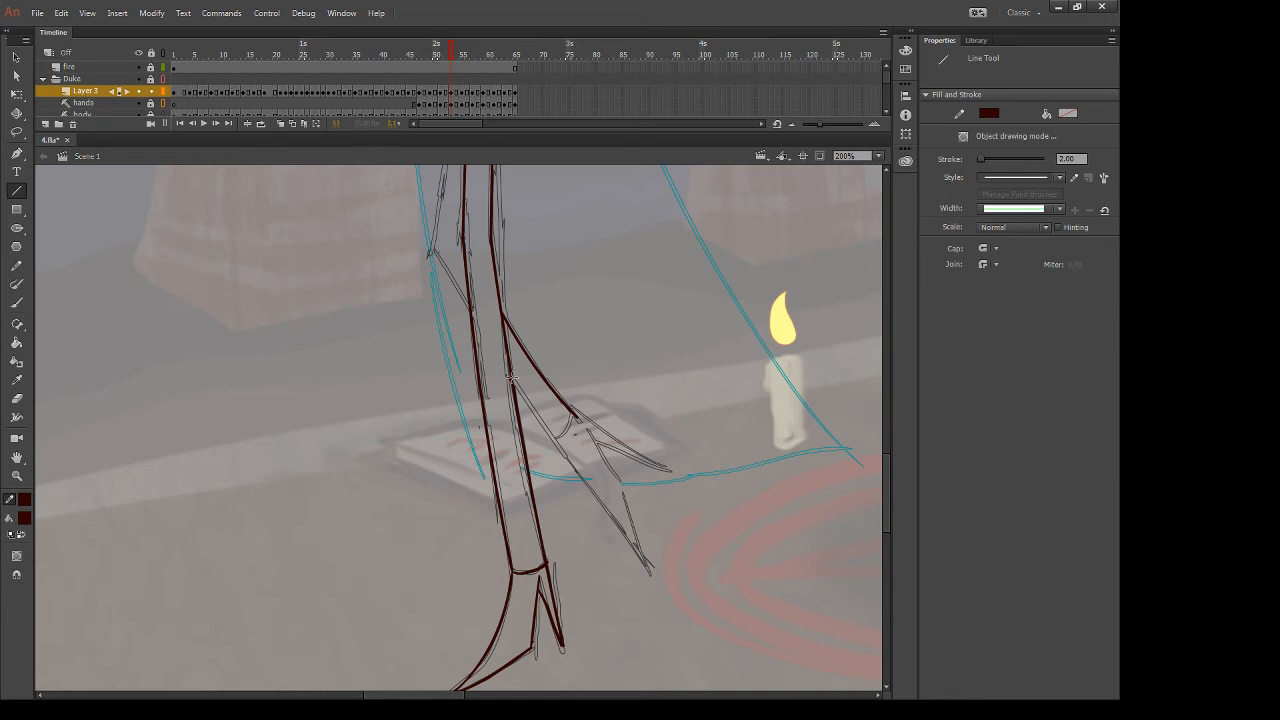
mouse_move(512, 378)
left_mouse_down()
mouse_move(606, 479)
mouse_move(650, 572)
left_mouse_up()
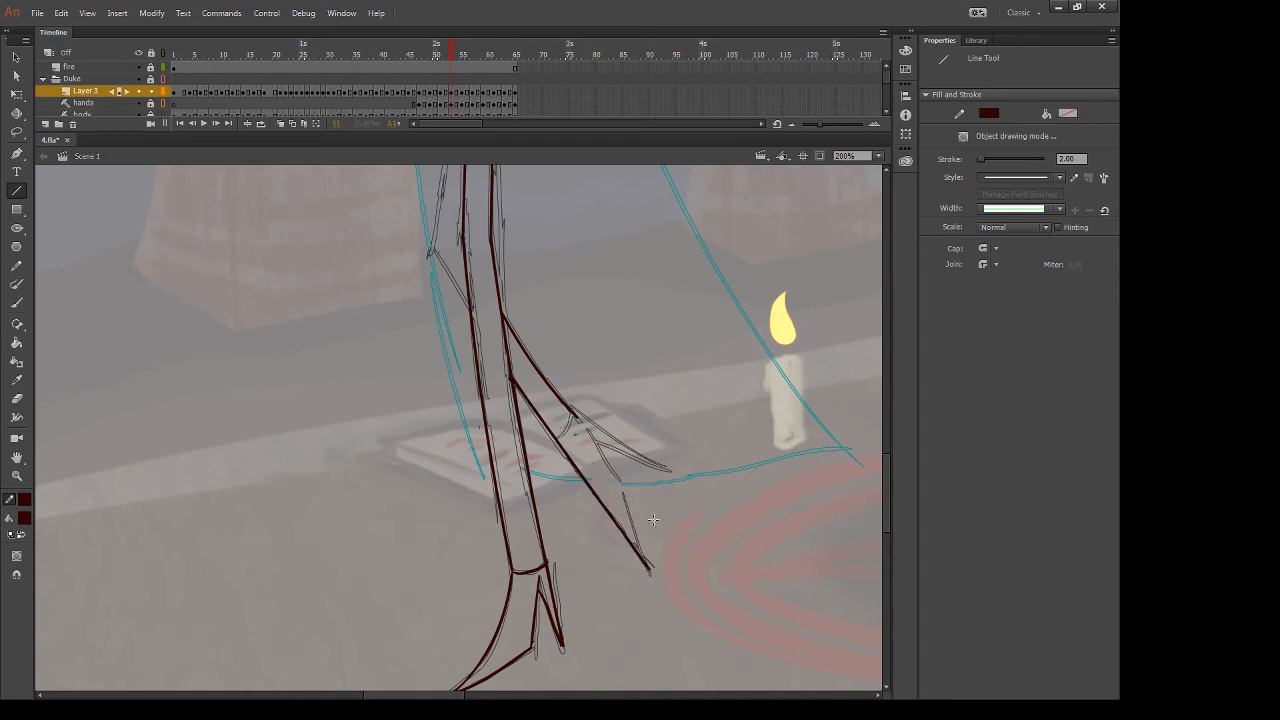
key("v")
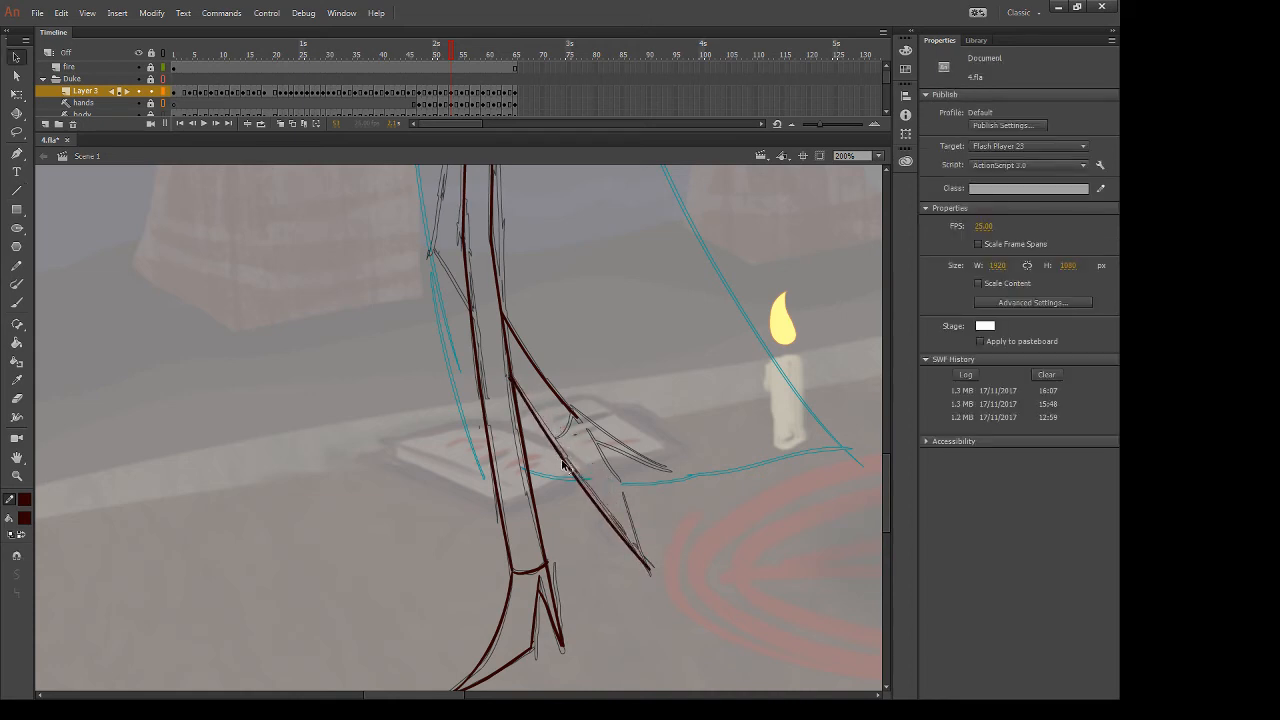
Brush the sole of the raised foot down to the toe and erase the overshooting stroke ends
key("b")
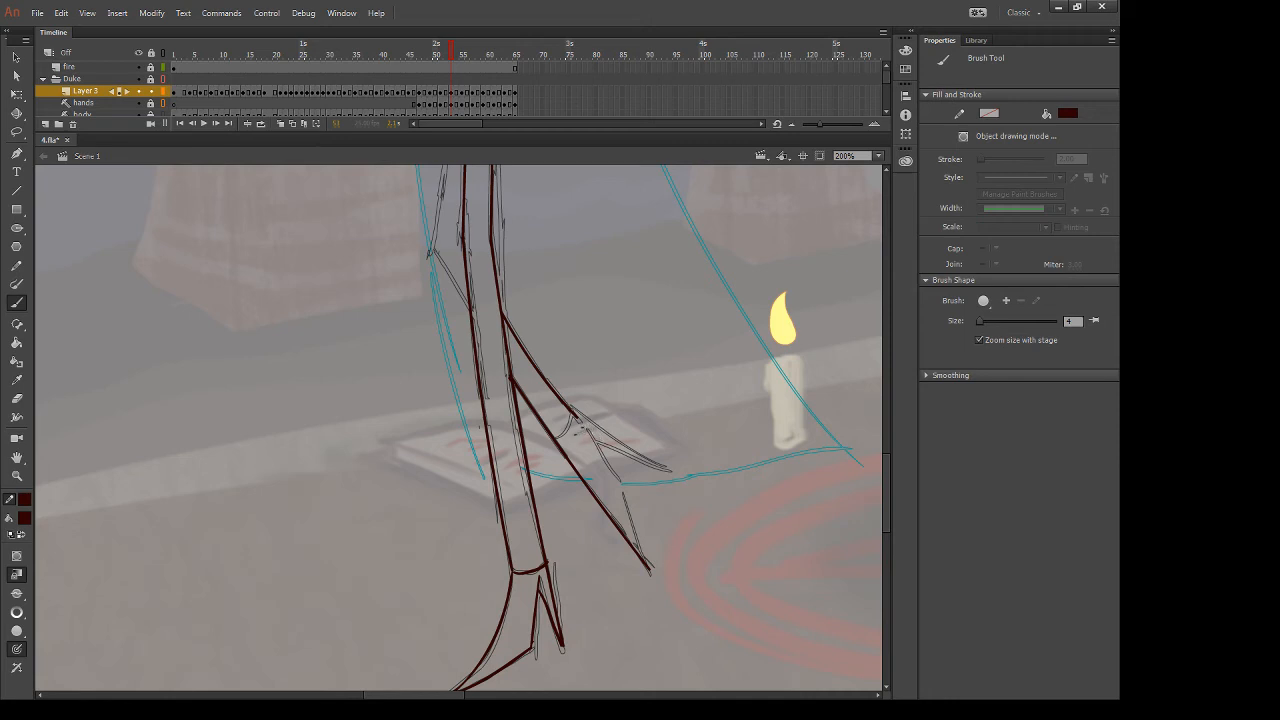
left_click_drag(621, 490, 650, 591)
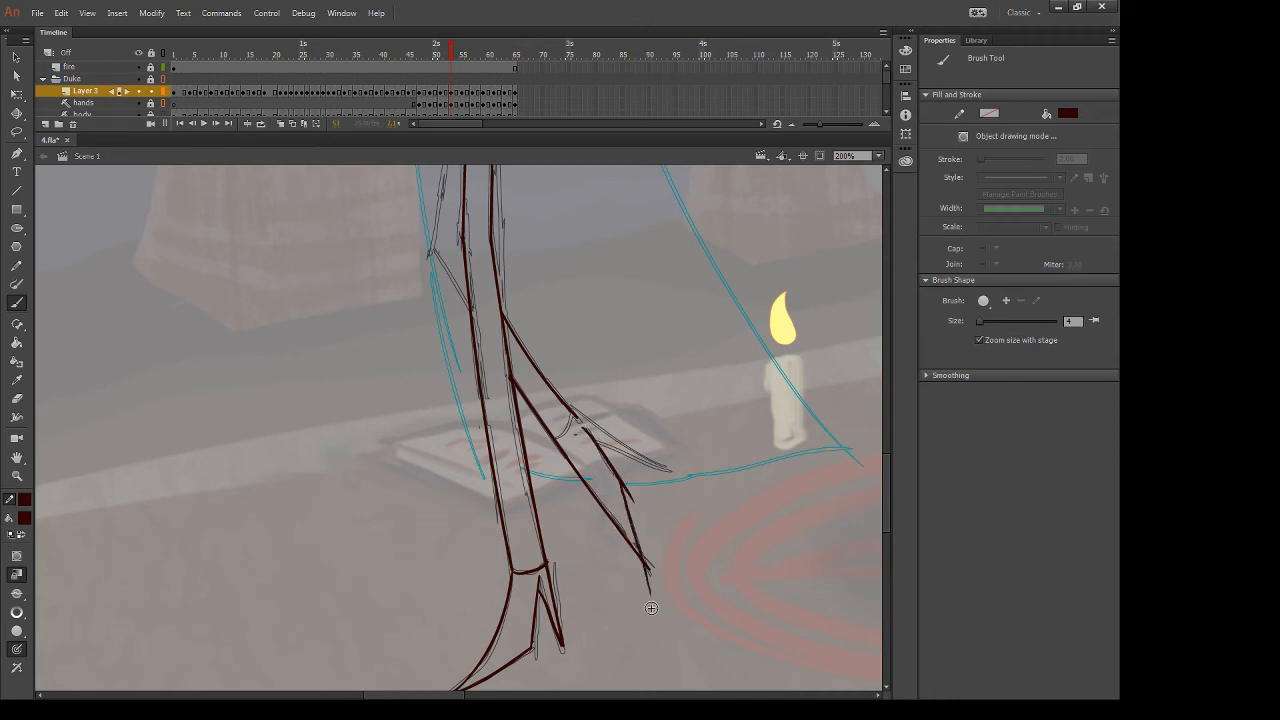
key("e")
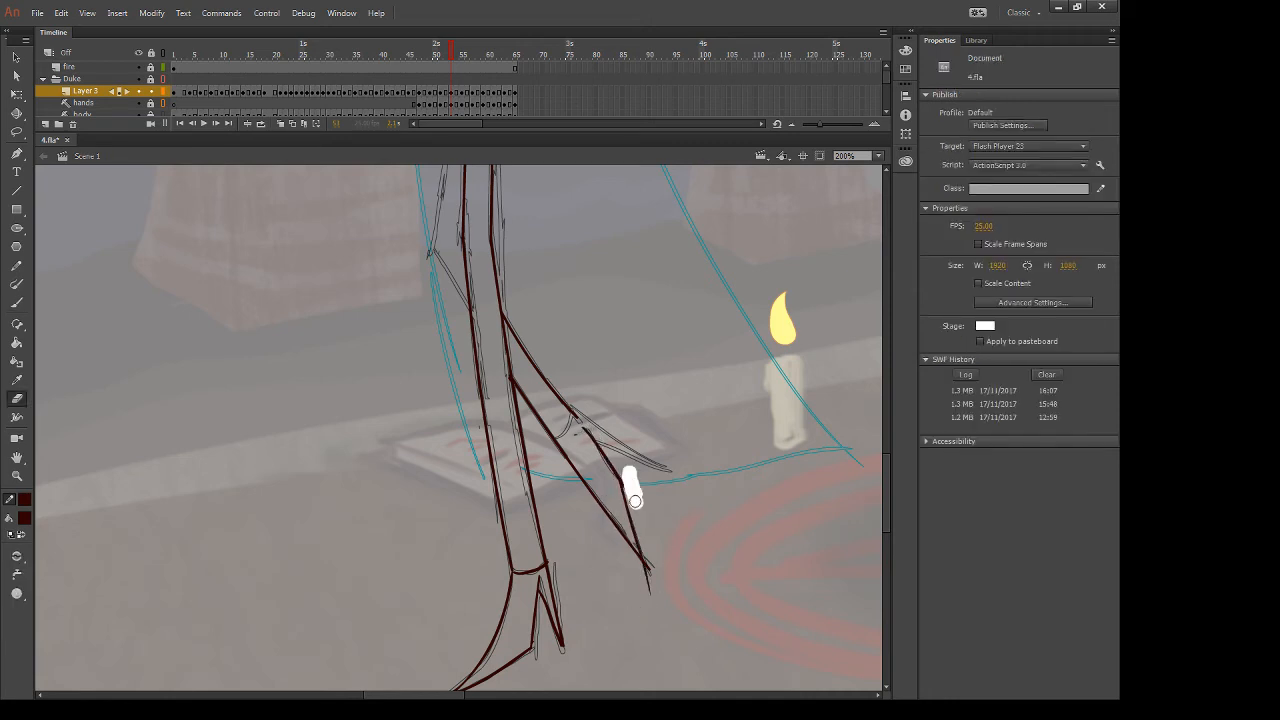
left_click_drag(660, 567, 651, 605)
Brush the raised foot's ankle line and both edges of its pointed heel, and clean up the heel tip
key("b")
mouse_move(570, 407)
left_mouse_down()
mouse_move(550, 440)
mouse_move(573, 407)
mouse_move(673, 479)
left_mouse_up()
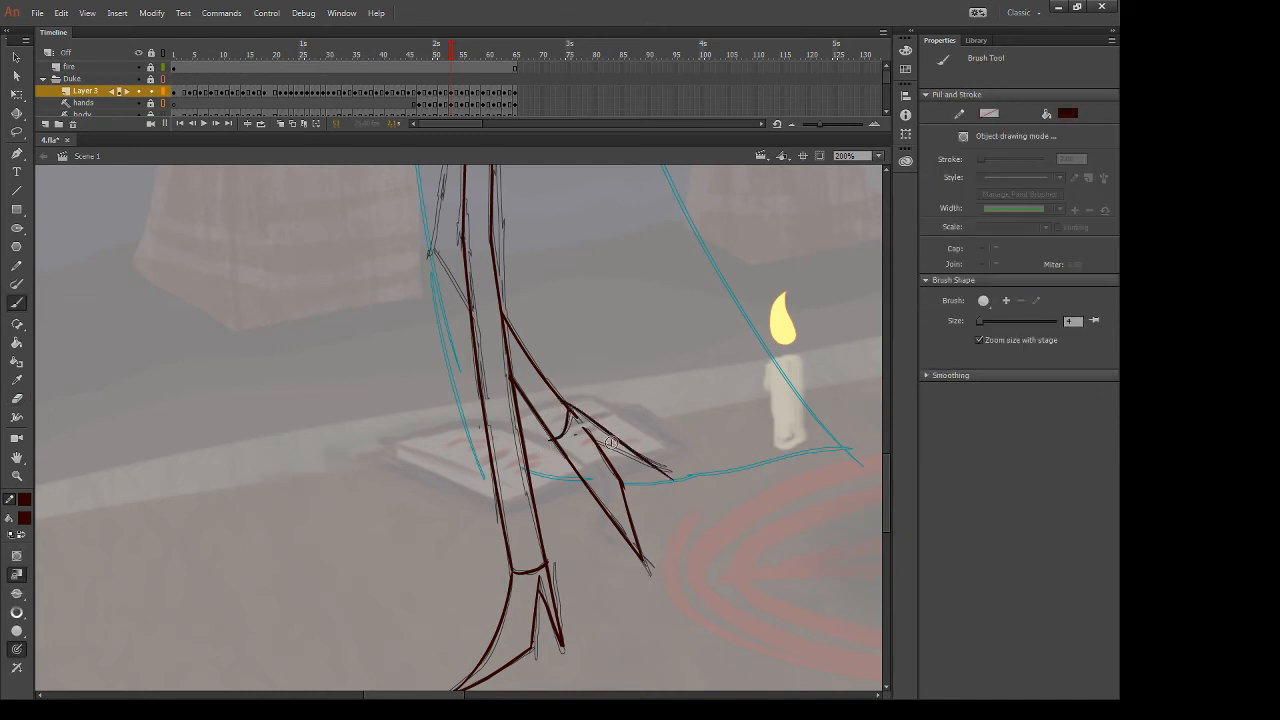
left_click_drag(597, 438, 669, 480)
key("ctrl+z")
mouse_move(598, 443)
left_mouse_down()
mouse_move(676, 480)
mouse_move(664, 488)
left_mouse_up()
key("e")
Ink the bent leg's outer thigh and knee with straight lines from the garment's hem to the supporting leg
key("space")
left_click_drag(741, 357, 804, 502)
left_click_drag(572, 334, 580, 386)
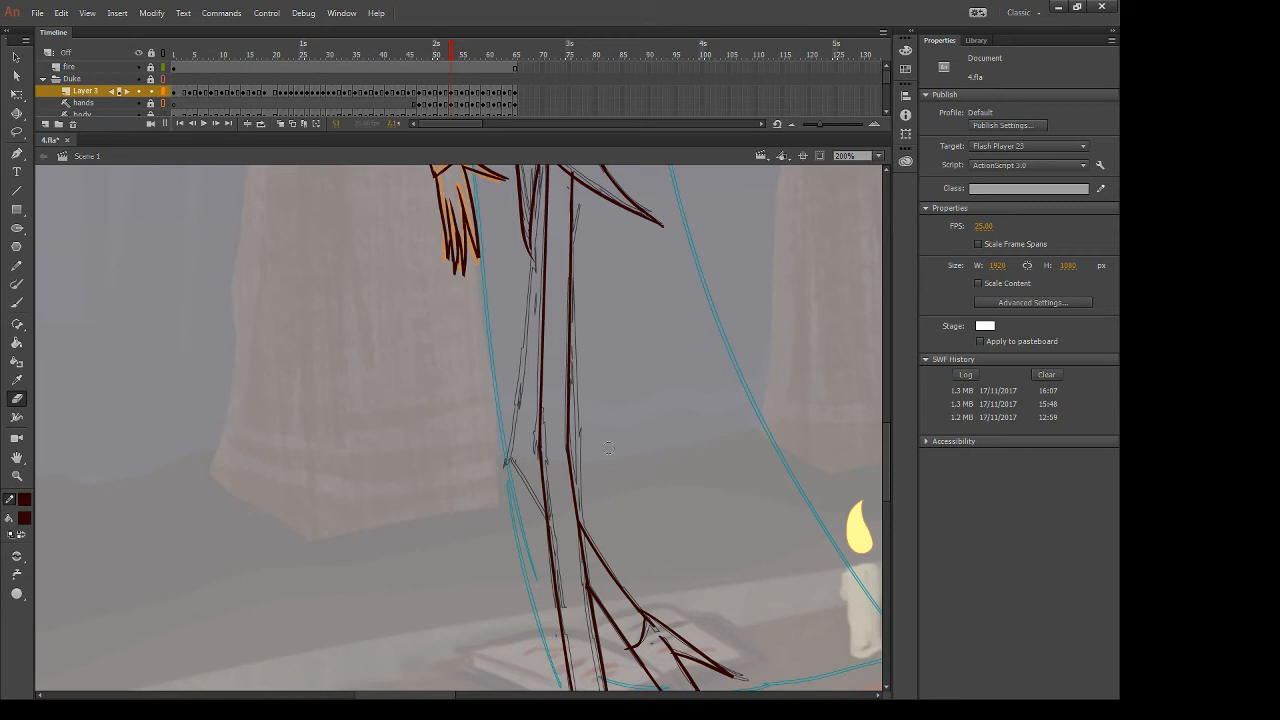
key("n")
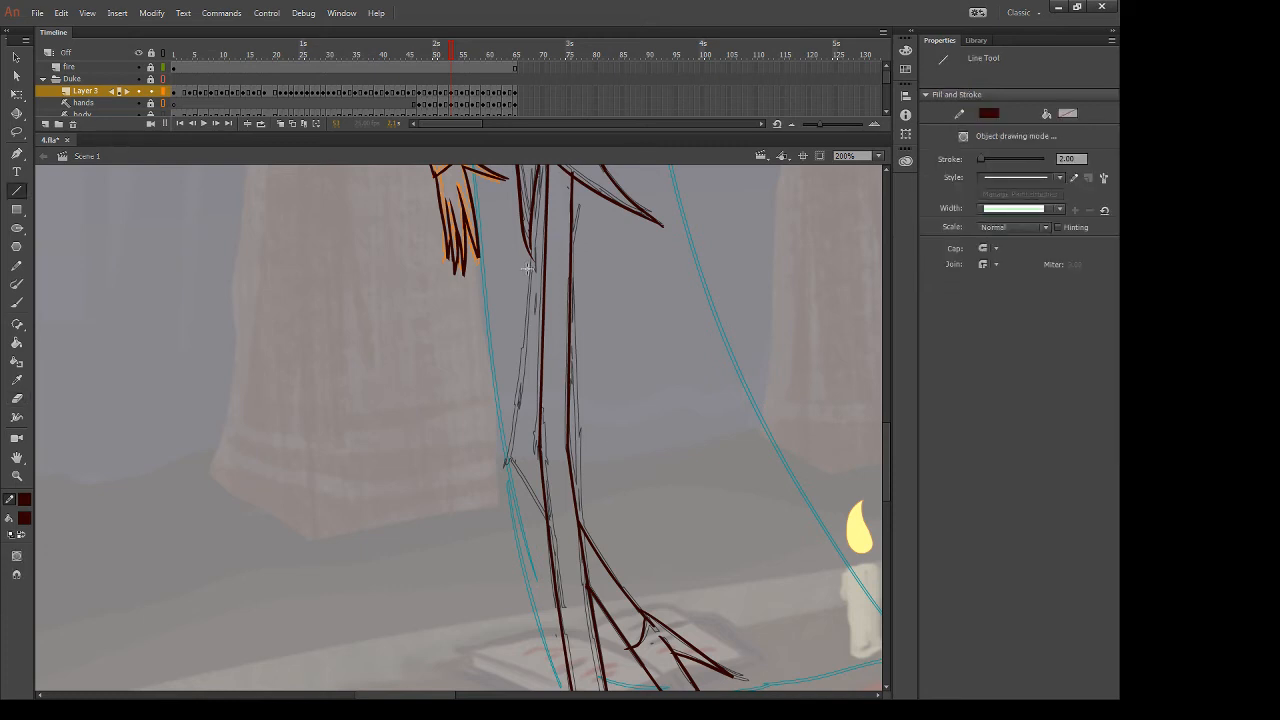
mouse_move(527, 268)
left_mouse_down()
mouse_move(508, 458)
mouse_move(548, 521)
left_mouse_up()
left_click_drag(674, 314, 623, 469)
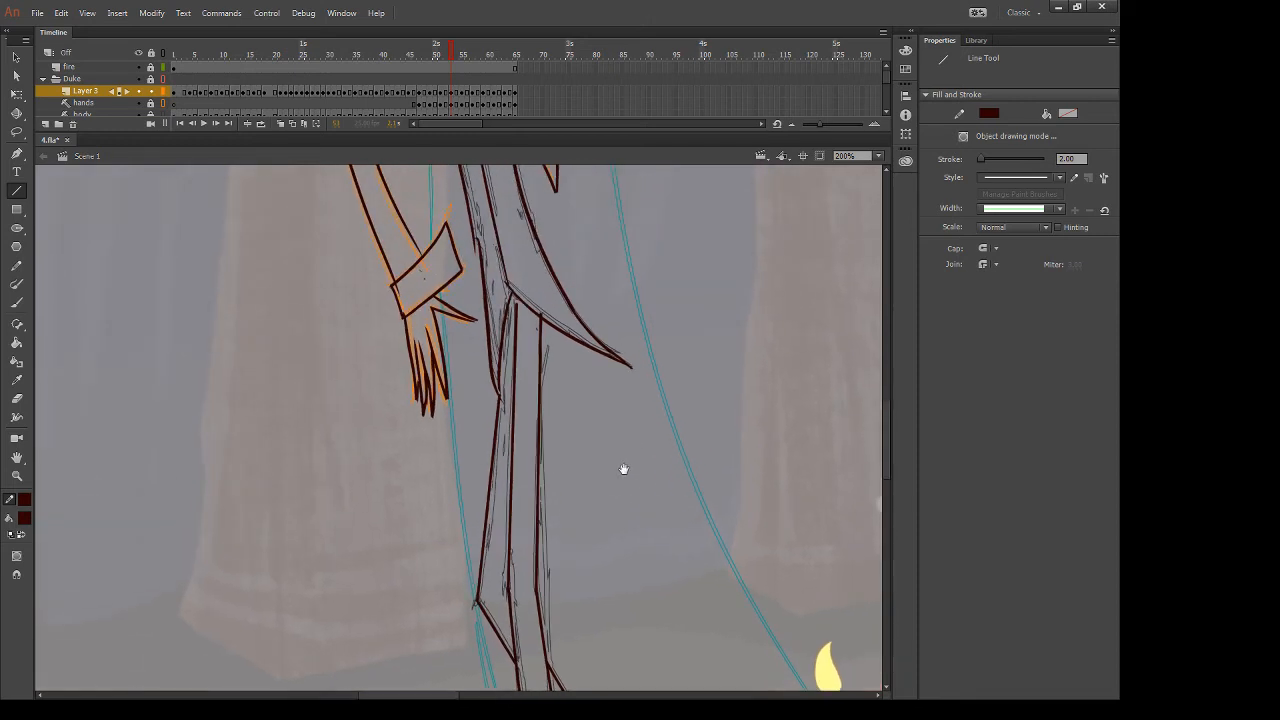
key("v")
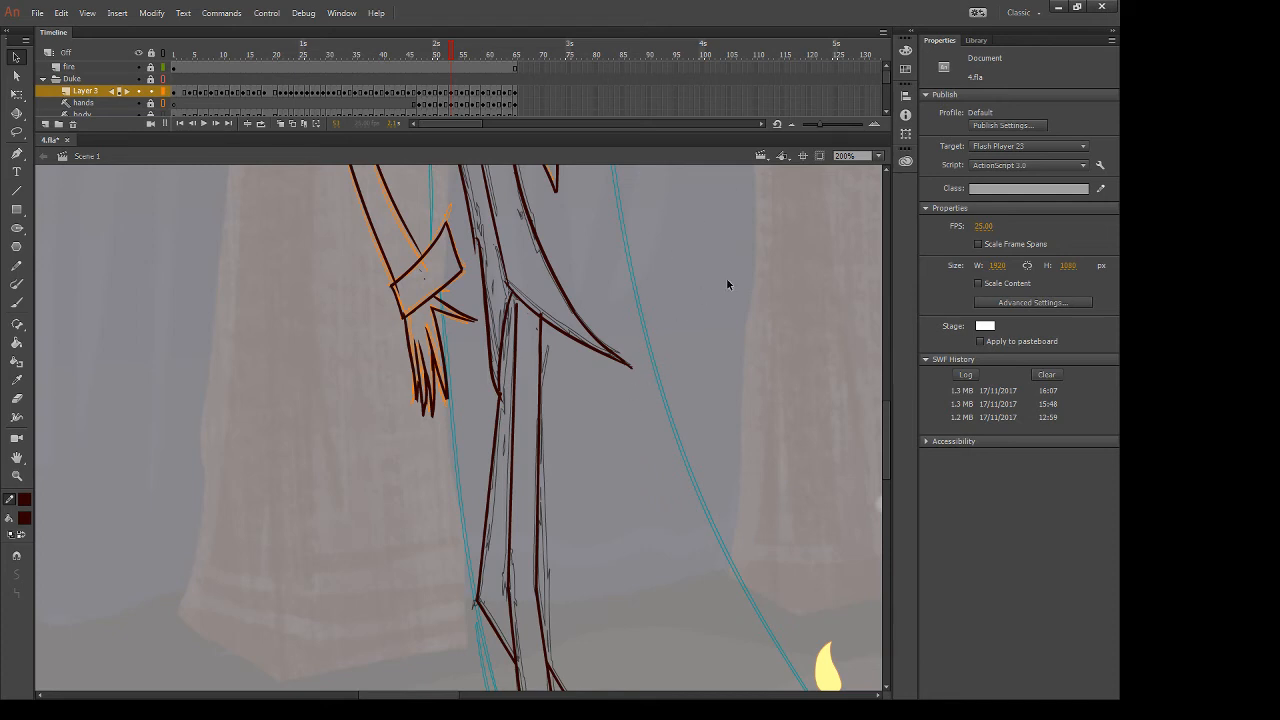
Flip between this frame and the preceding frames to compare the inked leg drawings
key("comma")
key("comma")
key("period")
key("period")
left_click_drag(745, 274, 750, 296)
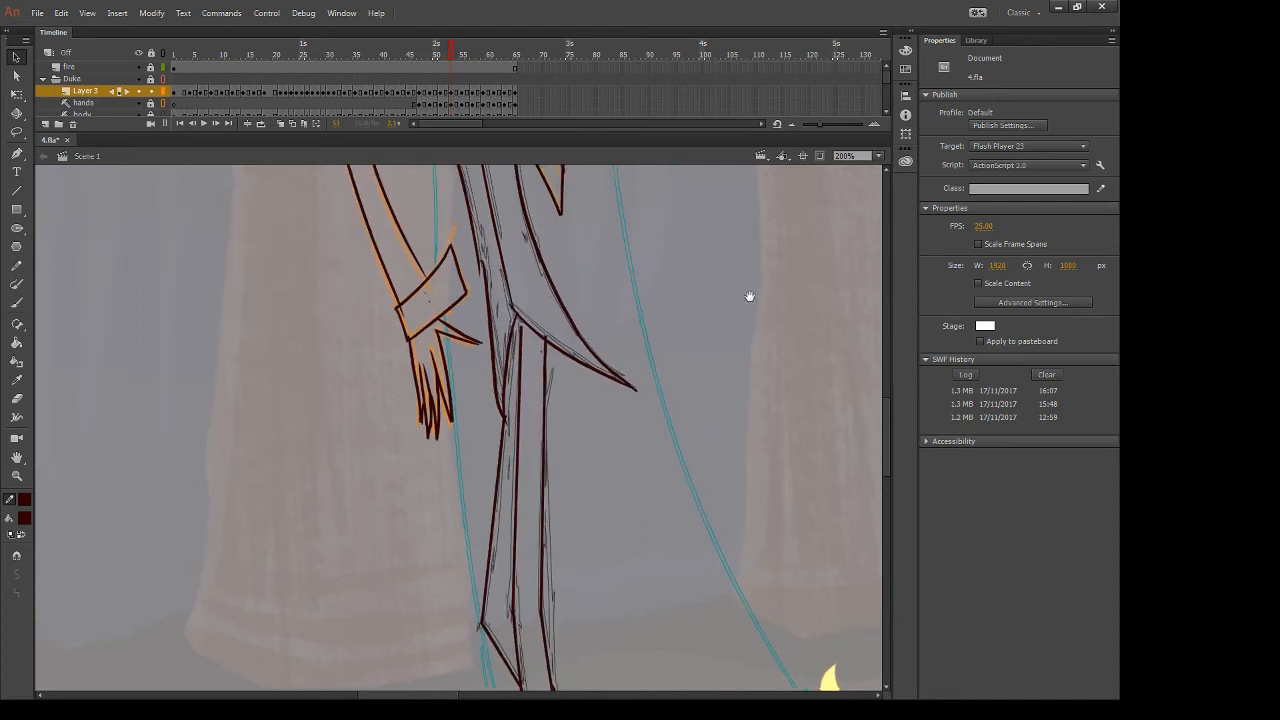
Go to frame 55 and ink both edges of the front leg with straight lines from the garment's hem to the knee
key("period")
key("period")
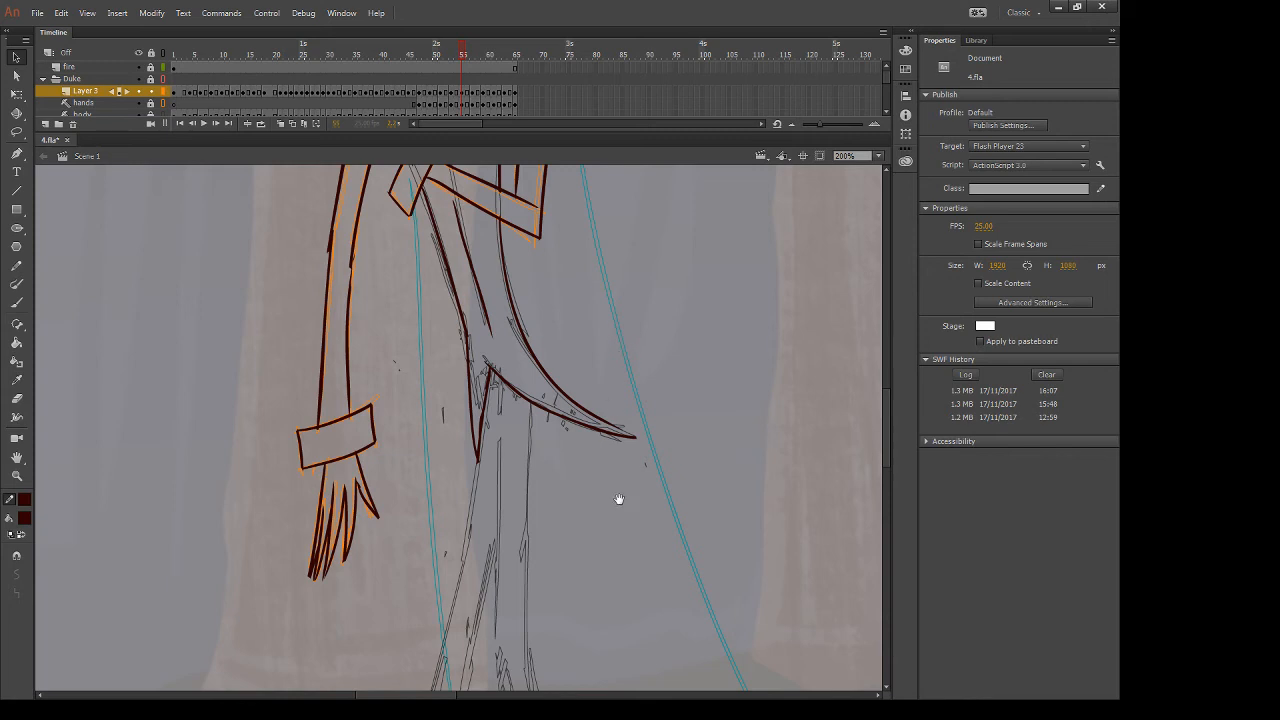
left_click_drag(619, 499, 654, 323)
key("n")
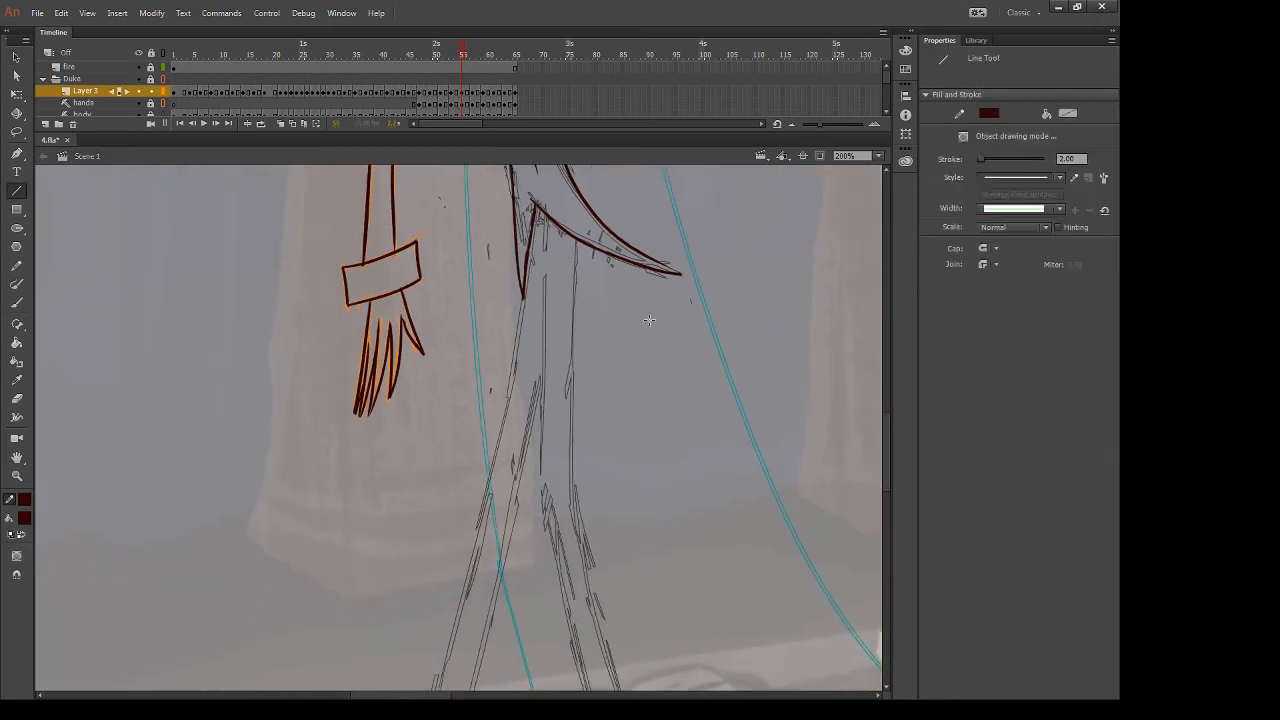
left_click_drag(546, 214, 541, 482)
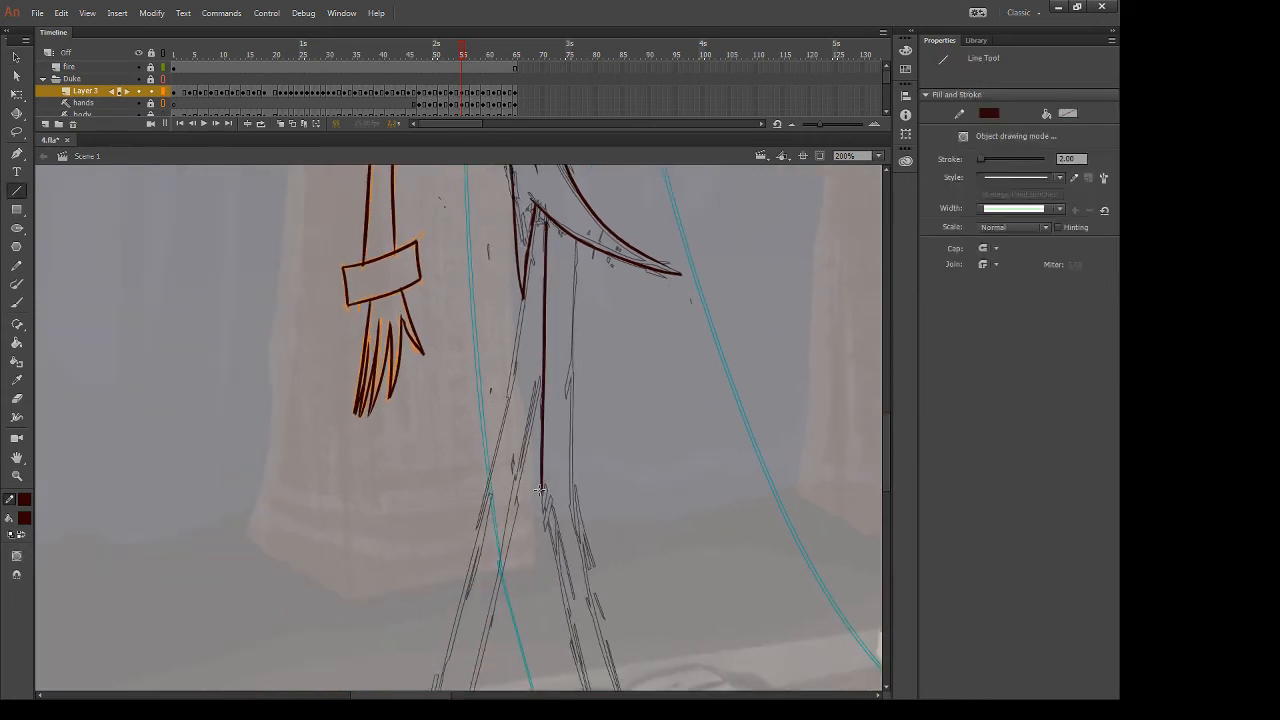
mouse_move(576, 240)
left_mouse_down()
mouse_move(582, 455)
mouse_move(570, 494)
left_mouse_up()
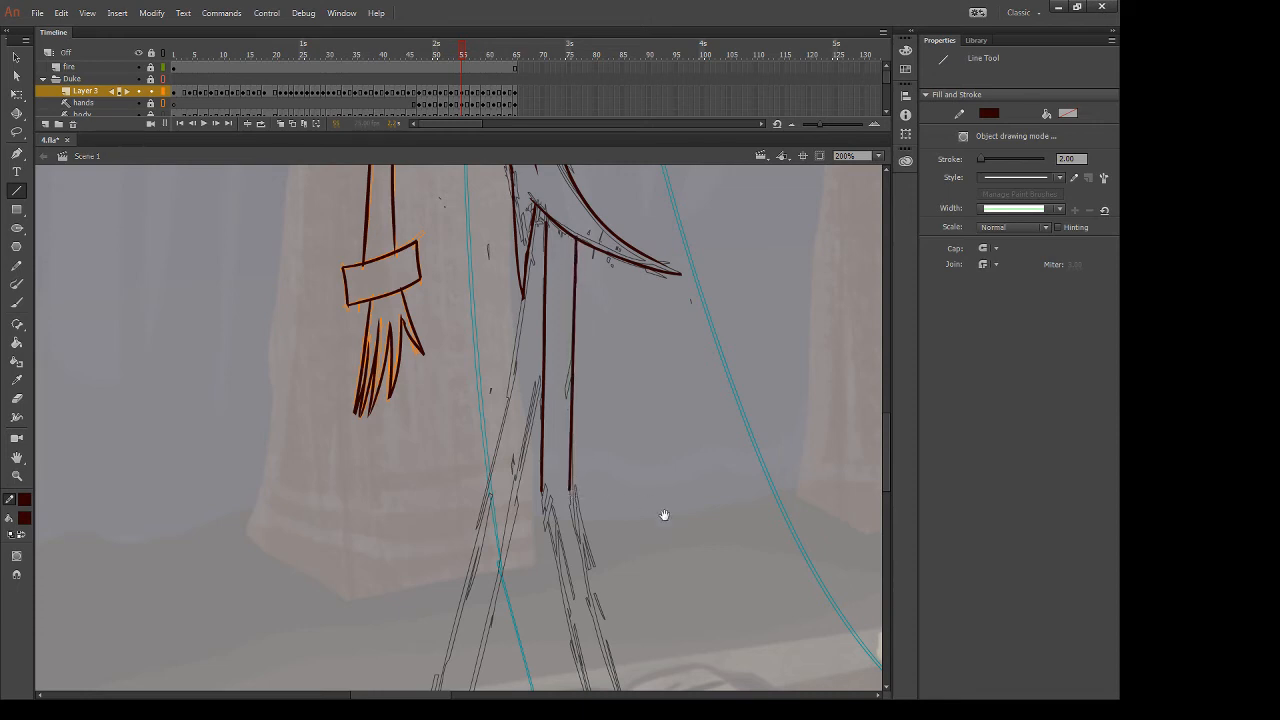
Ink both edges of the front lower leg from knee to ankle and heel with lines, adjusting the left edge to the sketch
left_click_drag(706, 544, 602, 298)
mouse_move(465, 242)
left_mouse_down()
mouse_move(586, 551)
mouse_move(577, 660)
left_mouse_up()
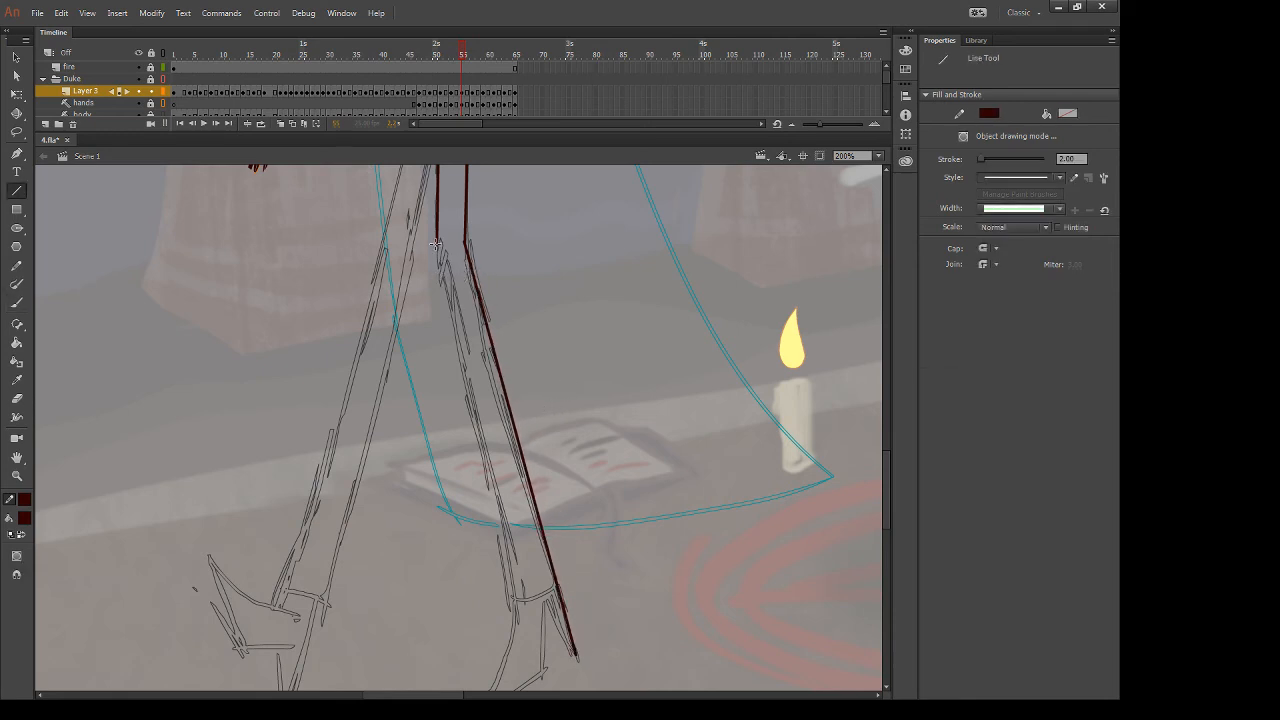
left_click_drag(436, 244, 517, 614)
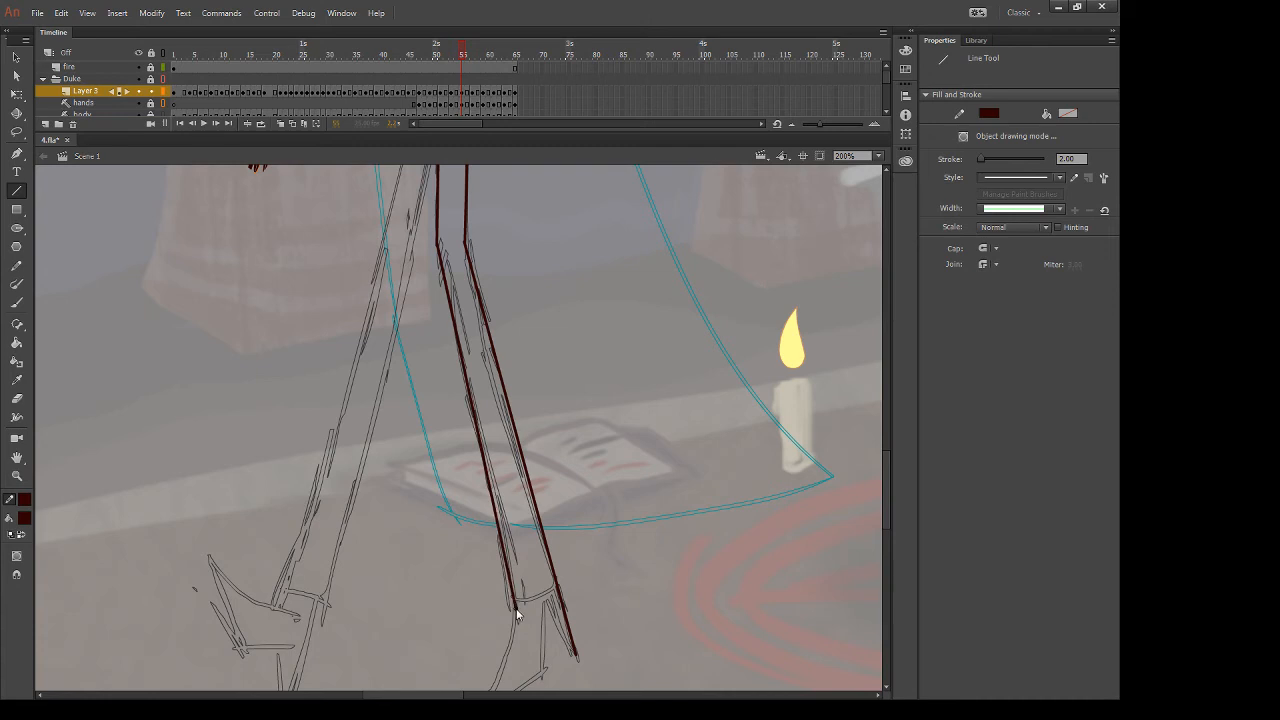
scroll(517, 600, "down", 3)
key("v")
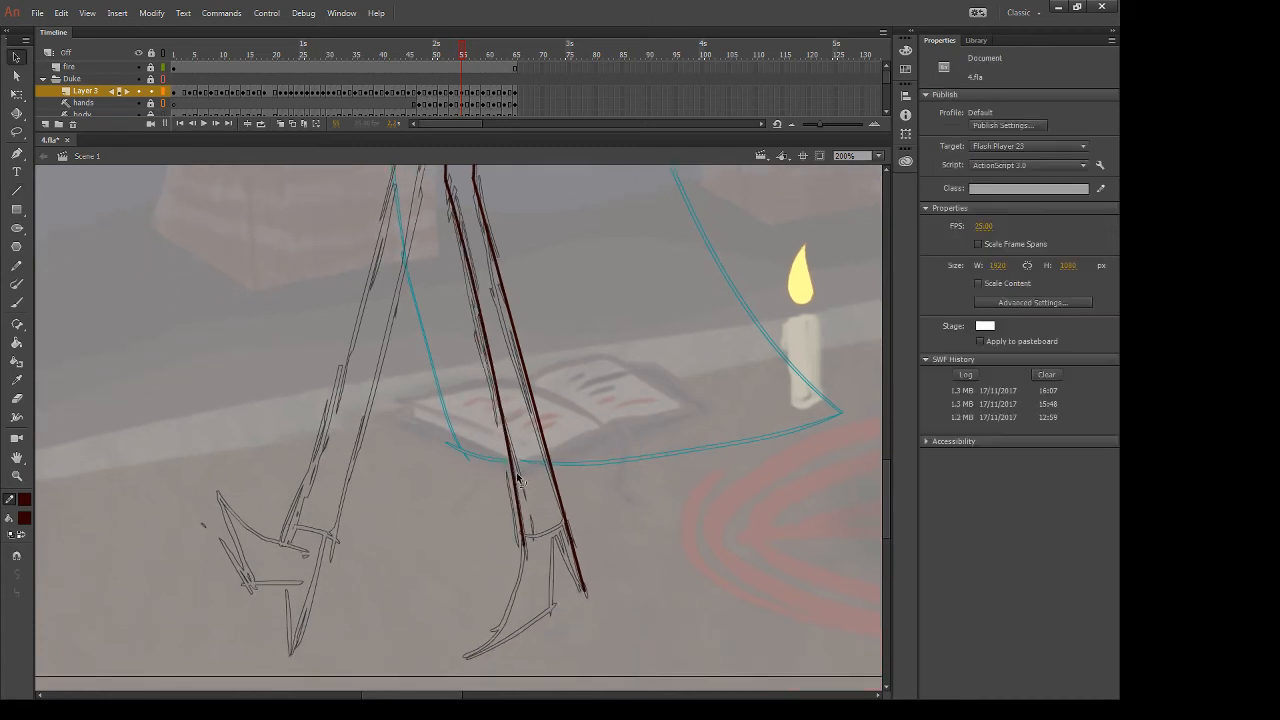
left_click_drag(518, 481, 525, 535)
scroll(605, 533, "down", 5)
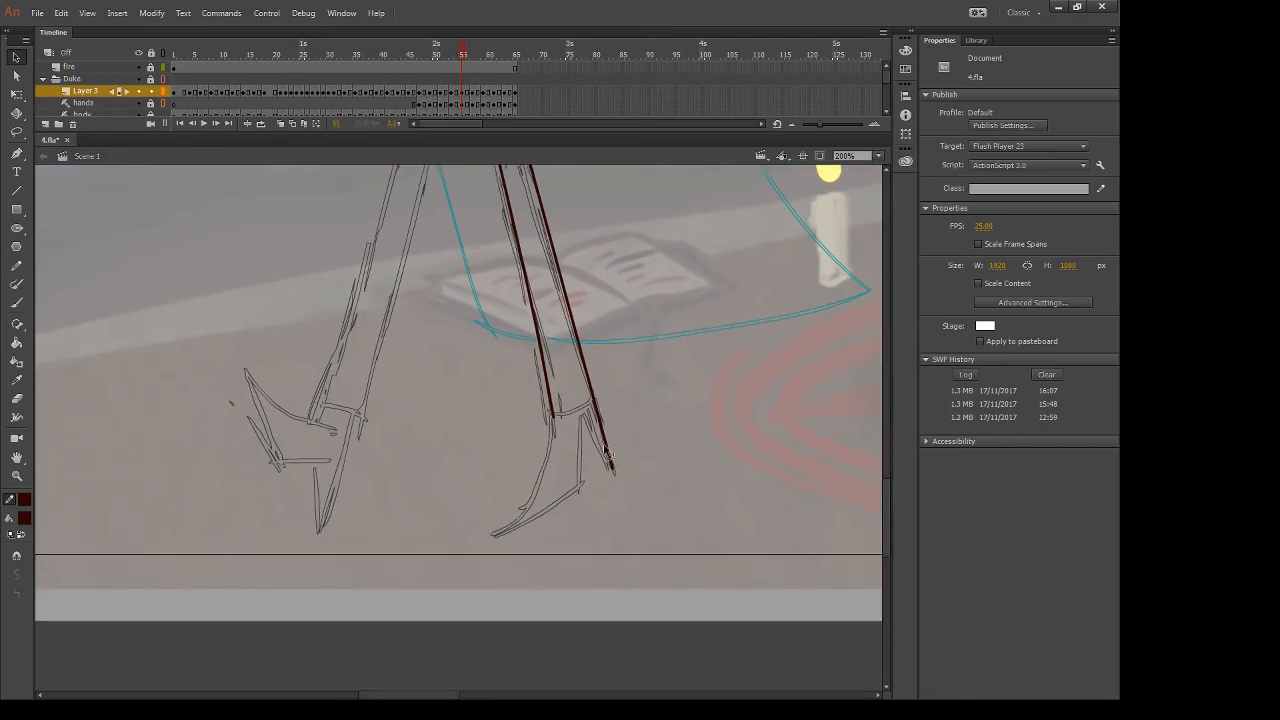
Check the foot on frame 54 and brush the curved ankle line across the front leg on frame 55
key("comma")
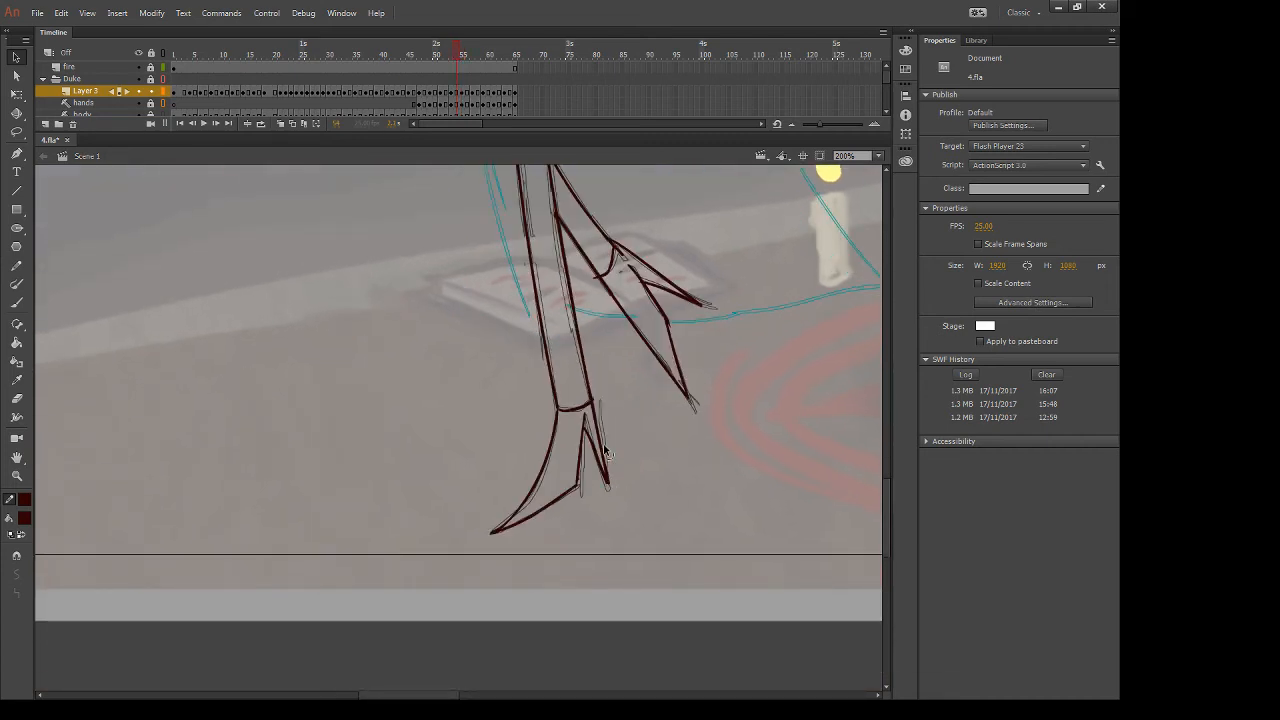
key("period")
key("b")
mouse_move(553, 413)
left_mouse_down()
mouse_move(593, 389)
mouse_move(561, 291)
mouse_move(573, 405)
mouse_move(557, 416)
mouse_move(592, 398)
left_mouse_up()
key("ctrl+z")
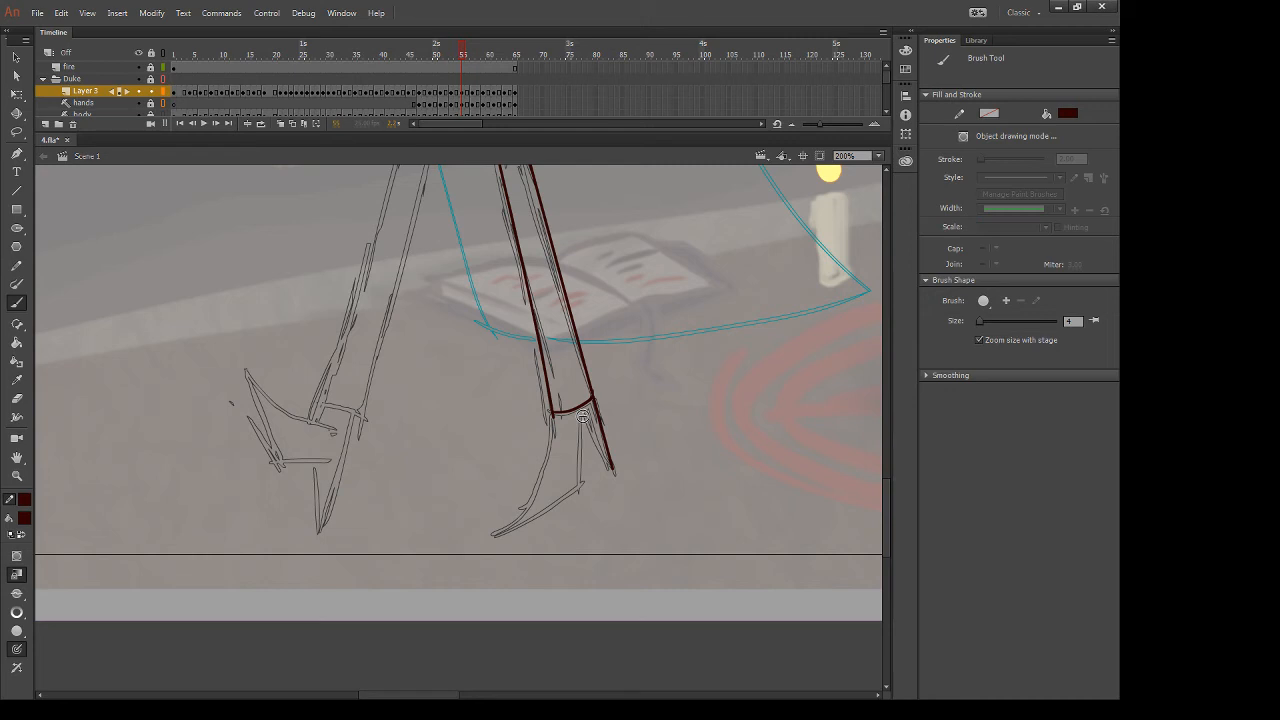
Brush the front foot's curved upper edge from the ankle down past the toe on frame 55, redoing it until it follows the sketch
key("comma")
key("period")
left_click_drag(555, 413, 454, 576)
key("ctrl+z")
left_click_drag(555, 413, 460, 588)
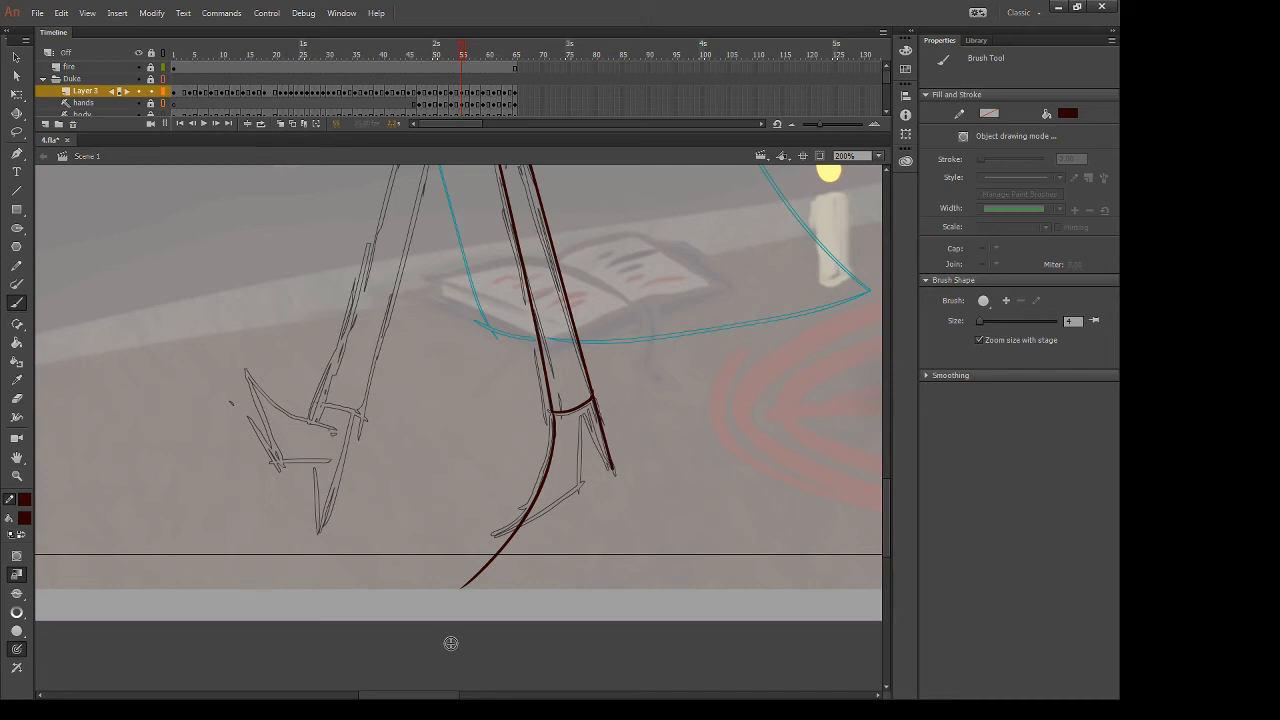
key("ctrl+z")
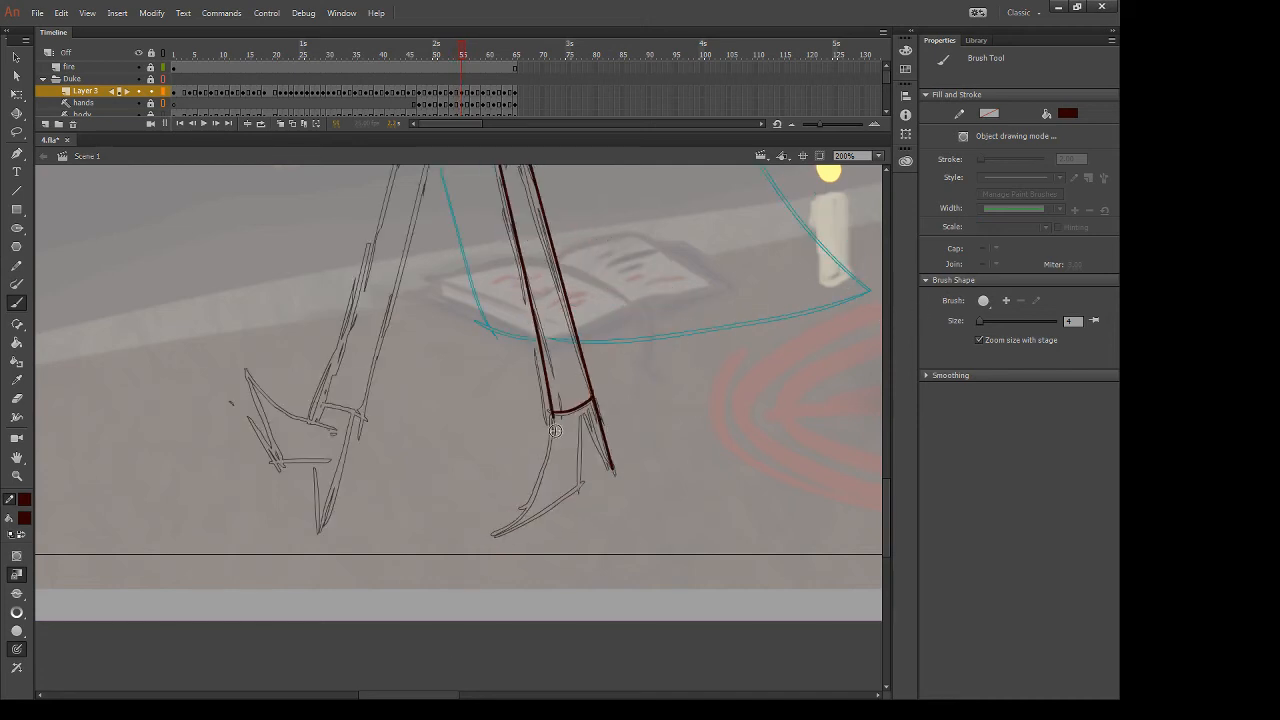
left_click_drag(553, 416, 443, 586)
key("ctrl+z")
mouse_move(553, 414)
left_mouse_down()
mouse_move(493, 534)
mouse_move(456, 548)
left_mouse_up()
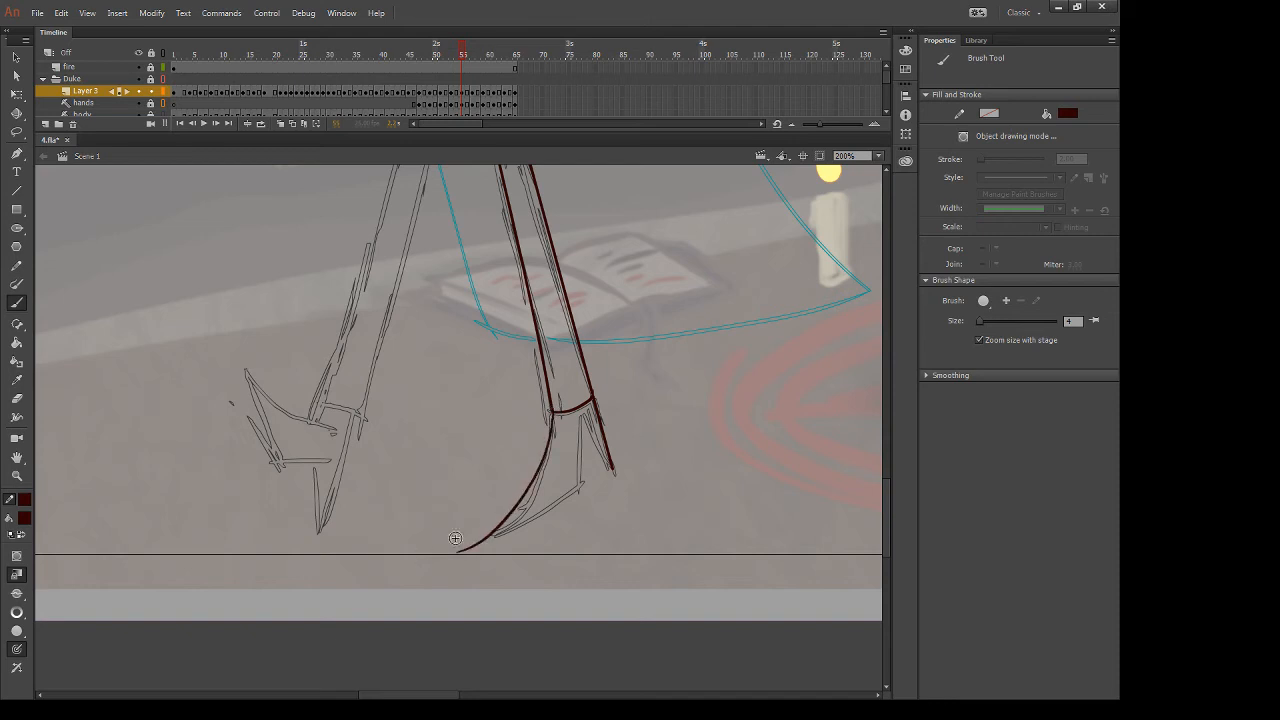
key("ctrl+z")
left_click_drag(553, 414, 457, 553)
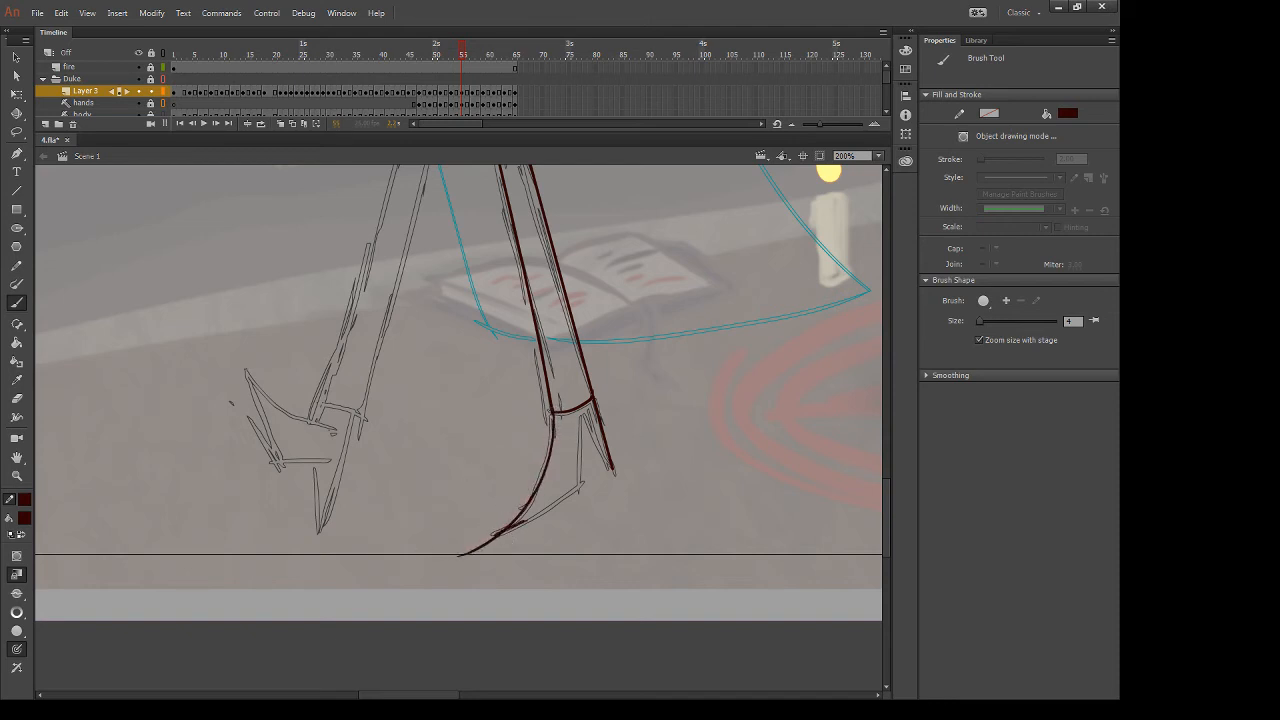
Brush the front foot's sole from the toe to the arch and erase the overshoot beyond the toe tip
left_click_drag(525, 521, 611, 466)
key("ctrl+z")
left_click_drag(499, 532, 588, 483)
key("ctrl+z")
left_click_drag(499, 533, 591, 473)
key("ctrl+z")
left_click_drag(496, 535, 585, 479)
key("e")
left_click_drag(489, 540, 452, 565)
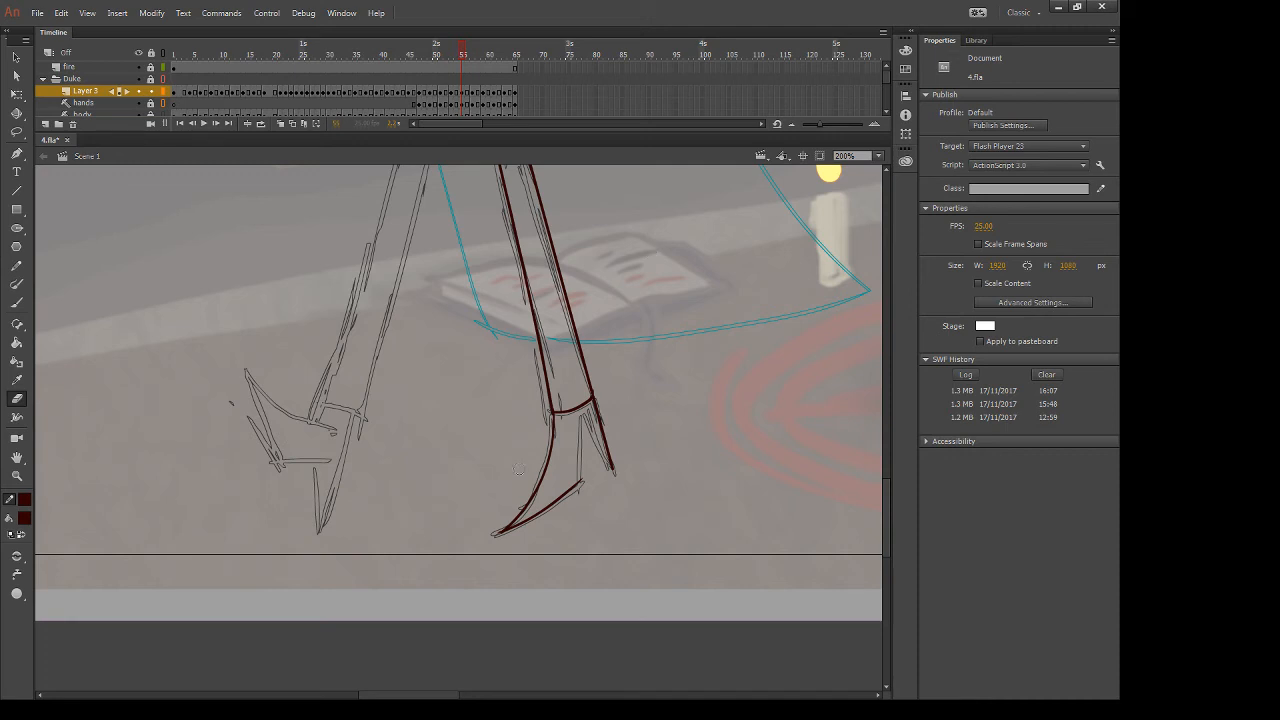
mouse_move(664, 374)
left_mouse_down()
mouse_move(664, 406)
mouse_move(692, 438)
left_mouse_up()
Brush the front foot's arch and inner heel edge from the ankle down to the sole and heel tip
key("b")
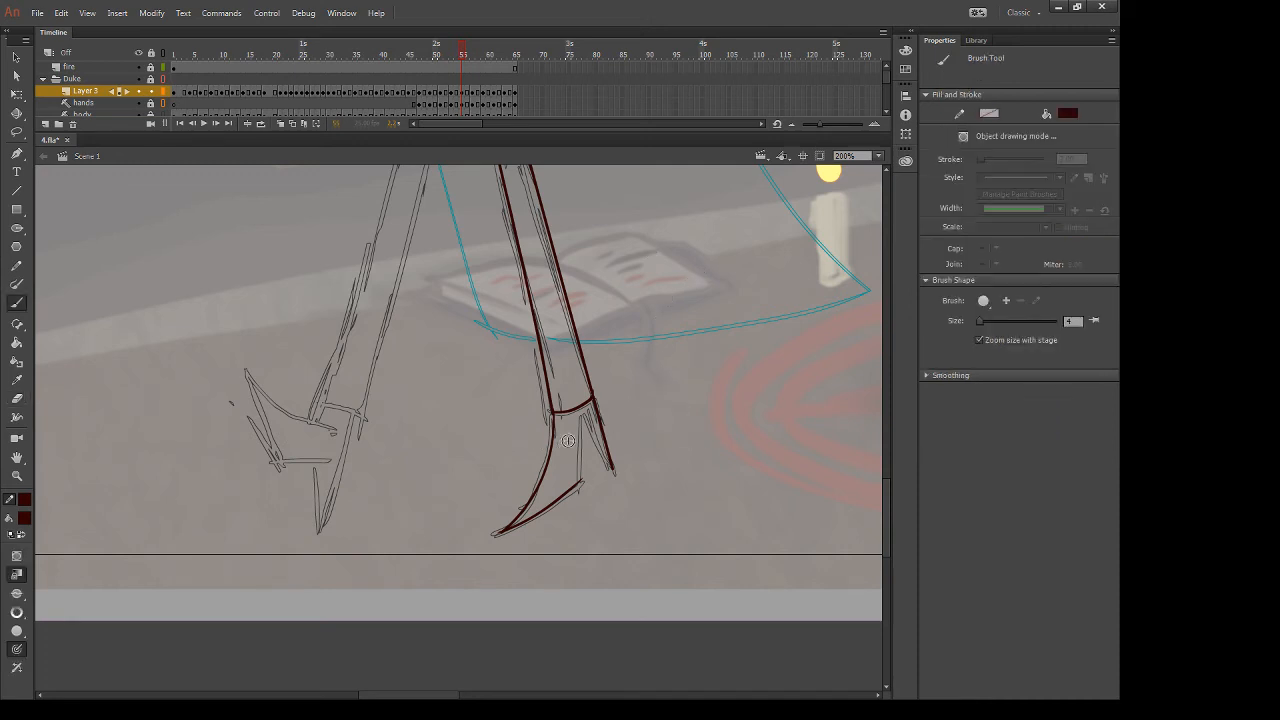
mouse_move(583, 415)
left_mouse_down()
mouse_move(579, 498)
mouse_move(628, 490)
left_mouse_up()
key("ctrl+z")
left_click_drag(584, 417, 621, 489)
key("ctrl+z")
mouse_move(584, 418)
left_mouse_down()
mouse_move(616, 476)
mouse_move(579, 502)
mouse_move(610, 478)
left_mouse_up()
key("e")
key("b")
Ink both edges of the back thigh down to the knee with straight lines on frame 55
left_click_drag(692, 332, 738, 613)
left_click_drag(660, 349, 653, 457)
key("n")
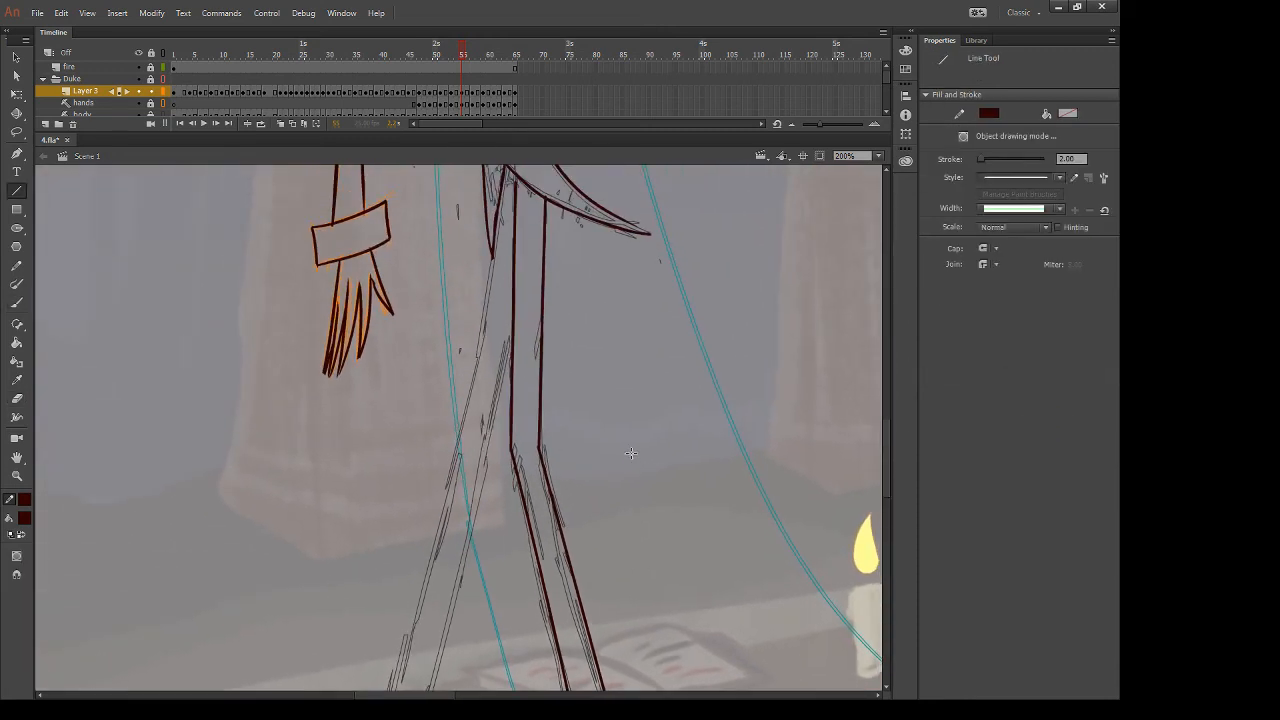
mouse_move(514, 328)
left_mouse_down()
mouse_move(475, 512)
mouse_move(481, 459)
left_mouse_up()
left_click_drag(494, 258, 456, 460)
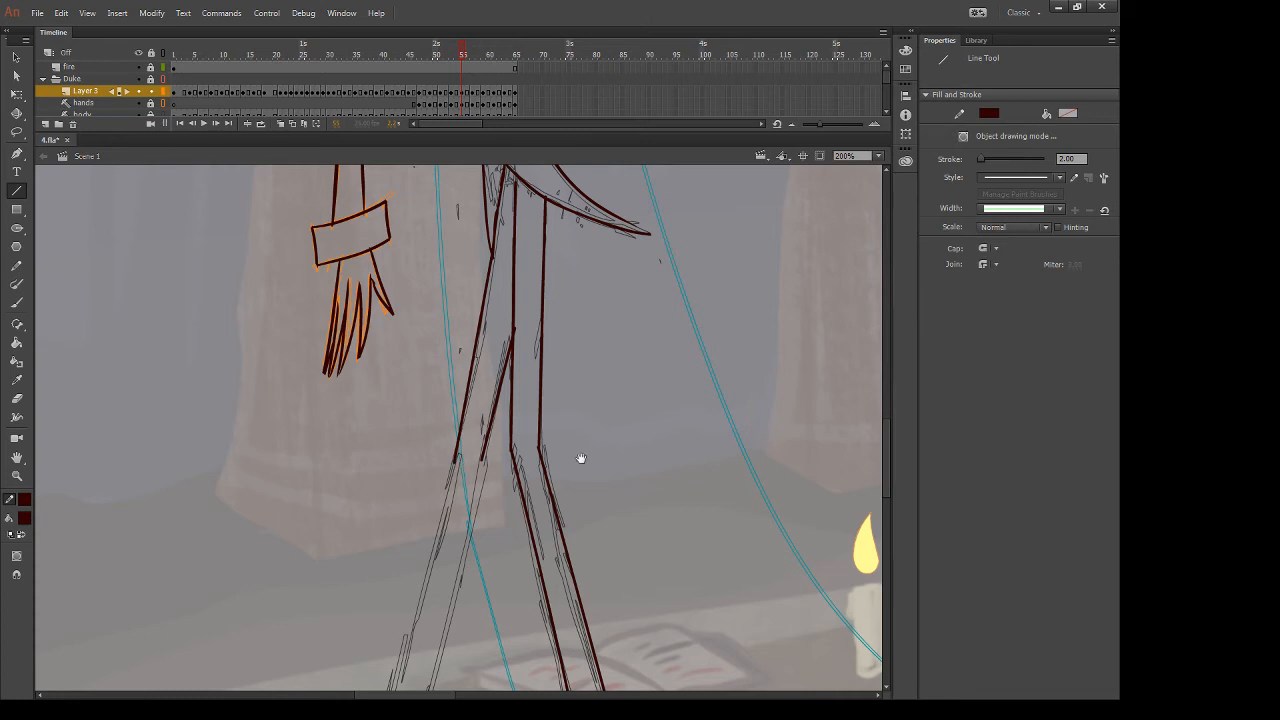
Ink both edges of the back lower leg with straight lines, one to the ankle and one down to the heel tip
left_click_drag(723, 549, 737, 325)
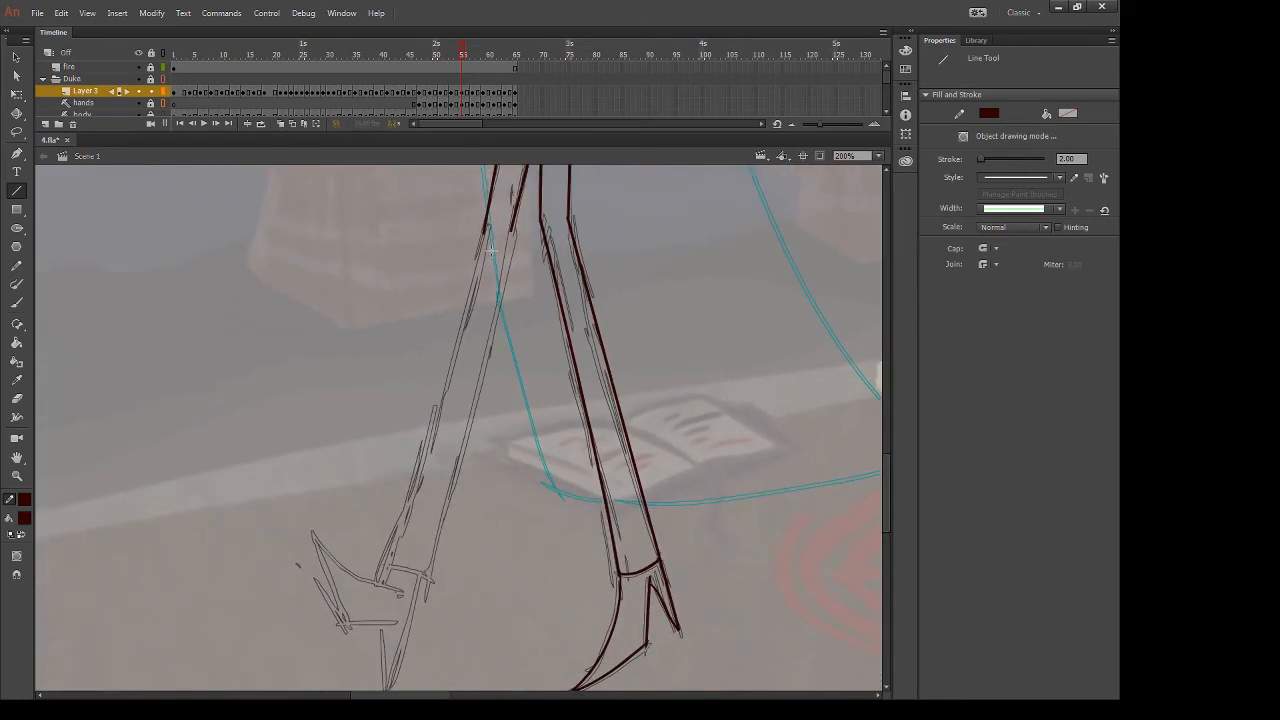
mouse_move(486, 228)
left_mouse_down()
mouse_move(372, 557)
mouse_move(381, 586)
left_mouse_up()
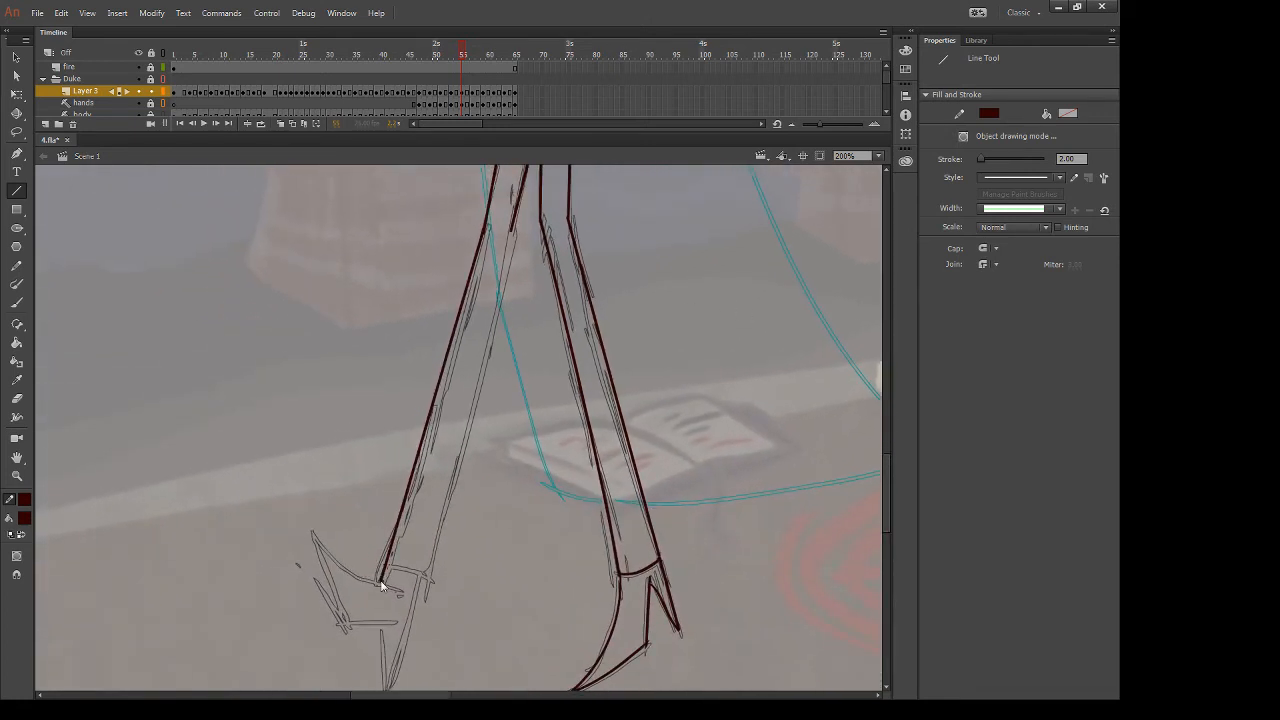
mouse_move(510, 232)
left_mouse_down()
mouse_move(454, 520)
mouse_move(404, 679)
mouse_move(389, 689)
left_mouse_up()
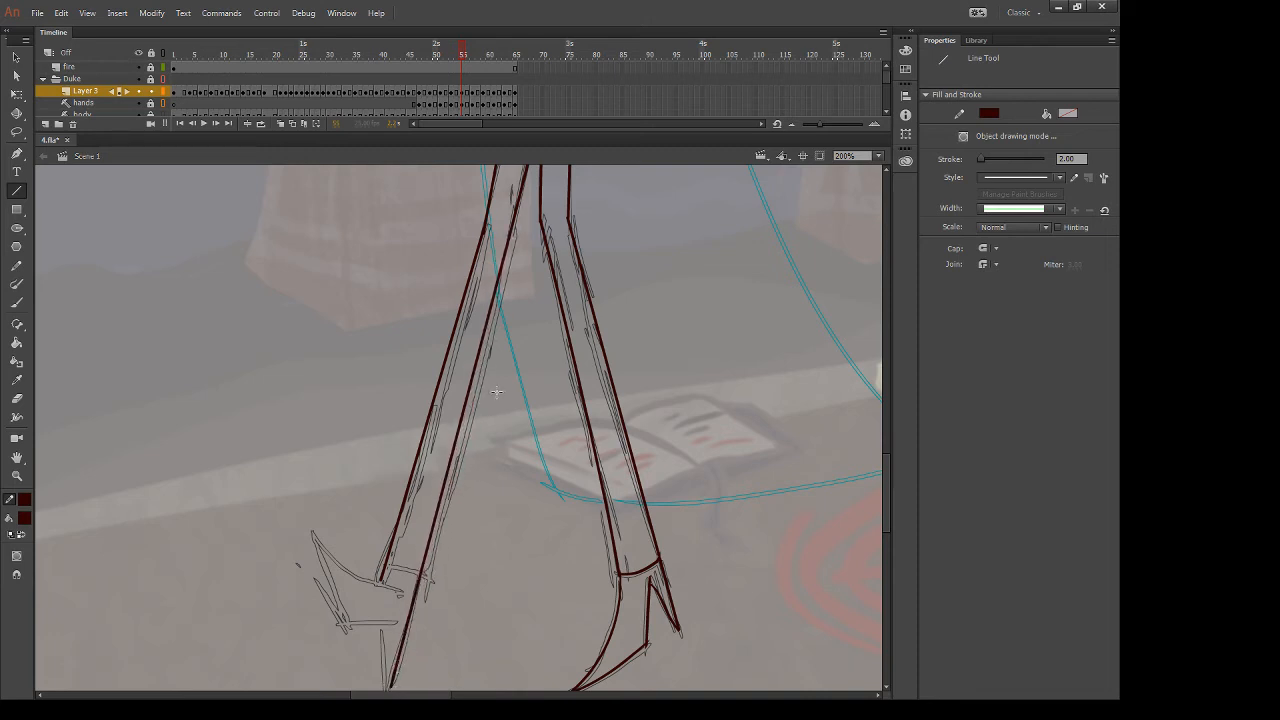
scroll(522, 390, "down", 2)
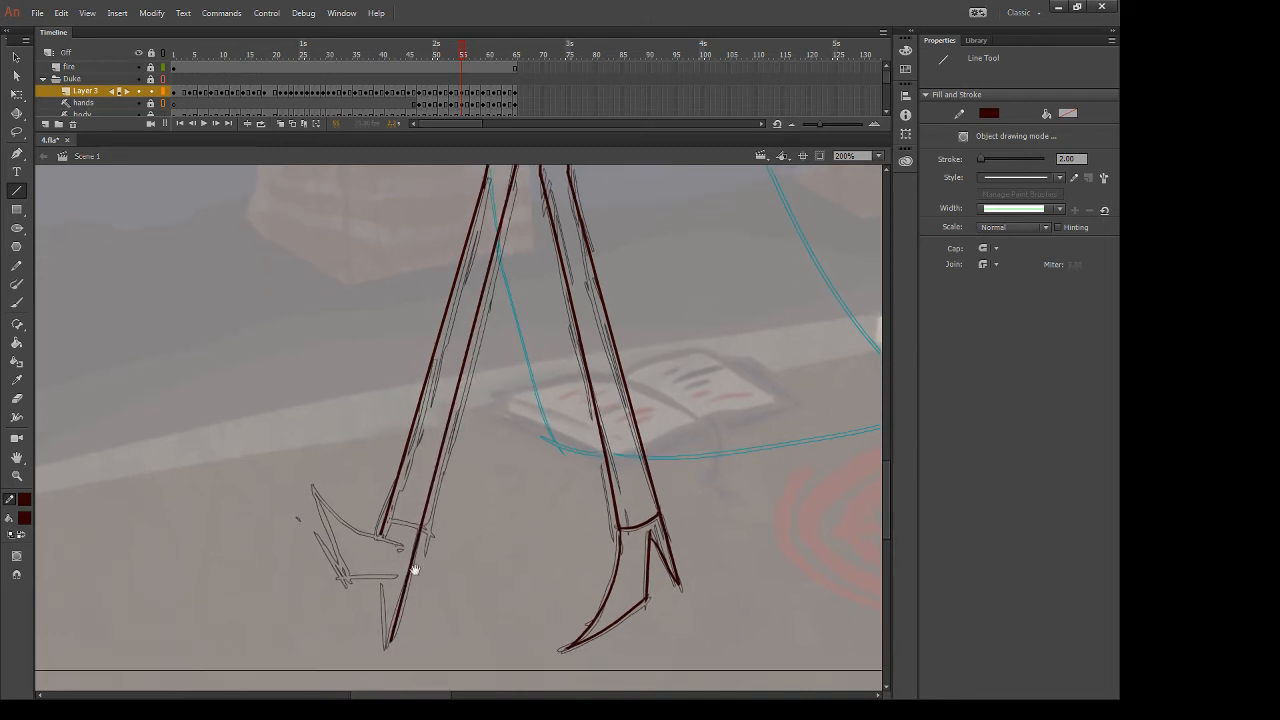
key("v")
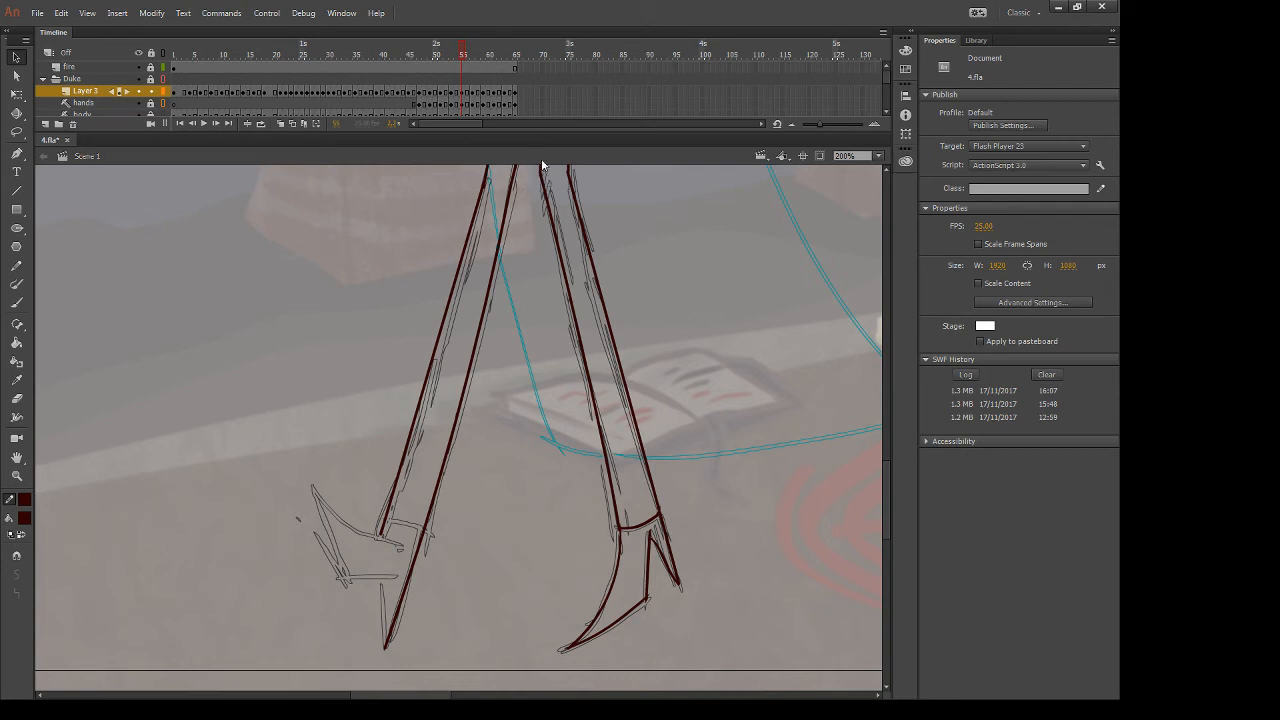
Brush the curved top edge of the back foot from the raised toe to the ankle
key("space")
mouse_move(529, 237)
left_mouse_down()
mouse_move(520, 331)
mouse_move(576, 215)
left_mouse_up()
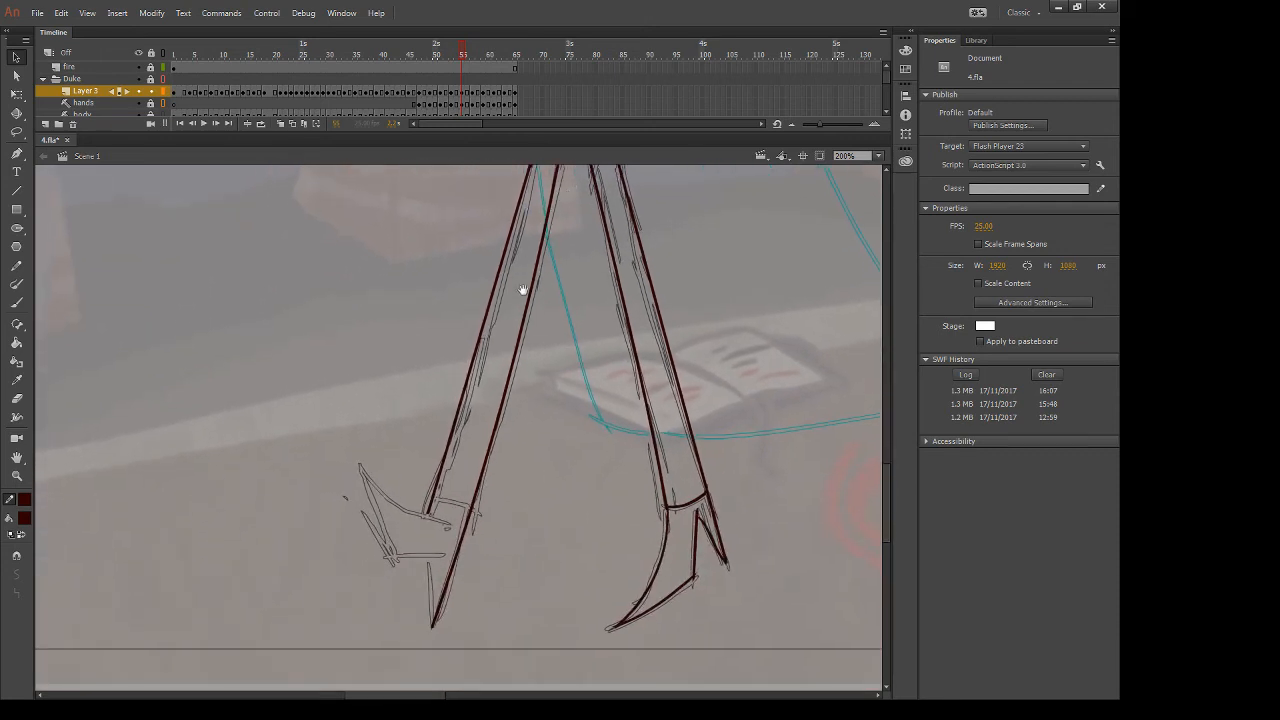
key("b")
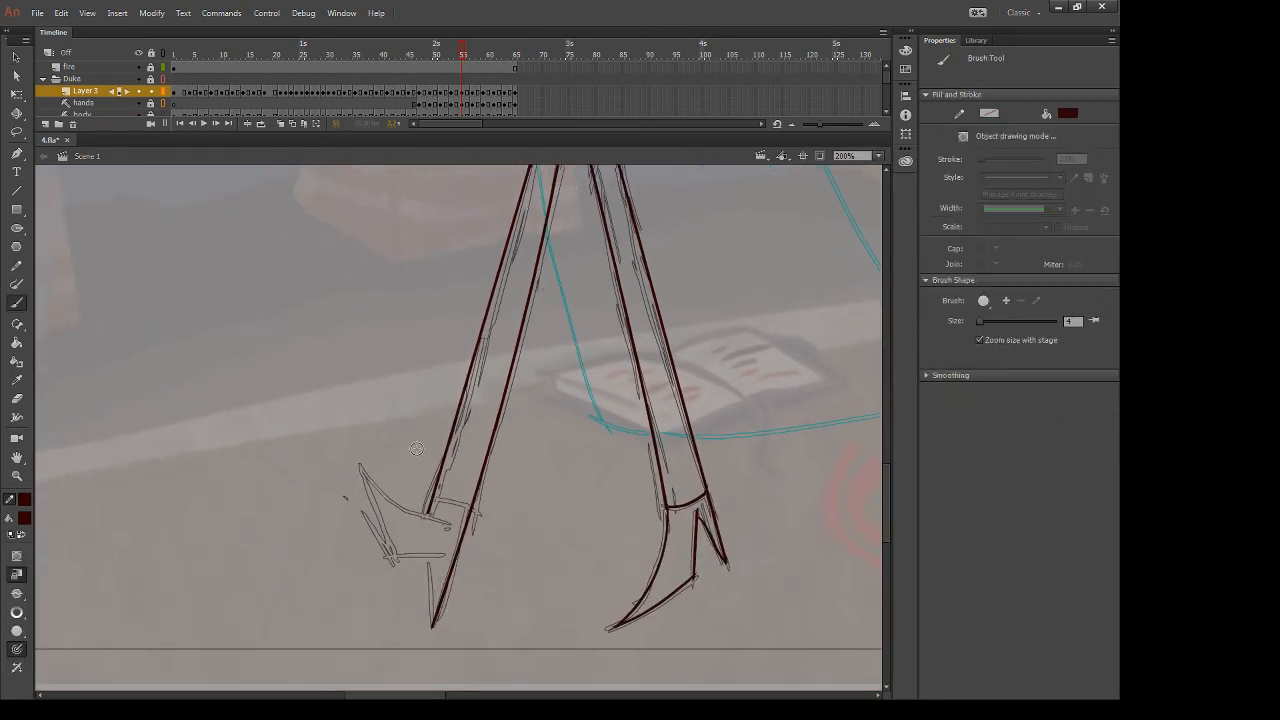
left_click_drag(357, 463, 453, 524)
key("ctrl+z")
left_click_drag(360, 465, 455, 522)
Brush the back foot's underside from the toe tip to the ball and erase the excess below the ball
left_click_drag(358, 462, 410, 590)
key("ctrl+z")
left_click_drag(358, 462, 414, 596)
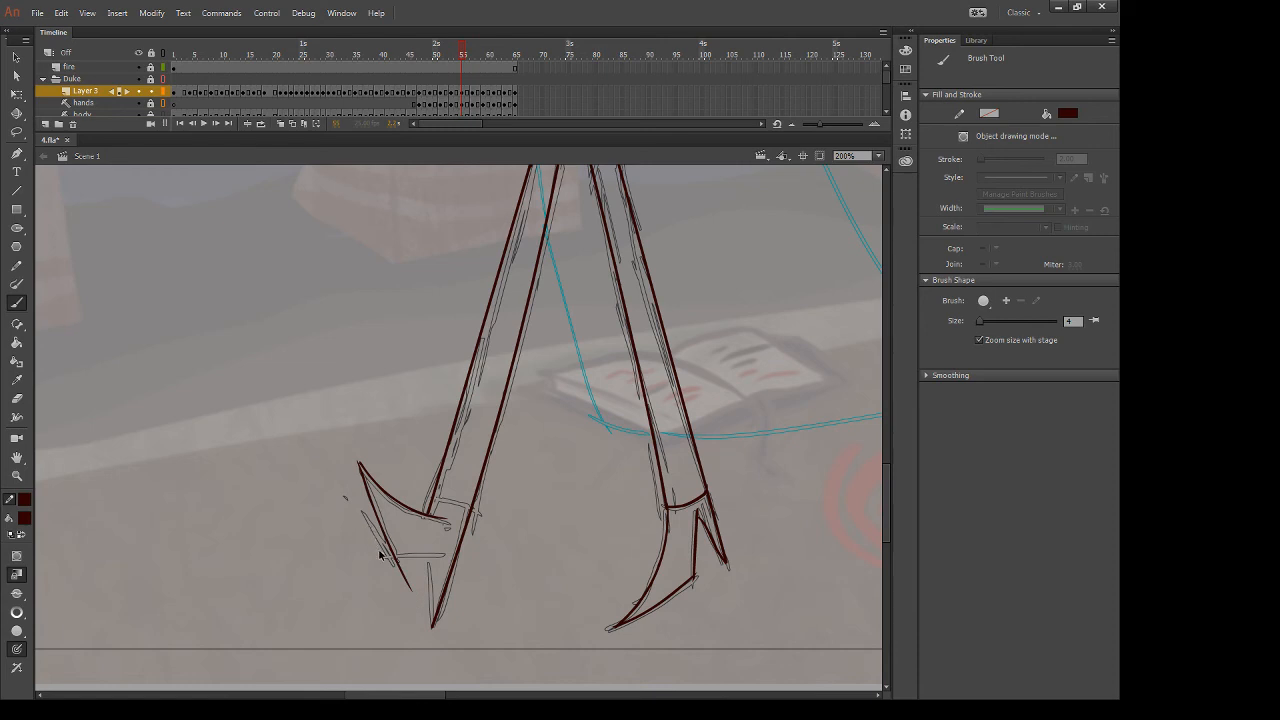
key("ctrl+z")
left_click_drag(358, 462, 410, 592)
key("e")
left_click_drag(392, 560, 406, 592)
Brush the curved ankle line across the back leg and the sole line from the ball of the foot to the heel
key("b")
left_click_drag(432, 497, 473, 510)
key("ctrl+z")
left_click_drag(396, 558, 447, 555)
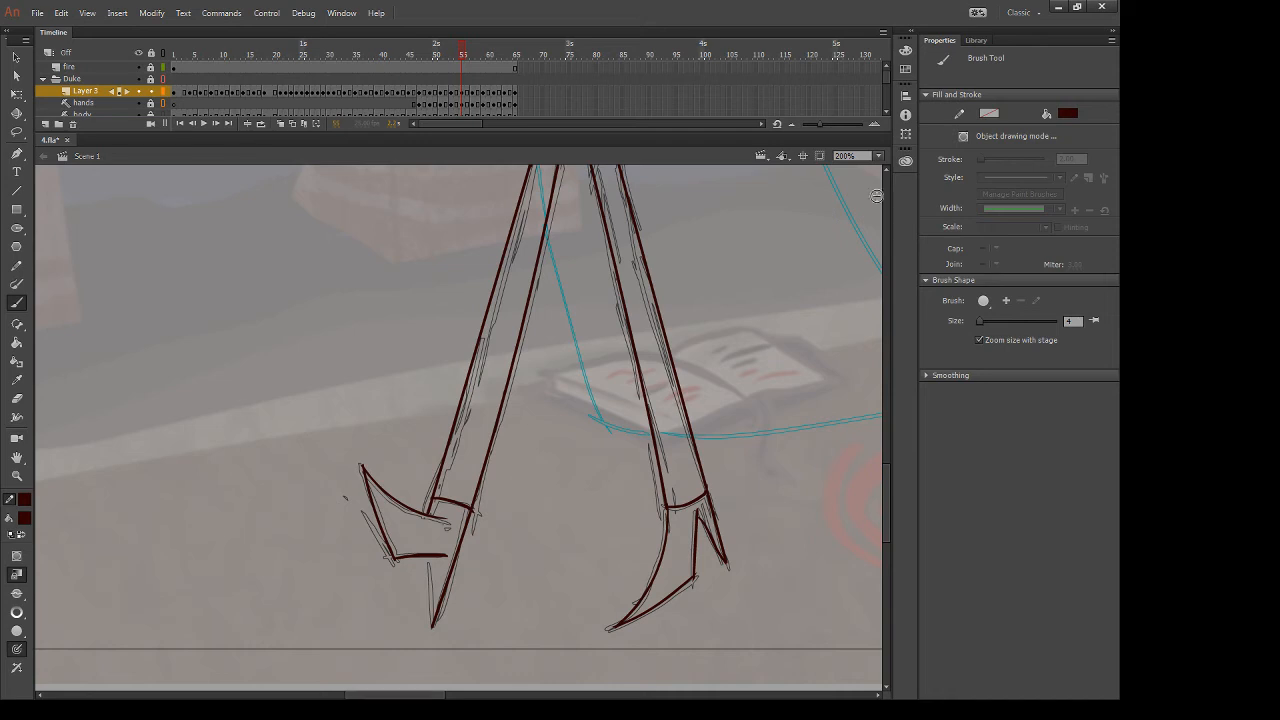
Brush the back heel's inner edge down to its tip and check the feet against frame 54
left_click_drag(433, 557, 434, 632)
key("ctrl+z")
left_click_drag(433, 558, 434, 645)
key("ctrl+z")
left_click_drag(433, 557, 432, 628)
key("ctrl+z")
left_click_drag(433, 556, 432, 643)
key("e")
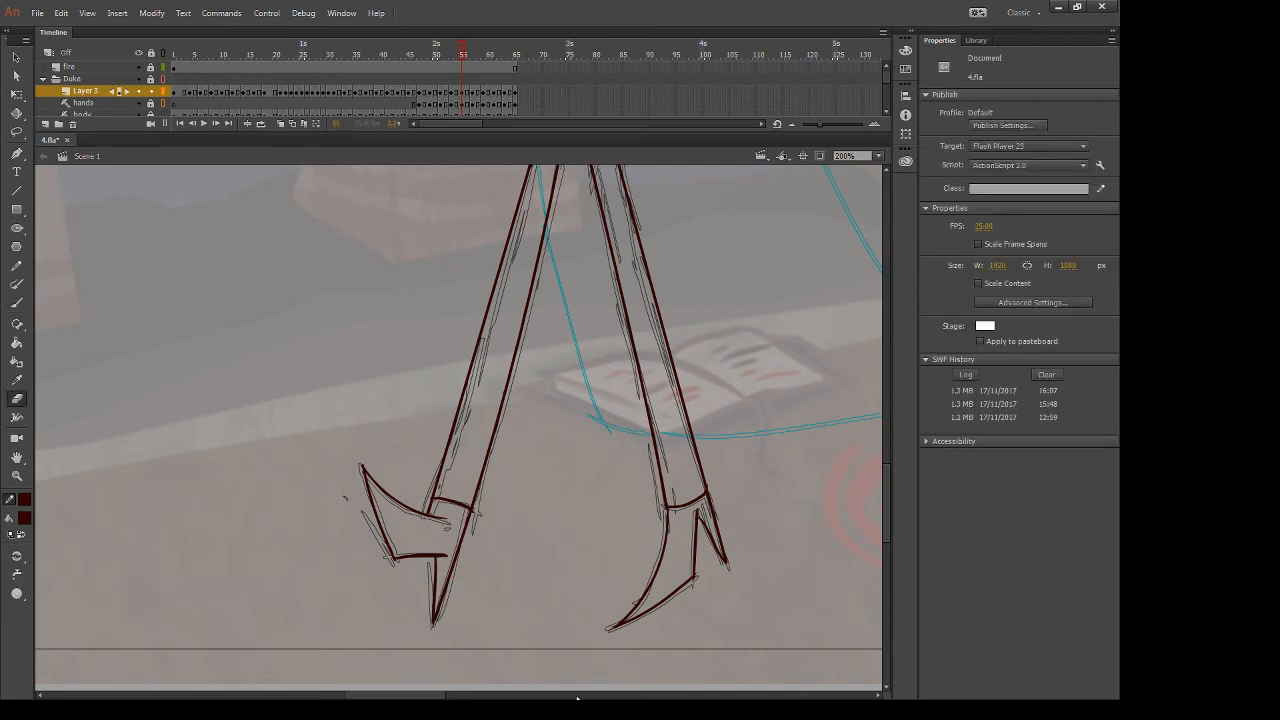
key("comma")
key("period")
Delete the small line stub where the back thigh's inner edge overshoots the front leg
left_click_drag(715, 304, 650, 475)
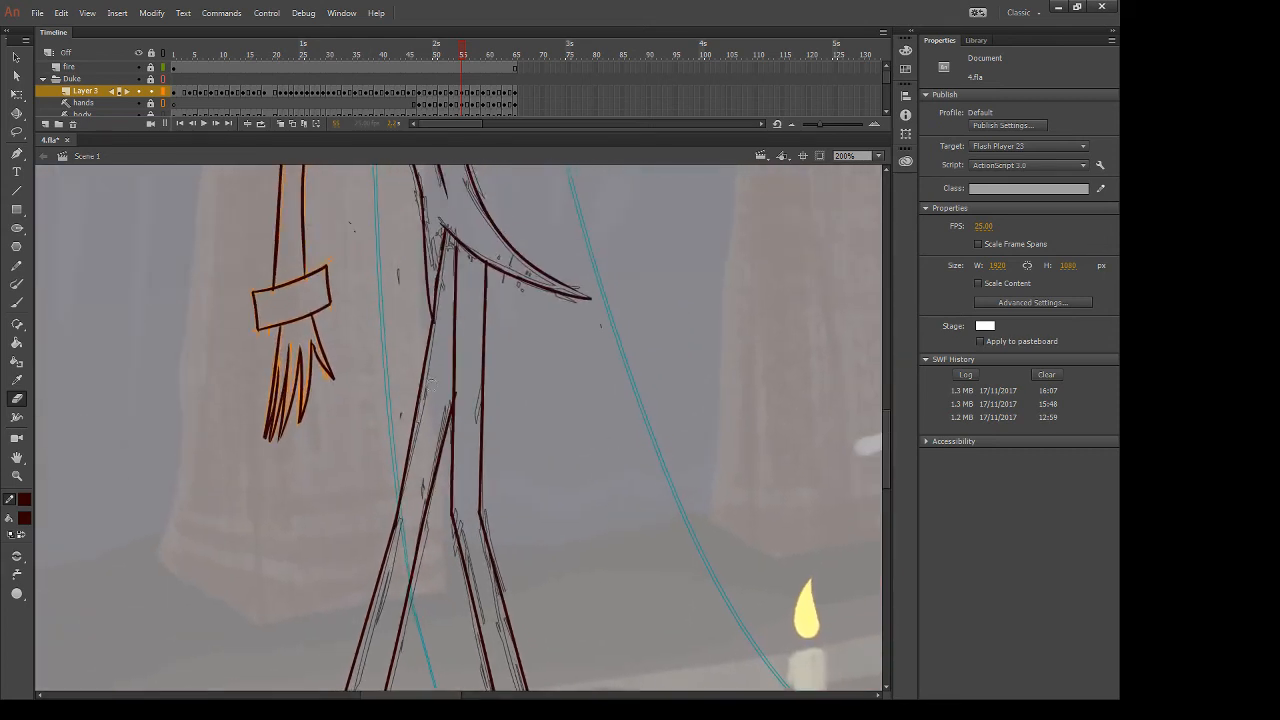
key("b")
key("v")
left_click(457, 397)
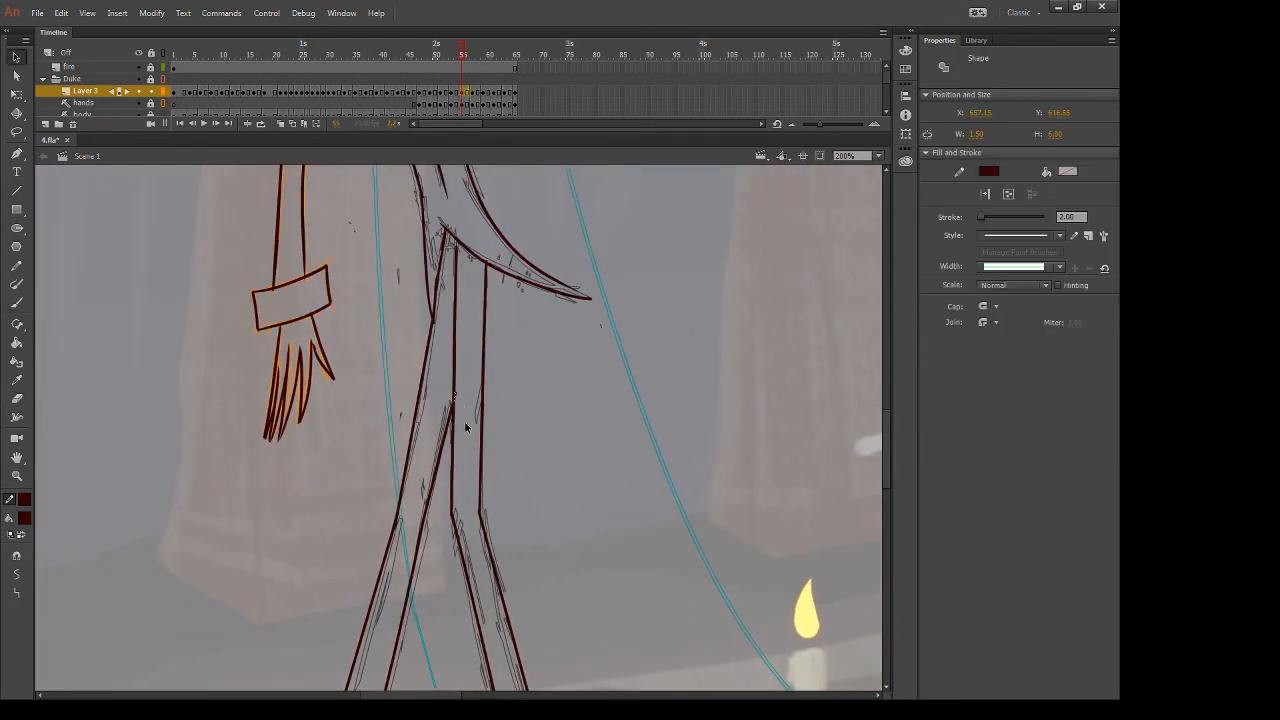
left_click(462, 455)
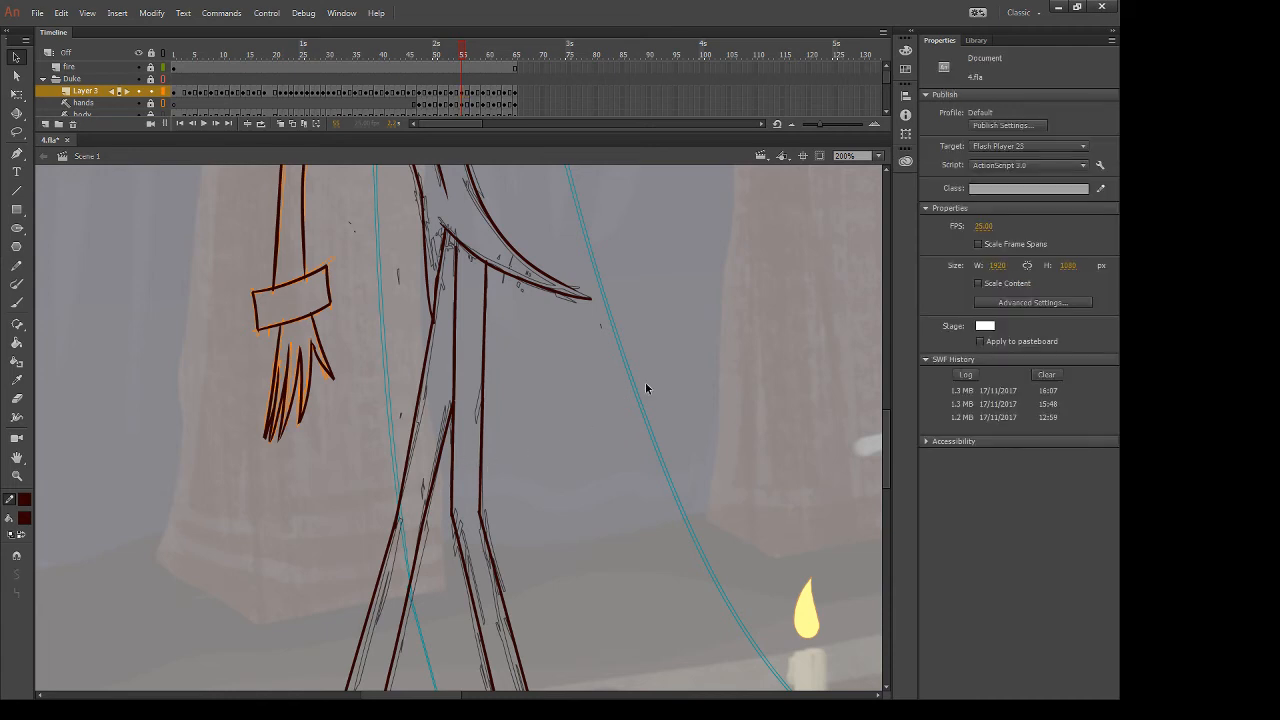
Go to frame 57 and ink both edges of the front thigh from the garment's hem to the knee with straight lines
key("period")
key("period")
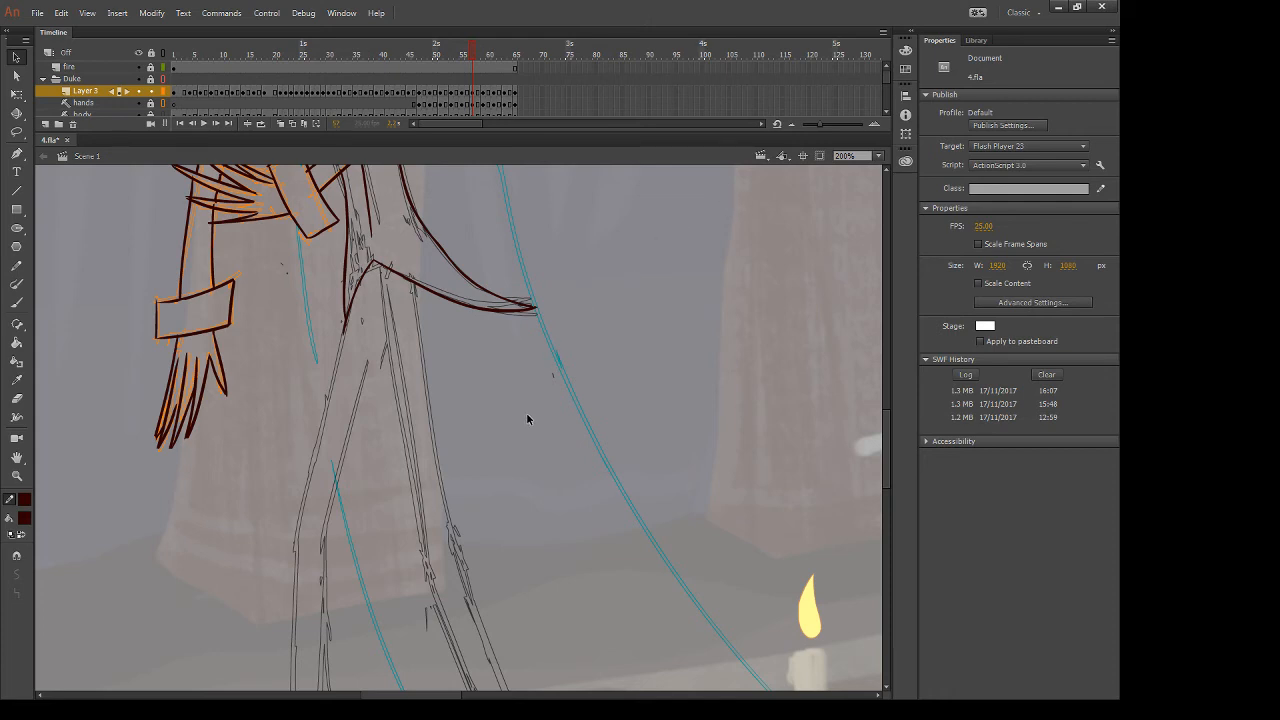
mouse_move(527, 419)
left_mouse_down()
mouse_move(608, 451)
mouse_move(606, 391)
left_mouse_up()
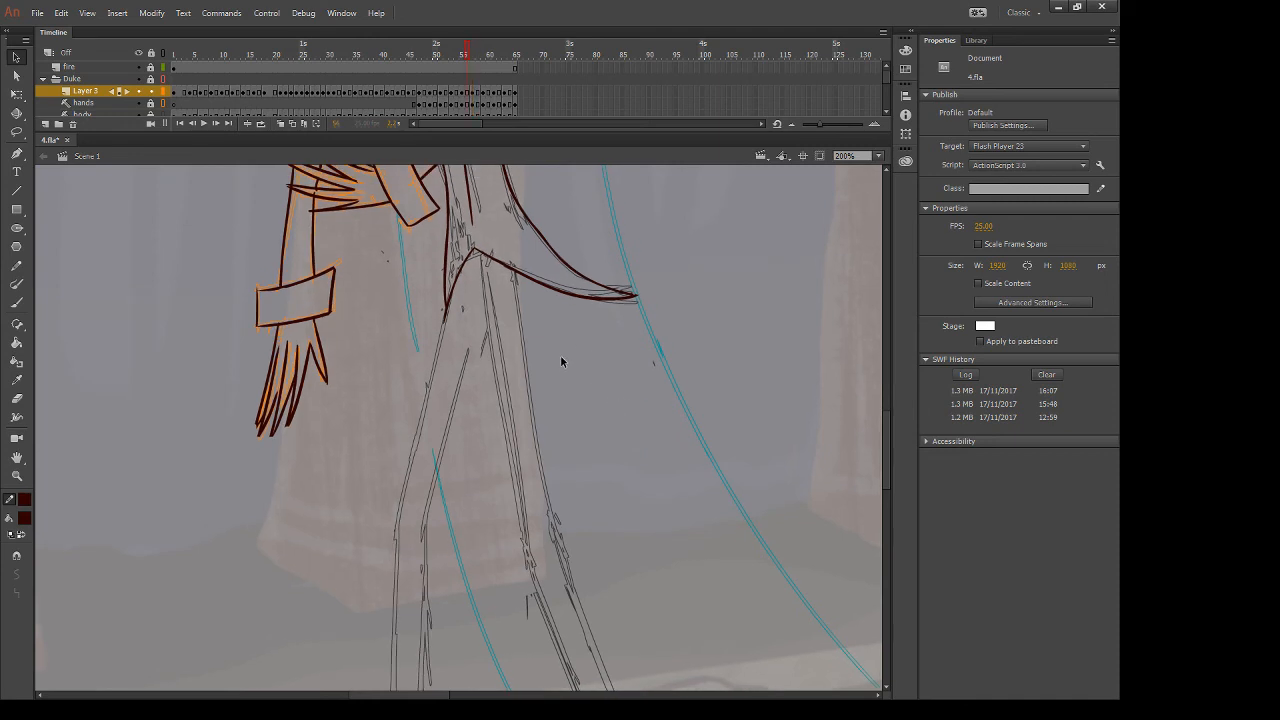
key("period")
key("n")
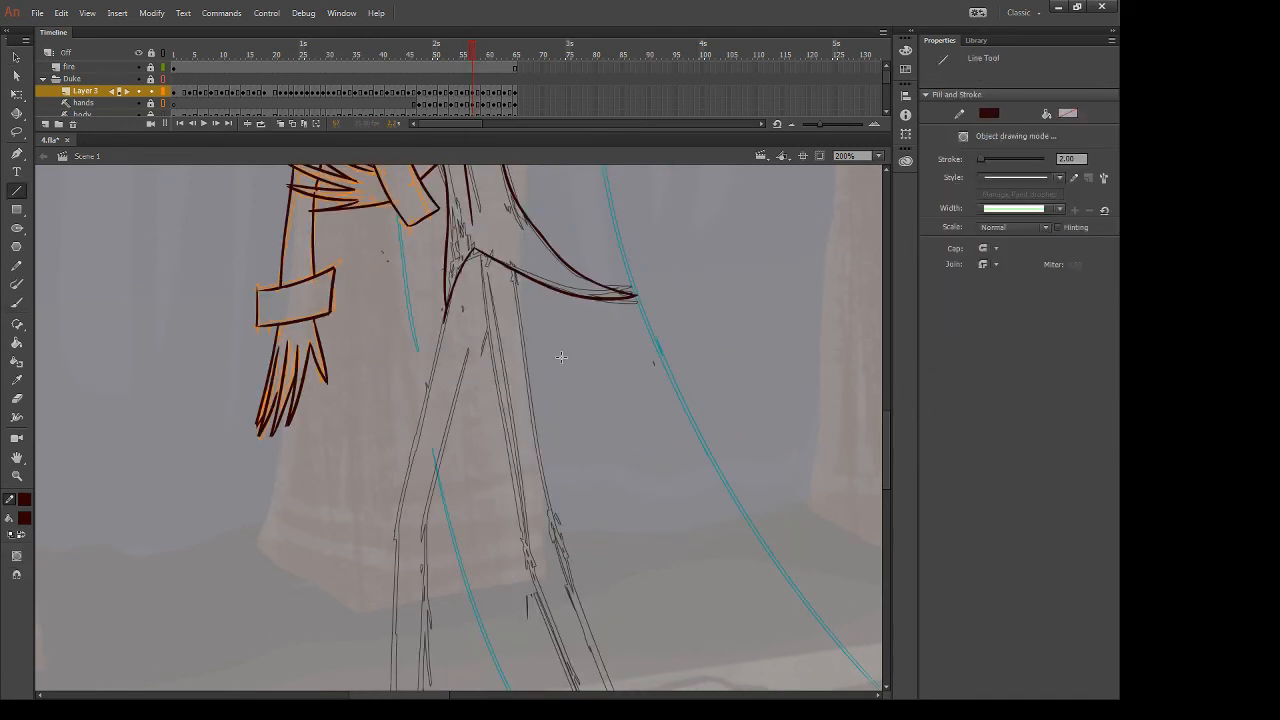
mouse_move(481, 257)
left_mouse_down()
mouse_move(532, 580)
mouse_move(528, 569)
left_mouse_up()
left_click_drag(512, 268, 555, 562)
Ink both edges of the front lower leg on frame 57, bending the left line along the foot to the toe
mouse_move(627, 595)
left_mouse_down()
mouse_move(634, 514)
mouse_move(534, 366)
mouse_move(563, 329)
left_mouse_up()
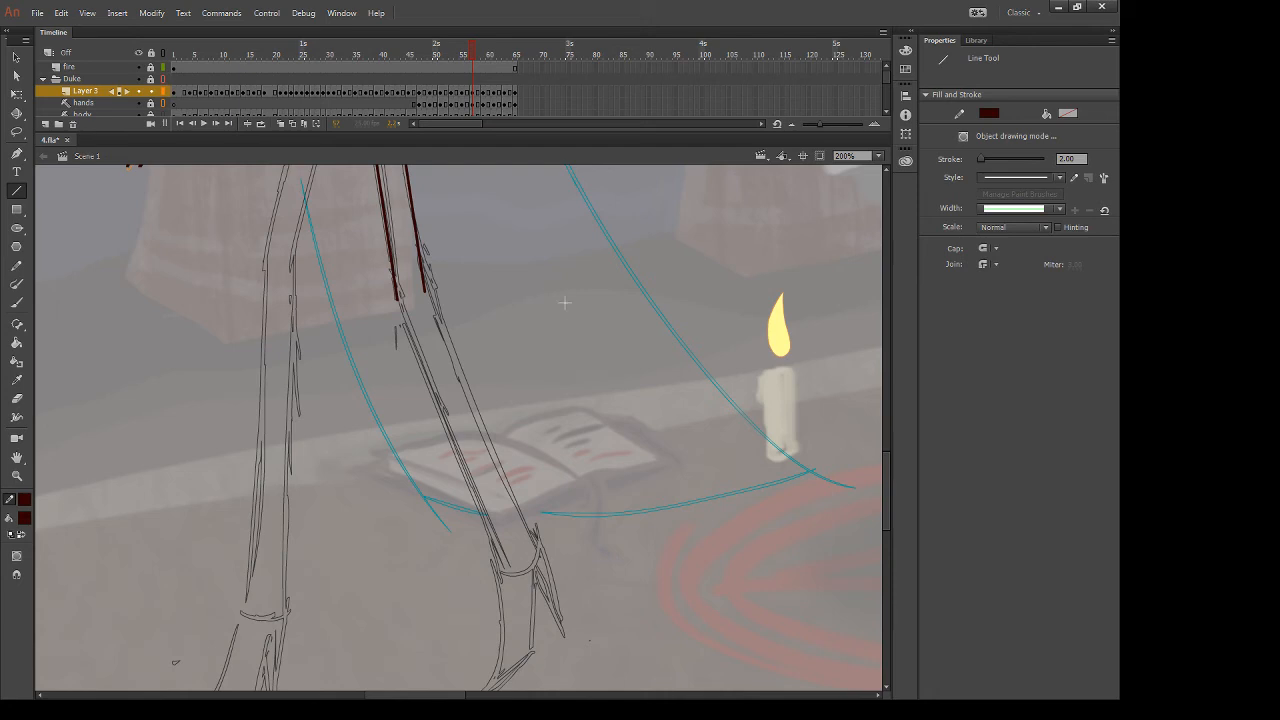
left_click_drag(566, 384, 614, 320)
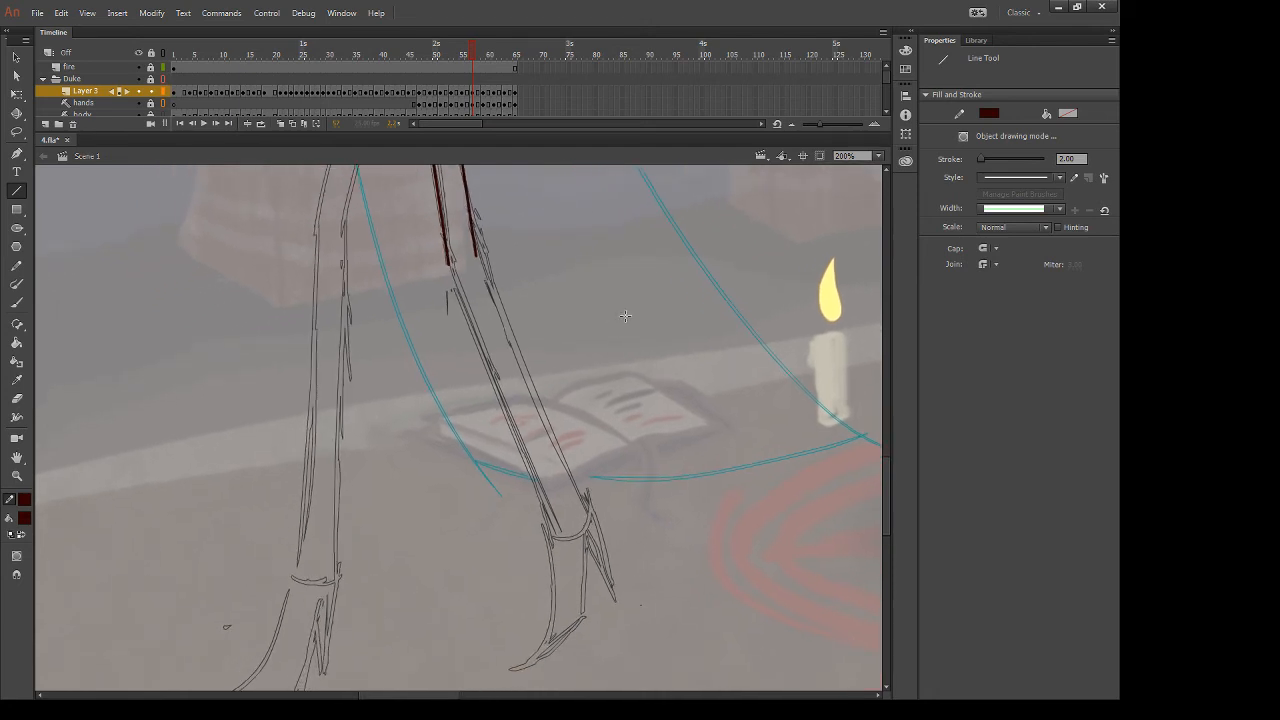
mouse_move(472, 250)
left_mouse_down()
mouse_move(585, 475)
mouse_move(600, 535)
mouse_move(590, 524)
left_mouse_up()
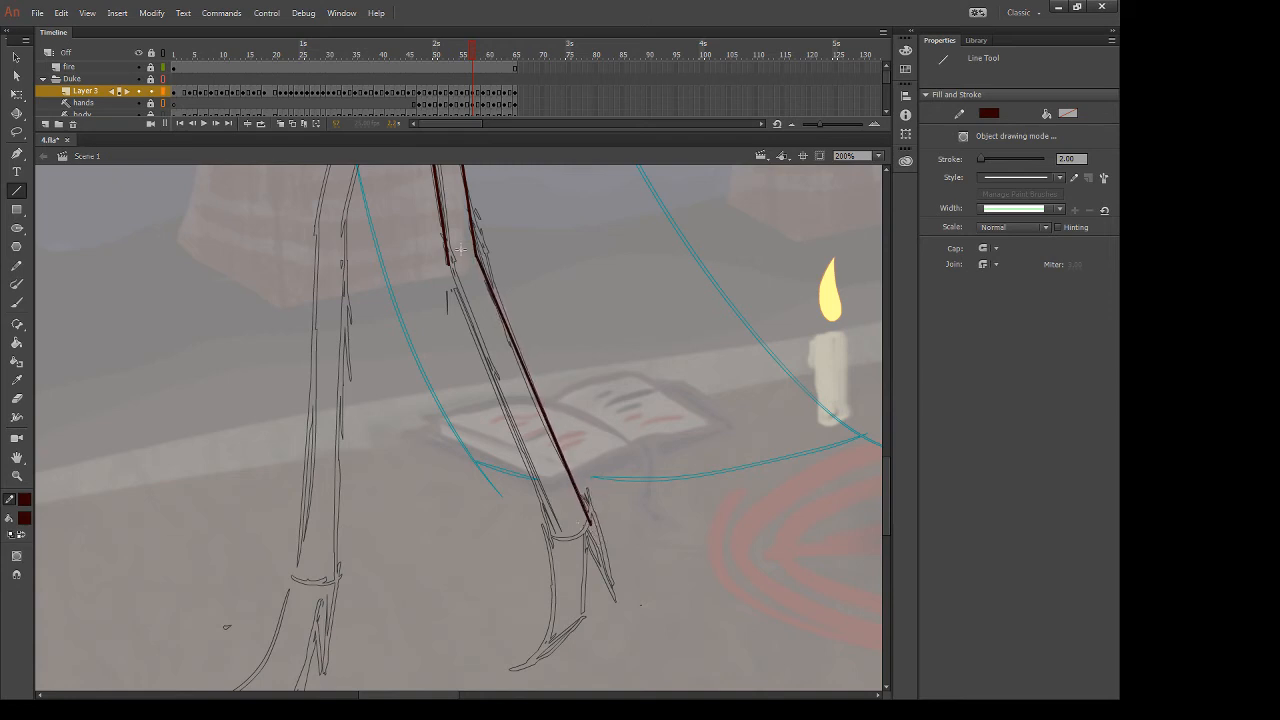
mouse_move(452, 258)
left_mouse_down()
mouse_move(540, 535)
mouse_move(522, 665)
left_mouse_up()
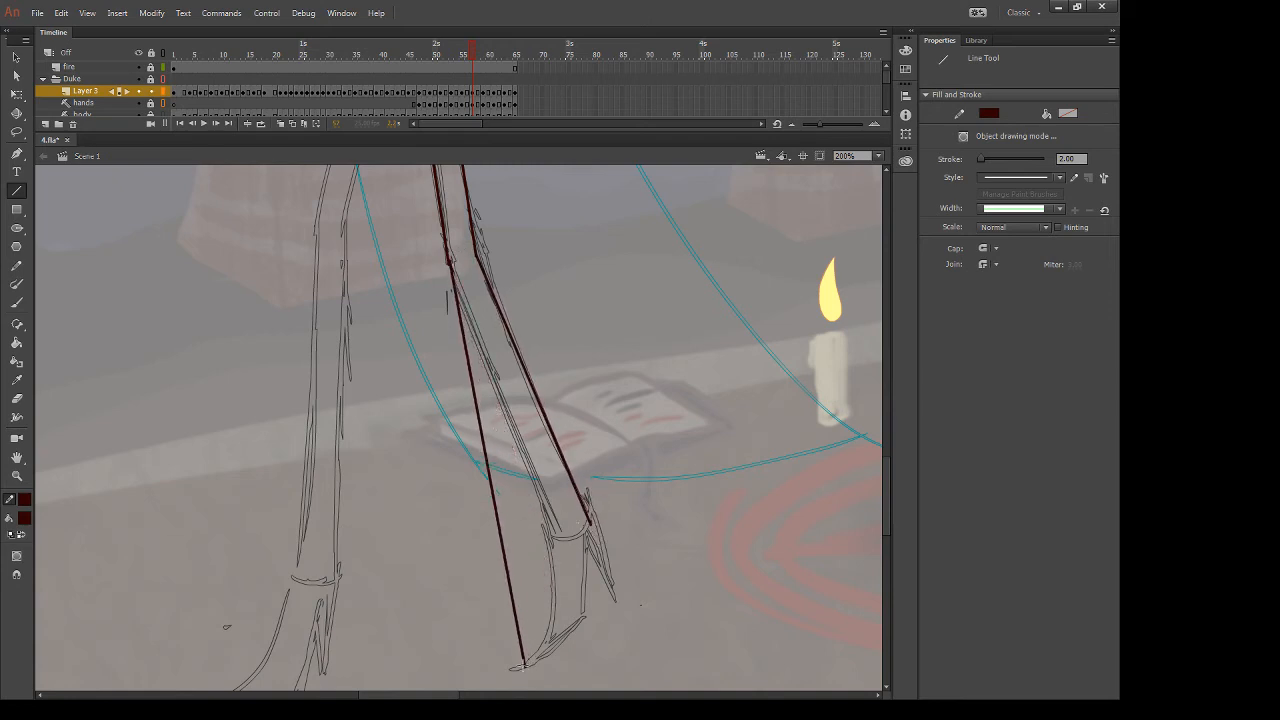
key("v")
left_click_drag(506, 560, 566, 635)
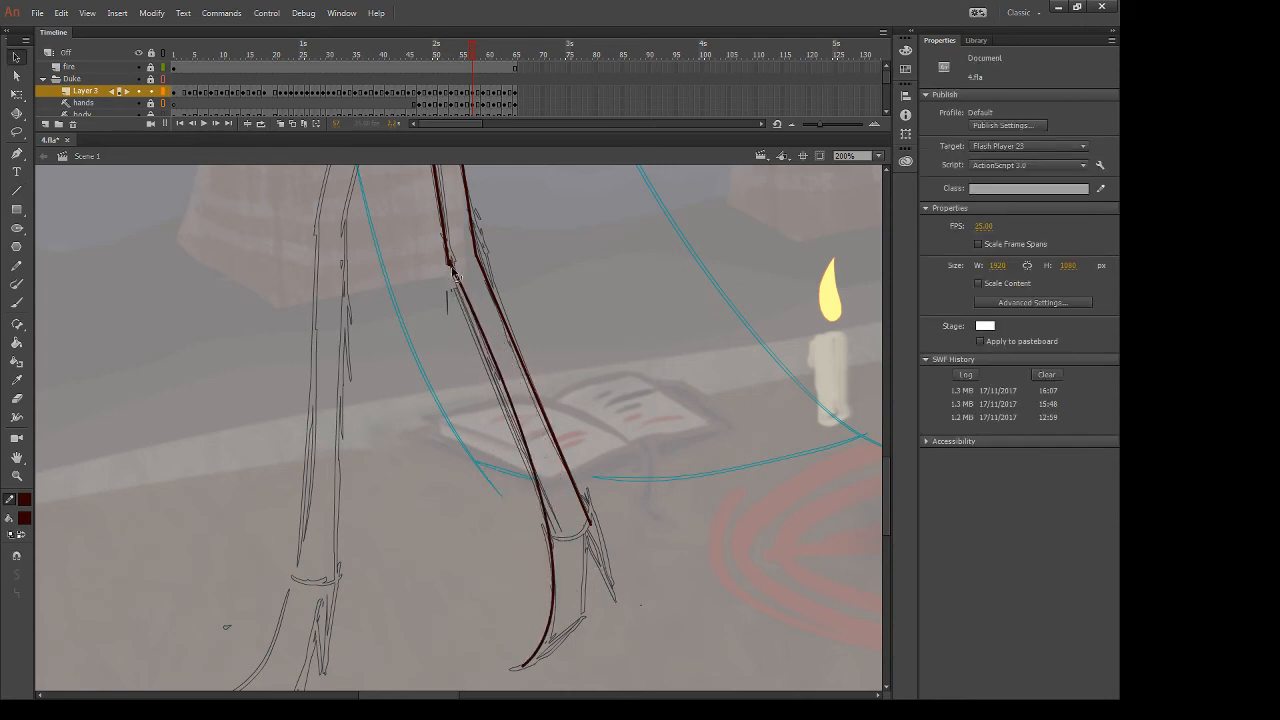
mouse_move(452, 269)
left_mouse_down()
mouse_move(458, 284)
mouse_move(452, 266)
left_mouse_up()
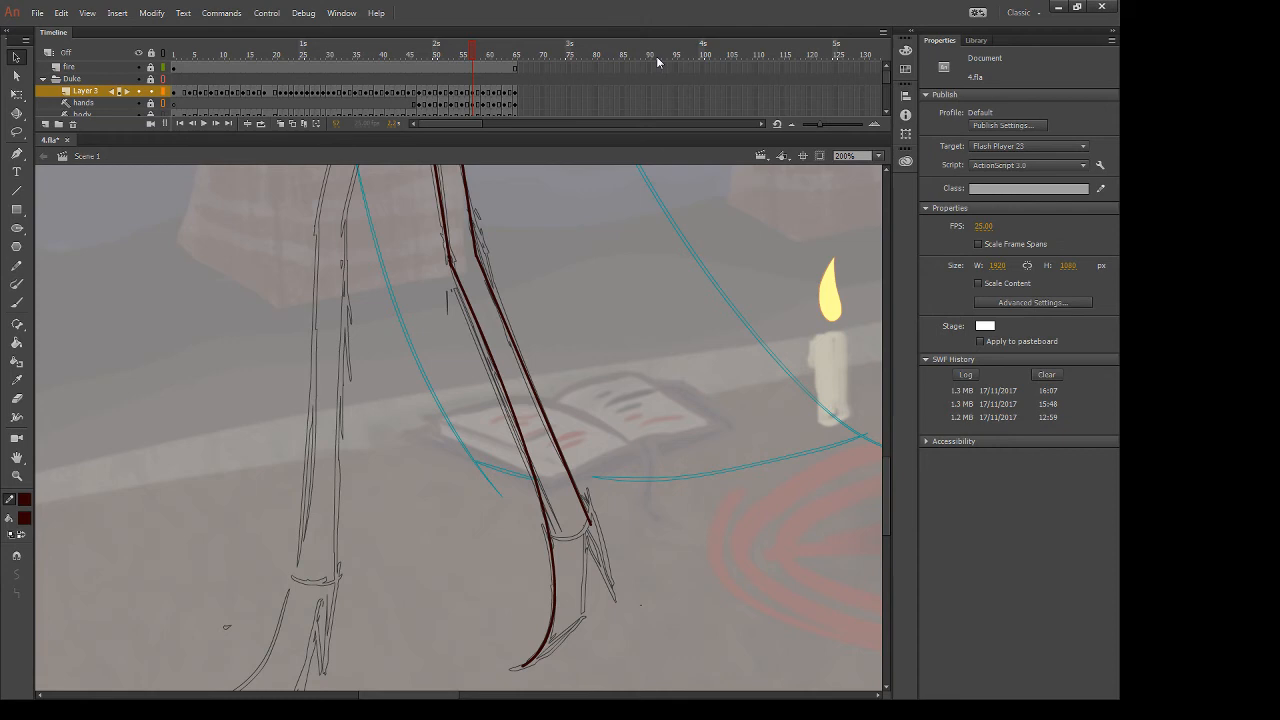
Brush the back edge of the front foot from the ankle down to the sole, redoing it to match the sketch
key("b")
left_click_drag(584, 530, 581, 664)
key("ctrl+z")
left_click_drag(584, 534, 579, 649)
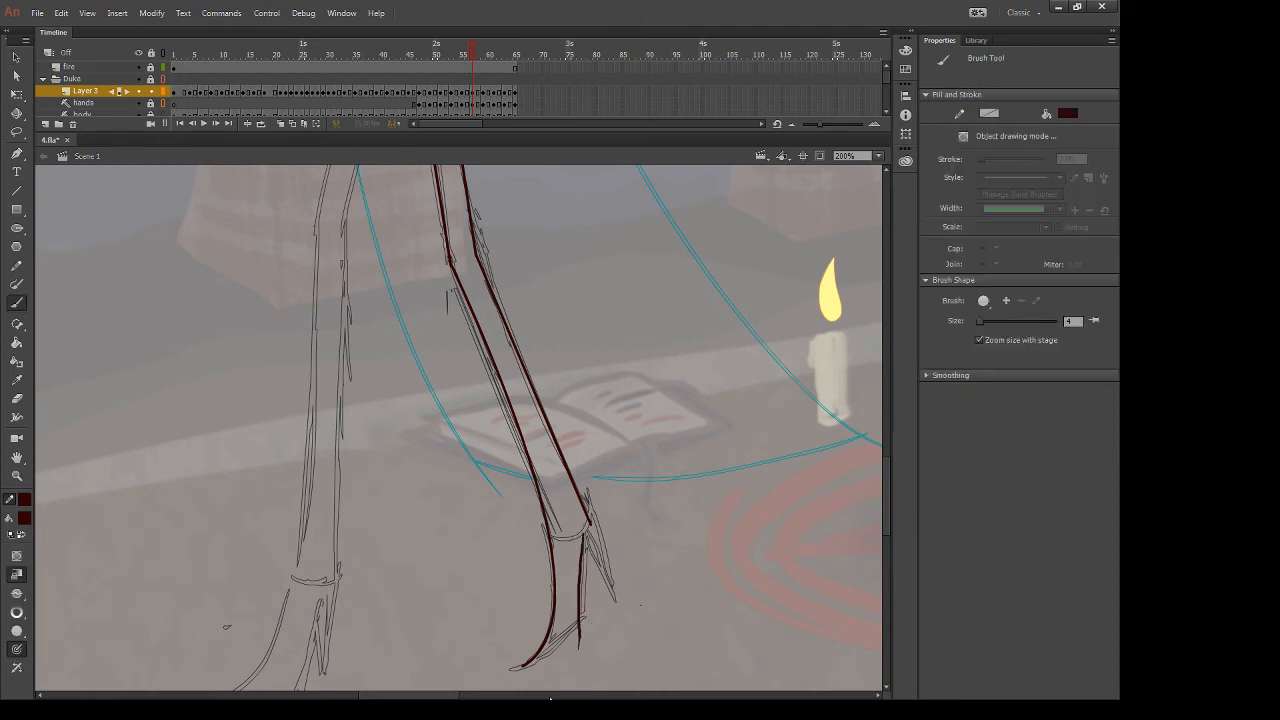
key("ctrl+z")
mouse_move(584, 536)
left_mouse_down()
mouse_move(562, 685)
mouse_move(548, 653)
mouse_move(585, 604)
left_mouse_up()
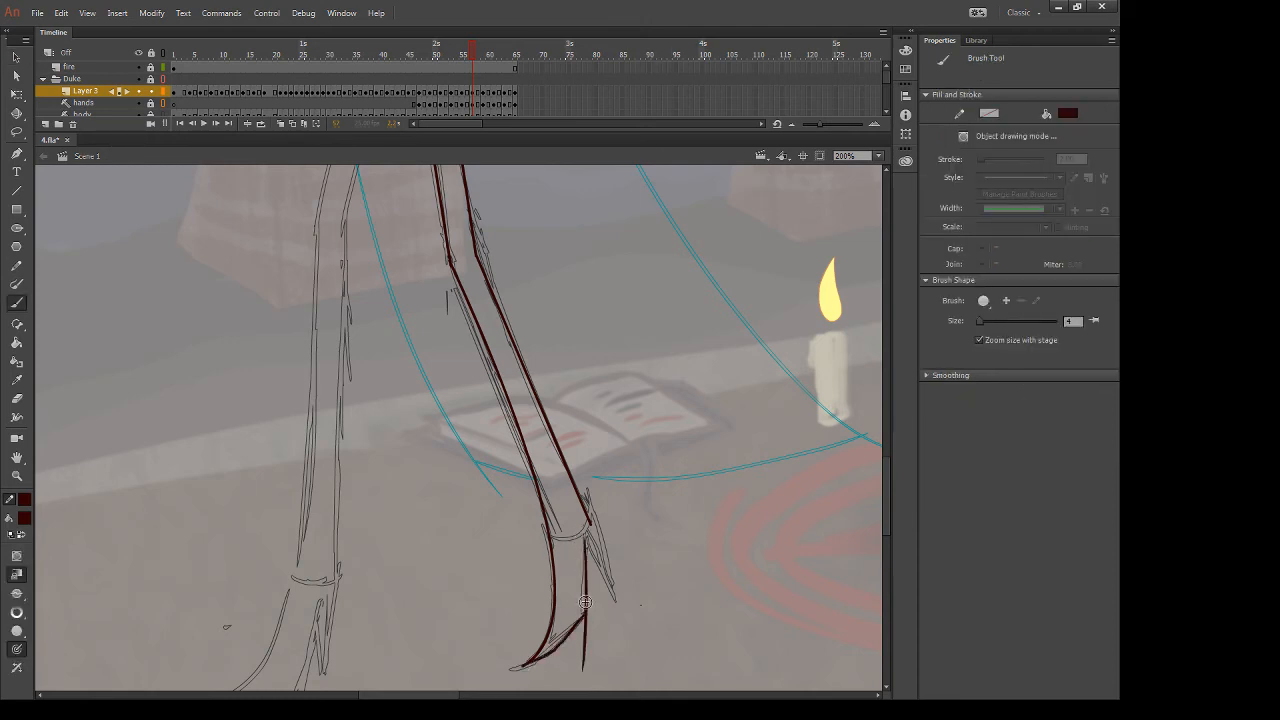
Brush the front foot's sole from the toe to the arch and the curved ankle line across the leg
key("ctrl+z")
left_click_drag(523, 667, 588, 606)
key("ctrl+z")
left_click_drag(523, 666, 588, 602)
key("ctrl+z")
left_click_drag(521, 667, 590, 604)
key("ctrl+z")
mouse_move(522, 666)
left_mouse_down()
mouse_move(584, 617)
mouse_move(585, 685)
left_mouse_up()
key("e")
key("b")
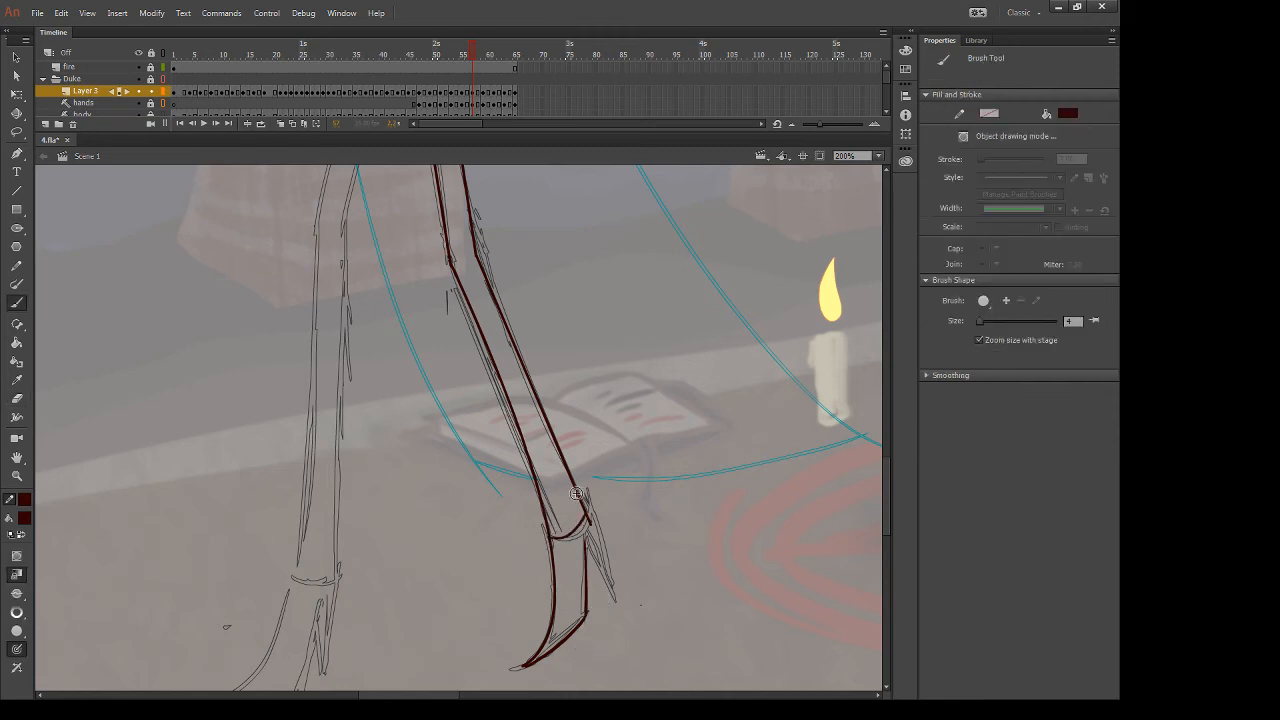
Trim the excess leg line at the front ankle and brush the pointed heel down to its tip
key("ctrl+z")
key("e")
mouse_move(580, 515)
left_mouse_down()
mouse_move(590, 528)
mouse_move(588, 505)
mouse_move(628, 623)
left_mouse_up()
key("b")
left_click_drag(586, 548, 627, 623)
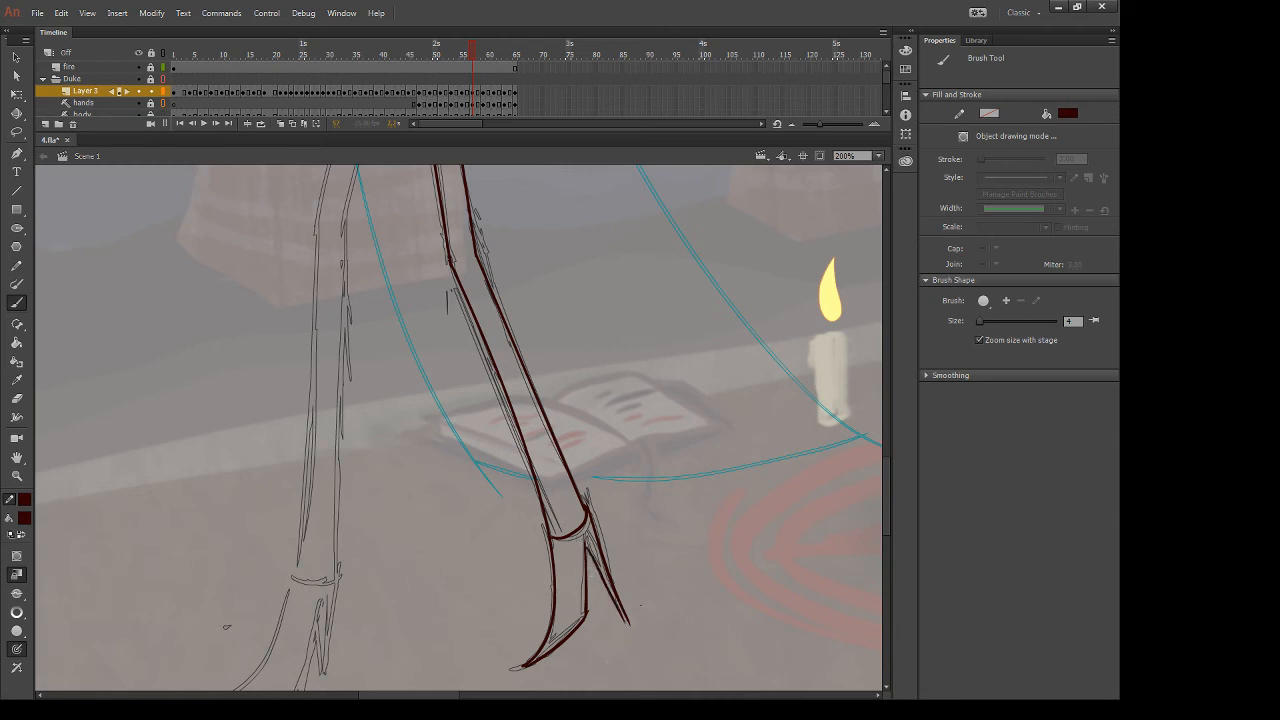
key("ctrl+z")
left_click_drag(585, 547, 626, 612)
key("ctrl+z")
key("e")
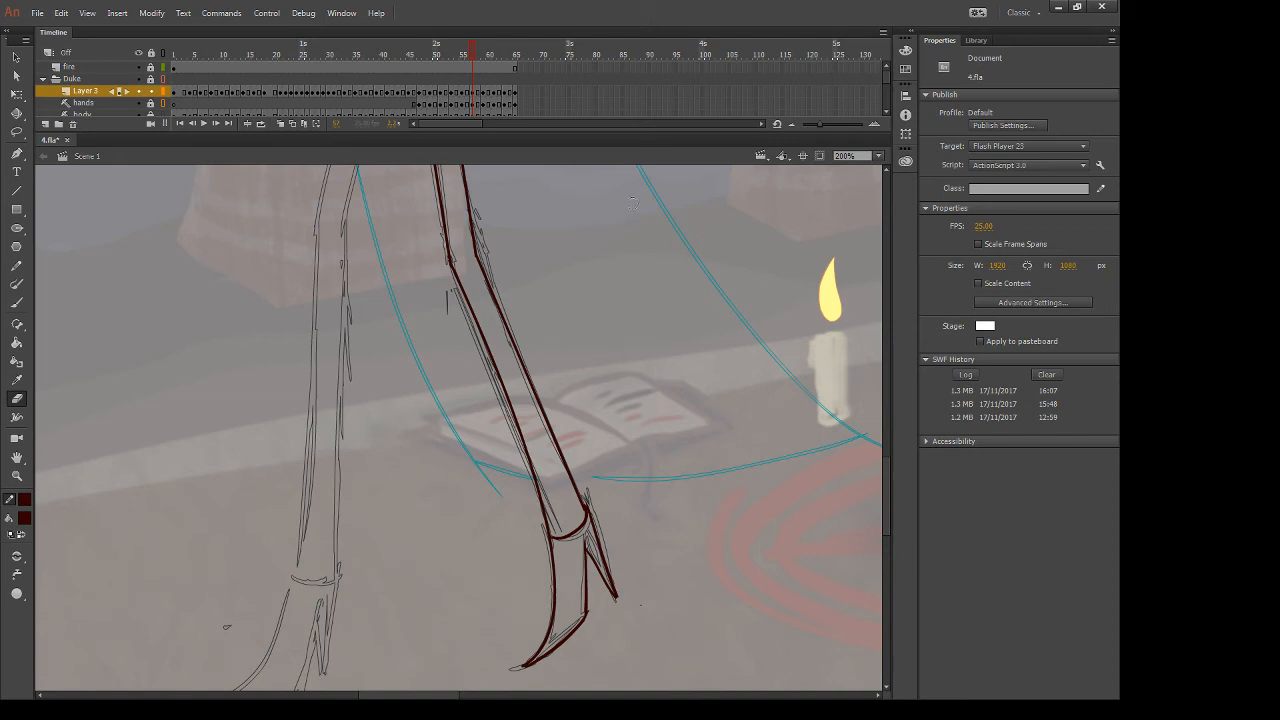
Ink both edges of the rear leg's thigh on frame 57 with straight lines from the hip to the knee
left_click_drag(589, 297, 732, 542)
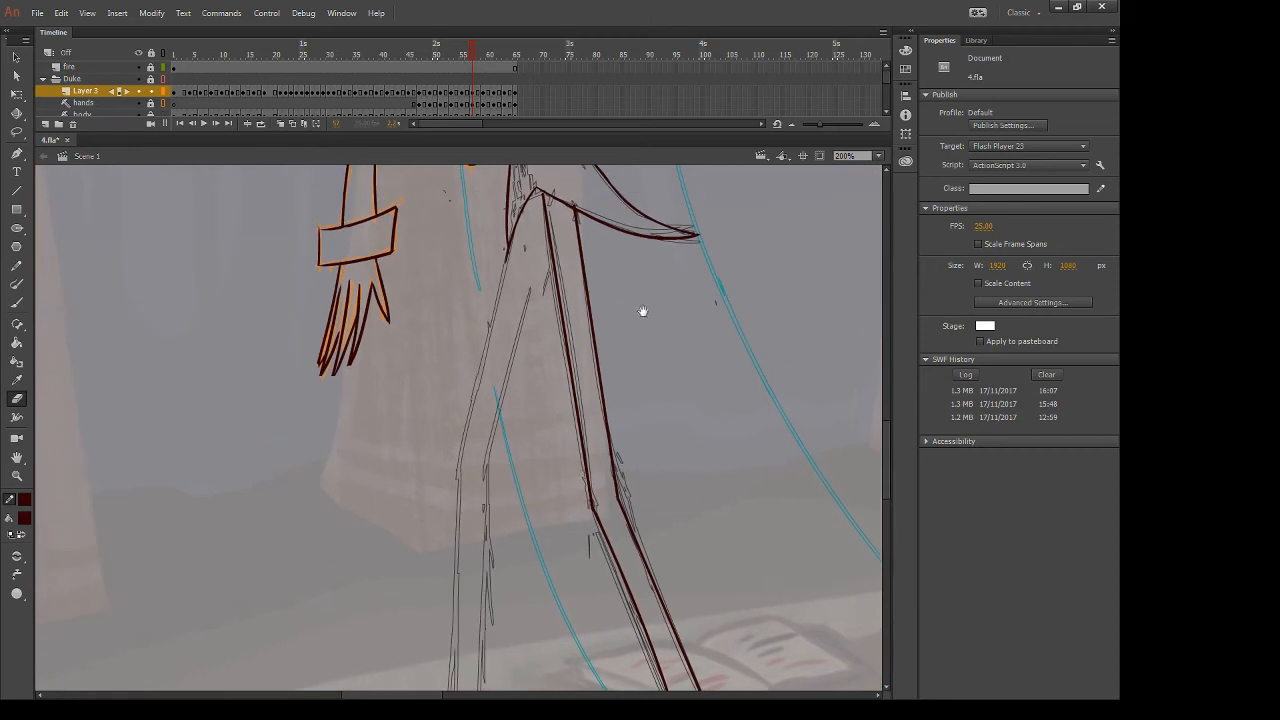
key("n")
left_click_drag(546, 236, 484, 466)
left_click_drag(515, 232, 457, 466)
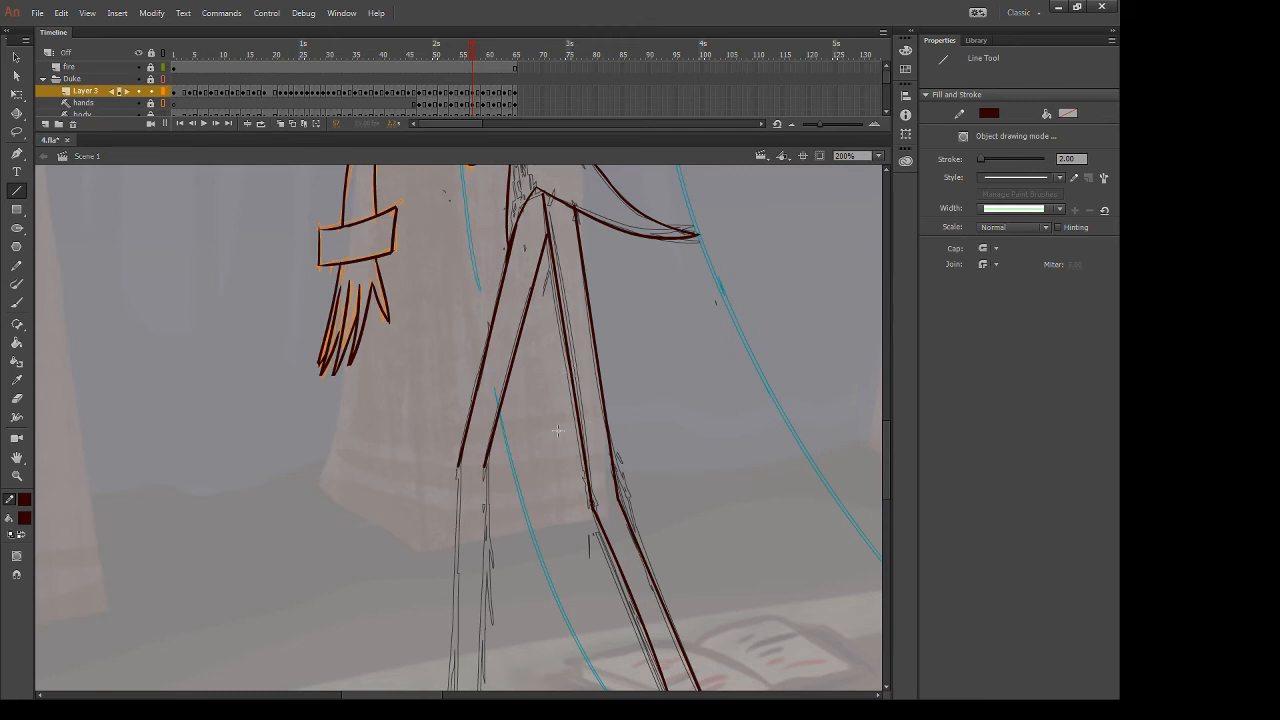
Draw the heel-side edge of the rear lower leg from the knee to the heel tip, bending it and aligning its ends with the sketch
scroll(557, 431, "down", 5)
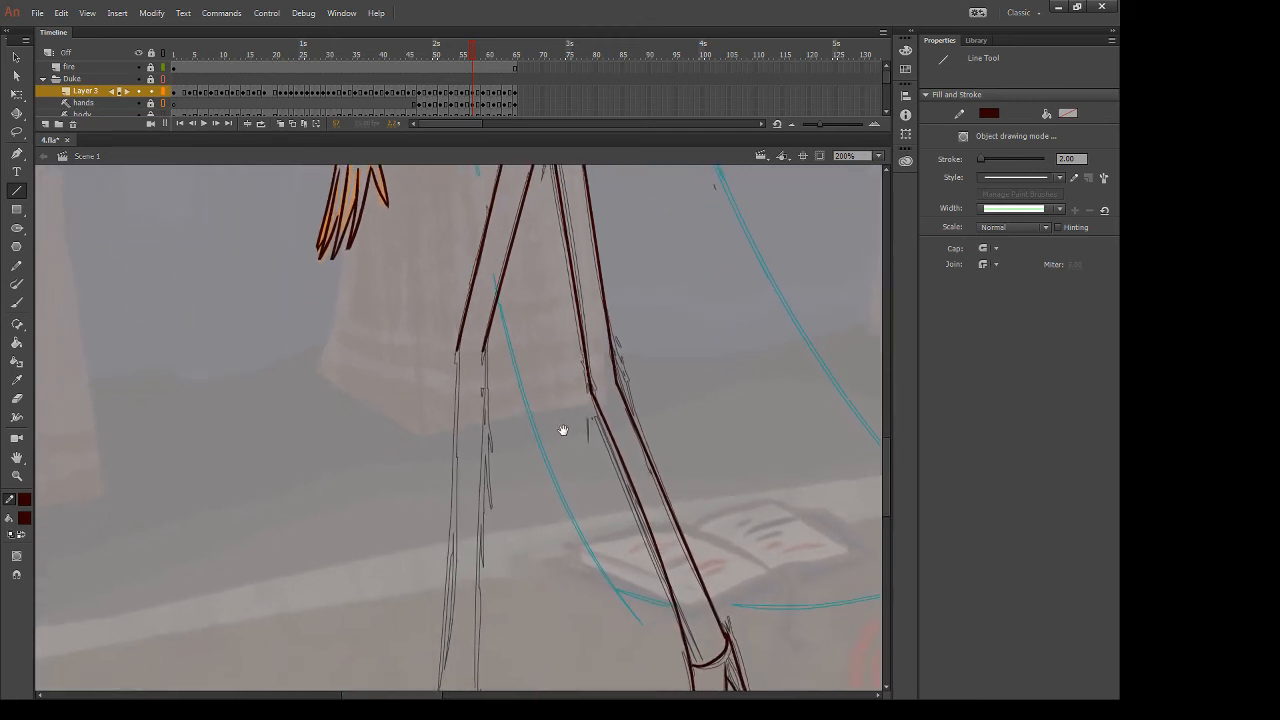
mouse_move(563, 430)
left_mouse_down()
mouse_move(614, 371)
mouse_move(640, 397)
left_mouse_up()
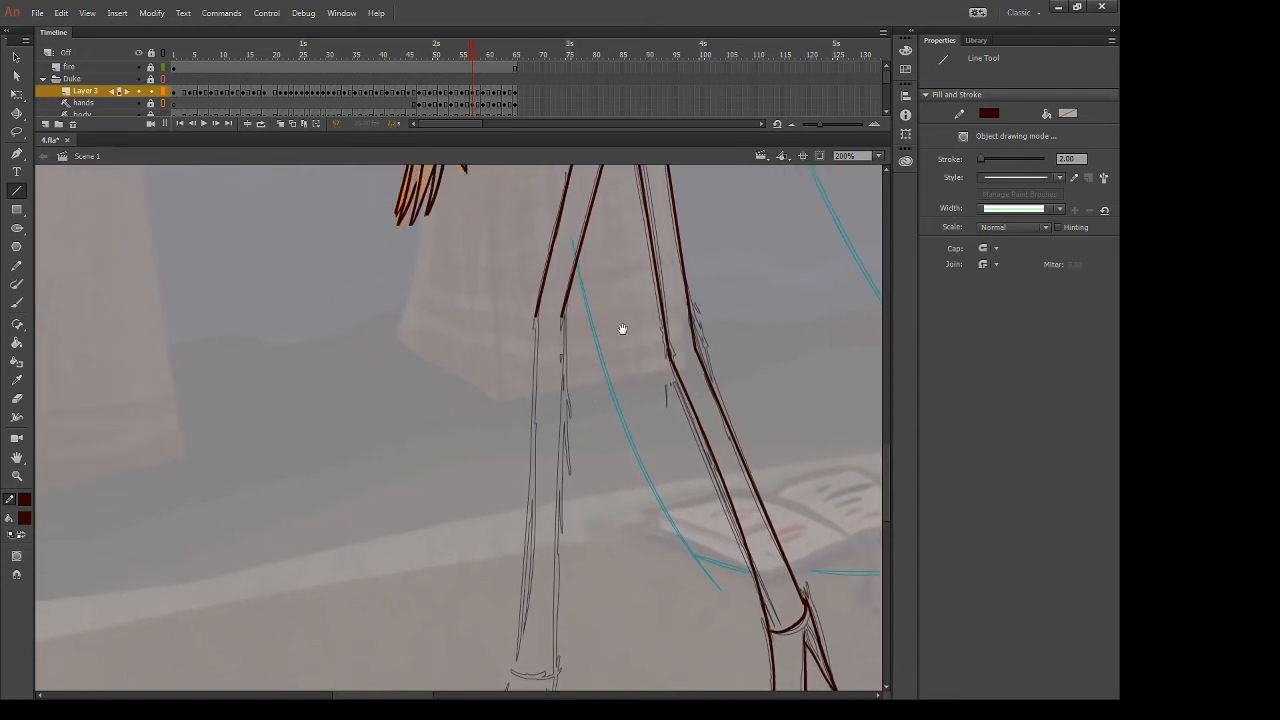
mouse_move(620, 329)
left_mouse_down()
mouse_move(571, 346)
mouse_move(518, 252)
left_mouse_up()
mouse_move(498, 195)
left_mouse_down()
mouse_move(508, 500)
mouse_move(479, 645)
left_mouse_up()
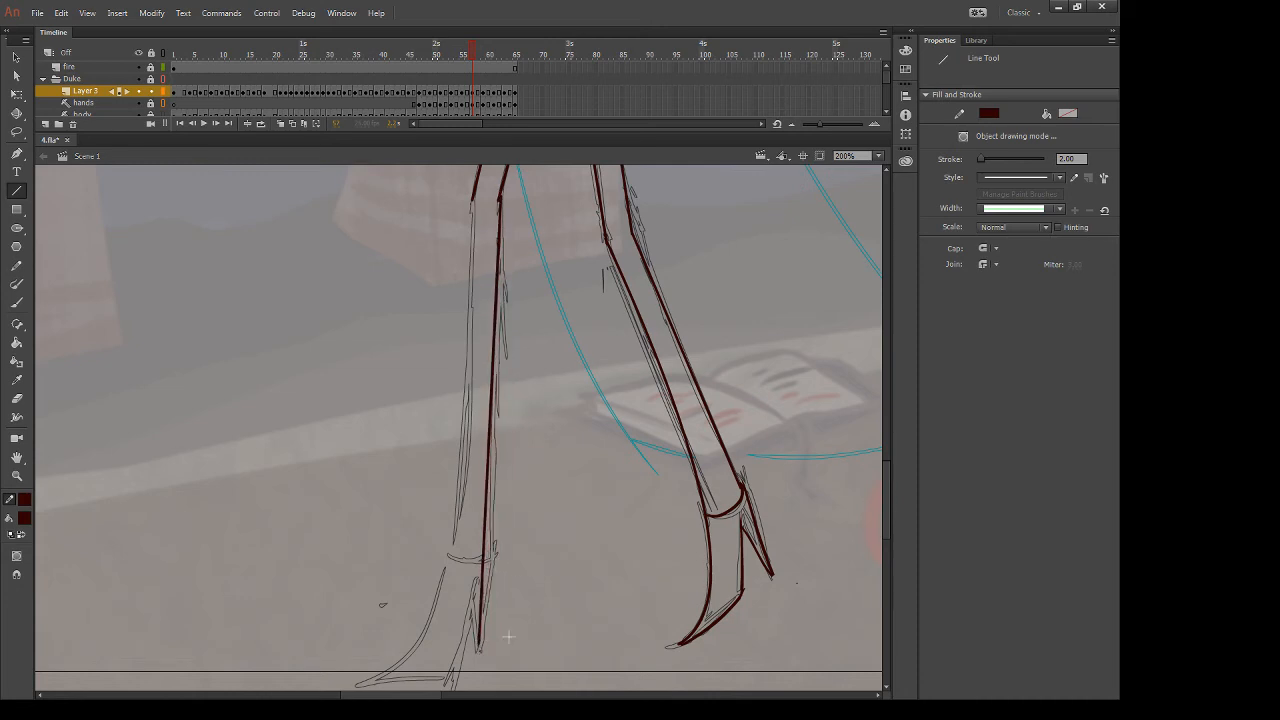
key("v")
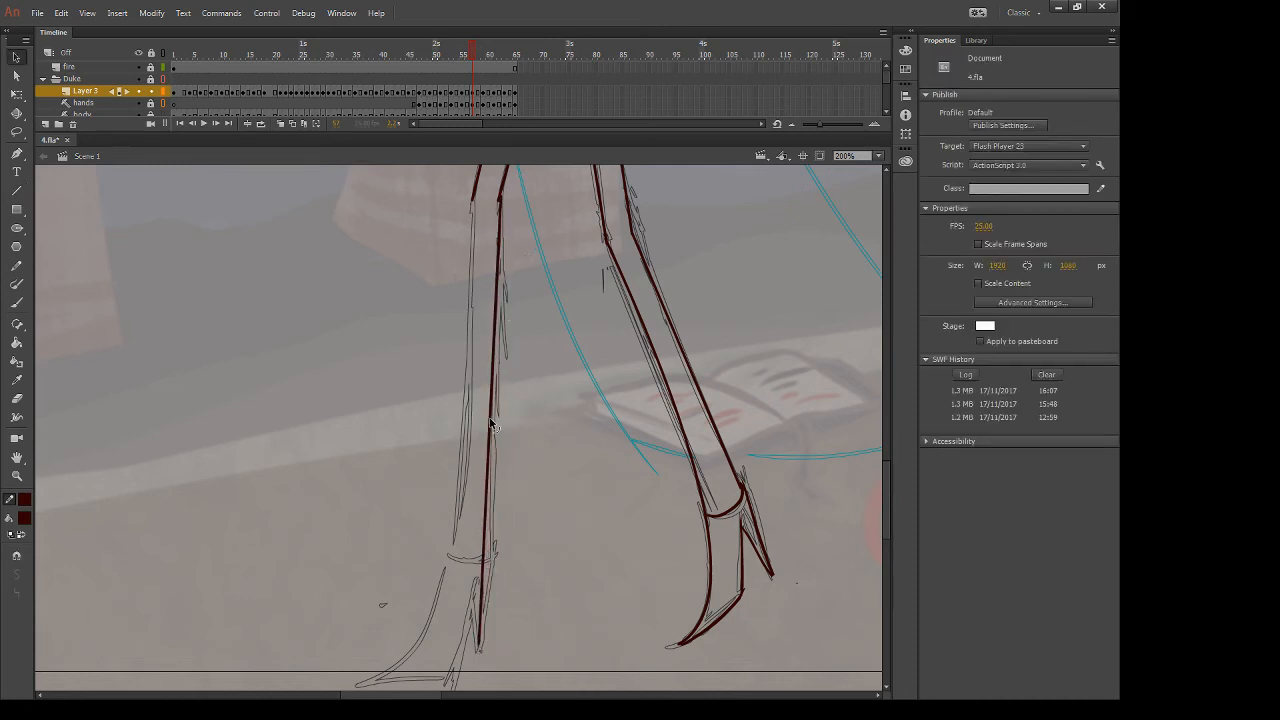
left_click_drag(491, 423, 494, 424)
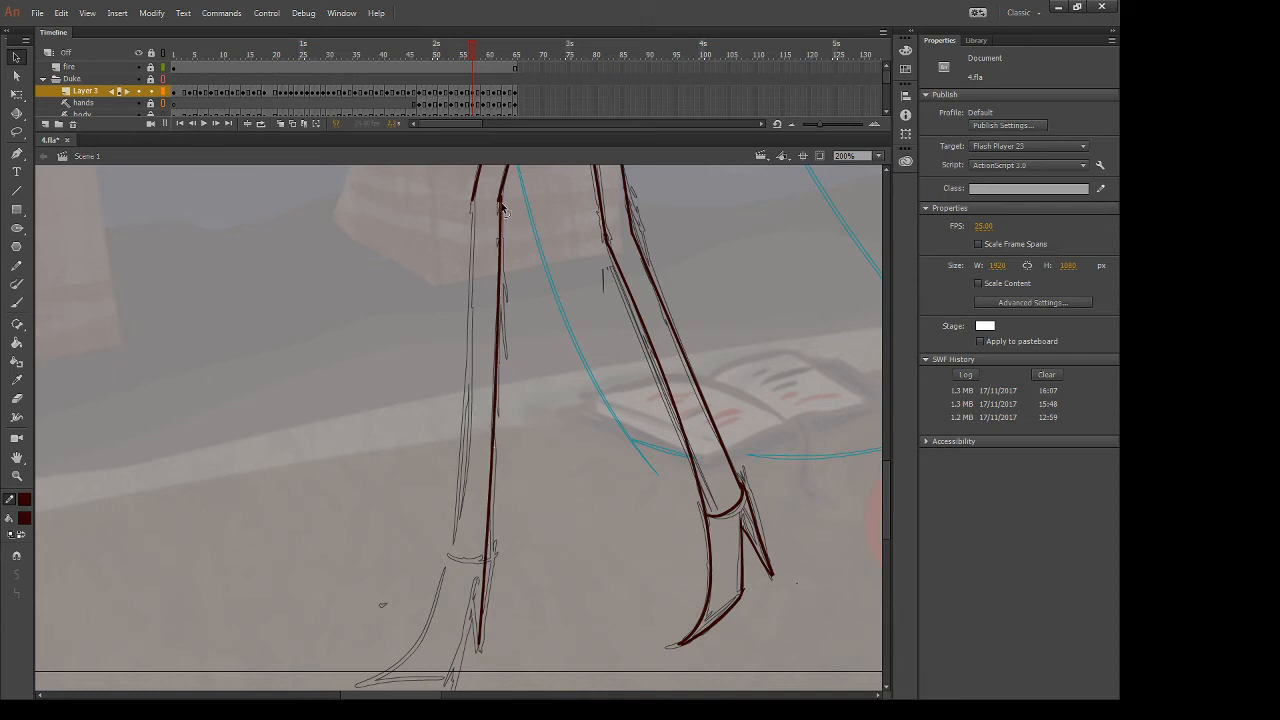
left_click_drag(501, 198, 499, 196)
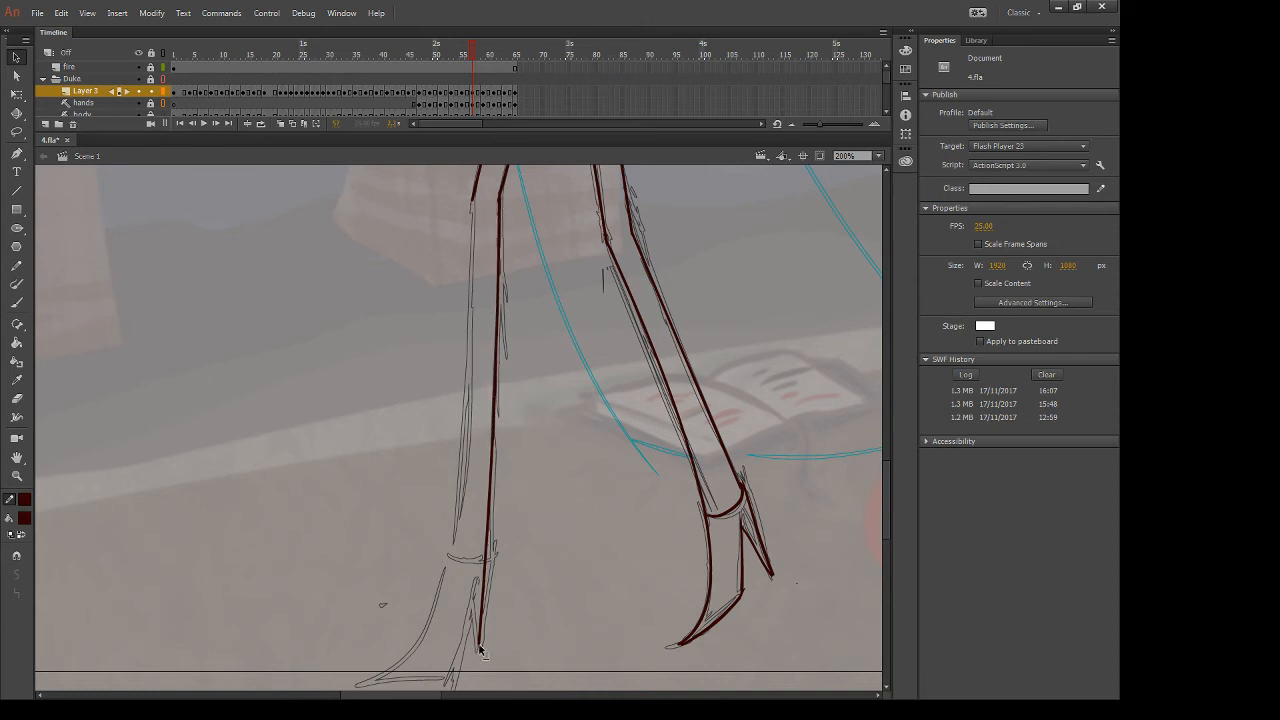
left_click_drag(479, 645, 480, 650)
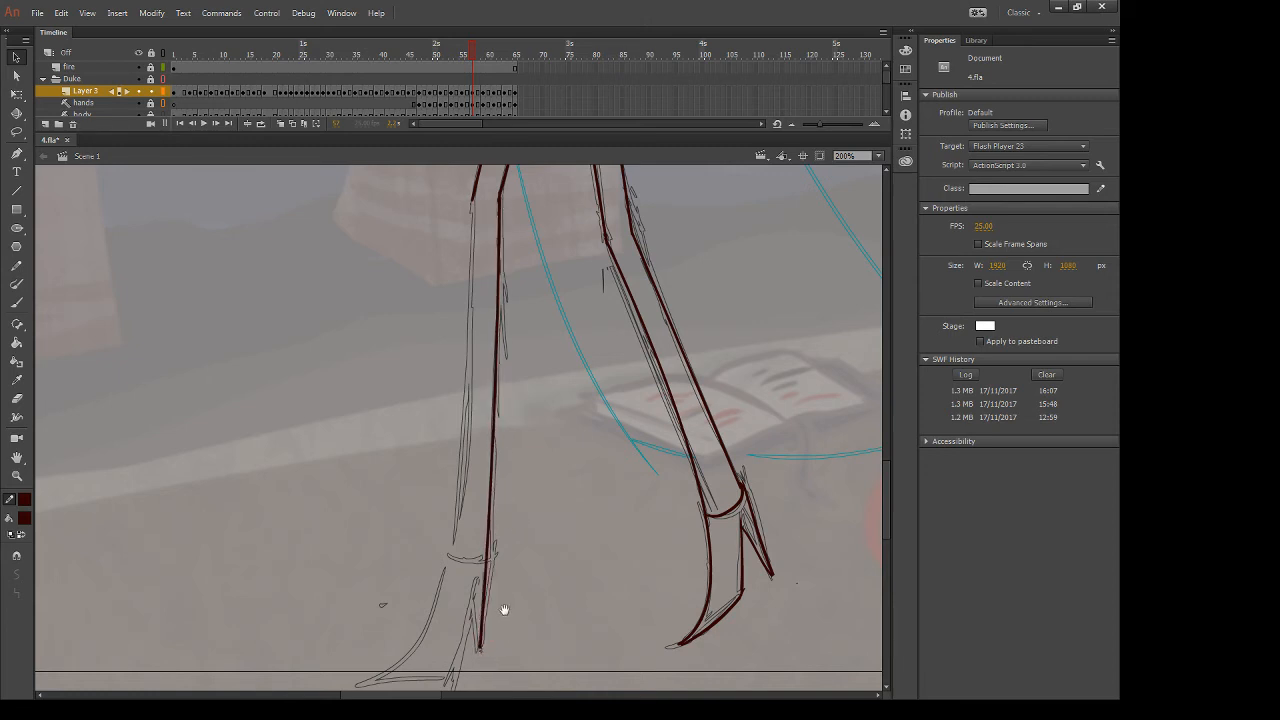
Draw the toe-side edge of the rear lower leg from the knee to the toe and bend it along the sketched foot
key("n")
mouse_move(472, 200)
left_mouse_down()
mouse_move(455, 616)
mouse_move(354, 688)
left_mouse_up()
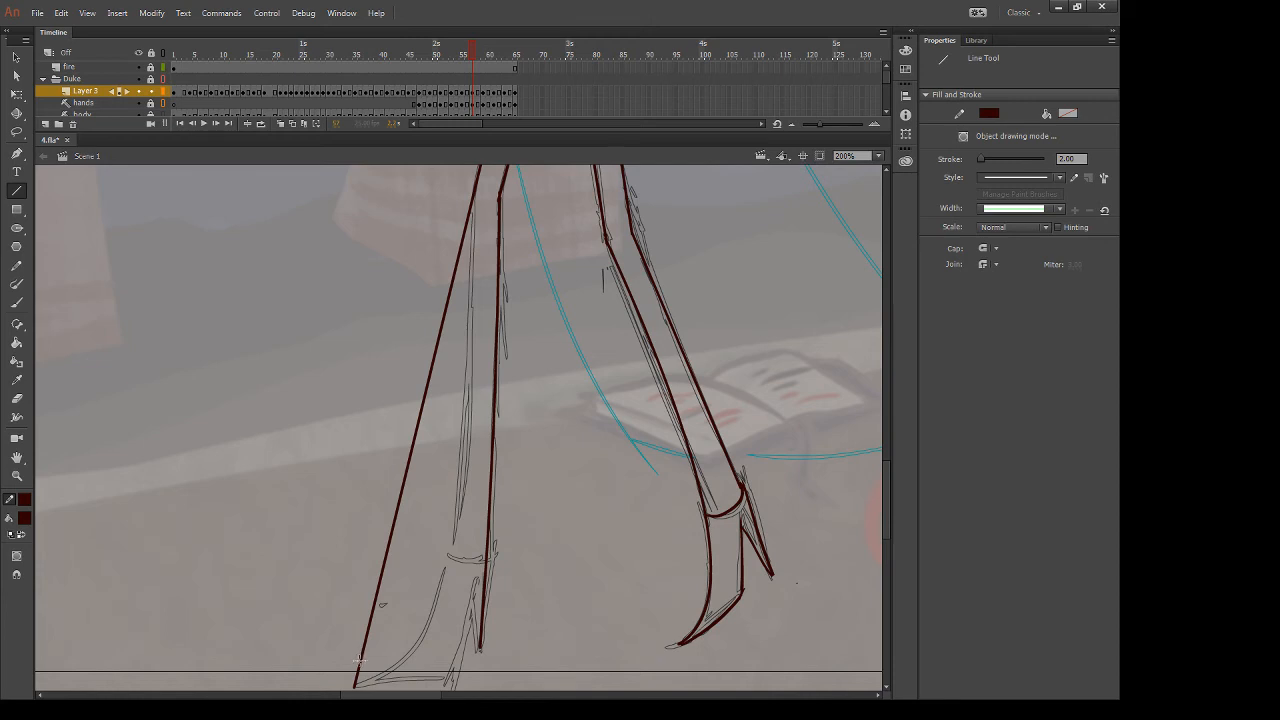
scroll(565, 495, "down", 2)
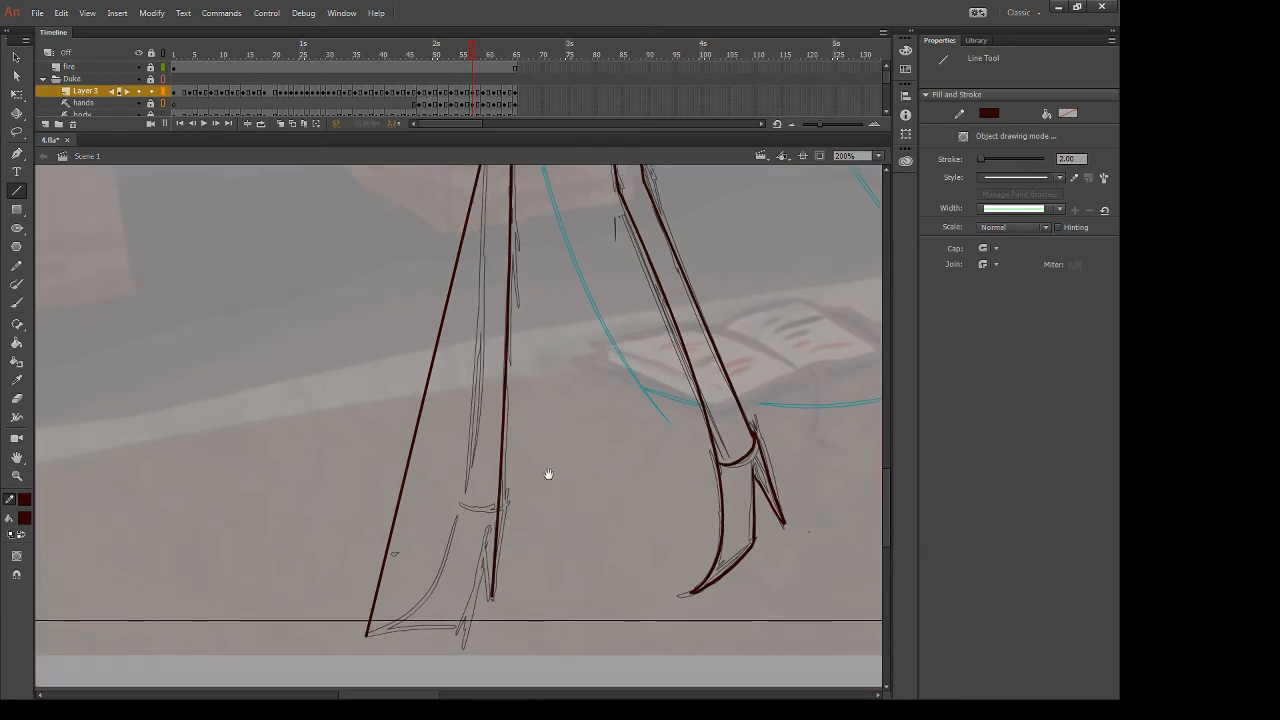
key("v")
mouse_move(405, 493)
left_mouse_down()
mouse_move(447, 520)
mouse_move(461, 562)
mouse_move(441, 636)
mouse_move(478, 607)
left_mouse_up()
Brush the rear foot's inner back edge from the heel notch down to the sole, redoing the stroke until it fits the sketch
key("b")
left_click_drag(489, 528, 474, 626)
key("ctrl+z")
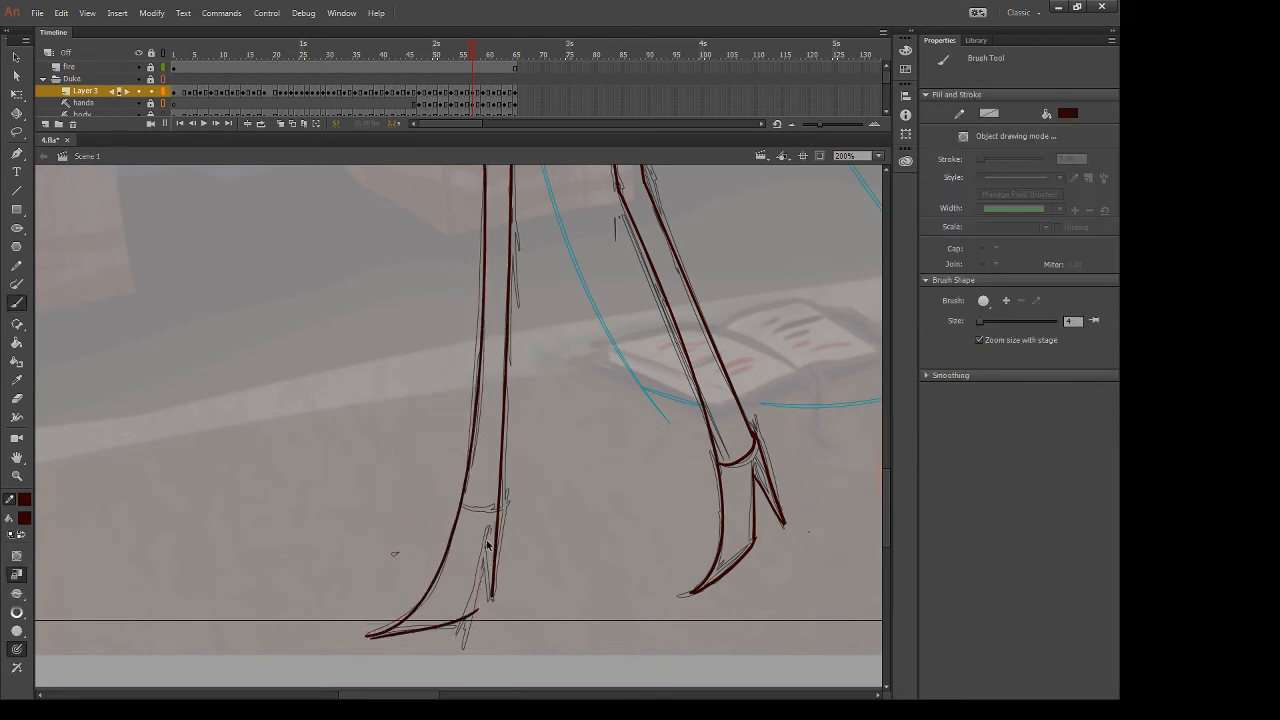
left_click_drag(489, 522, 459, 630)
key("ctrl+z")
left_click_drag(488, 527, 458, 640)
key("e")
key("v")
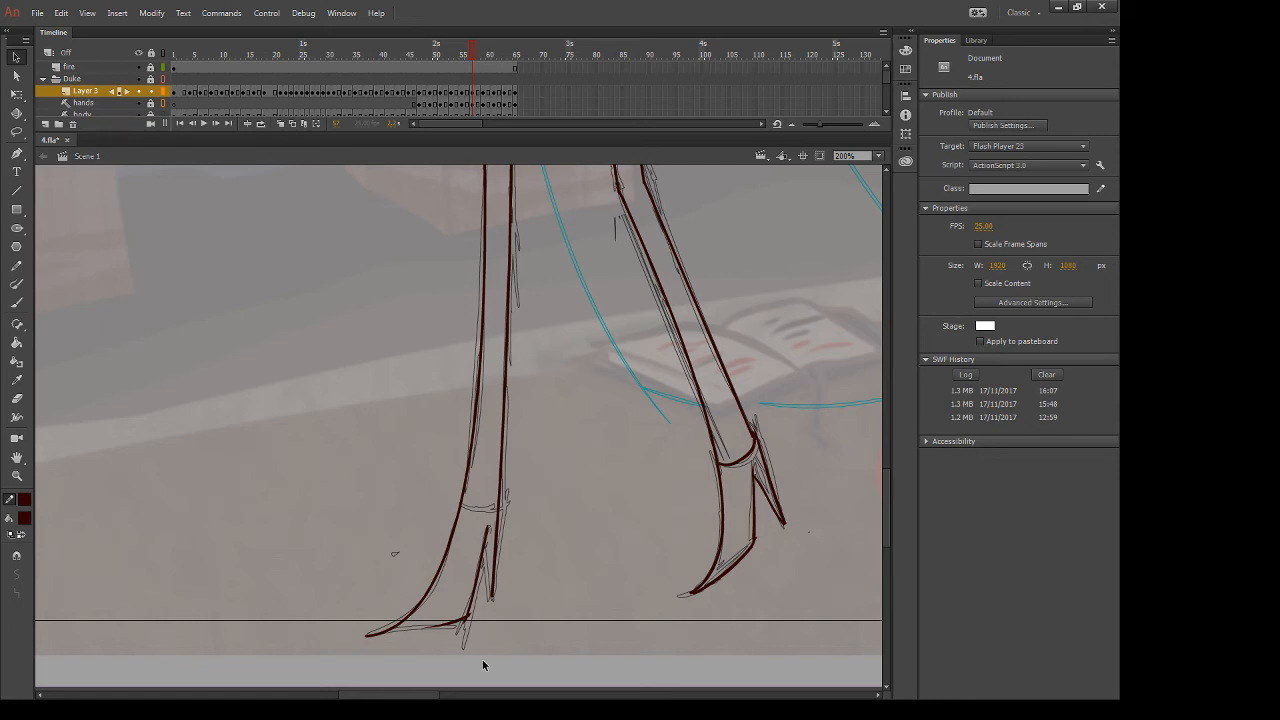
key("b")
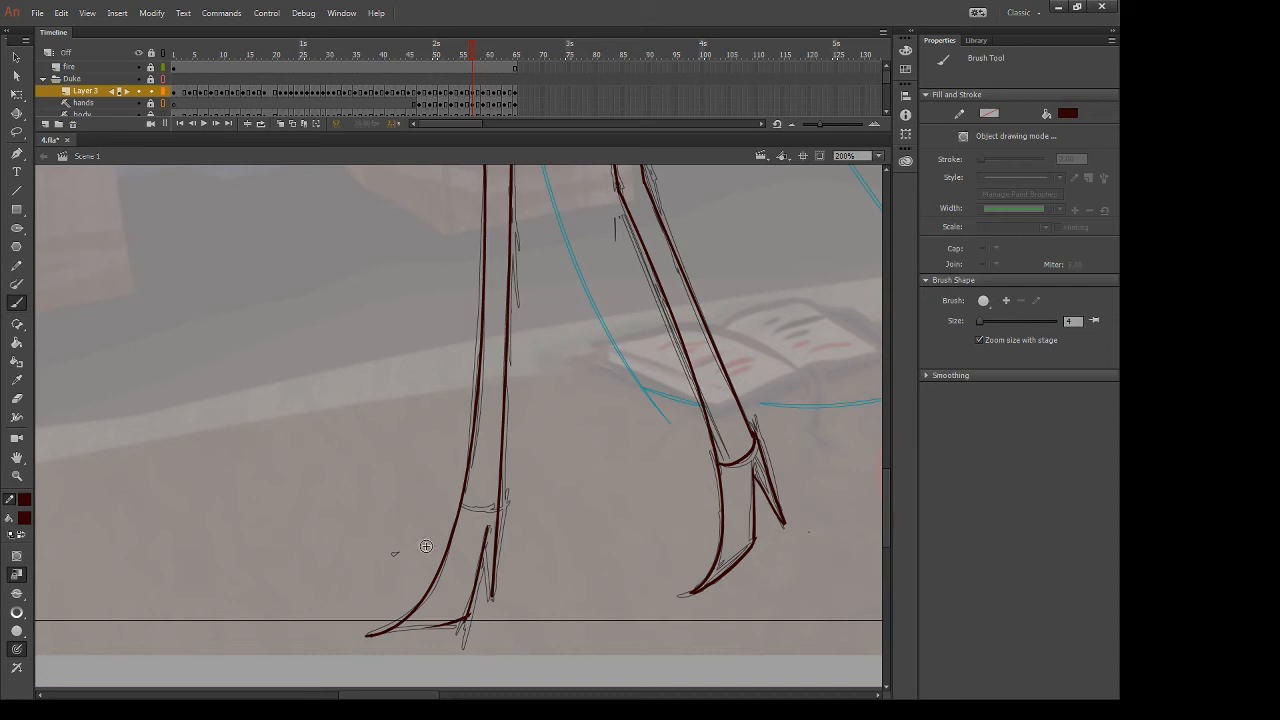
Brush the rear foot's sole line from the toe to the arch, redoing it and trimming where it meets the back edge
left_click_drag(368, 635, 472, 621)
key("e")
key("b")
key("e")
mouse_move(488, 616)
left_mouse_down()
mouse_move(455, 622)
mouse_move(467, 612)
left_mouse_up()
key("b")
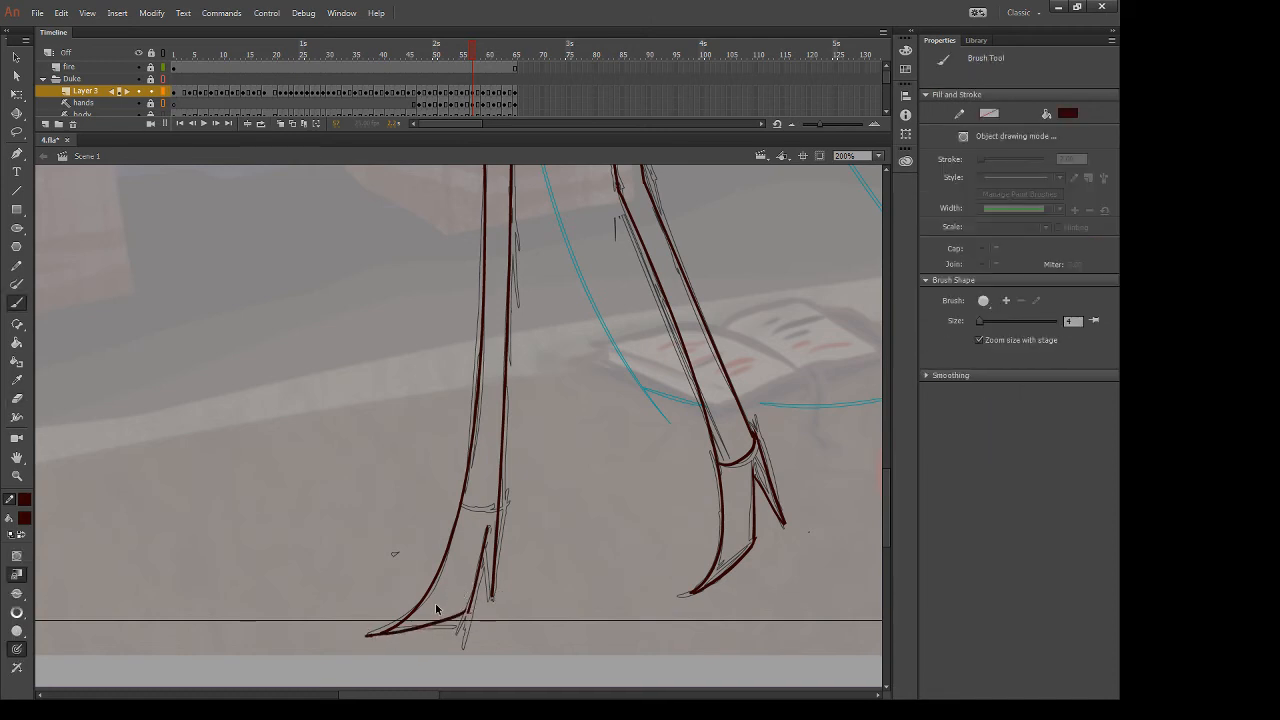
key("ctrl+z")
left_click_drag(368, 636, 469, 609)
key("ctrl+z")
left_click_drag(357, 640, 478, 616)
key("e")
key("b")
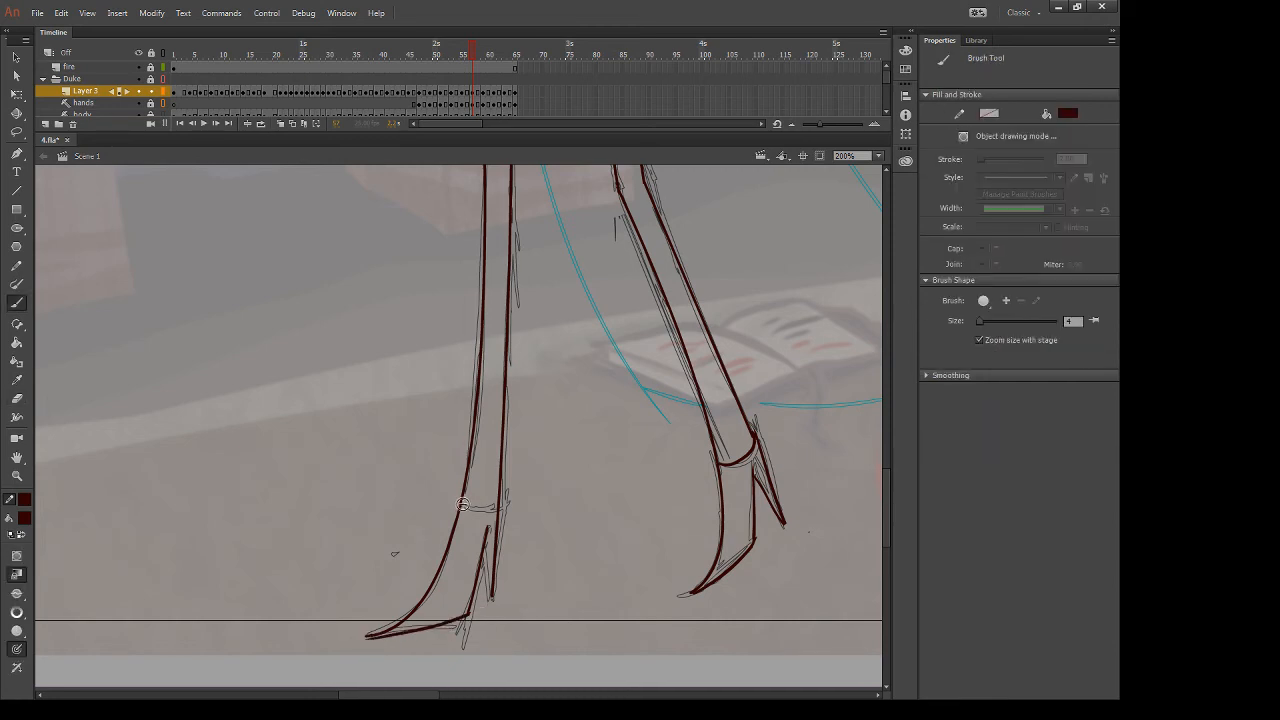
Brush the curved ankle line across the rear leg, trim its overshoot, and ink the inner edge of the pointed heel
left_click_drag(462, 504, 502, 507)
key("comma")
key("period")
key("e")
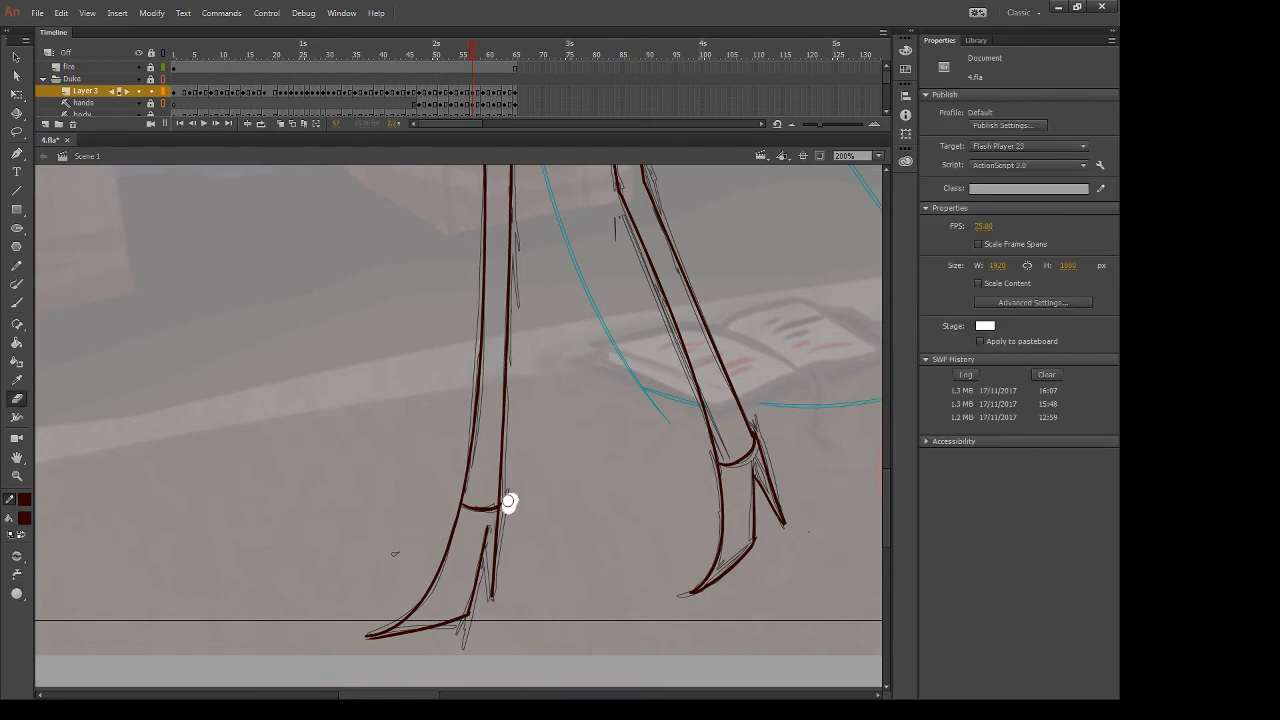
key("b")
mouse_move(486, 530)
left_mouse_down()
mouse_move(491, 598)
mouse_move(503, 594)
left_mouse_up()
key("e")
Flip through the neighbouring frames to compare the inked legs from the hips down
key("space")
left_click_drag(776, 205, 651, 446)
mouse_move(732, 338)
left_mouse_down()
mouse_move(695, 475)
mouse_move(755, 452)
left_mouse_up()
key("comma")
key("comma")
key("period")
key("period")
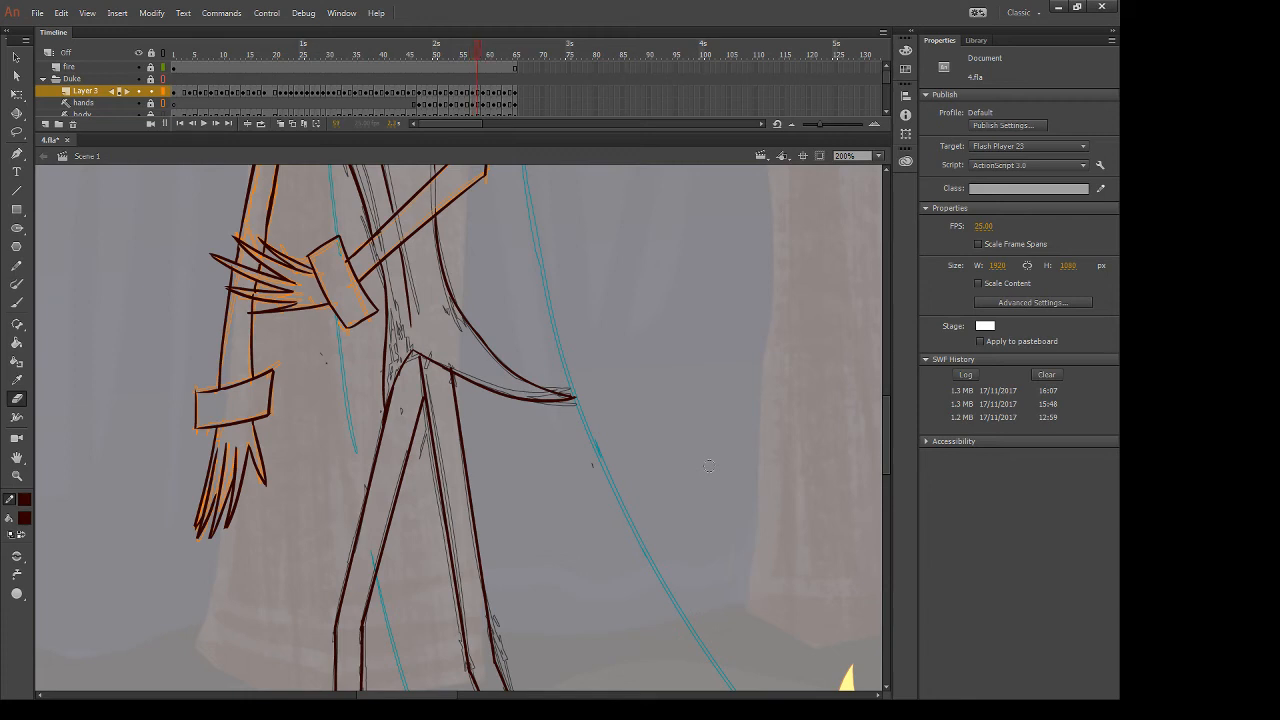
Go to frame 59 and ink both edges of the front thigh with straight lines from the hip to the knee
key("period")
key("comma")
key("period")
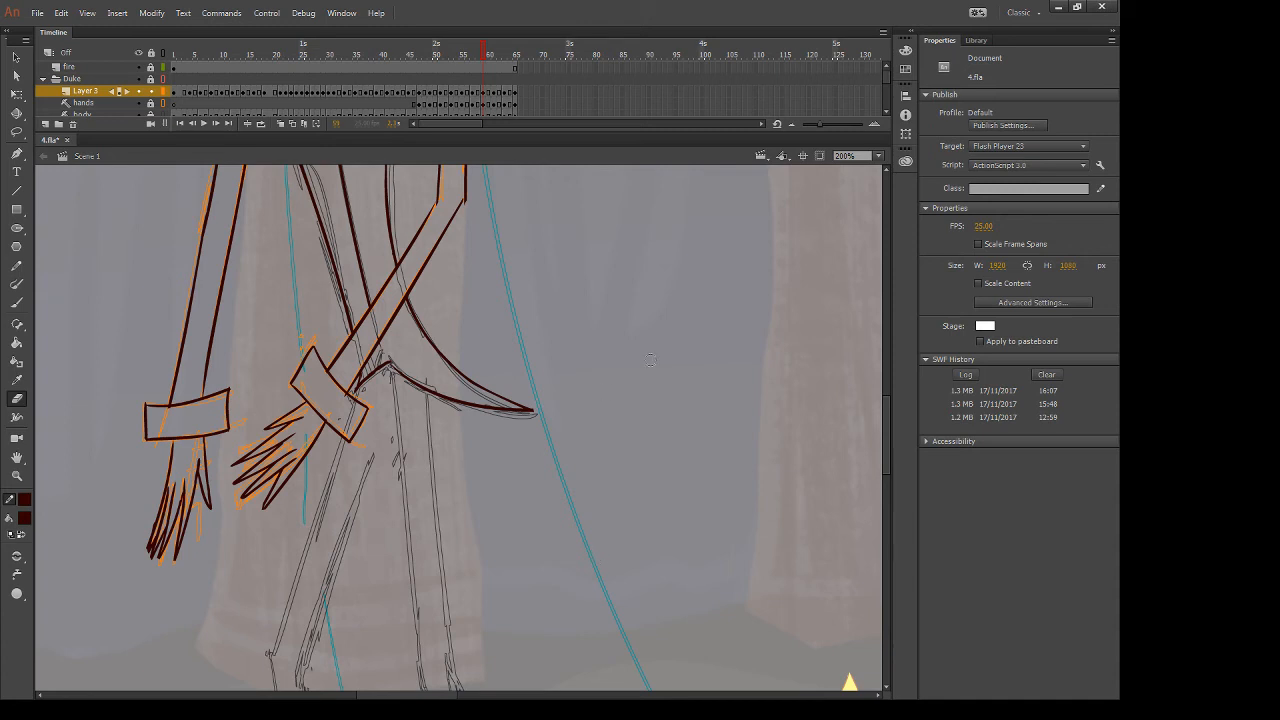
left_click_drag(671, 500, 720, 329)
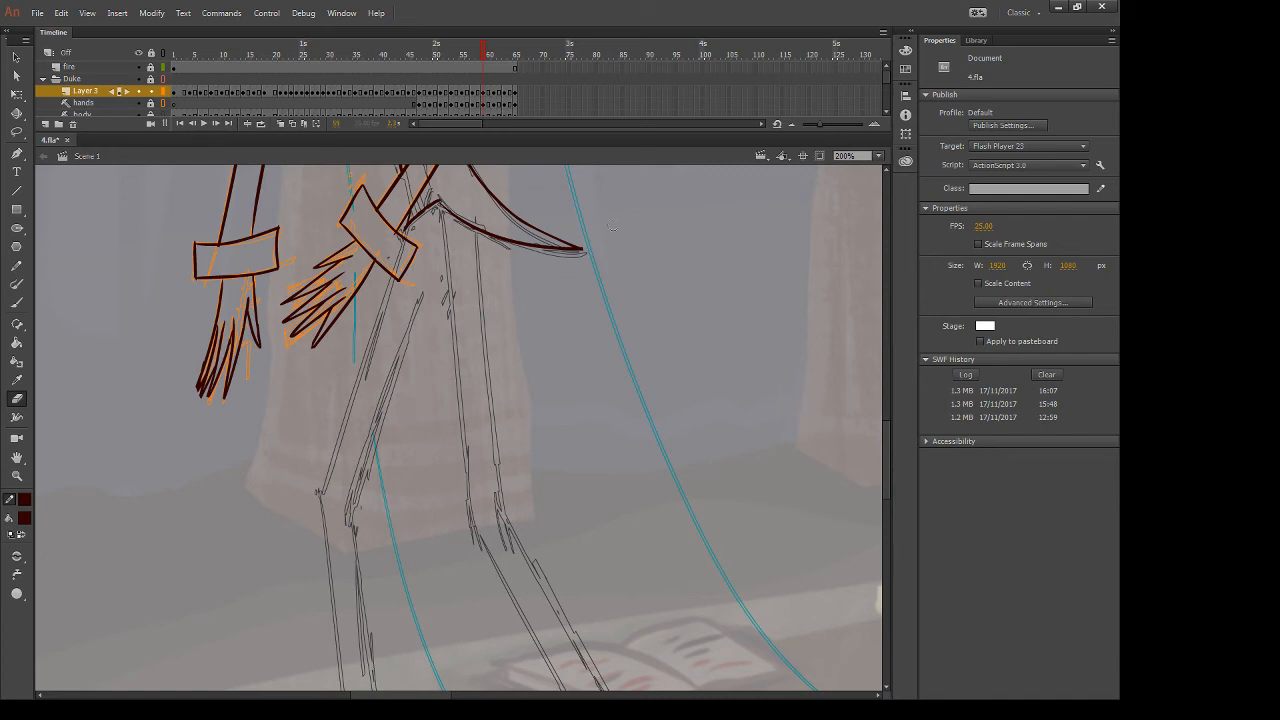
key("n")
left_click_drag(442, 218, 472, 524)
left_click_drag(473, 226, 499, 521)
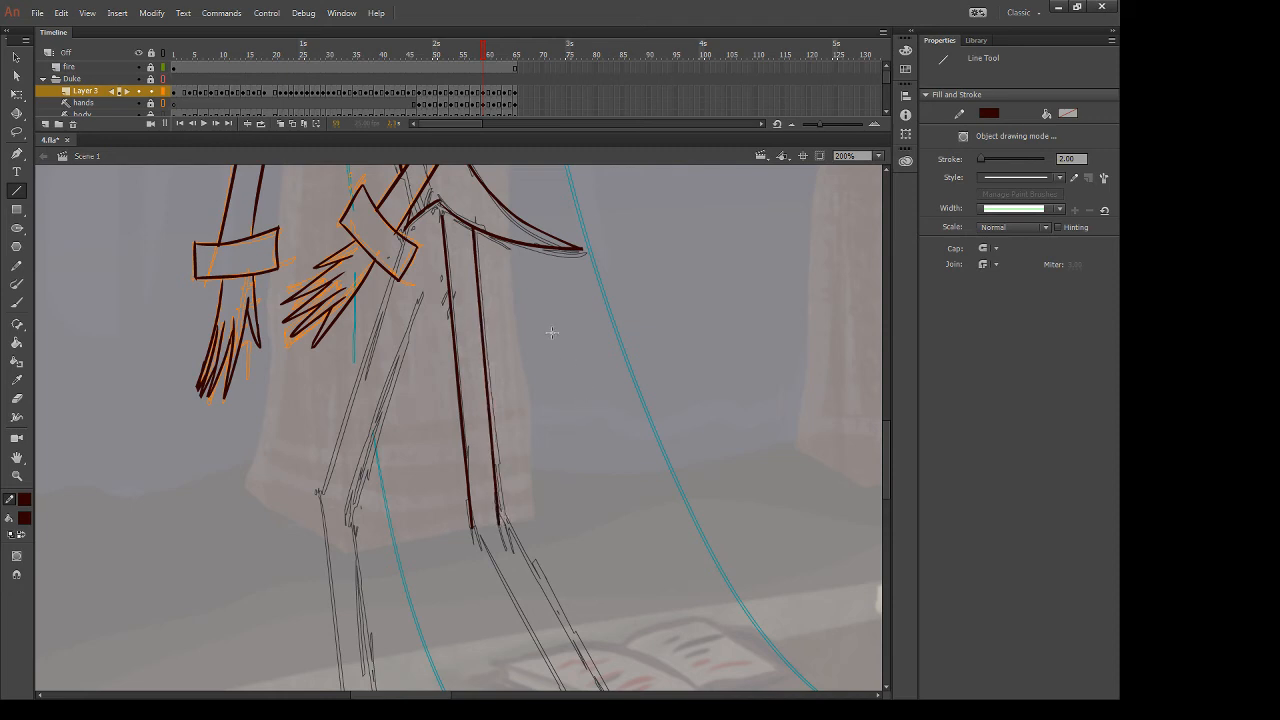
Draw the toe-side edge of the front lower leg, bend it along the foot to the toe, and join it to the thigh line at the knee
scroll(677, 500, "down", 5)
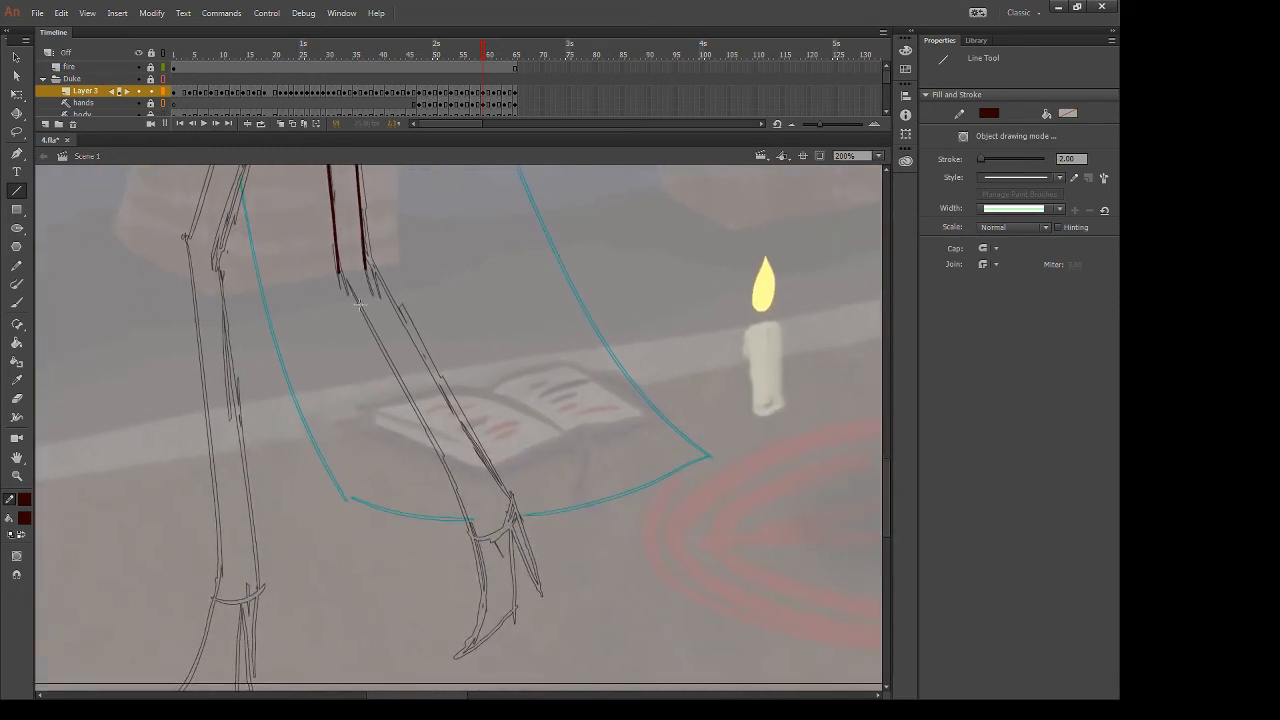
mouse_move(340, 272)
left_mouse_down()
mouse_move(474, 529)
mouse_move(457, 657)
left_mouse_up()
key("v")
left_click_drag(431, 543, 520, 641)
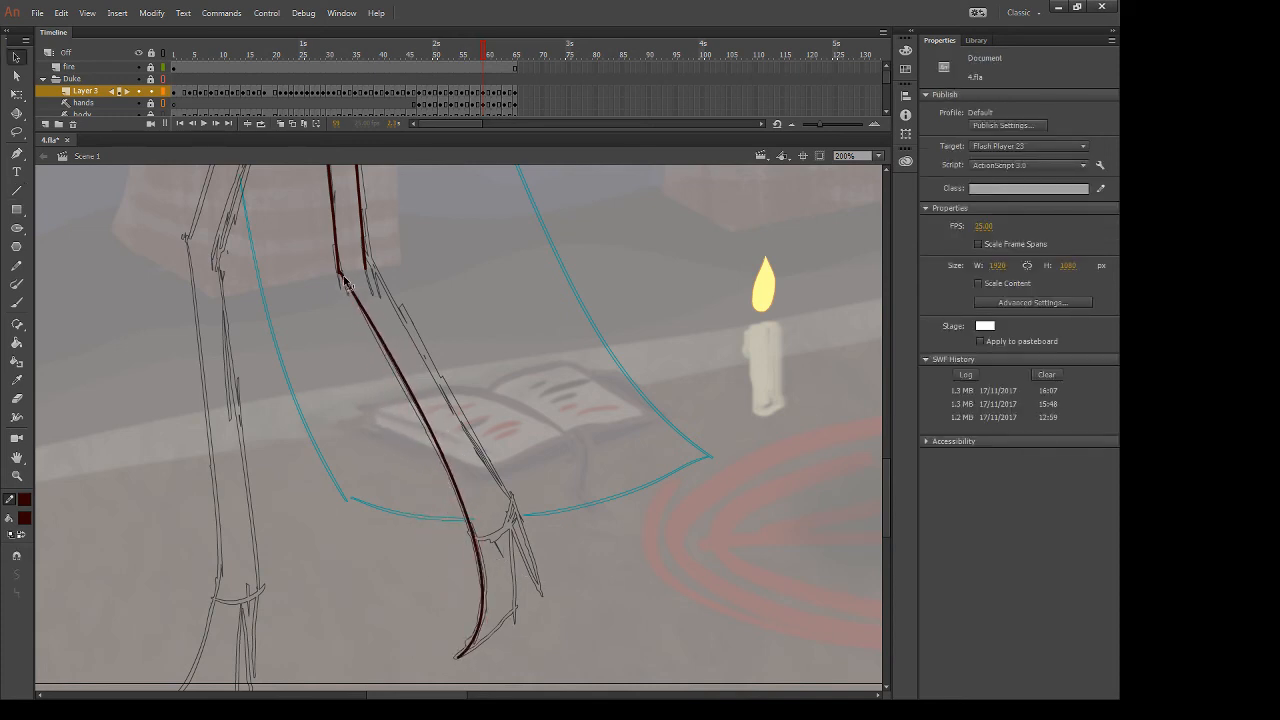
left_click_drag(341, 287, 338, 270)
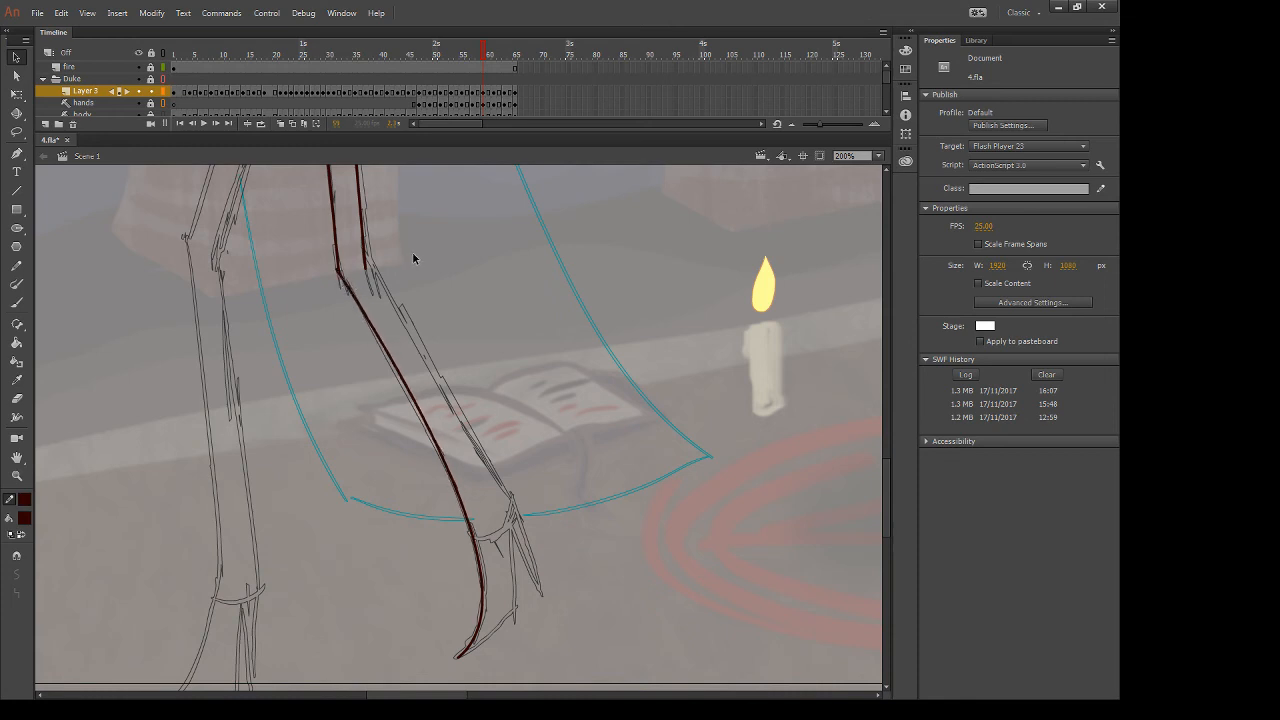
Draw the heel-side edge of the front lower leg from the knee to the heel tip and bend it to the sketch
key("n")
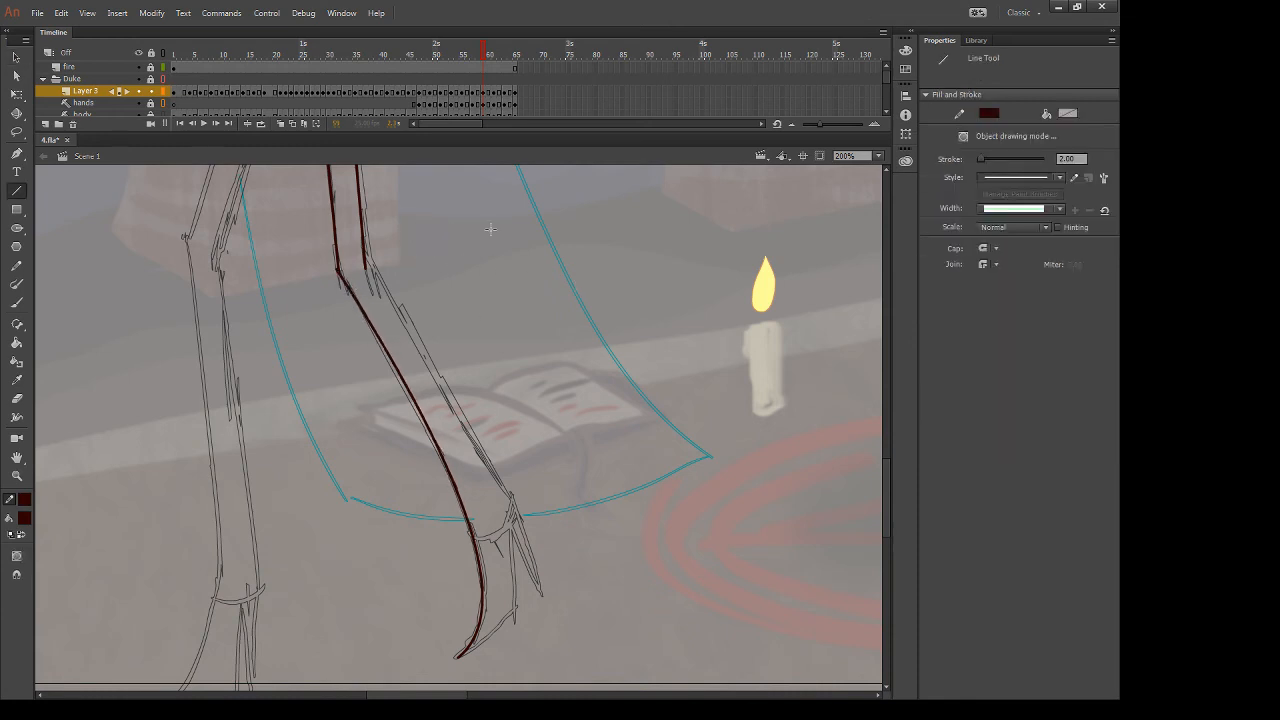
left_click_drag(366, 258, 540, 591)
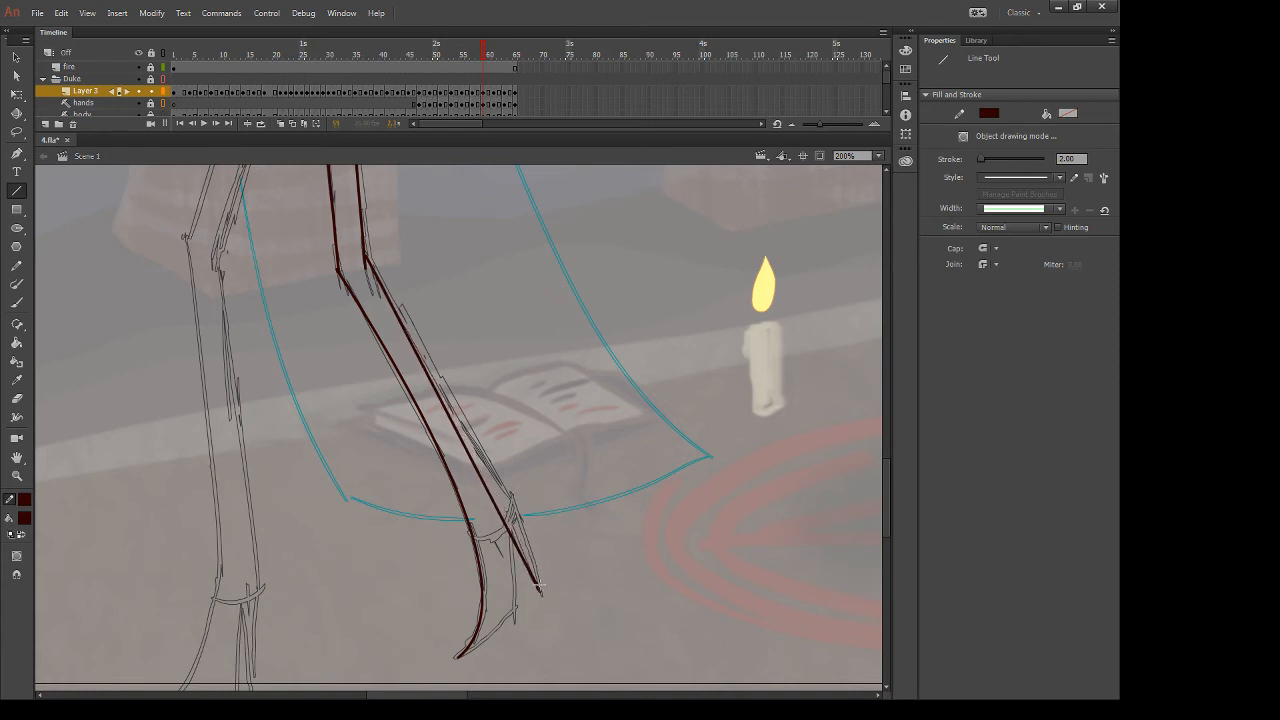
key("v")
mouse_move(527, 510)
left_mouse_down()
mouse_move(568, 570)
mouse_move(555, 587)
mouse_move(529, 585)
left_mouse_up()
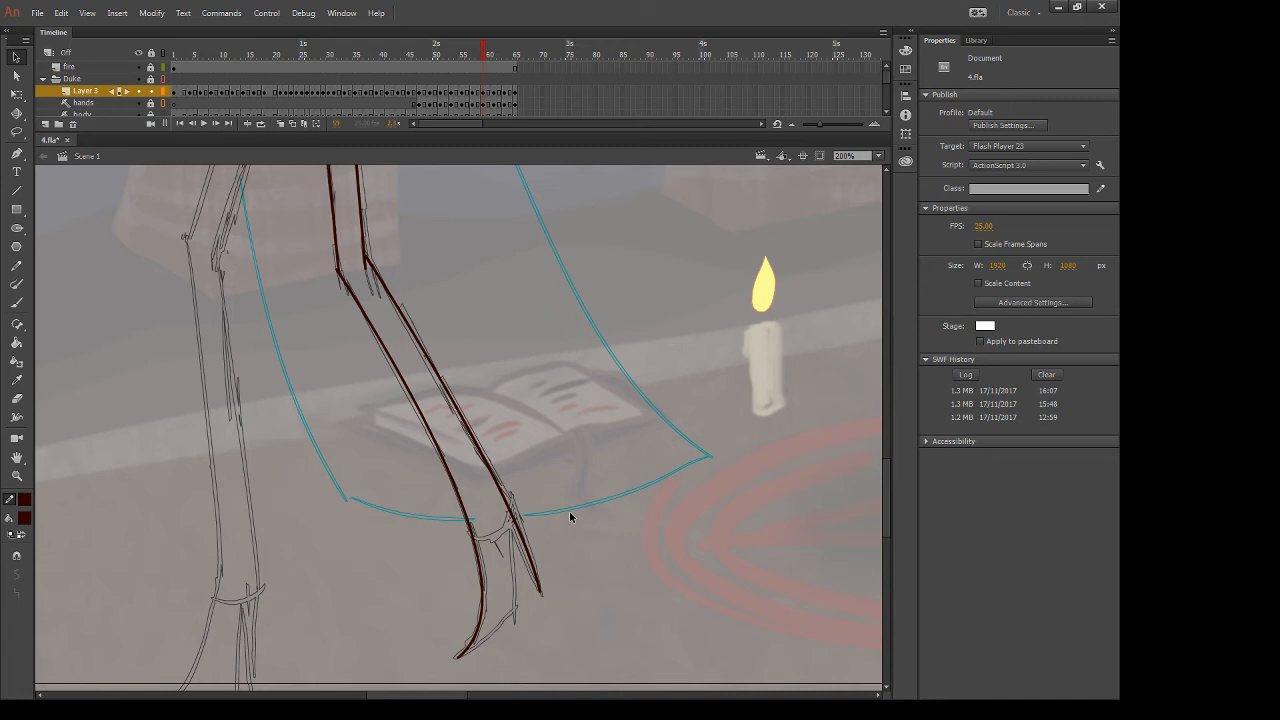
Brush the curved ankle line across the front leg, redoing the first attempt, and erase the overshoot at the heel side
key("b")
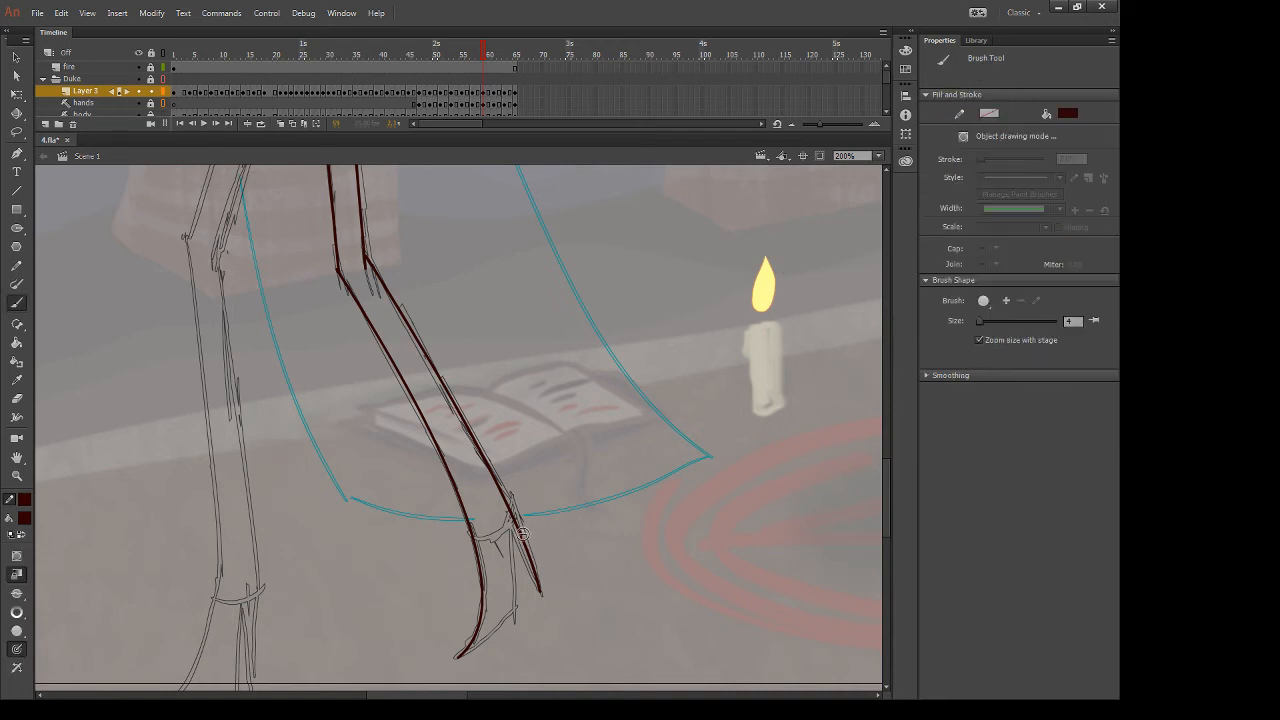
mouse_move(515, 520)
left_mouse_down()
mouse_move(472, 533)
mouse_move(507, 525)
mouse_move(515, 493)
left_mouse_up()
key("ctrl+z")
key("ctrl+z")
left_click_drag(473, 536, 509, 488)
key("v")
left_click(510, 497)
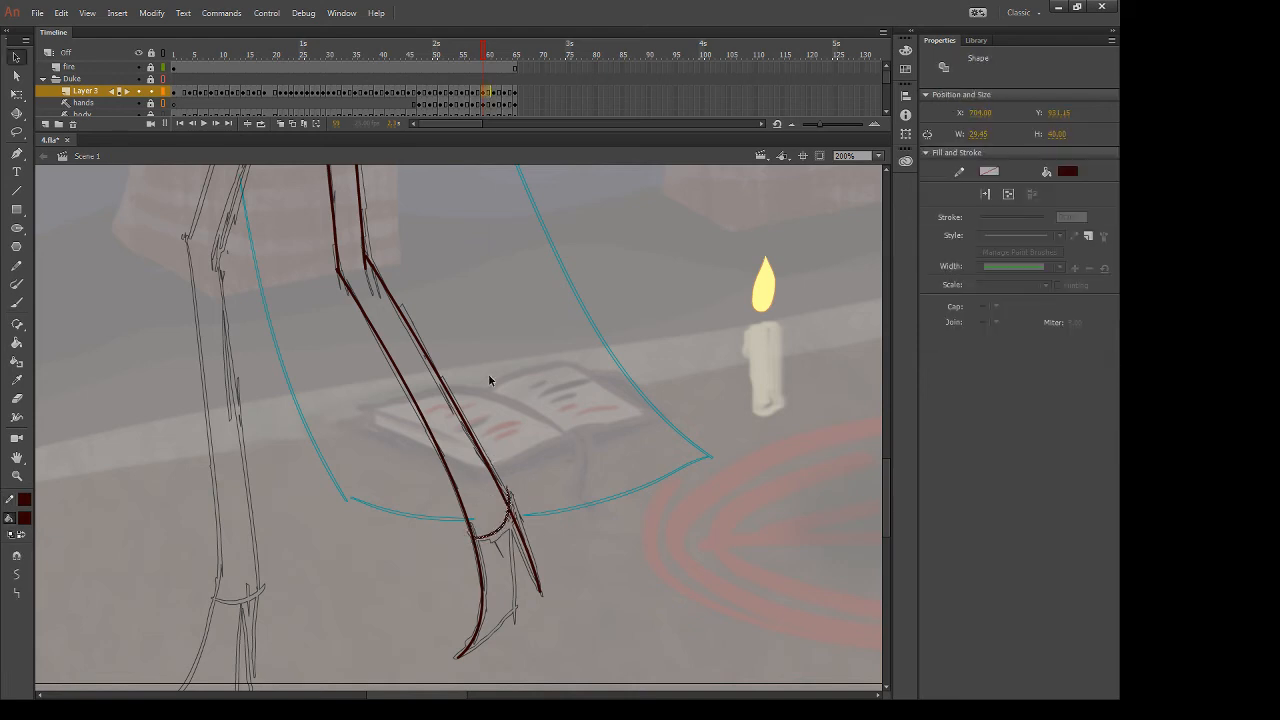
left_click(562, 443)
key("e")
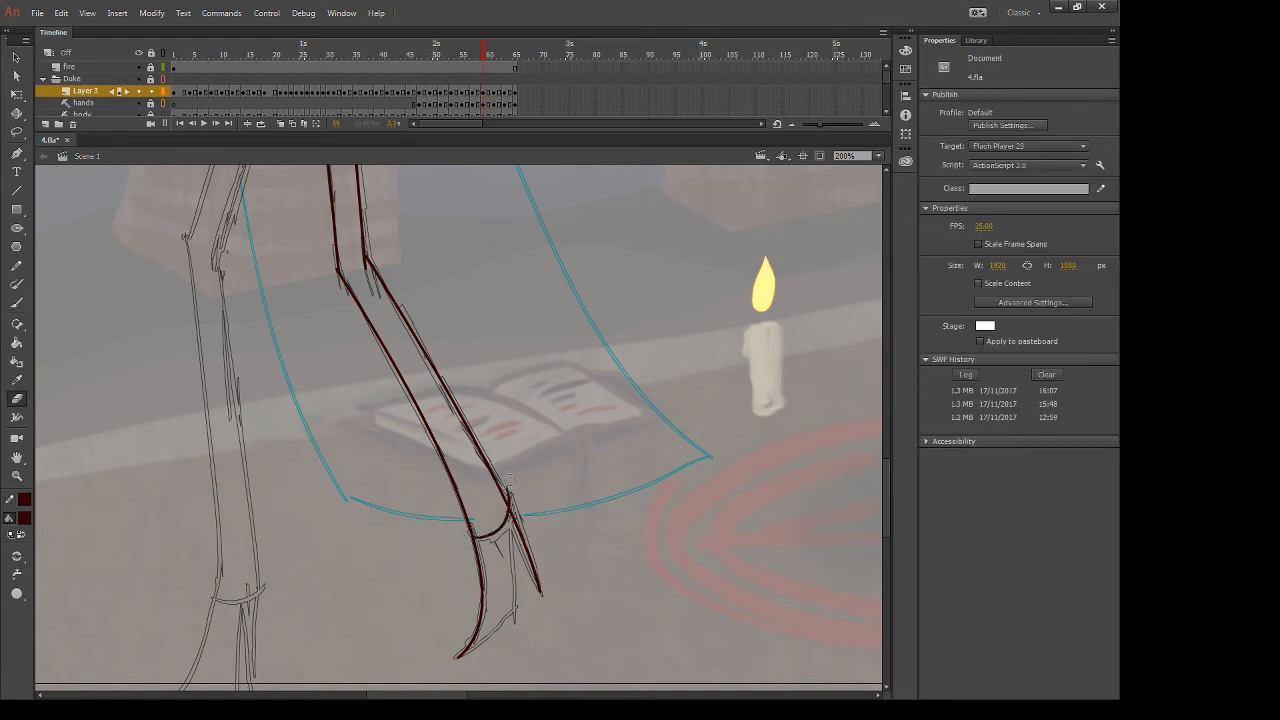
left_click_drag(511, 479, 516, 497)
Brush the front foot's sole and inner back edge, trim the excess where they cross, and compare the result with the previous frame
scroll(516, 497, "down", 1)
key("b")
left_click_drag(463, 603, 527, 540)
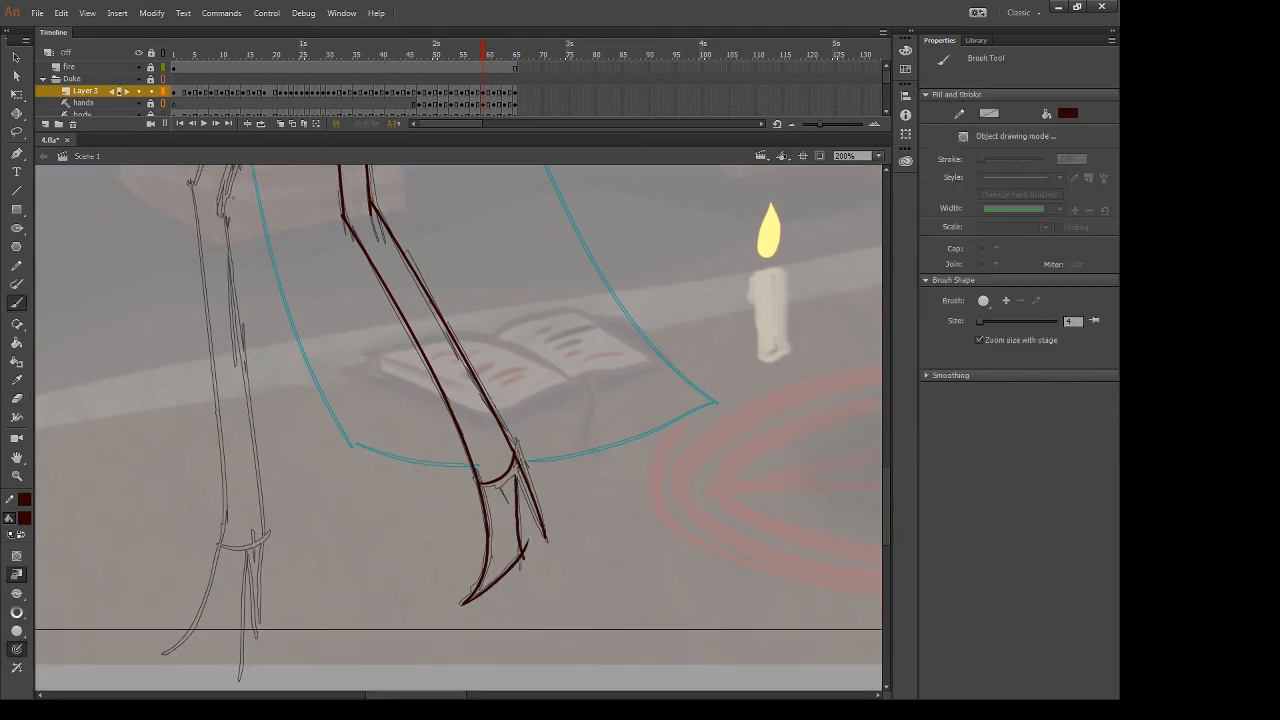
left_click_drag(513, 470, 520, 576)
key("e")
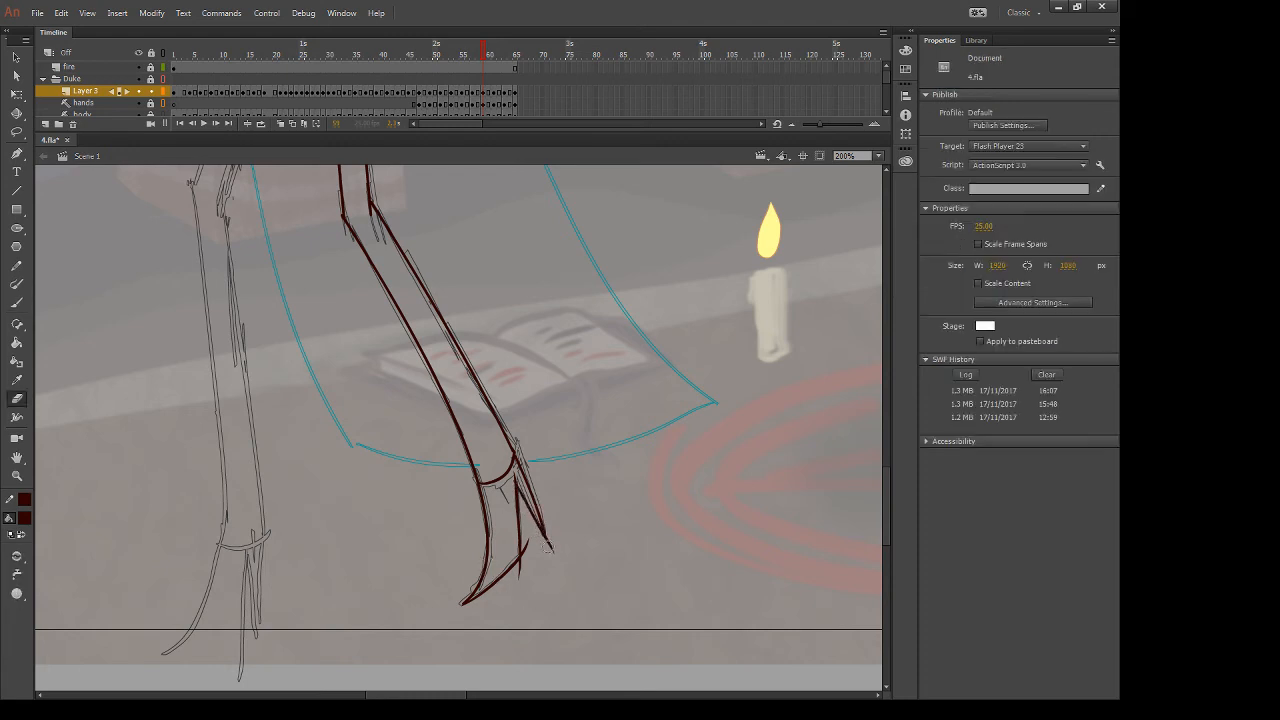
left_click_drag(535, 557, 511, 592)
key("comma")
key("period")
key("comma")
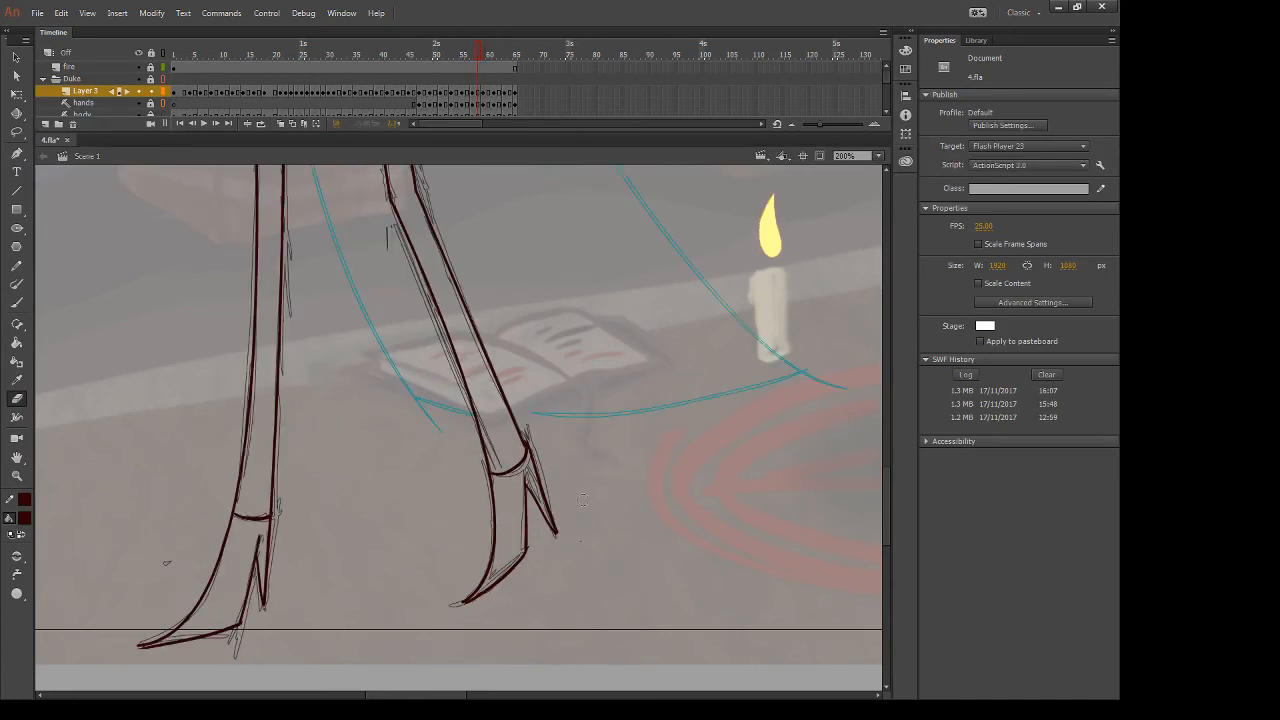
key("period")
Draw the two straight thigh edges of the front leg over the sketch, from the hip and cuff down to the knee
left_click_drag(579, 269, 731, 514)
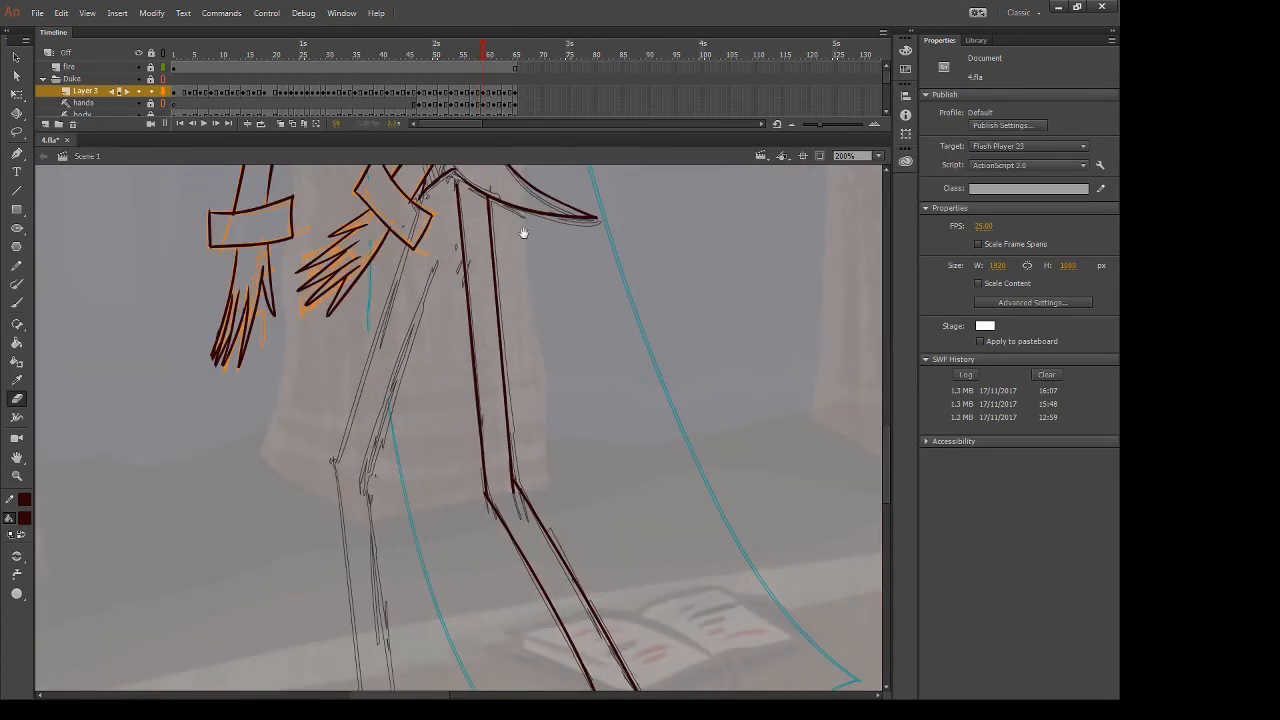
left_click_drag(559, 251, 573, 281)
key("n")
left_click_drag(466, 242, 375, 512)
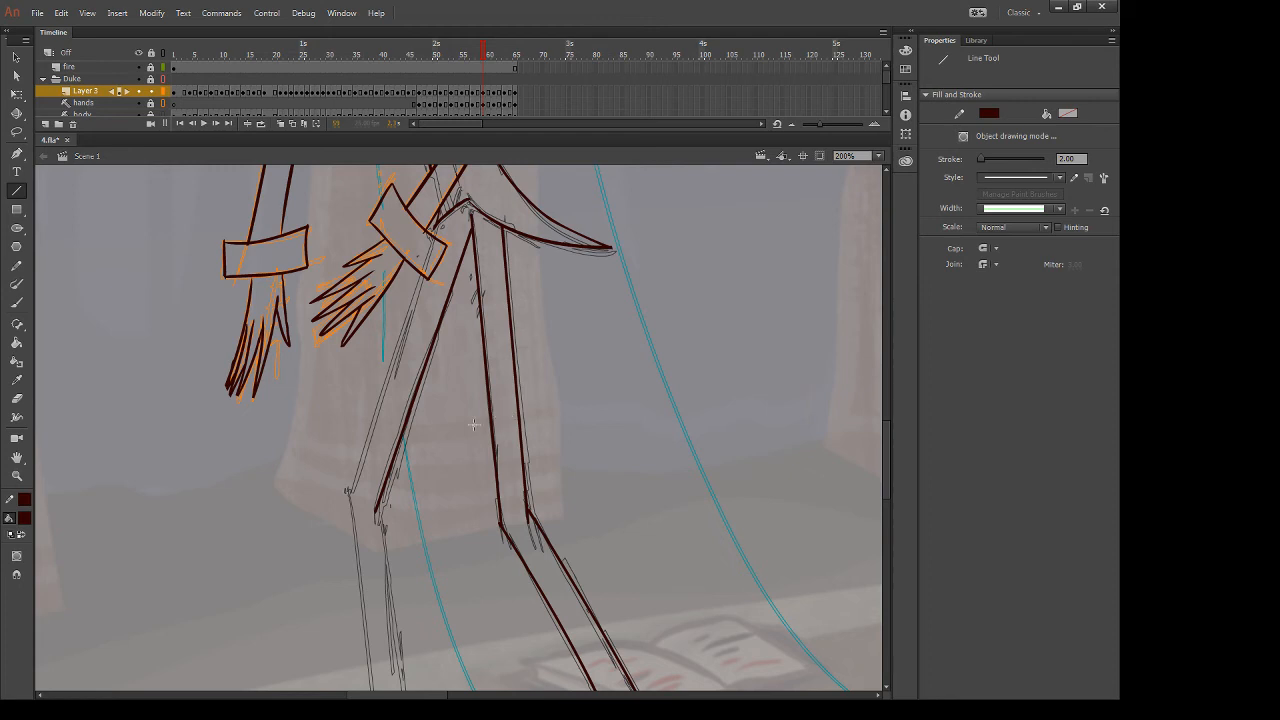
mouse_move(427, 278)
left_mouse_down()
mouse_move(342, 505)
mouse_move(348, 491)
left_mouse_up()
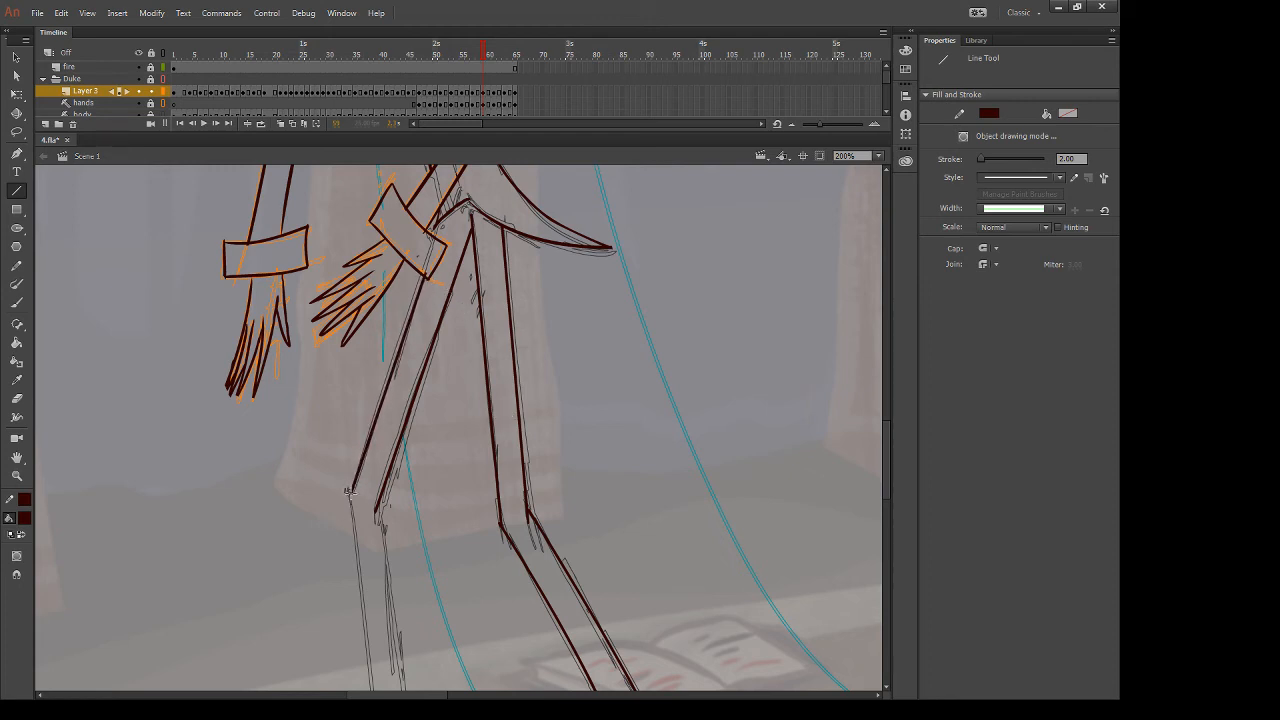
key("v")
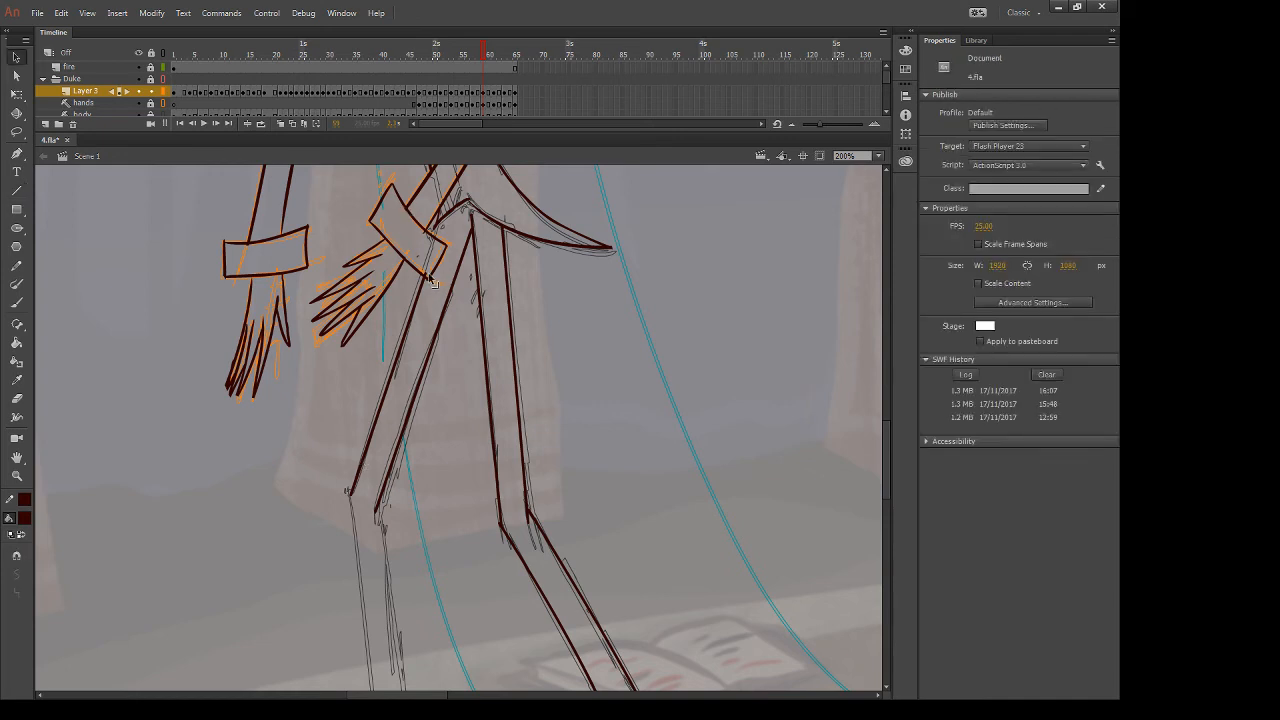
left_click(429, 278)
left_click(760, 282)
Draw both edges of the front lower leg from the knee to the ankle and bend them to the sketch
left_click_drag(714, 431, 766, 234)
key("n")
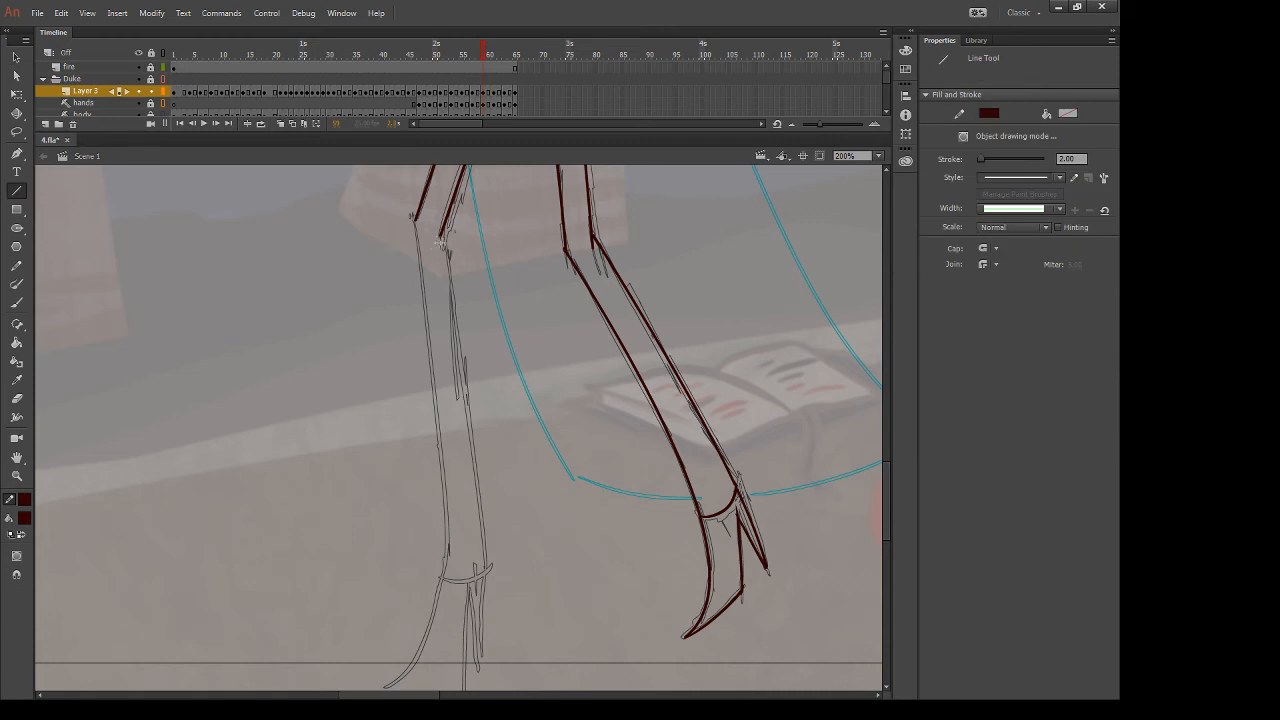
left_click_drag(440, 240, 485, 568)
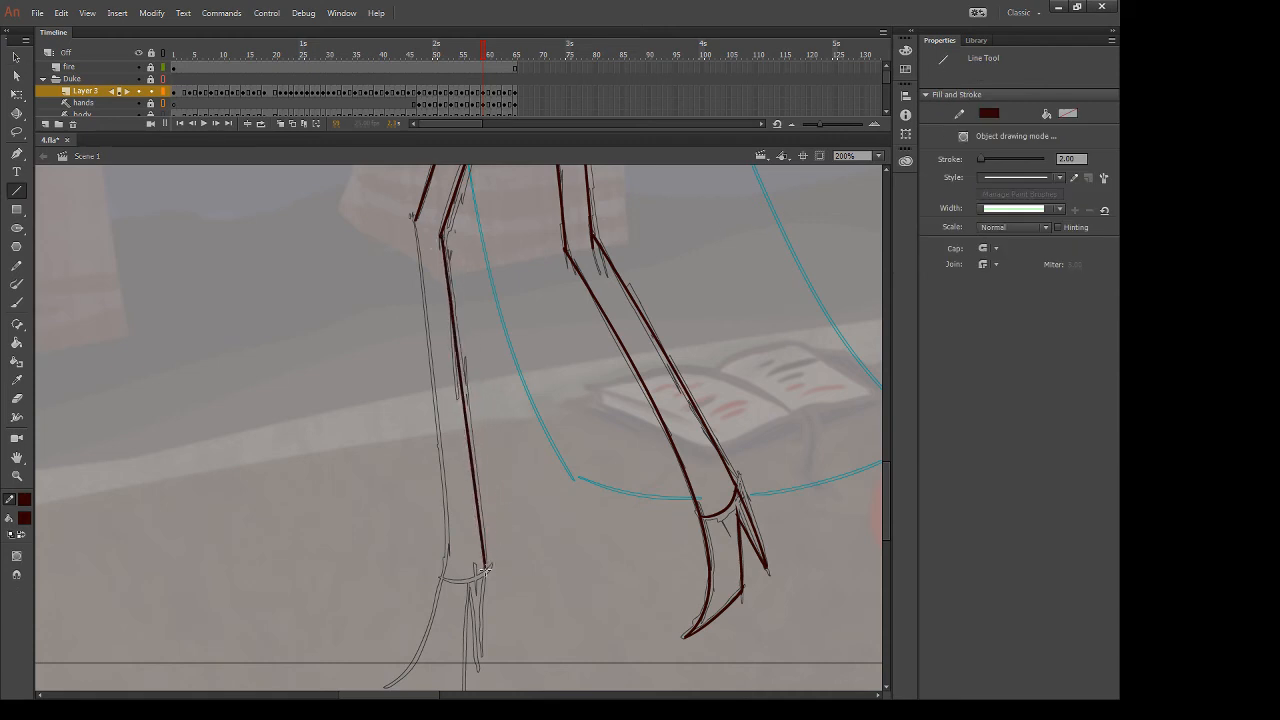
key("v")
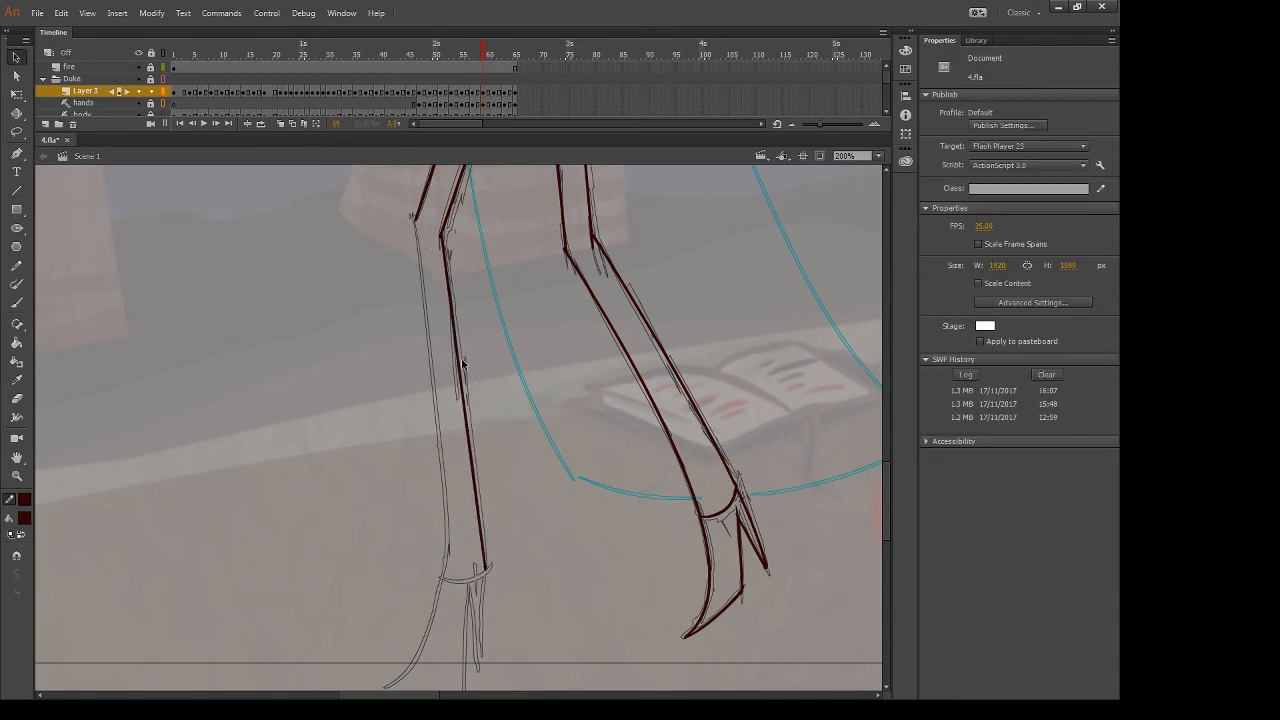
left_click_drag(459, 369, 460, 369)
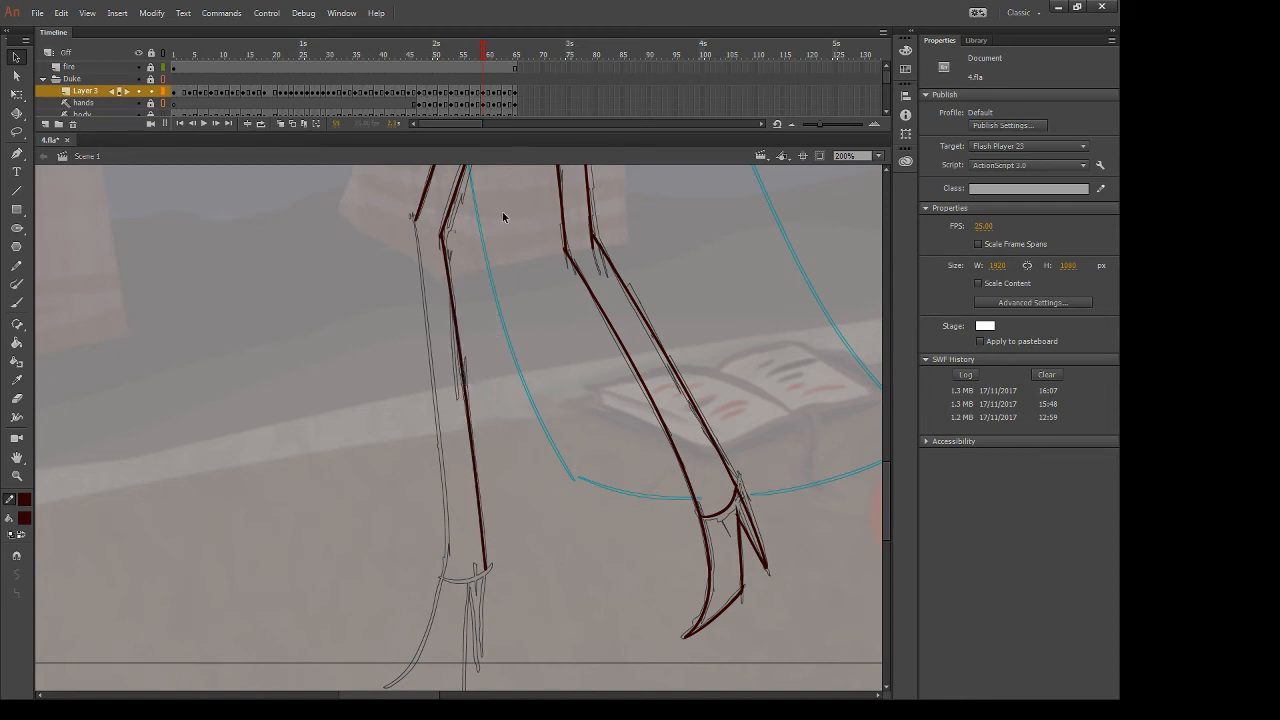
key("n")
mouse_move(415, 217)
left_mouse_down()
mouse_move(452, 415)
mouse_move(441, 578)
left_mouse_up()
key("v")
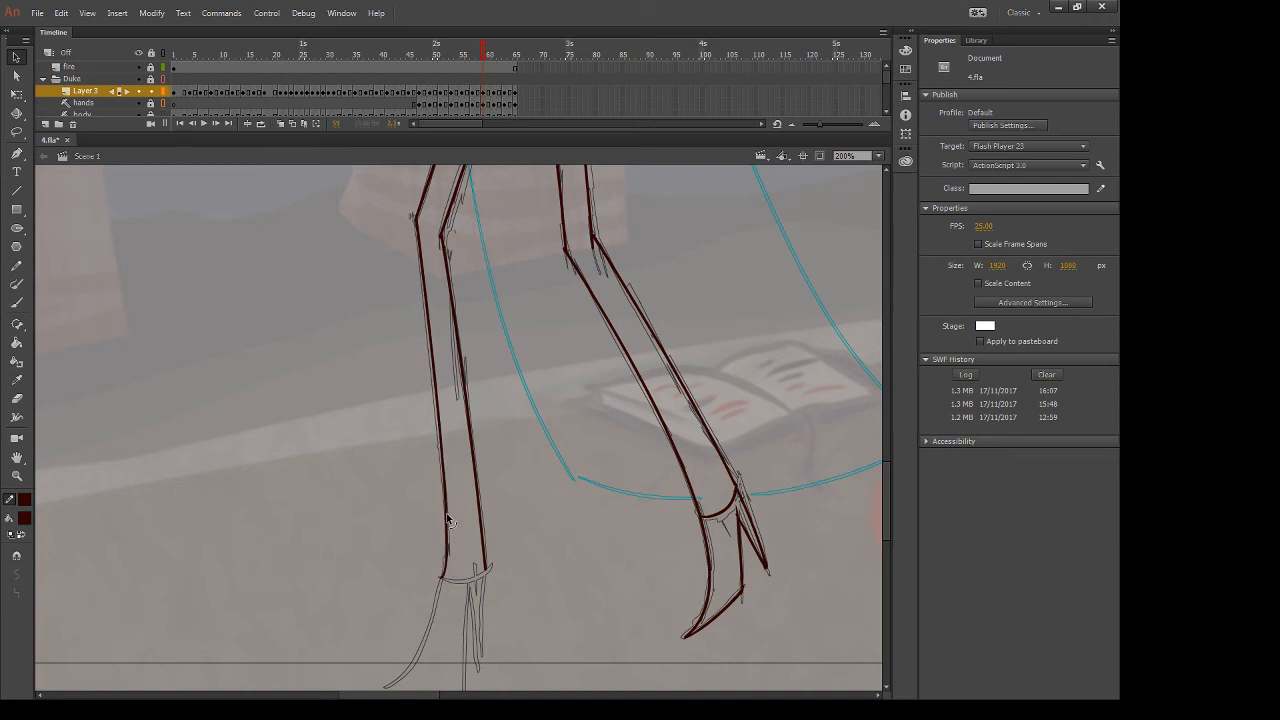
Brush the curved ankle line across the front leg
left_click_drag(530, 456, 578, 334)
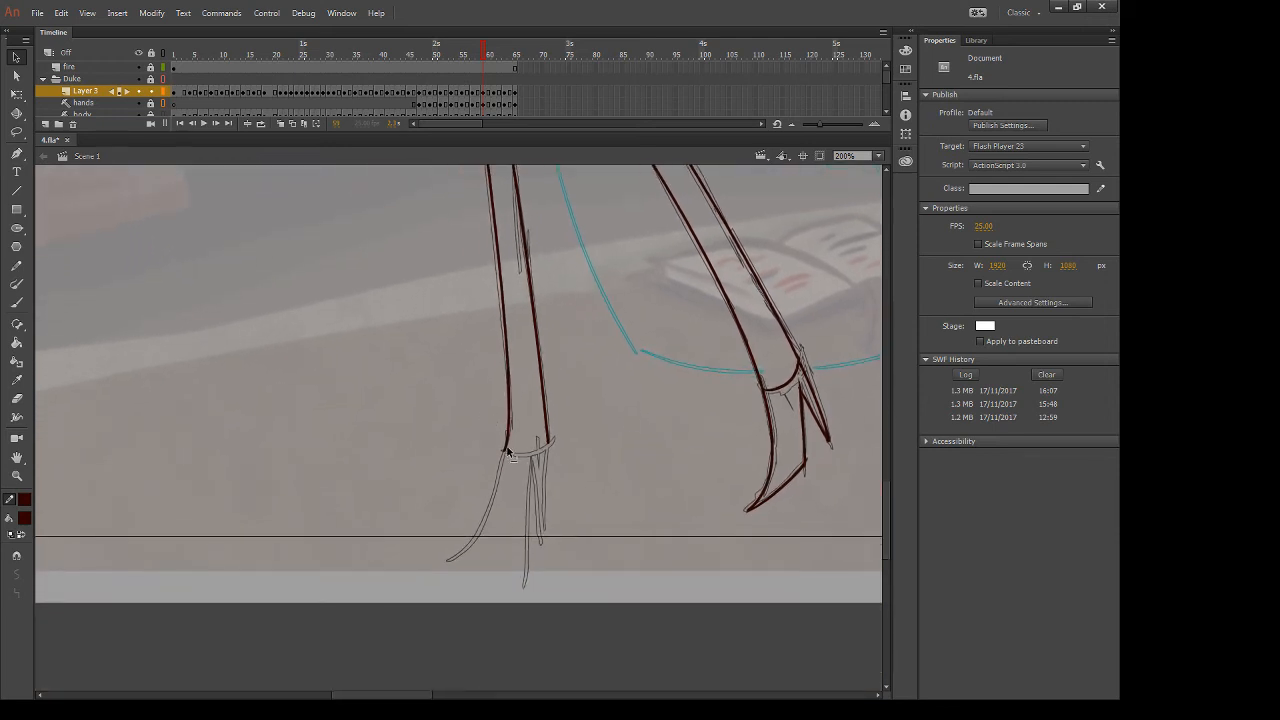
key("b")
left_click_drag(504, 452, 563, 431)
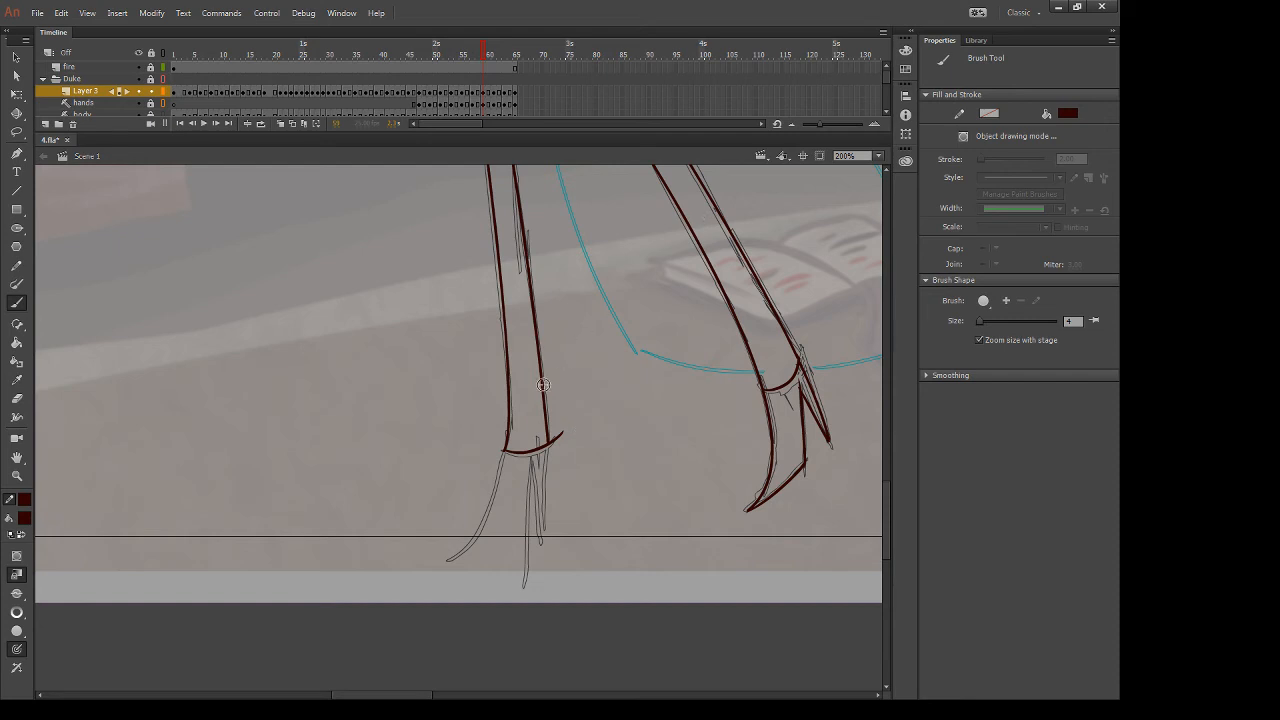
left_click_drag(505, 450, 433, 582)
key("ctrl+z")
left_click_drag(505, 450, 440, 583)
key("ctrl+z")
key("comma")
key("period")
Erase the ankle line's overshoot at the heel side and compare the drawing with the previous frame
key("e")
left_click_drag(559, 429, 418, 584)
key("comma")
key("period")
Brush the front foot's curved upper edge from the ankle to the toe, redoing the stroke until it follows the sketch
key("b")
key("ctrl+z")
left_click_drag(507, 452, 421, 578)
key("ctrl+z")
left_click_drag(506, 452, 432, 580)
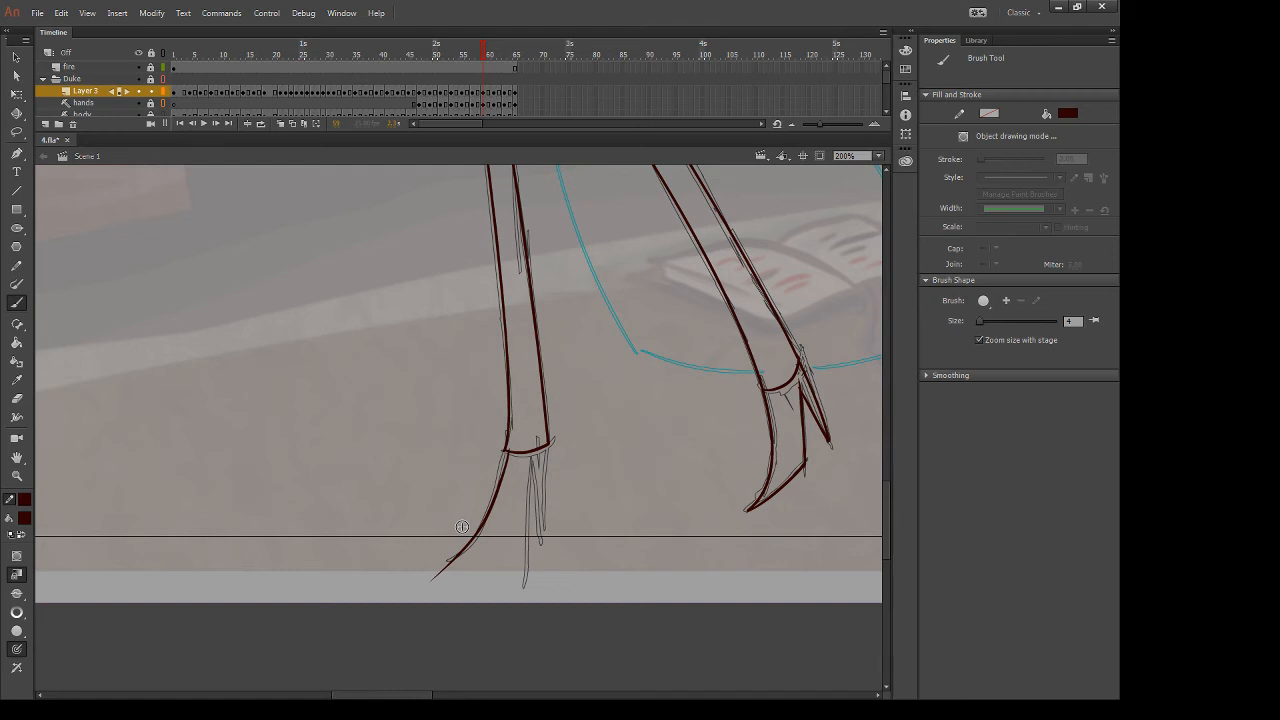
key("ctrl+z")
key("ctrl+y")
key("ctrl+z")
mouse_move(509, 454)
left_mouse_down()
mouse_move(487, 505)
mouse_move(437, 565)
left_mouse_up()
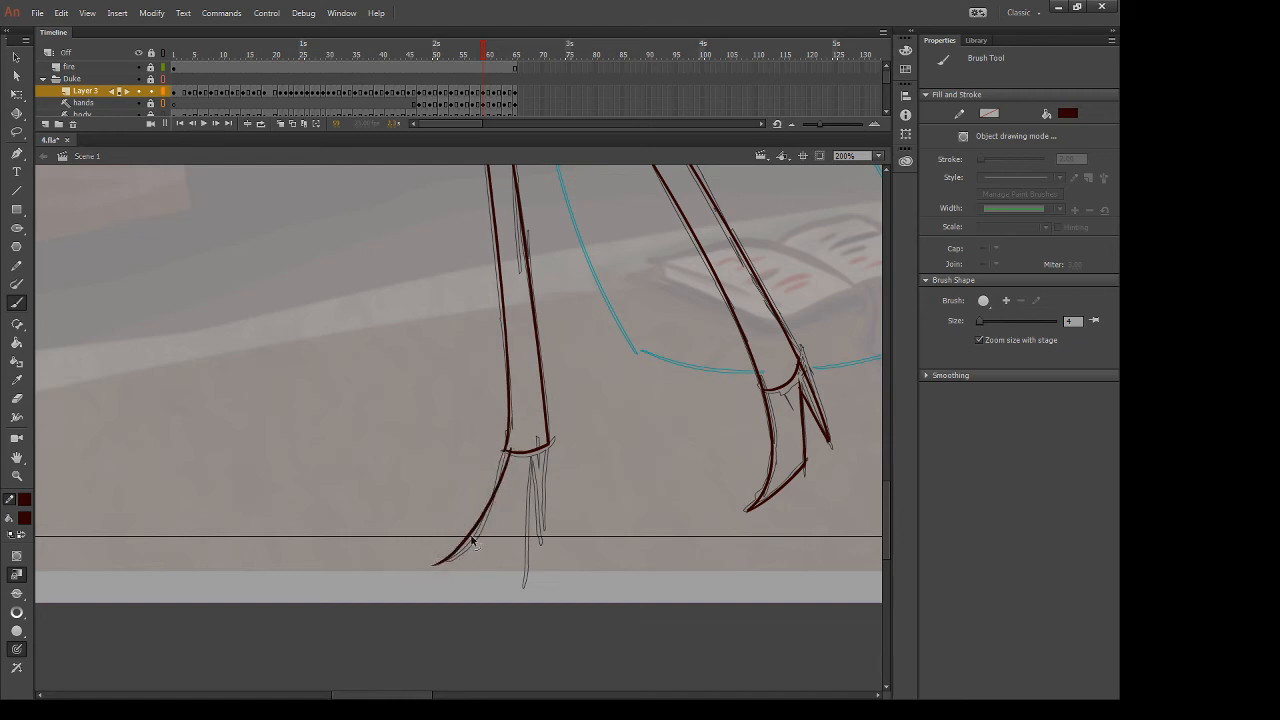
key("ctrl+z")
left_click_drag(510, 453, 450, 567)
key(".")
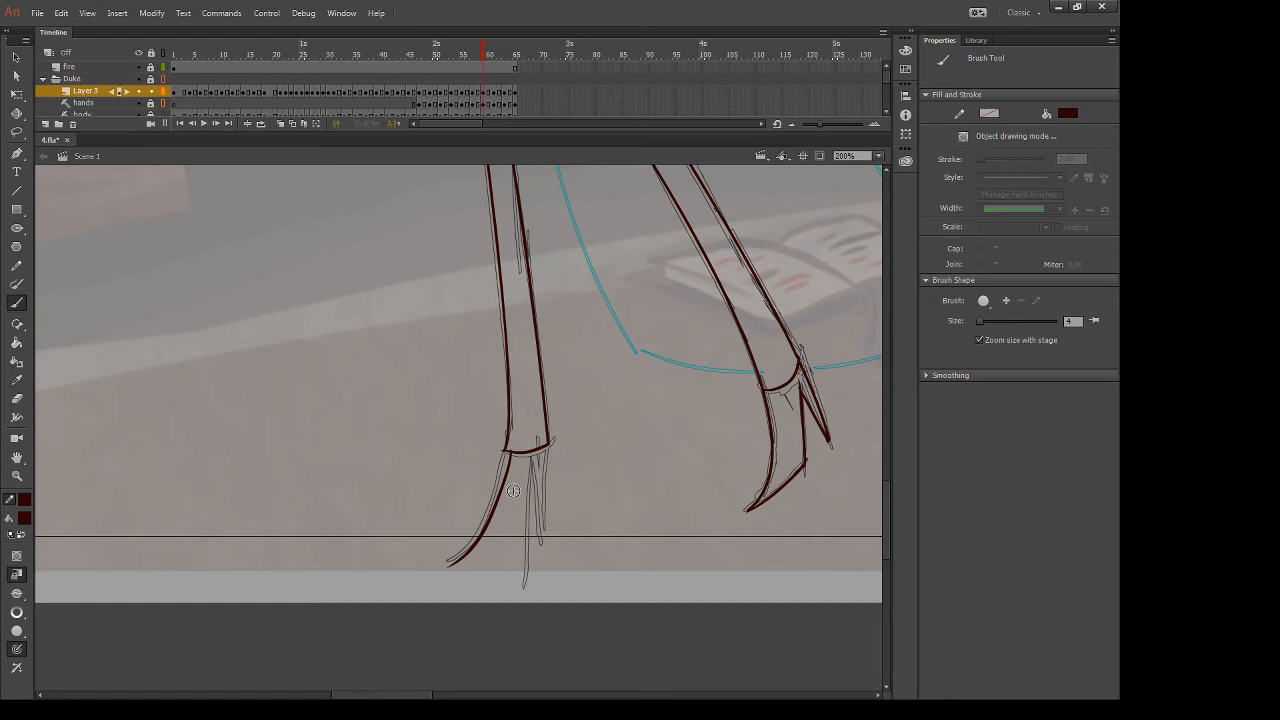
Brush the front foot's inner back edge and the heel's inner edge, checking the shape against the previous frame
left_click_drag(534, 457, 523, 586)
key("ctrl+z")
left_click_drag(534, 457, 520, 582)
key("ctrl+z")
left_click_drag(534, 457, 523, 586)
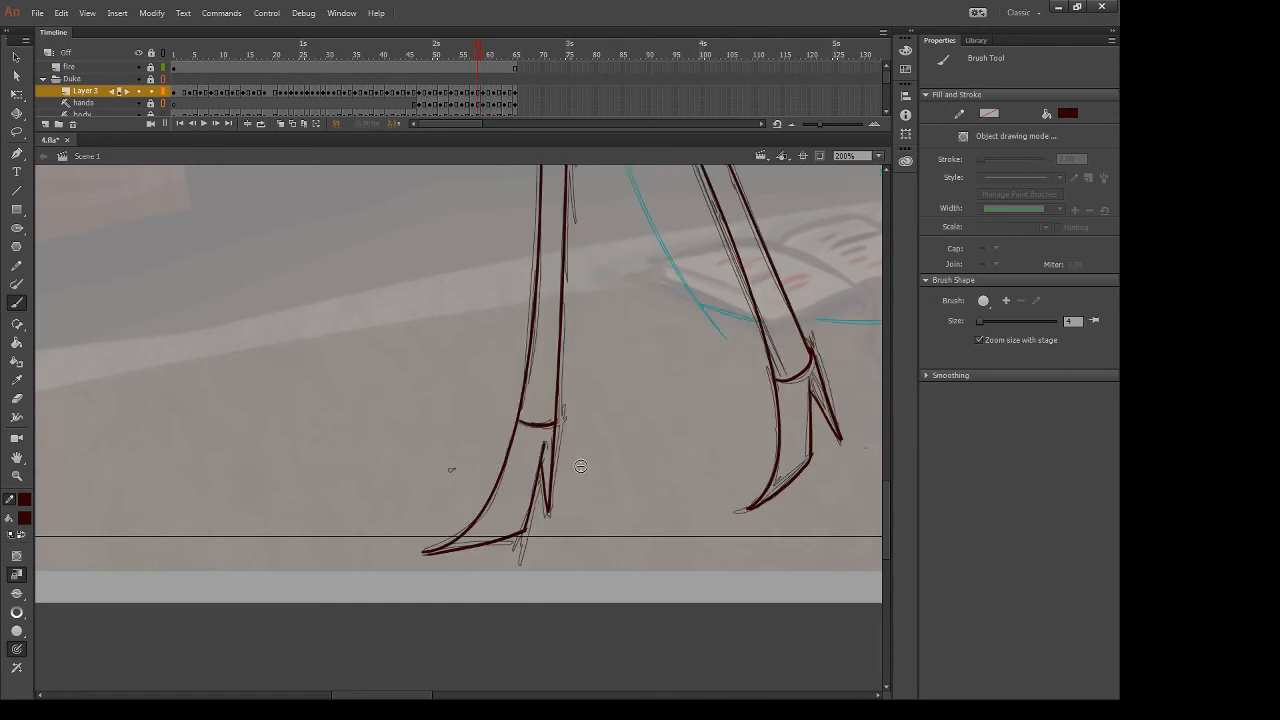
key(".")
Brush the heel's outer edge down from the ankle line, redoing it once, and erase the excess beyond the heel tip
left_click_drag(546, 442, 532, 602)
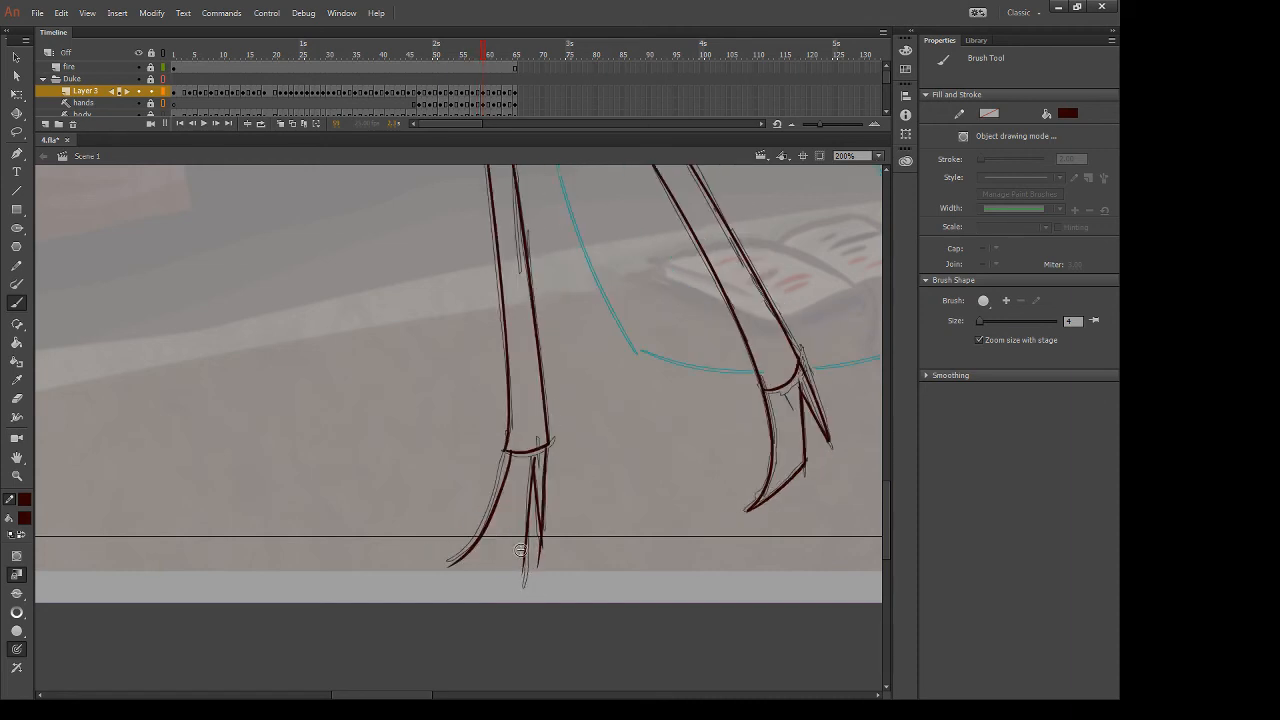
key("ctrl+z")
left_click_drag(546, 448, 544, 600)
key("e")
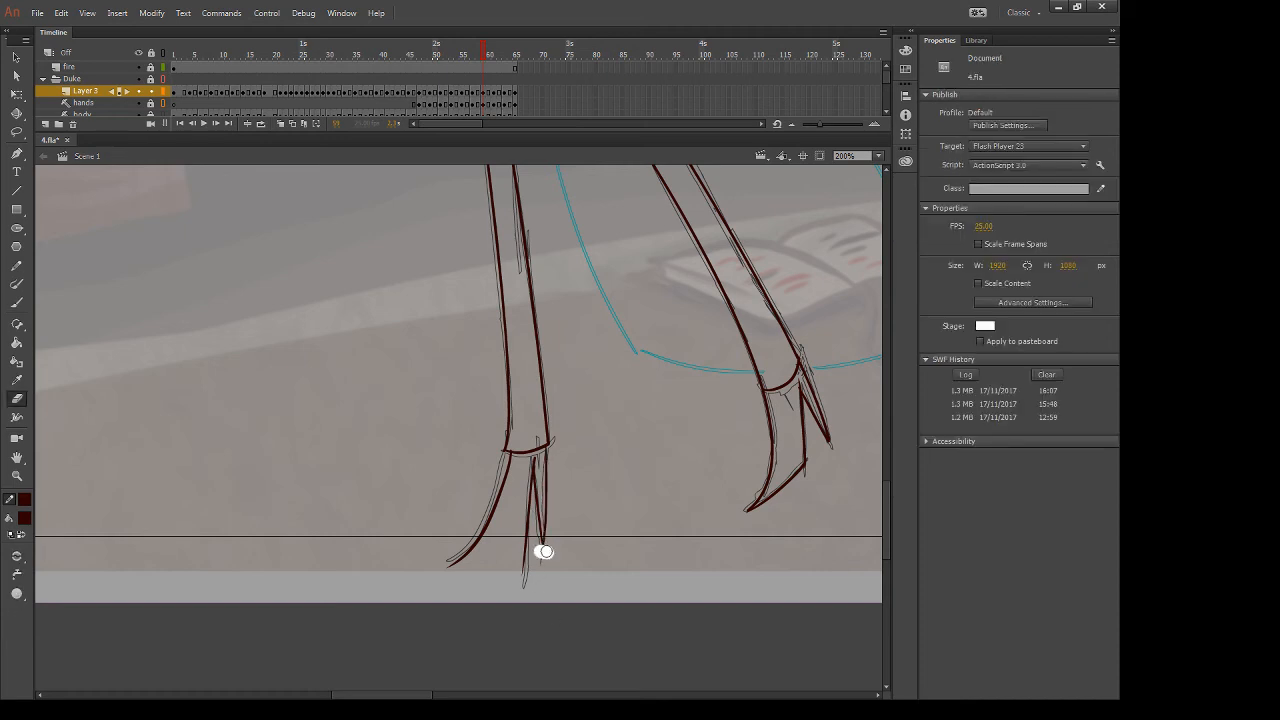
key(".")
Brush the front foot's sole with a longer toe, and erase the old toe end and the excess below the sole
key("b")
left_click_drag(452, 563, 524, 547)
key("ctrl+z")
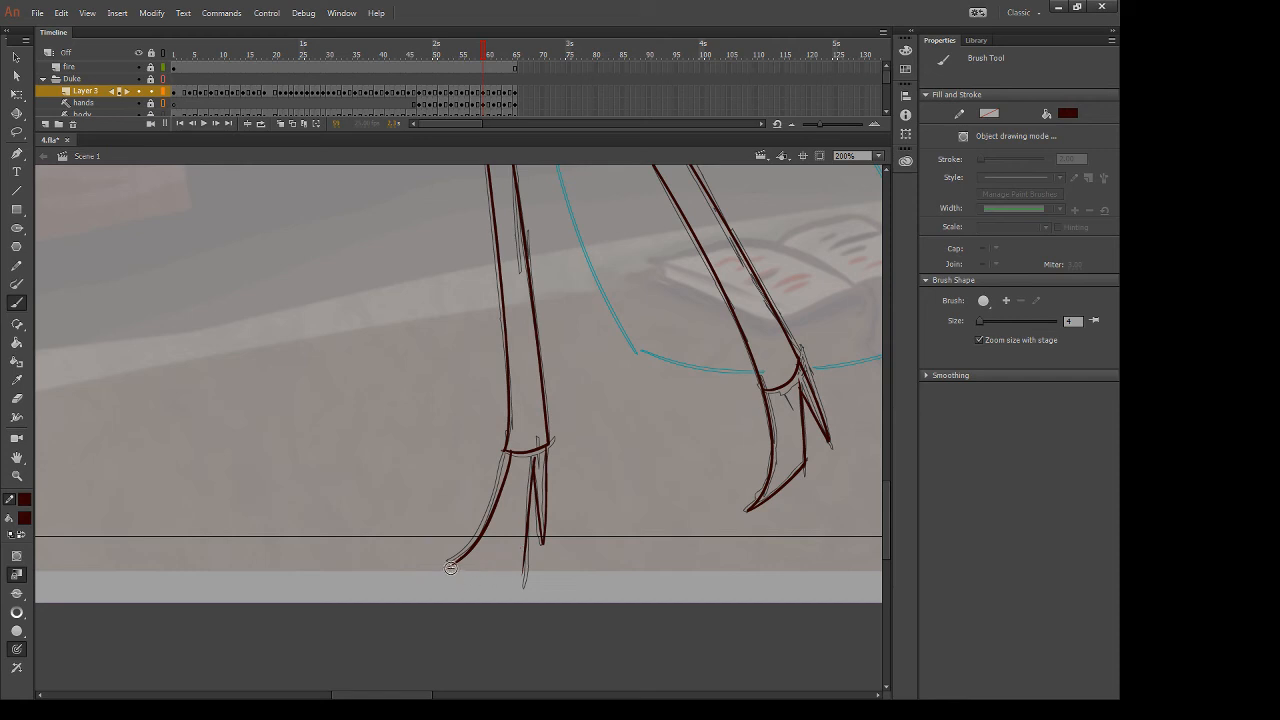
mouse_move(430, 582)
left_mouse_down()
mouse_move(524, 558)
mouse_move(525, 569)
left_mouse_up()
key("e")
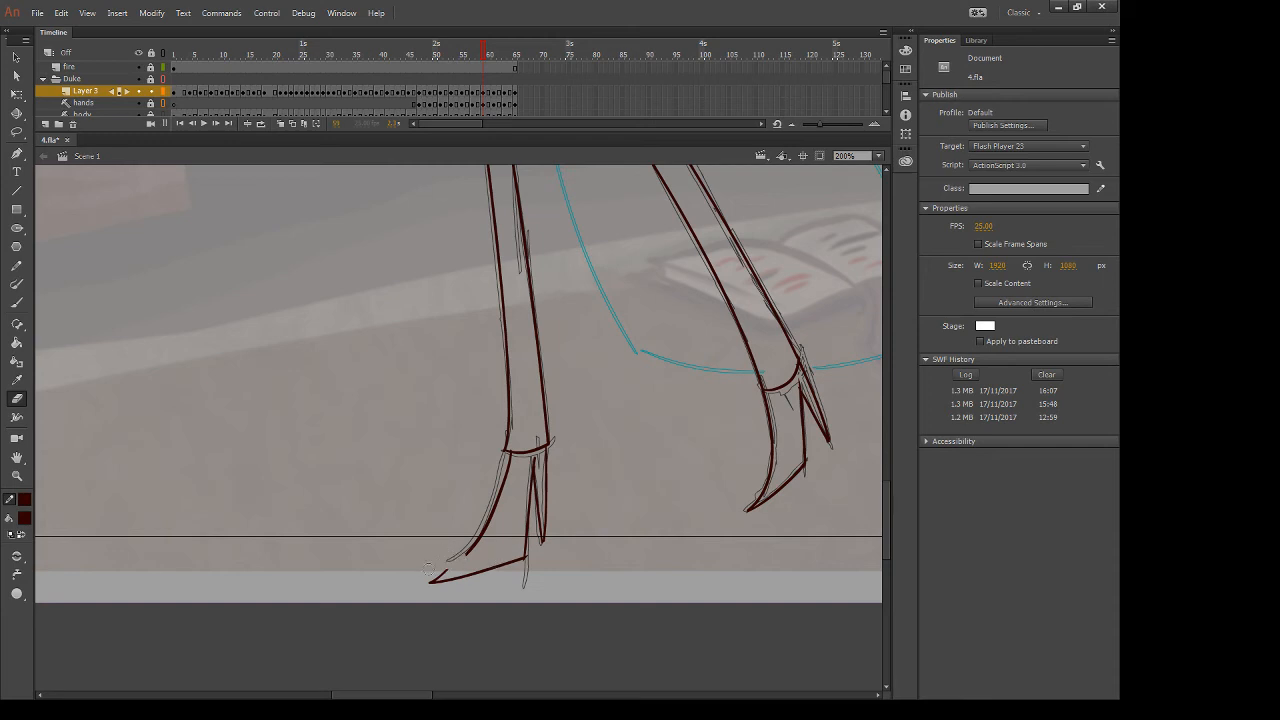
Brush the missing end of the foot's upper edge down to the new toe tip, redoing it until it meets the sole
key("b")
left_click_drag(472, 549, 428, 588)
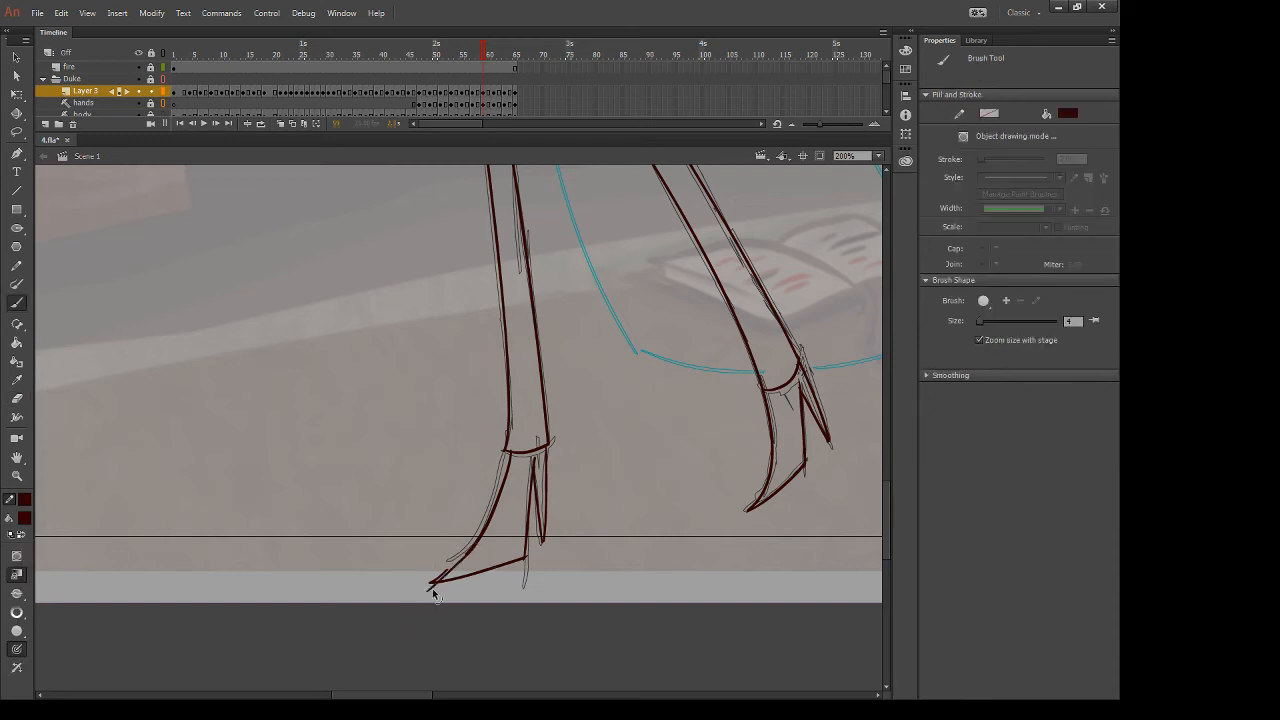
key("ctrl+z")
left_click_drag(471, 550, 424, 589)
key("ctrl+z")
left_click_drag(475, 546, 425, 587)
key("ctrl+z")
left_click_drag(476, 546, 426, 586)
Go to the uninked drawing at frame 61 and brush the short hem line beside the raised hand's cuff, trimming it at the cuff
left_click_drag(829, 269, 700, 281)
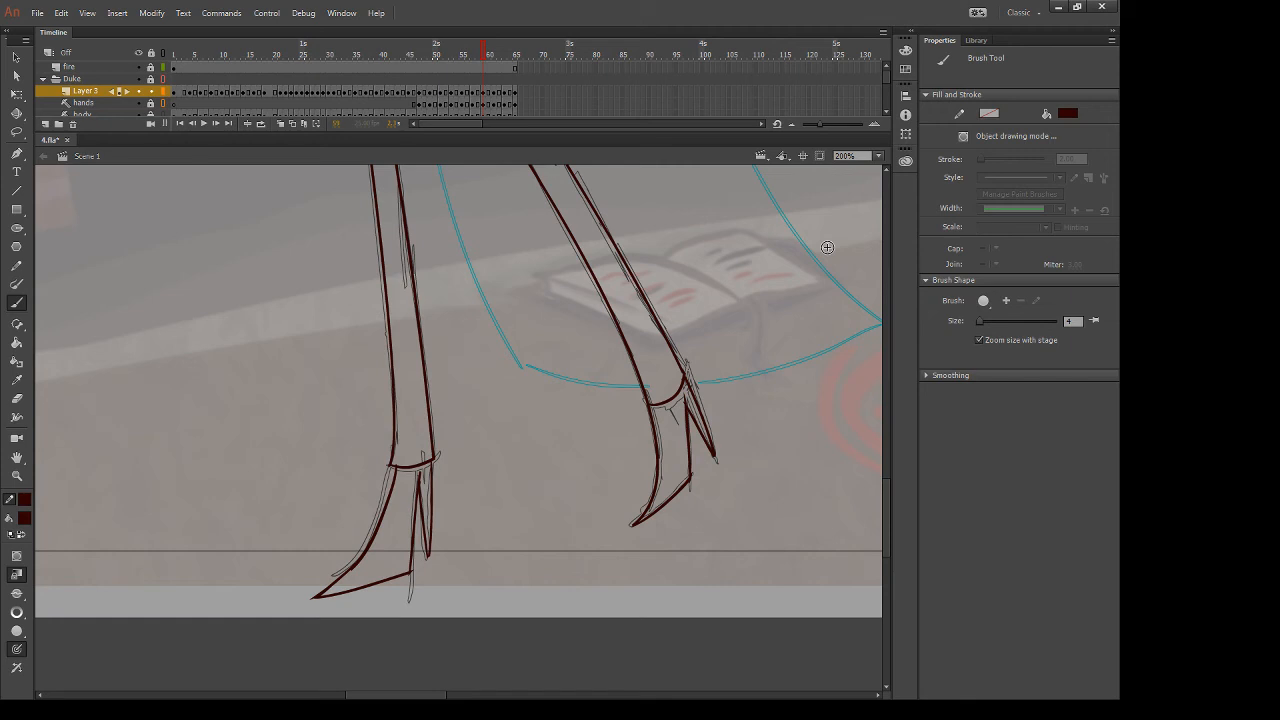
key(".")
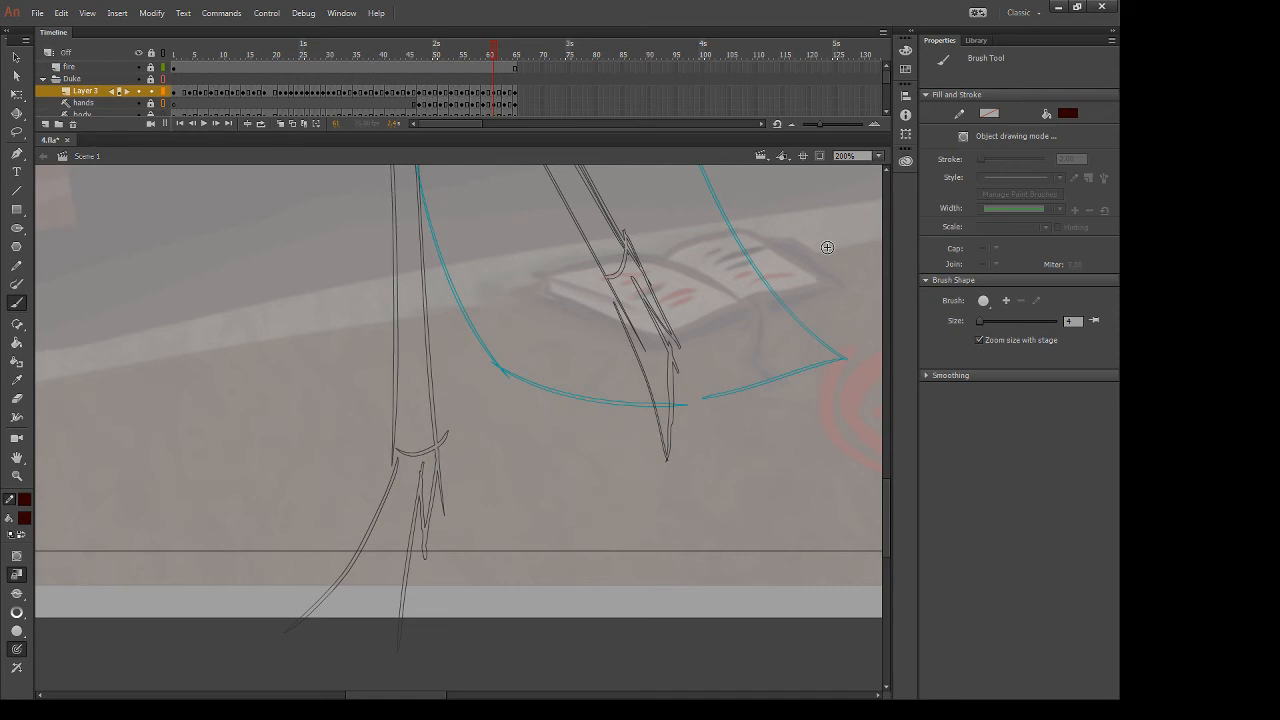
scroll(709, 274, "up", 8)
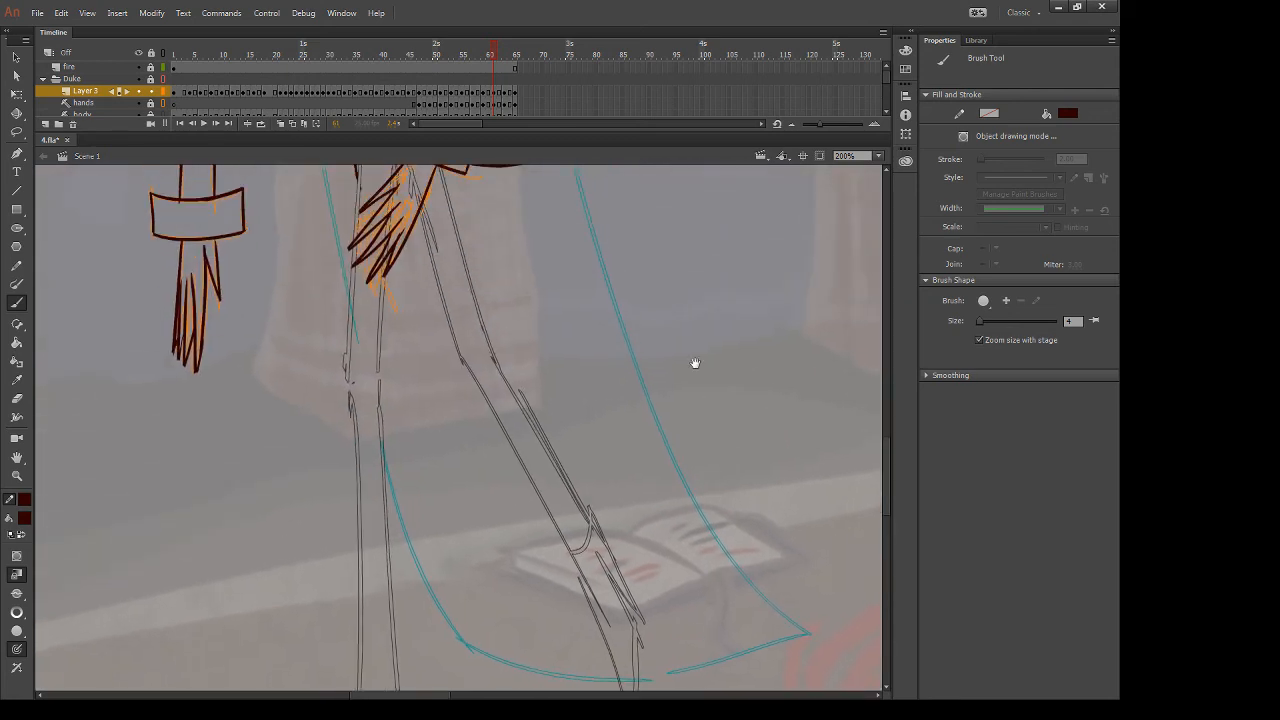
key(".")
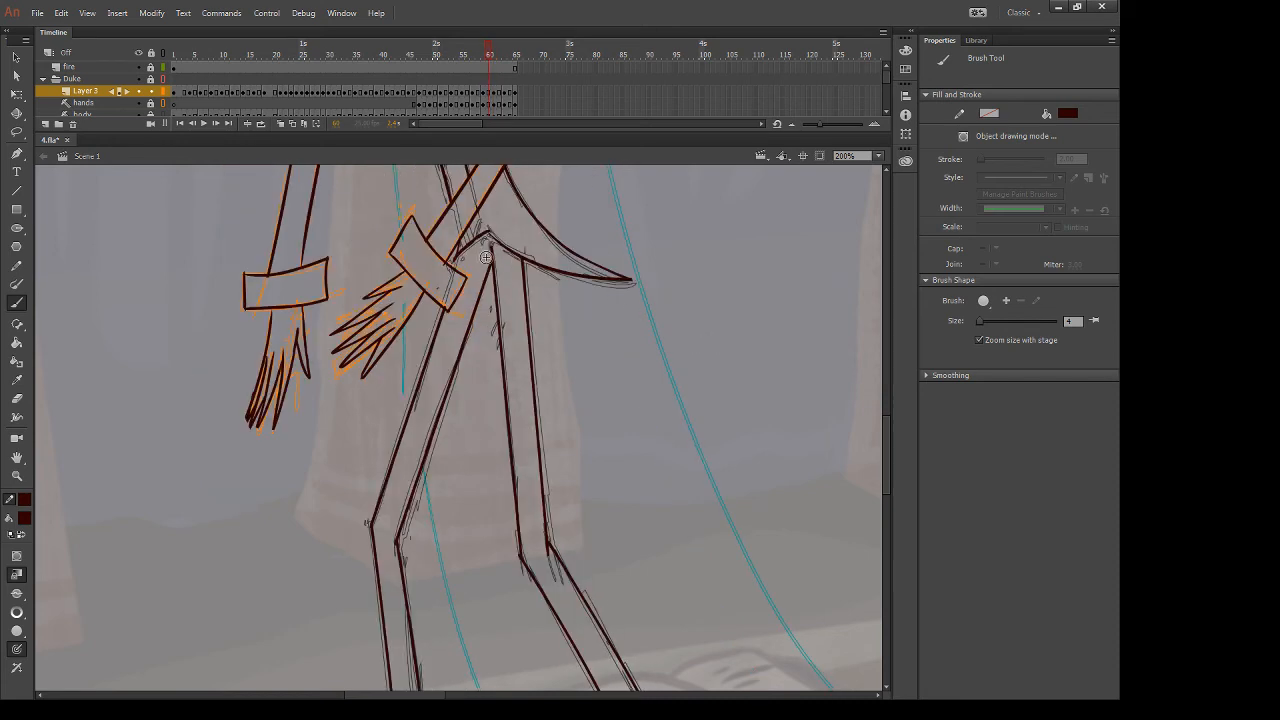
key(".")
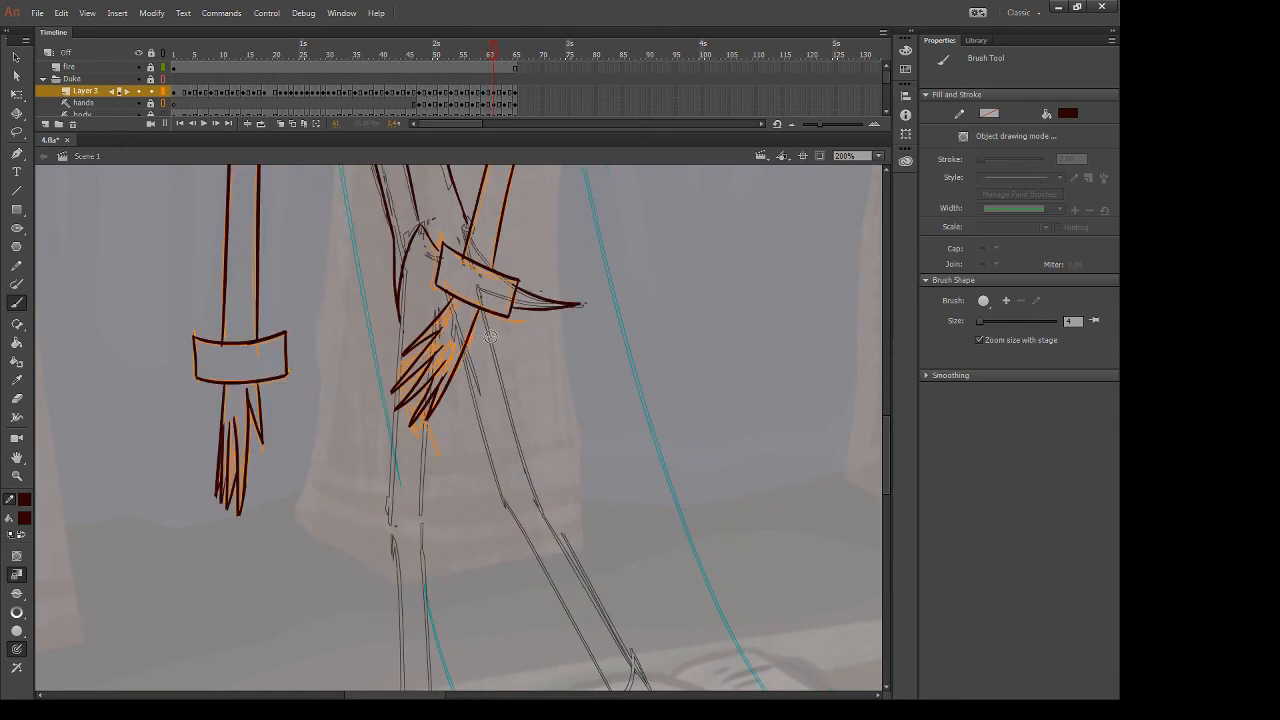
mouse_move(418, 261)
left_mouse_down()
mouse_move(437, 291)
mouse_move(414, 263)
mouse_move(447, 261)
left_mouse_up()
key("ctrl+z")
key(".")
key("v")
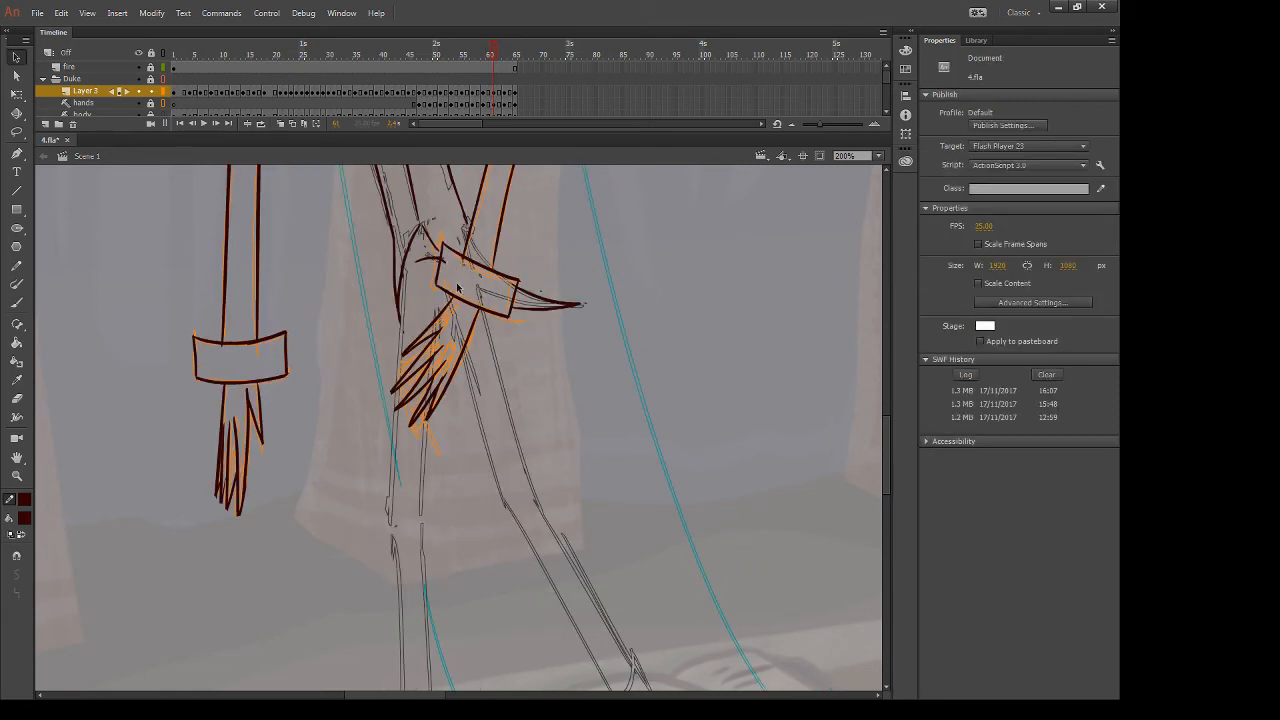
left_click(440, 274)
left_click(558, 248)
key("e")
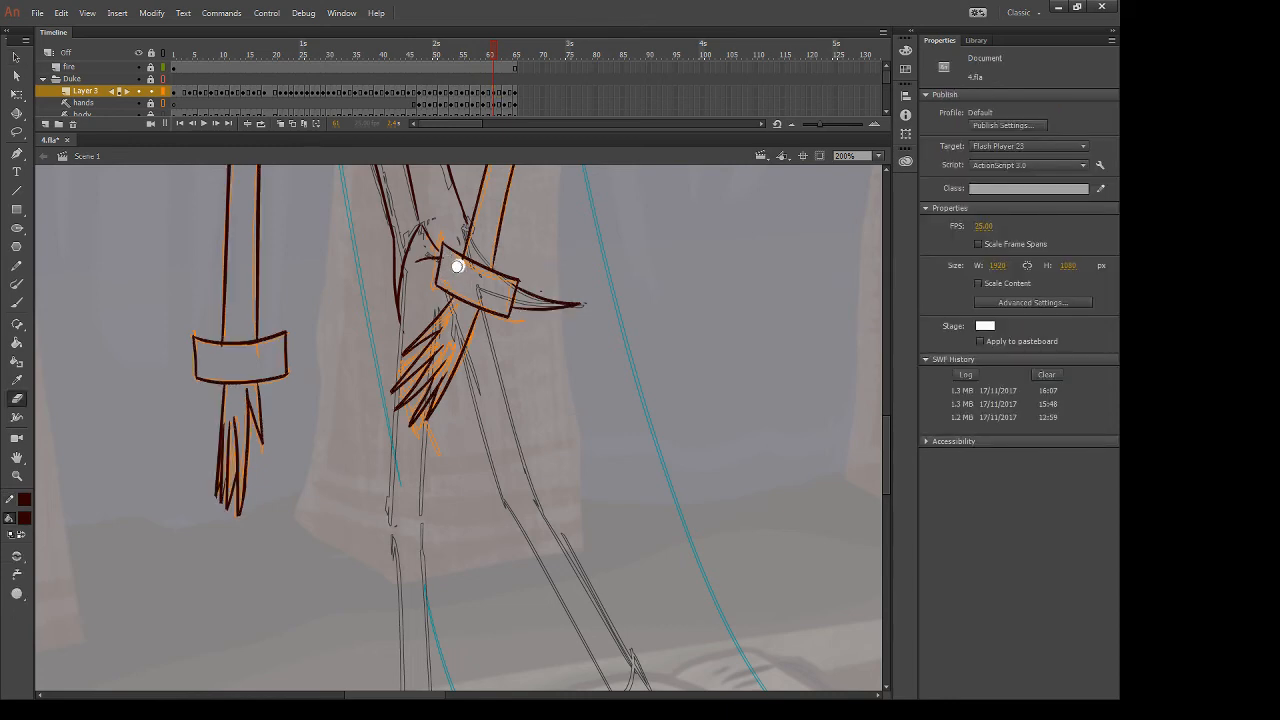
key("b")
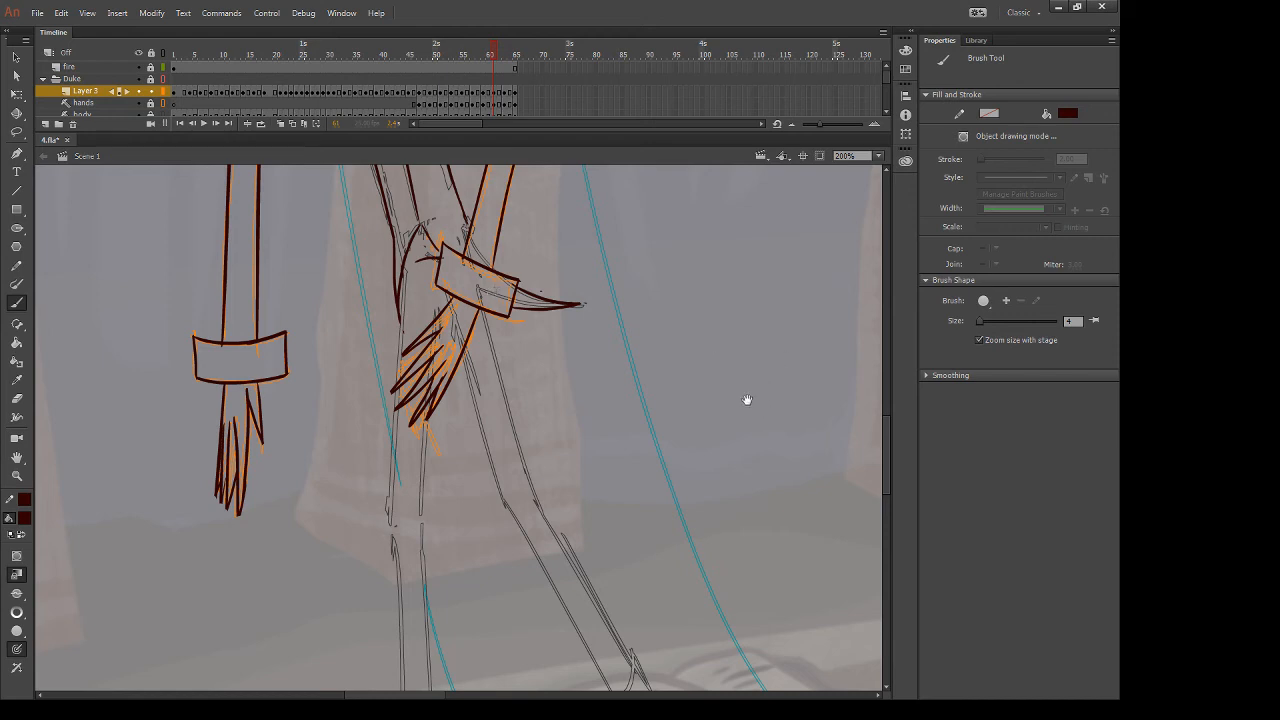
Draw both thigh edges of the back leg from the hand and cuff to the knee, and undo the misplaced shin line
left_click_drag(747, 400, 774, 329)
key("n")
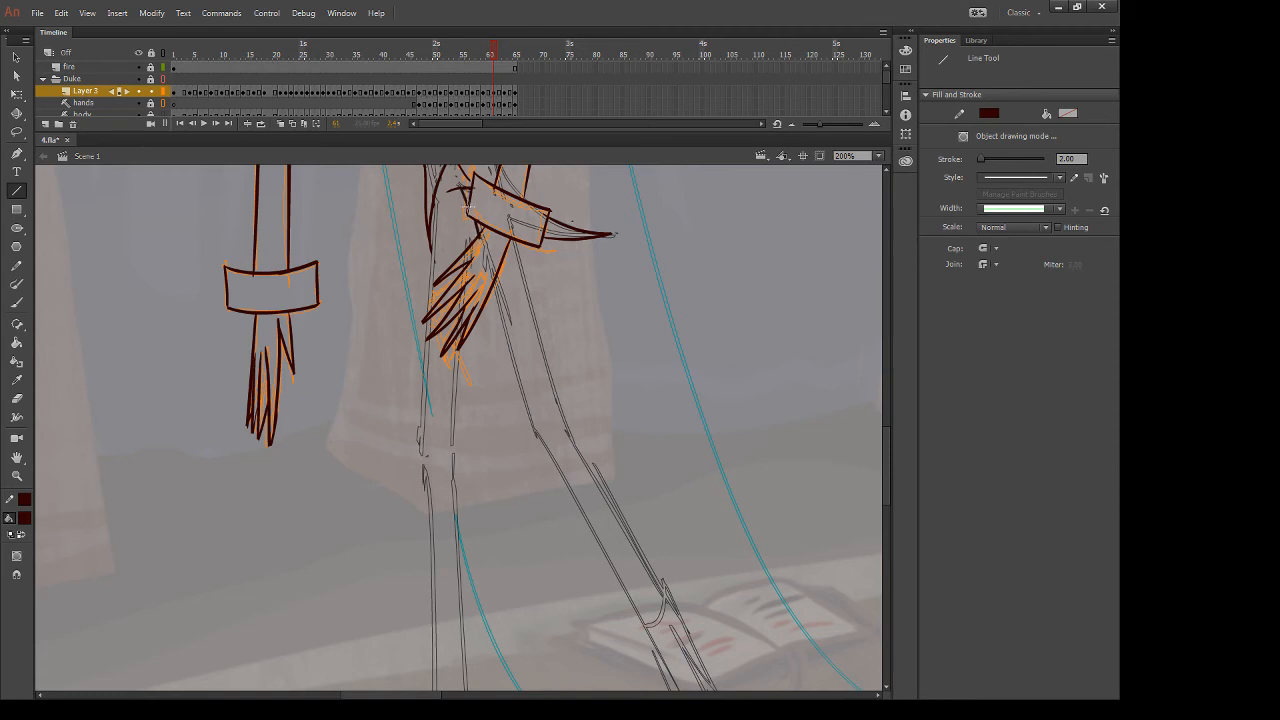
left_click_drag(614, 444, 569, 374)
mouse_move(463, 230)
left_mouse_down()
mouse_move(452, 268)
mouse_move(475, 398)
left_mouse_up()
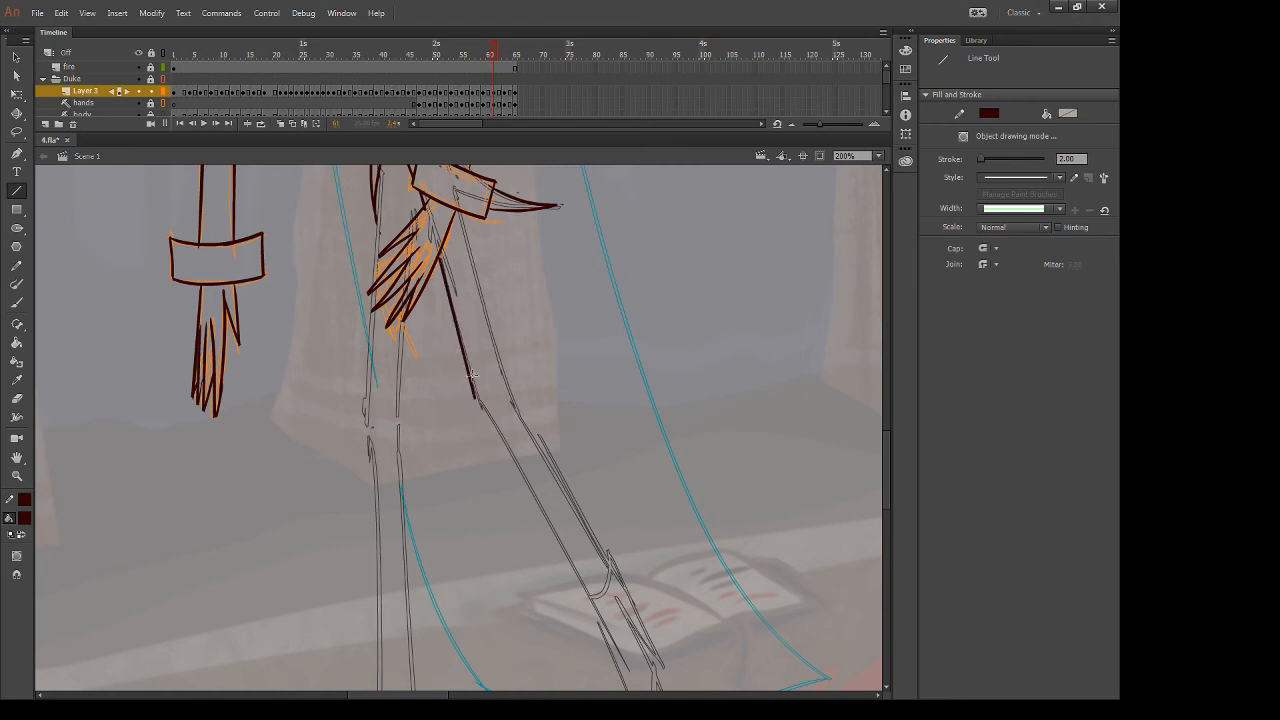
mouse_move(456, 210)
left_mouse_down()
mouse_move(515, 377)
mouse_move(510, 402)
mouse_move(463, 289)
mouse_move(610, 522)
left_mouse_up()
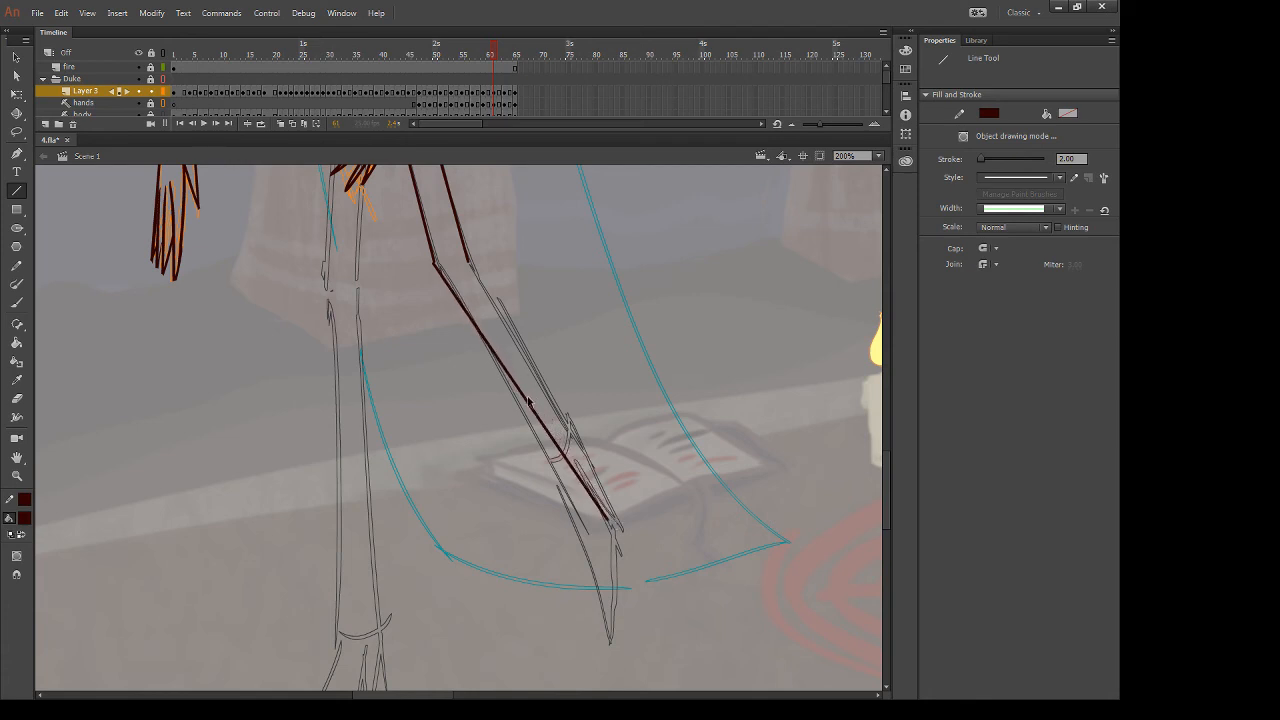
key("ctrl+z")
Draw the back lower leg's toe-side edge from the knee to the toe tip and bend it along the sketch
left_click_drag(435, 262, 612, 646)
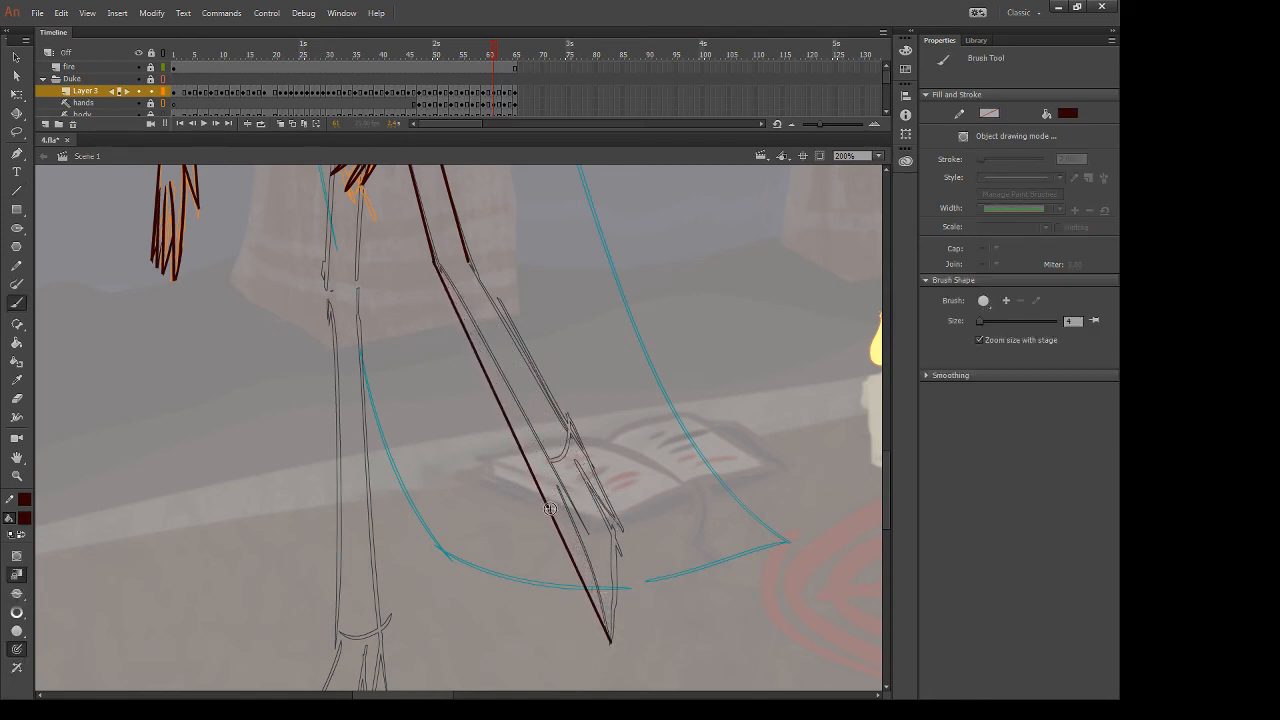
key("v")
mouse_move(553, 513)
left_mouse_down()
mouse_move(569, 506)
mouse_move(592, 550)
left_mouse_up()
mouse_move(434, 264)
left_mouse_down()
mouse_move(434, 275)
mouse_move(433, 263)
left_mouse_up()
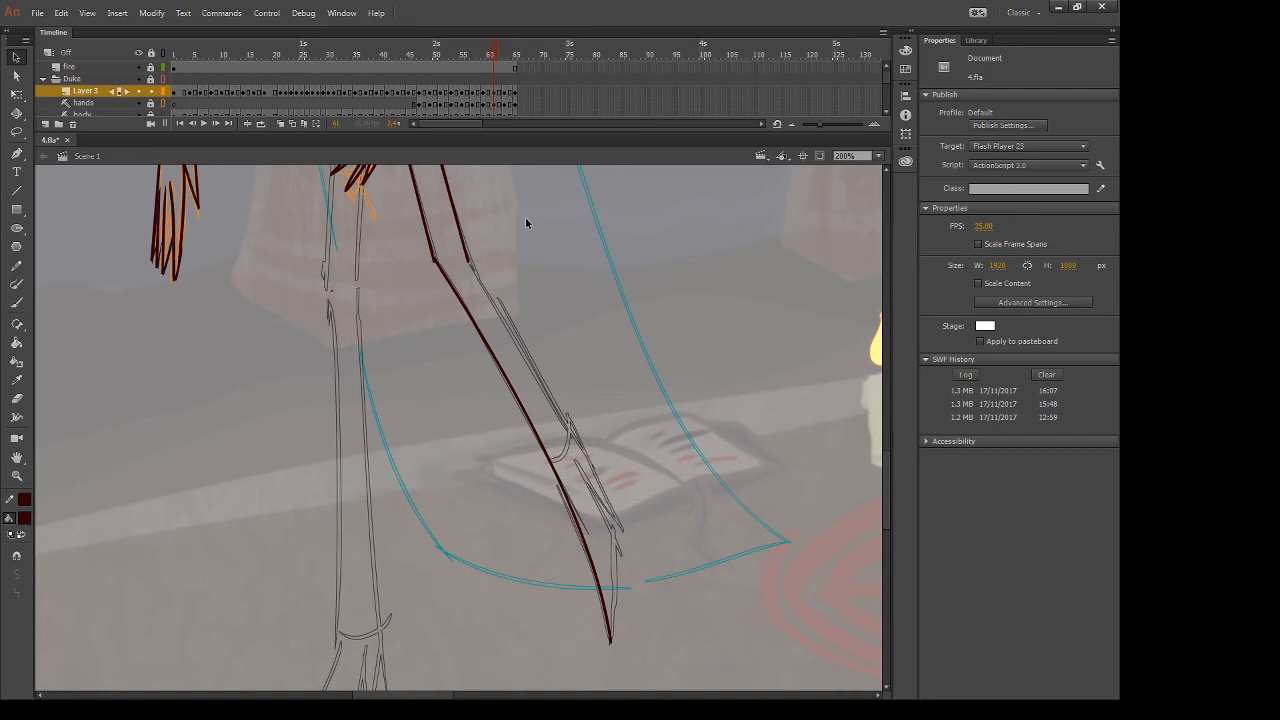
Draw the back lower leg's heel-side edge from the knee to the heel tip
key("n")
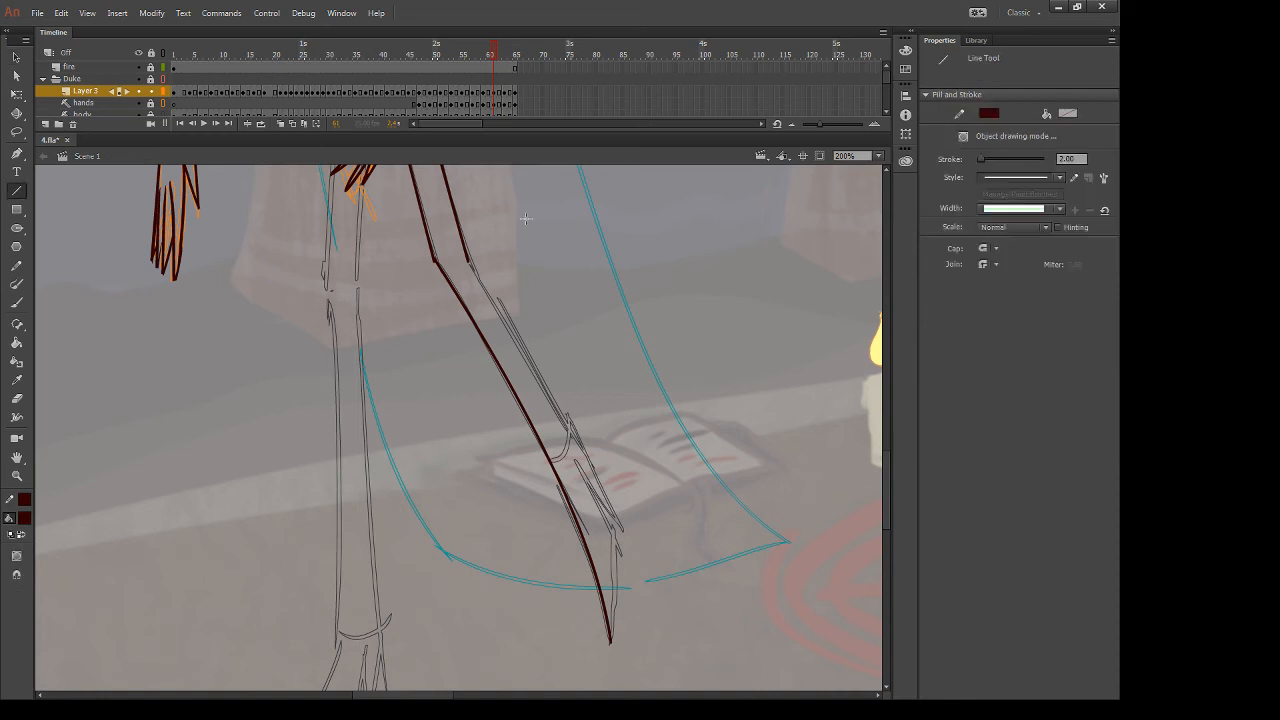
mouse_move(467, 260)
left_mouse_down()
mouse_move(586, 366)
mouse_move(621, 527)
left_mouse_up()
key("v")
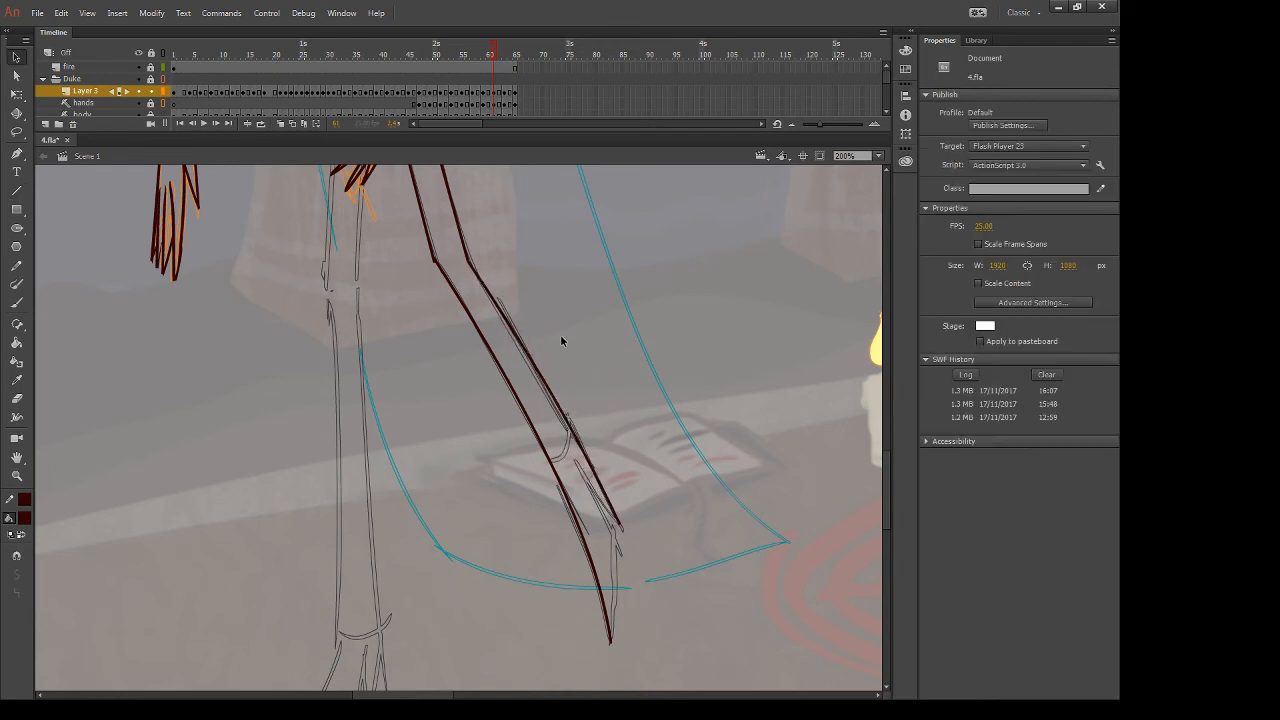
Brush the curved ankle line across the back leg, following the sketch
key("b")
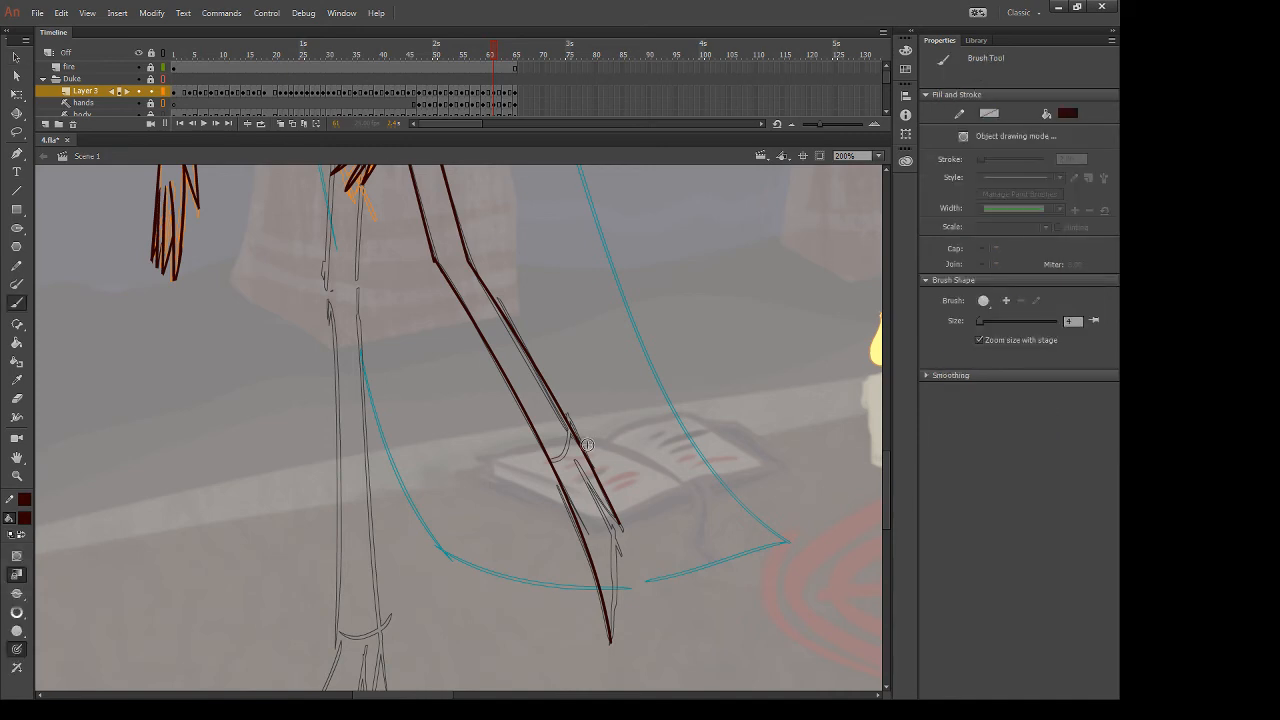
mouse_move(556, 456)
left_mouse_down()
mouse_move(527, 352)
mouse_move(549, 461)
left_mouse_up()
key("ctrl+z")
key("ctrl+z")
Brush the back foot's inner heel lines from below the ankle to the heel tip, undoing the strokes that miss the sketch
mouse_move(634, 503)
left_mouse_down()
mouse_move(611, 454)
mouse_move(641, 386)
left_mouse_up()
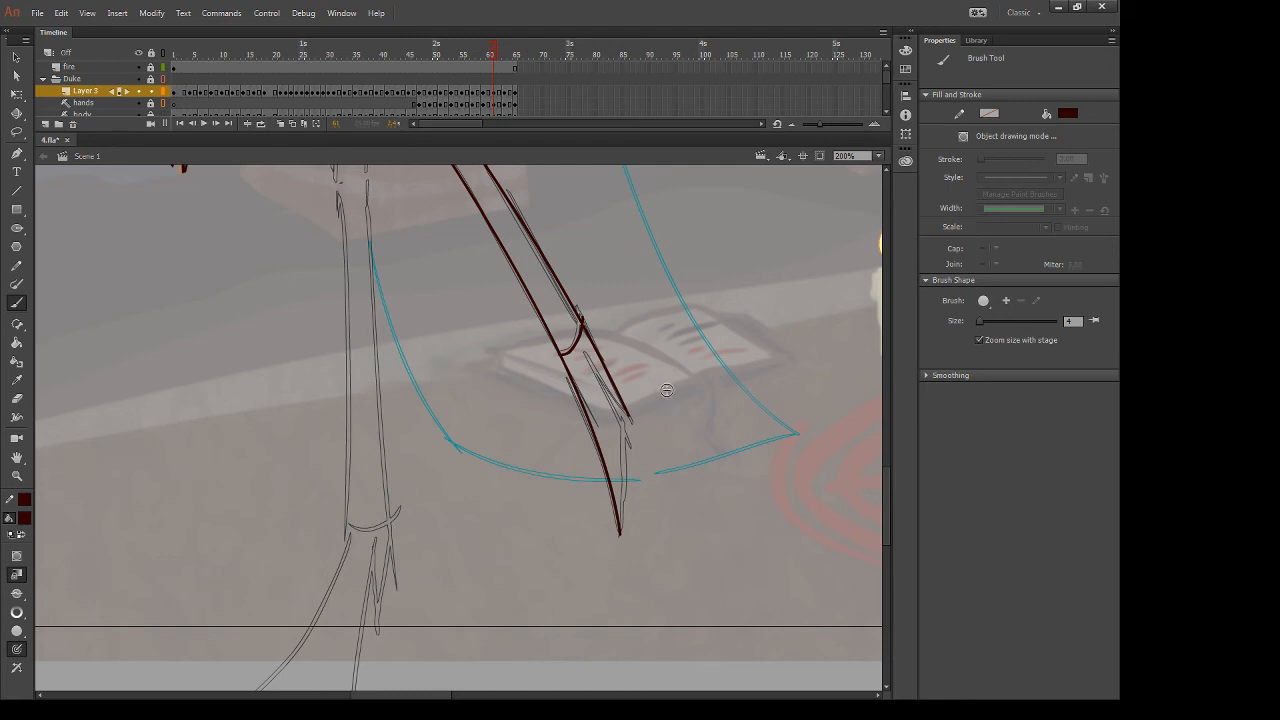
left_click_drag(587, 356, 633, 456)
left_click_drag(592, 368, 636, 436)
key("ctrl+z")
left_click_drag(593, 368, 645, 432)
key("ctrl+z")
left_click_drag(593, 368, 631, 428)
key("ctrl+z")
mouse_move(592, 368)
left_mouse_down()
mouse_move(634, 423)
mouse_move(598, 576)
left_mouse_up()
key("ctrl+z")
key("ctrl+z")
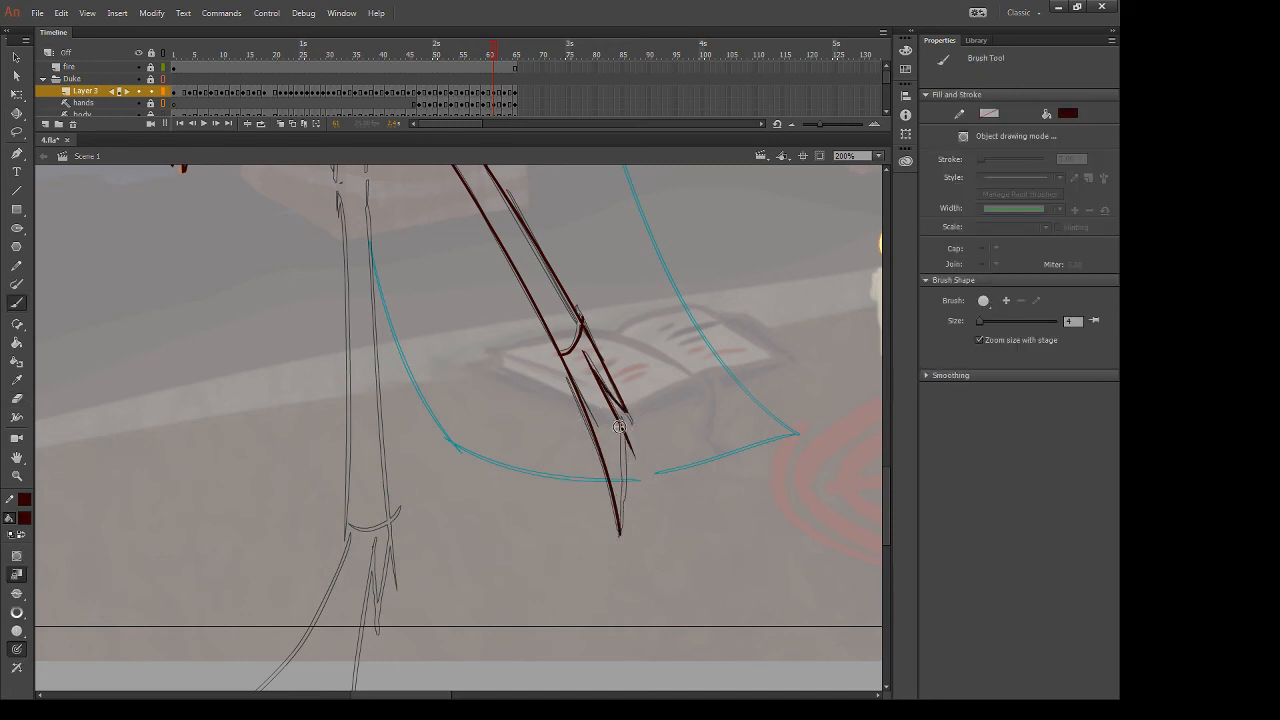
Brush the back foot's rear toe edge from the heel notch to the toe tip and erase the excess at the tip
mouse_move(625, 429)
left_mouse_down()
mouse_move(602, 564)
mouse_move(626, 461)
mouse_move(617, 553)
left_mouse_up()
key("ctrl+z")
key("ctrl+z")
mouse_move(624, 430)
left_mouse_down()
mouse_move(610, 550)
mouse_move(634, 441)
mouse_move(638, 467)
left_mouse_up()
key("ctrl+z")
key("e")
left_click_drag(620, 525, 614, 533)
Draw both thigh edges of the front leg from the hip and cuff down to the knee with straight lines
key("space")
left_click_drag(661, 340, 742, 540)
left_click_drag(662, 365, 700, 499)
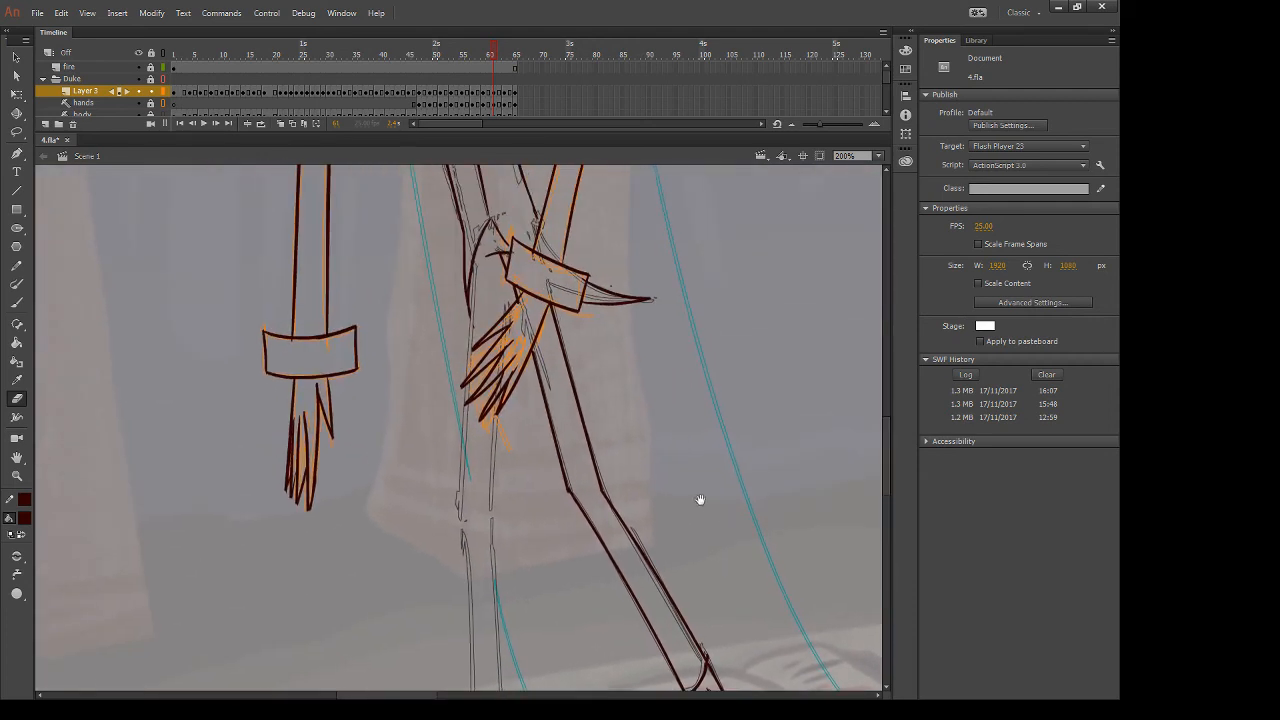
key("n")
left_click_drag(502, 256, 503, 320)
mouse_move(474, 266)
left_mouse_down()
mouse_move(454, 530)
mouse_move(459, 521)
left_mouse_up()
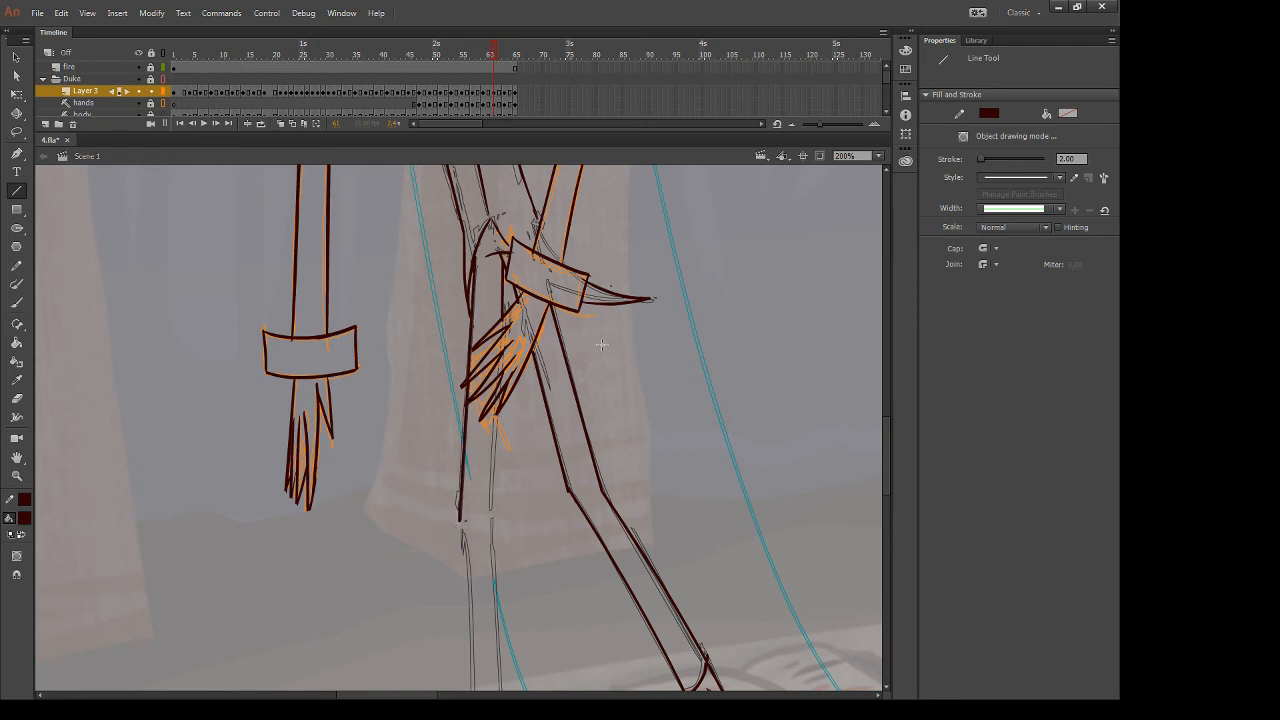
Draw both edges of the front lower leg from the knee to the ankle and bend them along the sketch
scroll(601, 345, "down", 5)
scroll(601, 345, "left", 2)
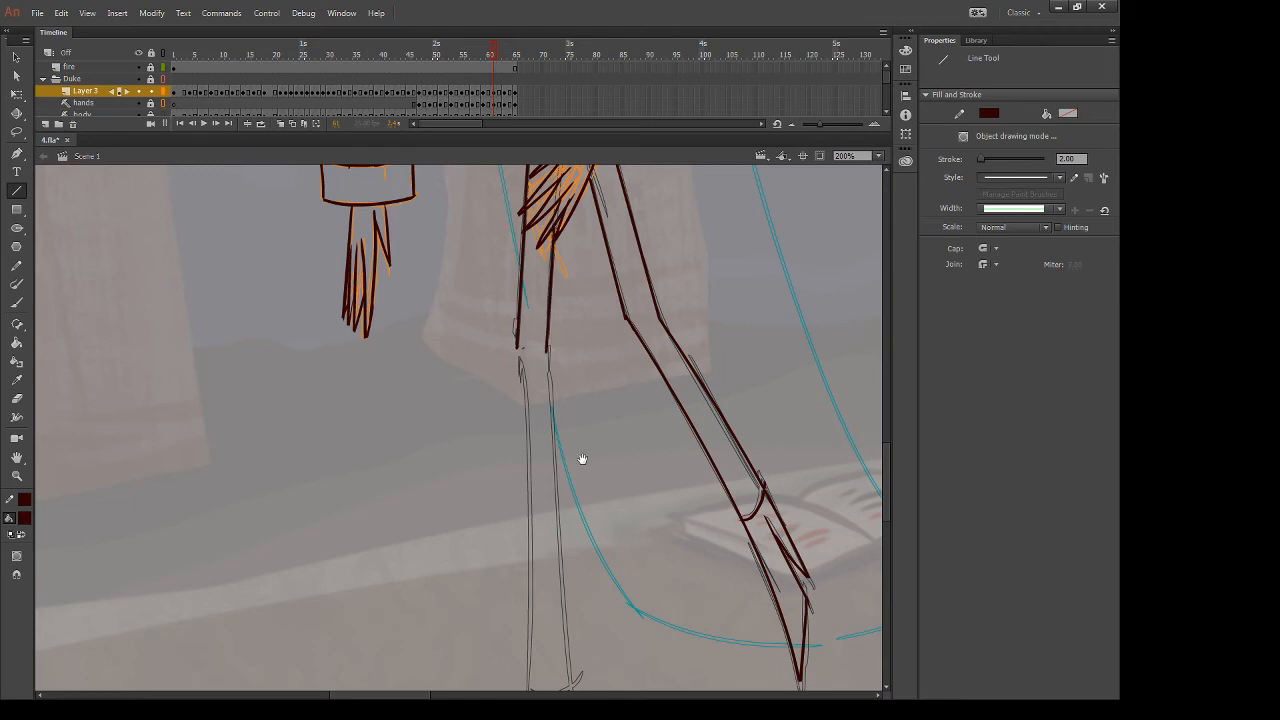
left_click_drag(580, 457, 567, 308)
left_click_drag(544, 222, 567, 580)
left_click_drag(517, 220, 527, 578)
key("v")
left_click_drag(520, 376, 528, 374)
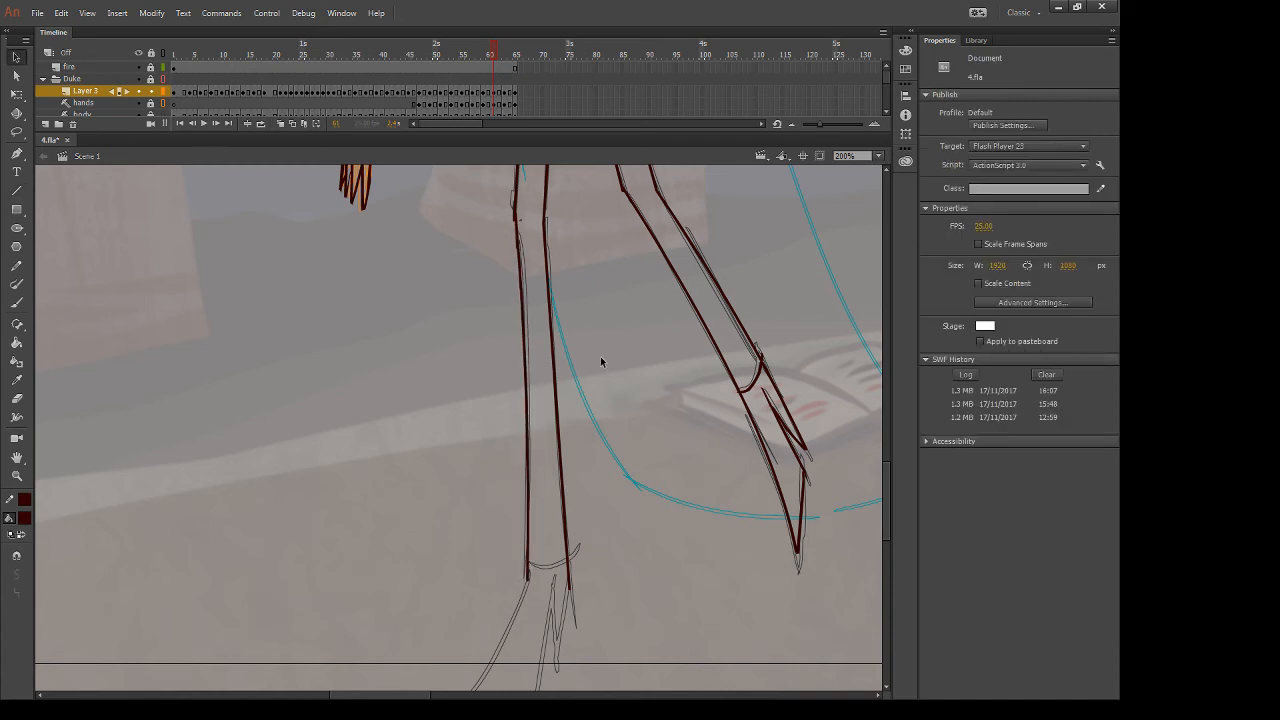
Compare the front foot with the previous frame and brush the curved ankle line across the front leg
left_click_drag(631, 482, 586, 385)
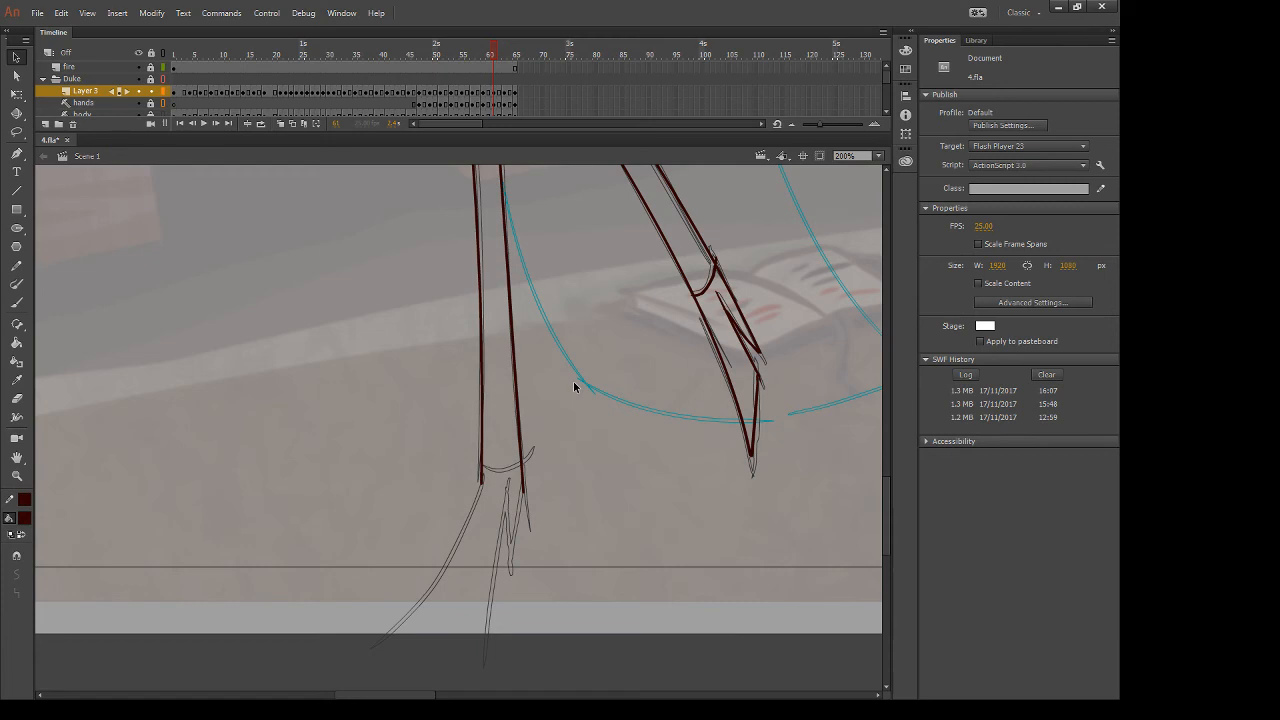
key("comma")
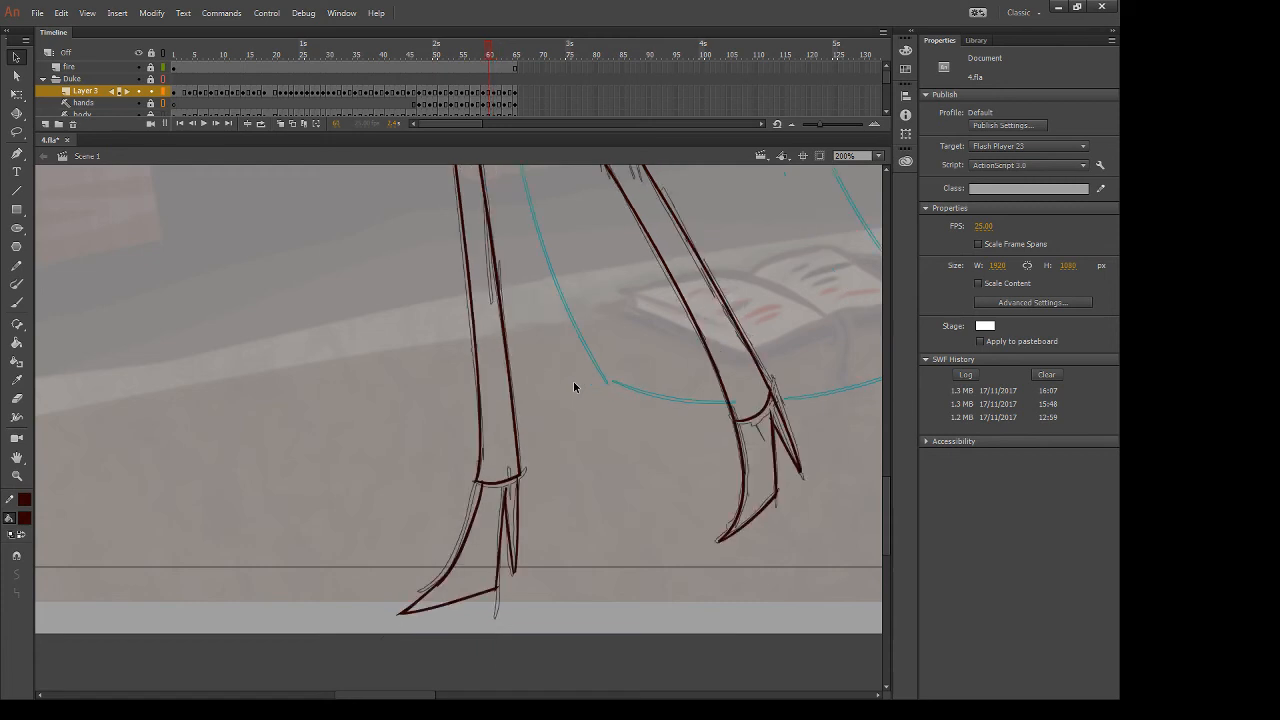
key("period")
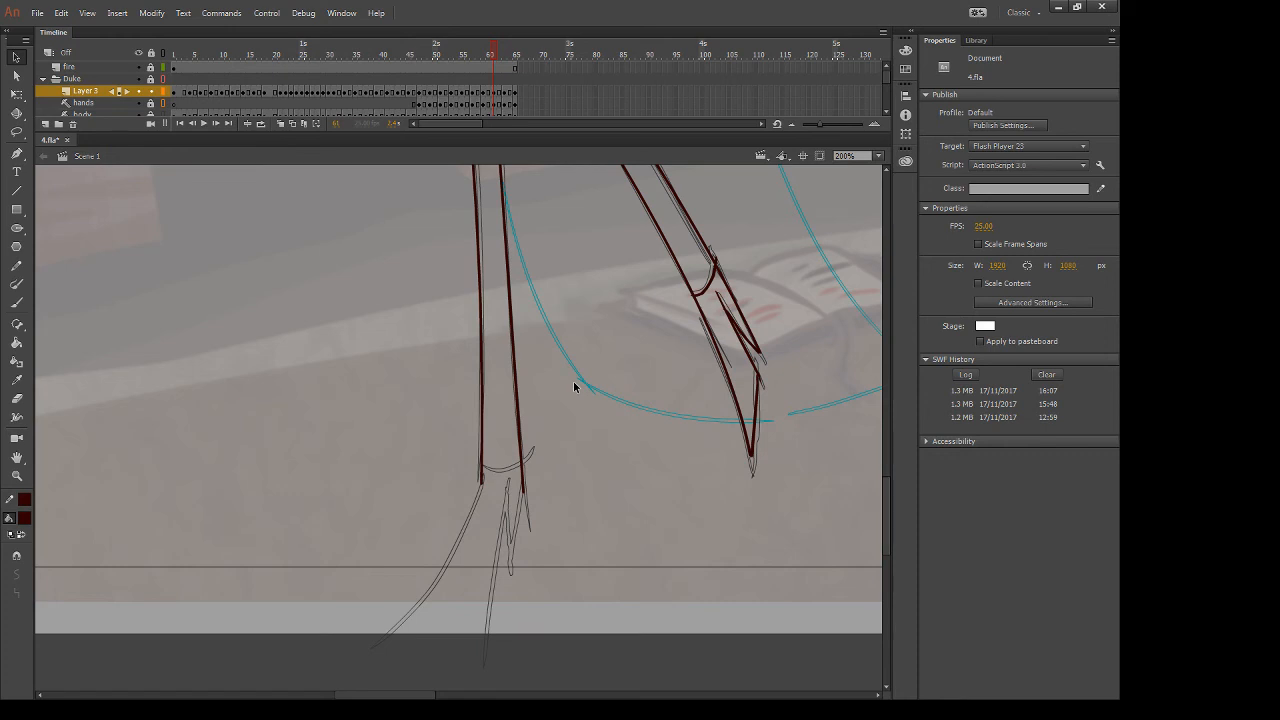
key("b")
left_click_drag(481, 472, 534, 455)
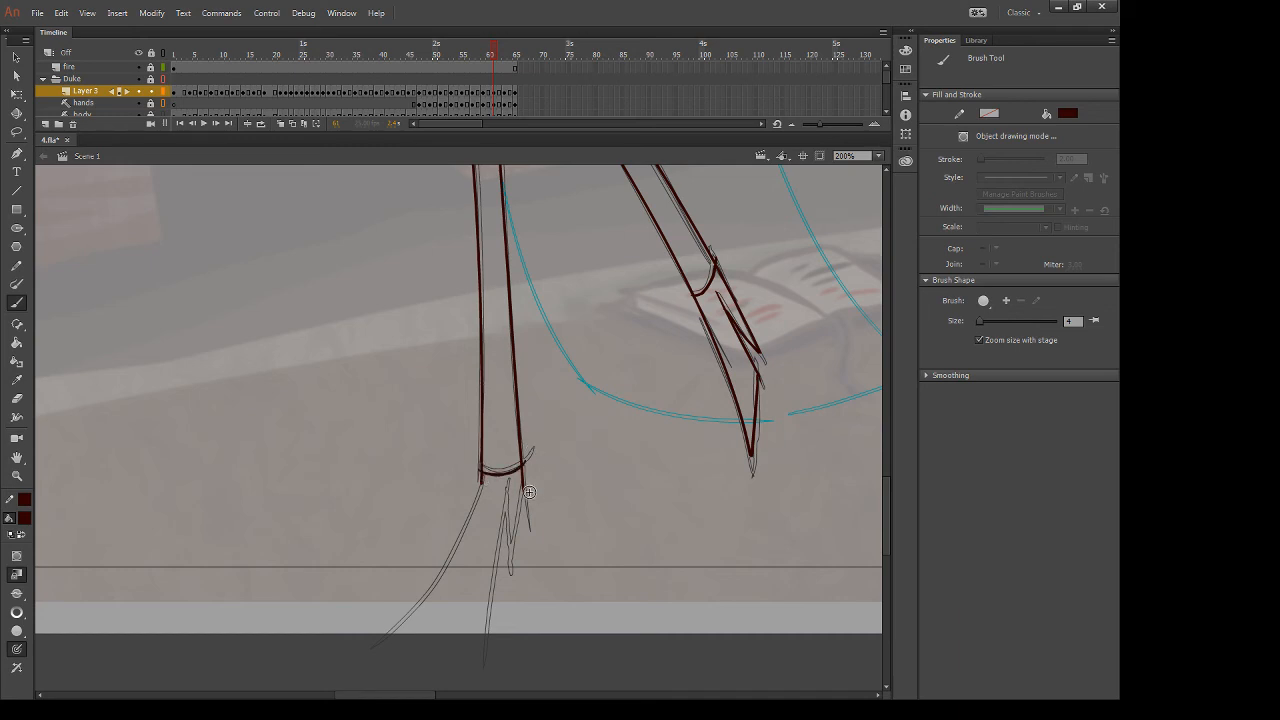
key("v")
key("ctrl+z")
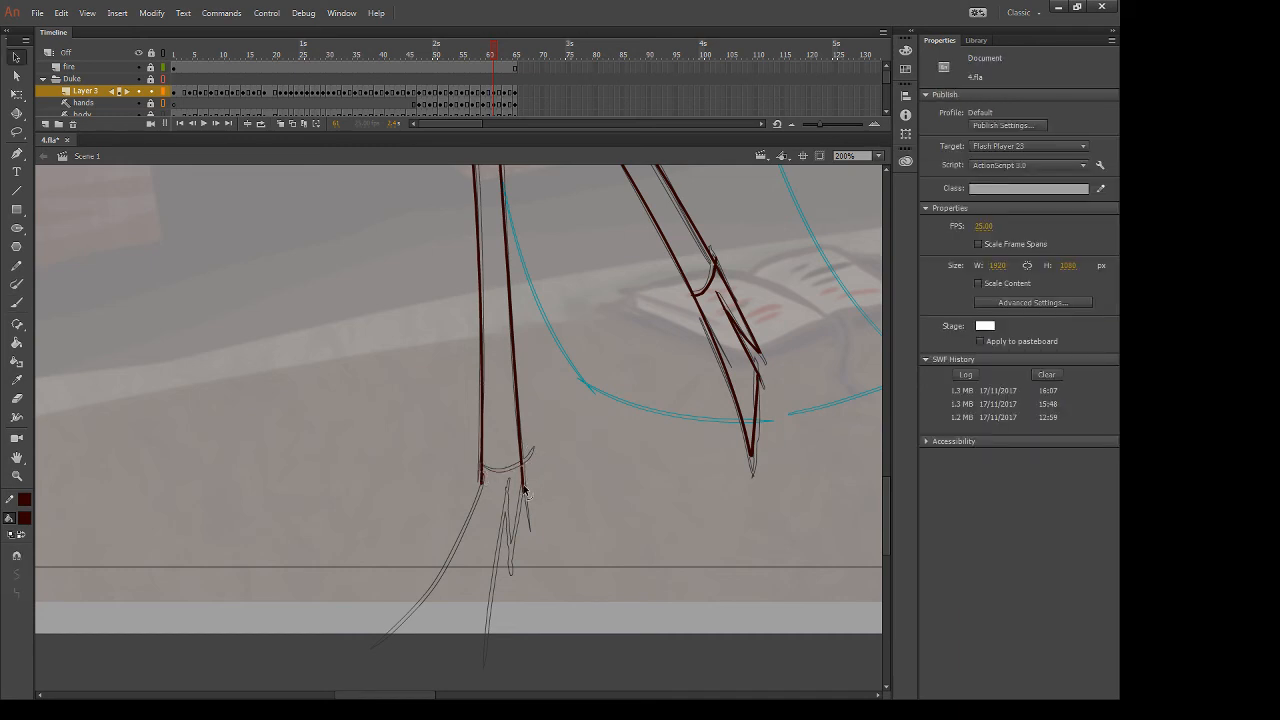
key("b")
mouse_move(480, 471)
left_mouse_down()
mouse_move(535, 458)
mouse_move(527, 523)
mouse_move(561, 446)
mouse_move(548, 402)
left_mouse_up()
key("e")
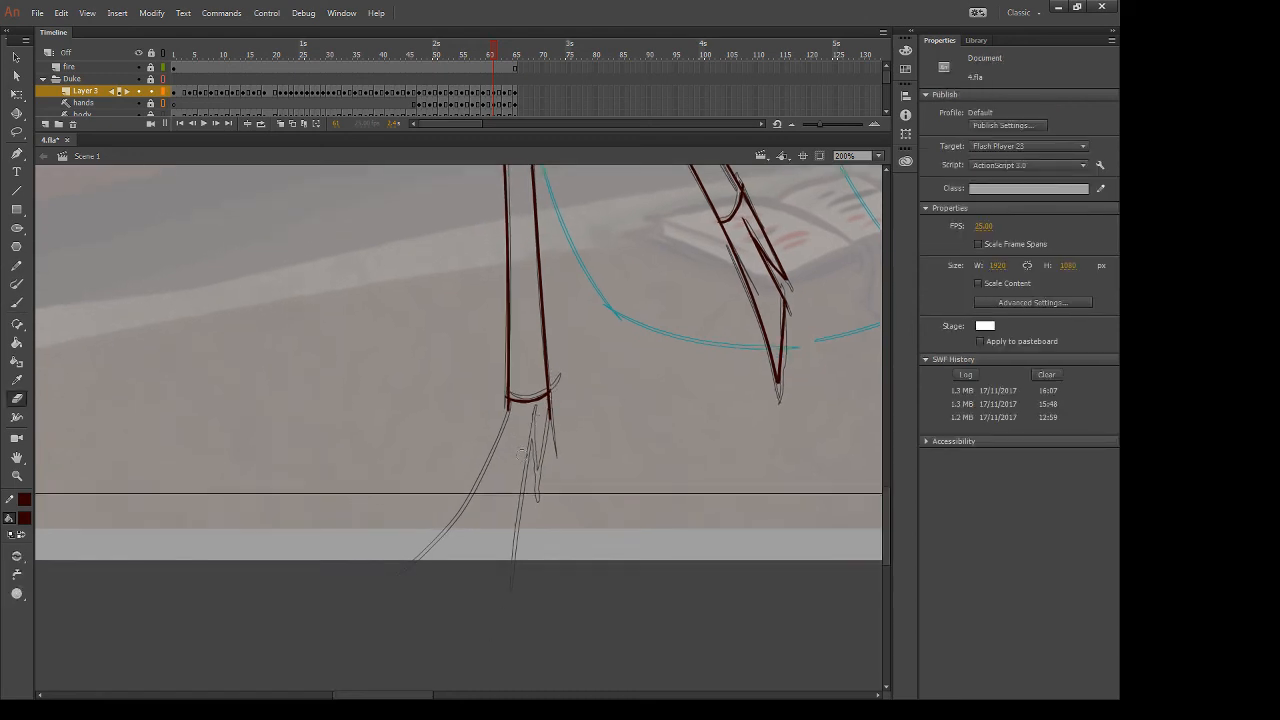
Brush the front foot's curved outer edge from the ankle toward the toe tip, undoing strokes until it follows the sketch
key("m")
key("comma")
key("period")
key("b")
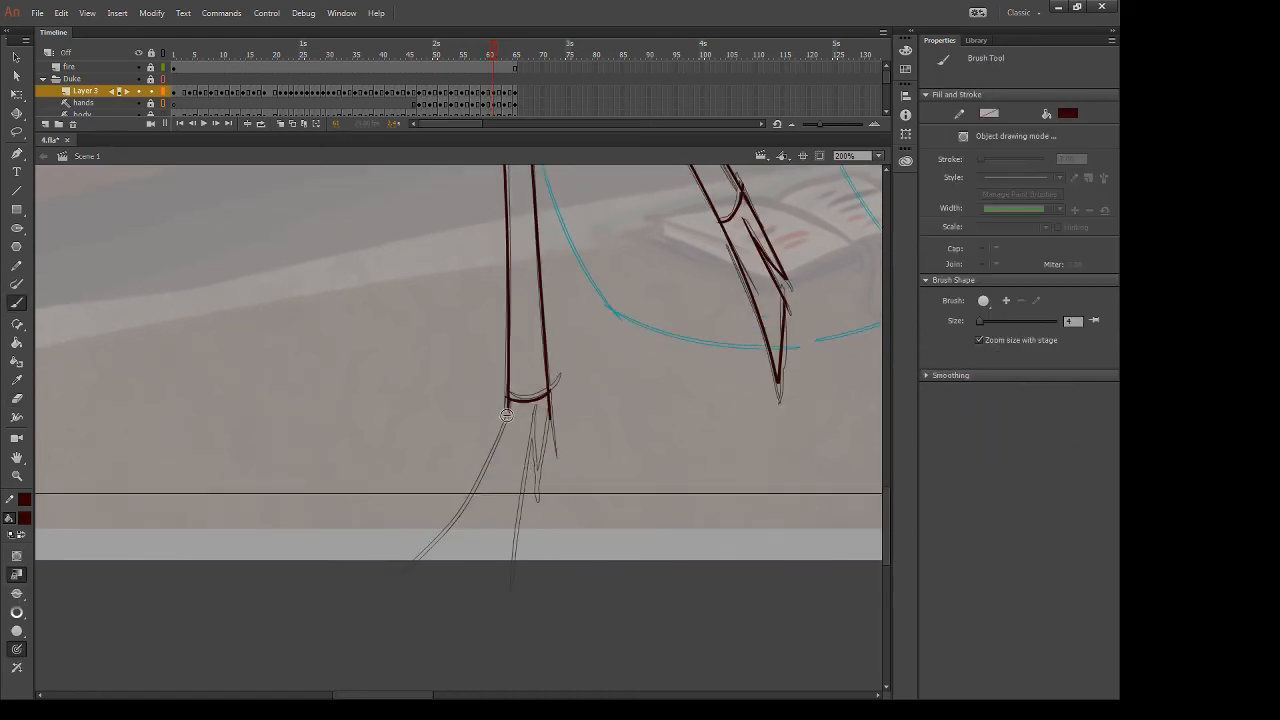
left_click_drag(506, 406, 378, 594)
key("ctrl+z")
left_click_drag(510, 408, 363, 580)
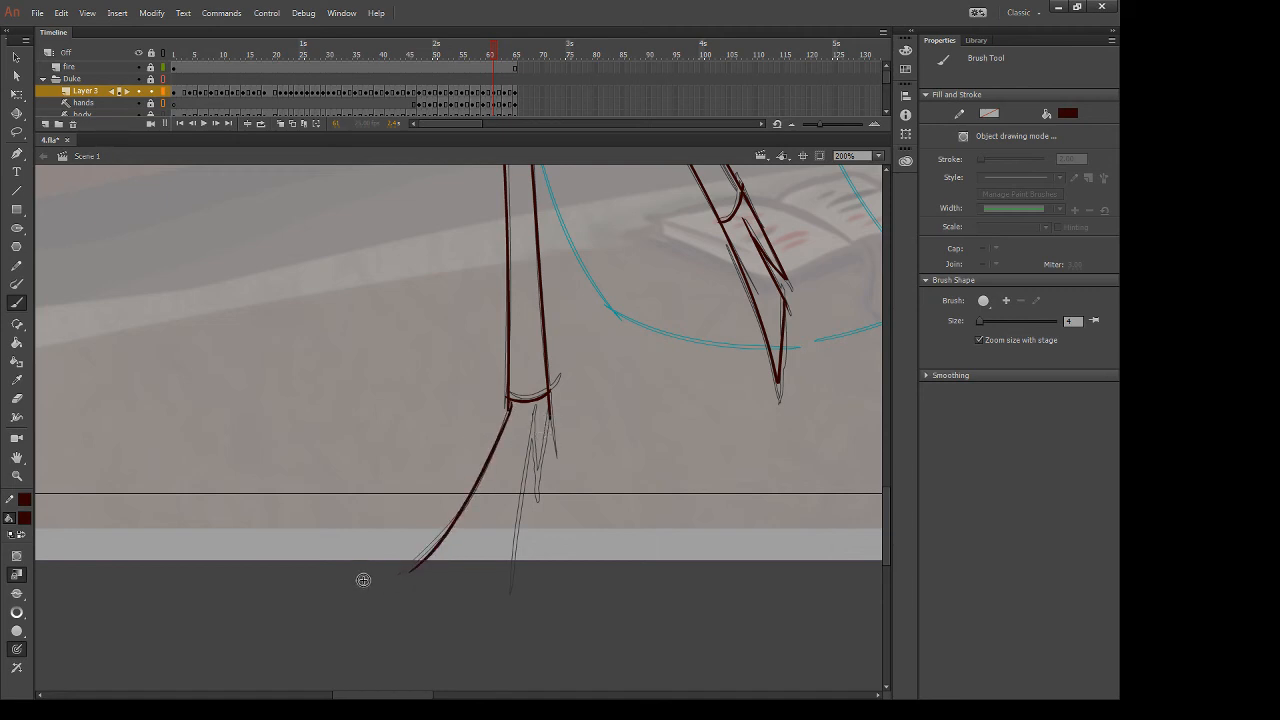
key("ctrl+z")
left_click_drag(509, 406, 372, 623)
key("ctrl+z")
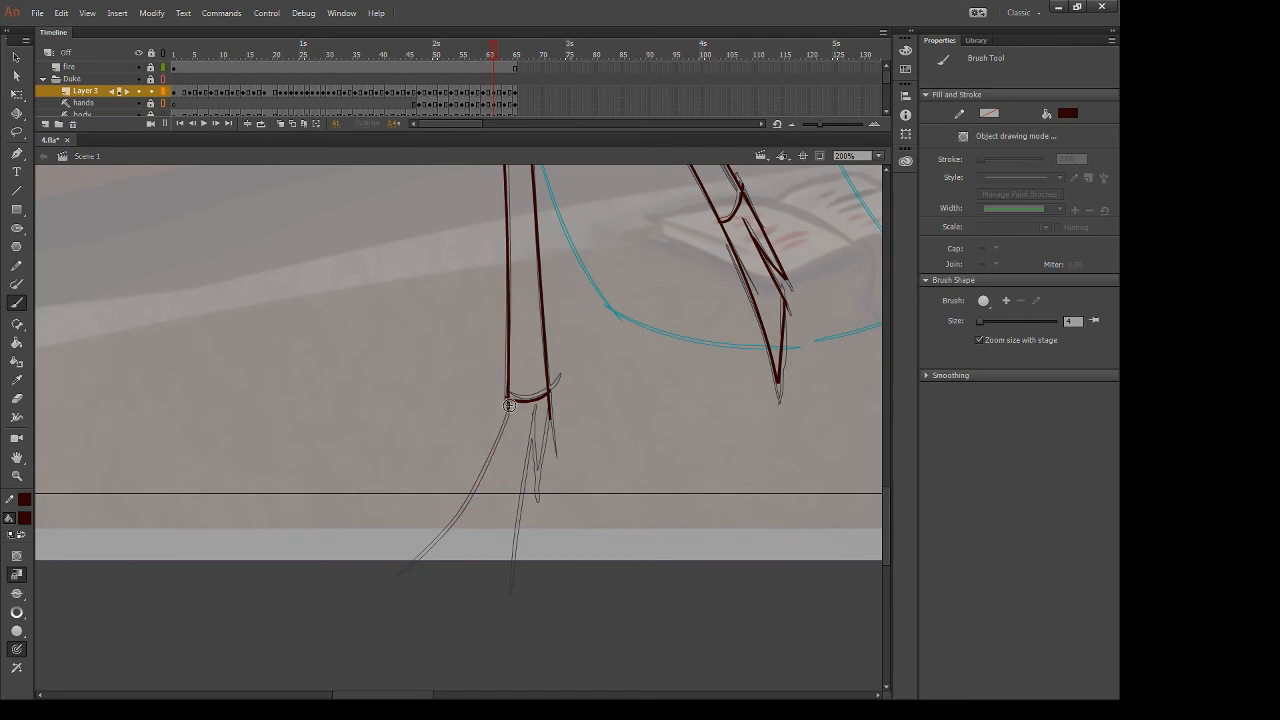
left_click_drag(510, 408, 372, 580)
key("ctrl+z")
left_click_drag(511, 407, 363, 553)
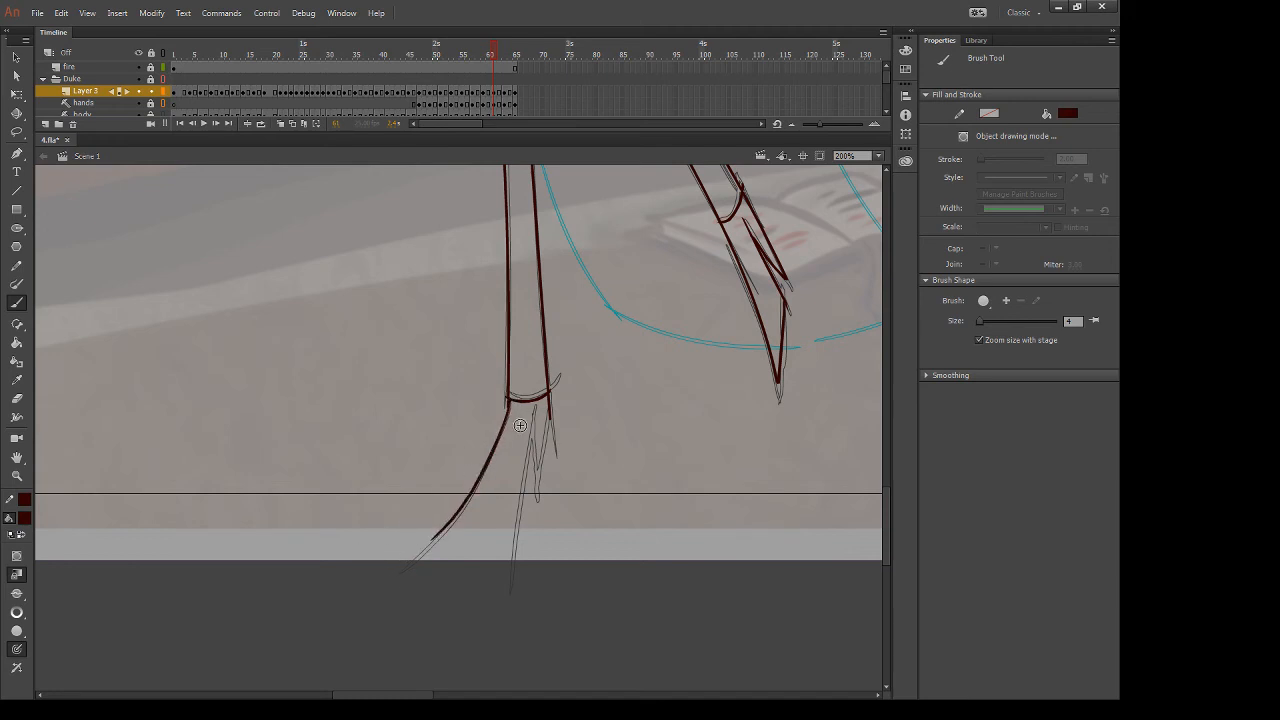
Brush the front foot's inner toe edge from the ankle line down along the sketch
left_click_drag(538, 412, 503, 592)
key("ctrl+z")
left_click_drag(536, 404, 513, 562)
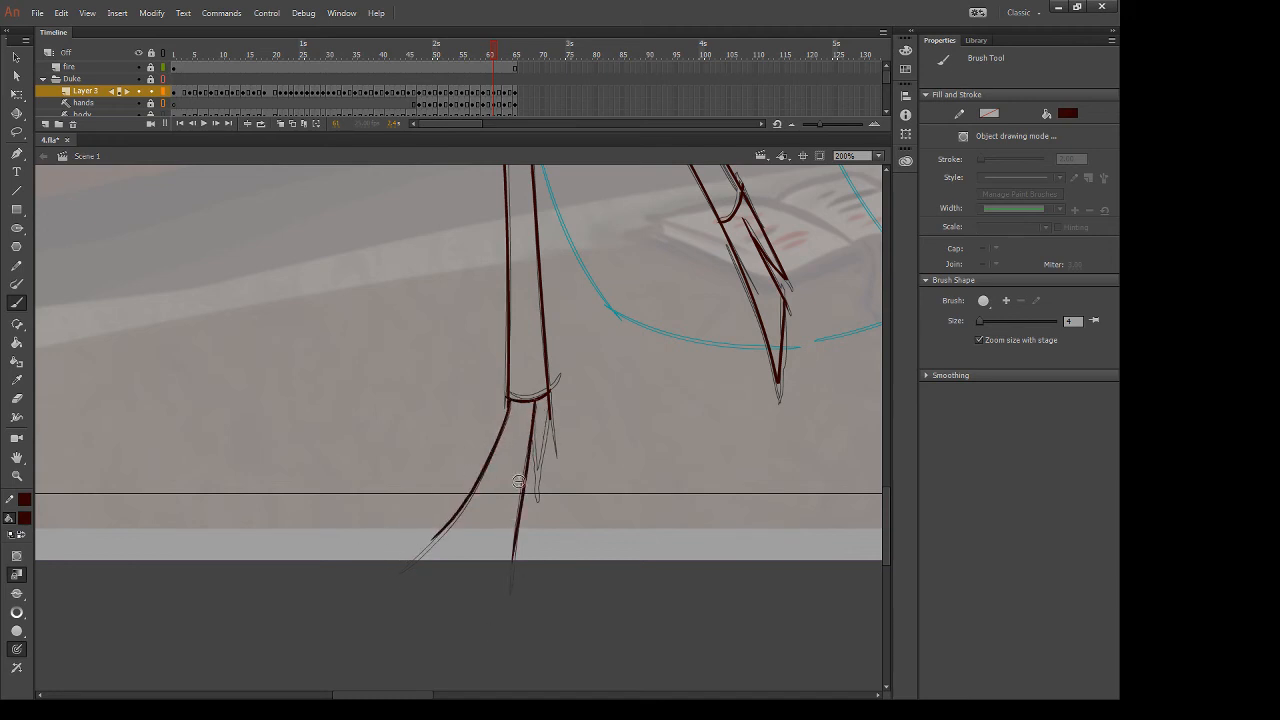
Brush both edges of the front foot's pointed heel, checking its shape against the previous frame
mouse_move(532, 438)
left_mouse_down()
mouse_move(509, 526)
mouse_move(533, 447)
mouse_move(537, 513)
left_mouse_up()
key("ctrl+z")
key("ctrl+z")
left_click_drag(530, 437, 537, 512)
key("comma")
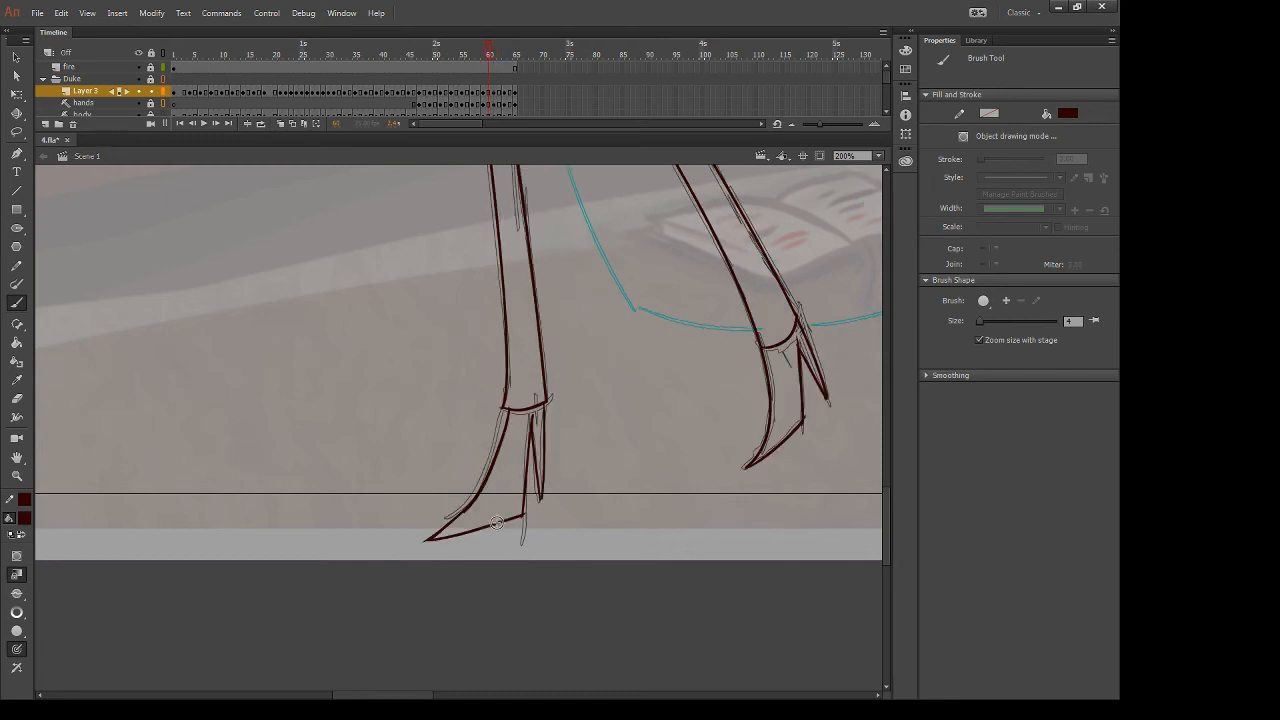
key("period")
left_click_drag(548, 412, 538, 508)
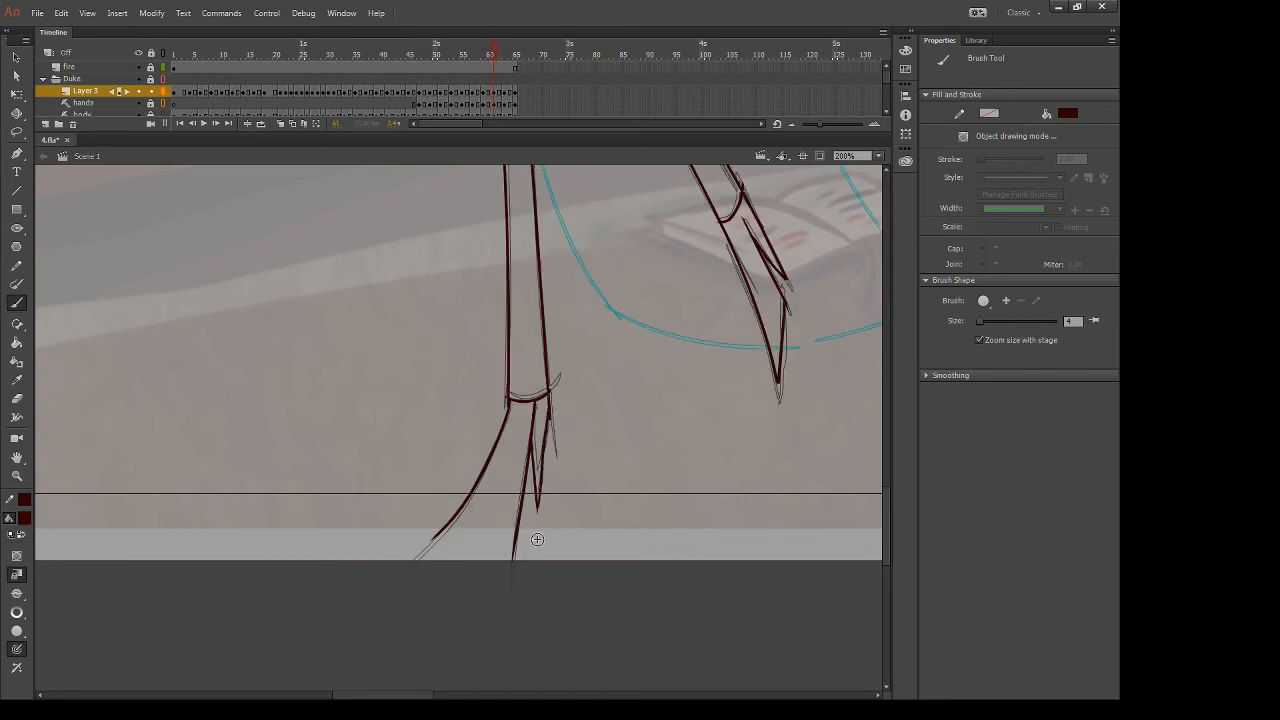
key("ctrl+z")
left_click_drag(549, 409, 536, 510)
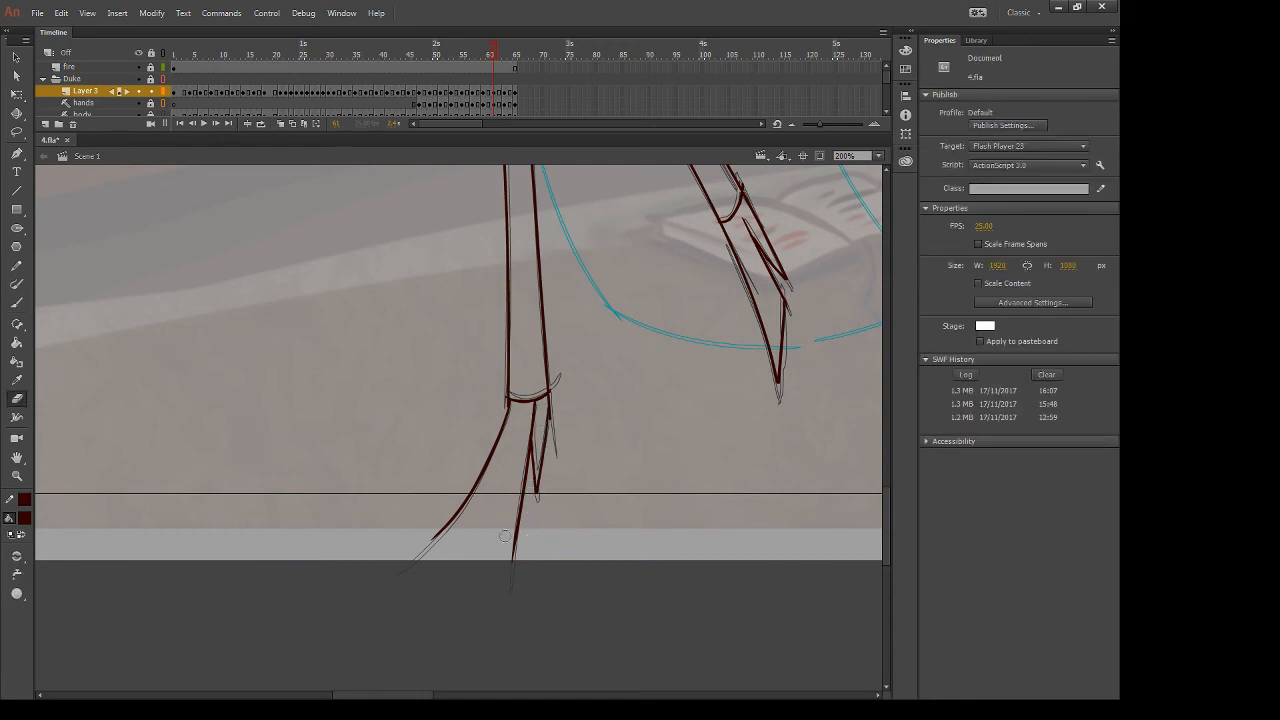
Close the front foot with a slanted sole line from the toe tip to the inner edge and erase the excess below it
mouse_move(452, 520)
left_mouse_down()
mouse_move(419, 555)
mouse_move(522, 517)
left_mouse_up()
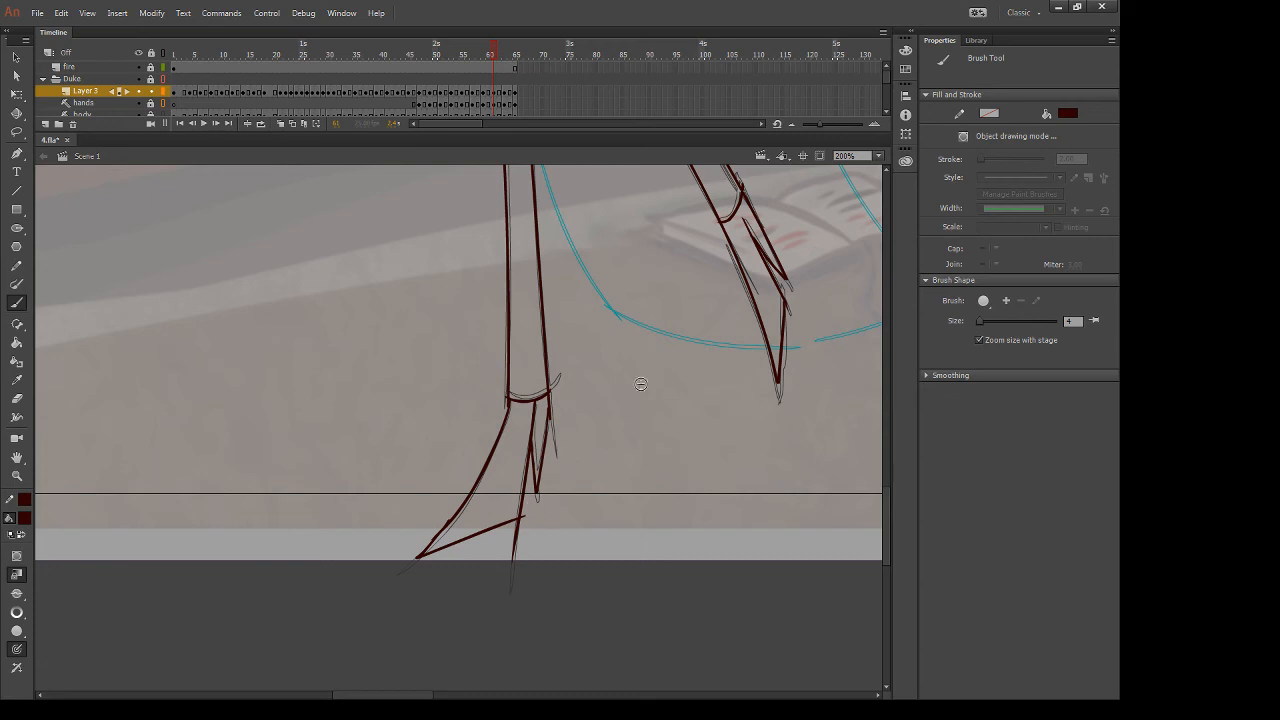
key("e")
mouse_move(518, 504)
left_mouse_down()
mouse_move(531, 540)
mouse_move(511, 584)
left_mouse_up()
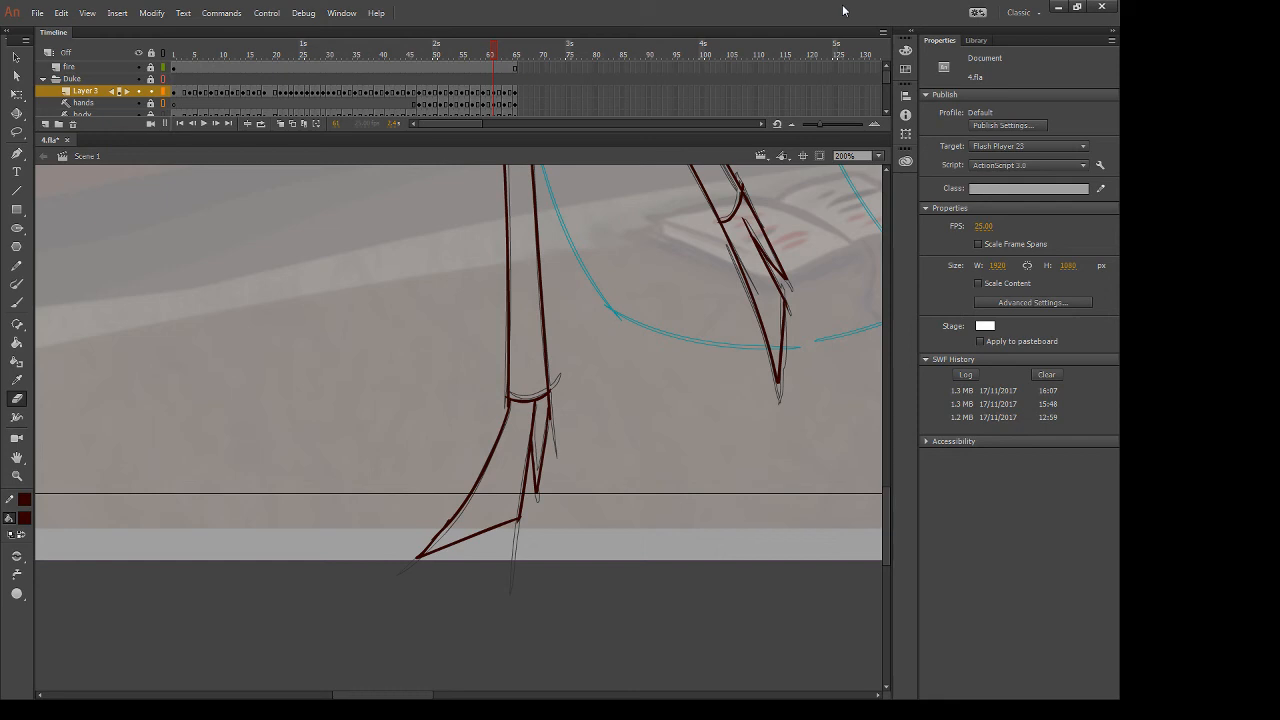
Go to the uninked drawing at frame 63 and draw both thigh edges of the back leg down to the knee
left_click_drag(636, 387, 618, 549)
key(".")
key(".")
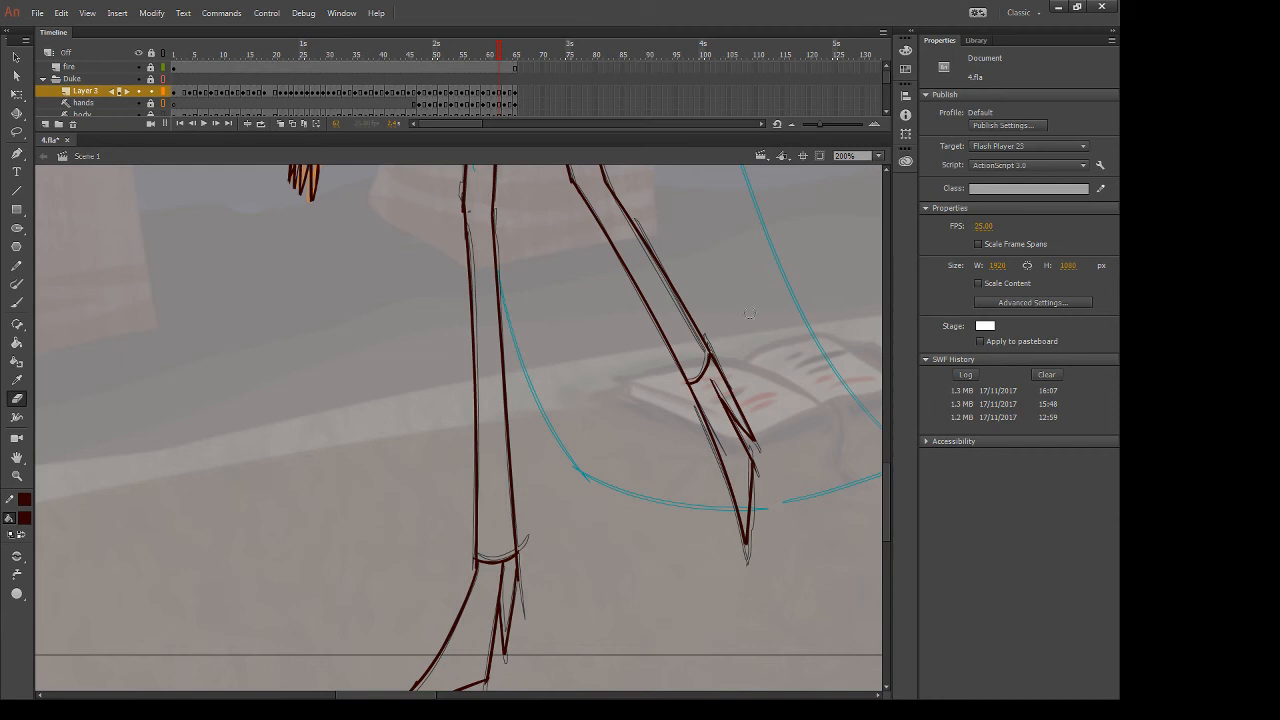
key(".")
left_click_drag(746, 241, 739, 544)
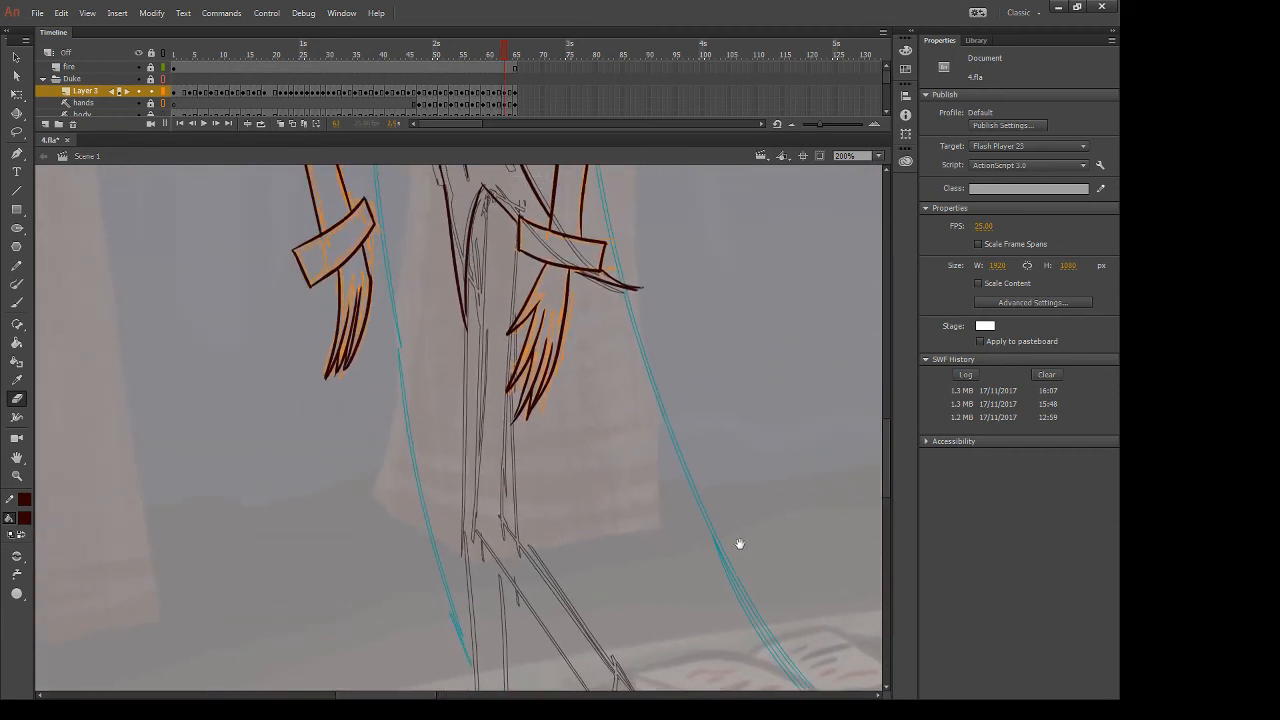
key("n")
mouse_move(486, 198)
left_mouse_down()
mouse_move(492, 508)
mouse_move(473, 528)
left_mouse_up()
key("v")
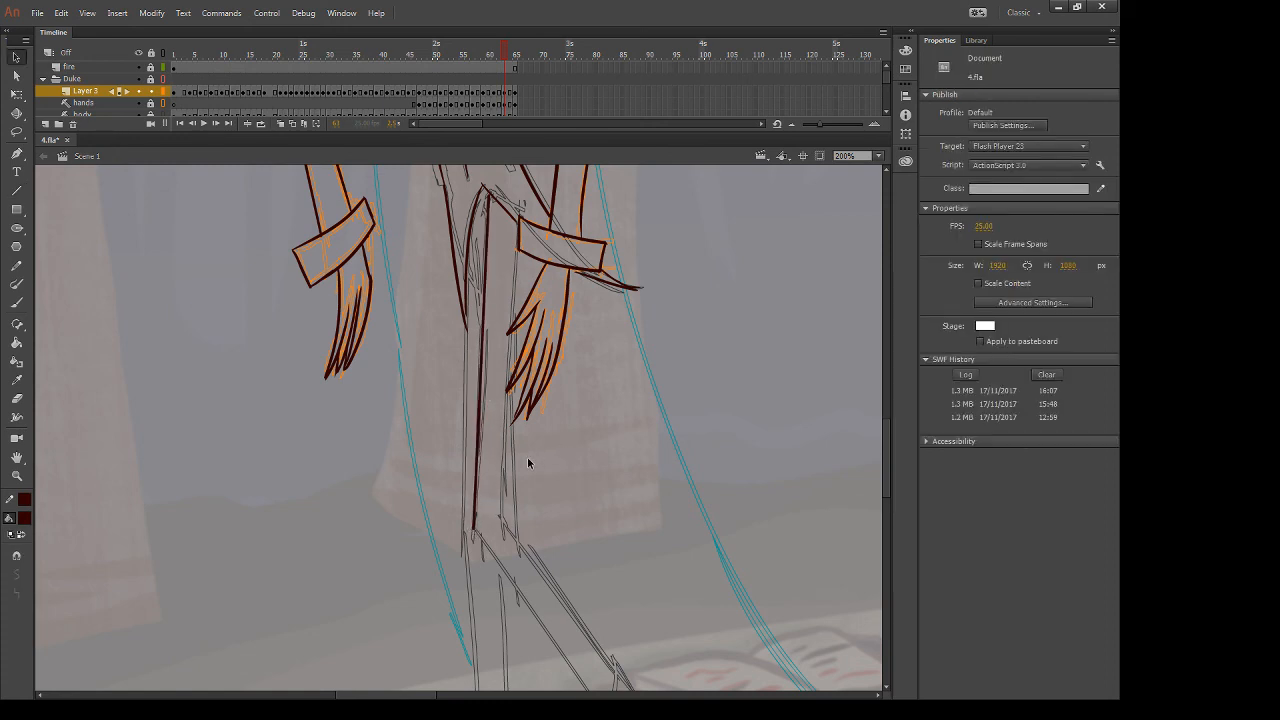
key("n")
mouse_move(517, 245)
left_mouse_down()
mouse_move(489, 372)
mouse_move(484, 515)
mouse_move(501, 524)
left_mouse_up()
Draw the back lower leg's toe-side edge at frame 63 from the knee to the toe tip and bend it along the sketch
left_click_drag(609, 564, 504, 380)
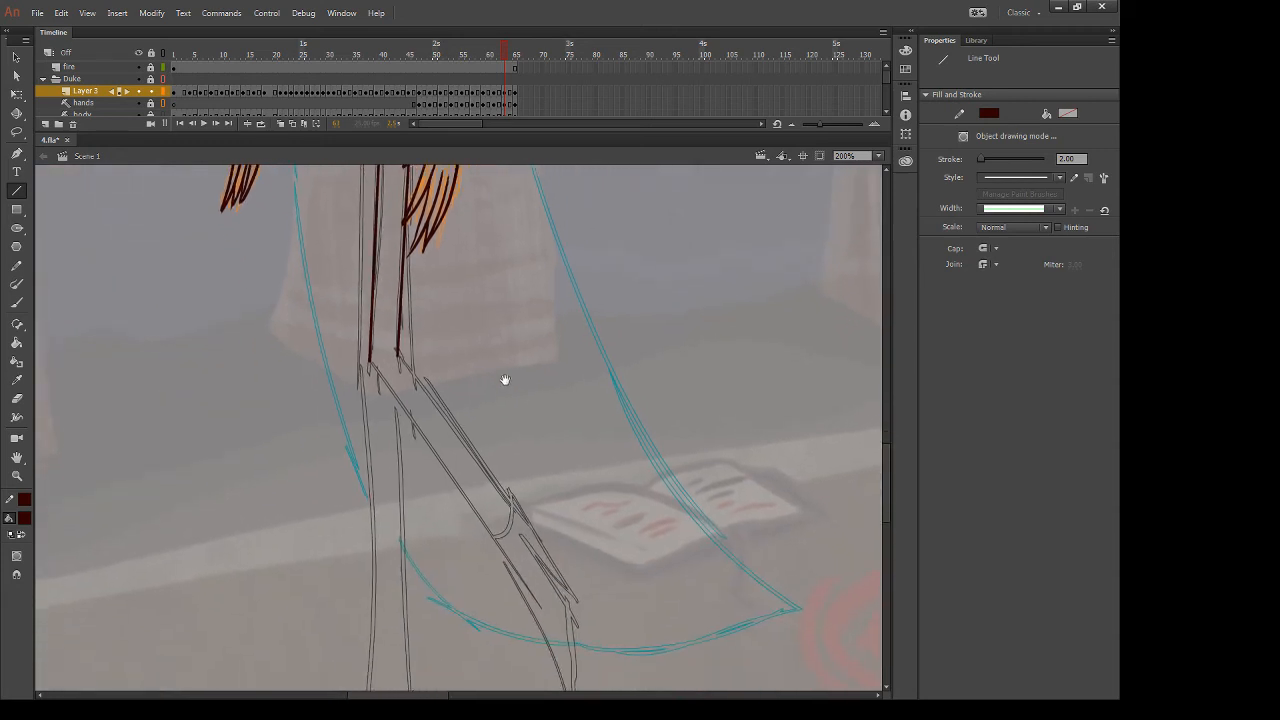
left_click_drag(551, 435, 532, 366)
left_click_drag(530, 414, 526, 370)
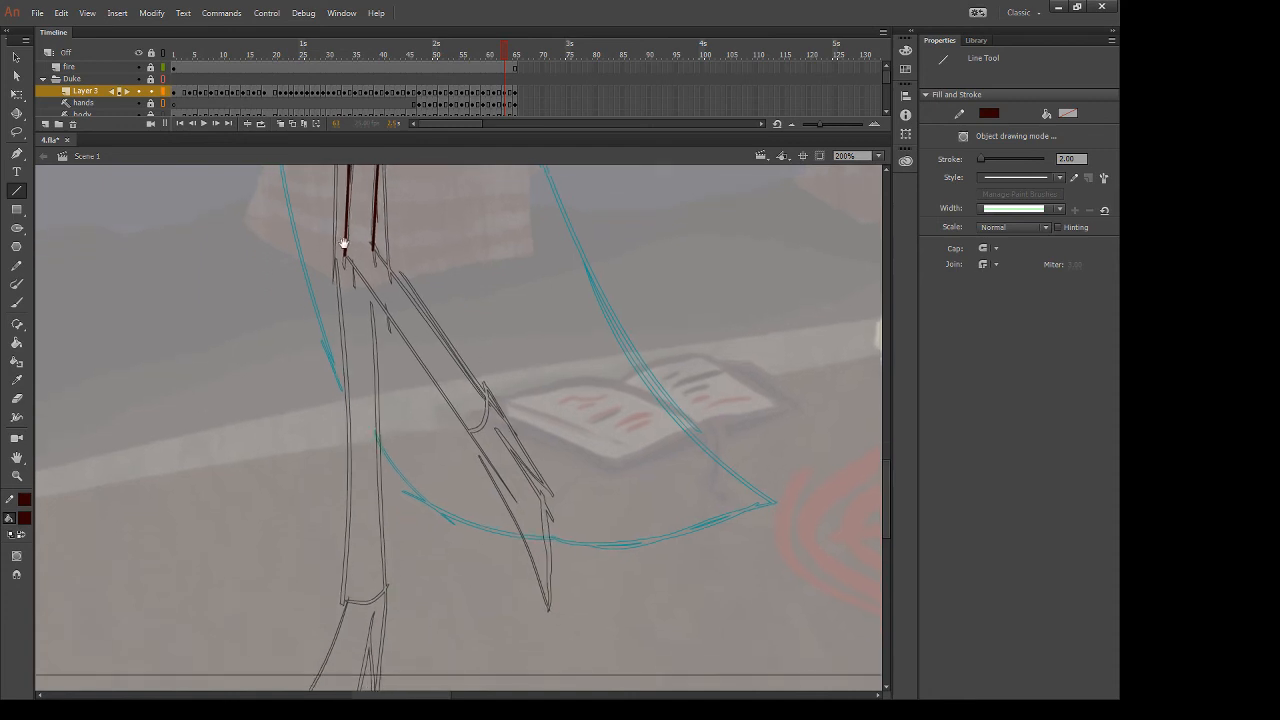
mouse_move(342, 258)
left_mouse_down()
mouse_move(494, 388)
mouse_move(548, 603)
left_mouse_up()
key("v")
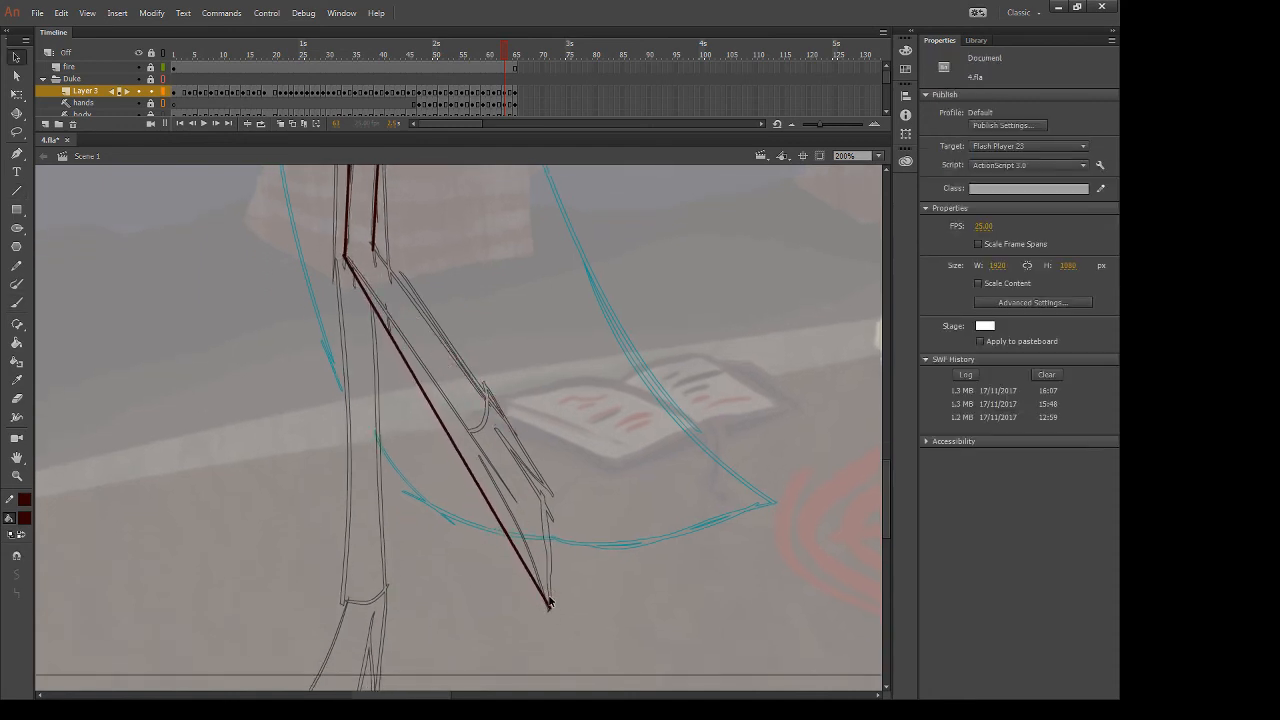
mouse_move(474, 484)
left_mouse_down()
mouse_move(452, 500)
mouse_move(492, 440)
left_mouse_up()
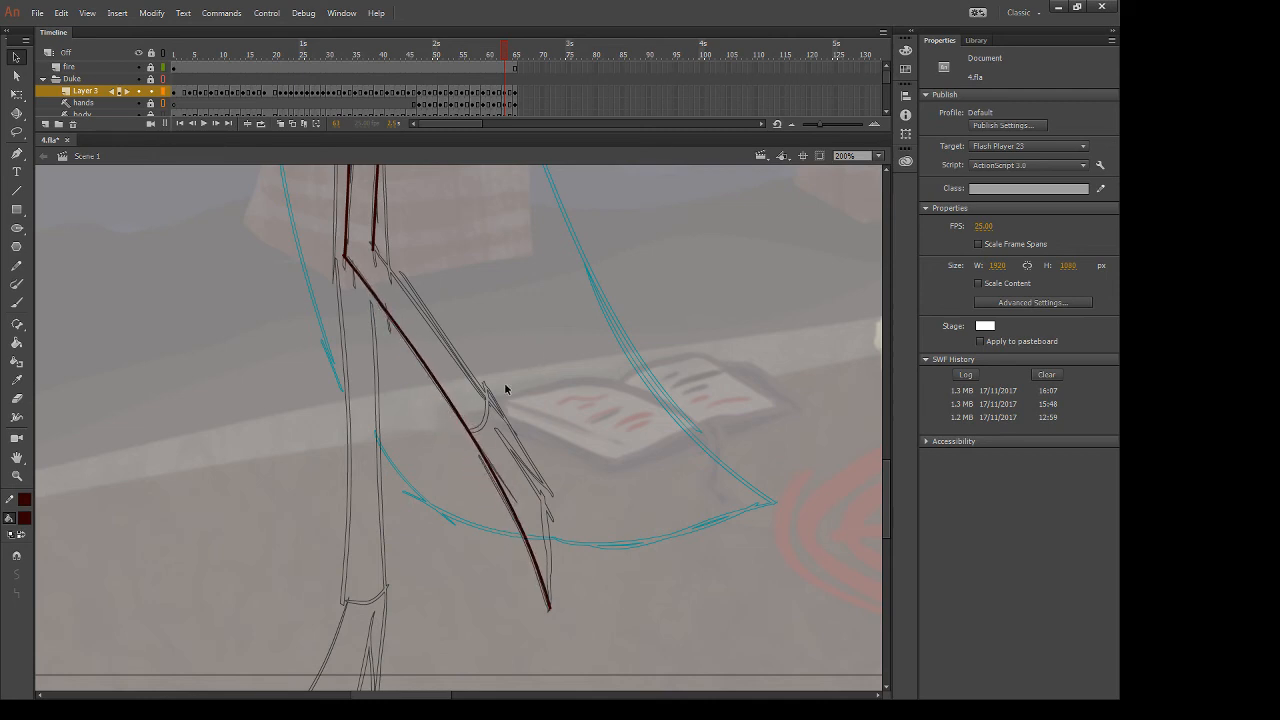
Draw the back lower leg's heel-side edge at frame 63 from the knee to the heel tip and fit it to the sketch
key("comma")
key("period")
key("b")
key("v")
key("n")
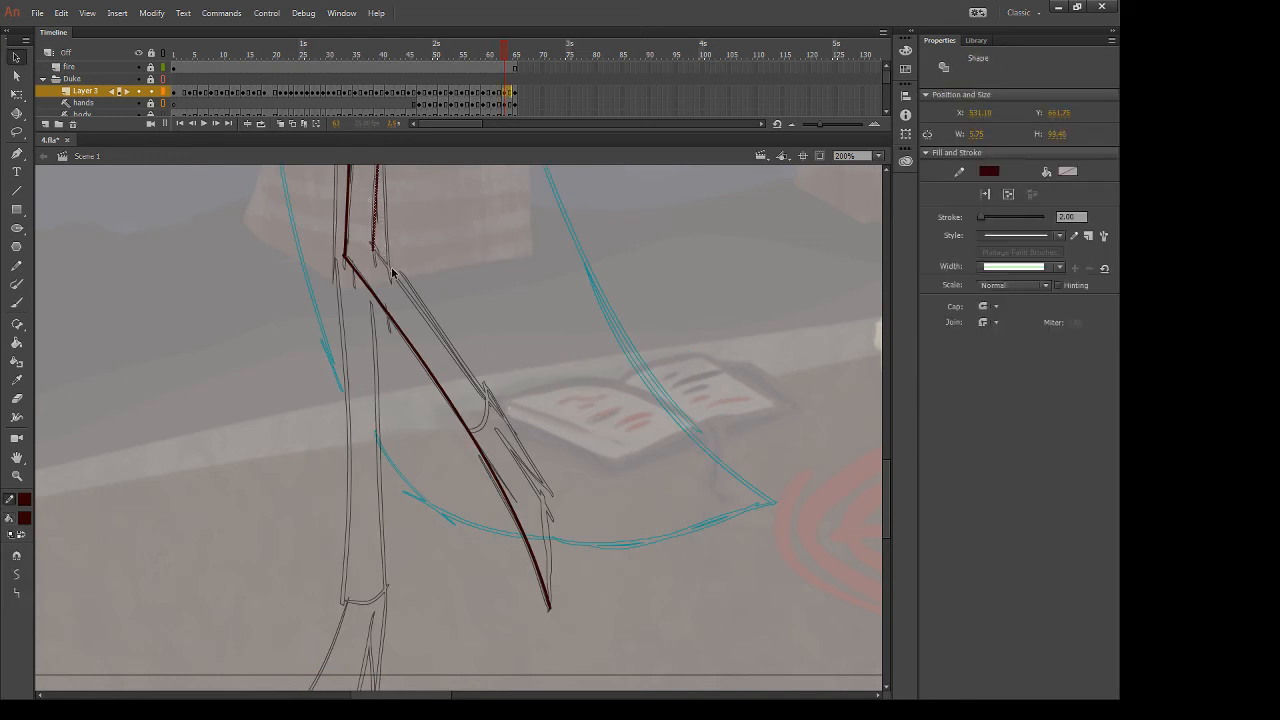
key("v")
key("n")
mouse_move(372, 245)
left_mouse_down()
mouse_move(492, 375)
mouse_move(547, 490)
left_mouse_up()
key("v")
left_click_drag(488, 406, 490, 404)
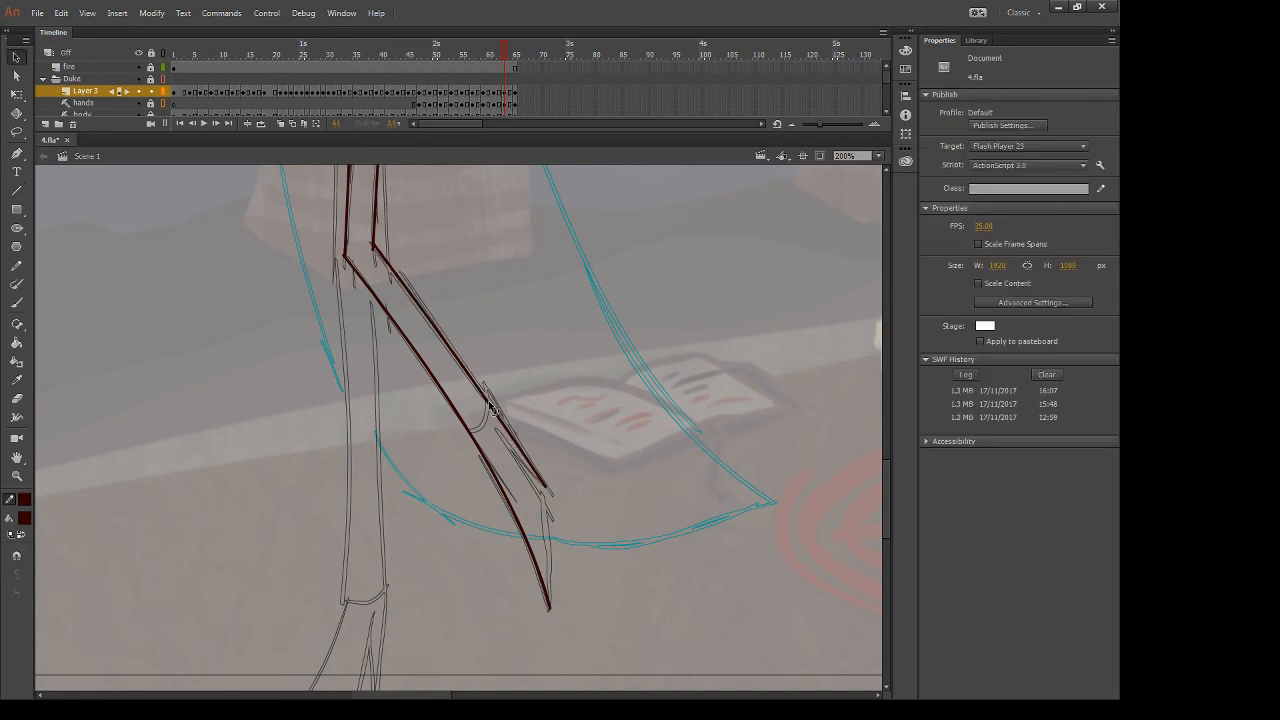
Brush the back leg's curved ankle line and inner heel lines at frame 63, and erase the excess at the heel tip
key("b")
mouse_move(470, 432)
left_mouse_down()
mouse_move(487, 405)
mouse_move(570, 548)
left_mouse_up()
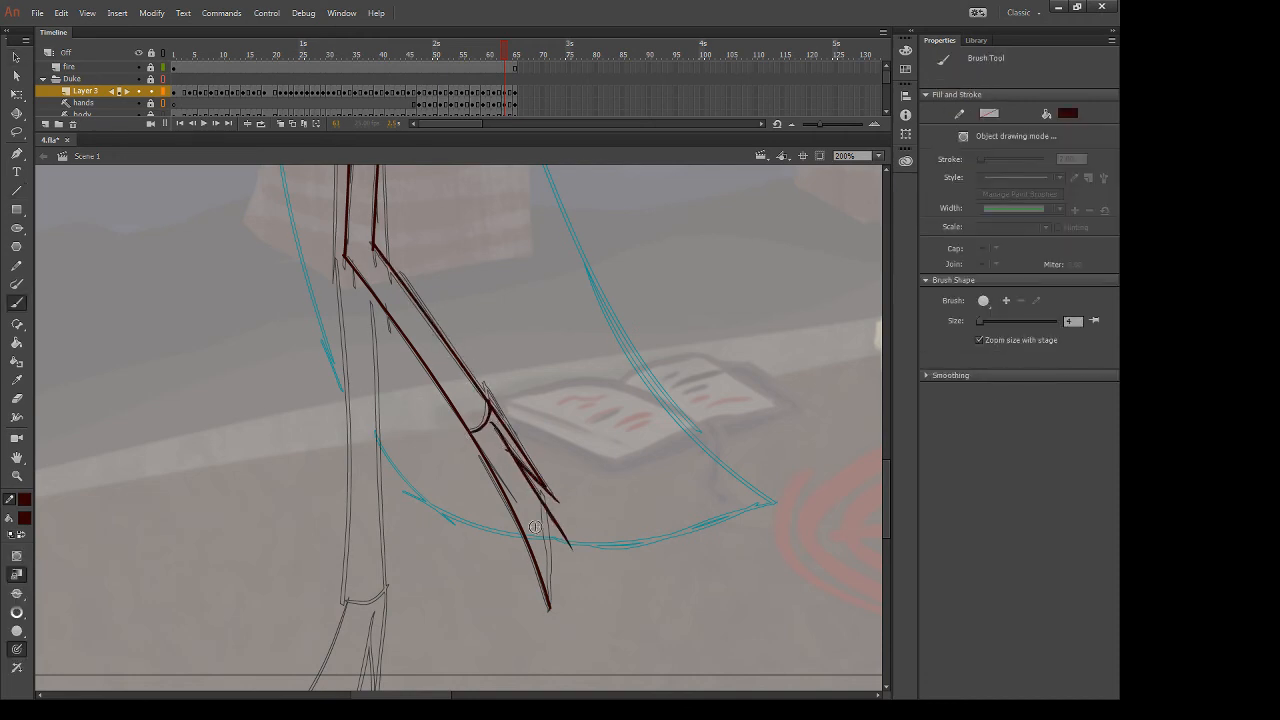
key("e")
mouse_move(550, 491)
left_mouse_down()
mouse_move(578, 511)
mouse_move(545, 507)
mouse_move(547, 621)
left_mouse_up()
Brush the back foot's short edge at frame 63 down to the lower tip and erase the excess line beside it
key("b")
key("ctrl+z")
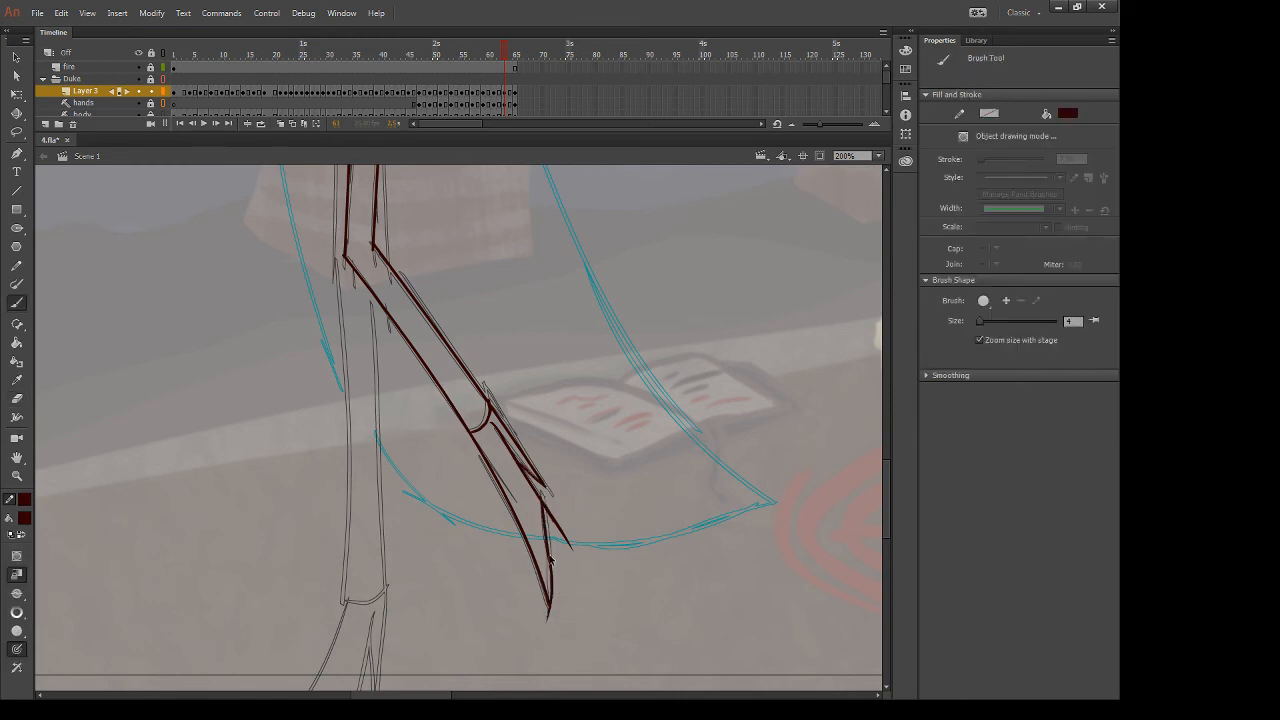
key("ctrl+z")
left_click_drag(540, 492, 549, 606)
key("e")
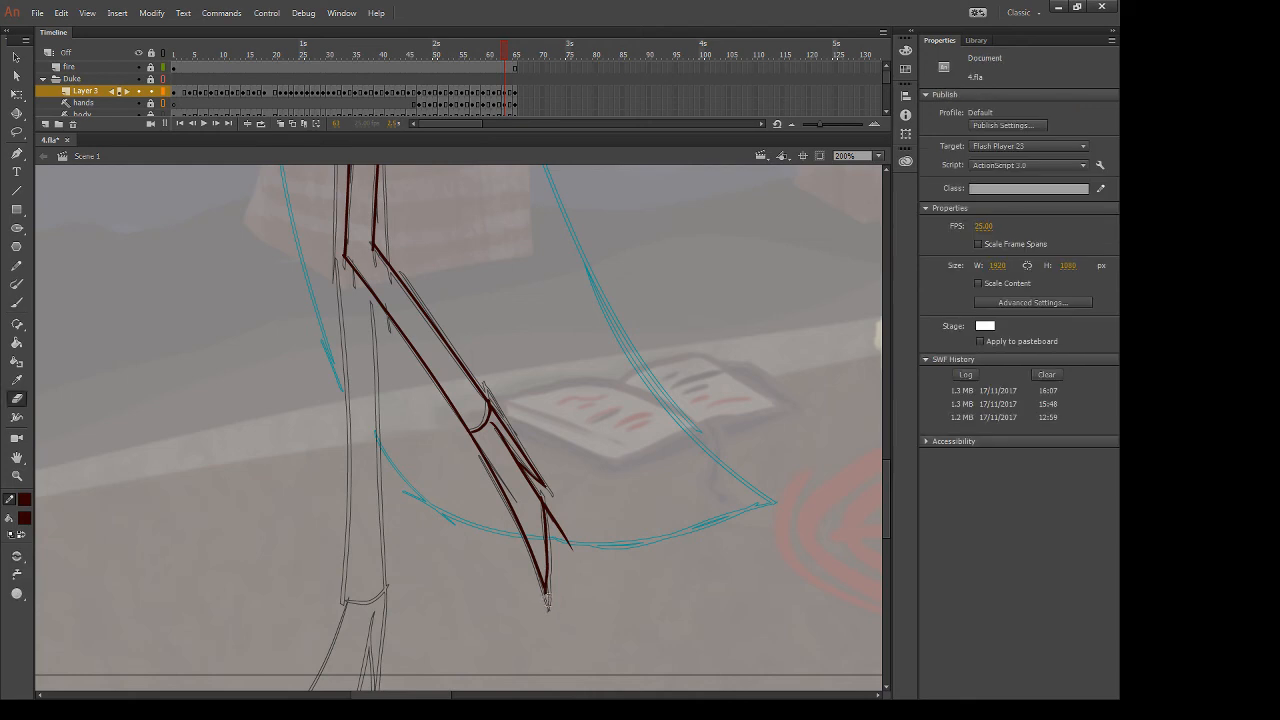
left_click_drag(550, 495, 570, 548)
Draw the standing leg's front thigh edge at frame 63 as a straight line down to the knee
left_click_drag(632, 375, 760, 480)
left_click_drag(760, 320, 783, 415)
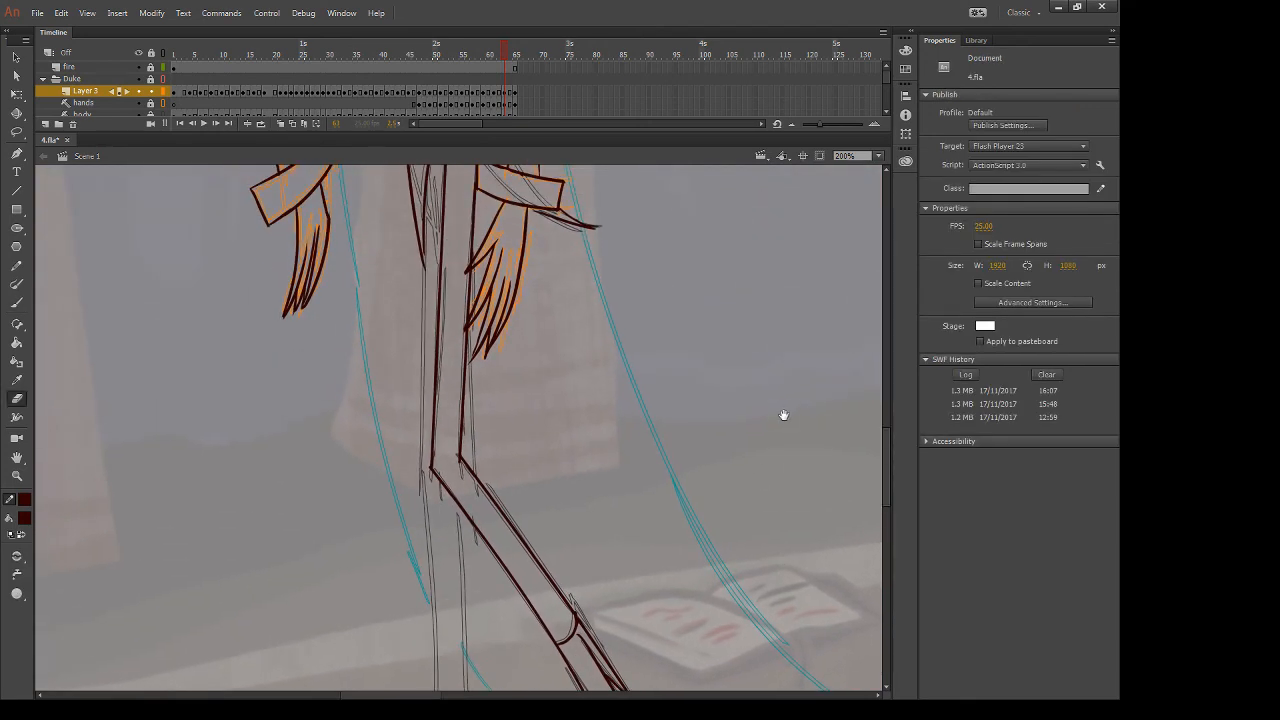
left_click_drag(774, 328, 770, 404)
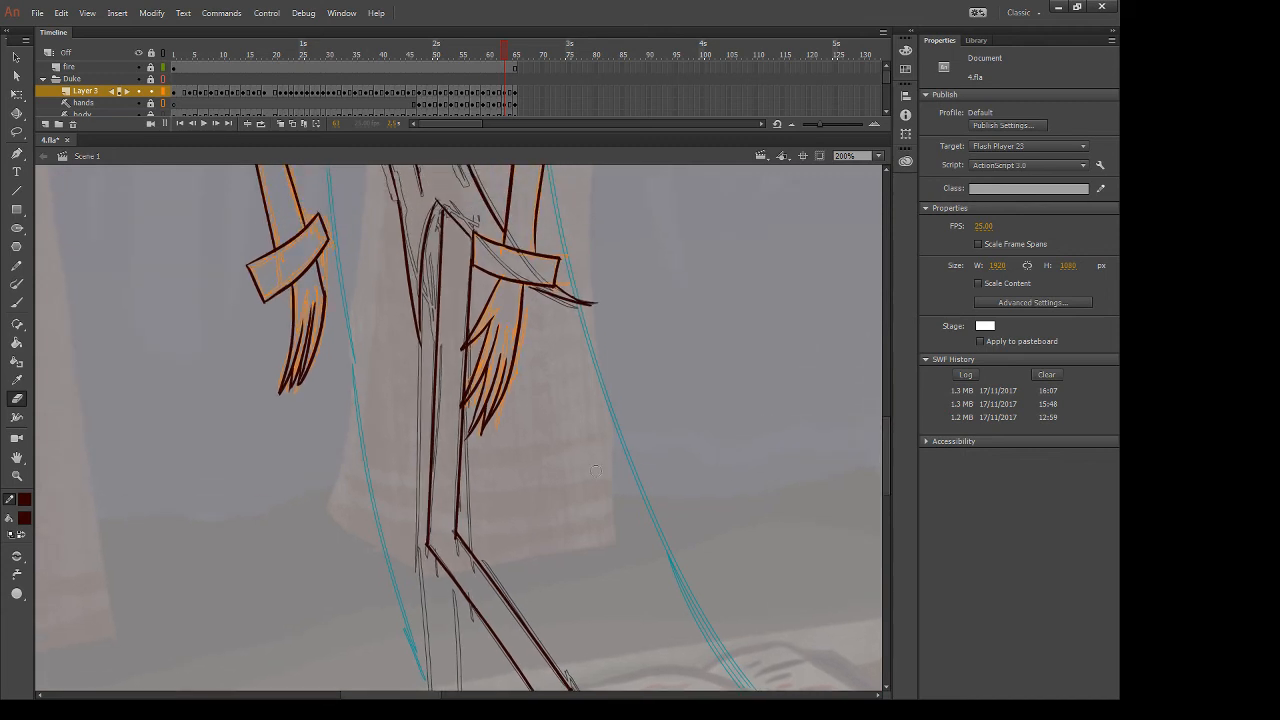
key("b")
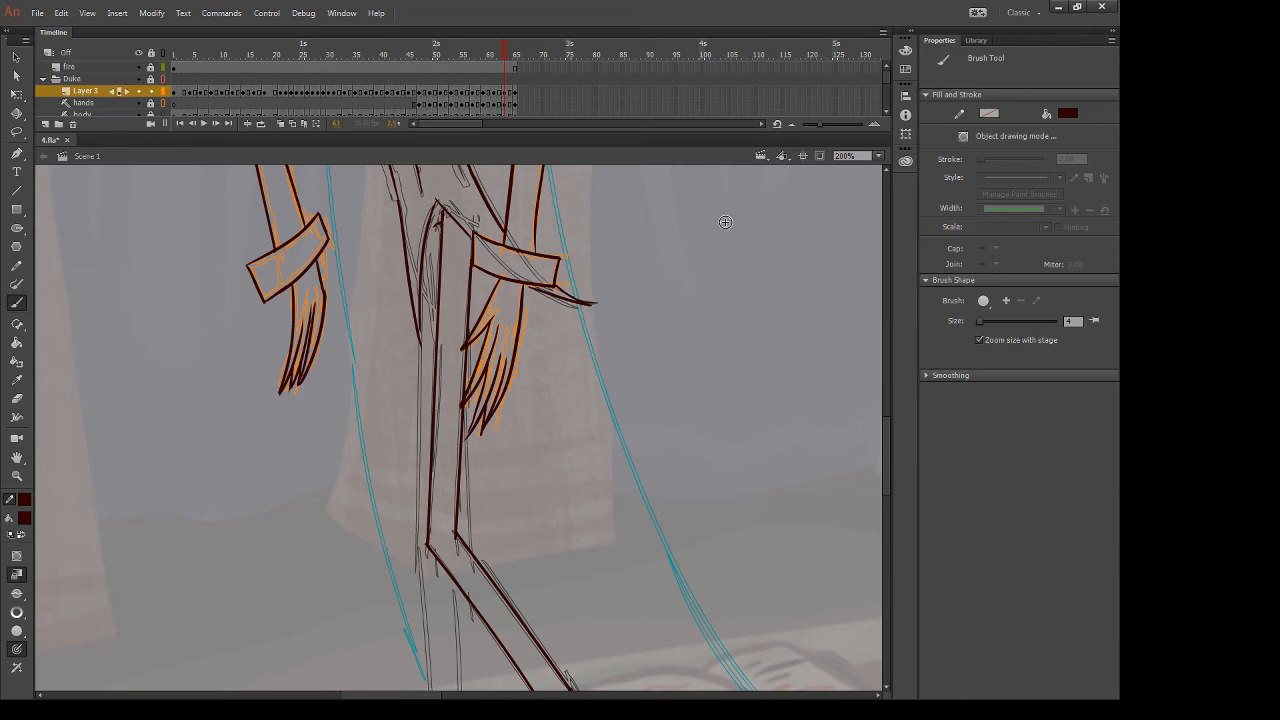
key("n")
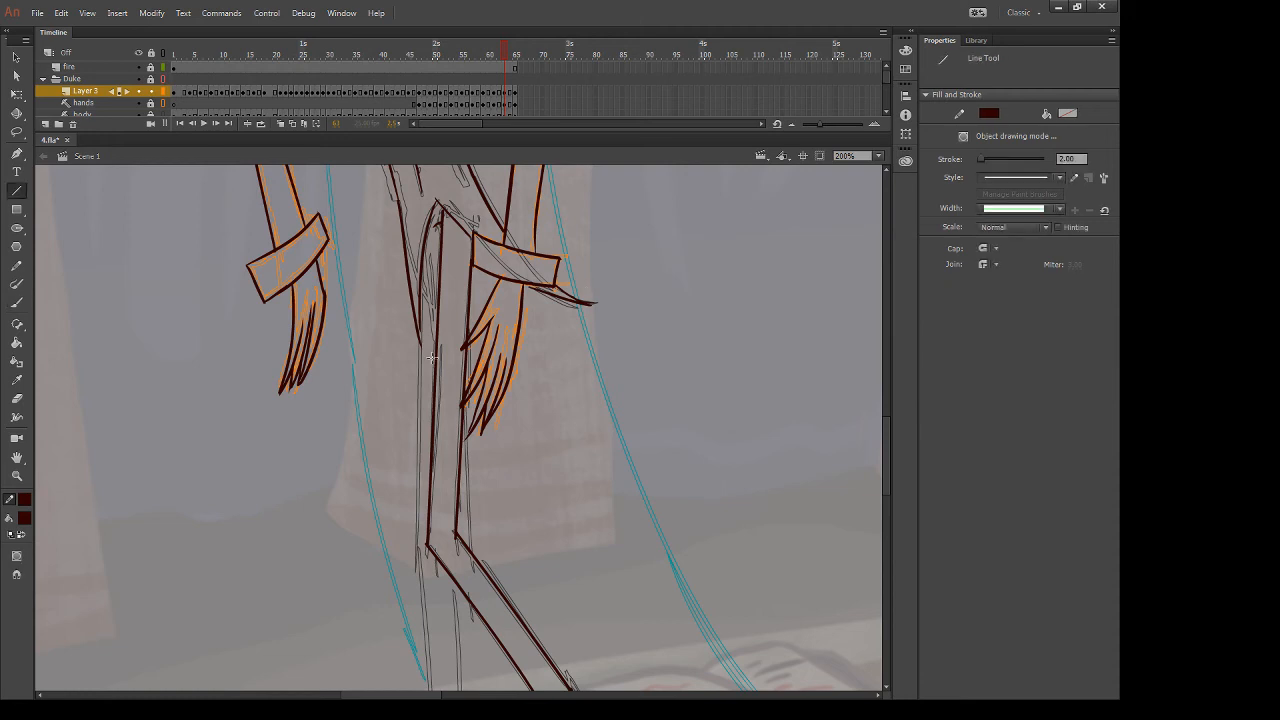
left_click_drag(418, 328, 409, 546)
key("ctrl+z")
left_click_drag(418, 328, 418, 559)
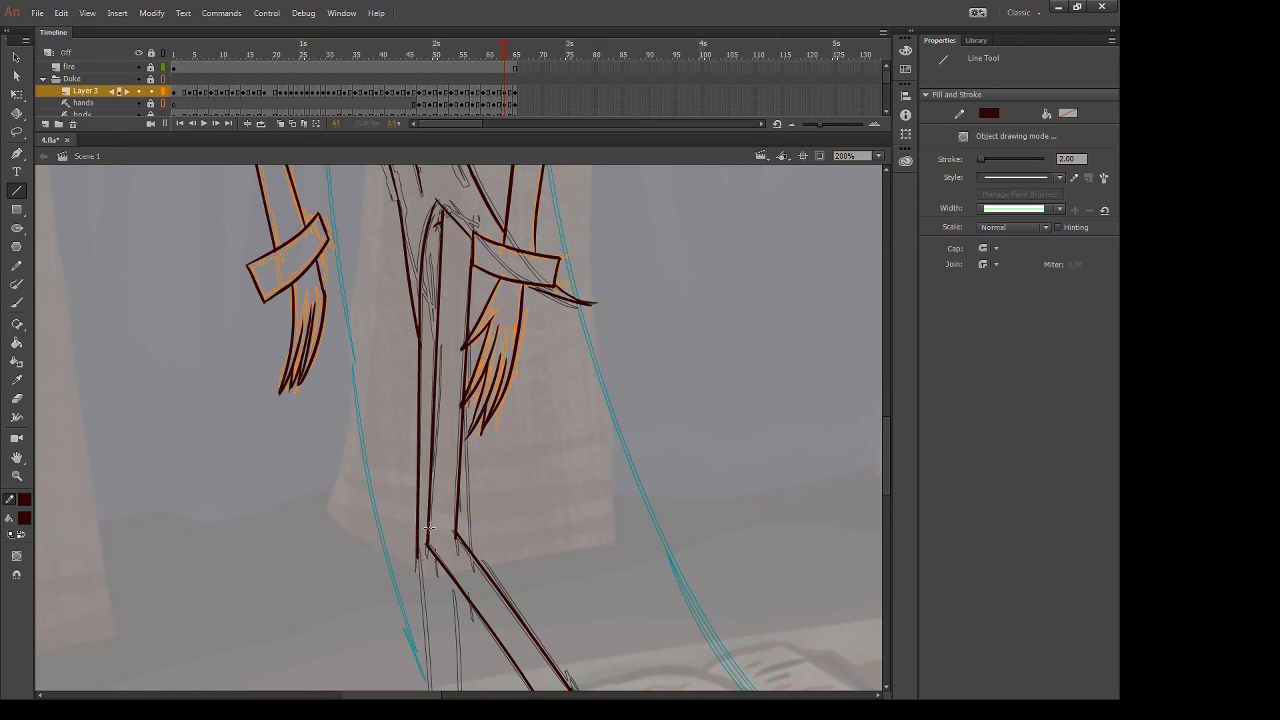
Draw the standing leg's rear lower-leg edge at frame 63 down to the ankle and bend it slightly toward the sketch
left_click_drag(565, 458, 560, 380)
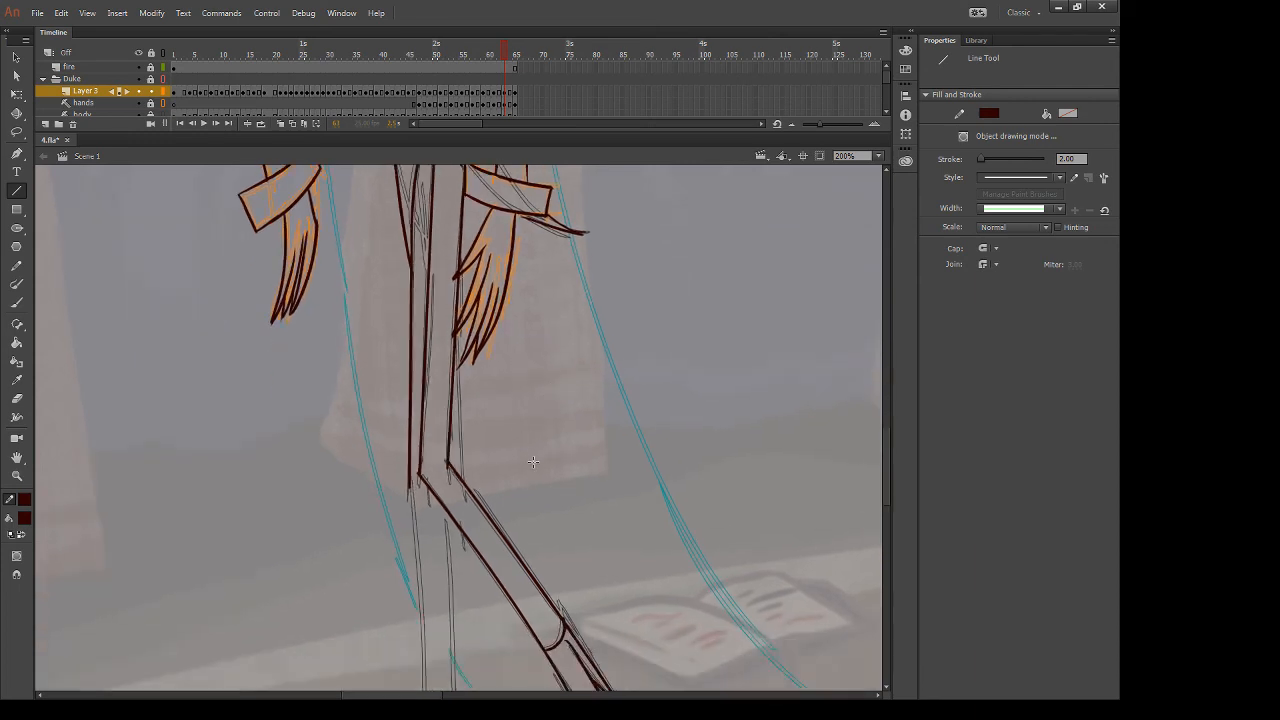
left_click_drag(539, 501, 529, 391)
left_click_drag(464, 553, 506, 366)
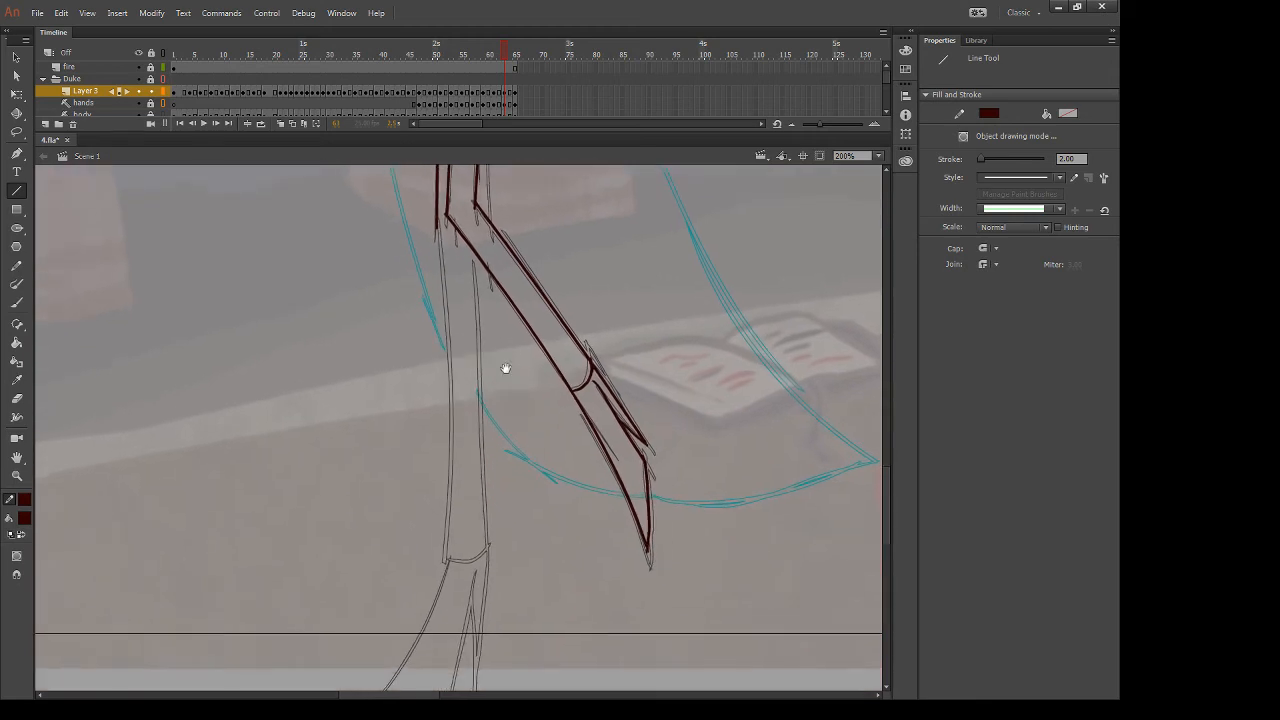
left_click_drag(470, 246, 487, 558)
key("v")
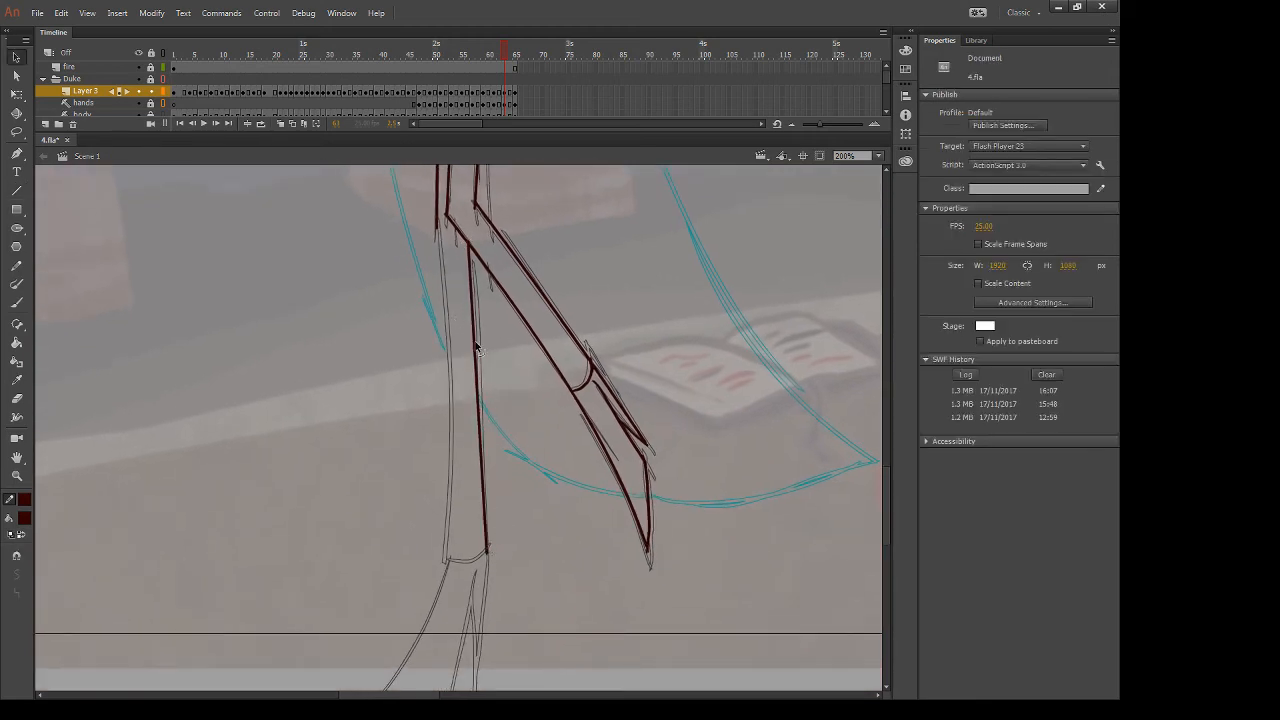
left_click_drag(474, 342, 478, 343)
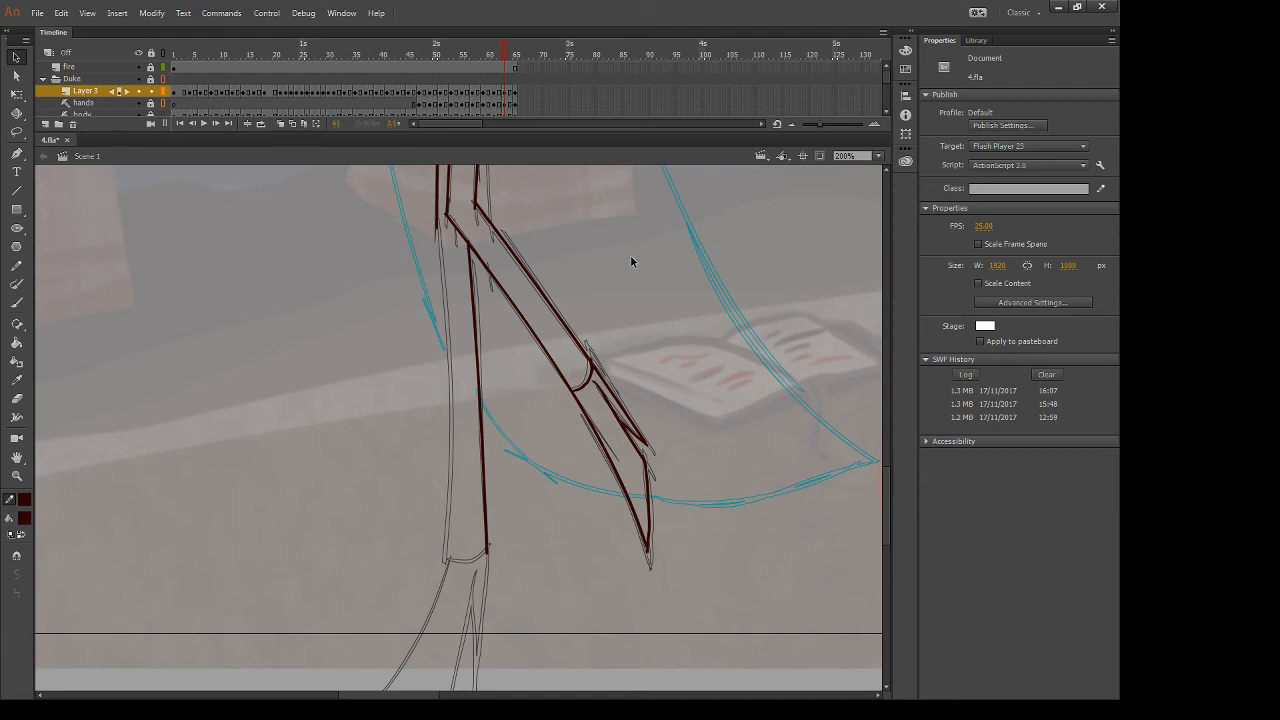
Draw the standing leg's front lower-leg edge at frame 63 from the knee to the ankle and bend it along the sketch
left_click_drag(608, 254, 619, 288)
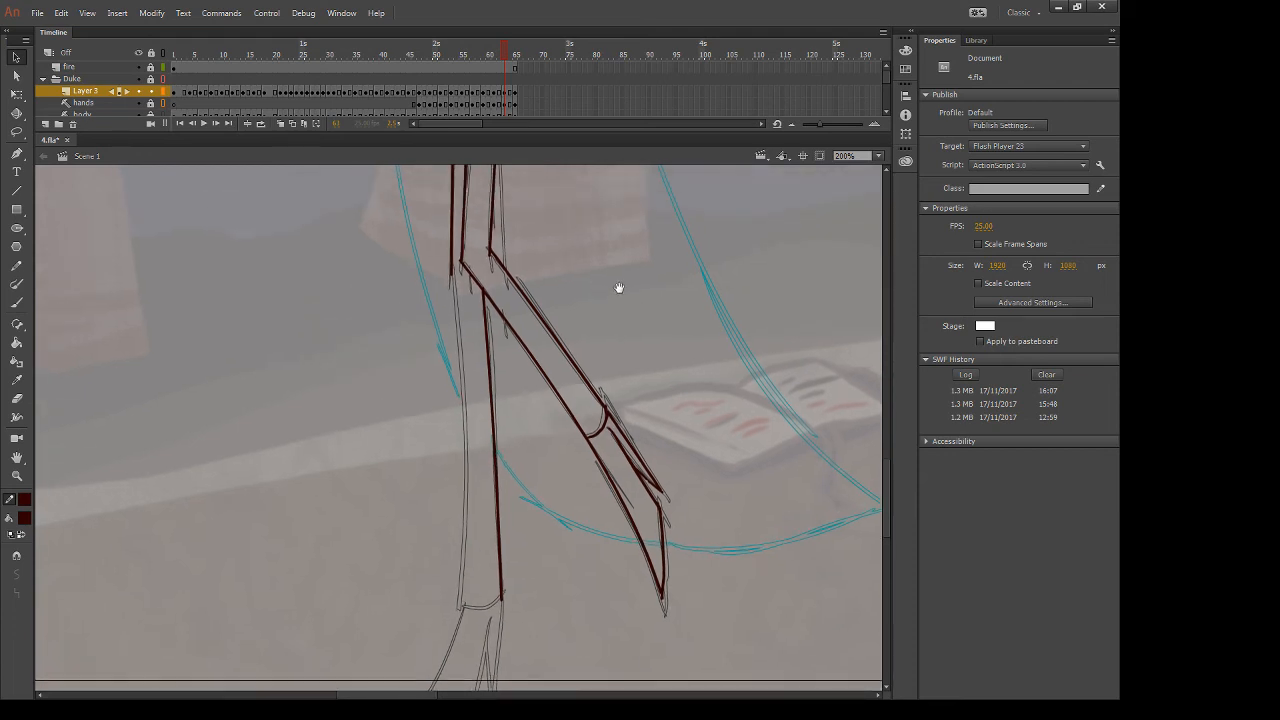
key("n")
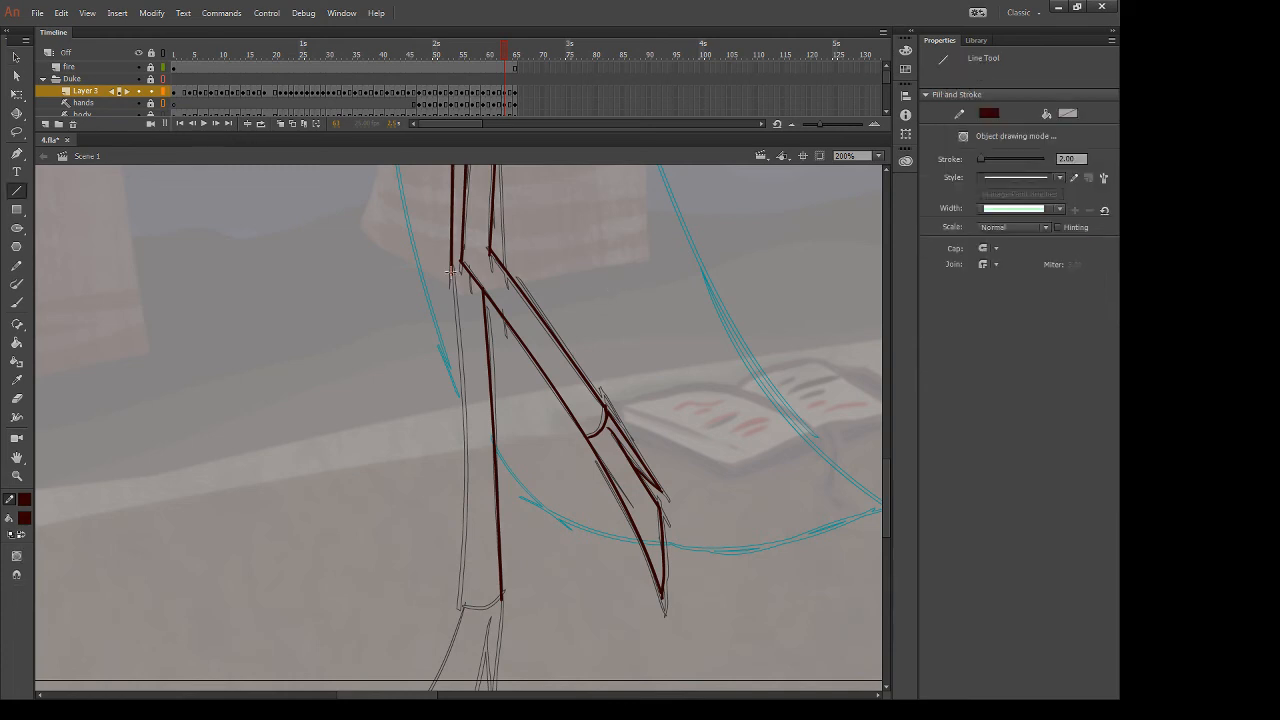
left_click_drag(451, 272, 457, 606)
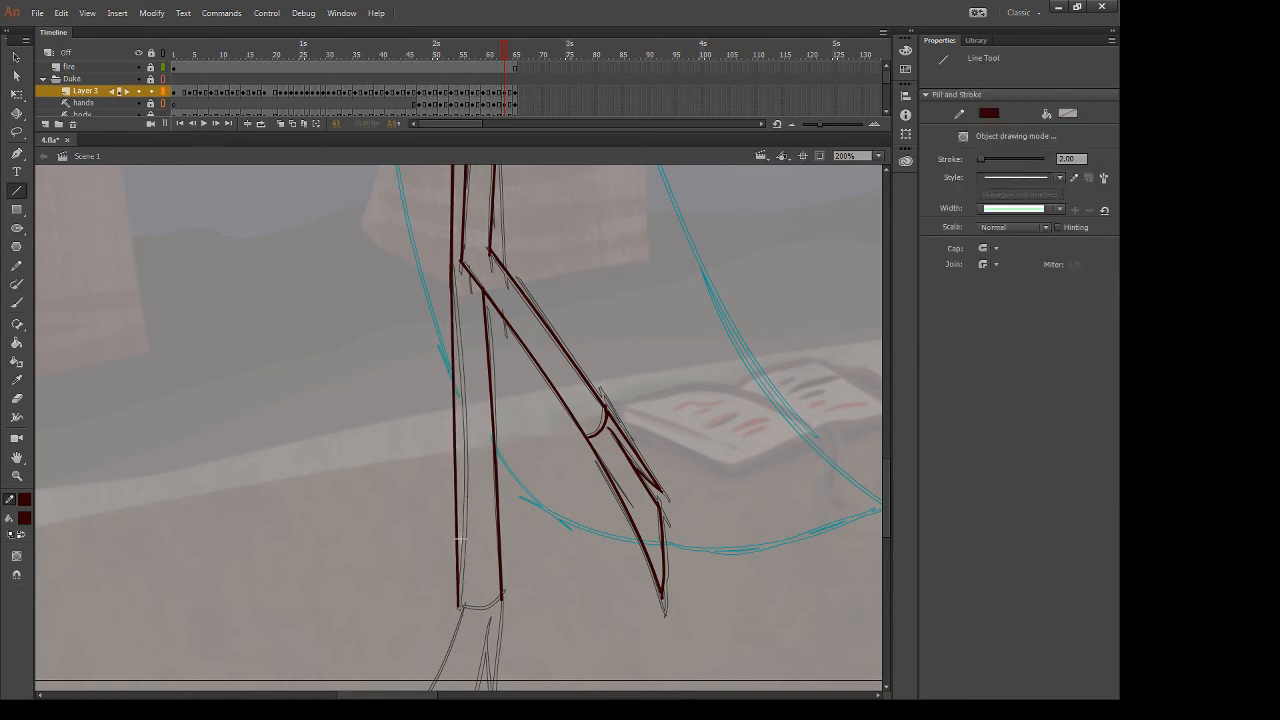
key("v")
left_click_drag(457, 472, 470, 481)
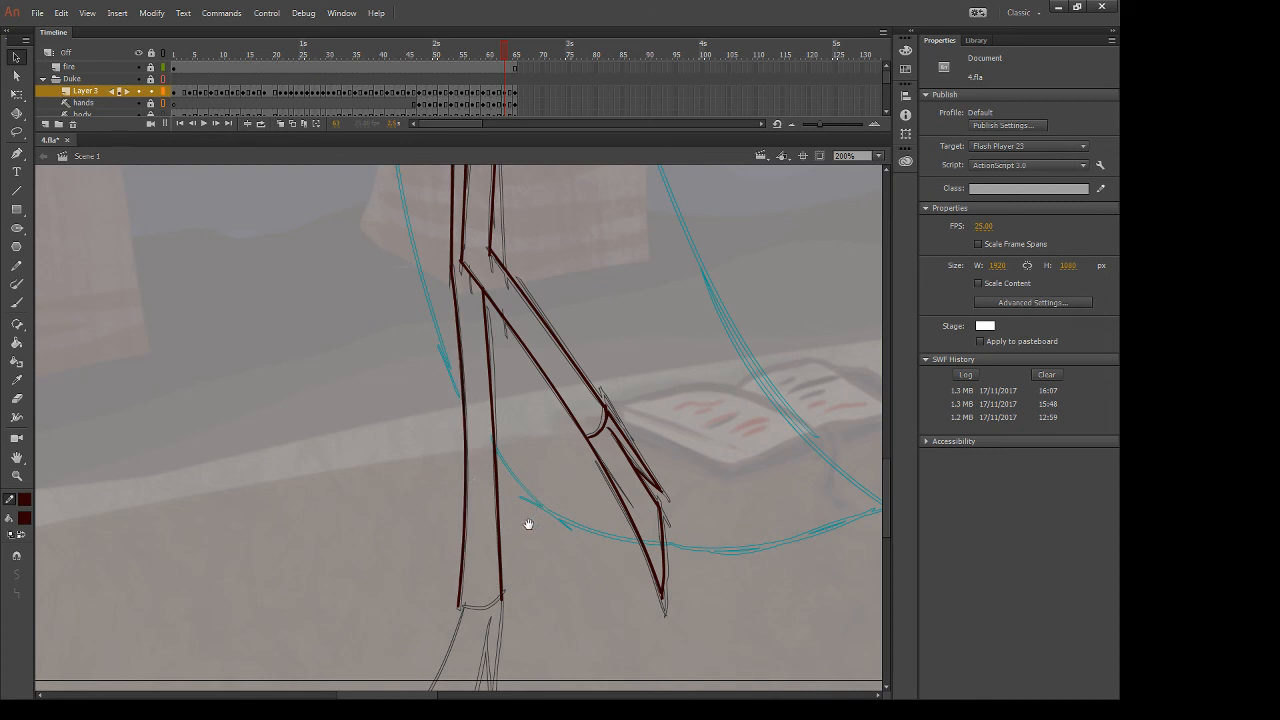
Brush the standing leg's curved ankle line and the foot's long toe-side edge at frame 63, using the previous inked frame as reference
left_click_drag(528, 524, 504, 378)
key("comma")
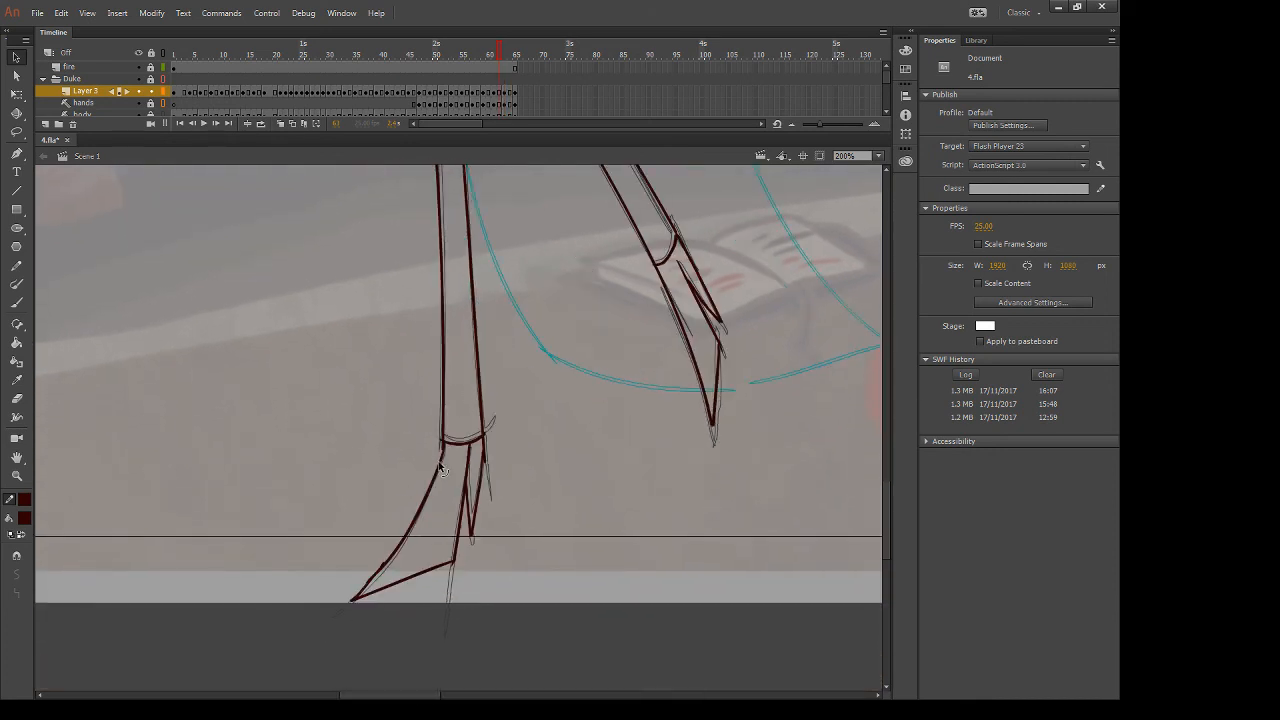
key("period")
key("b")
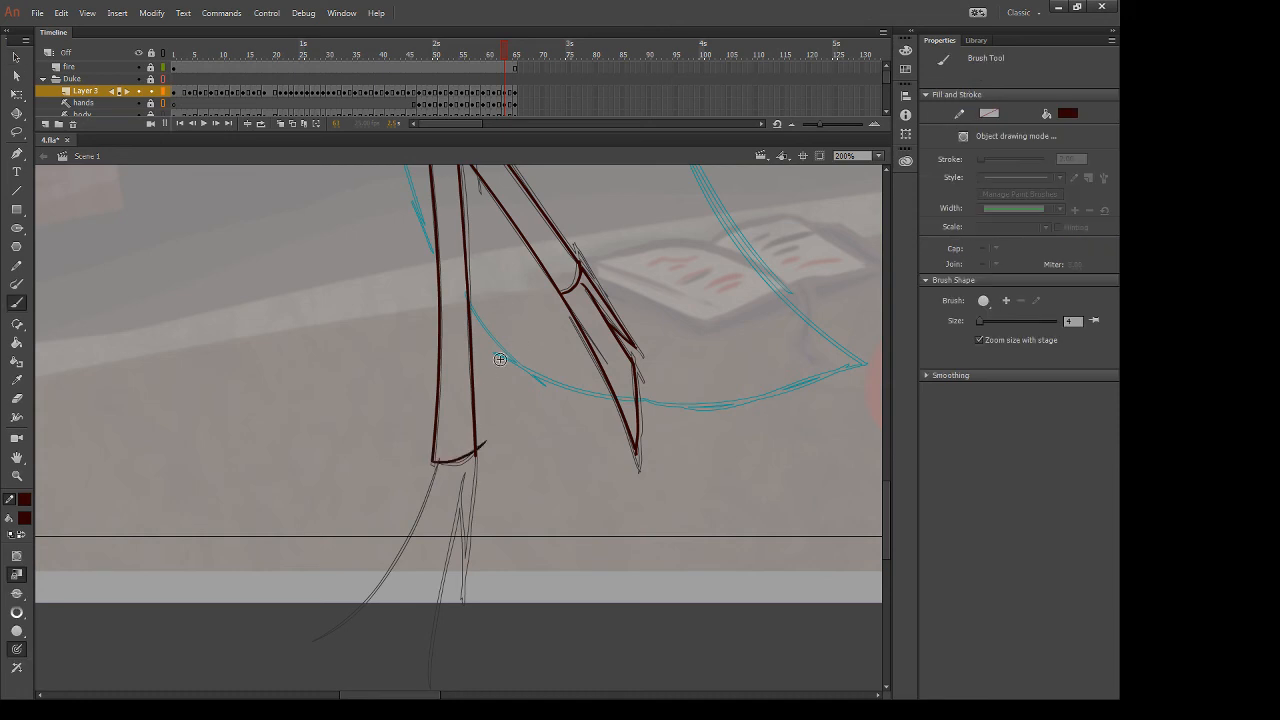
mouse_move(433, 460)
left_mouse_down()
mouse_move(476, 451)
mouse_move(316, 669)
left_mouse_up()
key("e")
key("b")
key("ctrl+z")
left_click_drag(441, 470, 314, 651)
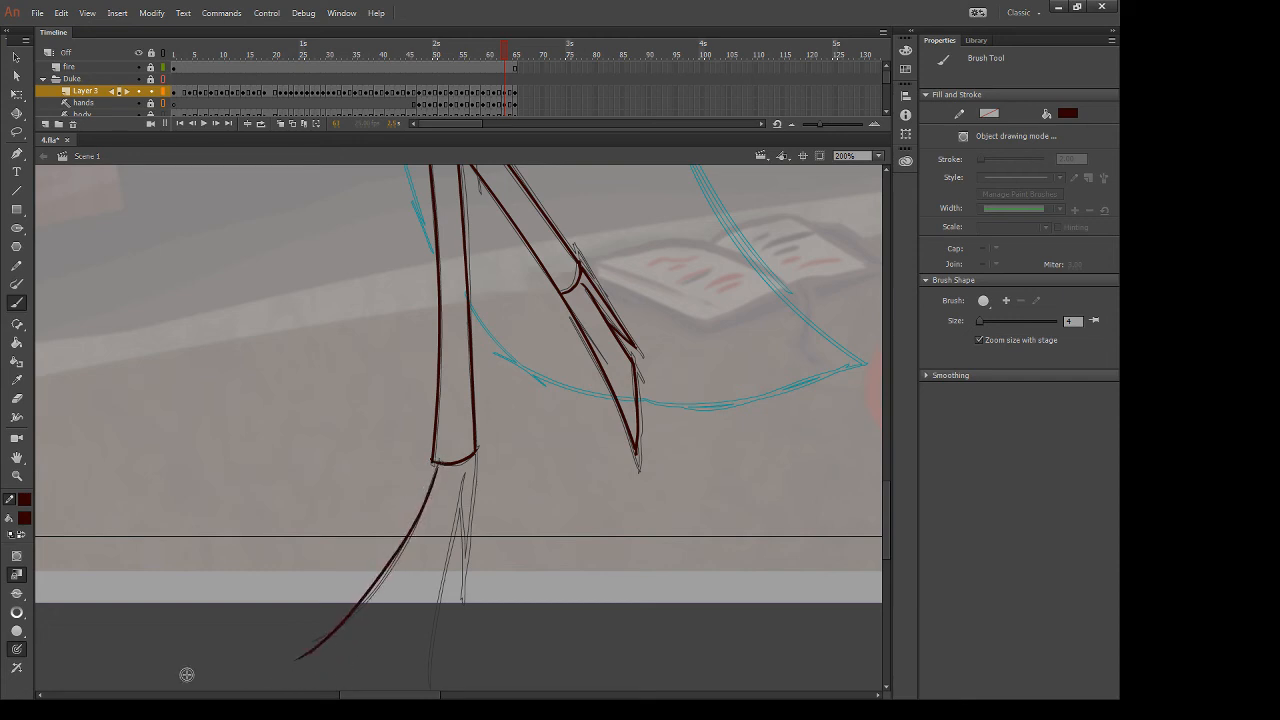
key("ctrl+z")
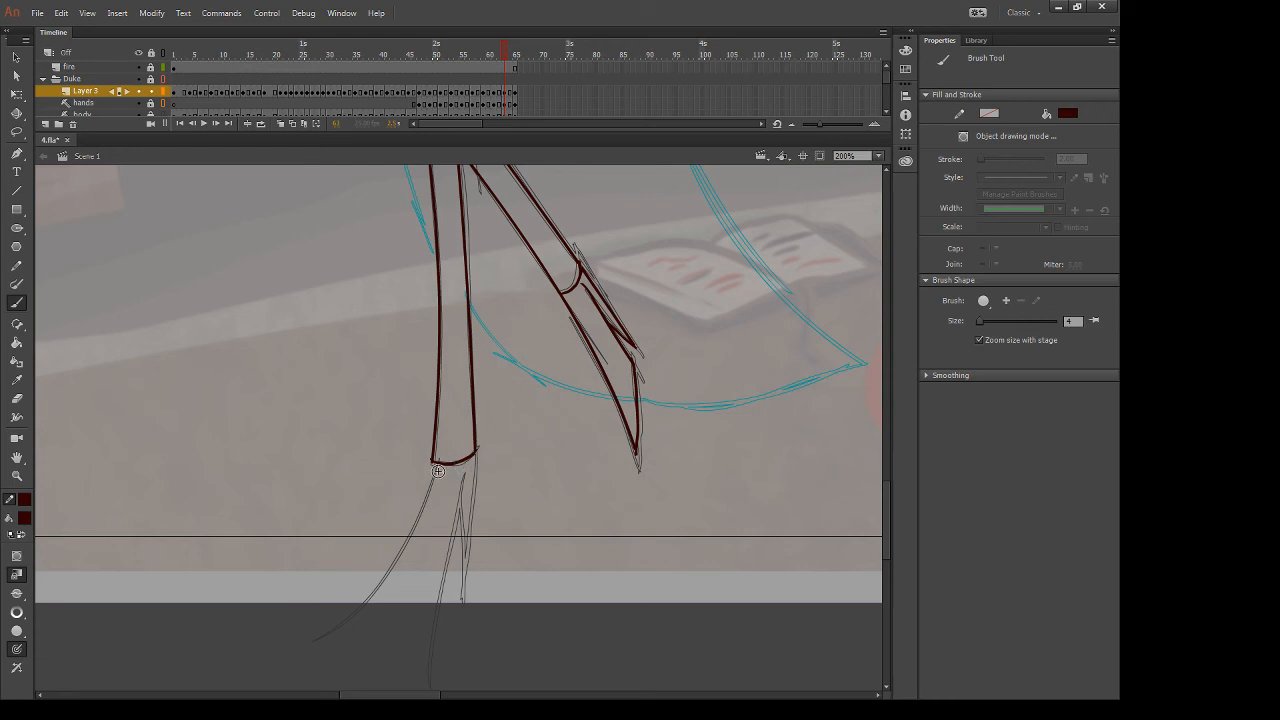
left_click_drag(436, 466, 314, 640)
Brush the standing foot's heel-side edge and the two inner lines between toe and heel at frame 63
left_click_drag(477, 453, 463, 604)
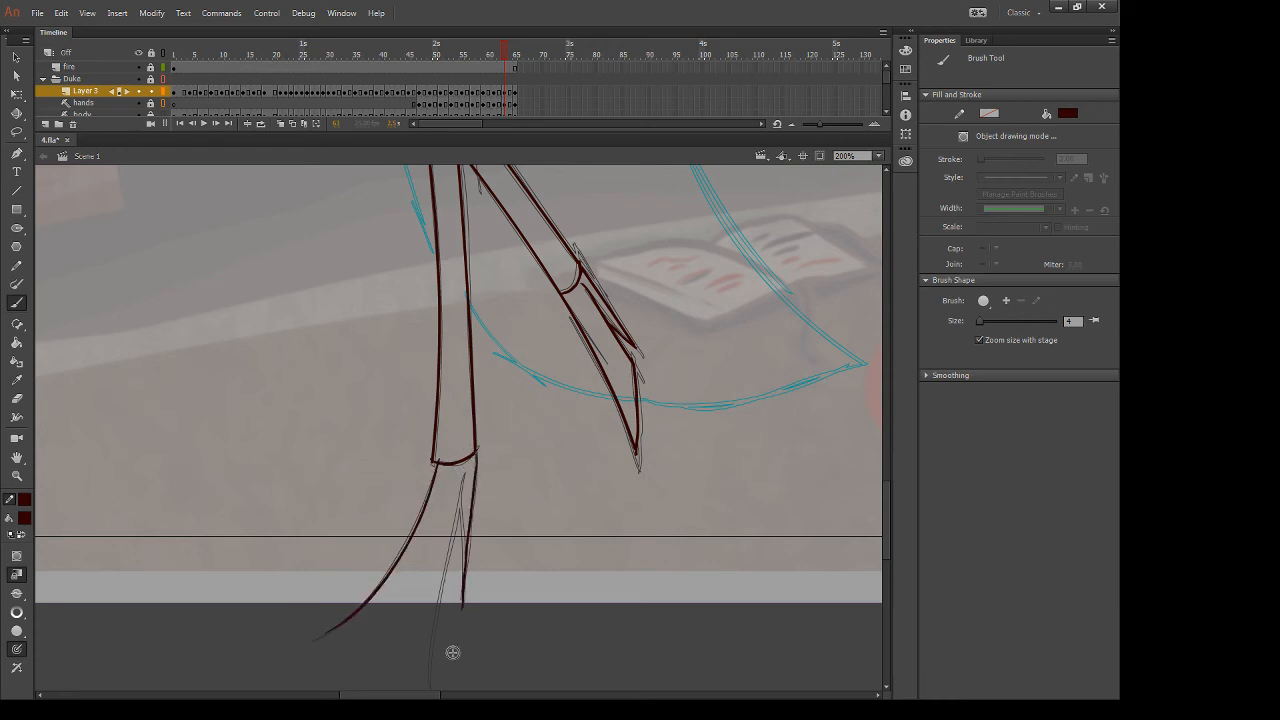
key("ctrl+z")
left_click_drag(478, 451, 467, 595)
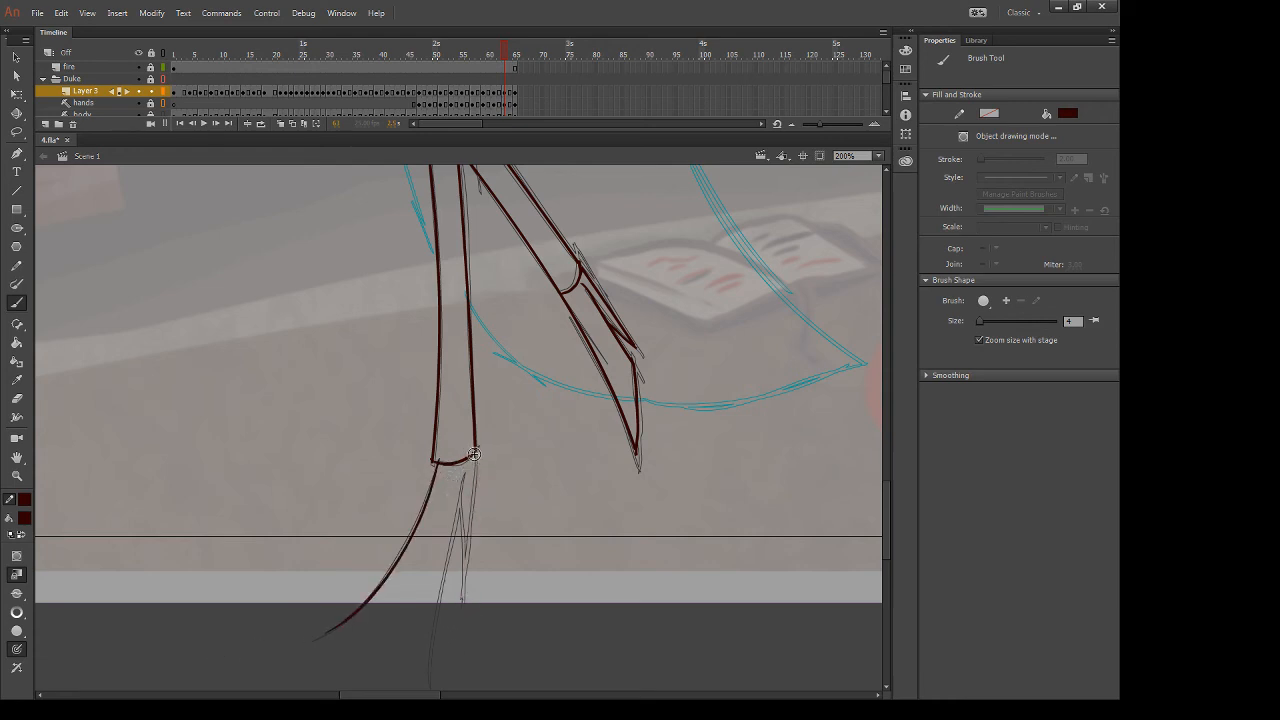
left_click_drag(462, 464, 420, 688)
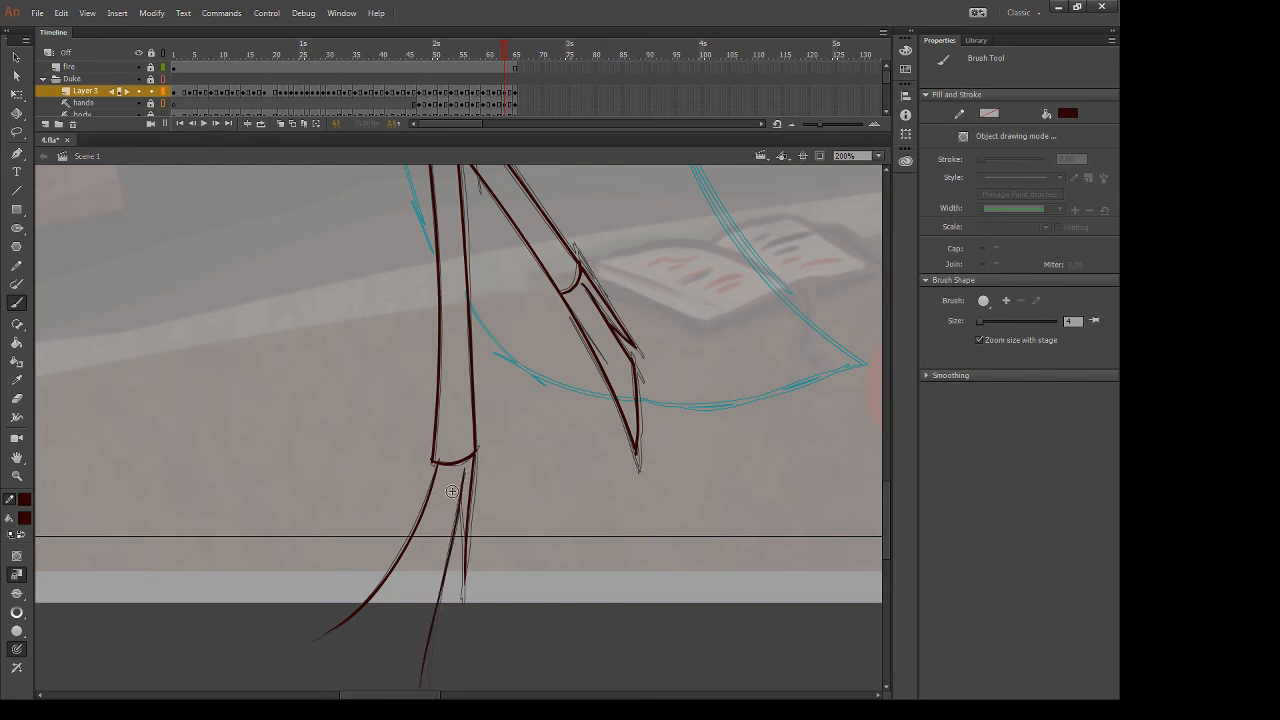
left_click_drag(462, 506, 463, 594)
key("ctrl+z")
left_click_drag(461, 507, 469, 598)
key("ctrl+z")
left_click_drag(461, 503, 464, 600)
Brush a curved sole line across the standing foot's toe at frame 63 and erase the line ends extending past it
mouse_move(364, 601)
left_mouse_down()
mouse_move(448, 570)
mouse_move(428, 658)
left_mouse_up()
key("e")
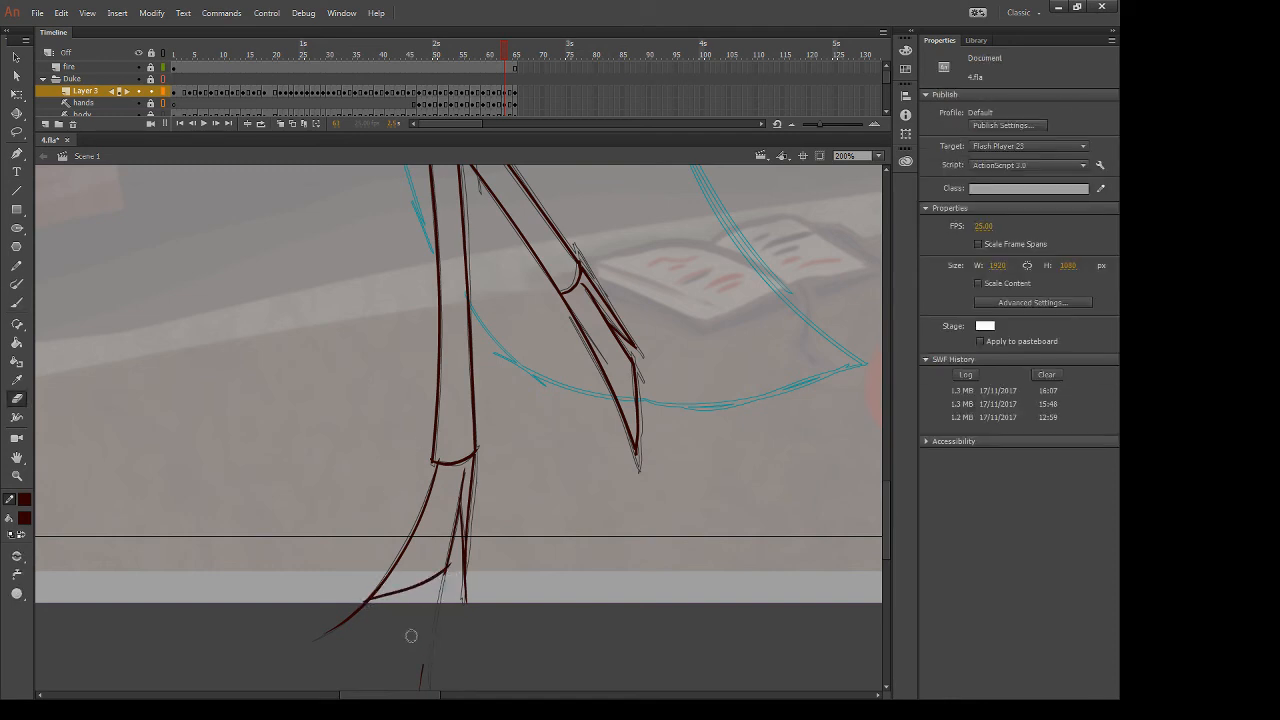
left_click_drag(363, 603, 305, 642)
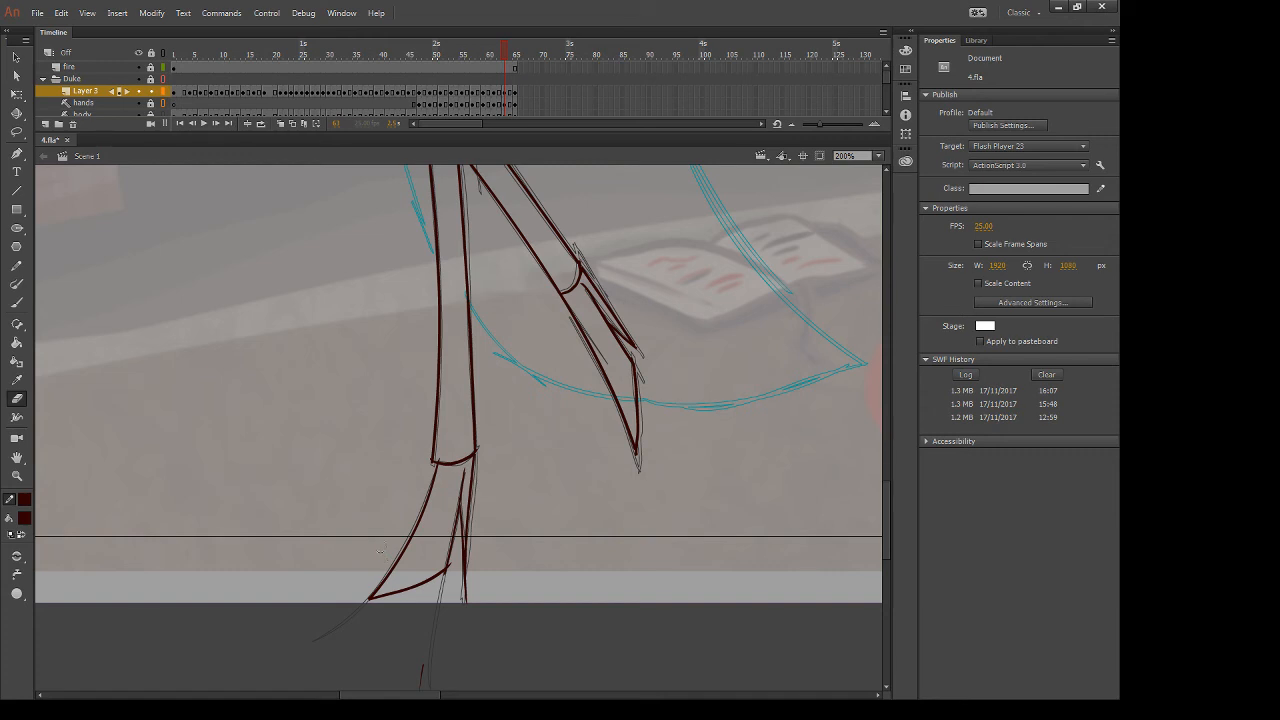
left_click_drag(471, 599, 446, 577)
left_click_drag(429, 657, 421, 682)
Go to the uninked drawing at frame 65 and draw both thigh edges of the forward-stepping leg as straight lines
key("comma")
key("period")
key("period")
left_click_drag(656, 340, 651, 595)
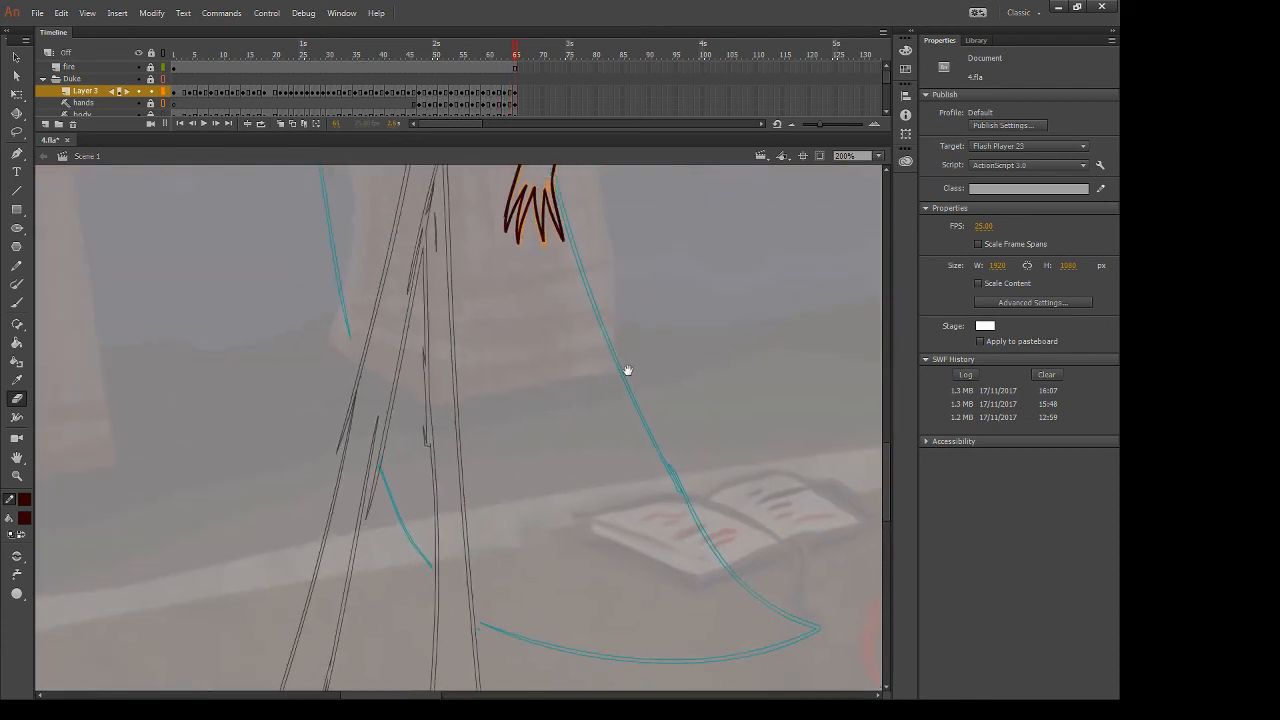
left_click_drag(610, 340, 607, 602)
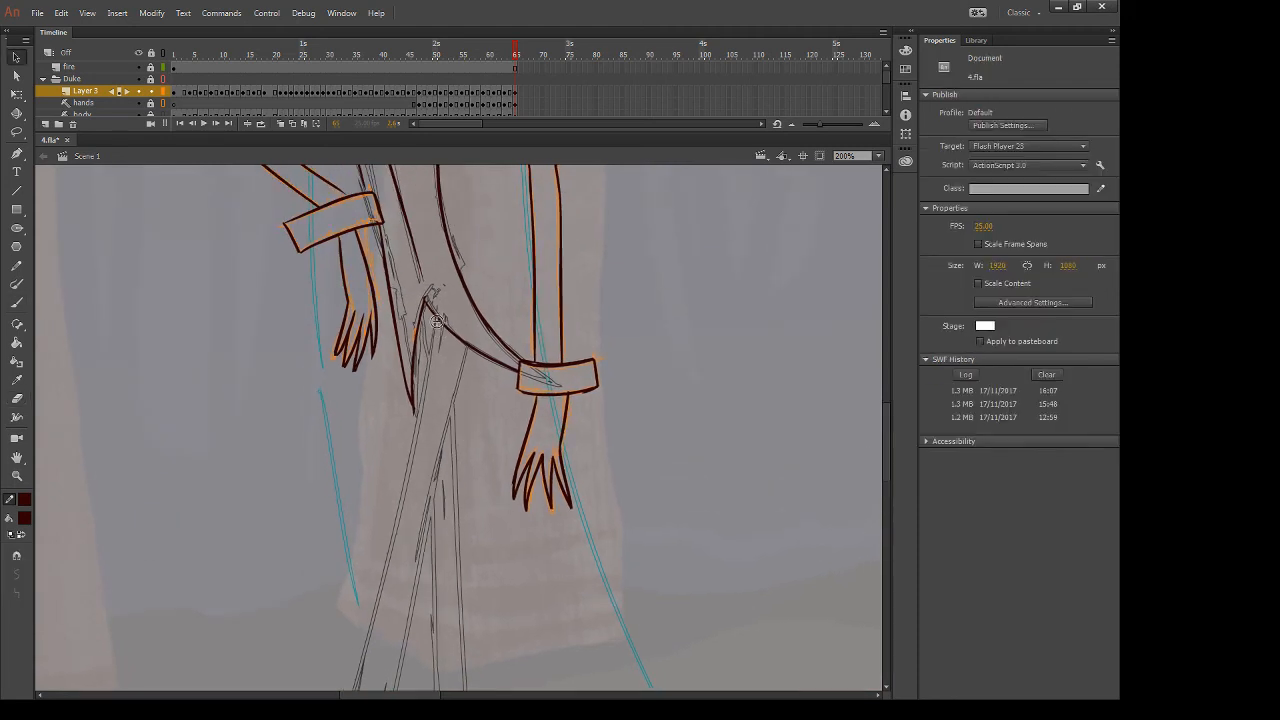
key("n")
left_click_drag(447, 413, 491, 363)
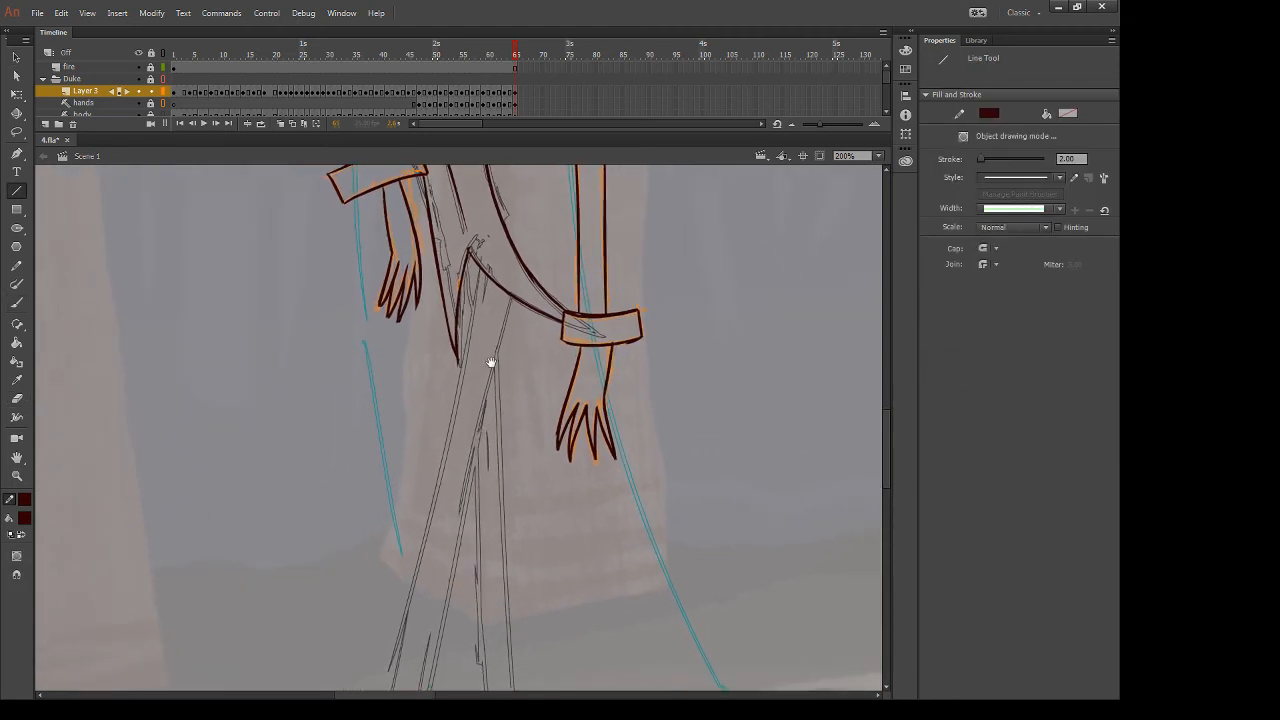
left_click_drag(477, 276, 395, 673)
left_click_drag(507, 306, 421, 682)
Extend both edges of the forward-stepping leg at frame 65 down to the ankle and adjust the front edge toward the sketch
mouse_move(552, 546)
left_mouse_down()
mouse_move(534, 426)
mouse_move(546, 222)
left_mouse_up()
key("v")
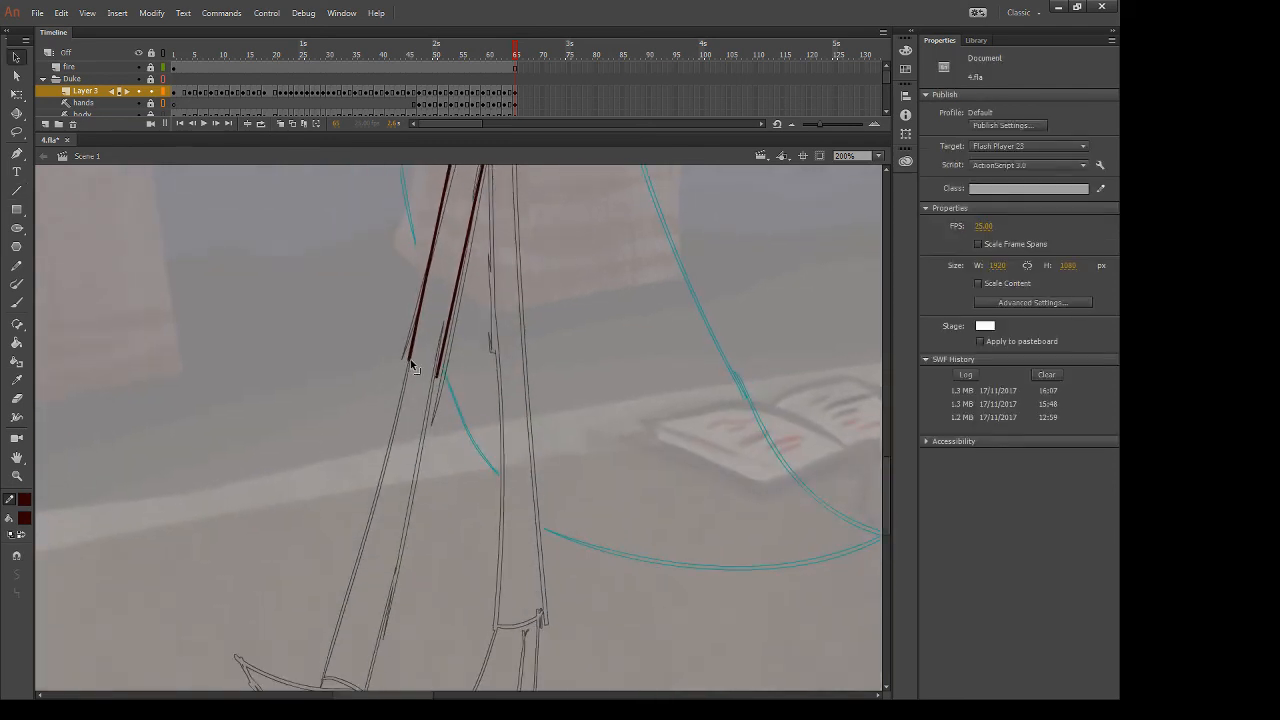
left_click_drag(410, 359, 321, 692)
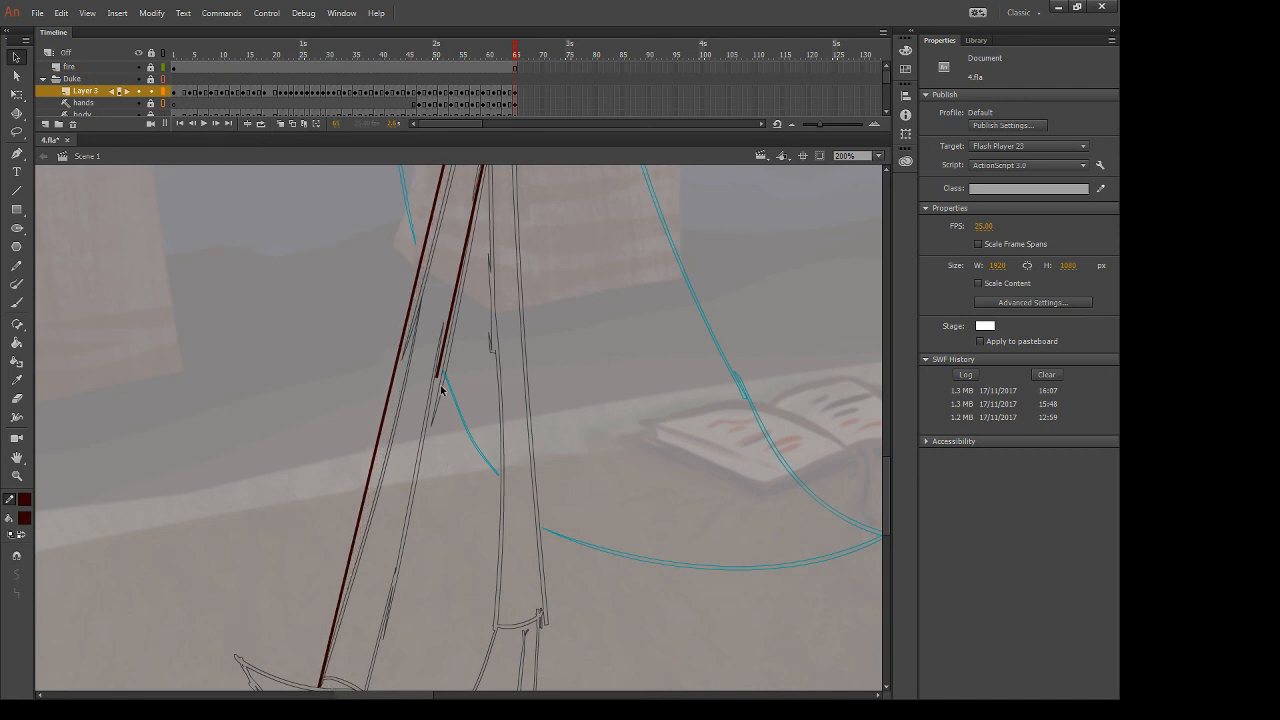
left_click_drag(441, 390, 365, 689)
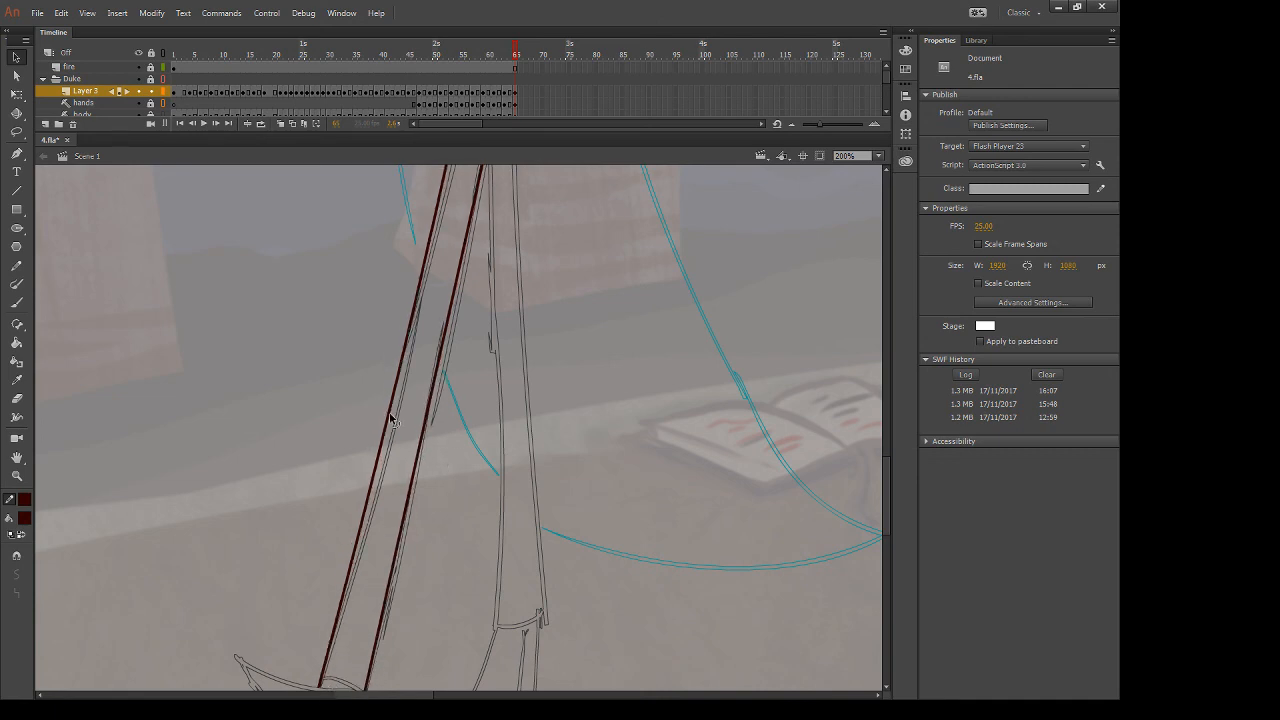
left_click_drag(391, 418, 397, 427)
scroll(537, 319, "up", 6)
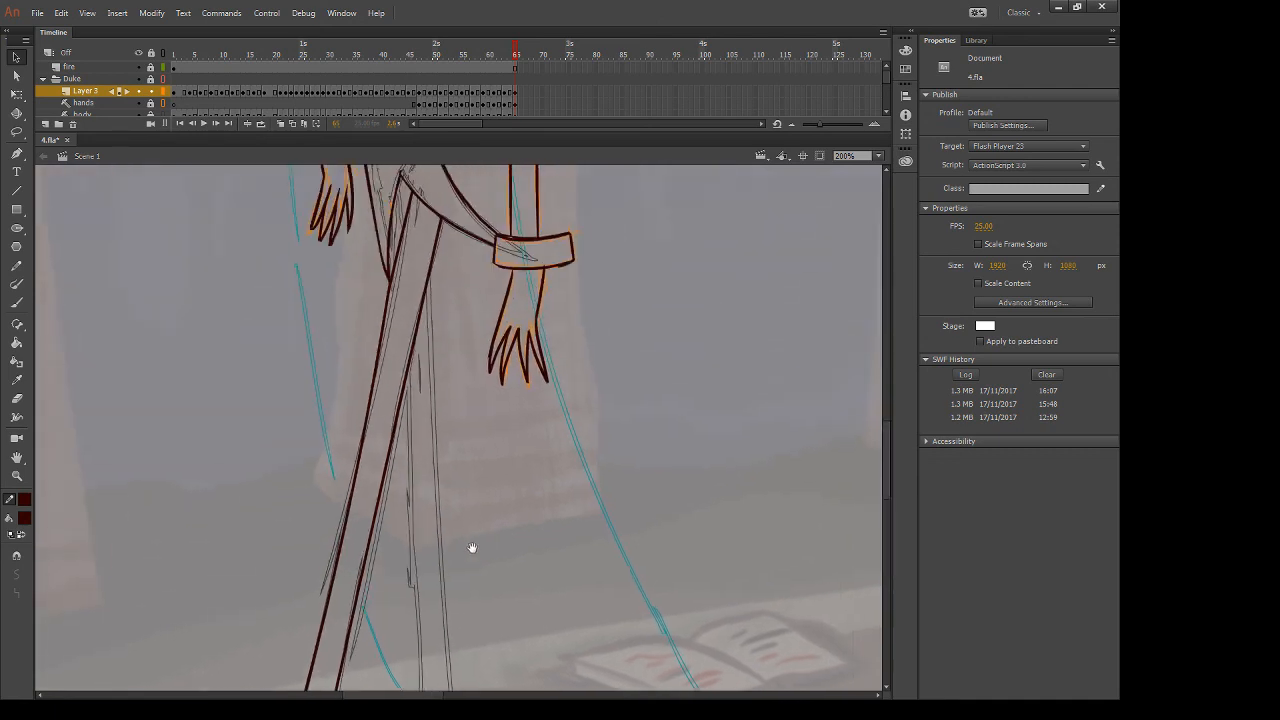
Brush the forward-stepping leg's curved ankle line and the foot's upper edge from the toe tip at frame 65
key("b")
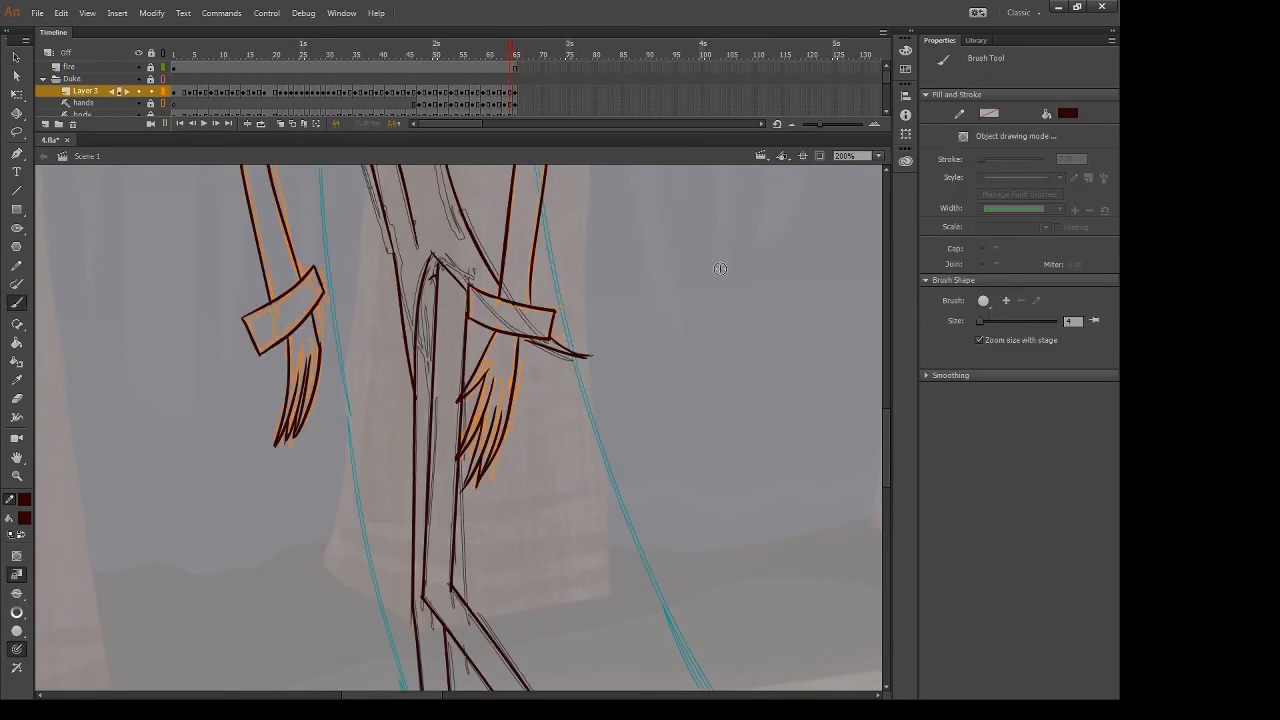
key(".")
left_click_drag(645, 558, 730, 145)
left_click_drag(535, 471, 572, 413)
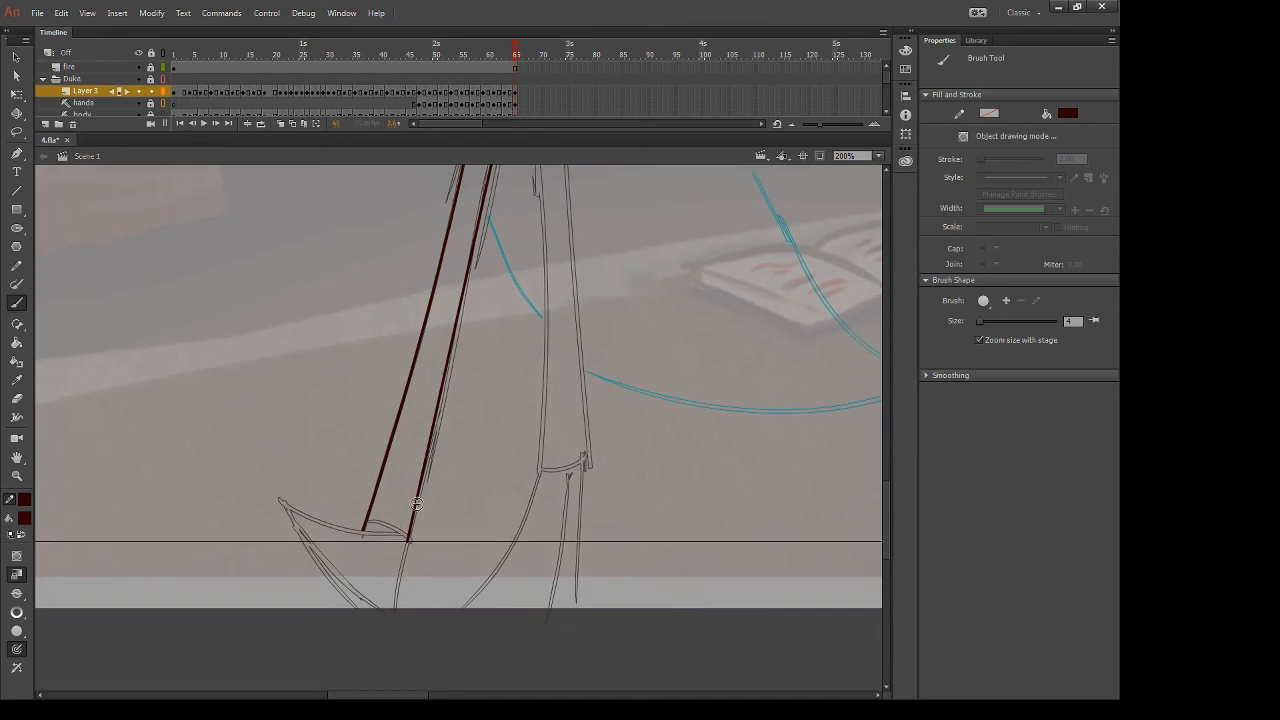
left_click_drag(367, 521, 409, 541)
left_click_drag(277, 501, 376, 530)
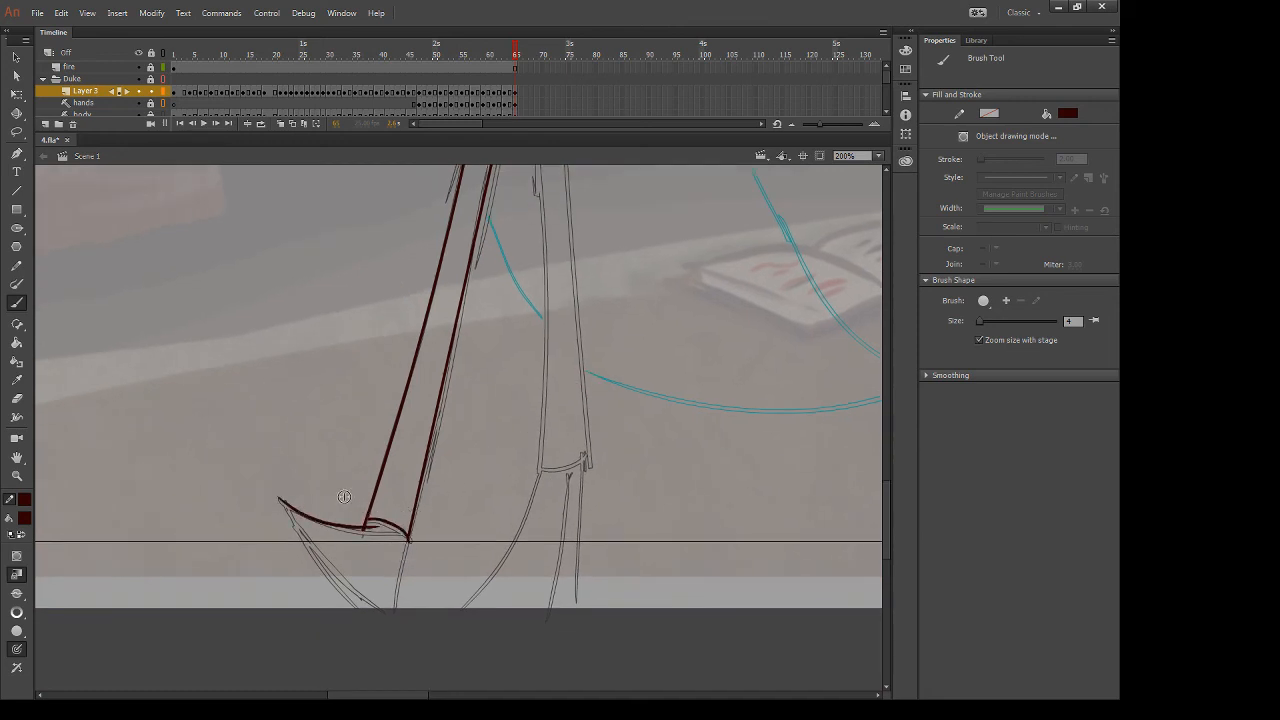
key("ctrl+z")
left_click_drag(281, 500, 372, 530)
key("ctrl+z")
left_click_drag(281, 499, 393, 541)
key("ctrl+z")
left_click_drag(283, 501, 390, 537)
Brush the forward-stepping foot's lower toe edge, its heel line and the short sole lines between them at frame 65
left_click_drag(420, 440, 443, 340)
left_click_drag(305, 402, 415, 520)
key("ctrl+z")
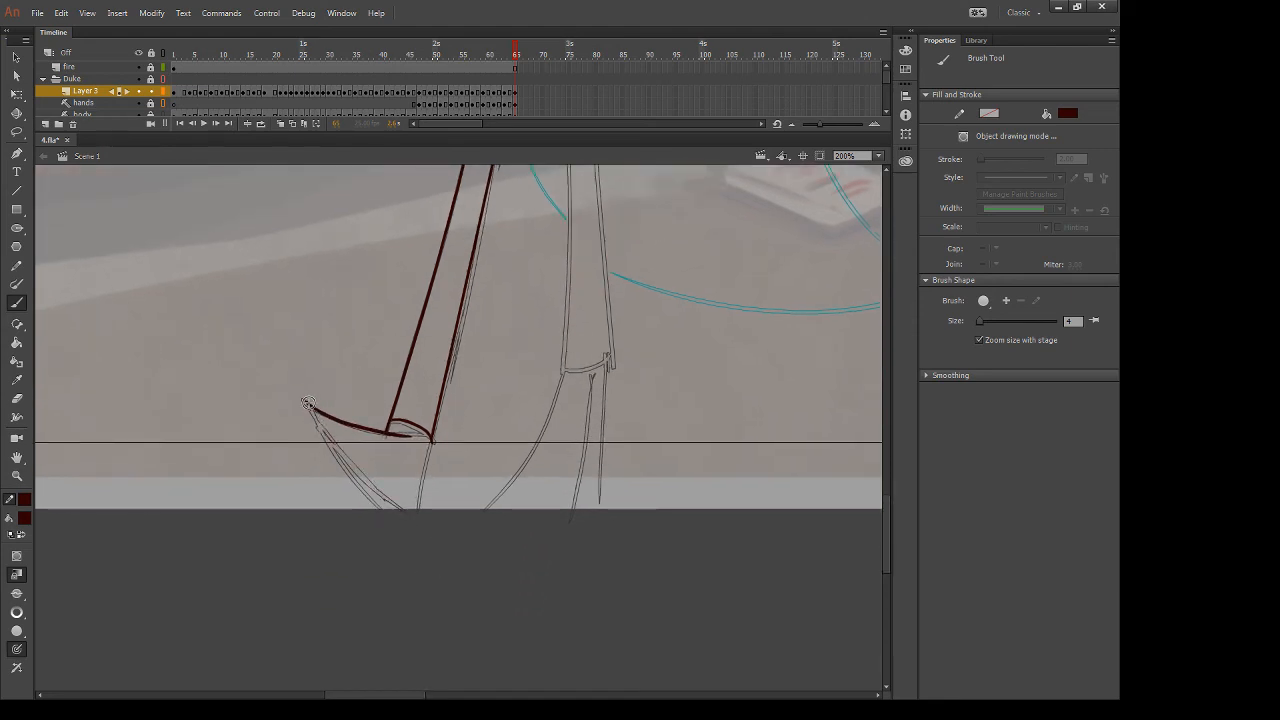
left_click_drag(308, 402, 400, 511)
left_click_drag(432, 440, 405, 552)
mouse_move(376, 487)
left_mouse_down()
mouse_move(412, 484)
mouse_move(376, 491)
mouse_move(392, 487)
mouse_move(415, 522)
left_mouse_up()
key("e")
Brush the rear leg's foot edges downward from the ankle at frame 65, following the sketch
key("b")
mouse_move(561, 373)
left_mouse_down()
mouse_move(448, 543)
mouse_move(555, 569)
left_mouse_up()
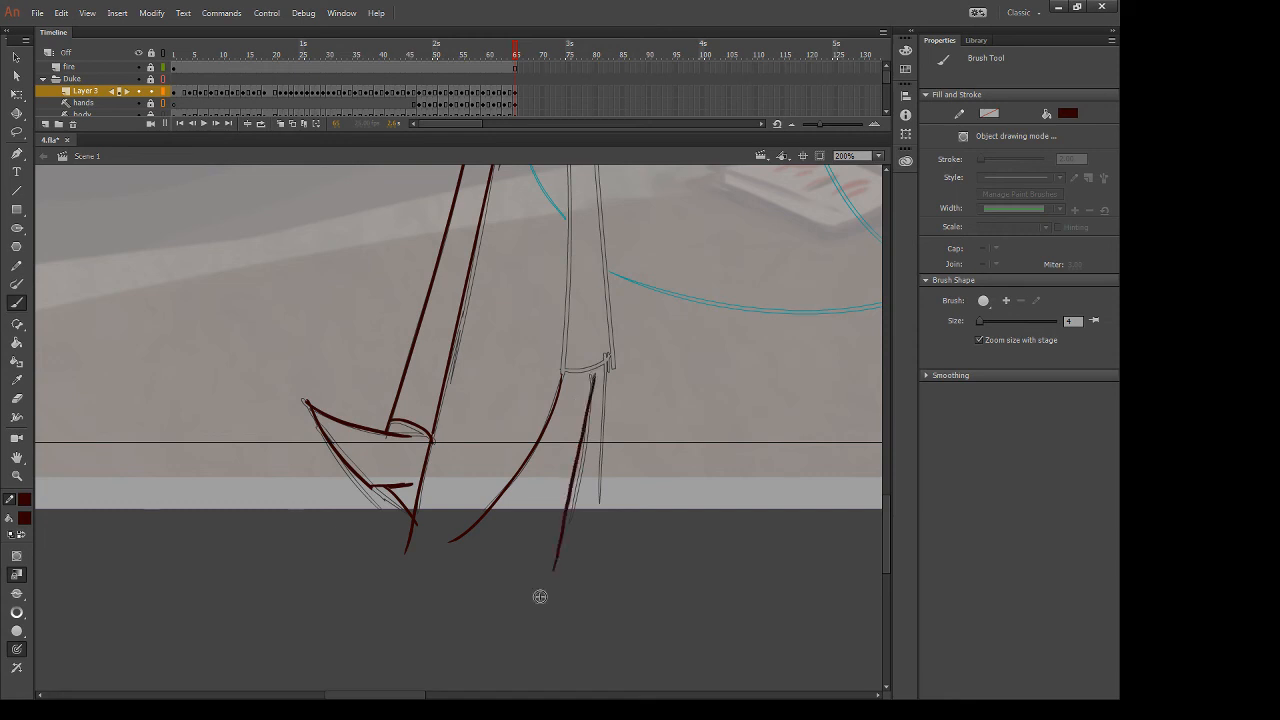
key(".")
key("ctrl+z")
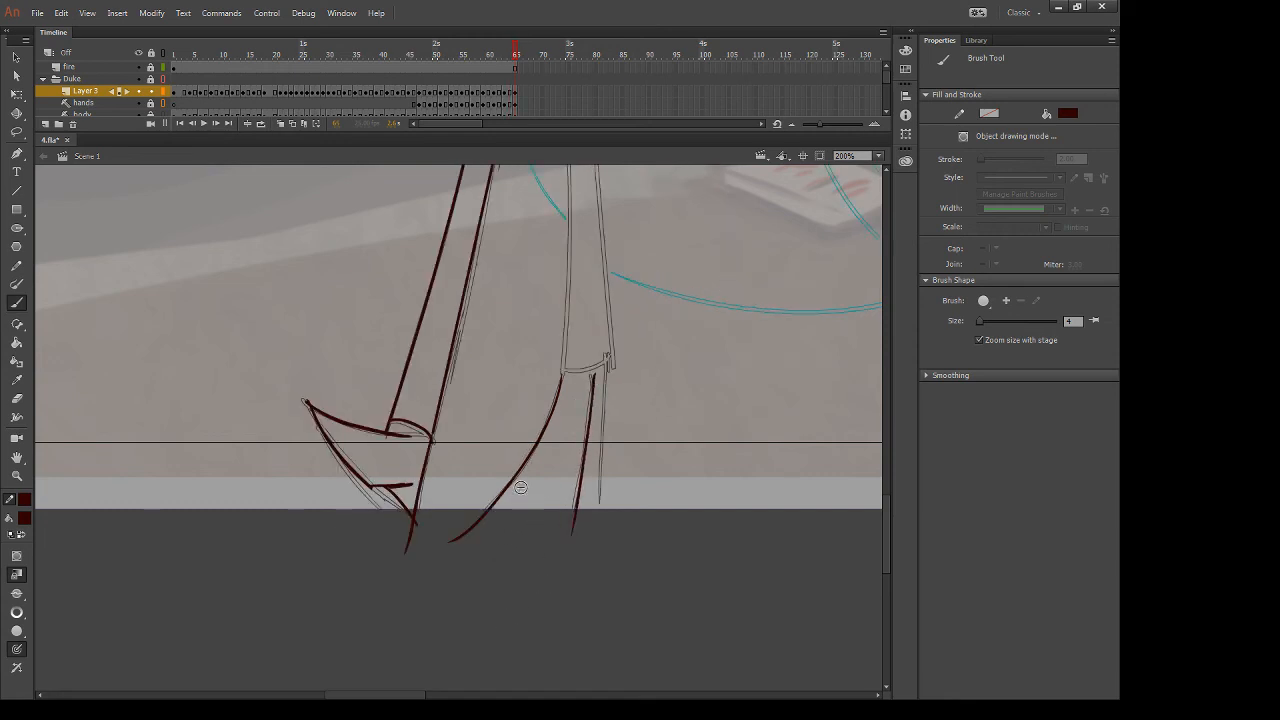
Draw the rear leg's outer edge at frame 65 as a straight line from the thigh and extend it to the ankle
left_click_drag(666, 286, 645, 507)
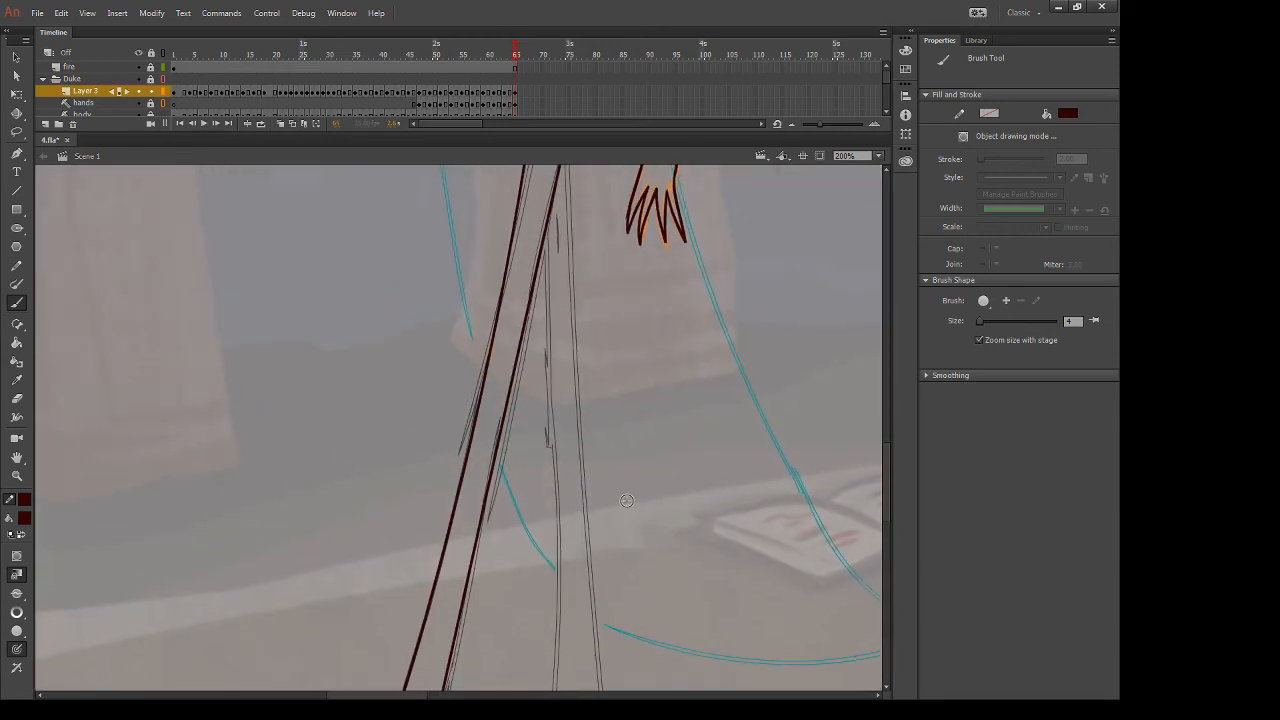
key("n")
mouse_move(652, 354)
left_mouse_down()
mouse_move(628, 514)
mouse_move(633, 371)
left_mouse_up()
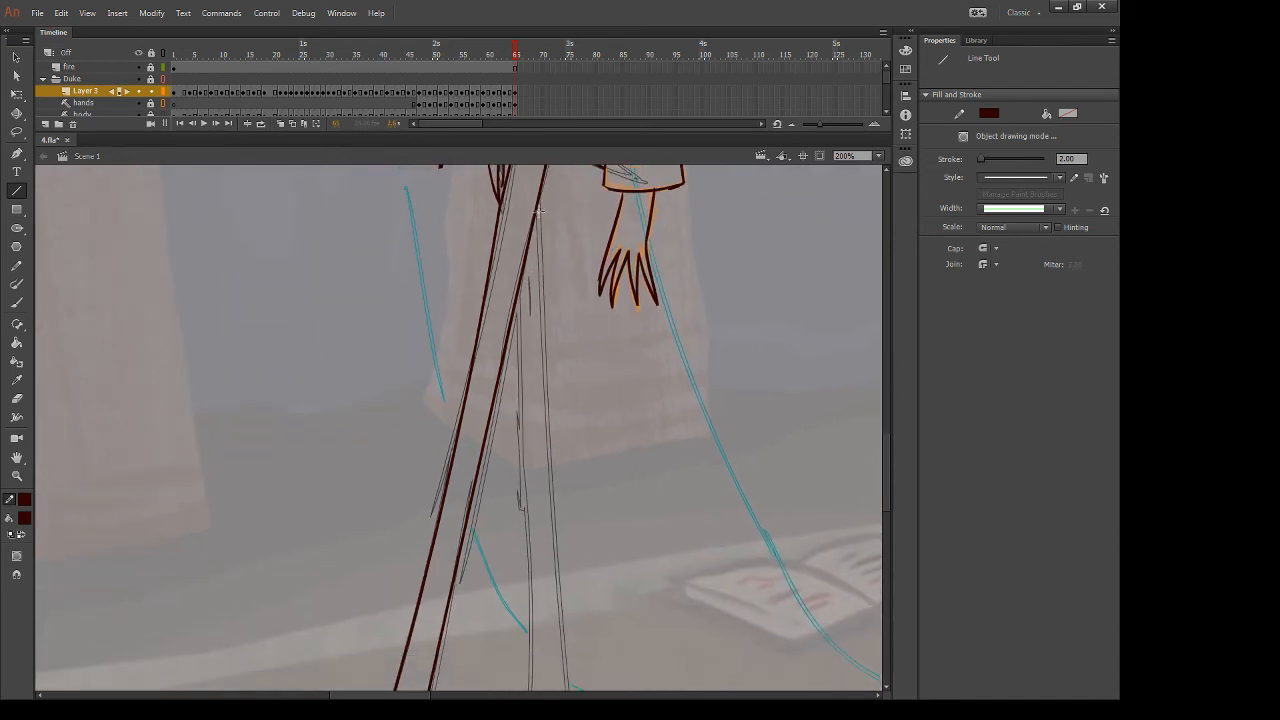
left_click_drag(538, 207, 560, 656)
key("v")
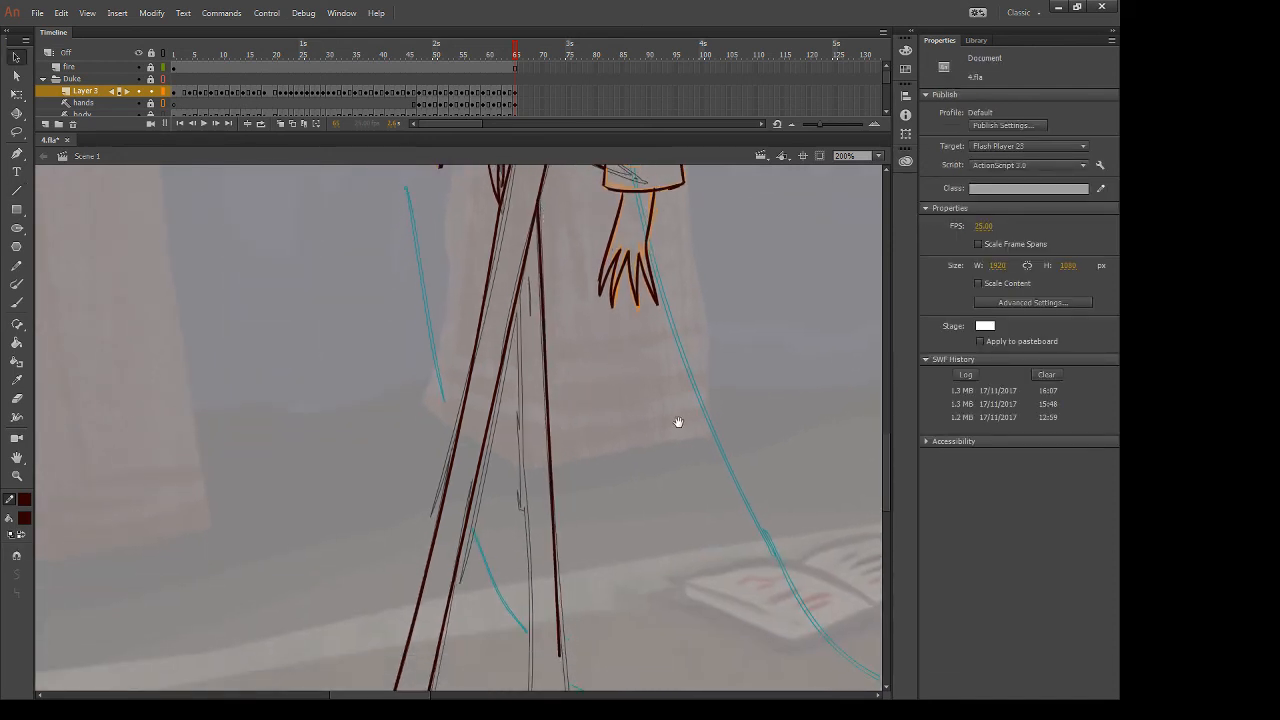
scroll(678, 422, "down", 5)
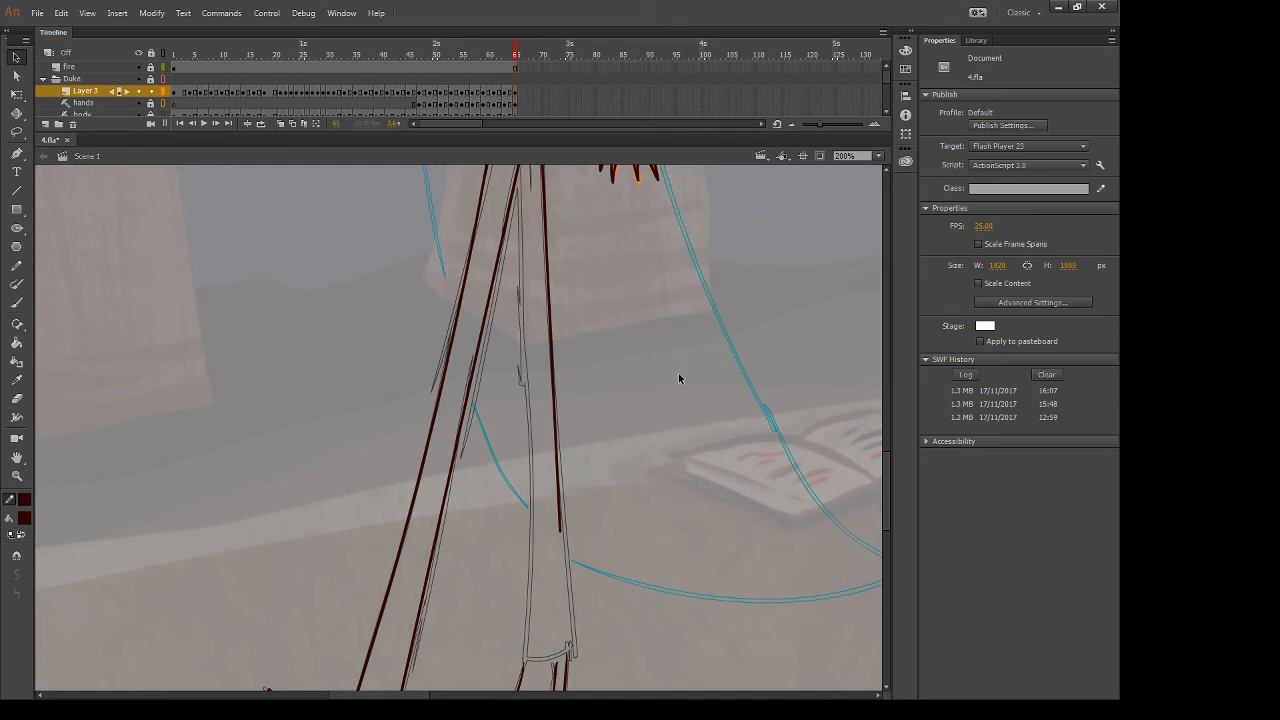
scroll(623, 491, "down", 4)
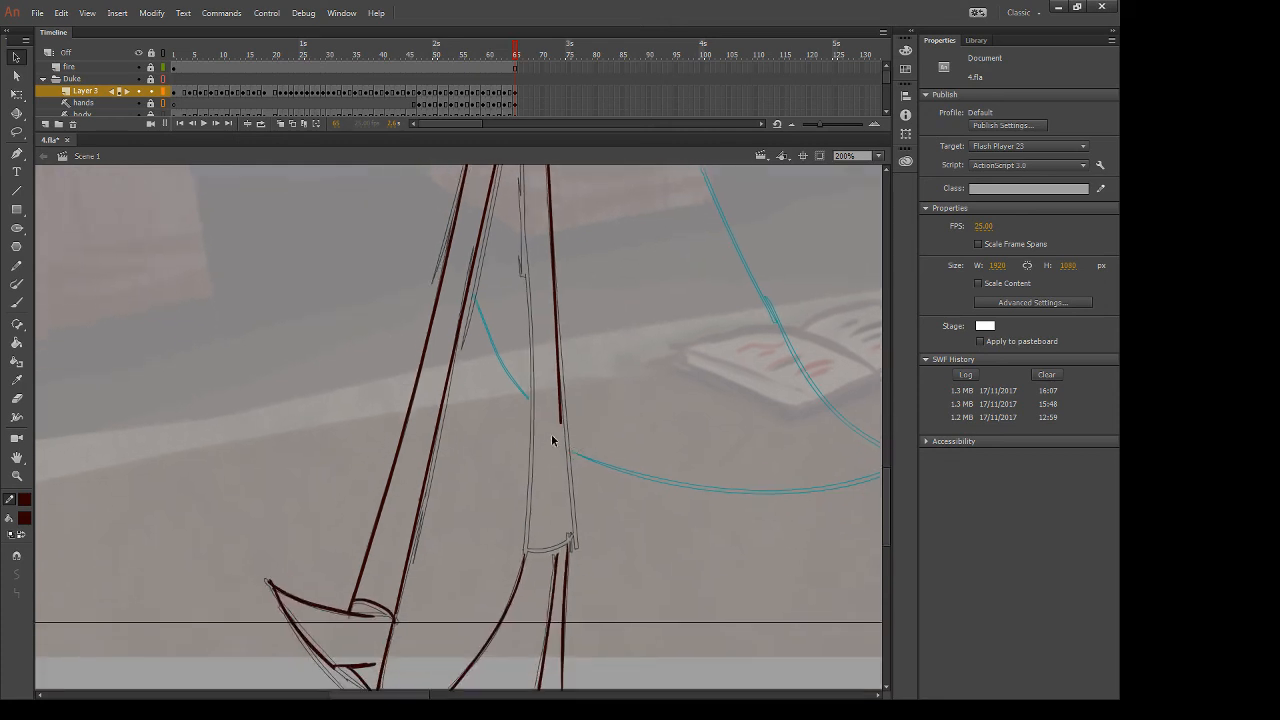
left_click_drag(560, 425, 575, 545)
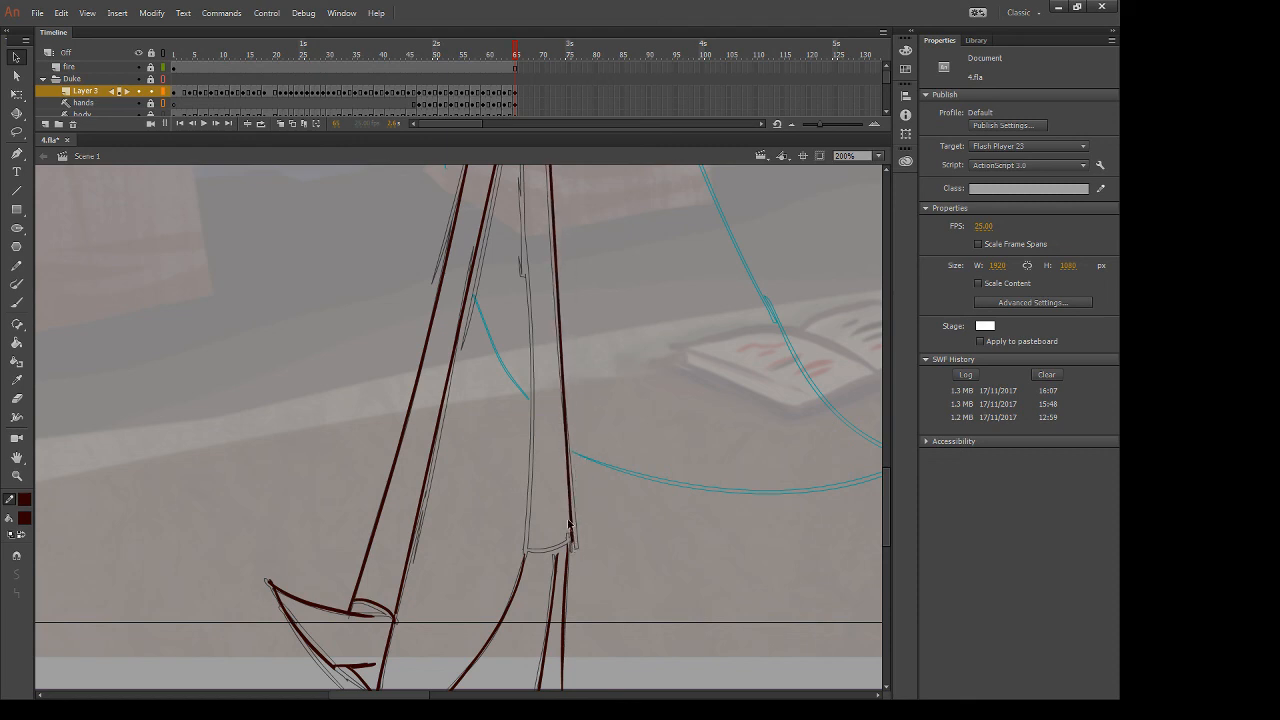
Draw the rear leg's inner edge at frame 65 down to the ankle and bend it to follow the sketch
scroll(703, 294, "up", 5)
mouse_move(714, 274)
left_mouse_down()
mouse_move(654, 443)
mouse_move(669, 423)
mouse_move(669, 347)
left_mouse_up()
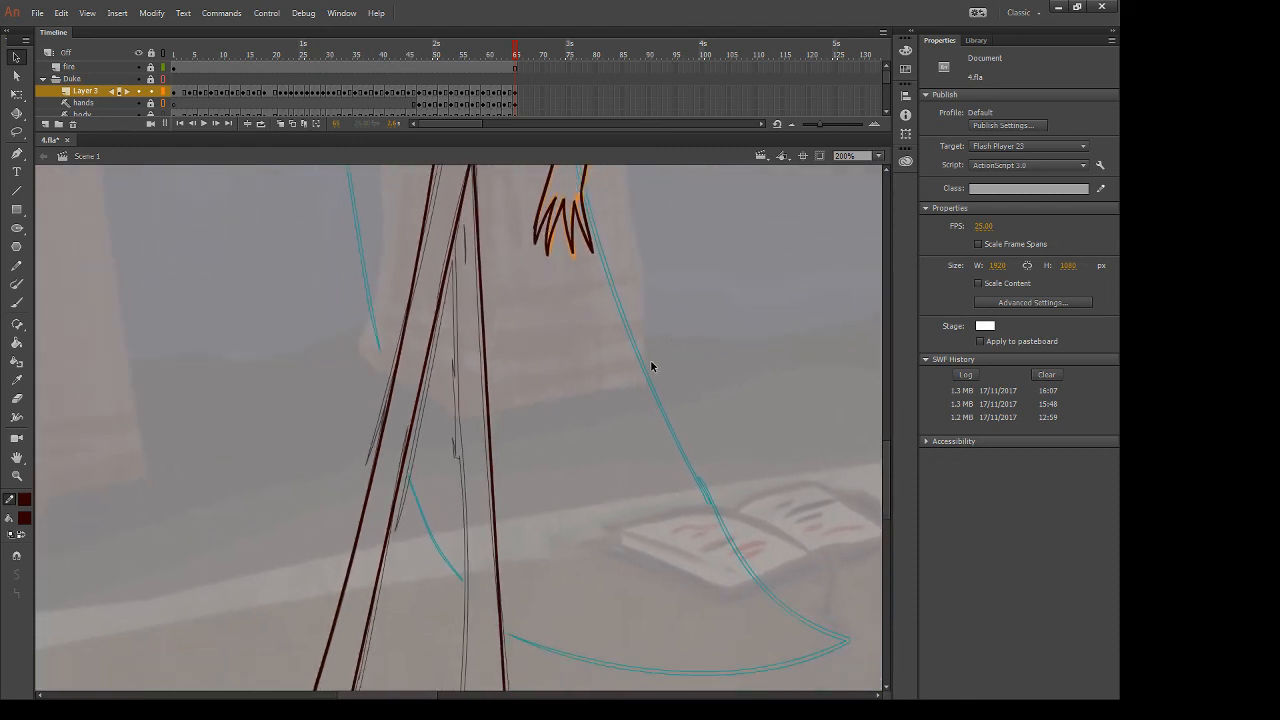
key("n")
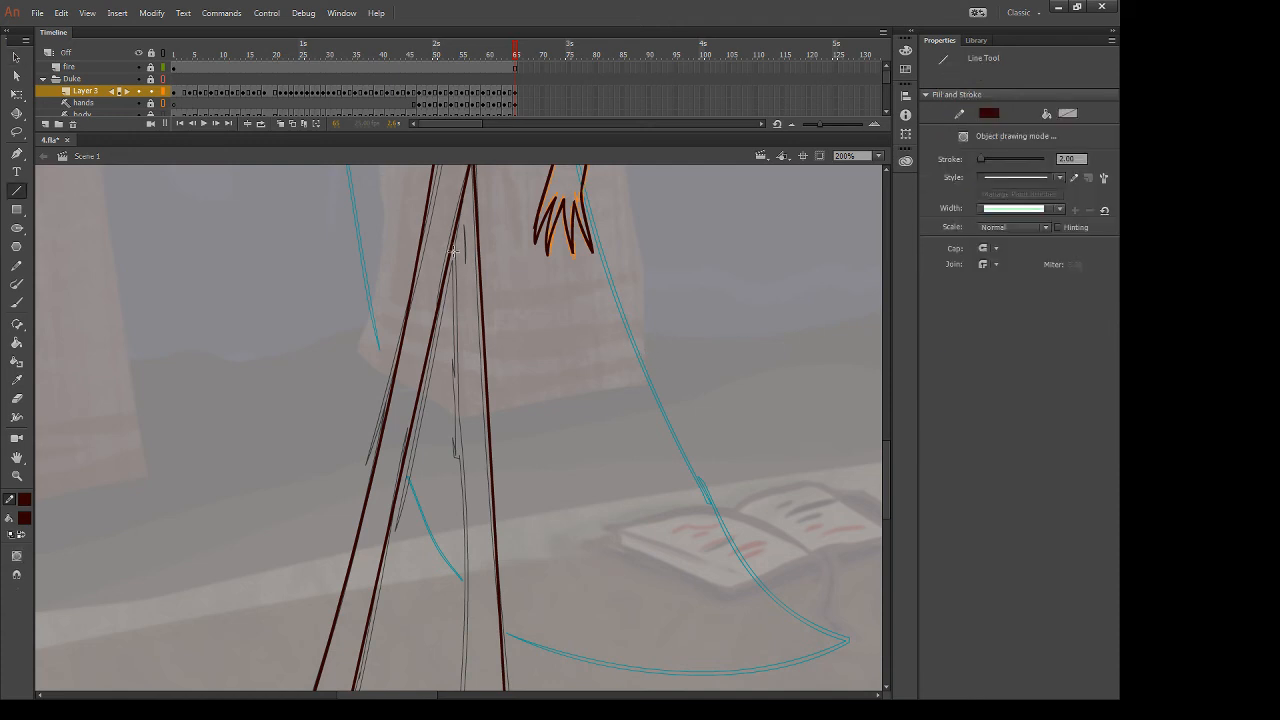
left_click_drag(452, 245, 456, 318)
left_click_drag(461, 366, 467, 646)
left_click_drag(622, 565, 634, 271)
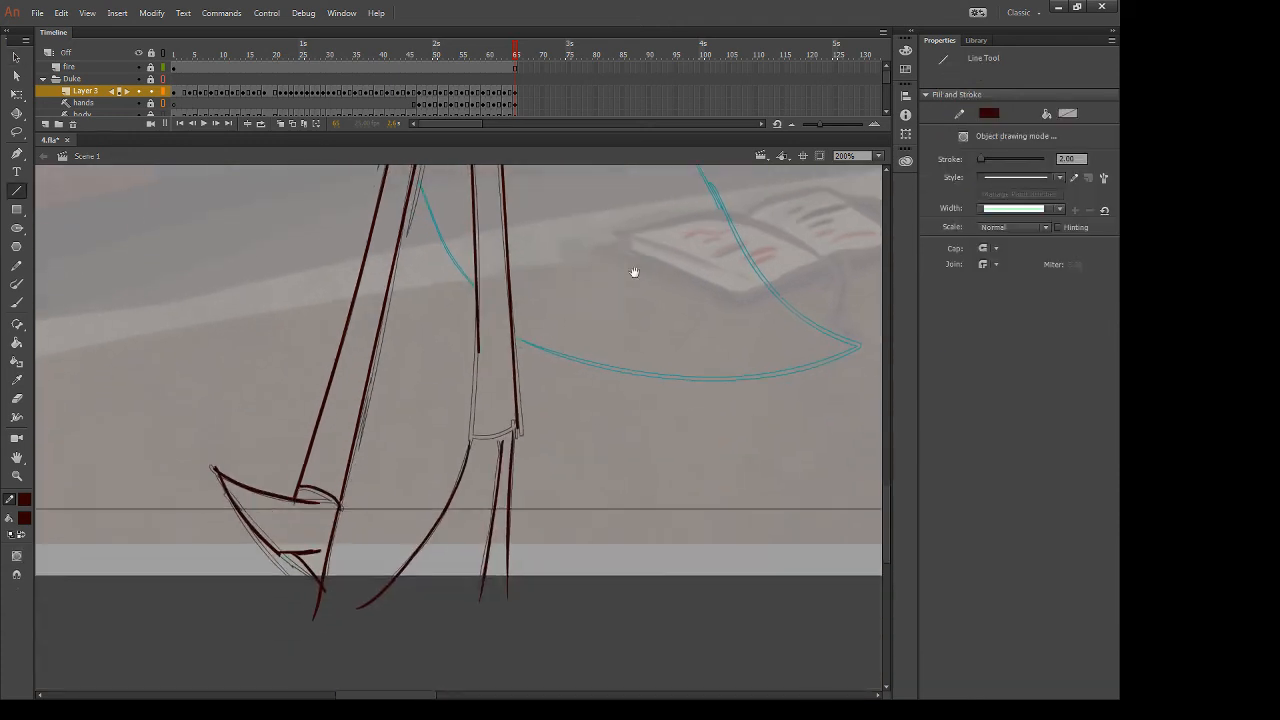
key("v")
left_click_drag(484, 354, 476, 367)
left_click_drag(470, 434, 471, 439)
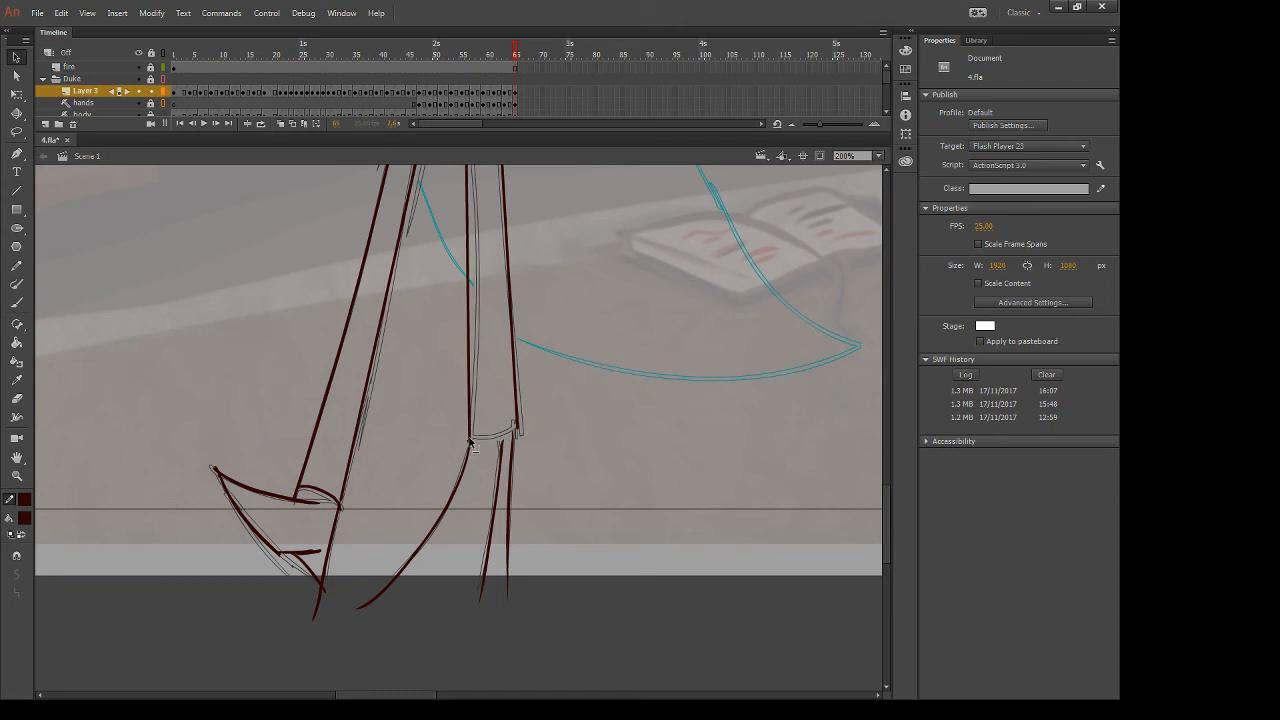
left_click_drag(471, 356, 485, 356)
key("space")
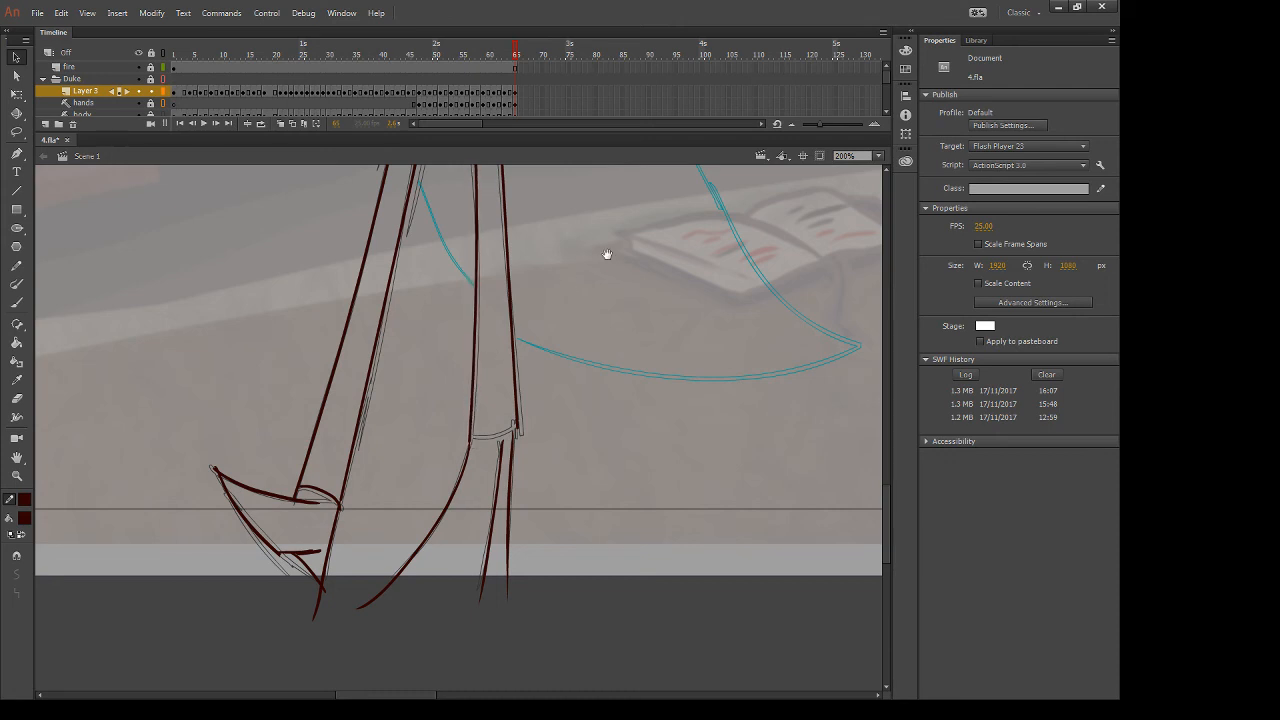
Brush the rear leg's curved ankle line and a curved sole line across its foot at frame 65
left_click_drag(606, 278, 578, 392)
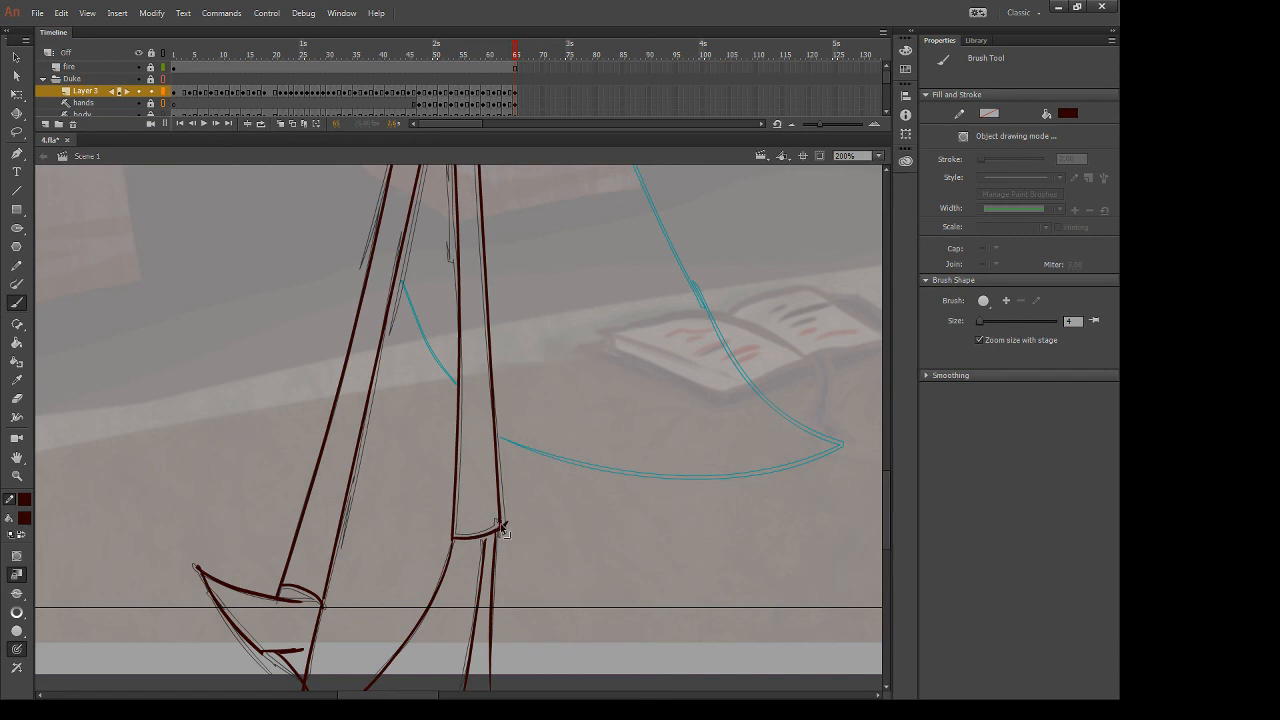
key("ctrl+z")
mouse_move(453, 537)
left_mouse_down()
mouse_move(514, 519)
mouse_move(512, 540)
mouse_move(515, 520)
left_mouse_up()
key("ctrl+z")
key("e")
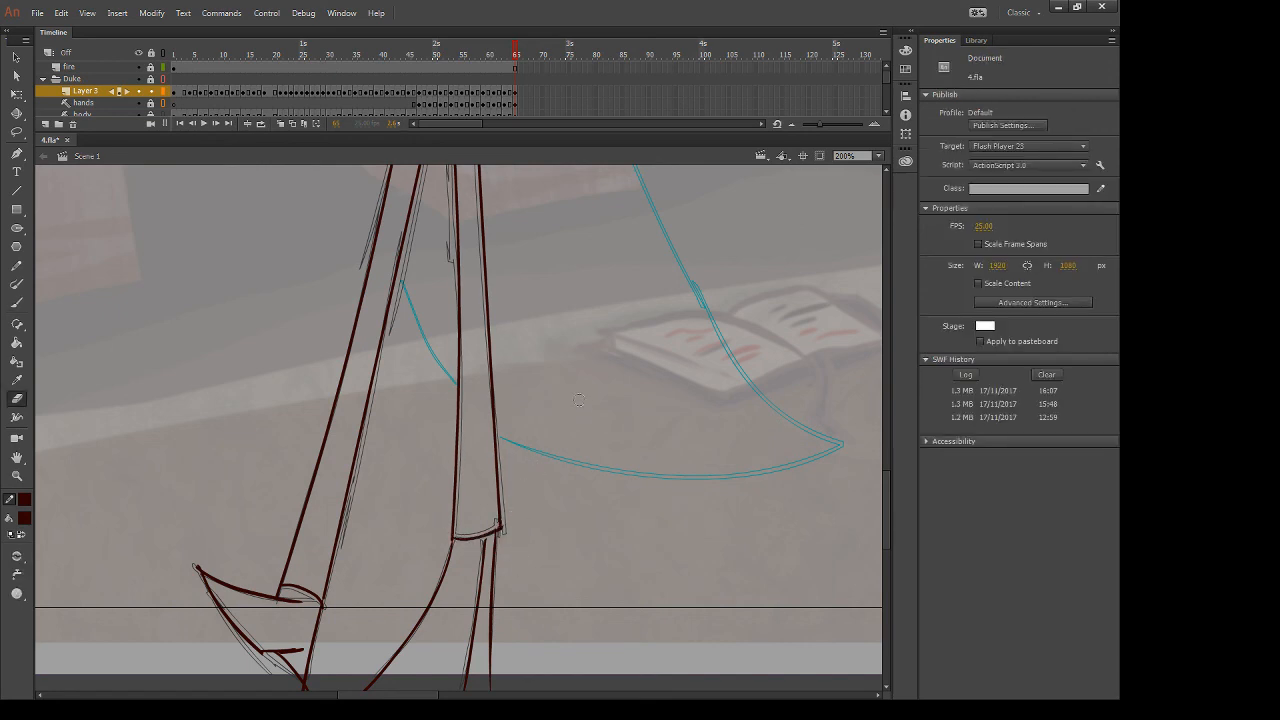
scroll(523, 510, "down", 3)
key("b")
left_click_drag(402, 550, 565, 541)
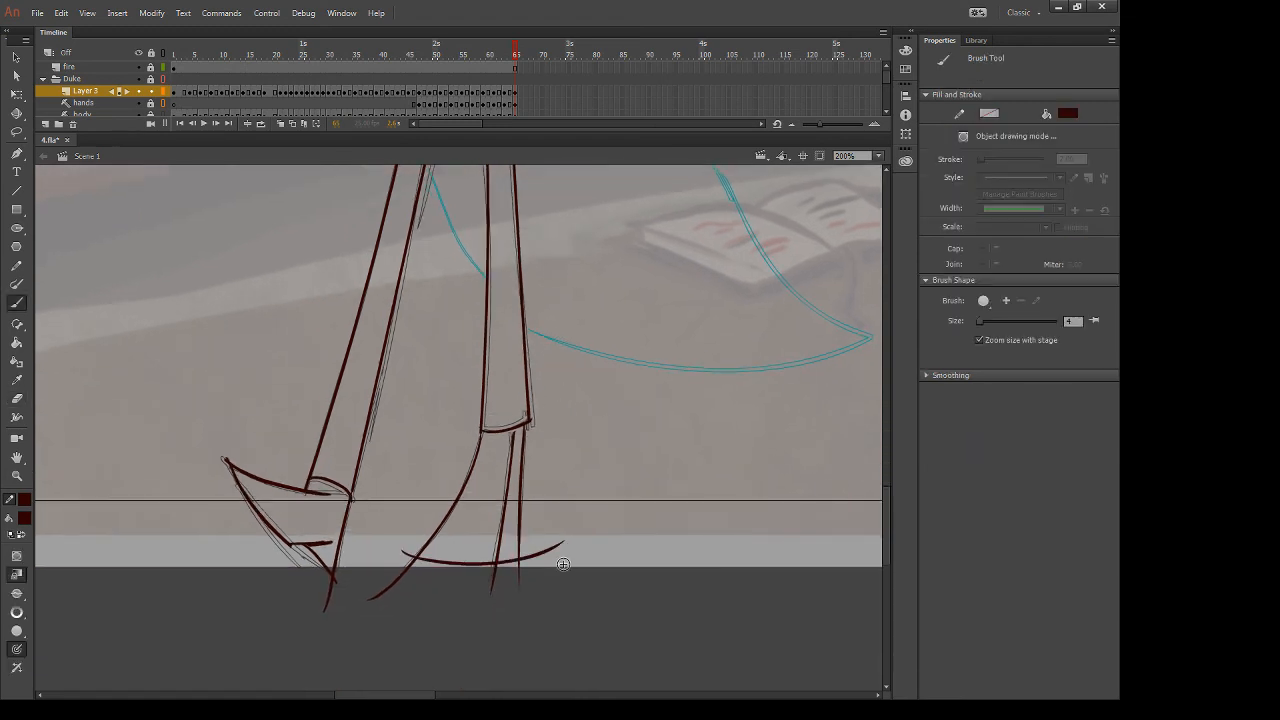
Go back through the inked frames to frame 45 and zoom out to 100% to show the sketched cape
scroll(643, 330, "up", 12)
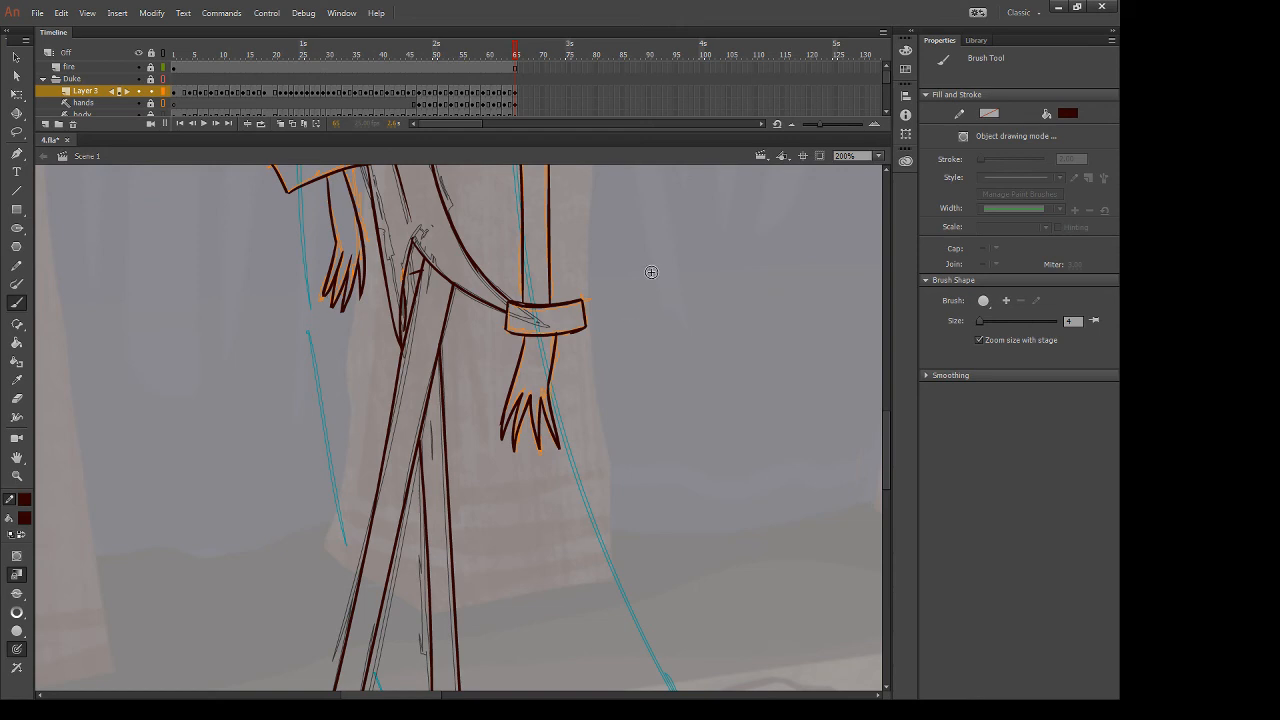
key("comma")
key("comma")
key("comma")
key("comma")
key("comma")
key("comma")
key("comma")
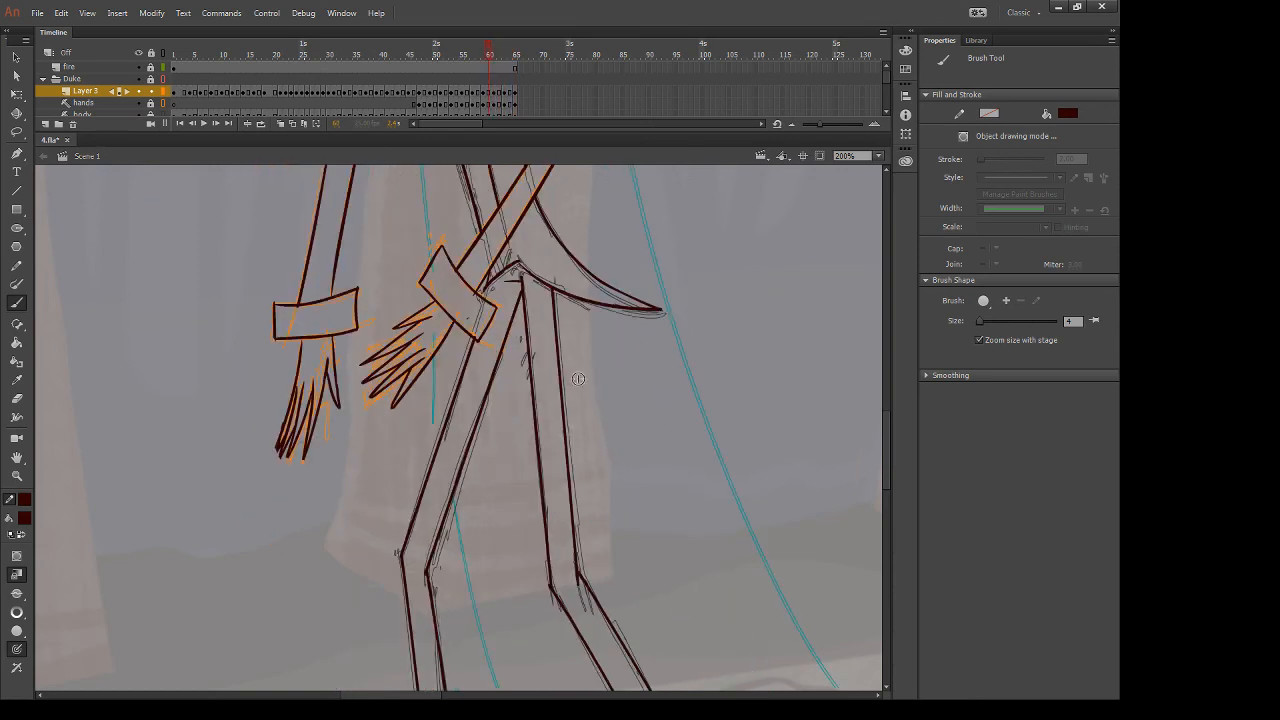
key("comma")
key("comma")
key("comma")
key("comma")
key("comma")
key("comma")
key("comma")
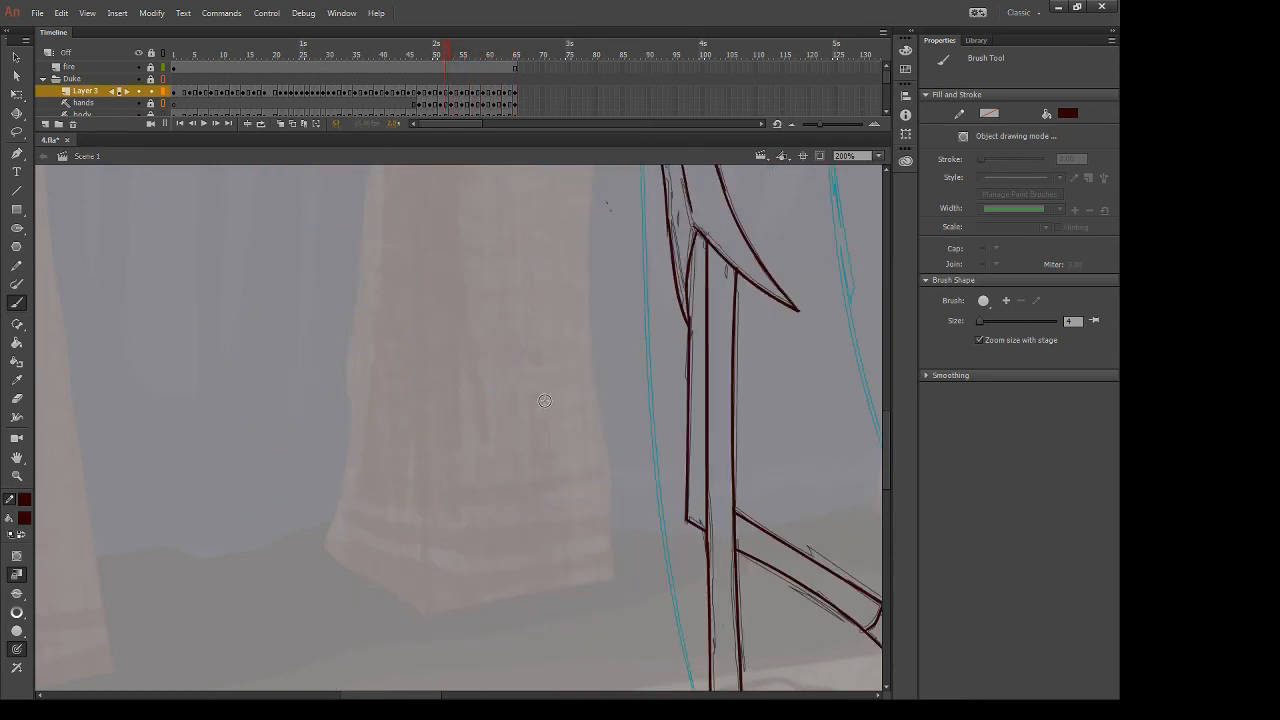
key("comma")
key("comma")
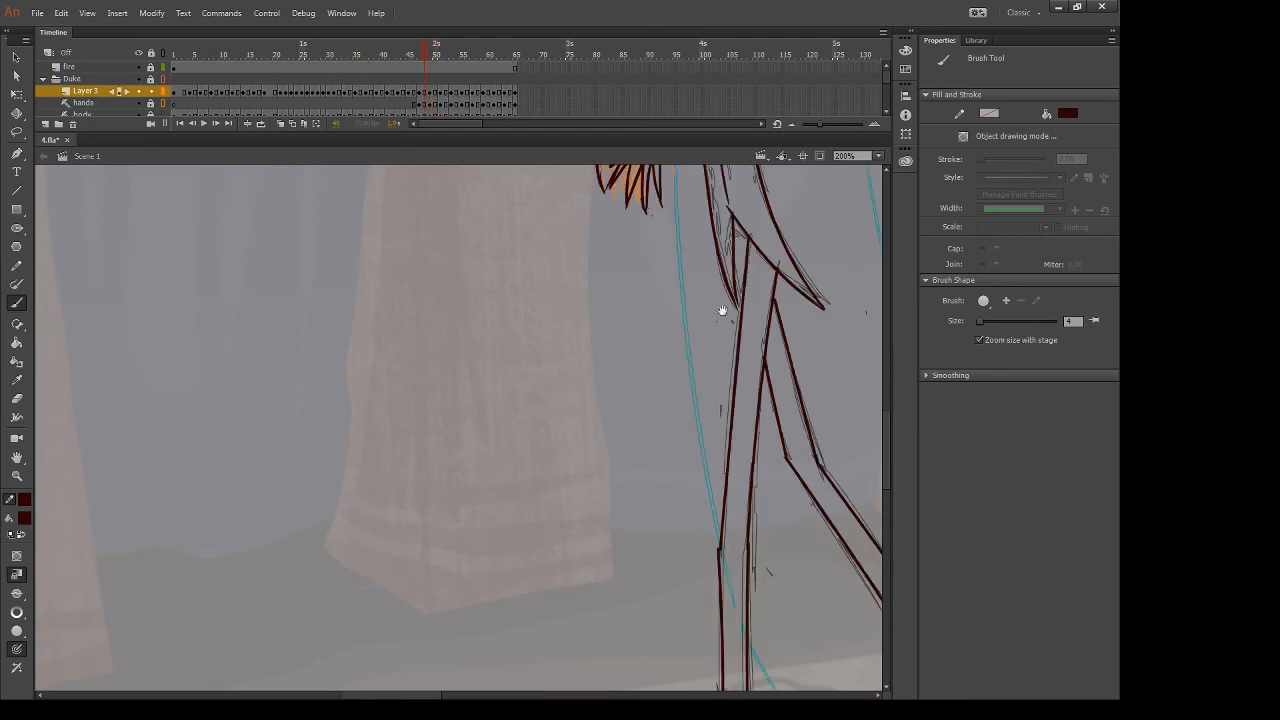
left_click_drag(722, 310, 488, 488)
key("comma")
key("comma")
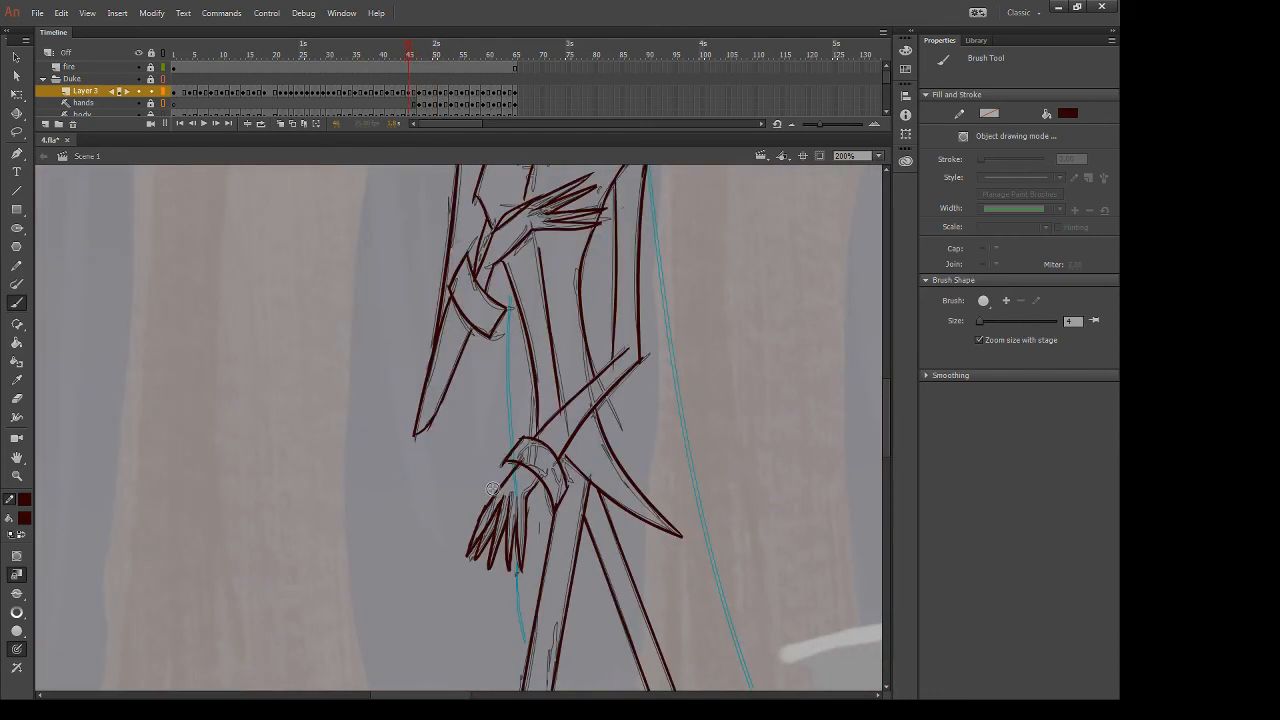
key("comma")
key("comma")
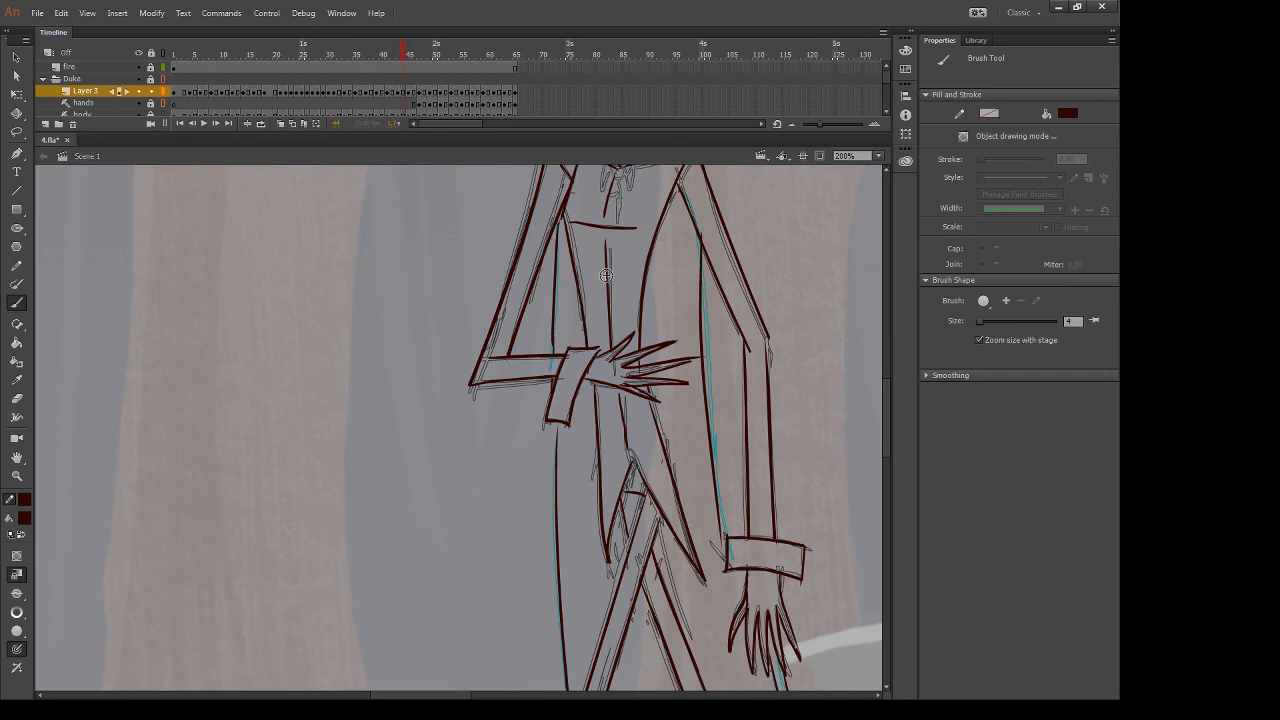
key(".")
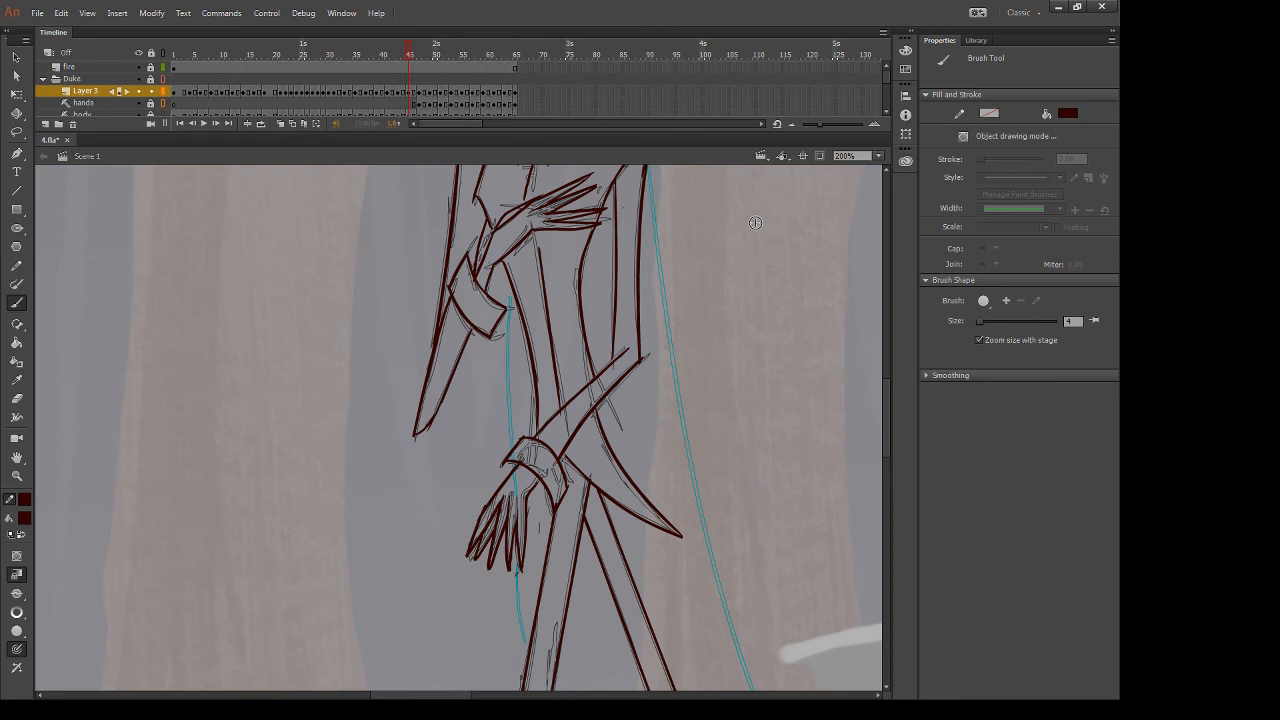
key("ctrl+minus")
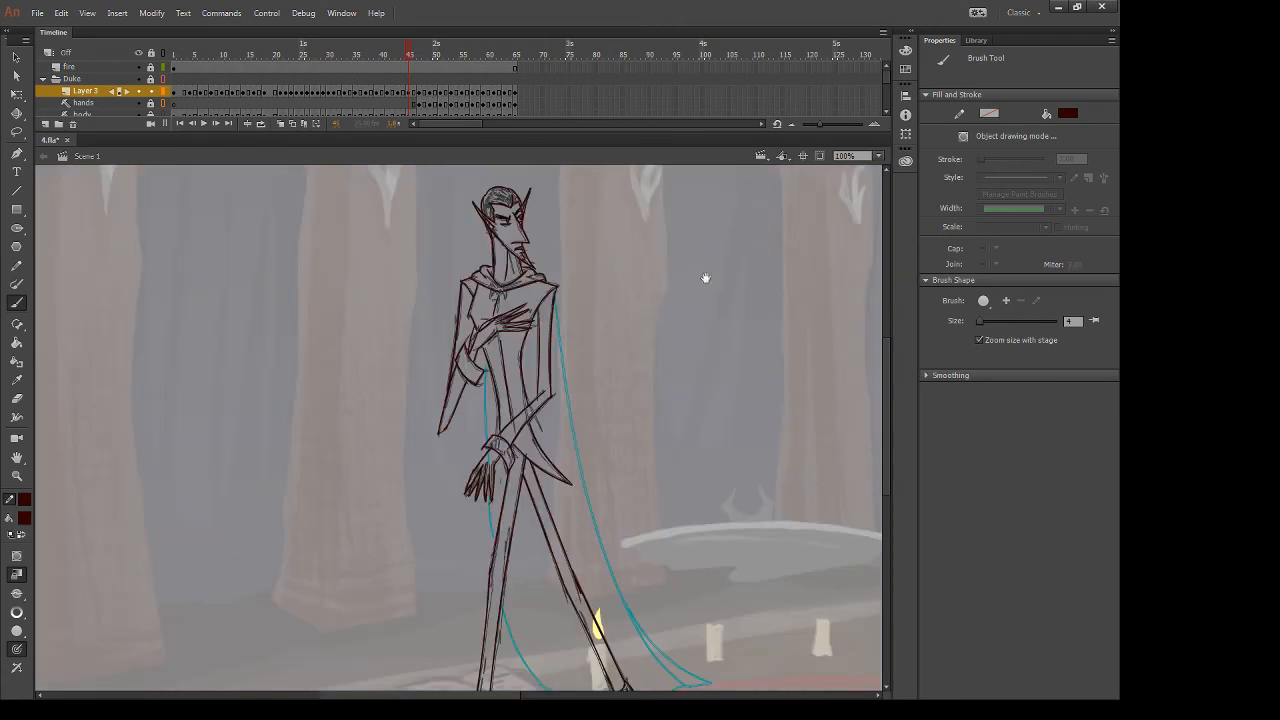
left_click_drag(676, 470, 665, 407)
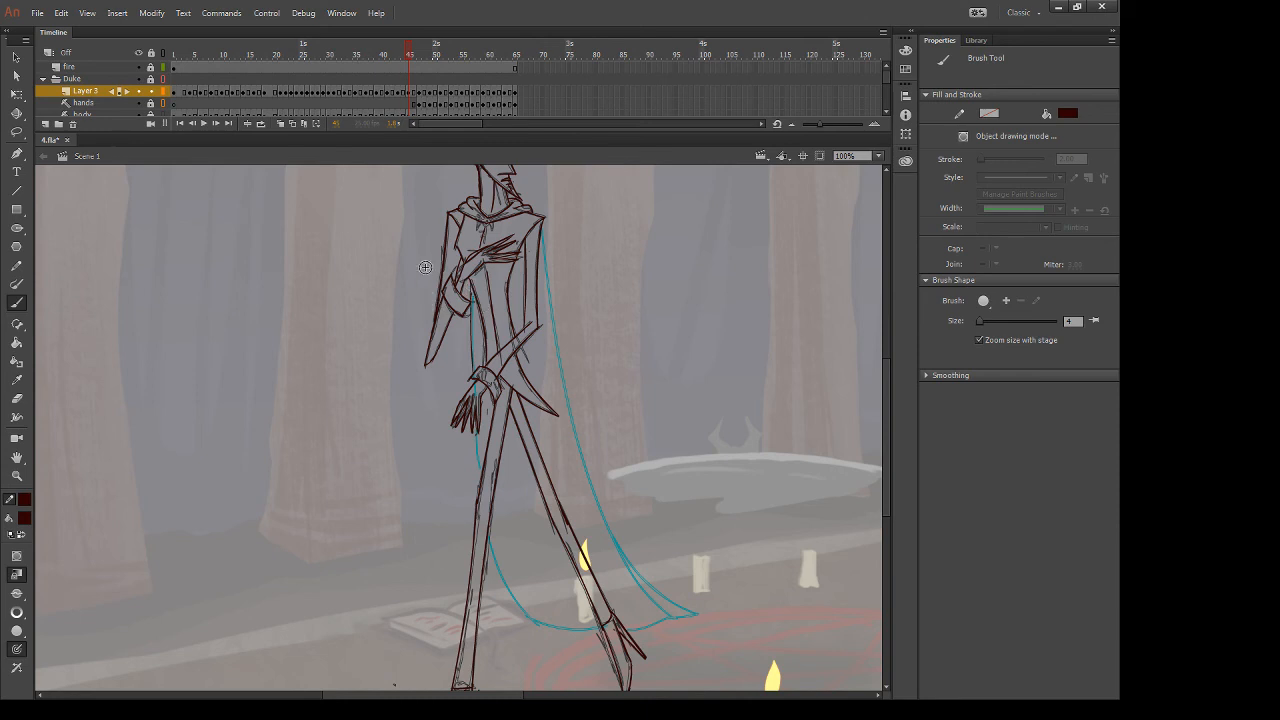
left_click_drag(630, 319, 554, 307)
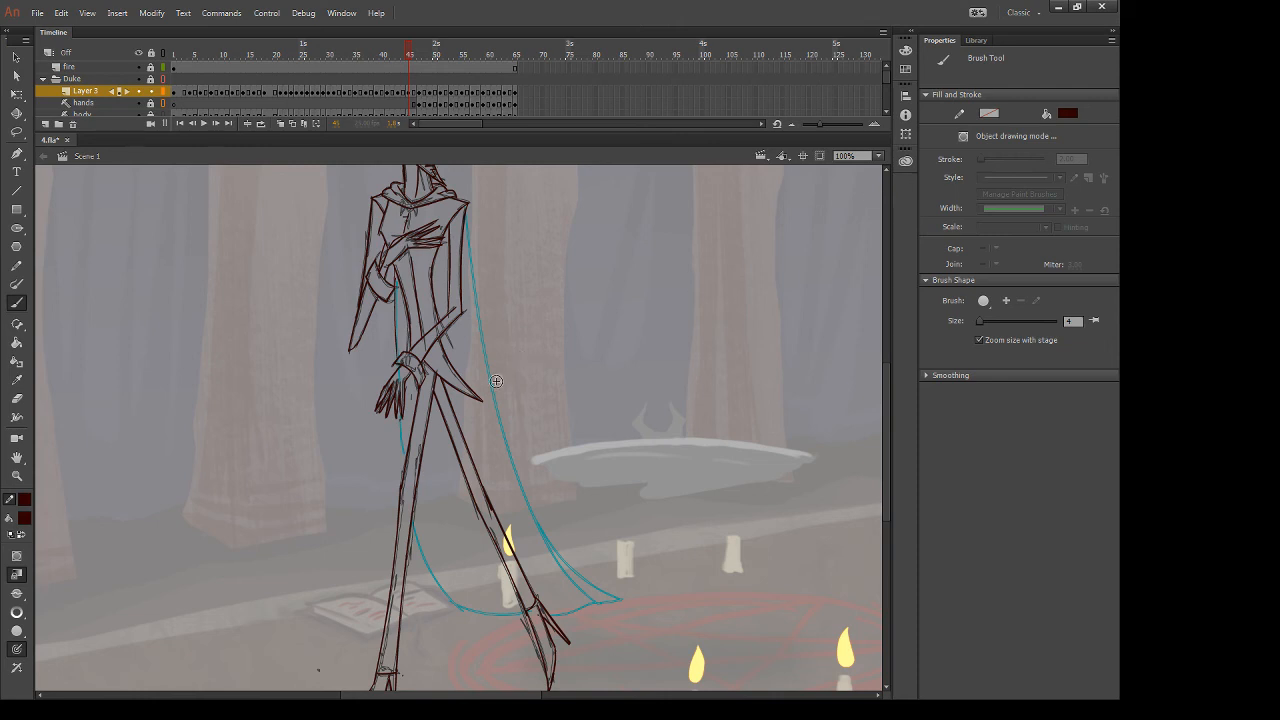
key("comma")
key("period")
left_click_drag(462, 211, 518, 466)
key("ctrl+z")
left_click_drag(468, 215, 547, 552)
key("ctrl+z")
key("comma")
key("period")
left_click_drag(466, 214, 547, 536)
key("ctrl+z")
left_click_drag(466, 212, 524, 550)
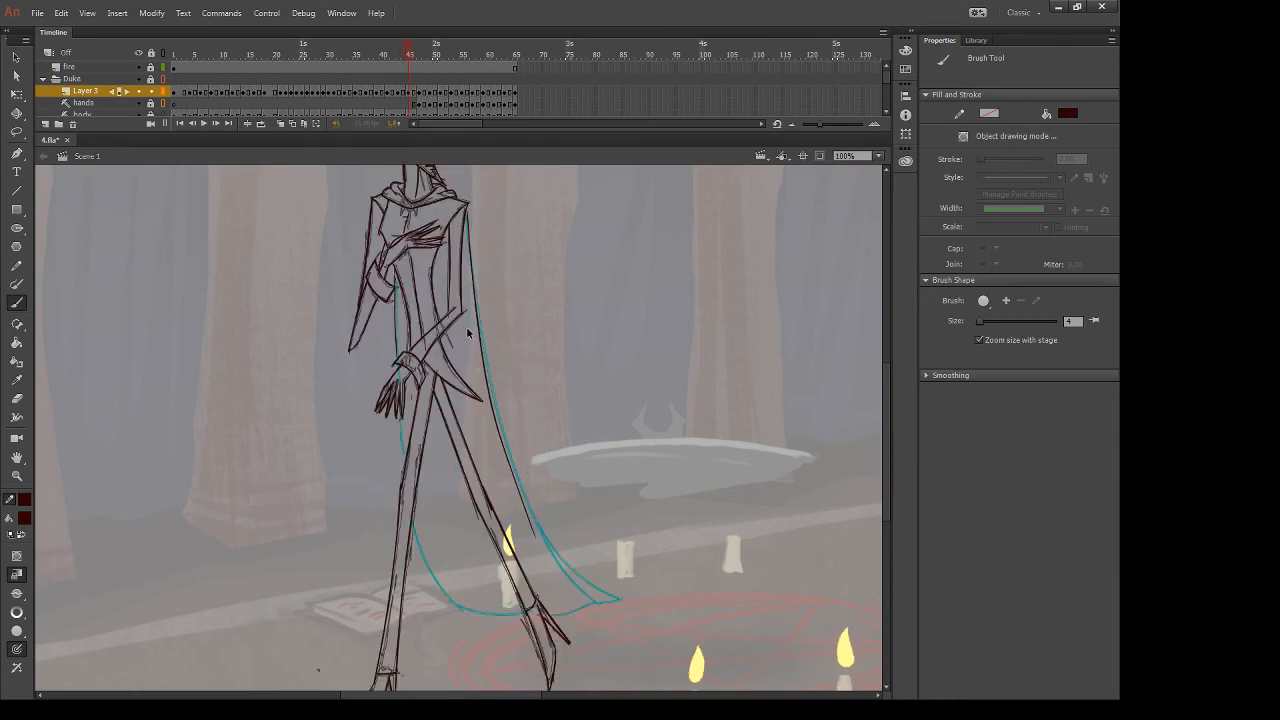
key("ctrl+z")
key("comma")
key("period")
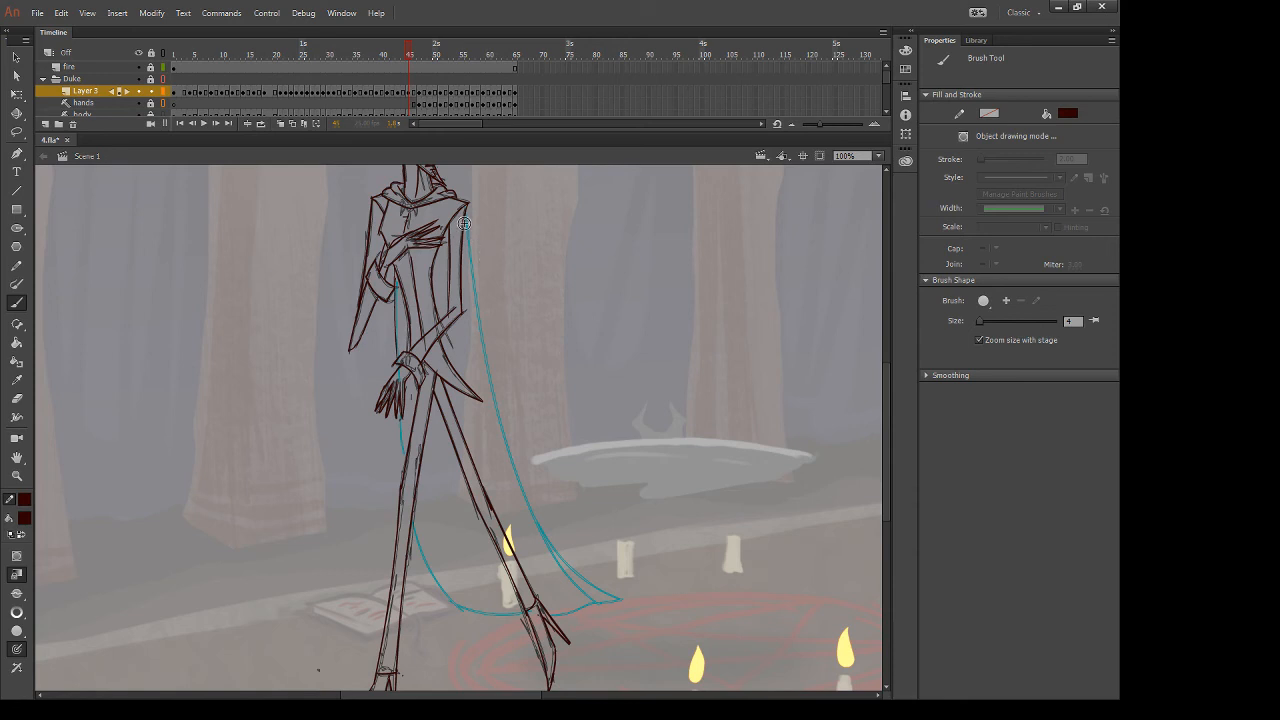
left_click_drag(466, 214, 497, 536)
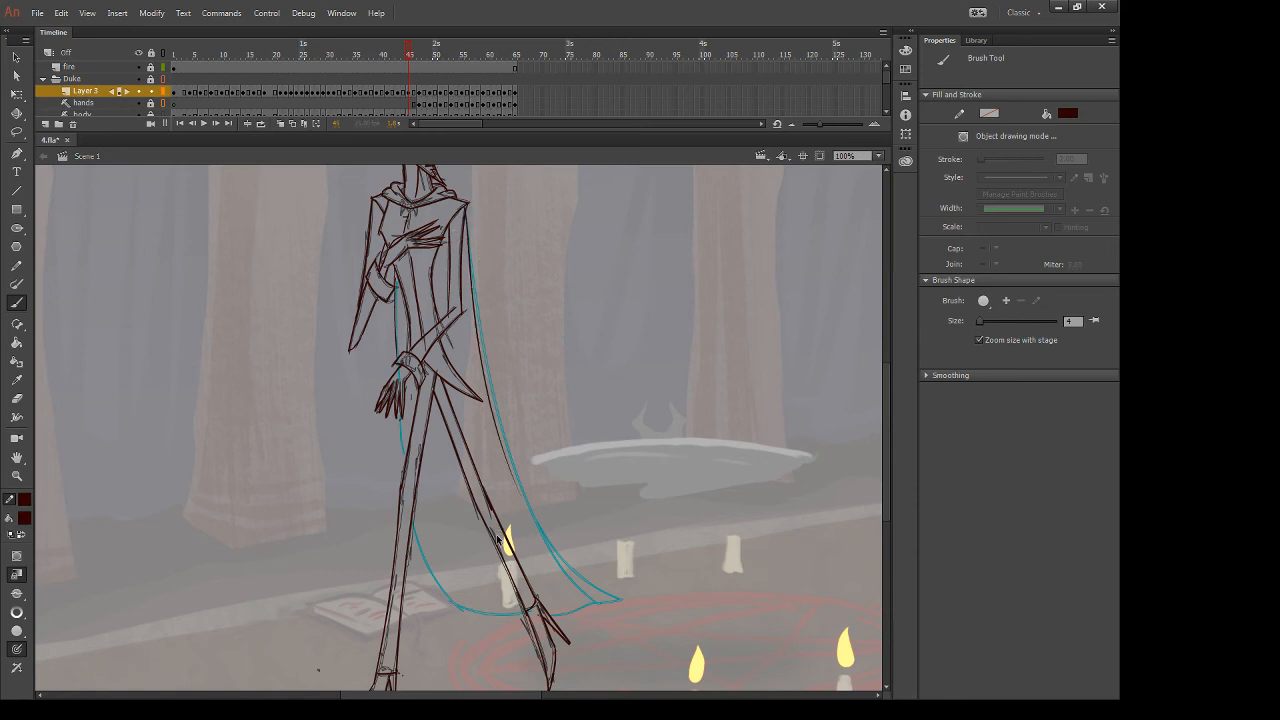
key("ctrl+z")
Draw the cape's back edge at frame 45 as a line from the shoulder to the hem and bend it along the sketch
key("n")
left_click_drag(465, 210, 592, 603)
key("v")
left_click_drag(572, 537, 543, 605)
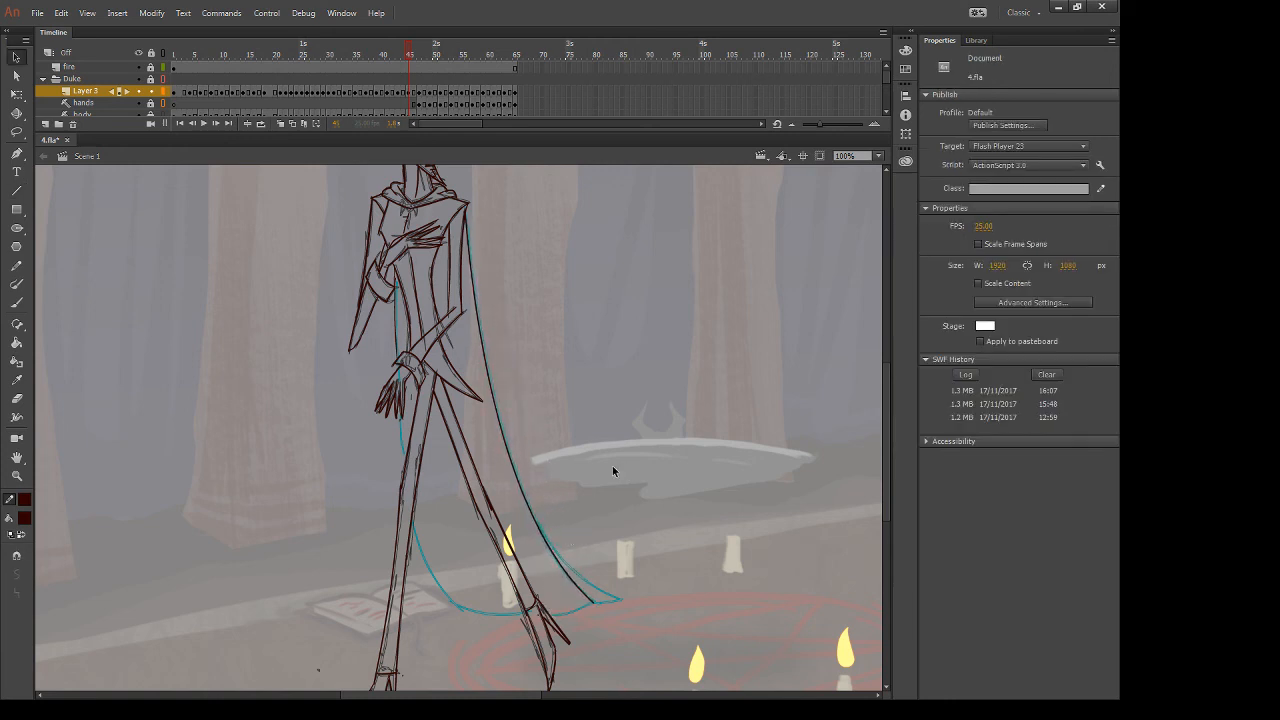
Draw the cape's curved lower edge at frame 45 from the front leg past the rear foot to the back edge's end
key("n")
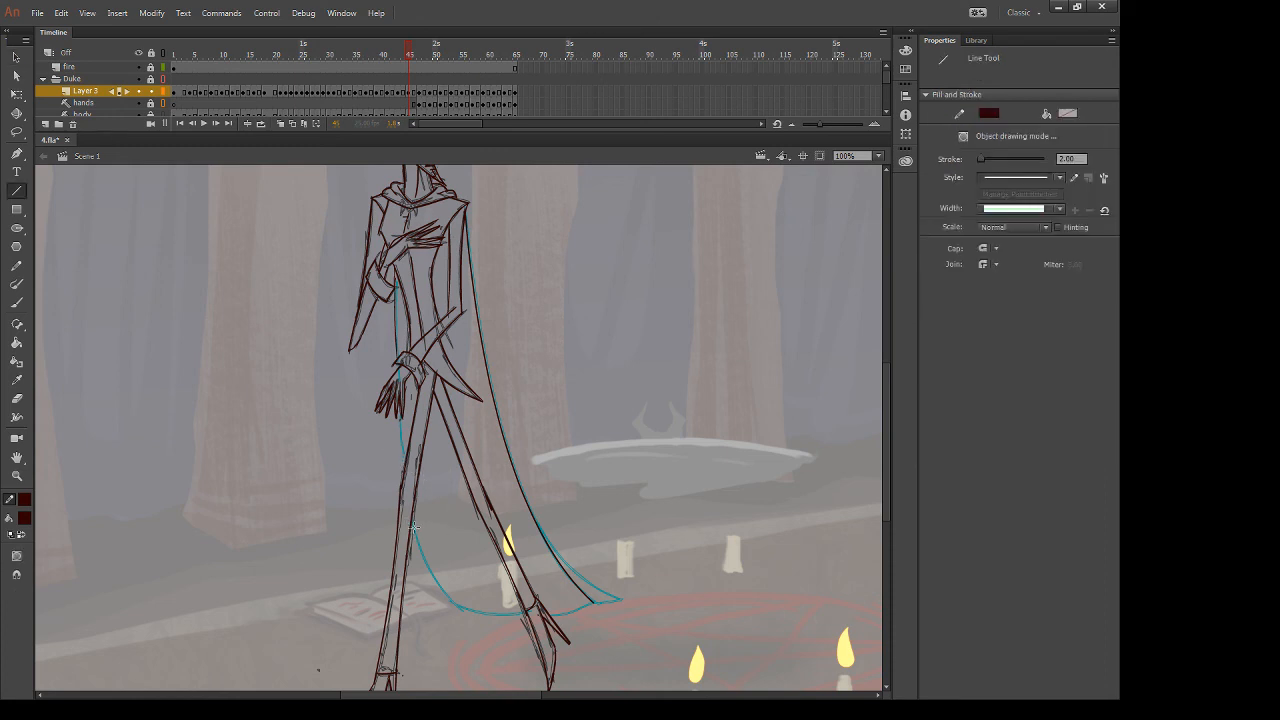
mouse_move(413, 528)
left_mouse_down()
mouse_move(527, 610)
mouse_move(476, 586)
mouse_move(459, 608)
left_mouse_up()
key("v")
key("b")
key("v")
key(".")
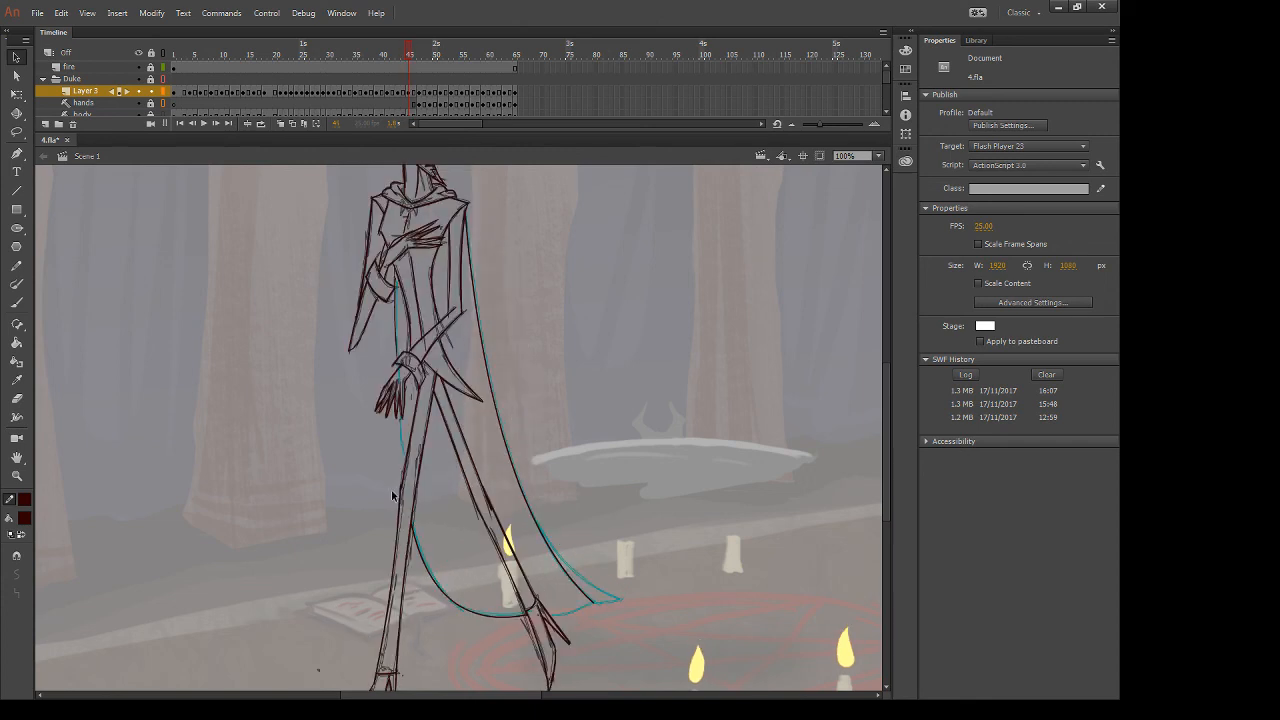
key("b")
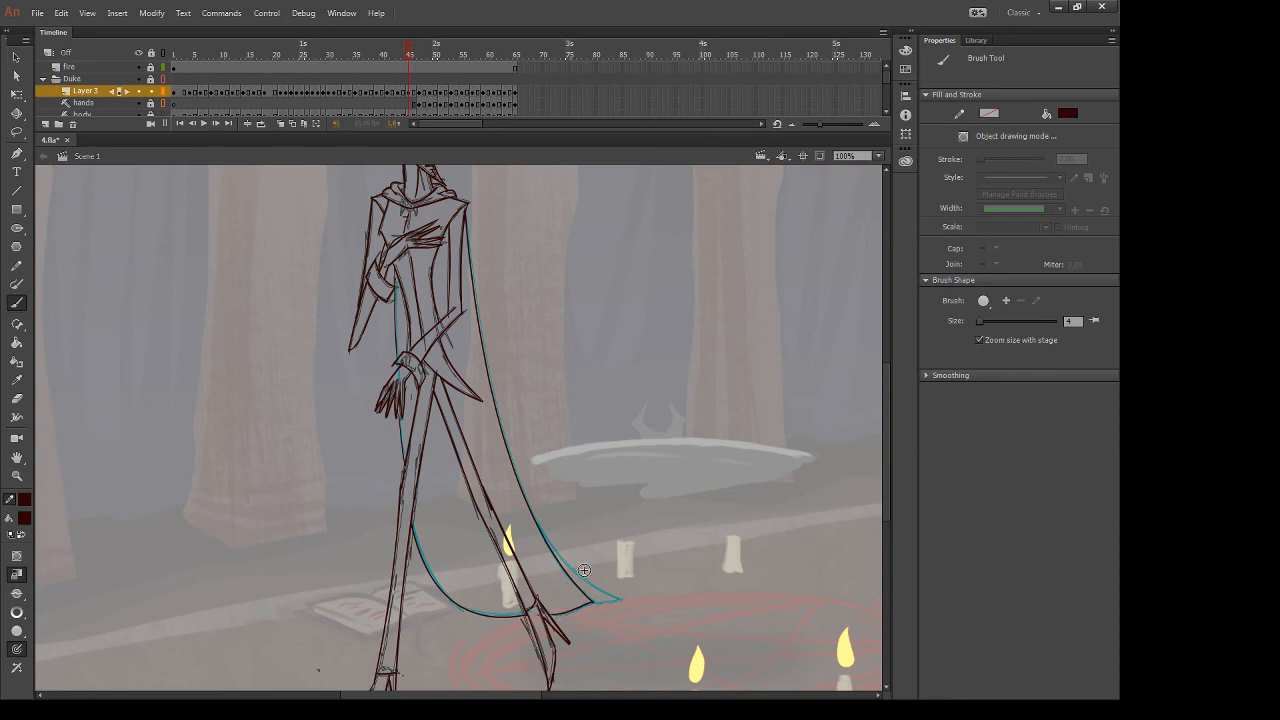
Brush the outer fold line of the cape's trailing corner at frame 45 and erase the end extending past the tip
left_click_drag(541, 529, 620, 602)
key("ctrl+z")
mouse_move(540, 529)
left_mouse_down()
mouse_move(644, 633)
mouse_move(557, 531)
mouse_move(593, 603)
mouse_move(631, 601)
left_mouse_up()
key("ctrl+z")
left_click_drag(530, 509, 638, 613)
key("ctrl+z")
left_click_drag(530, 510, 645, 610)
key("ctrl+z")
left_click_drag(530, 514, 650, 624)
key("e")
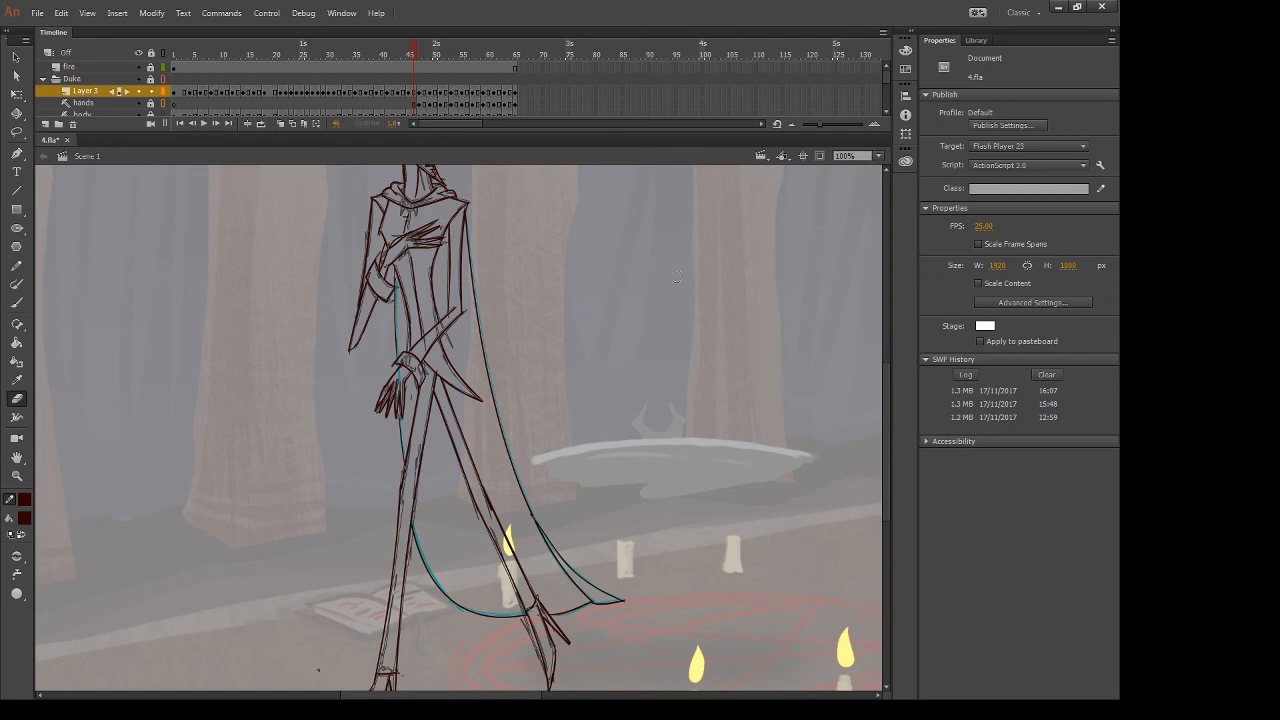
Draw the cape's back edge at frame 47 as a line from the shoulder to the trailing tip and bend it along the sketch
key("period")
key("comma")
key("comma")
key("period")
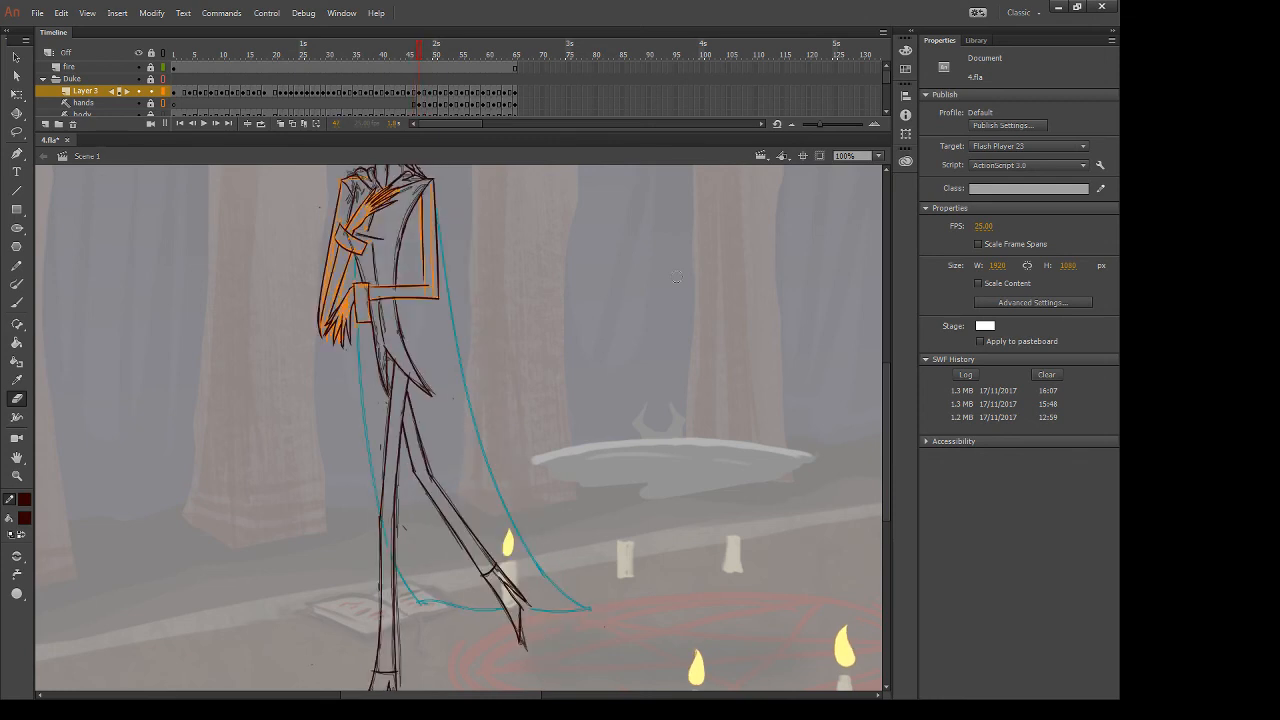
key("n")
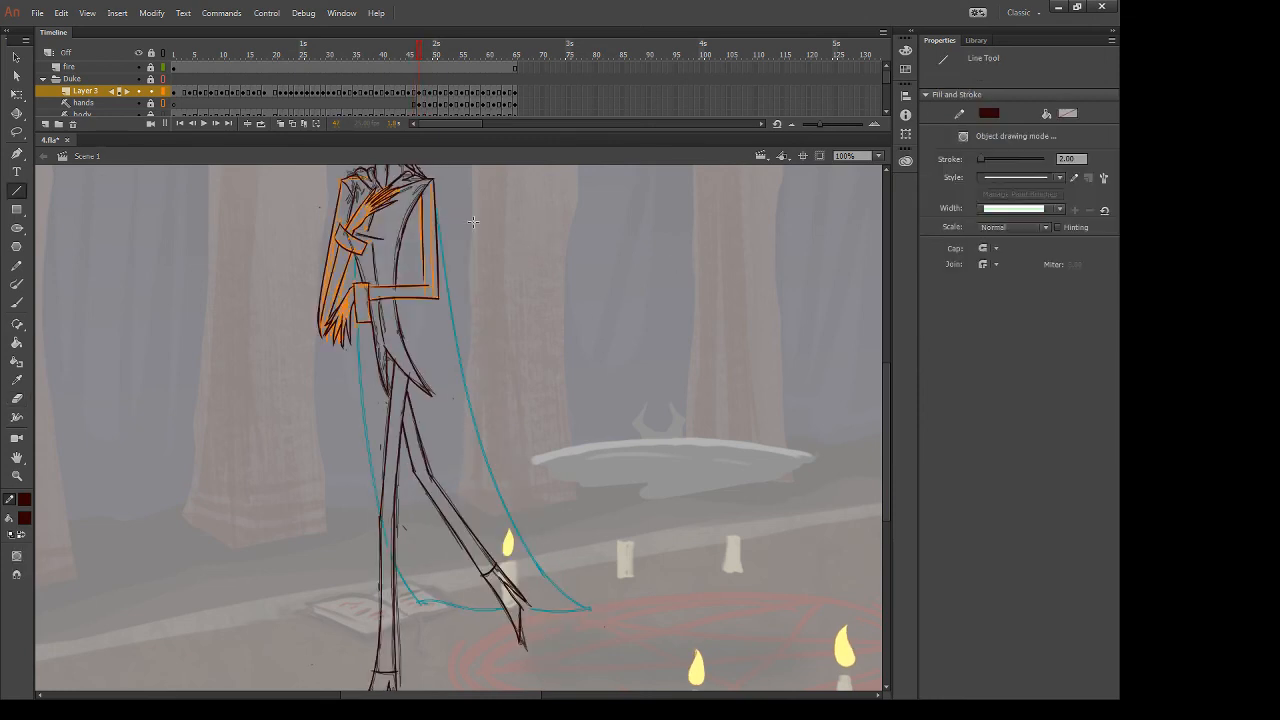
mouse_move(437, 213)
left_mouse_down()
mouse_move(594, 534)
mouse_move(589, 608)
left_mouse_up()
key("v")
left_click_drag(555, 521, 529, 610)
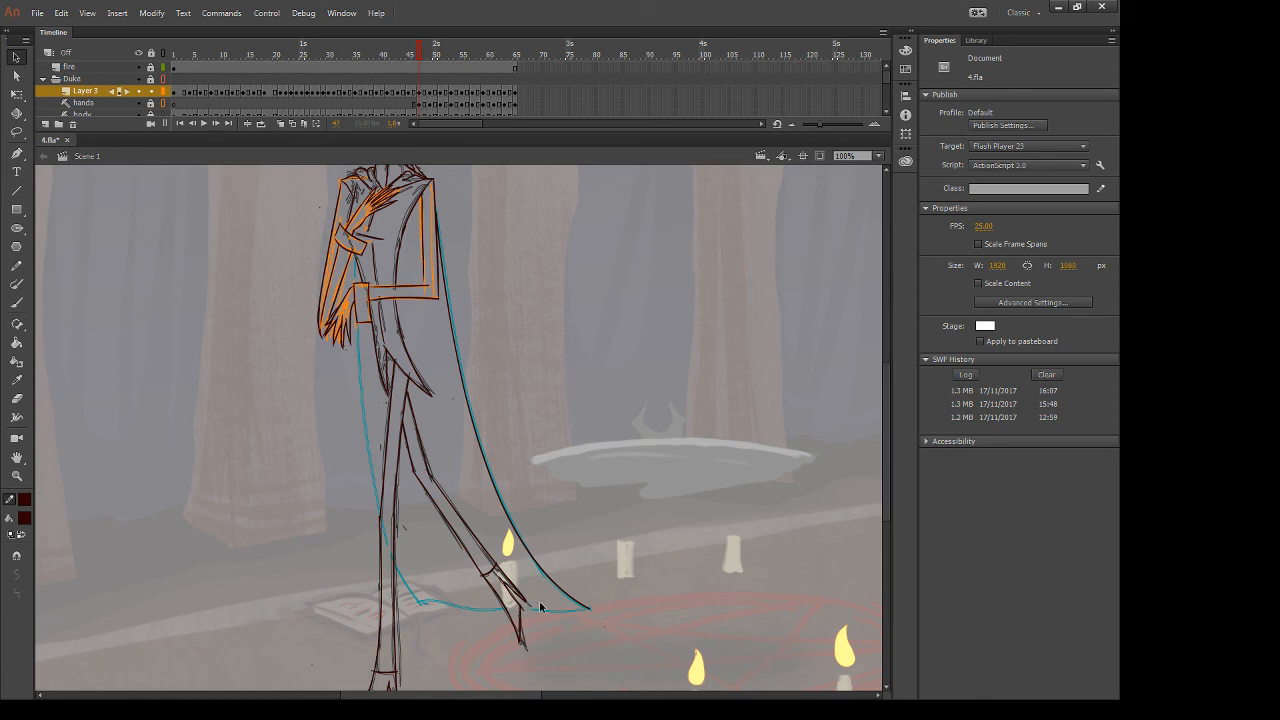
Draw the cape's front edge at frame 47 from below the hanging hand to the front leg and curve it along the sketch
key("n")
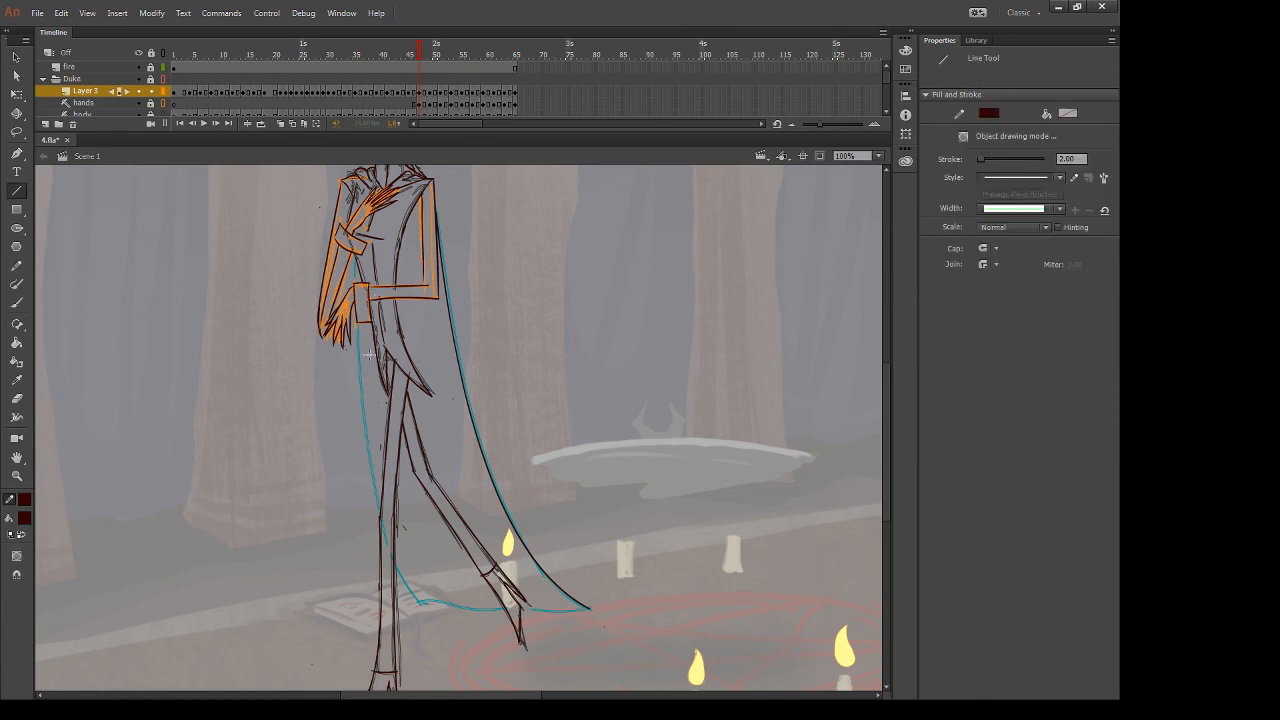
left_click_drag(357, 324, 382, 518)
key("v")
left_click_drag(369, 428, 365, 433)
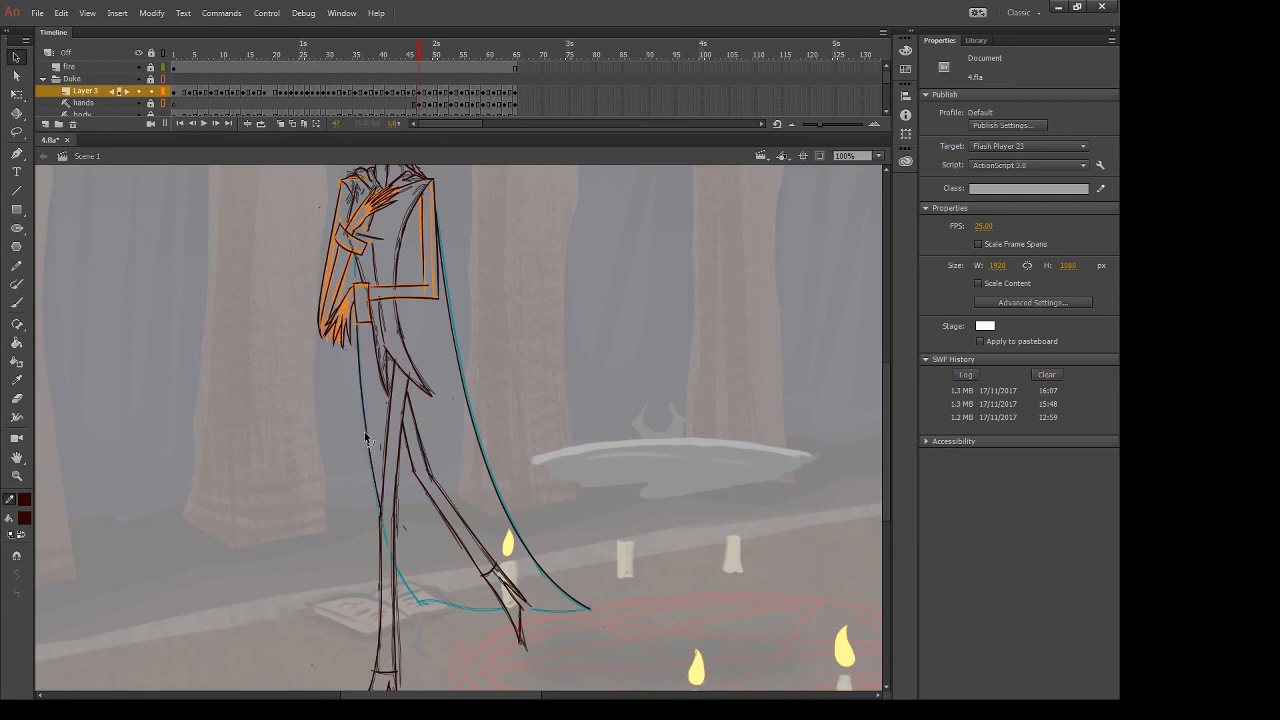
left_click_drag(357, 325, 357, 322)
Brush the cape's front edge behind the front leg down to the hem corner at frame 47 and erase the excess past the corner
key("b")
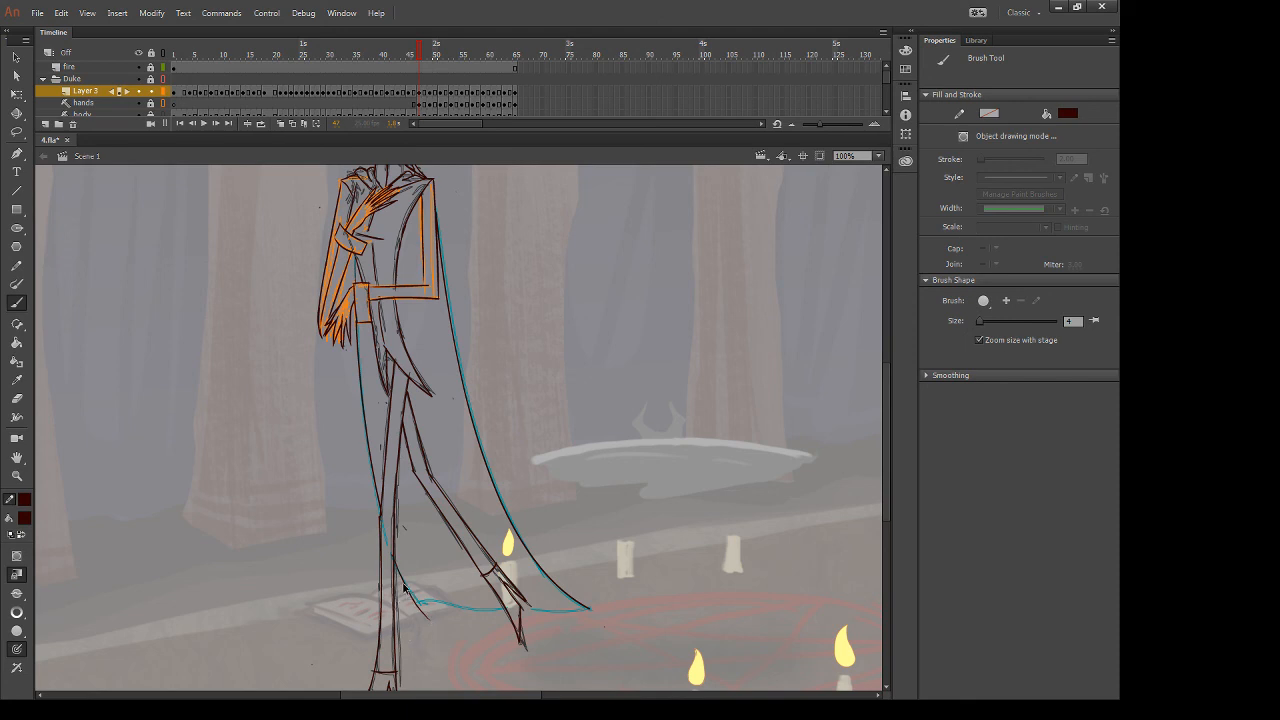
left_click_drag(392, 554, 440, 627)
key("ctrl+z")
left_click_drag(393, 557, 446, 630)
key("comma")
key("period")
key("e")
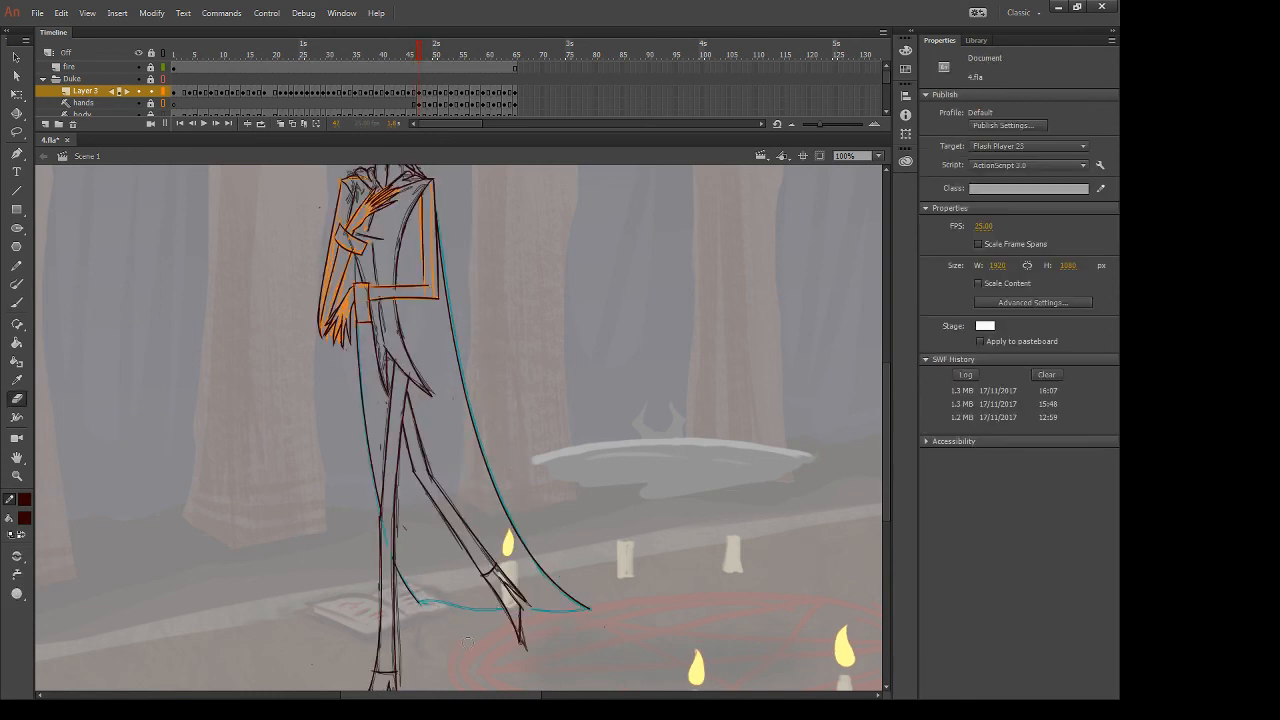
Brush the cape's hem at frame 47 from the front corner past the rear foot to the trailing tip and erase the overshoot
key("b")
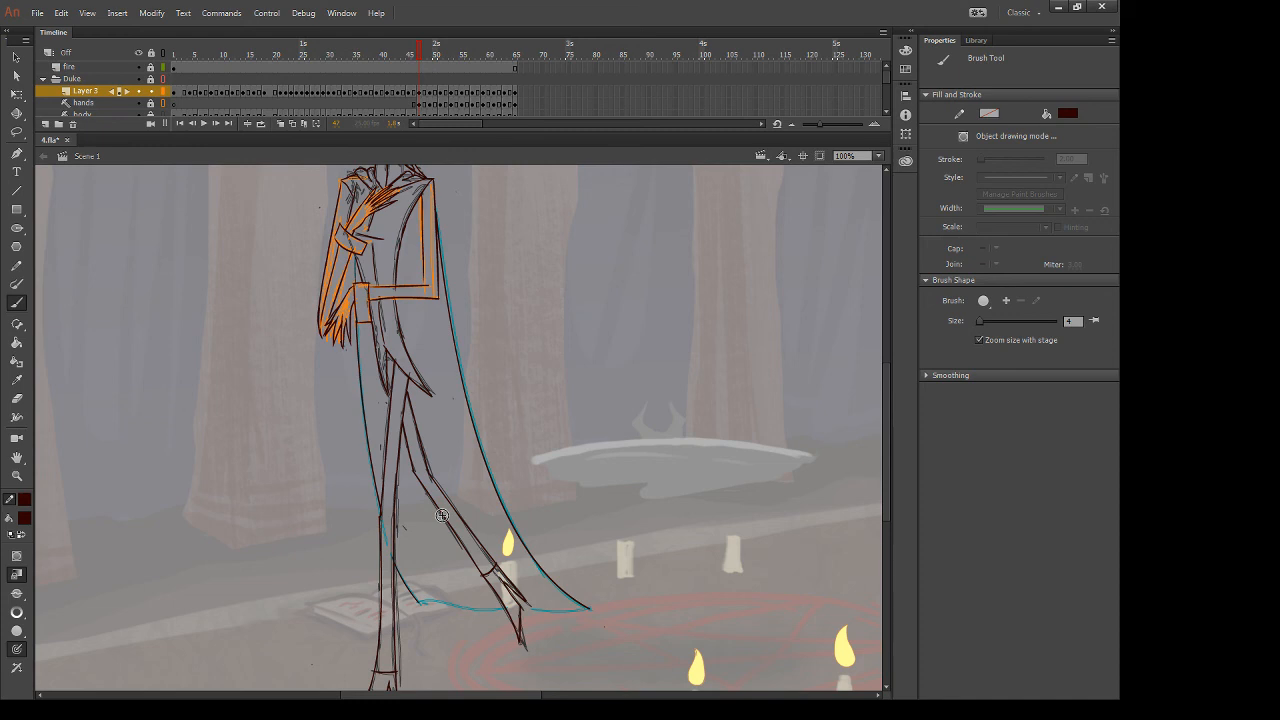
left_click_drag(416, 598, 502, 610)
key("ctrl+z")
mouse_move(418, 603)
left_mouse_down()
mouse_move(512, 618)
mouse_move(608, 603)
left_mouse_up()
key("ctrl+z")
key("ctrl+z")
left_click_drag(525, 614, 606, 603)
key("comma")
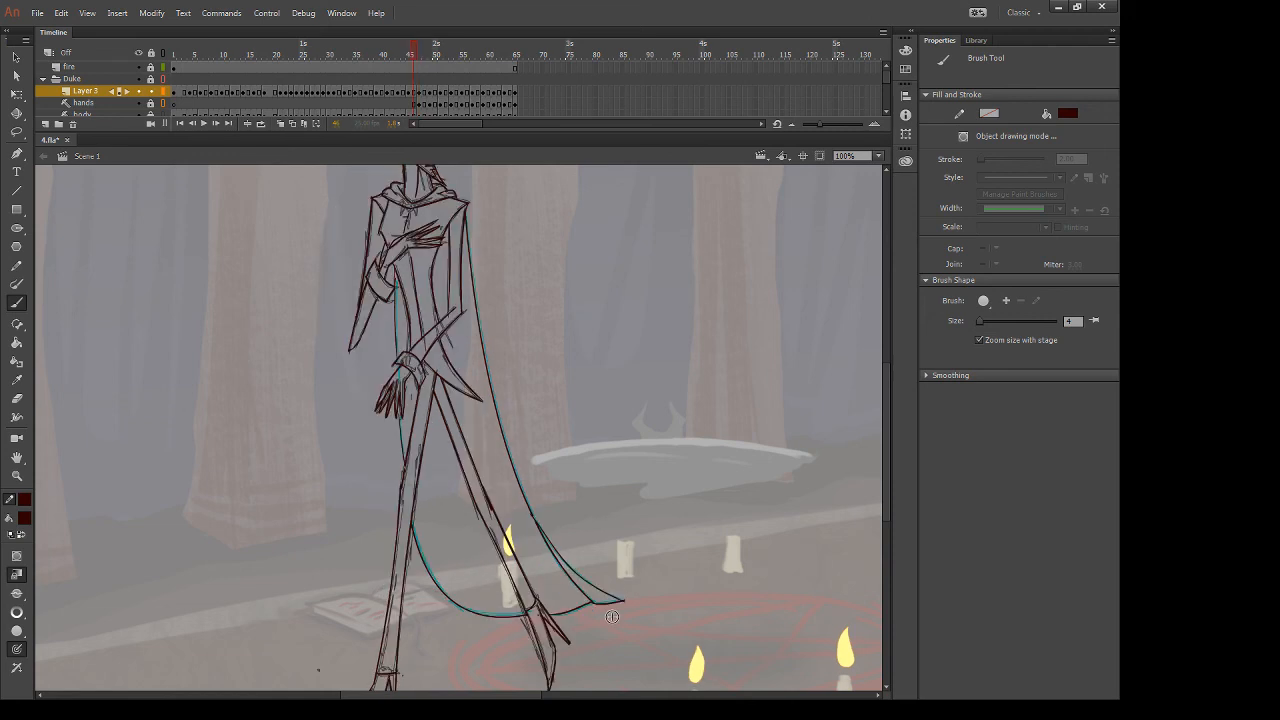
key("period")
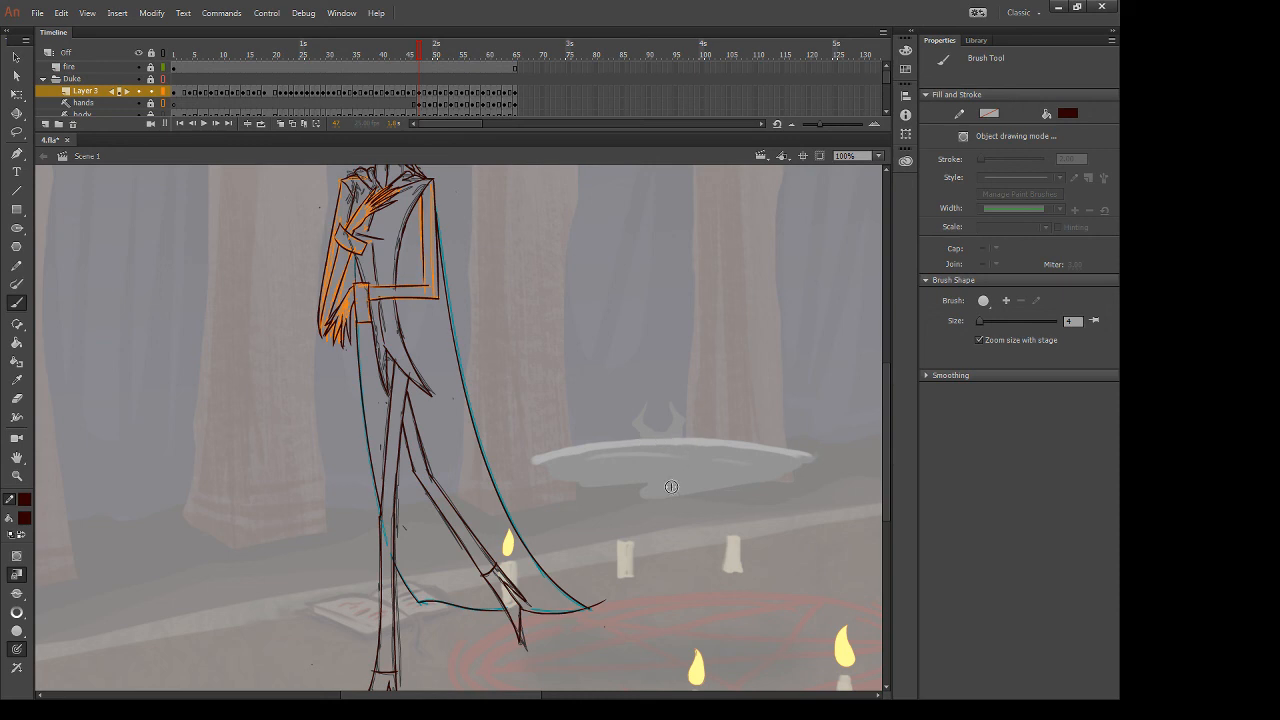
key("e")
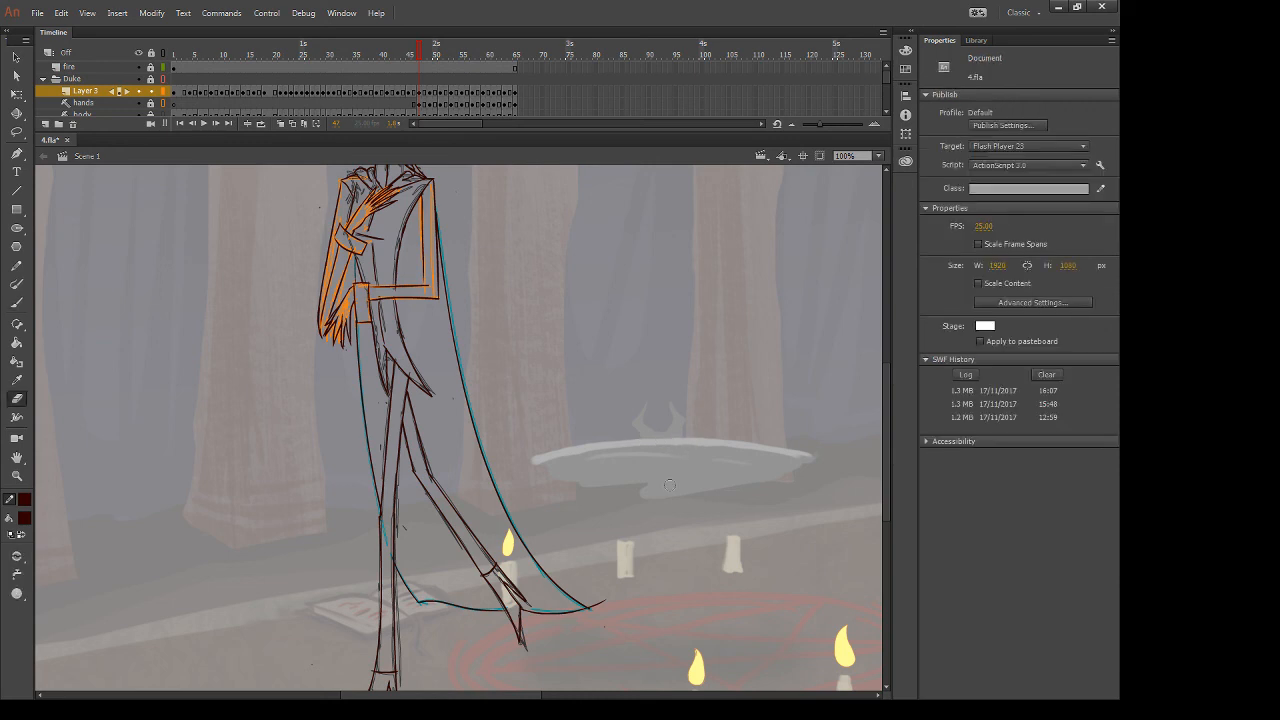
mouse_move(600, 600)
left_mouse_down()
mouse_move(598, 618)
mouse_move(595, 602)
left_mouse_up()
Draw the cape's back edge at frame 49 as a line from the shoulder to the trailing tip and bend it along the sketch
left_click_drag(639, 327, 600, 348)
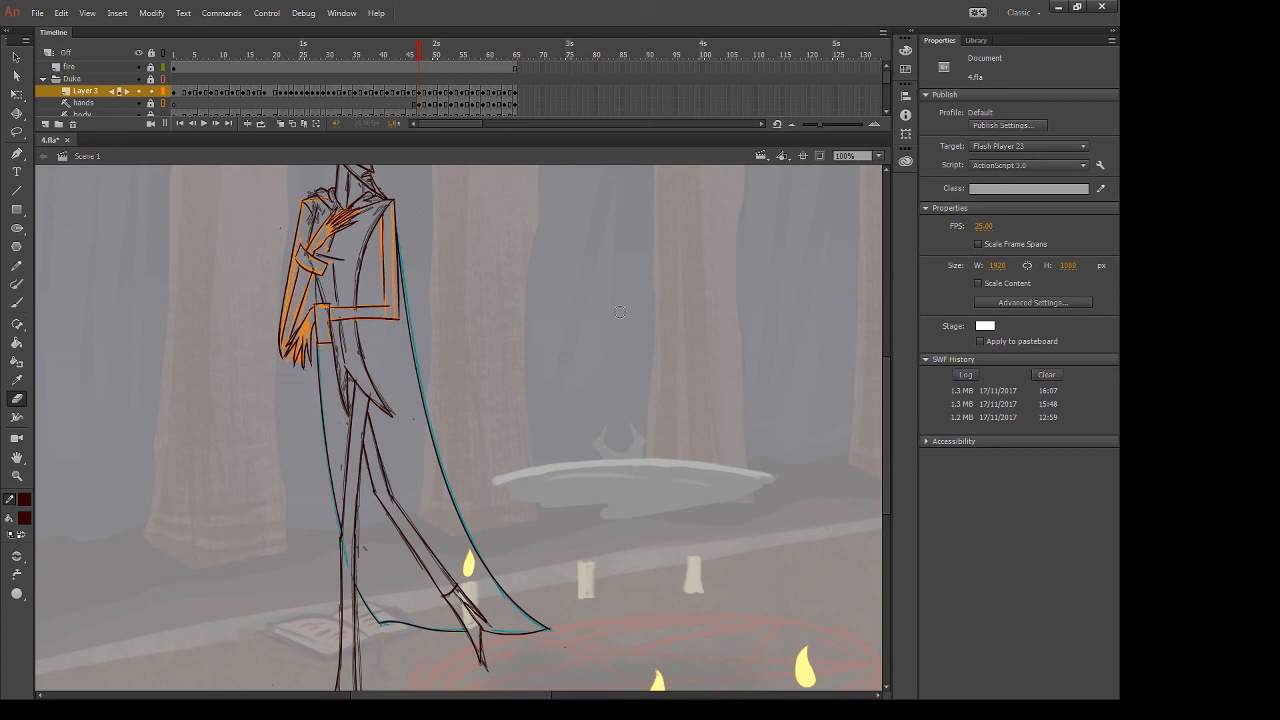
key(".")
key(".")
key(".")
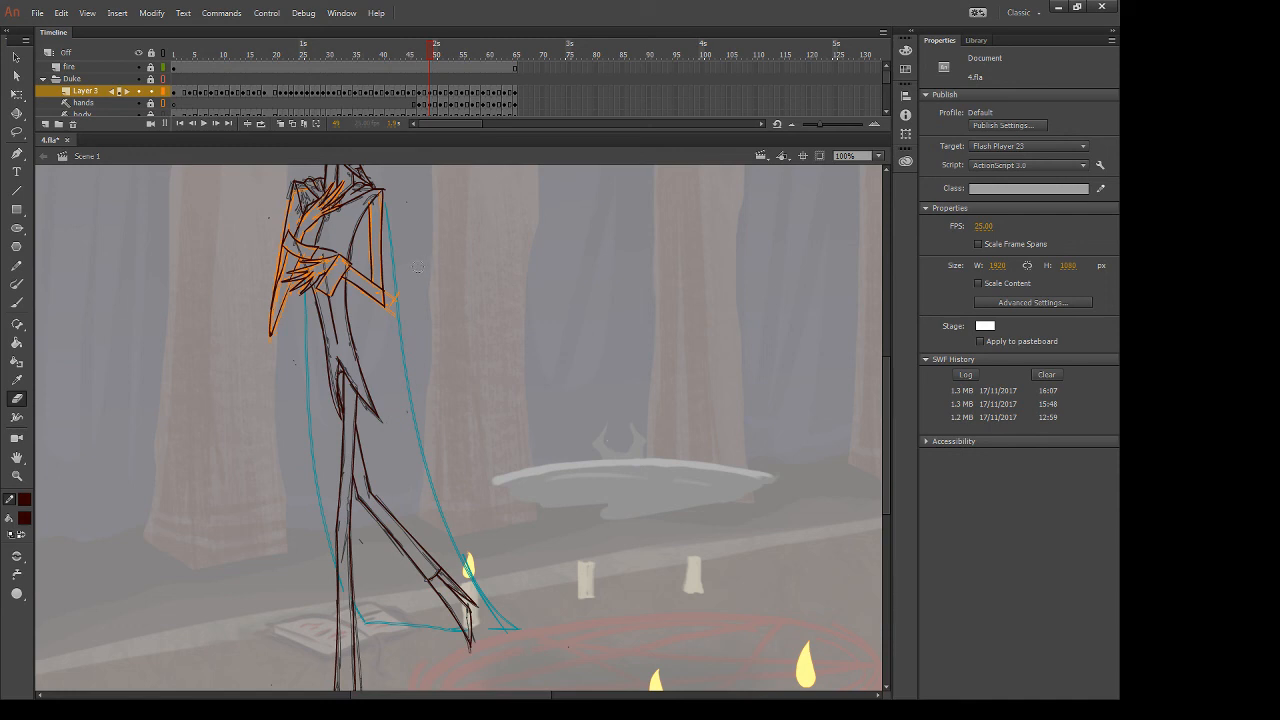
key("n")
left_click_drag(383, 197, 457, 282)
left_click_drag(503, 348, 516, 630)
key("v")
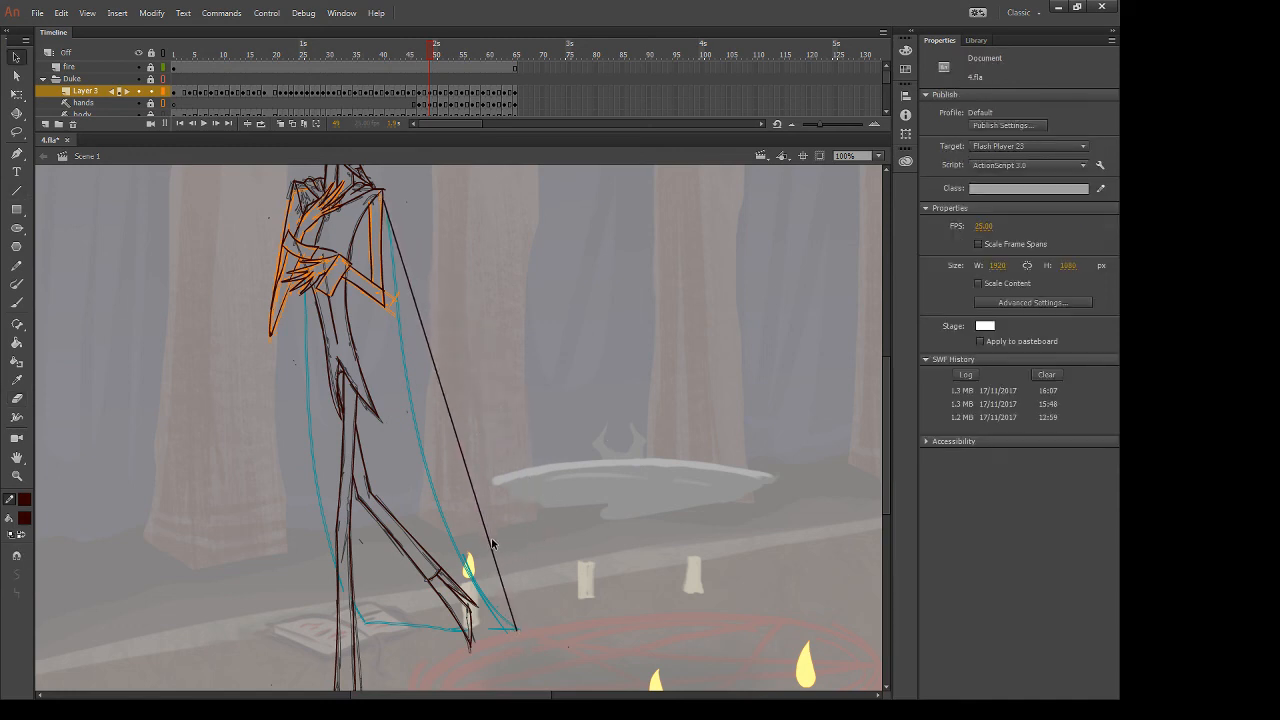
left_click_drag(495, 548, 456, 612)
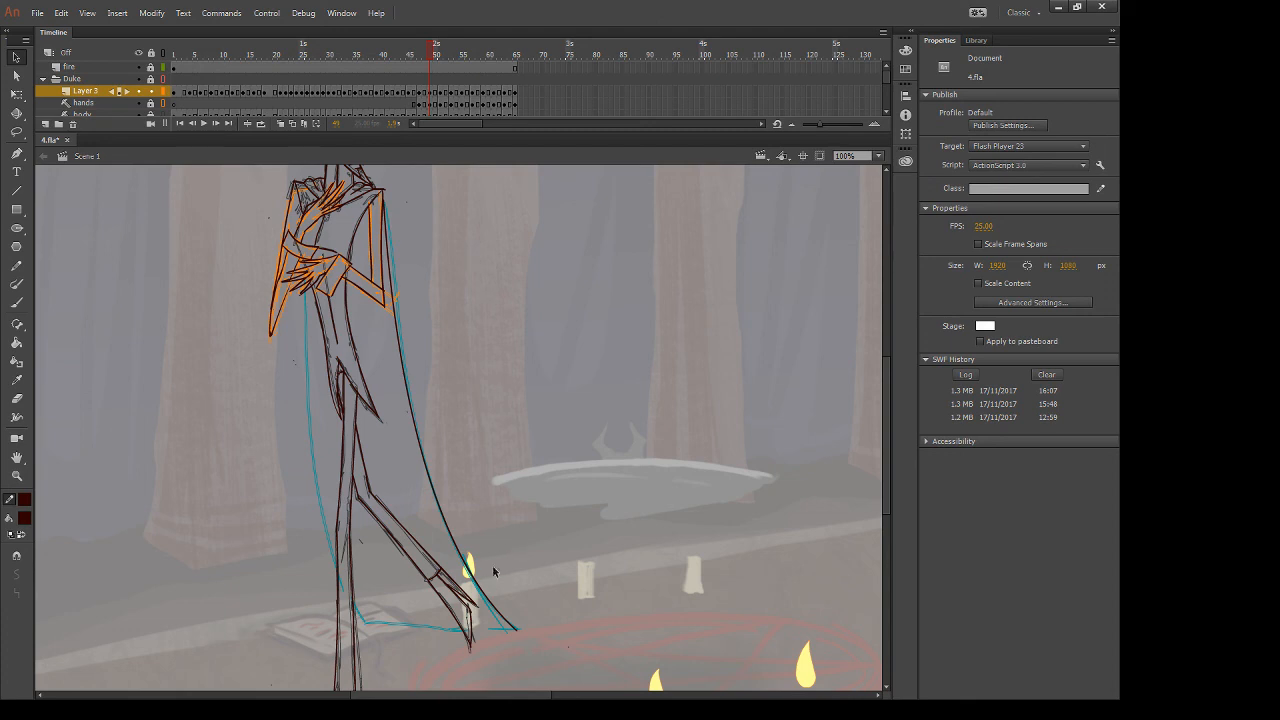
Brush the inner fold line and short bottom edge of the cape's trailing corner at frame 49 and trim the excess
key("b")
left_click_drag(466, 567, 537, 659)
key("ctrl+z")
left_click_drag(466, 567, 528, 659)
key("ctrl+z")
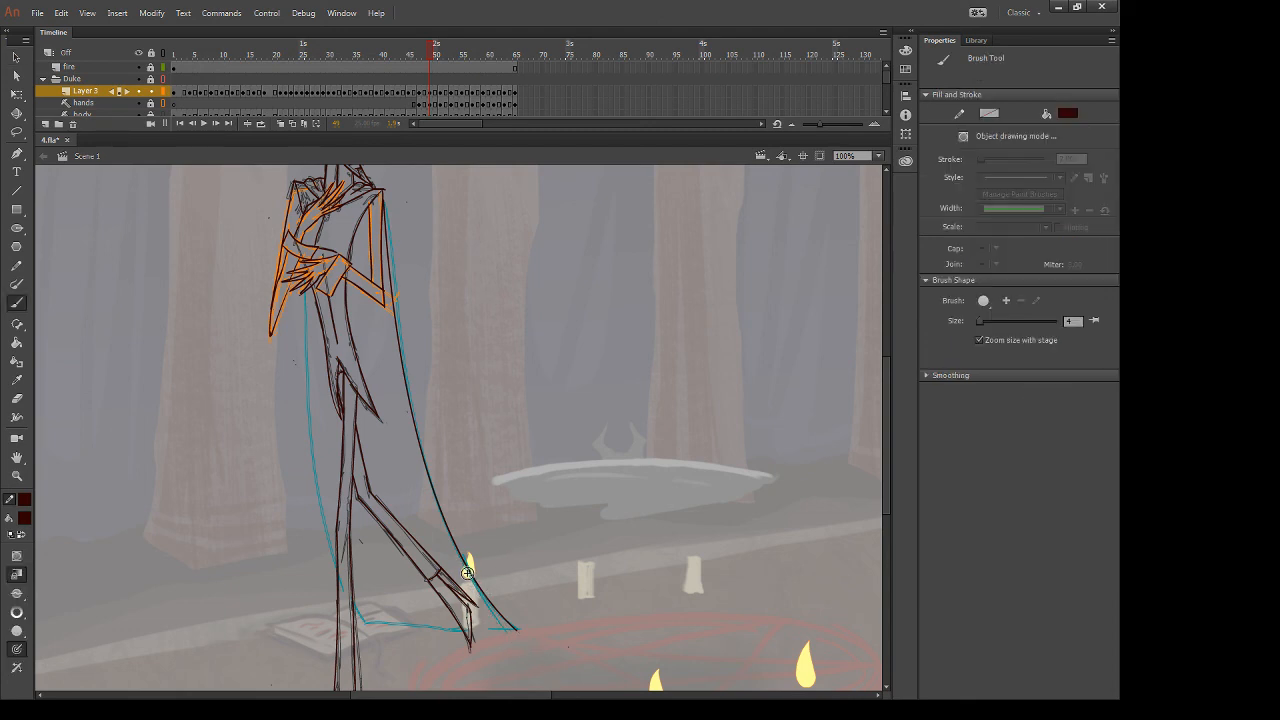
mouse_move(466, 567)
left_mouse_down()
mouse_move(537, 626)
mouse_move(525, 645)
mouse_move(524, 566)
mouse_move(523, 623)
mouse_move(536, 623)
mouse_move(504, 638)
mouse_move(530, 670)
left_mouse_up()
key("ctrl+z")
key("e")
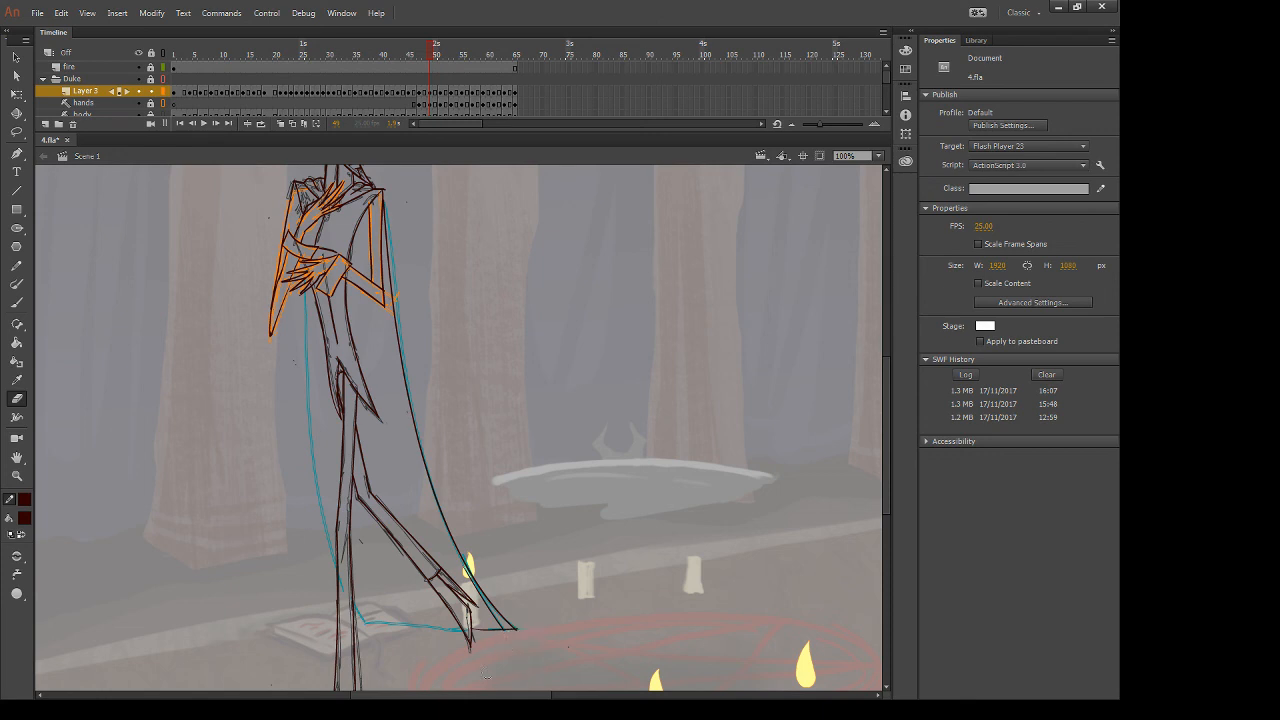
Brush the cape's front edge at frame 49 from below the crossed arms down to the front leg
left_click_drag(625, 511, 651, 451)
key("b")
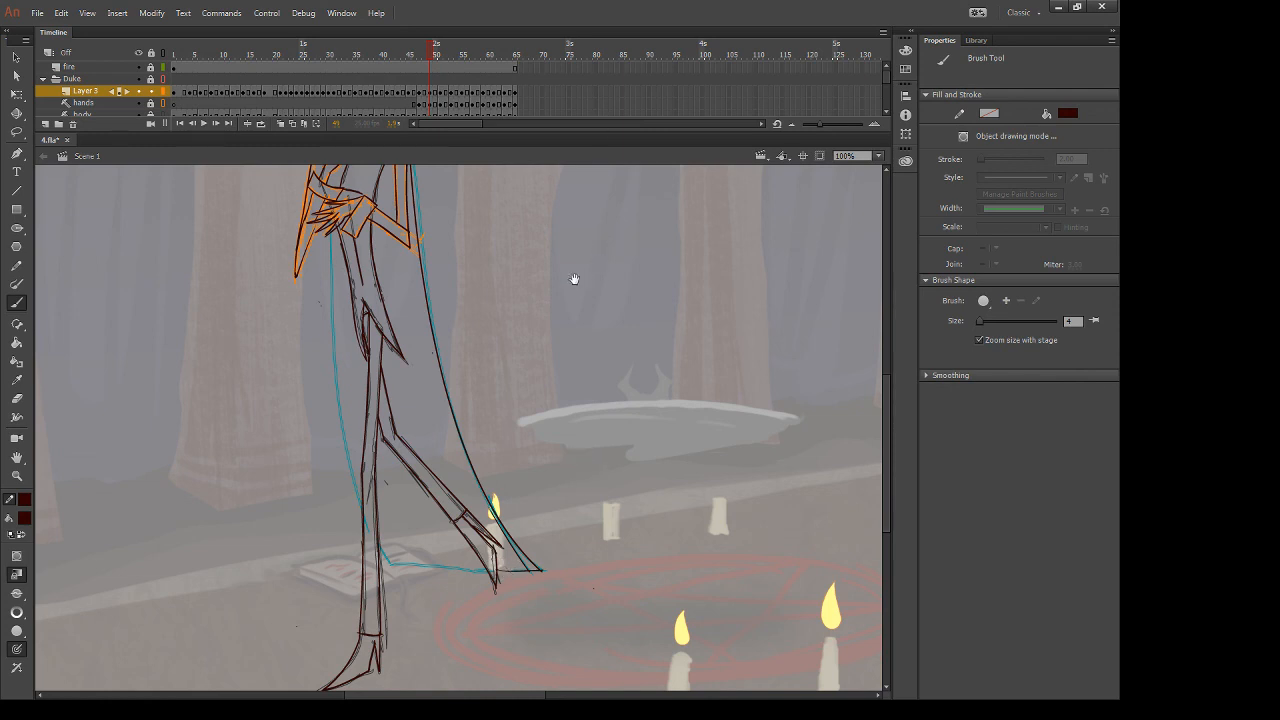
left_click_drag(574, 280, 678, 257)
key("comma")
key("period")
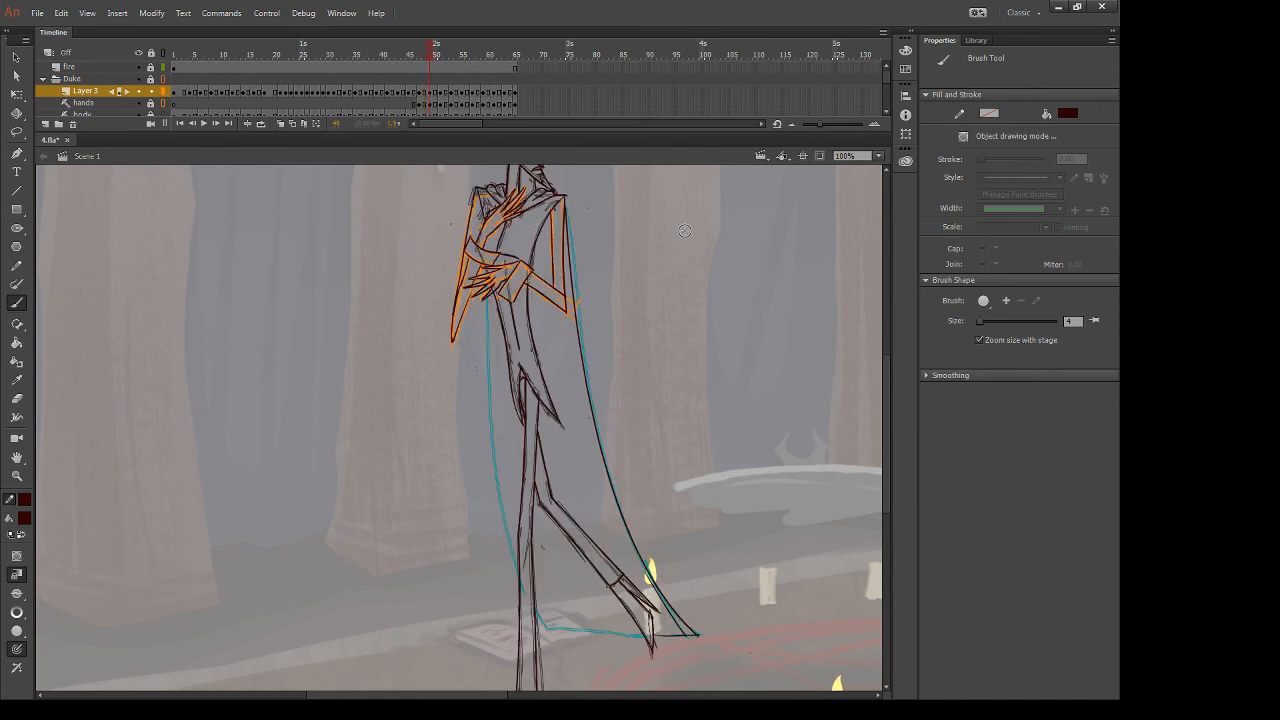
left_click_drag(480, 300, 517, 576)
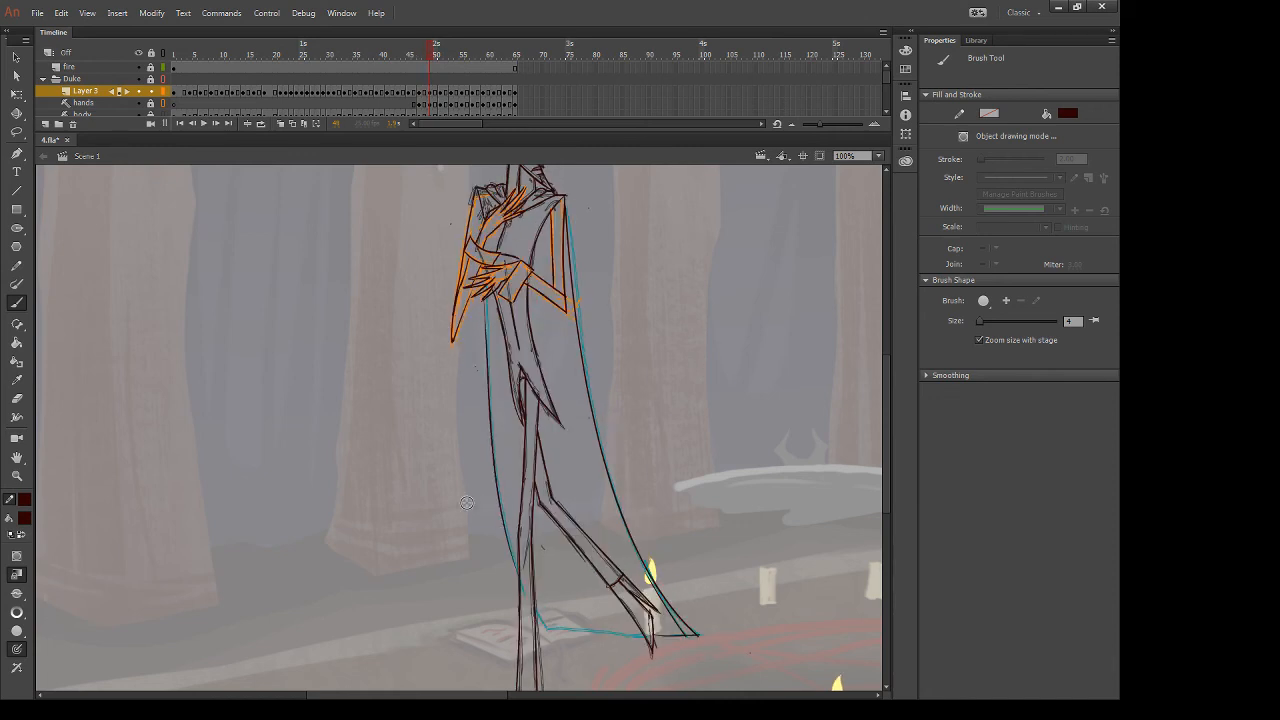
Brush the cape's front corner and hem at frame 49 from behind the front leg to the rear foot and erase the excess past the corner
scroll(664, 425, "down", 3)
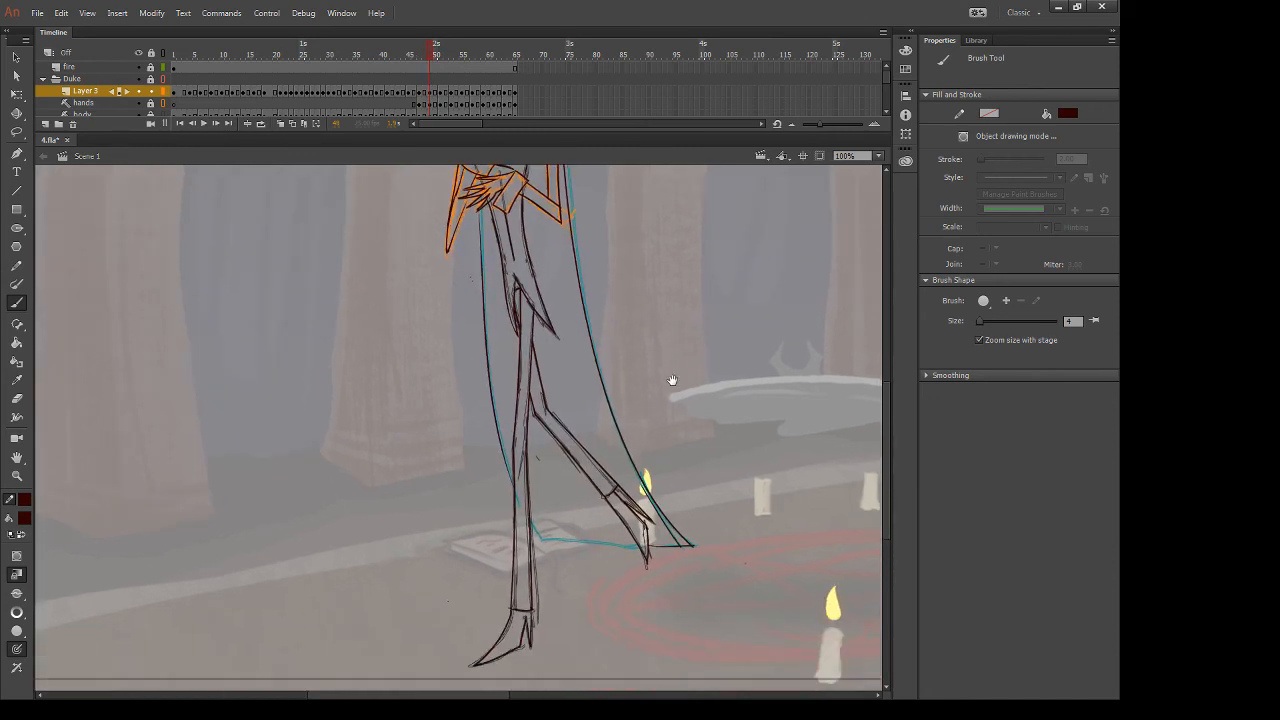
left_click_drag(529, 518, 571, 577)
key("ctrl+z")
mouse_move(538, 526)
left_mouse_down()
mouse_move(566, 572)
mouse_move(560, 543)
mouse_move(643, 552)
left_mouse_up()
key("e")
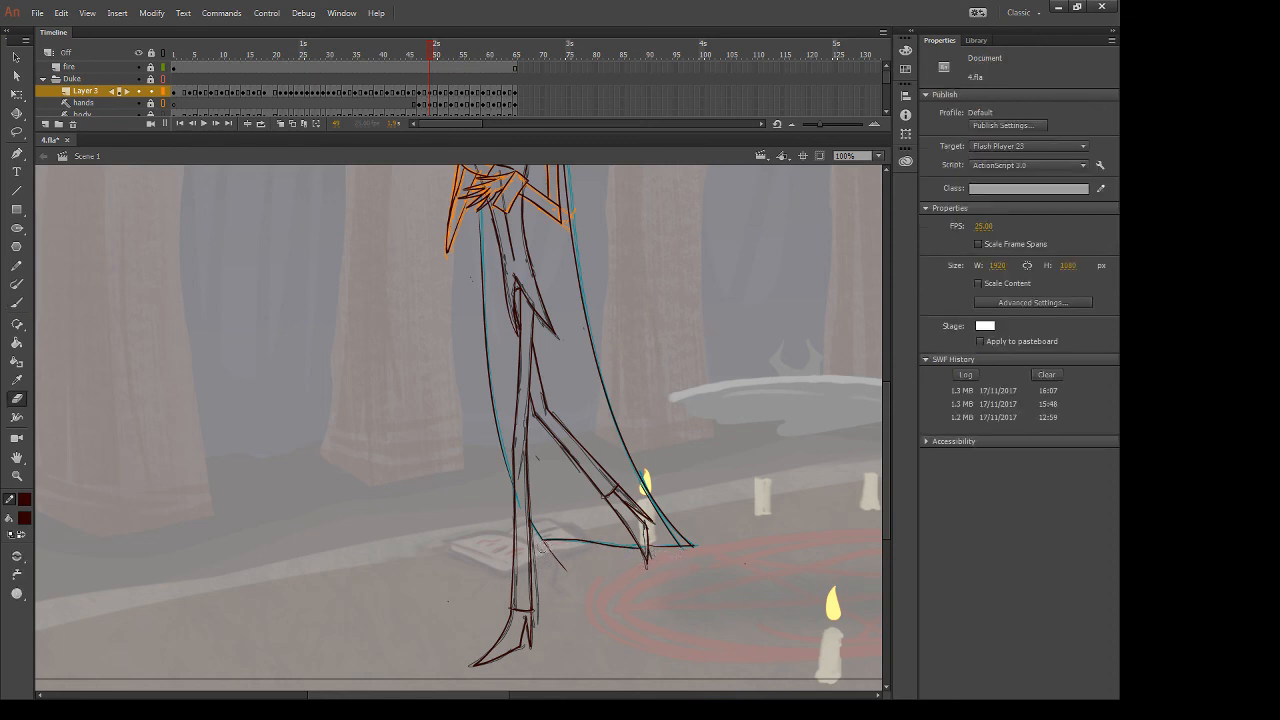
left_click_drag(549, 549, 568, 548)
Flip back and forth through frames 47 to 51 to compare the inked cape with the next sketched pose
key("comma")
key("comma")
key("period")
scroll(760, 291, "up", 3)
key("comma")
key("comma")
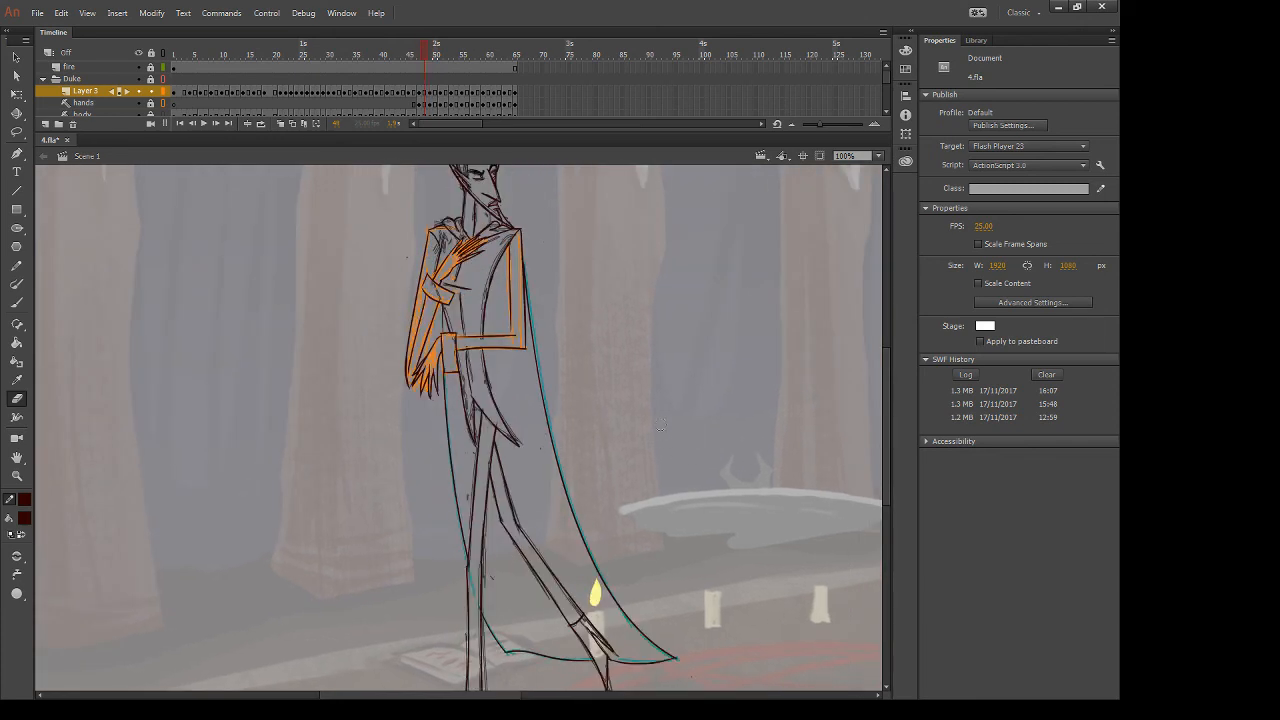
key("period")
key("period")
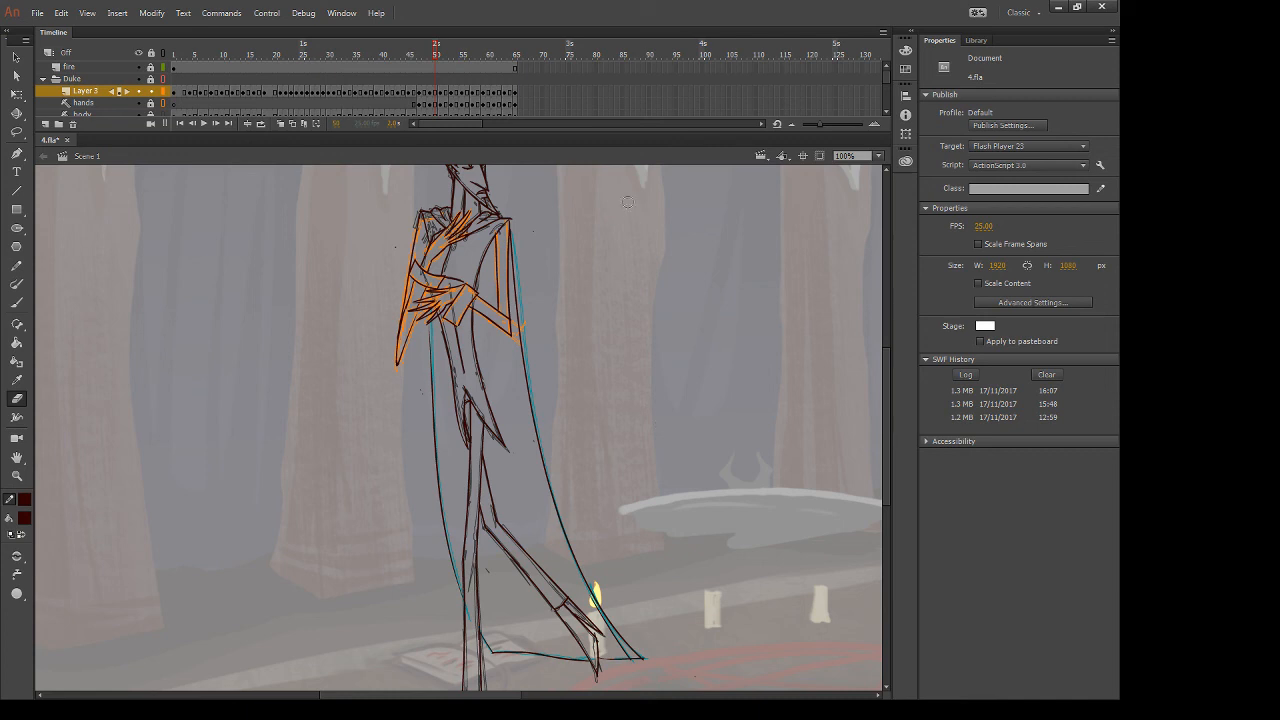
left_click_drag(524, 206, 515, 208)
key("period")
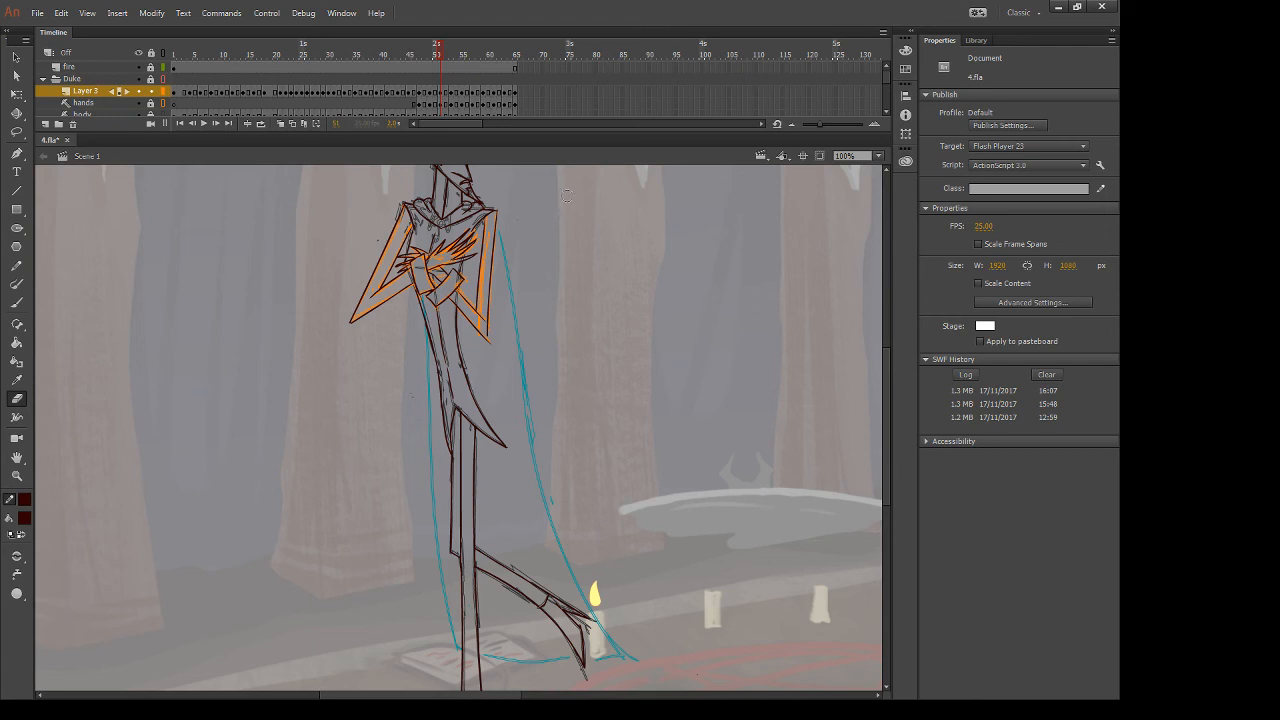
key("comma")
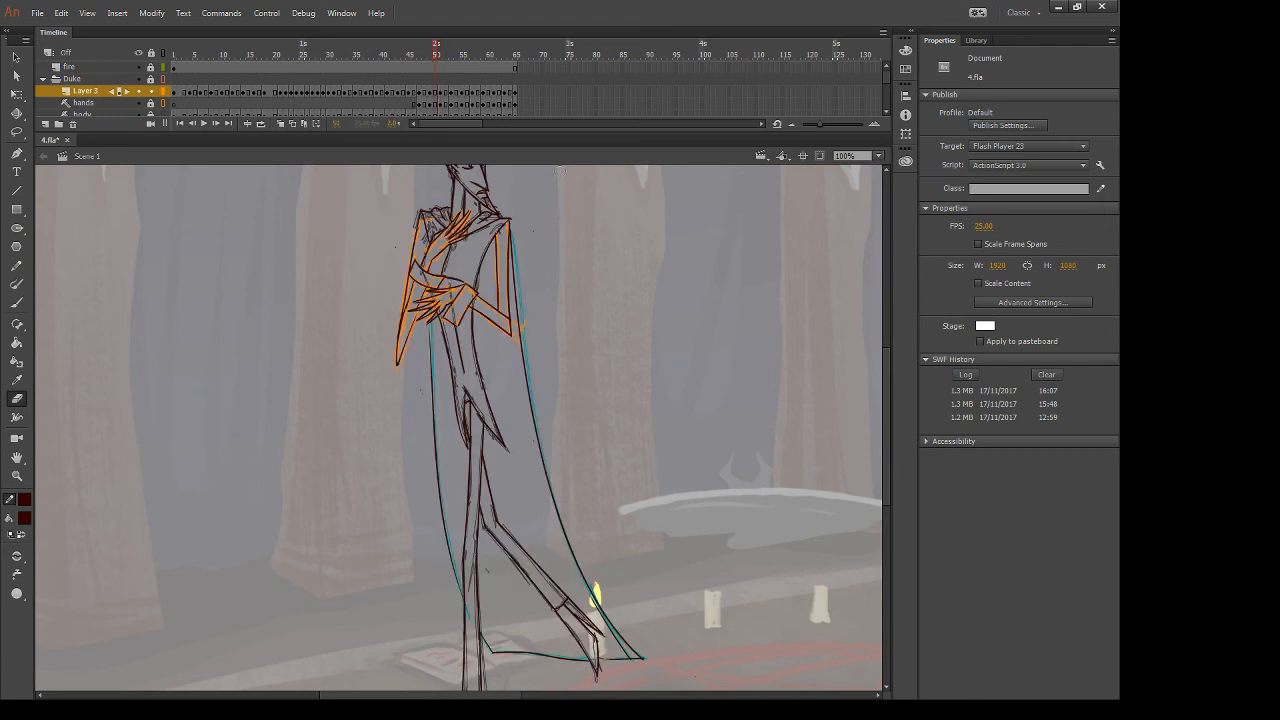
key("period")
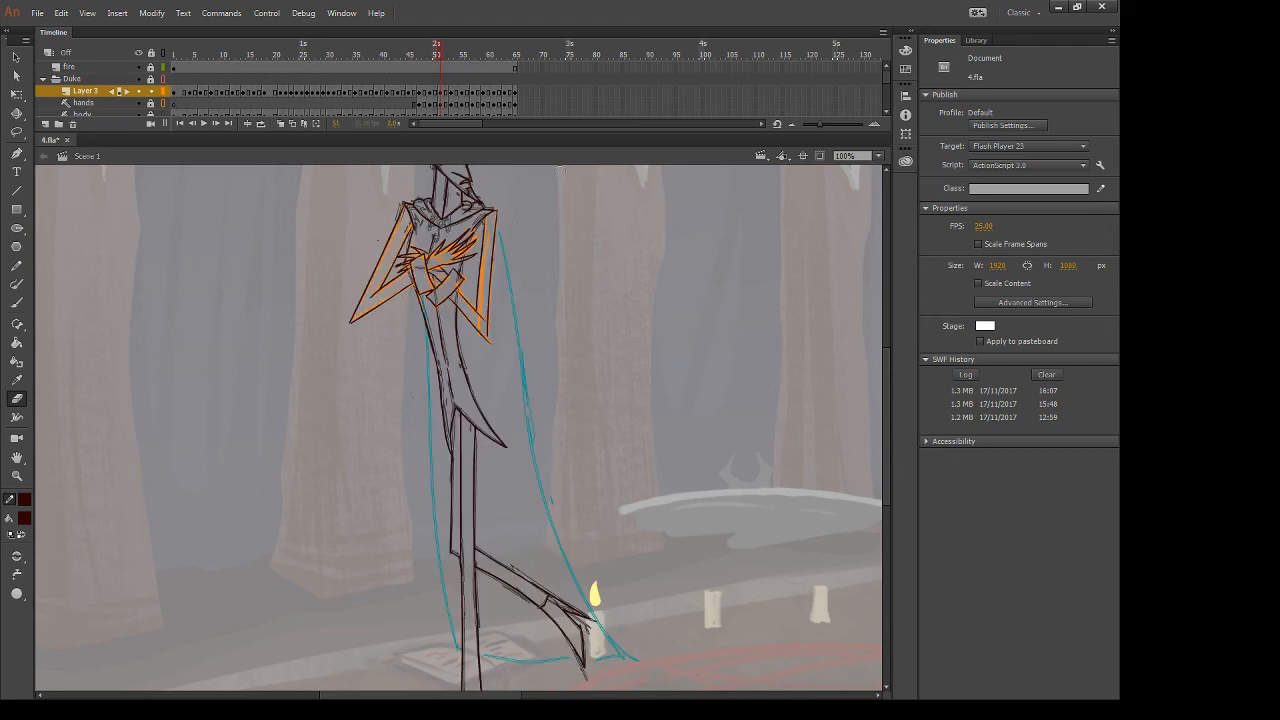
key("comma")
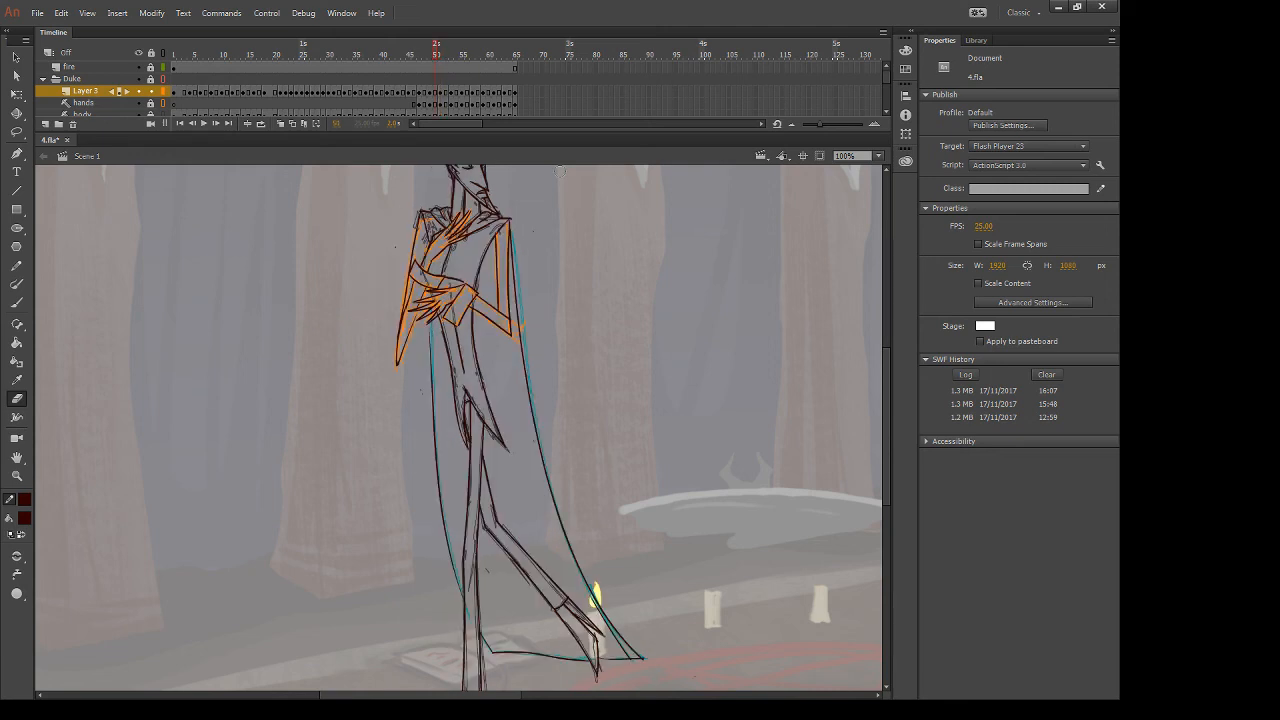
key("period")
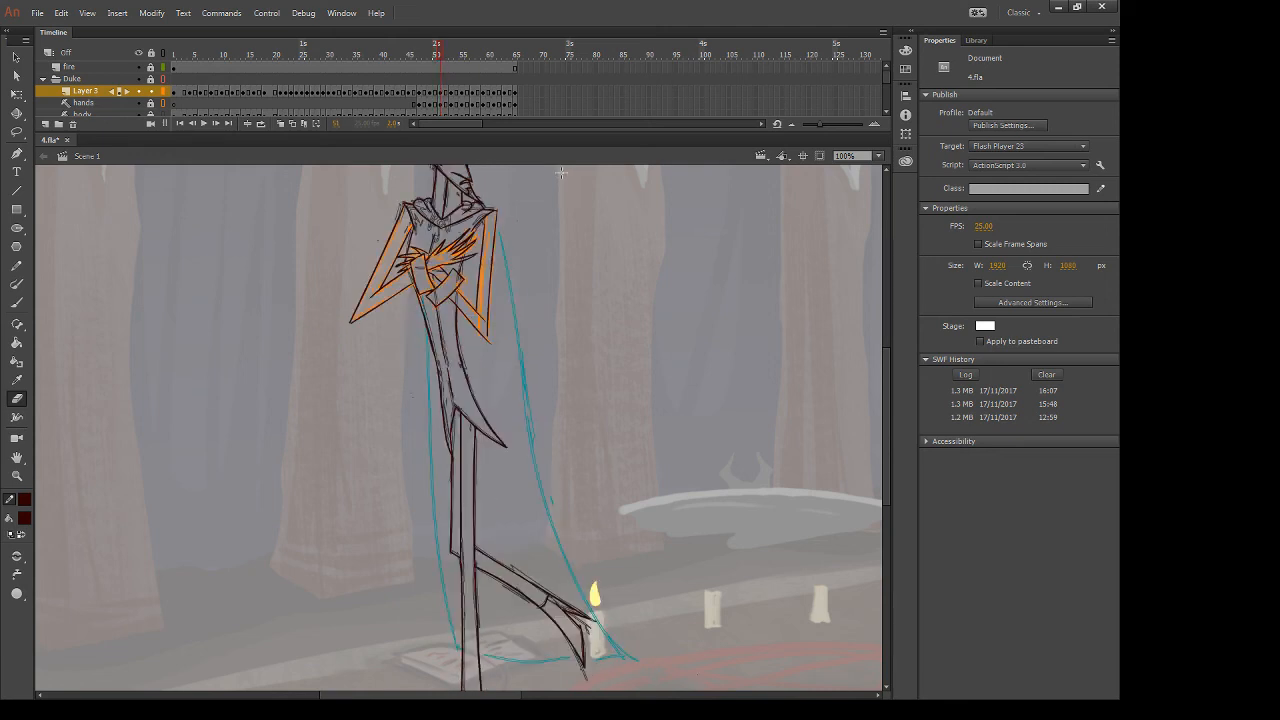
key("n")
mouse_move(496, 215)
left_mouse_down()
mouse_move(624, 402)
mouse_move(590, 595)
mouse_move(634, 660)
left_mouse_up()
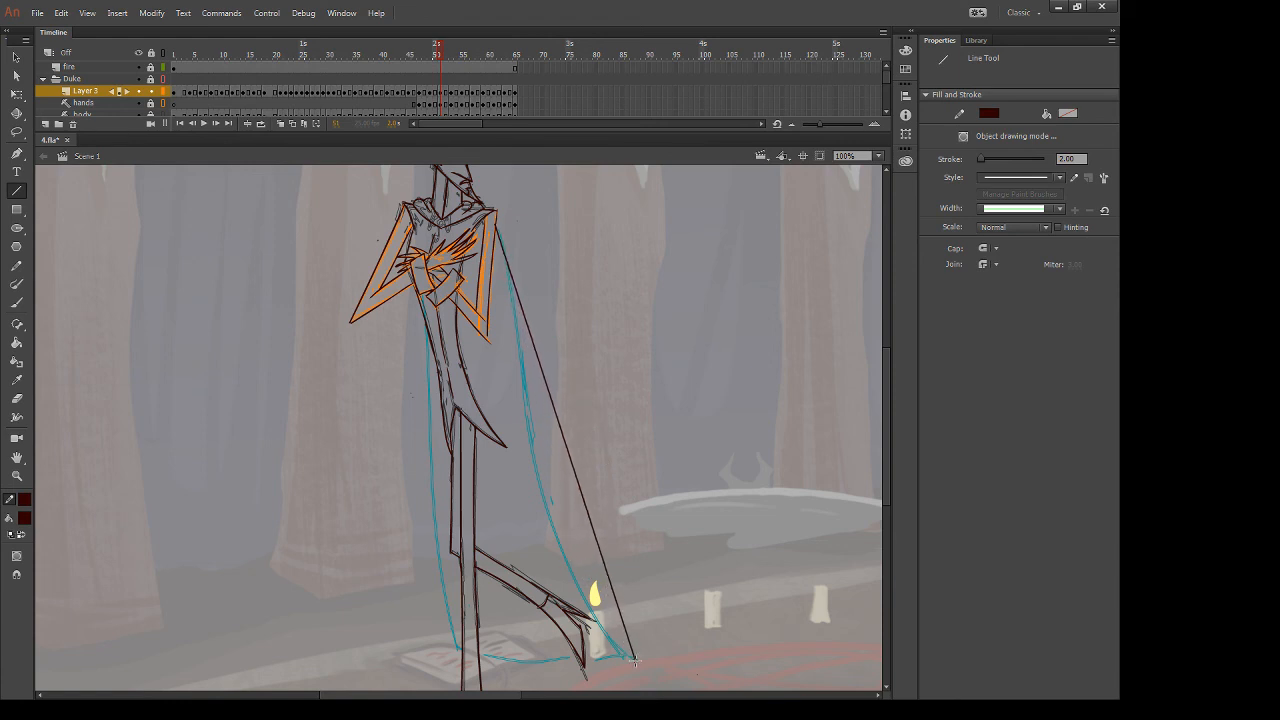
key("v")
left_click_drag(606, 566, 588, 616)
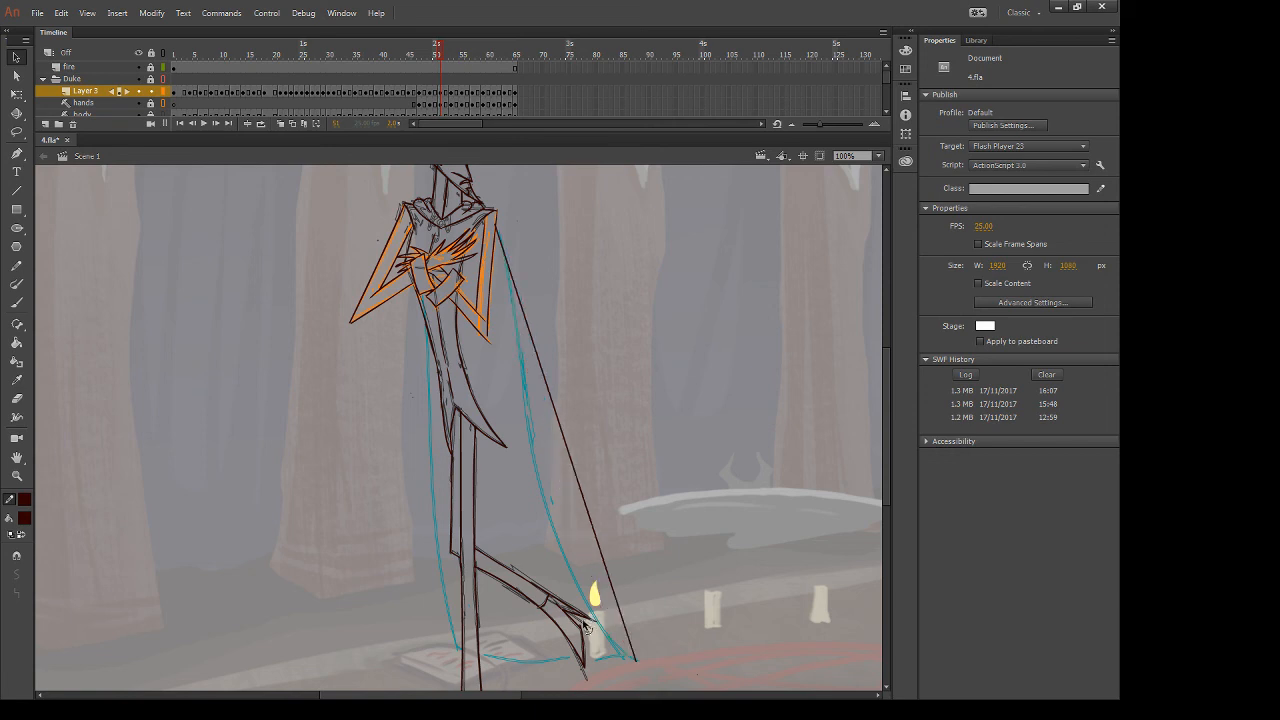
key("ctrl+z")
key("ctrl+z")
Brush the upper part of the cape's back edge at frame 51 from the shoulder down to hip height
key("b")
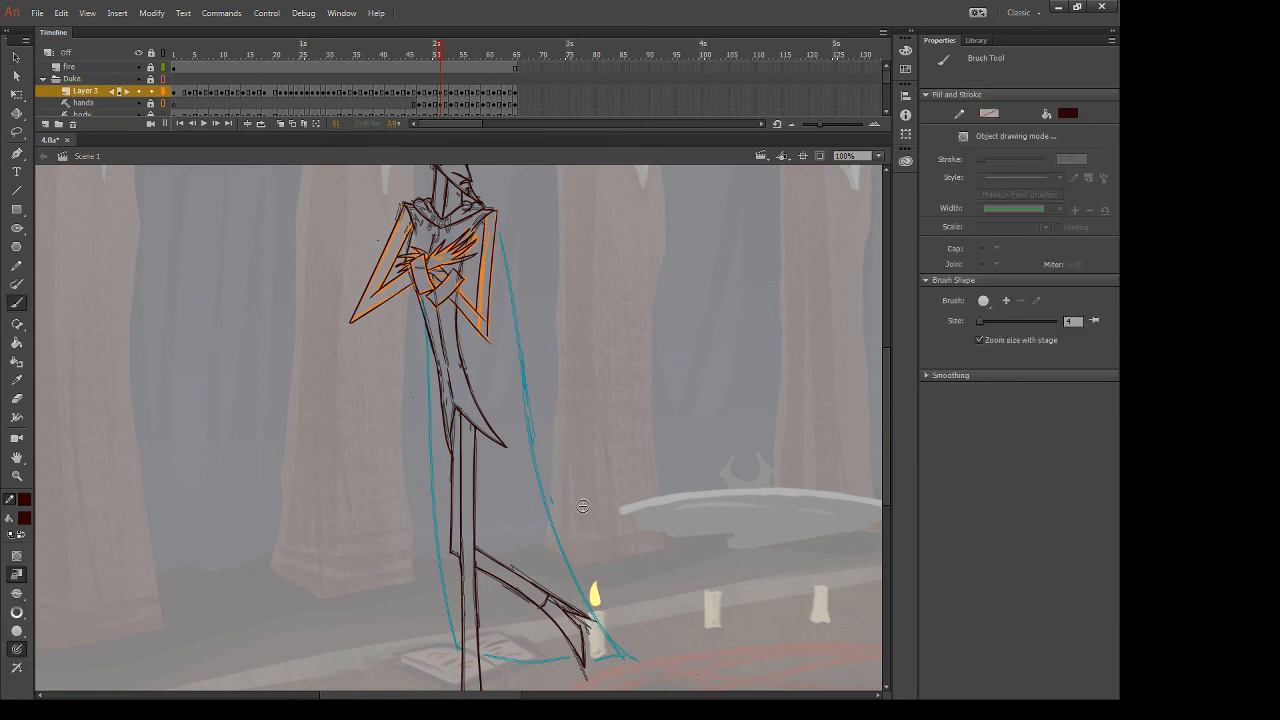
key(".")
key("comma")
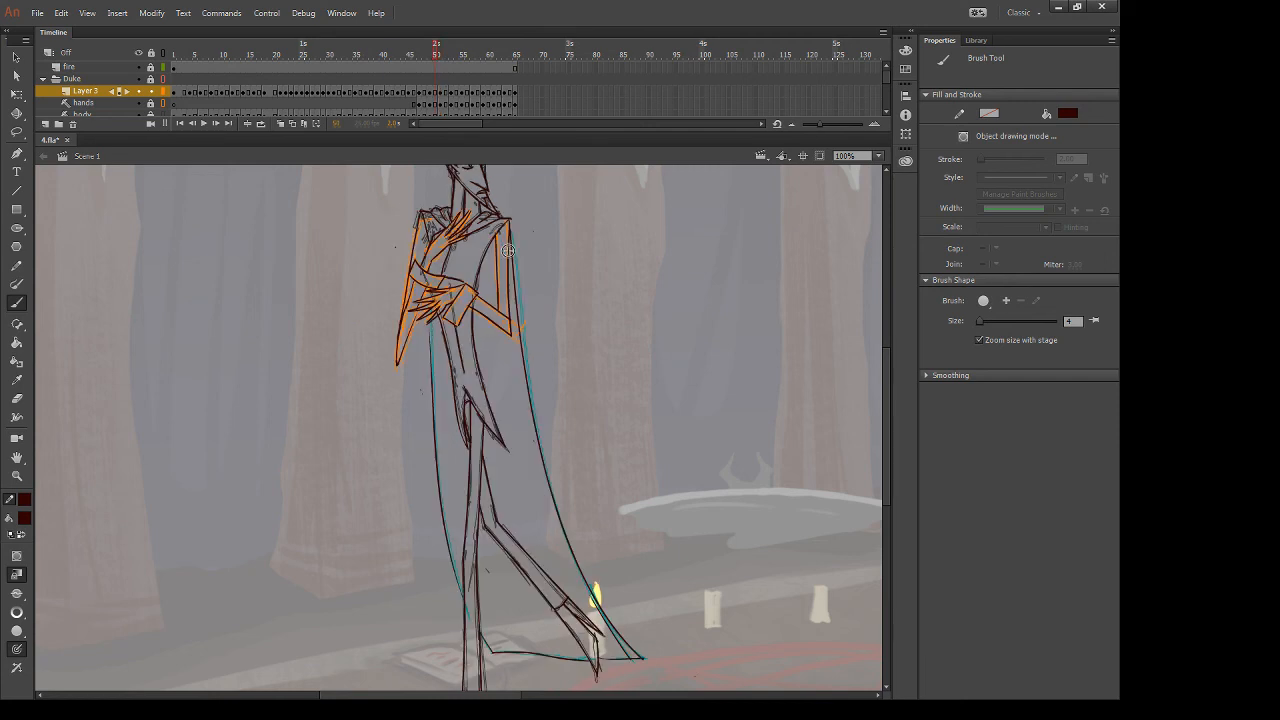
key("period")
mouse_move(497, 221)
left_mouse_down()
mouse_move(520, 400)
mouse_move(556, 528)
left_mouse_up()
key("ctrl+z")
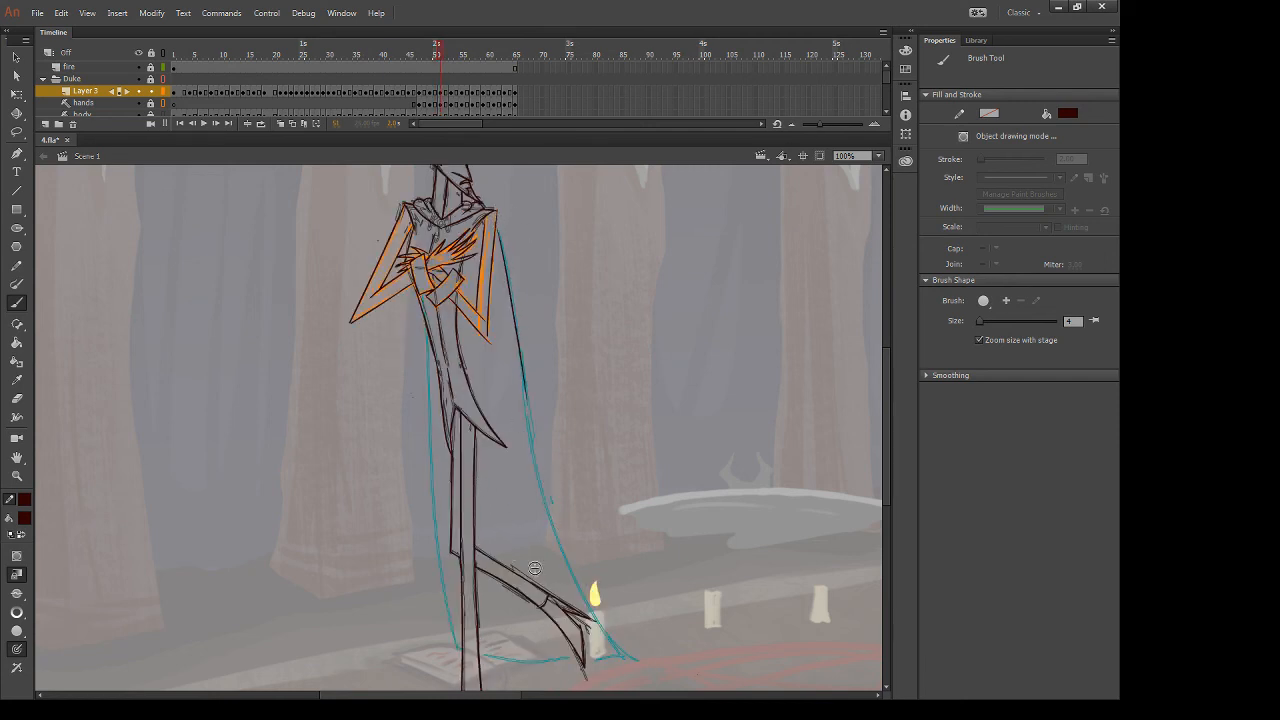
key("comma")
key("period")
key("comma")
key("period")
Continue brushing the cape's back edge at frame 51 from hip height toward the knee, checking it against the previous frame
left_click_drag(524, 391, 579, 627)
key("ctrl+z")
left_click_drag(525, 384, 568, 568)
key("ctrl+z")
key("comma")
key("period")
left_click_drag(528, 388, 553, 528)
key("ctrl+z")
key("comma")
key("period")
left_click_drag(520, 386, 553, 525)
key("e")
key("comma")
key("period")
key("comma")
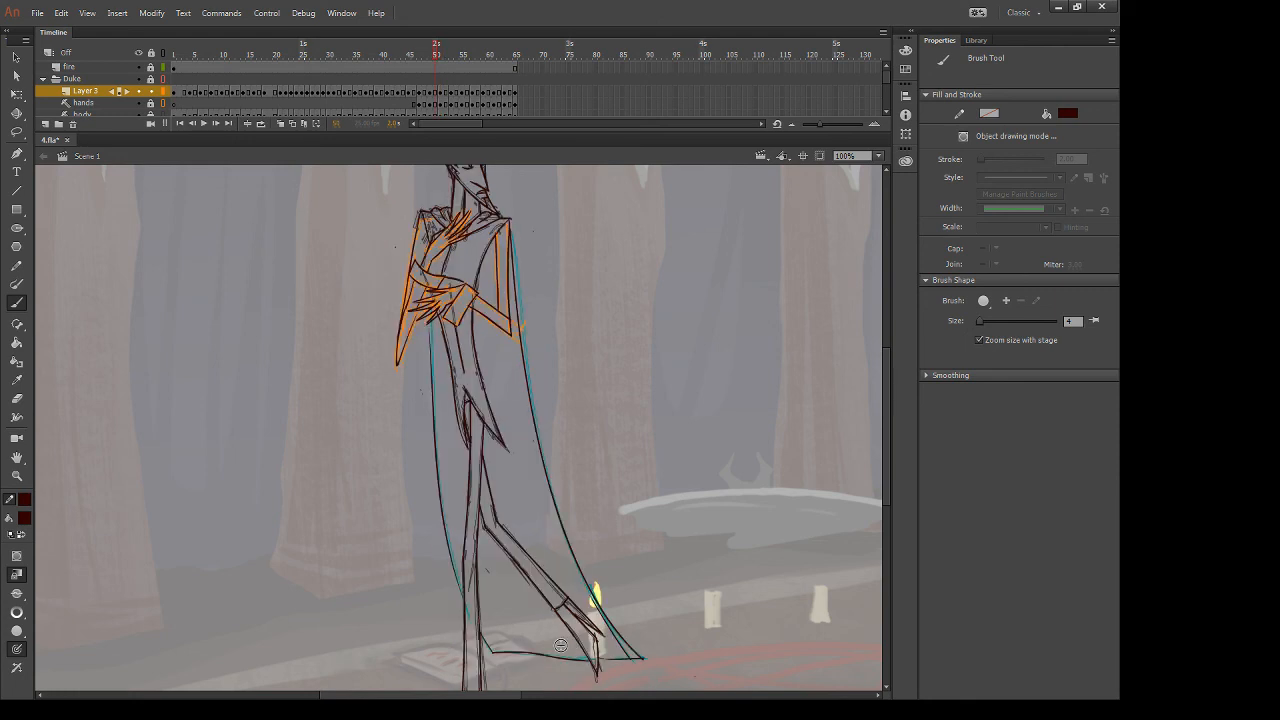
Brush the lower part of the cape's back edge at frame 51 from the knee to the rear hem corner, checking it against the previous frame
key("period")
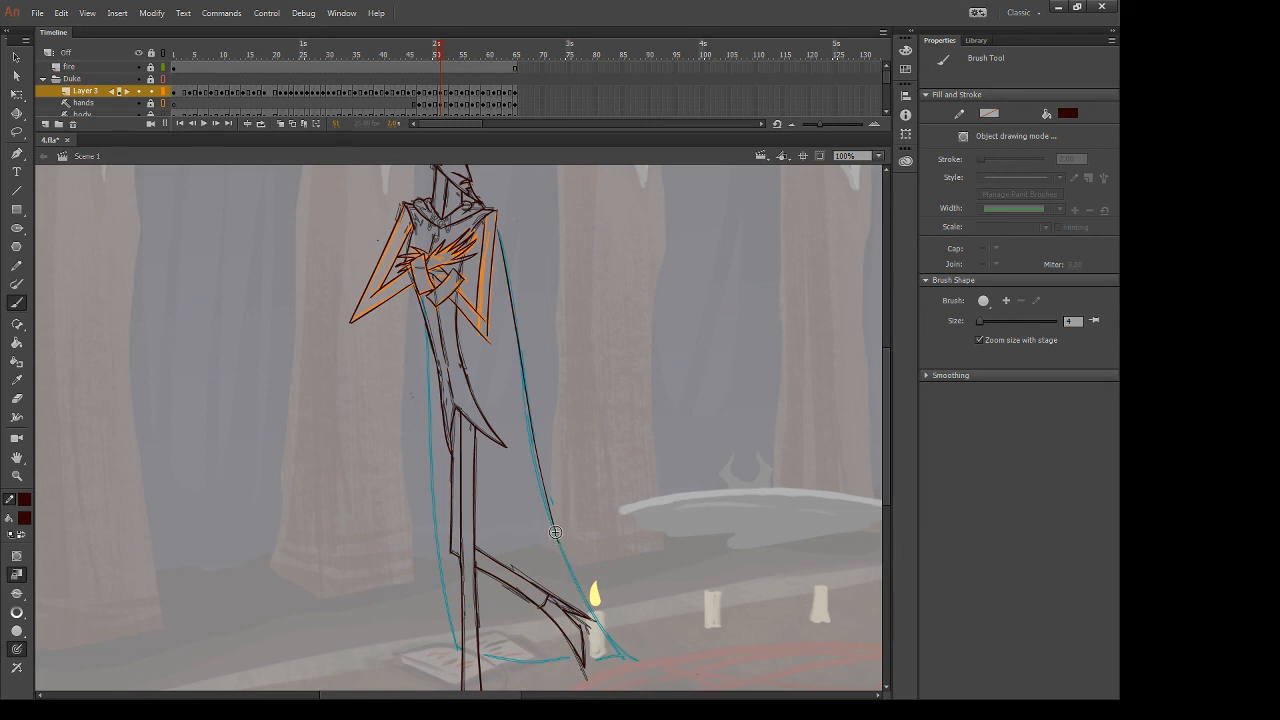
left_click_drag(553, 530, 656, 676)
key("ctrl+z")
mouse_move(555, 533)
left_mouse_down()
mouse_move(622, 655)
mouse_move(654, 680)
left_mouse_up()
key("ctrl+z")
left_click_drag(555, 534, 643, 672)
key("ctrl+z")
left_click_drag(554, 532, 636, 662)
key("ctrl+z")
left_click_drag(554, 532, 638, 662)
key("comma")
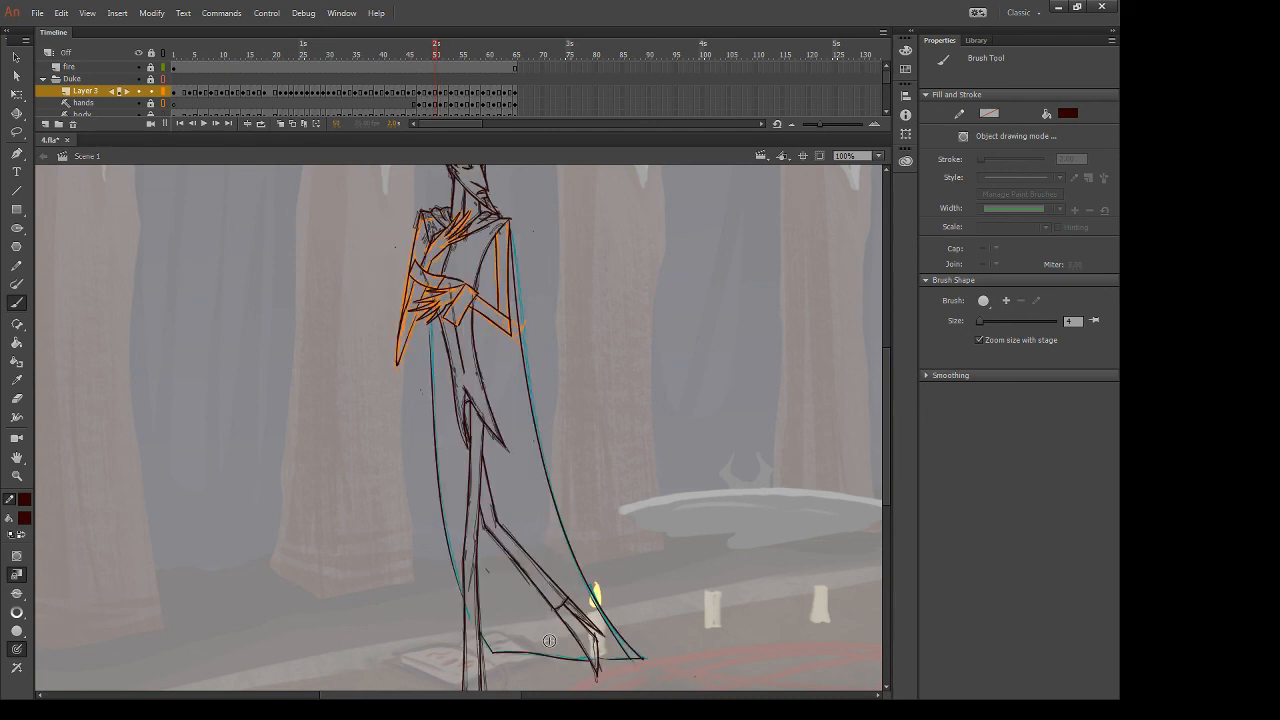
key("period")
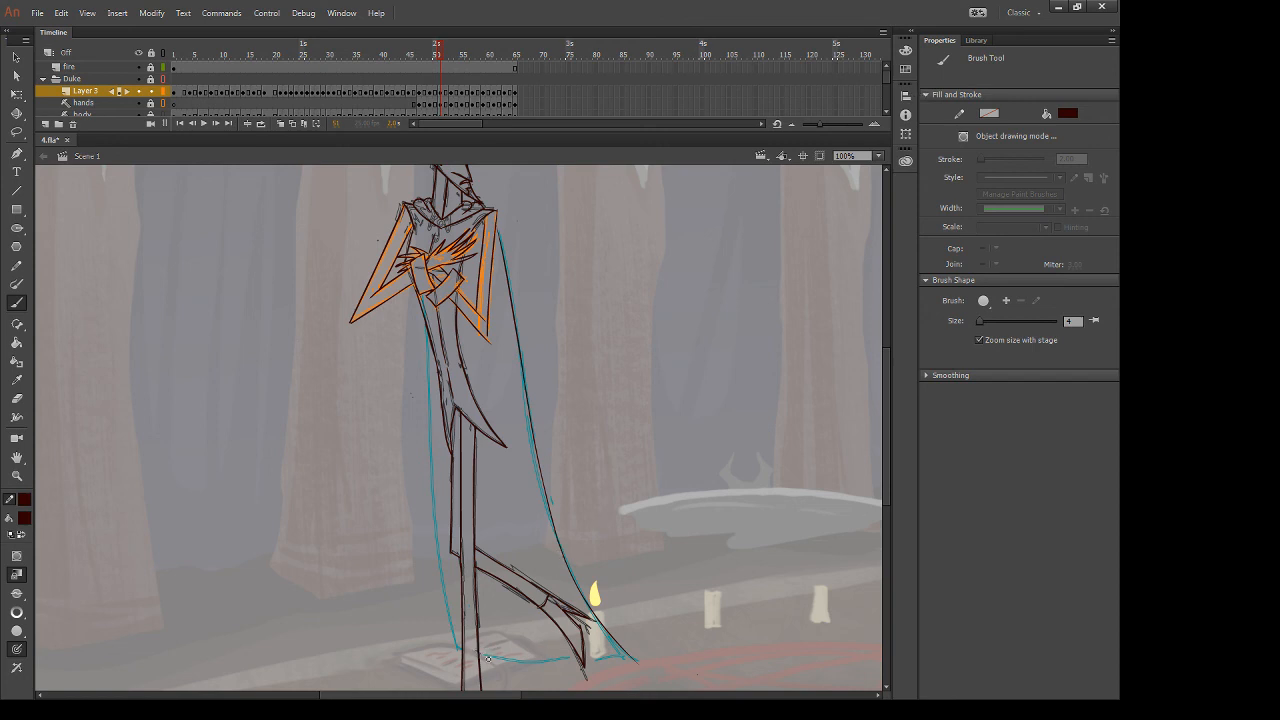
Try to brush the cape's hem at frame 51 from the front leg to the raised rear foot
left_click_drag(481, 656, 569, 658)
left_click_drag(703, 491, 683, 357)
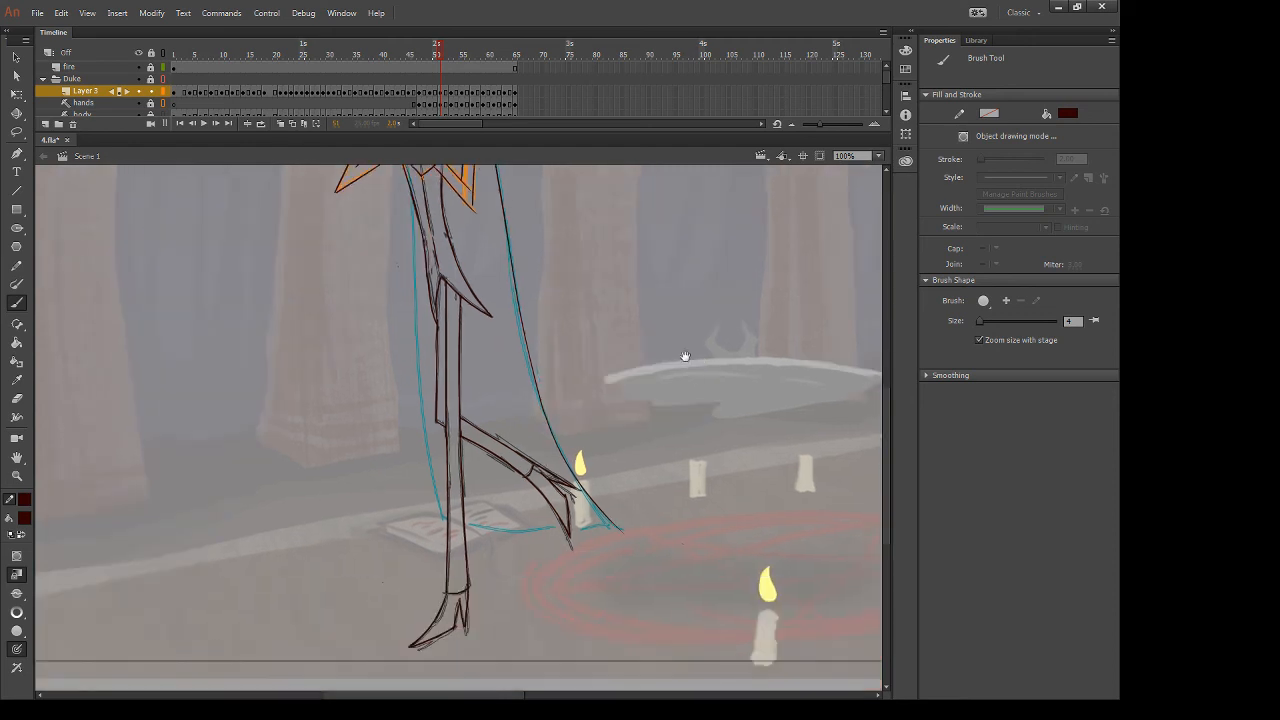
key("period")
left_click_drag(467, 522, 567, 527)
key("ctrl+z")
key("period")
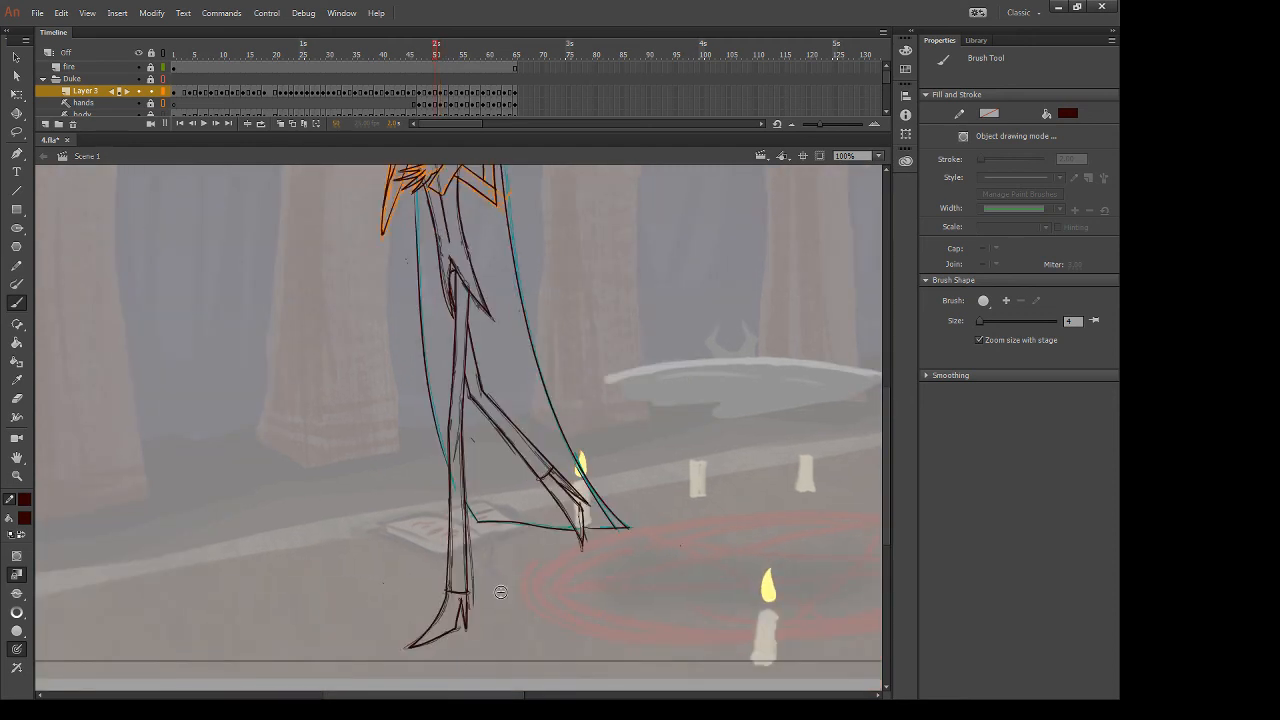
key("comma")
Brush the cape's front edge at frame 51 from hip height down to the front hem corner, comparing it with the previous frame
left_click_drag(412, 202, 438, 550)
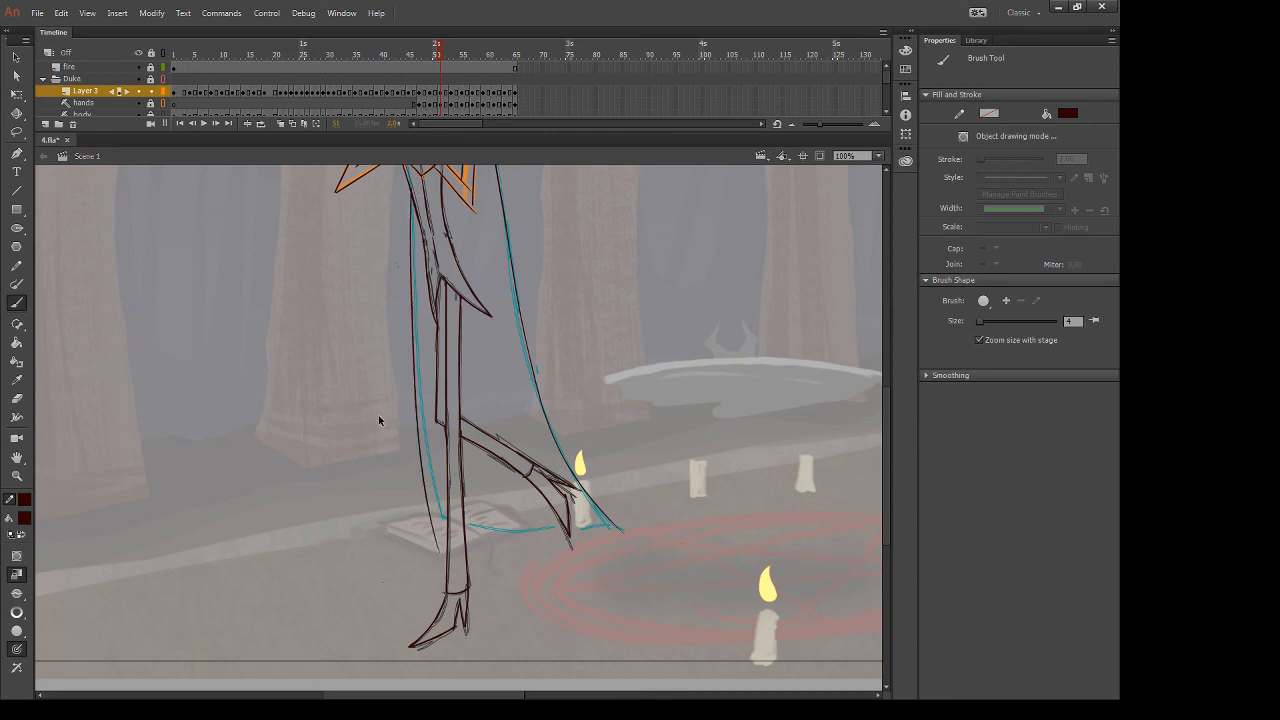
key("ctrl+z")
mouse_move(413, 196)
left_mouse_down()
mouse_move(427, 400)
mouse_move(444, 519)
left_mouse_up()
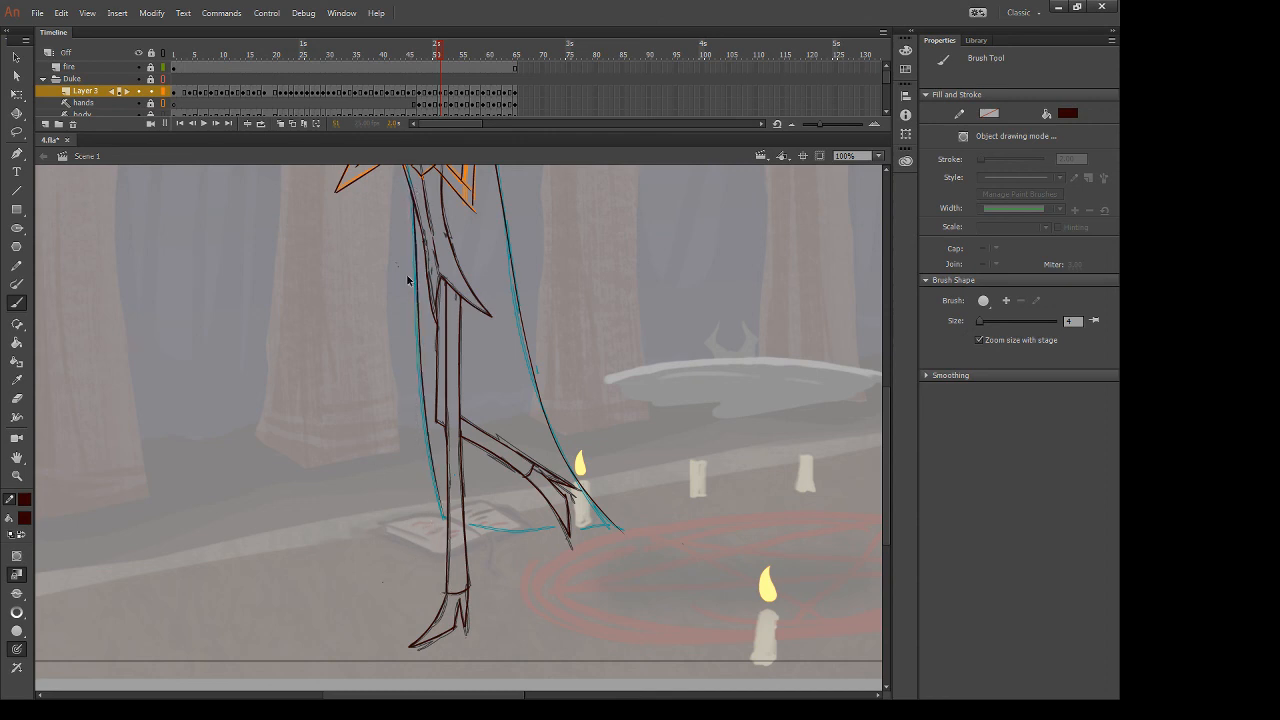
key("ctrl+z")
key("comma")
key("period")
mouse_move(411, 196)
left_mouse_down()
mouse_move(418, 405)
mouse_move(444, 505)
left_mouse_up()
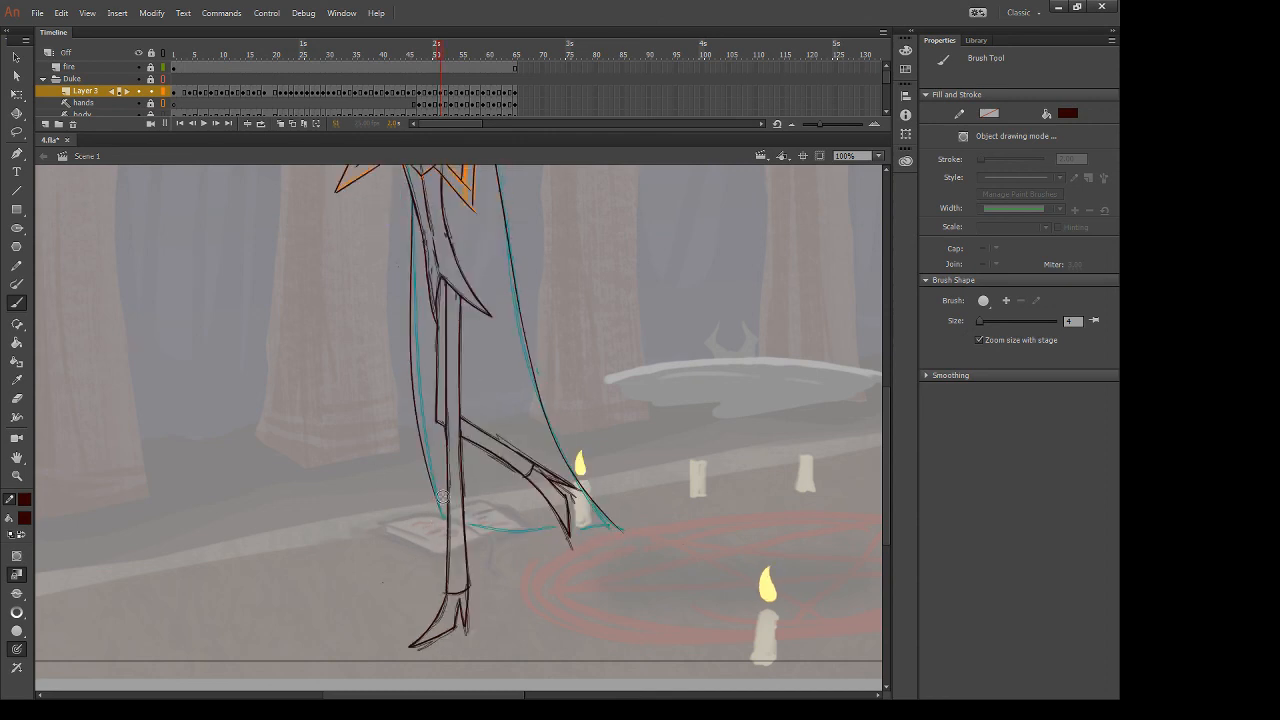
key("ctrl+z")
left_click_drag(412, 200, 444, 520)
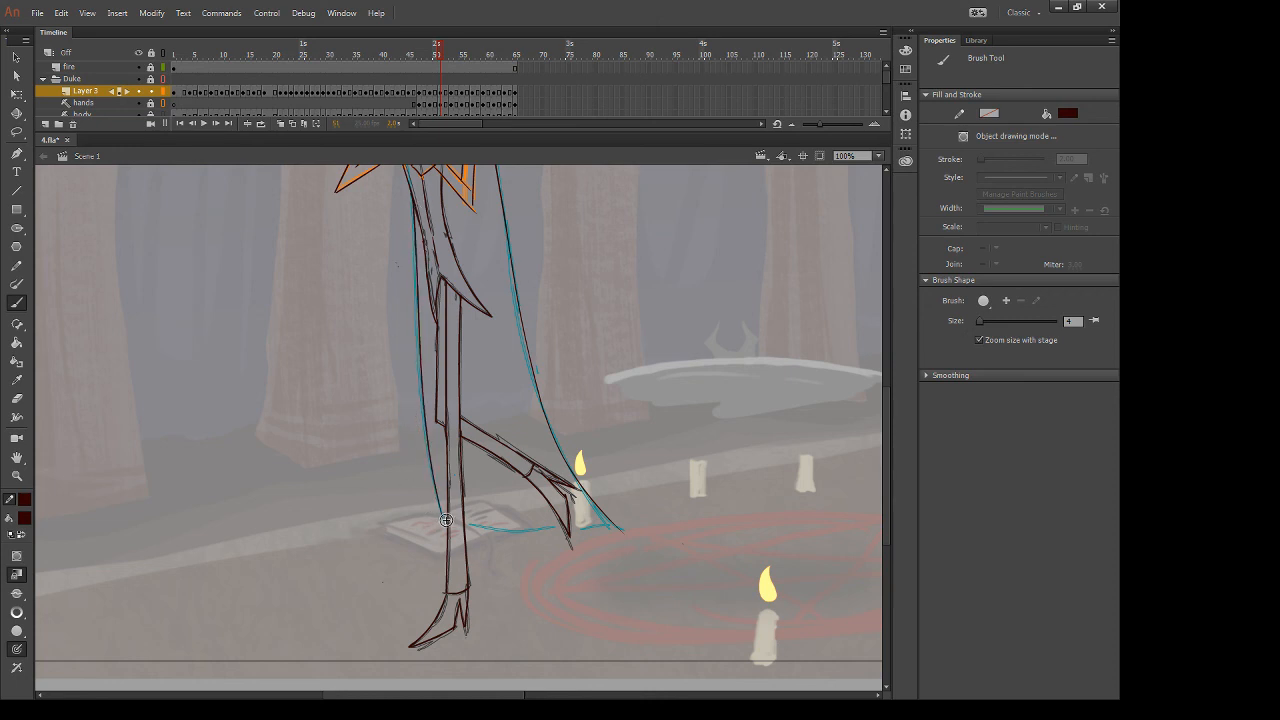
key("e")
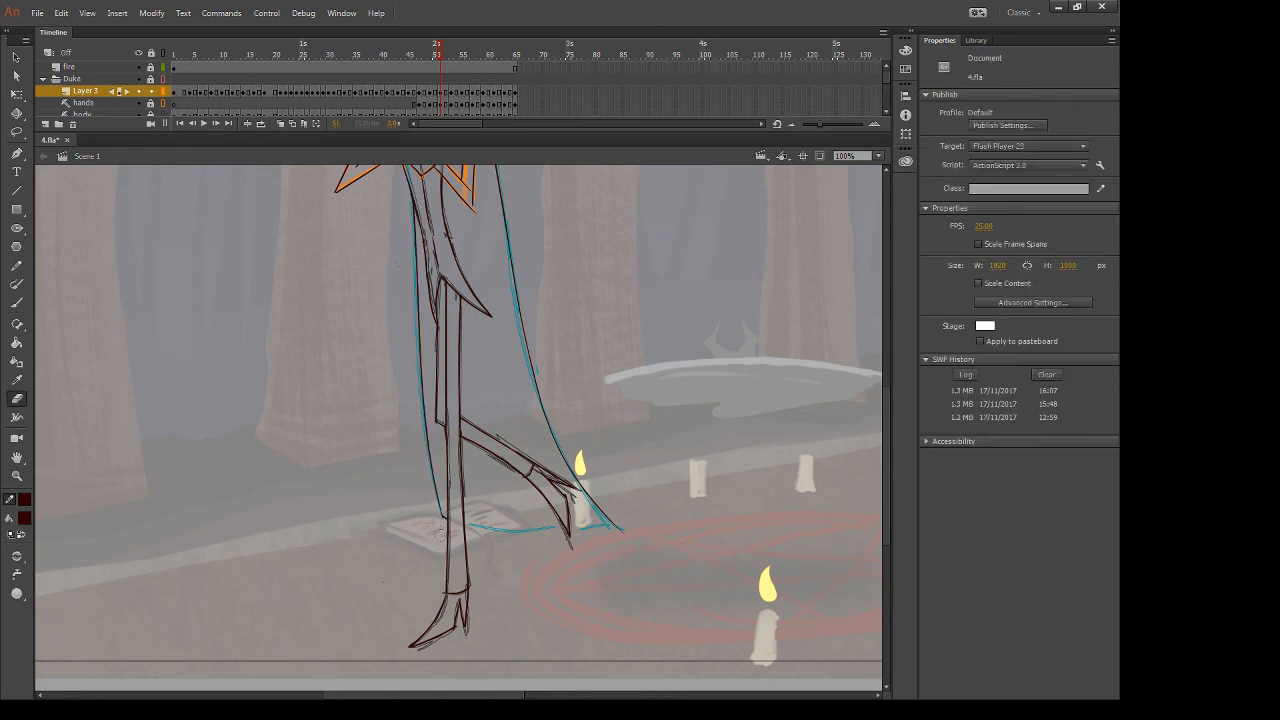
key("comma")
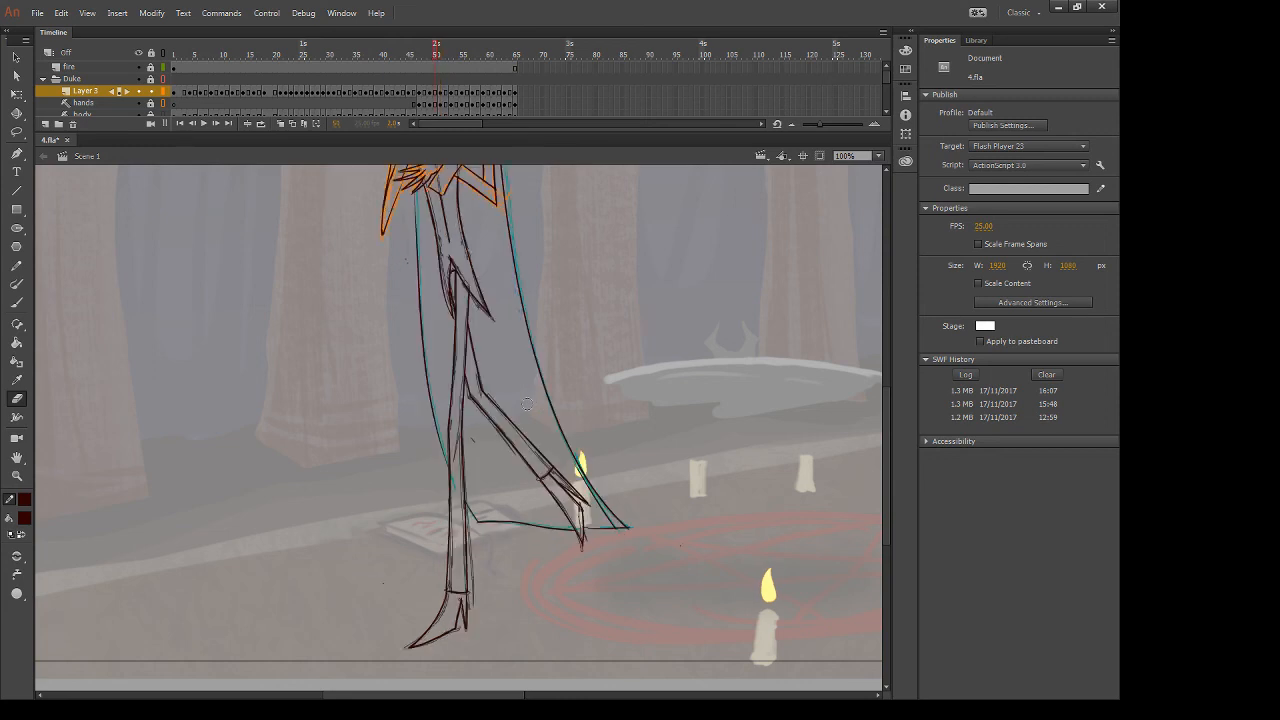
key("period")
Brush the cape's hem at frame 51 from behind the standing leg past the raised foot to the rear corner
key("b")
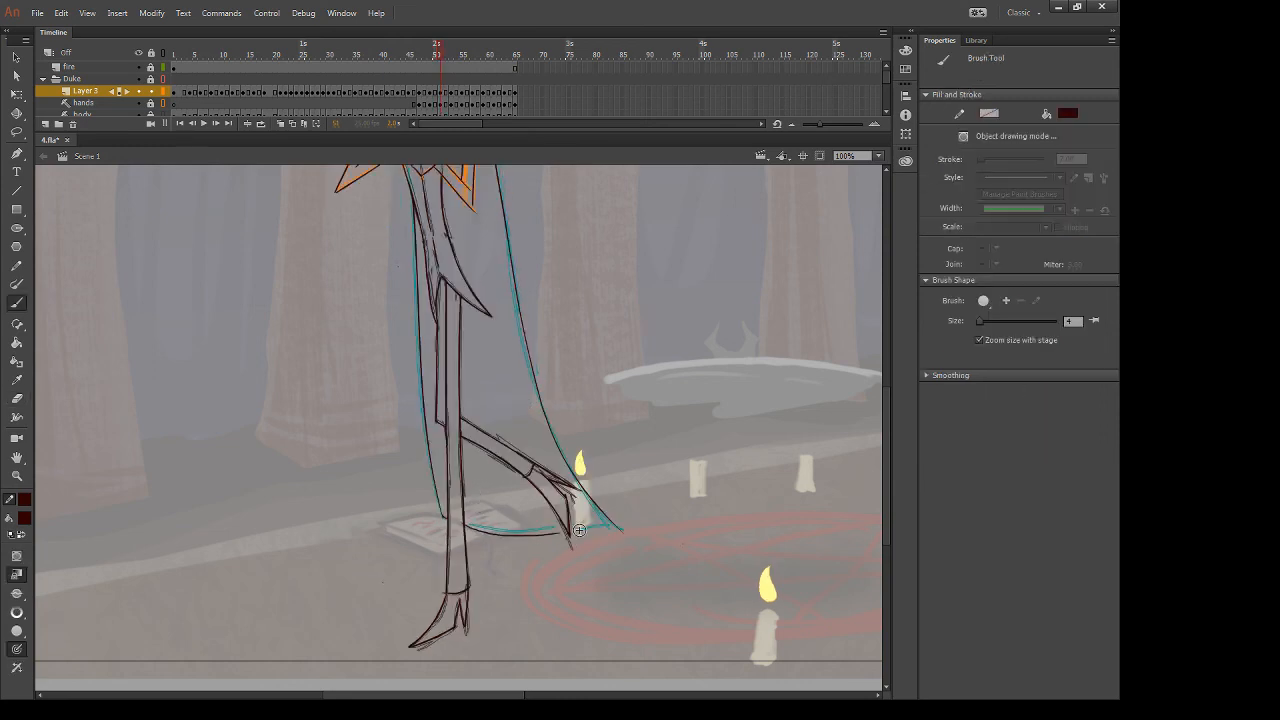
left_click_drag(463, 521, 567, 524)
key("ctrl+z")
mouse_move(465, 523)
left_mouse_down()
mouse_move(562, 544)
mouse_move(521, 563)
mouse_move(614, 530)
mouse_move(573, 527)
mouse_move(629, 535)
mouse_move(624, 555)
mouse_move(572, 525)
mouse_move(623, 529)
left_mouse_up()
key("ctrl+z")
mouse_move(650, 356)
left_mouse_down()
mouse_move(723, 334)
mouse_move(651, 351)
mouse_move(721, 337)
mouse_move(626, 318)
left_mouse_up()
key("e")
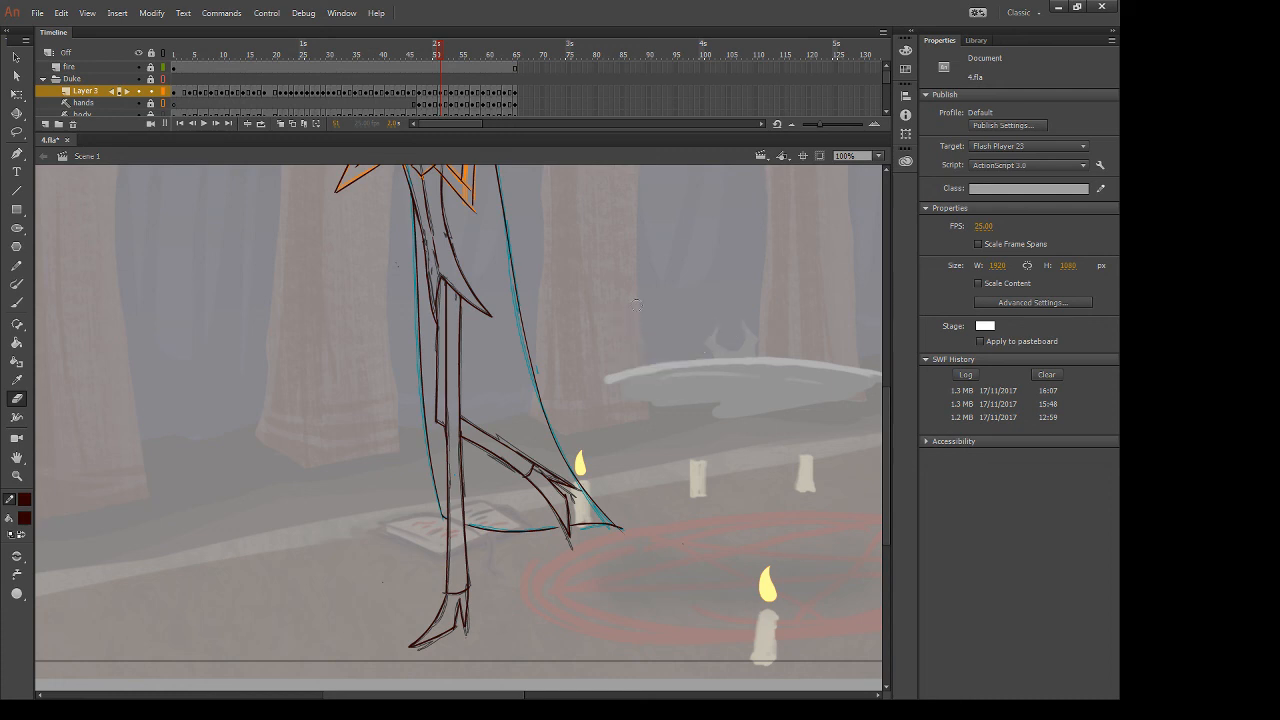
Advance to frame 53 and brush the upper part of the cape's back edge from the shoulder down to the knee
key("period")
key("period")
scroll(636, 304, "up", 5)
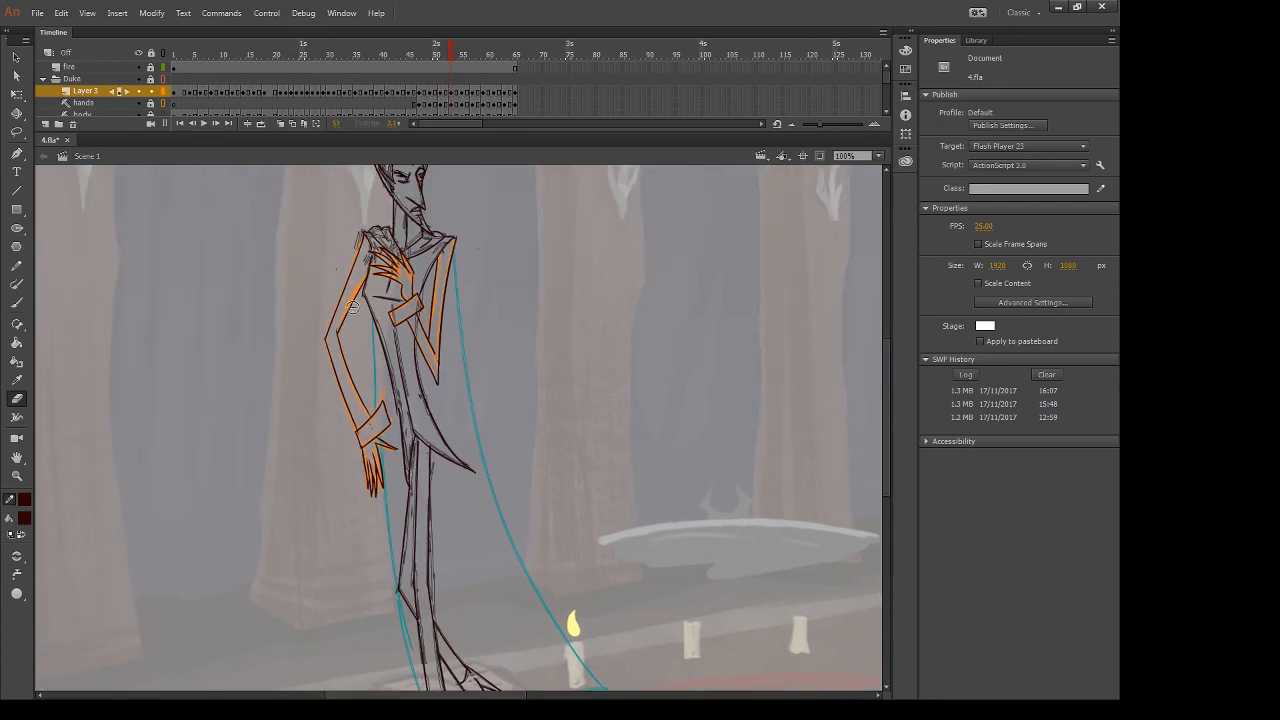
key("b")
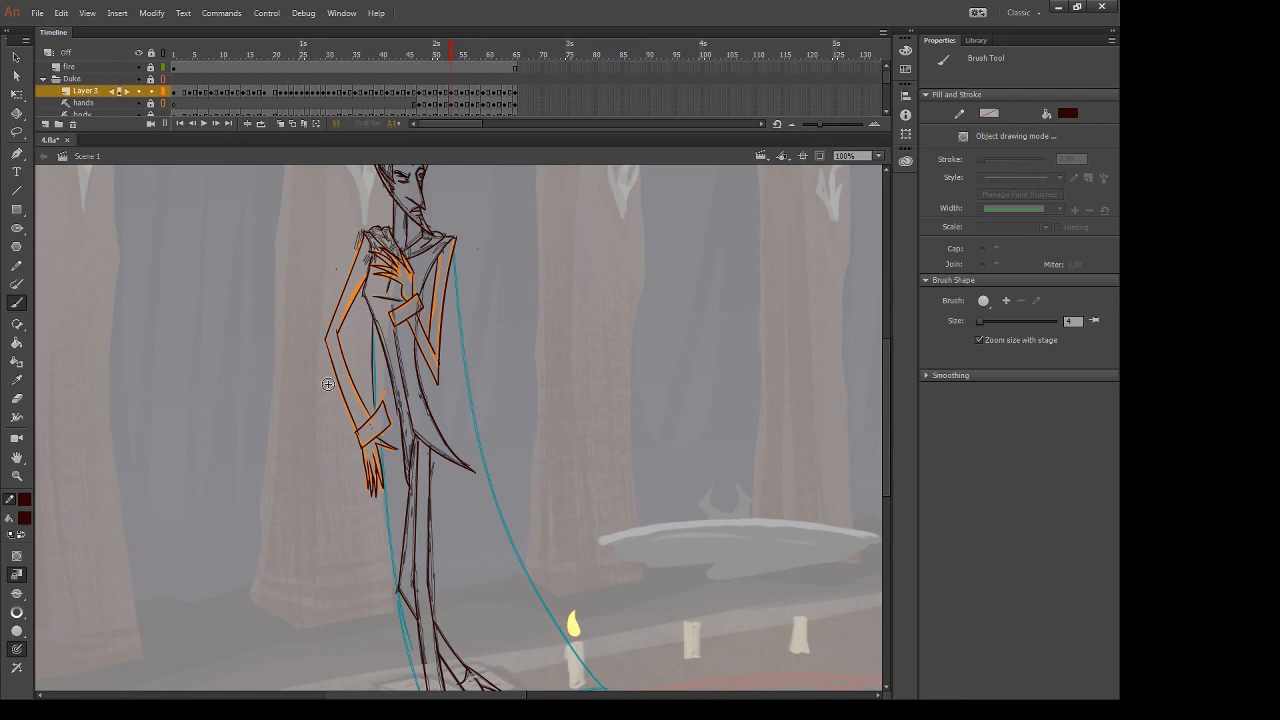
key("m")
key("comma")
key("period")
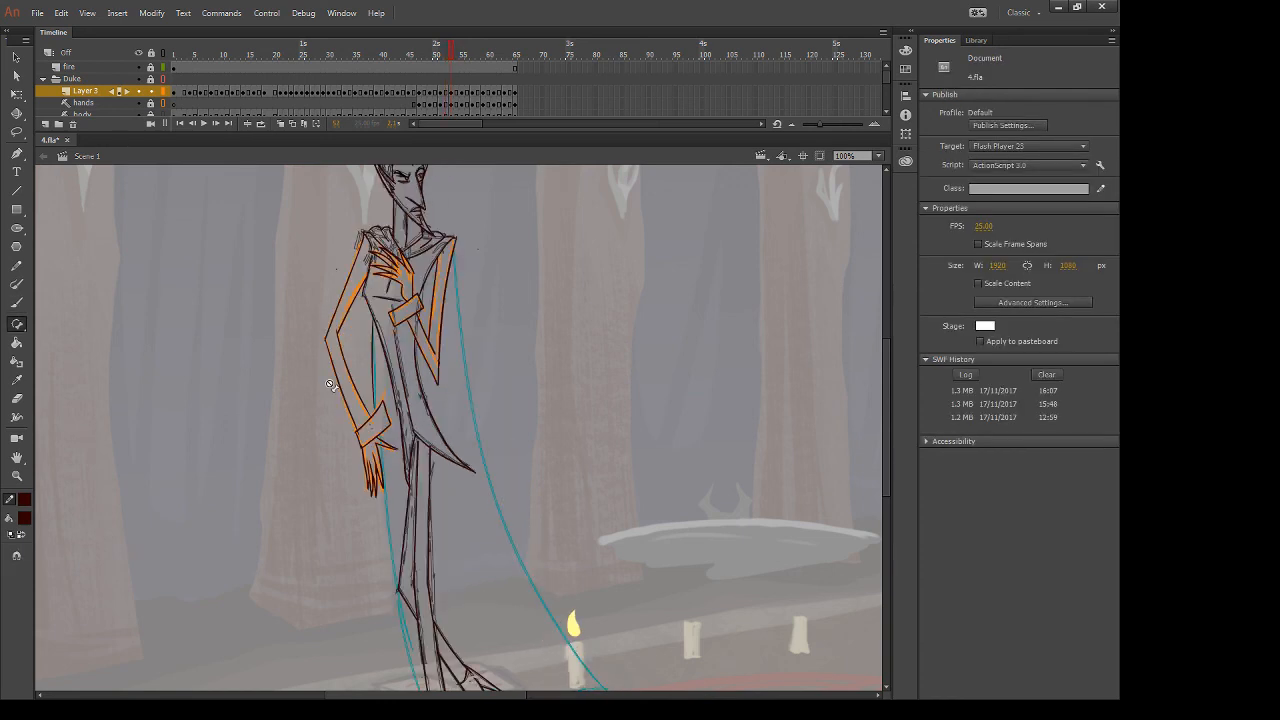
key("b")
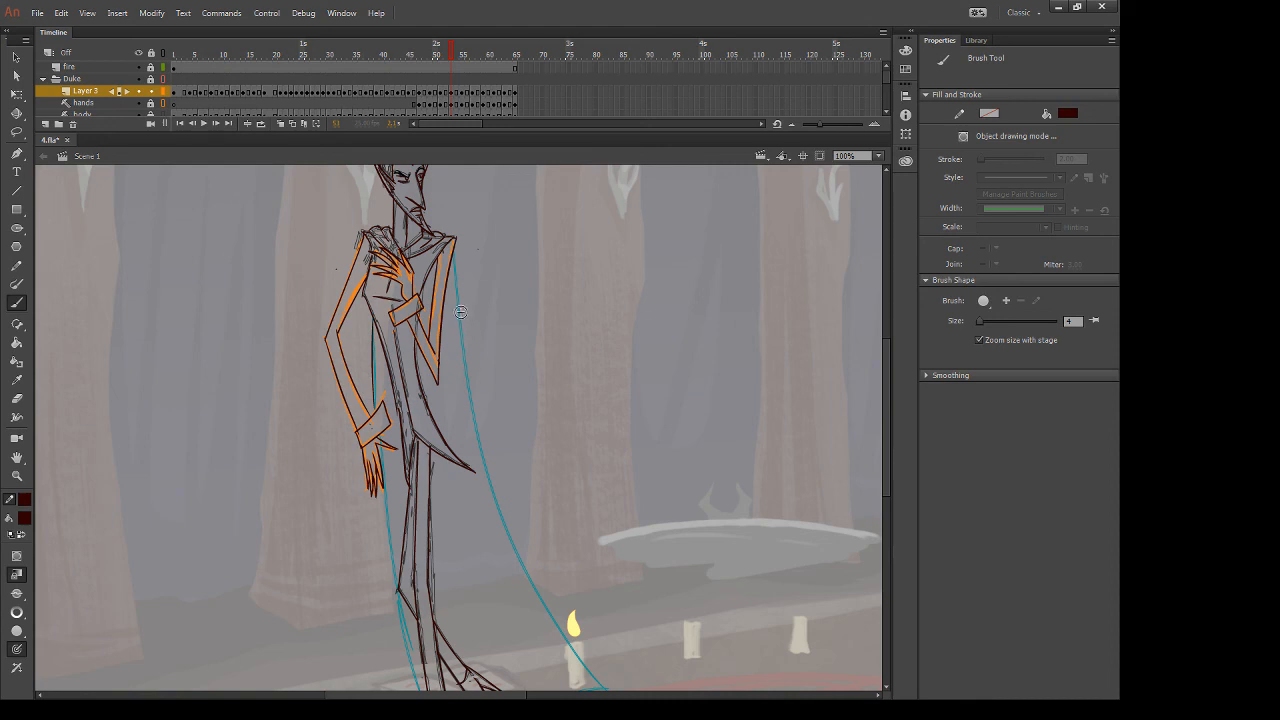
left_click_drag(454, 254, 540, 596)
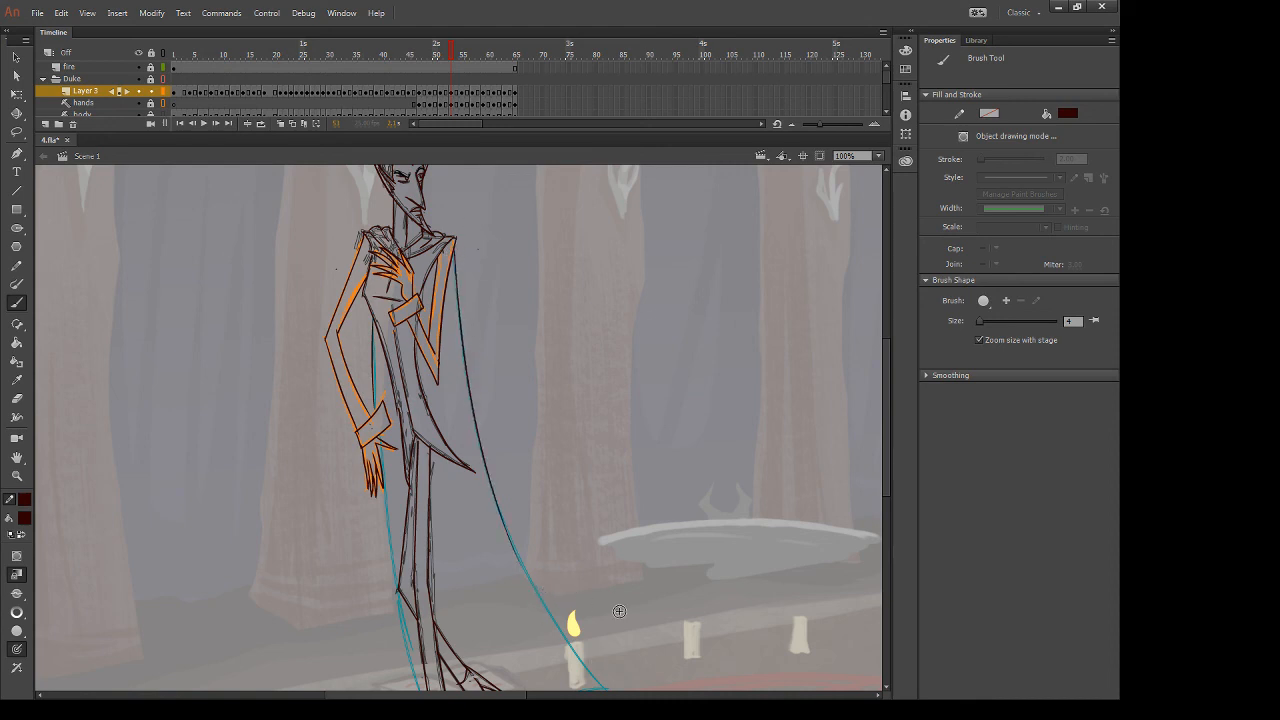
Brush the lower part of the cape's back edge at frame 53 down to the rear corner and erase the overshoot
left_click_drag(645, 584, 597, 461)
left_click_drag(464, 424, 565, 574)
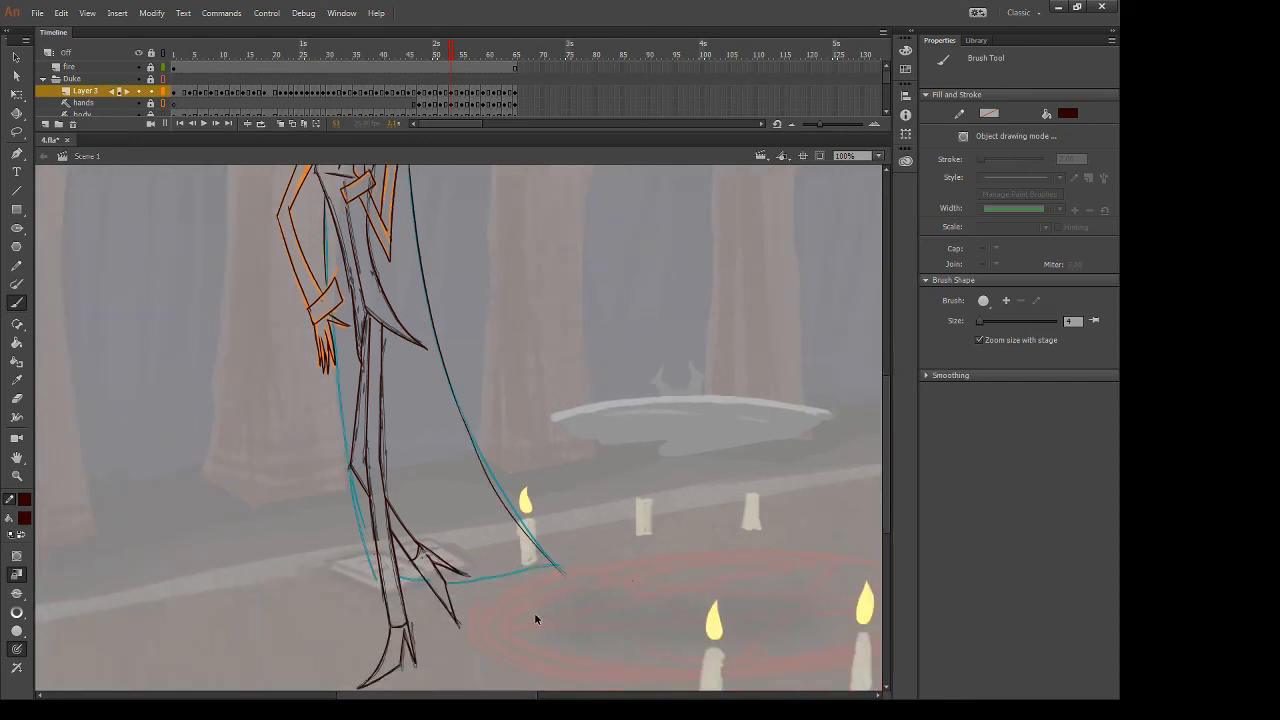
key("ctrl+z")
left_click_drag(464, 424, 562, 574)
key("ctrl+z")
left_click_drag(464, 424, 612, 643)
key("e")
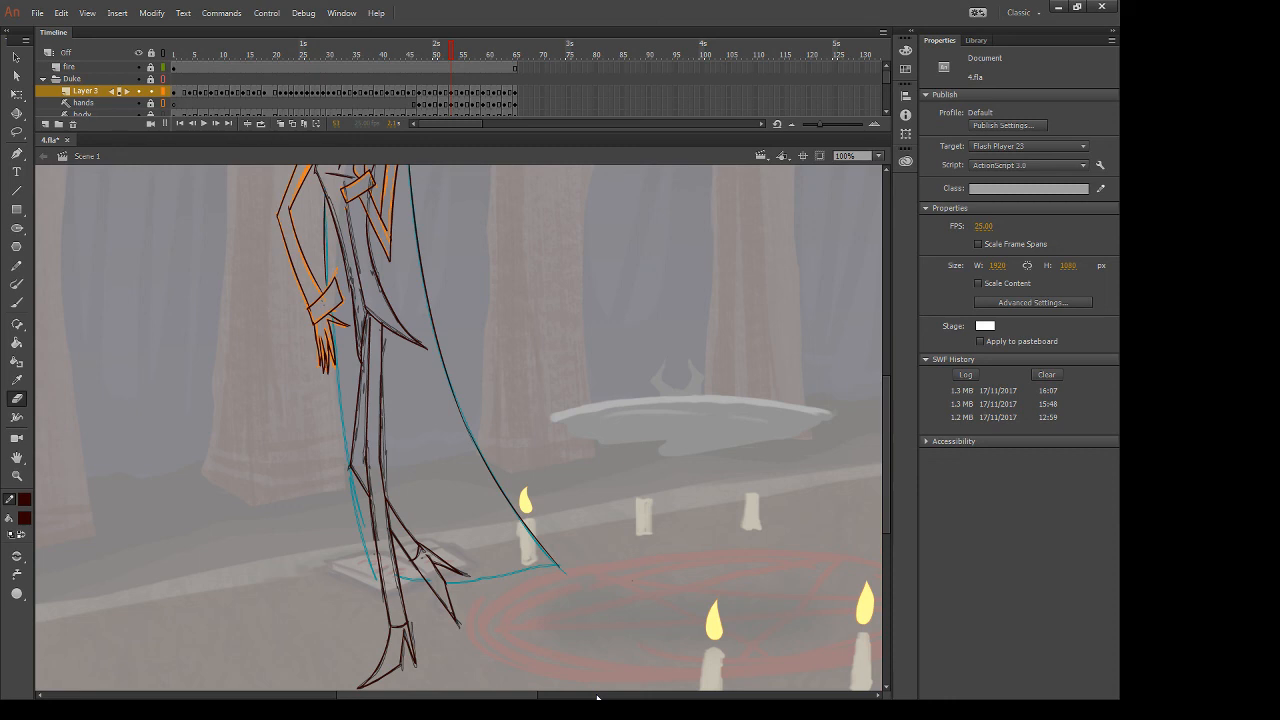
Brush the cape's front edge at frame 53 from the lowered hand to the hem corner and erase the excess
key("b")
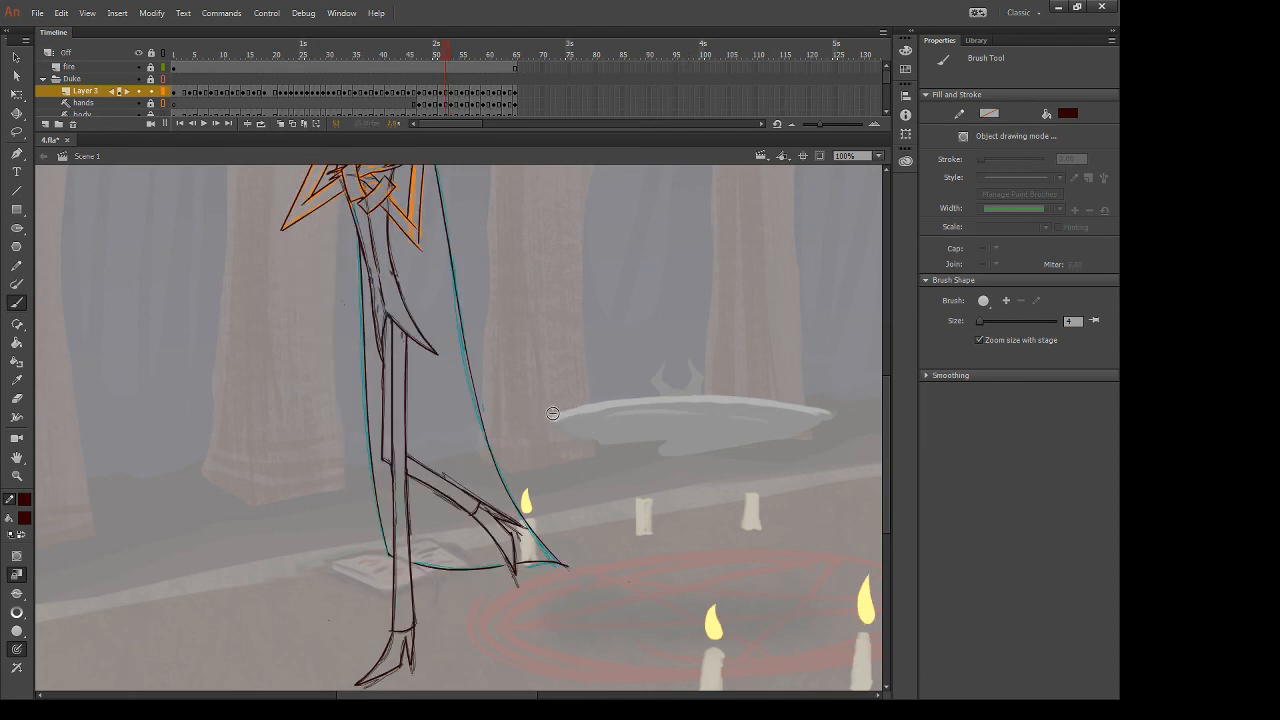
key(".")
mouse_move(337, 368)
left_mouse_down()
mouse_move(349, 488)
mouse_move(341, 472)
mouse_move(383, 604)
left_mouse_up()
key("ctrl+z")
key("e")
key("b")
key("ctrl+z")
left_click_drag(334, 367, 378, 552)
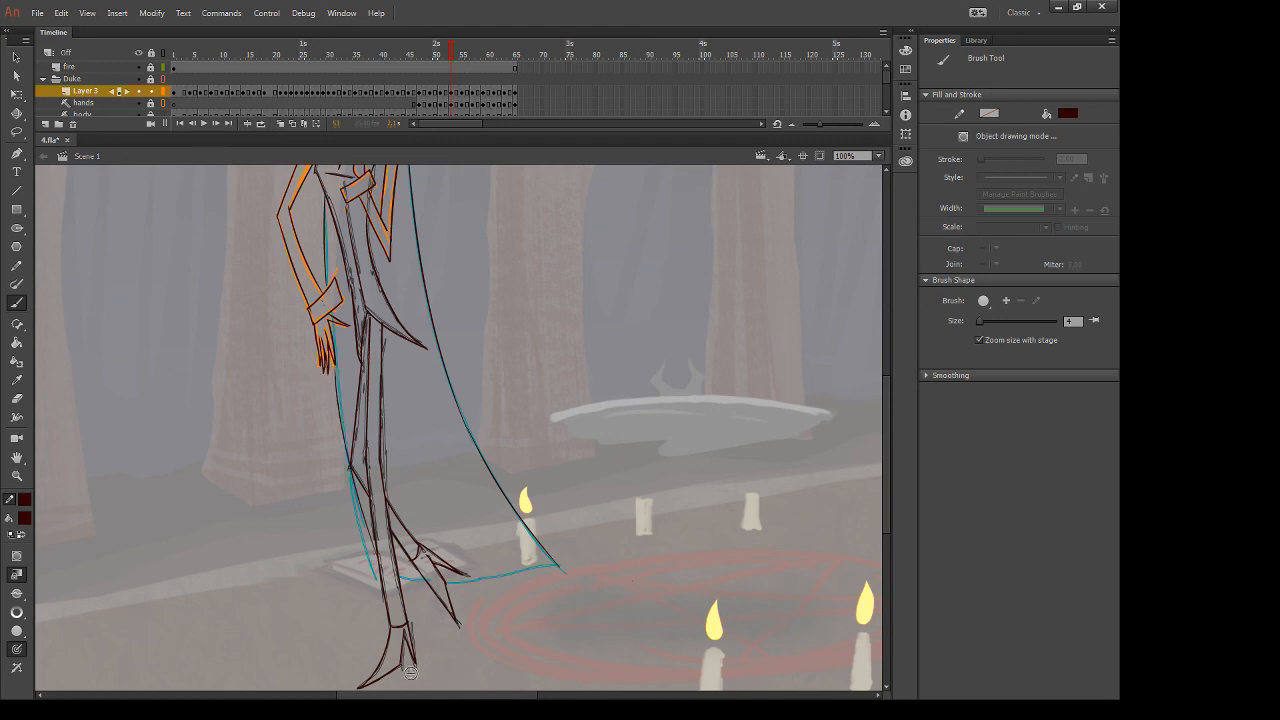
key("ctrl+z")
key(".")
left_click_drag(334, 360, 383, 592)
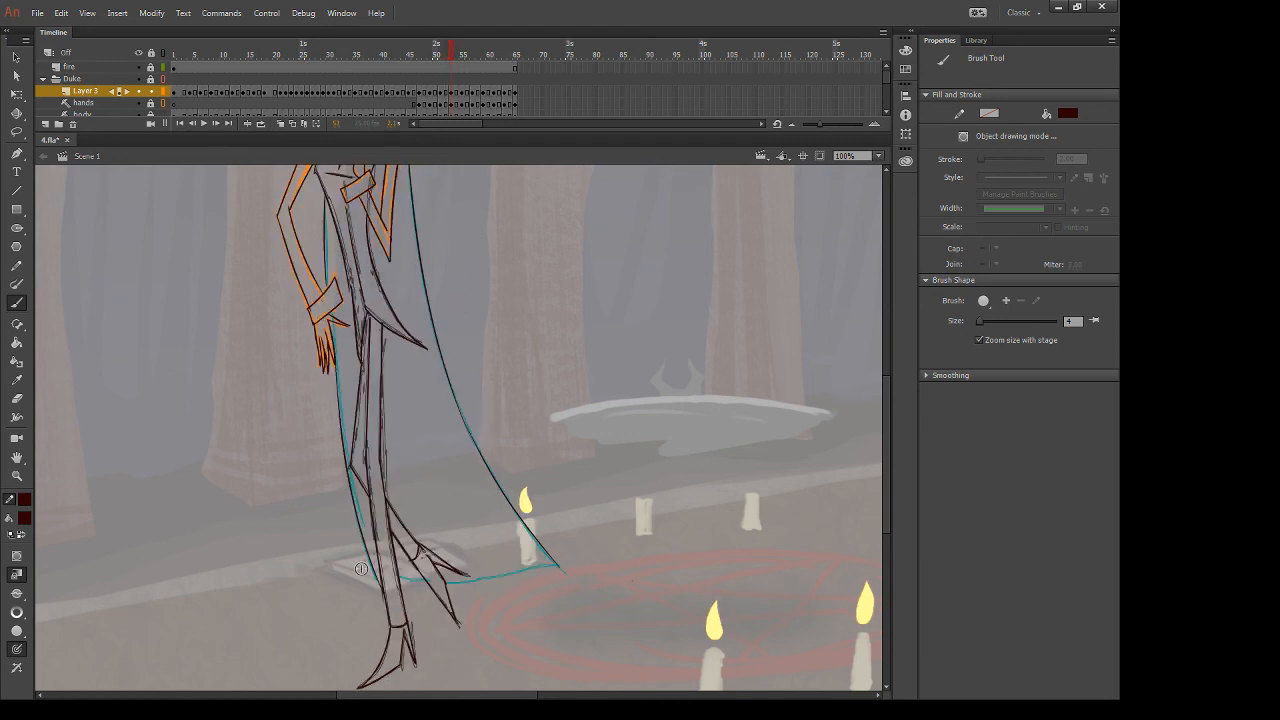
key("e")
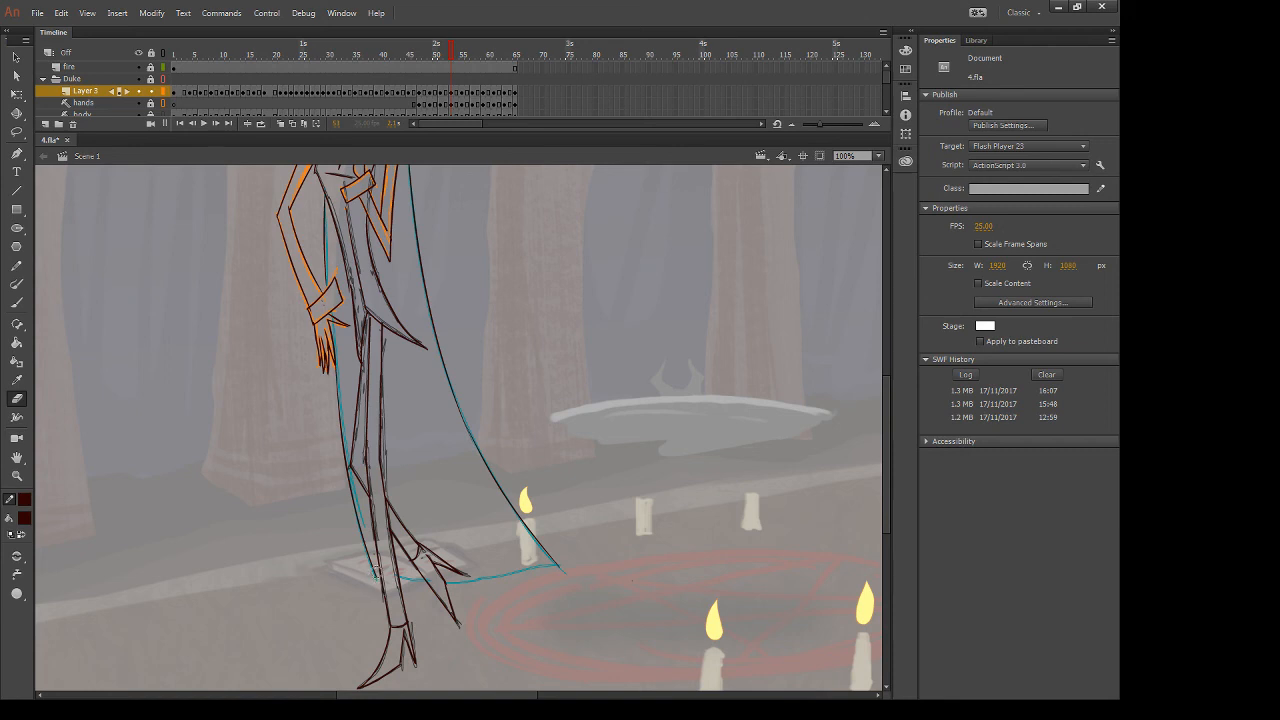
Brush the cape's hem at frame 53 from the front corner behind the feet to the rear corner
key("b")
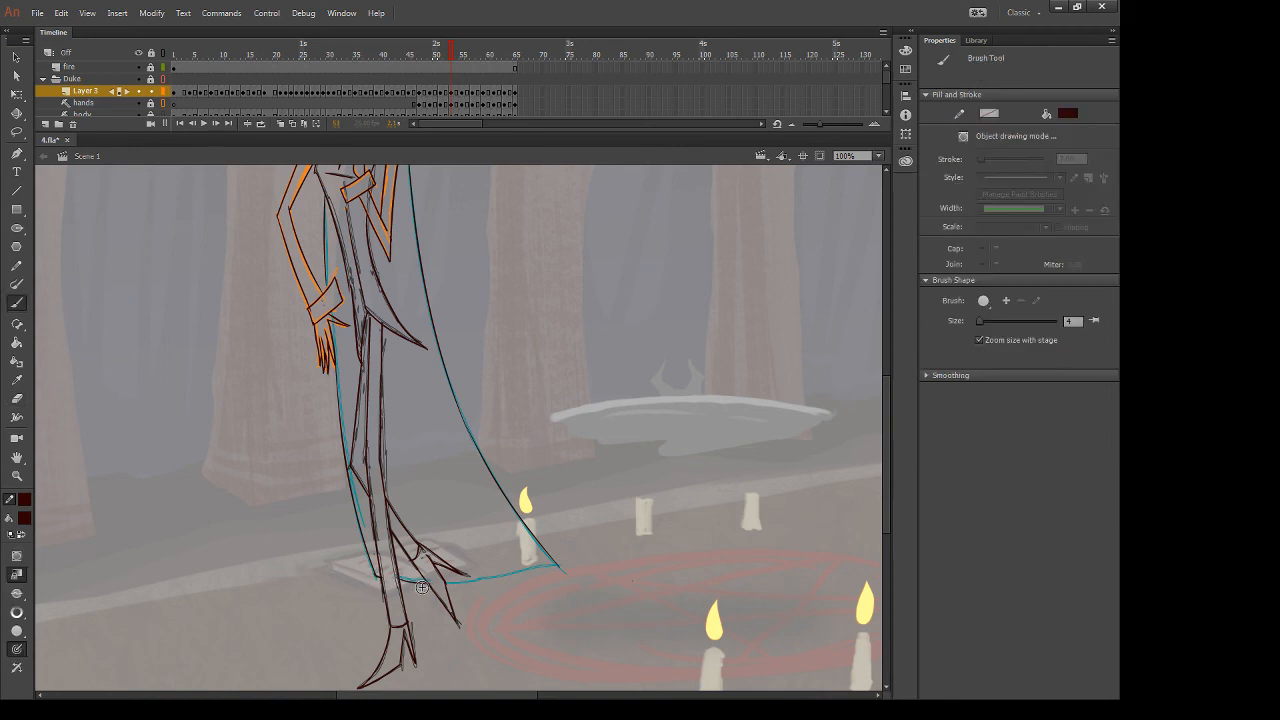
left_click_drag(447, 584, 584, 558)
key("ctrl+z")
left_click_drag(447, 584, 570, 573)
key("ctrl+z")
left_click_drag(448, 585, 562, 568)
key("e")
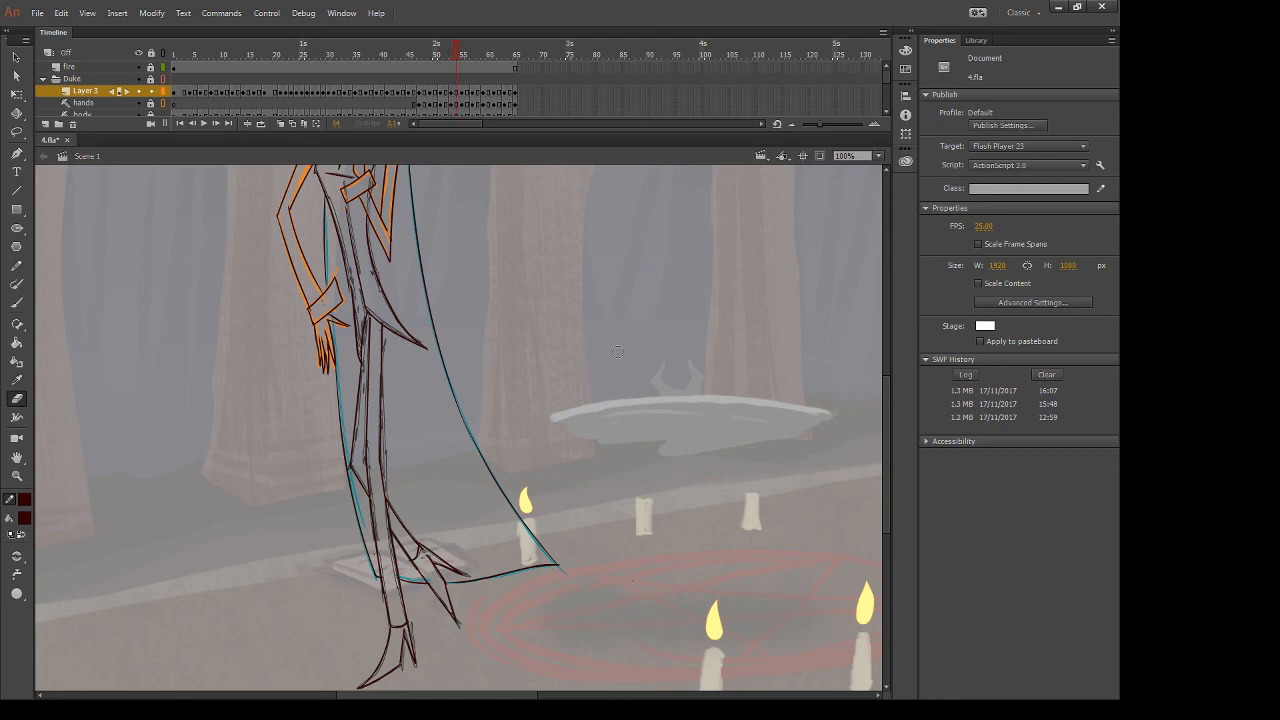
Advance to frame 55 and brush the upper part of the cape's back edge from the shoulder to below the hip
key("period")
key("period")
left_click_drag(580, 342, 674, 503)
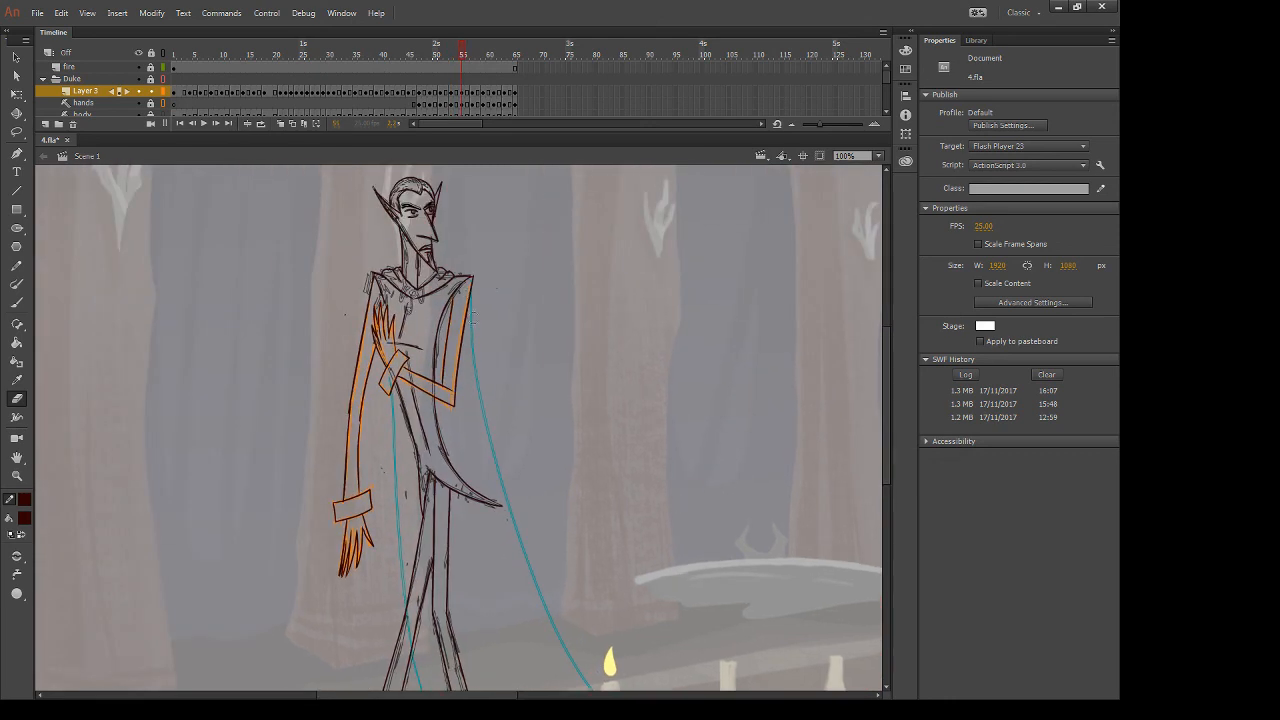
key("b")
left_click_drag(471, 286, 555, 596)
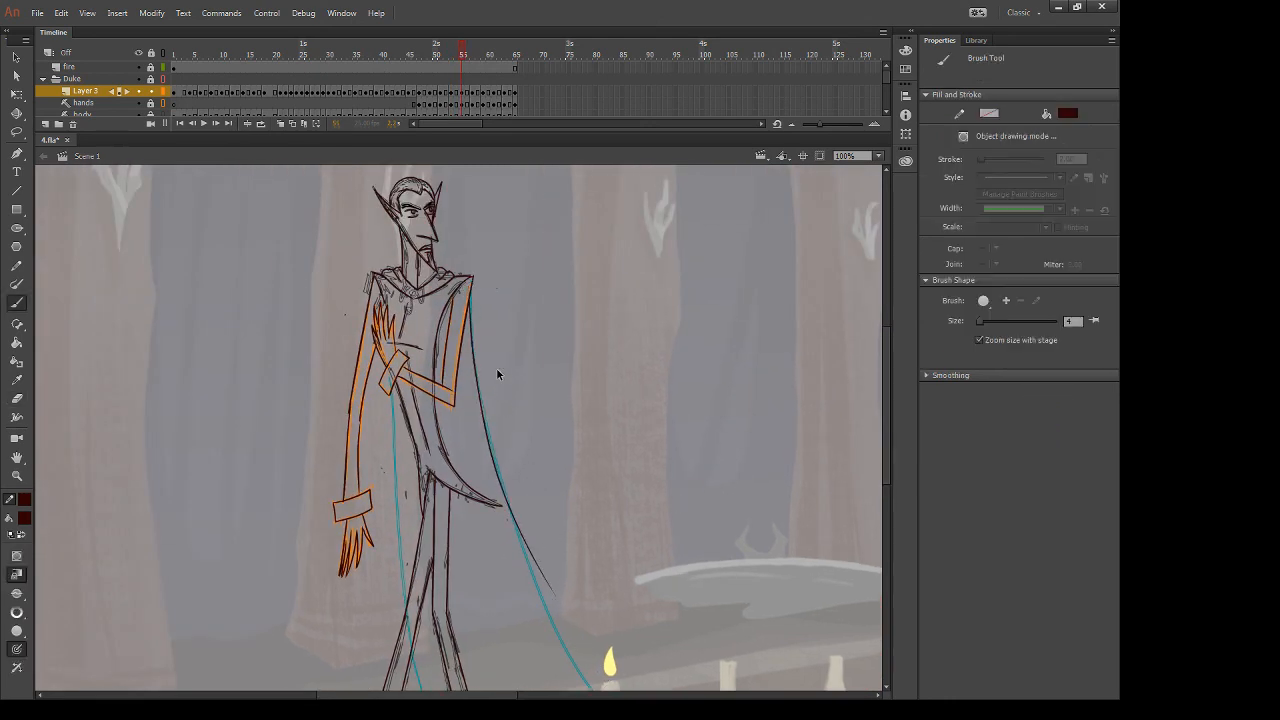
key("ctrl+z")
left_click_drag(471, 286, 541, 594)
mouse_move(529, 527)
left_mouse_down()
mouse_move(495, 374)
mouse_move(592, 600)
left_mouse_up()
key("ctrl+z")
left_click_drag(481, 366, 600, 594)
key("ctrl+z")
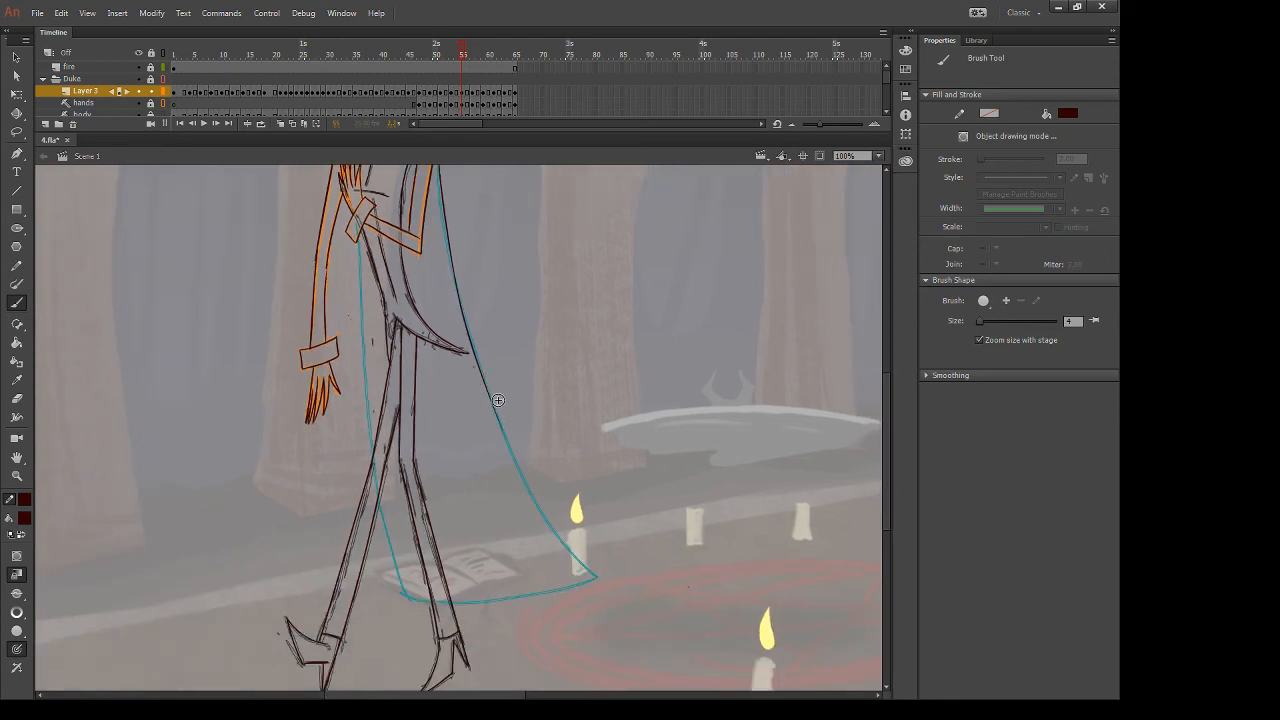
Brush the lower part of the cape's back edge at frame 55 from below the coat tip to the rear hem corner
left_click_drag(482, 382, 594, 578)
key("ctrl+z")
left_click_drag(480, 378, 636, 630)
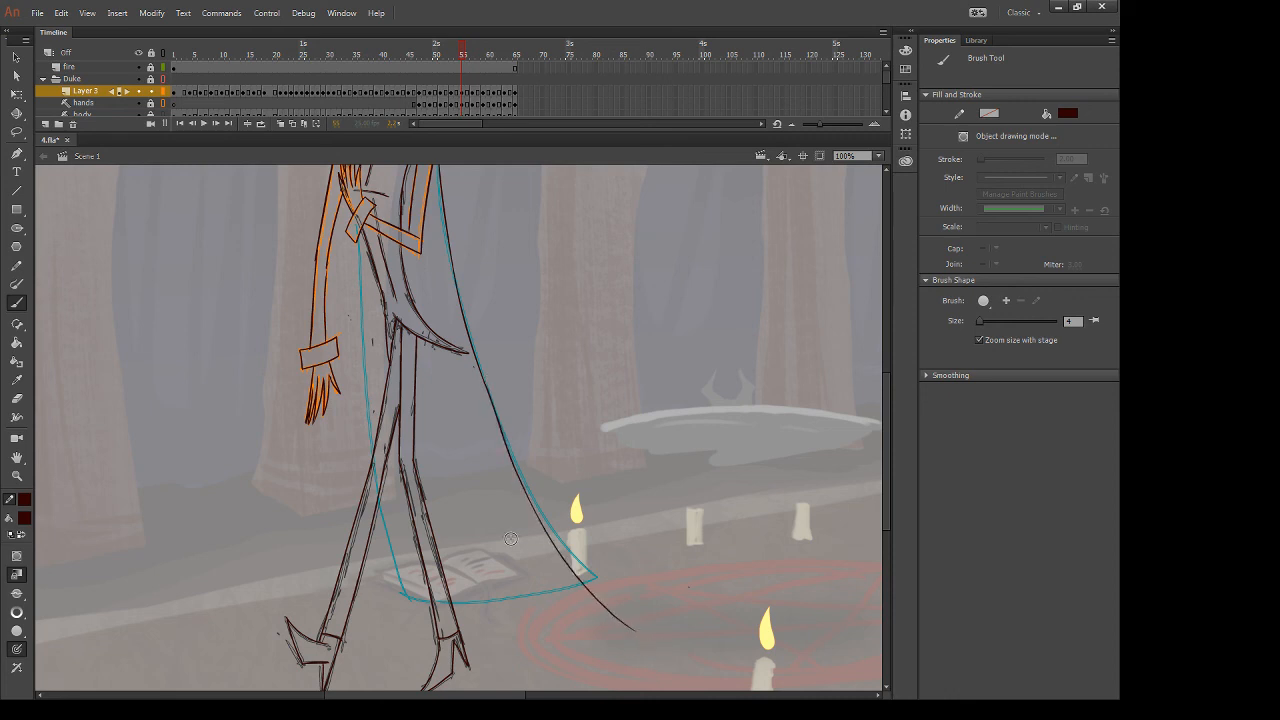
key("ctrl+z")
left_click_drag(486, 390, 645, 625)
key("ctrl+z")
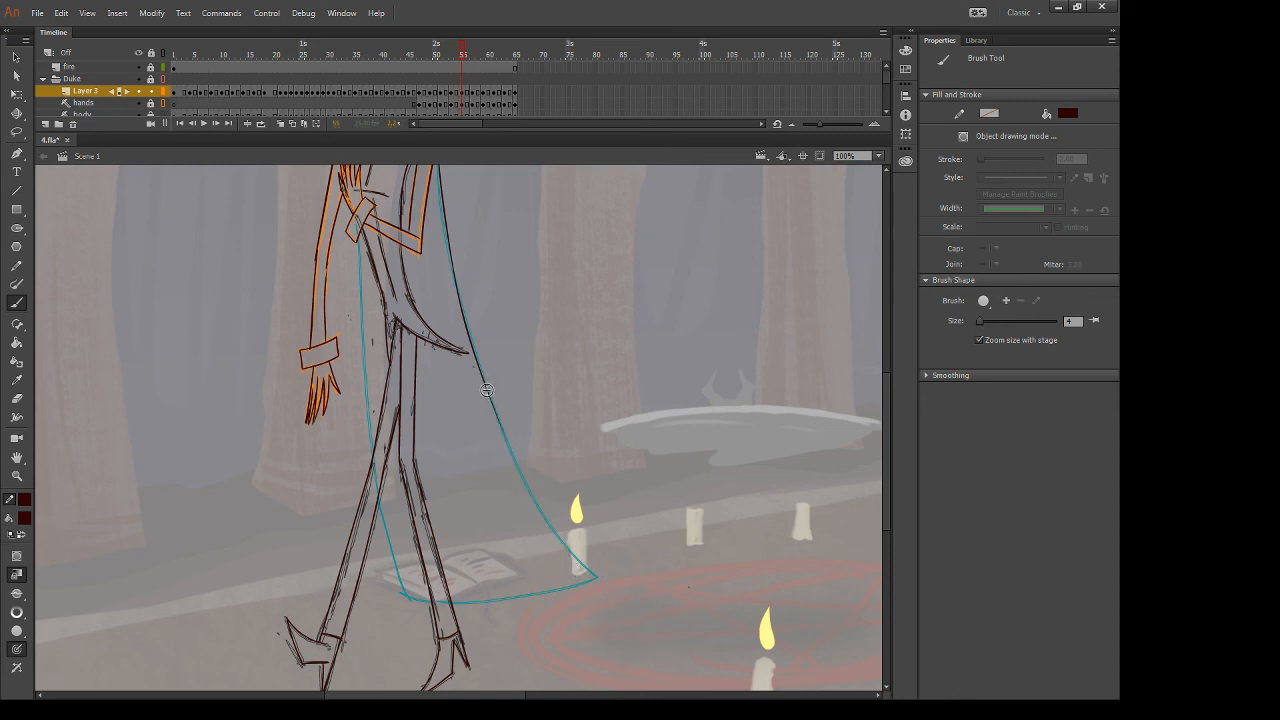
left_click_drag(486, 390, 625, 610)
key("ctrl+z")
left_click_drag(484, 392, 606, 585)
Brush the cape's front edge at frame 55 from the bent arm's cuff down to the front leg
left_click_drag(358, 245, 357, 491)
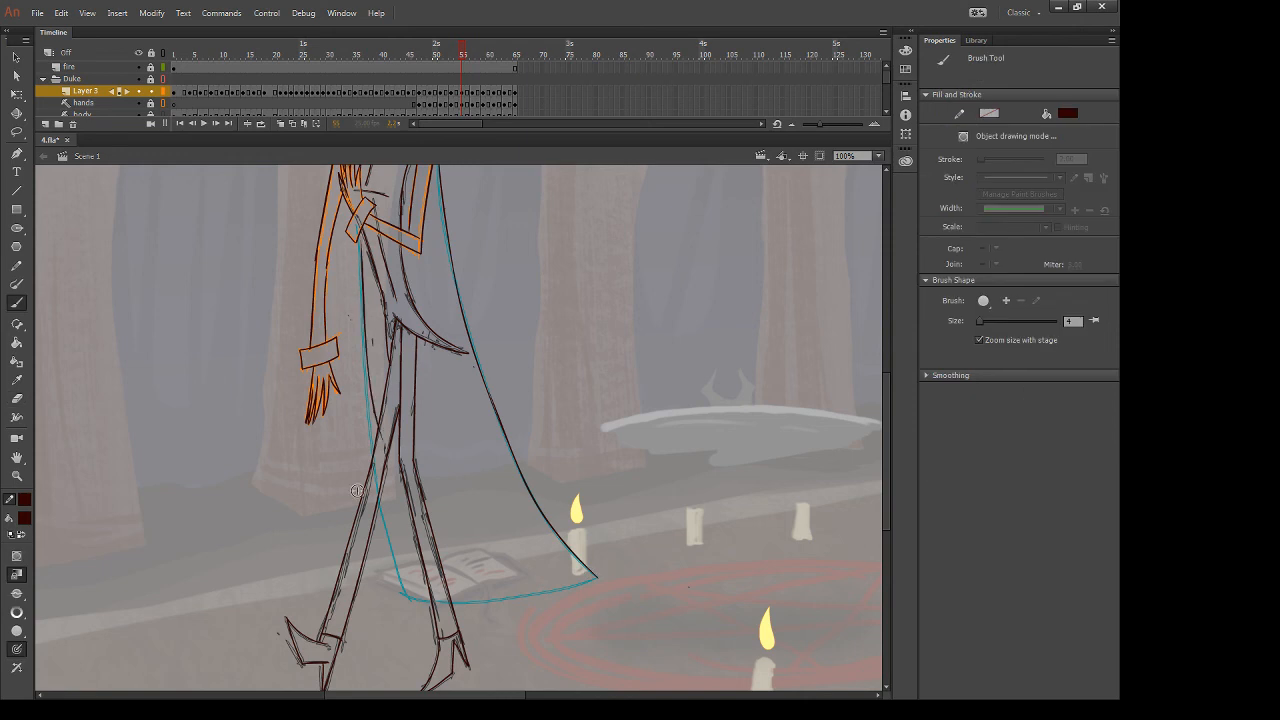
key("ctrl+z")
left_click_drag(358, 240, 355, 451)
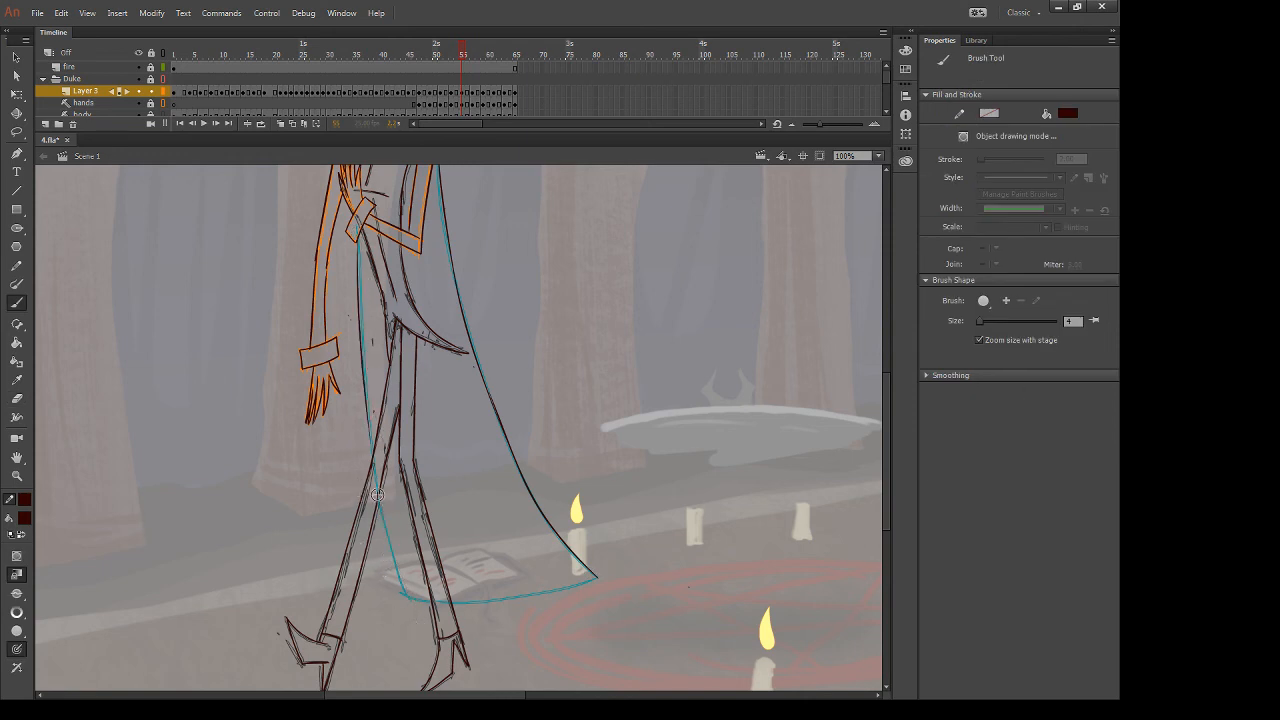
key("e")
Brush the cape's hem at frame 55 from behind the rear leg to the back corner
mouse_move(405, 603)
left_mouse_down()
mouse_move(453, 645)
mouse_move(432, 618)
mouse_move(491, 597)
mouse_move(453, 602)
mouse_move(560, 592)
mouse_move(612, 562)
left_mouse_up()
key("b")
key("ctrl+z")
left_click_drag(445, 602, 632, 582)
key("ctrl+z")
mouse_move(447, 602)
left_mouse_down()
mouse_move(500, 608)
mouse_move(598, 584)
mouse_move(463, 609)
mouse_move(604, 574)
left_mouse_up()
key("ctrl+z")
key("ctrl+z")
left_click_drag(447, 602, 527, 598)
left_click_drag(600, 582, 597, 578)
Advance to frame 57 and brush the short piece of the cape's front edge between the chest and the raised hand
key("period")
key("period")
left_click_drag(540, 323, 563, 384)
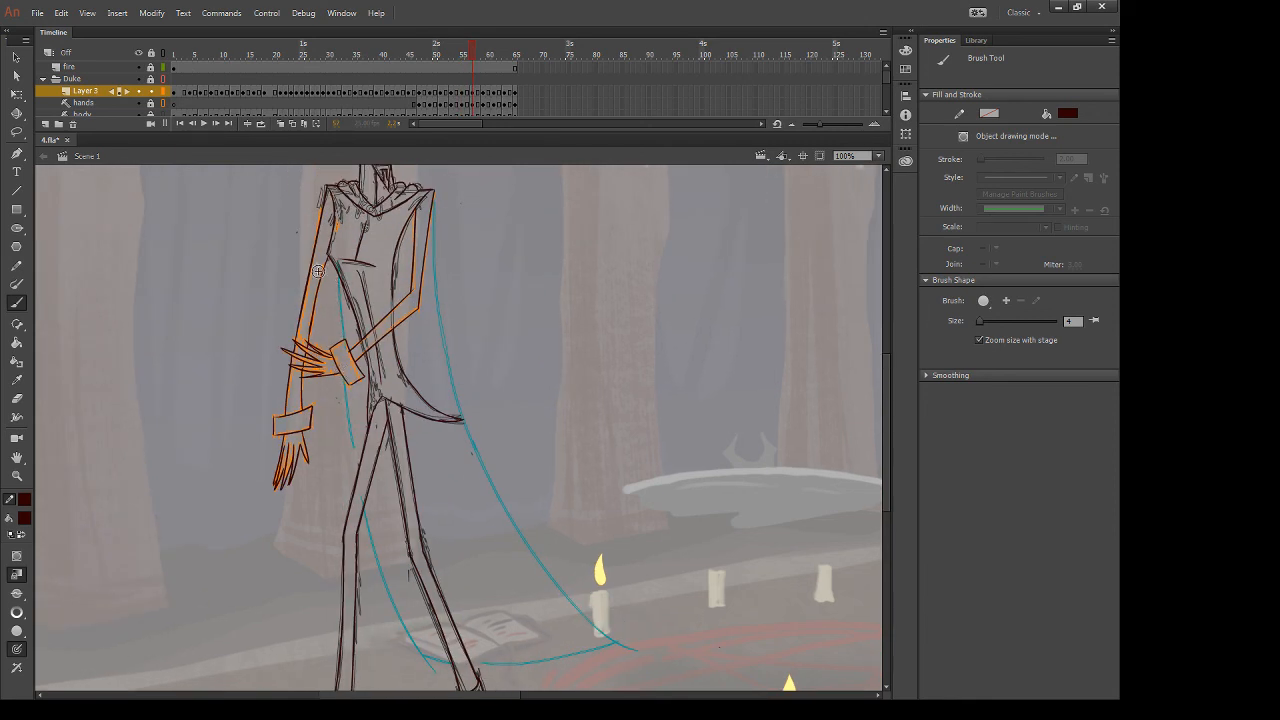
left_click_drag(340, 278, 343, 335)
key("ctrl+z")
left_click_drag(339, 278, 344, 338)
Brush the piece of the cape's front edge at frame 57 from below the raised hand to the thigh
left_click_drag(348, 382, 358, 470)
key("ctrl+z")
left_click_drag(351, 420, 354, 477)
key("ctrl+z")
left_click_drag(346, 382, 356, 478)
key("ctrl+z")
left_click_drag(346, 385, 357, 475)
Brush the cape's back edge at frame 57 from the shoulder down to the rear hem corner
left_click_drag(435, 203, 522, 566)
key("ctrl+z")
mouse_move(434, 196)
left_mouse_down()
mouse_move(469, 452)
mouse_move(559, 615)
left_mouse_up()
key("ctrl+z")
mouse_move(435, 197)
left_mouse_down()
mouse_move(556, 580)
mouse_move(621, 655)
left_mouse_up()
key("ctrl+z")
mouse_move(534, 557)
left_mouse_down()
mouse_move(582, 618)
mouse_move(645, 665)
left_mouse_up()
key("ctrl+z")
mouse_move(532, 558)
left_mouse_down()
mouse_move(644, 660)
mouse_move(515, 560)
mouse_move(445, 455)
mouse_move(501, 475)
mouse_move(600, 585)
left_mouse_up()
key("ctrl+z")
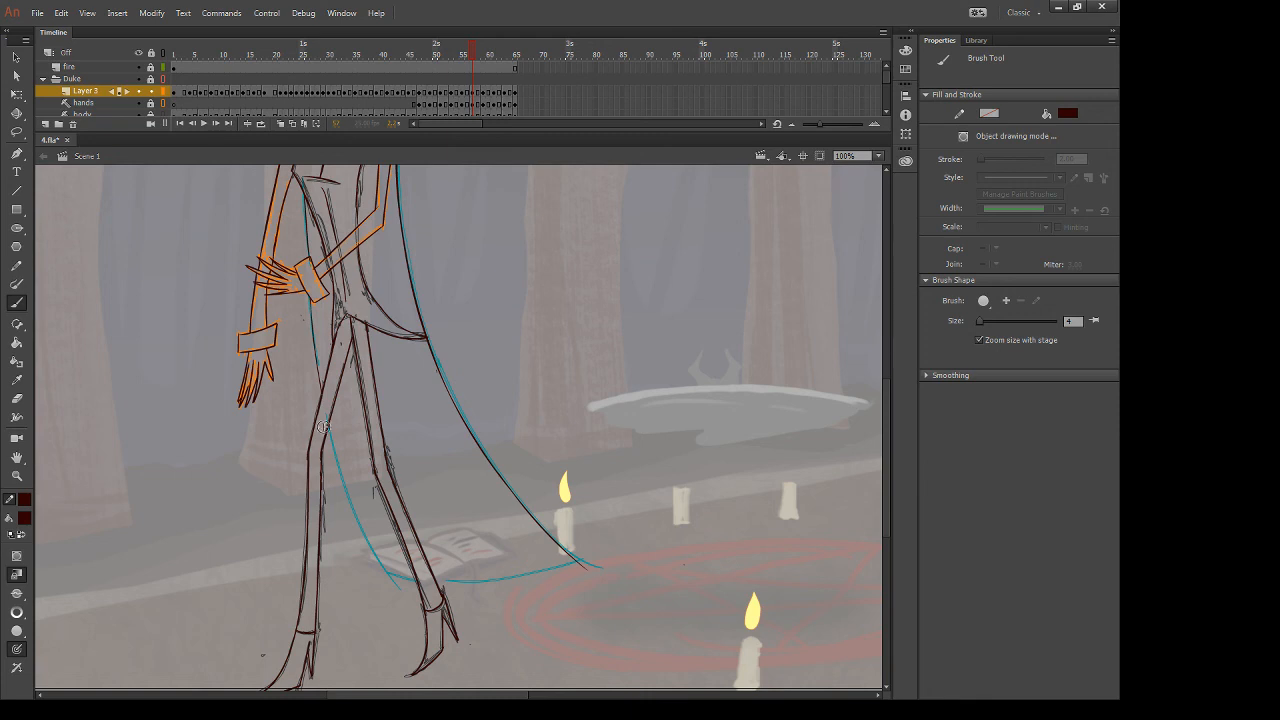
Brush the cape's lower front edge and its hem to the rear corner at frame 57, erasing the stroke ends that overshoot
left_click_drag(323, 423, 420, 620)
key("e")
mouse_move(378, 577)
left_mouse_down()
mouse_move(411, 619)
mouse_move(420, 584)
mouse_move(465, 574)
mouse_move(433, 578)
mouse_move(516, 580)
mouse_move(585, 555)
left_mouse_up()
key("b")
key("ctrl+z")
left_click_drag(440, 580, 574, 563)
key("e")
key("b")
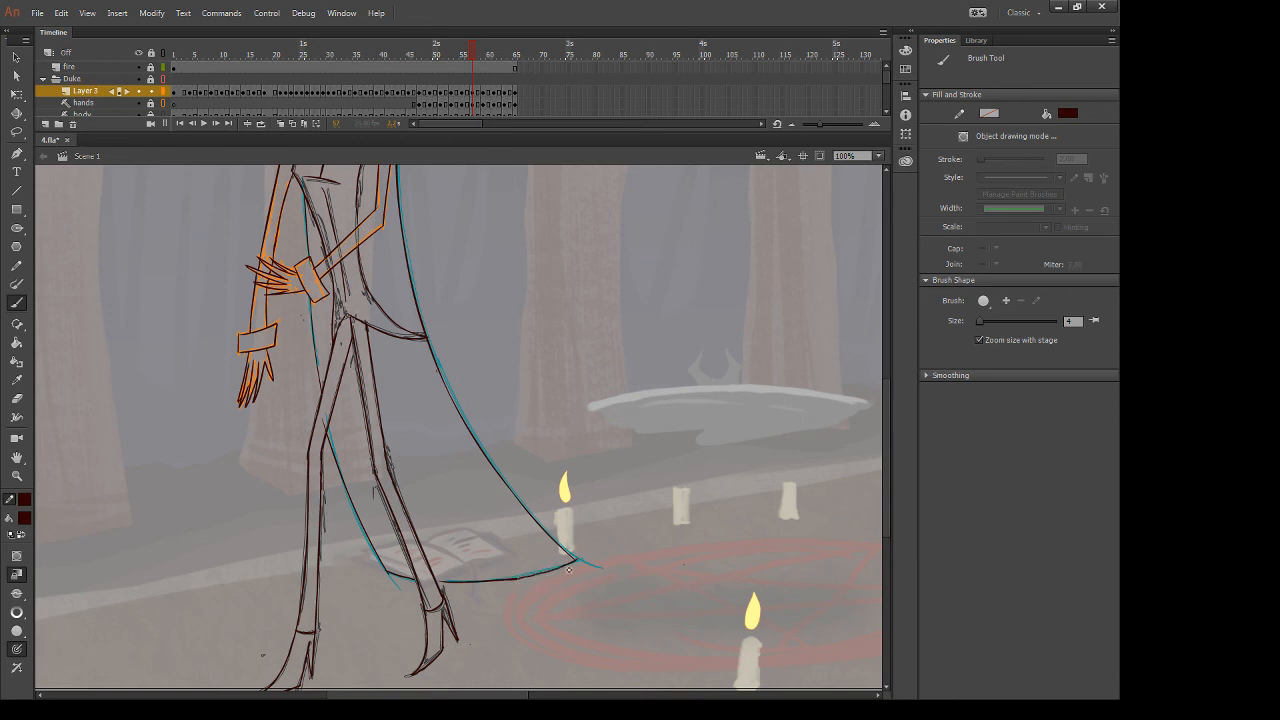
key("e")
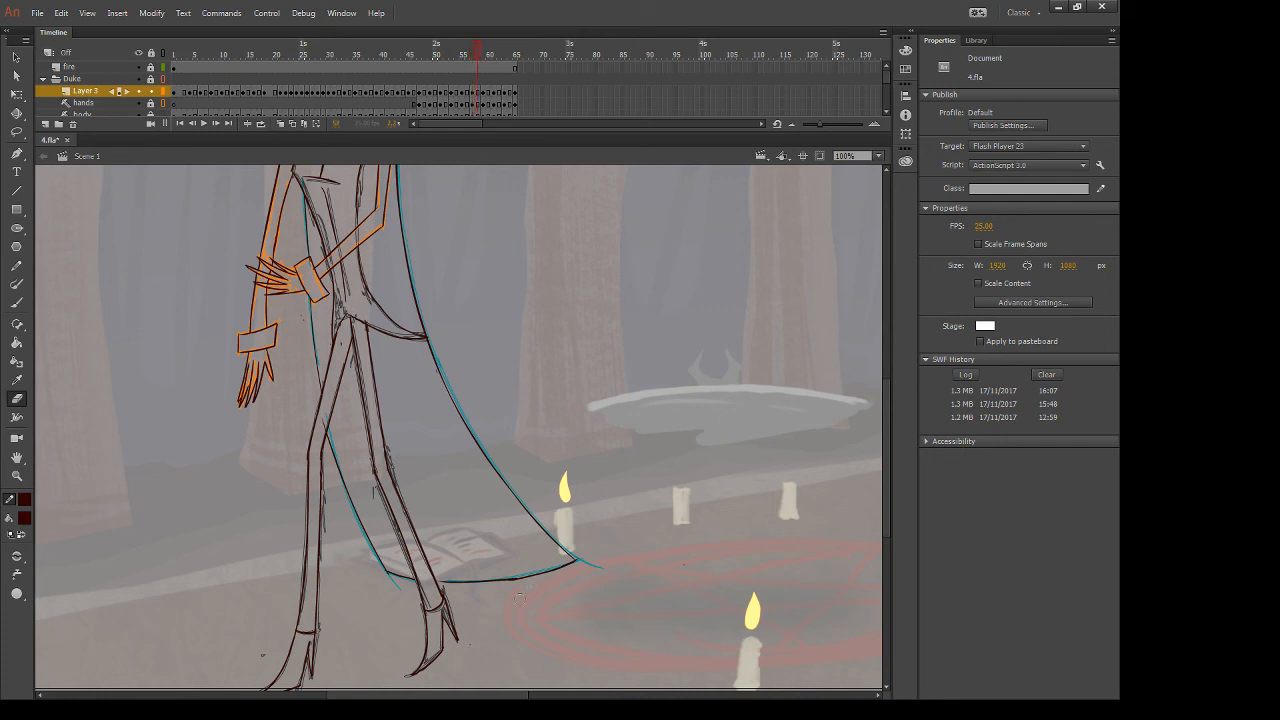
Advance to frame 59 and brush the cape's back edge from the rear shoulder down past the rear hem corner
key(".")
left_click_drag(494, 266, 528, 378)
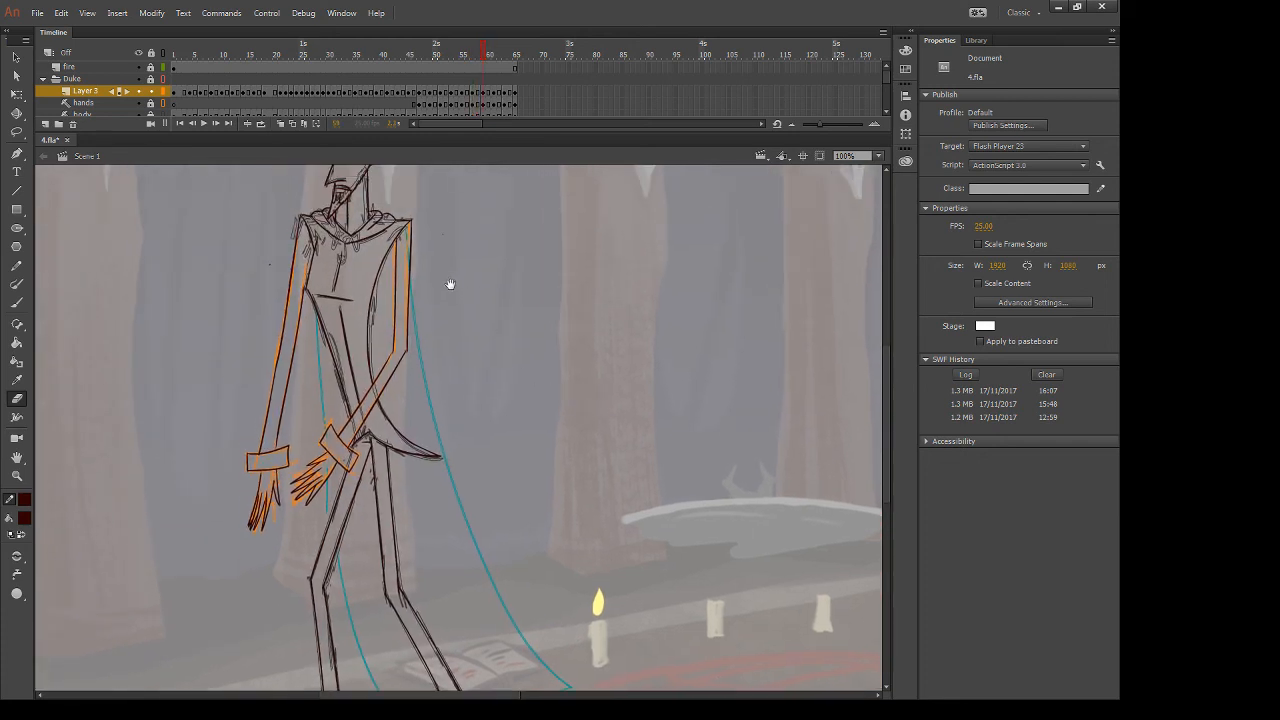
key("b")
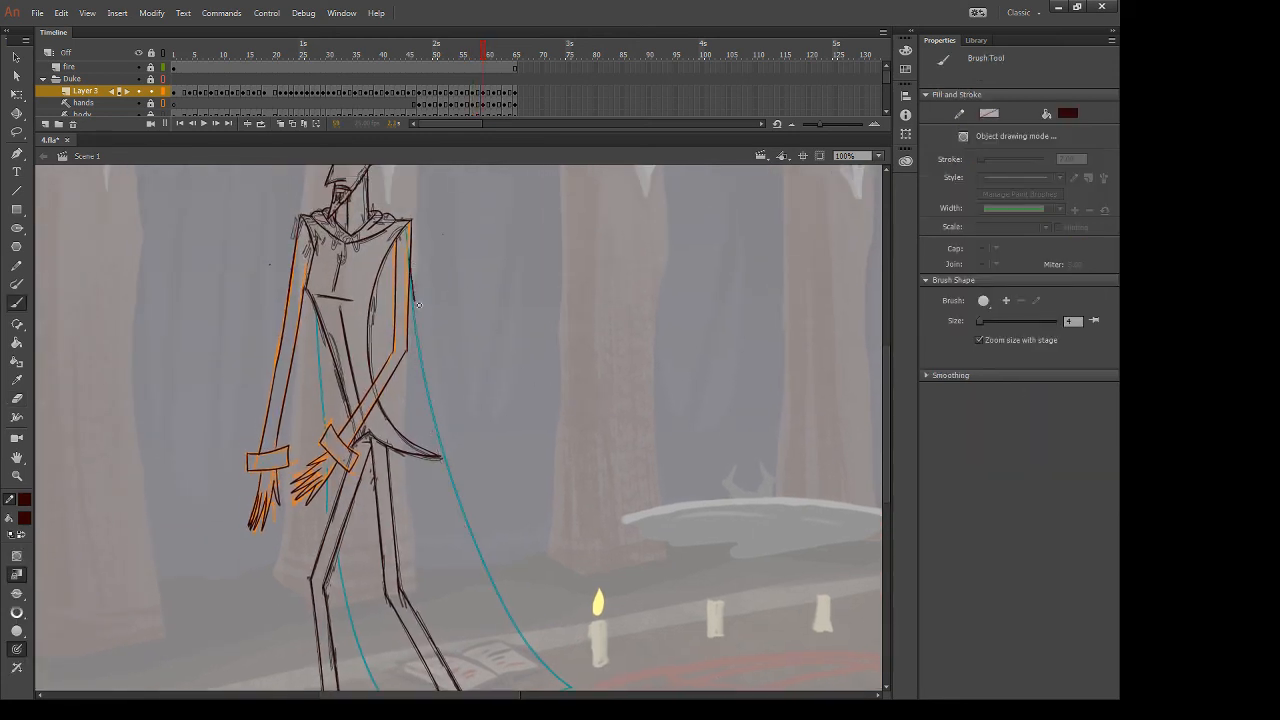
mouse_move(419, 305)
left_mouse_down()
mouse_move(511, 615)
mouse_move(504, 531)
mouse_move(571, 611)
left_mouse_up()
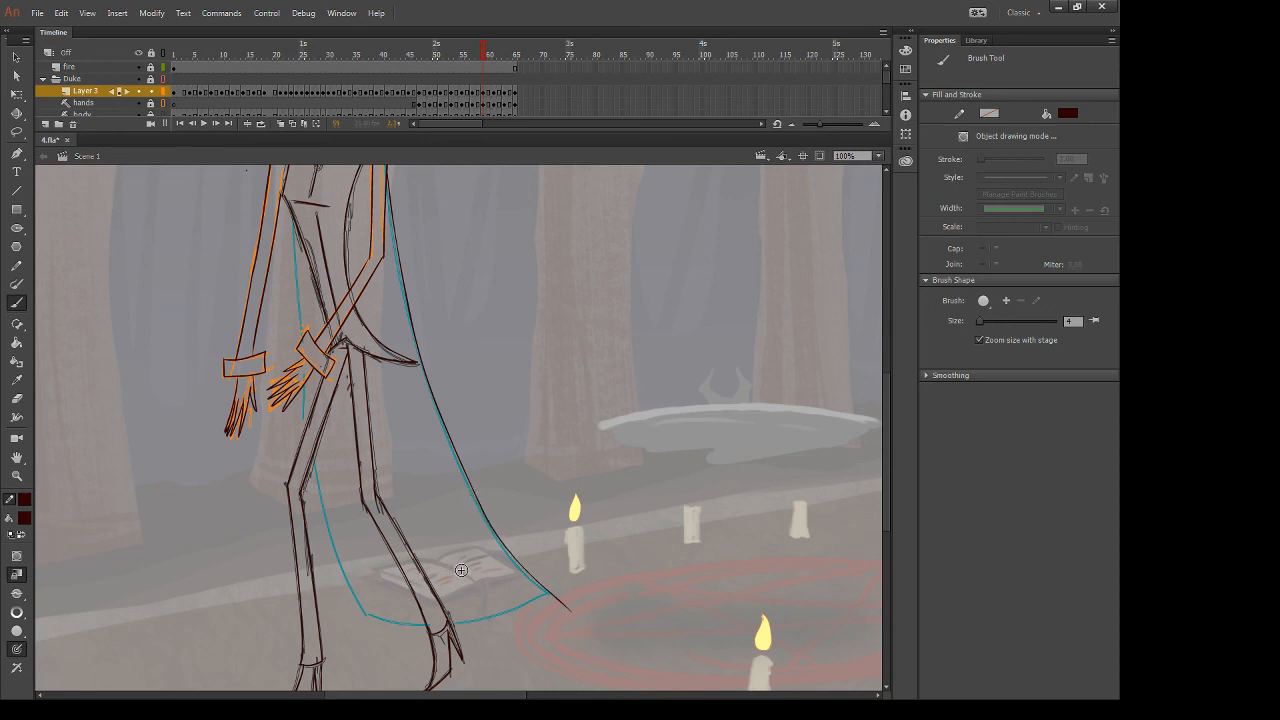
Brush the short piece of the cape's front edge at frame 59 between the chest and the raised wrist
left_click_drag(294, 220, 301, 329)
key("ctrl+z")
left_click_drag(293, 220, 302, 331)
Brush the lower piece of the cape's front edge at frame 59 from the front knee down past the hem
left_click_drag(304, 462, 394, 680)
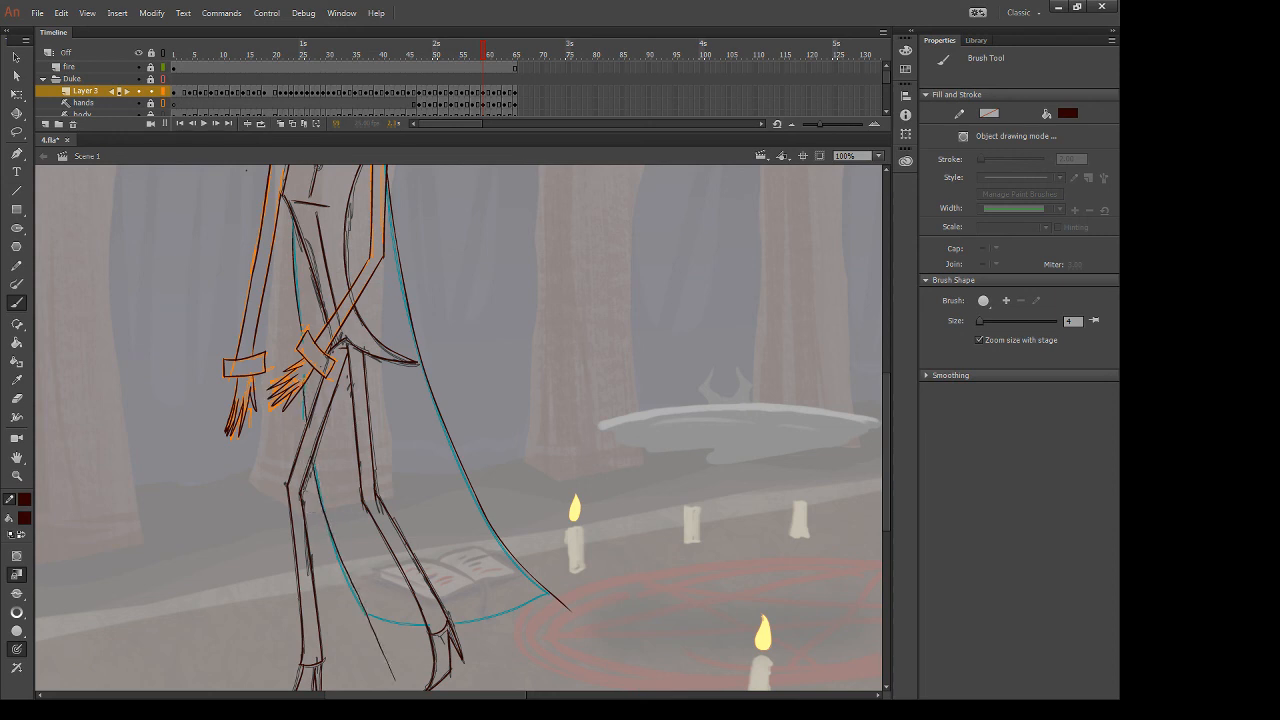
key("ctrl+z")
left_click_drag(312, 461, 369, 617)
key("ctrl+z")
left_click_drag(311, 457, 384, 686)
key("ctrl+z")
left_click_drag(313, 459, 386, 668)
key("ctrl+z")
Brush the cape's hem at frame 59 from the front edge to the rear corner and erase the overshooting stroke ends
mouse_move(358, 609)
left_mouse_down()
mouse_move(403, 628)
mouse_move(550, 593)
left_mouse_up()
key("ctrl+z")
key("e")
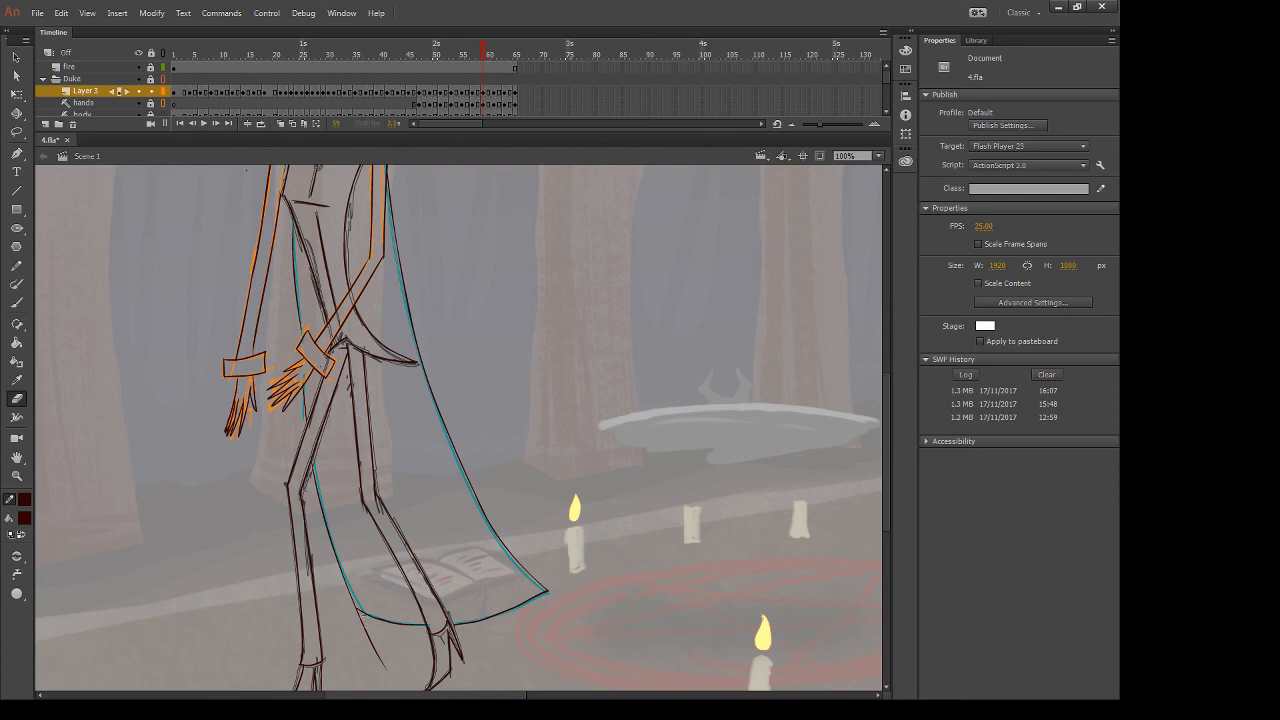
left_click_drag(348, 612, 386, 666)
Advance to frame 61 and brush the cape's lower front edge from the standing leg's knee to the hem, trimming its end
left_click_drag(655, 270, 705, 360)
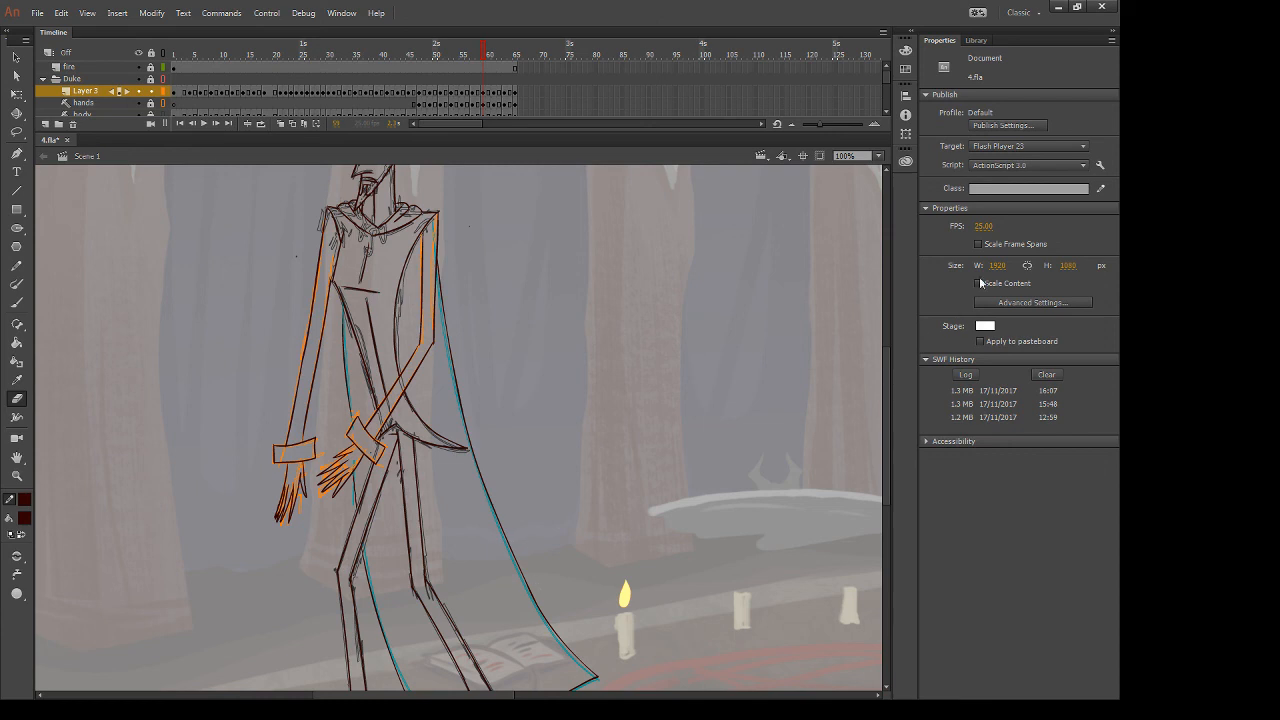
left_click_drag(654, 448, 691, 425)
left_click_drag(665, 630, 690, 467)
key("period")
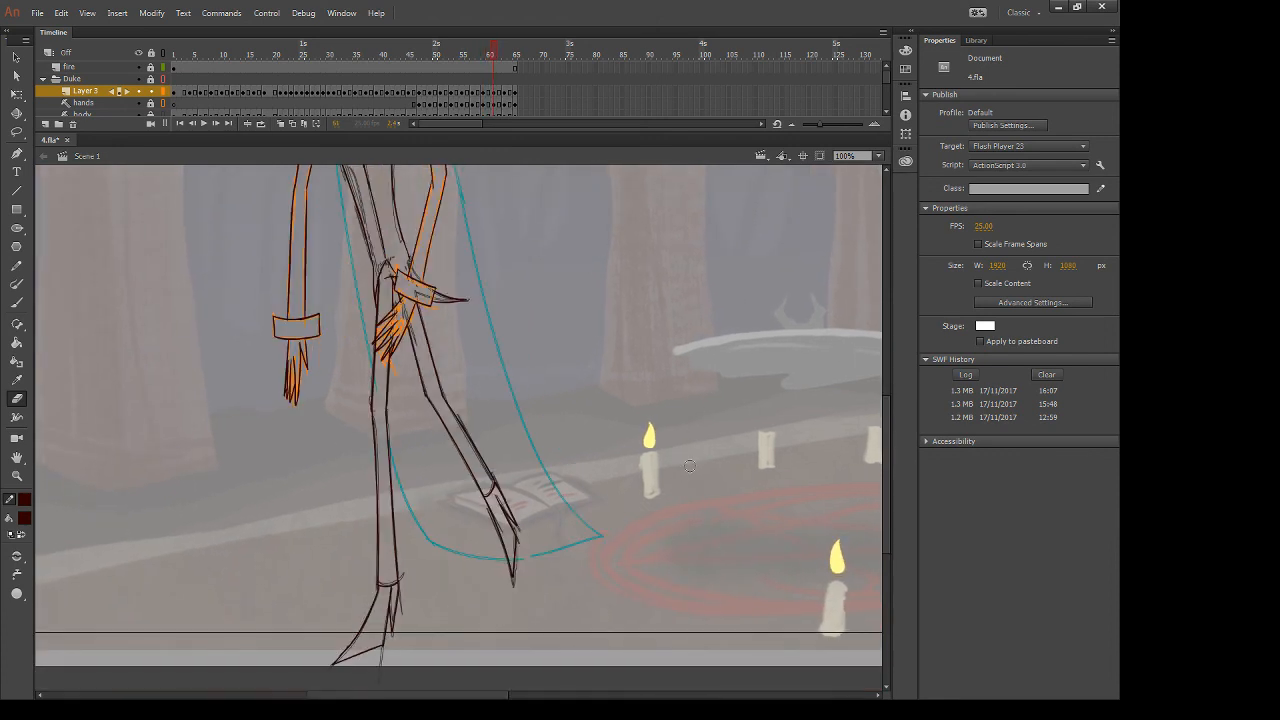
key("b")
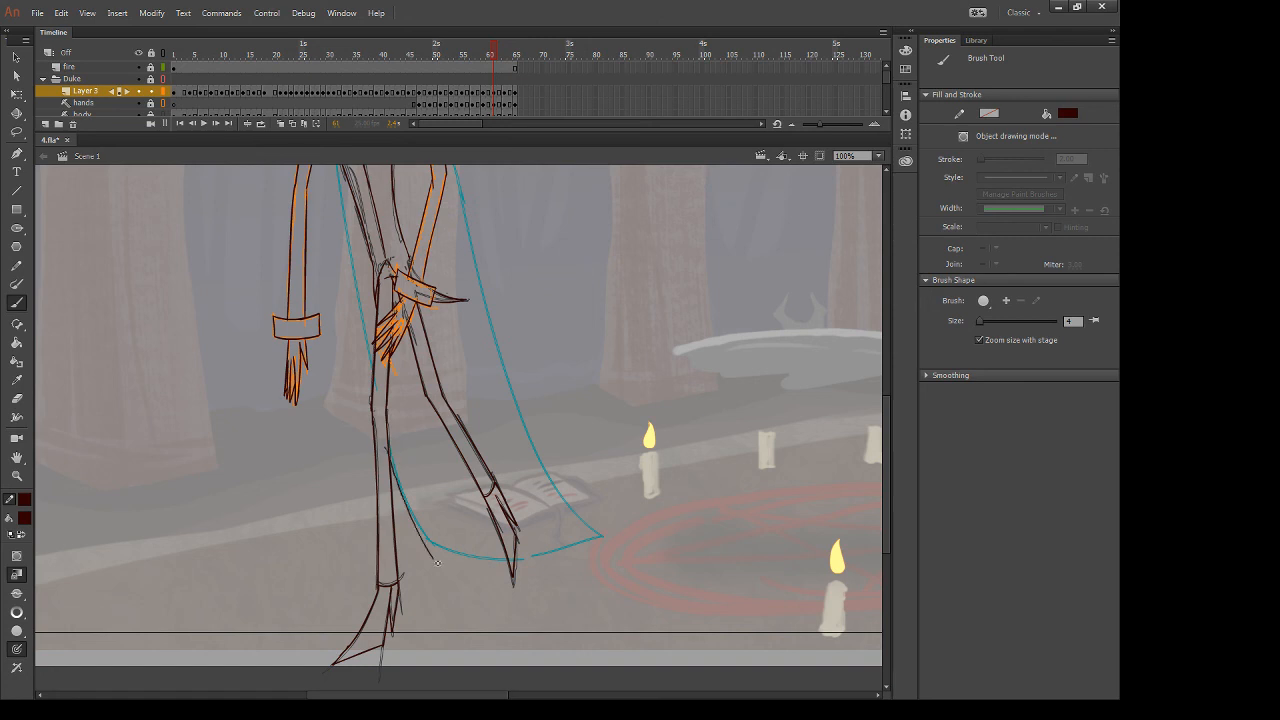
left_click_drag(389, 442, 460, 583)
key("ctrl+z")
left_click_drag(388, 438, 457, 576)
key("e")
key("b")
Brush the cape's hem at frame 61 from the bottom of the front edge past the raised foot to the rear corner
left_click_drag(428, 541, 510, 567)
key("ctrl+z")
left_click_drag(431, 542, 511, 562)
key("ctrl+z")
mouse_move(430, 541)
left_mouse_down()
mouse_move(508, 564)
mouse_move(485, 564)
mouse_move(555, 554)
mouse_move(520, 564)
mouse_move(636, 516)
left_mouse_up()
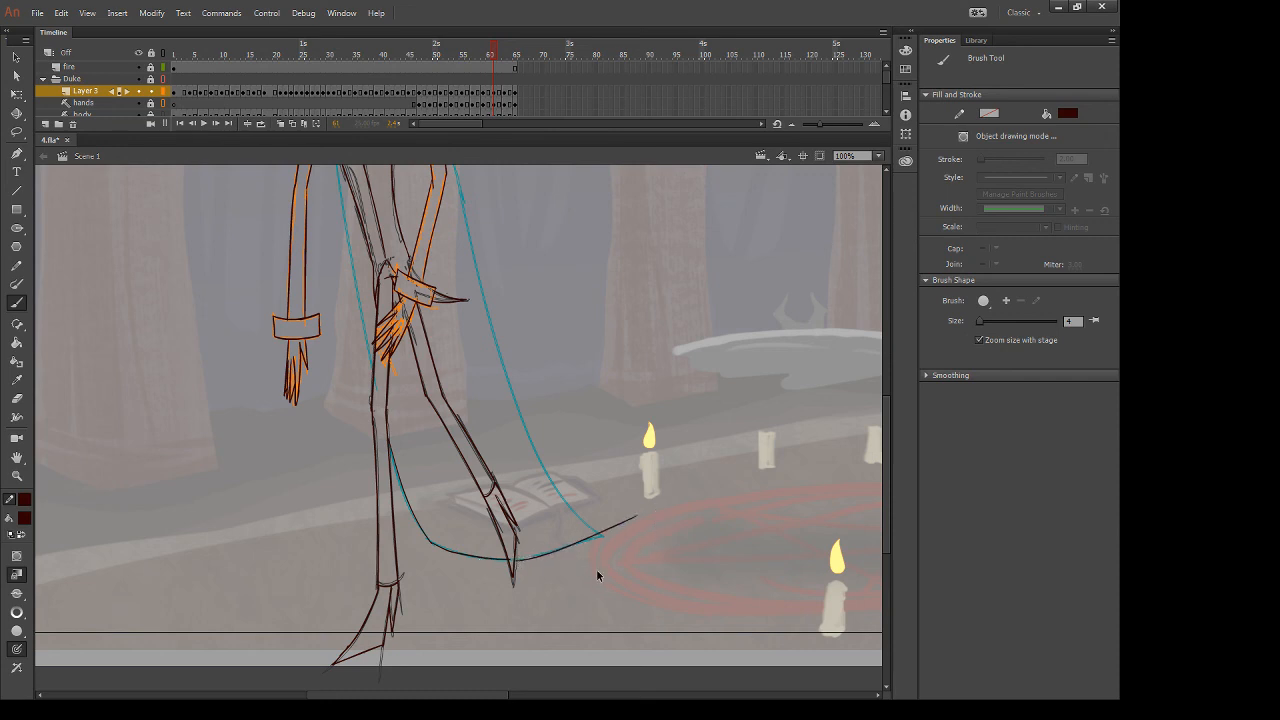
key("ctrl+z")
left_click_drag(516, 560, 618, 554)
key("ctrl+z")
left_click_drag(515, 560, 625, 543)
key("ctrl+z")
left_click_drag(512, 560, 611, 527)
key("ctrl+z")
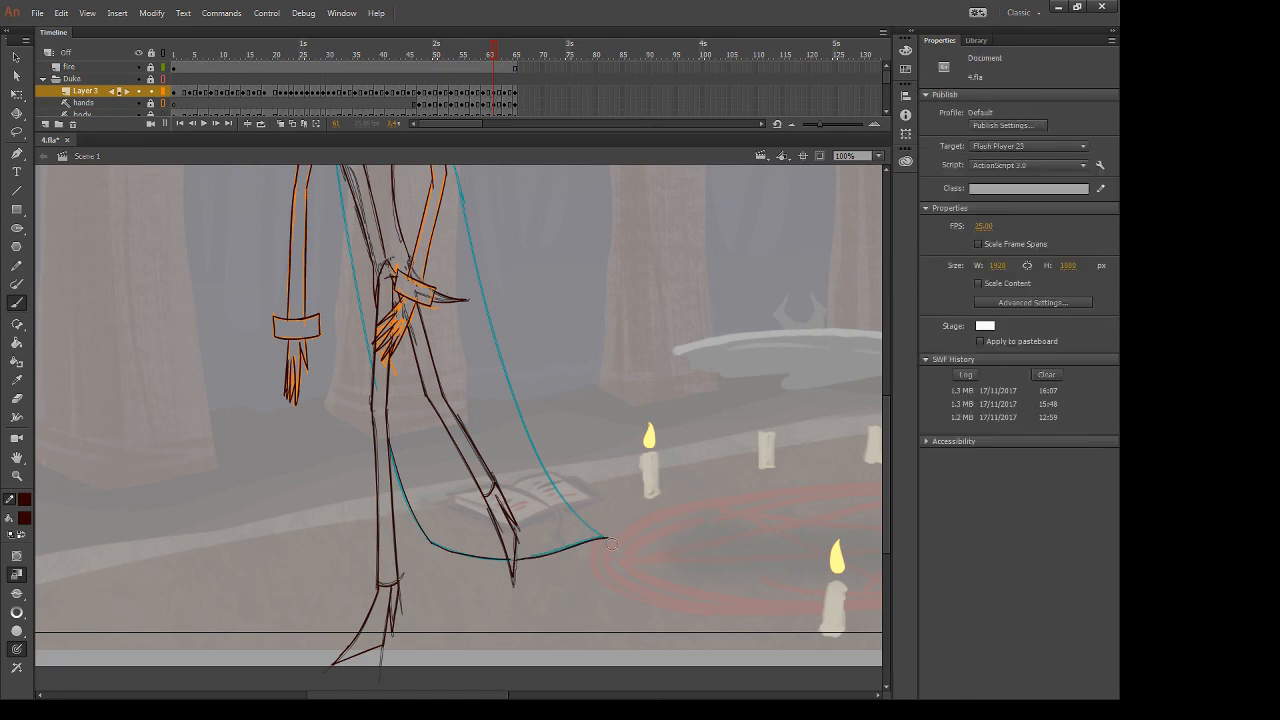
Brush the cape's upper front edge at frame 61 from the chest down to the standing leg's knee
scroll(570, 510, "up", 4)
left_click_drag(333, 260, 370, 474)
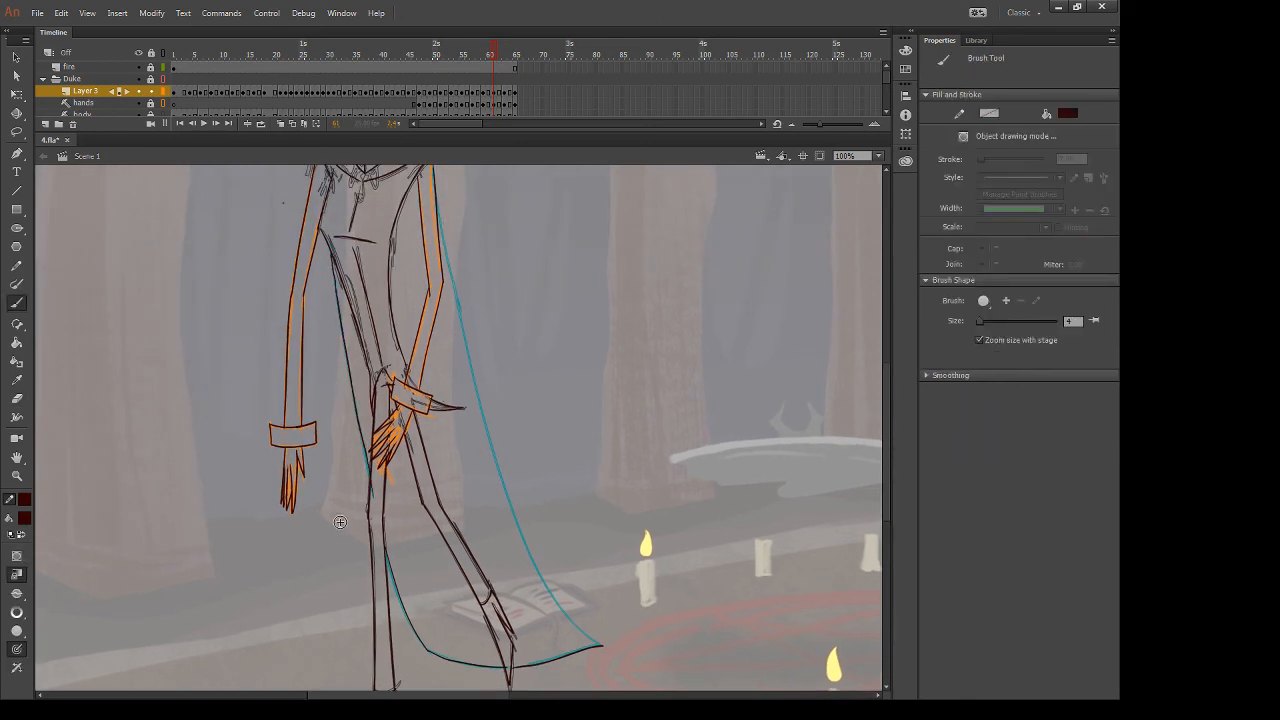
key("ctrl+z")
left_click_drag(331, 256, 370, 488)
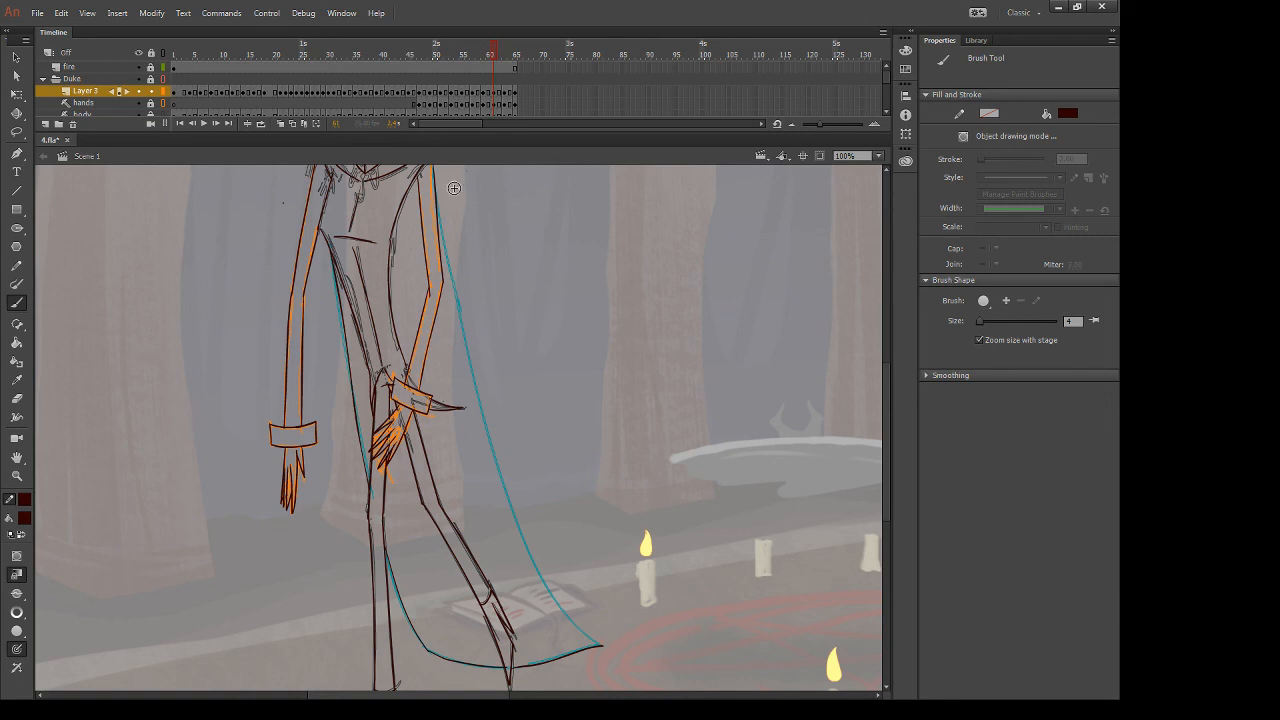
Brush the cape's back edge at frame 61 from the rear shoulder to the rear hem corner and clean up its ends
mouse_move(482, 204)
left_mouse_down()
mouse_move(489, 226)
mouse_move(469, 243)
mouse_move(494, 552)
left_mouse_up()
key("ctrl+z")
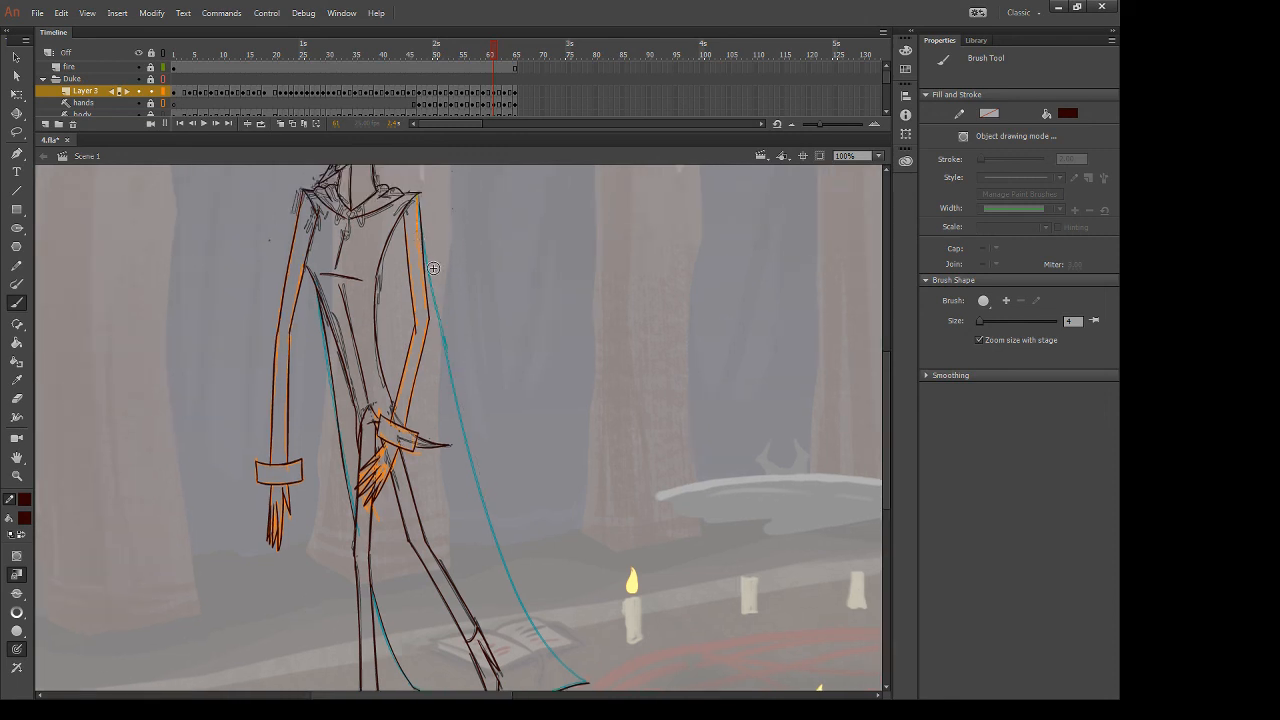
left_click_drag(420, 236, 498, 580)
key("ctrl+z")
mouse_move(422, 232)
left_mouse_down()
mouse_move(490, 521)
mouse_move(560, 665)
left_mouse_up()
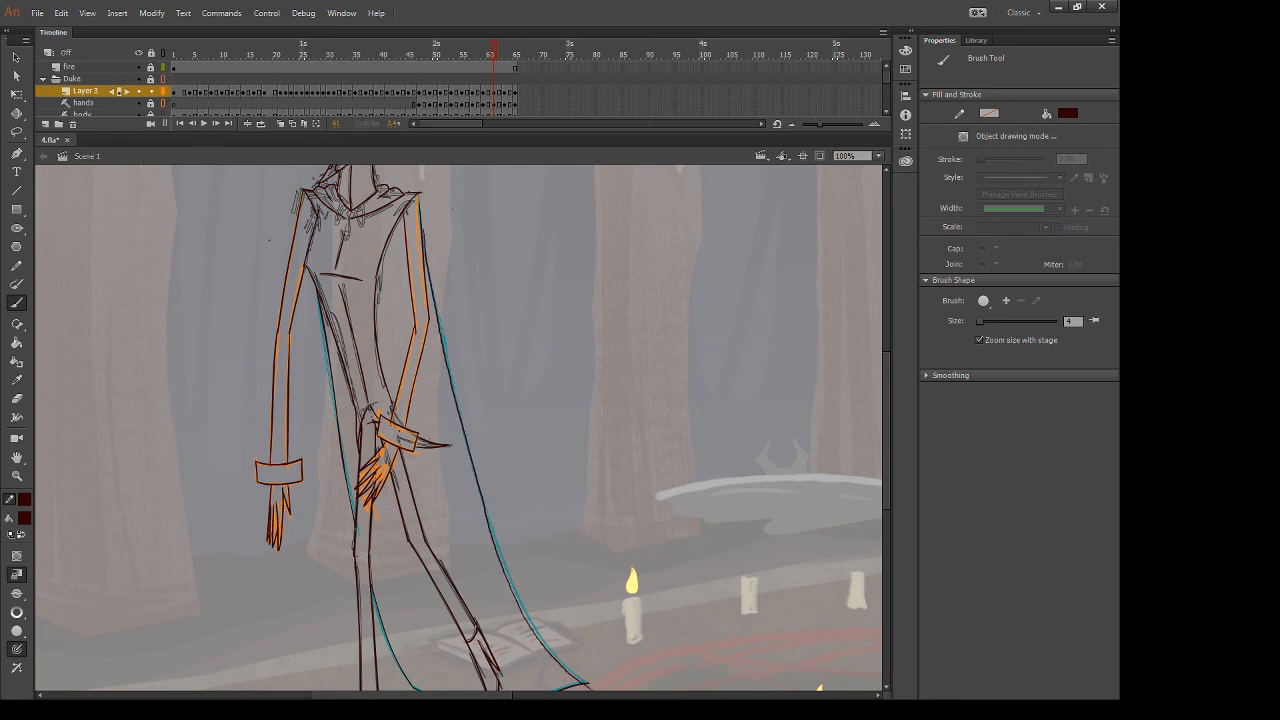
key("e")
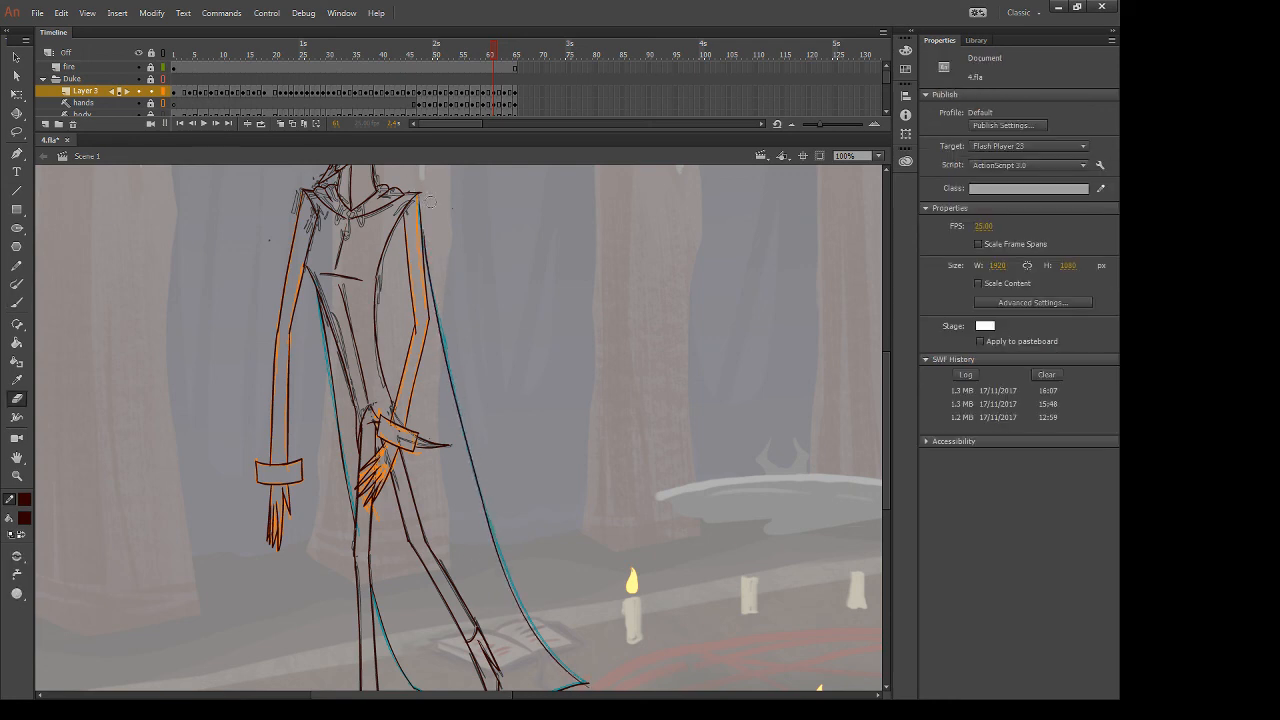
key("b")
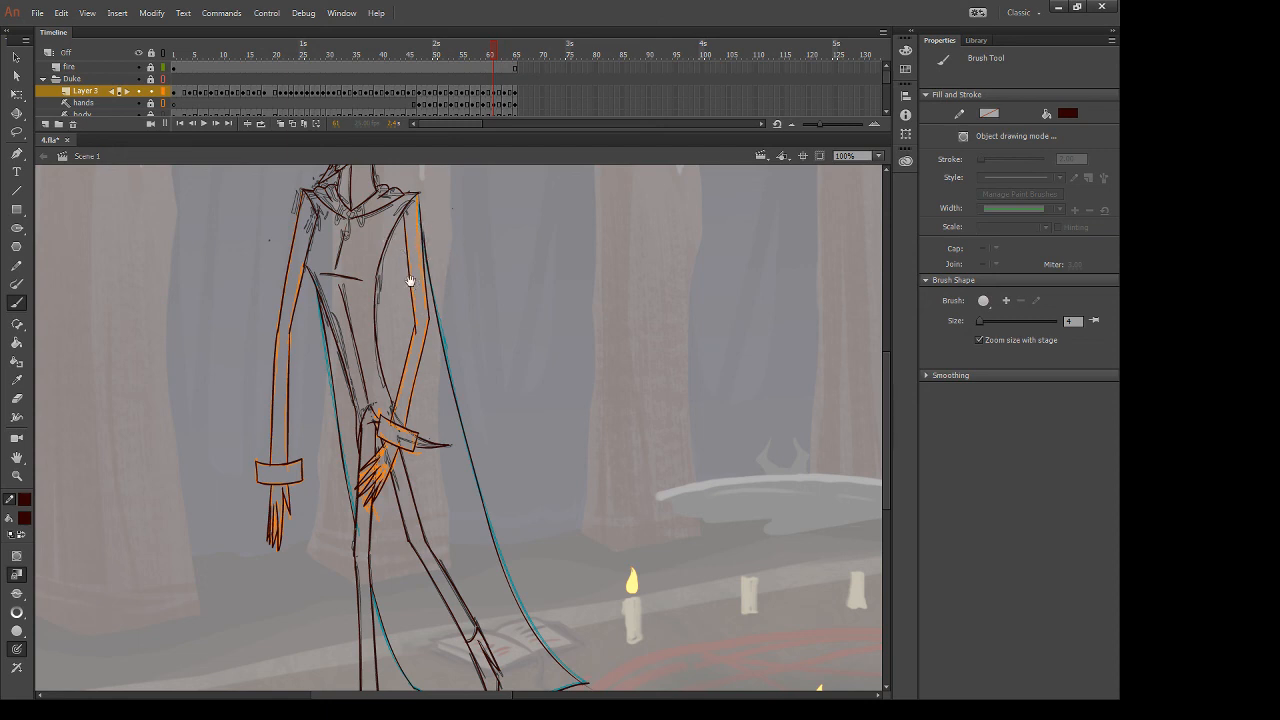
Erase the lower half of the cape's back edge at frame 61 and redraw it down to the rear hem corner
left_click_drag(448, 428, 413, 285)
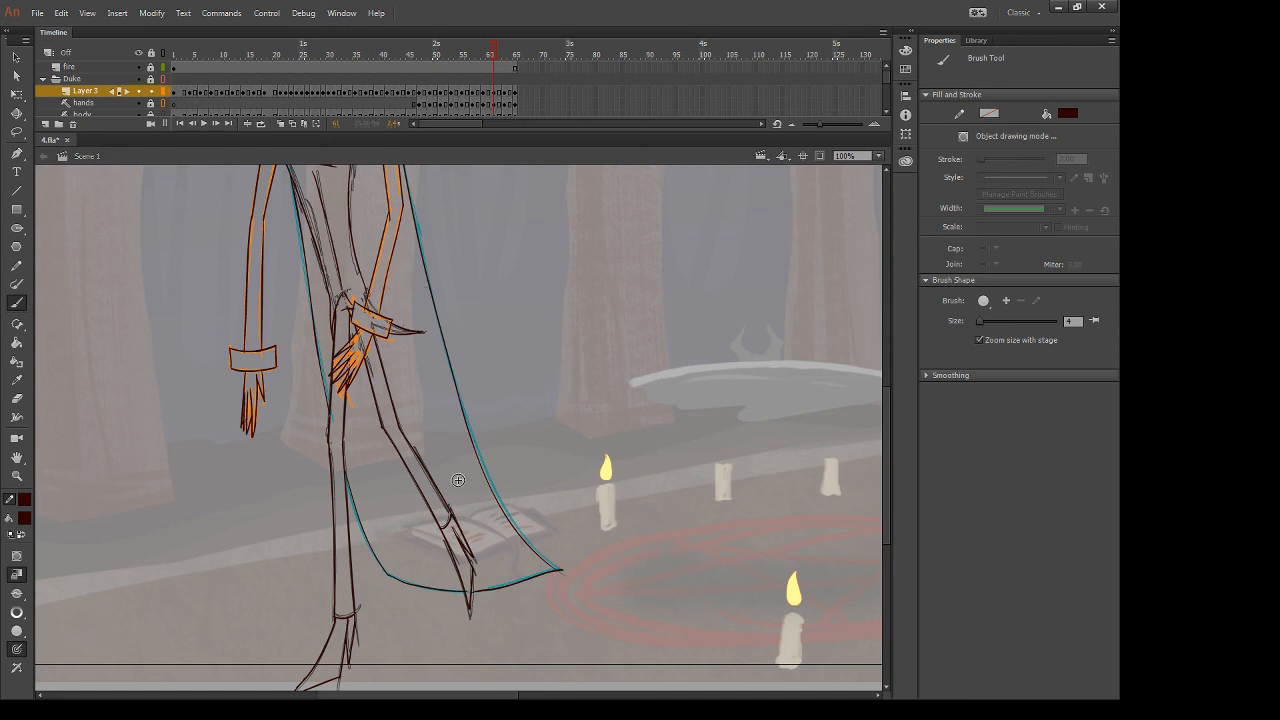
key("e")
mouse_move(460, 400)
left_mouse_down()
mouse_move(509, 514)
mouse_move(565, 566)
left_mouse_up()
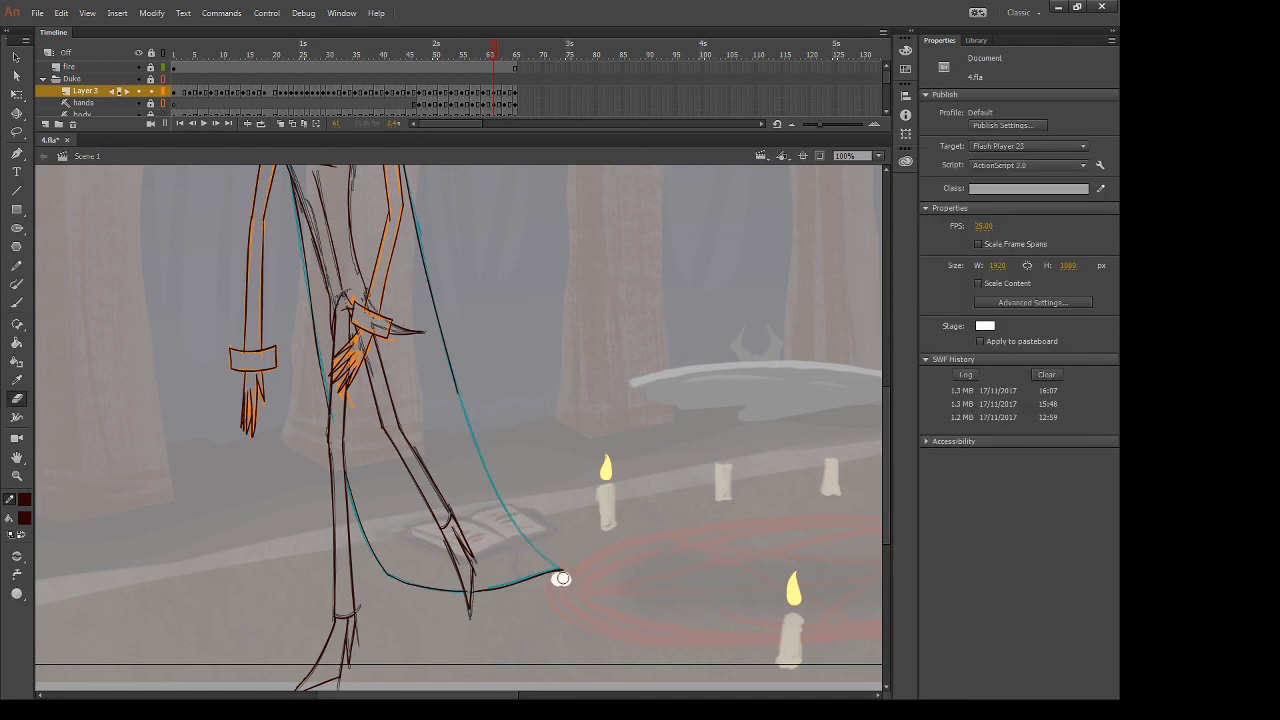
key("b")
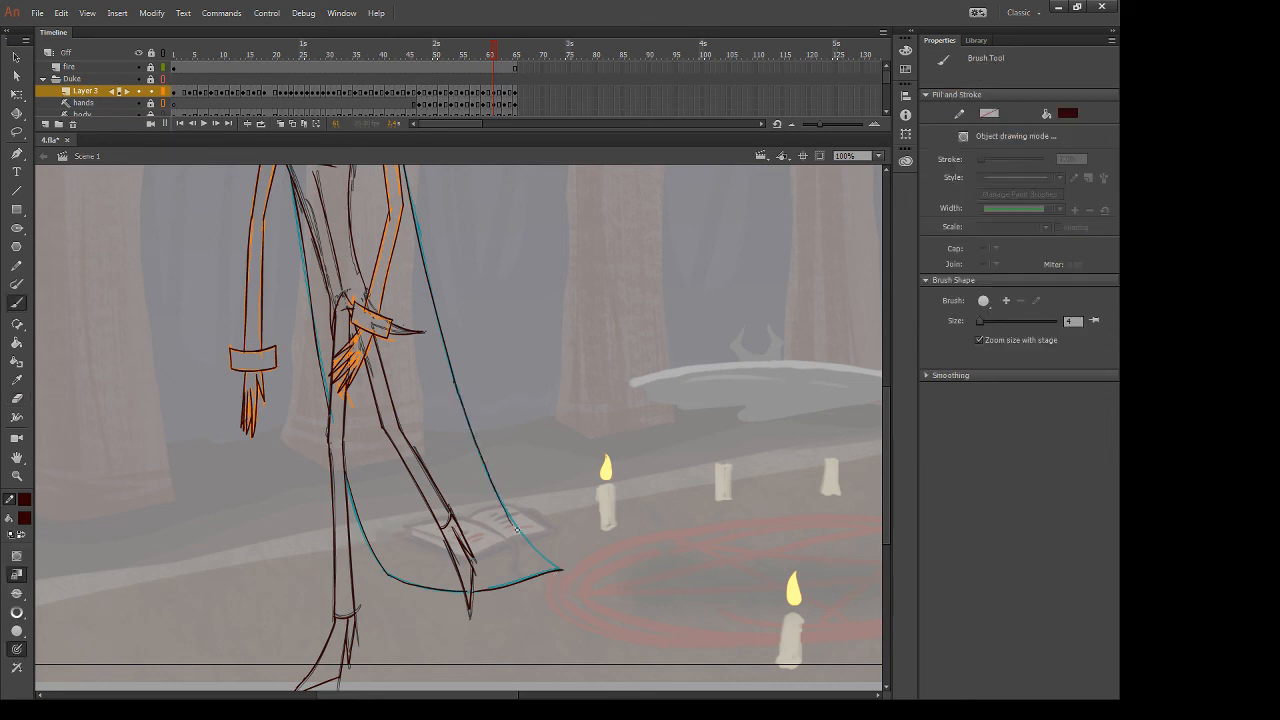
key("ctrl+z")
left_click_drag(456, 386, 540, 557)
key("ctrl+z")
left_click_drag(454, 376, 509, 516)
key("ctrl+z")
left_click_drag(459, 391, 514, 530)
key("ctrl+z")
left_click_drag(459, 387, 492, 475)
left_click_drag(560, 570, 565, 571)
key("e")
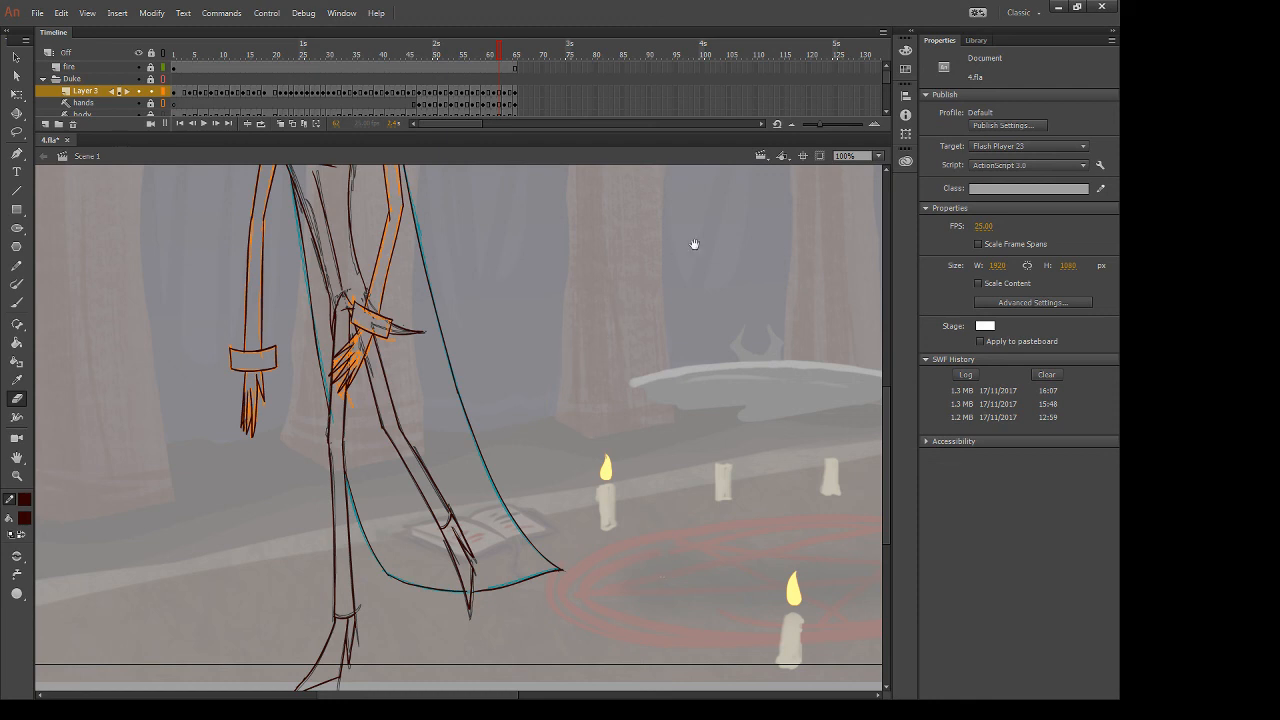
Advance to frame 63 and brush the cape's upper front edge from the chest down past the front hand
left_click_drag(573, 370, 601, 474)
key(".")
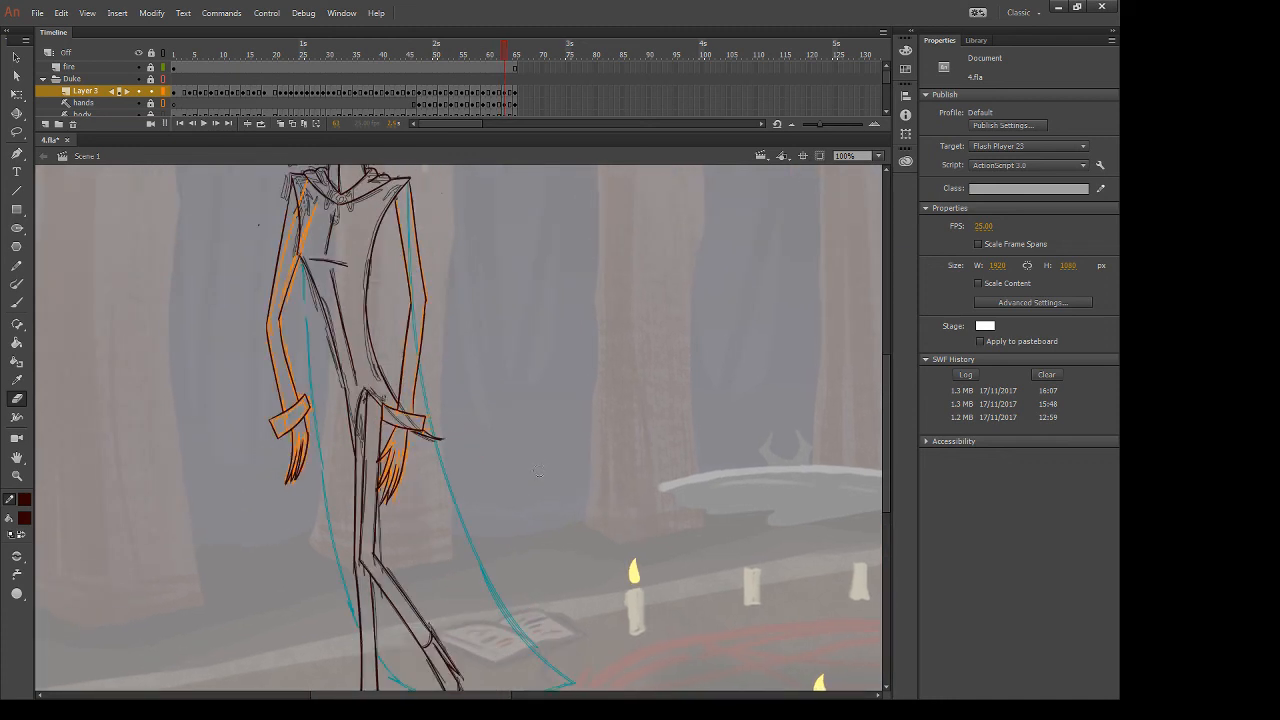
key(".")
key("b")
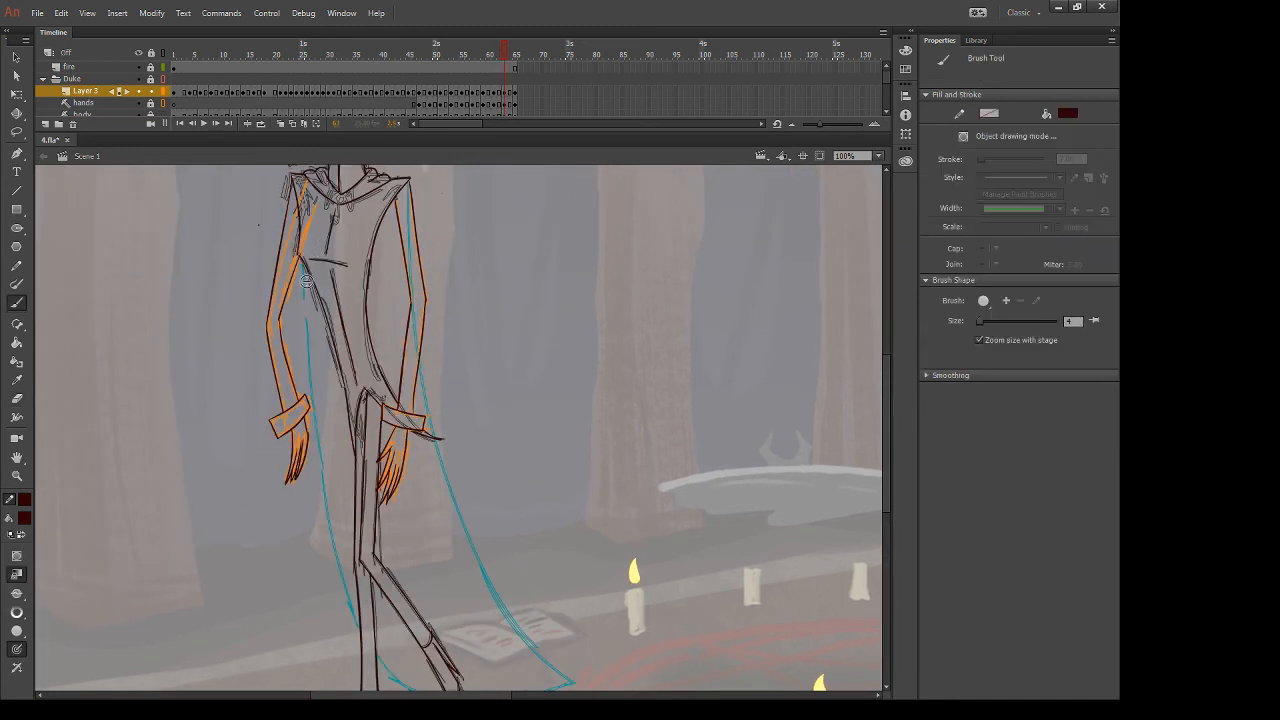
left_click_drag(301, 258, 350, 543)
key("ctrl+z")
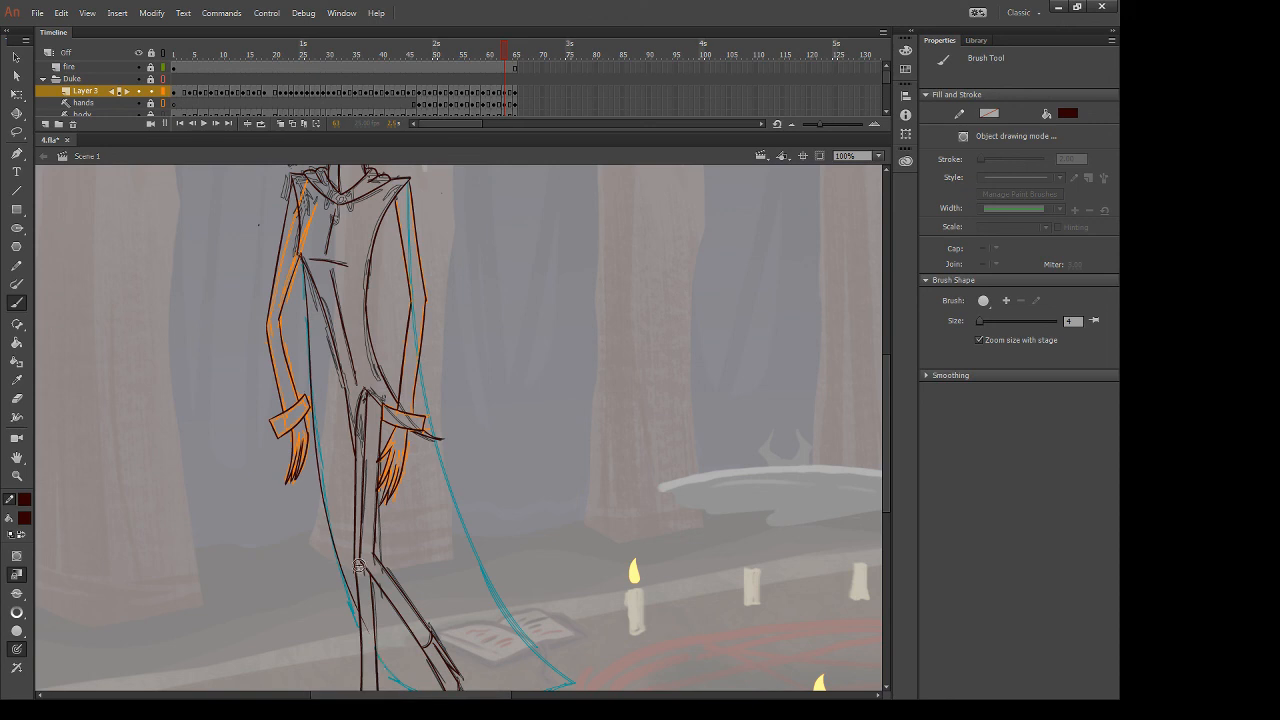
key("ctrl+z")
left_click_drag(303, 262, 334, 574)
key("ctrl+z")
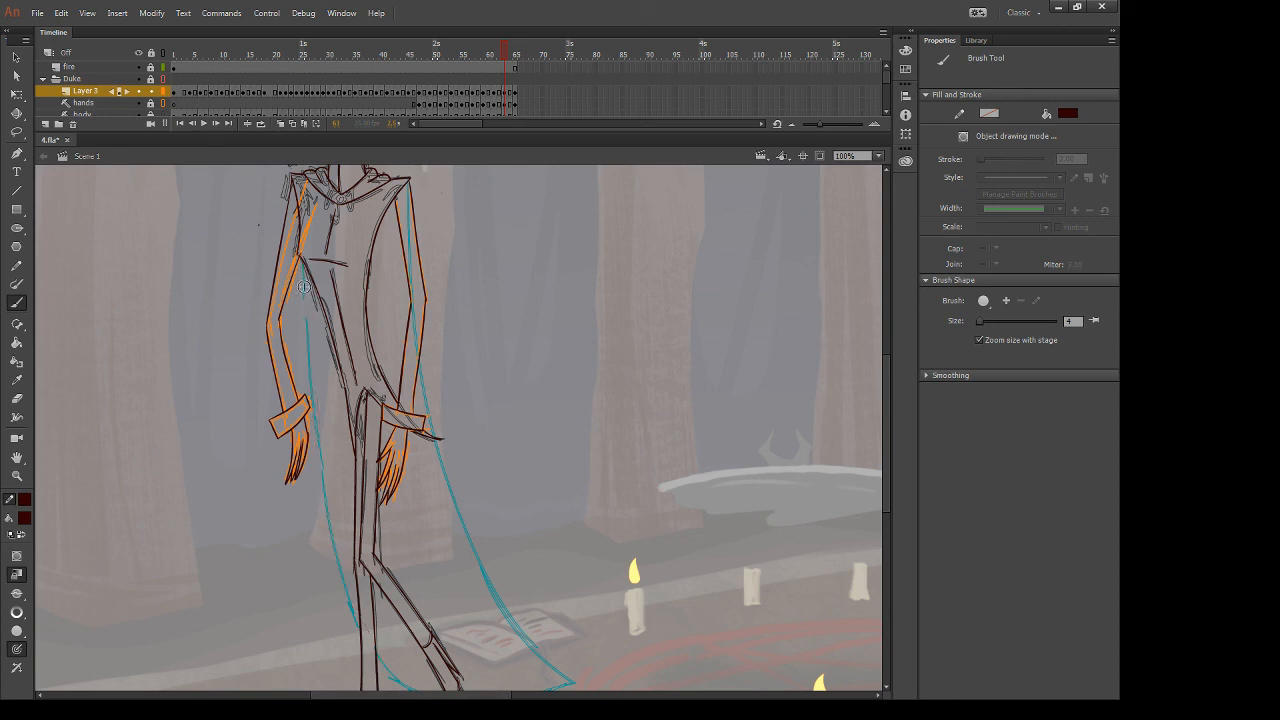
left_click_drag(298, 254, 338, 586)
left_click_drag(480, 431, 486, 369)
key("ctrl+z")
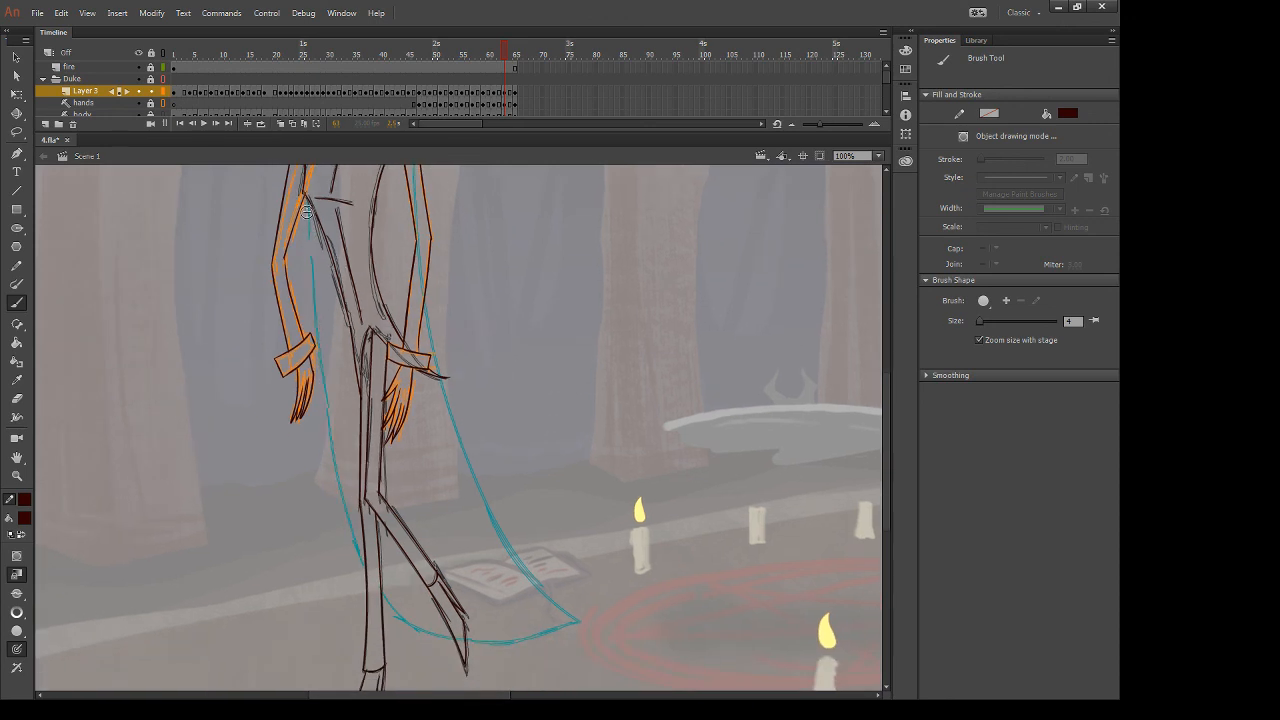
left_click_drag(305, 195, 348, 556)
key("ctrl+z")
mouse_move(305, 195)
left_mouse_down()
mouse_move(317, 236)
mouse_move(310, 499)
mouse_move(362, 553)
left_mouse_up()
key("e")
key("b")
key("ctrl+z")
Continue the cape's front edge at frame 63 to the standing leg and past it to the start of the hem
left_click_drag(334, 462, 366, 576)
key("ctrl+z")
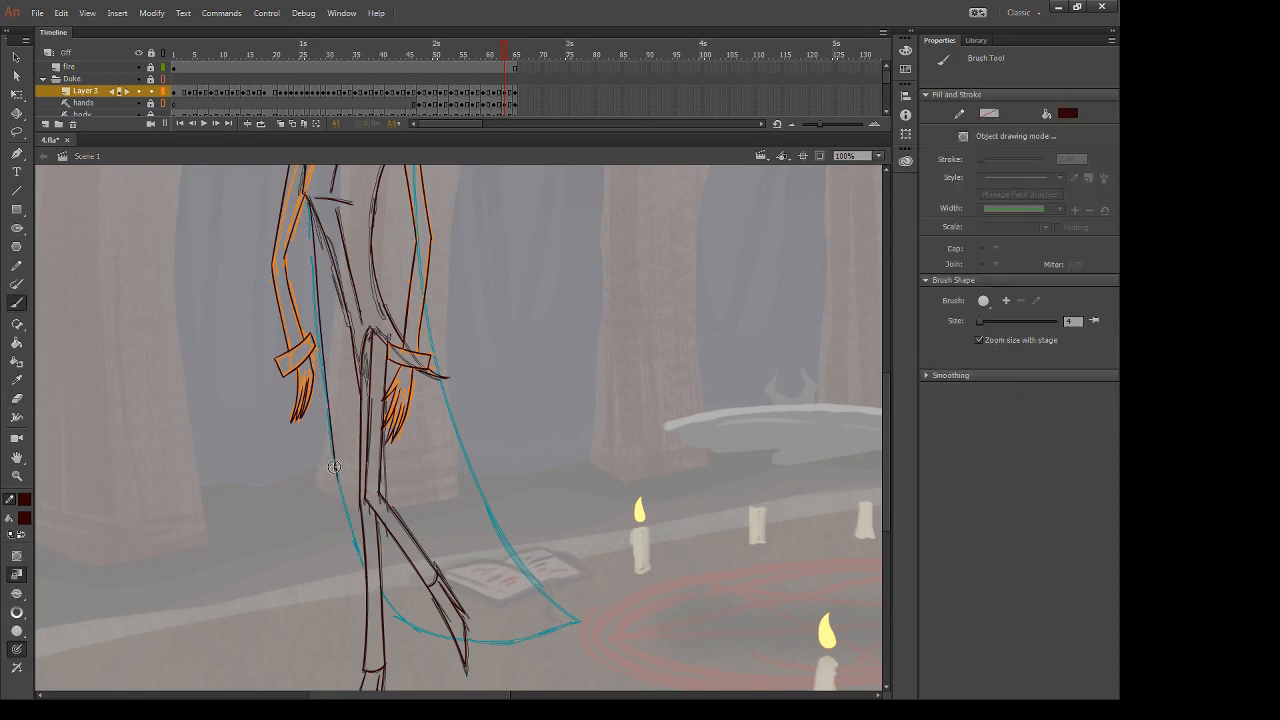
left_click_drag(334, 465, 363, 574)
key("ctrl+z")
mouse_move(335, 463)
left_mouse_down()
mouse_move(366, 569)
mouse_move(351, 554)
mouse_move(429, 648)
mouse_move(415, 630)
mouse_move(468, 641)
left_mouse_up()
Trim the front edge's end and brush the cape's hem at frame 63 past the raised foot to the rear corner
left_click_drag(401, 459, 405, 384)
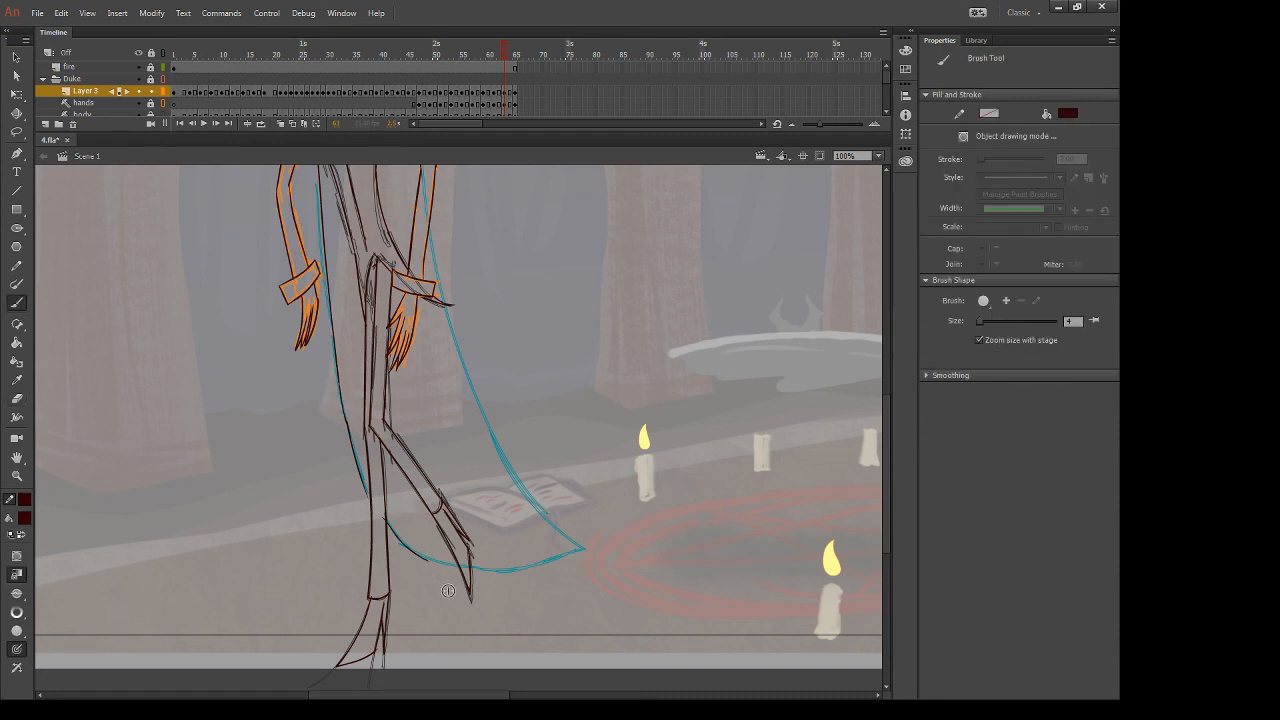
key("e")
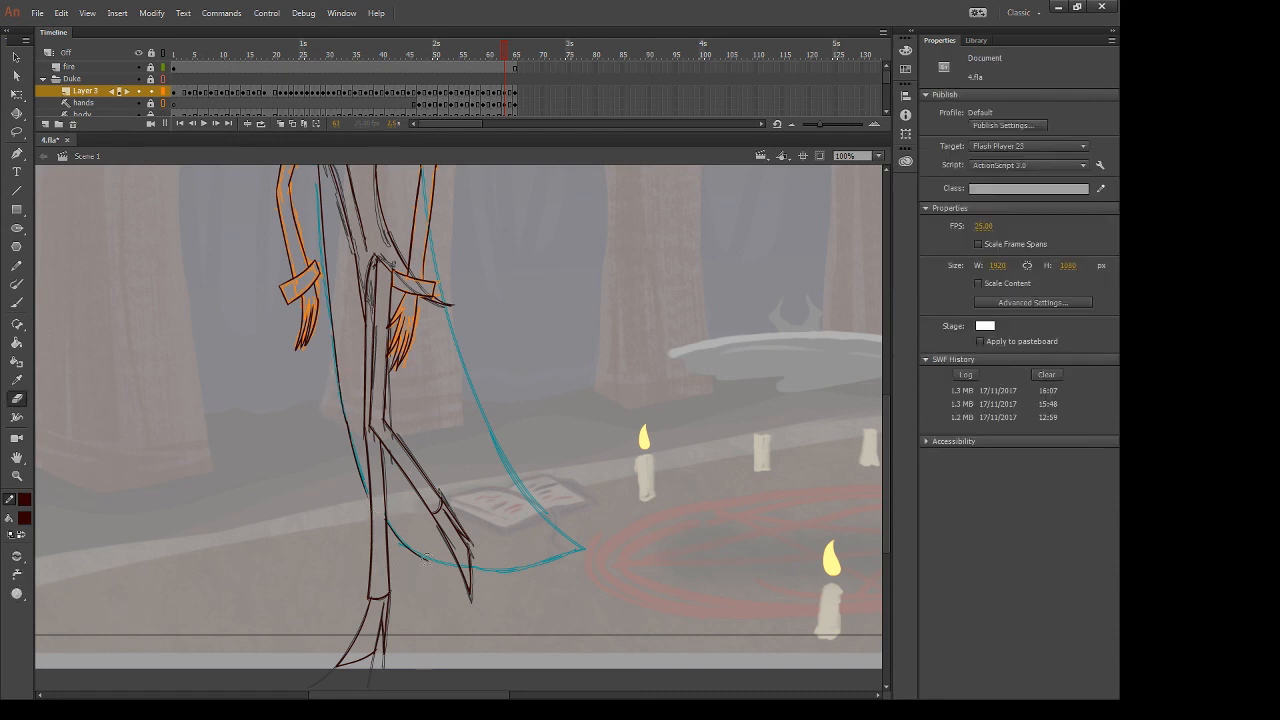
key("b")
left_click_drag(418, 555, 458, 568)
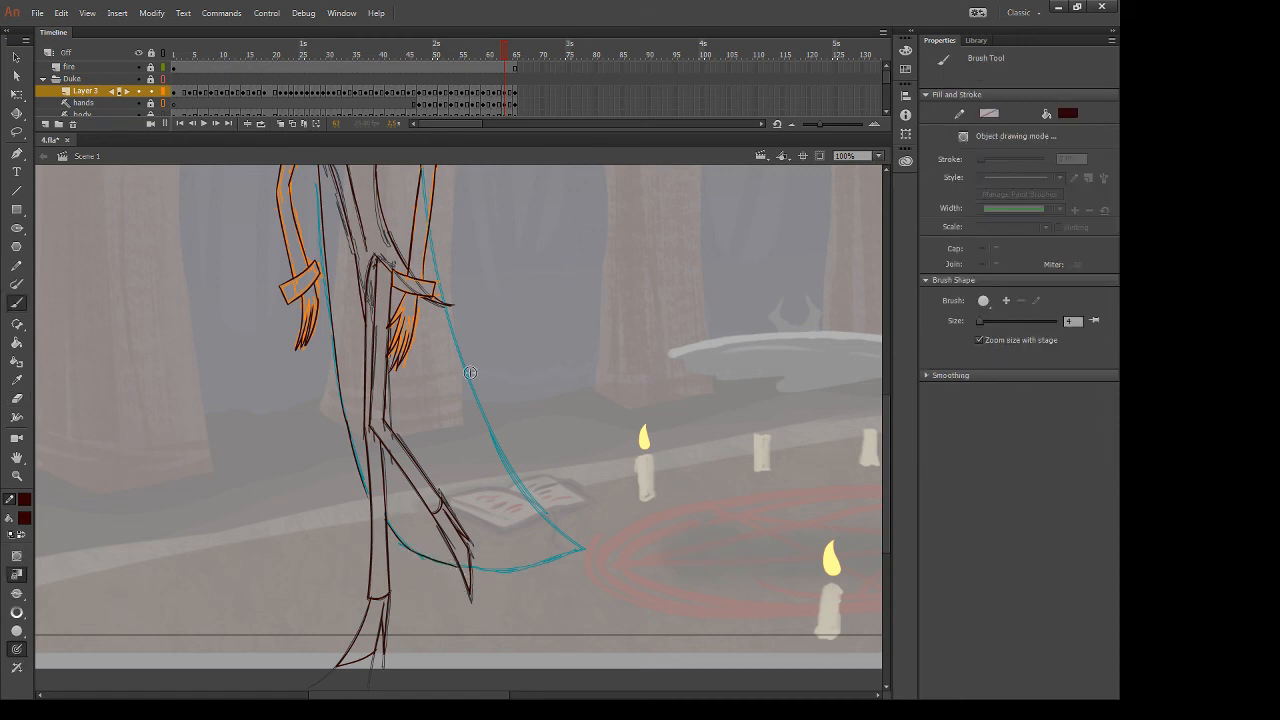
mouse_move(472, 567)
left_mouse_down()
mouse_move(526, 568)
mouse_move(606, 535)
left_mouse_up()
key("ctrl+z")
left_click_drag(470, 567, 606, 539)
key("ctrl+z")
mouse_move(466, 568)
left_mouse_down()
mouse_move(505, 575)
mouse_move(588, 547)
left_mouse_up()
key("ctrl+z")
left_click_drag(466, 568, 596, 548)
Brush the short piece of the cape's back edge at frame 63 between the rear forearm and the coat tail
left_click_drag(428, 231, 449, 316)
key("ctrl+z")
left_click_drag(424, 222, 446, 312)
key("ctrl+z")
mouse_move(430, 227)
left_mouse_down()
mouse_move(443, 302)
mouse_move(592, 553)
left_mouse_up()
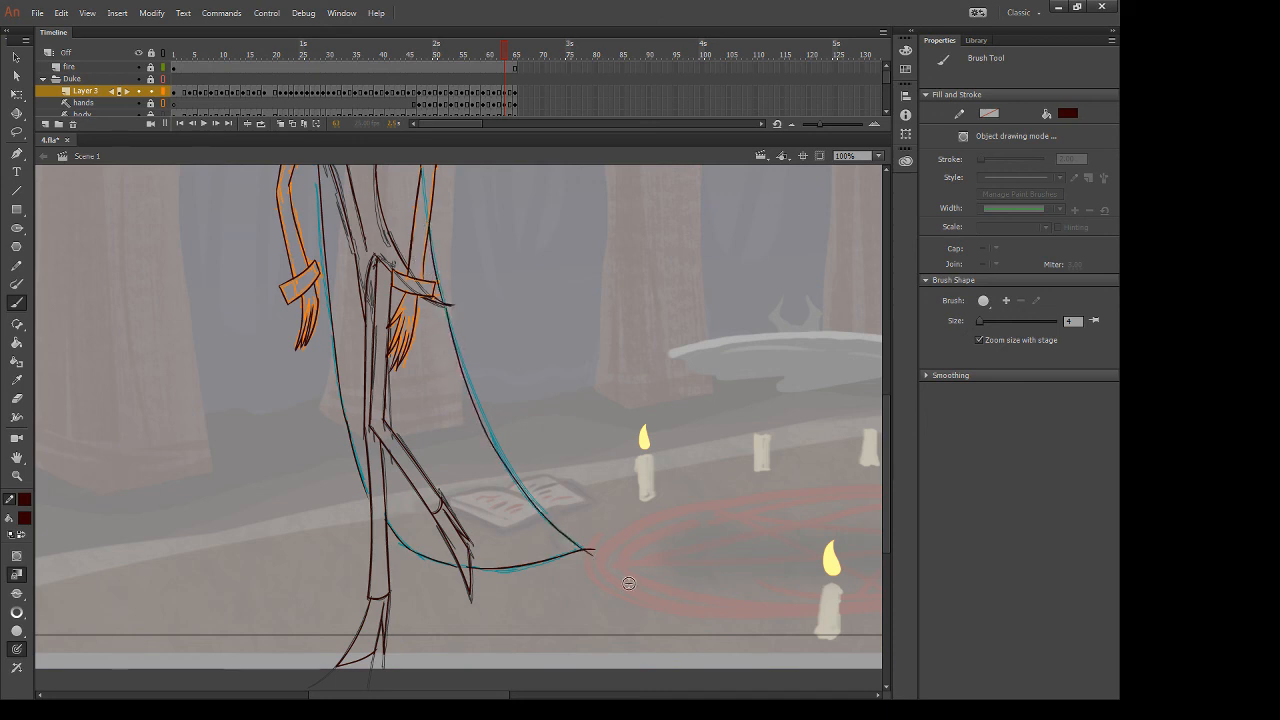
key("ctrl+z")
Brush the cape's back edge at frame 63 from the coat tail to the rear hem corner and tidy the joins
mouse_move(445, 308)
left_mouse_down()
mouse_move(496, 438)
mouse_move(574, 556)
left_mouse_up()
key("e")
key("b")
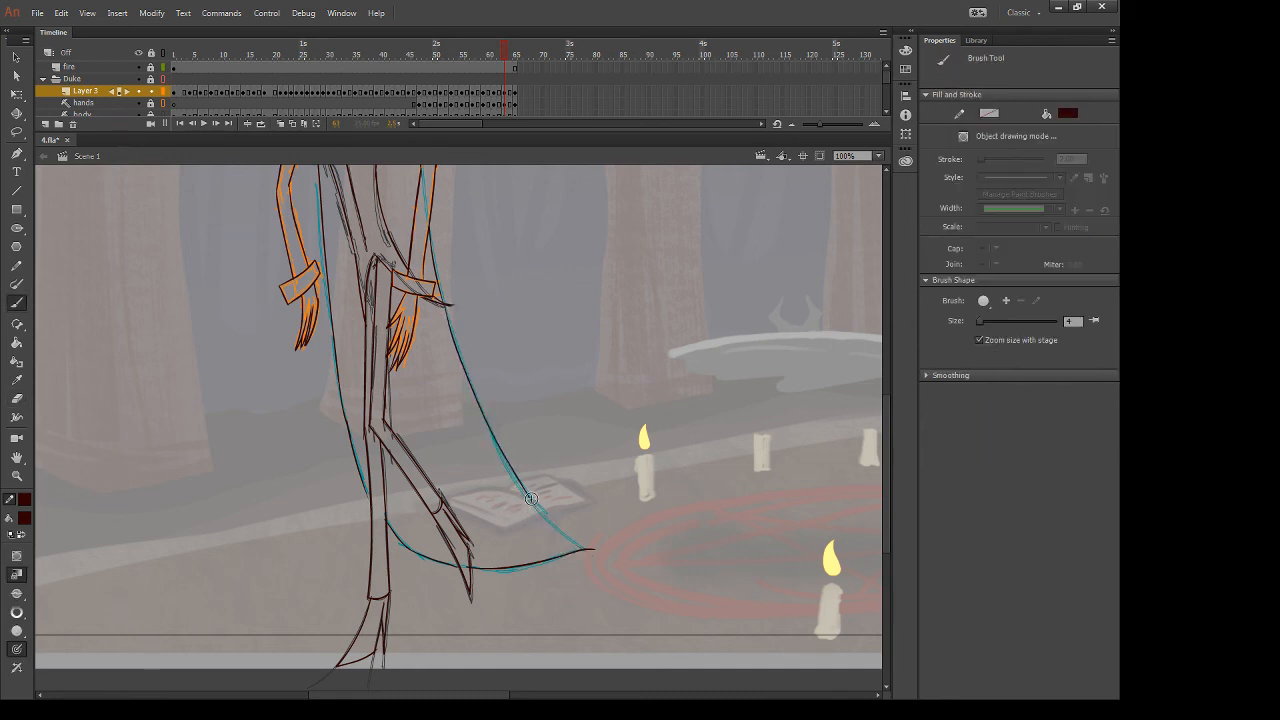
left_click_drag(532, 498, 592, 549)
key("e")
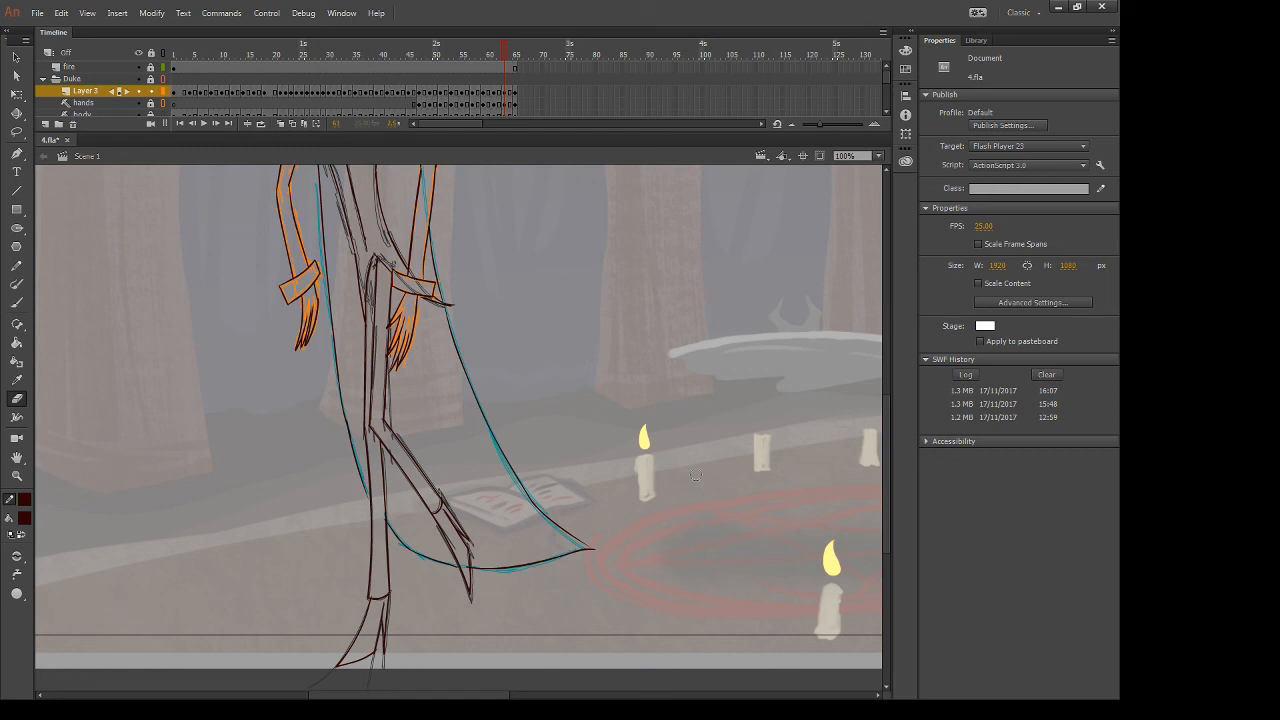
key("b")
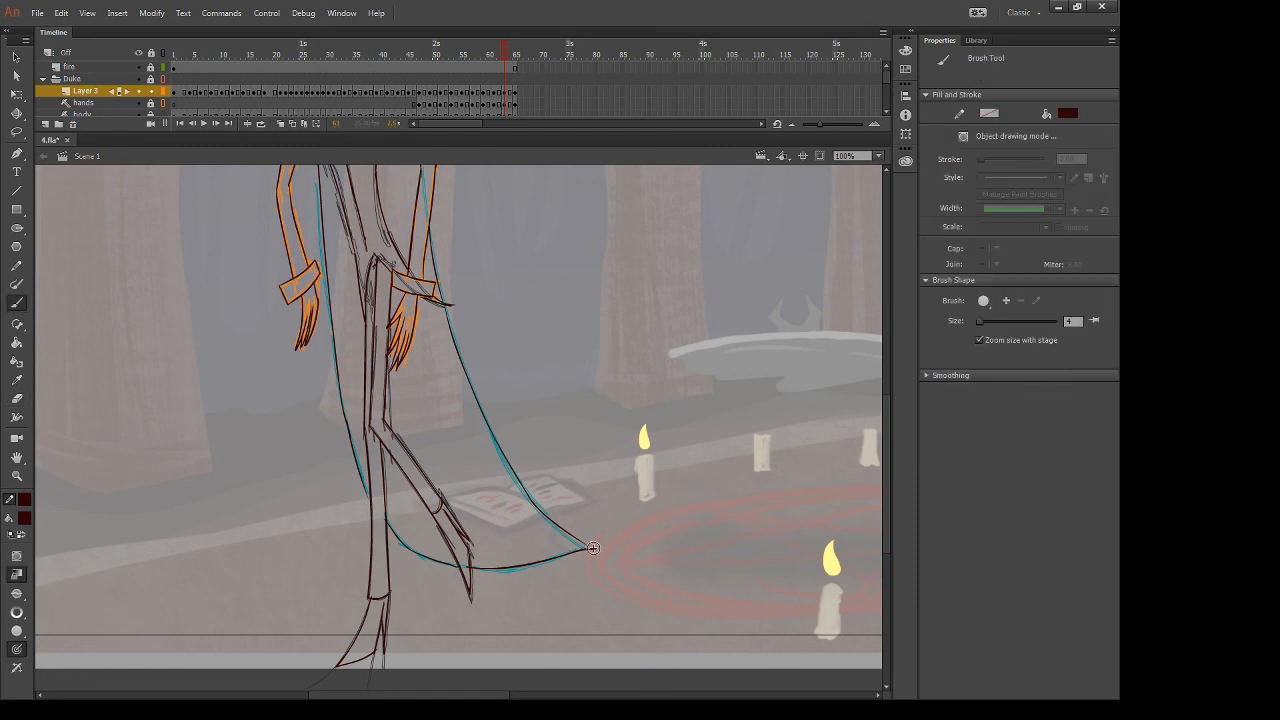
Erase the end of the cape's back edge at frame 63, redraw it to the rear hem corner and trim the overshoot
key("e")
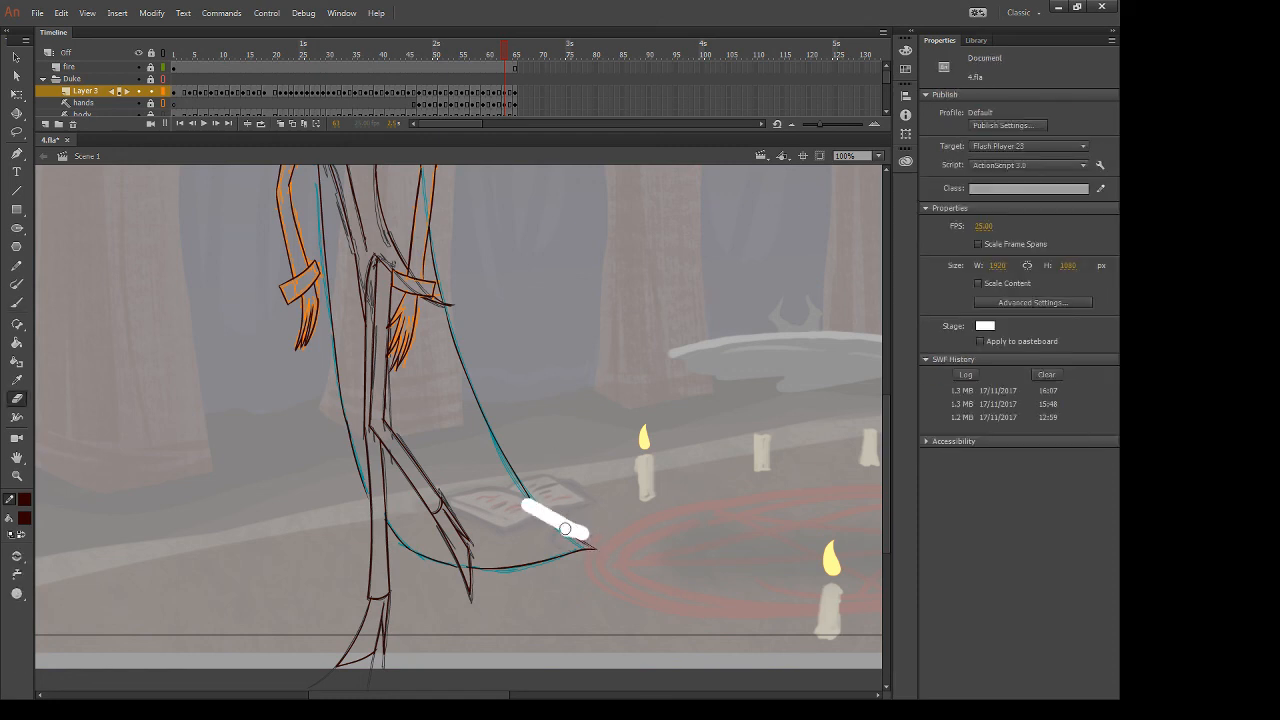
key("b")
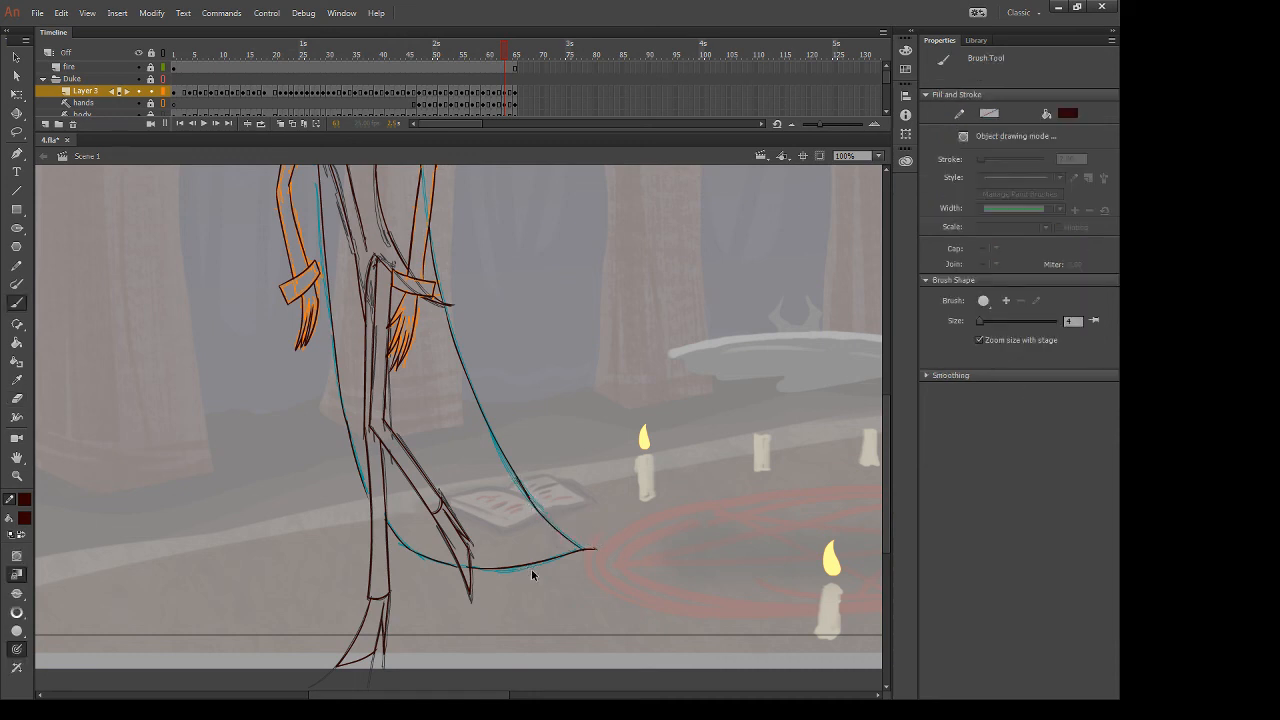
key("e")
mouse_move(589, 536)
left_mouse_down()
mouse_move(605, 552)
mouse_move(592, 550)
left_mouse_up()
Brush the cape's front edge at frame 65 from the bent arm down to the front leg and trim the overlap there
key("space")
left_click_drag(645, 299, 698, 561)
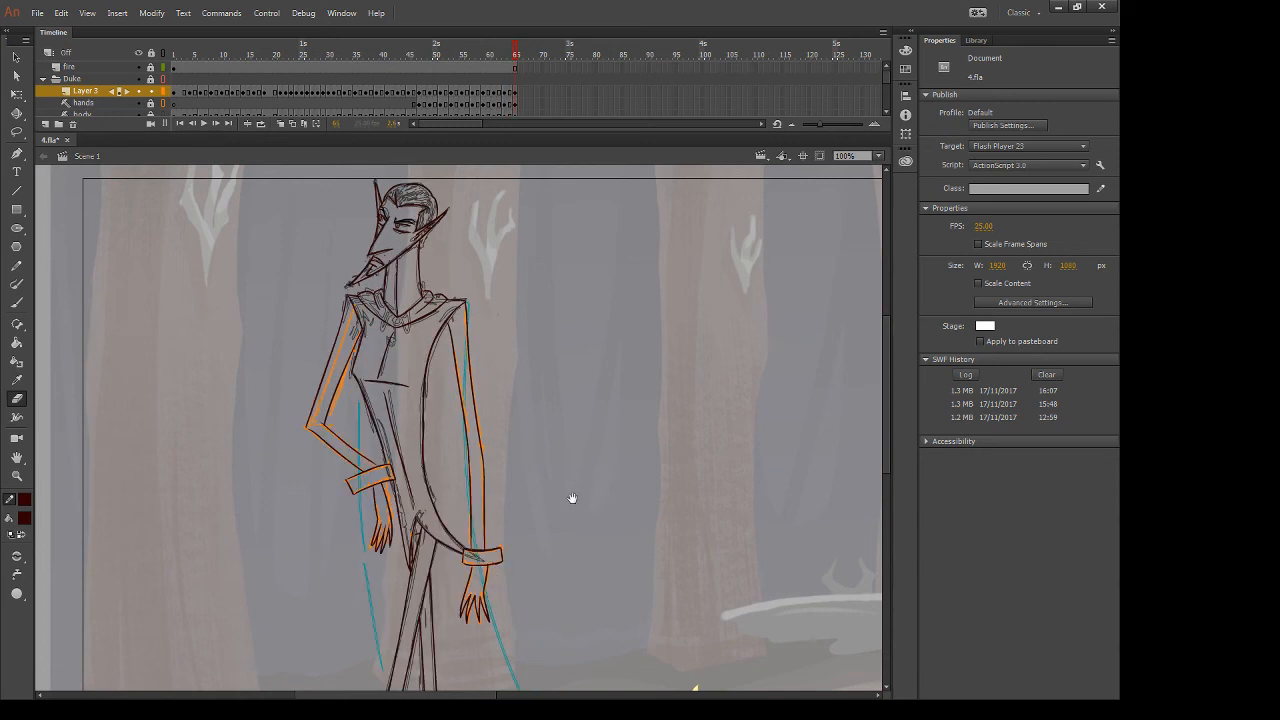
key("space")
left_click_drag(571, 500, 587, 350)
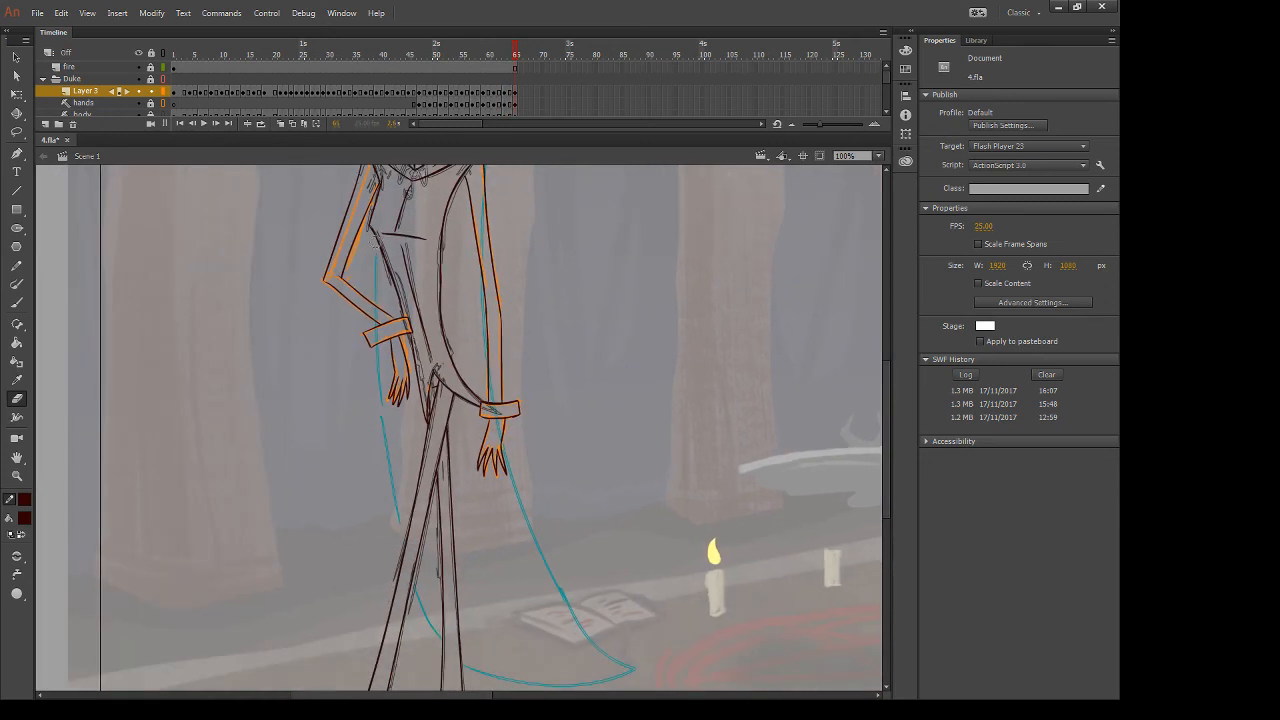
key("b")
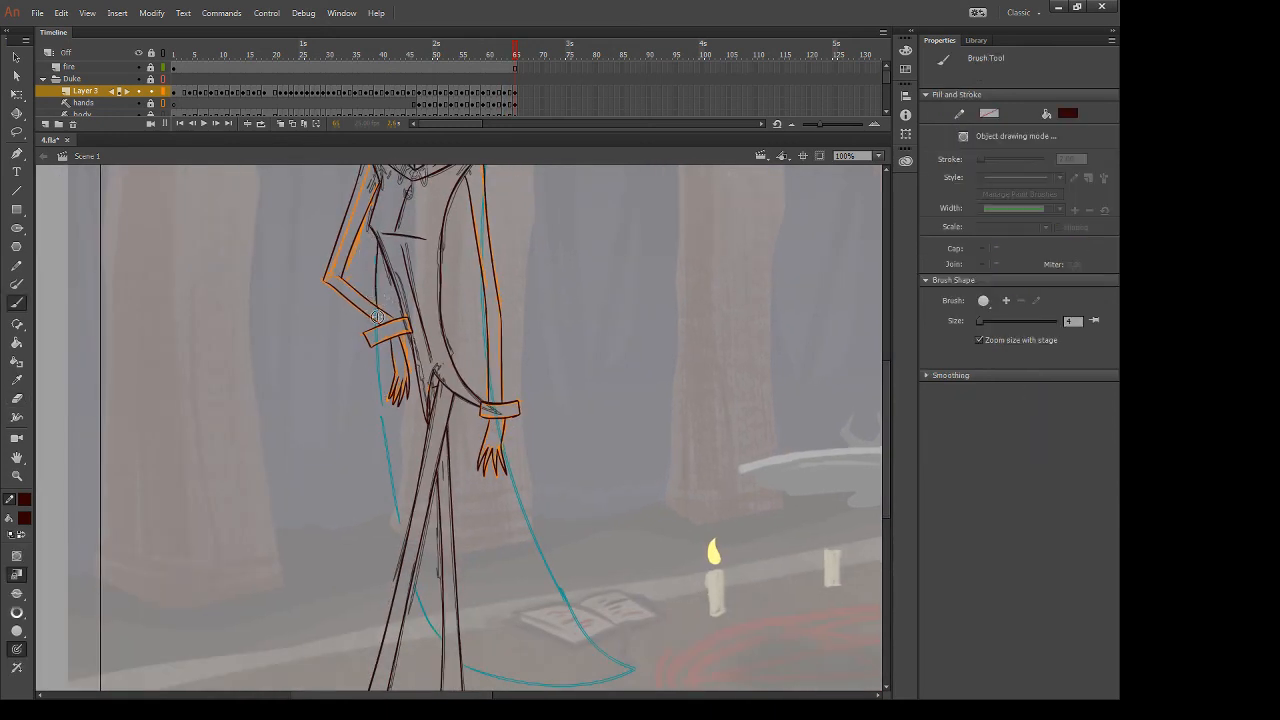
left_click_drag(378, 330, 406, 548)
key("e")
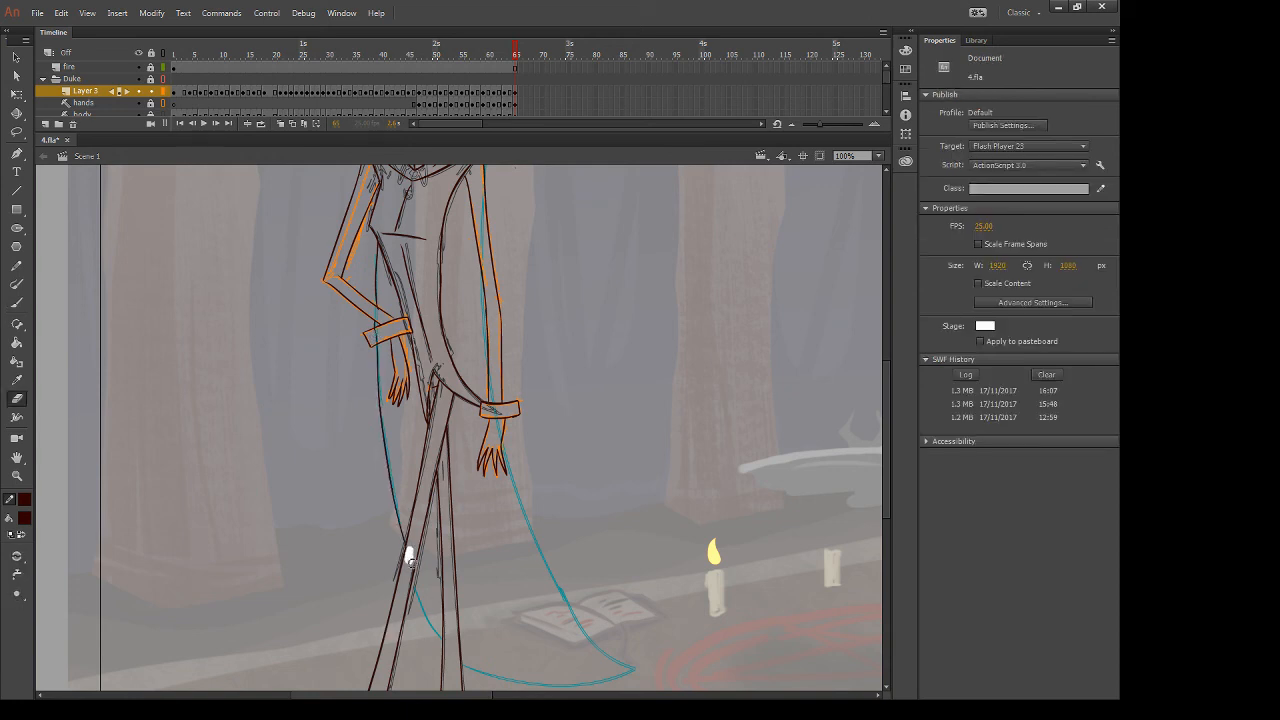
key("b")
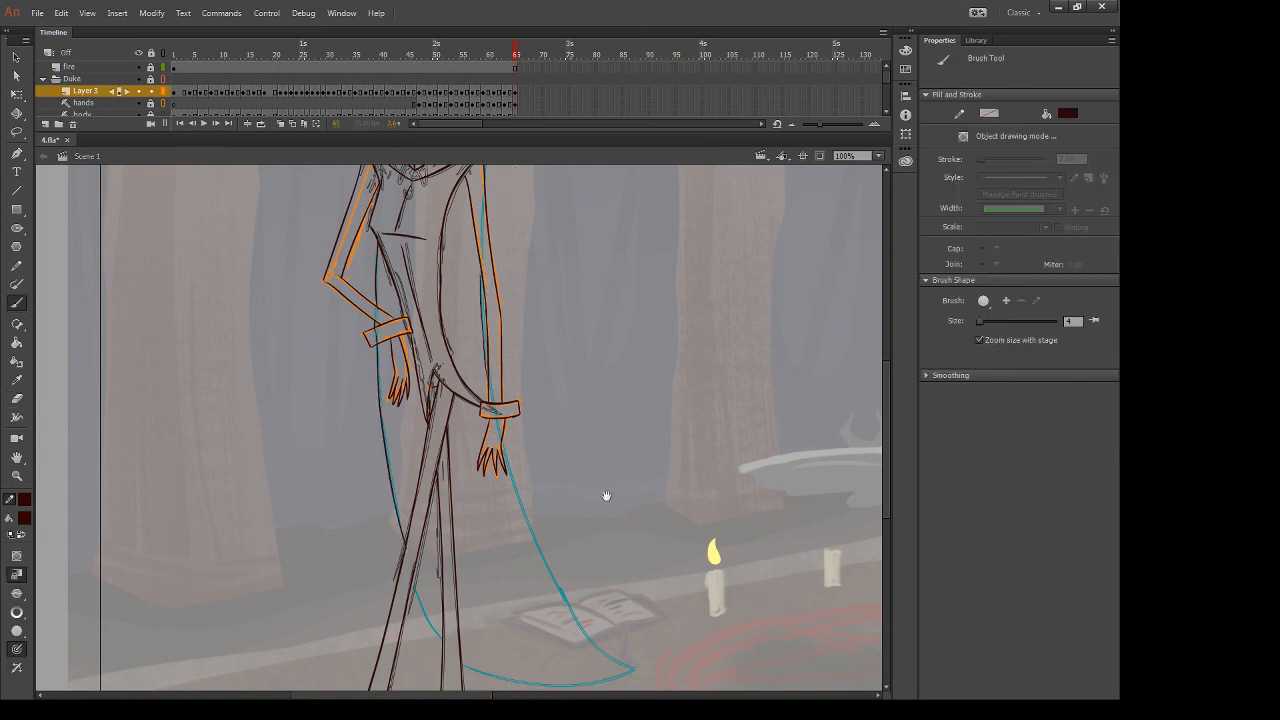
Brush the cape's back edge at frame 65 from the rear hand to the rear hem corner, redoing the stroke until it follows the sketch
scroll(606, 497, "down", 3)
left_click_drag(471, 322, 622, 552)
key("ctrl+z")
left_click_drag(471, 320, 604, 545)
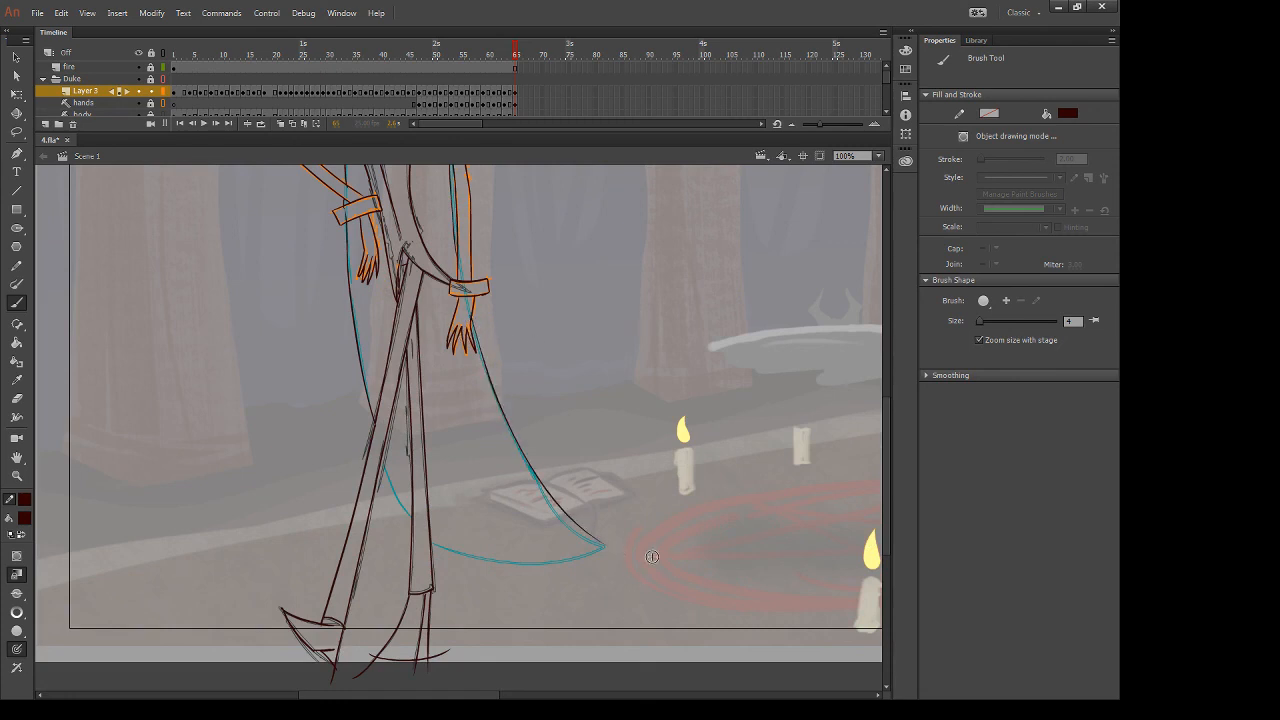
key("ctrl+z")
mouse_move(471, 332)
left_mouse_down()
mouse_move(529, 470)
mouse_move(604, 548)
left_mouse_up()
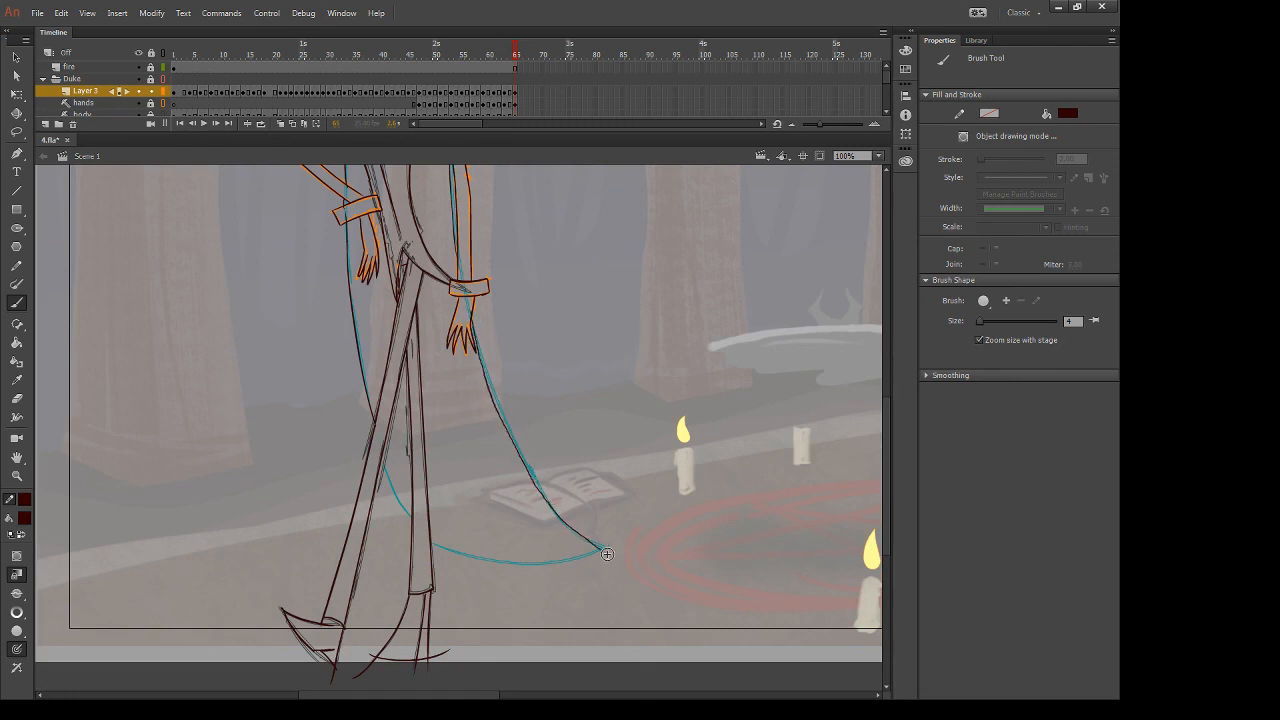
key("ctrl+z")
mouse_move(474, 336)
left_mouse_down()
mouse_move(532, 470)
mouse_move(606, 550)
left_mouse_up()
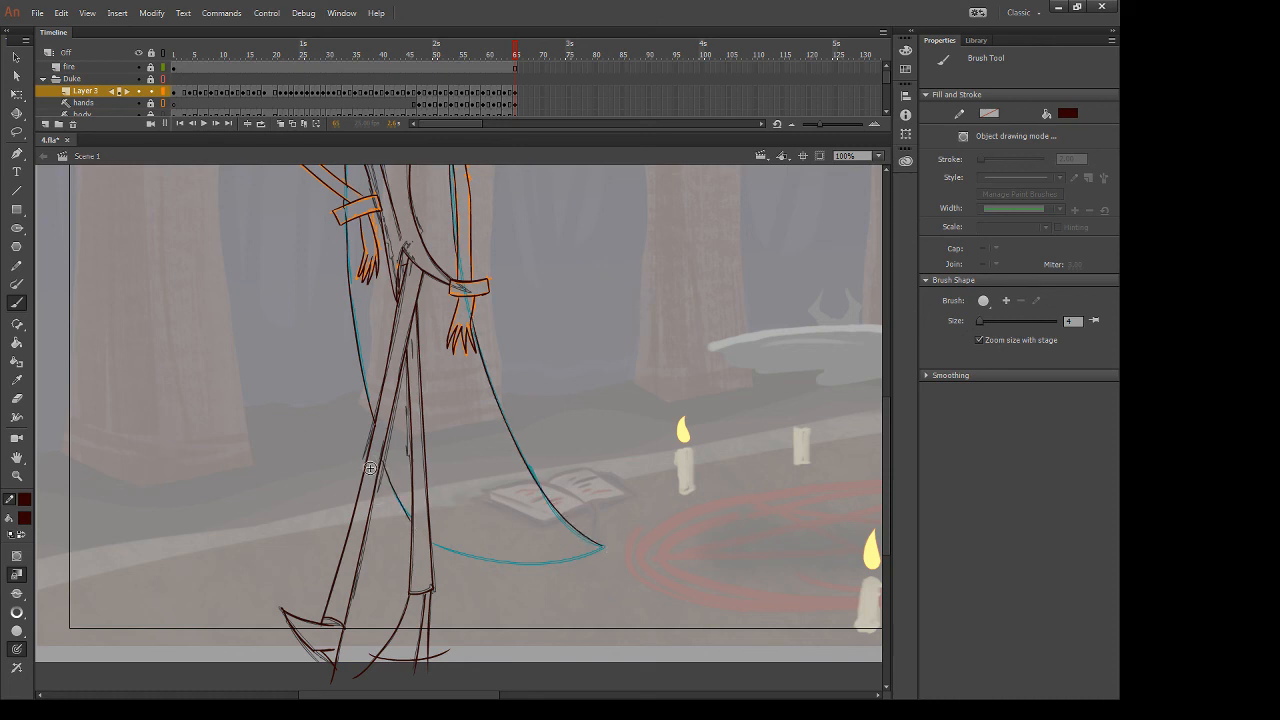
Brush the cape's line between the legs and its hem from the rear leg to the rear corner at frame 65
left_click_drag(431, 544, 624, 548)
key("ctrl+z")
left_click_drag(430, 545, 626, 546)
key("ctrl+z")
left_click_drag(433, 543, 592, 551)
key("ctrl+z")
mouse_move(432, 545)
left_mouse_down()
mouse_move(520, 568)
mouse_move(612, 547)
left_mouse_up()
key("e")
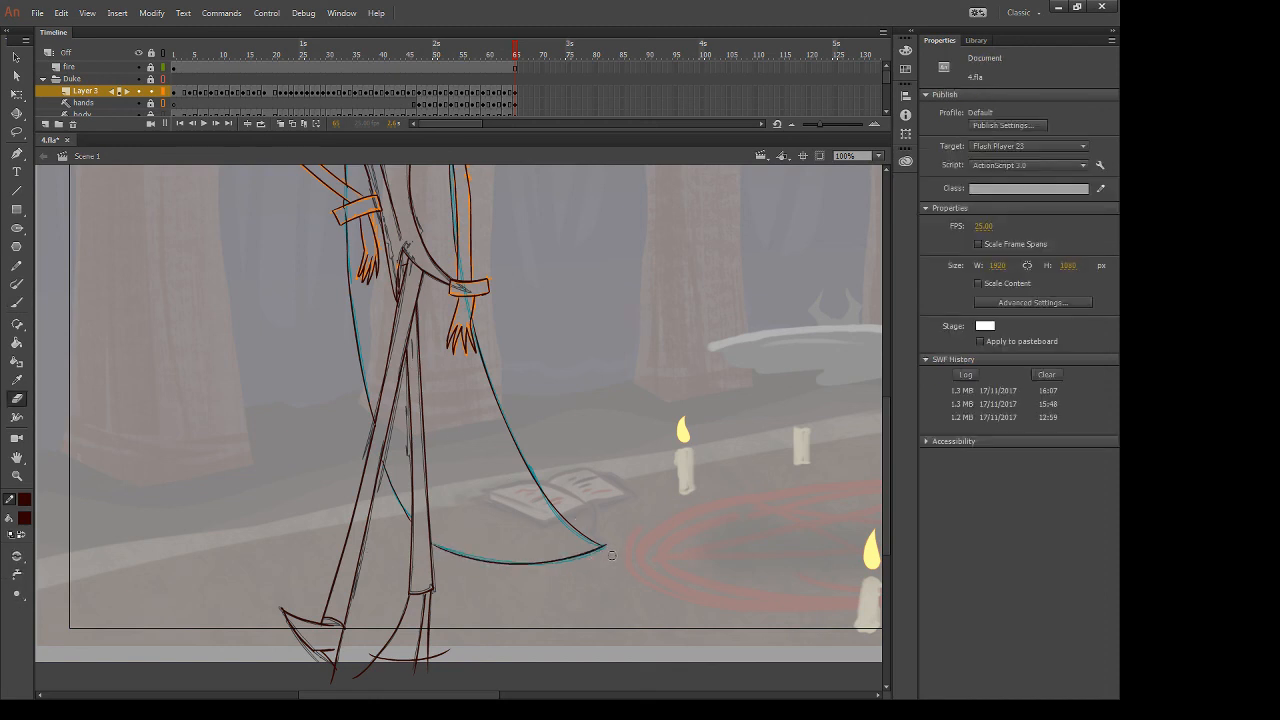
Test the movie to review the inked animation and close the preview
scroll(614, 474, "up", 4)
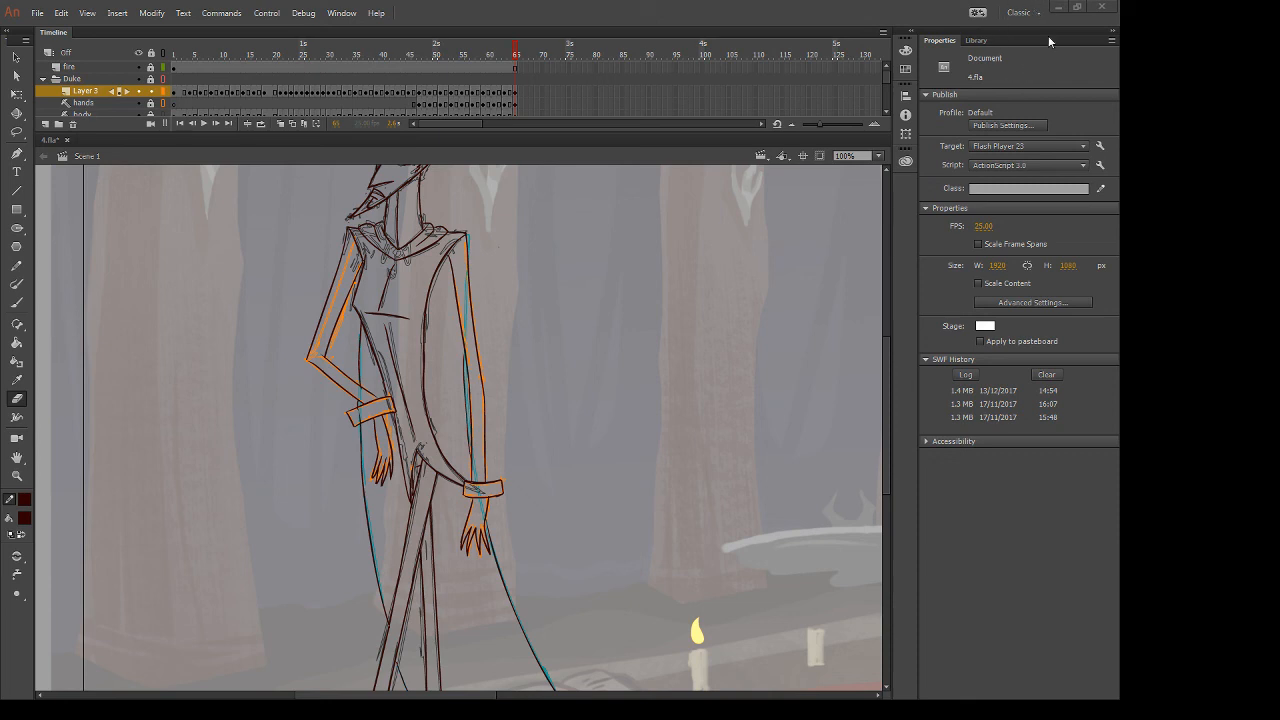
left_click(1098, 14)
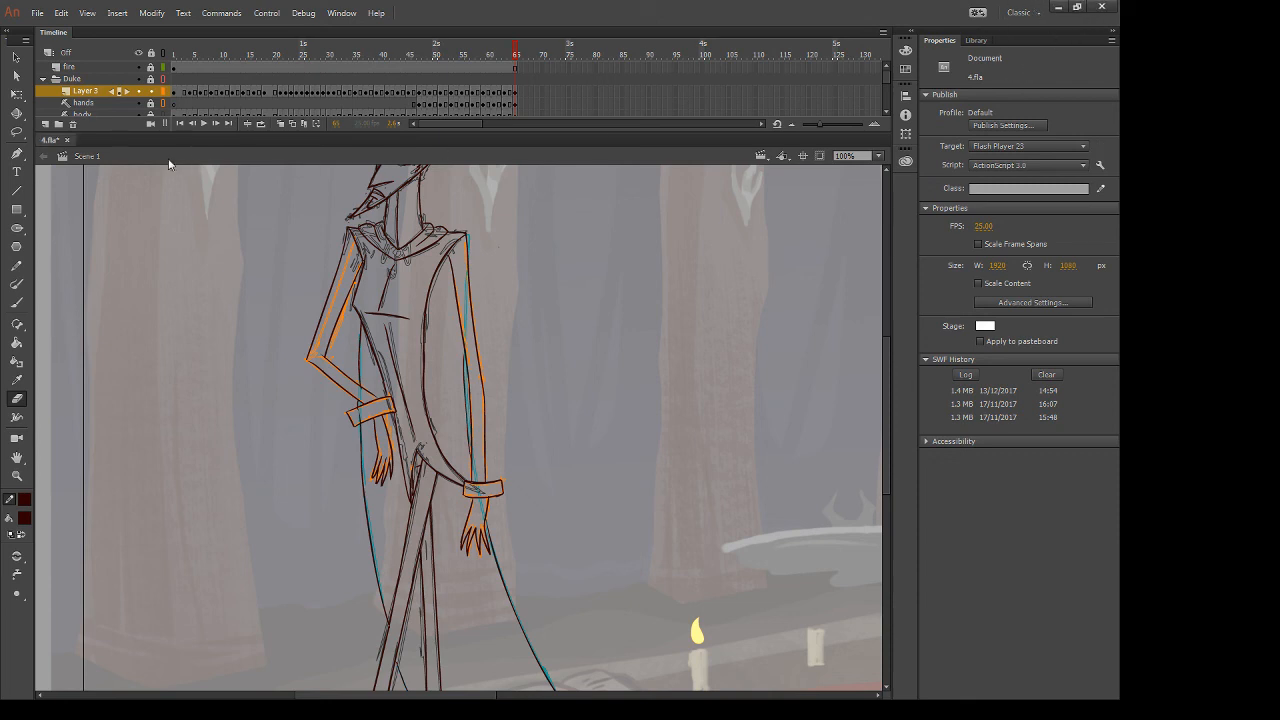